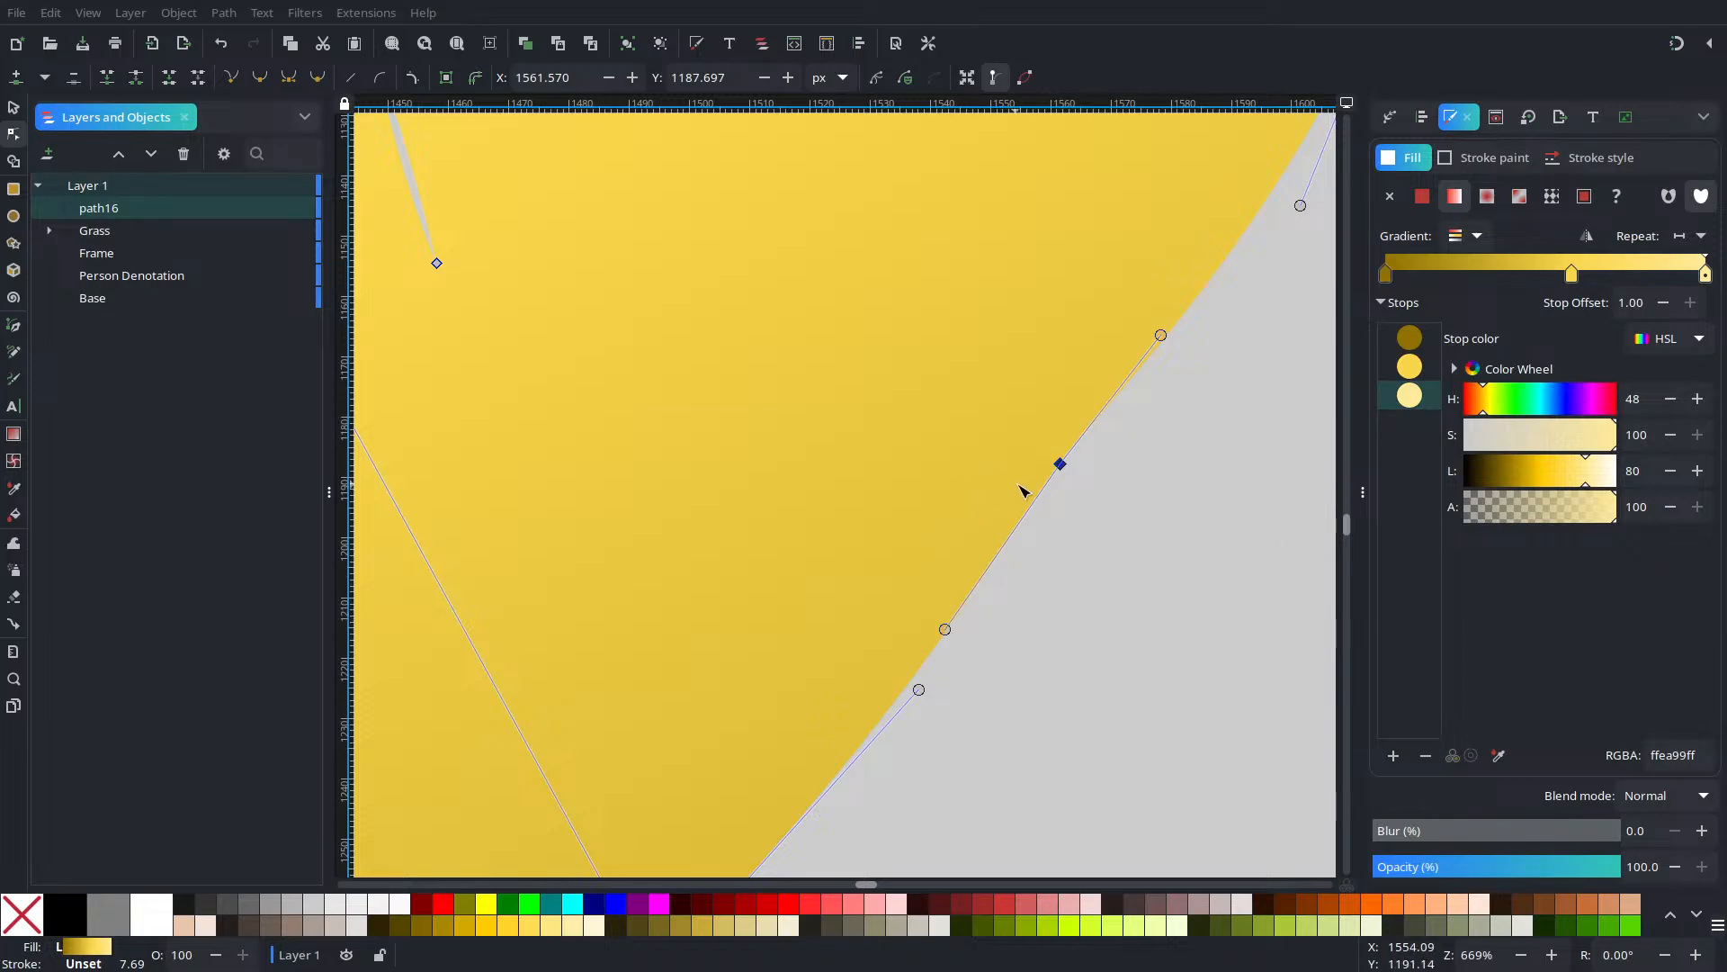
Reshape the flower's petal-edge curves by adjusting three nodes and their bends
left_click_drag(1160, 337, 1153, 321)
left_click_drag(1062, 468, 1074, 474)
left_click_drag(959, 639, 949, 639)
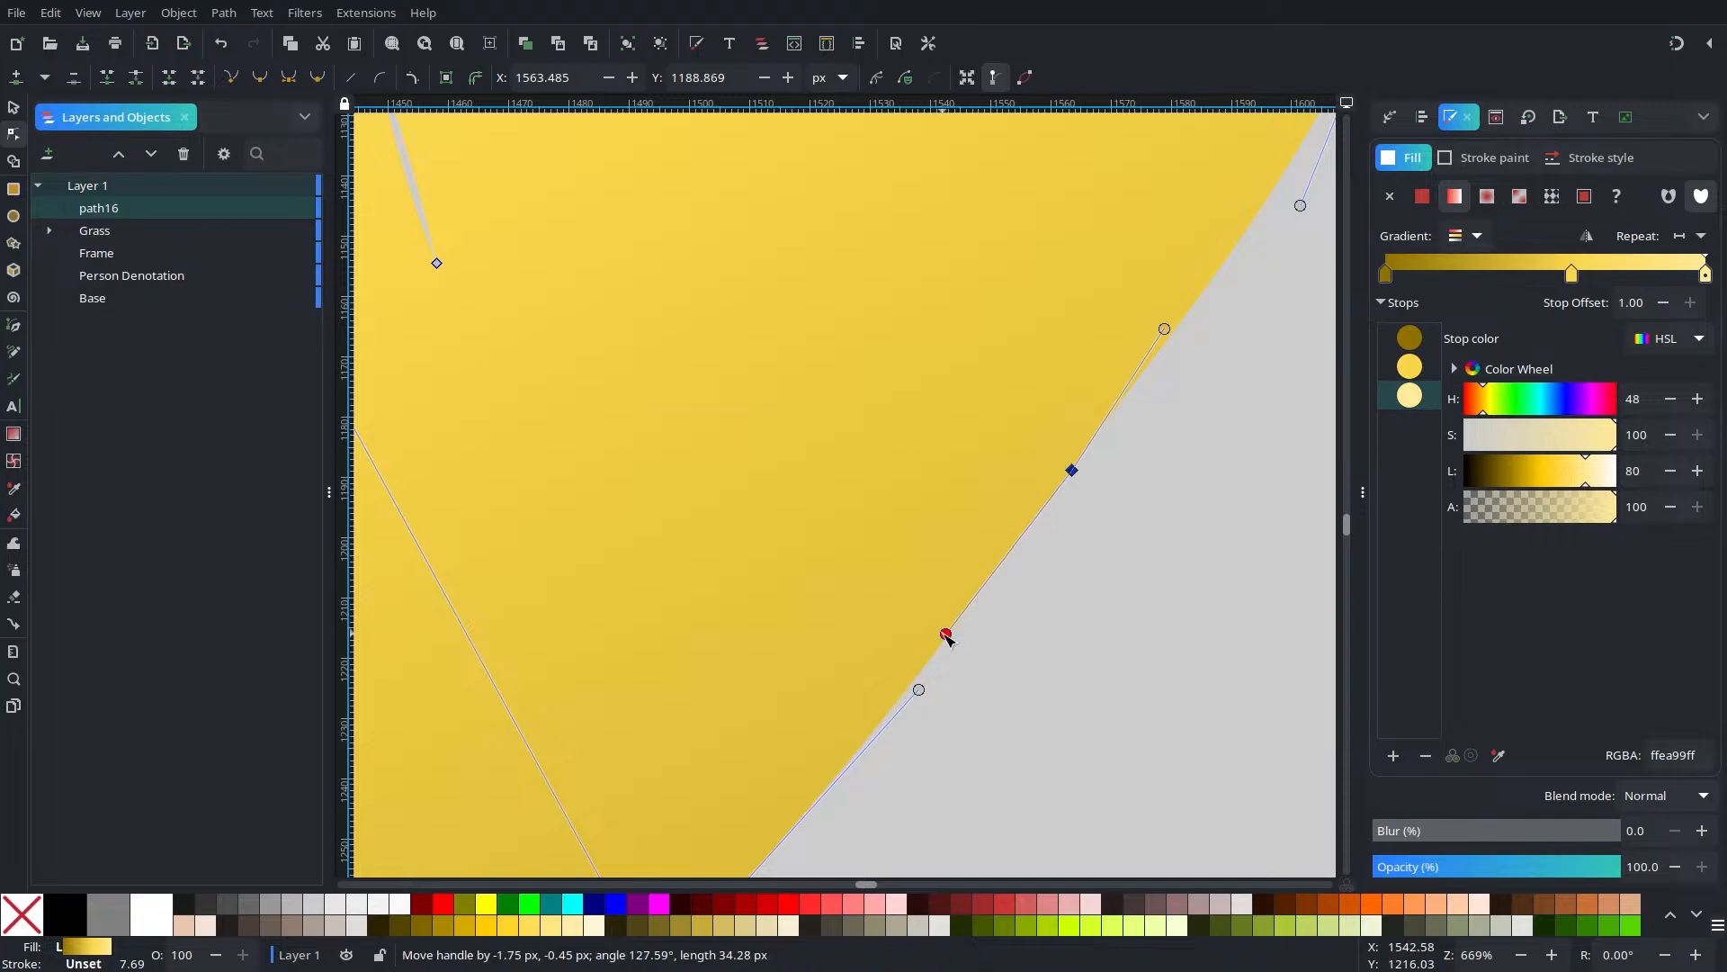
left_click(935, 427)
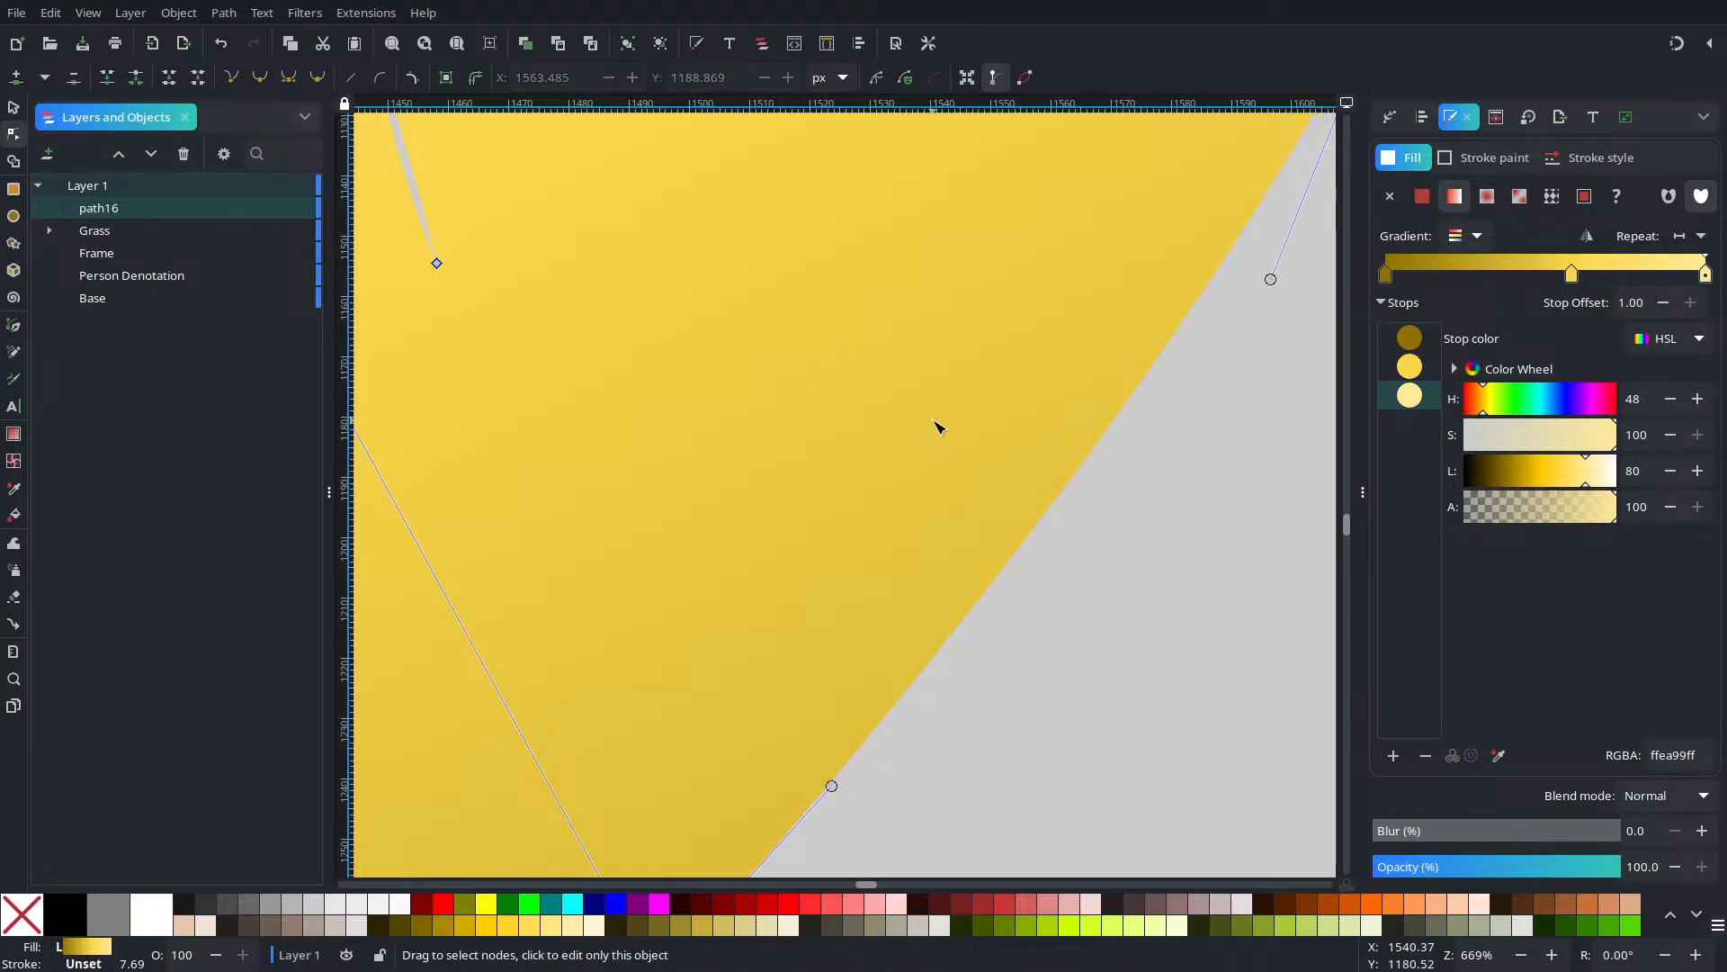
Delete the two stray nodes on the flower's lower petal edge
left_click(457, 43)
left_click(1247, 625)
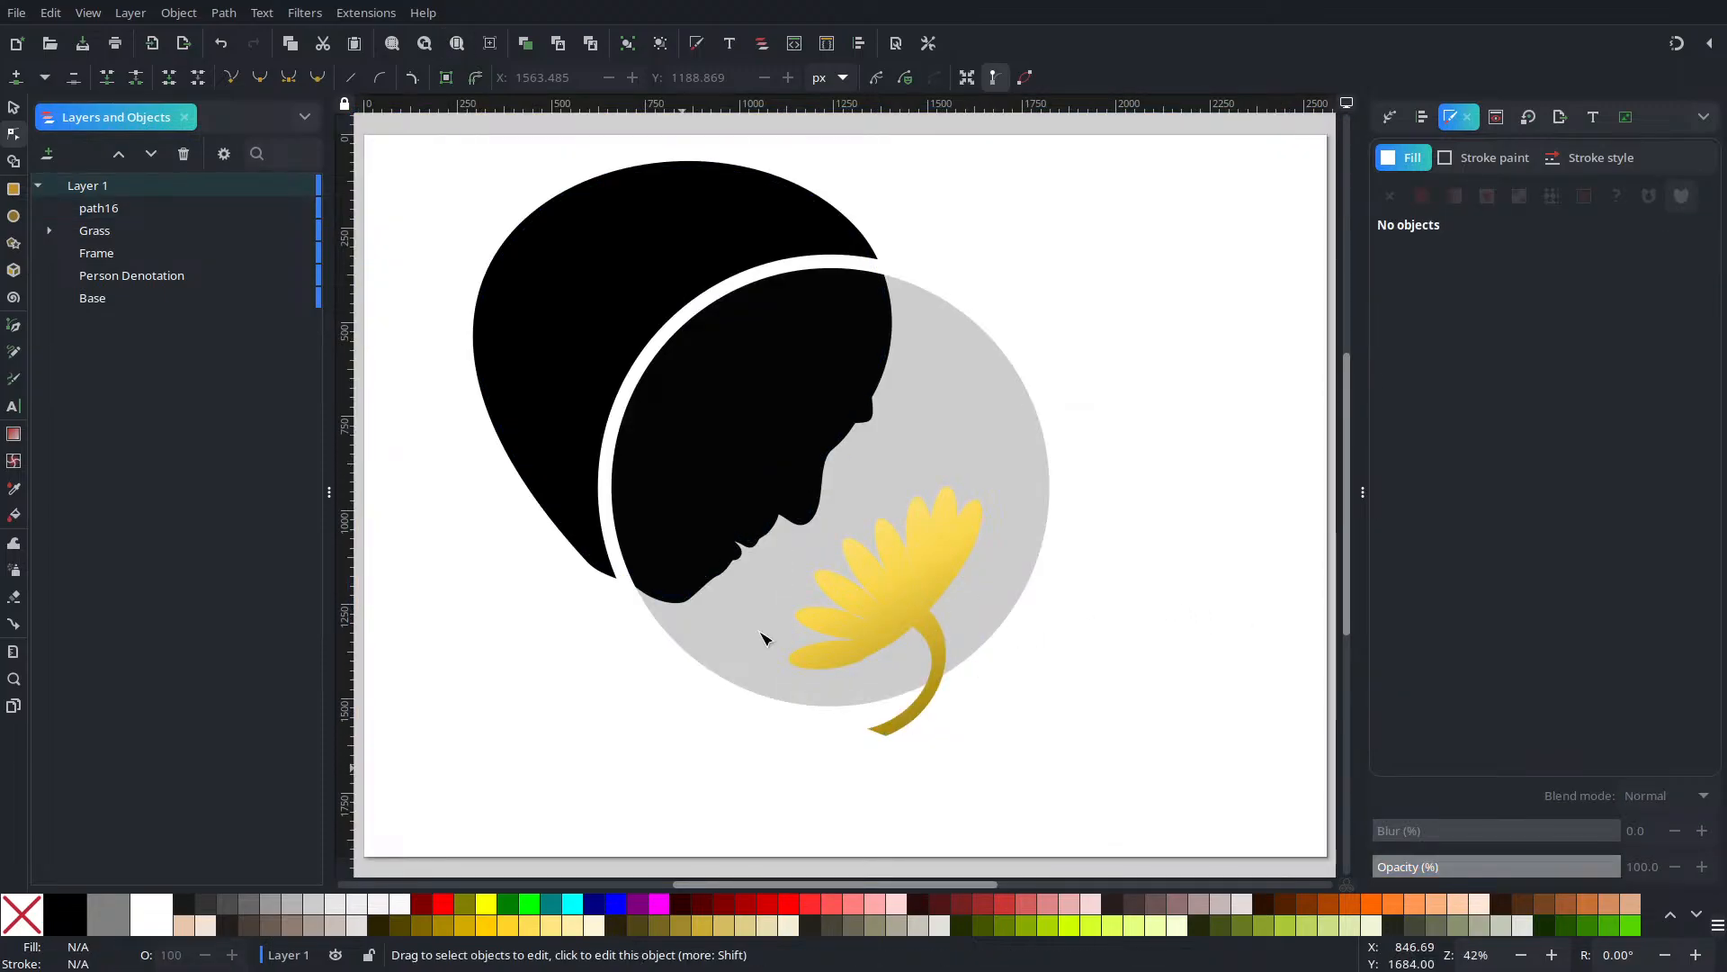
scroll(911, 608, "up", 4)
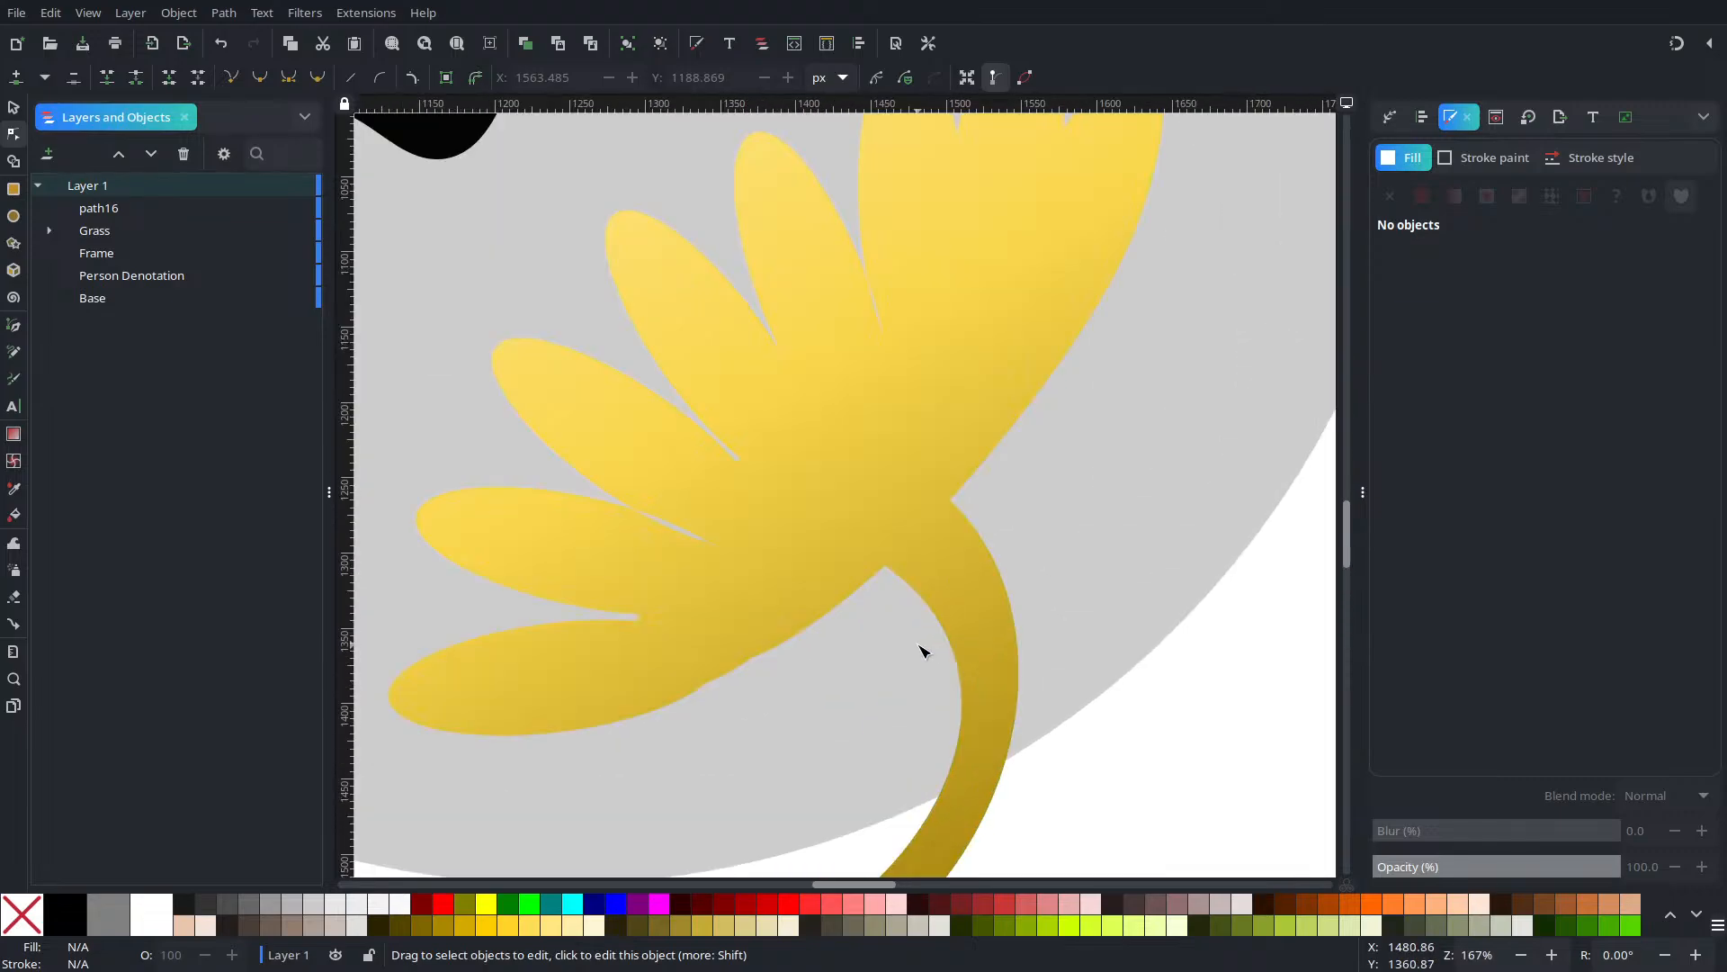
left_click(765, 606)
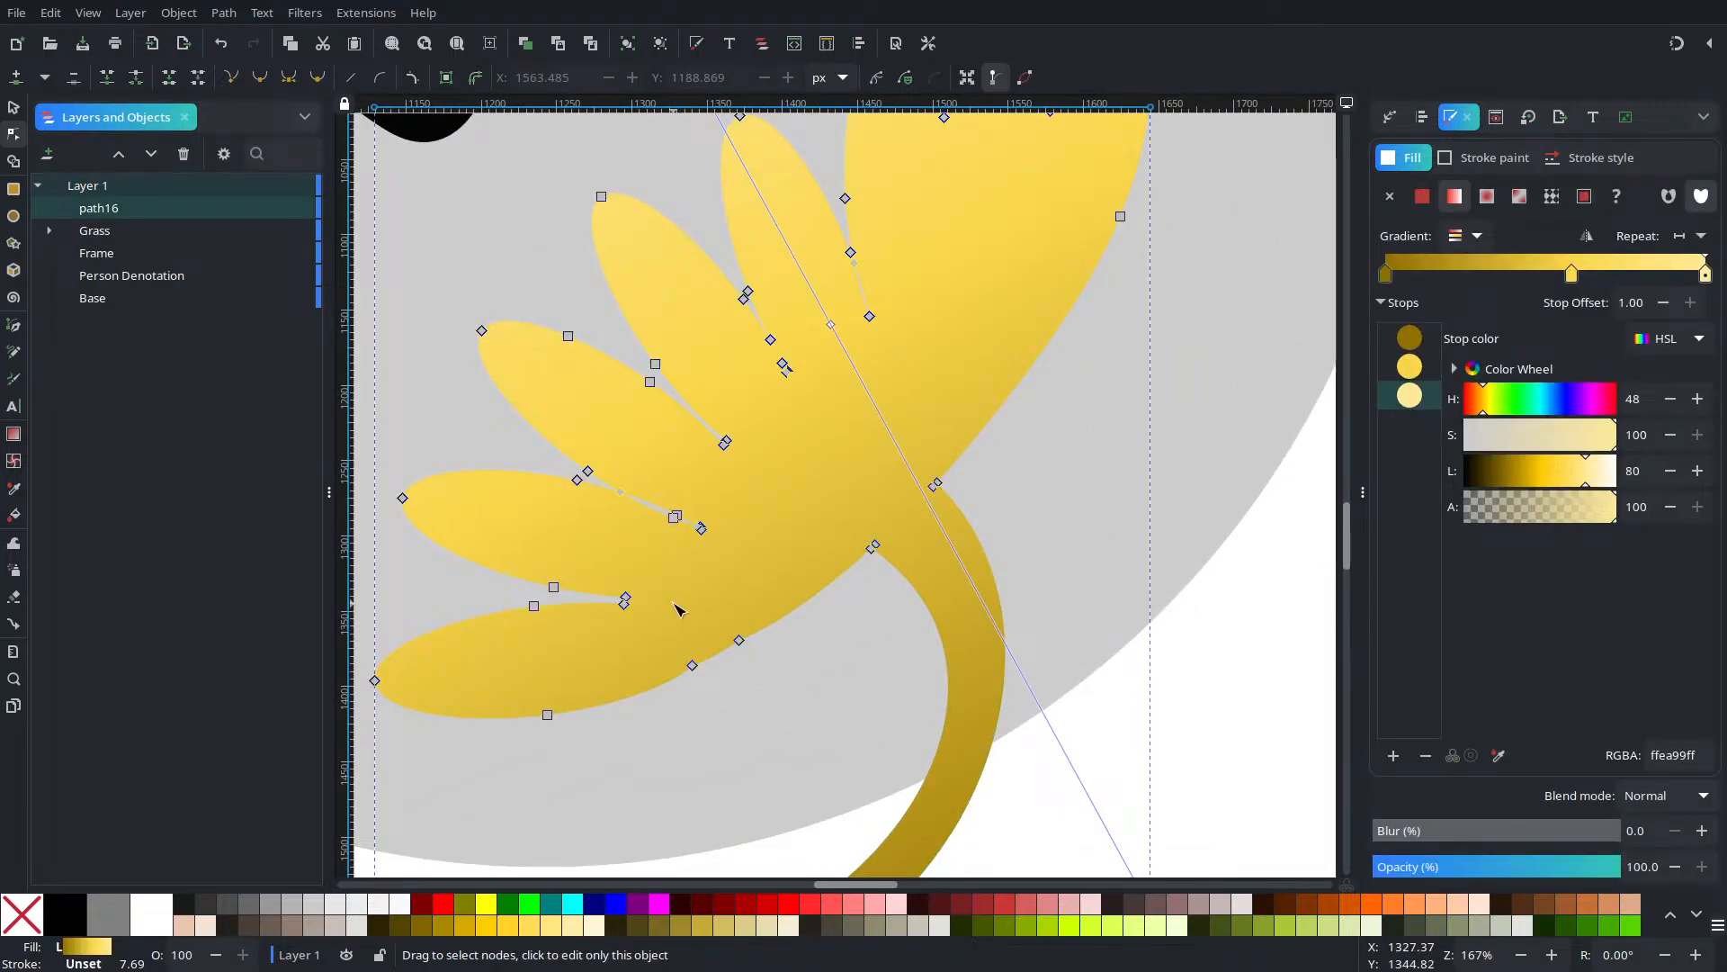
left_click_drag(659, 598, 797, 759)
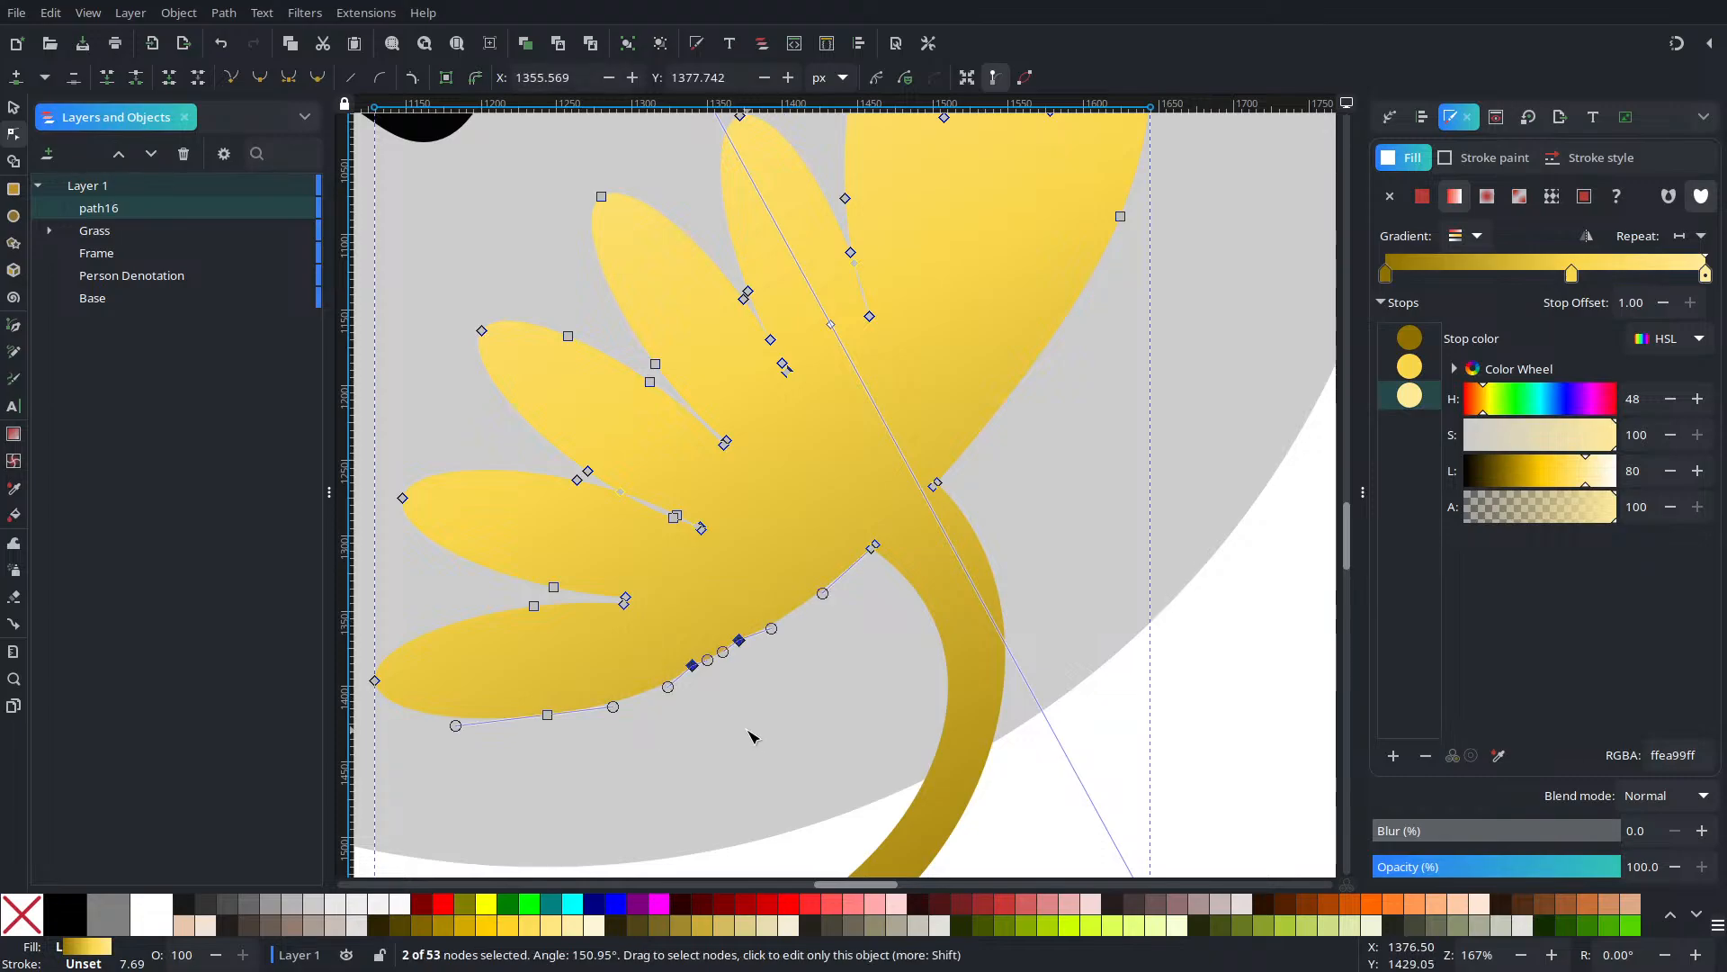
key("Delete")
Zoom in on the gap between petals and inspect the node at its tip
scroll(786, 595, "up", 4)
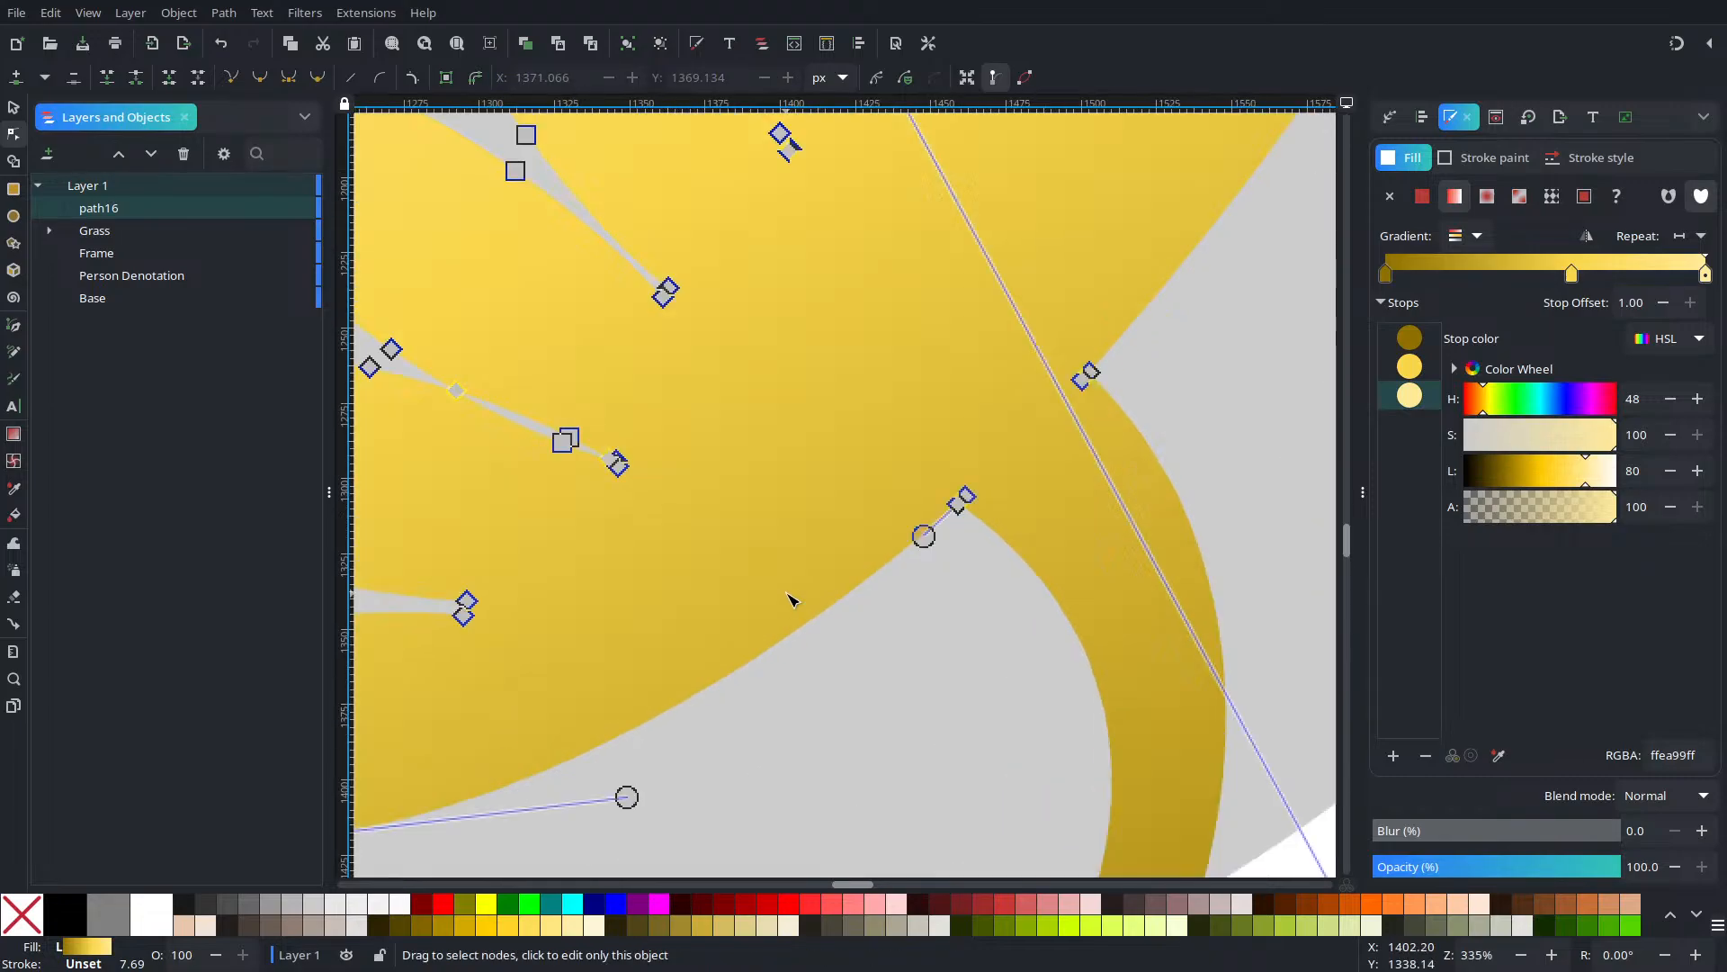
left_click_drag(1153, 434, 797, 591)
scroll(800, 591, "up", 3)
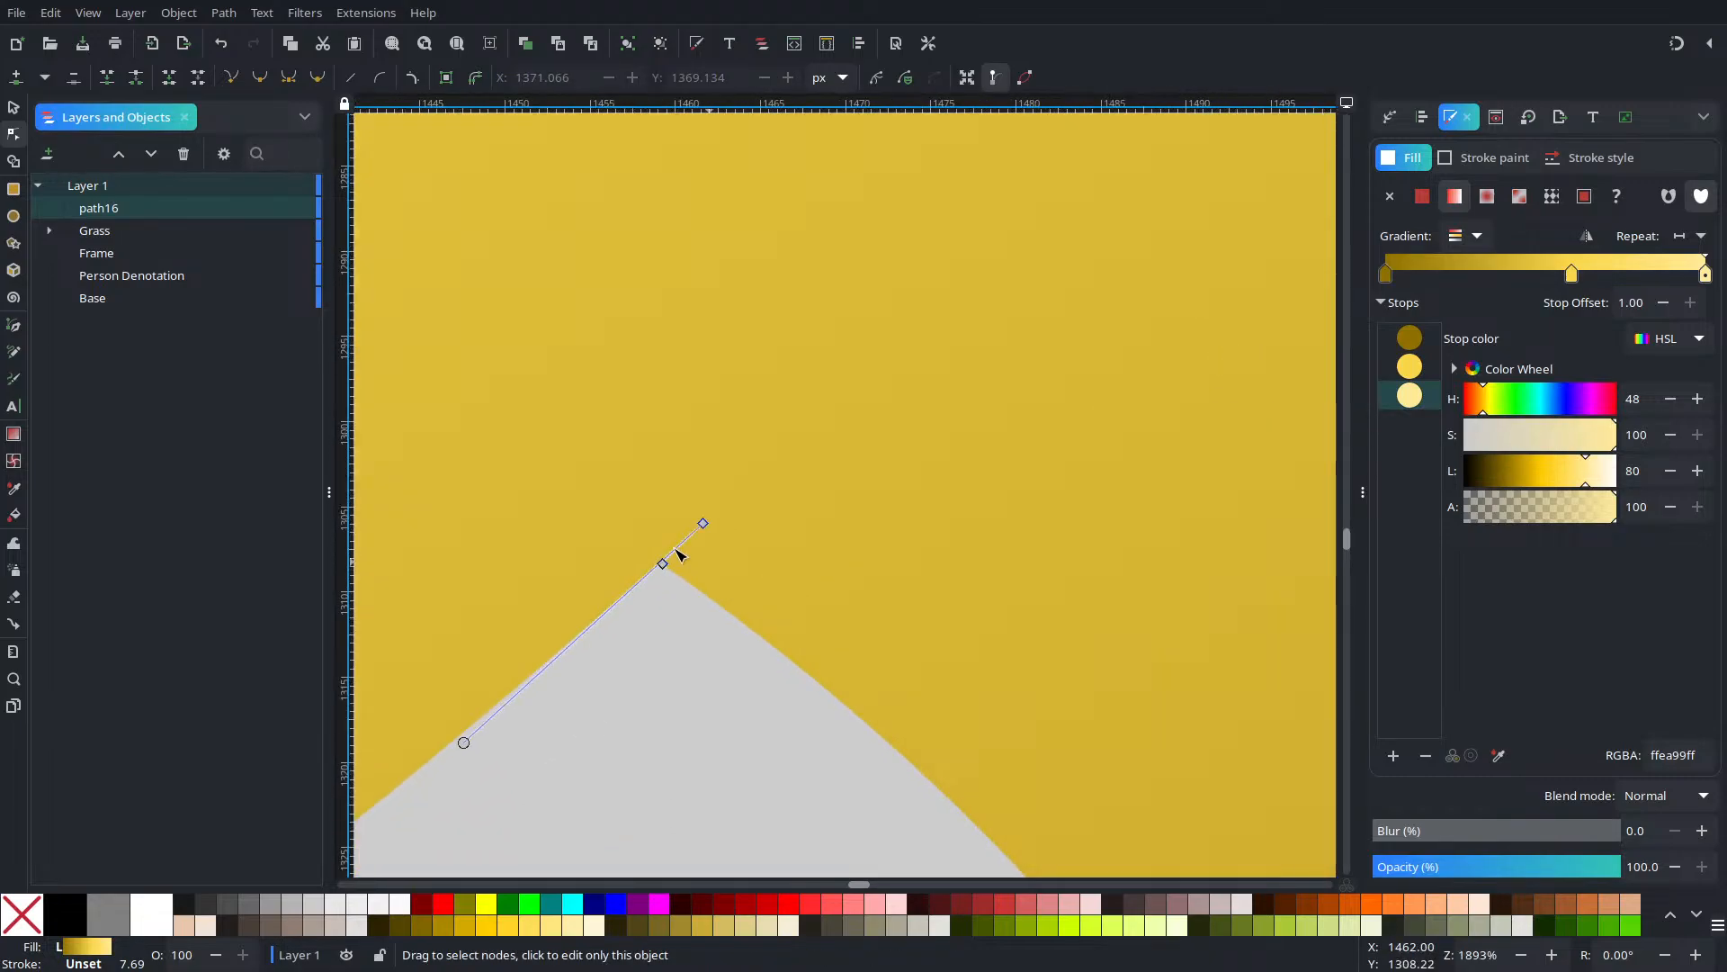
scroll(726, 562, "up", 3)
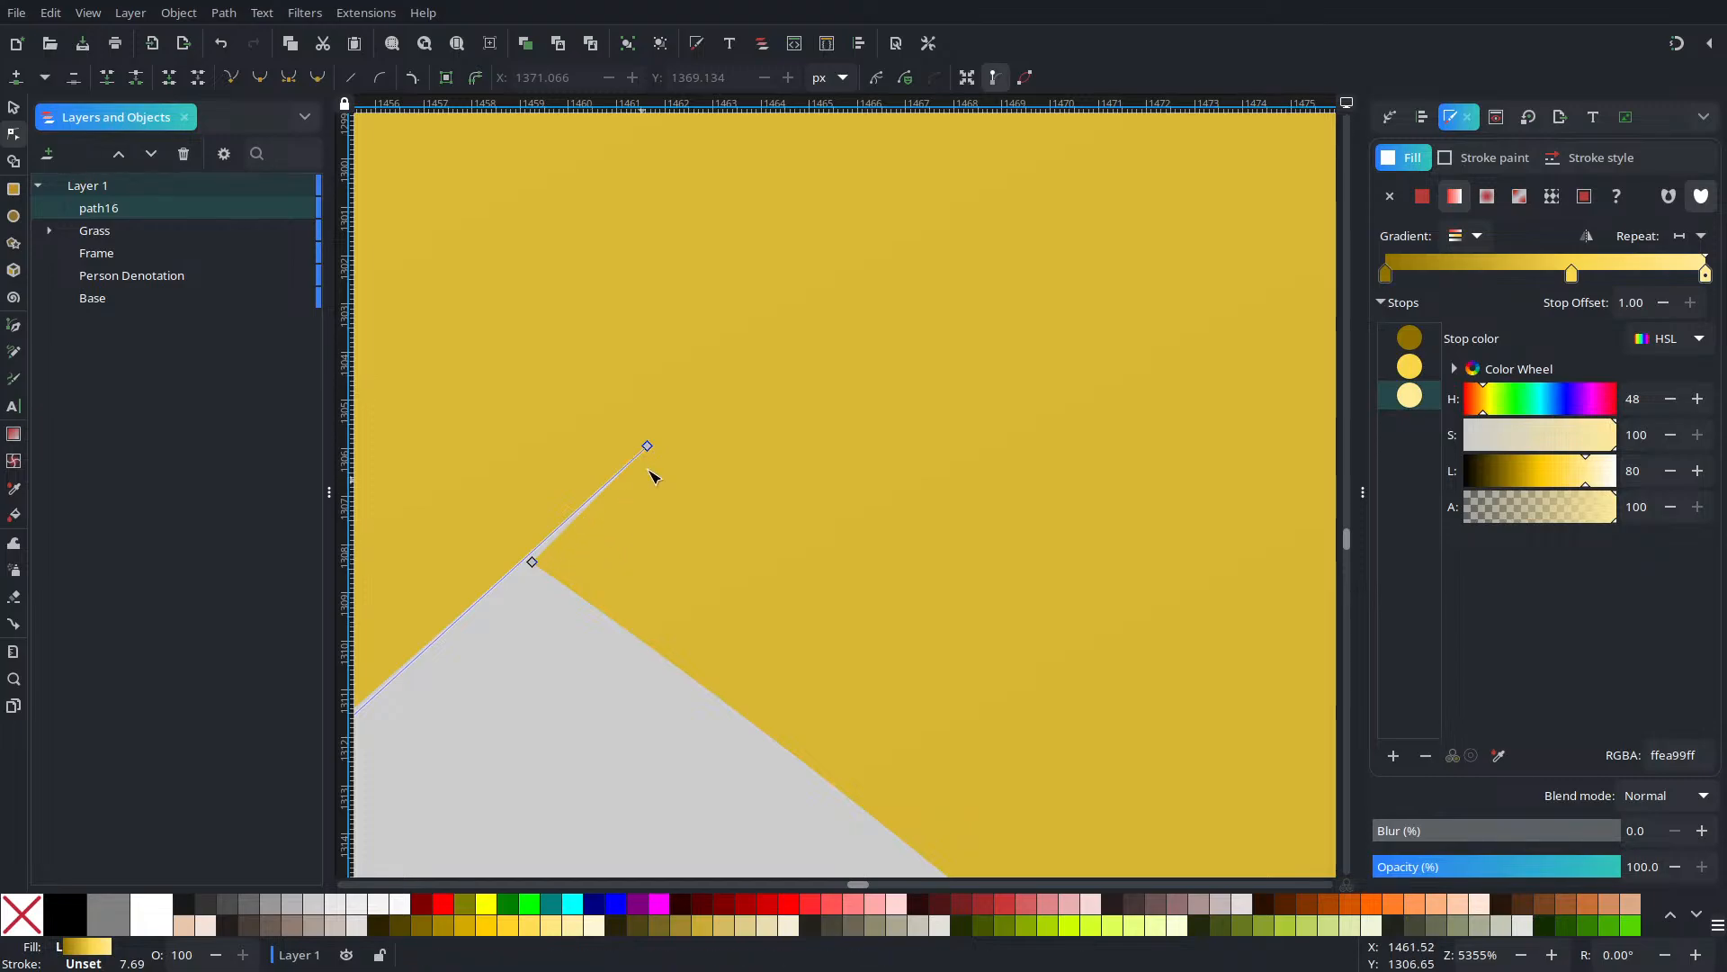
left_click_drag(597, 382, 744, 551)
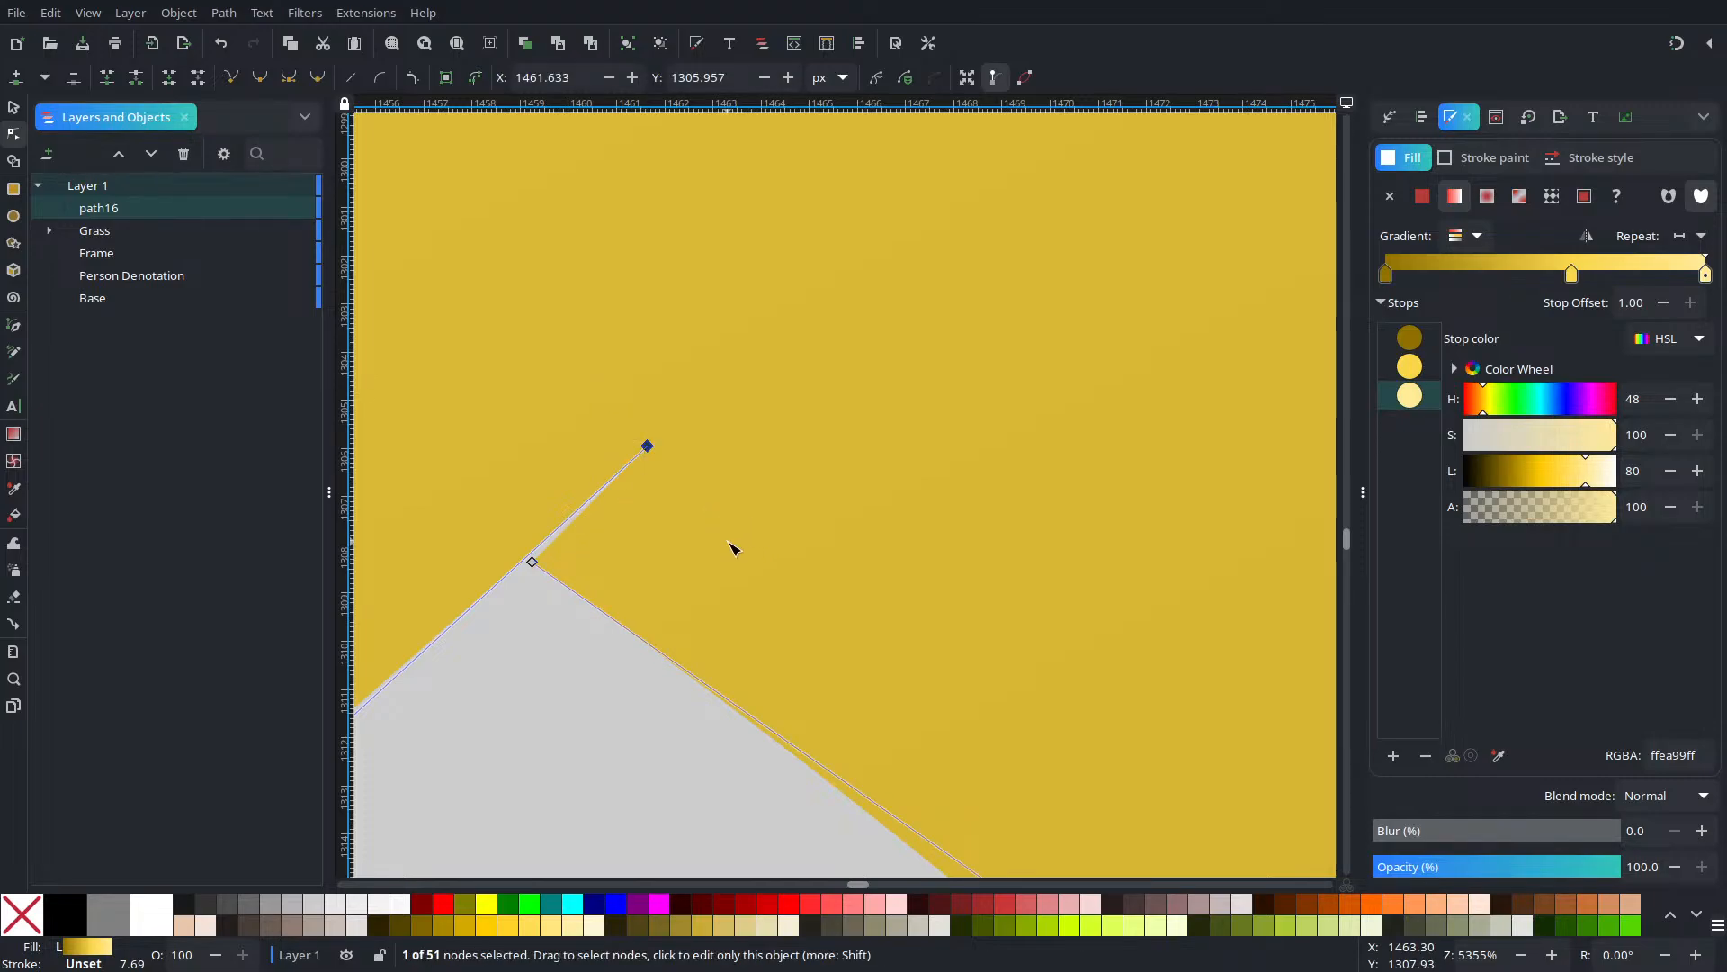
left_click(730, 548)
scroll(655, 497, "down", 9)
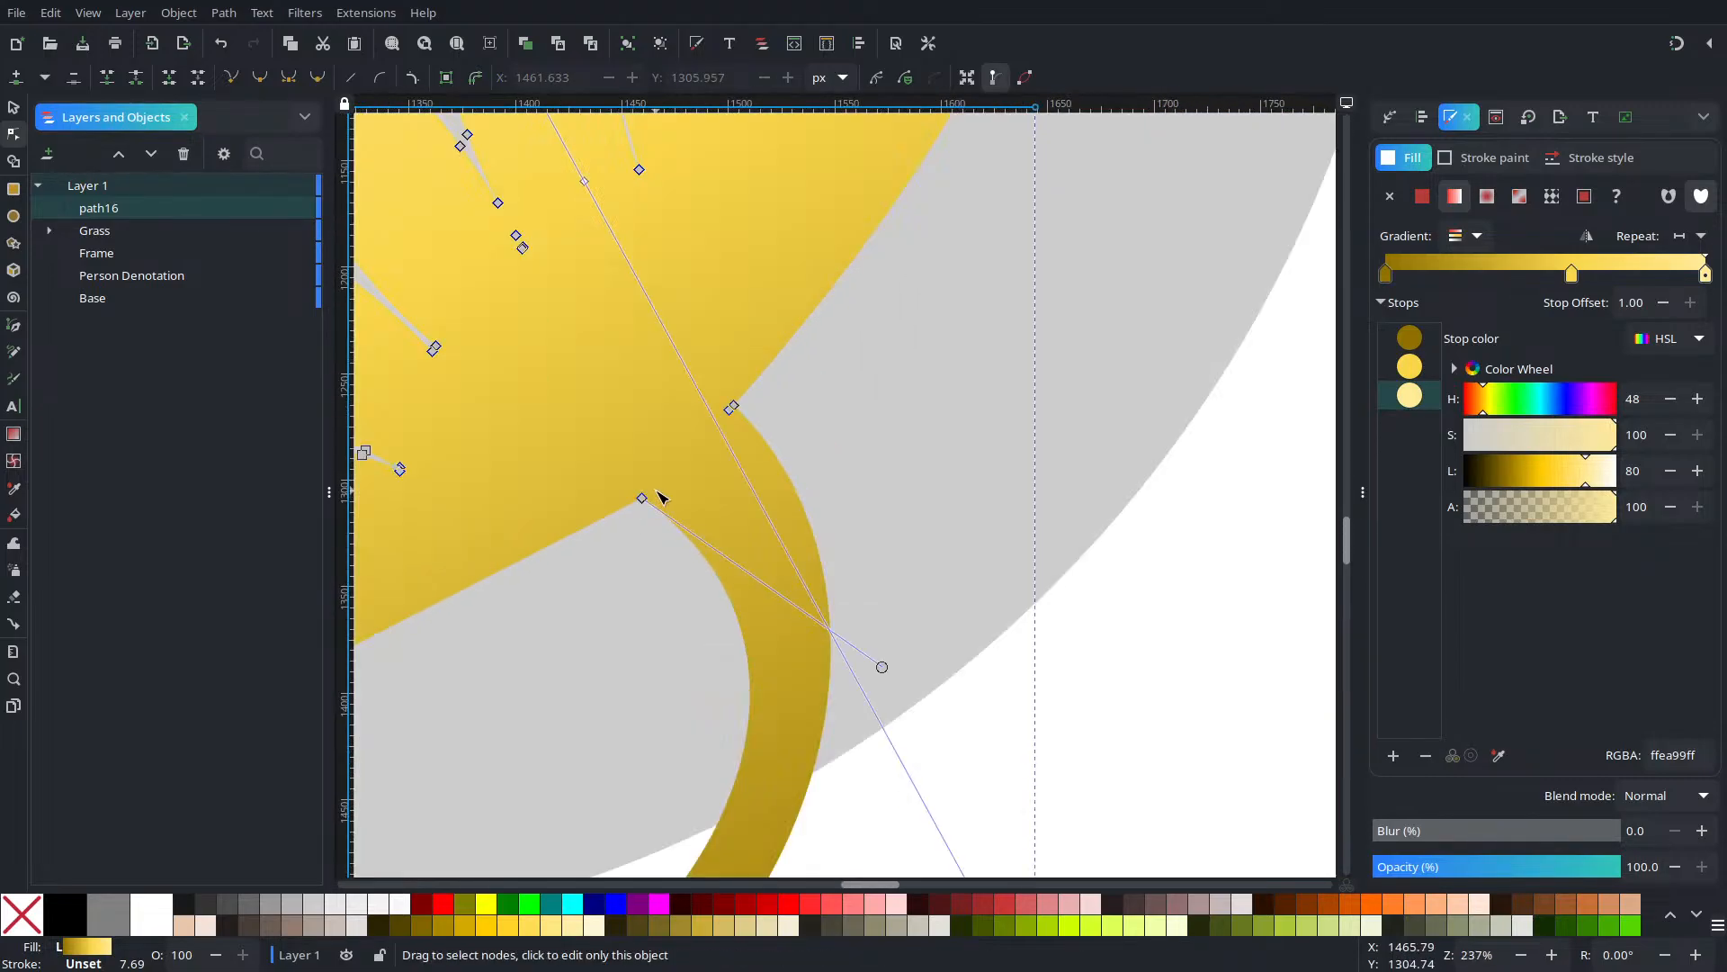
scroll(662, 497, "down", 3)
scroll(644, 501, "up", 3)
scroll(612, 522, "down", 3)
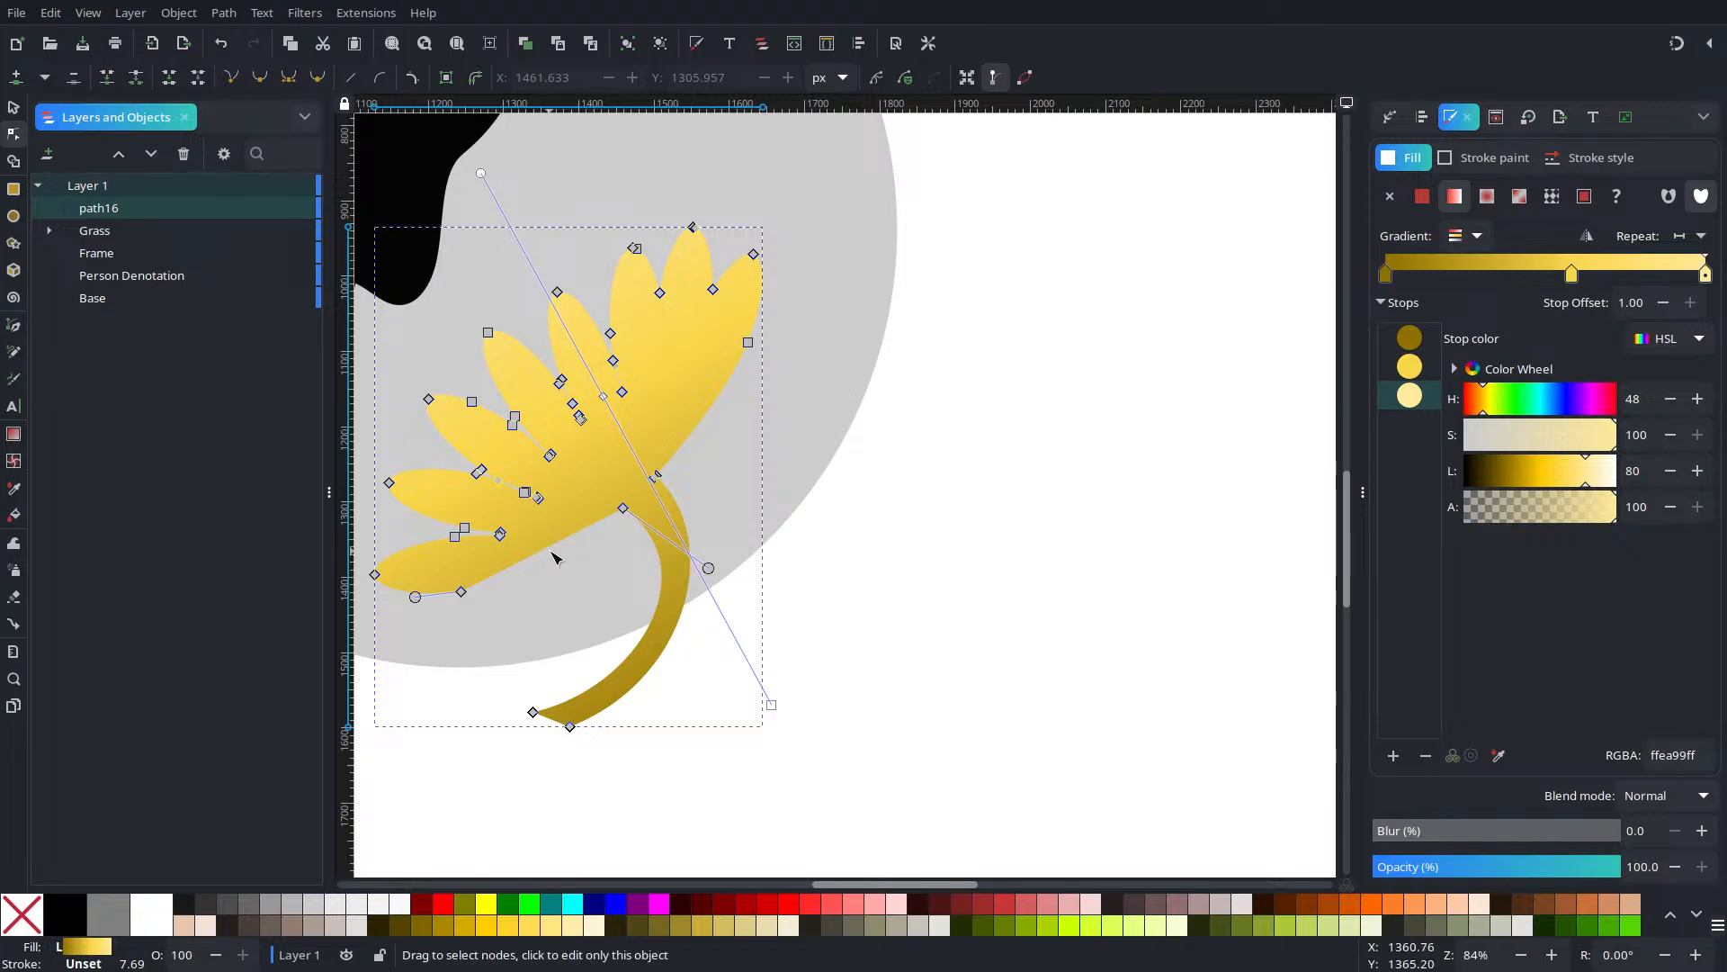
Curve the straight lower petal edge and check the node at the petal gap
left_click_drag(556, 556, 553, 562)
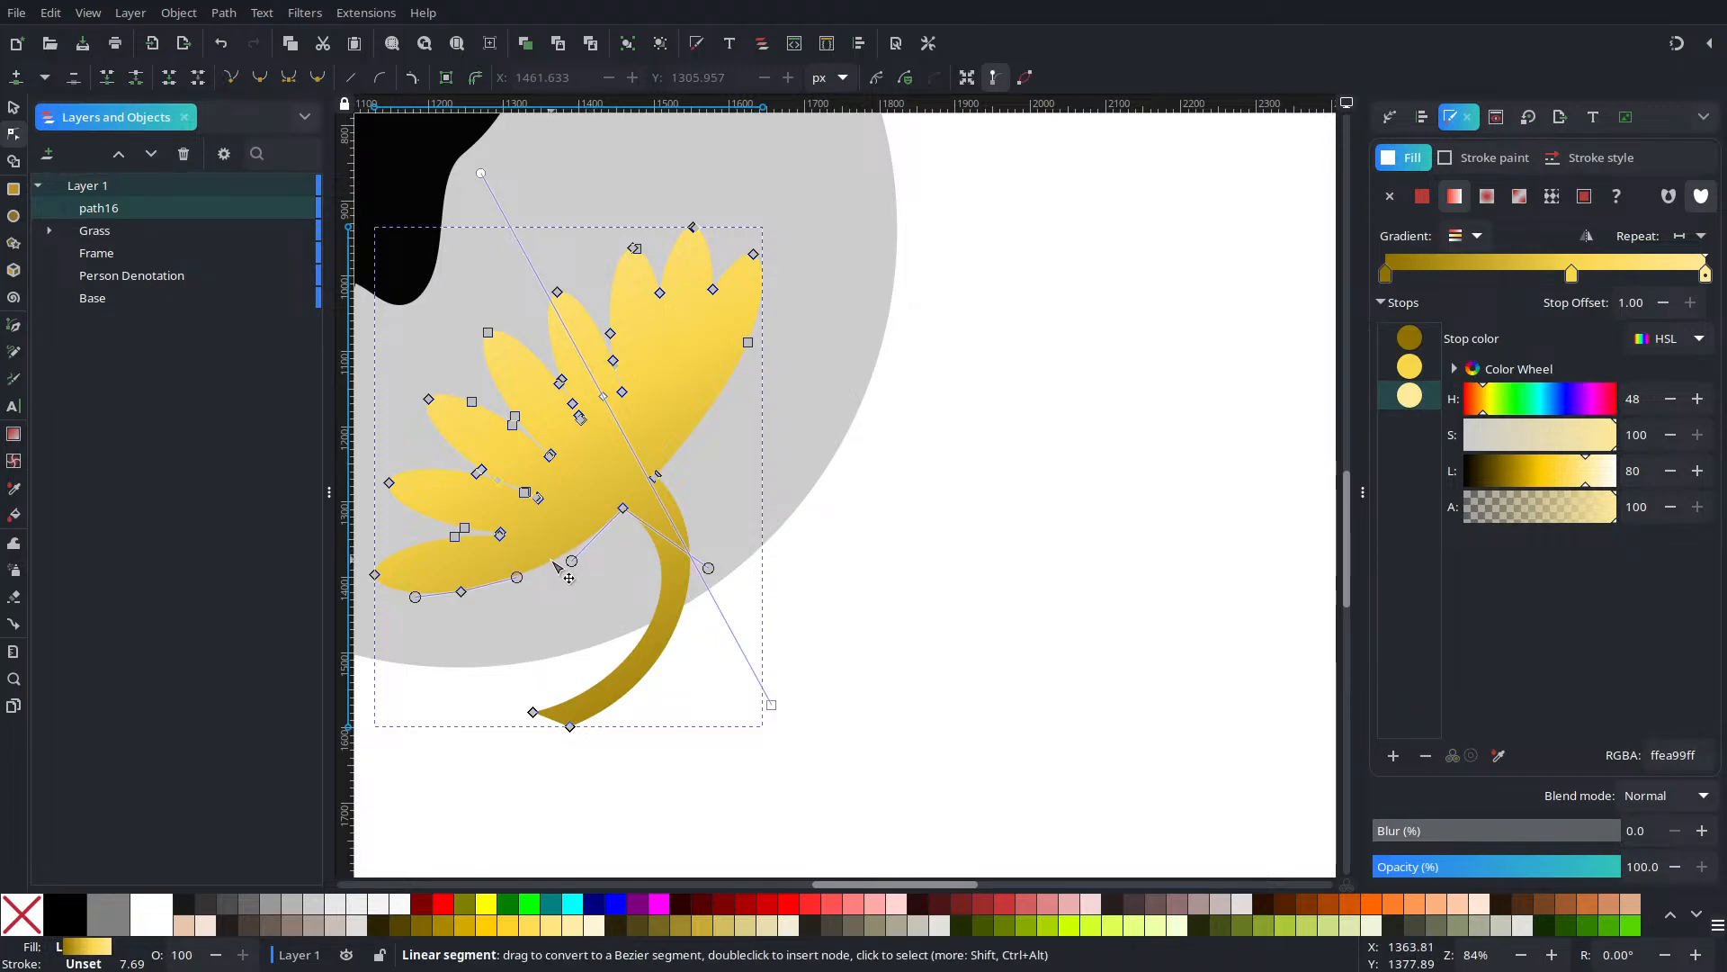
scroll(700, 454, "up", 4, "ctrl")
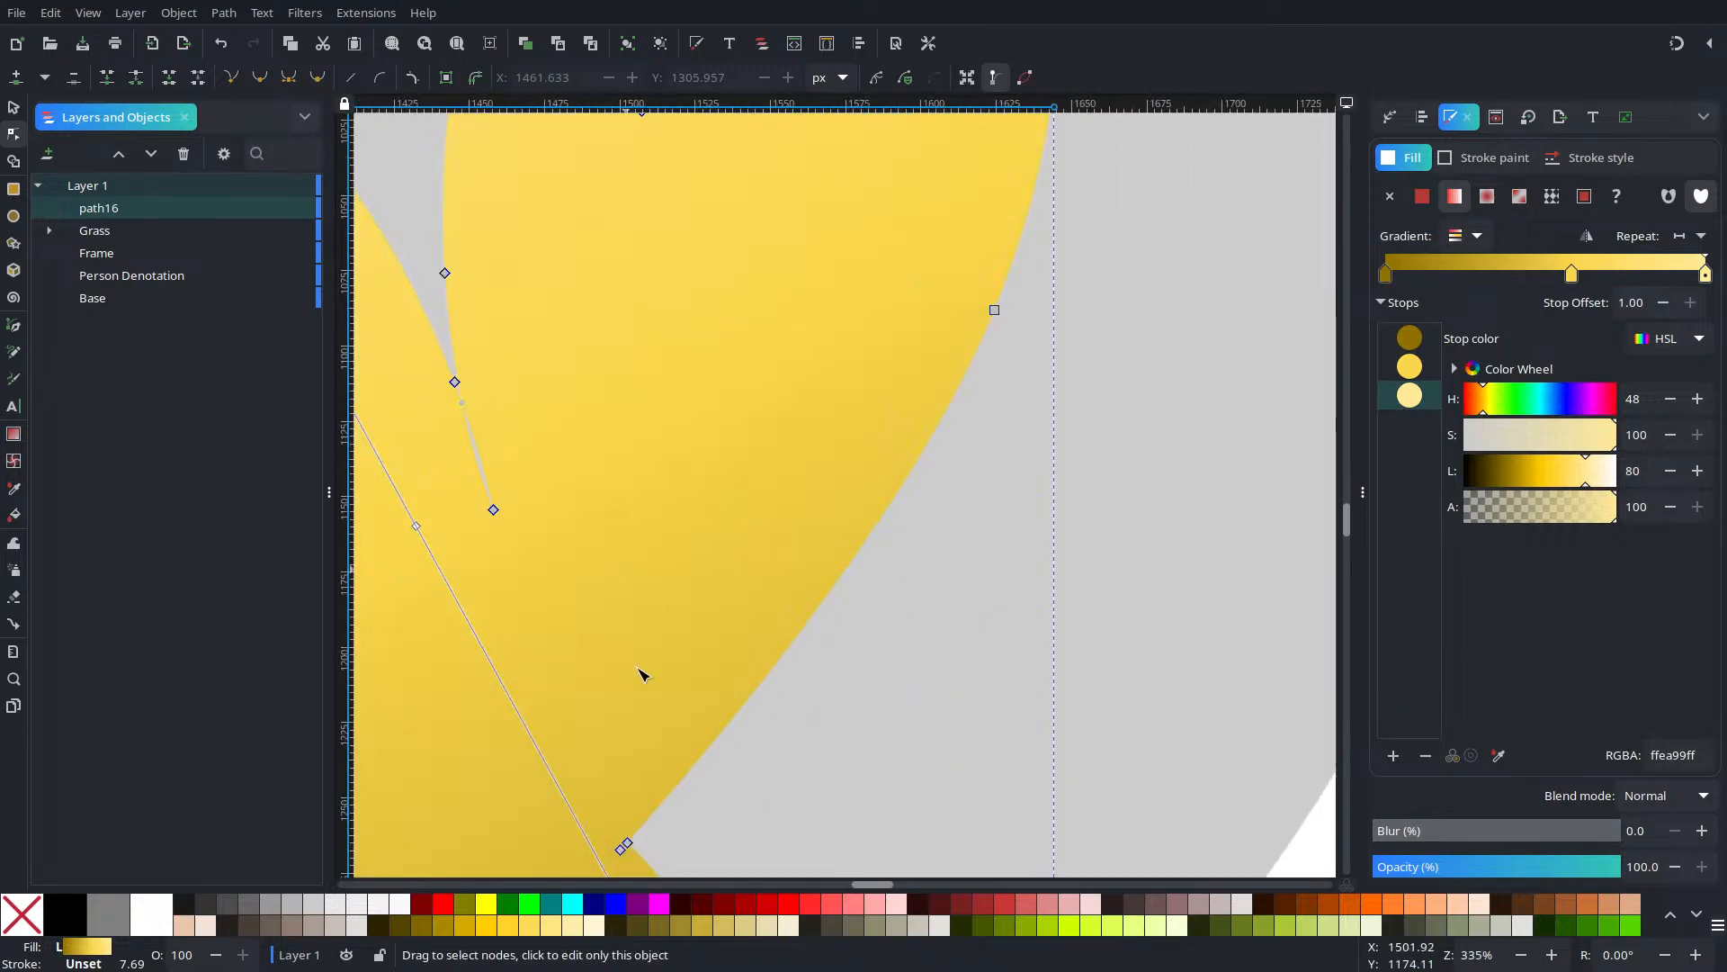
scroll(675, 409, "up", 3, "ctrl")
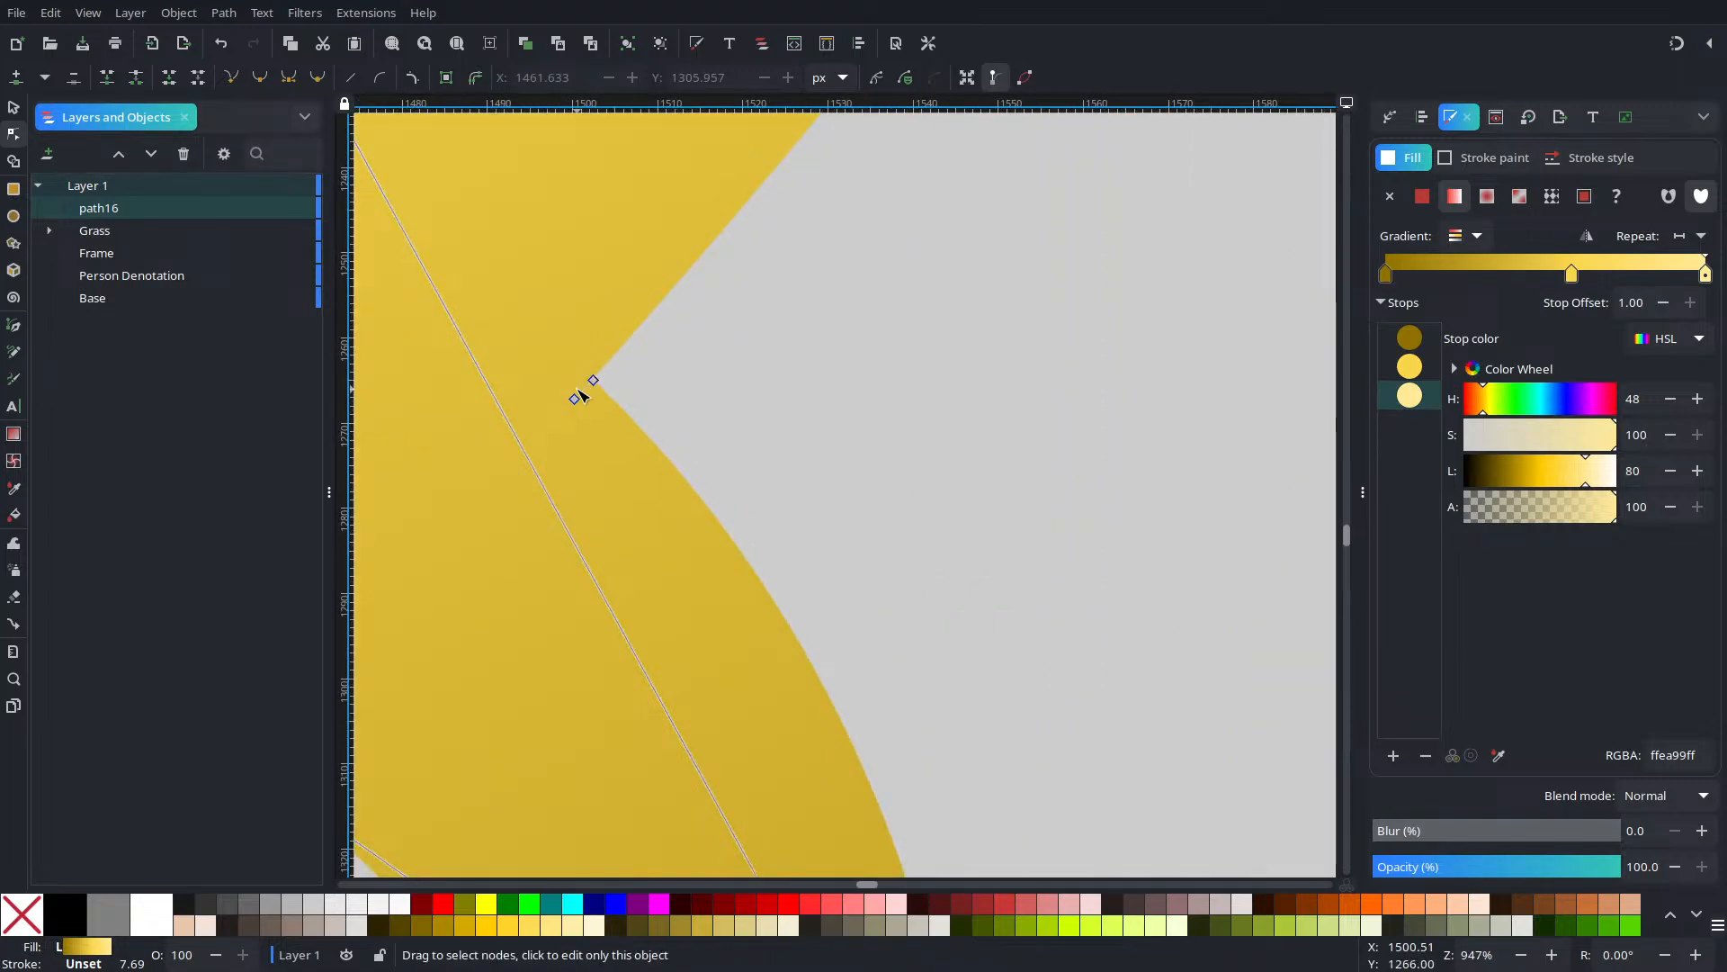
left_click_drag(566, 342, 585, 447)
key("Escape")
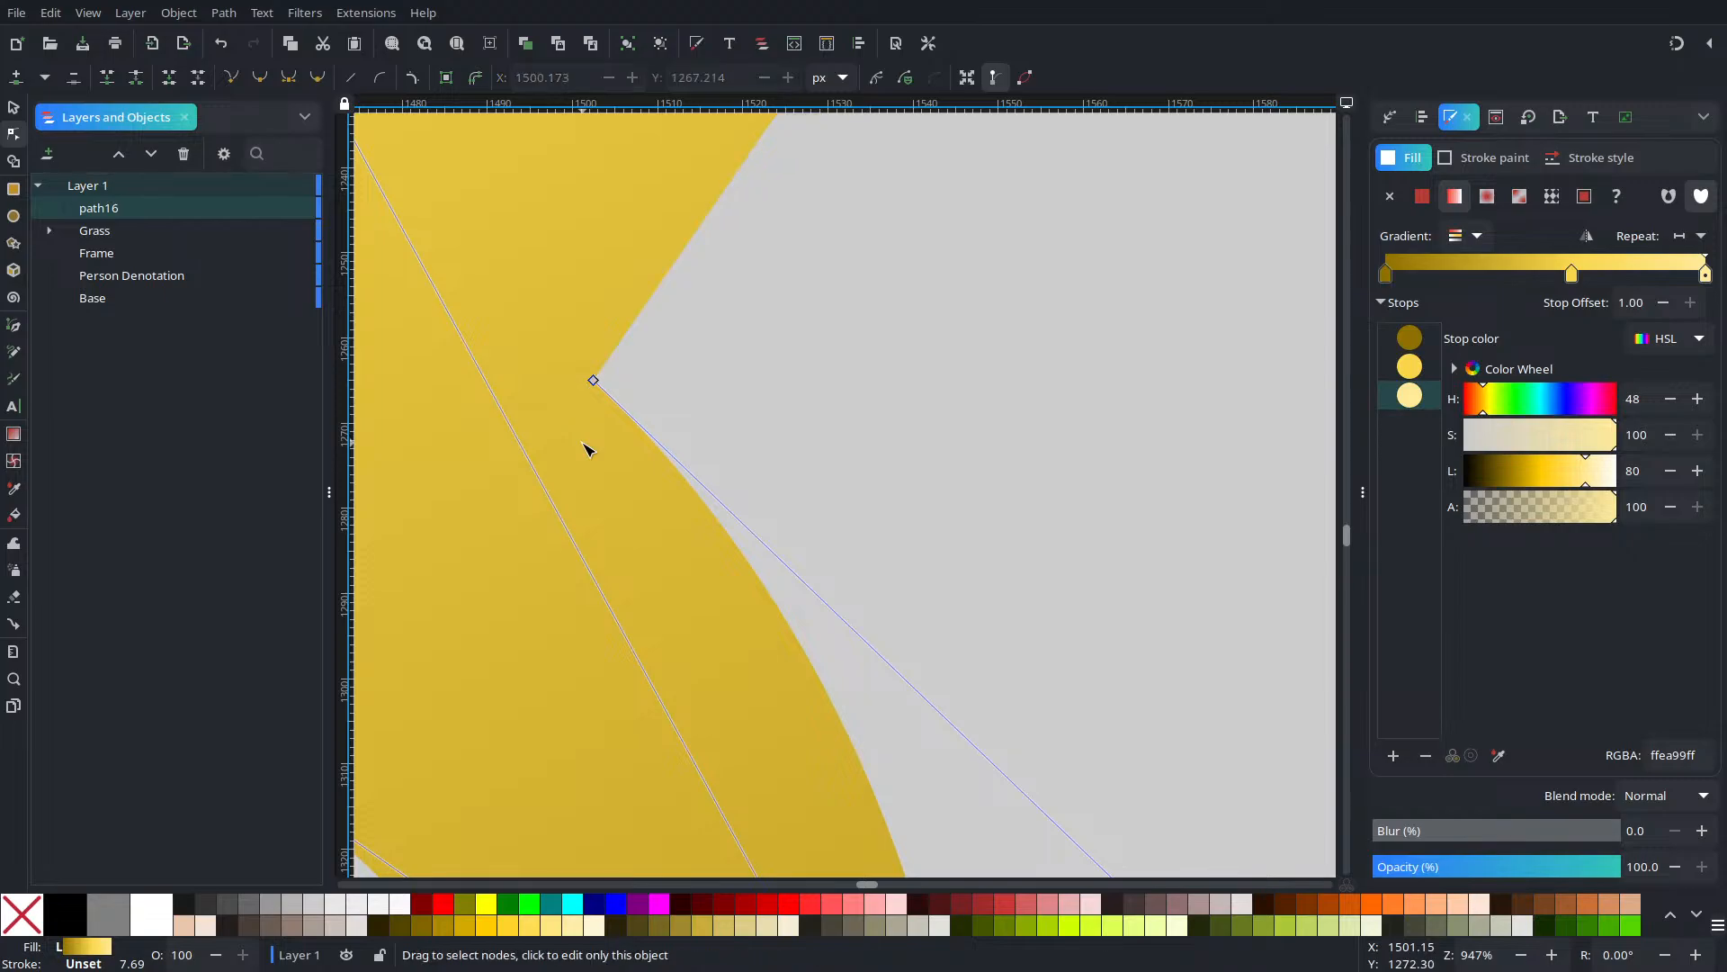
scroll(636, 401, "down", 4, "ctrl")
scroll(758, 307, "down", 3, "ctrl")
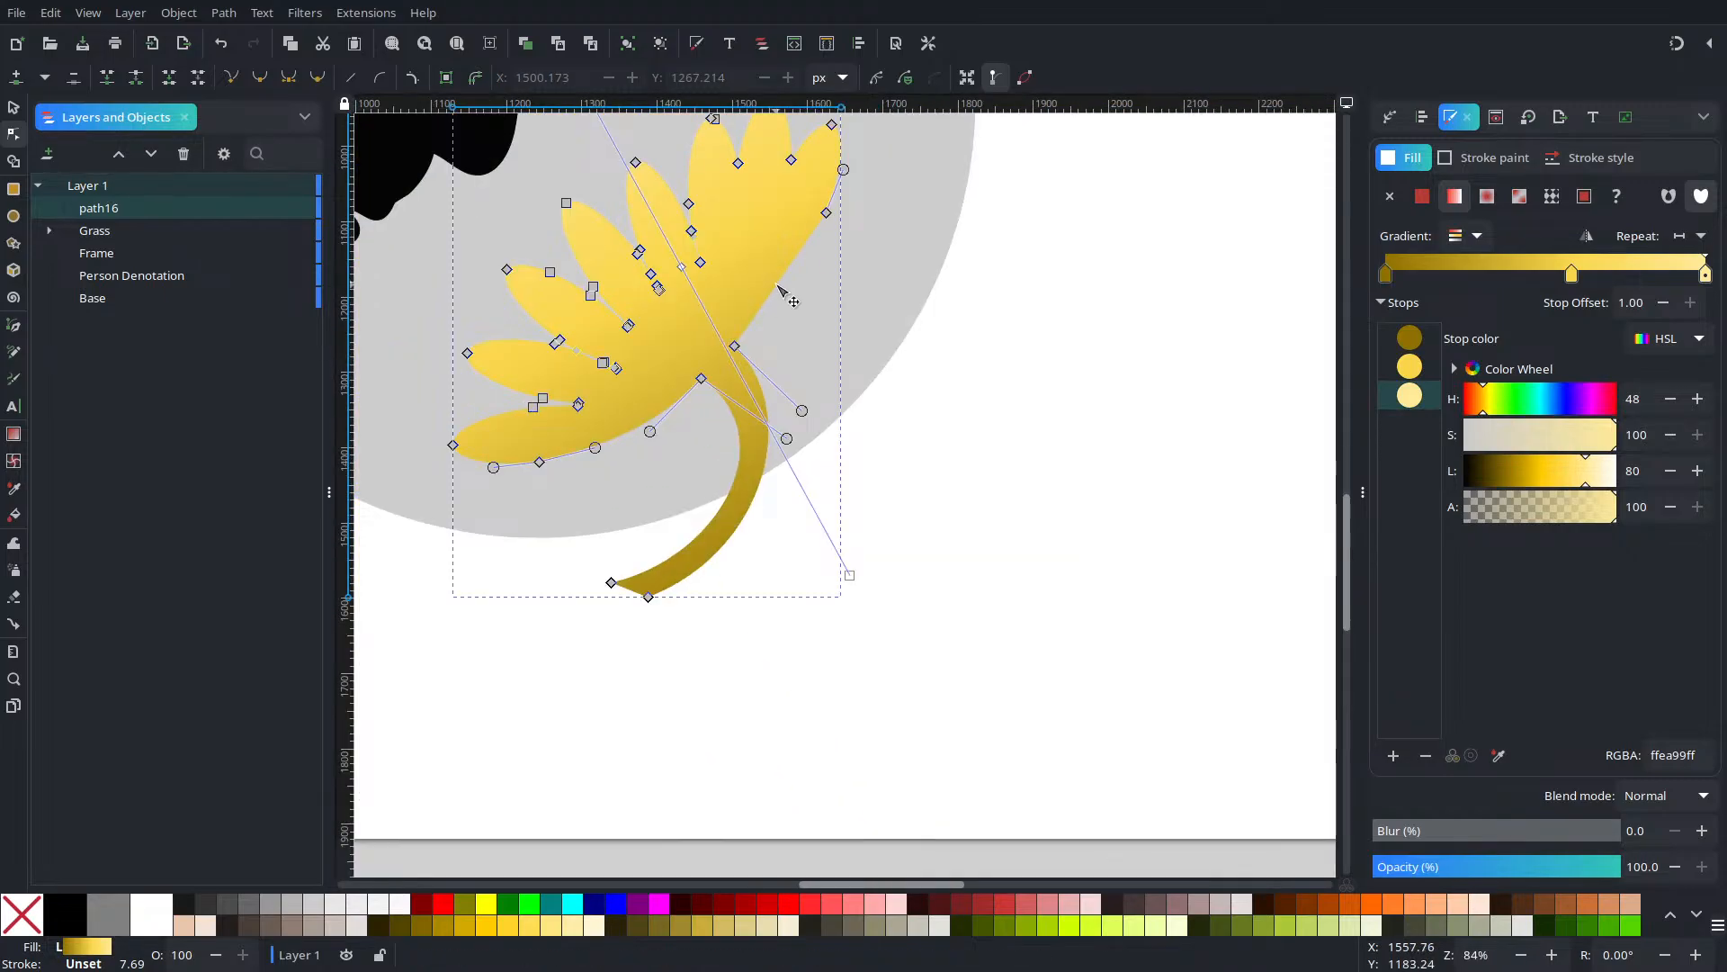
Bend the right petal edge inward and delete the right petal-tip and lower-edge nodes
left_click_drag(792, 288, 786, 290)
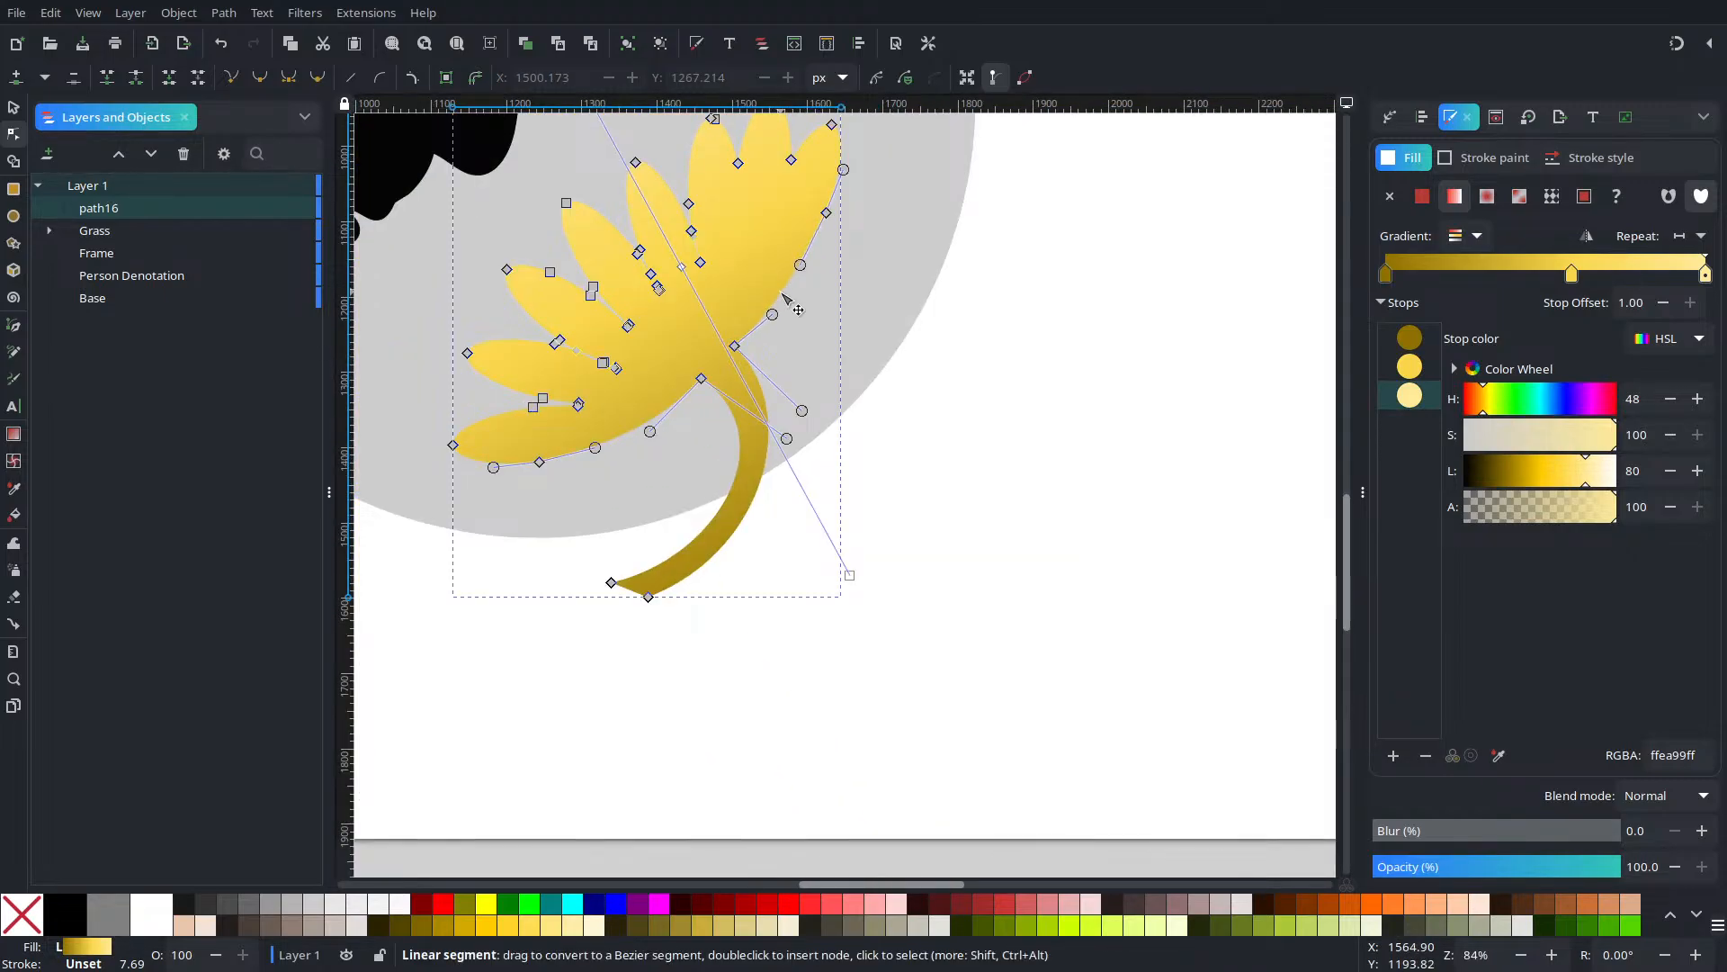
left_click_drag(788, 190, 909, 255)
key("Delete")
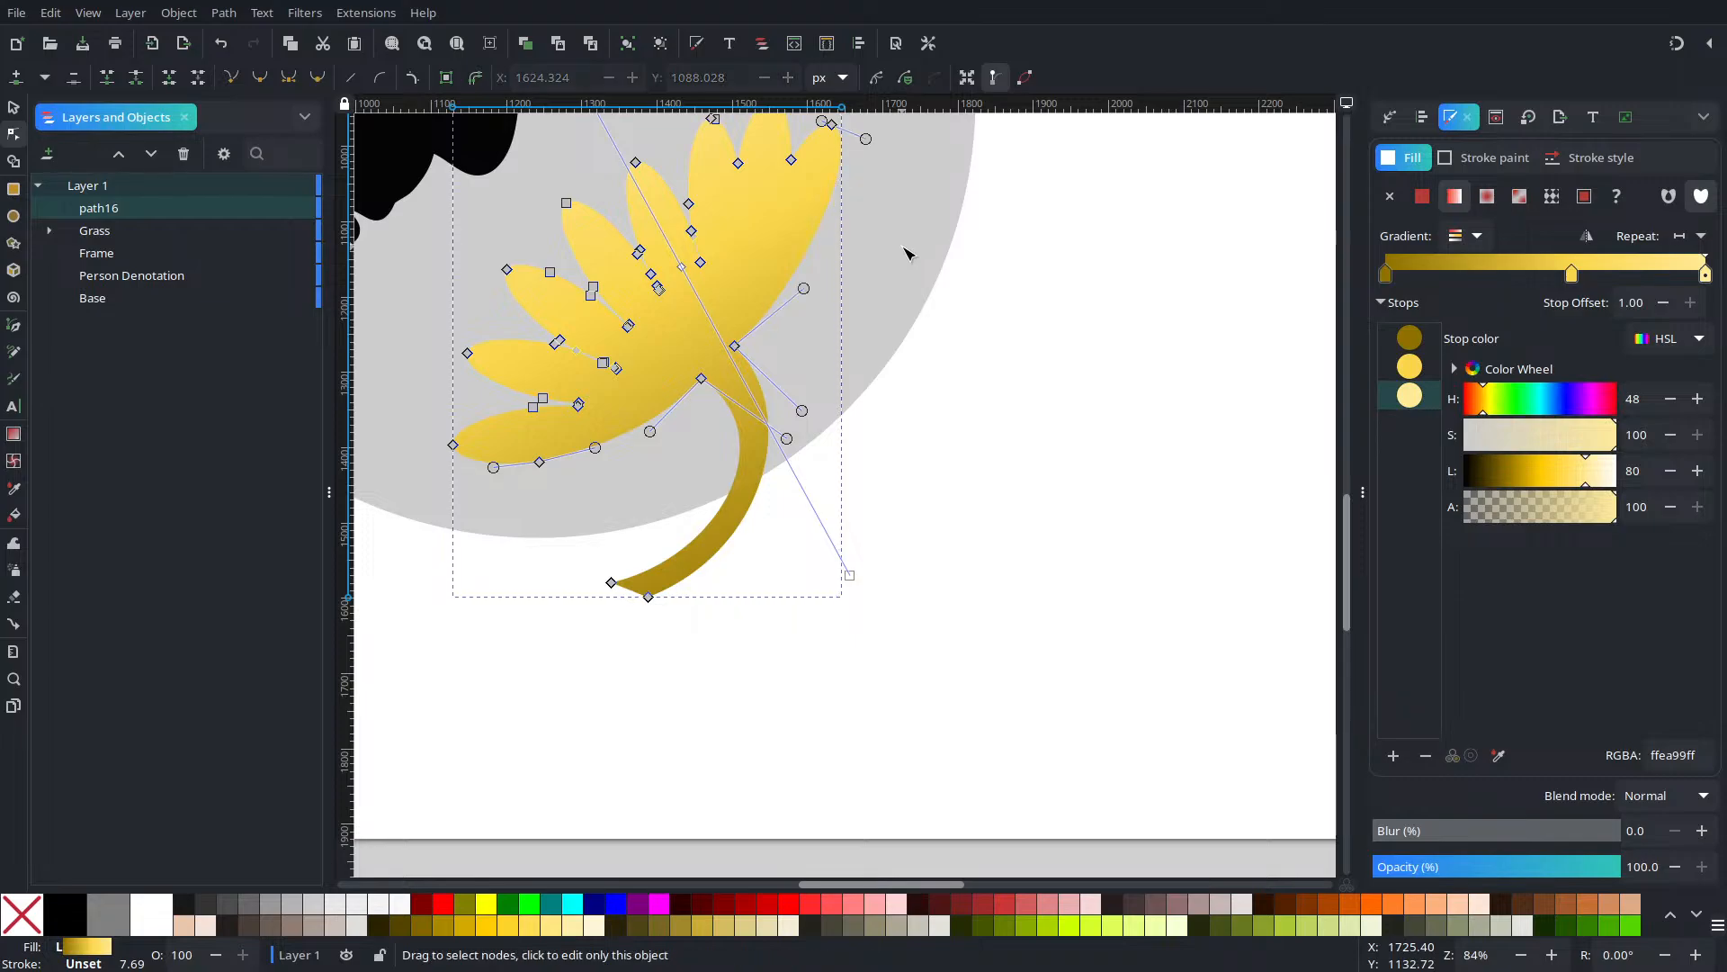
left_click(540, 462)
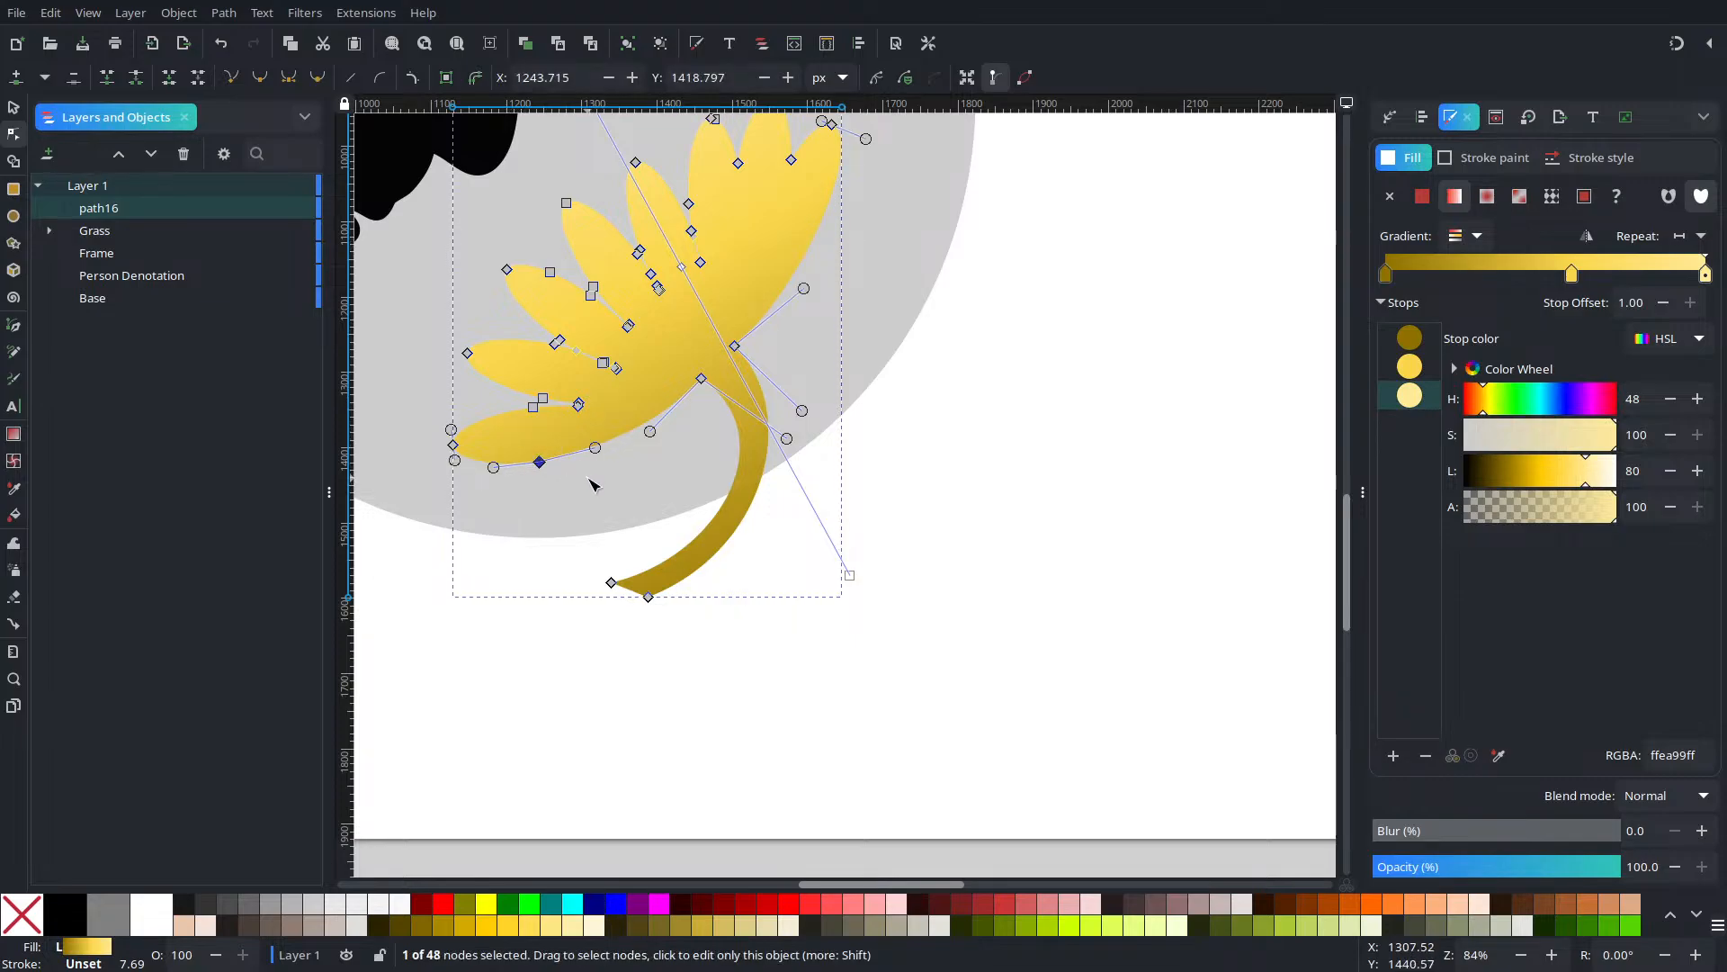
key("Delete")
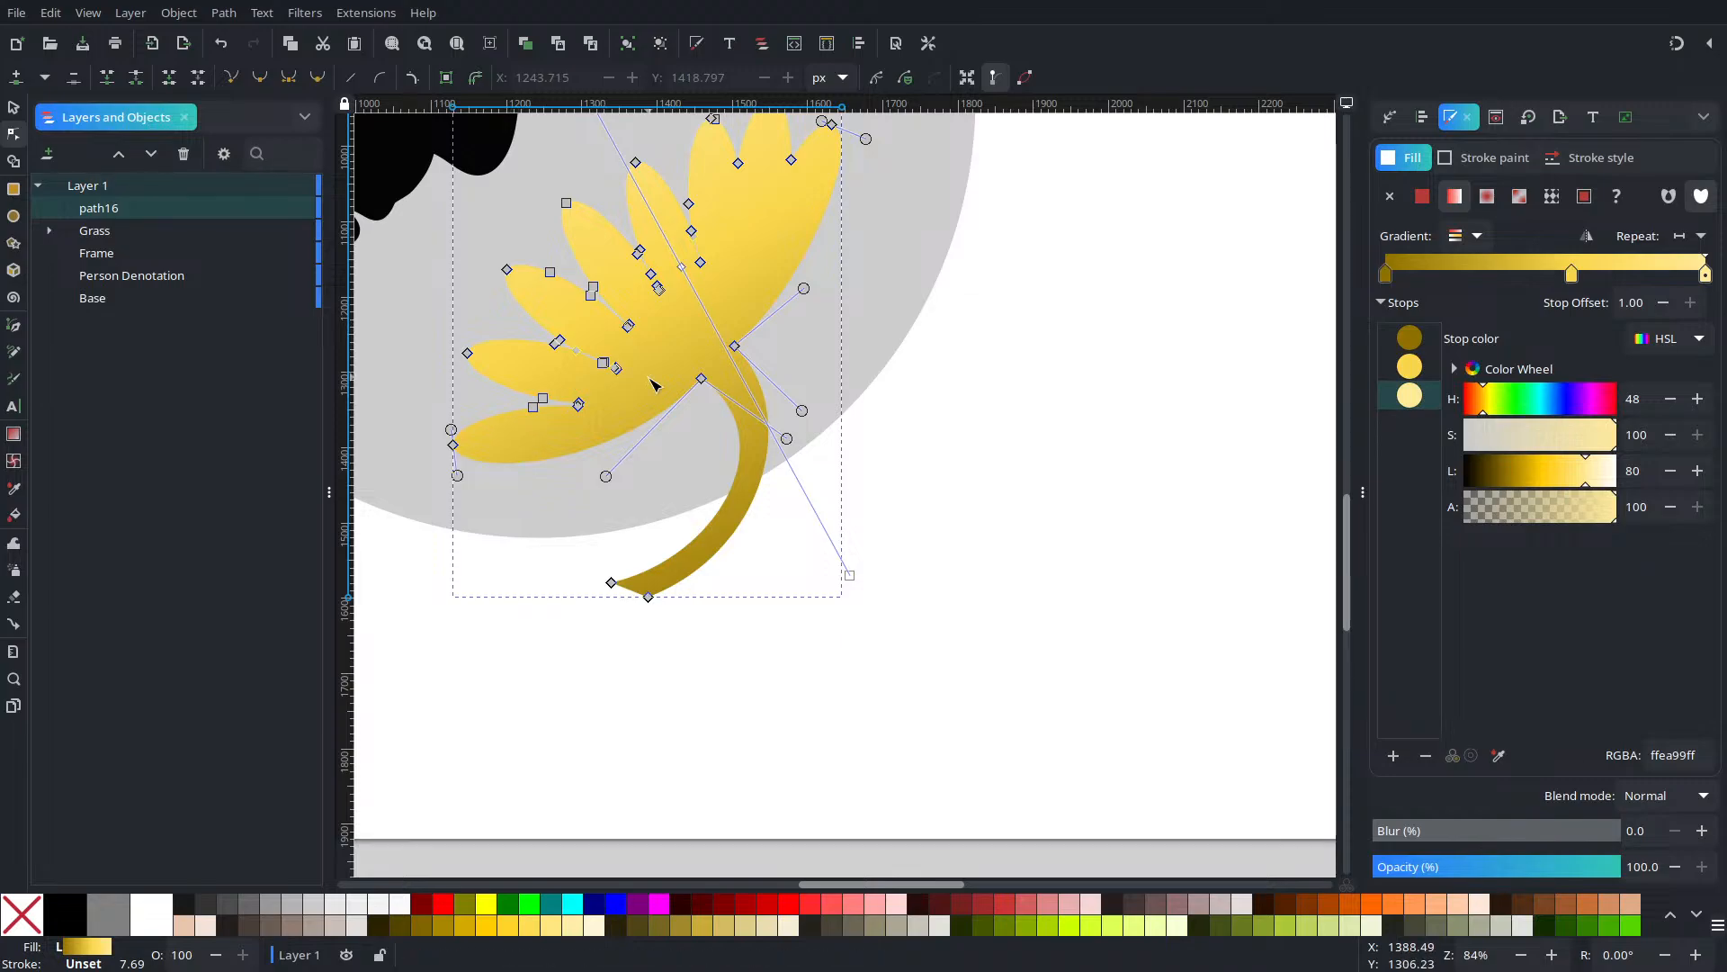
left_click_drag(702, 376, 723, 505)
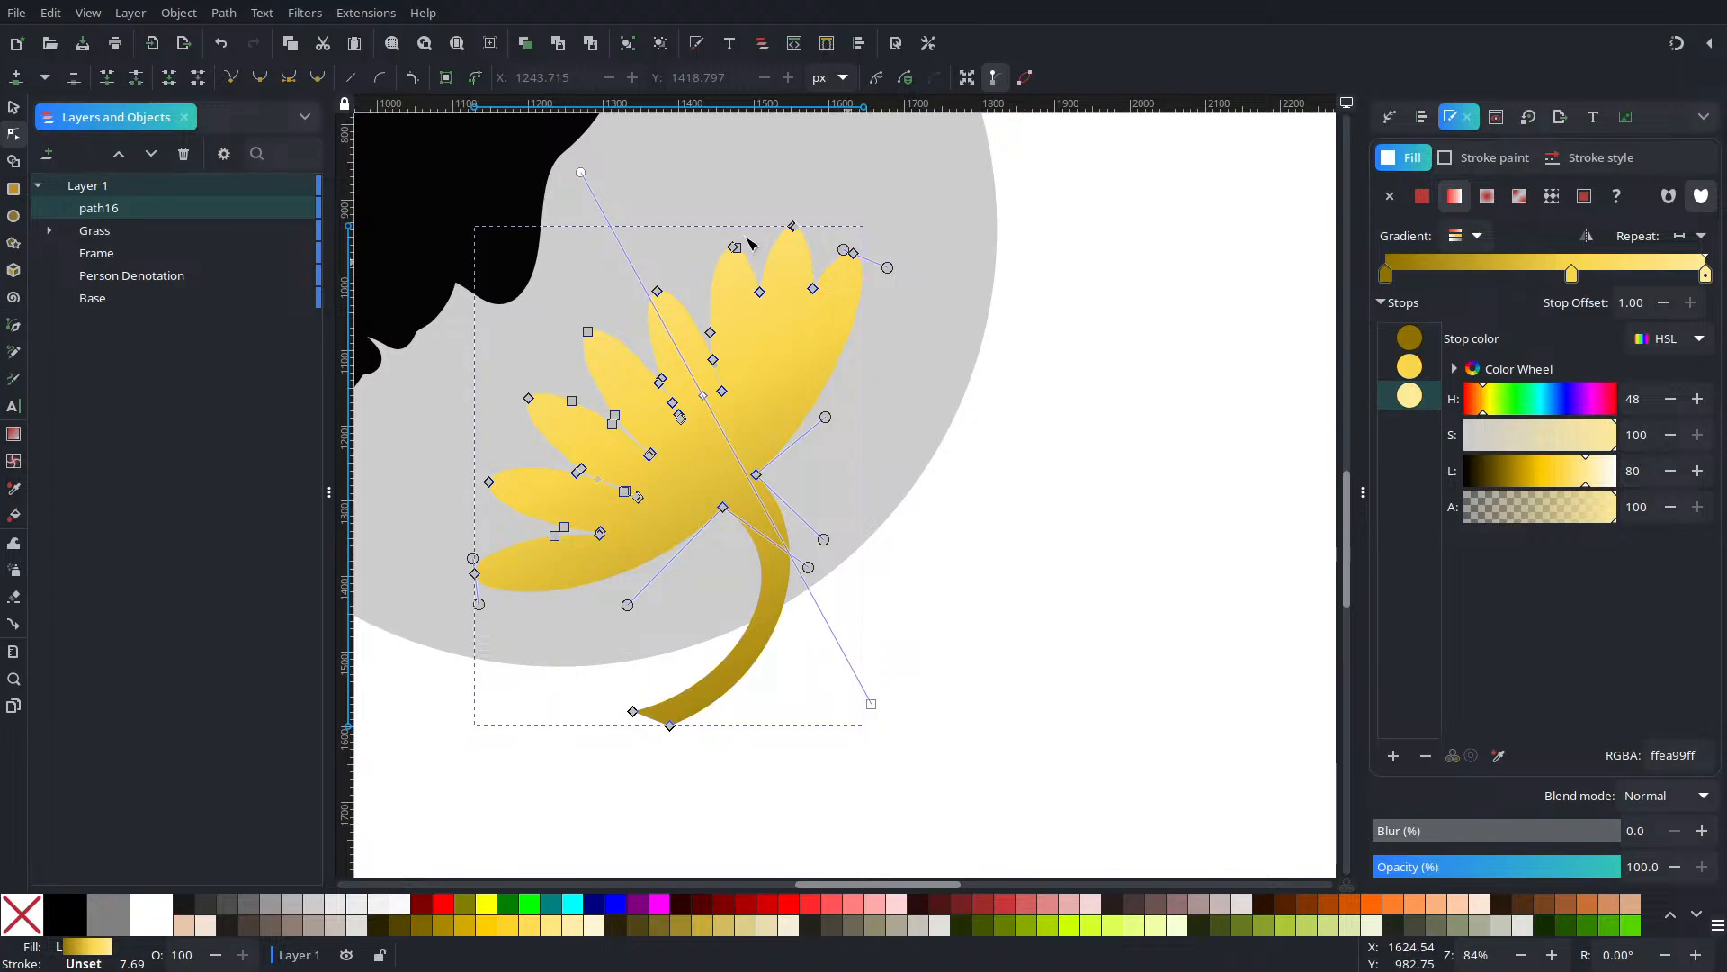
left_click_drag(595, 310, 721, 435)
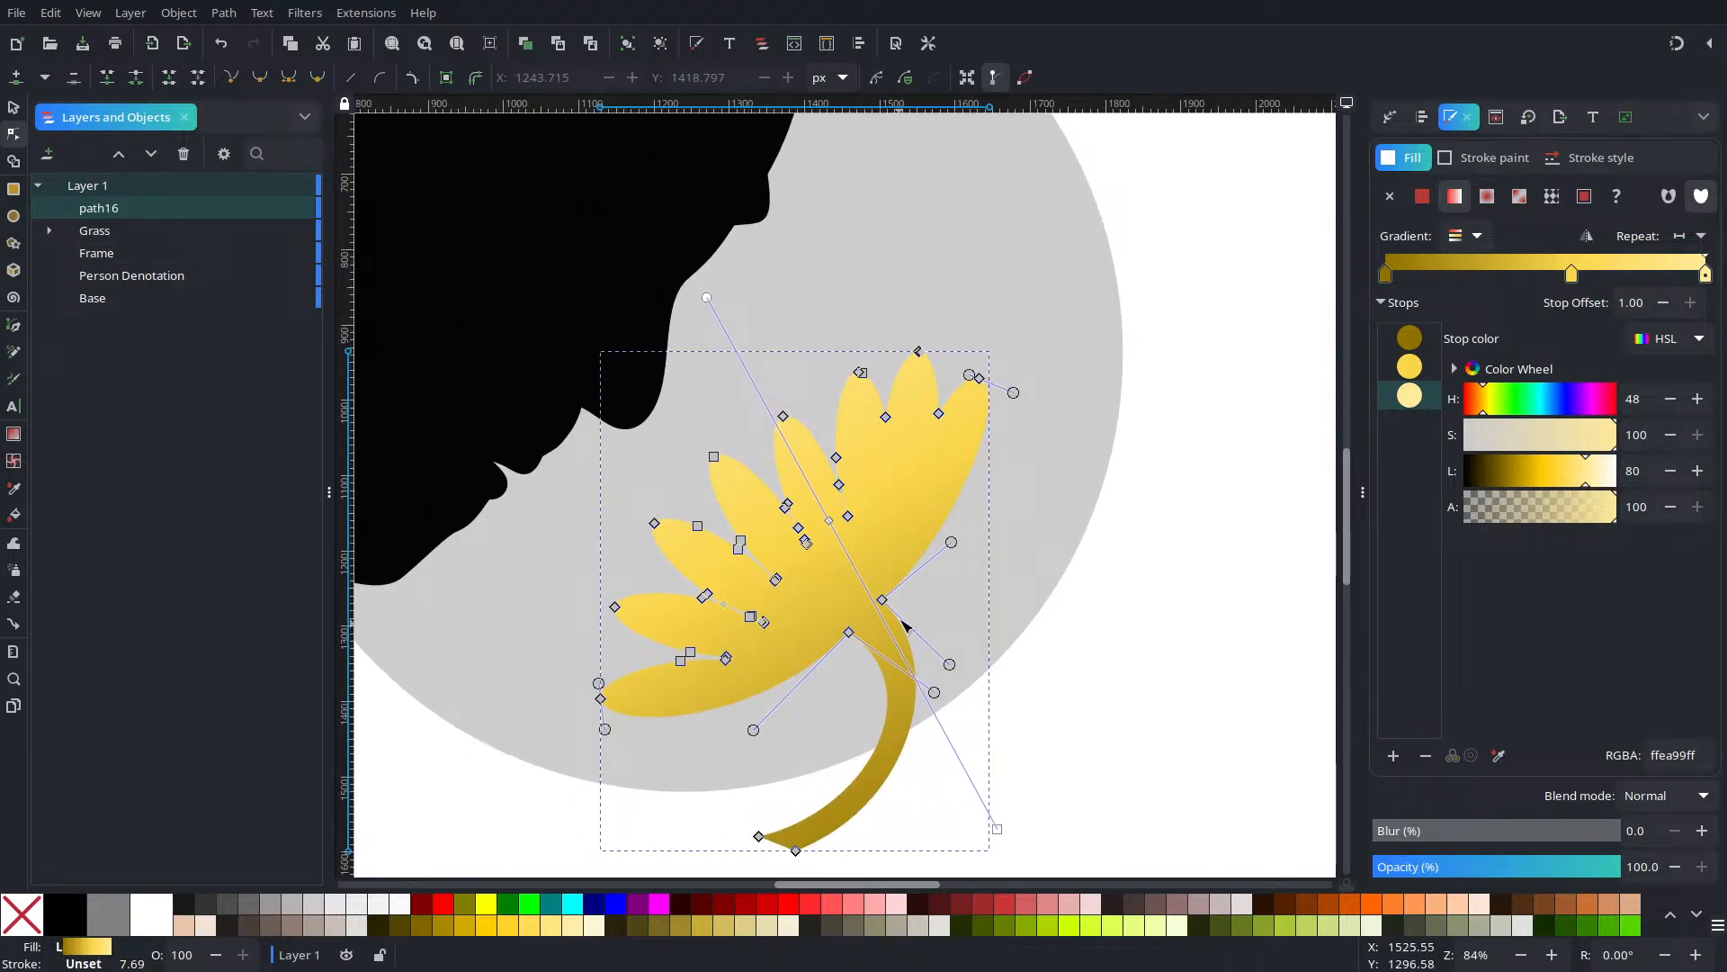
Delete the two crossing nodes at the gap between the lower petals
scroll(854, 617, "up", 4)
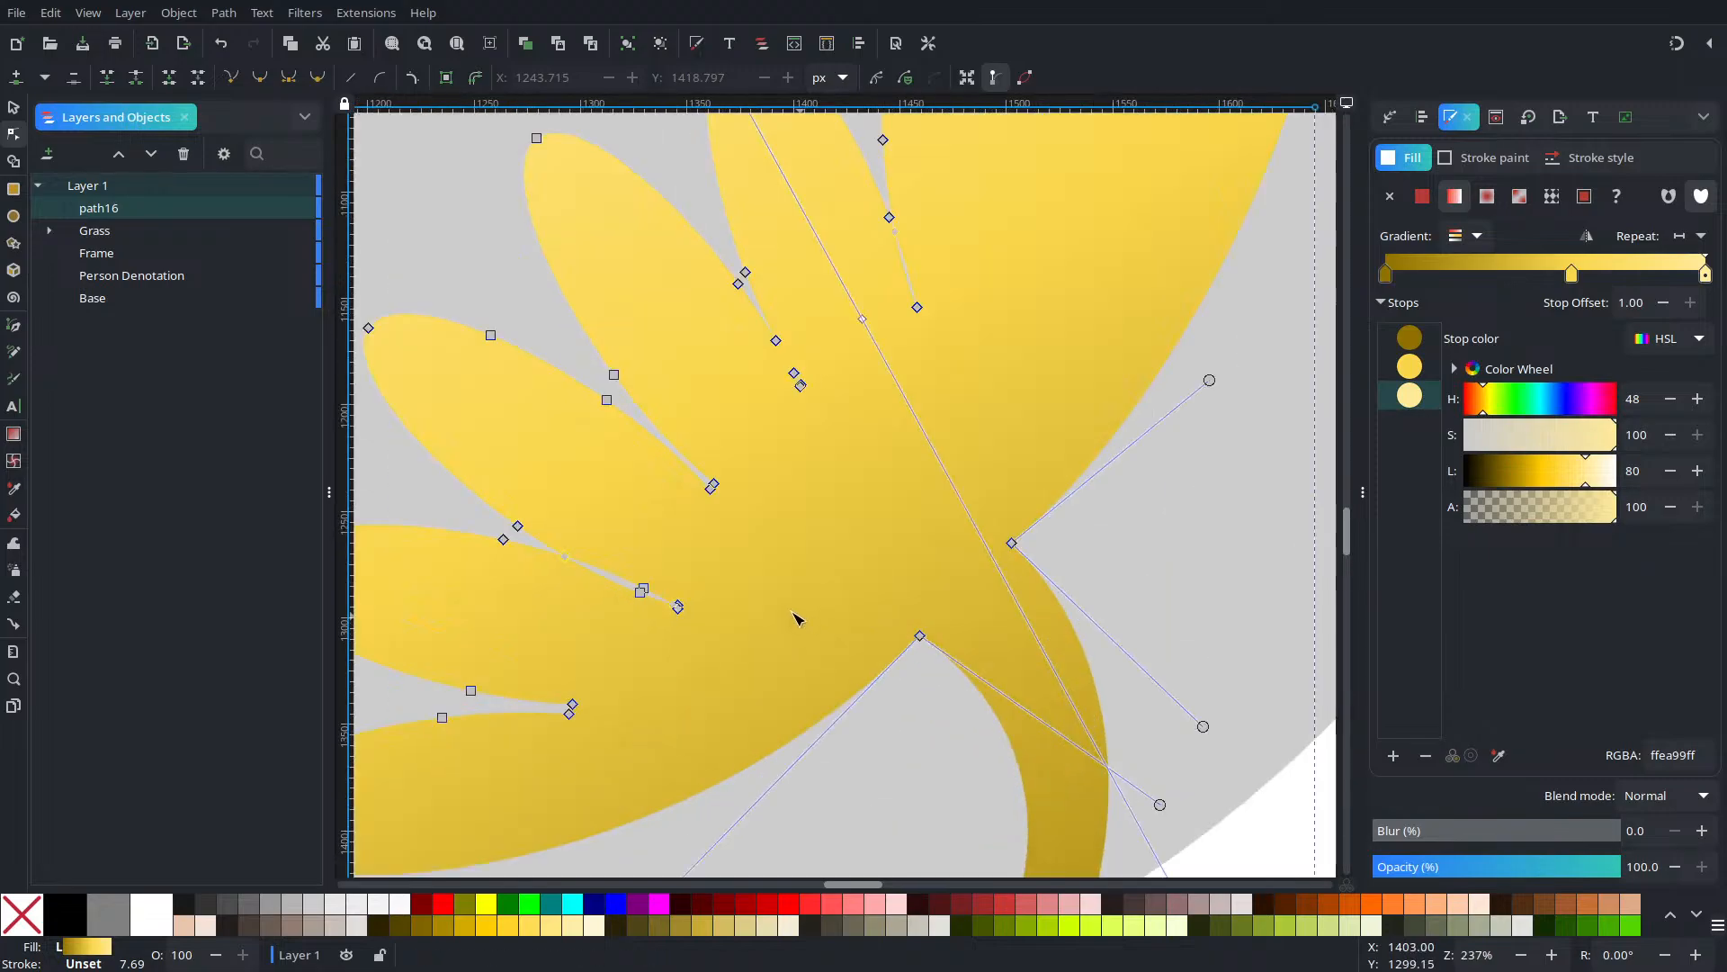
scroll(752, 594, "down", 2)
scroll(746, 591, "up", 2)
scroll(746, 592, "down", 4)
scroll(737, 593, "up", 4)
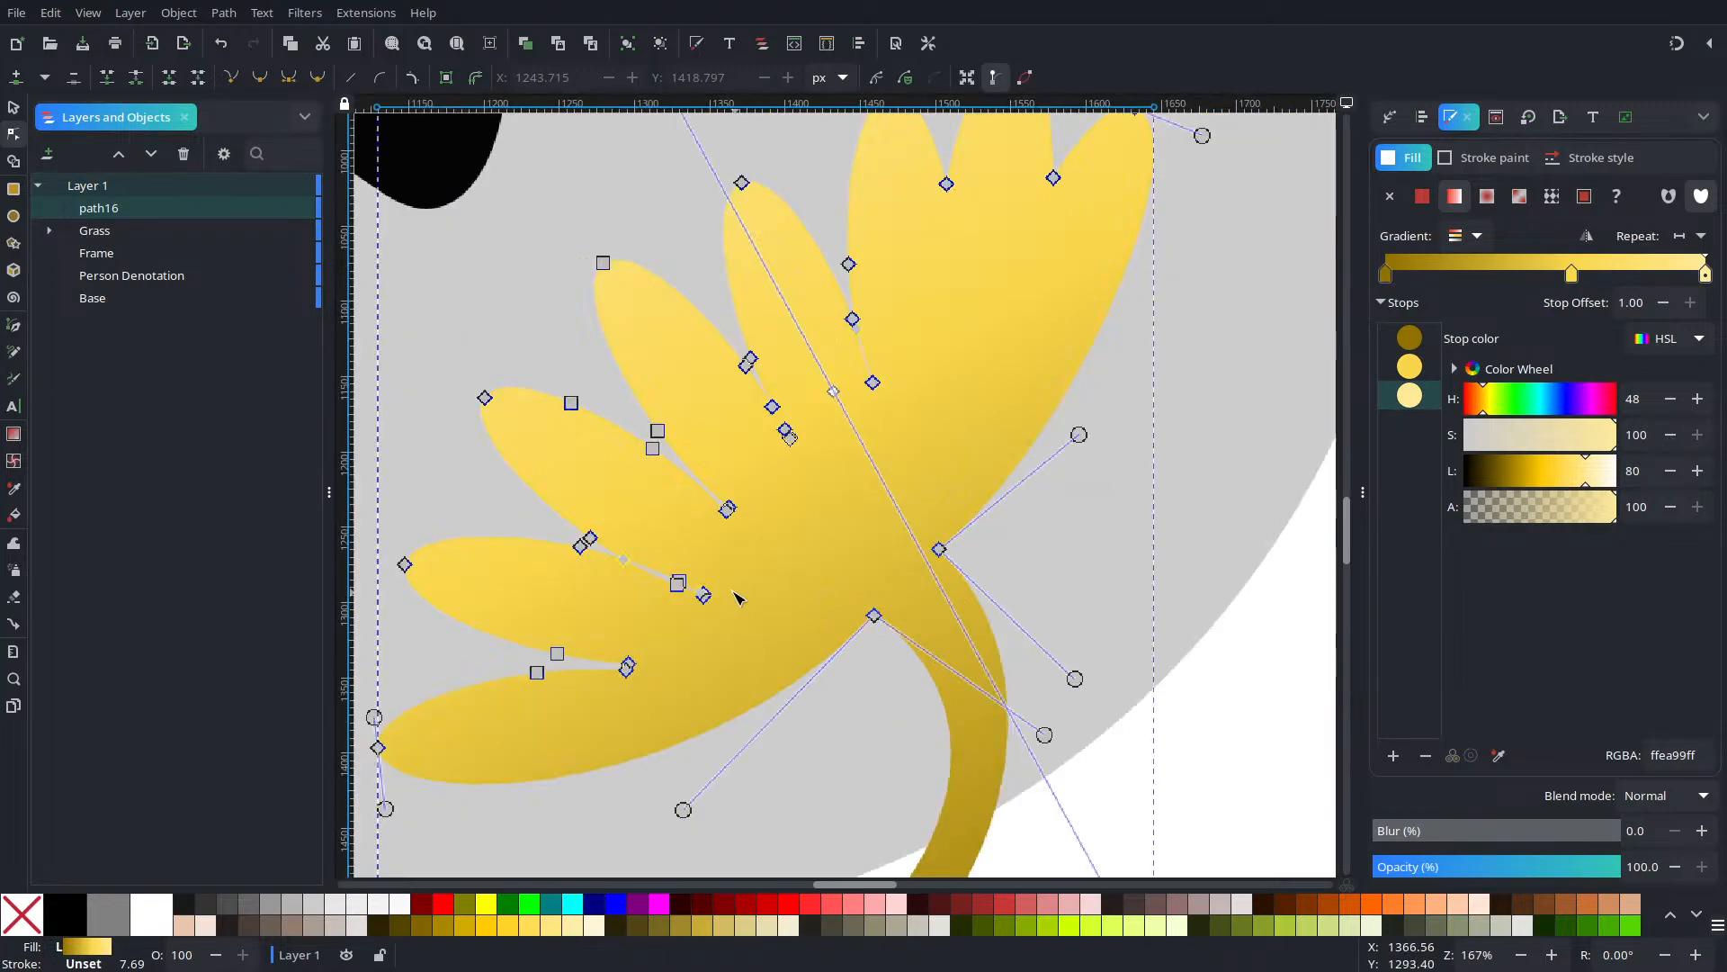
left_click_drag(640, 551, 850, 647)
scroll(846, 612, "down", 2)
scroll(847, 611, "up", 5)
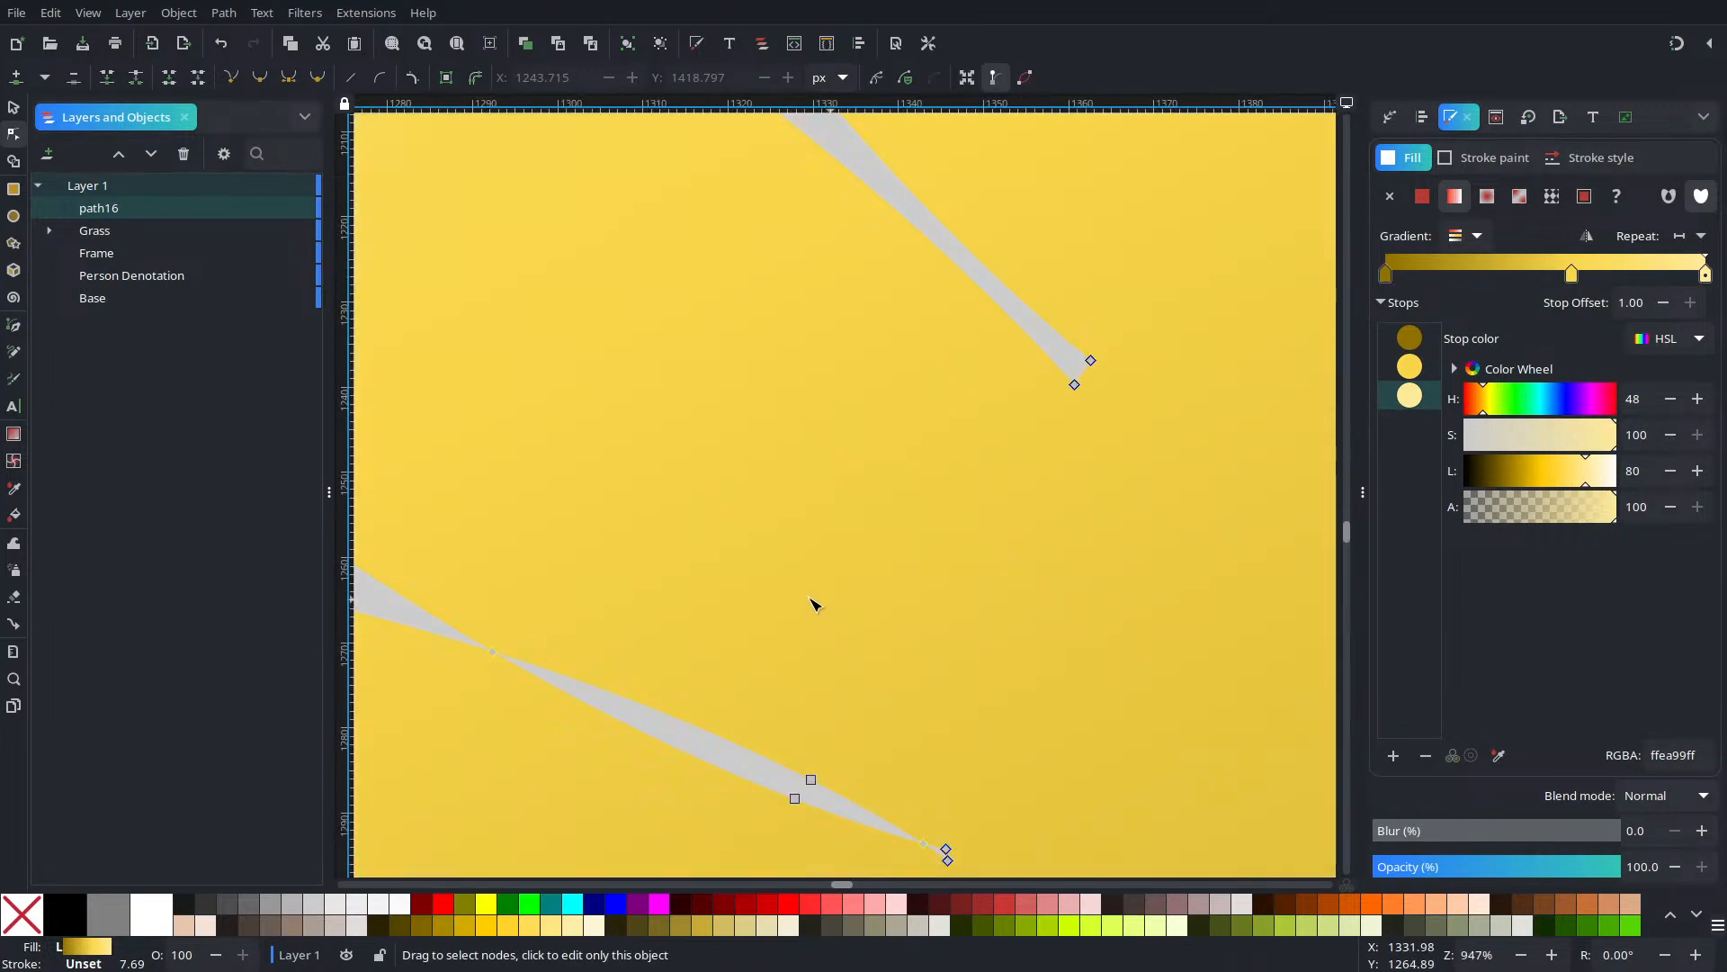
left_click_drag(706, 629, 954, 567)
left_click_drag(708, 552, 807, 651)
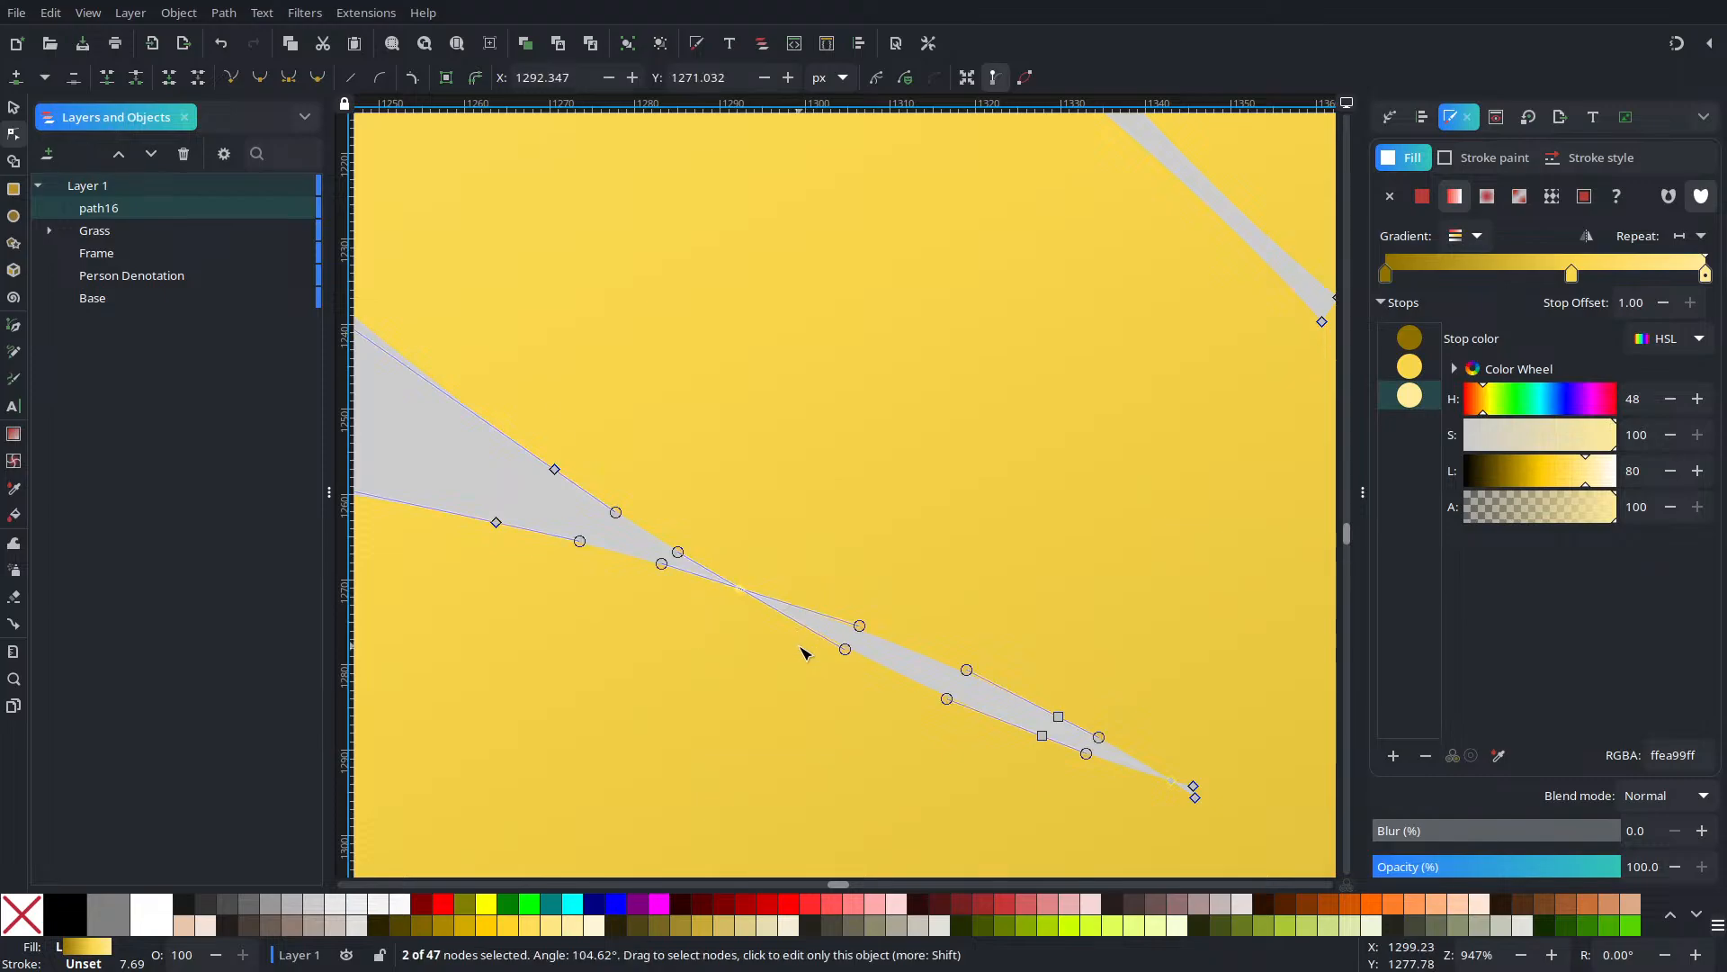
key("Delete")
Delete the two stray nodes at the petal tip
scroll(836, 629, "down", 5)
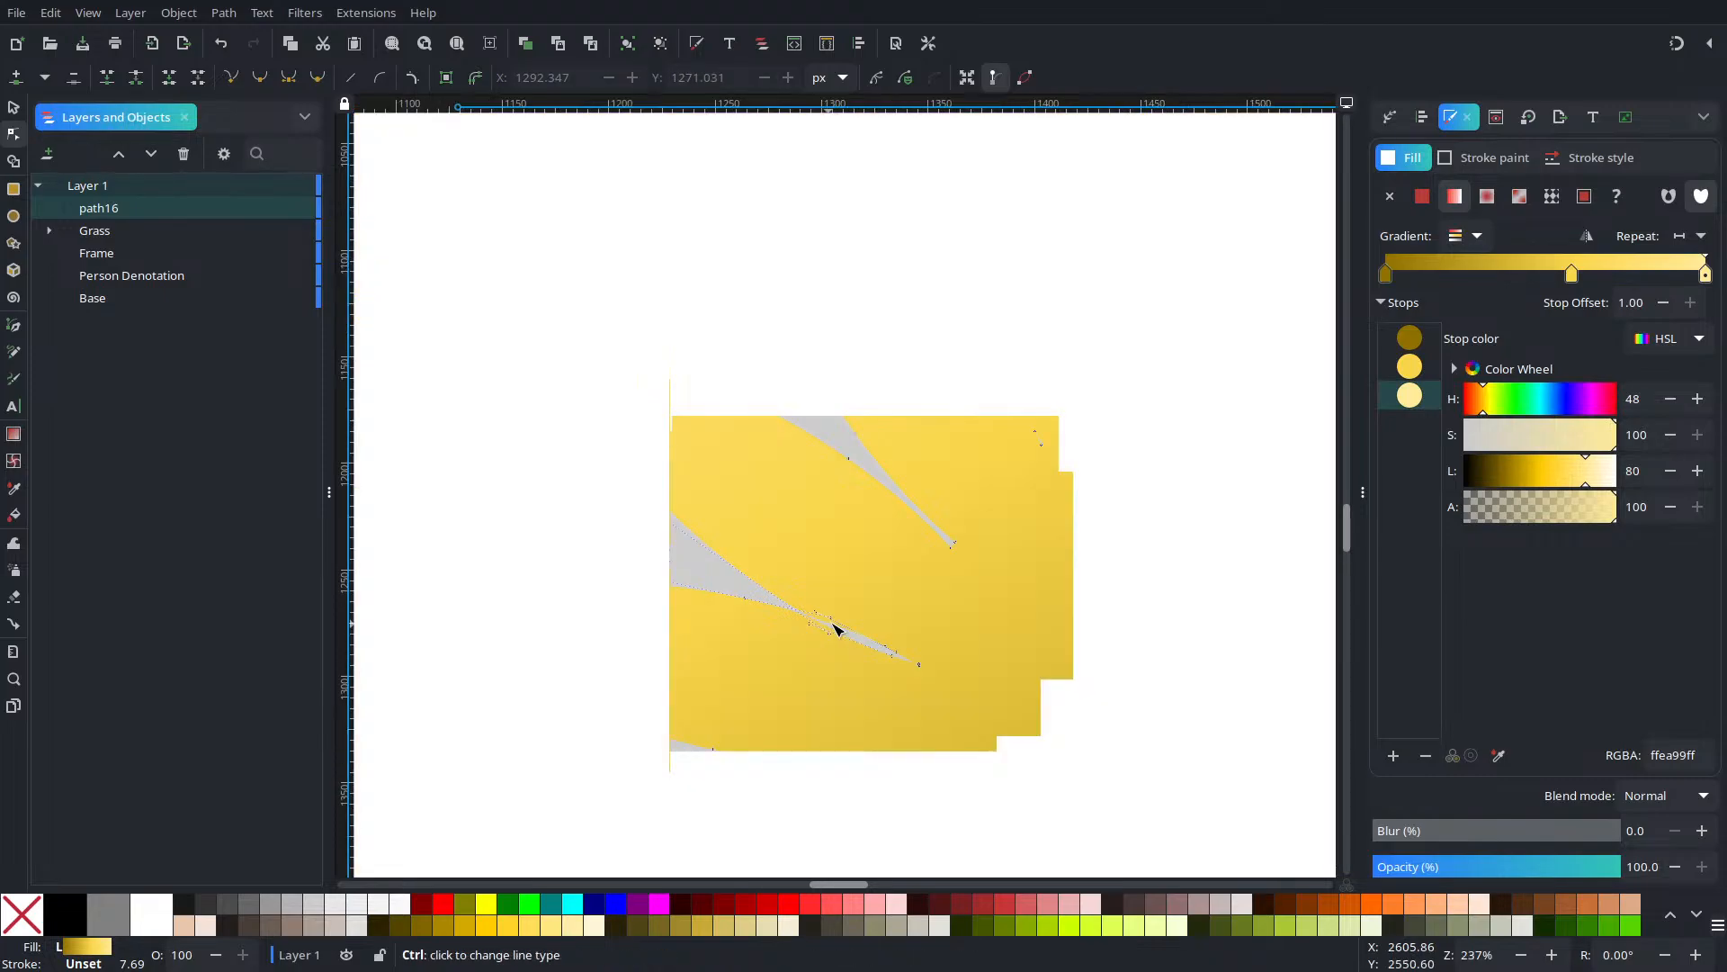
scroll(821, 617, "up", 4)
scroll(828, 617, "down", 2)
scroll(837, 630, "up", 2)
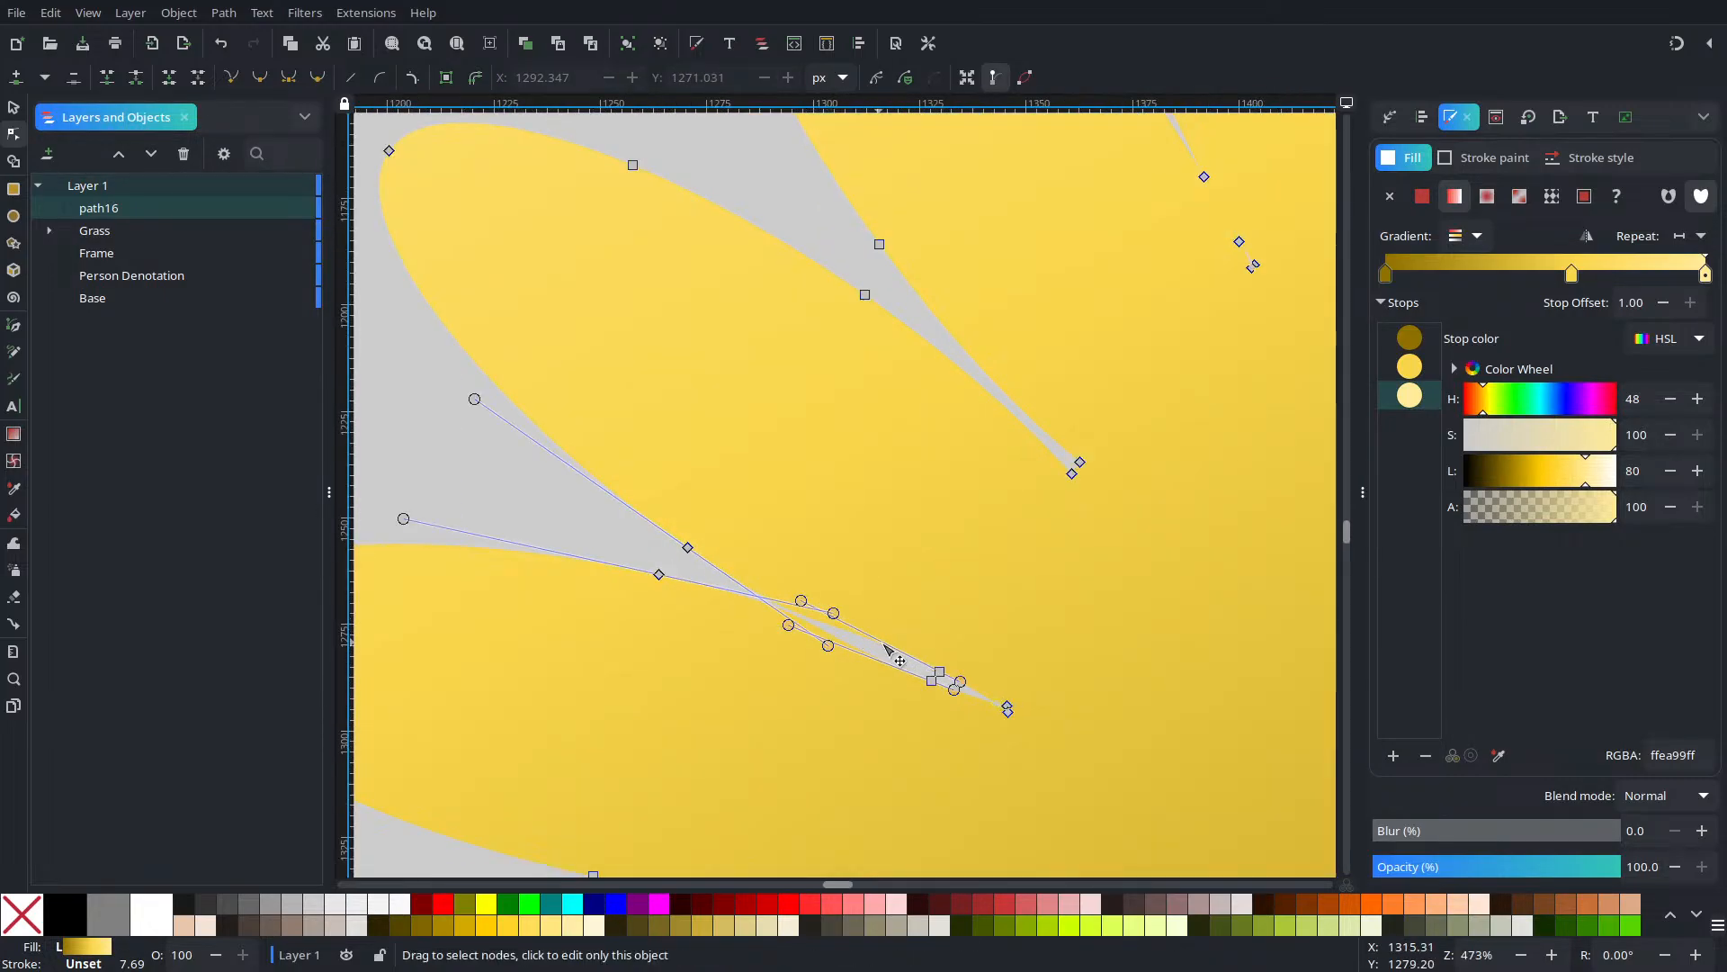
left_click_drag(891, 620, 950, 704)
key("Delete")
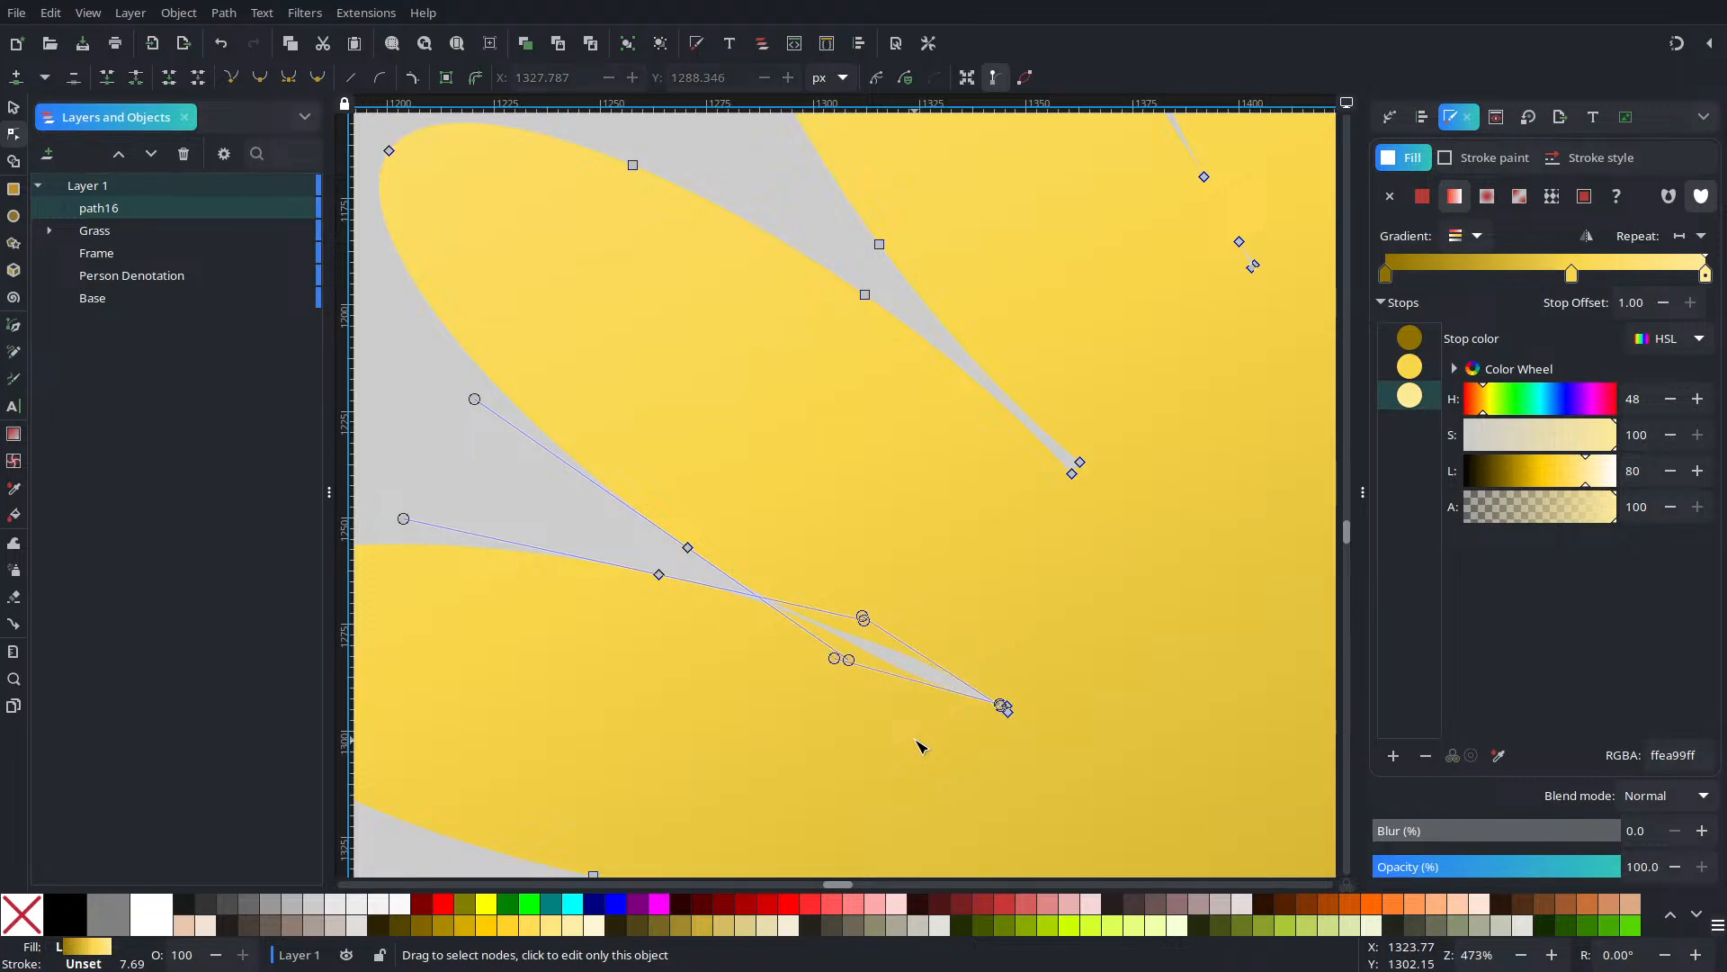
Try deleting nodes between the petals and near the stem, undoing both deletions
left_click_drag(609, 529, 823, 716)
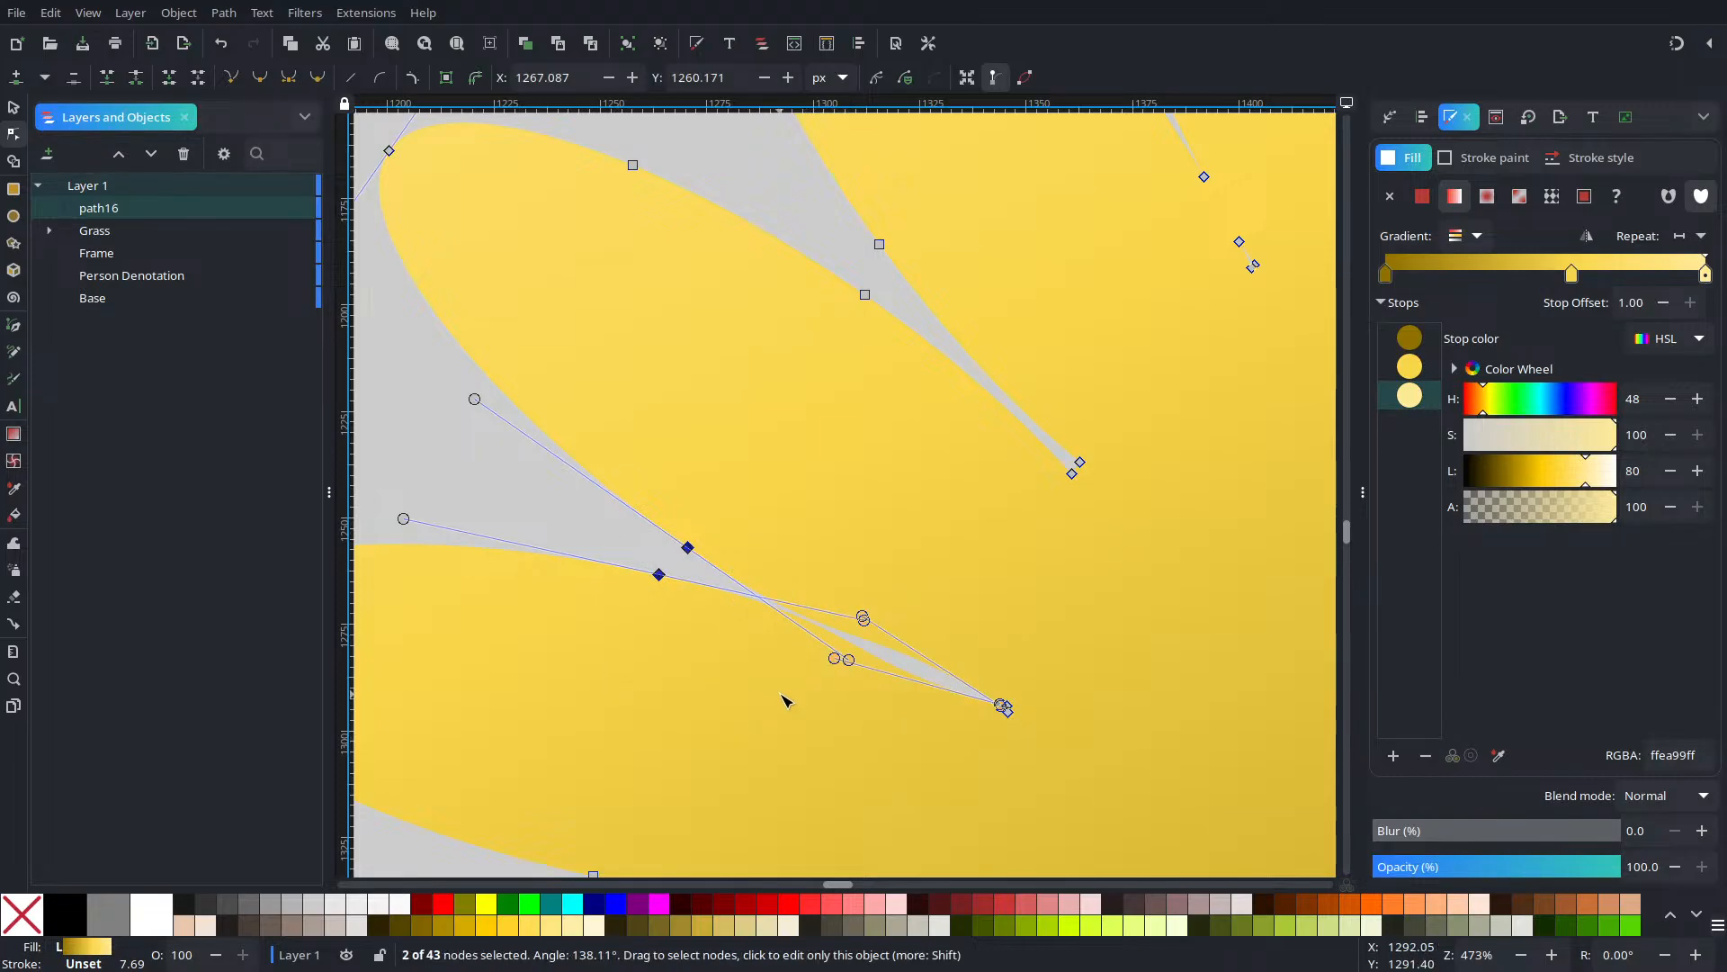
key("Delete")
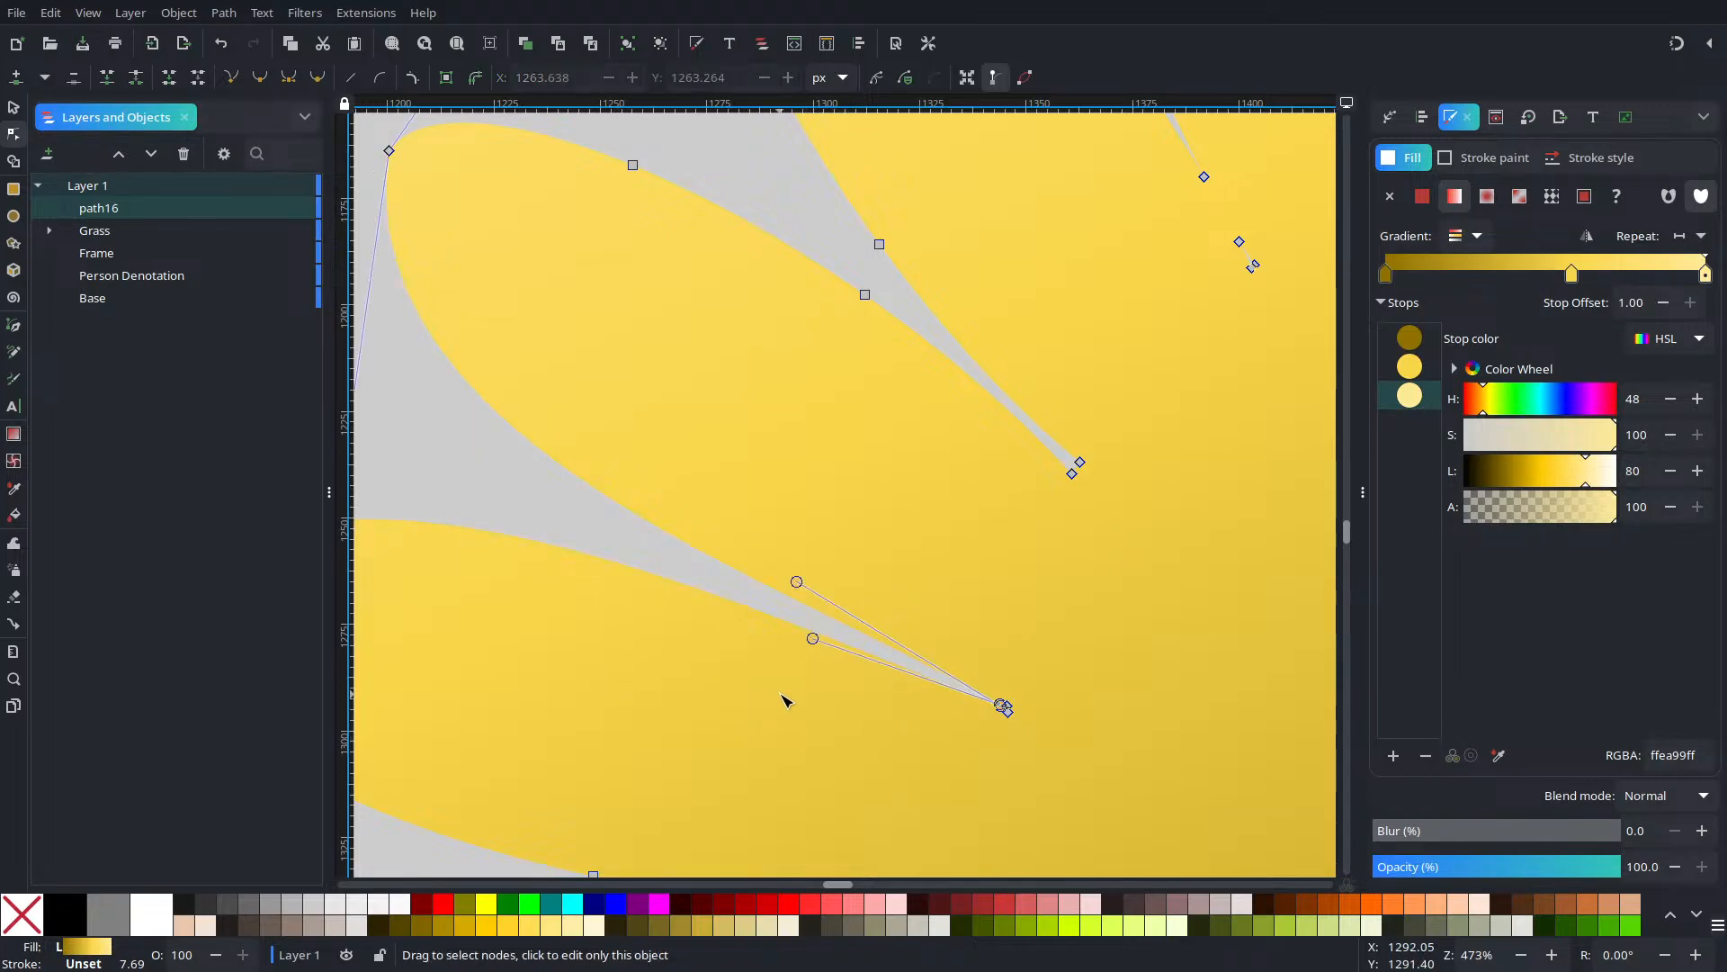
key("ctrl+z")
scroll(779, 680, "down", 5)
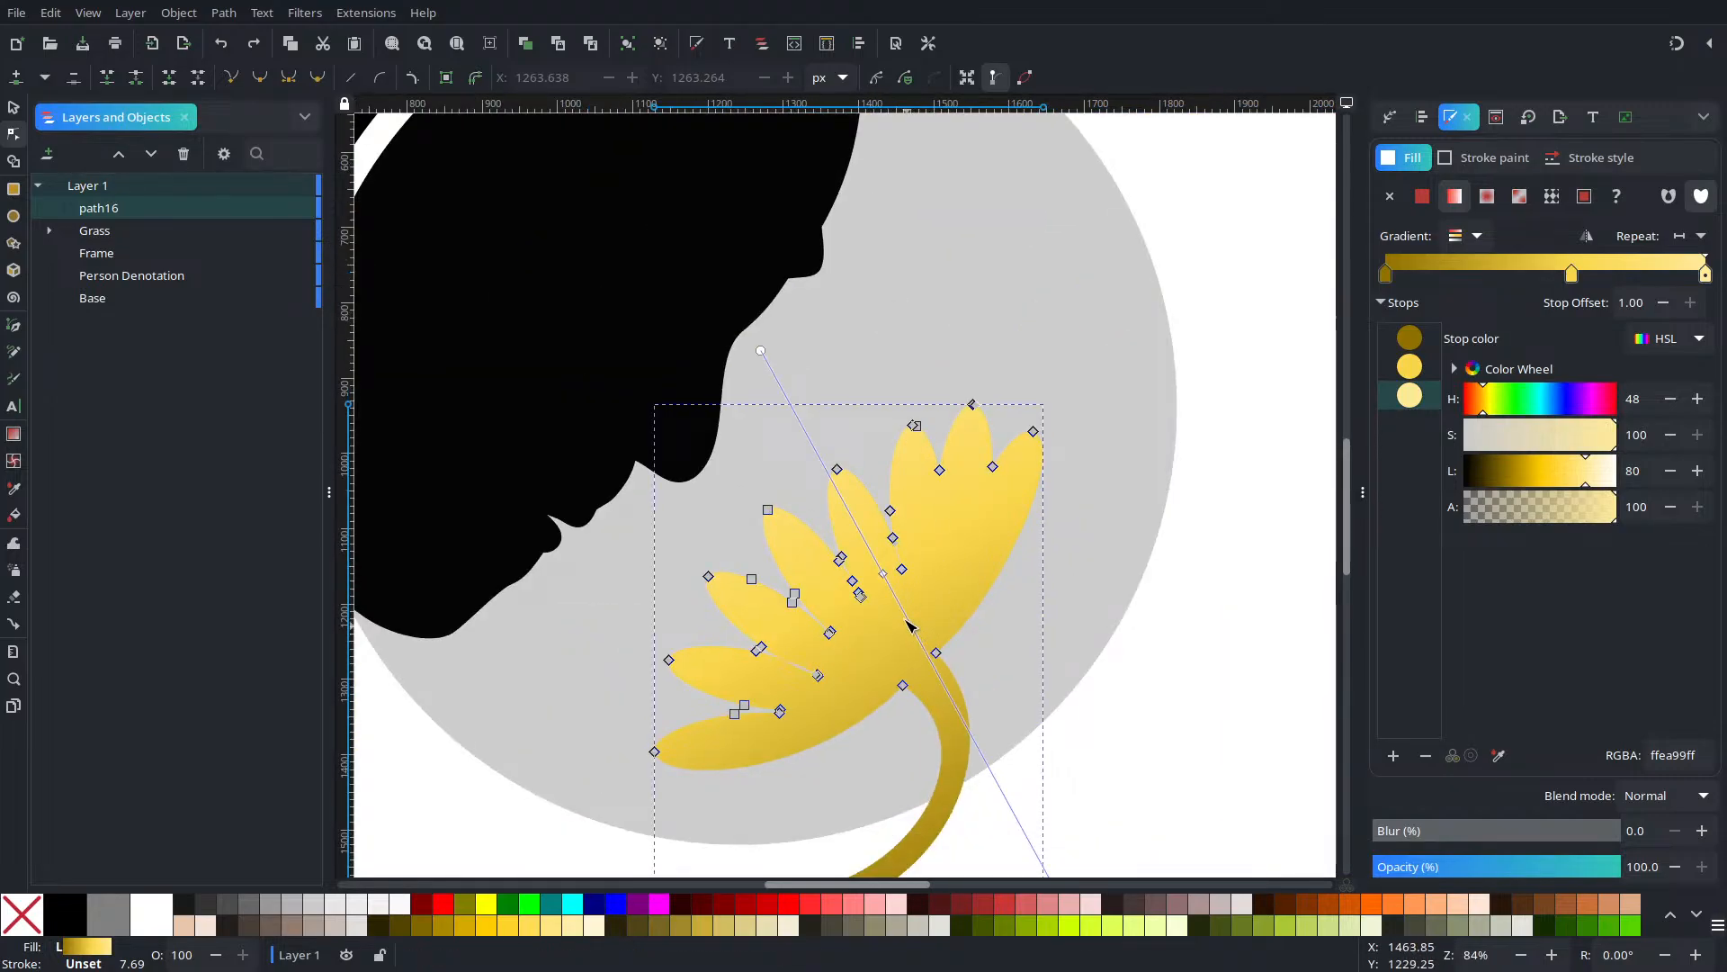
scroll(880, 606, "up", 7)
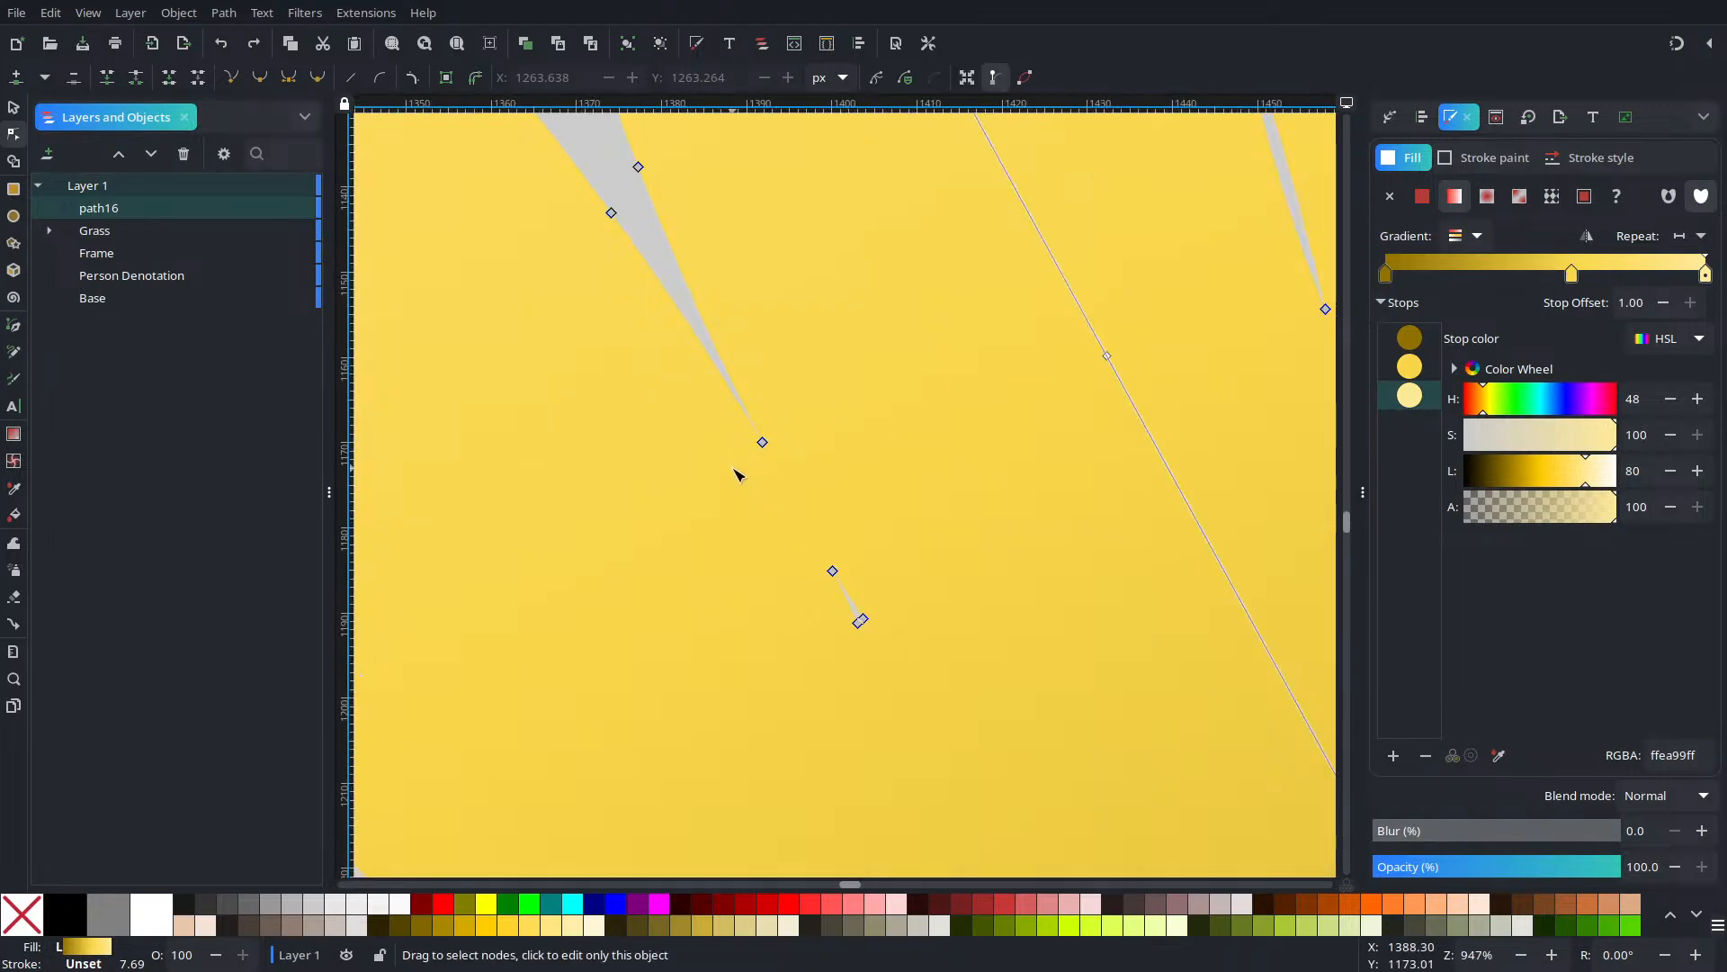
left_click_drag(744, 374, 833, 576)
key("Delete")
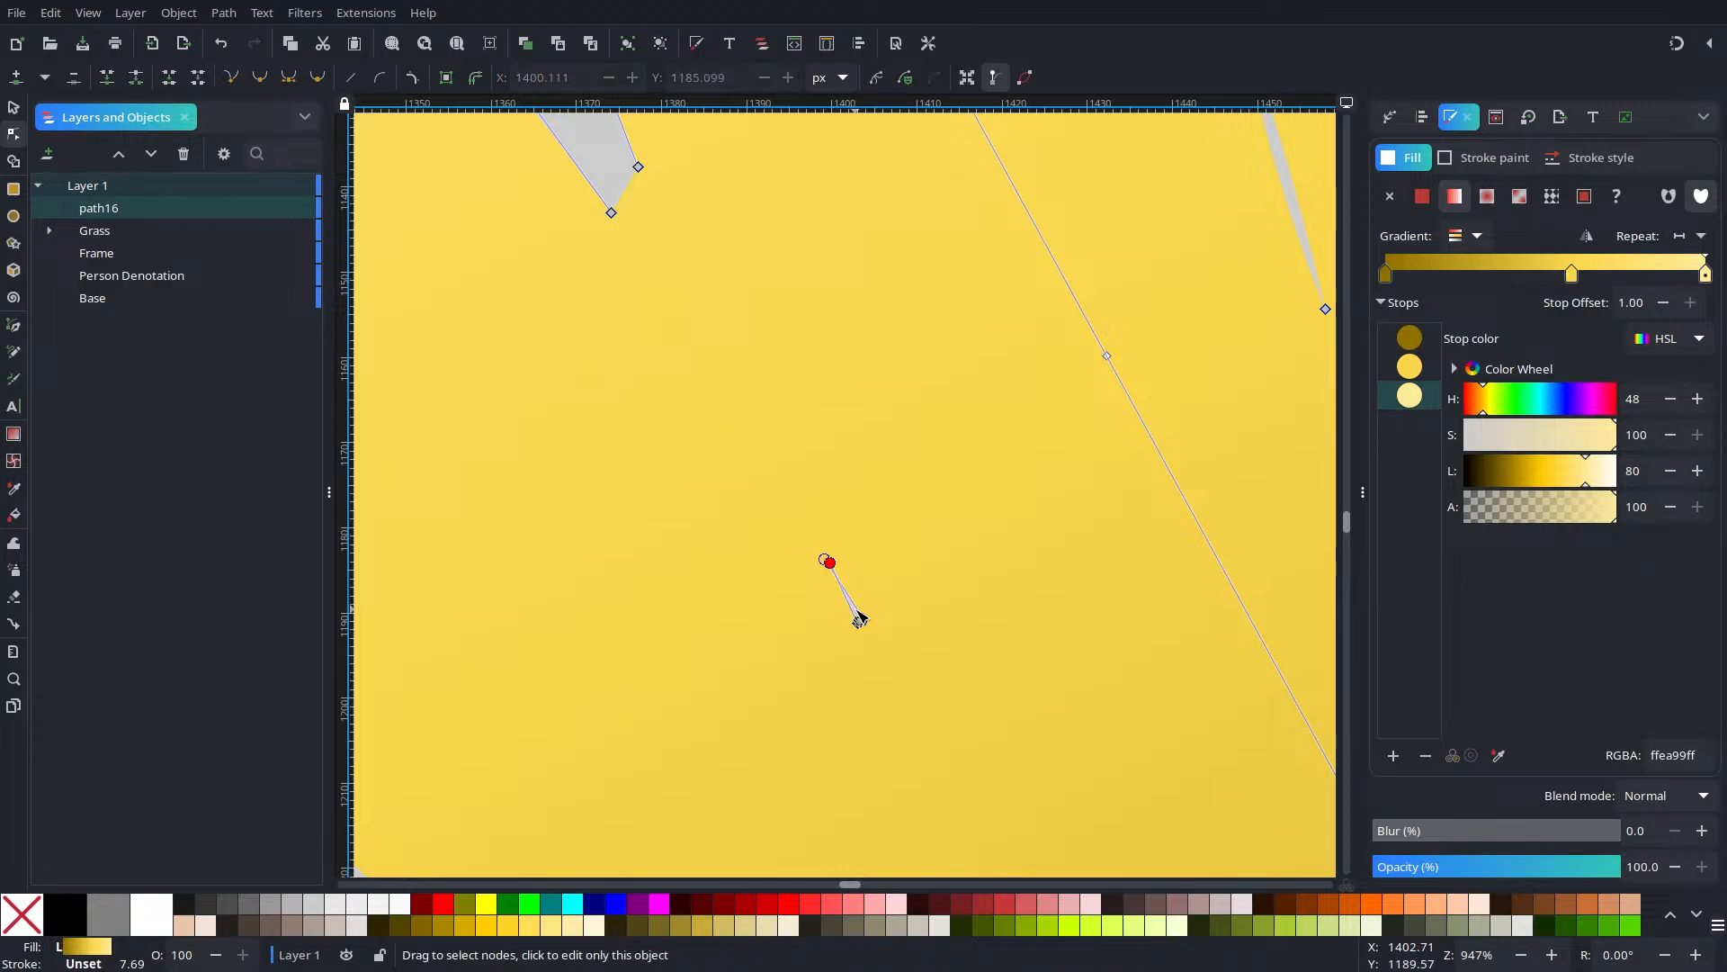
key("ctrl+z")
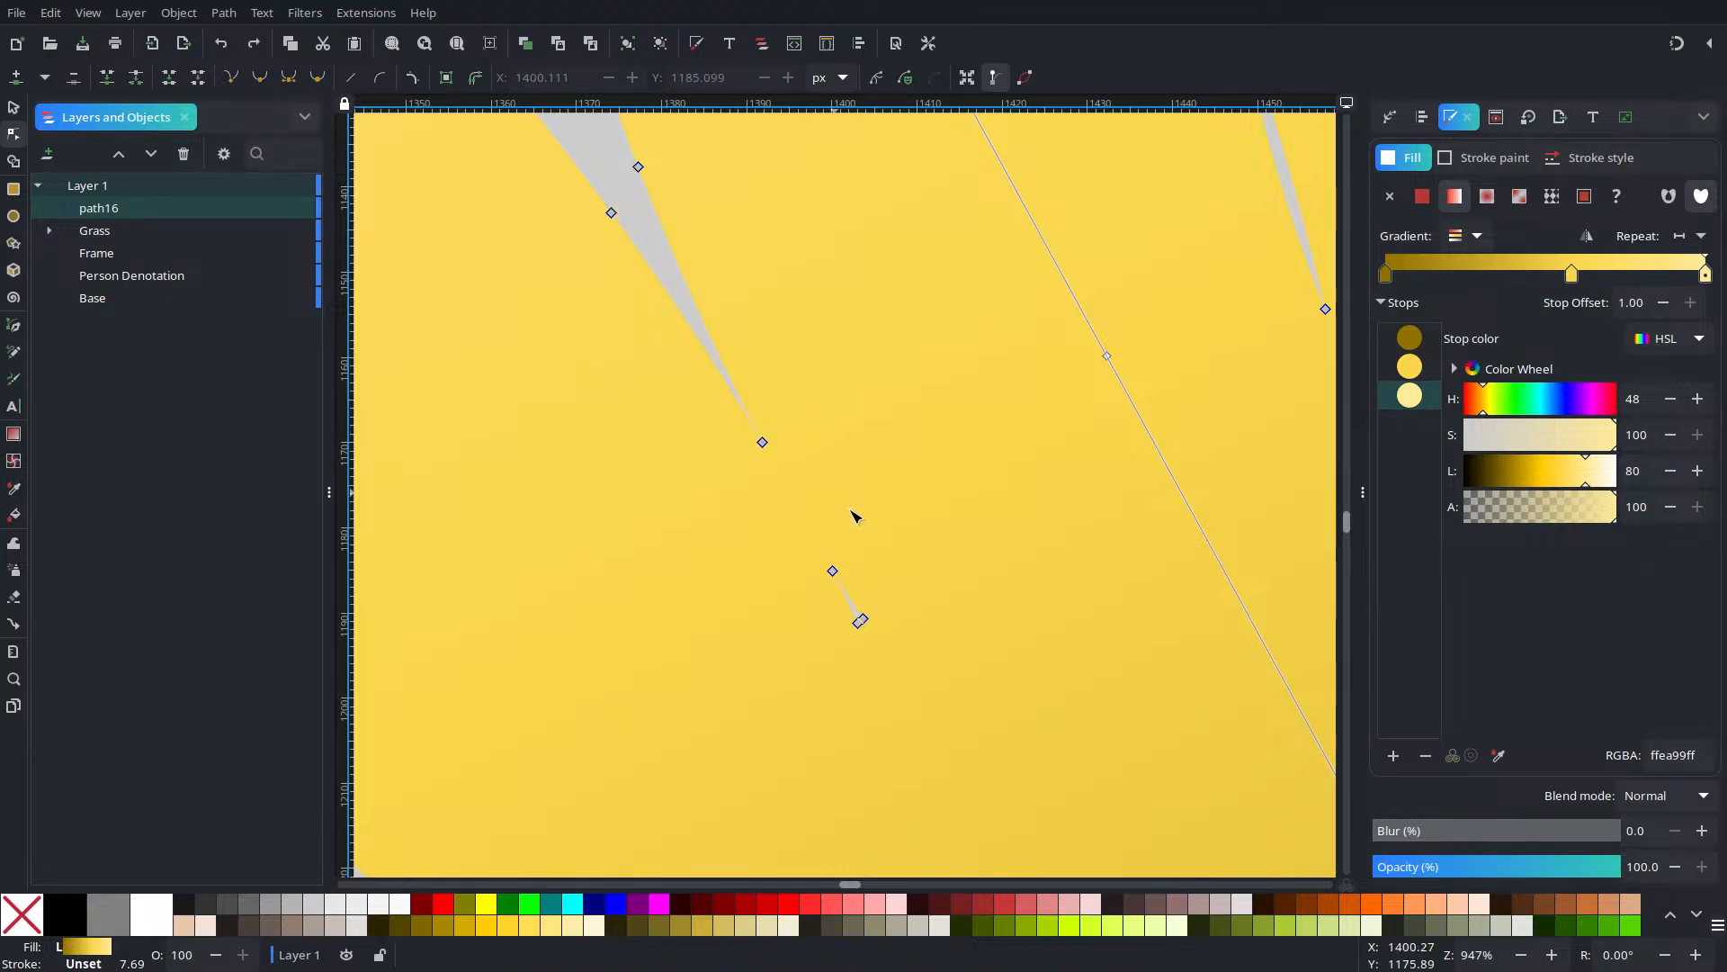
scroll(874, 611, "down", 8)
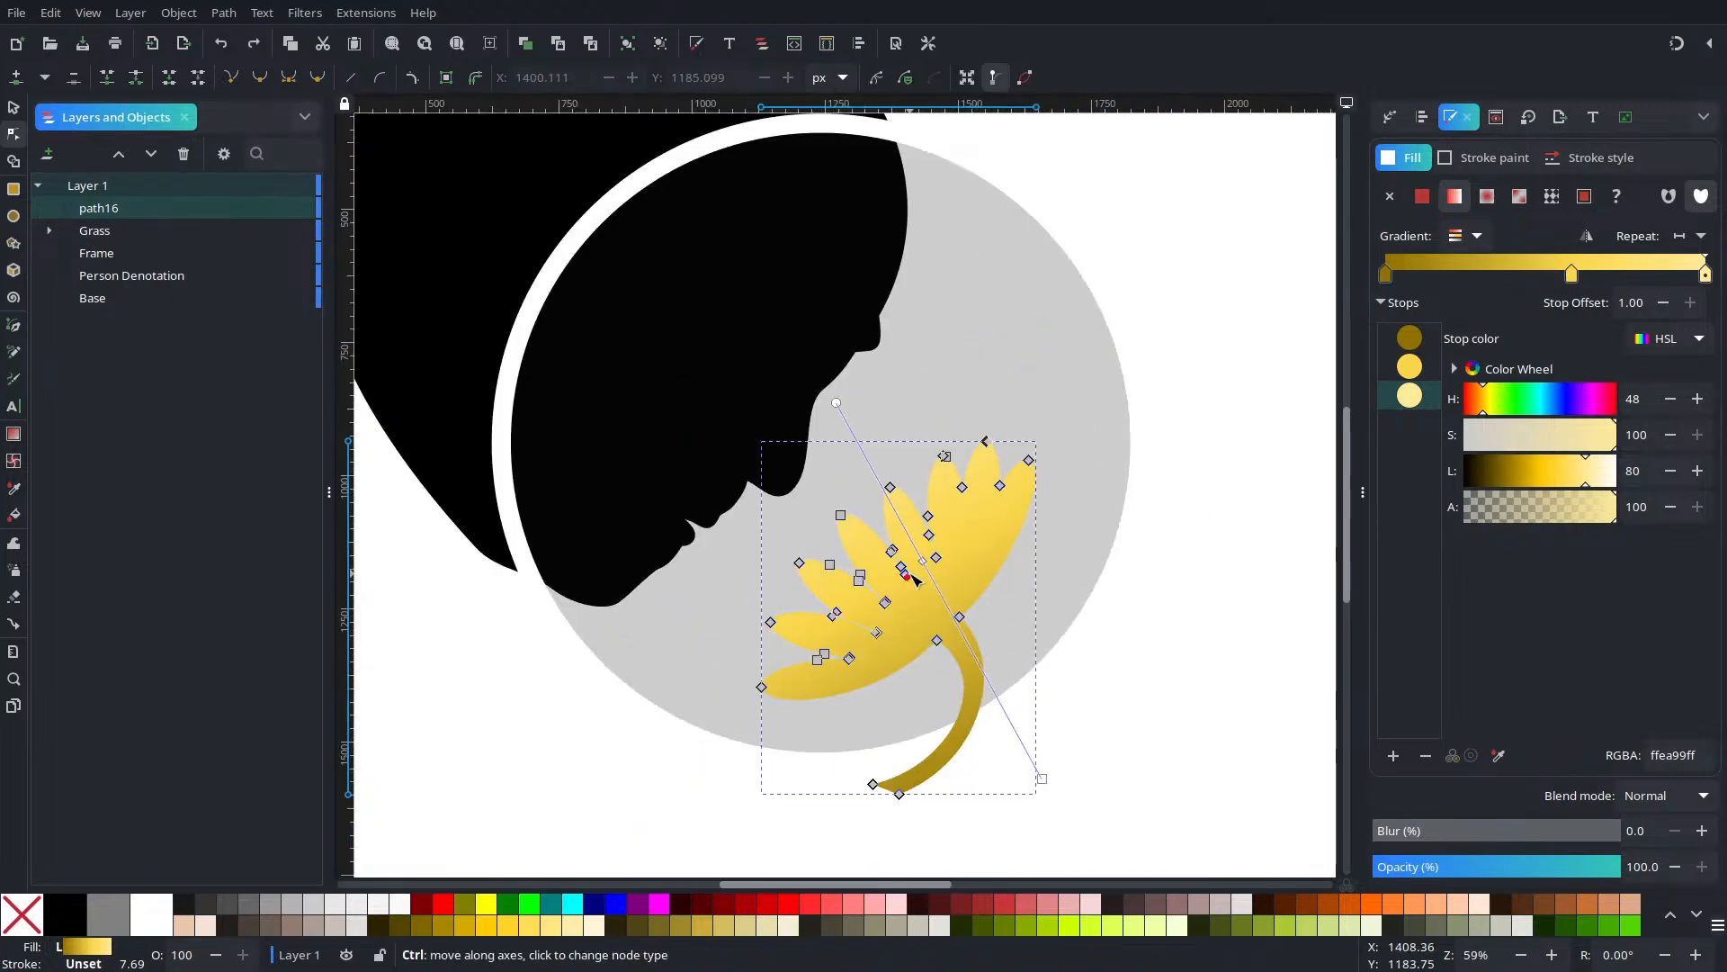
left_click(1153, 536)
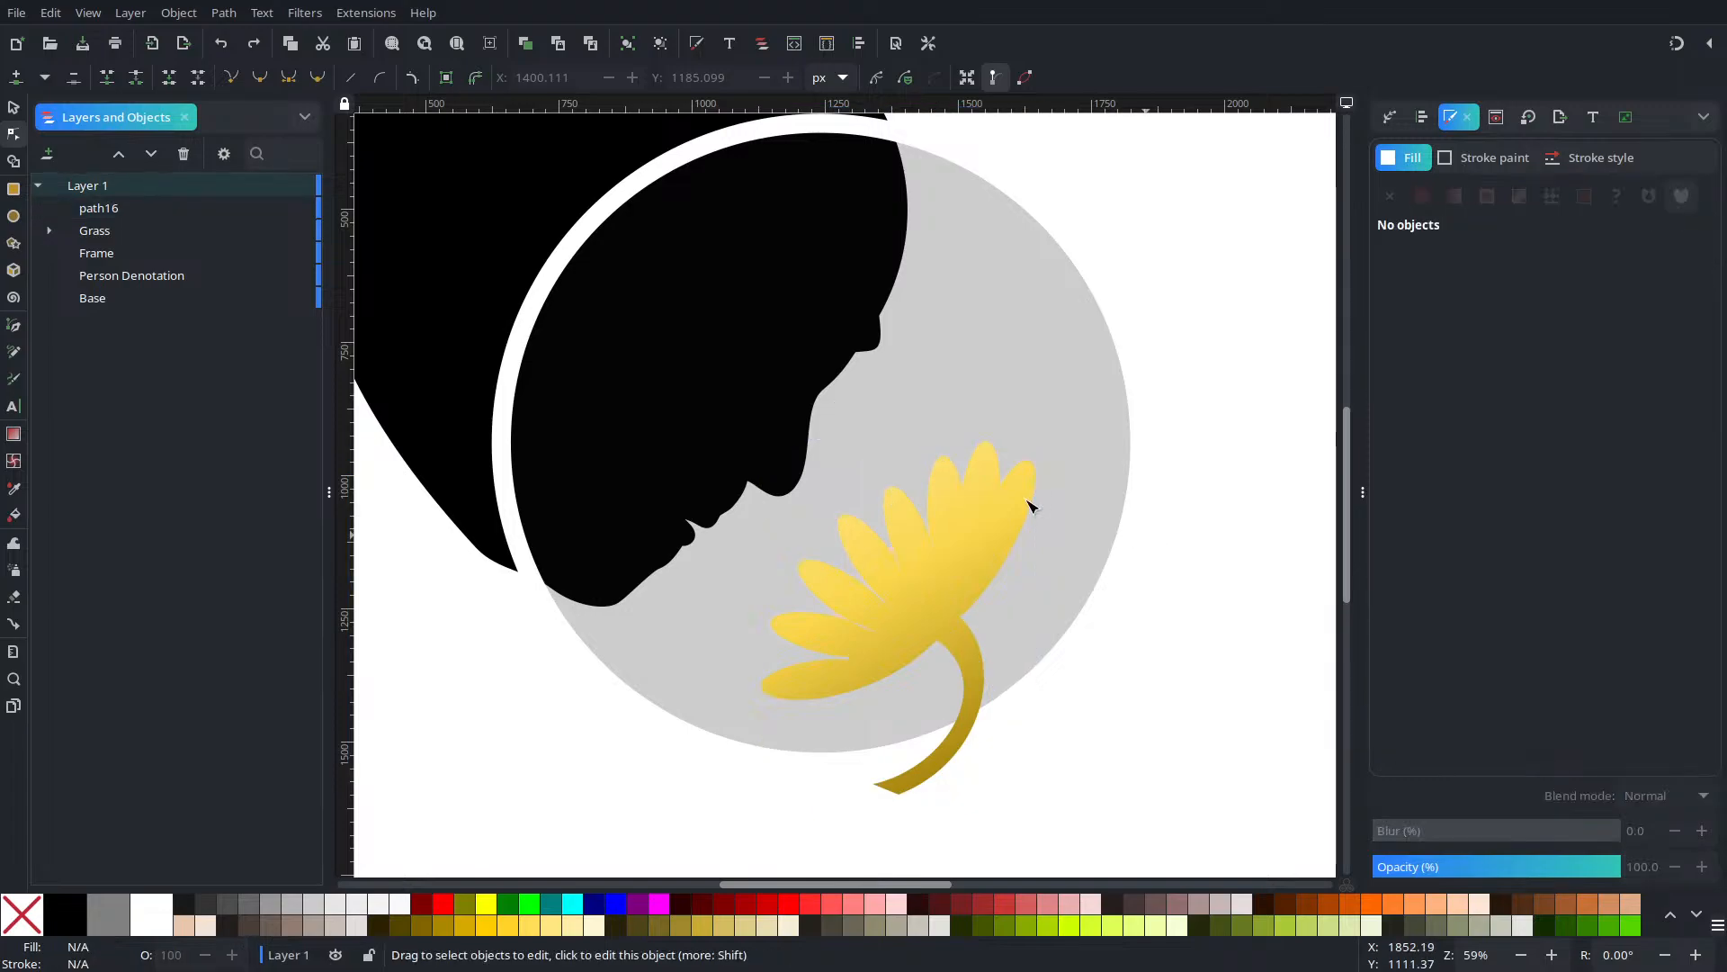
scroll(973, 500, "up", 5)
left_click(972, 499)
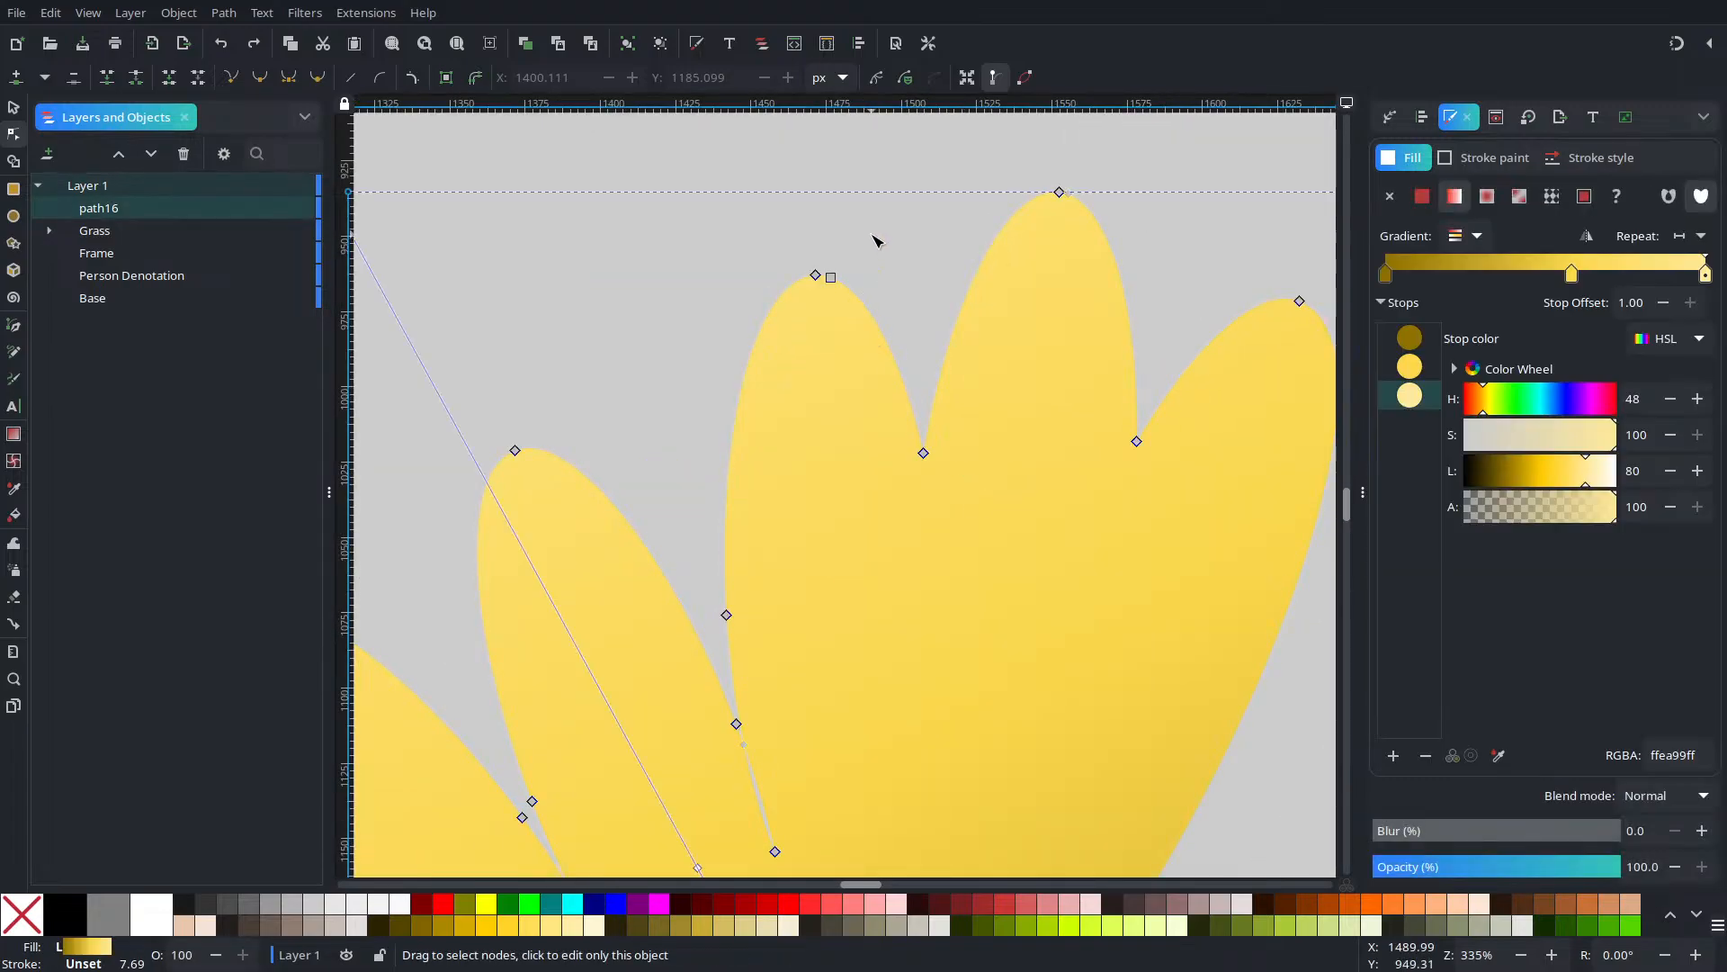
left_click_drag(871, 234, 837, 369)
scroll(870, 384, "down", 4)
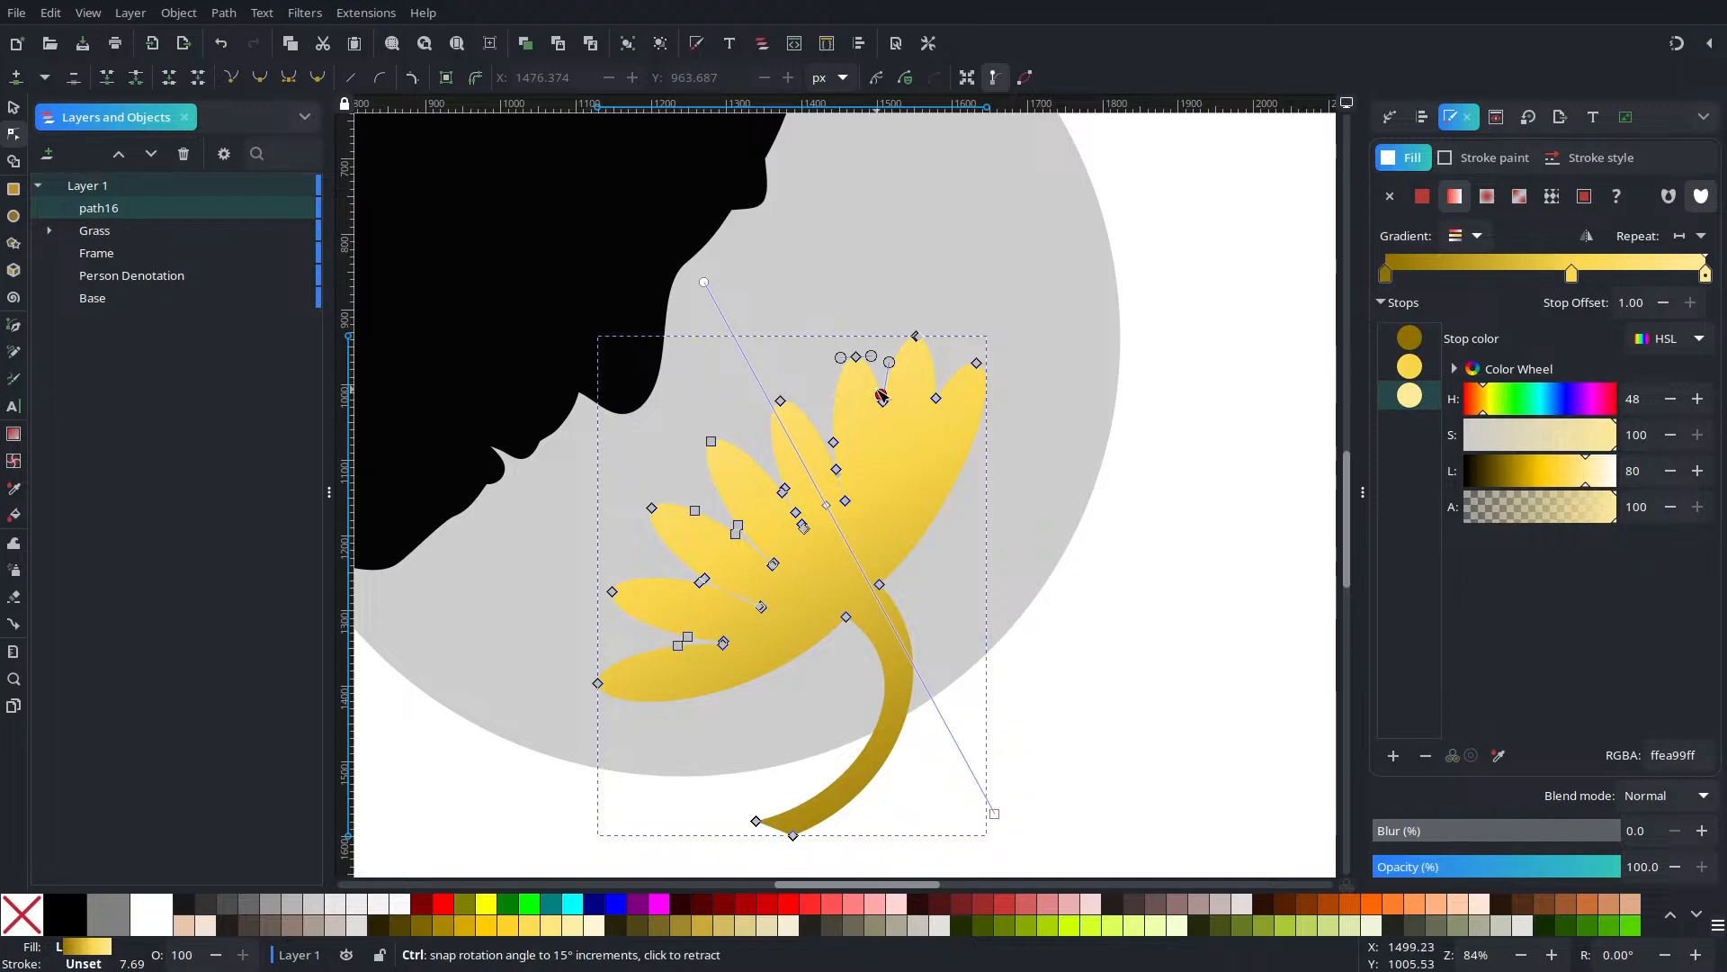
left_click(1096, 522)
left_click(910, 505)
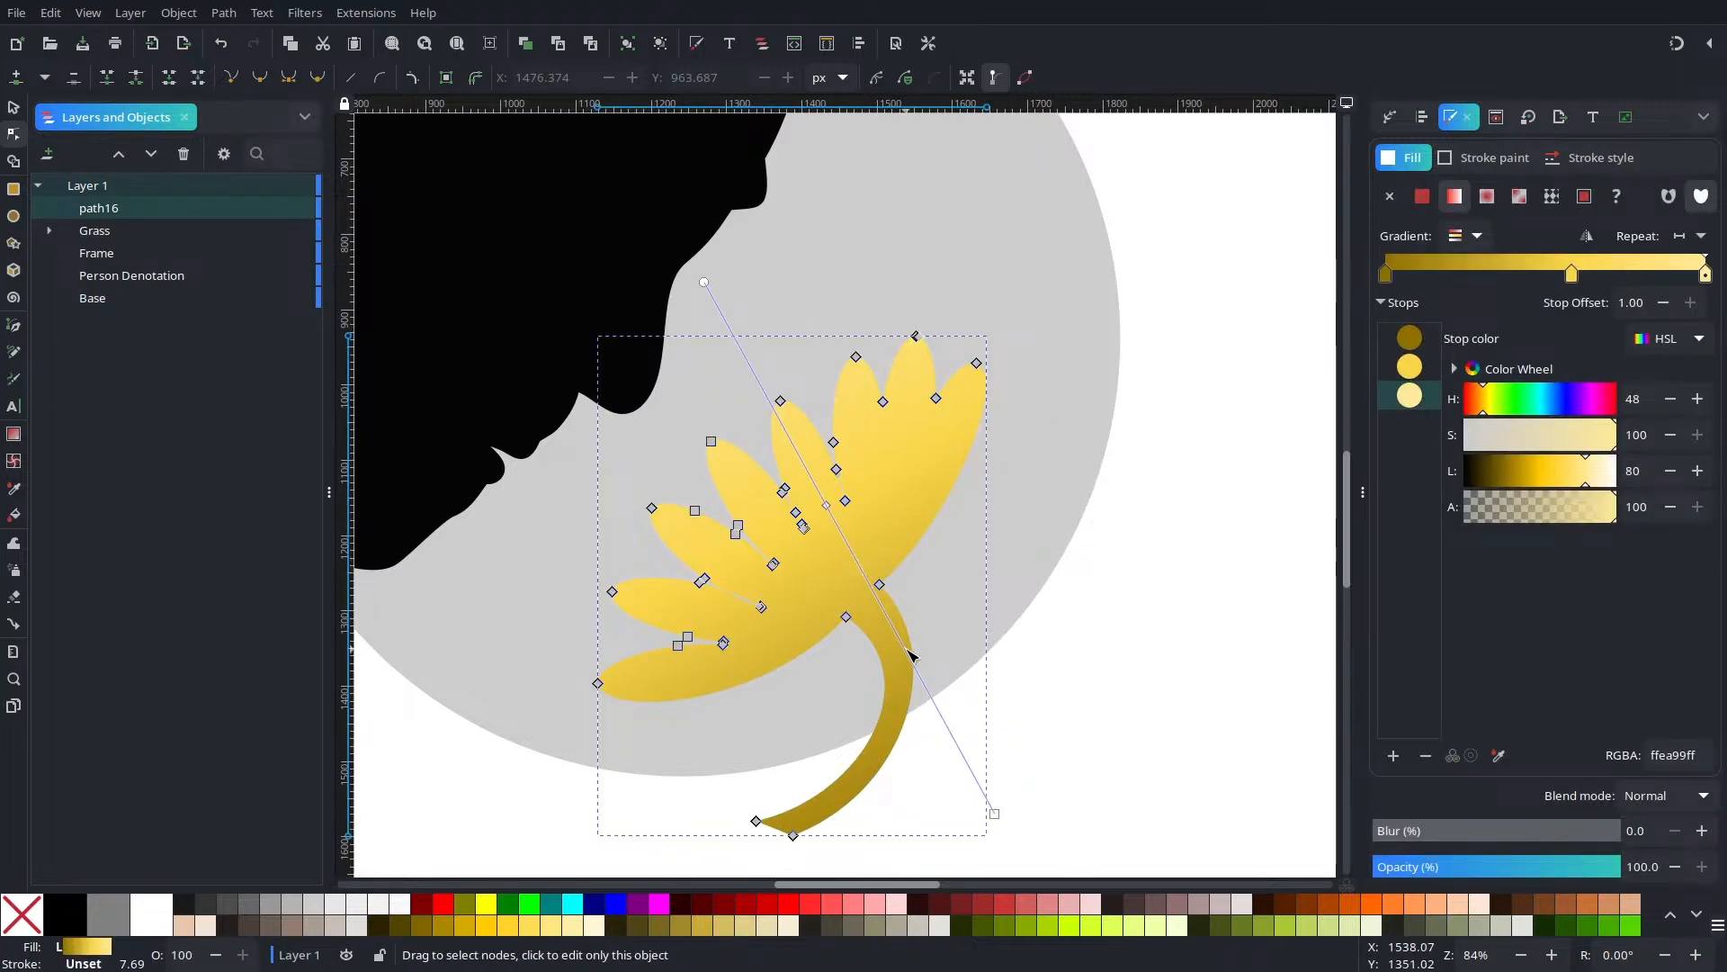
left_click(1025, 689)
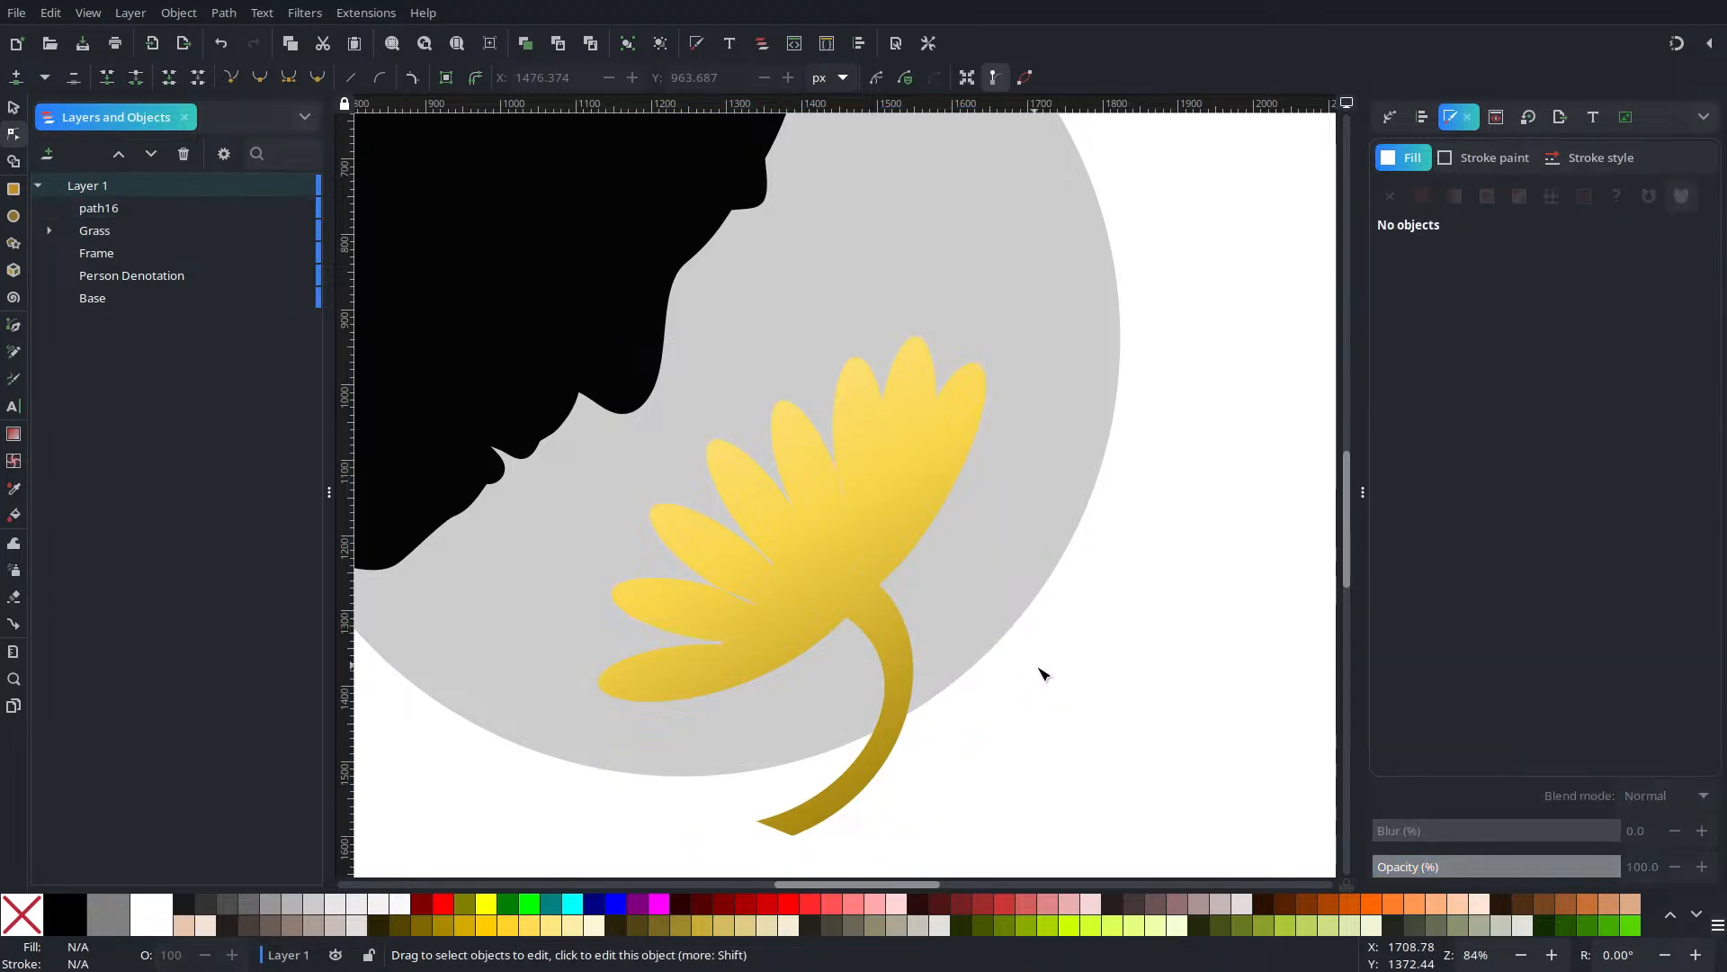
scroll(1056, 685, "down", 4)
scroll(1044, 679, "up", 1)
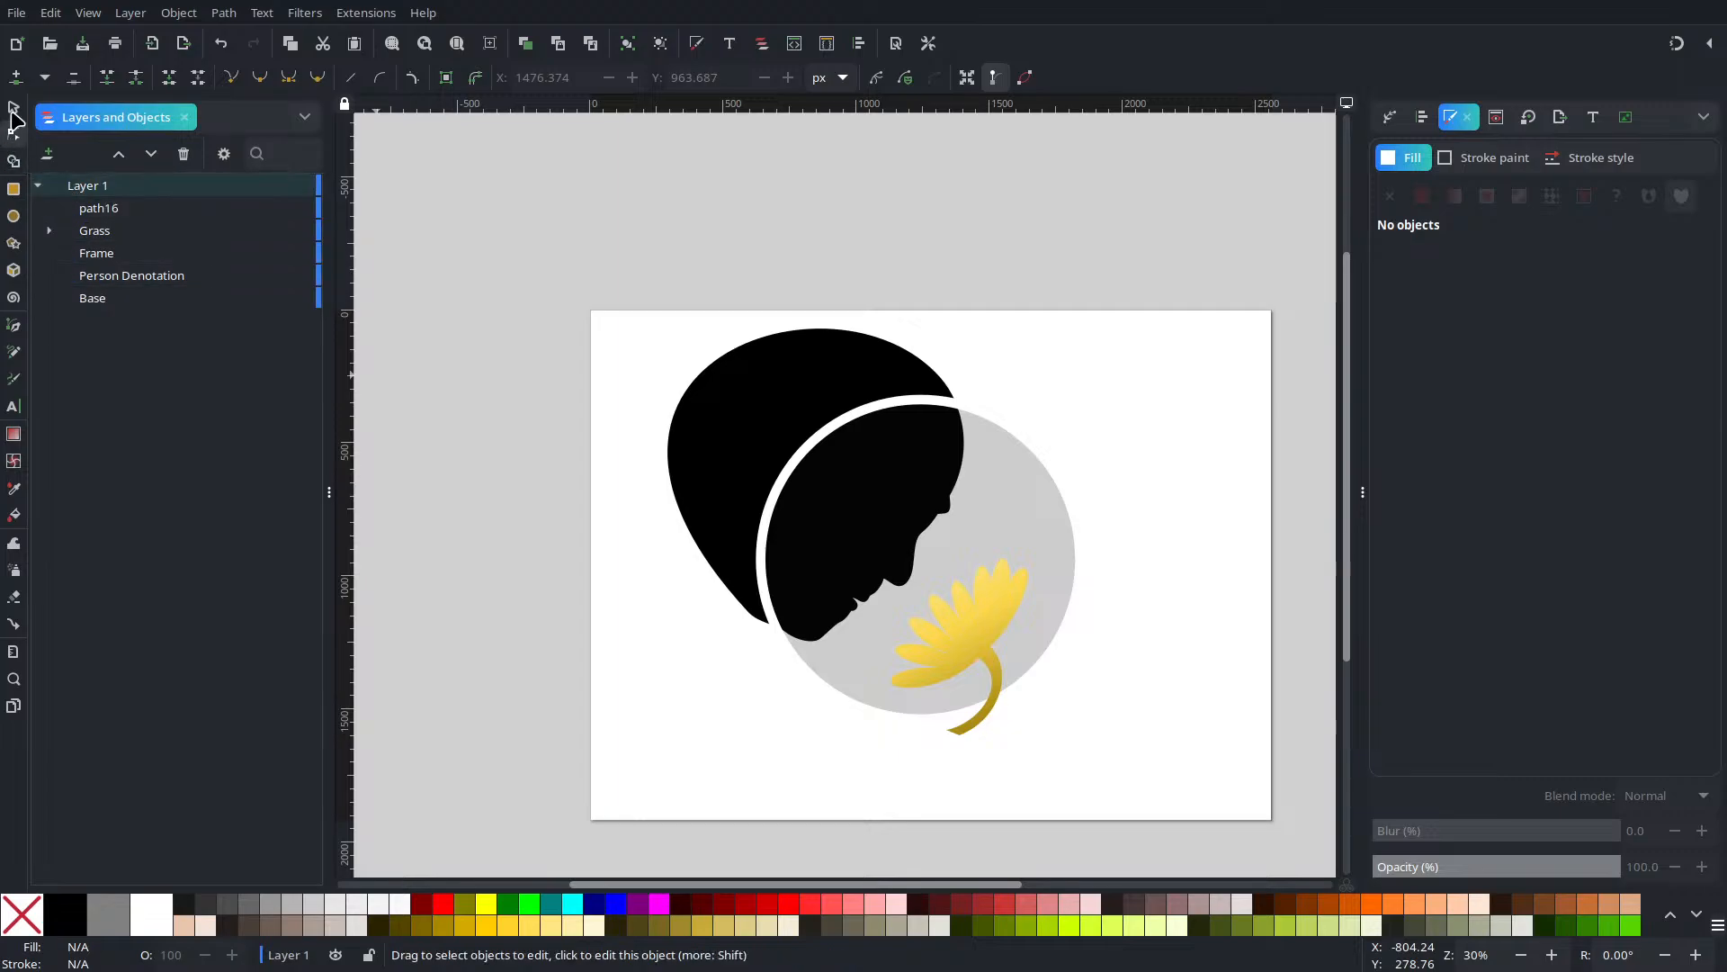
Duplicate the Frame circle and use it with Set Clip on the face silhouette and flower
key("s")
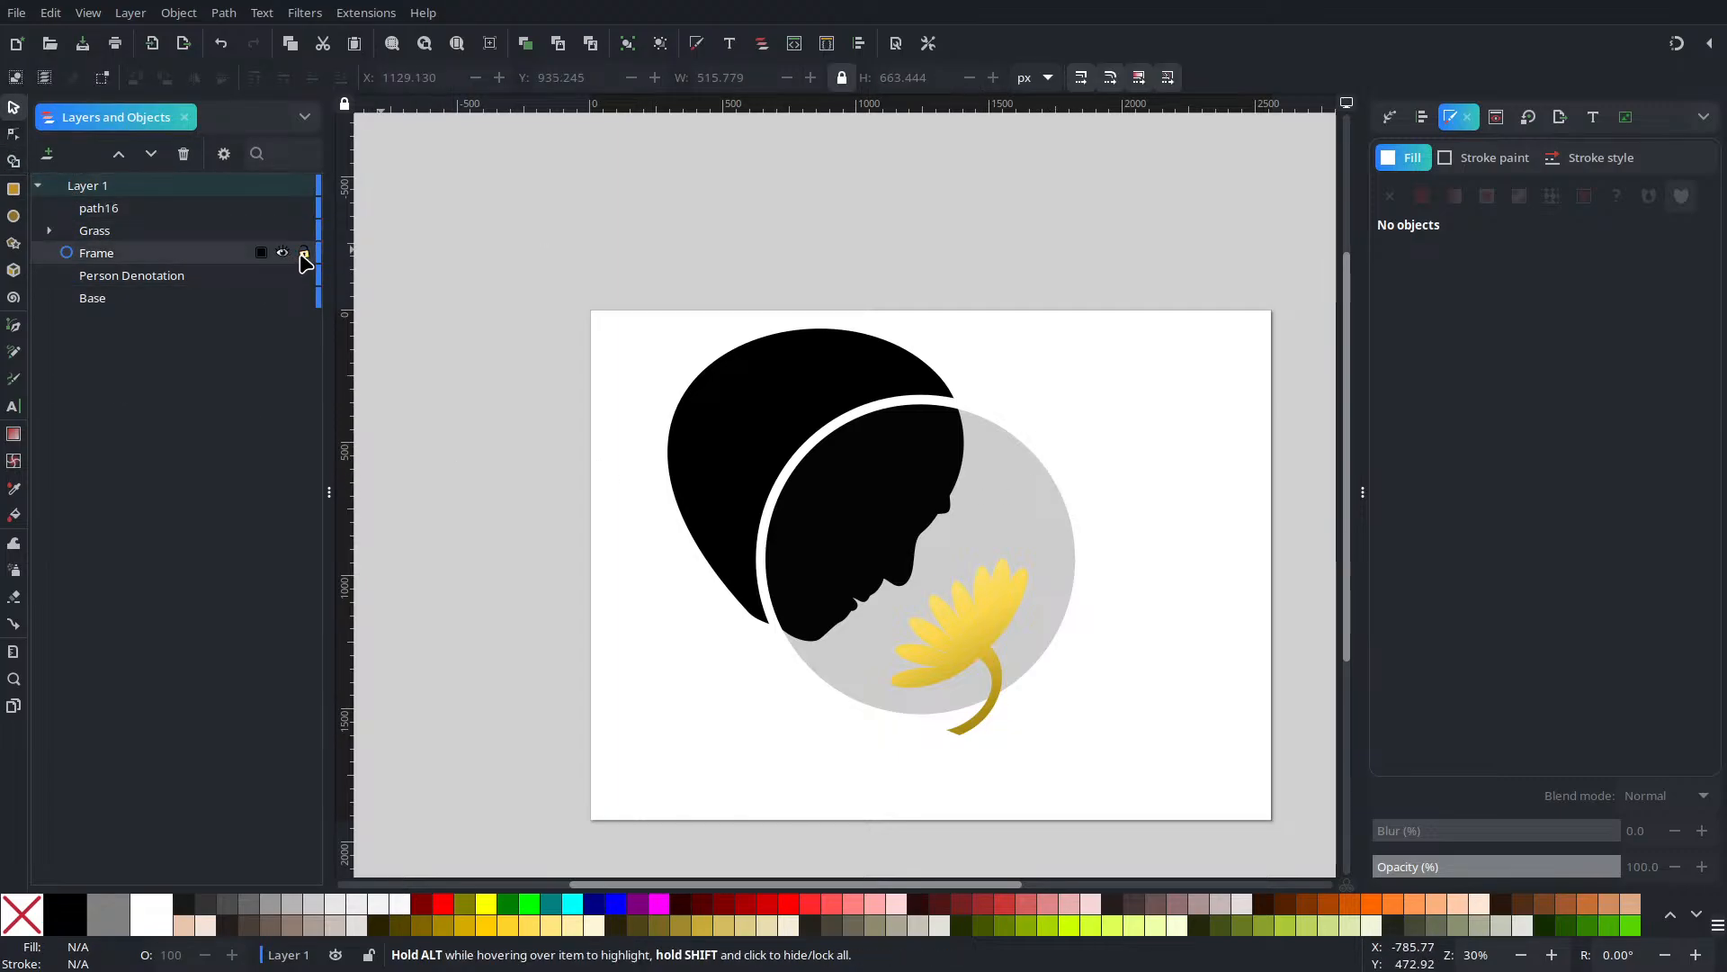
left_click(990, 427)
key("ctrl+d")
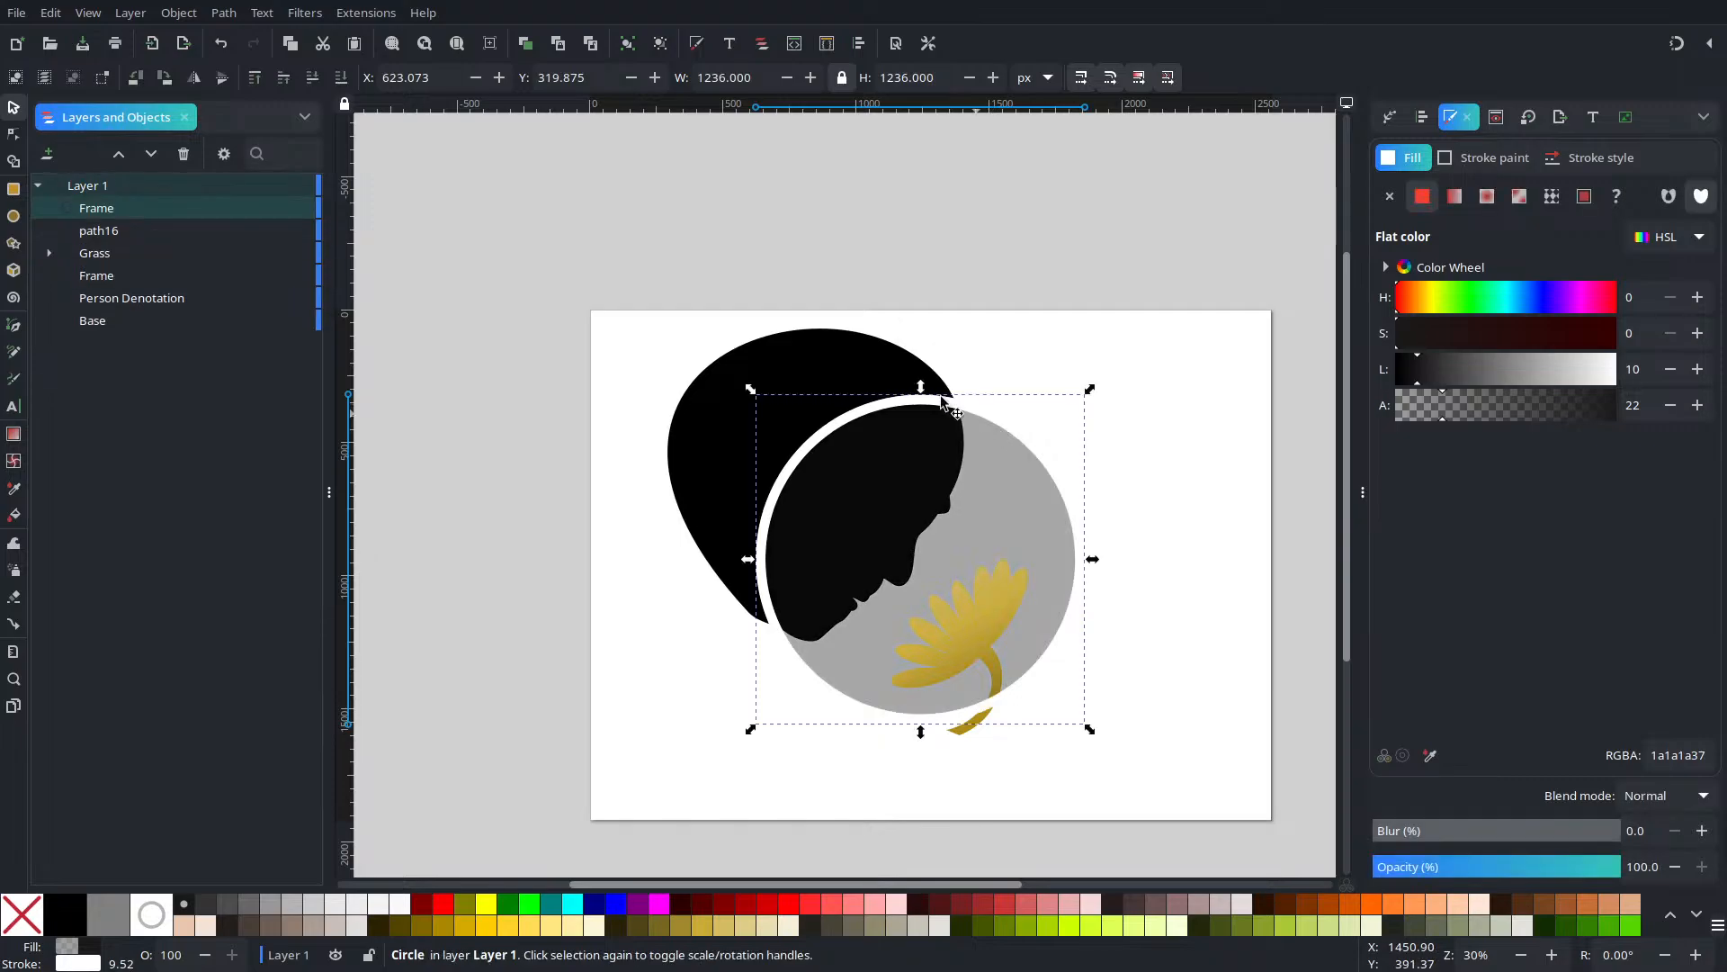
left_click(864, 353, "shift")
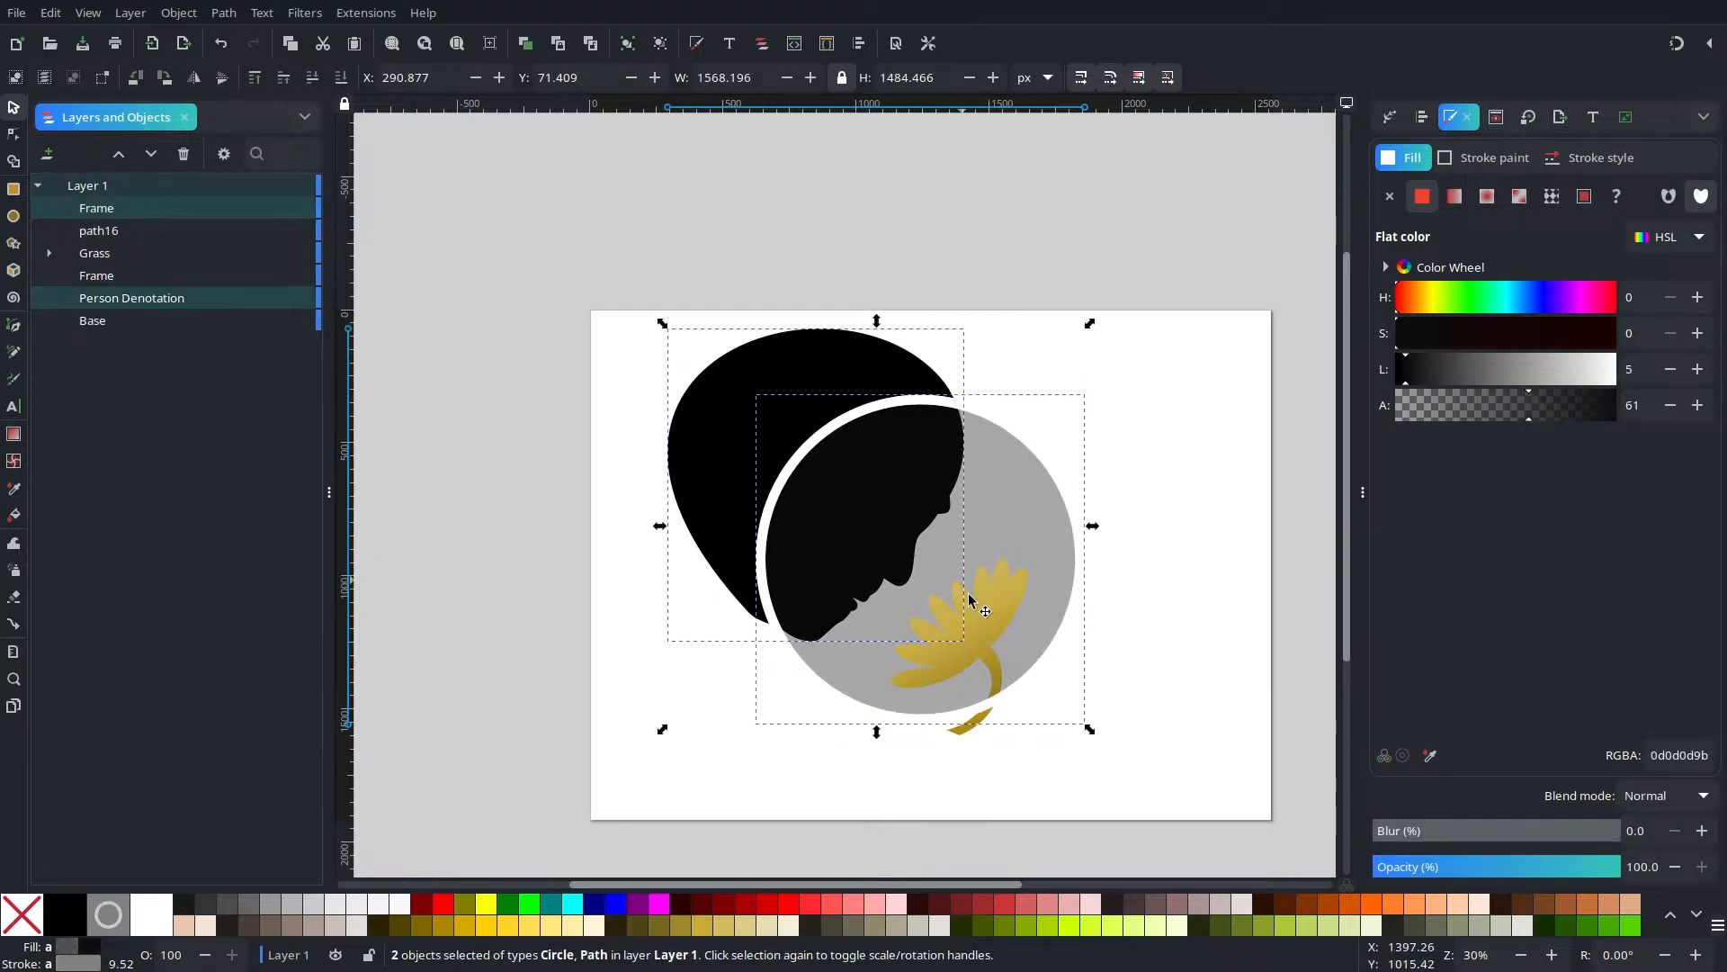
left_click(962, 728, "shift")
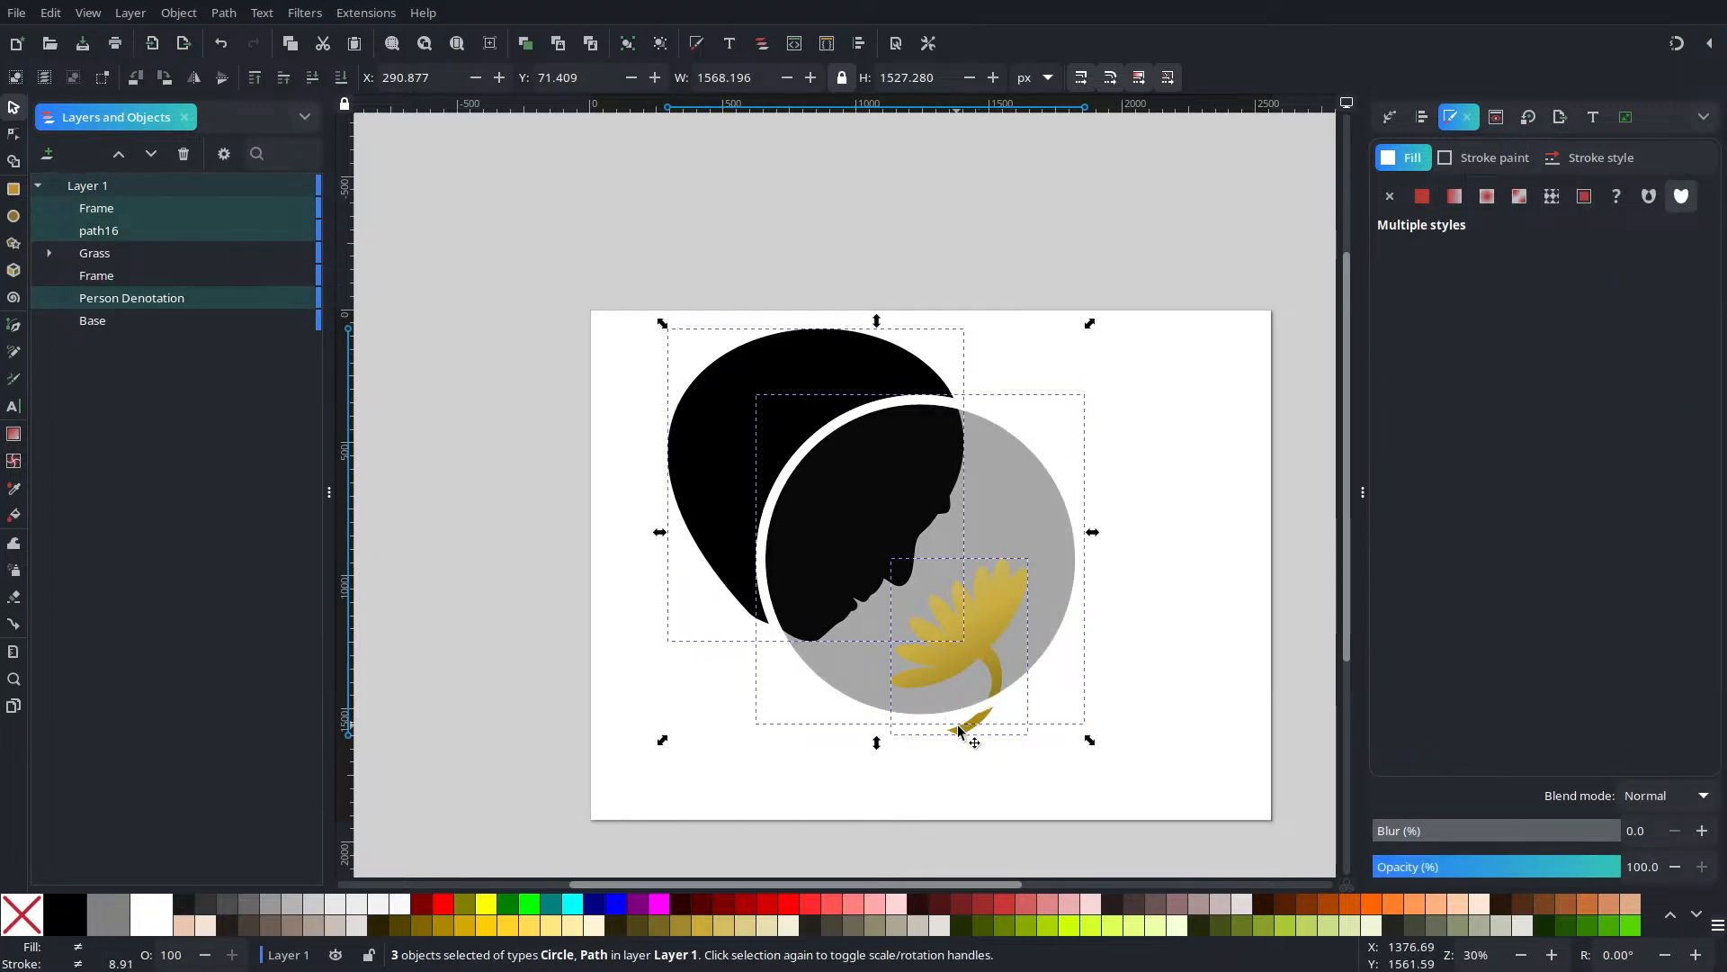
right_click(959, 728)
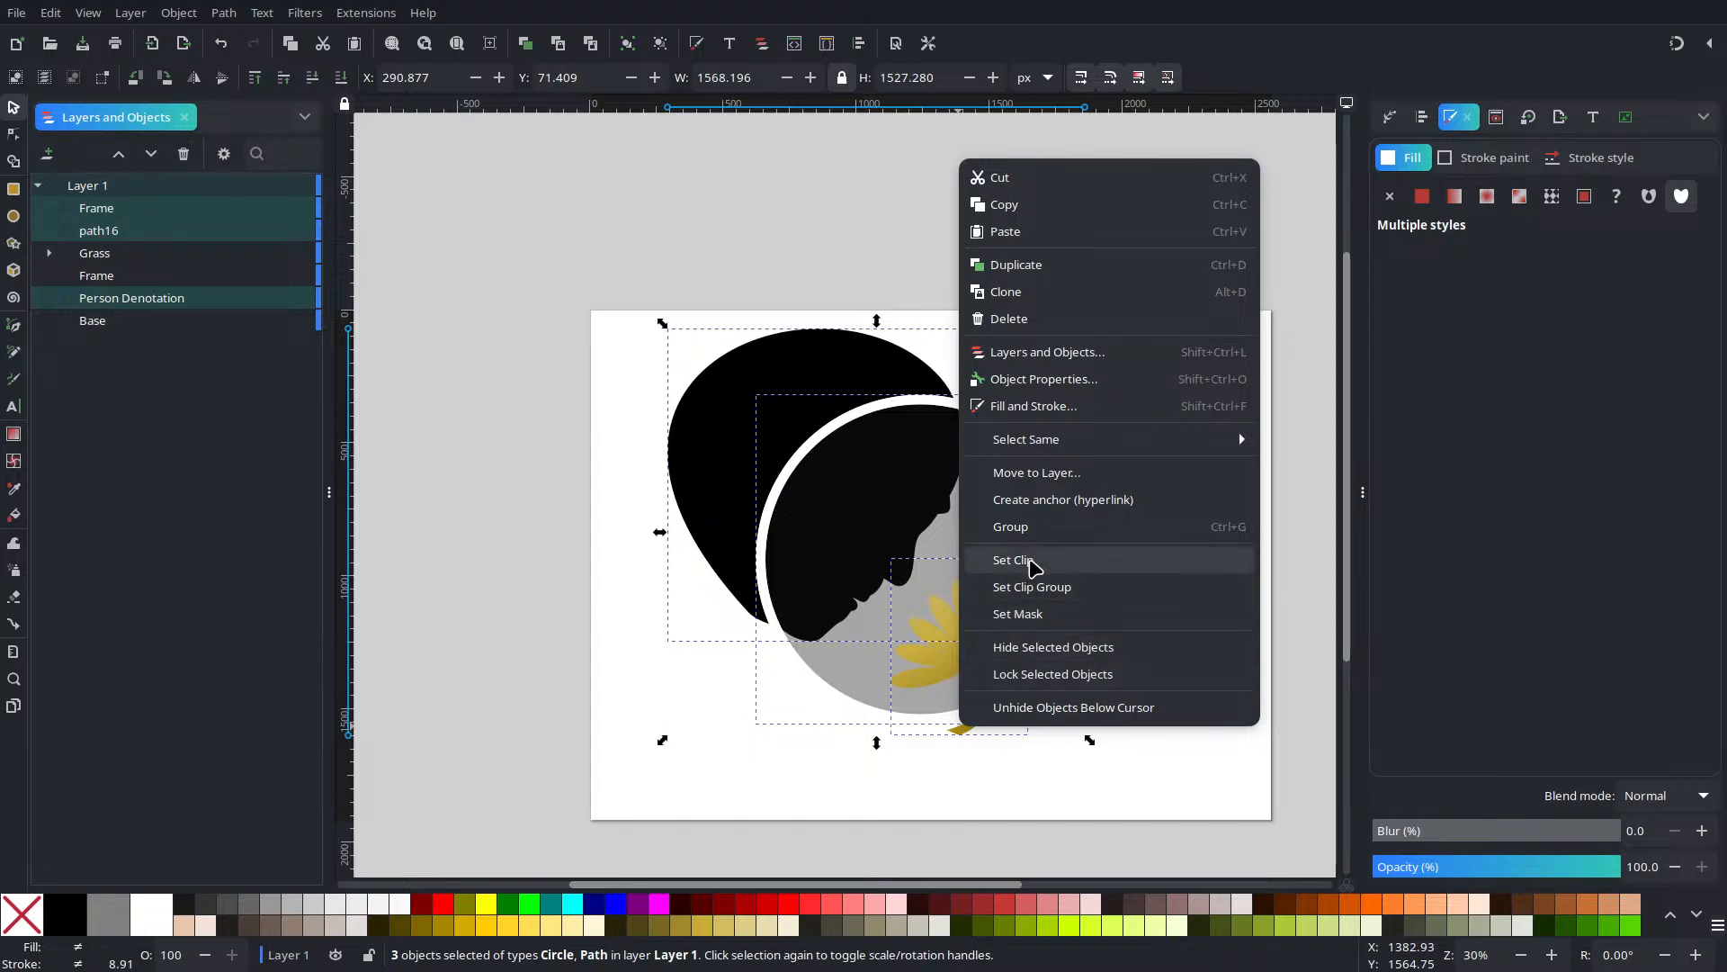
left_click(1031, 562)
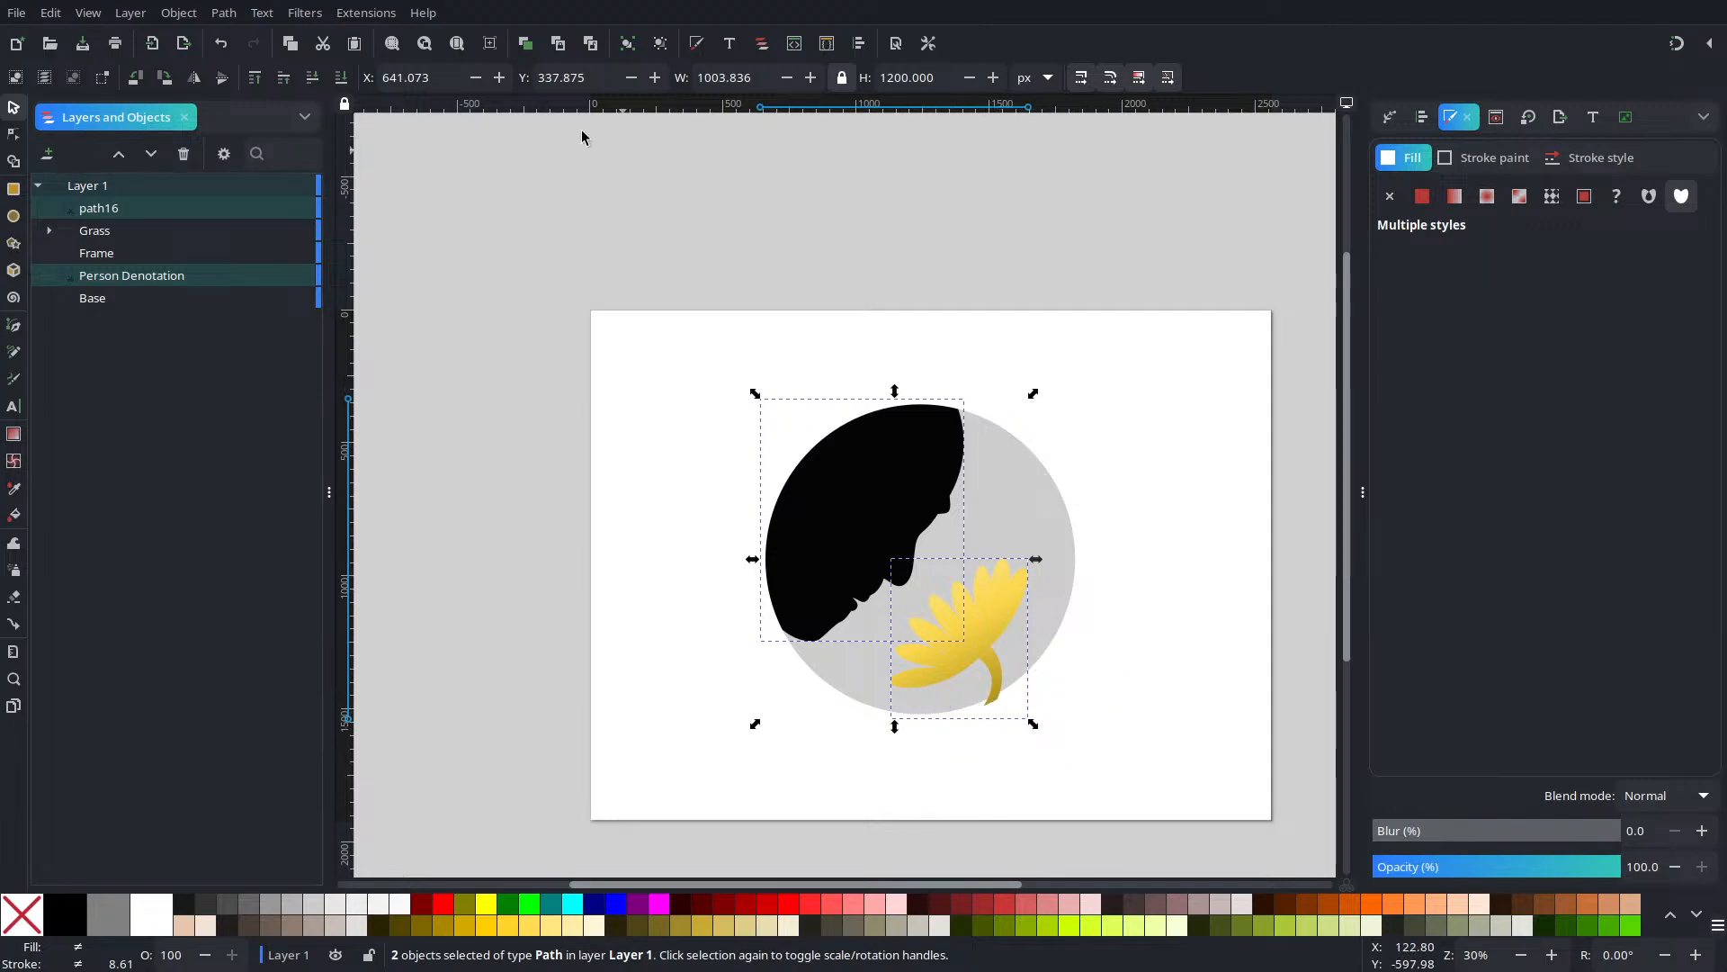
Lower the face and flower in the stack, and put a duplicate Frame circle at the bottom
left_click(315, 79)
left_click(315, 79)
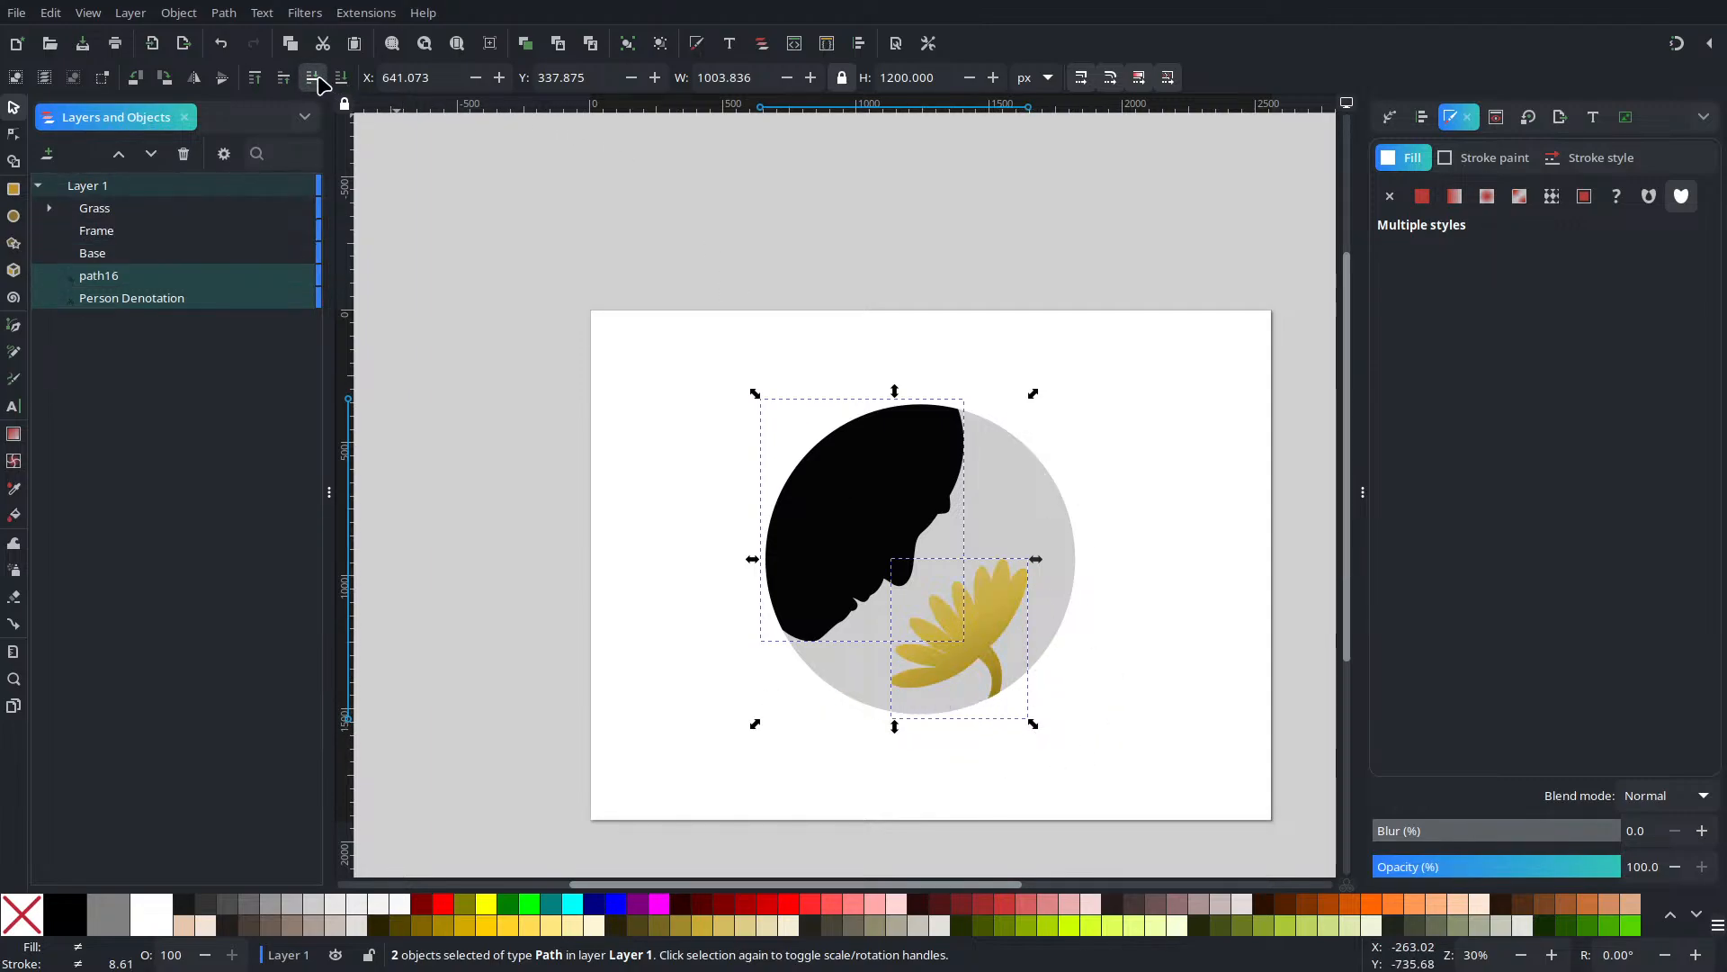
key("Escape")
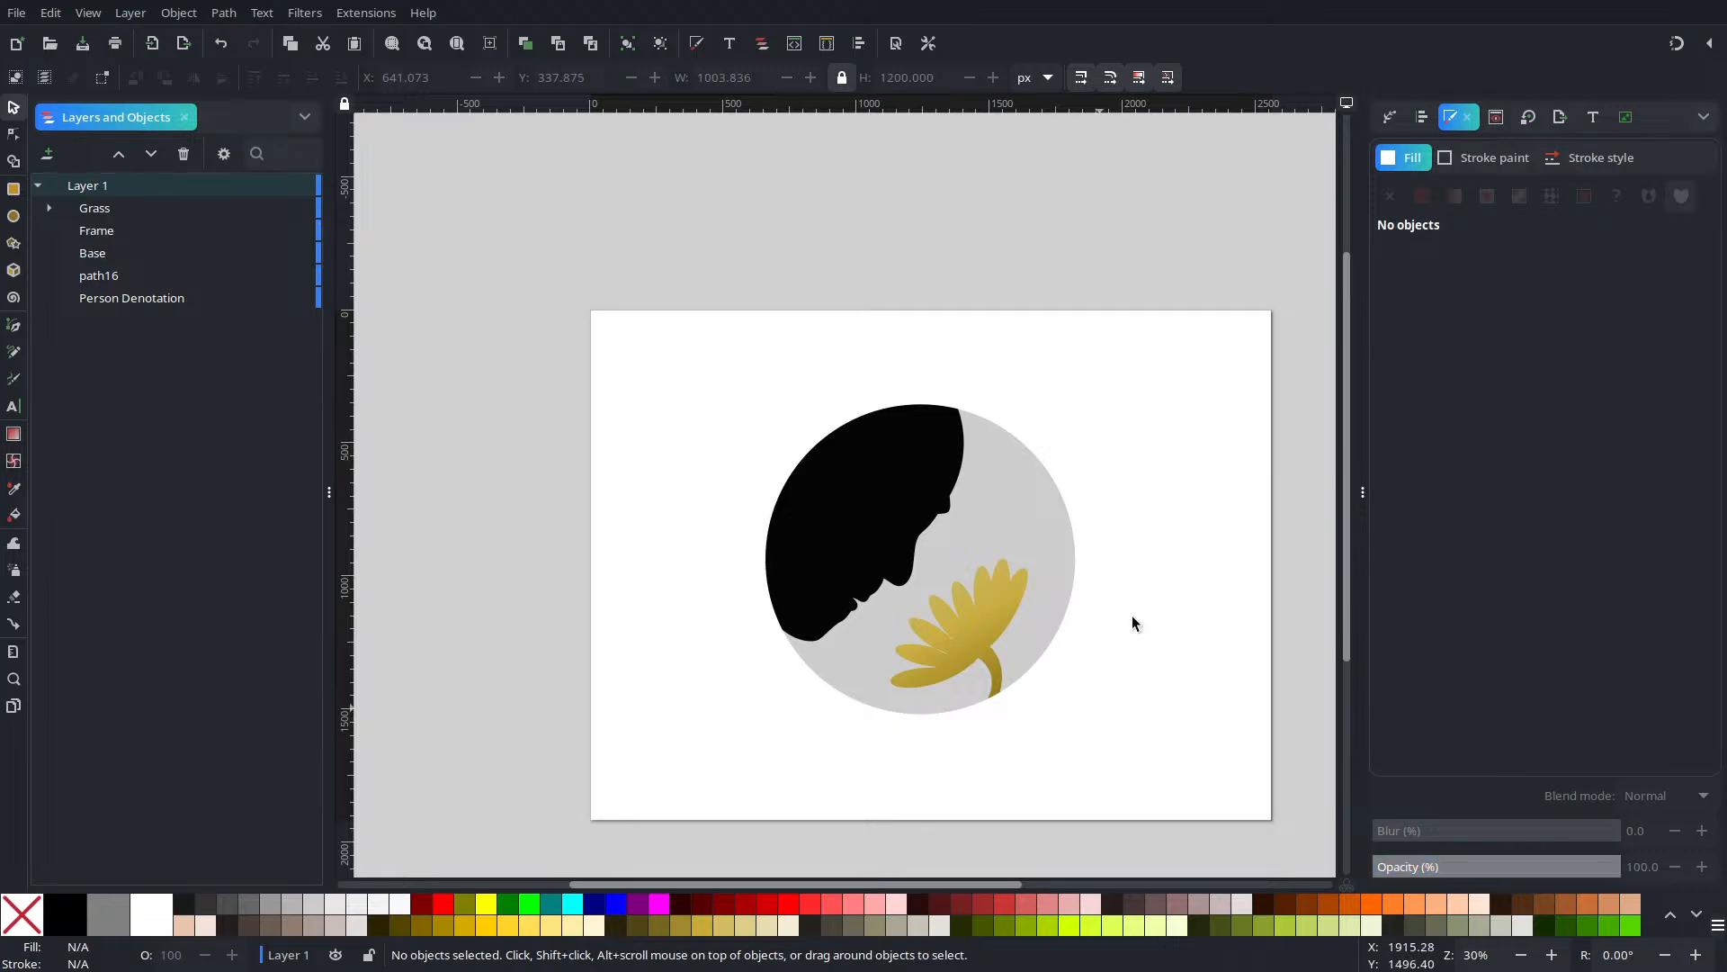
left_click(1068, 510)
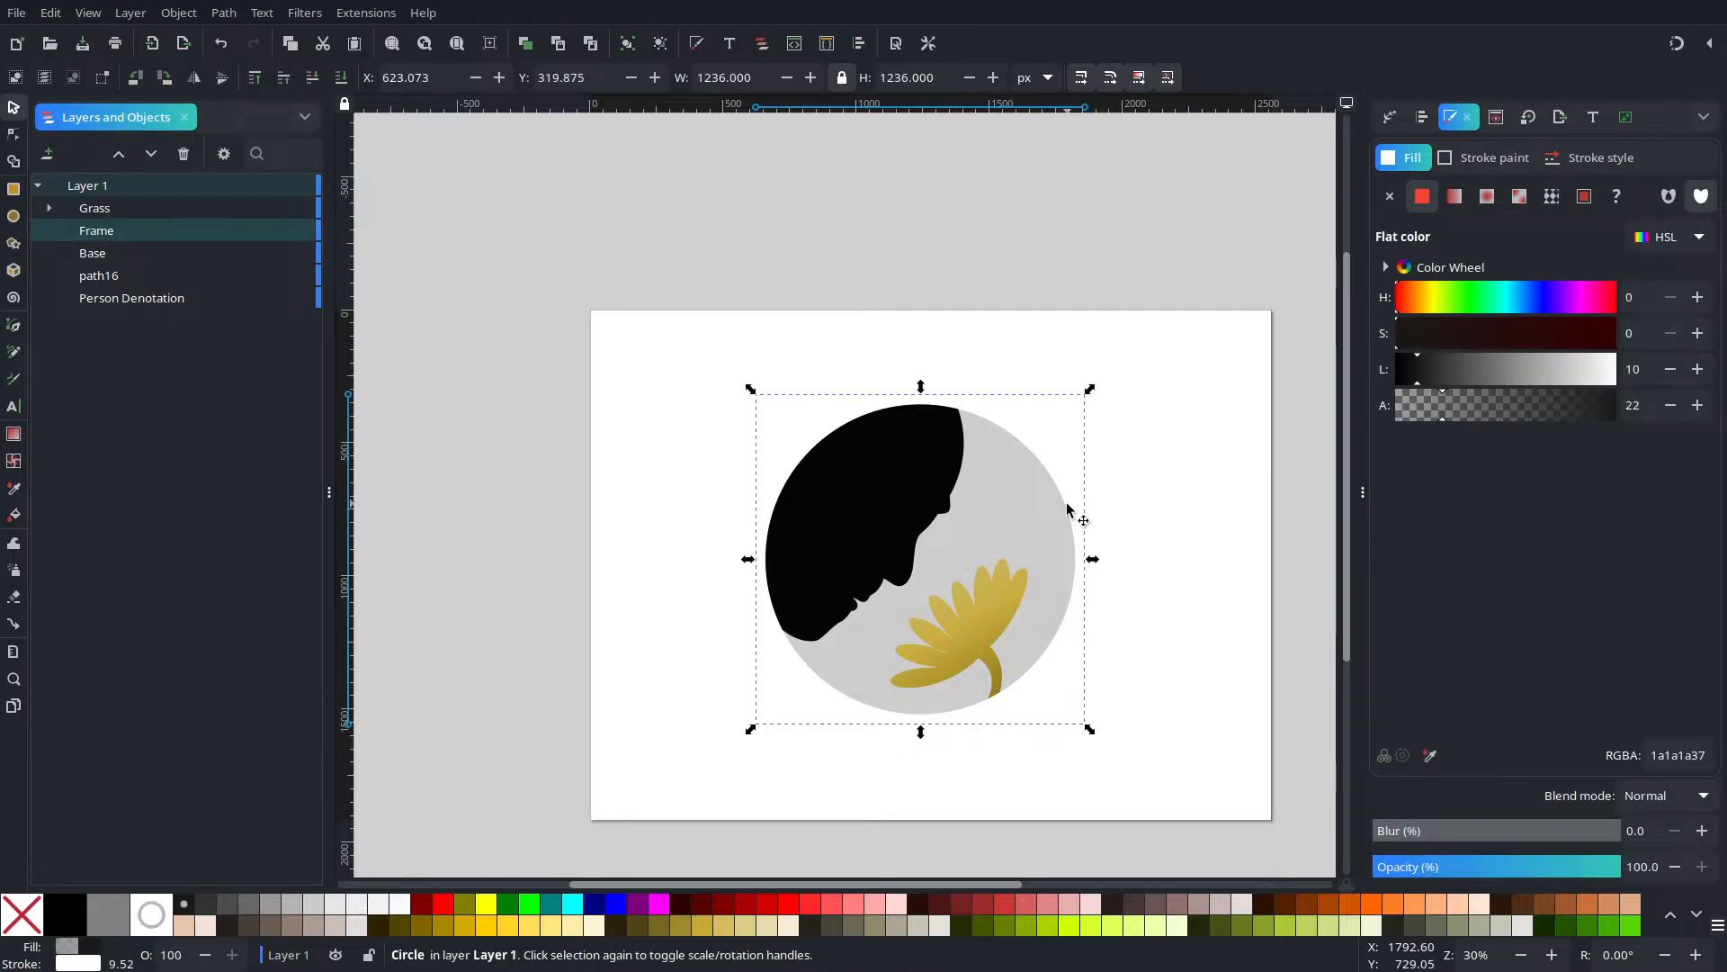
right_click(1068, 510)
left_click(1134, 135)
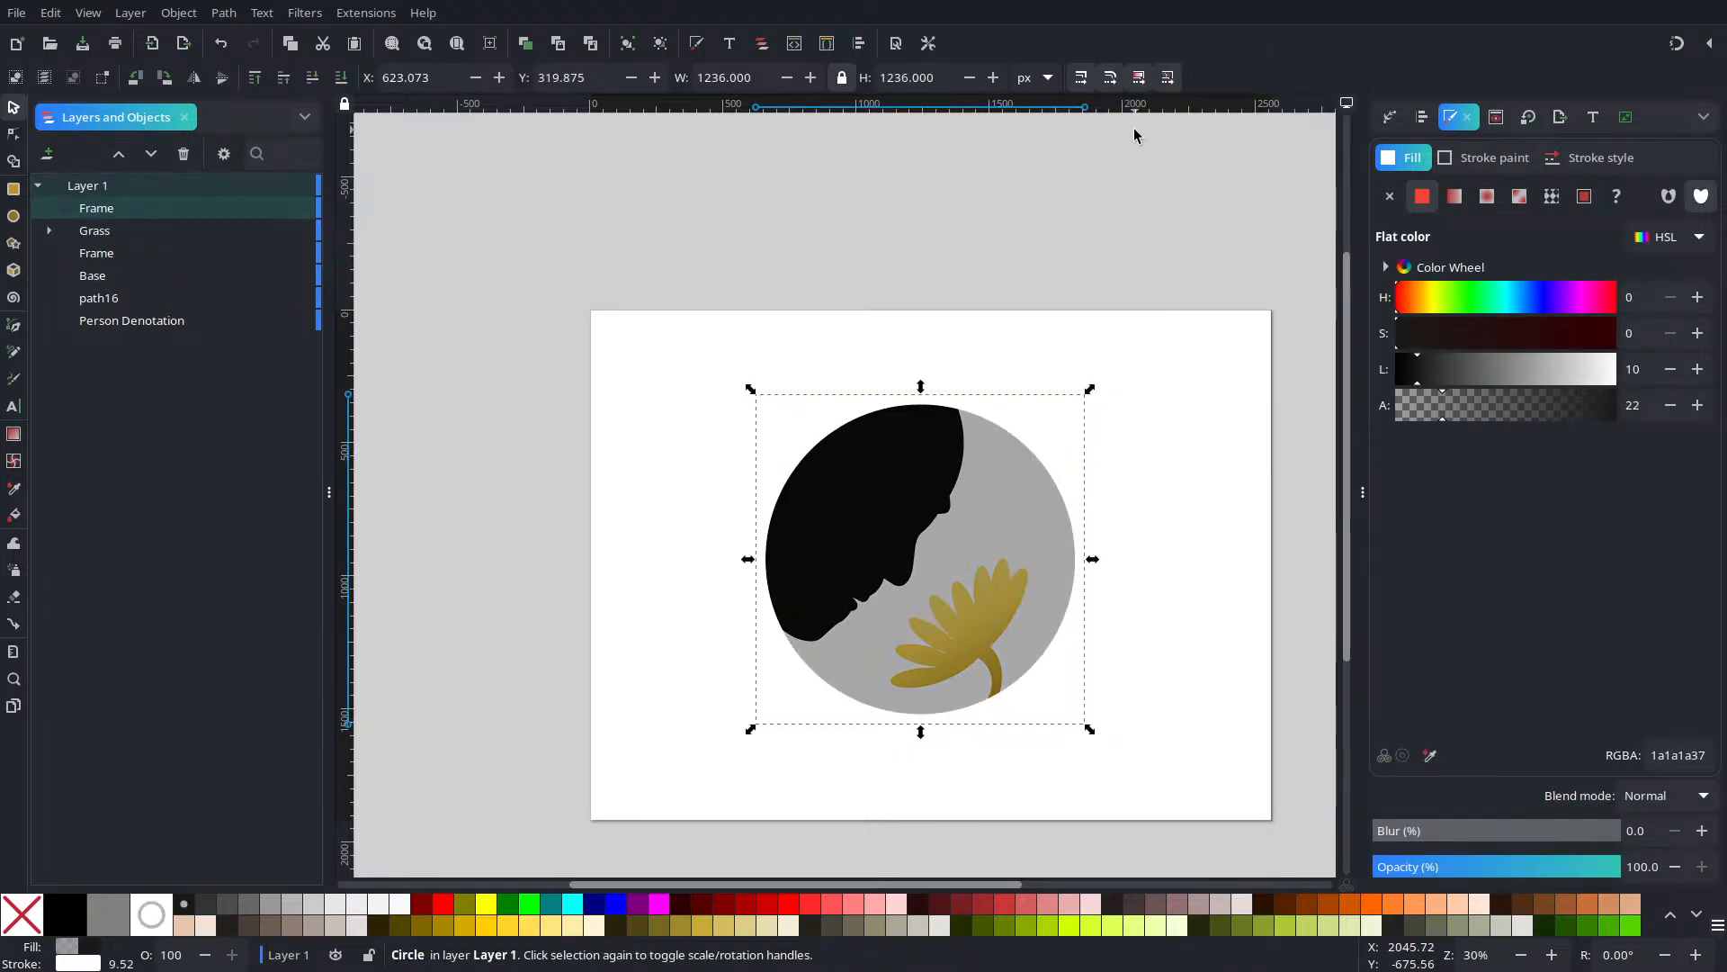
left_click(342, 78)
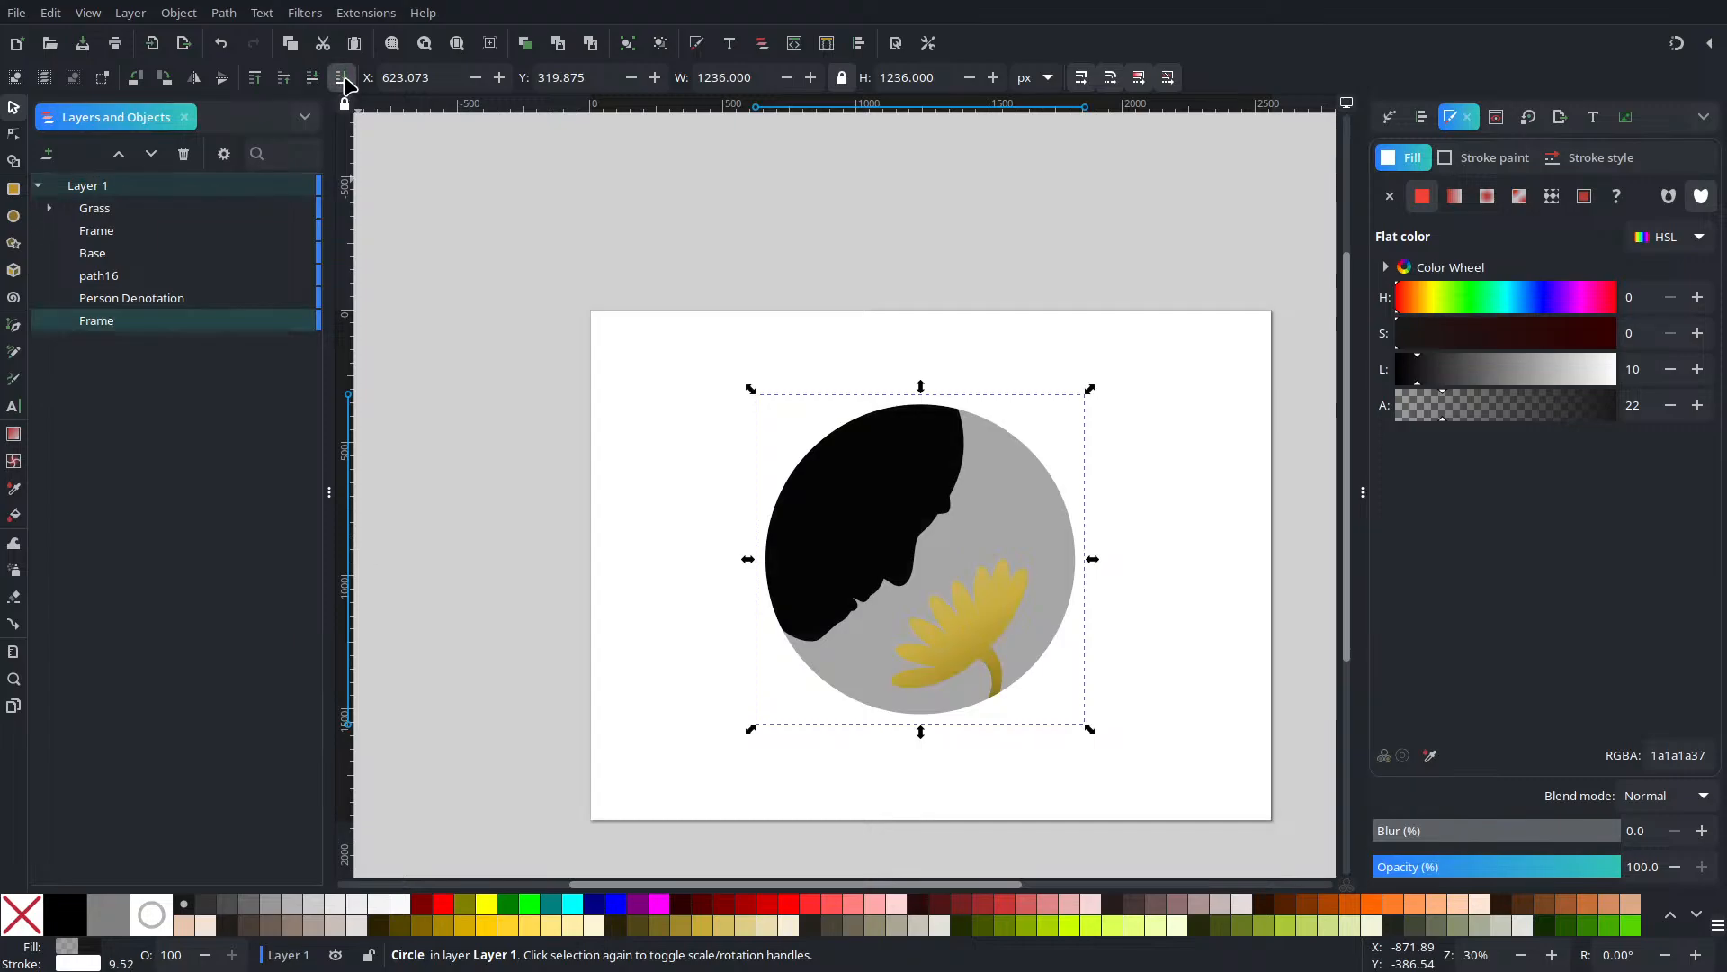
Remove the Frame circle's fill, leaving only its outline
left_click(516, 370)
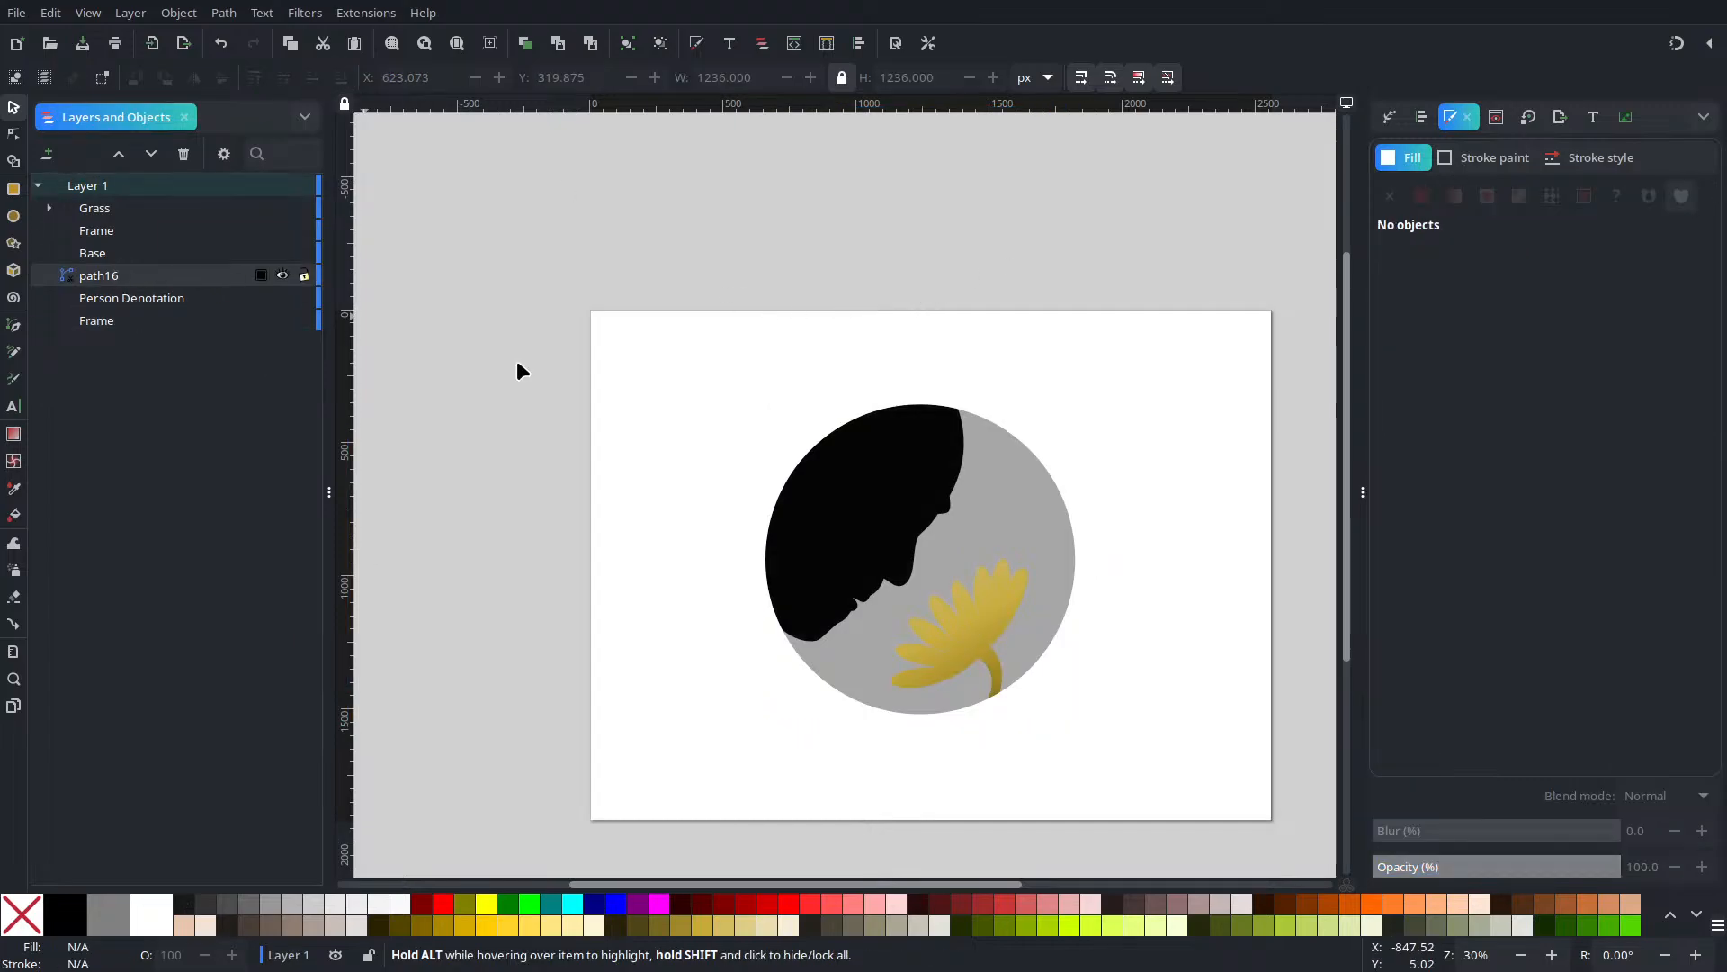
left_click(1061, 554)
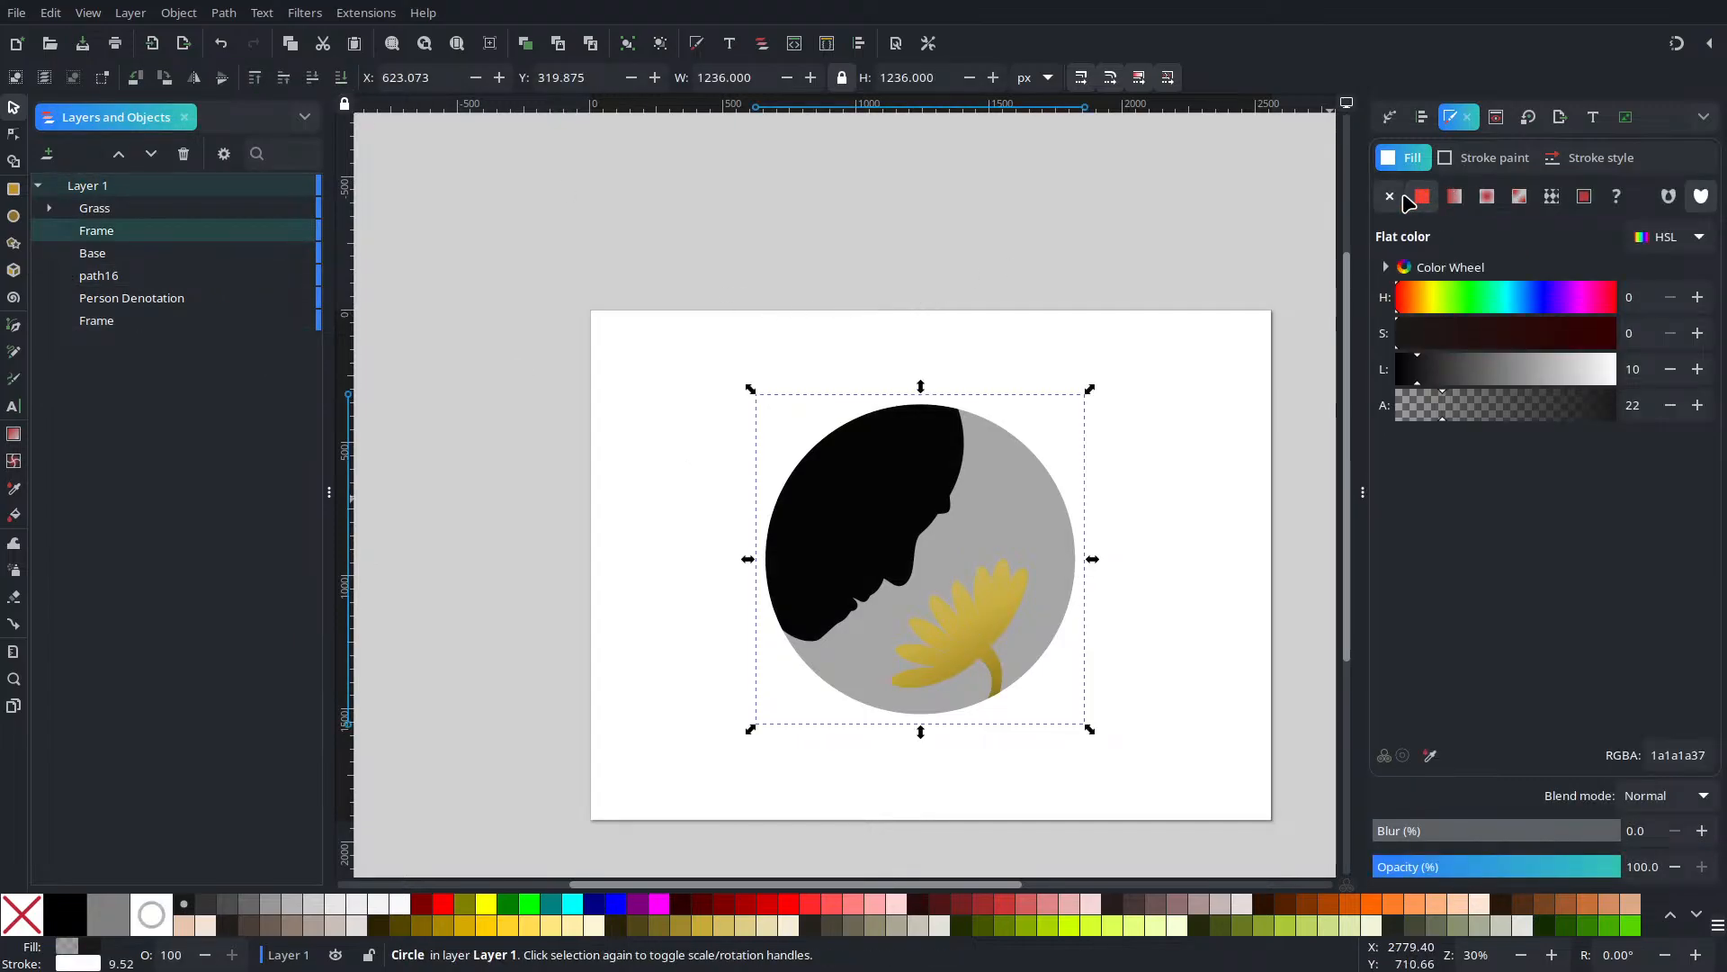
left_click(1390, 196)
left_click(1489, 157)
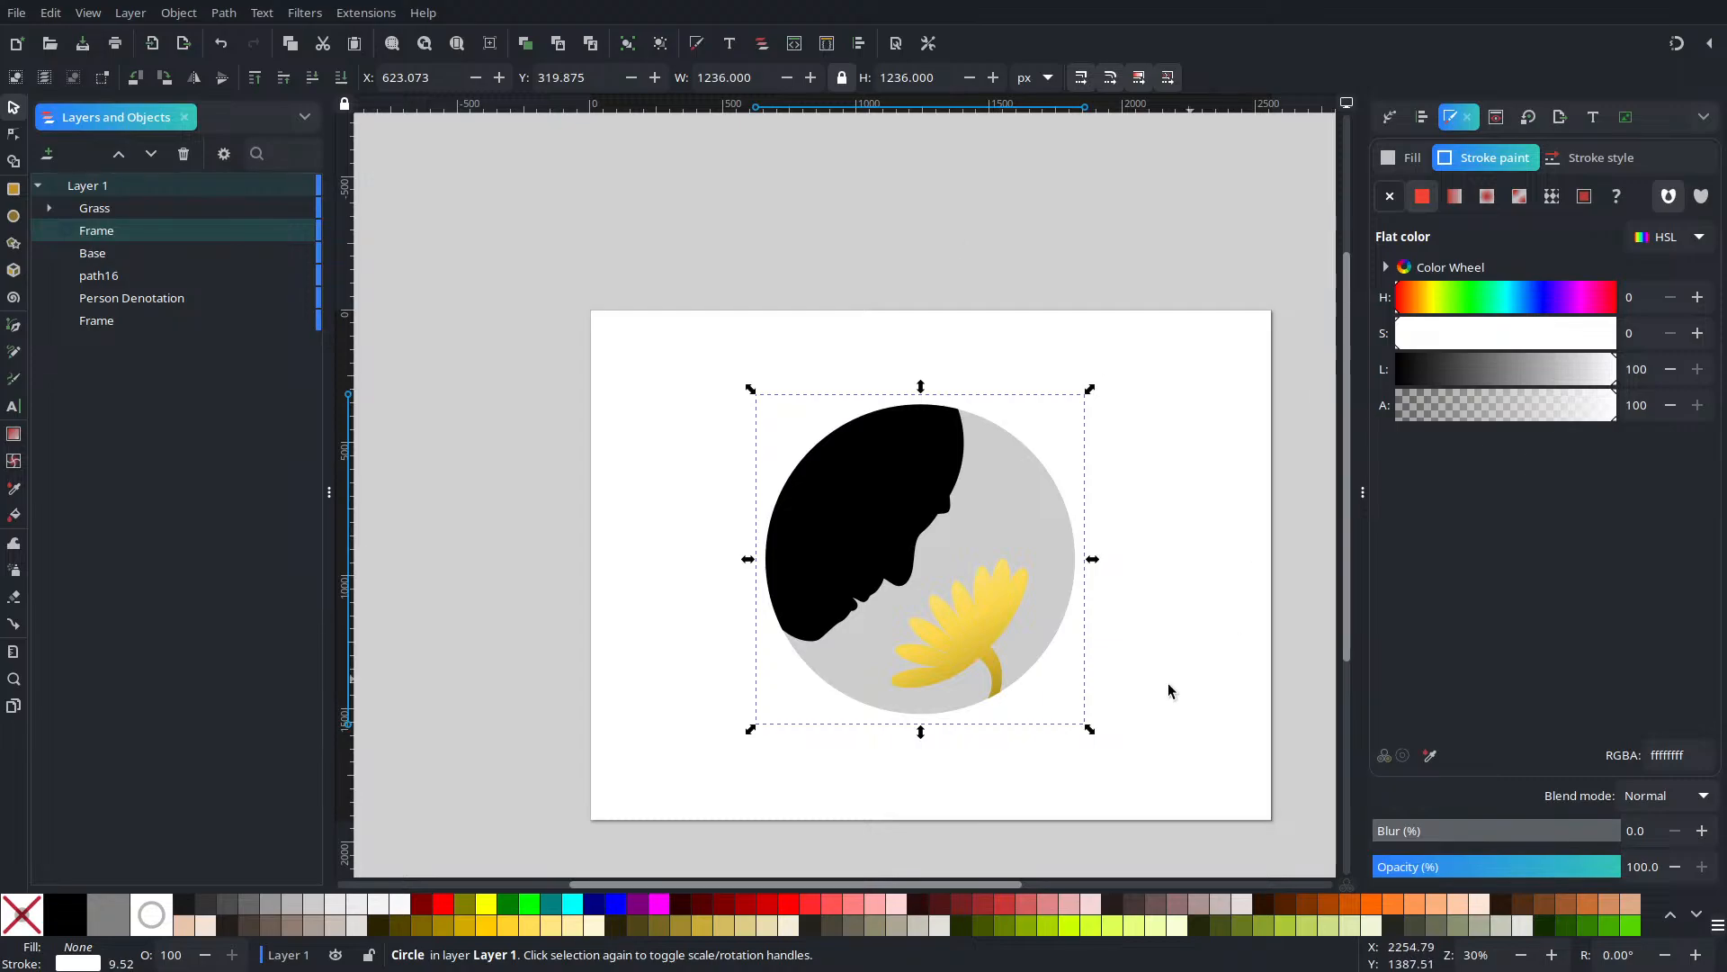
Duplicate the unfilled circle, darken its stroke to lightness 22 and blur it 4.8%
right_click(1088, 513)
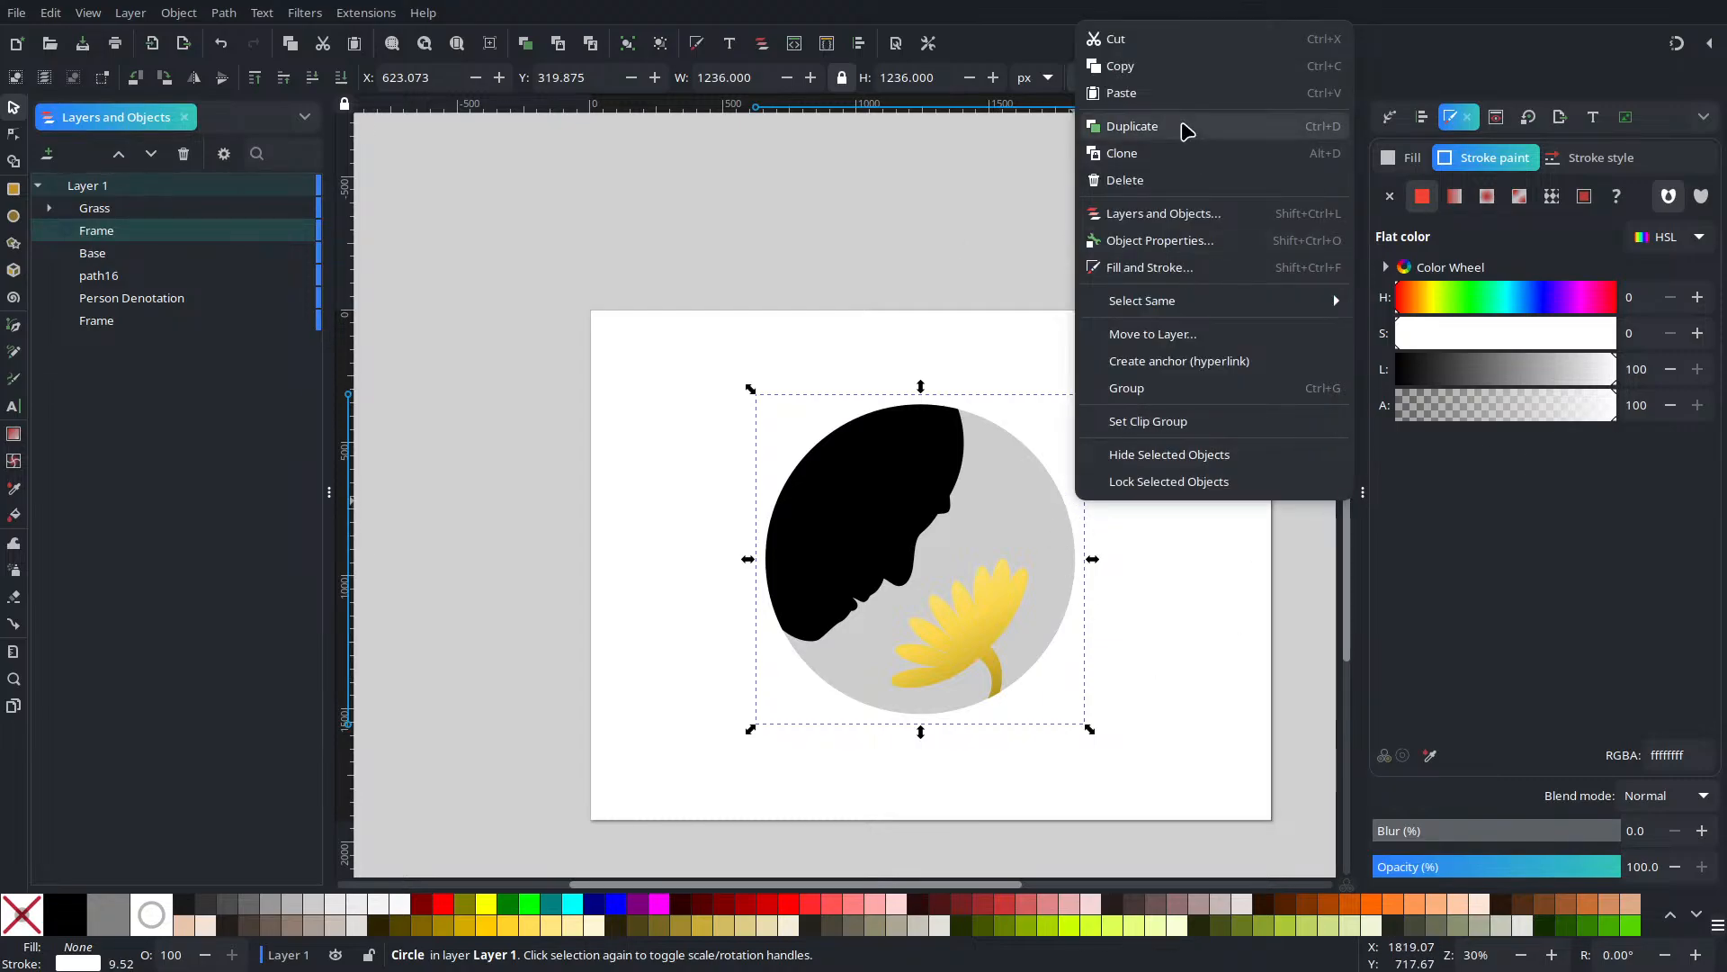
left_click(1186, 130)
left_click(1445, 369)
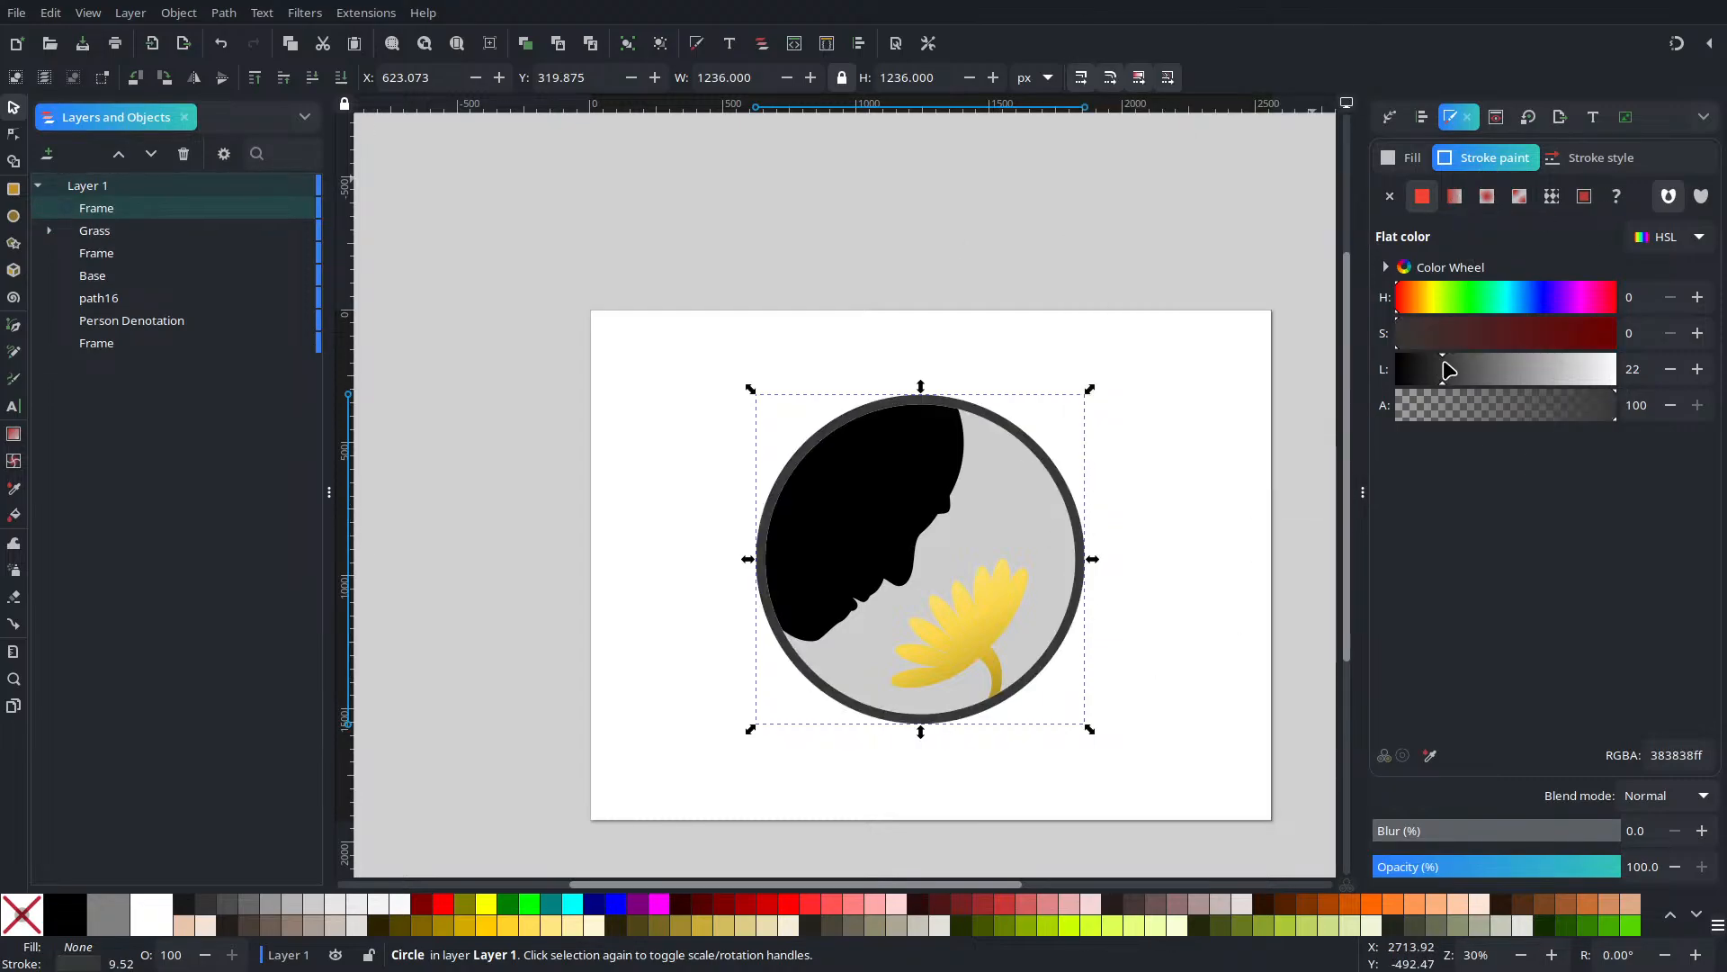
left_click(1386, 842)
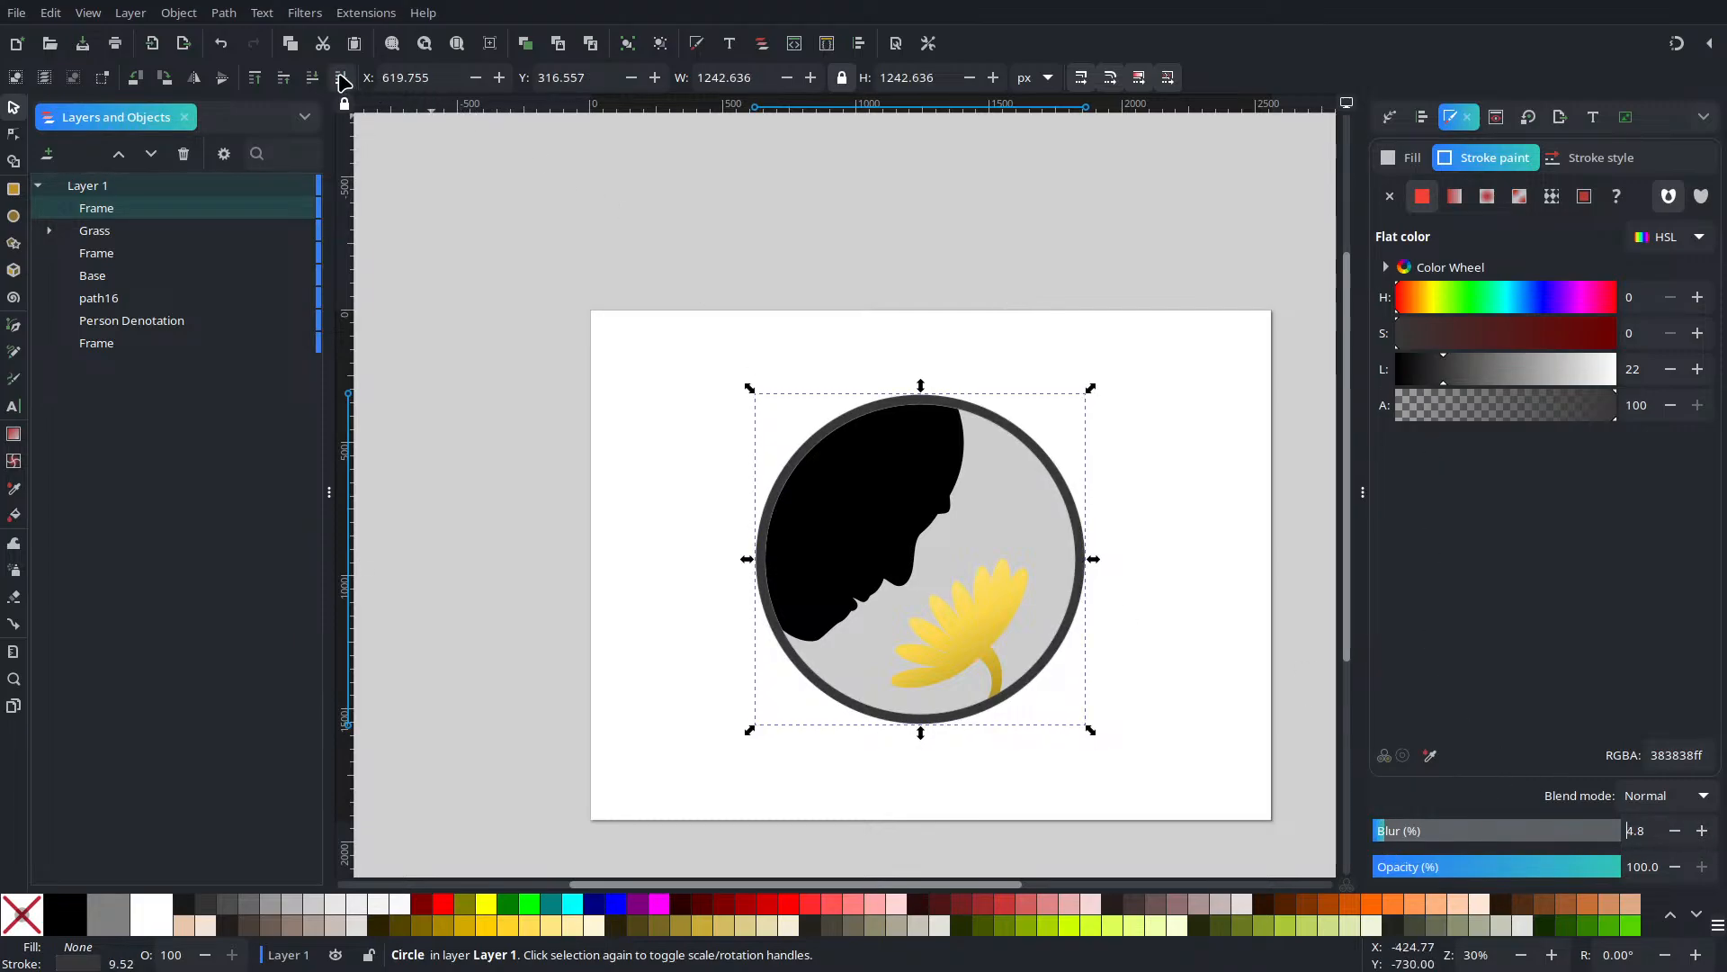
Send the dark ring to the bottom of the stack and set its blur to 13.6%
left_click(341, 77)
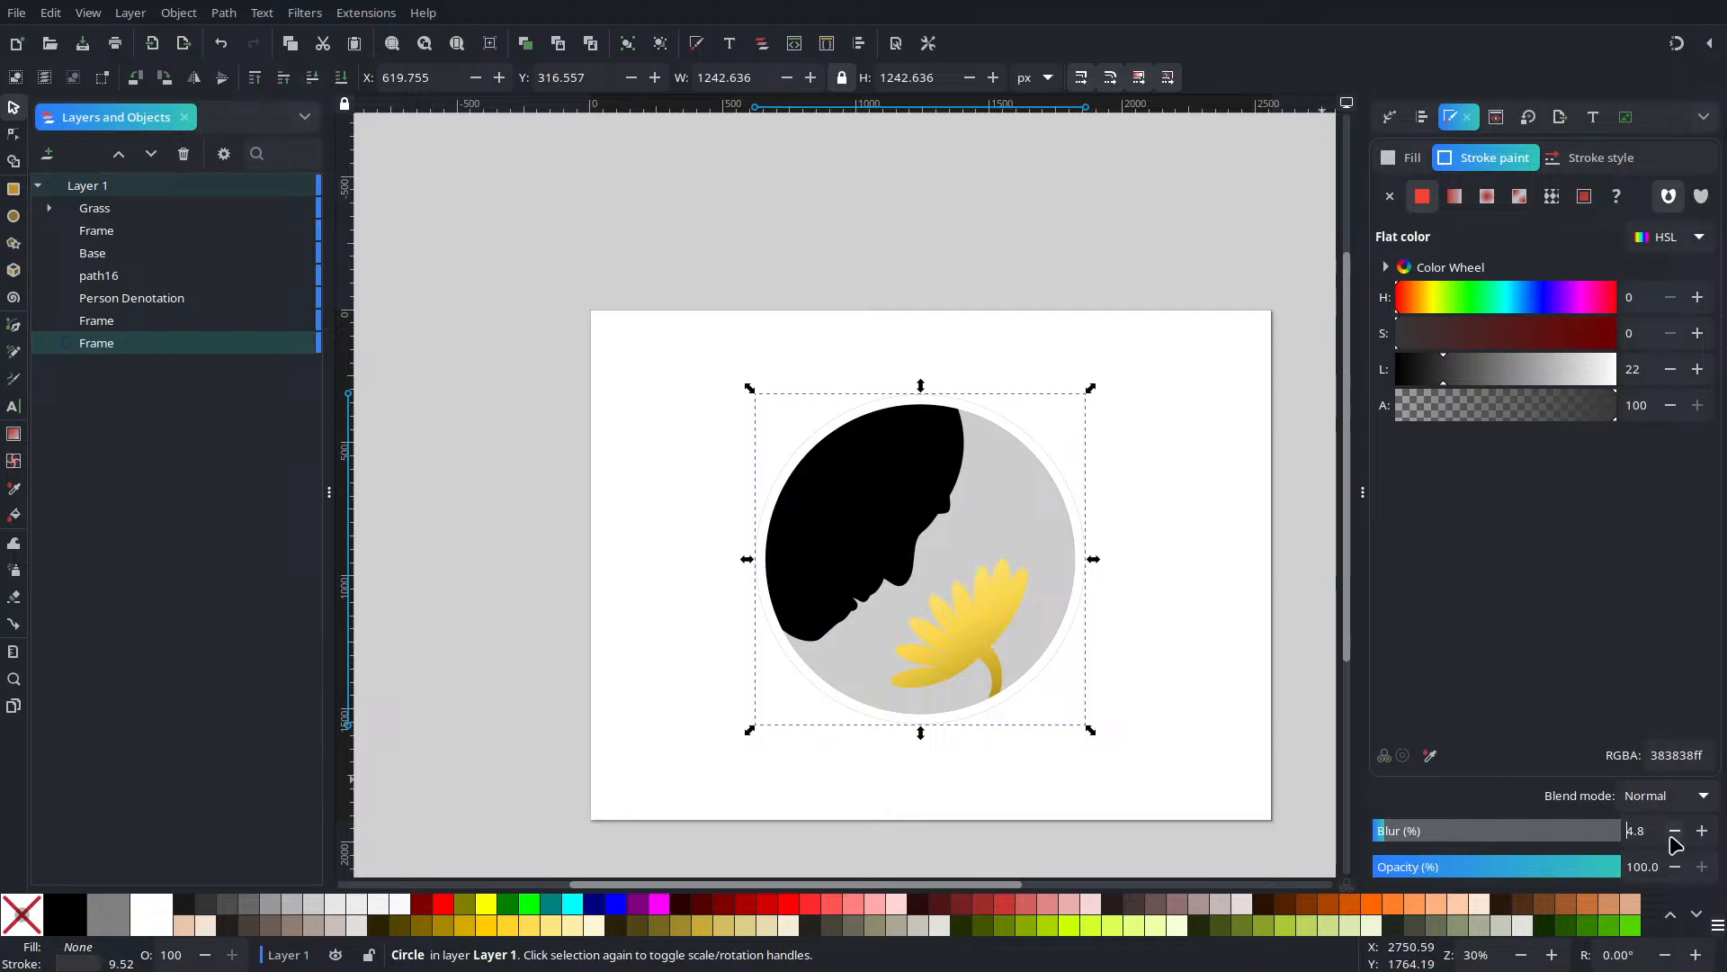
left_click(1702, 831)
left_click(1702, 830)
left_click(1702, 831)
left_click(1702, 830)
left_click(1702, 831)
left_click(1702, 831)
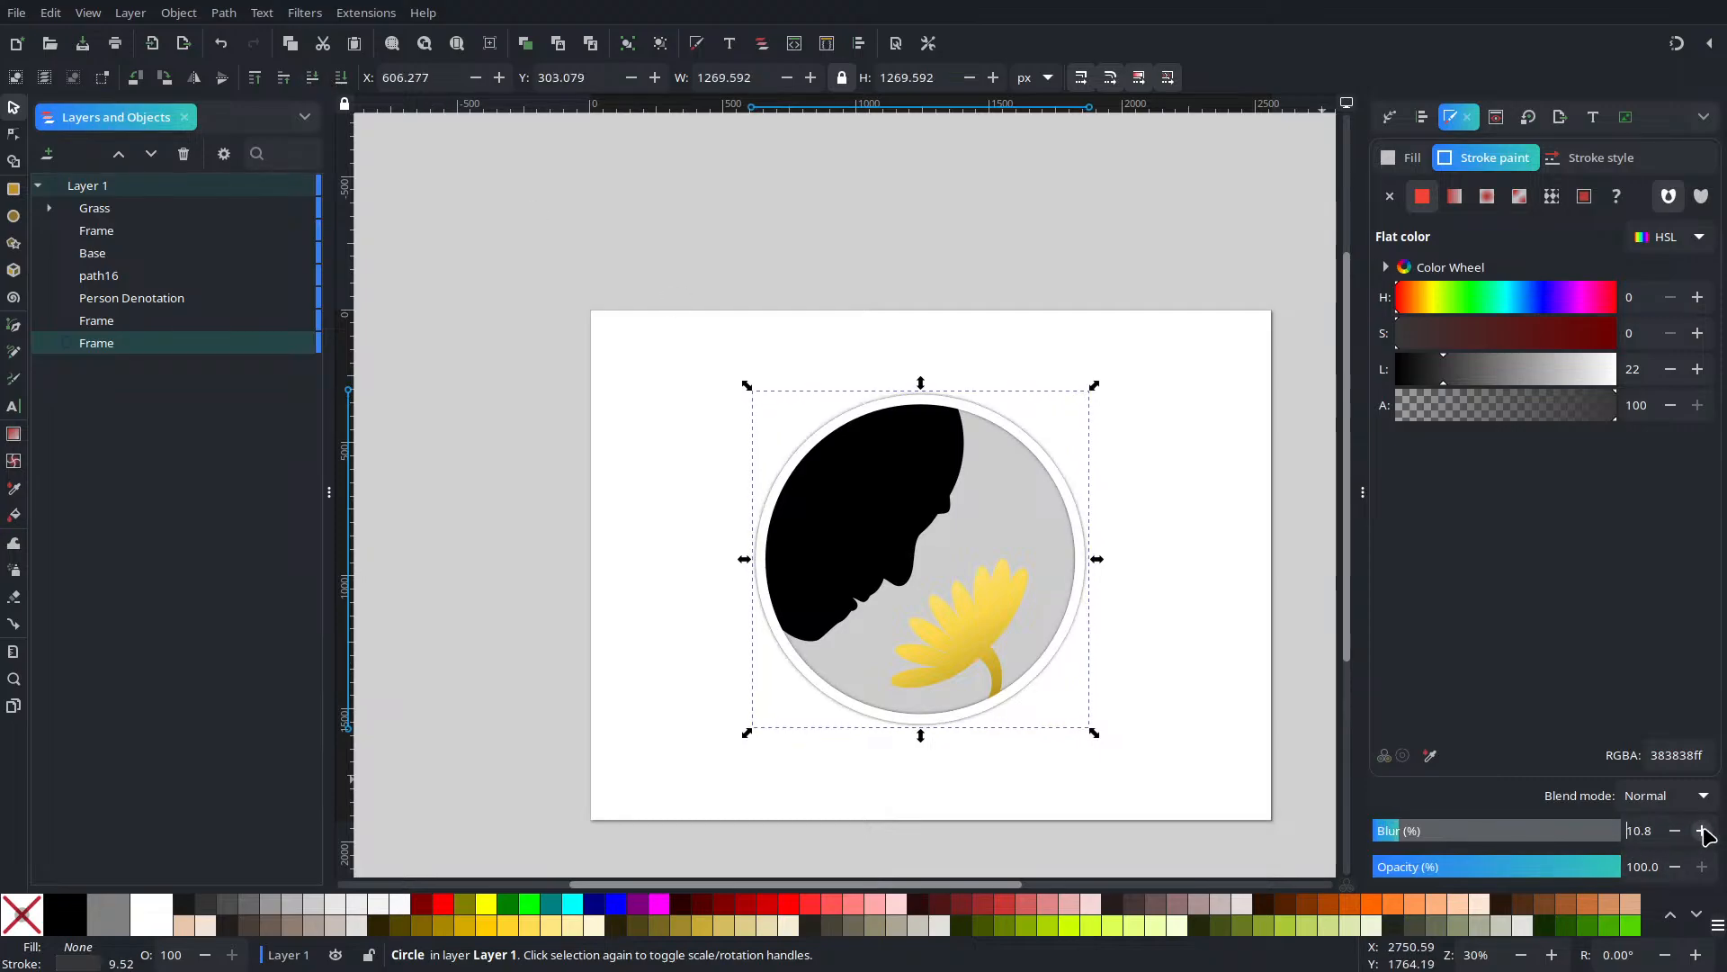
left_click(1702, 830)
left_click(1702, 831)
left_click(1702, 831)
left_click(1702, 830)
left_click(1702, 830)
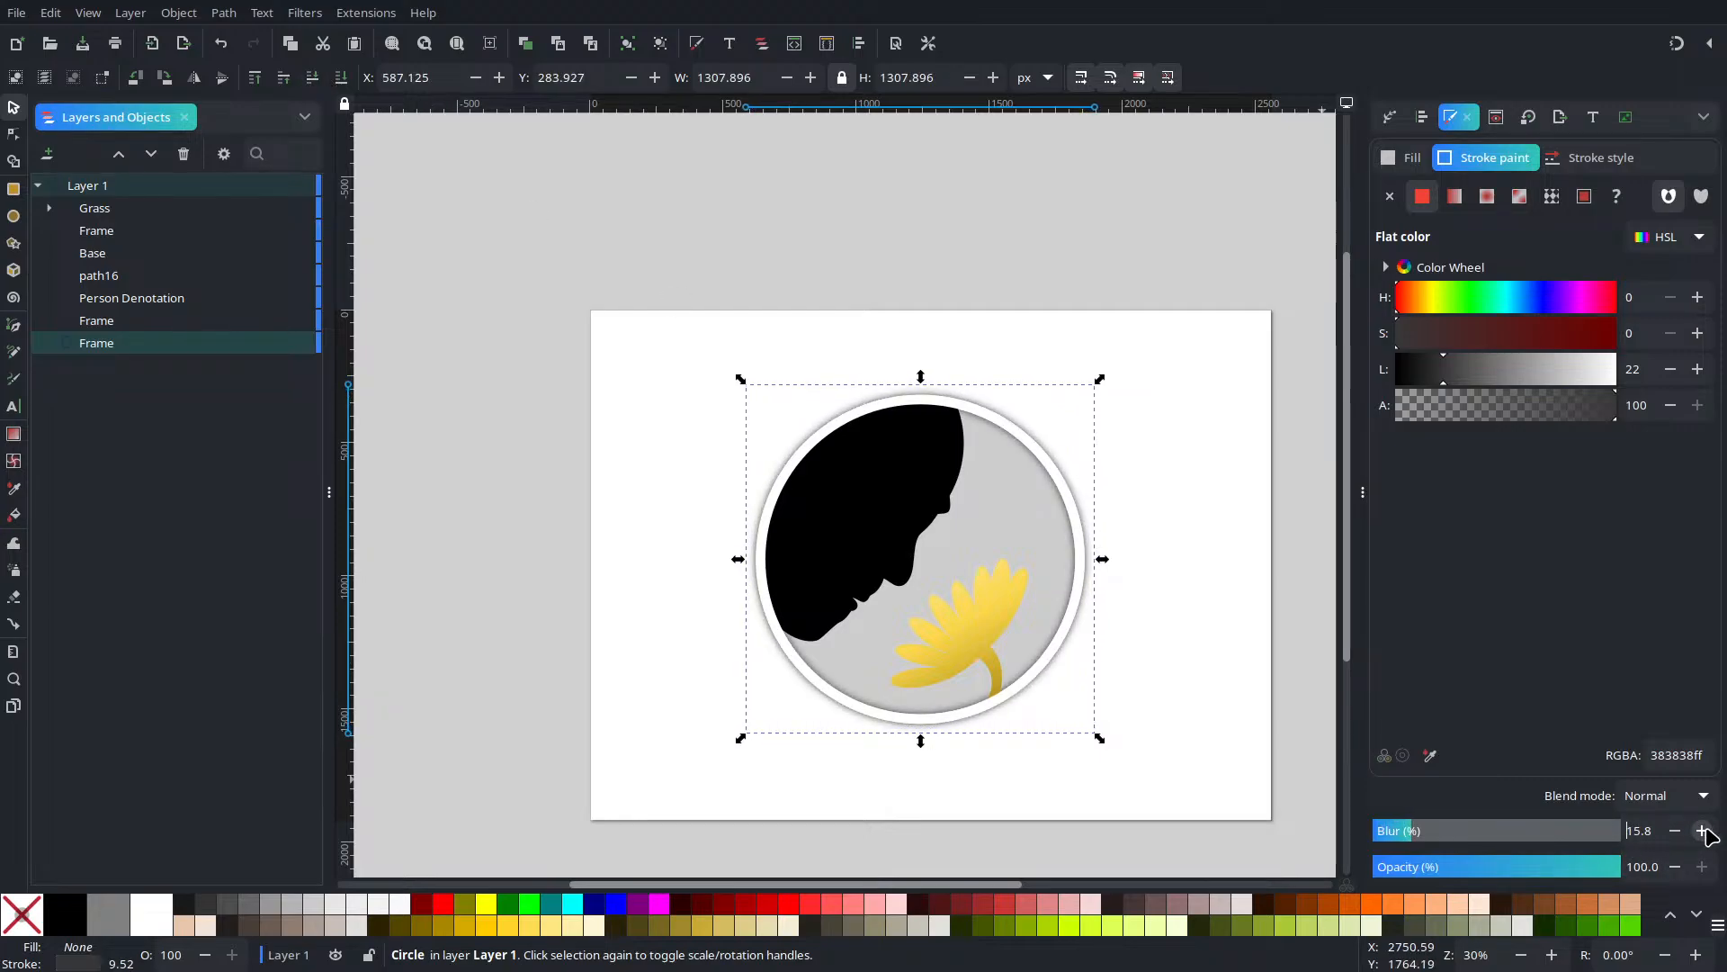
left_click(1677, 831)
left_click(1677, 831)
left_click(1677, 831)
left_click(1676, 831)
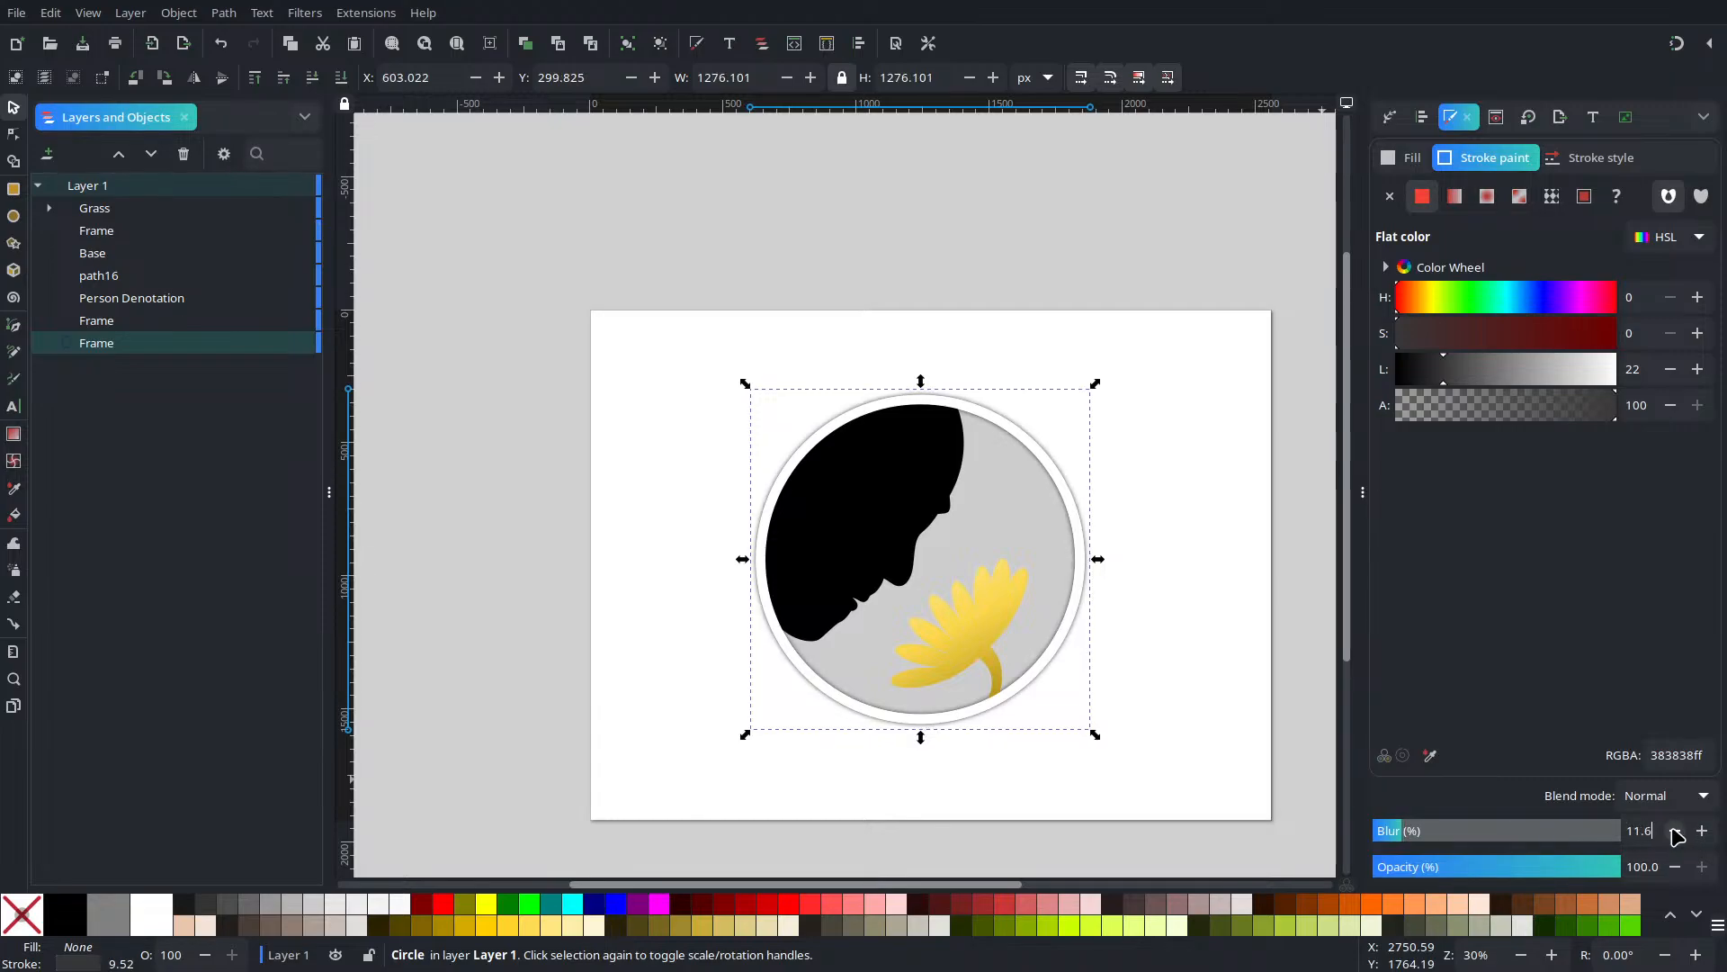
left_click(1702, 830)
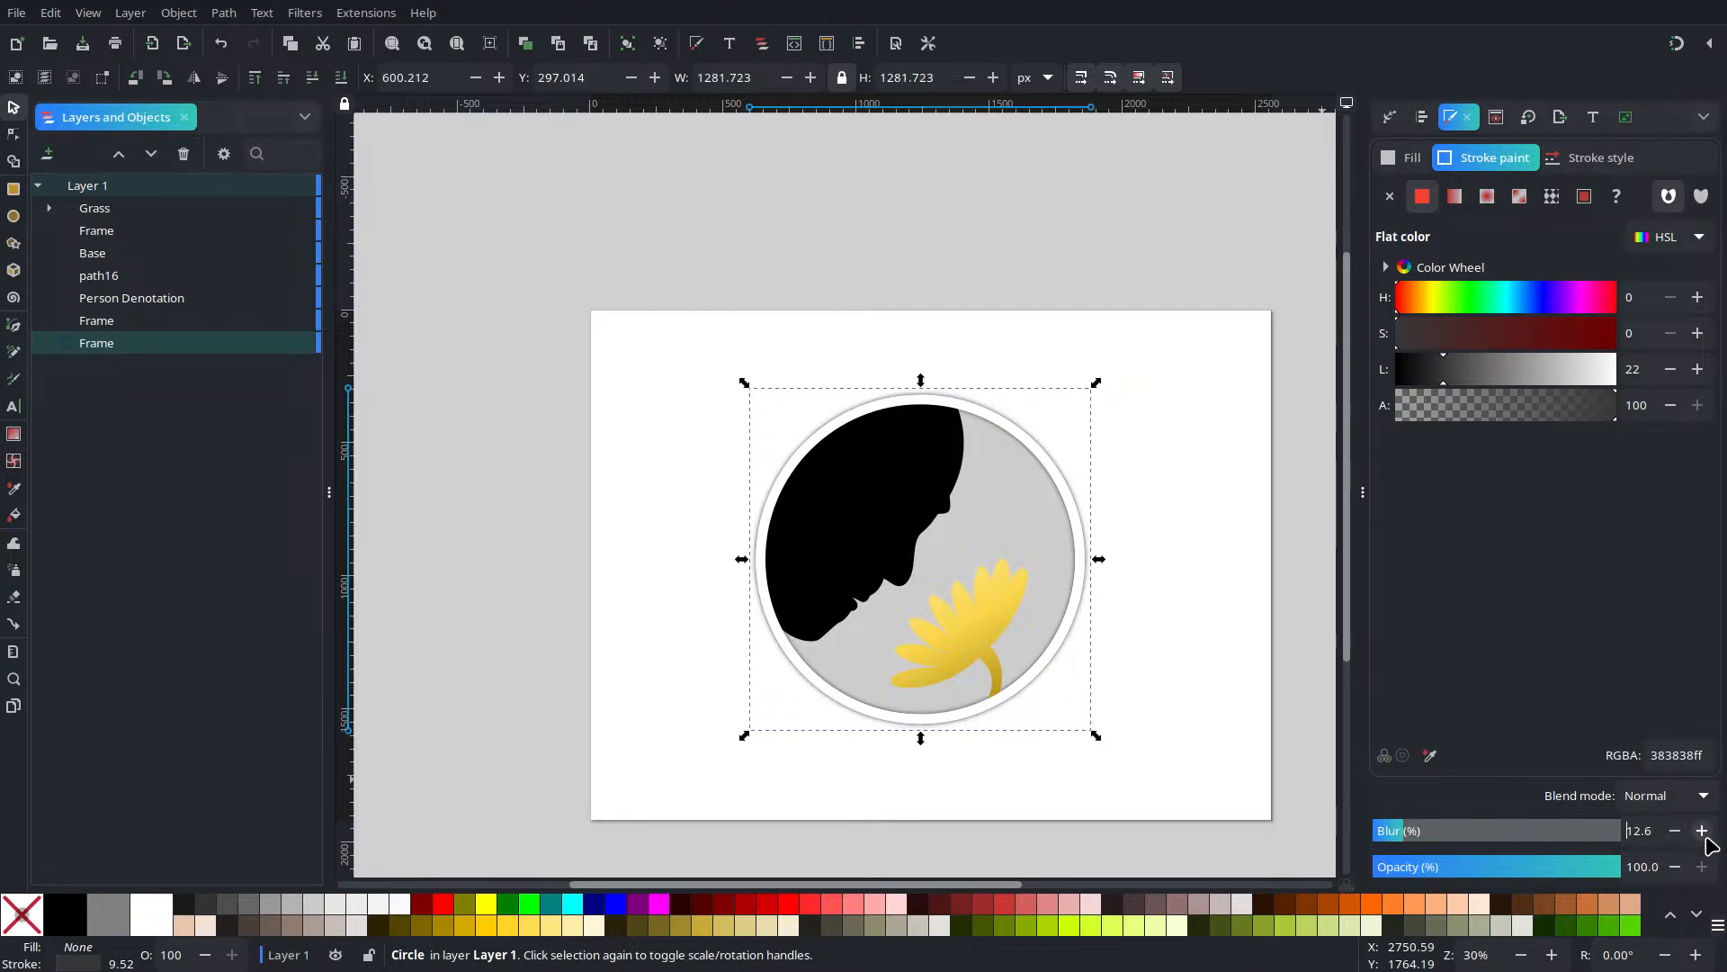
left_click(1702, 830)
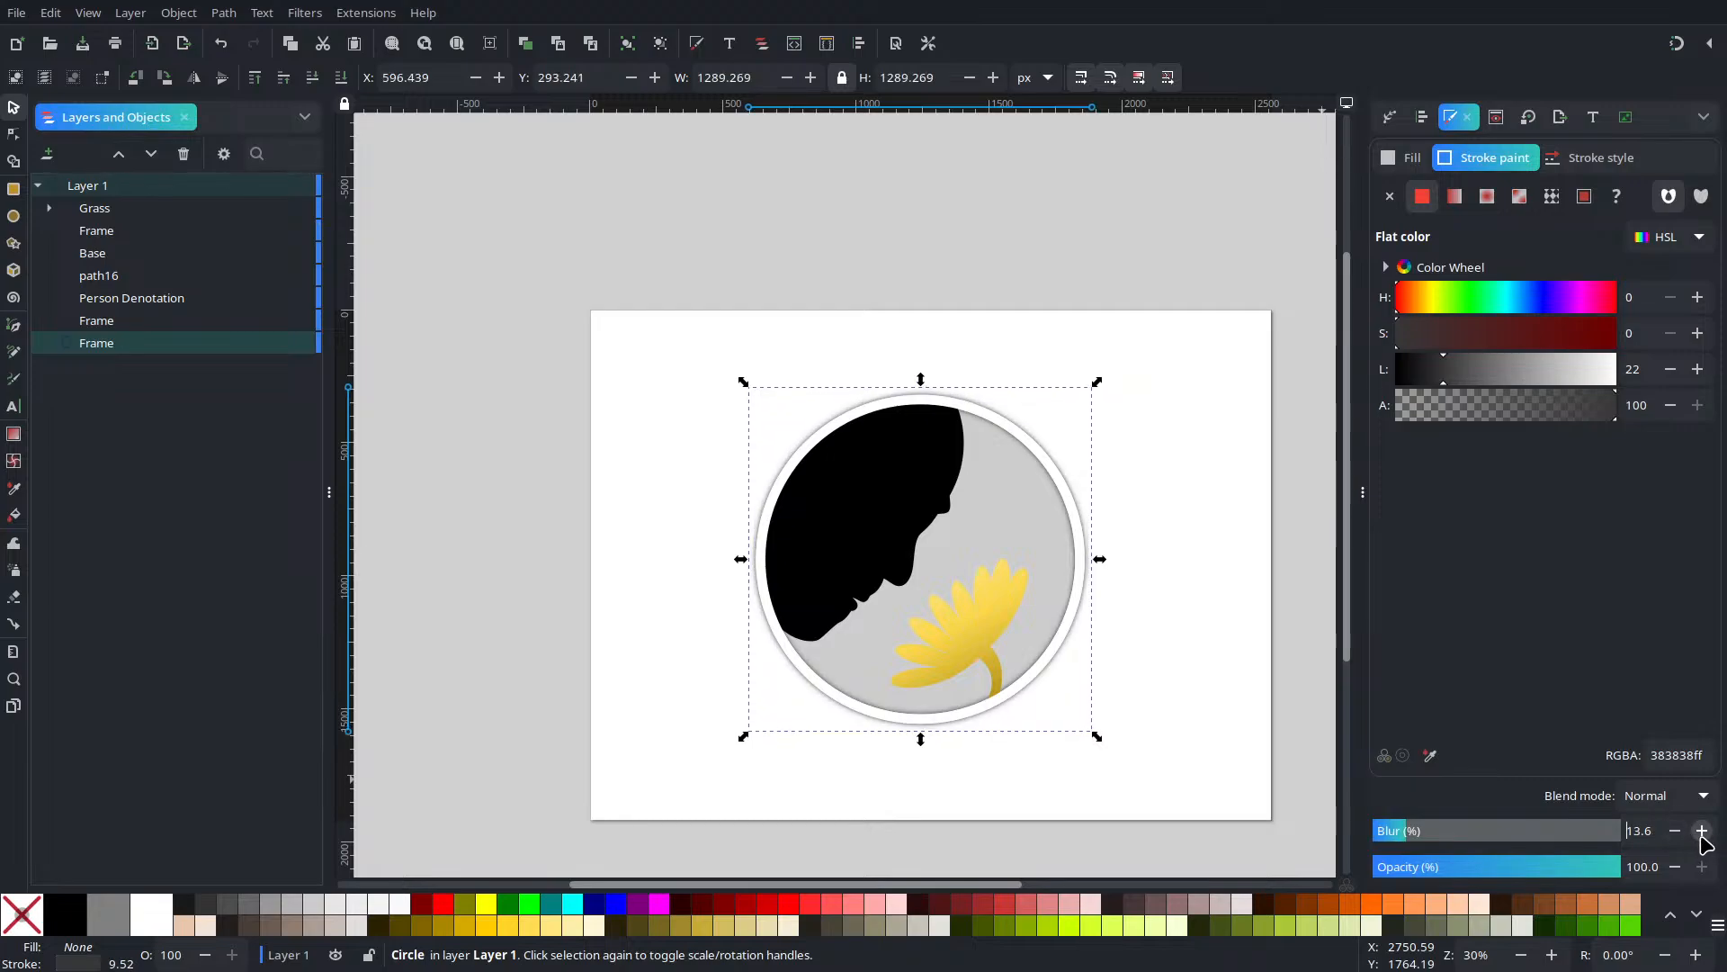
left_click(1709, 117)
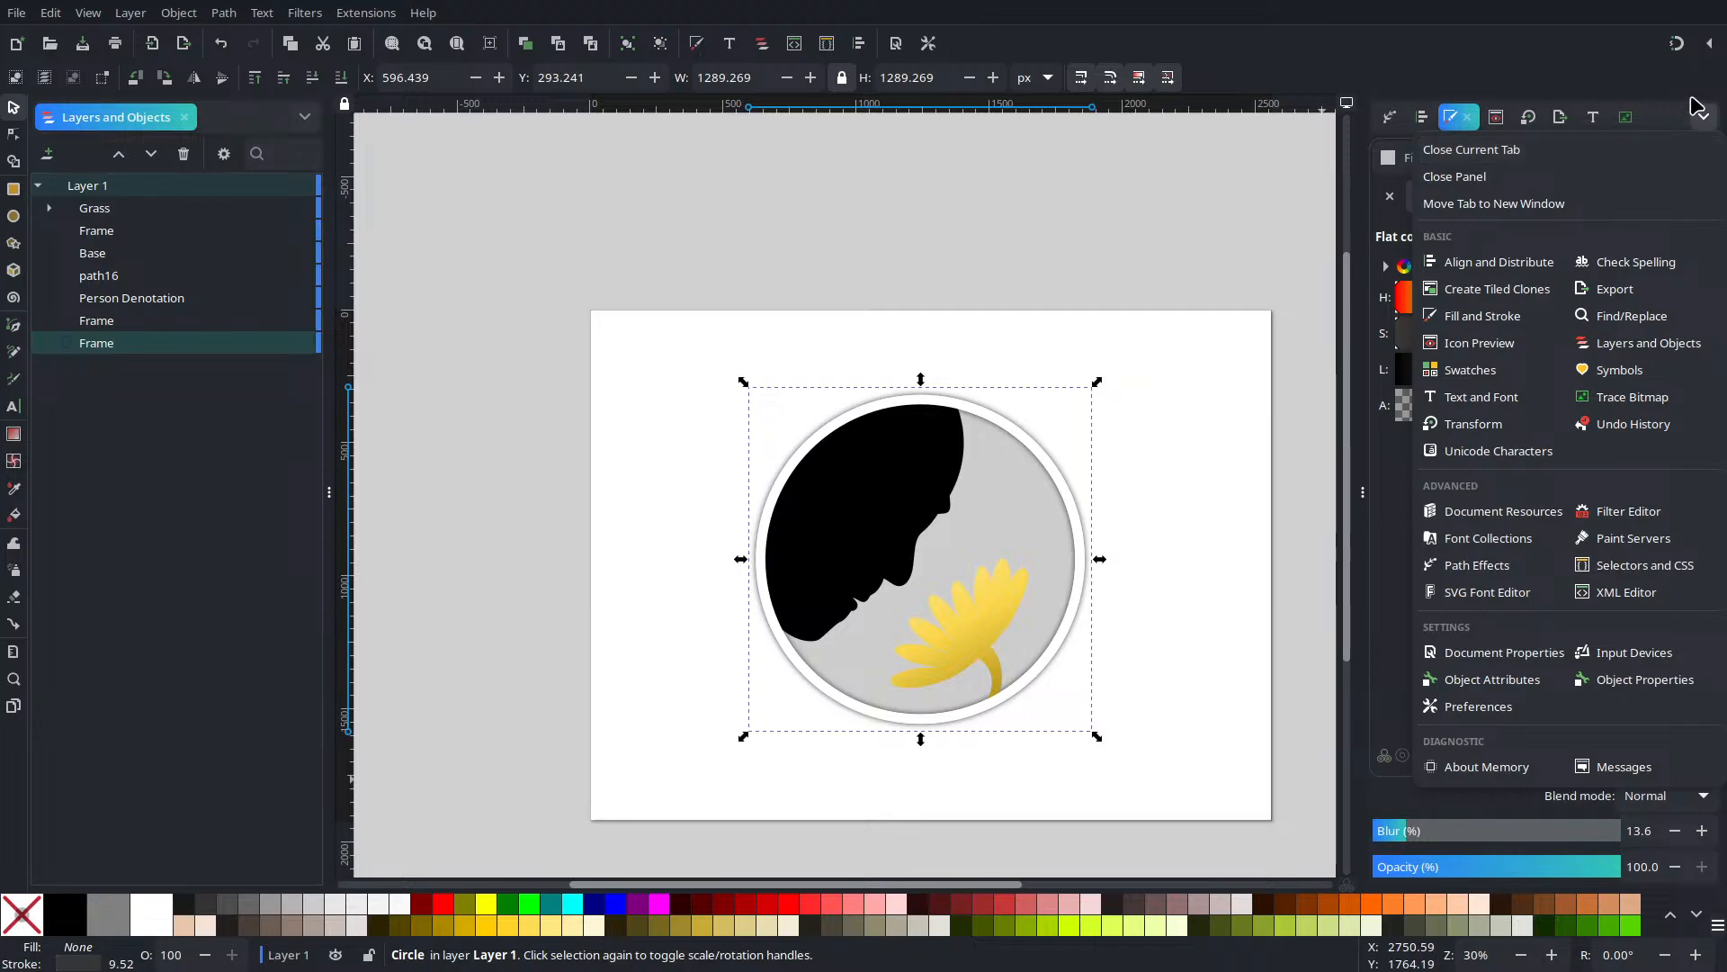
left_click(1706, 114)
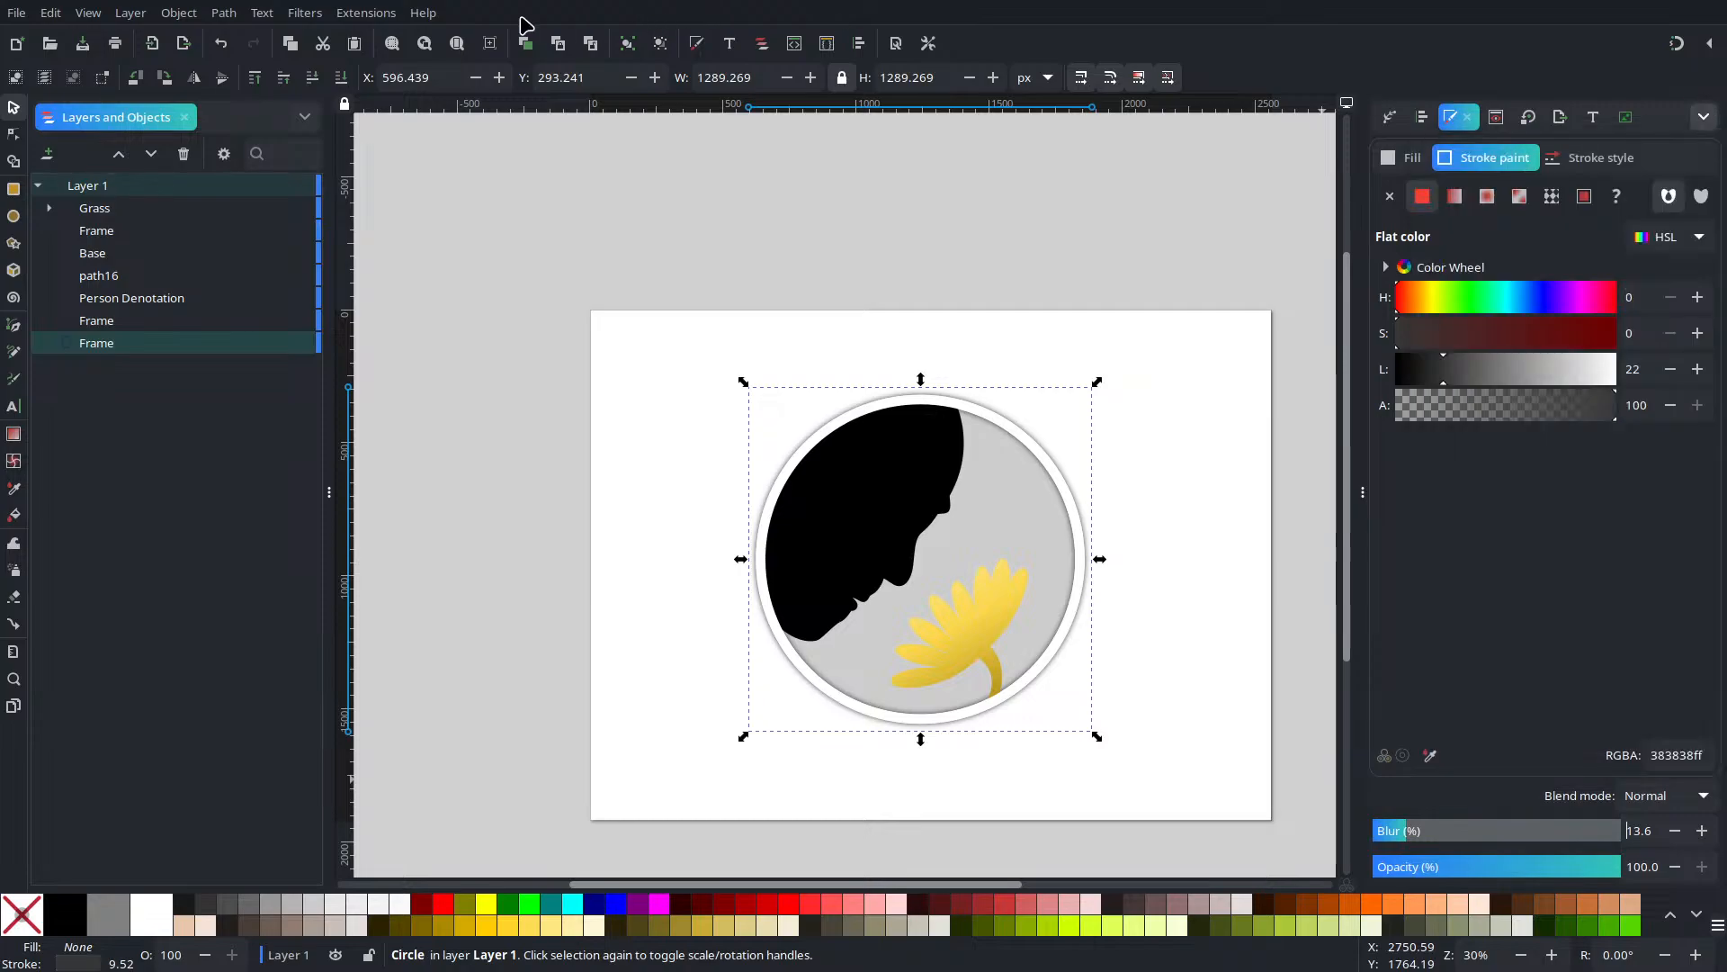
left_click(423, 15)
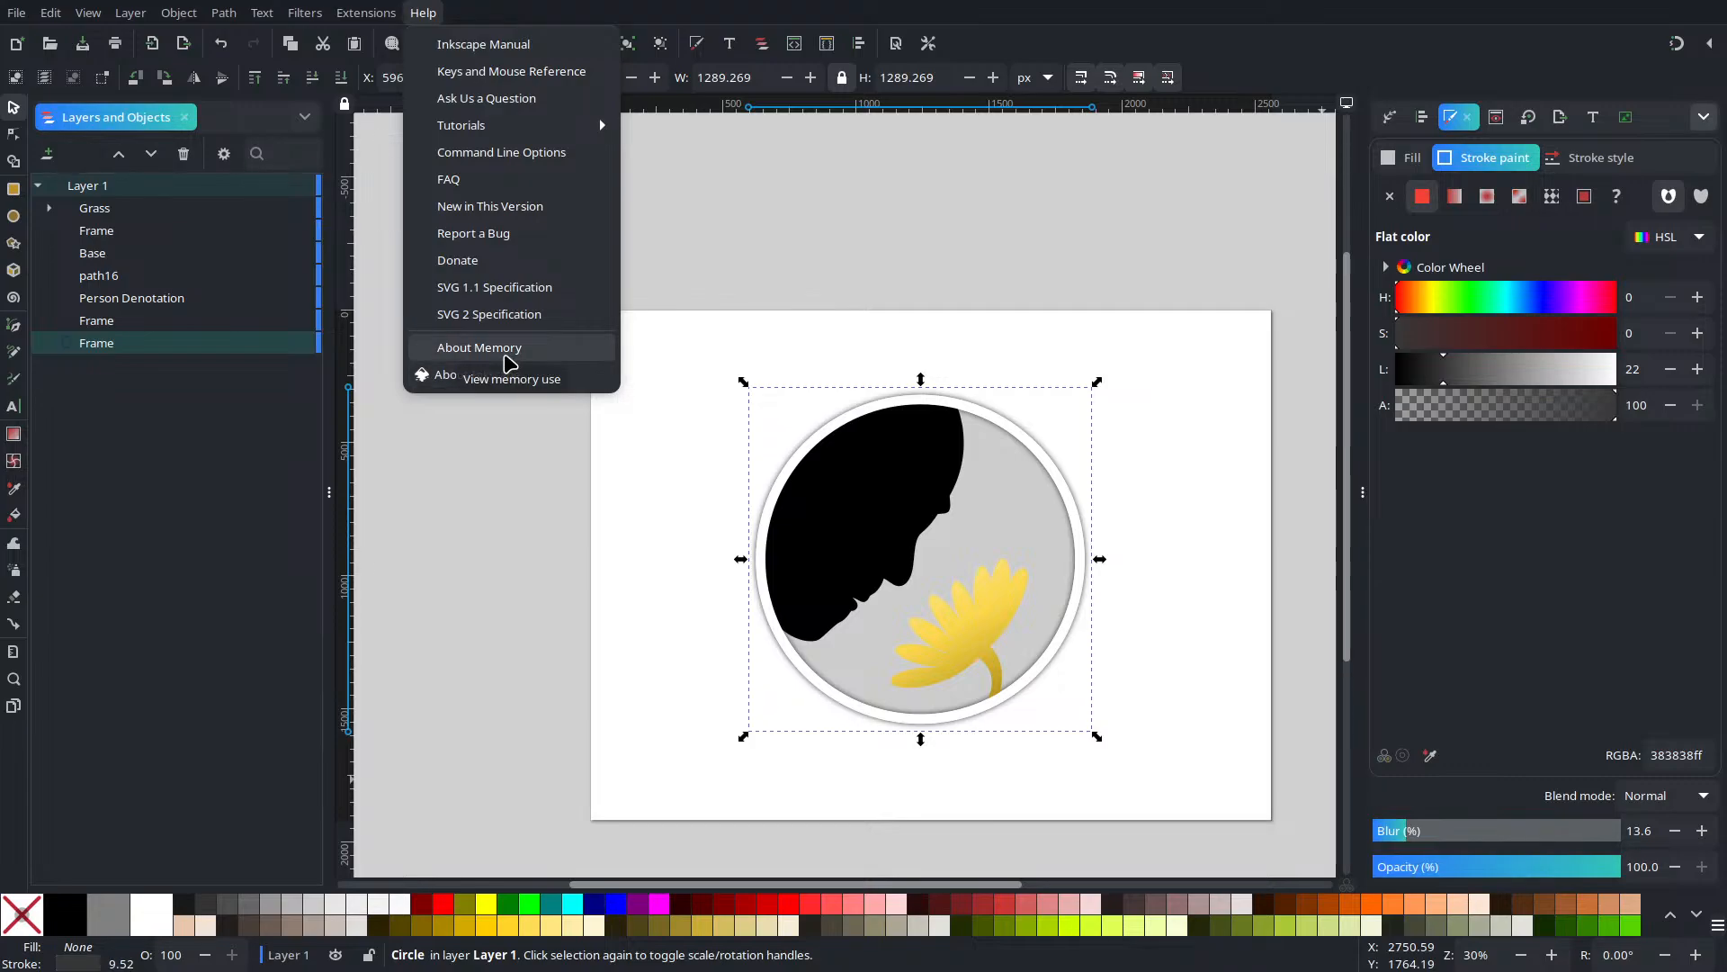
left_click(486, 373)
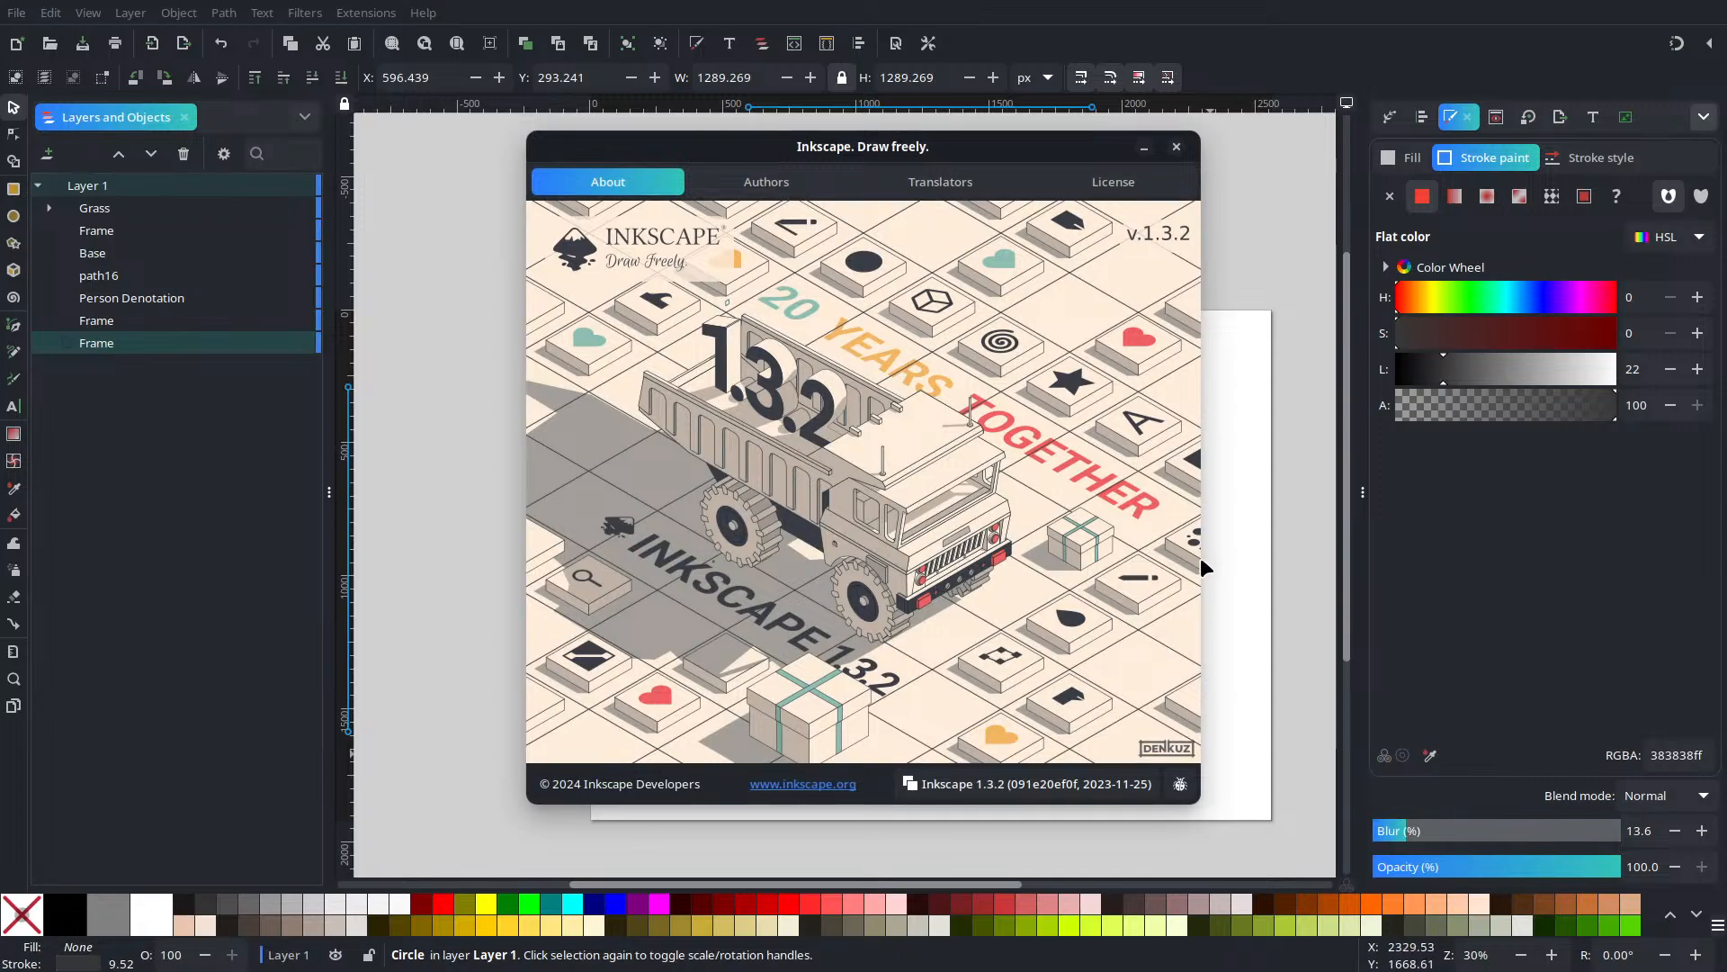
left_click(1176, 146)
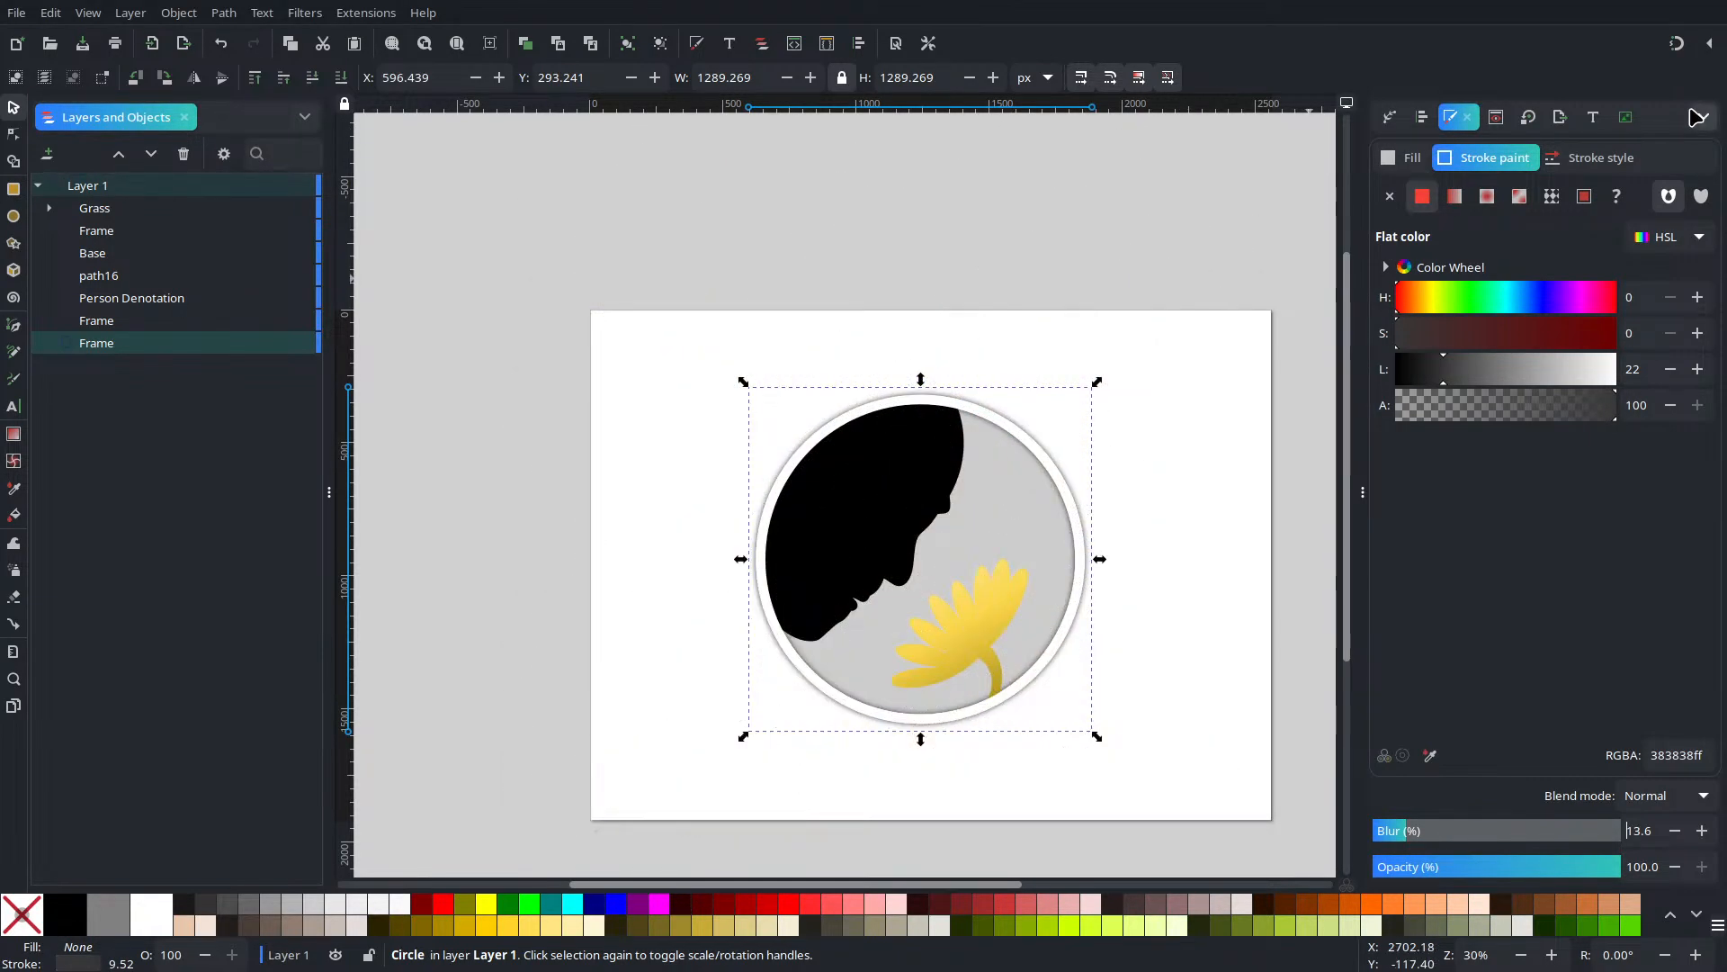
left_click(1703, 121)
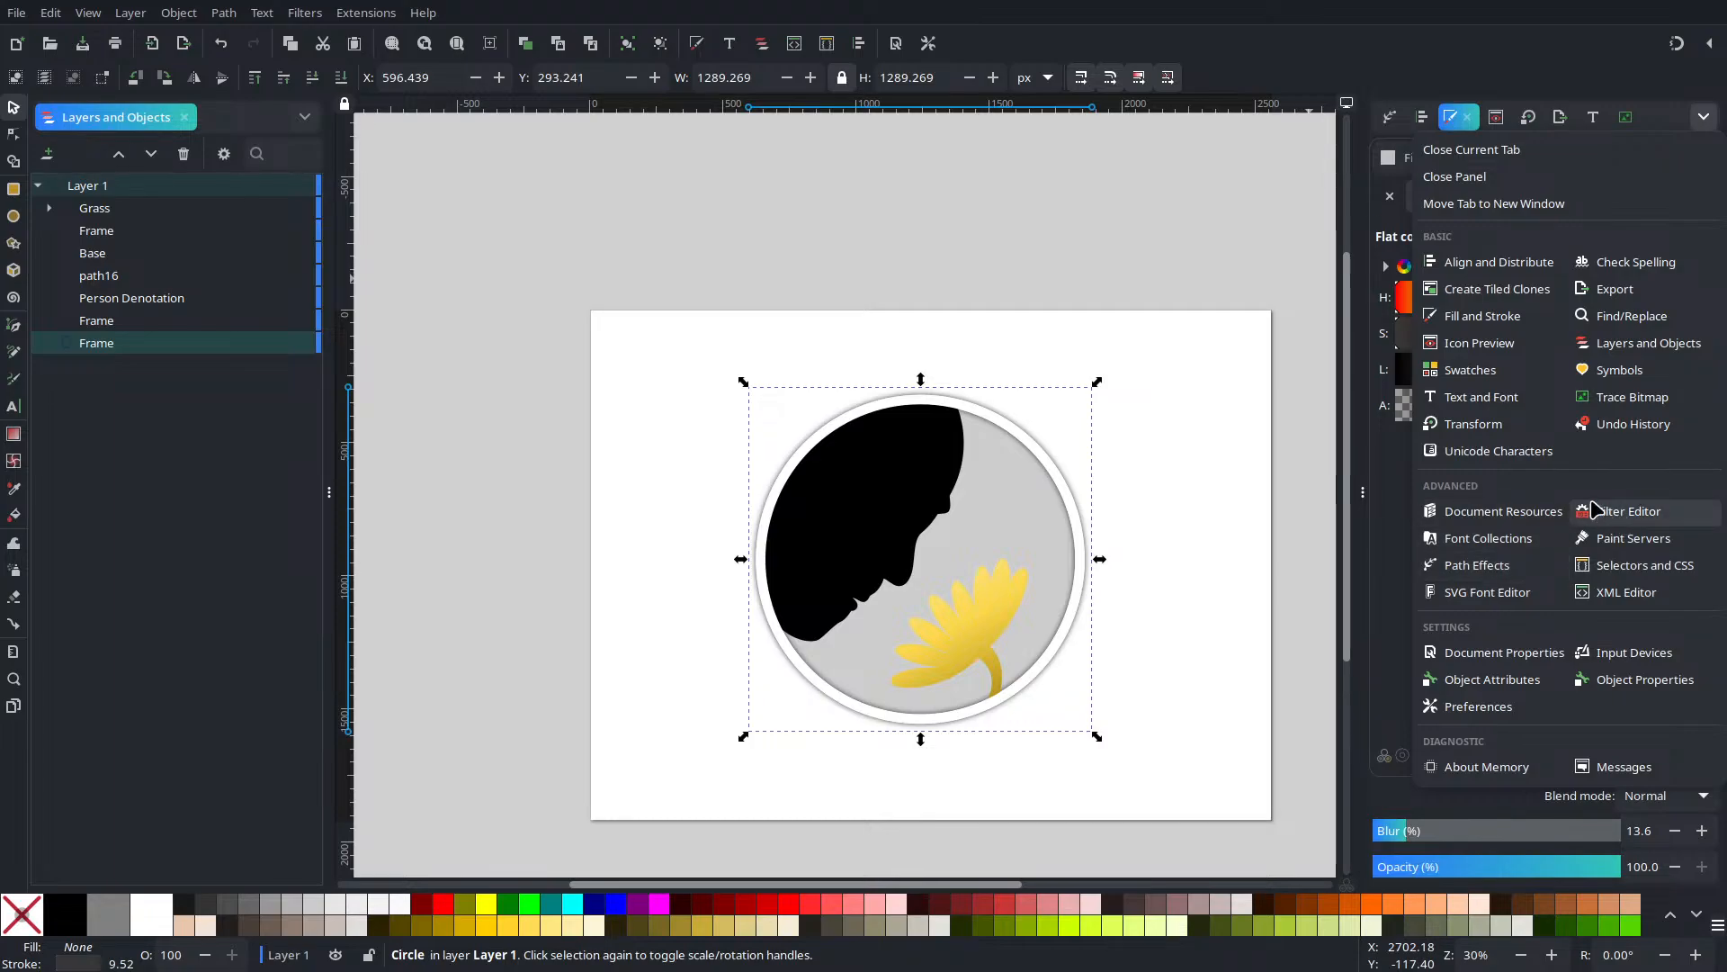
left_click(1697, 123)
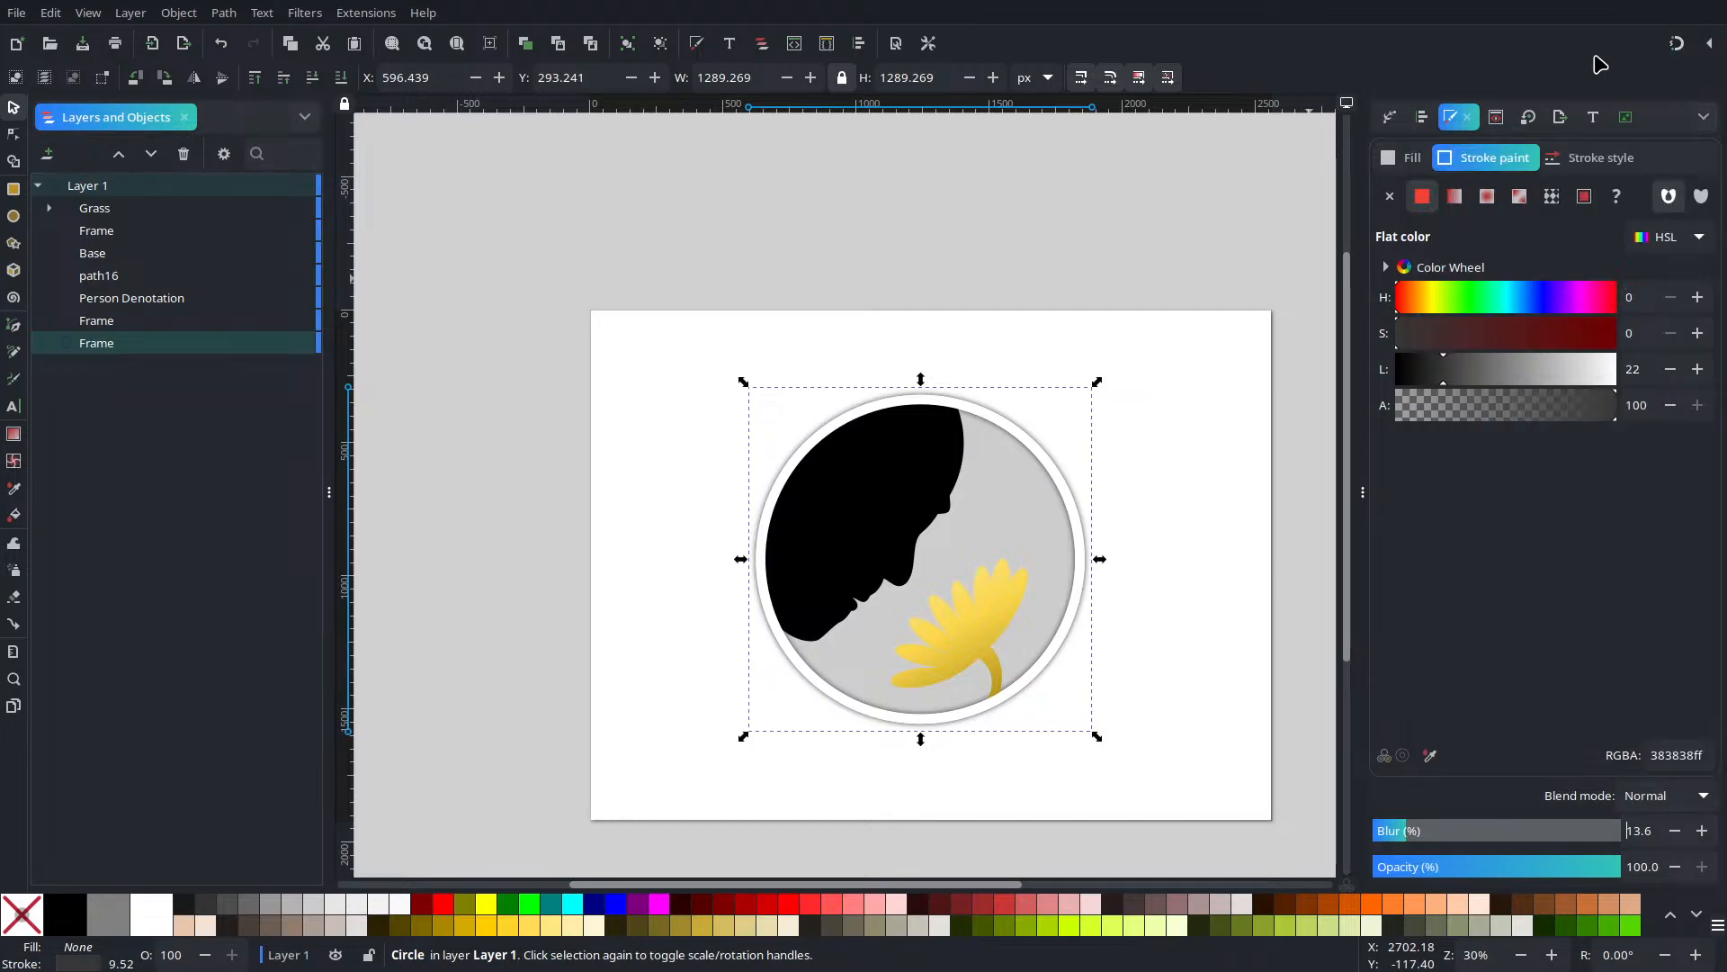
Give the ring's stroke a linear gradient running from the flower stem toward the circle's top
left_click(1455, 196)
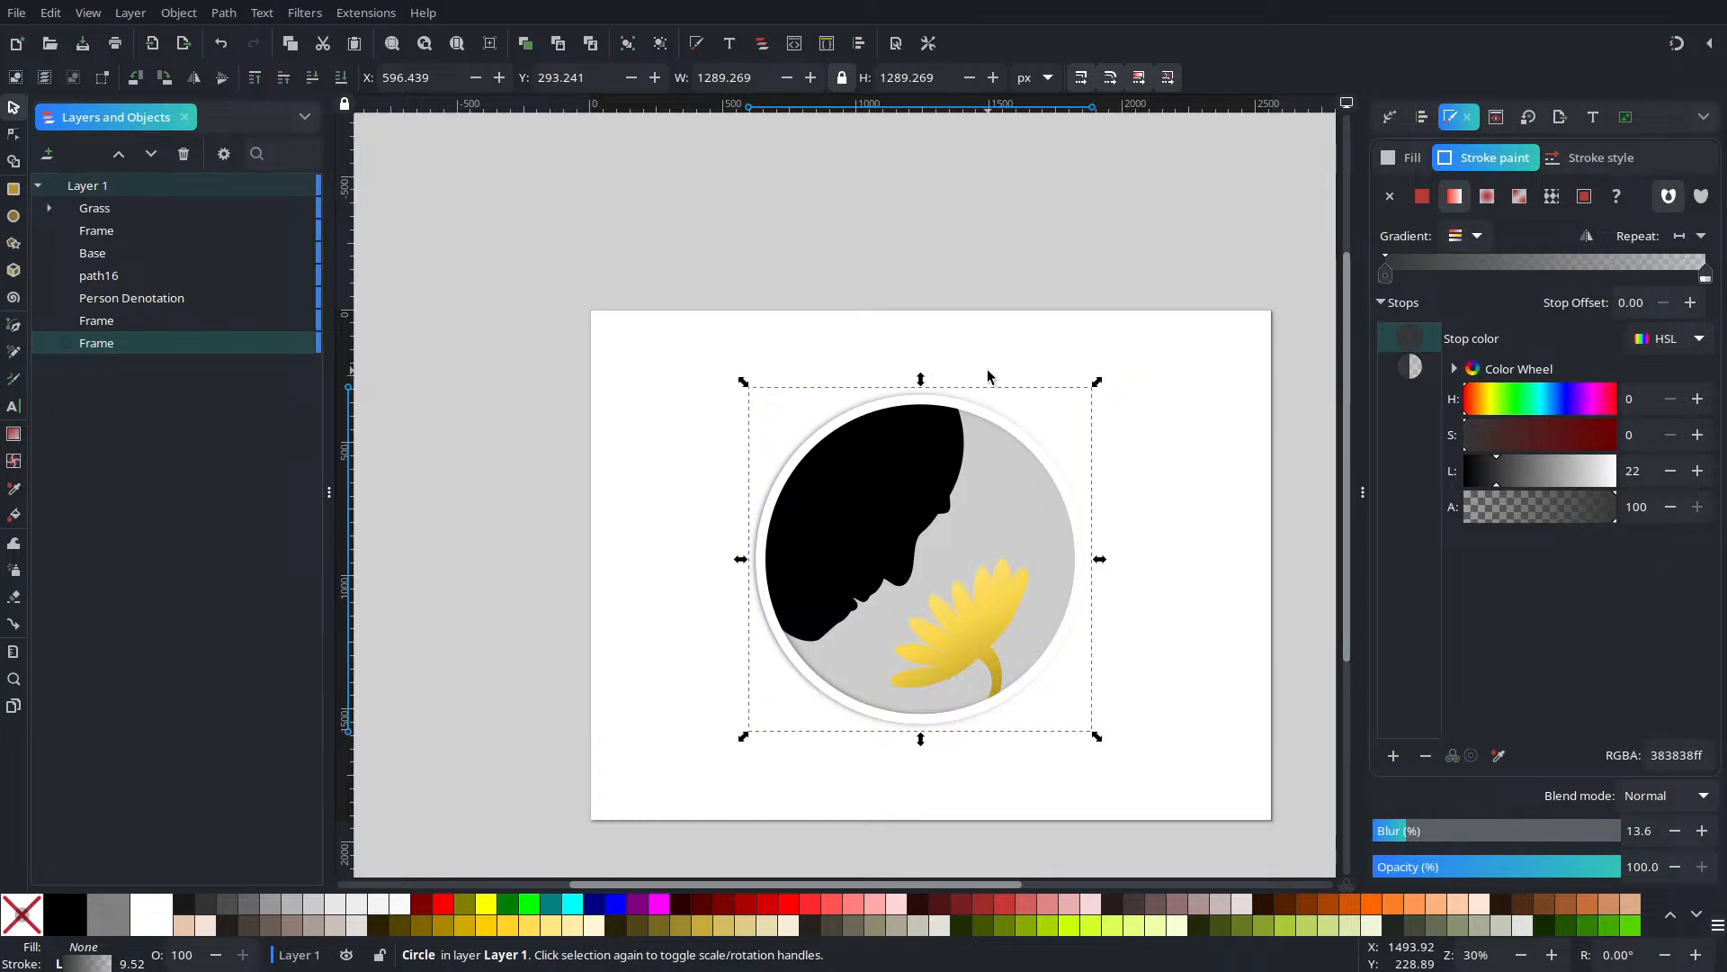
left_click(13, 133)
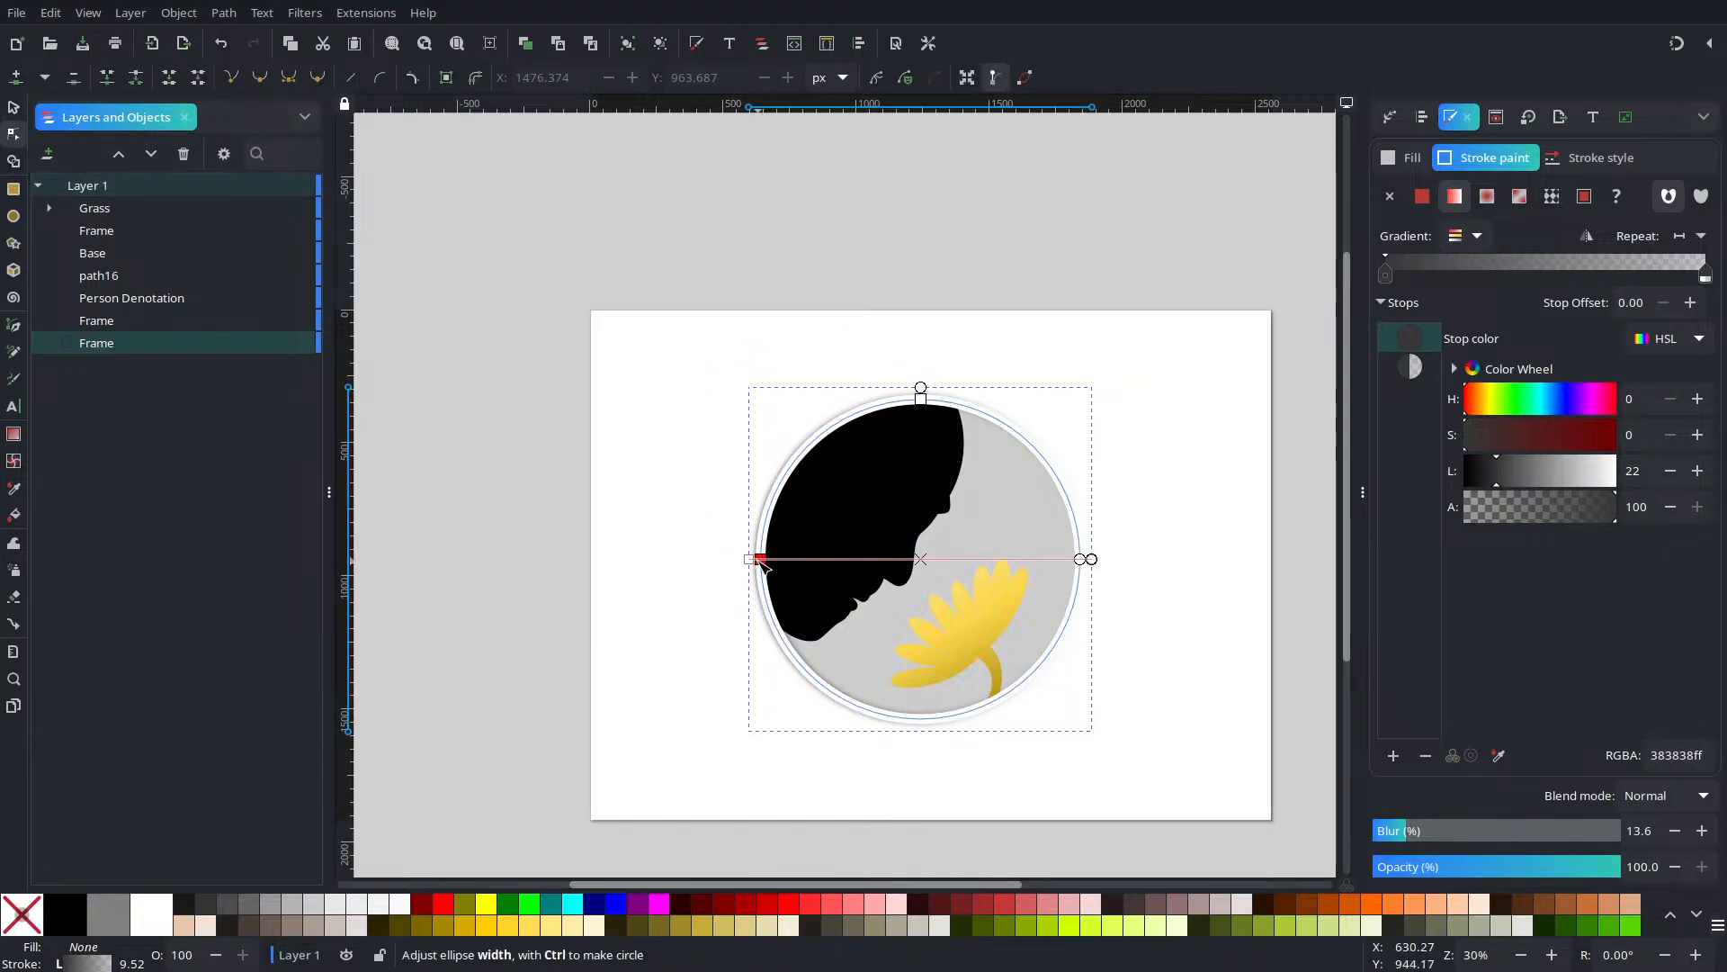
mouse_move(749, 559)
left_mouse_down()
mouse_move(864, 601)
mouse_move(944, 699)
mouse_move(956, 667)
left_mouse_up()
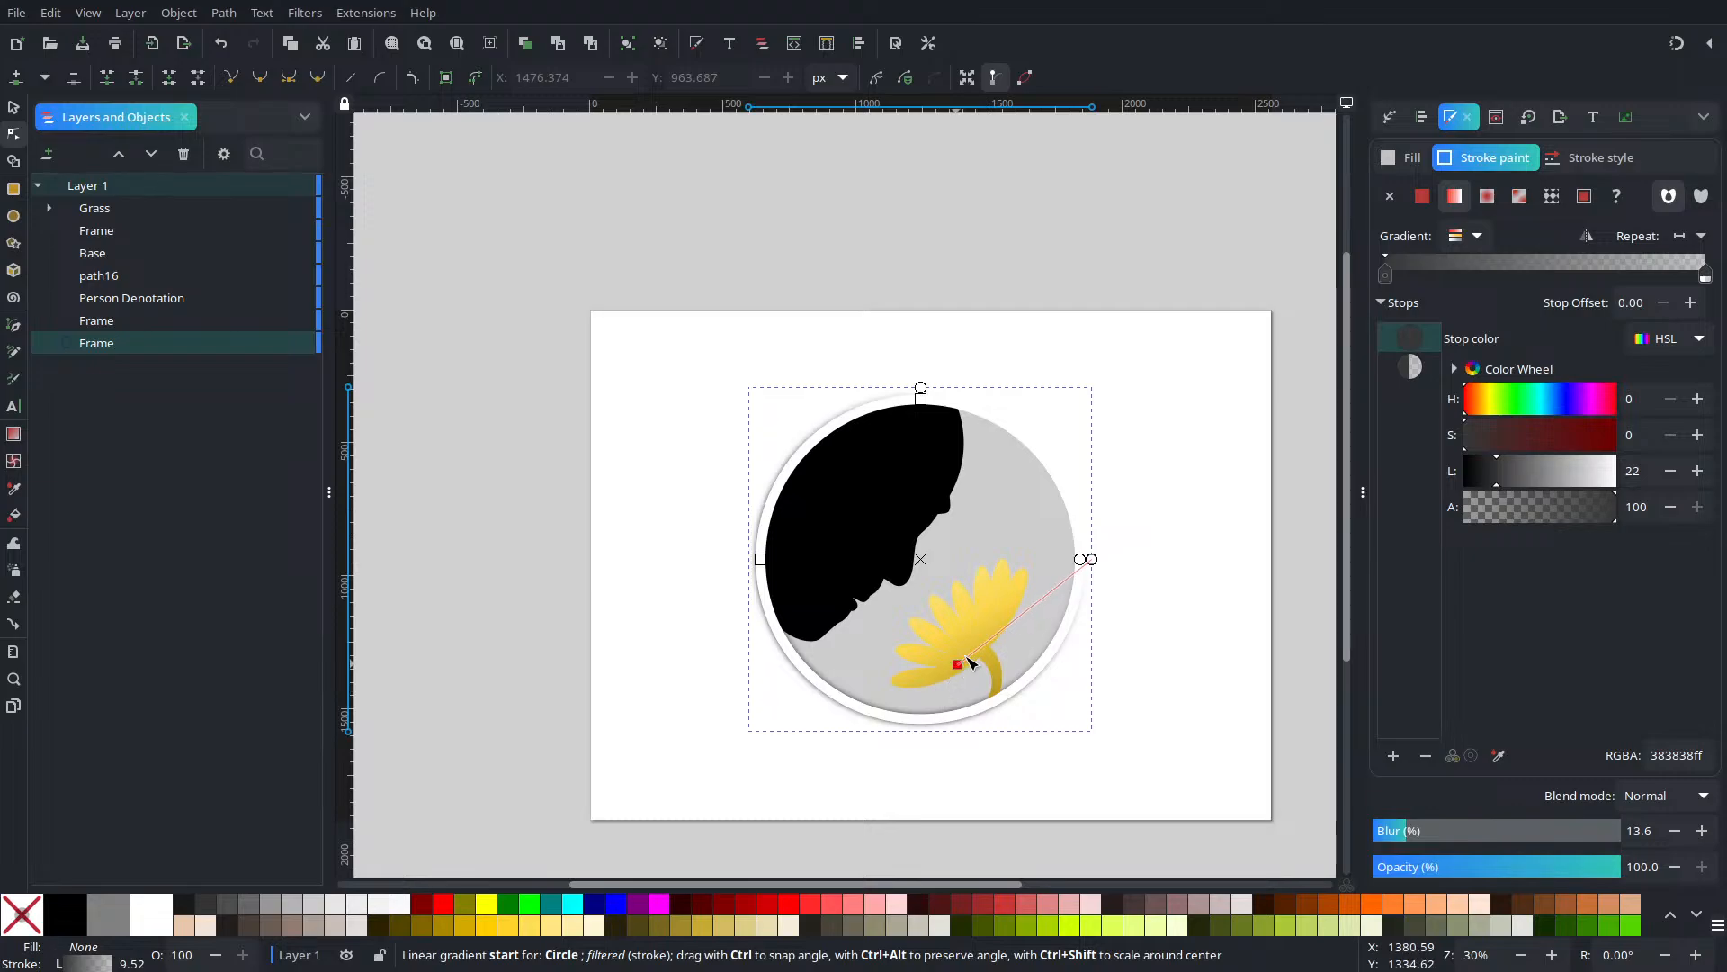
mouse_move(1090, 560)
left_mouse_down()
mouse_move(995, 453)
mouse_move(909, 425)
left_mouse_up()
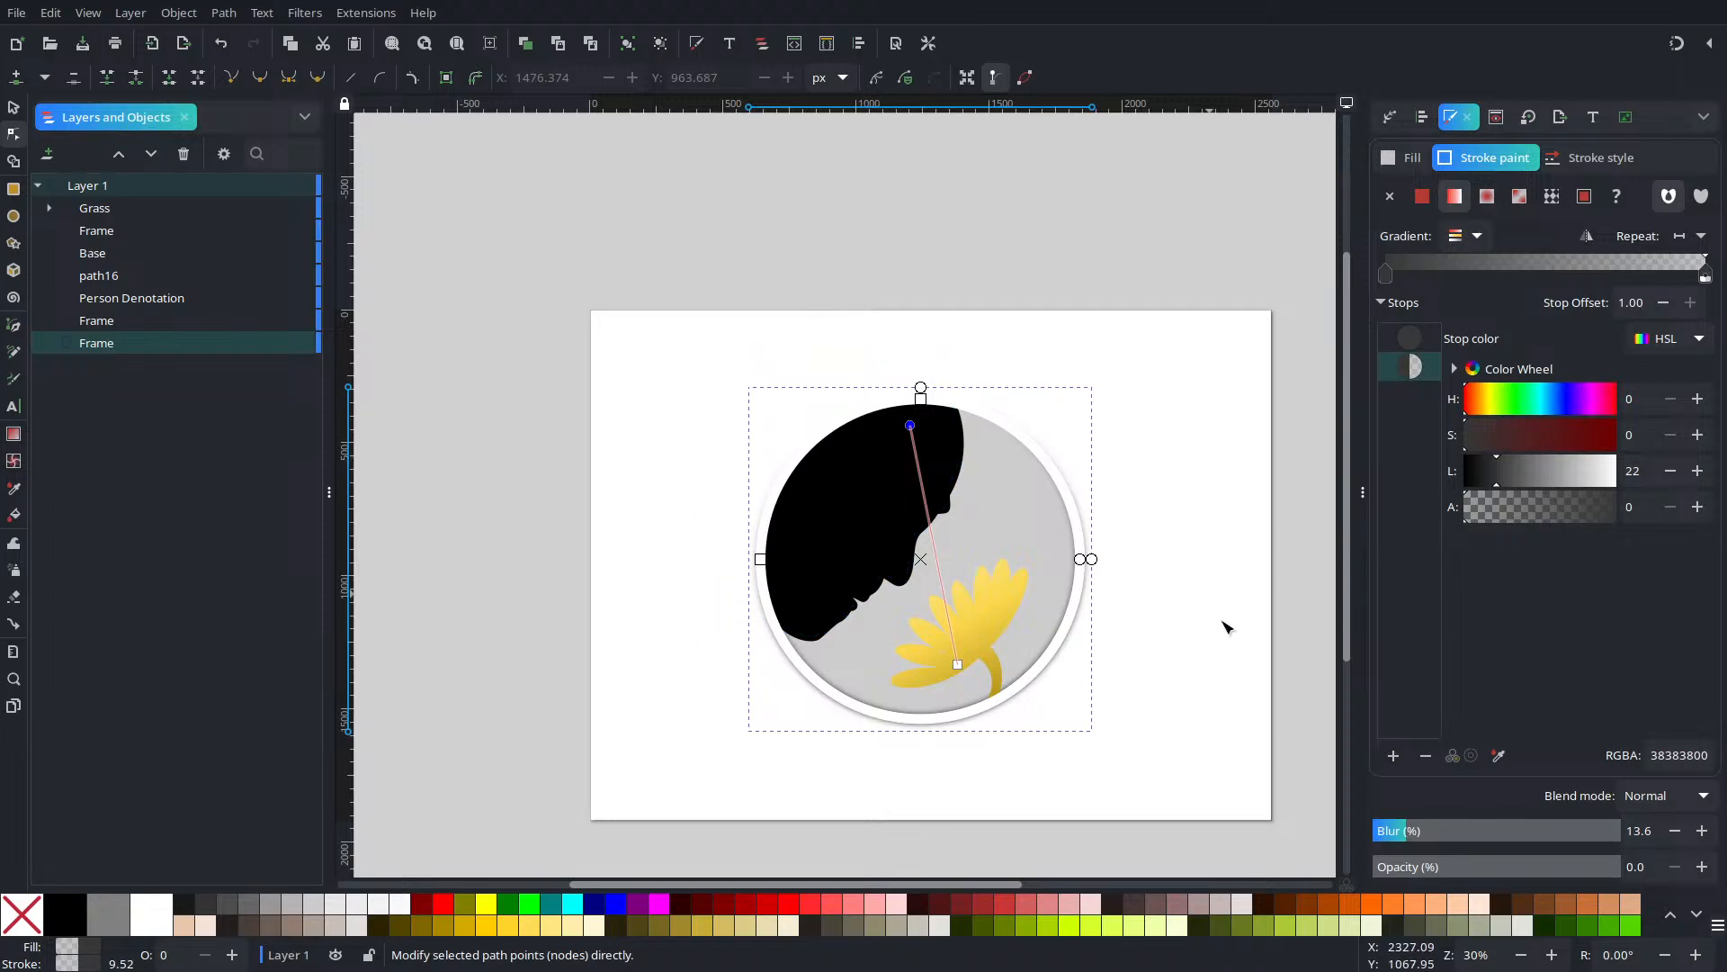
Raise the ring's blur to 27.6% and return to the Selector tool
left_click(1701, 830)
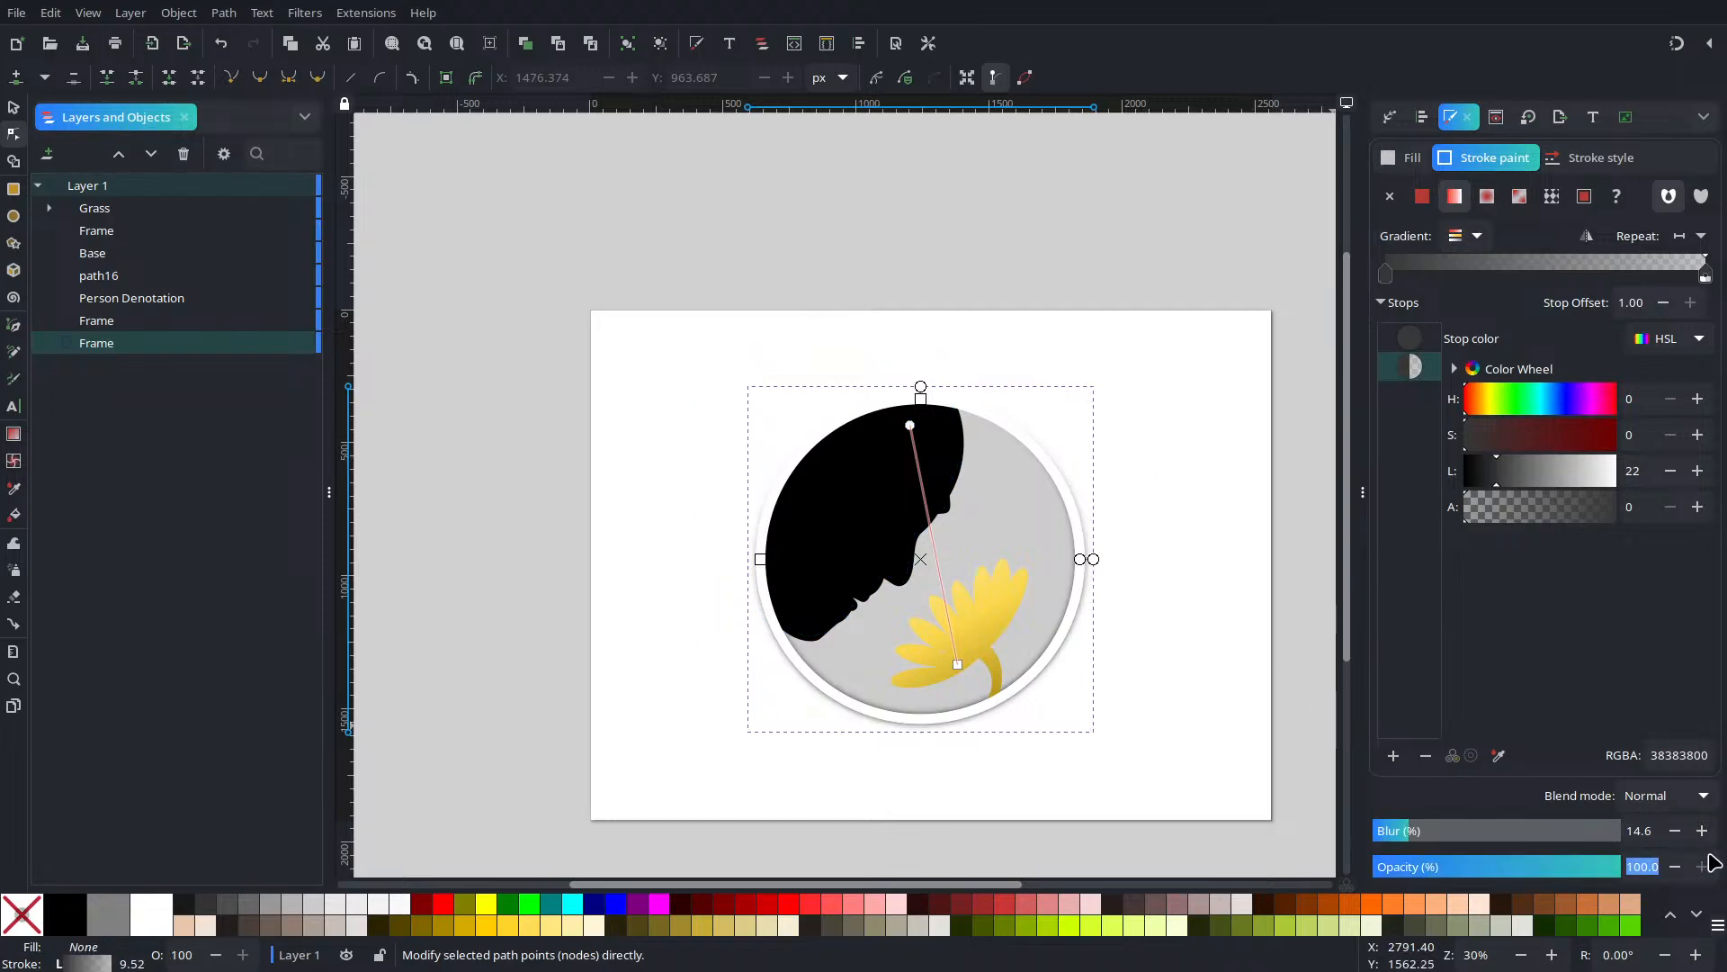
left_click(1701, 831)
left_click(1702, 831)
left_click(1701, 830)
left_click(1702, 830)
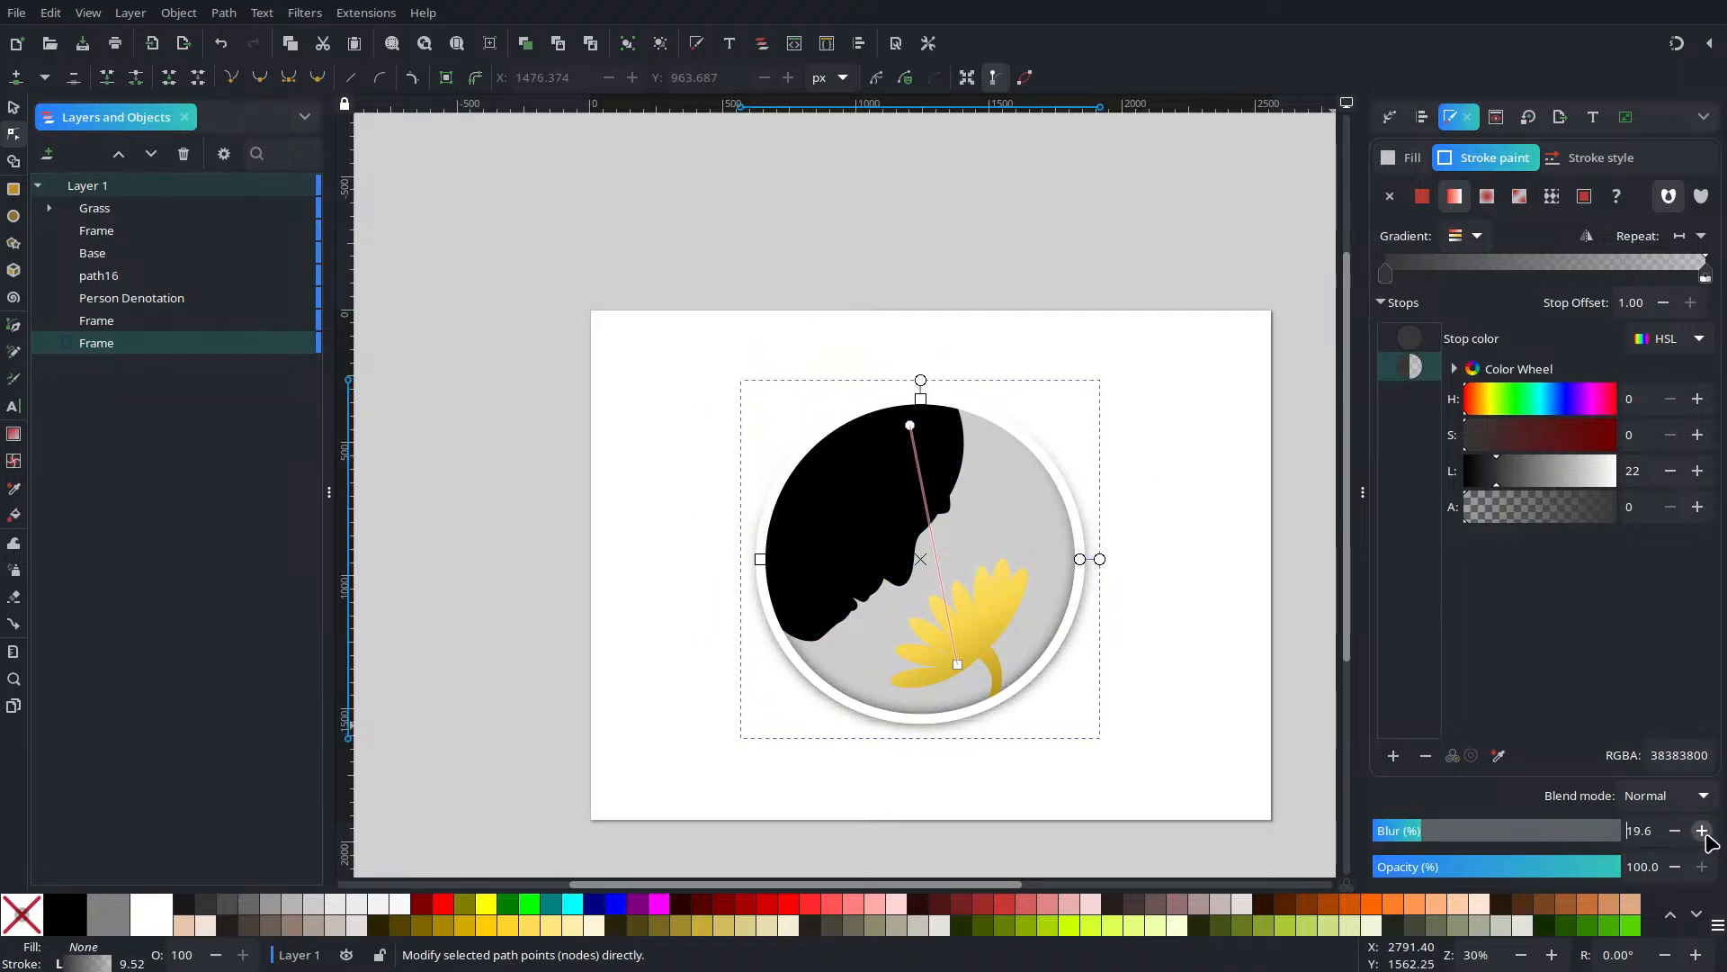
left_click(1701, 831)
left_click(1702, 830)
left_click(1702, 830)
left_click(1701, 831)
left_click(1701, 830)
left_click(1701, 830)
left_click(1702, 831)
left_click(1702, 830)
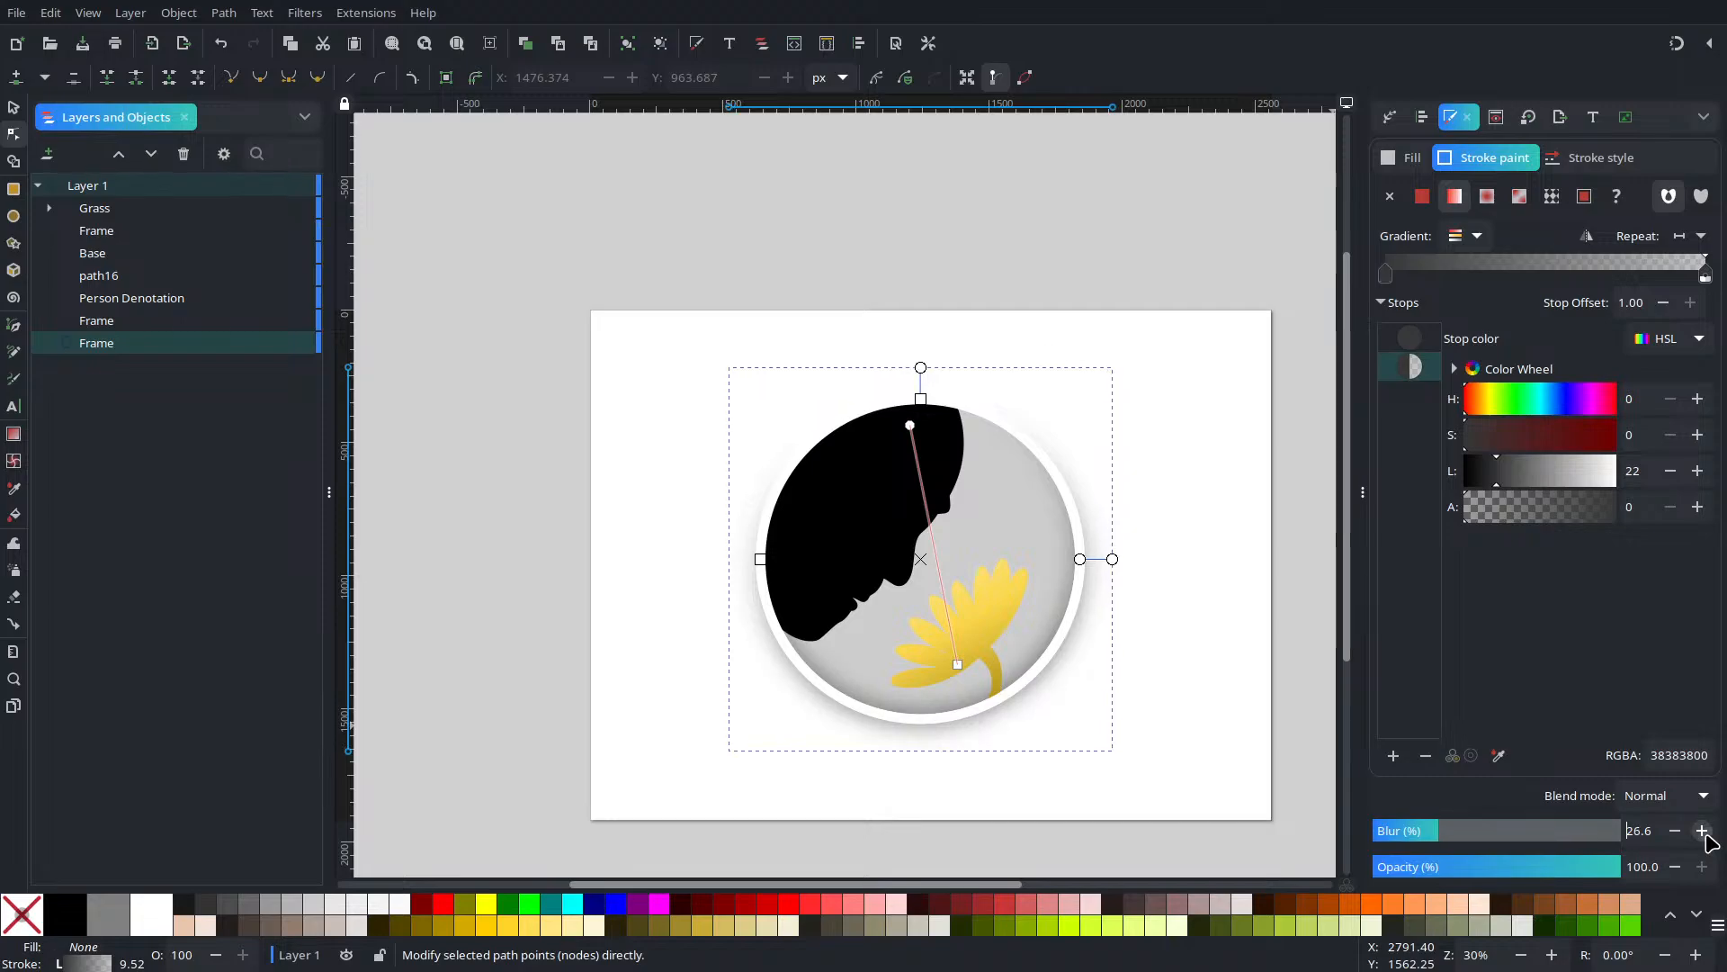
left_click(1702, 831)
left_click(13, 107)
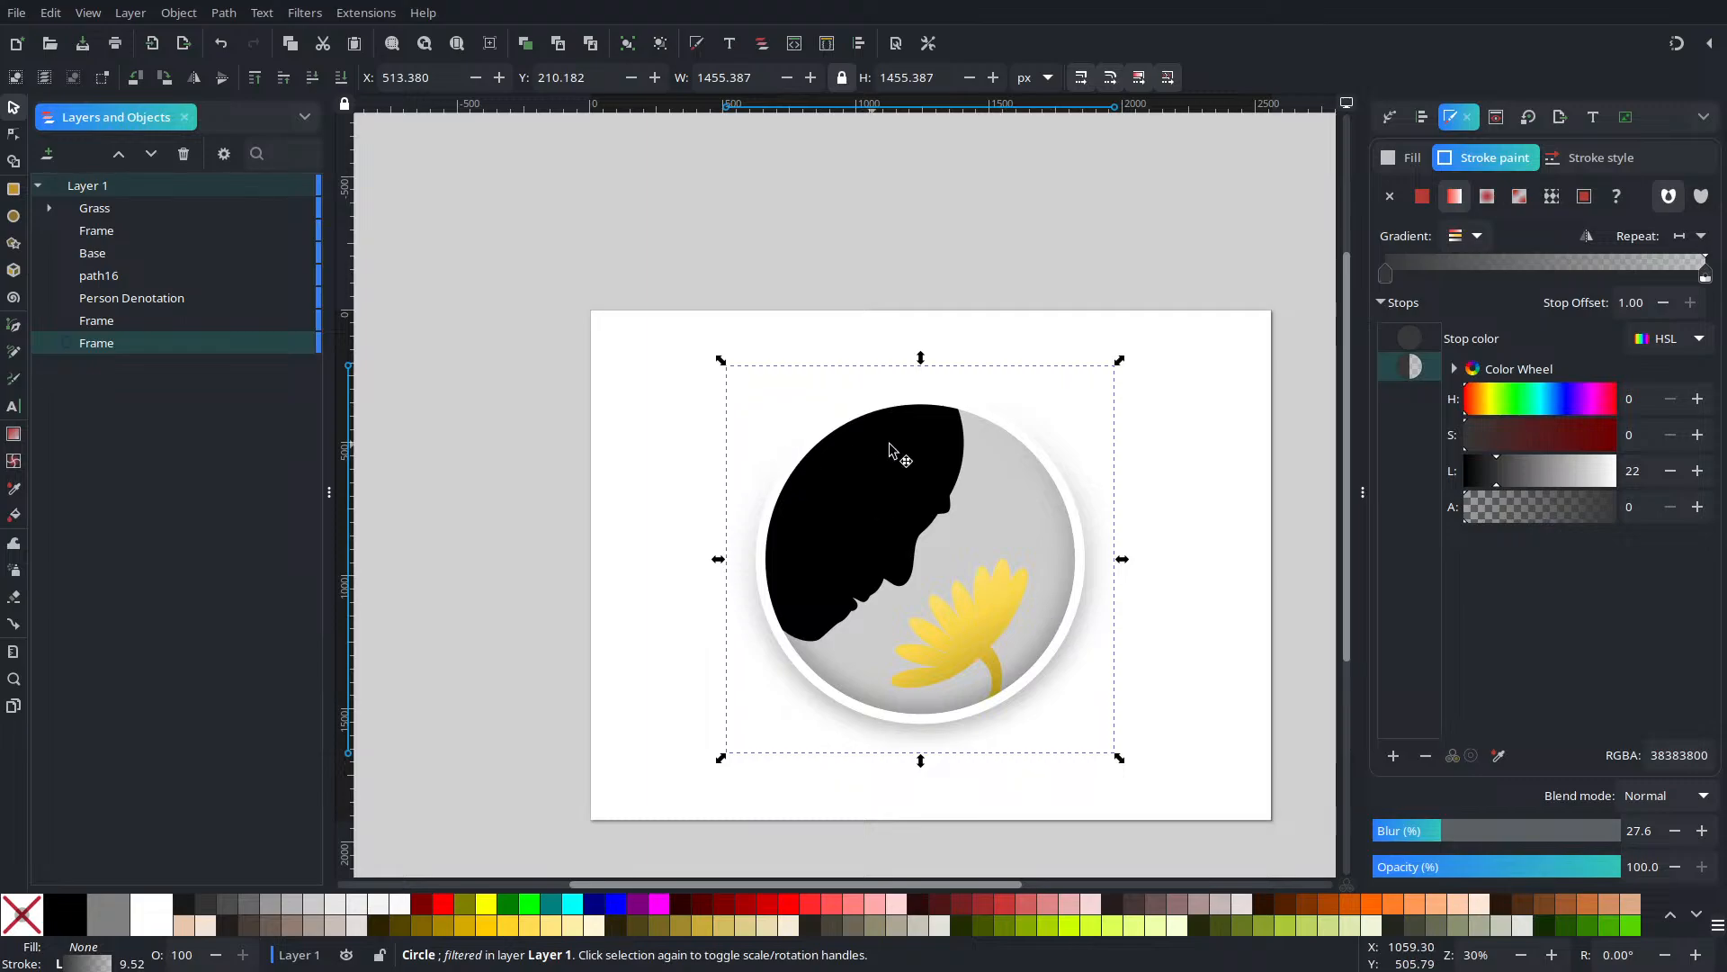
Remove the upper Frame circle's stroke, fill it opaque black 000000ff, then start adjusting its hue
left_click(148, 340)
left_click(151, 323)
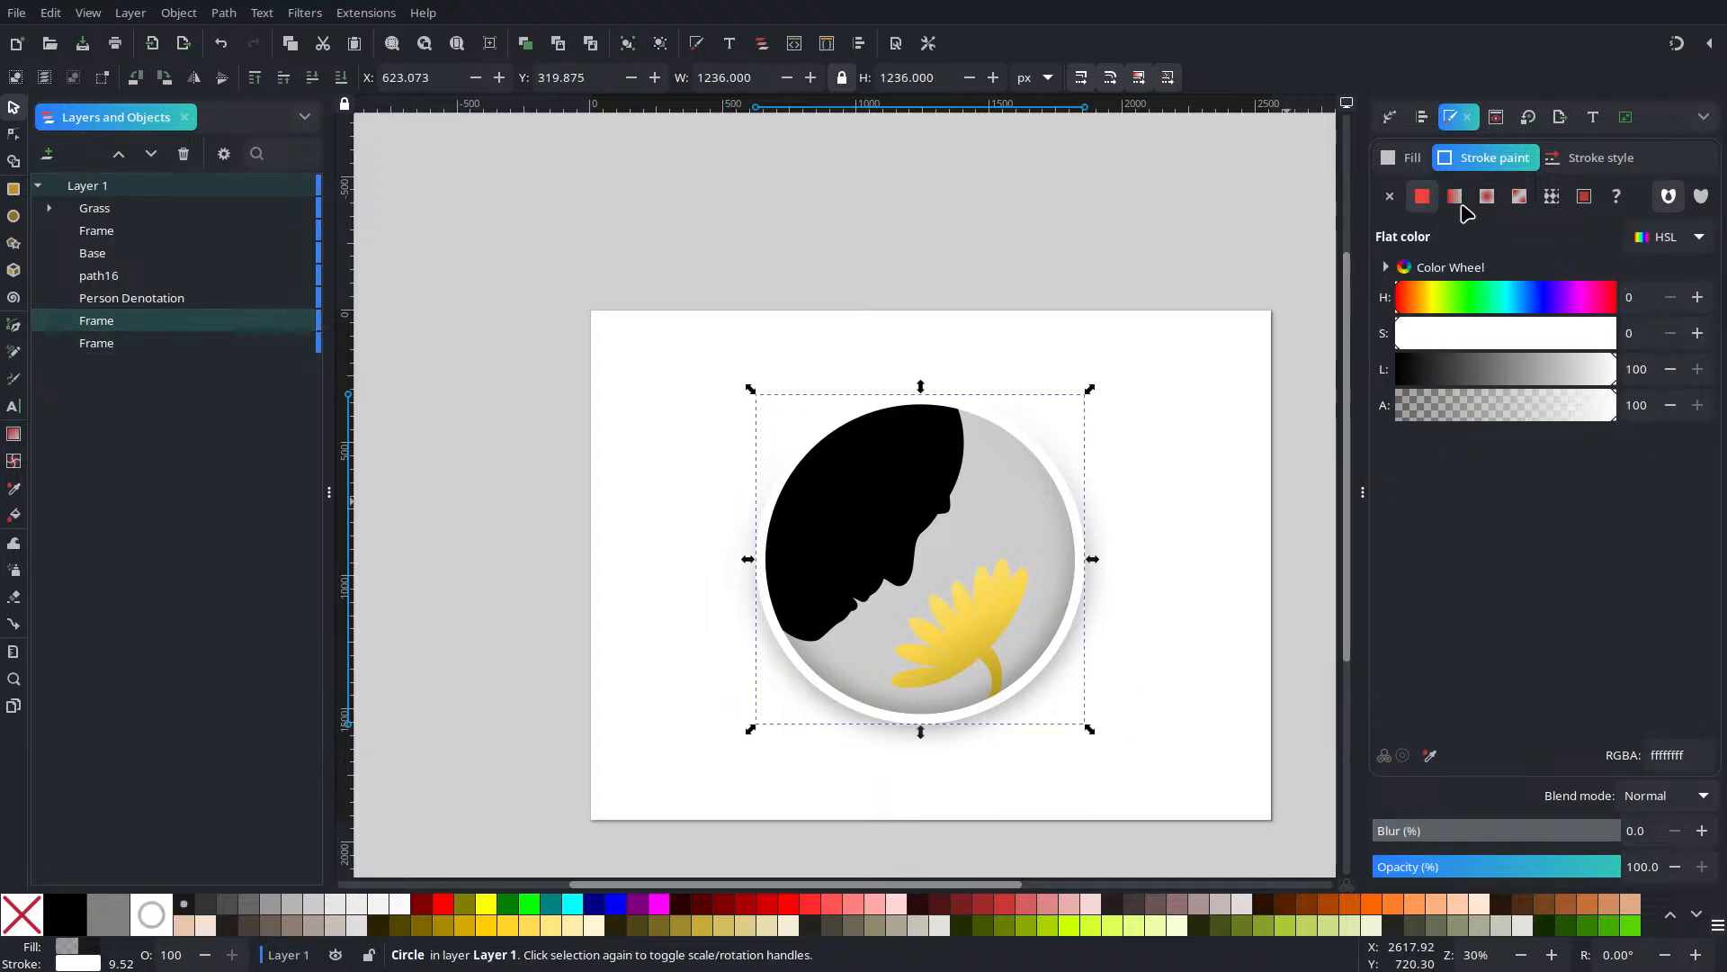
left_click(1409, 159)
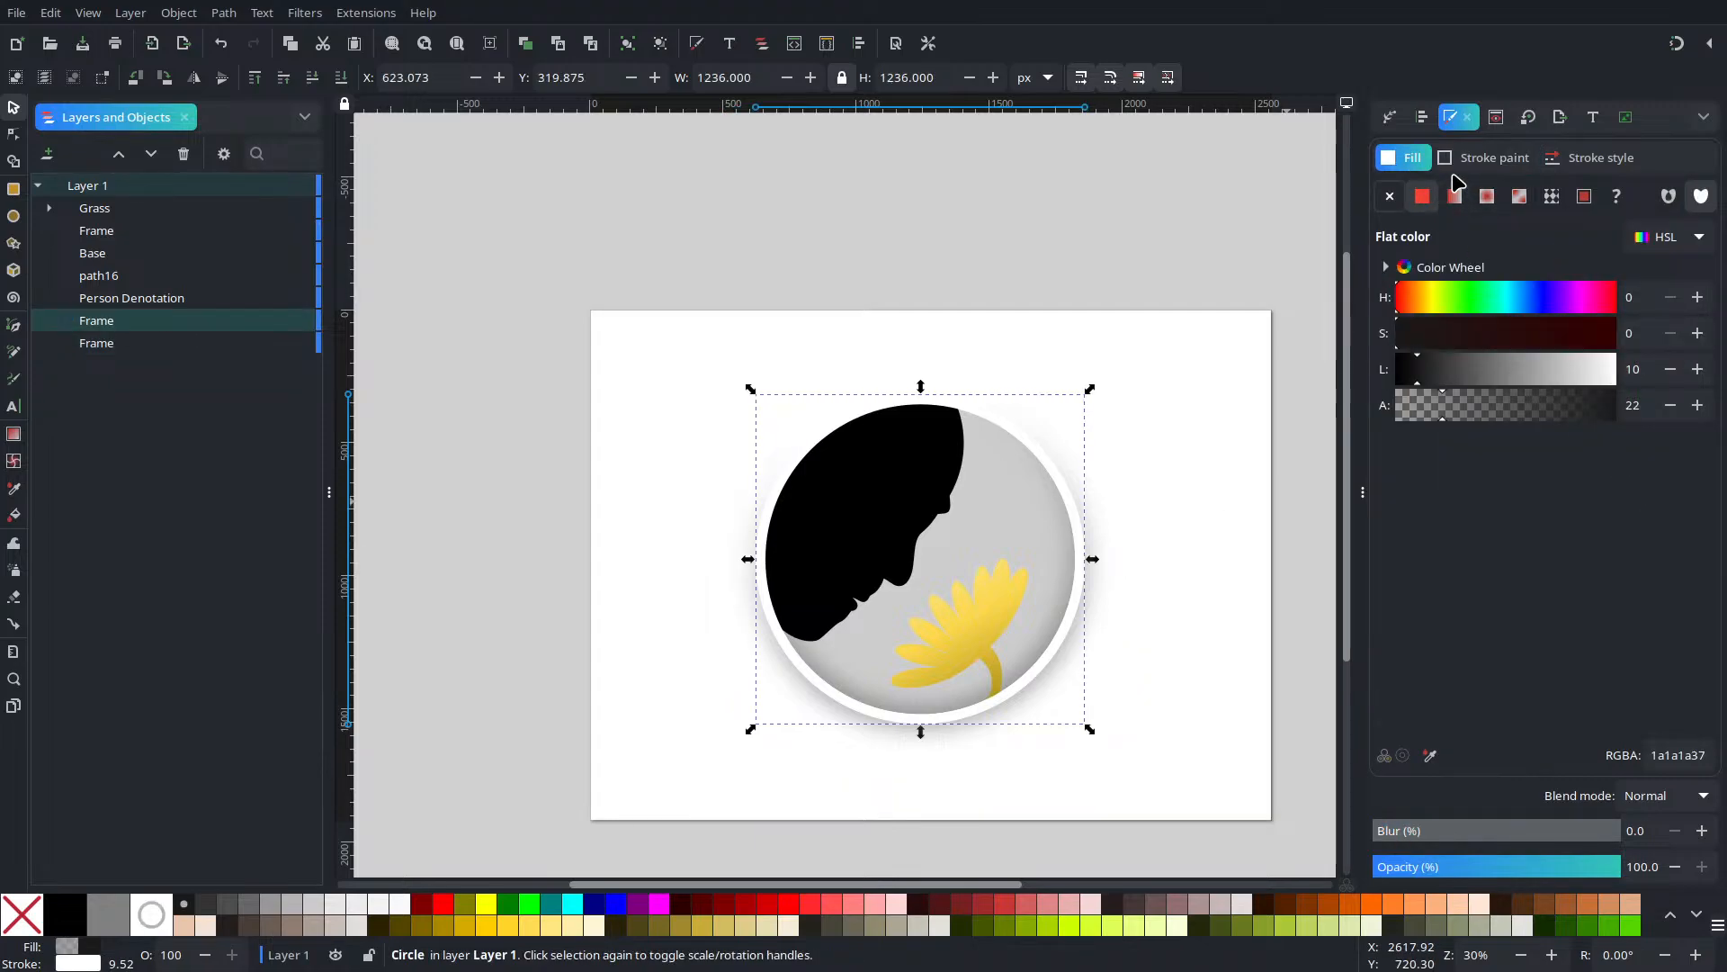
left_click(1452, 162)
left_click(1393, 196)
left_click(1405, 158)
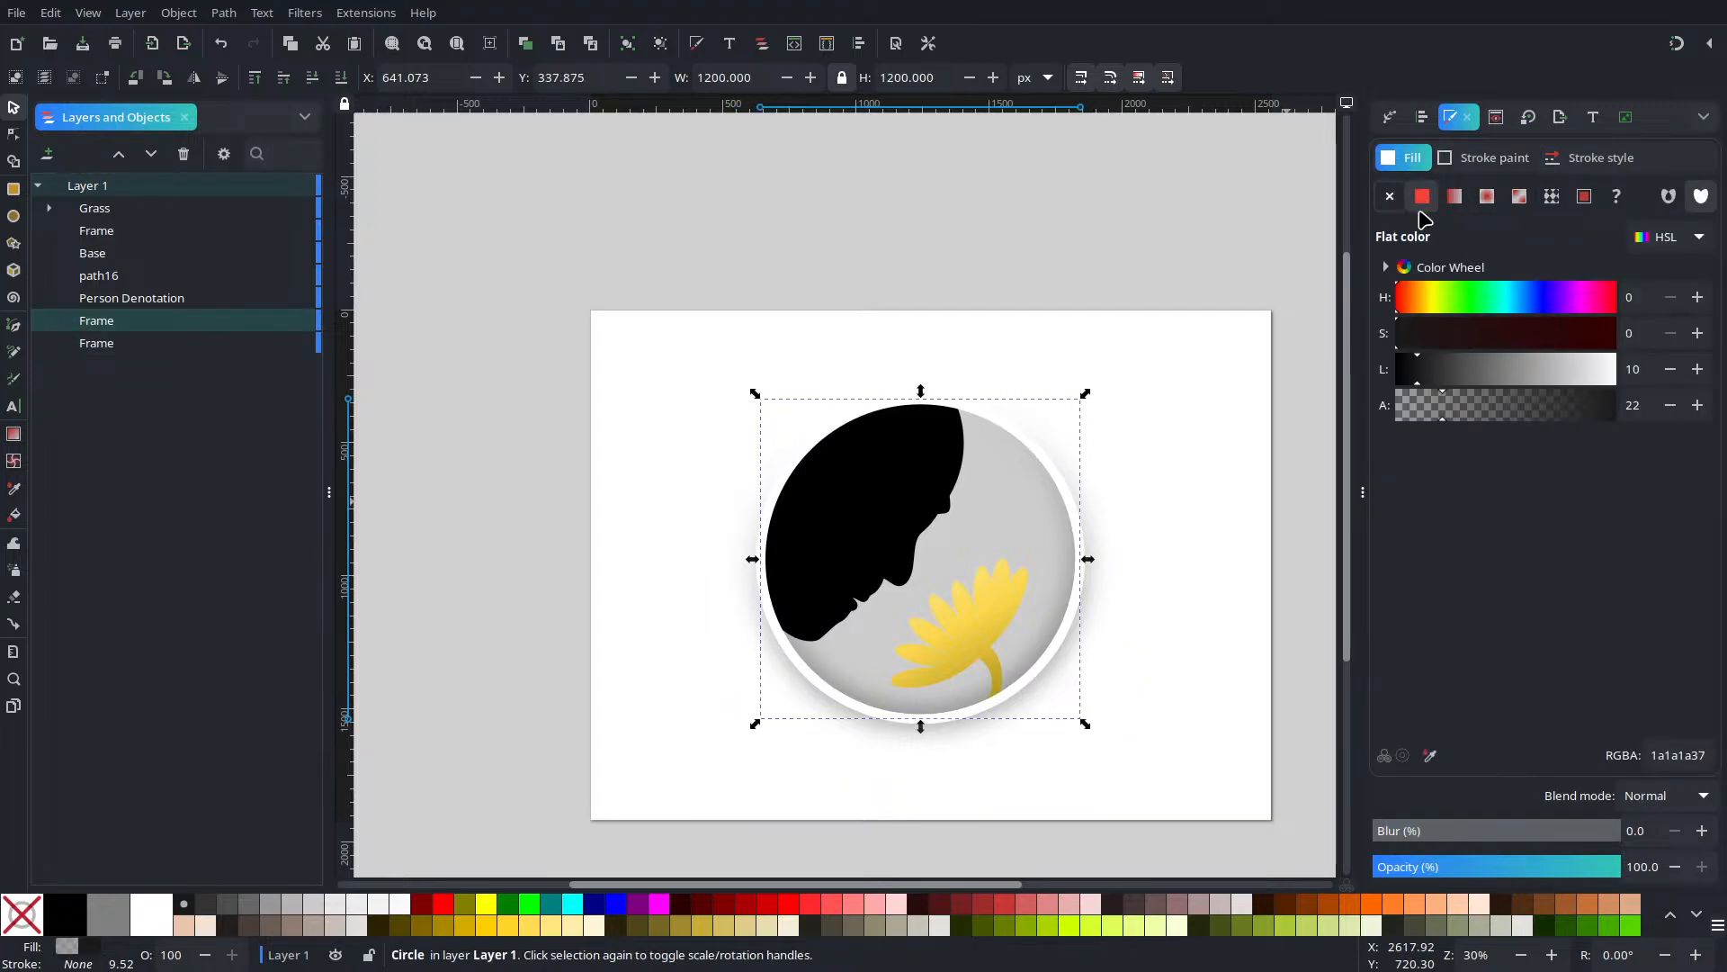
left_click_drag(1441, 380, 1399, 381)
left_click_drag(1518, 413, 1620, 407)
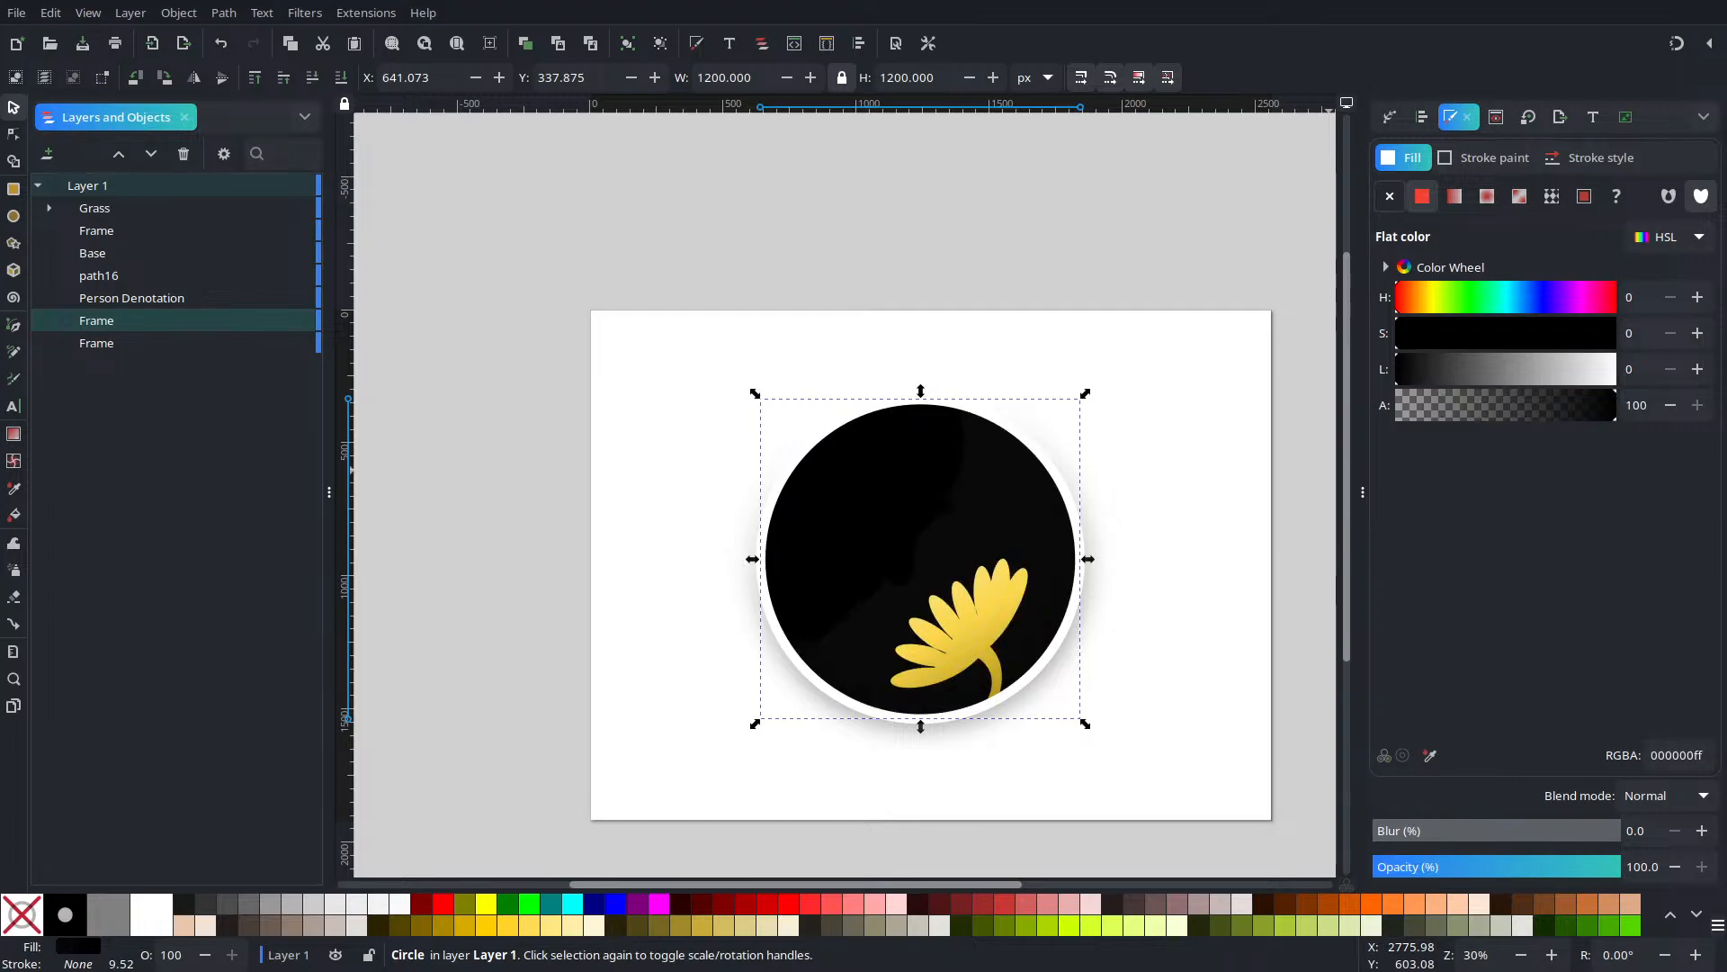
left_click(1423, 306)
mouse_move(1434, 295)
left_mouse_down()
mouse_move(1466, 296)
mouse_move(1399, 311)
mouse_move(1563, 310)
left_mouse_up()
Tint the circle's fill purple 672791 (hue 273, saturation 58) and convert it to a linear gradient
left_click(1576, 303)
left_click(1697, 298)
left_click(1697, 297)
left_click(1698, 297)
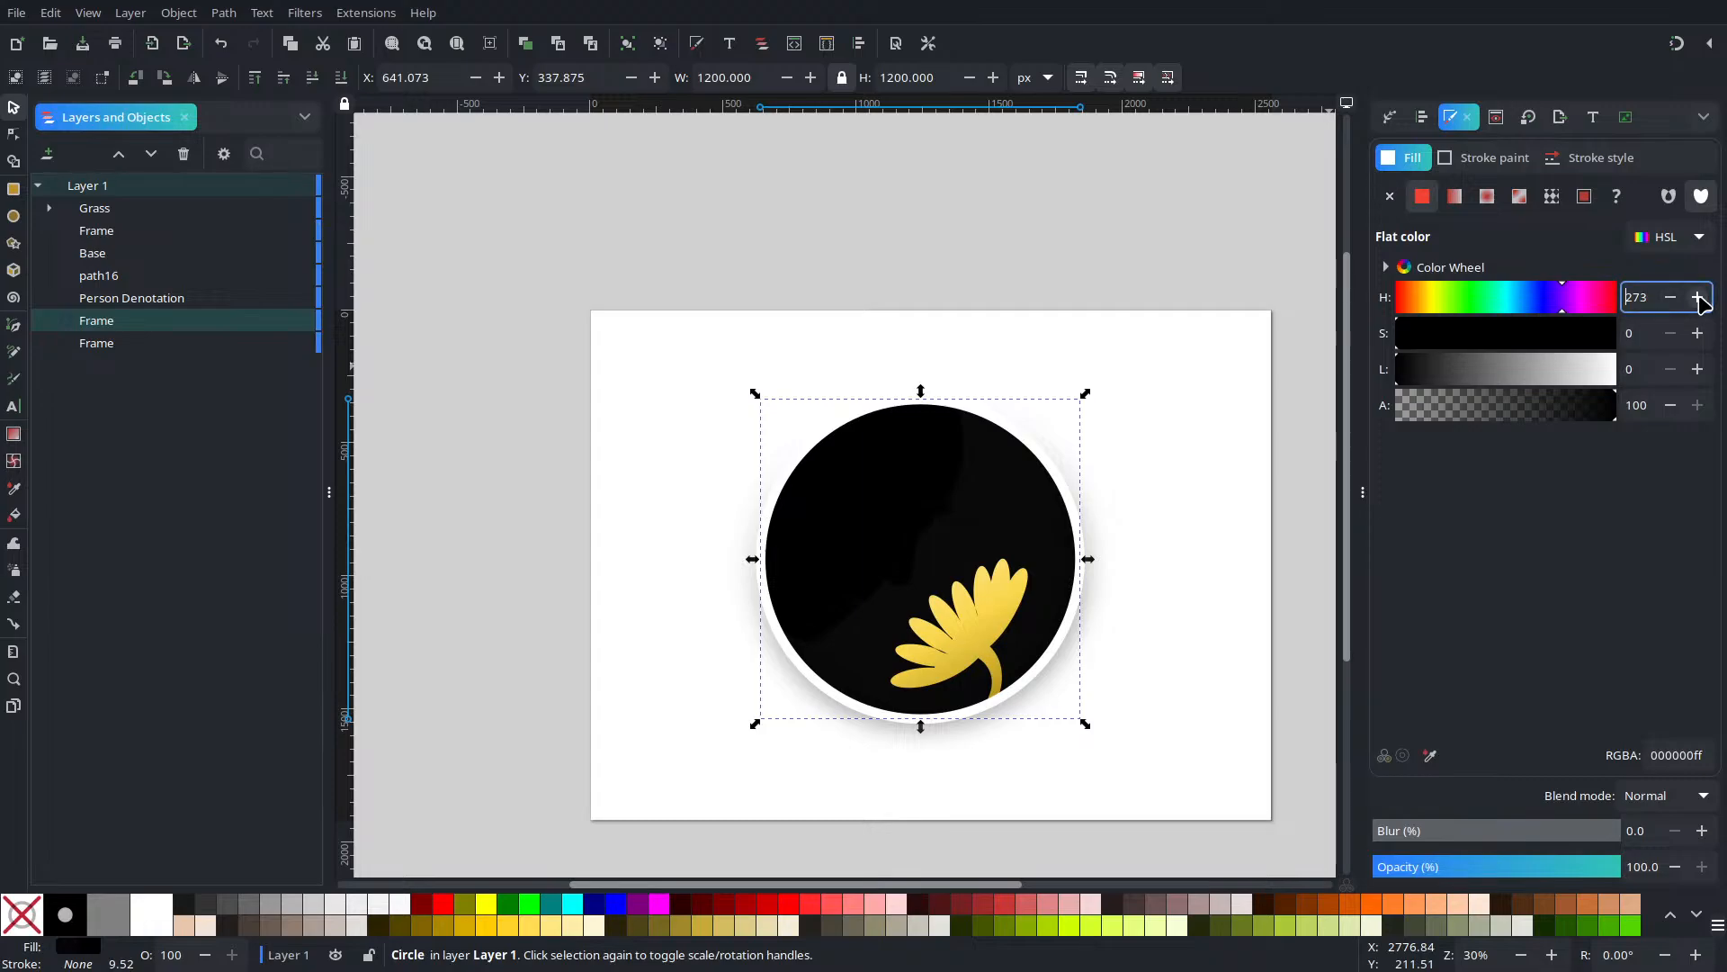
left_click(1522, 341)
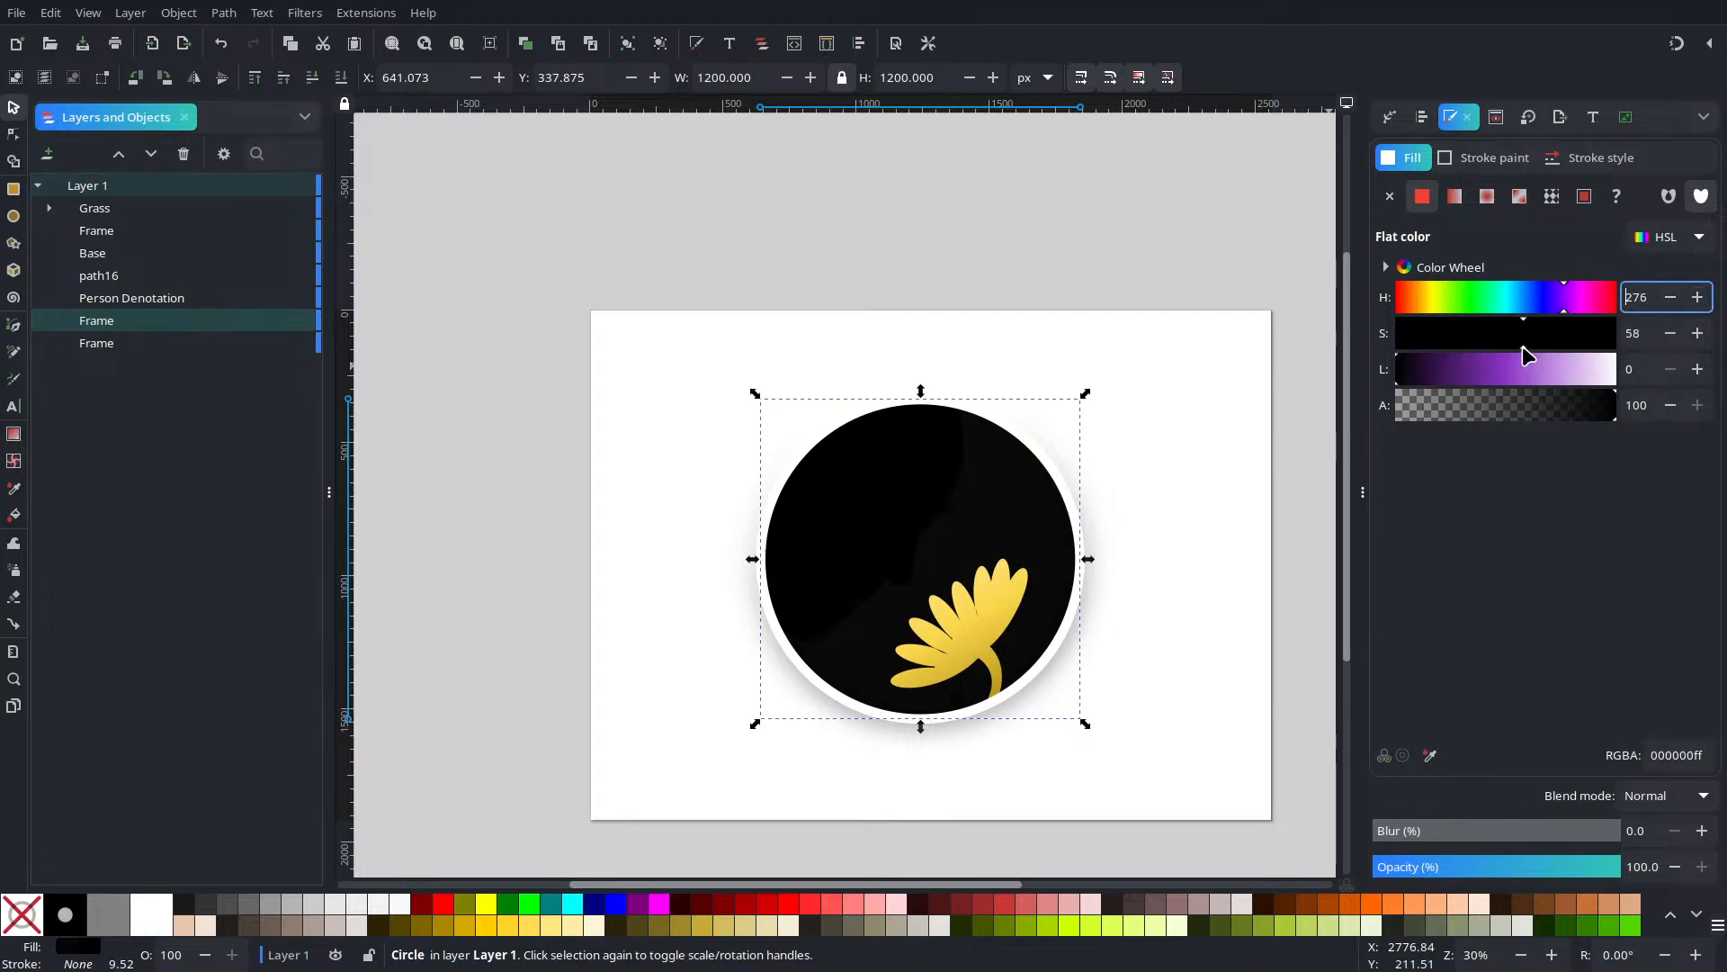
left_click(1468, 368)
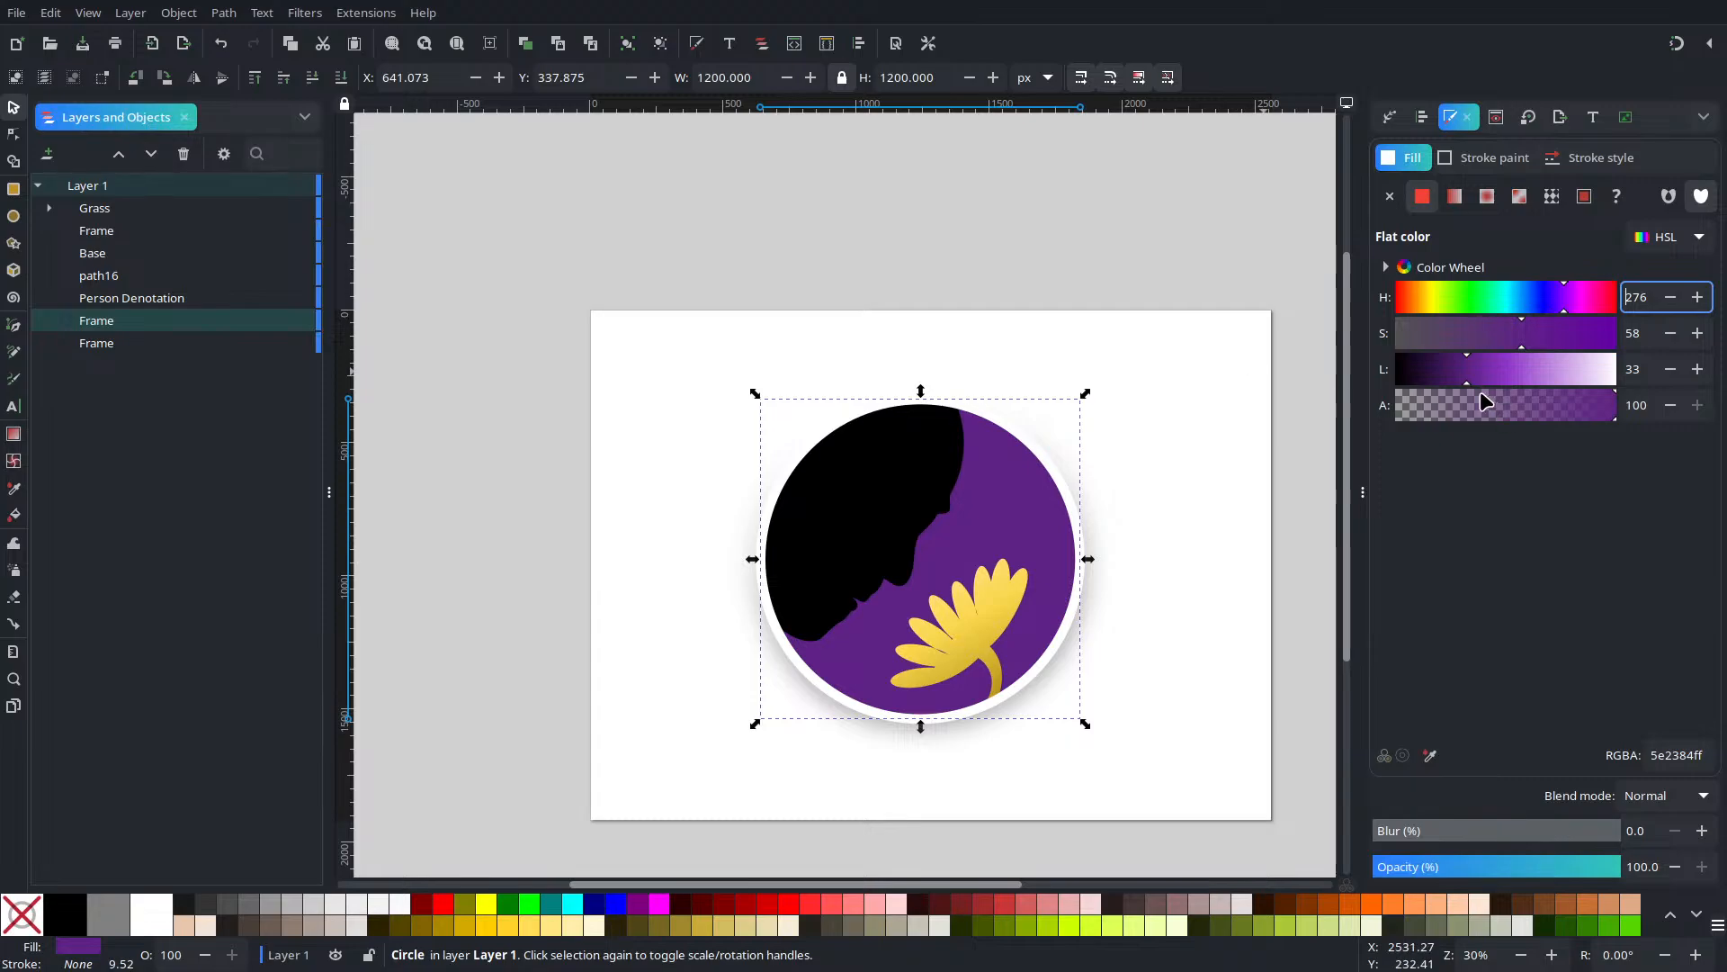
left_click(1698, 369)
left_click(1697, 368)
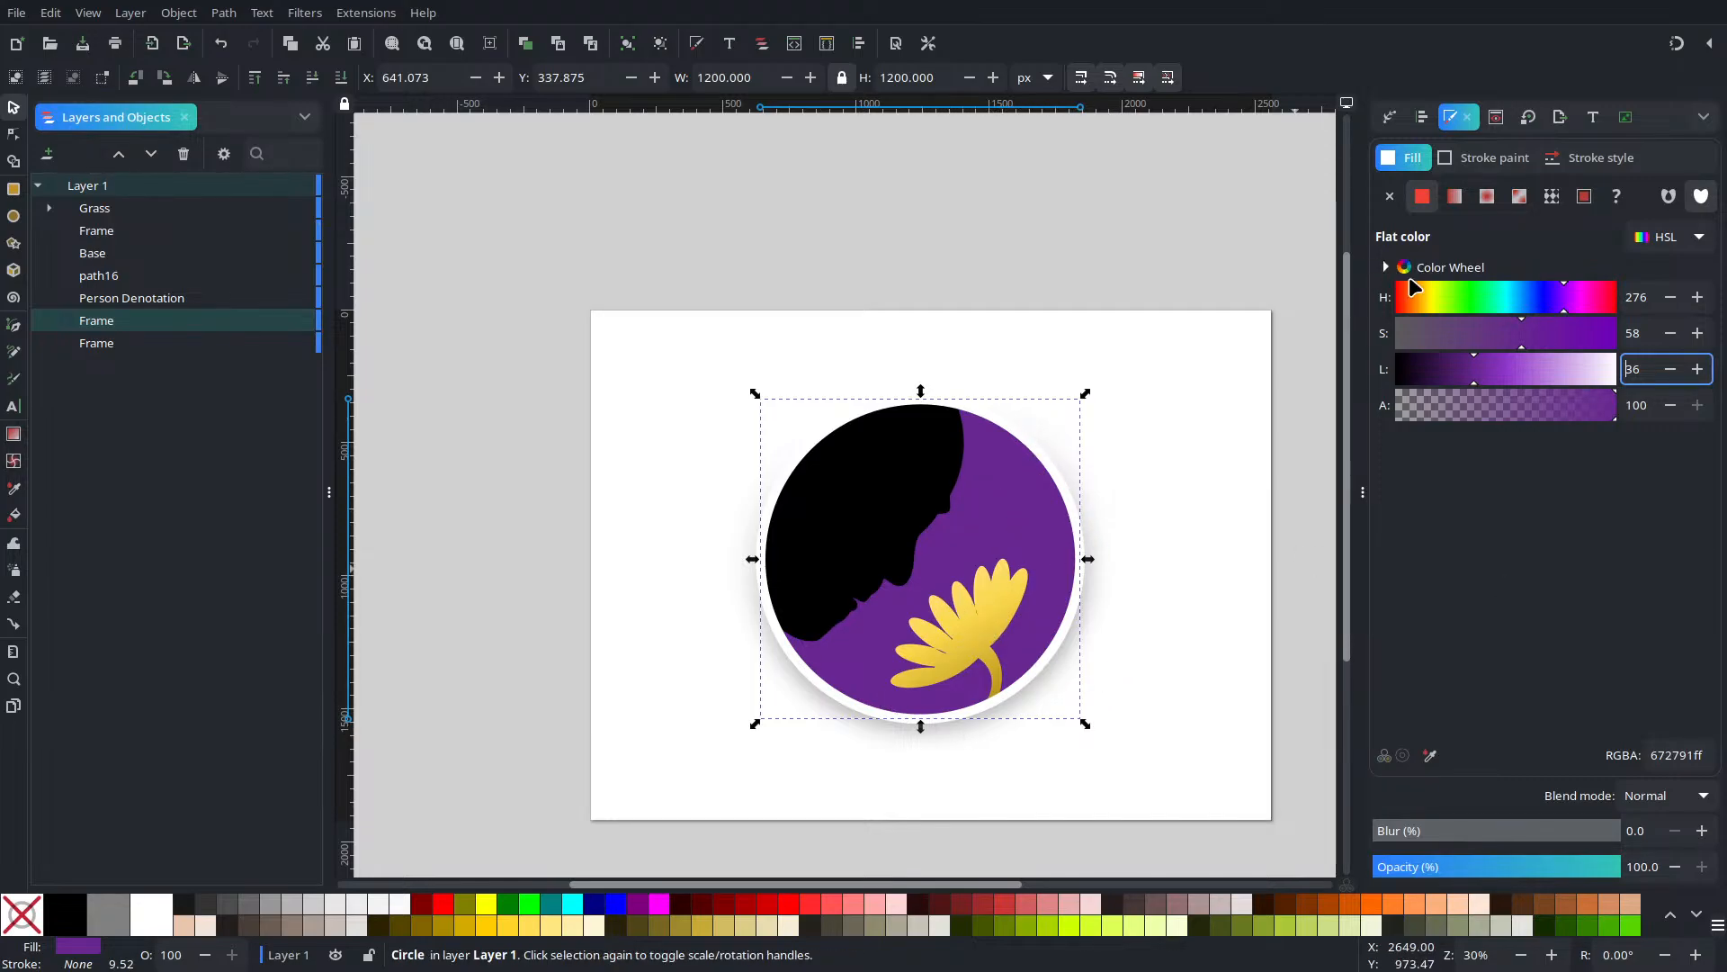
left_click(1454, 196)
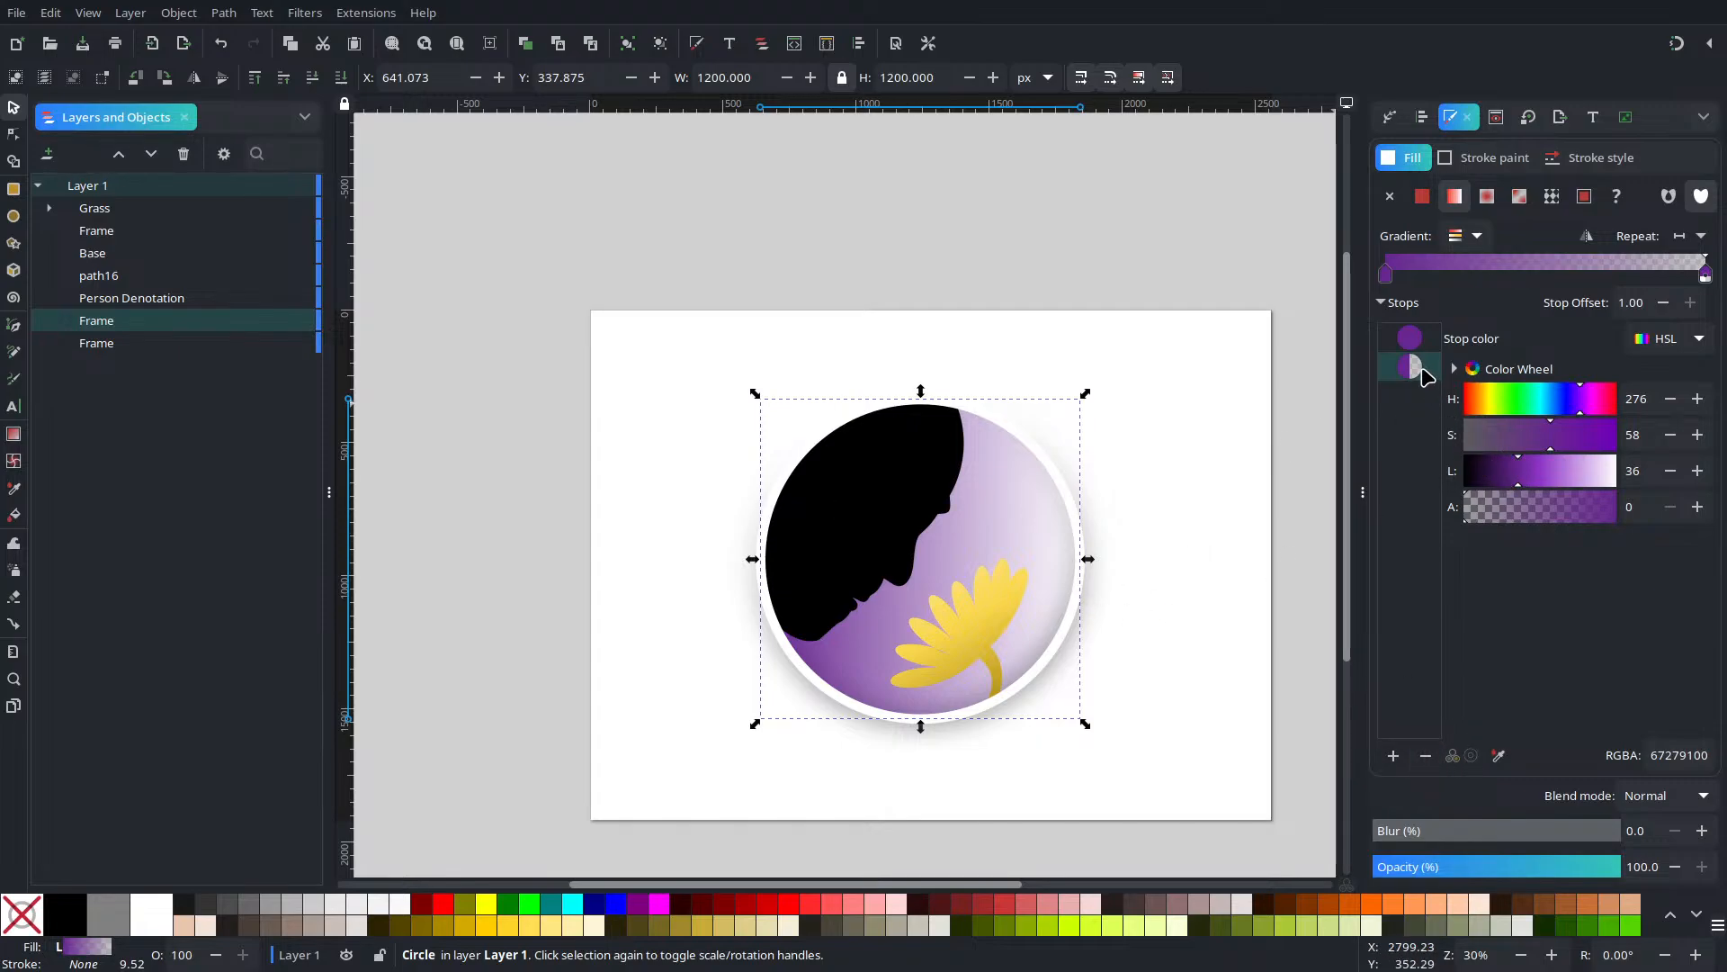
Make the gradient's end stop opaque and stretch the gradient from the circle's bottom toward its top
left_click(1547, 479)
left_click_drag(1550, 504, 1617, 505)
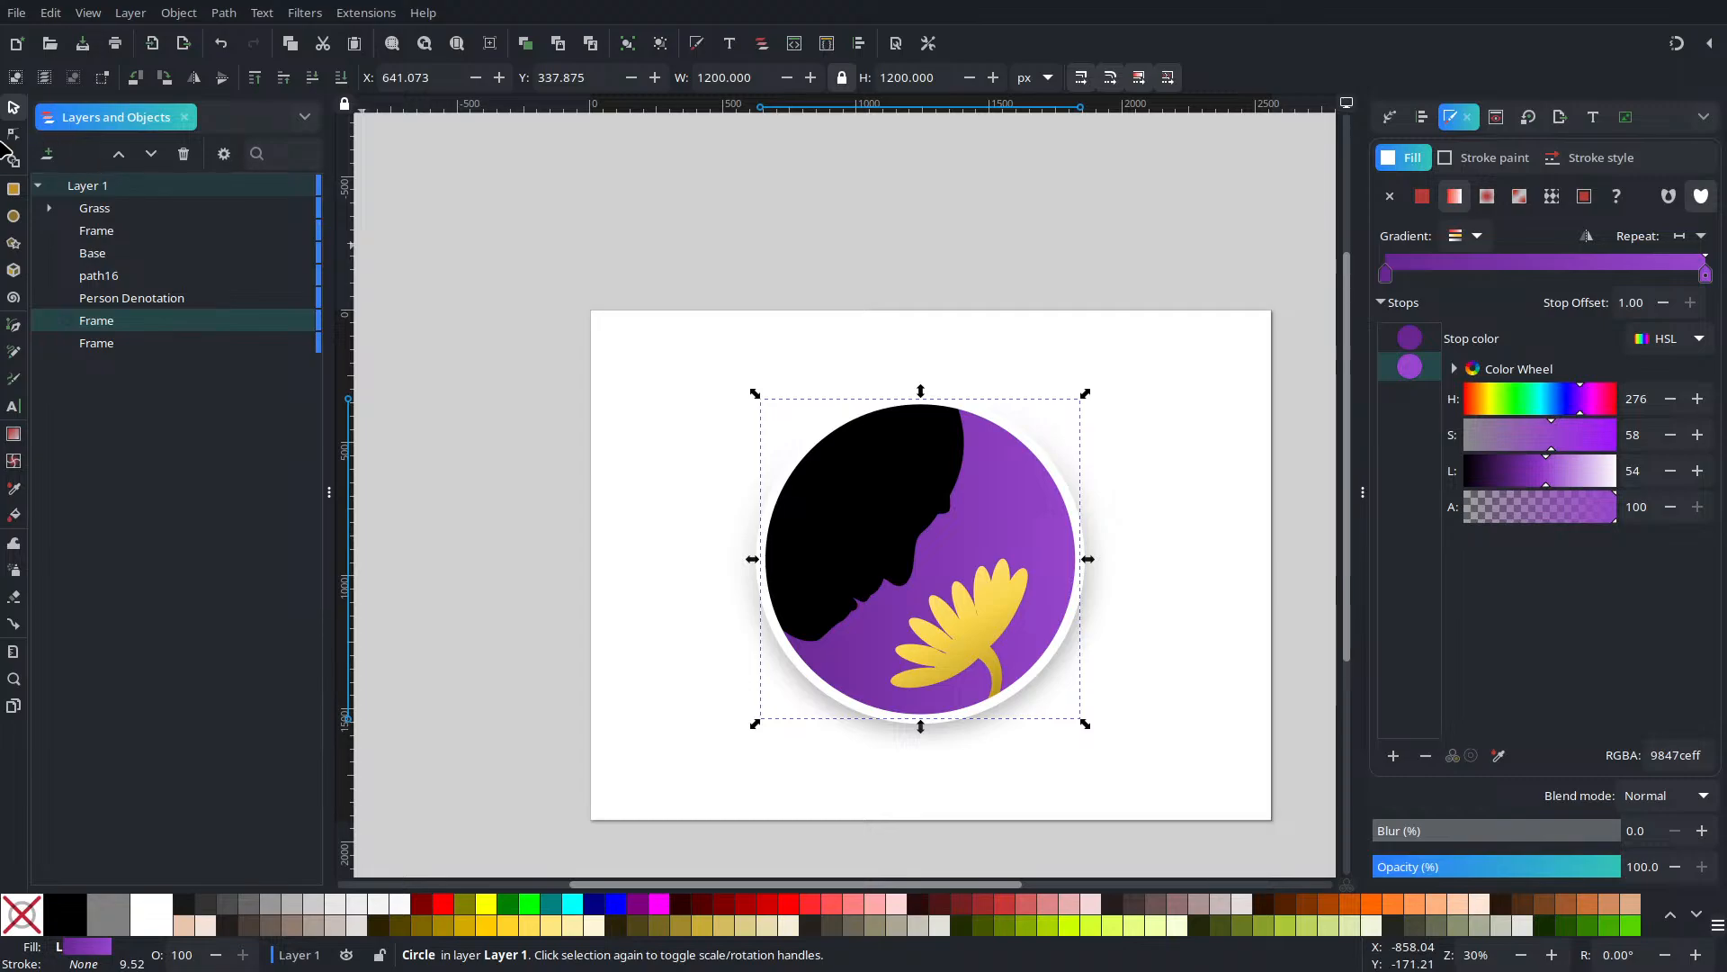
left_click(13, 134)
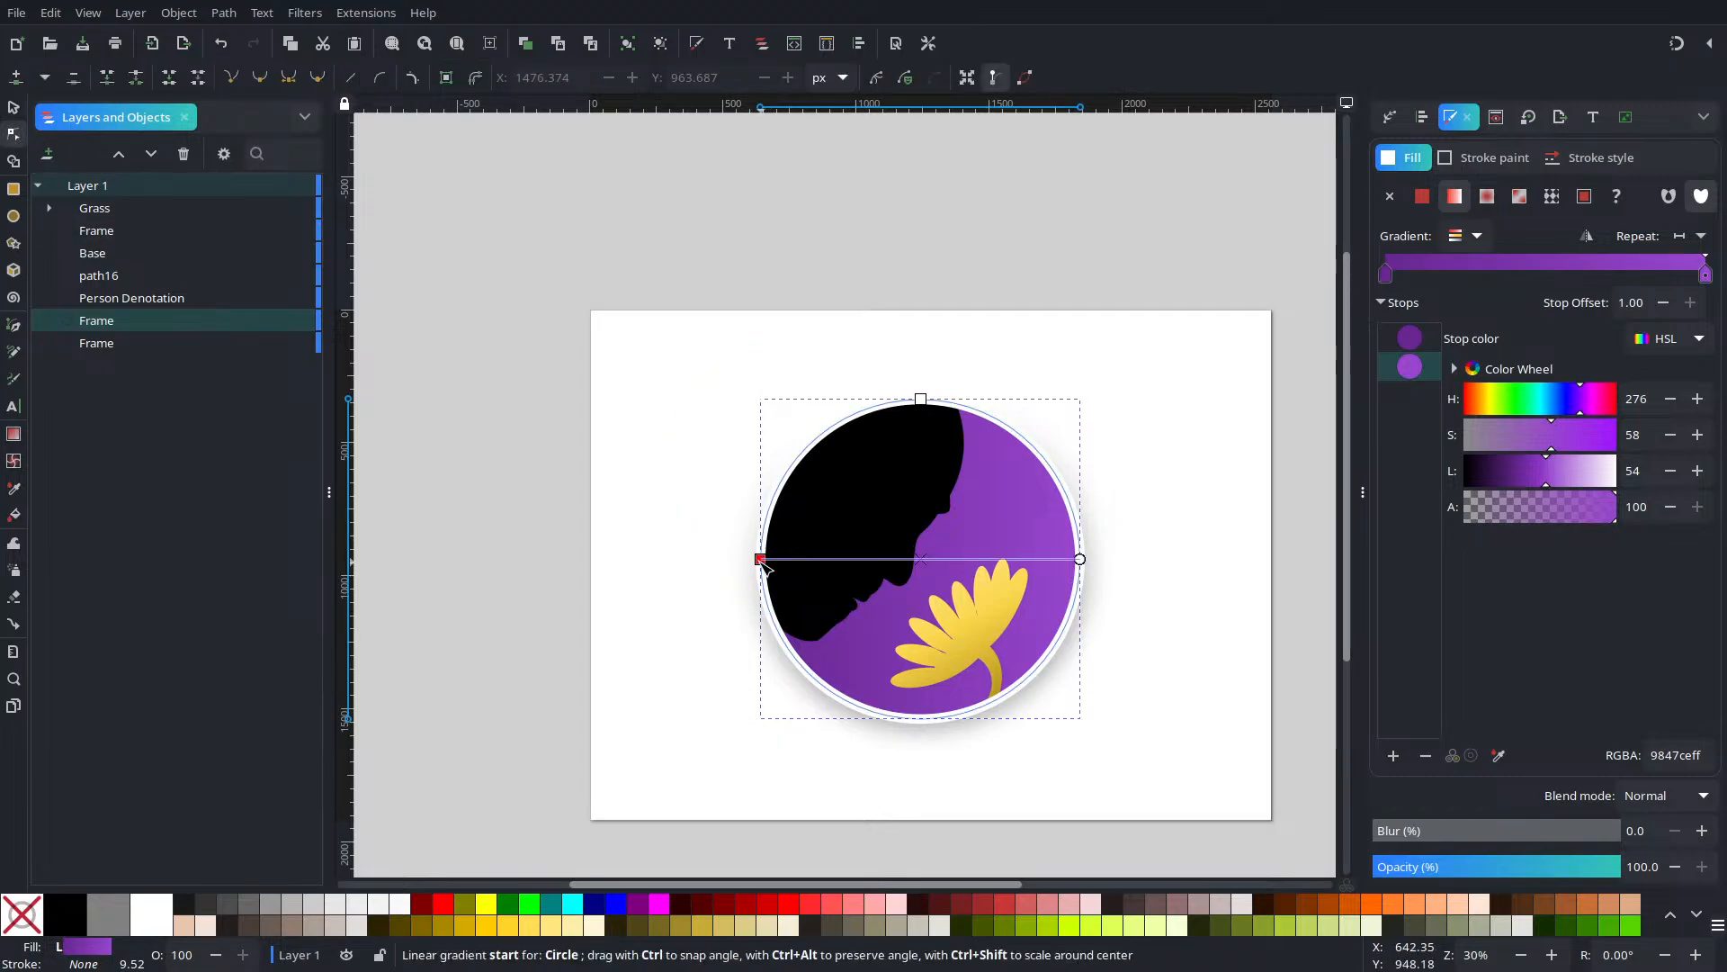
left_click_drag(761, 562, 904, 711)
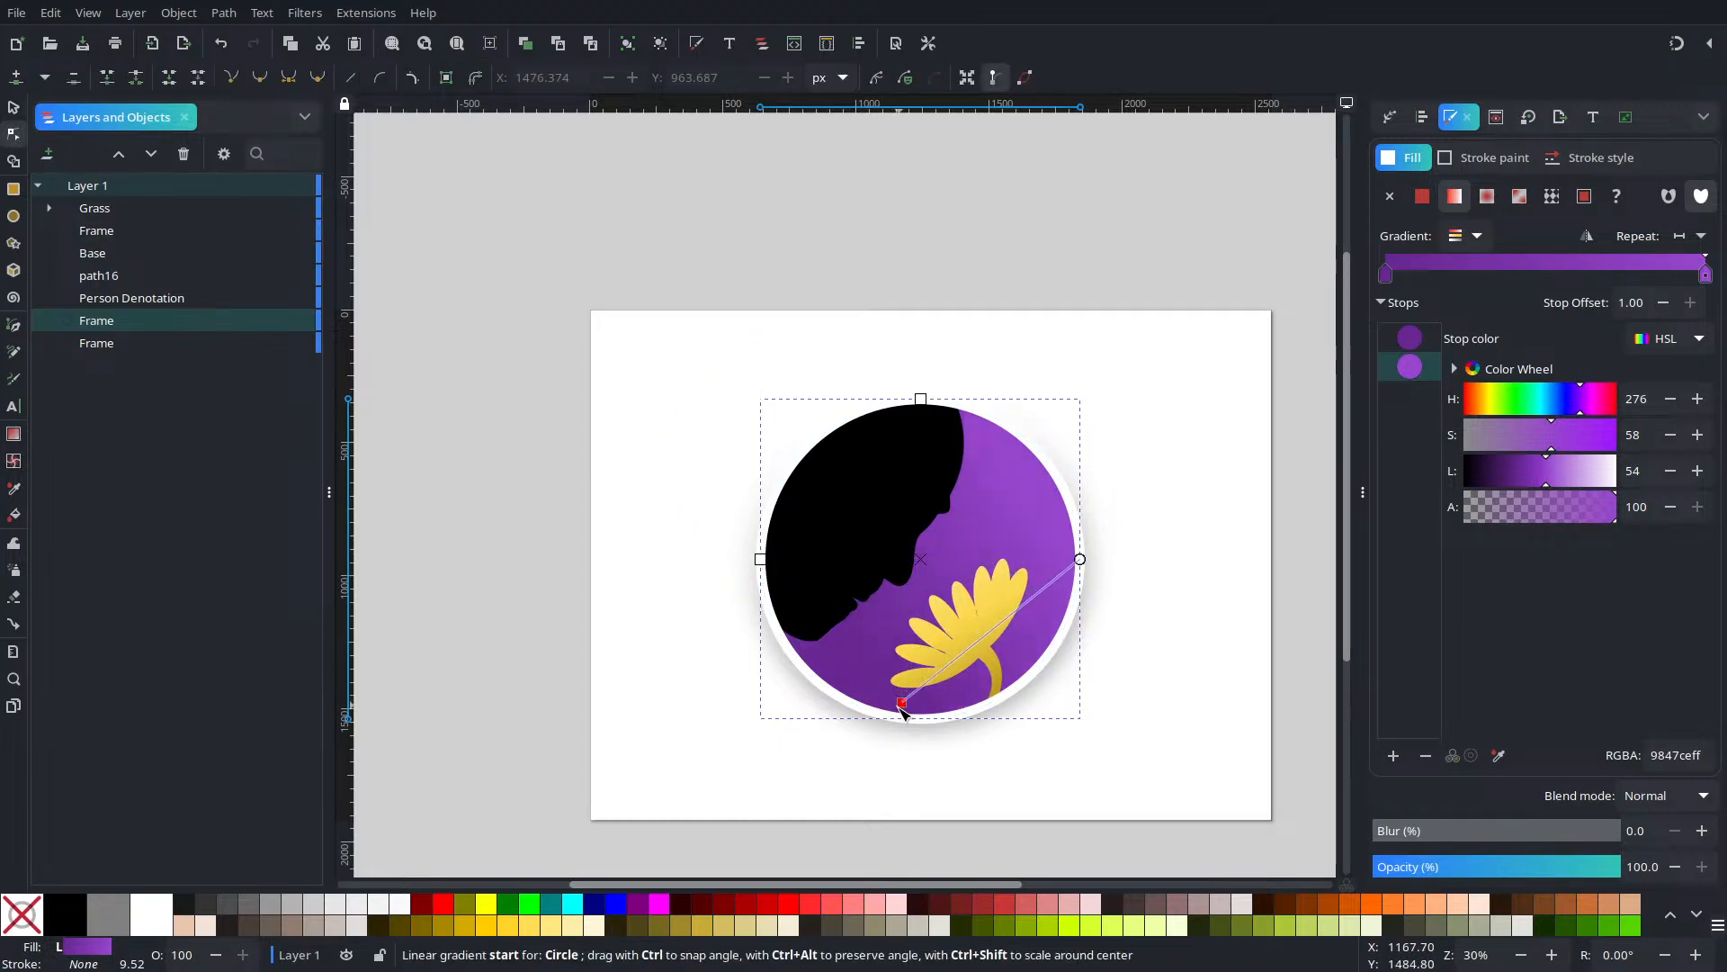
left_click(1077, 553)
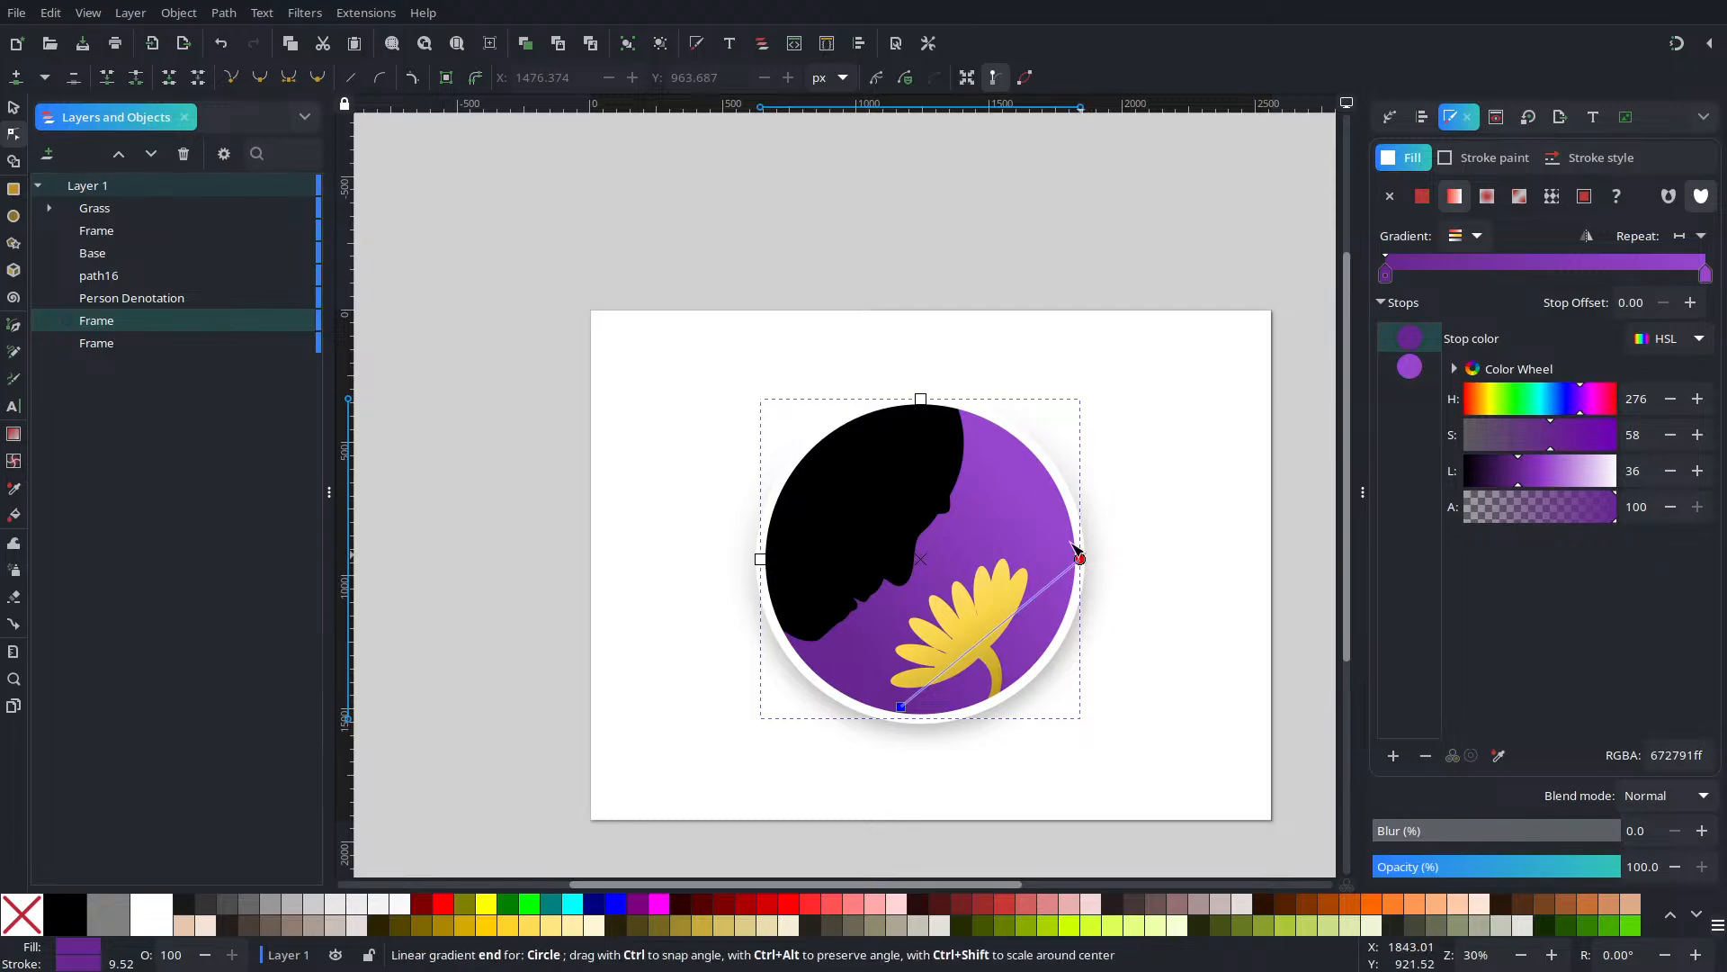
left_click_drag(1076, 551, 939, 448)
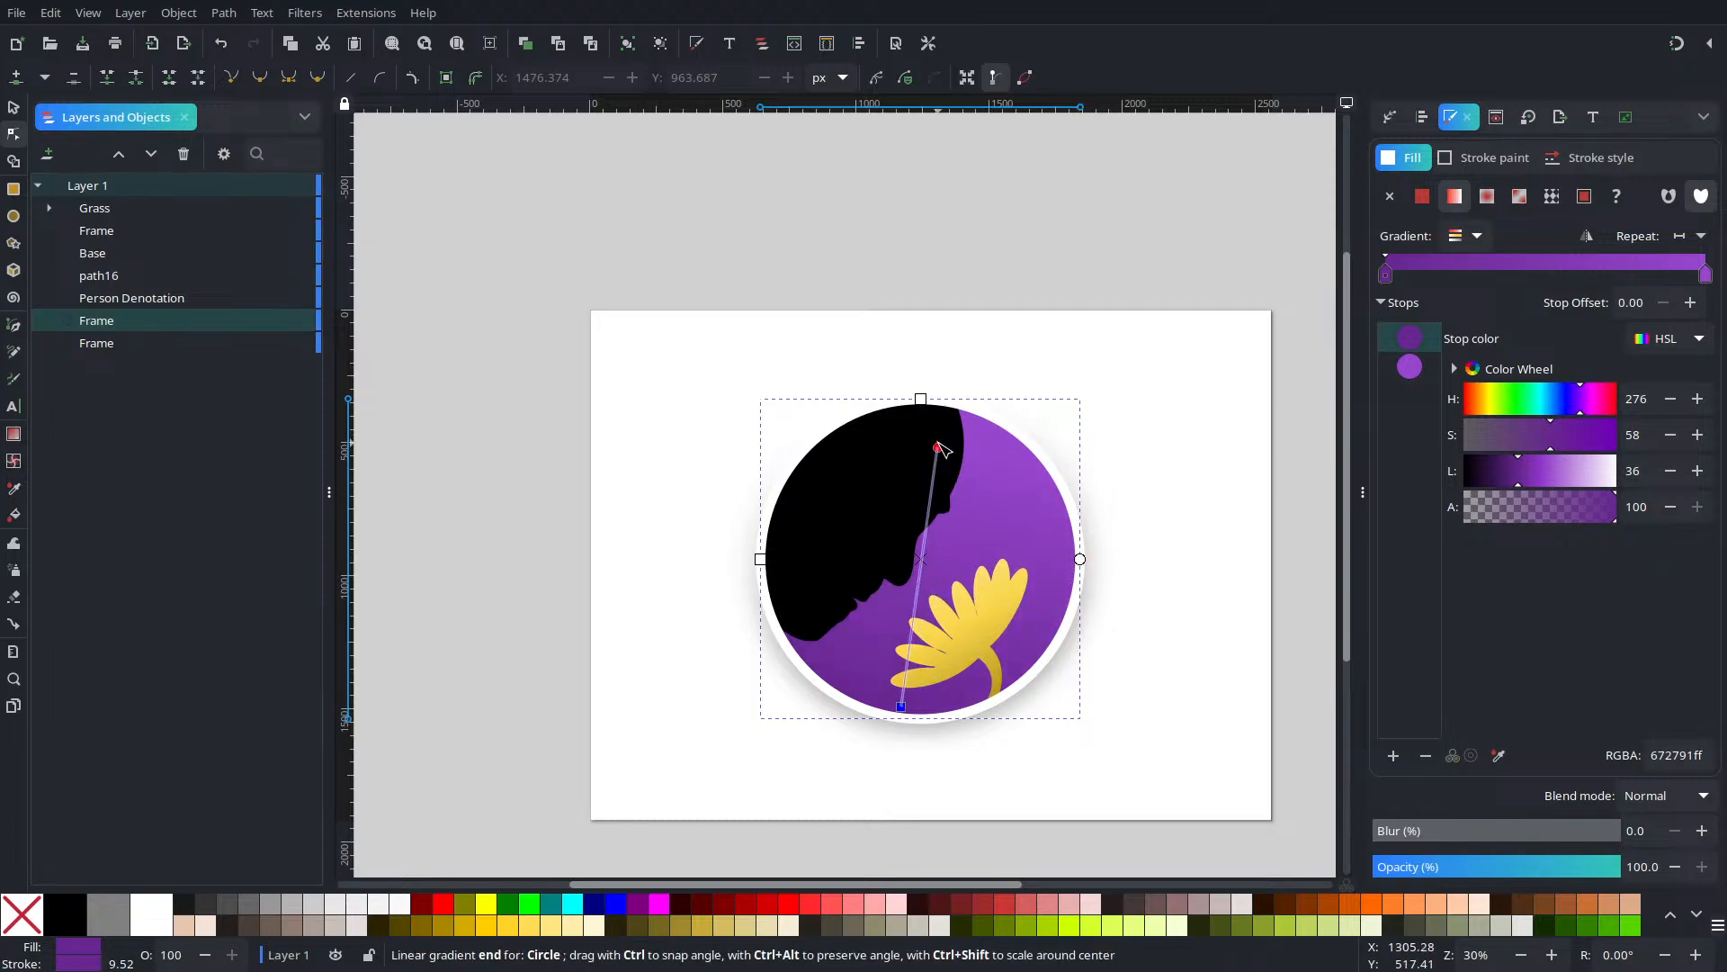
left_click_drag(900, 707, 938, 639)
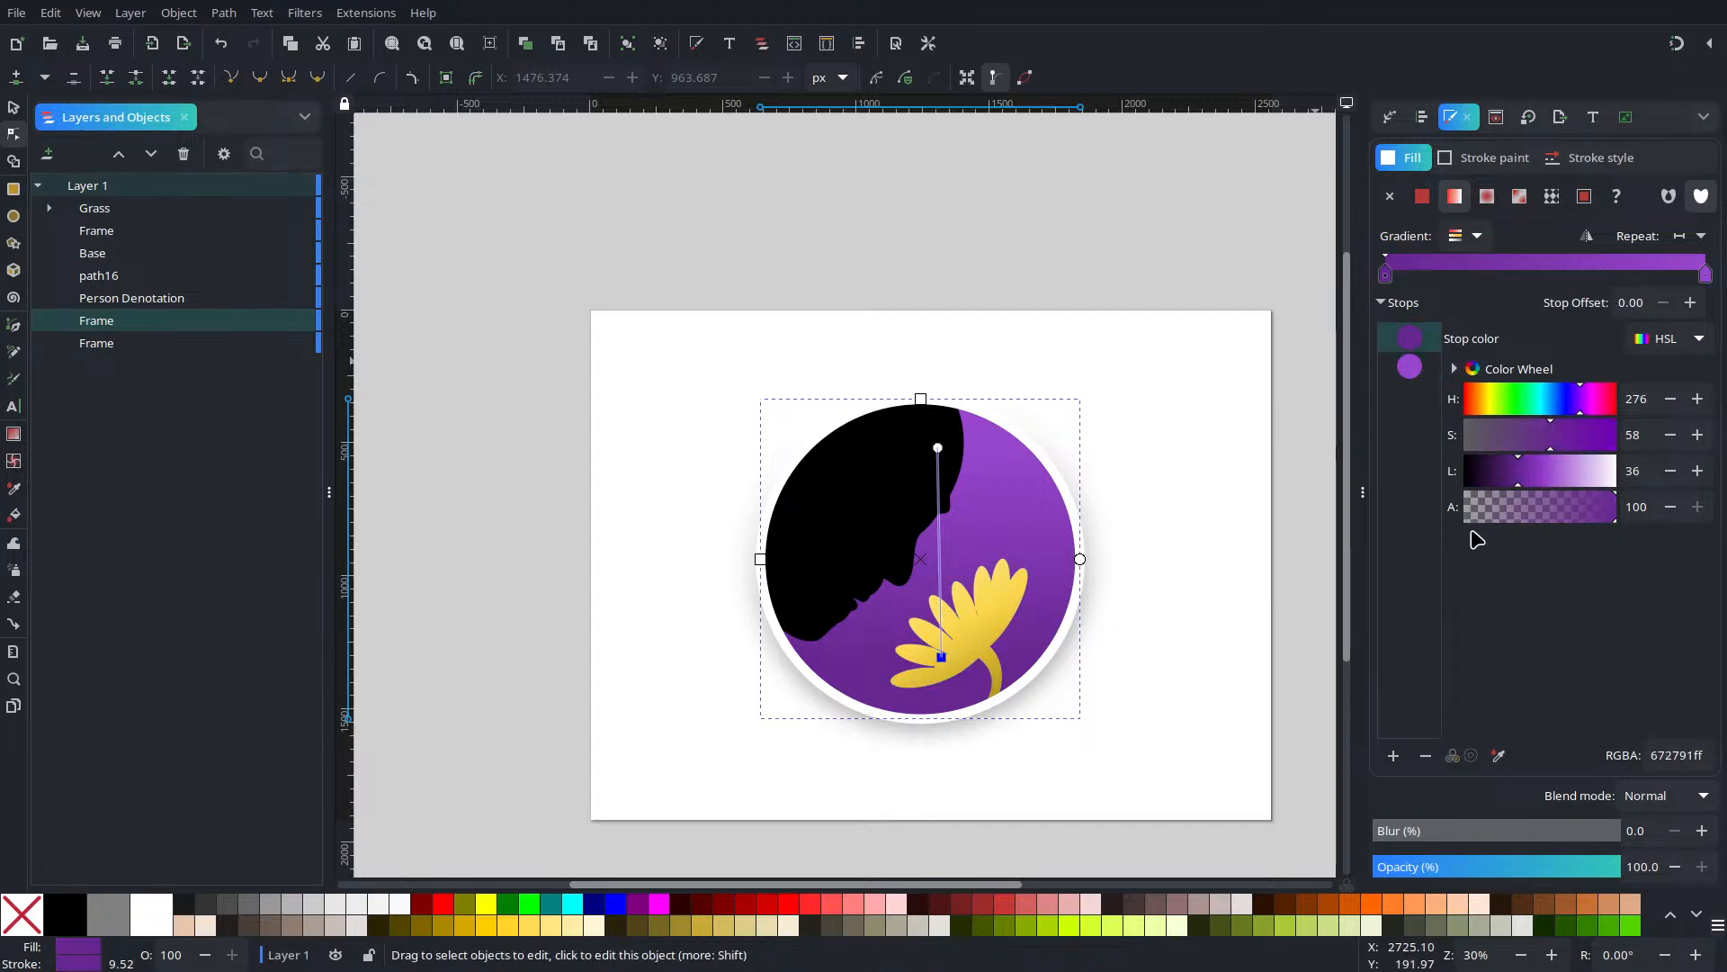
Darken the start colour, lighten the end colour, and fine-tune both gradient handle positions
left_click(1485, 477)
mouse_move(1489, 483)
left_mouse_down()
mouse_move(1536, 481)
mouse_move(1518, 477)
left_mouse_up()
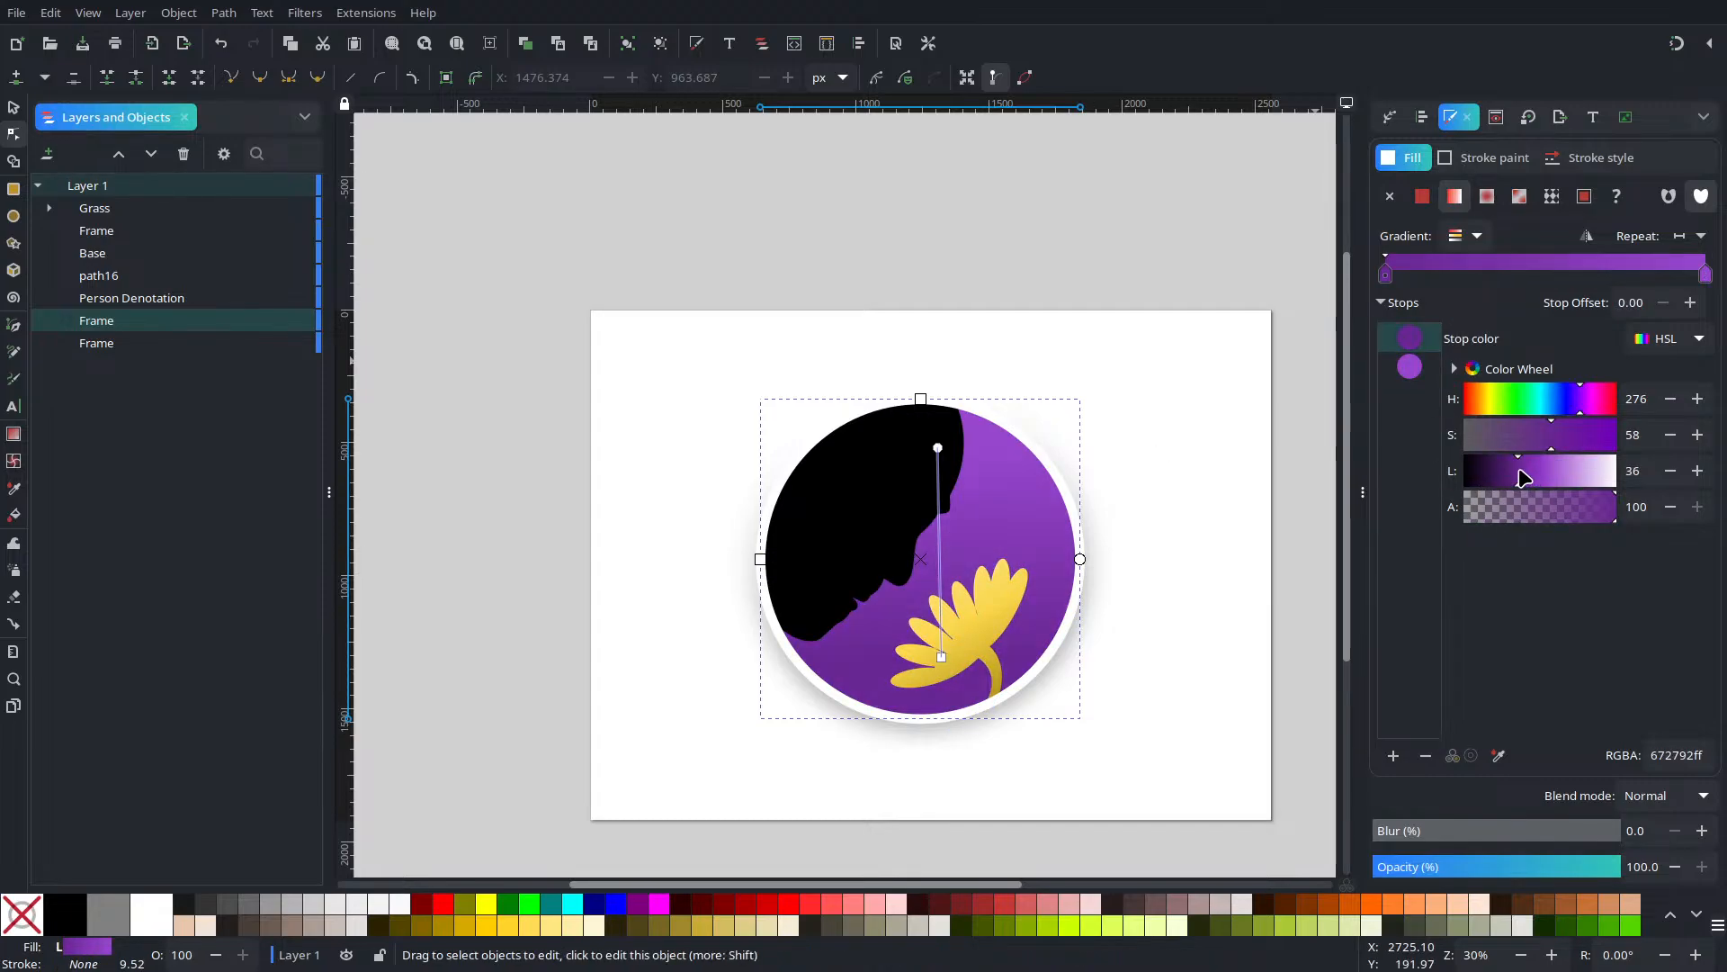
left_click_drag(938, 447, 929, 432)
left_click(928, 431)
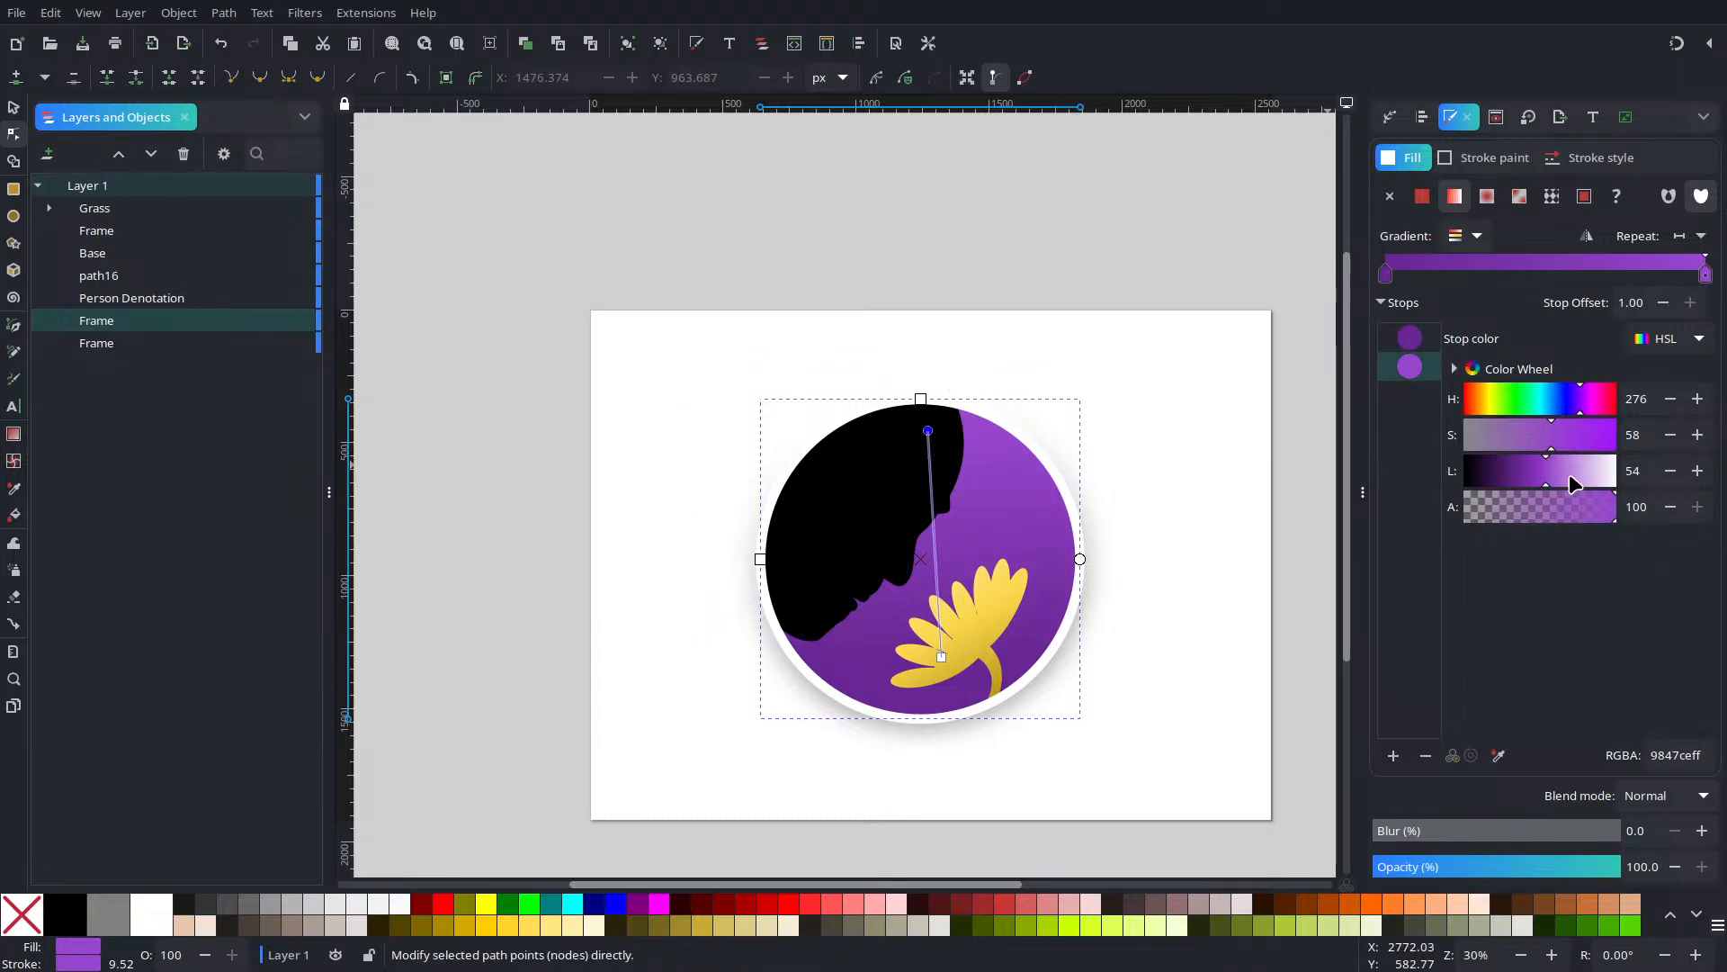
mouse_move(1570, 475)
left_mouse_down()
mouse_move(1600, 473)
mouse_move(1548, 481)
left_mouse_up()
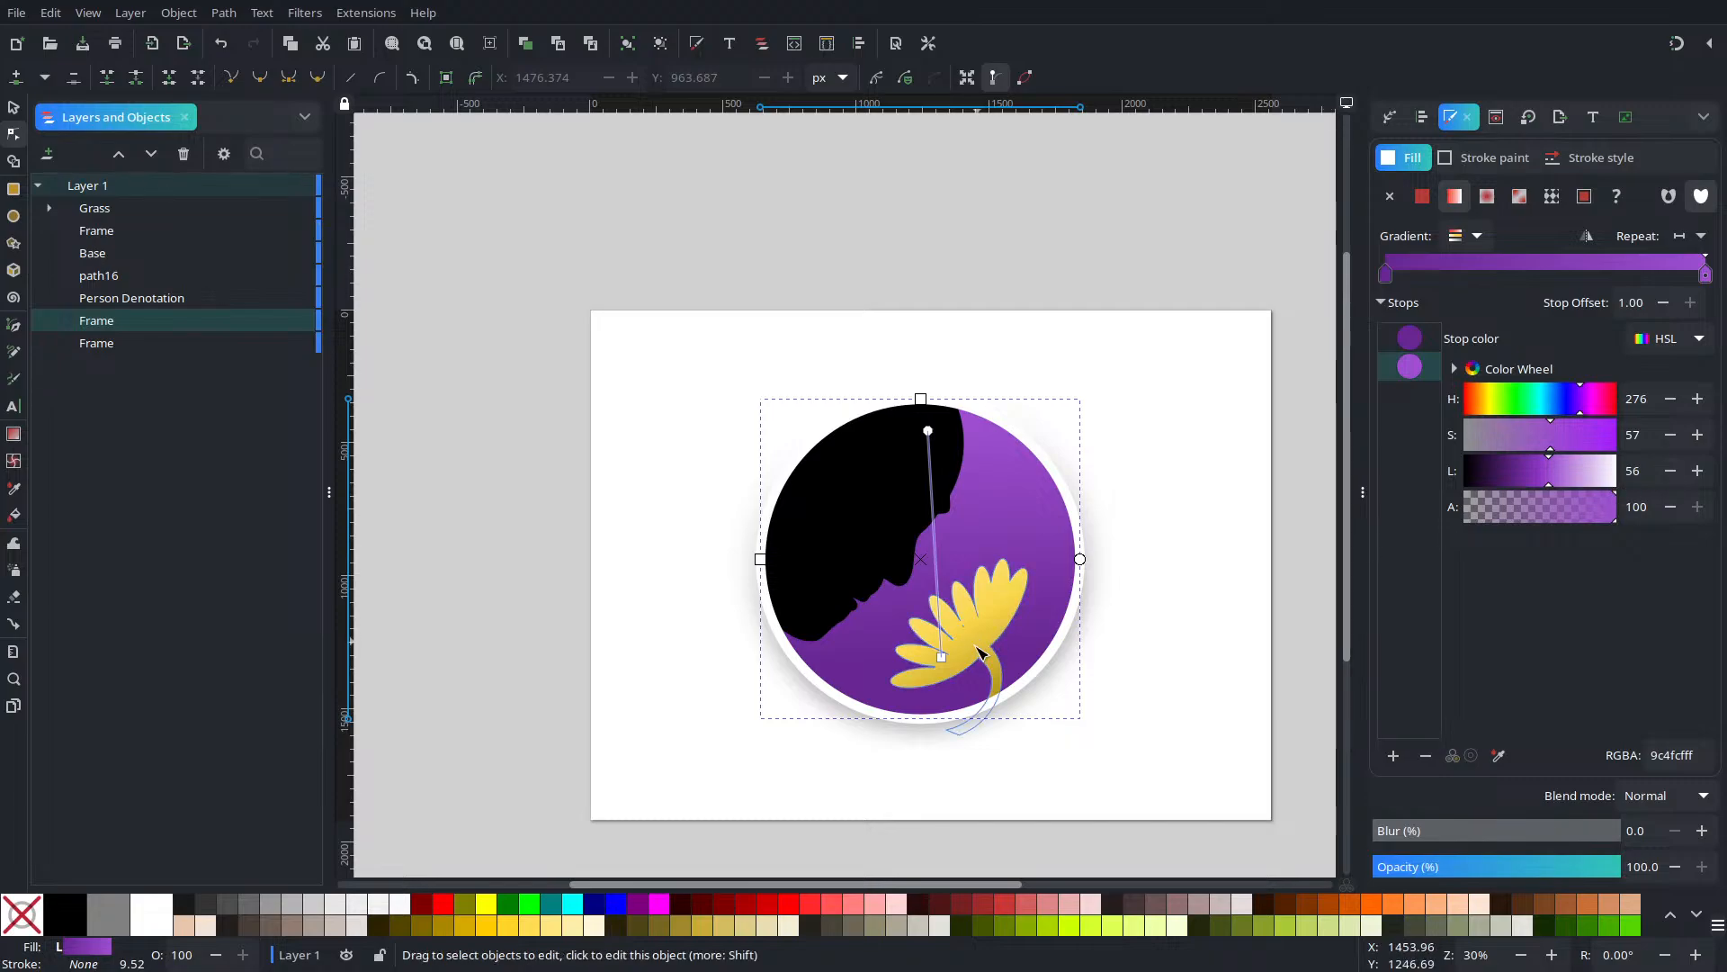
left_click(941, 657)
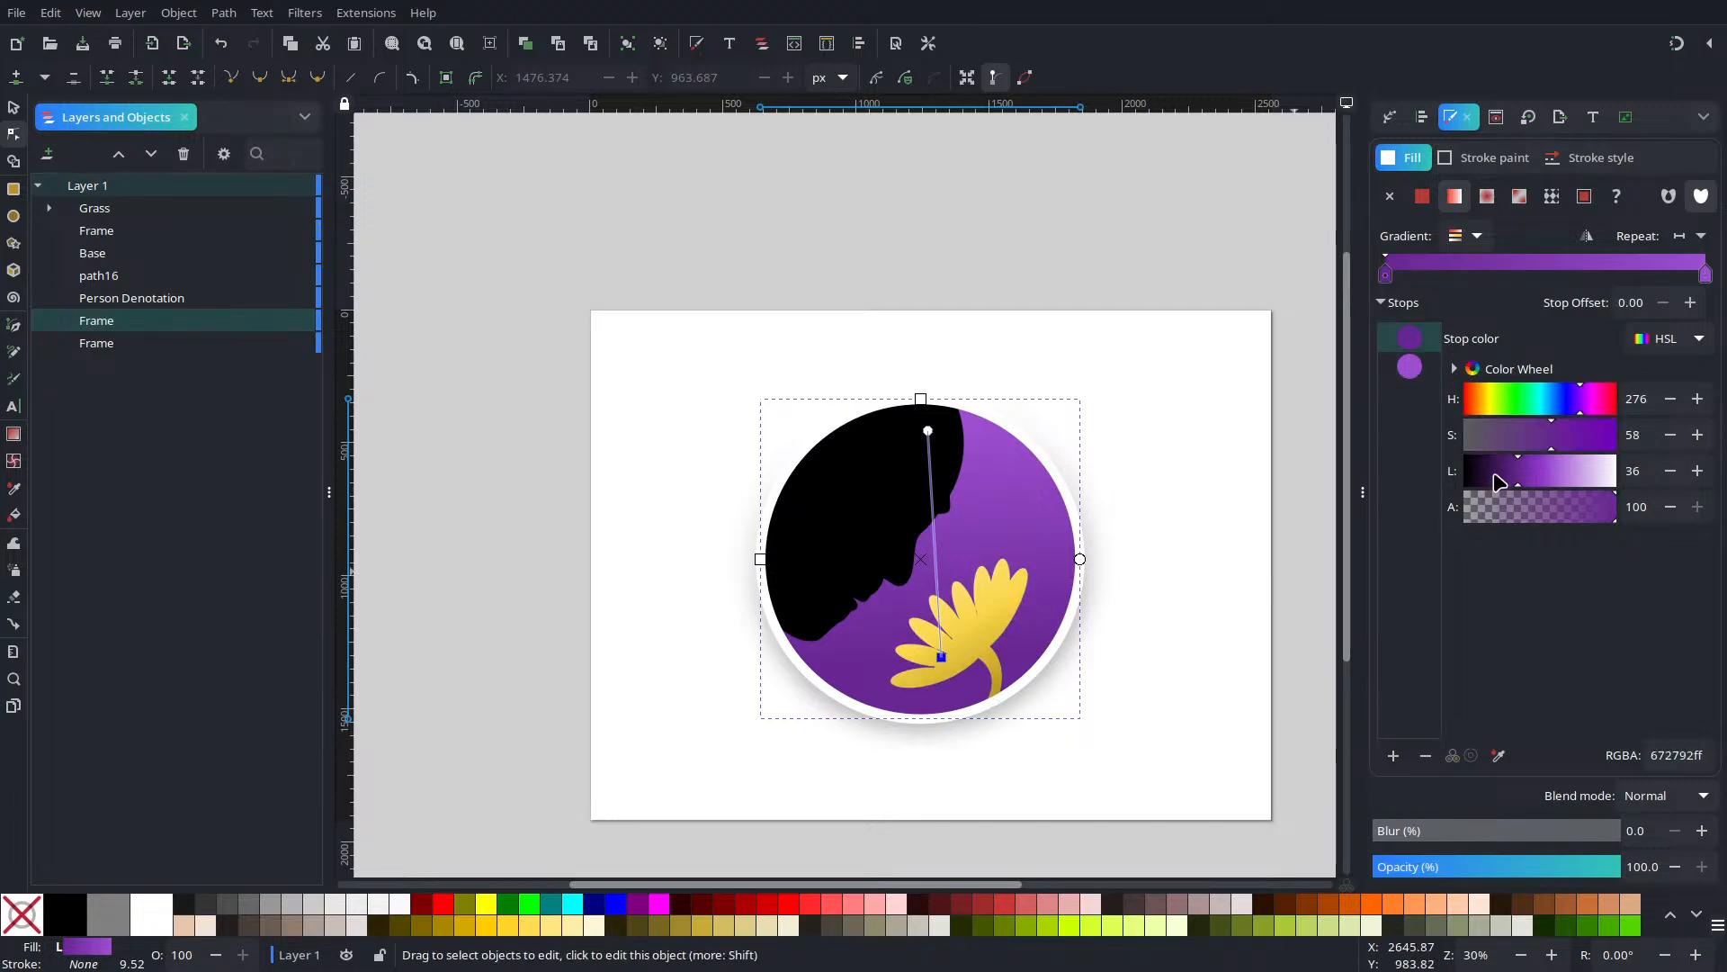
left_click(1498, 483)
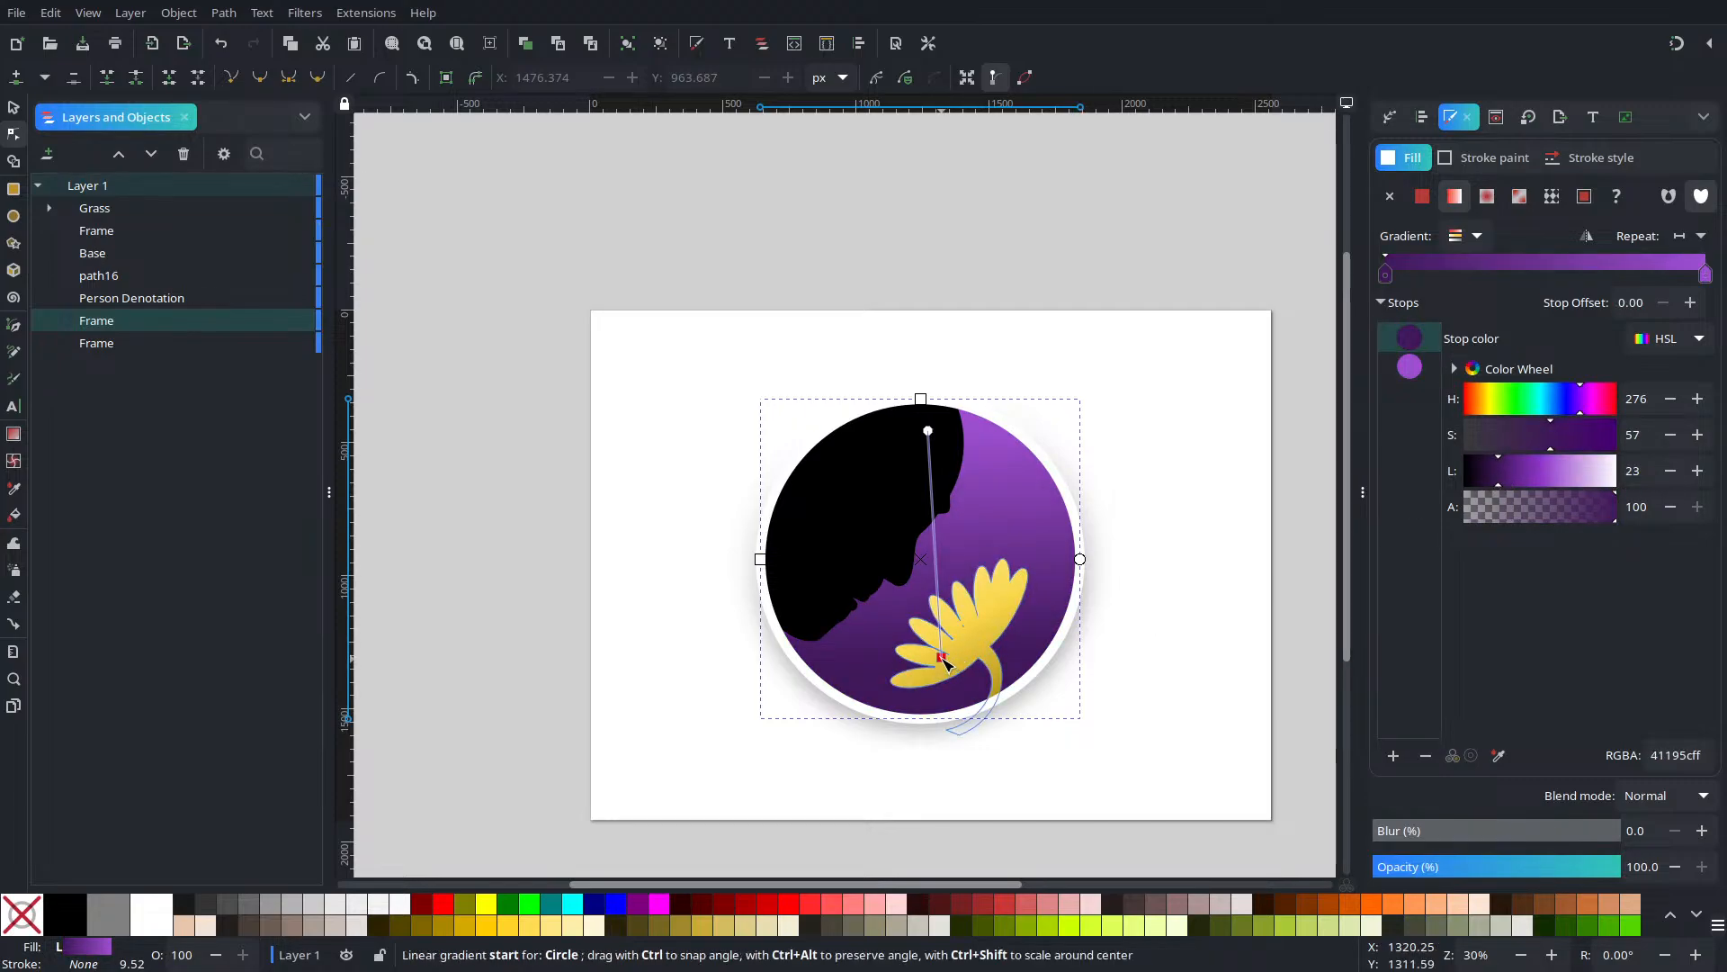
left_click_drag(941, 656, 1015, 705)
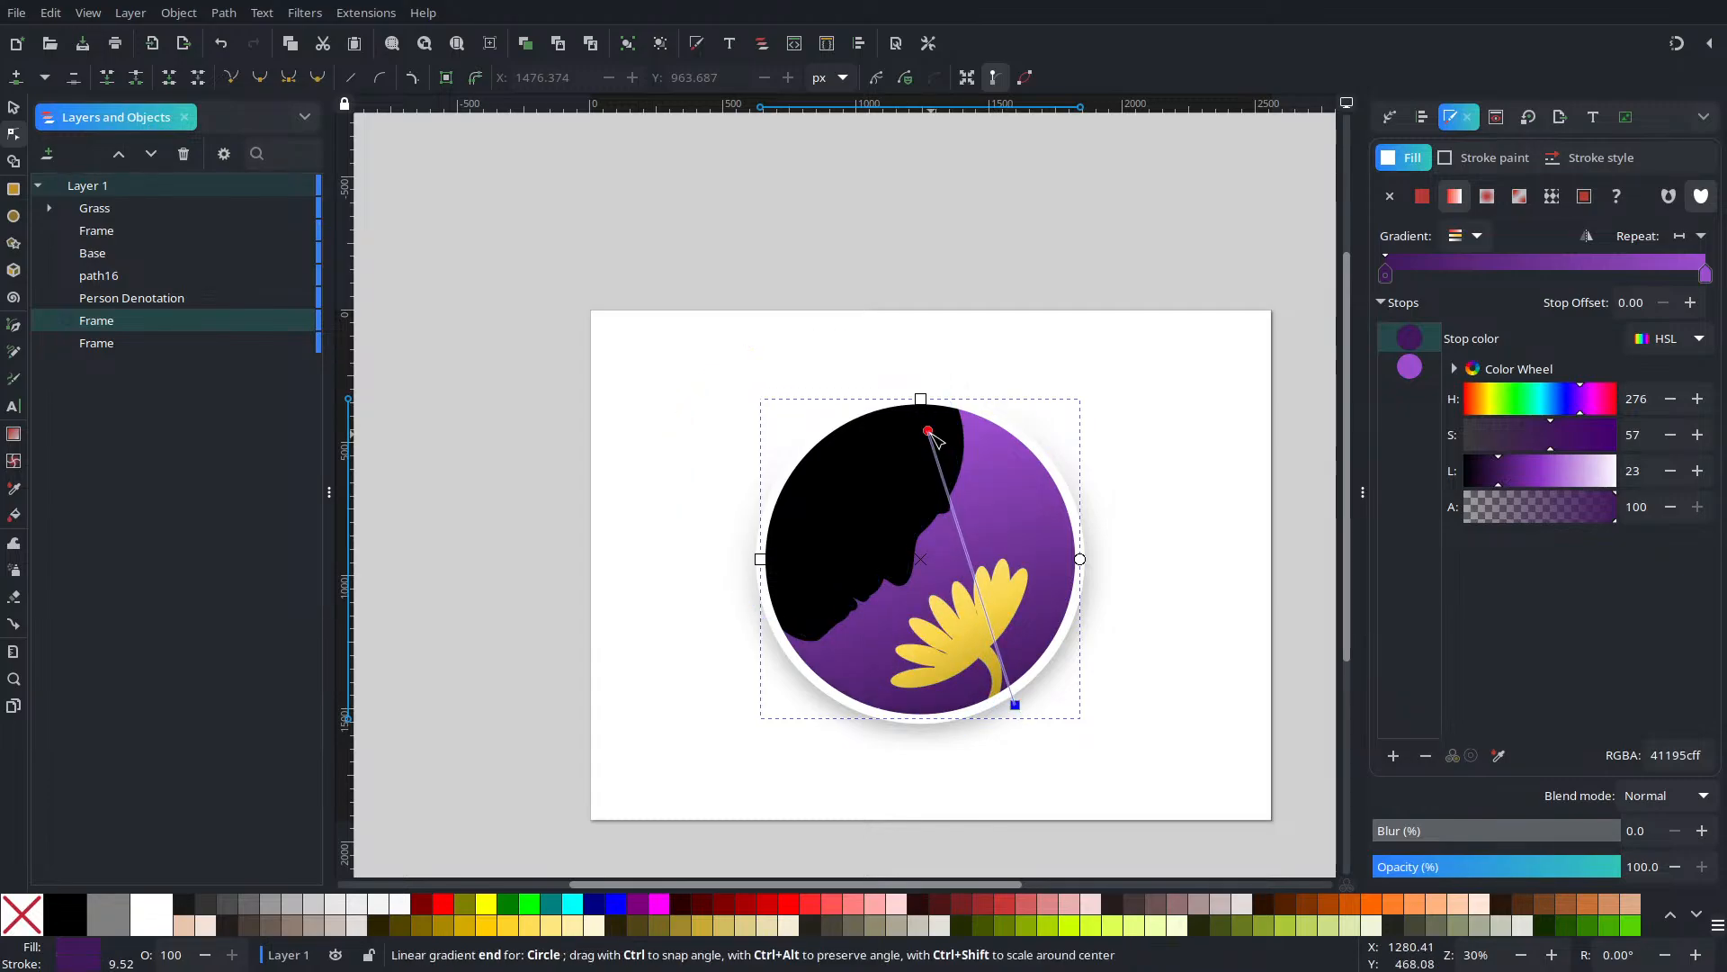
mouse_move(930, 431)
left_mouse_down()
mouse_move(969, 501)
mouse_move(924, 413)
left_mouse_up()
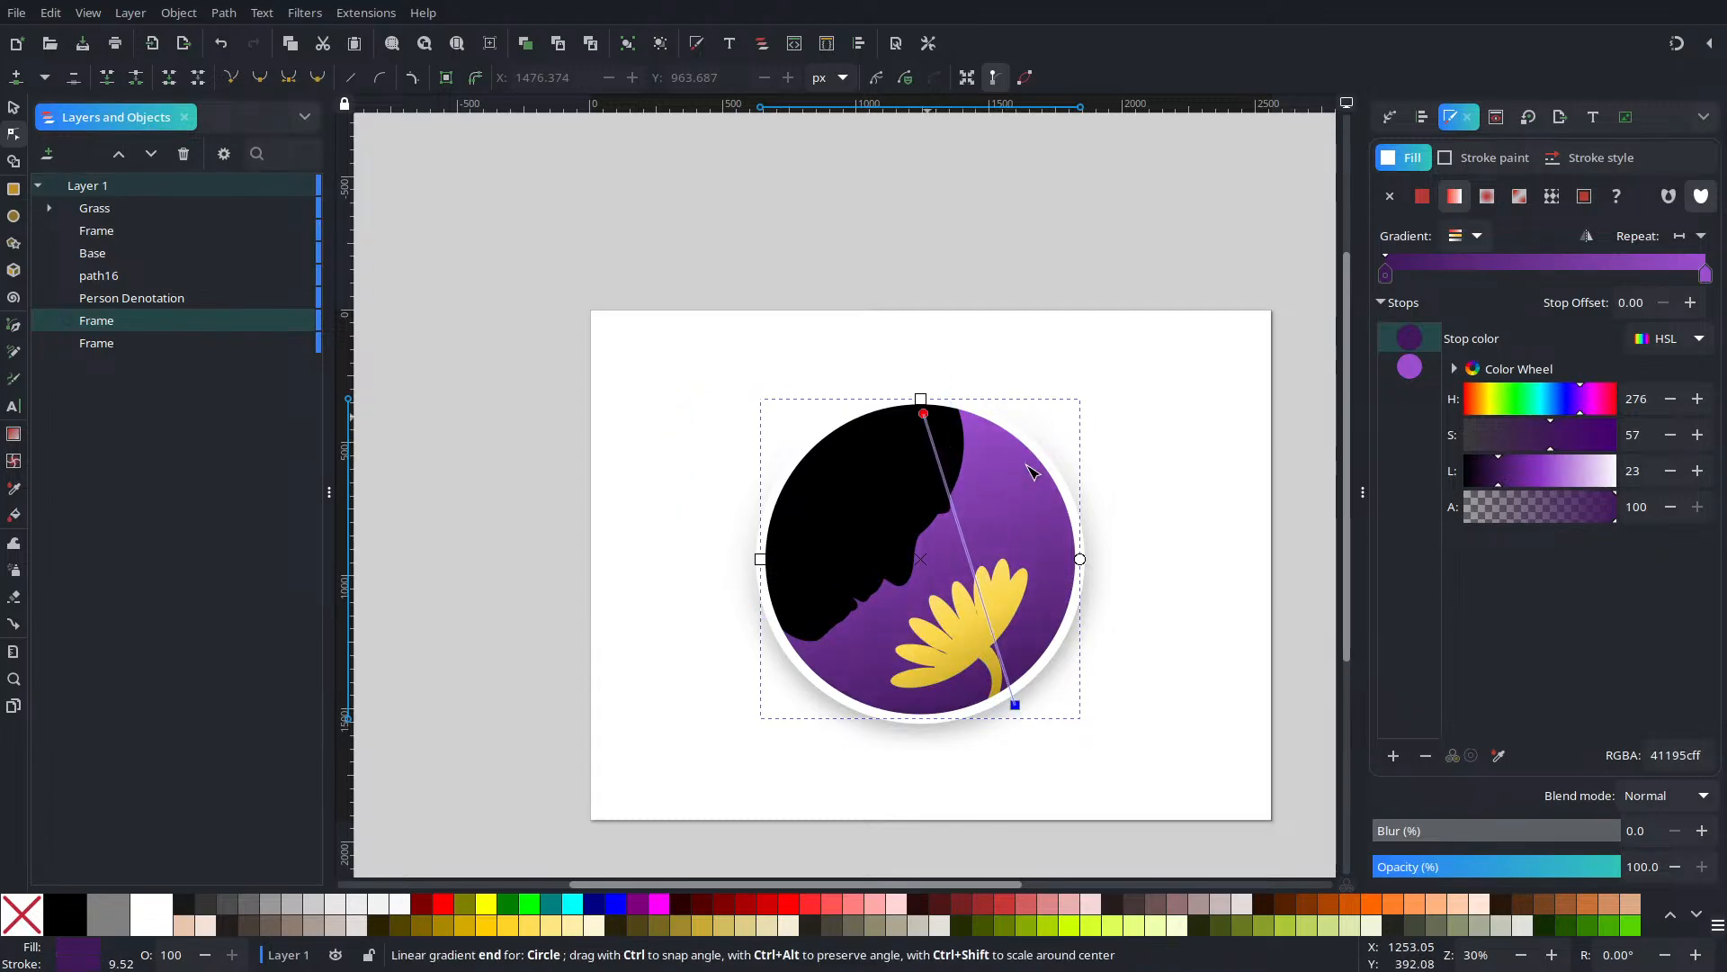
Set the start stop to near-black purple 1c0a27 and the end stop to purple 6e2b9c
left_click(1014, 704)
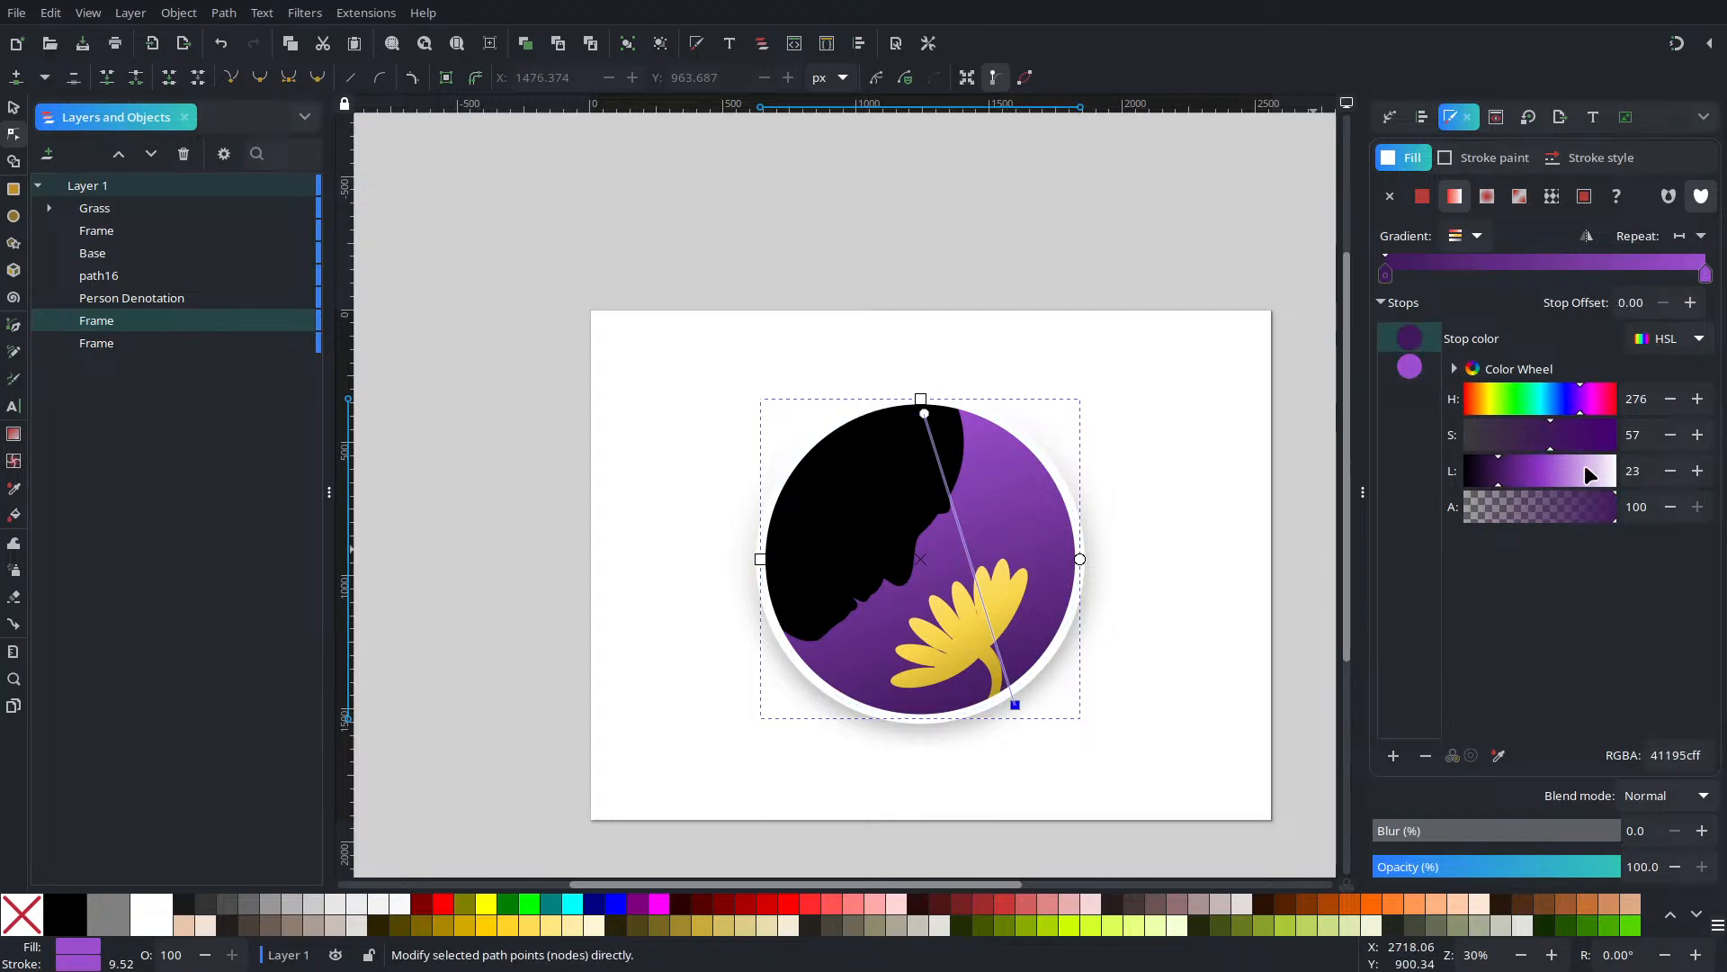
left_click(1488, 471)
left_click_drag(1480, 472, 1476, 472)
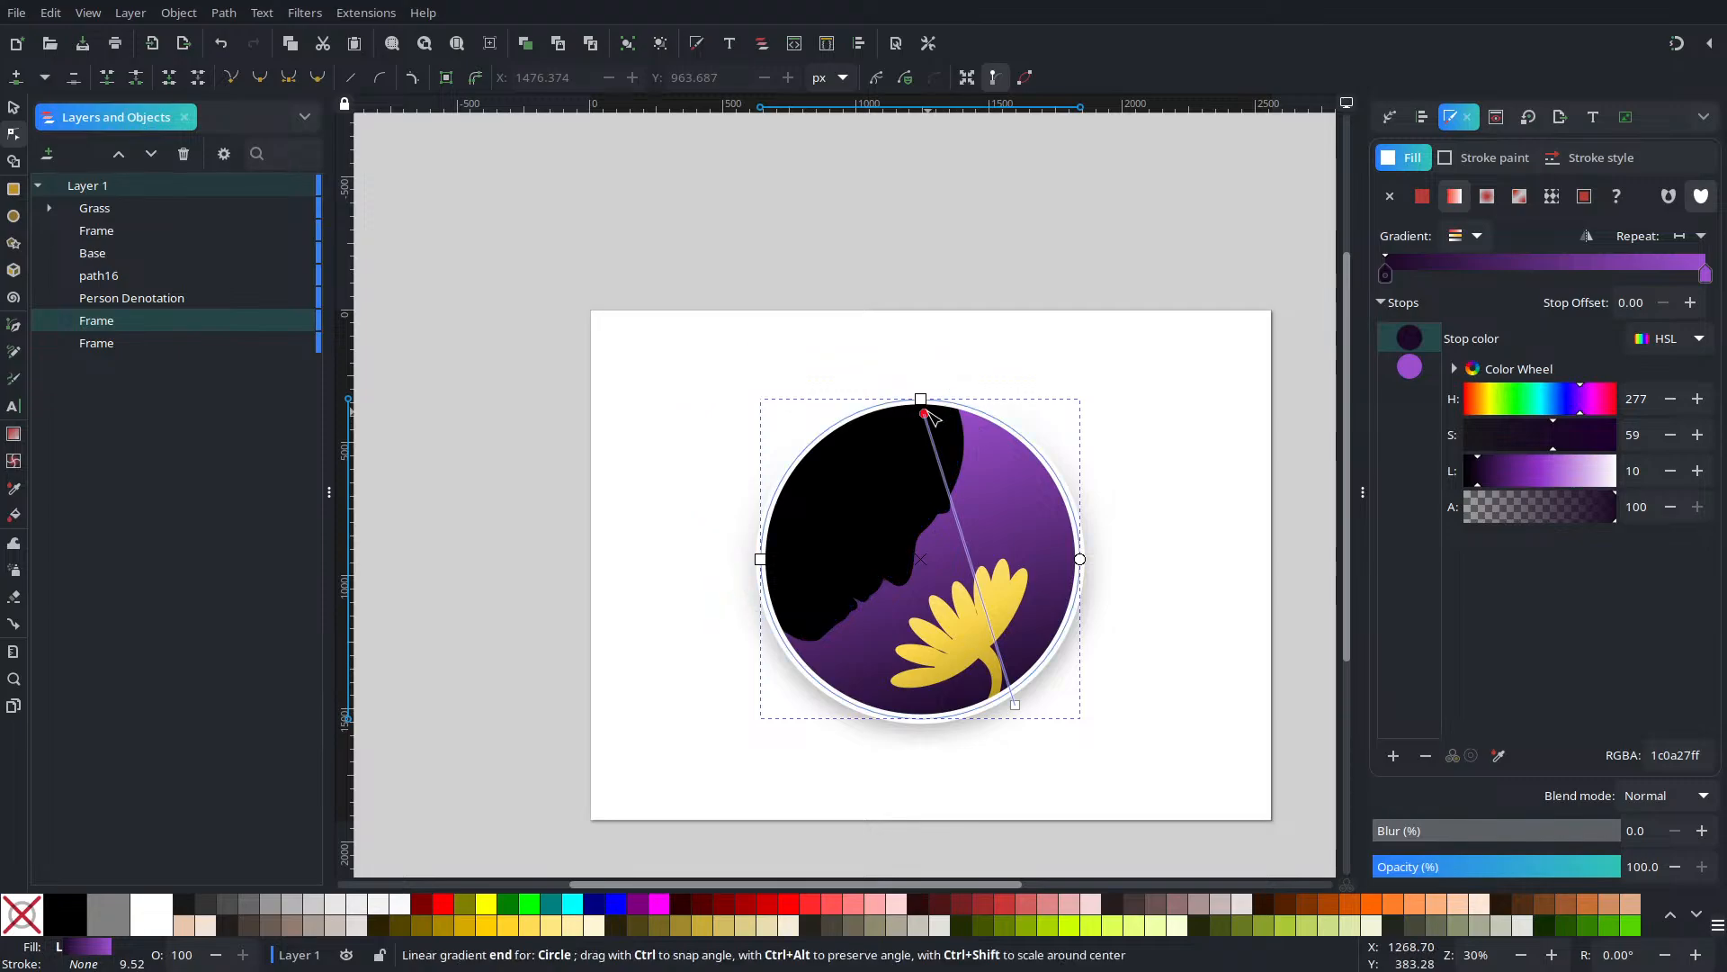
left_click(924, 413)
left_click(1529, 474)
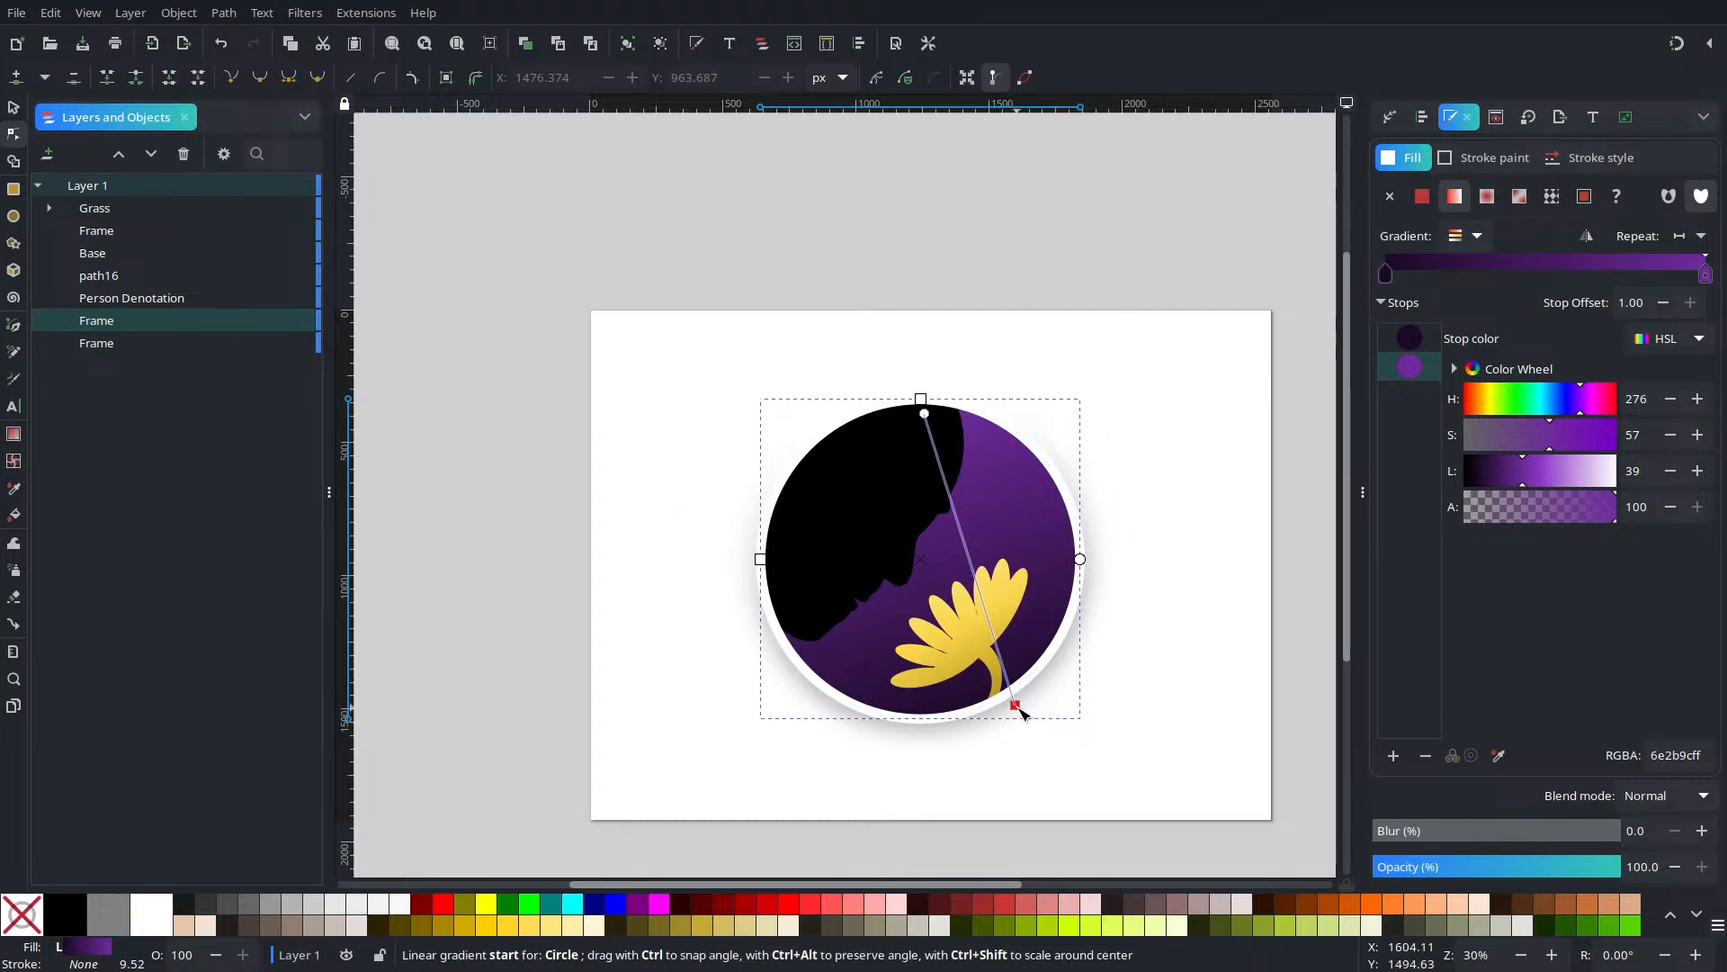
left_click_drag(1032, 717, 1034, 721)
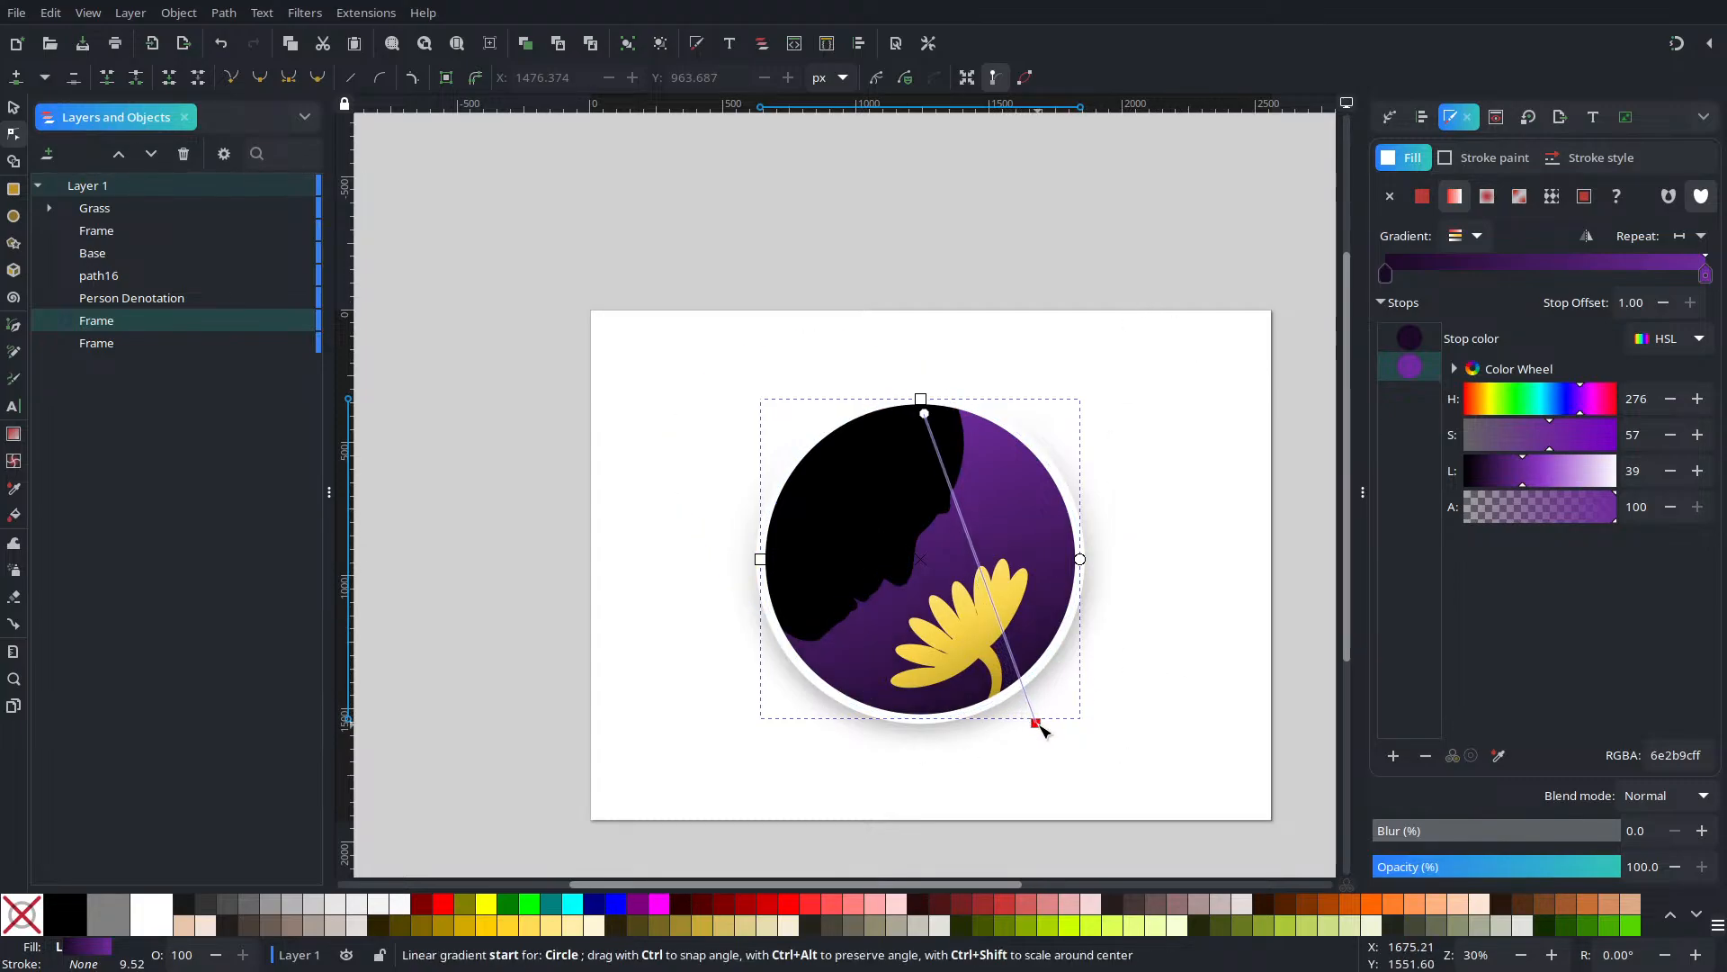
left_click(13, 107)
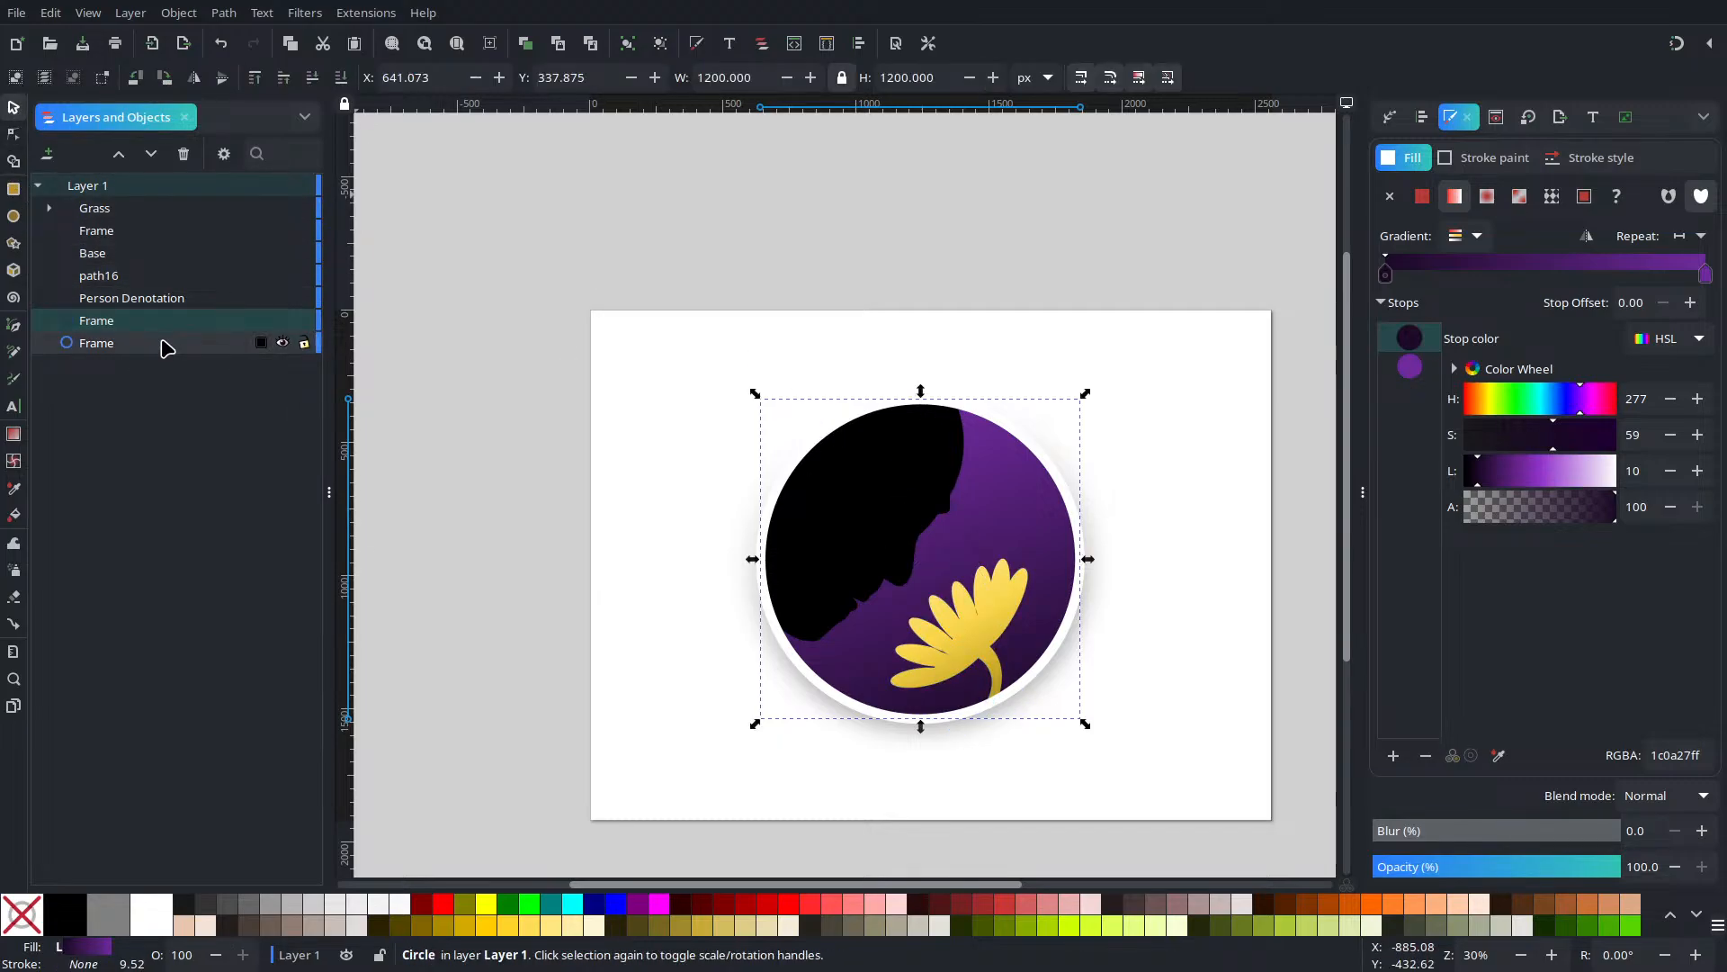
Nudge the purple gradient circle with the arrow keys, then drag it off the page to the right
left_click(1087, 394)
key("Down")
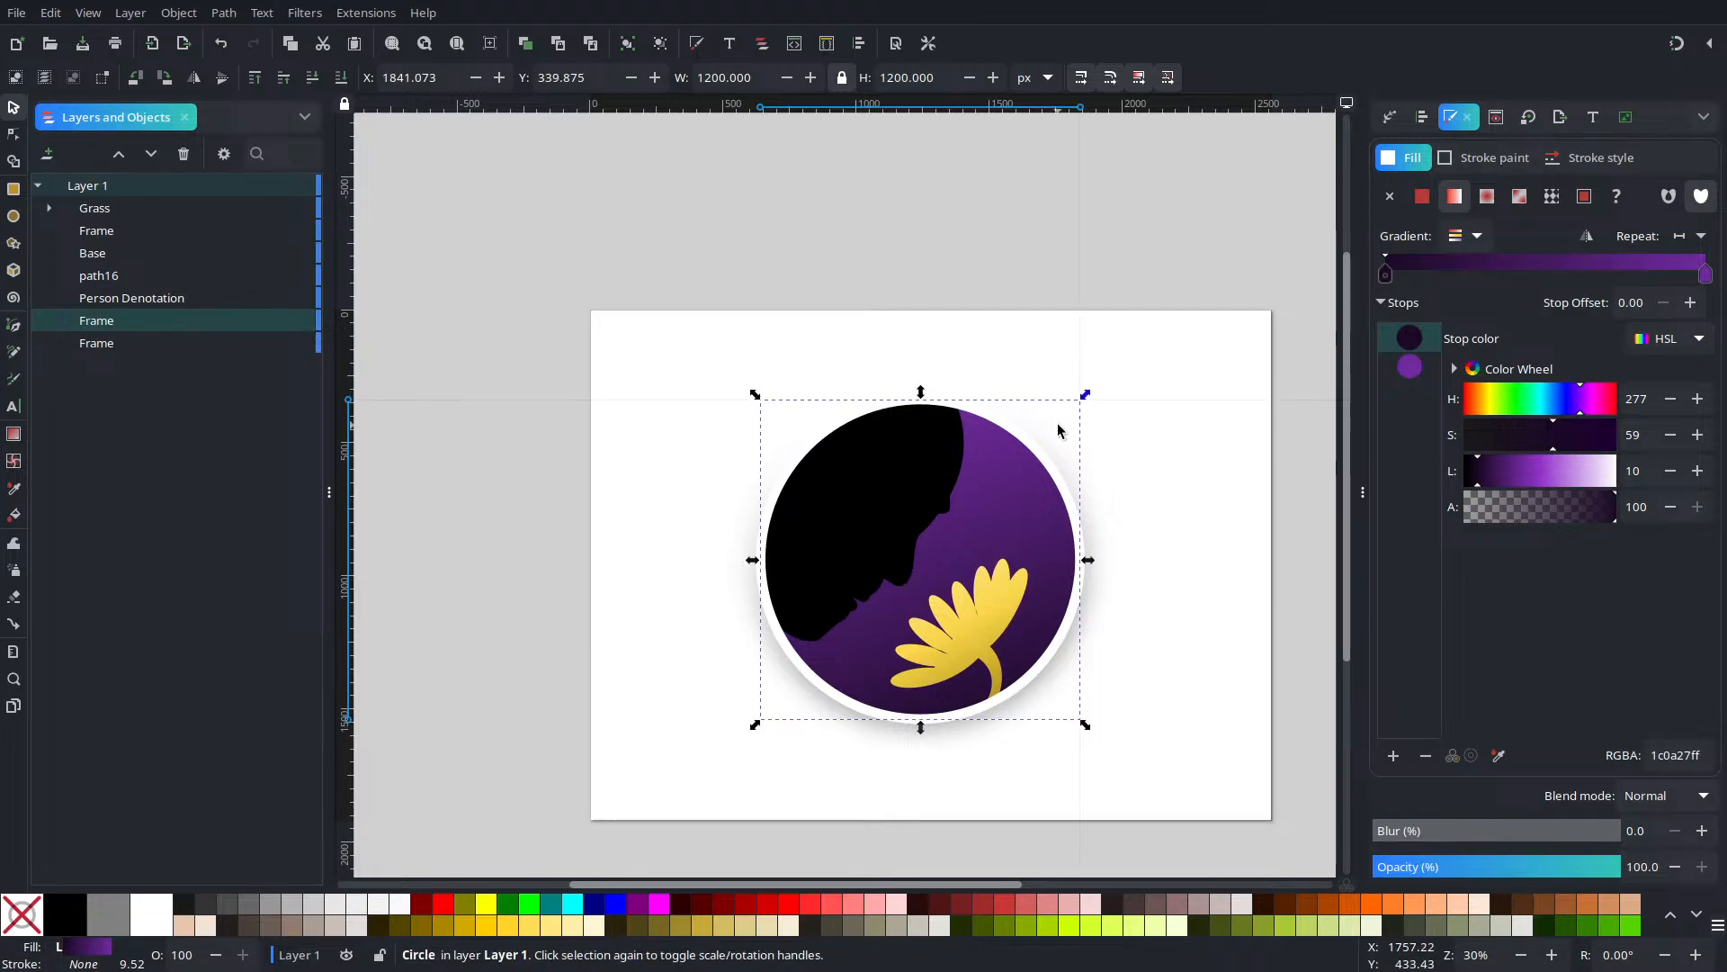
key("Right")
key("Right")
key("Right")
key("Right")
key("Right")
key("Right")
key("Right")
key("Right")
key("Right")
key("Right")
key("Right")
key("Right")
key("Right")
key("Right")
key("Right")
key("Right")
key("Right")
key("Right")
key("Right")
key("Right")
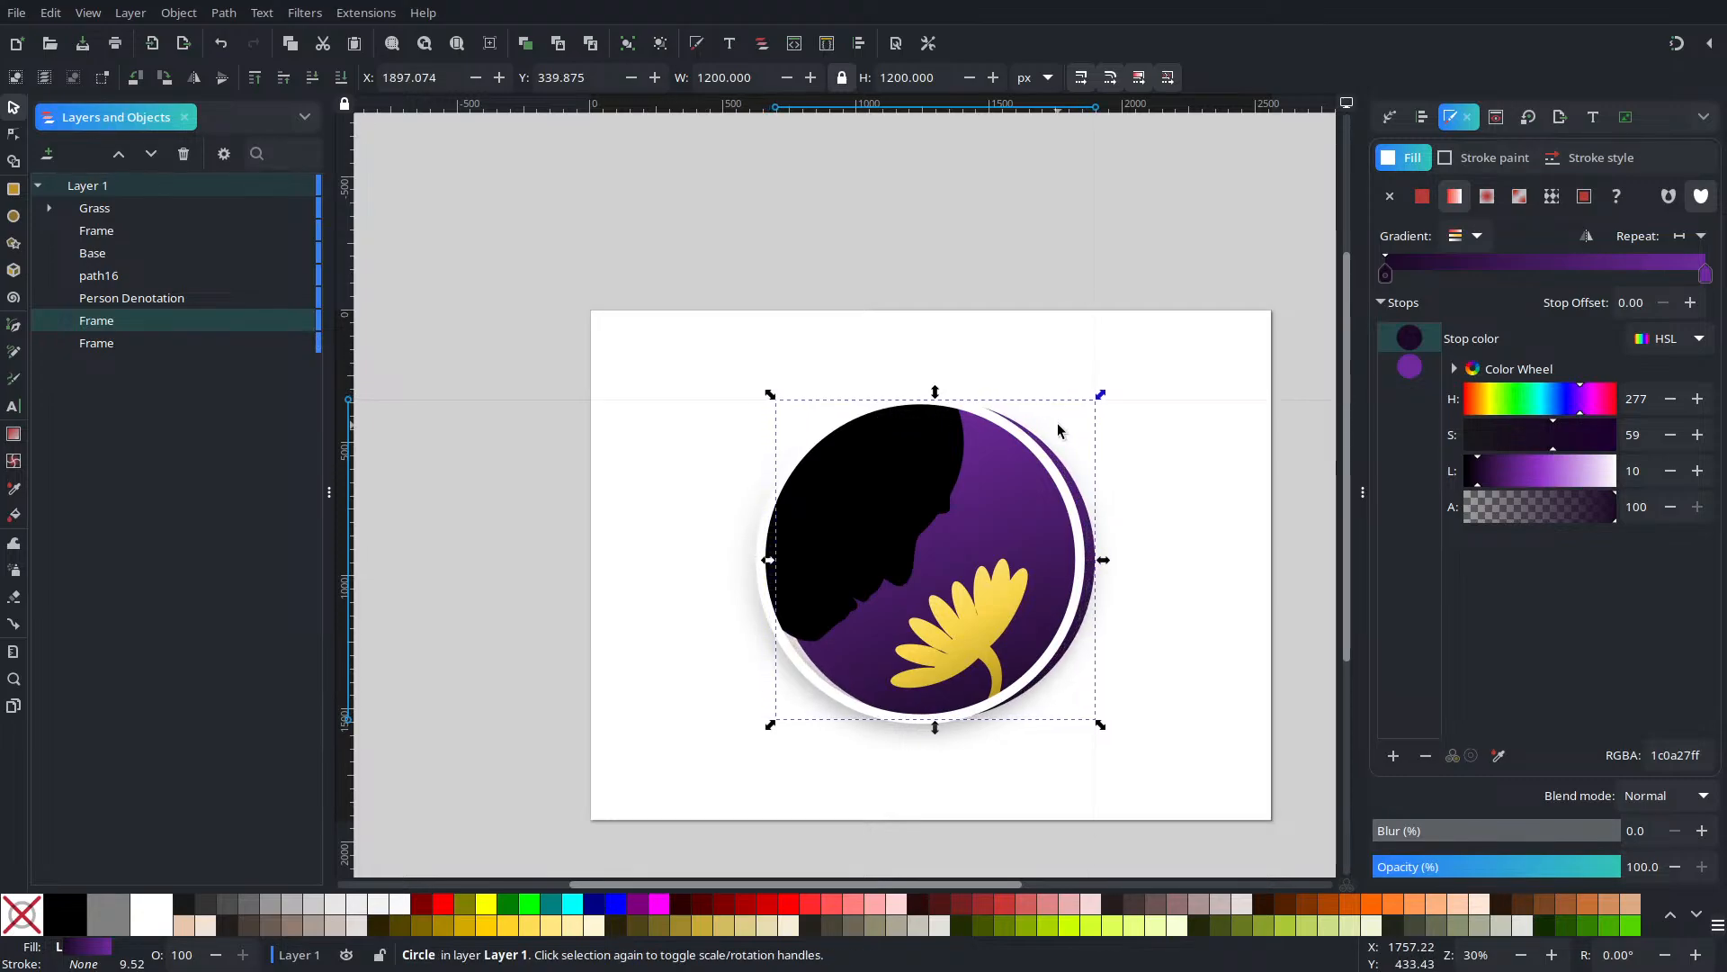
key("Right")
key("Right")
key("Right")
key("Right")
key("Right")
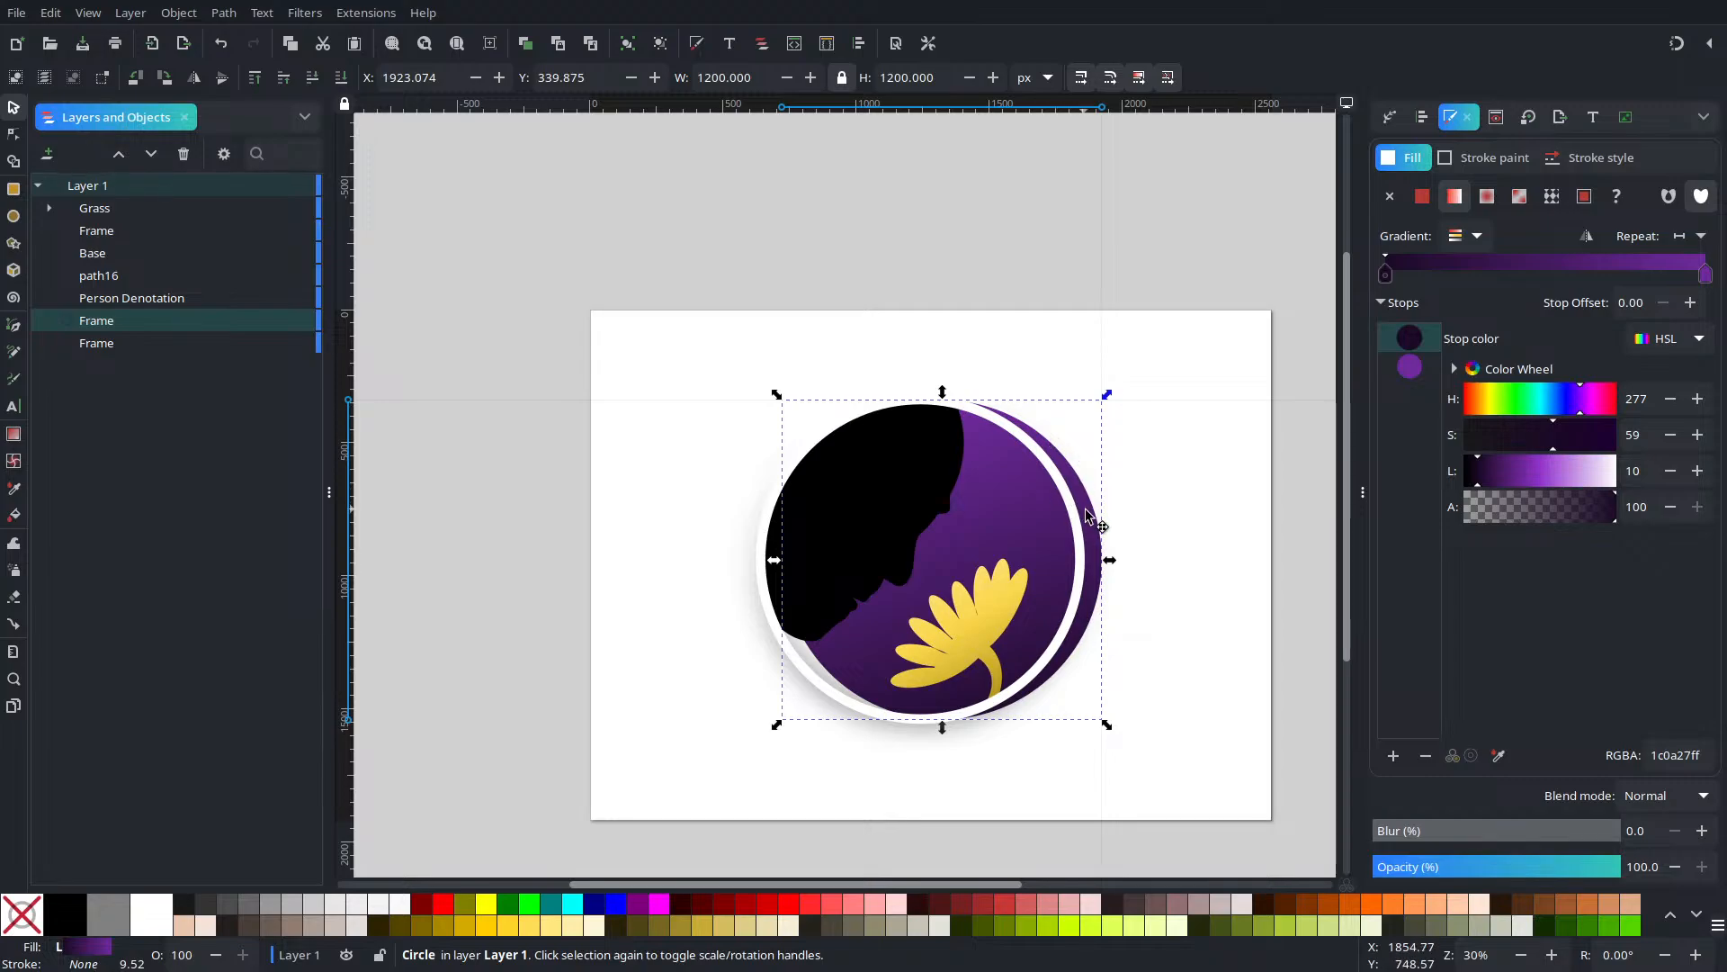
left_click_drag(1087, 515, 891, 648)
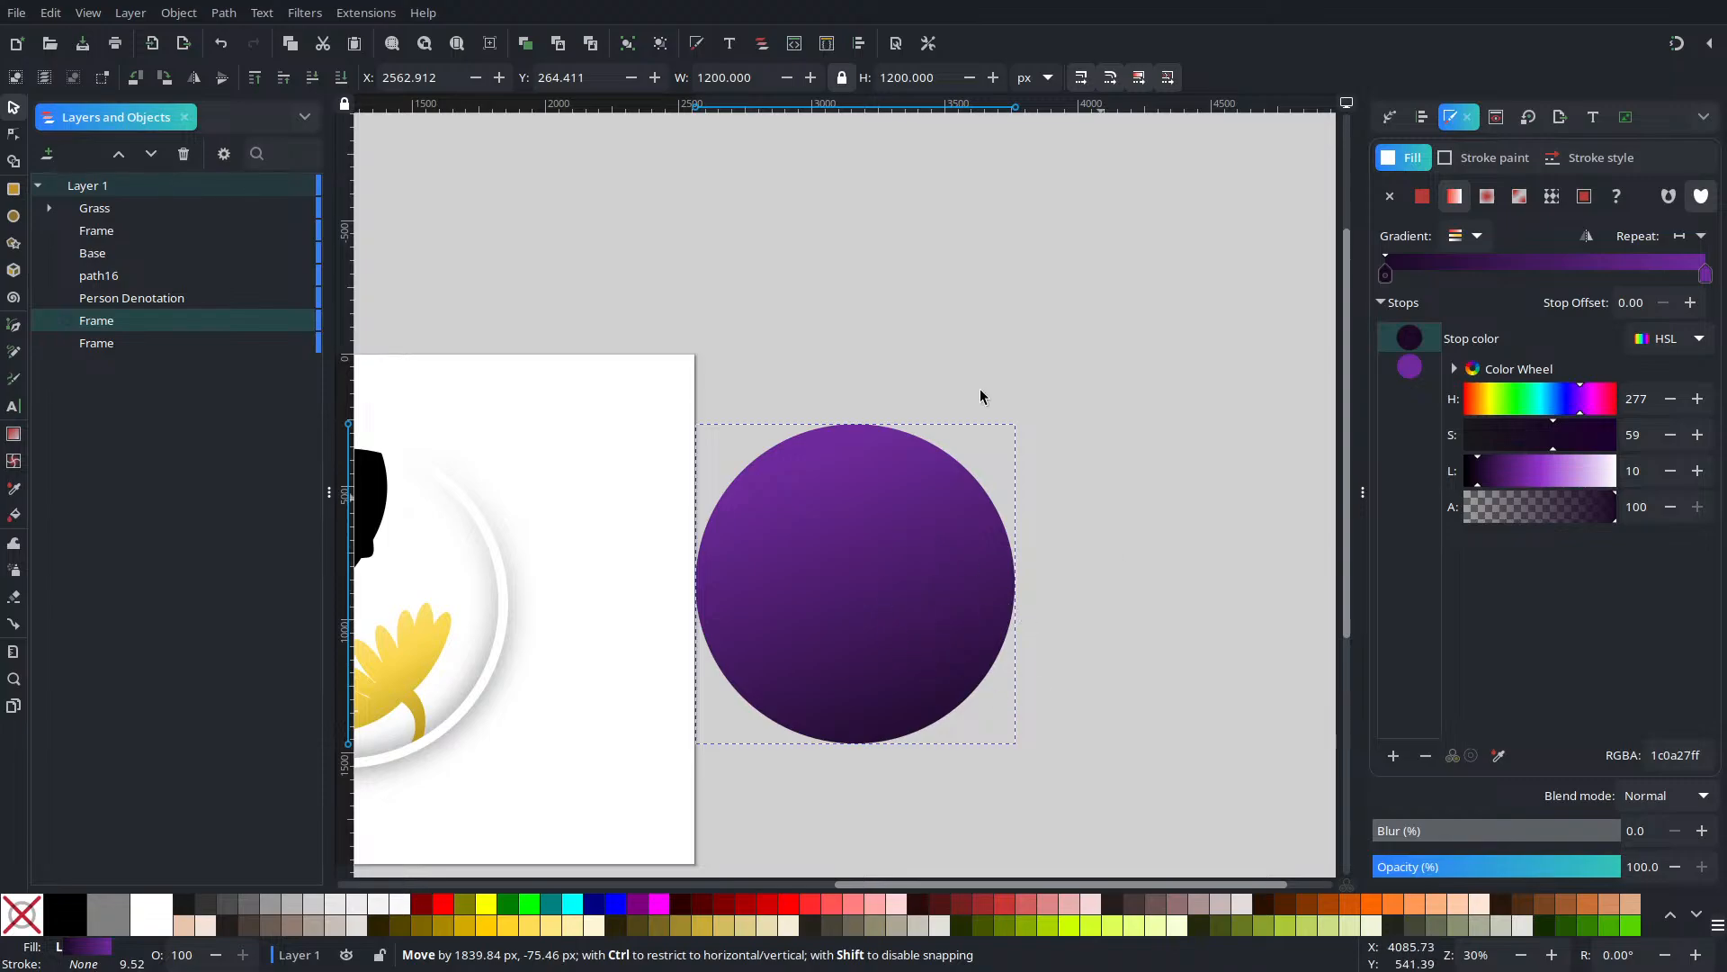
scroll(920, 641, "up", 4, "ctrl")
scroll(920, 641, "down", 4, "ctrl")
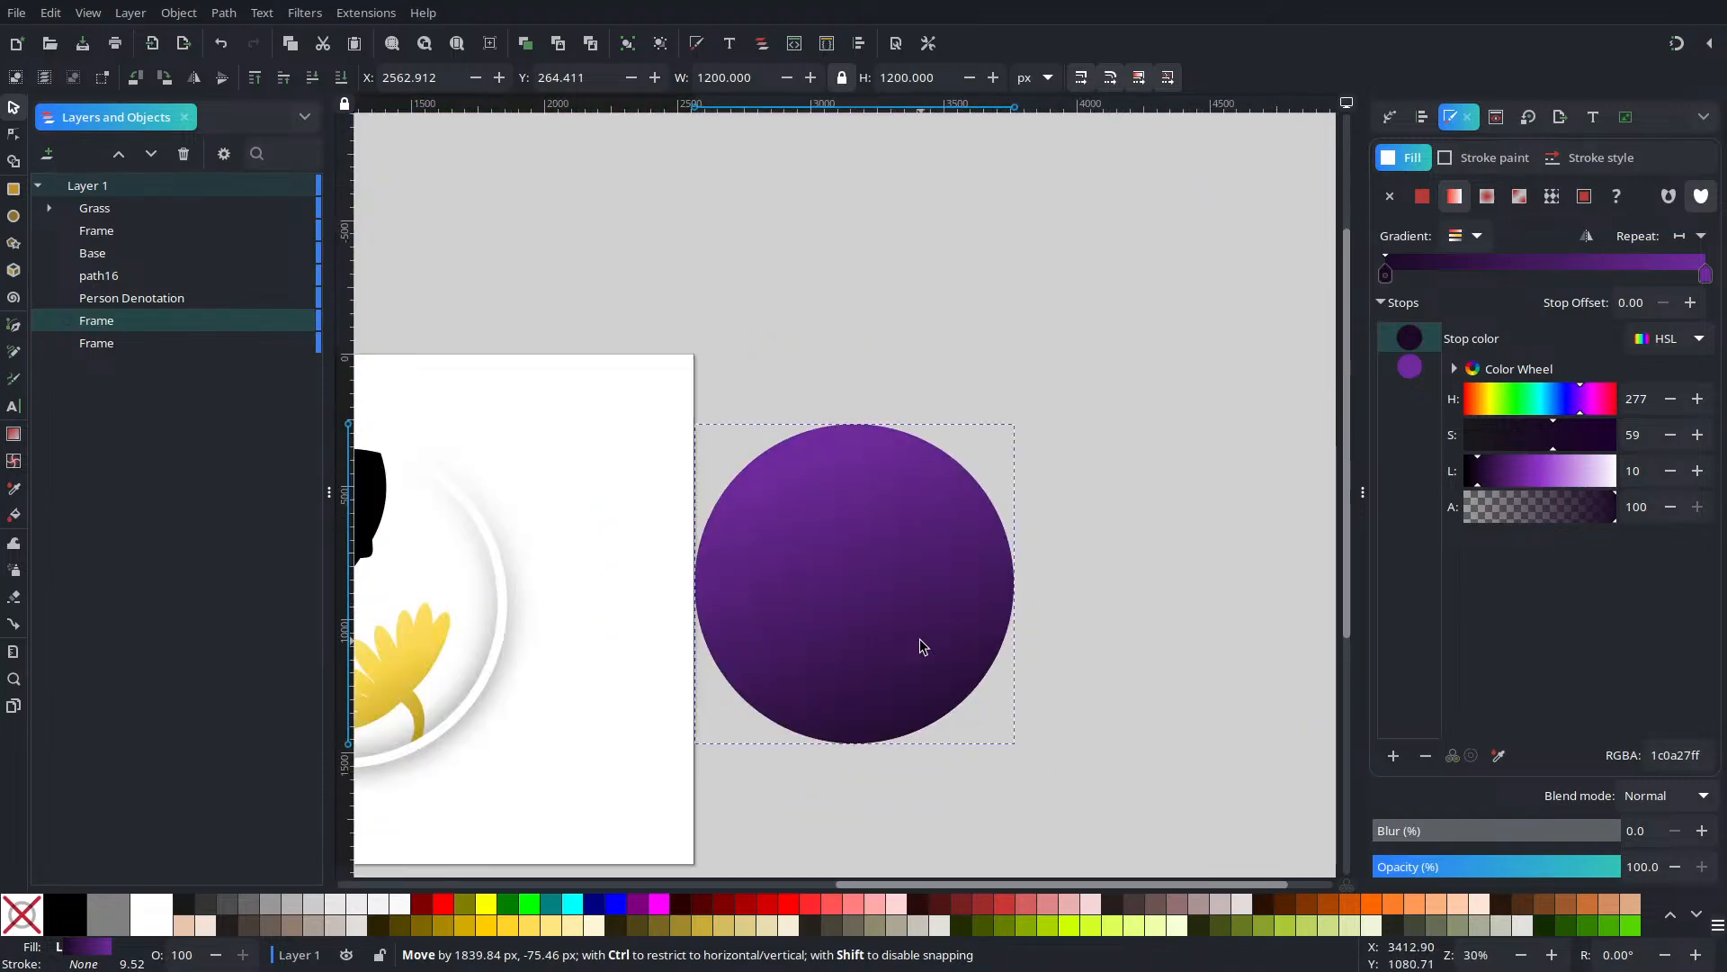
scroll(920, 640, "up", 2, "ctrl")
left_click(1162, 454)
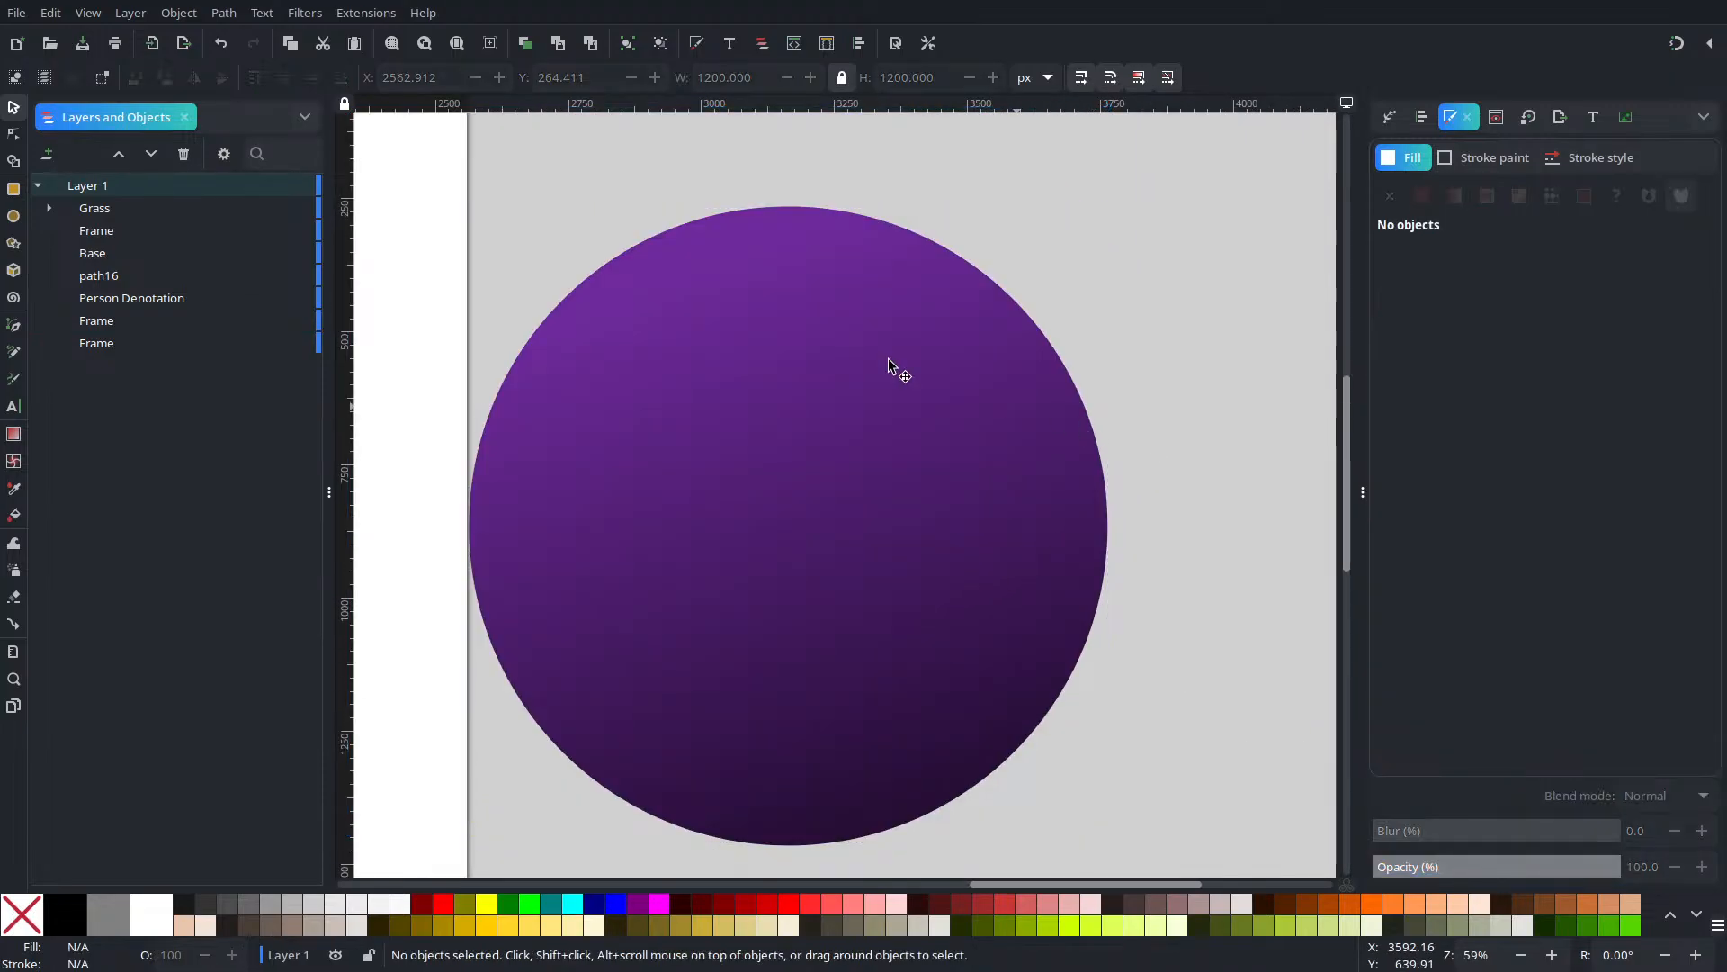
left_click_drag(612, 365, 1074, 460)
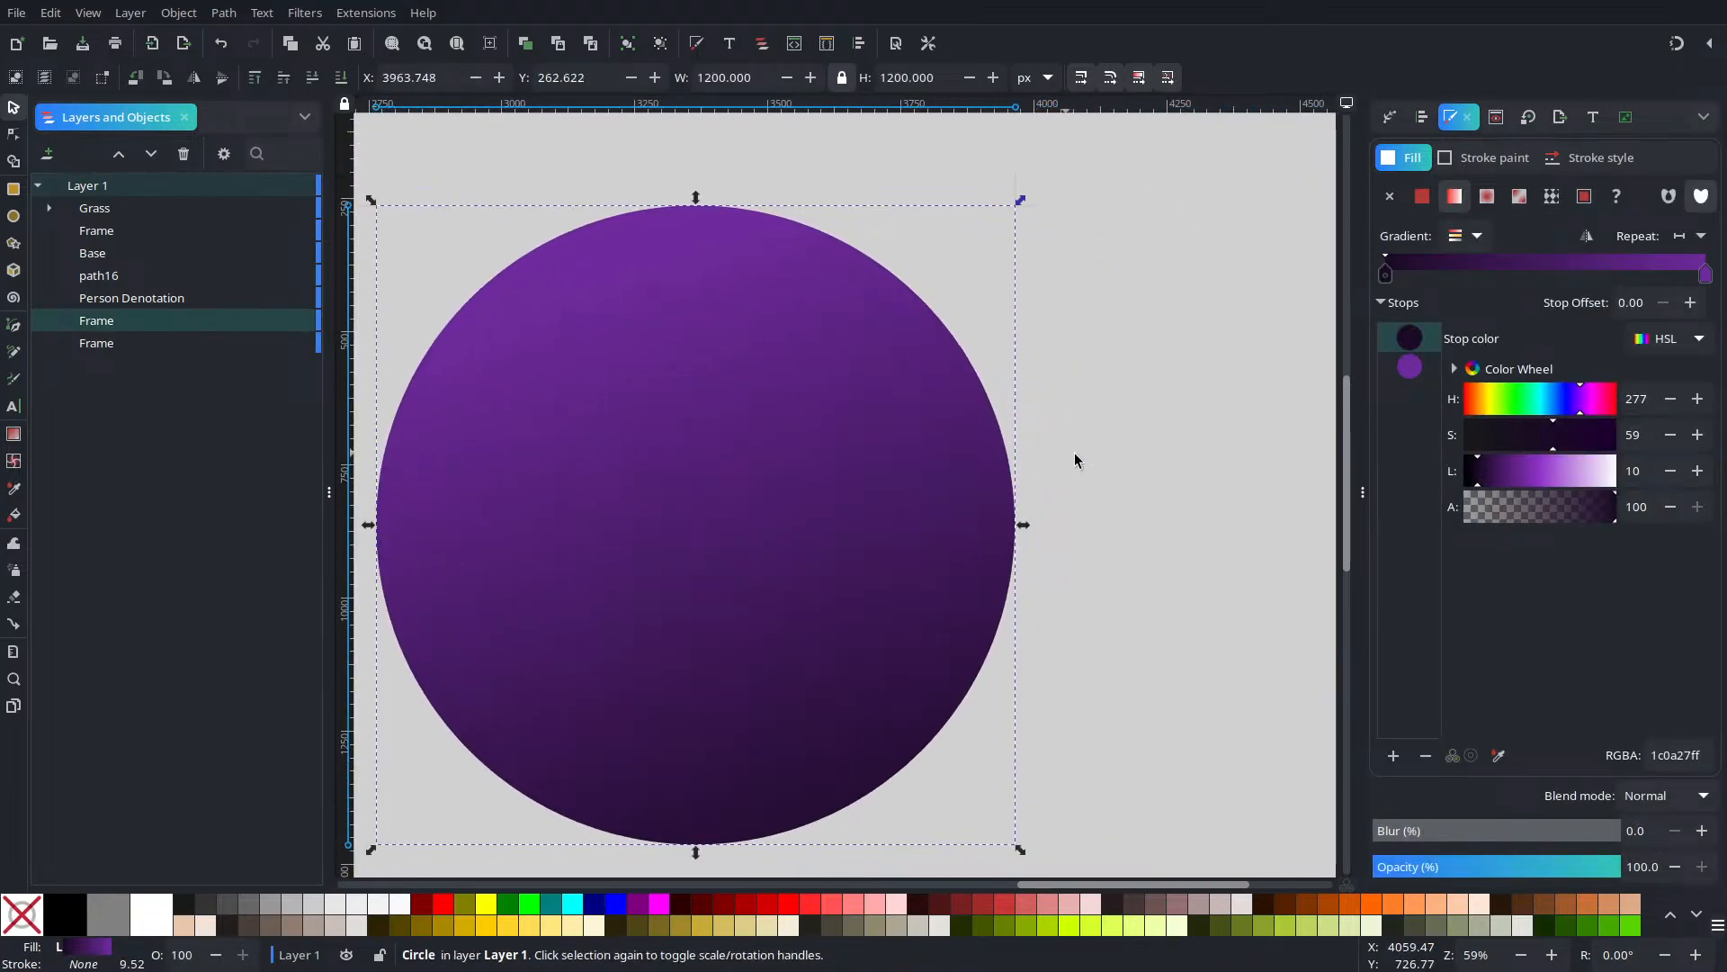
Draw a small light purple b072d9 ellipse on the upper part of the gradient circle
left_click(1046, 407)
key("e")
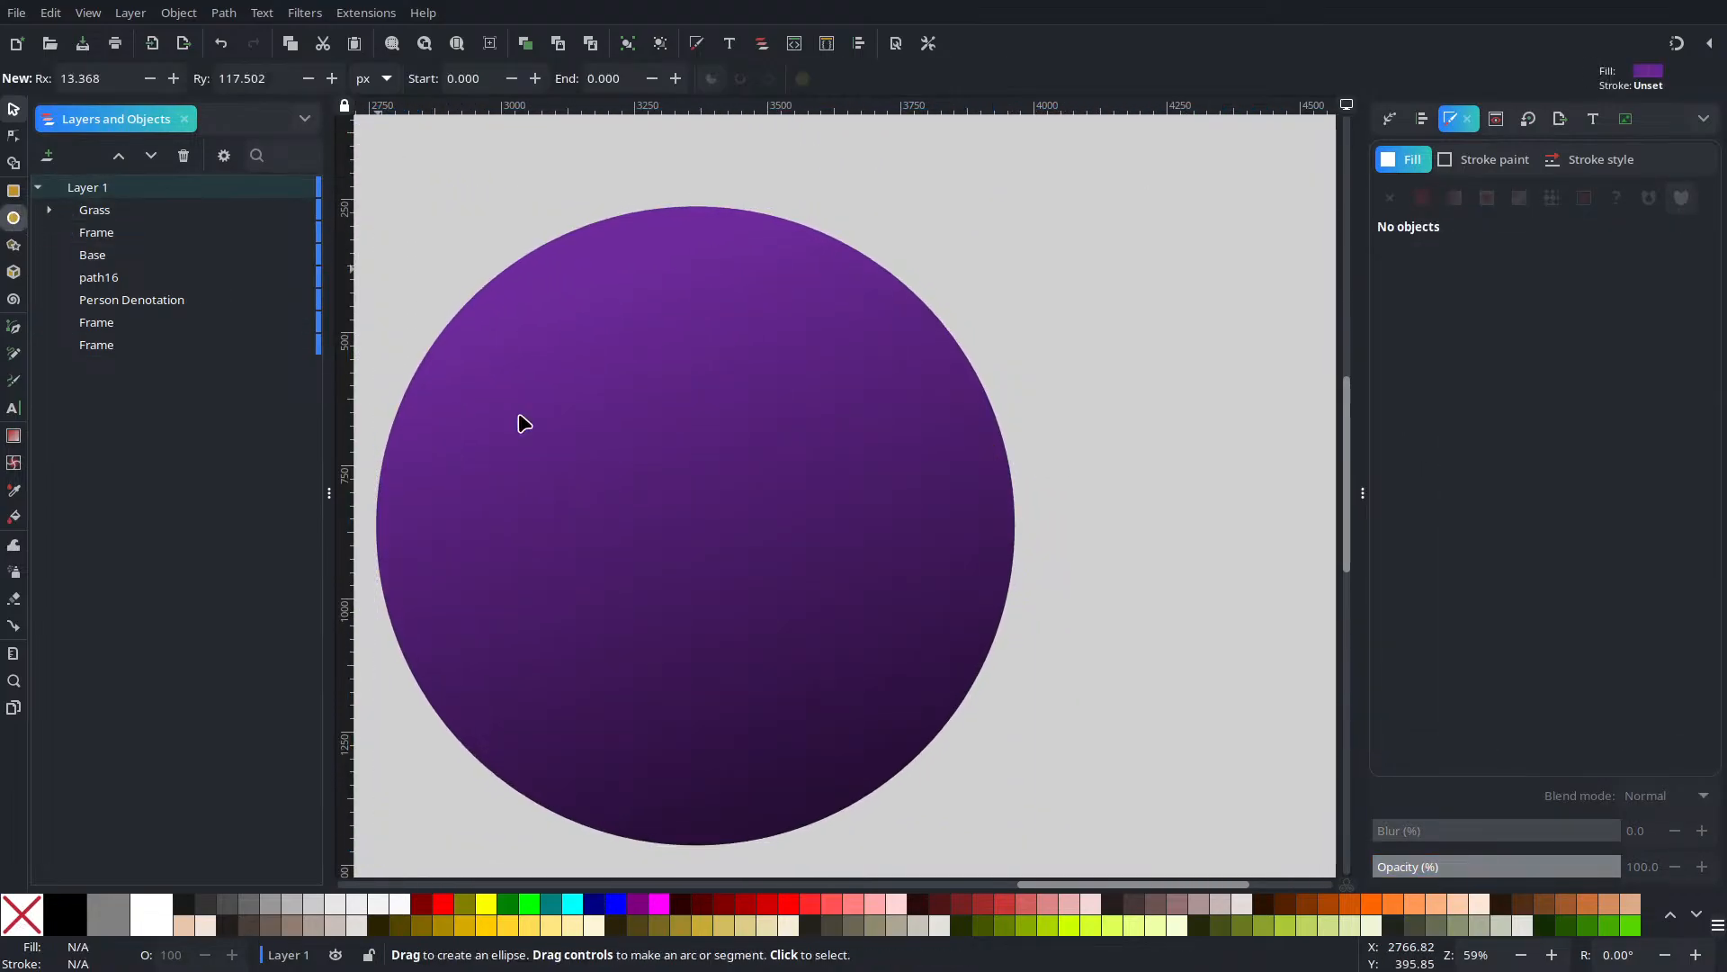
left_click_drag(645, 401, 744, 467)
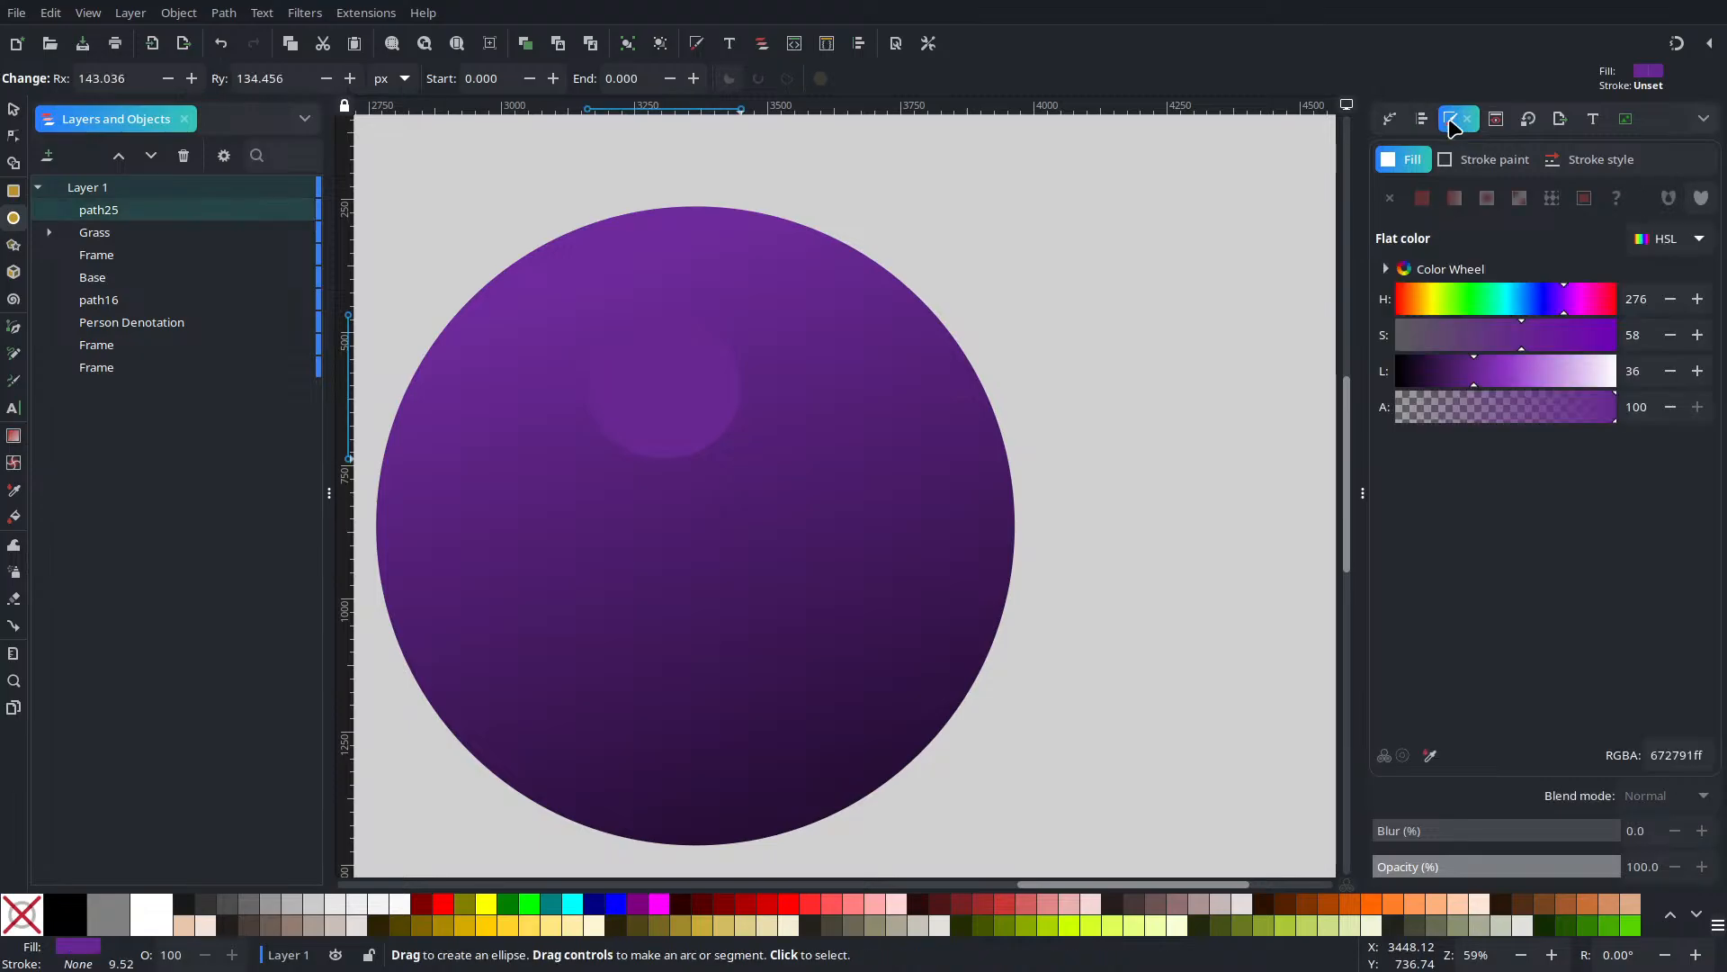
left_click(1524, 385)
left_click(1539, 379)
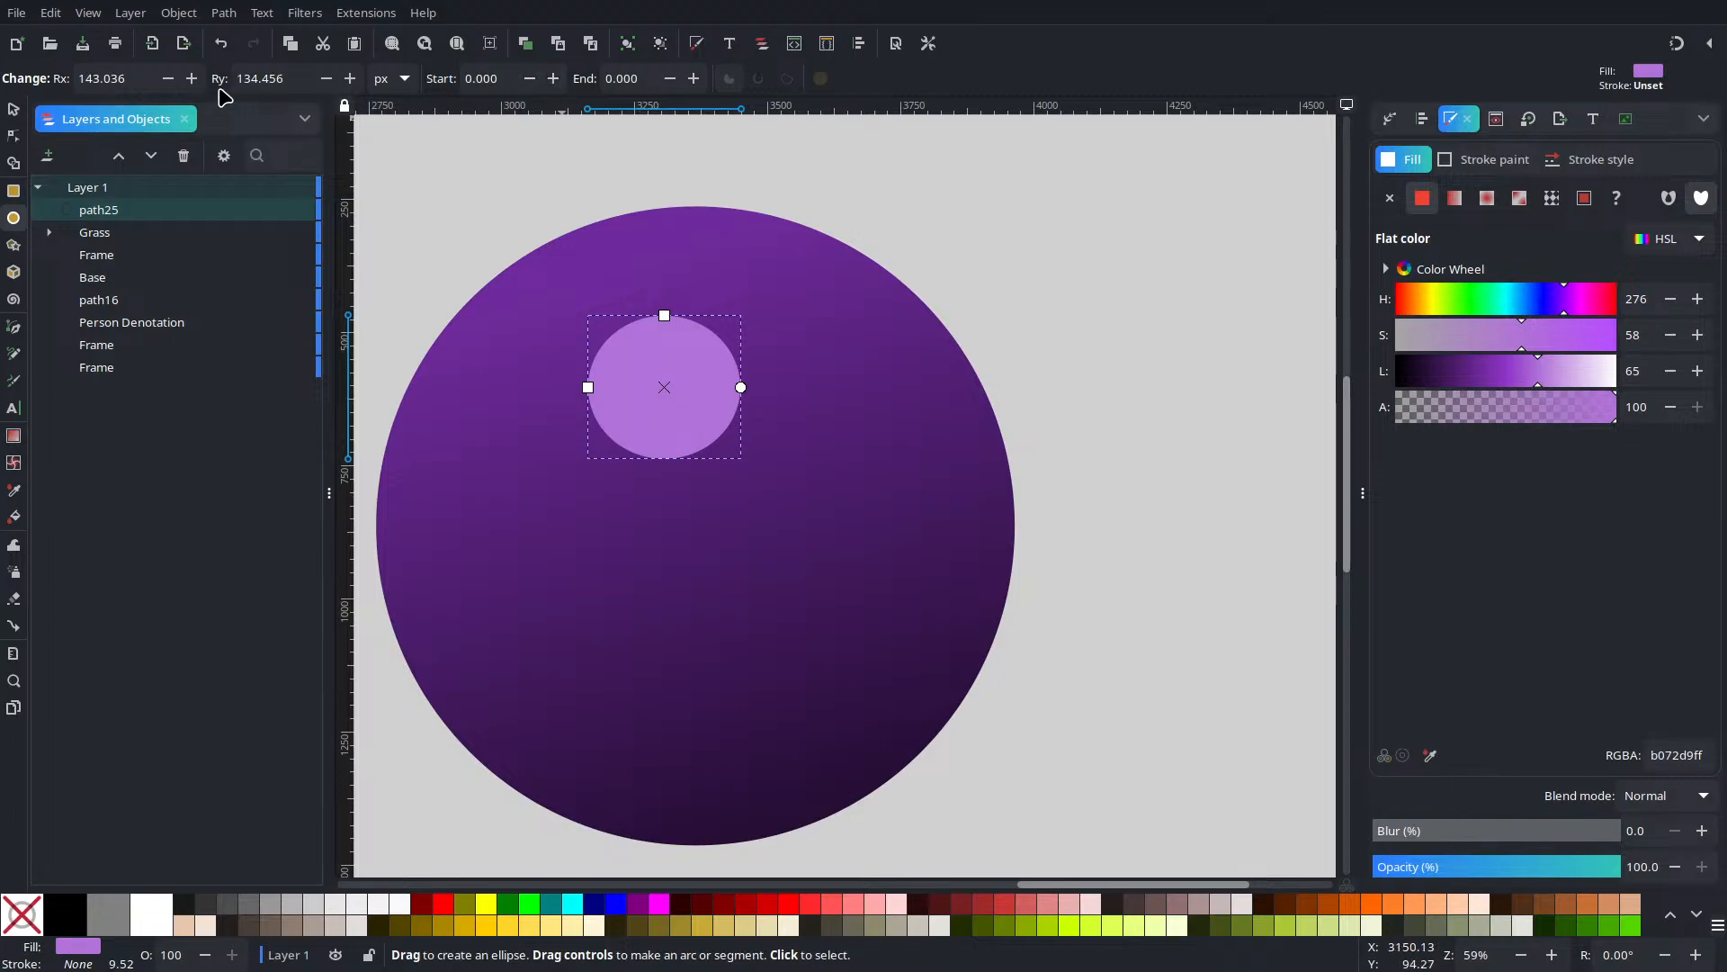
Set the ellipse's Rx and Ry both to 136 px
double_click(130, 78)
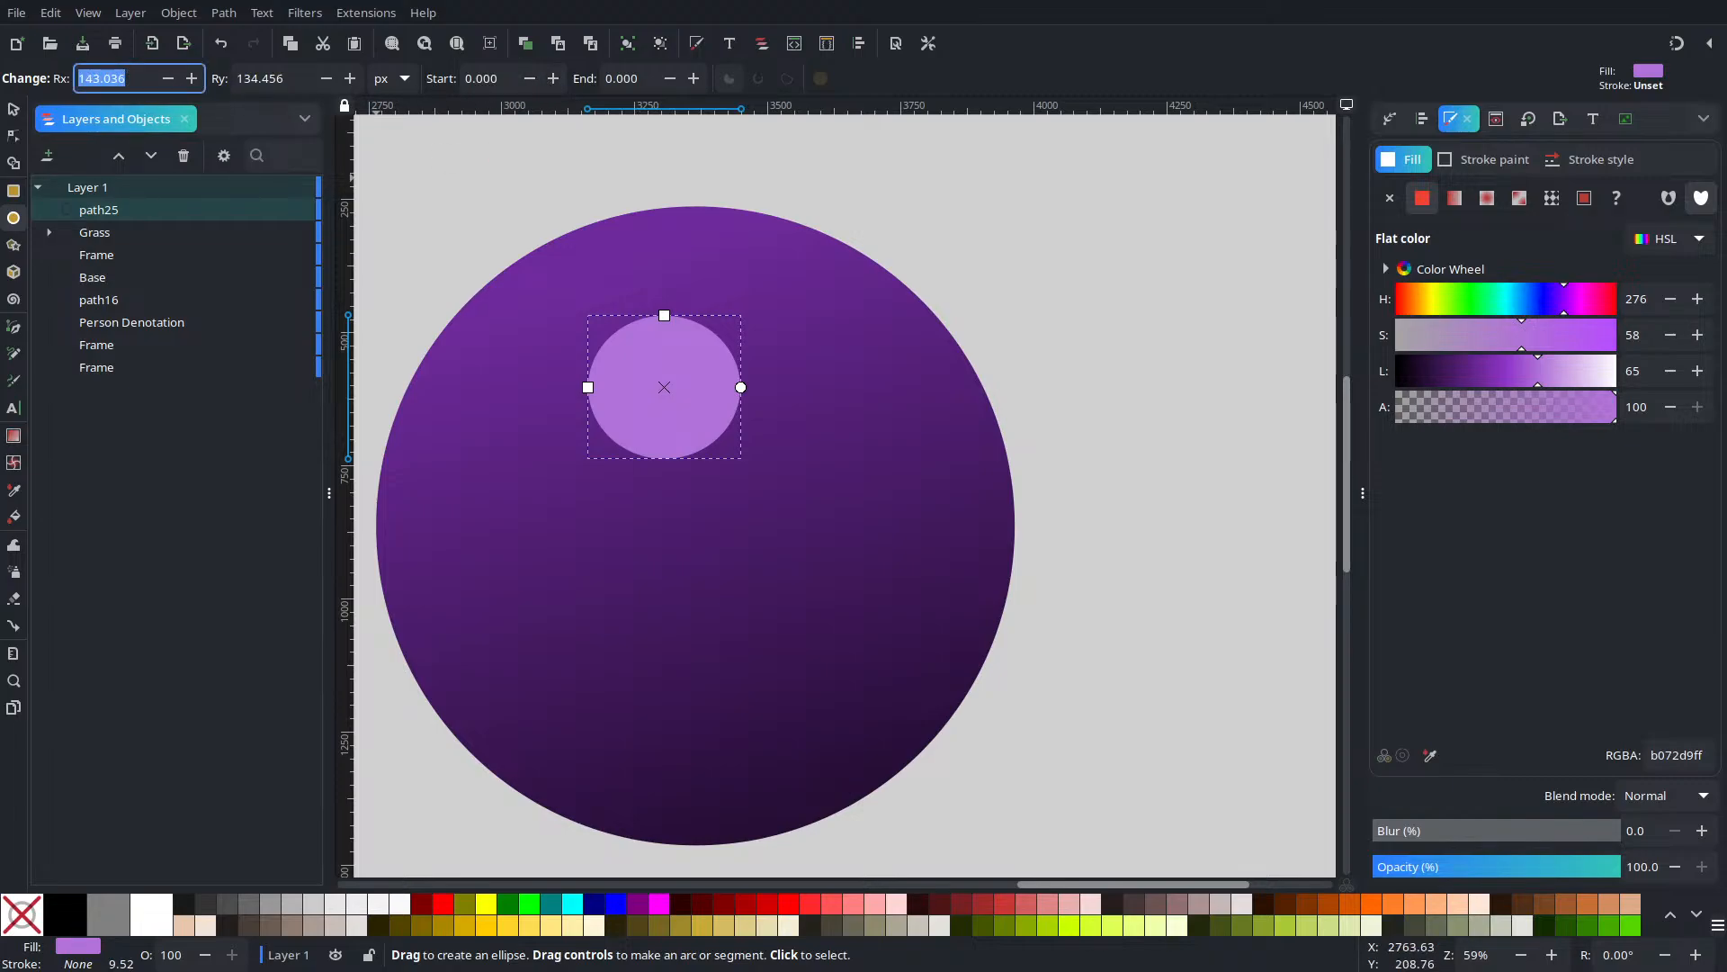
type("136")
key("Tab")
type("136")
key("Return")
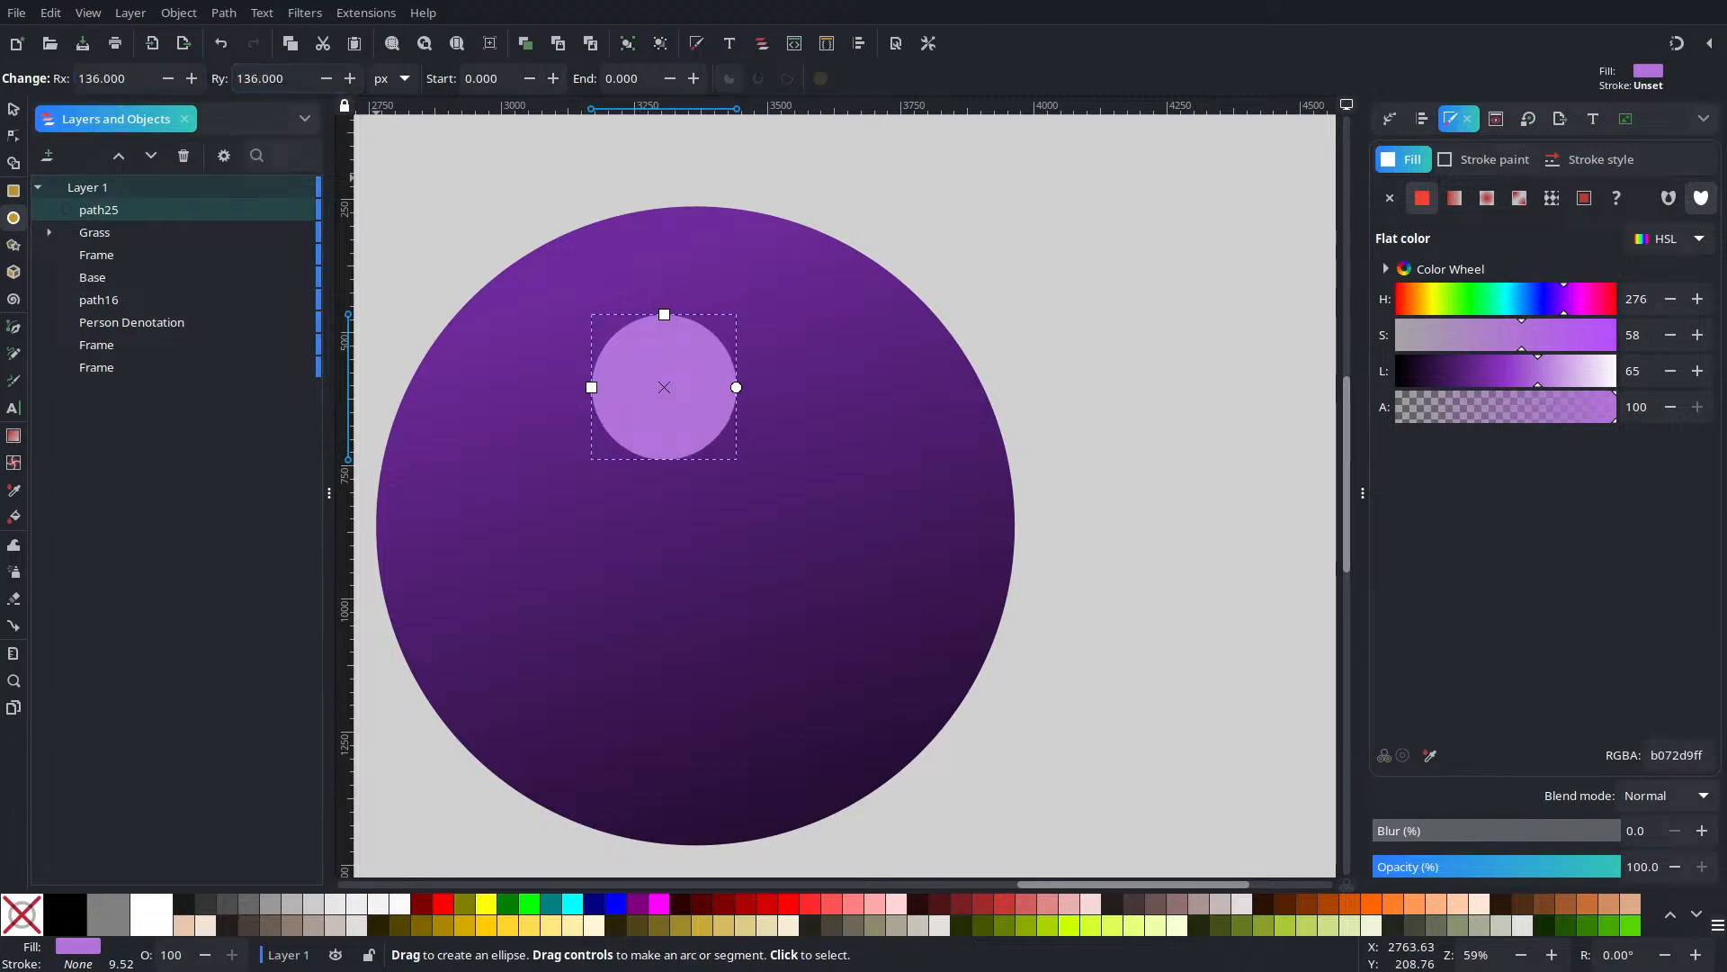
left_click(14, 108)
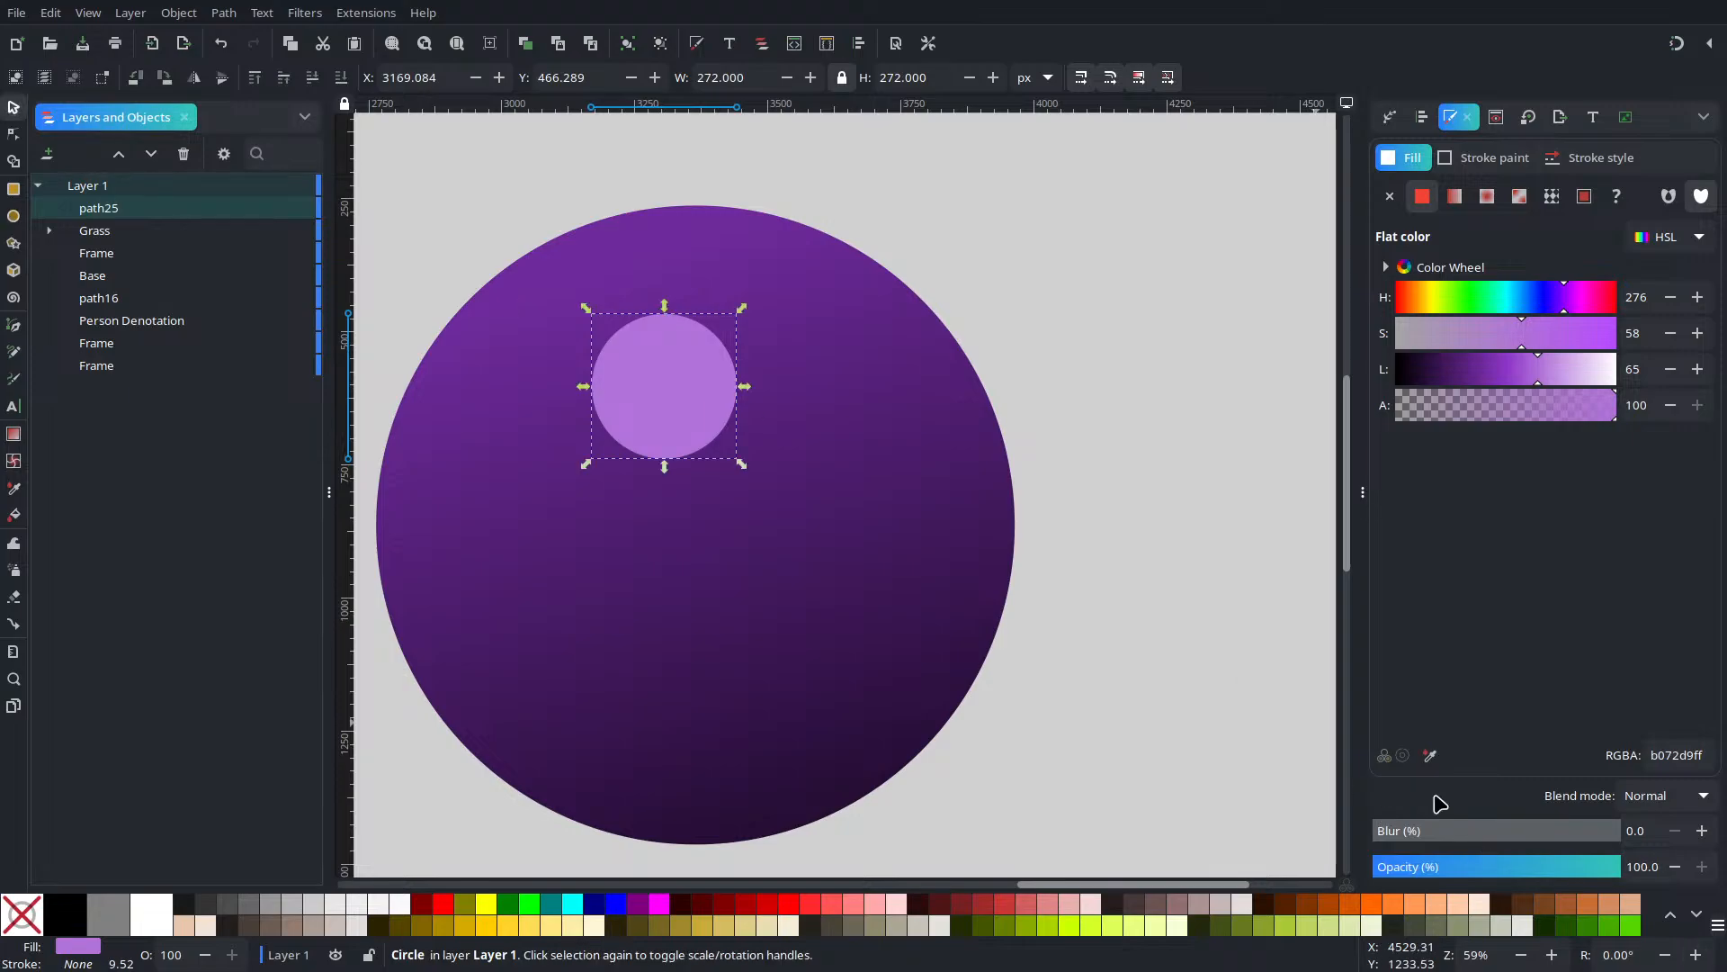
Blur the light circle to 90.7% and add a fainter duplicate moved up and right on the sphere
left_click_drag(1464, 832, 1597, 846)
left_click_drag(700, 386, 612, 503)
key("ctrl+d")
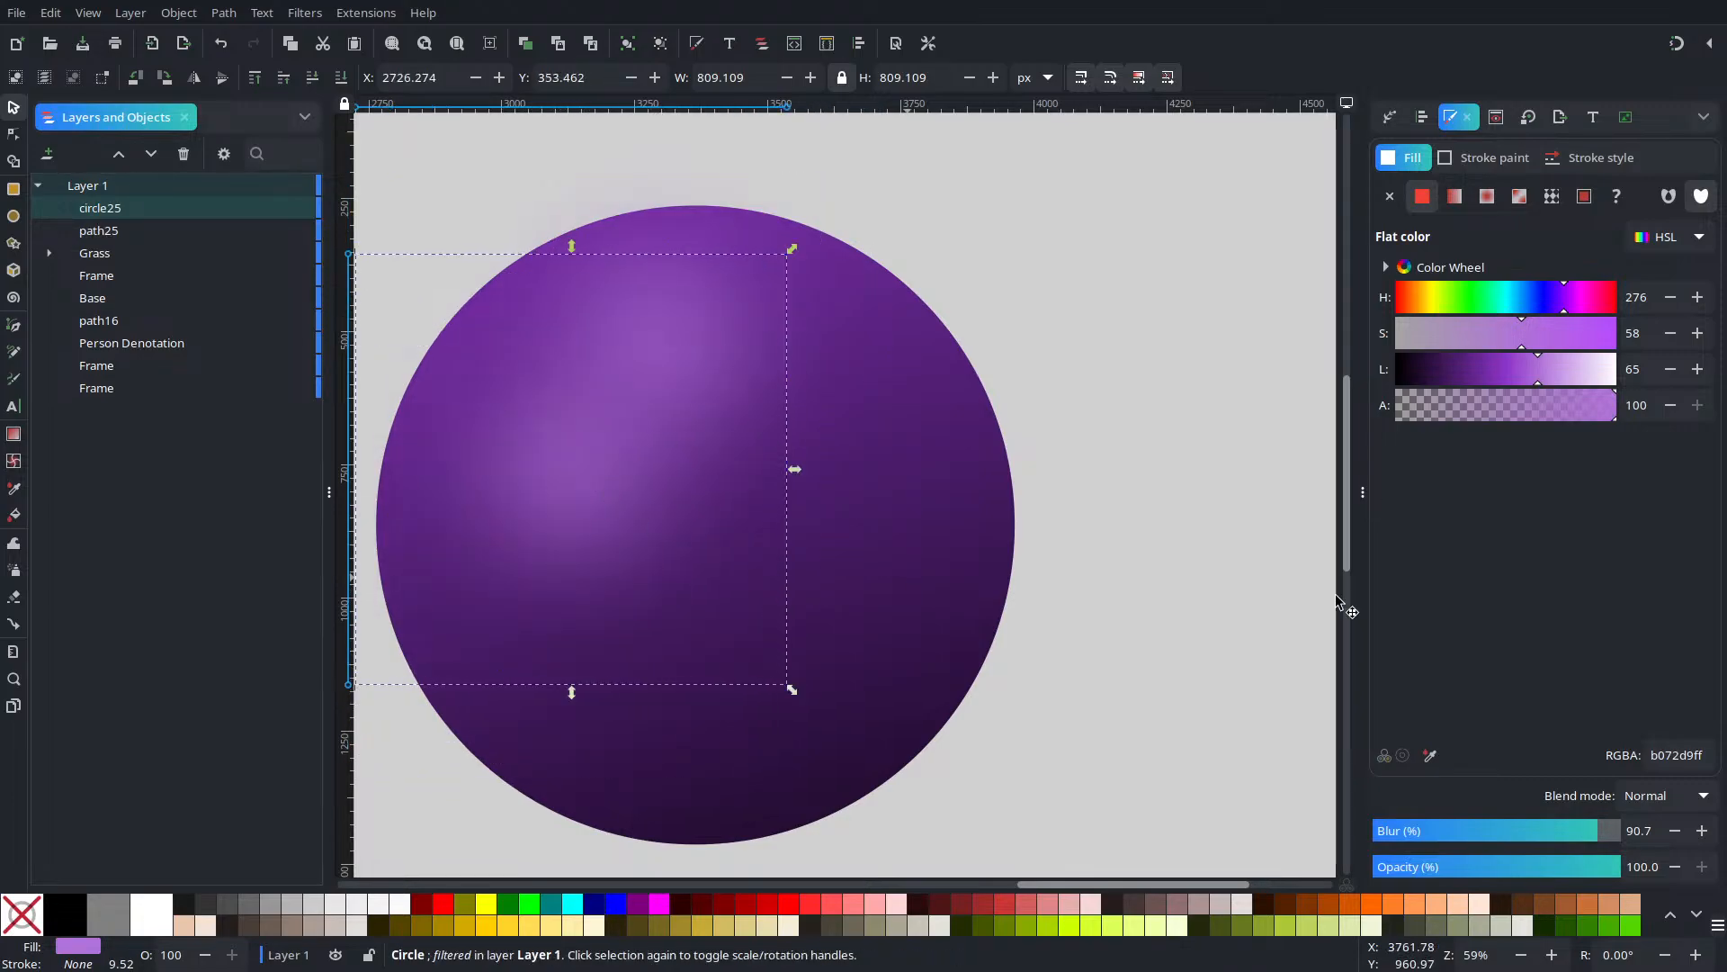
mouse_move(1499, 418)
left_mouse_down()
mouse_move(1466, 419)
mouse_move(1511, 428)
left_mouse_up()
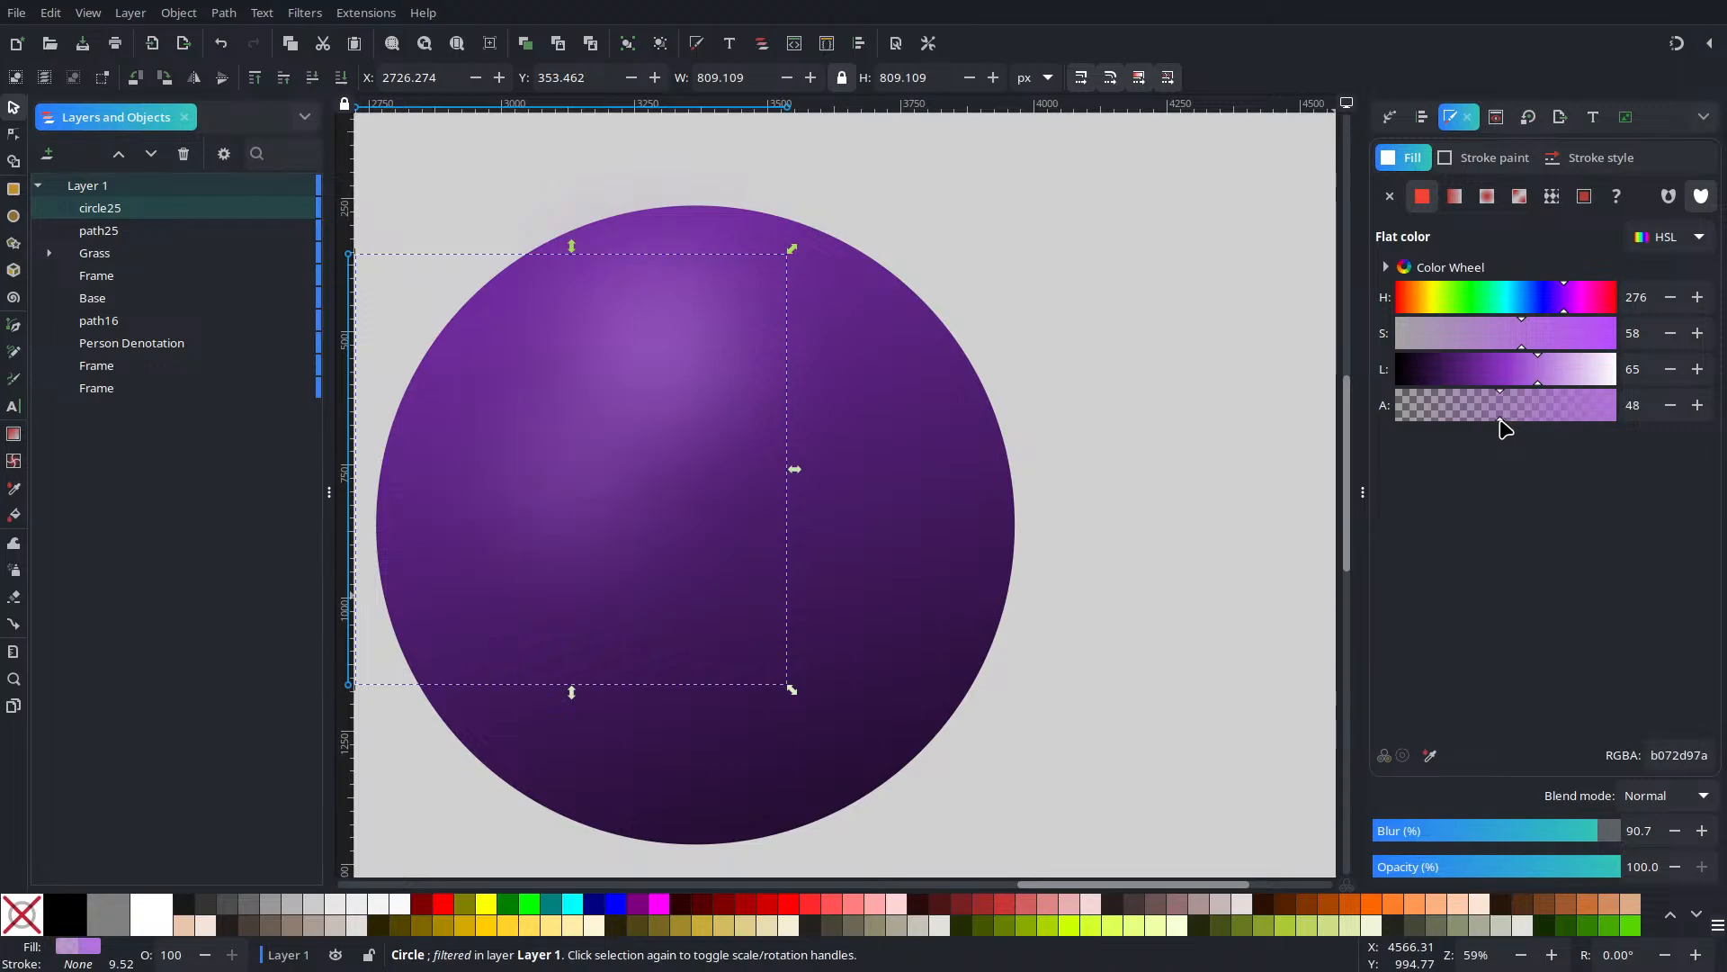
left_click_drag(610, 532, 789, 542)
key("ctrl+d")
Darken the sphere gradient's second stop to lightness 25 (471a66)
left_click(961, 487)
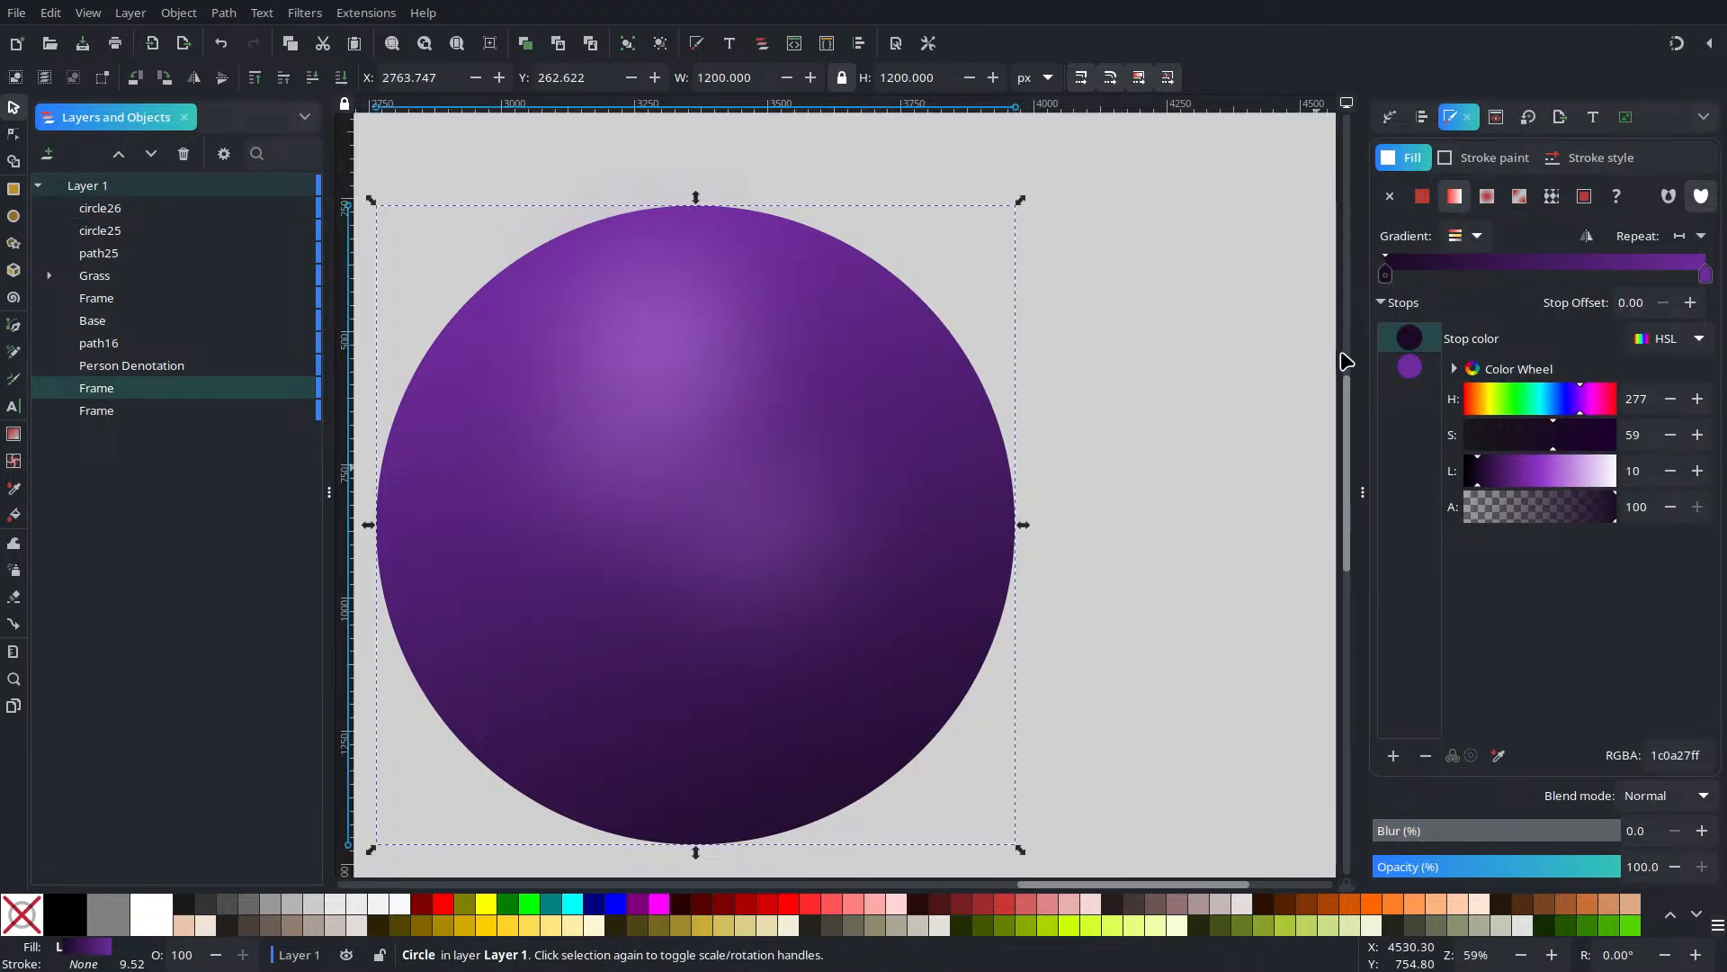
left_click(1410, 366)
left_click(1500, 473)
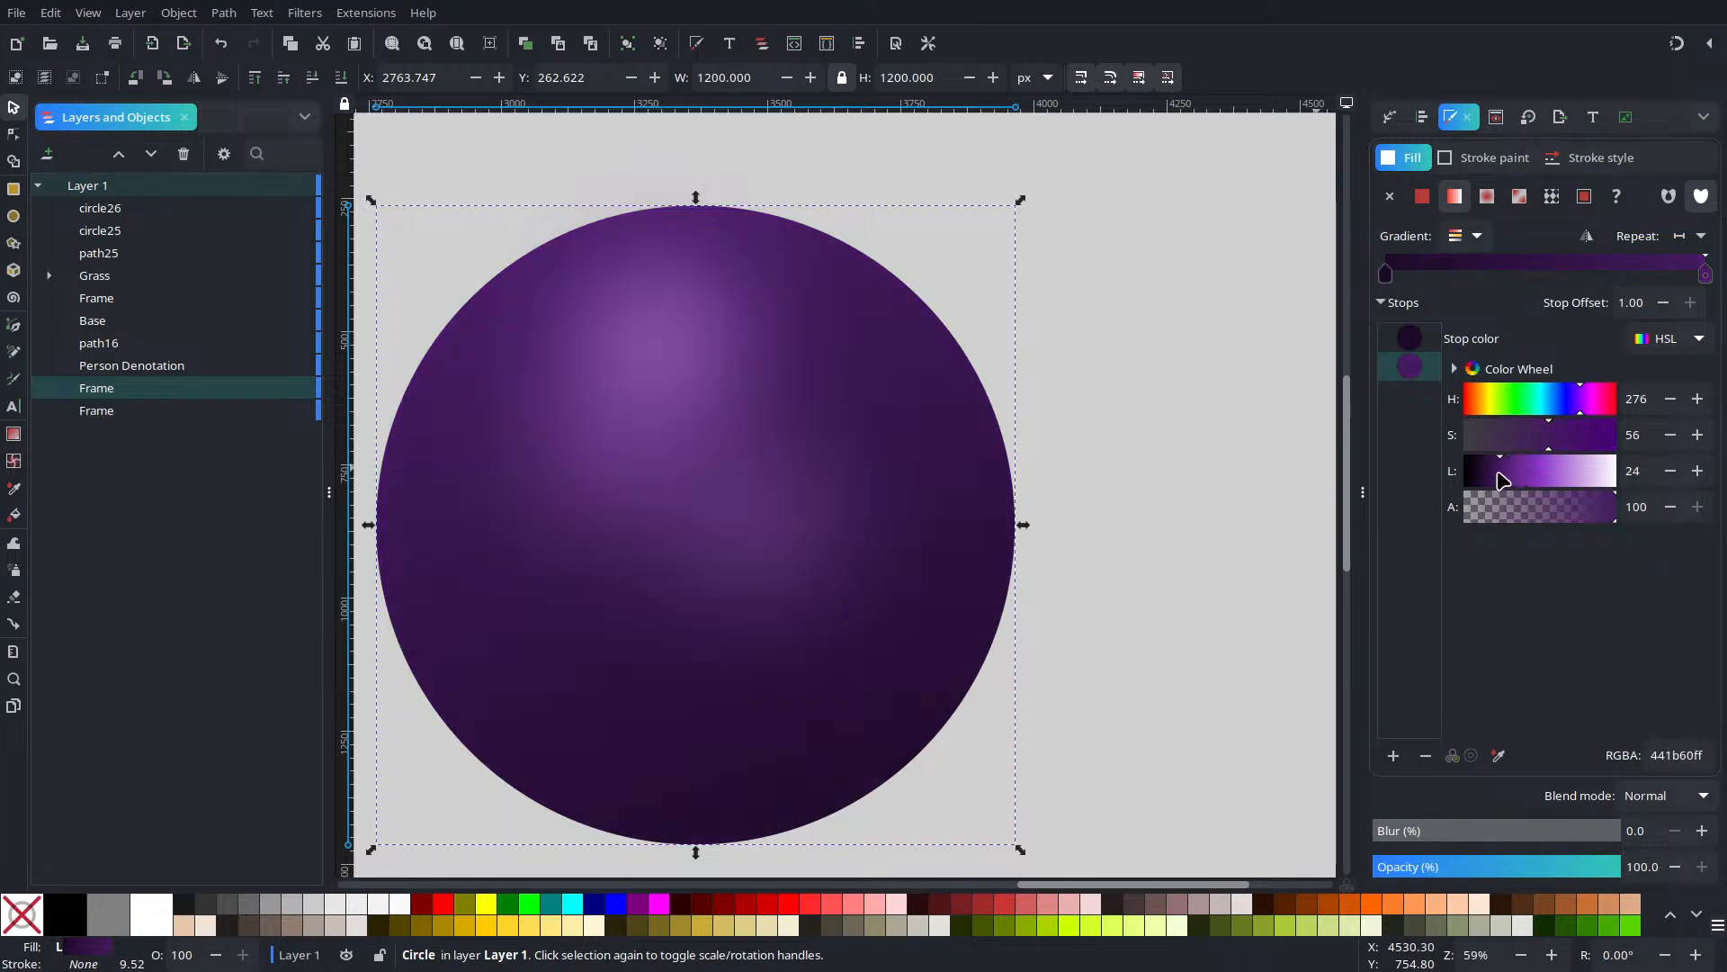
left_click(1497, 474)
left_click(1688, 471)
left_click(1687, 470)
left_click(1671, 471)
left_click(1670, 471)
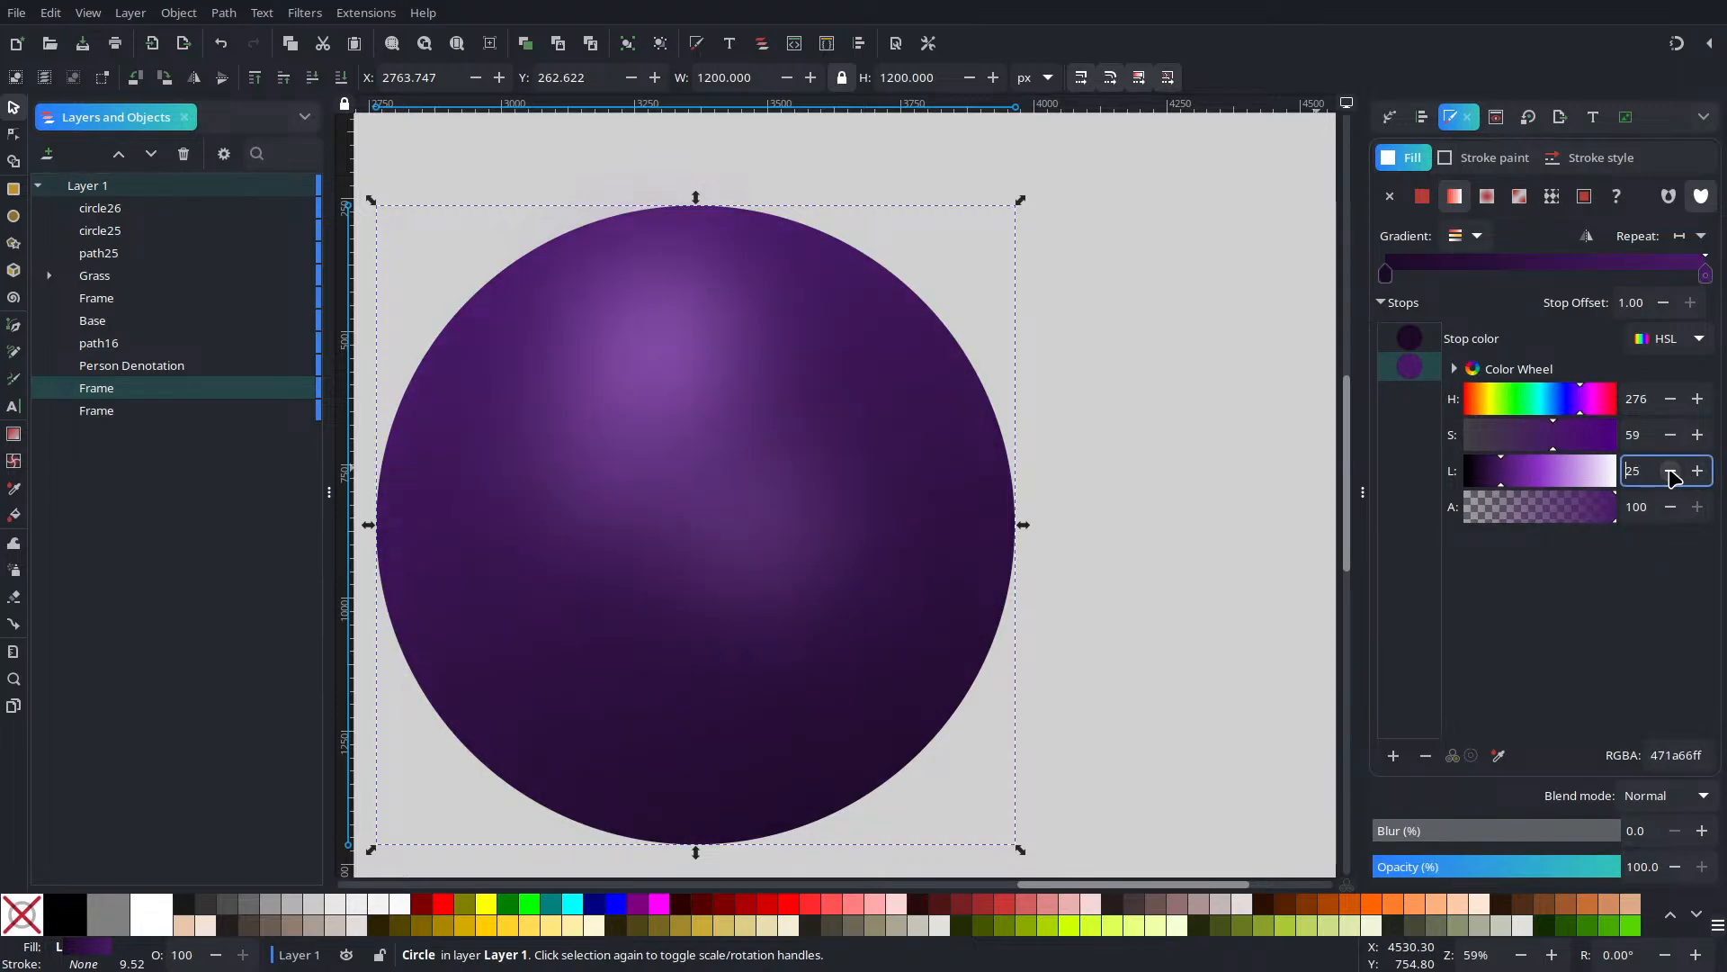
left_click(1143, 316)
left_click(807, 565)
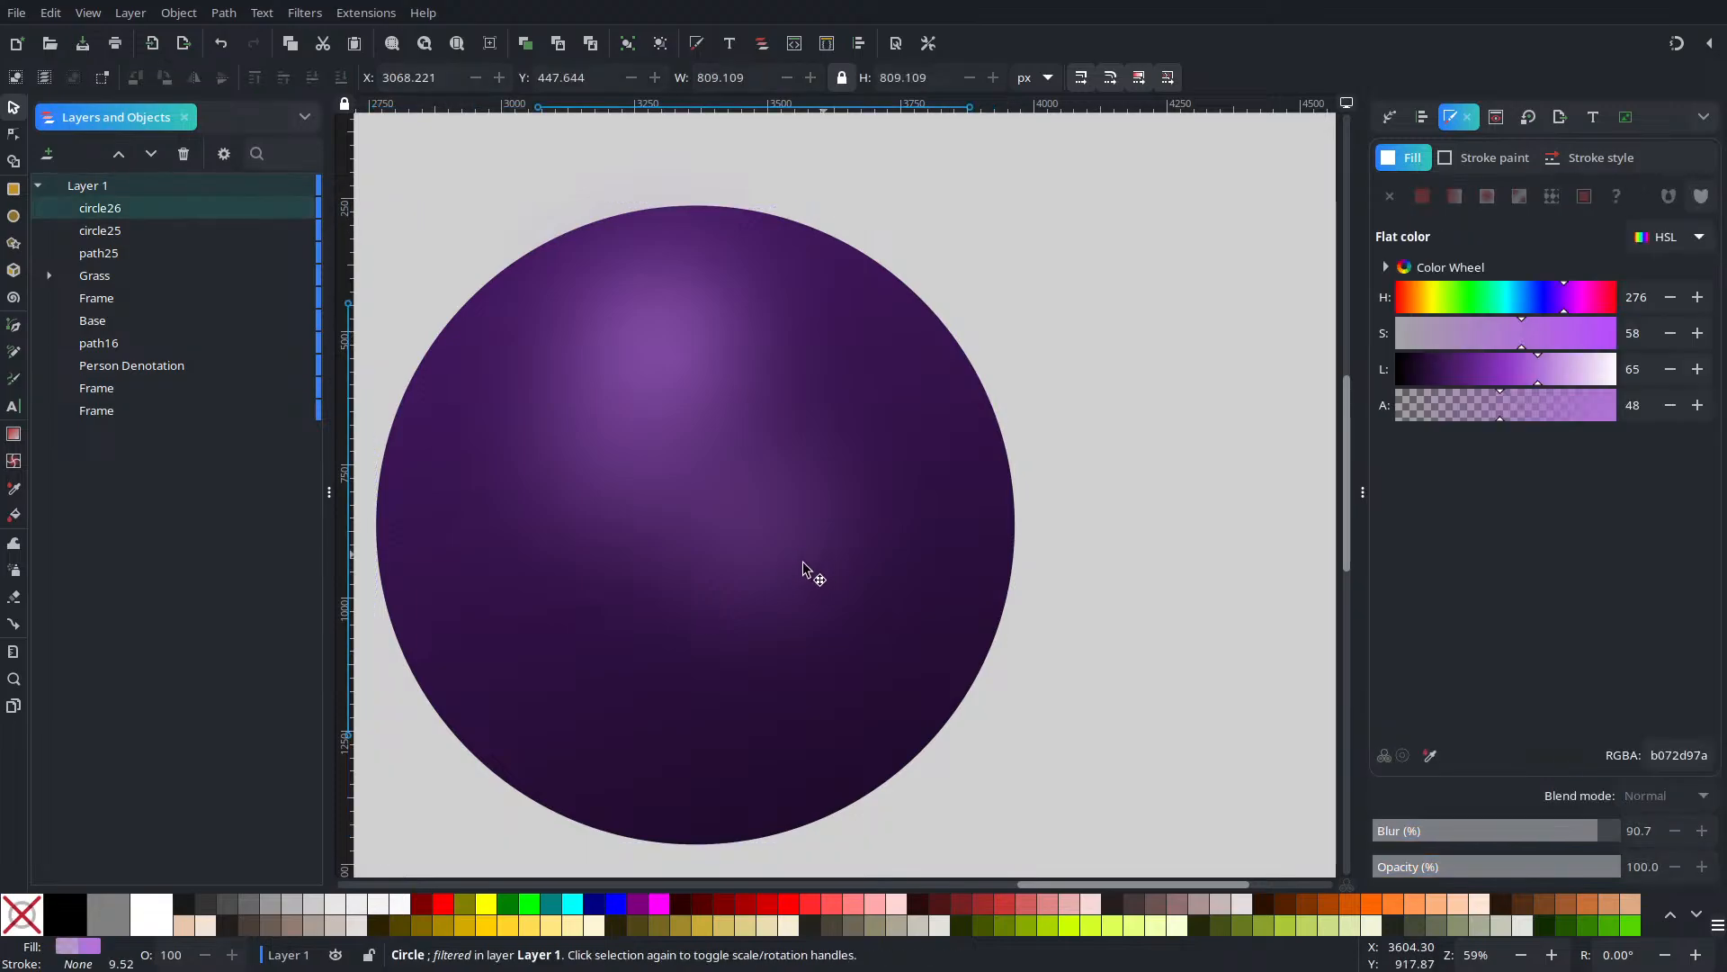
Duplicate the circle26 glow, move it down and left, and lower its alpha to 30
key("ctrl+d")
left_click_drag(807, 574, 714, 704)
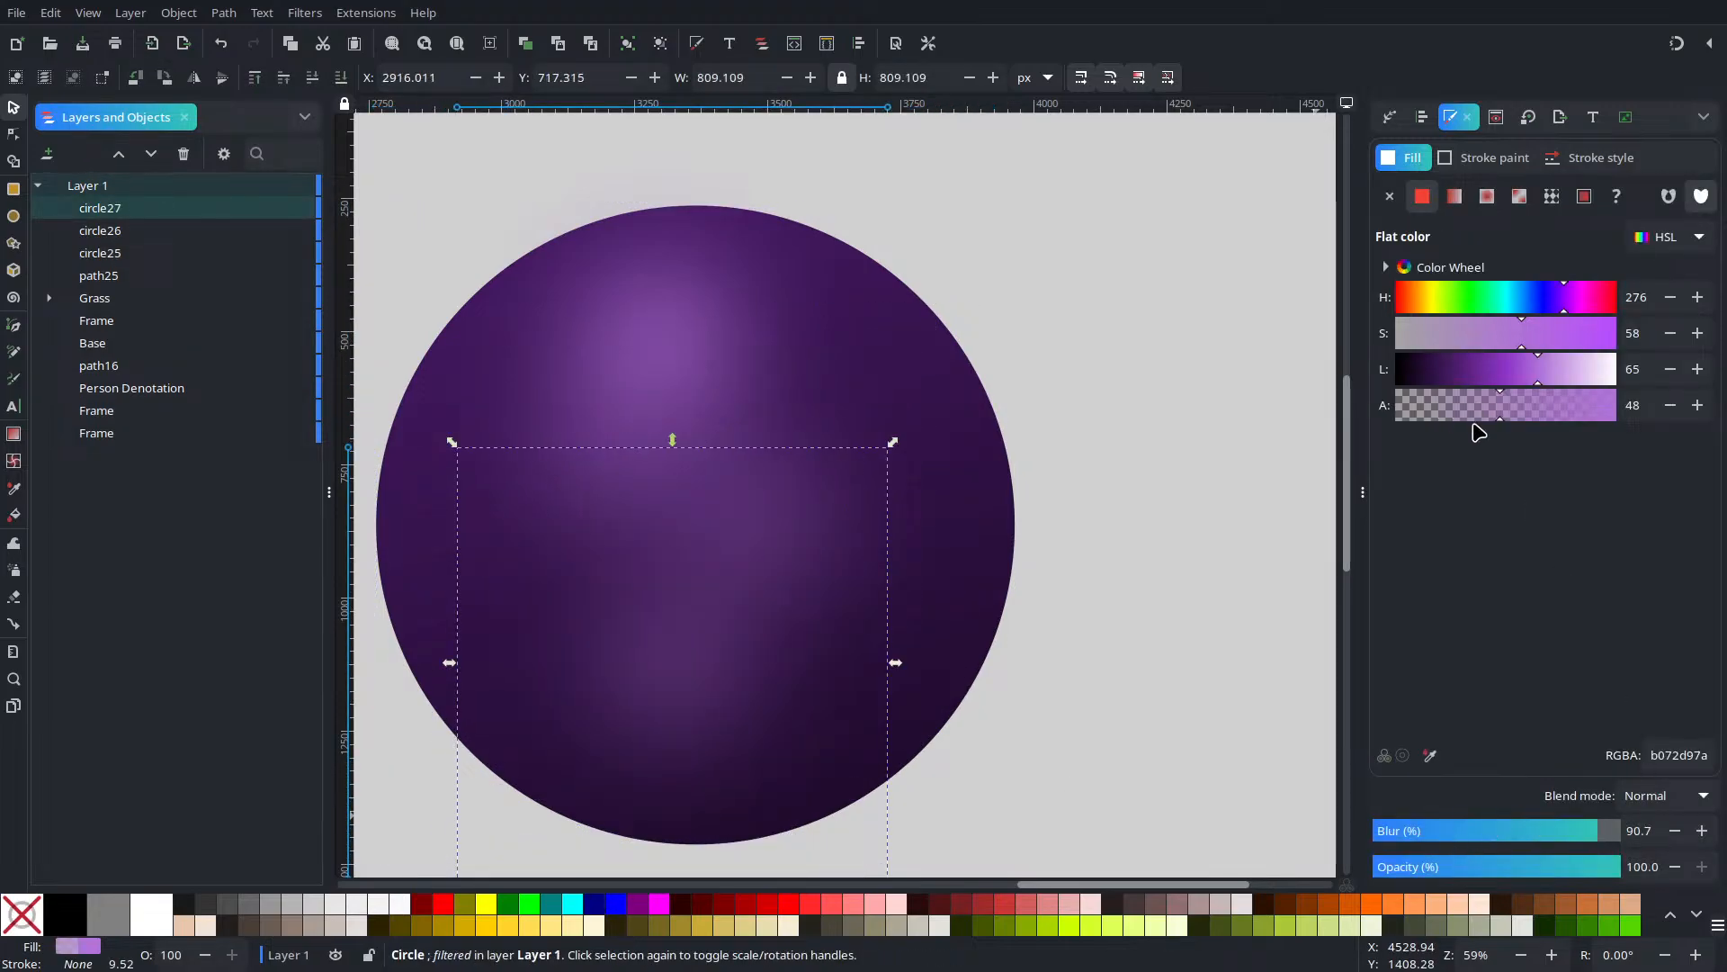
left_click_drag(1464, 421, 1453, 417)
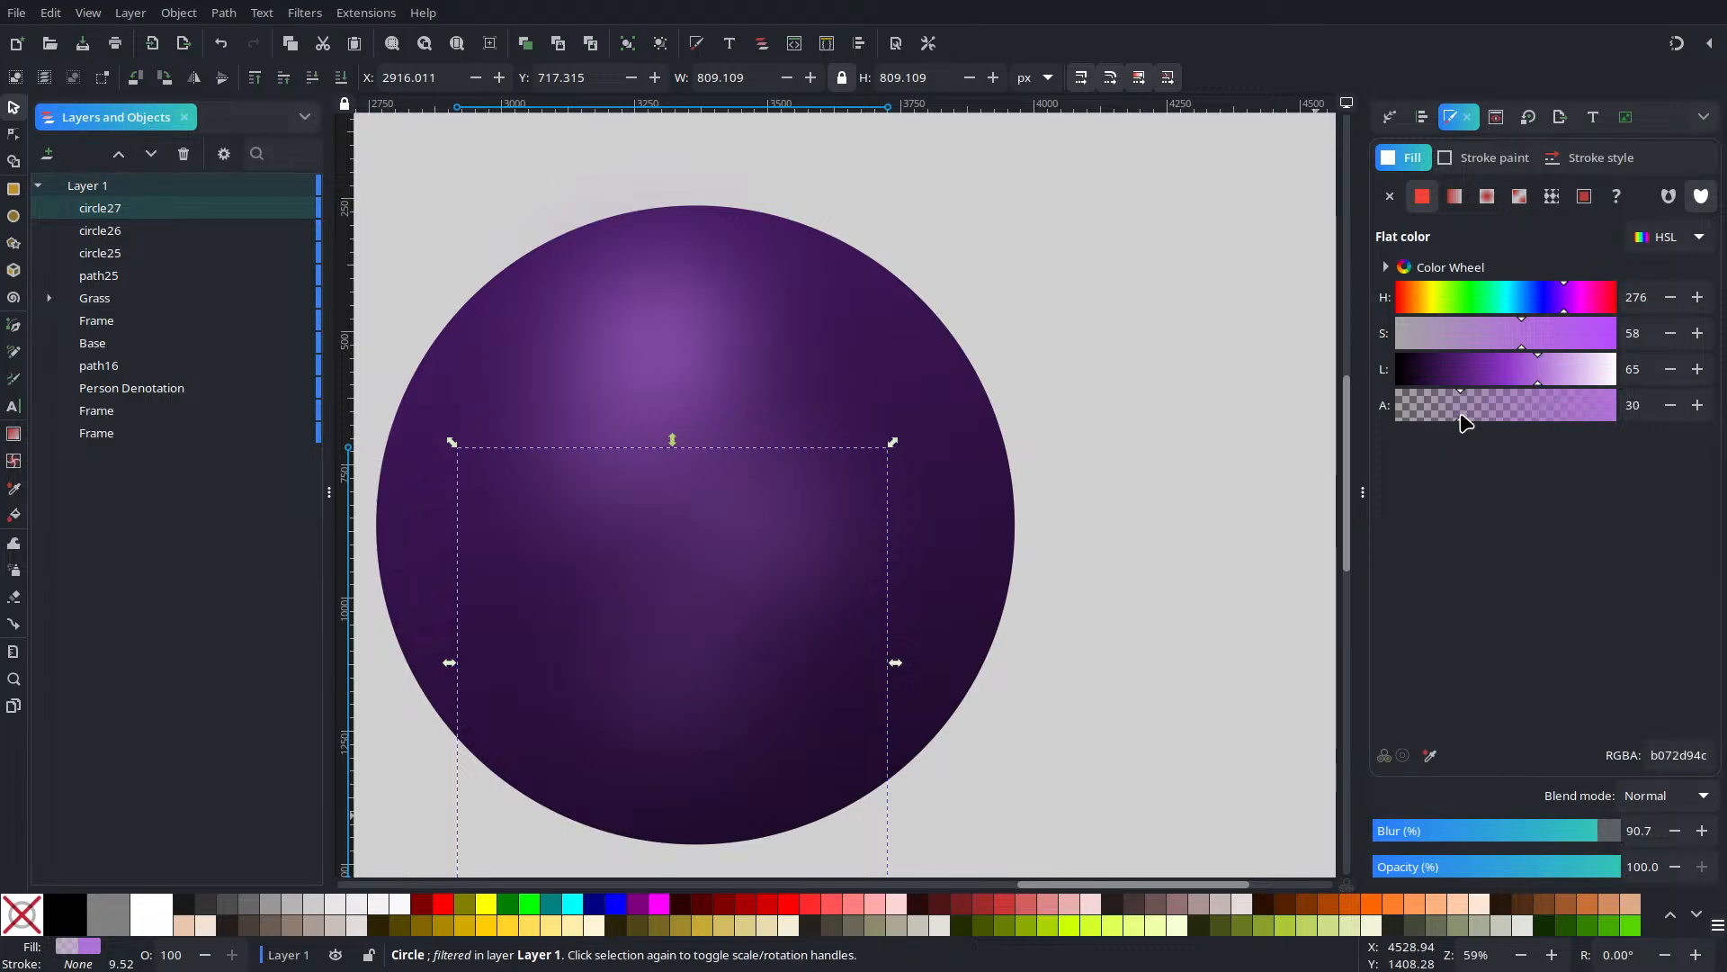
Paste a glow copy as a smaller c89ee5 highlight with lightness 76 and blur 100, near the sphere's top
left_click(646, 396)
key("ctrl+v")
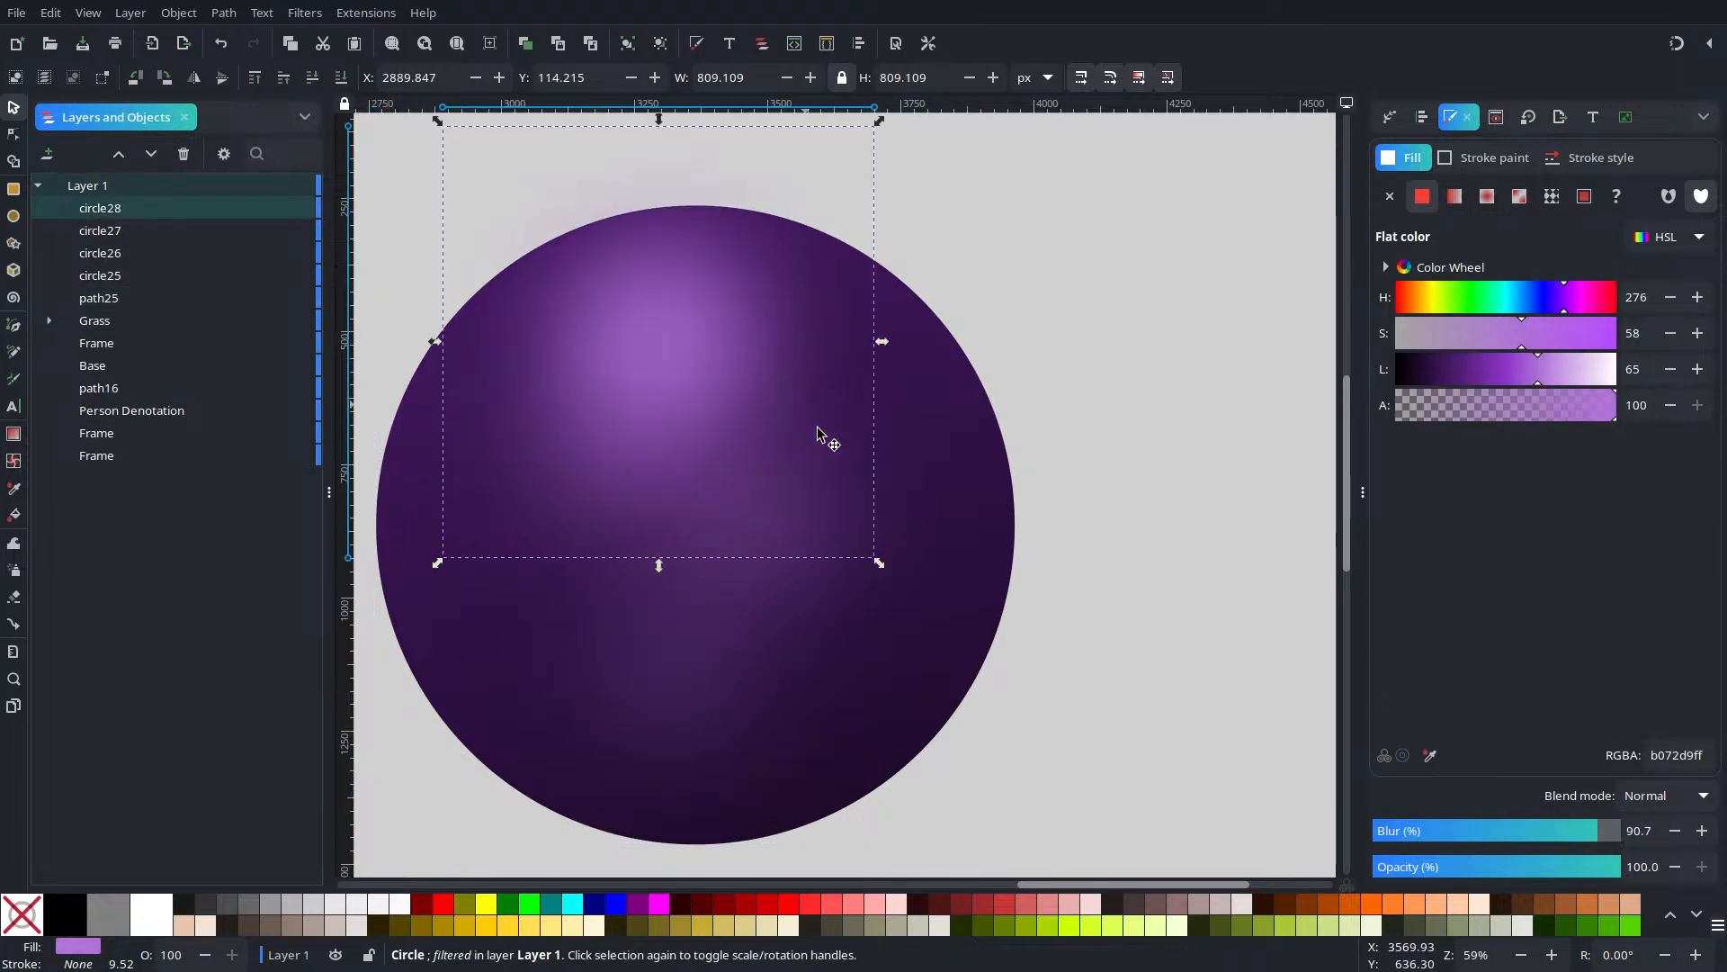
left_click_drag(879, 564, 785, 469)
left_click(1570, 371)
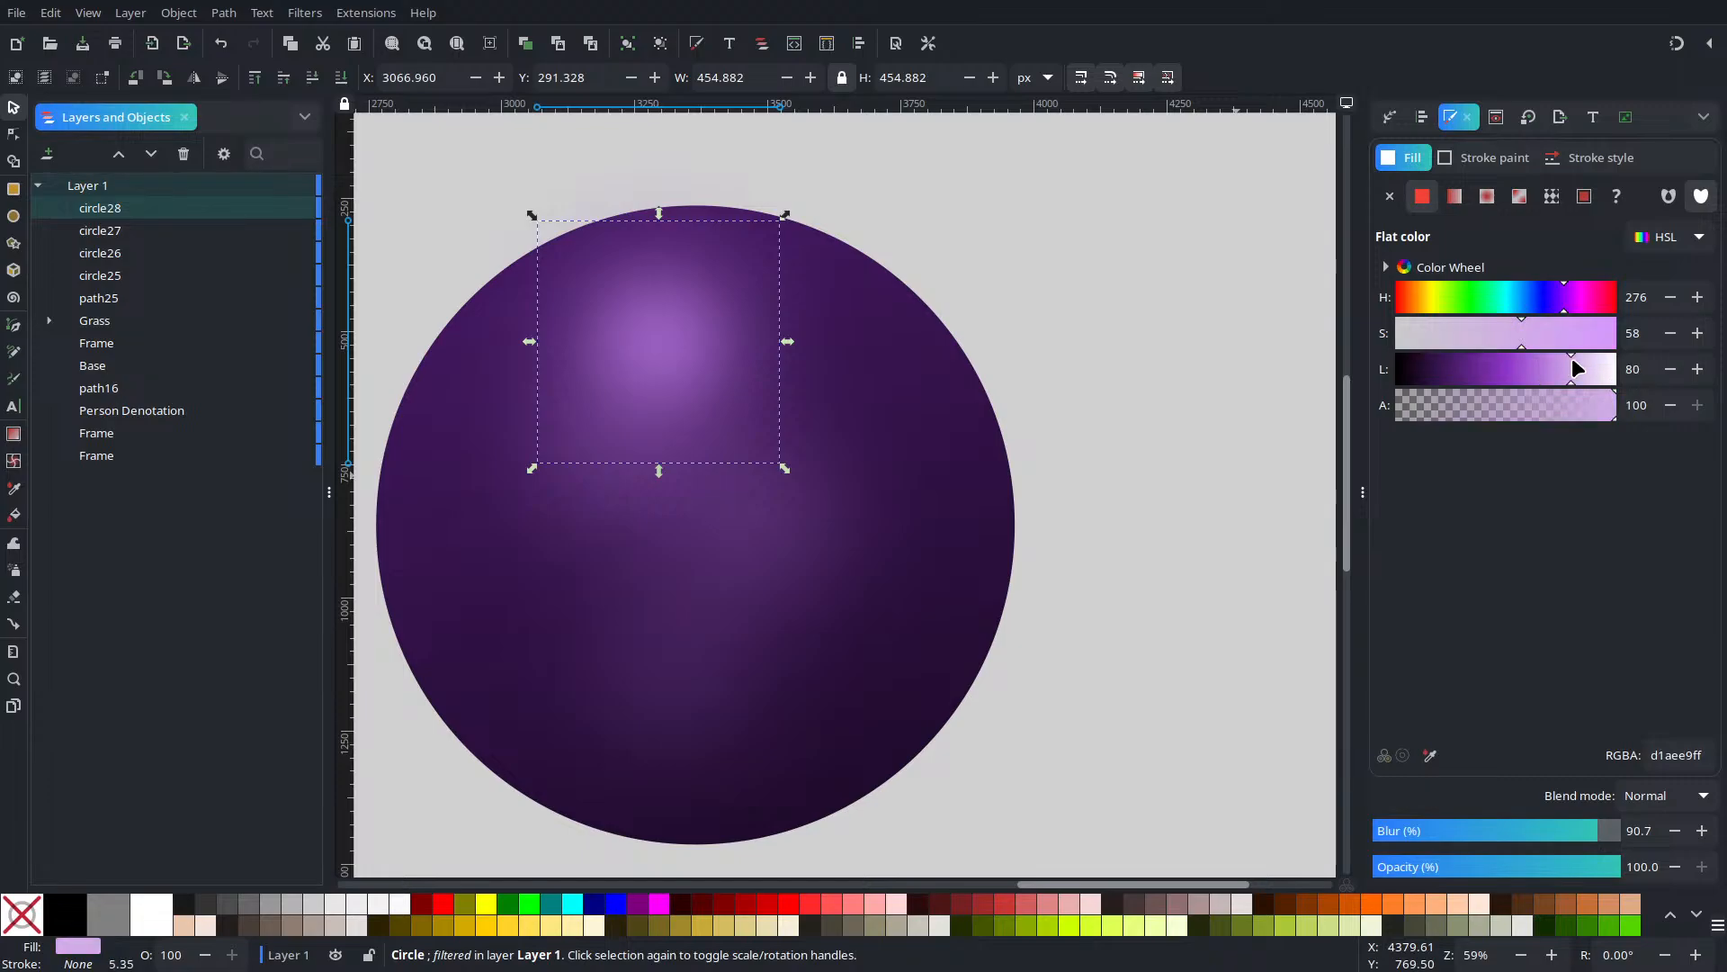
left_click(1566, 375)
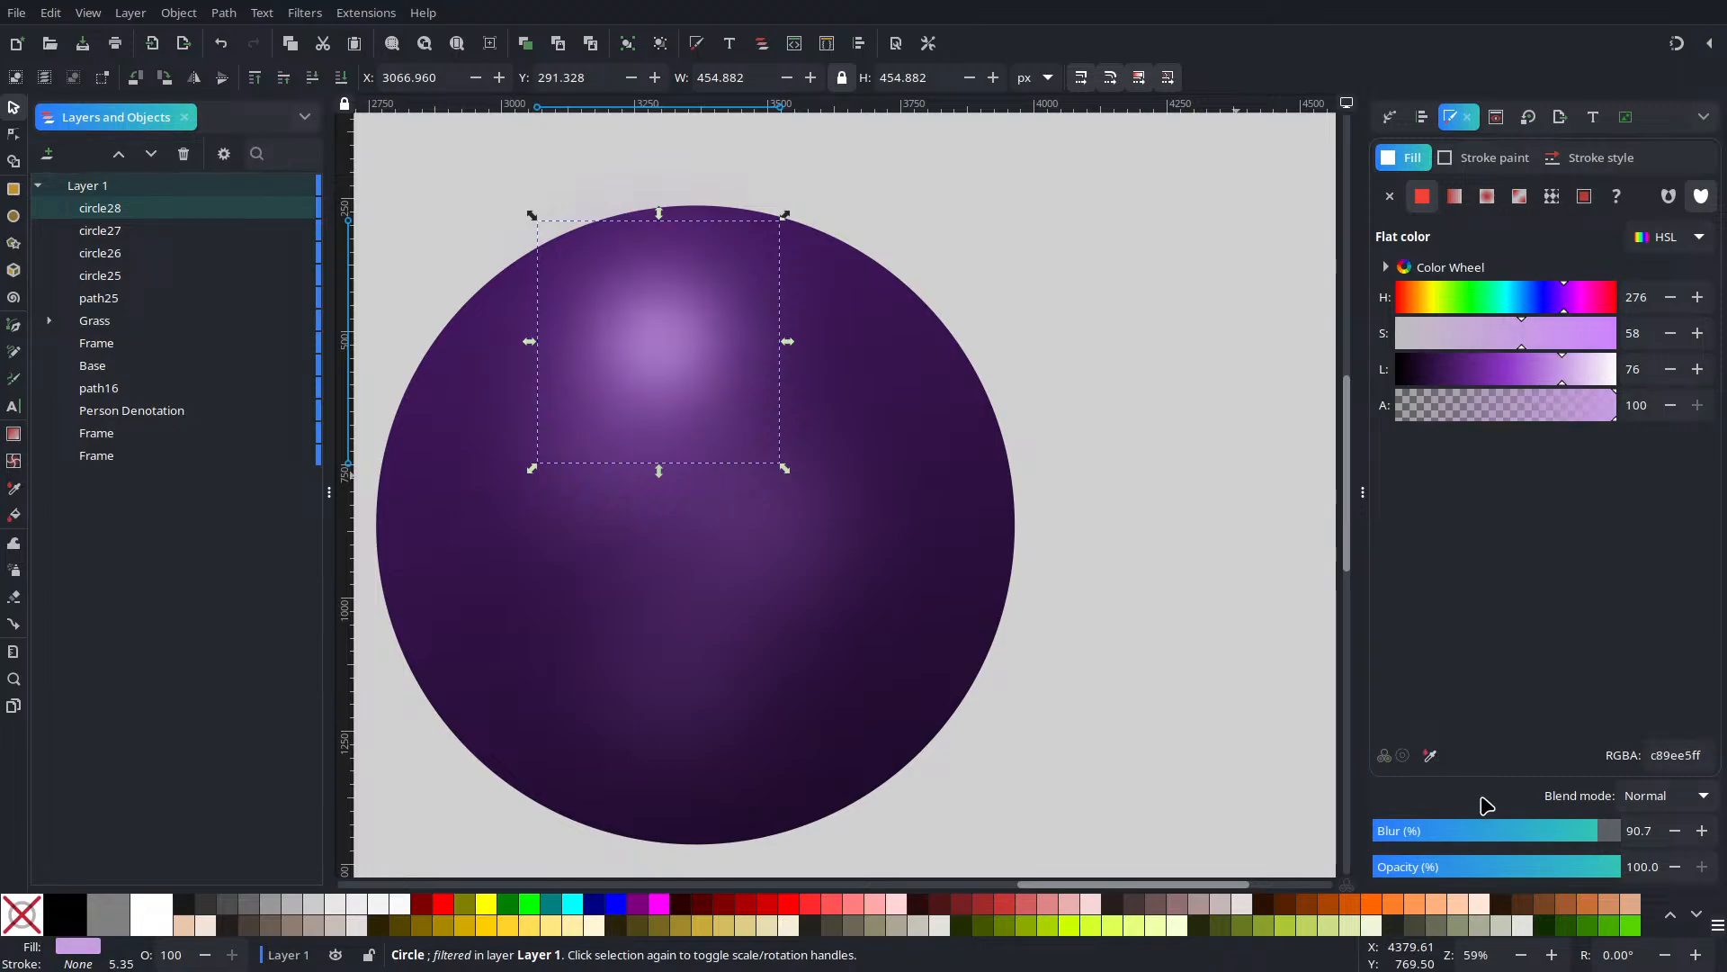
left_click_drag(1588, 833, 1619, 831)
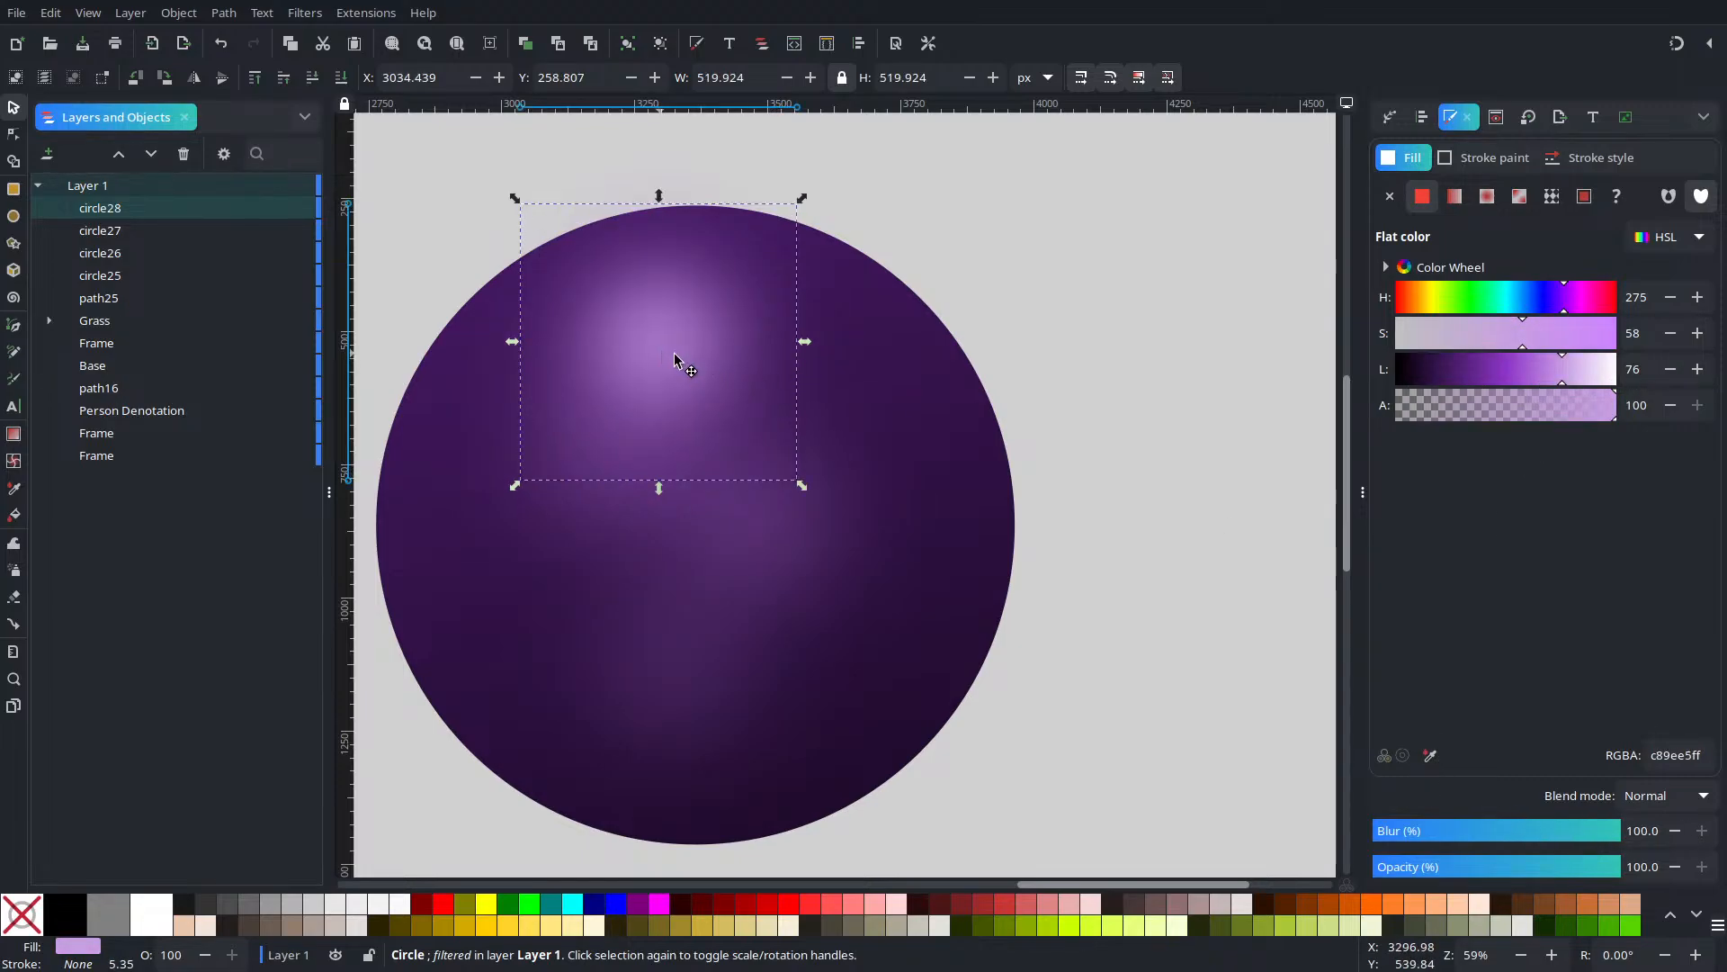
left_click_drag(673, 355, 729, 308)
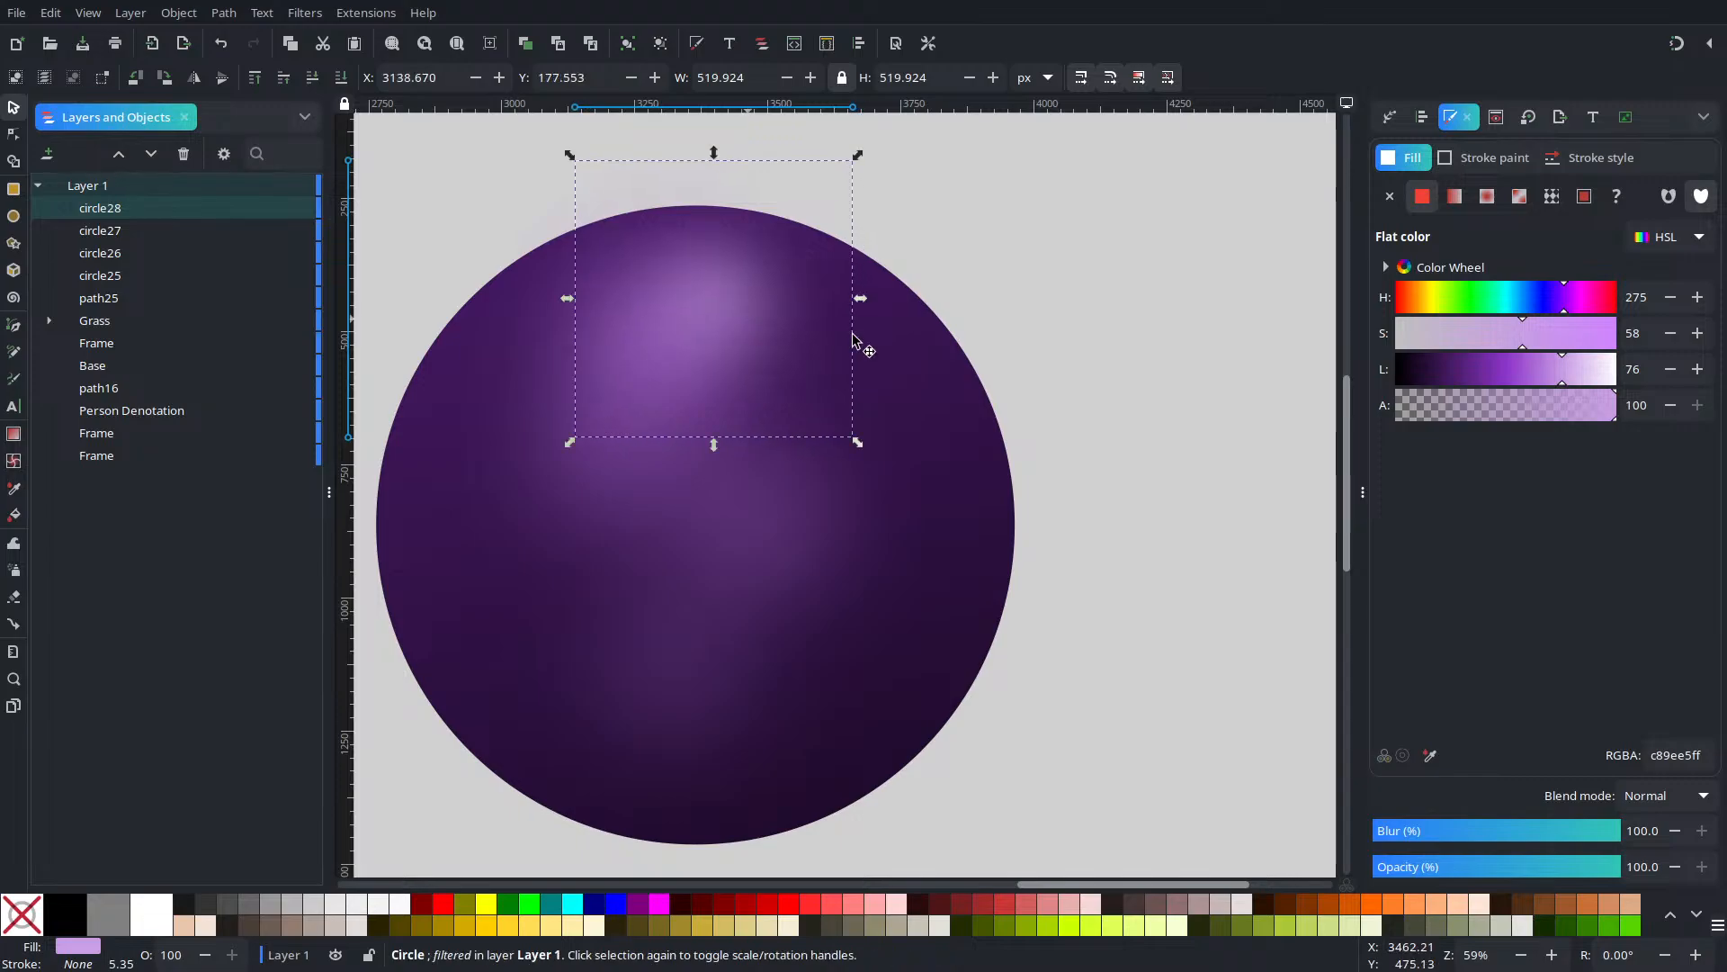
Shift the circle26, circle25 and circle27 glows slightly right and down into place
key("Escape")
left_click_drag(783, 580, 733, 575)
left_click_drag(617, 482, 652, 494)
left_click_drag(646, 739, 666, 744)
left_click(1115, 582)
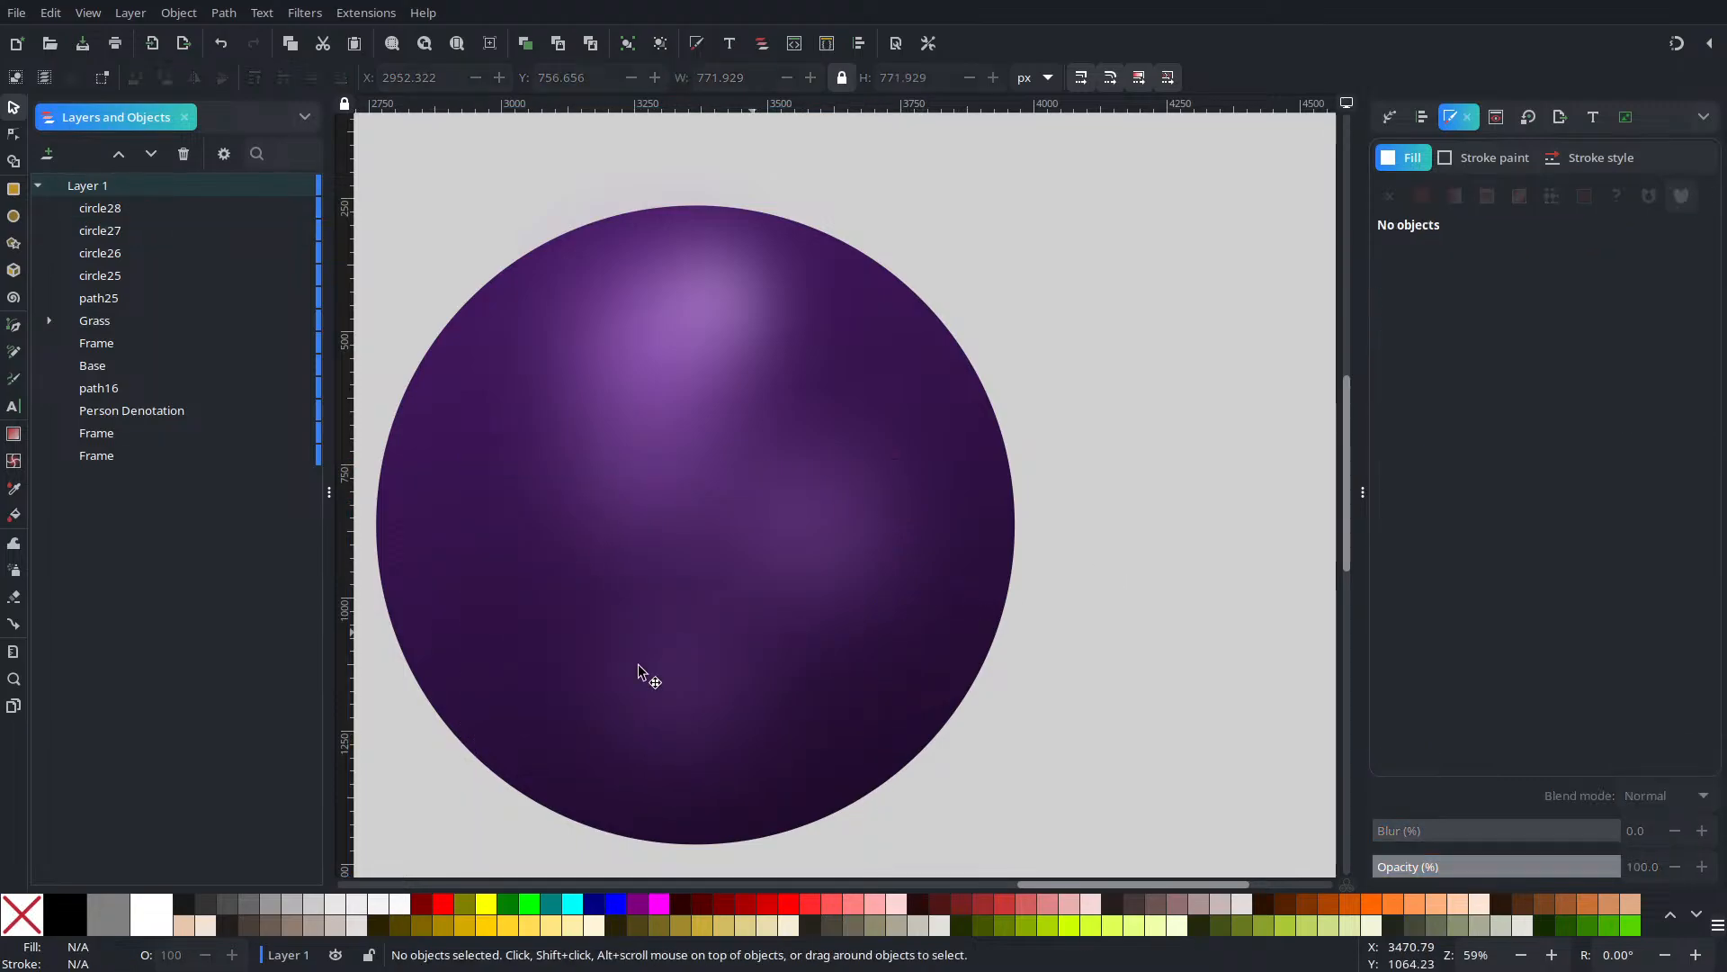
Set the sphere gradient's first stop to lightness 5 and hue 276, near-black 0e0514
left_click(426, 484)
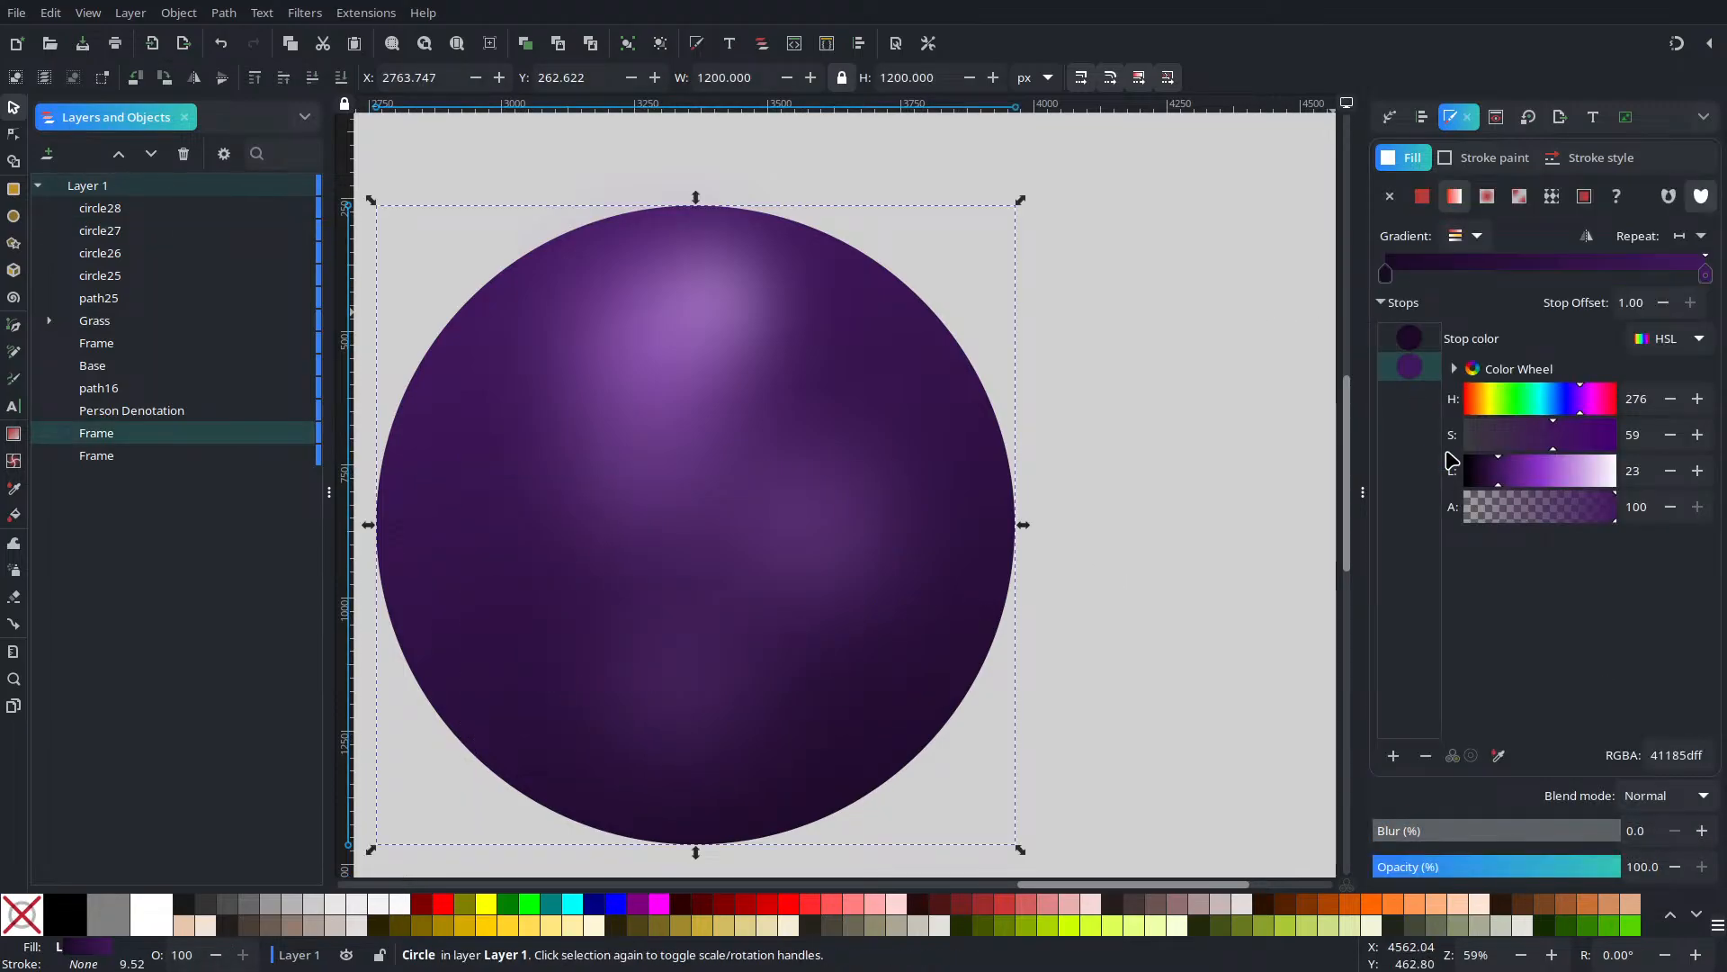
left_click(1415, 333)
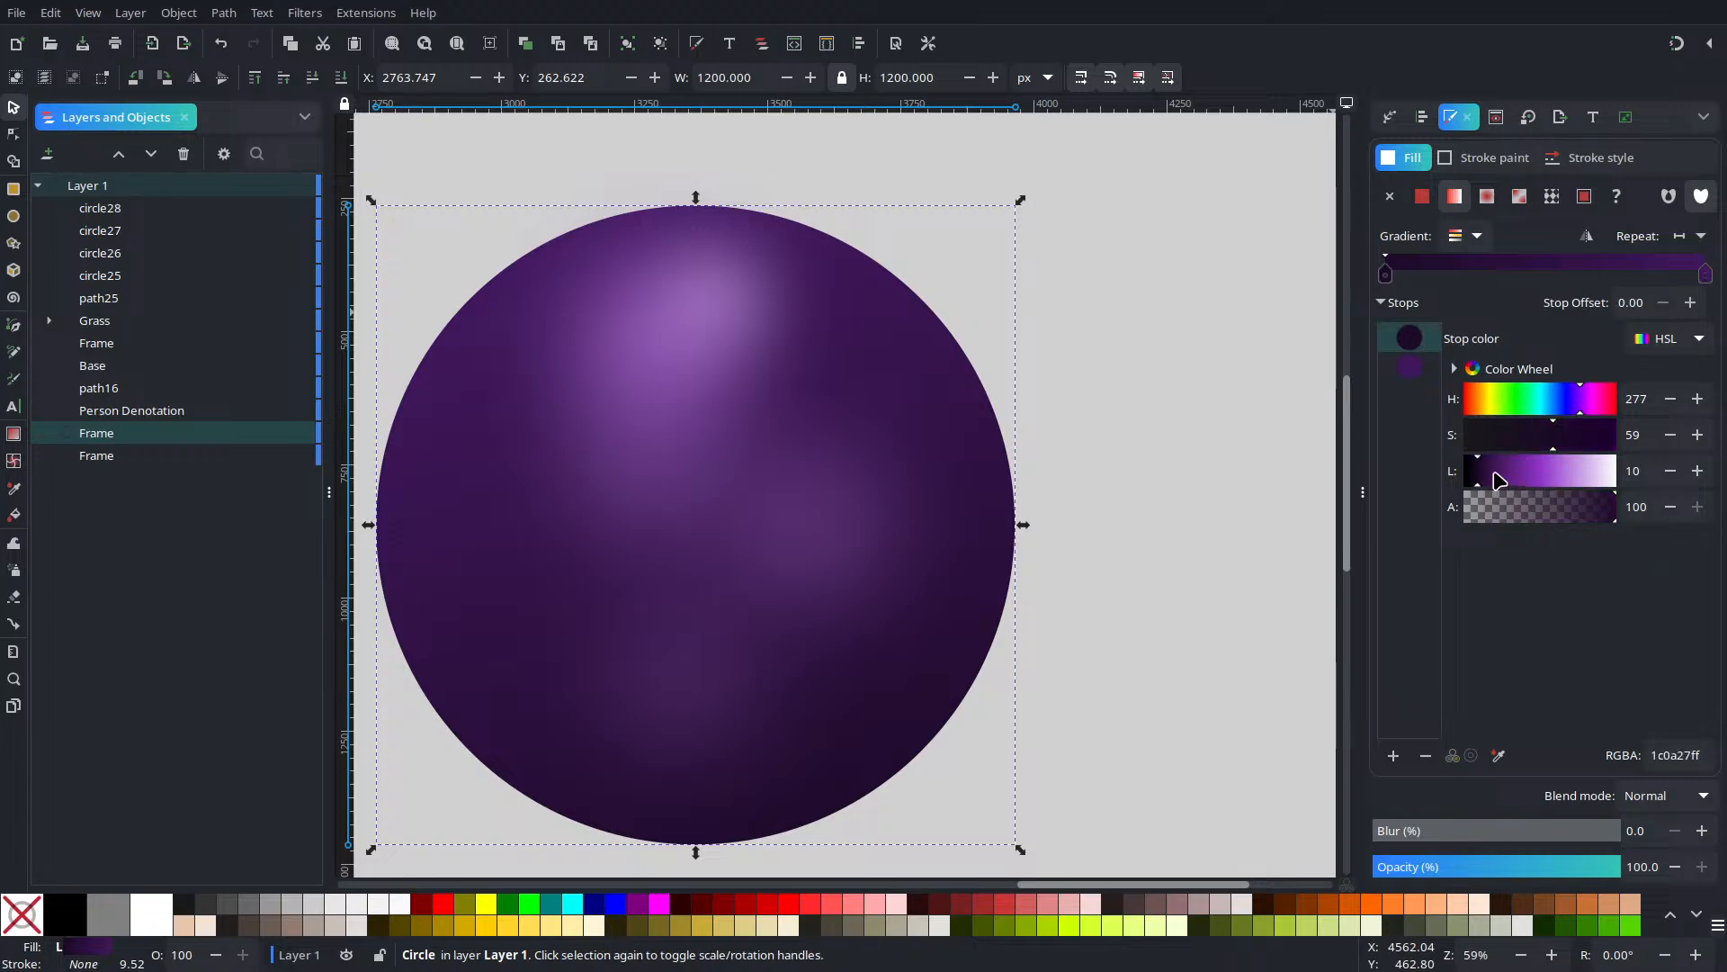
left_click_drag(1476, 480, 1473, 480)
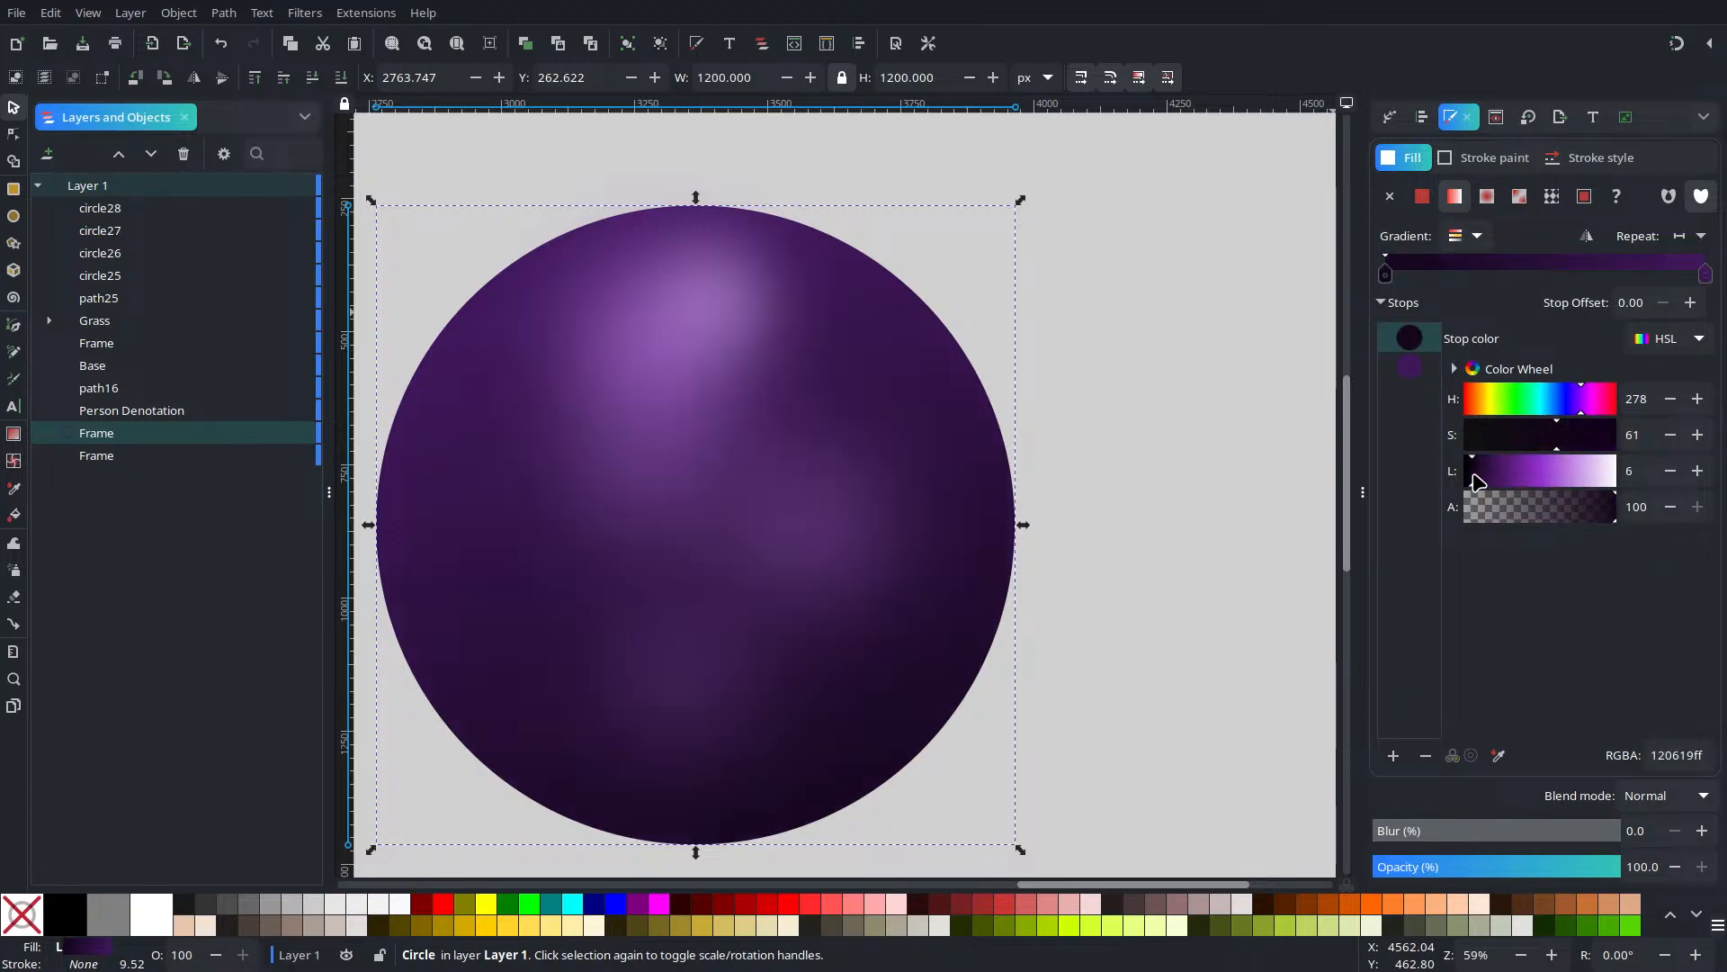
left_click(1669, 475)
left_click(1669, 475)
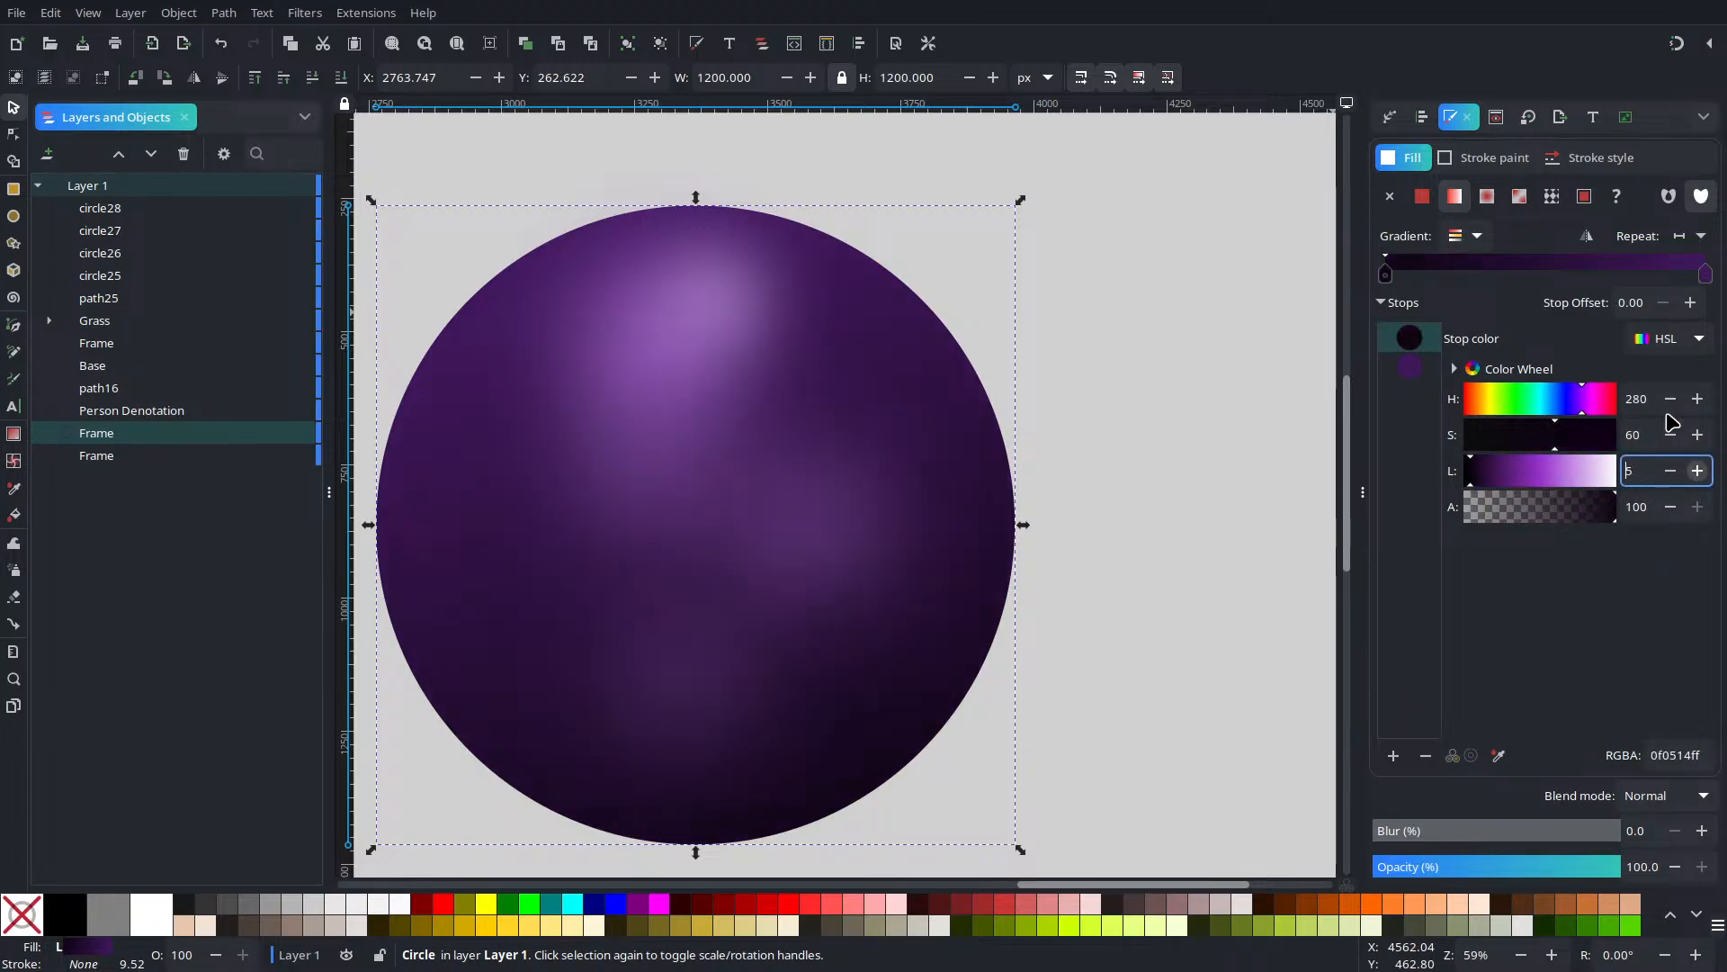
left_click(1411, 347)
left_click(1427, 369)
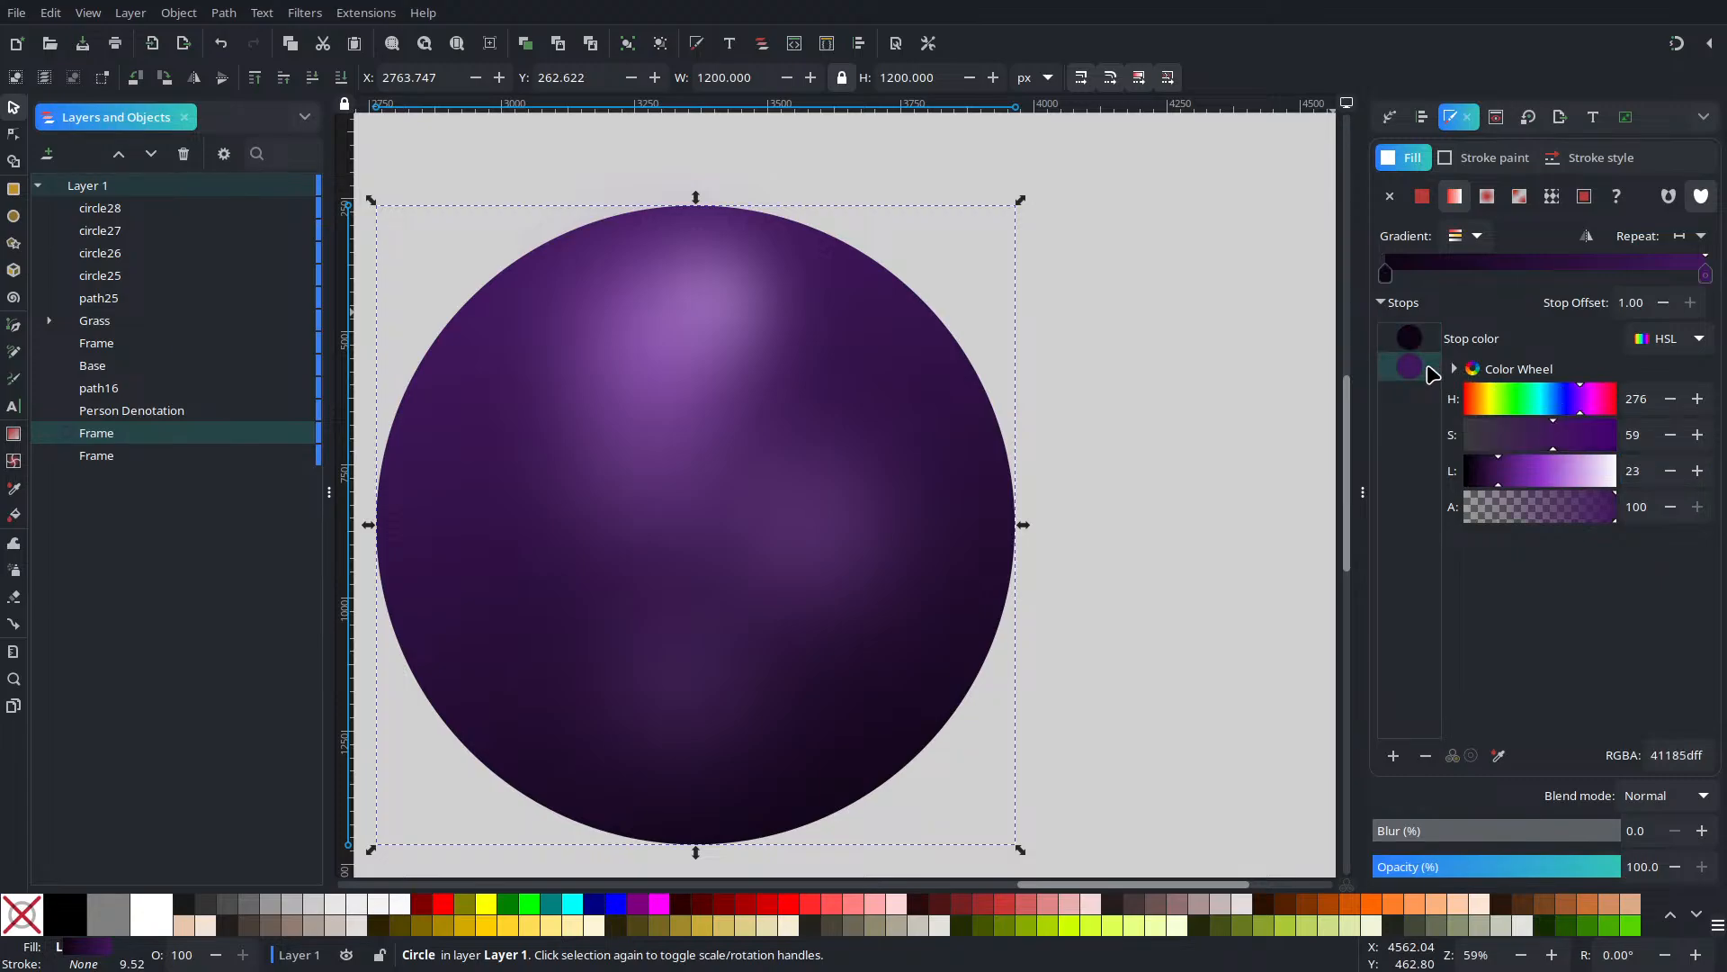
left_click(1424, 340)
left_click(1671, 401)
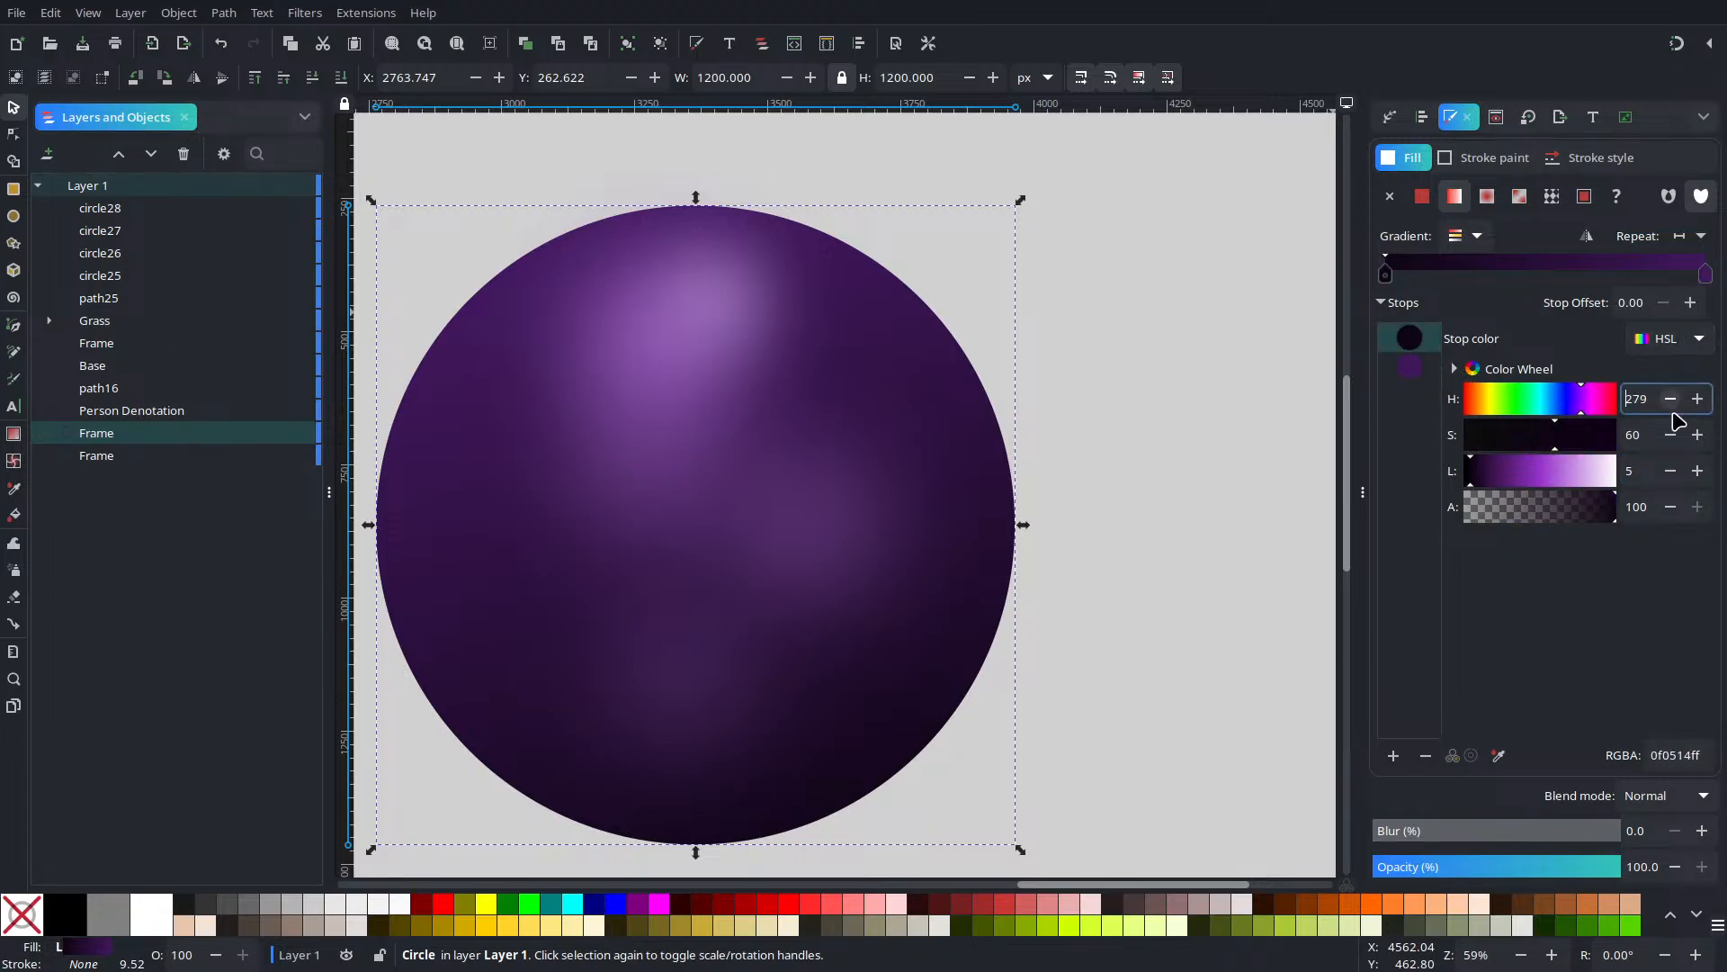
double_click(1696, 410)
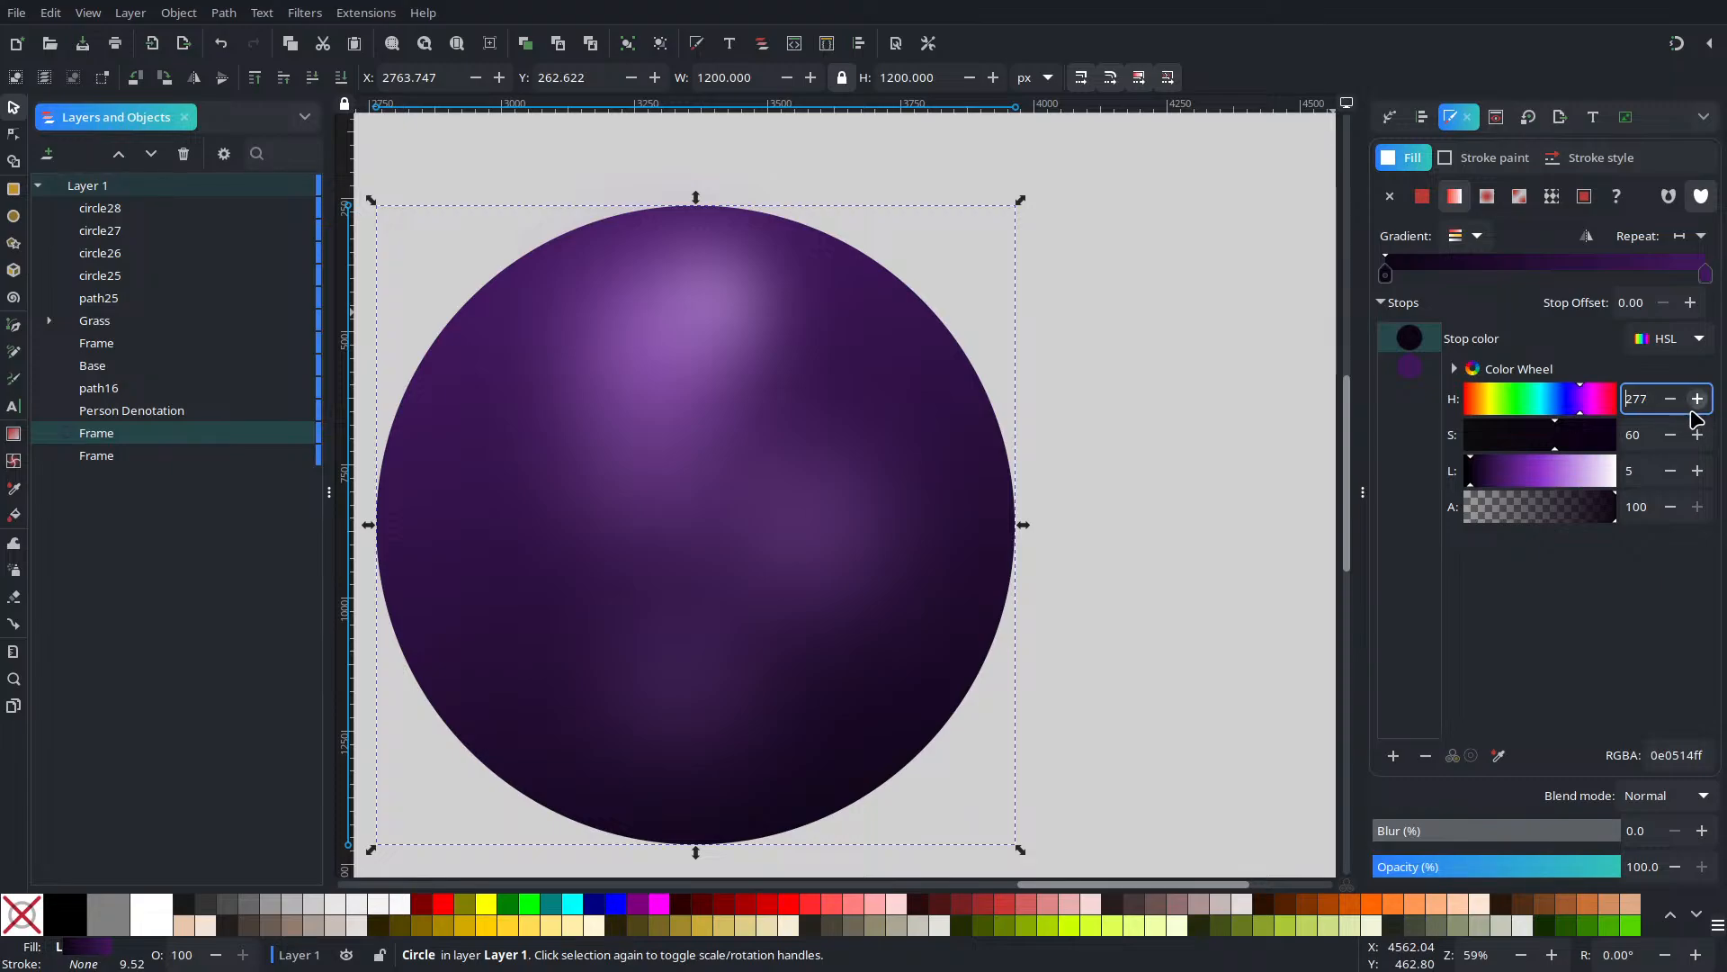
double_click(1672, 401)
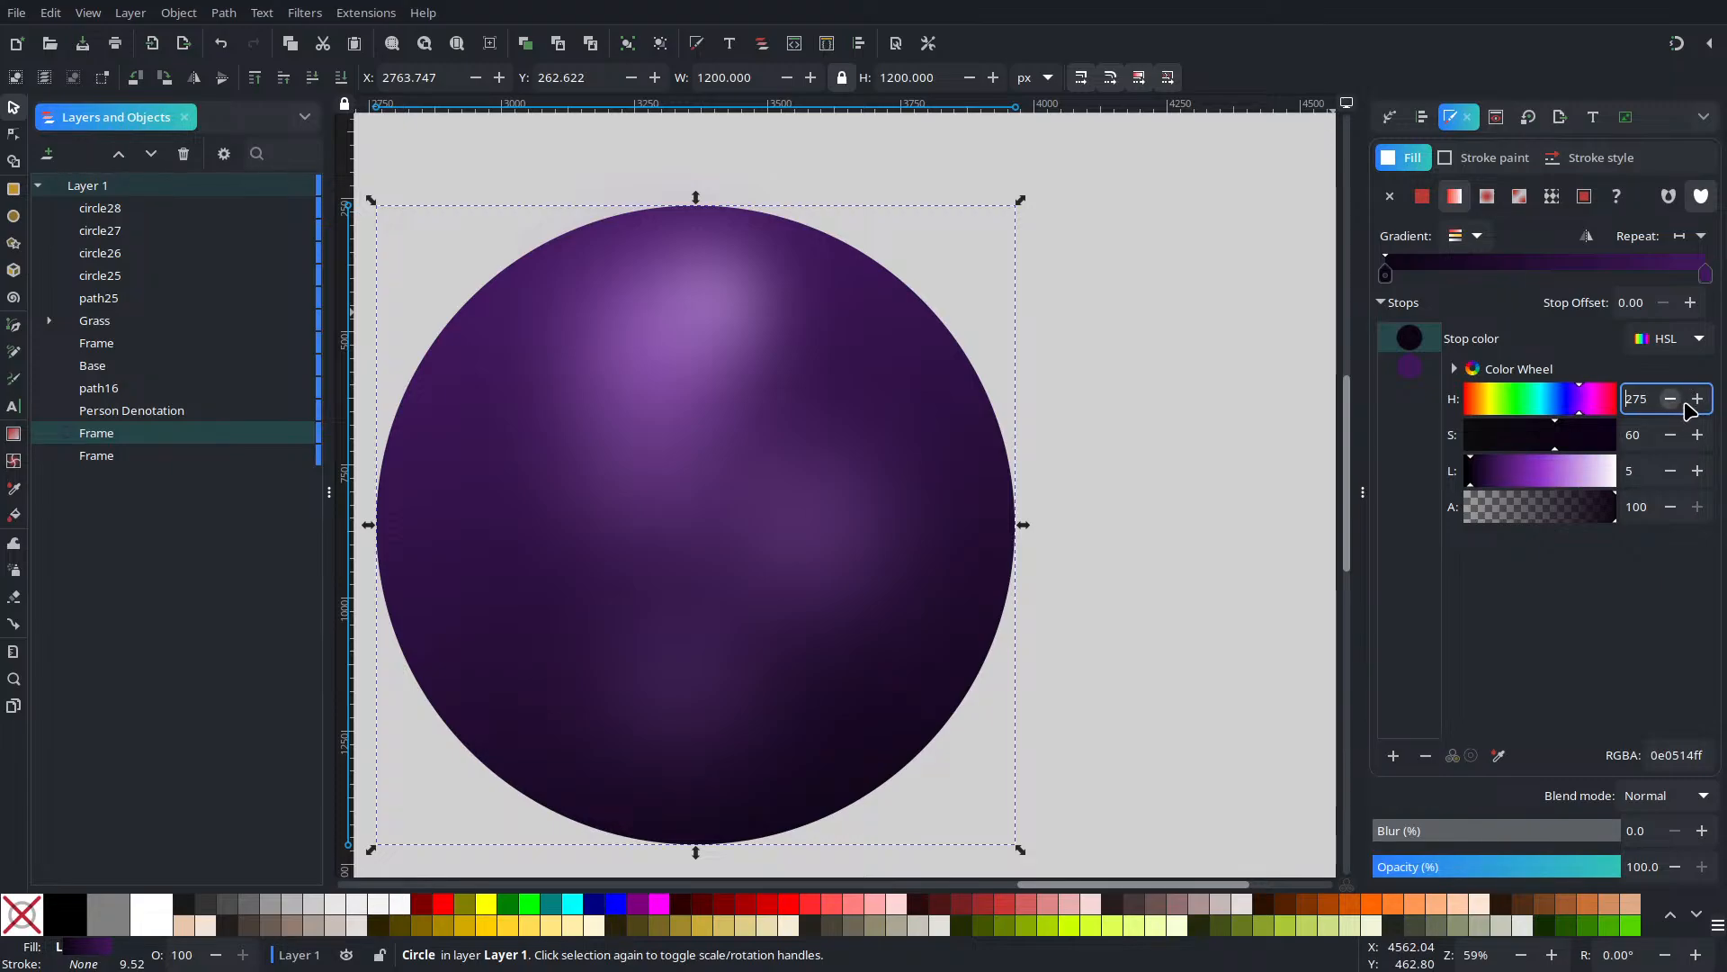
left_click(1695, 402)
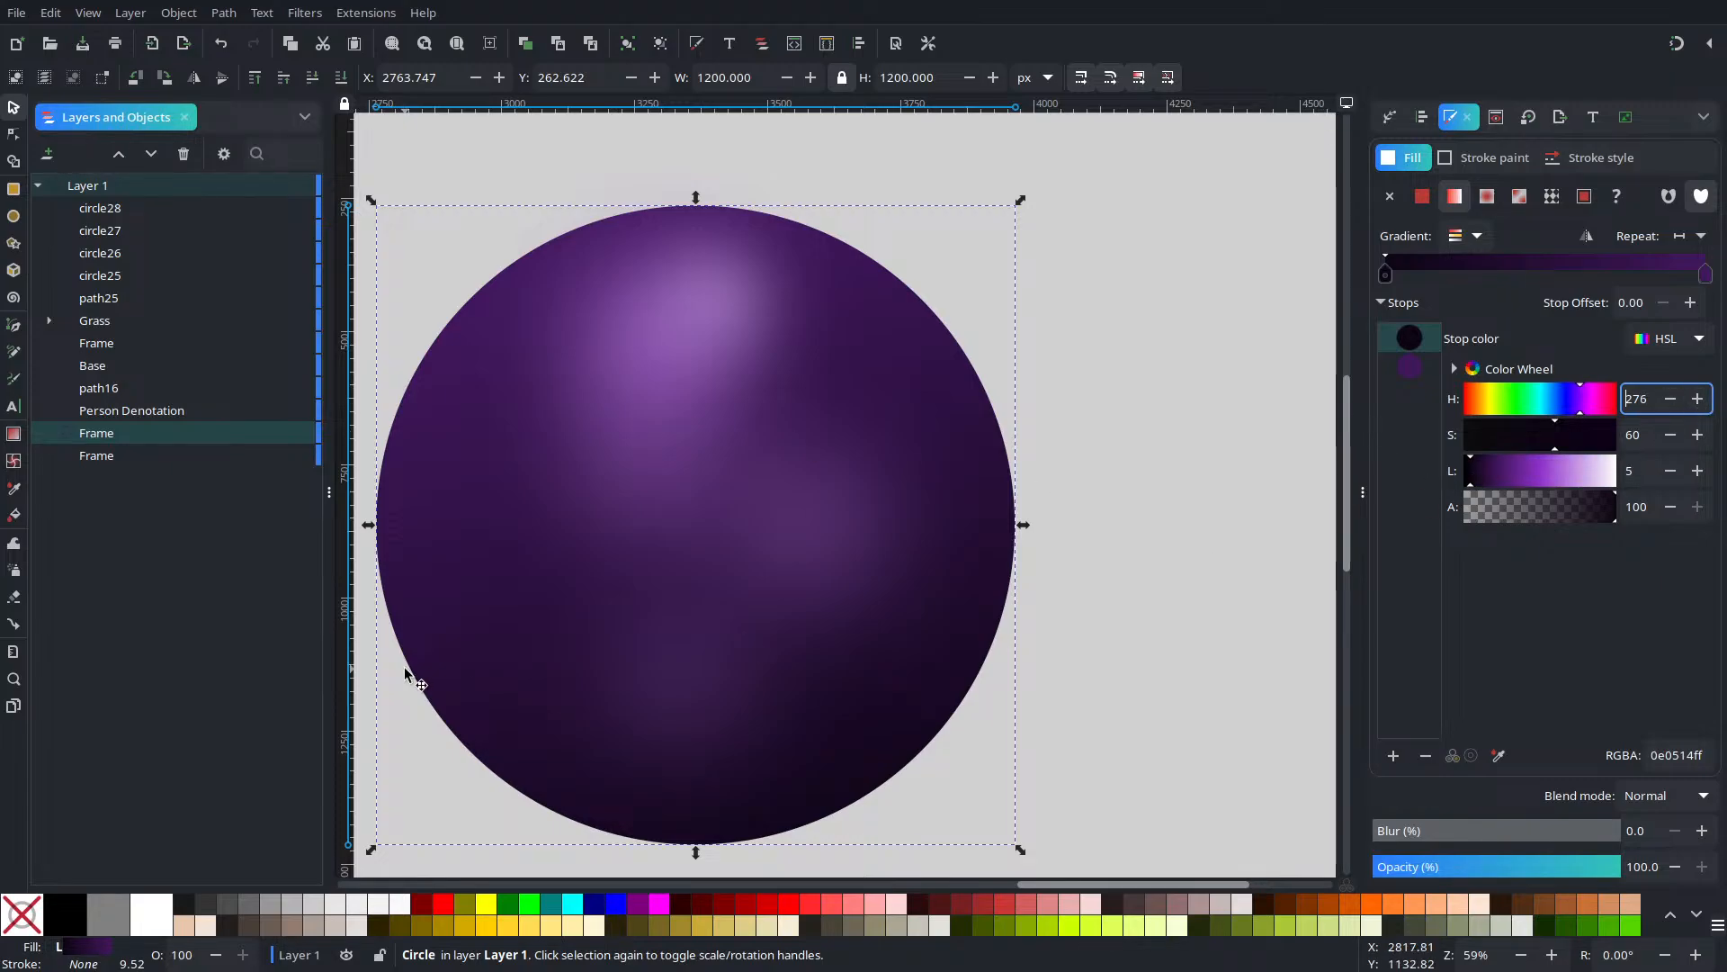
Darken the second gradient stop to about lightness 15, a deep purple 2a0f3d
left_click(1407, 373)
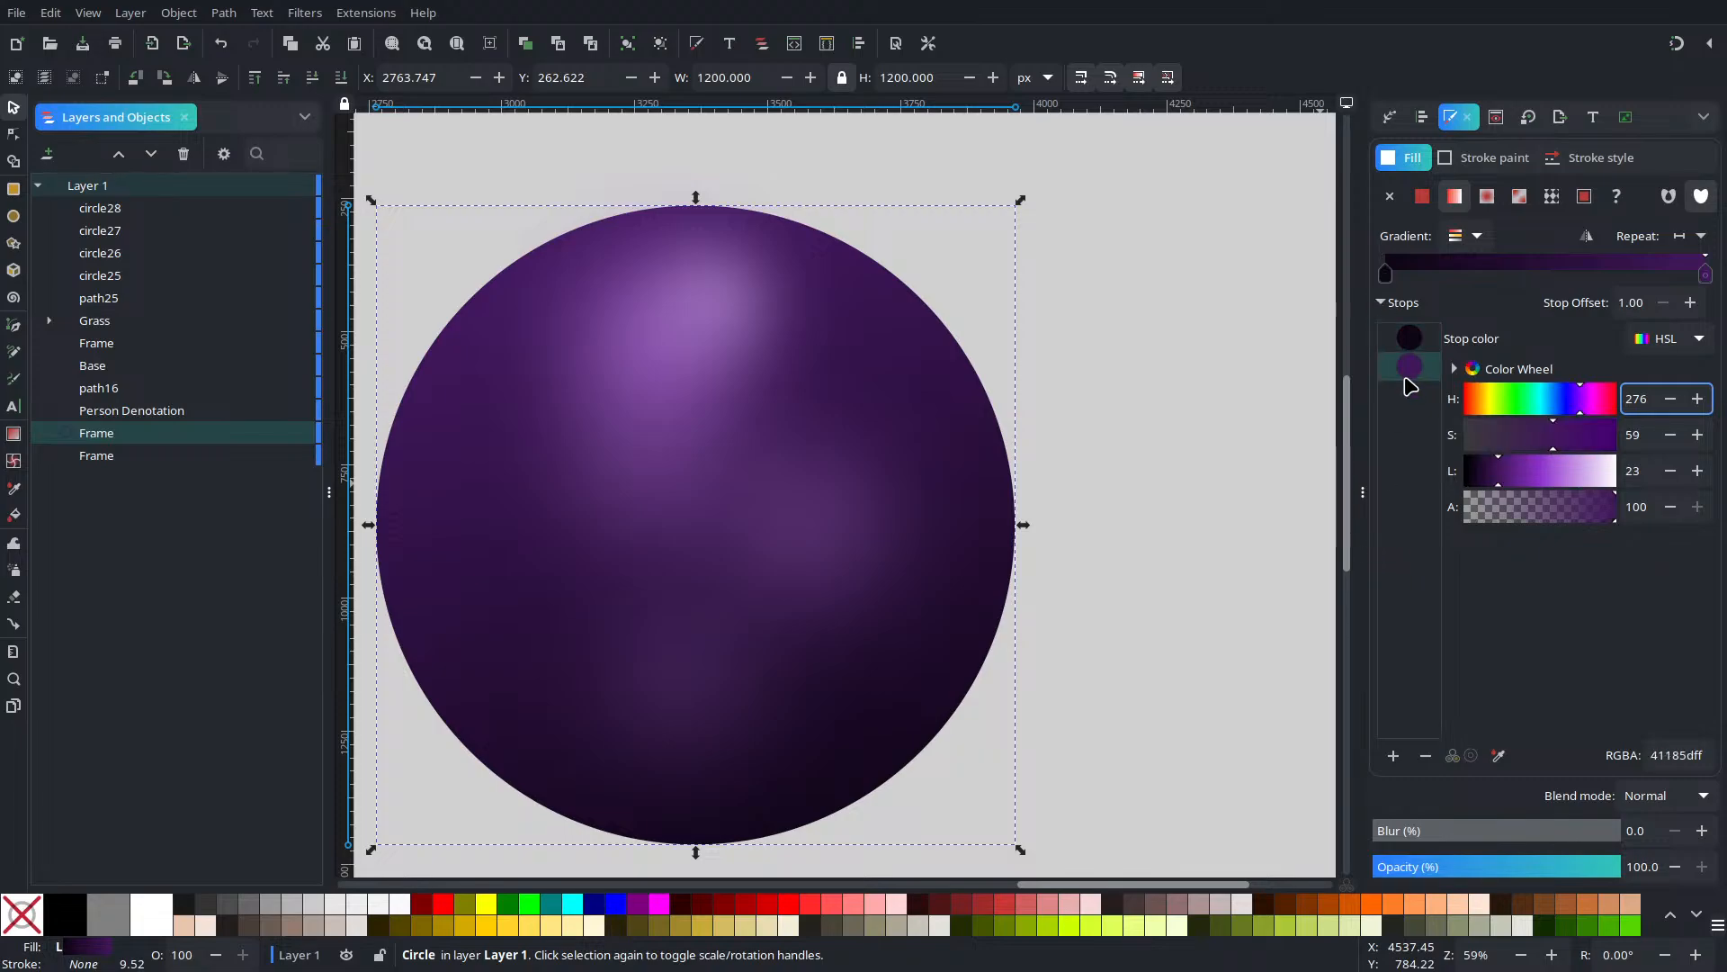
left_click(1489, 481)
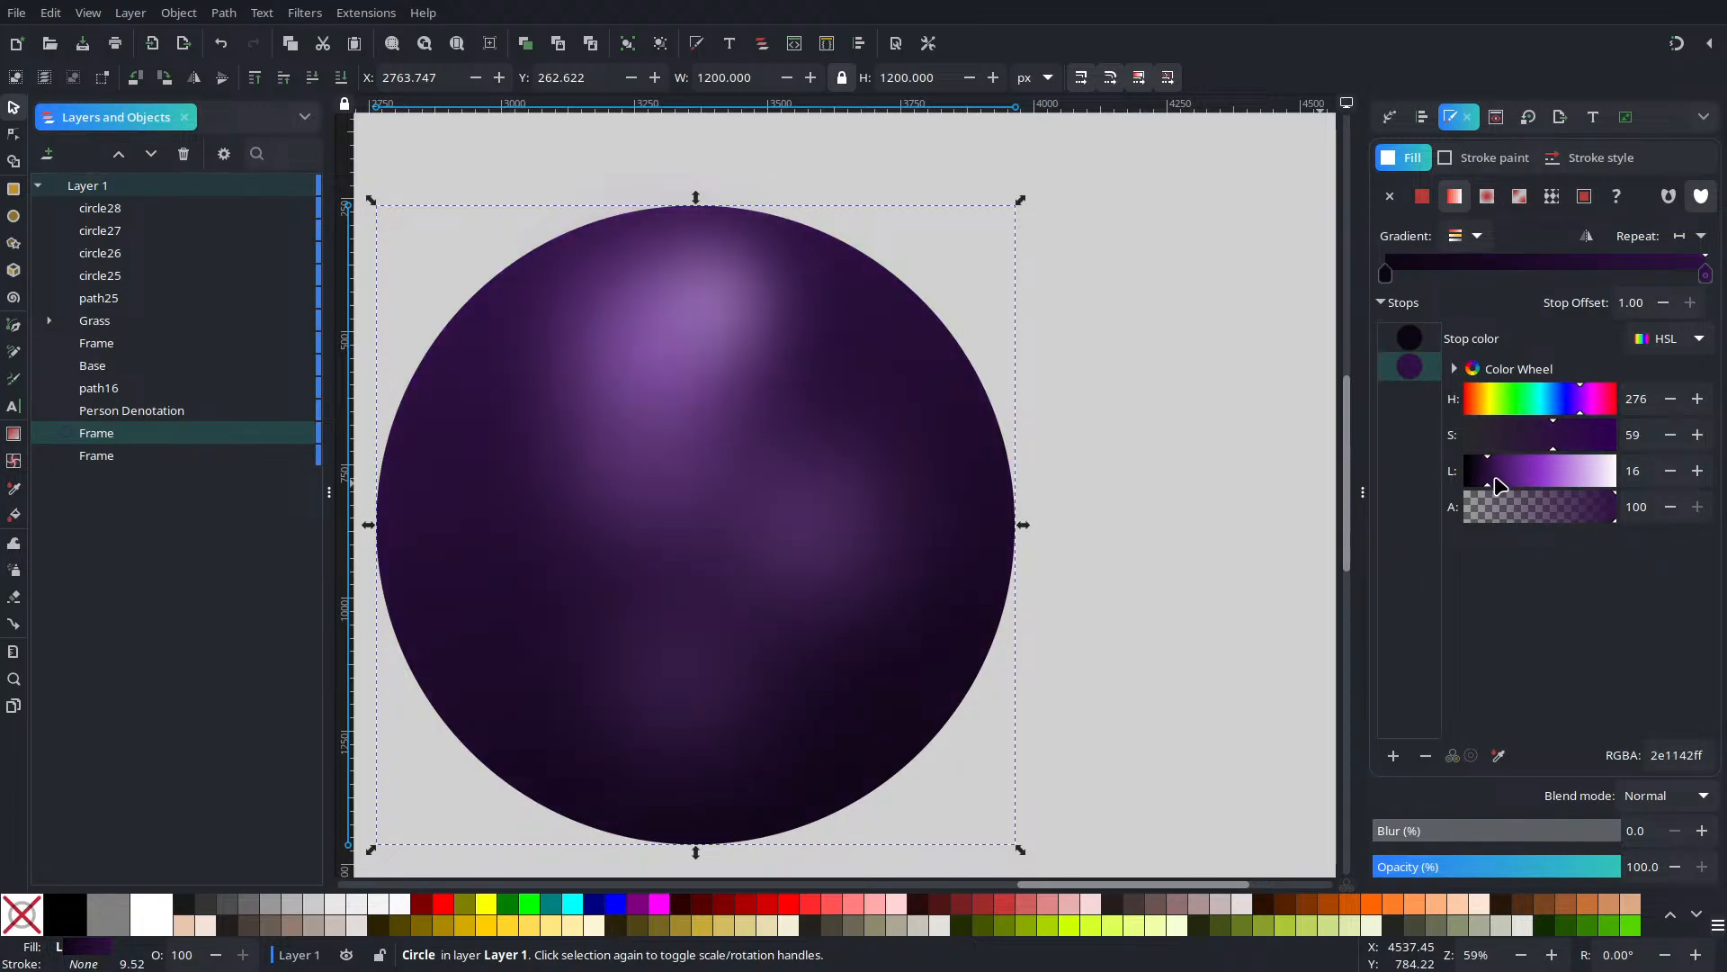
left_click_drag(1496, 481, 1487, 484)
left_click(1223, 421)
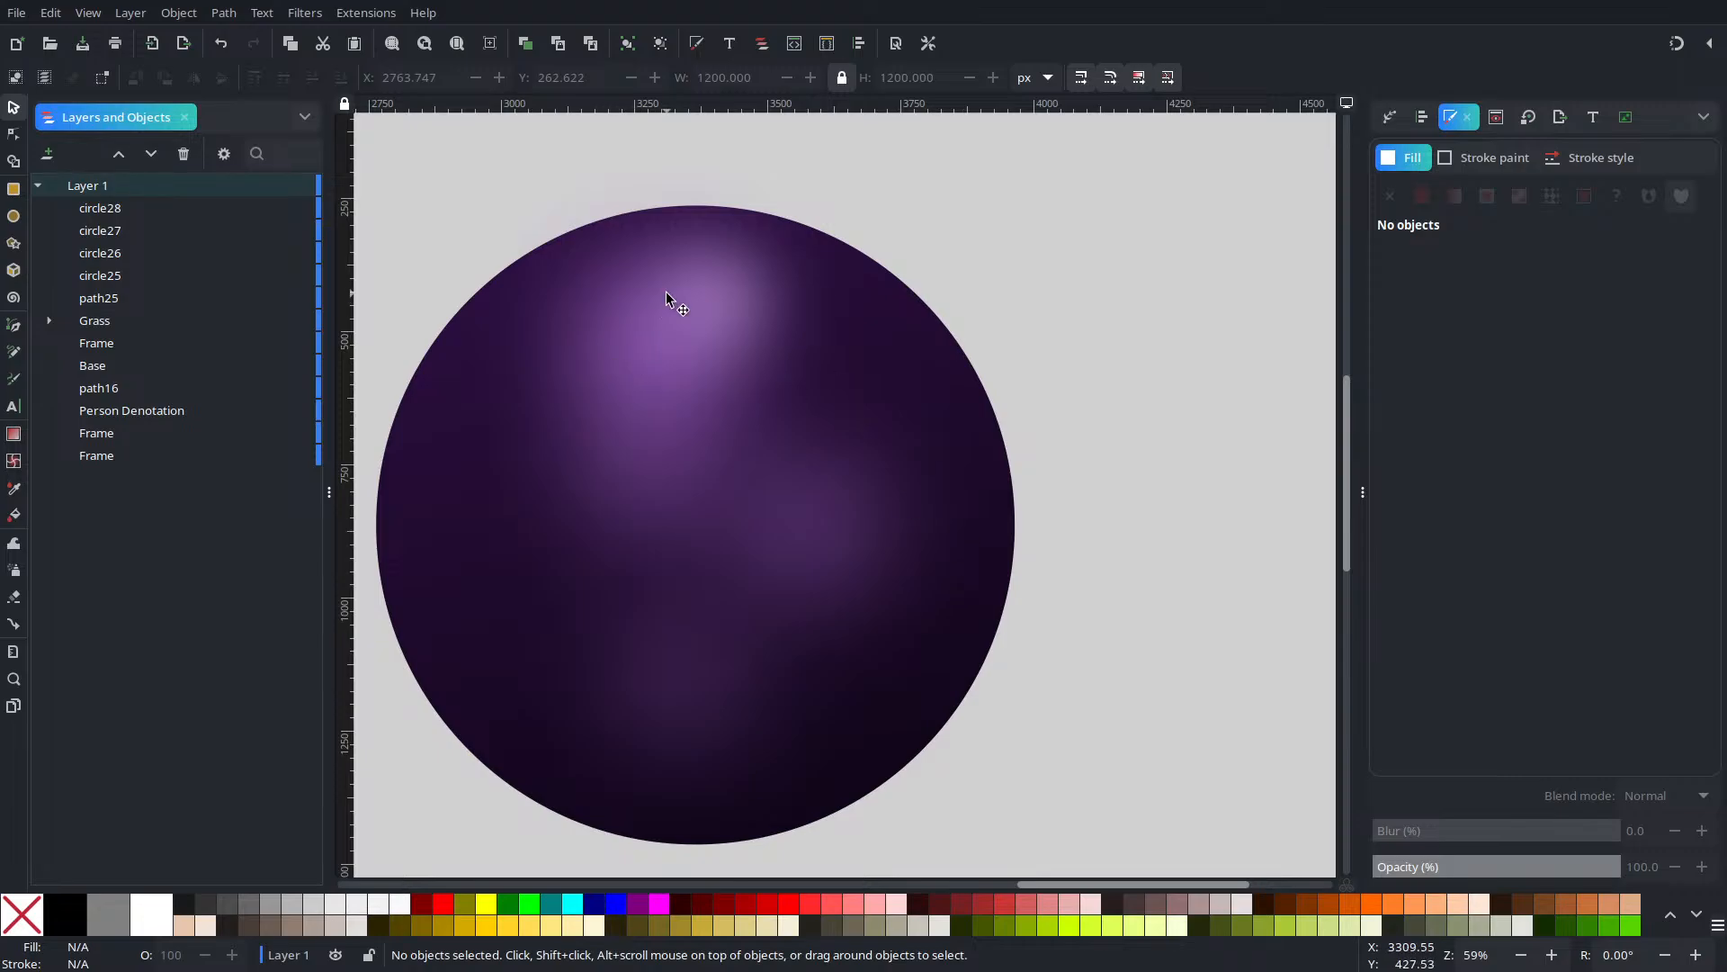
Duplicate the blurred highlight into an enlarged 8934c1 glow, lightness 48 and hue 276, lower left
left_click(710, 322)
key("ctrl+d")
left_click_drag(718, 318, 543, 514)
left_click(1494, 371)
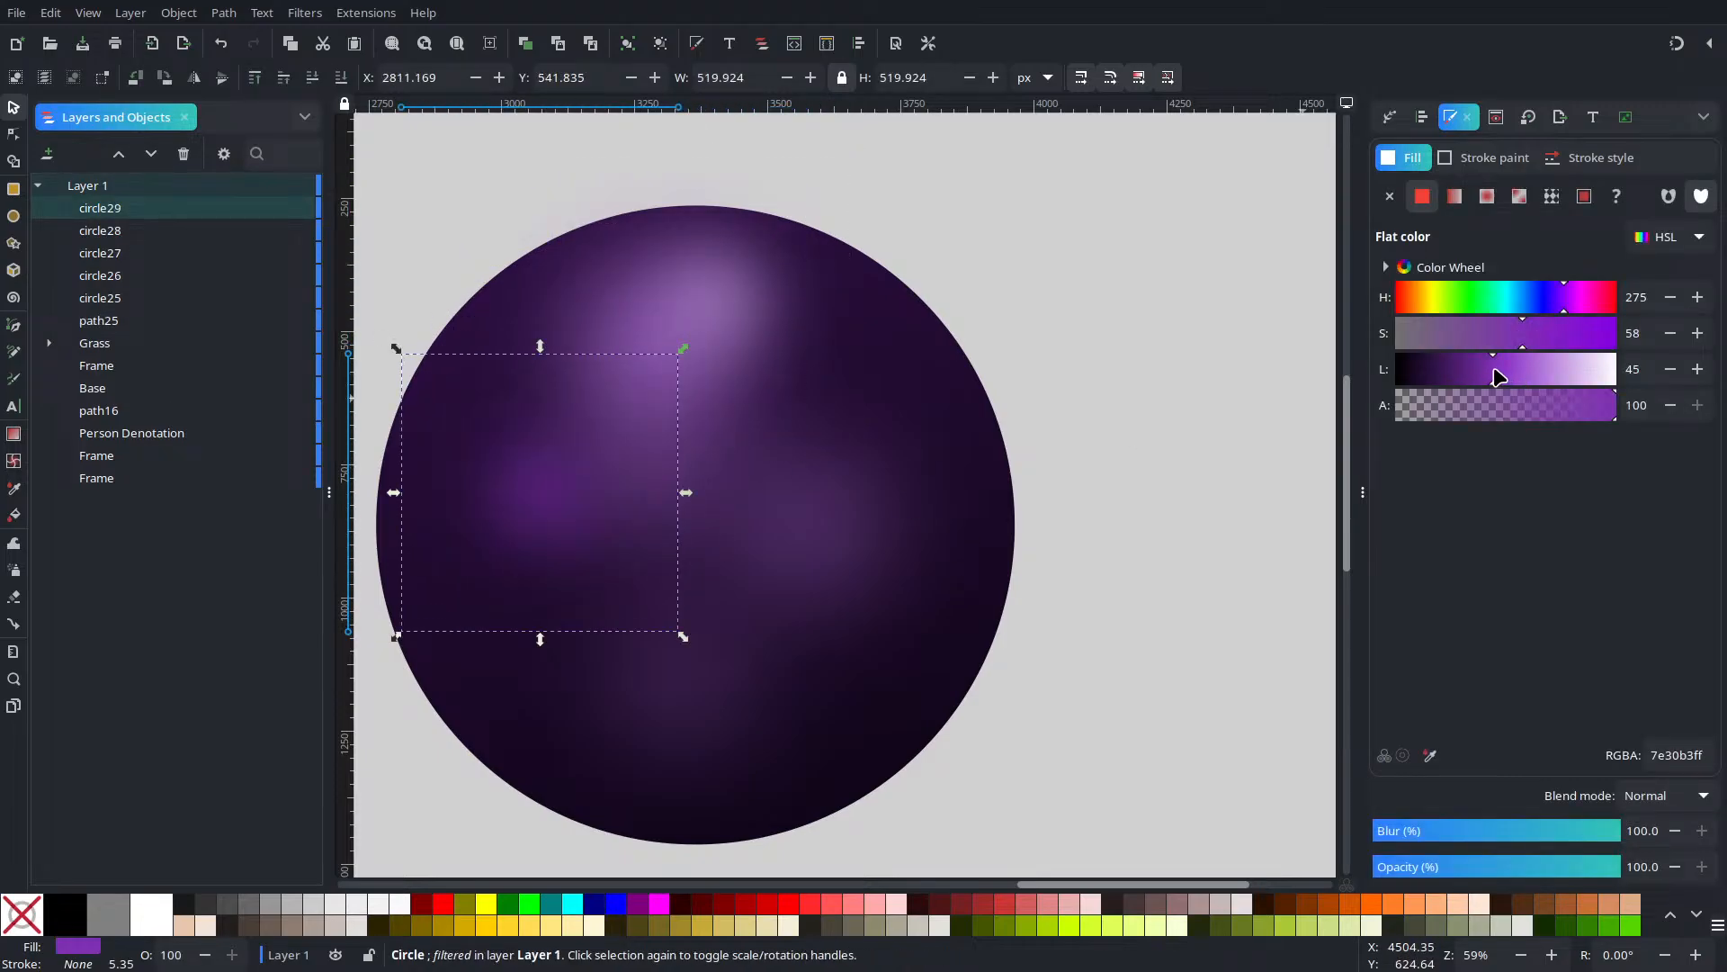
left_click_drag(1498, 376, 1503, 380)
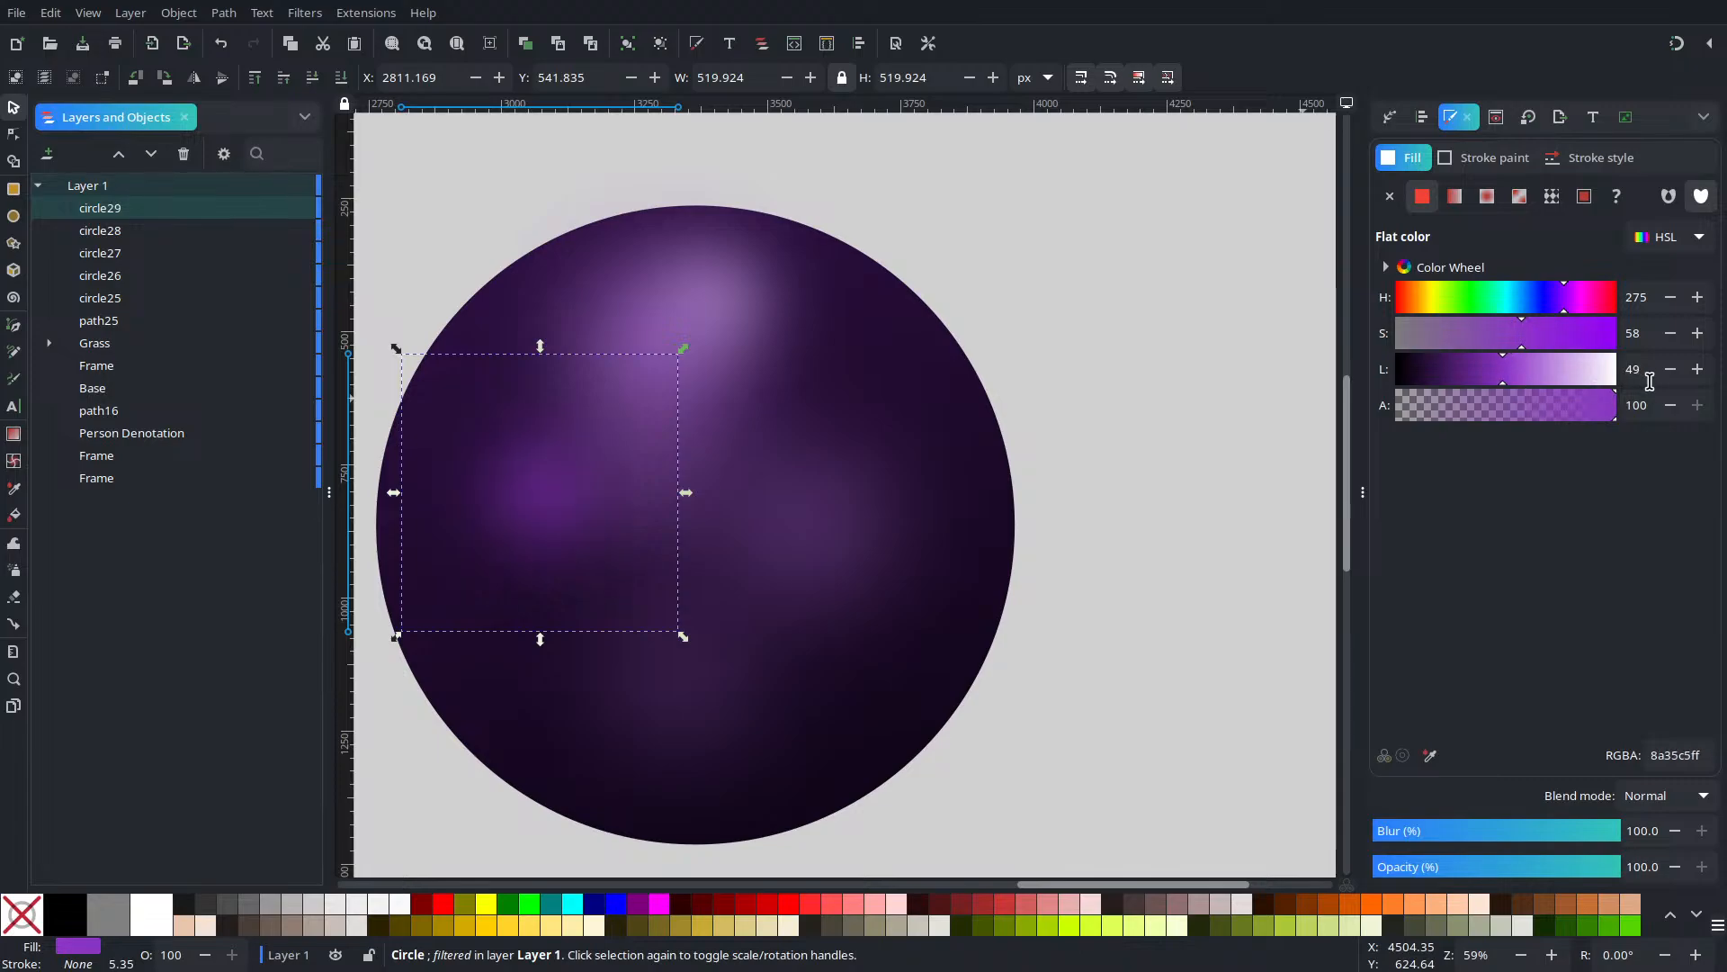
left_click(1698, 297)
left_click_drag(683, 635, 775, 698)
left_click_drag(548, 515, 513, 559)
Add another glow copy moved up and left and made partly transparent
key("ctrl+d")
key("ctrl+d")
key("ctrl+z")
left_click(647, 667)
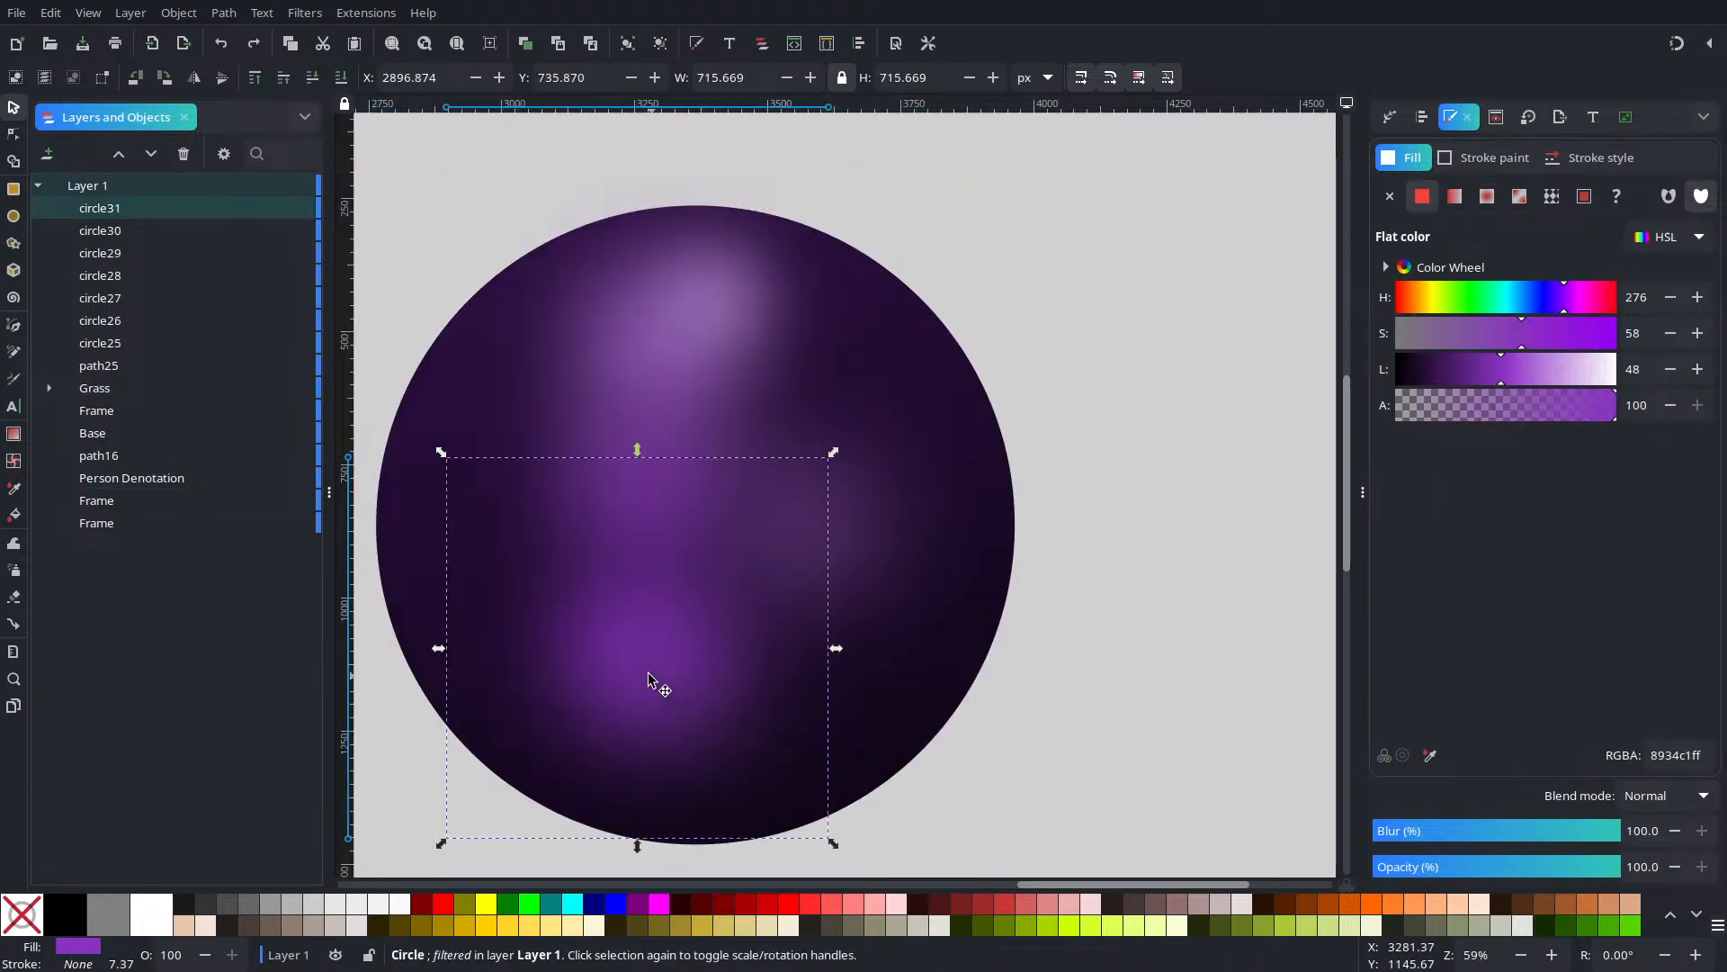
left_click_drag(635, 658, 527, 573)
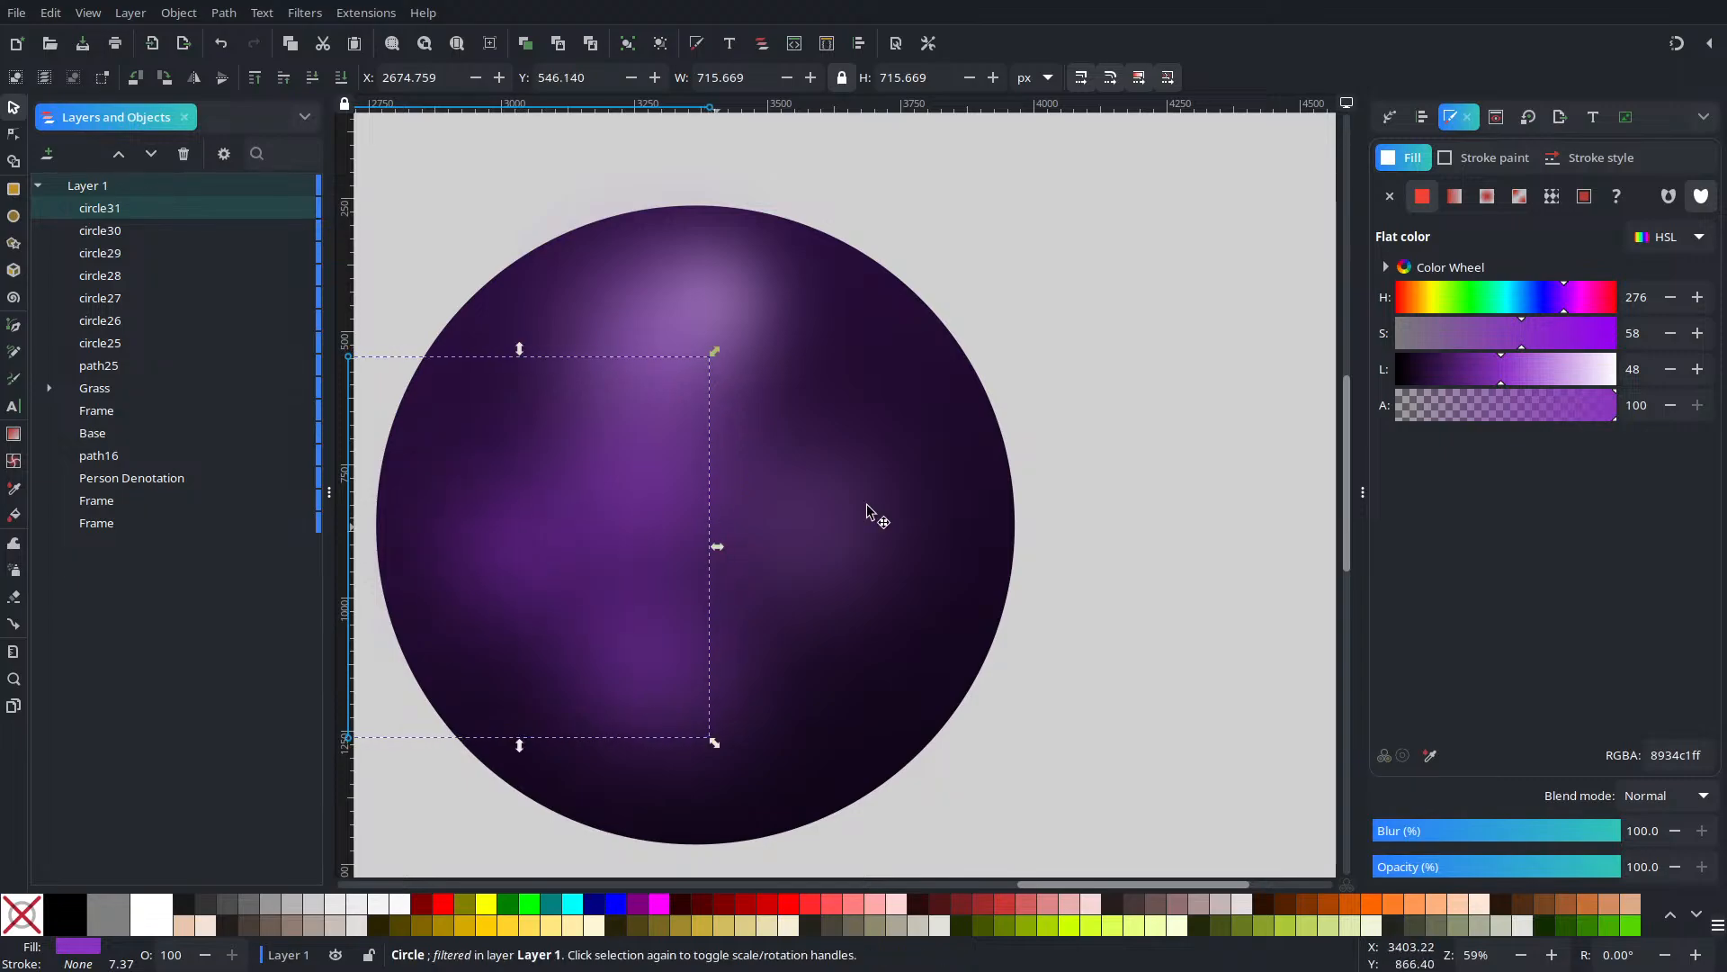
mouse_move(1549, 410)
left_mouse_down()
mouse_move(1481, 413)
mouse_move(1515, 408)
left_mouse_up()
Duplicate an earlier glow and place it lower right inside the sphere
left_click(657, 535, "alt")
key("ctrl+d")
left_click_drag(638, 510, 868, 634)
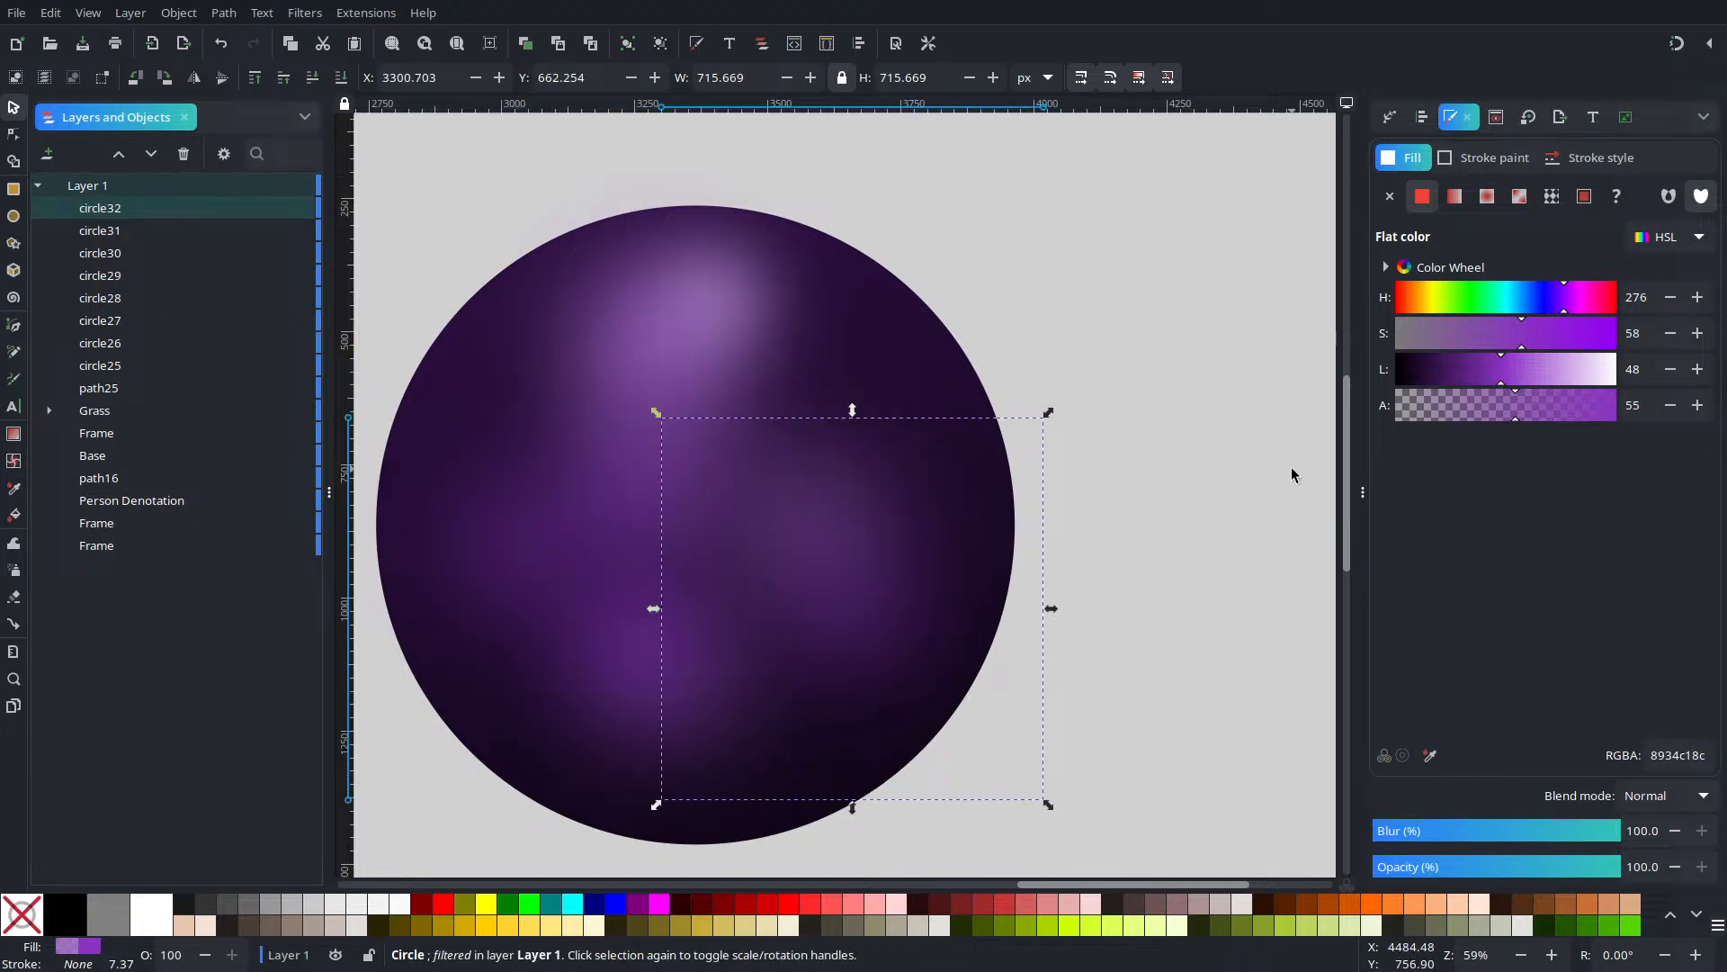
left_click(1114, 446)
scroll(1106, 445, "down", 4)
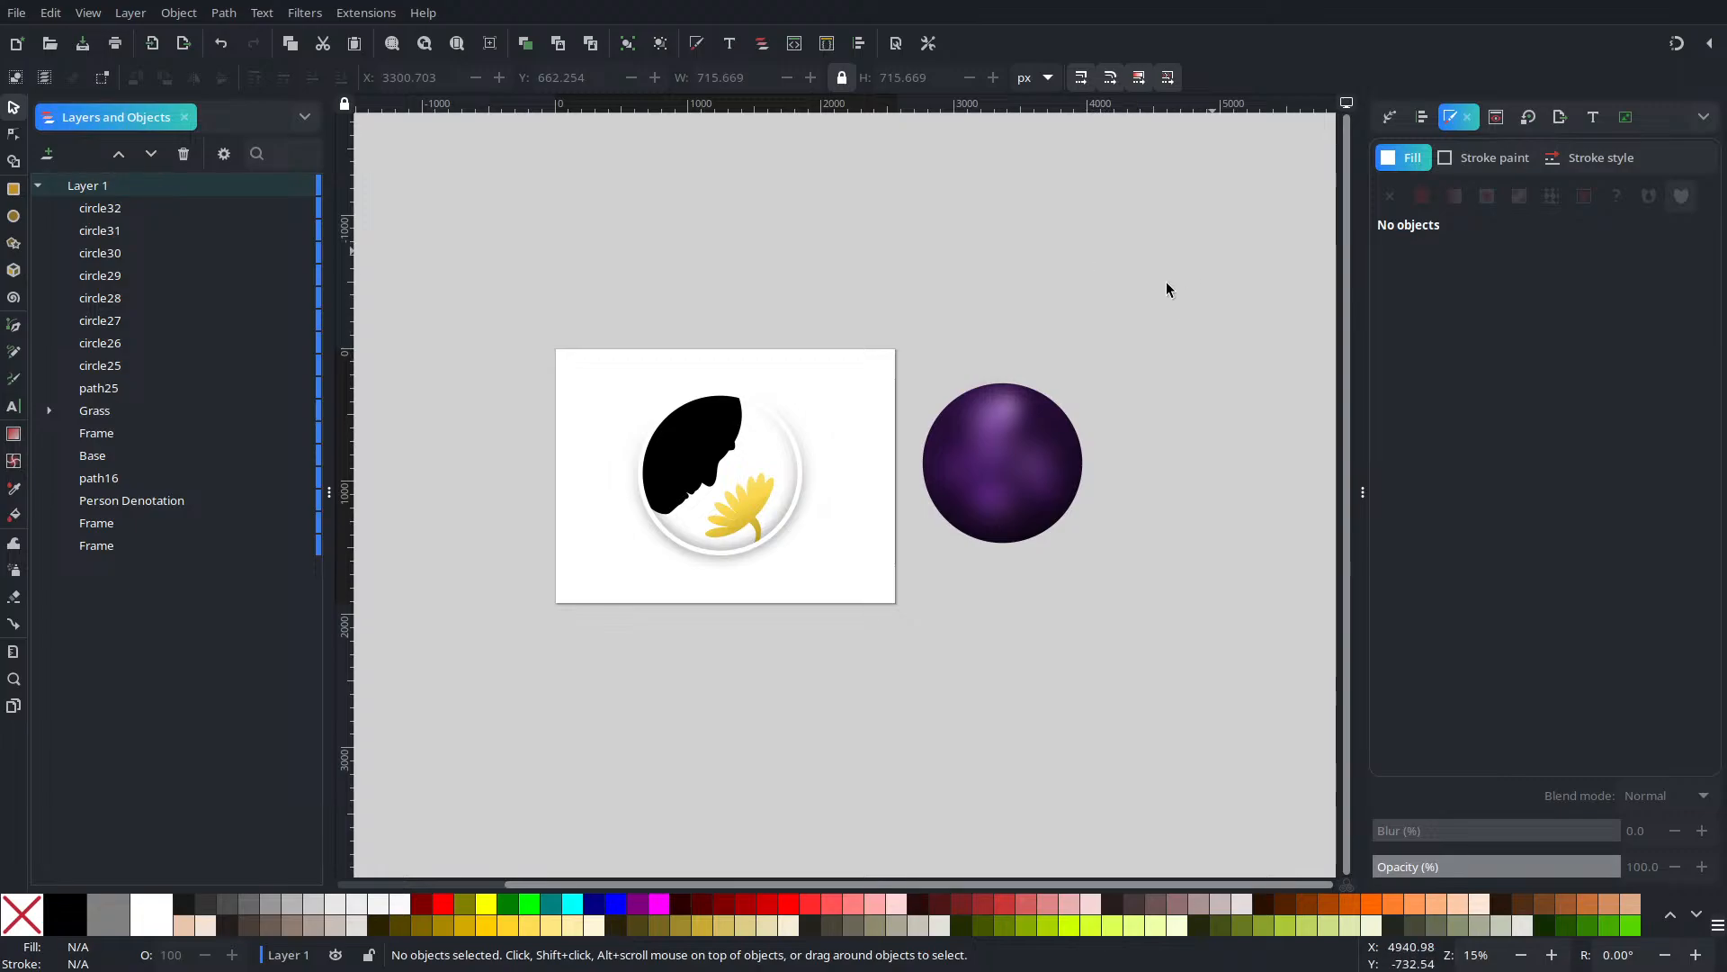
Rubber-band select the sphere's circles and group them into g32
left_click_drag(1213, 250, 867, 761)
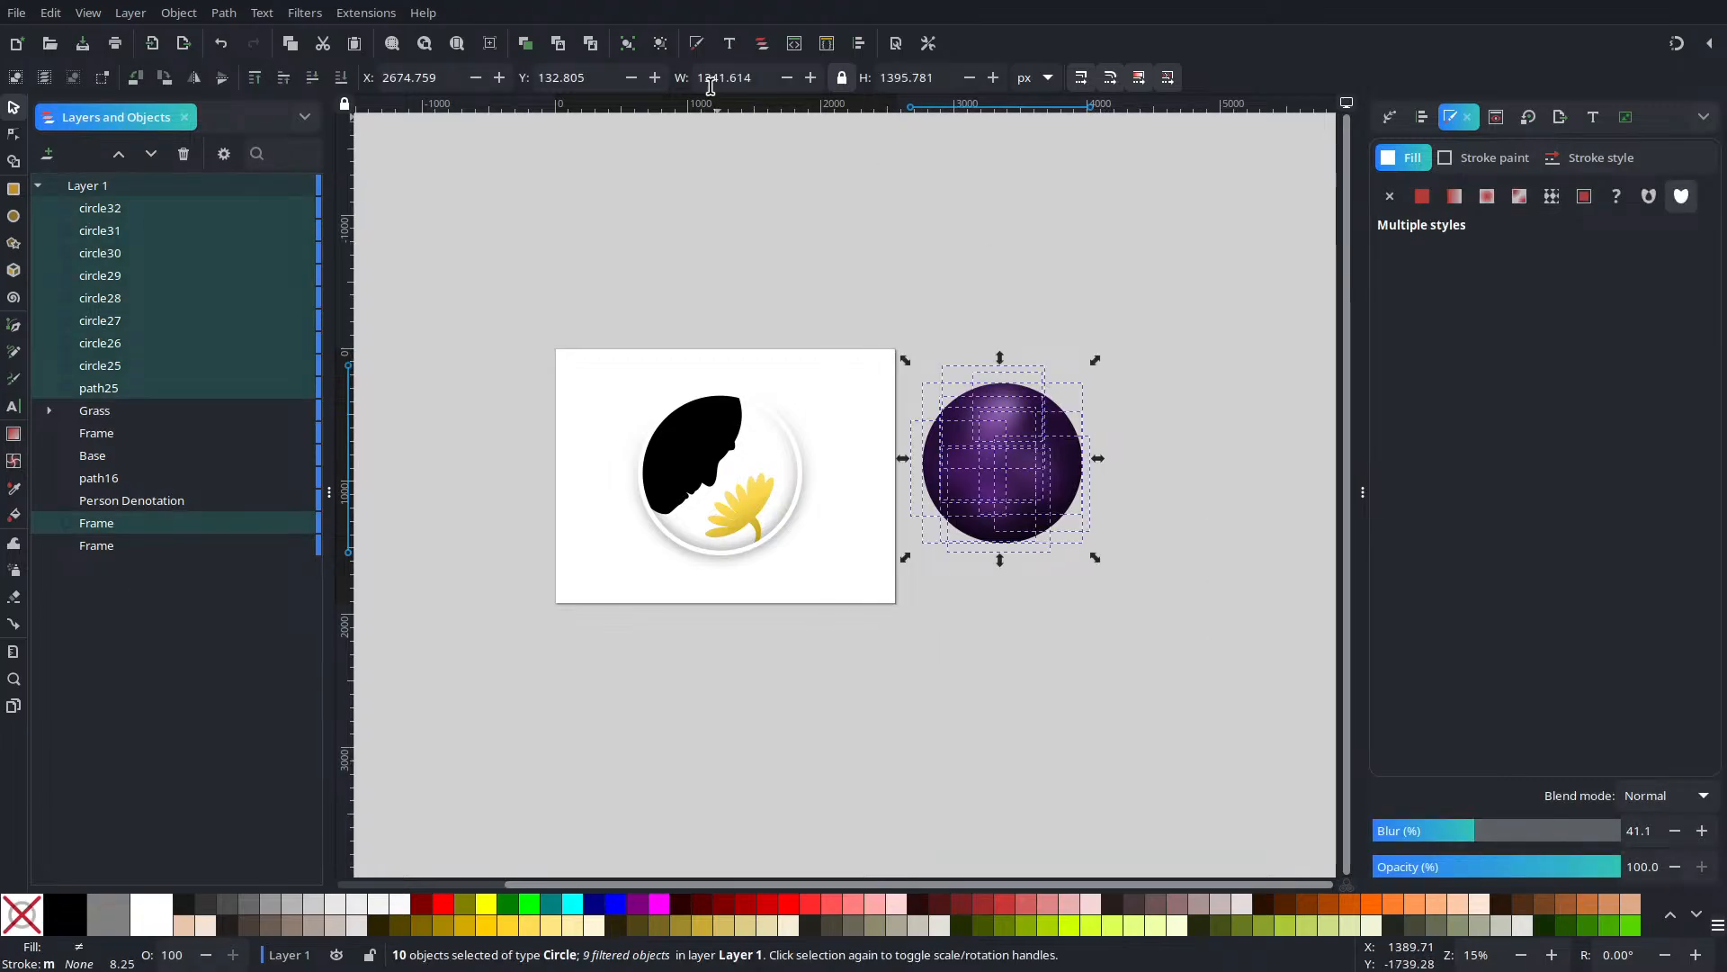
left_click(628, 43)
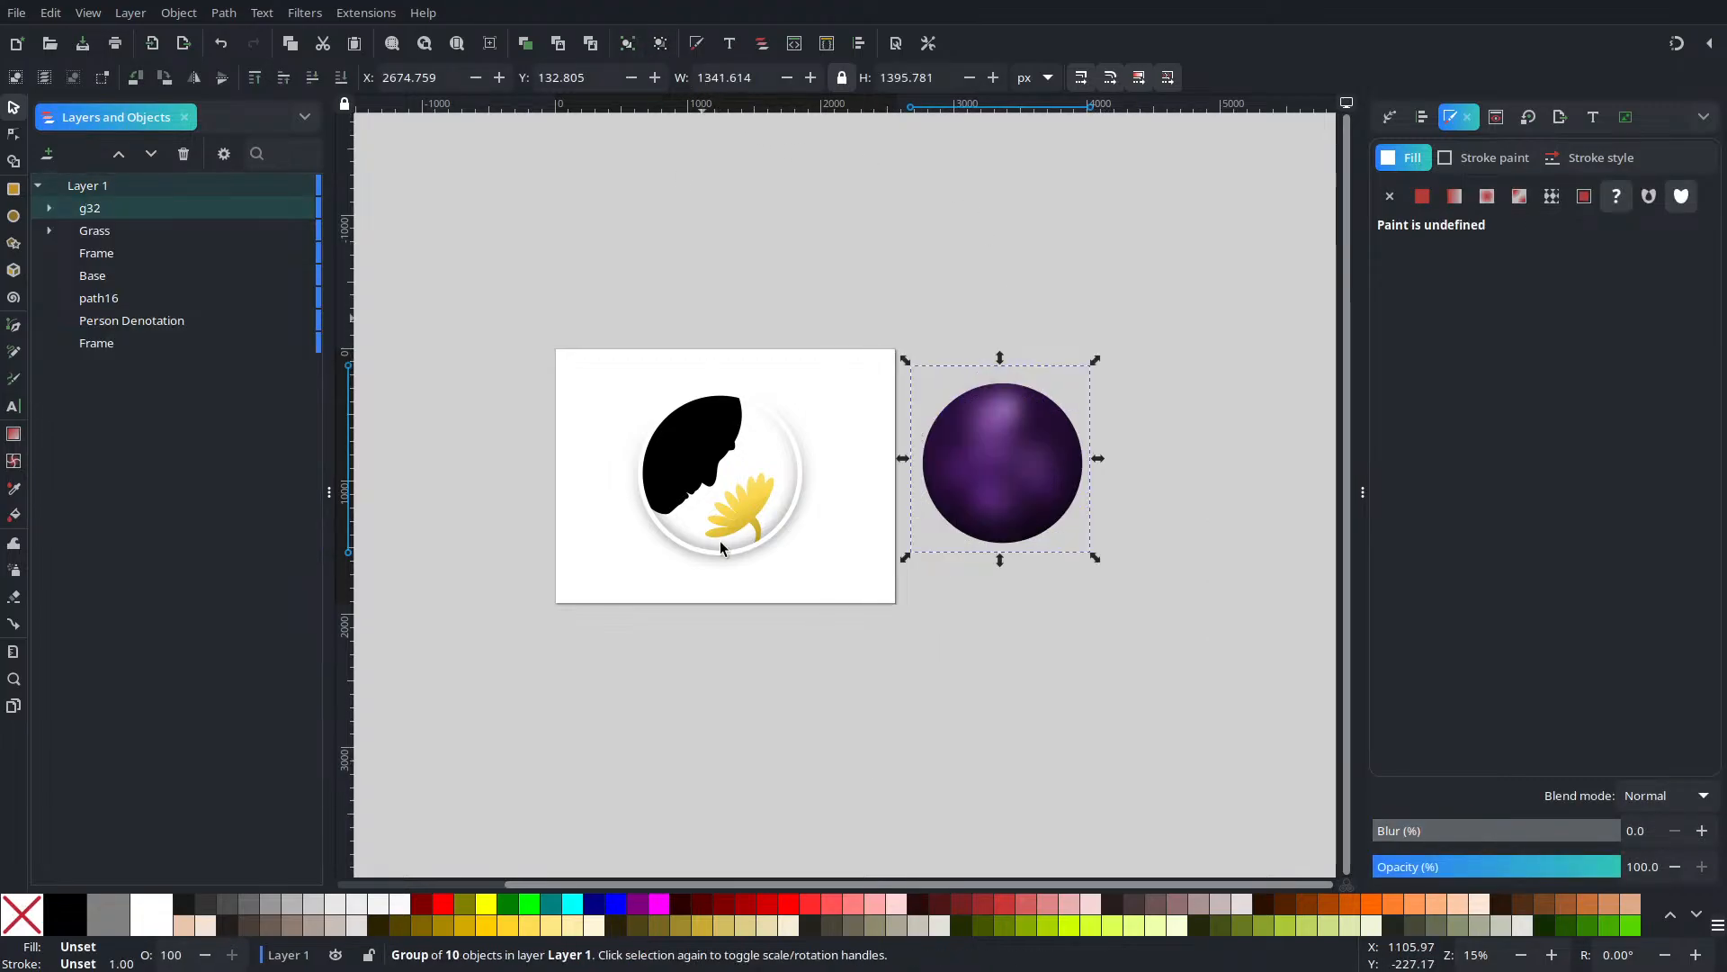
left_click(797, 460)
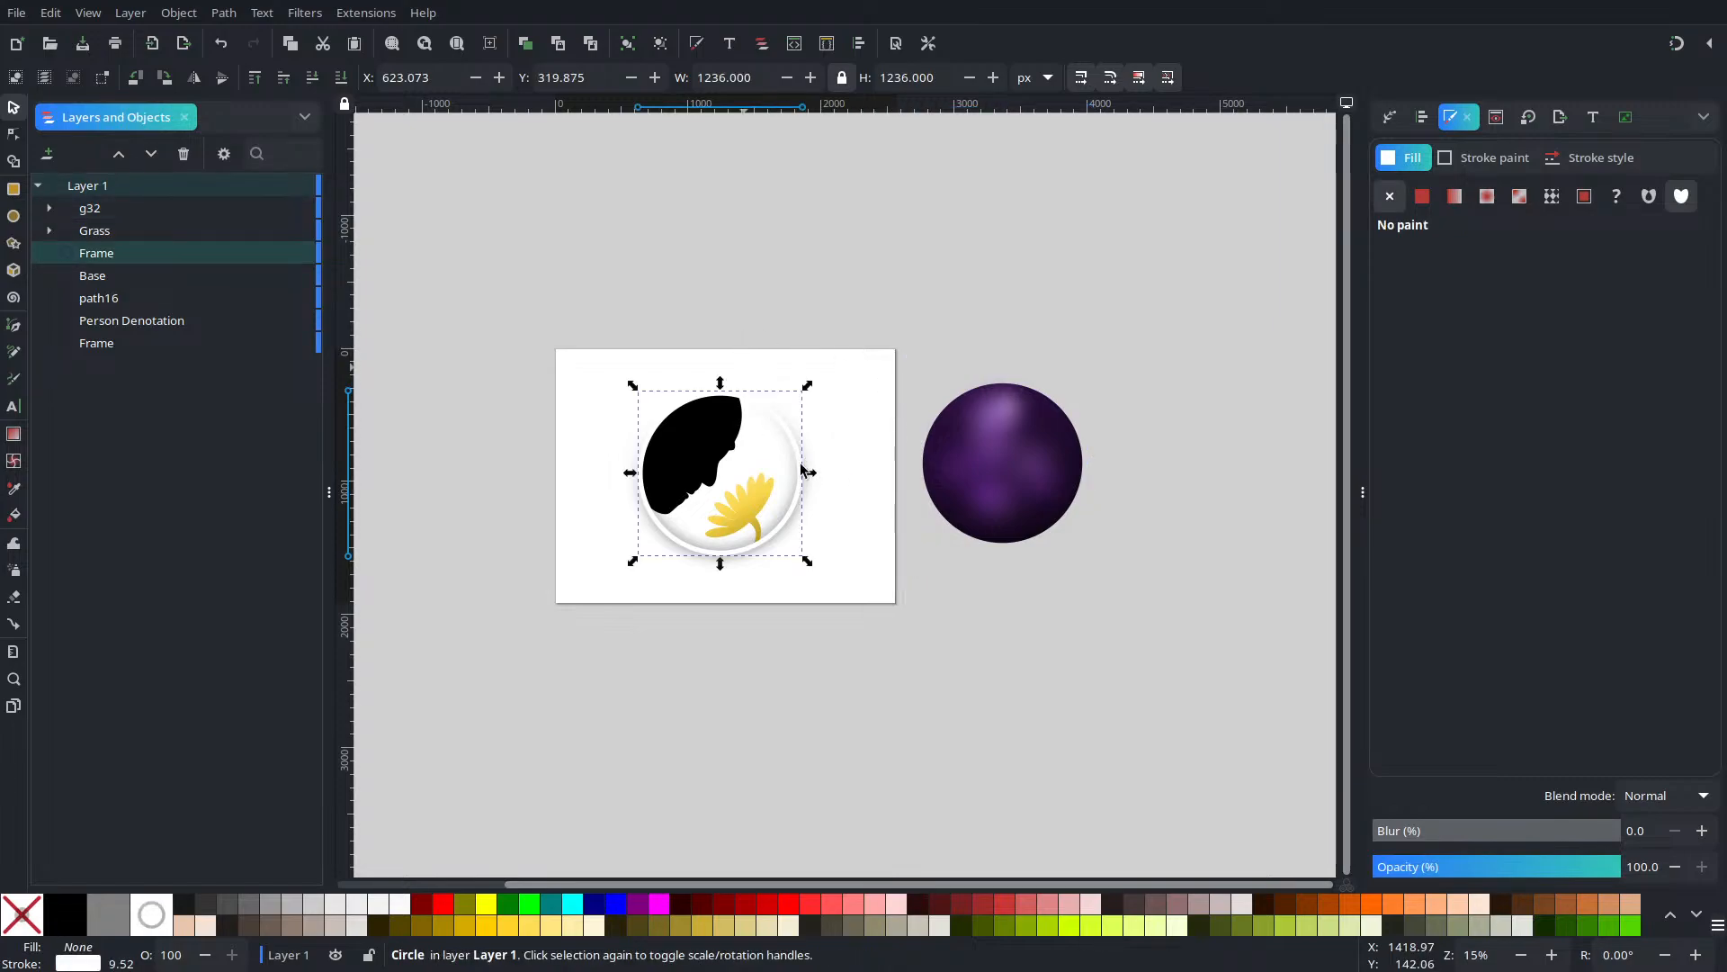
left_click(1026, 457, "shift")
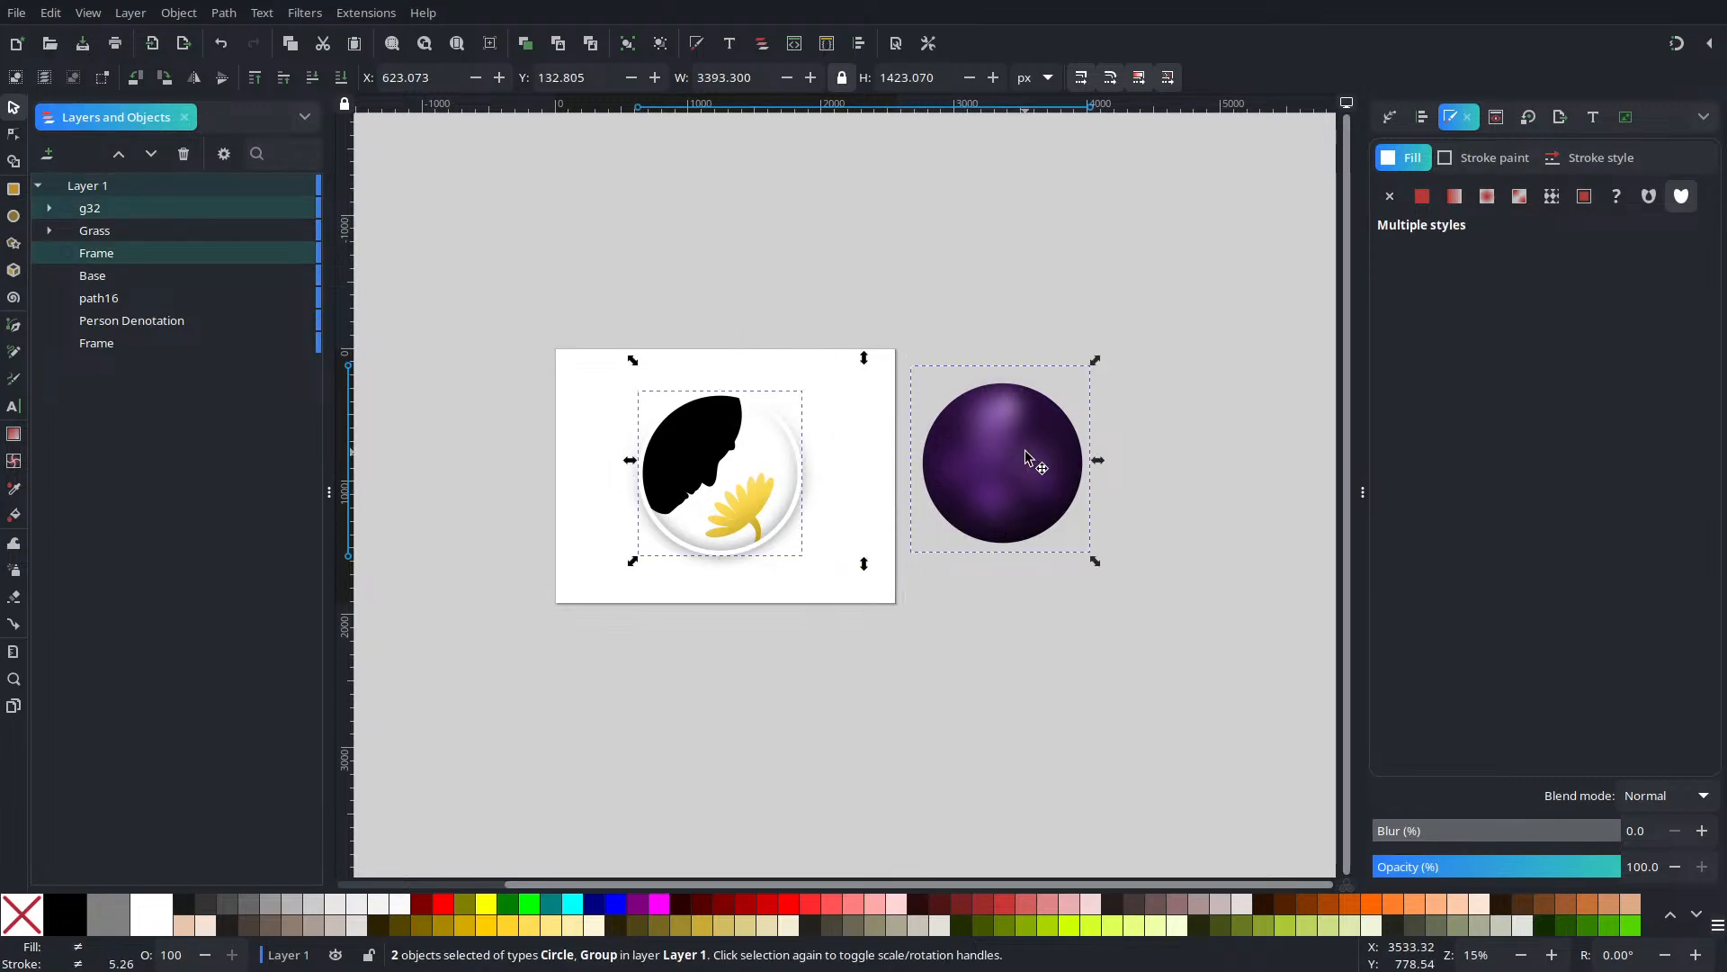
Duplicate the white Frame ring circle
left_click(883, 453)
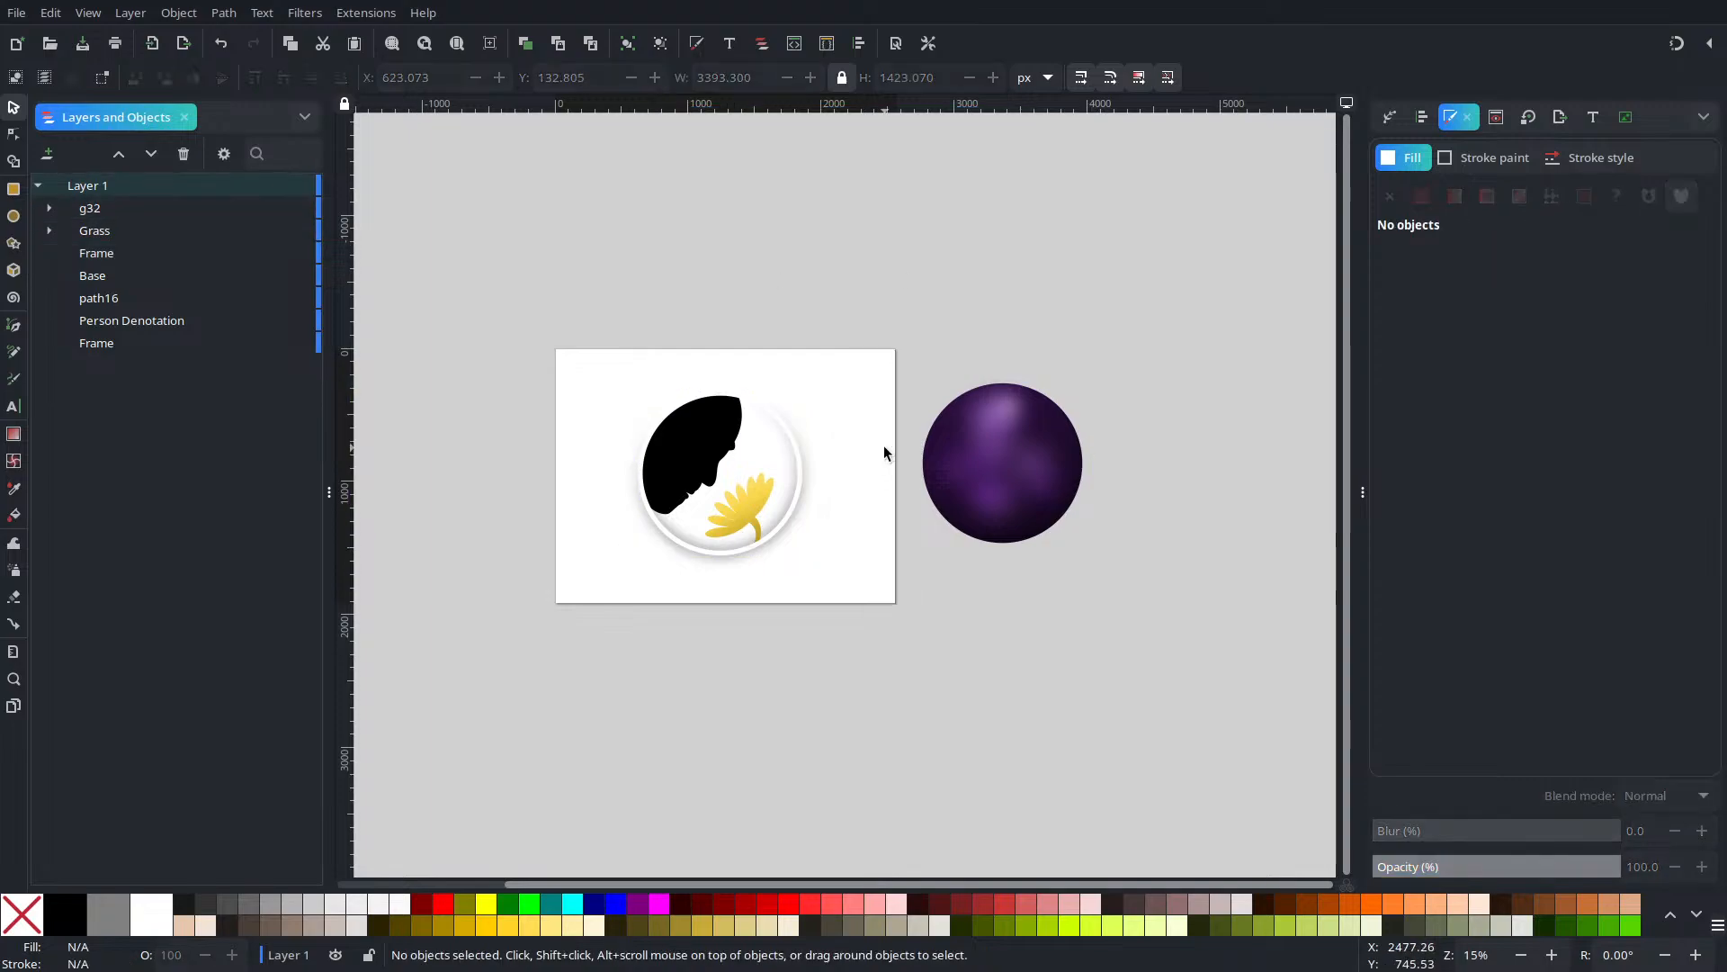
left_click_drag(799, 443, 766, 621)
key("ctrl+z")
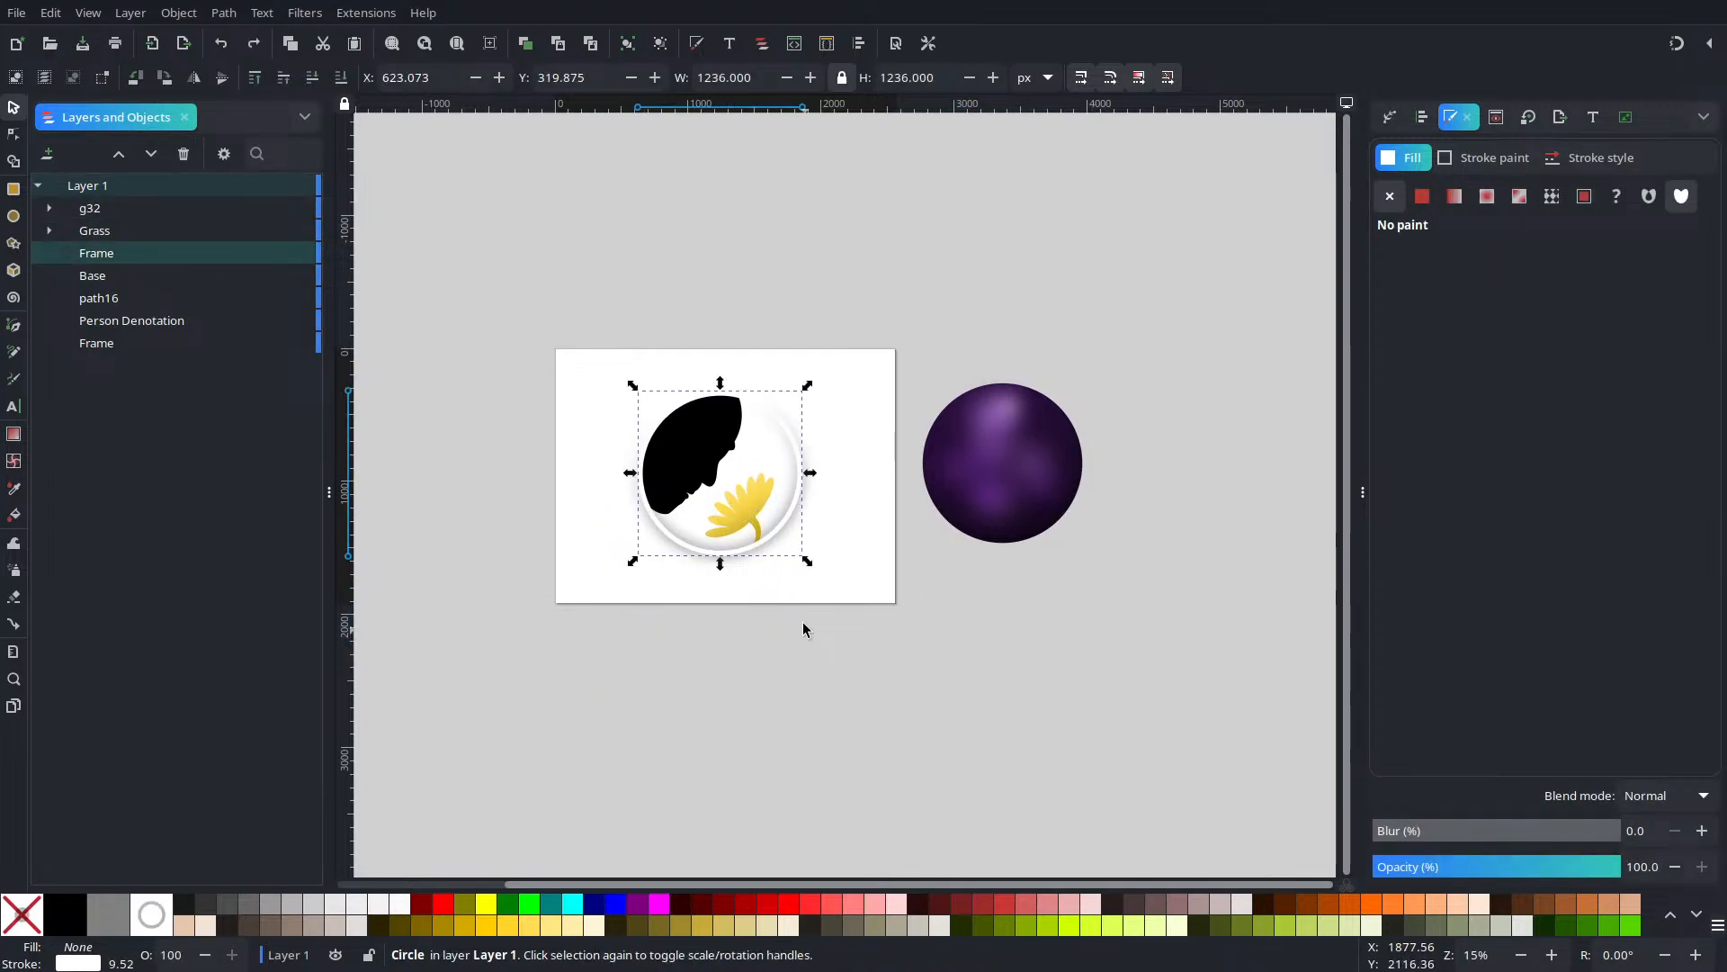
key("ctrl+d")
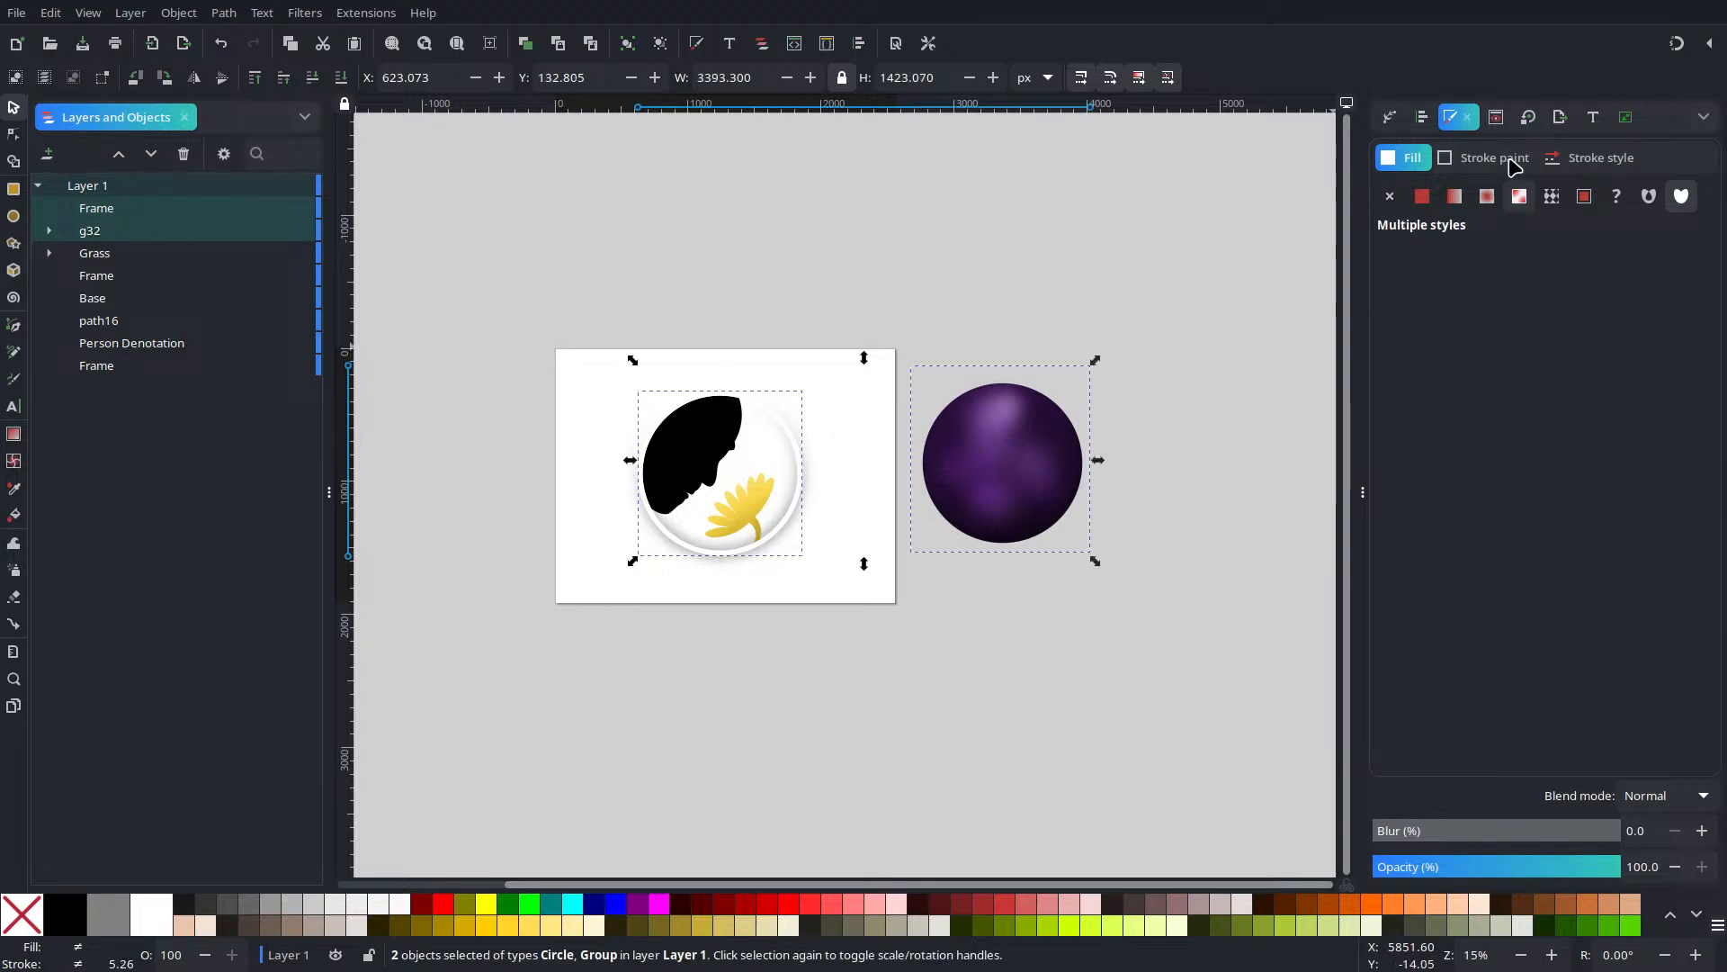
Centre the ring copy and sphere group horizontally and vertically using Align and Distribute
left_click(1402, 114)
left_click(1424, 117)
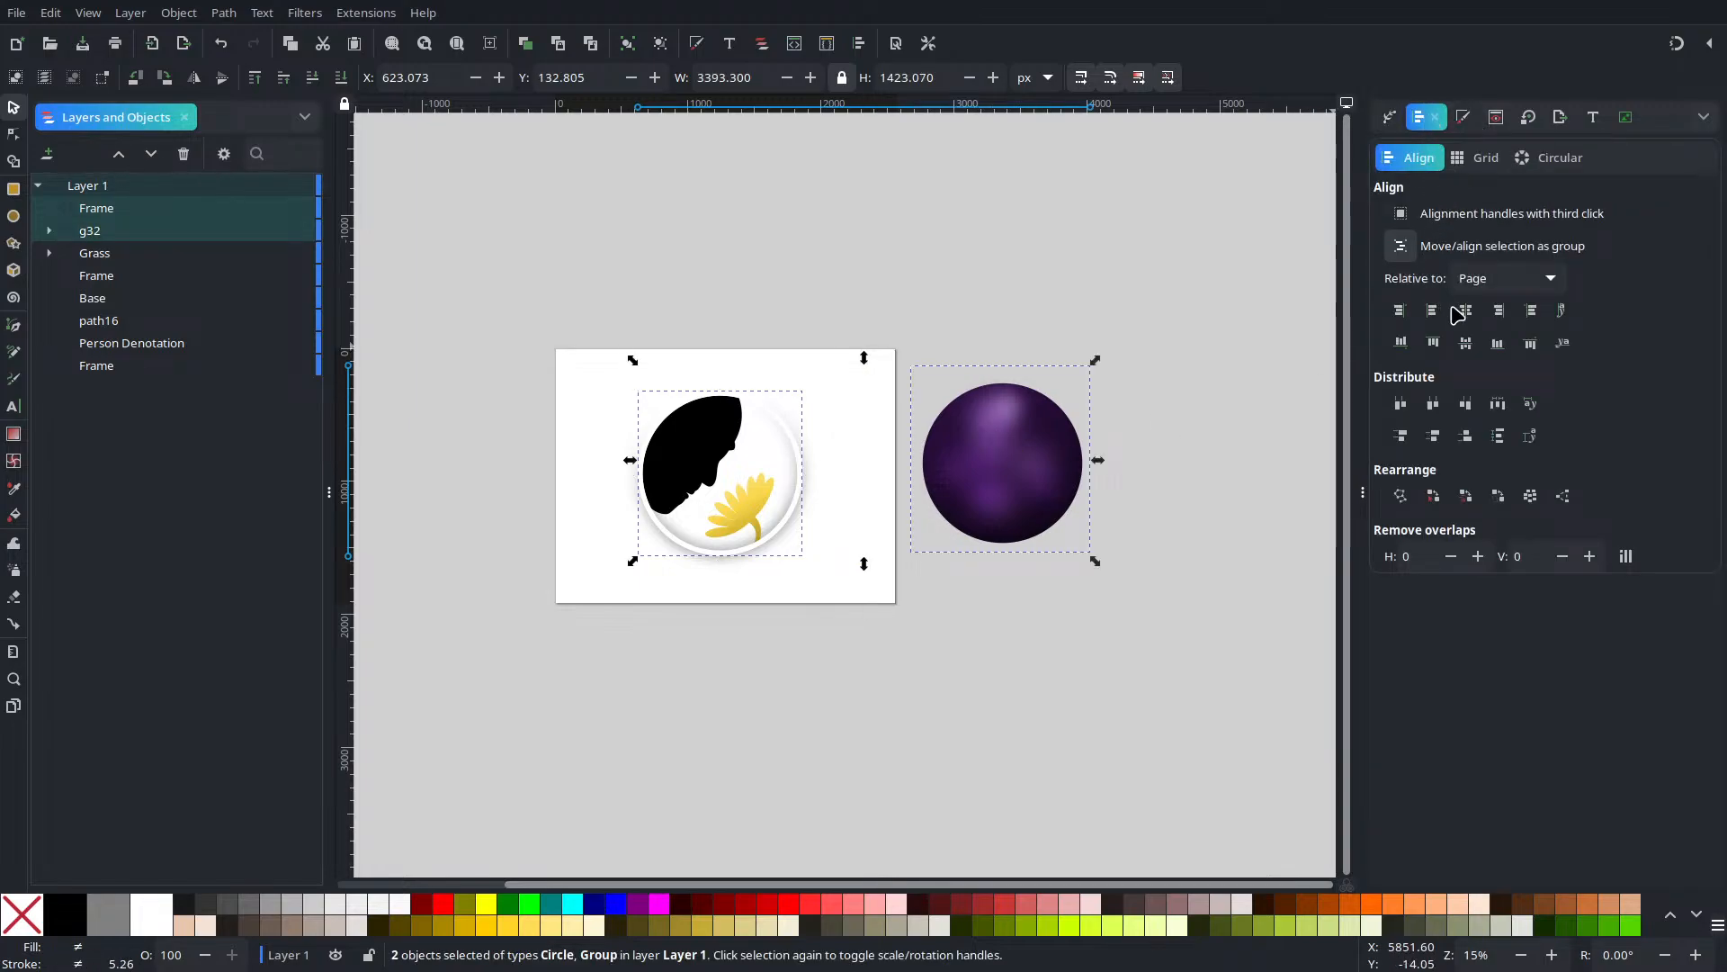
left_click(1463, 311)
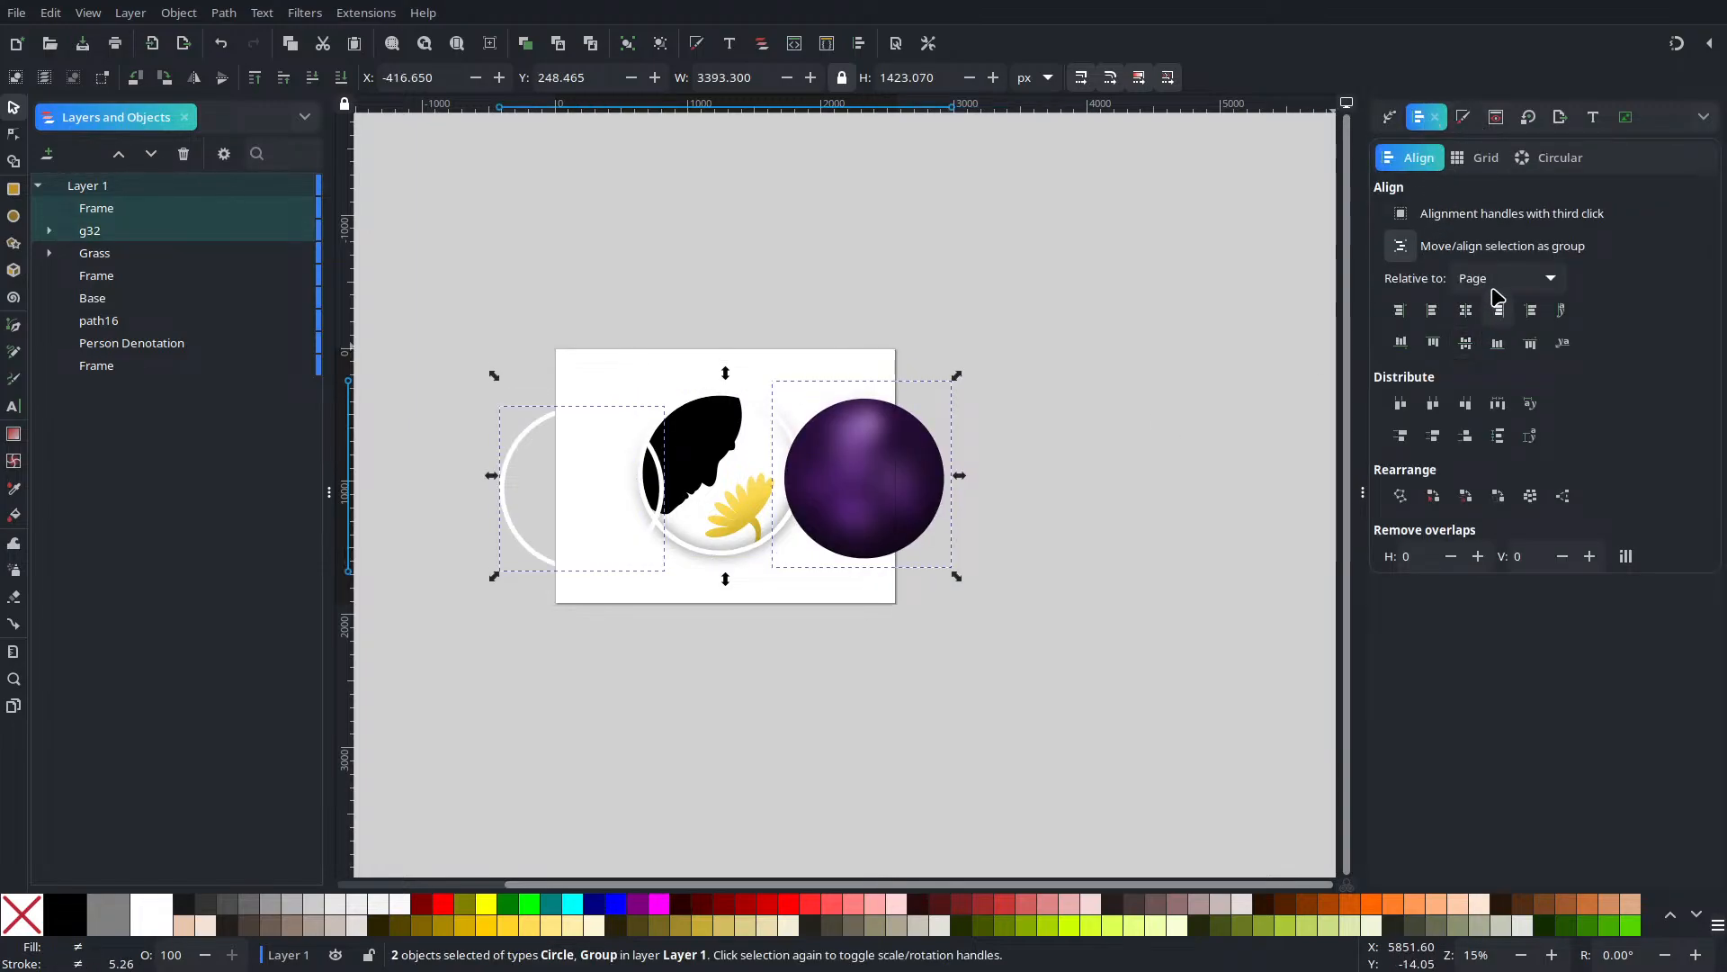
left_click(514, 567)
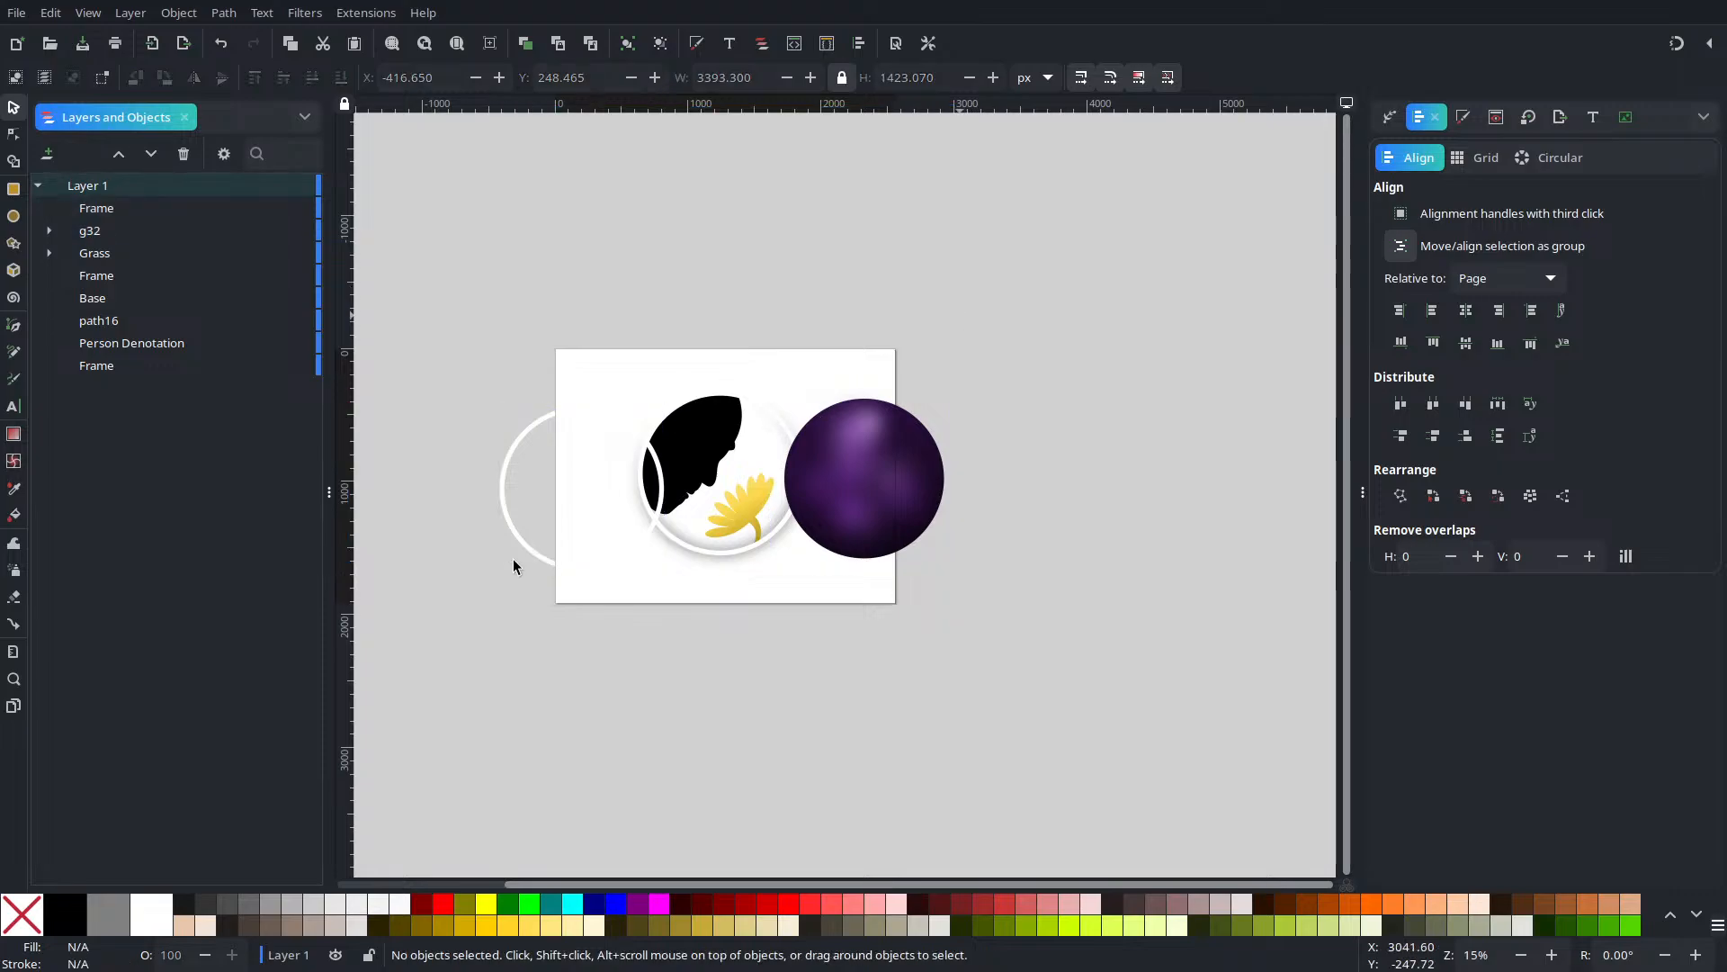
left_click(667, 487)
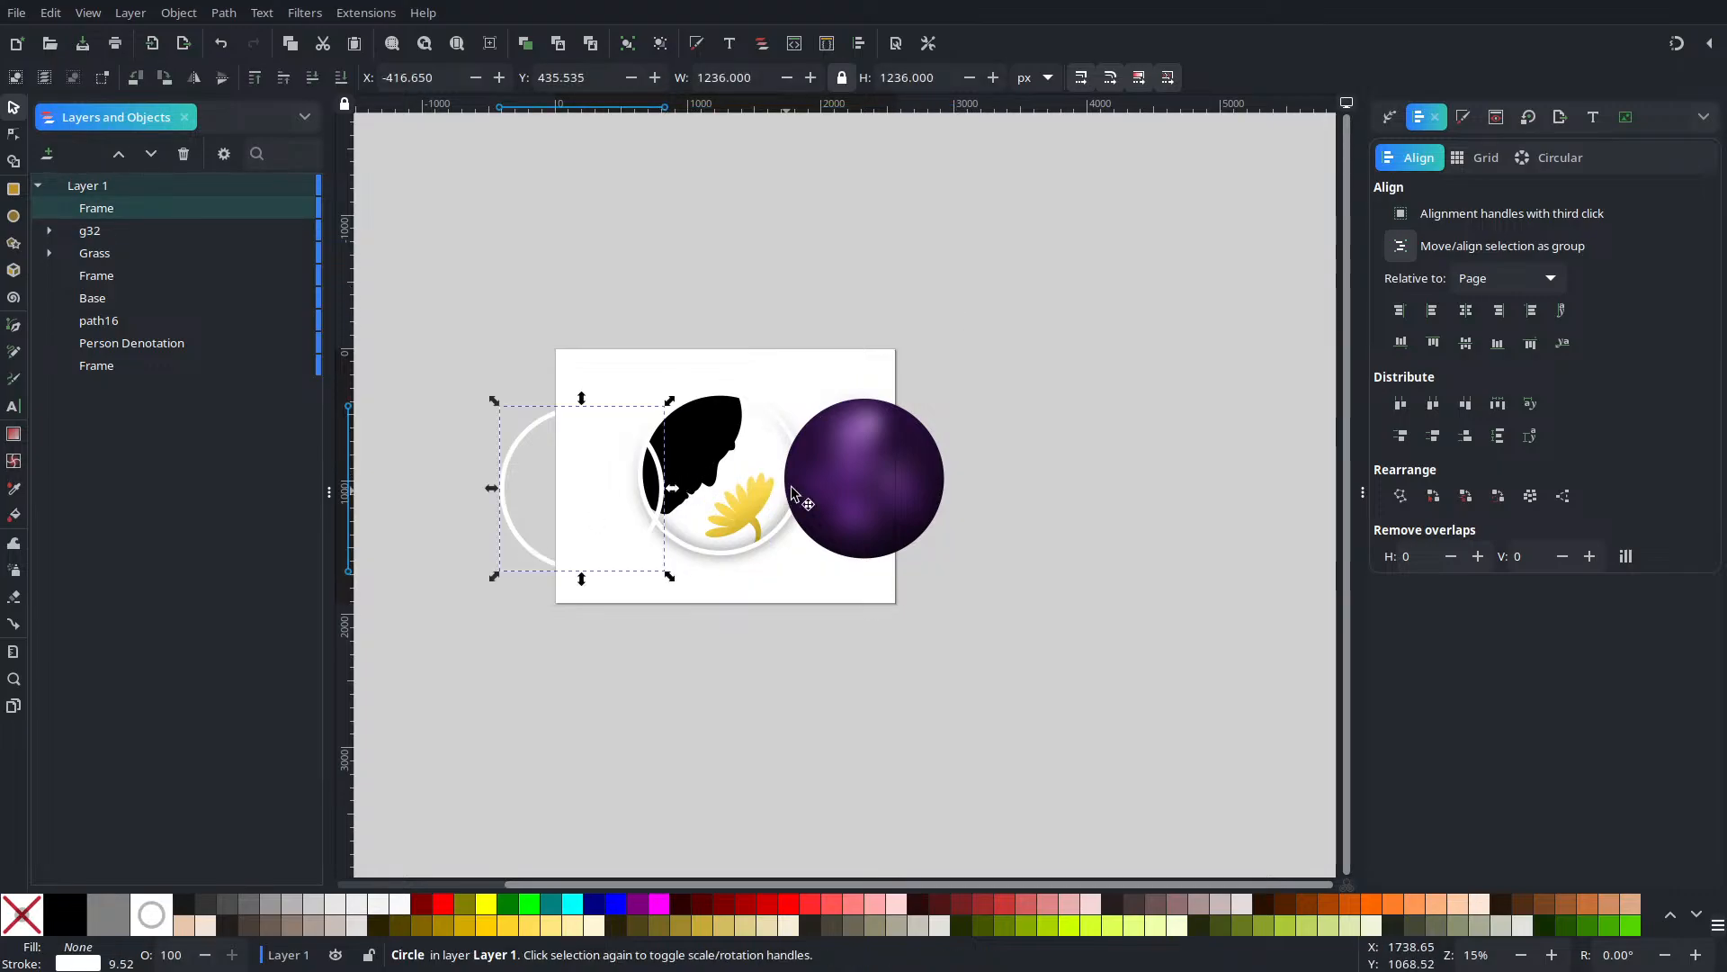
left_click(1396, 250)
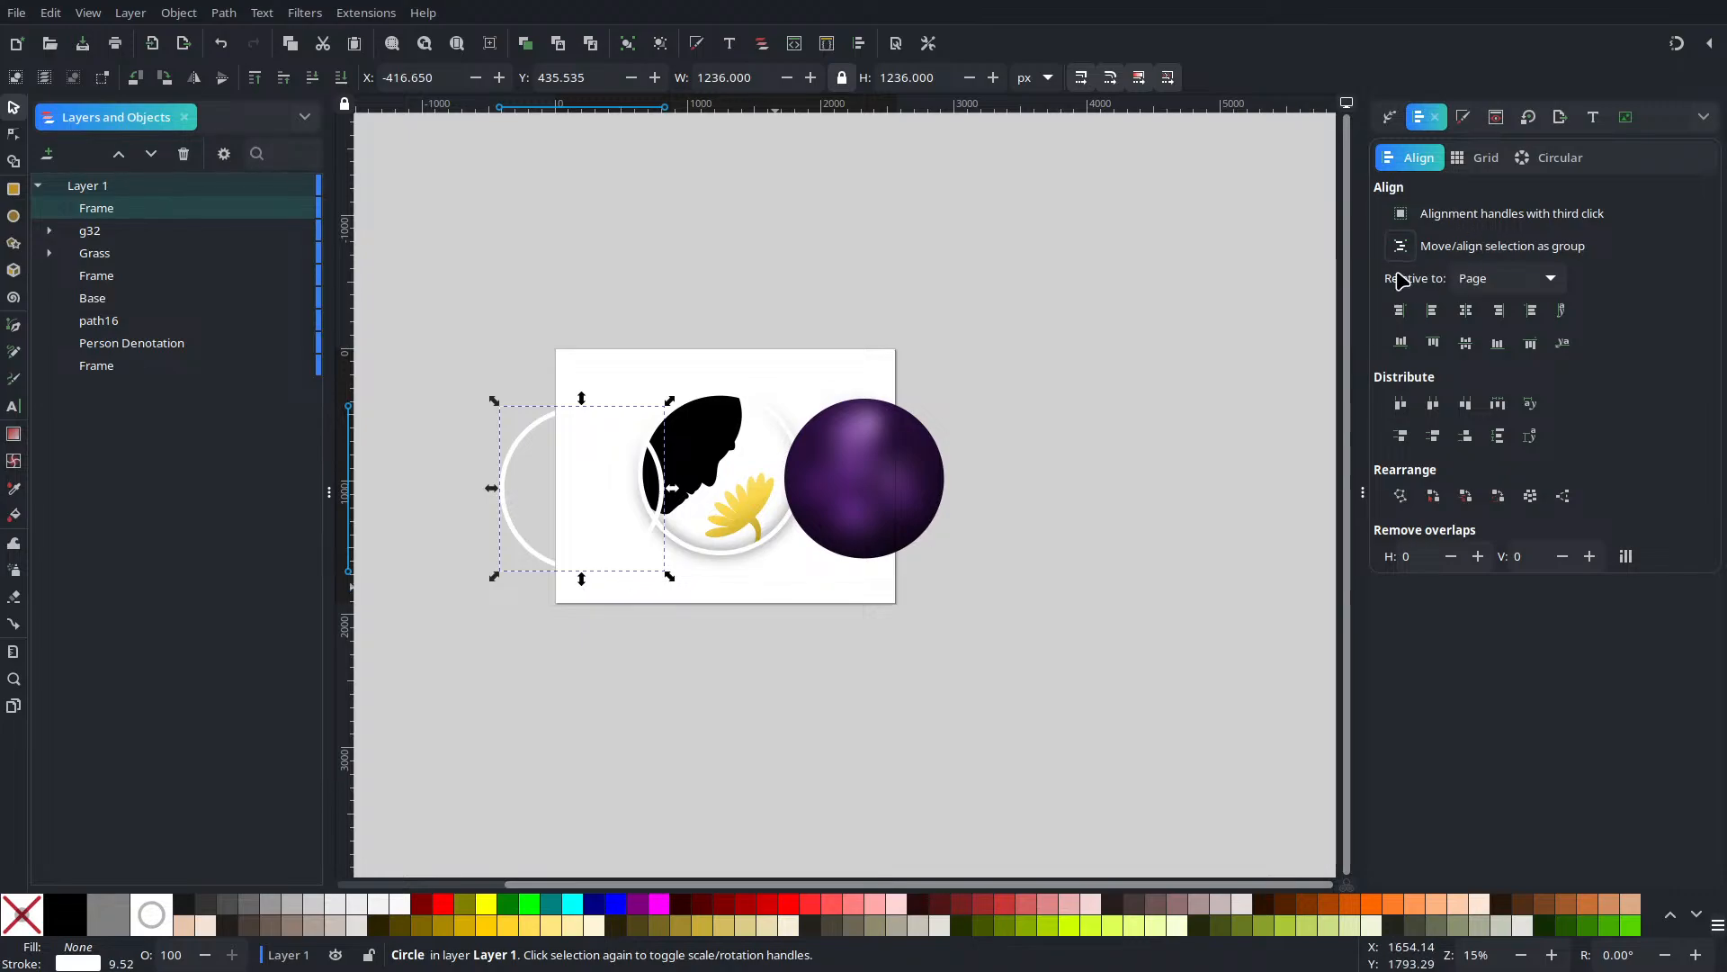
left_click(865, 491, "shift")
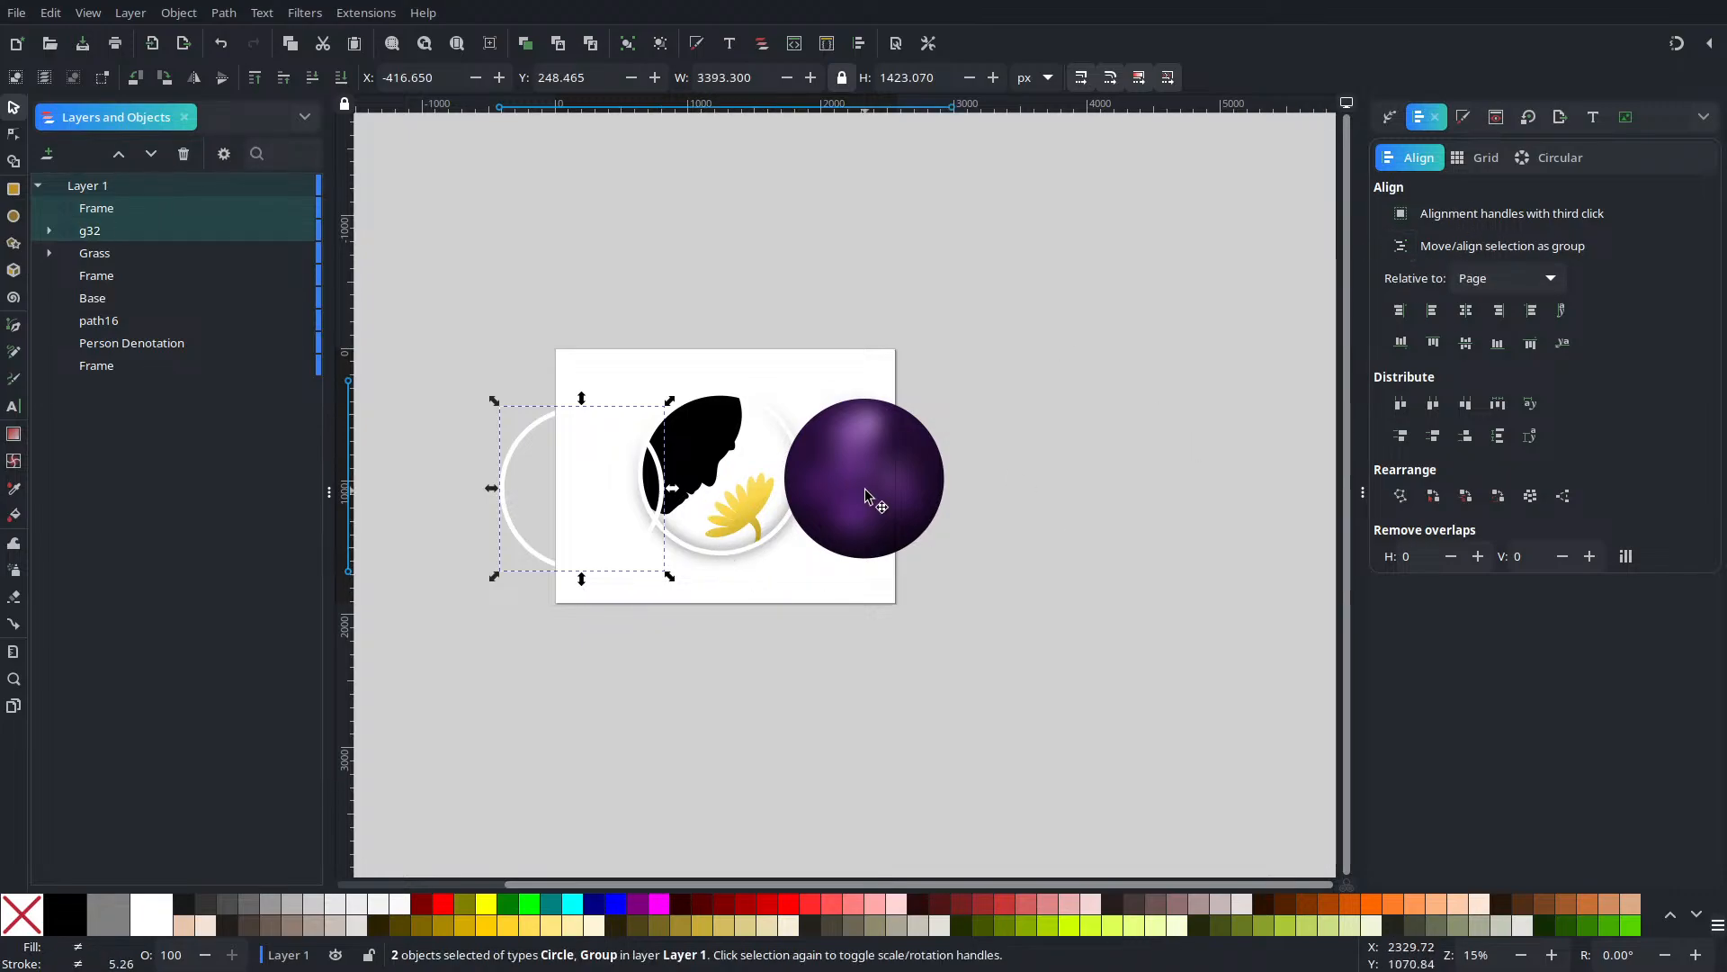
left_click(1465, 310)
left_click(1465, 343)
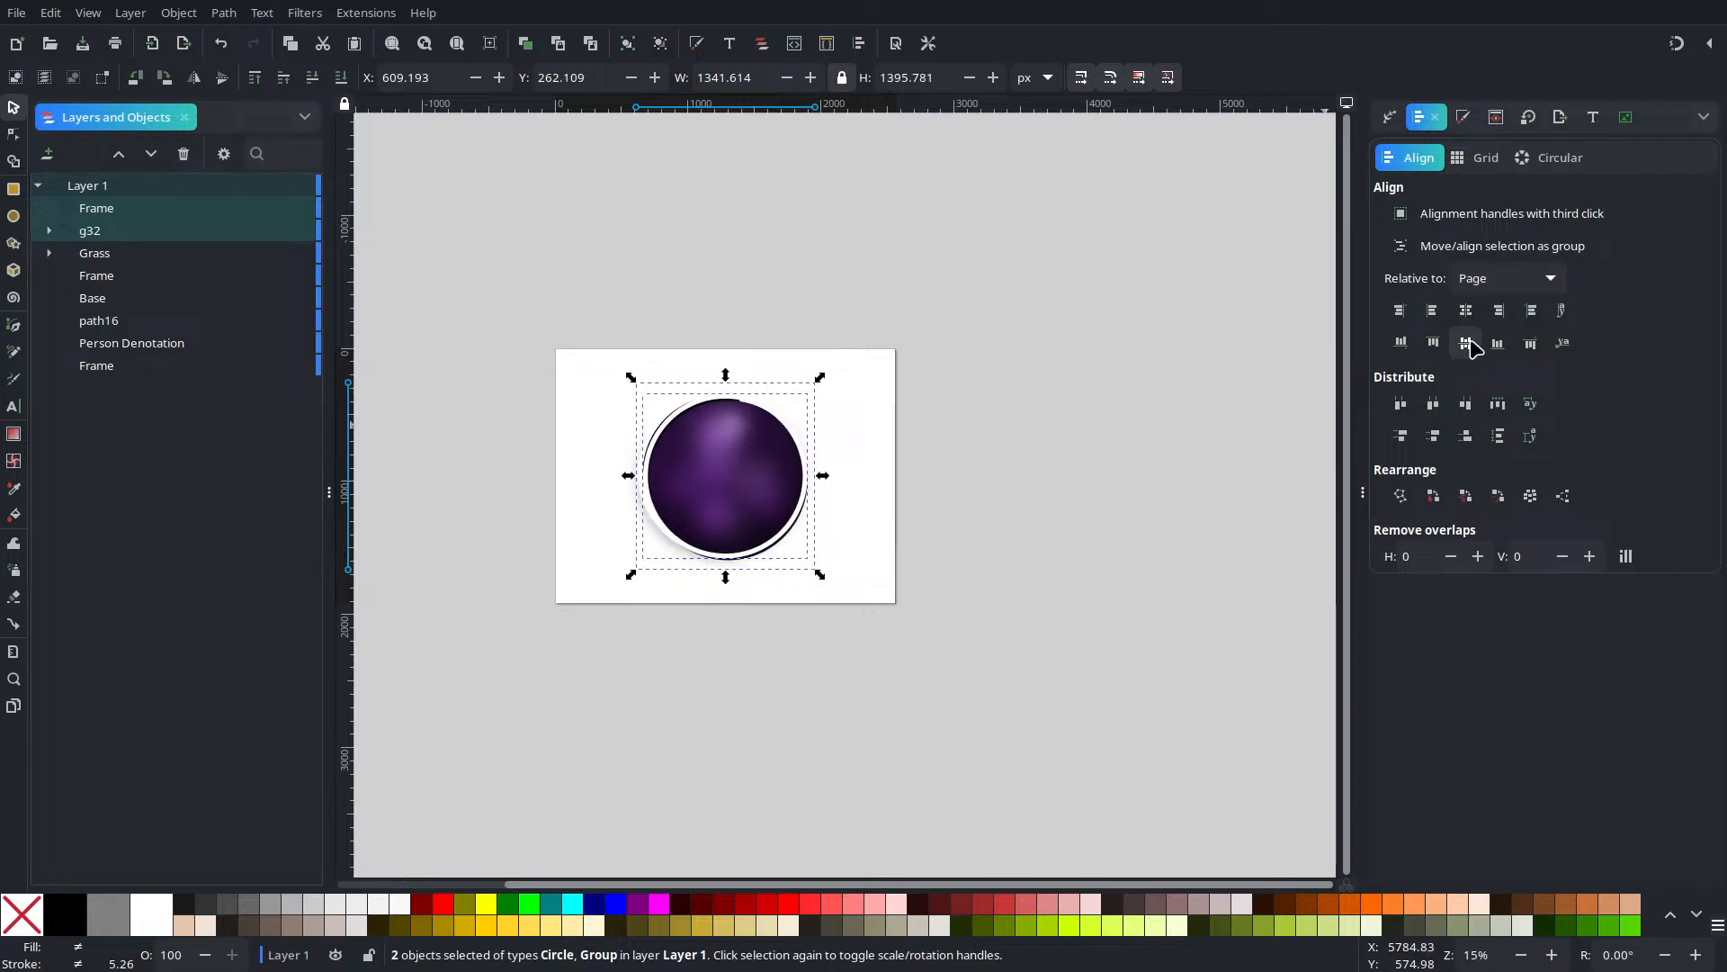
scroll(798, 521, "up", 5)
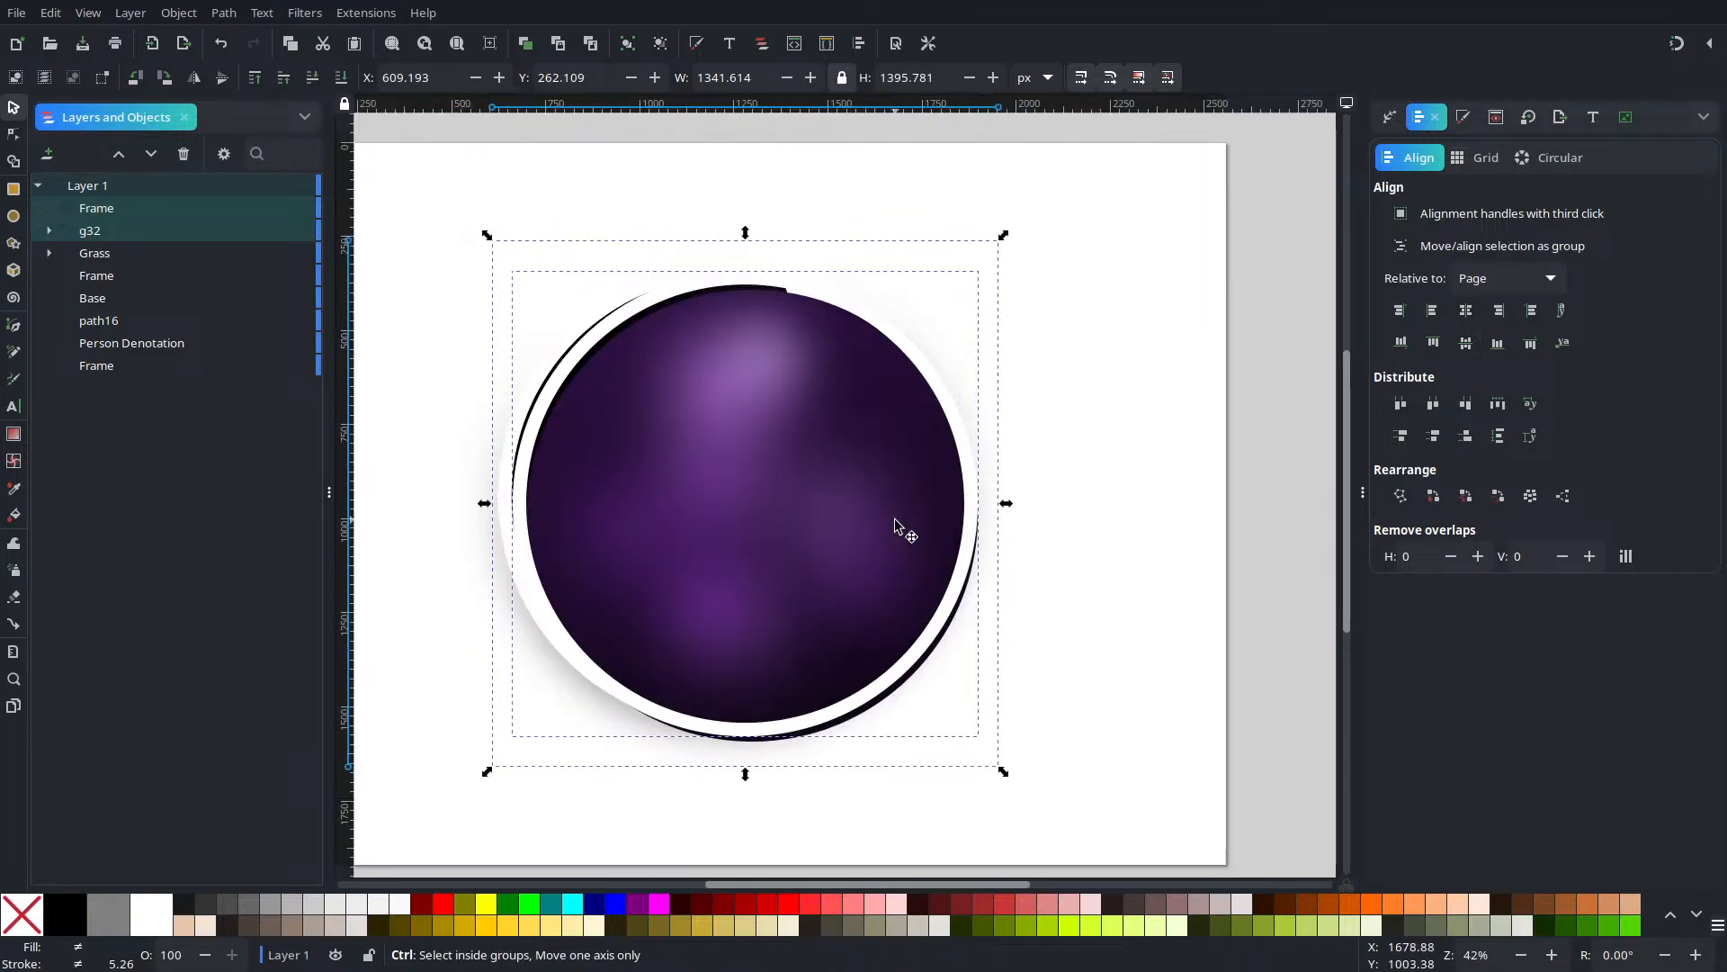
scroll(897, 526, "down", 3)
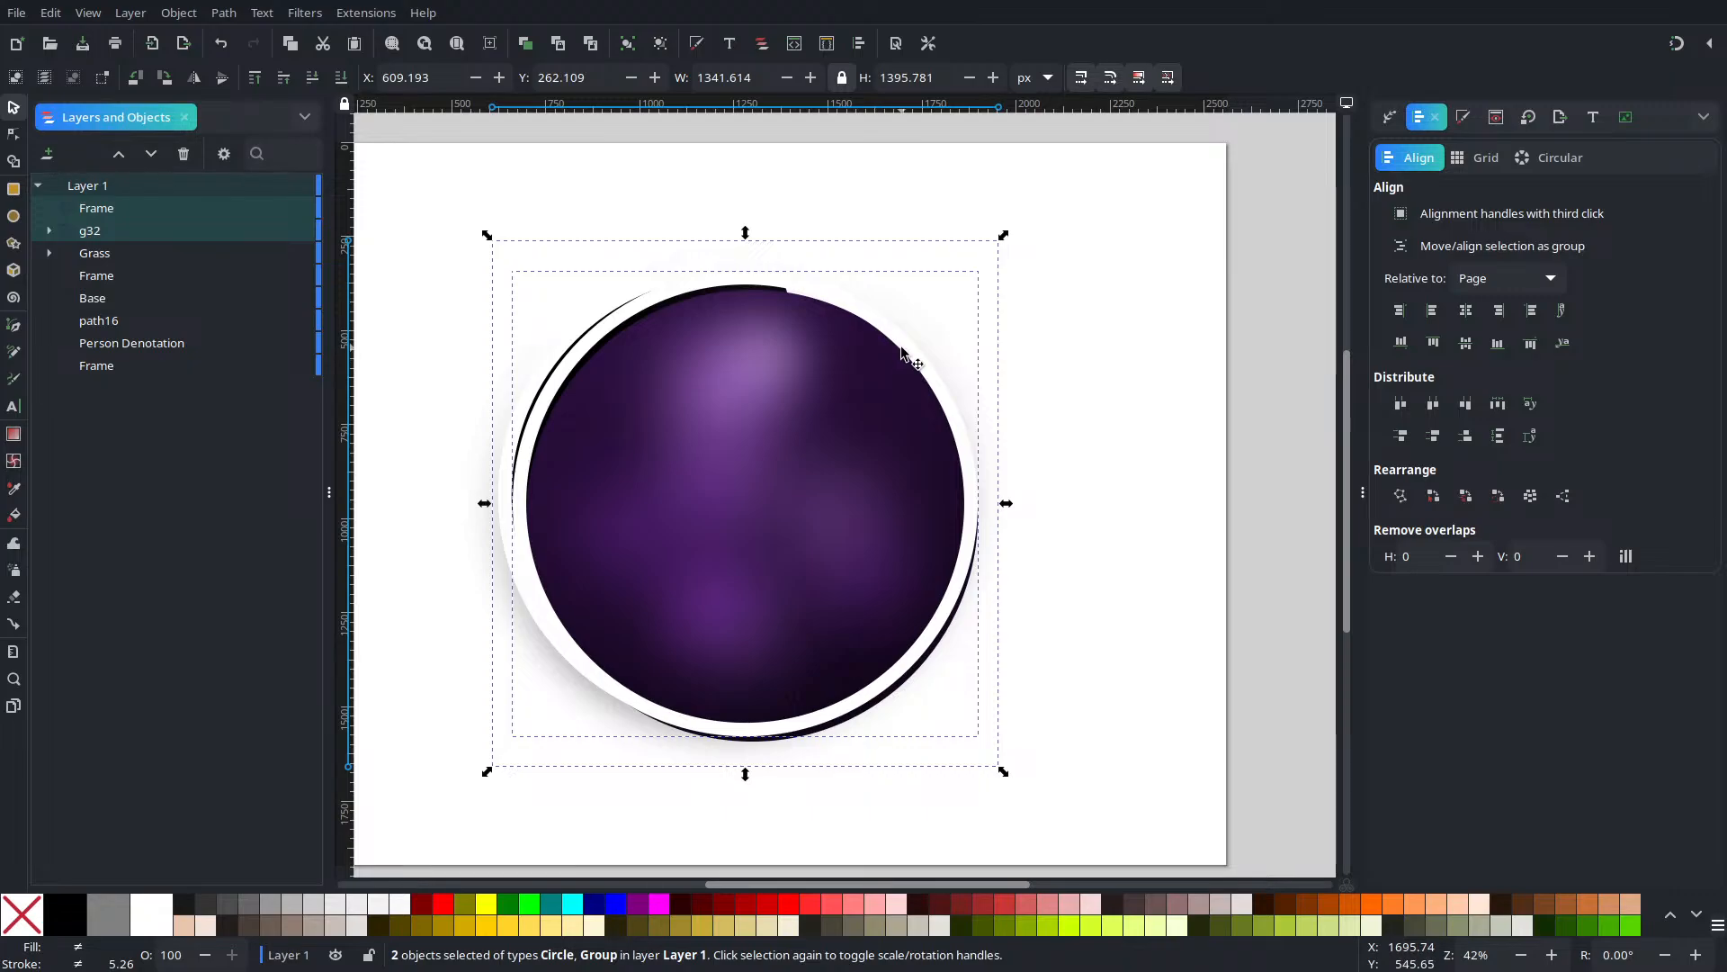
Clip the sphere group to the ring copy with Set Clip and drag it right of the page
right_click(903, 353)
left_click(1033, 747)
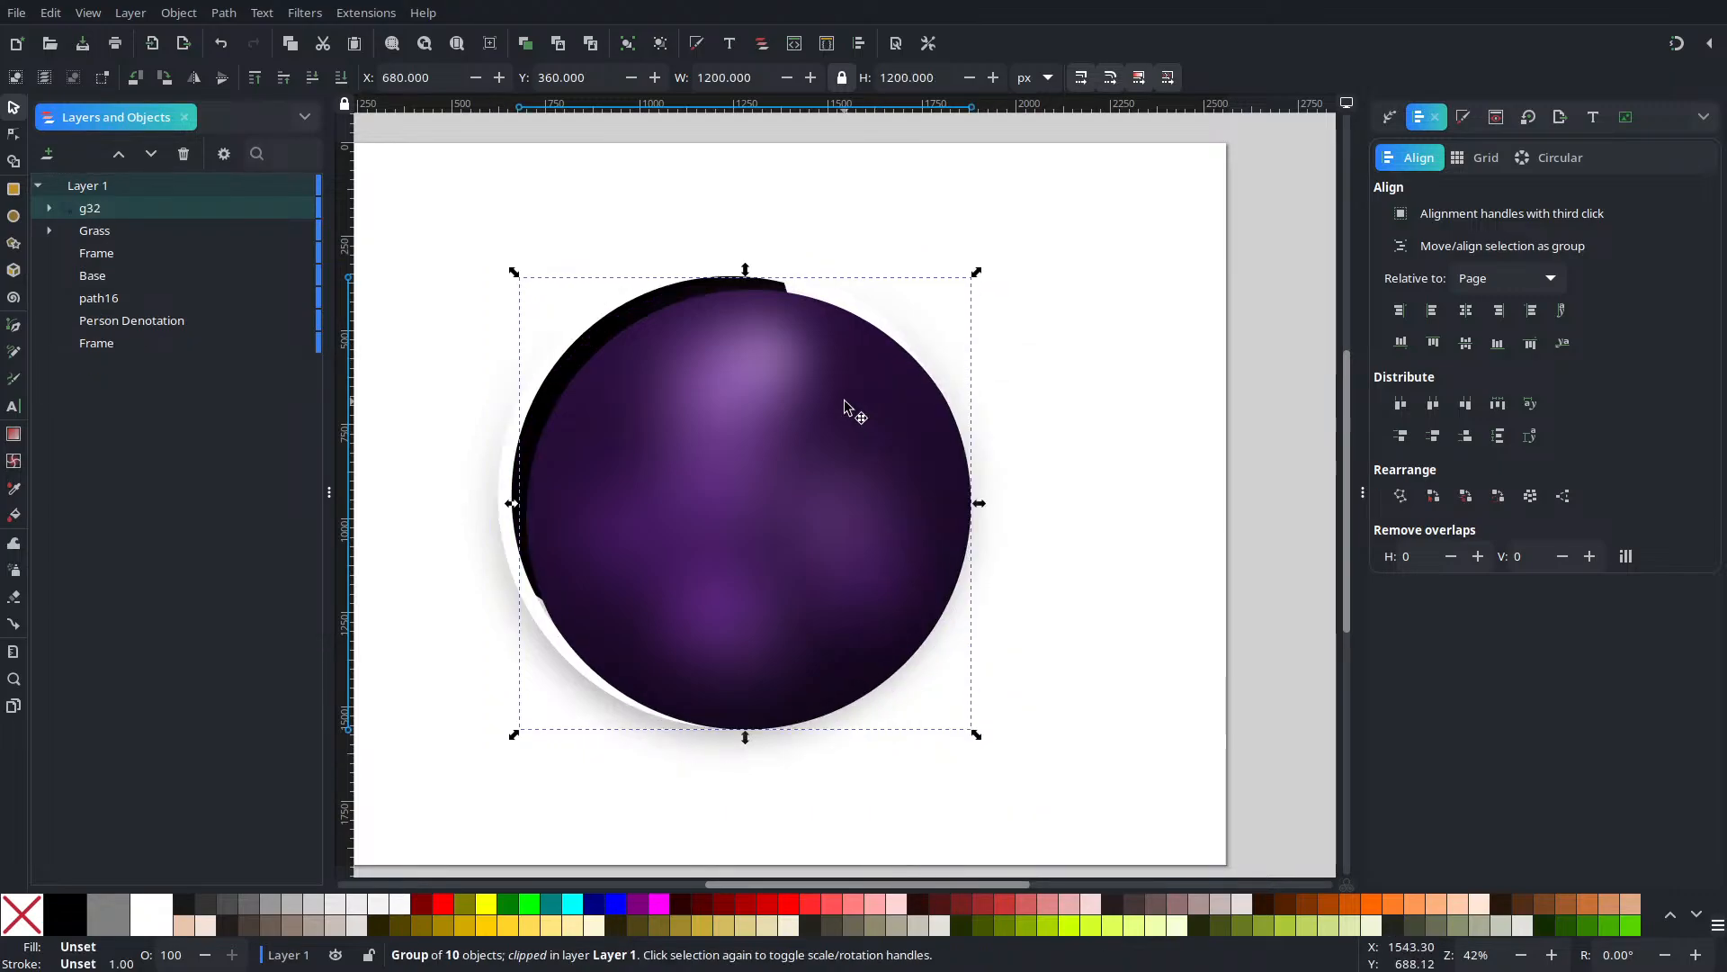
left_click_drag(769, 396, 1318, 496)
scroll(960, 559, "down", 5)
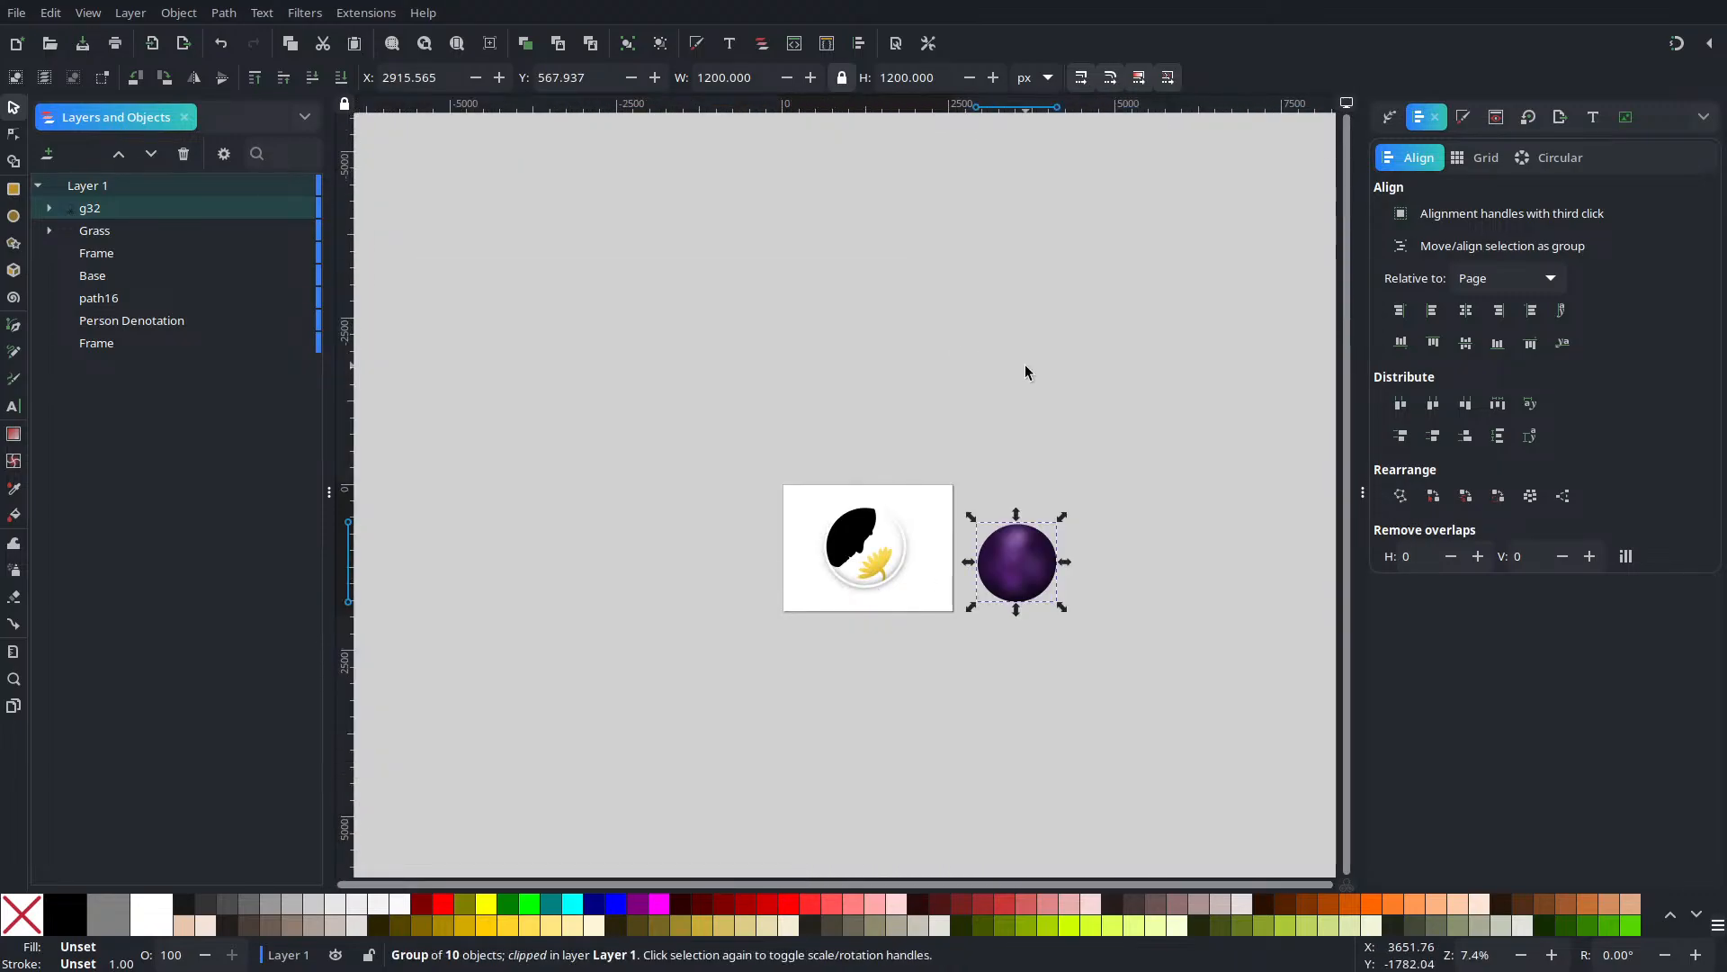
Centre both white ring circles horizontally and vertically on the page
left_click_drag(1001, 340, 739, 710)
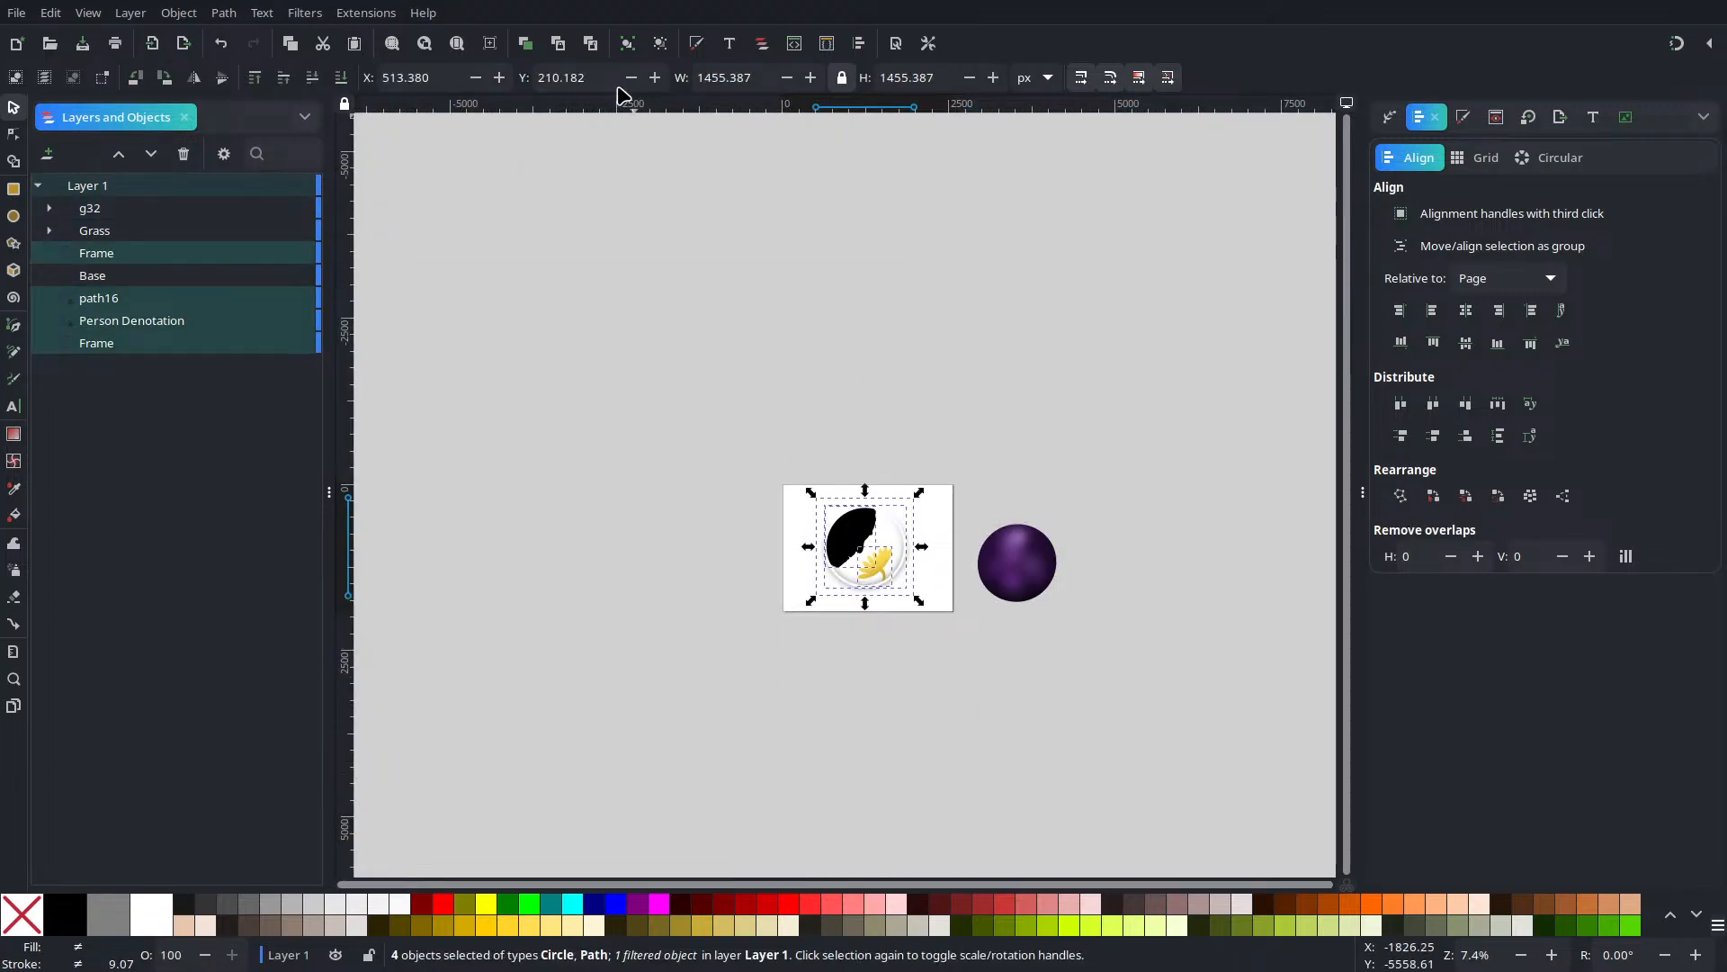
scroll(798, 666, "up", 4)
left_click_drag(997, 409, 708, 785)
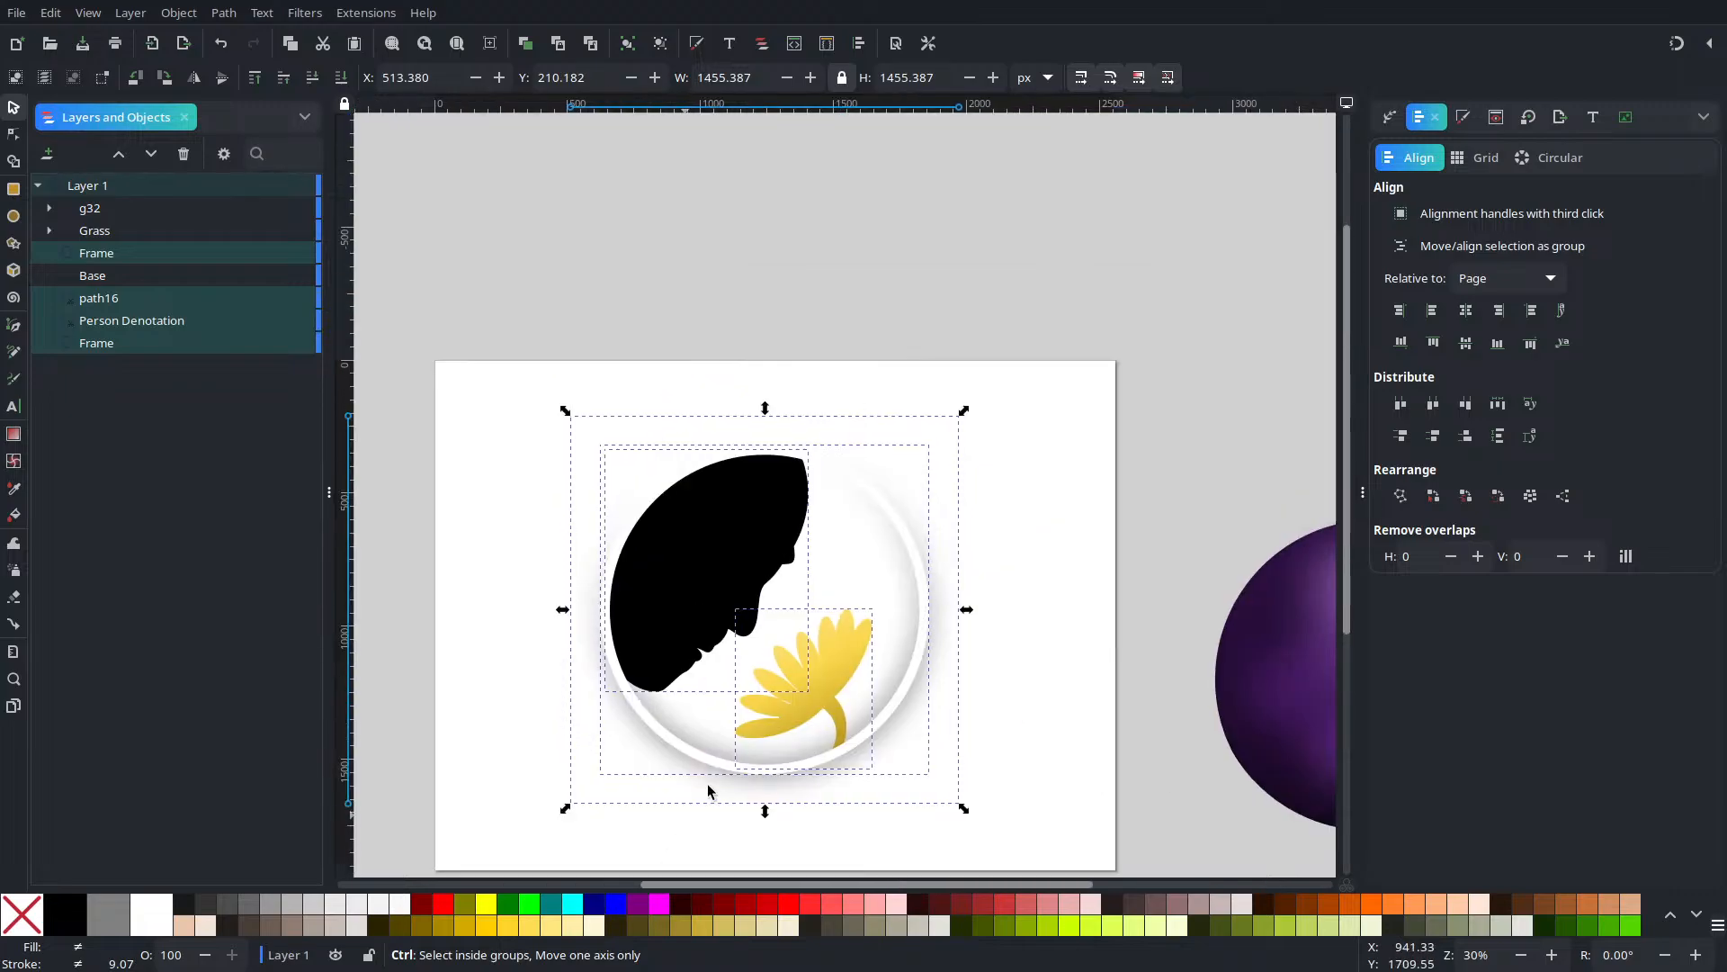
left_click(1465, 311)
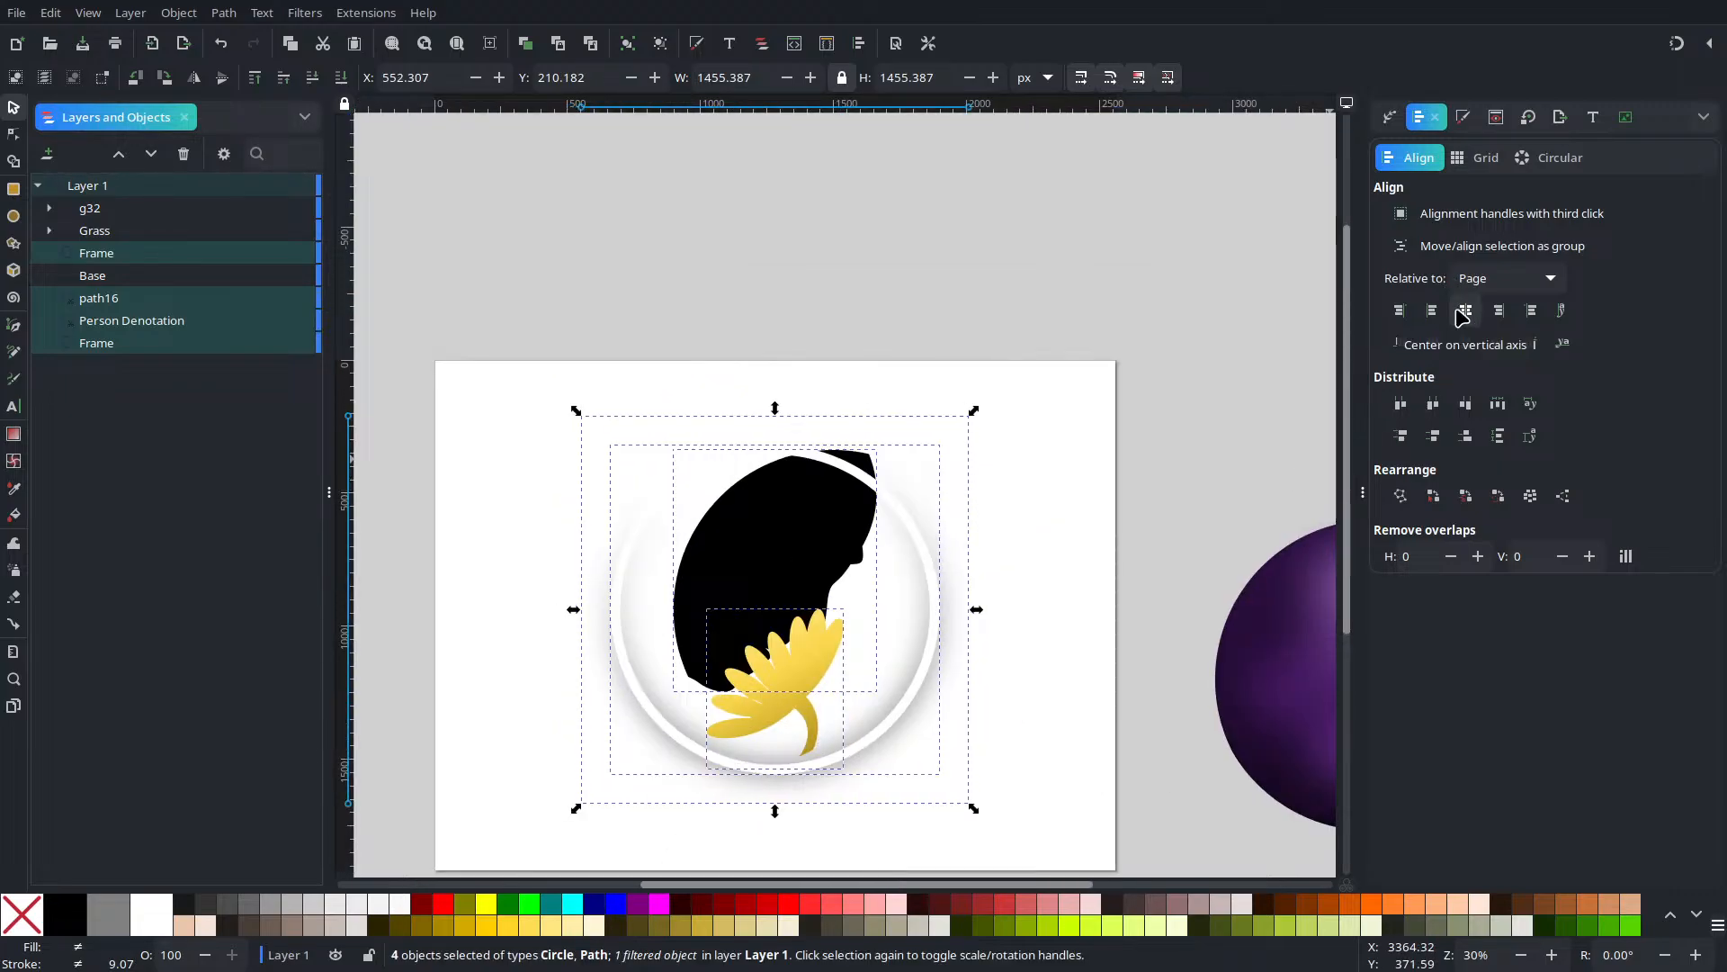
key("ctrl+z")
key("Escape")
left_click(704, 583)
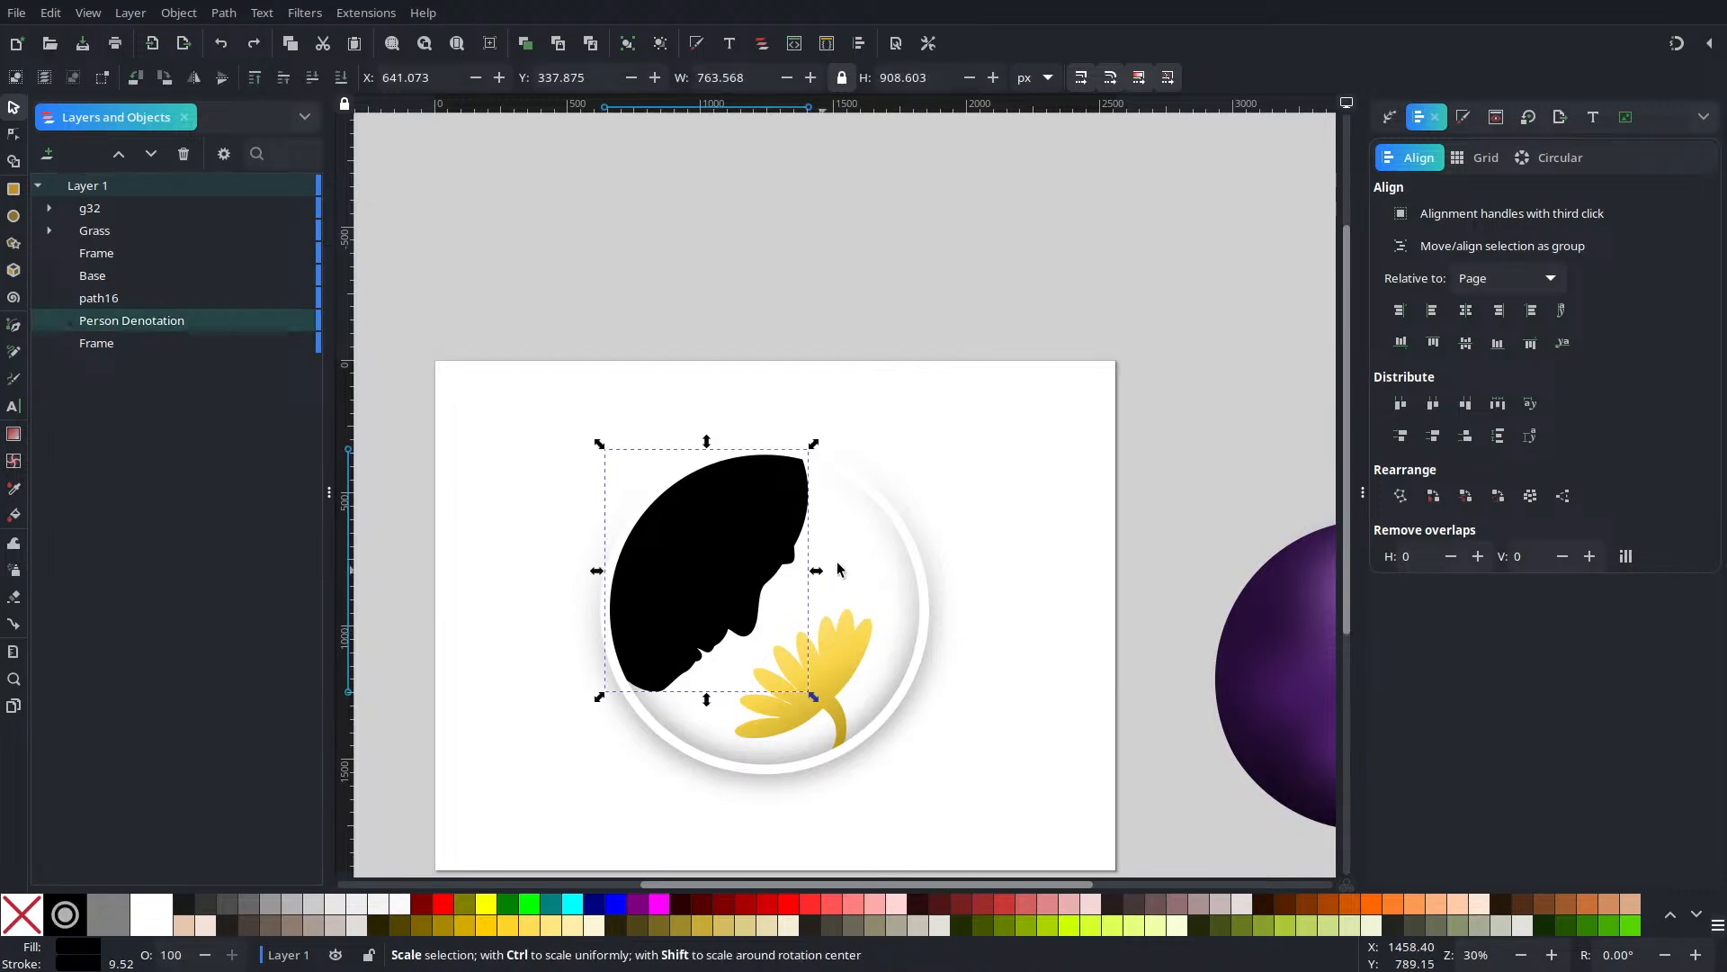
left_click(888, 516)
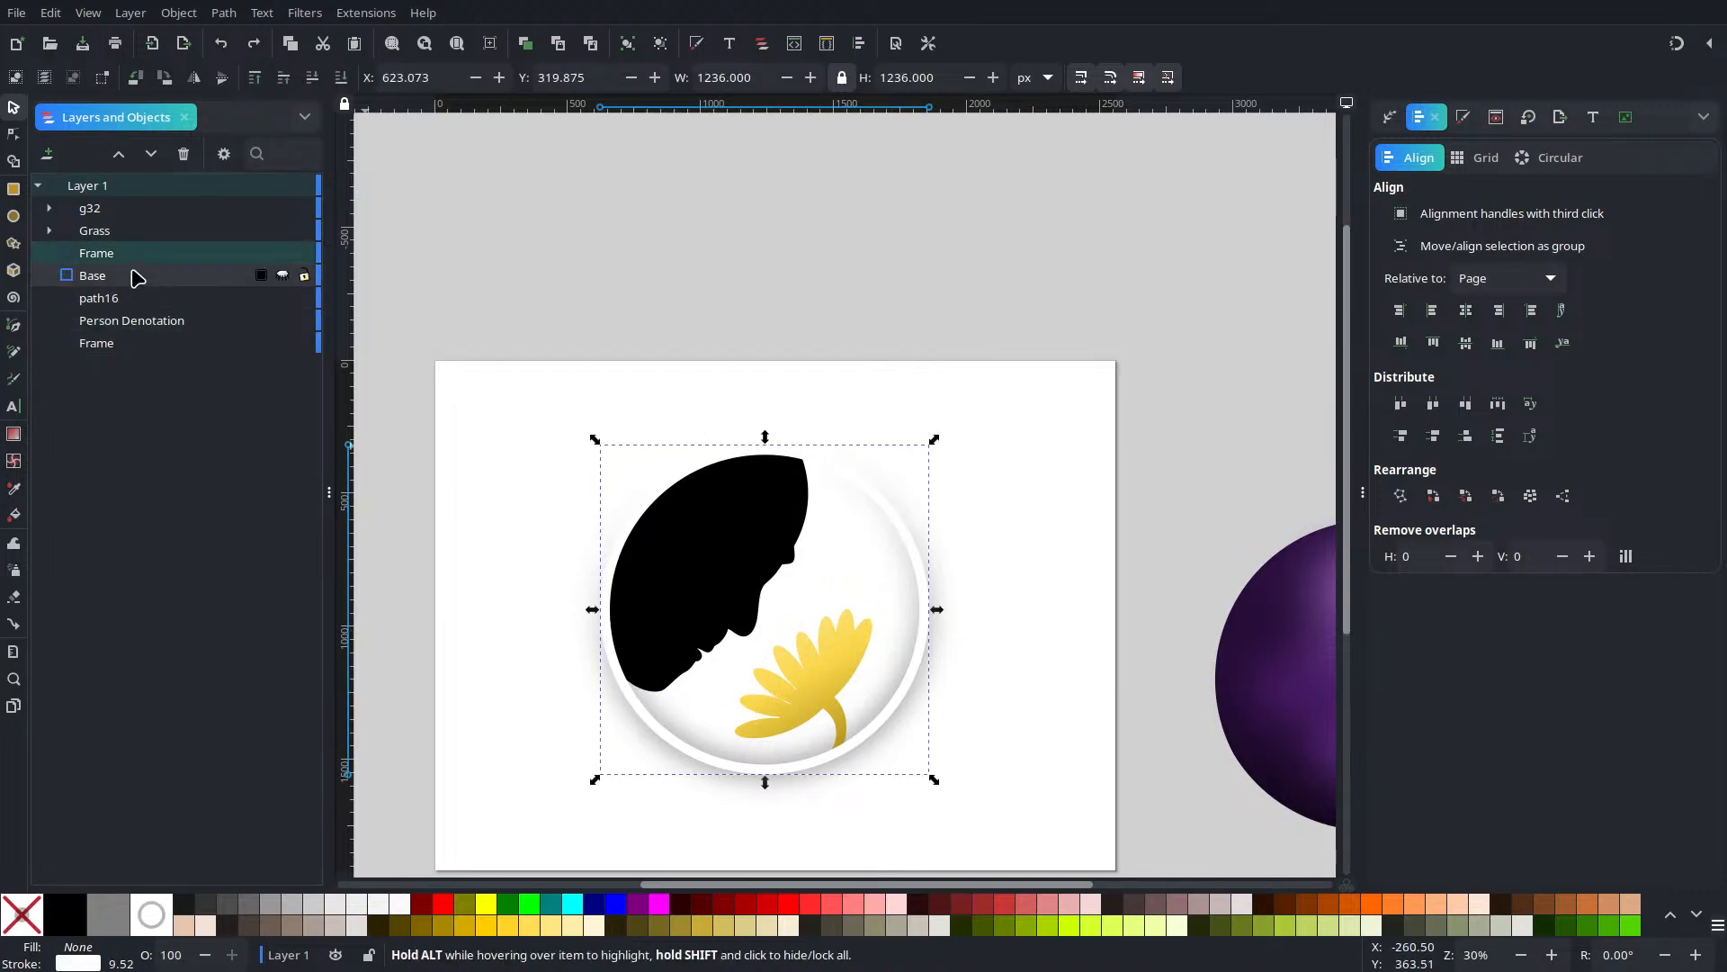
left_click(127, 344, "shift")
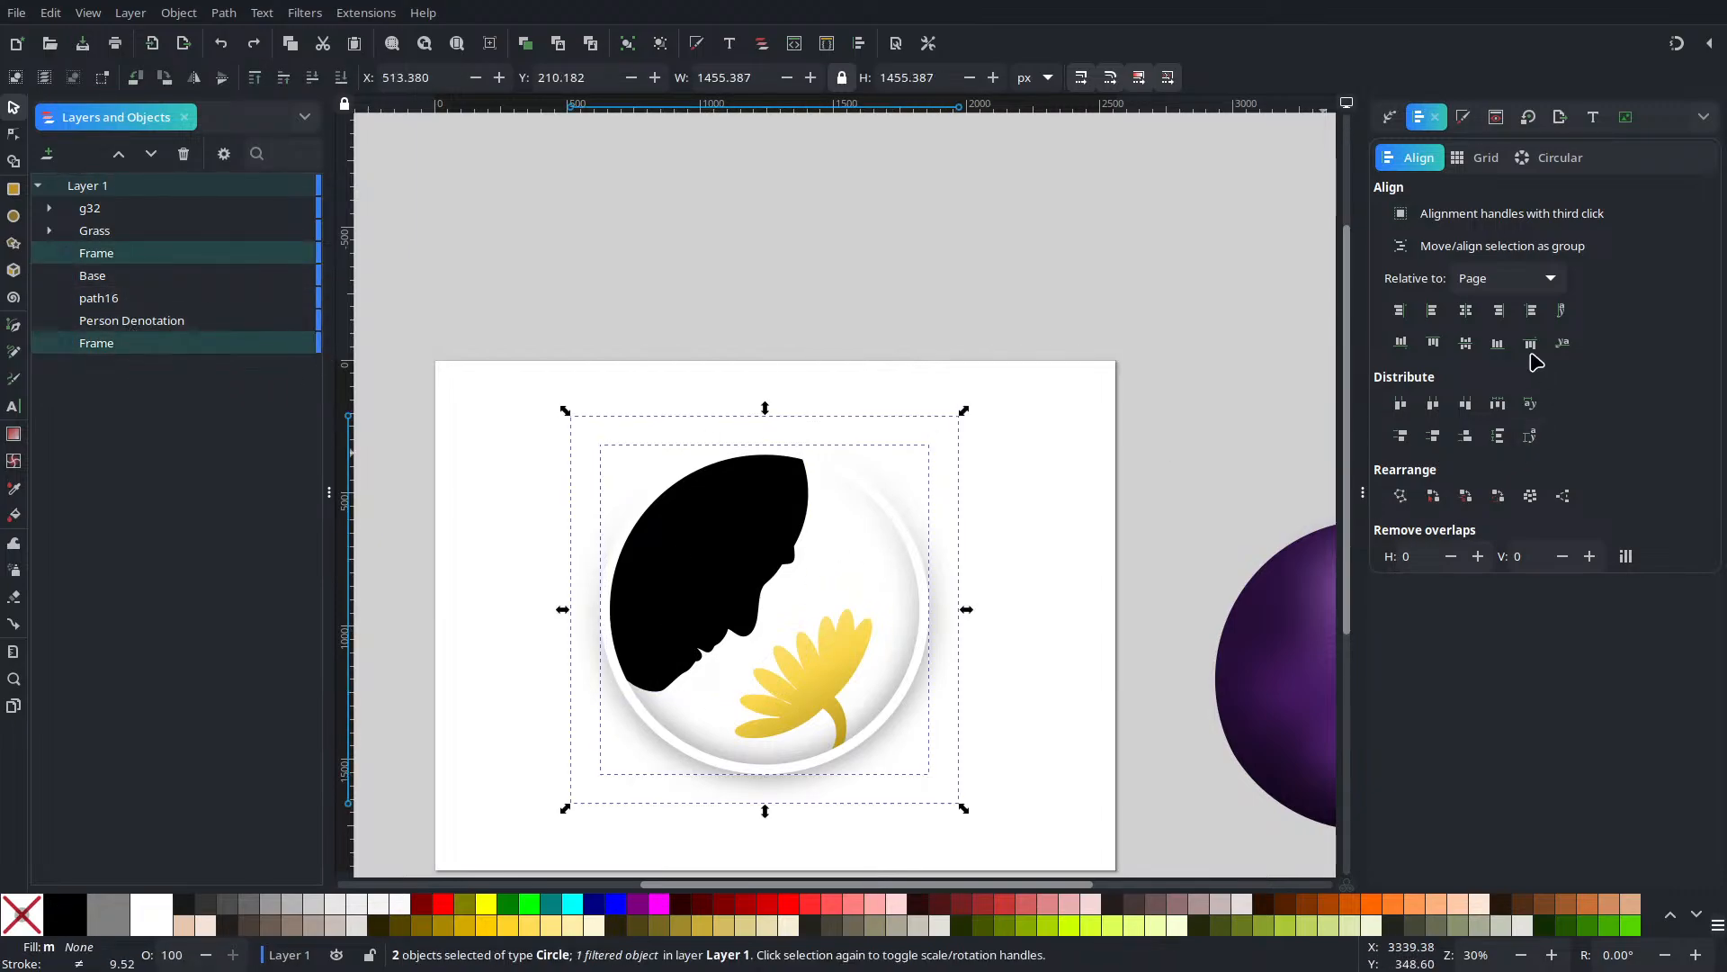
left_click(1466, 309)
left_click(1466, 342)
left_click(990, 277)
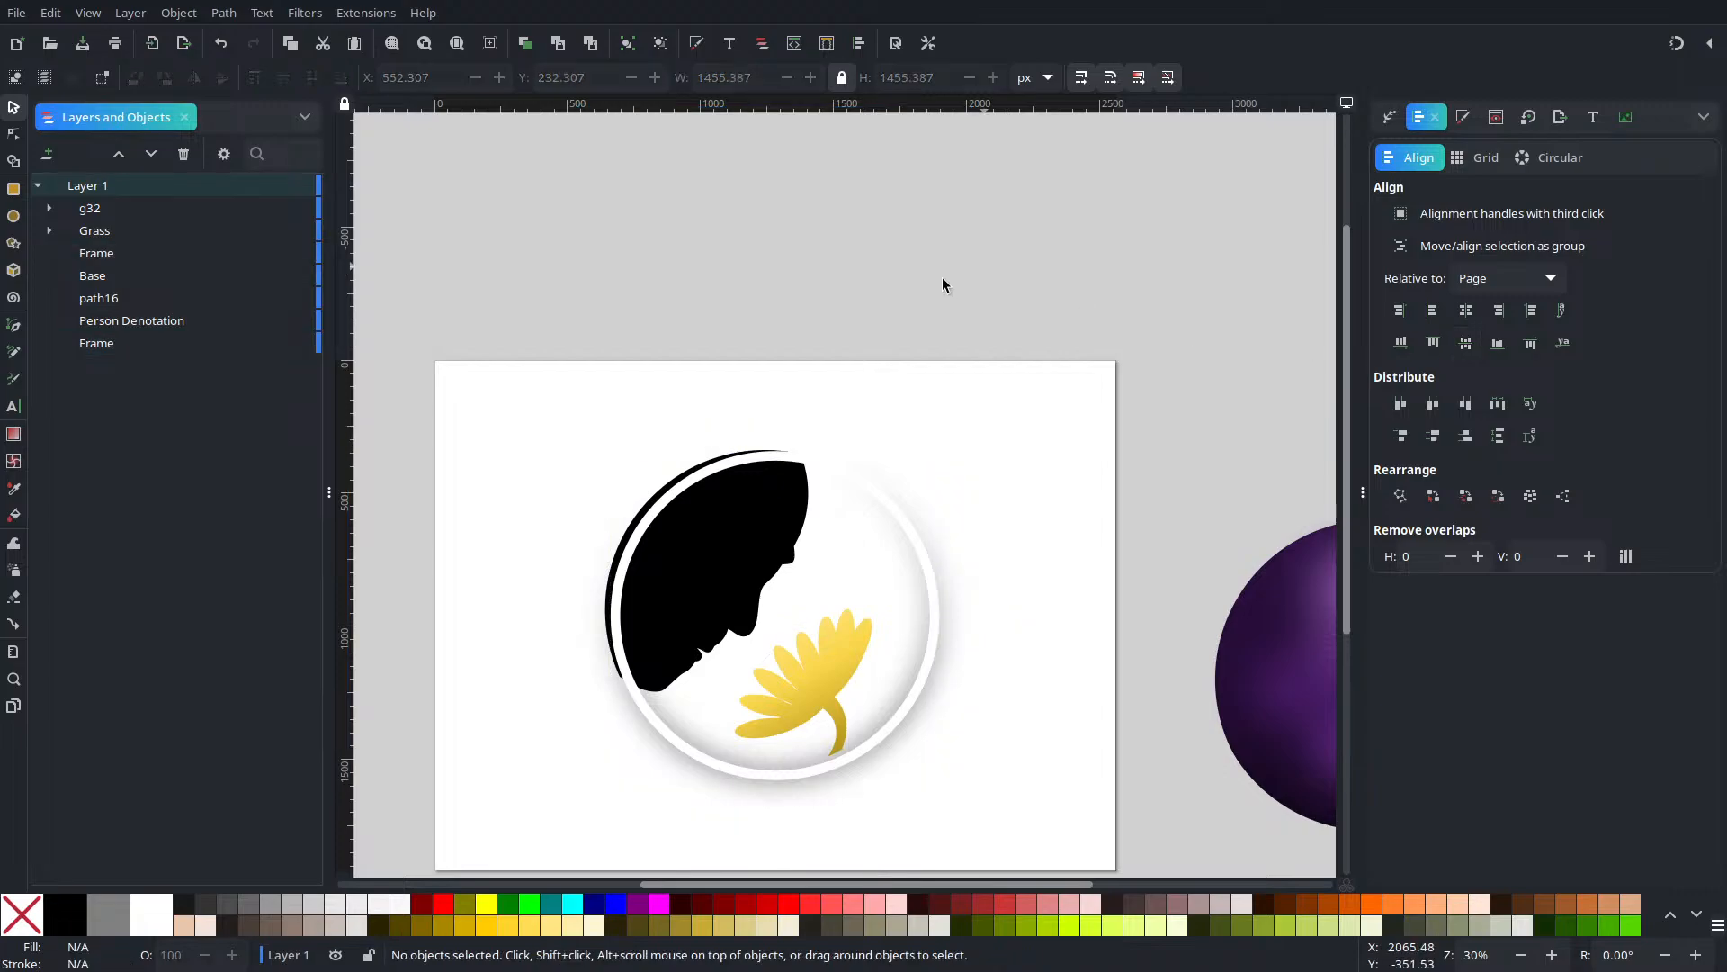
Group the black face silhouette with the yellow flower
left_click(732, 578)
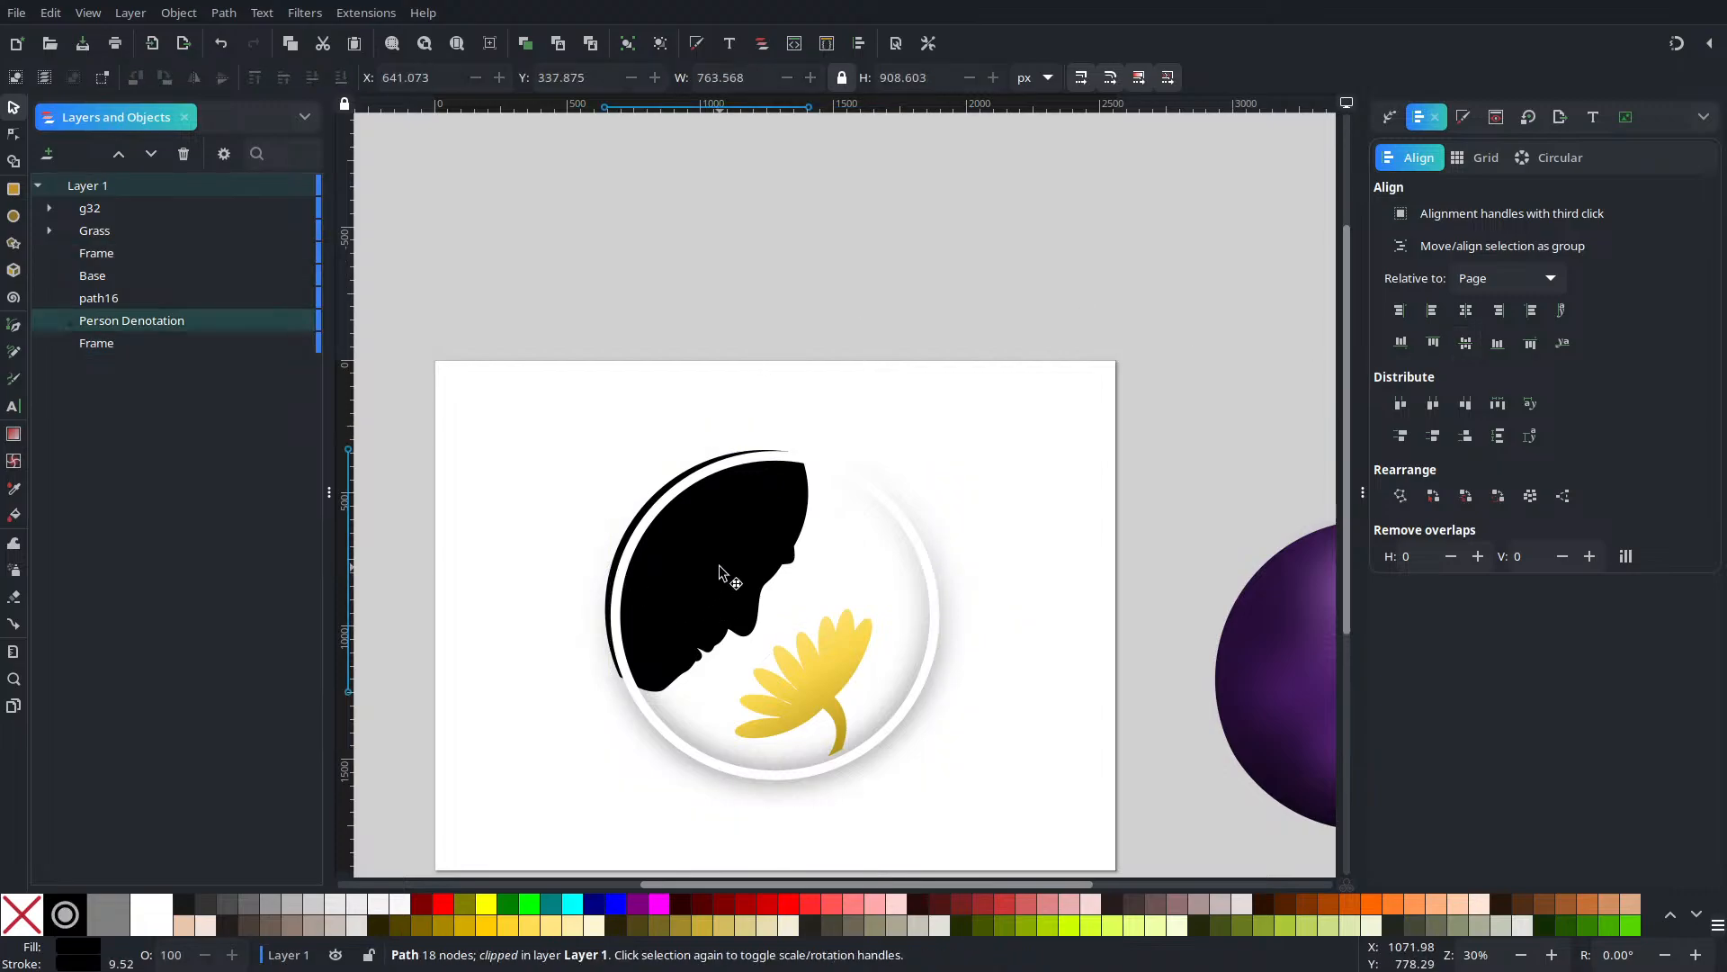
left_click(844, 677, "shift")
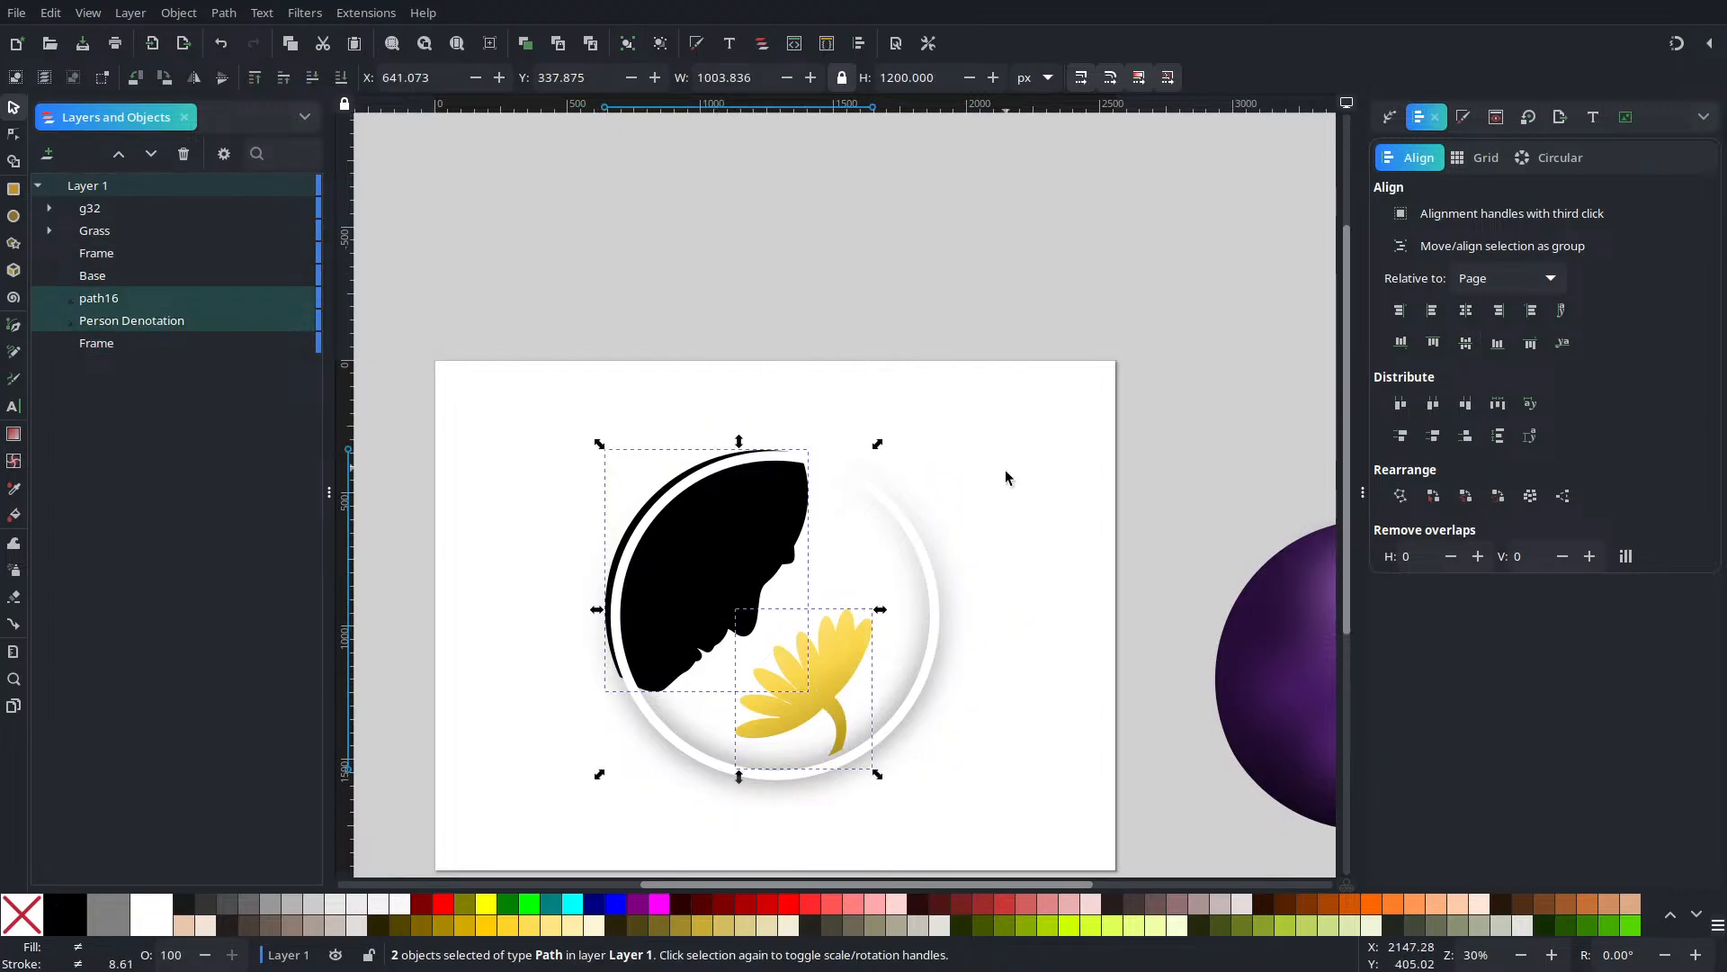
left_click(1465, 309)
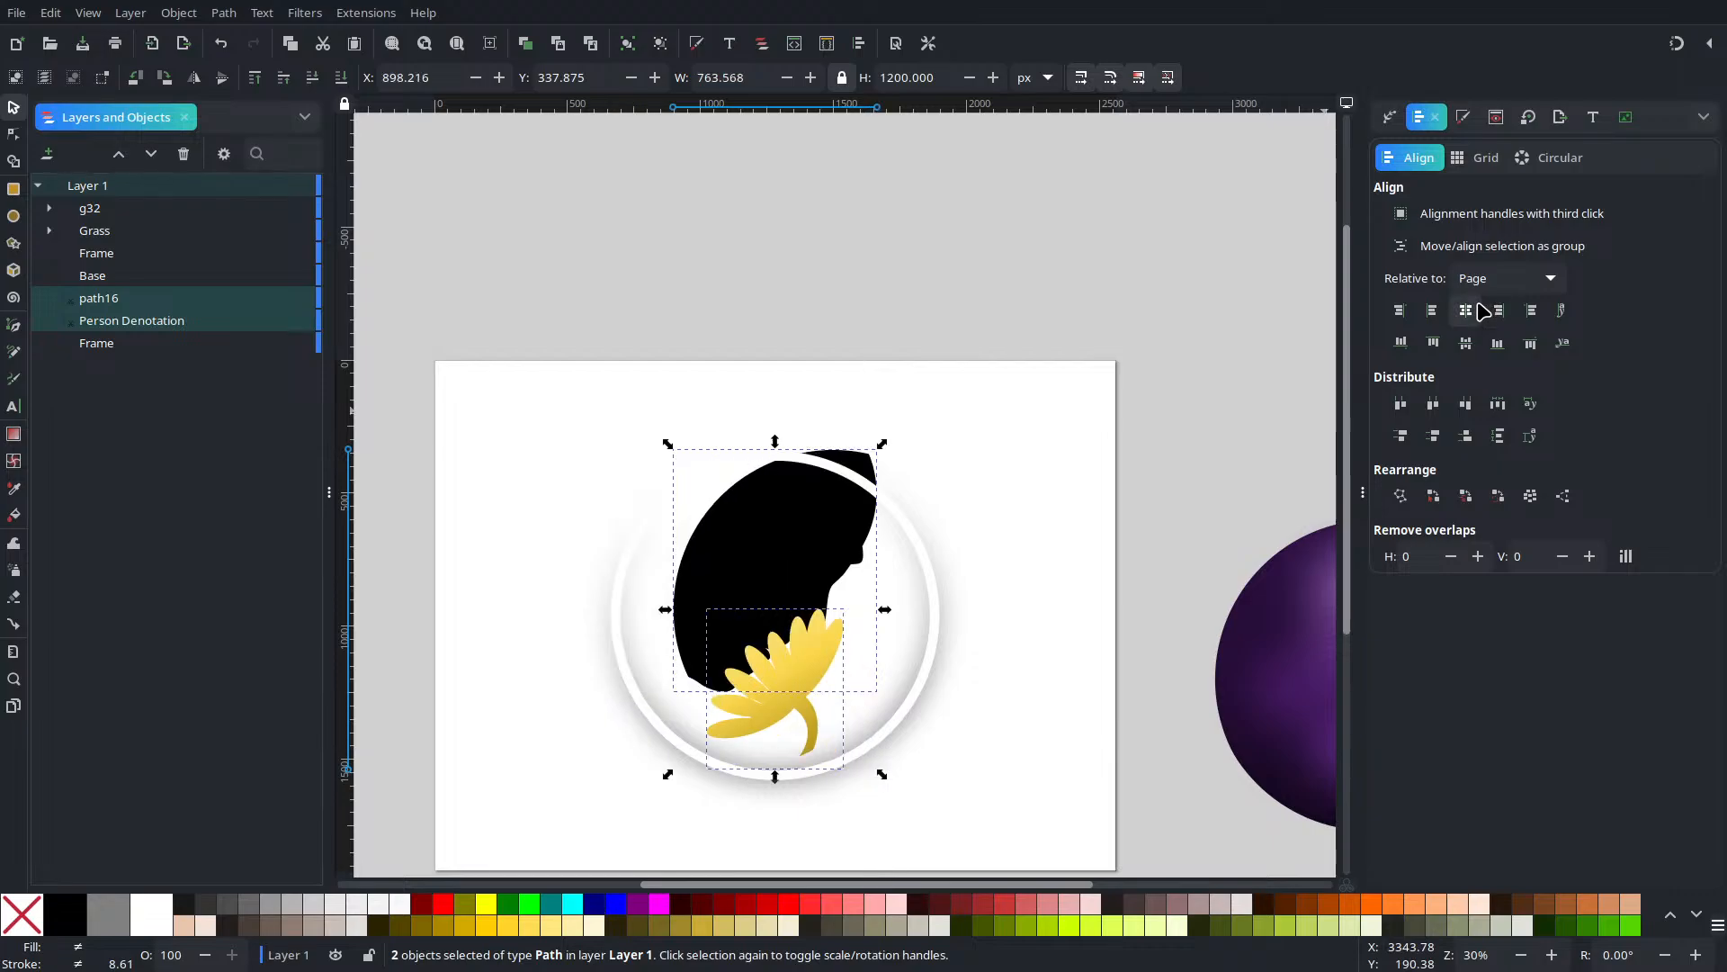
key("ctrl+z")
key("ctrl+g")
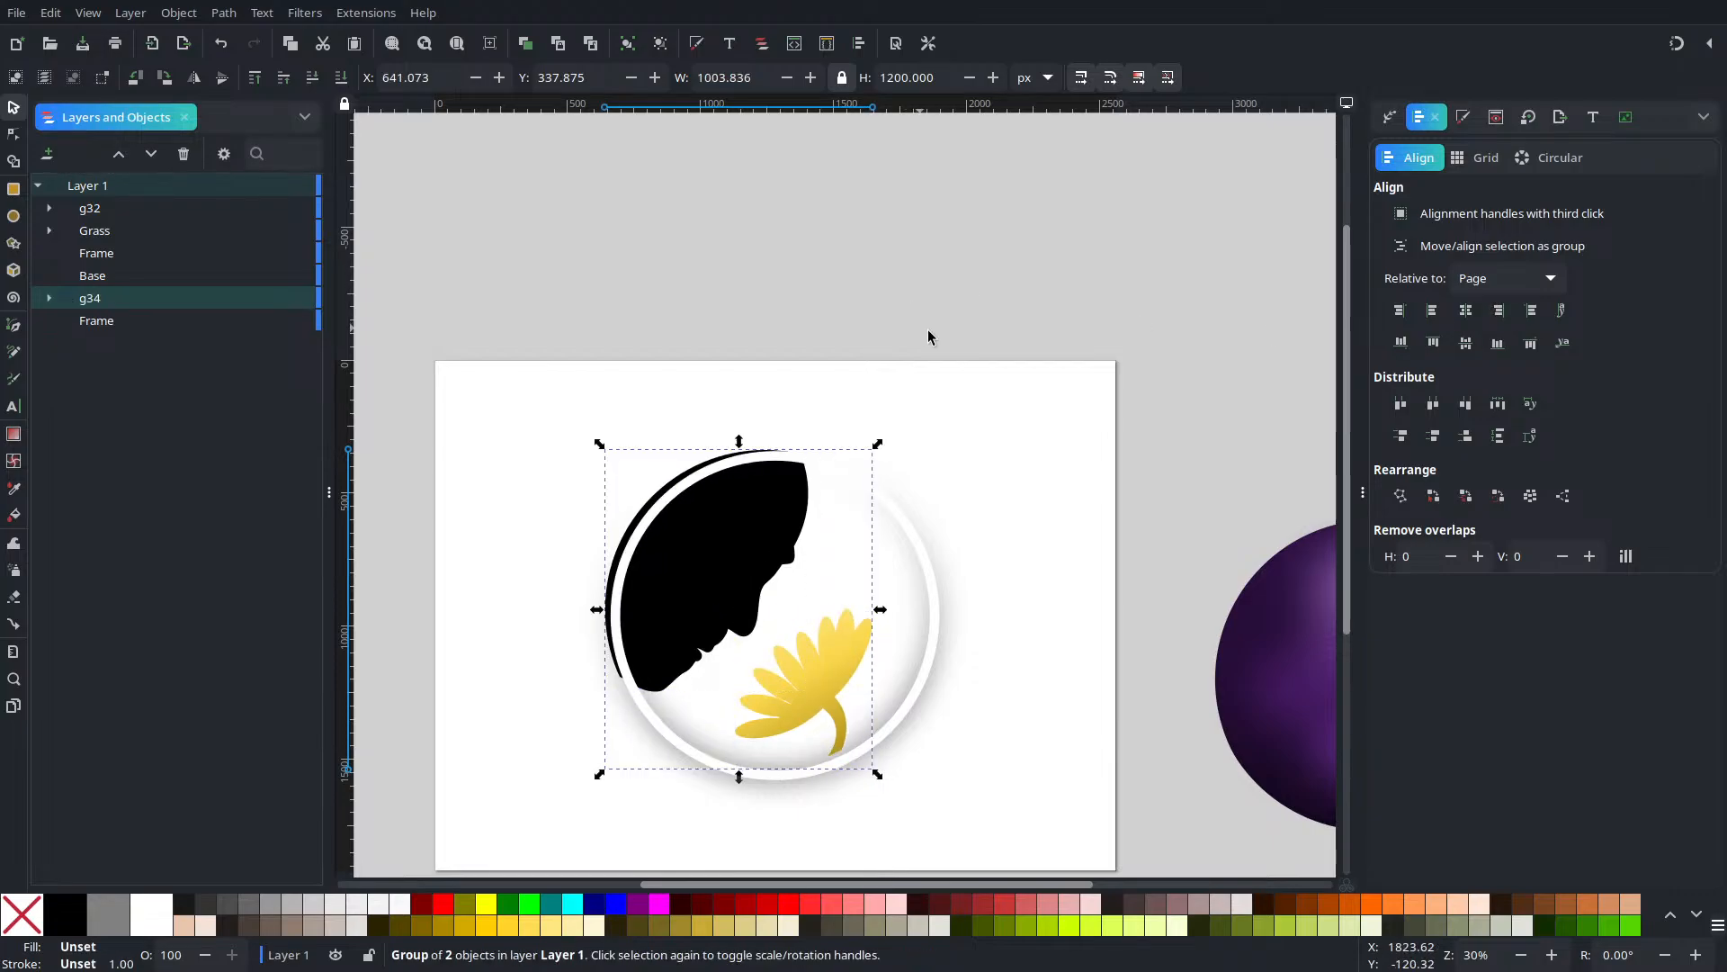
left_click(1480, 321)
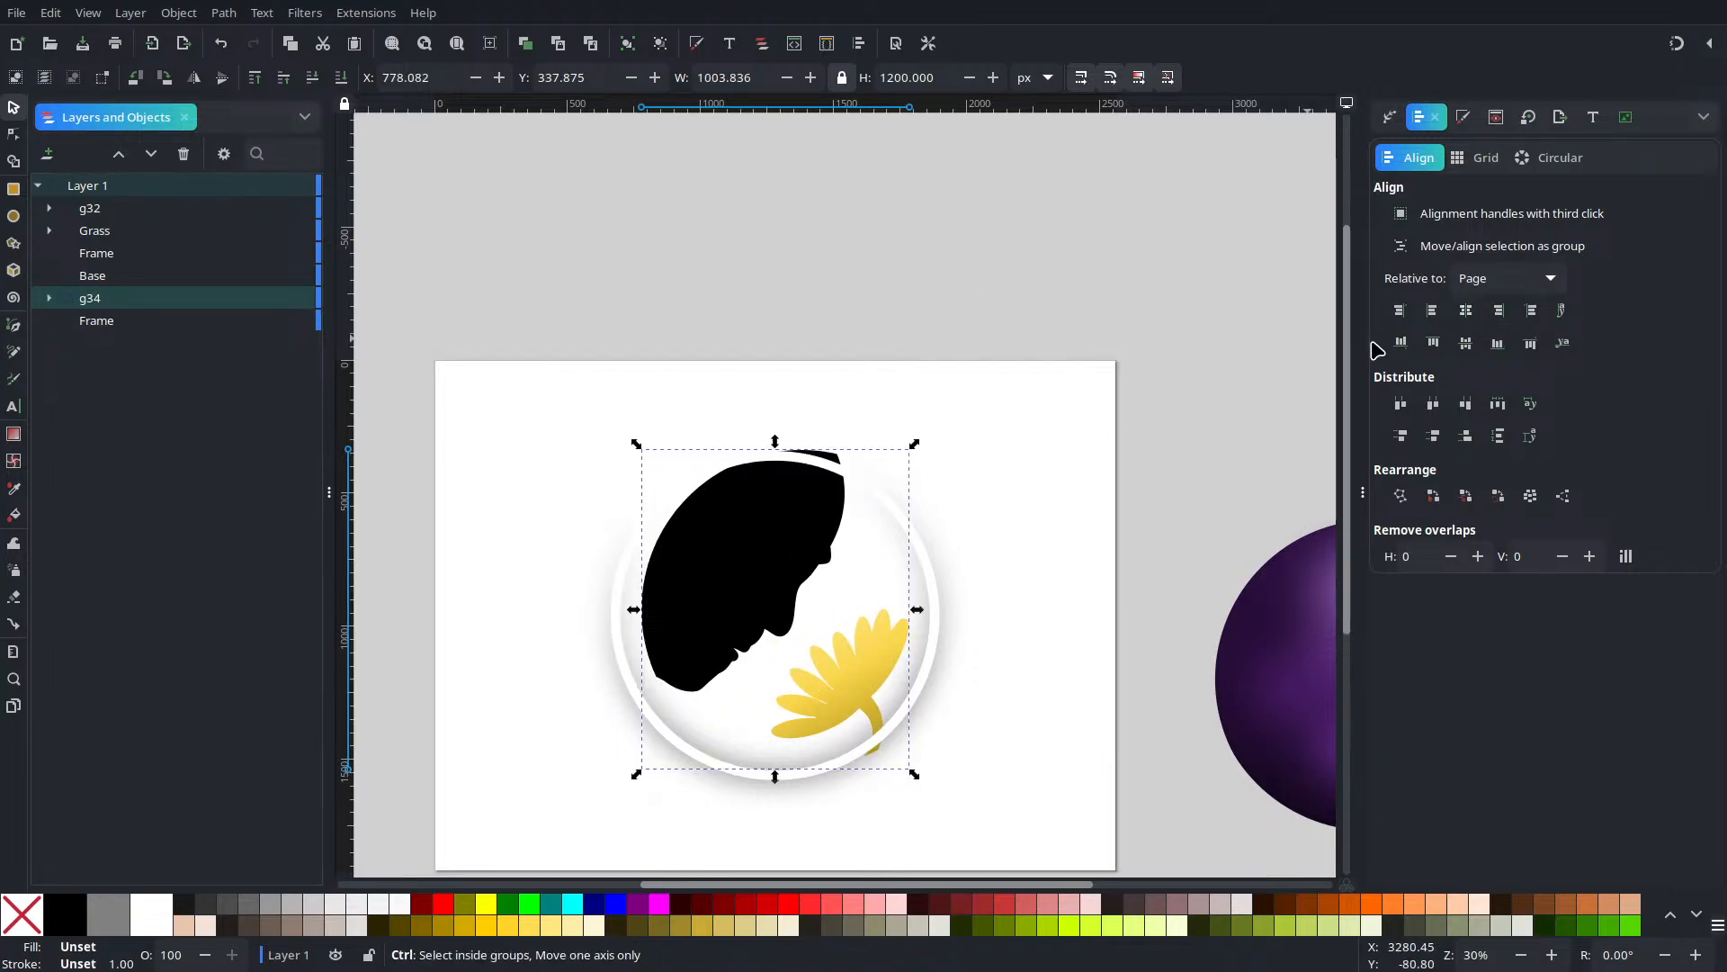
key("ctrl+z")
Nudge the face-and-flower group down-right to X 673.226, Y 364.978 inside the ring
scroll(733, 594, "up", 2)
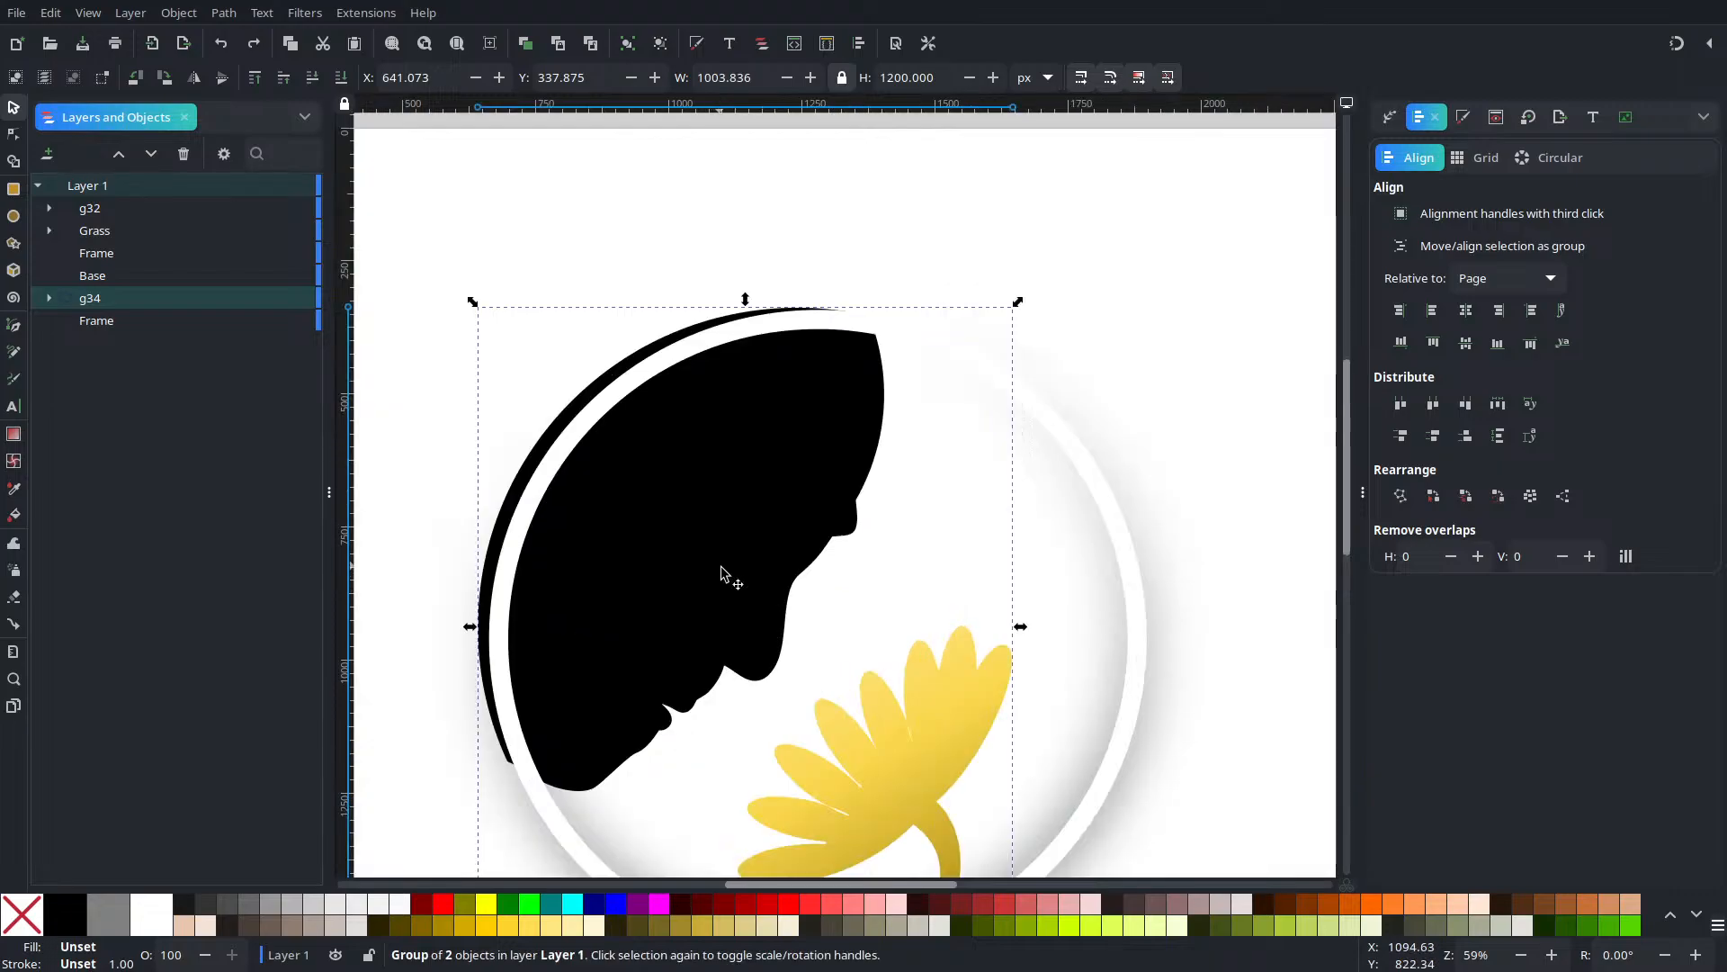
left_click_drag(722, 567, 743, 586)
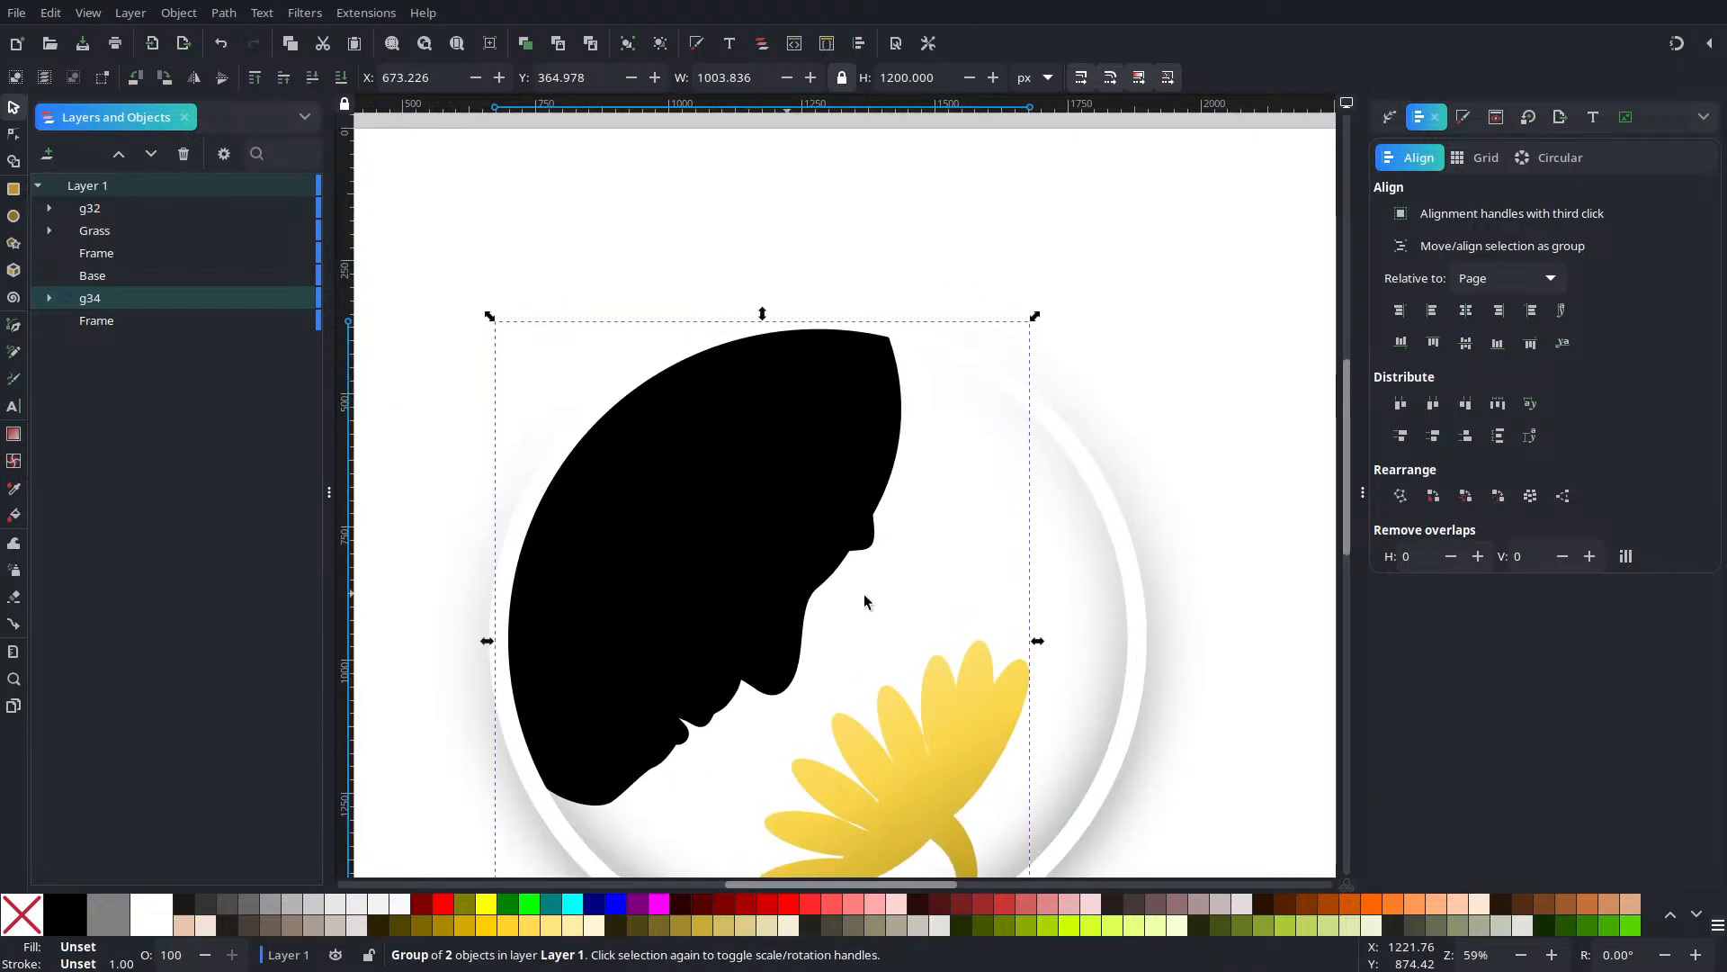
scroll(901, 602, "down", 2)
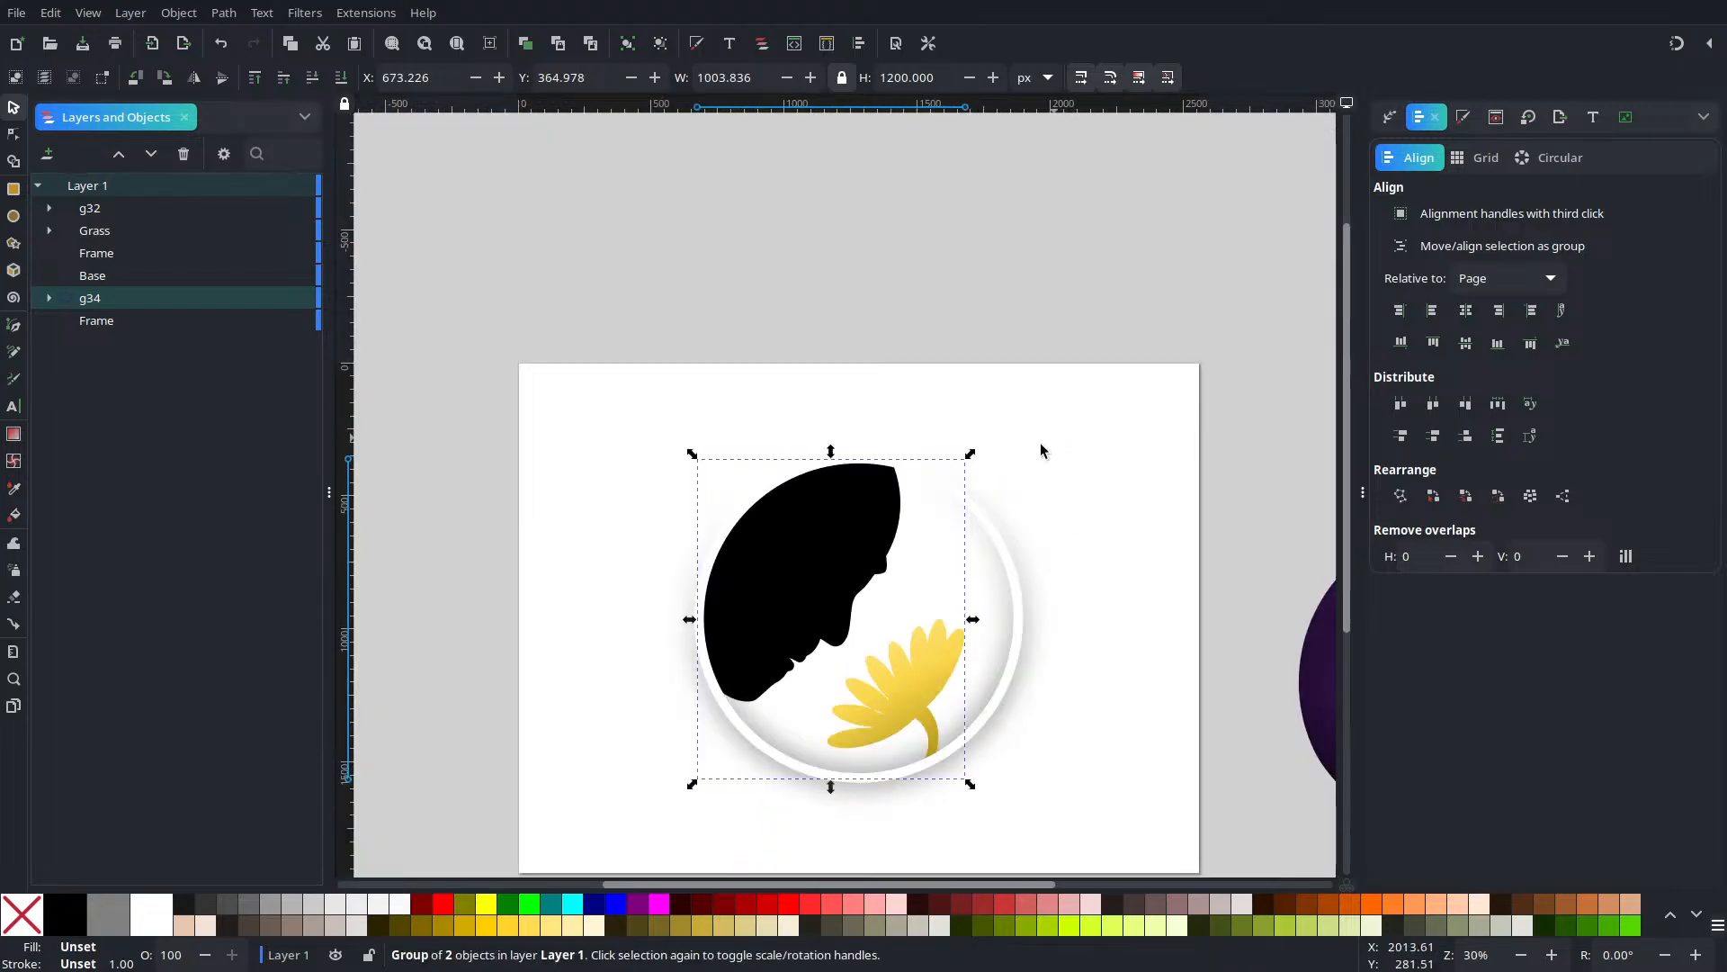
scroll(840, 609, "up", 3)
scroll(823, 606, "down", 4)
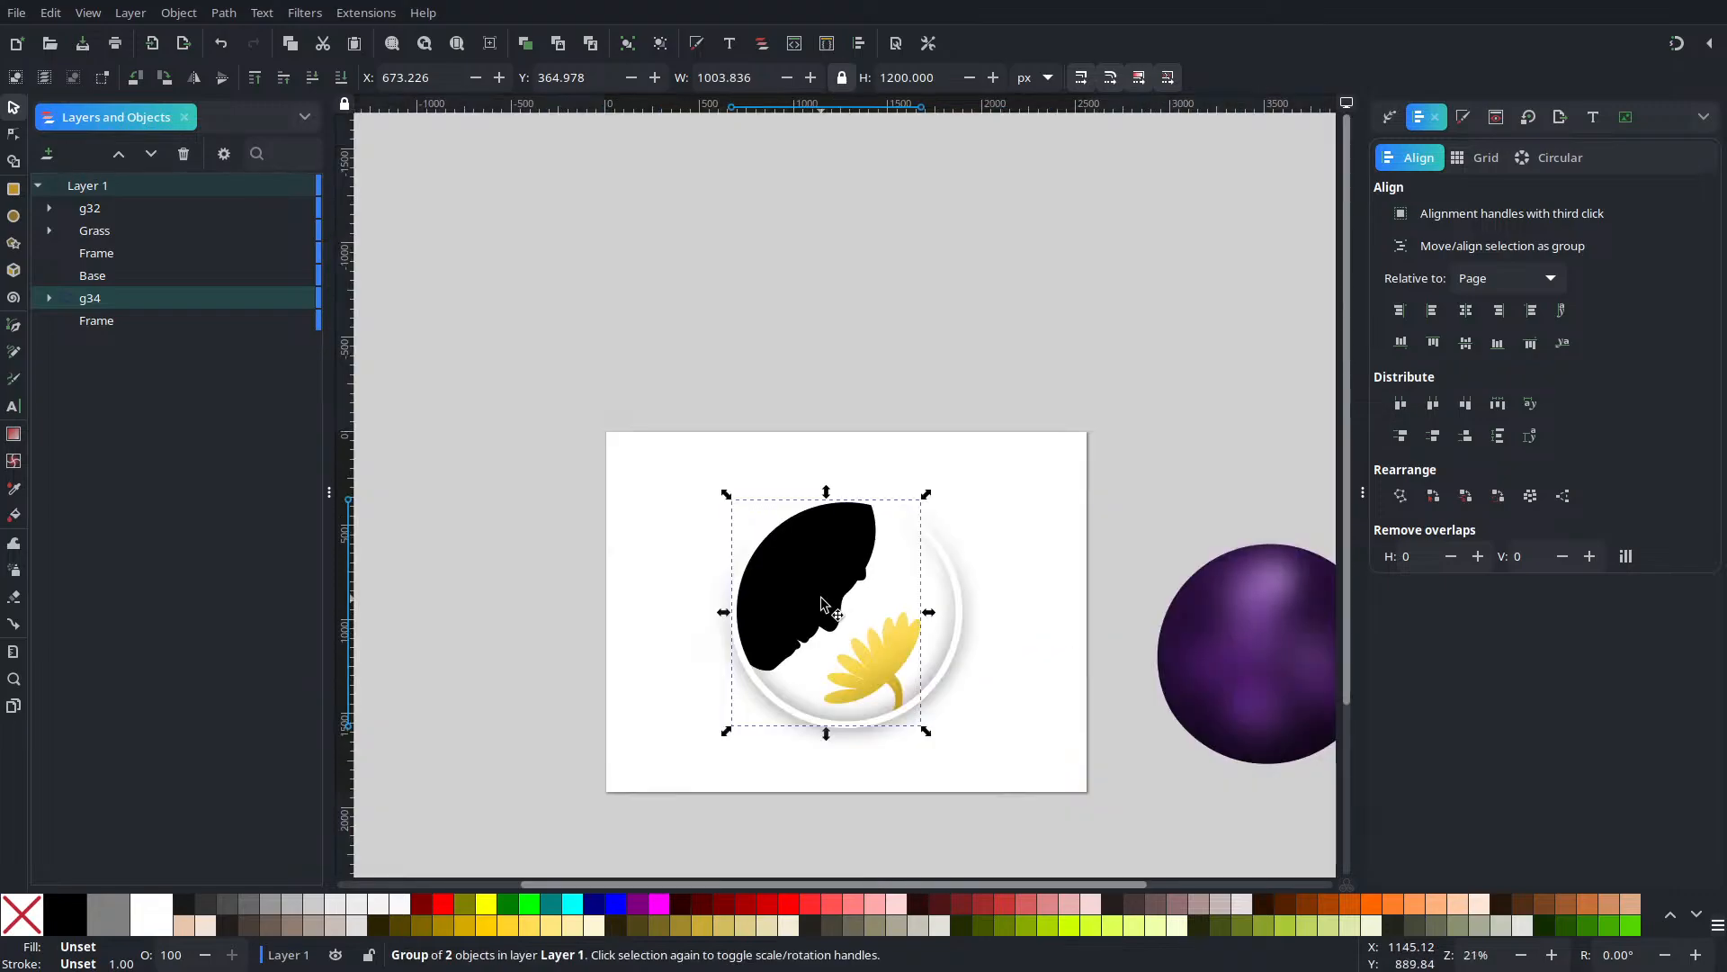
left_click(1084, 524)
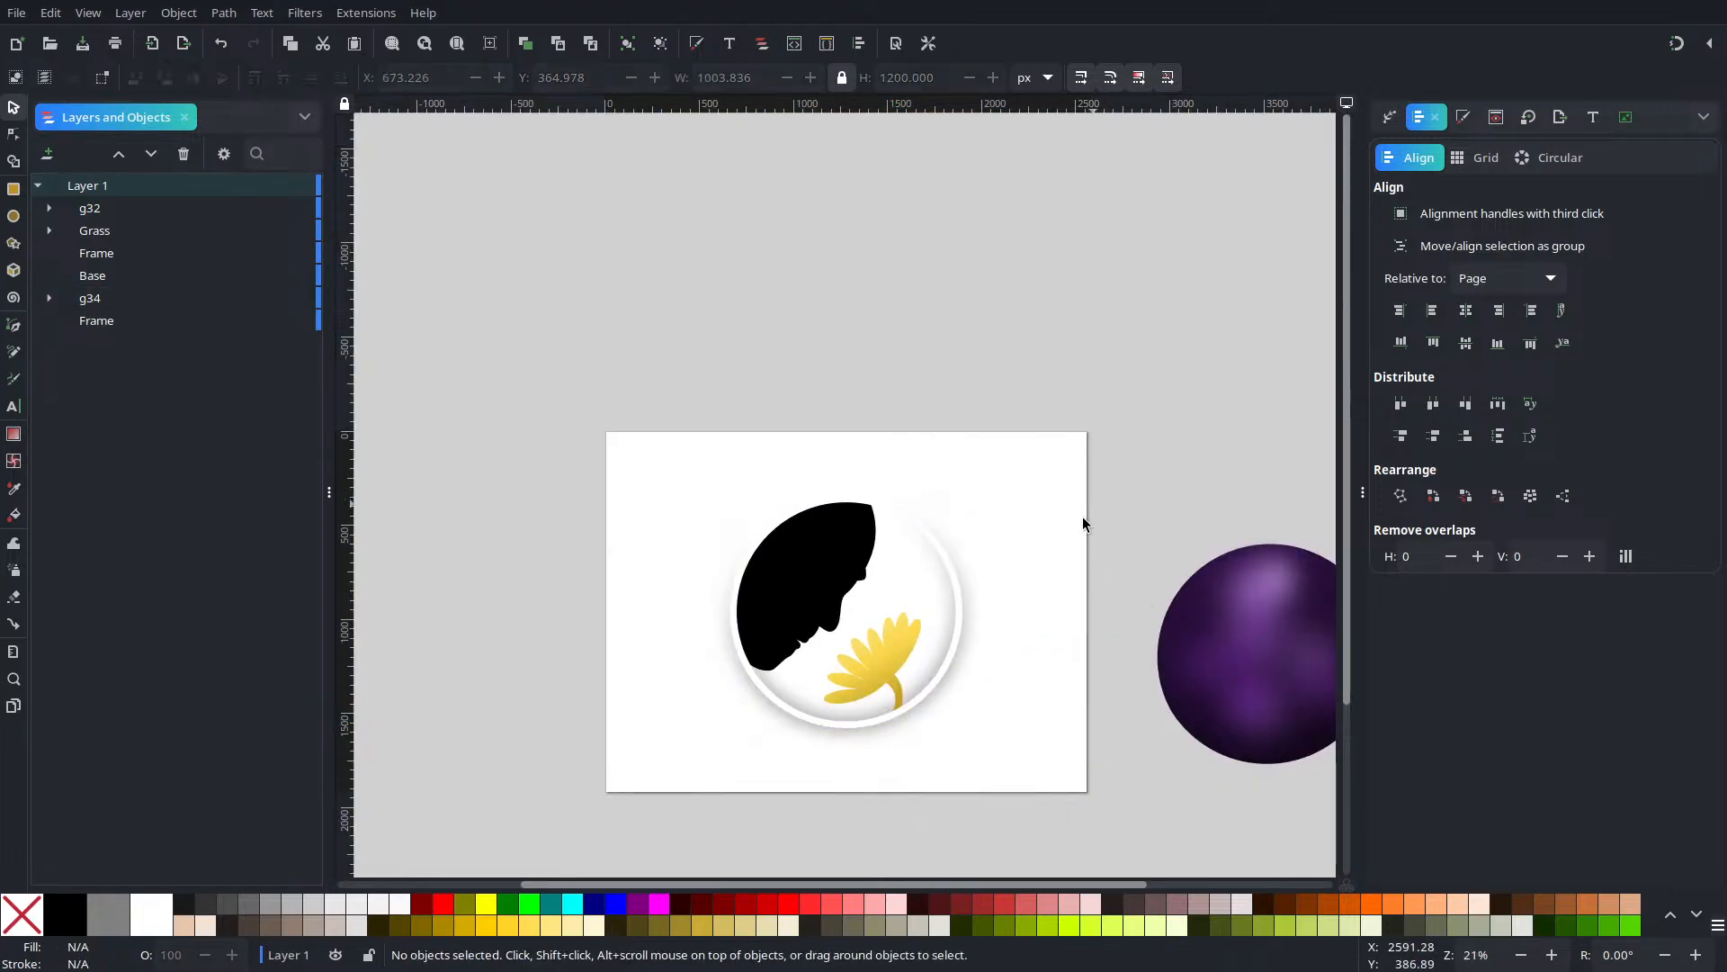
left_click_drag(1060, 335, 585, 854)
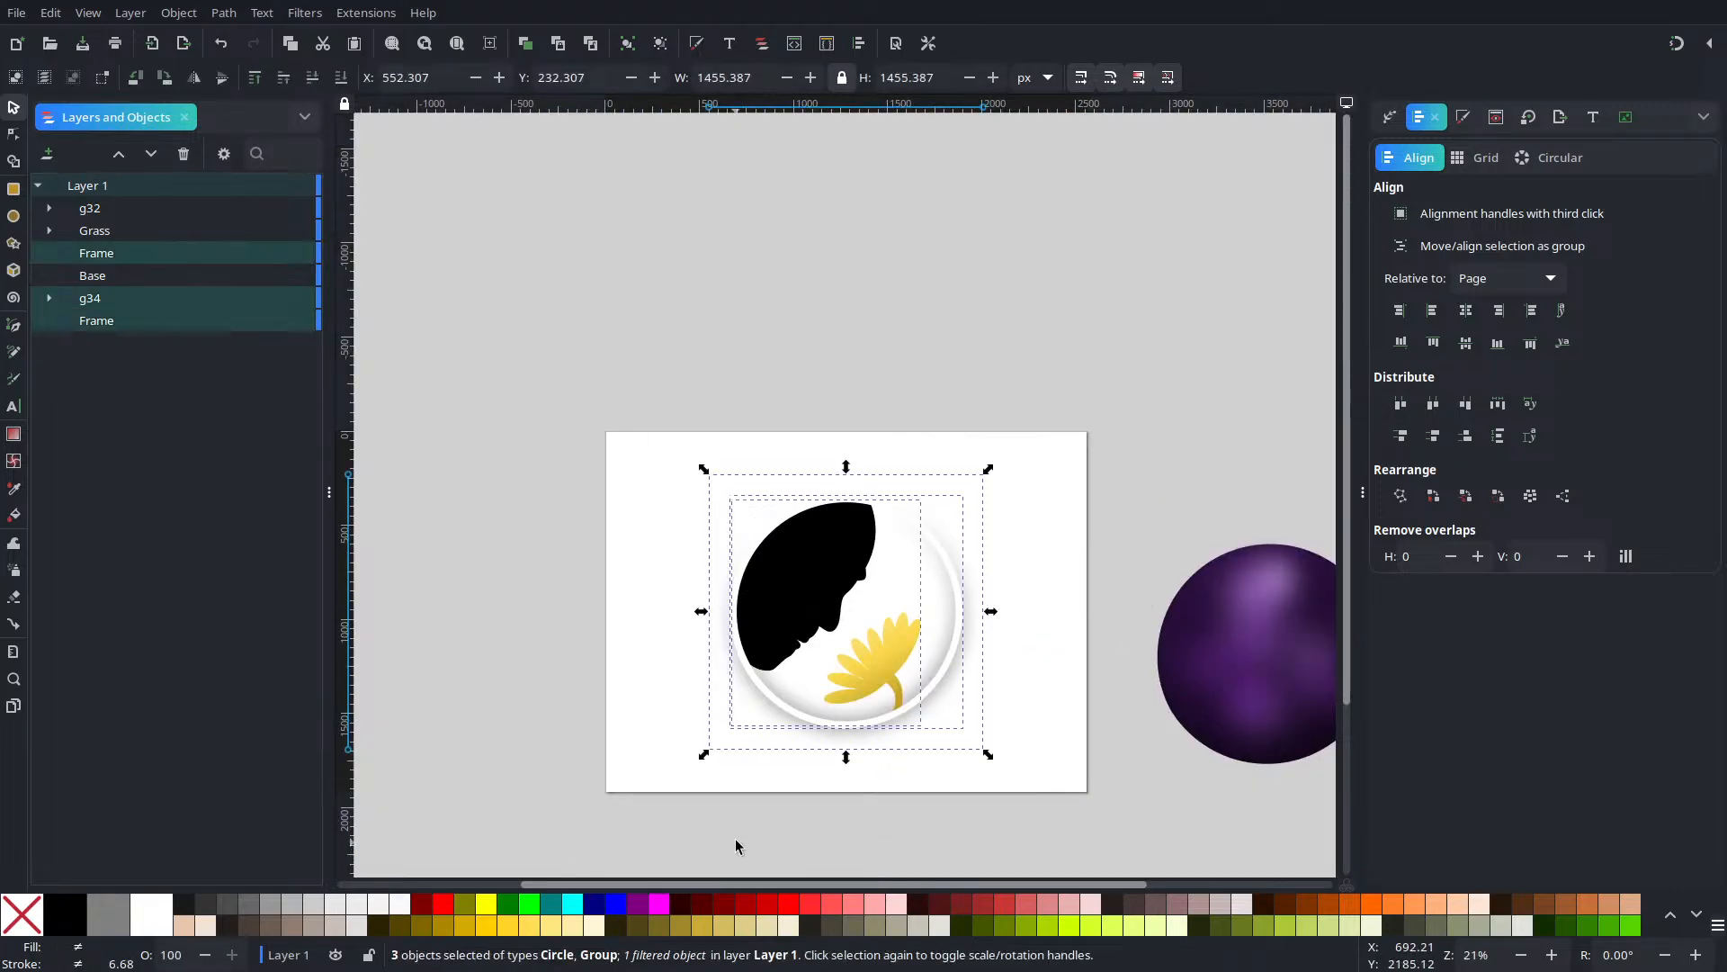
Group the rings with the face and flower, and centre the purple sphere on the page
key("ctrl+g")
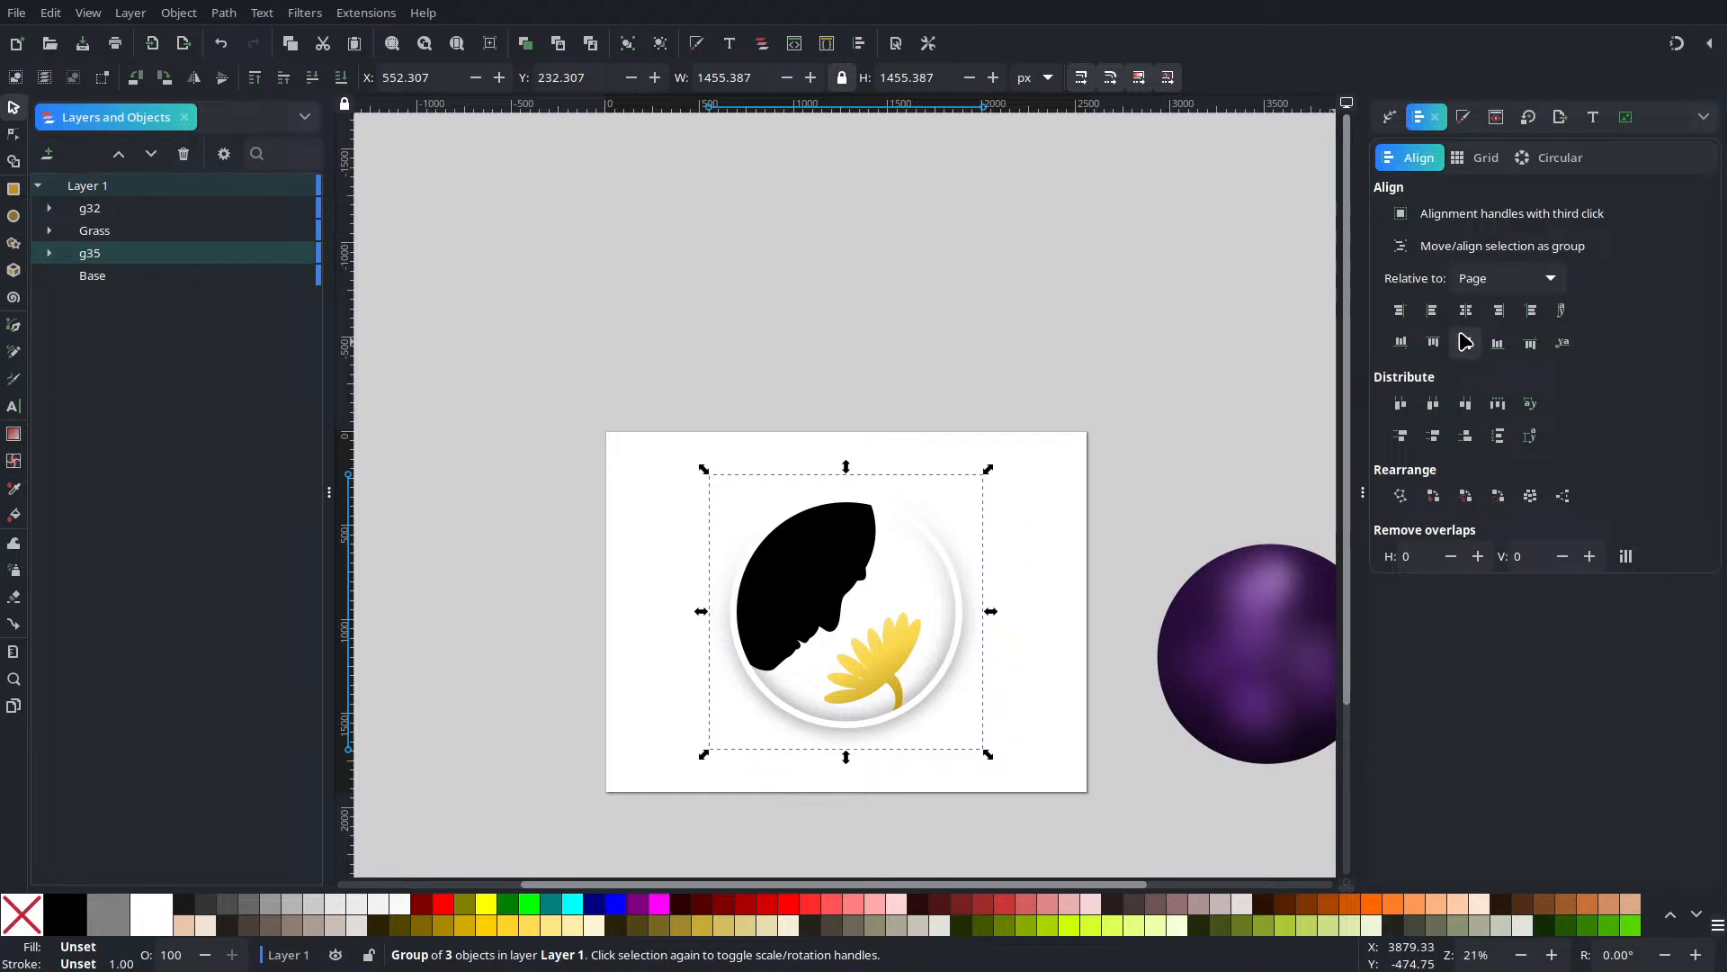
key("Escape")
left_click(1207, 655)
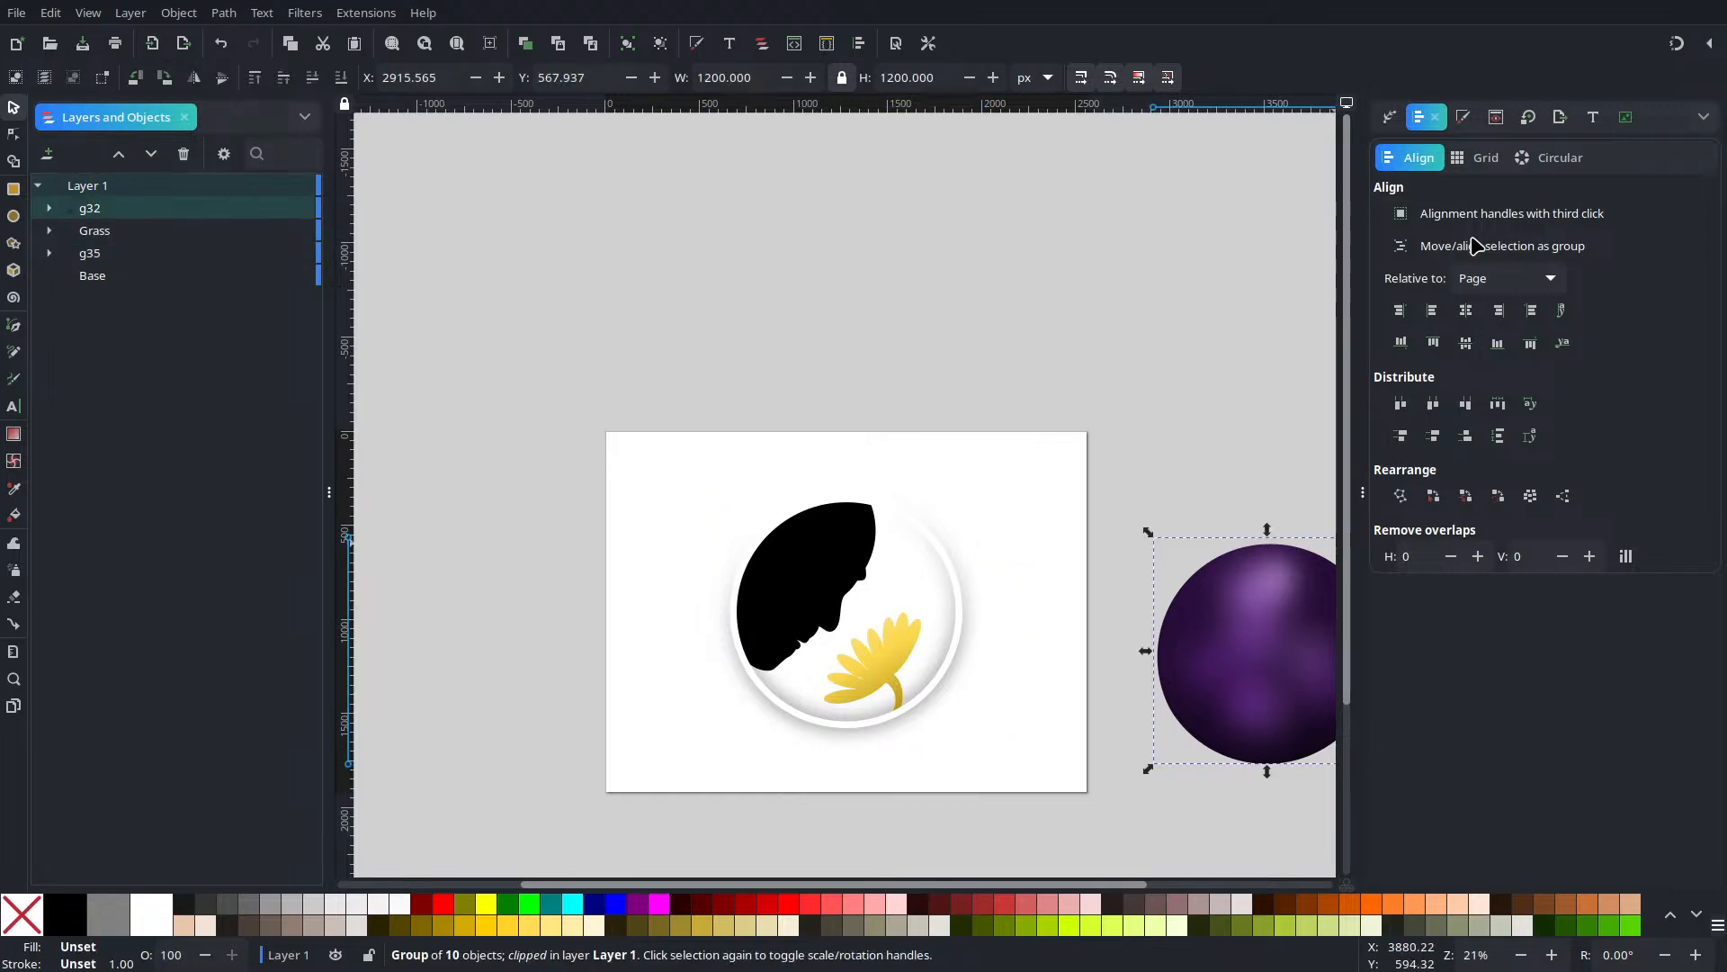
left_click(1465, 343)
left_click(1468, 343)
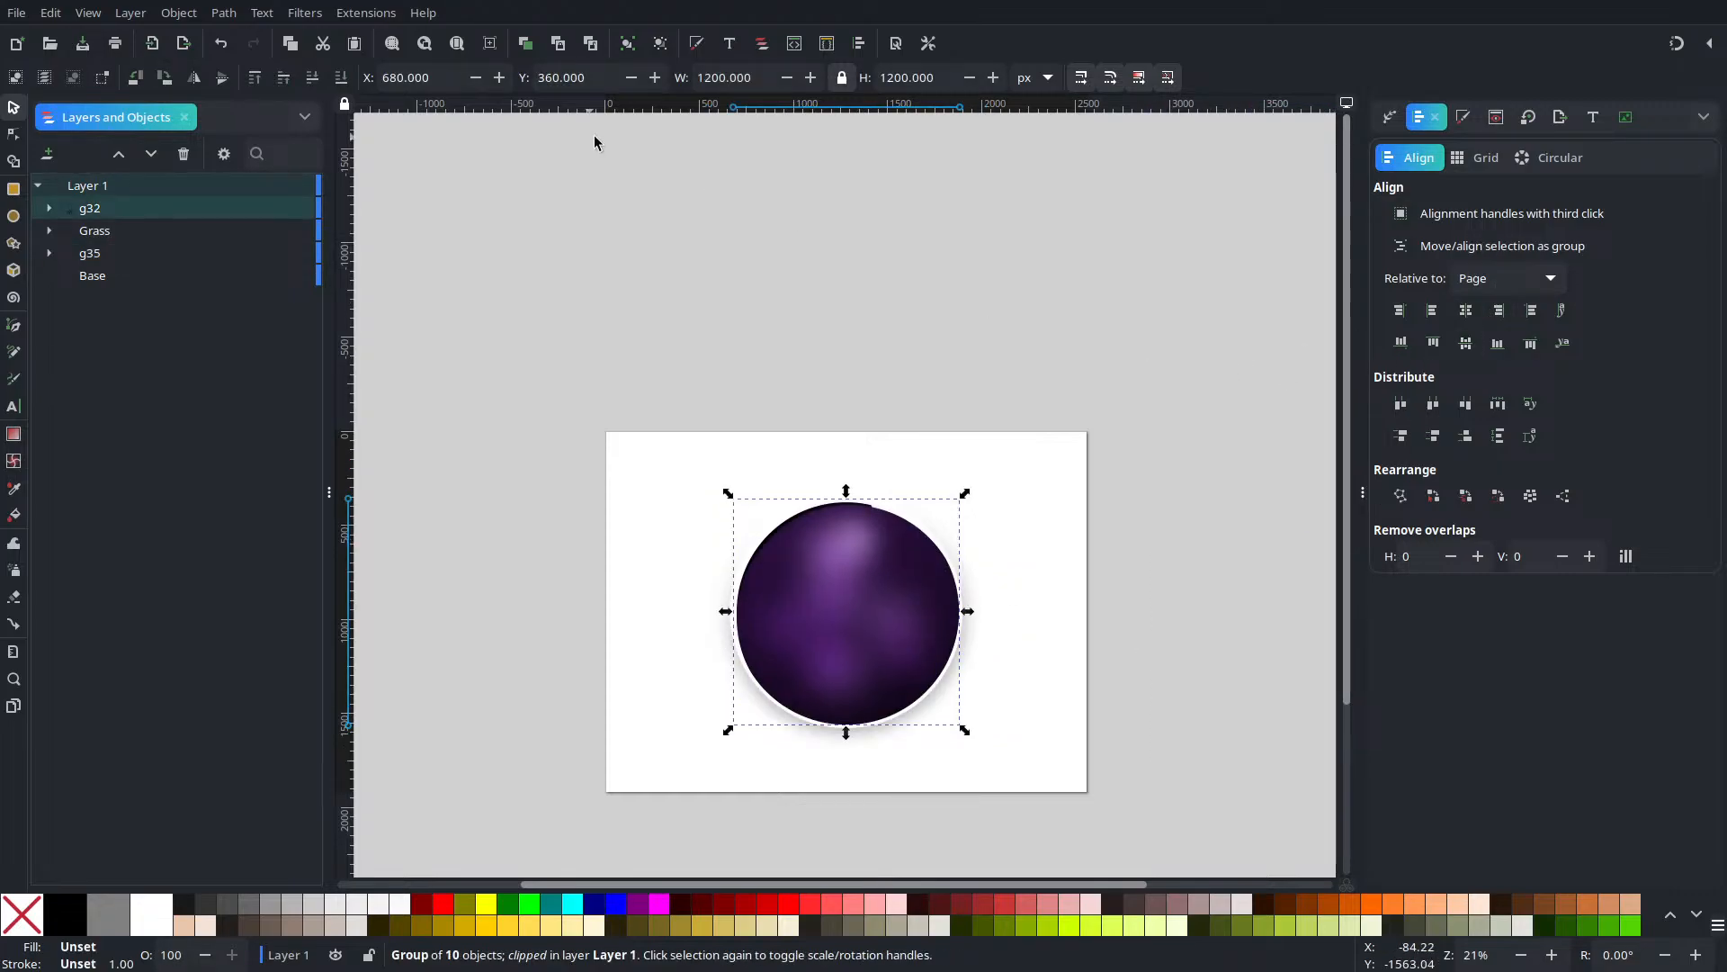
Nudge the purple sphere slightly up and lower it beneath the ring, face and flower
scroll(919, 488, "up", 3)
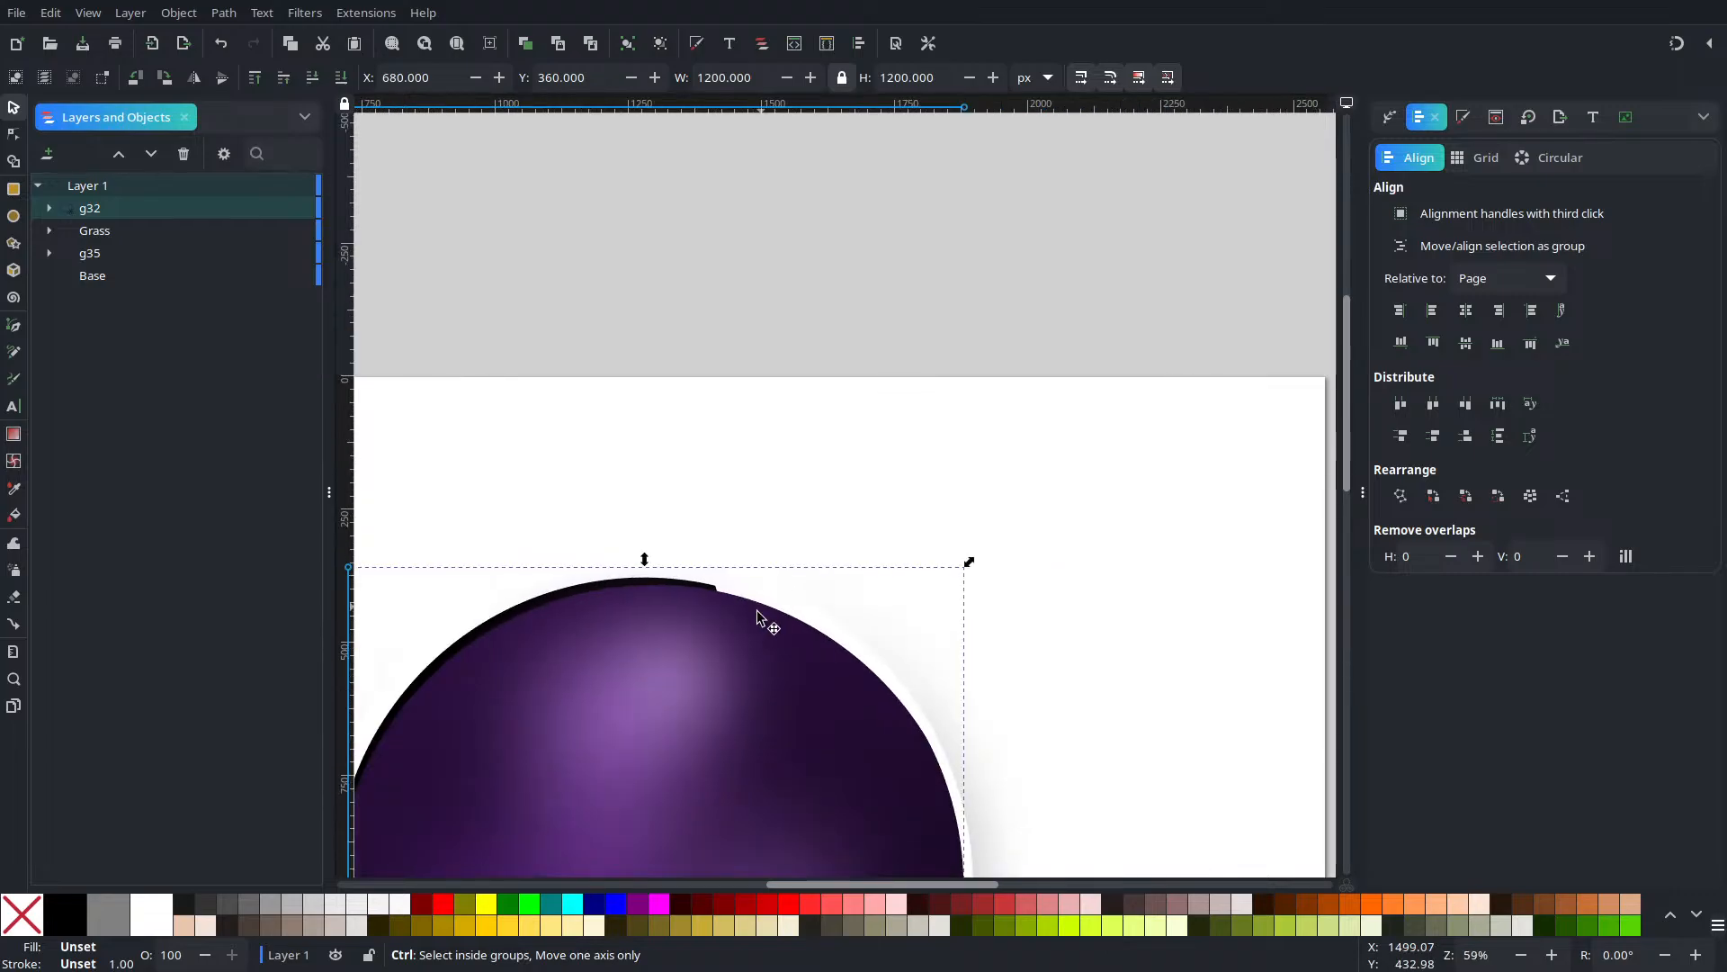
left_click_drag(801, 527, 810, 439)
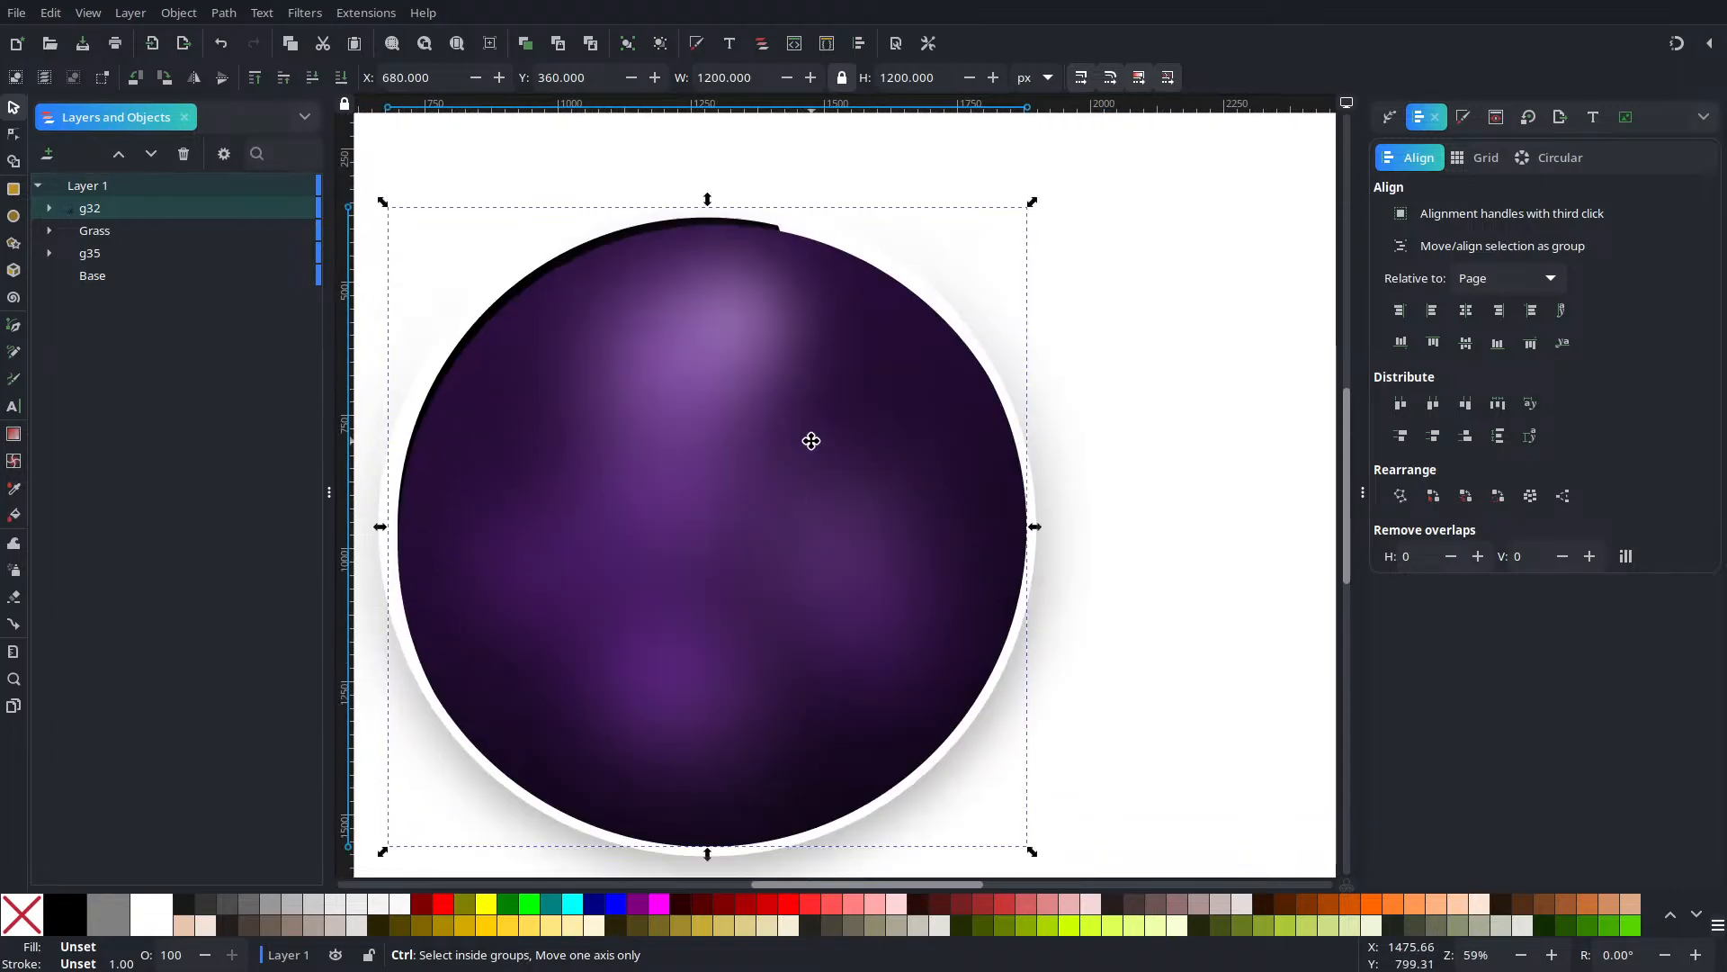
left_click_drag(746, 646, 741, 636)
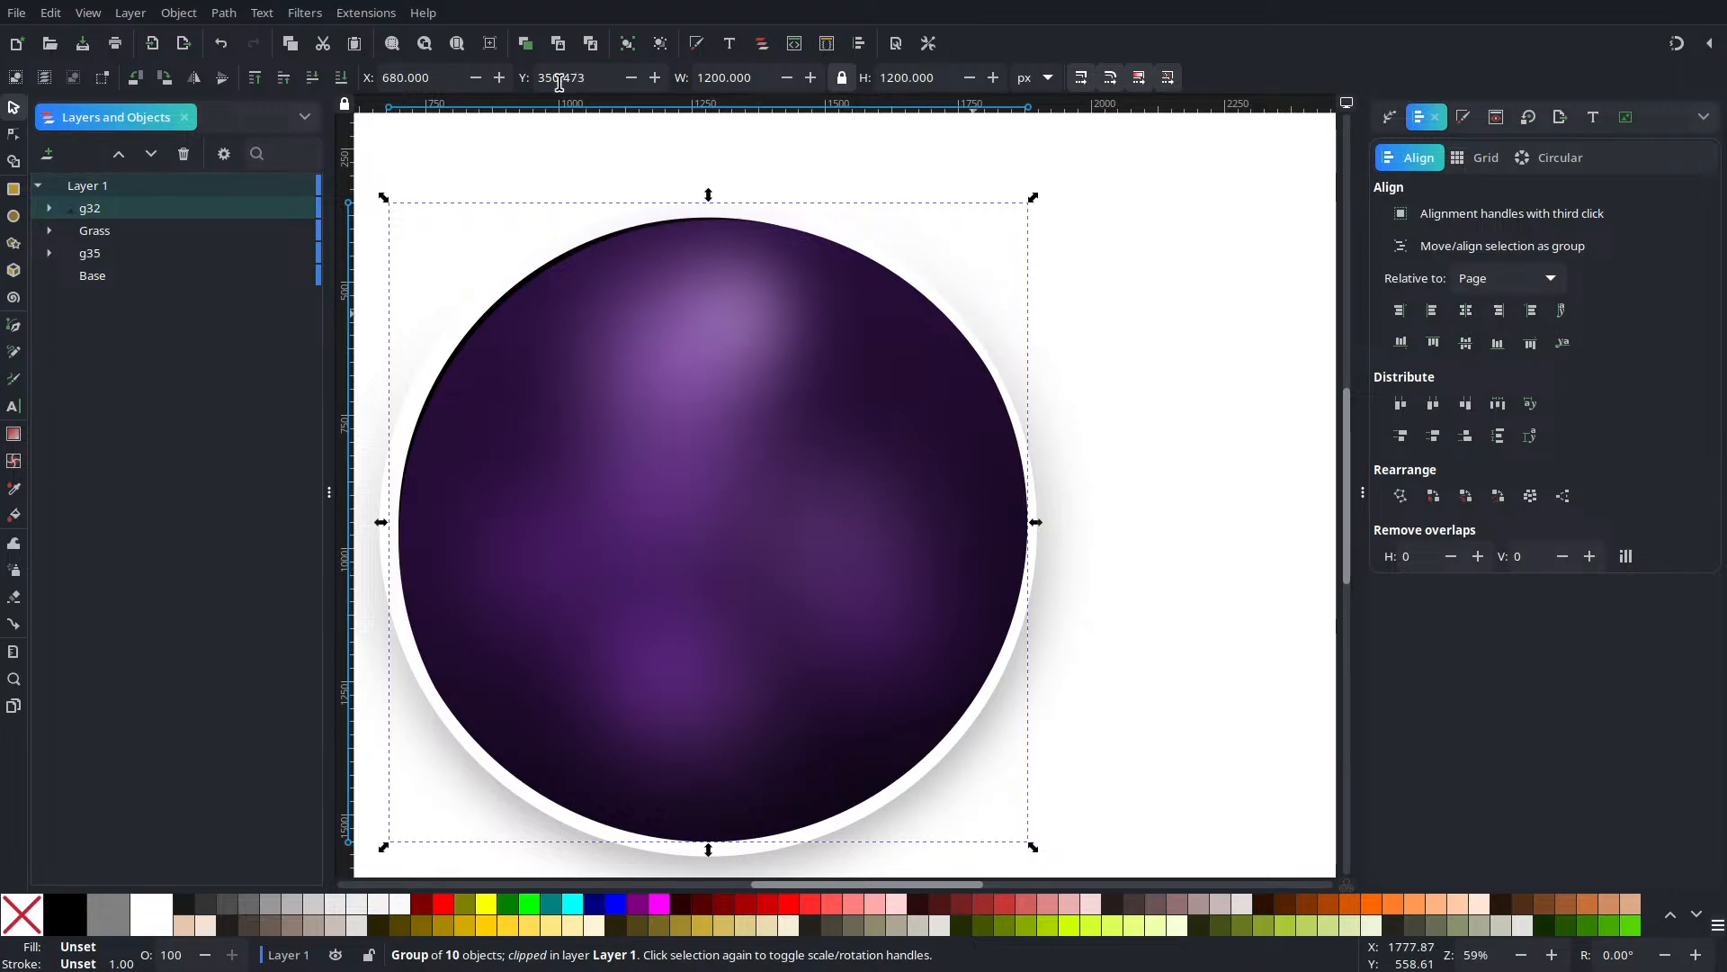
left_click(306, 81)
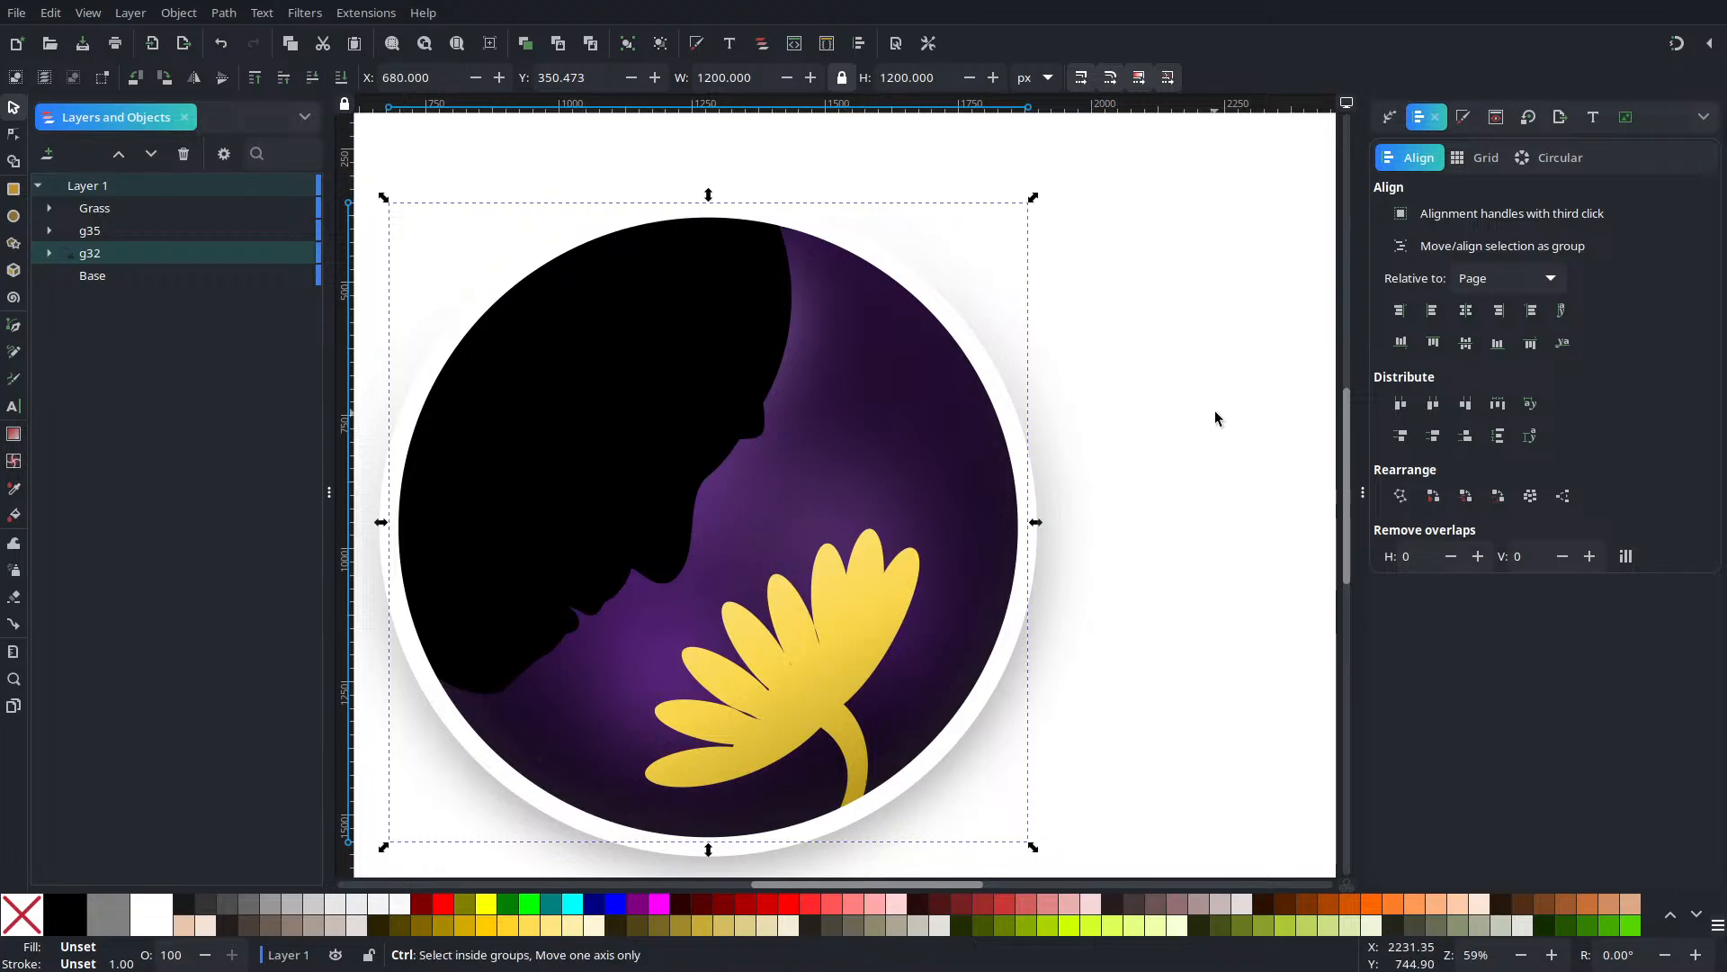
left_click(1108, 478)
scroll(1103, 469, "down", 3)
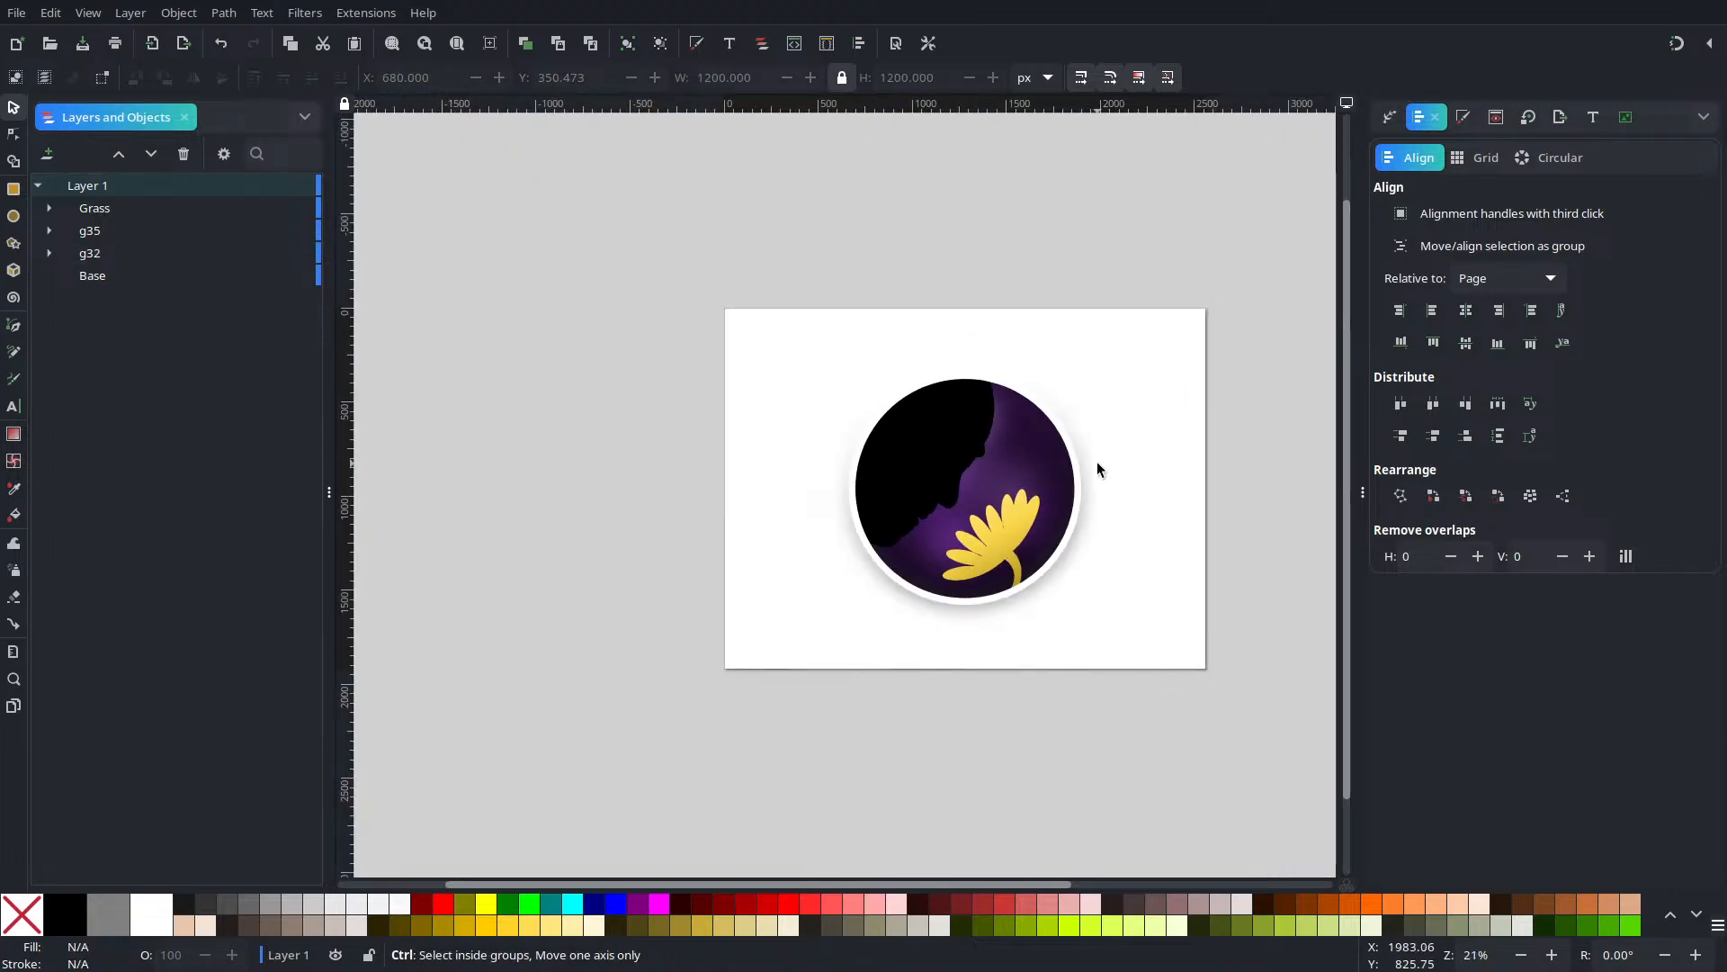
left_click(978, 448)
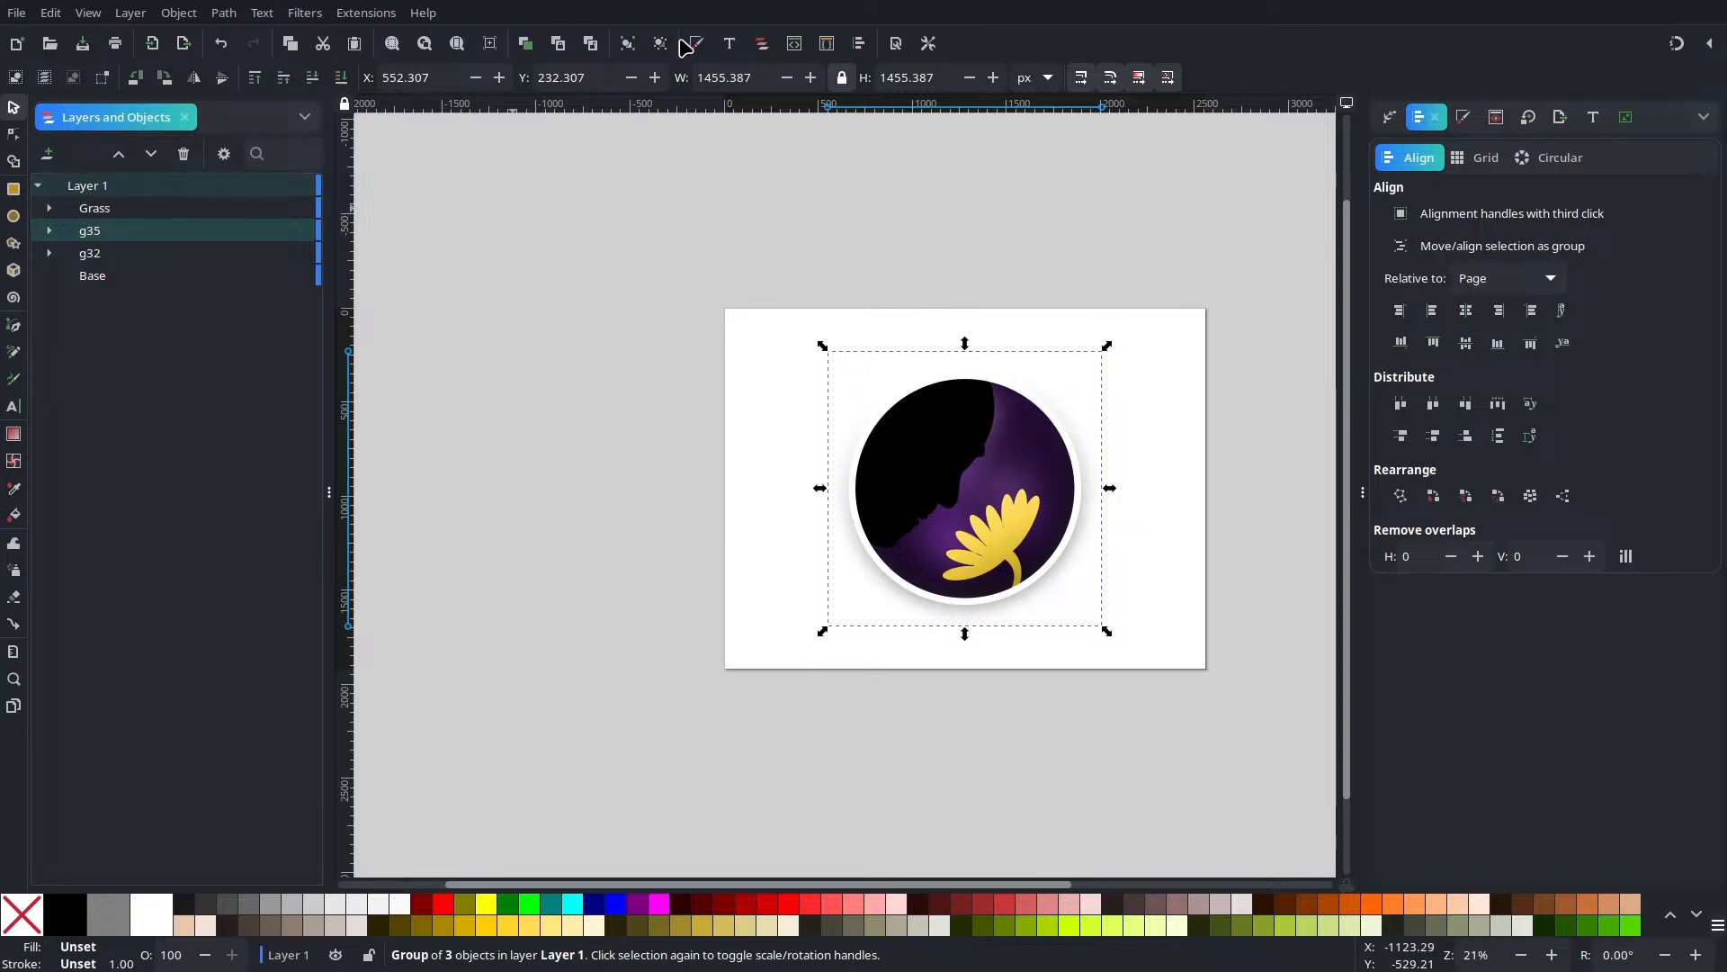
Ungroup the artwork and fill the face silhouette white
left_click(661, 43)
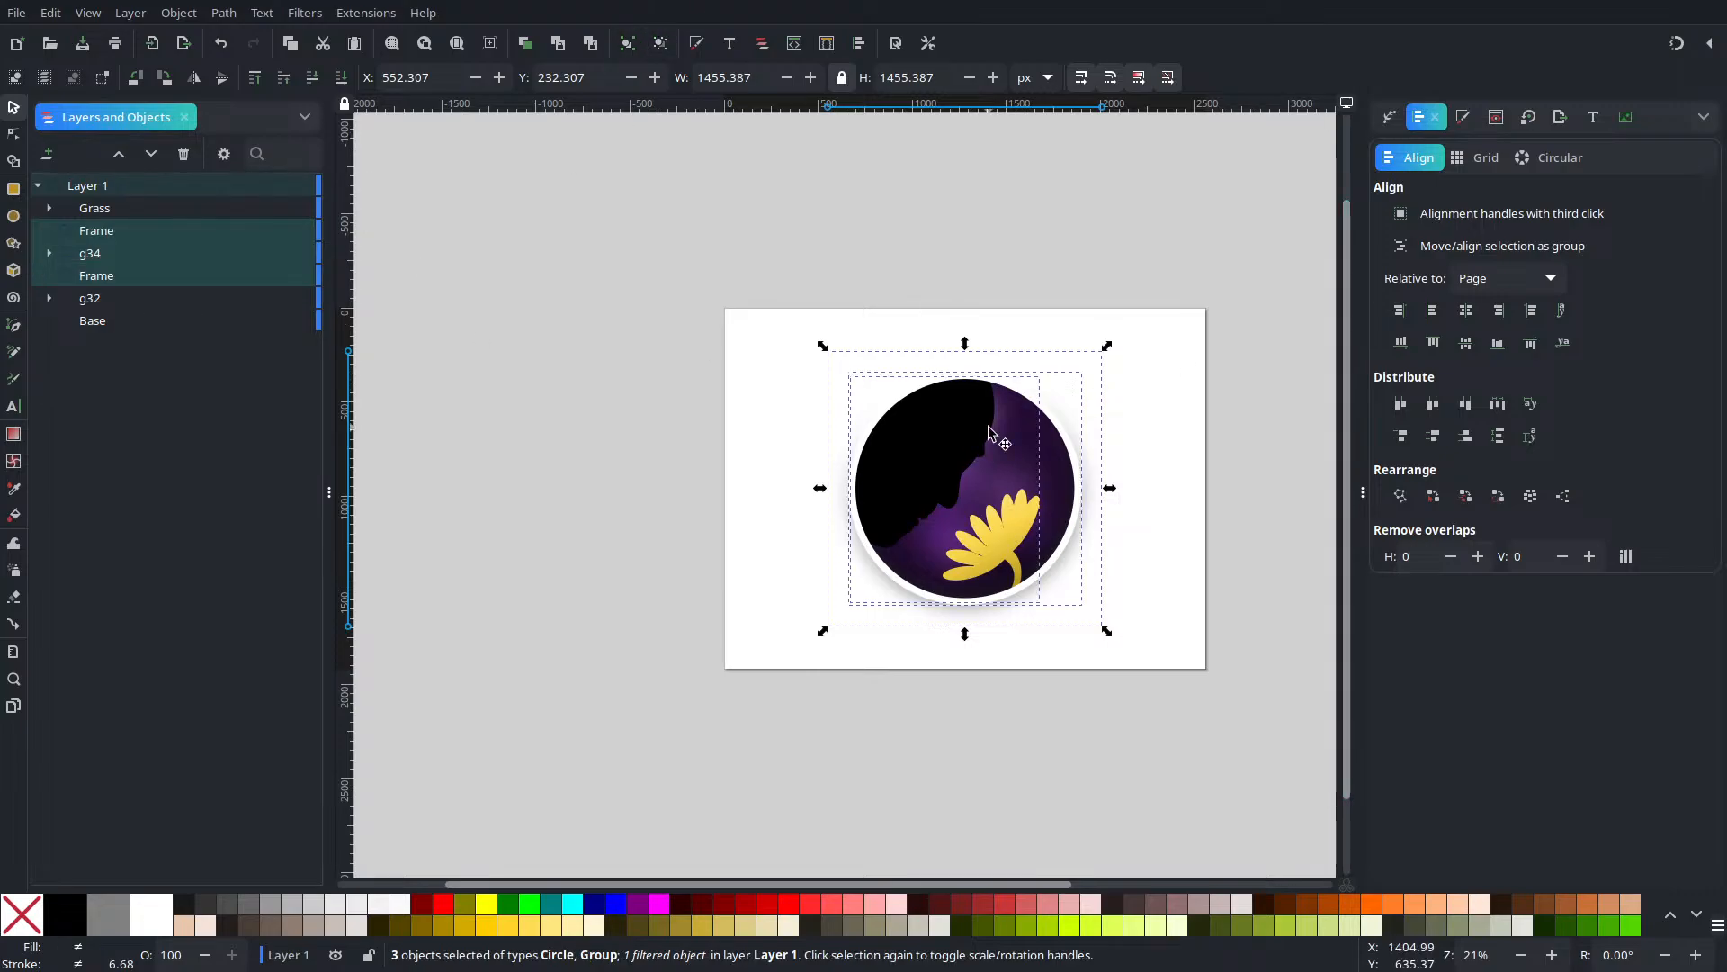
left_click(662, 42)
left_click(931, 443)
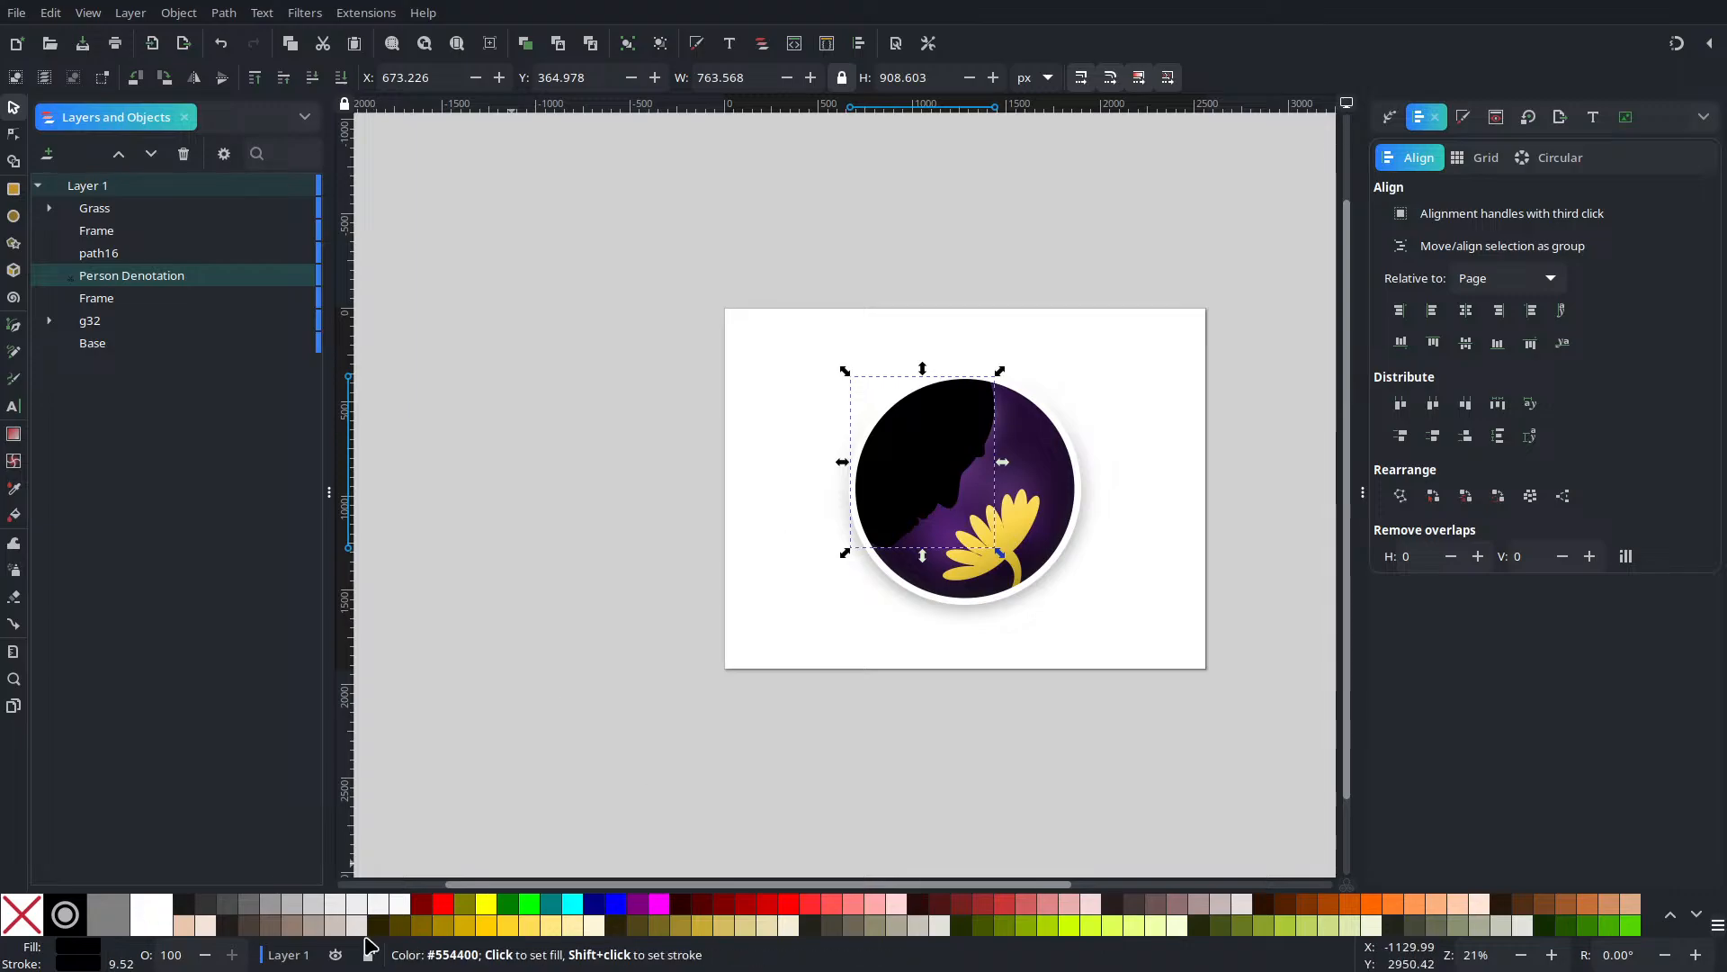
left_click(158, 912)
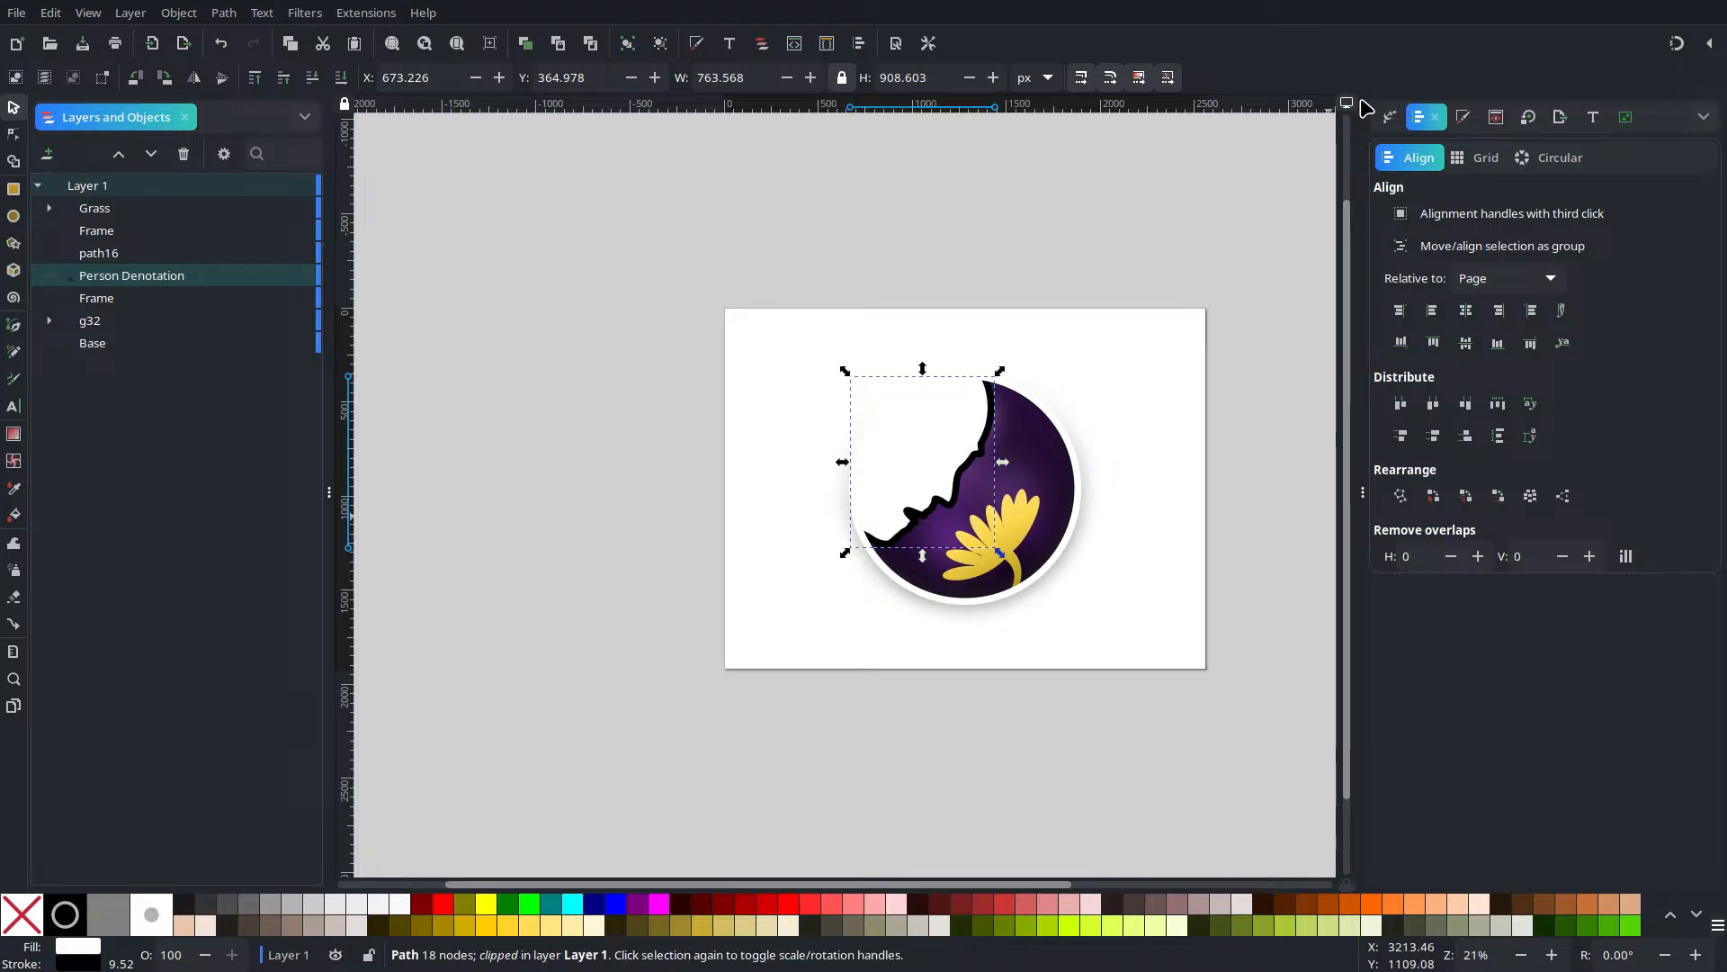
Set the face silhouette's stroke paint to flat white
left_click(1462, 117)
left_click(1489, 157)
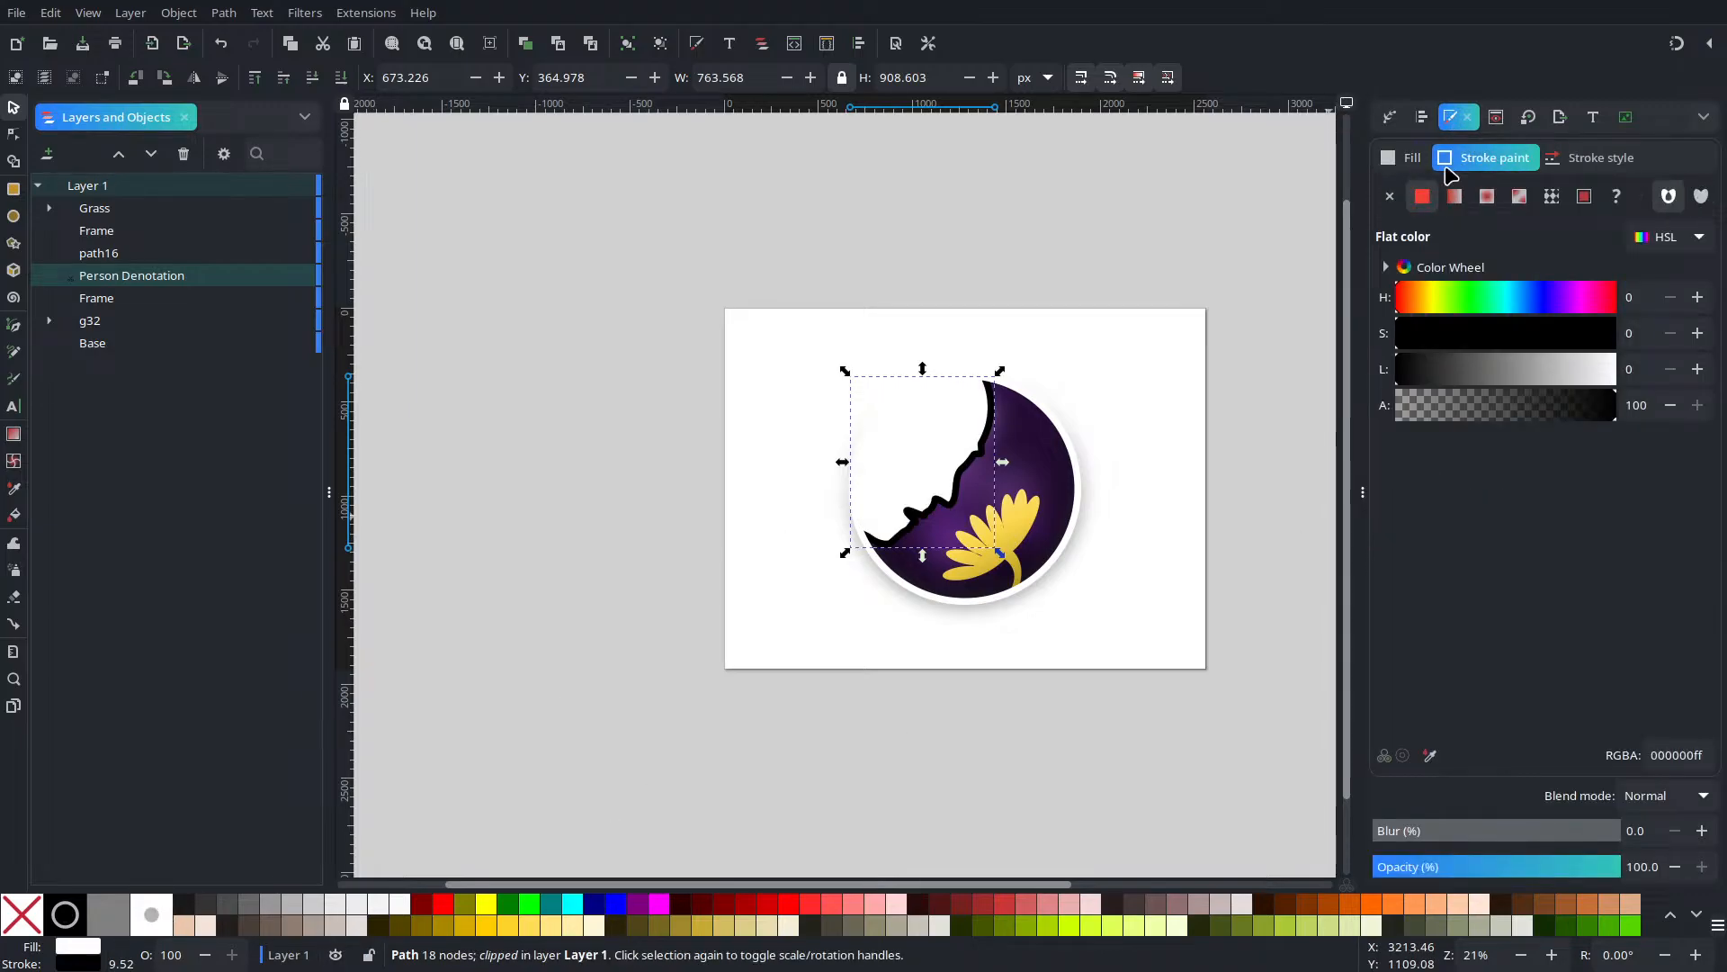
left_click(1390, 200)
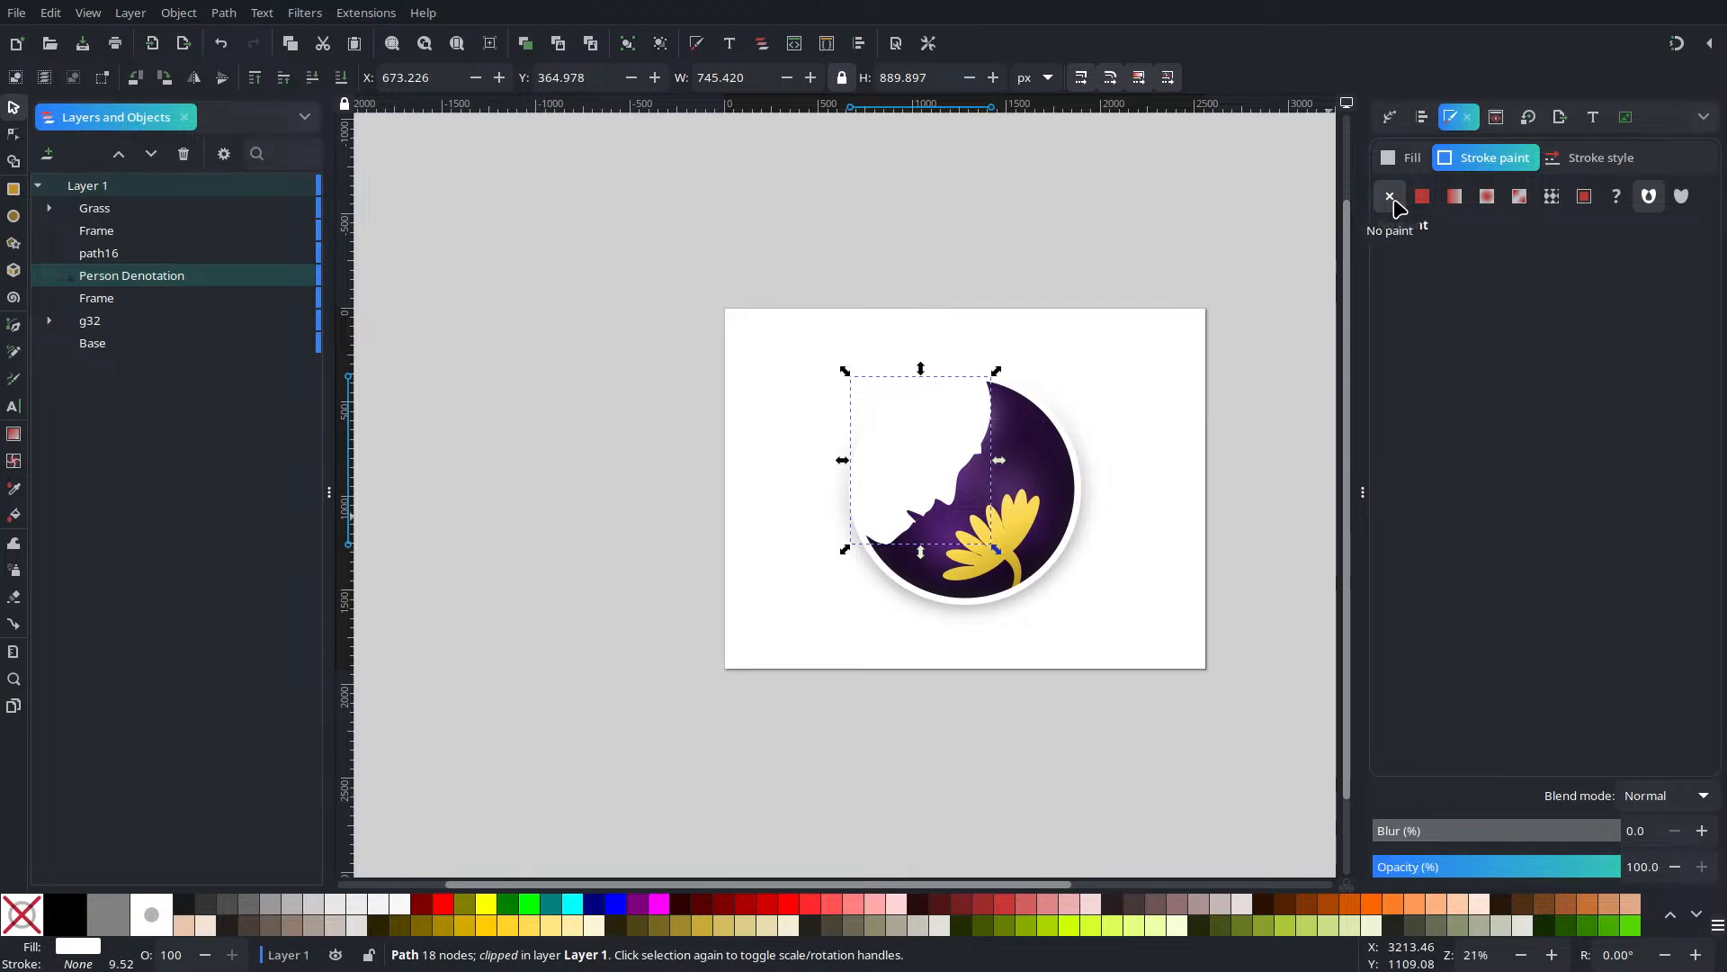
scroll(1076, 601, "up", 3)
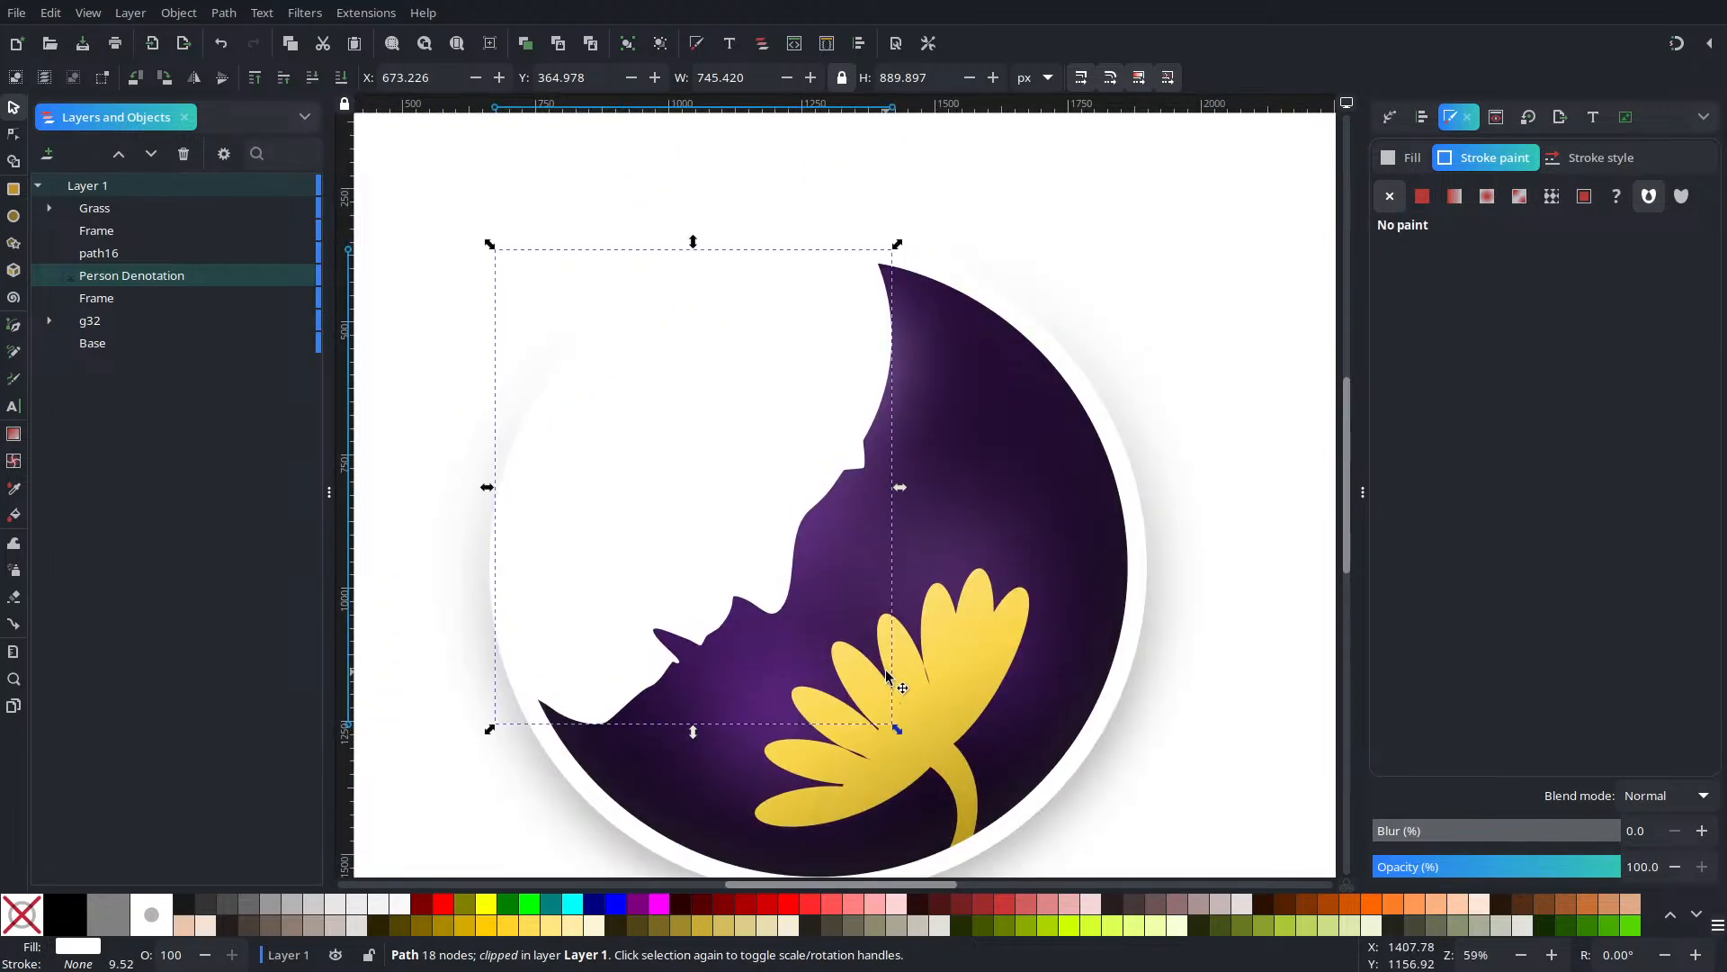
left_click(1422, 196)
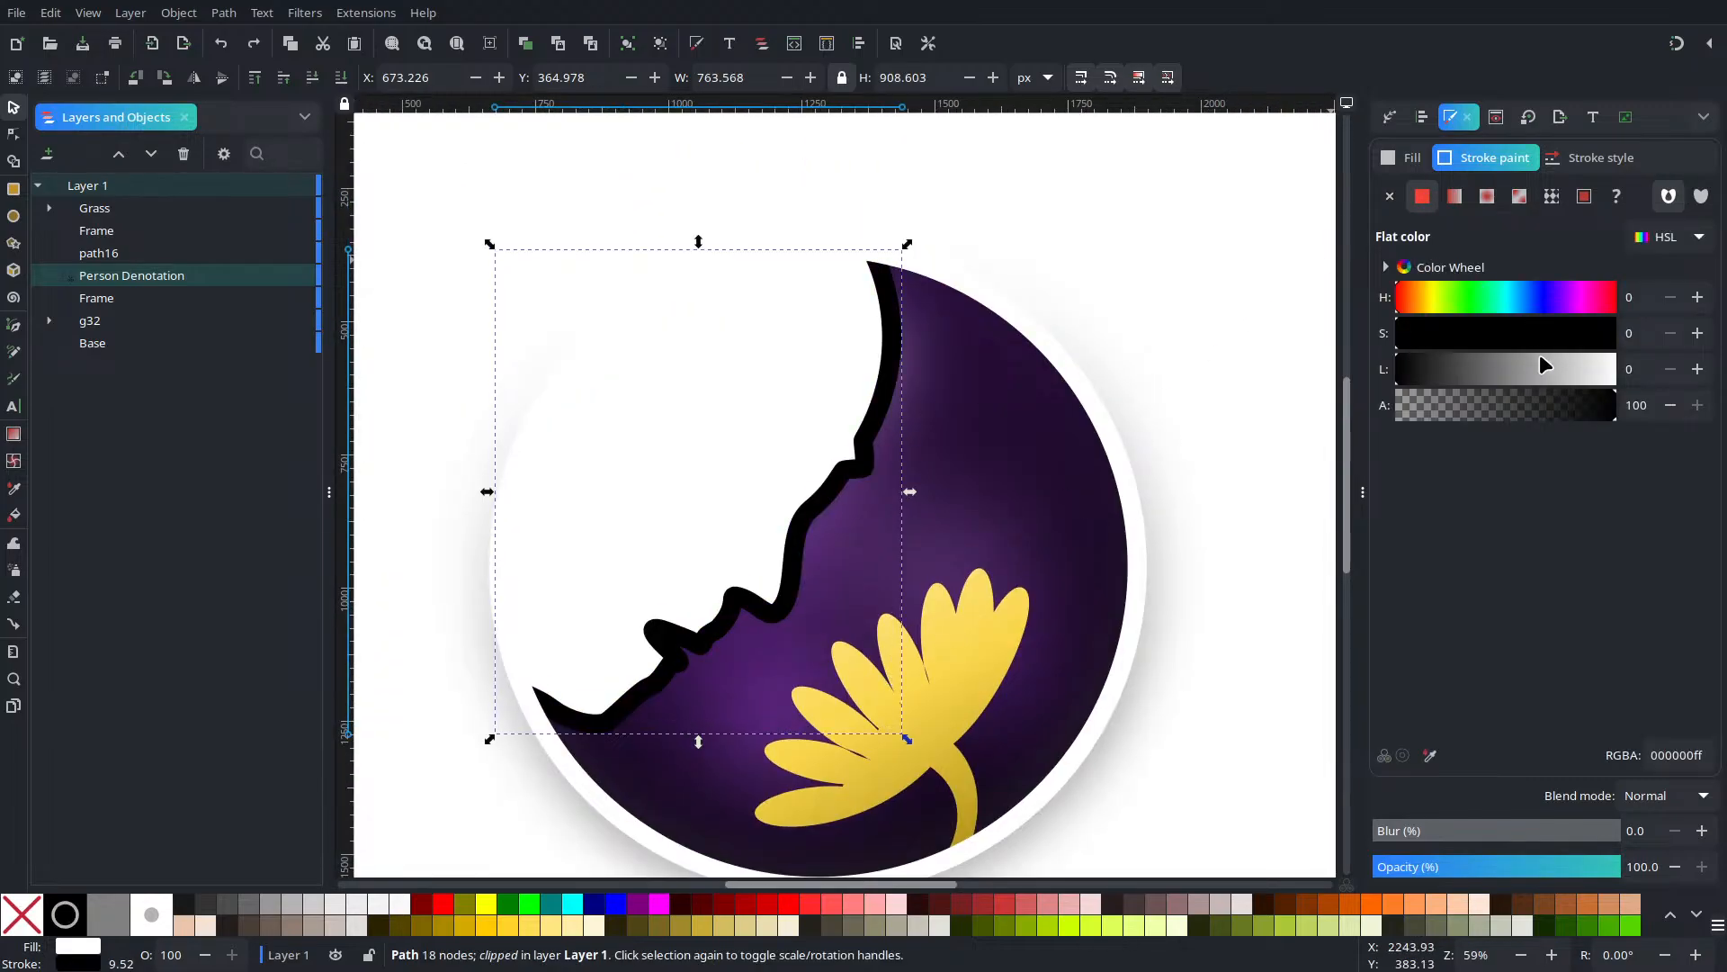
left_click_drag(1546, 365, 1719, 373)
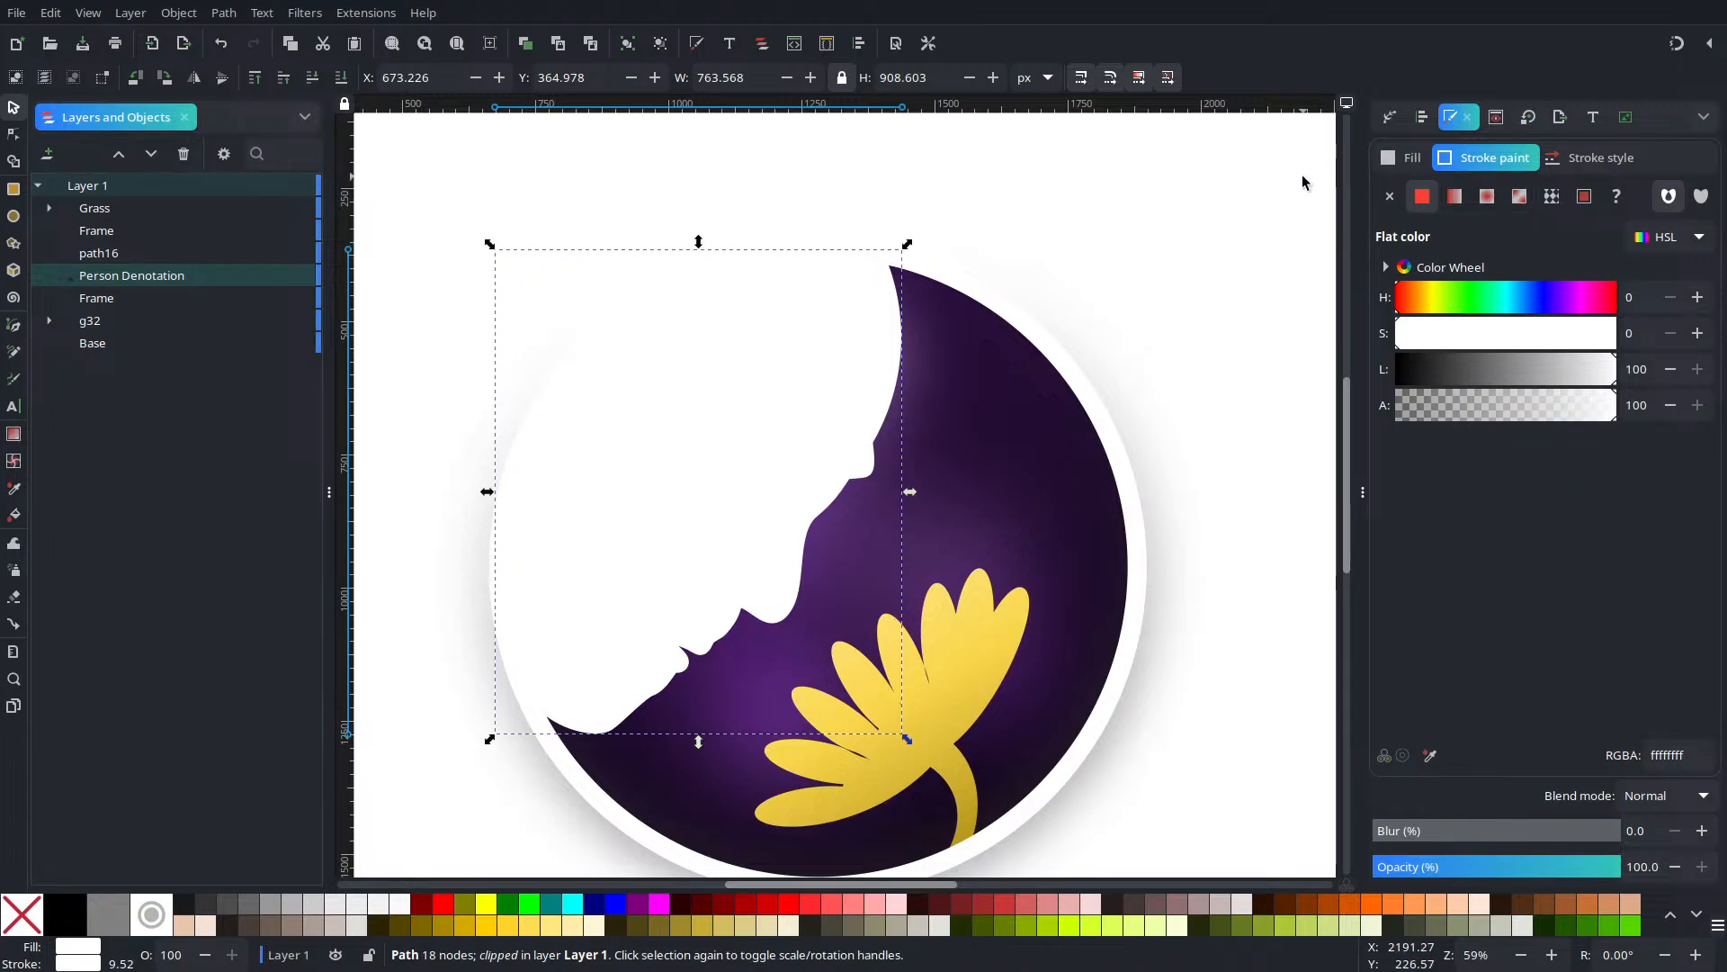
Reduce the silhouette's stroke width from 36 to about 23.6 px
left_click(1584, 158)
left_click(1506, 200)
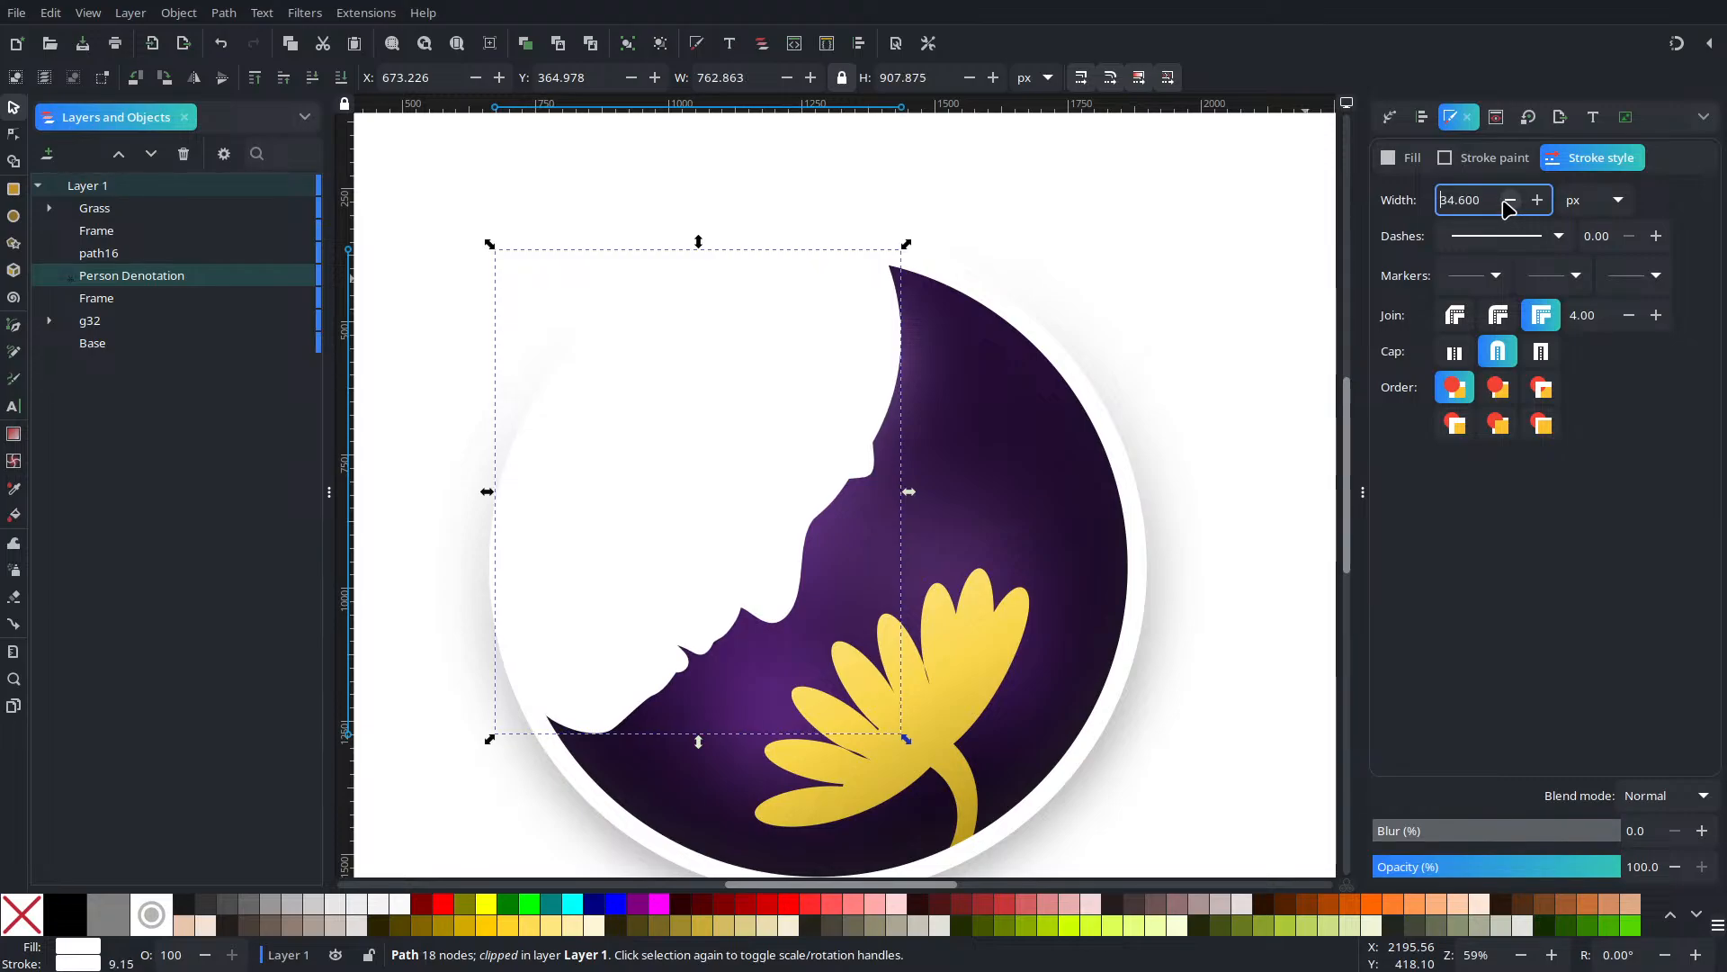
left_click(1505, 201)
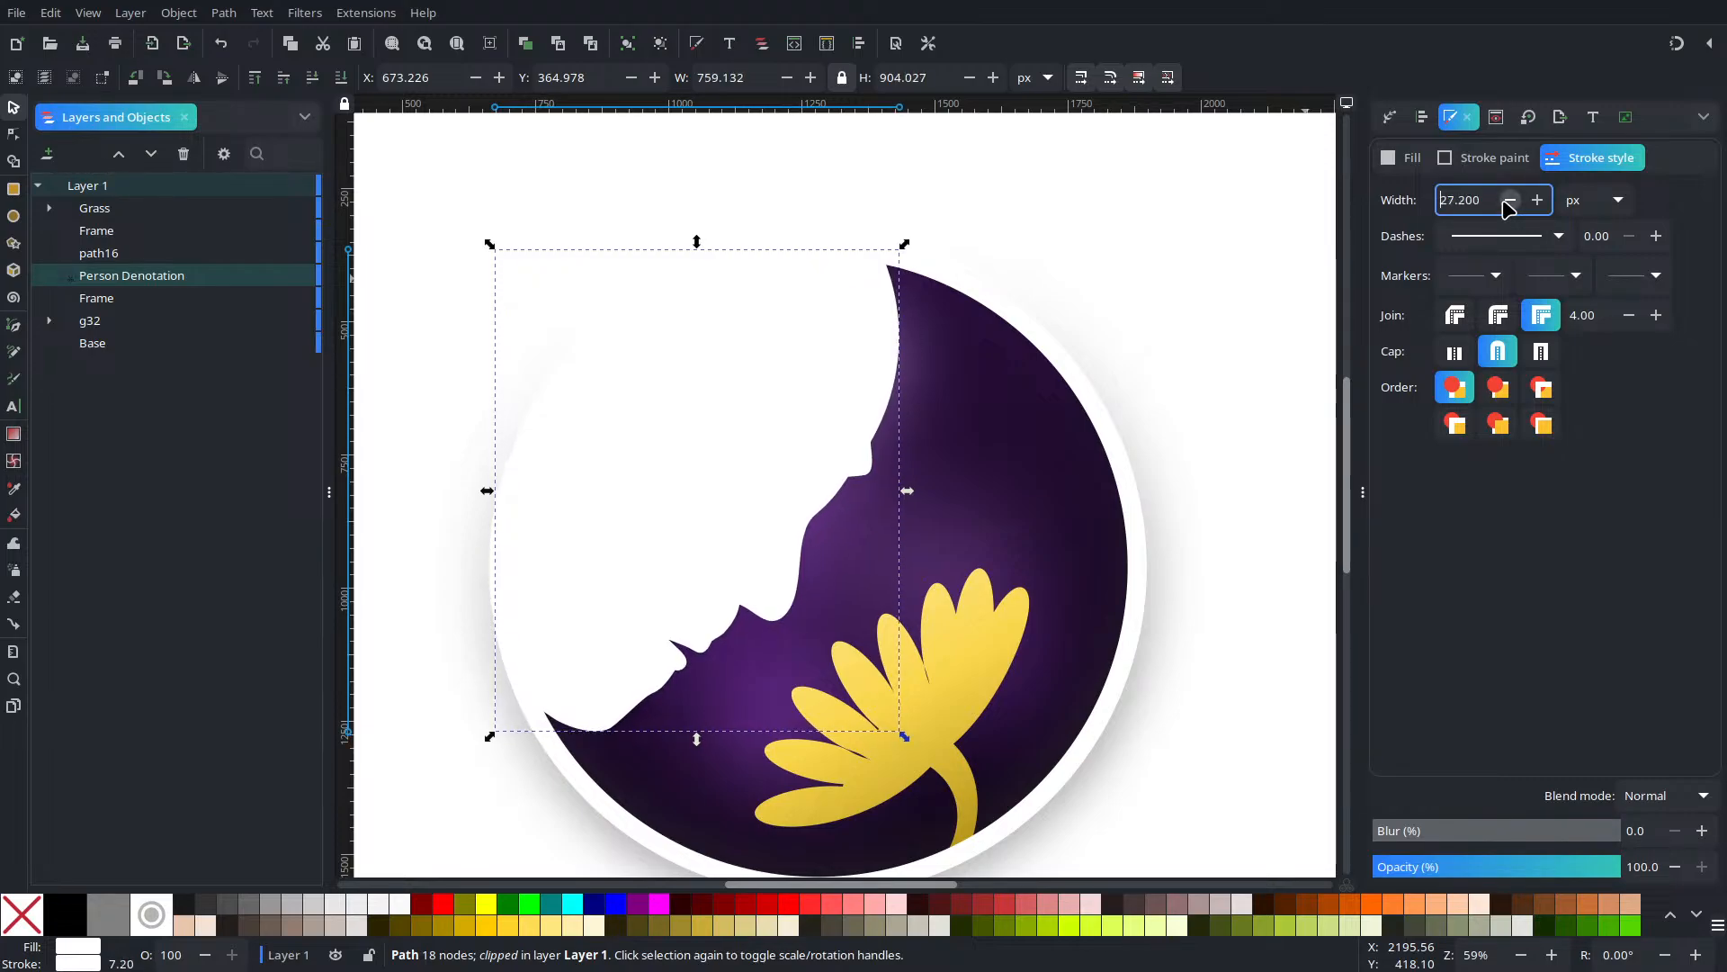
left_click(1509, 200)
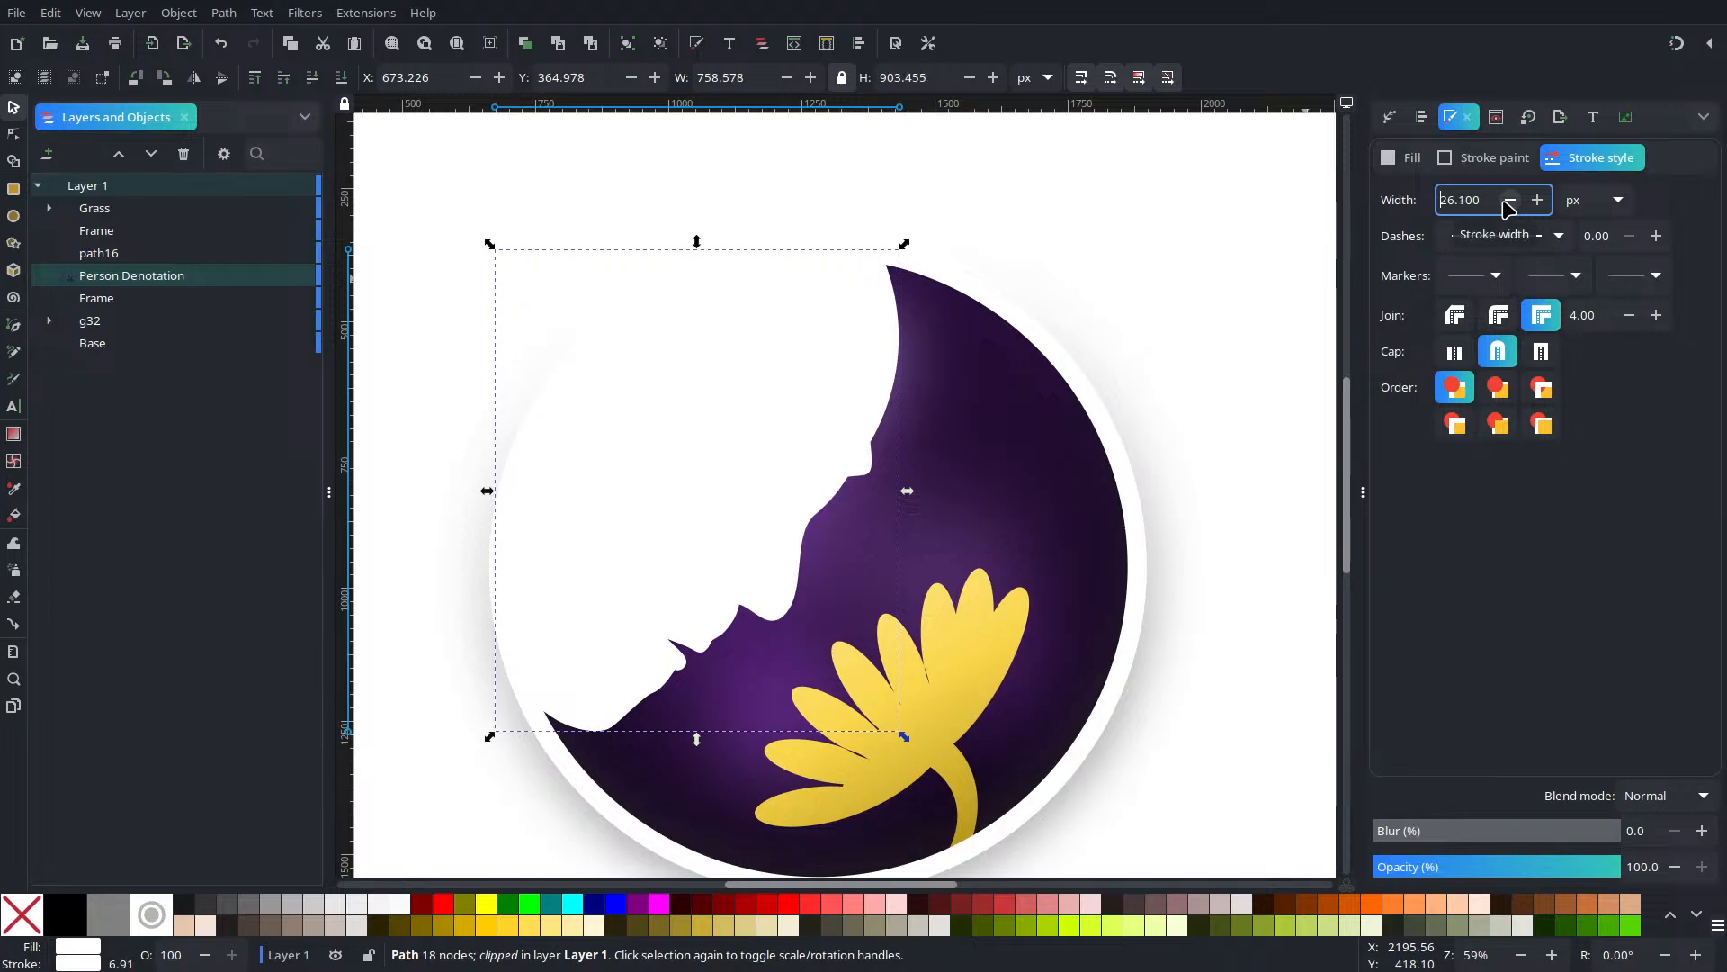
left_click(1509, 201)
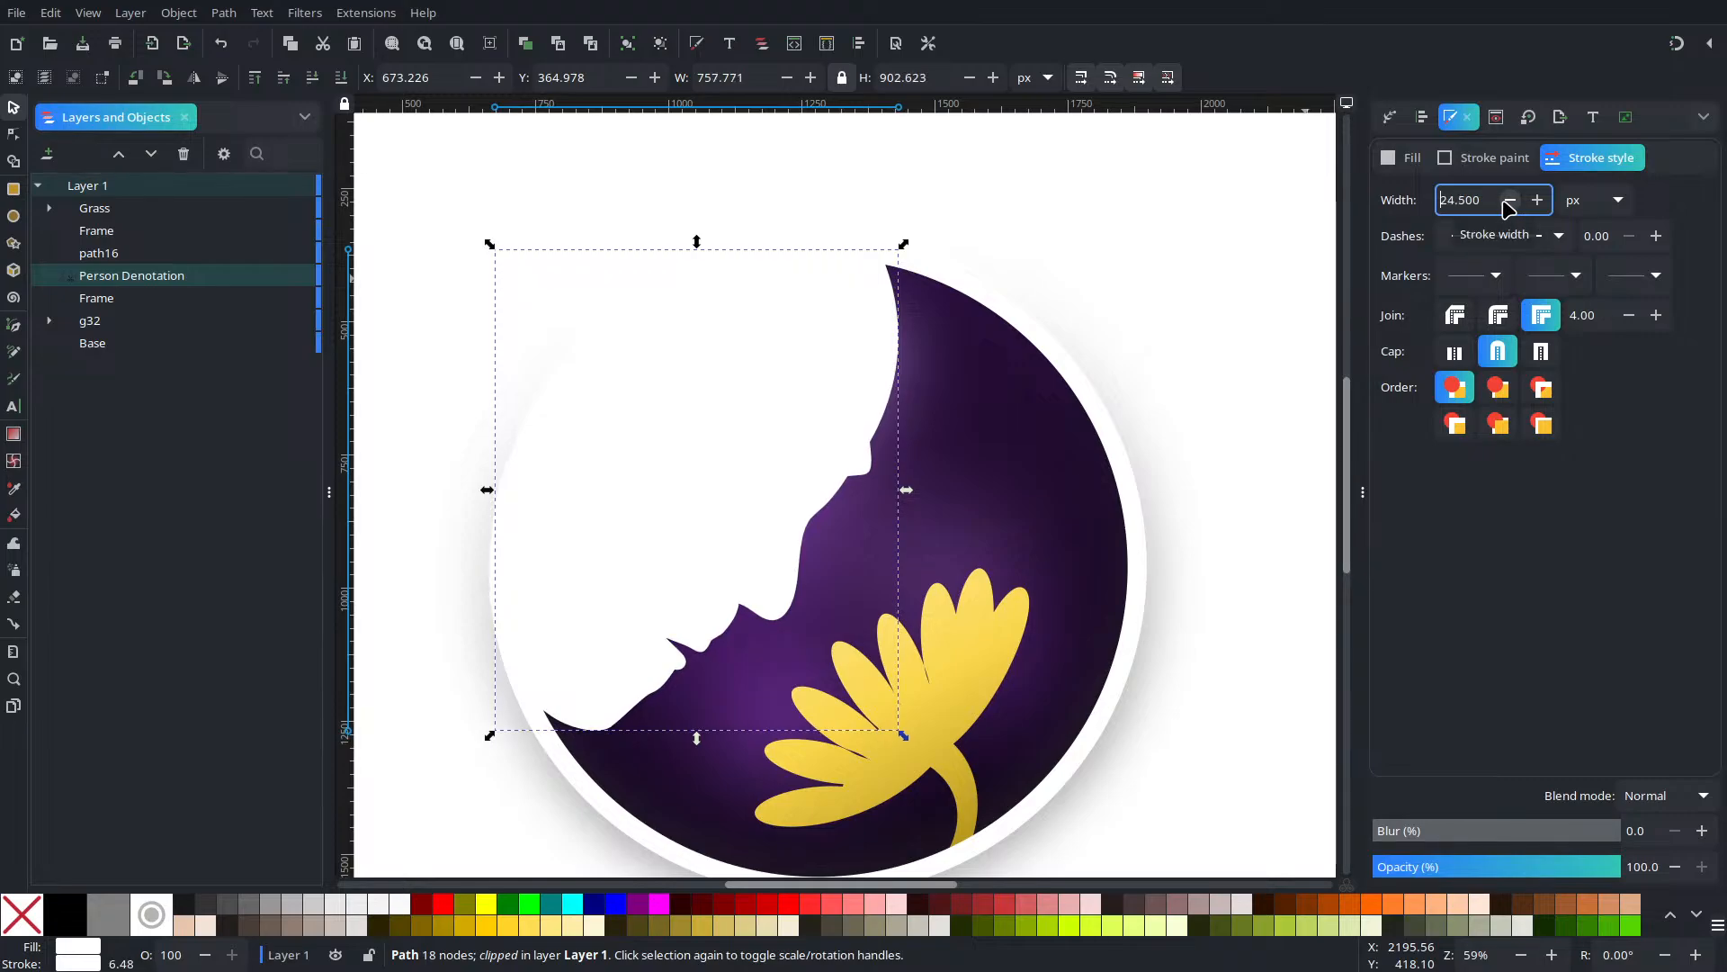
left_click(1508, 200)
left_click(1508, 201)
left_click(1507, 201)
left_click(1536, 198)
left_click(1537, 199)
left_click(1536, 199)
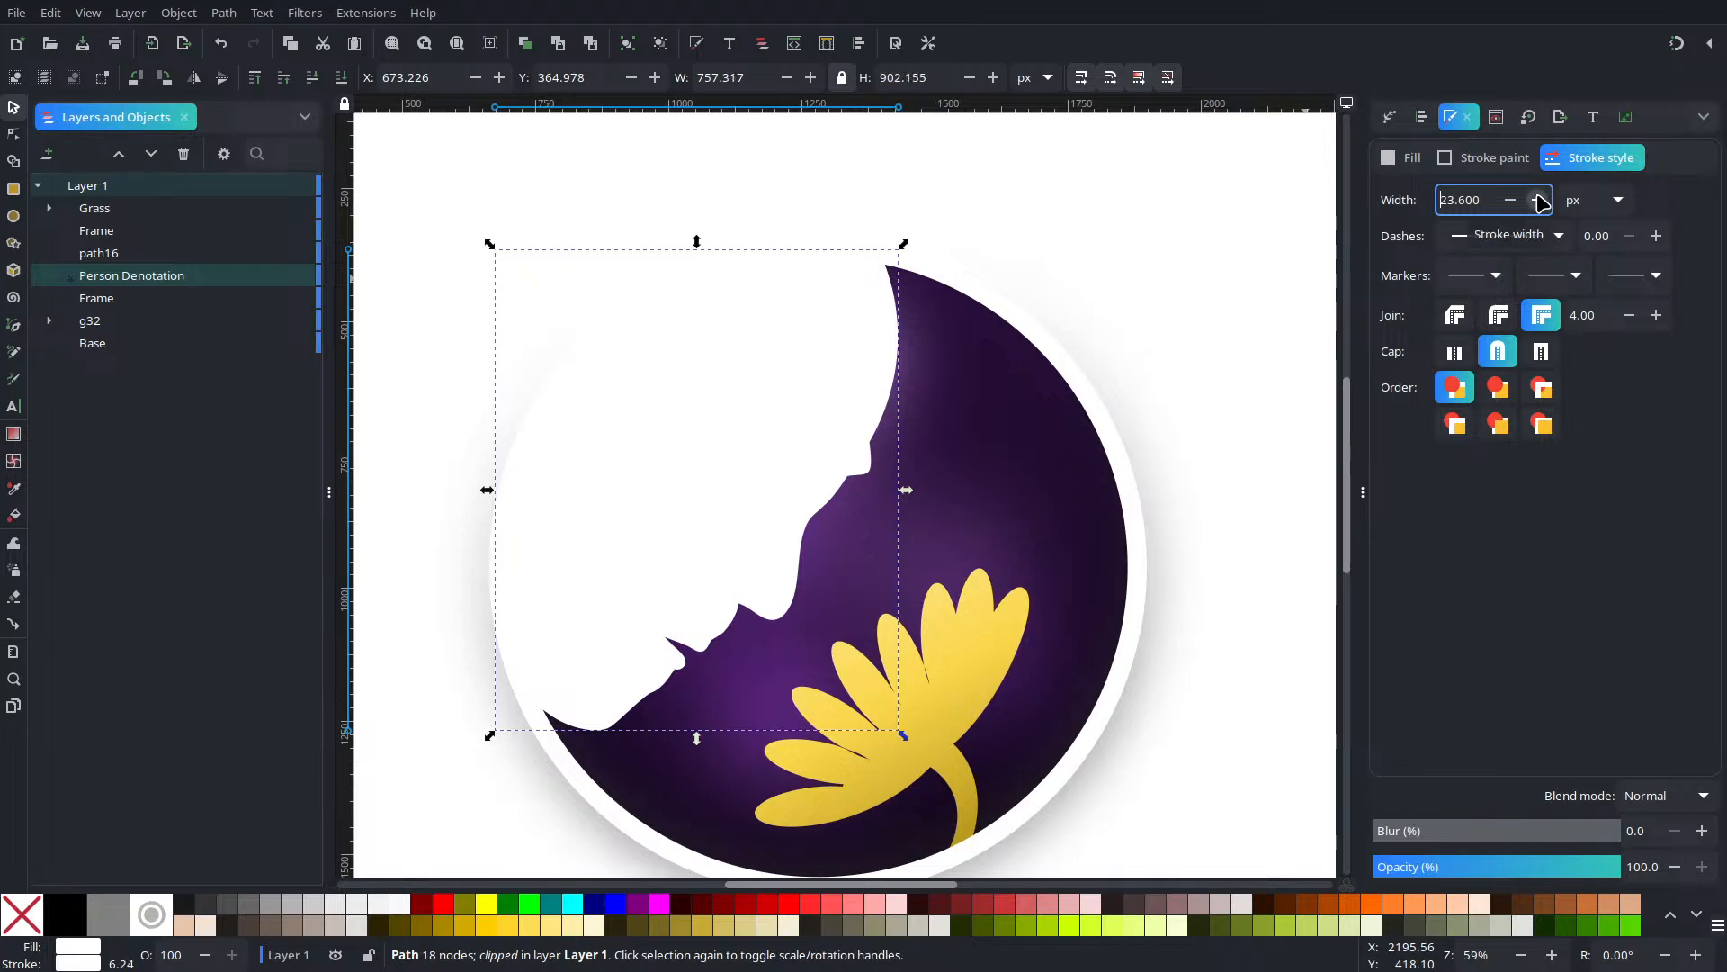
left_click(1290, 191)
left_click(1131, 610)
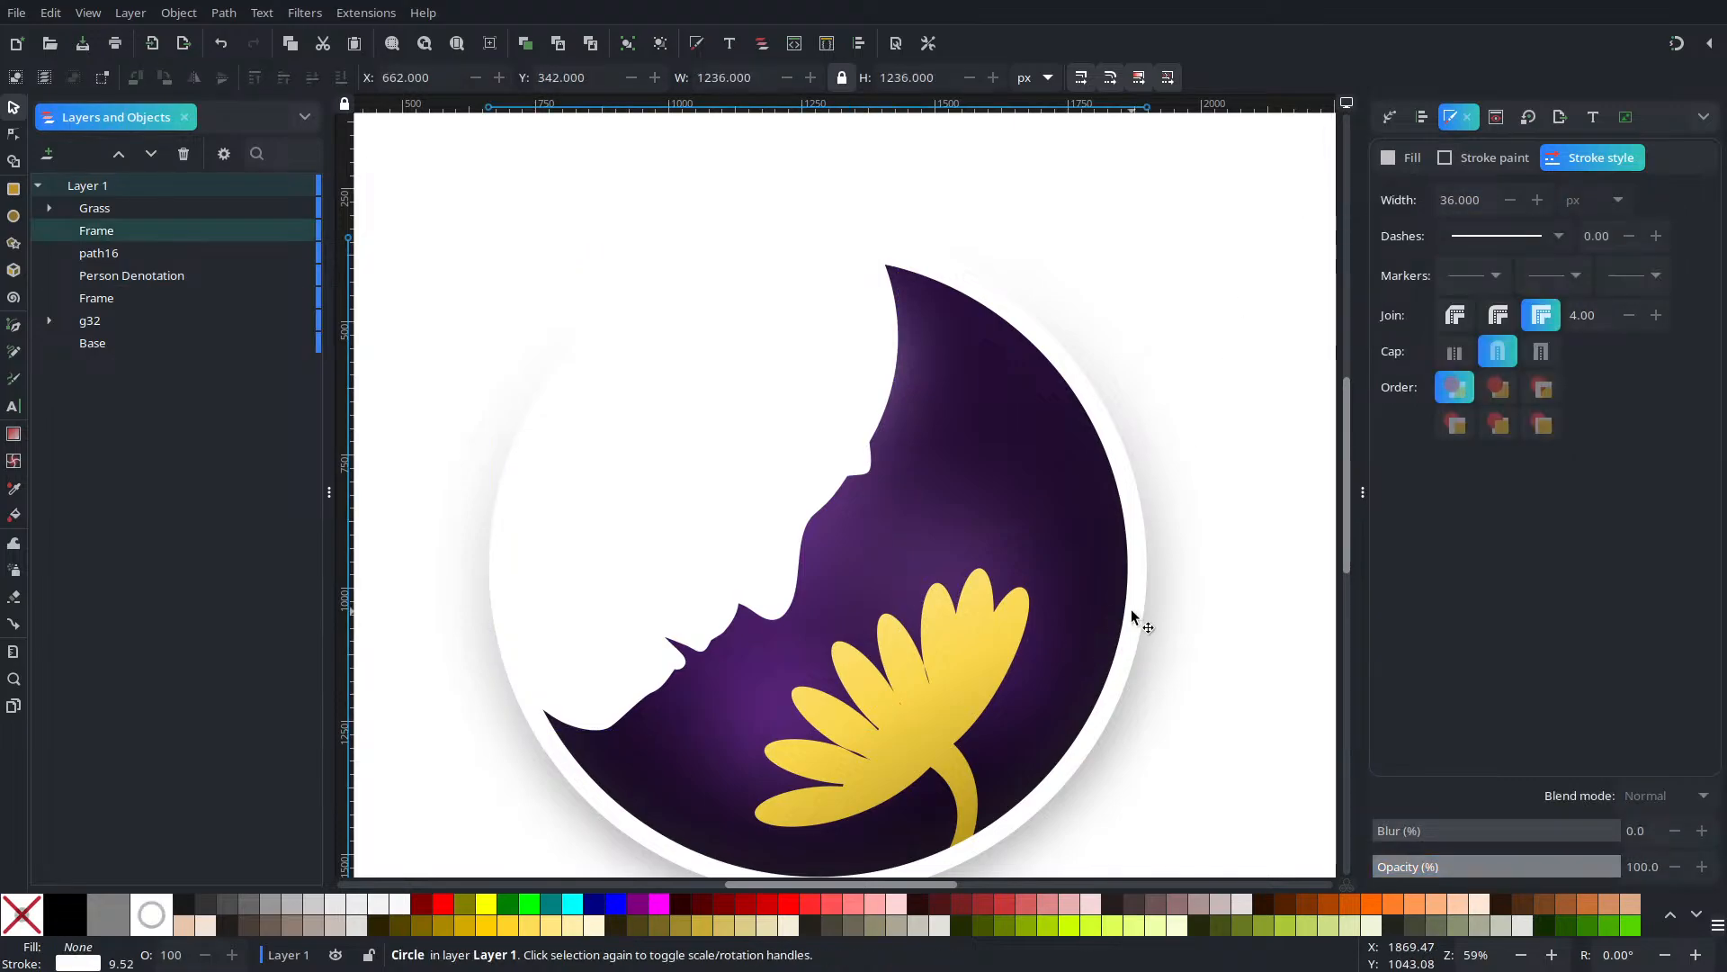
Try a solid white fill on the ring, then undo it
left_click(1403, 157)
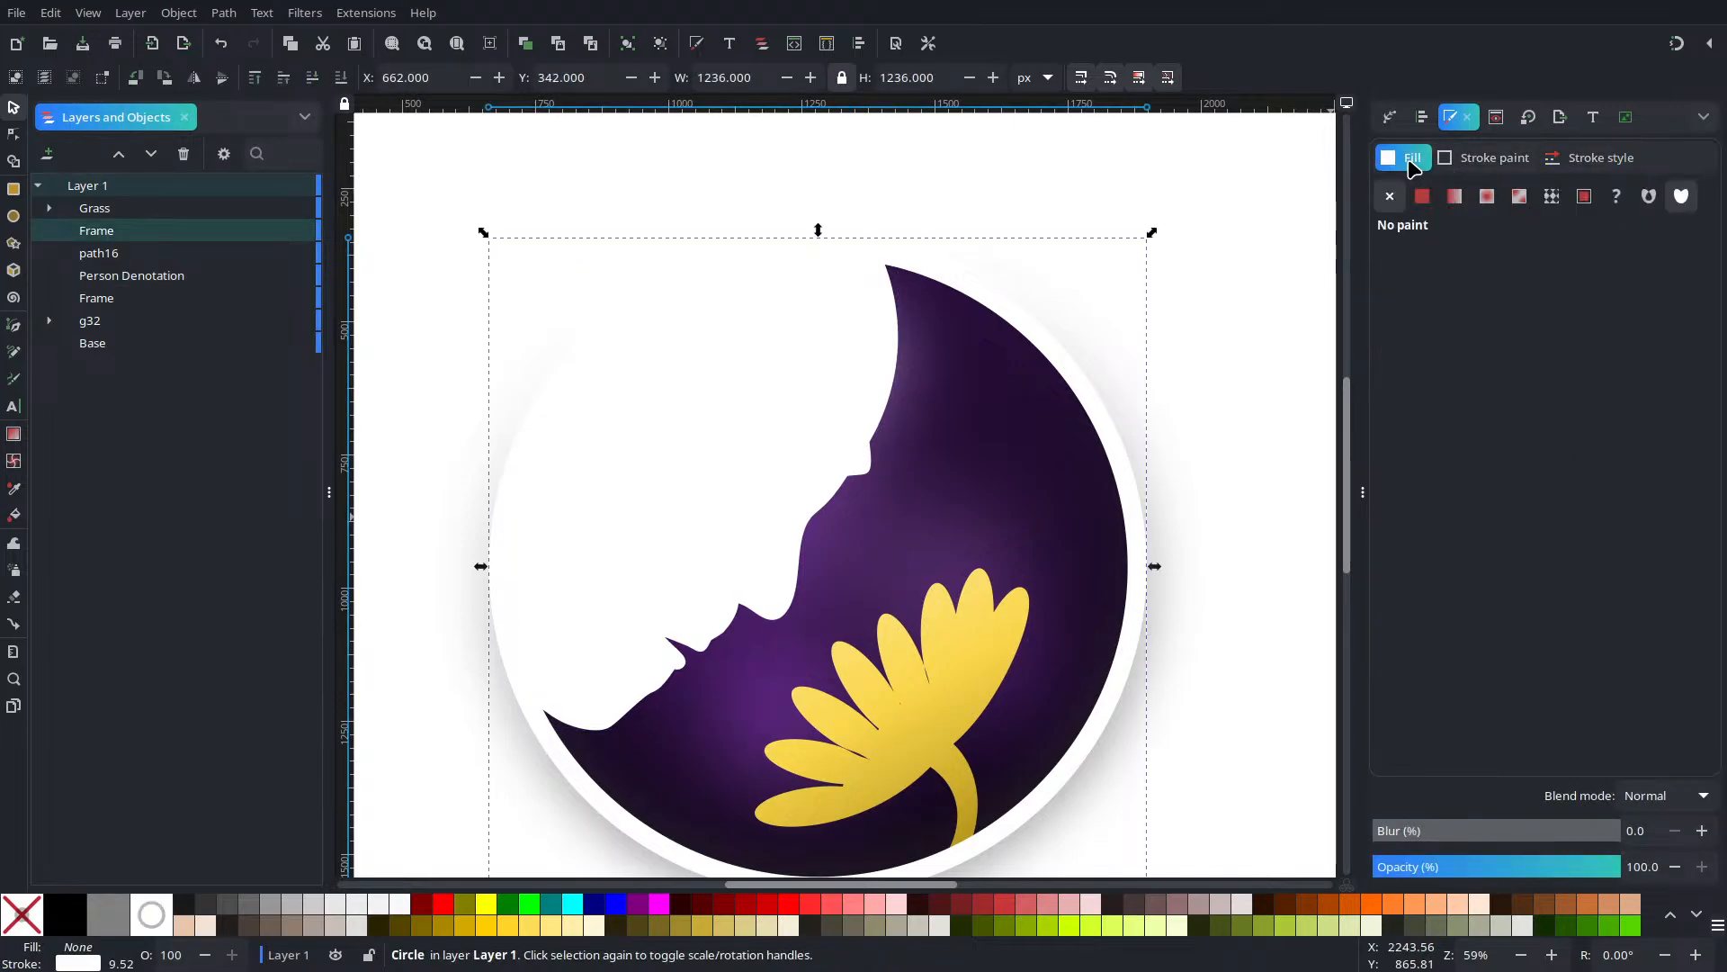
left_click(1425, 201)
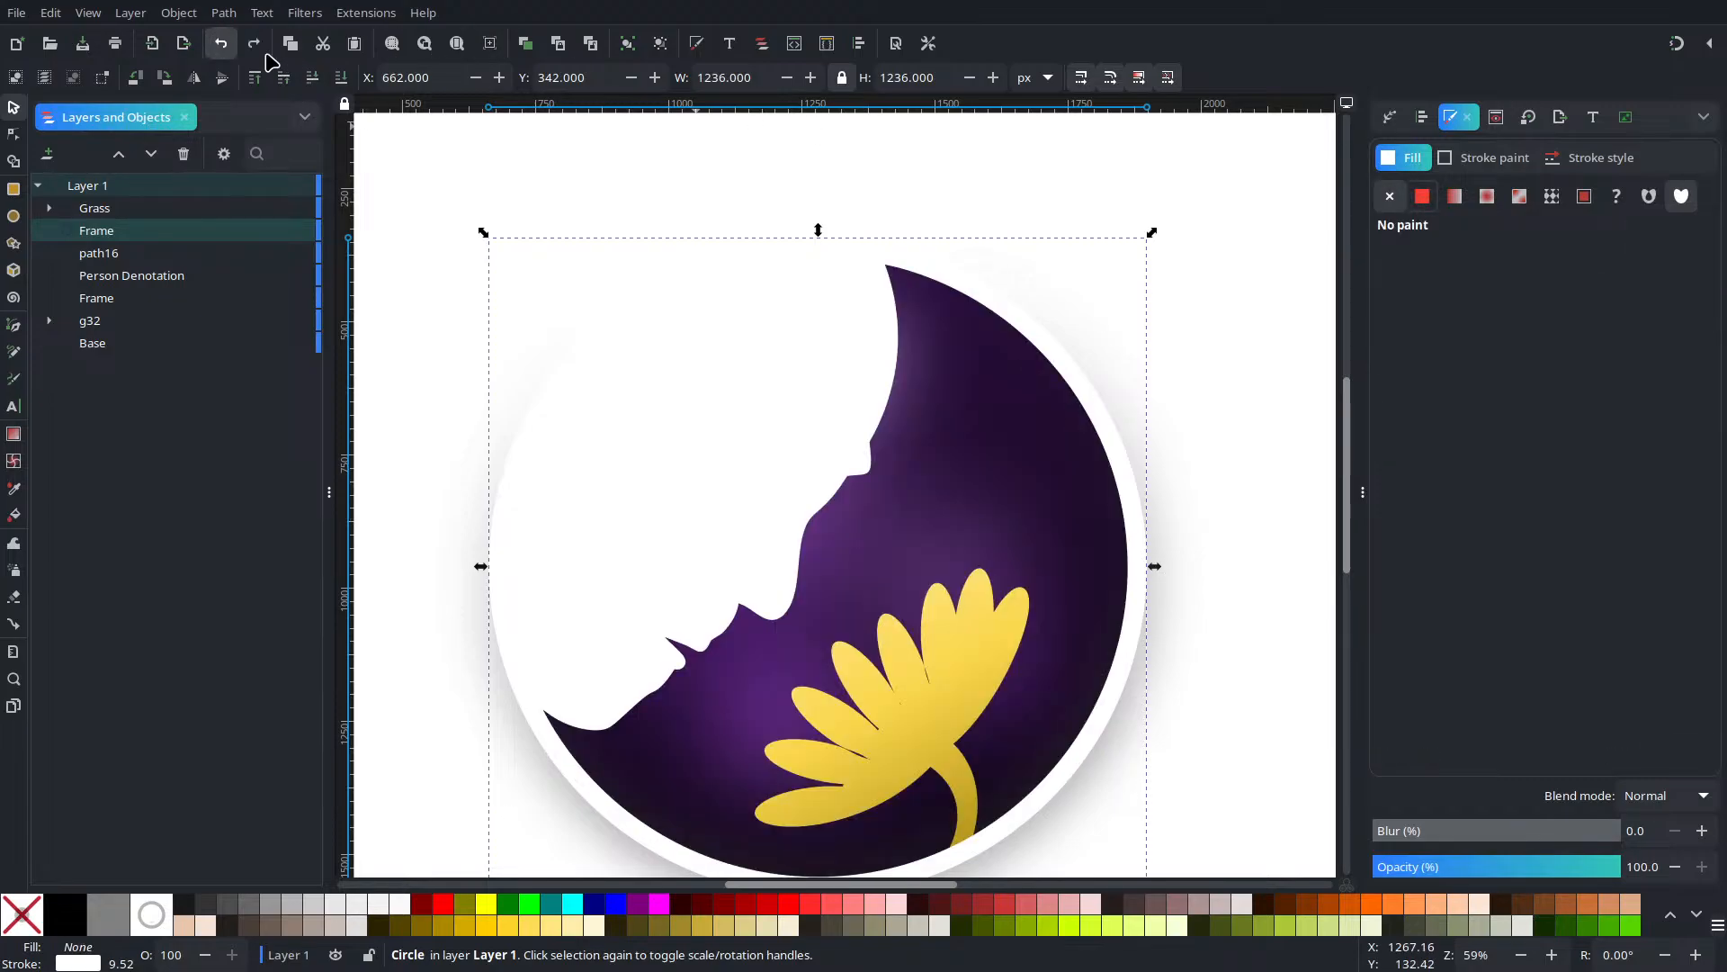
left_click(220, 43)
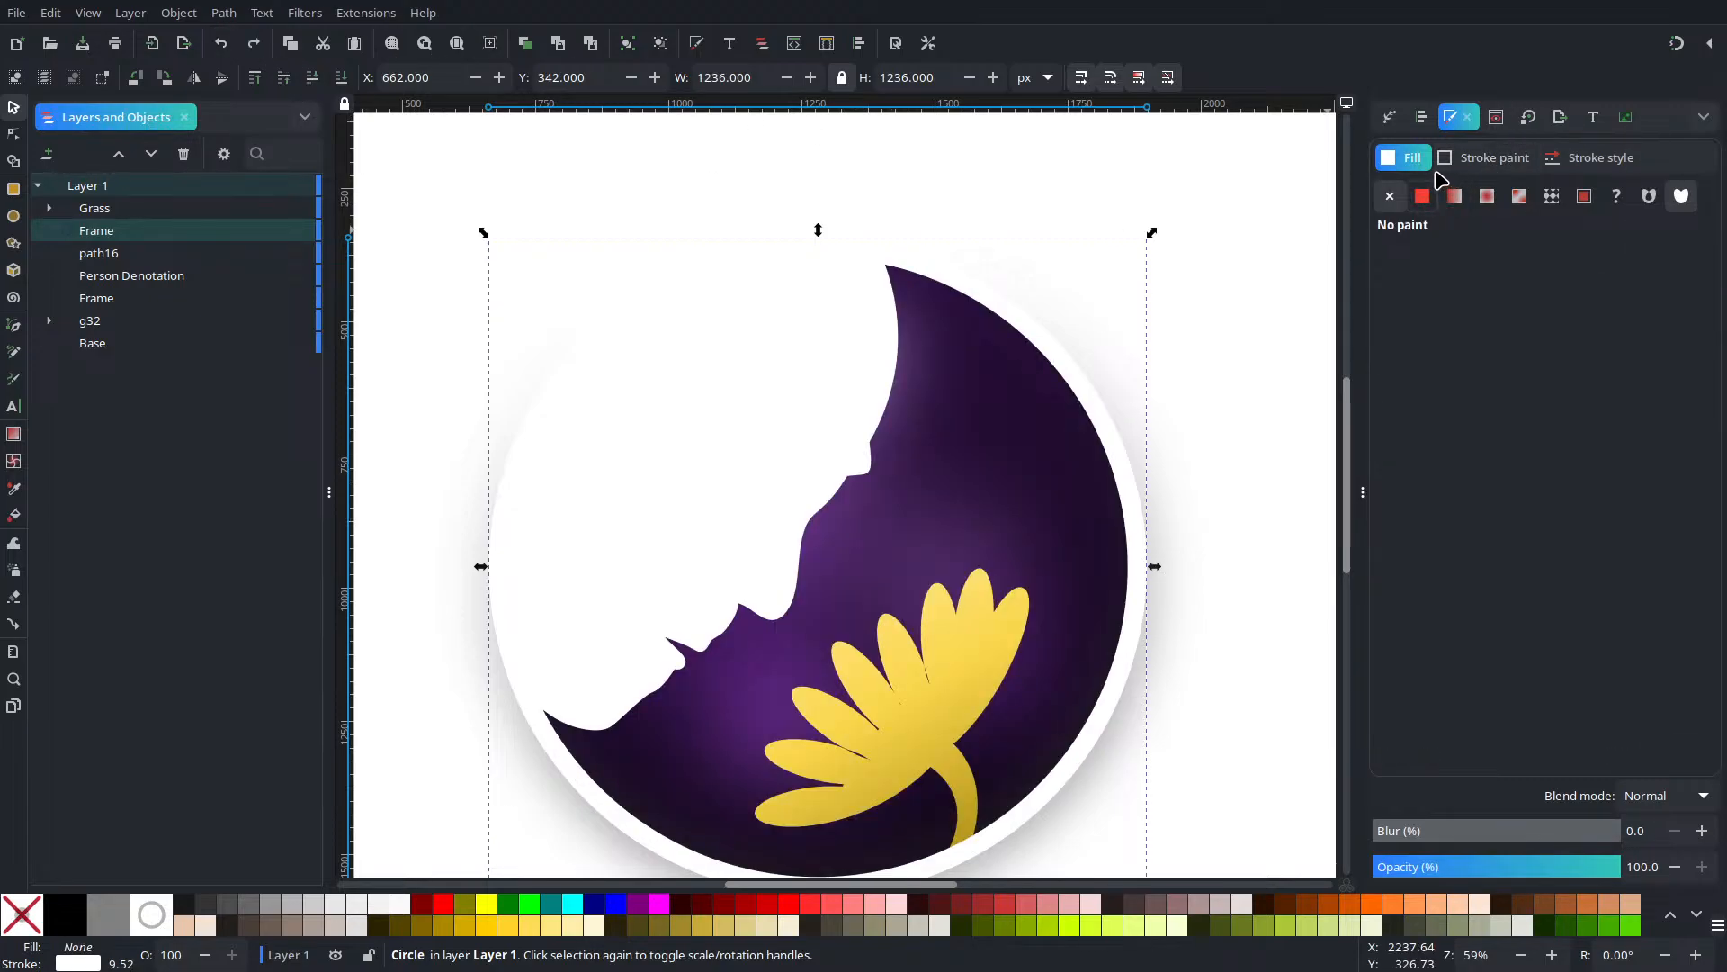
Set the ring's stroke paint to the Terrain pattern
left_click(1465, 160)
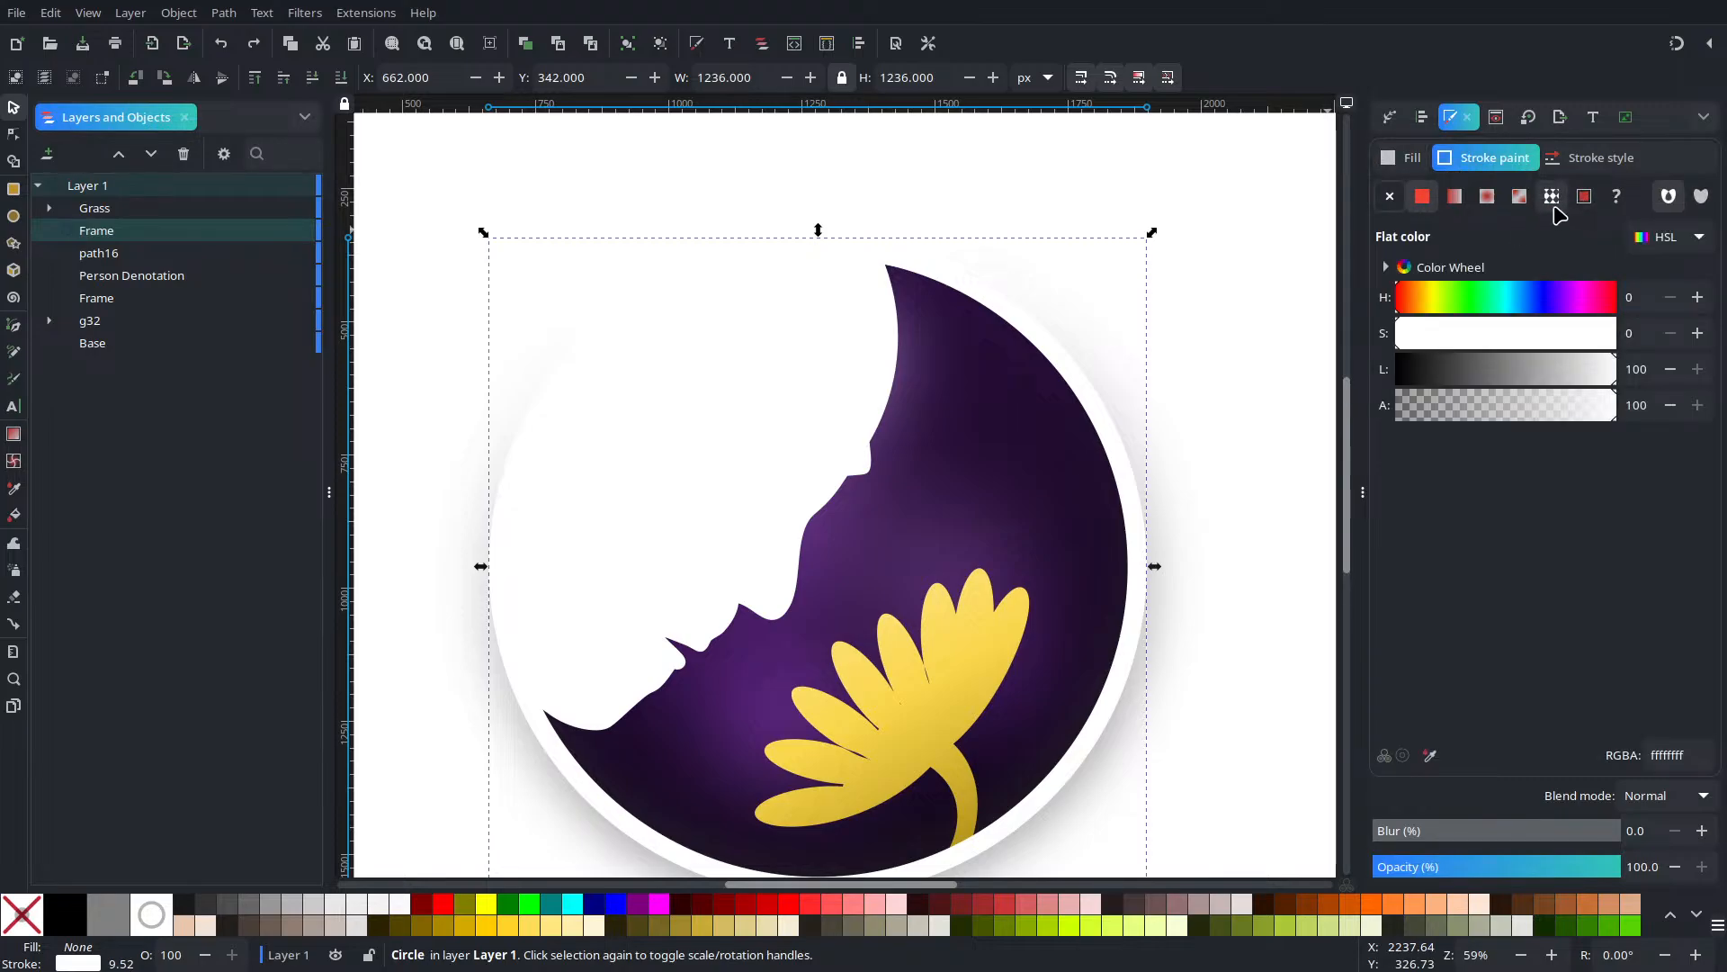
left_click(1554, 198)
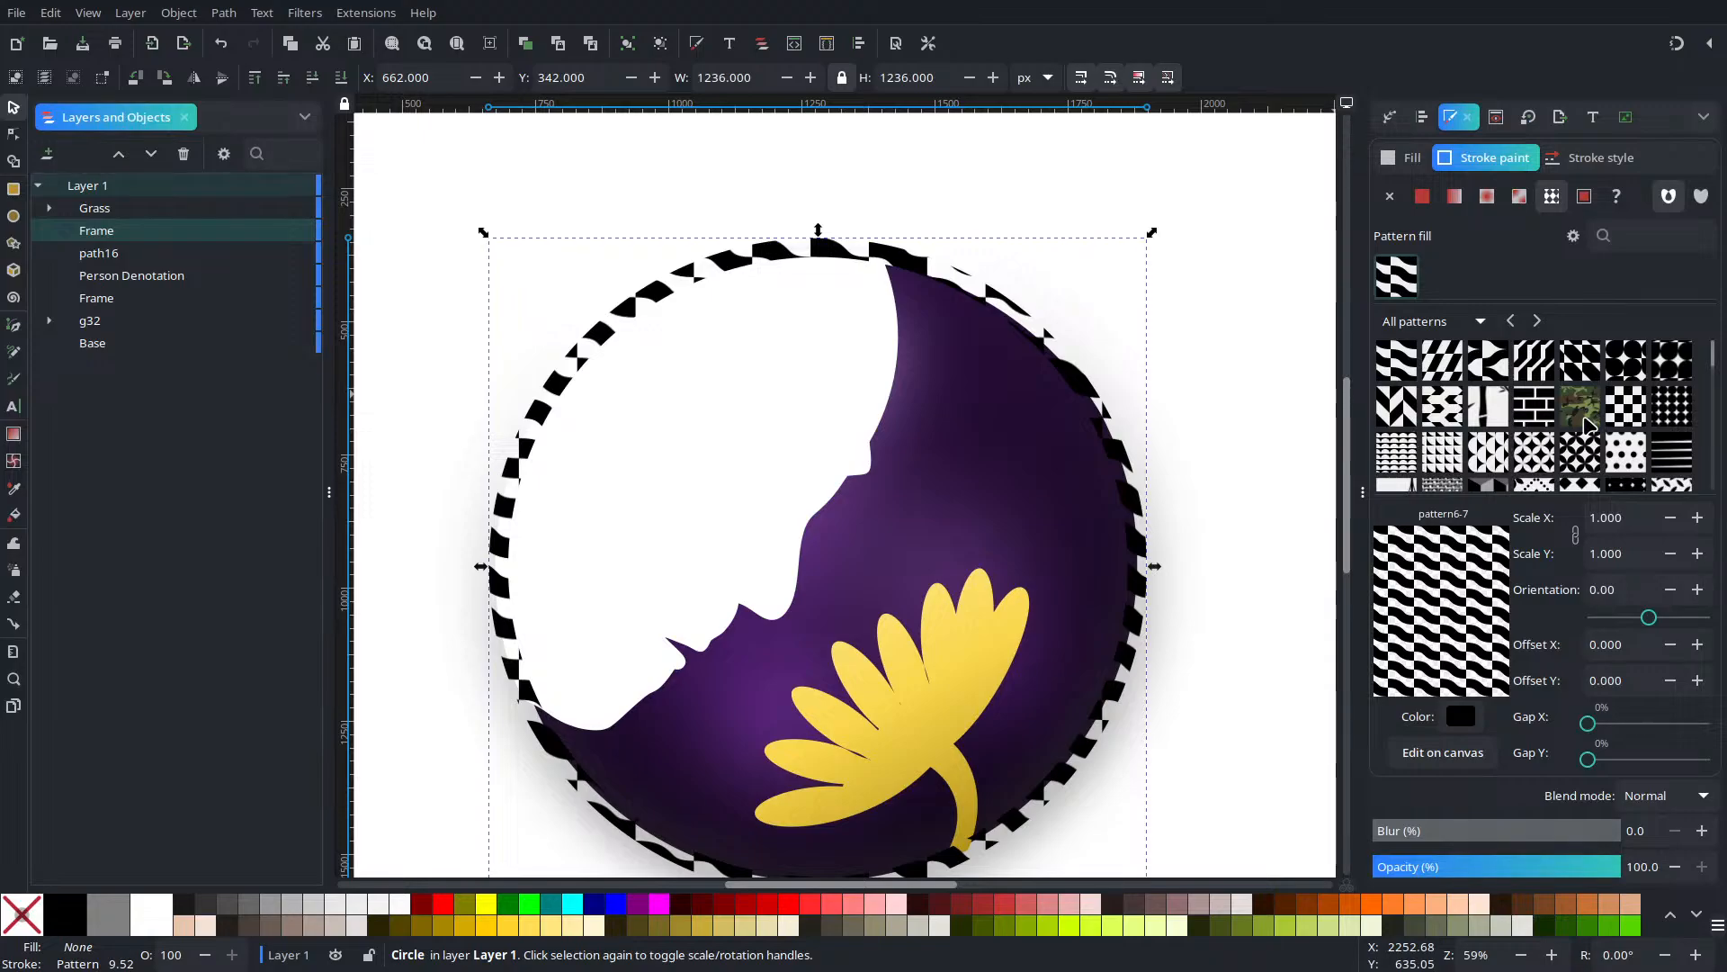
scroll(1589, 423, "down", 6)
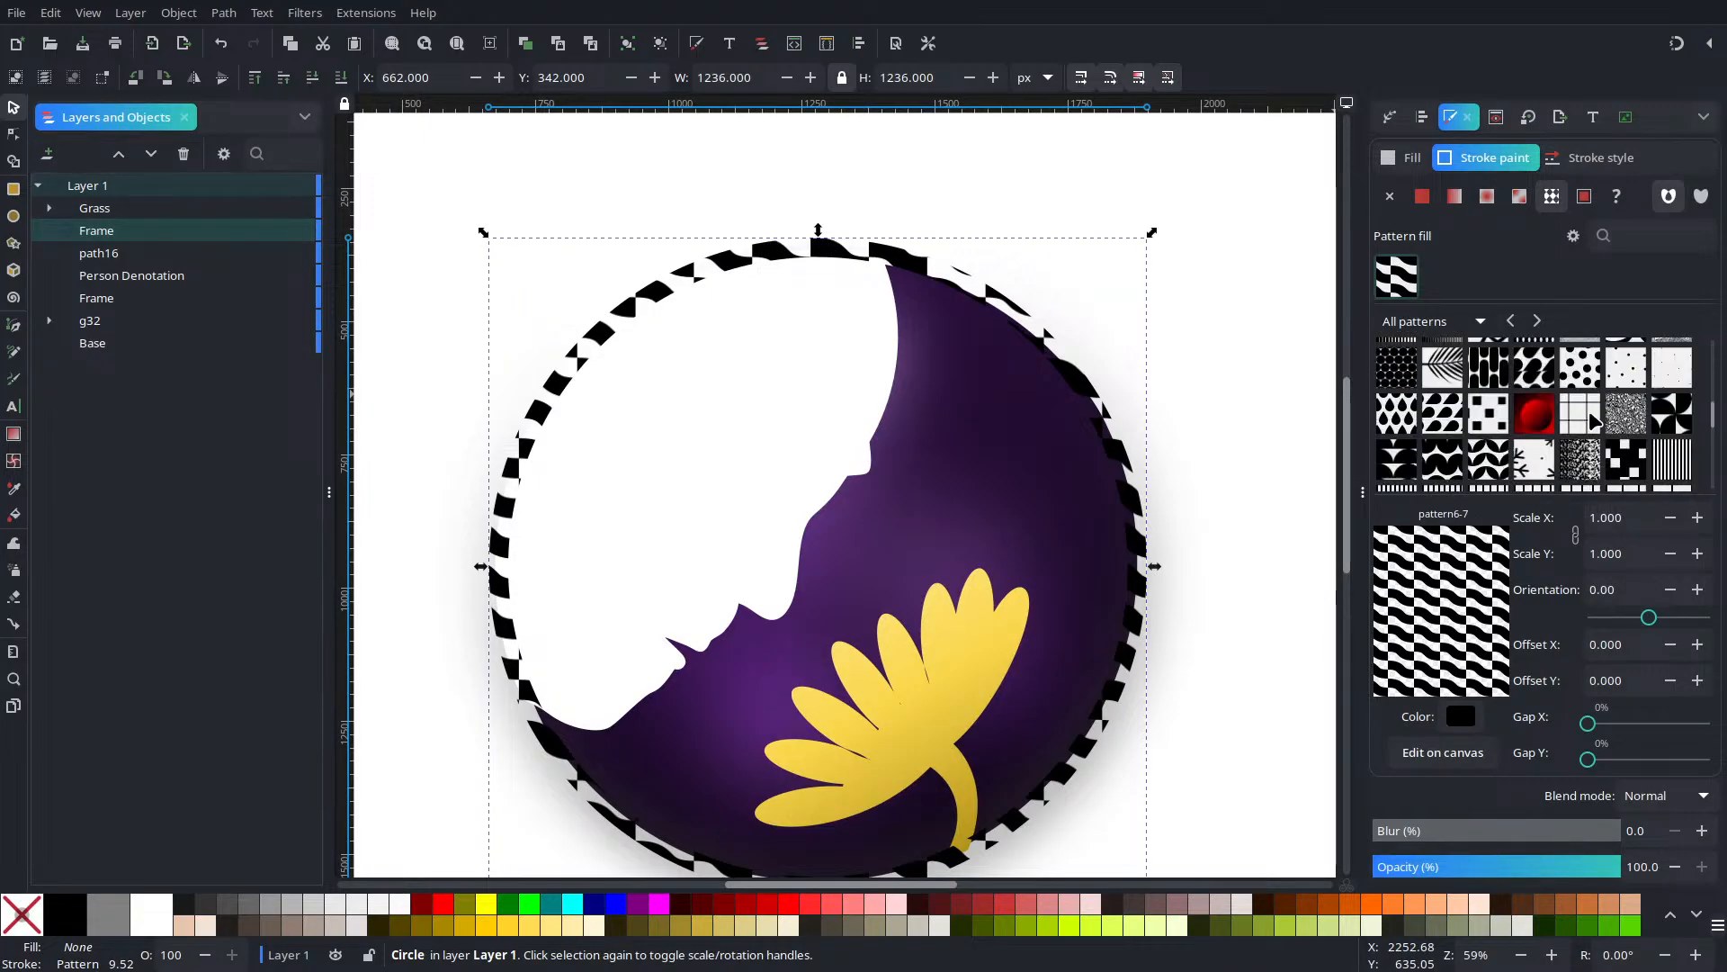
scroll(1592, 418, "down", 5)
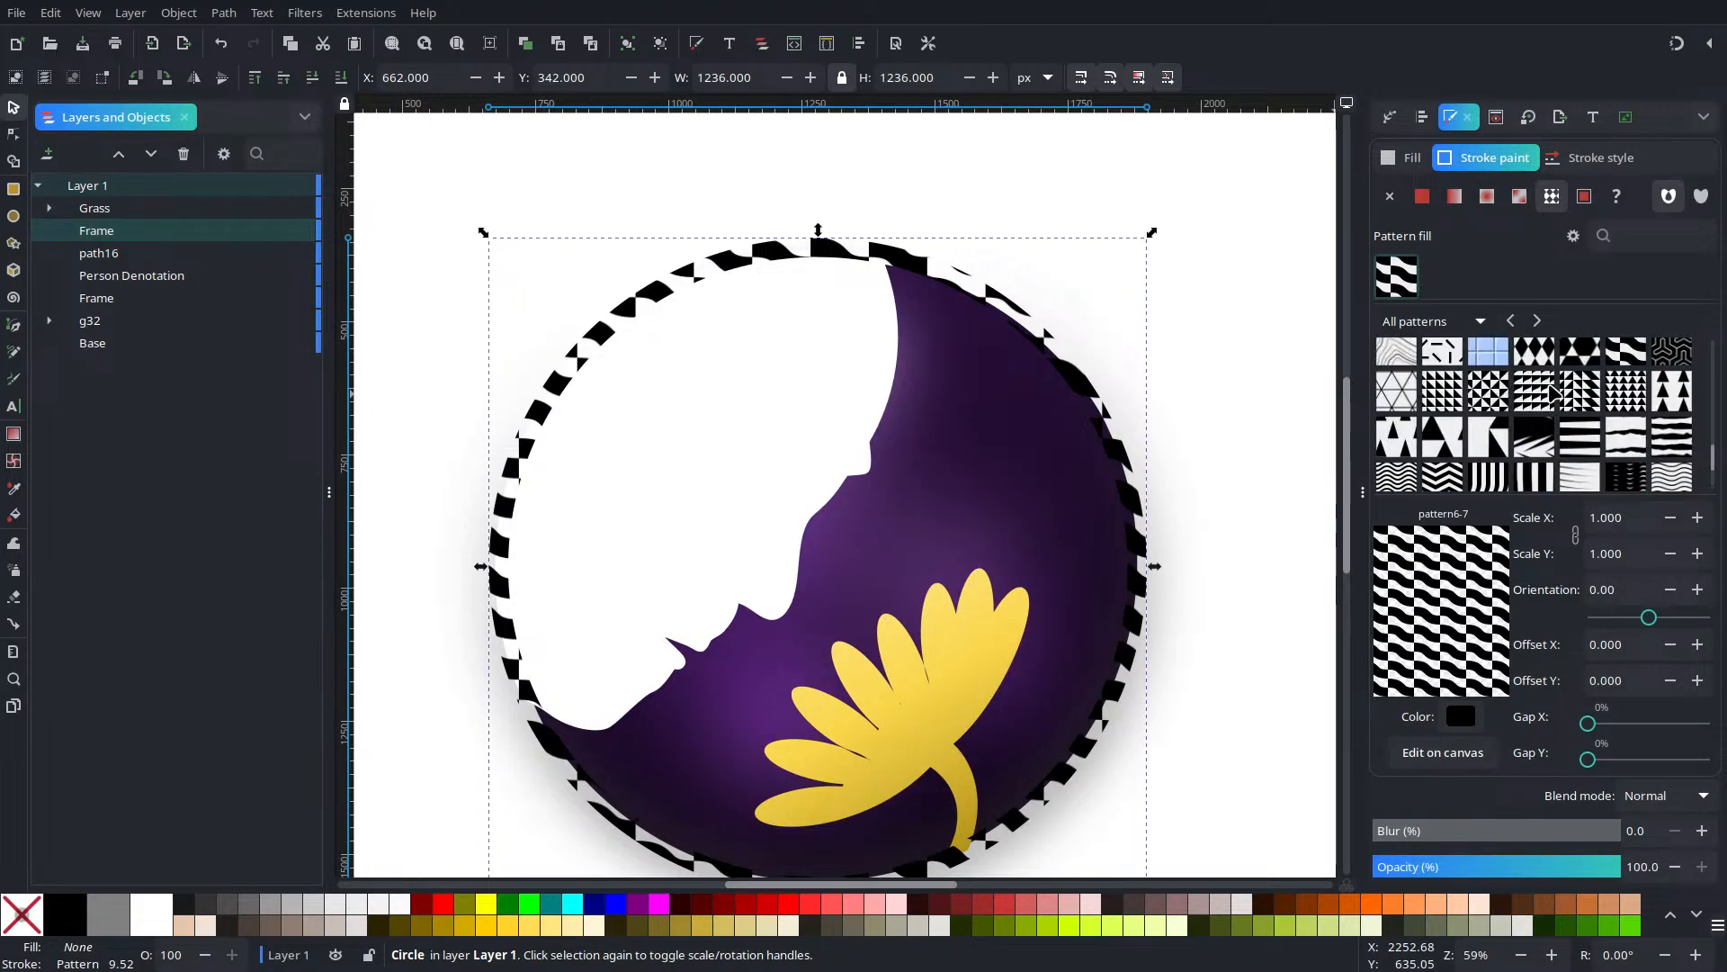
scroll(1557, 394, "up", 10)
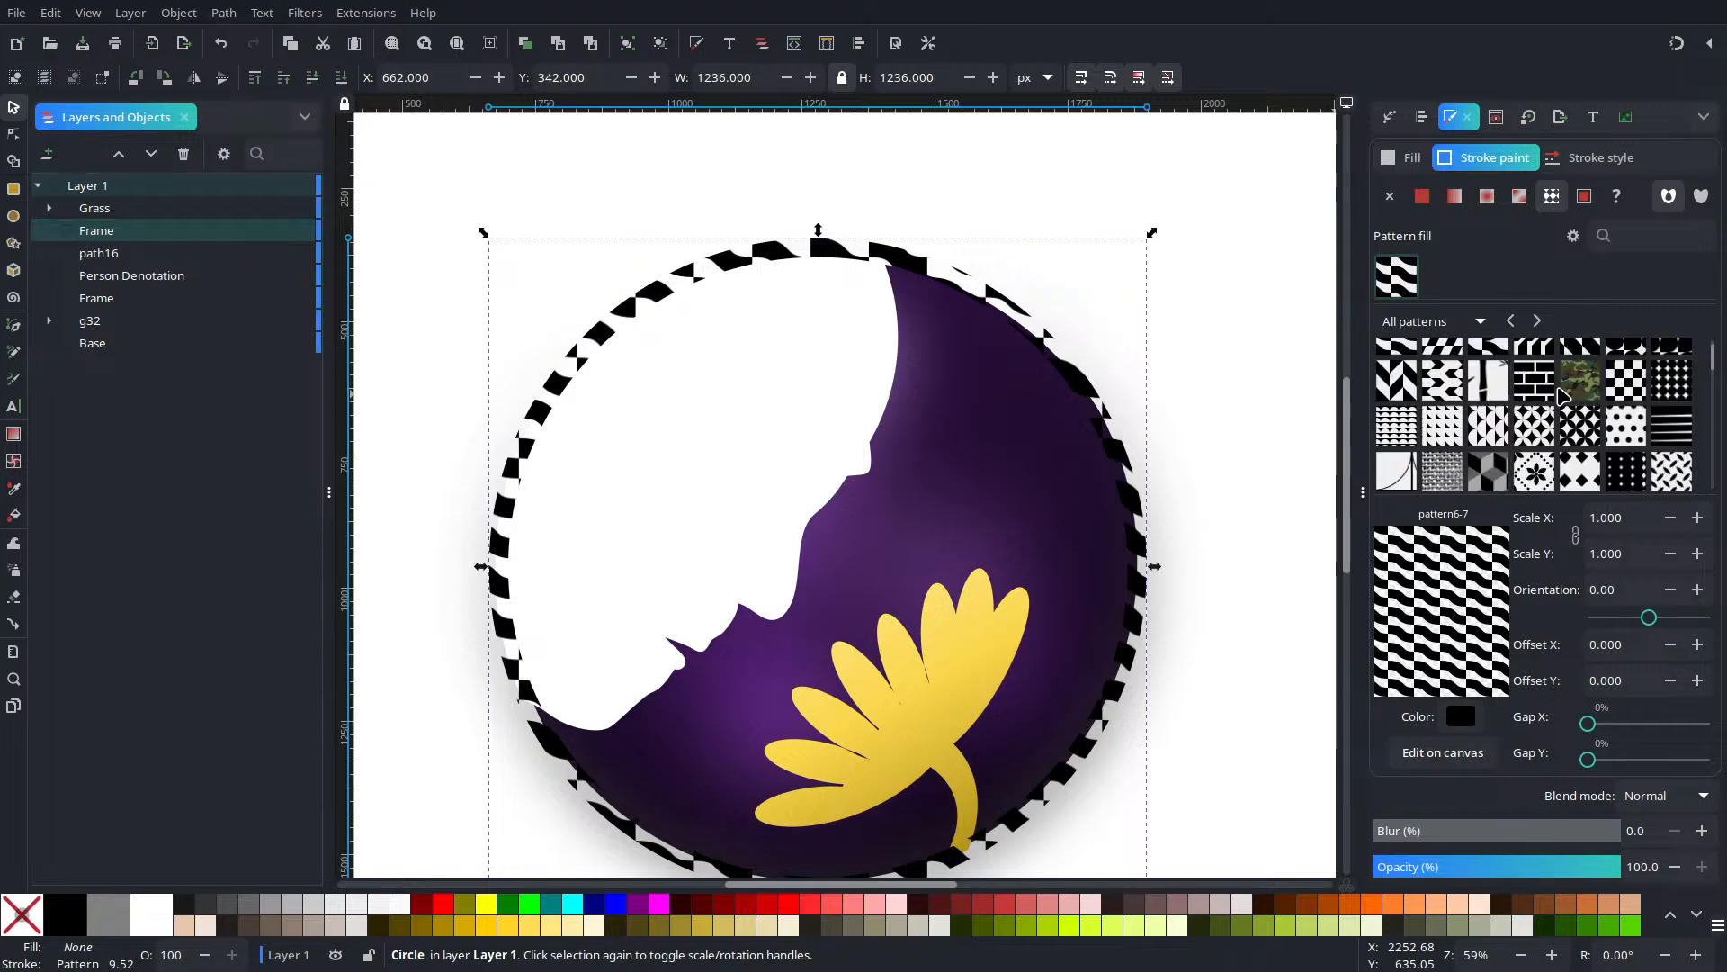
scroll(1561, 395, "down", 2)
scroll(1551, 400, "down", 2)
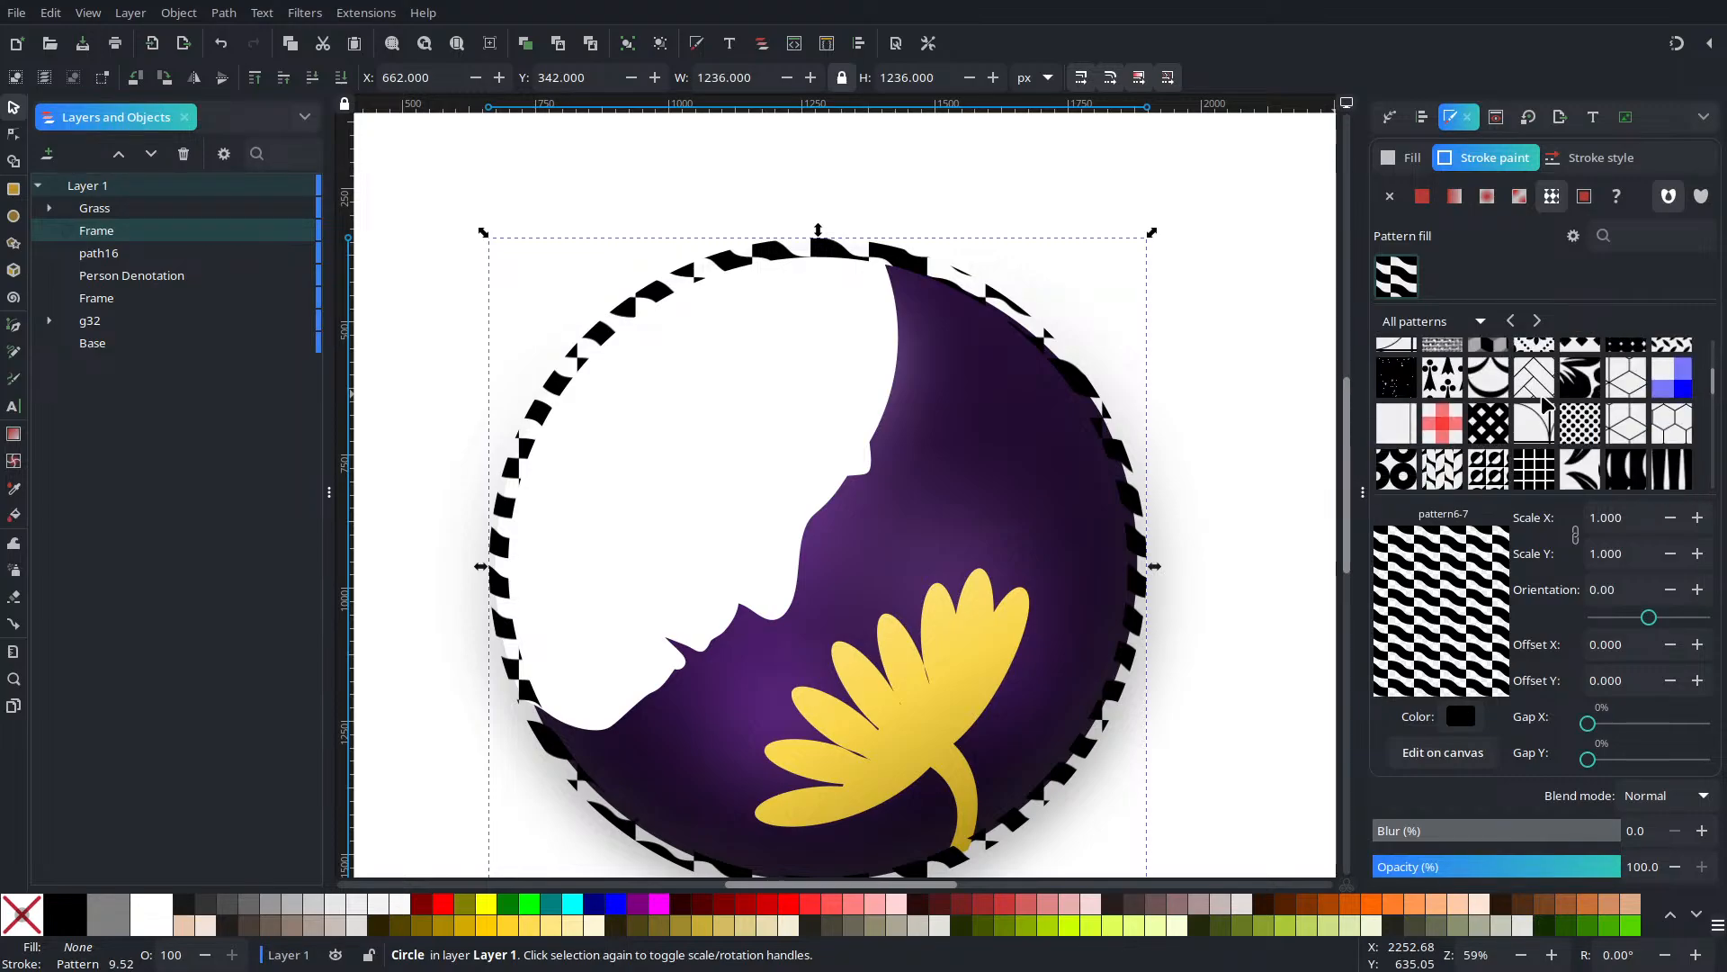
scroll(1480, 416, "down", 3)
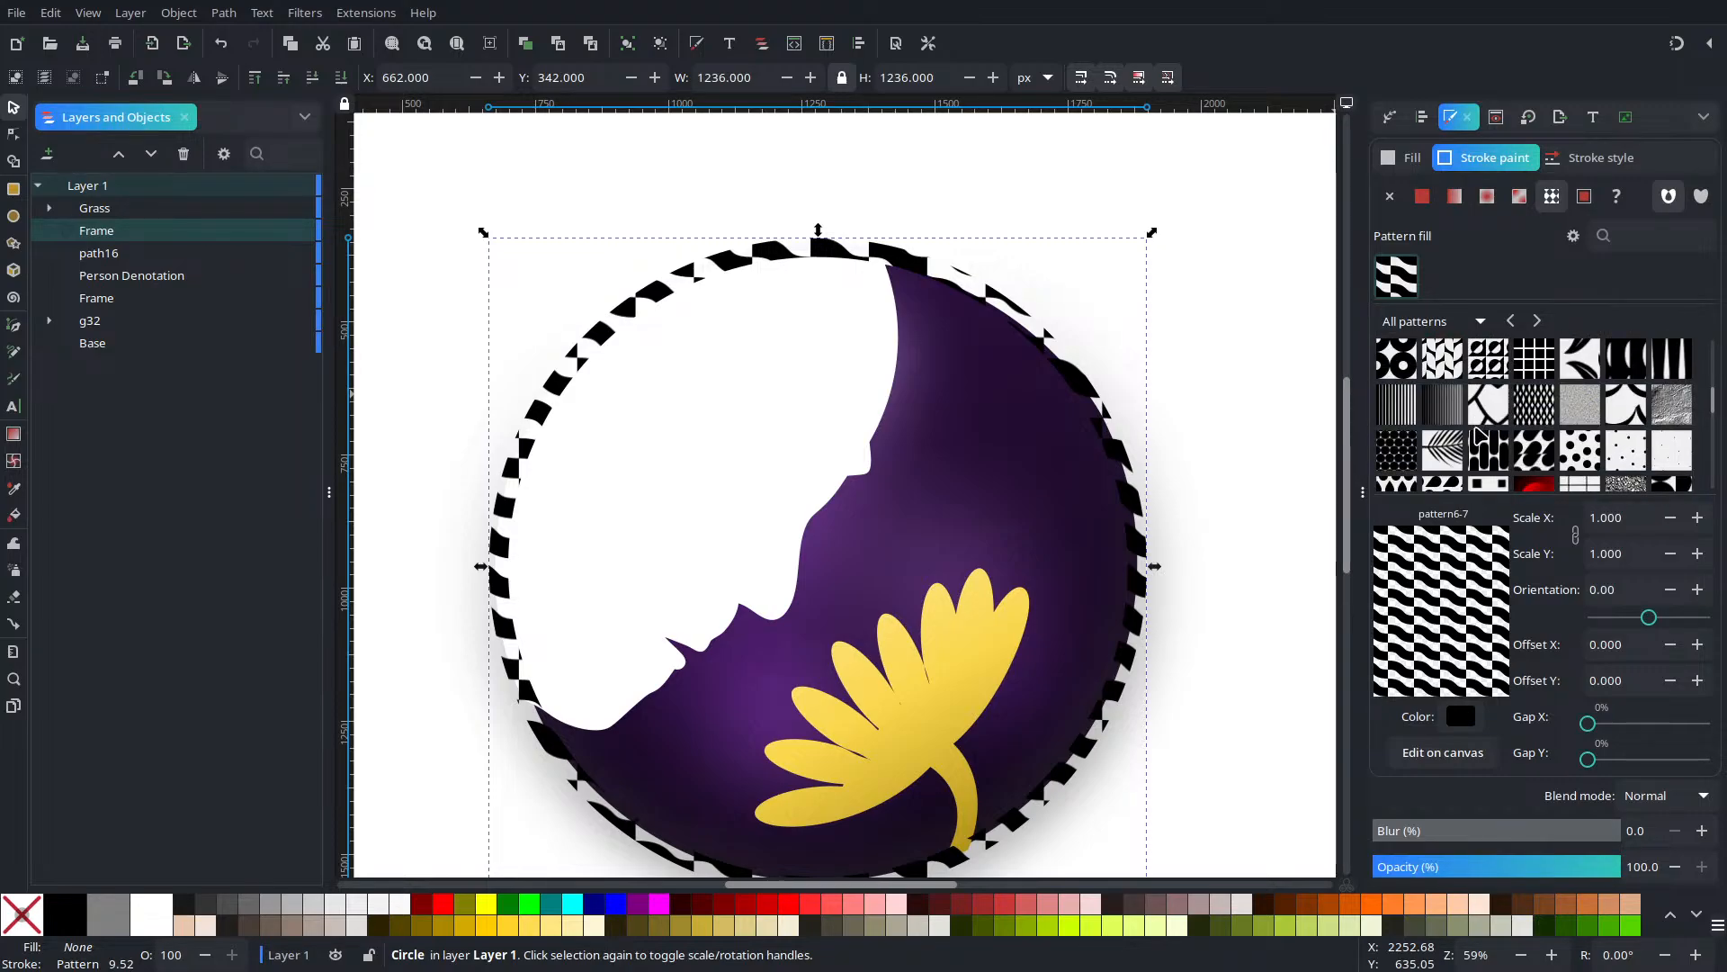
scroll(1480, 436, "down", 1)
scroll(1516, 419, "down", 6)
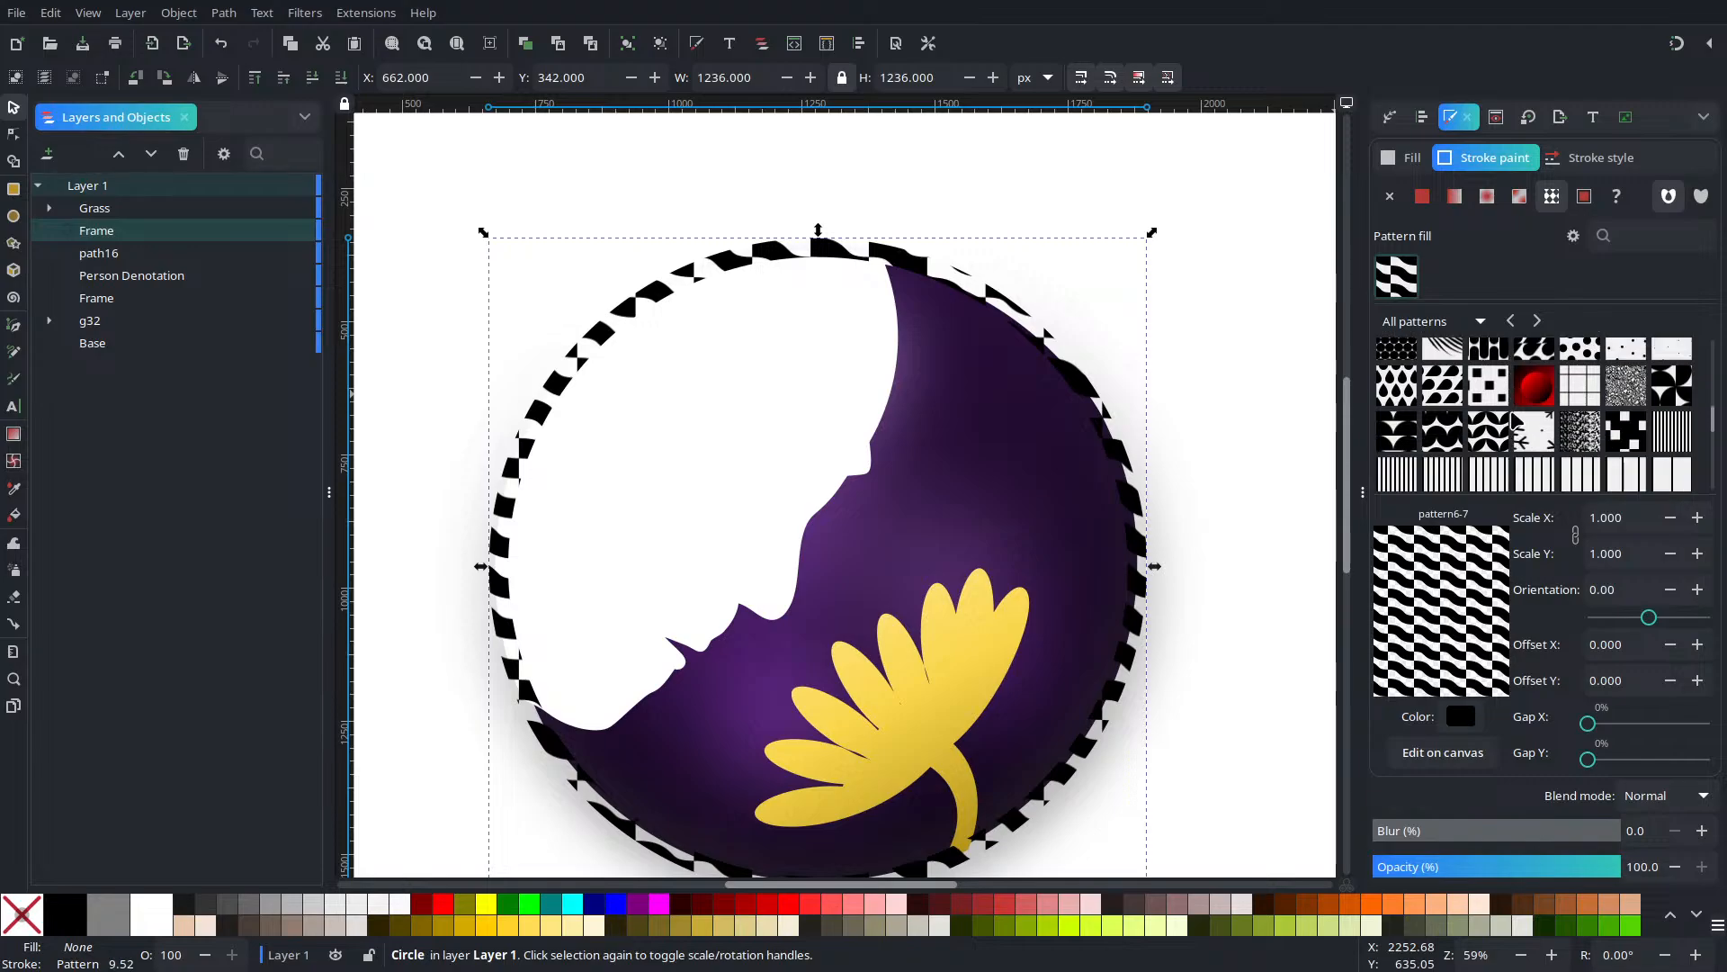
scroll(1517, 419, "down", 2)
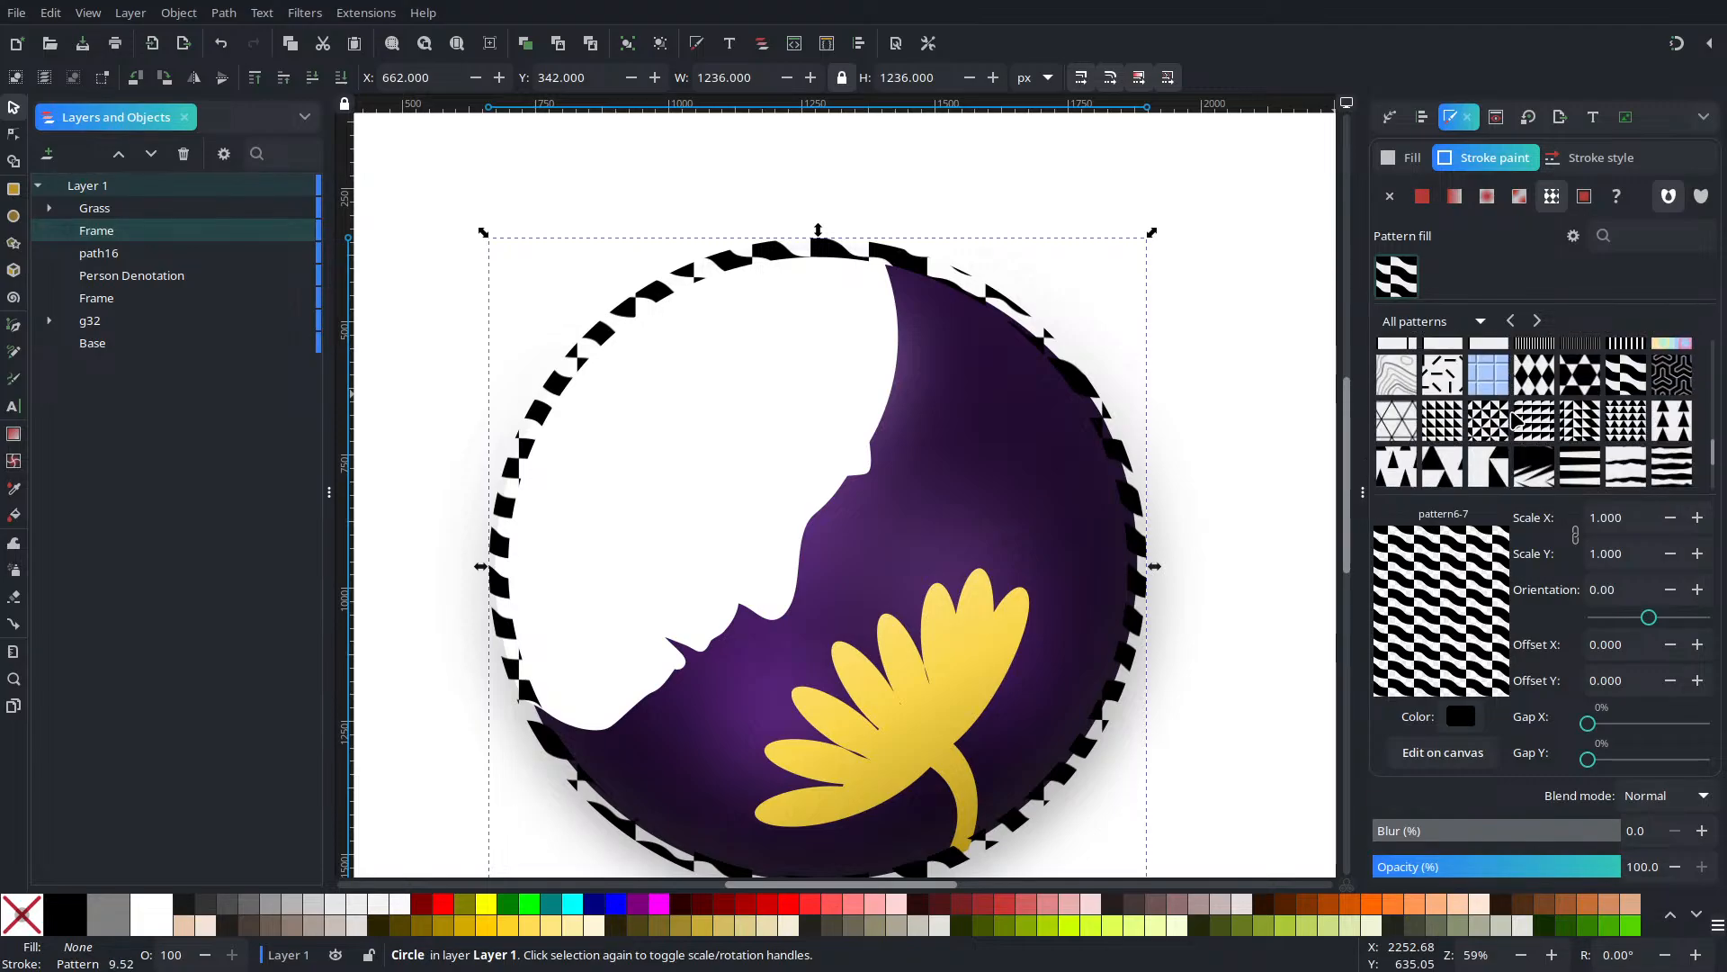
left_click(1403, 376)
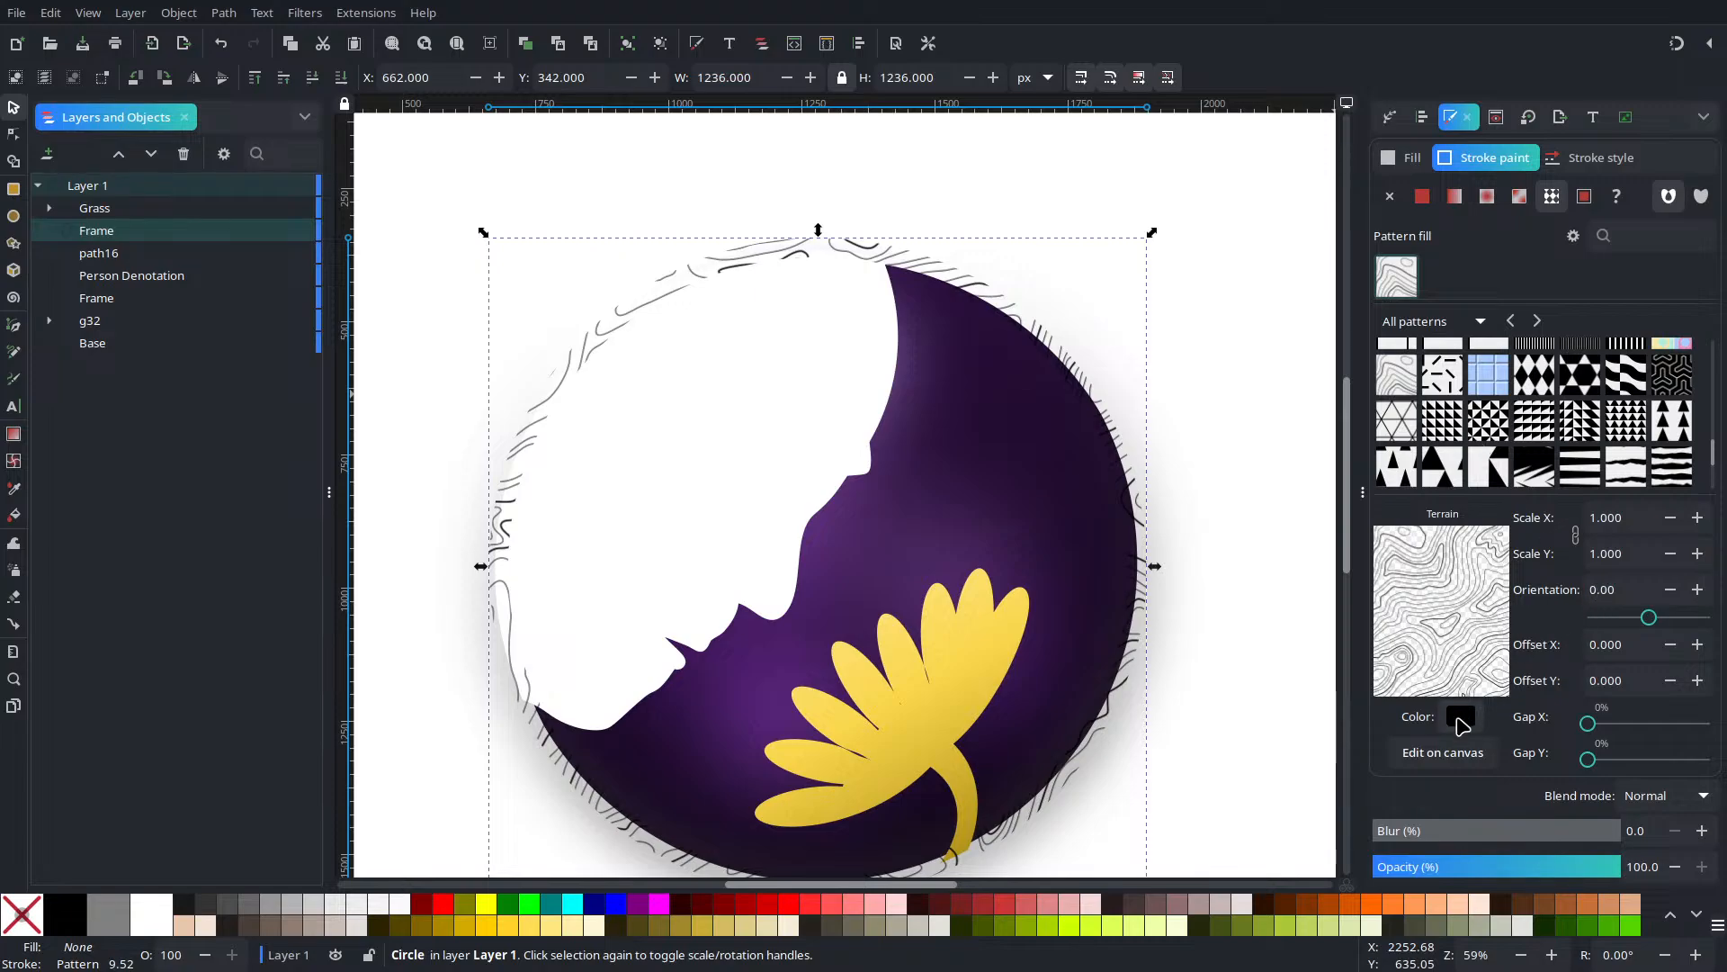
Colour the Terrain pattern orange, cf6600 (H30, S100, L41)
left_click(1461, 719)
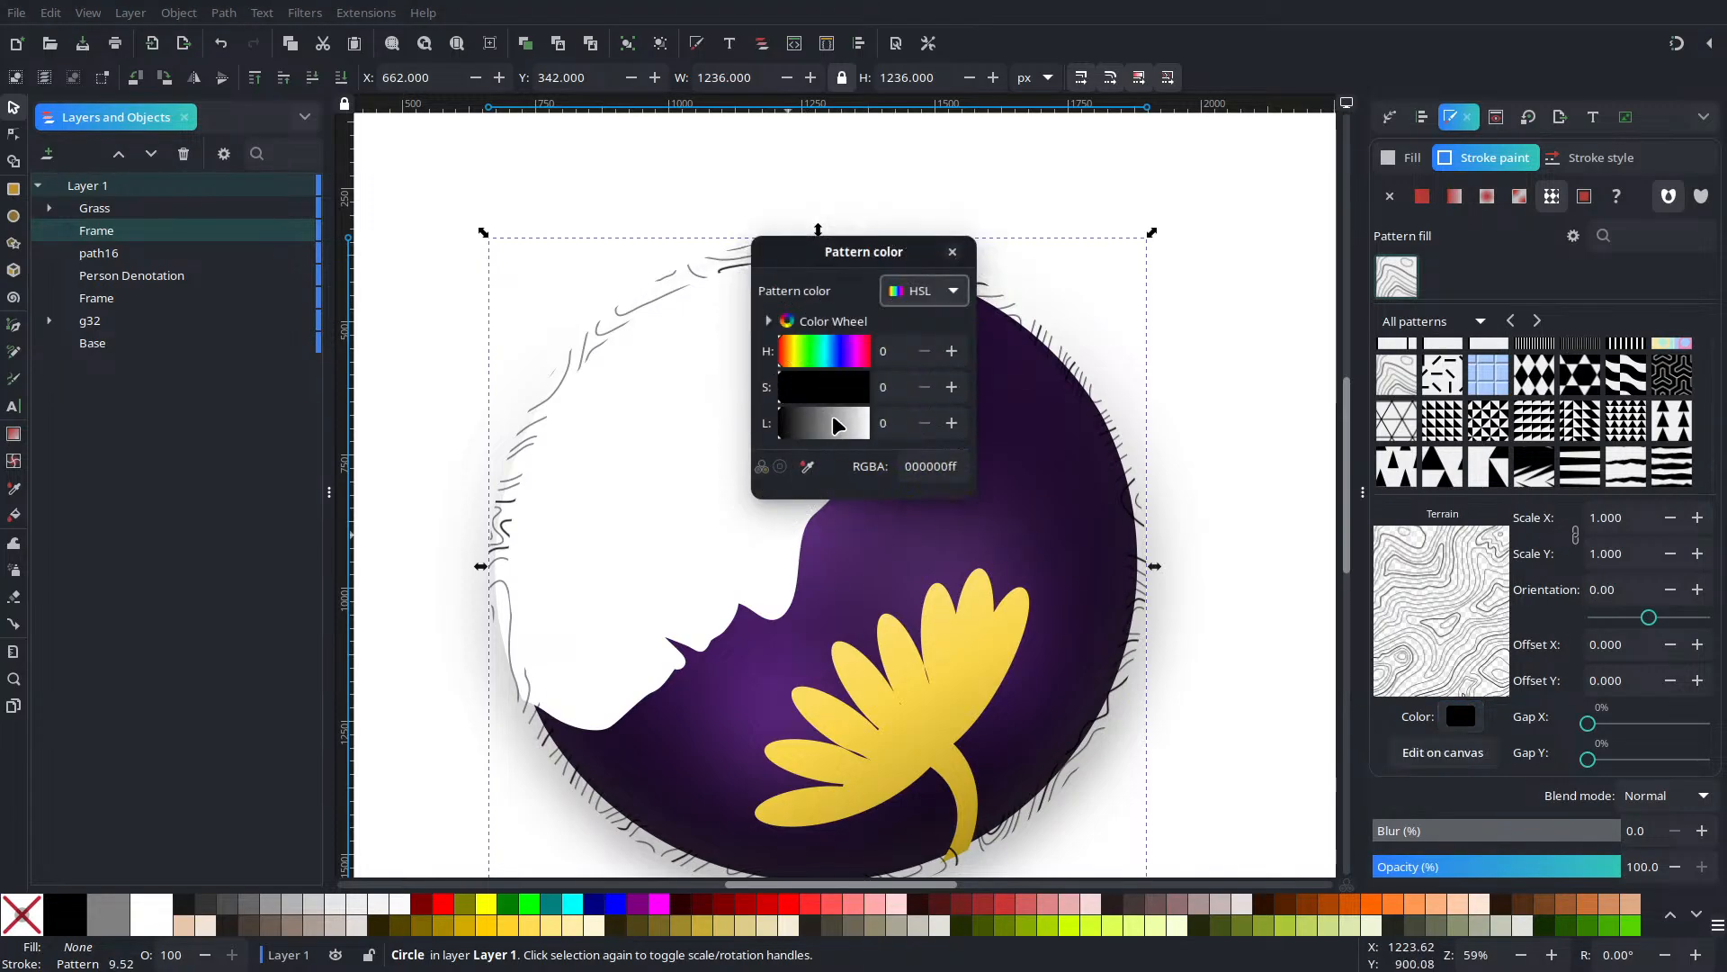
left_click(786, 358)
left_click_drag(813, 391, 982, 402)
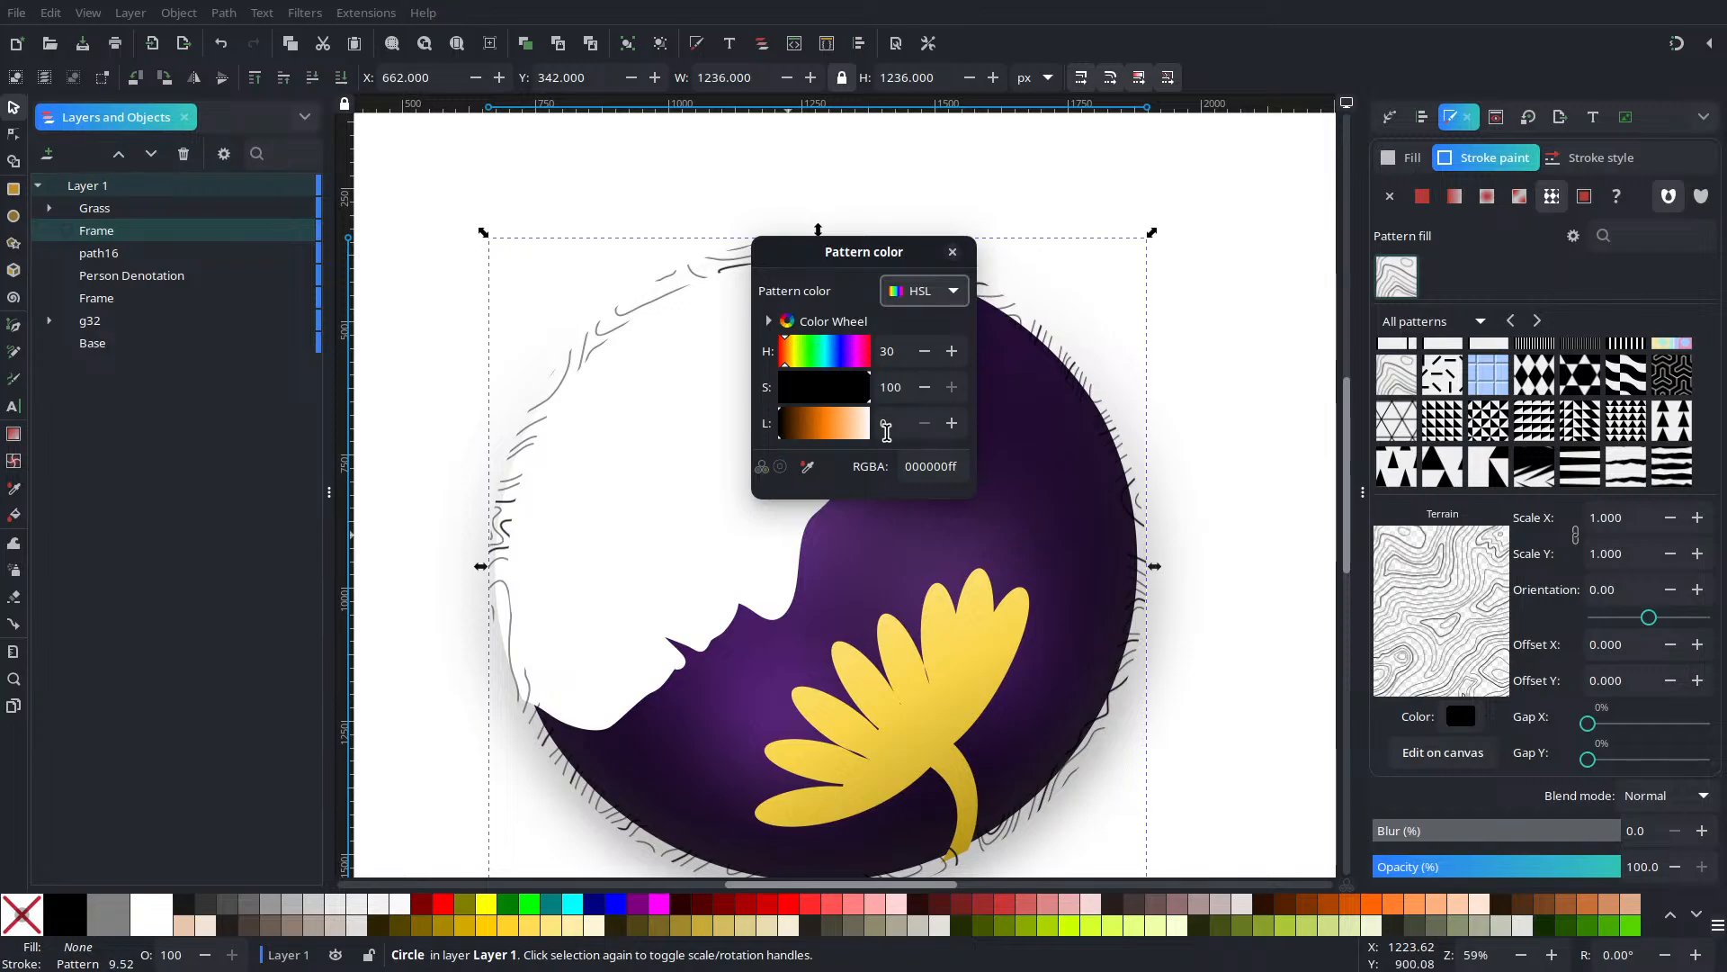
left_click(817, 434)
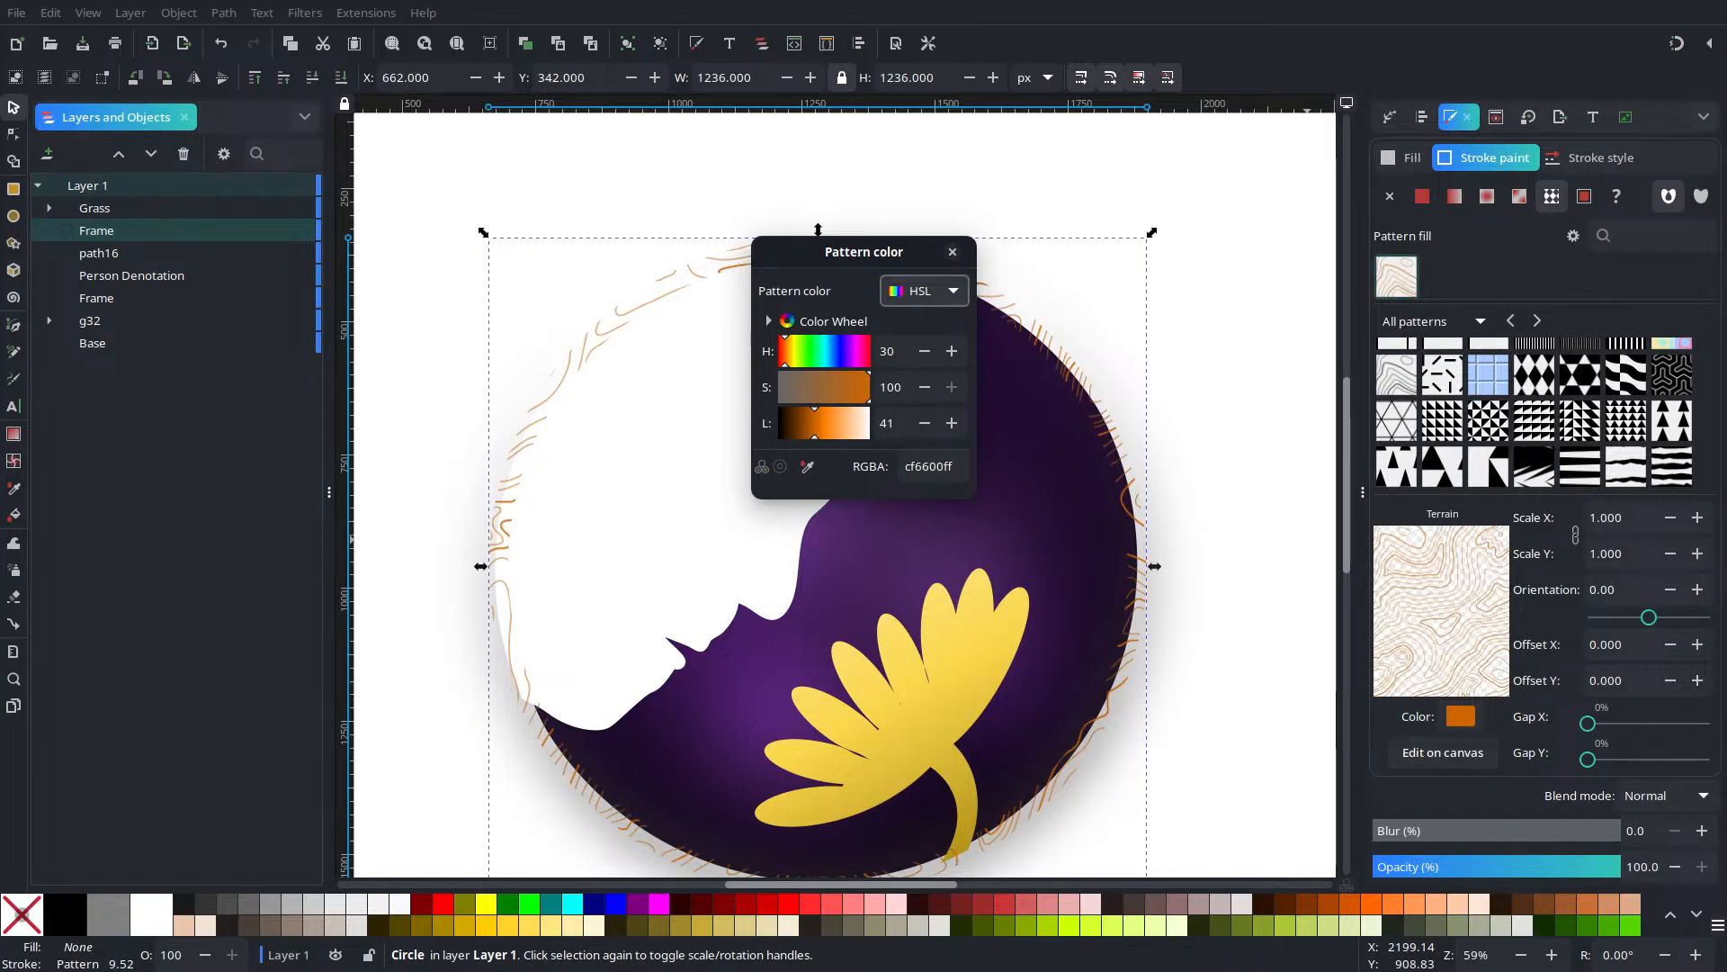
scroll(1683, 414, "down", 3)
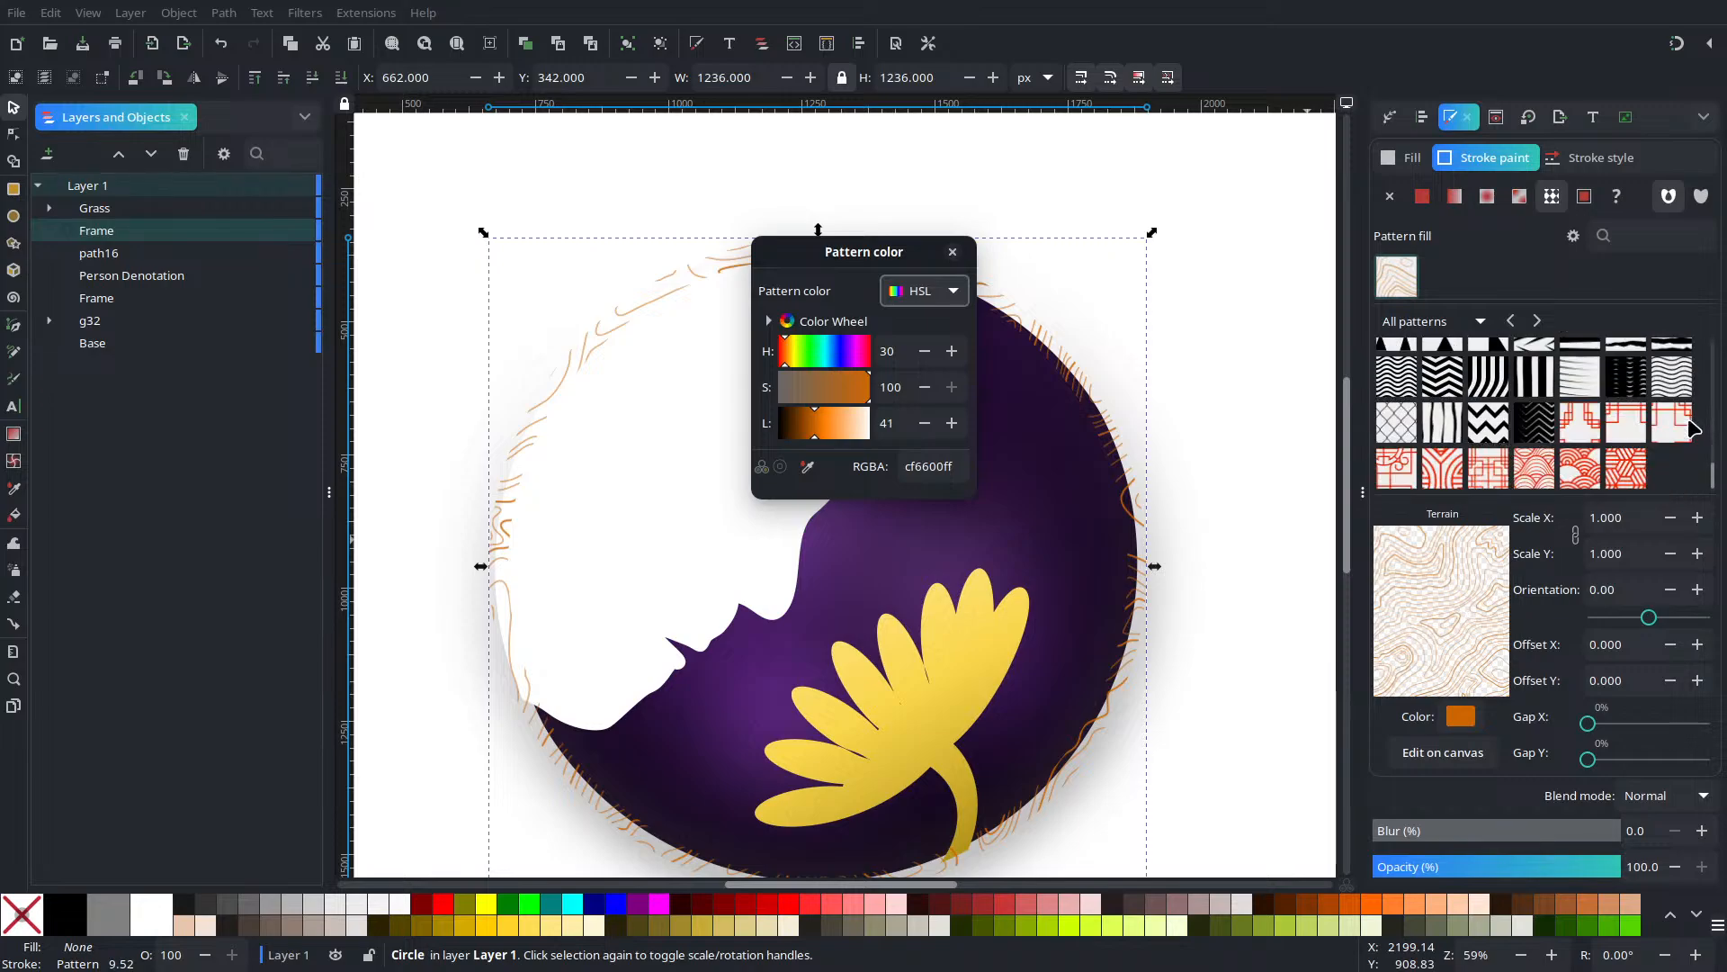
left_click(958, 254)
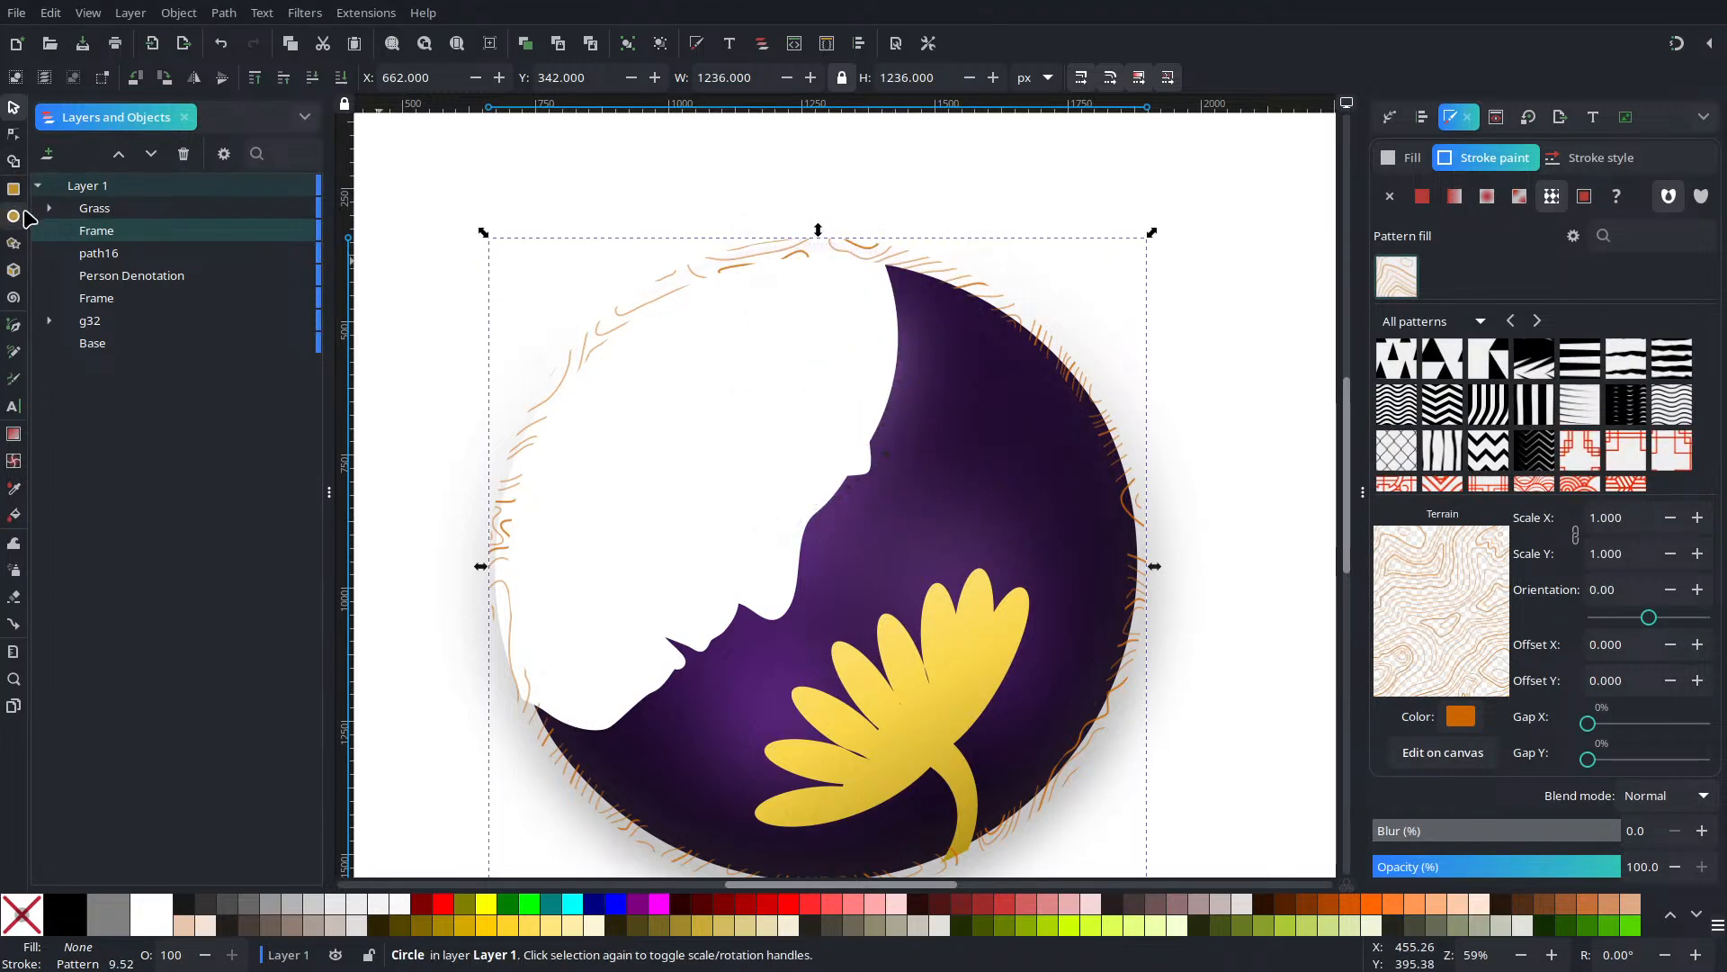
Duplicate the ring and give the copy a flat white stroke
right_click(808, 257)
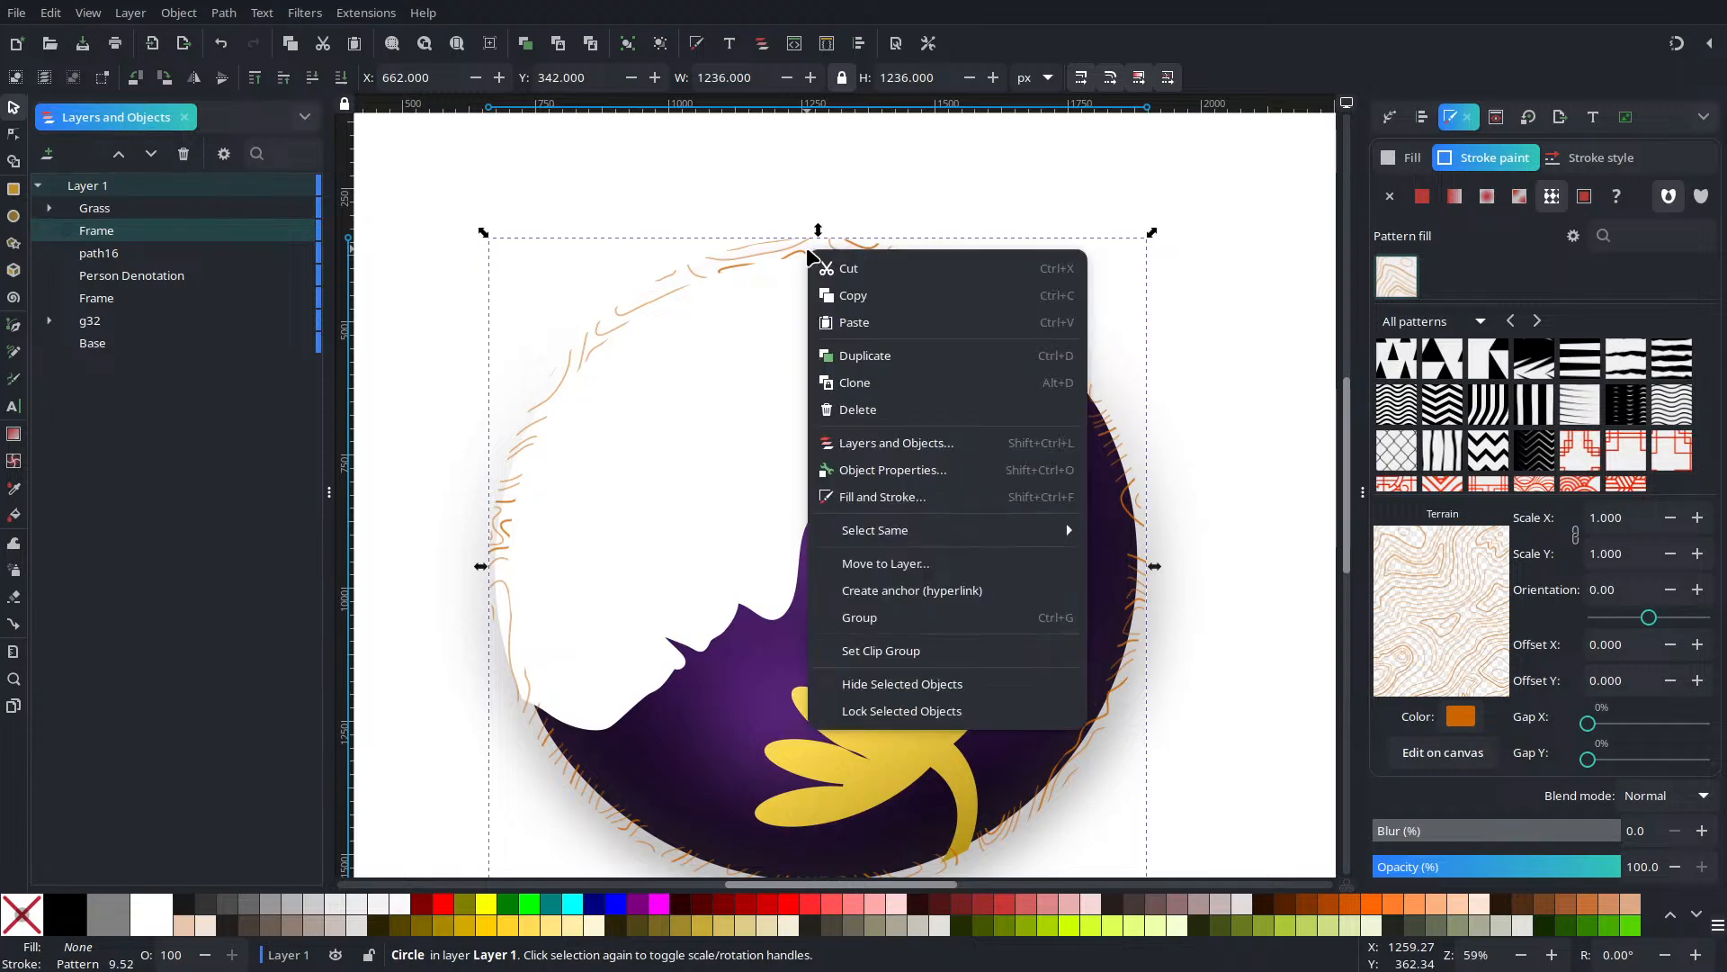
left_click(889, 355)
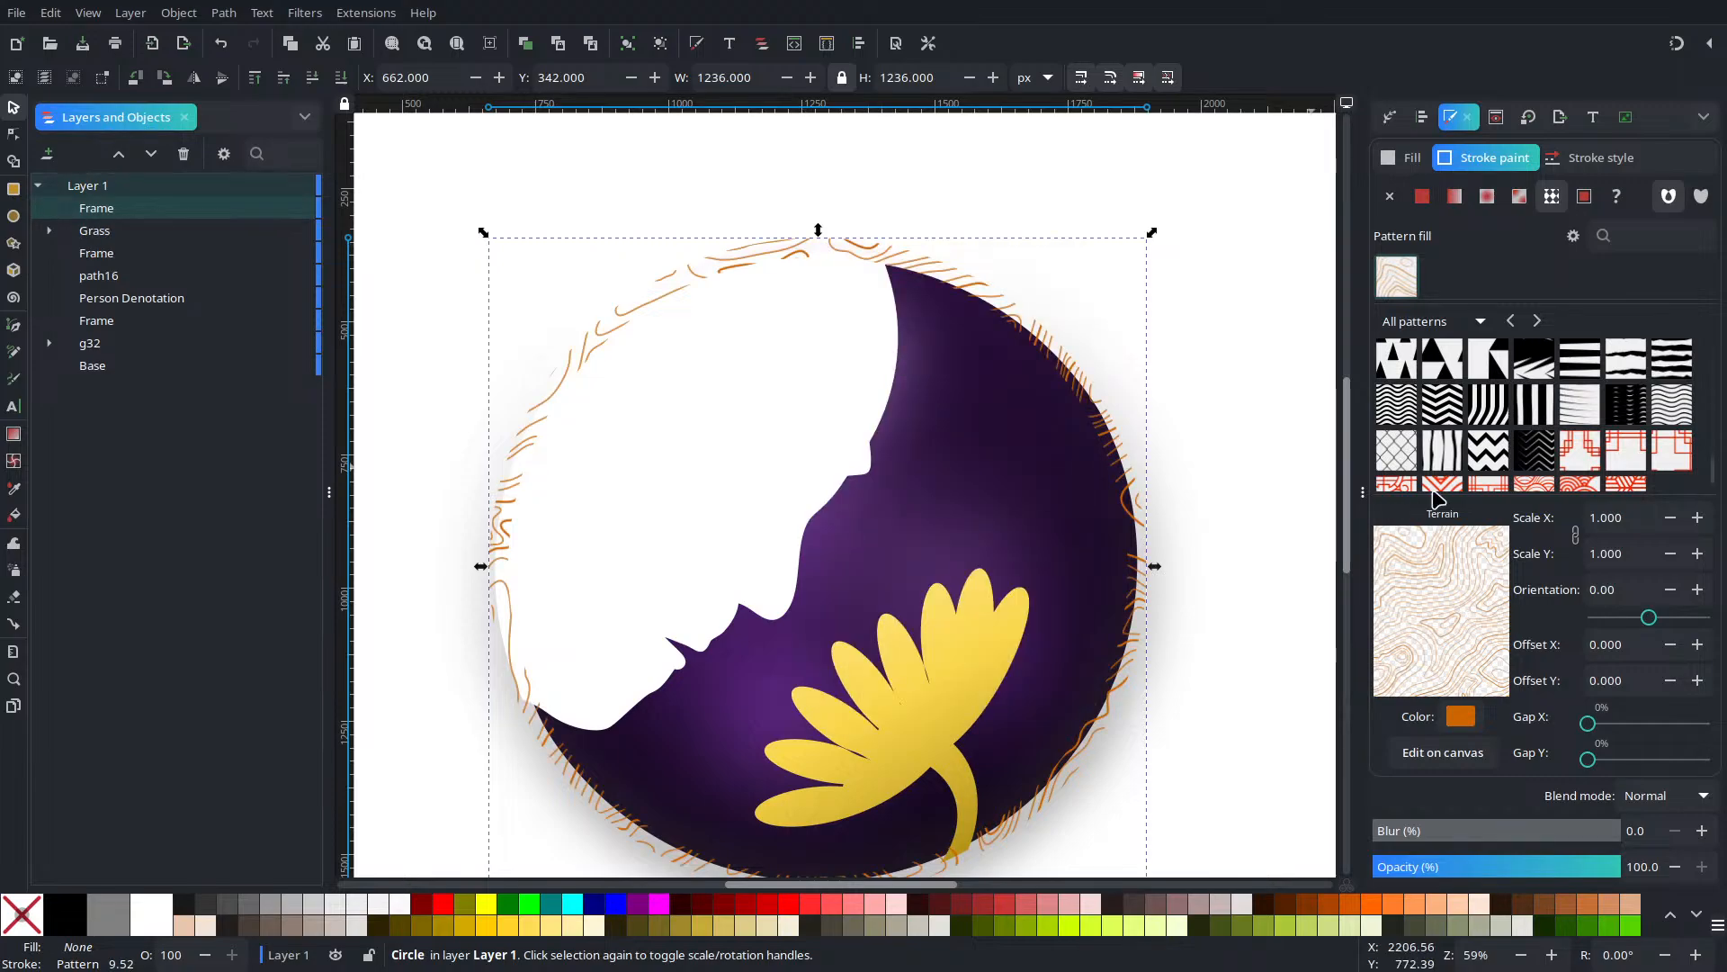
left_click(1422, 197)
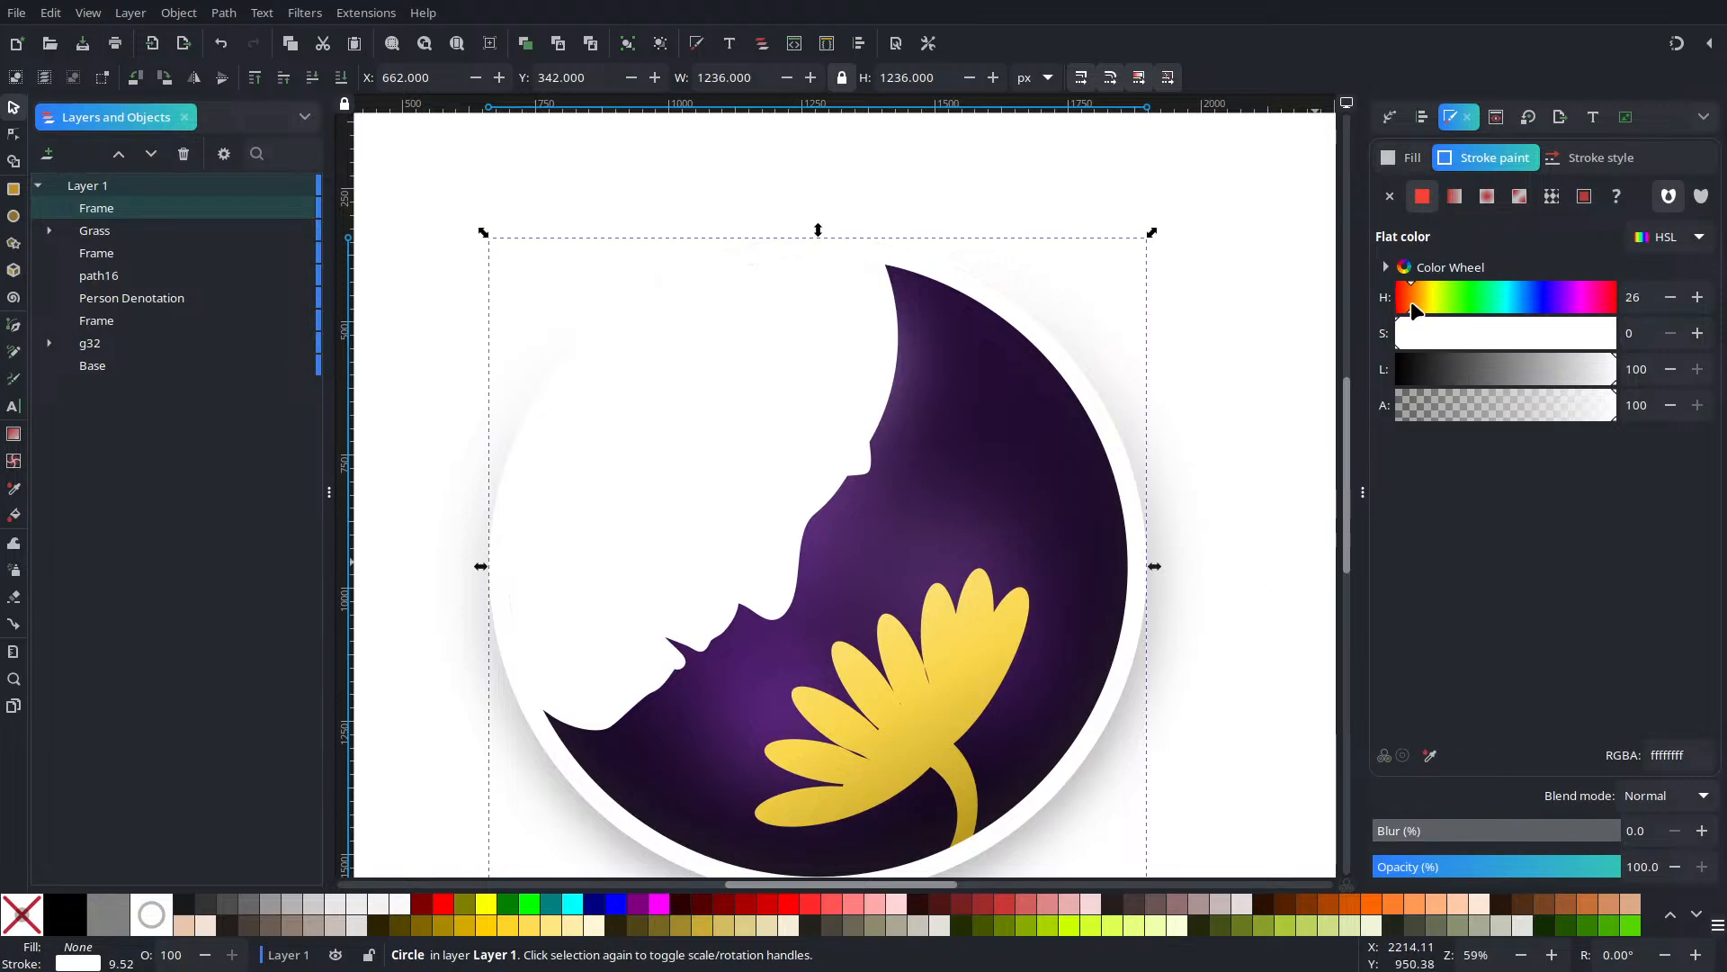
Darken the white ring's stroke to brown and lower the frame below the other Frame
left_click(1497, 380)
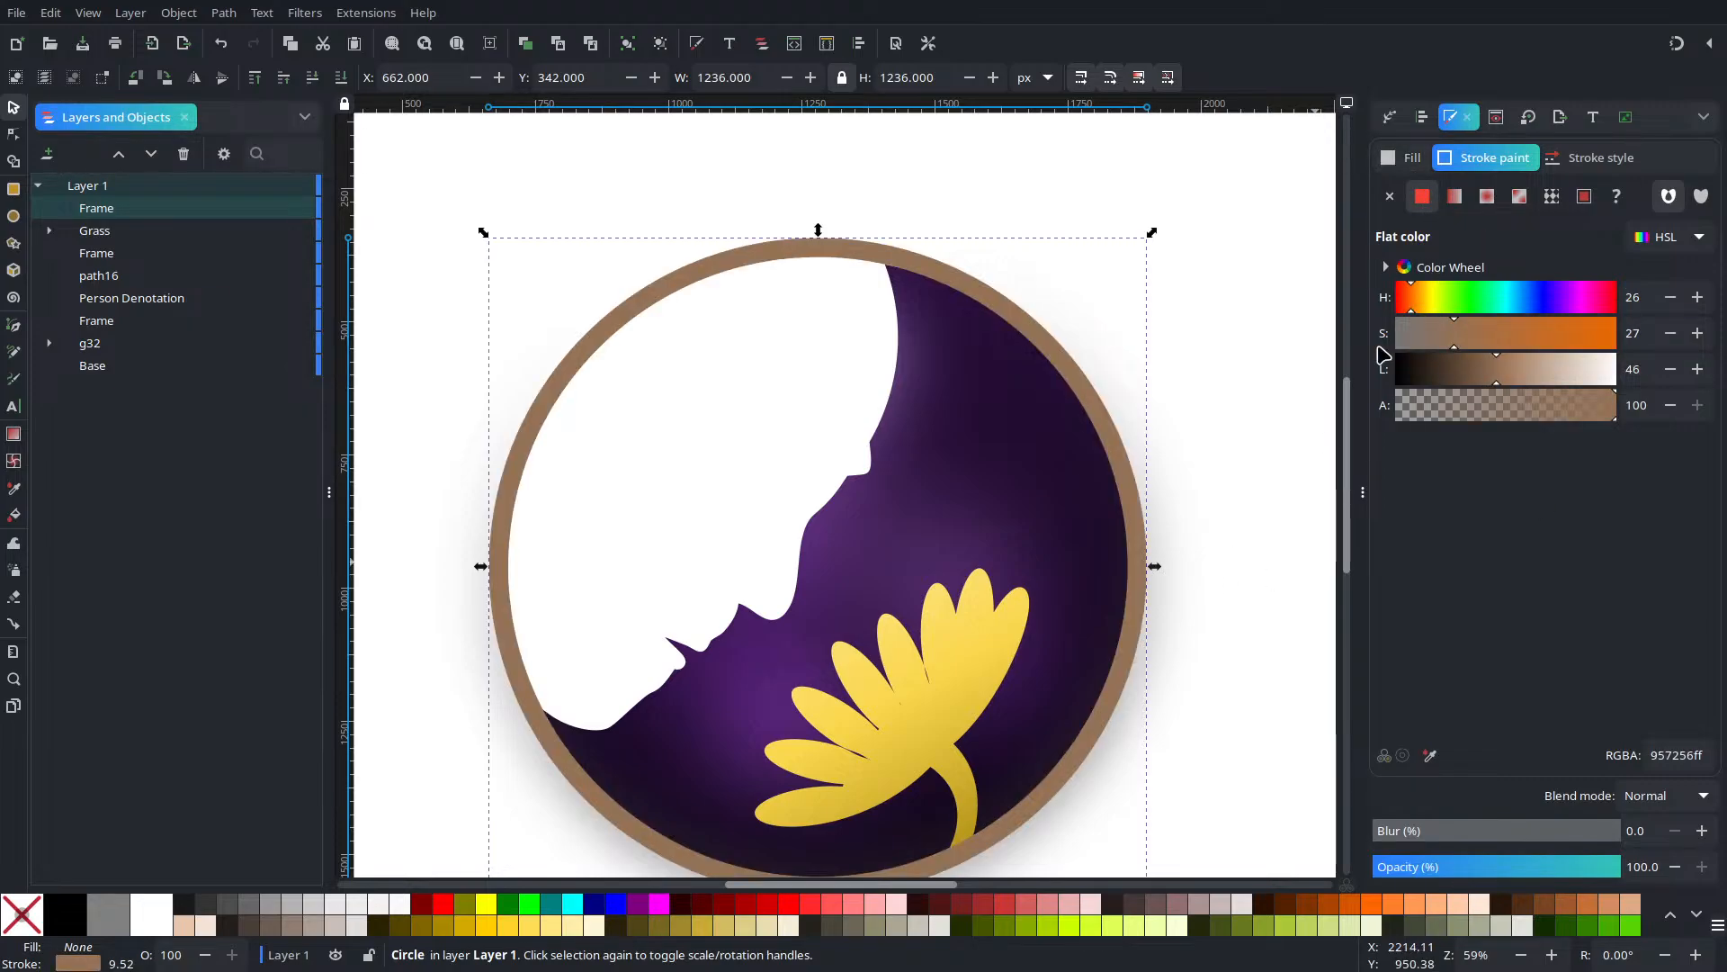
left_click(326, 78)
left_click(326, 78)
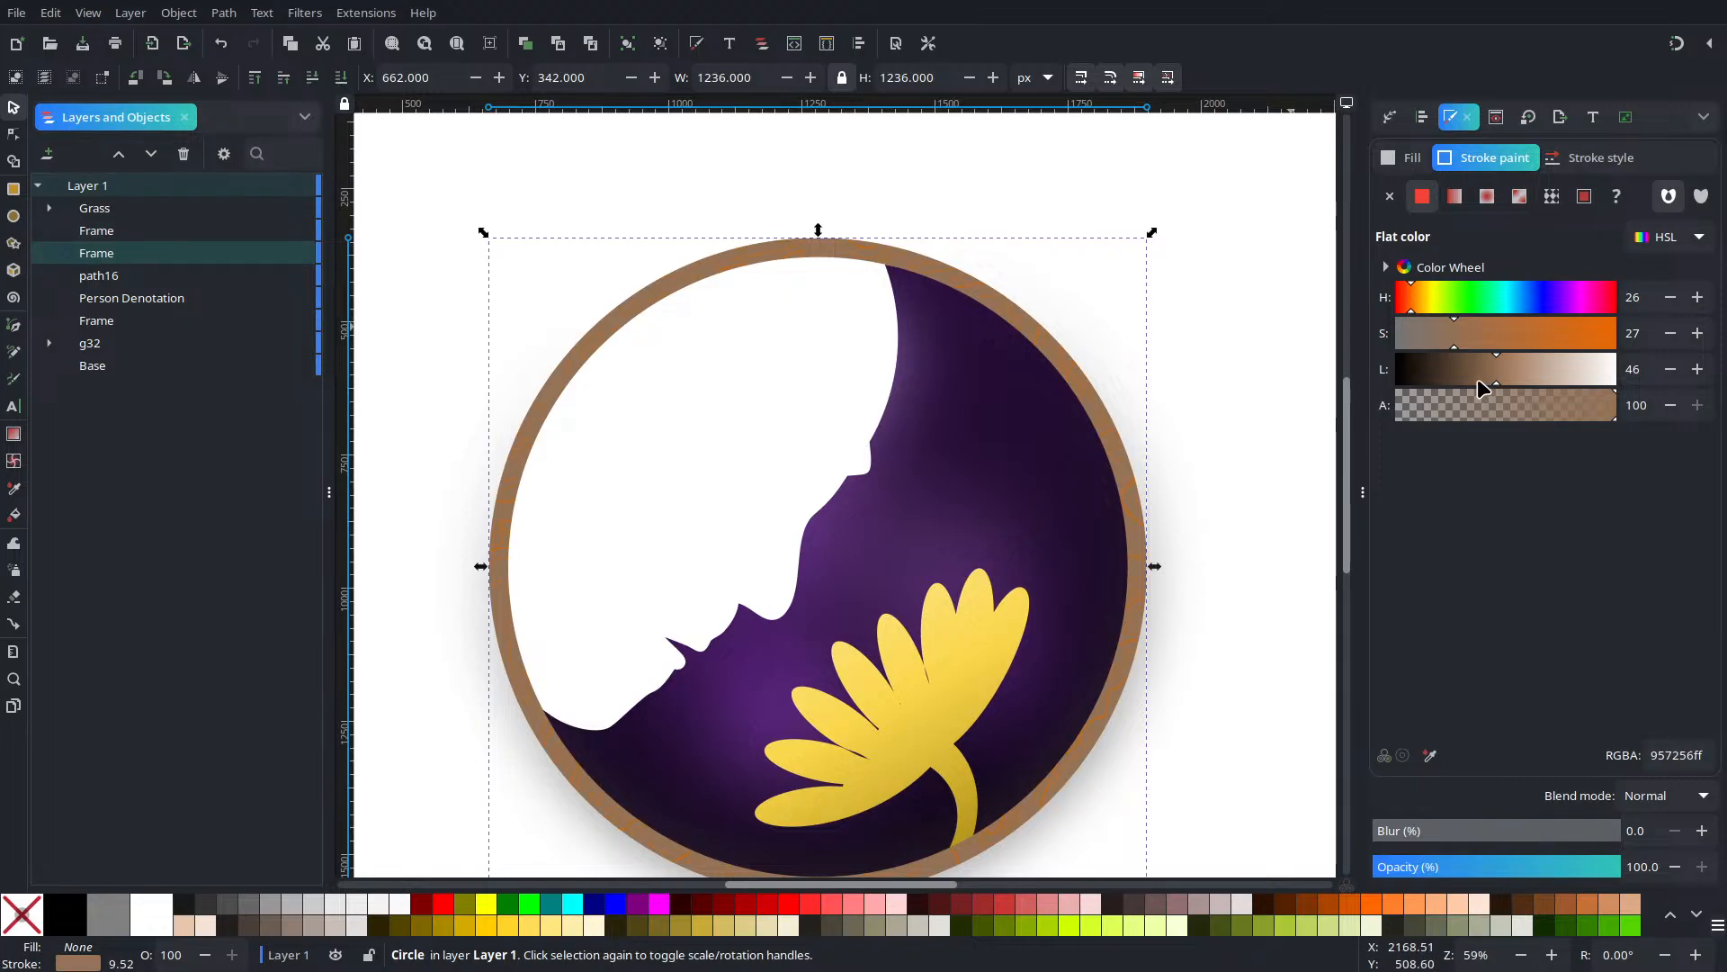
Set the brown stroke lightness to about 36 and turn it into a linear gradient
mouse_move(1478, 379)
left_mouse_down()
mouse_move(1444, 378)
mouse_move(1482, 380)
mouse_move(1464, 380)
left_mouse_up()
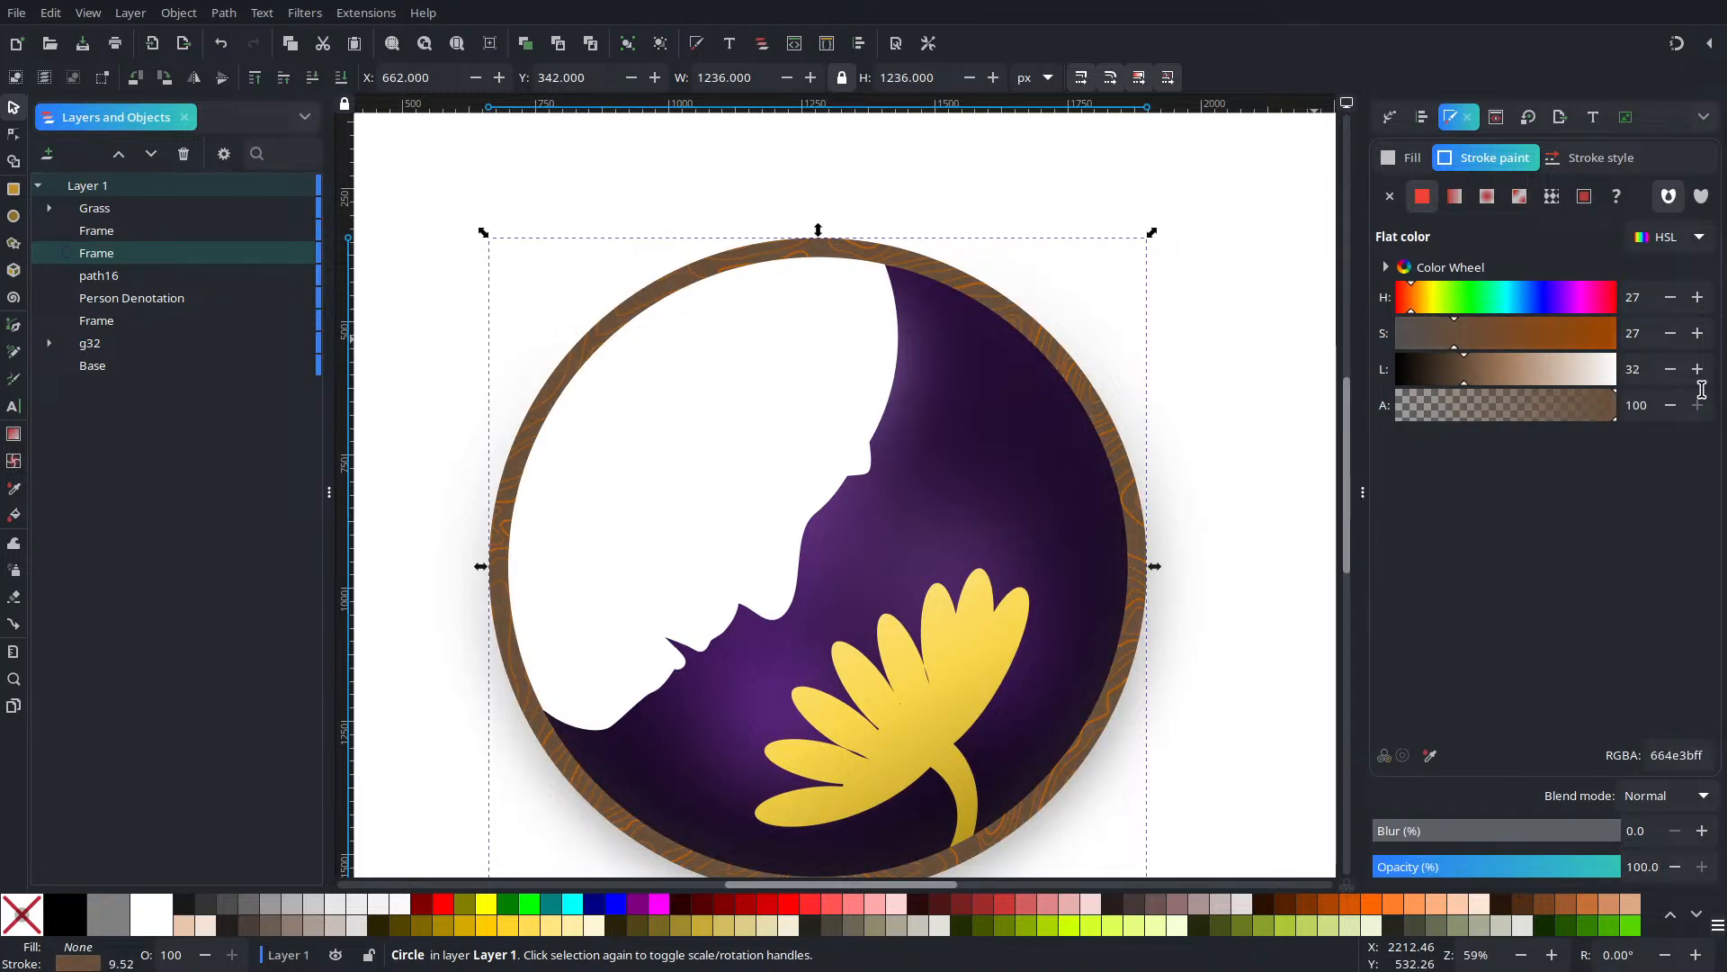
left_click(1696, 371)
left_click(1697, 371)
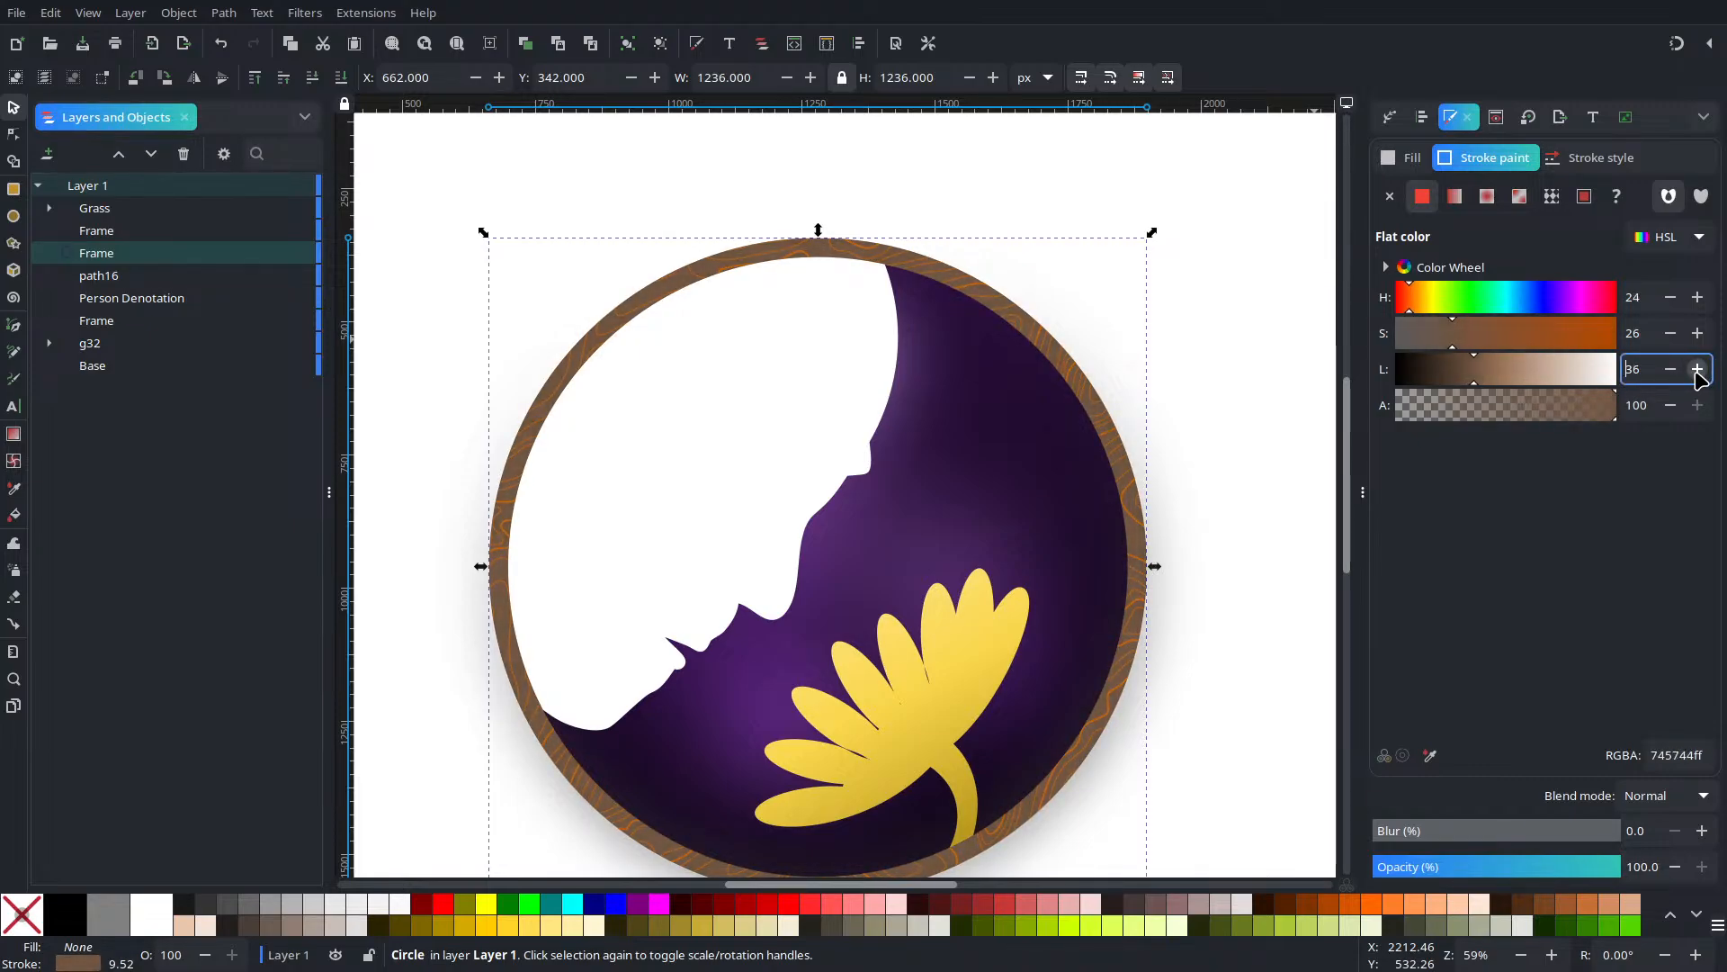
left_click(1452, 198)
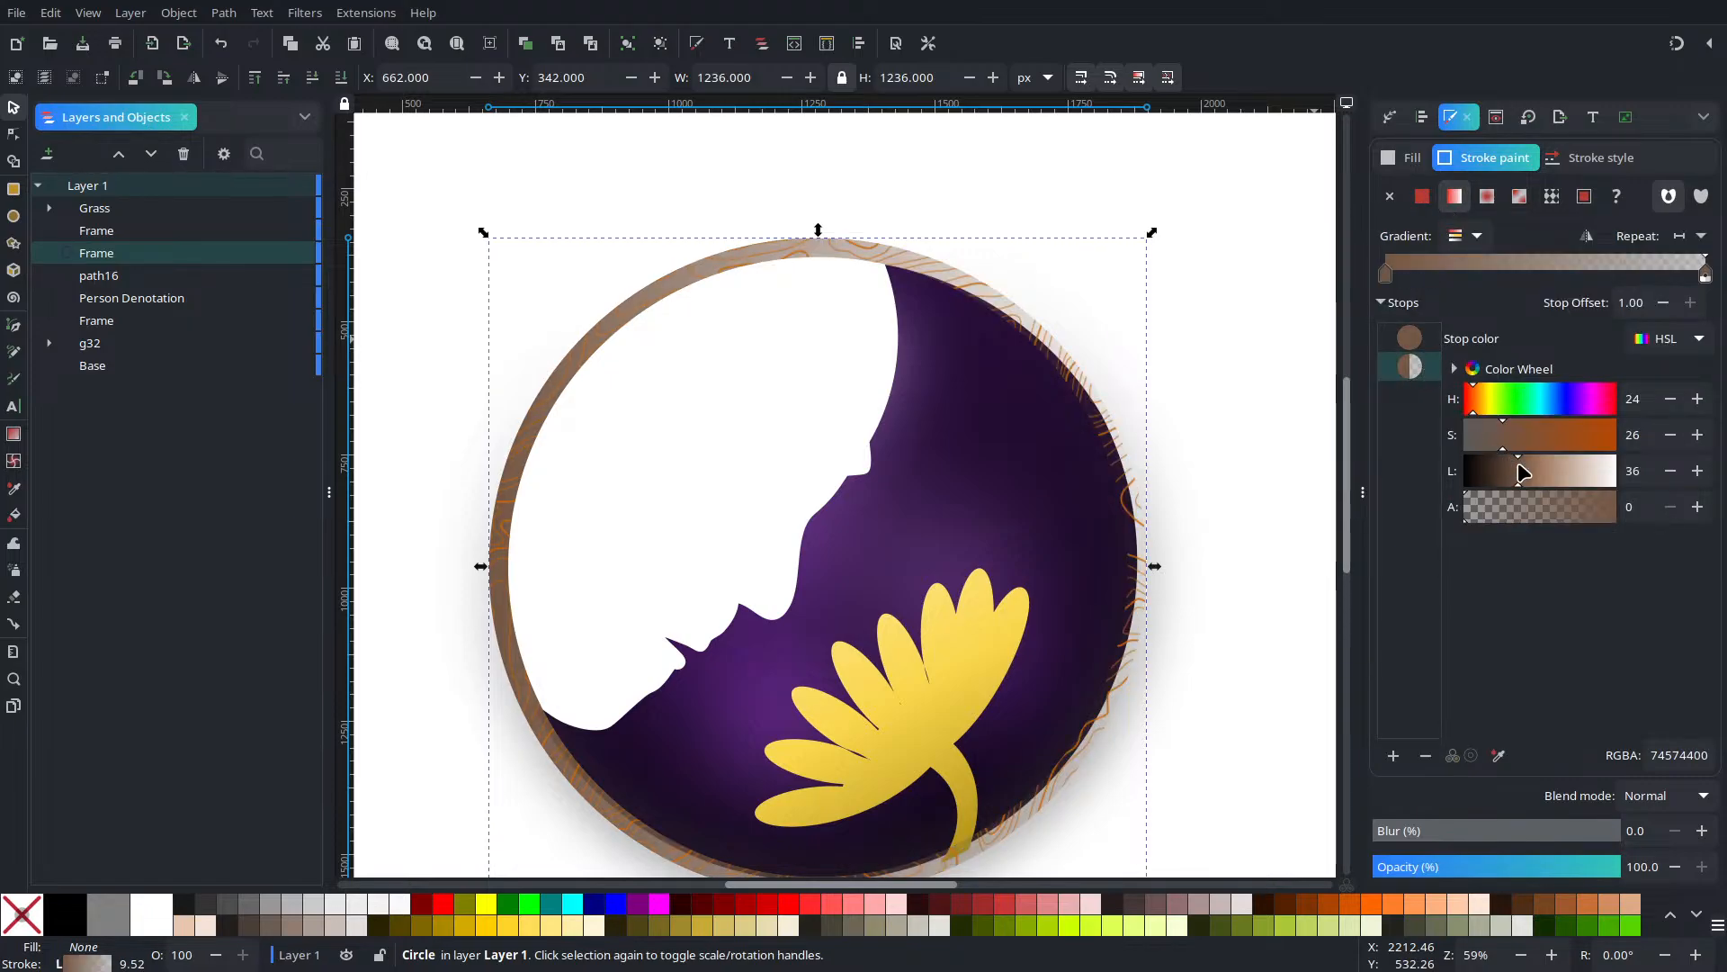
Adjust the lightness of both gradient stops, darkening the first stop to brown 4c372c
left_click_drag(1527, 474, 1710, 529)
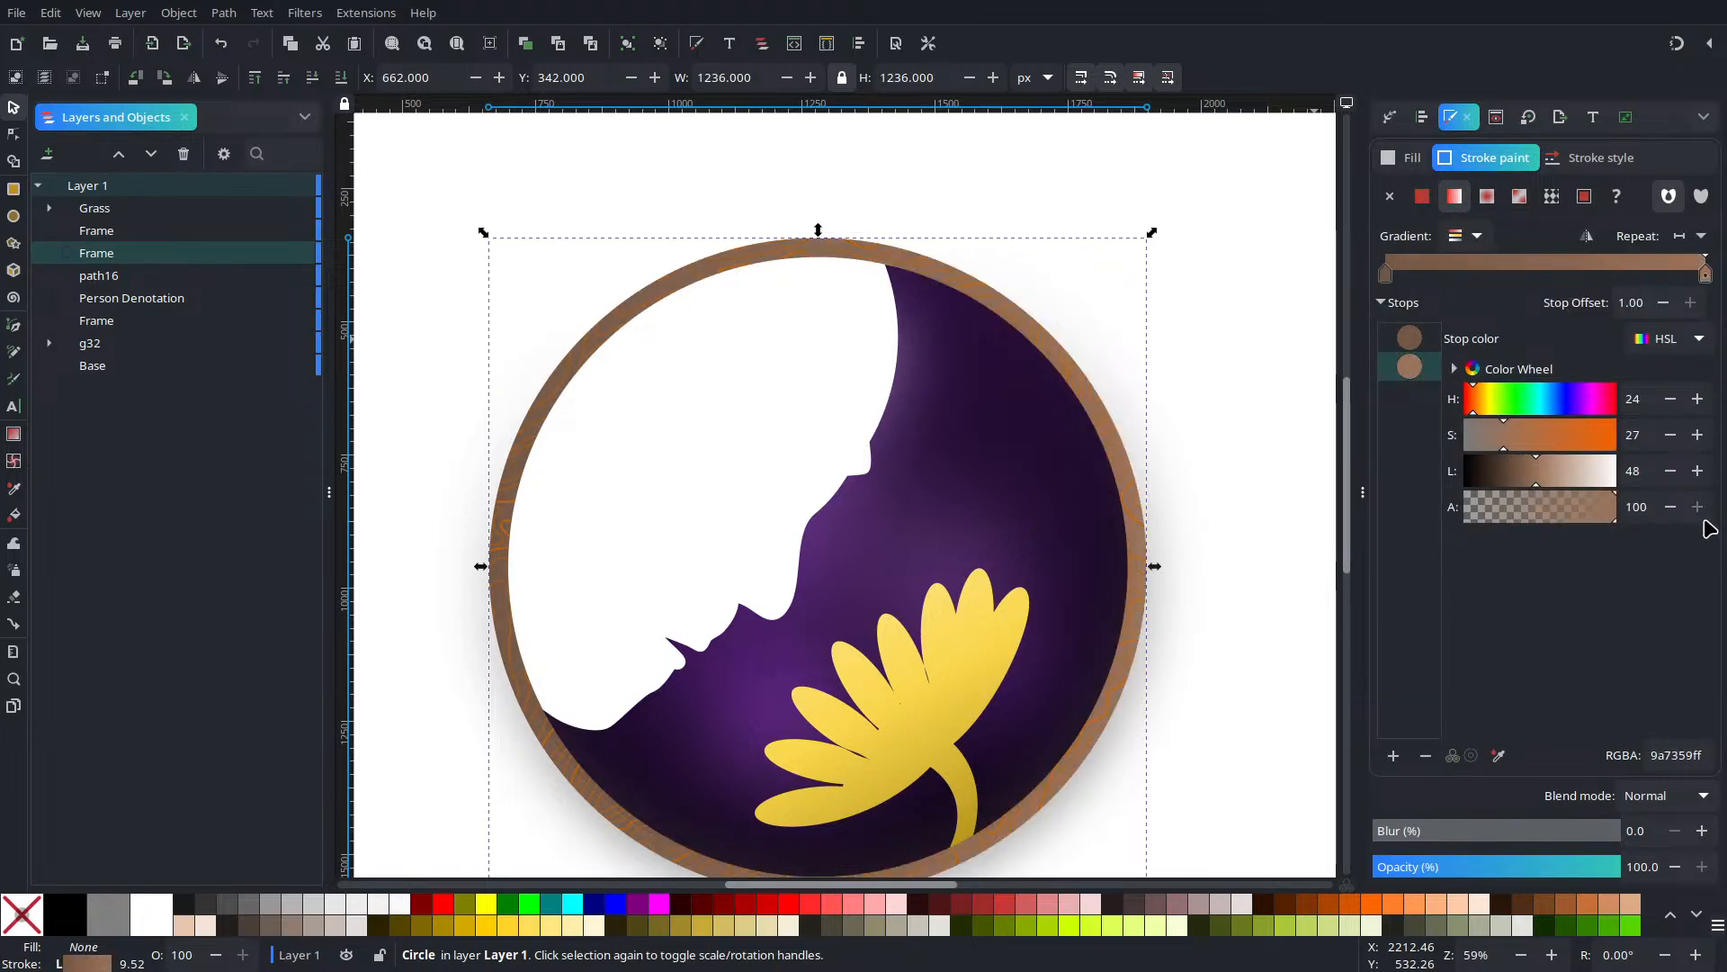
left_click(1503, 471)
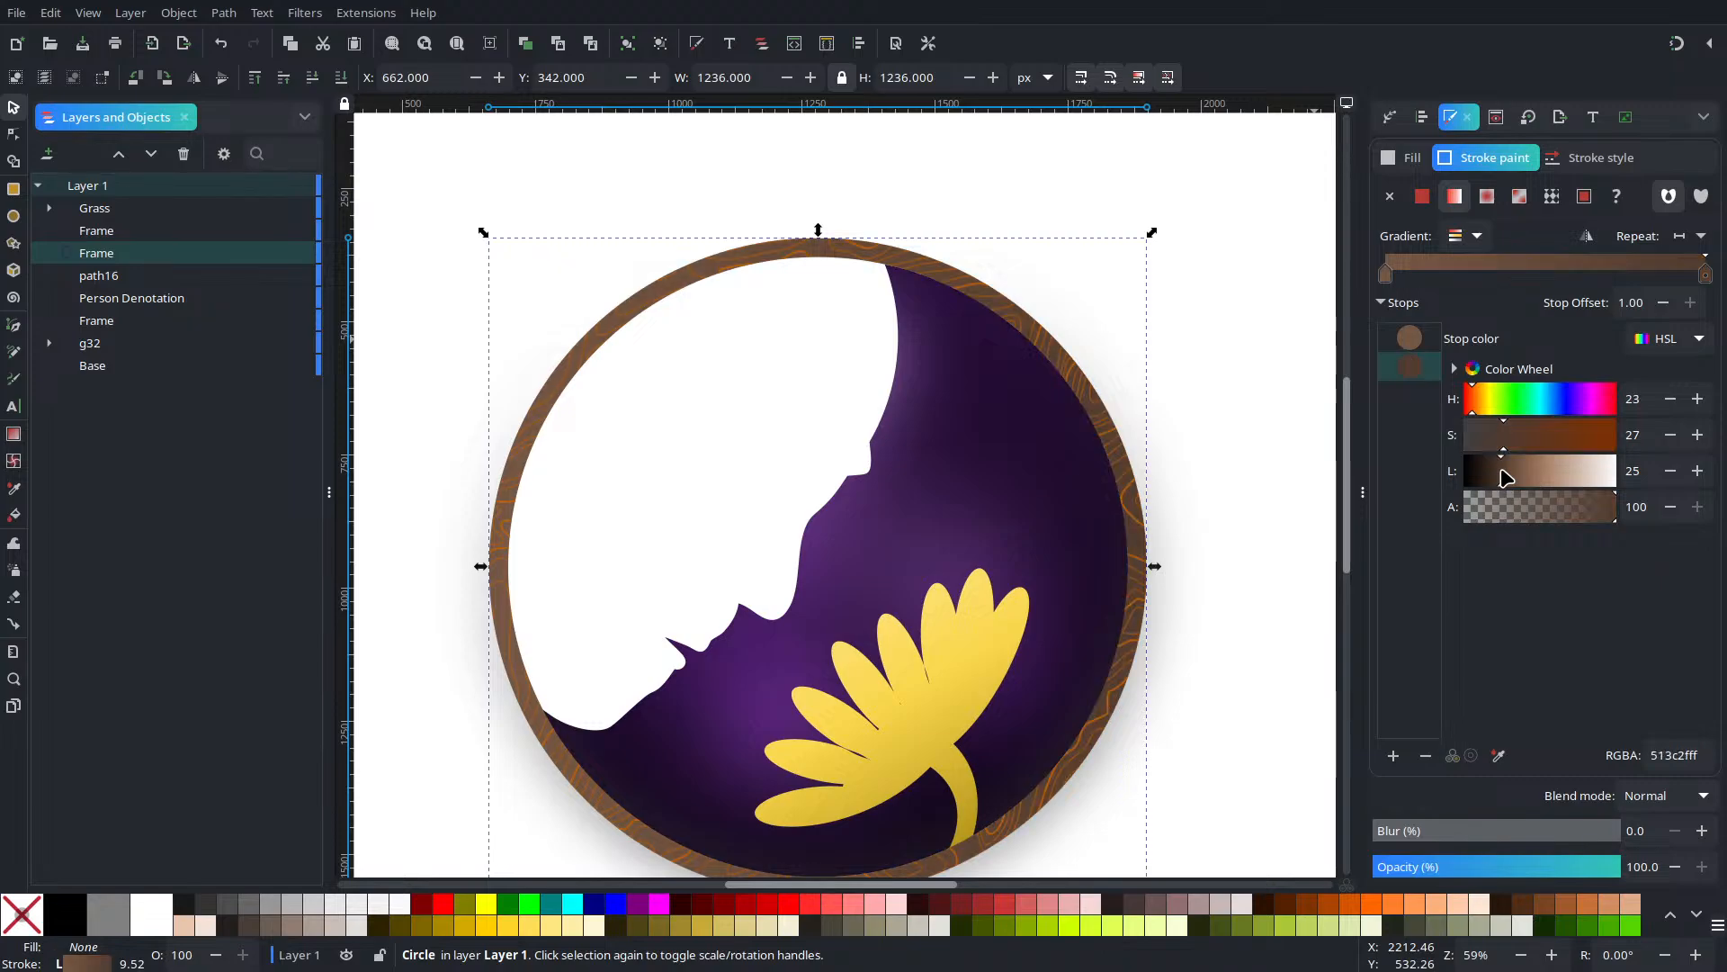
left_click_drag(1507, 477, 1565, 479)
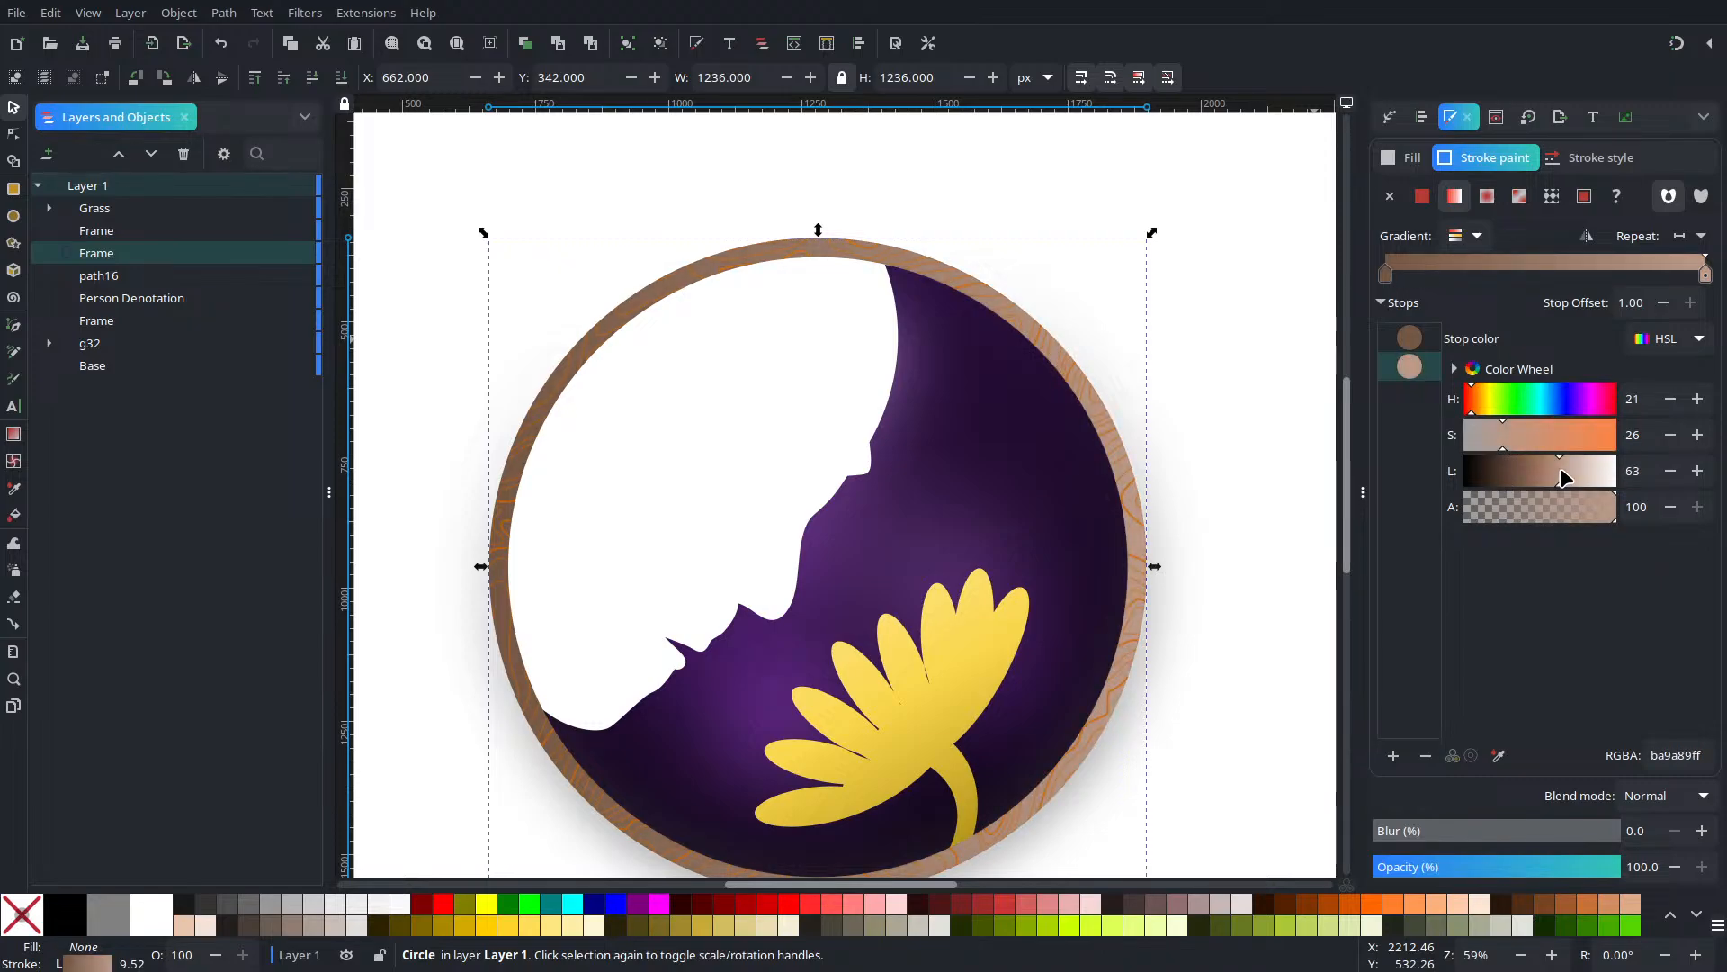
left_click(1412, 338)
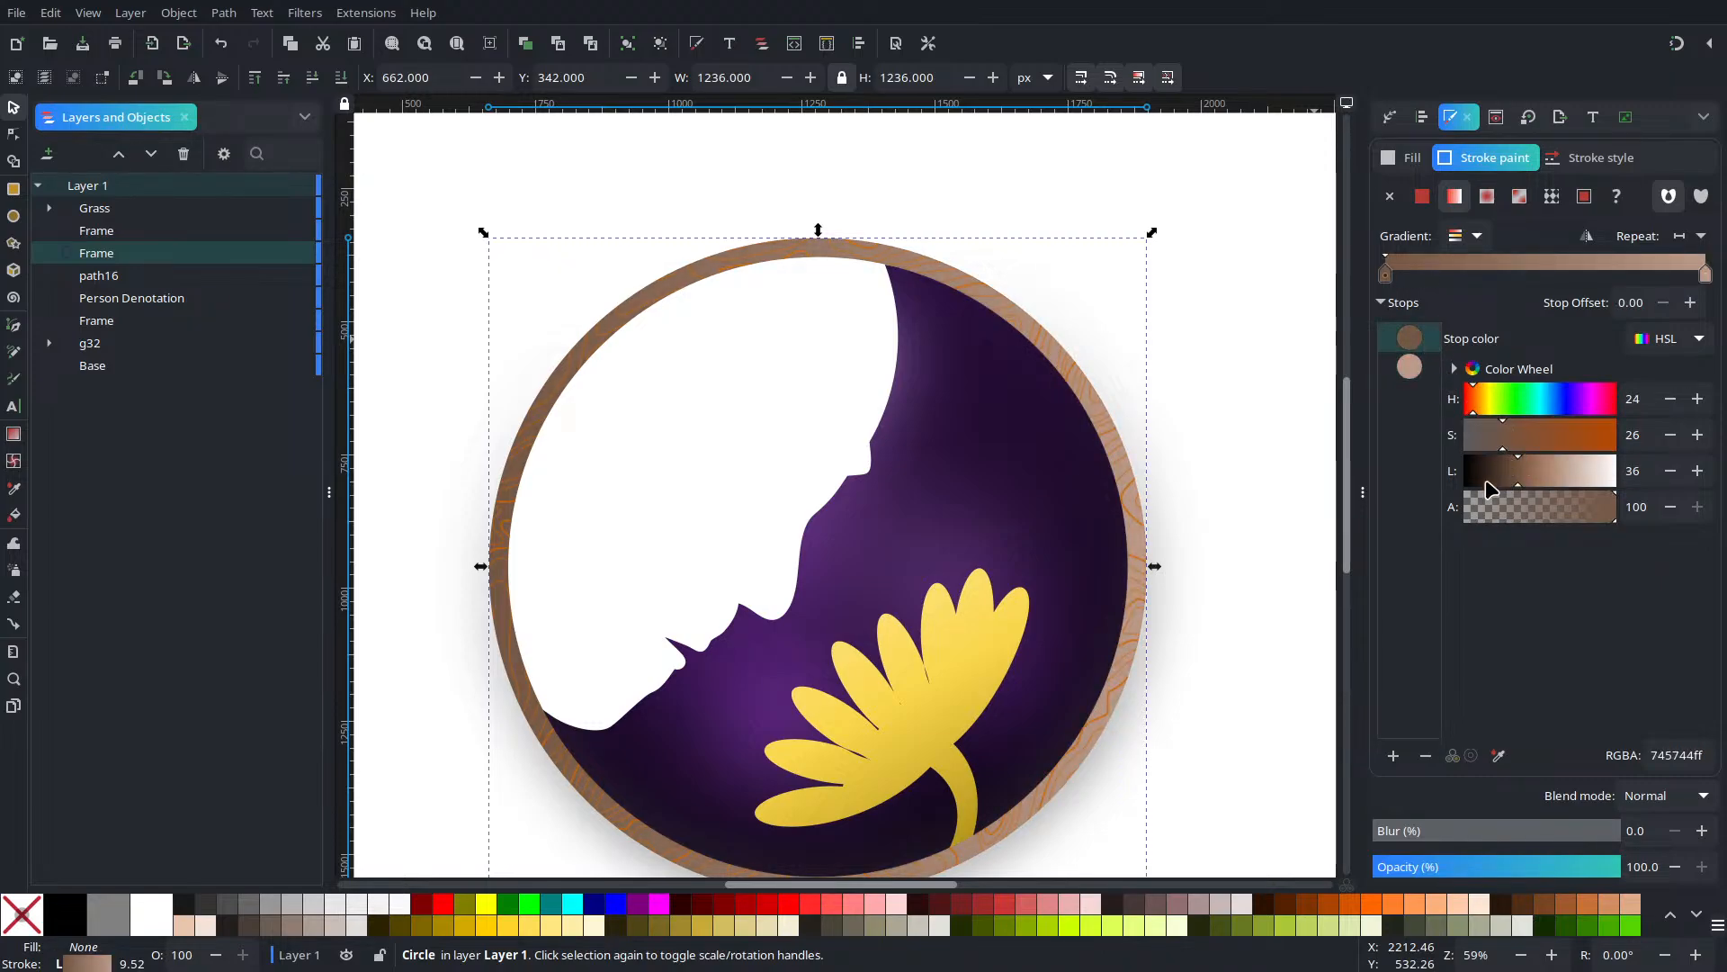
left_click_drag(1491, 489, 1499, 483)
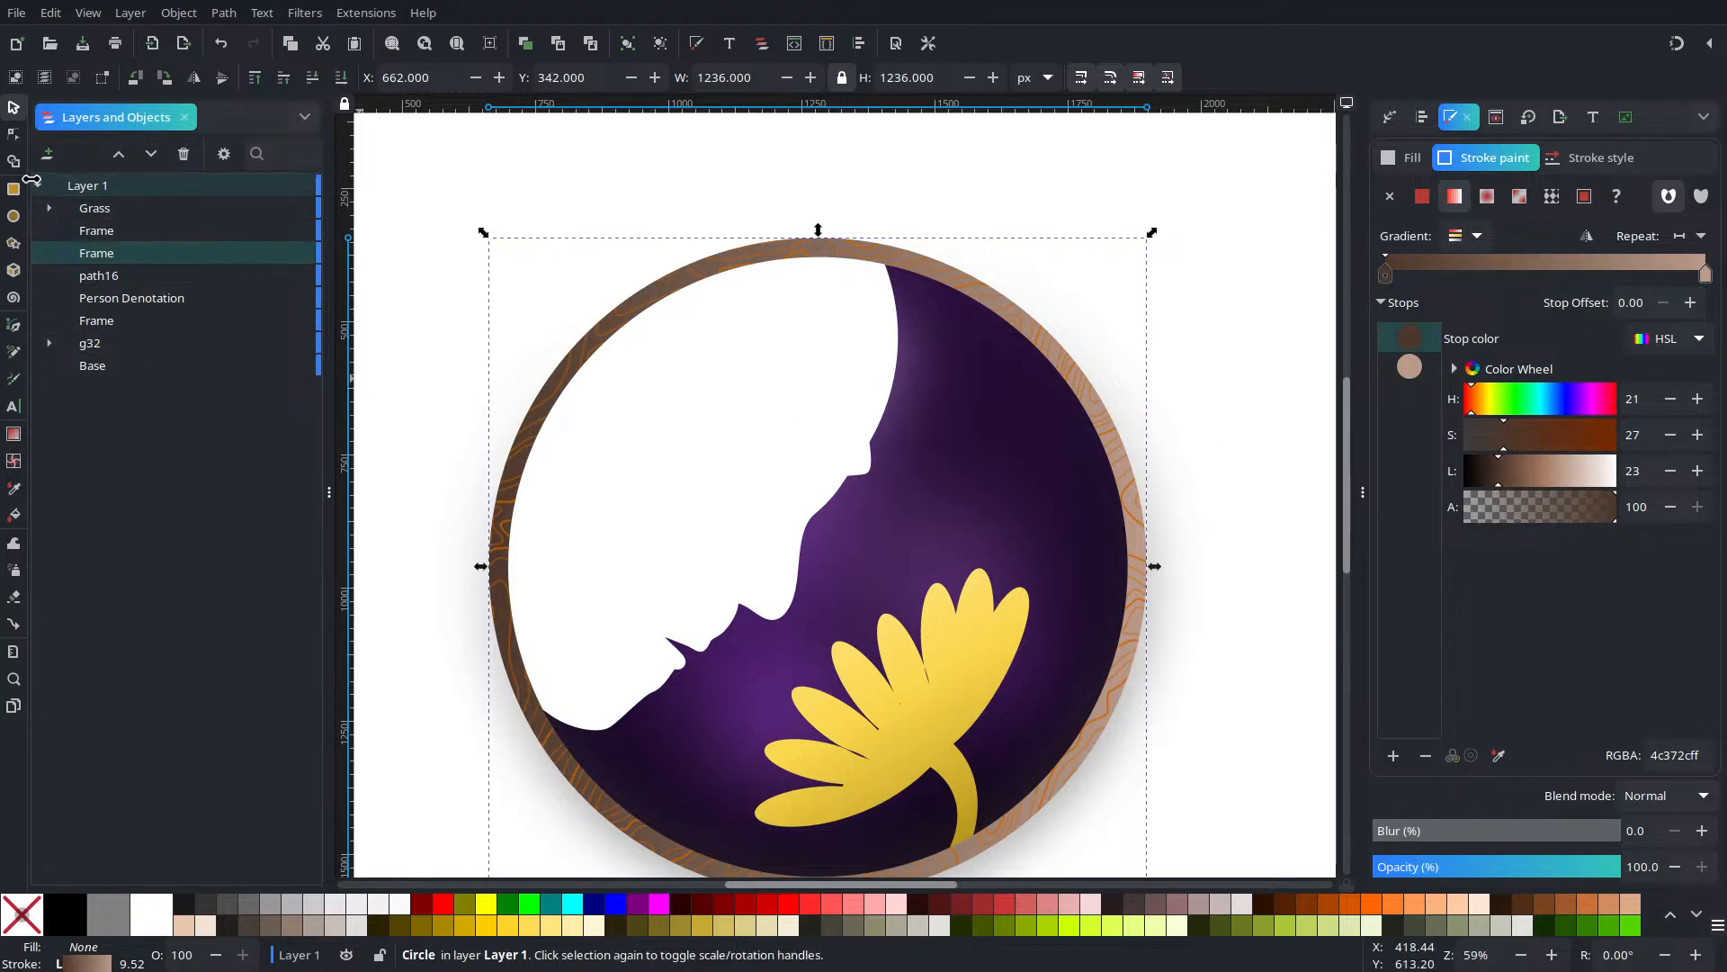
Run the gradient from the lower flower petal to above the circle, ending at brown 83614d
left_click(13, 133)
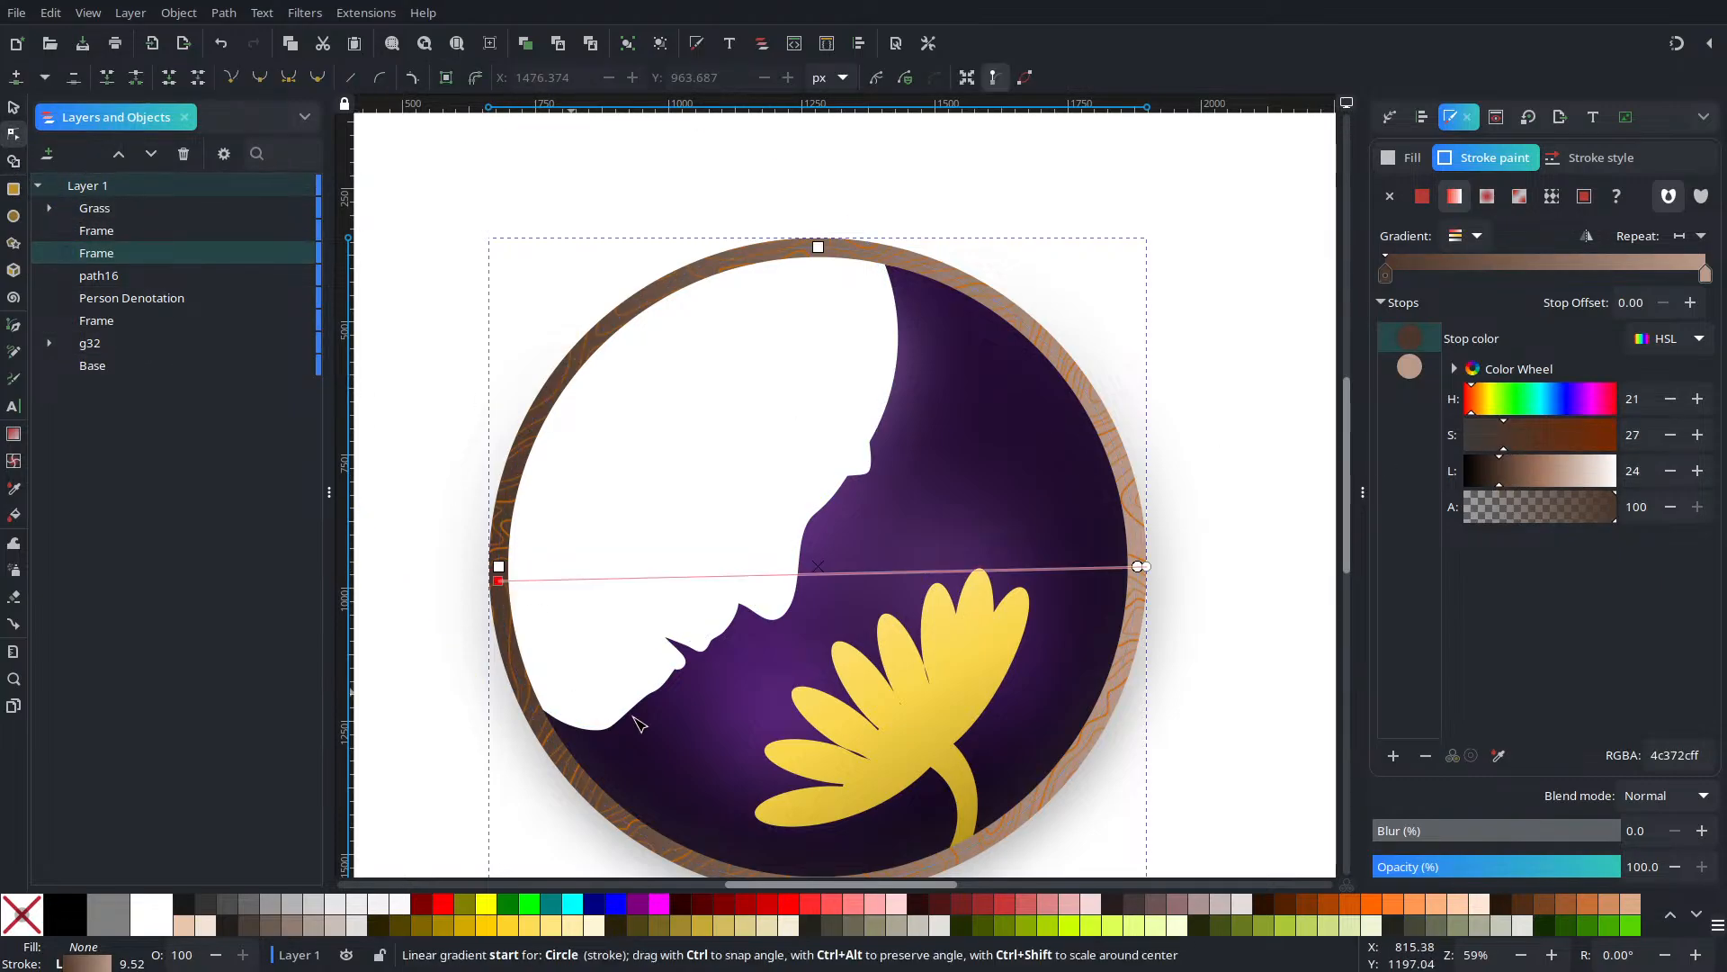
left_click_drag(498, 580, 806, 801)
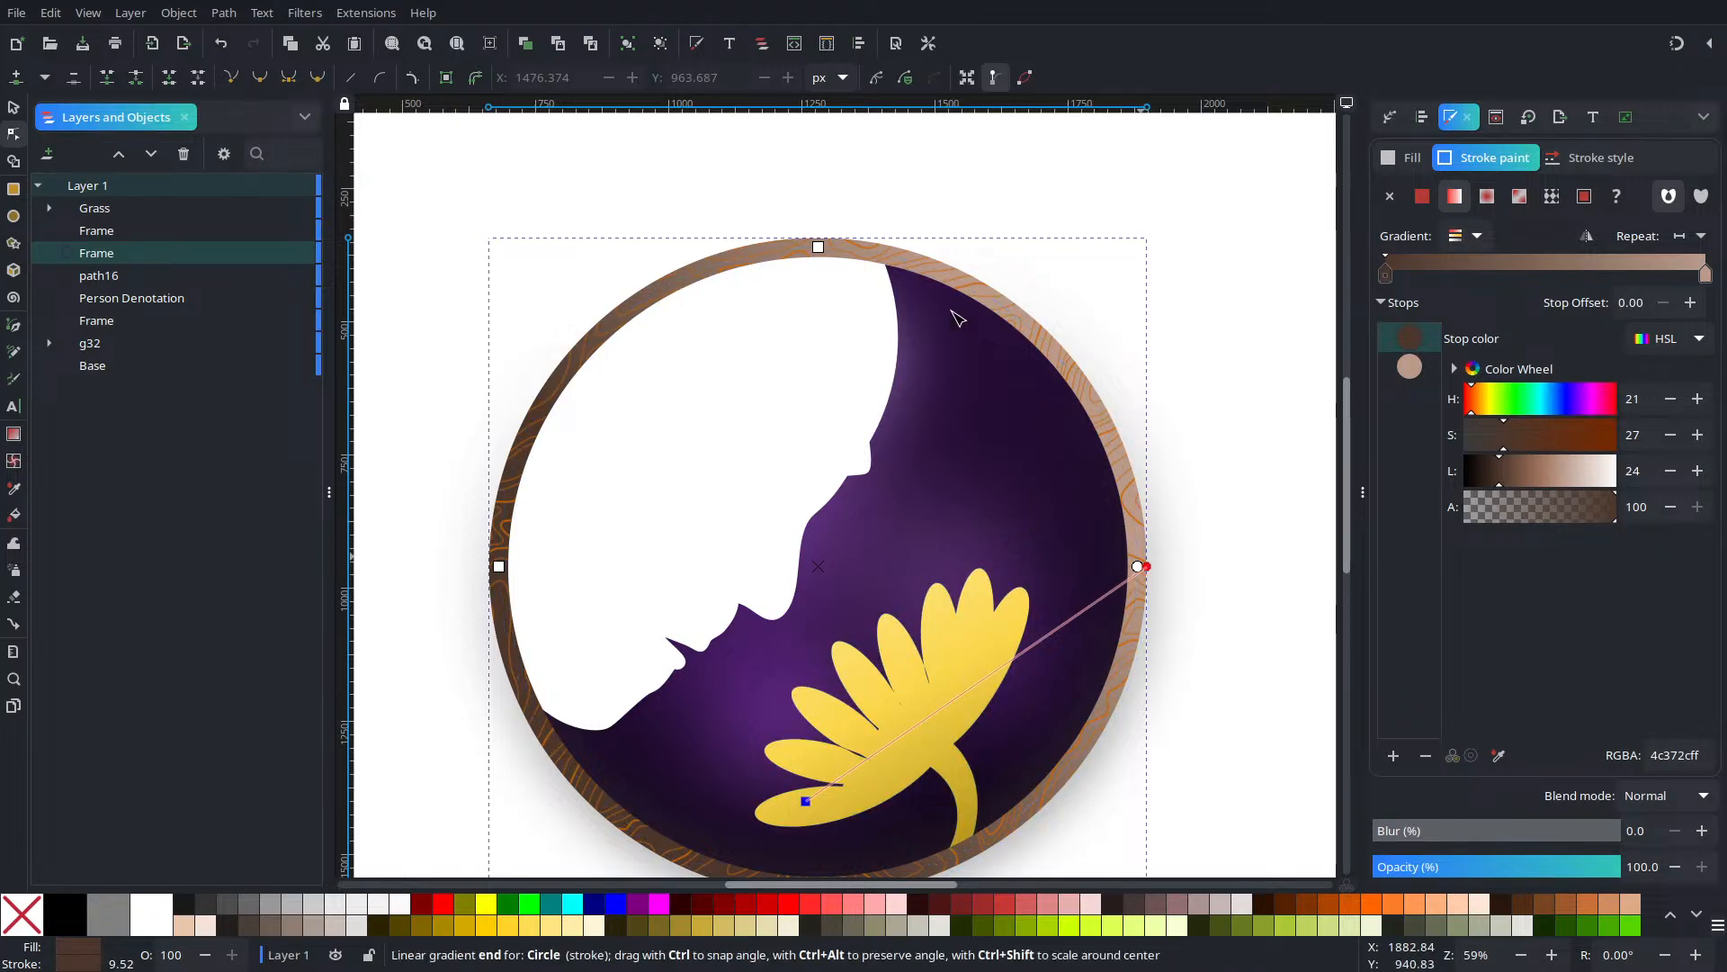
left_click_drag(1147, 568, 707, 240)
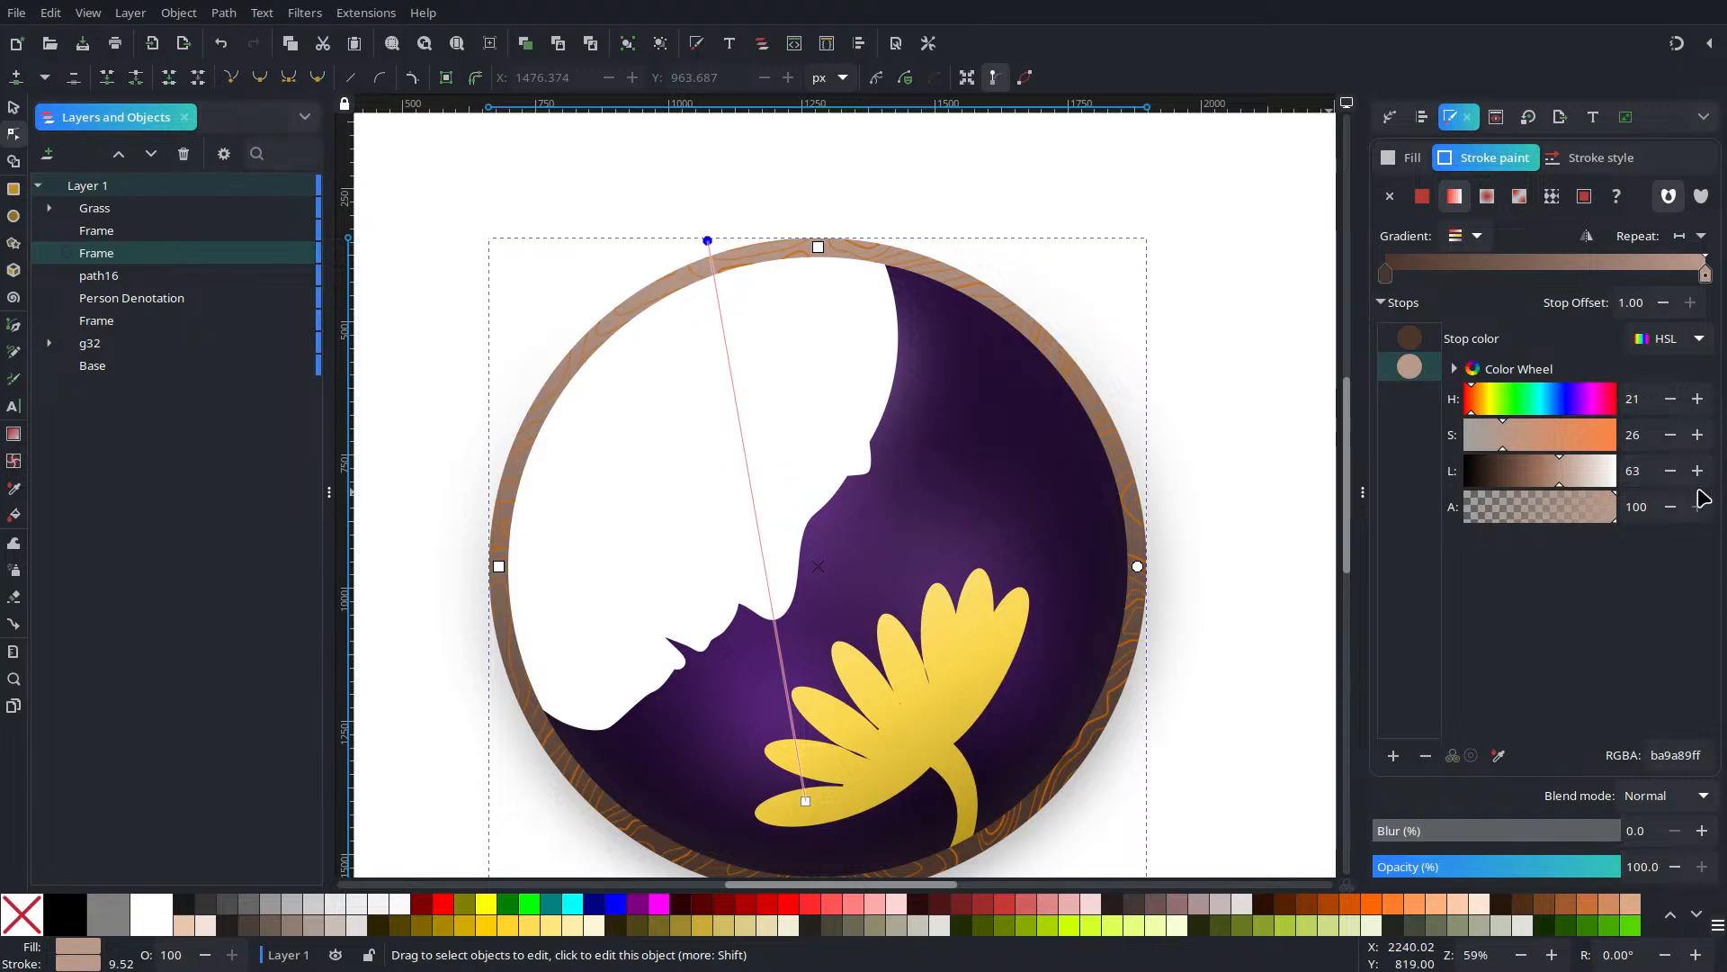
left_click(1533, 477)
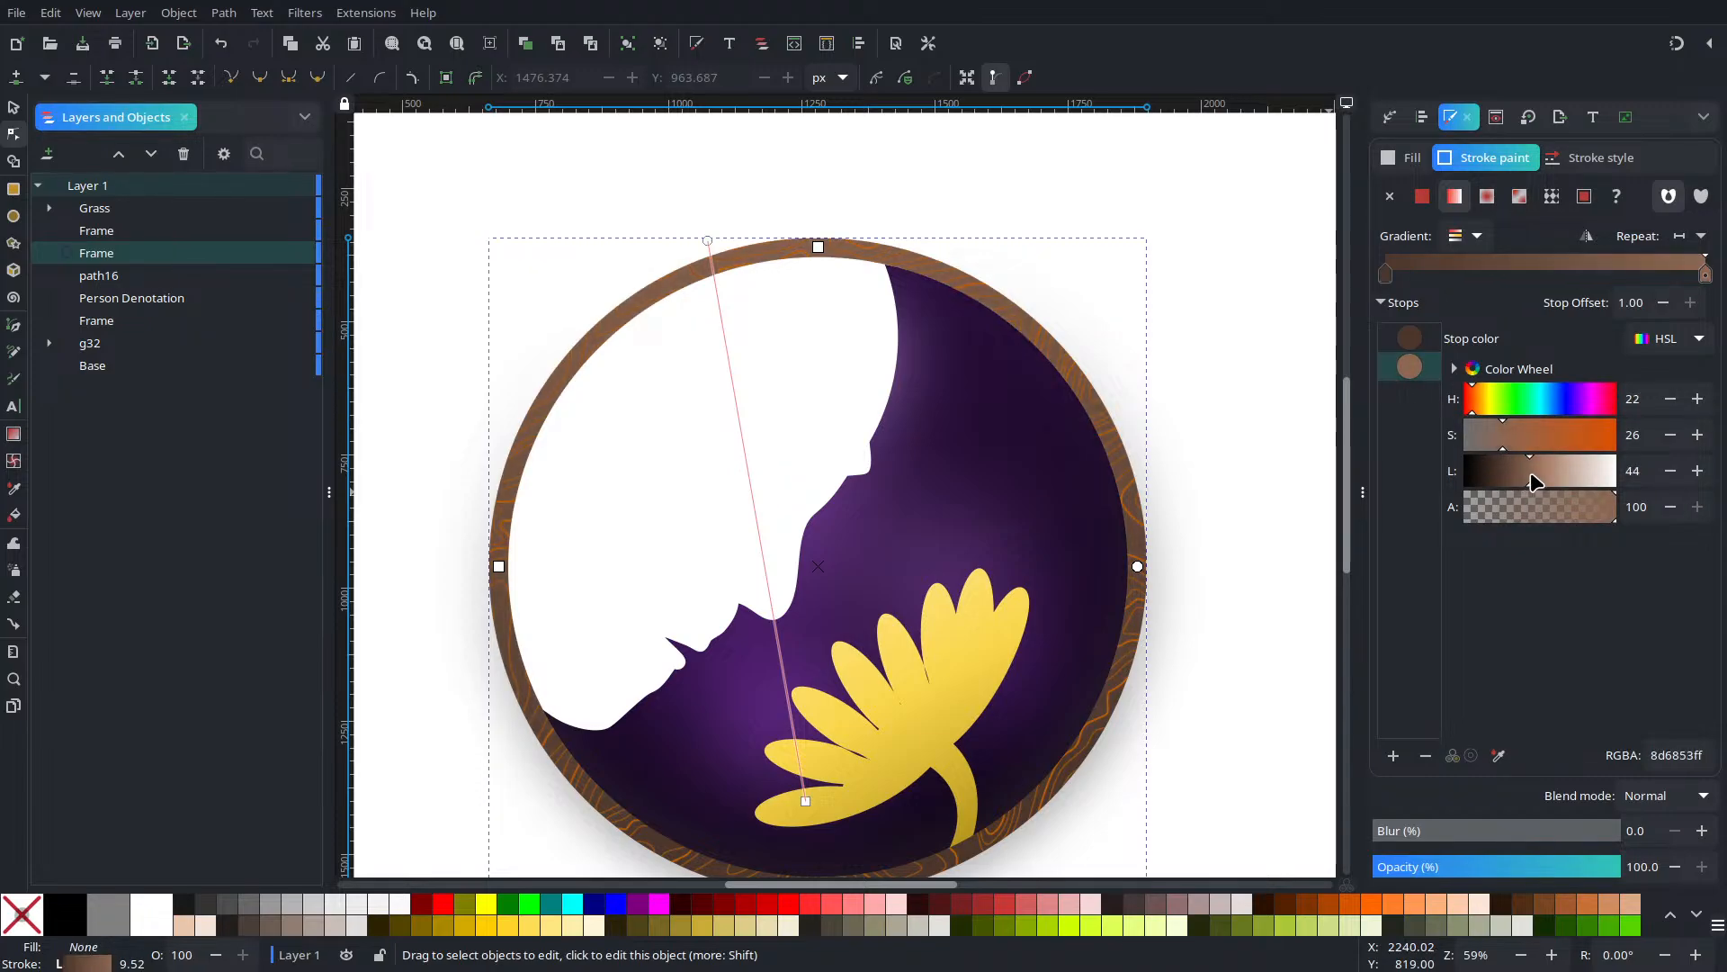
left_click_drag(1530, 472, 1526, 473)
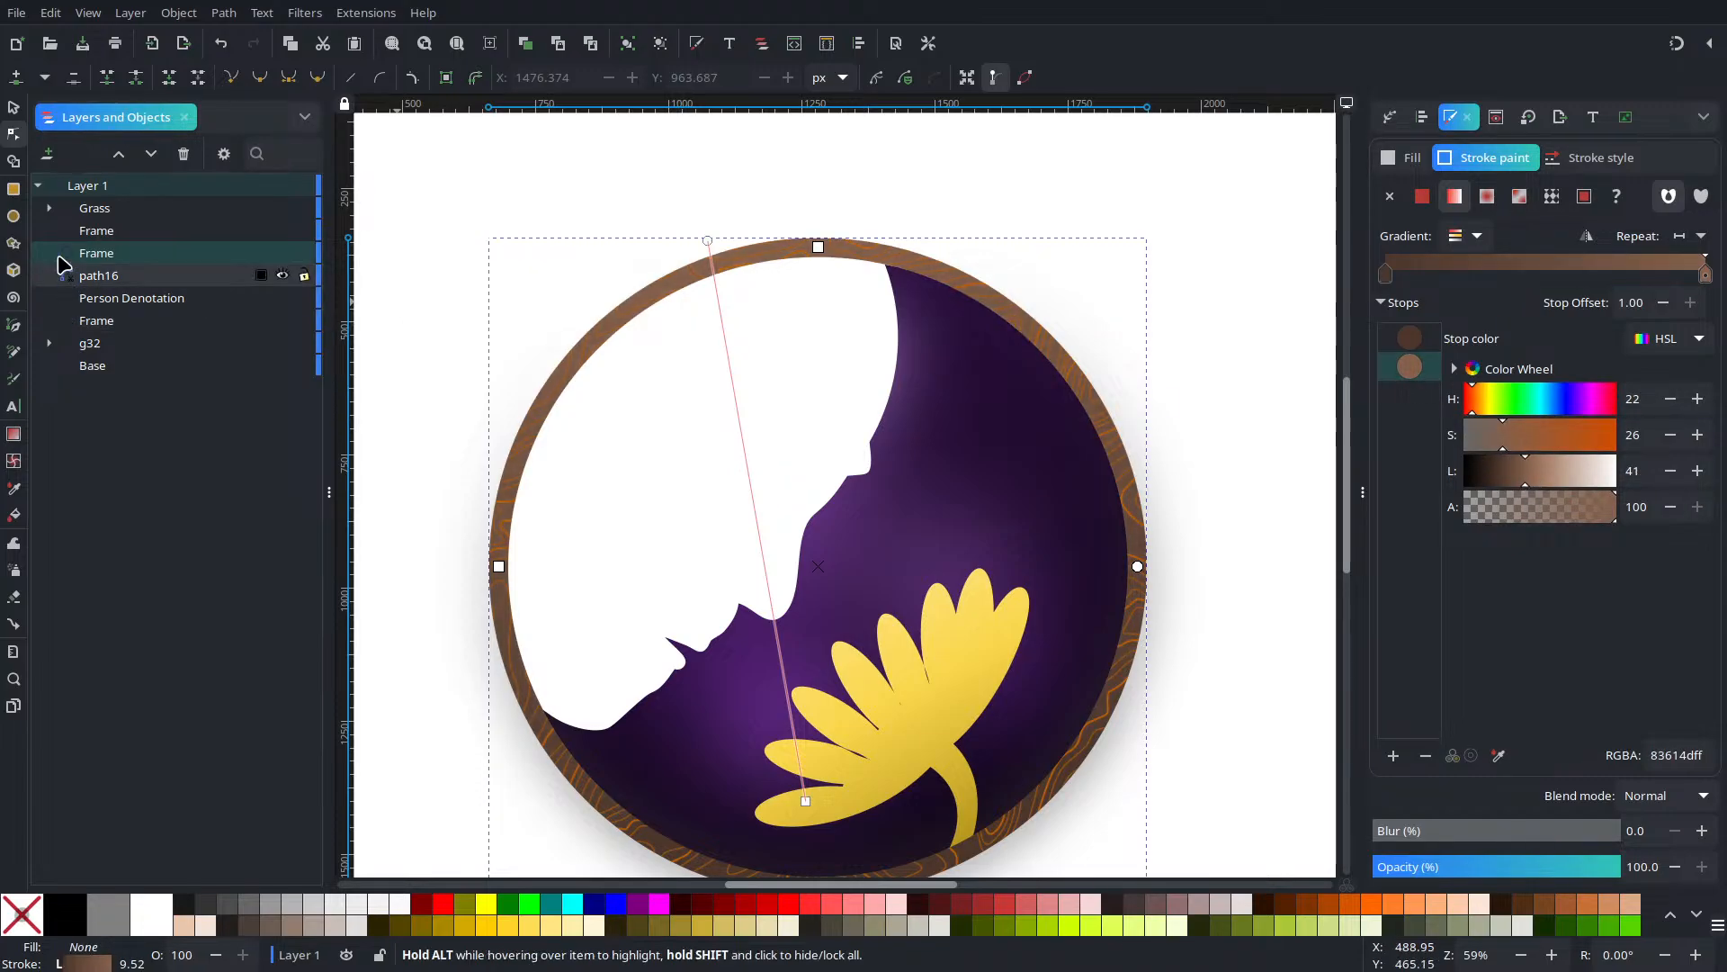
Select the other Frame and mute its Terrain pattern colour to a brown
left_click(99, 231)
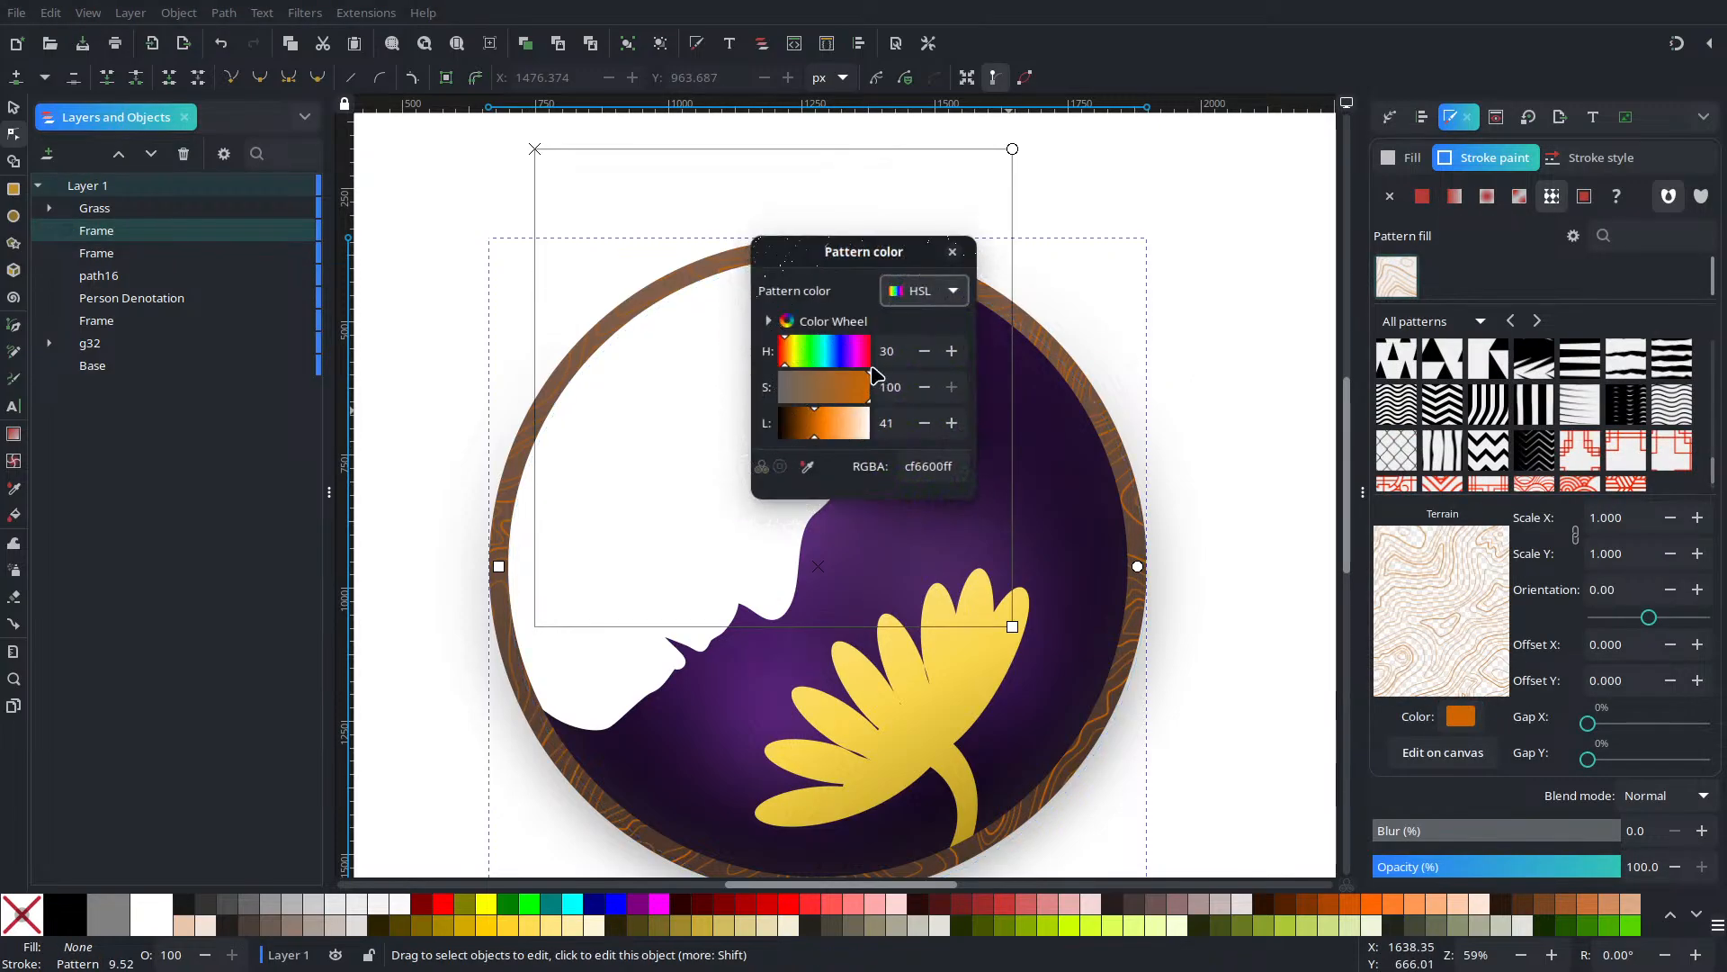
left_click_drag(815, 392, 817, 430)
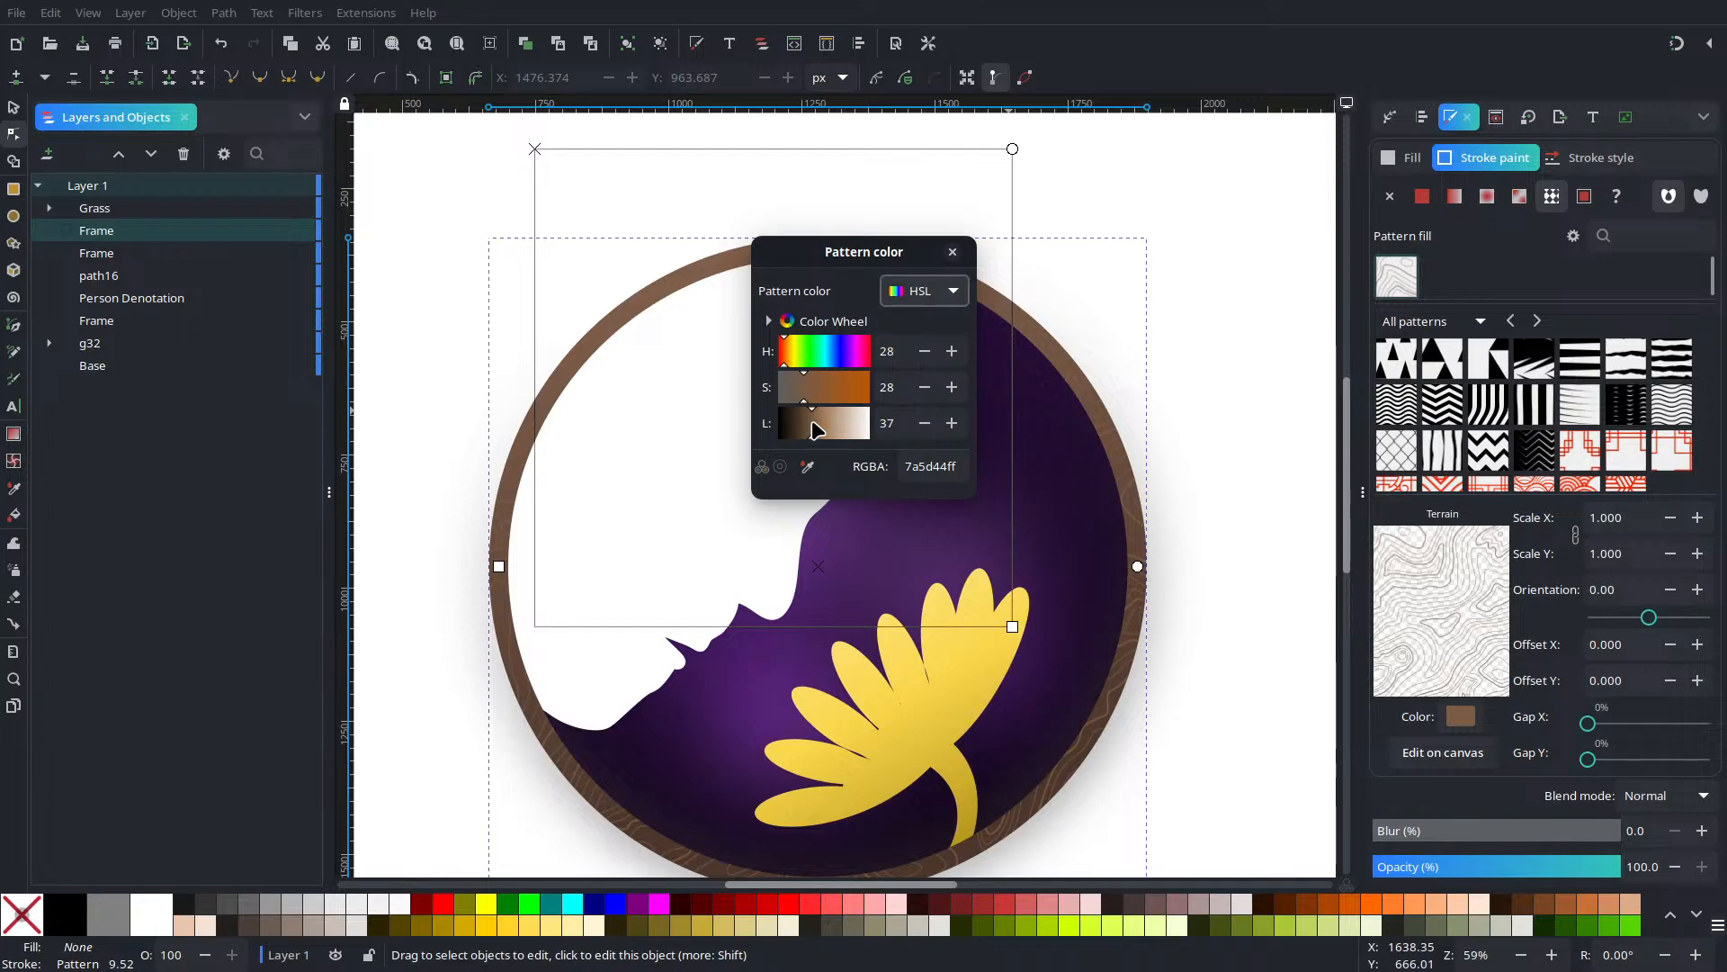
left_click(953, 253)
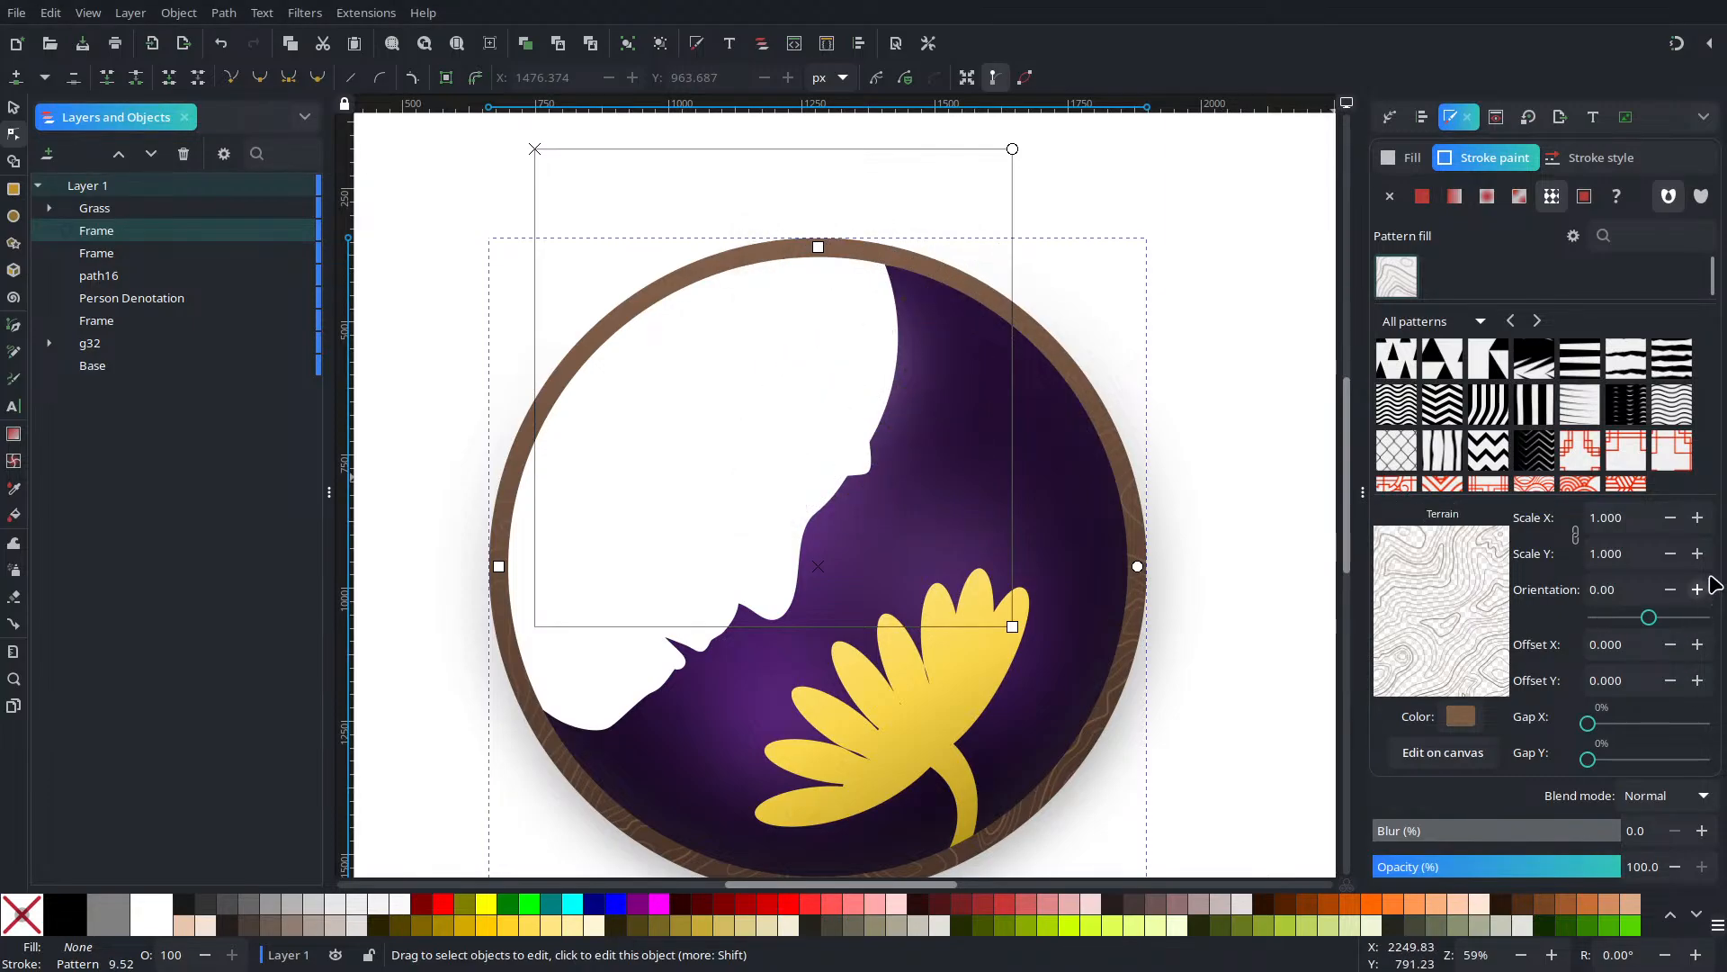
Set the Terrain pattern's Scale X/Y to 1.2
left_click(1697, 518)
left_click(1698, 518)
left_click(1697, 518)
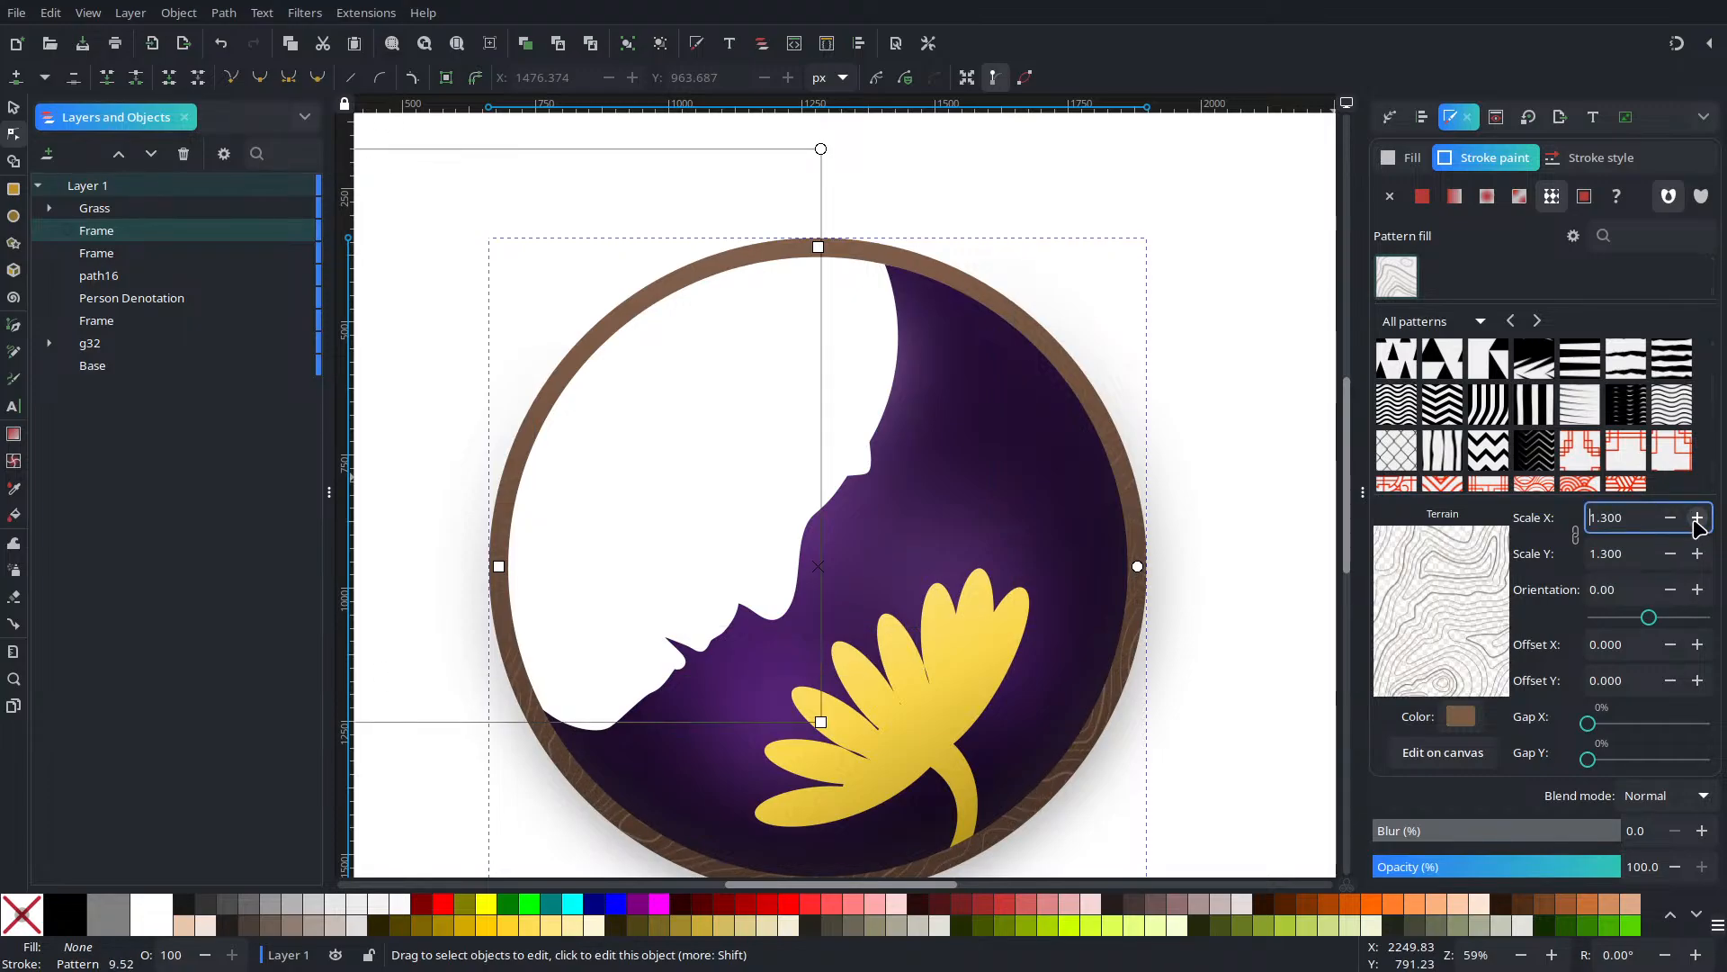
left_click(1697, 518)
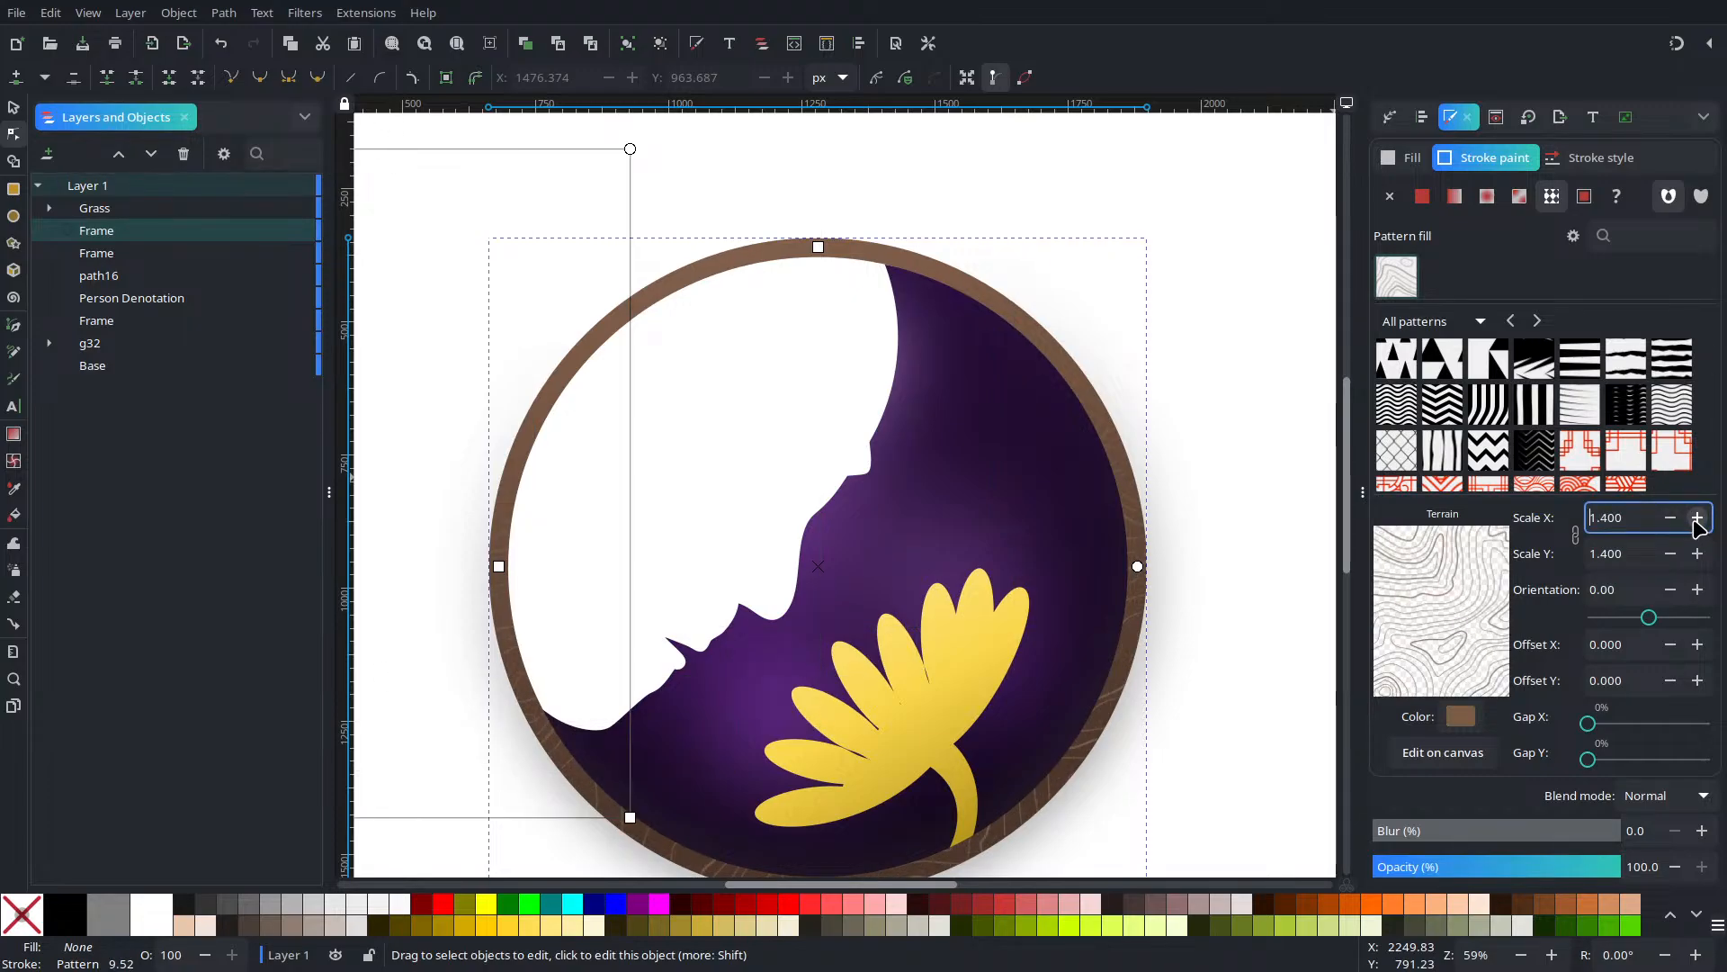
left_click(1670, 518)
left_click(1670, 518)
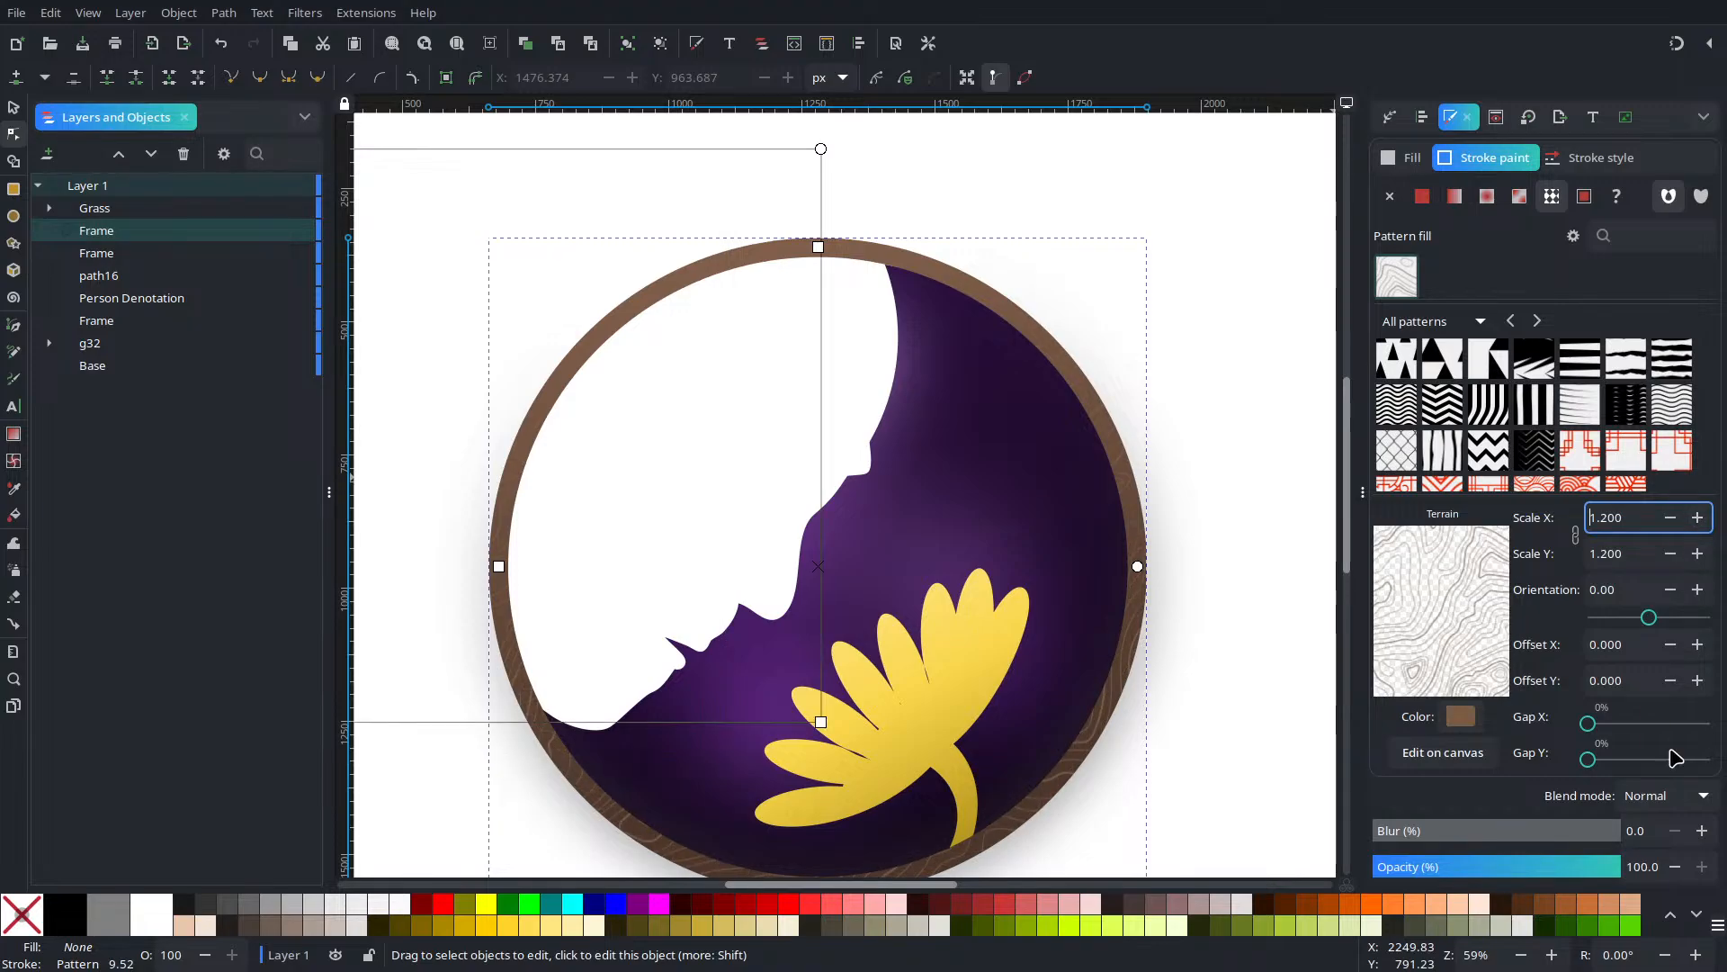
Blur the patterned frame by 5%
left_click(1702, 830)
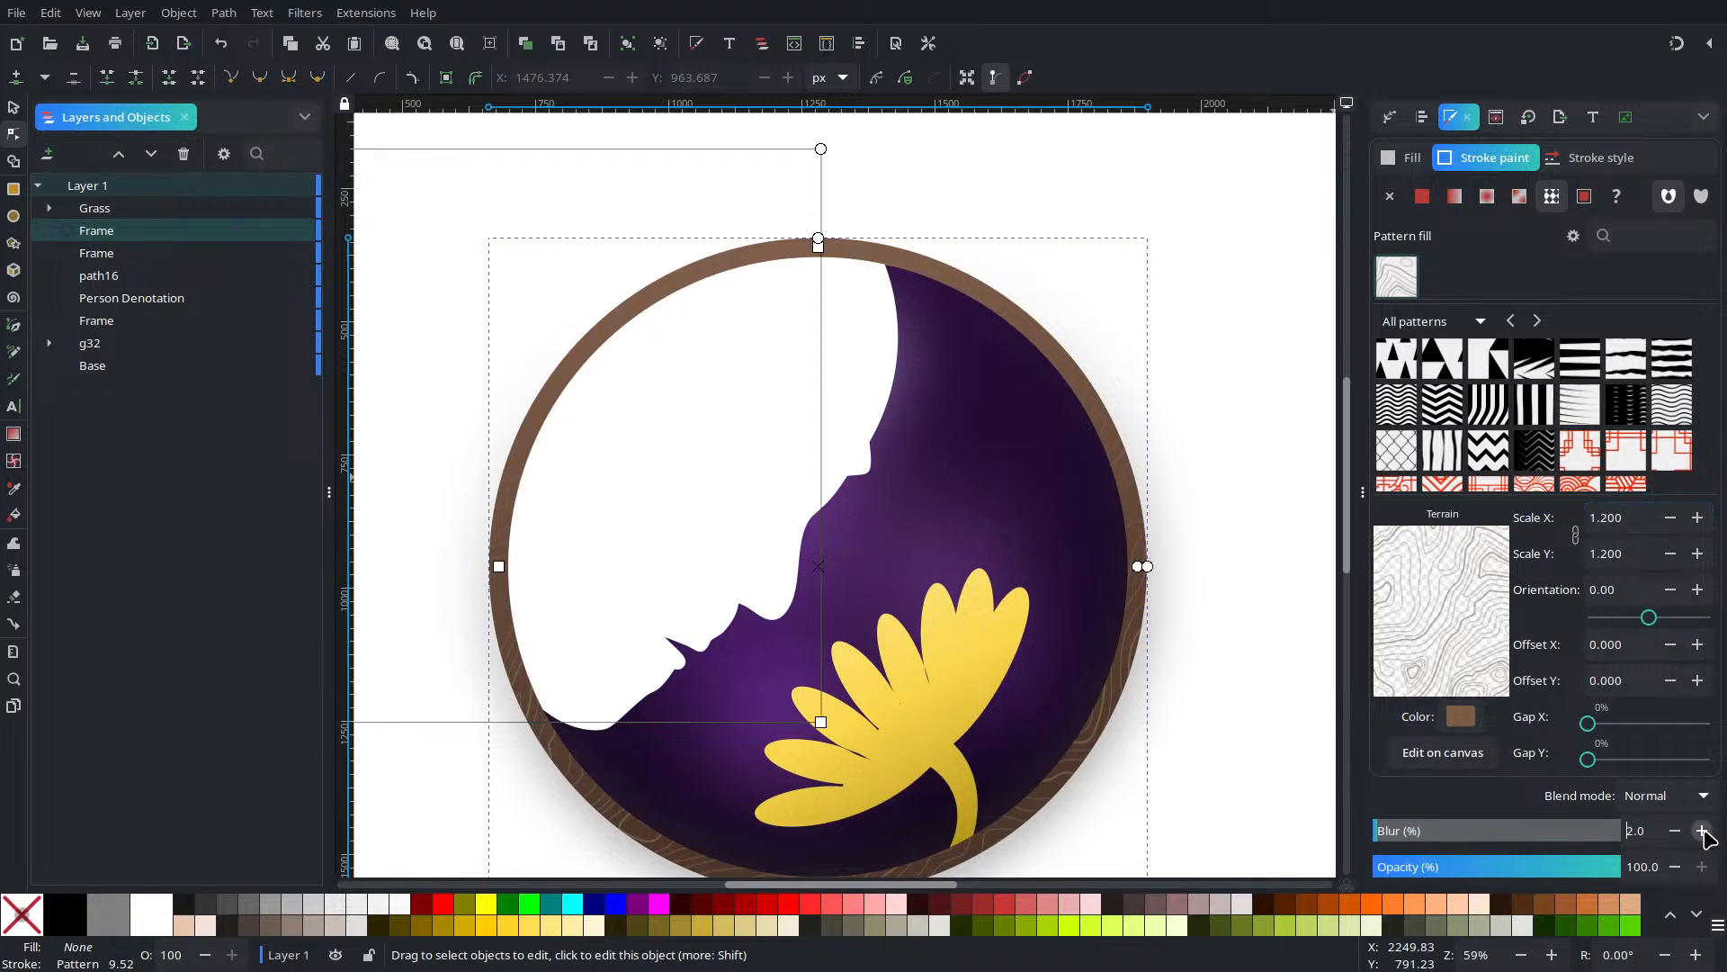
left_click(1701, 830)
left_click(1701, 830)
left_click(1701, 830)
left_click(1702, 830)
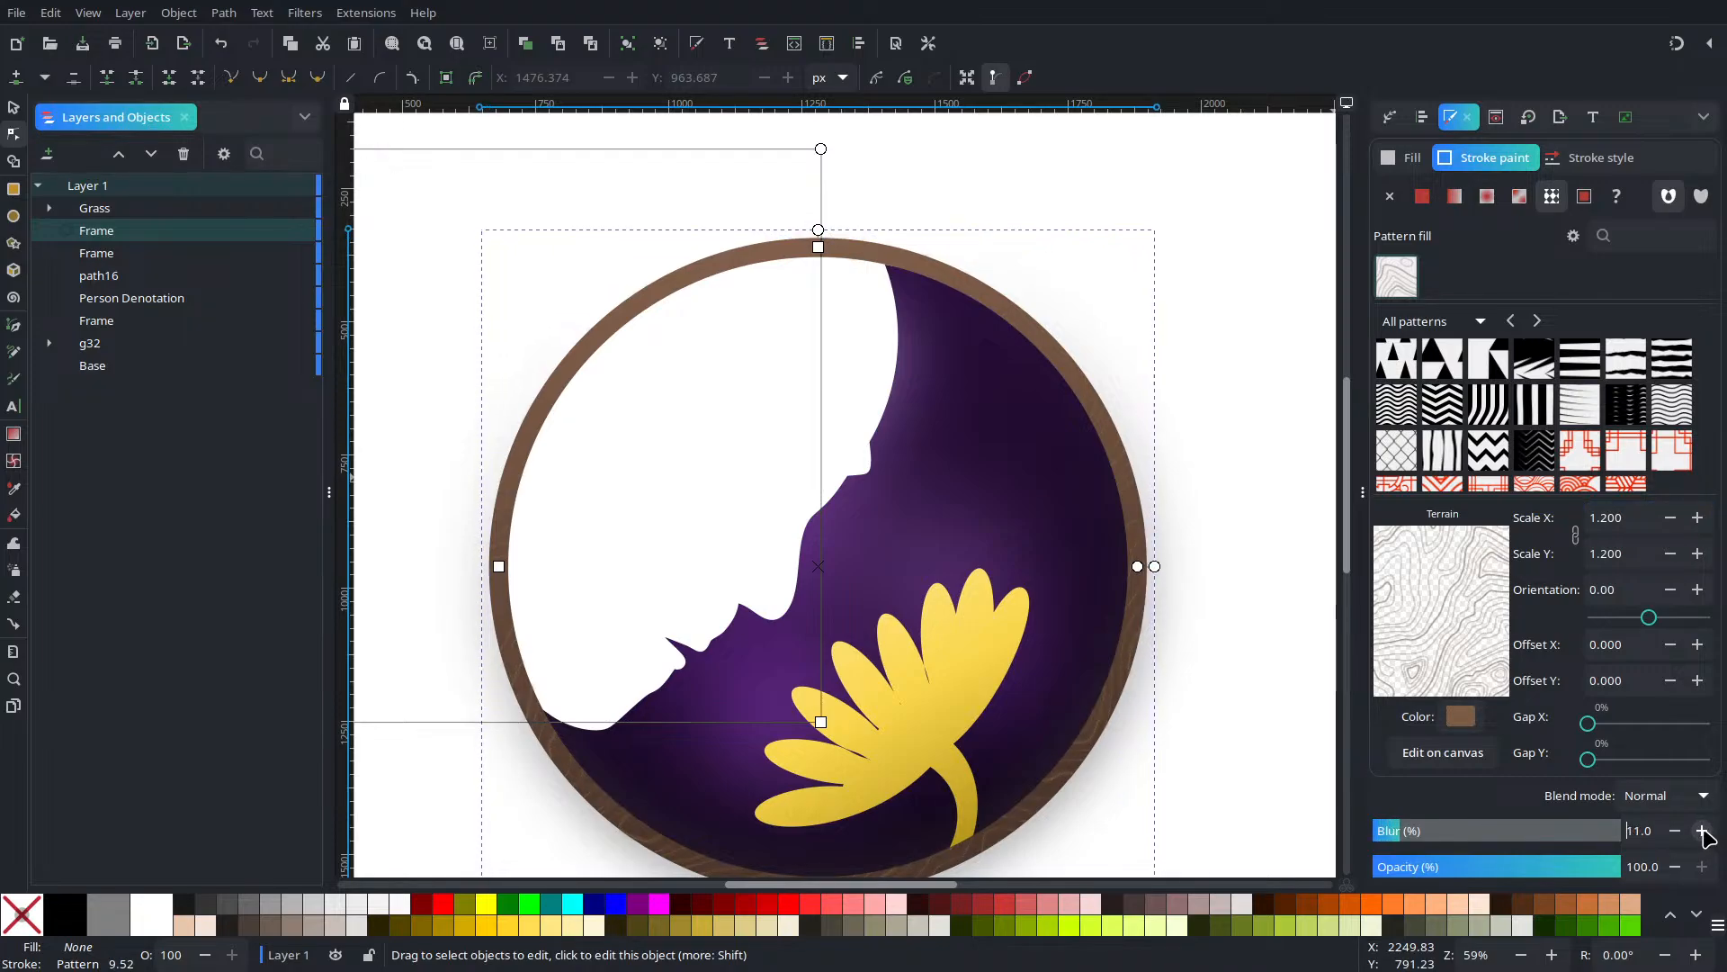
left_click(1675, 831)
left_click(1675, 830)
left_click(1675, 830)
left_click(1675, 830)
left_click(1675, 831)
left_click(1675, 831)
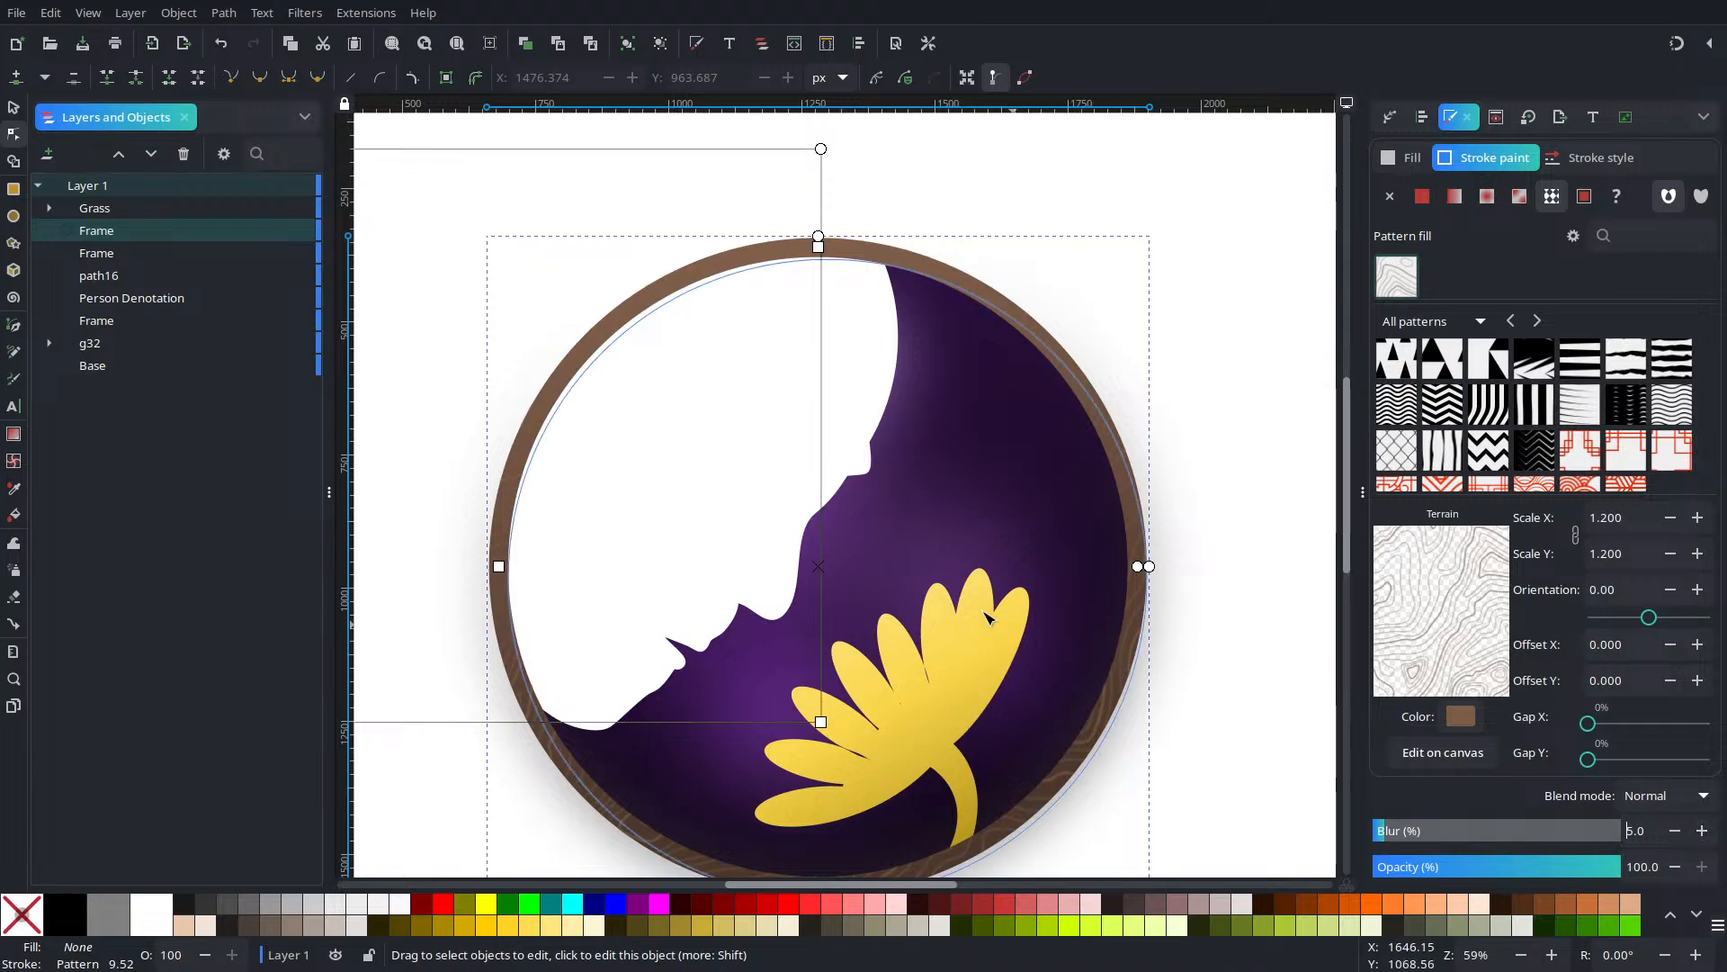
Duplicate the patterned frame and raise the copy's blur slightly
scroll(1196, 624, "up", 4)
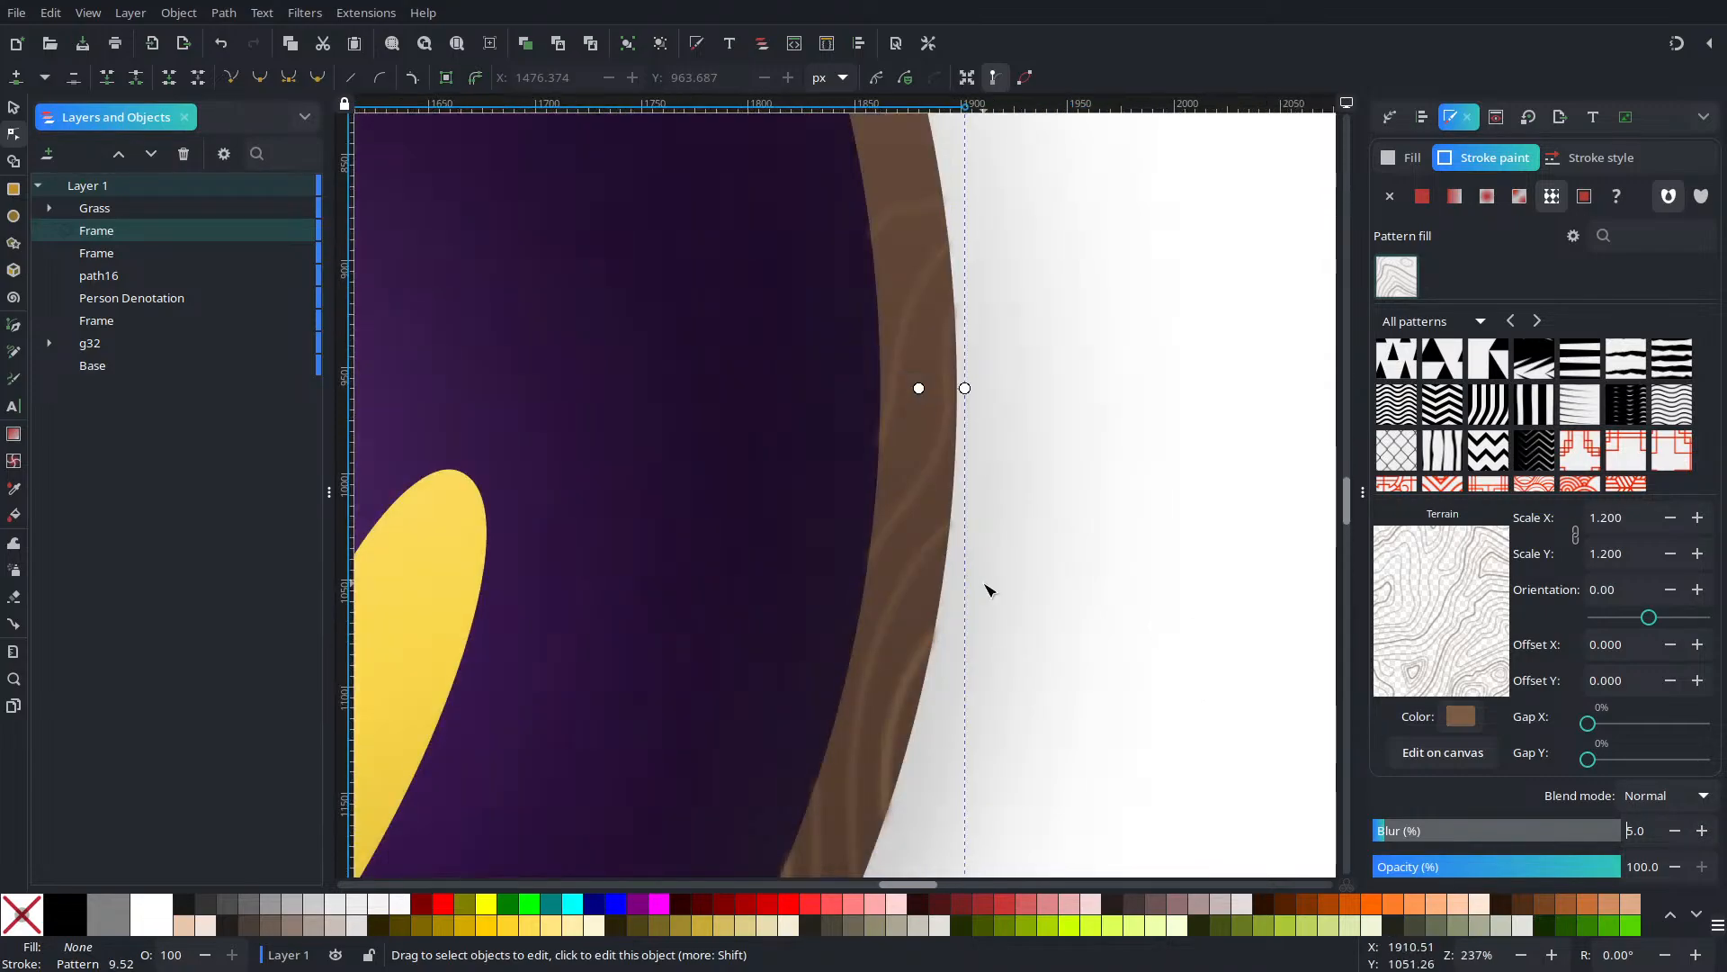
scroll(988, 589, "up", 2)
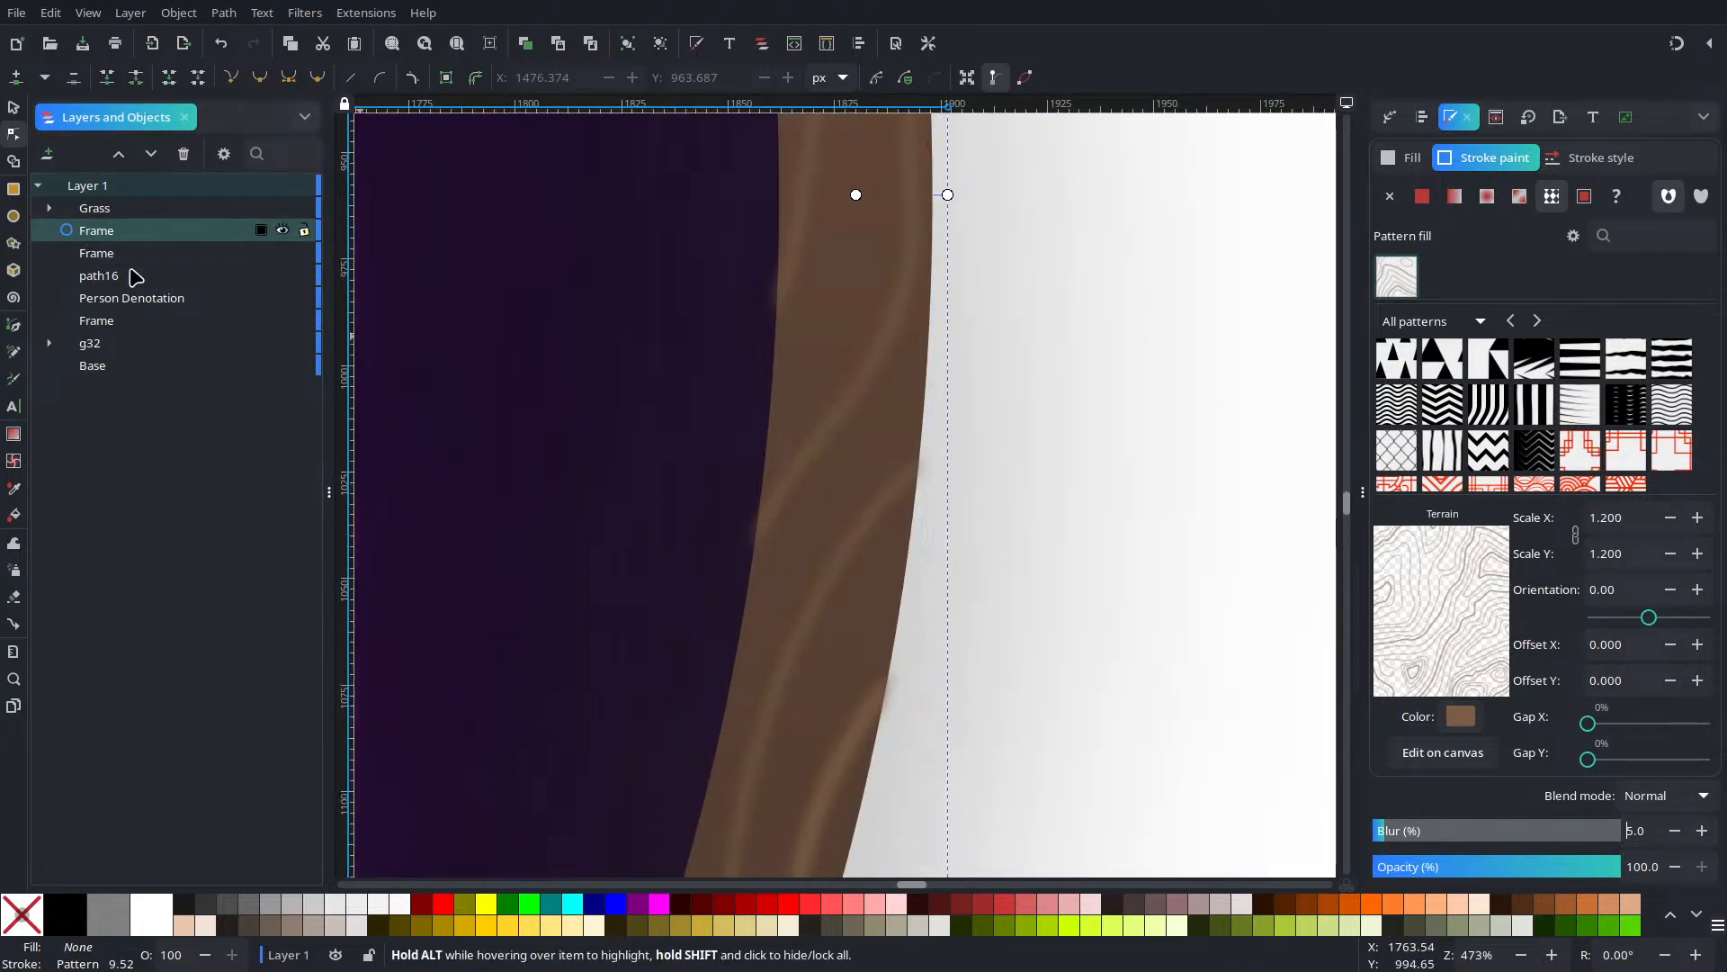
key("ctrl+d")
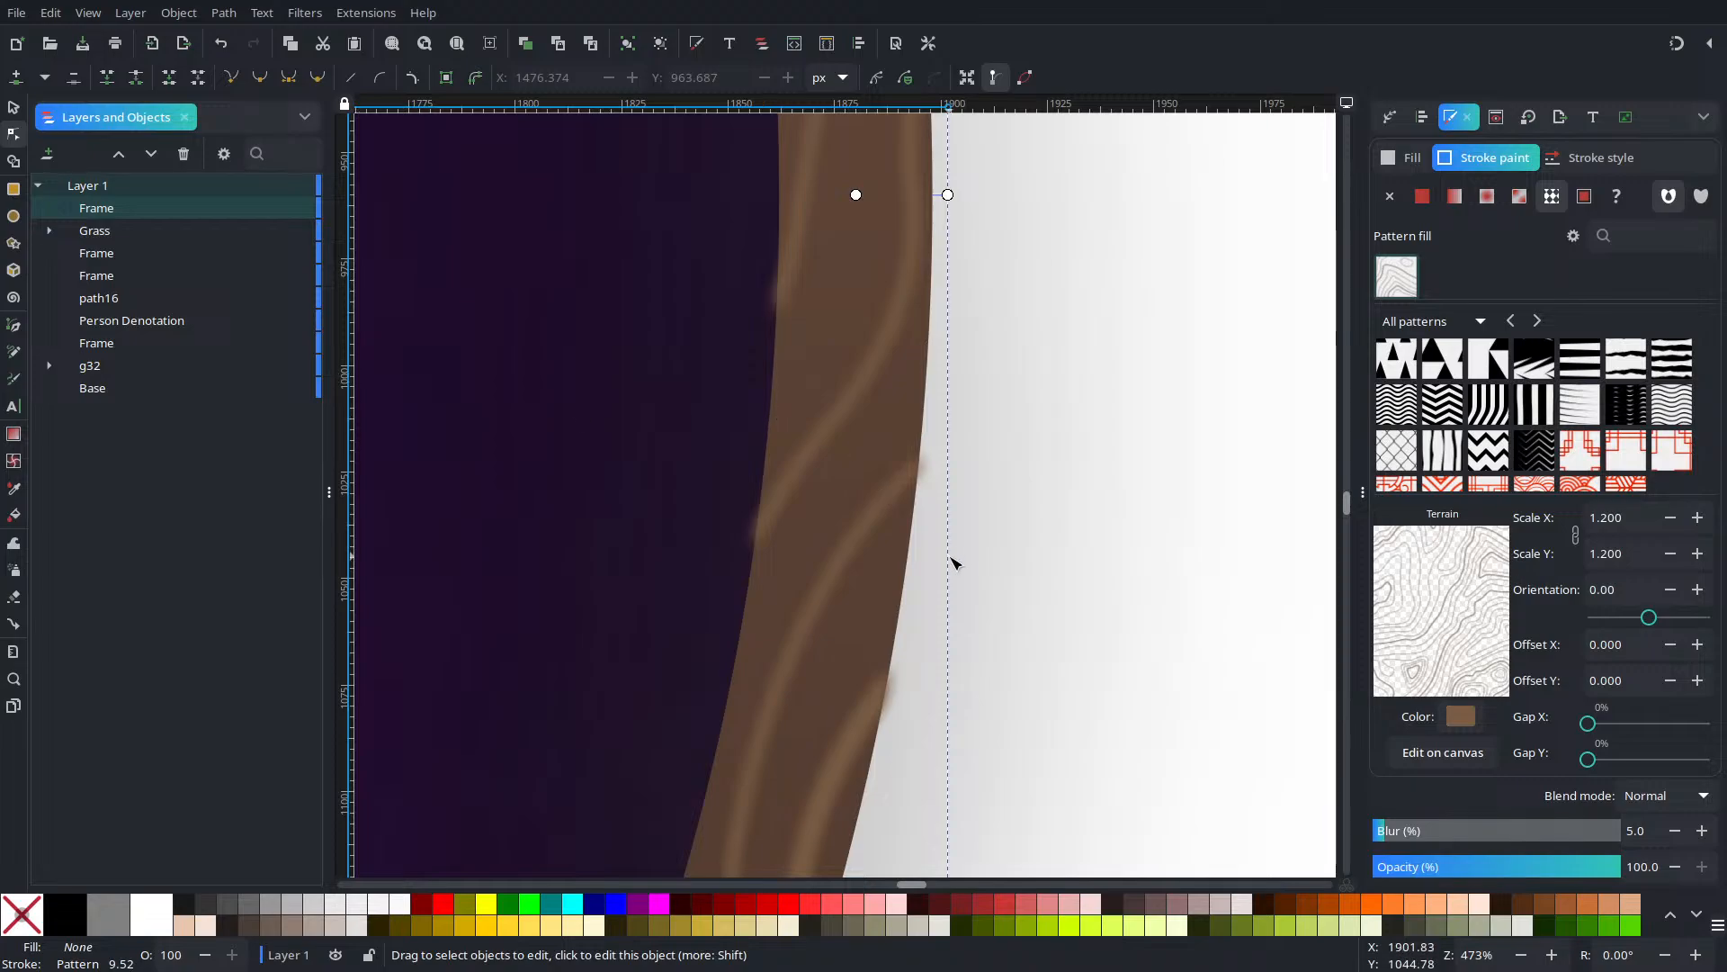
left_click(1697, 838)
left_click(1699, 837)
left_click(1699, 837)
left_click(1698, 837)
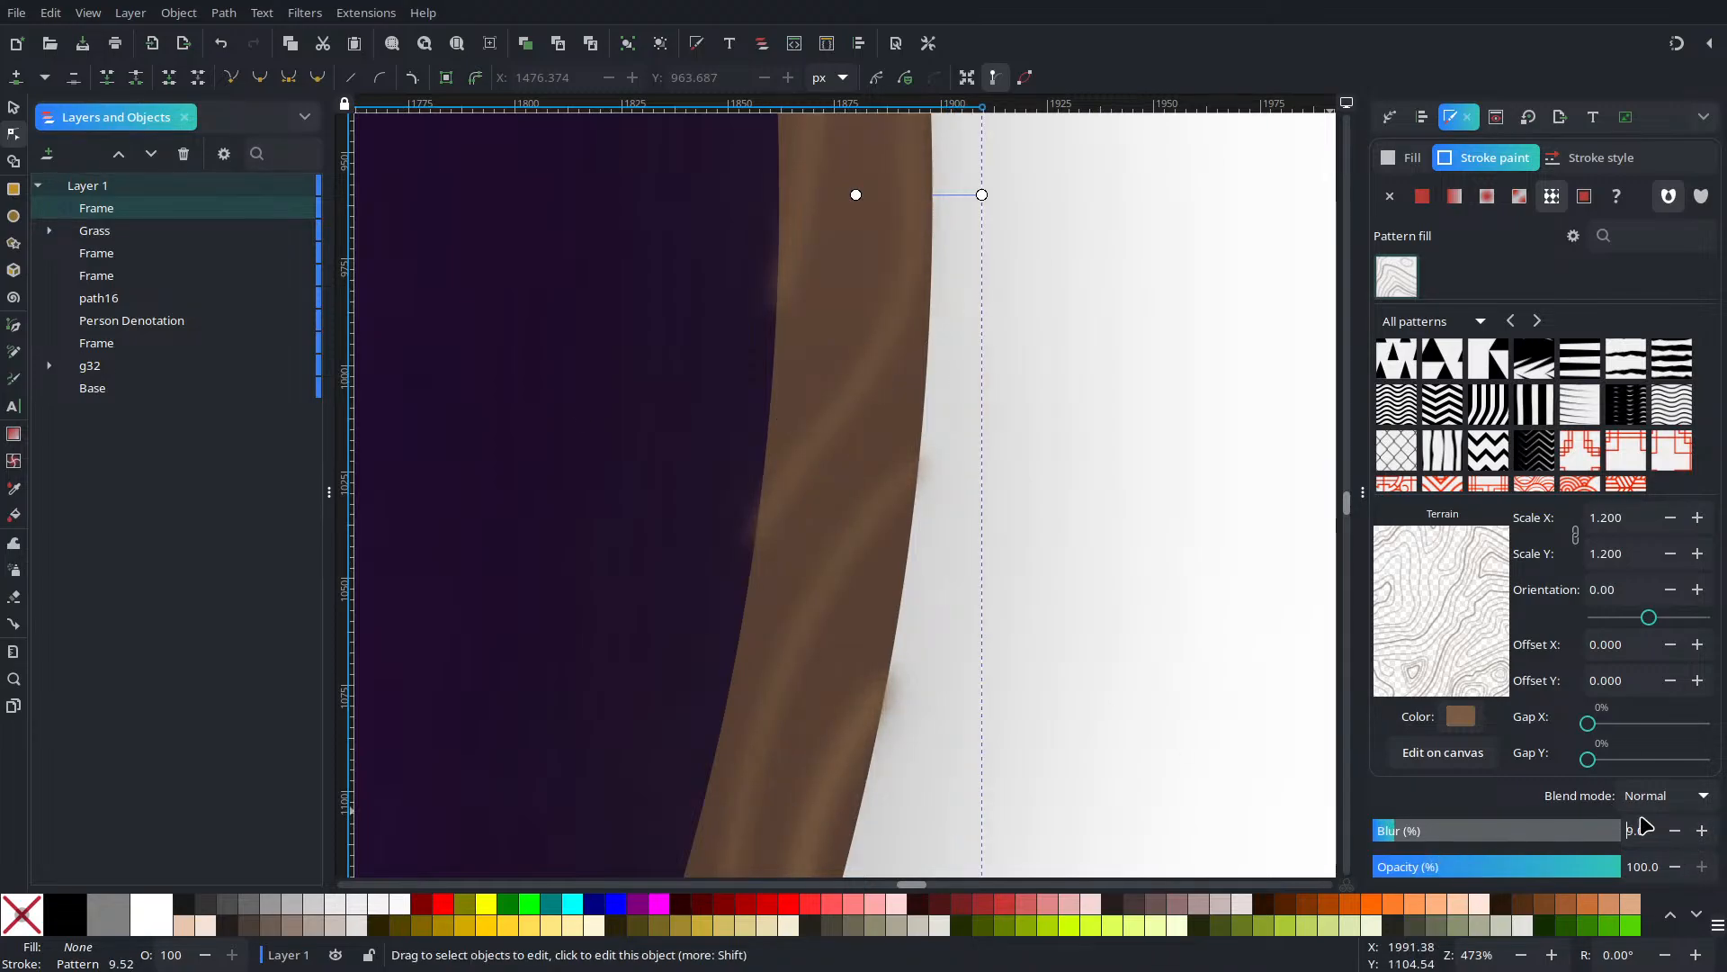
left_click(1702, 832)
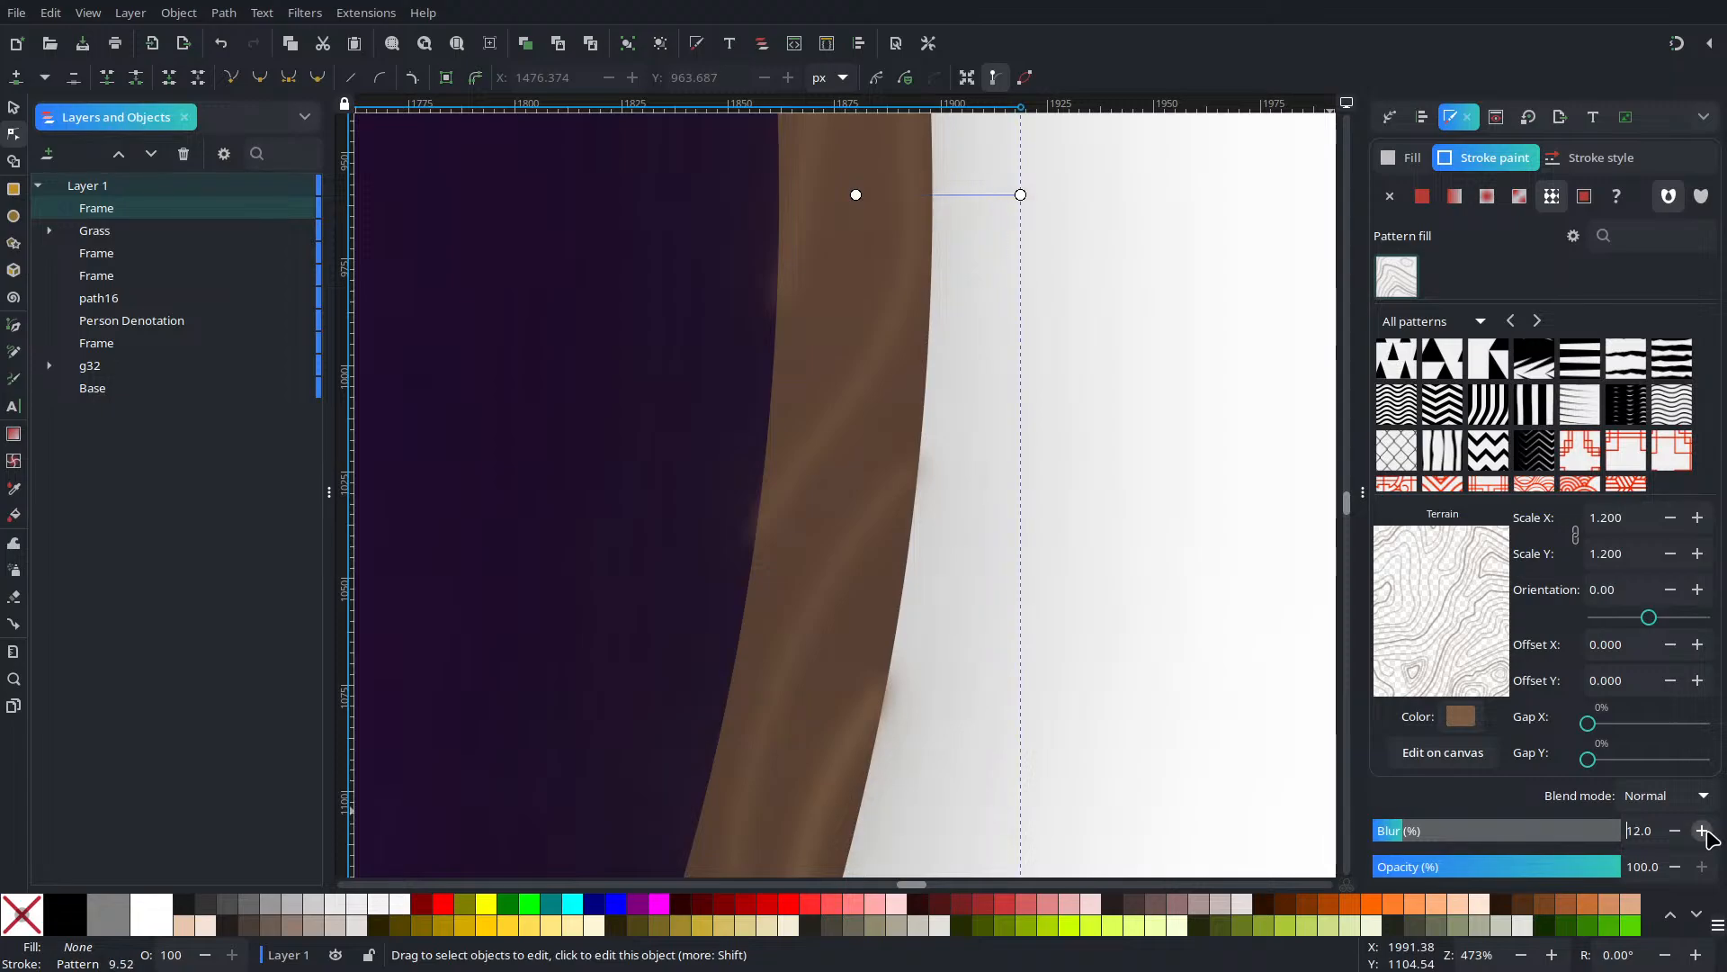
Lighten the duplicate's Terrain pattern colour to a pale tone
left_click(1461, 717)
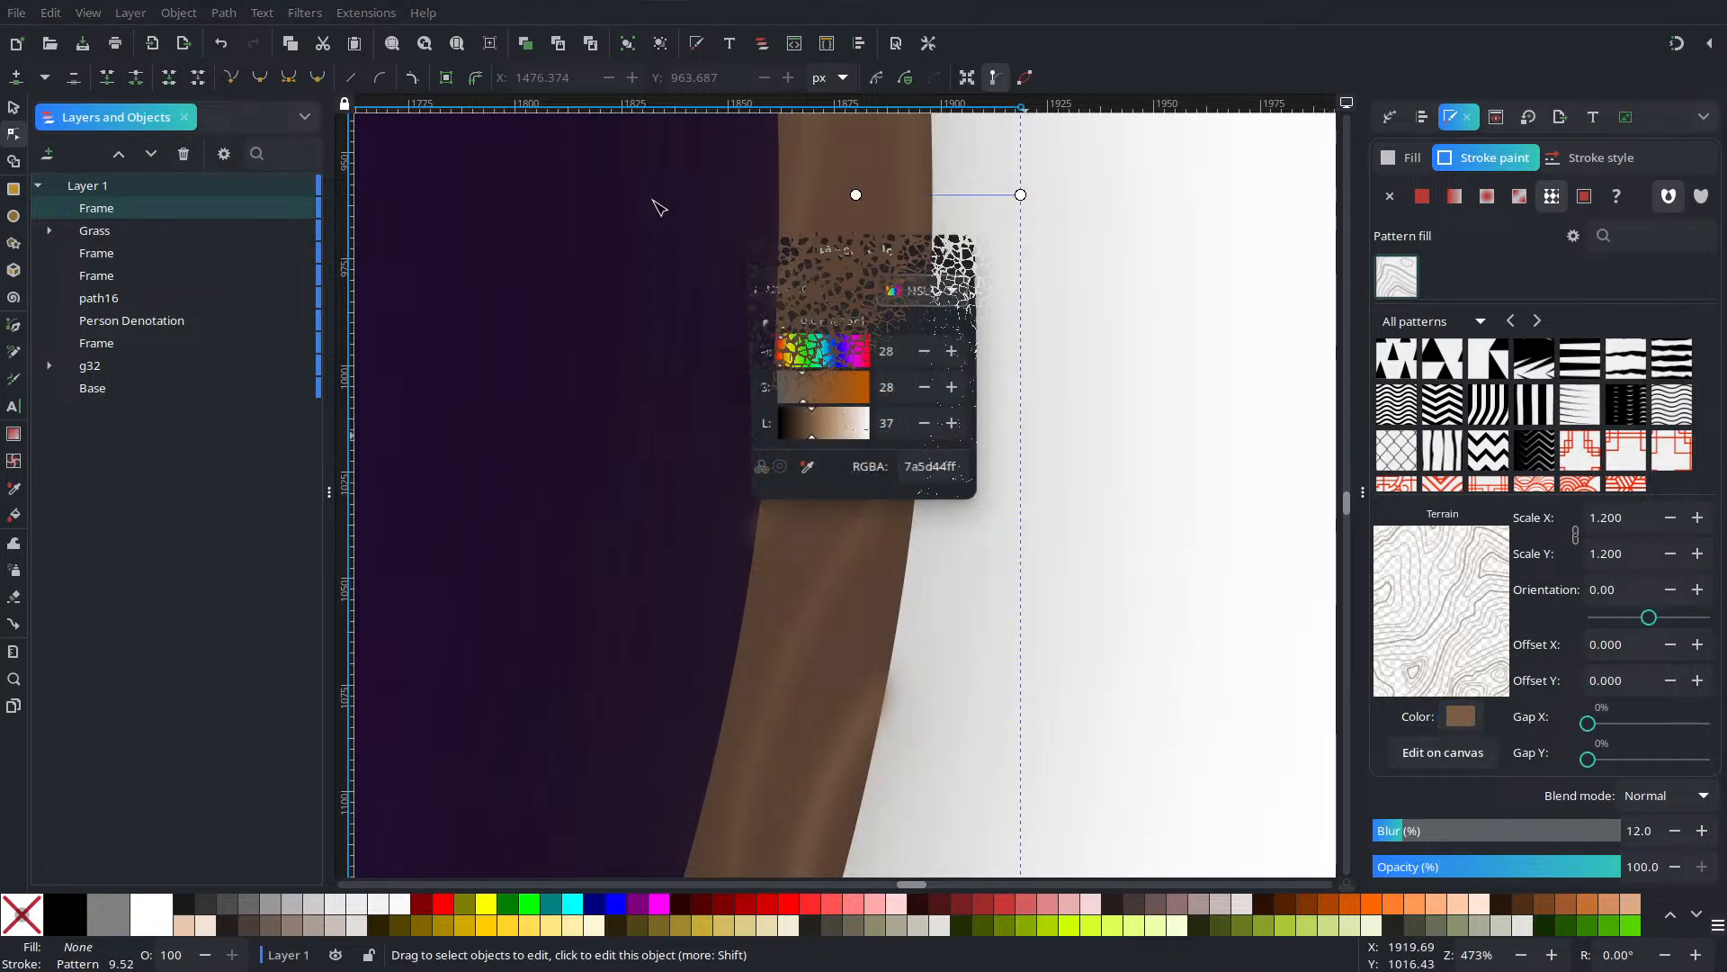
left_click_drag(812, 432, 854, 430)
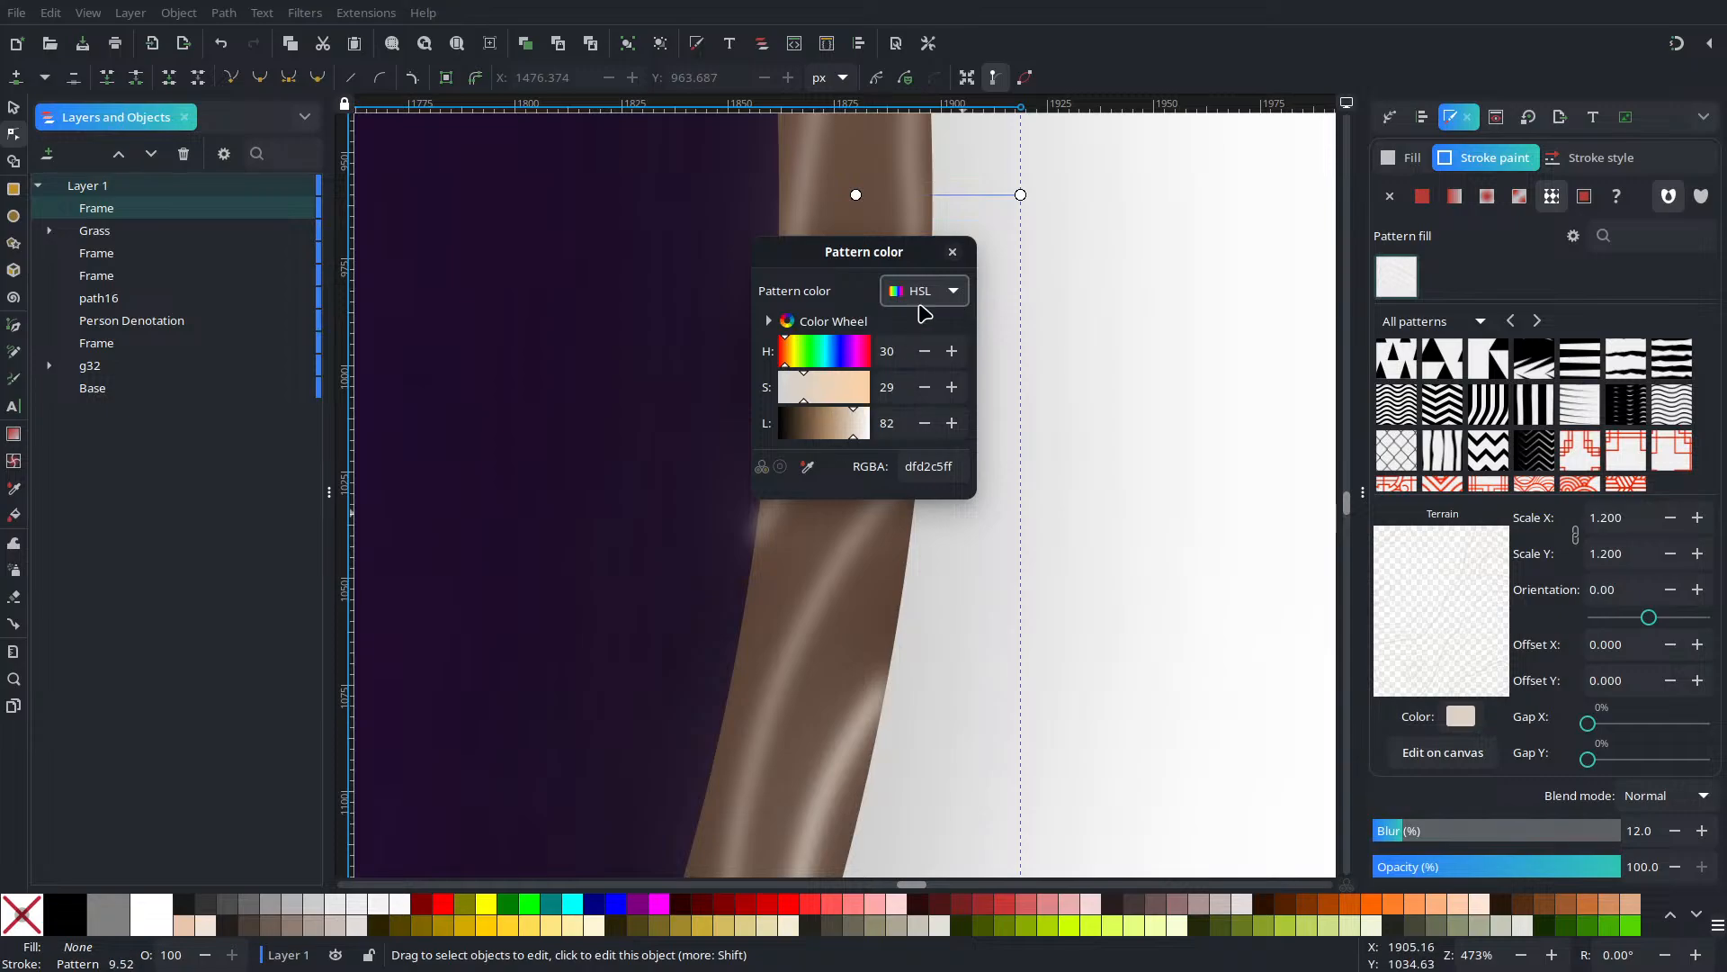
left_click(952, 252)
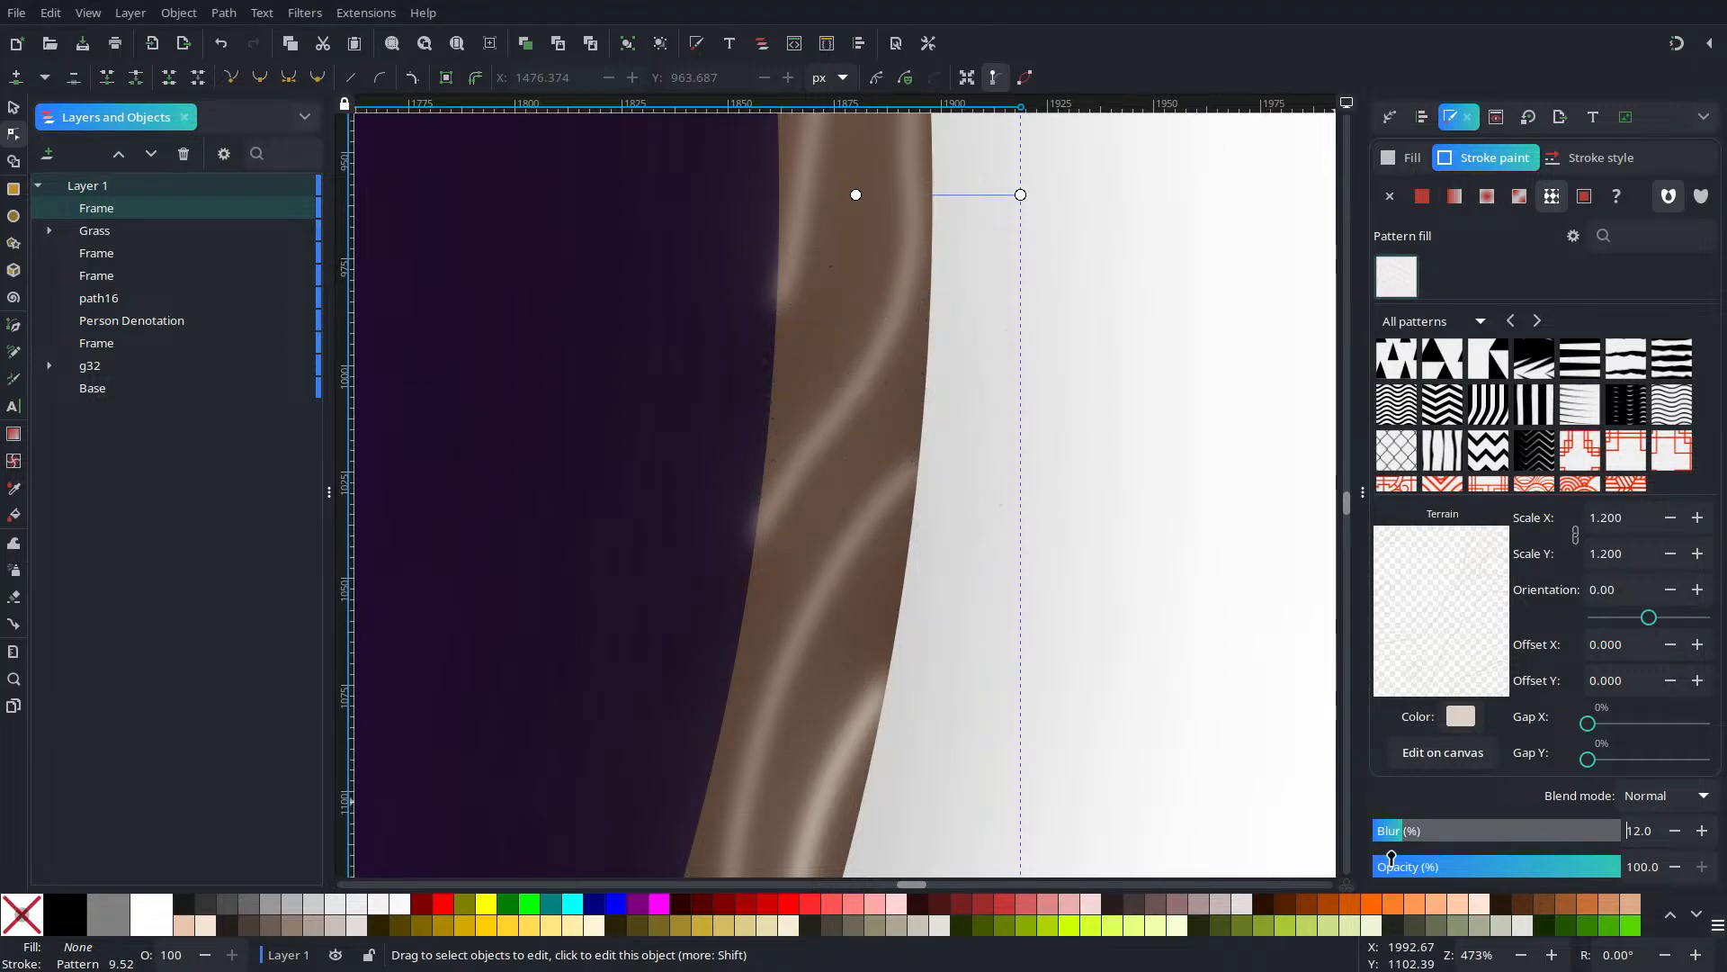
Try the Overlay, Hard Light, Soft Light and Multiply blend modes on the stroke
left_click(1664, 801)
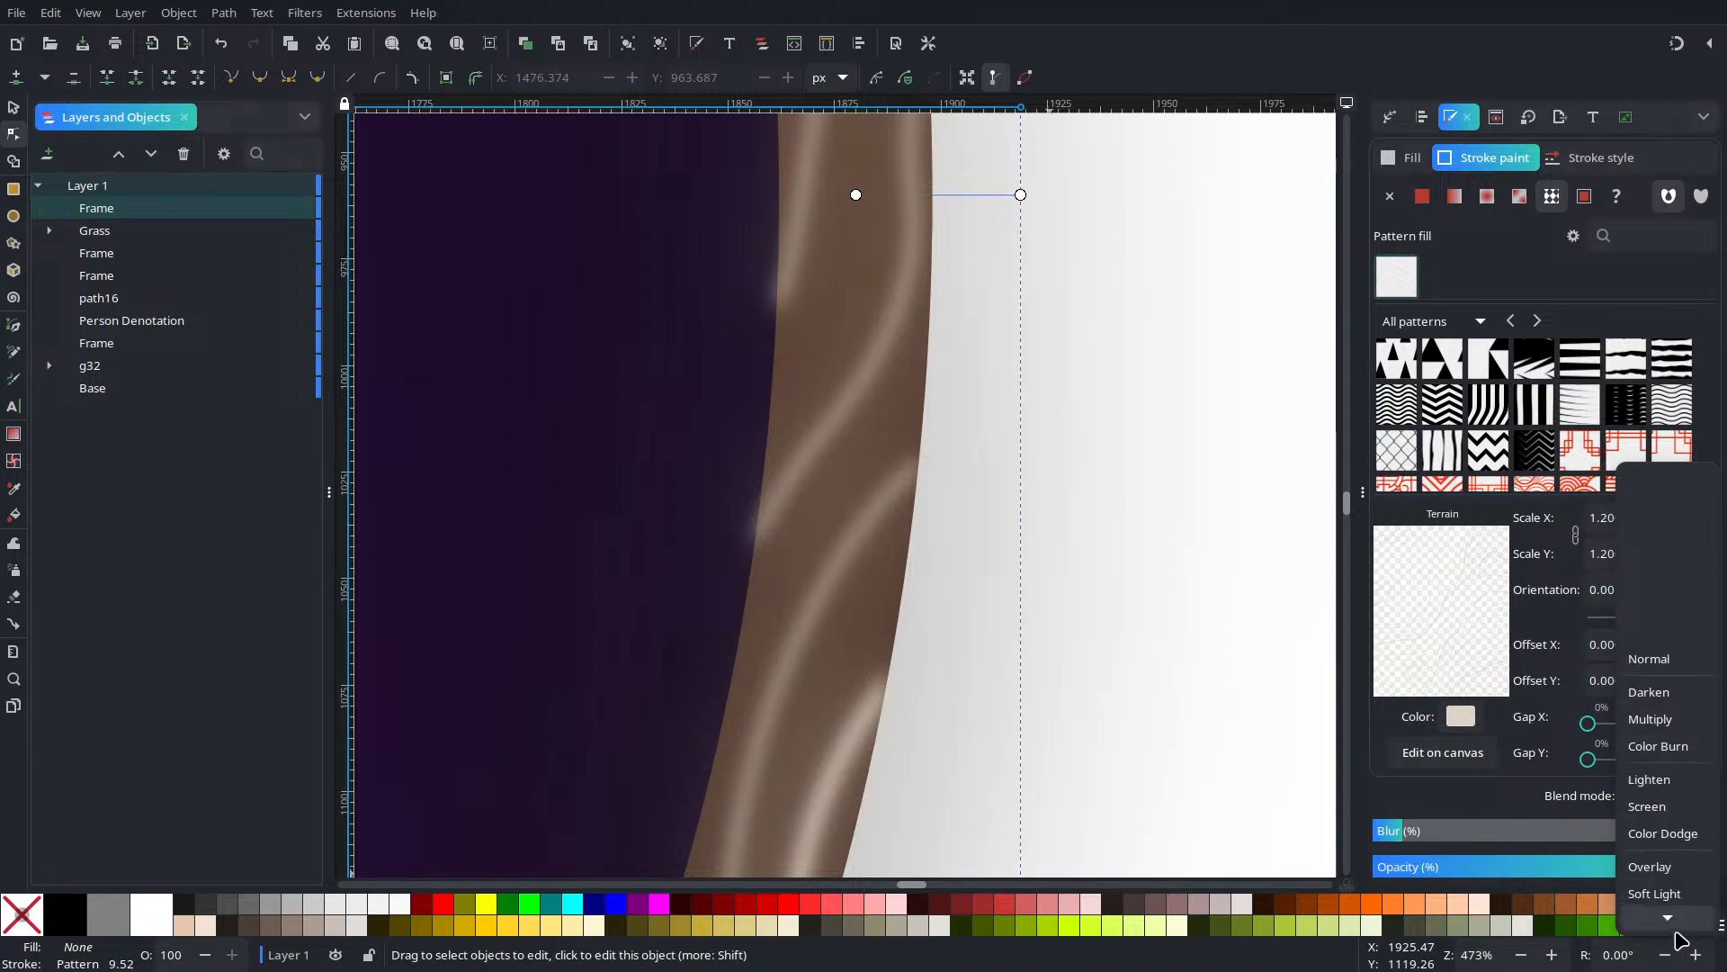
left_click(1666, 746)
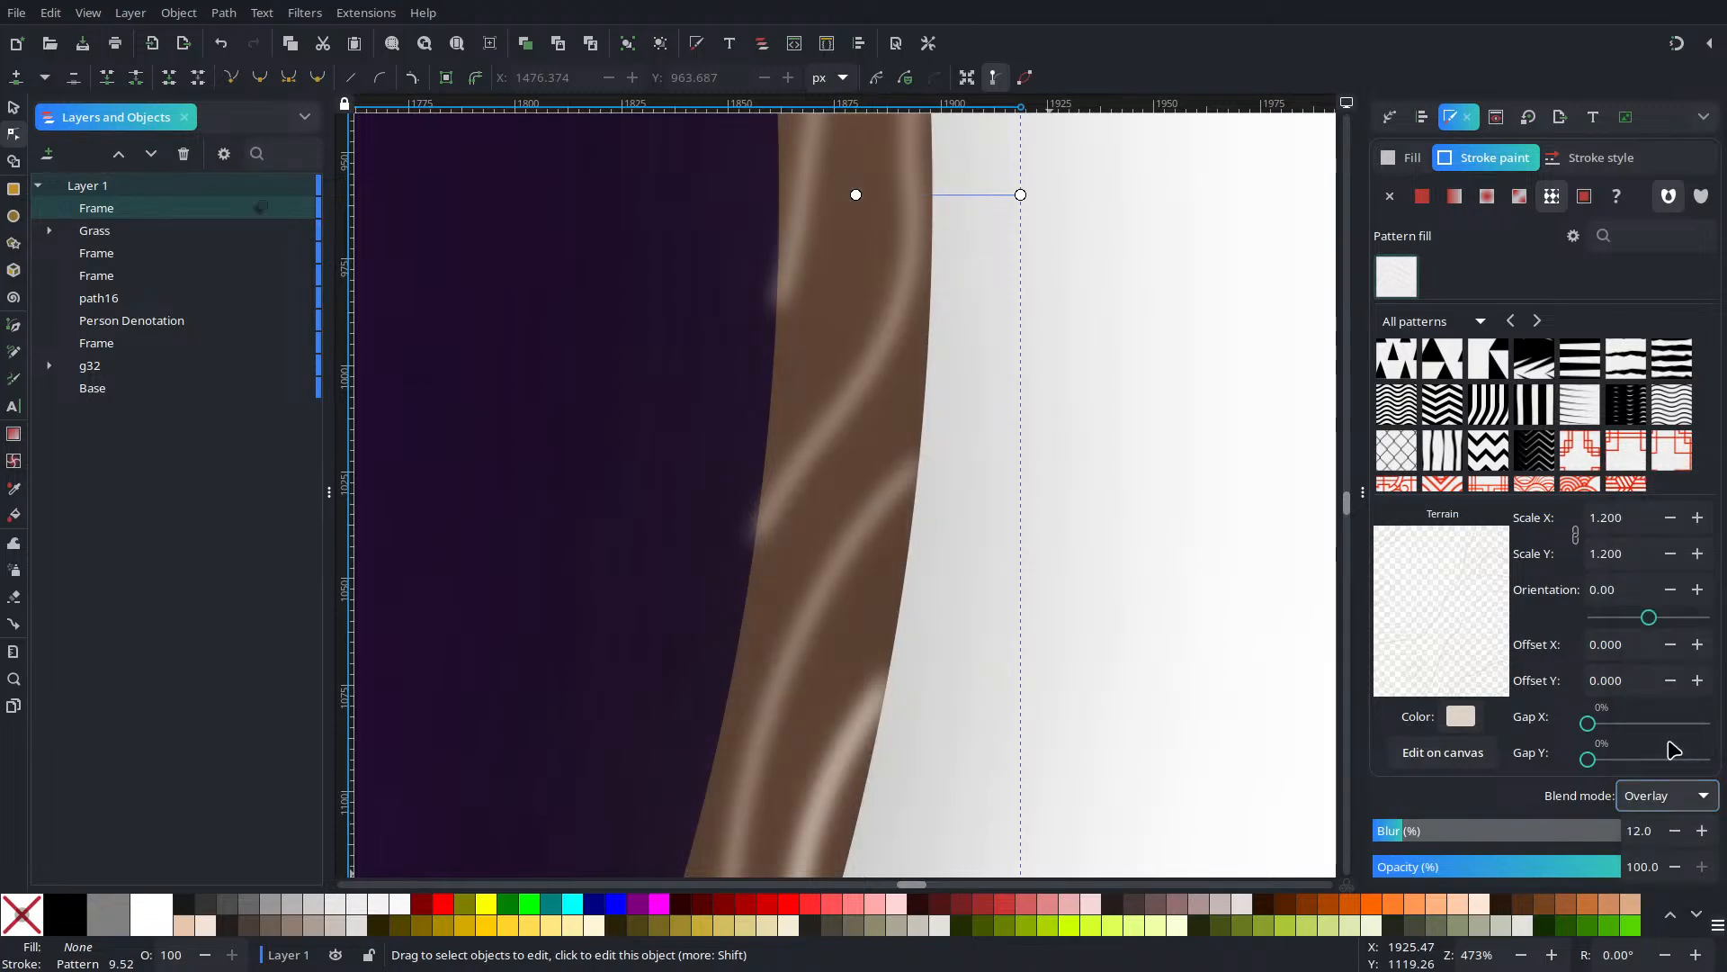
left_click(1651, 796)
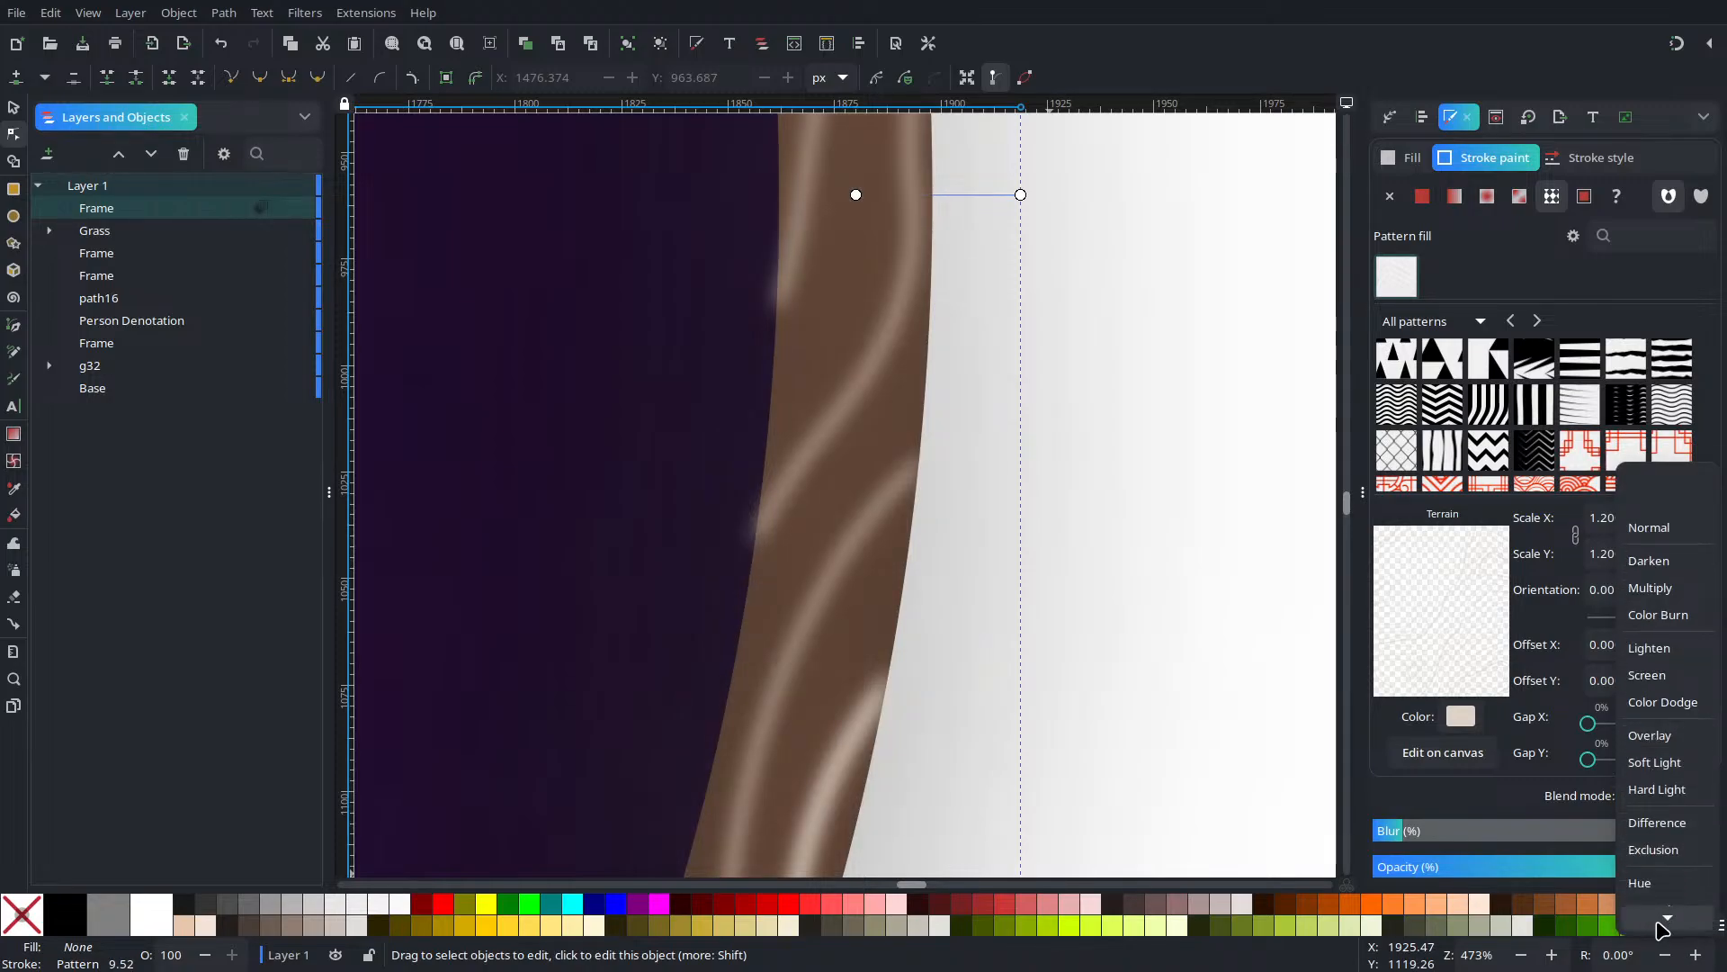
left_click(1660, 744)
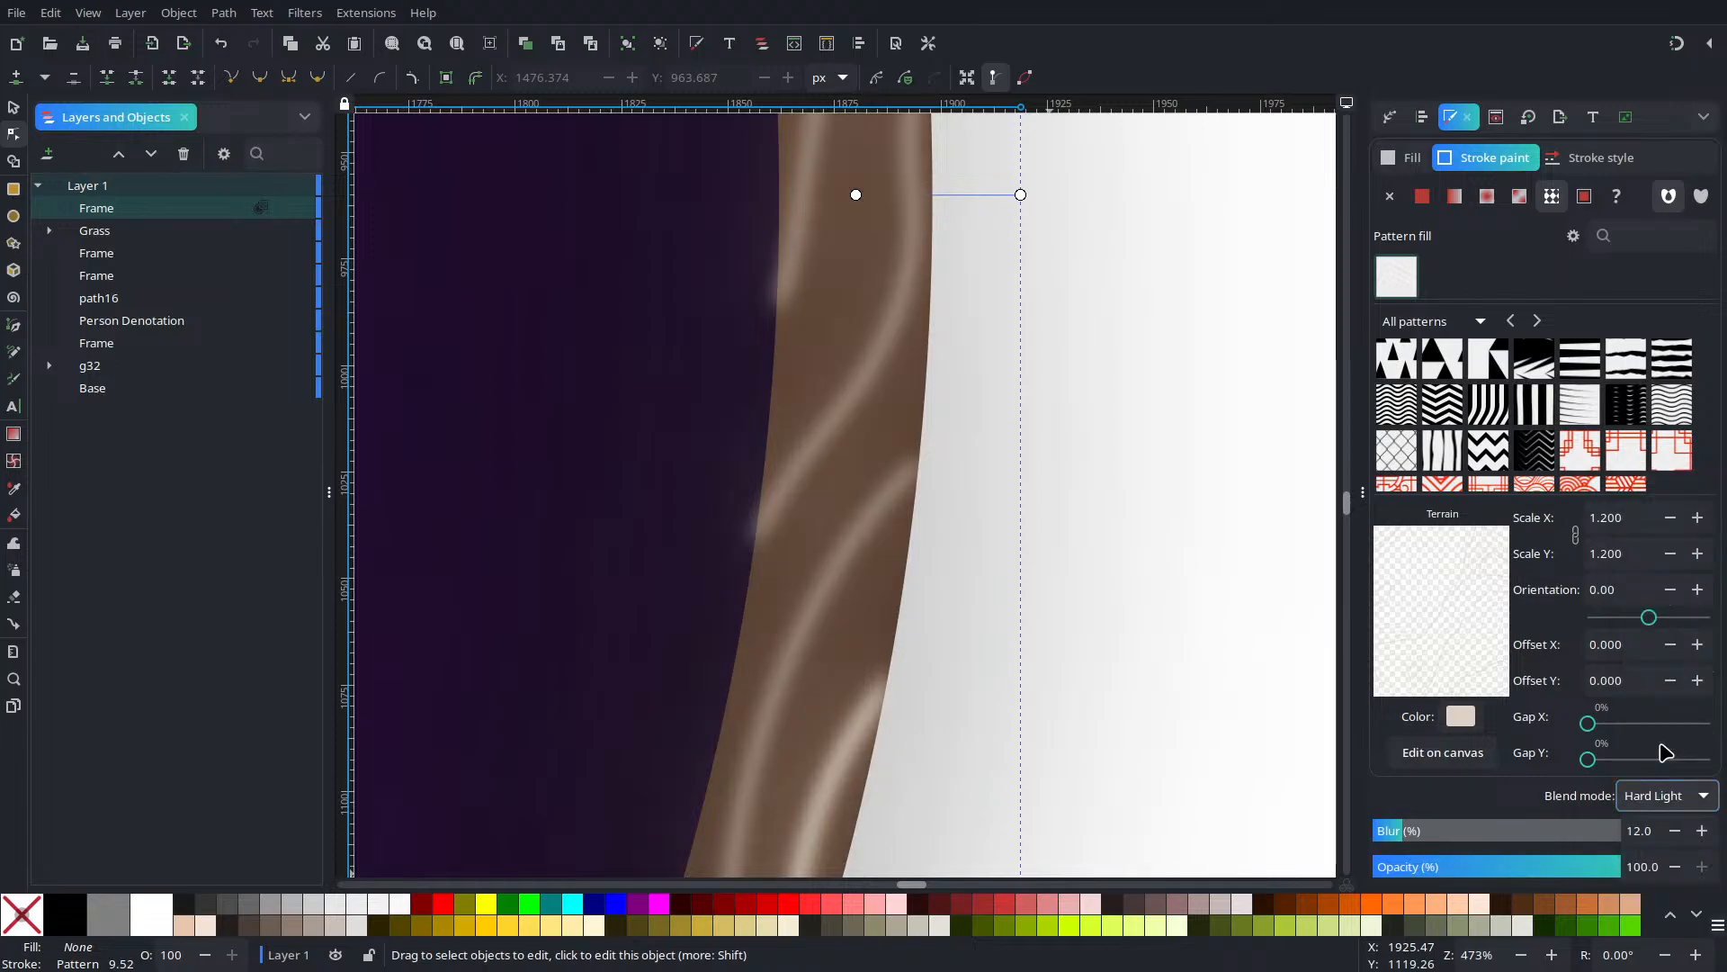
left_click(1658, 797)
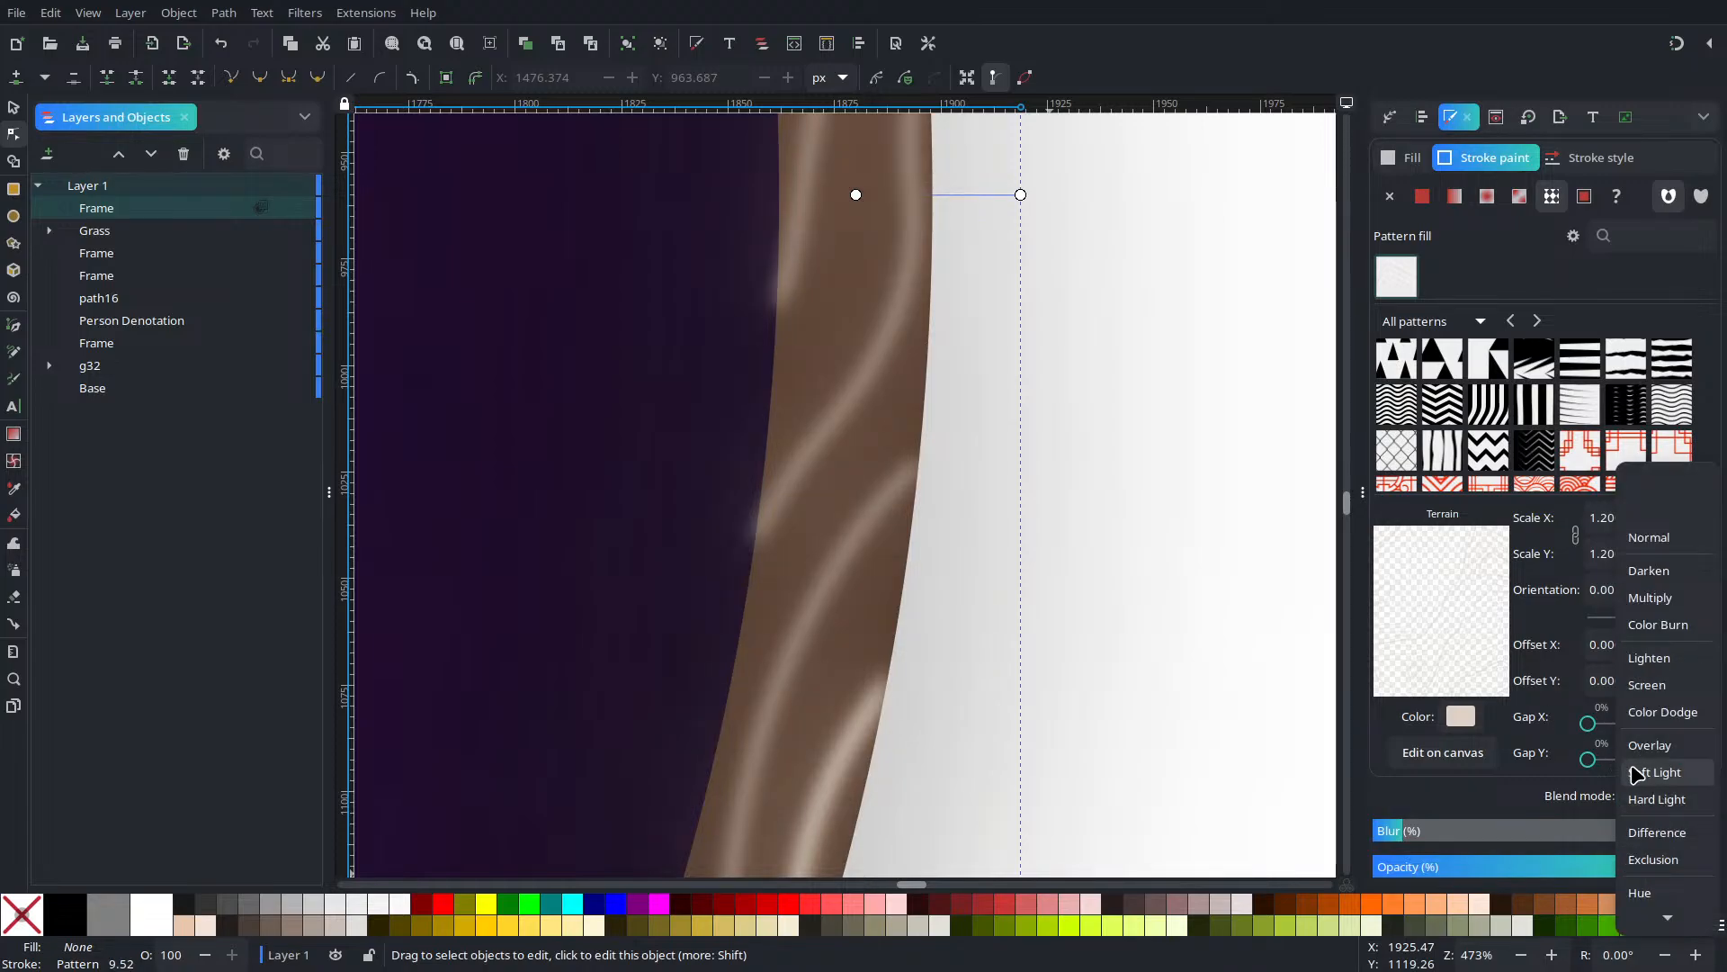
left_click(1637, 775)
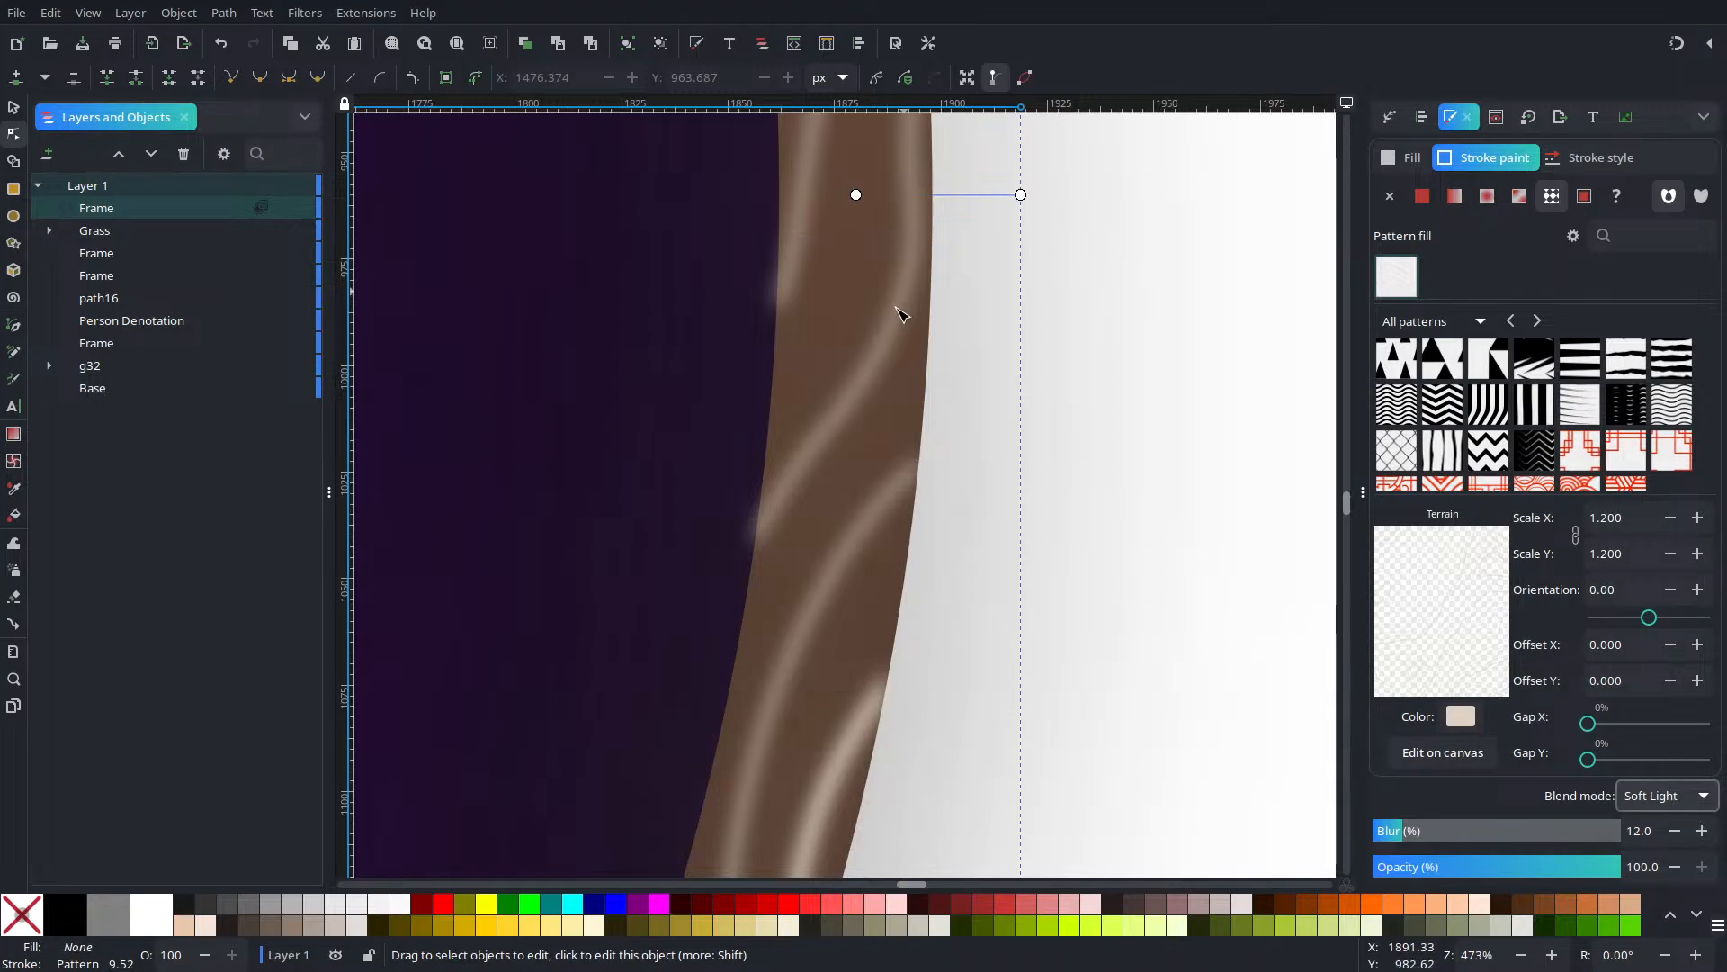
left_click(1700, 797)
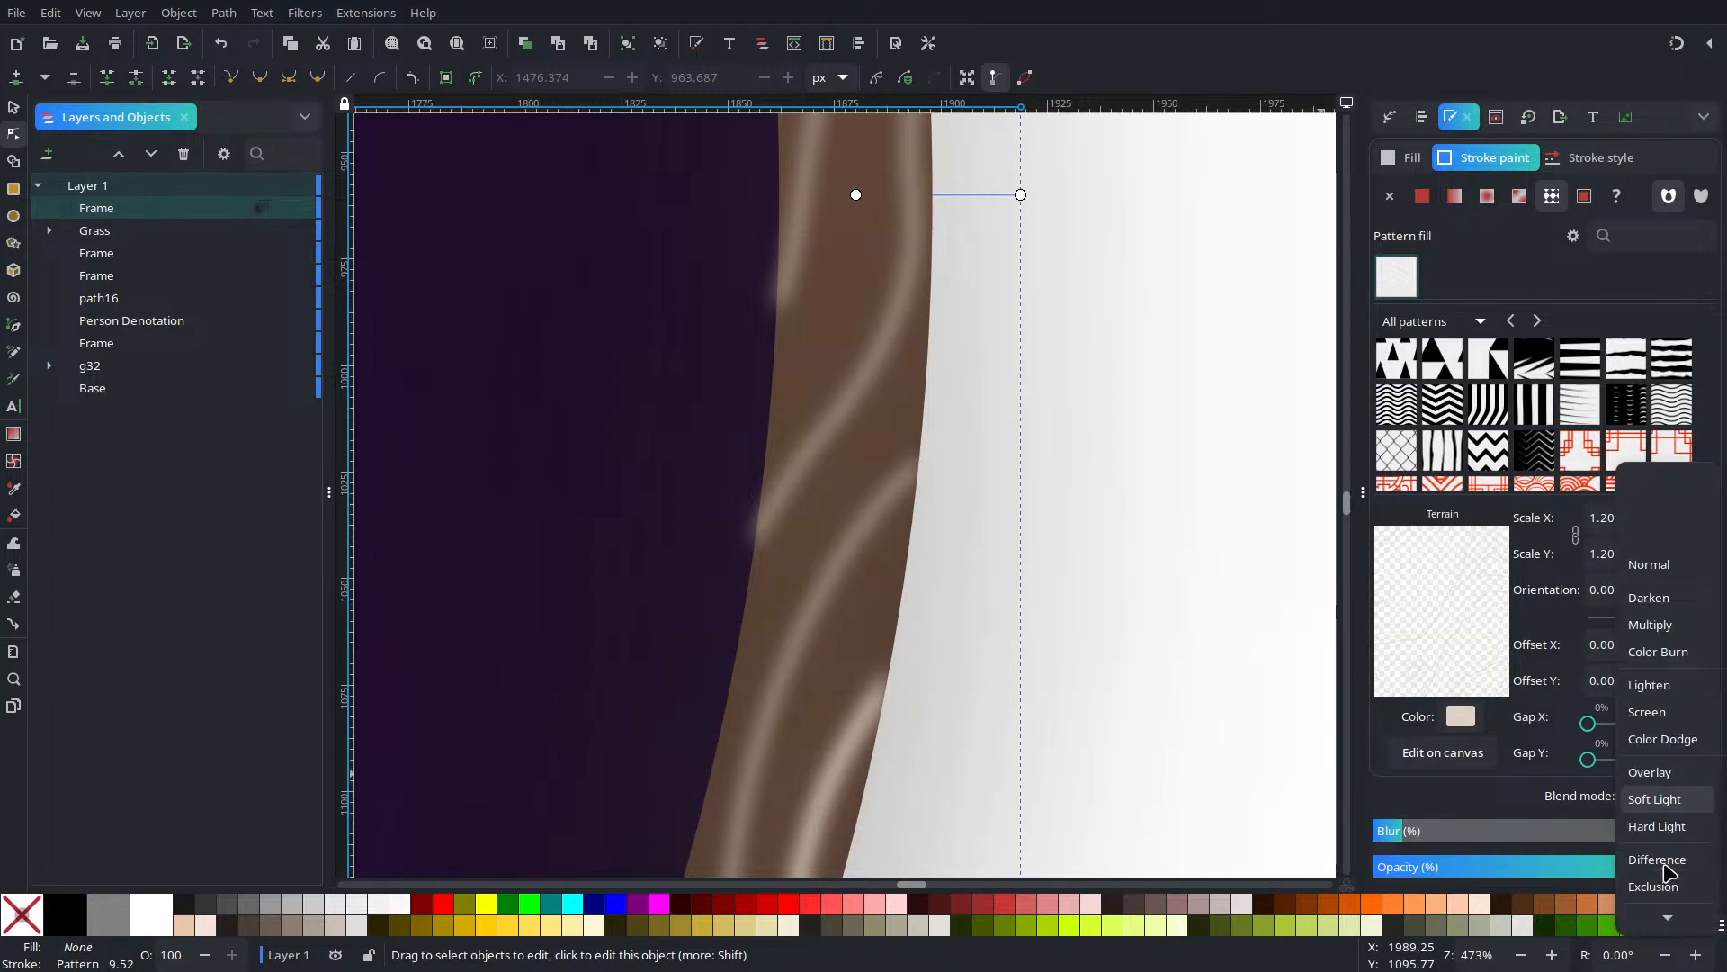
mouse_move(1670, 922)
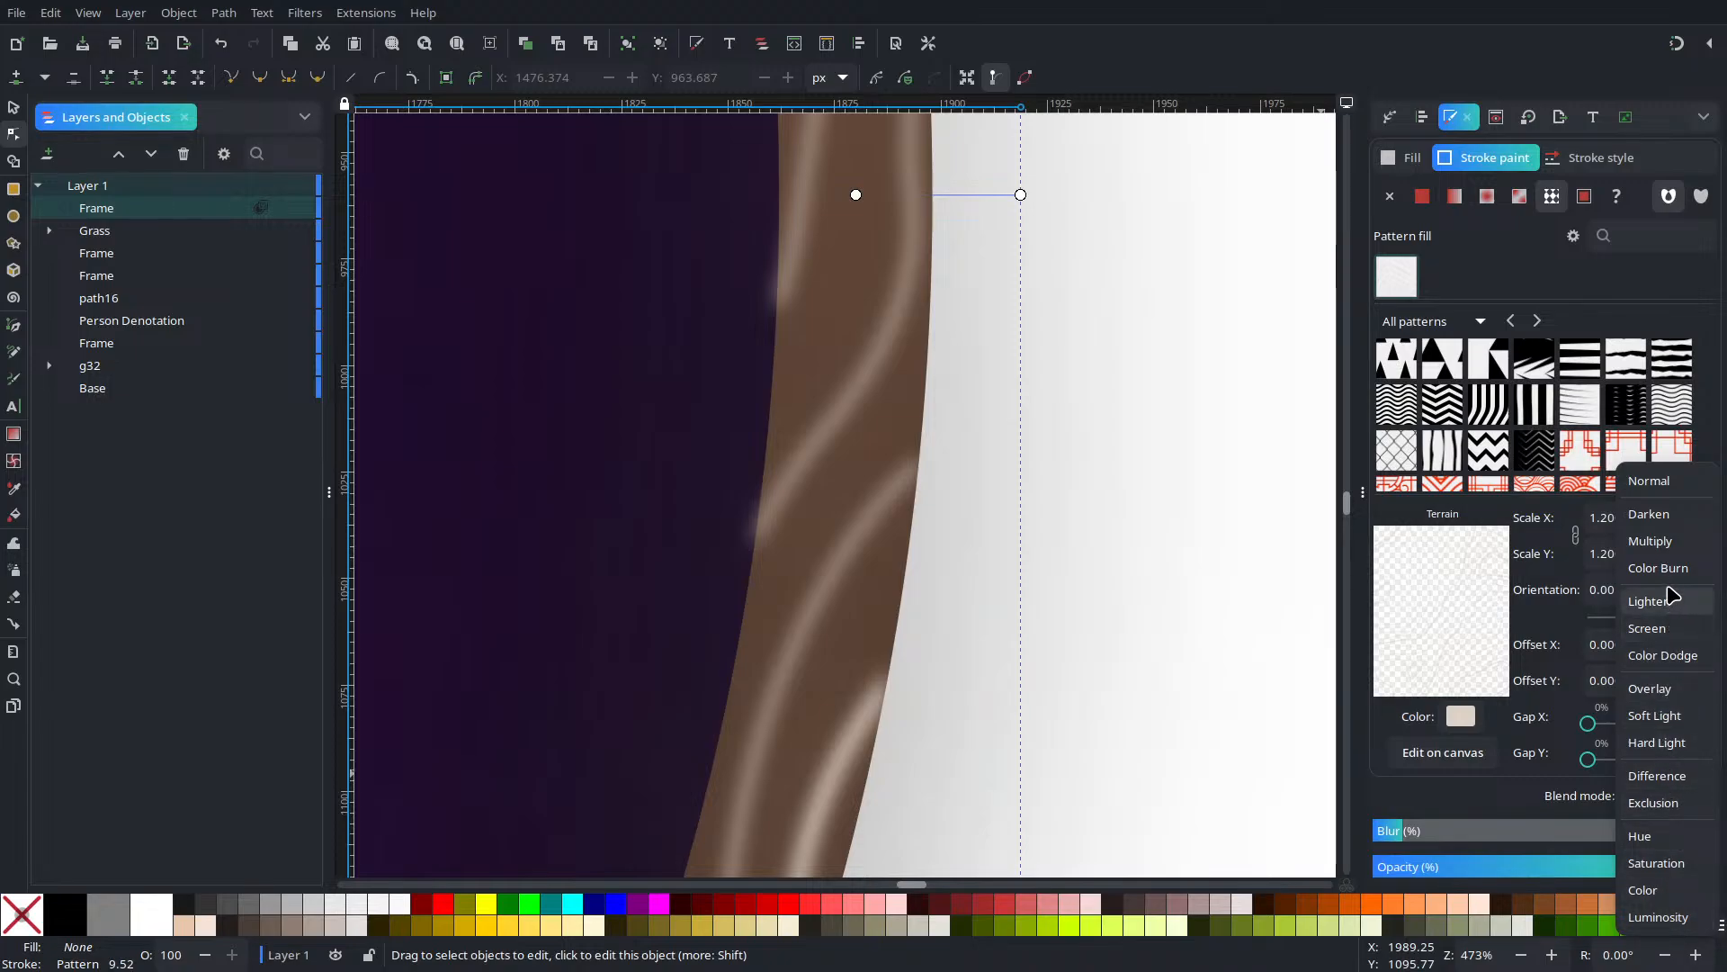
left_click(1673, 543)
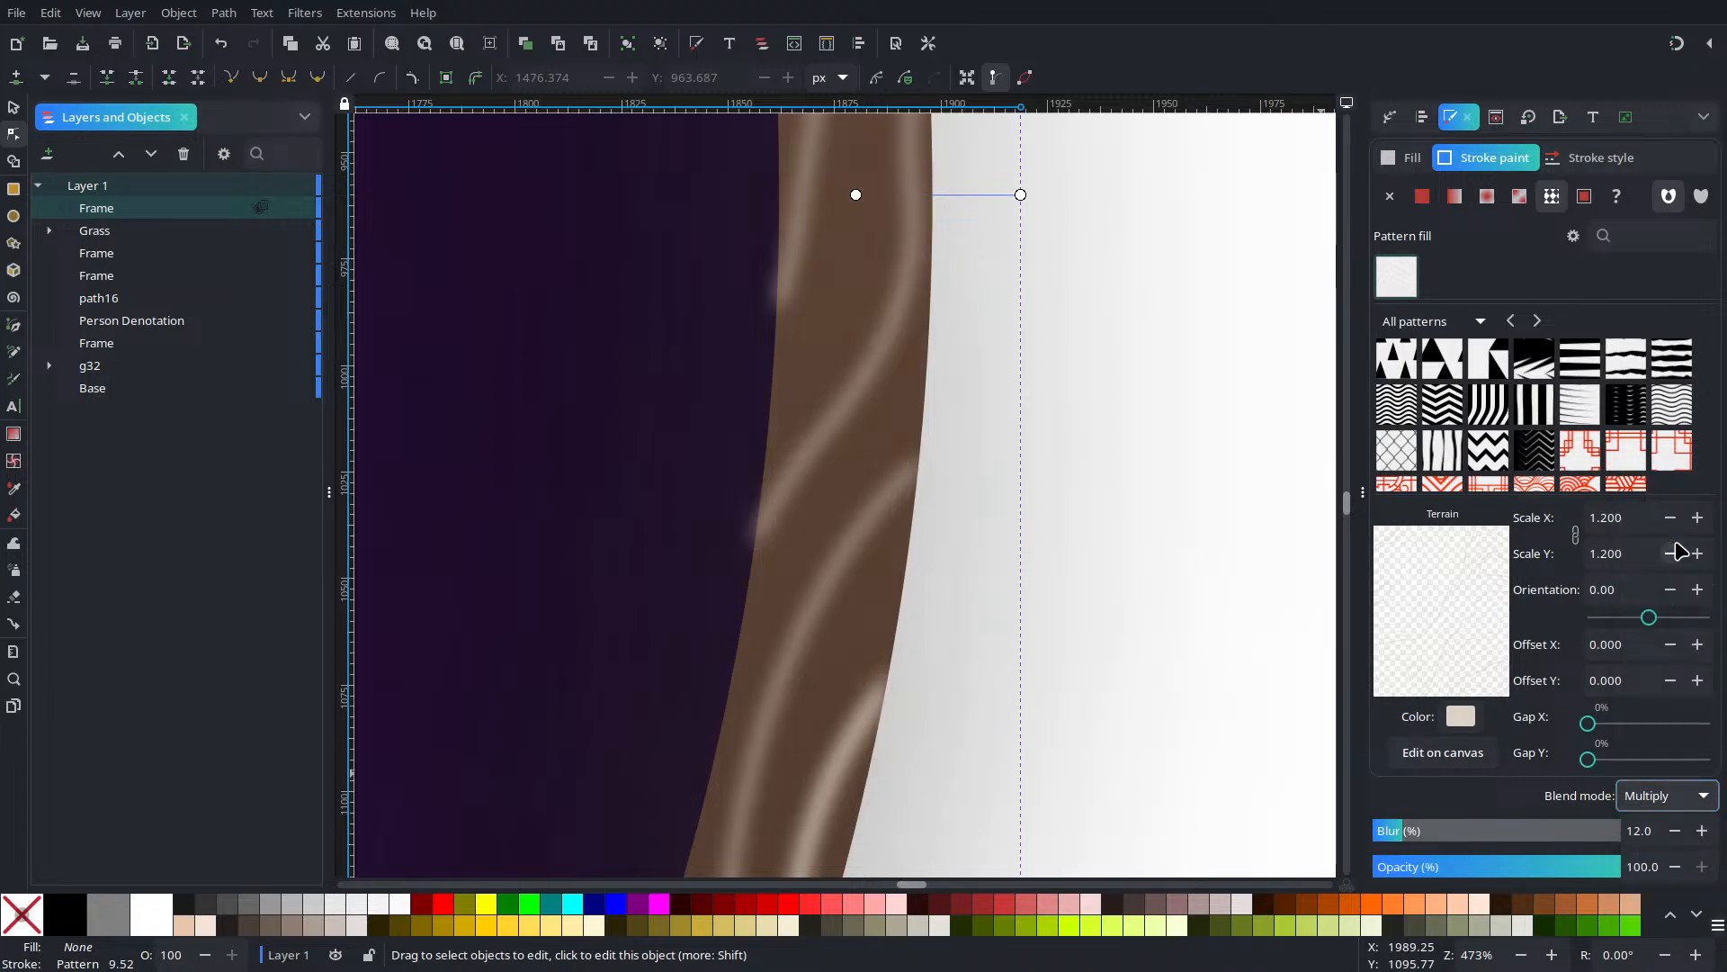
Reduce the frame's blur to 1.0 and set its opacity to 79.6%
left_click_drag(945, 745, 1000, 334)
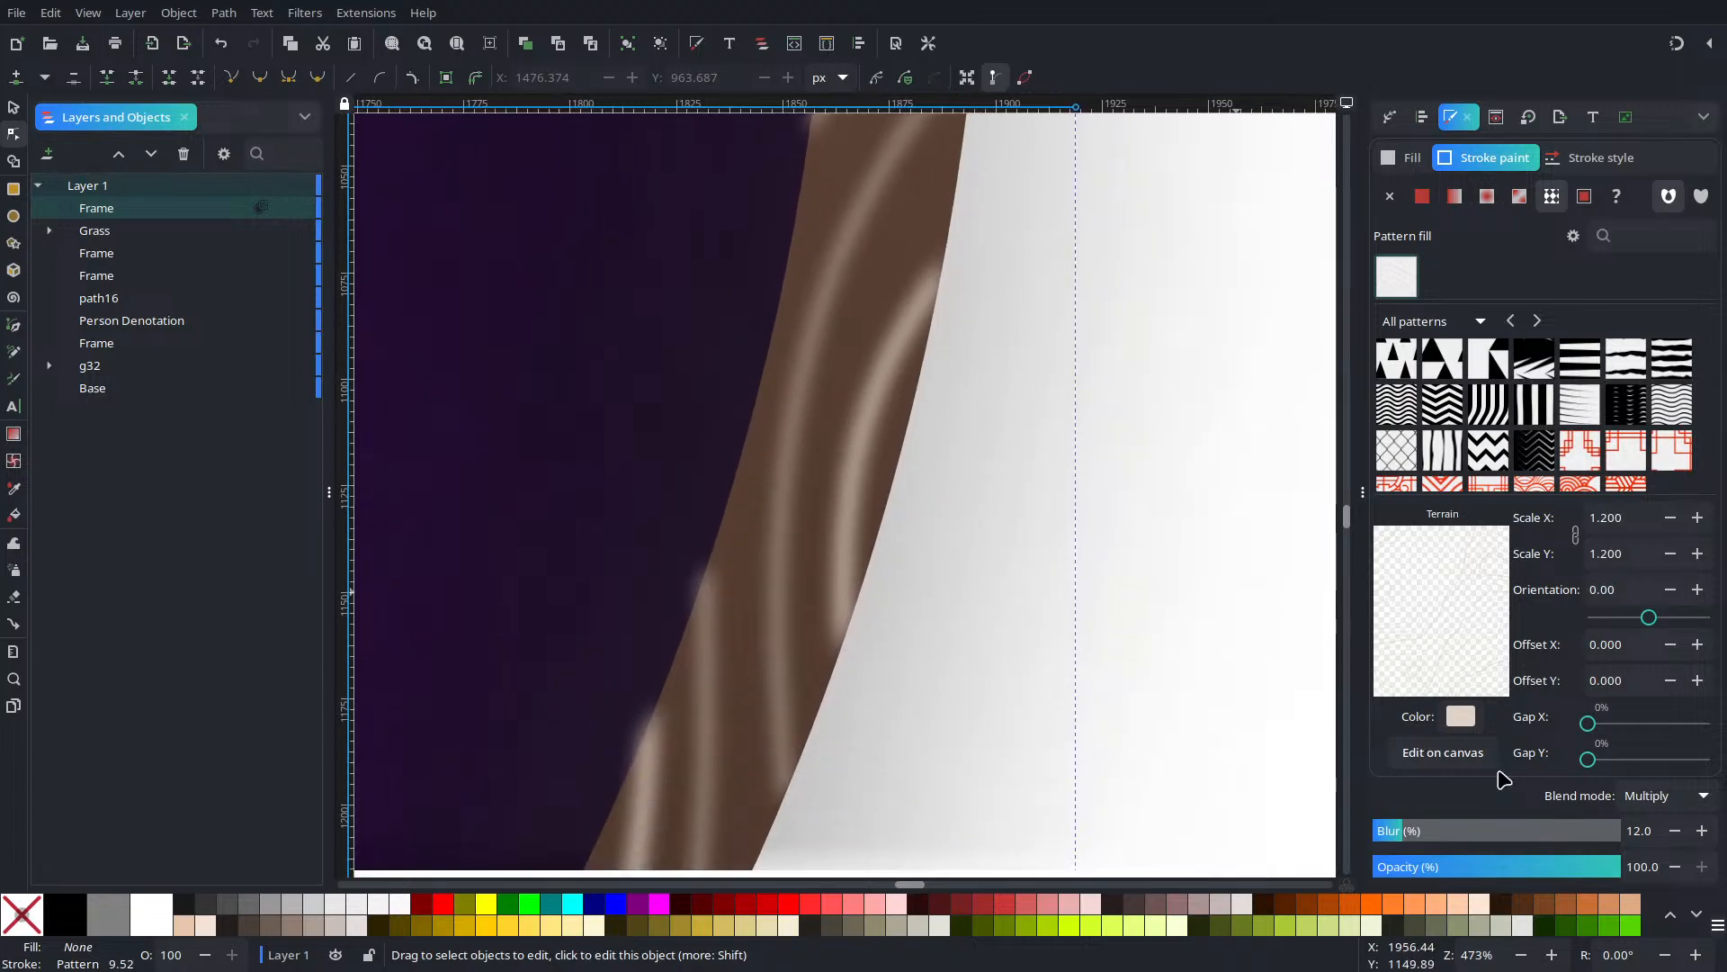
left_click(1675, 830)
left_click(1675, 830)
left_click(1675, 830)
left_click(1675, 830)
left_click(1675, 830)
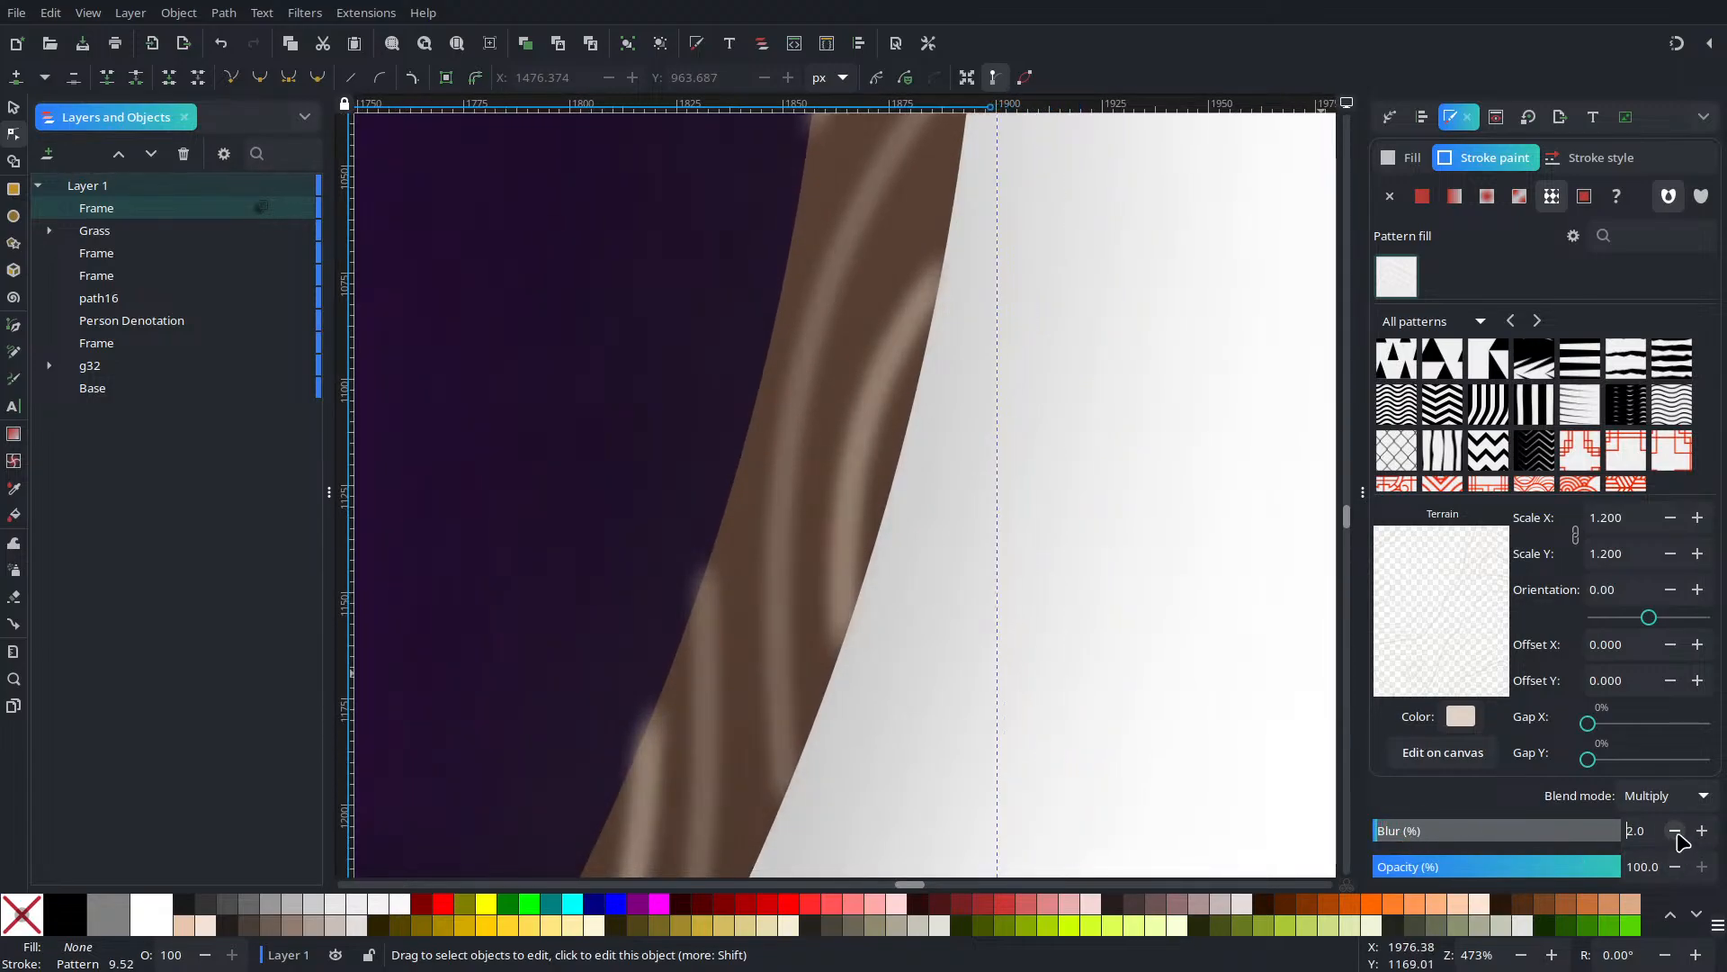
left_click(1675, 830)
left_click(1702, 830)
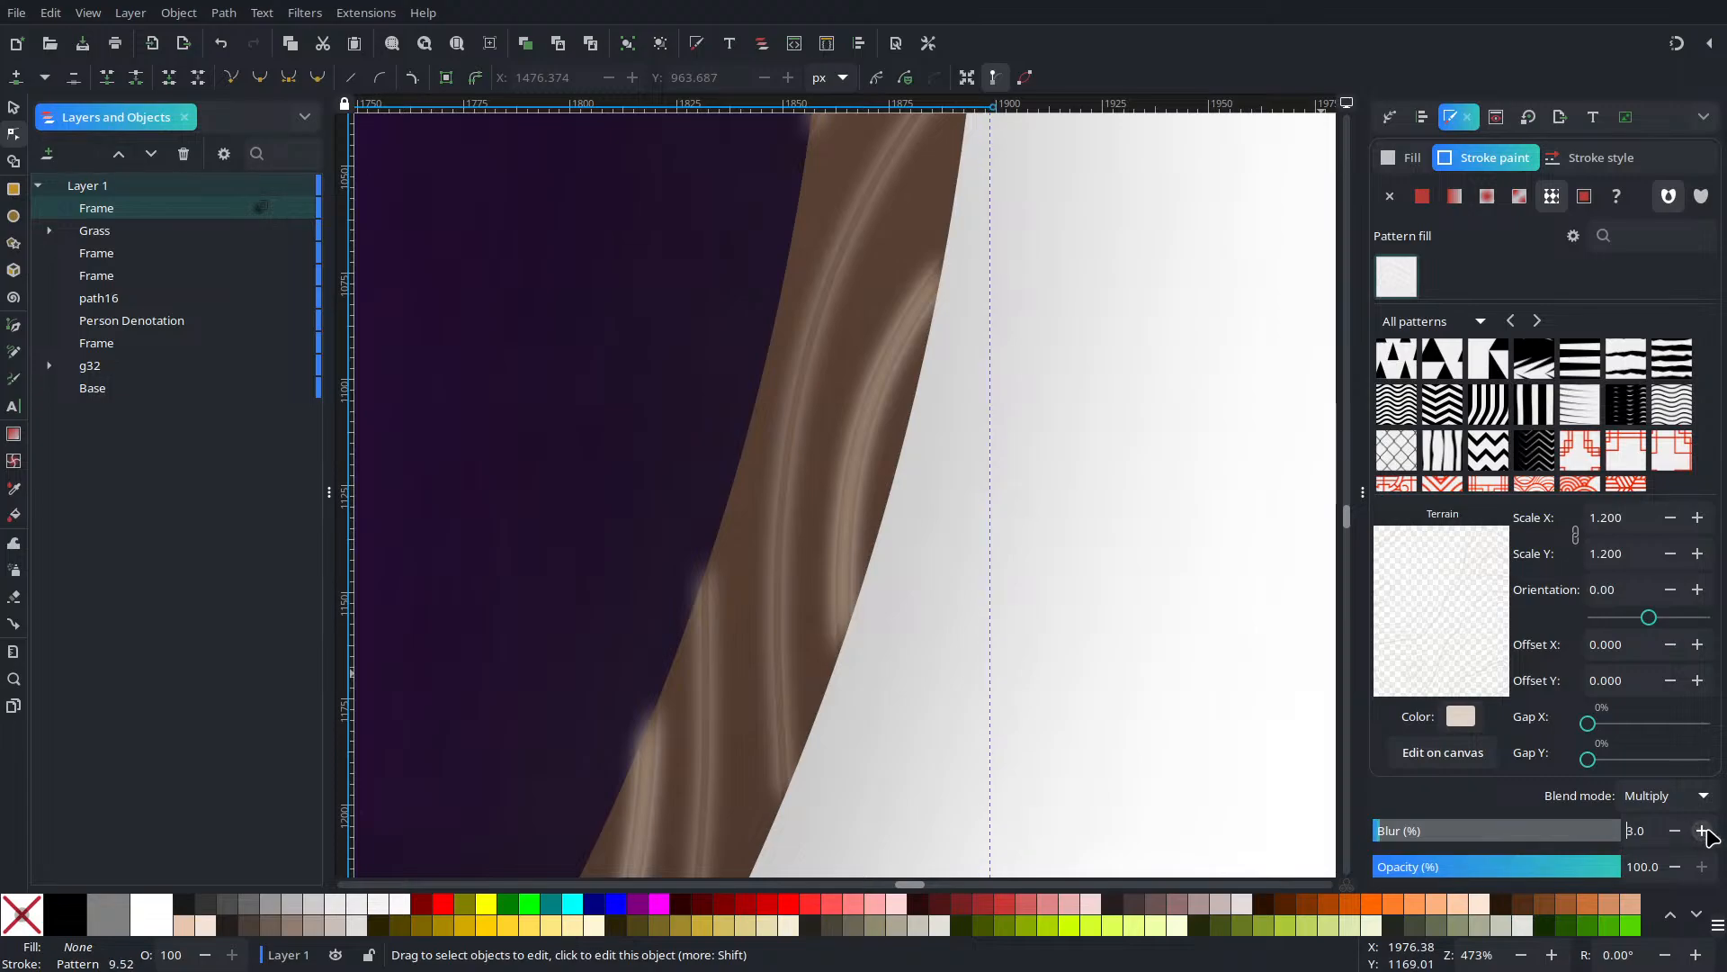
left_click(1702, 830)
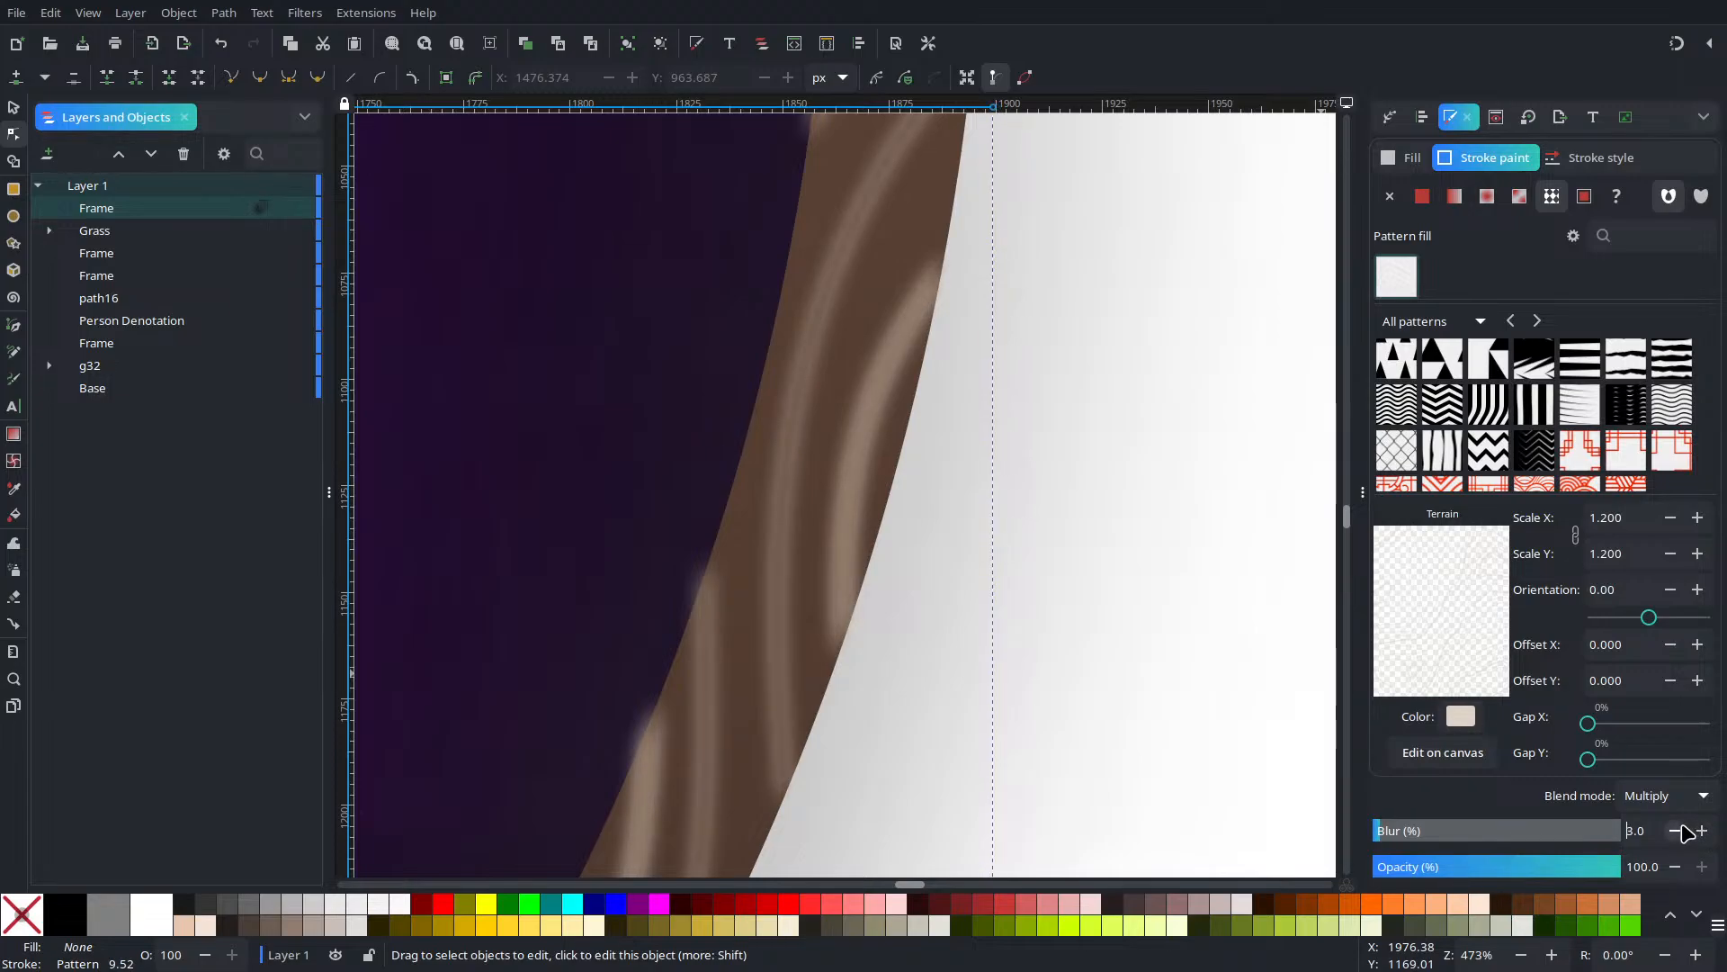
left_click(1483, 866)
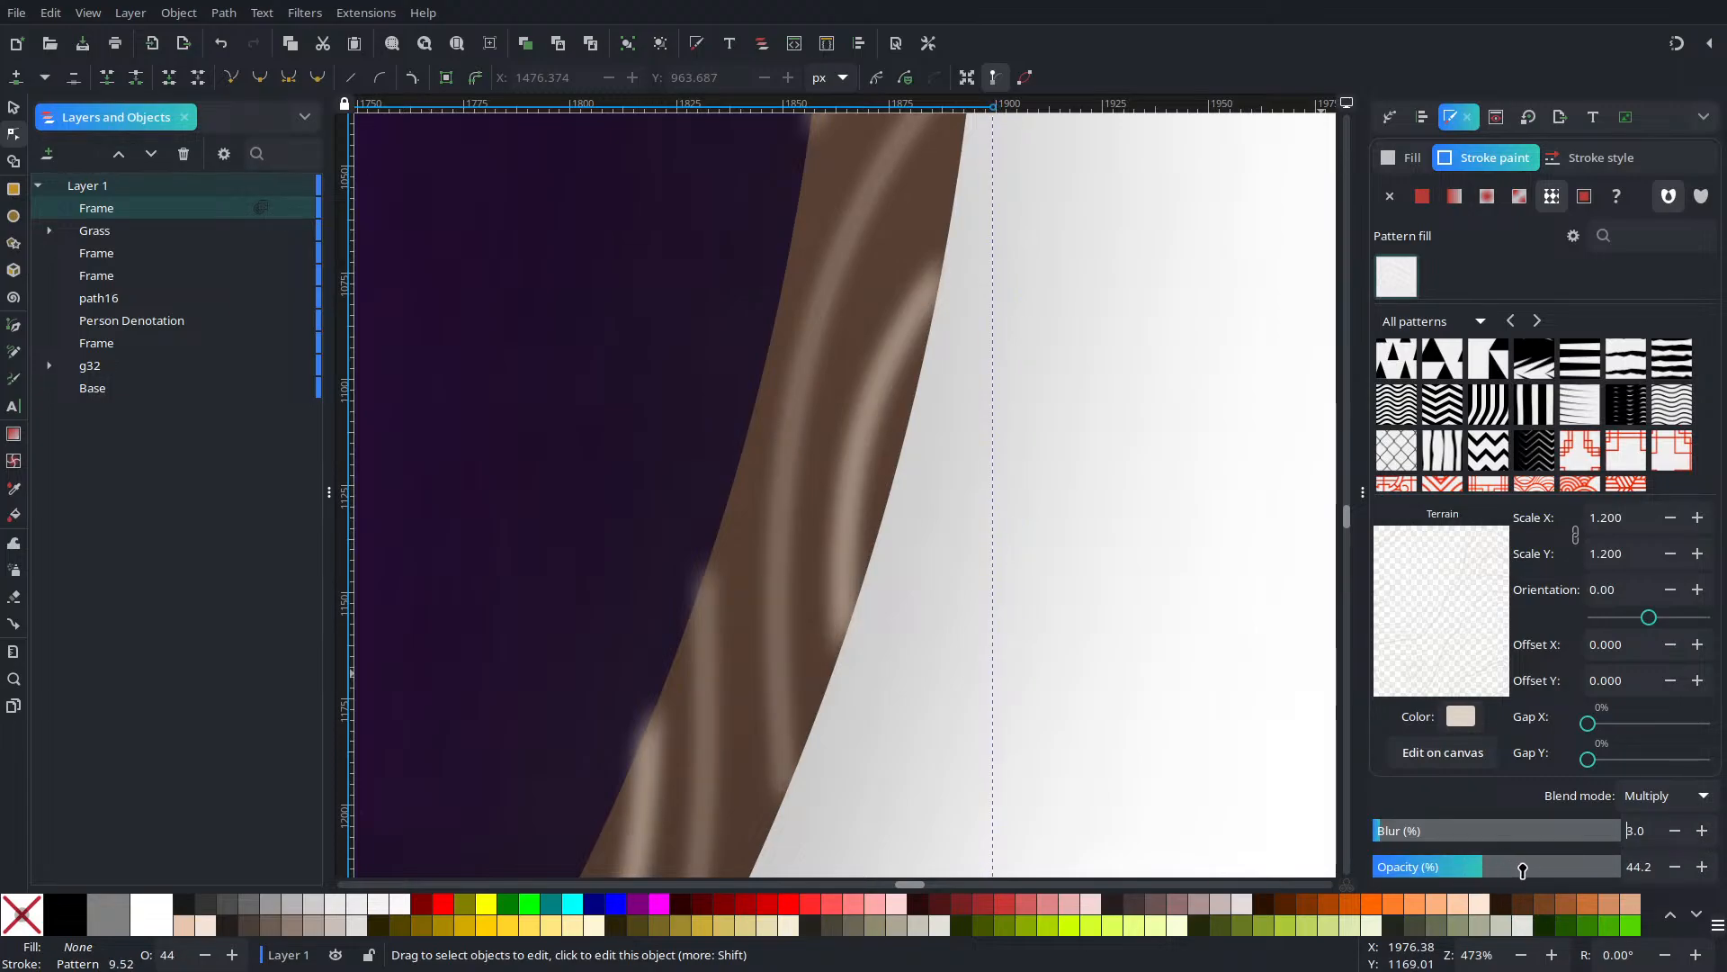
left_click_drag(1522, 869, 1570, 877)
left_click(1675, 830)
left_click(1676, 830)
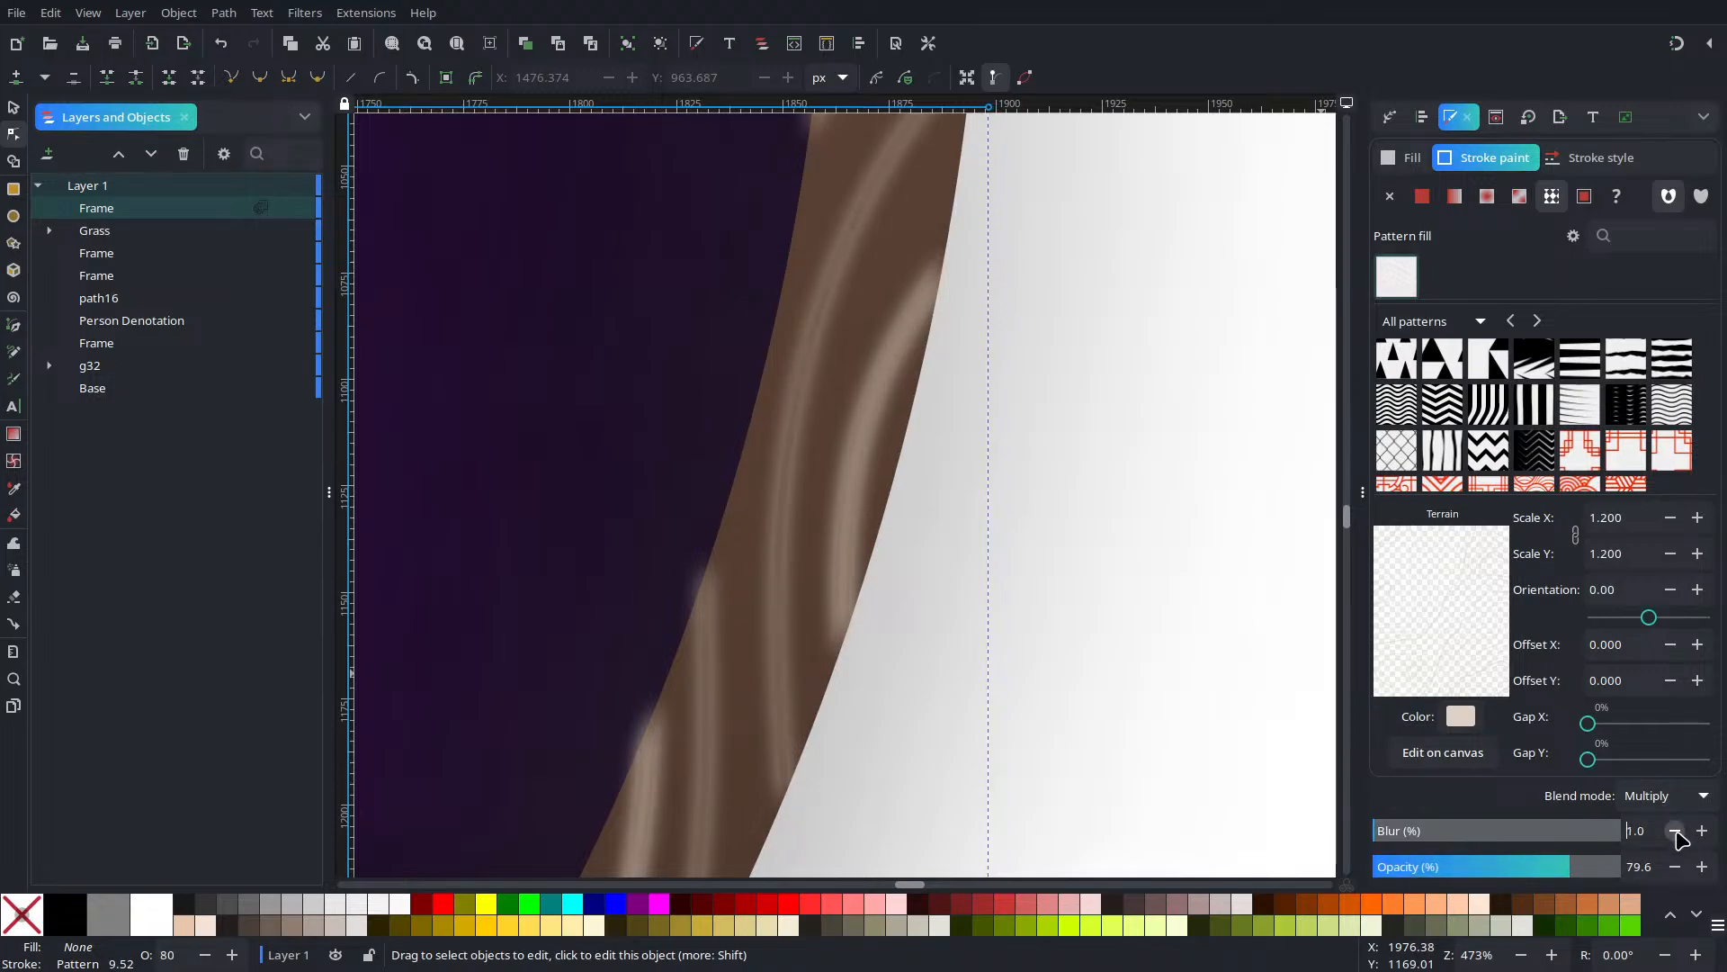
After trying Color Burn, settle on Overlay blending for the stroke
left_click(1653, 799)
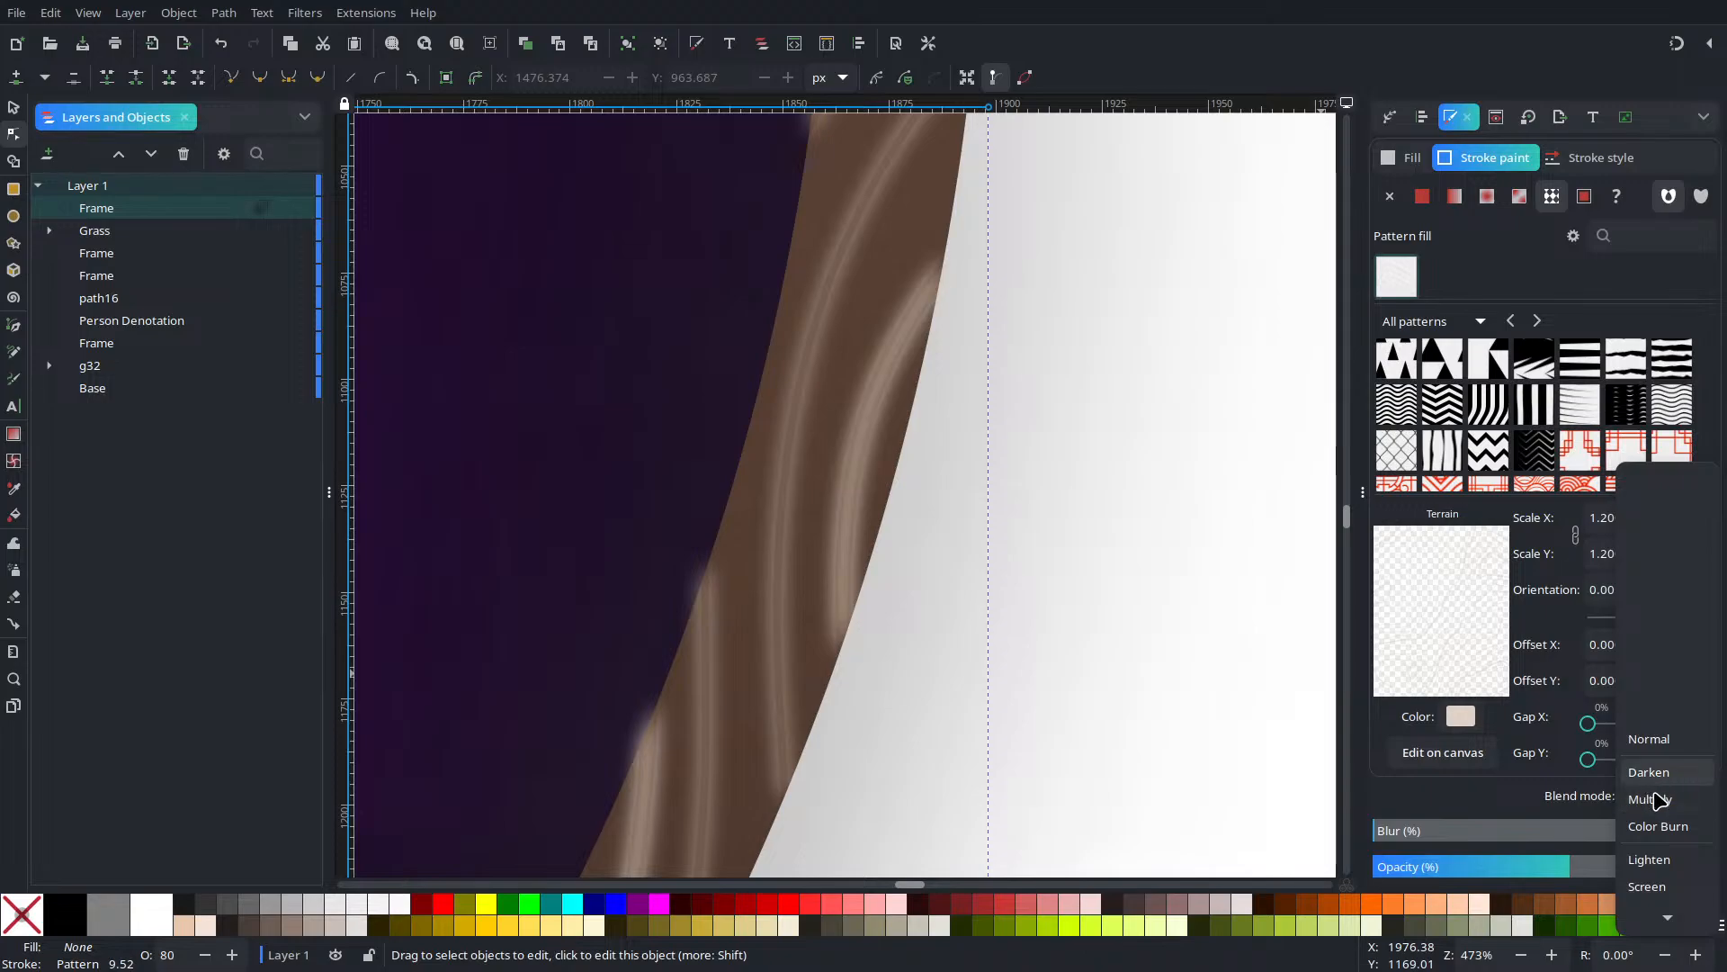
left_click(1660, 828)
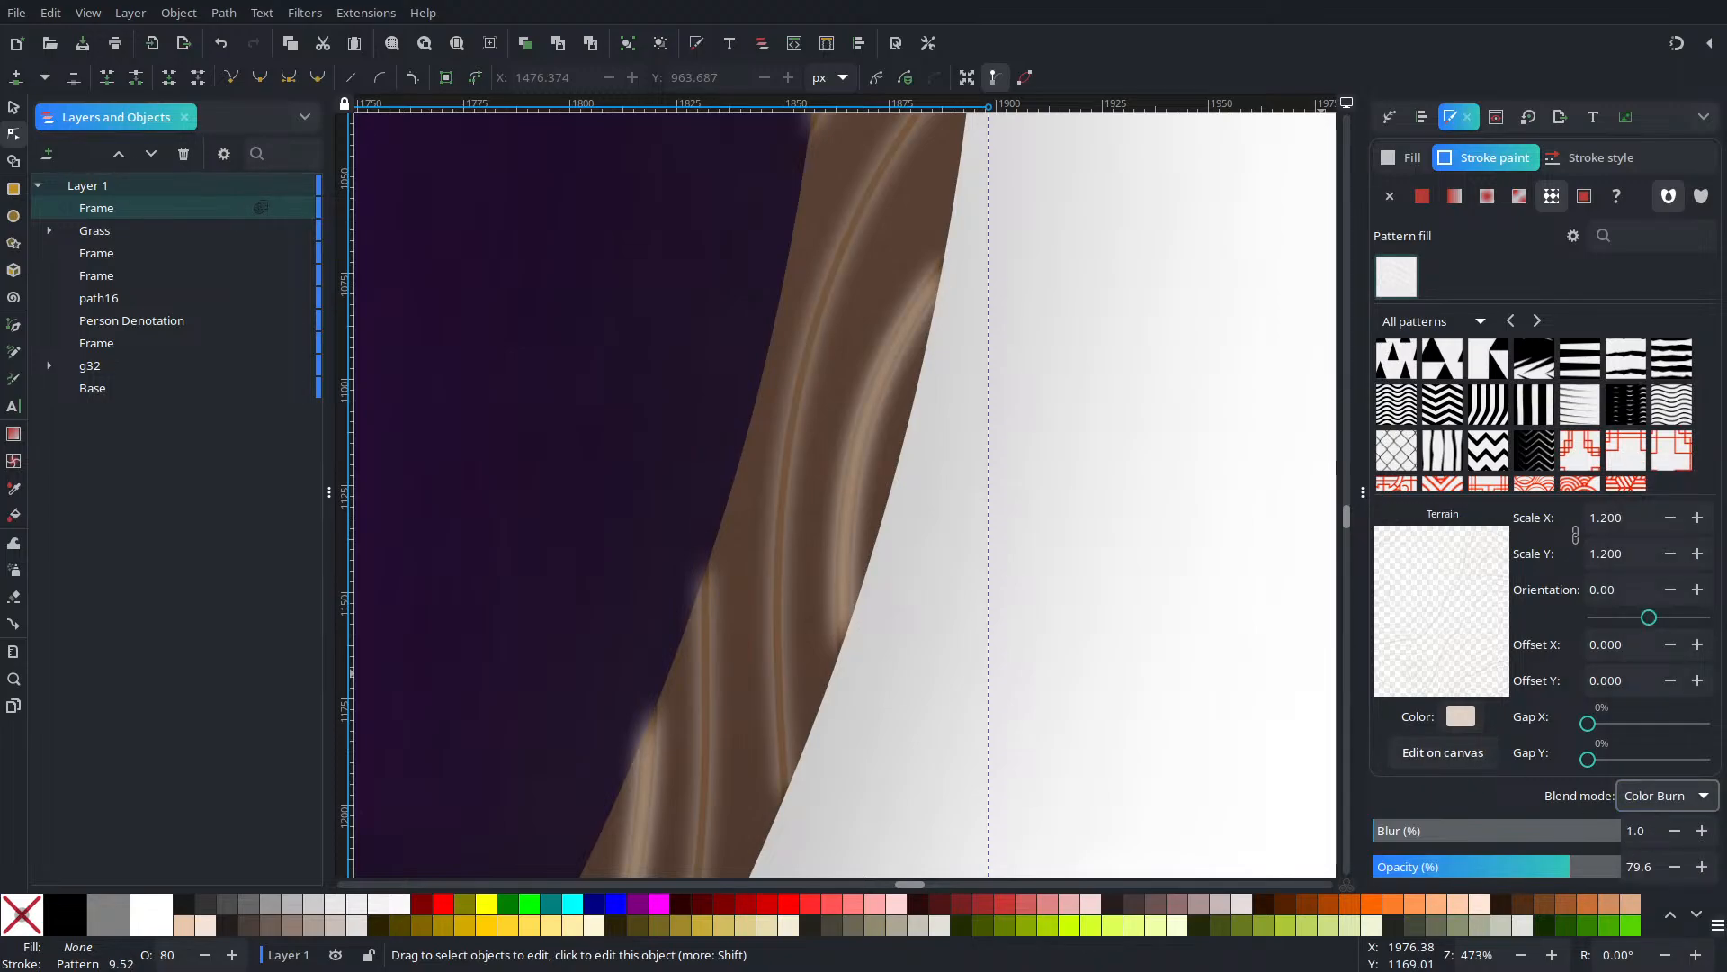
left_click(1677, 801)
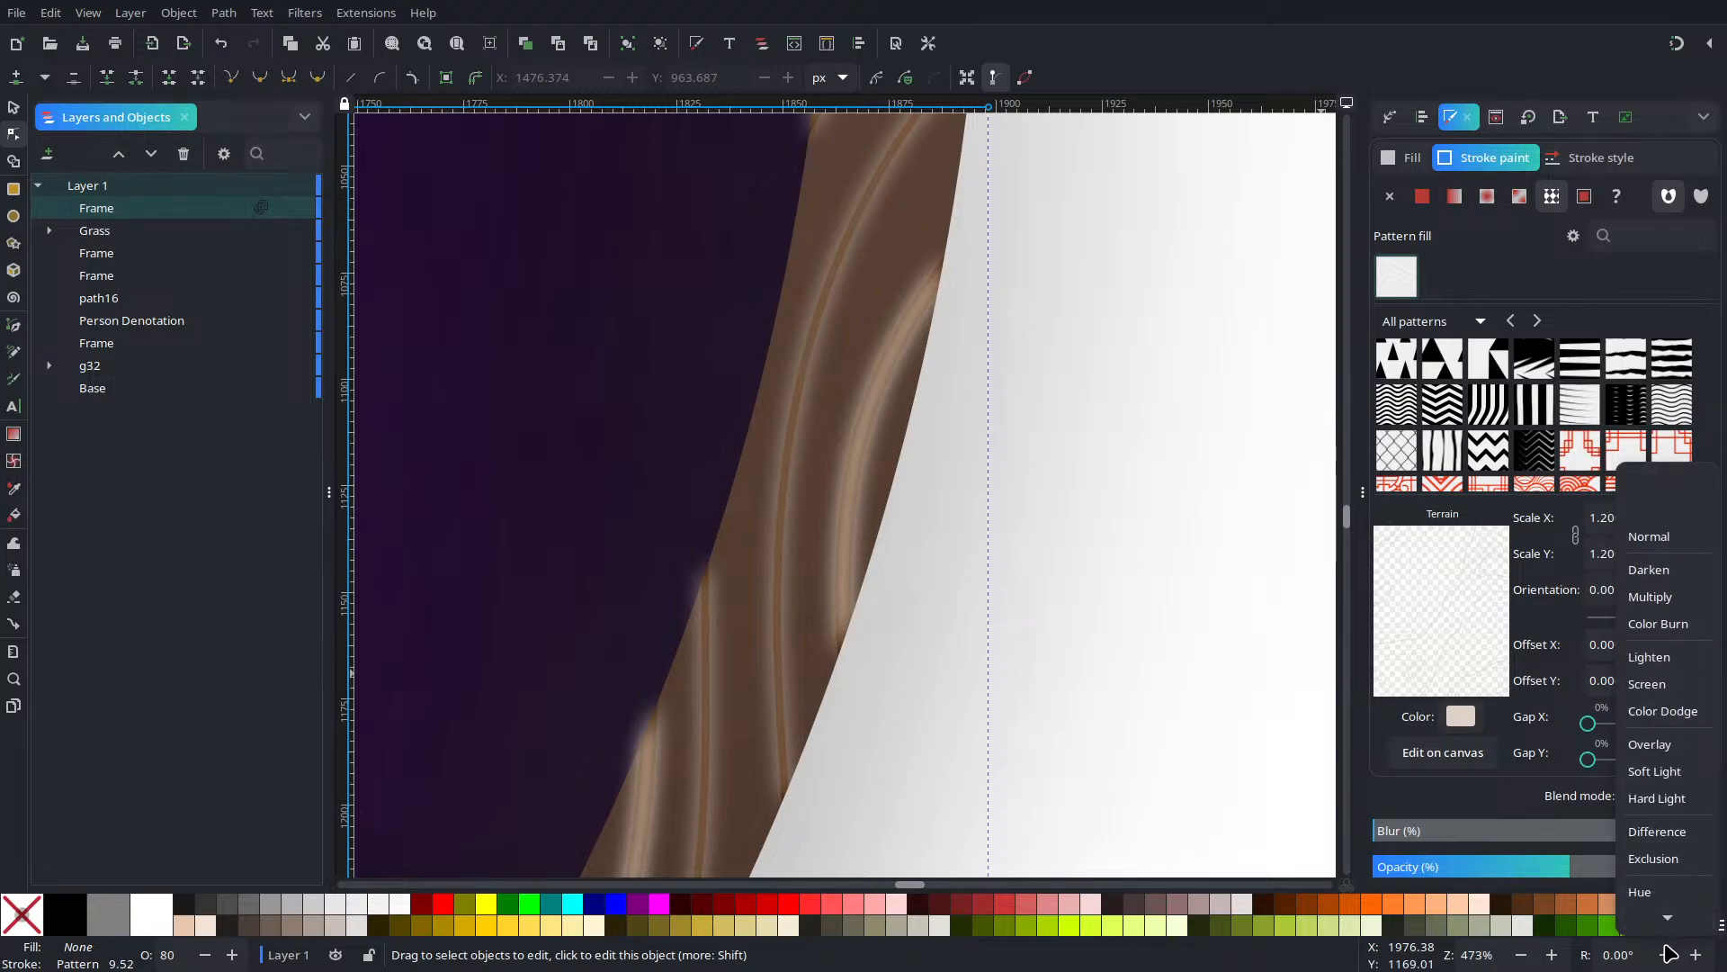
left_click(1664, 785)
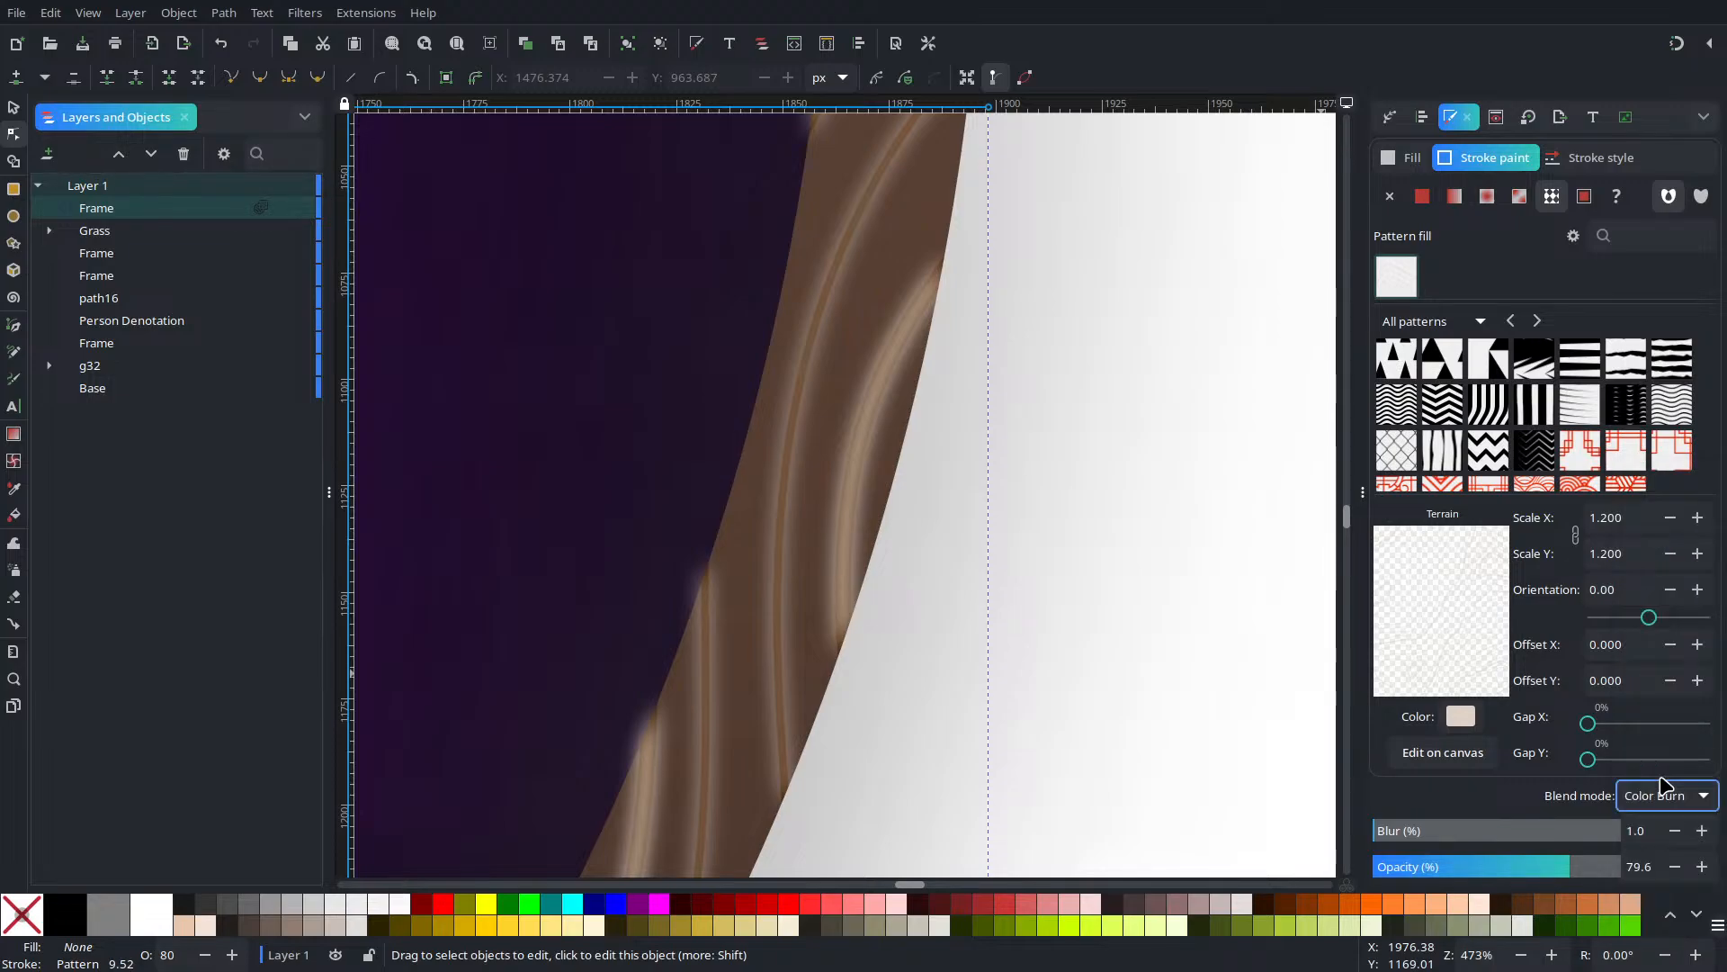
scroll(1664, 785, "down", 6)
left_click(1664, 794)
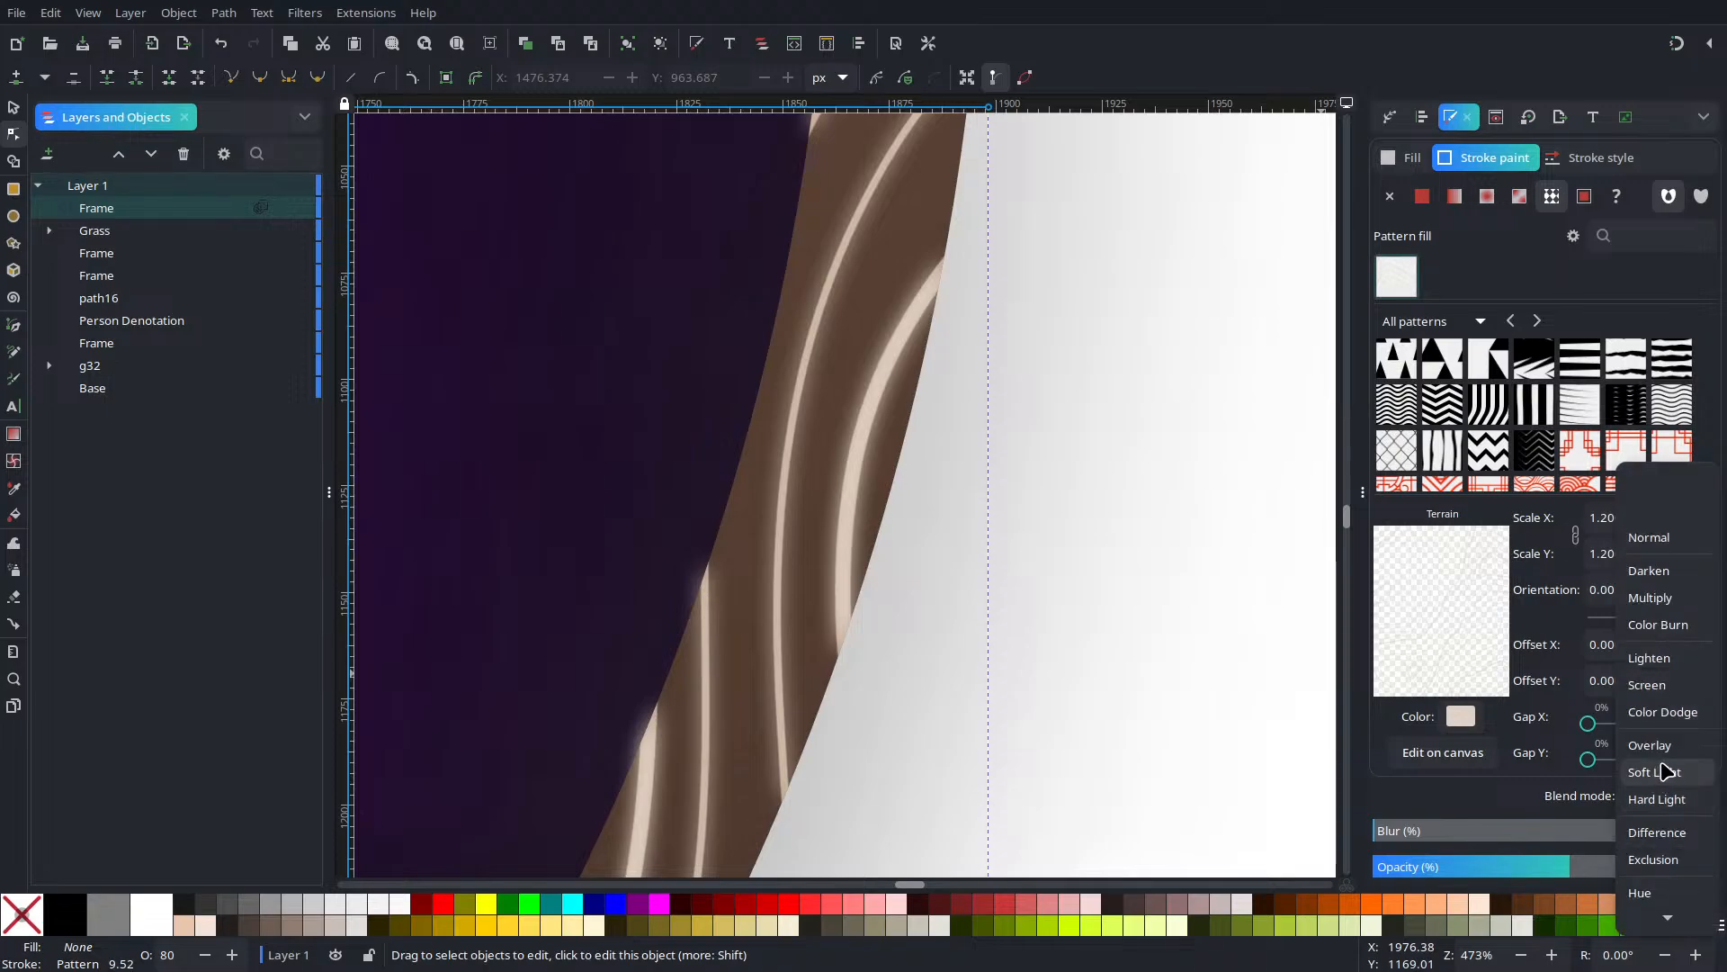
left_click(1671, 760)
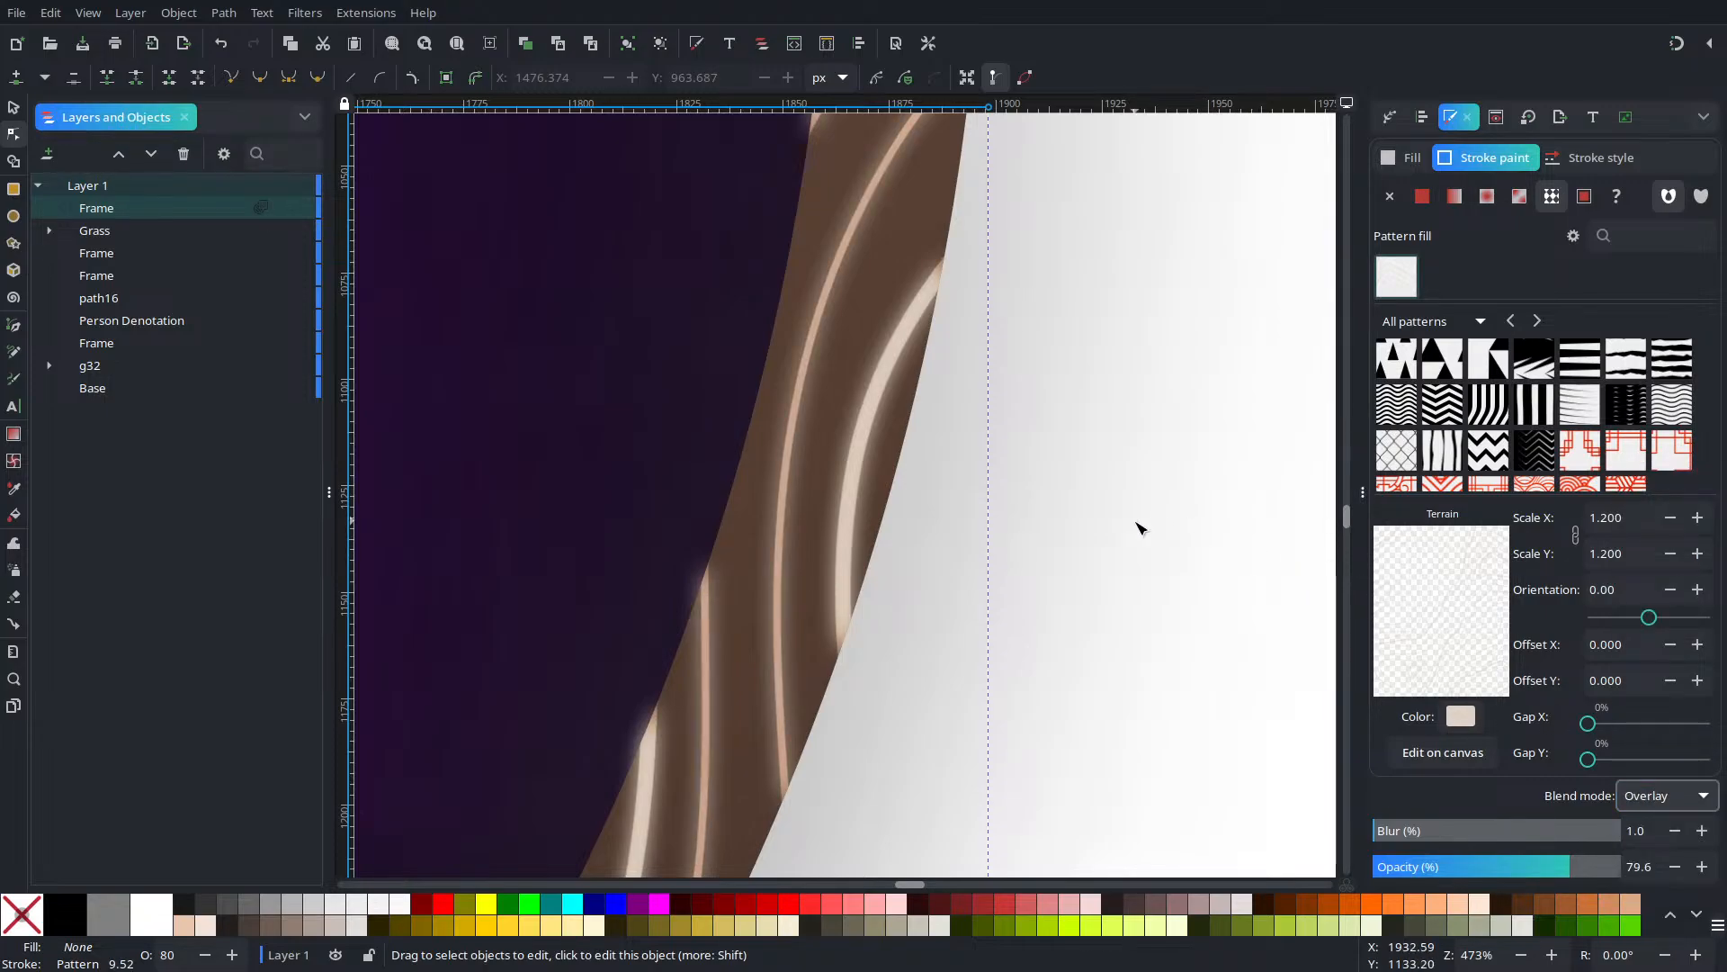
scroll(1091, 504, "down", 8)
scroll(1091, 504, "up", 4)
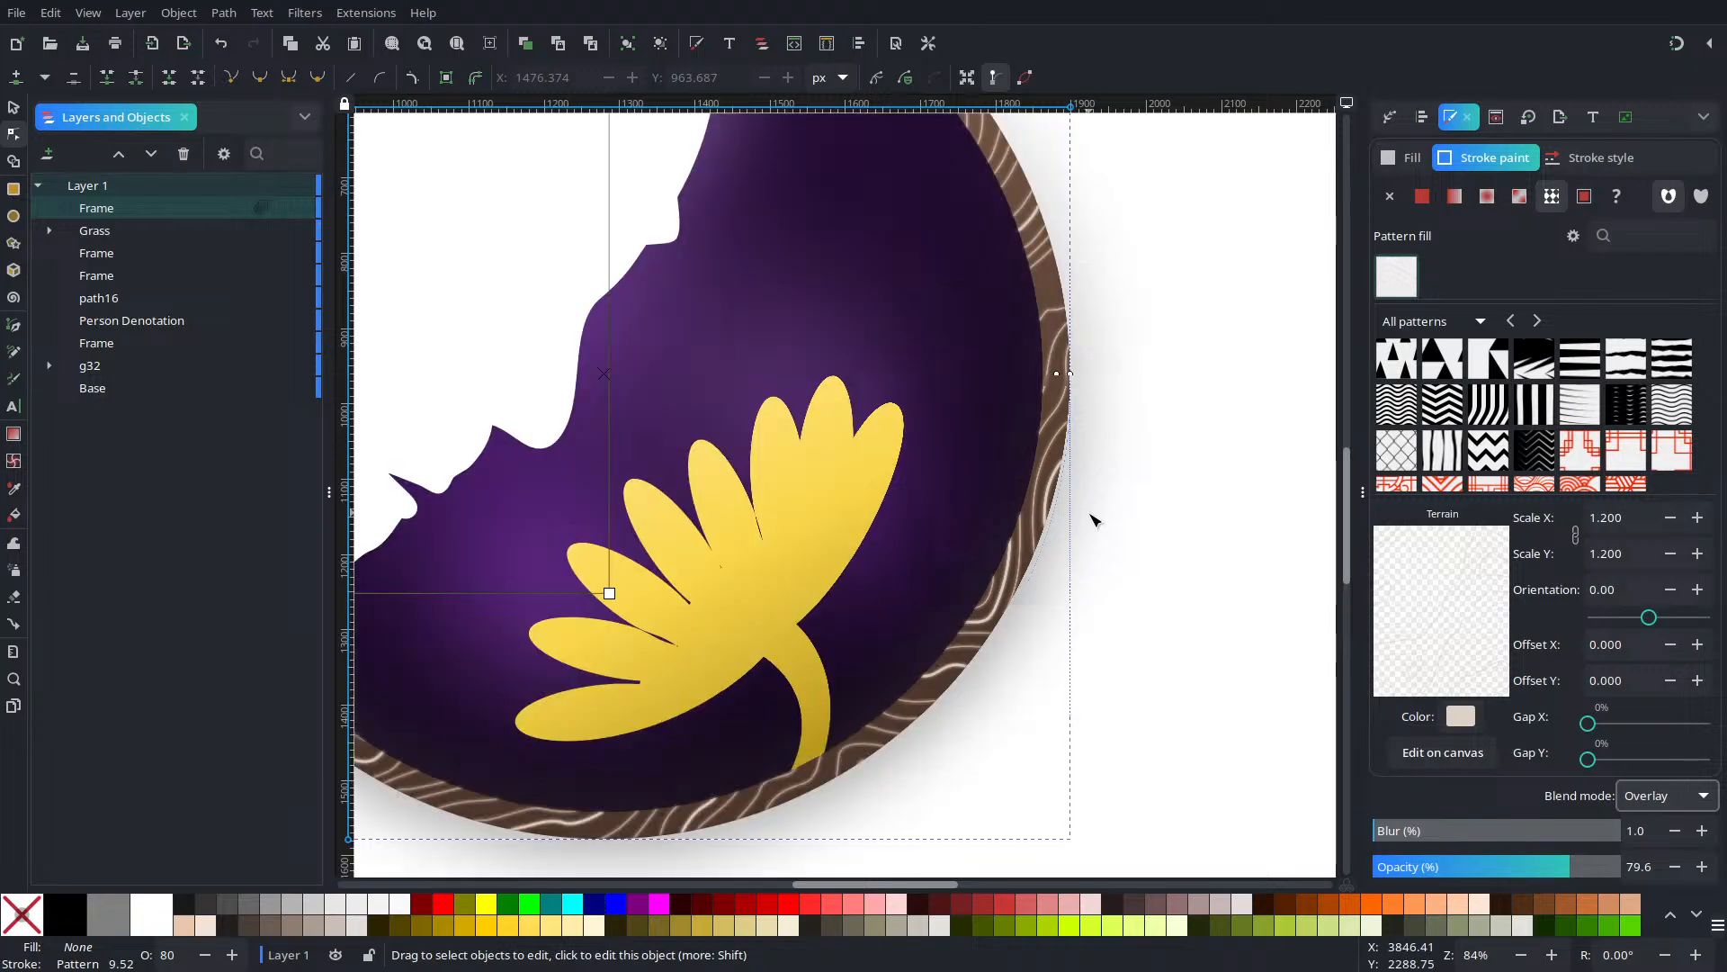
Lower the frame to about 30% opacity with blur 11, then group both Frames as g38
left_click_drag(1441, 869, 1385, 838)
left_click(1400, 837)
scroll(1091, 695, "down", 2)
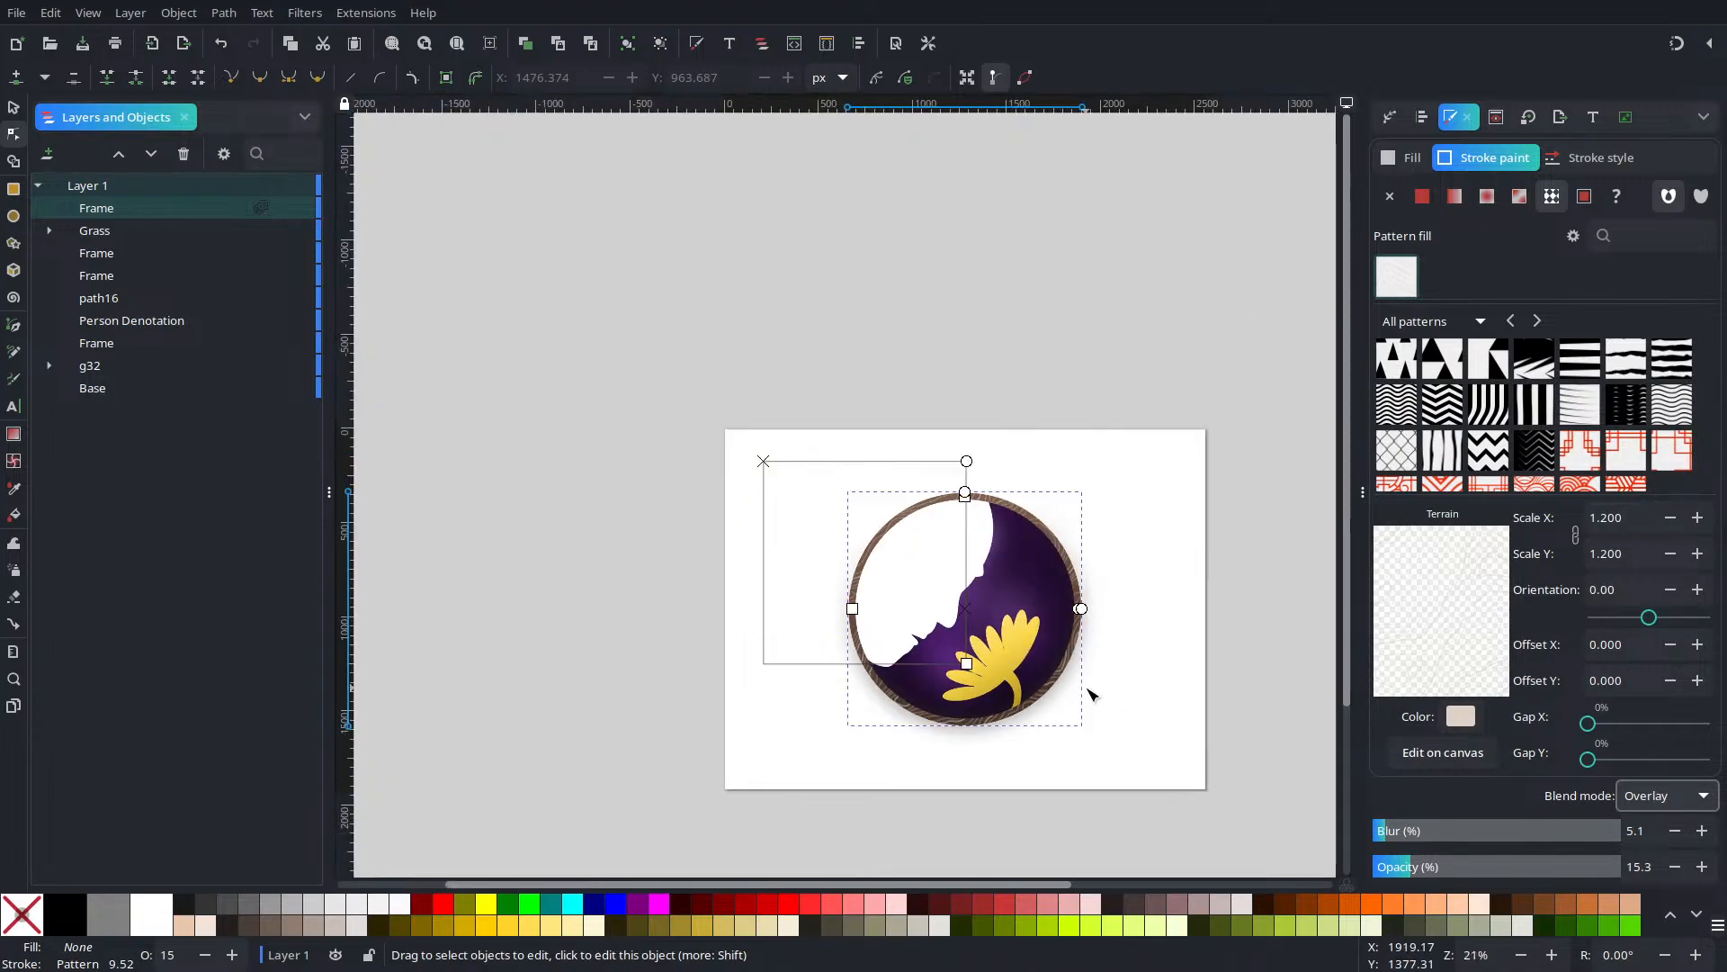
scroll(1091, 694, "down", 1)
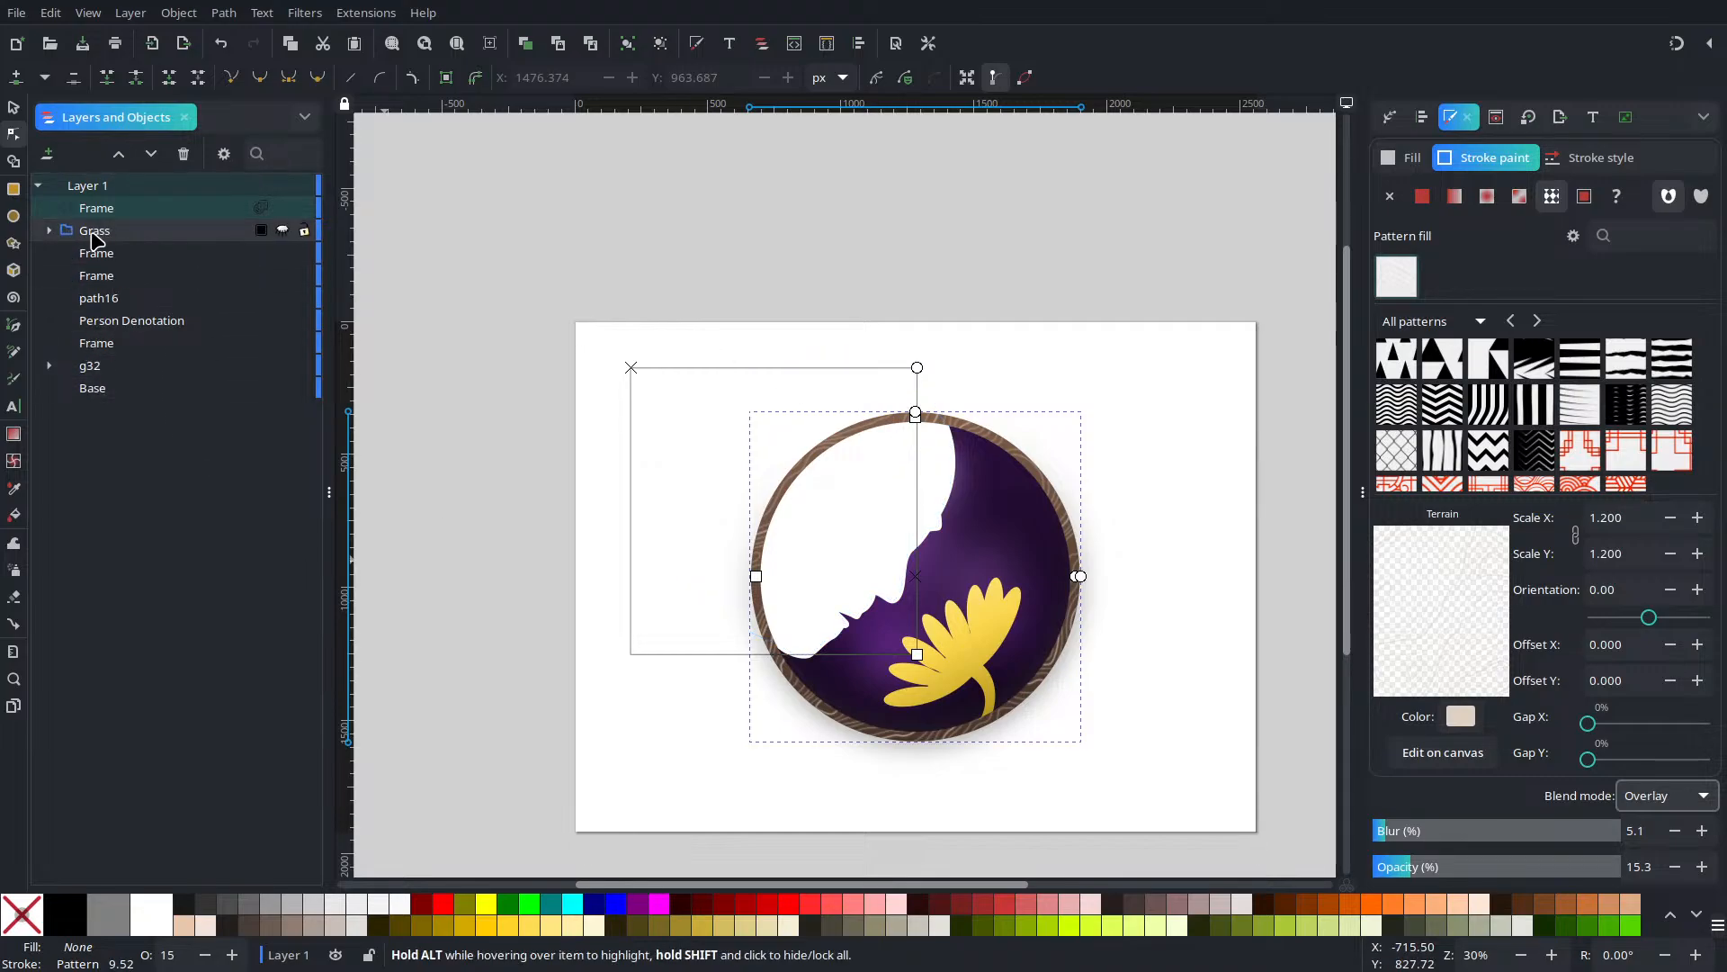
left_click(115, 258)
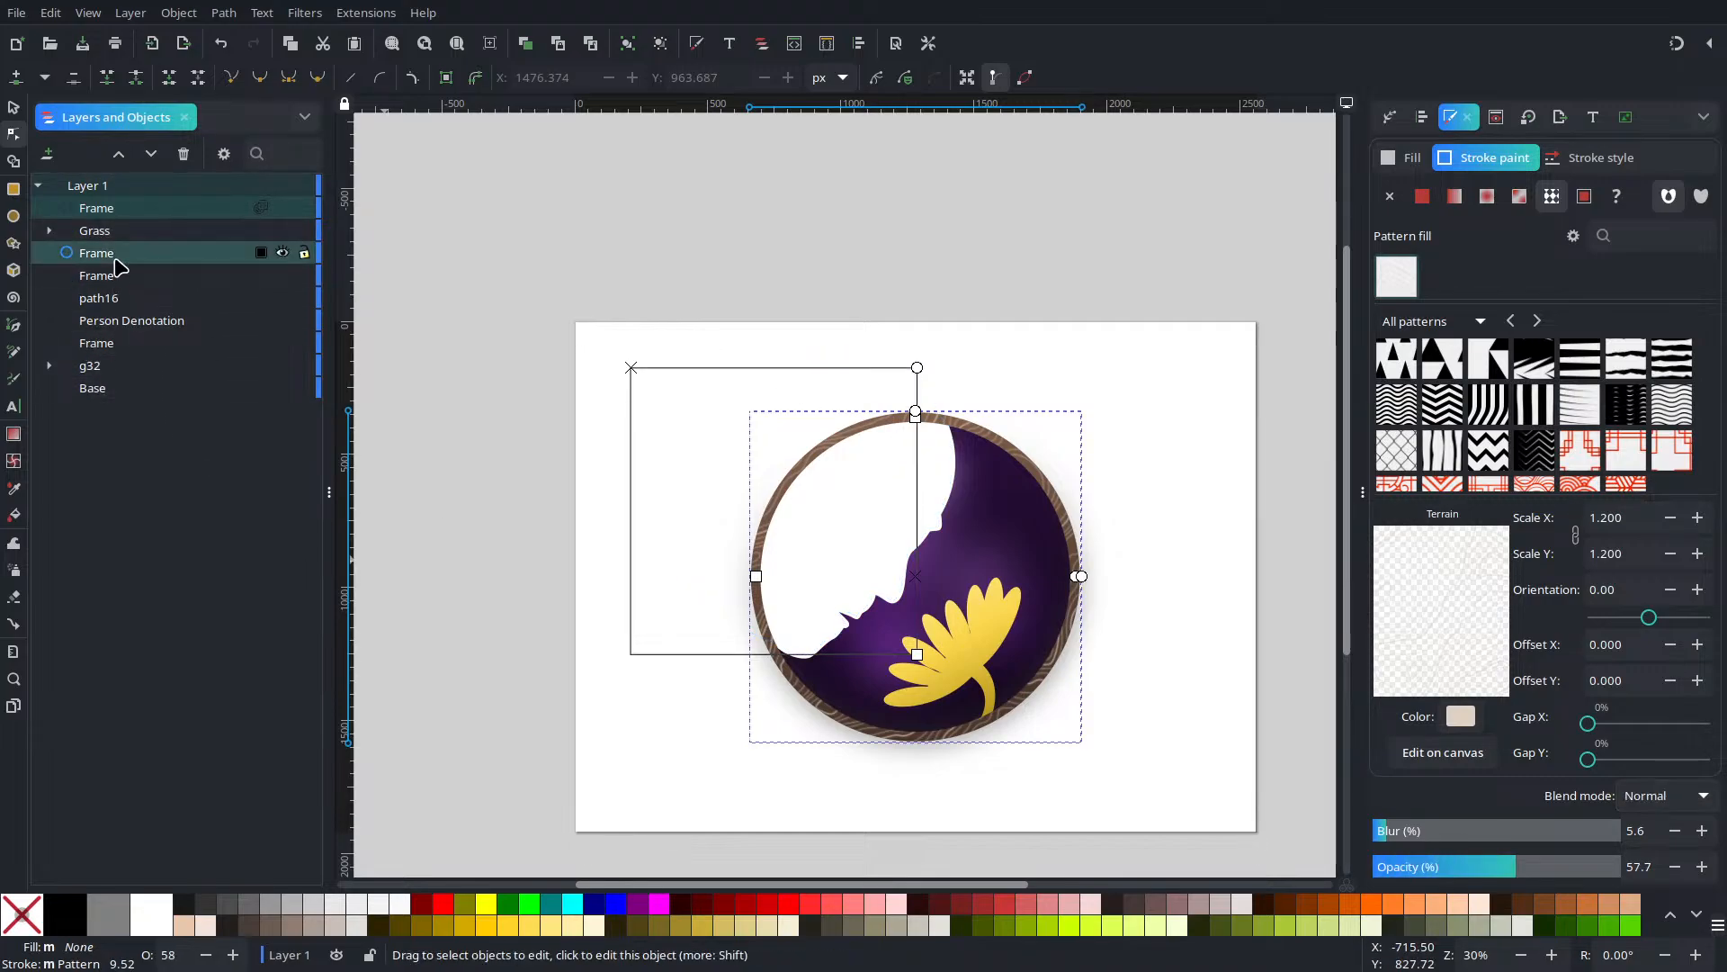
key("ctrl+g")
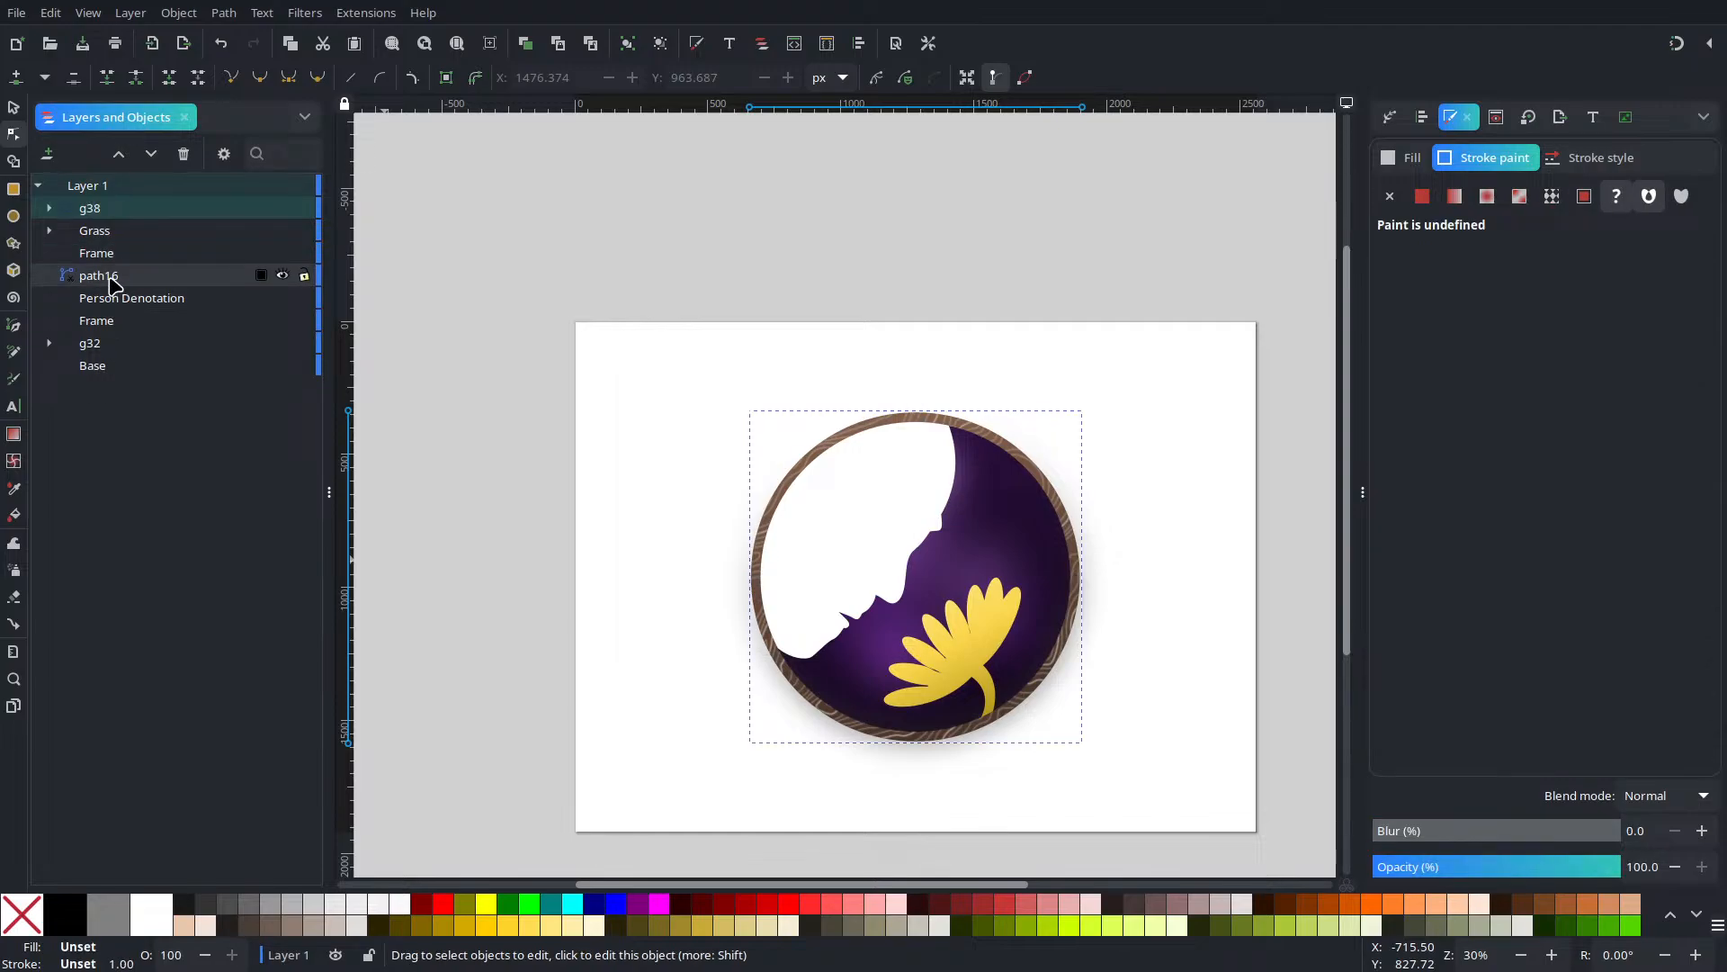
Duplicate the brown Frame ring so the copy sits at the top of Layer 1
left_click(140, 256)
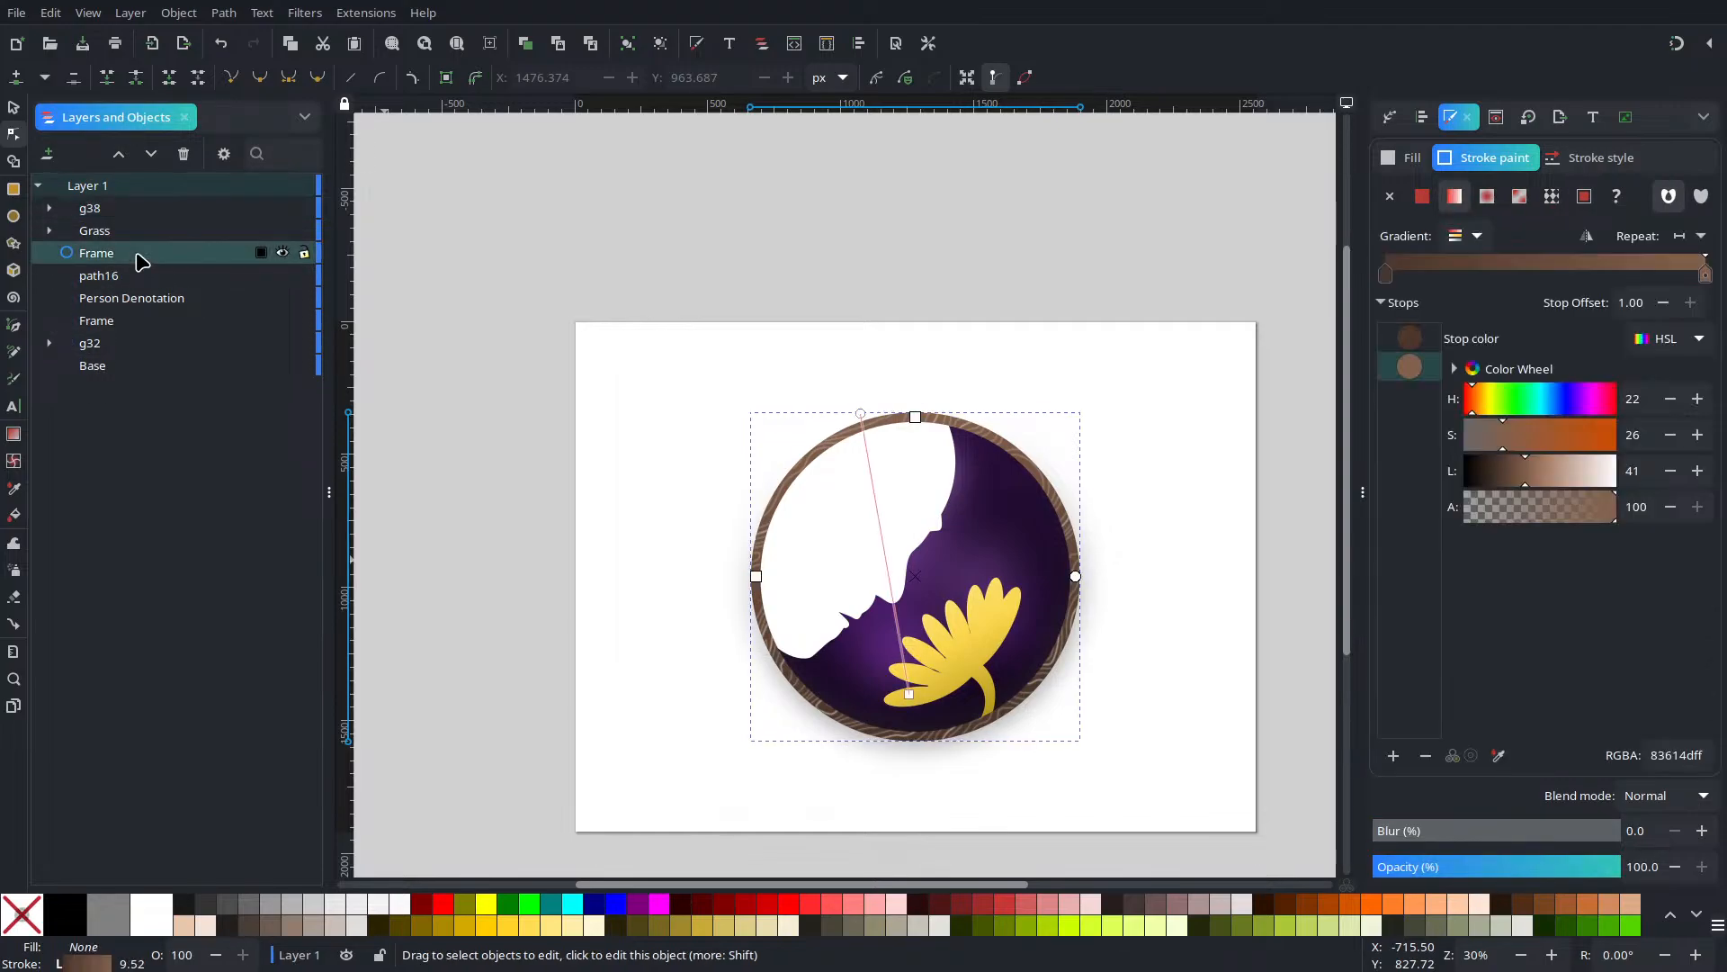
key("ctrl+d")
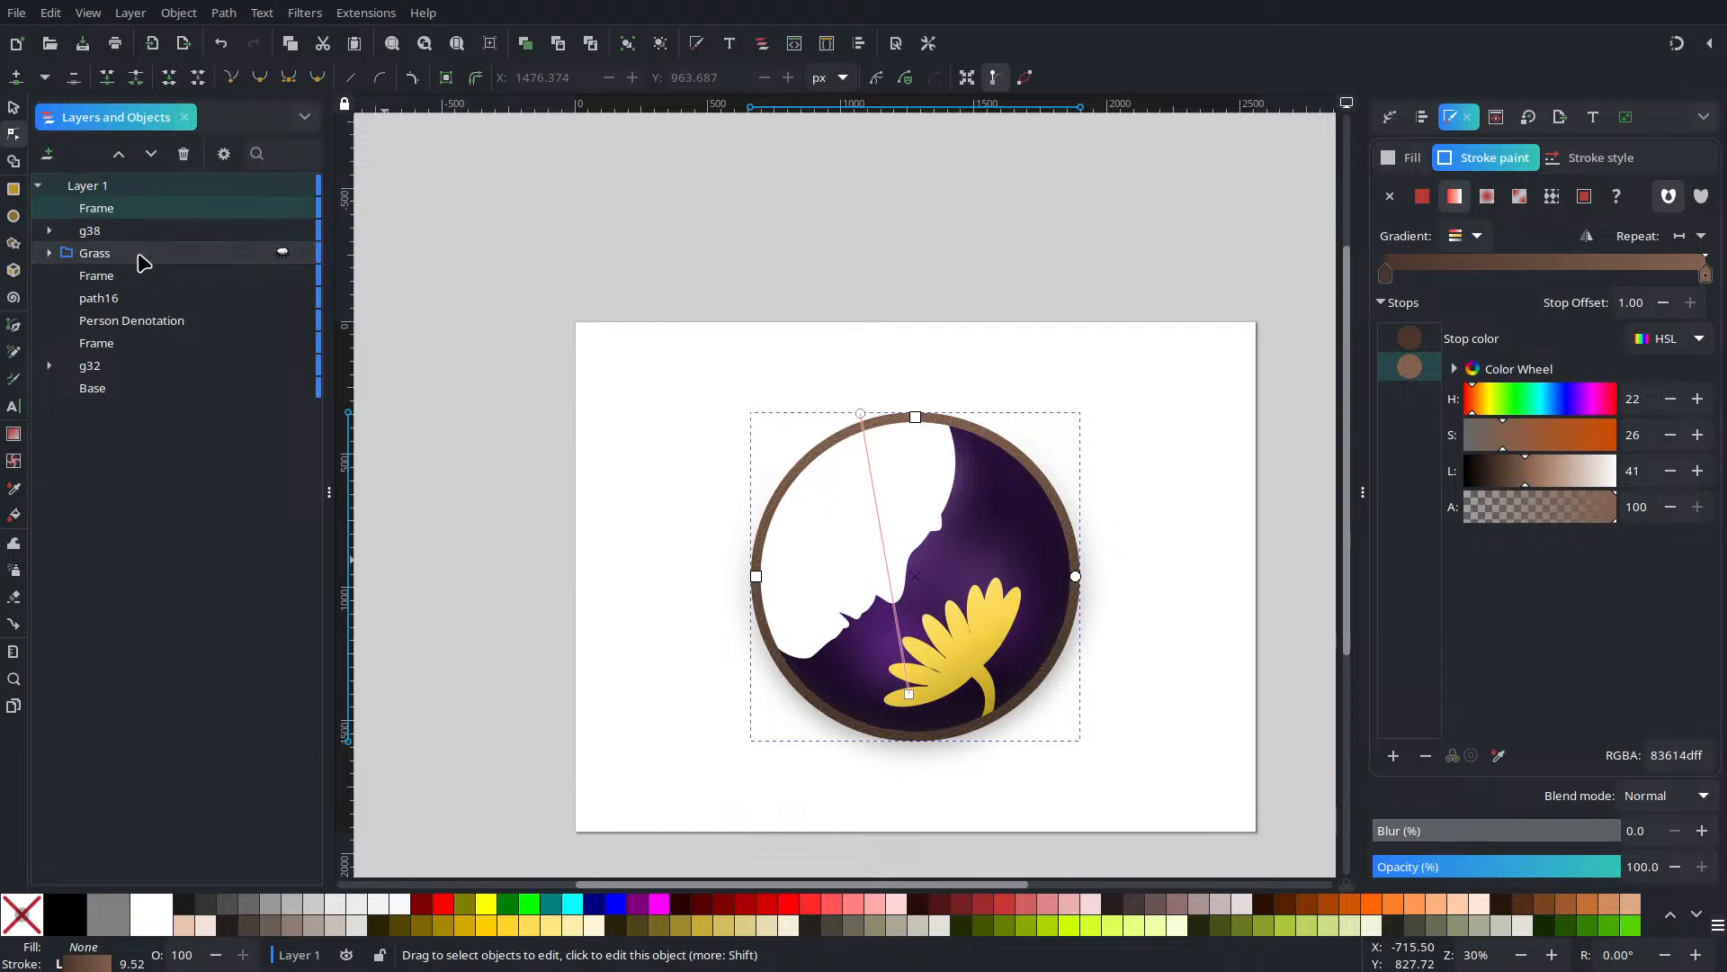
left_click(125, 236, "shift")
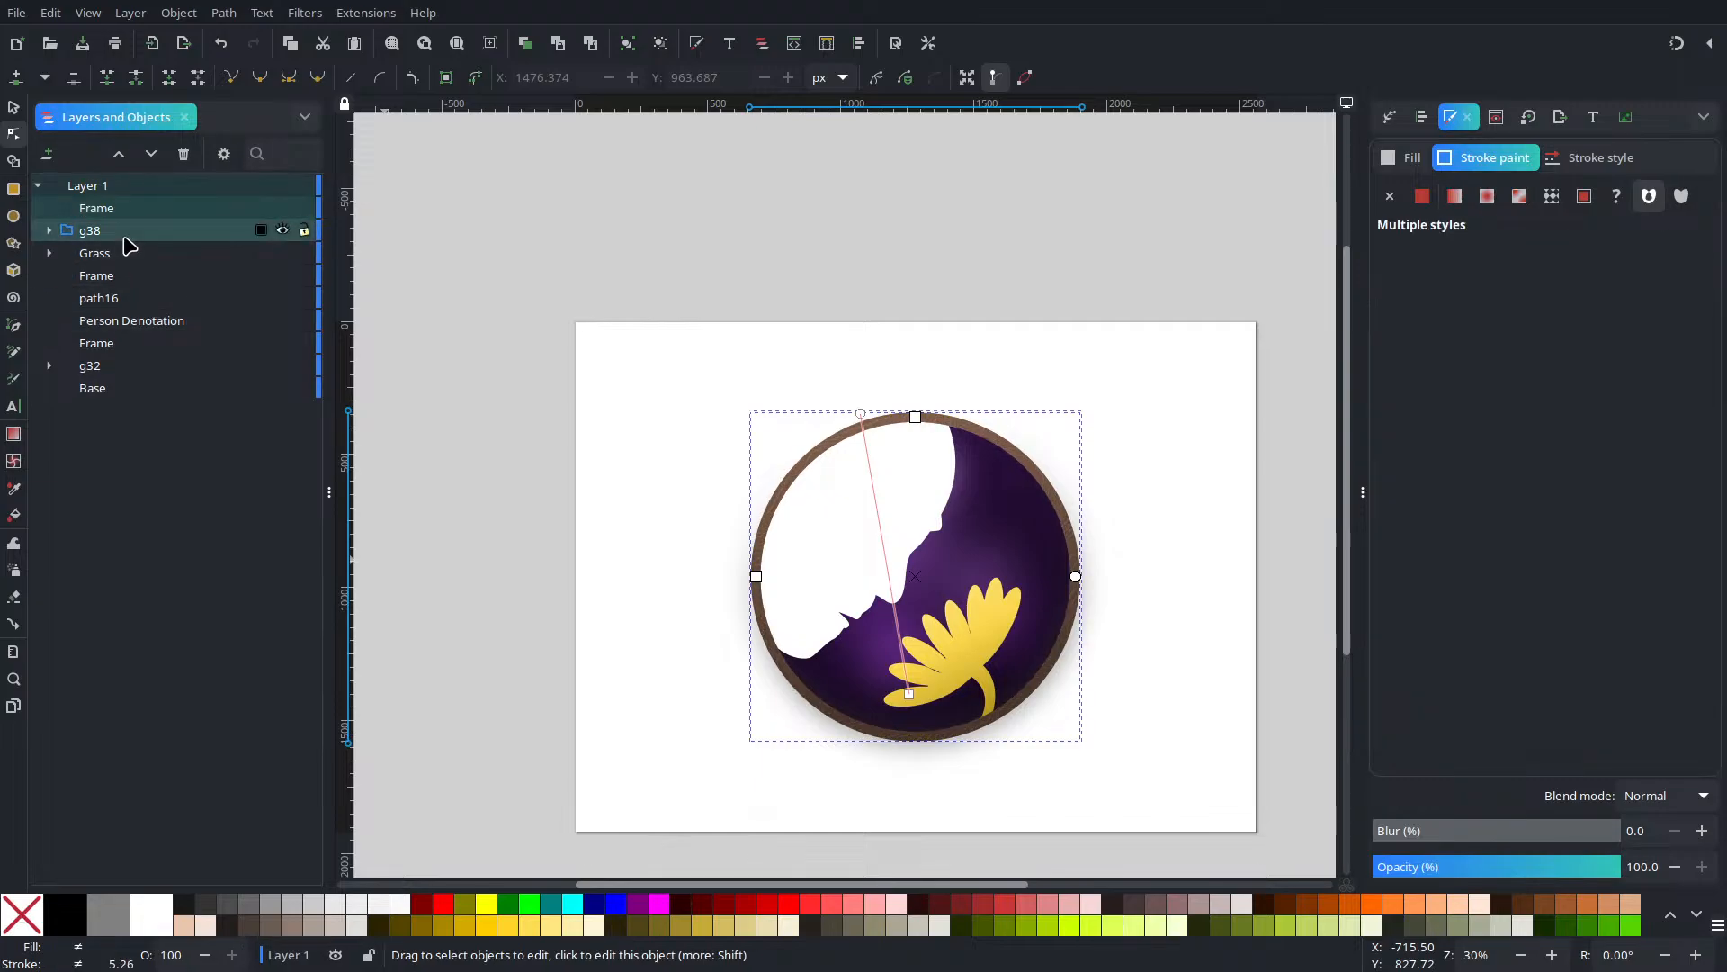
right_click(126, 236)
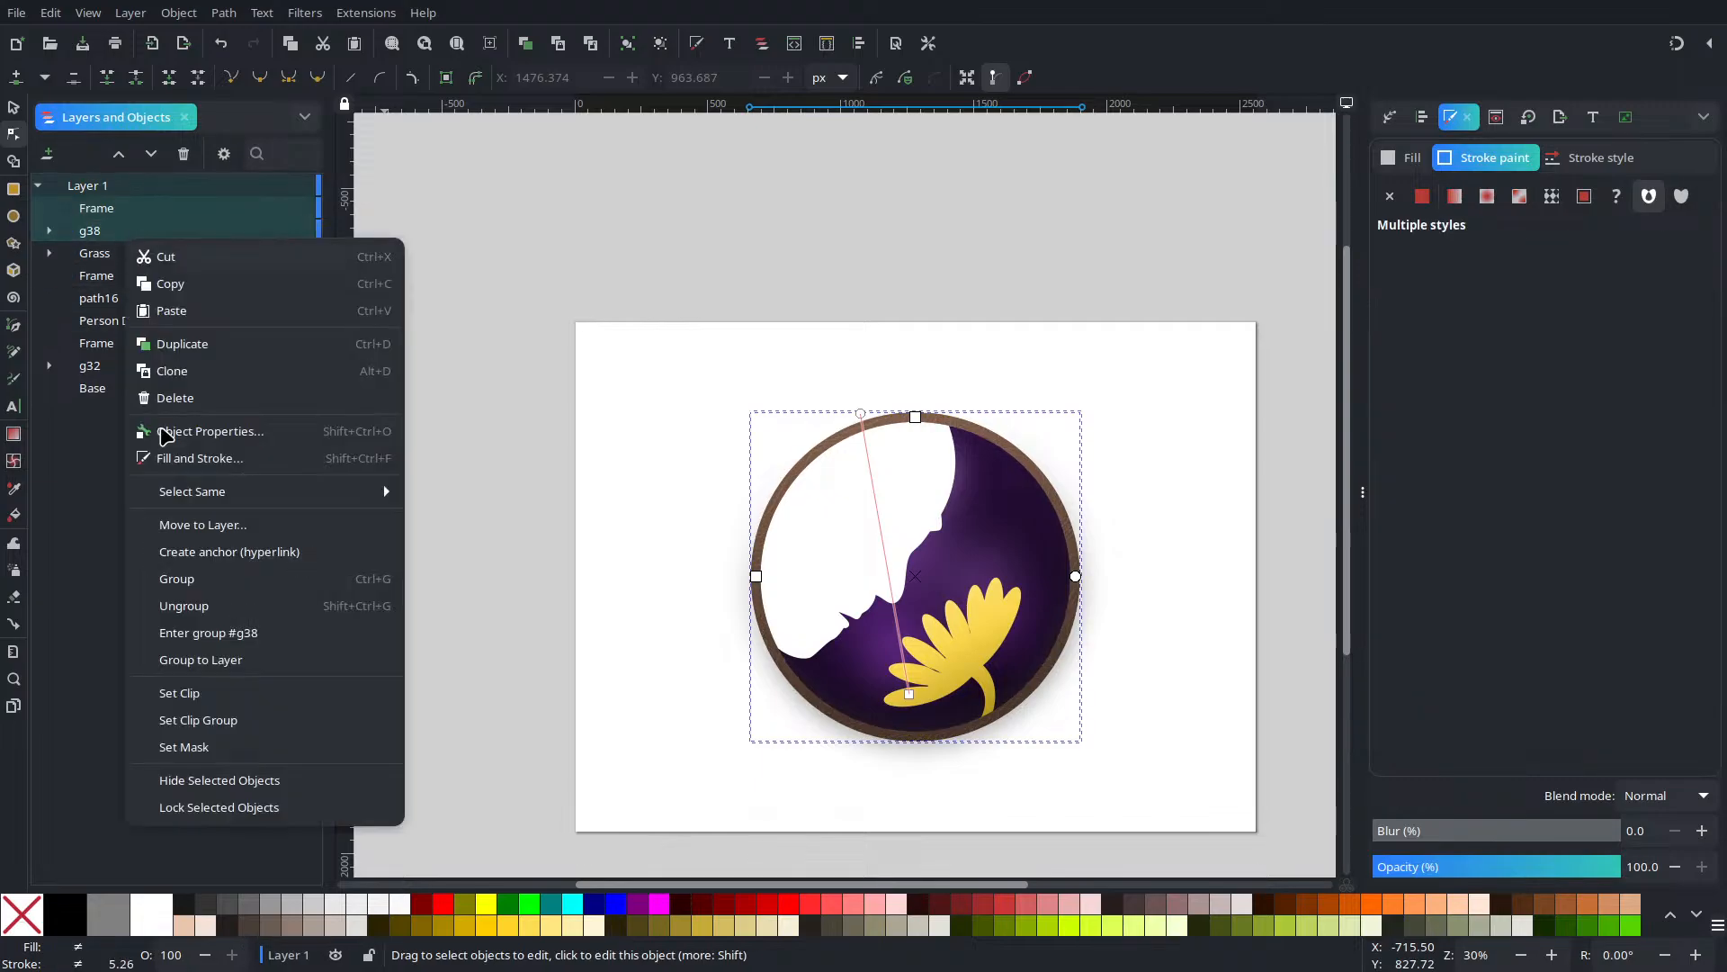
left_click(91, 209)
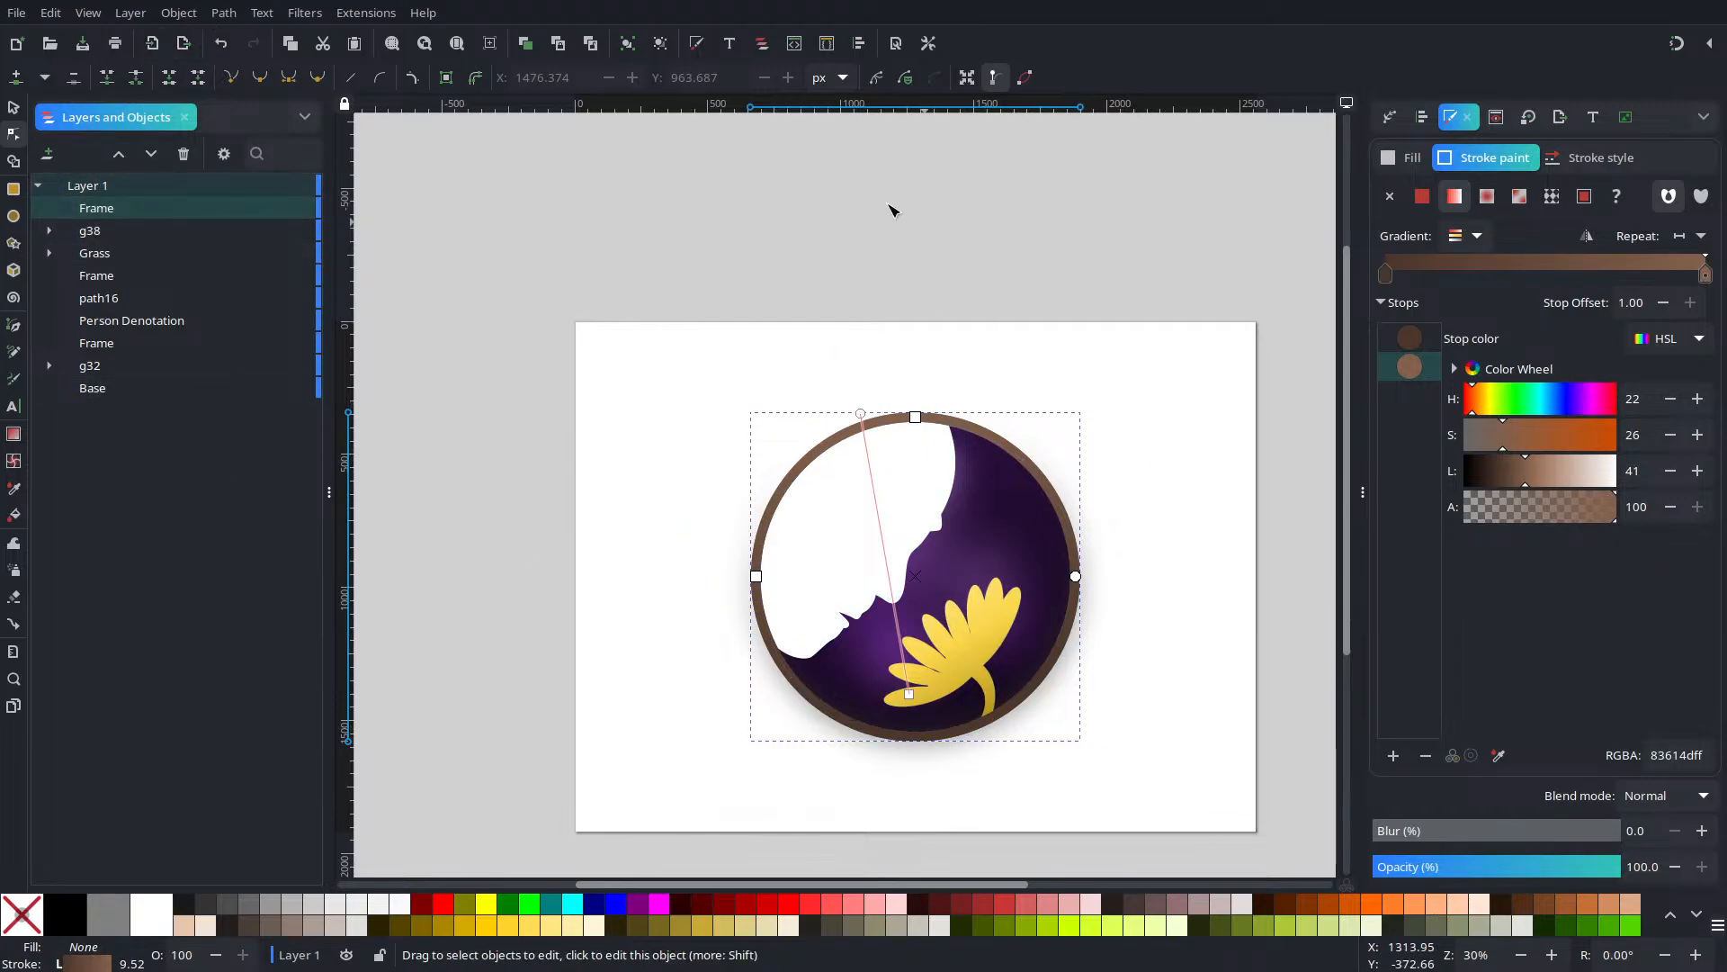
Convert the copied ring's stroke to a path with Stroke to Path
left_click(220, 13)
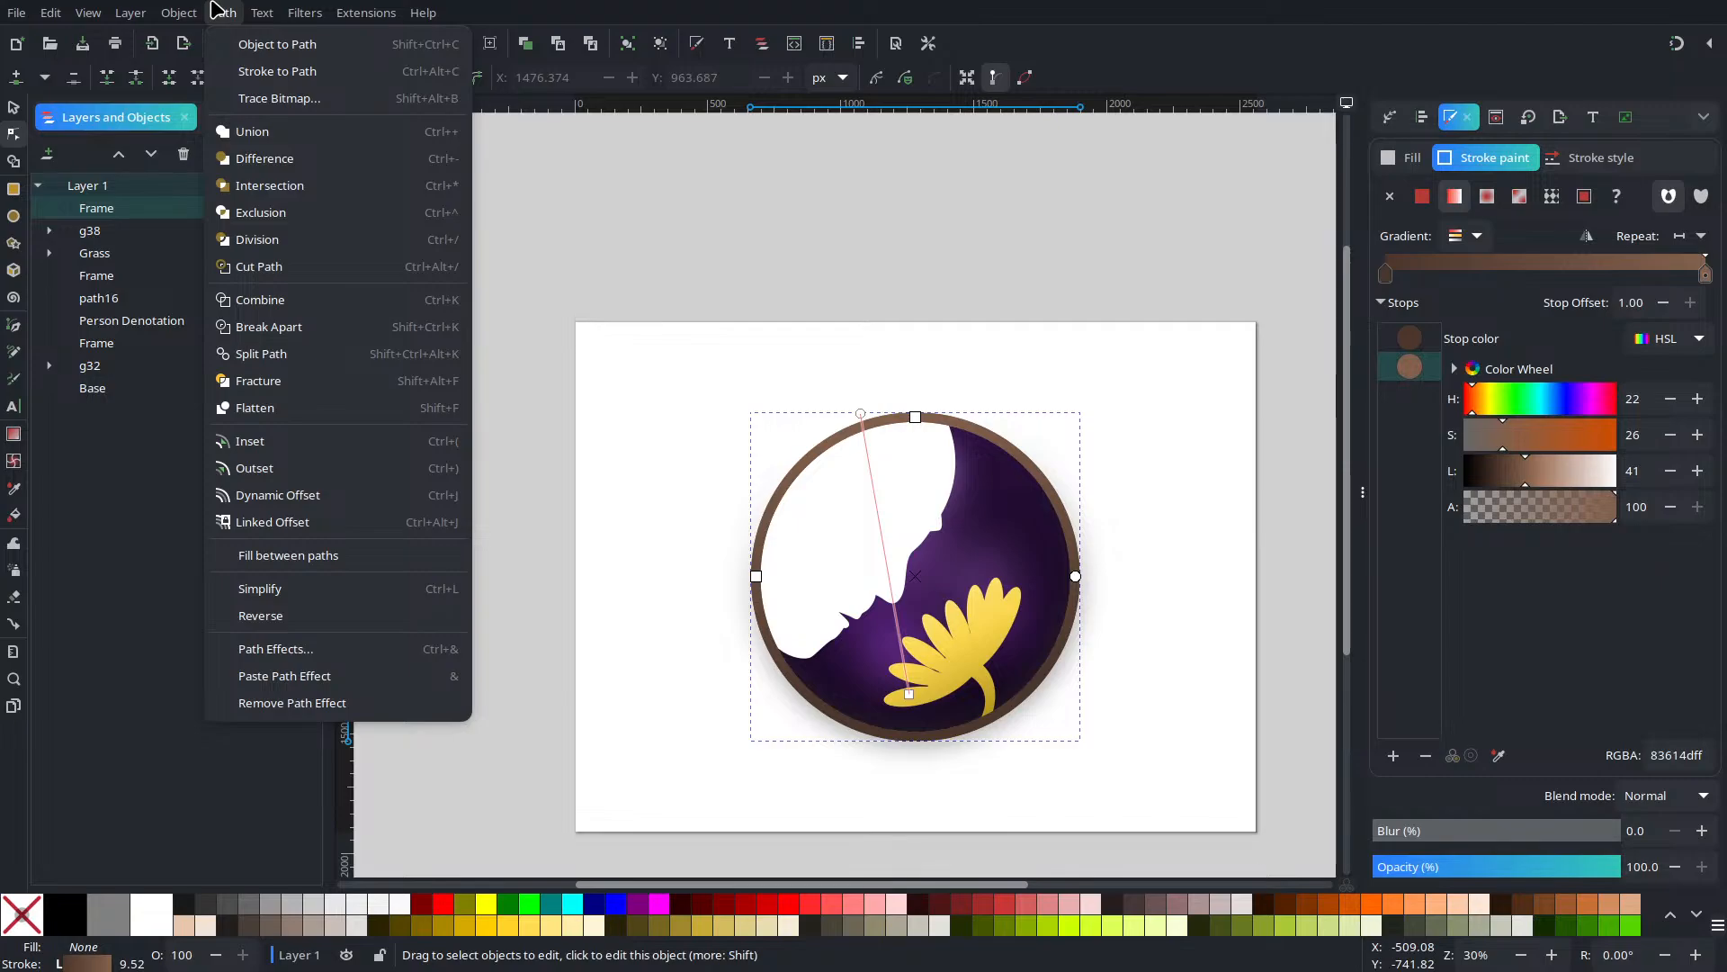
left_click(277, 71)
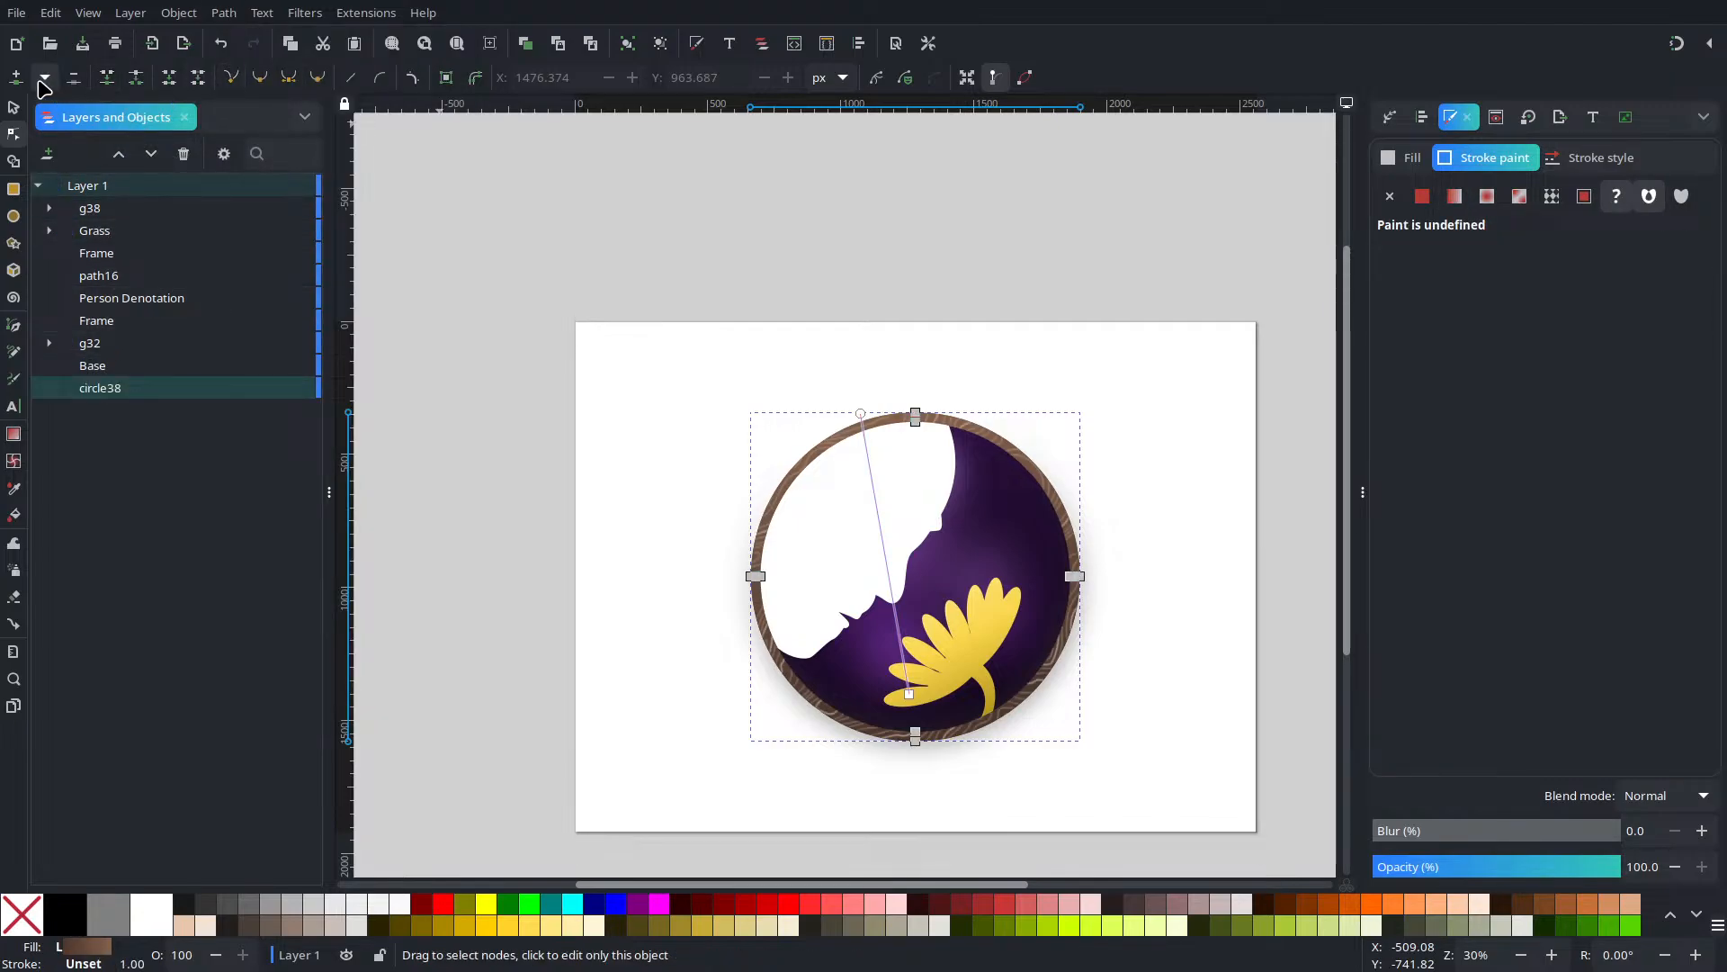
left_click(15, 108)
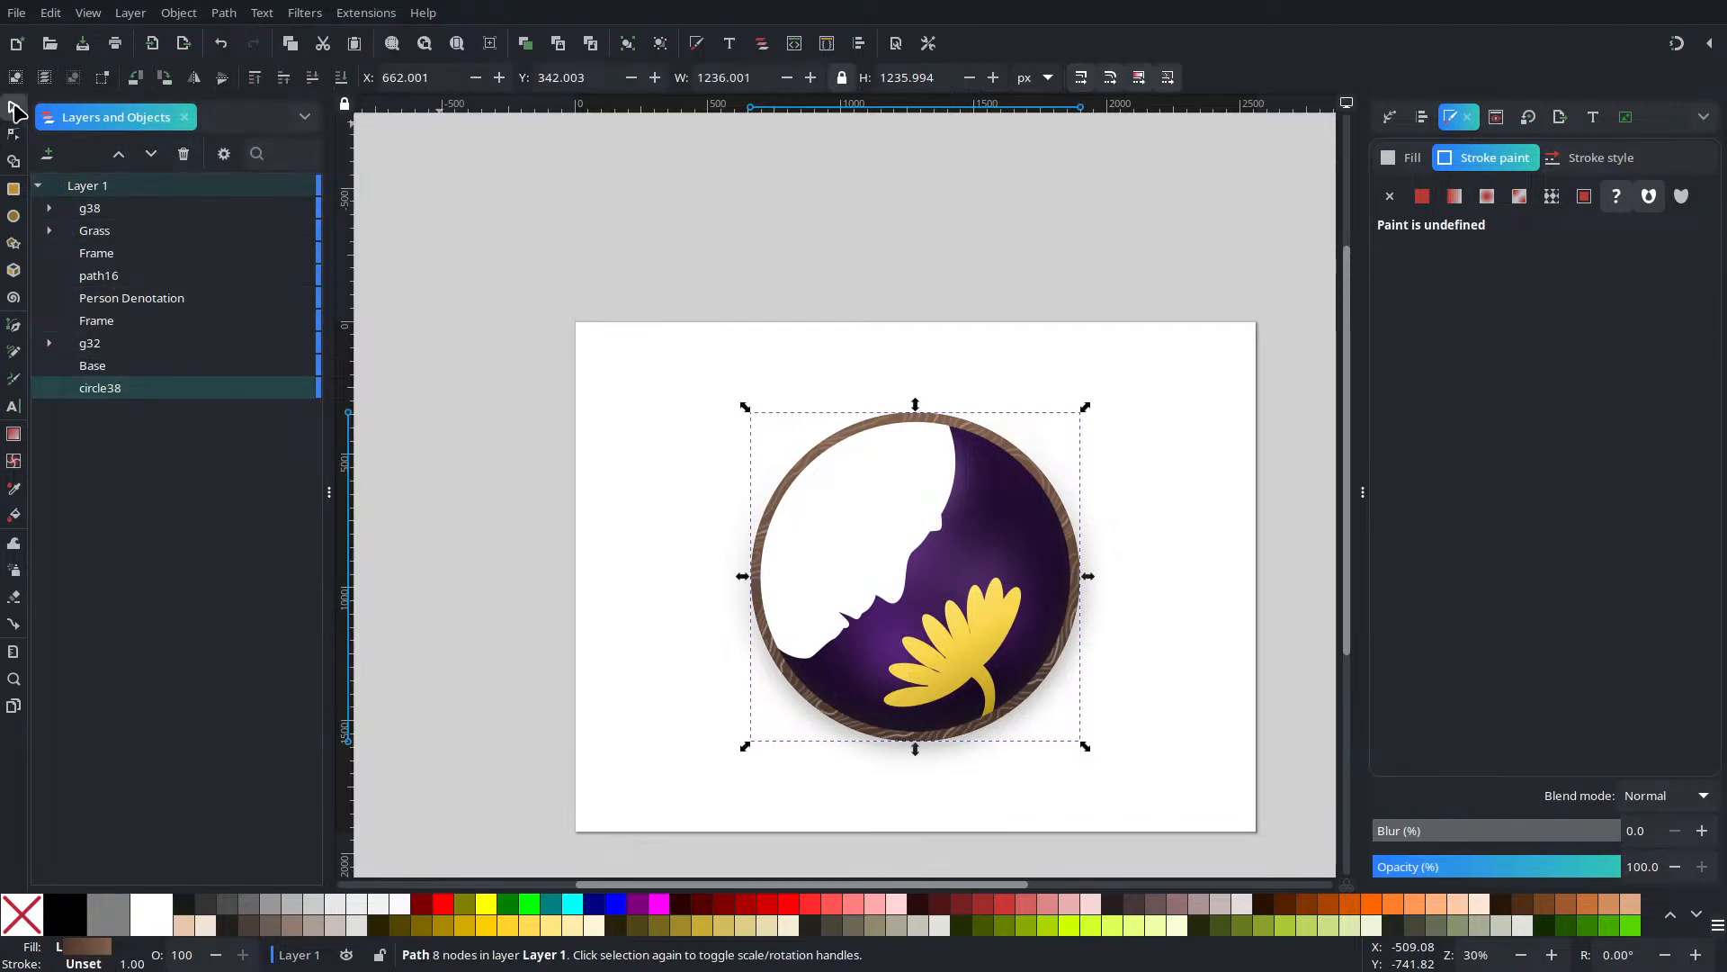
Raise circle38 to the top and use it as a clip on the g38 group
left_click(256, 79)
left_click(115, 231, "shift")
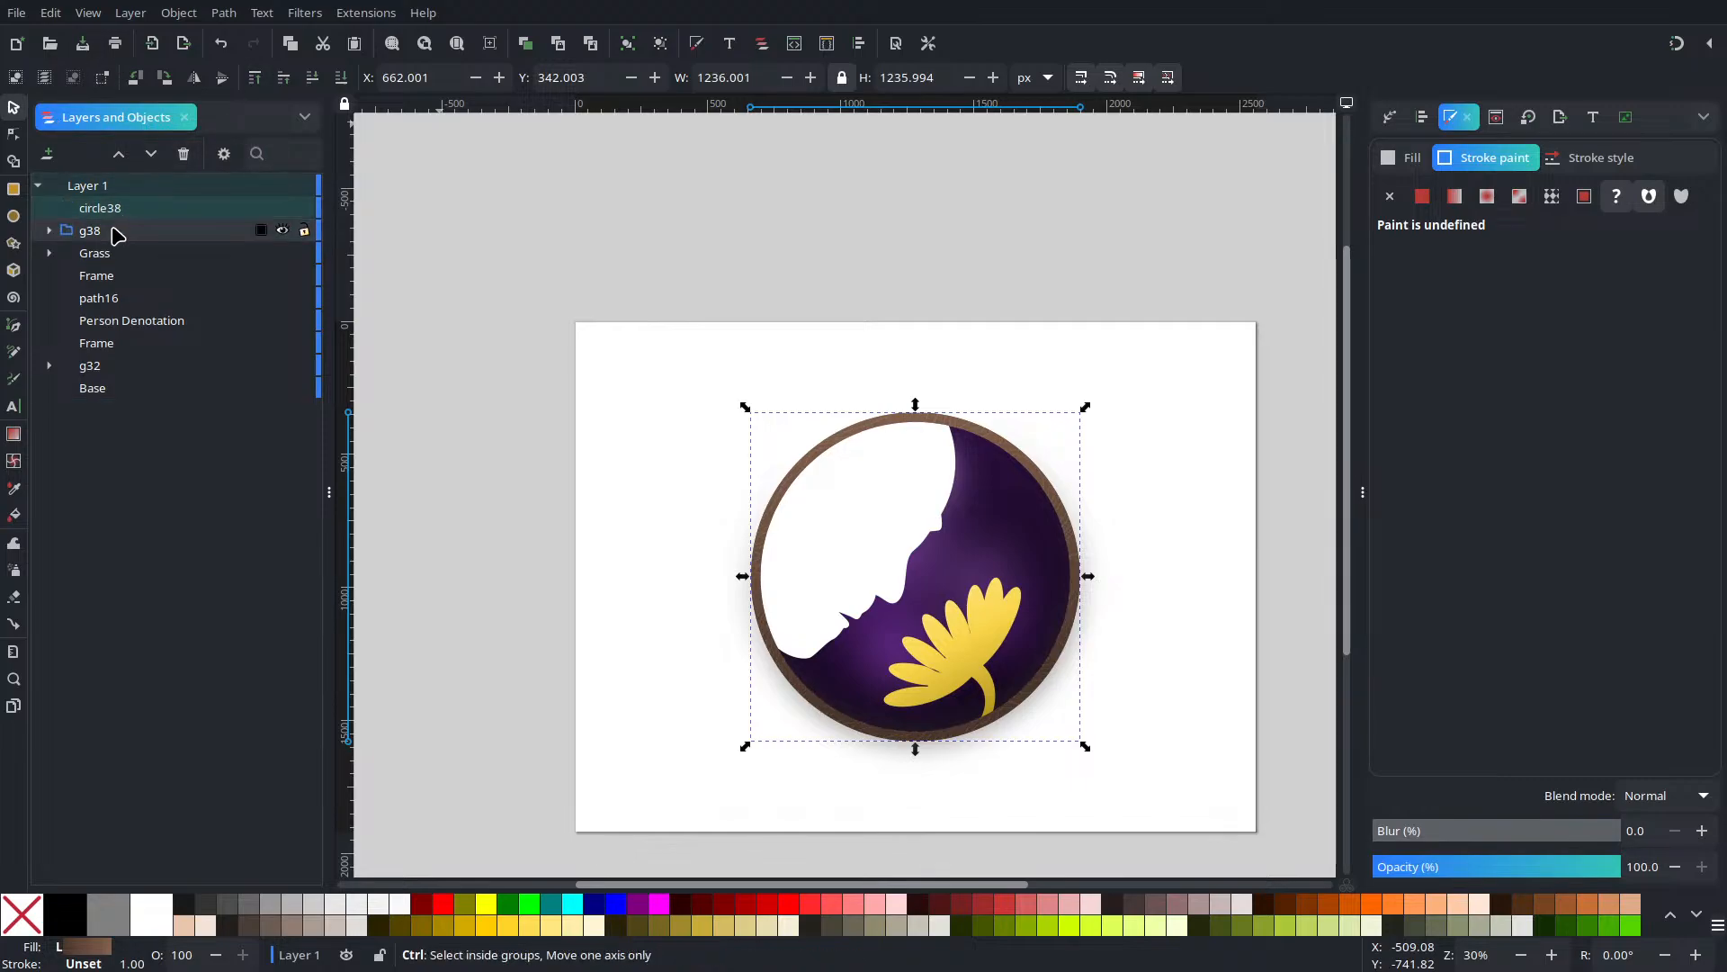
right_click(112, 228)
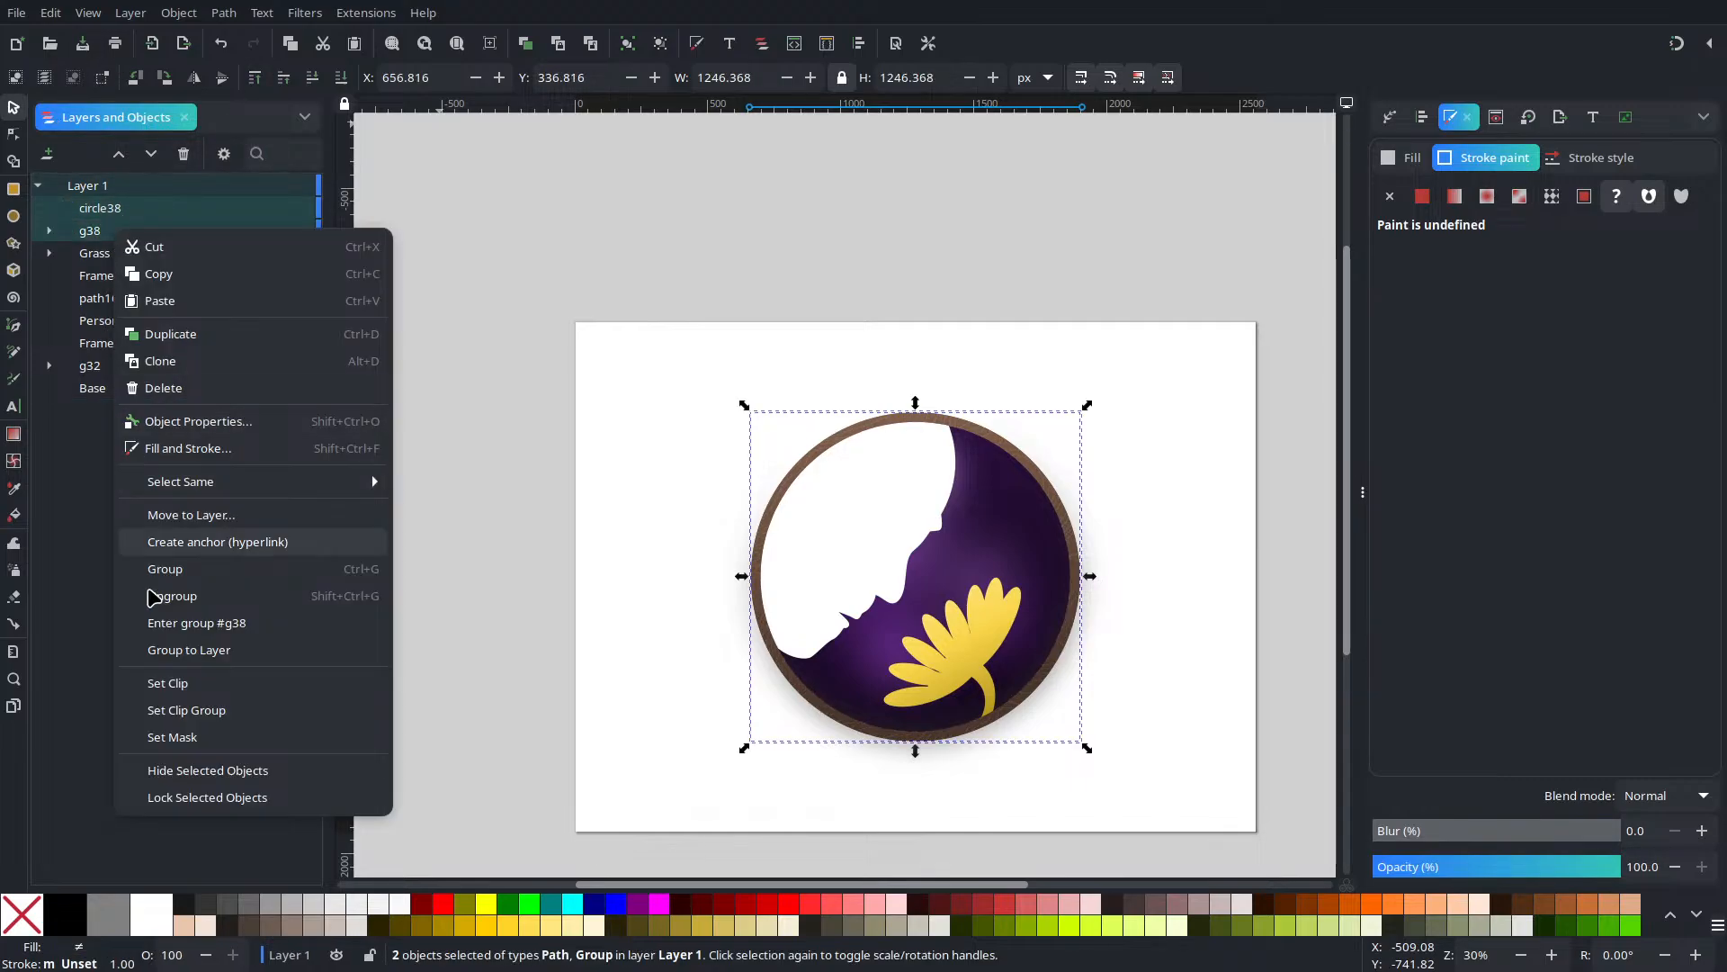
left_click(181, 676)
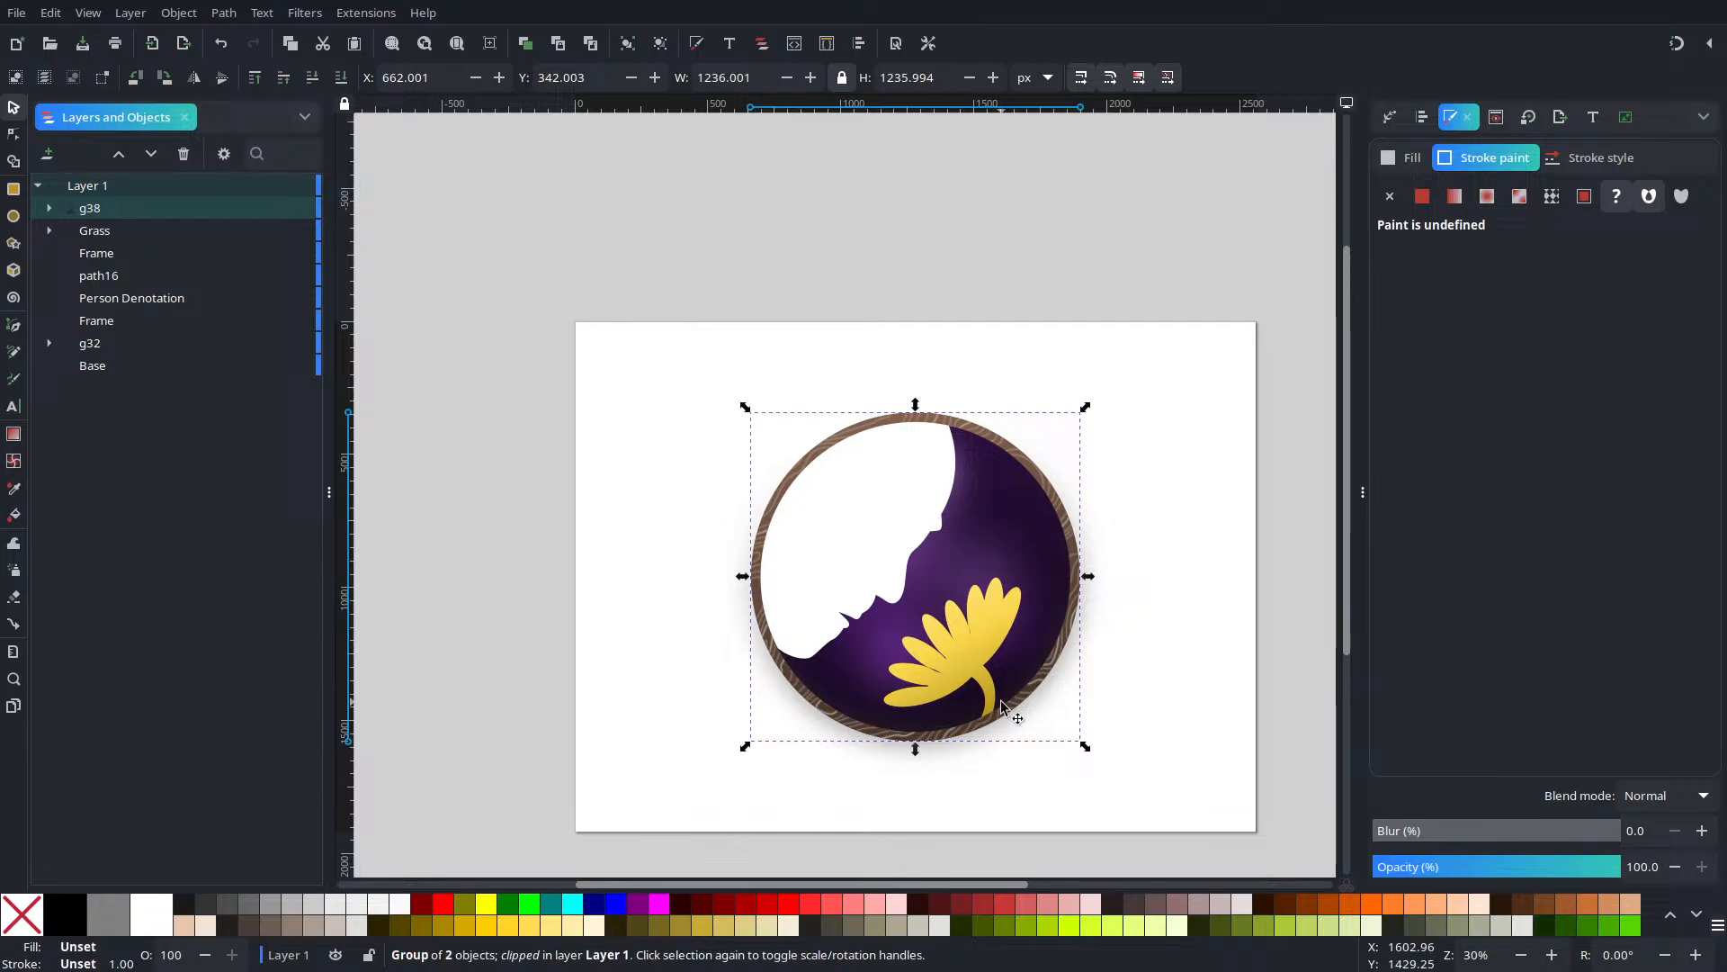
left_click(1290, 654)
Duplicate the clipped g38 group as g40 and flip the copy vertically
scroll(954, 592, "up", 6, "ctrl")
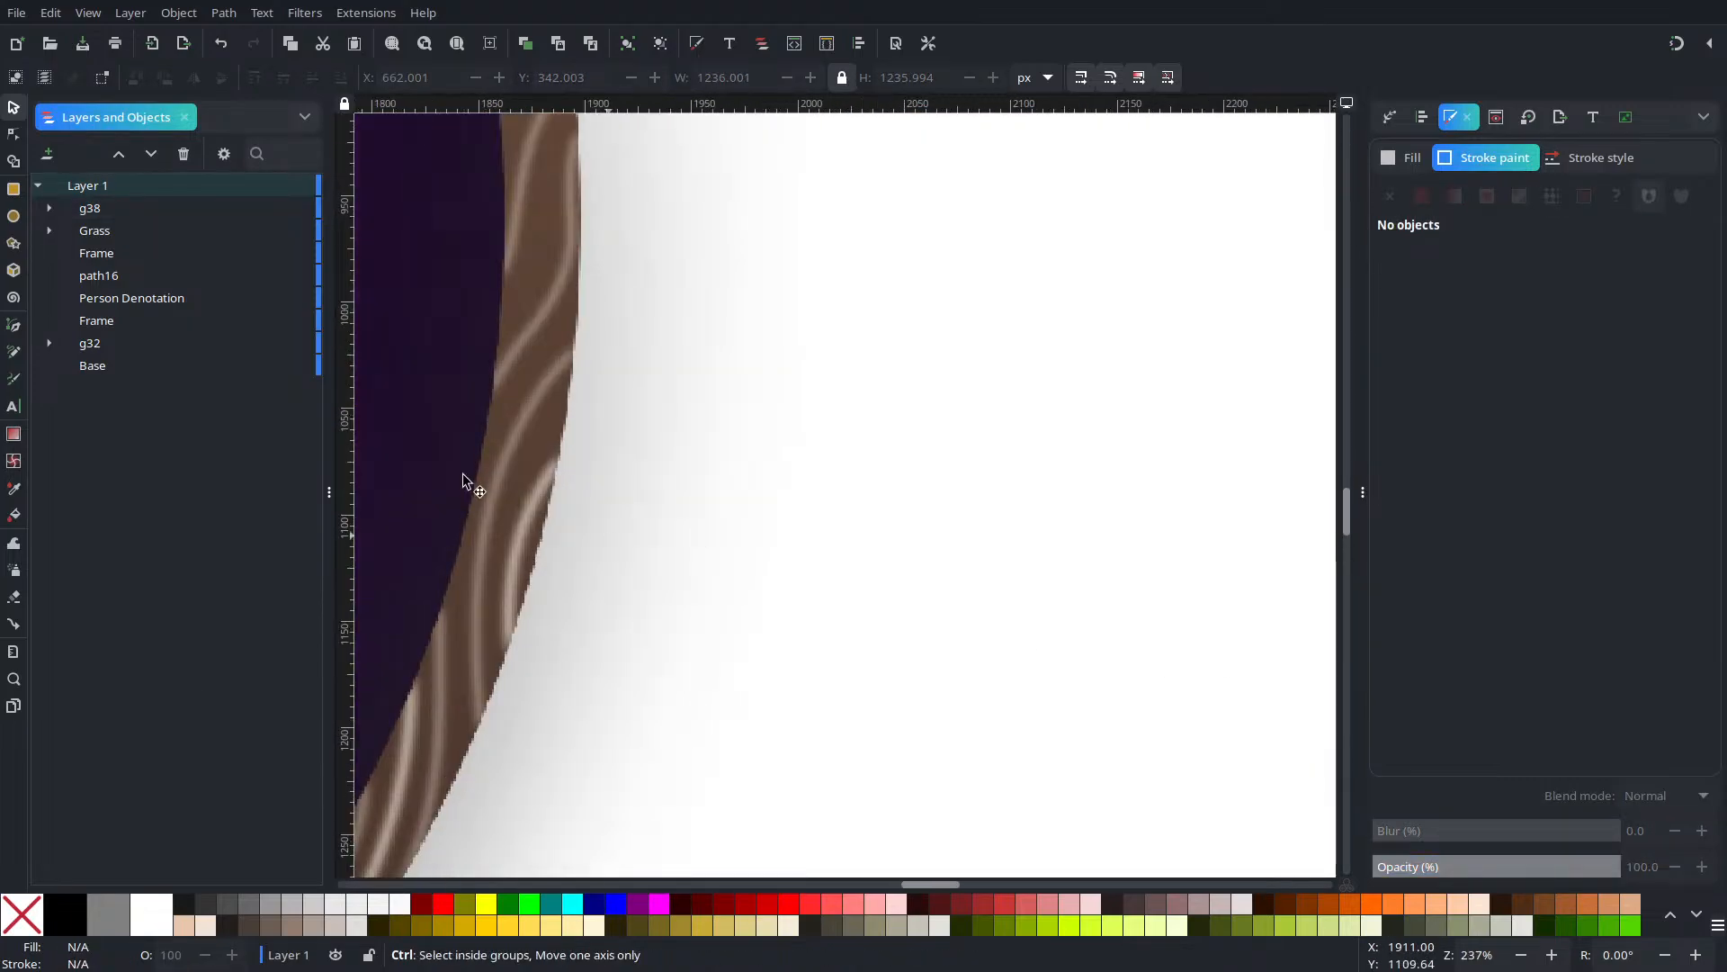
scroll(652, 648, "up", 4, "ctrl")
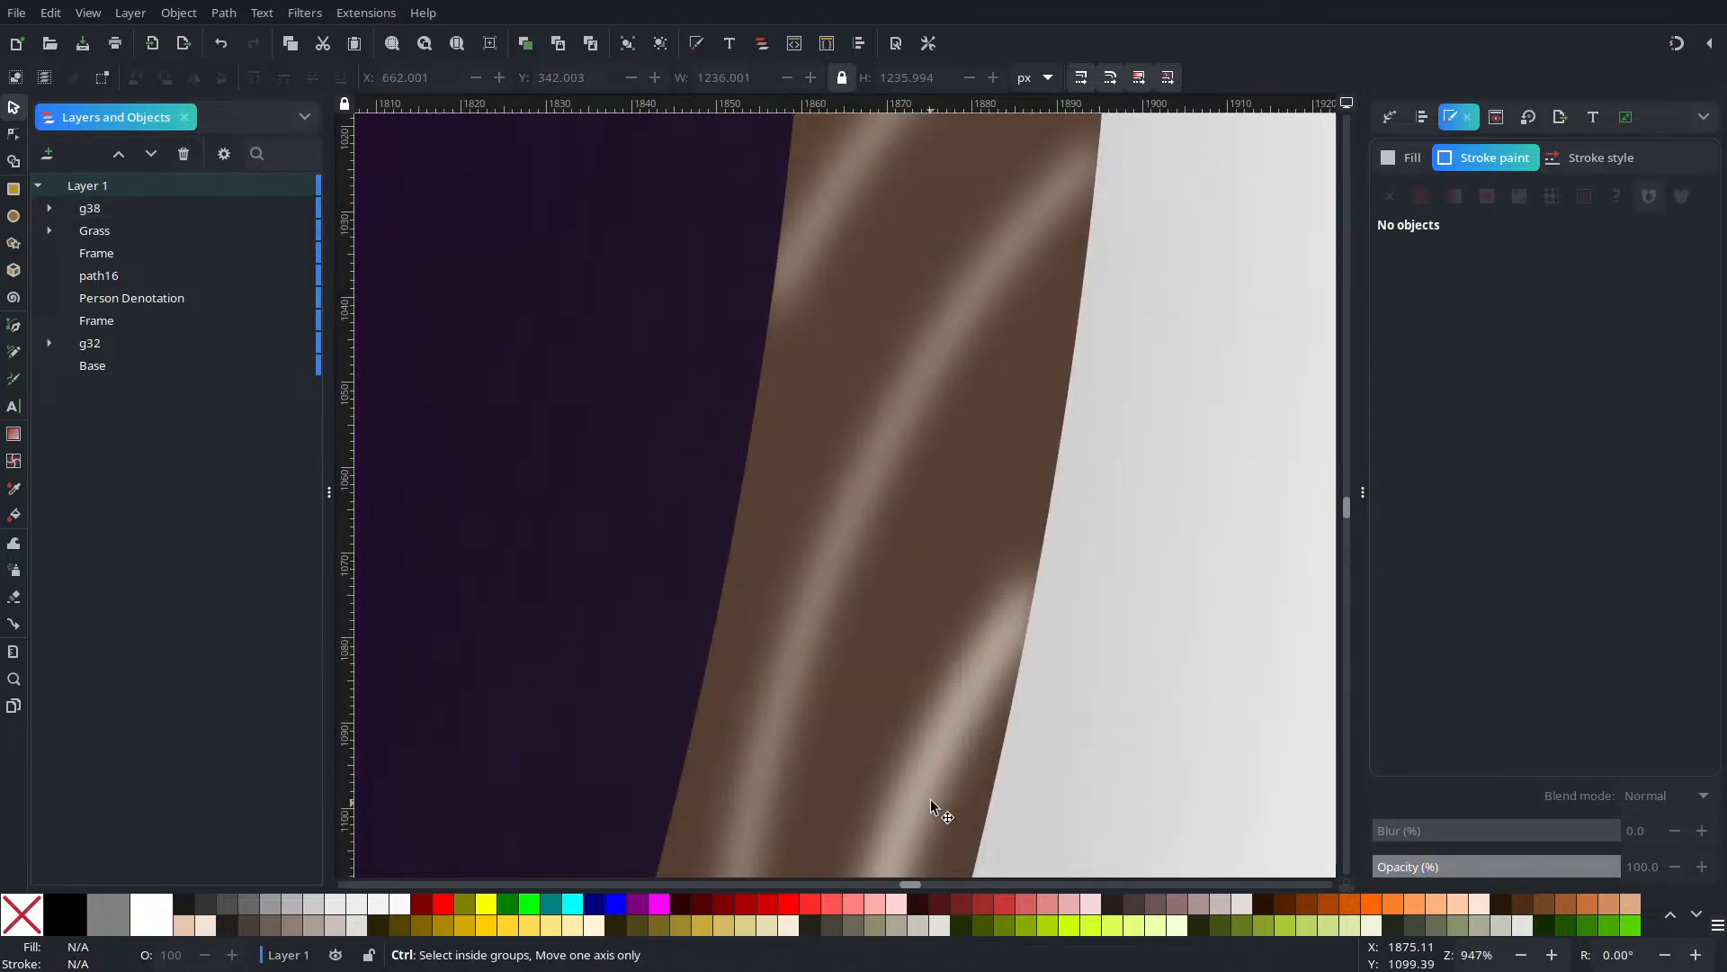
scroll(949, 655, "down", 9)
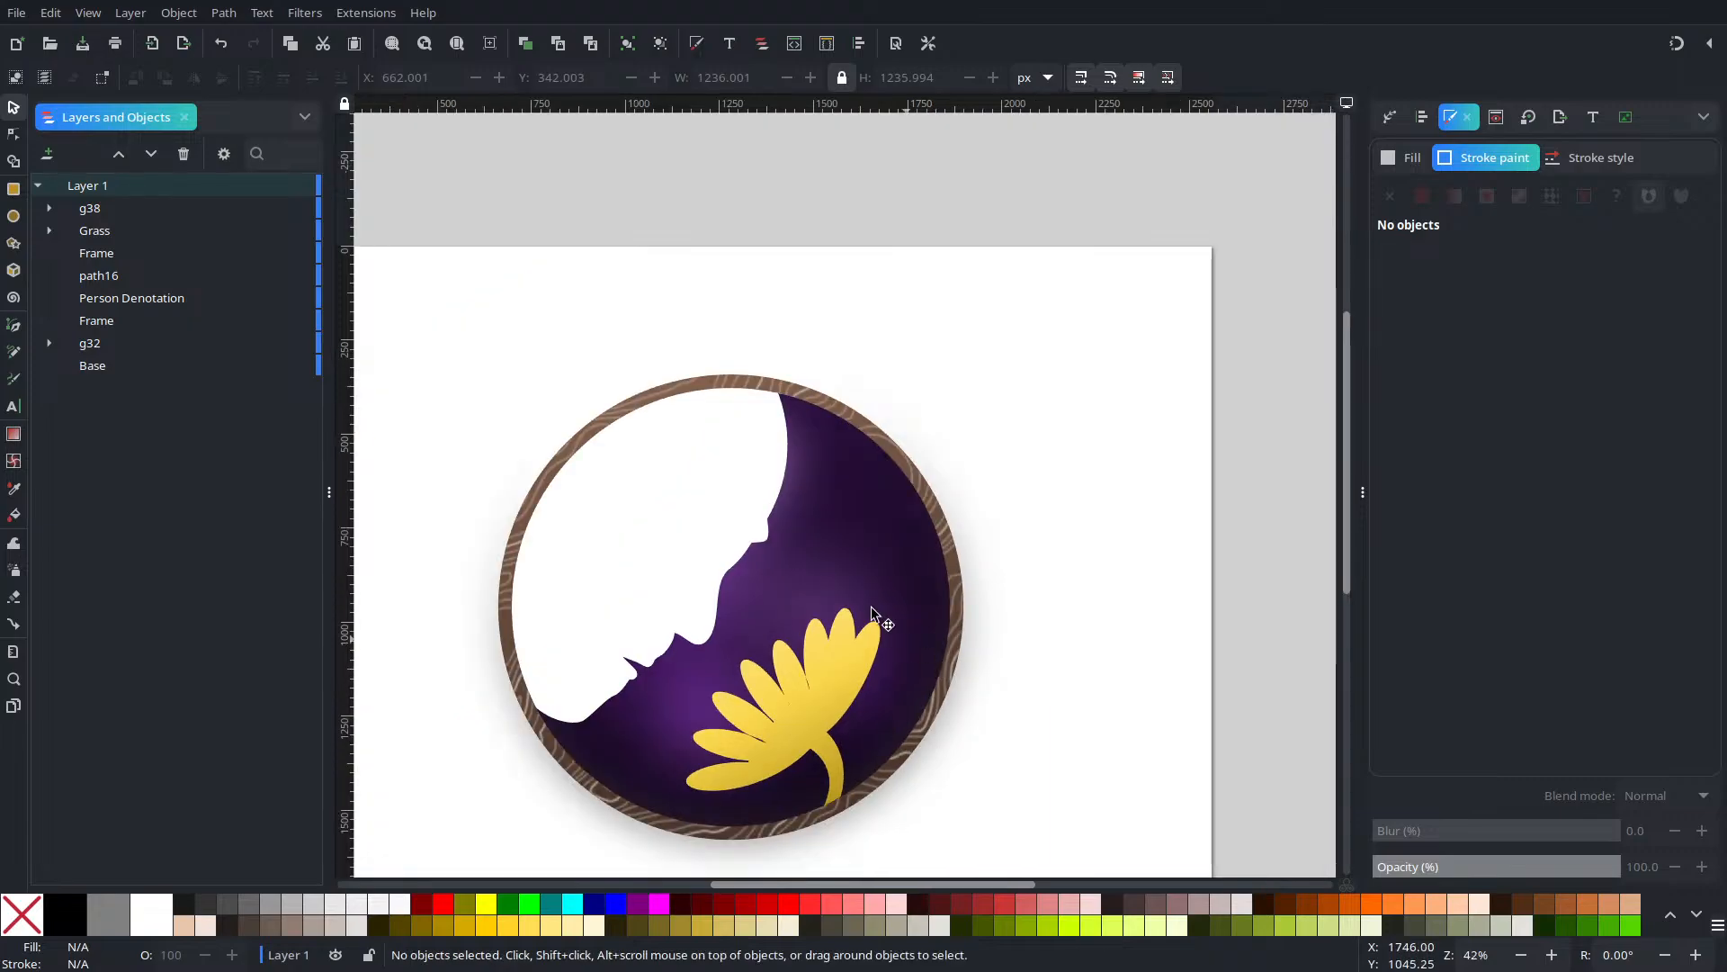
left_click(91, 212)
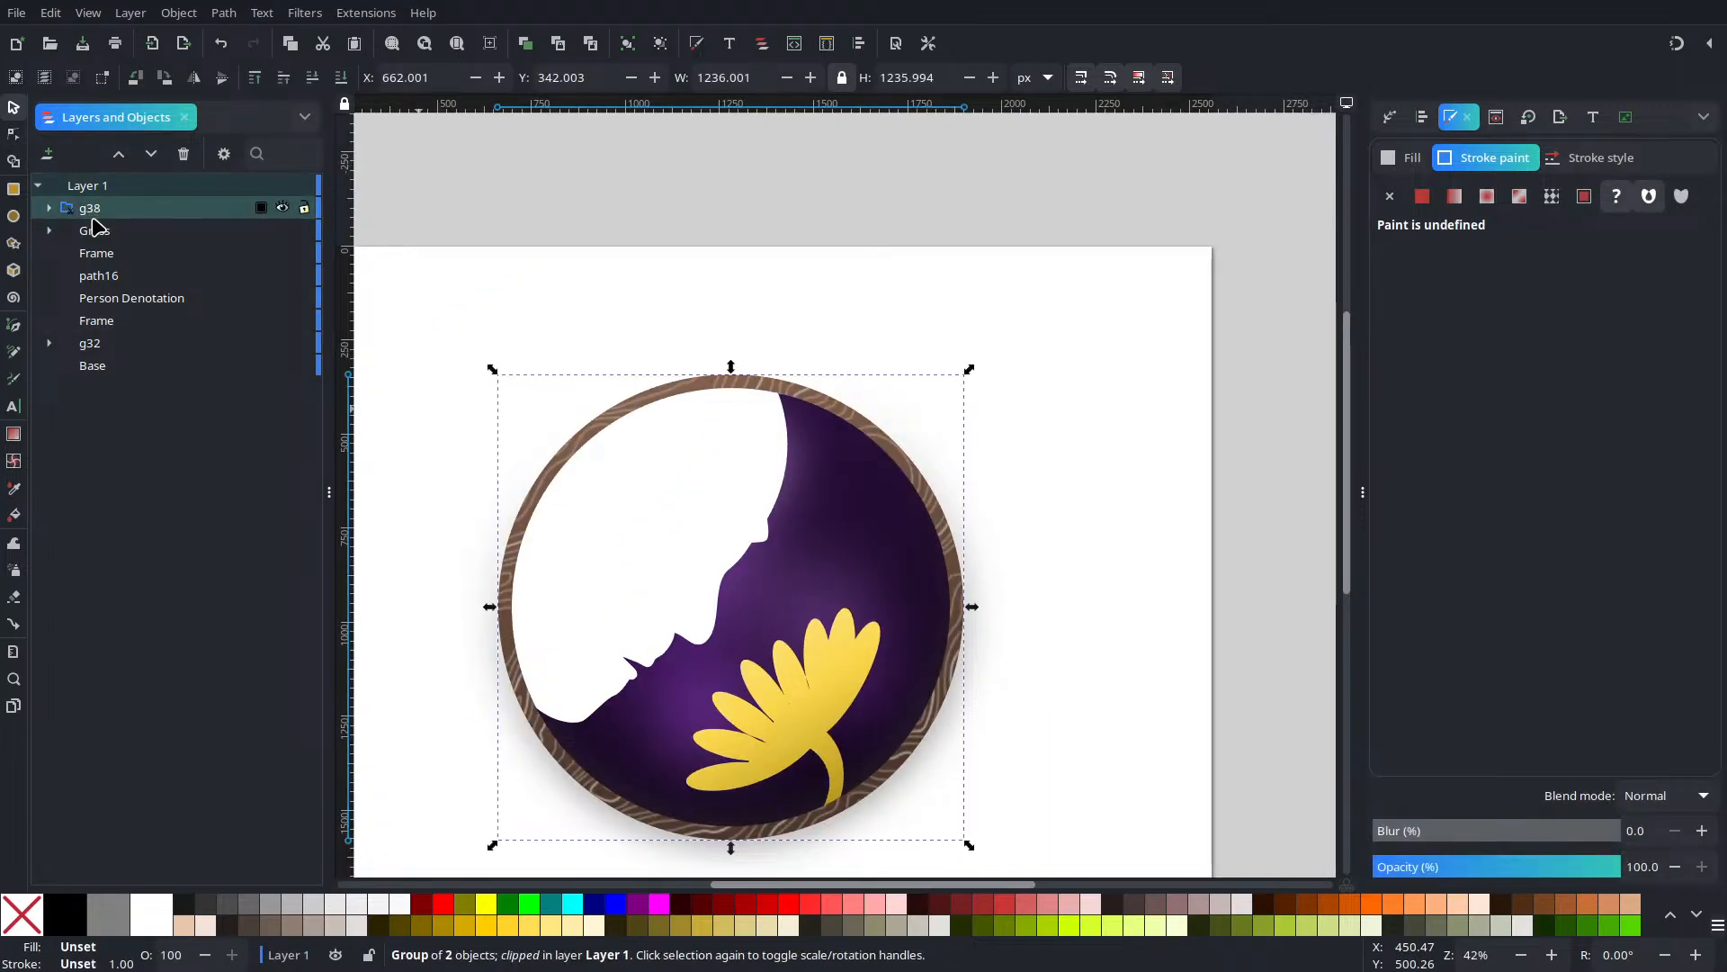
key("ctrl+d")
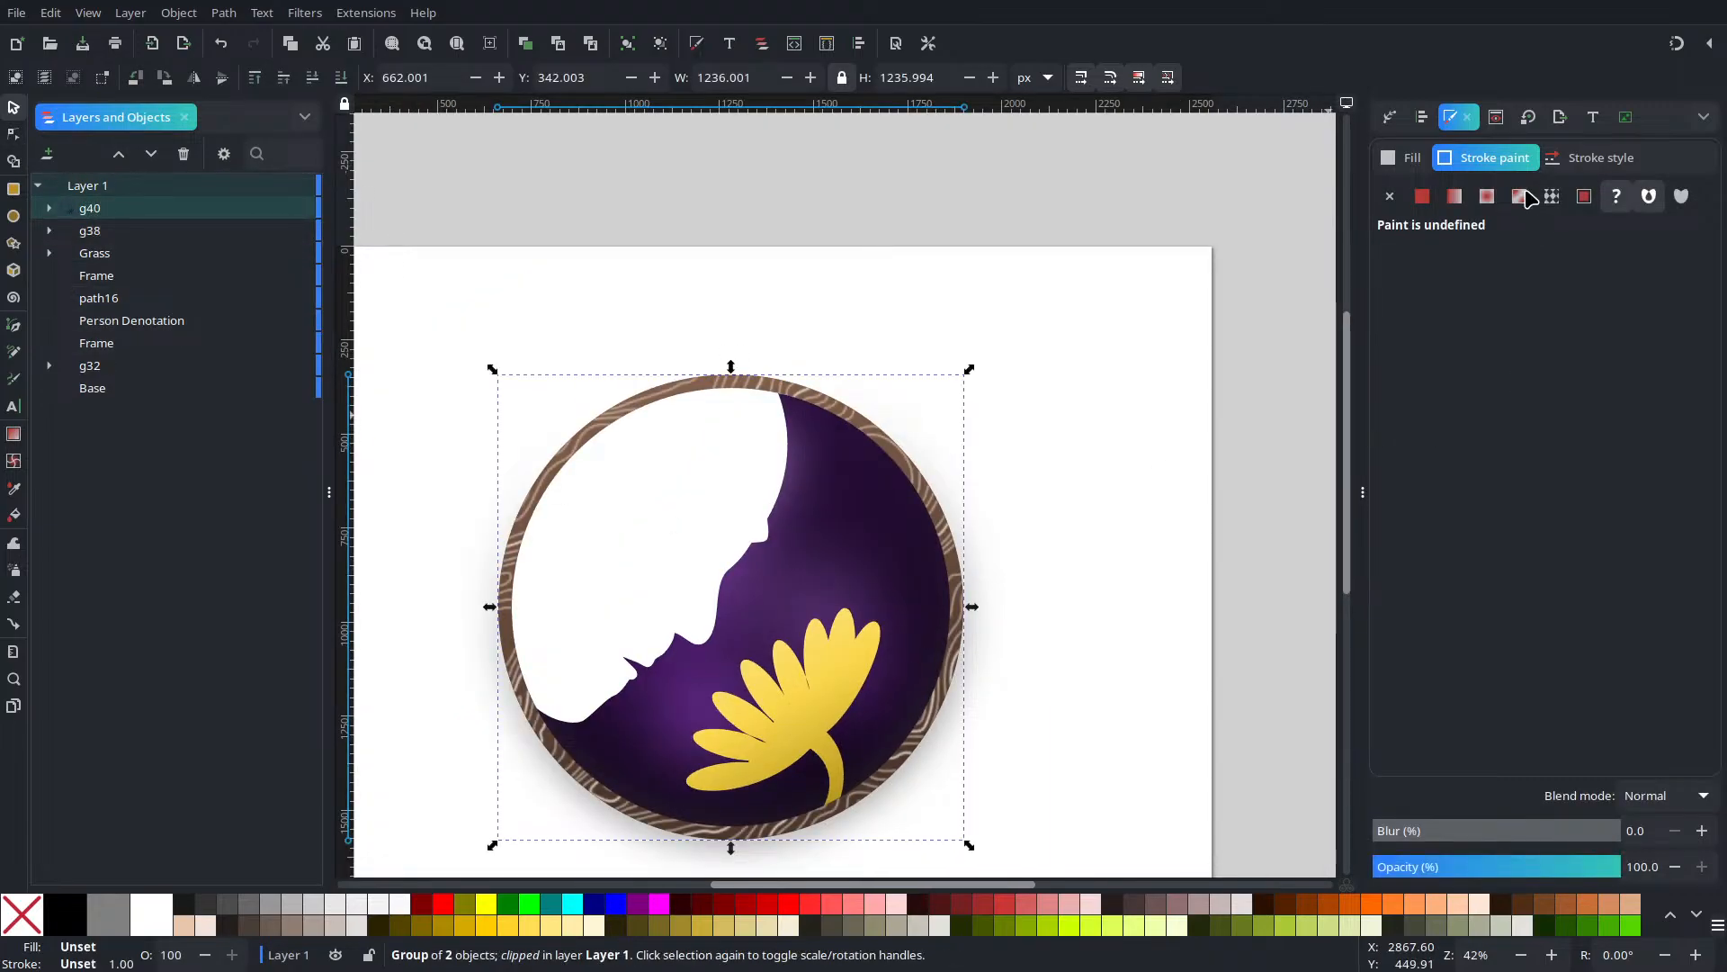
left_click(224, 79)
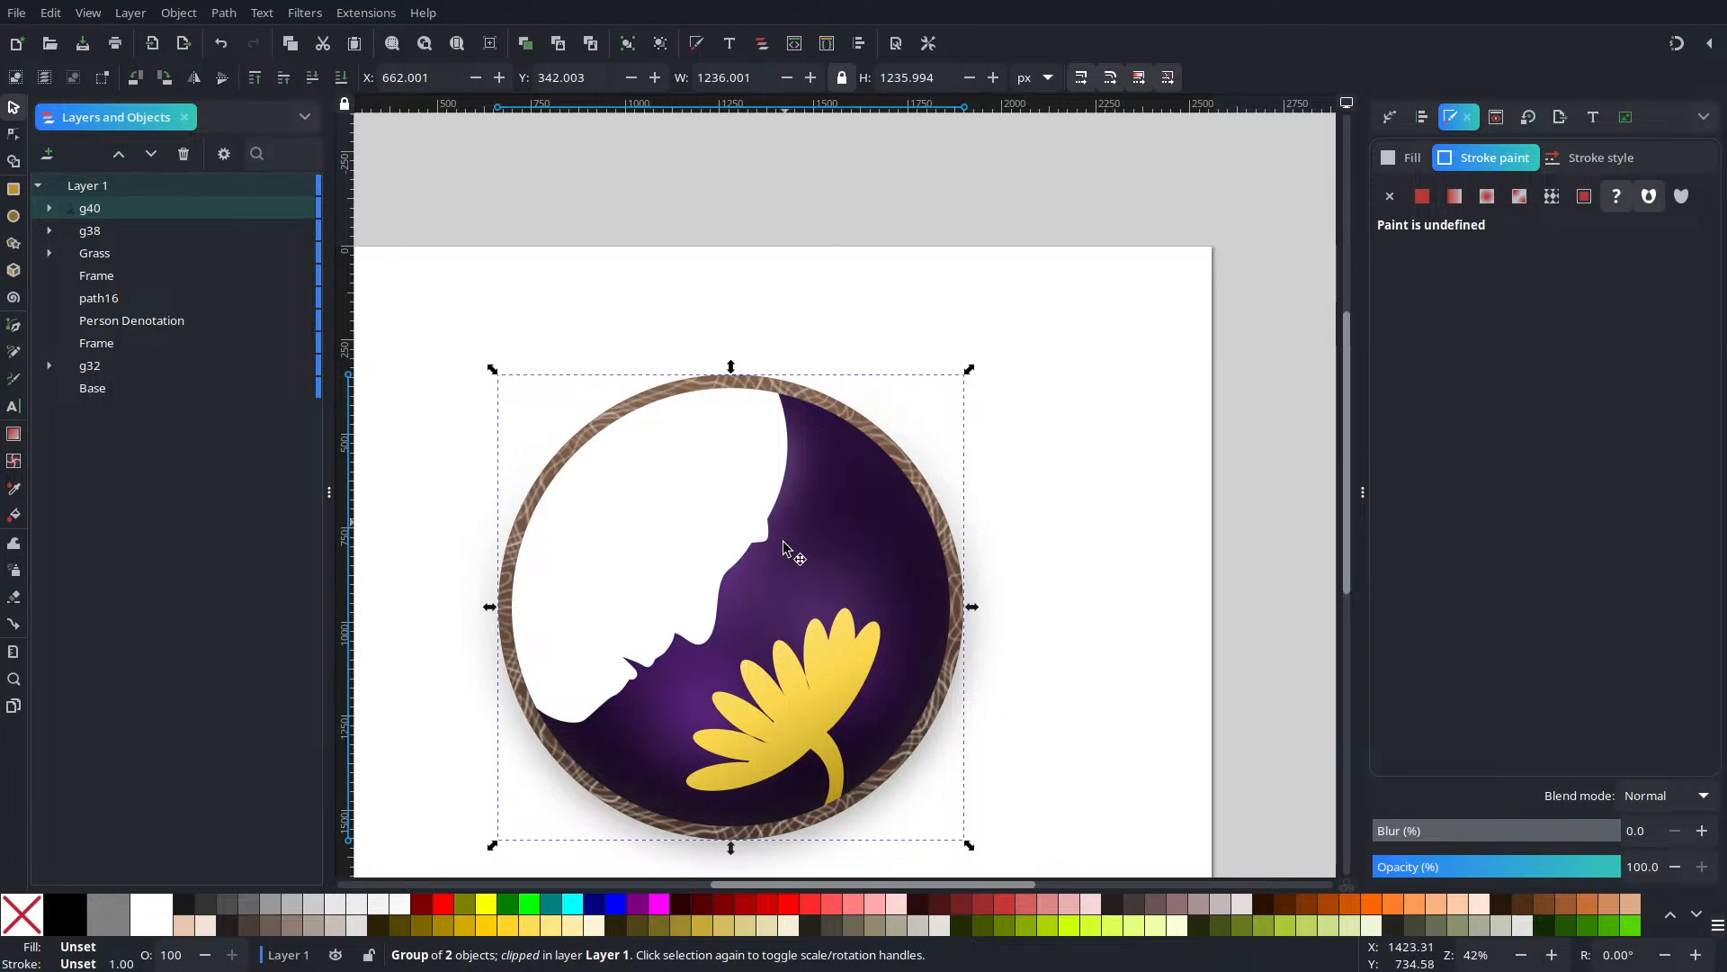
scroll(955, 598, "up", 4)
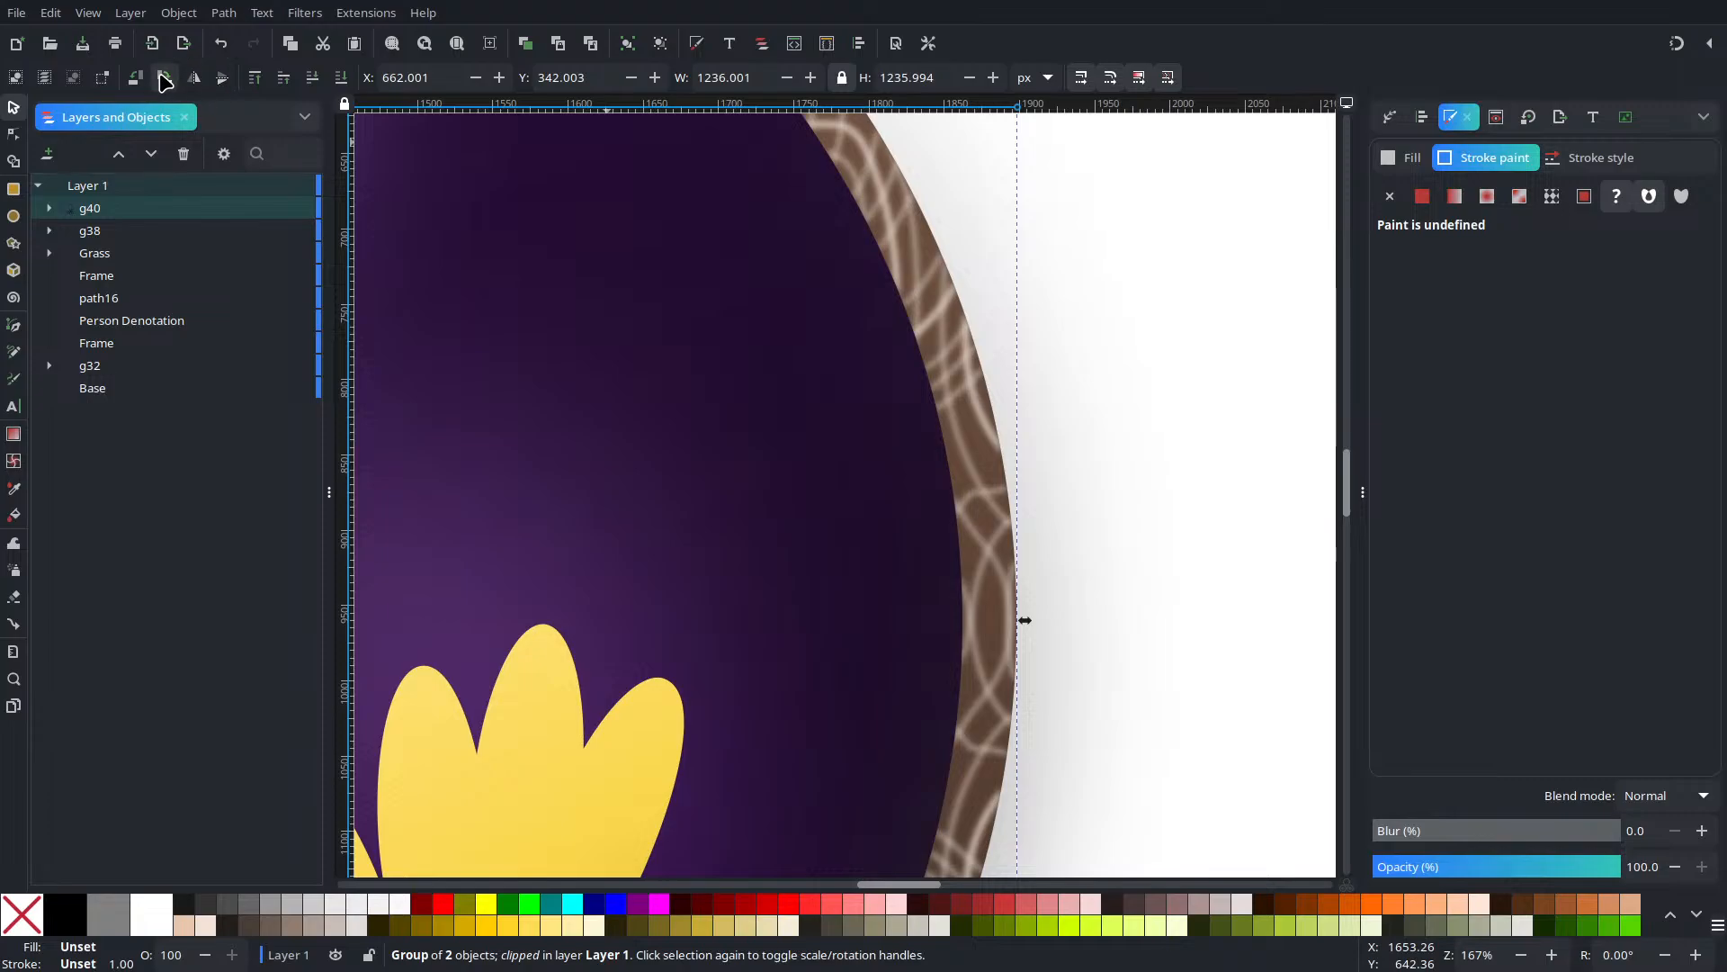
scroll(935, 451, "down", 3)
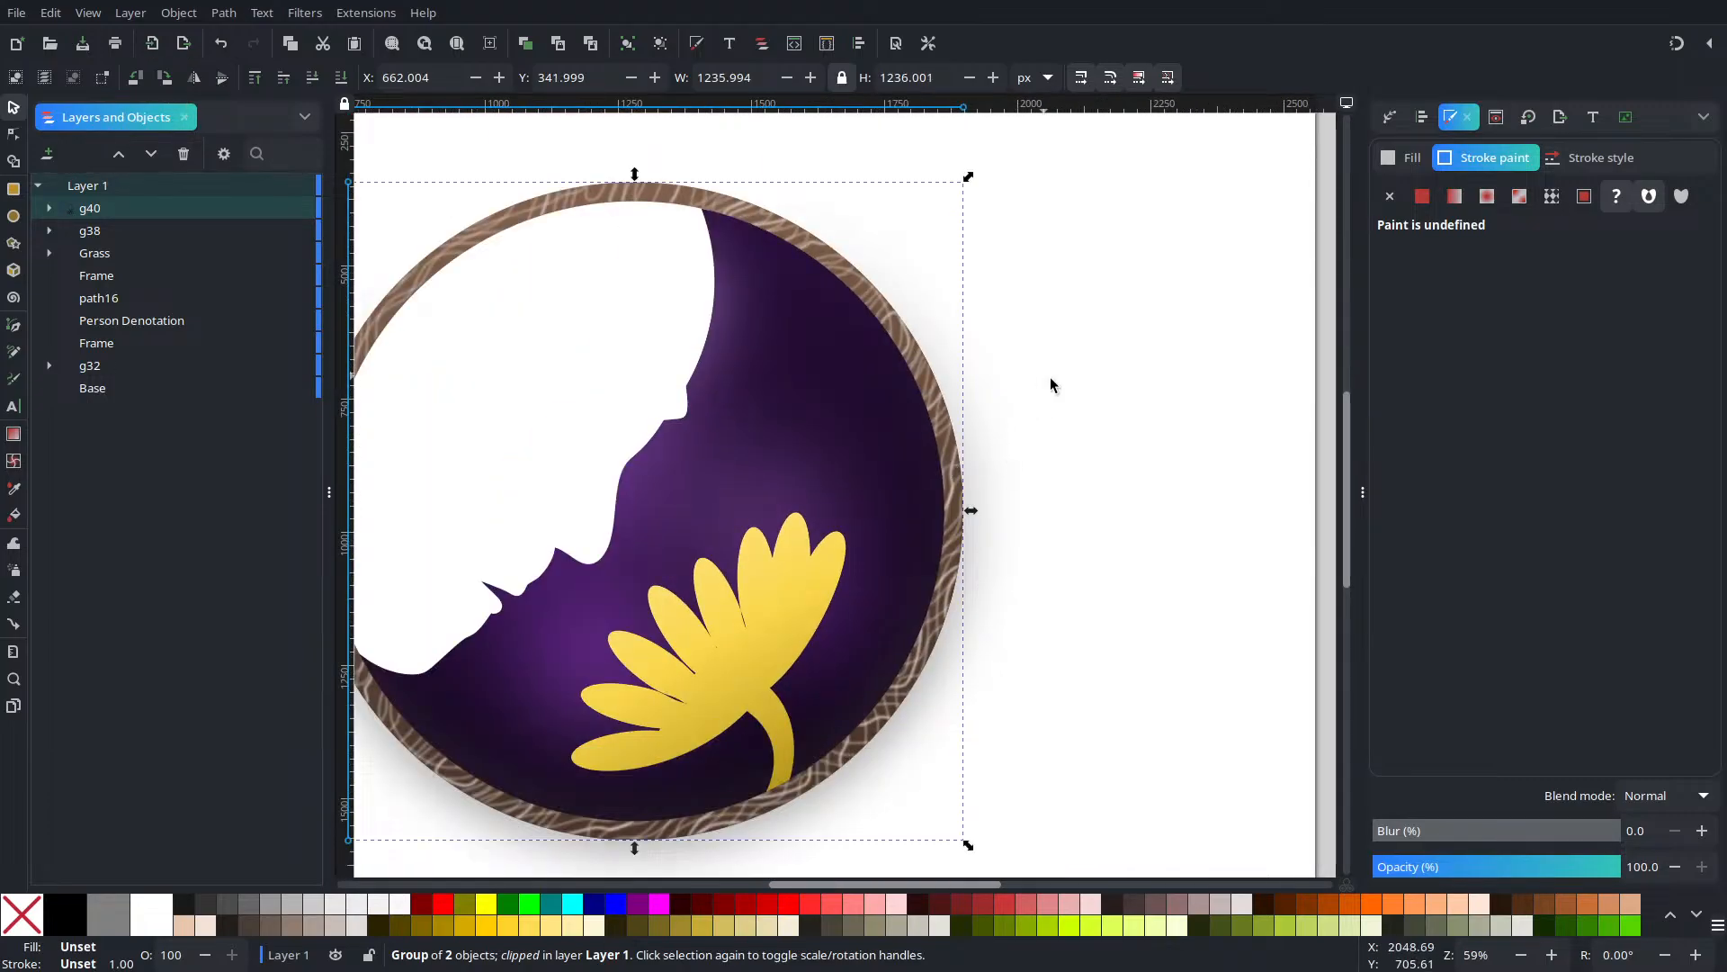
Set the g40 group's blend mode to Color Burn after trying Overlay, Color and Hard Light
left_click(1404, 157)
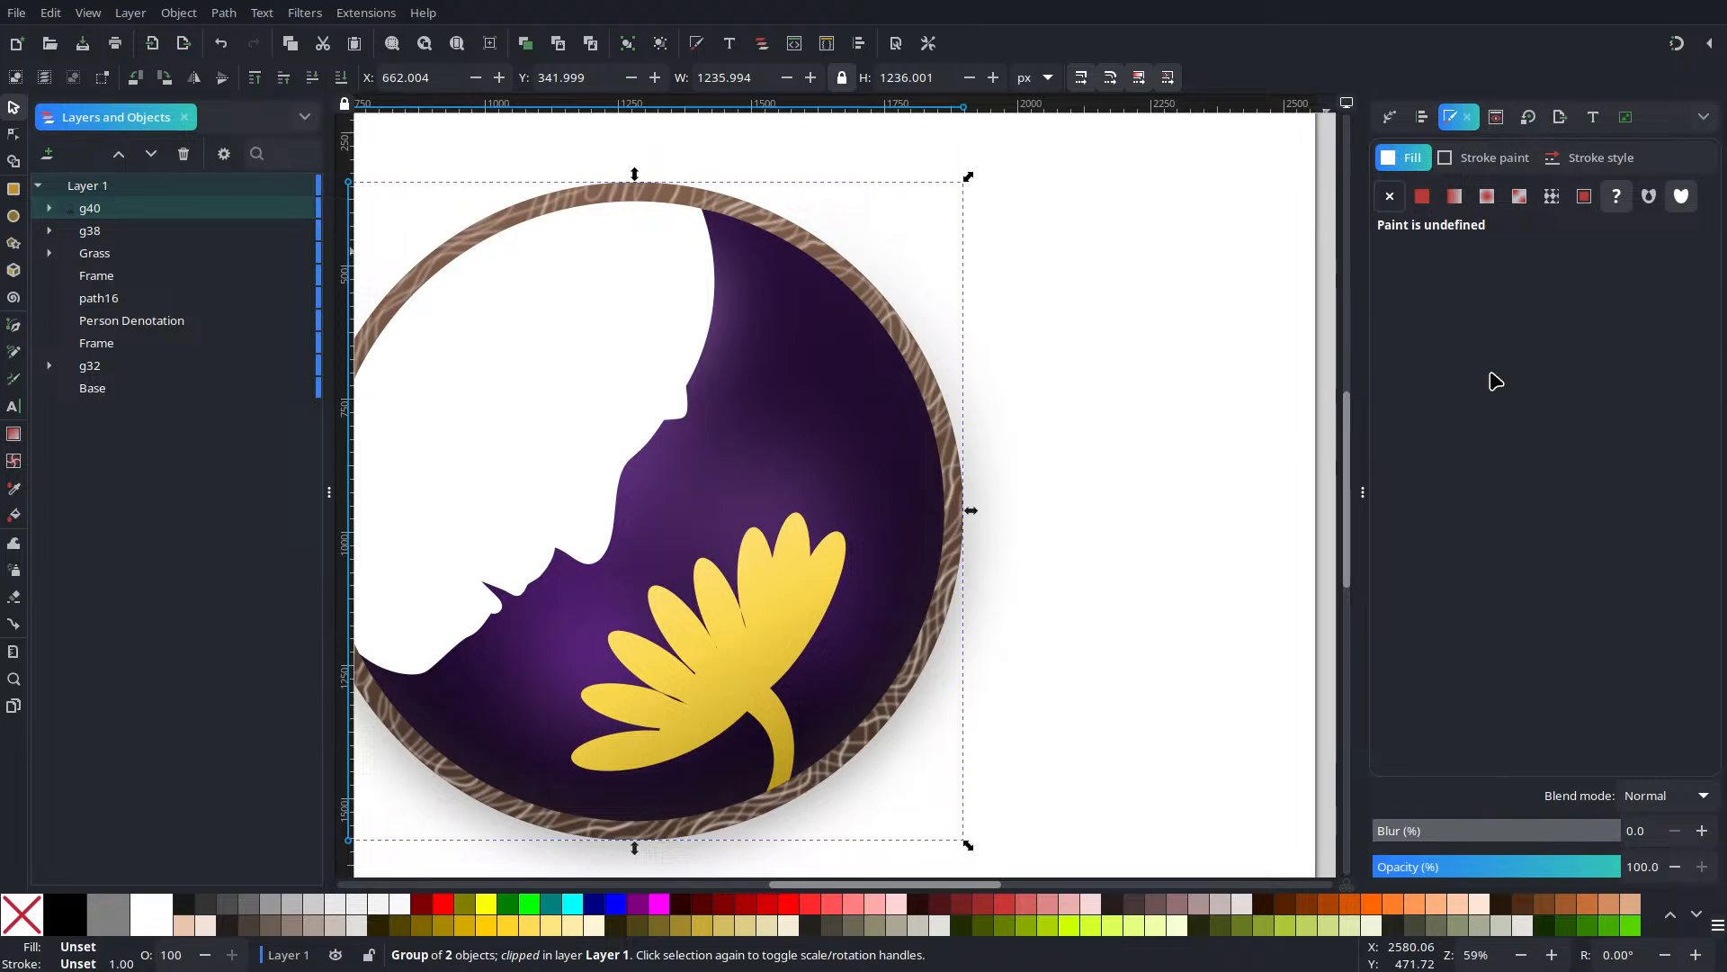
left_click(1667, 790)
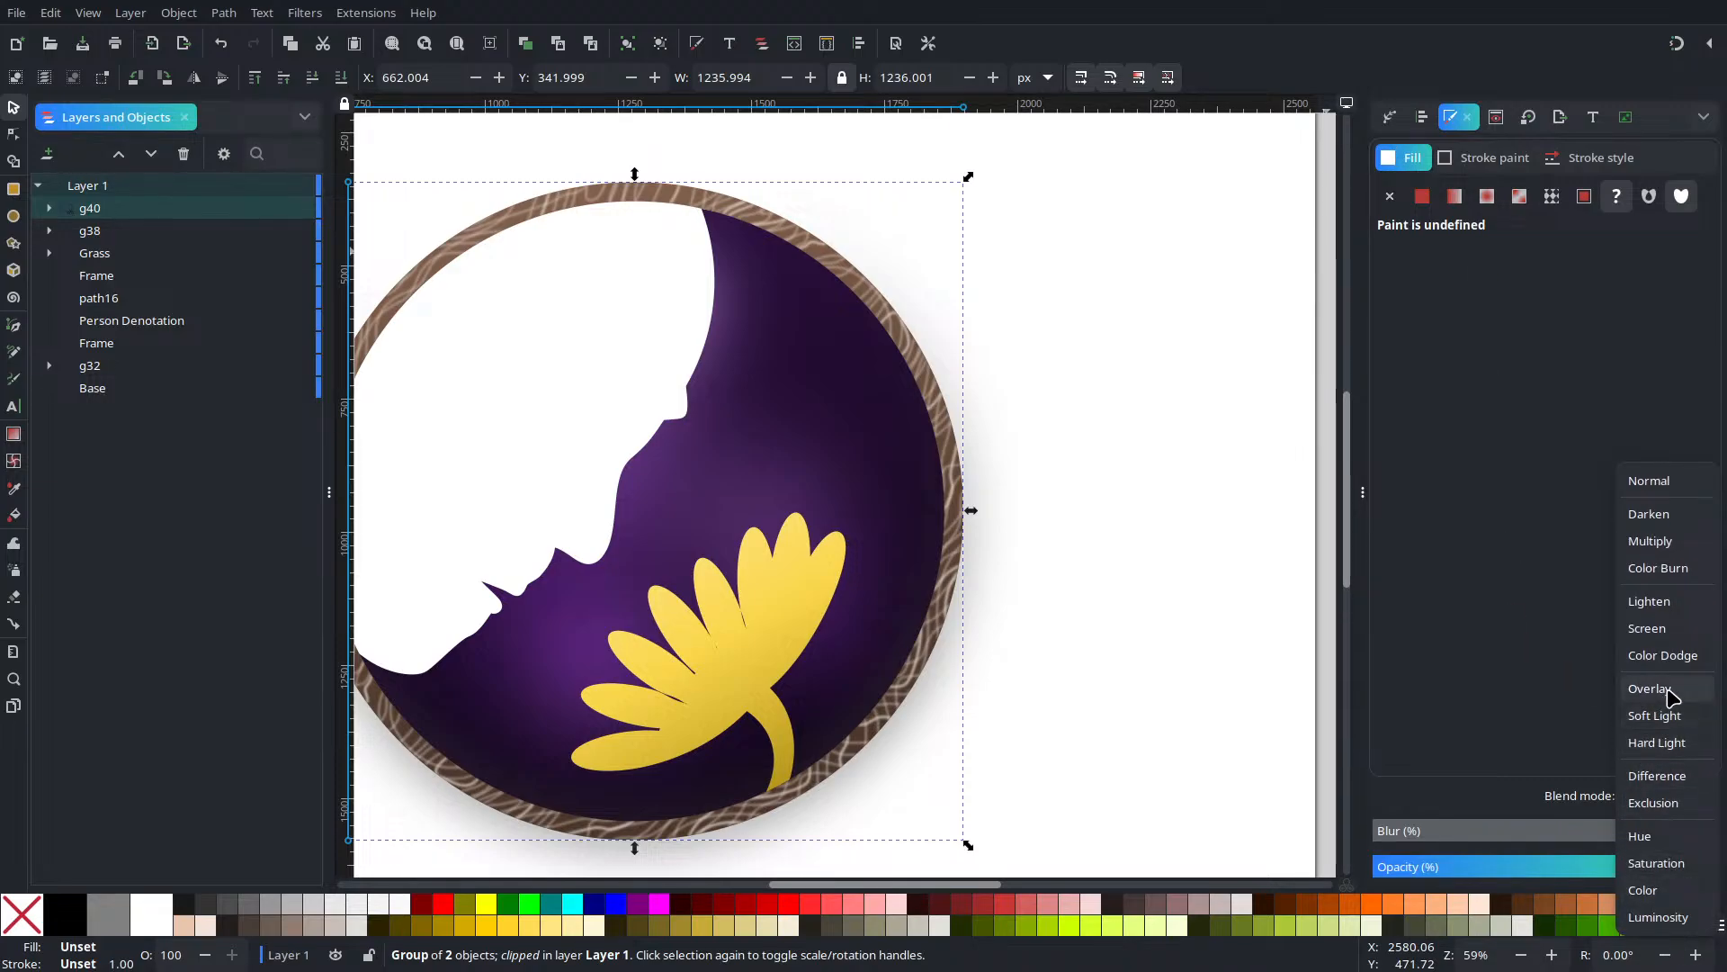
left_click(1669, 692)
left_click(1668, 796)
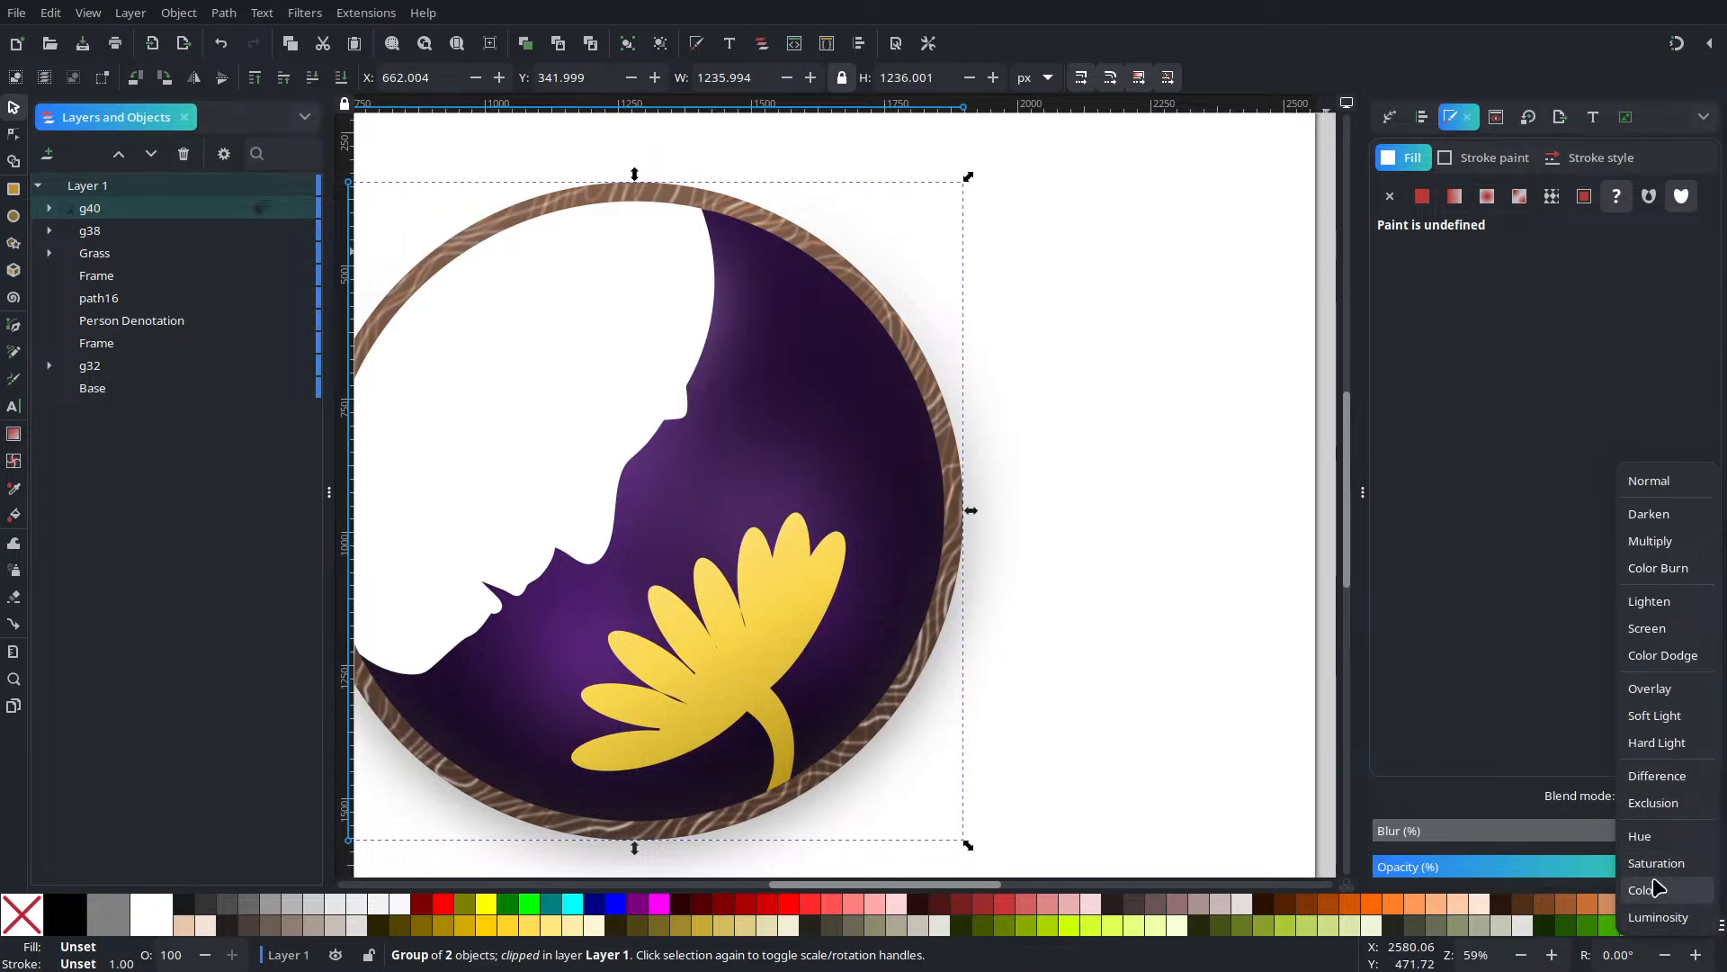
left_click(1662, 890)
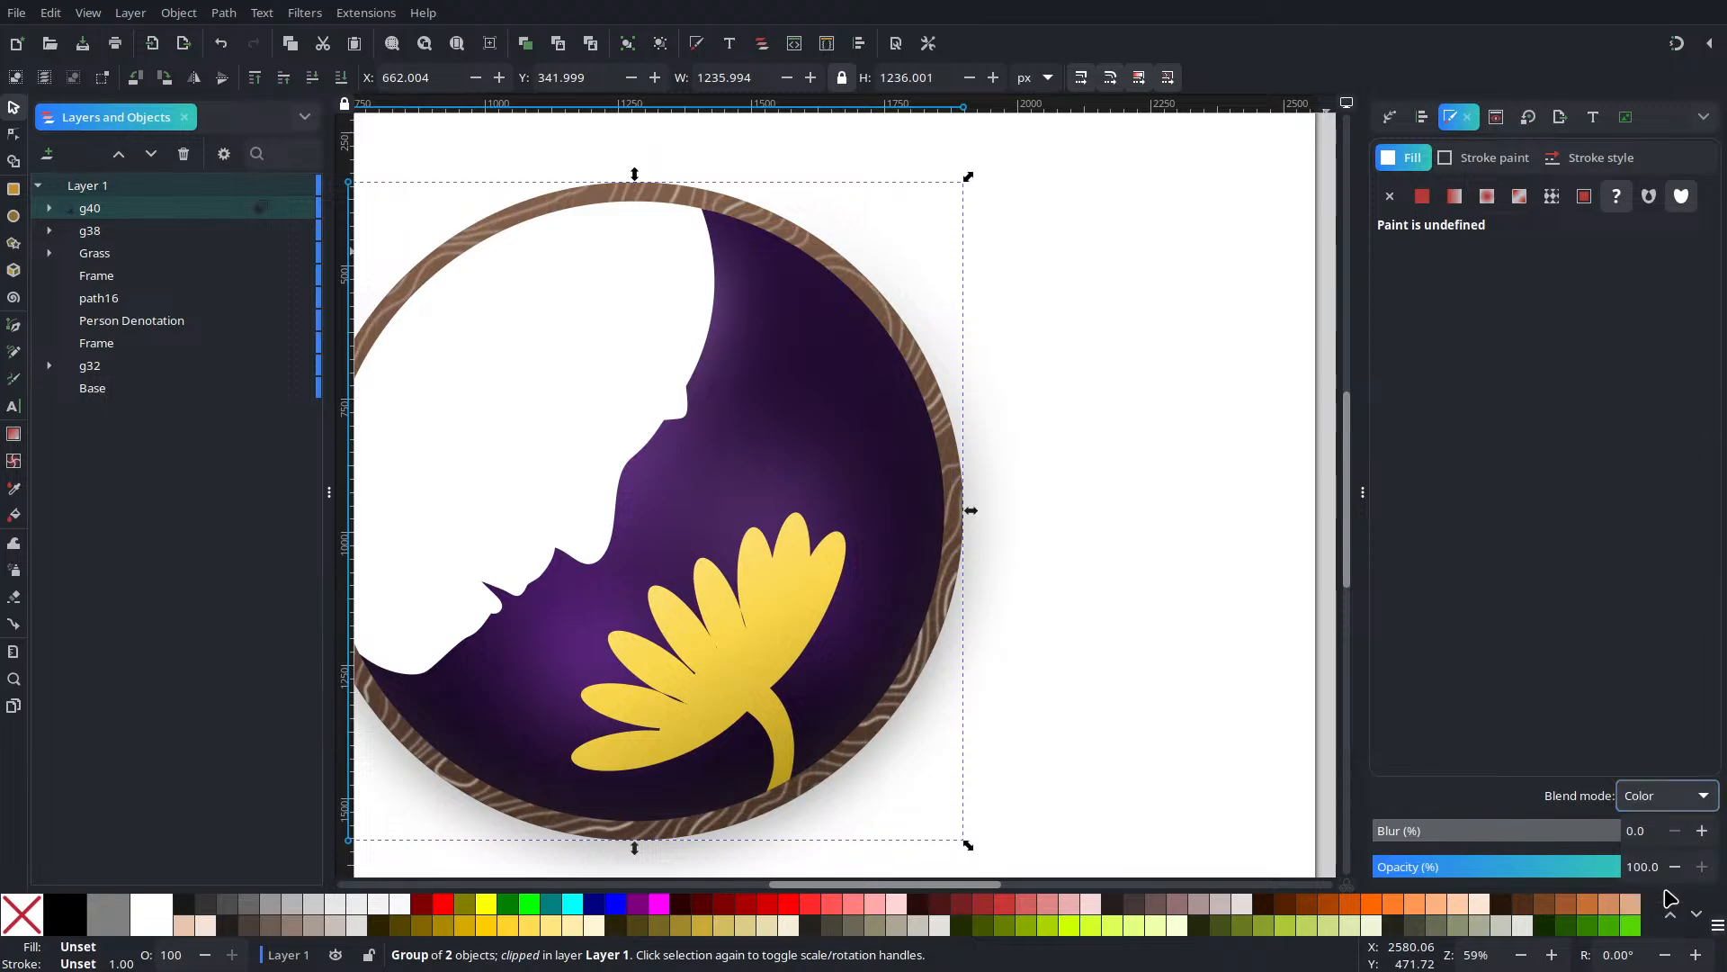
left_click(1662, 806)
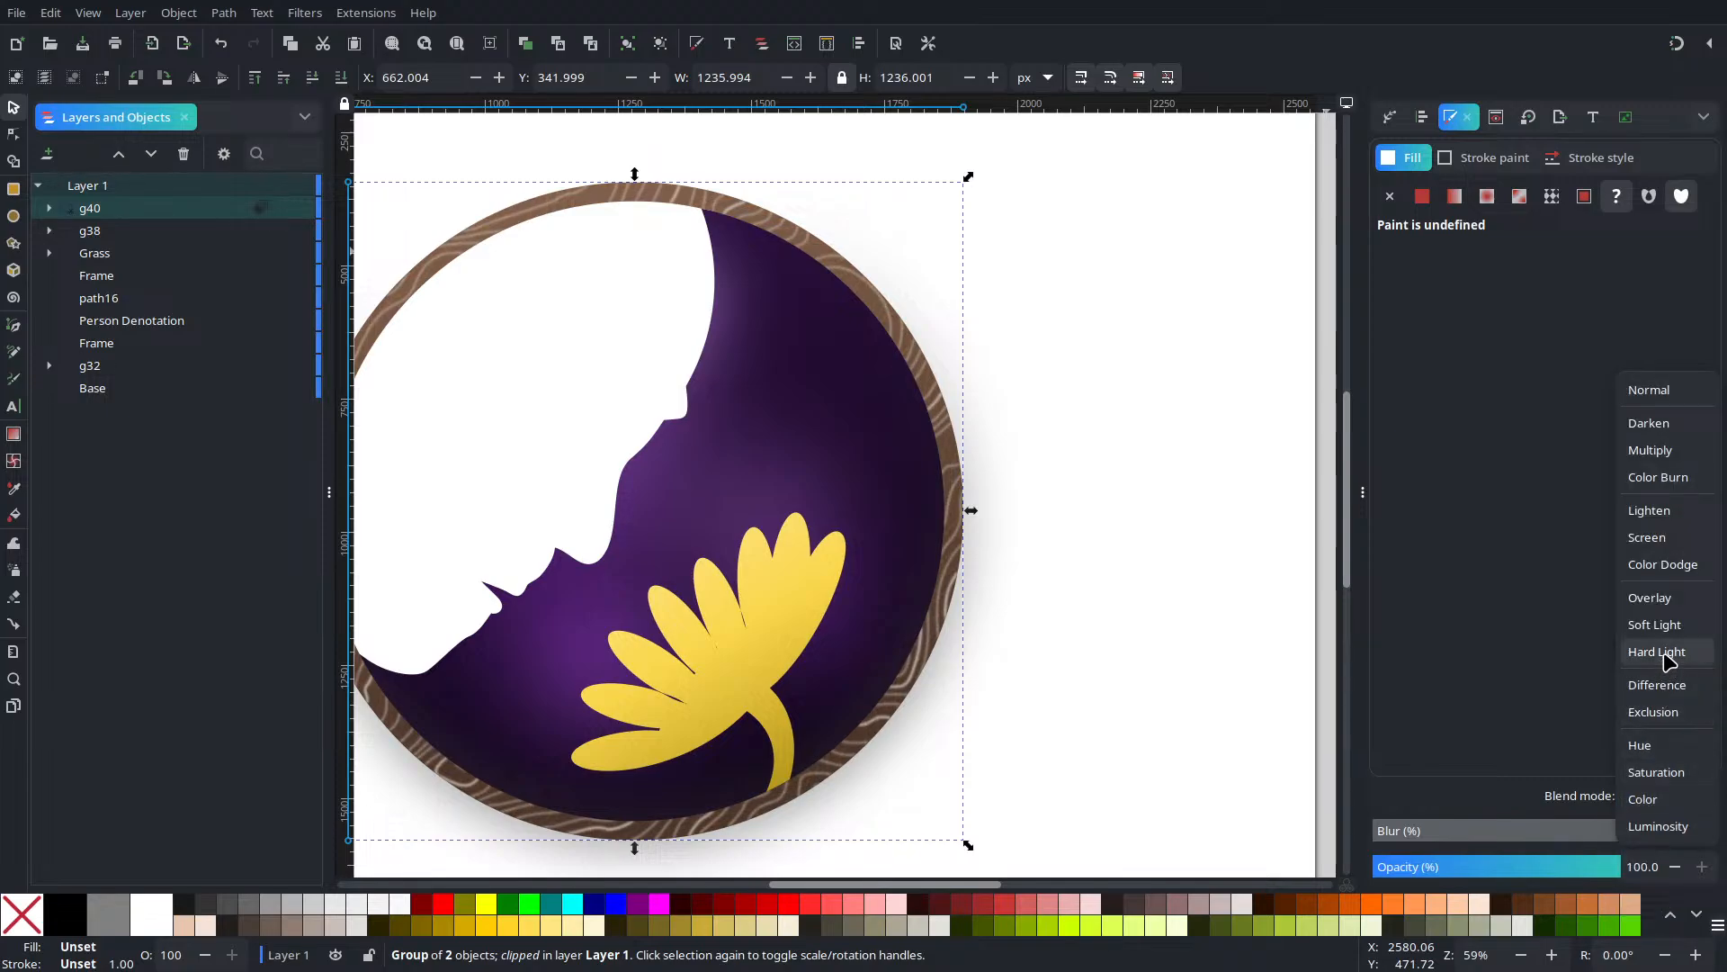
left_click(1663, 651)
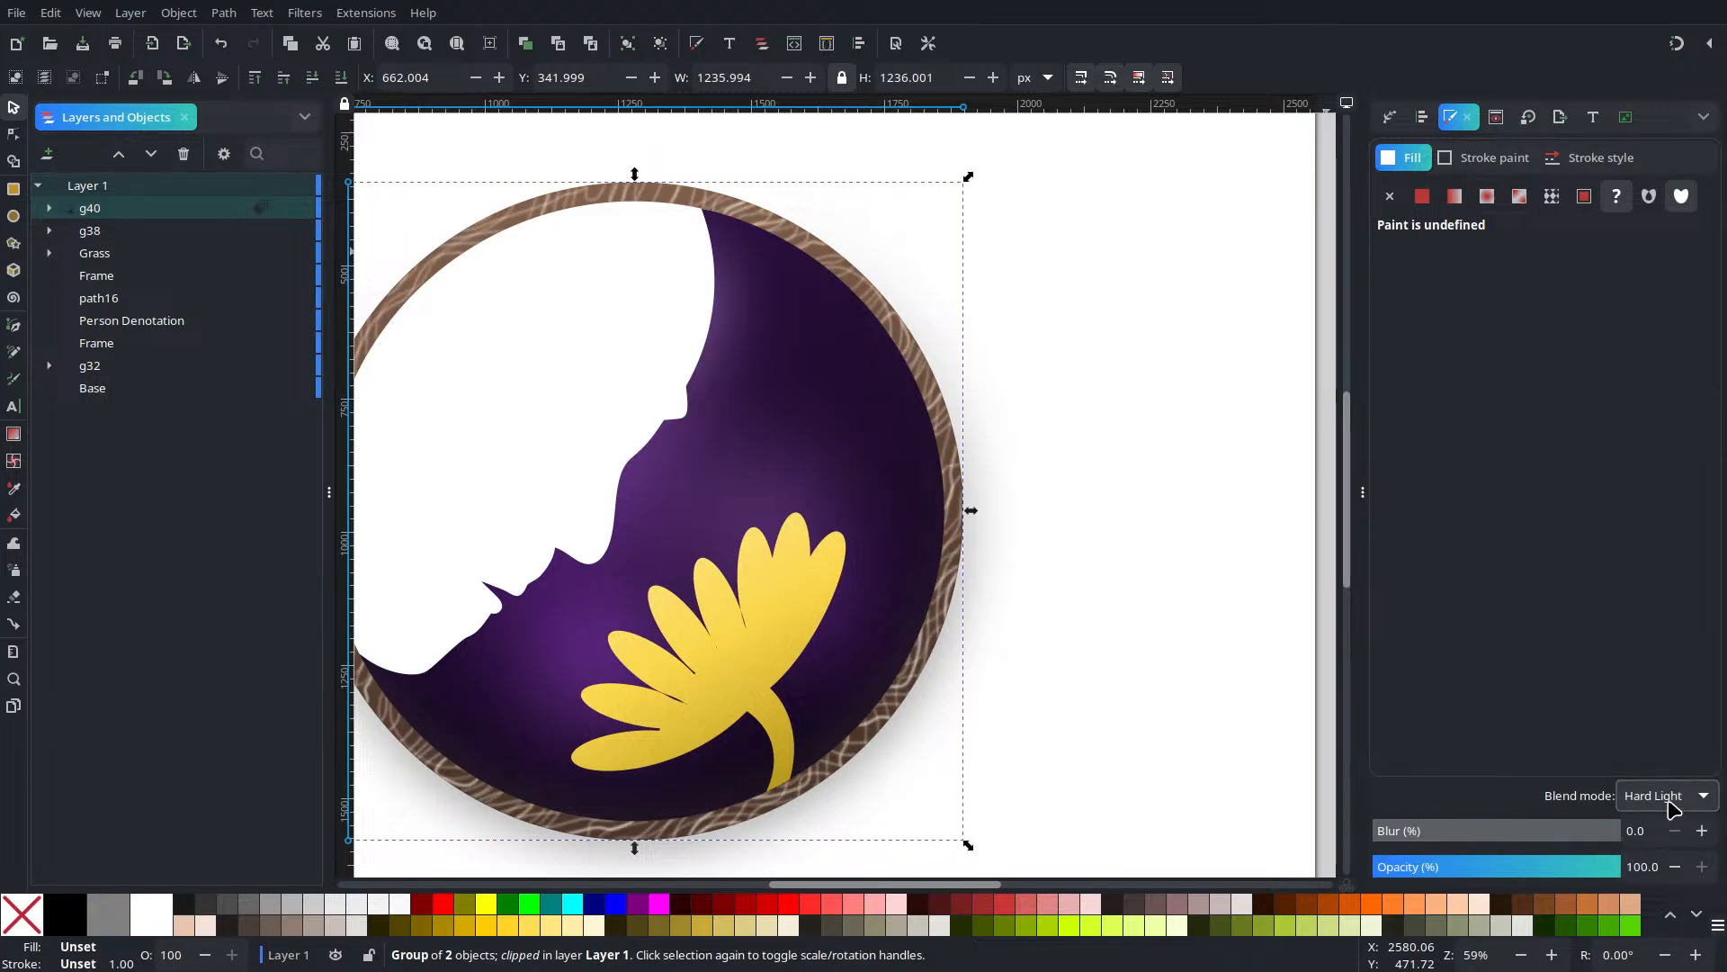
left_click(1672, 797)
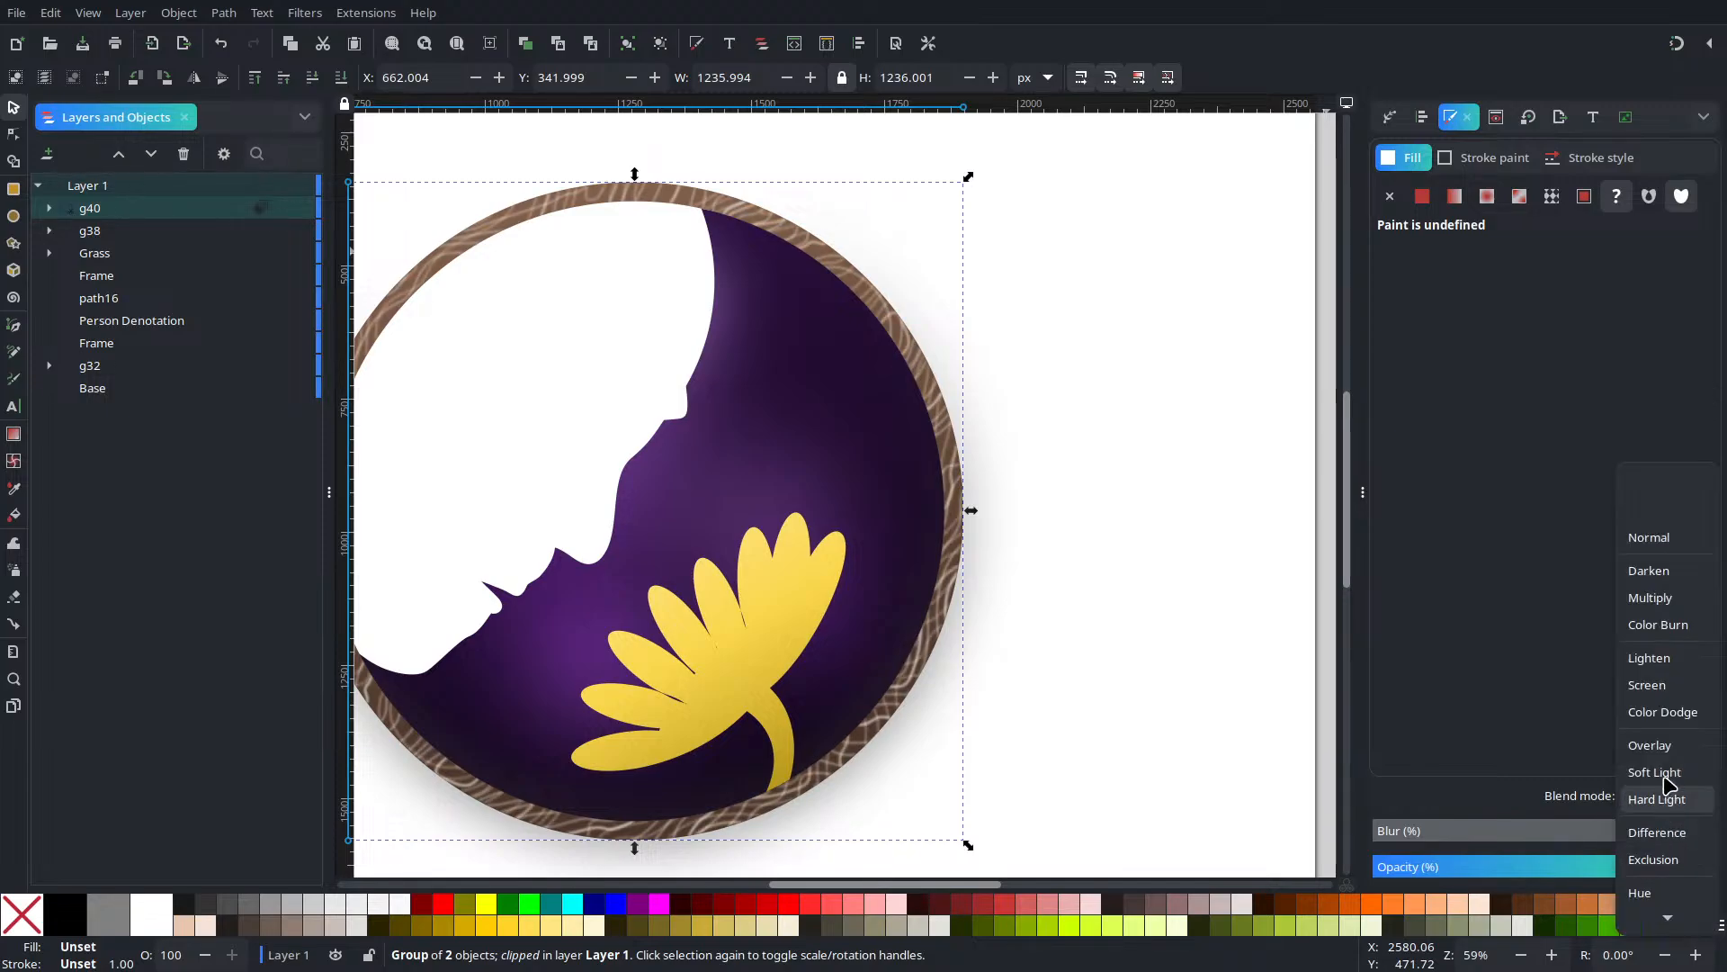
left_click(1680, 629)
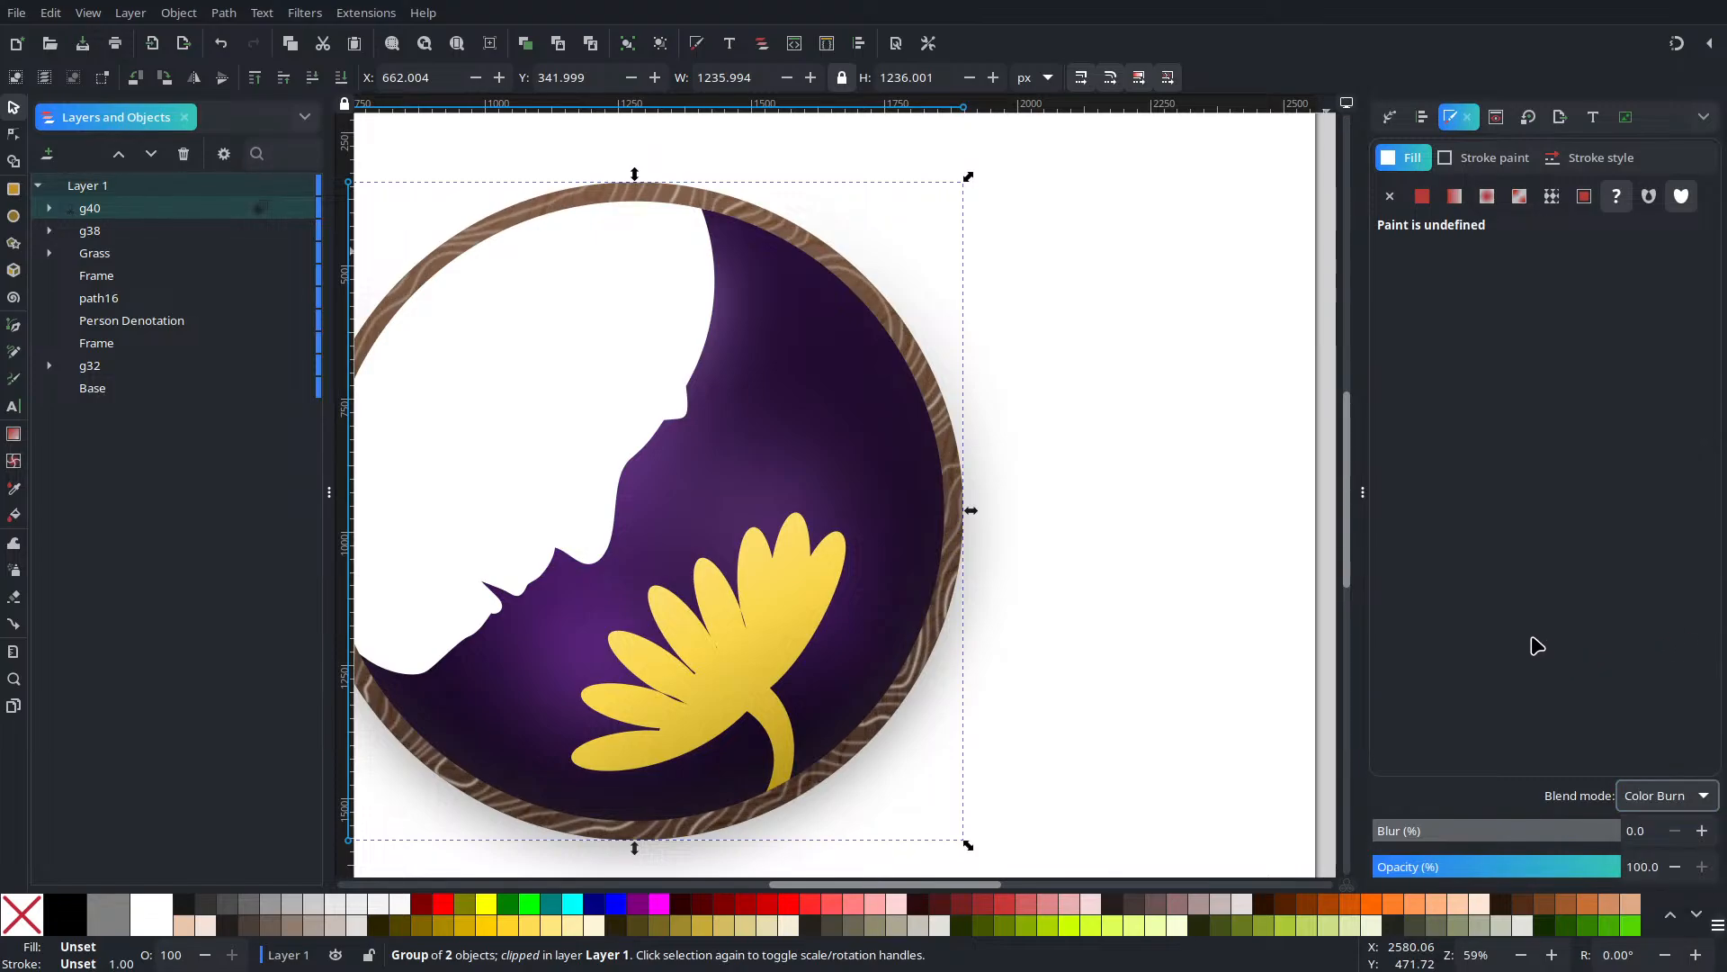
Set the overlay group's opacity to 67.1% and deselect it
scroll(984, 495, "up", 4)
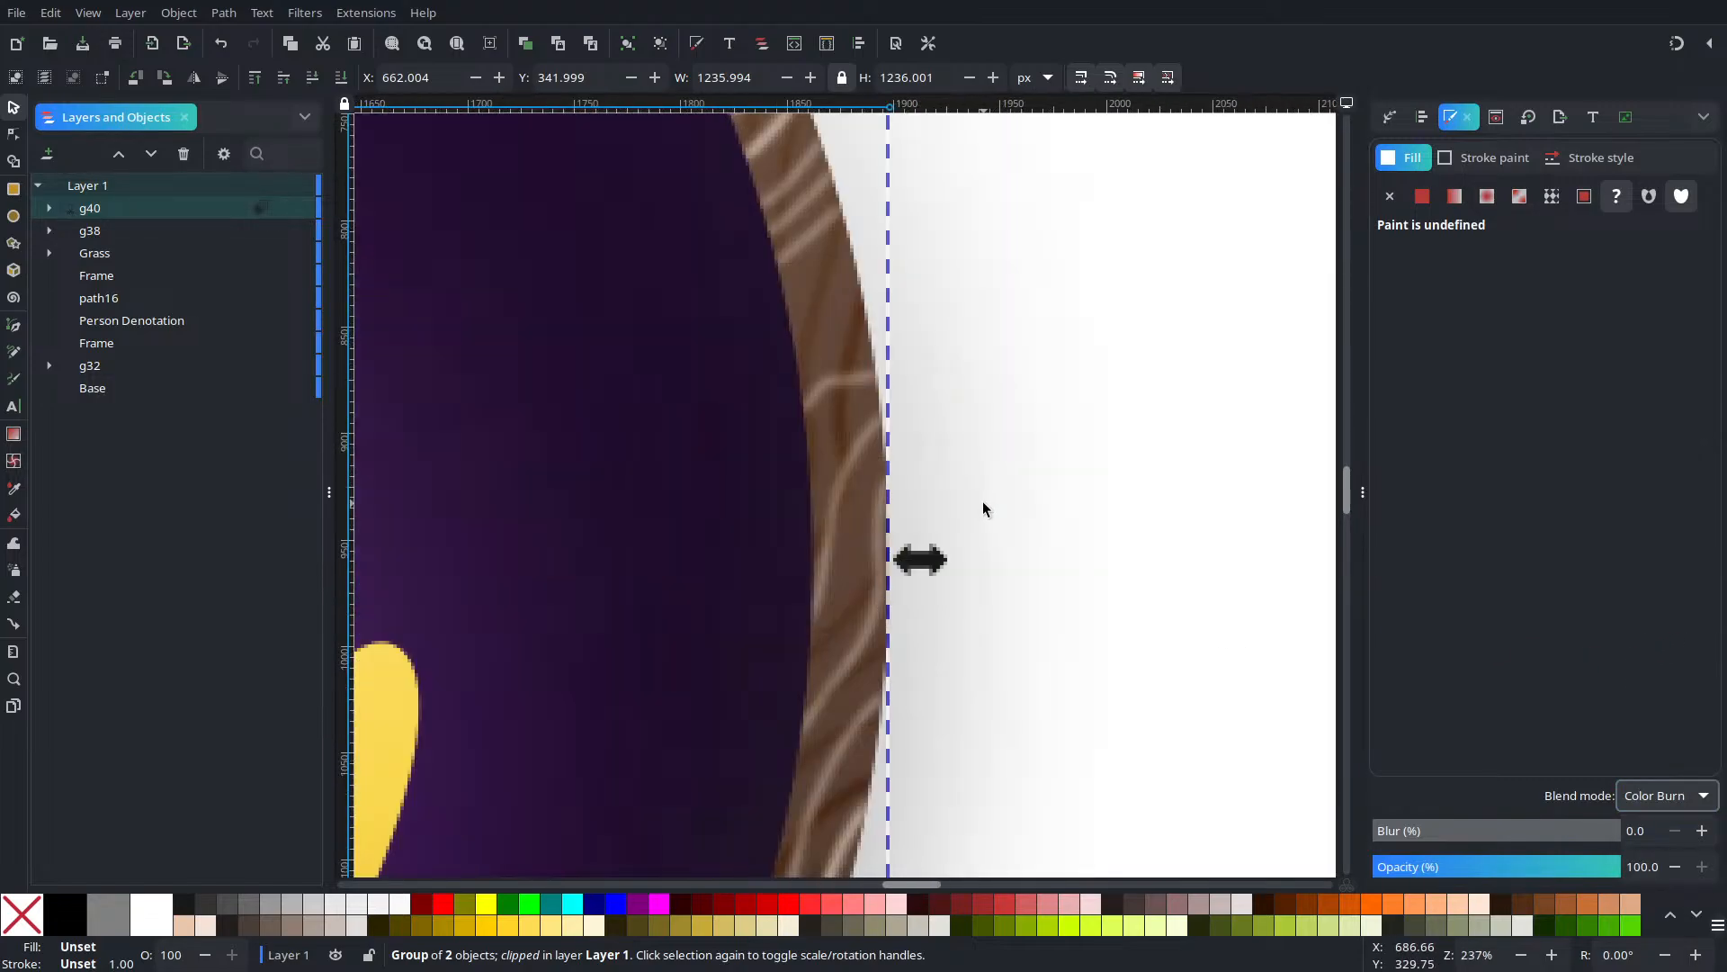
scroll(865, 486, "up", 2)
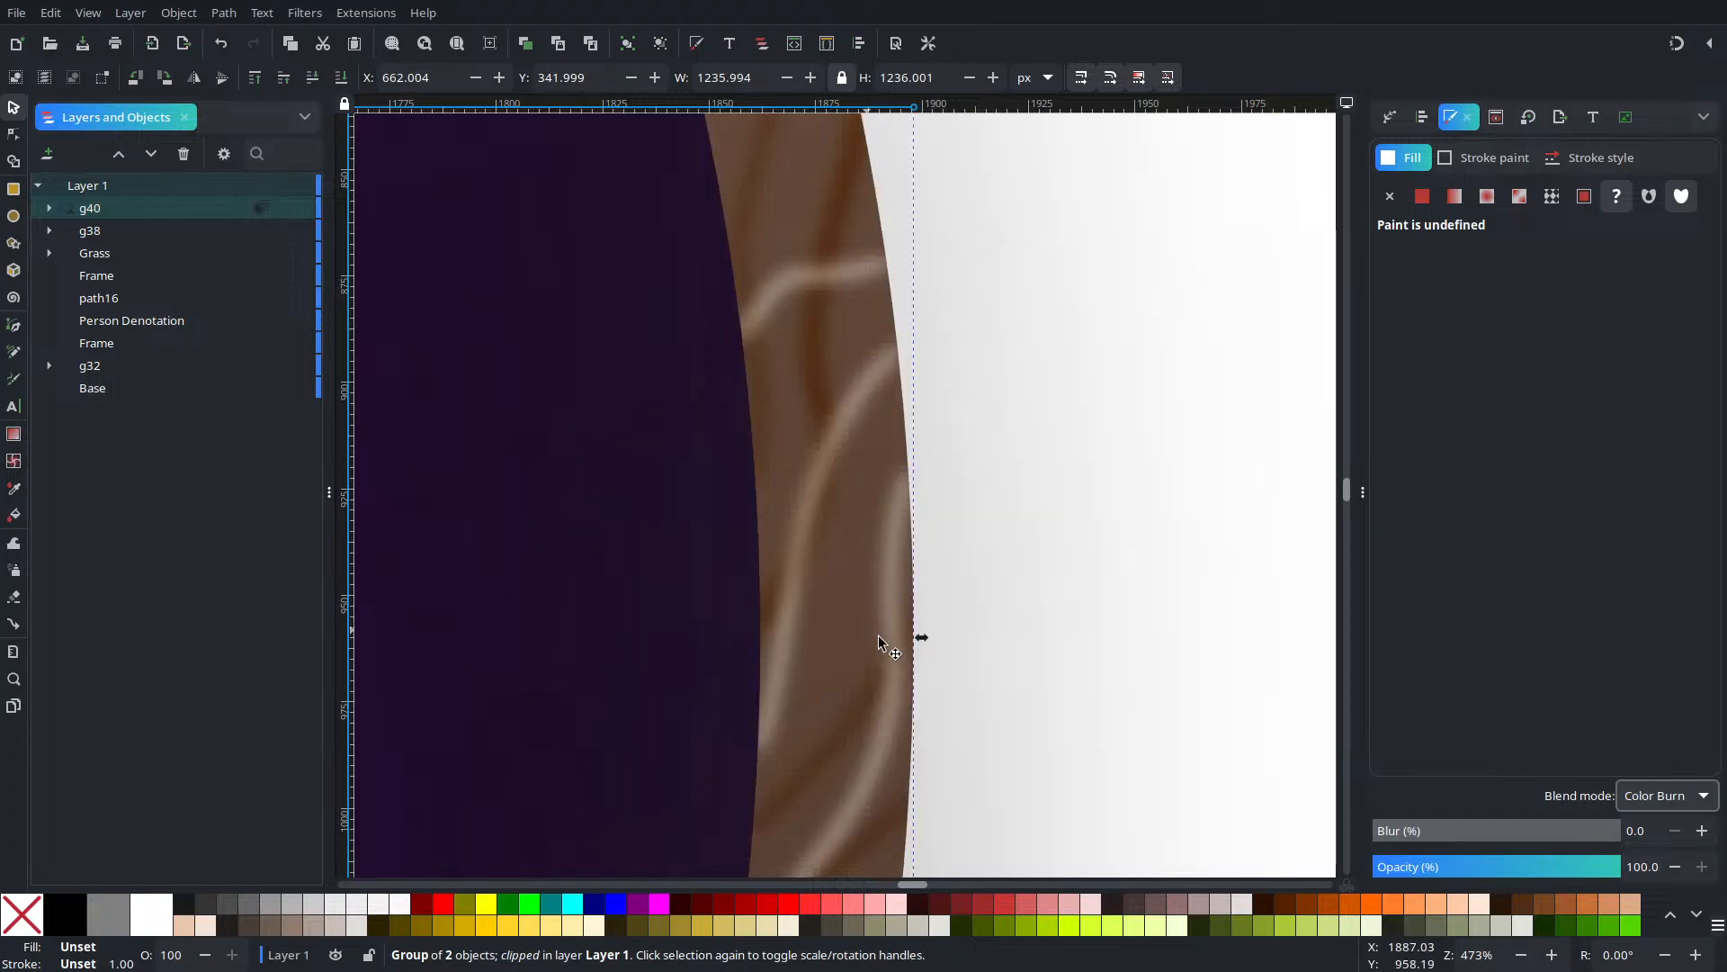
left_click(1449, 866)
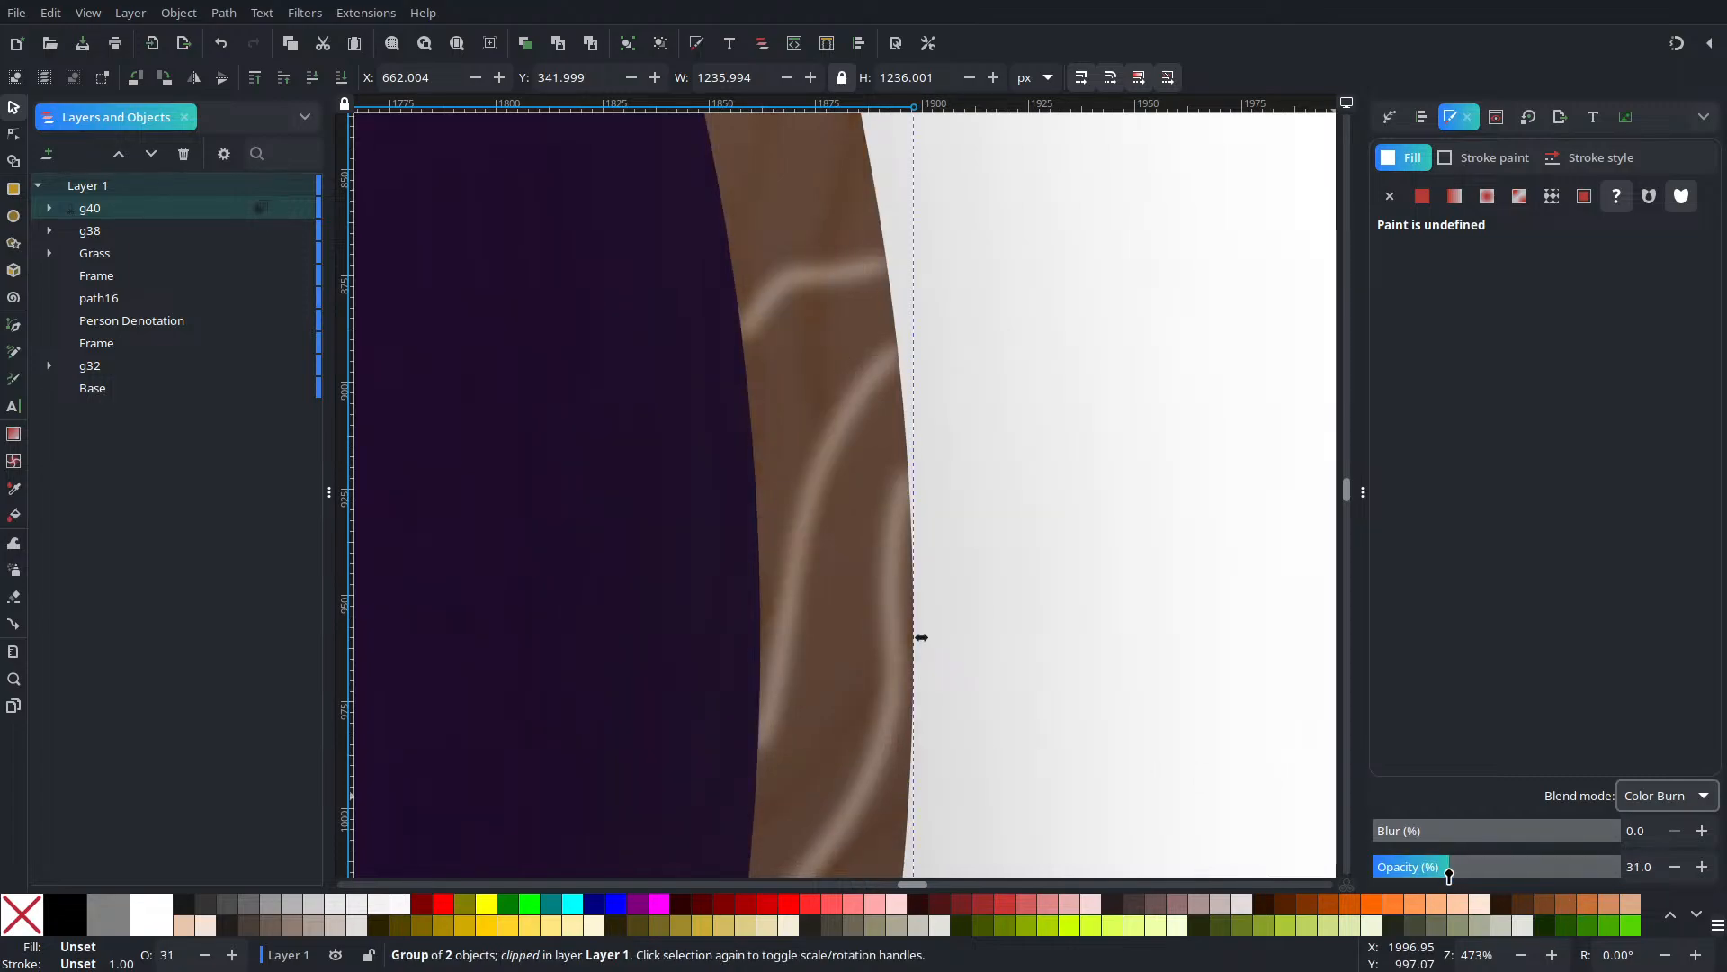
left_click_drag(1455, 877, 1500, 877)
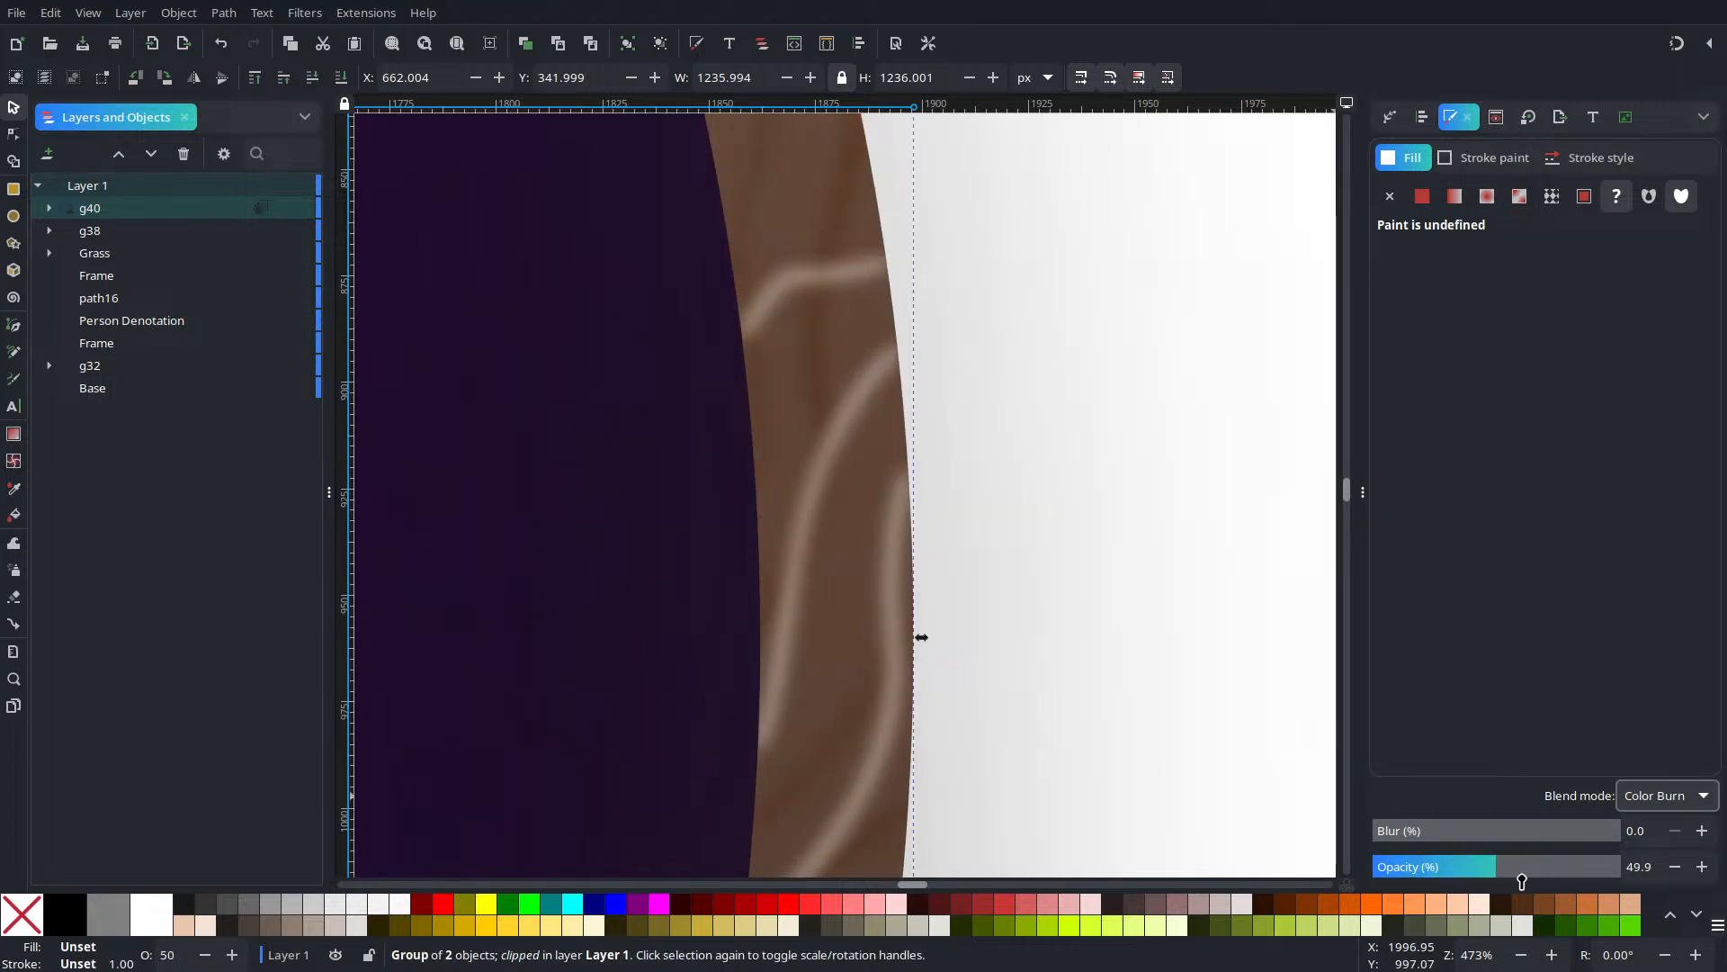
left_click(1540, 877)
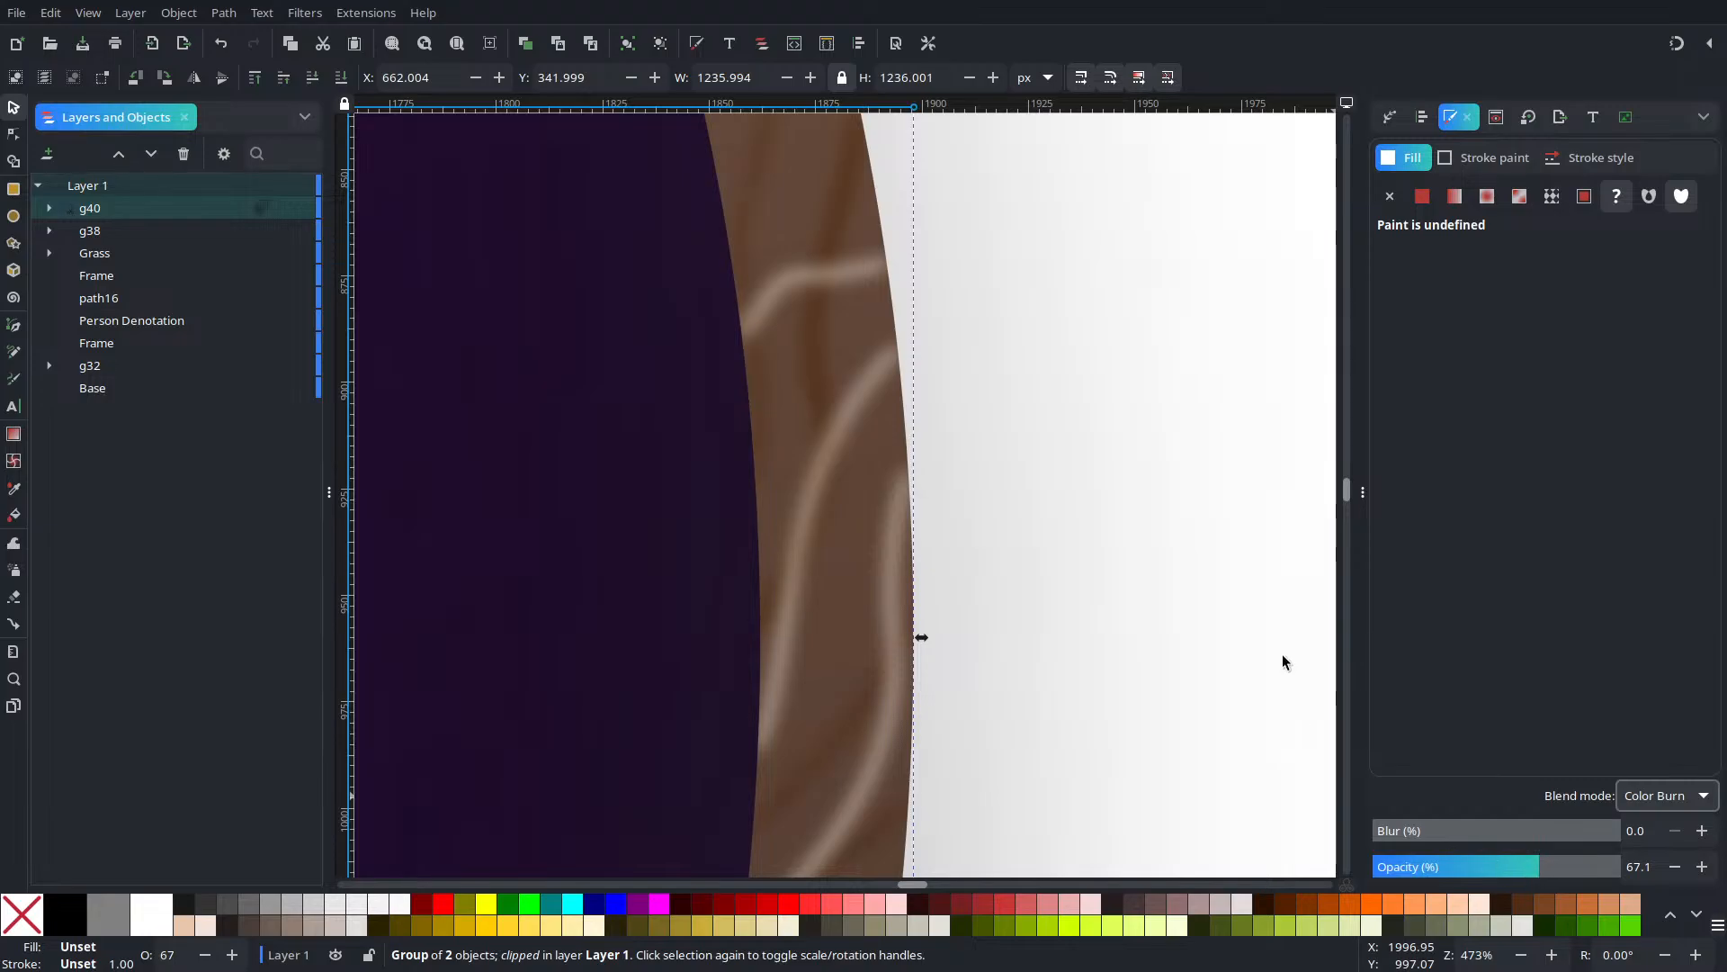
scroll(1129, 580, "down", 5)
key("Escape")
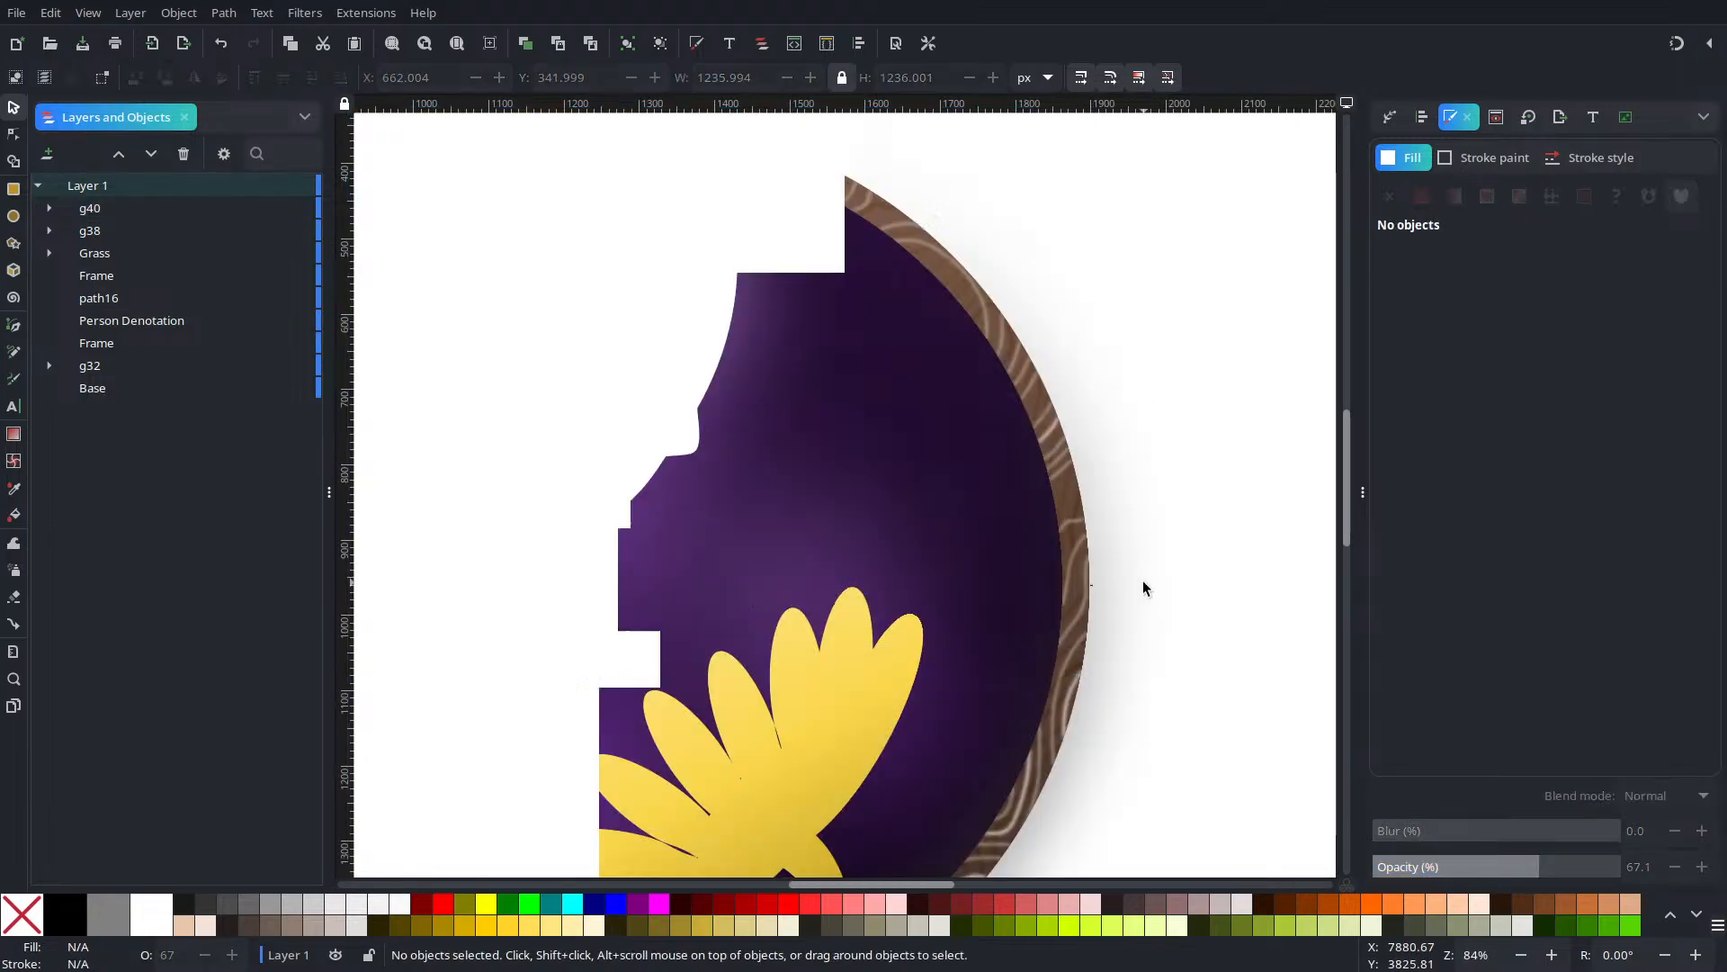
Zoom out and centre the whole badge, then select the Base rectangle in Layers
scroll(1143, 588, "down", 2)
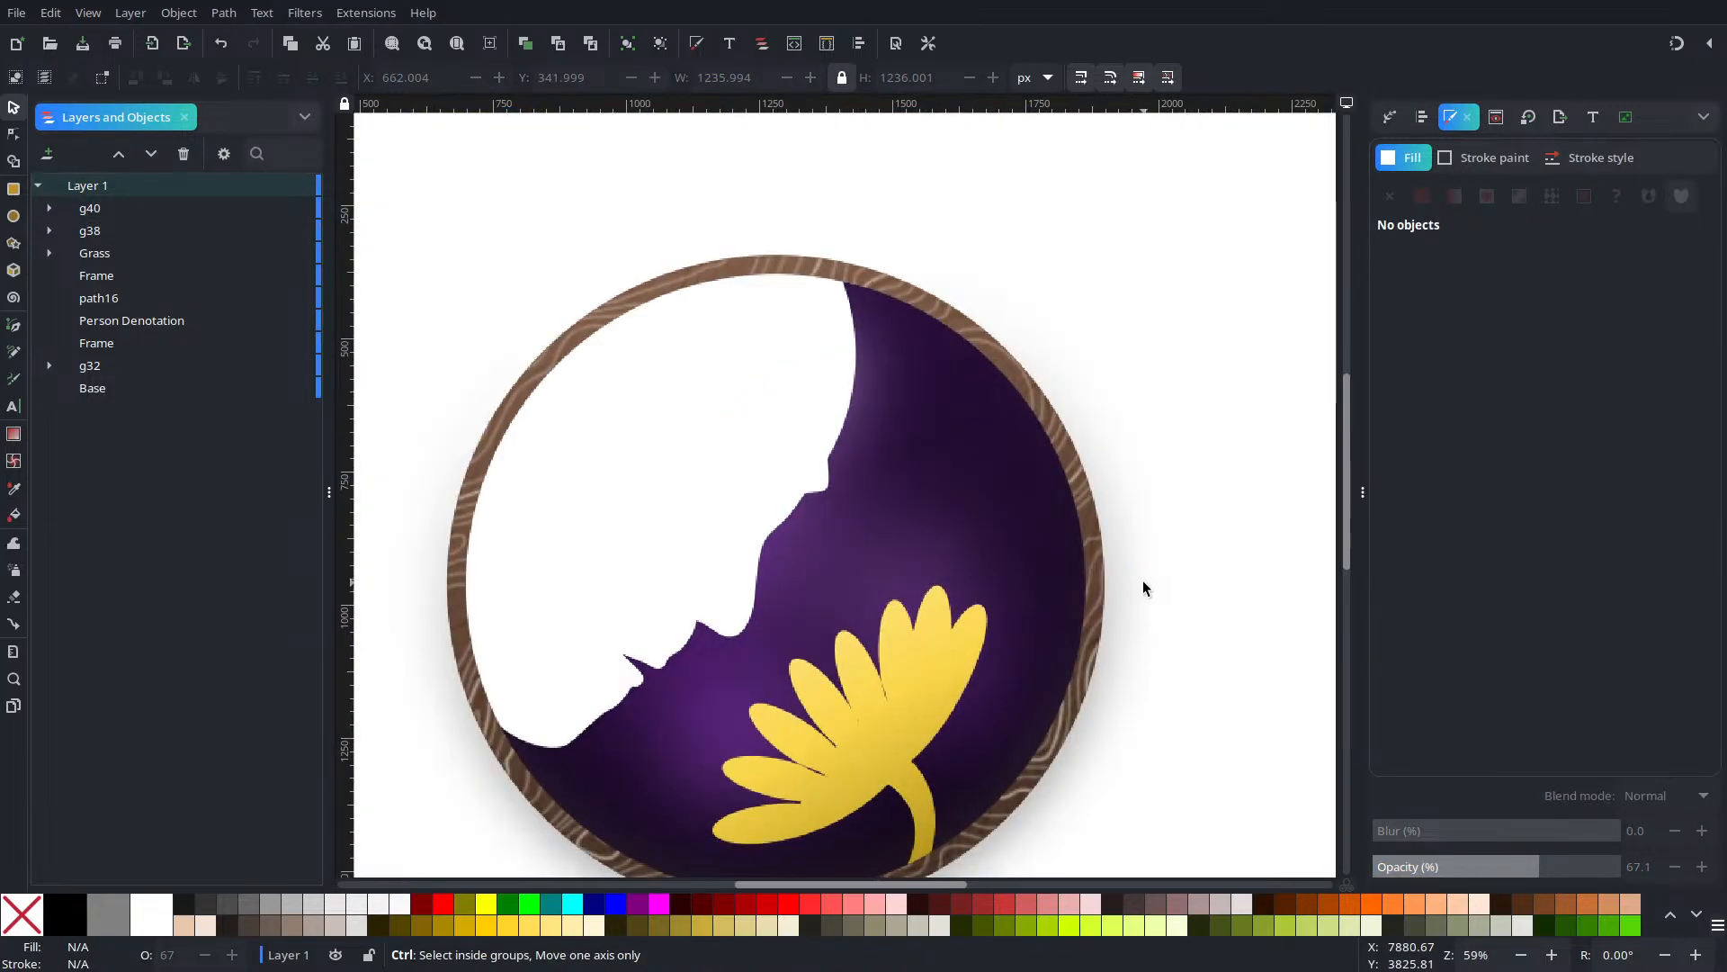
scroll(1143, 589, "down", 1)
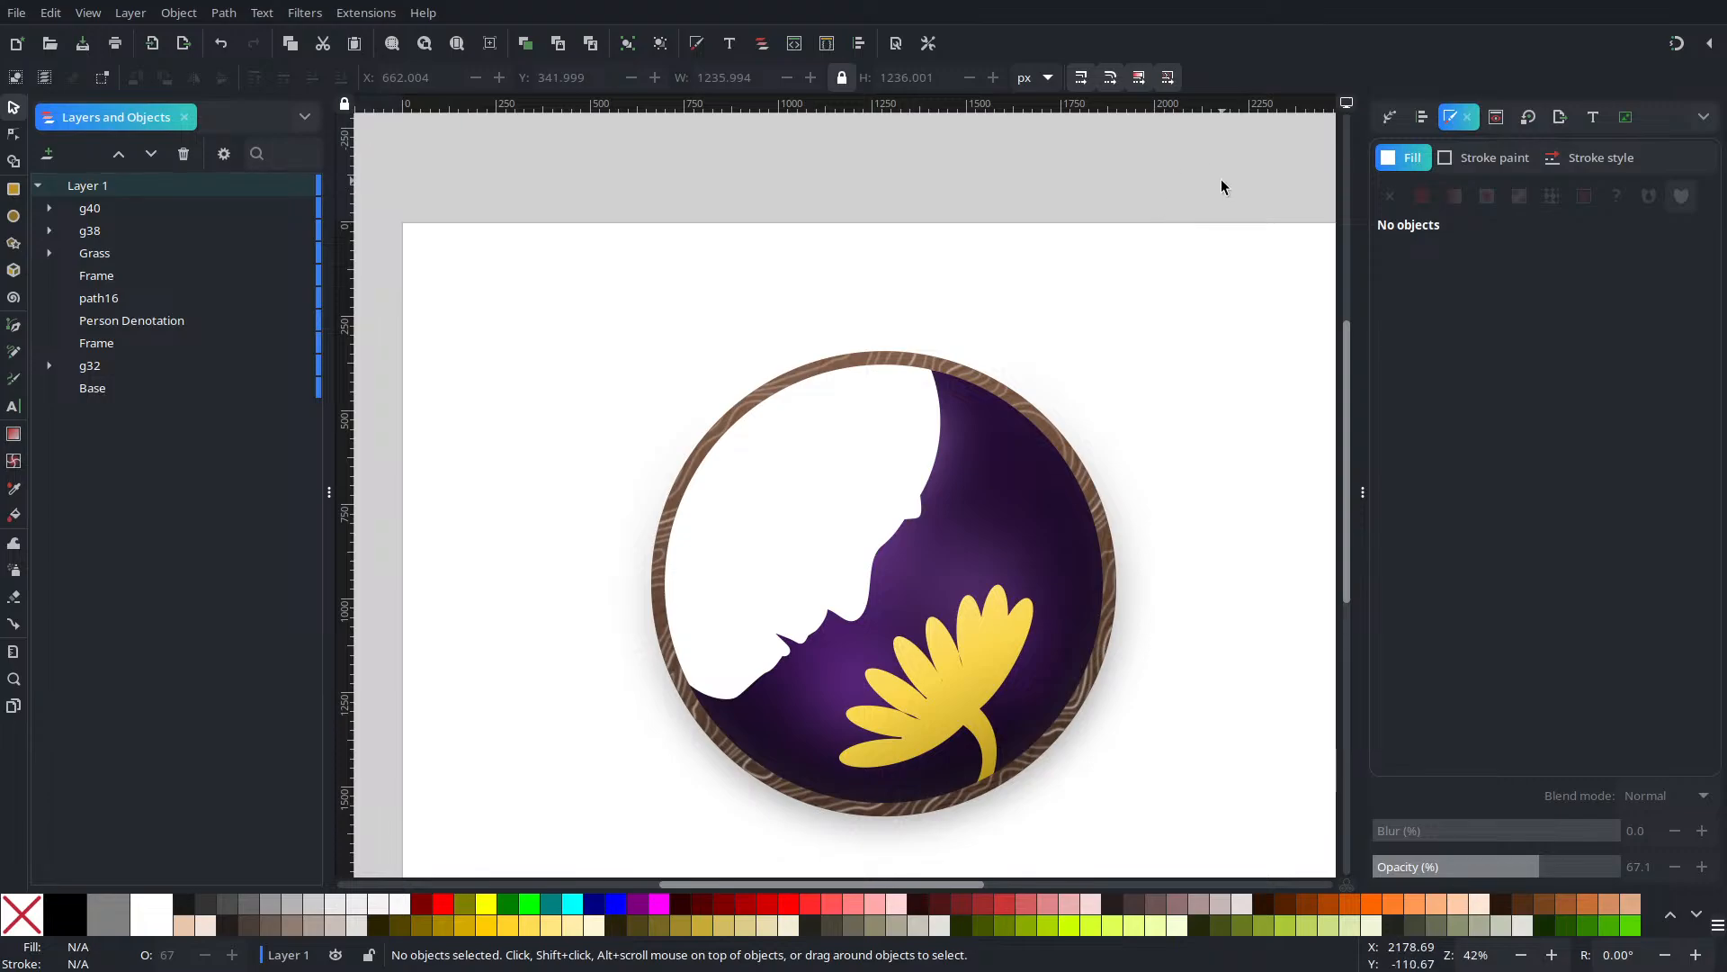
left_click_drag(1207, 691, 1068, 553)
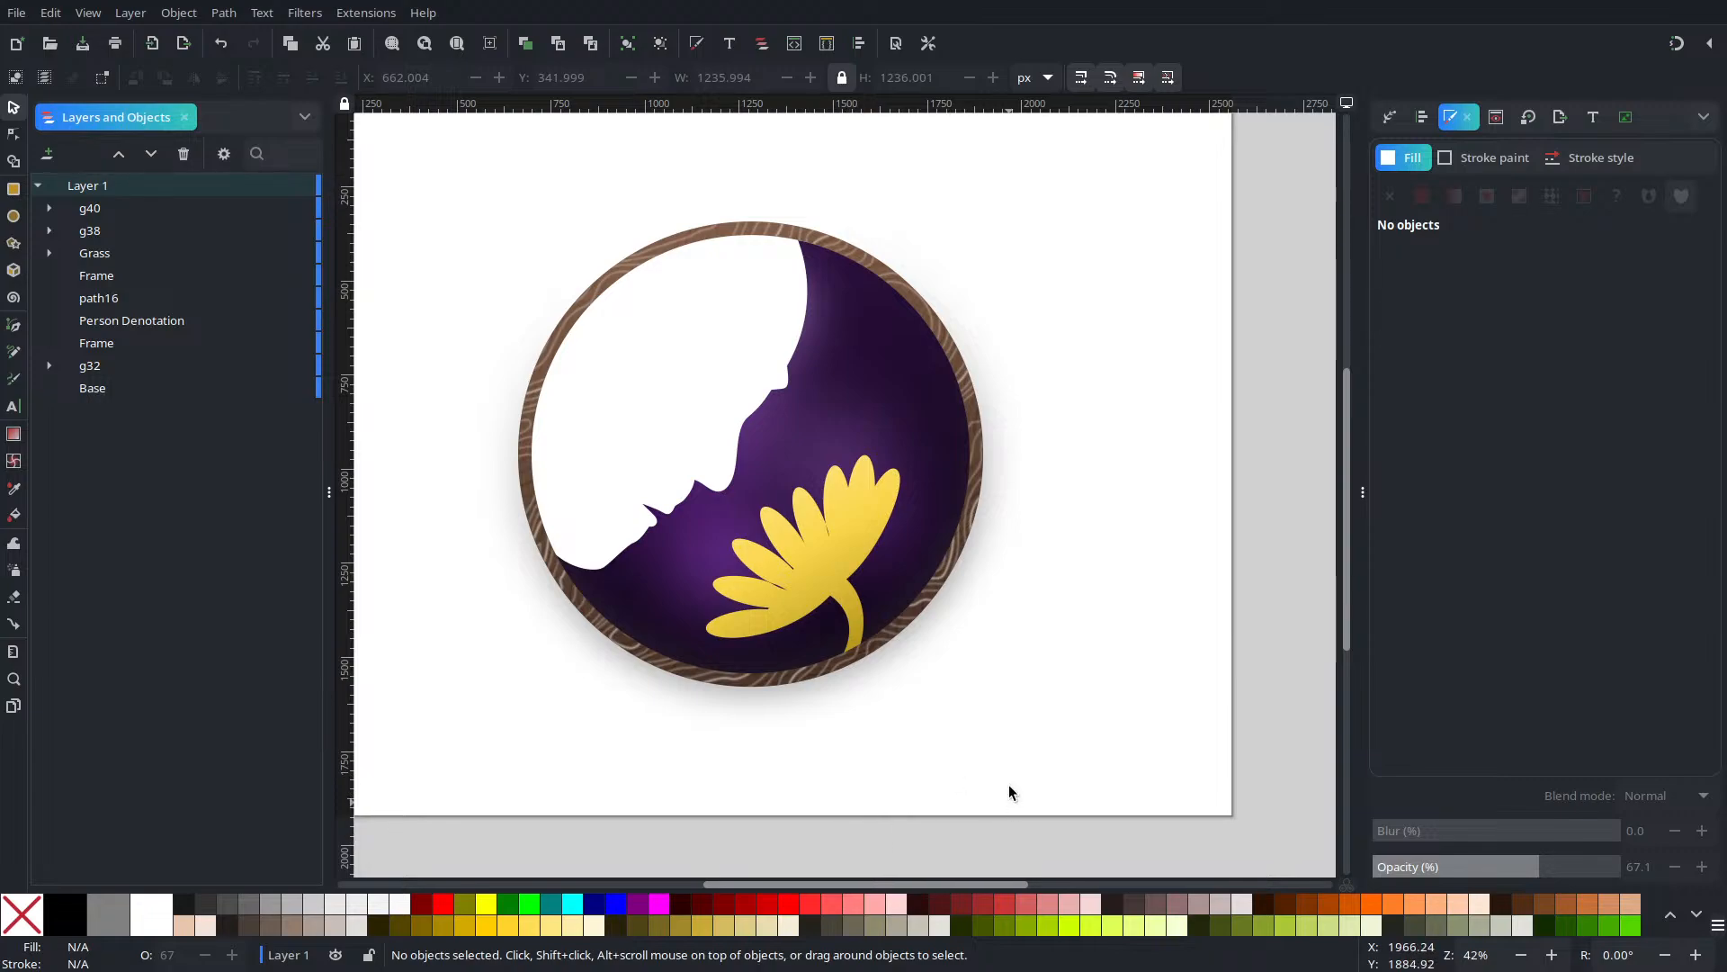
mouse_move(999, 747)
left_mouse_down()
mouse_move(894, 734)
mouse_move(975, 765)
left_mouse_up()
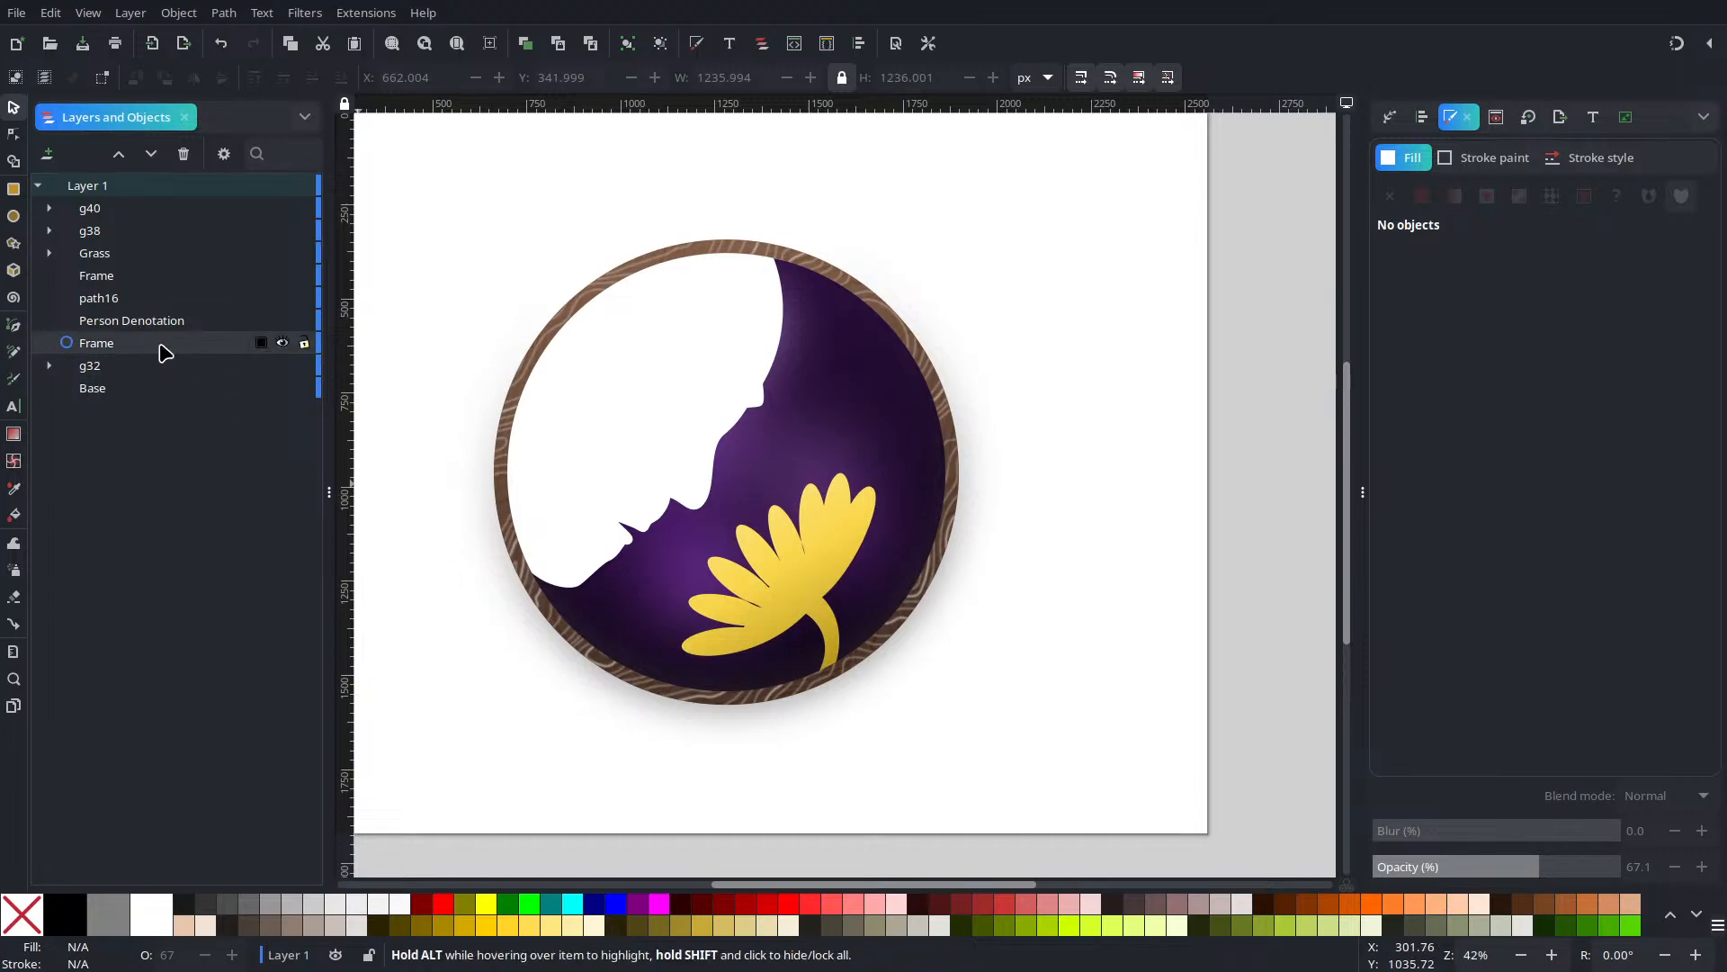
left_click(104, 394)
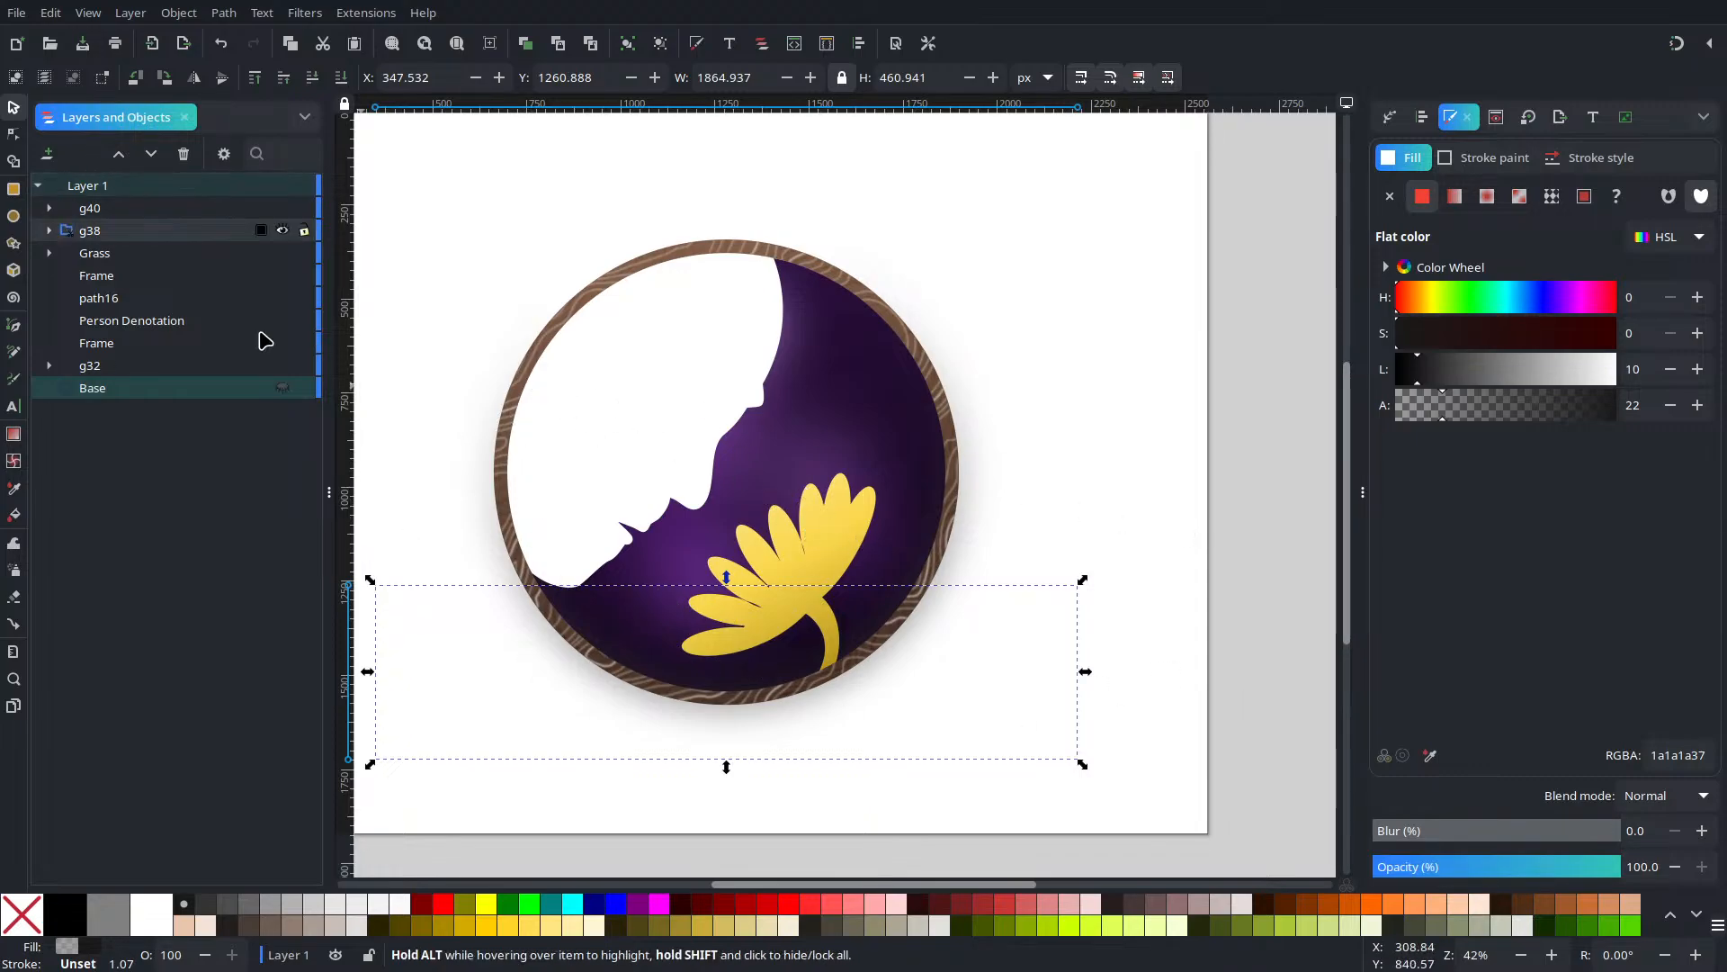
Unhide the grey Base rectangle, then raise its top edge and extend its bottom edge downward
left_click(283, 388)
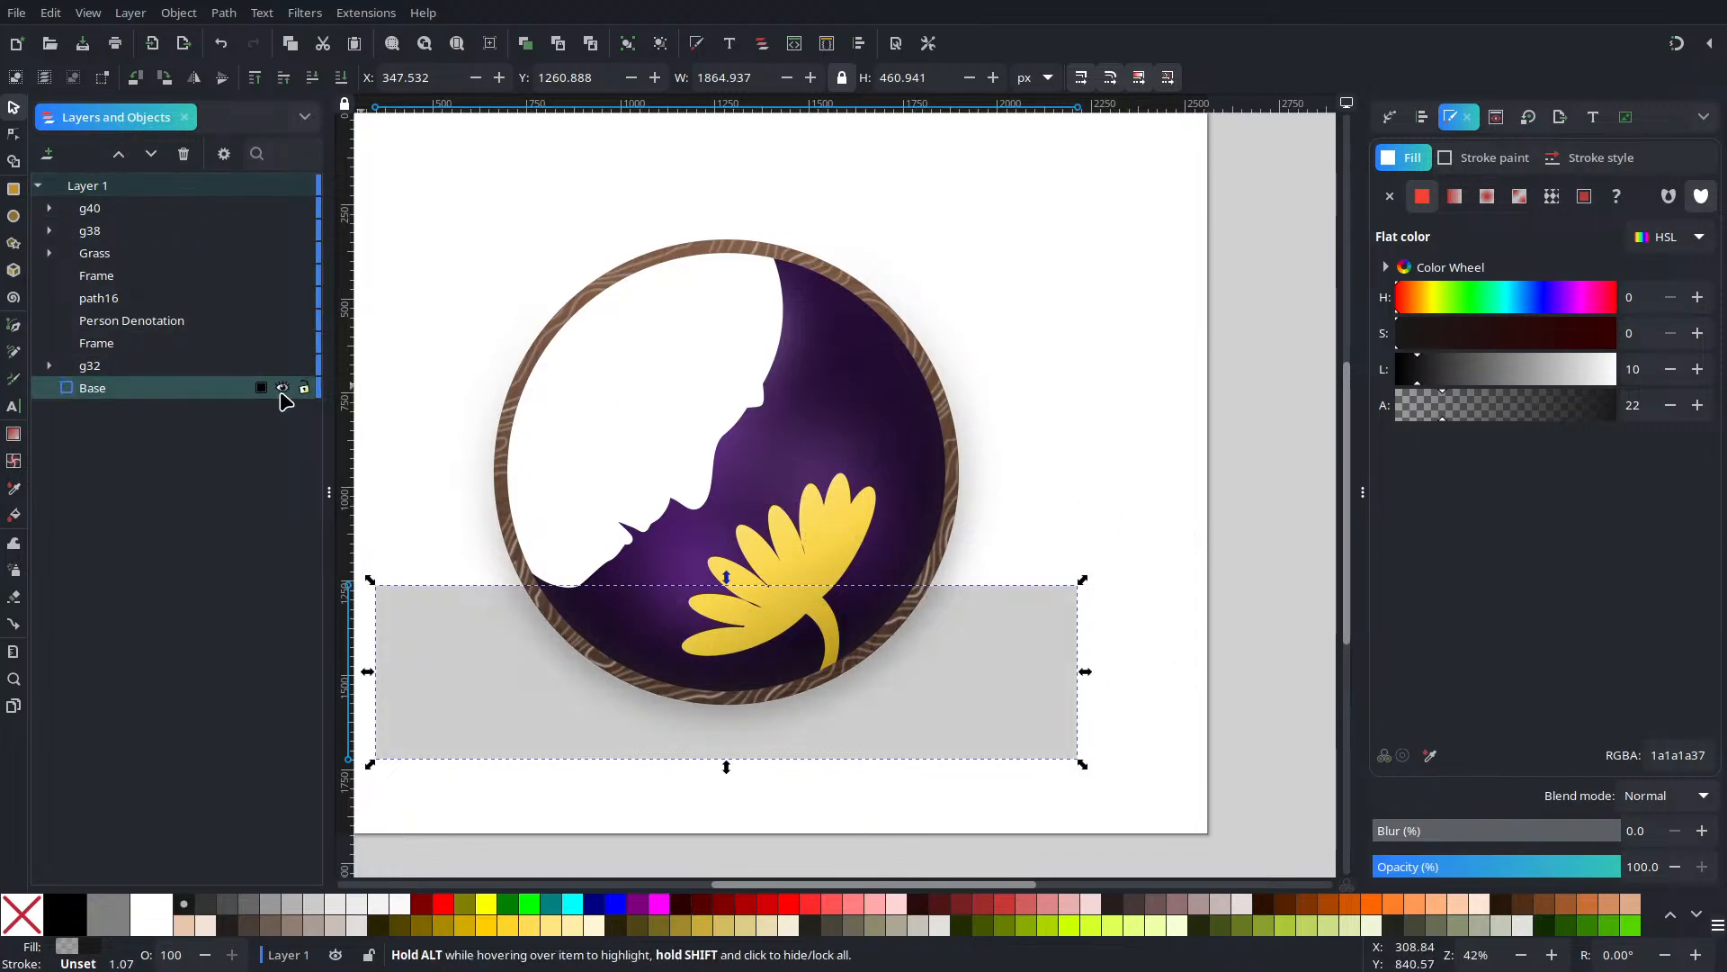
left_click(1053, 481)
left_click_drag(594, 700, 742, 631)
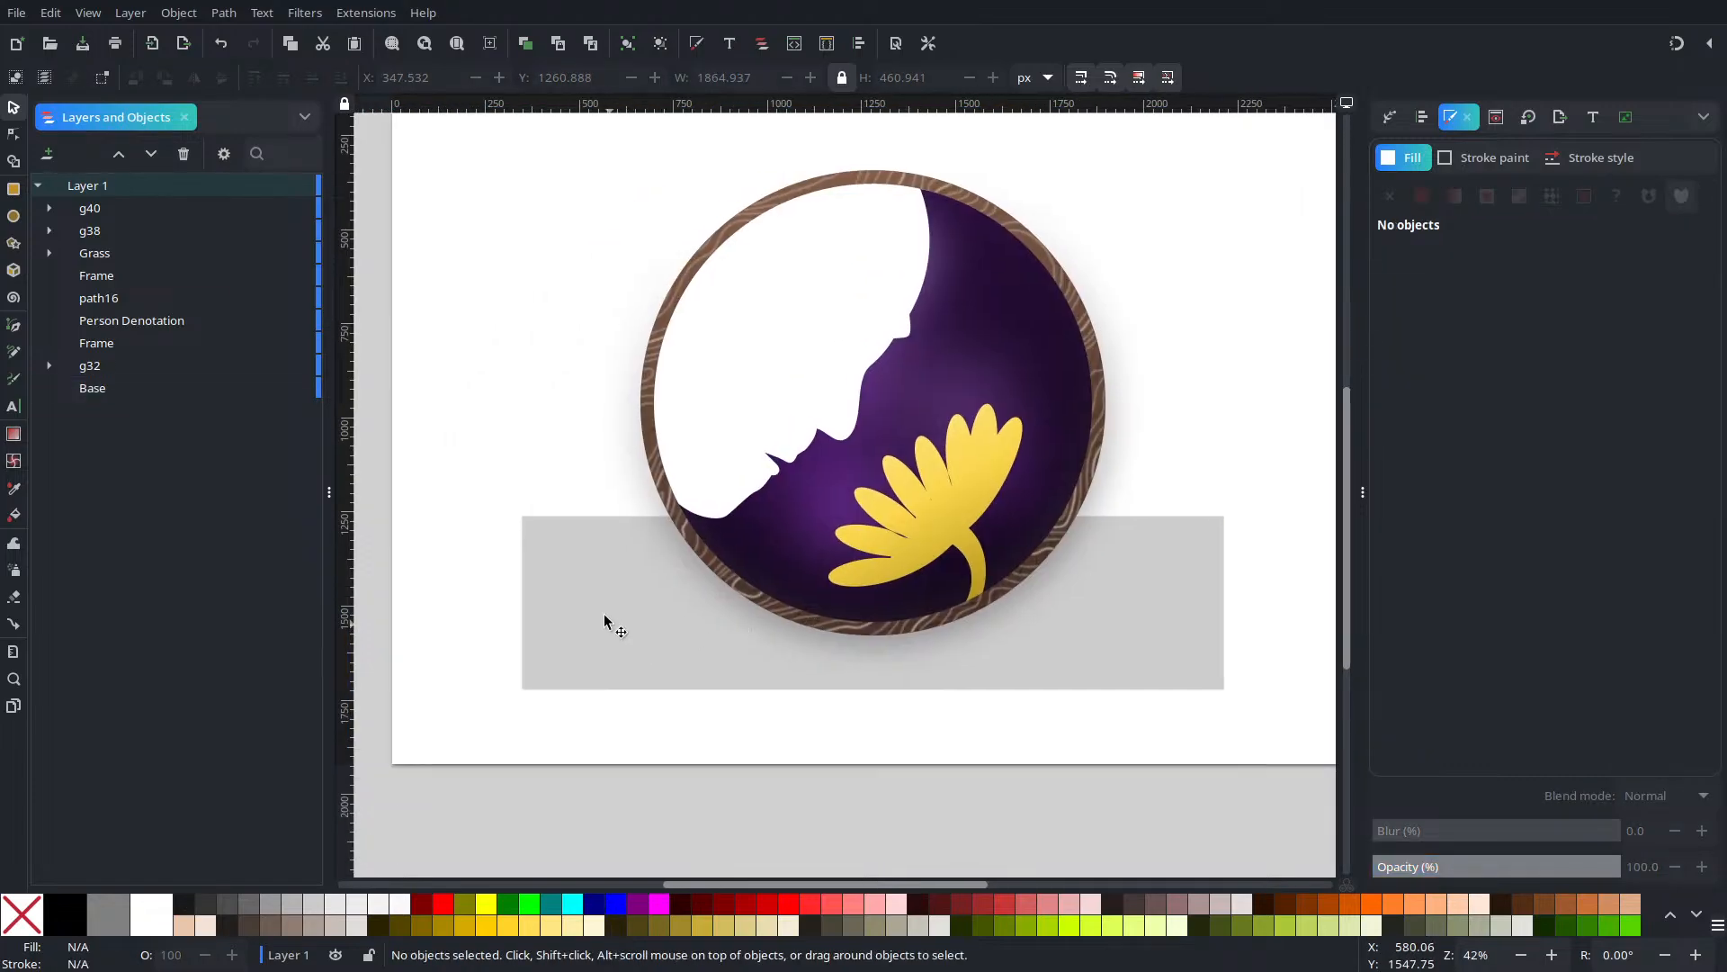
left_click(540, 590)
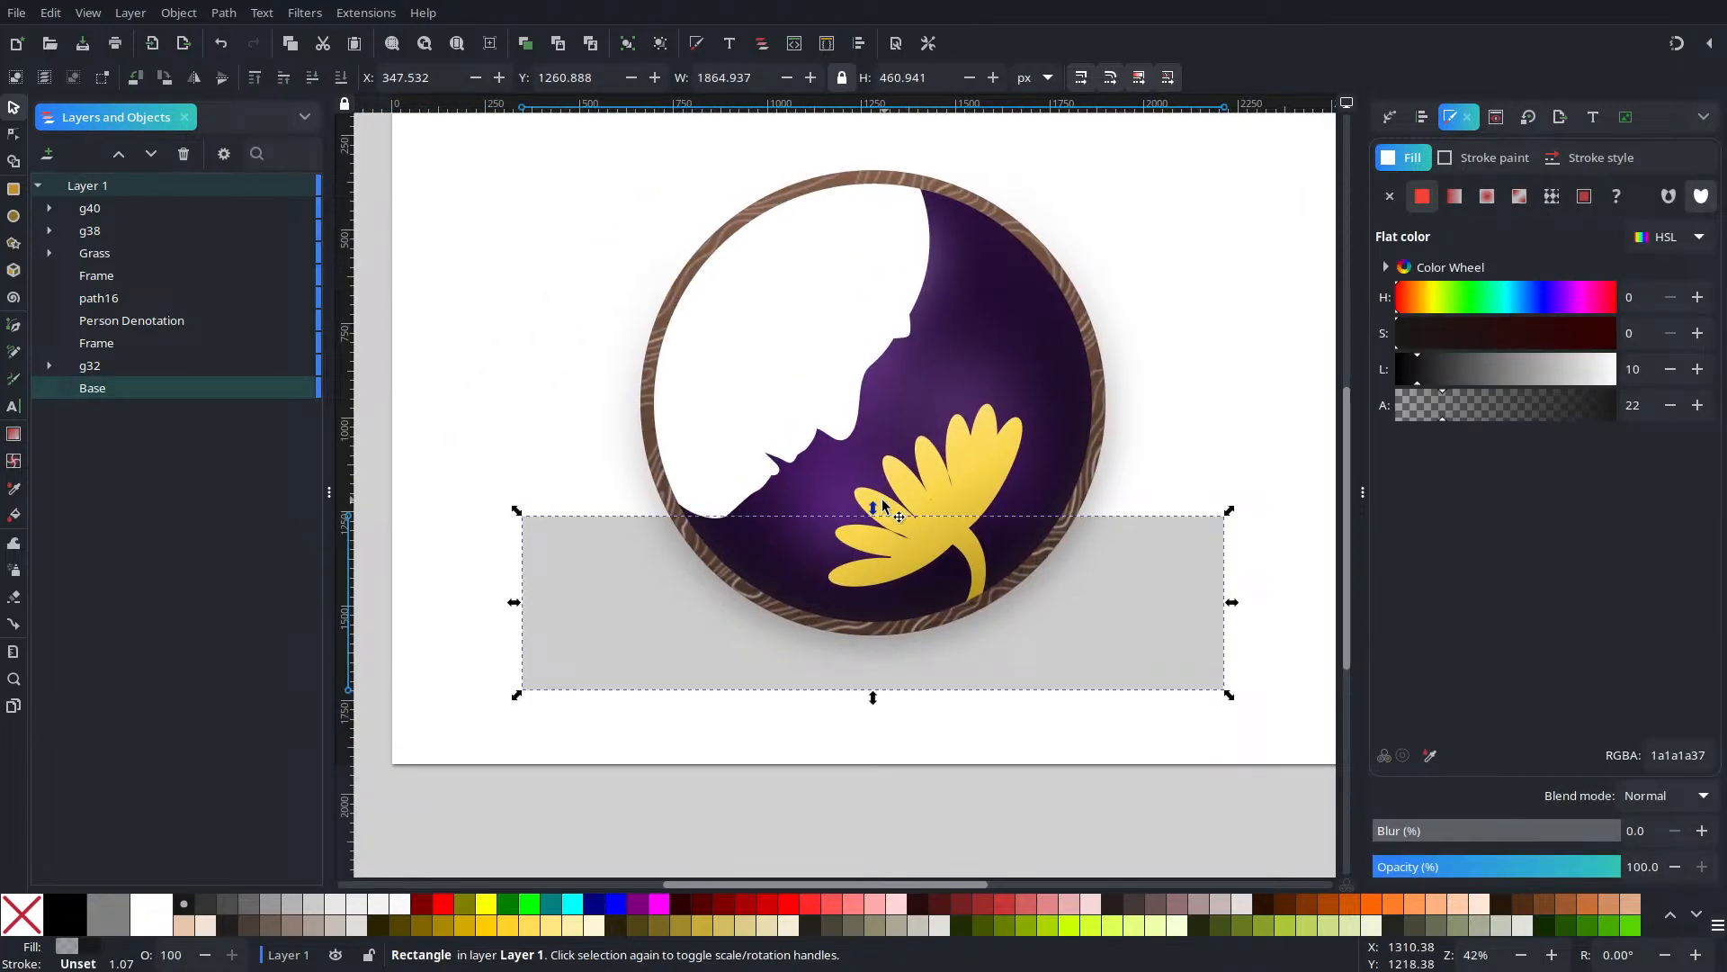
left_click_drag(872, 510, 900, 478)
left_click_drag(869, 698, 866, 726)
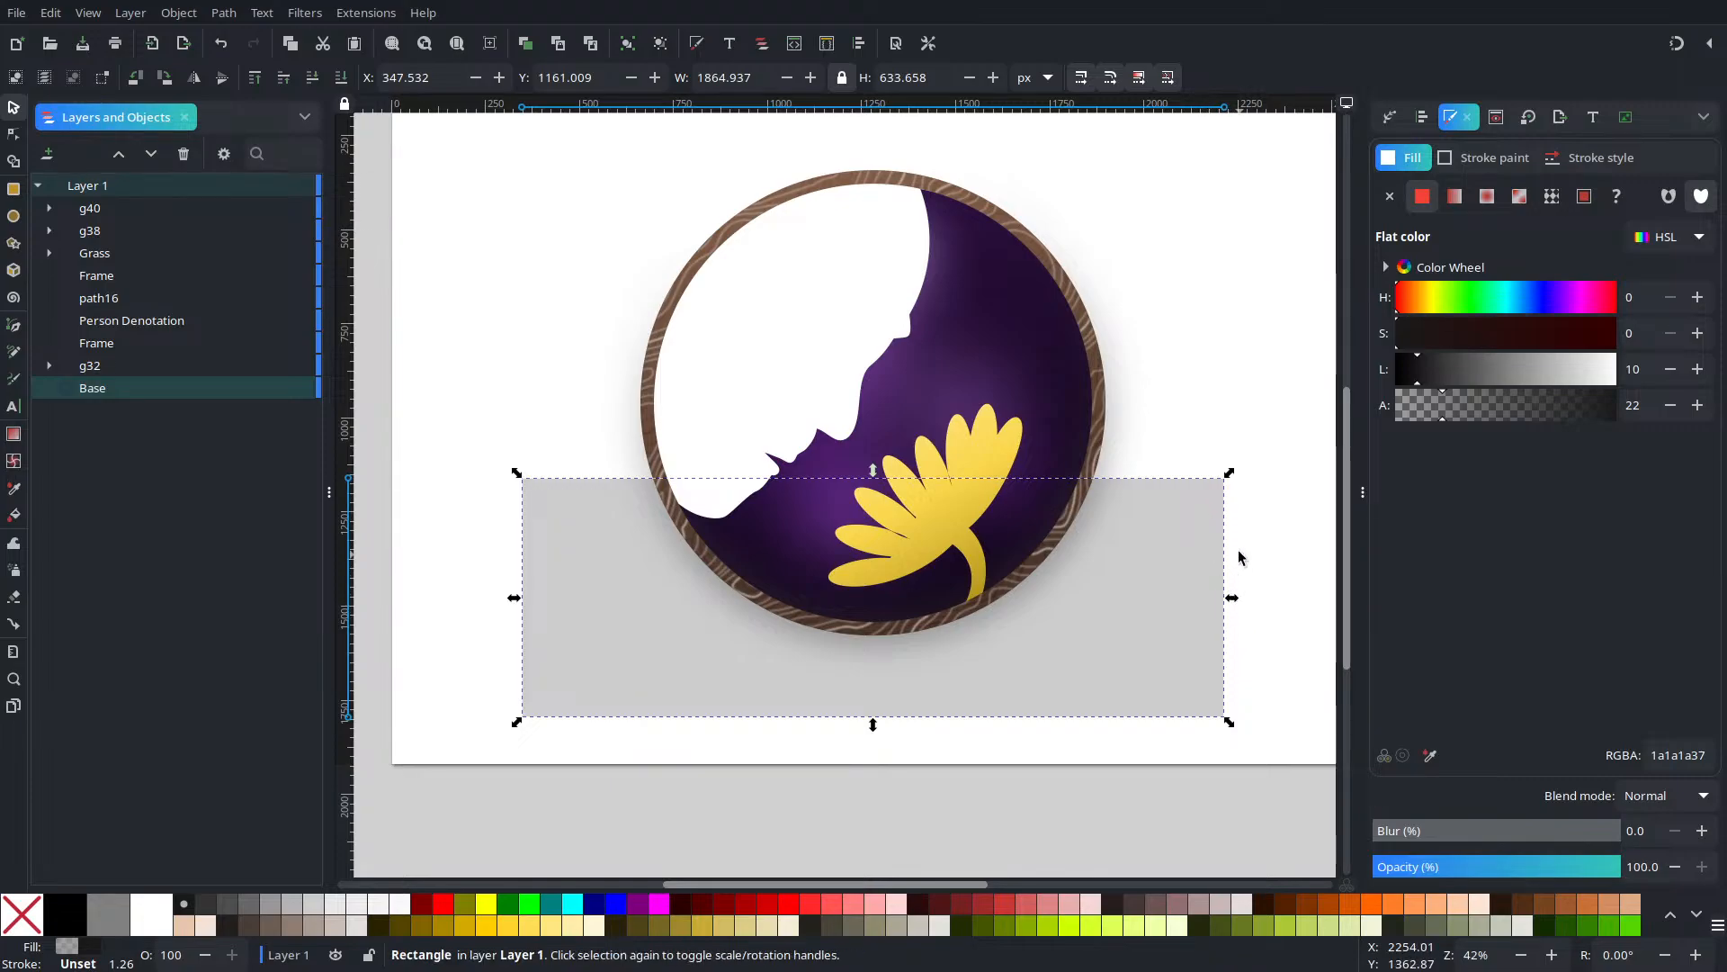
Stretch the Base rectangle across the full page width, snapping its left edge to the page edge
scroll(1193, 603, "down", 2, "ctrl")
left_click_drag(1223, 590, 1292, 586)
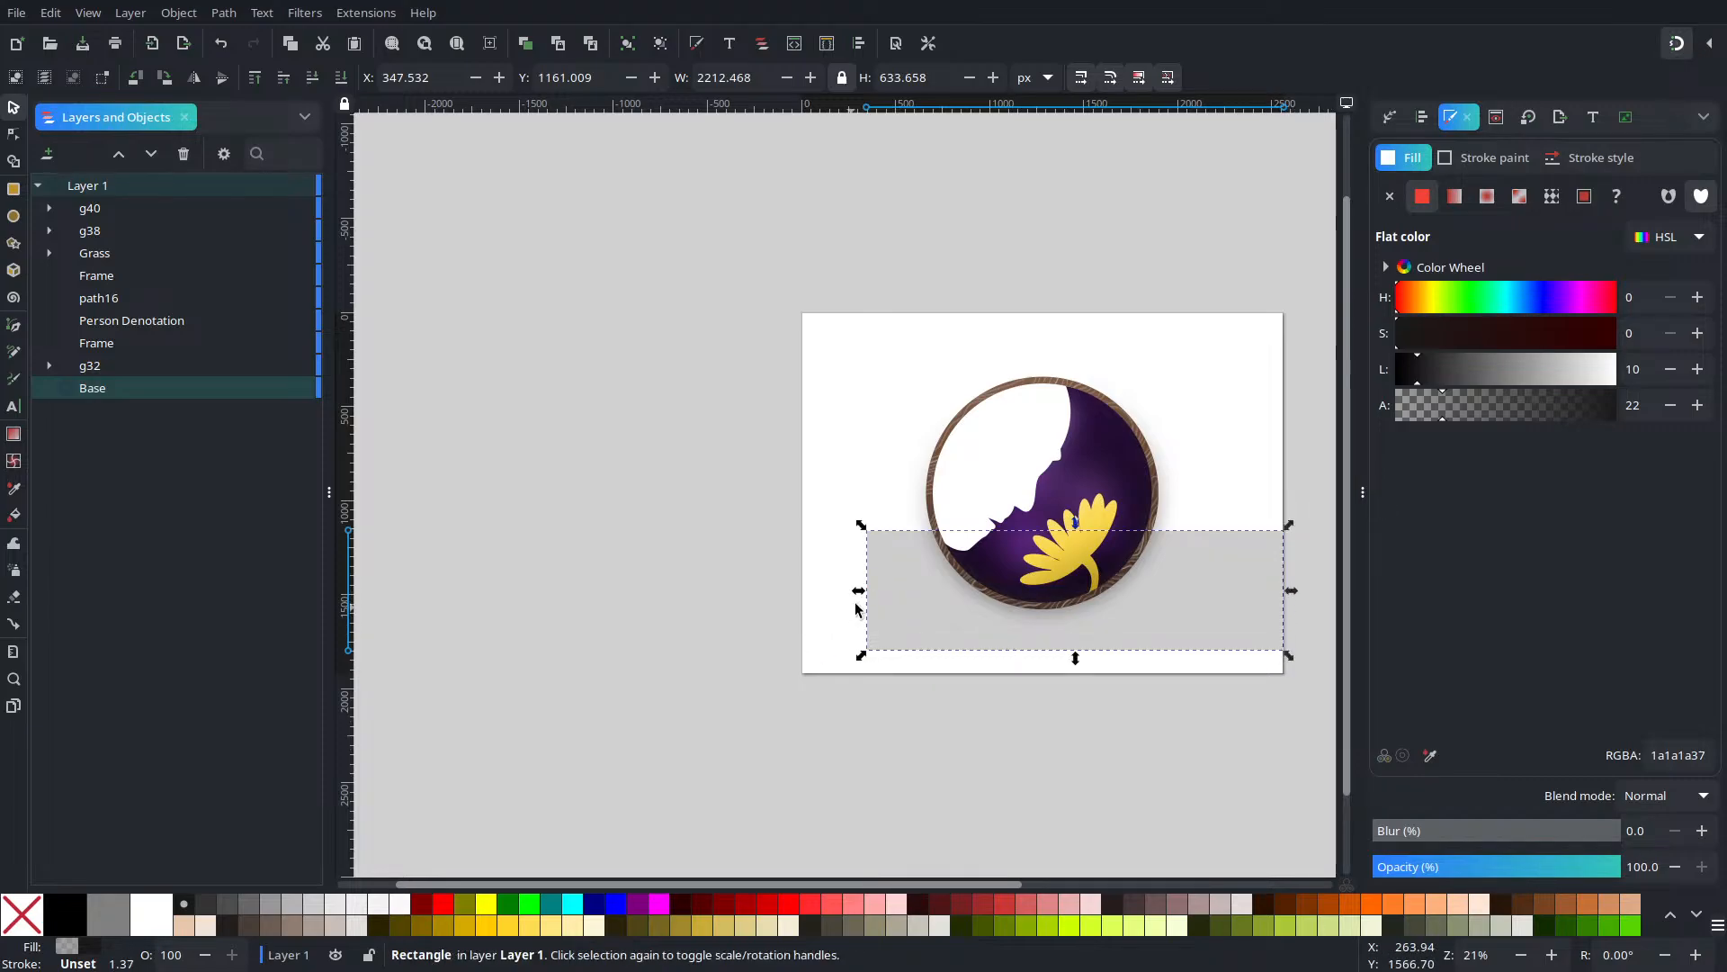
left_click_drag(858, 591, 798, 589)
scroll(823, 630, "up", 5)
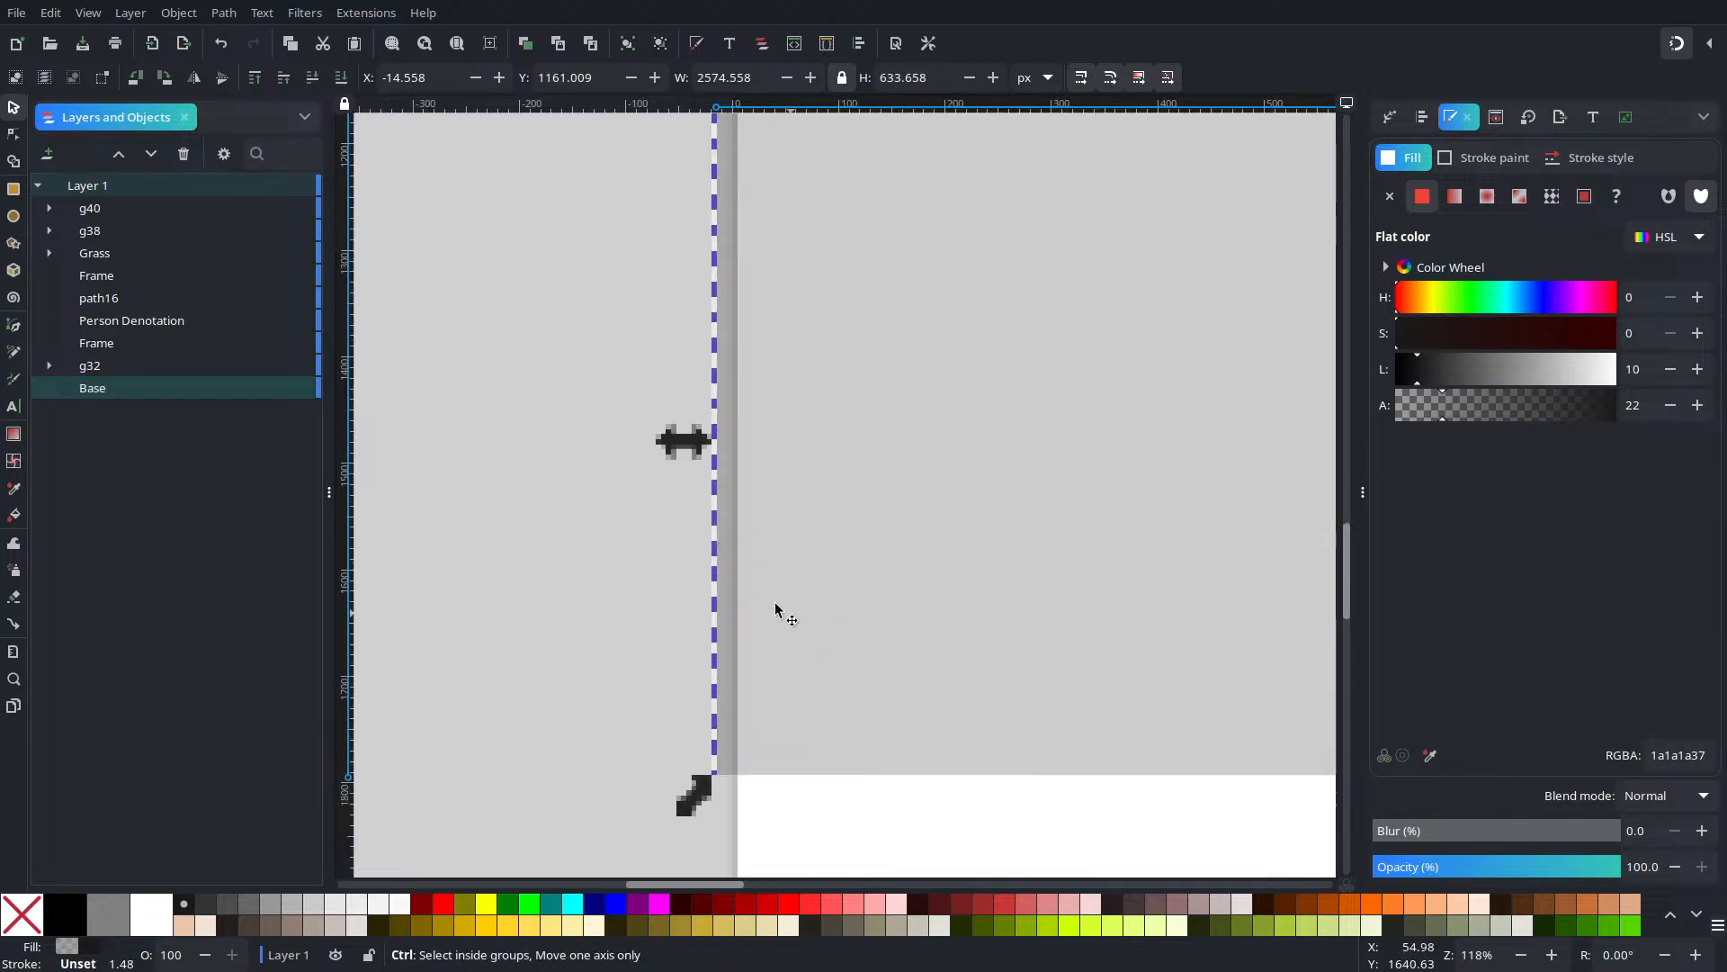
left_click_drag(712, 440, 739, 439)
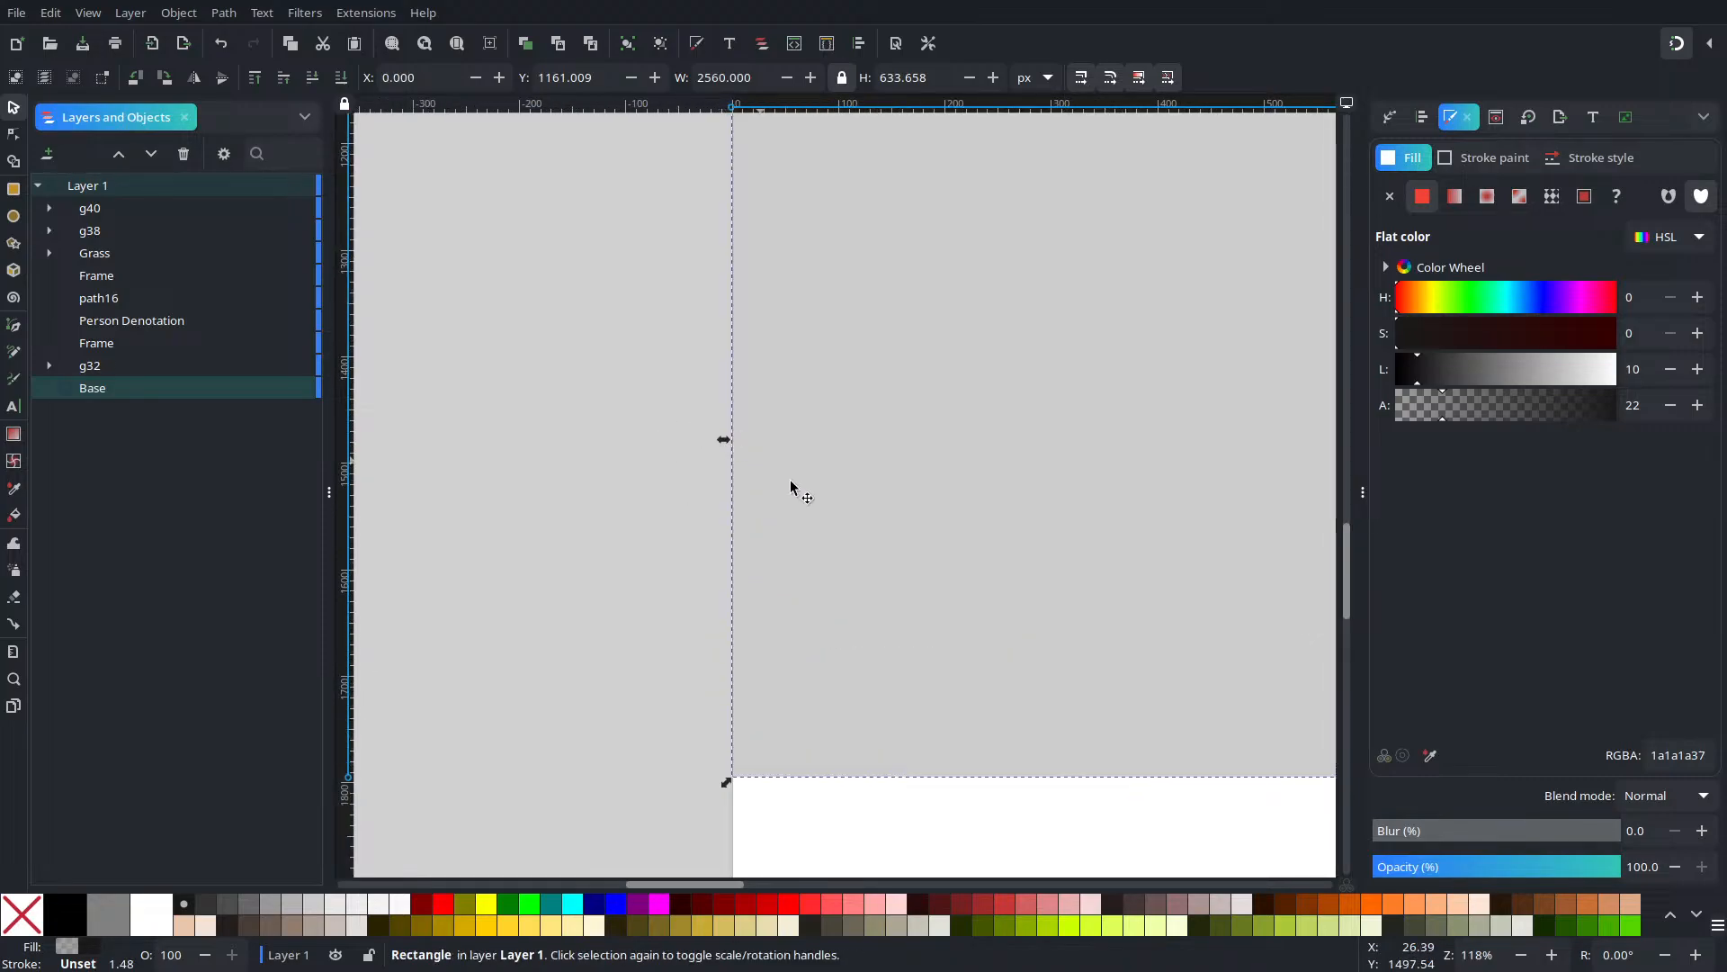
scroll(970, 590, "down", 5)
Duplicate the grey rectangle and move the copy down the page
left_click(1124, 748)
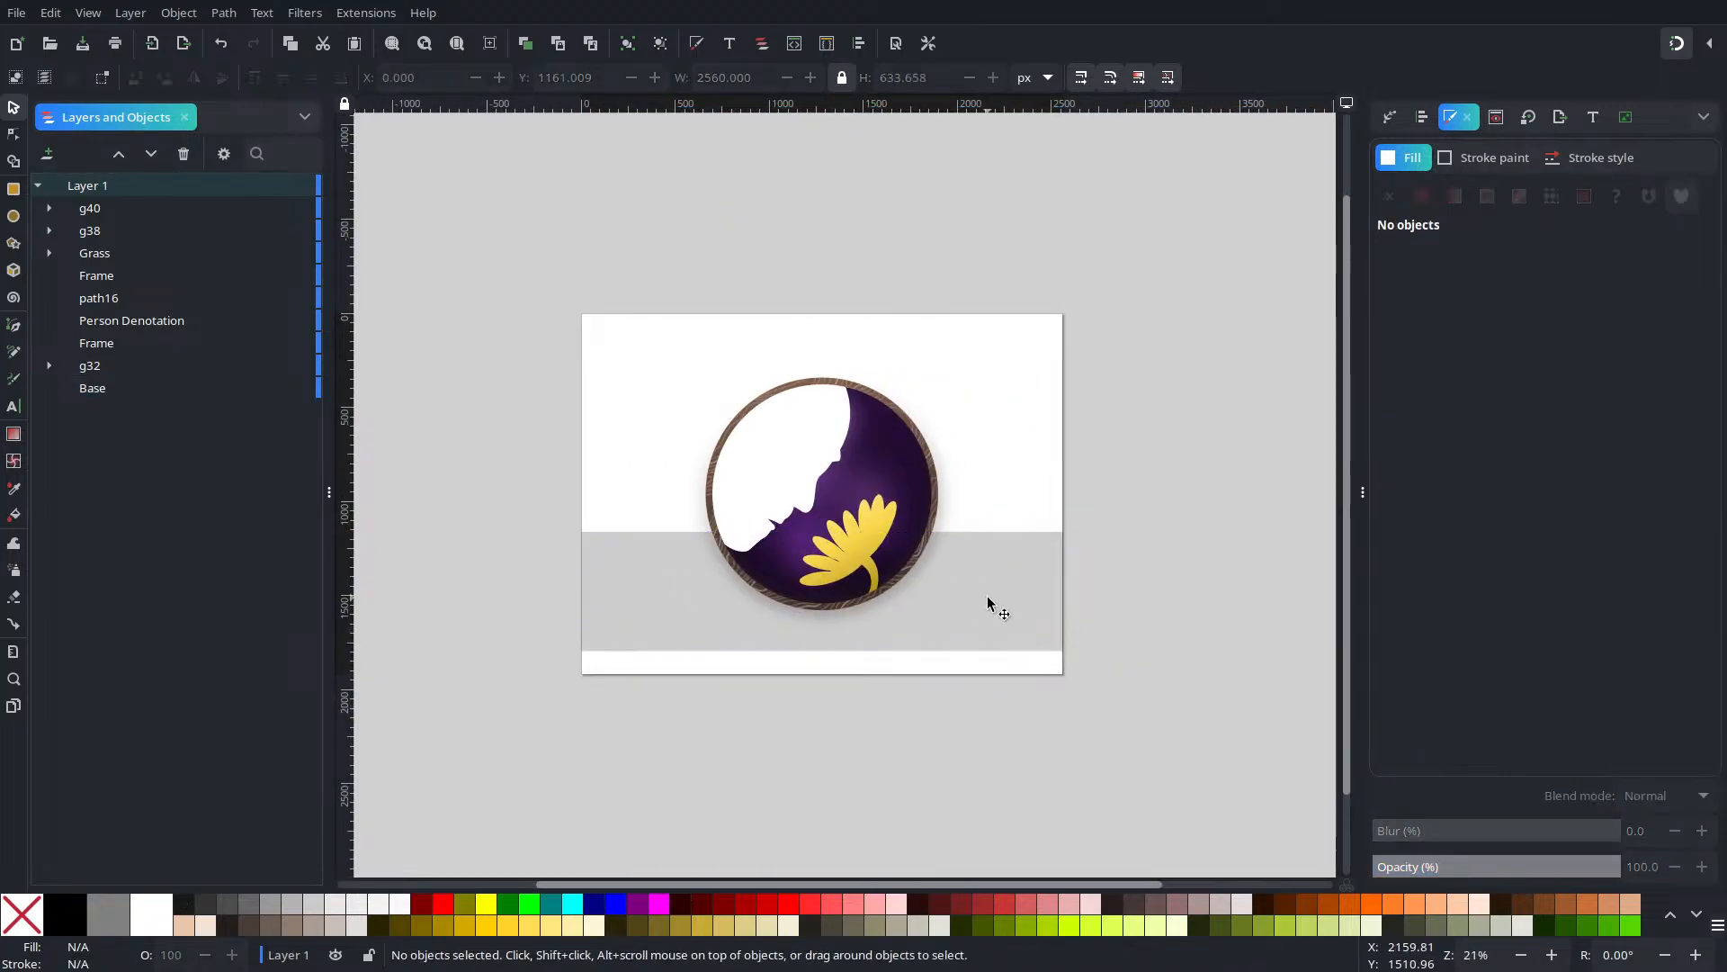
left_click(986, 597)
key("ctrl+d")
left_click_drag(866, 596, 783, 642)
scroll(806, 659, "up", 4)
left_click_drag(904, 734, 904, 744)
Line the copy's bottom up with the page border and reselect the grey rectangle
scroll(904, 745, "up", 5)
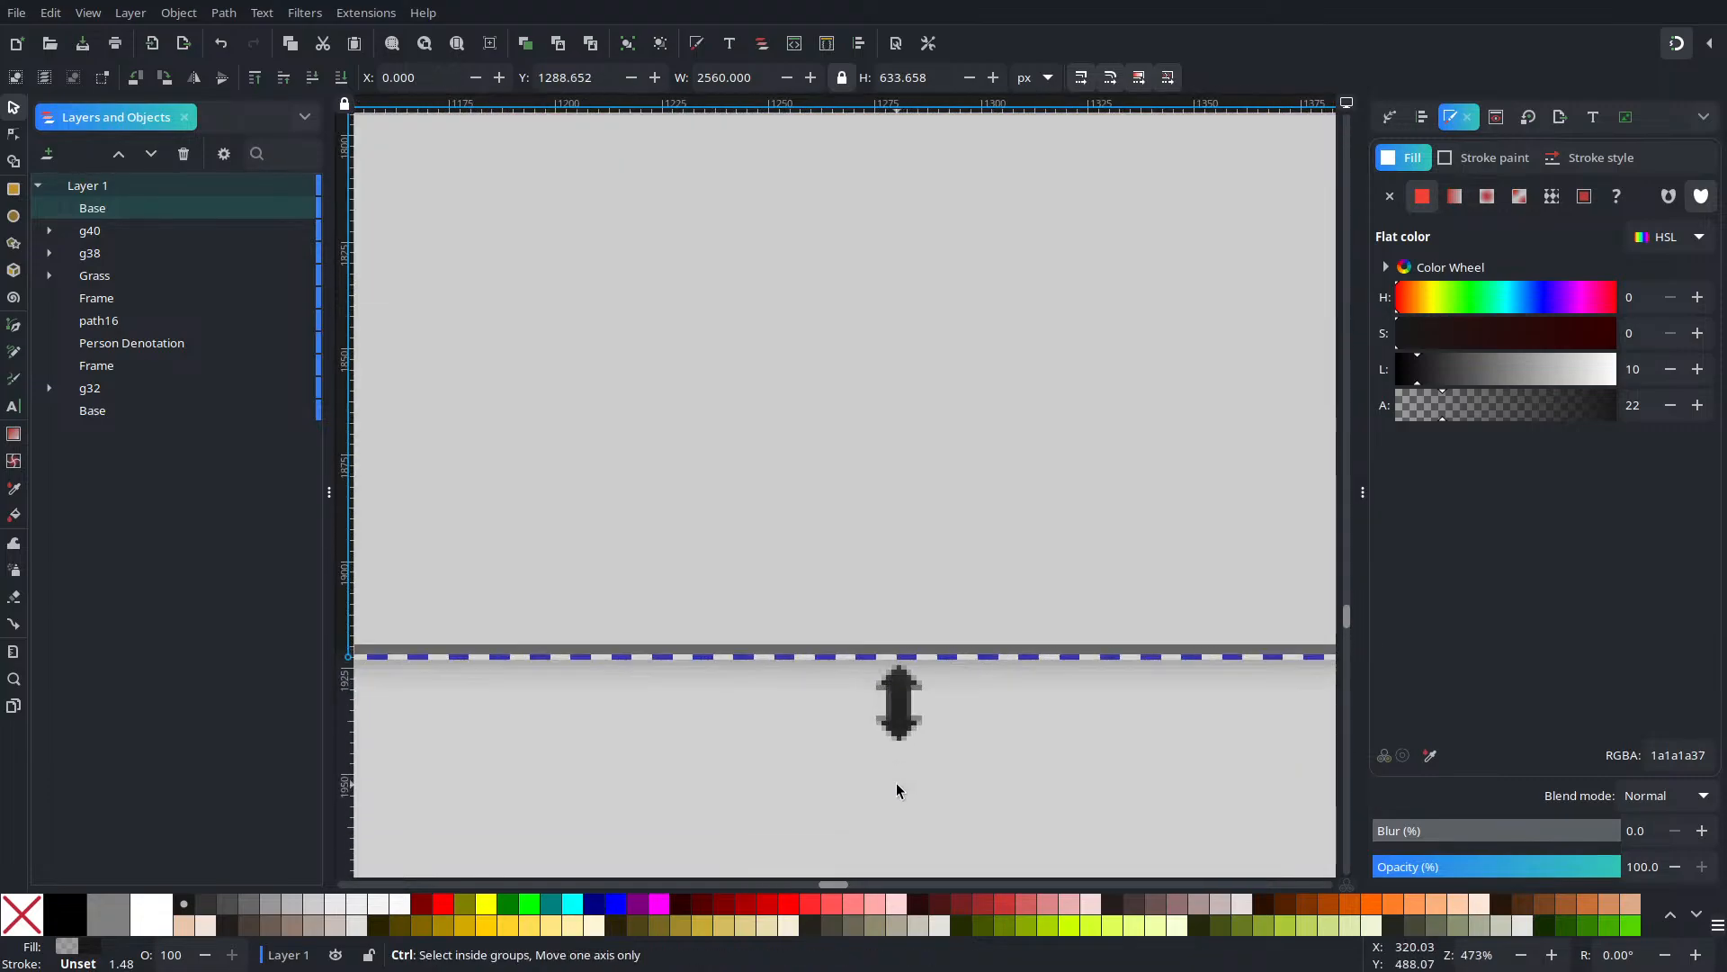
key("Escape")
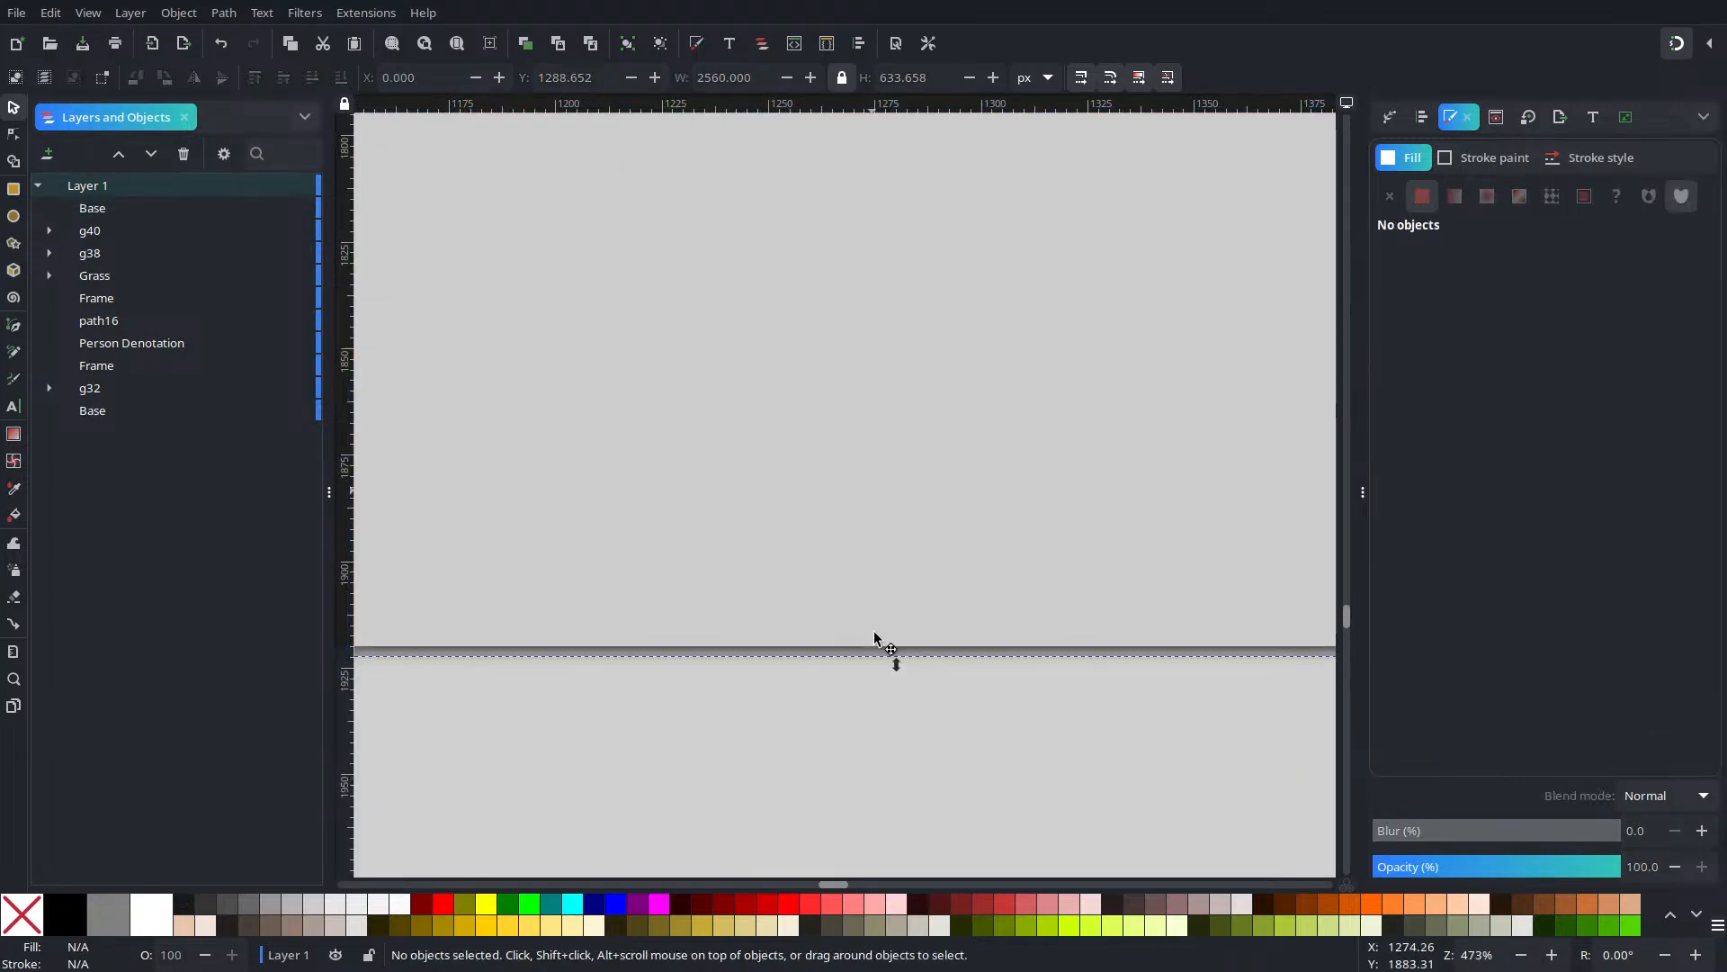
mouse_move(871, 635)
left_mouse_down()
mouse_move(870, 577)
mouse_move(874, 614)
left_mouse_up()
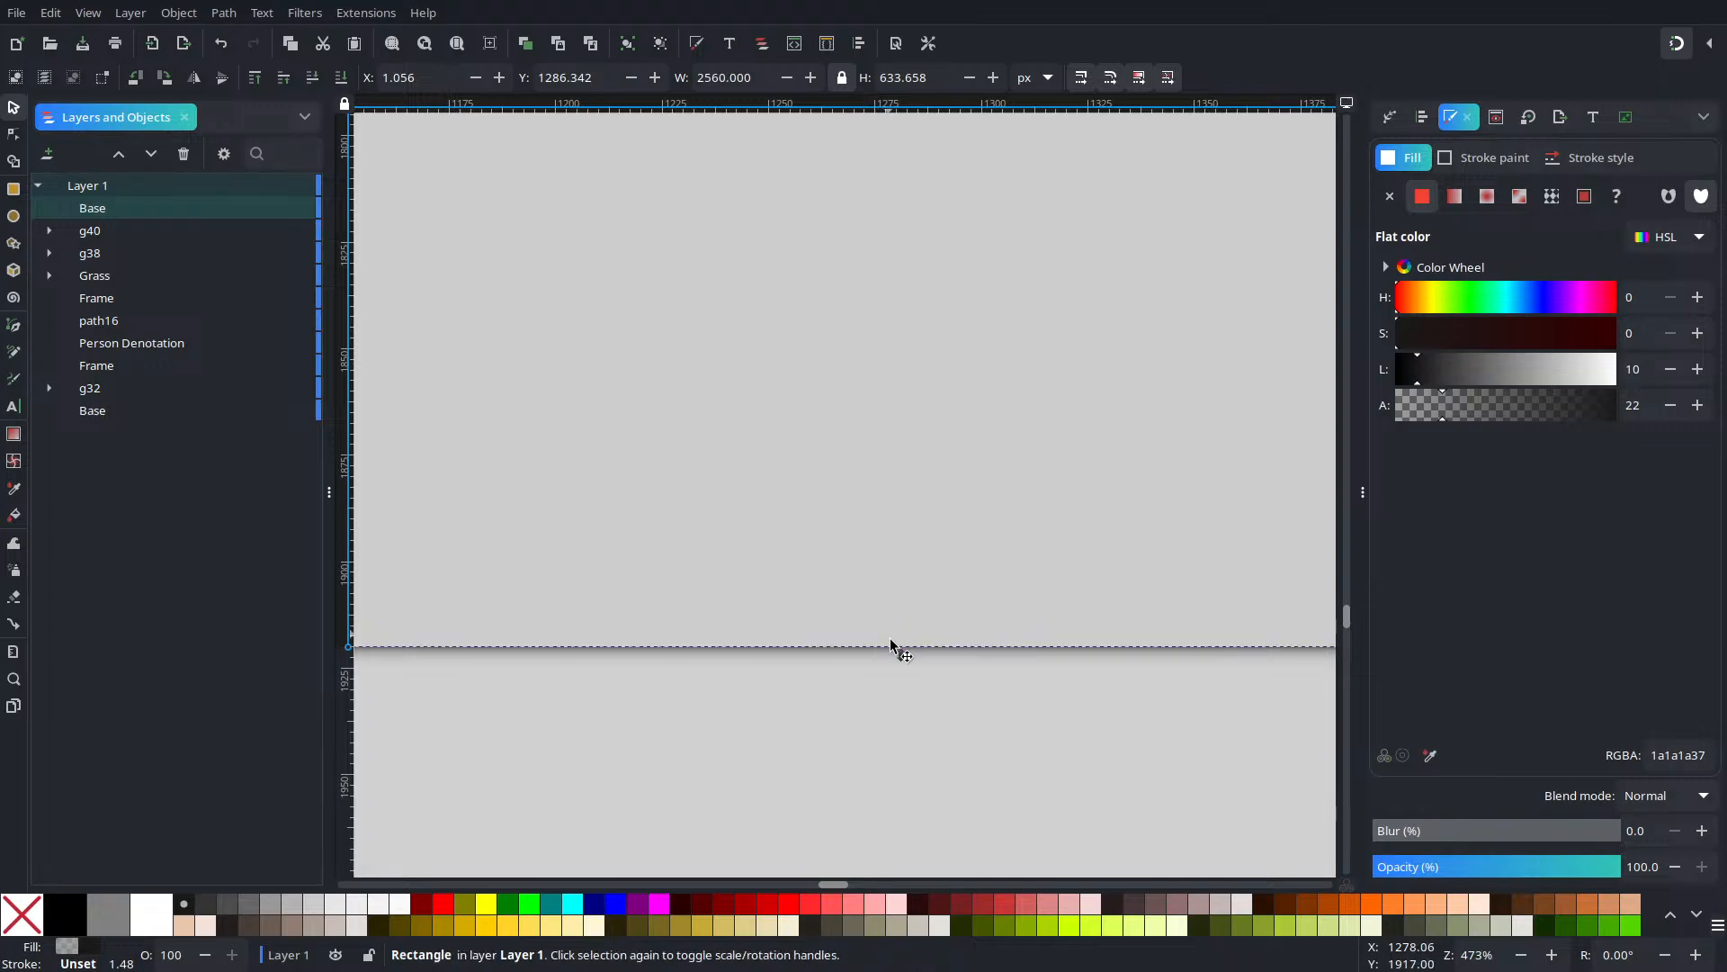
scroll(861, 721, "down", 4)
scroll(872, 691, "down", 4)
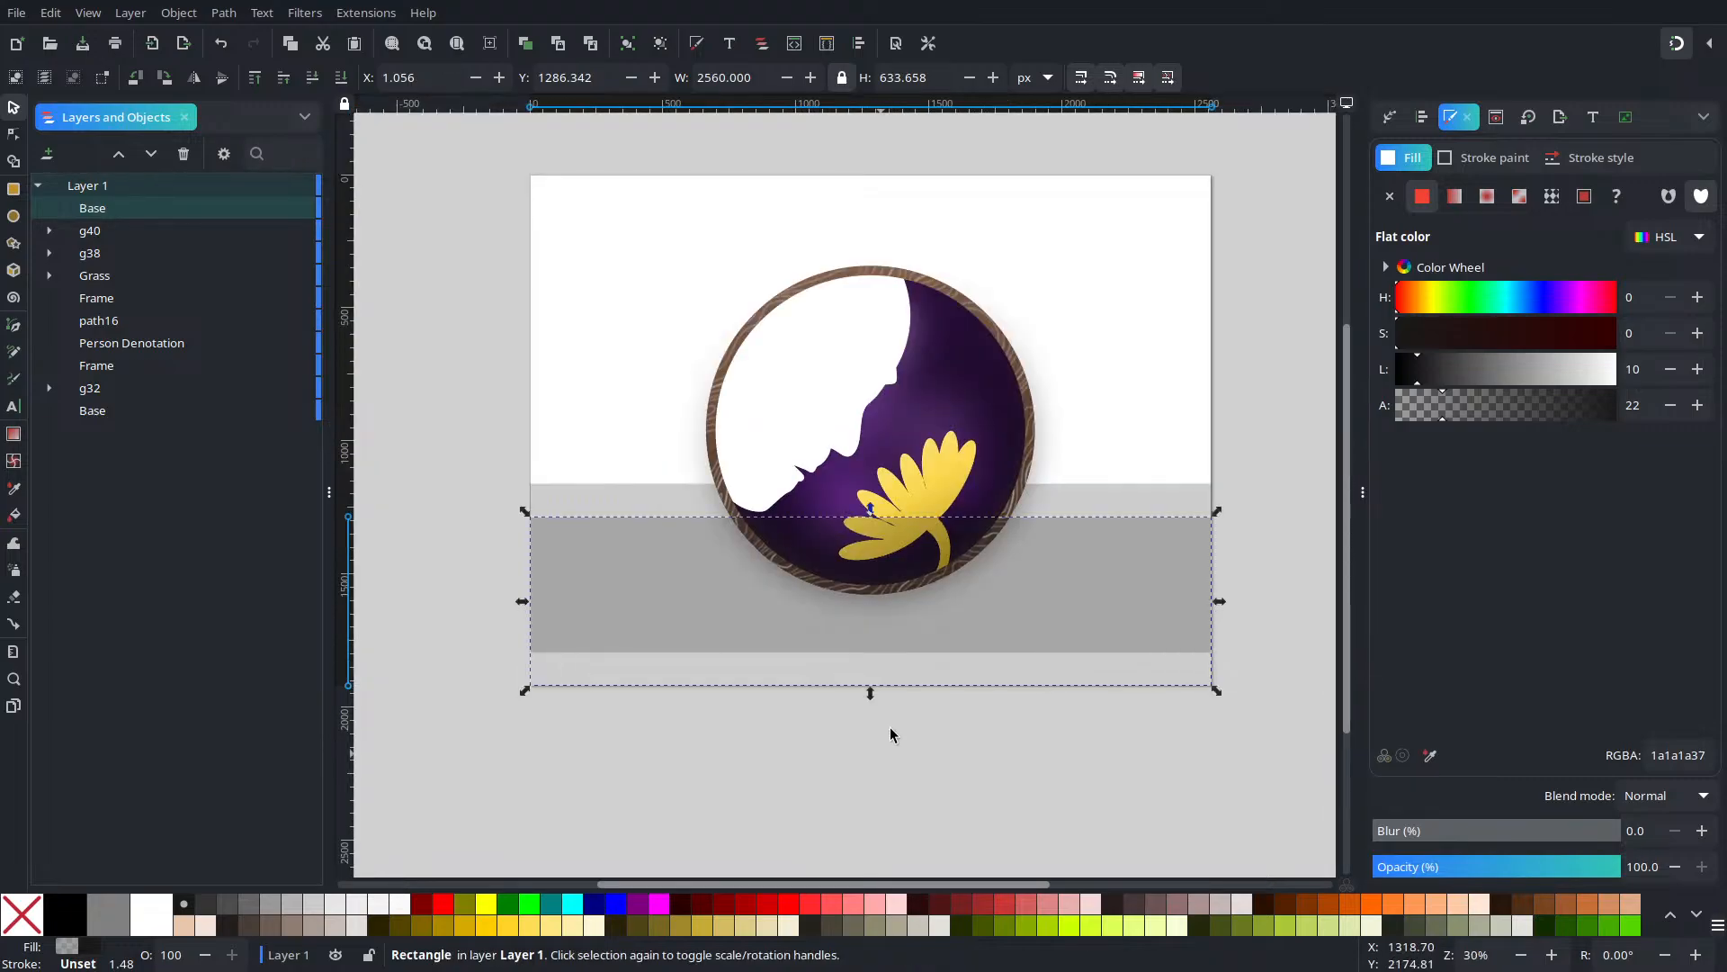
key("Escape")
left_click(1100, 532)
Send the lower rectangle to the bottom, fully opaque and mid grey
left_click(341, 77)
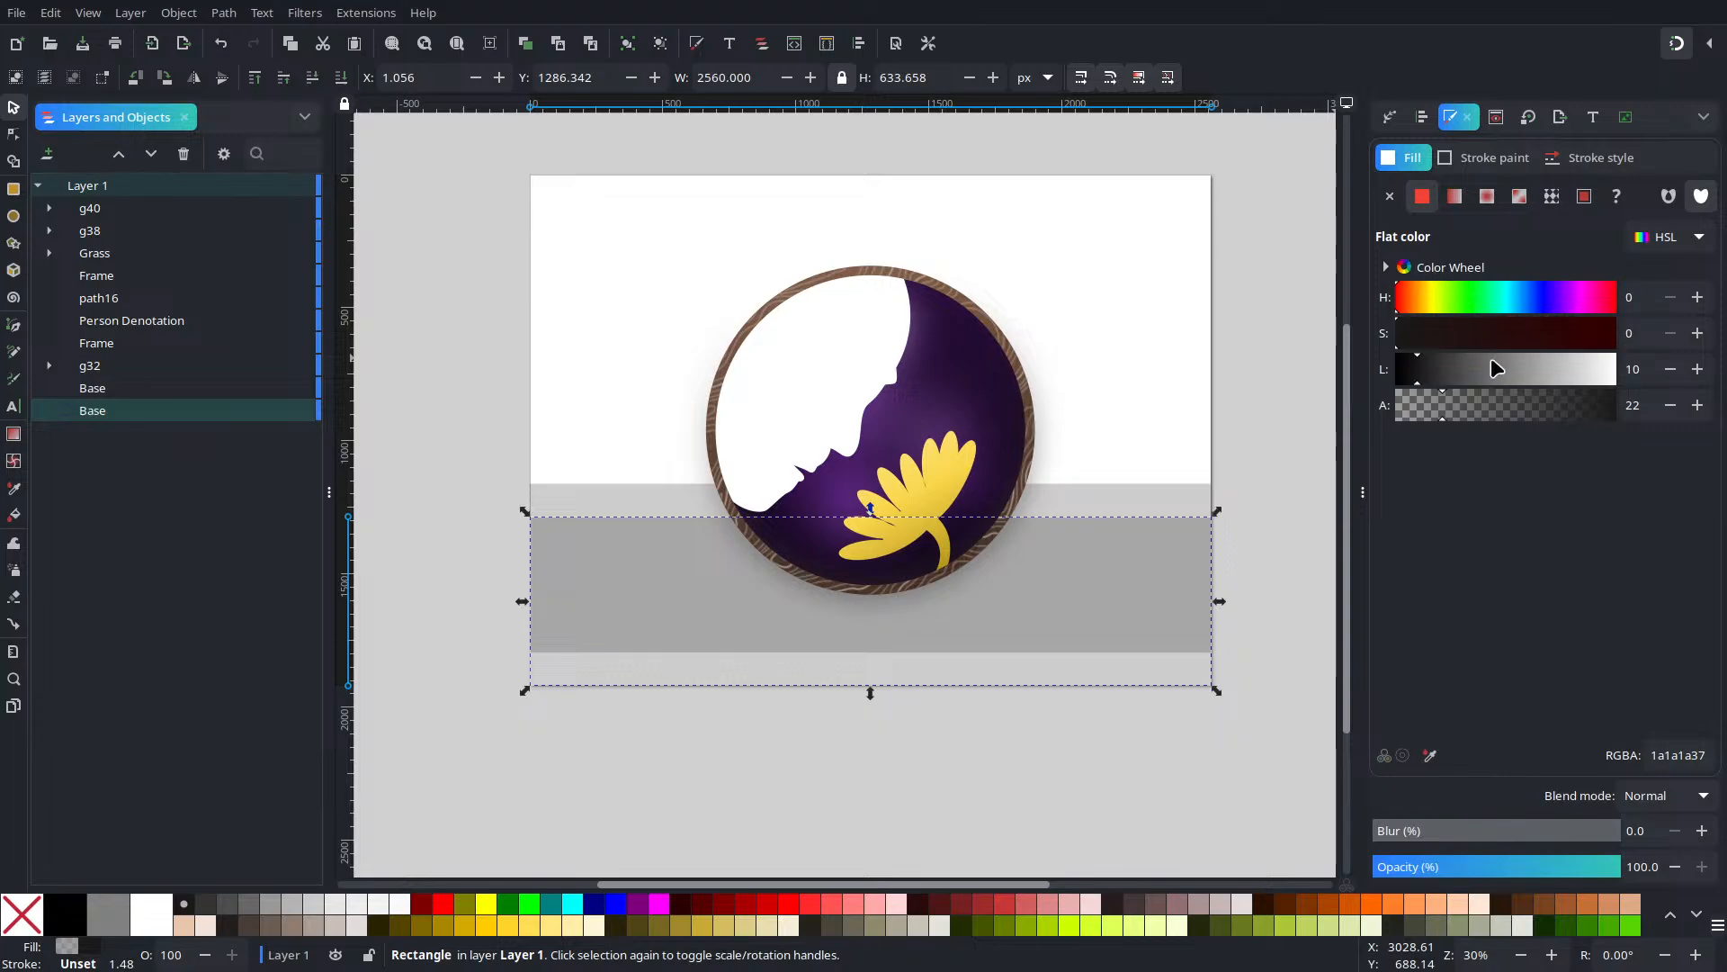
left_click_drag(1468, 402, 1616, 405)
mouse_move(1450, 373)
left_mouse_down()
mouse_move(1523, 359)
mouse_move(1484, 374)
left_mouse_up()
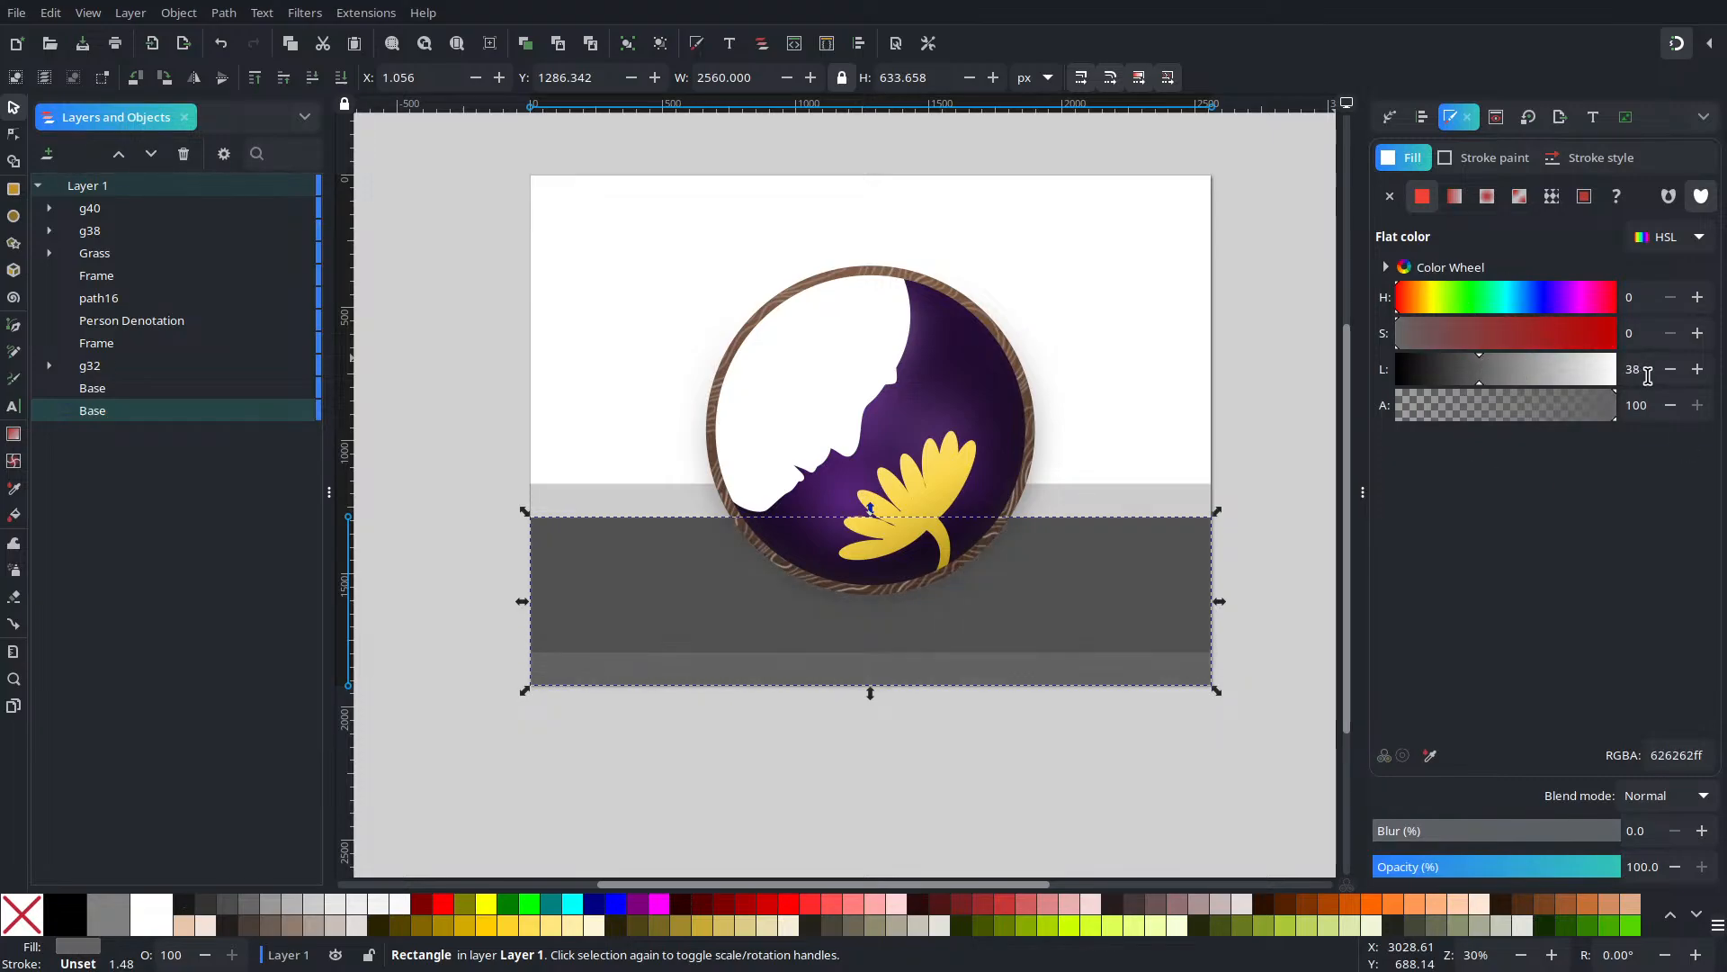
Raise the upper Base rectangle to the top and make it fully opaque light grey b1b1b1
left_click(1129, 516)
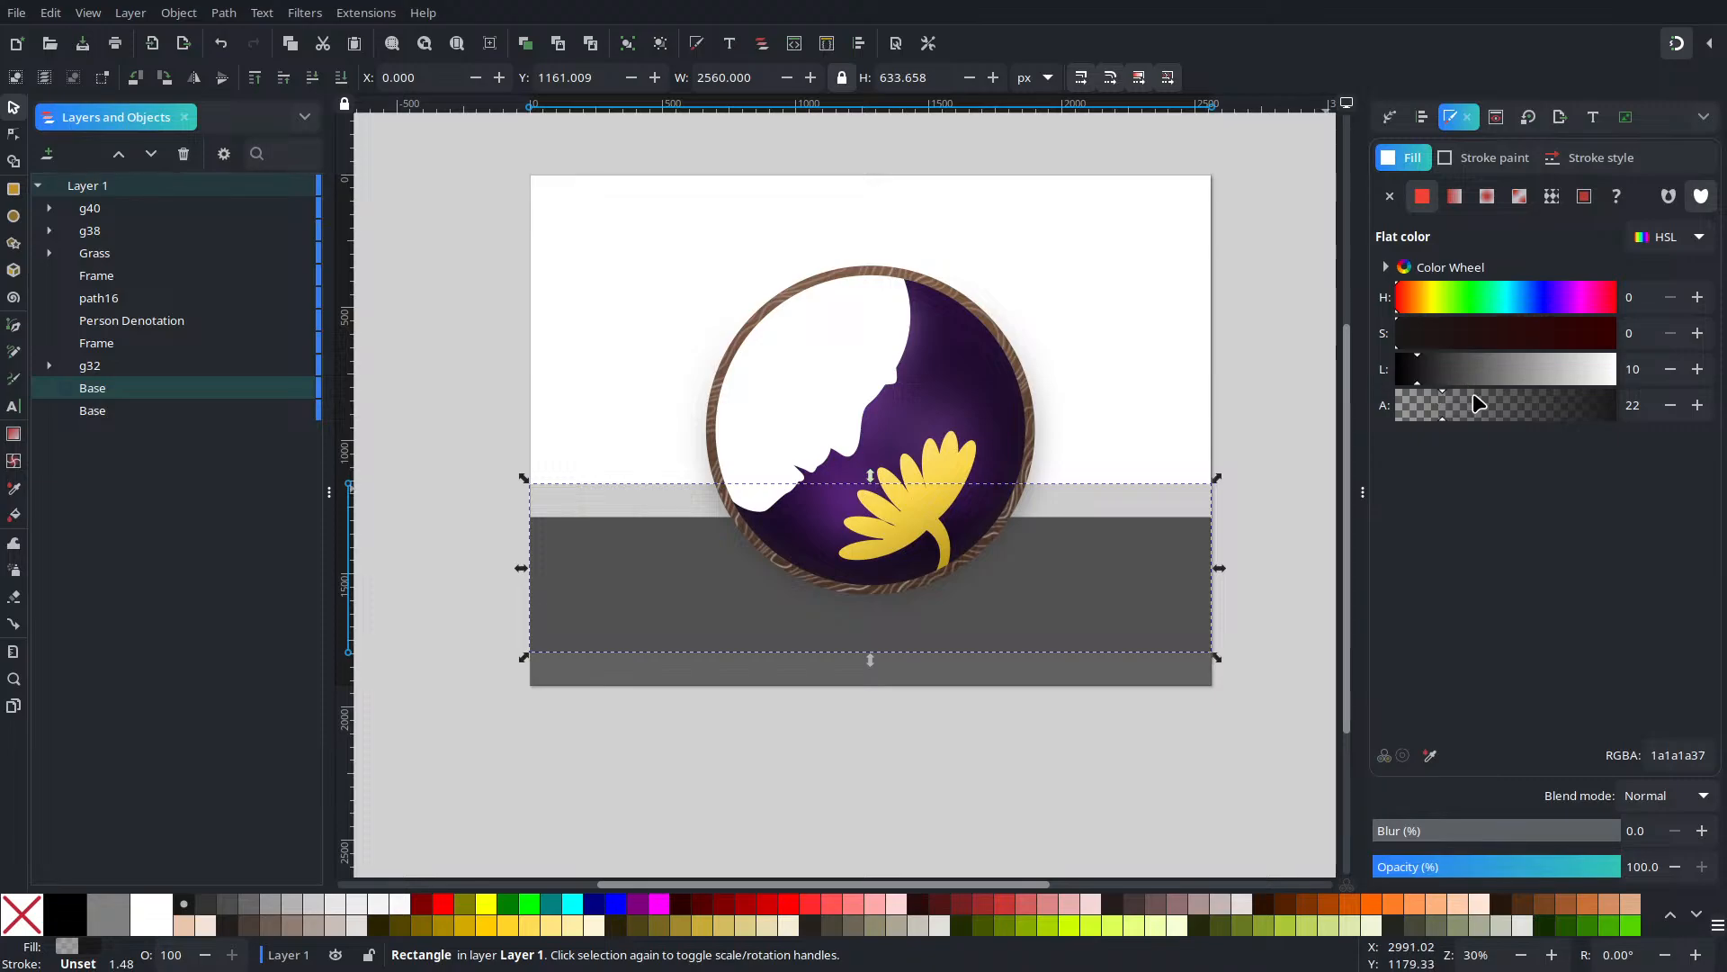
left_click(255, 77)
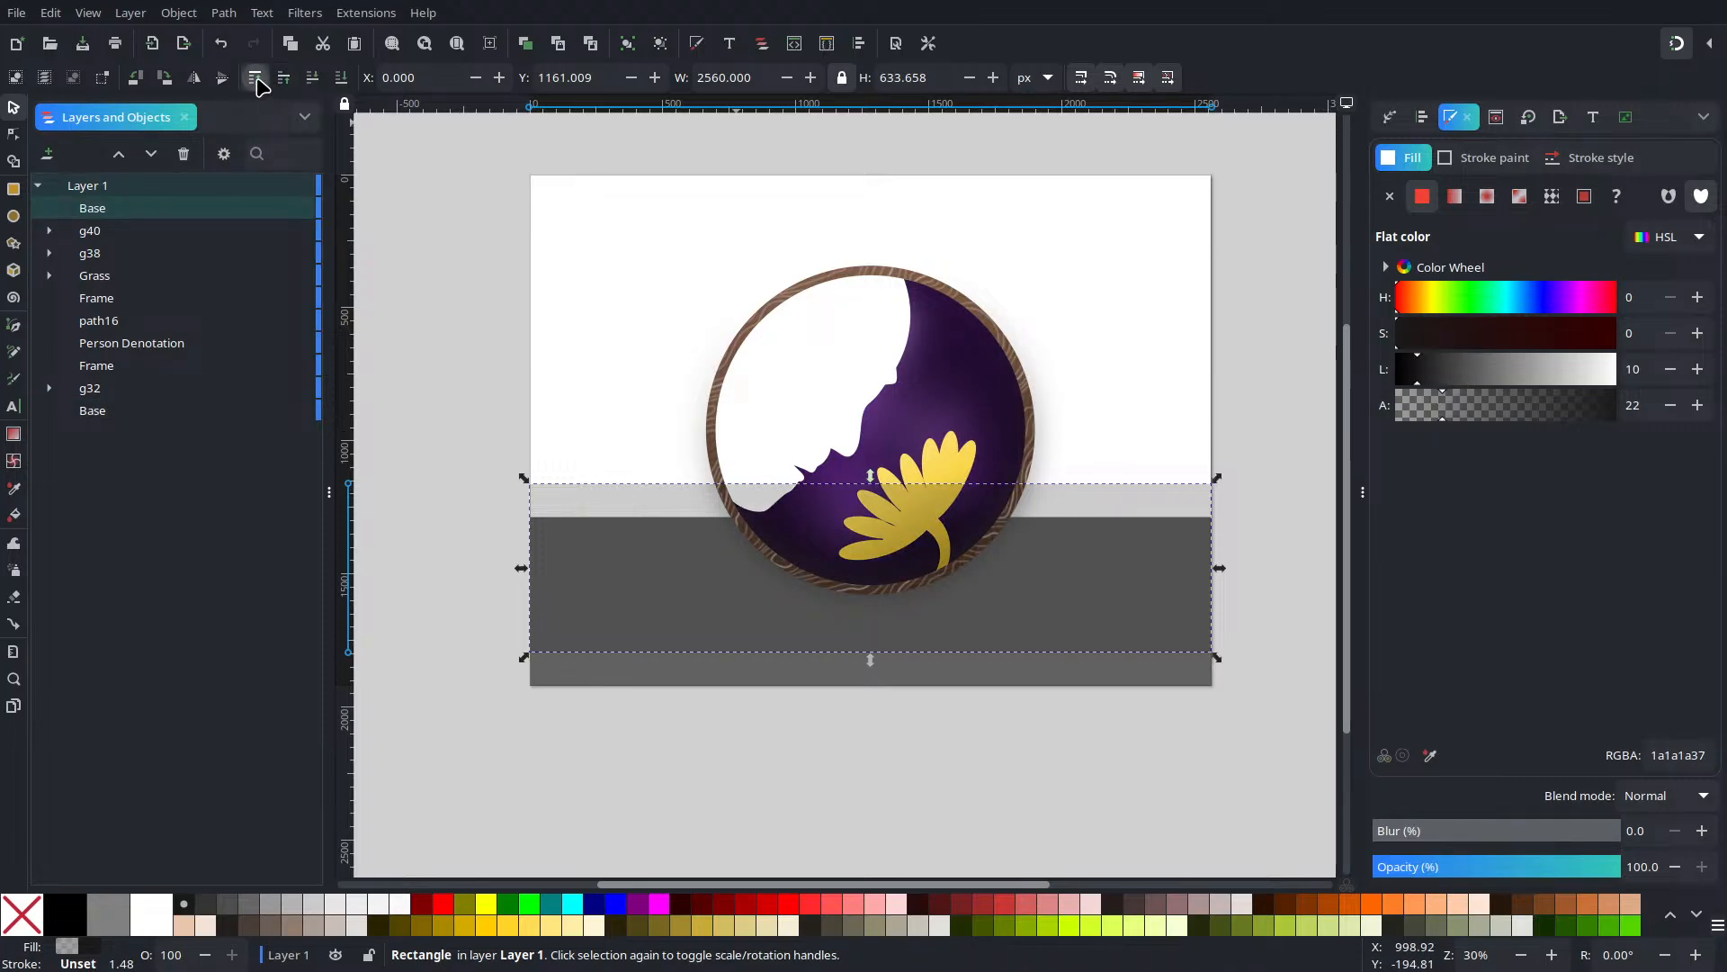
left_click_drag(1512, 423, 1646, 434)
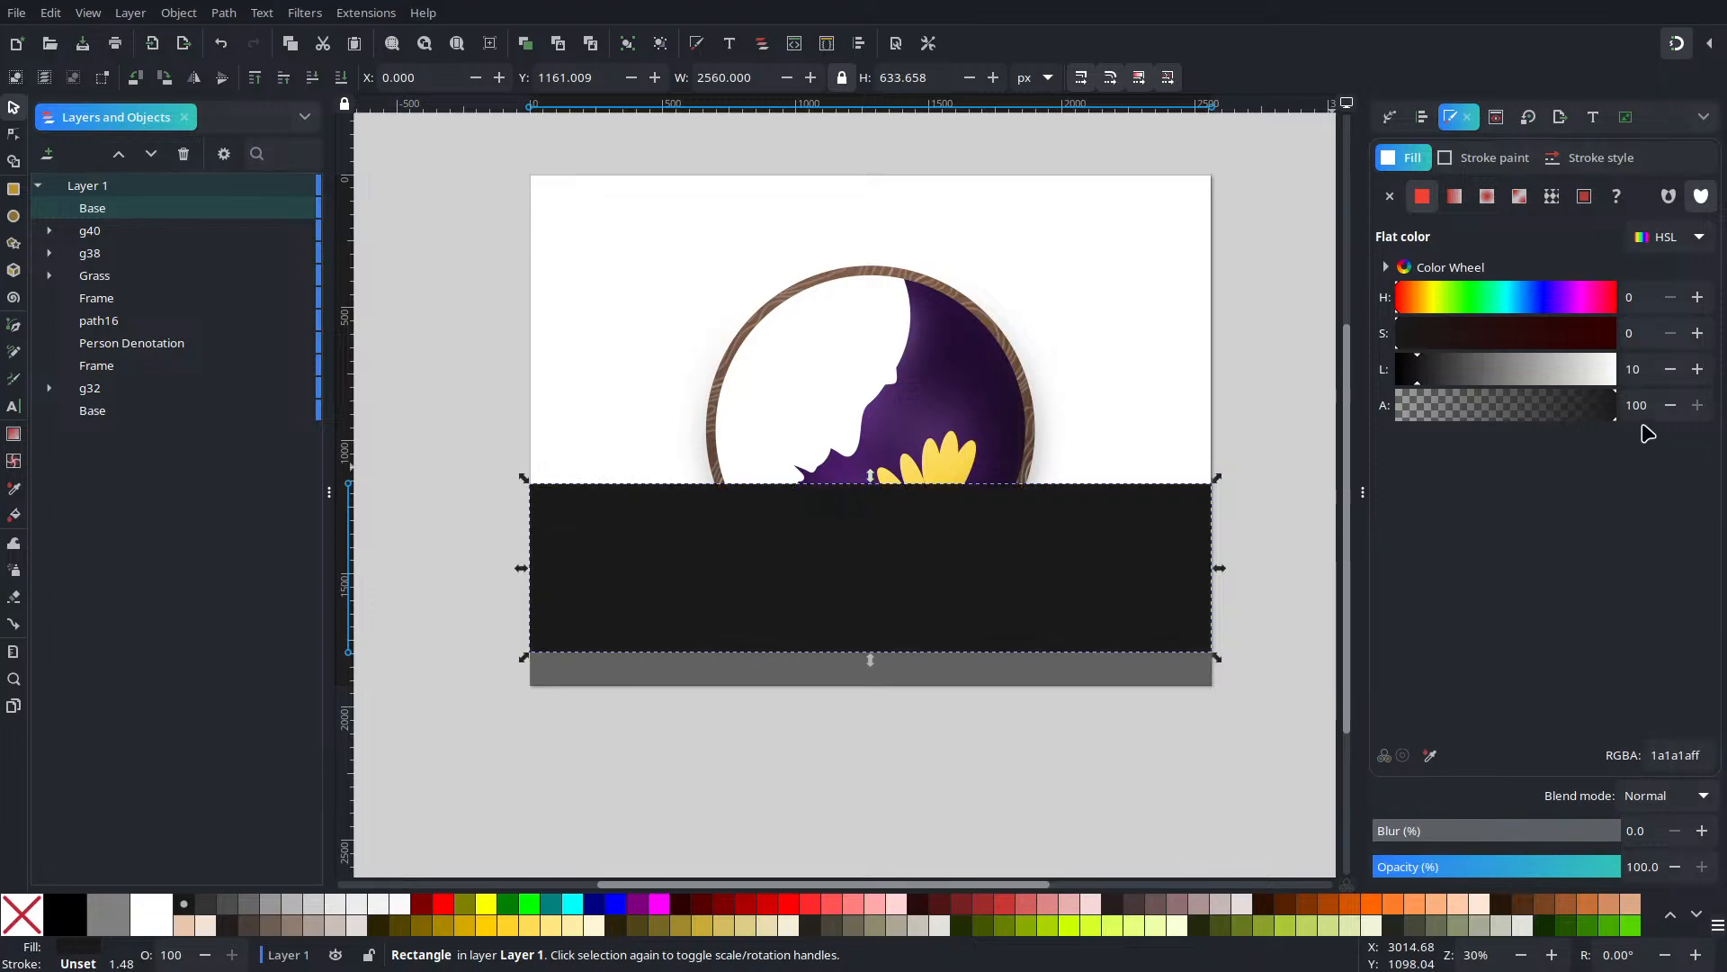
left_click(1521, 386)
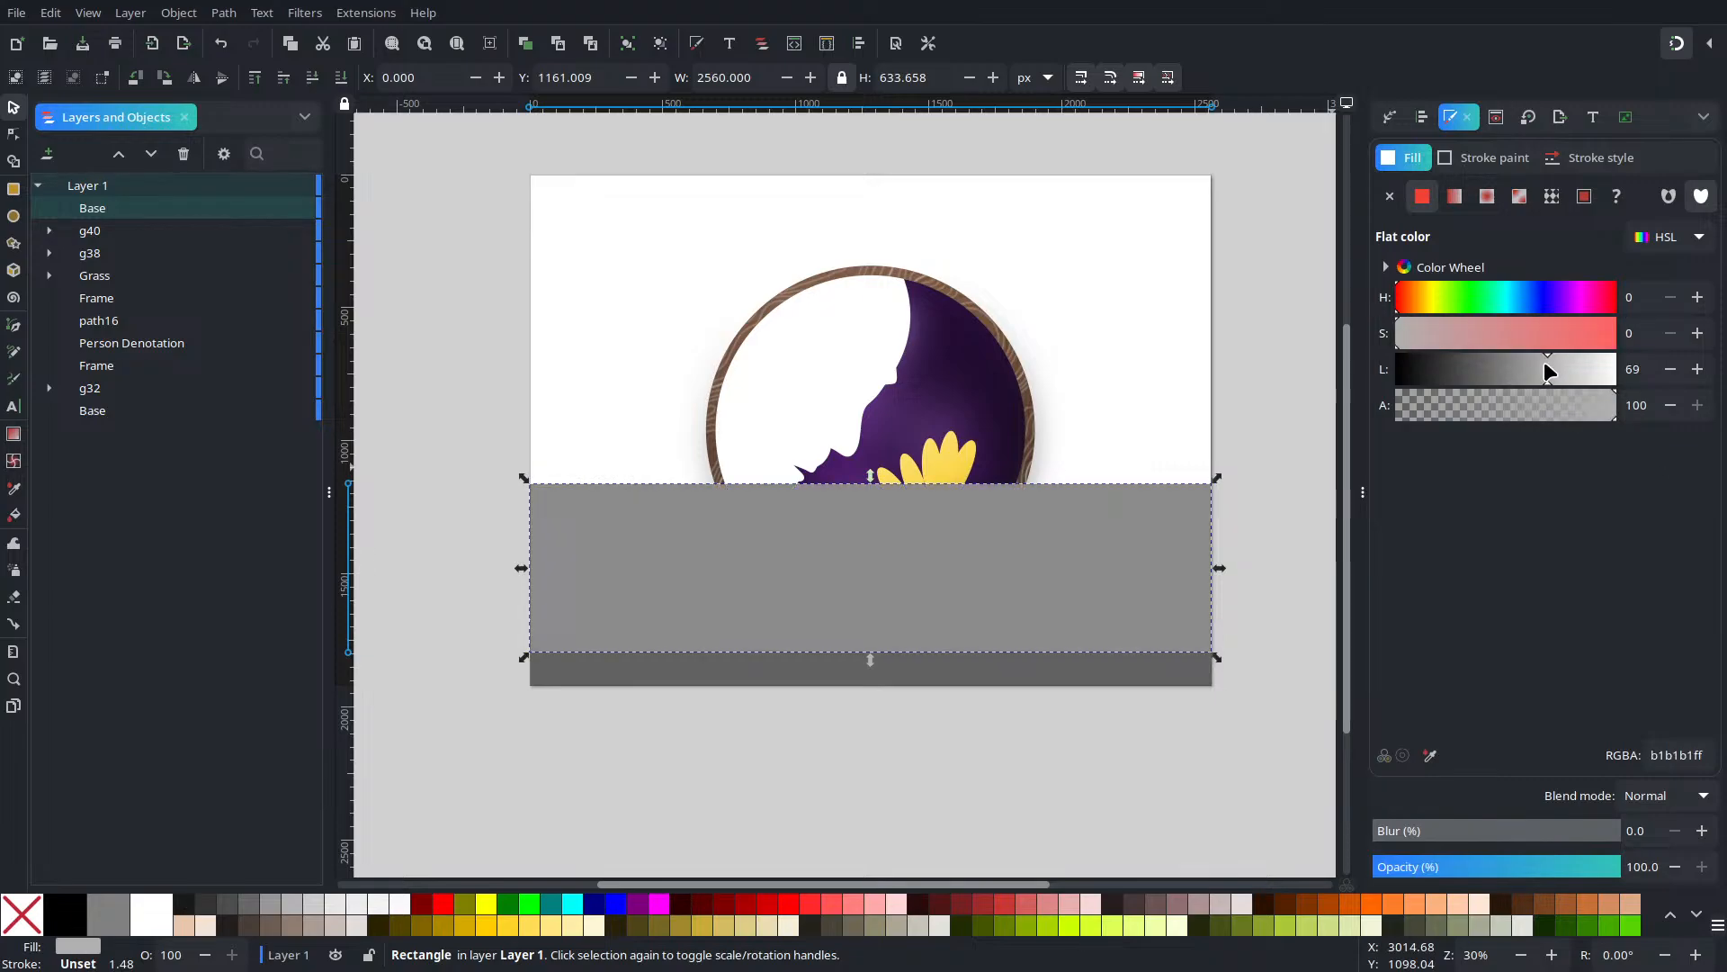
left_click(1544, 369)
Group the six logo parts into g41 and raise the group above the grey ground
left_click(987, 339)
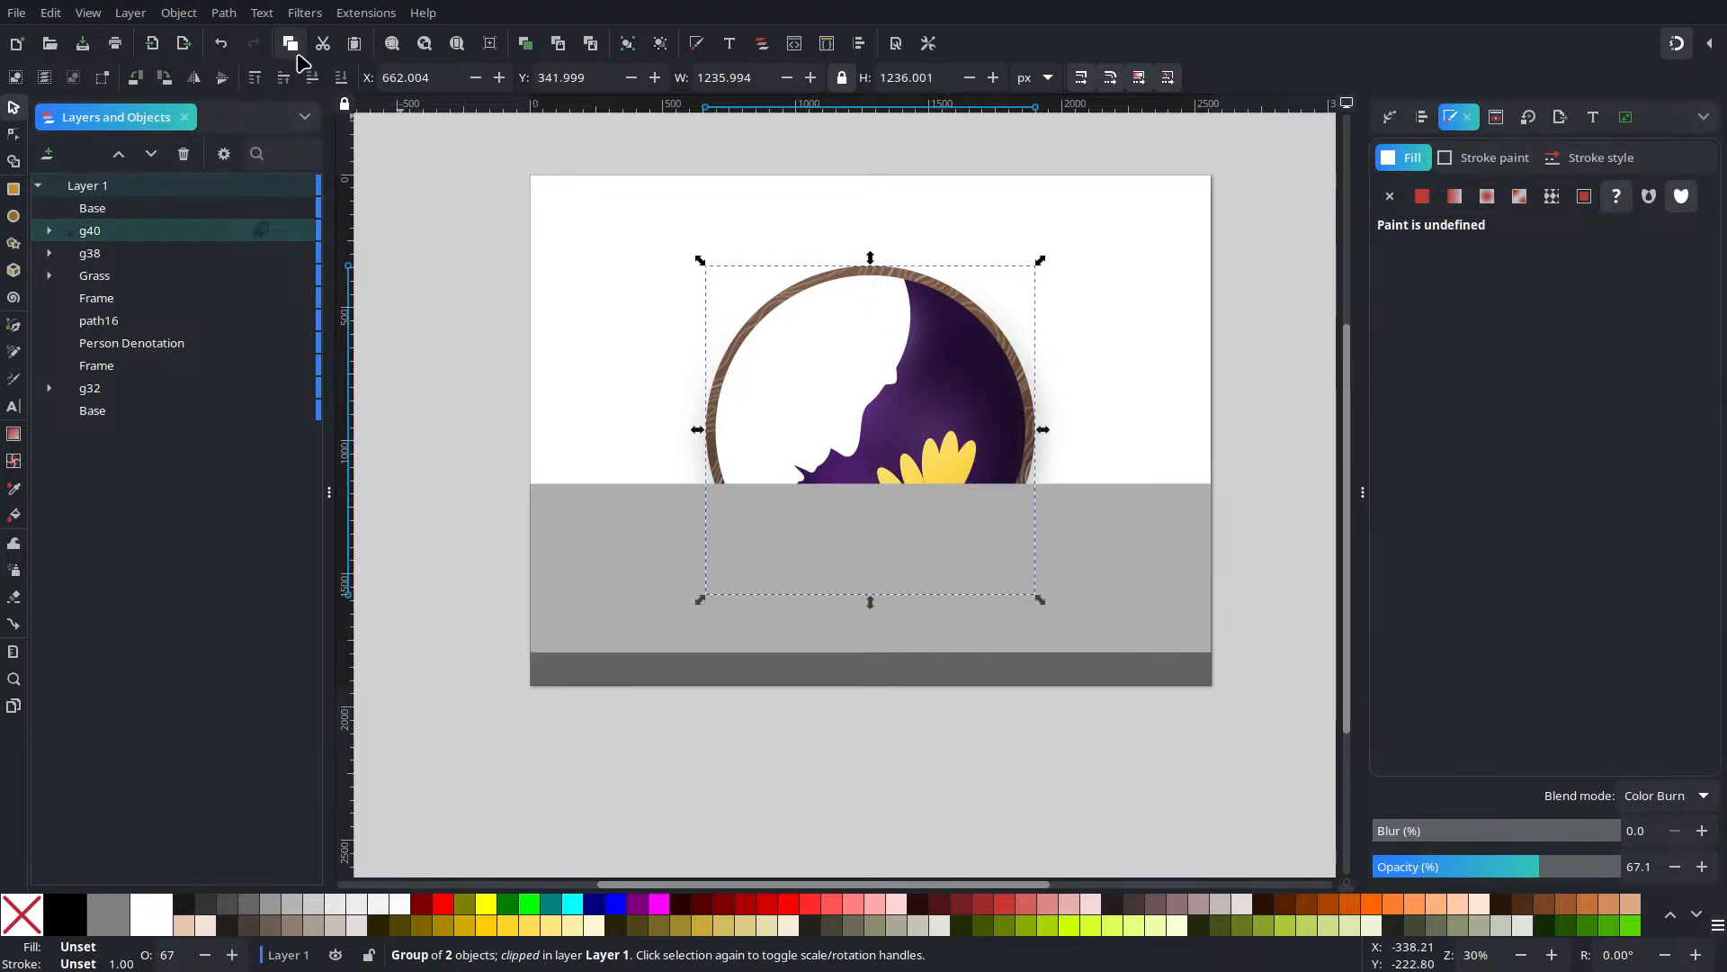
left_click(255, 78)
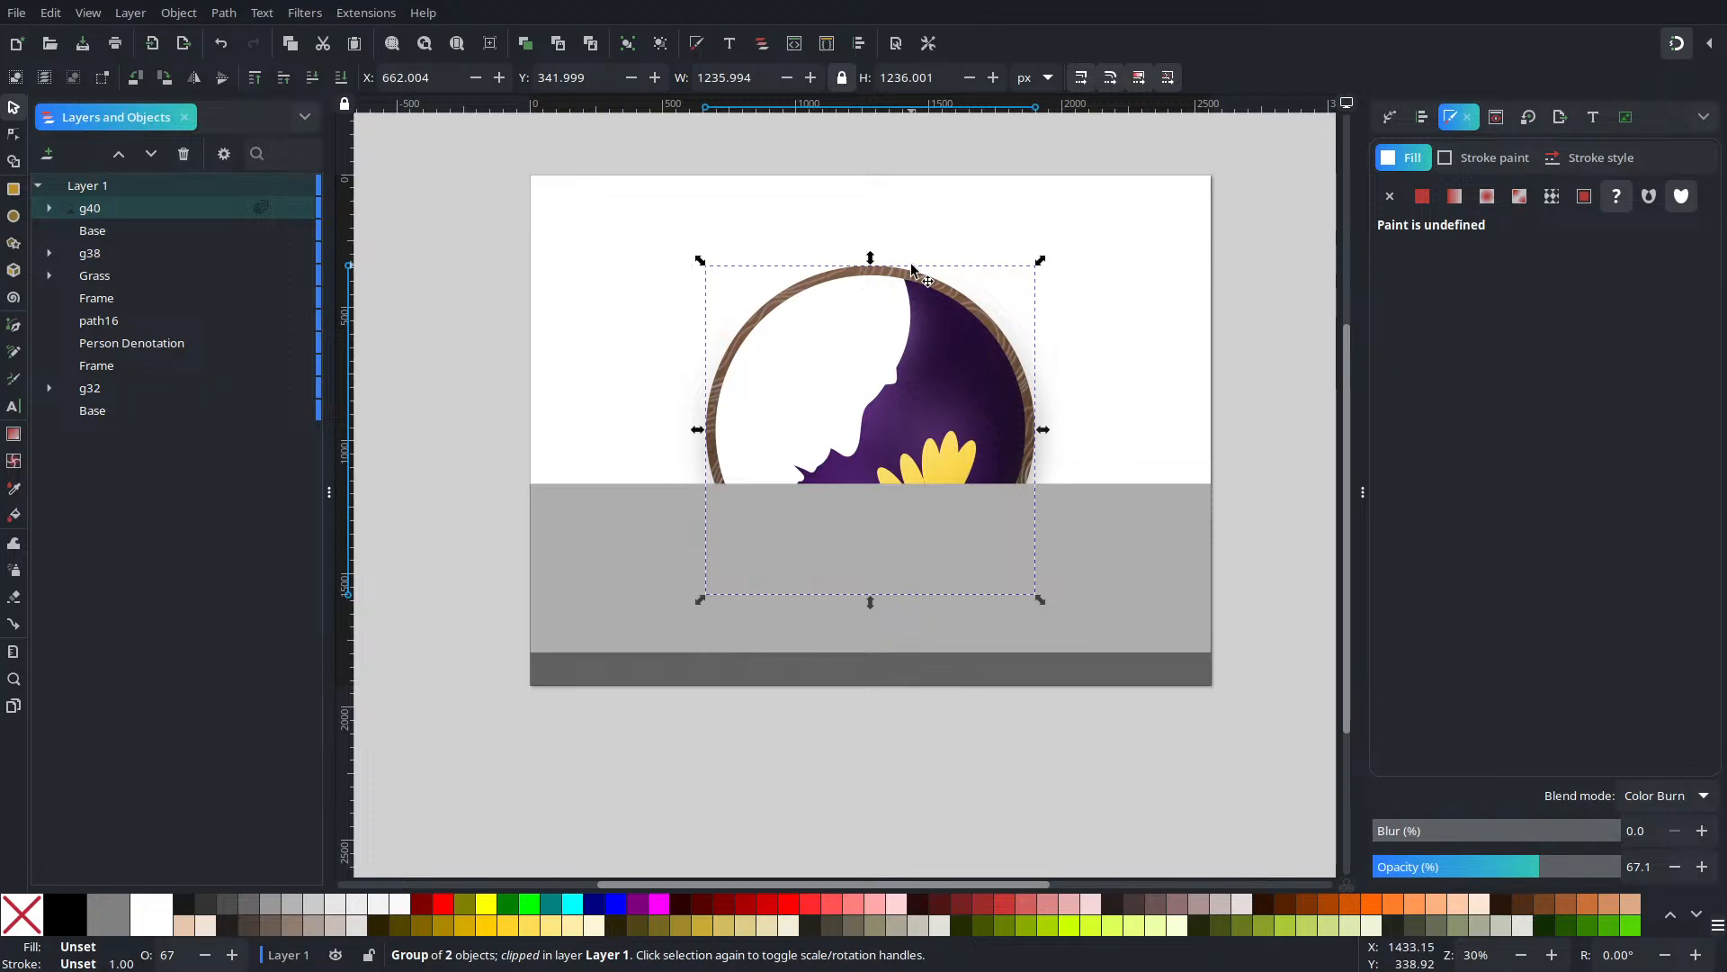
key("ctrl+z")
left_click_drag(1286, 171, 526, 629)
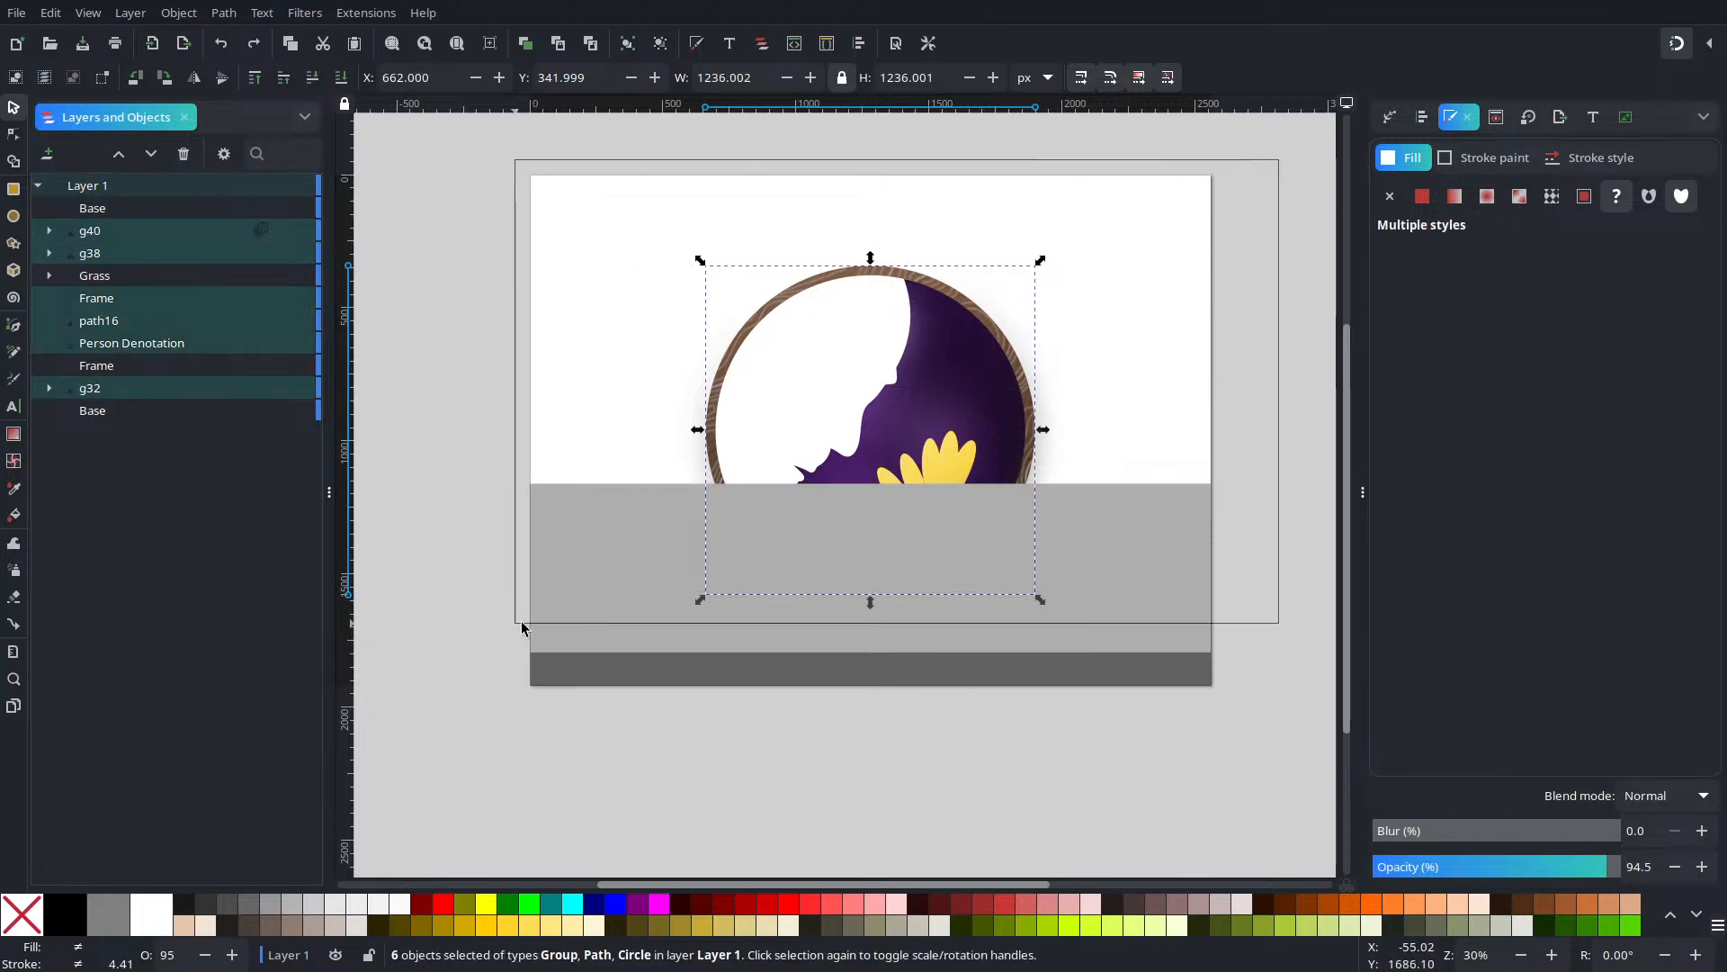
left_click(627, 43)
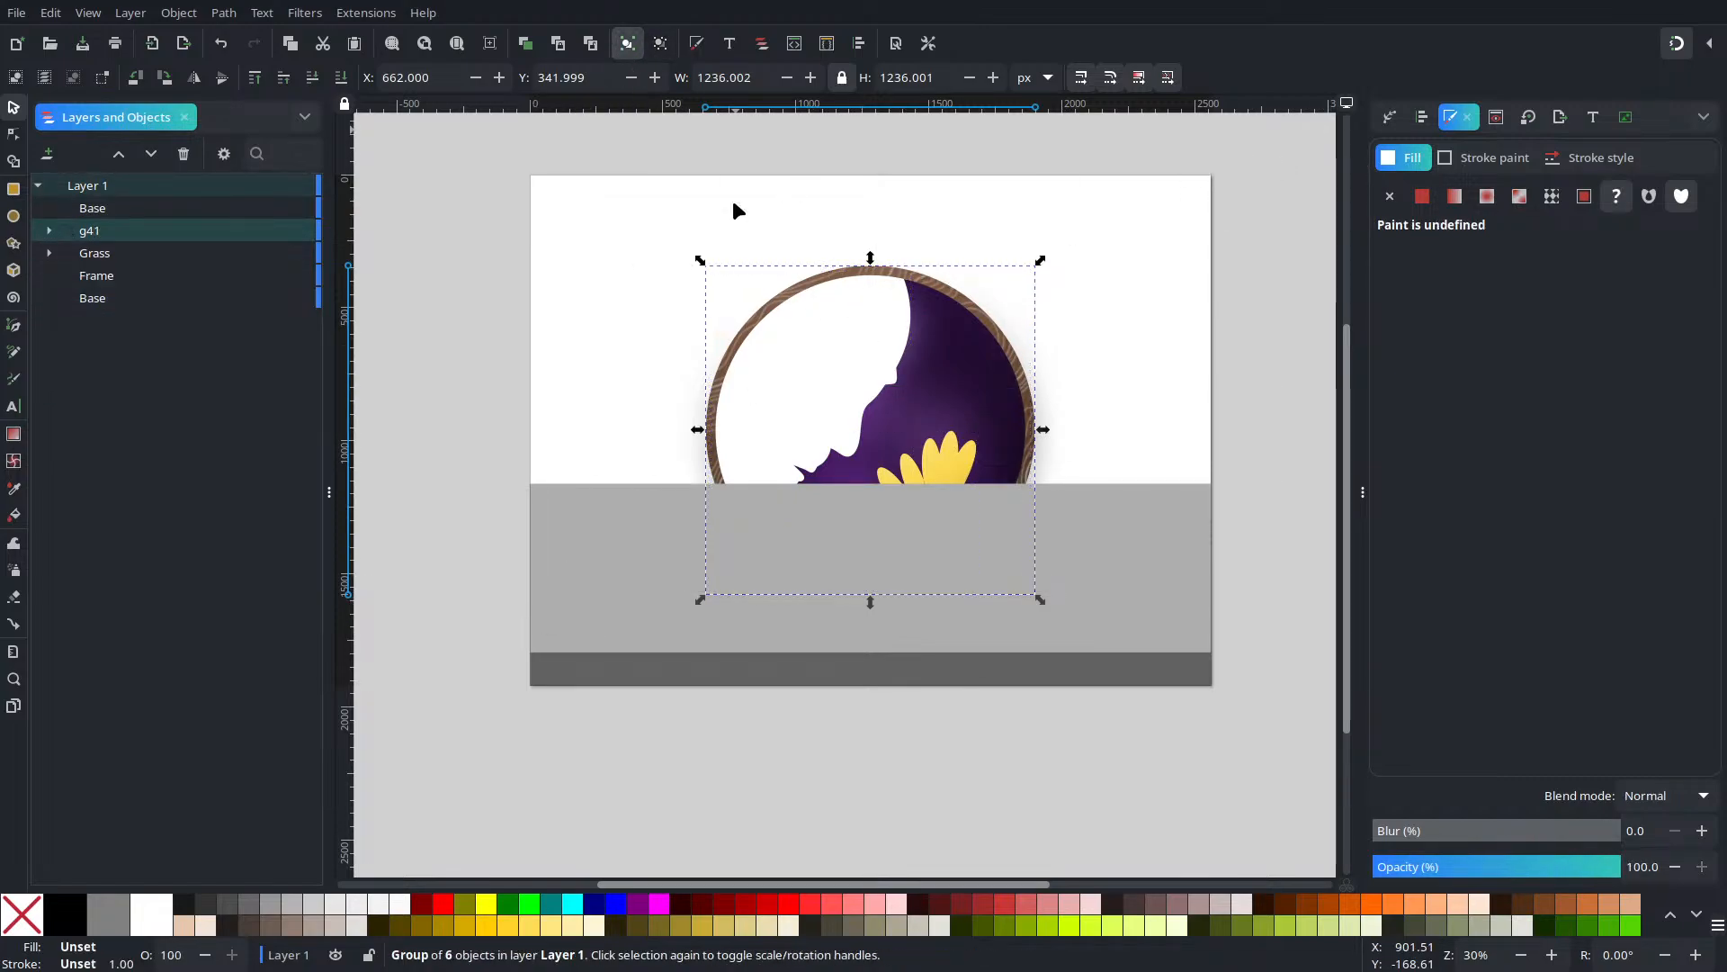
left_click(256, 78)
key("Escape")
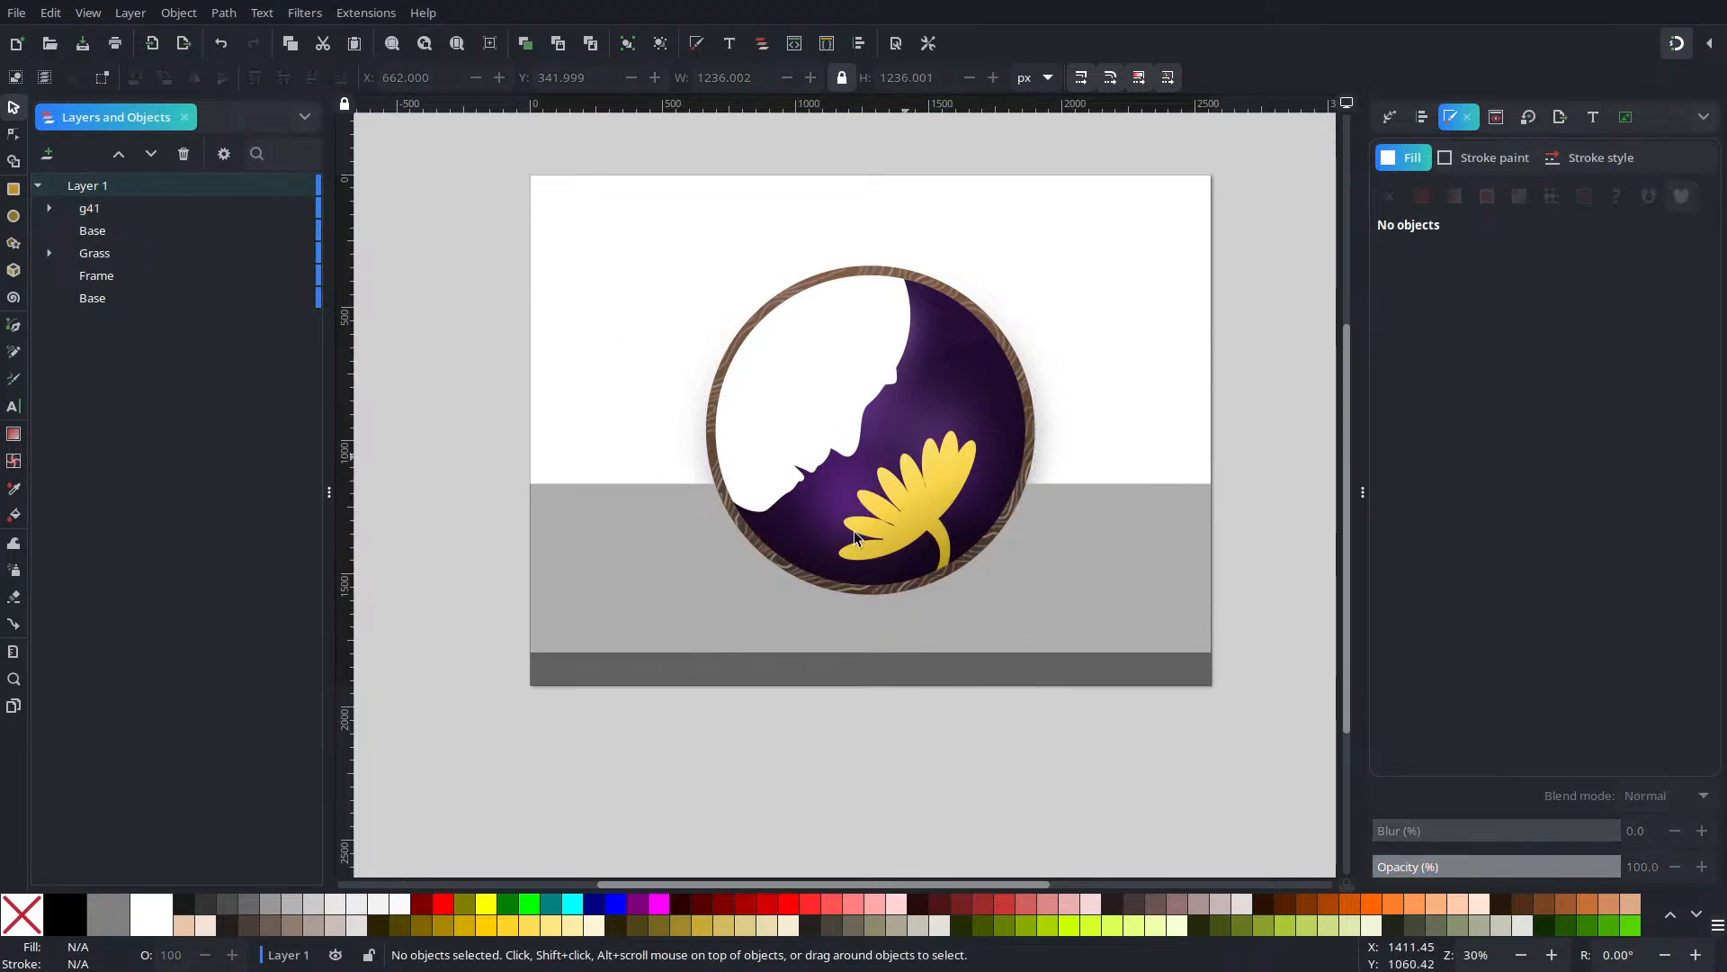
Give the ground a linear gradient fill with an opaque end stop and first stop at lightness 48
left_click(693, 555)
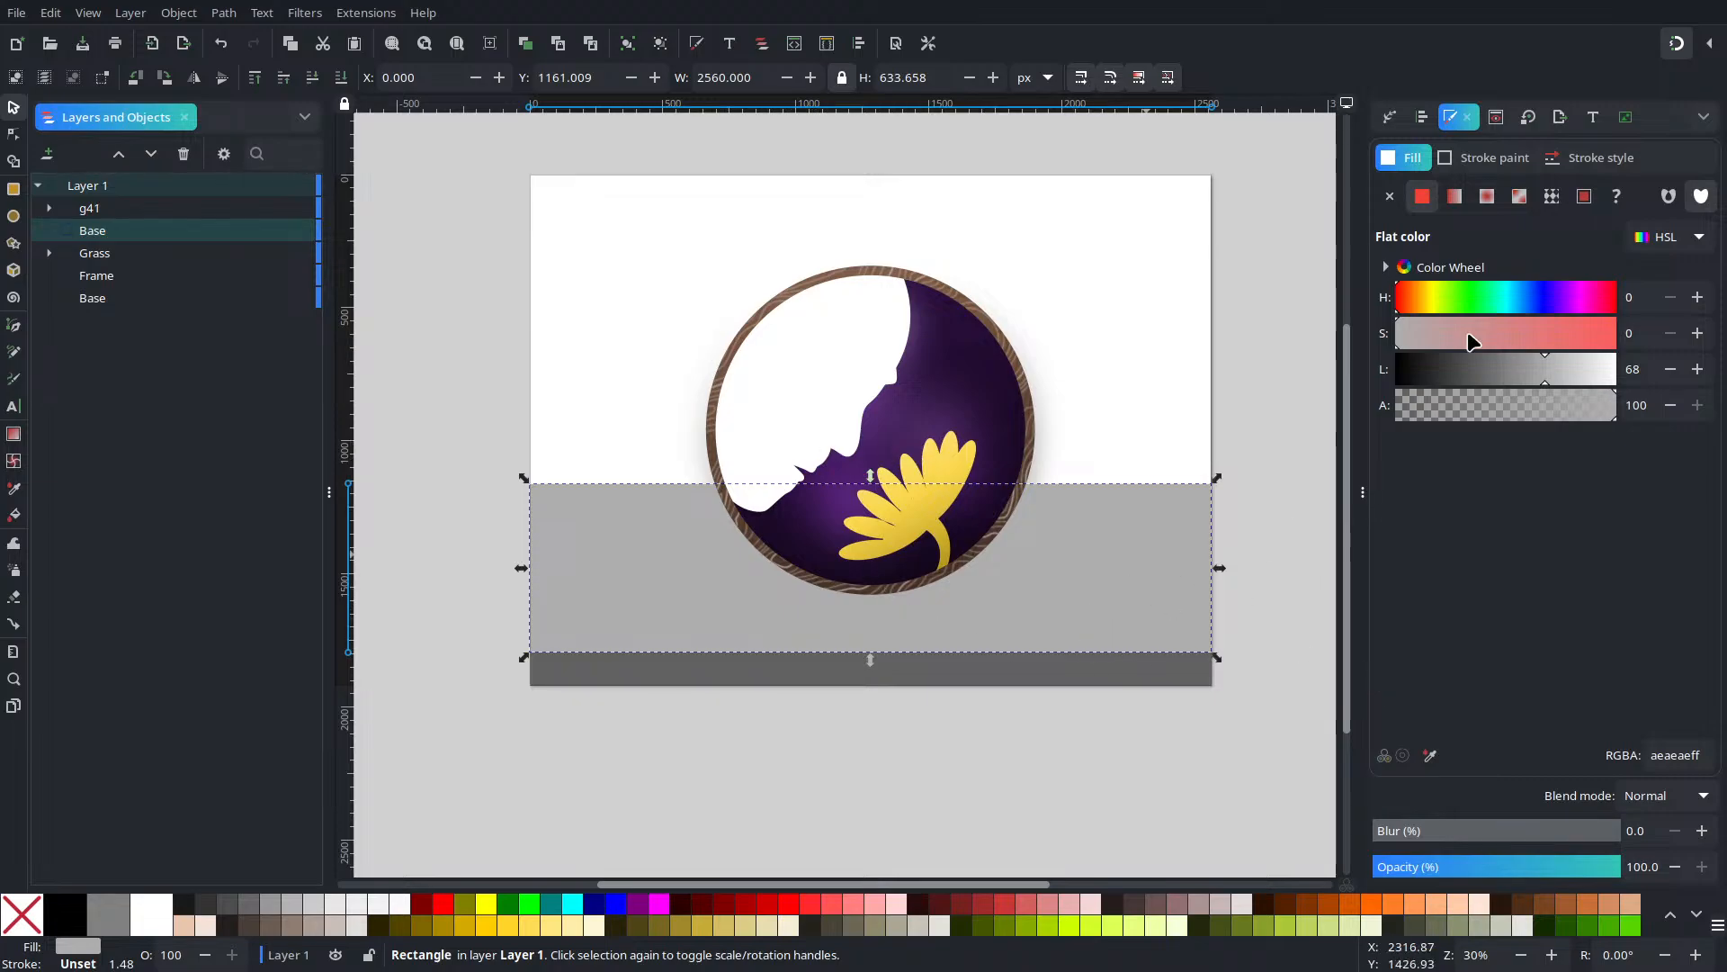
left_click(1455, 197)
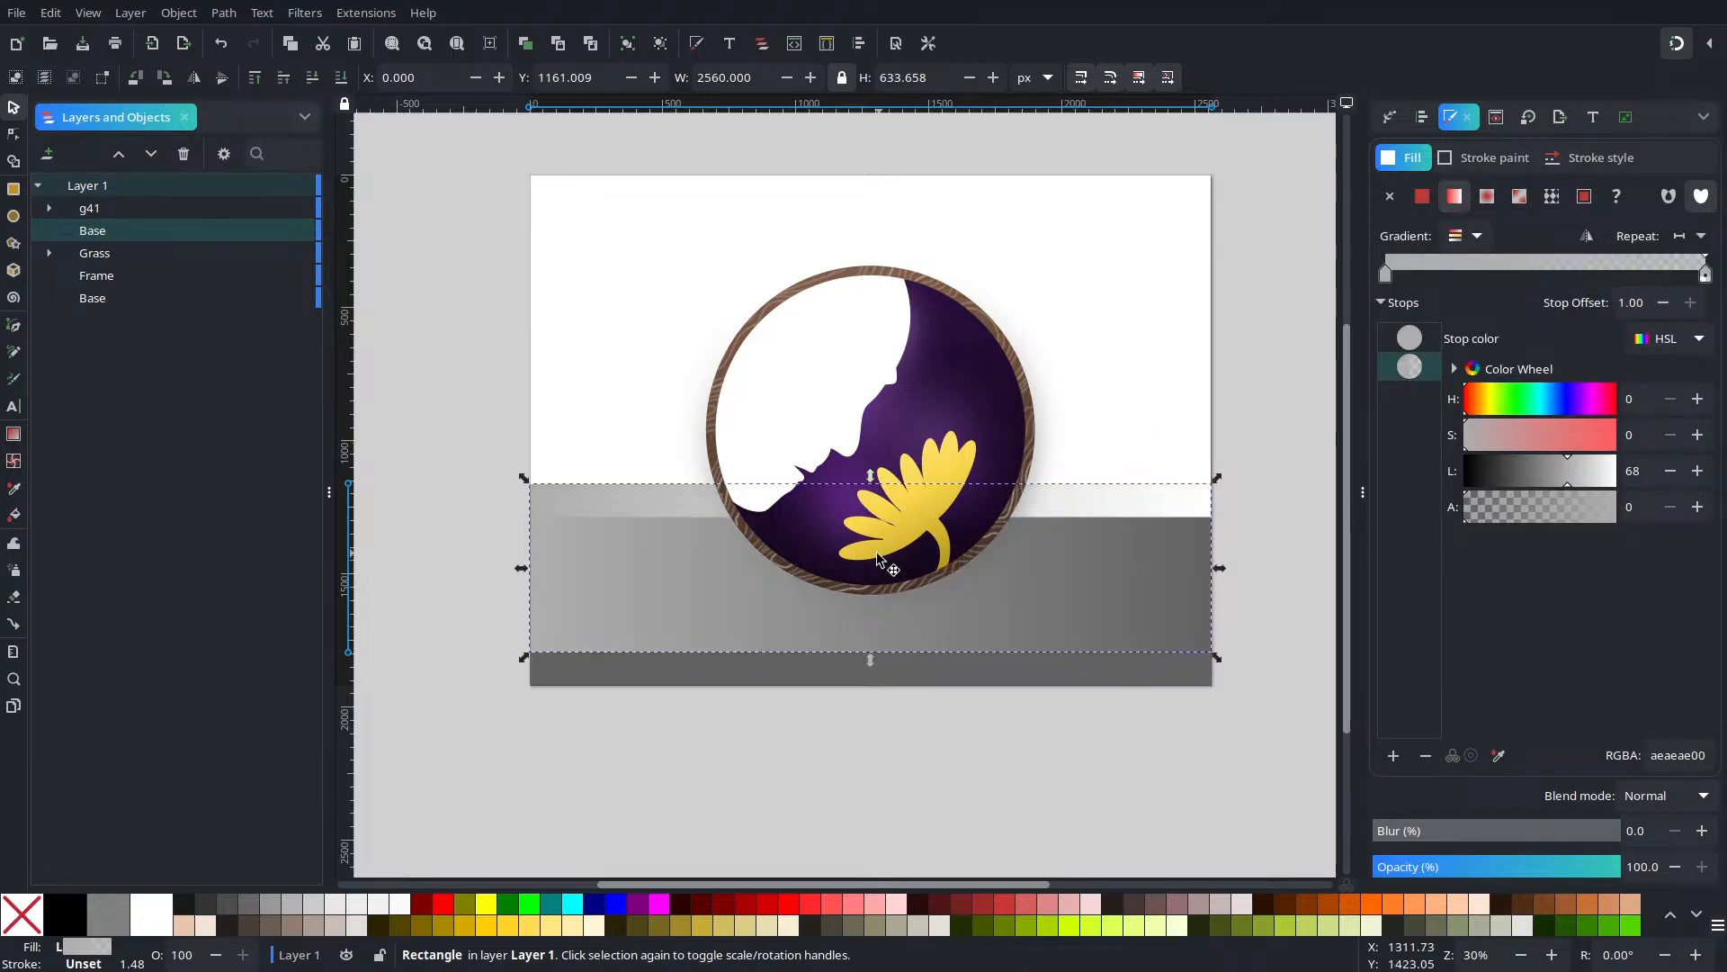
left_click_drag(1526, 509, 1615, 509)
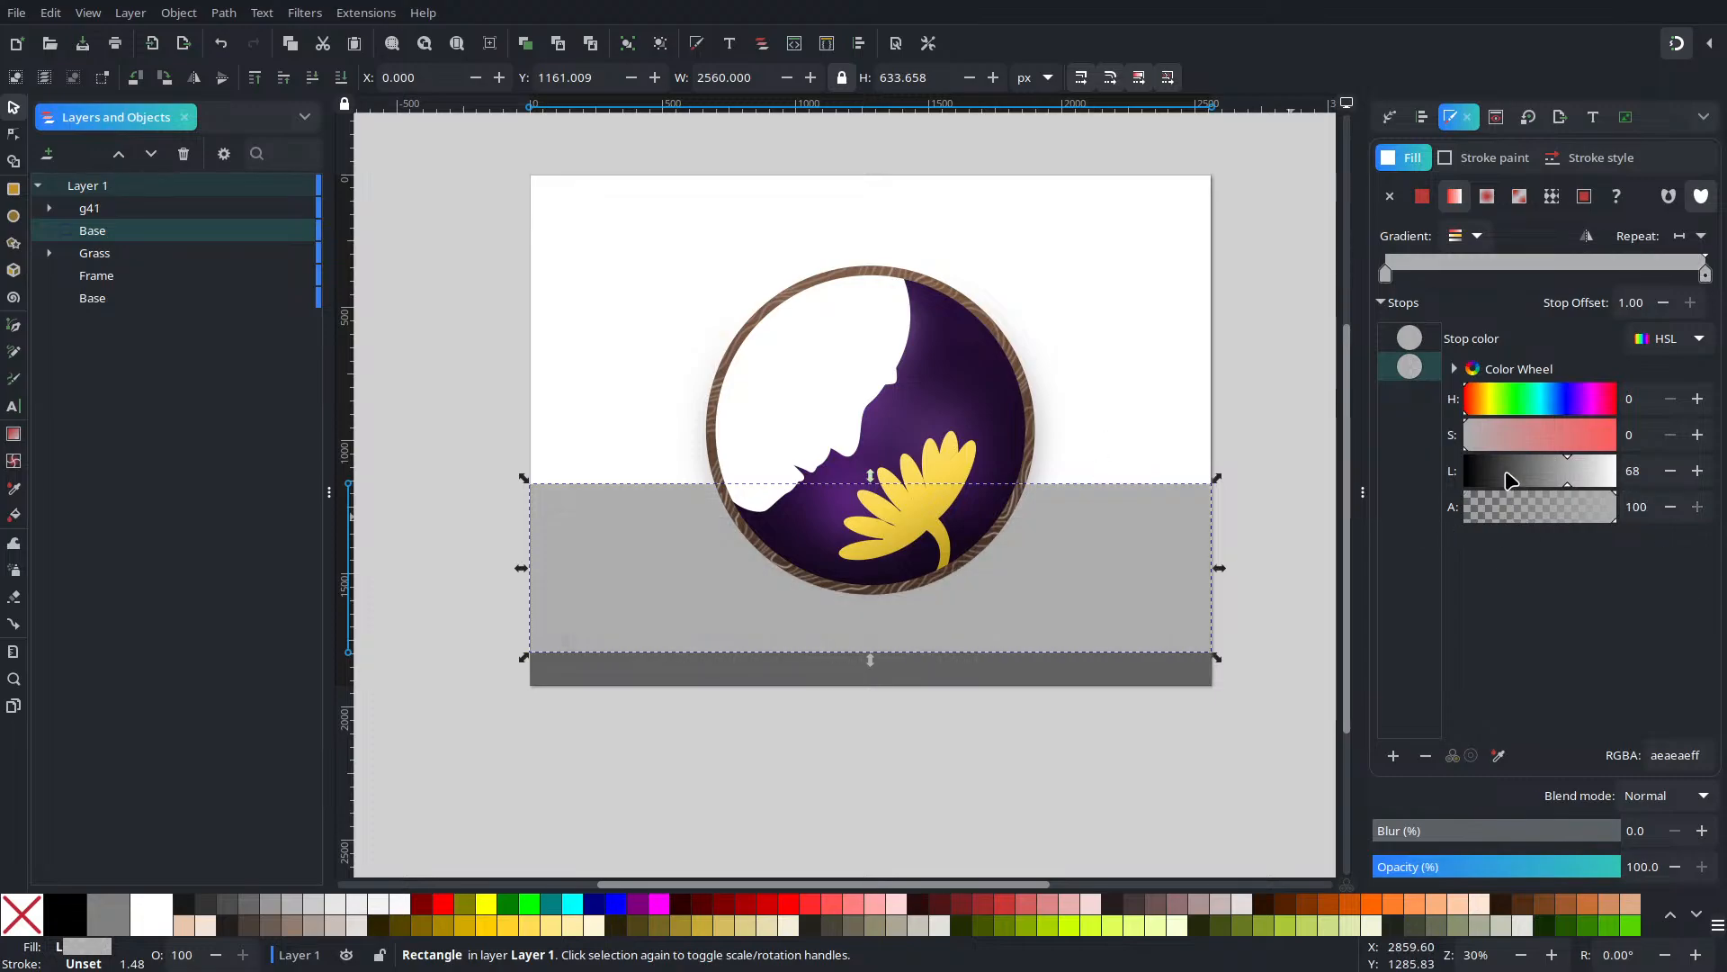
left_click(1416, 340)
left_click(1540, 468)
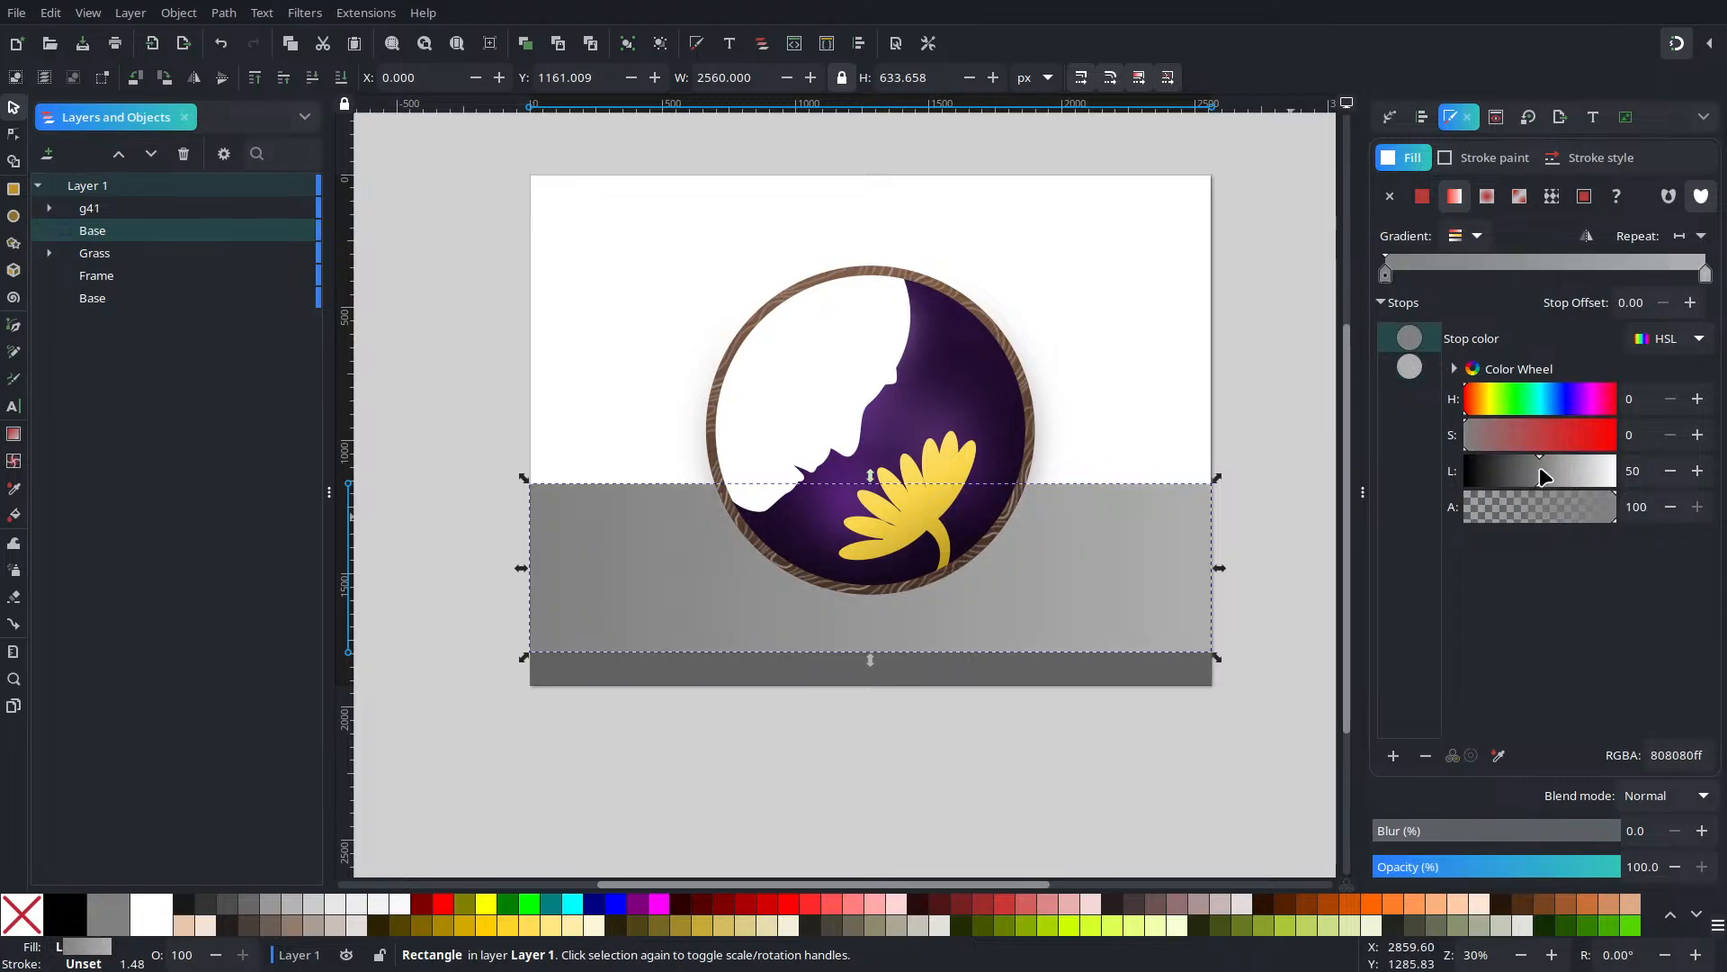
left_click(1671, 471)
left_click(1672, 471)
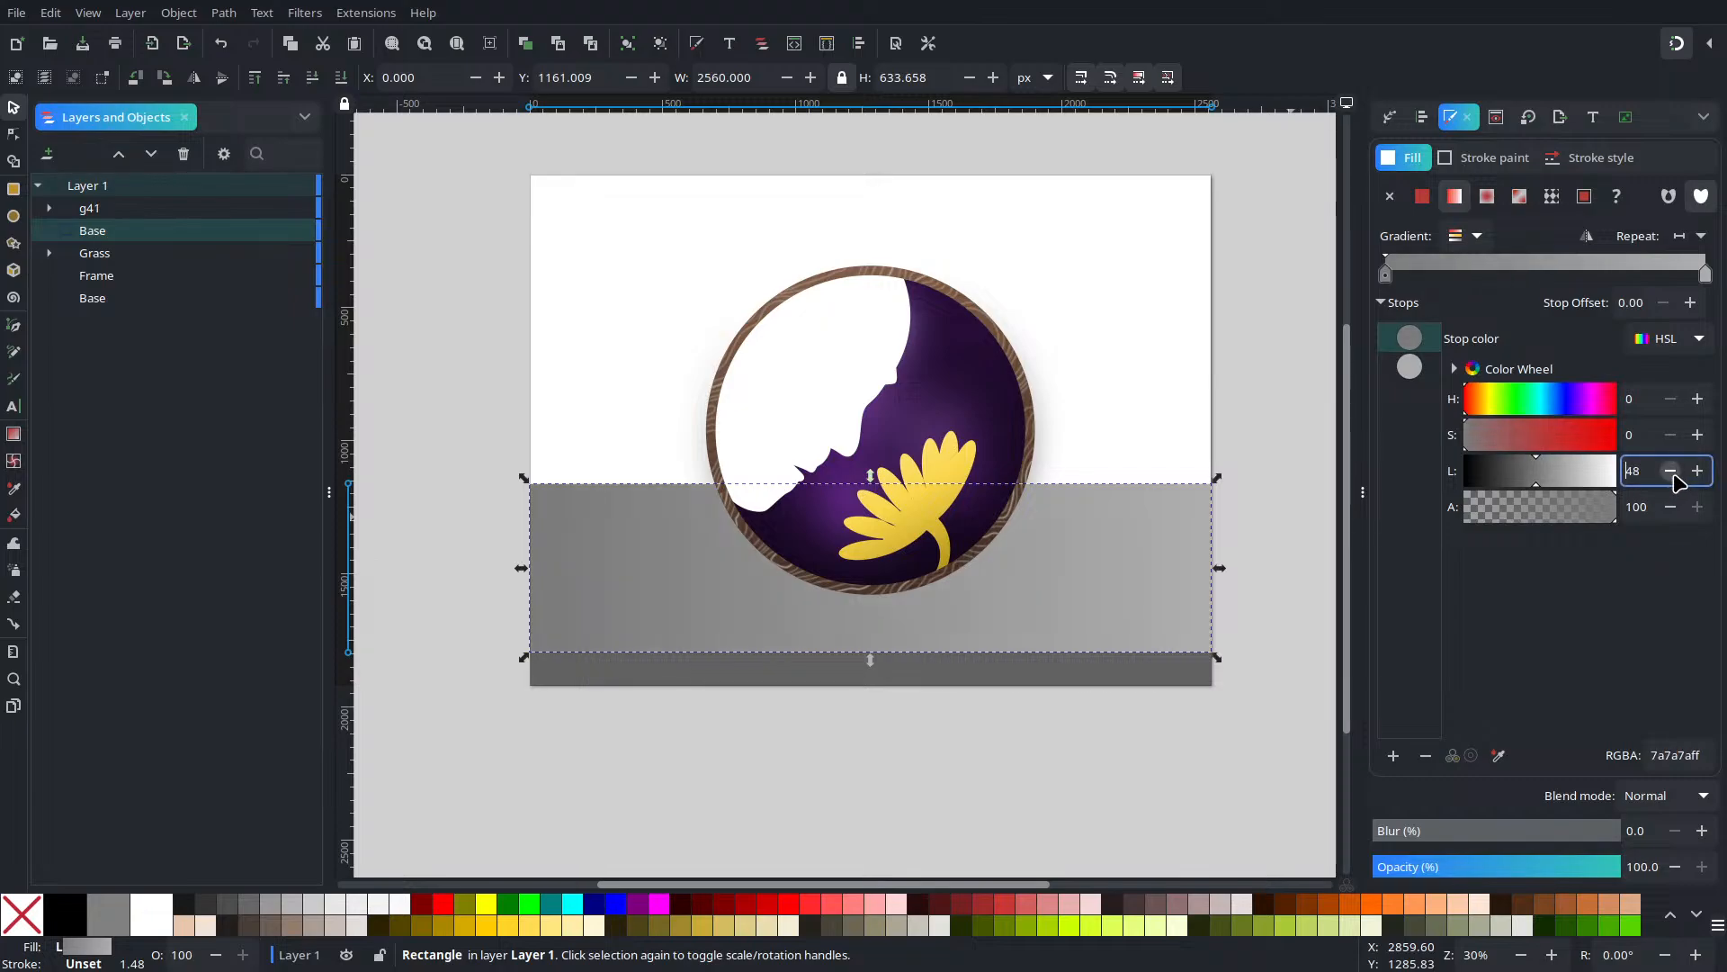
Make the gradient run vertically, with its start at the ground's bottom edge
left_click(14, 133)
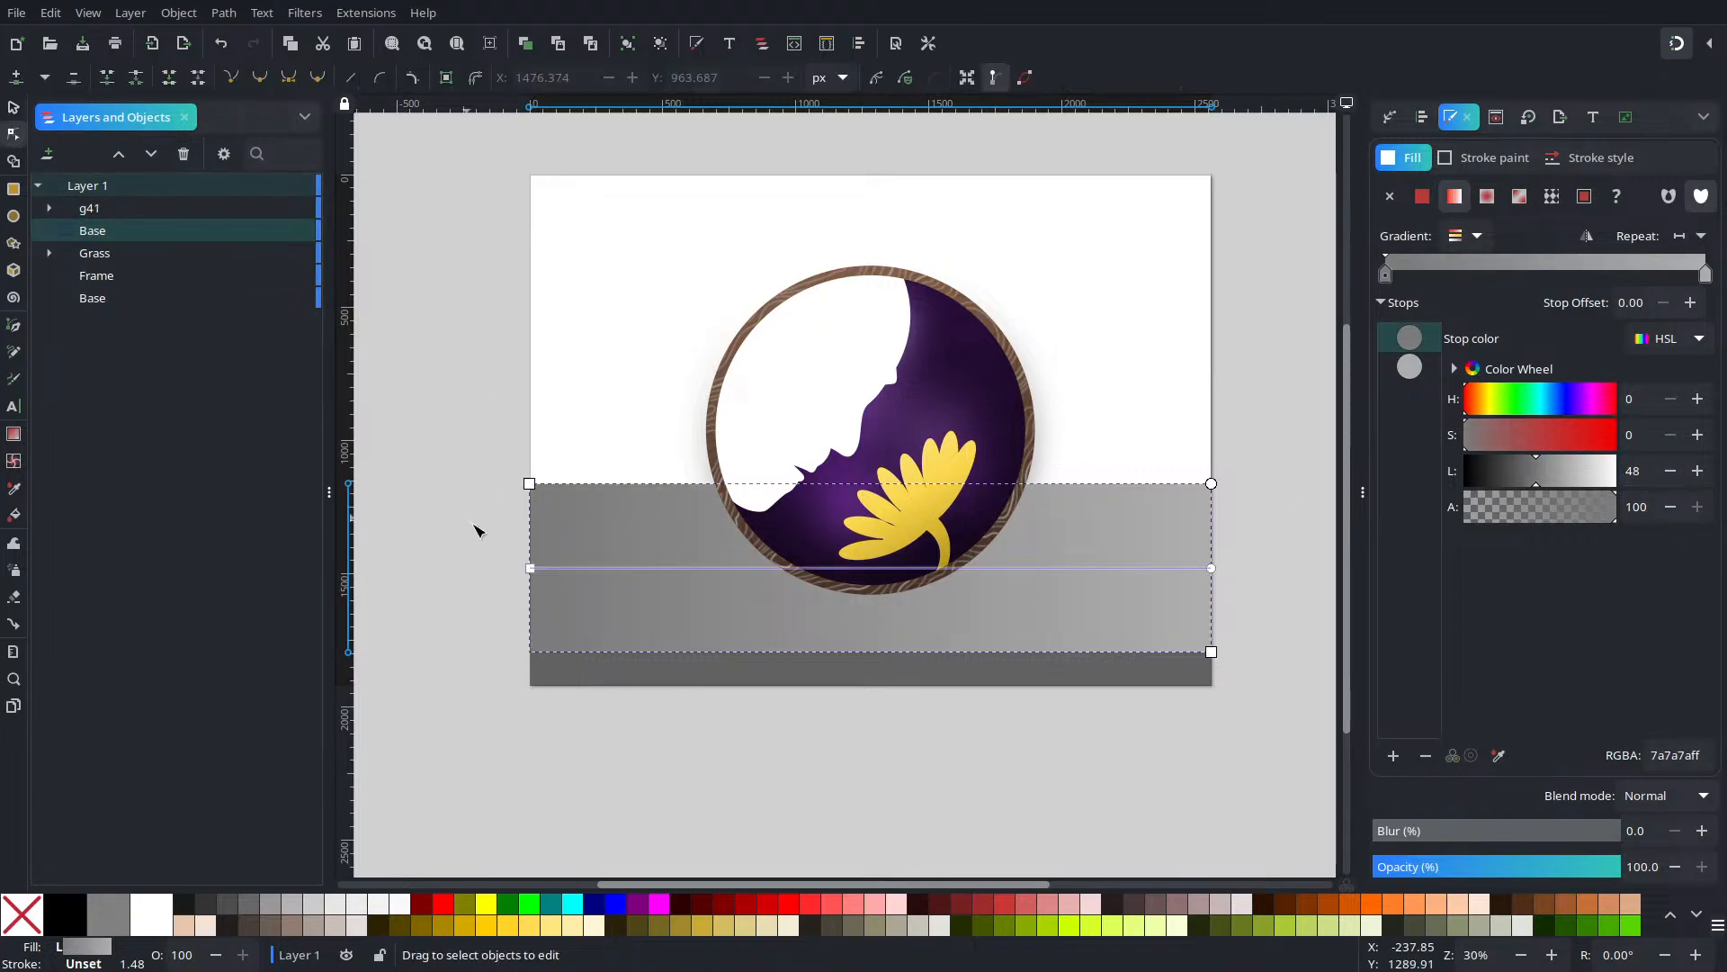
mouse_move(537, 570)
left_mouse_down()
mouse_move(798, 636)
mouse_move(883, 629)
mouse_move(900, 653)
left_mouse_up()
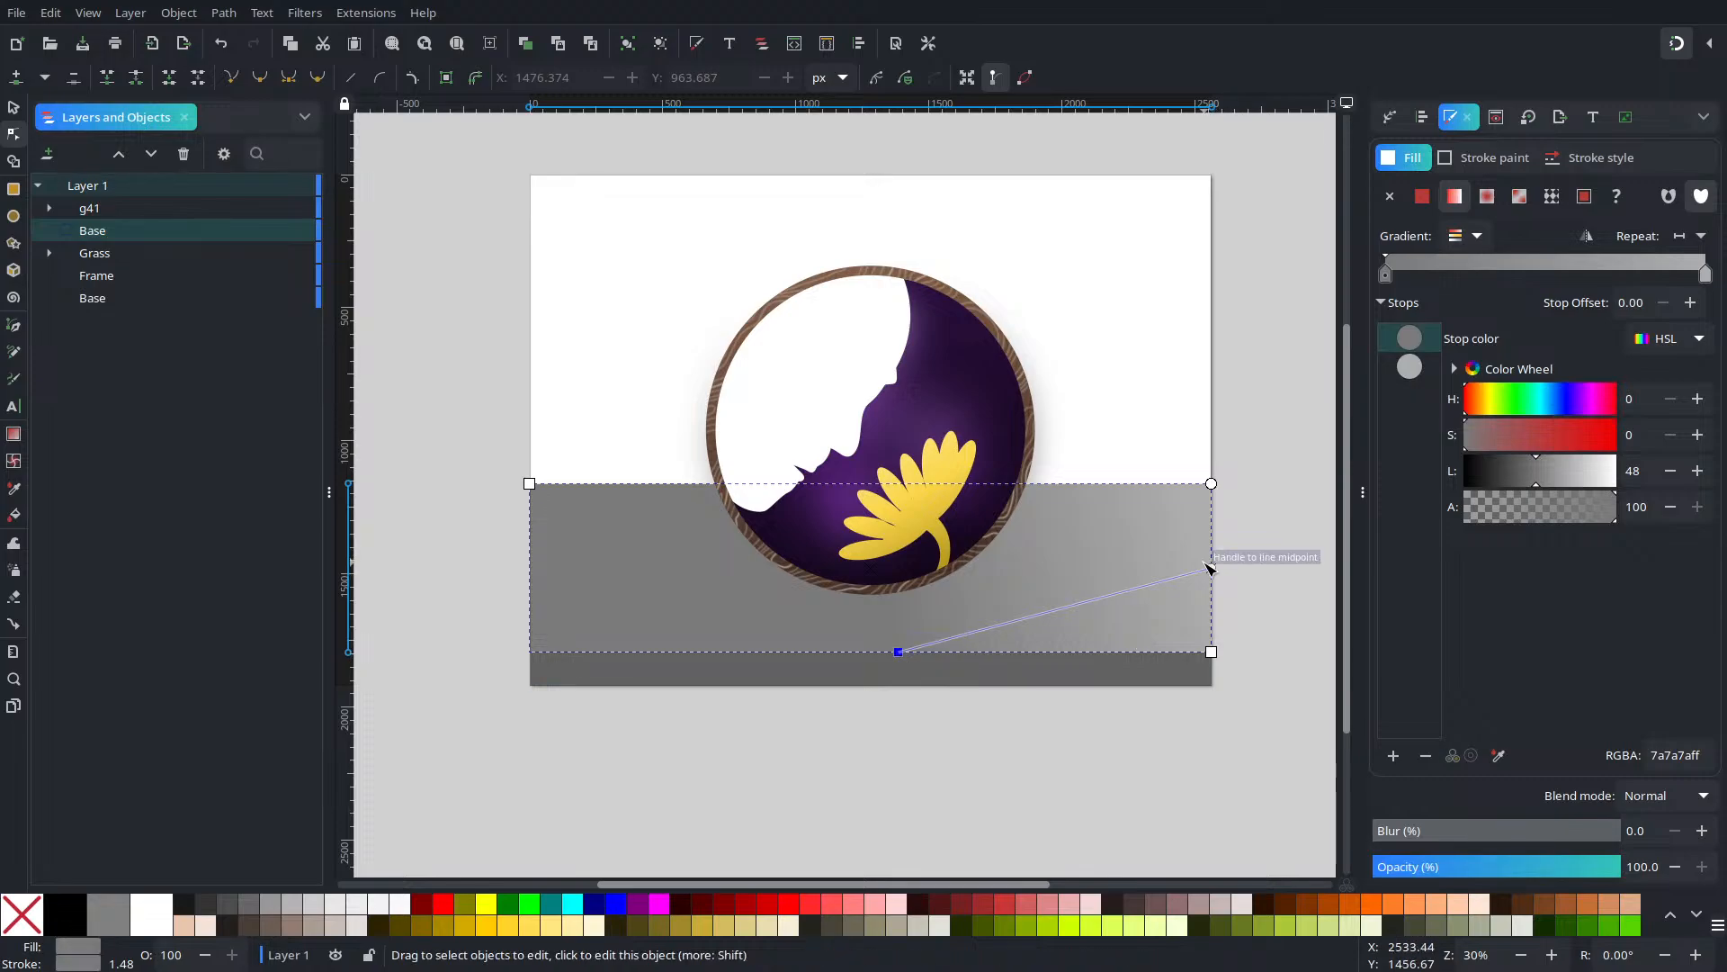
mouse_move(1211, 567)
left_mouse_down()
mouse_move(971, 501)
mouse_move(895, 524)
mouse_move(895, 567)
left_mouse_up()
left_click_drag(894, 566, 900, 573)
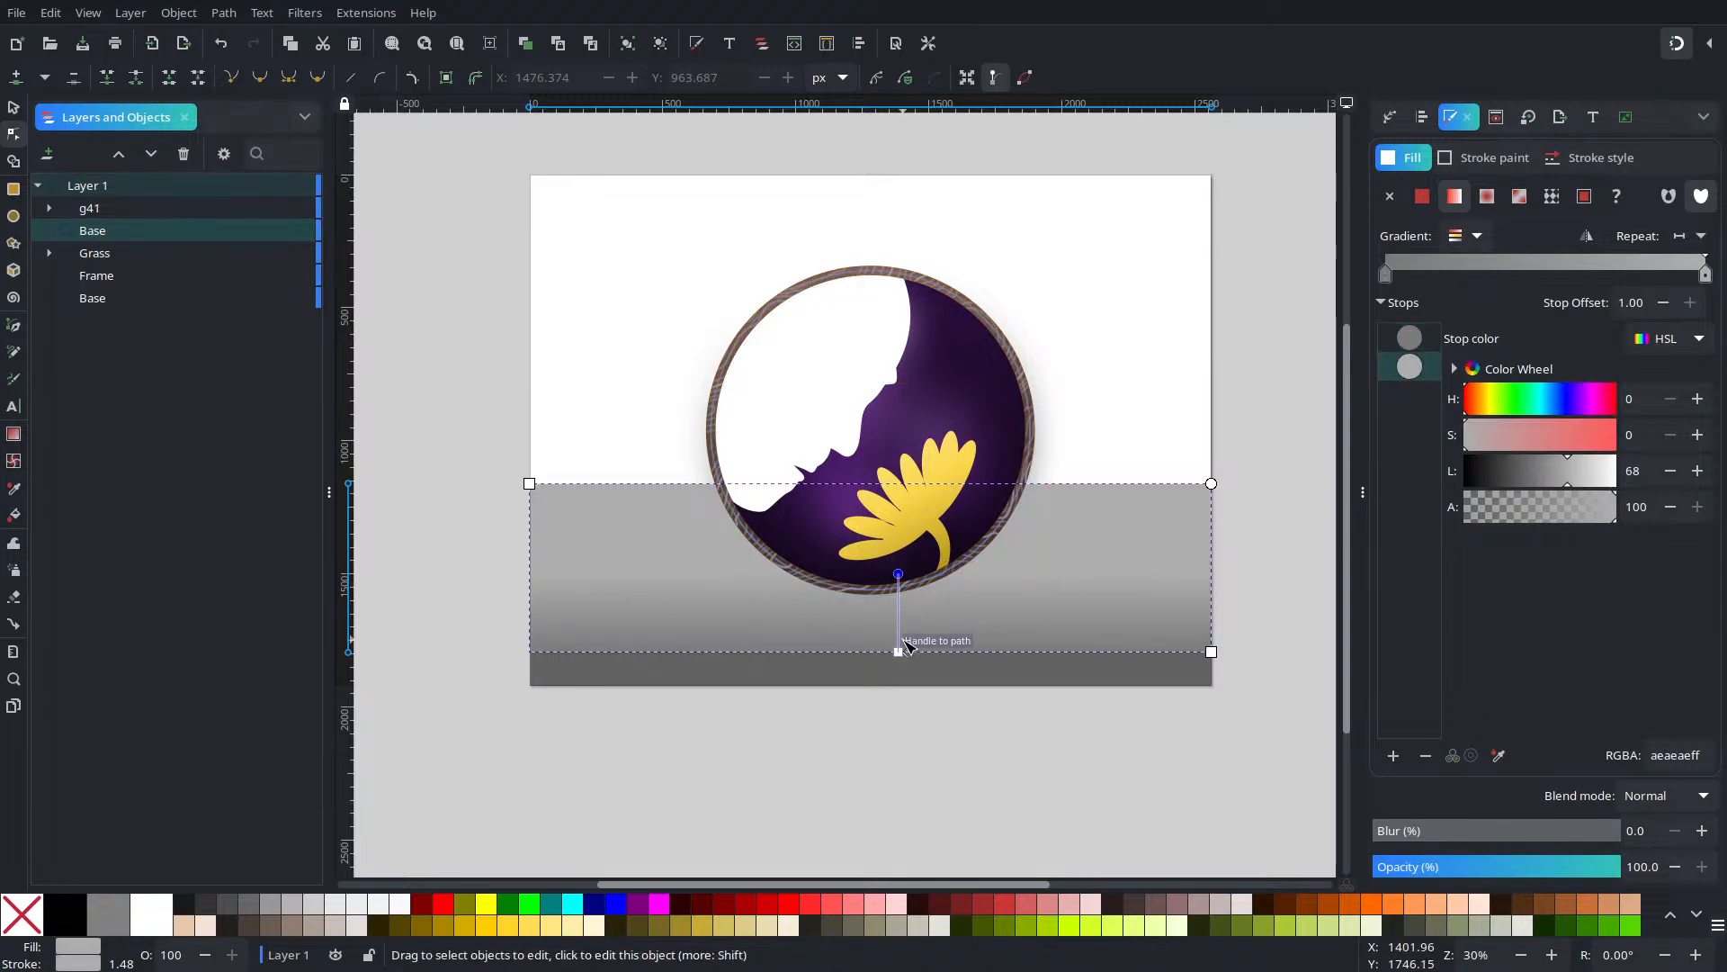
left_click_drag(898, 652, 904, 678)
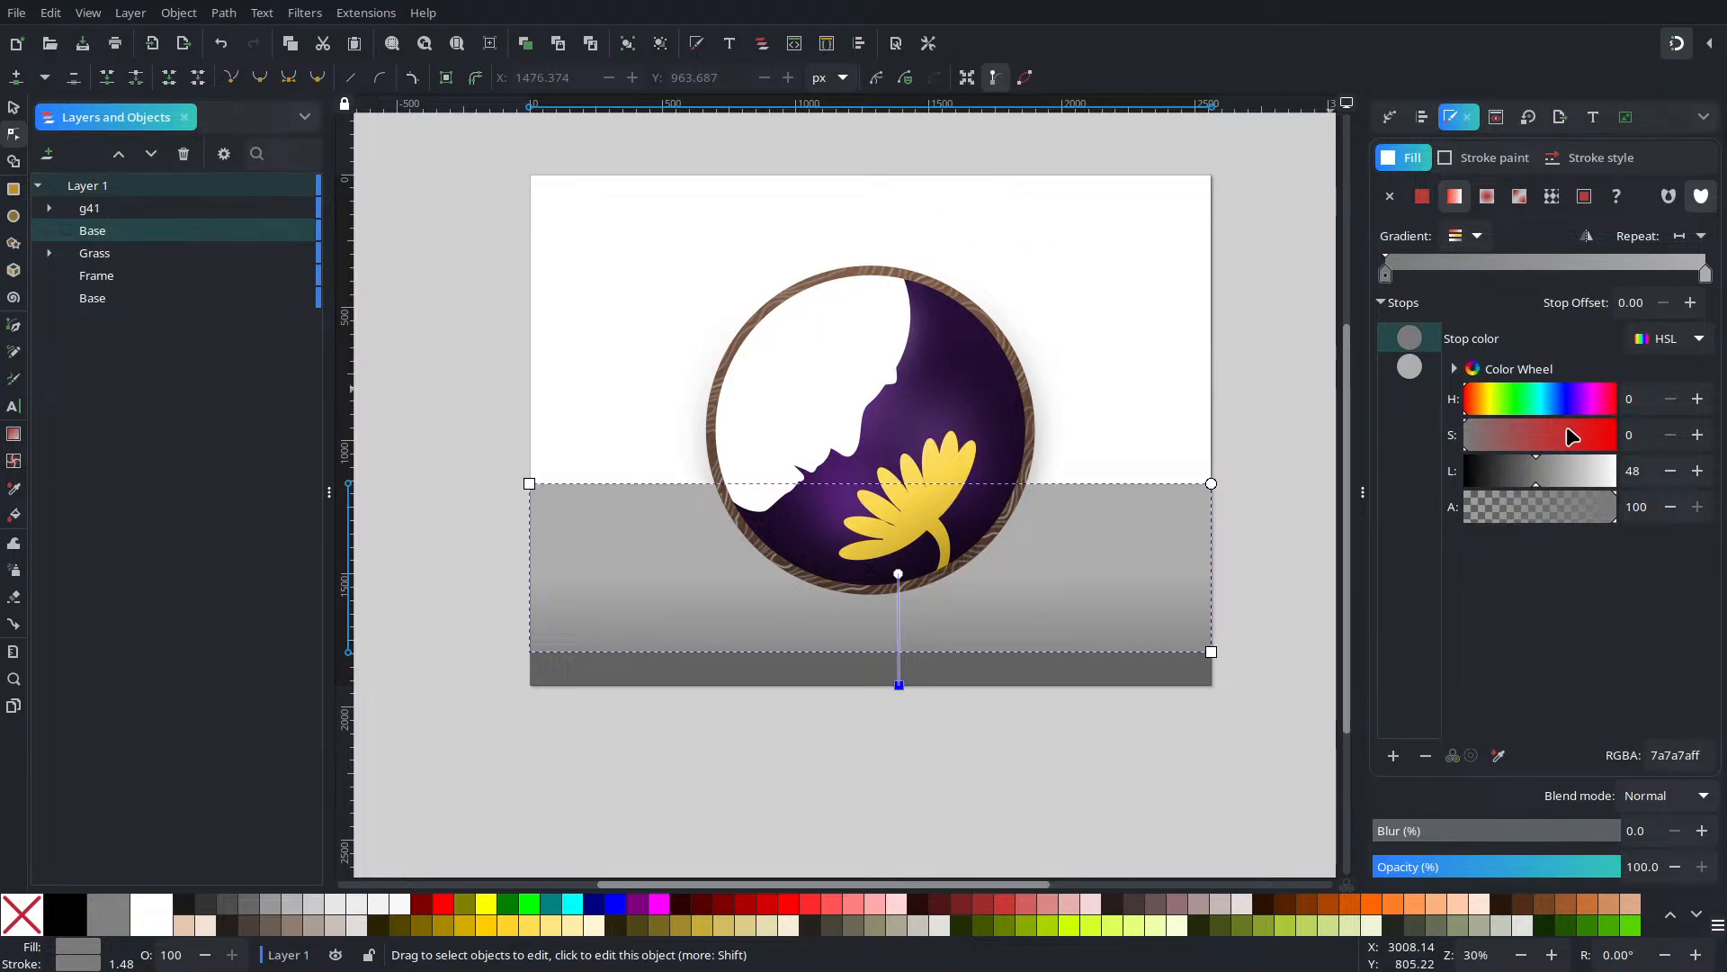
Tune the gradient stops to pale grey d8d8d8 and darker 7b7b7b at the bottom
left_click(1563, 477)
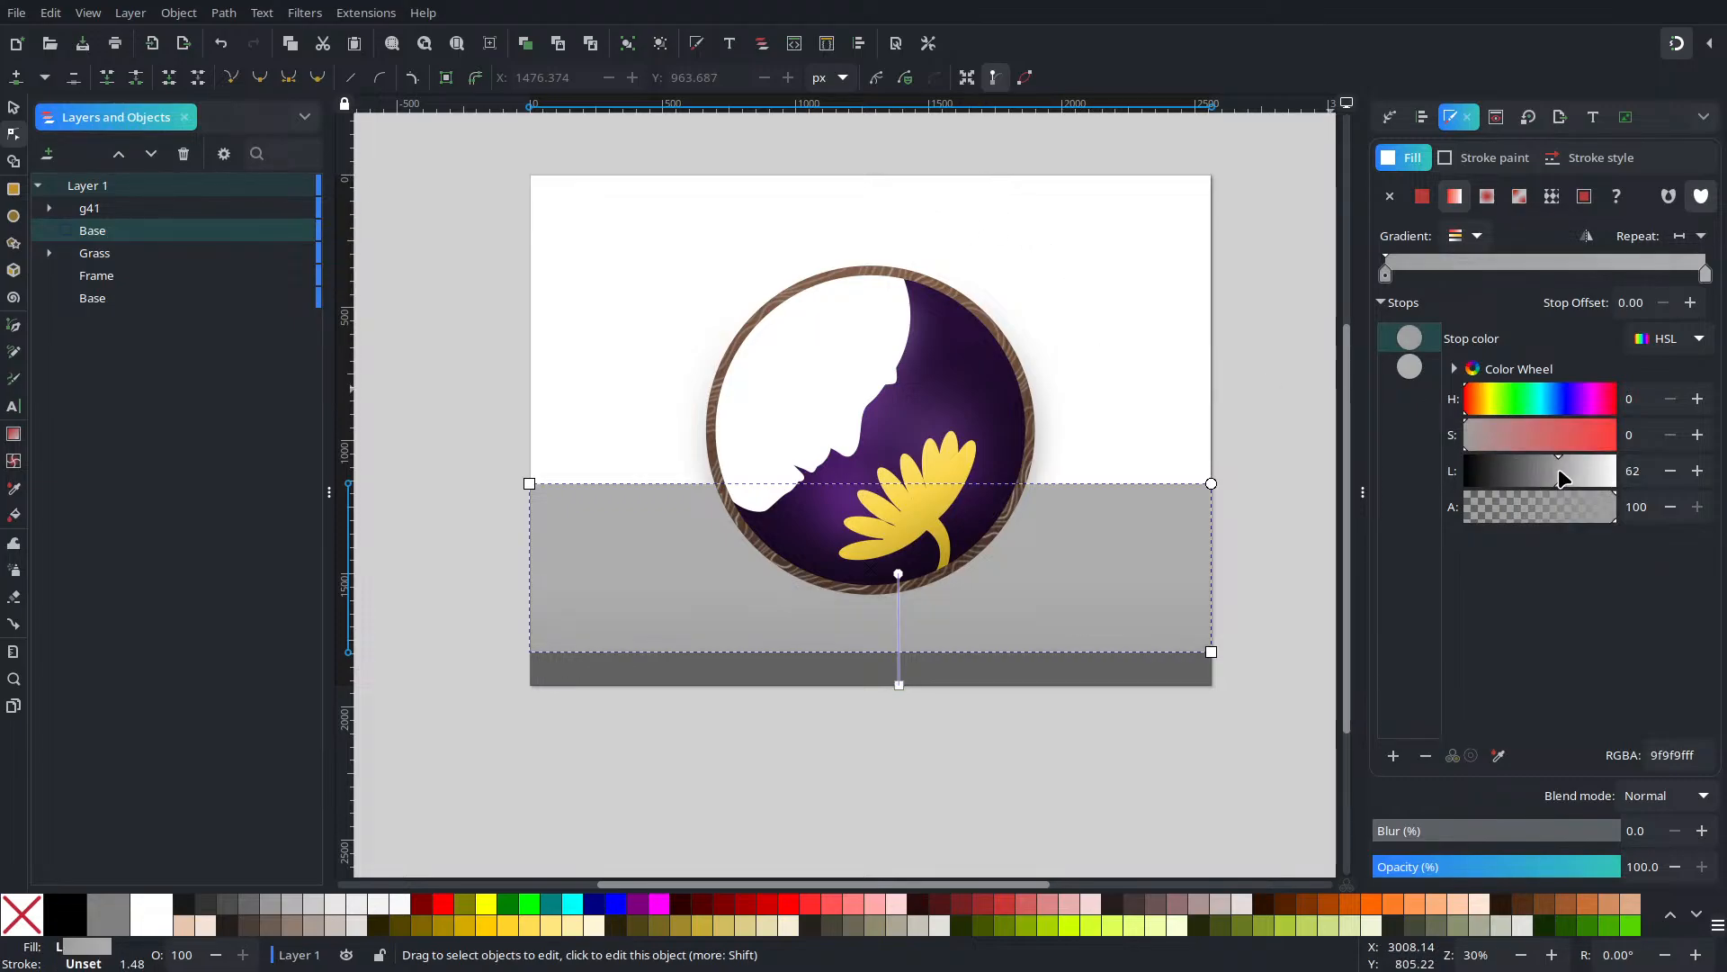
mouse_move(1558, 468)
left_mouse_down()
mouse_move(1510, 489)
mouse_move(1542, 494)
left_mouse_up()
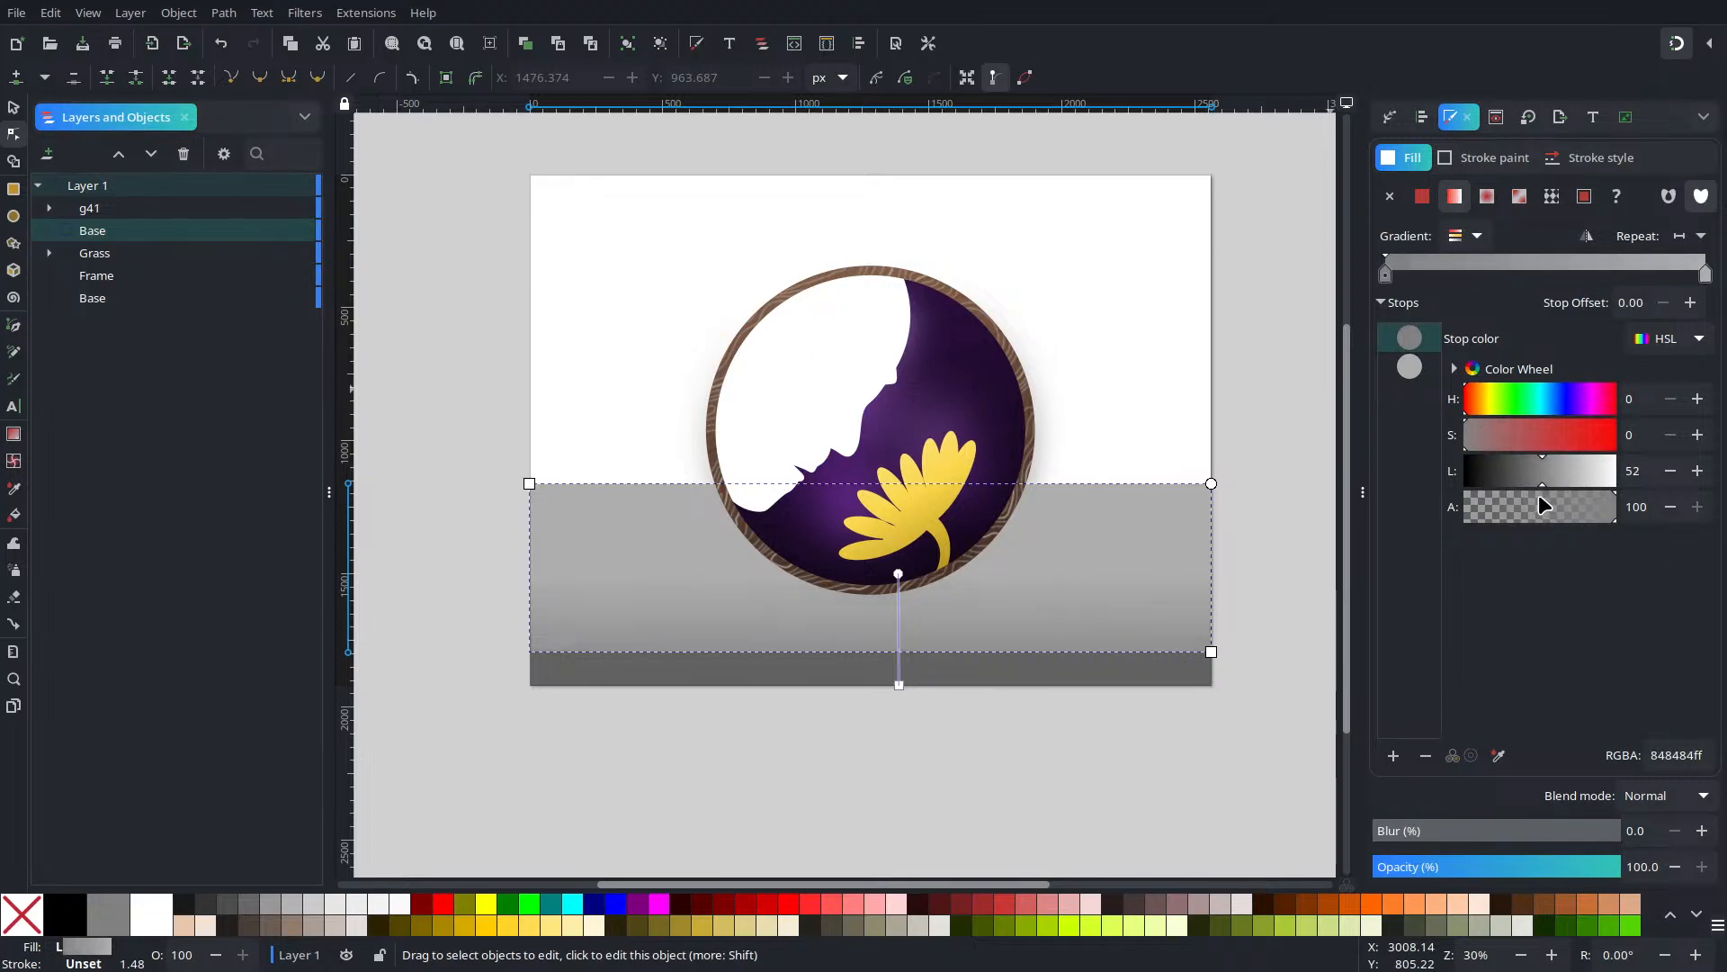
left_click(1409, 366)
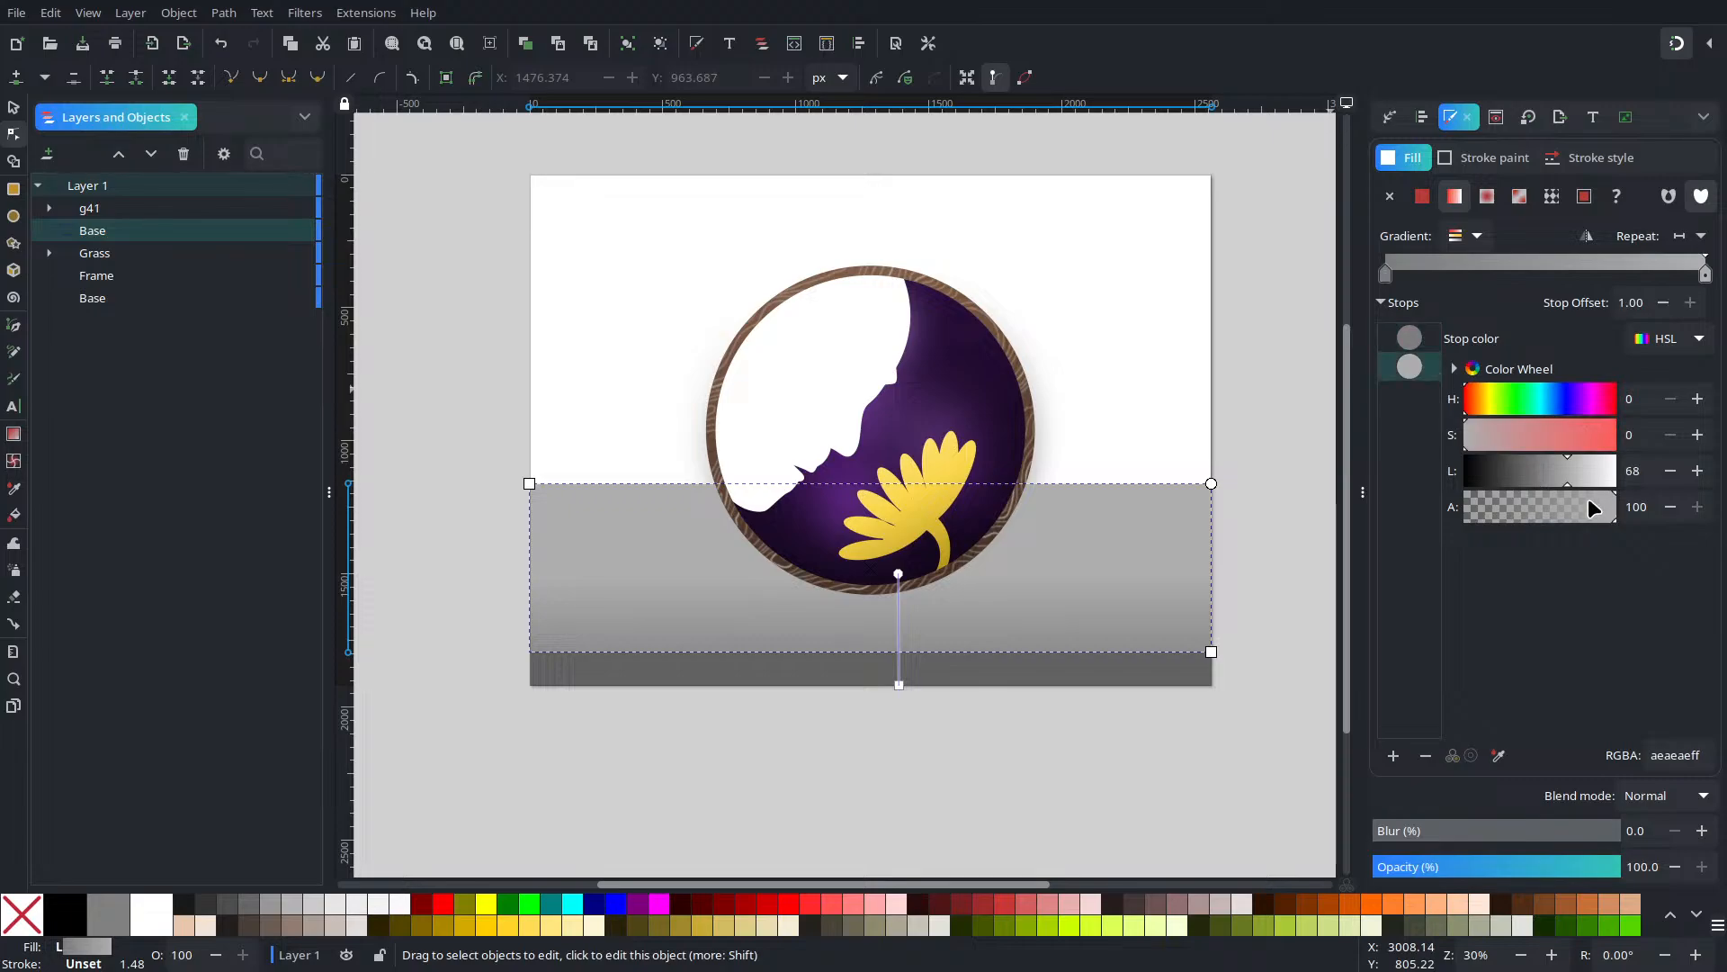
left_click_drag(1585, 471, 1591, 472)
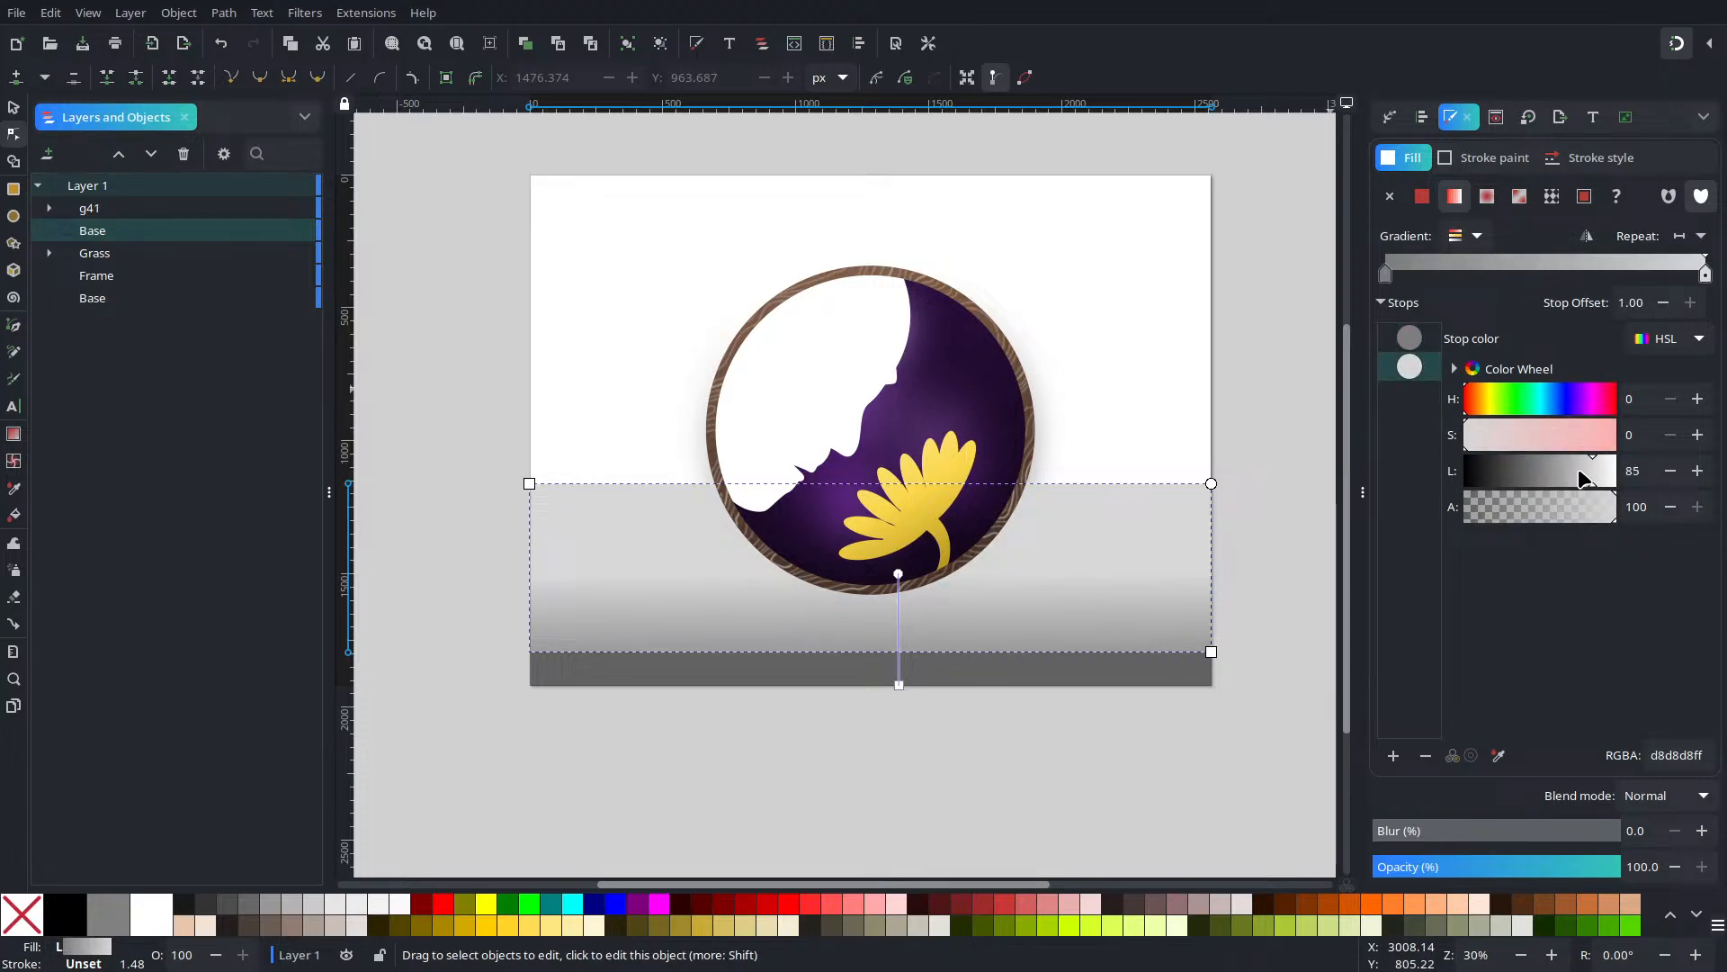
left_click(1419, 342)
left_click_drag(1555, 477, 1549, 478)
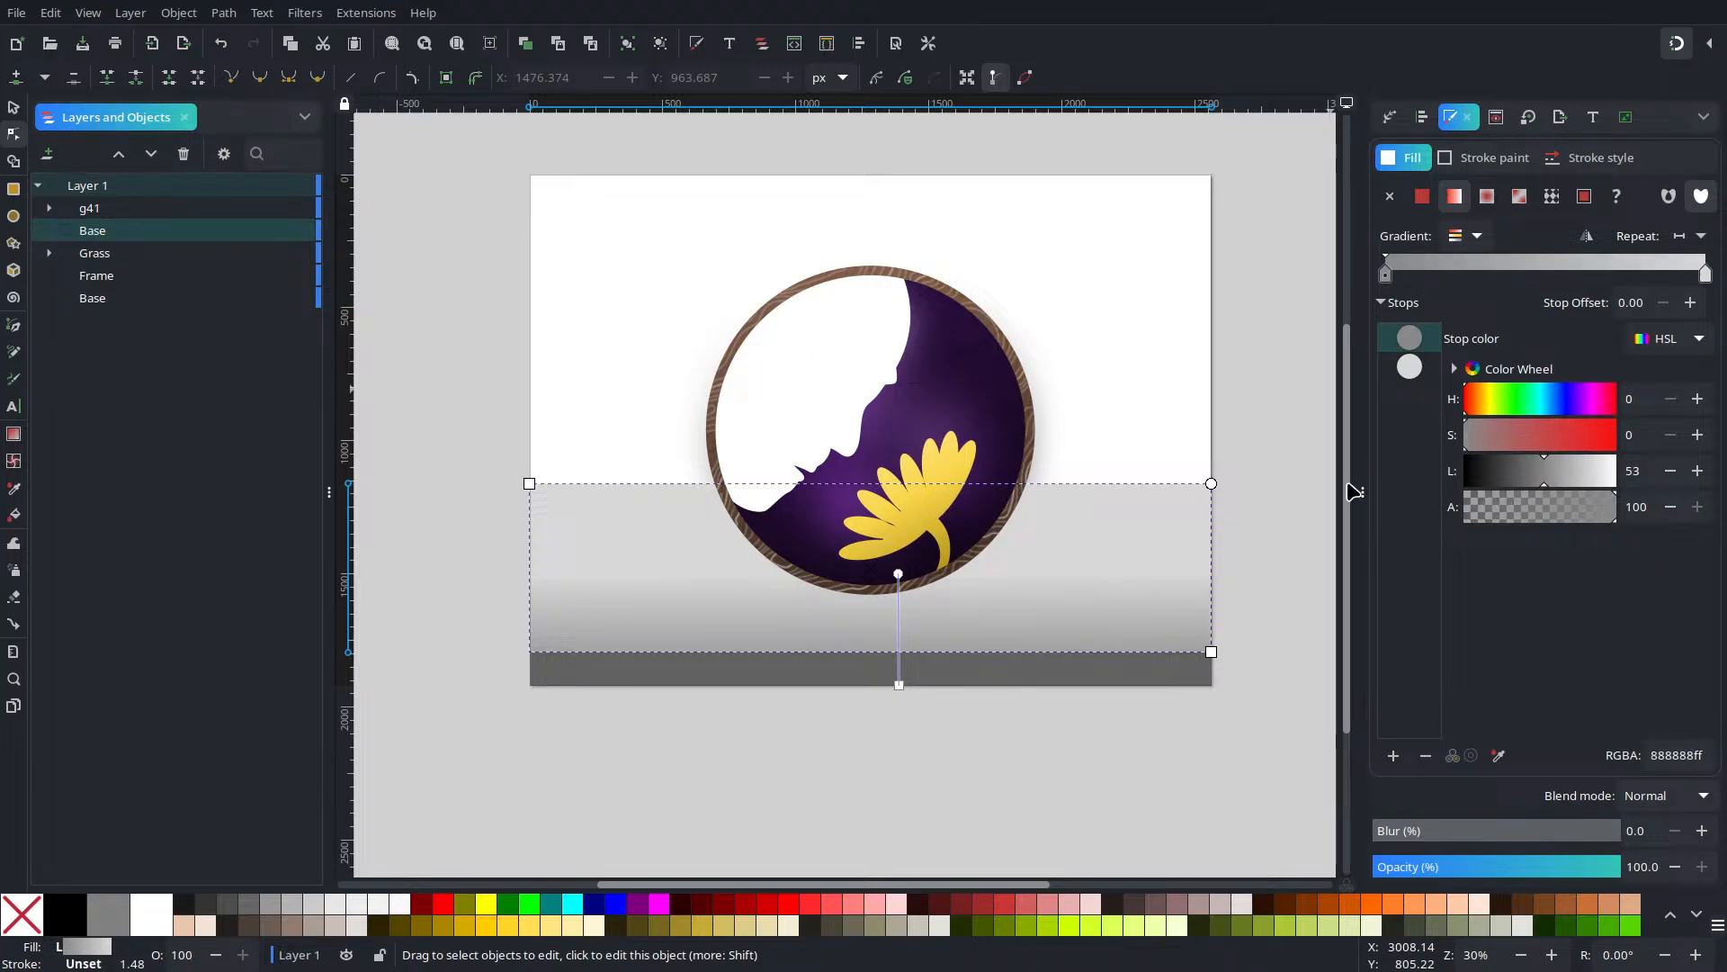
left_click_drag(1556, 472, 1542, 478)
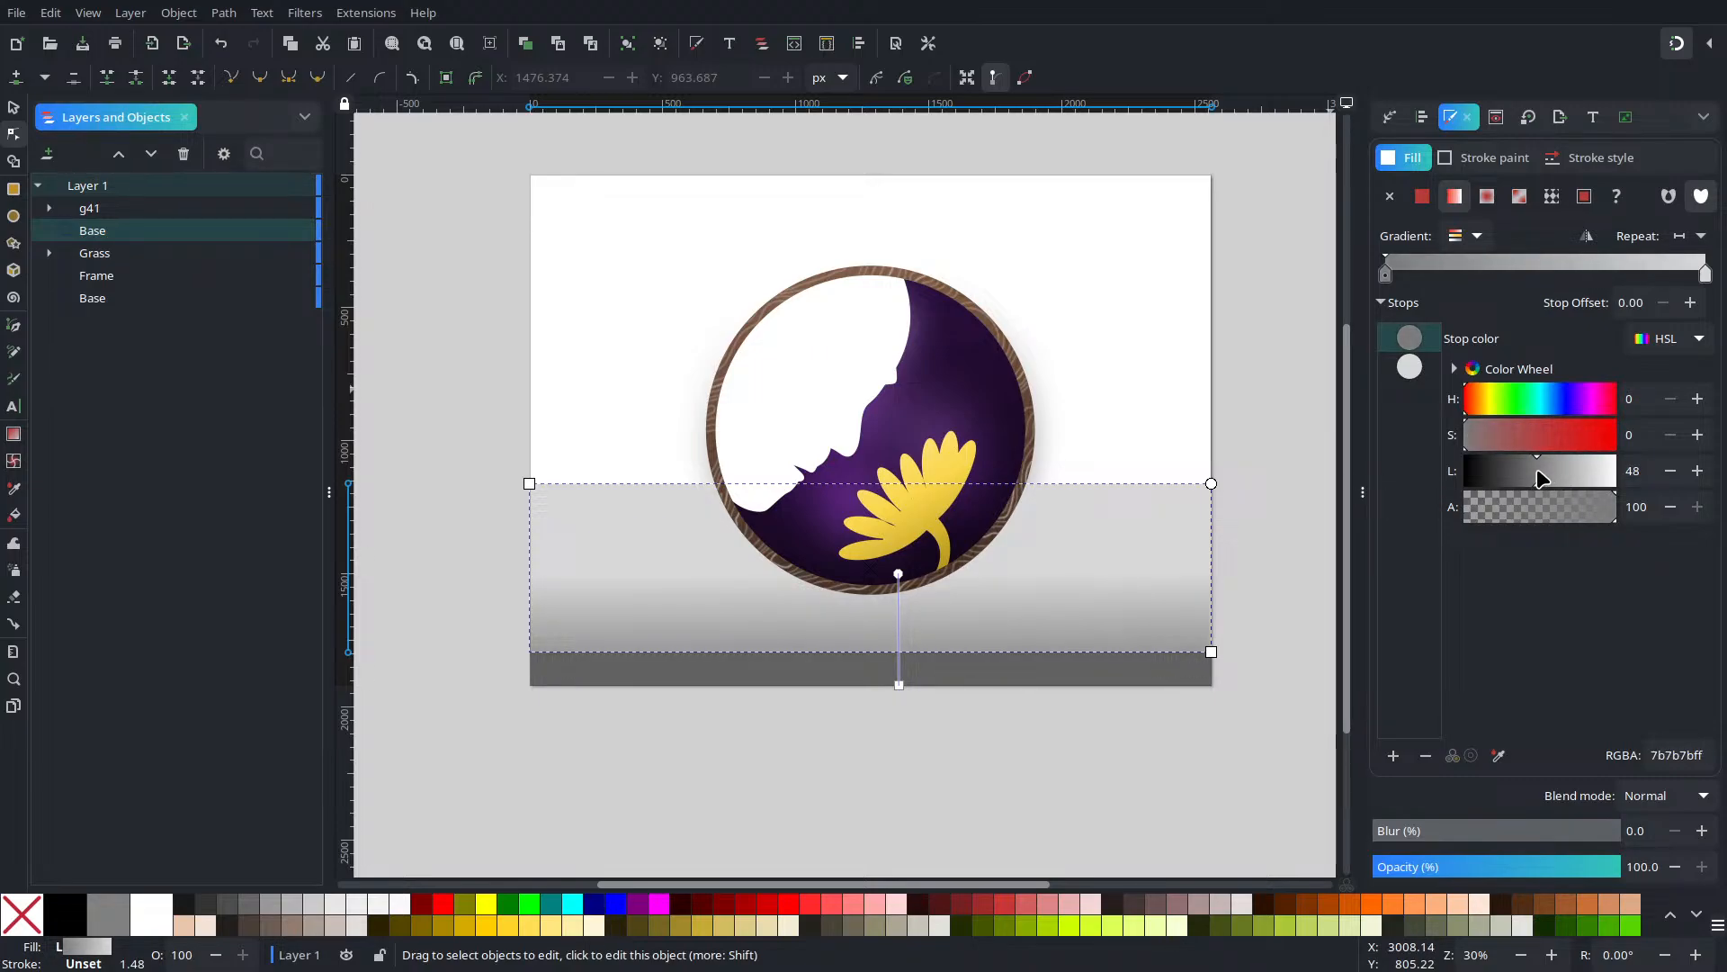
key("Escape")
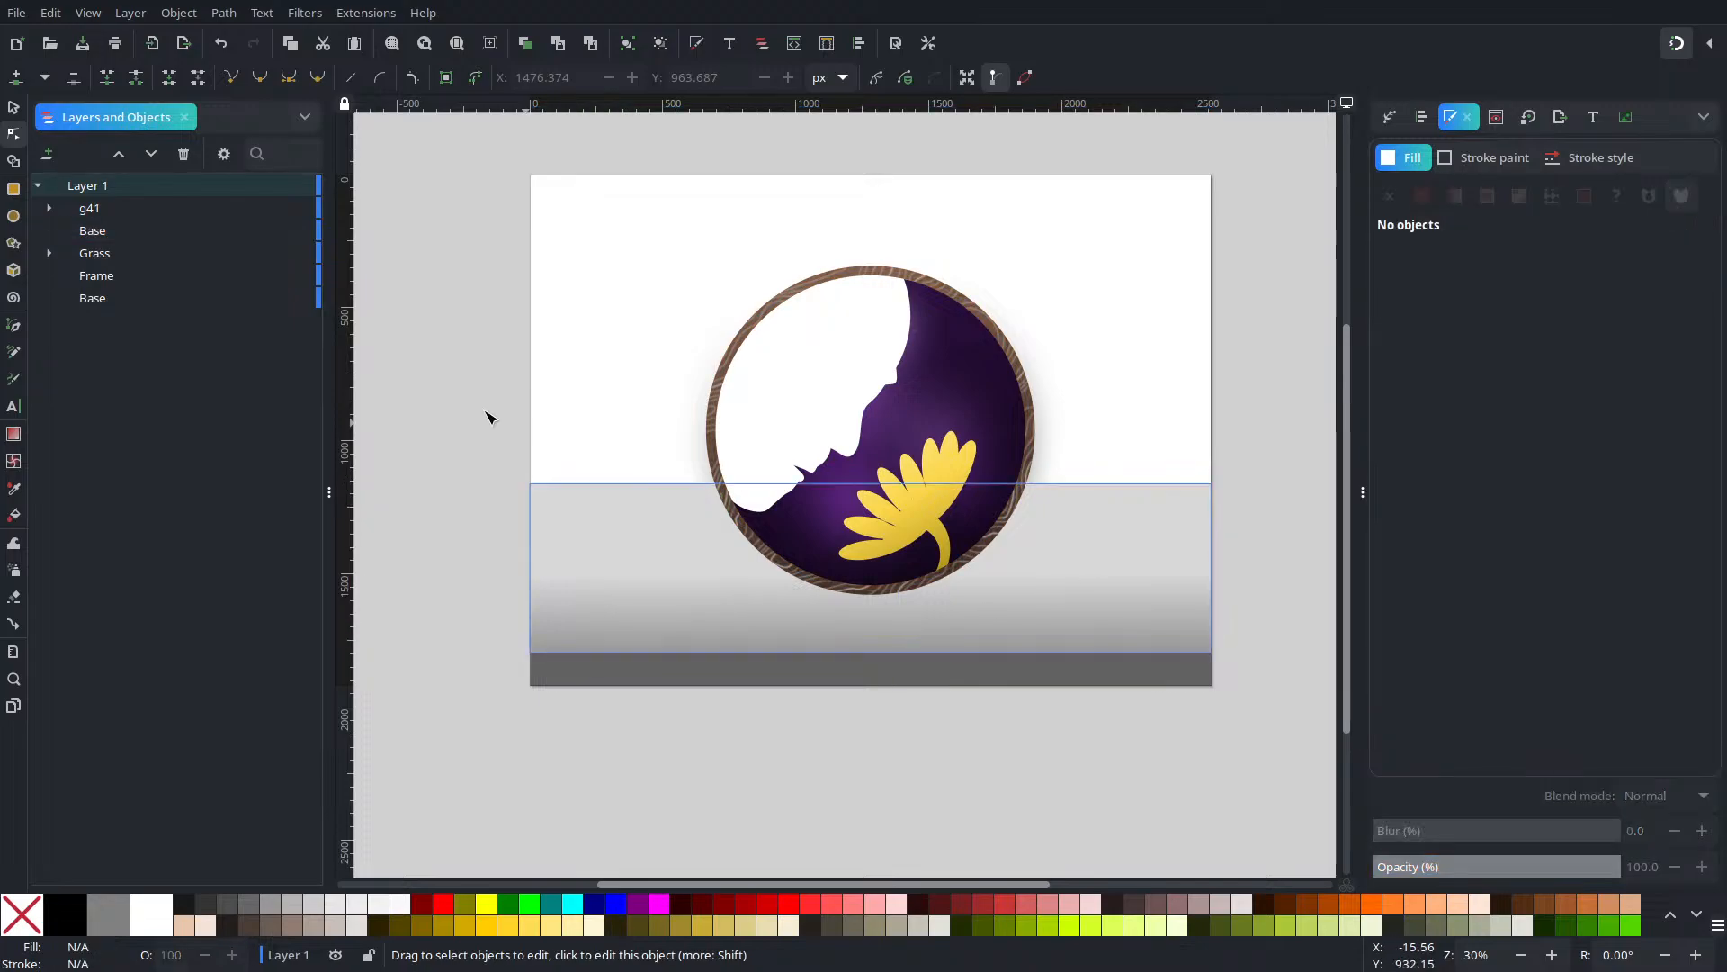
Draw a circle at the ground's lower left with no outline and fully opaque dark grey fill
left_click(14, 217)
left_click_drag(568, 541, 579, 551)
left_click_drag(594, 617, 739, 720)
left_click(1448, 159)
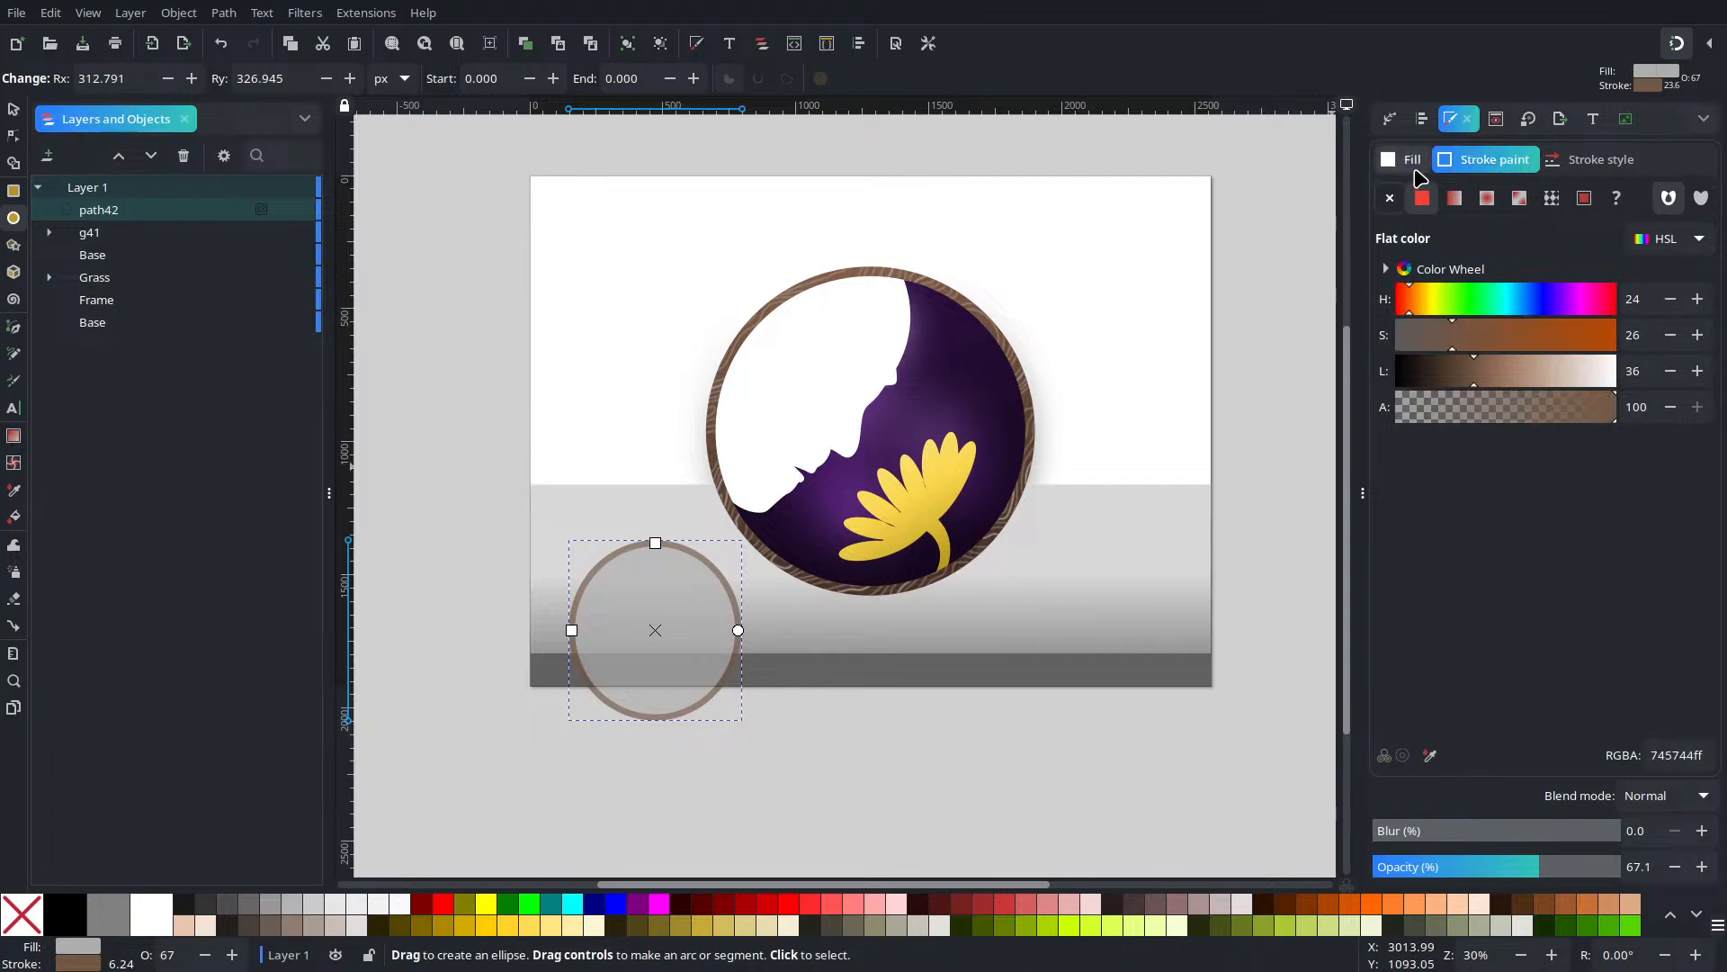
left_click(1390, 198)
left_click(1409, 162)
left_click(1438, 369)
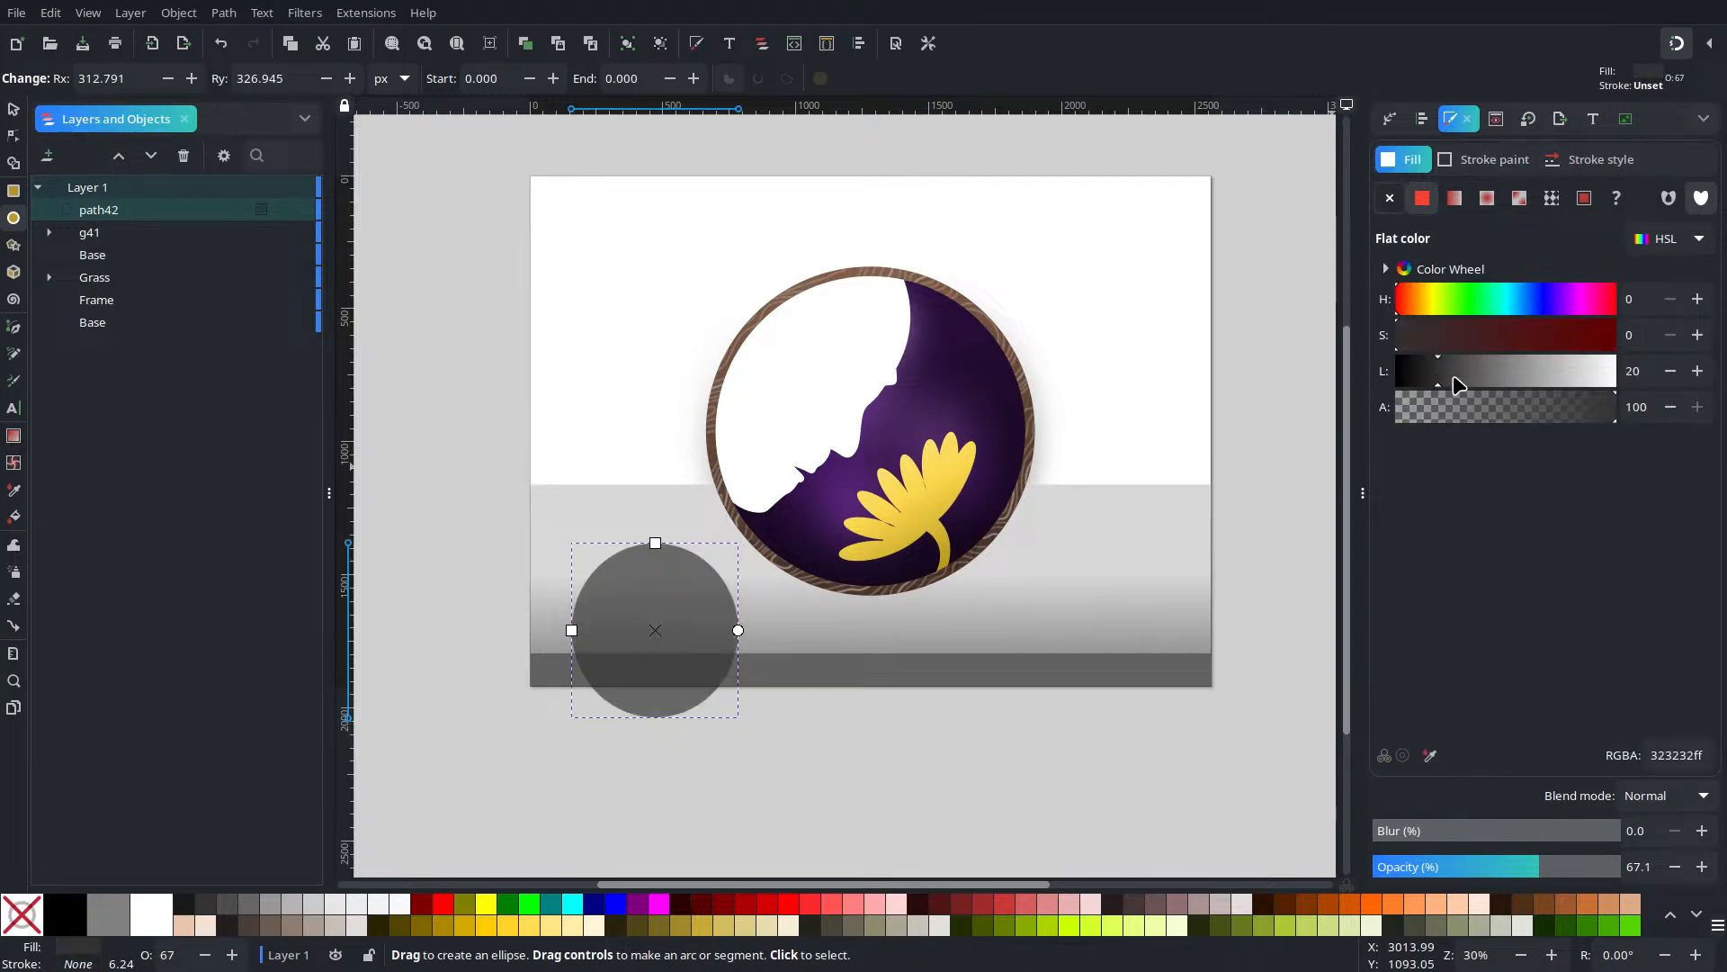
left_click_drag(1564, 865, 1621, 866)
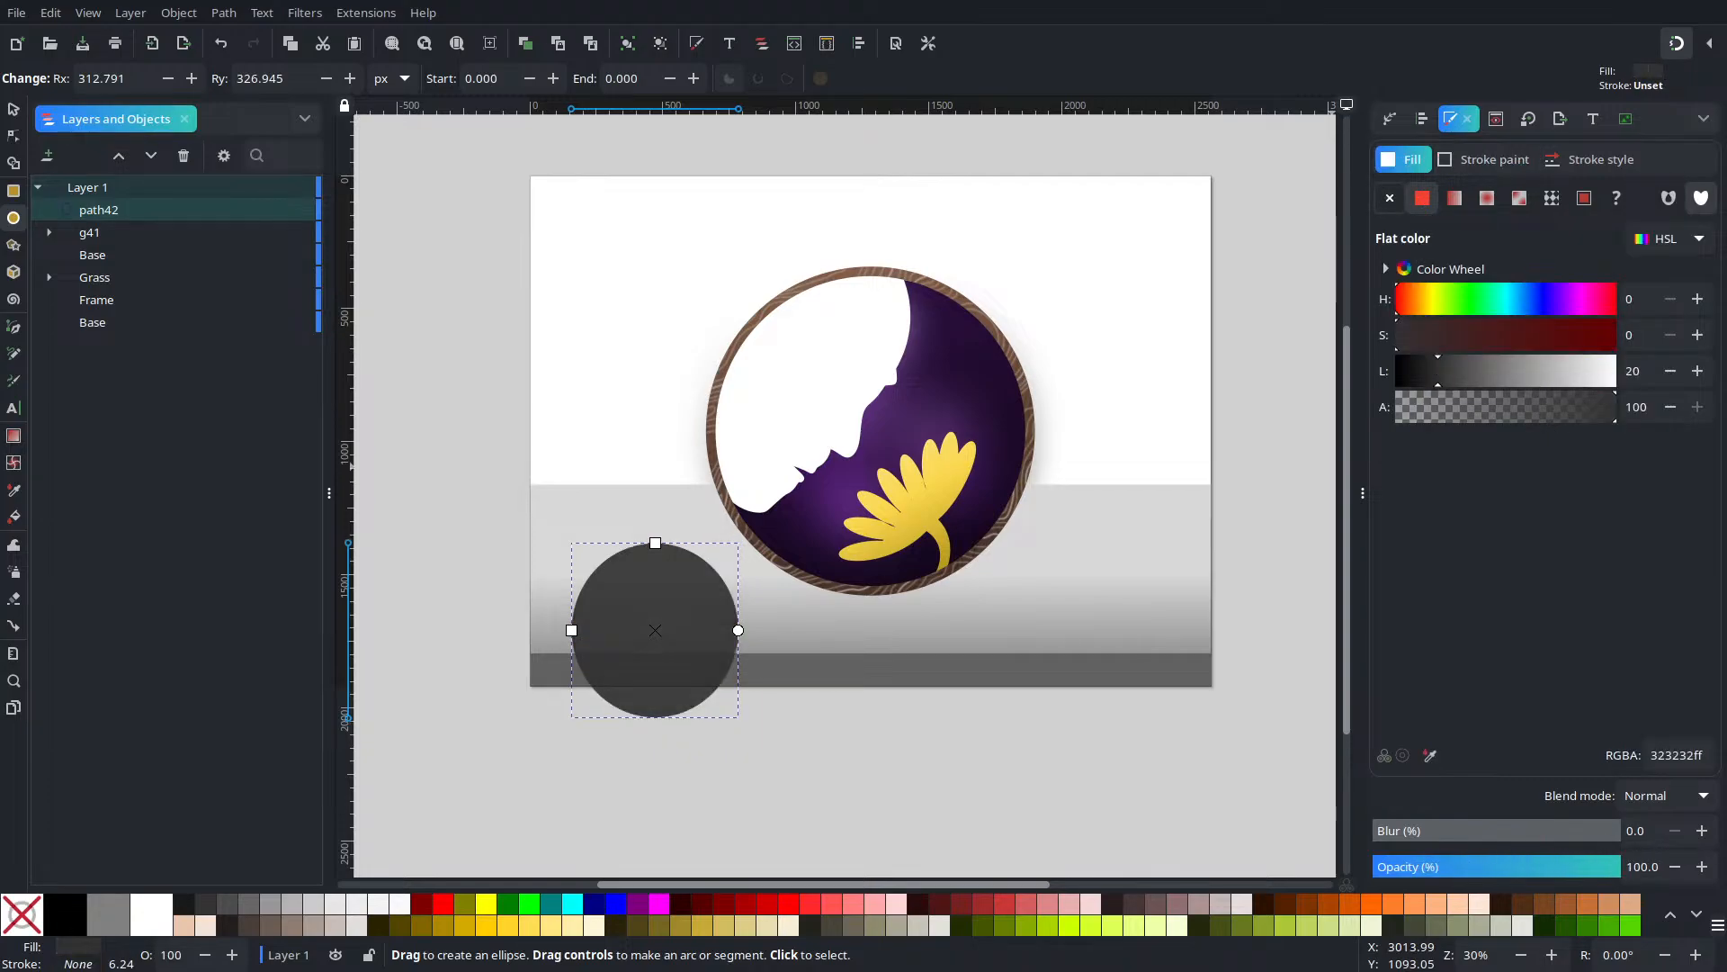
Draw a second dark ellipse at the right and position both ellipses toward the lower corners
left_click(1181, 561)
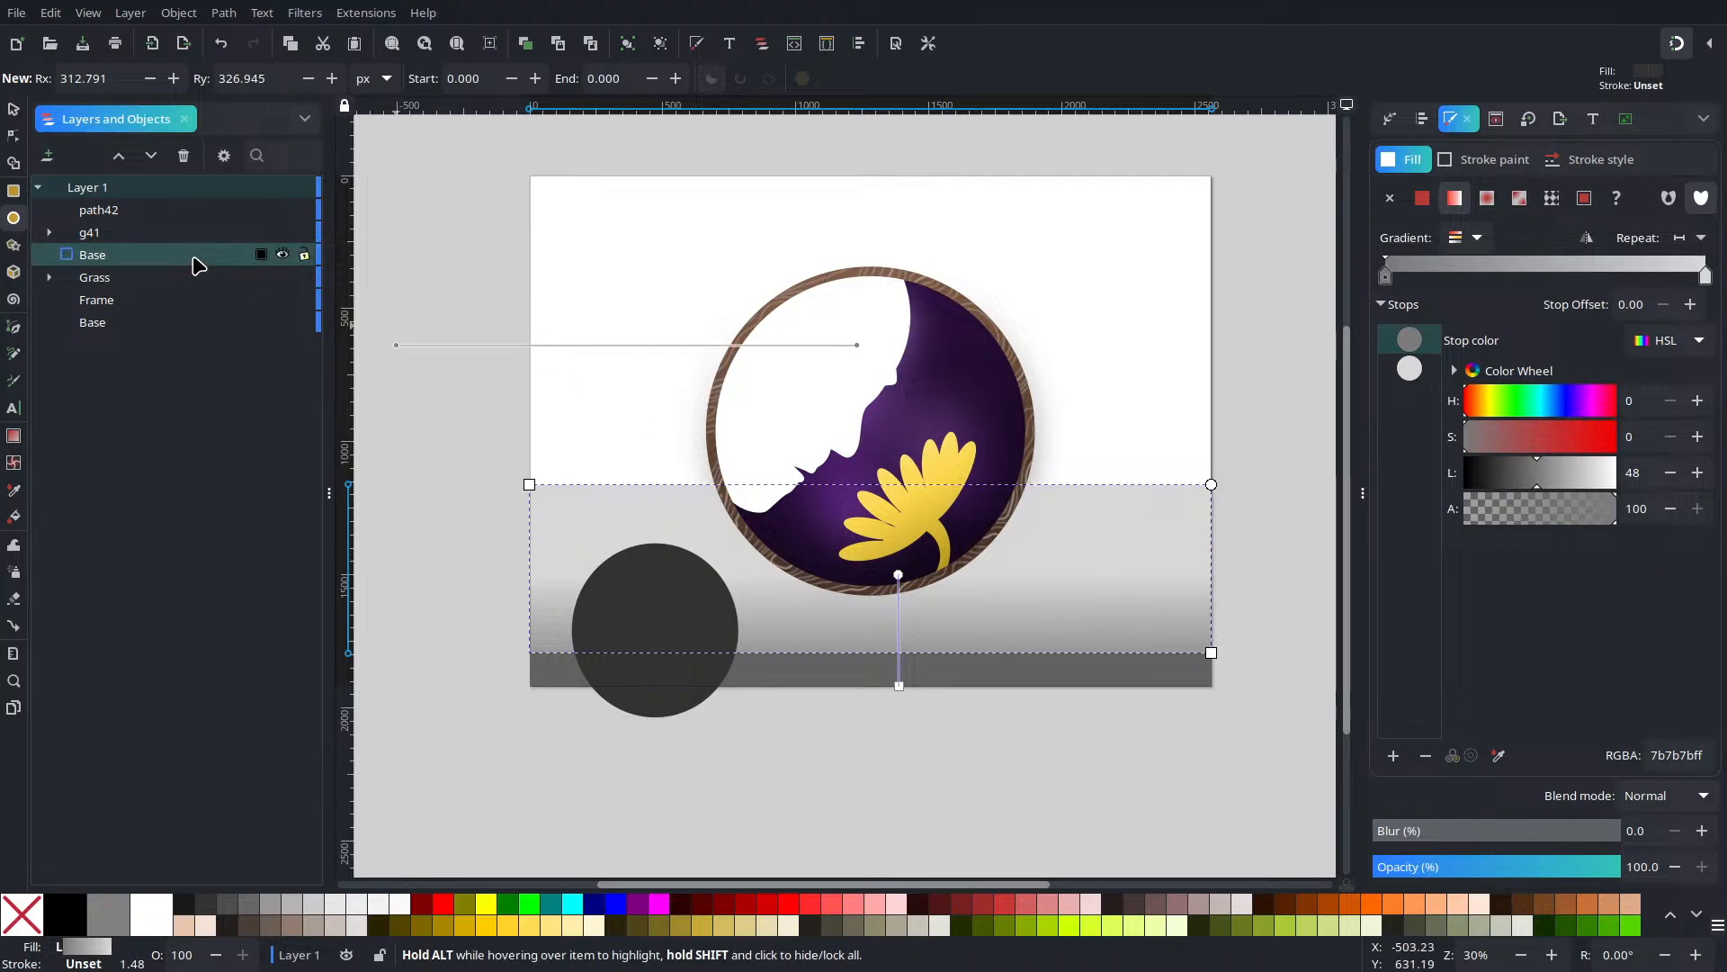
left_click_drag(1042, 515, 1210, 729)
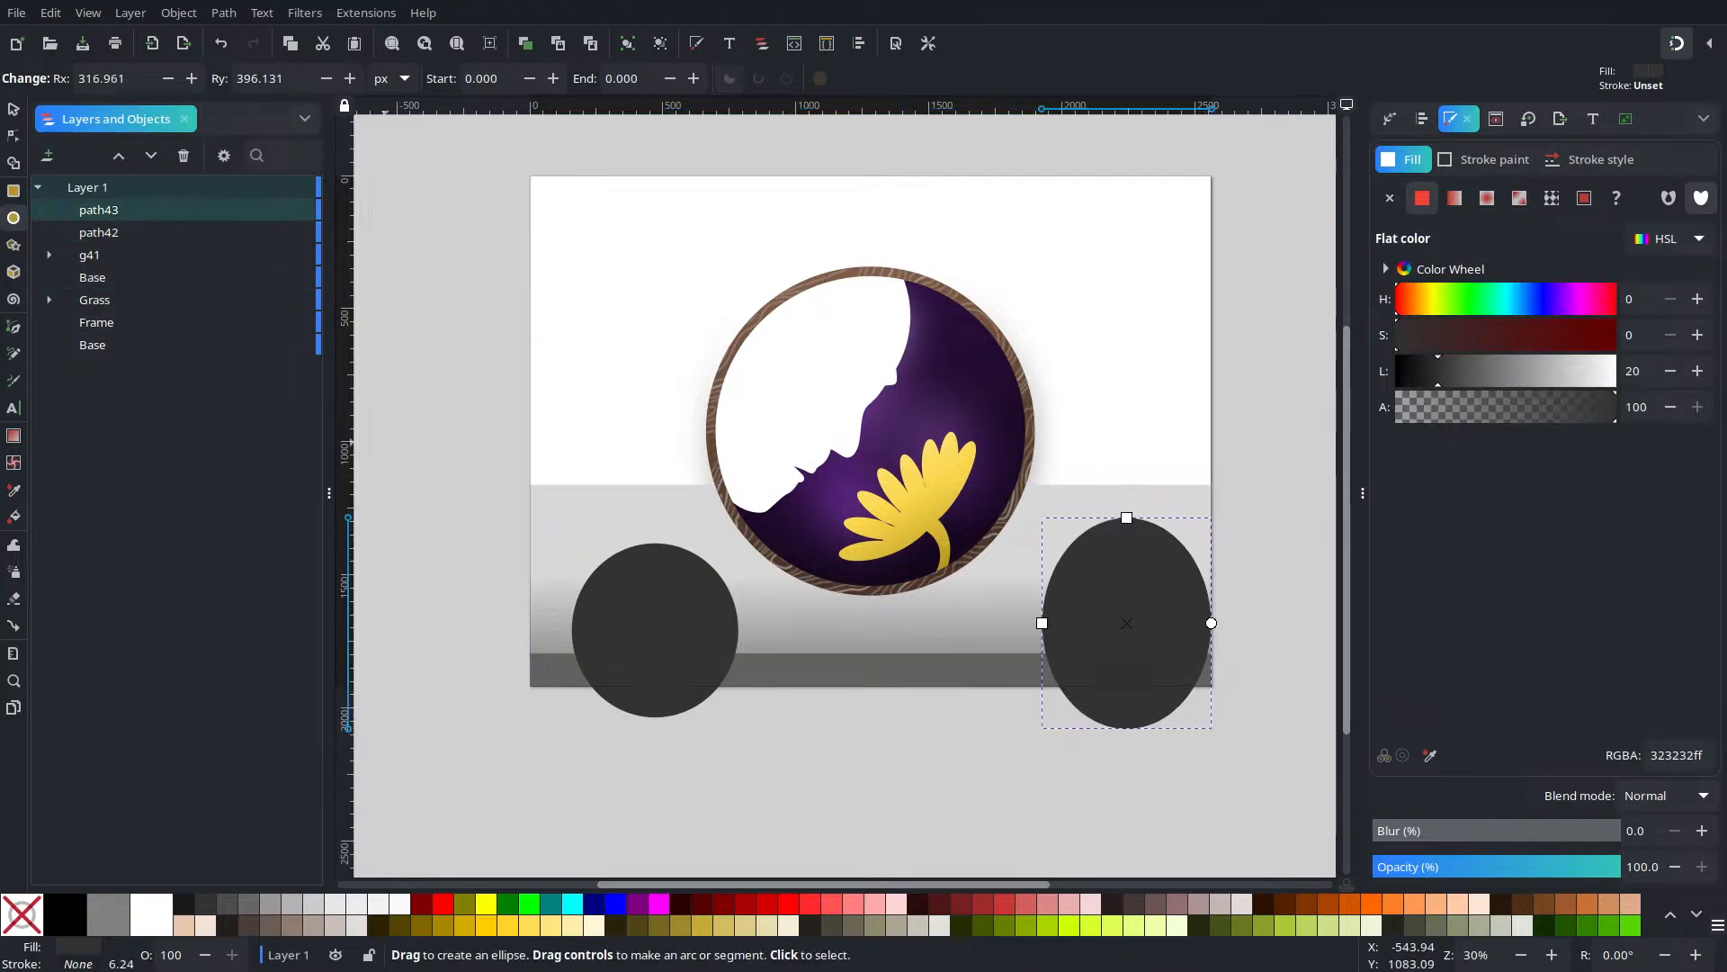
left_click(14, 109)
left_click_drag(1205, 650, 1253, 637)
mouse_move(654, 668)
left_mouse_down()
mouse_move(634, 674)
mouse_move(645, 662)
left_mouse_up()
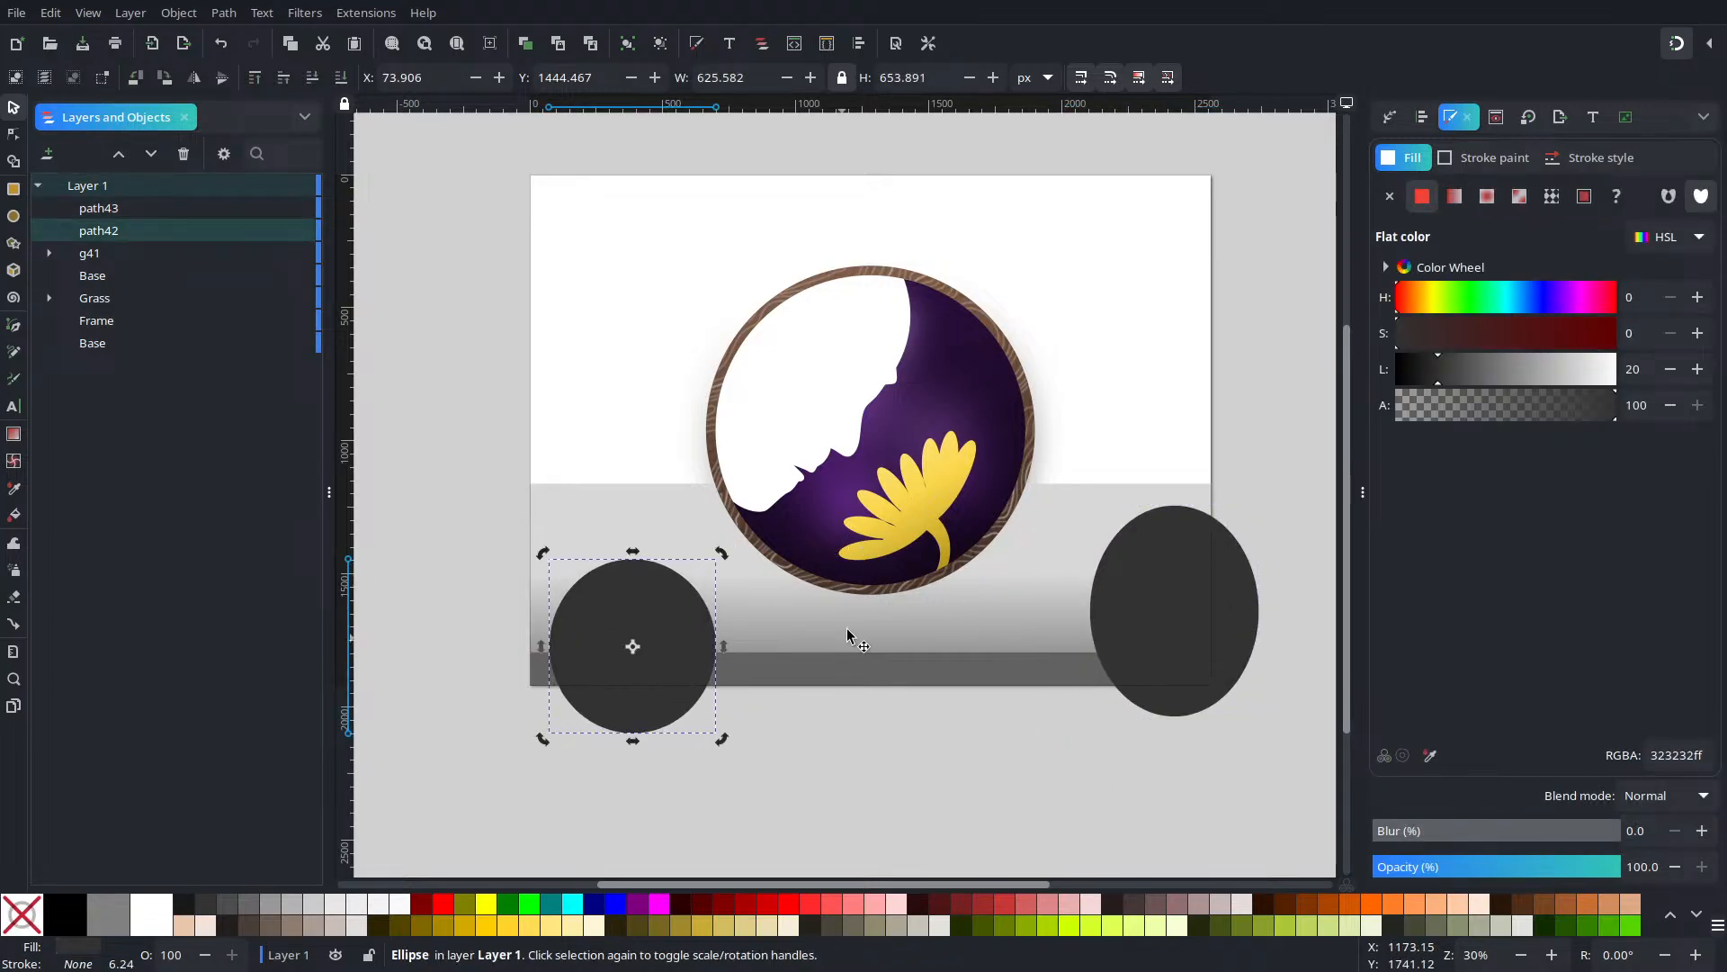
left_click(1006, 811)
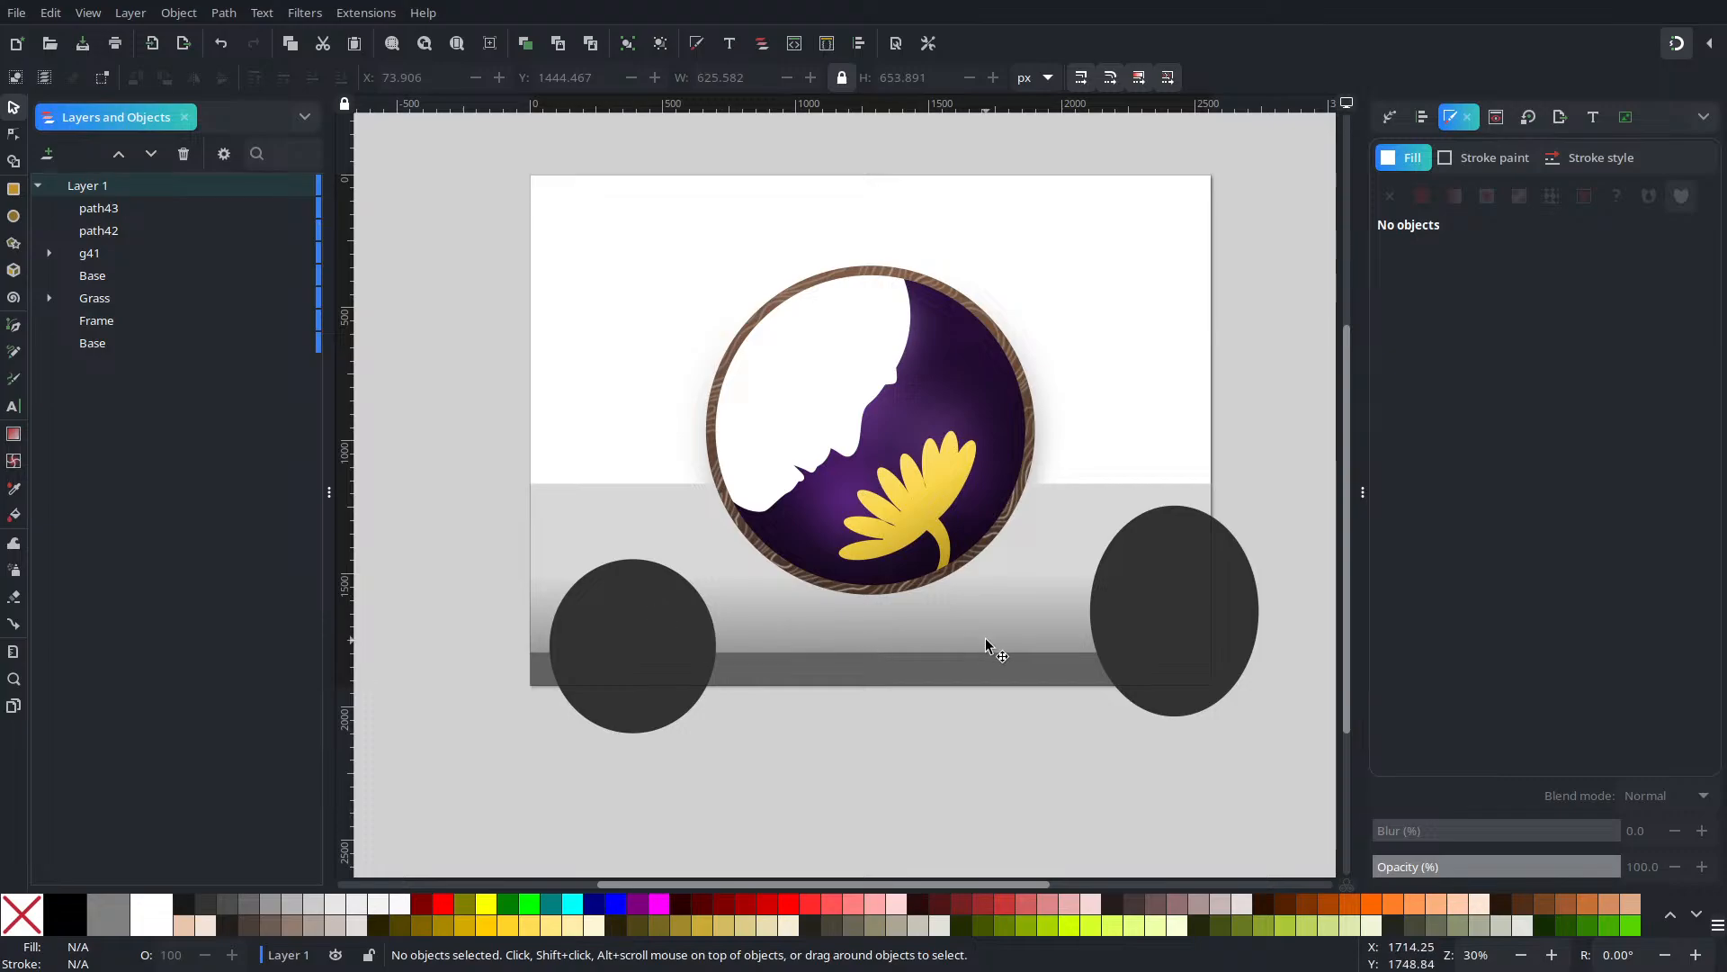
Blur both dark ellipses into soft shadows and nudge them slightly up and left
left_click(1148, 613)
left_click(659, 632, "shift")
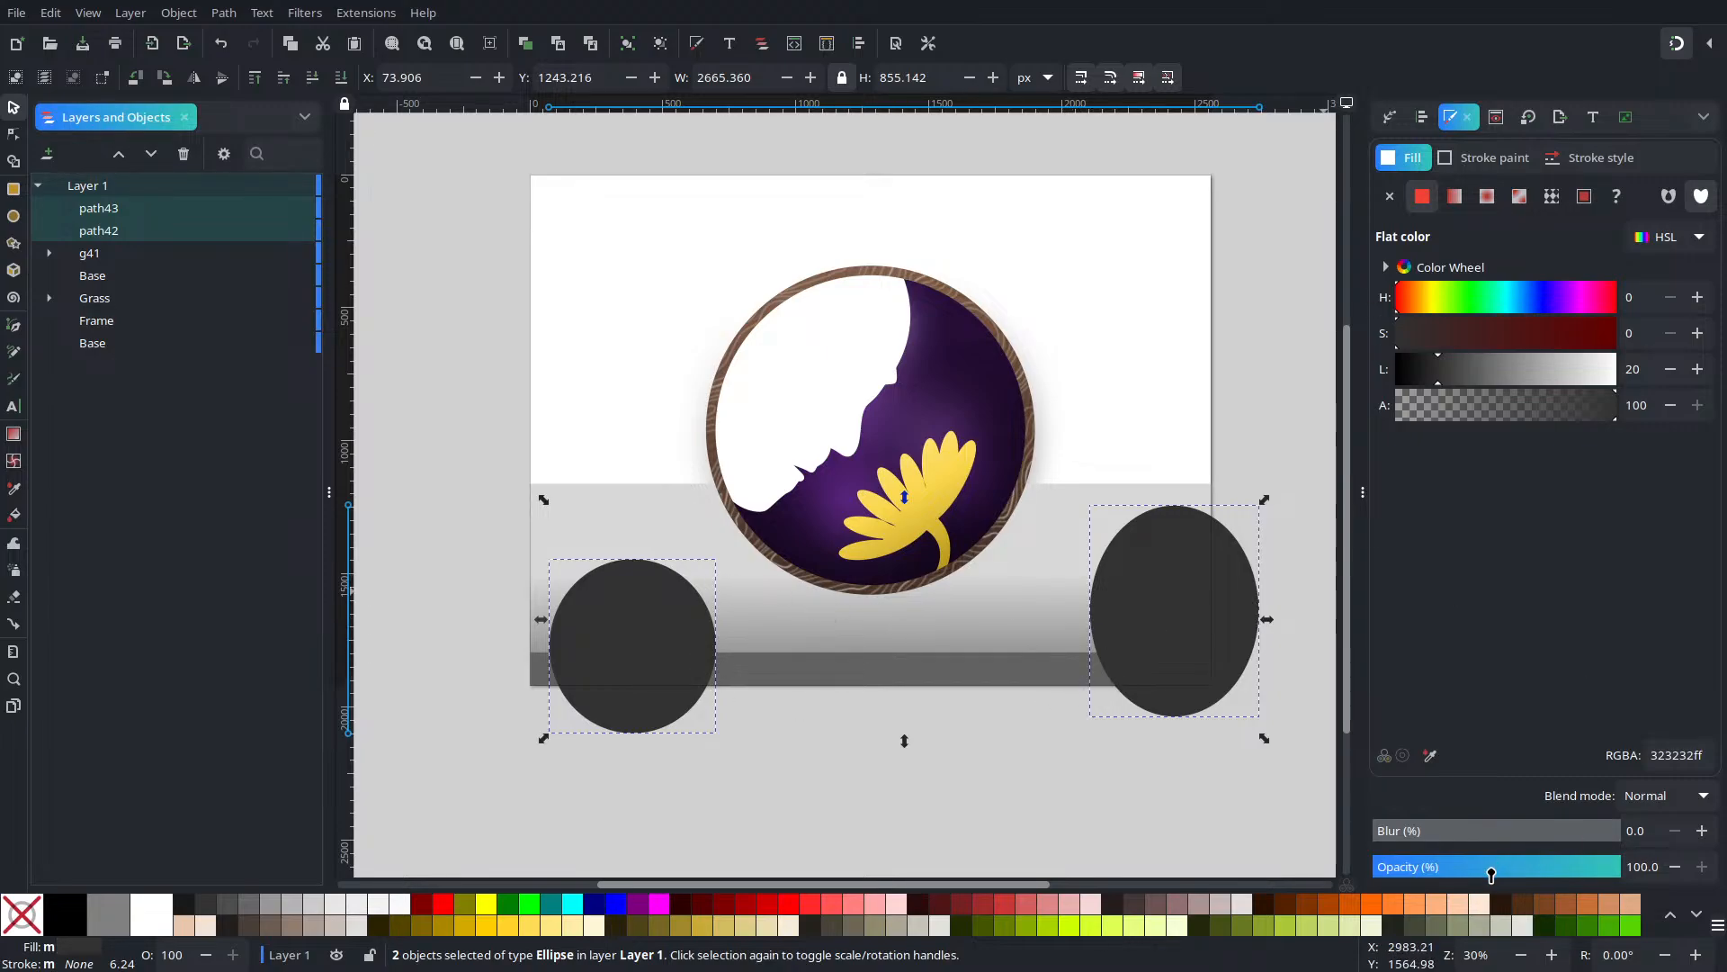
left_click_drag(1449, 839, 1559, 880)
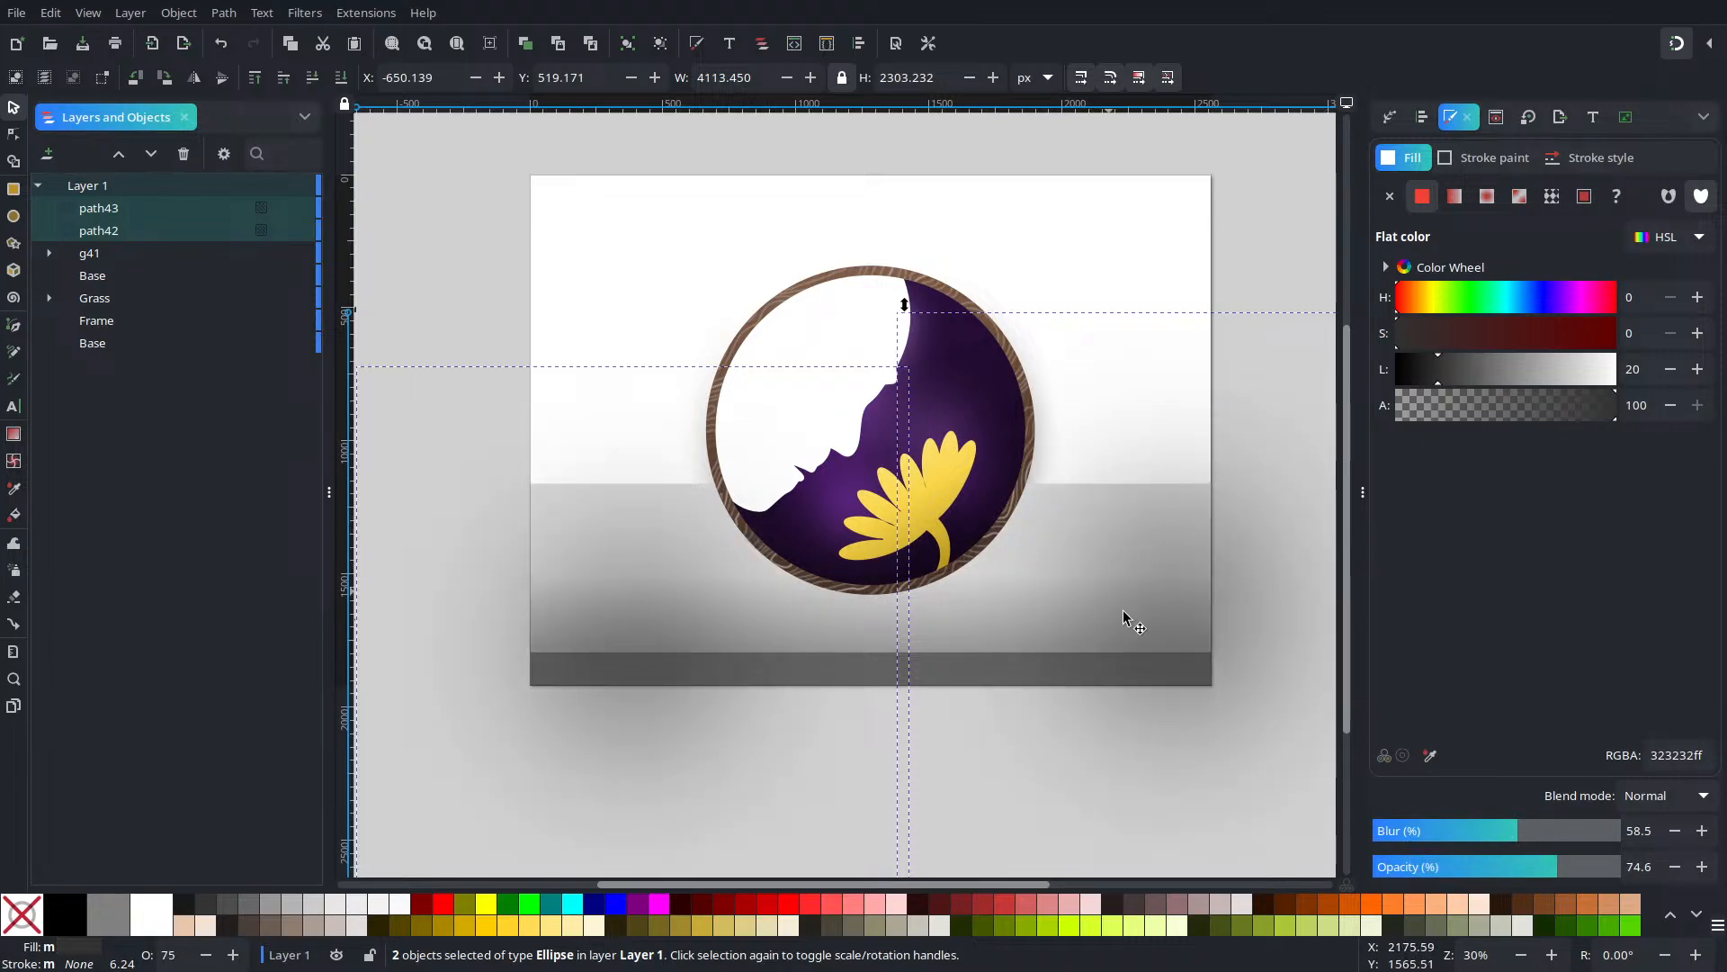
left_click_drag(1136, 601, 1115, 597)
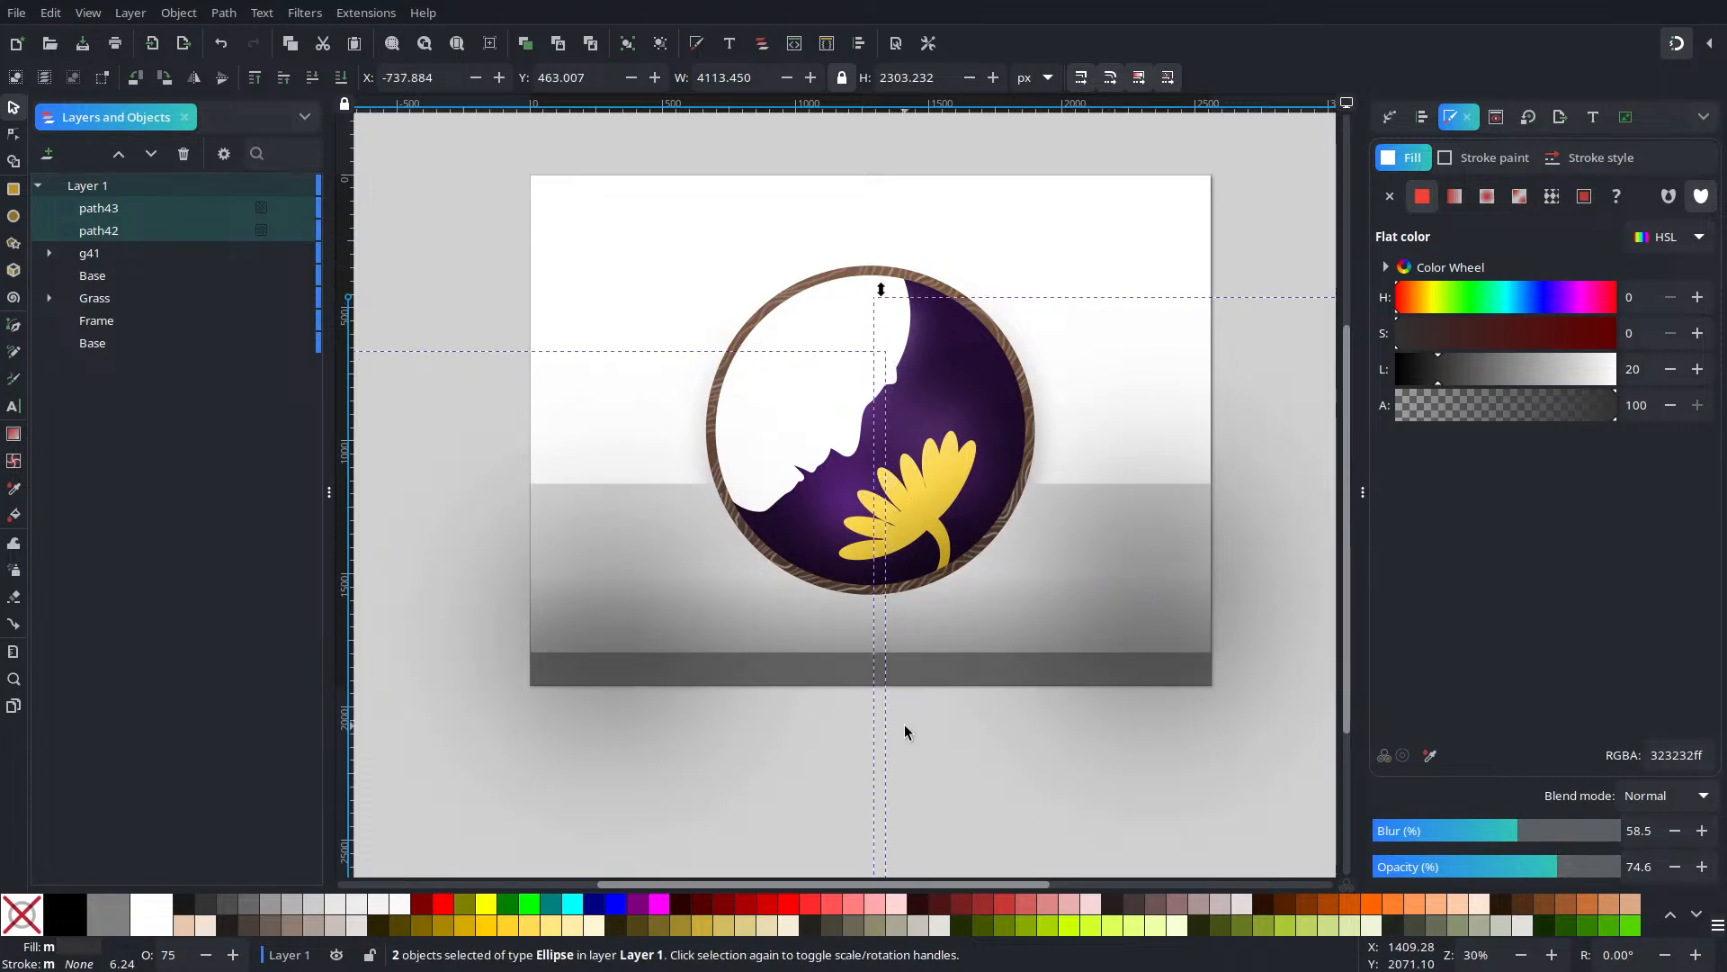
Group the two blurred shadow ellipses into g44
left_click(933, 720)
left_click(611, 606)
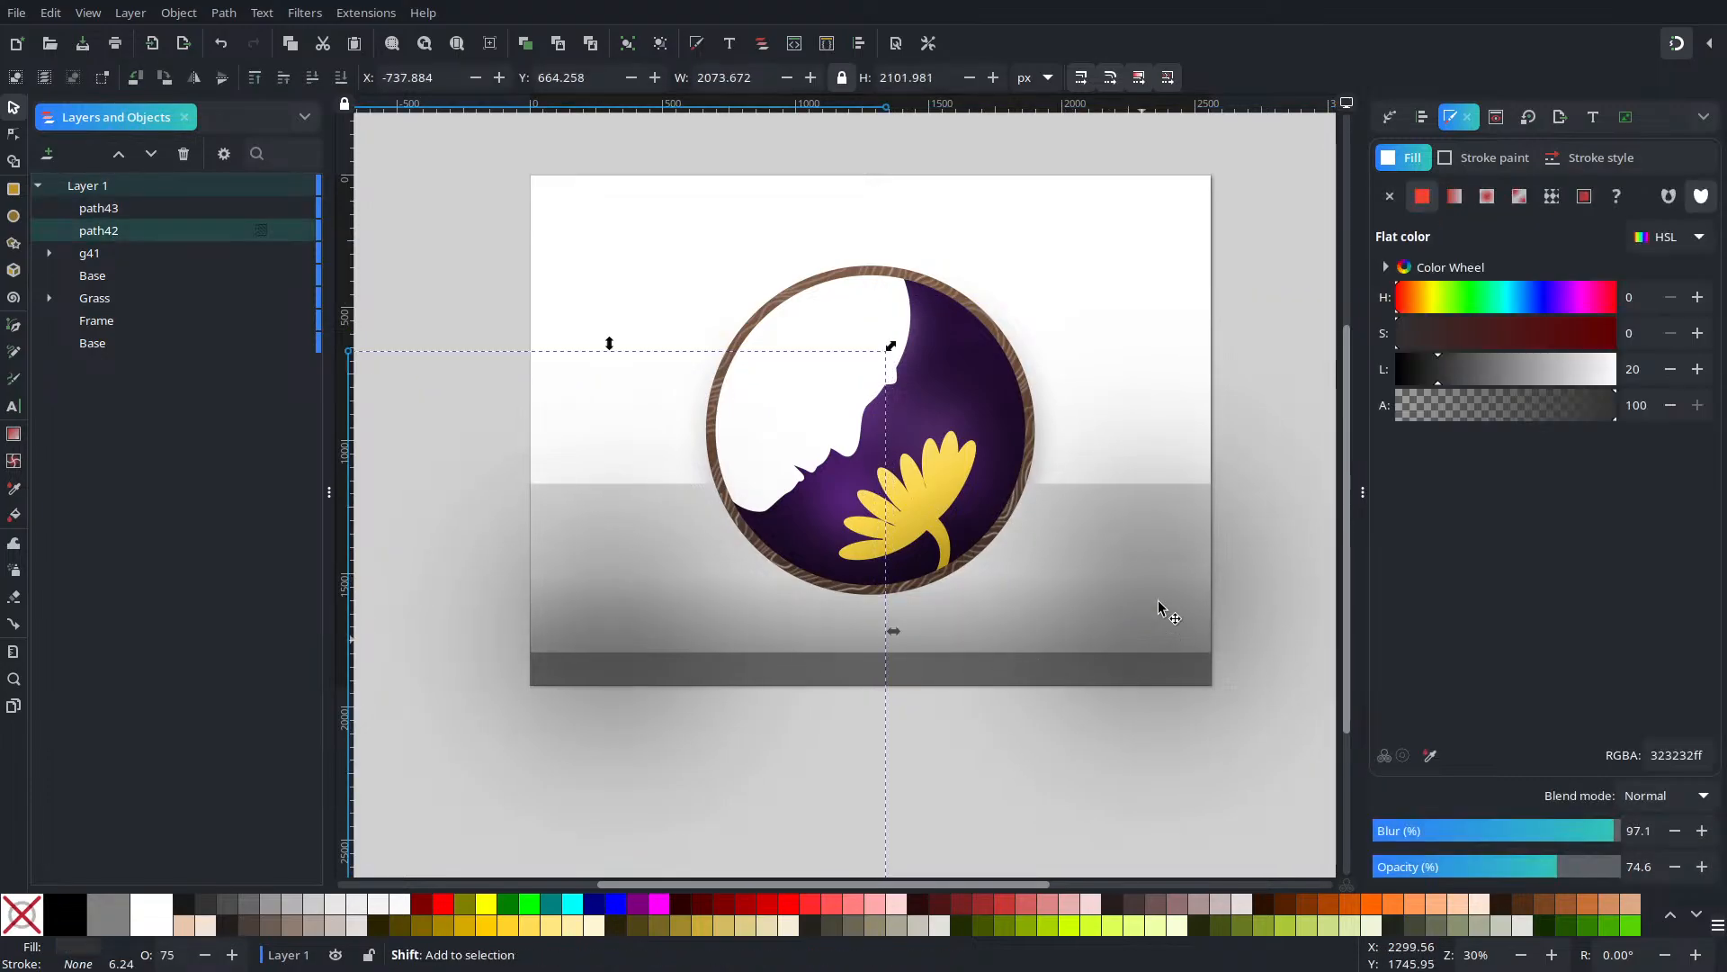
left_click(1158, 598, "shift")
key("ctrl+g")
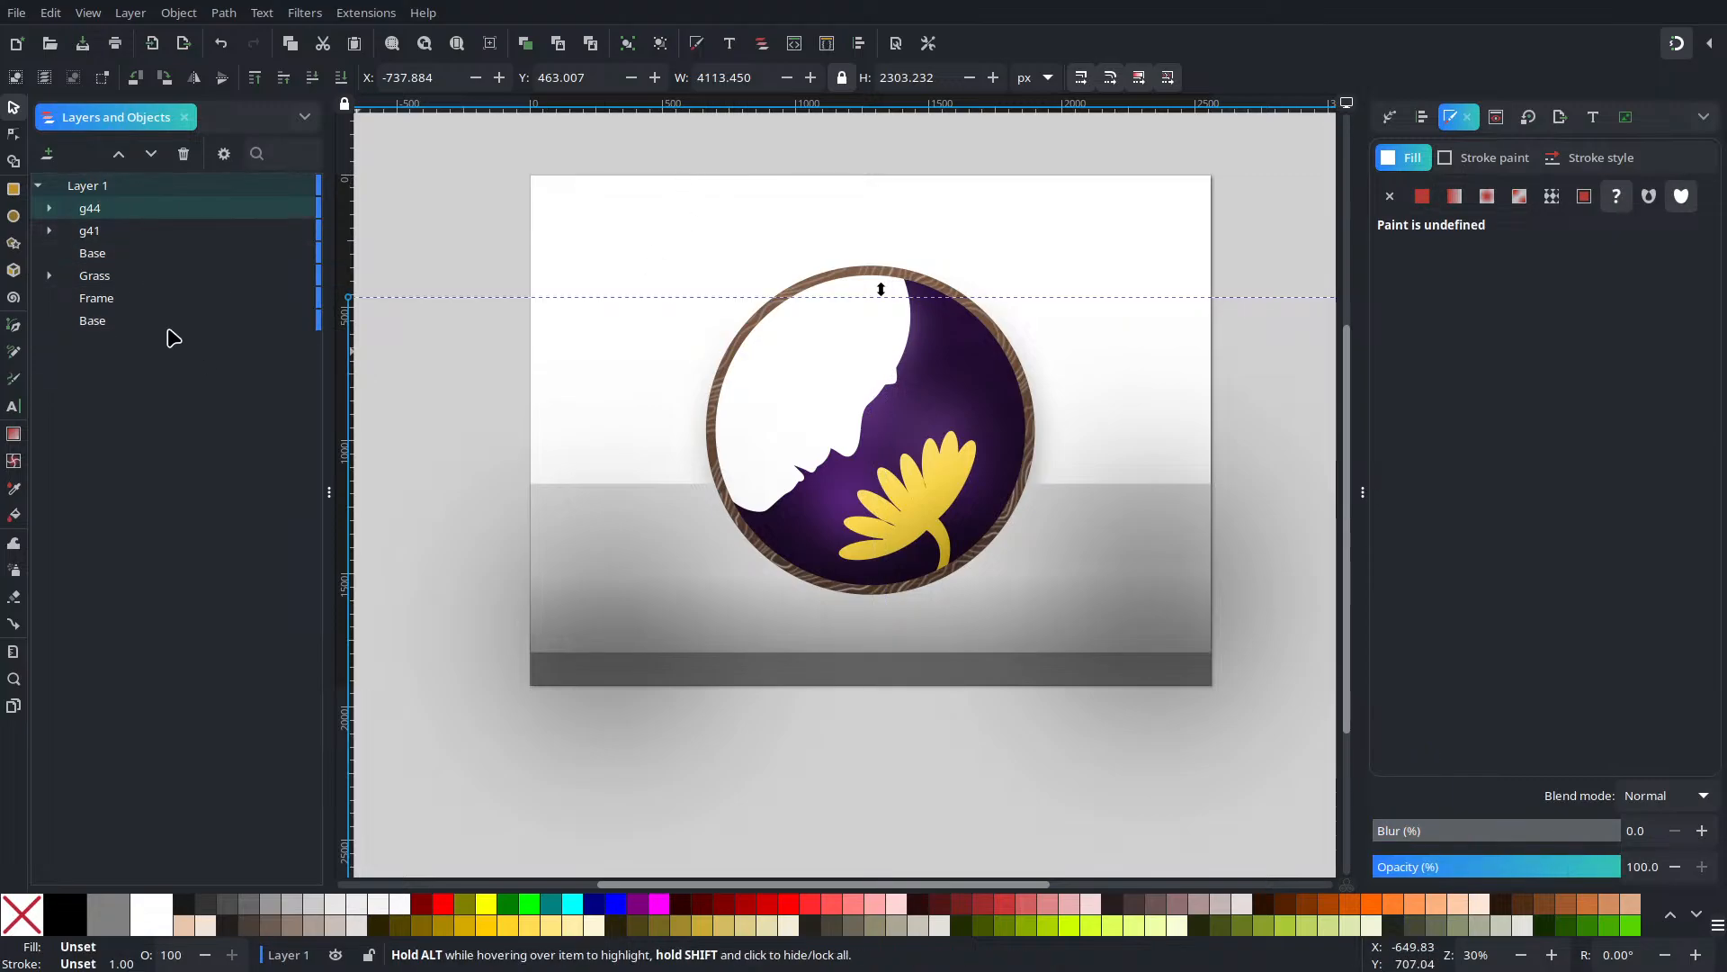
Duplicate the Base floor rectangle, raise the copy to the top, and use it to clip group g44
left_click(143, 256)
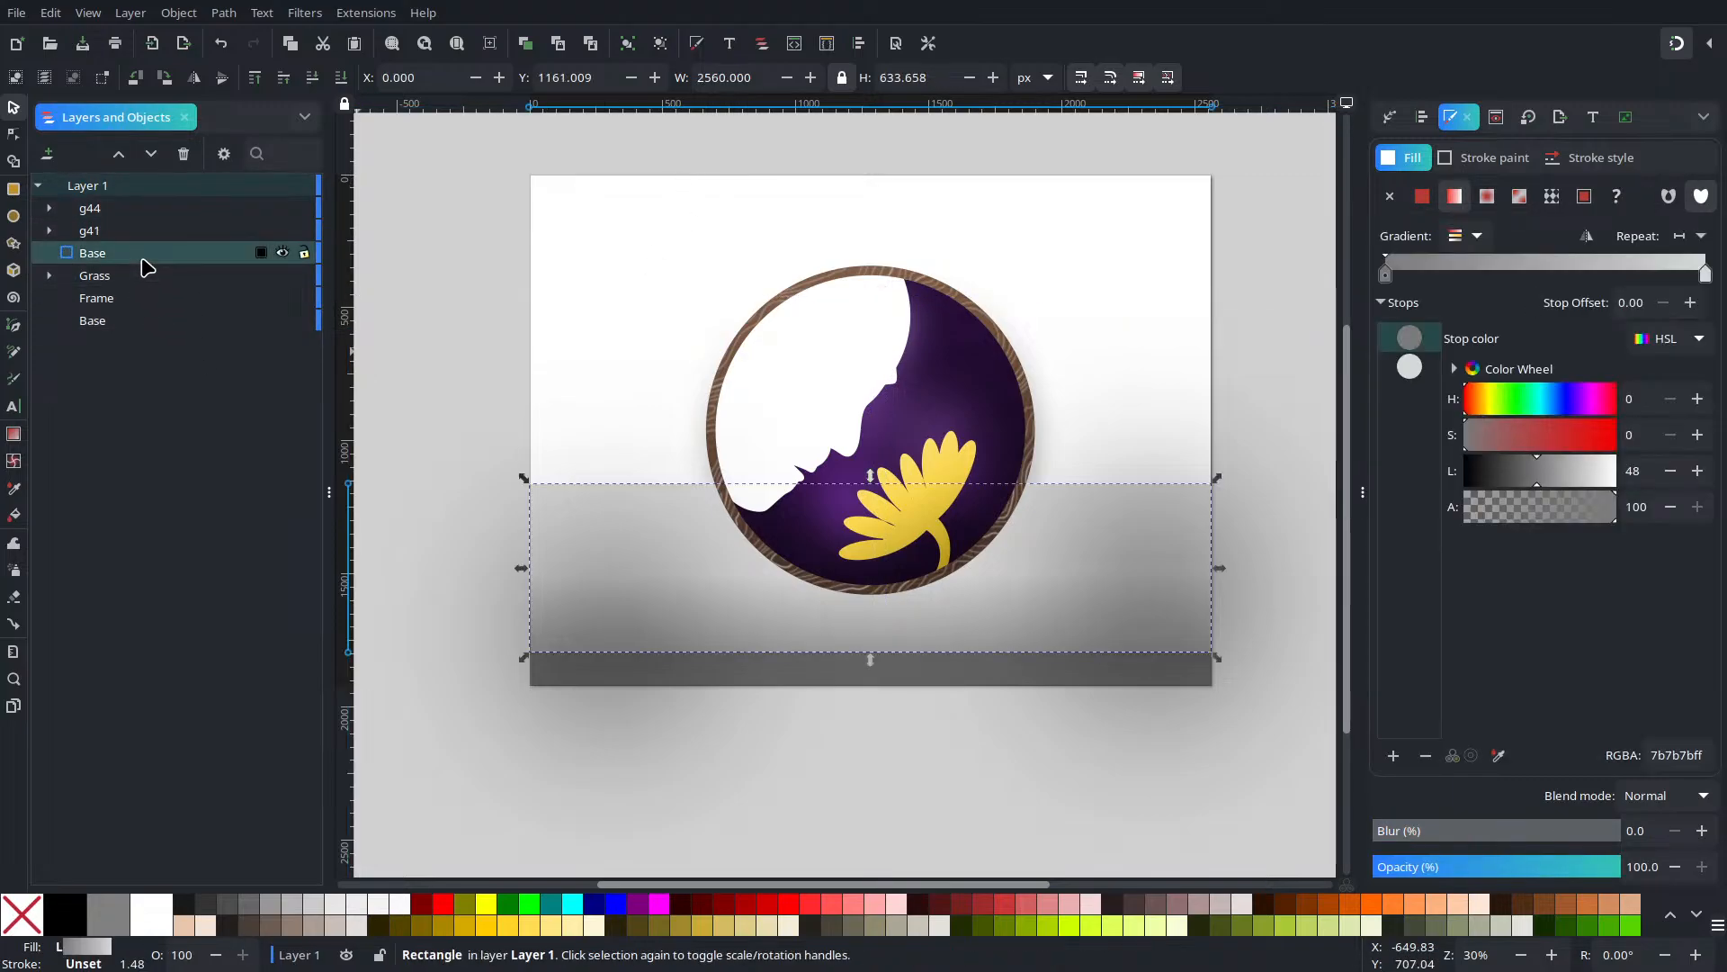
key("ctrl+d")
key("Home")
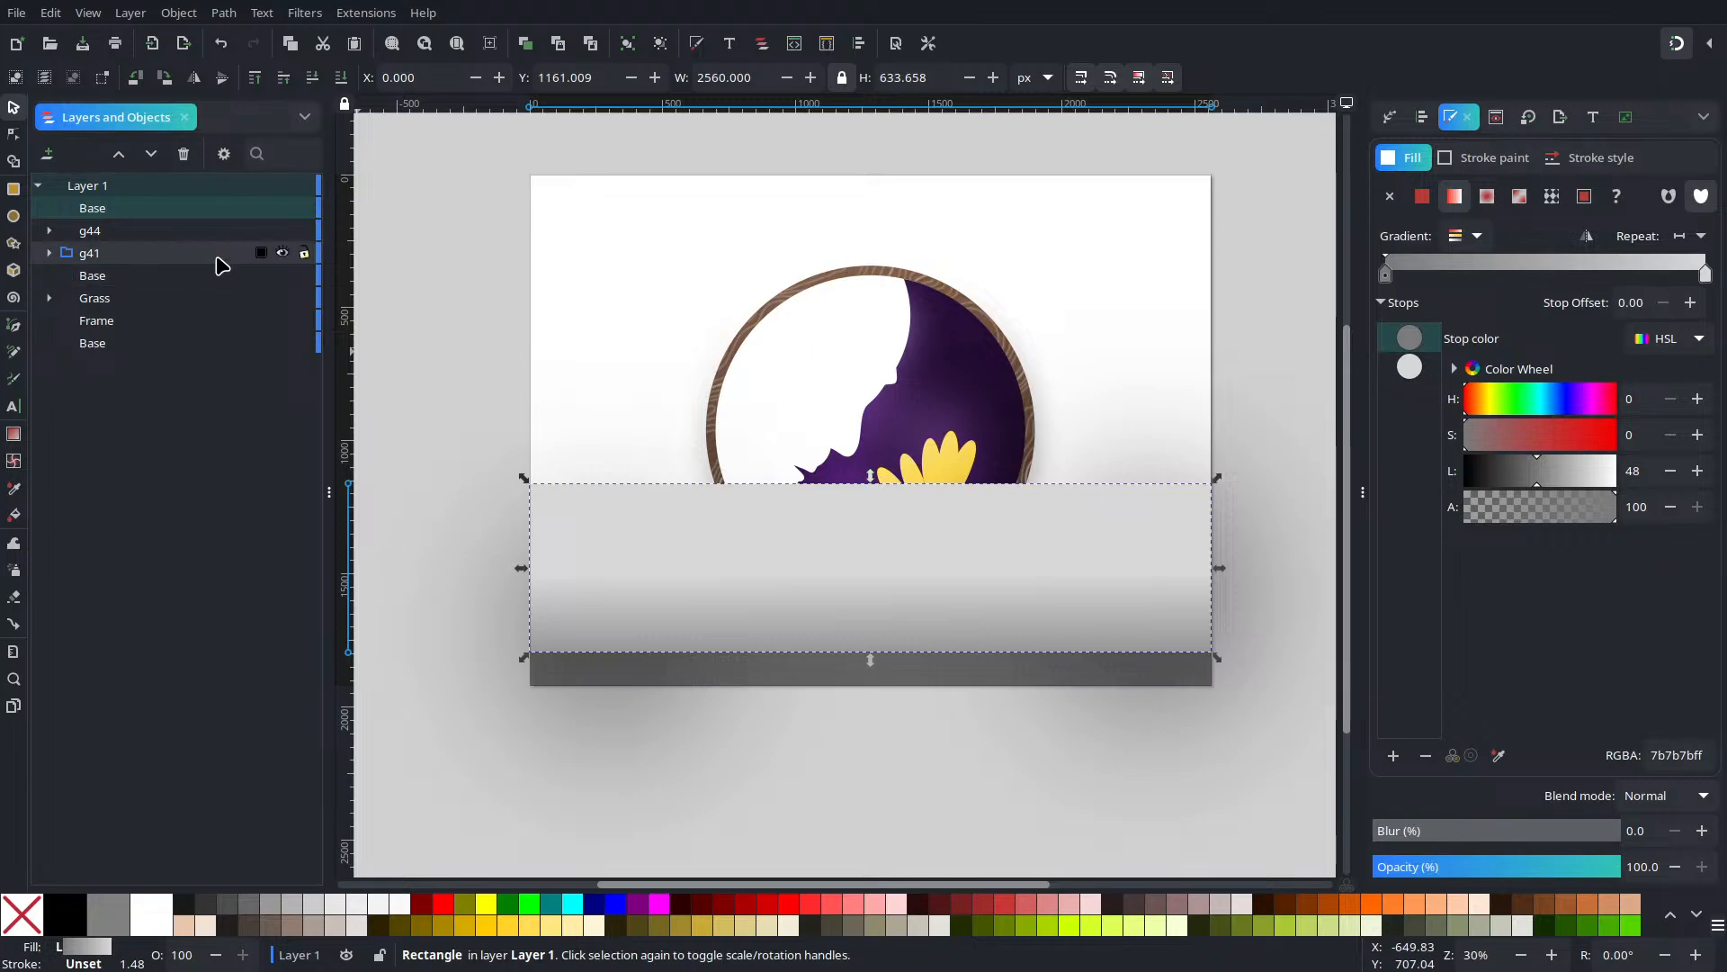
left_click(127, 232, "shift")
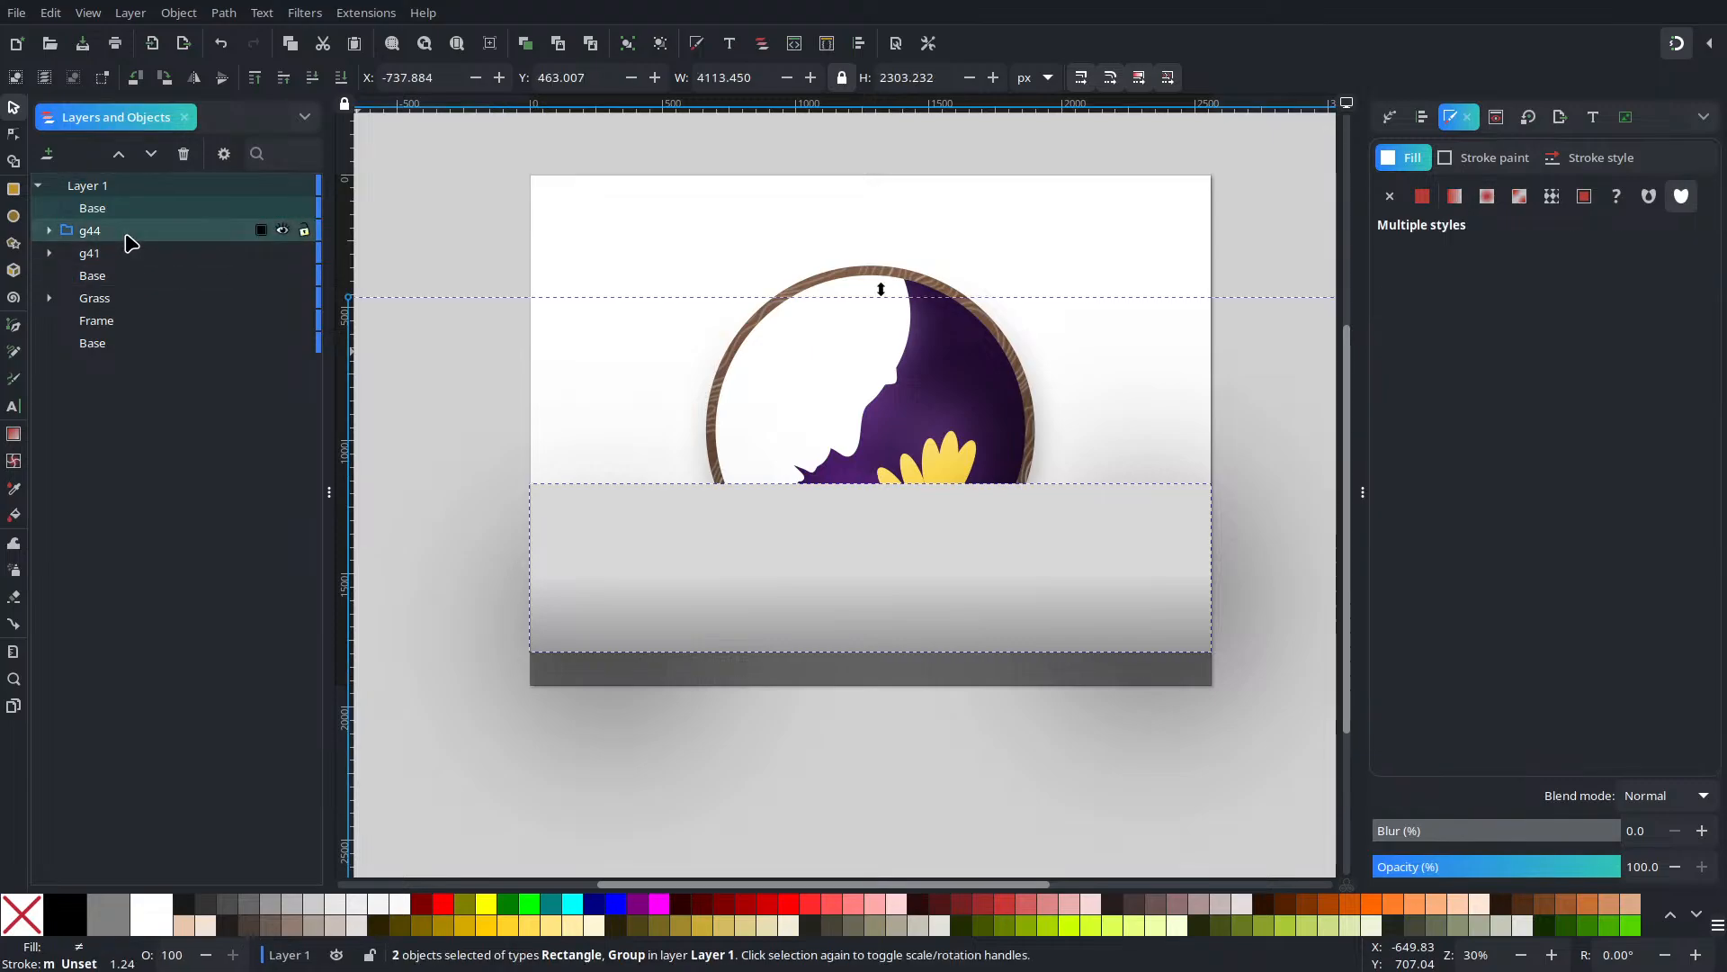
right_click(887, 621)
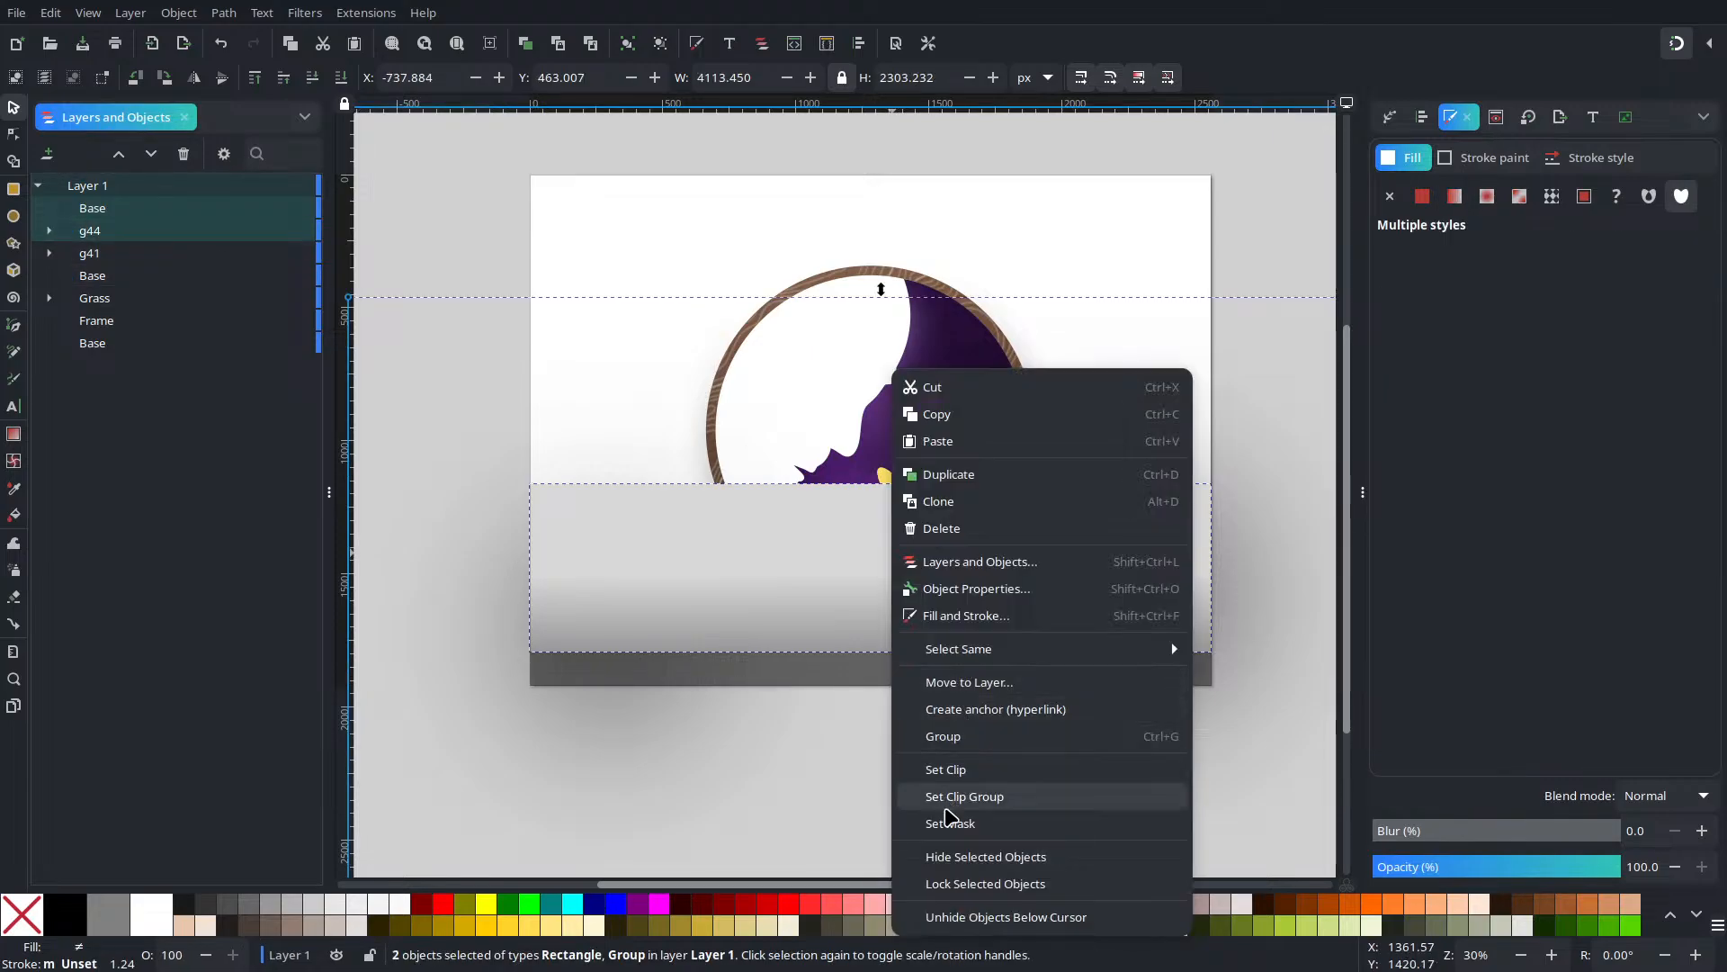
left_click(944, 769)
left_click(833, 720)
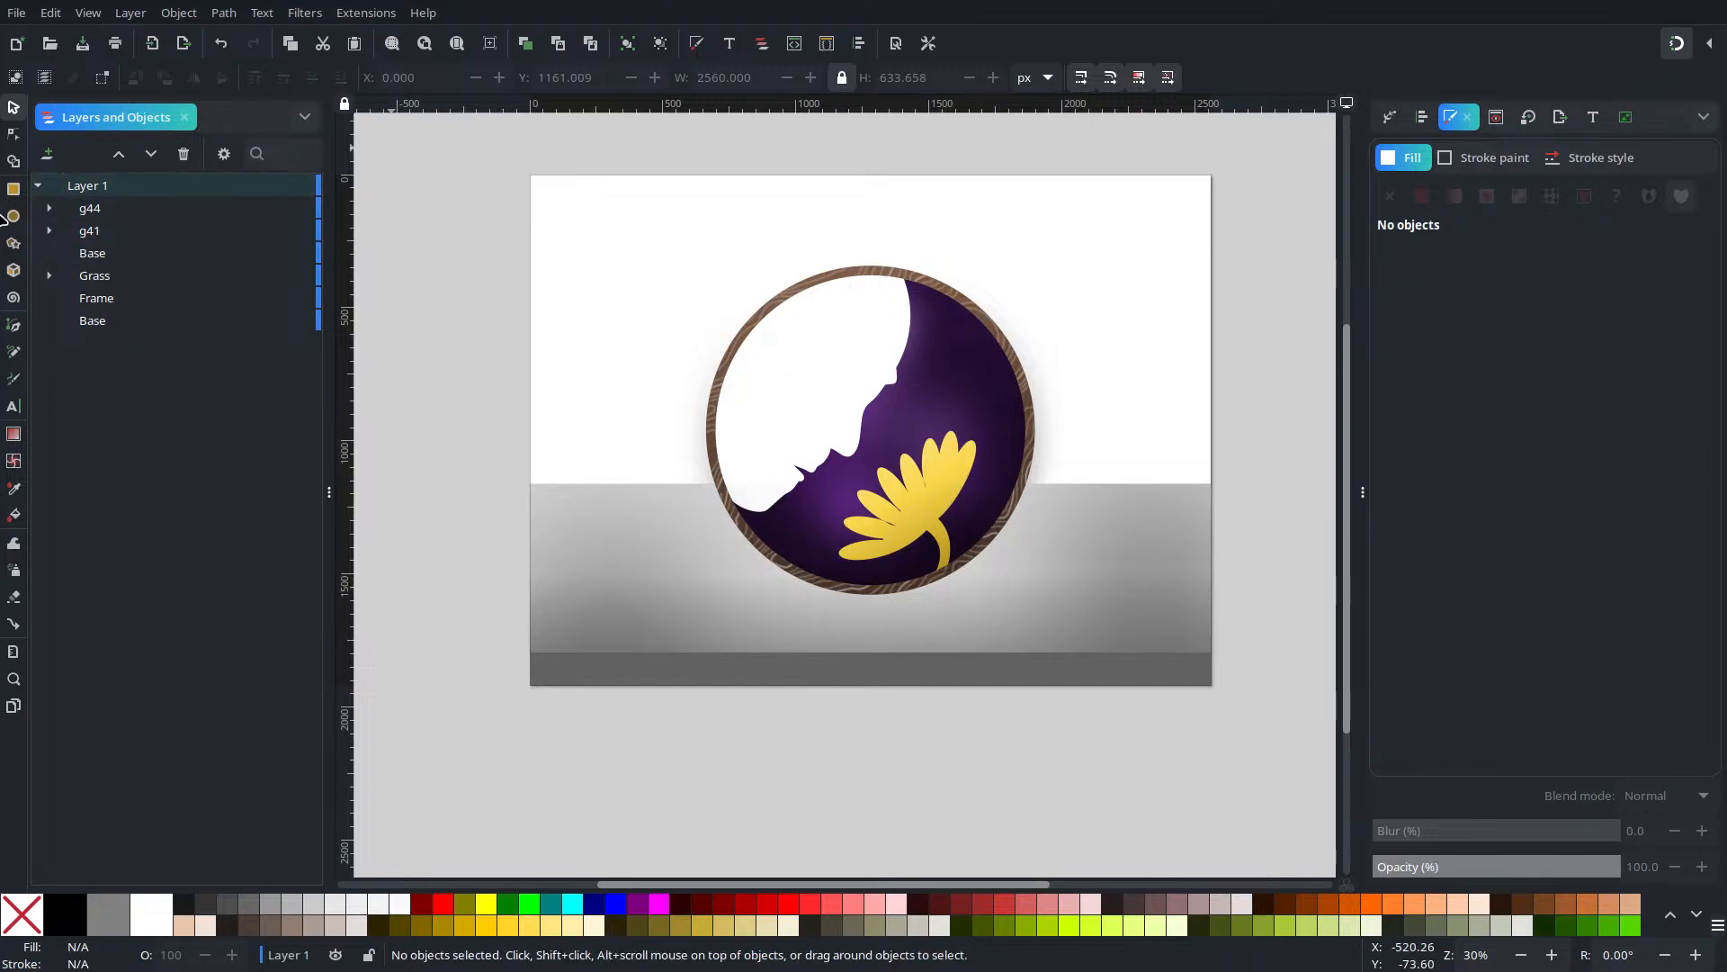
Draw an ellipse on the floor left of the circle, narrow it, move it up and tilt it slightly
left_click(13, 217)
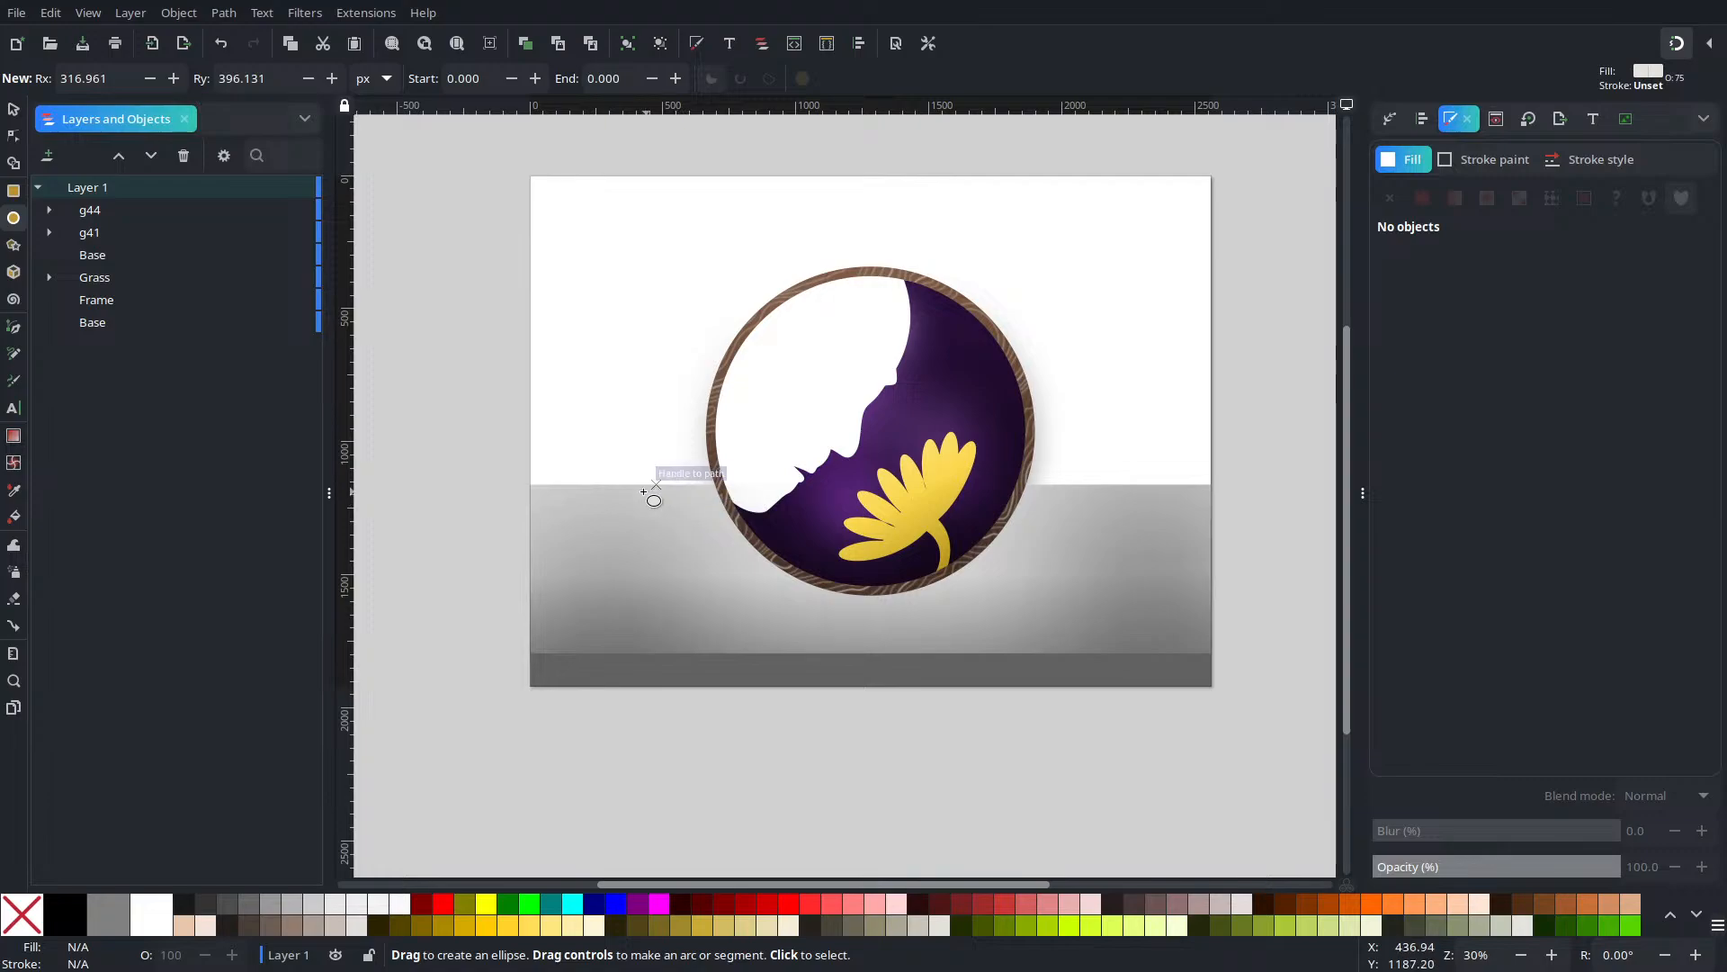
left_click_drag(654, 511, 928, 602)
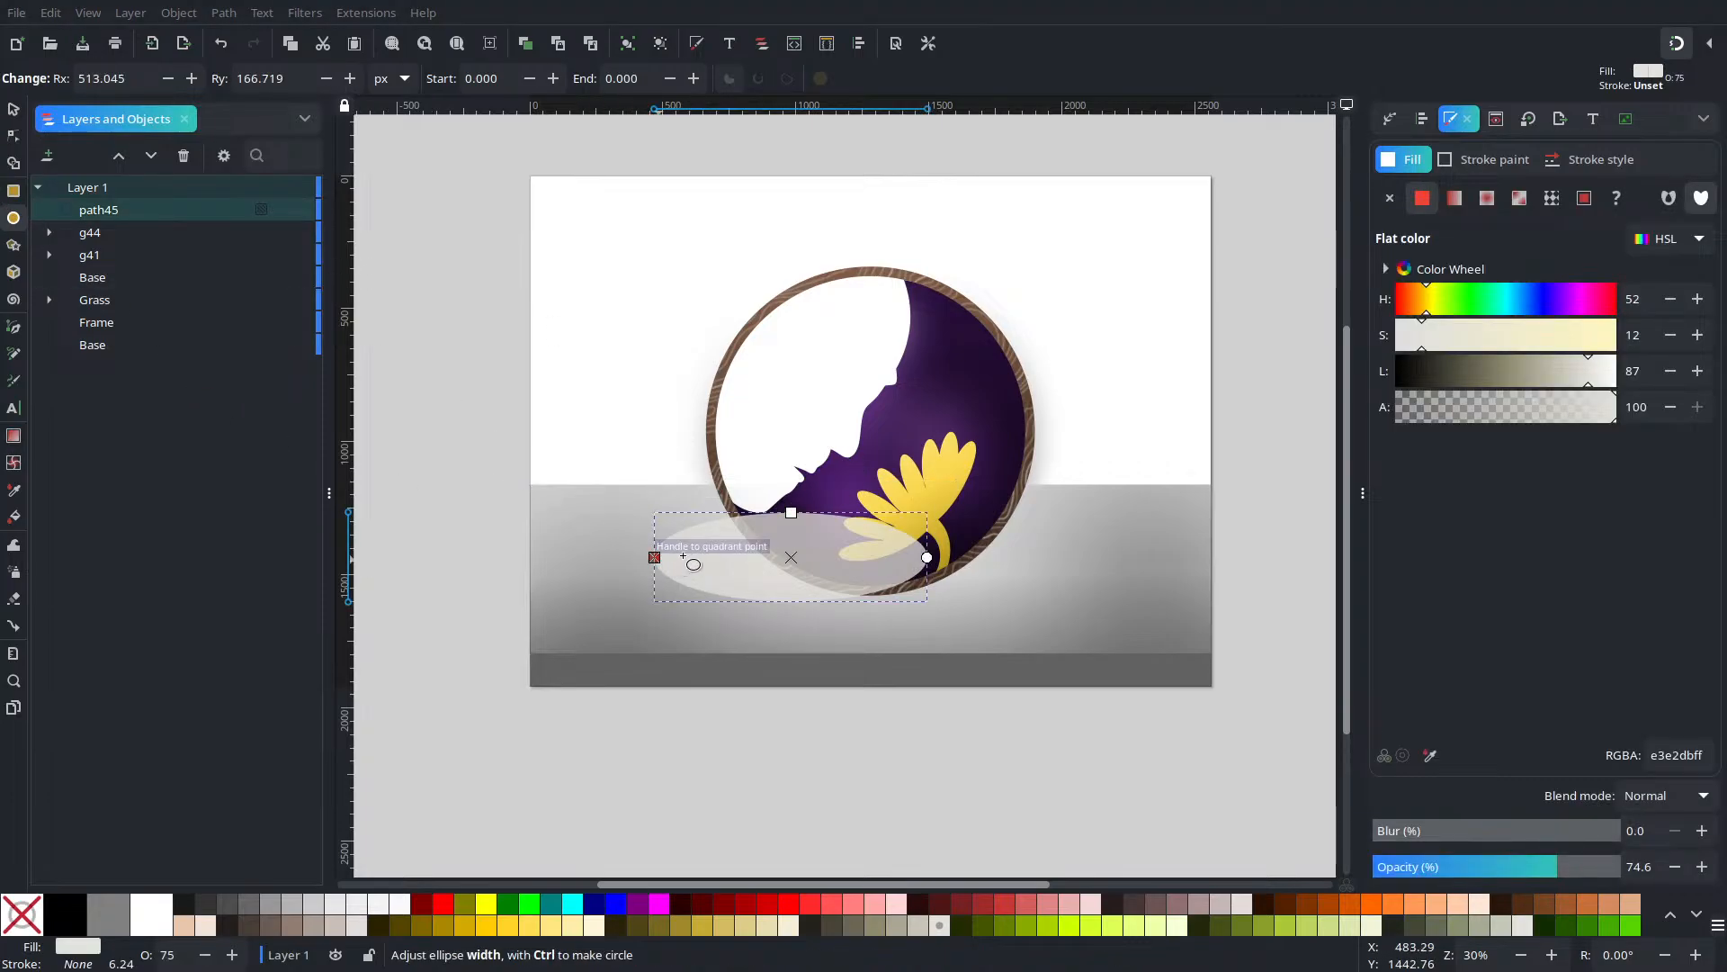
mouse_move(684, 557)
left_mouse_down()
mouse_move(701, 558)
mouse_move(676, 557)
left_mouse_up()
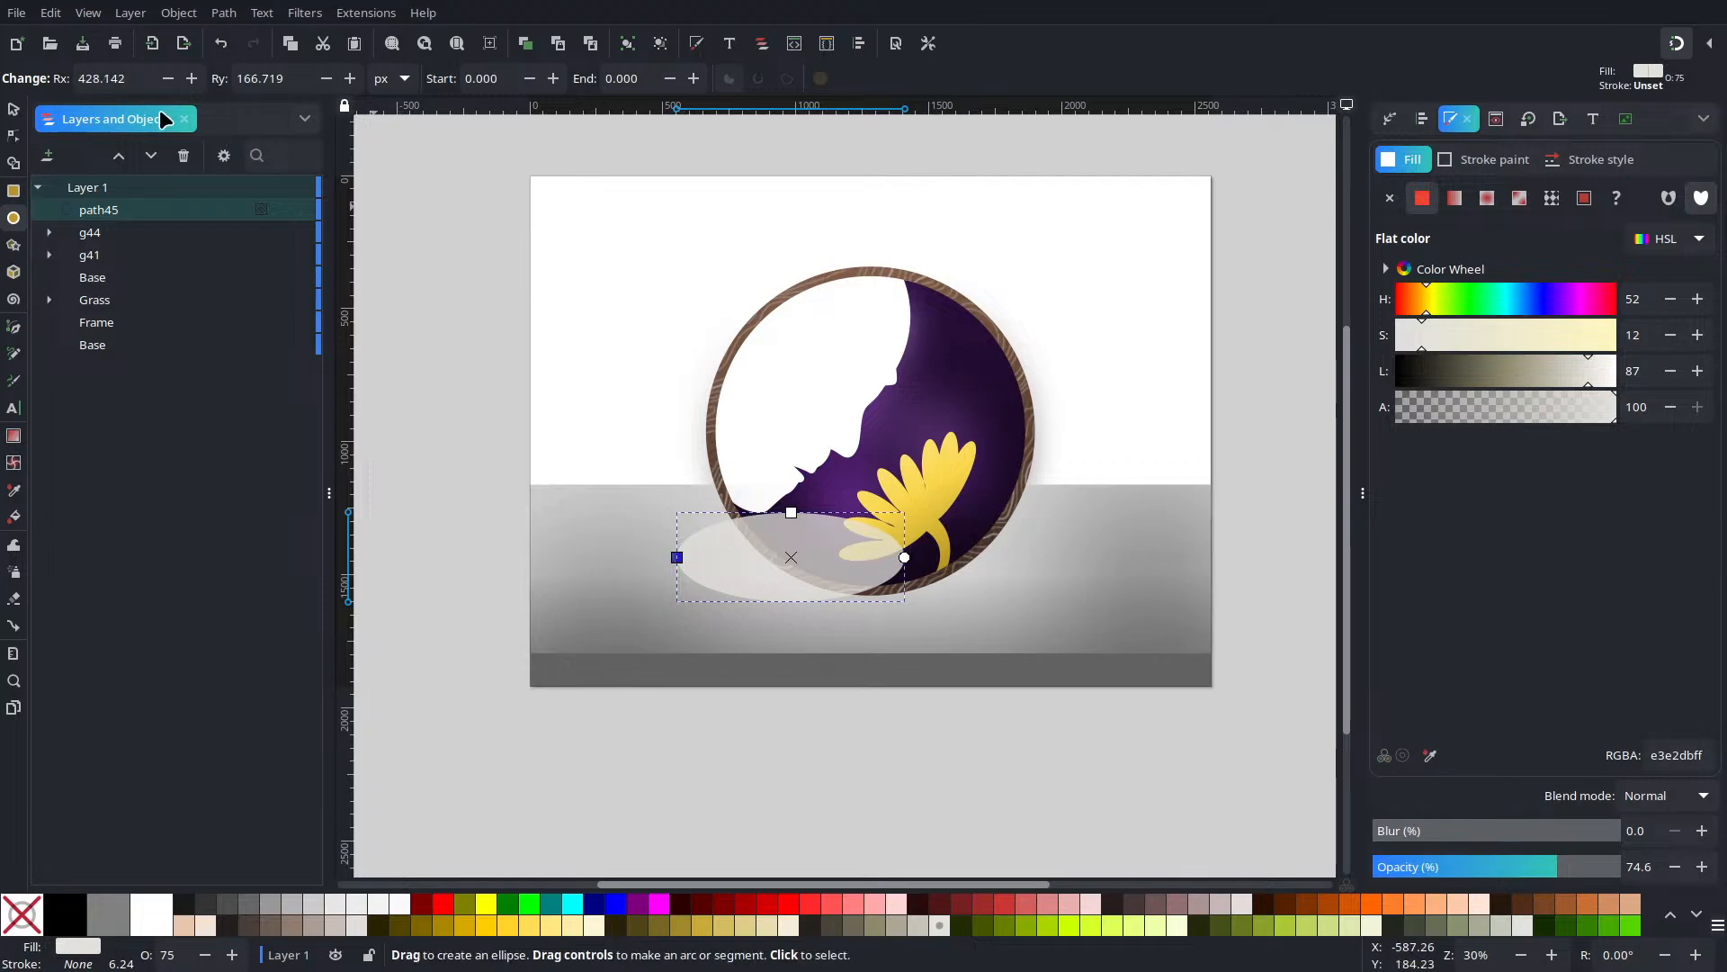
left_click(17, 107)
mouse_move(831, 561)
left_mouse_down()
mouse_move(840, 530)
mouse_move(841, 546)
left_mouse_up()
left_click(841, 546)
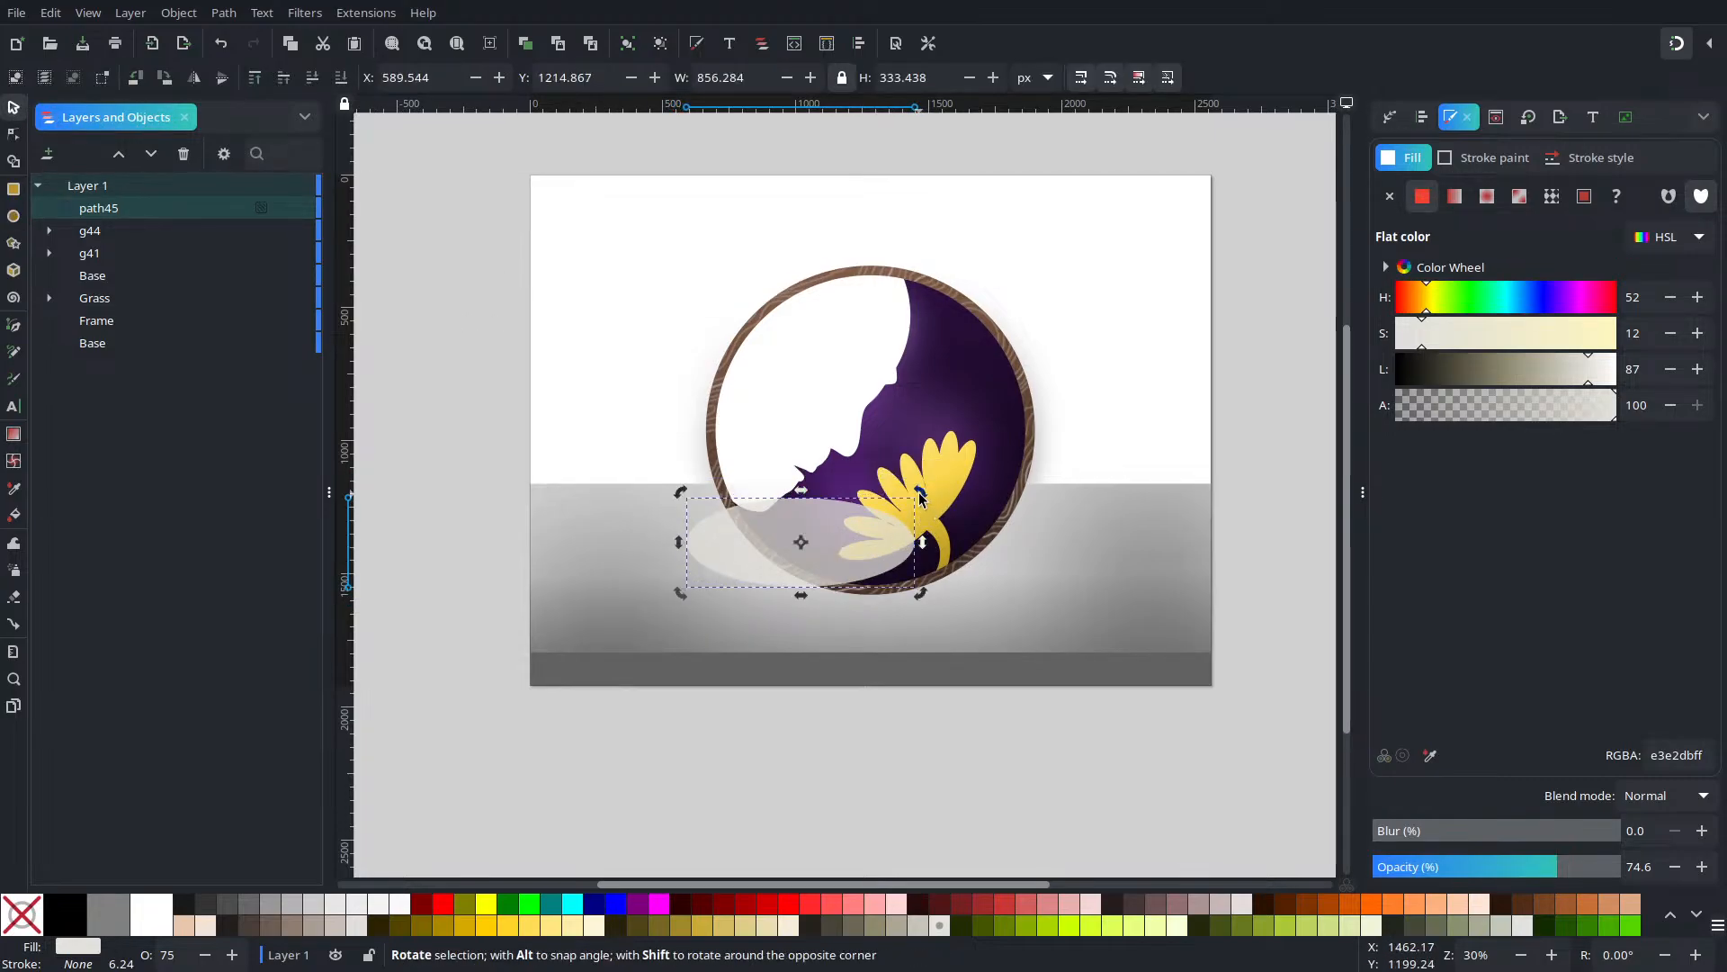
mouse_move(922, 498)
left_mouse_down()
mouse_move(941, 533)
mouse_move(937, 514)
left_mouse_up()
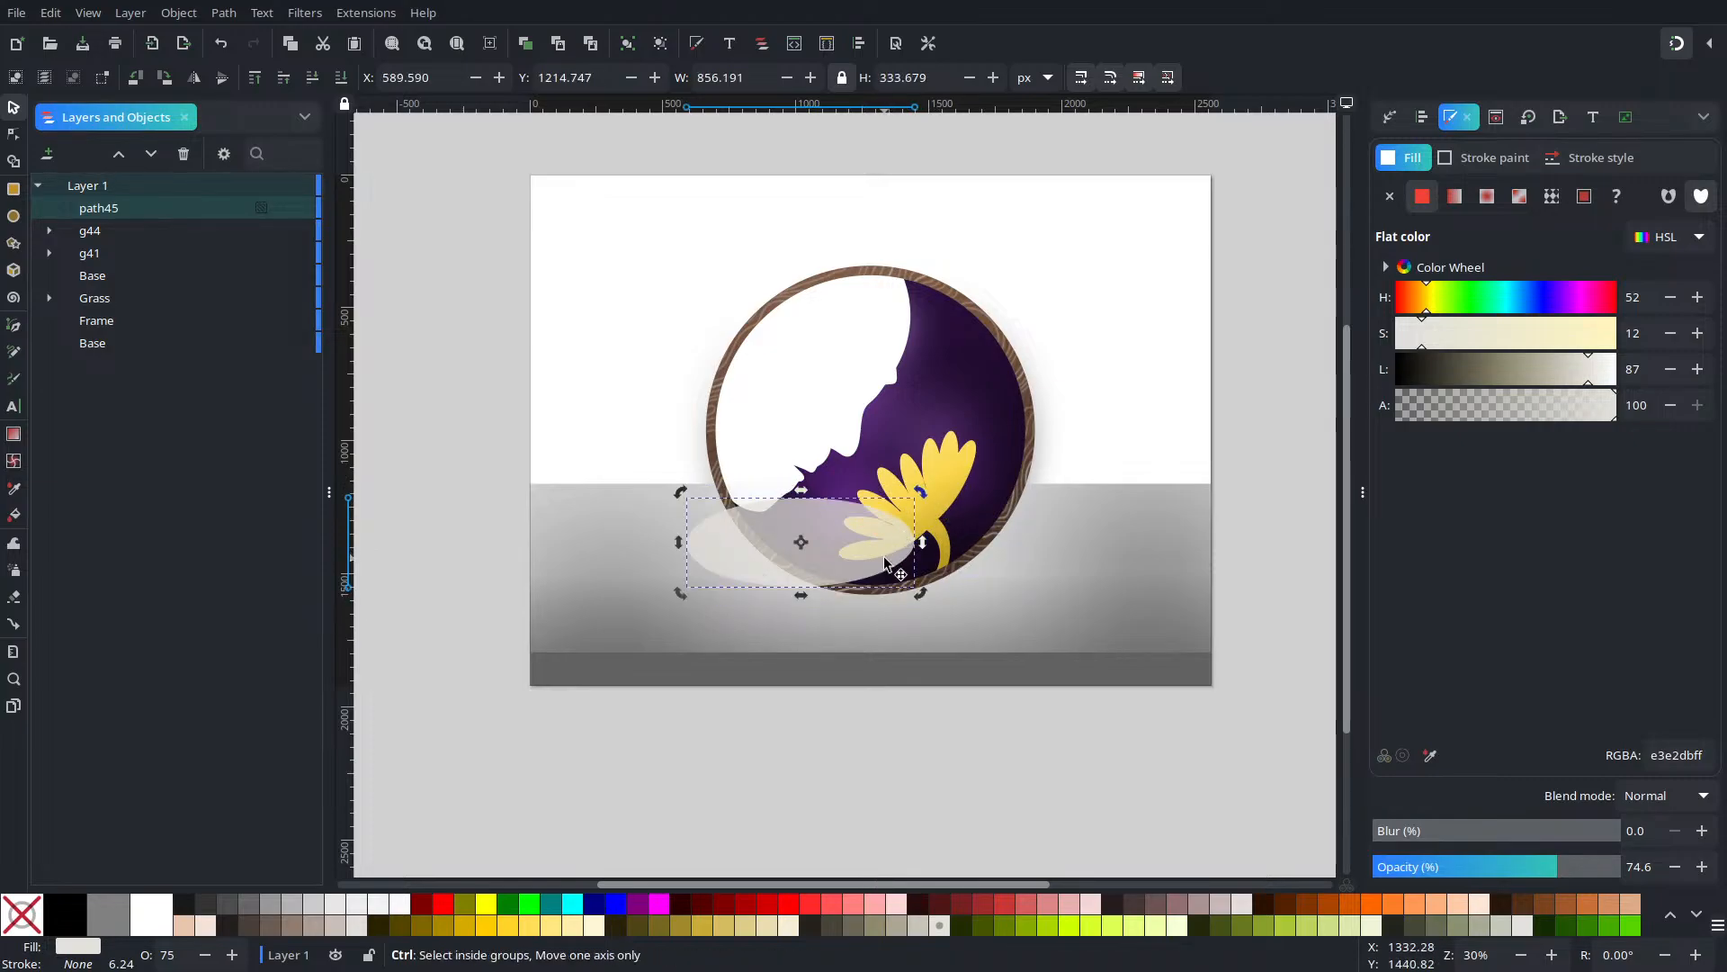
Undo an accidental flower-group move and rotate the floor ellipse about 8 degrees further
scroll(886, 559, "up", 4)
mouse_move(1034, 301)
left_mouse_down()
mouse_move(1058, 351)
mouse_move(1023, 359)
mouse_move(981, 420)
left_mouse_up()
key("ctrl+z")
scroll(973, 407, "down", 6)
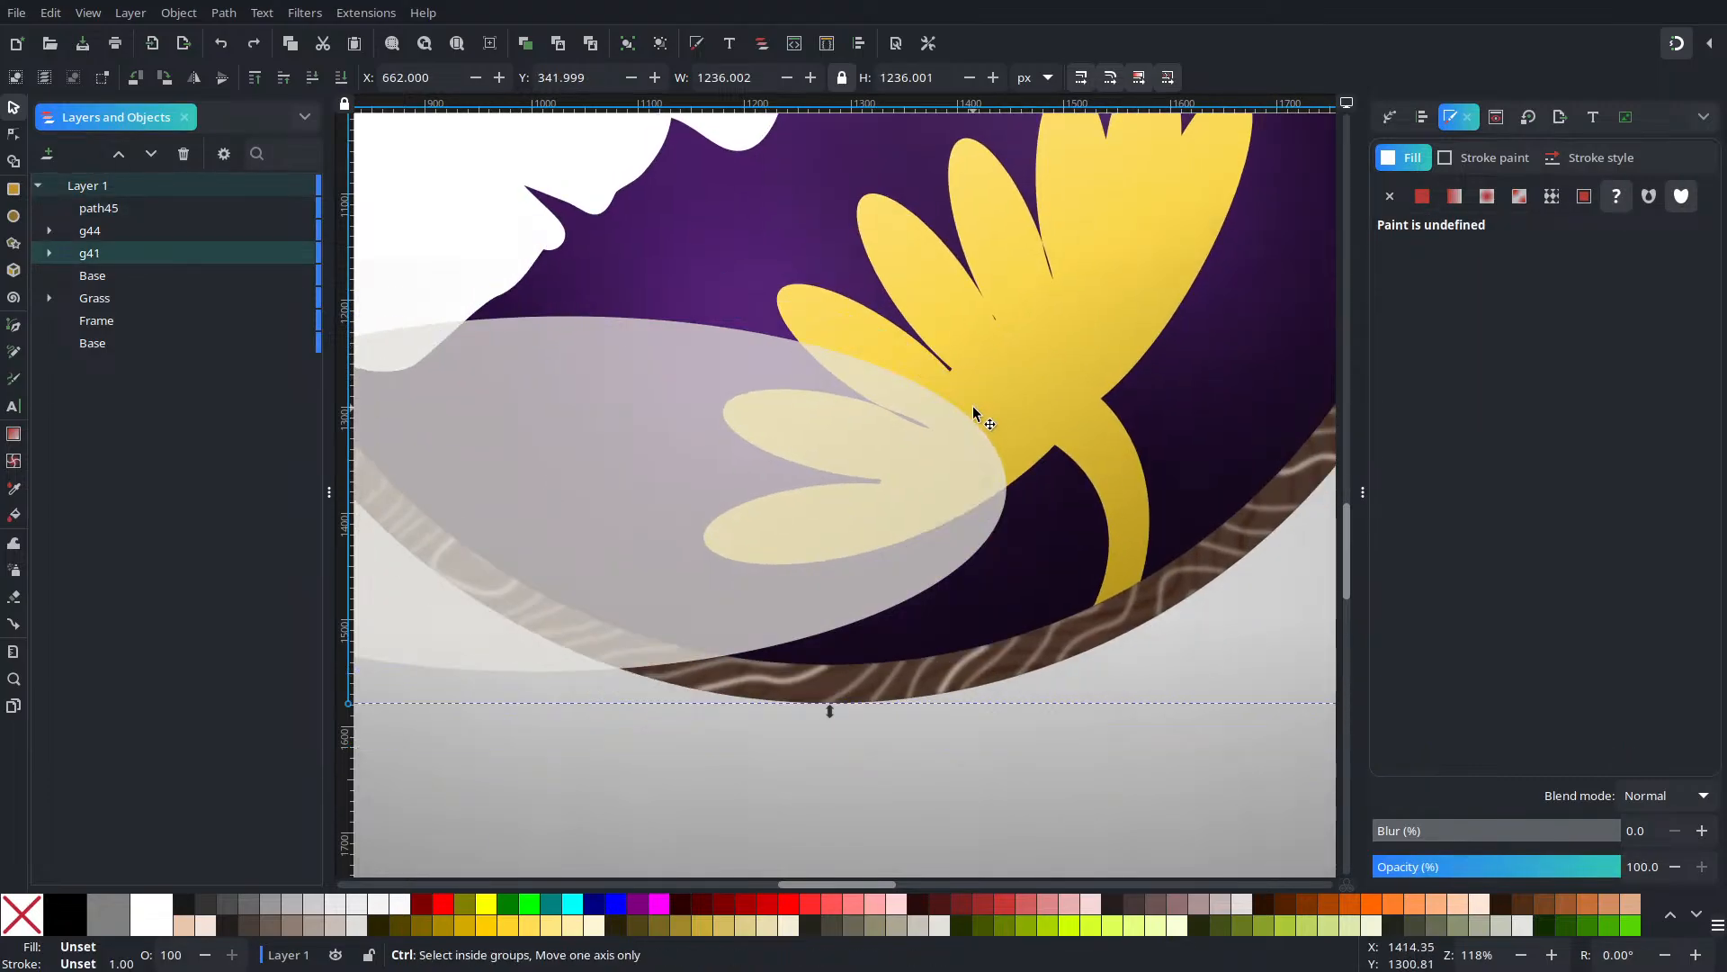
scroll(963, 407, "up", 2)
left_click(863, 428)
scroll(863, 427, "up", 4)
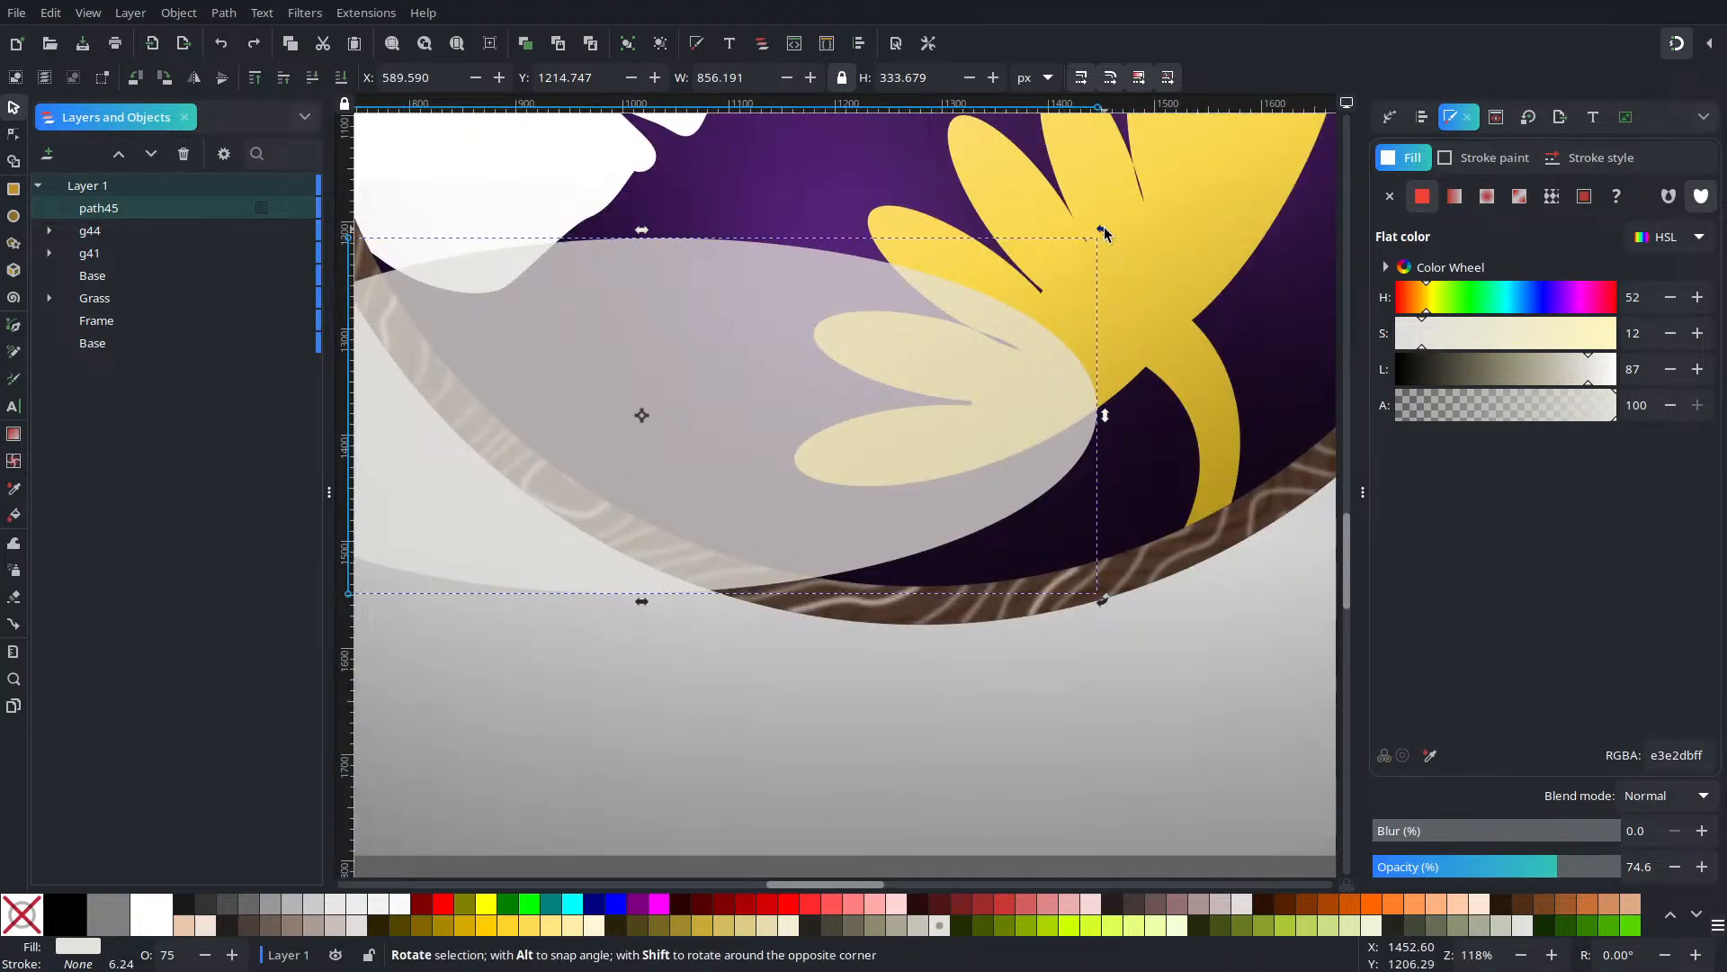
left_click_drag(1104, 232, 1134, 315)
scroll(856, 399, "down", 4)
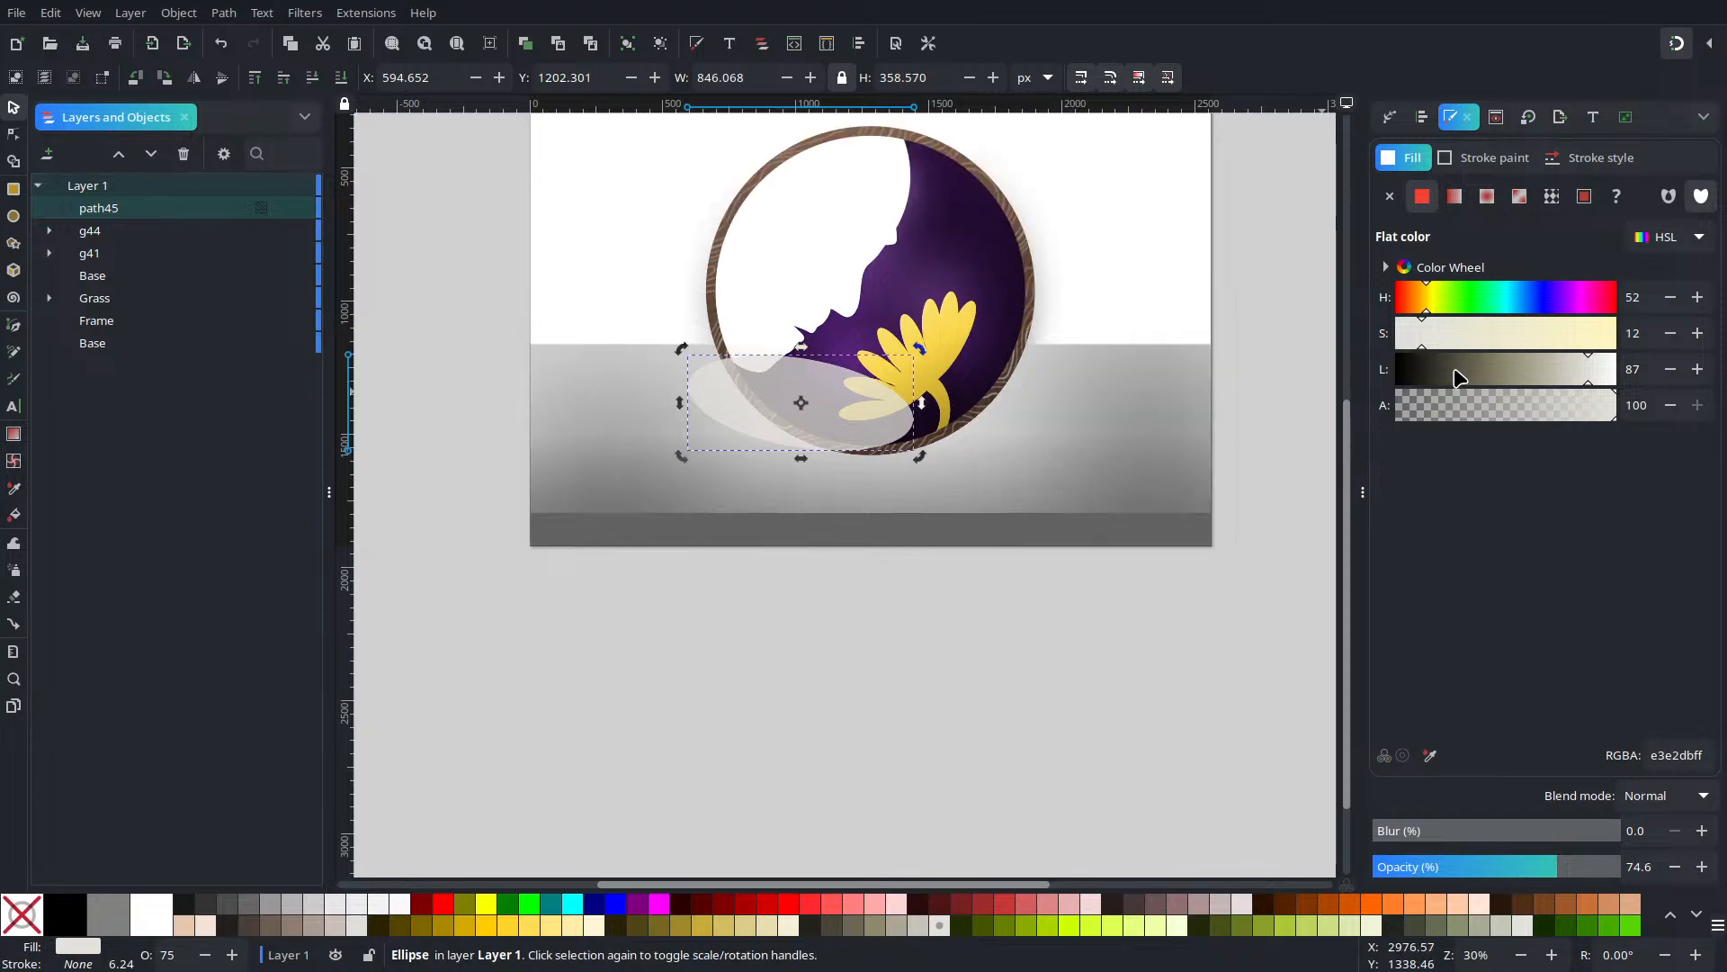
Make the ellipse a fully opaque black fill and blur it into a soft shadow
left_click_drag(1453, 370, 984, 386)
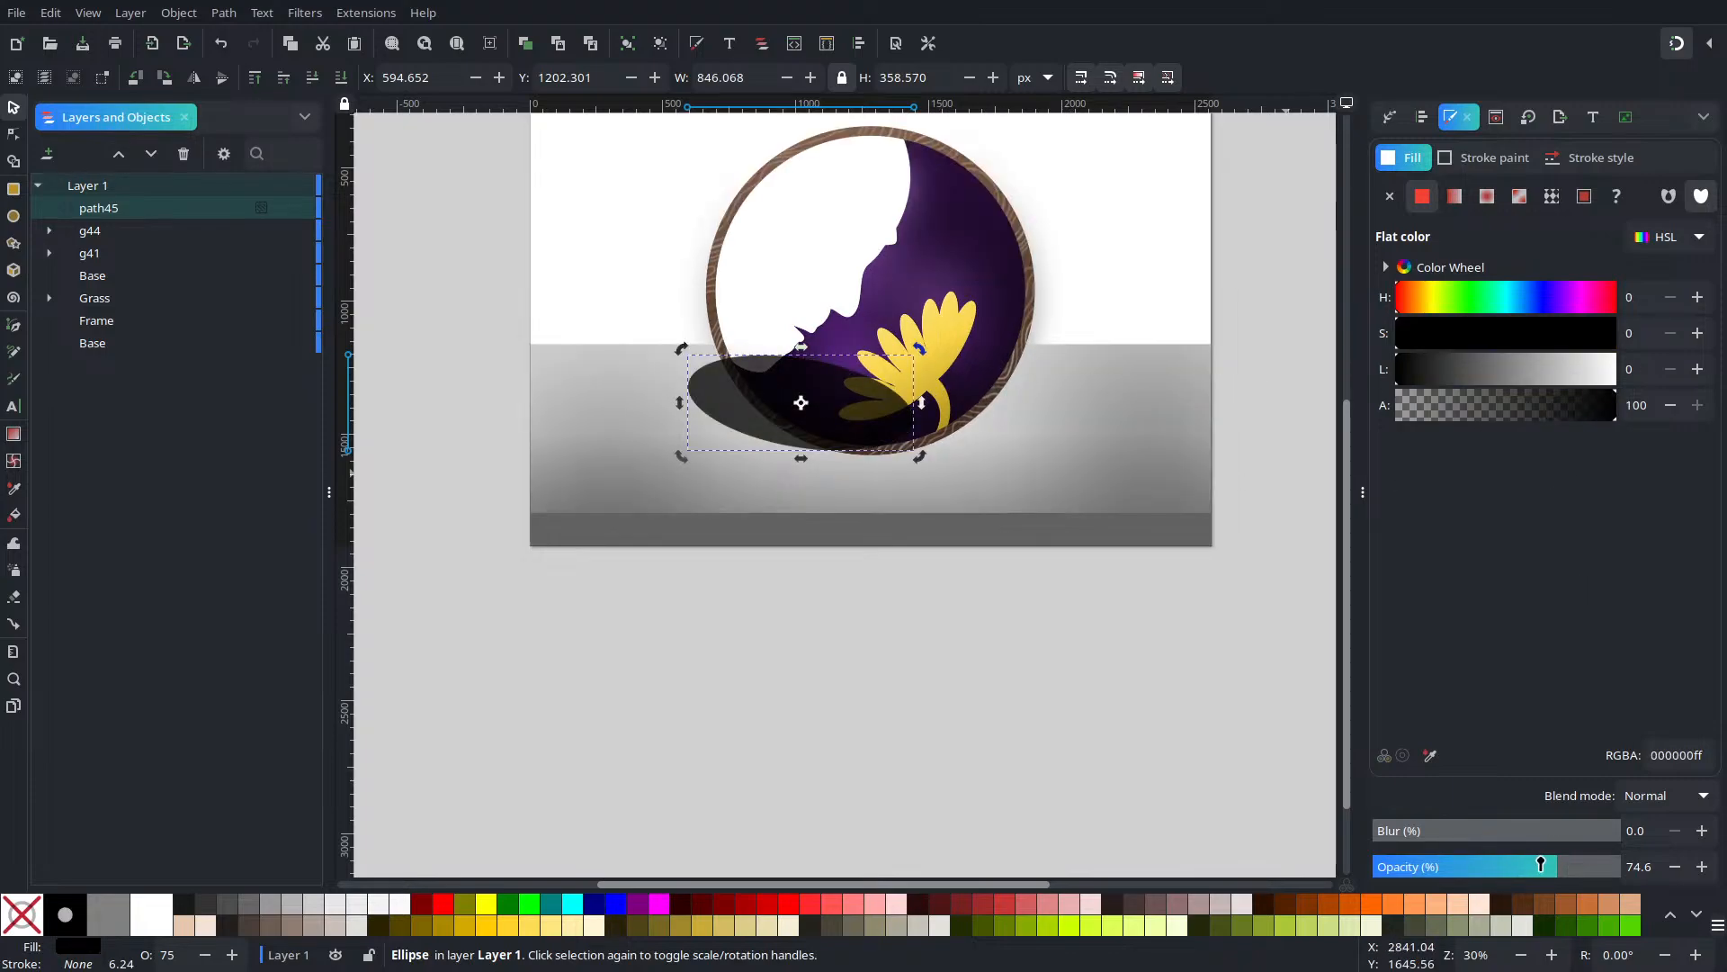
left_click_drag(1541, 864, 1624, 865)
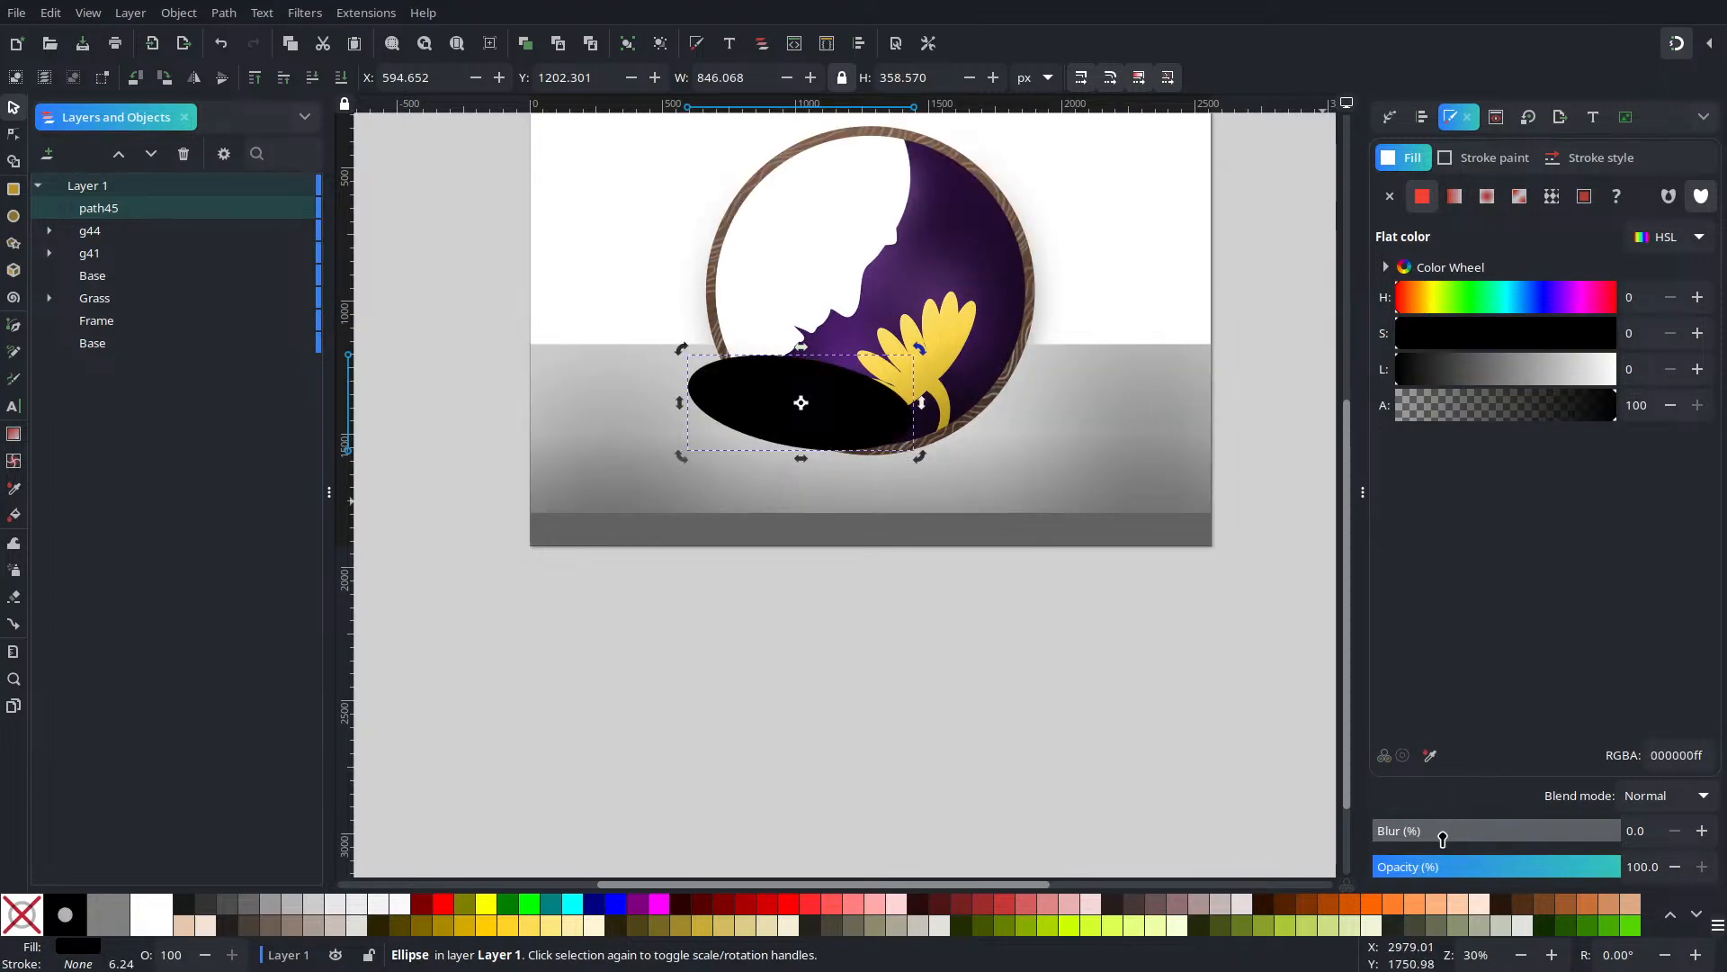
left_click_drag(1443, 839, 1524, 846)
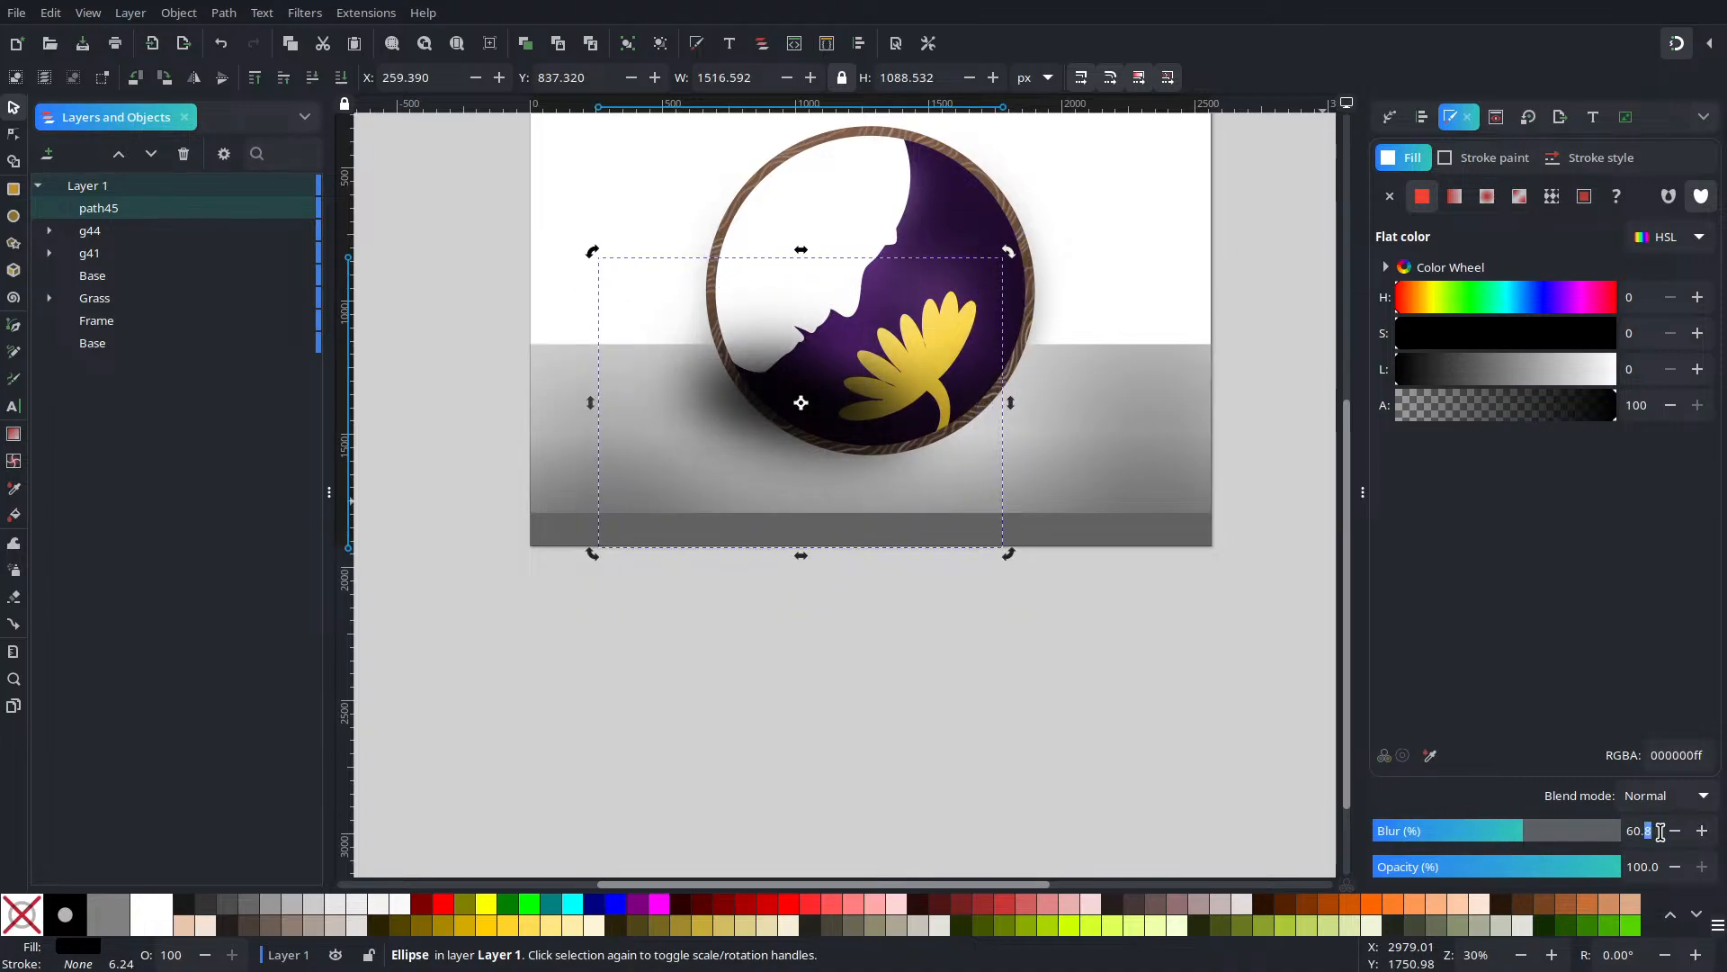
type("5")
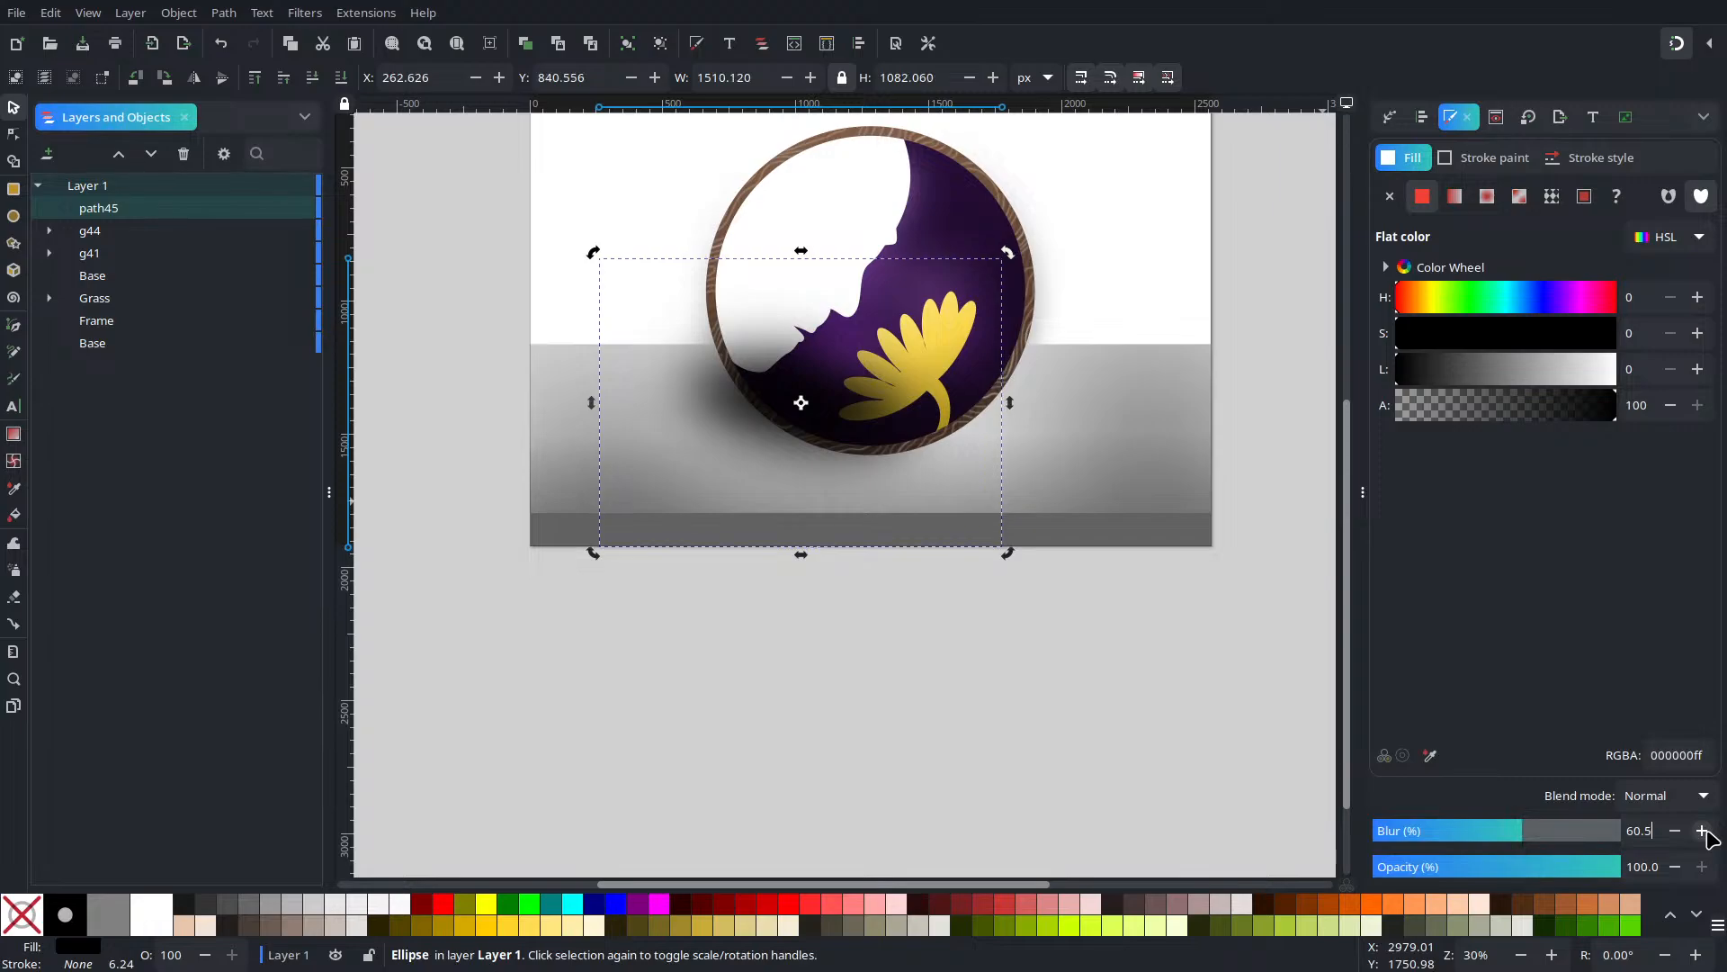
Reorder the shadow so it sits just above the floor rectangle, behind the circle
left_click(340, 78)
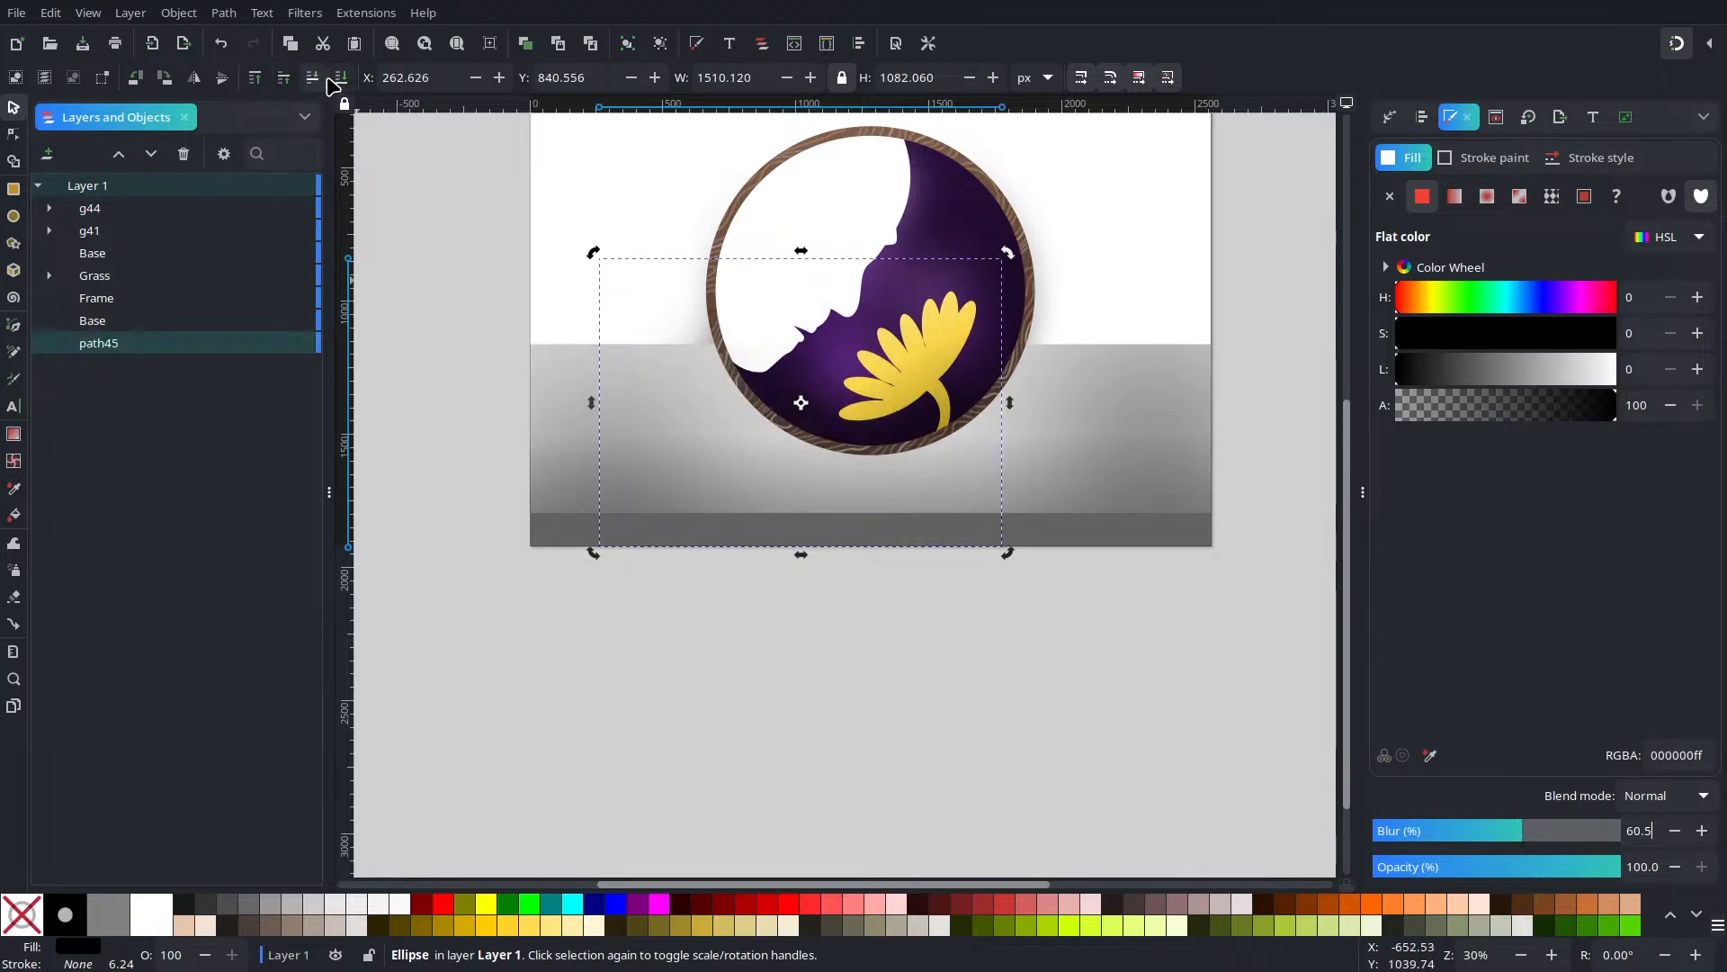
left_click(283, 77)
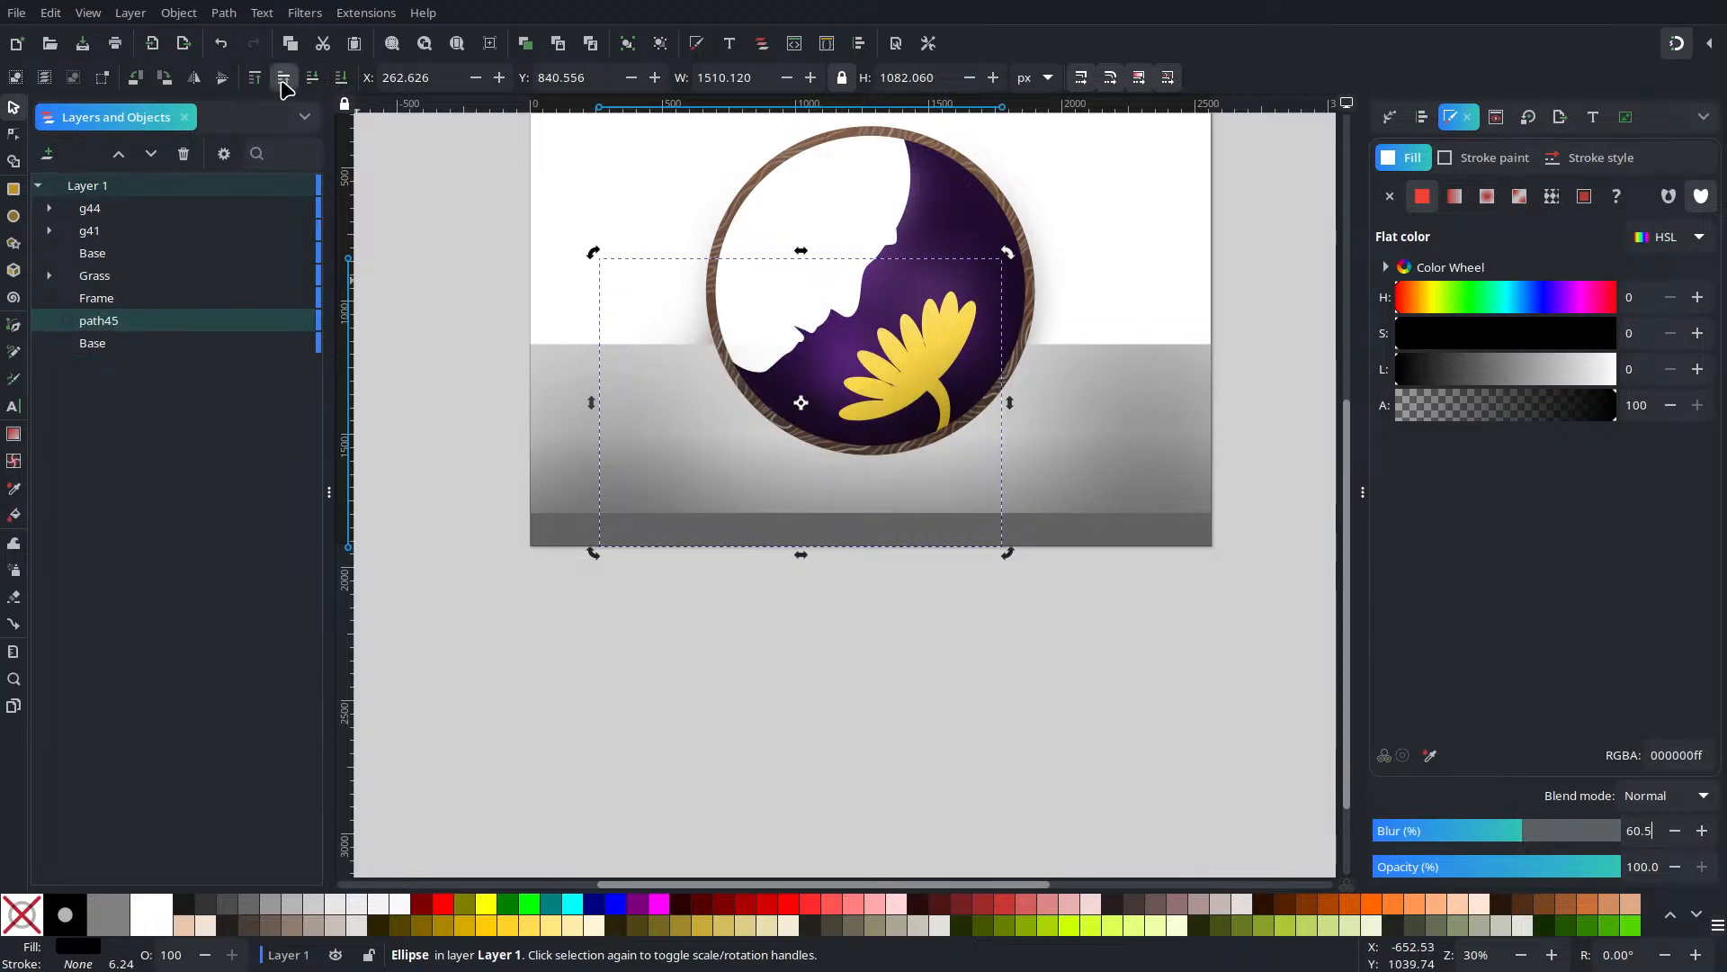
left_click(283, 77)
left_click(283, 77)
left_click(284, 80)
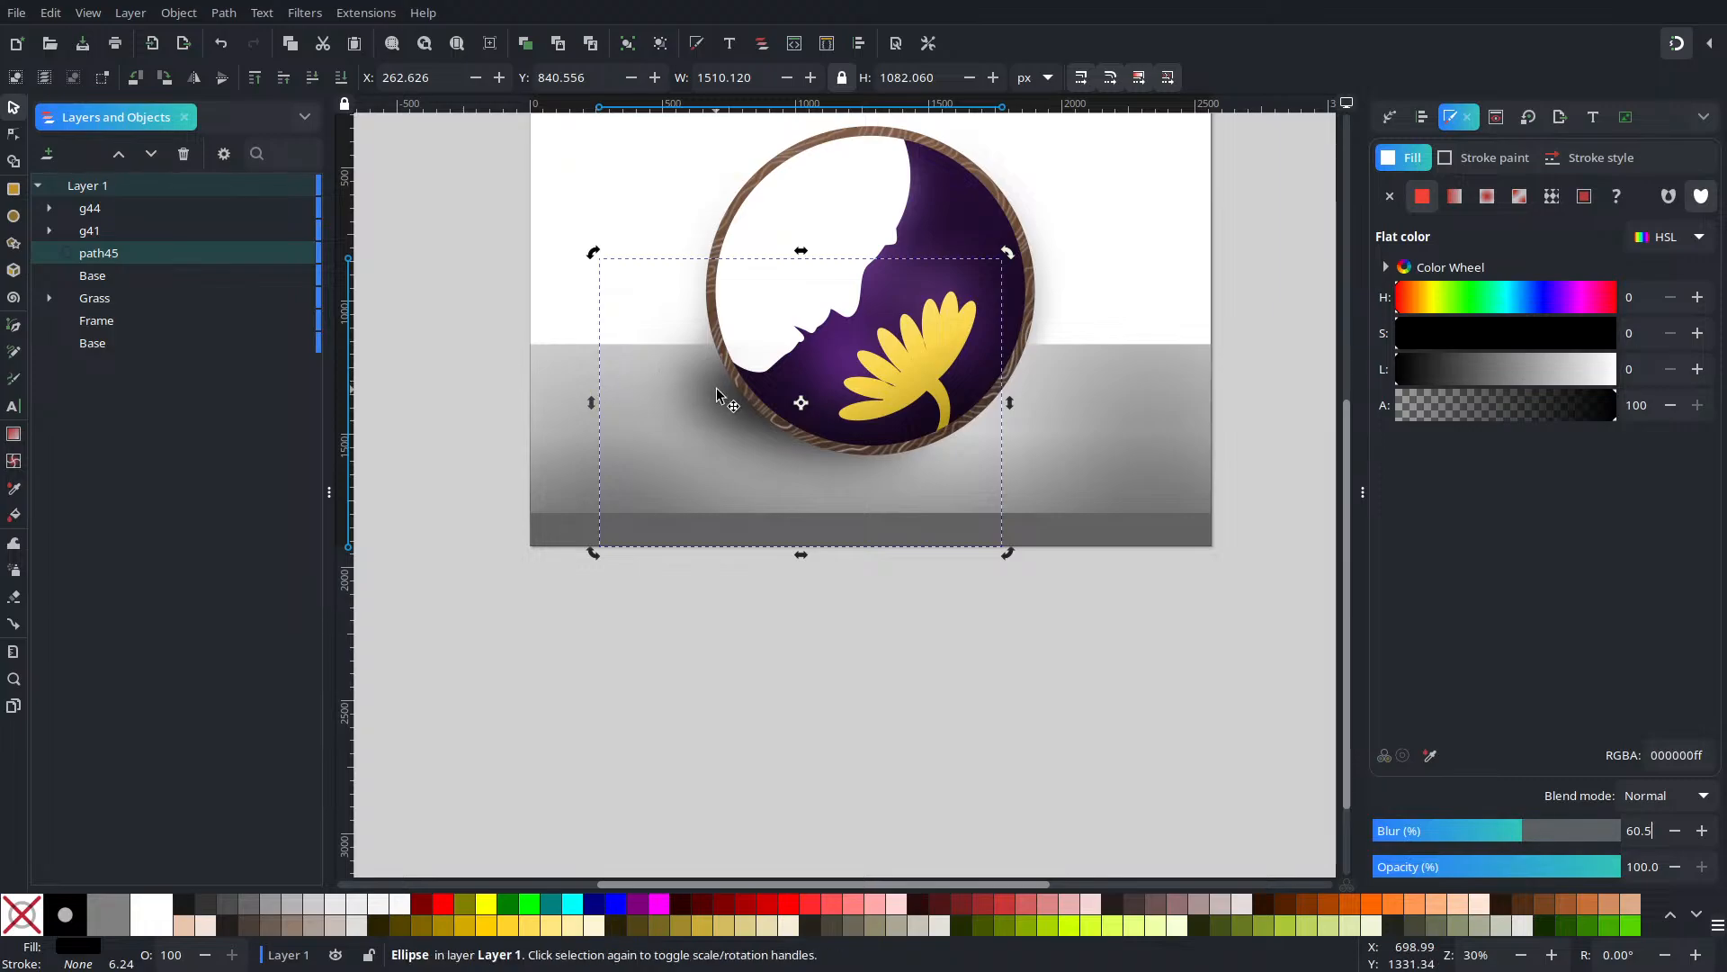
Stretch the shadow wider to the left, flatten it, and set blur to 53.1
left_click_drag(591, 402, 536, 407)
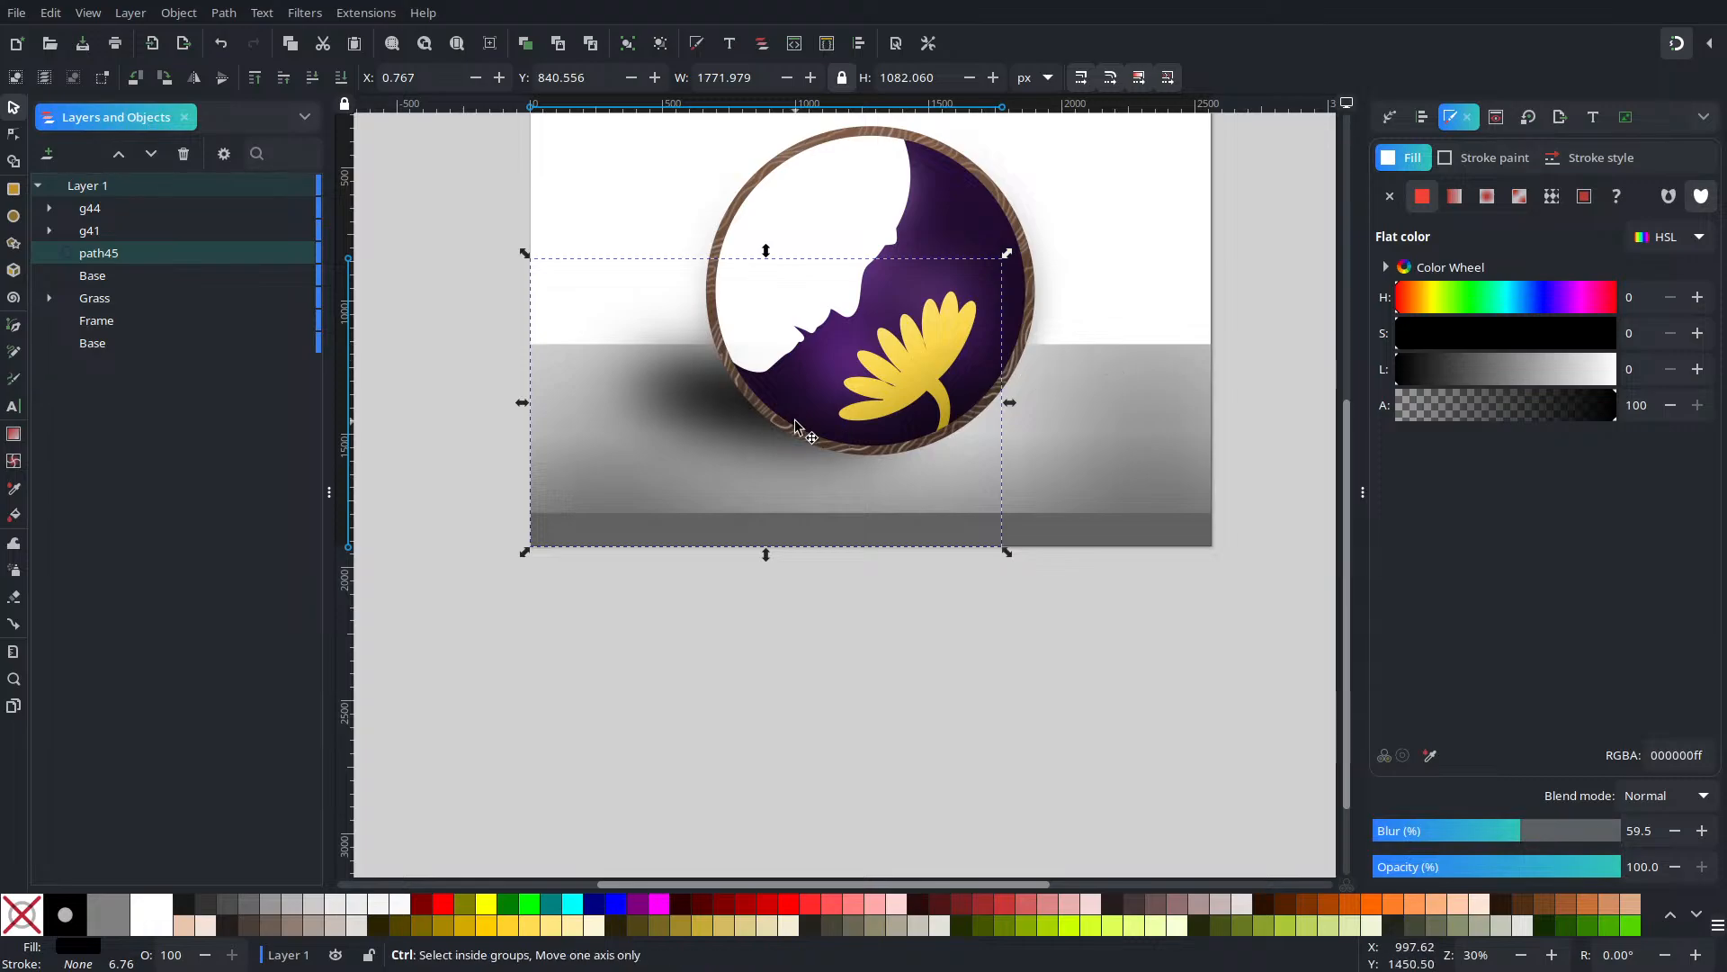
scroll(789, 423, "up", 3)
scroll(702, 281, "down", 1)
scroll(815, 668, "down", 1)
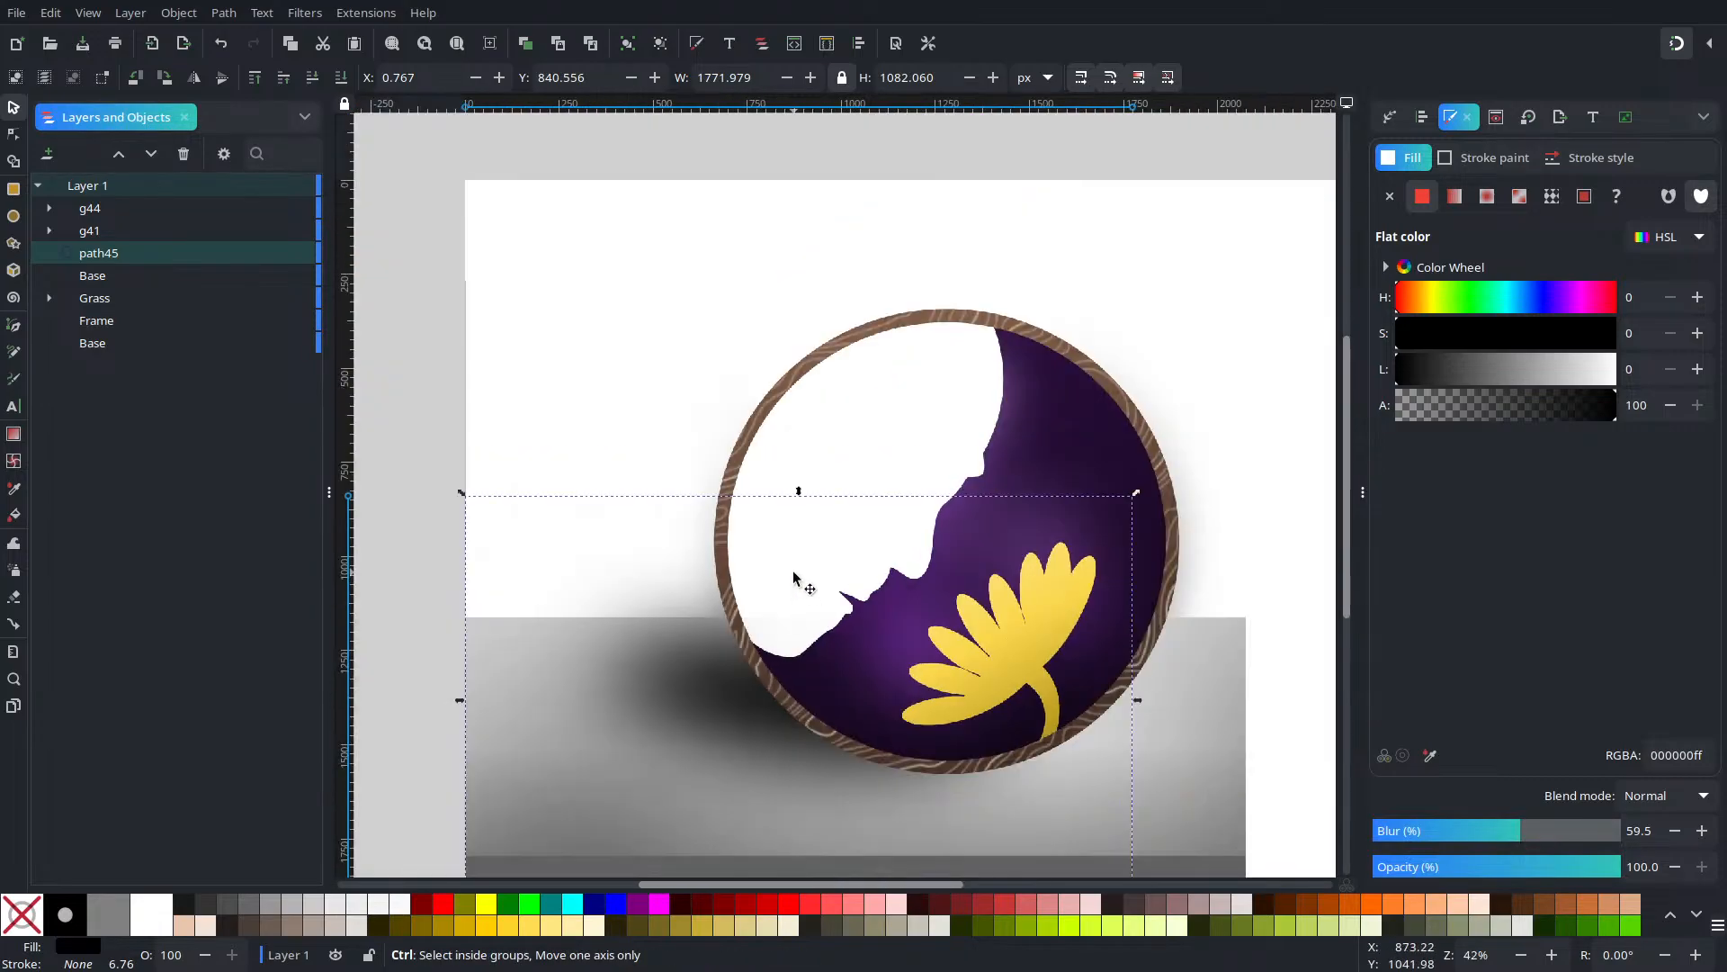
mouse_move(795, 491)
left_mouse_down()
mouse_move(796, 522)
mouse_move(796, 495)
left_mouse_up()
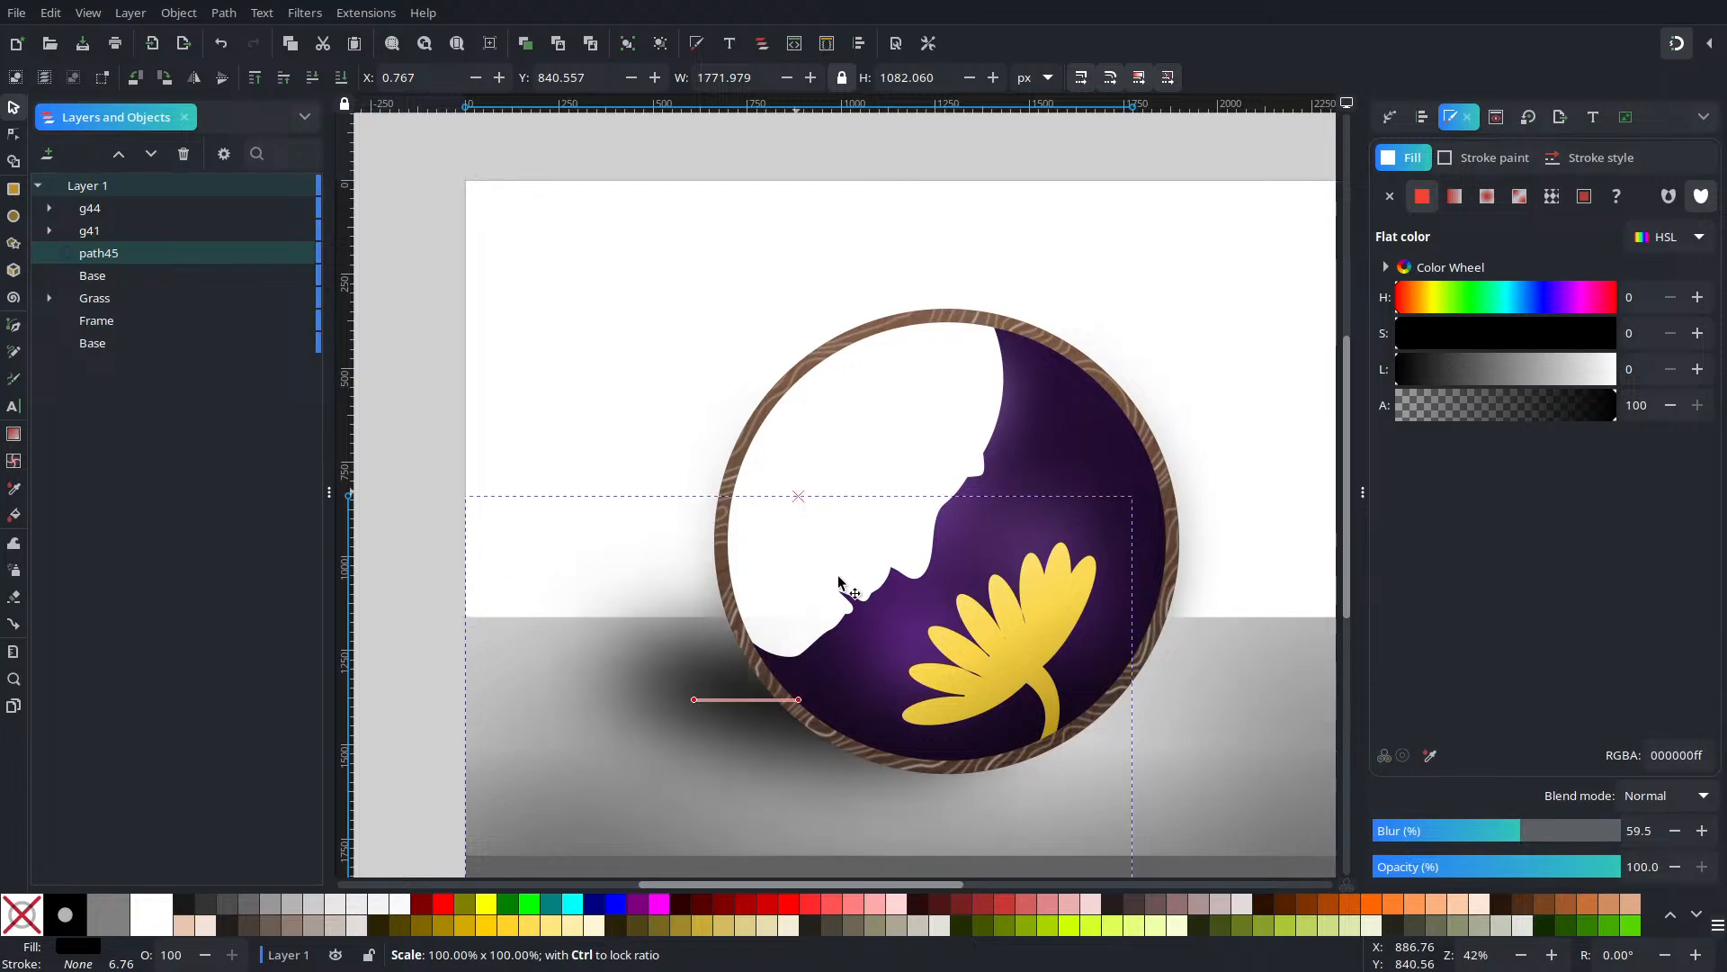
scroll(838, 576, "down", 2)
left_click(1512, 837)
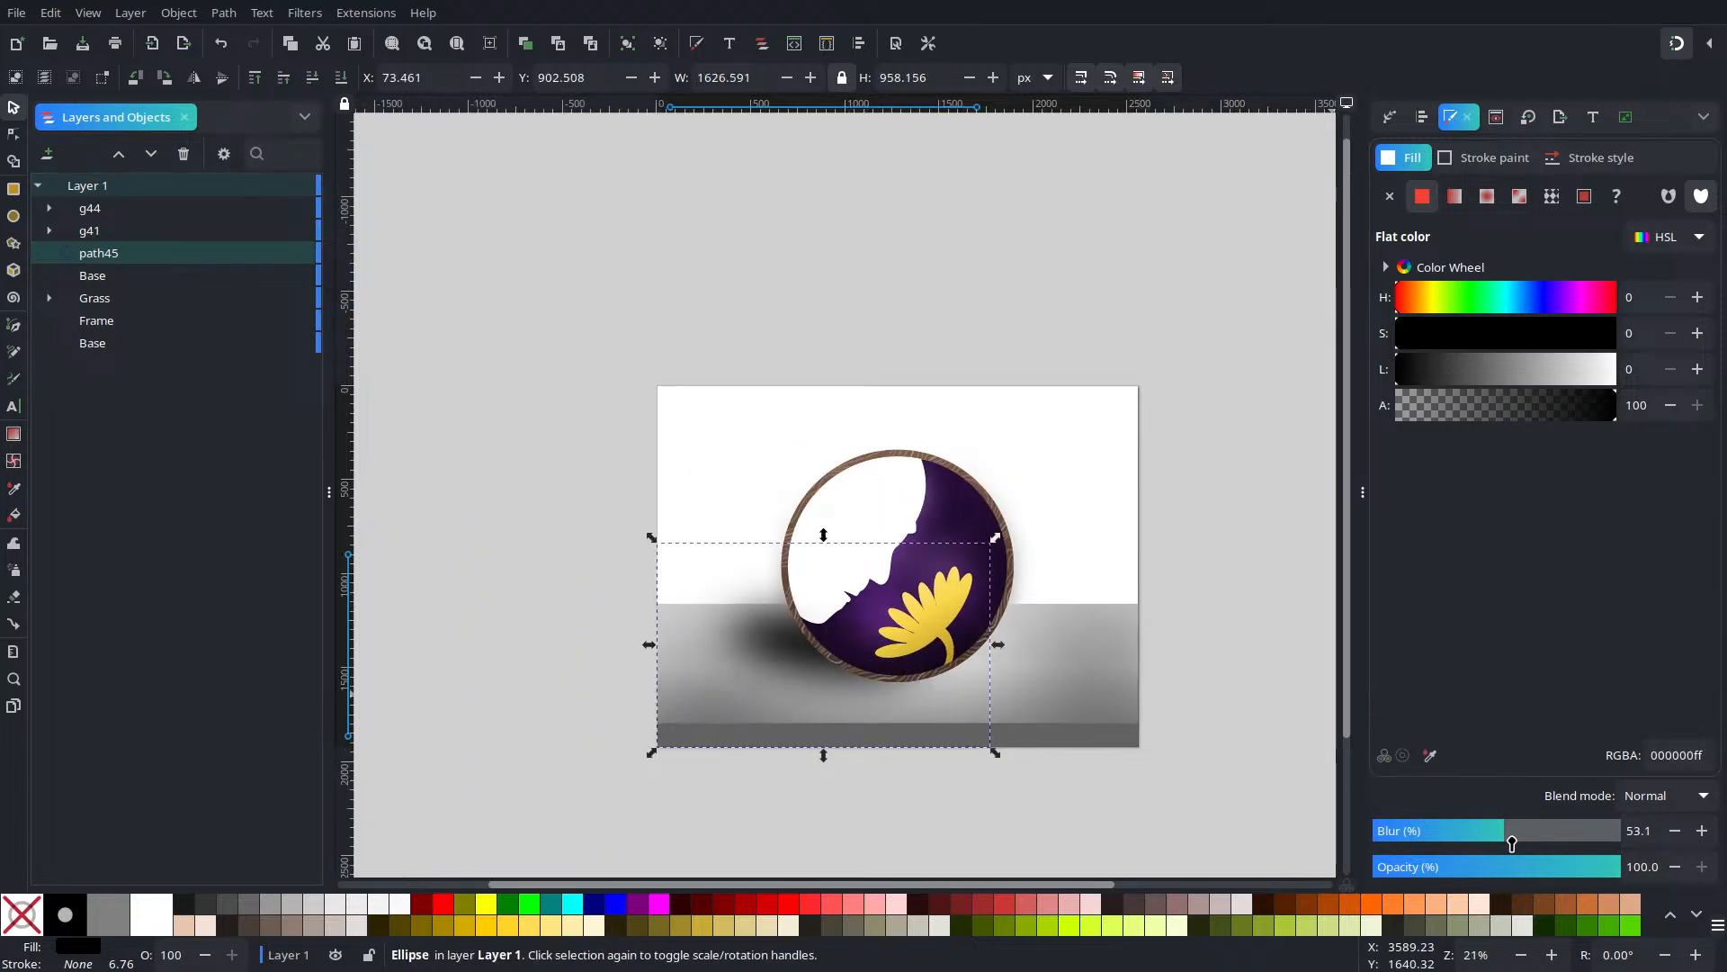
Switch the shadow's fill to a linear gradient with a partly transparent end stop
mouse_move(1512, 843)
left_mouse_down()
mouse_move(1550, 845)
mouse_move(1531, 846)
left_mouse_up()
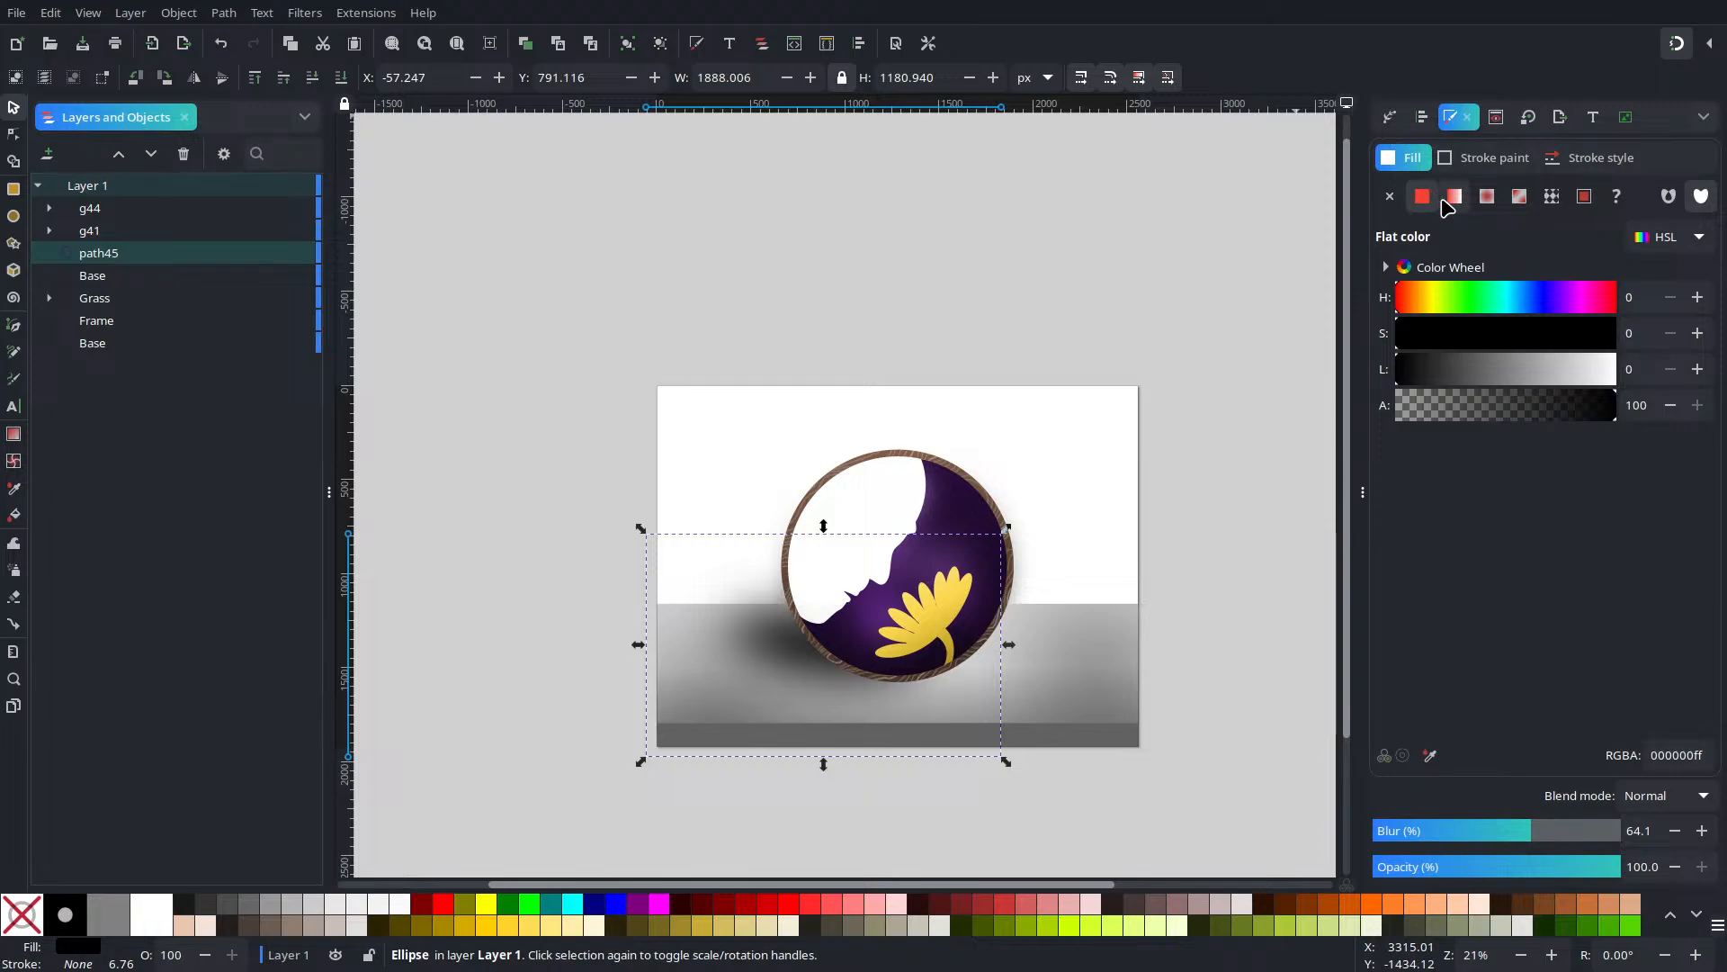
left_click(1449, 199)
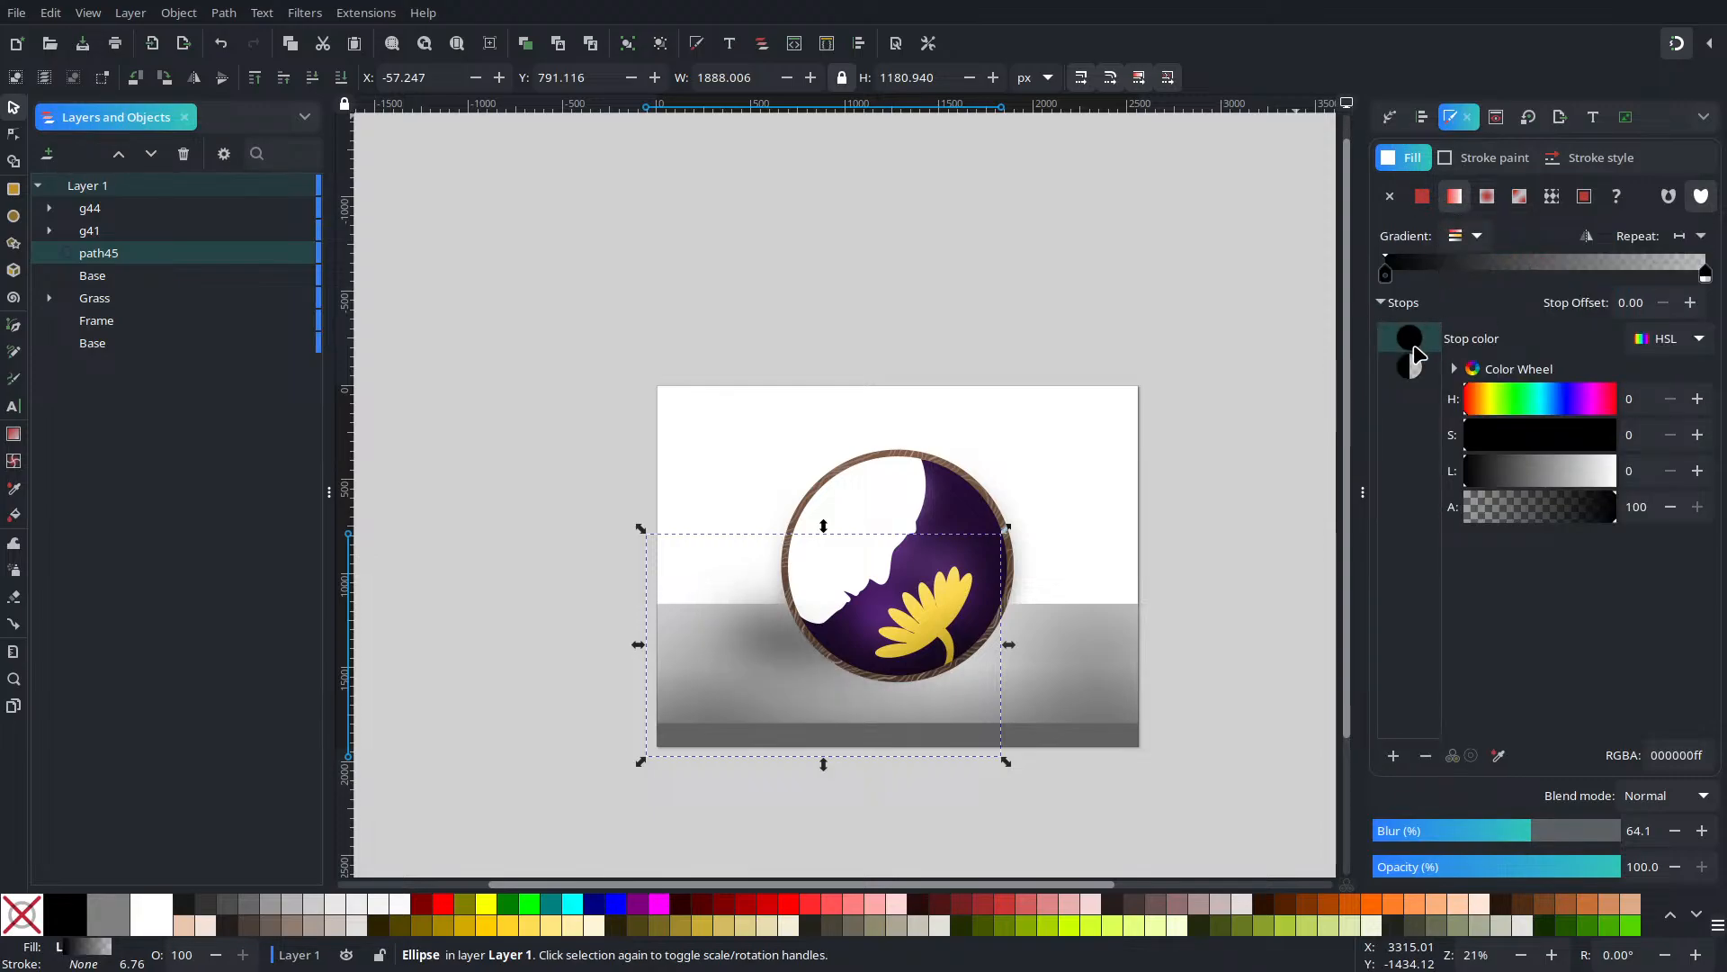
left_click(1409, 366)
left_click_drag(1529, 508, 1559, 528)
Raise the inner stop's alpha to about 85 and reduce the shadow's blur to about 36
left_click(1409, 337)
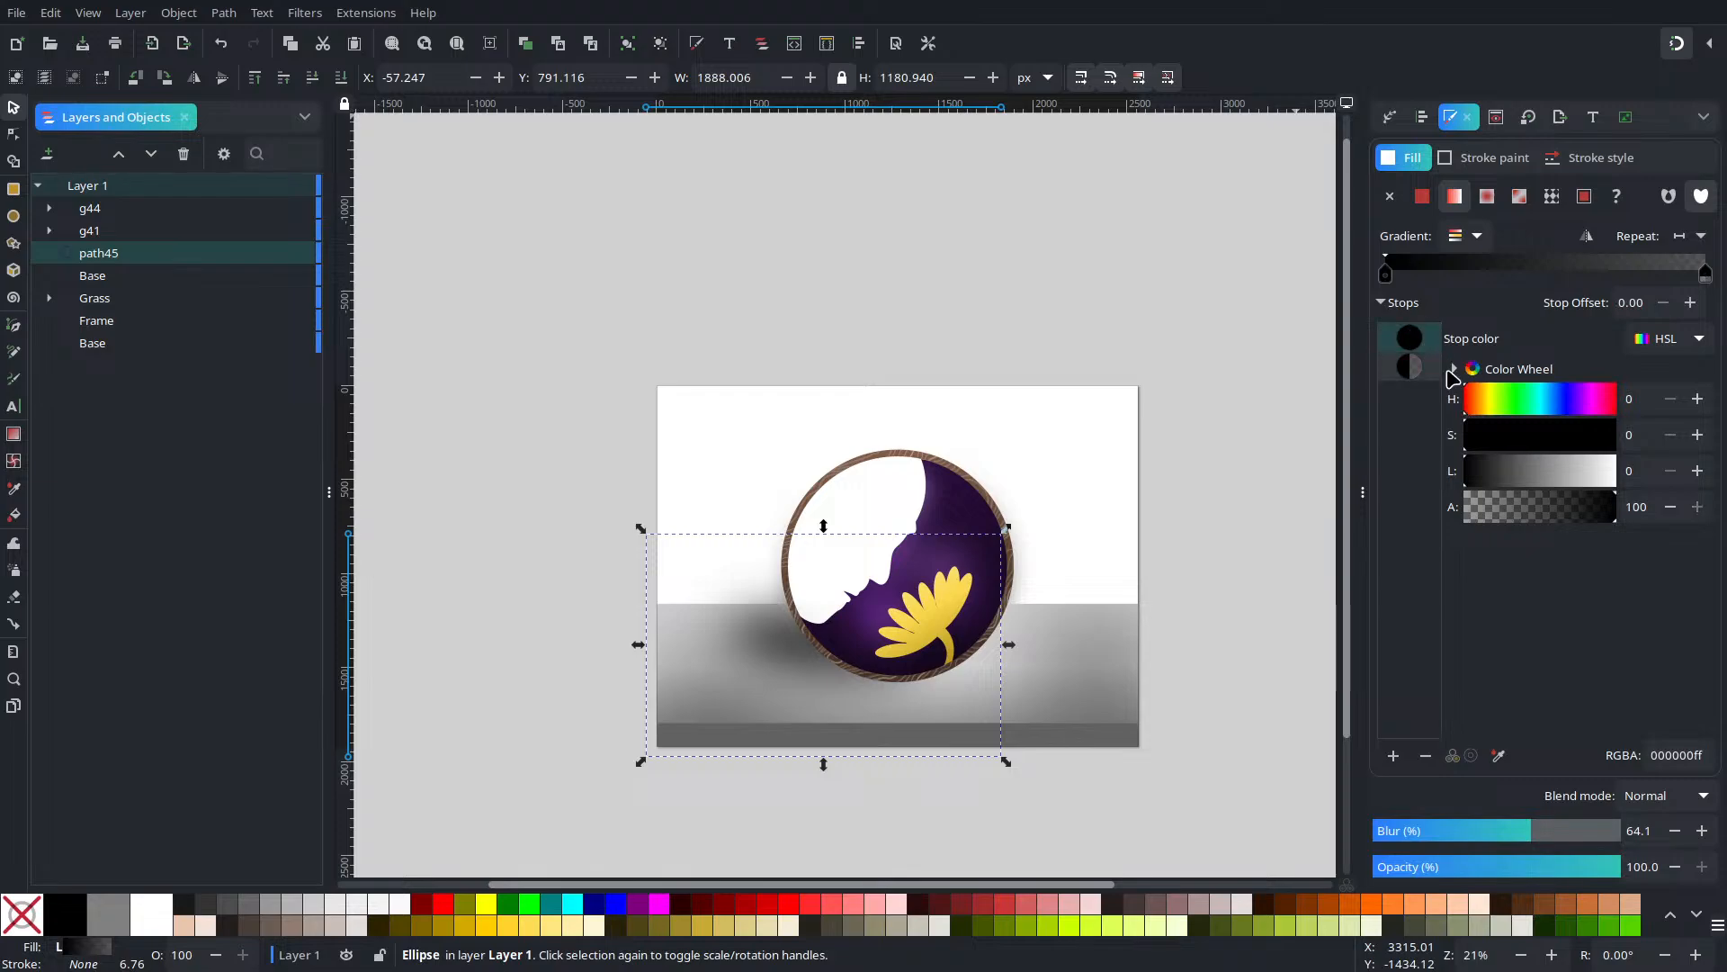
left_click(1522, 518)
left_click_drag(1522, 521, 1567, 526)
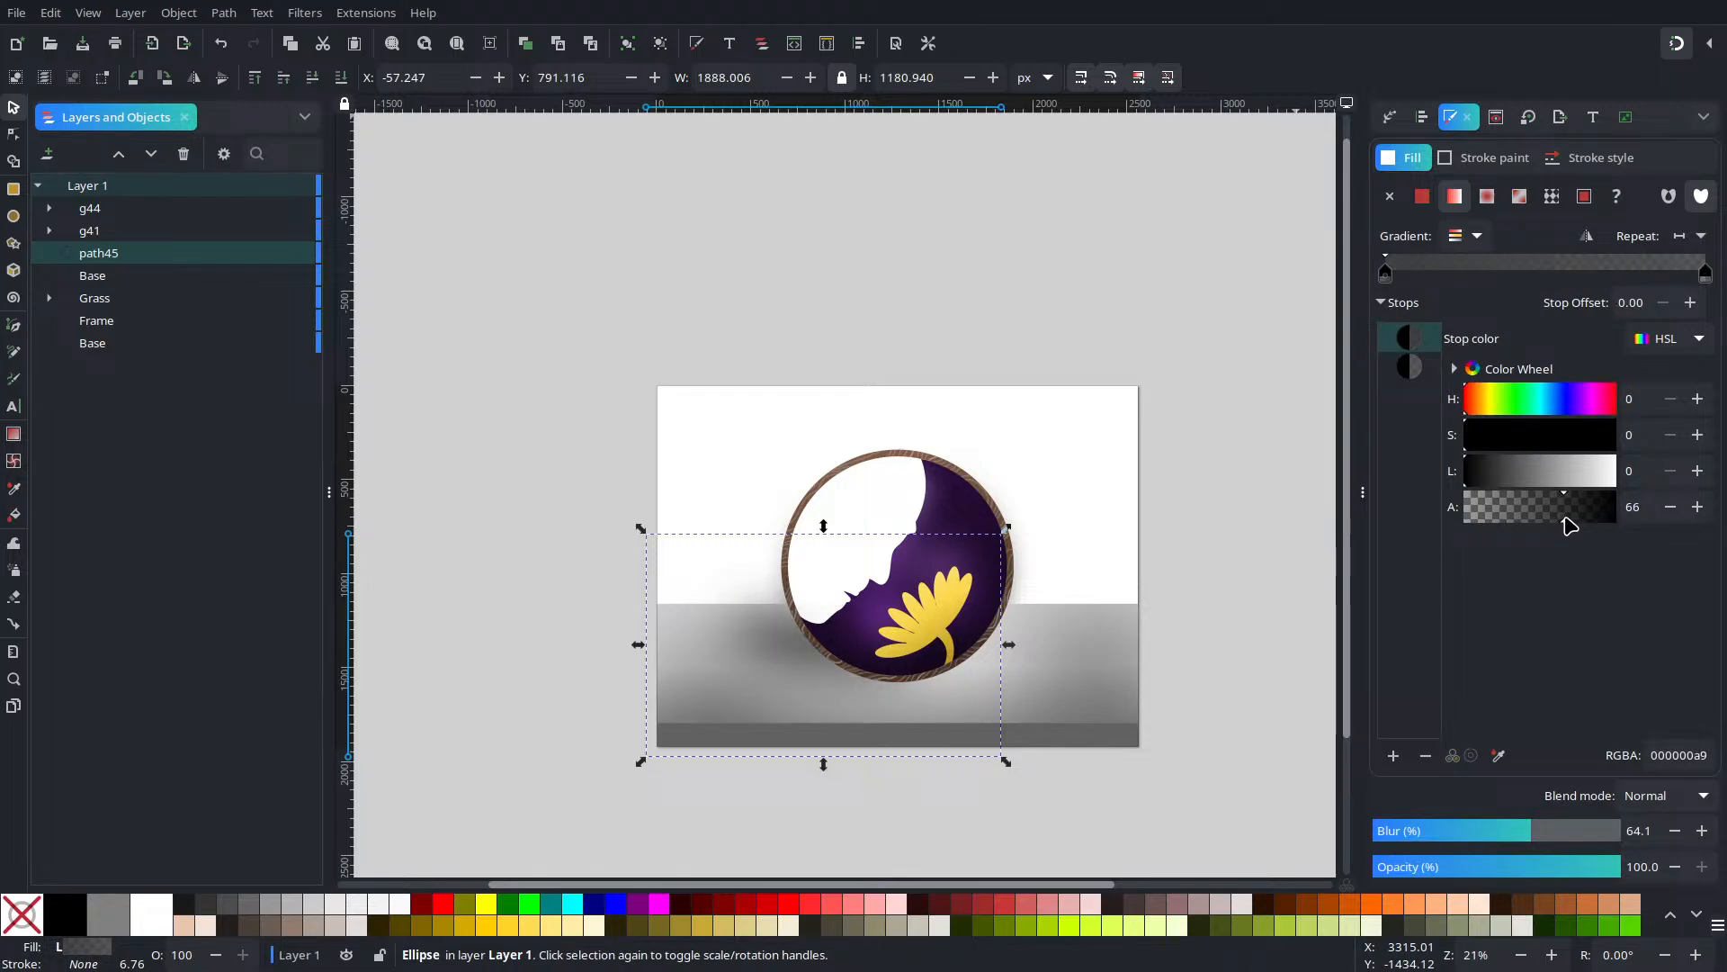
mouse_move(1565, 525)
left_mouse_down()
mouse_move(1542, 518)
mouse_move(1587, 521)
left_mouse_up()
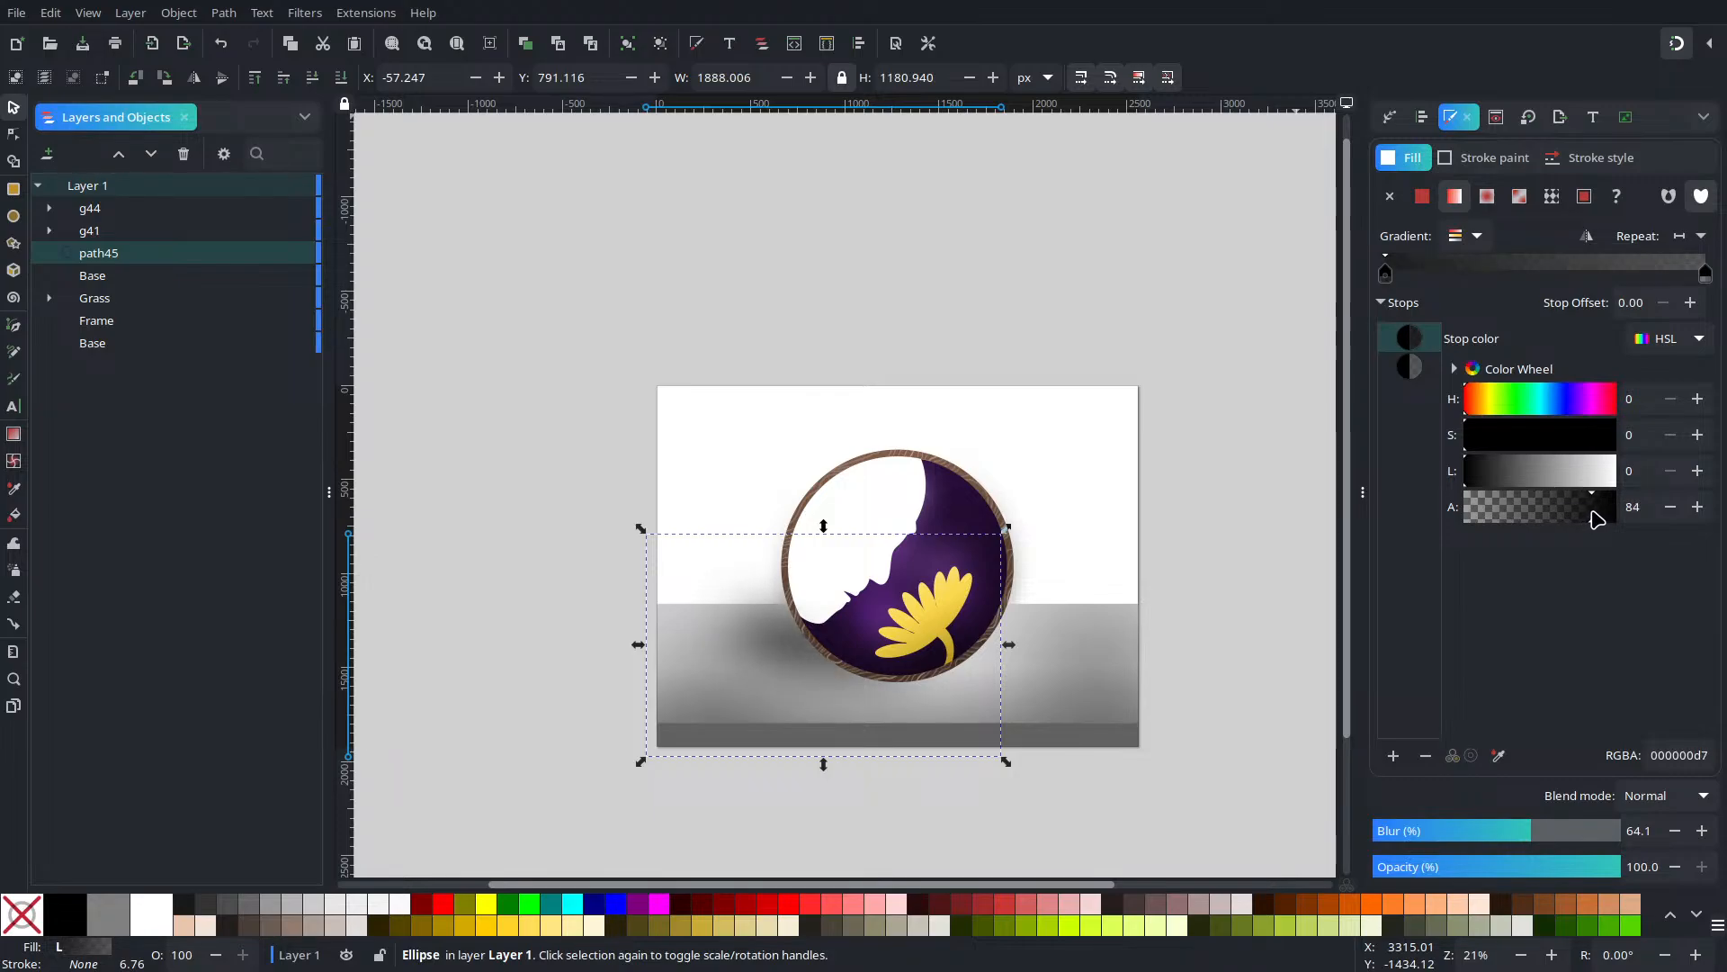
scroll(739, 667, "up", 2)
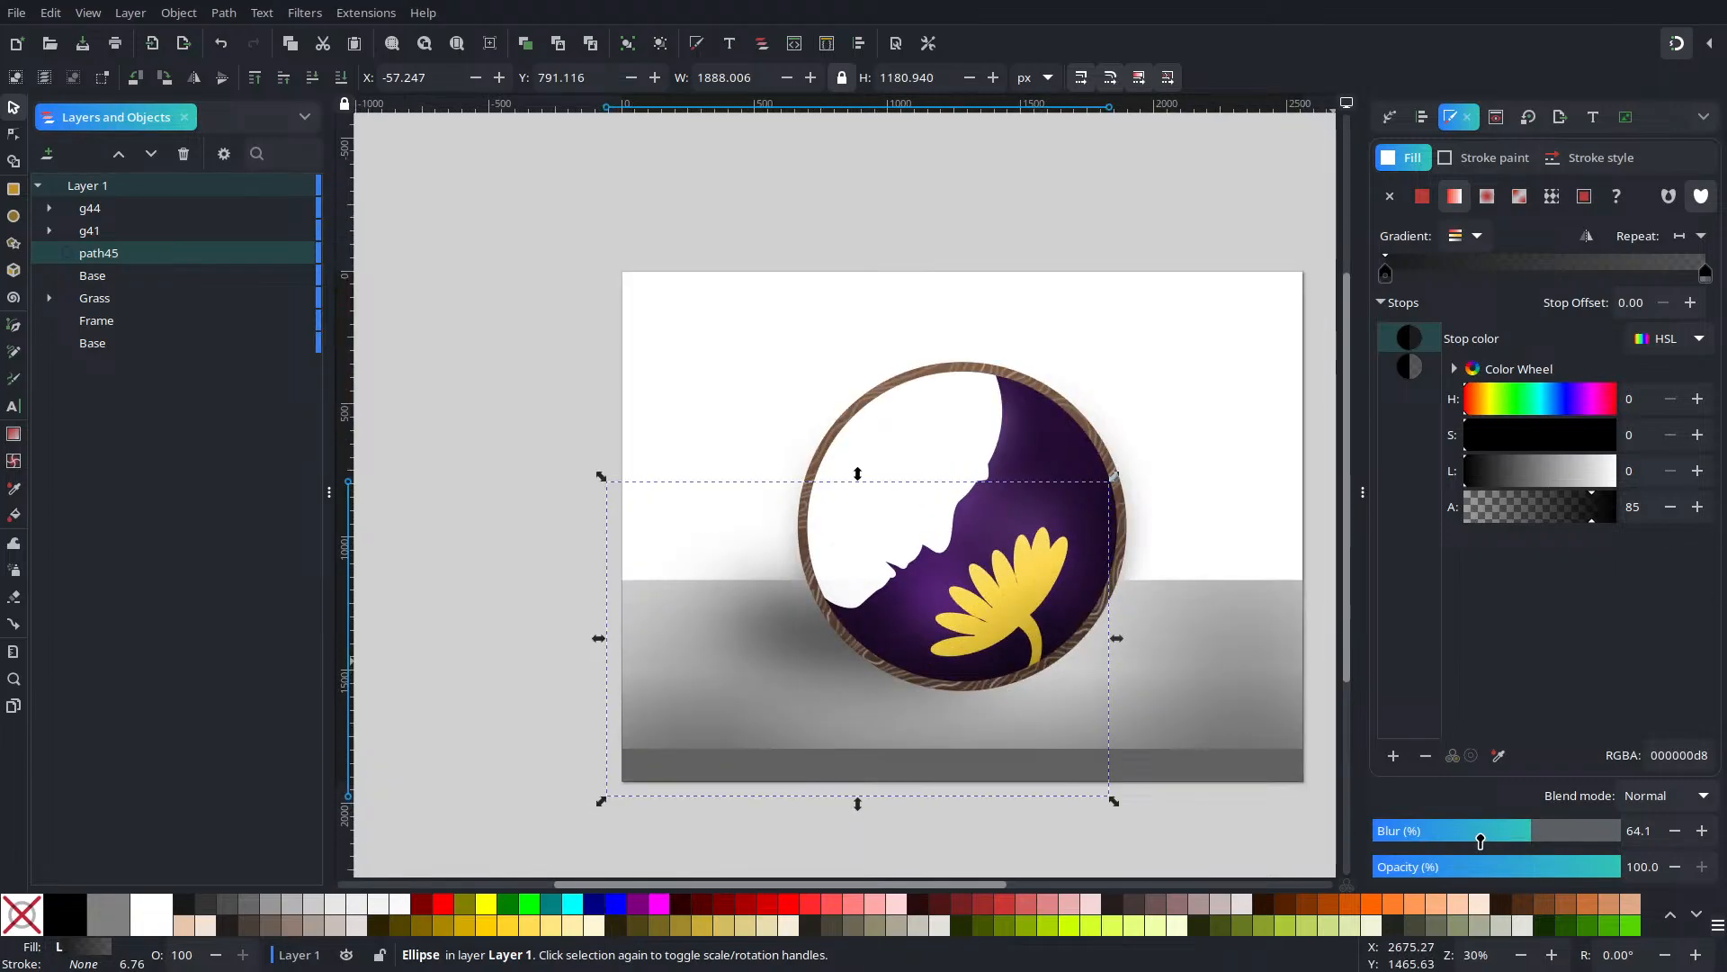
mouse_move(1476, 832)
left_mouse_down()
mouse_move(1445, 838)
mouse_move(1462, 835)
left_mouse_up()
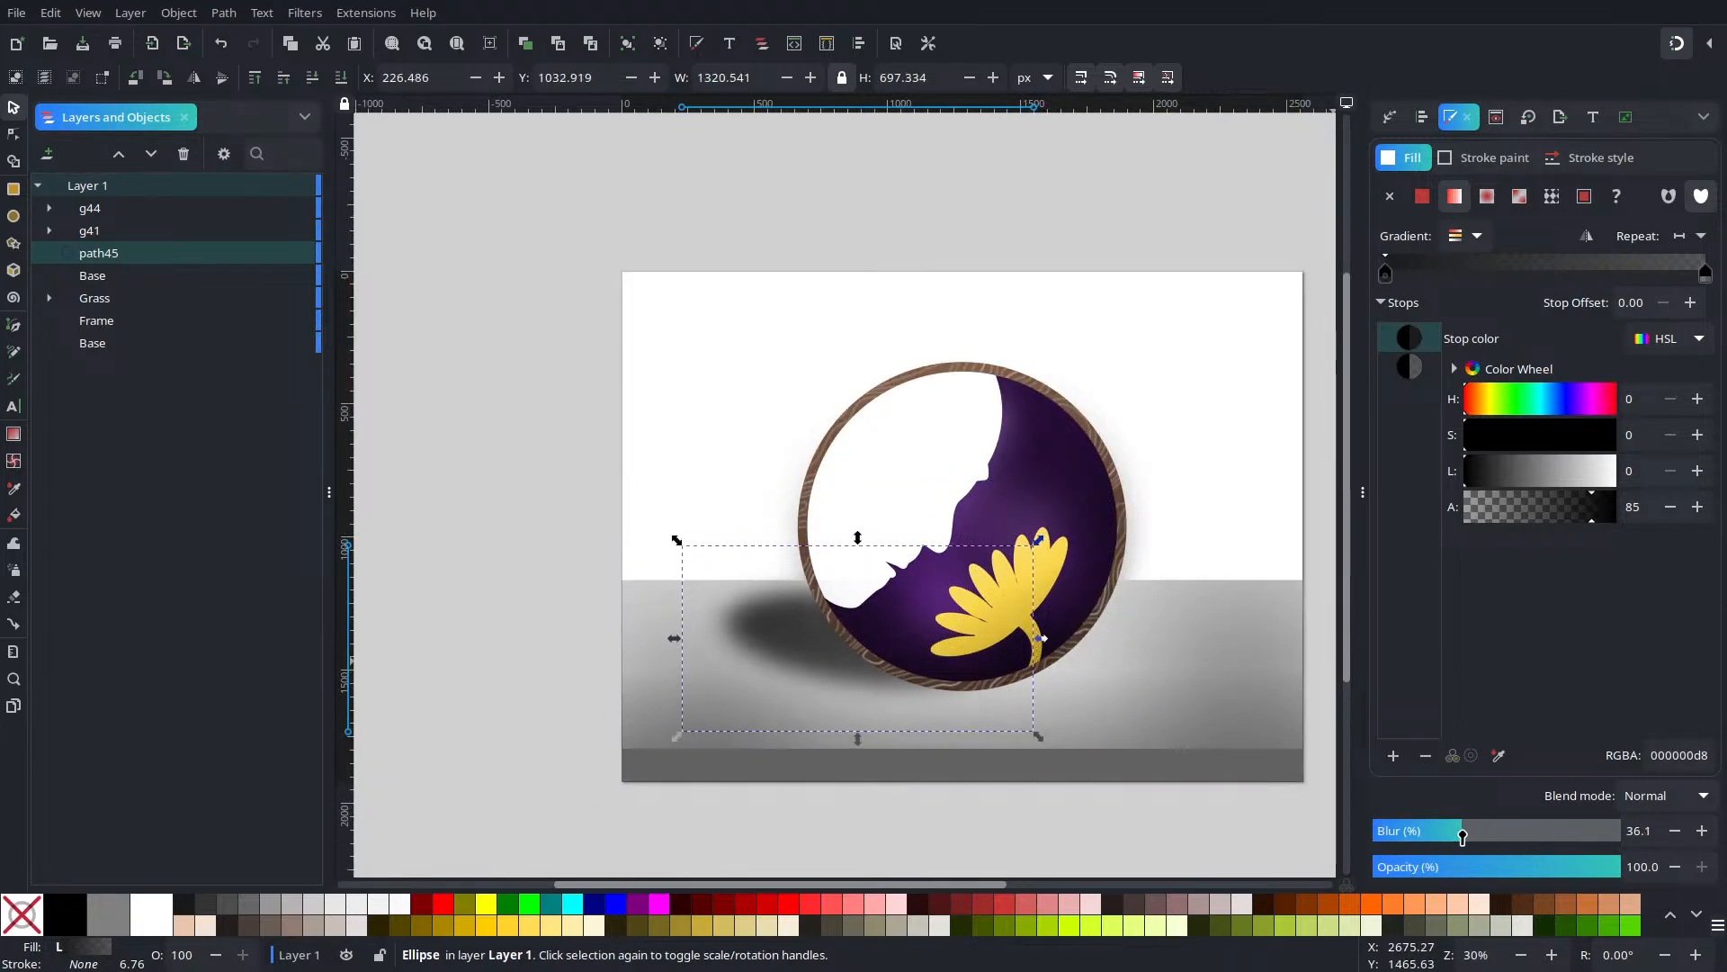
Adjust the shadow's overall opacity and raise its blur slightly
left_click(1417, 374)
left_click_drag(1520, 866, 1292, 820)
left_click_drag(1434, 834, 1557, 848)
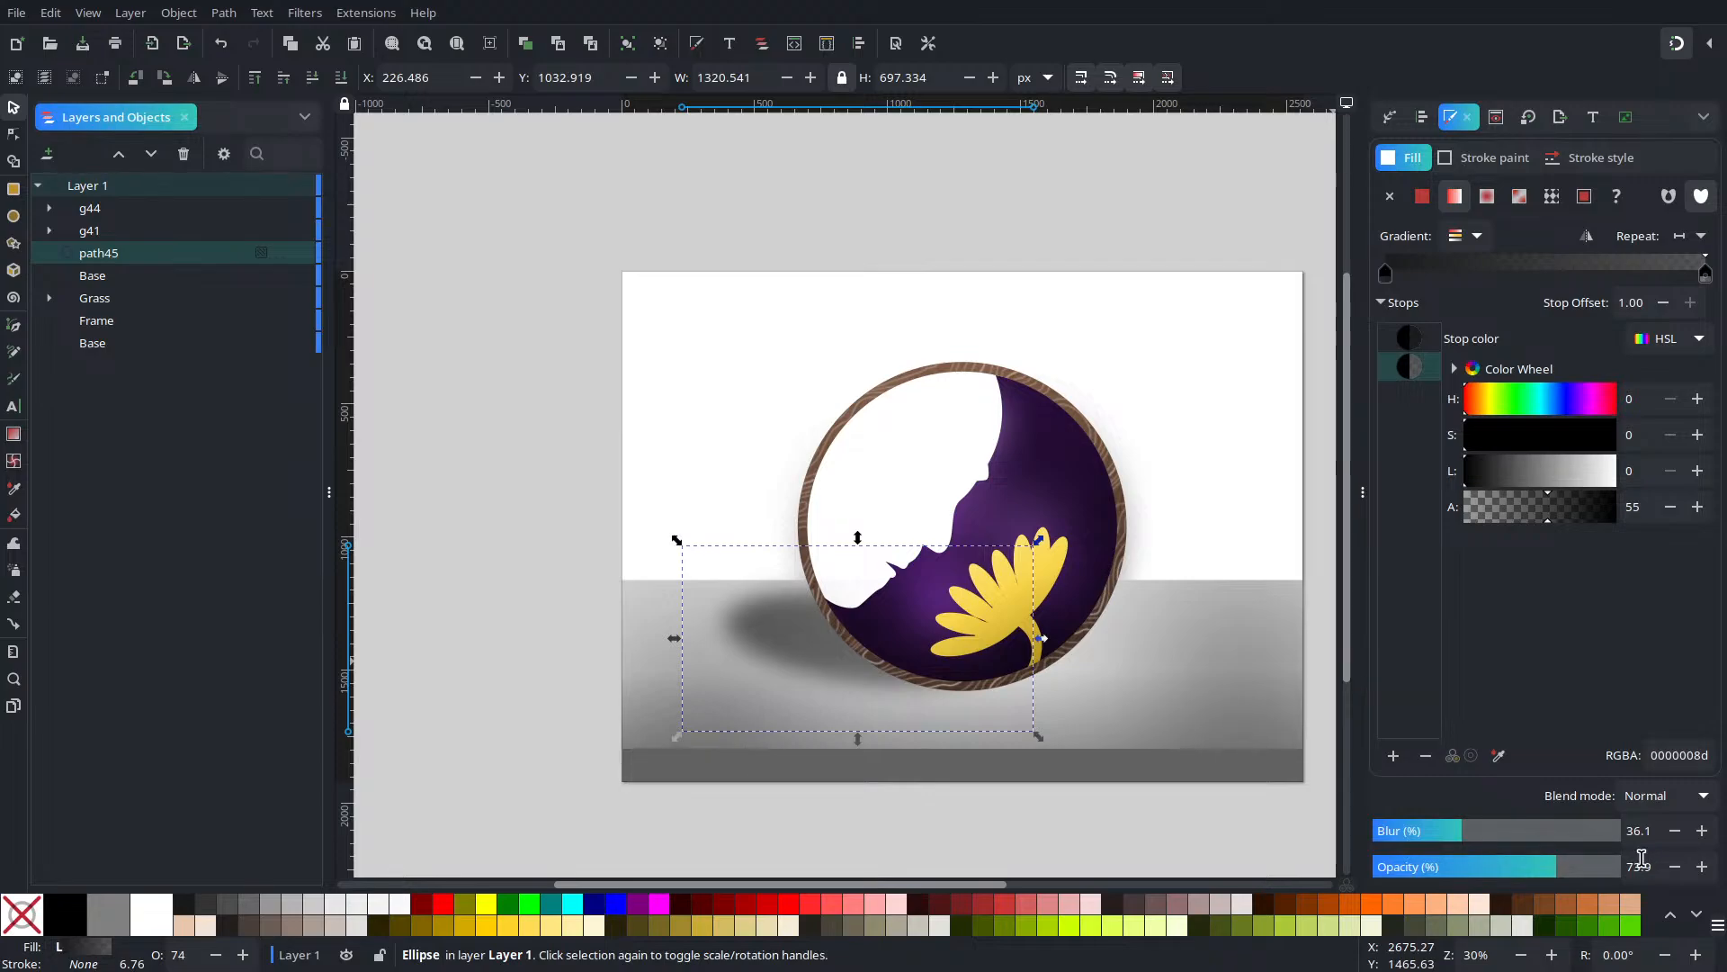
left_click_drag(1651, 860, 1670, 891)
key("Up")
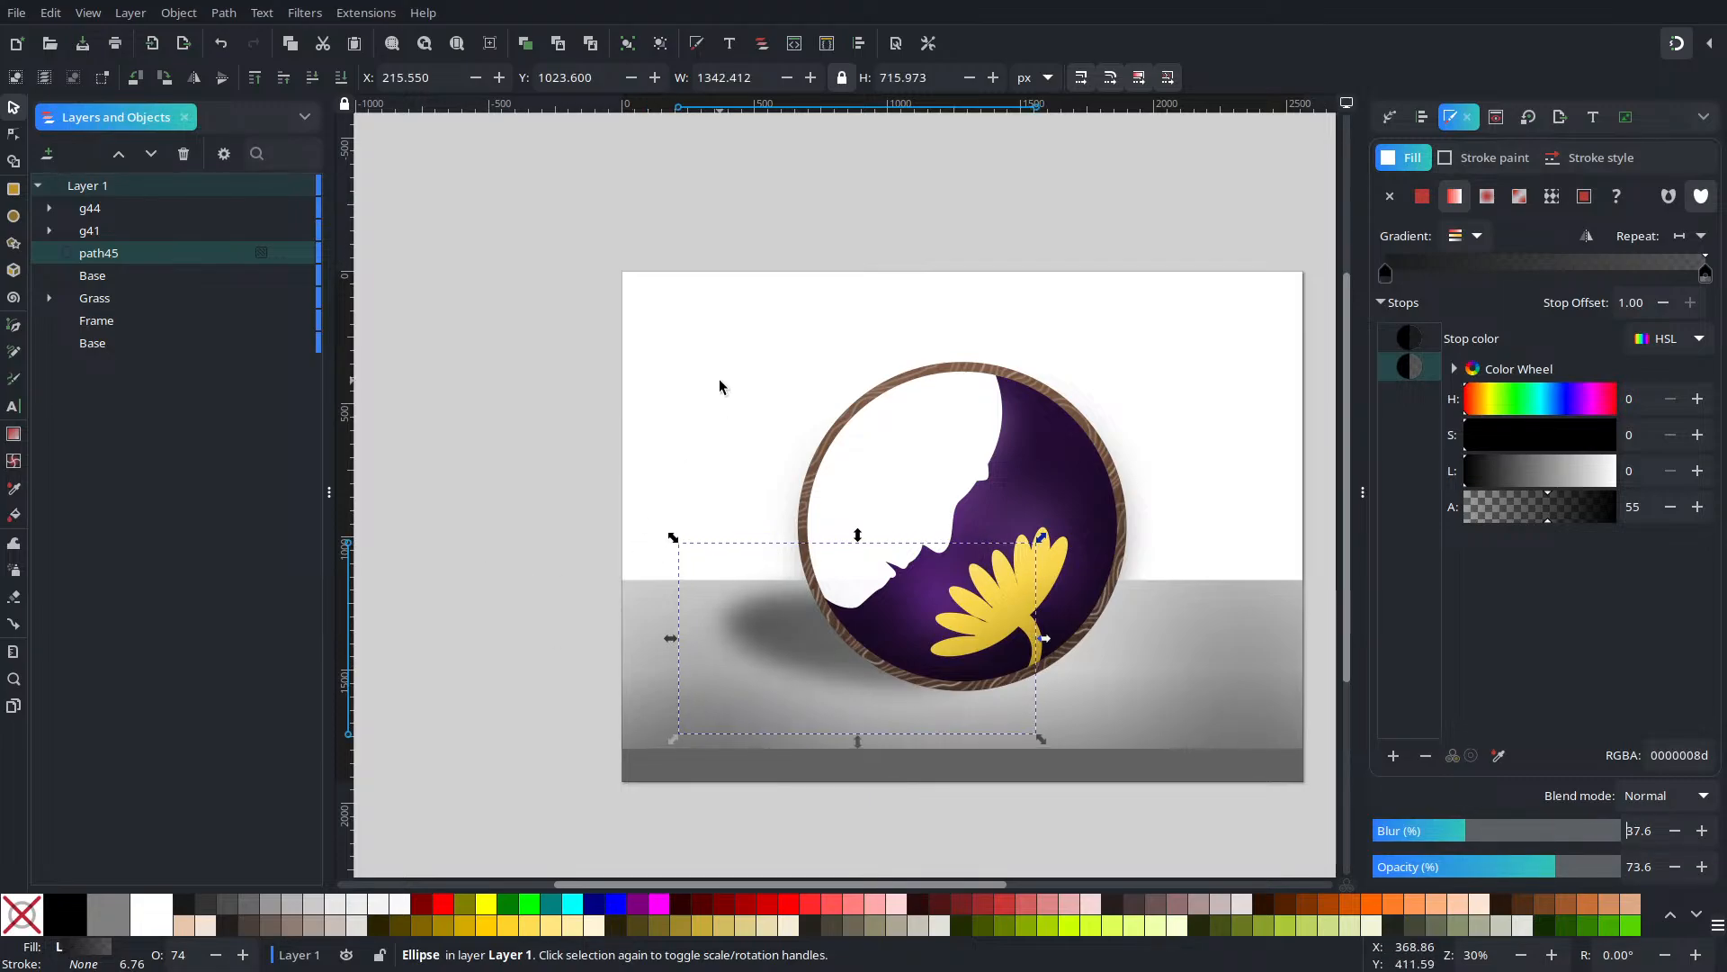
scroll(804, 647, "up", 3)
scroll(854, 640, "down", 2)
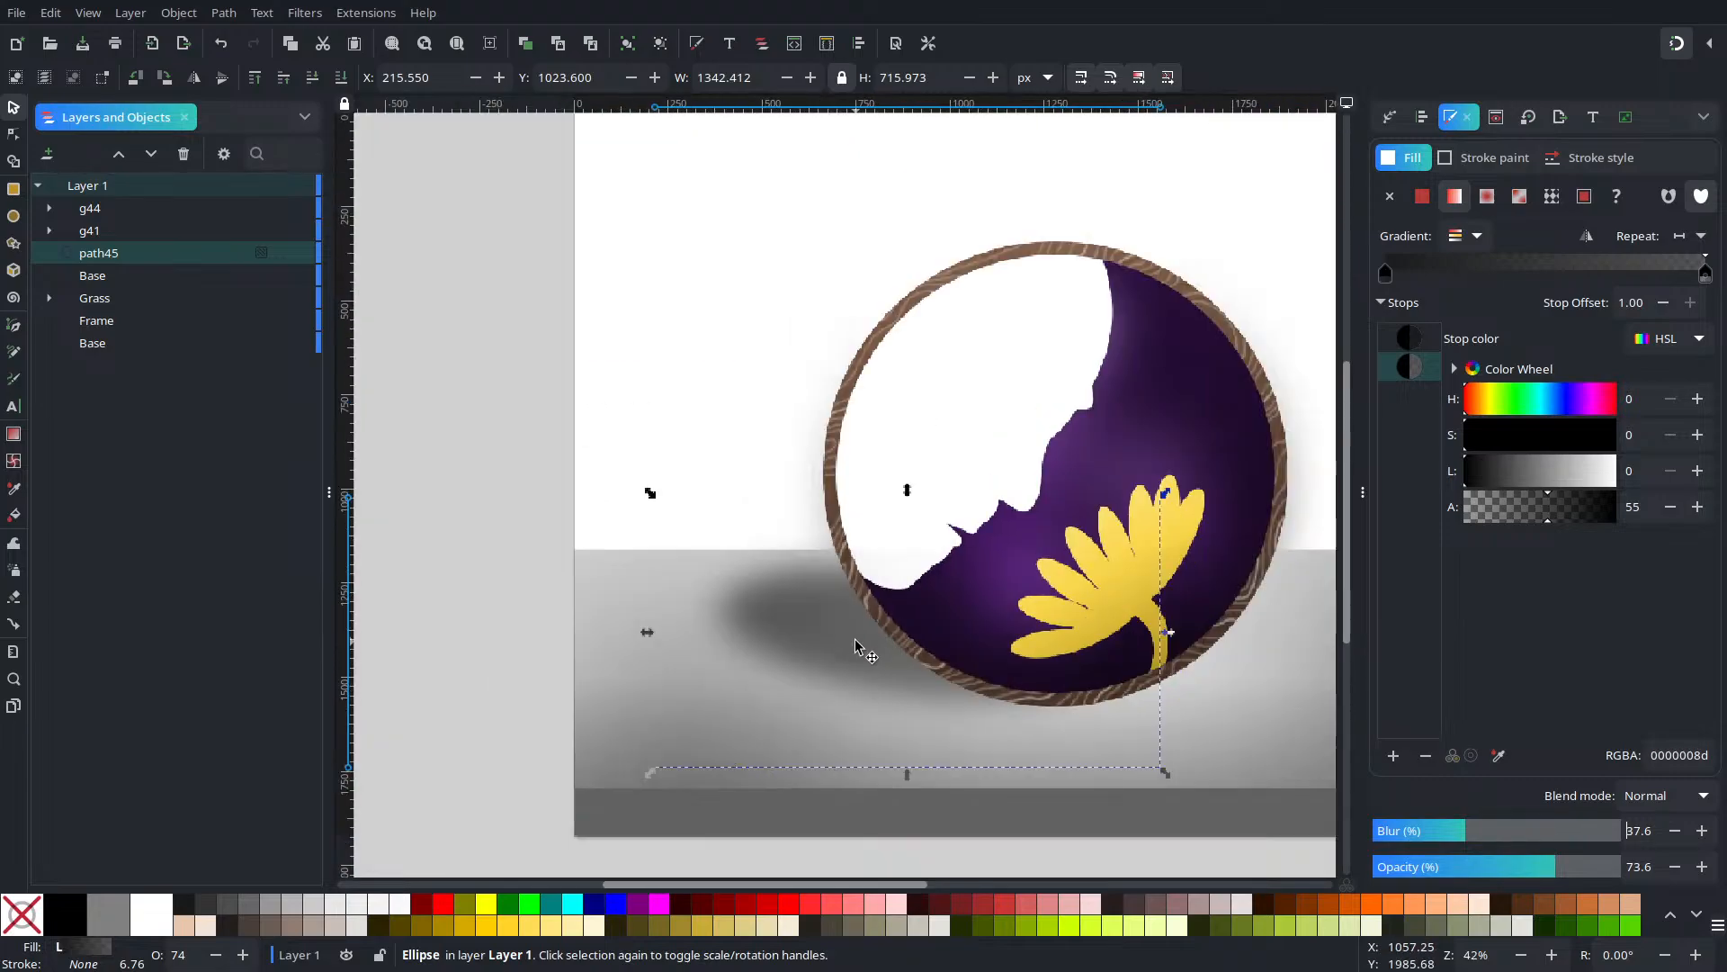
scroll(858, 638, "up", 1)
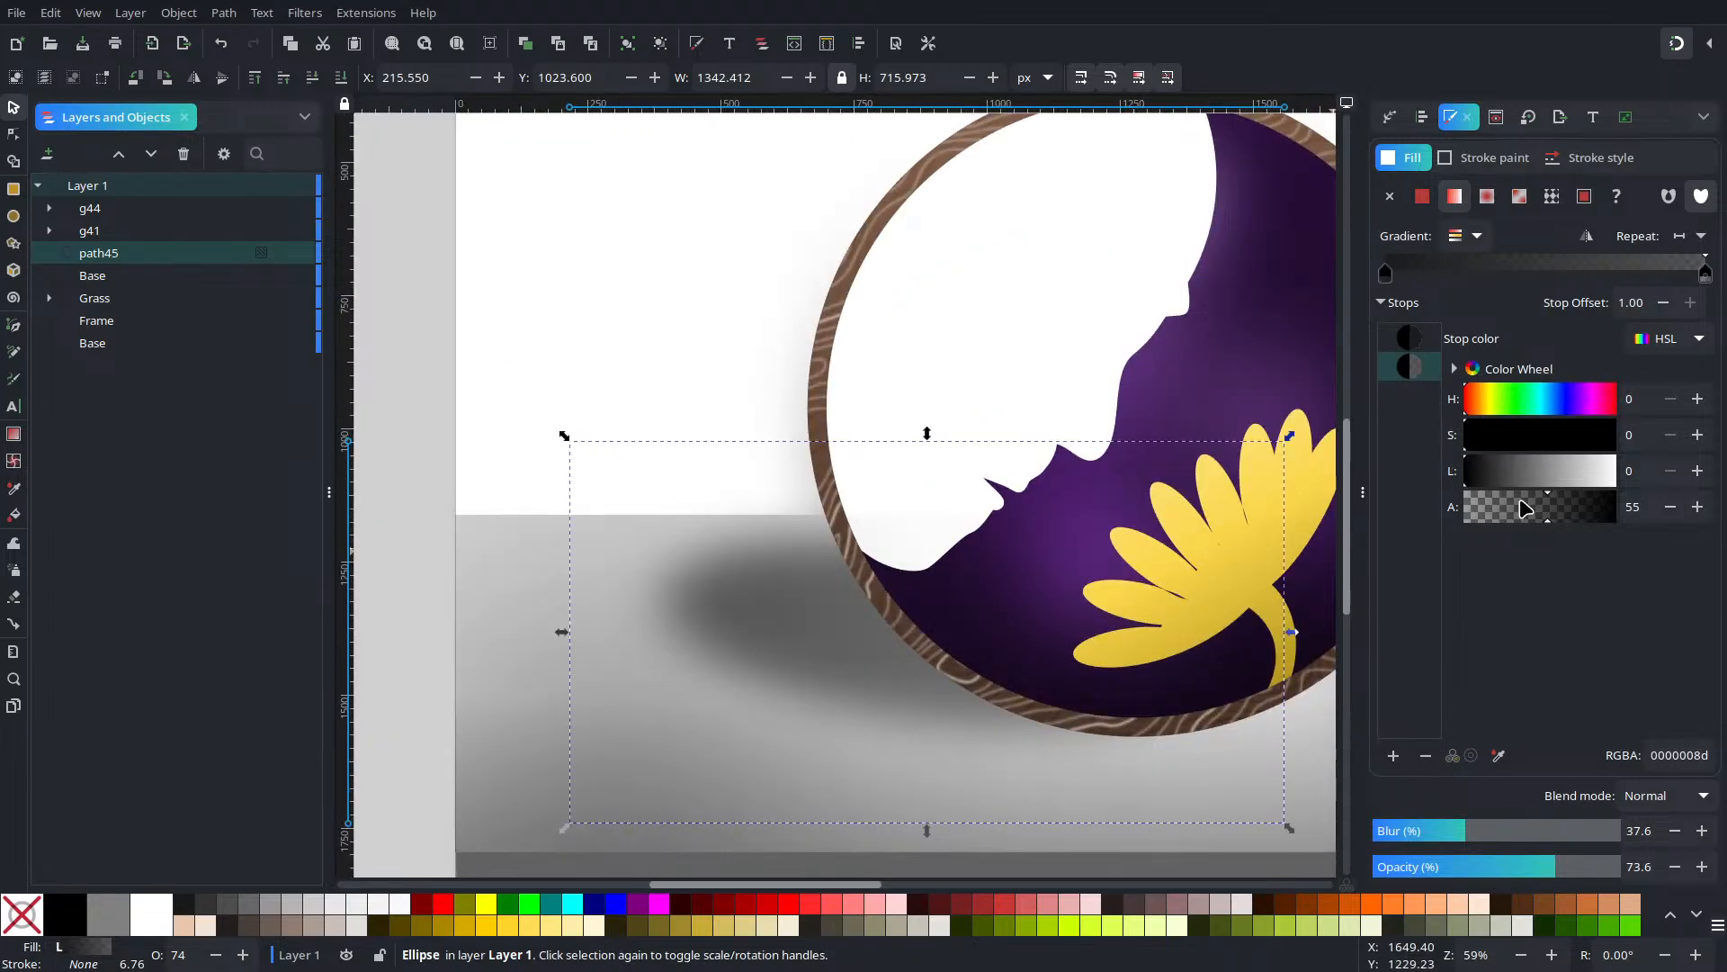
Lighten the outer gradient stop and gradually lower the inner stop's opacity
left_click_drag(1526, 513, 1587, 533)
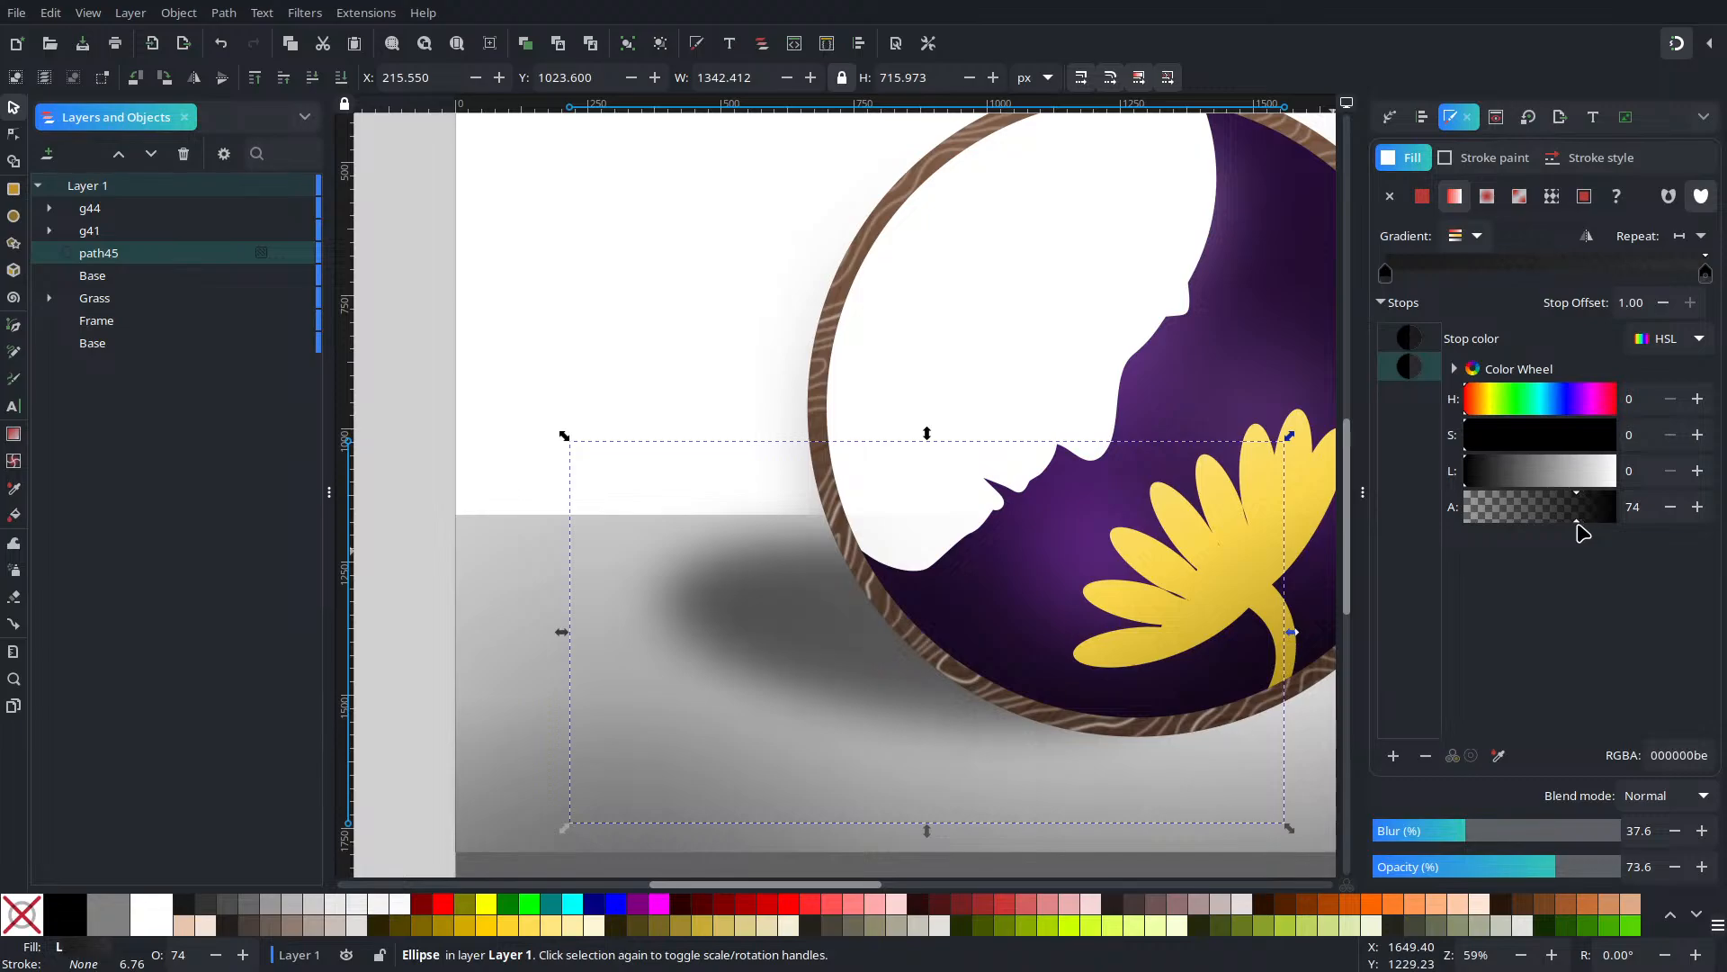
left_click(1698, 507)
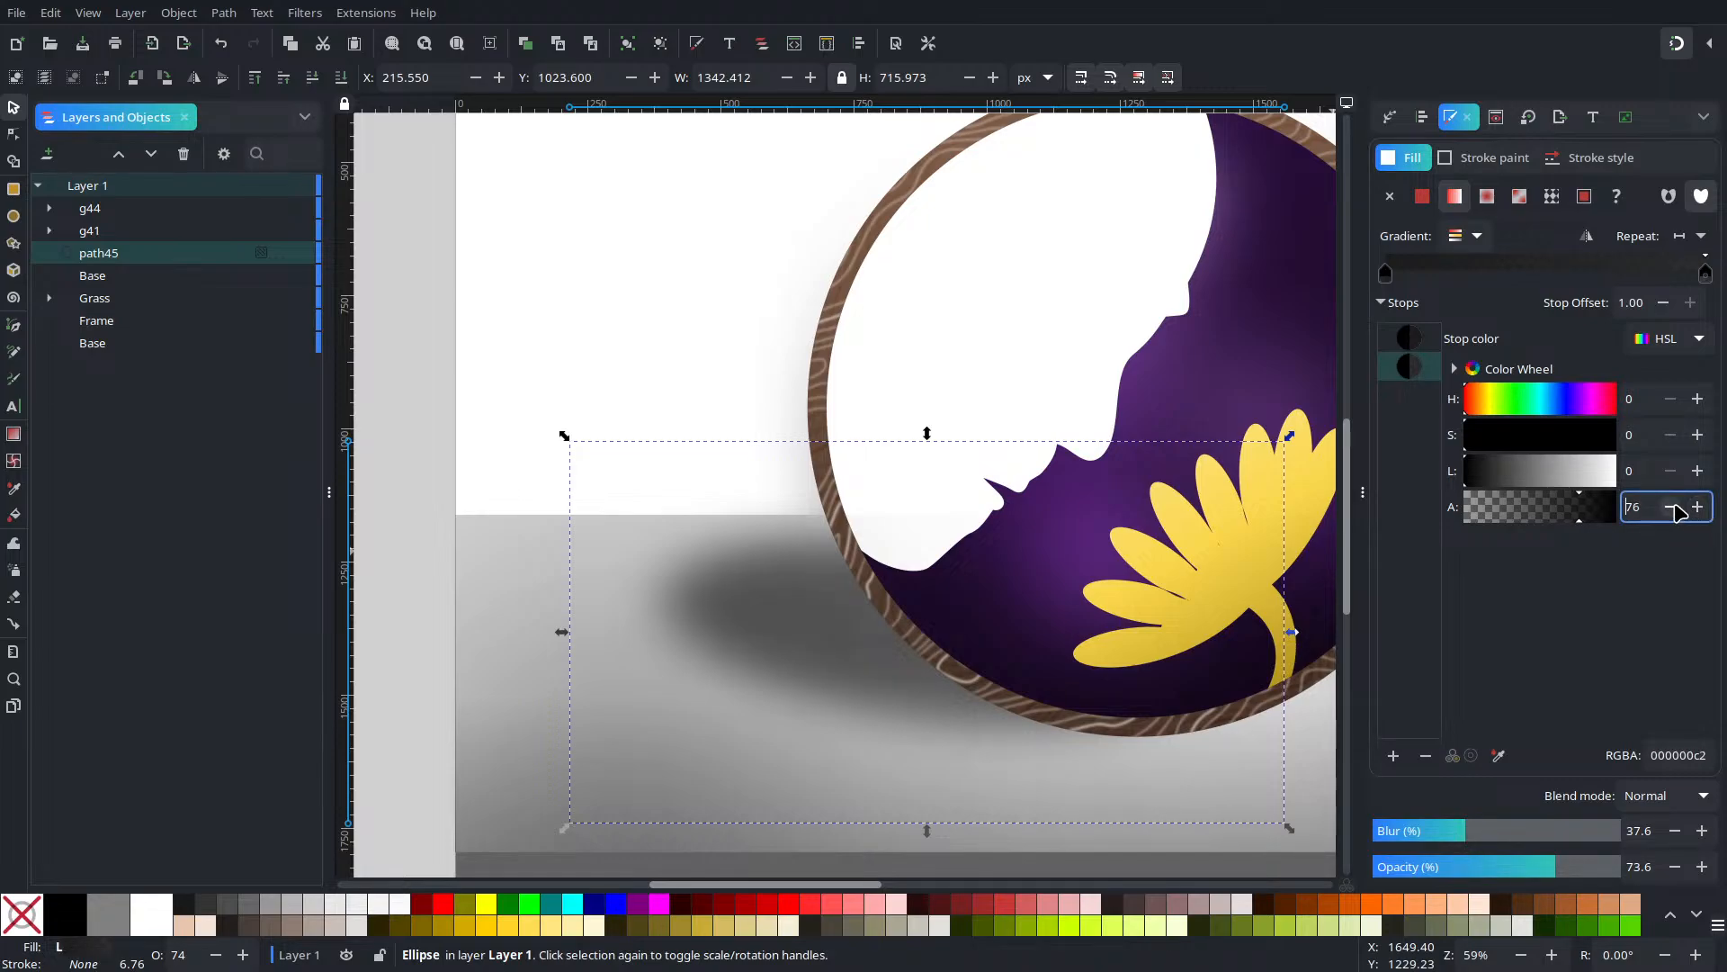
left_click(1409, 339)
left_click(1673, 508)
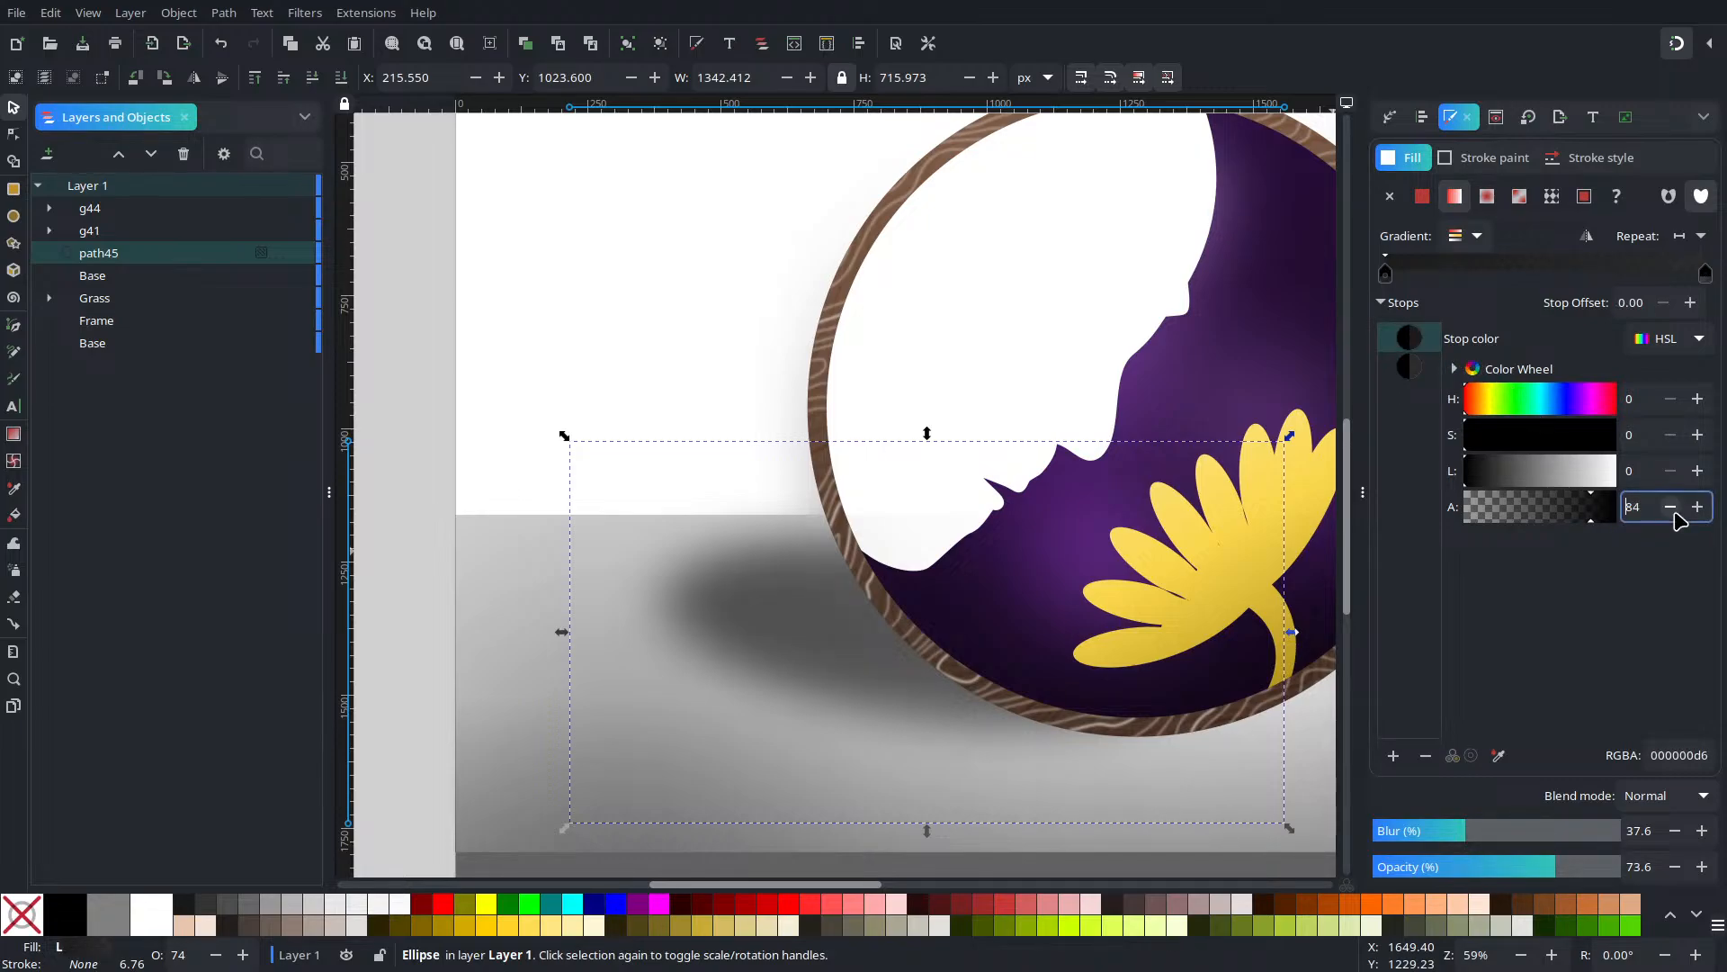
left_click(1670, 508)
left_click(1671, 507)
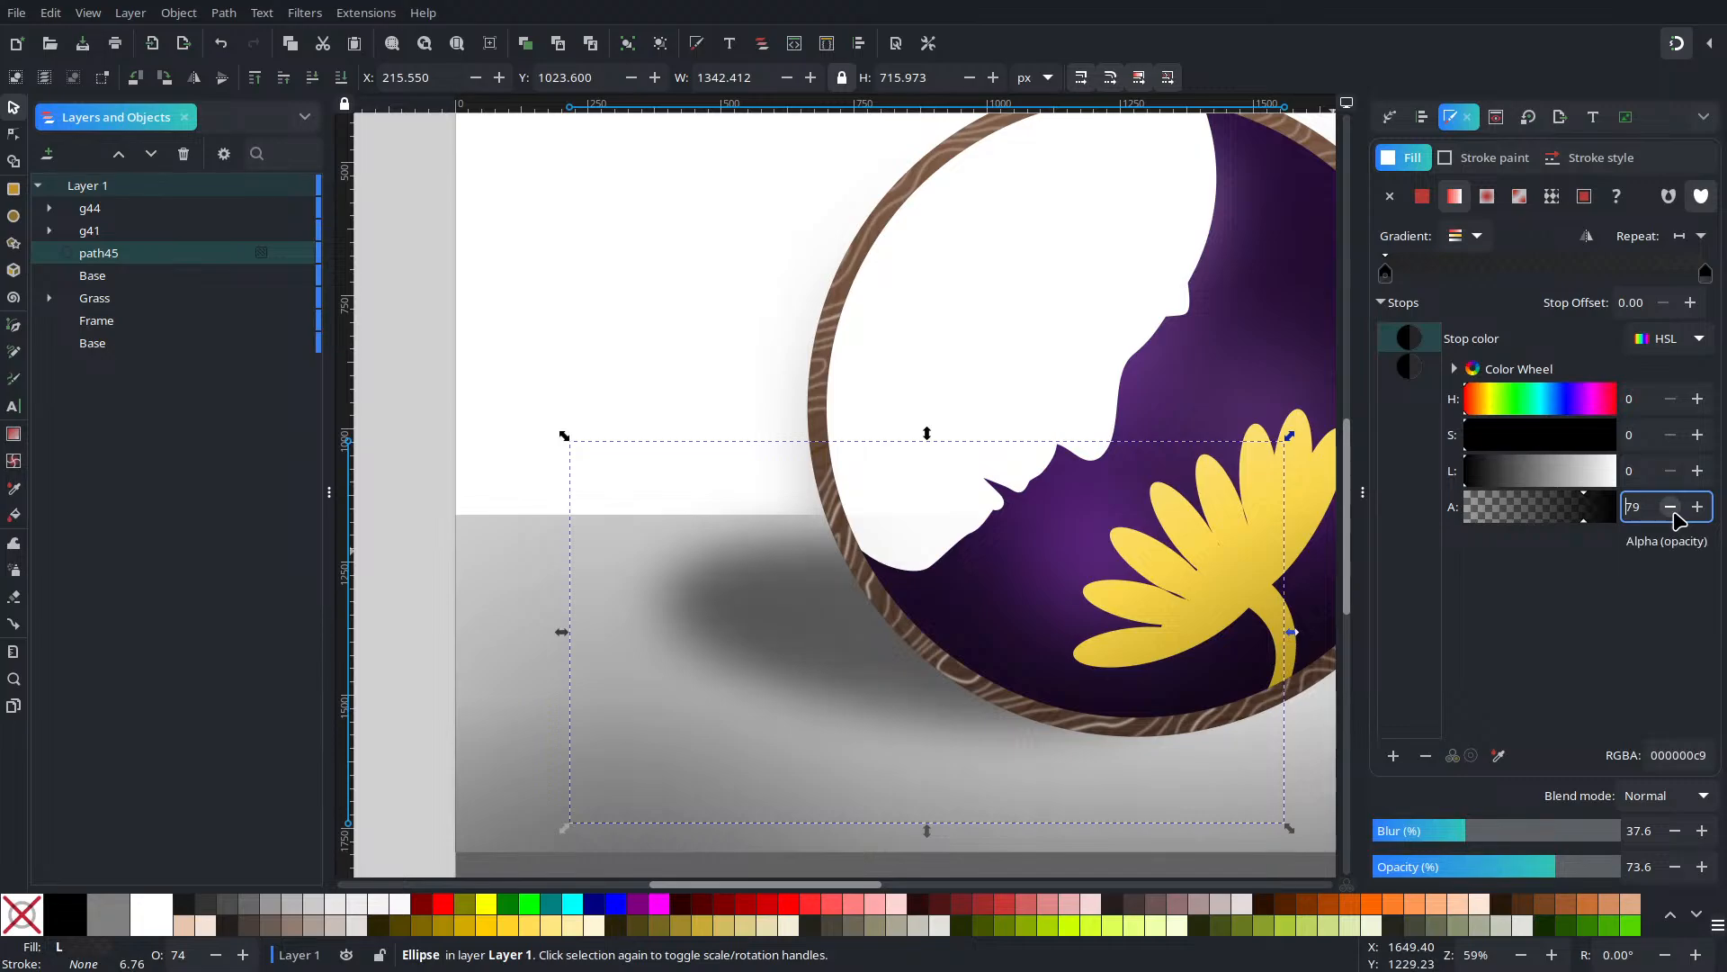
left_click(1675, 509)
left_click(1675, 509)
left_click(1672, 508)
left_click(1672, 509)
left_click(1670, 508)
left_click(1671, 508)
left_click(1670, 509)
left_click(1671, 508)
left_click(1670, 508)
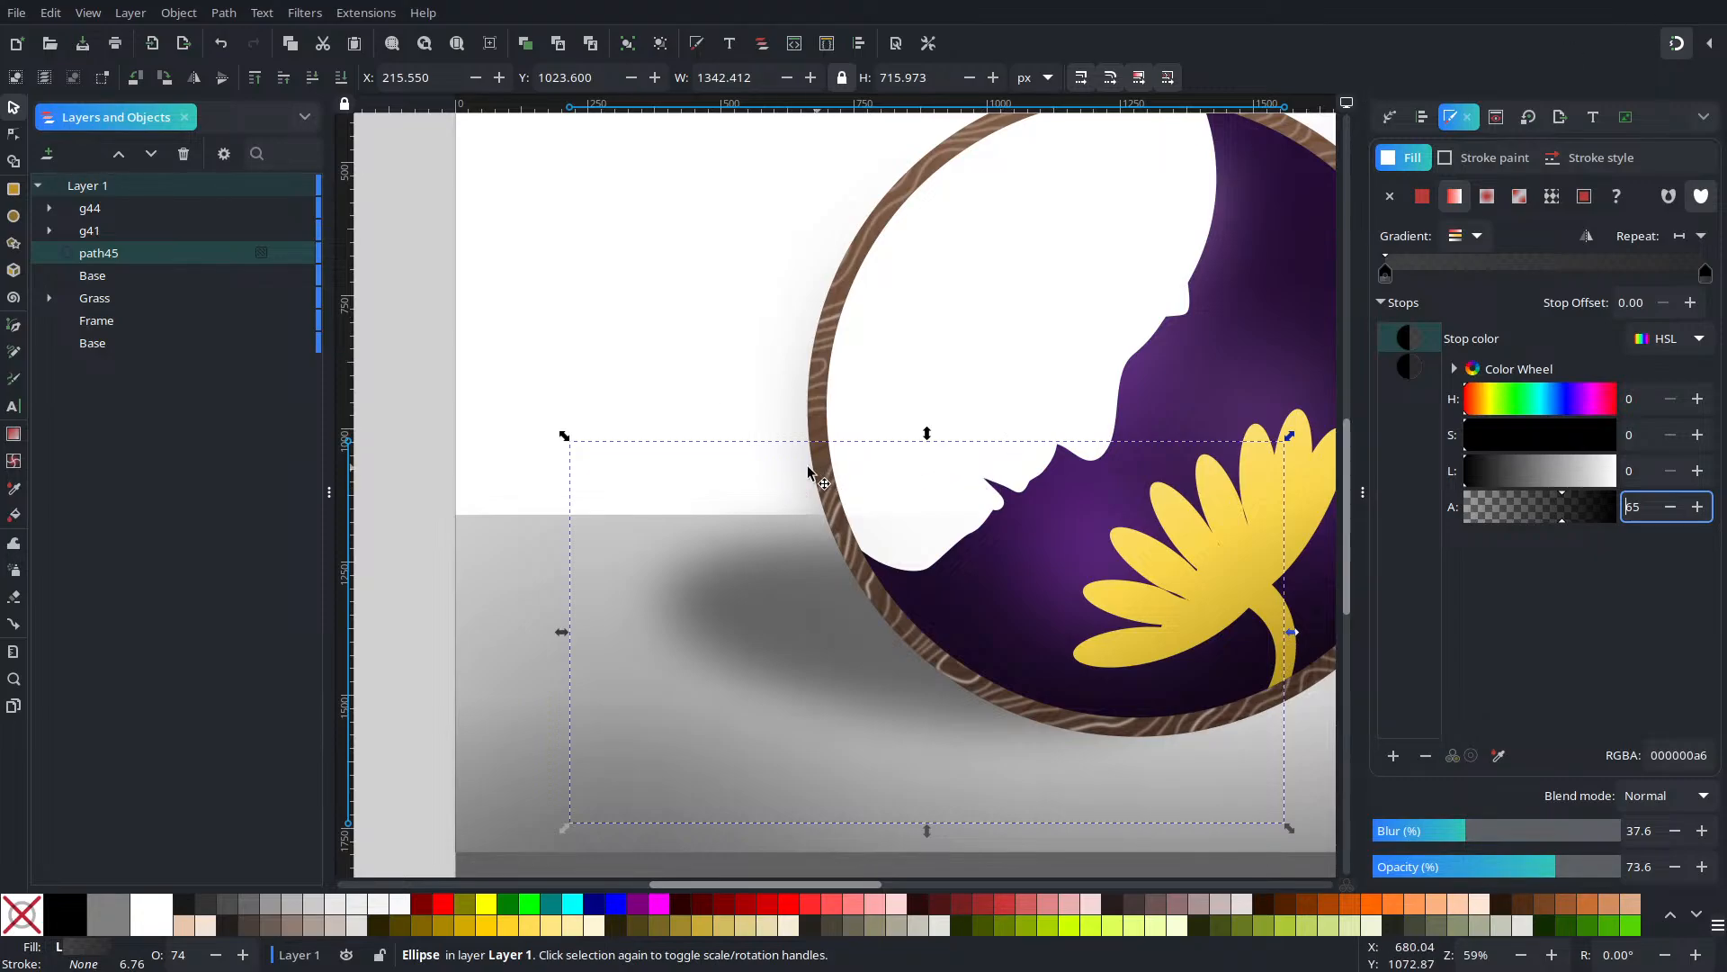
Squash the shadow vertically, setting the inner stop's opacity to 85 and the outer's to 80
scroll(861, 494, "down", 2)
scroll(861, 494, "up", 2)
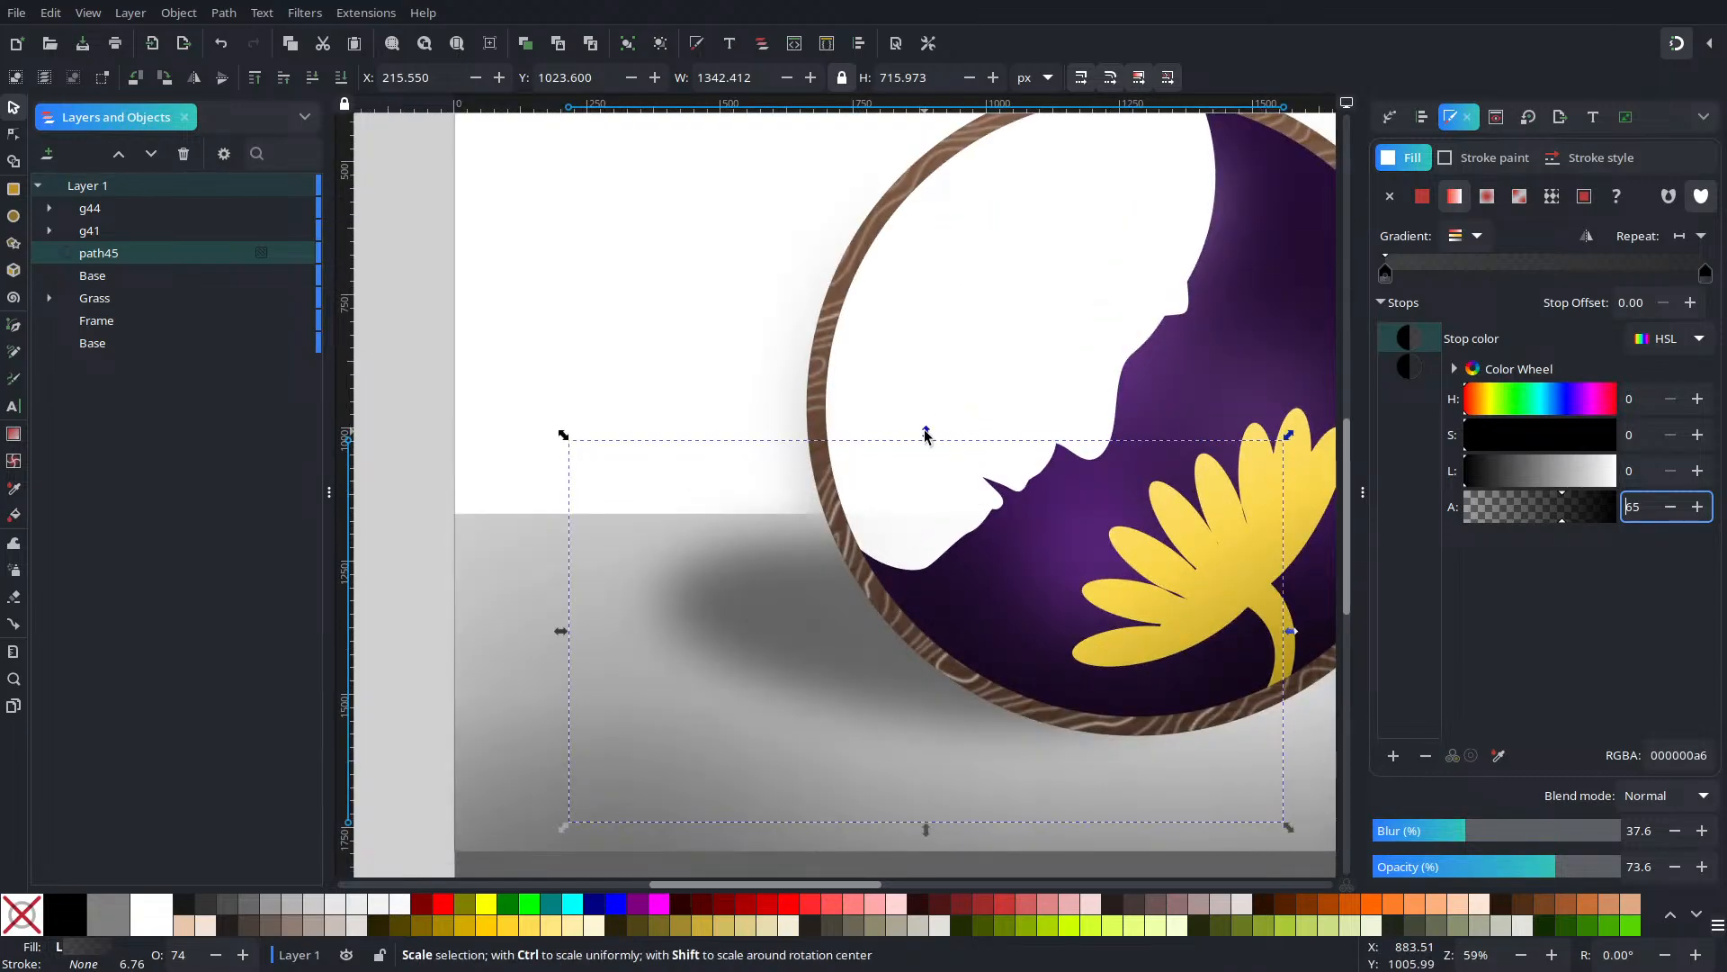
left_click_drag(926, 435, 932, 477)
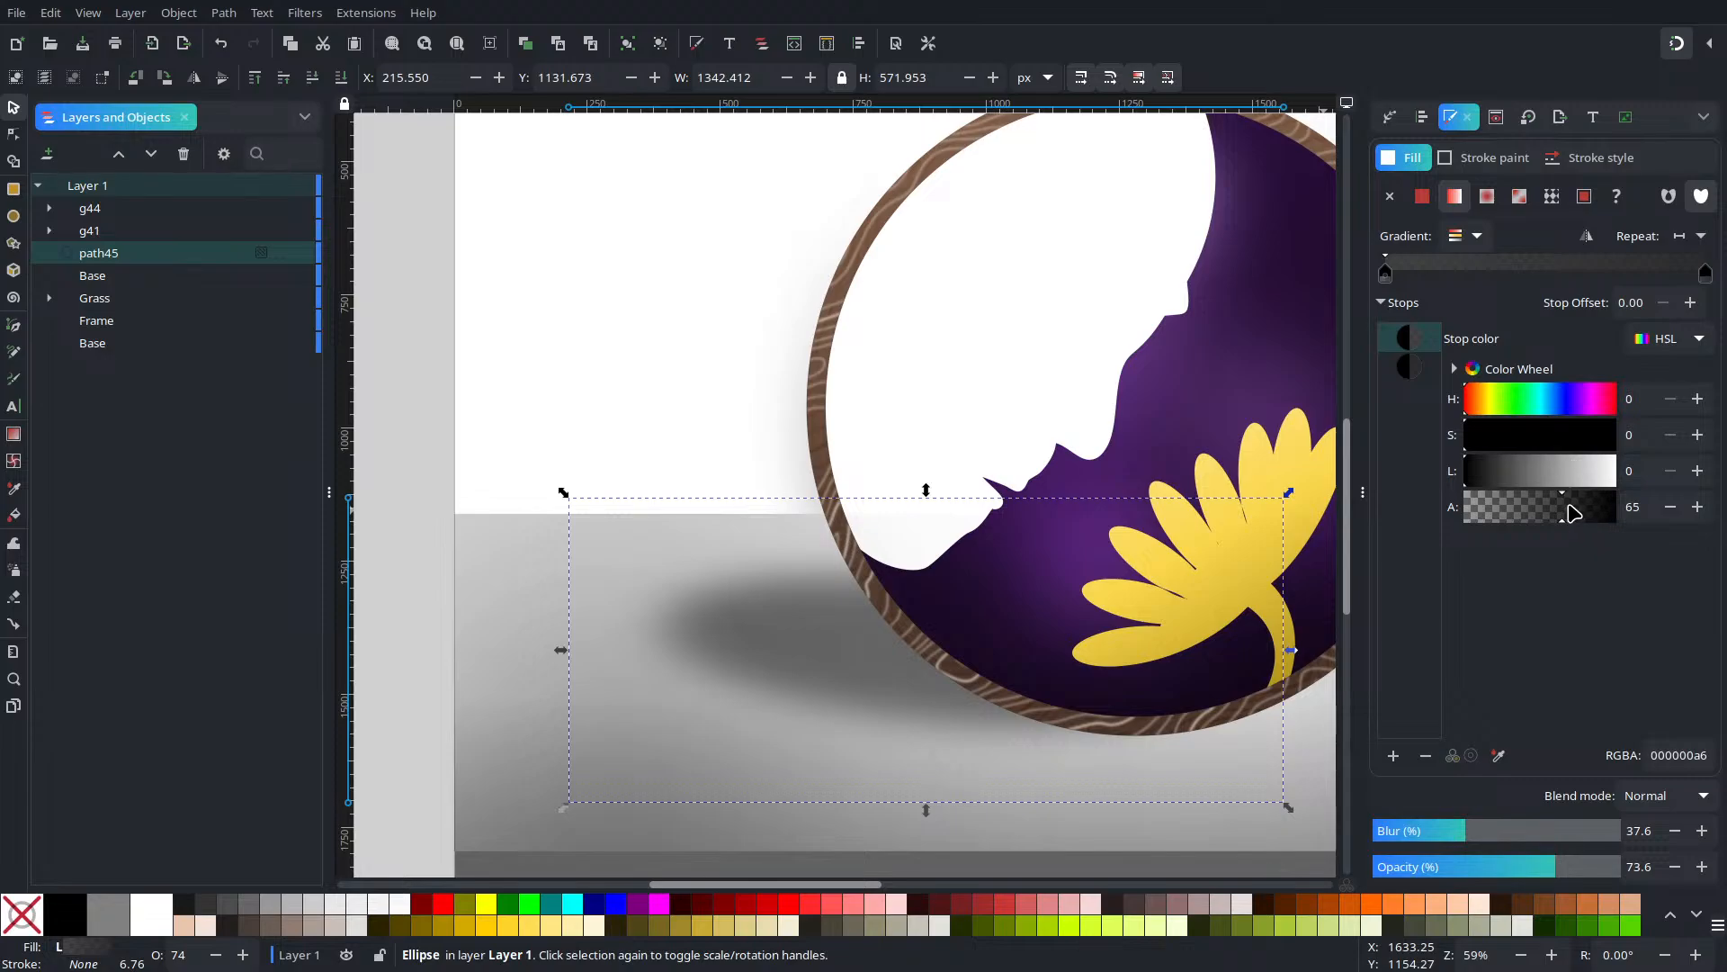
left_click_drag(1569, 506, 1595, 513)
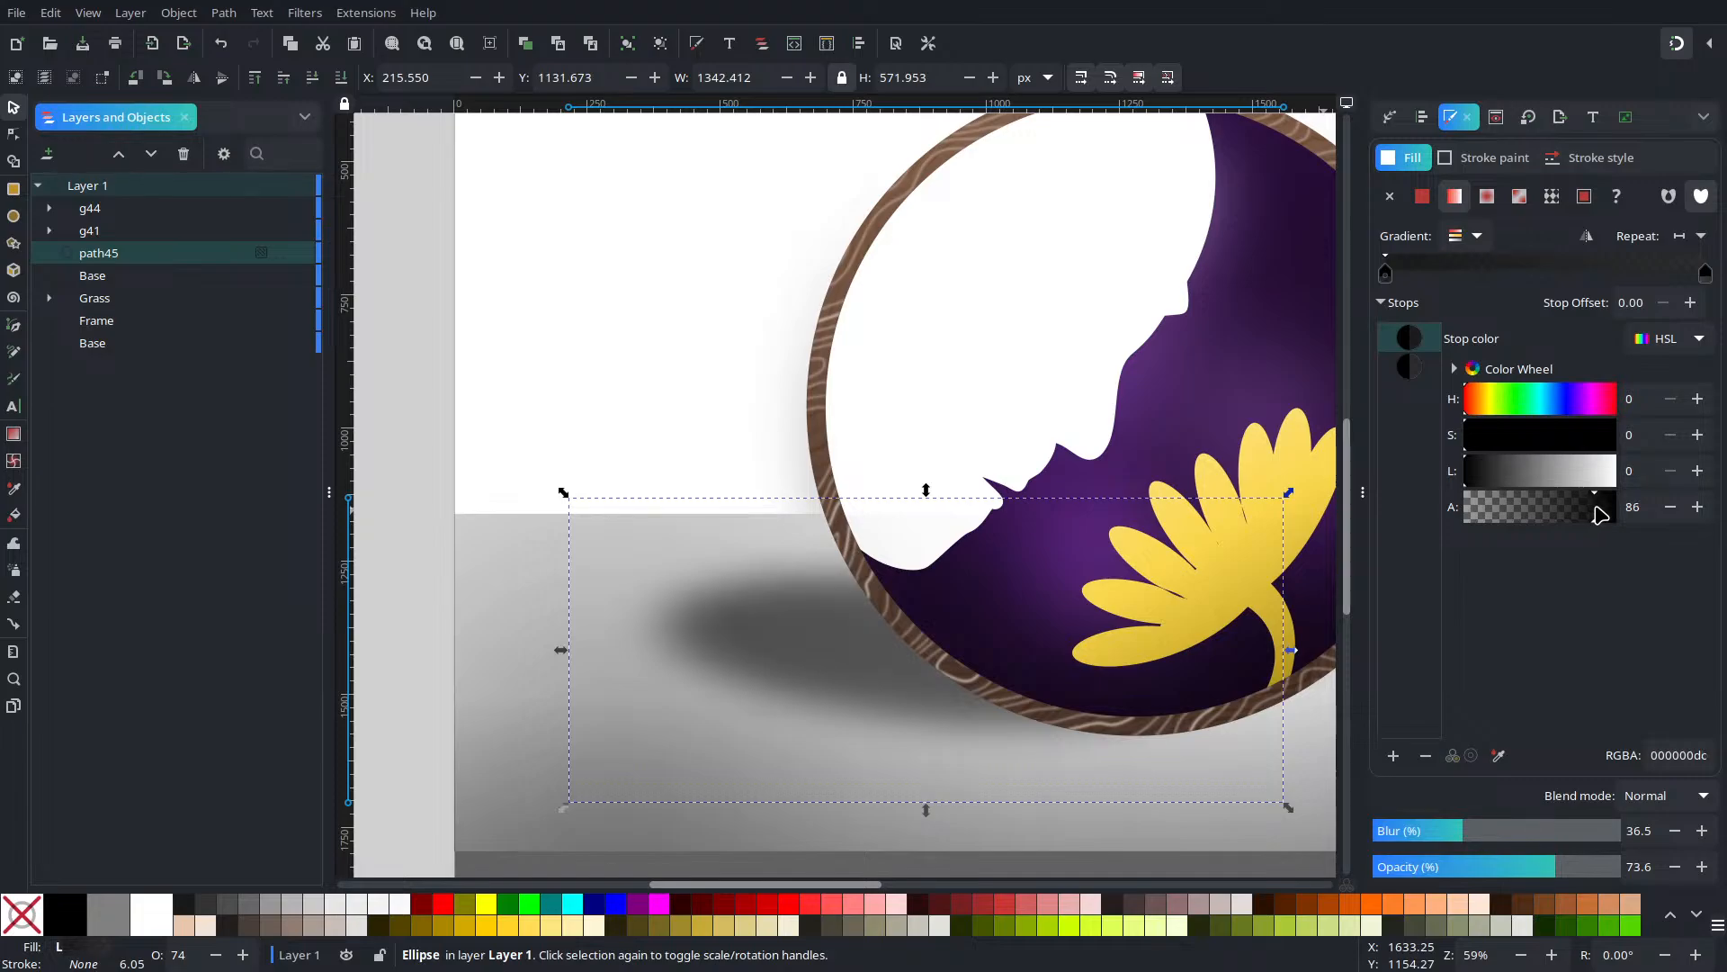
left_click(1671, 507)
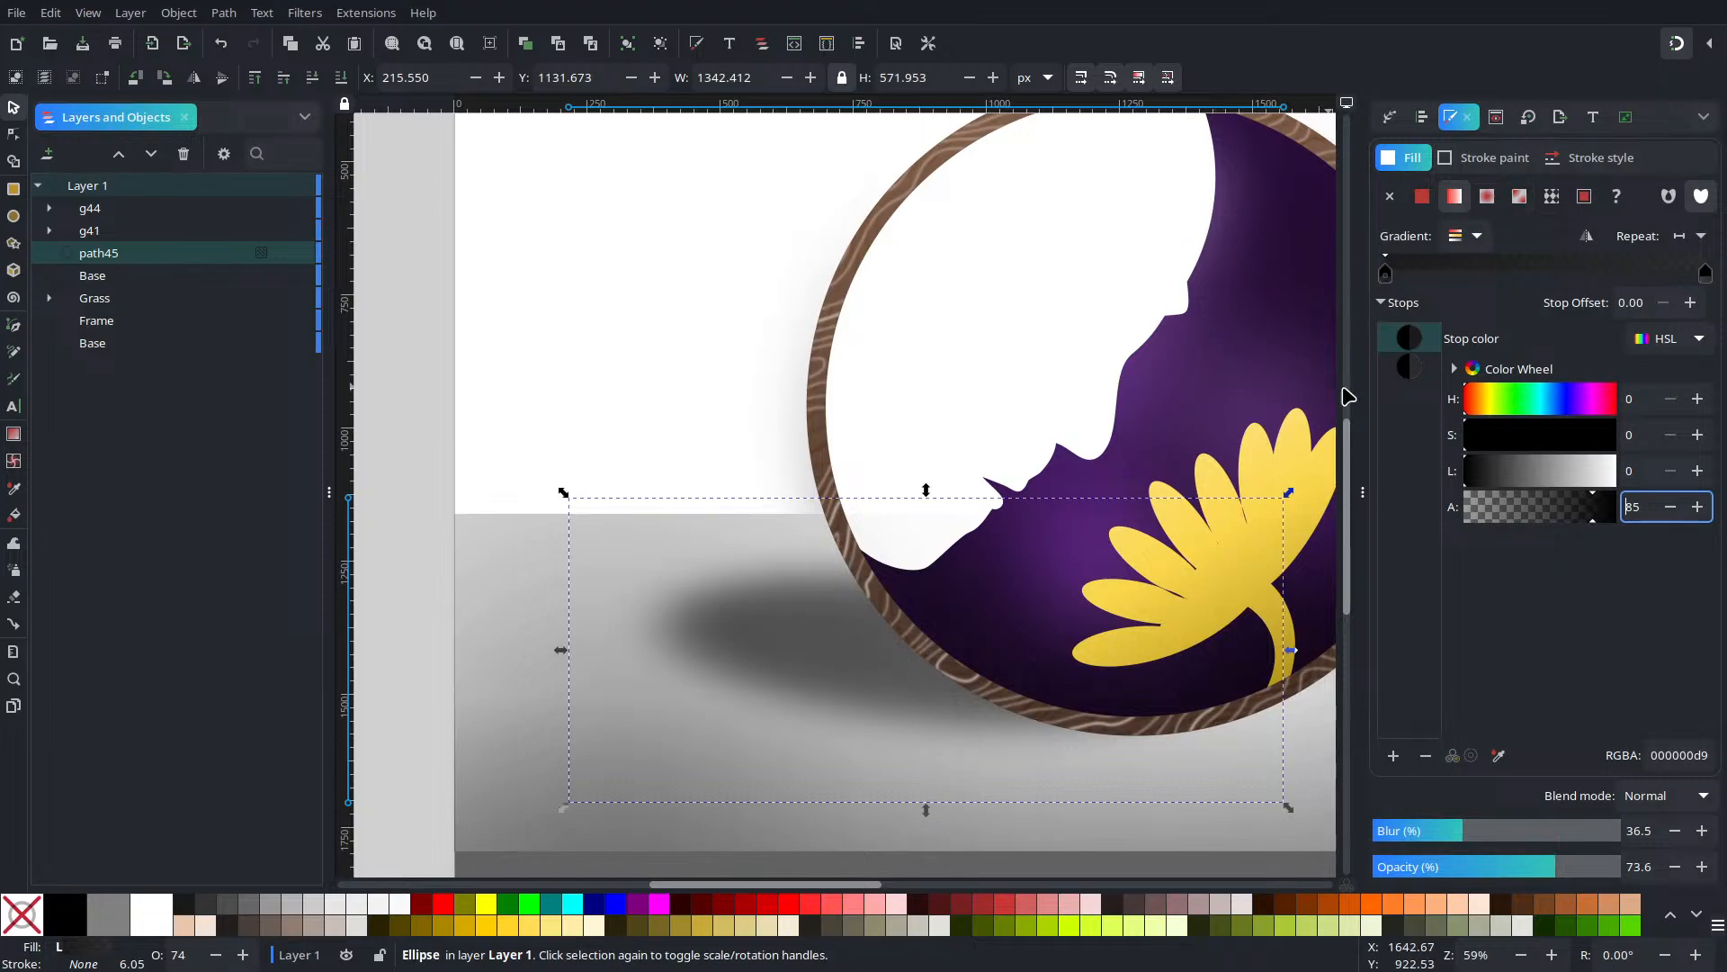
left_click(1425, 365)
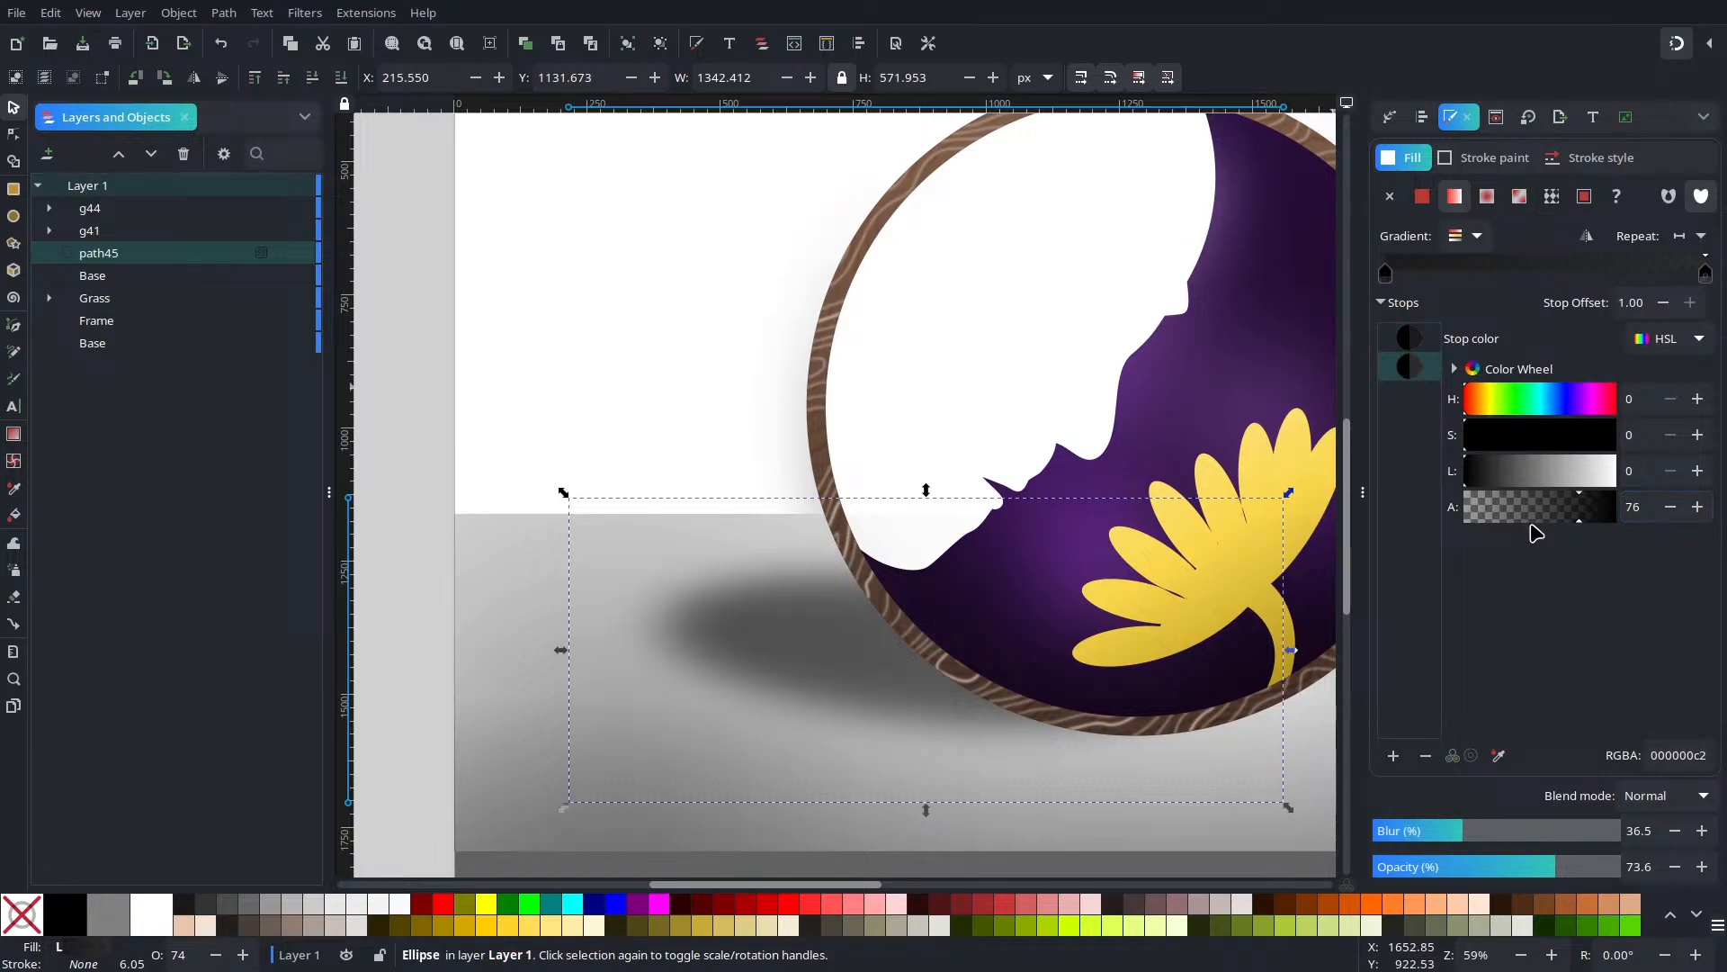
left_click_drag(1591, 506, 1581, 524)
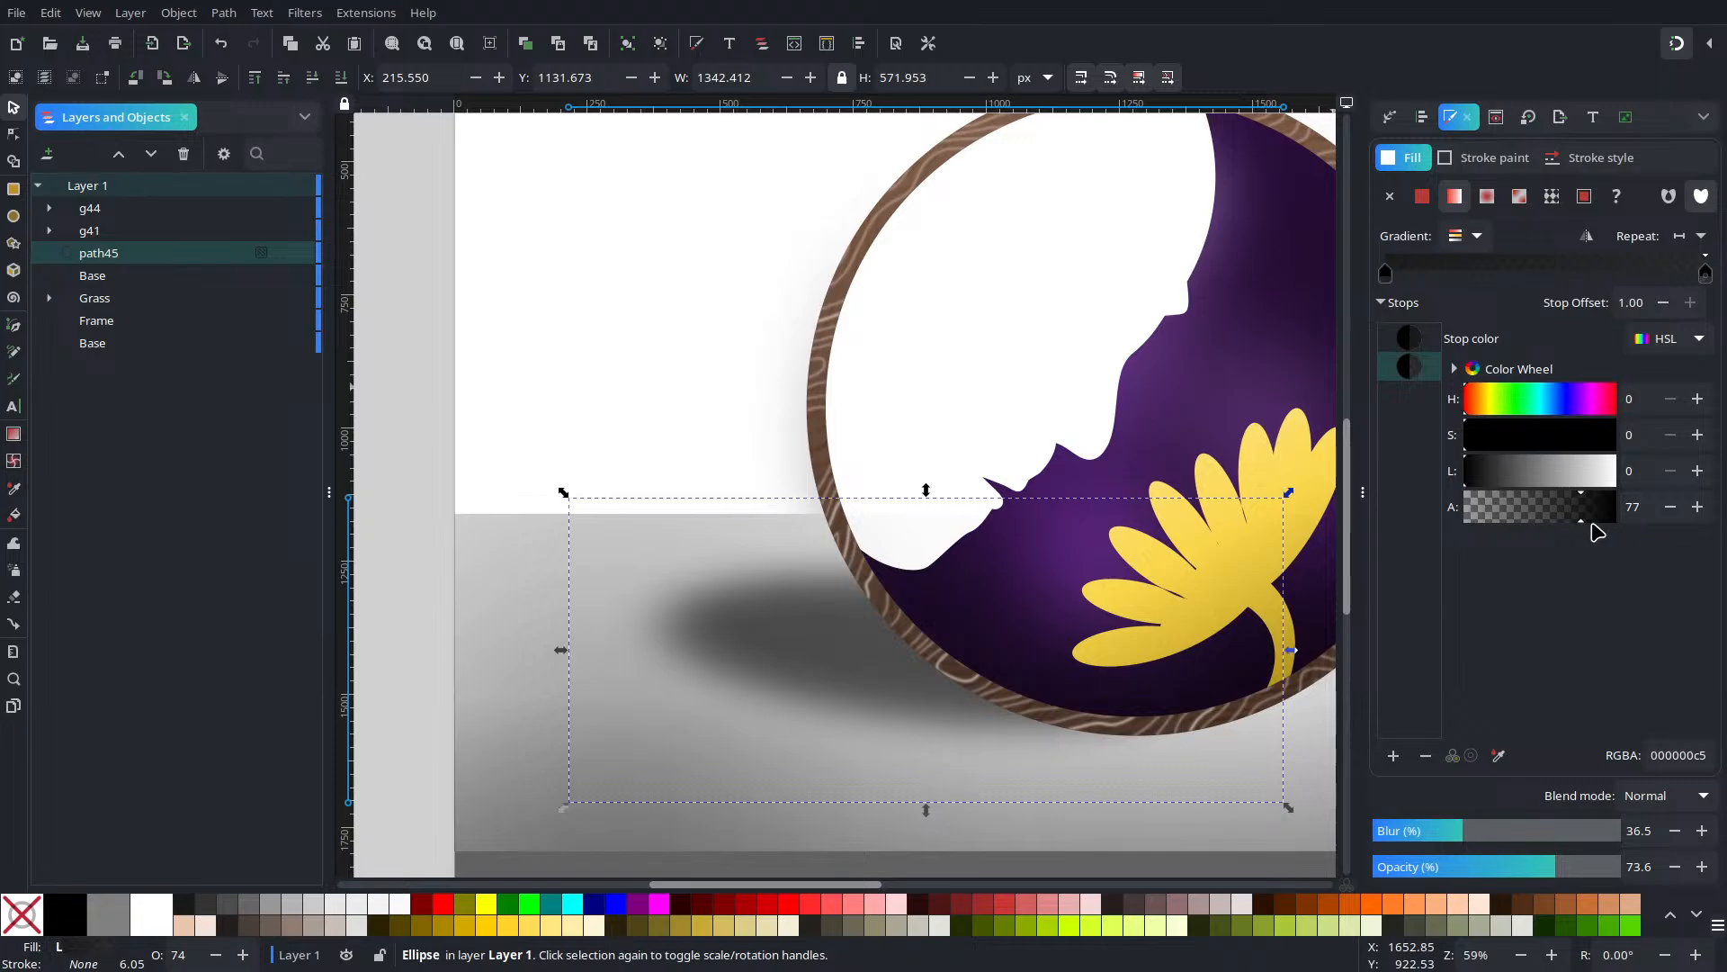
left_click(1669, 513)
left_click(1669, 513)
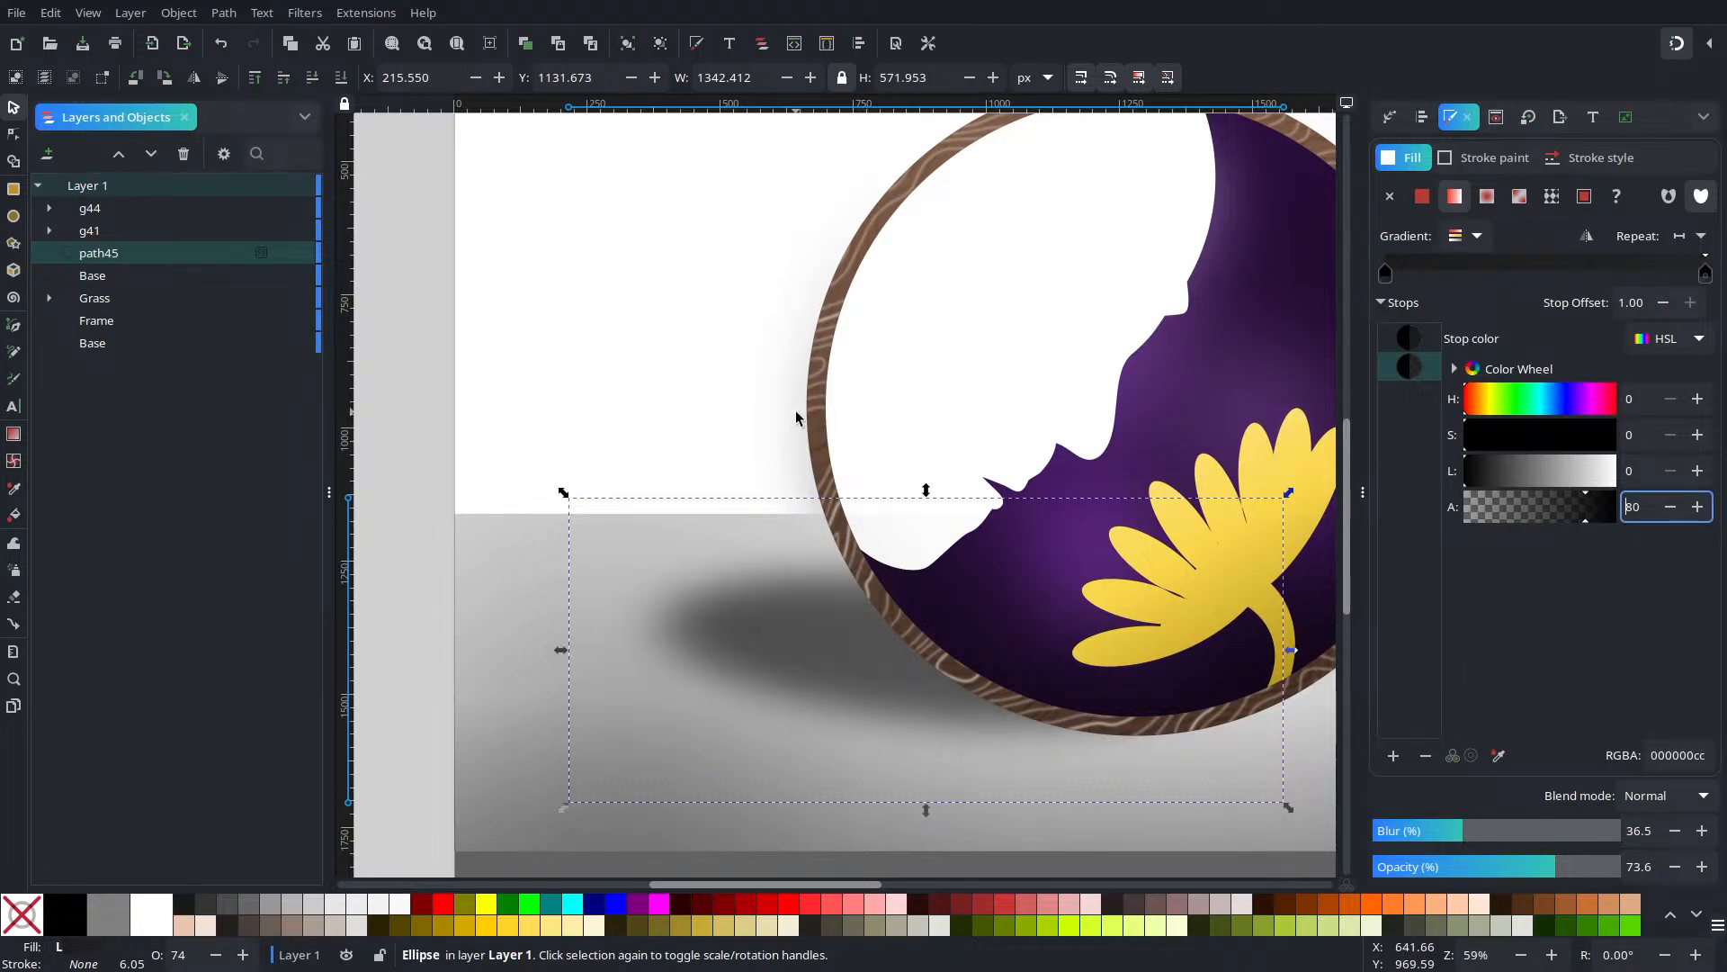
Stretch the shadow ellipse further to the left to widen it
scroll(817, 453, "down", 3)
scroll(816, 452, "up", 2)
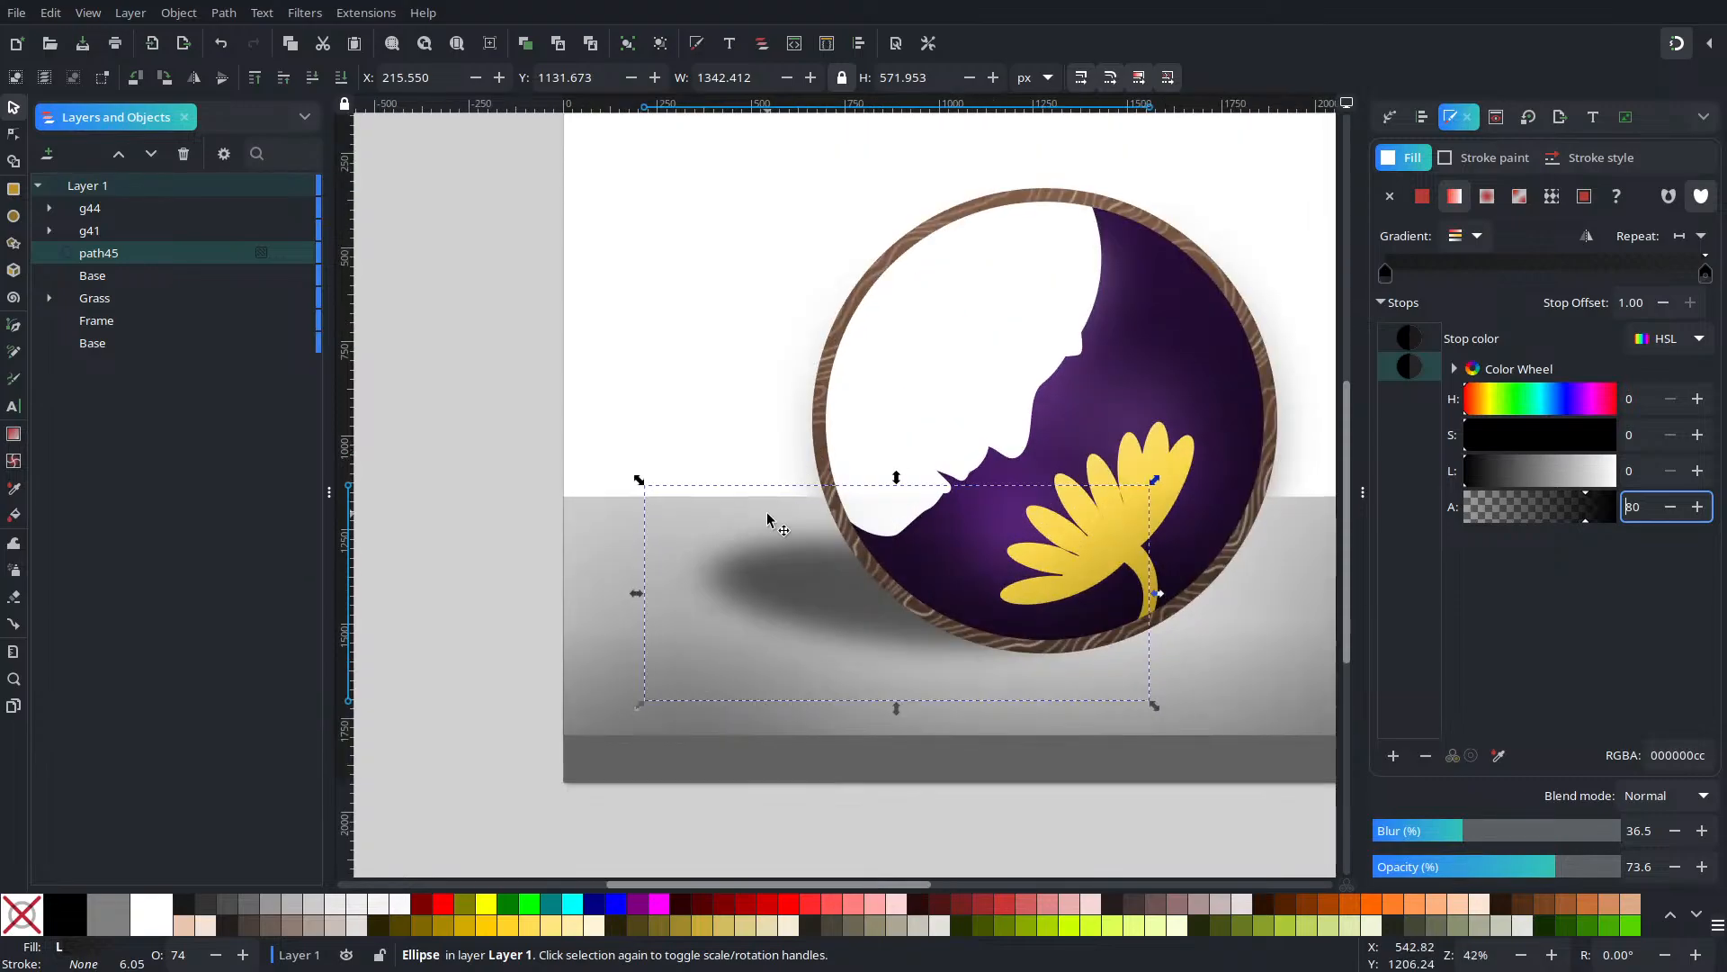
left_click_drag(635, 595, 630, 634)
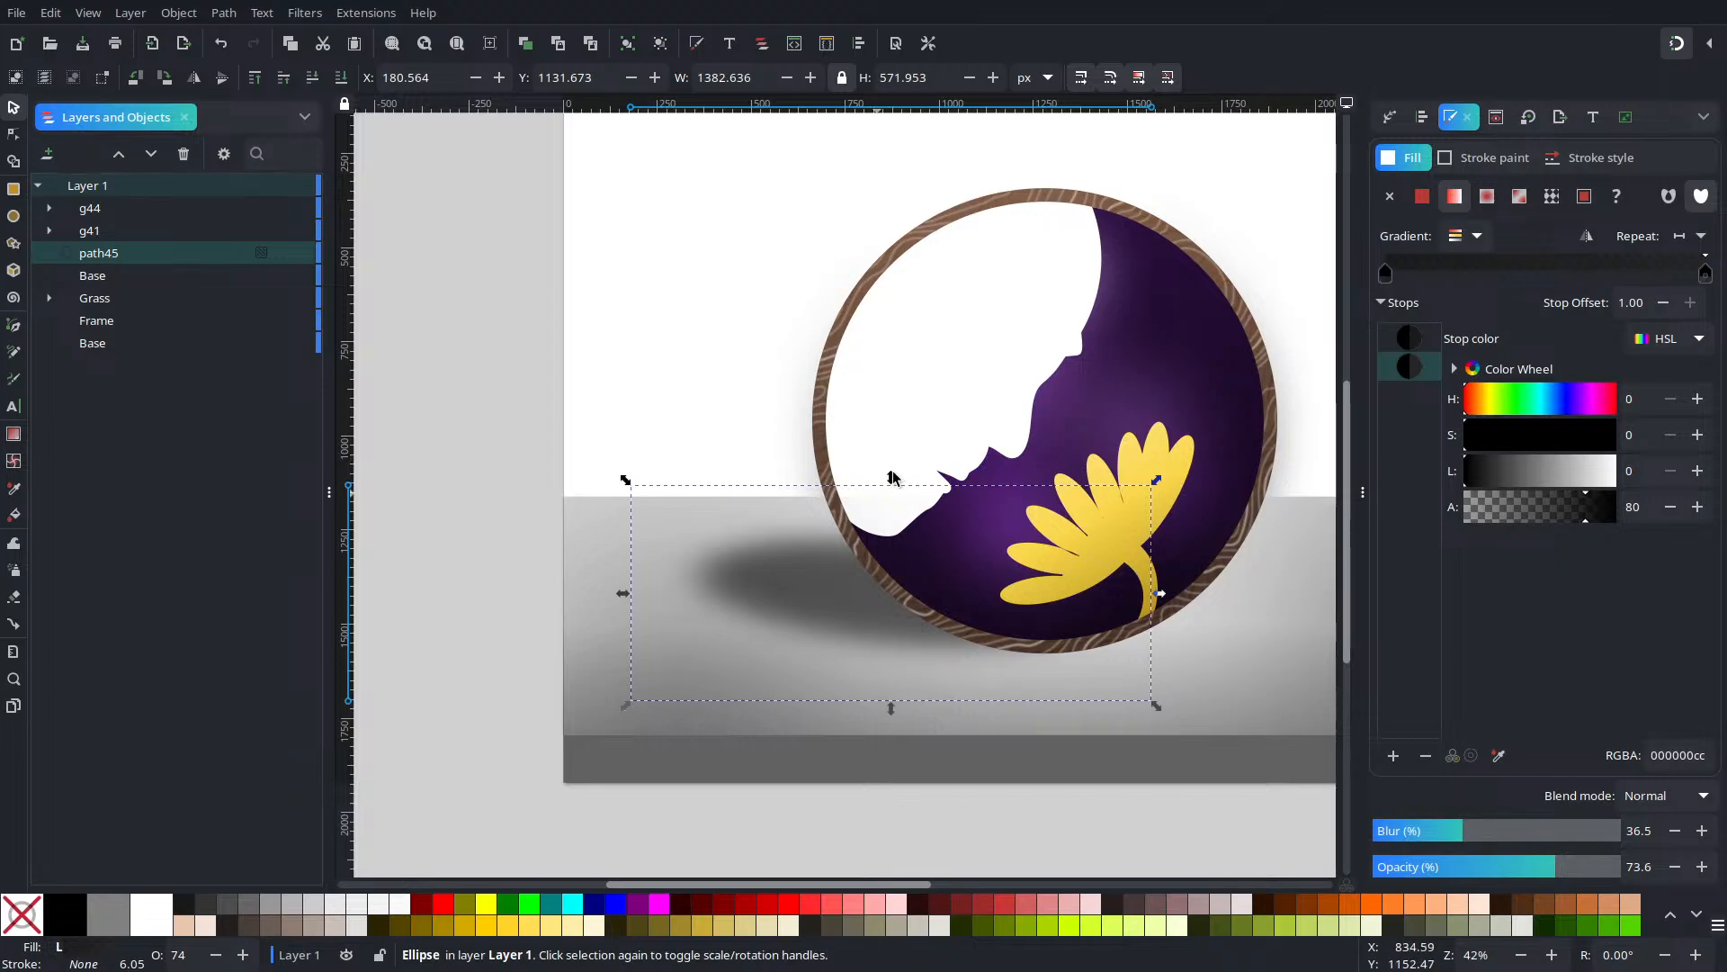
mouse_move(890, 477)
left_mouse_down()
mouse_move(909, 594)
mouse_move(911, 492)
left_mouse_up()
scroll(1011, 506, "down", 3)
scroll(1009, 504, "up", 2)
left_click_drag(1132, 434, 859, 472)
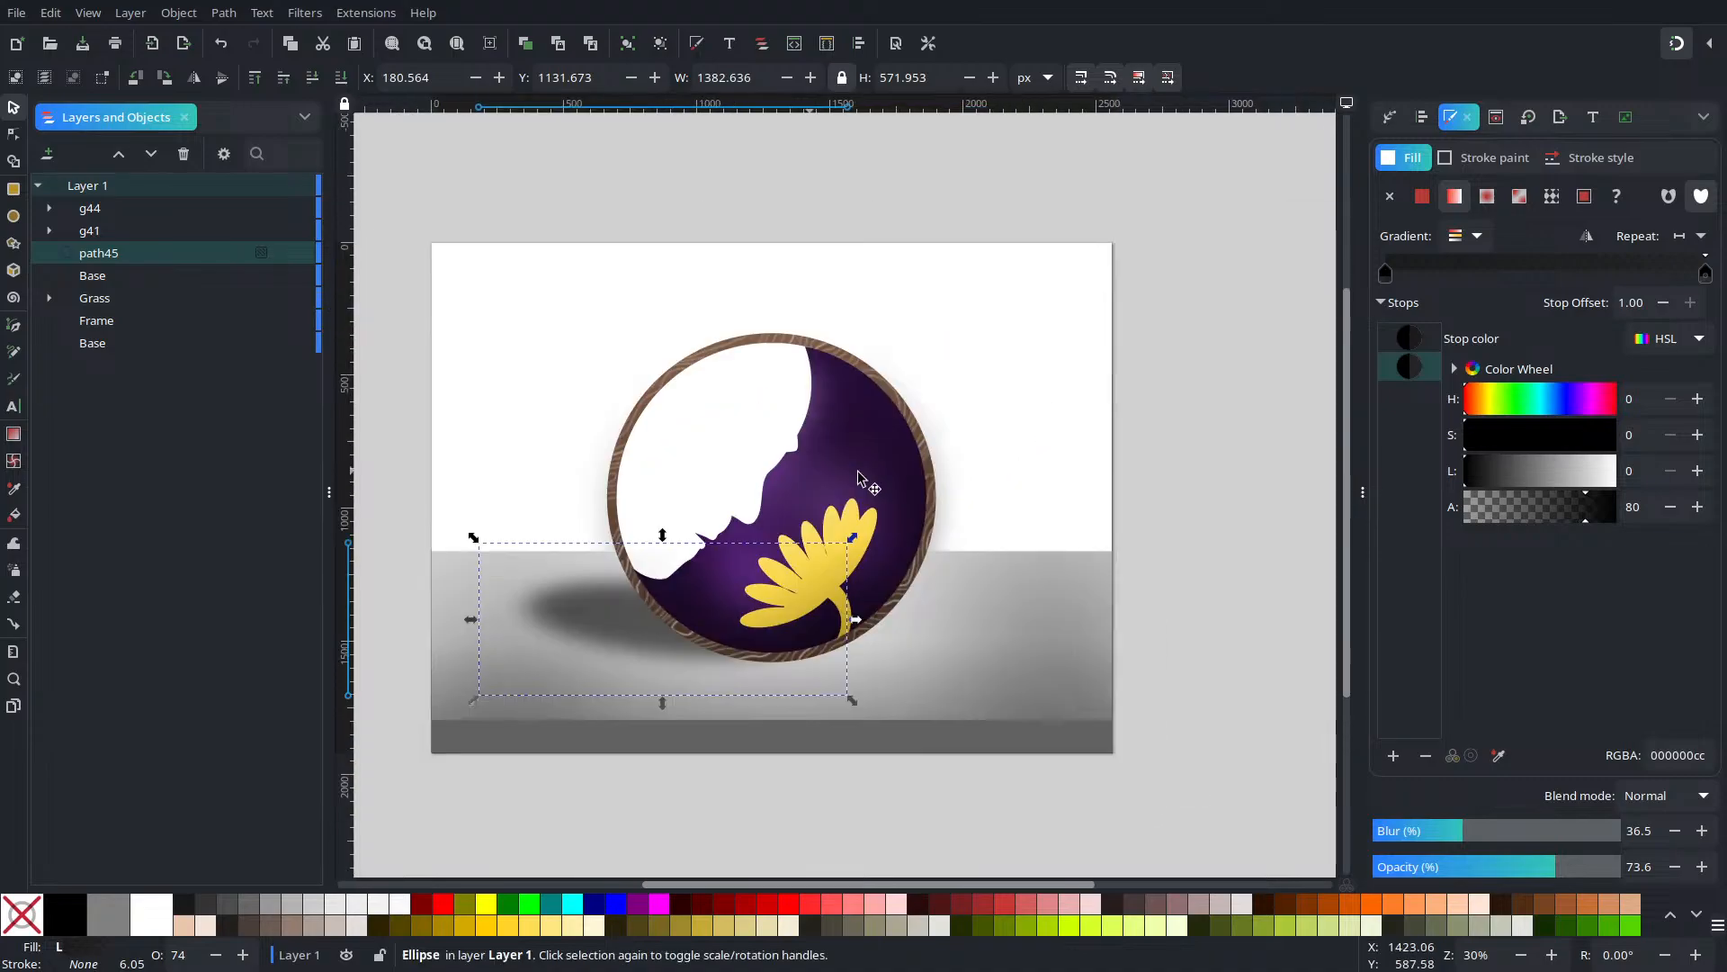
Fine-tune the floor shadow's overall opacity to 73.6
left_click(1200, 481)
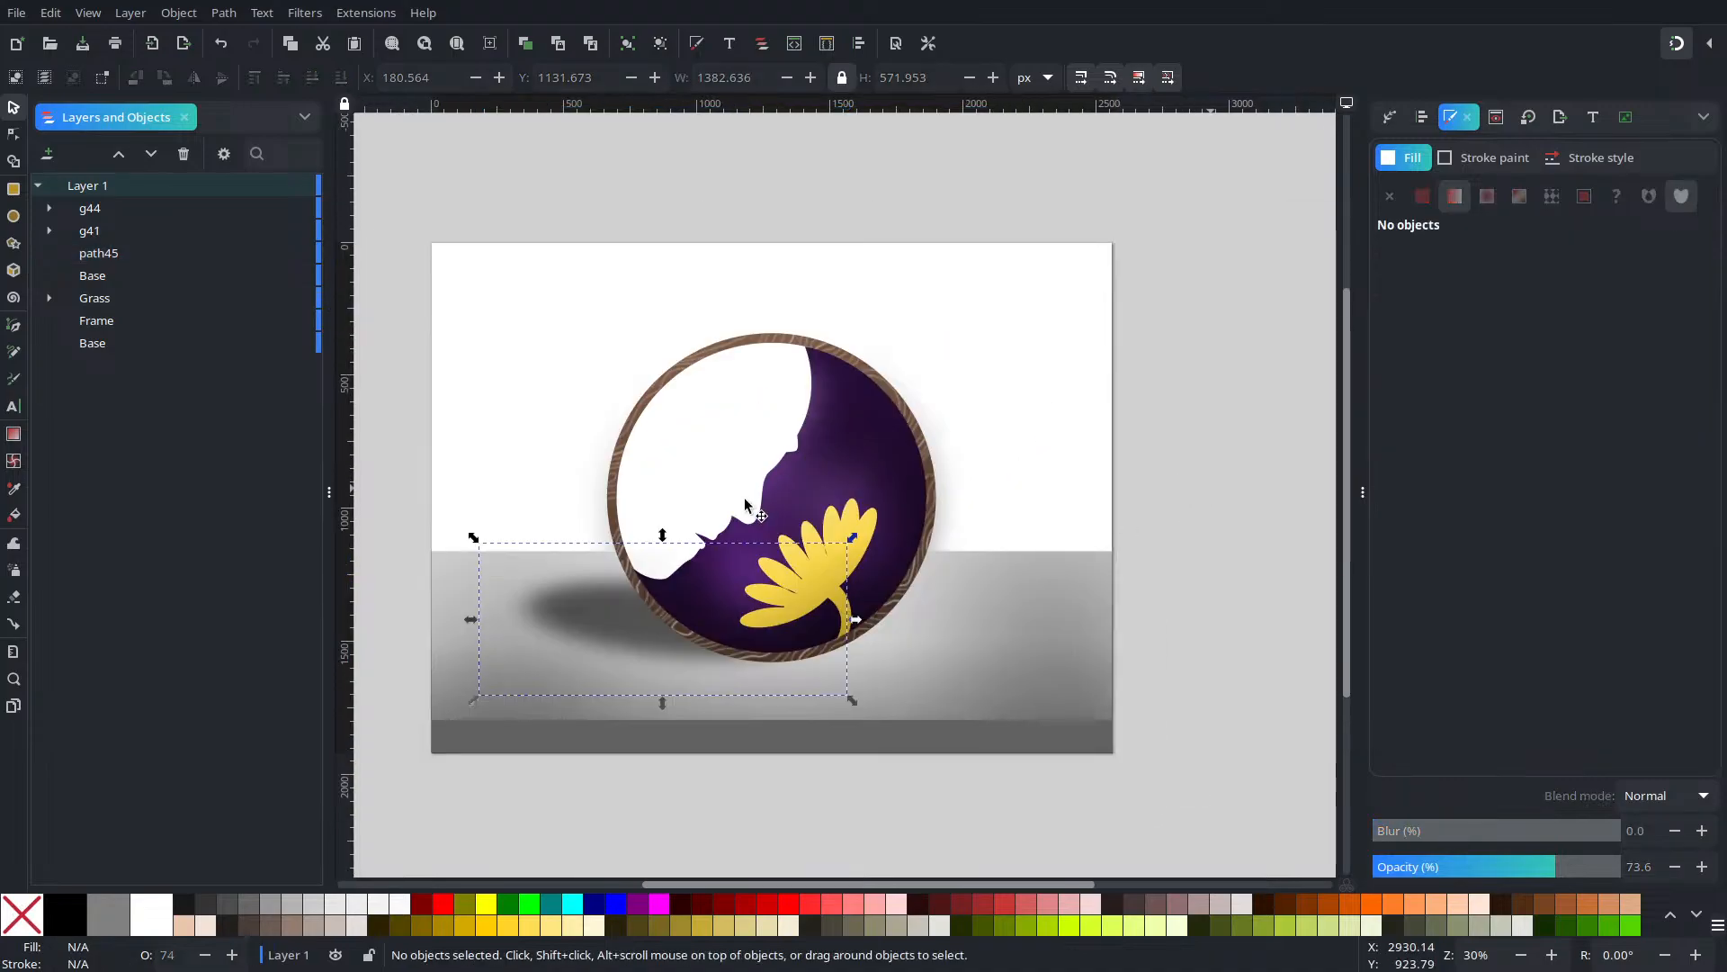
left_click(587, 605)
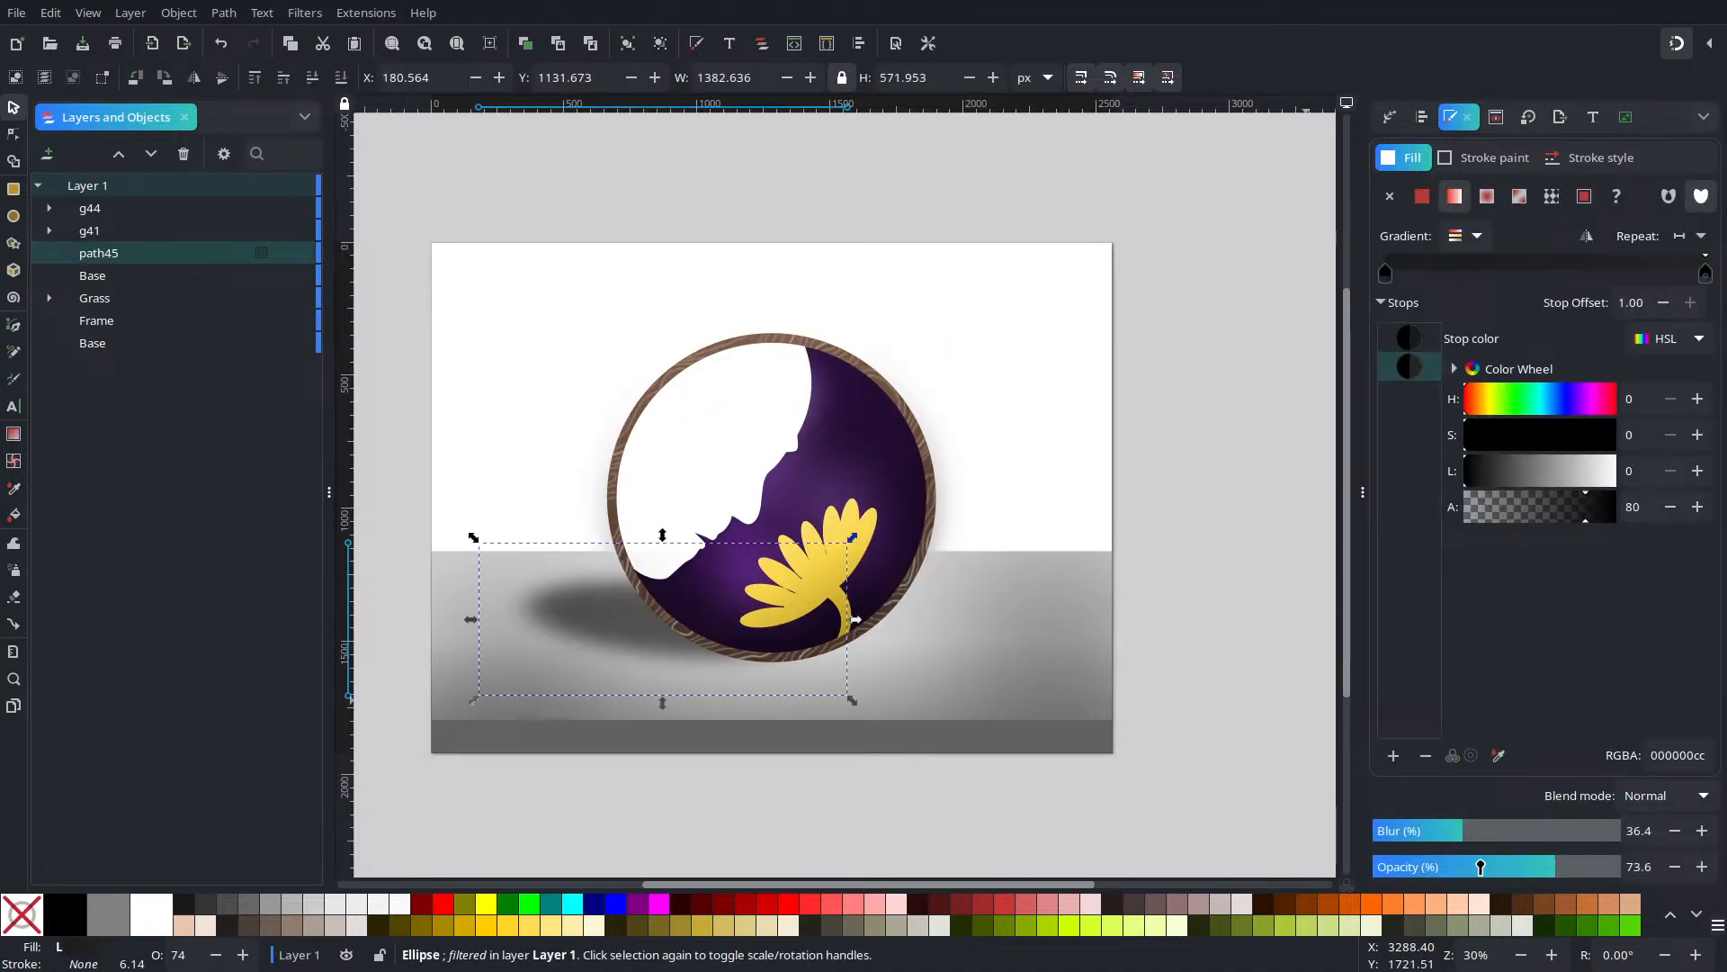
left_click_drag(1480, 867, 1525, 865)
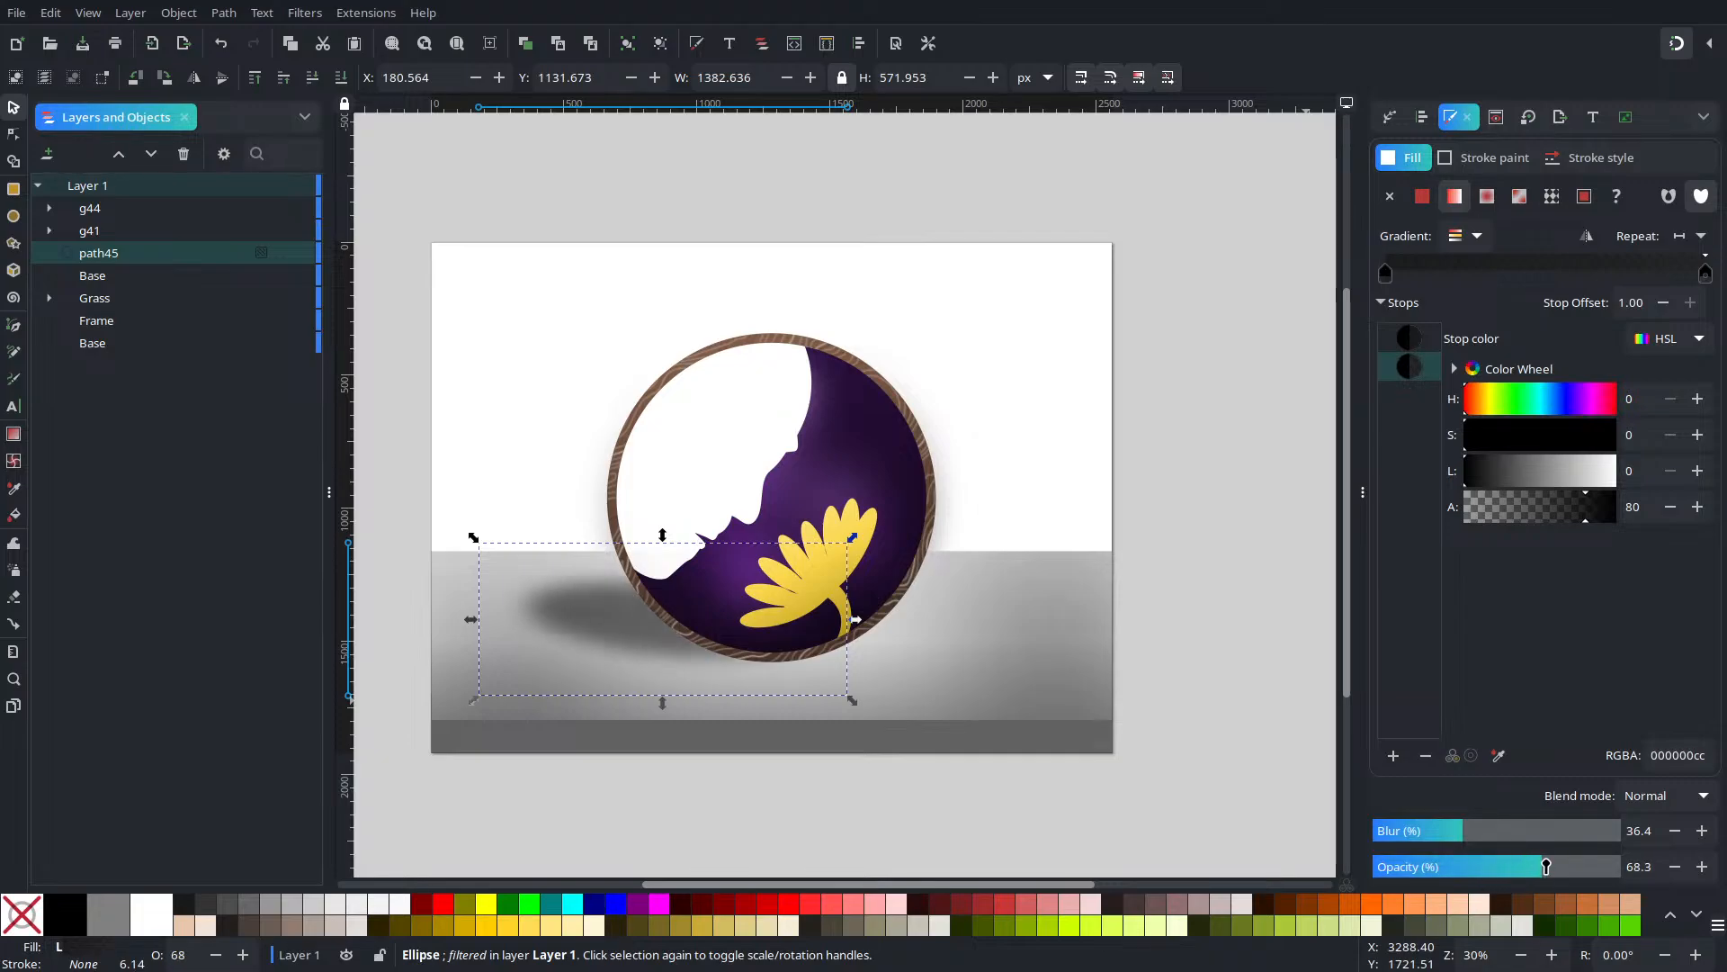
left_click_drag(1543, 867, 1558, 871)
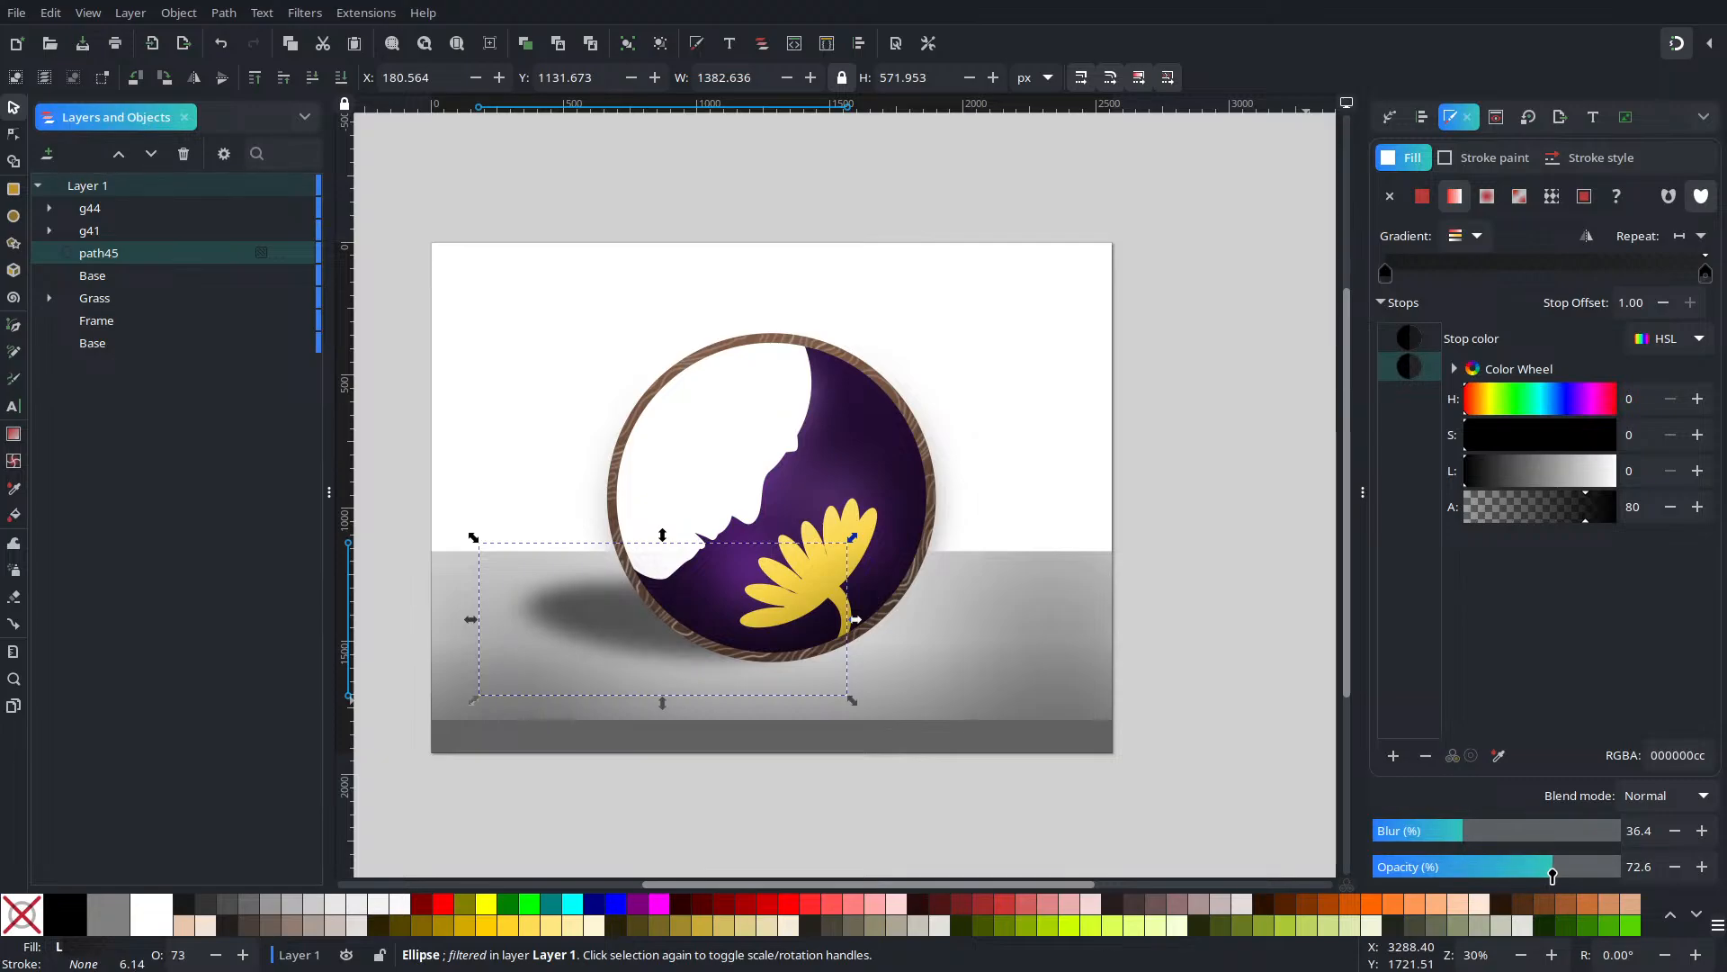
left_click(1701, 866)
Zoom the canvas to 30% to show the whole scene, then pick the Rectangle tool
left_click(1185, 591)
scroll(1175, 511, "down", 4, "ctrl")
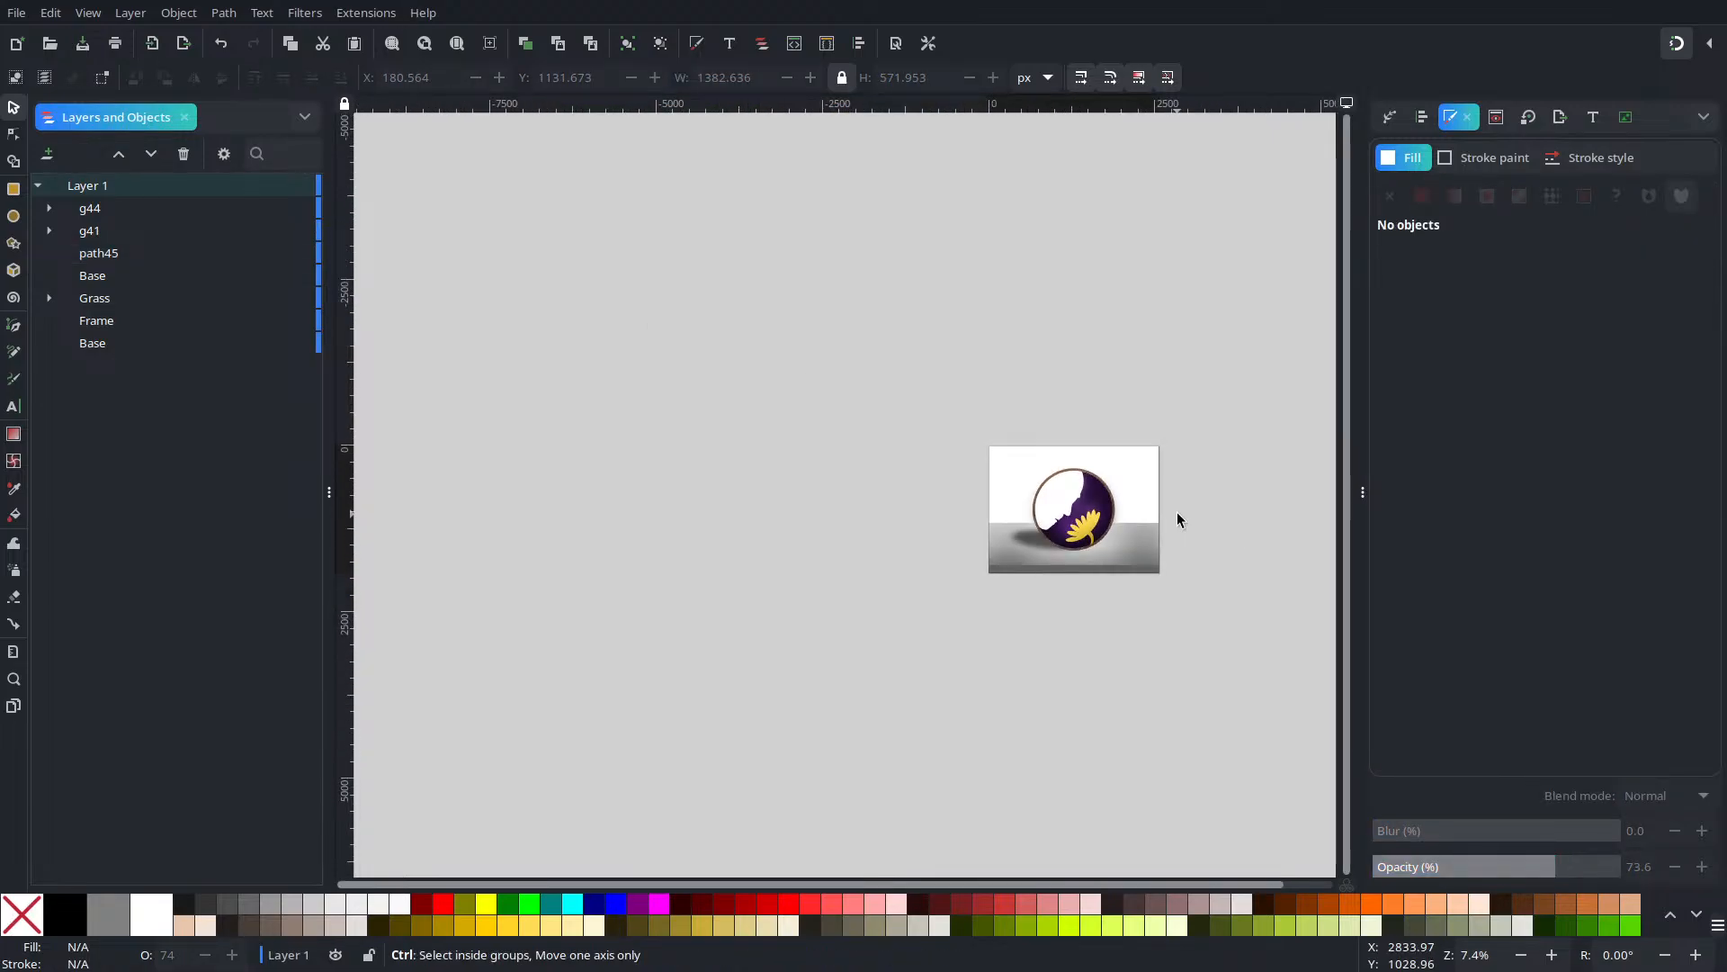
scroll(1175, 511, "up", 4, "ctrl")
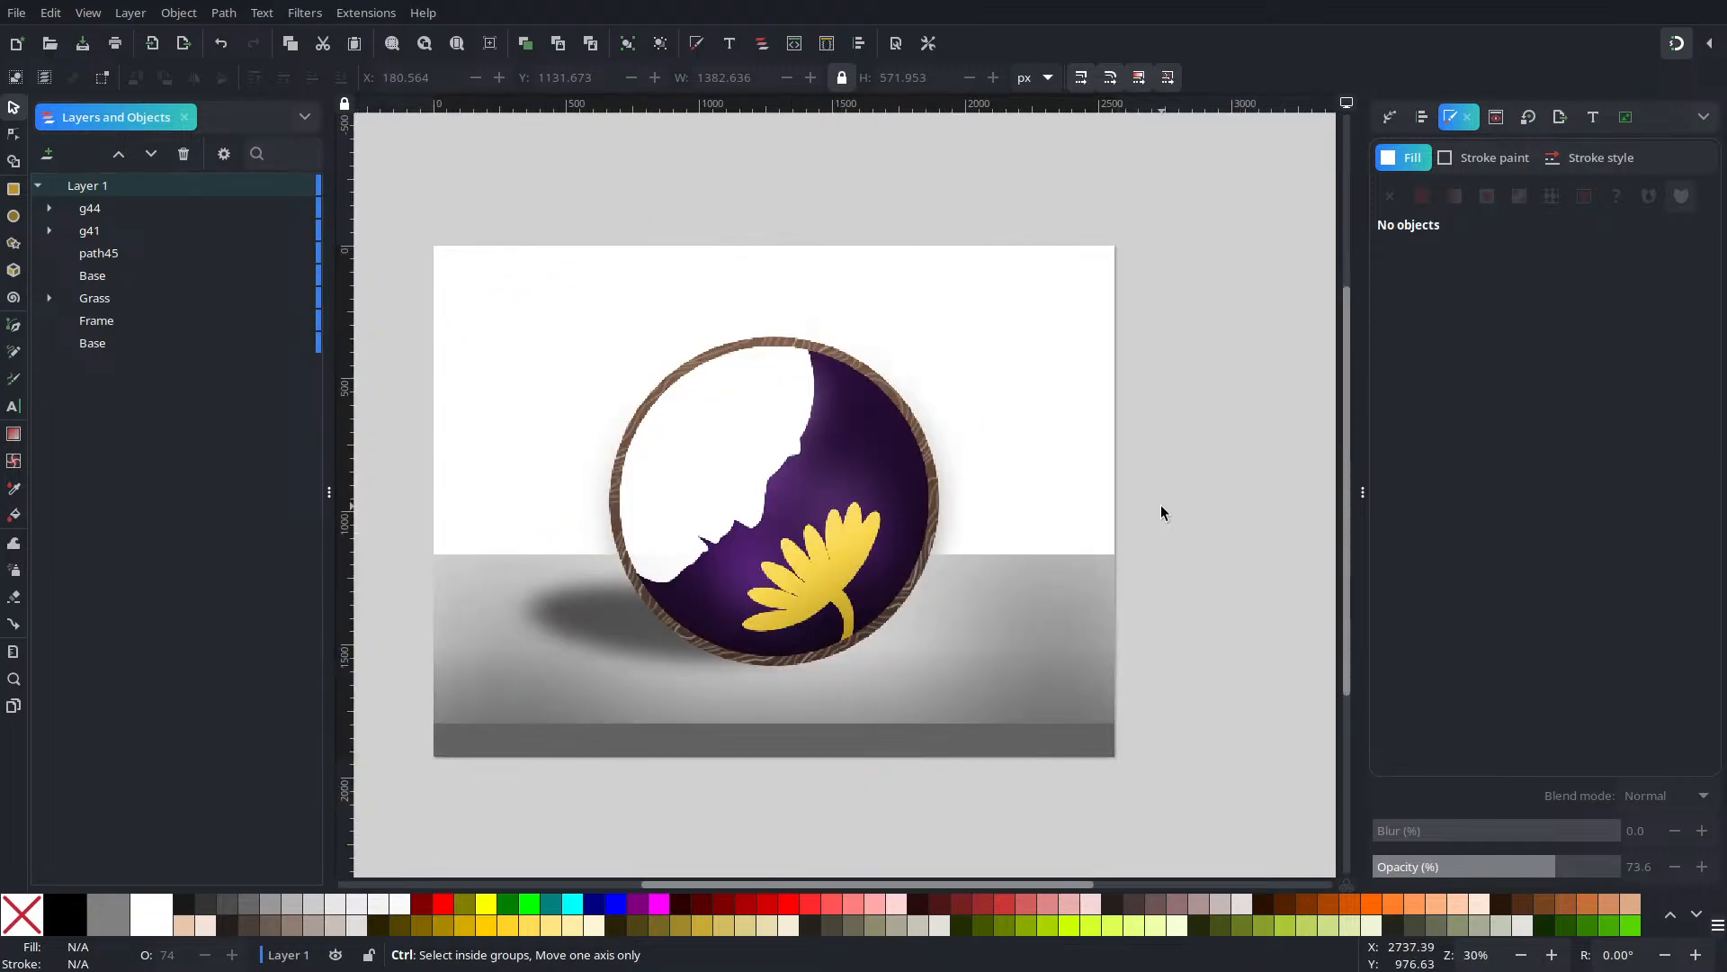
scroll(962, 571, "right", 1)
scroll(779, 580, "left", 1)
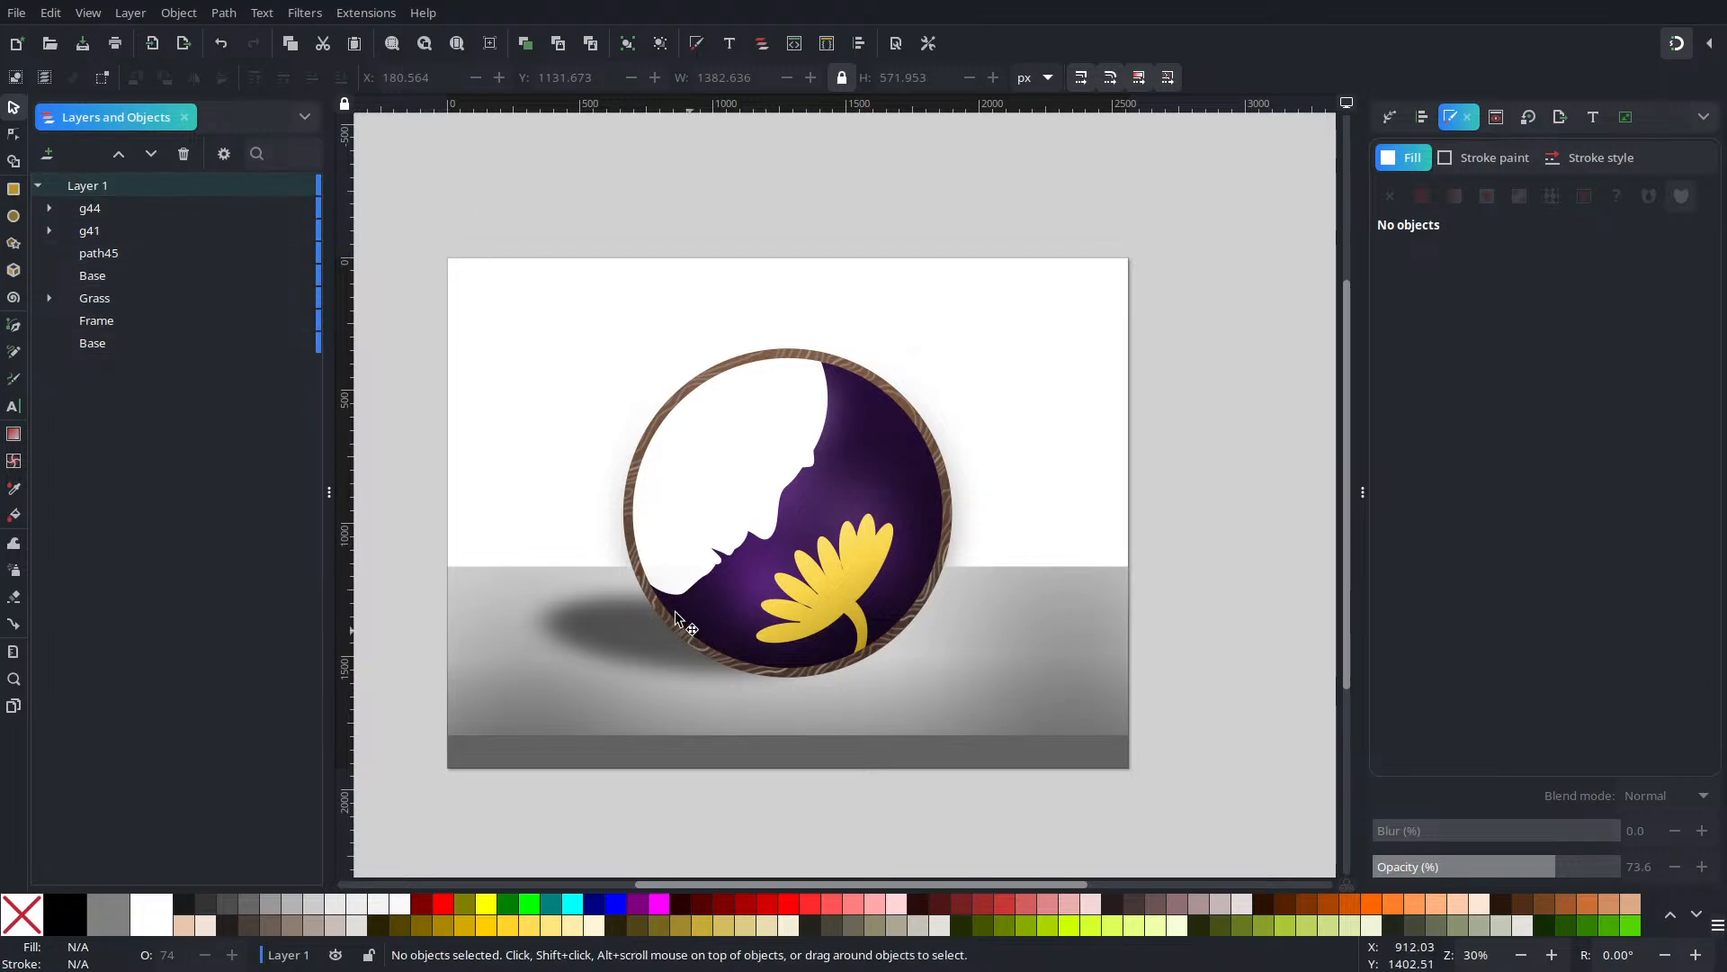
left_click(14, 189)
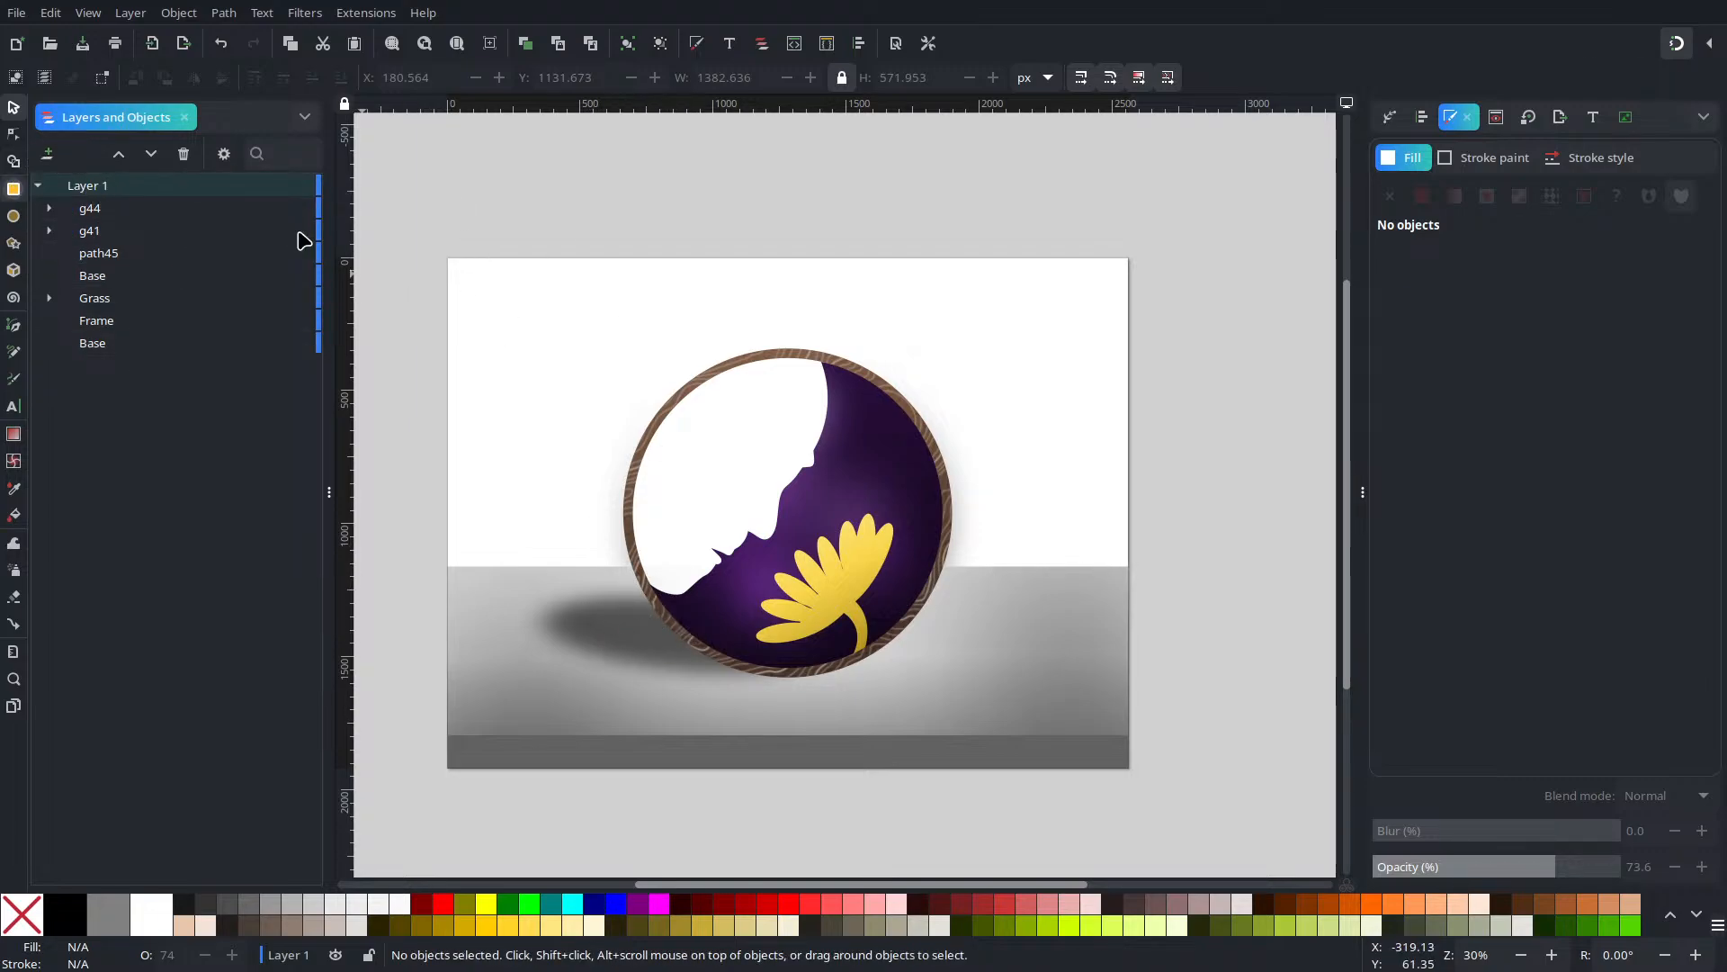
Draw a page-sized rectangle and make it 100% opaque
mouse_move(448, 261)
left_mouse_down()
mouse_move(1106, 670)
mouse_move(1130, 623)
mouse_move(1147, 708)
mouse_move(1127, 767)
left_mouse_up()
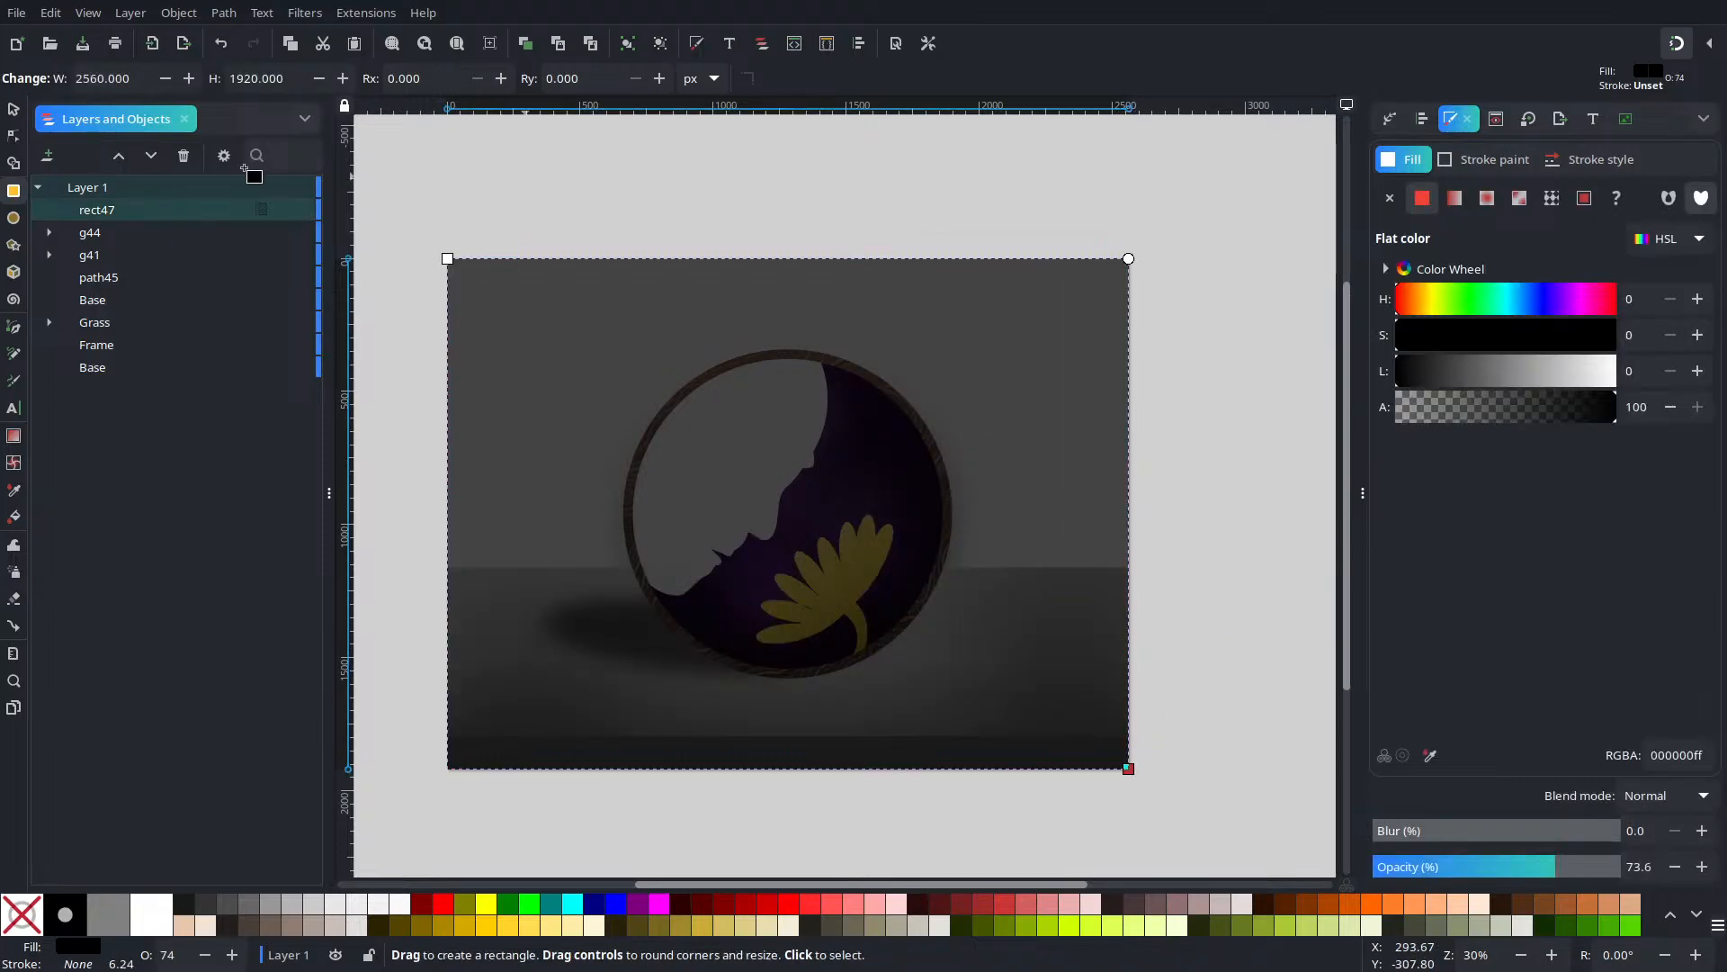
left_click(17, 108)
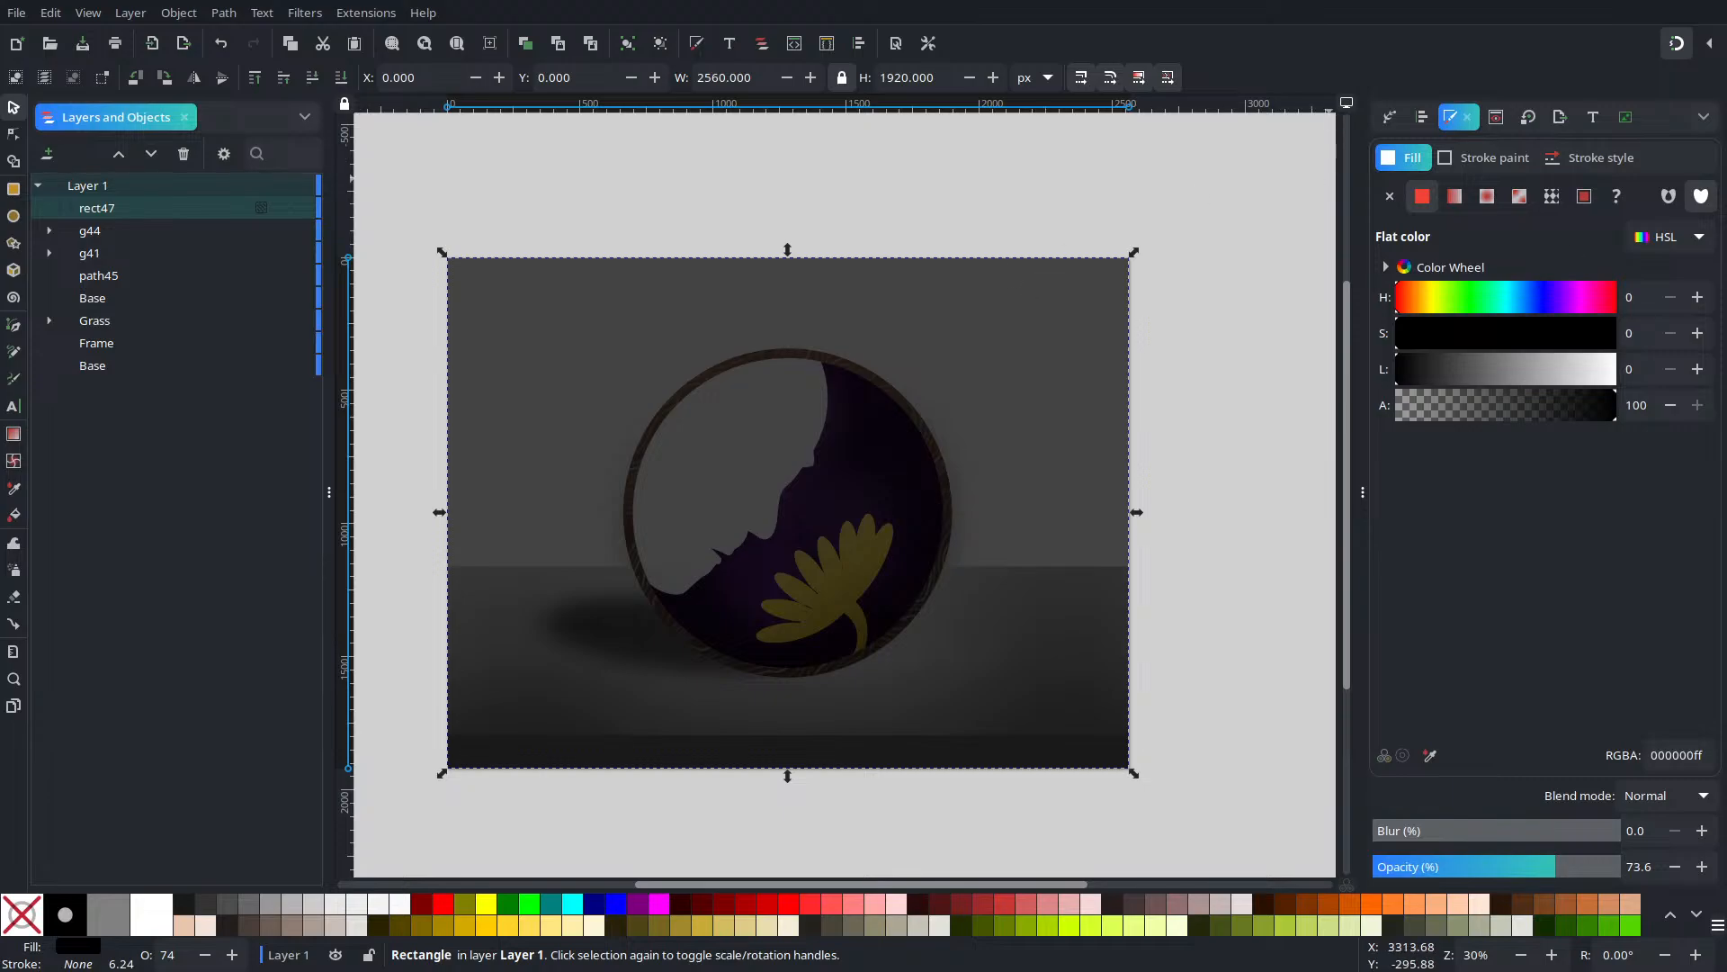
left_click_drag(1563, 866, 1624, 866)
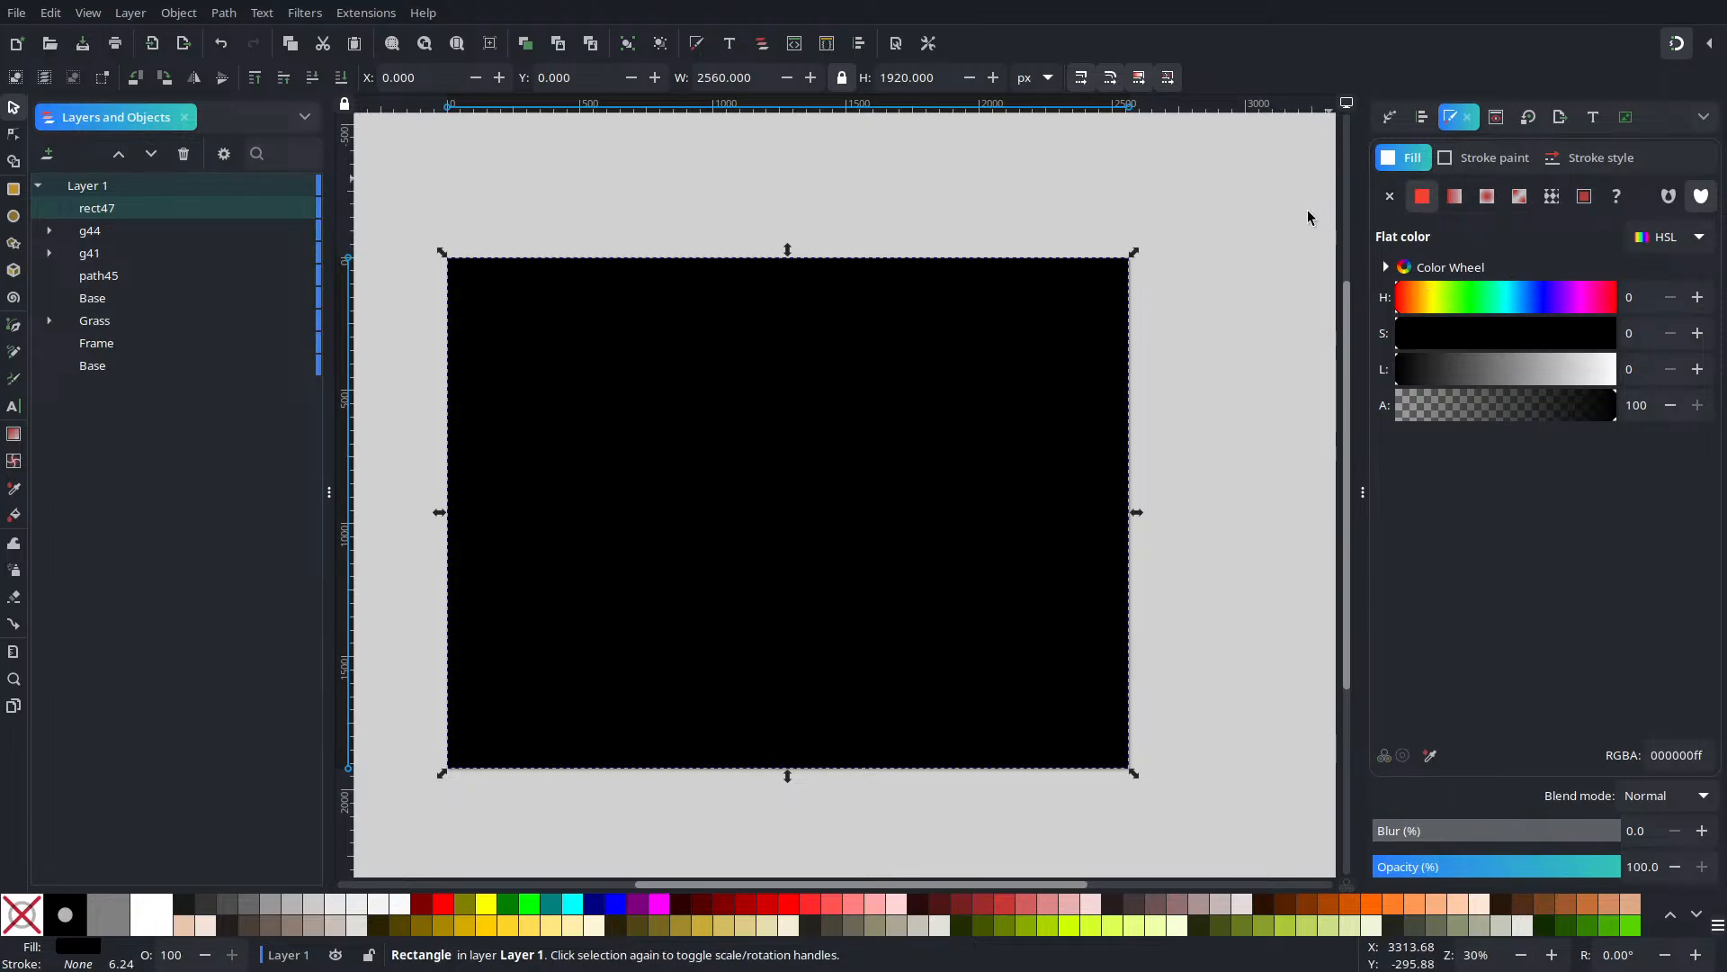
Fill the rectangle with HSL 48/100/65 yellow and send it behind all artwork
left_click(1472, 297)
left_click(1446, 305)
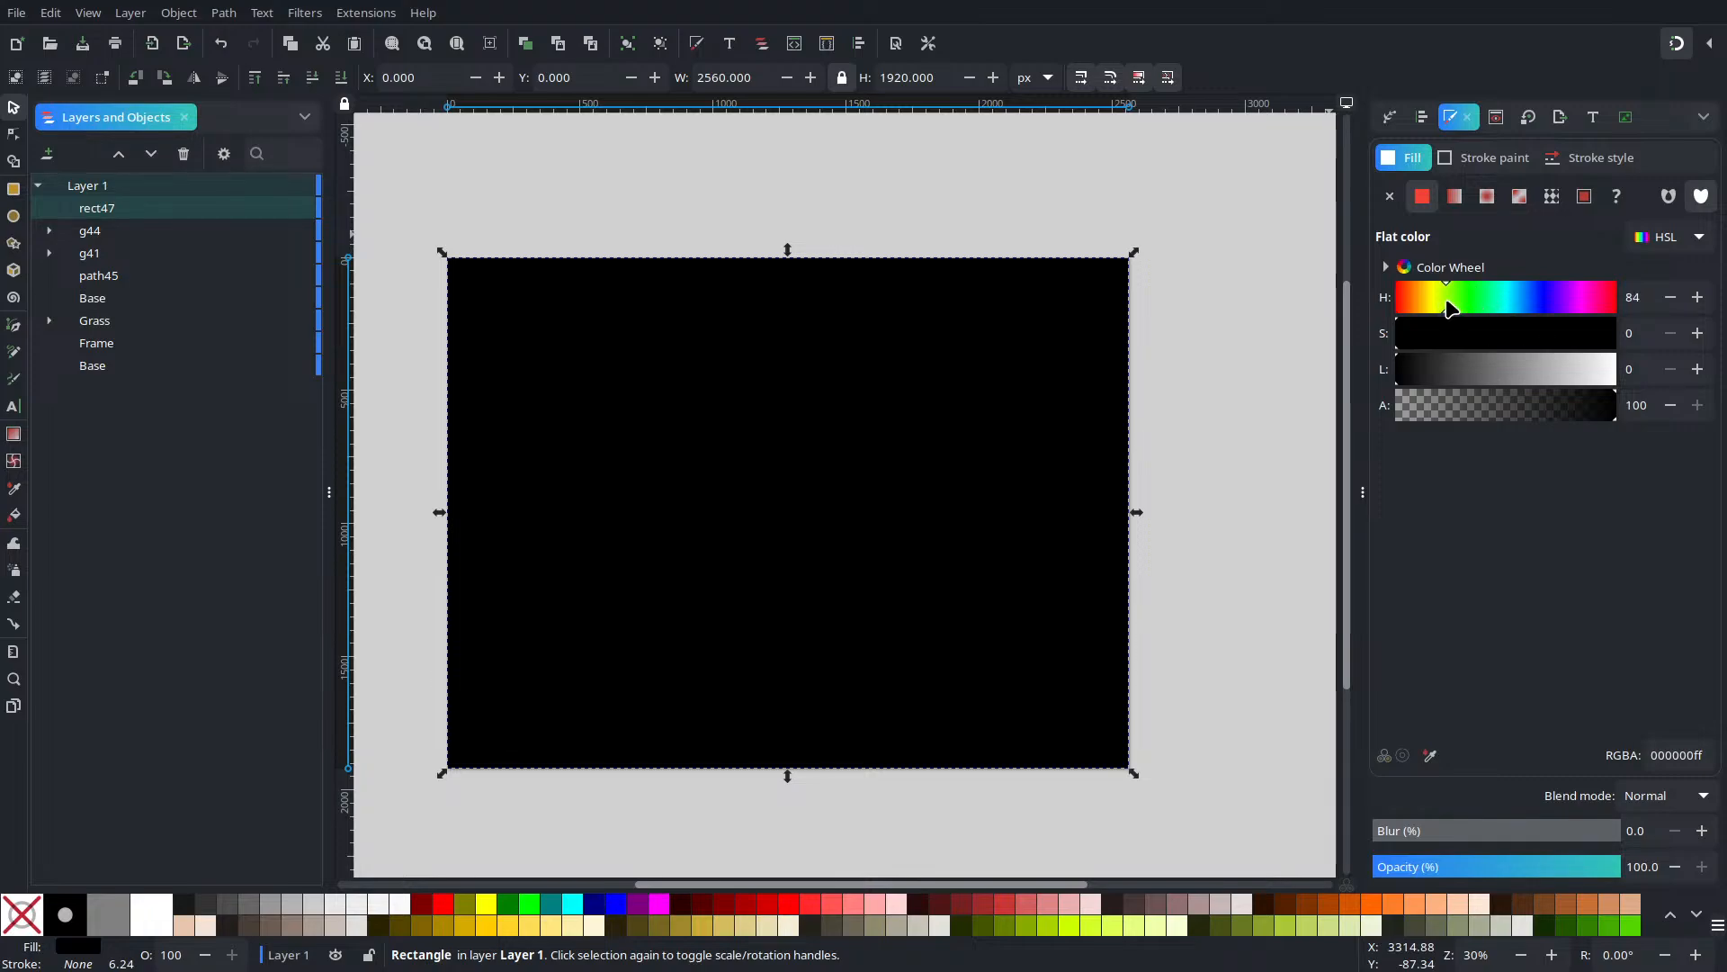
left_click(1697, 297)
left_click_drag(1564, 340, 1652, 351)
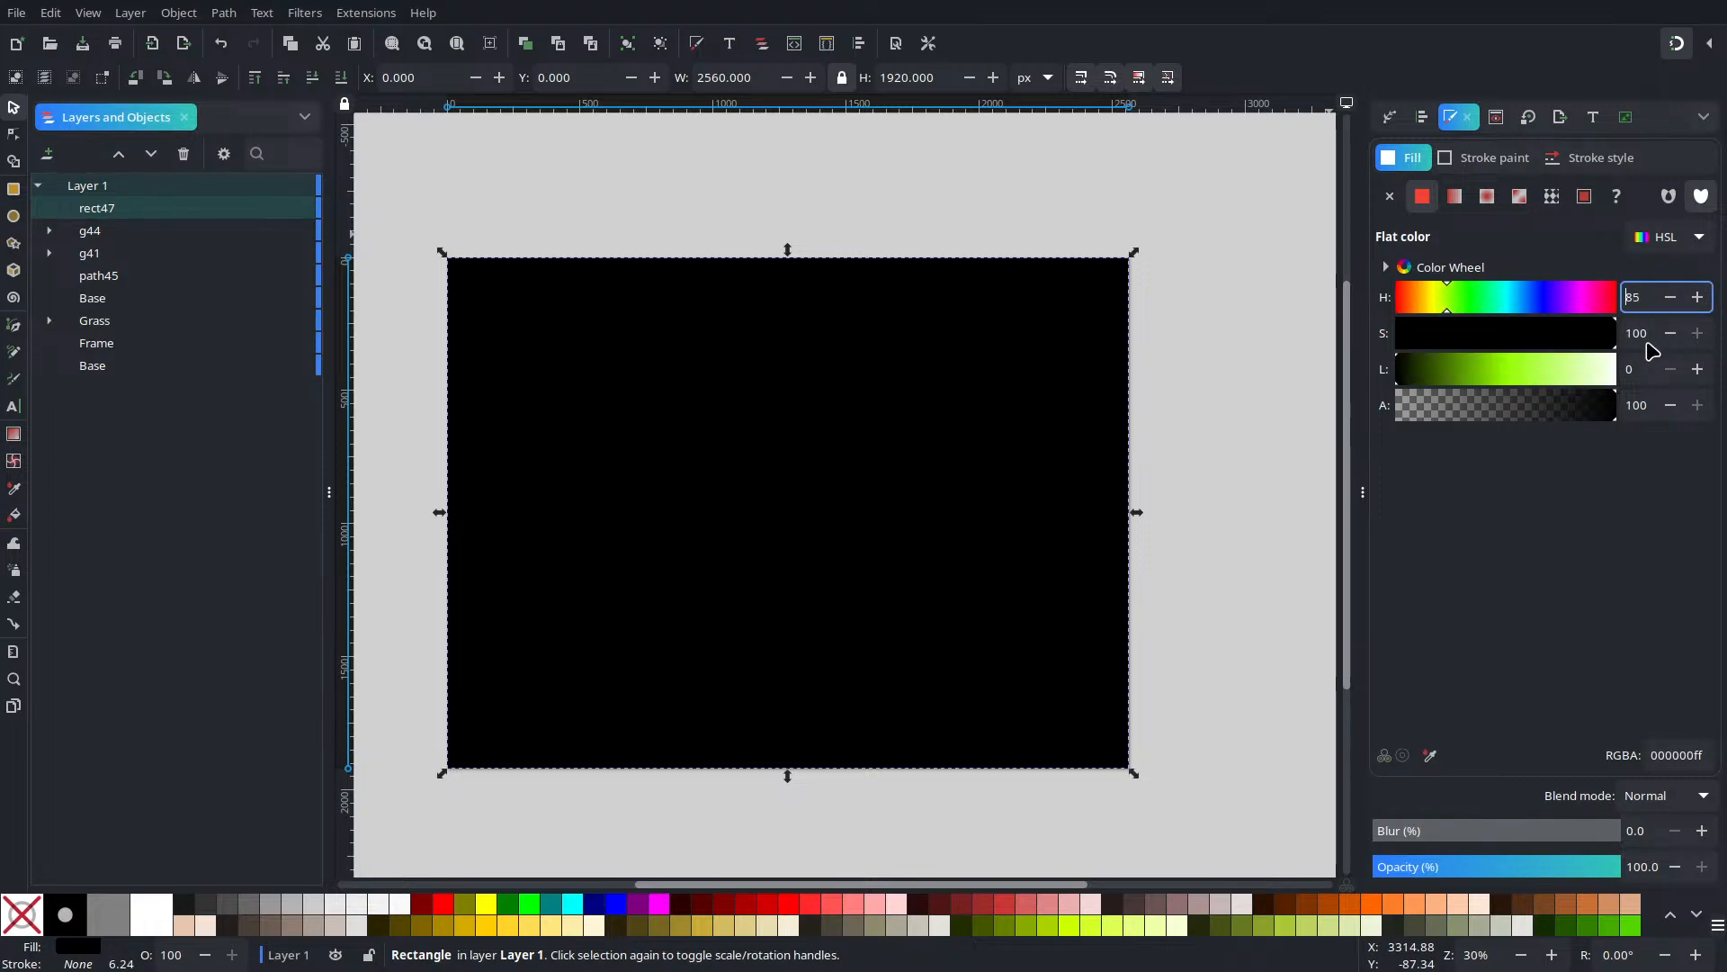
left_click(1421, 300)
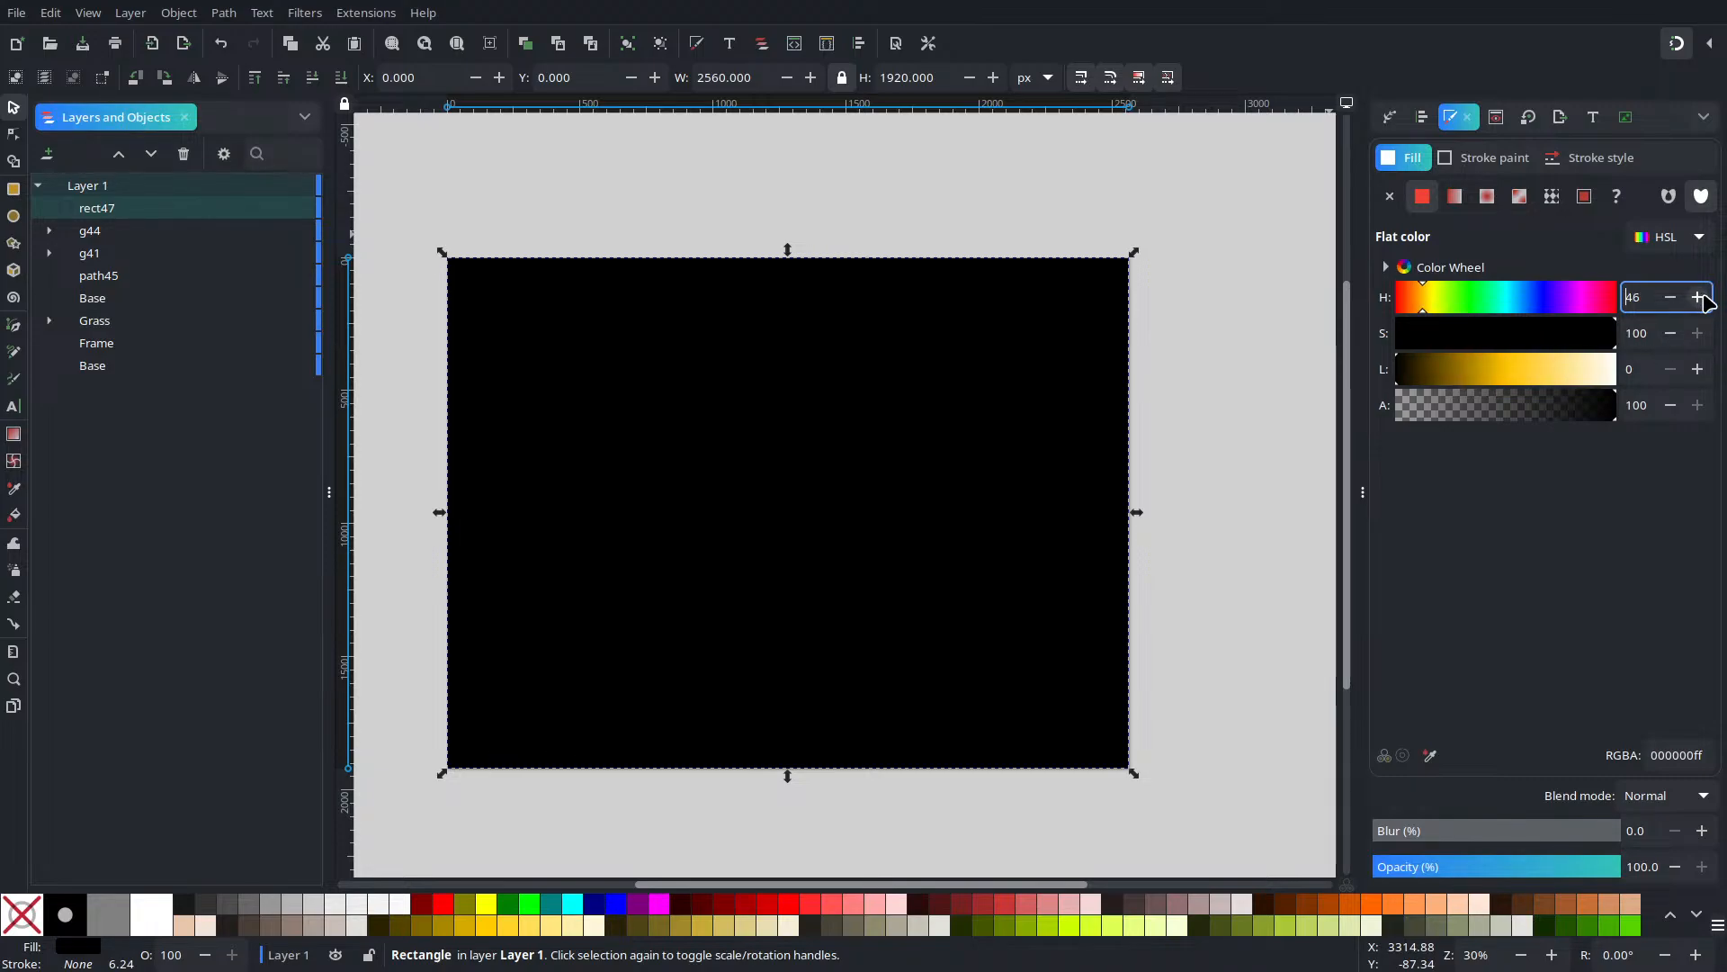
left_click(1515, 374)
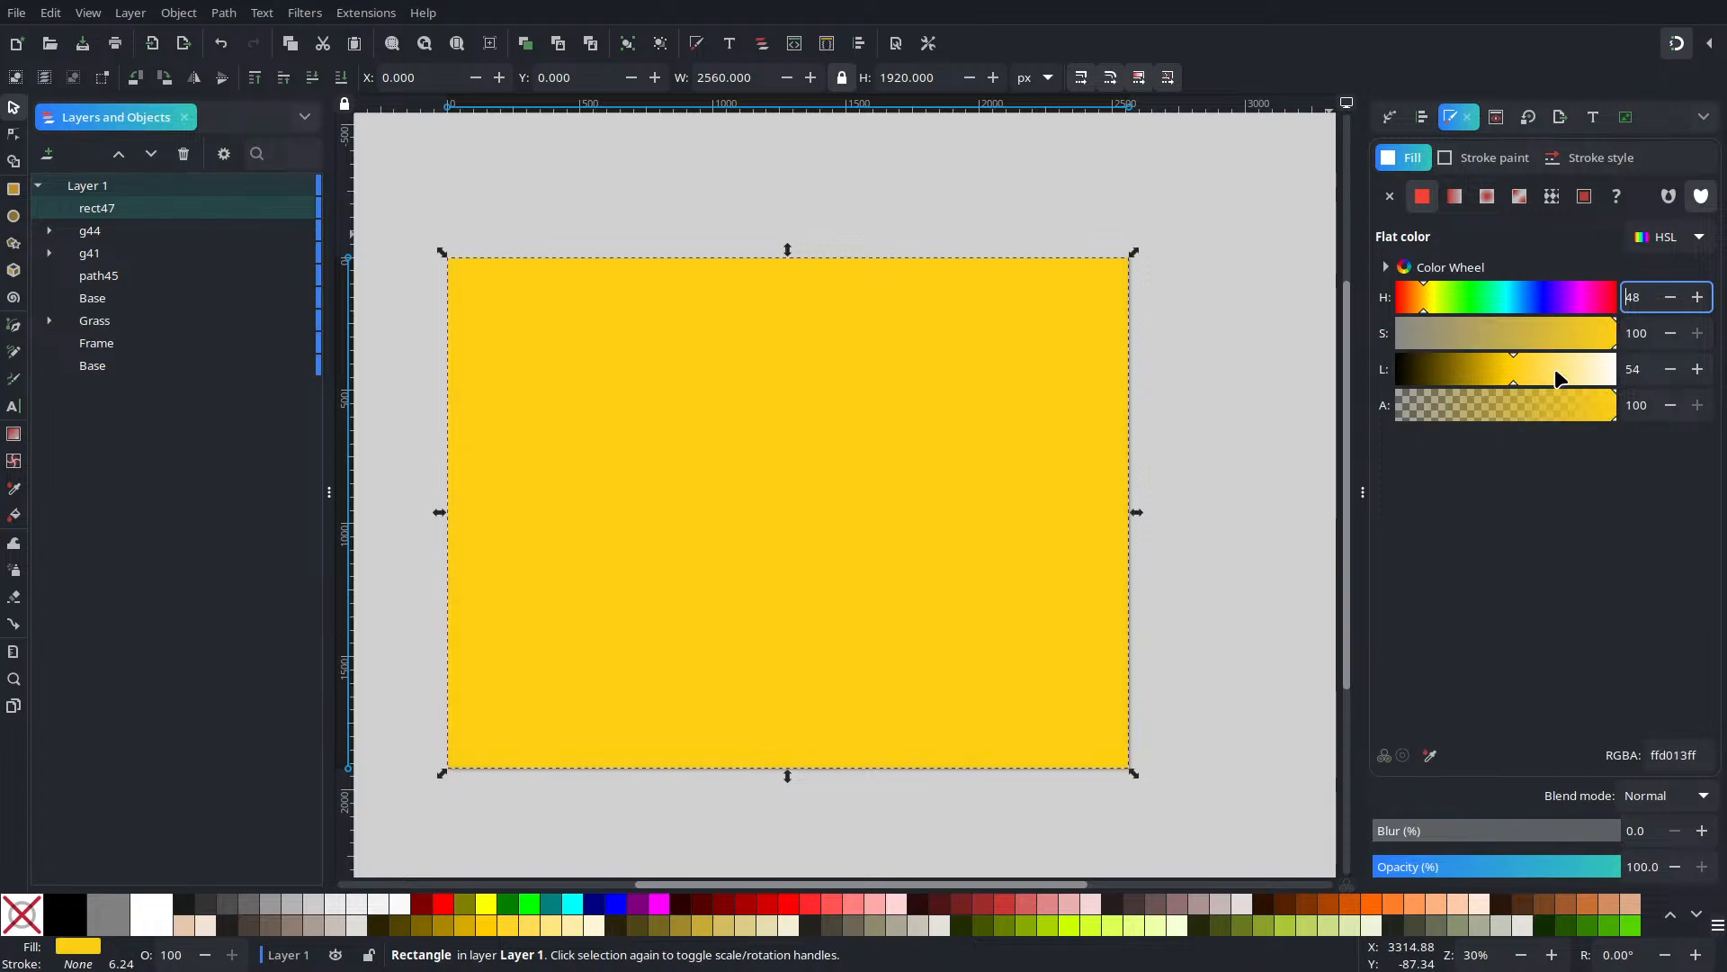
left_click(1534, 368)
left_click(1509, 345)
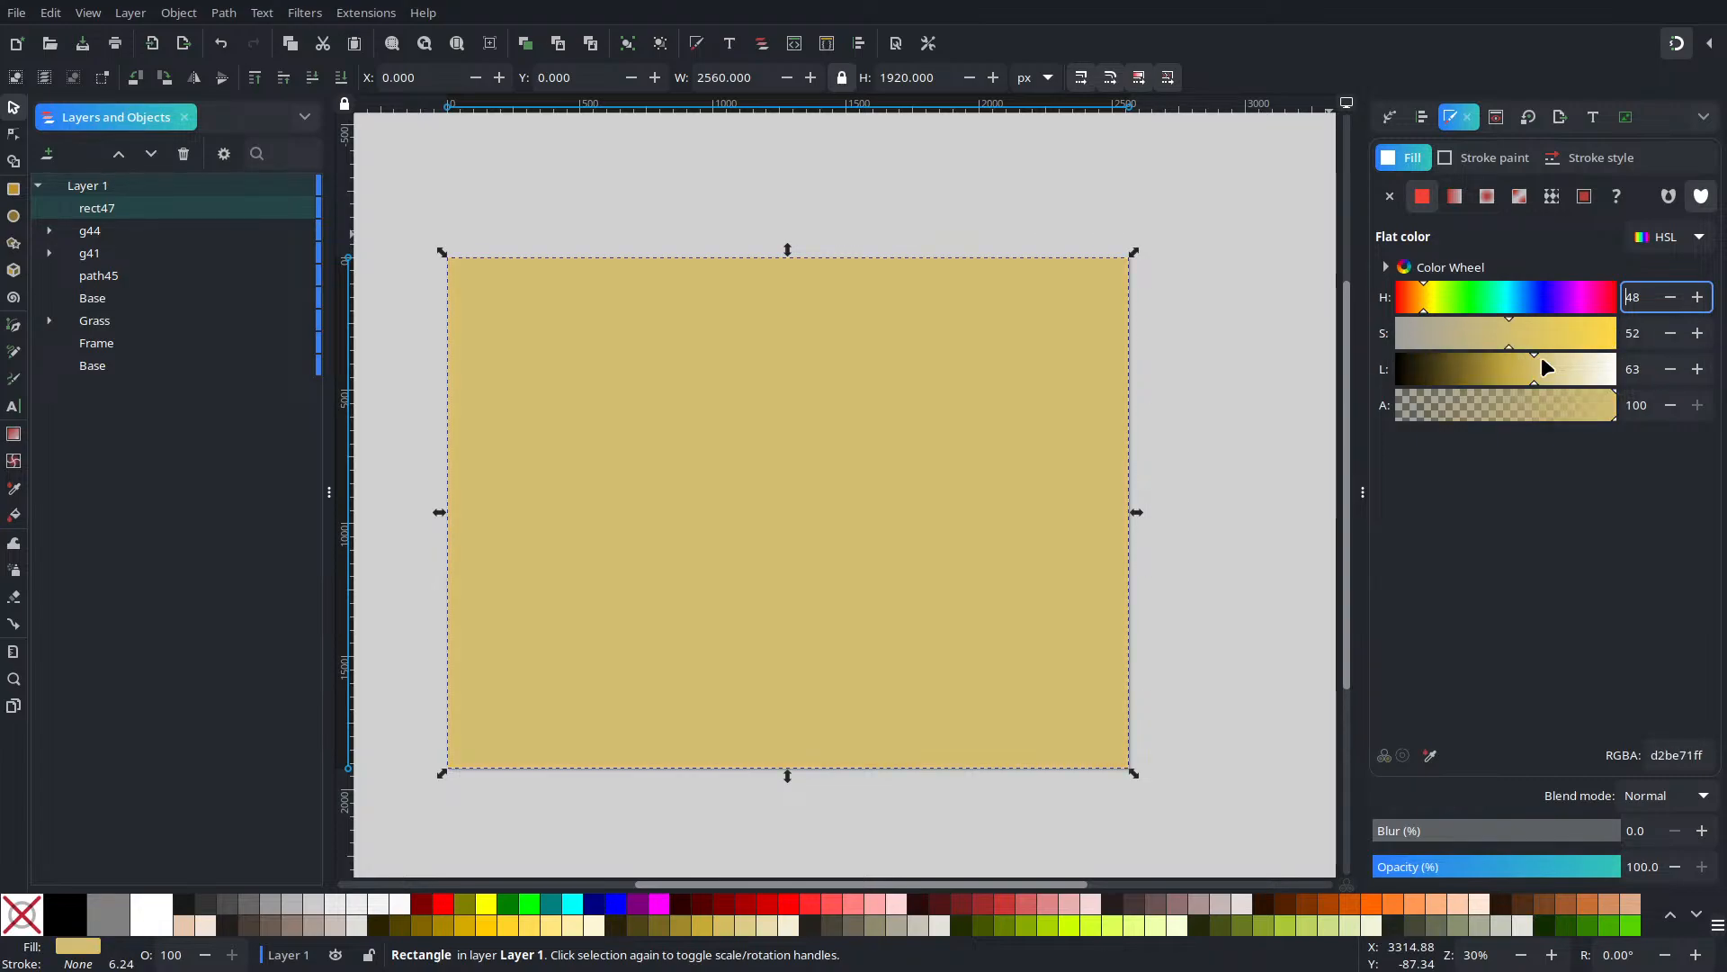
left_click_drag(1527, 331, 1700, 339)
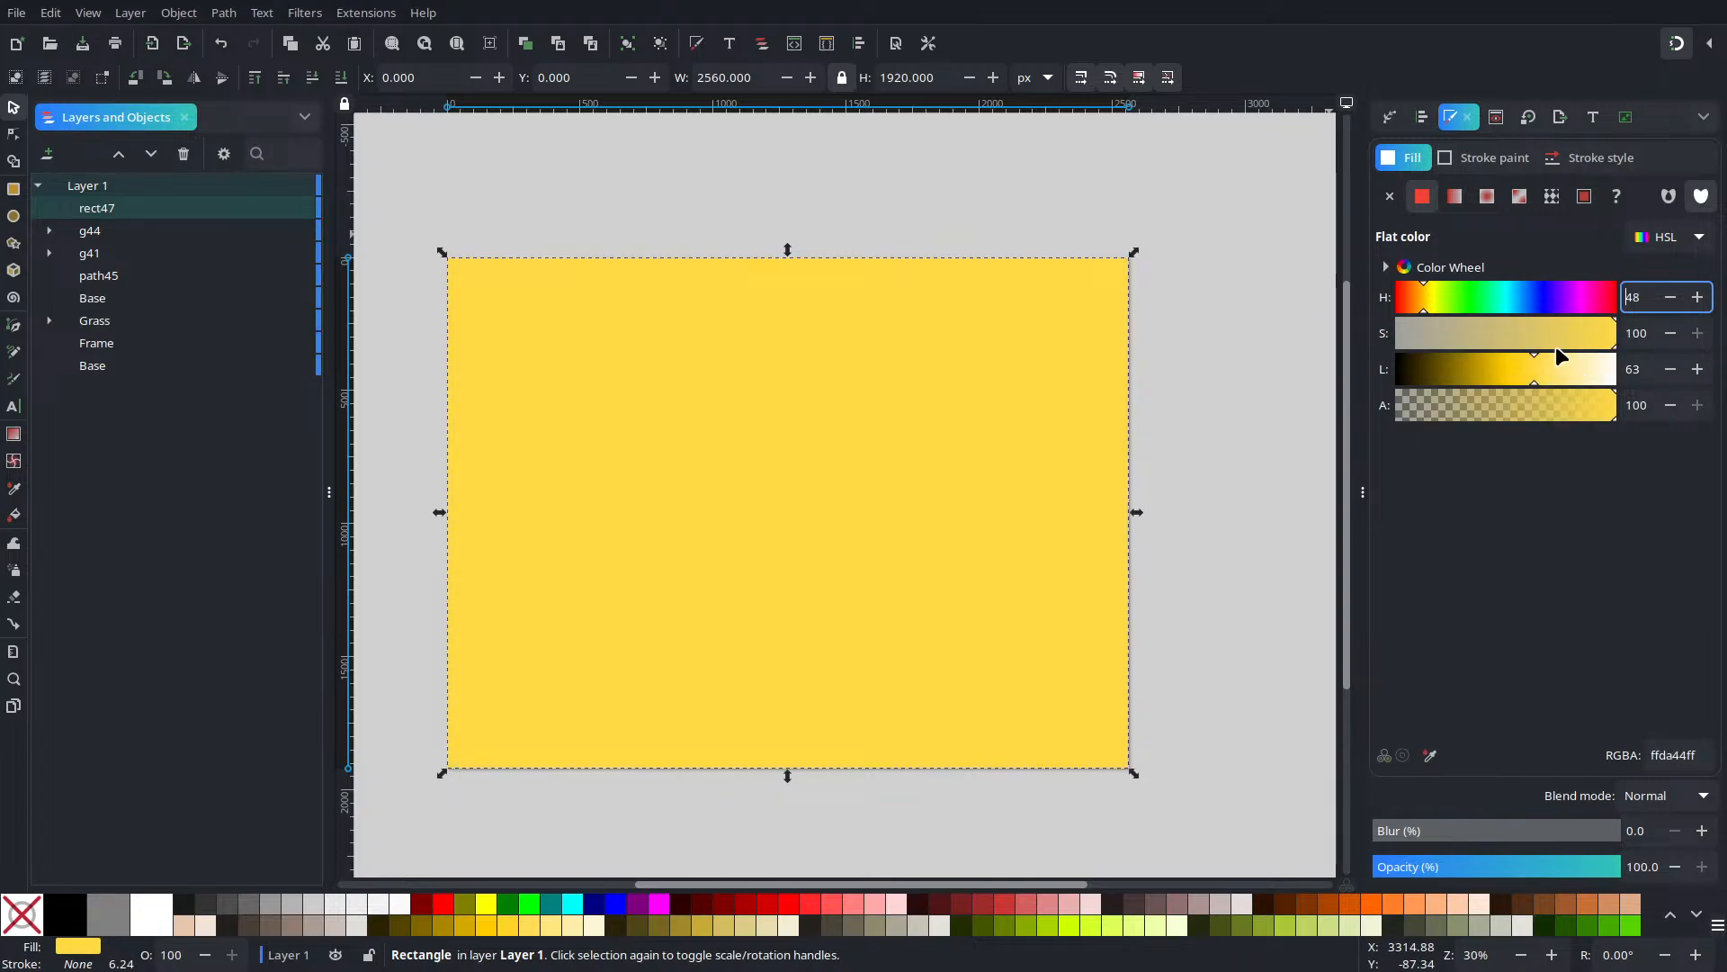
left_click(1698, 369)
left_click(1698, 369)
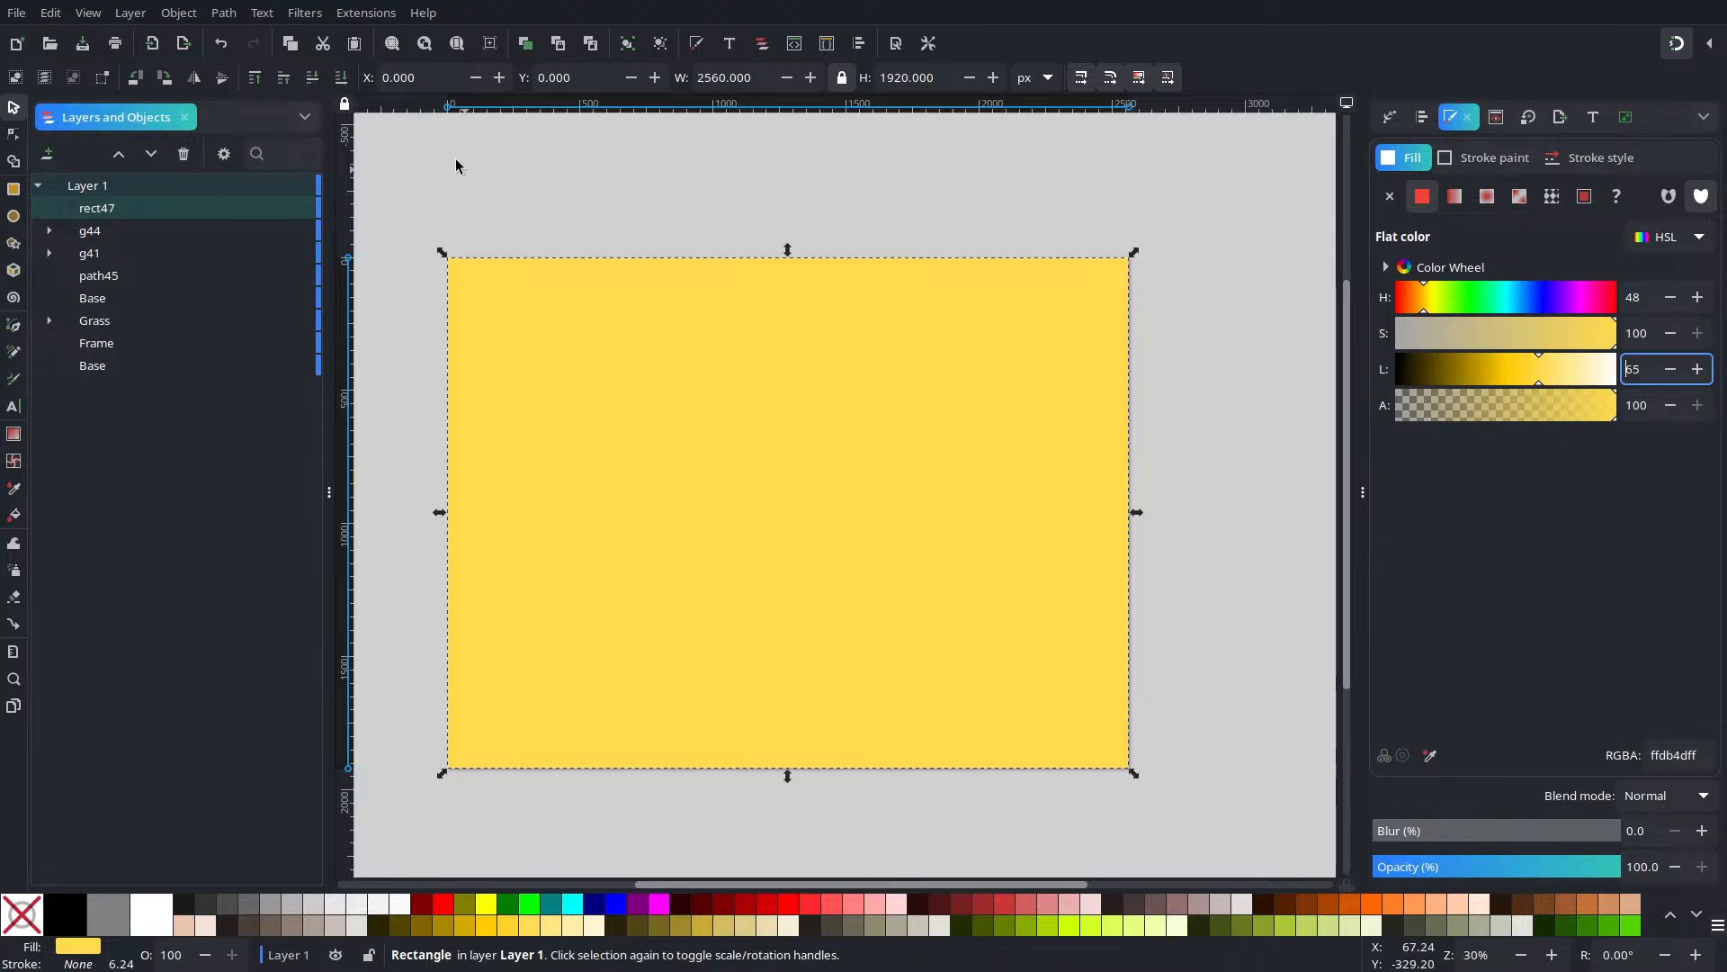
left_click(341, 78)
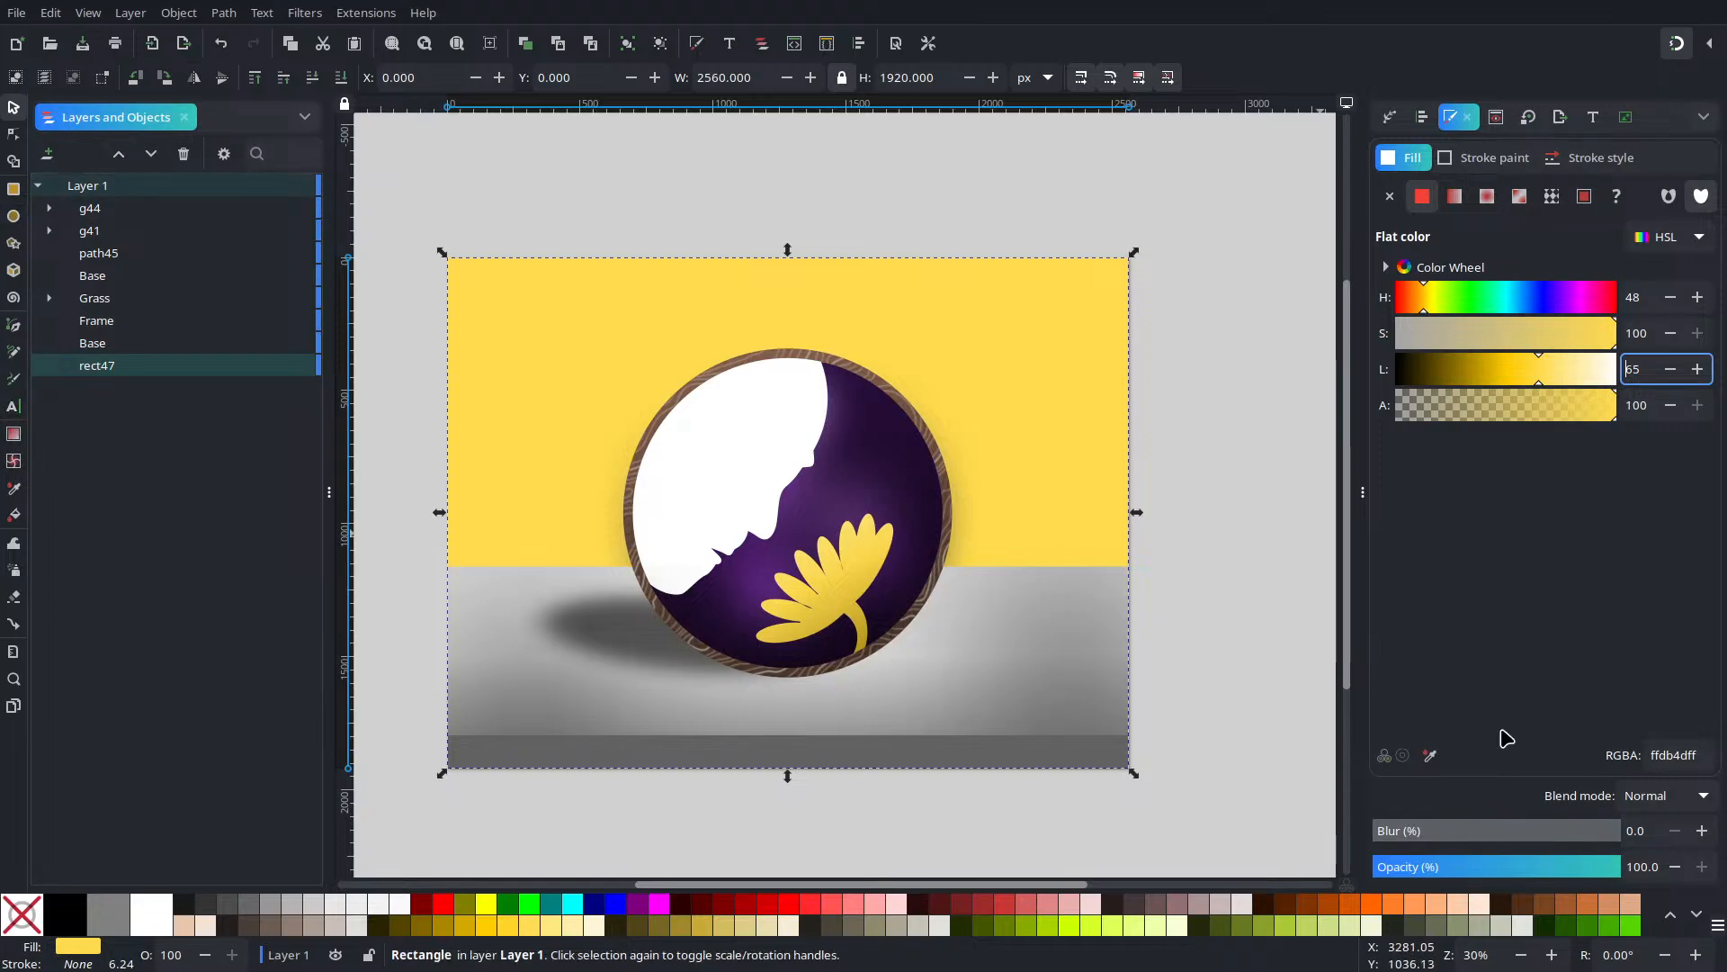
Pick the paler yellow fbdd63 from the canvas, testing and undoing saturation and lightness tweaks
left_click(1430, 756)
left_click(853, 529)
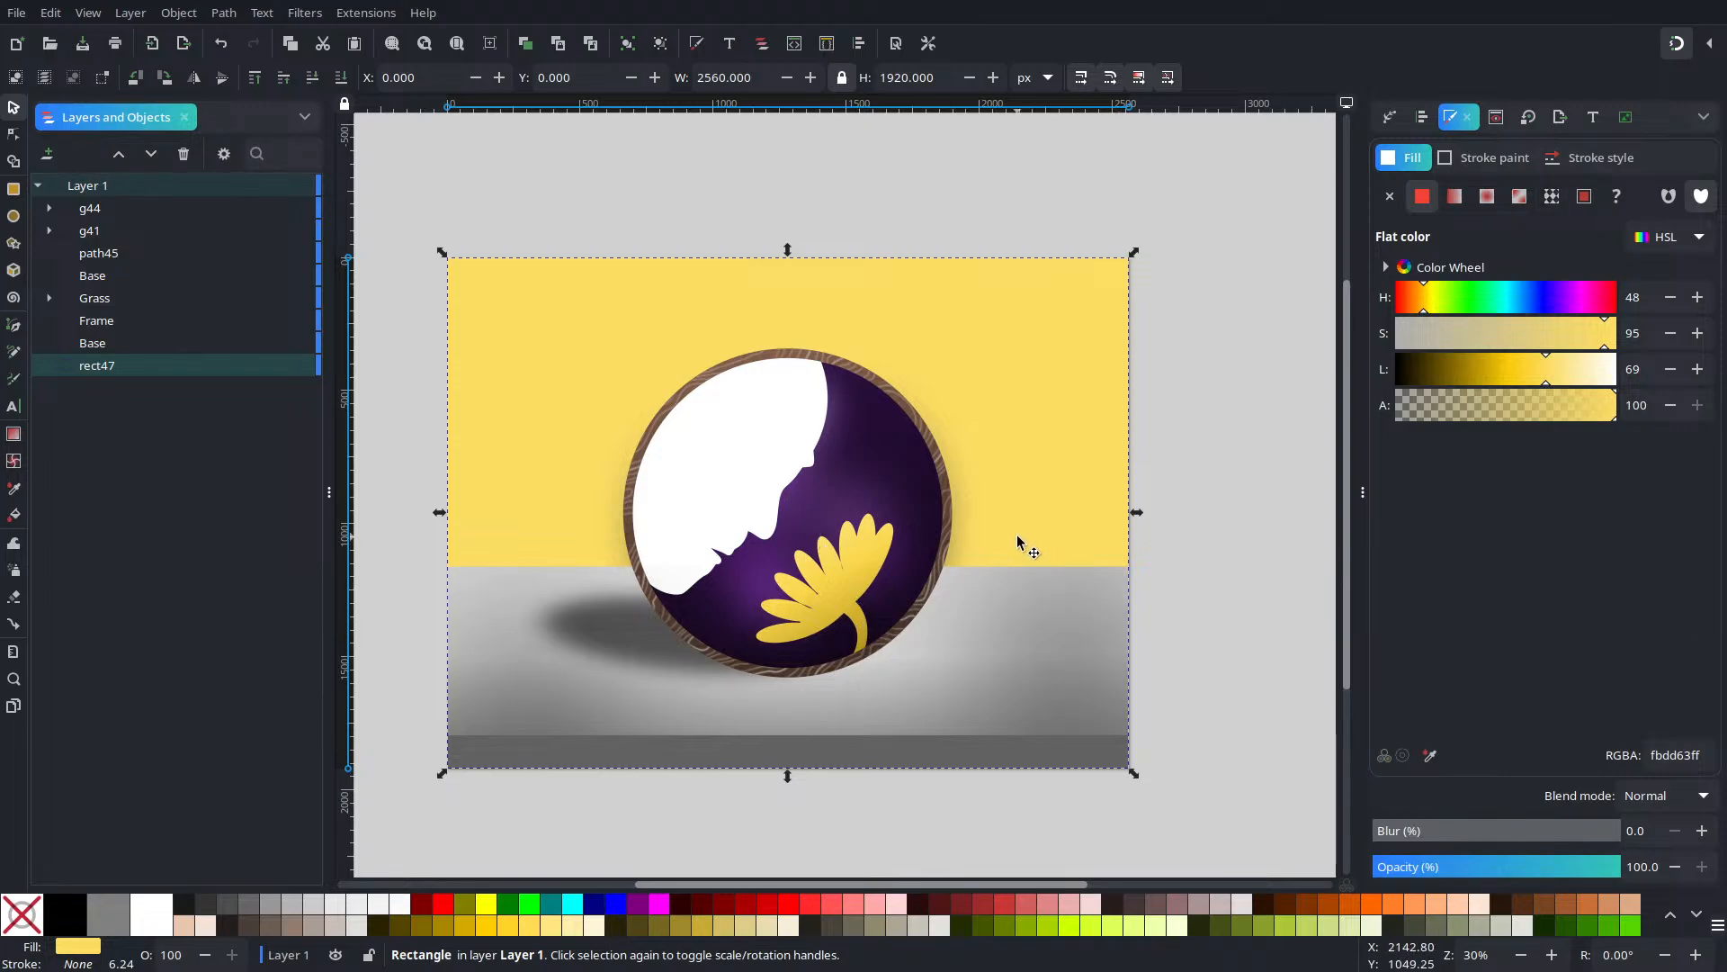
left_click(1261, 487)
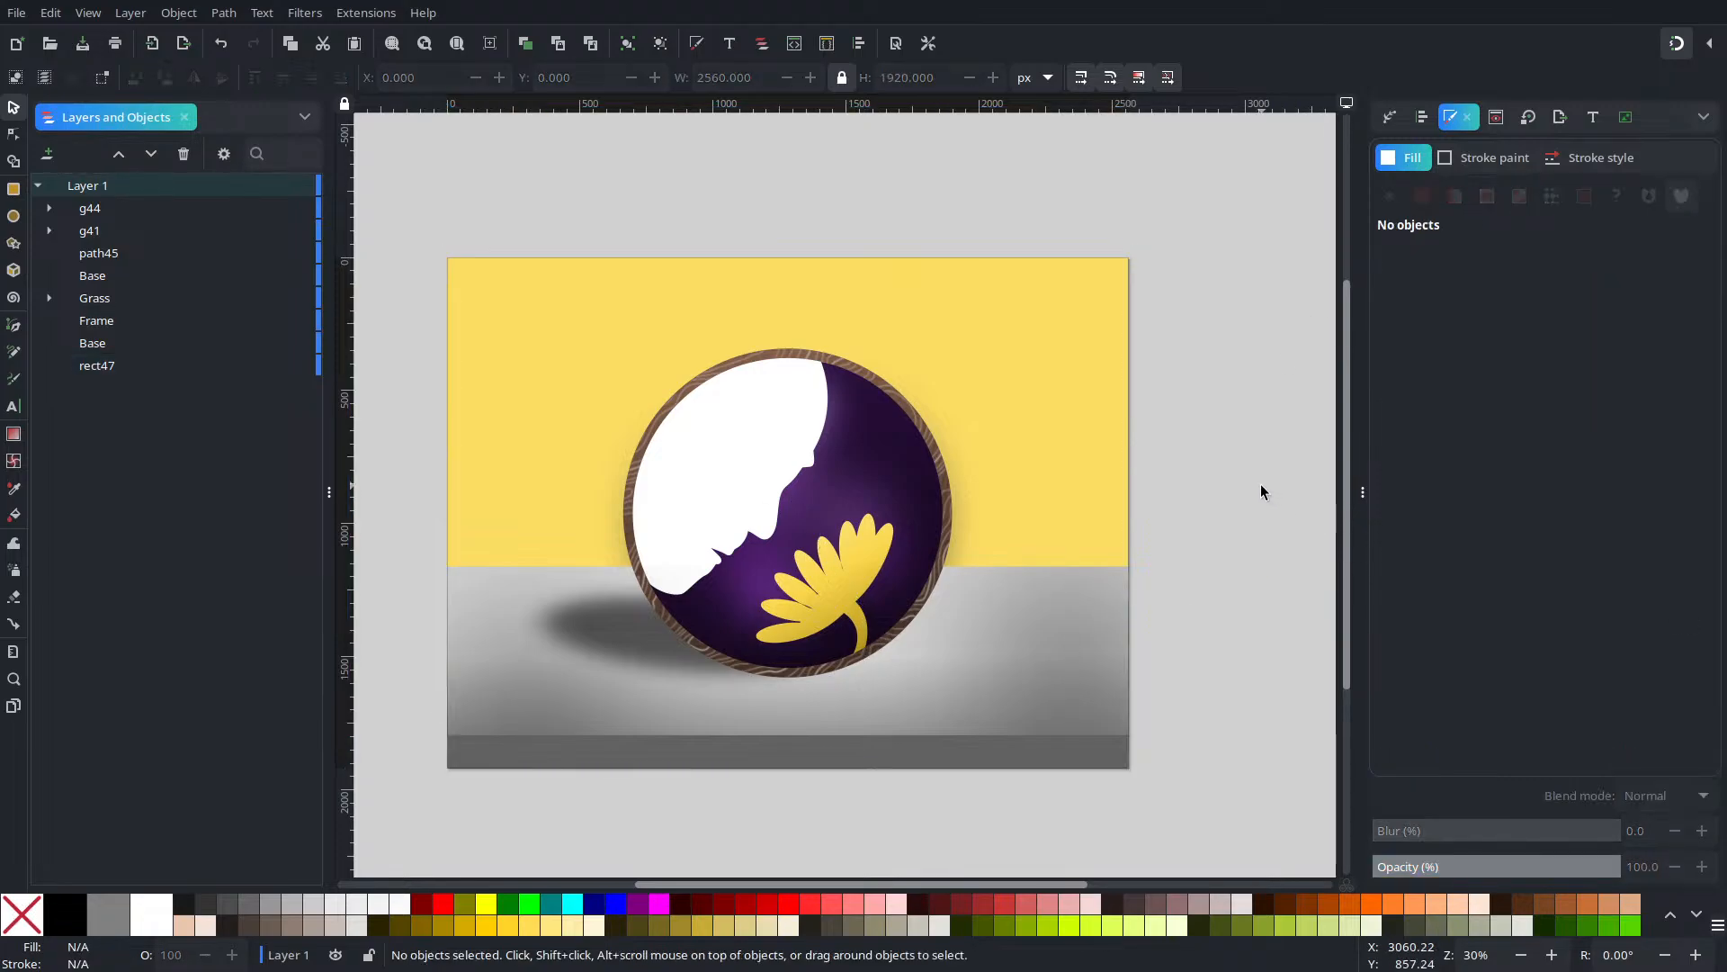
left_click(944, 365)
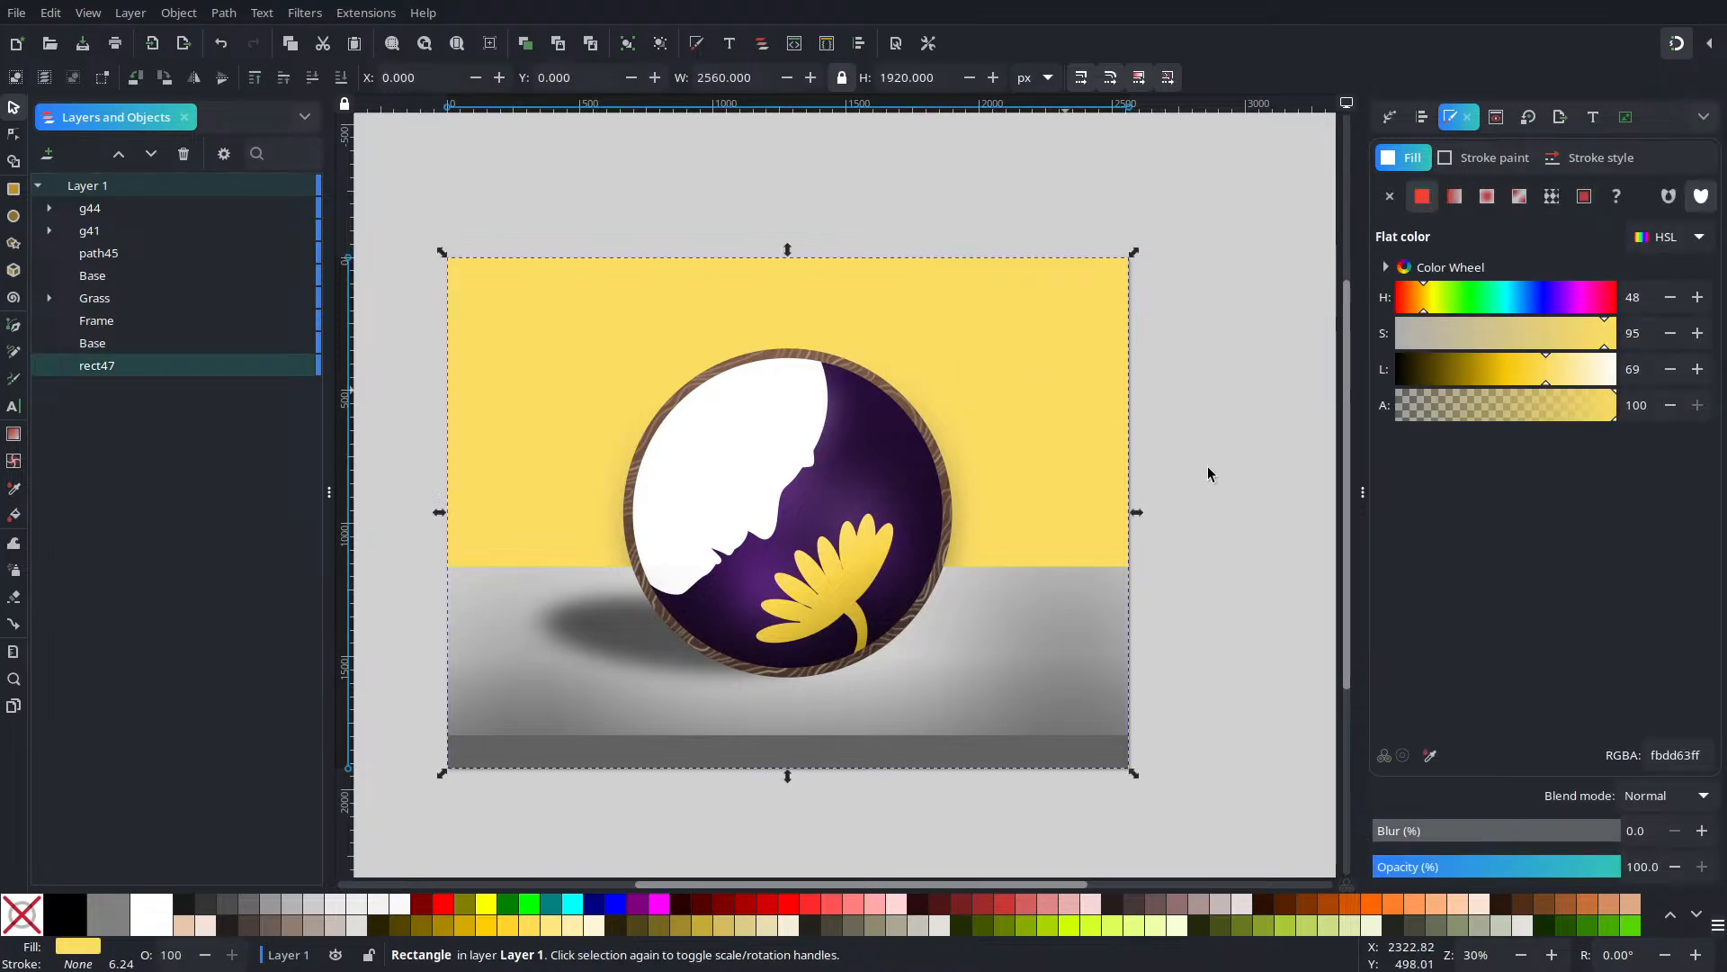
left_click(1506, 334)
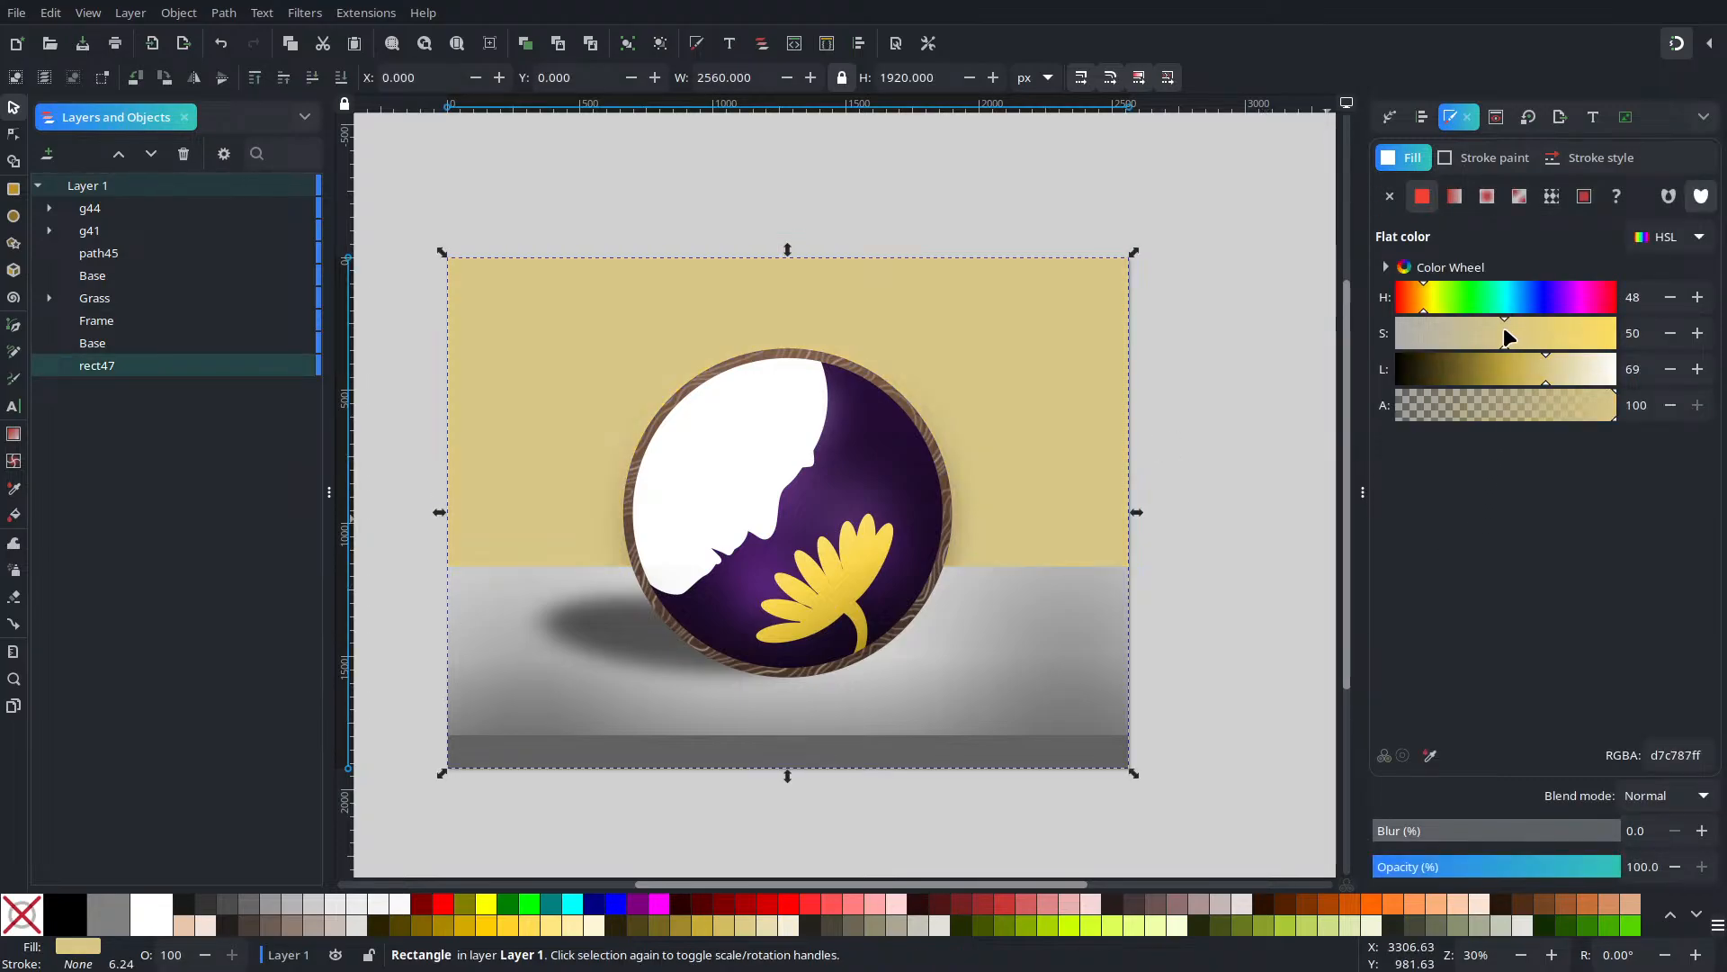
left_click(222, 44)
left_click(1501, 376)
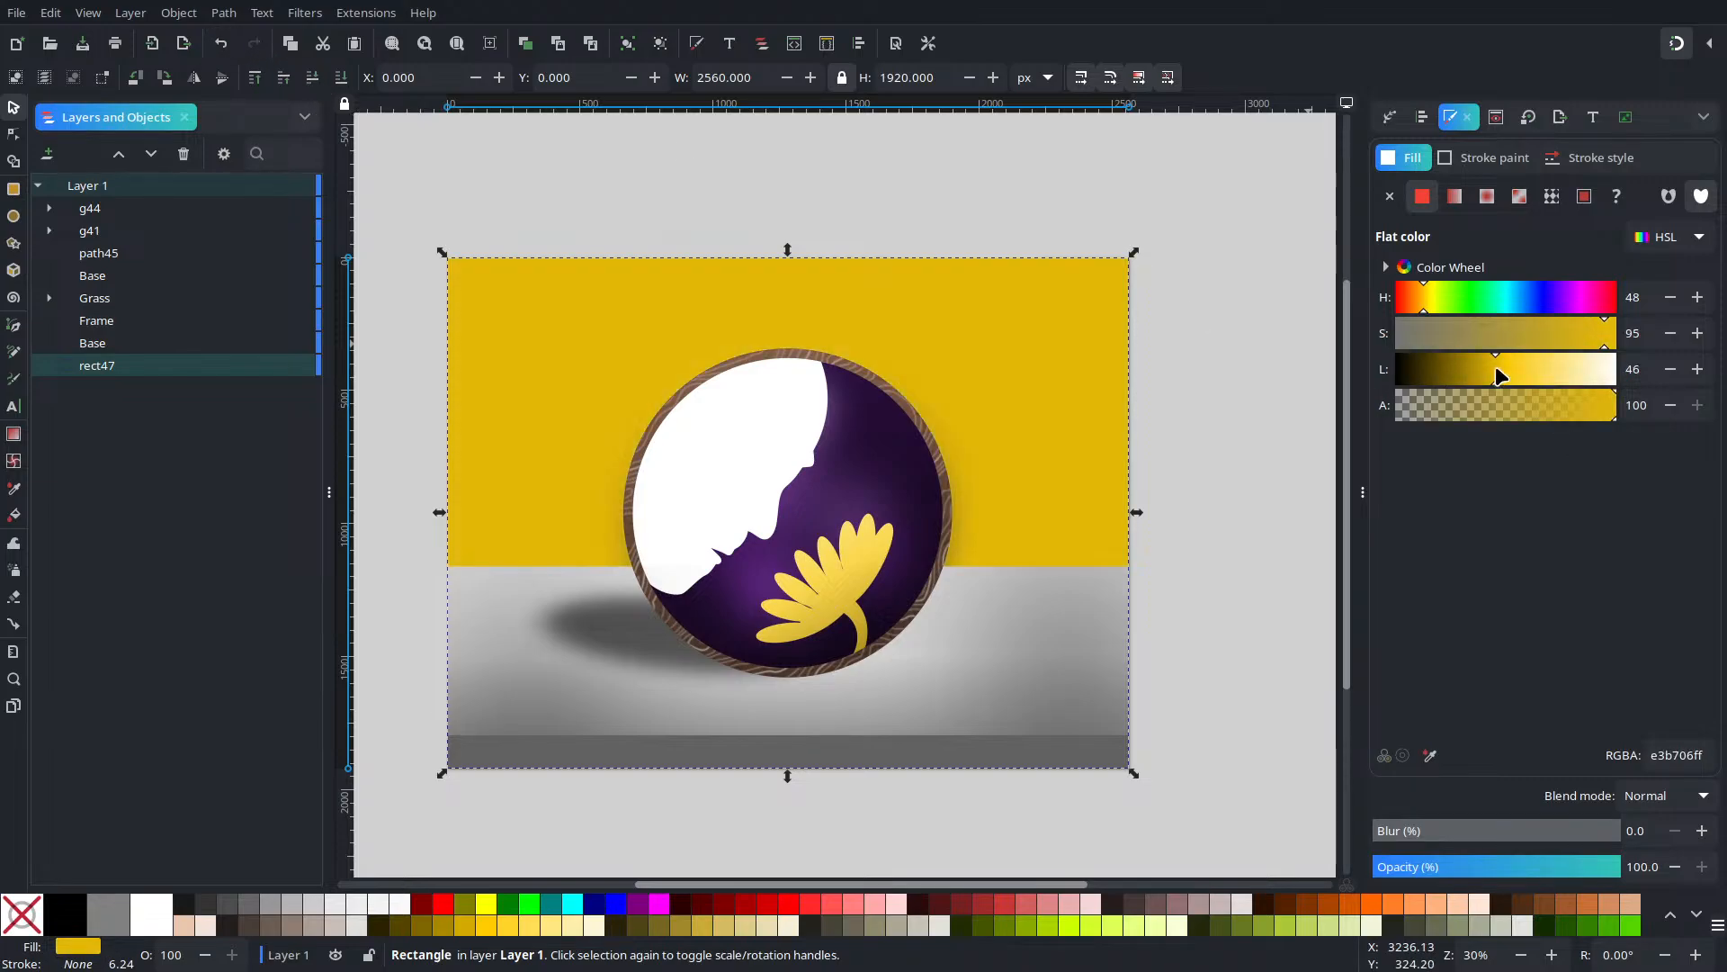
left_click(220, 44)
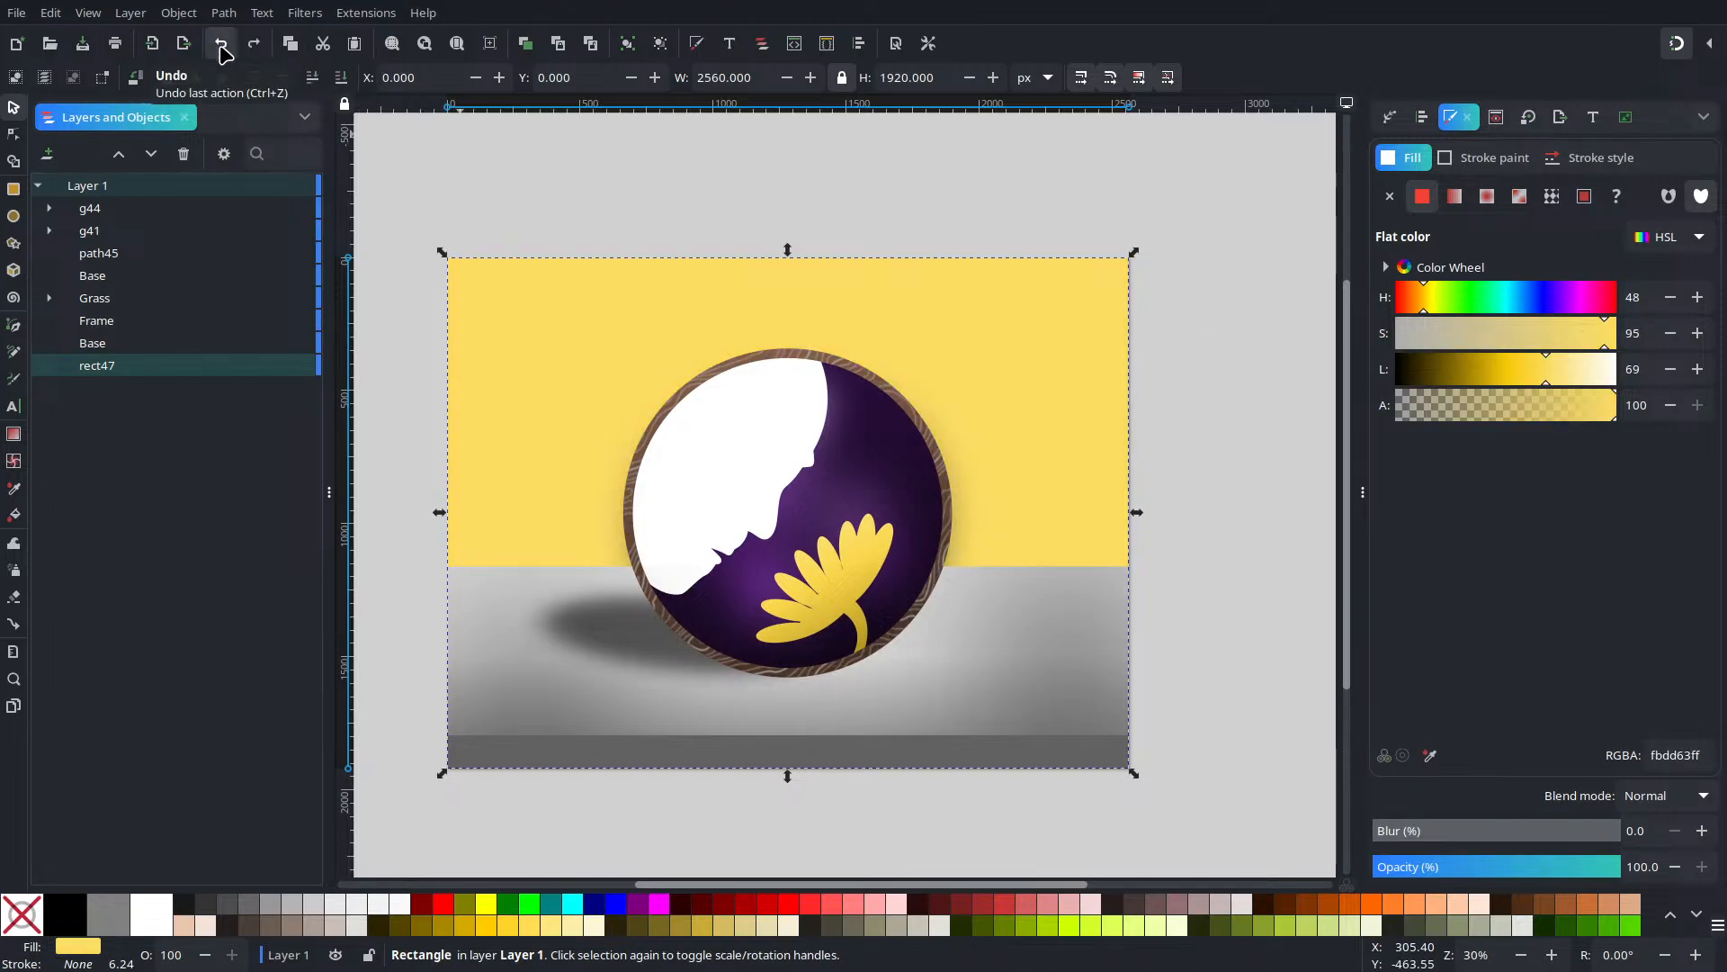
Apply a linear gradient to the backdrop with a fully opaque end stop at lightness 48
left_click(1453, 198)
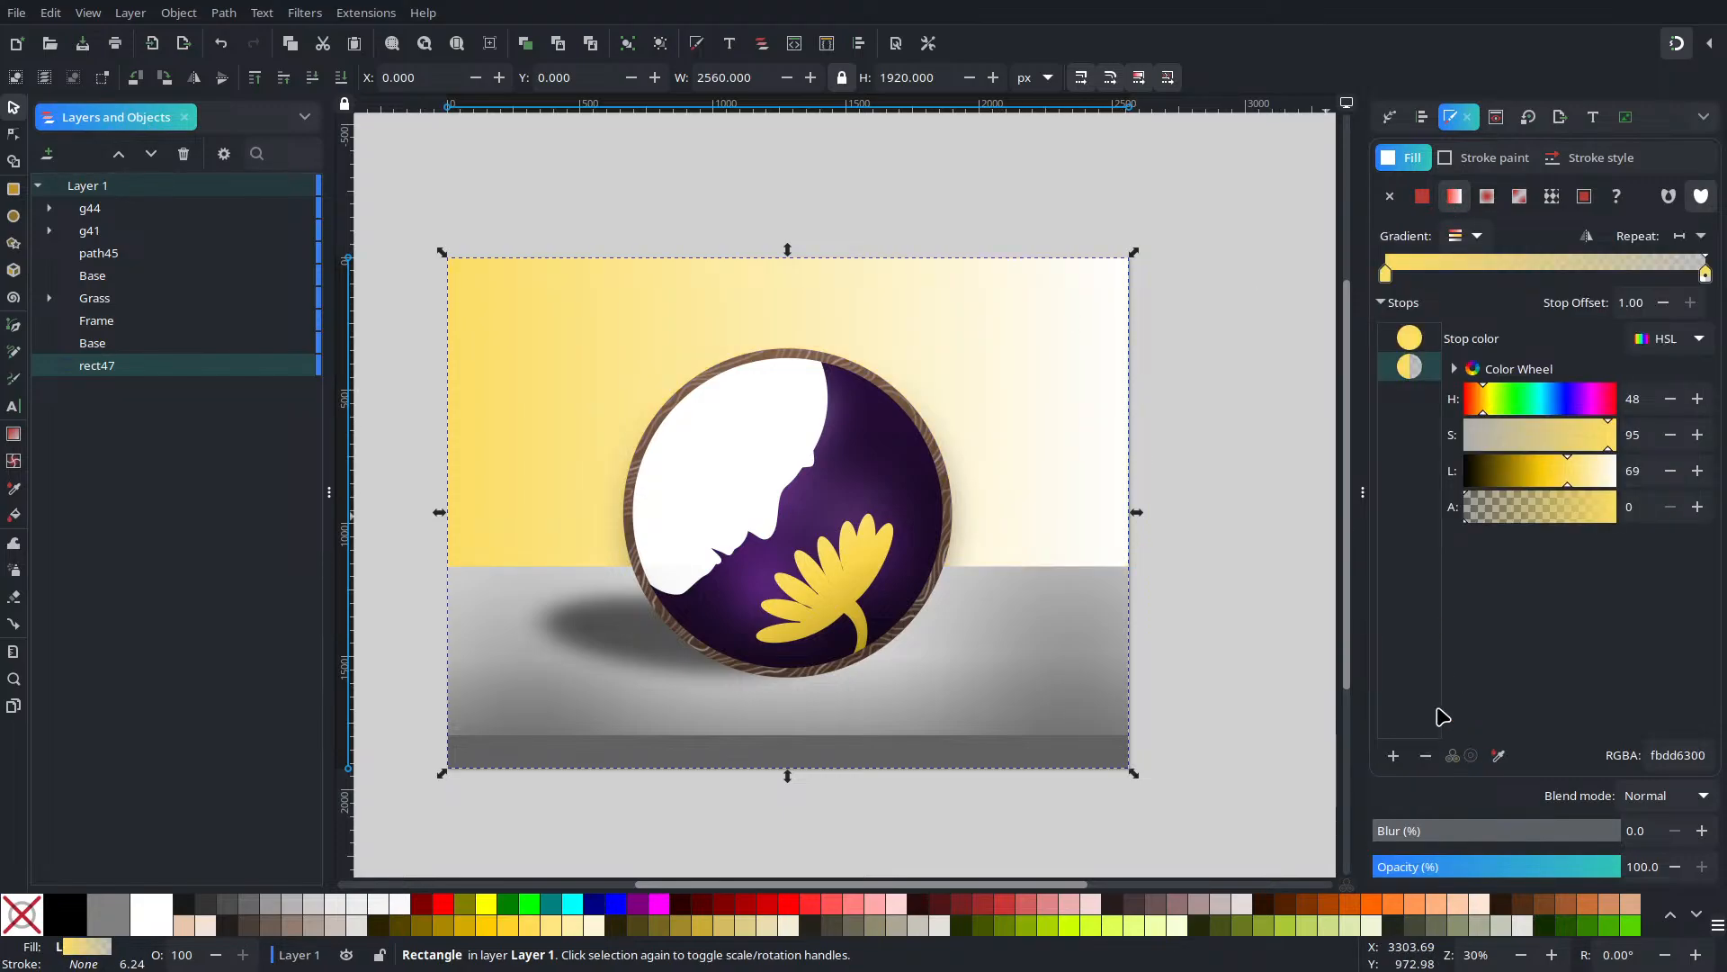
left_click_drag(1587, 513, 1699, 552)
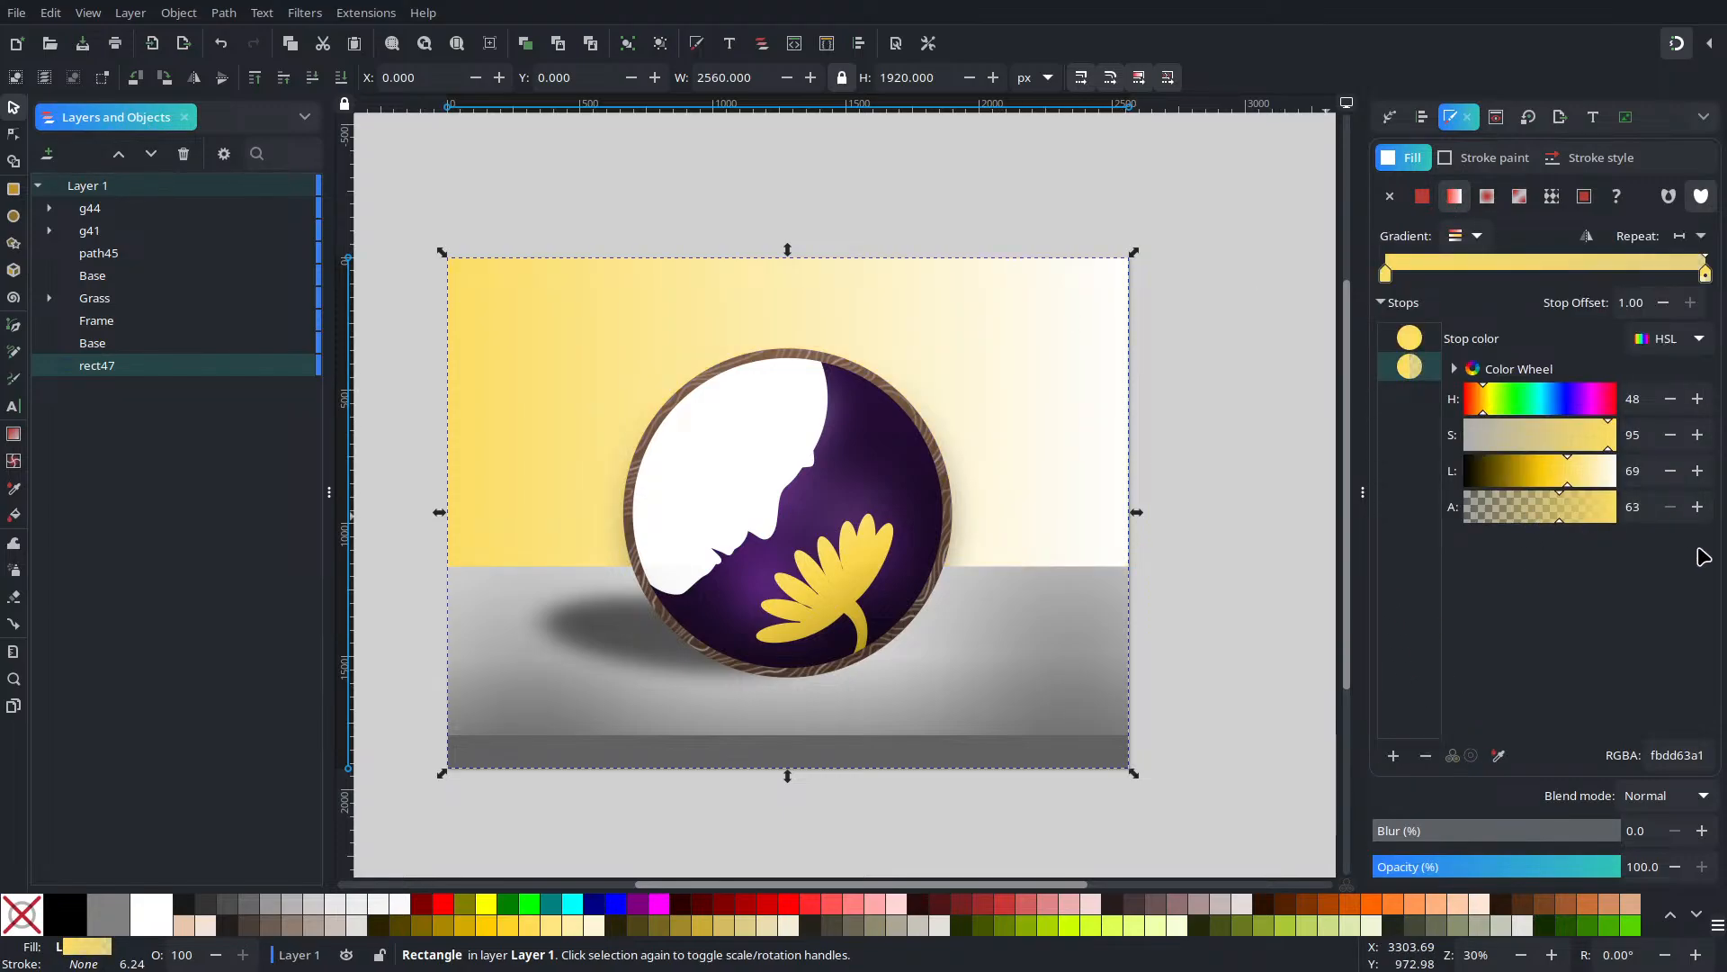
left_click_drag(1535, 471, 1527, 468)
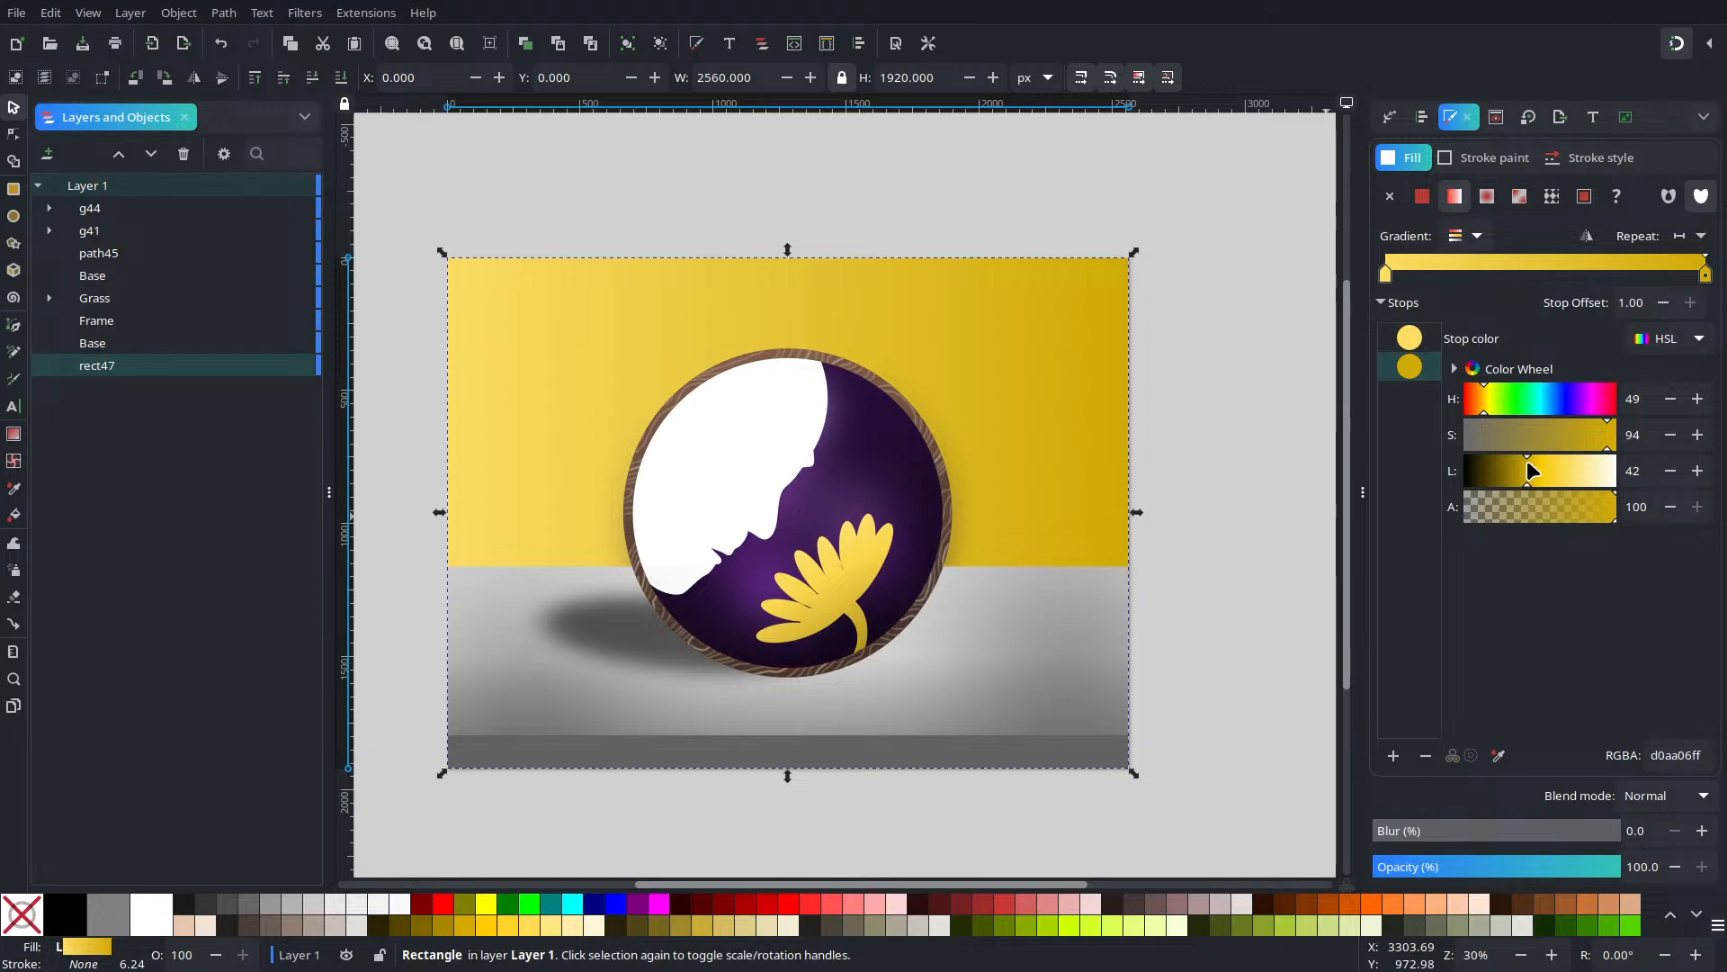
left_click_drag(1535, 471, 1540, 477)
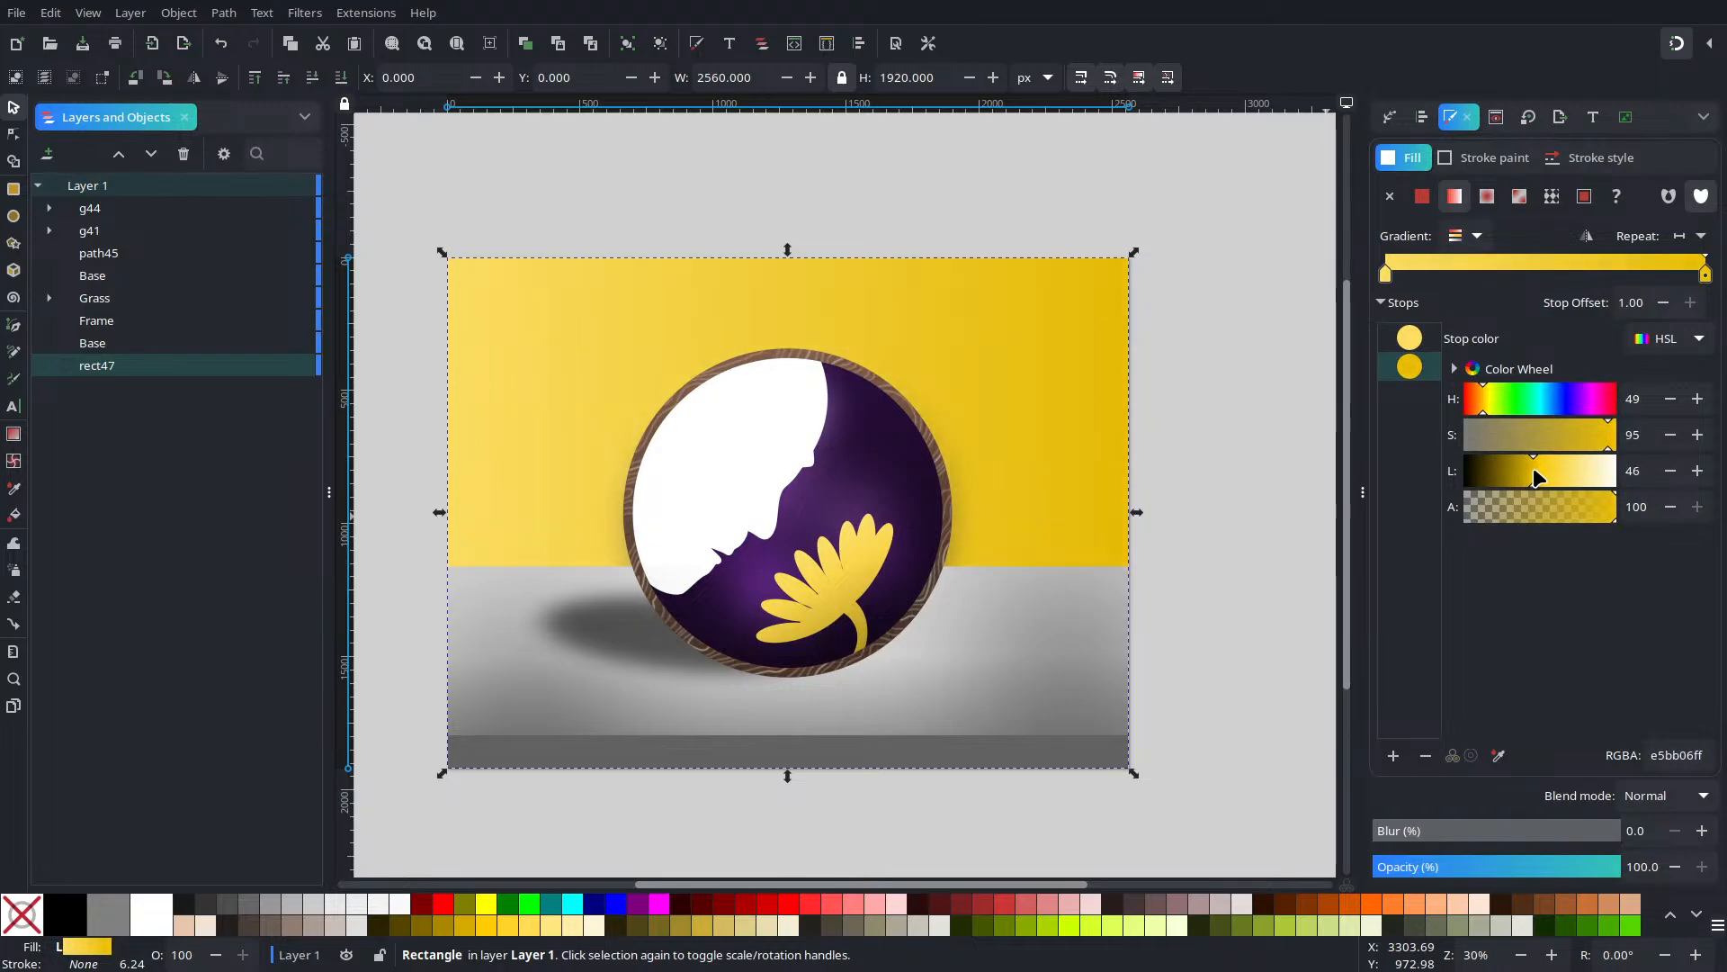
left_click(1697, 471)
left_click(1697, 470)
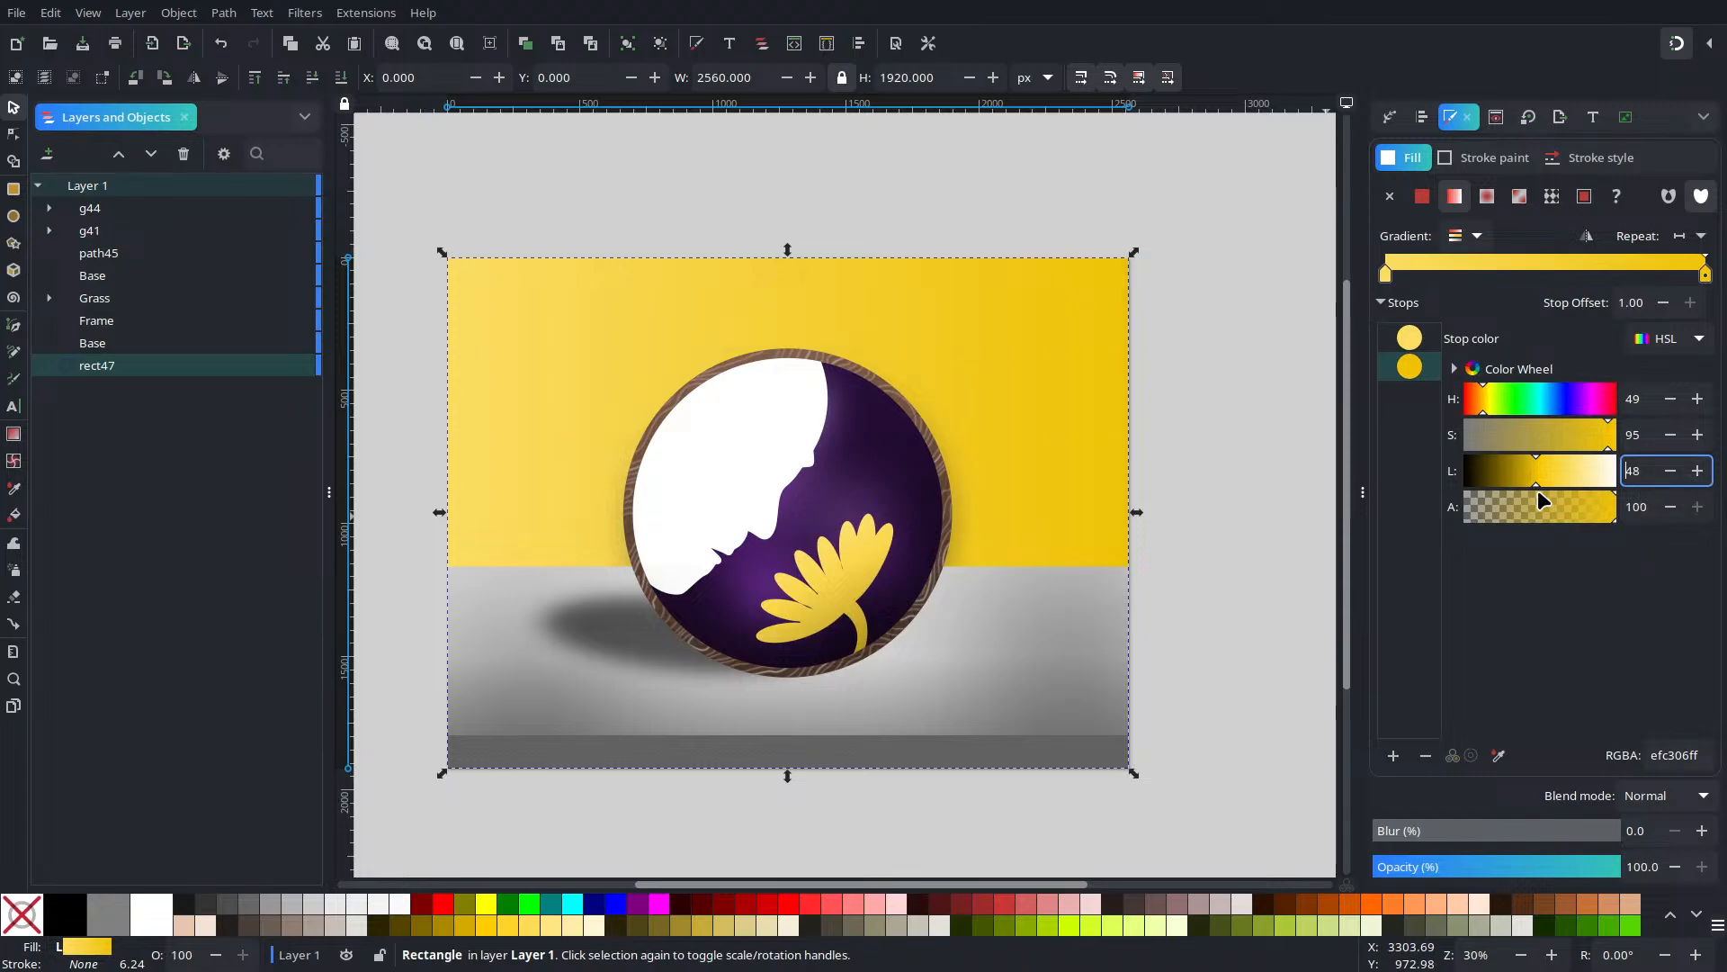
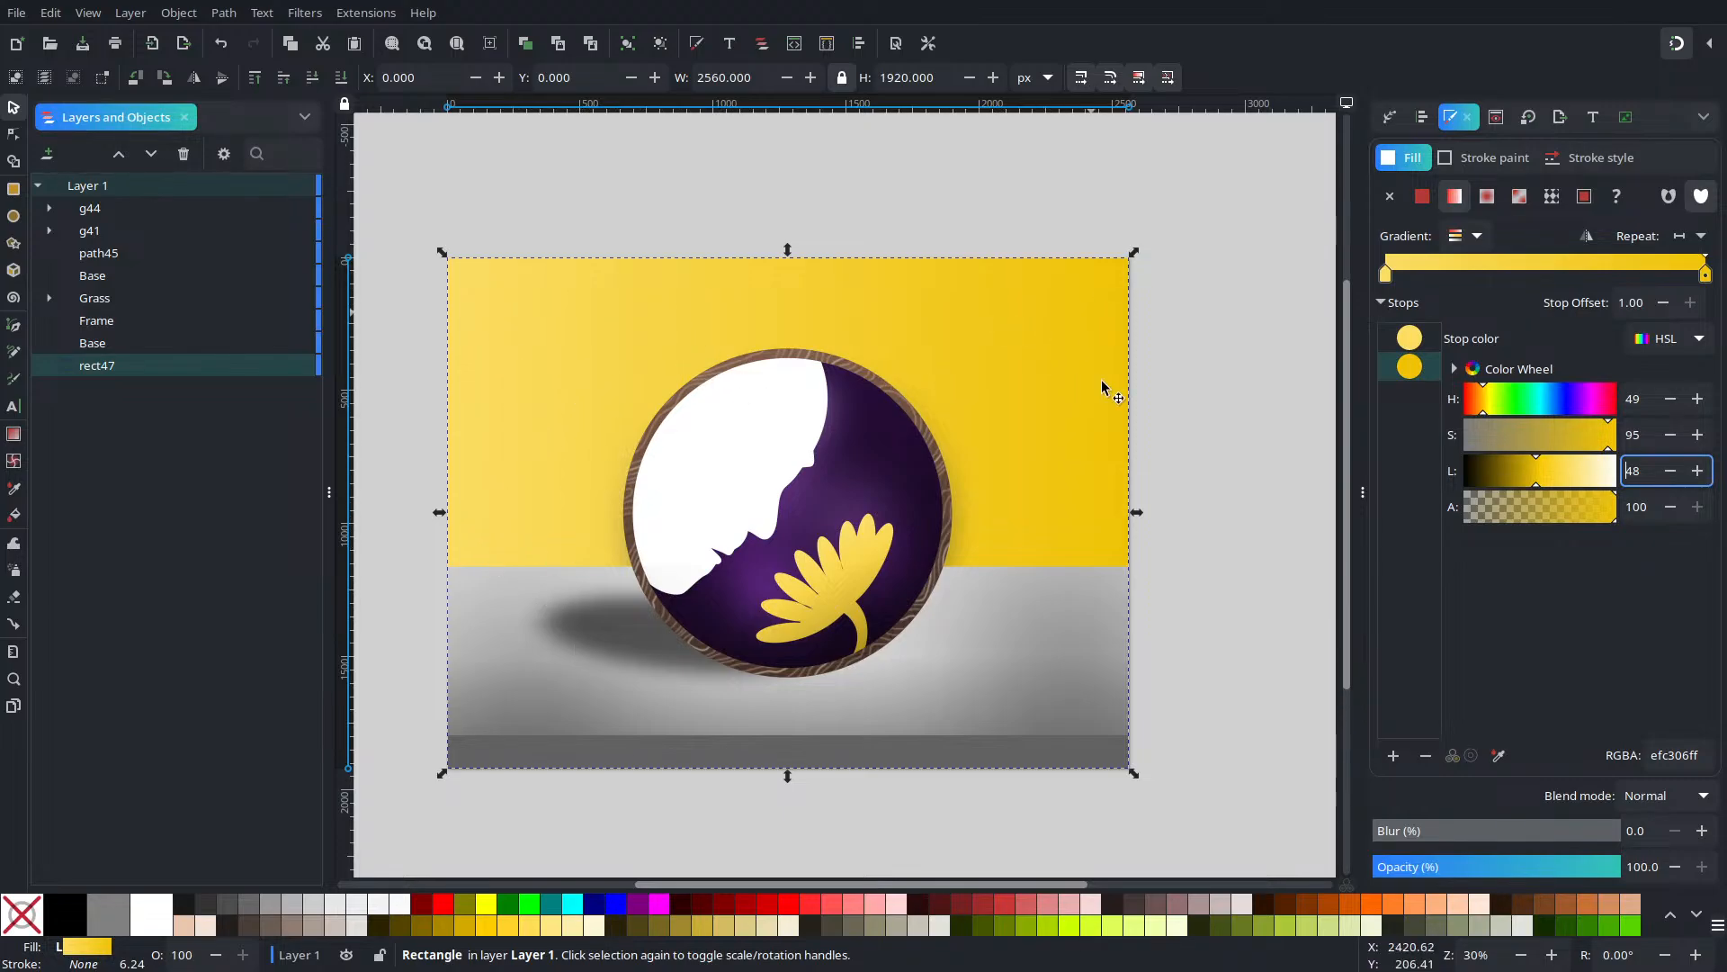
Angle the wall gradient diagonally, from light fbdd63 at upper left to golden efc306 at lower right
left_click(14, 133)
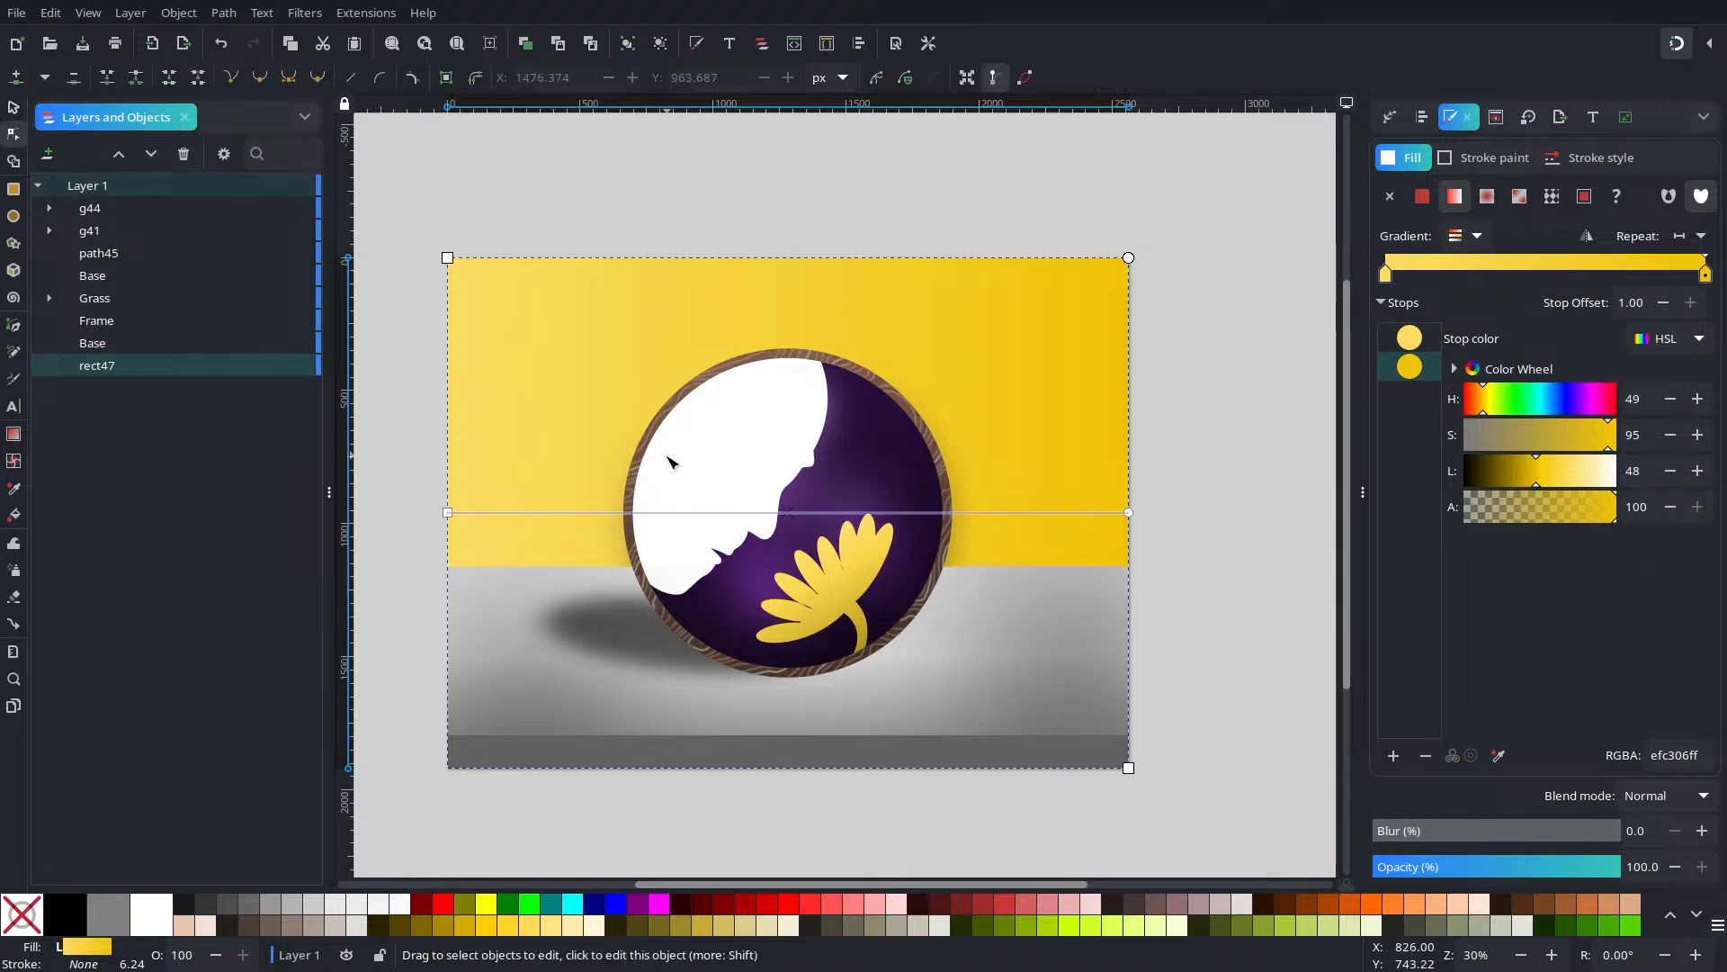
left_click_drag(450, 511, 586, 602)
left_click_drag(533, 462, 553, 392)
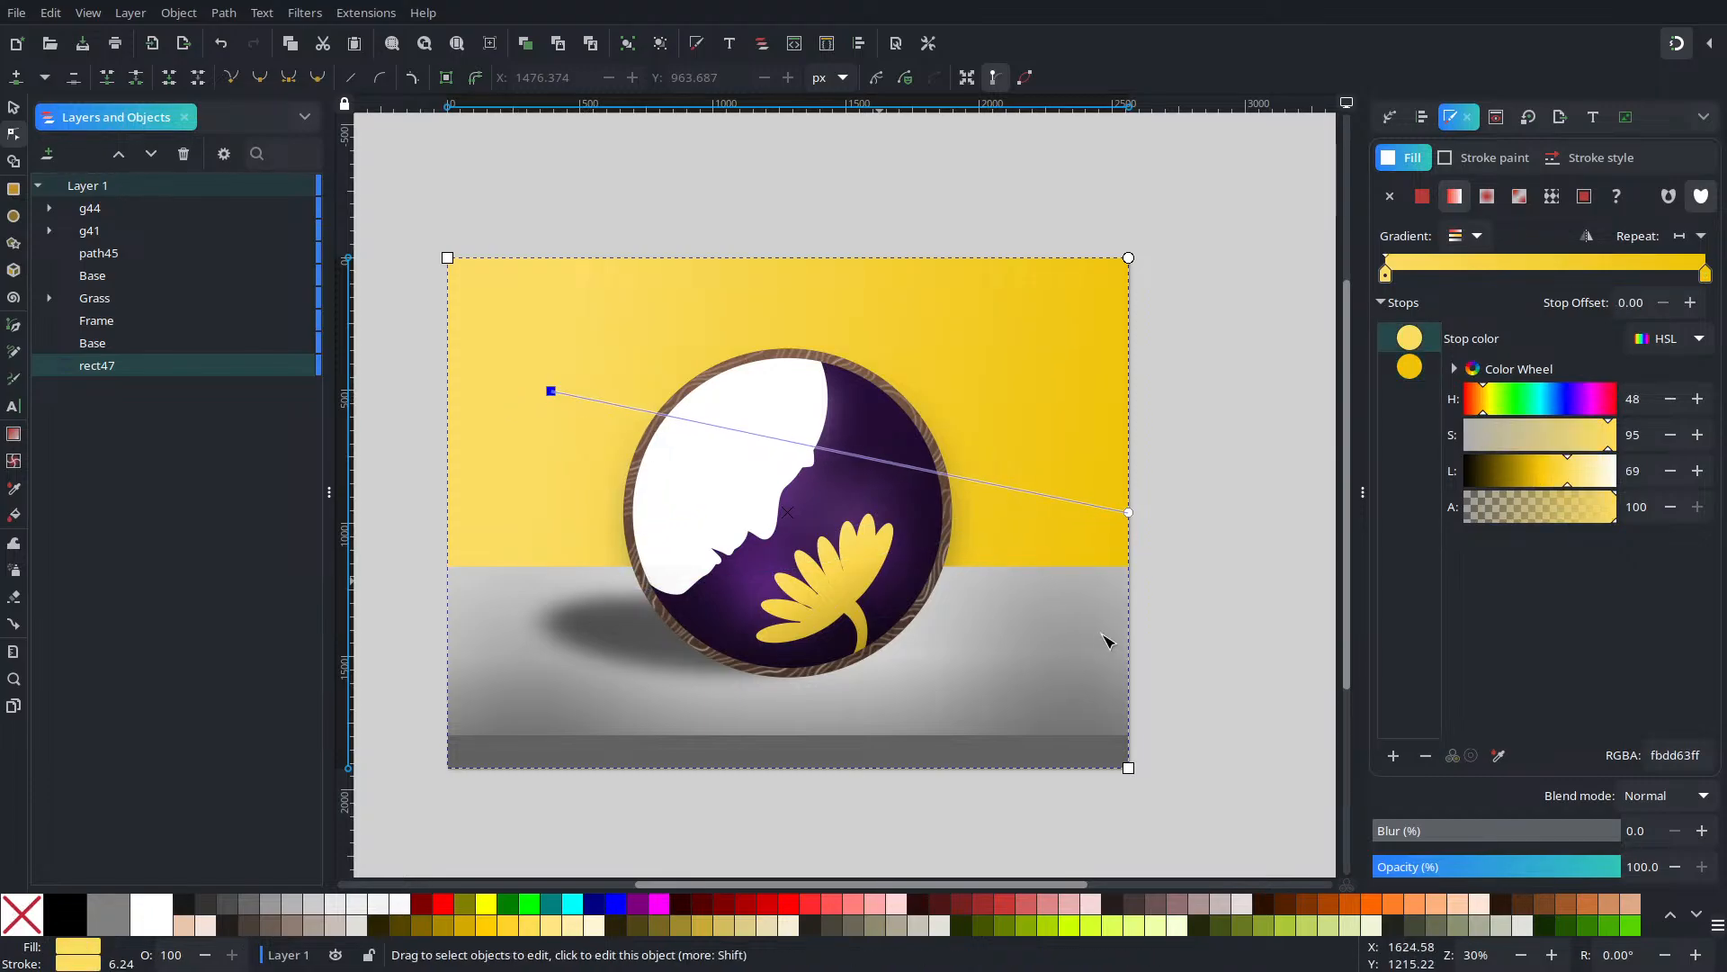
left_click_drag(1120, 526, 1206, 685)
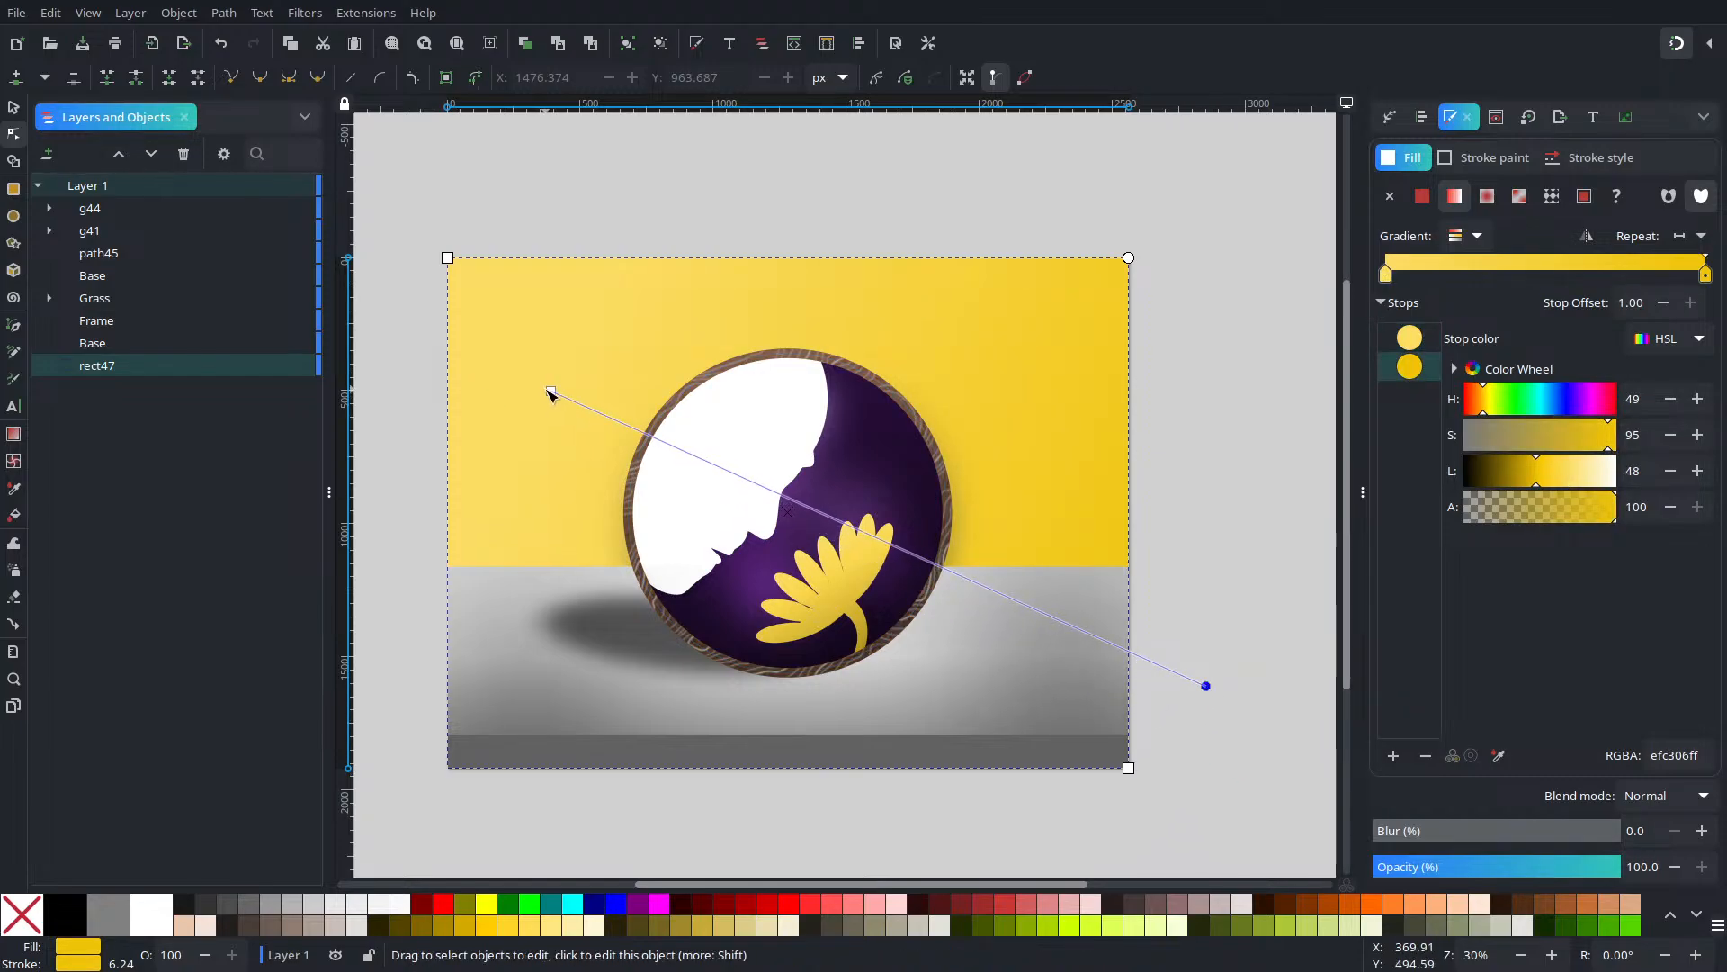
left_click_drag(552, 391, 506, 467)
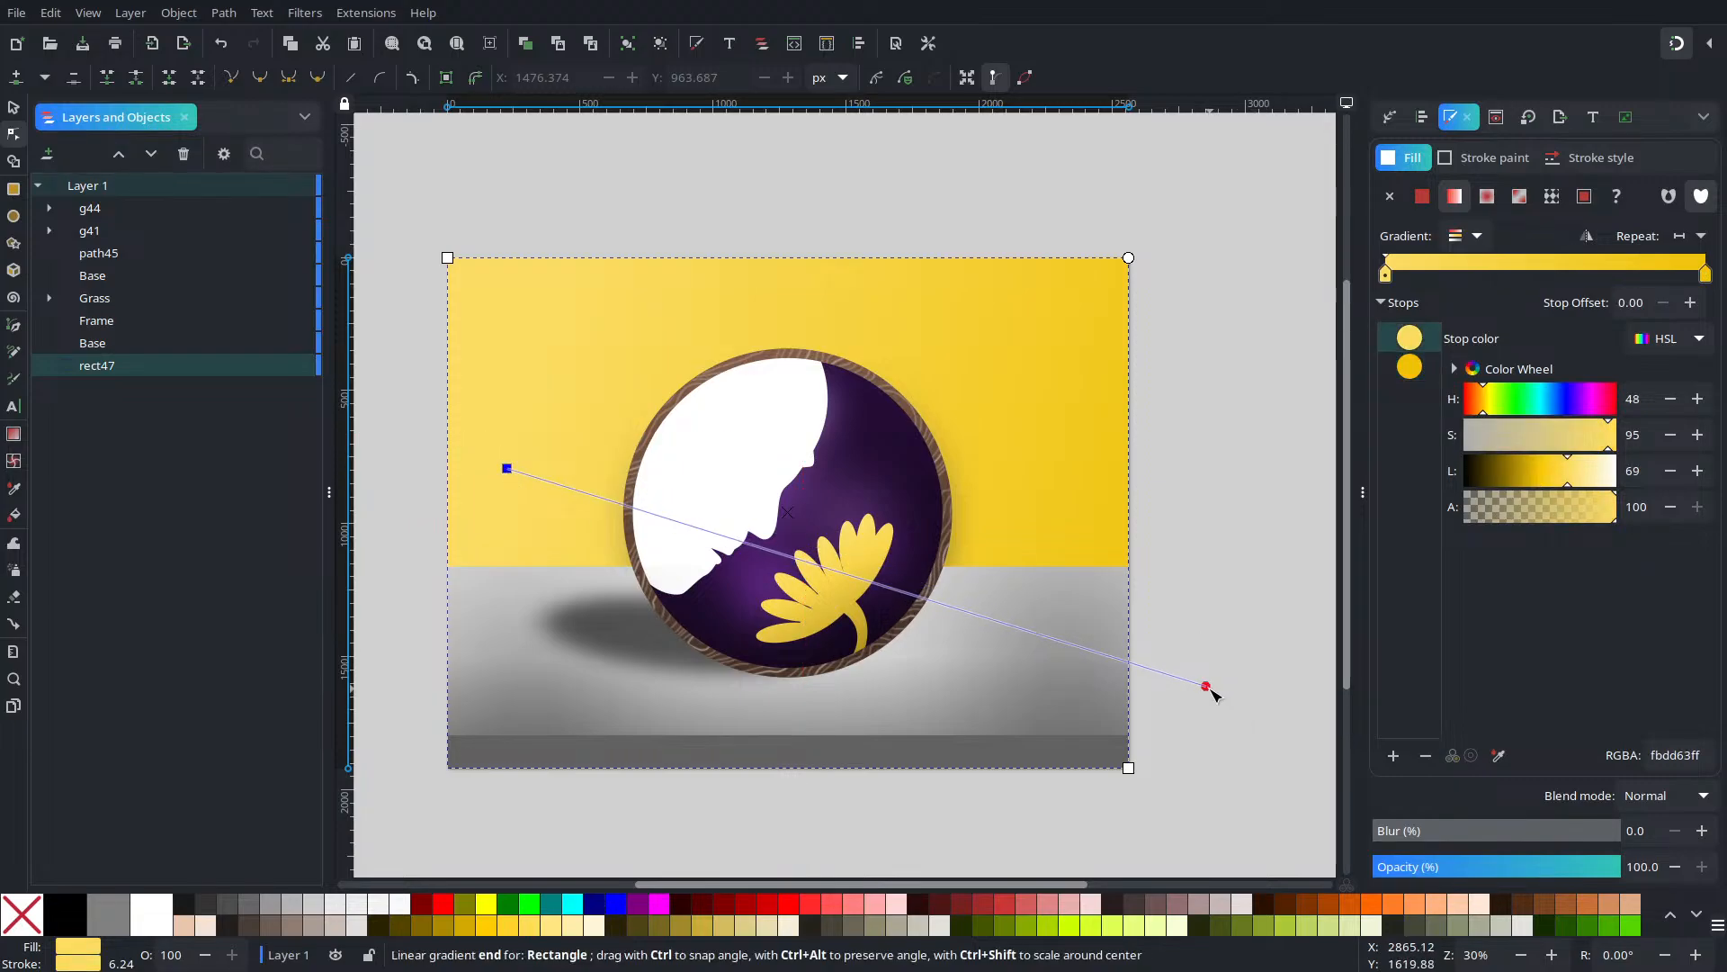
left_click_drag(1205, 685, 1203, 645)
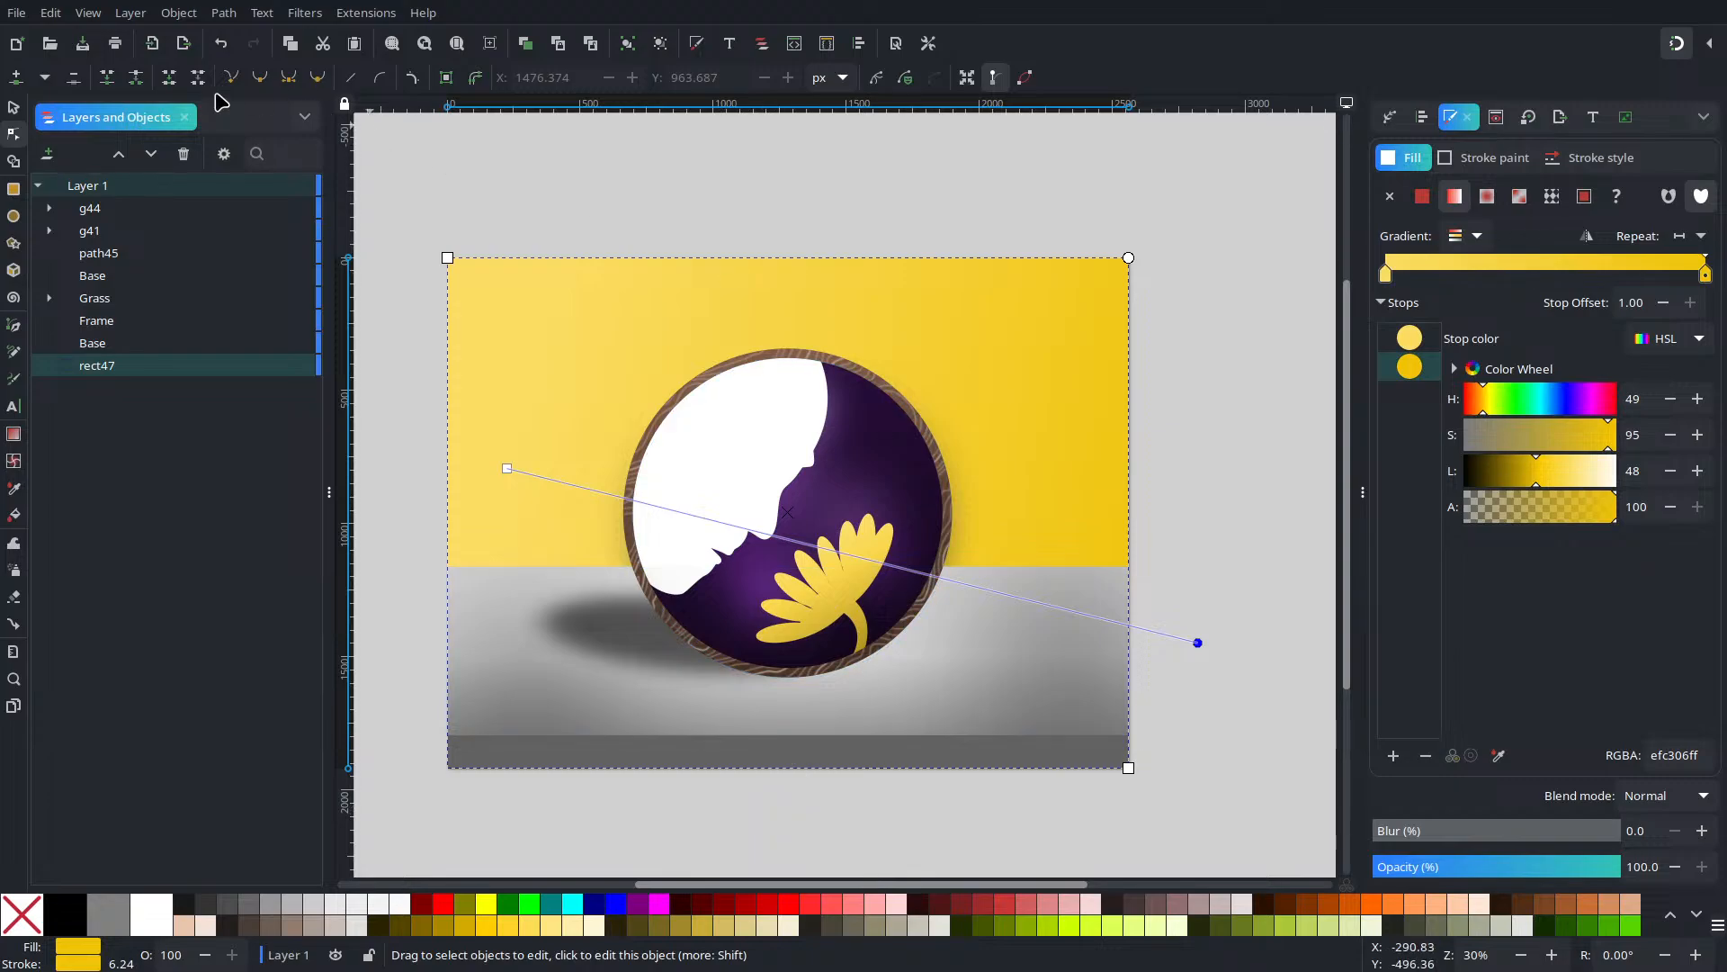
left_click(14, 107)
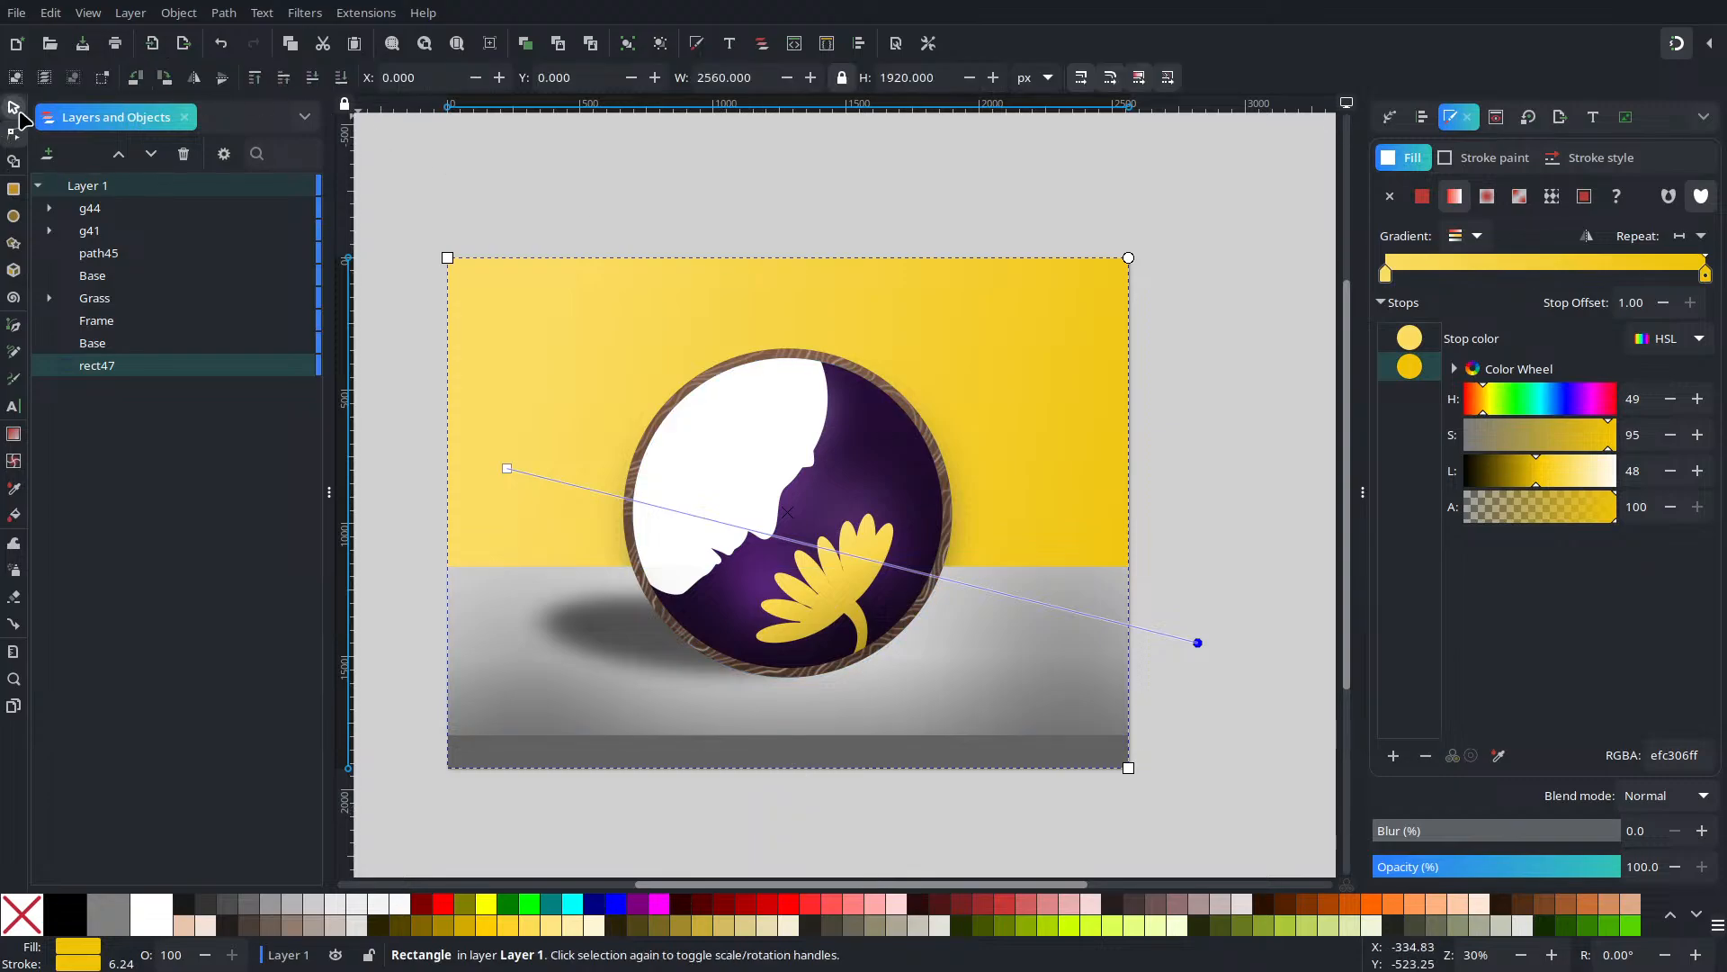
Duplicate the shadow ellipse, move the copy right under the circle, and tilt it about 5 degrees
left_click(1250, 597)
scroll(1059, 606, "up", 3)
scroll(957, 648, "down", 2)
left_click_drag(891, 646, 1433, 833)
left_click_drag(585, 449, 748, 637)
scroll(746, 638, "up", 2)
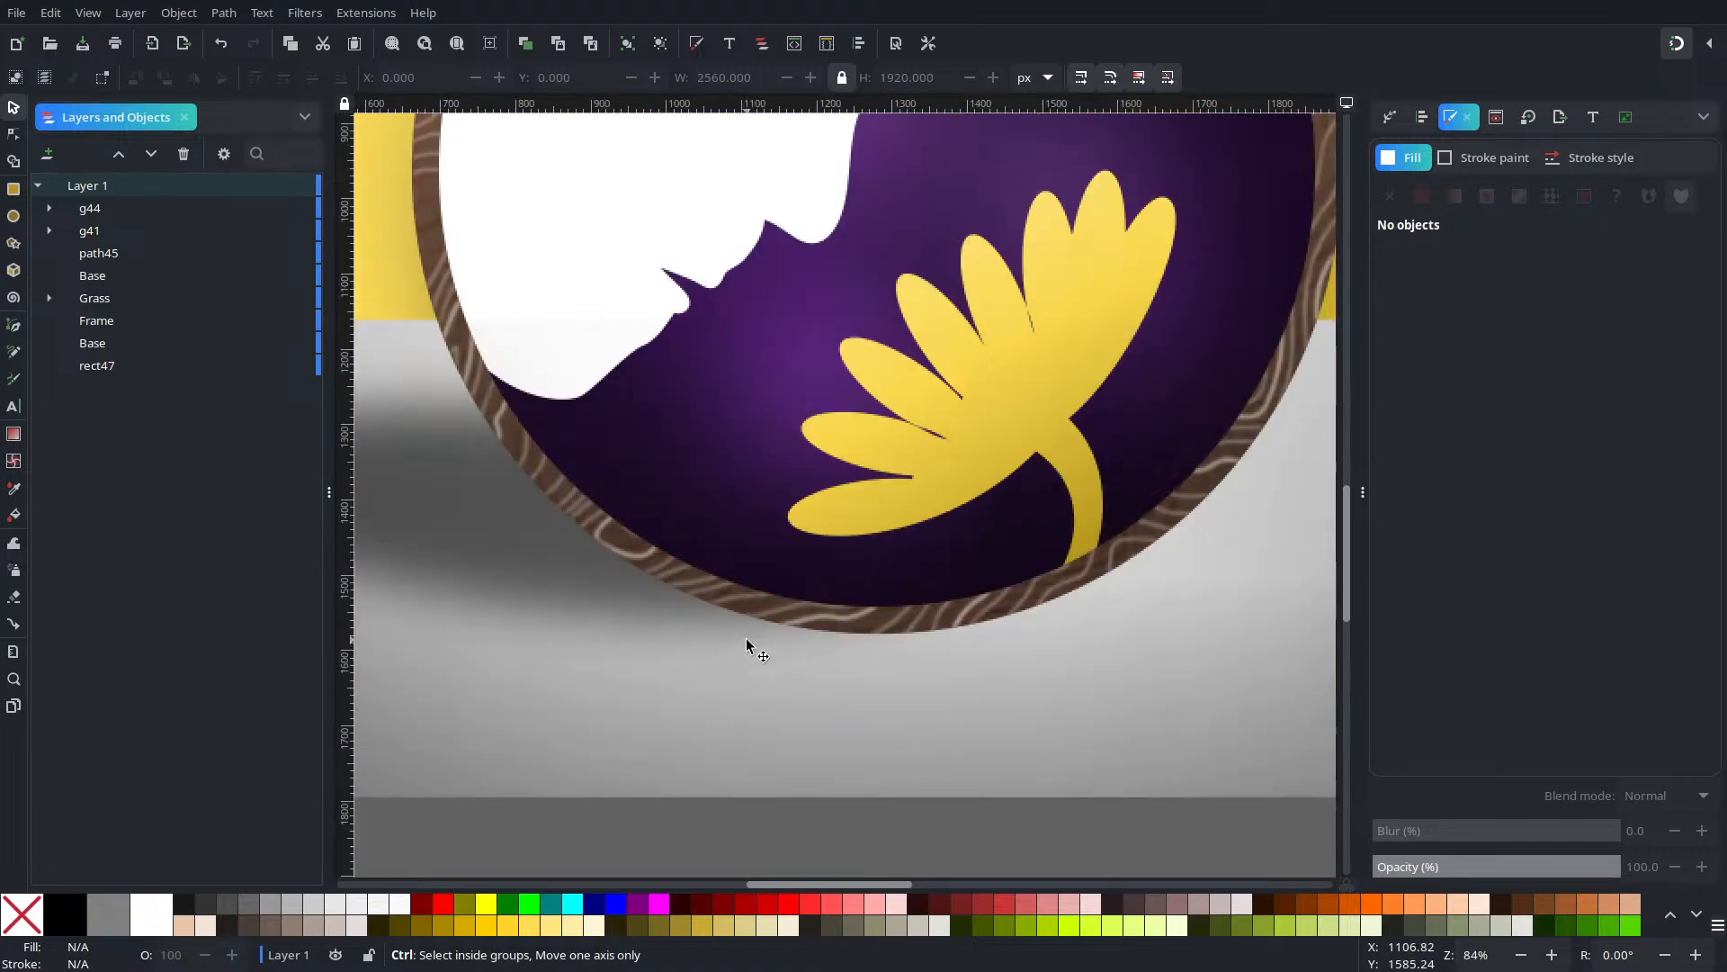
scroll(746, 639, "down", 1)
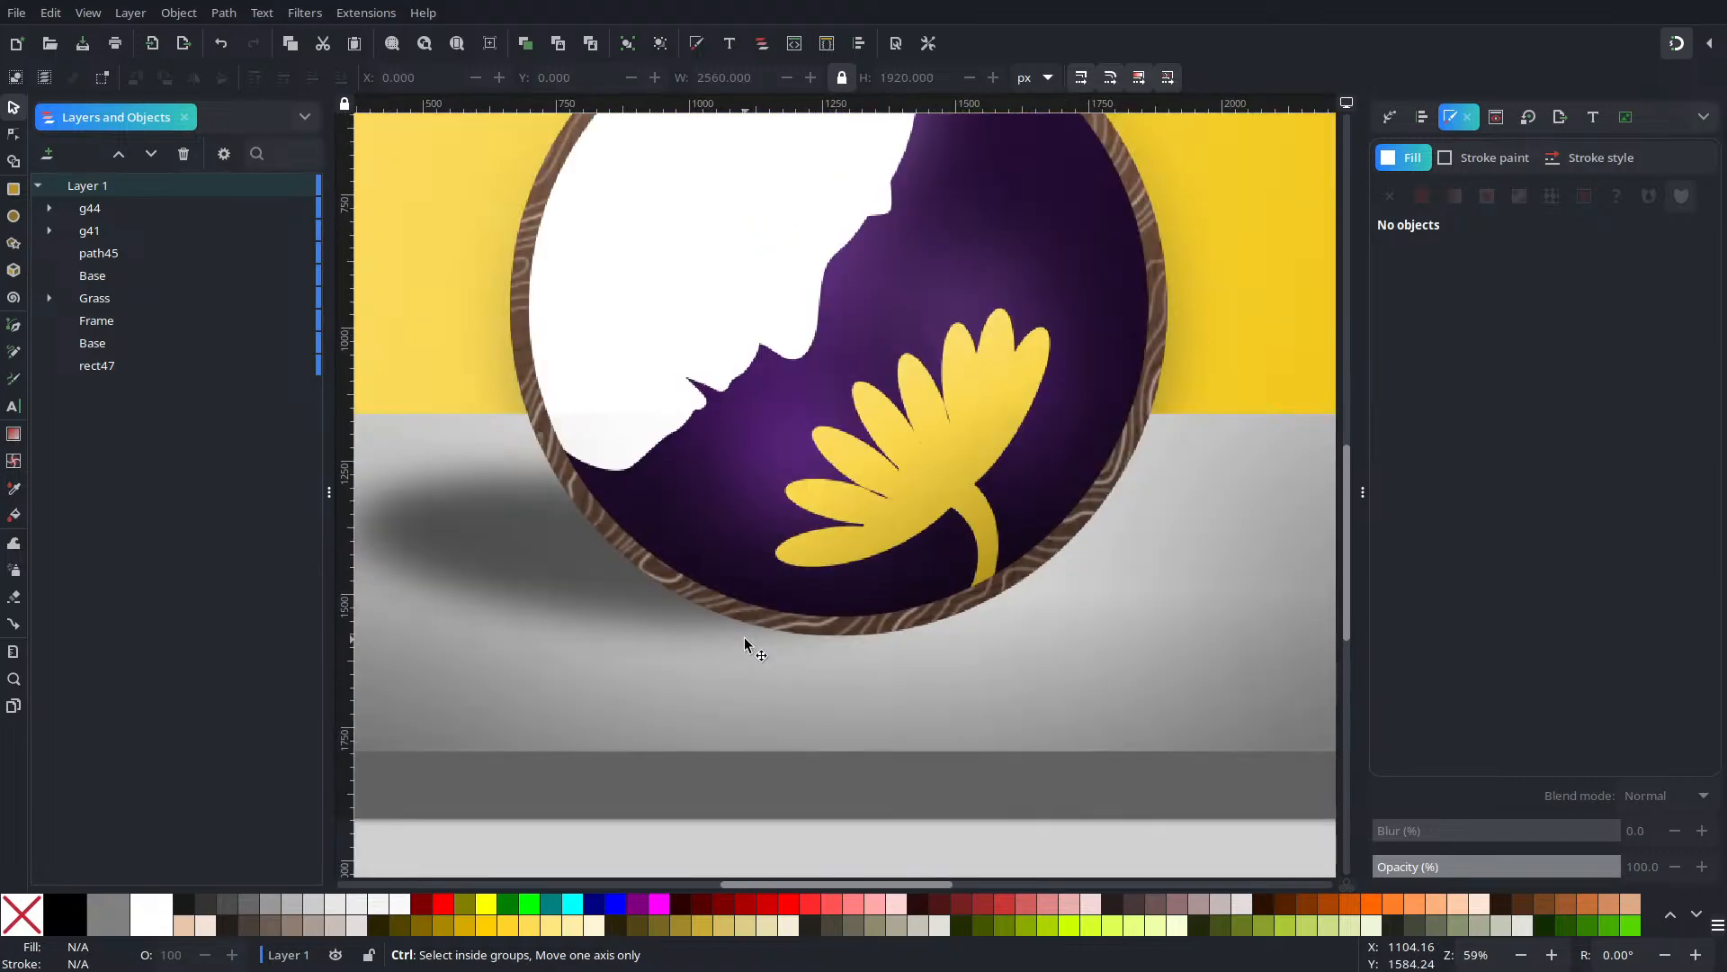
left_click(523, 546)
key("ctrl+d")
left_click_drag(525, 558, 663, 603)
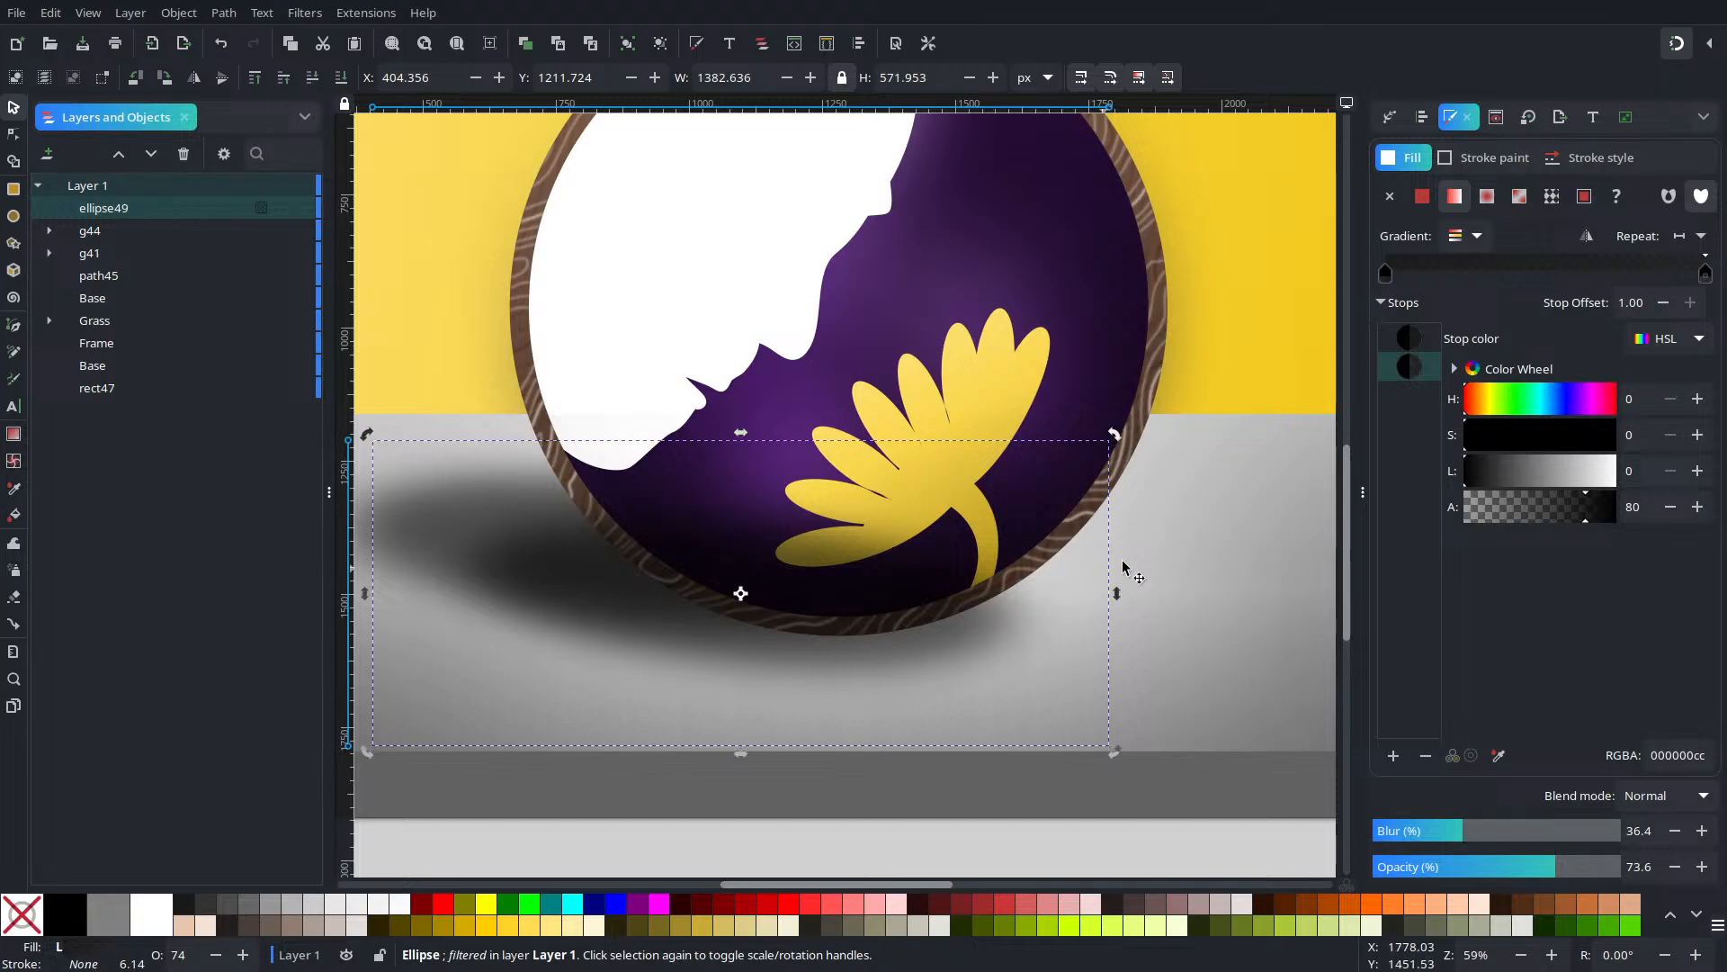
left_click_drag(1115, 441, 810, 594)
left_click(650, 631)
left_click_drag(594, 663, 792, 666)
left_click(792, 667)
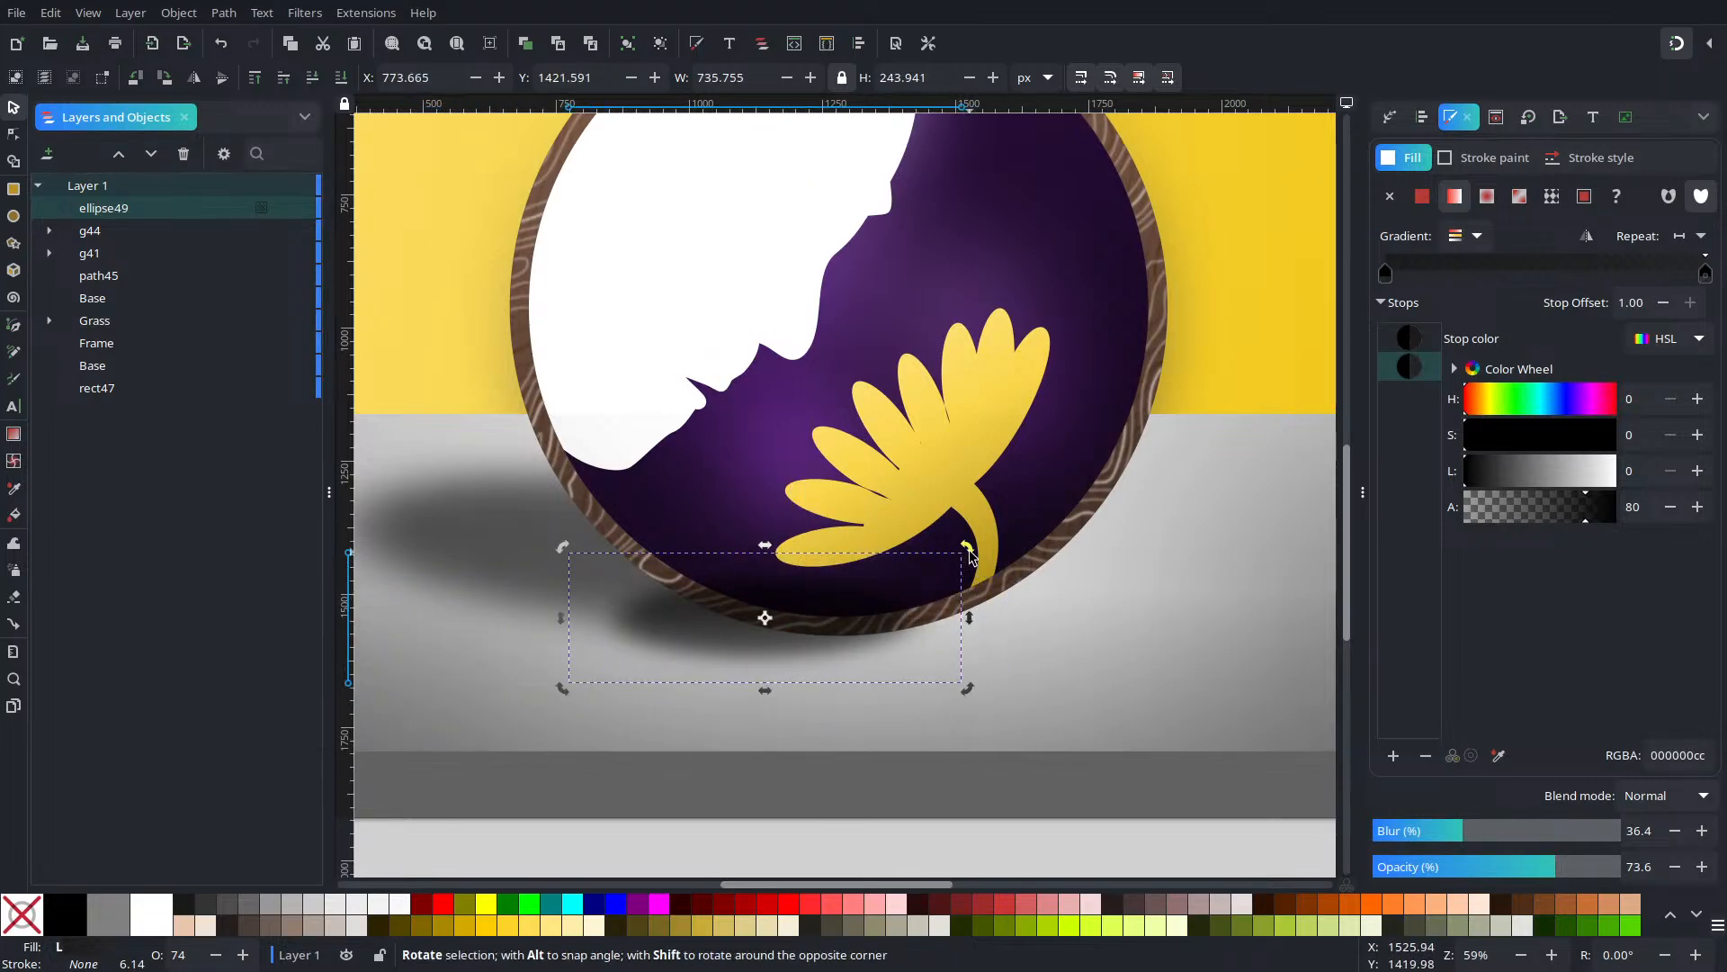
left_click_drag(966, 547, 985, 568)
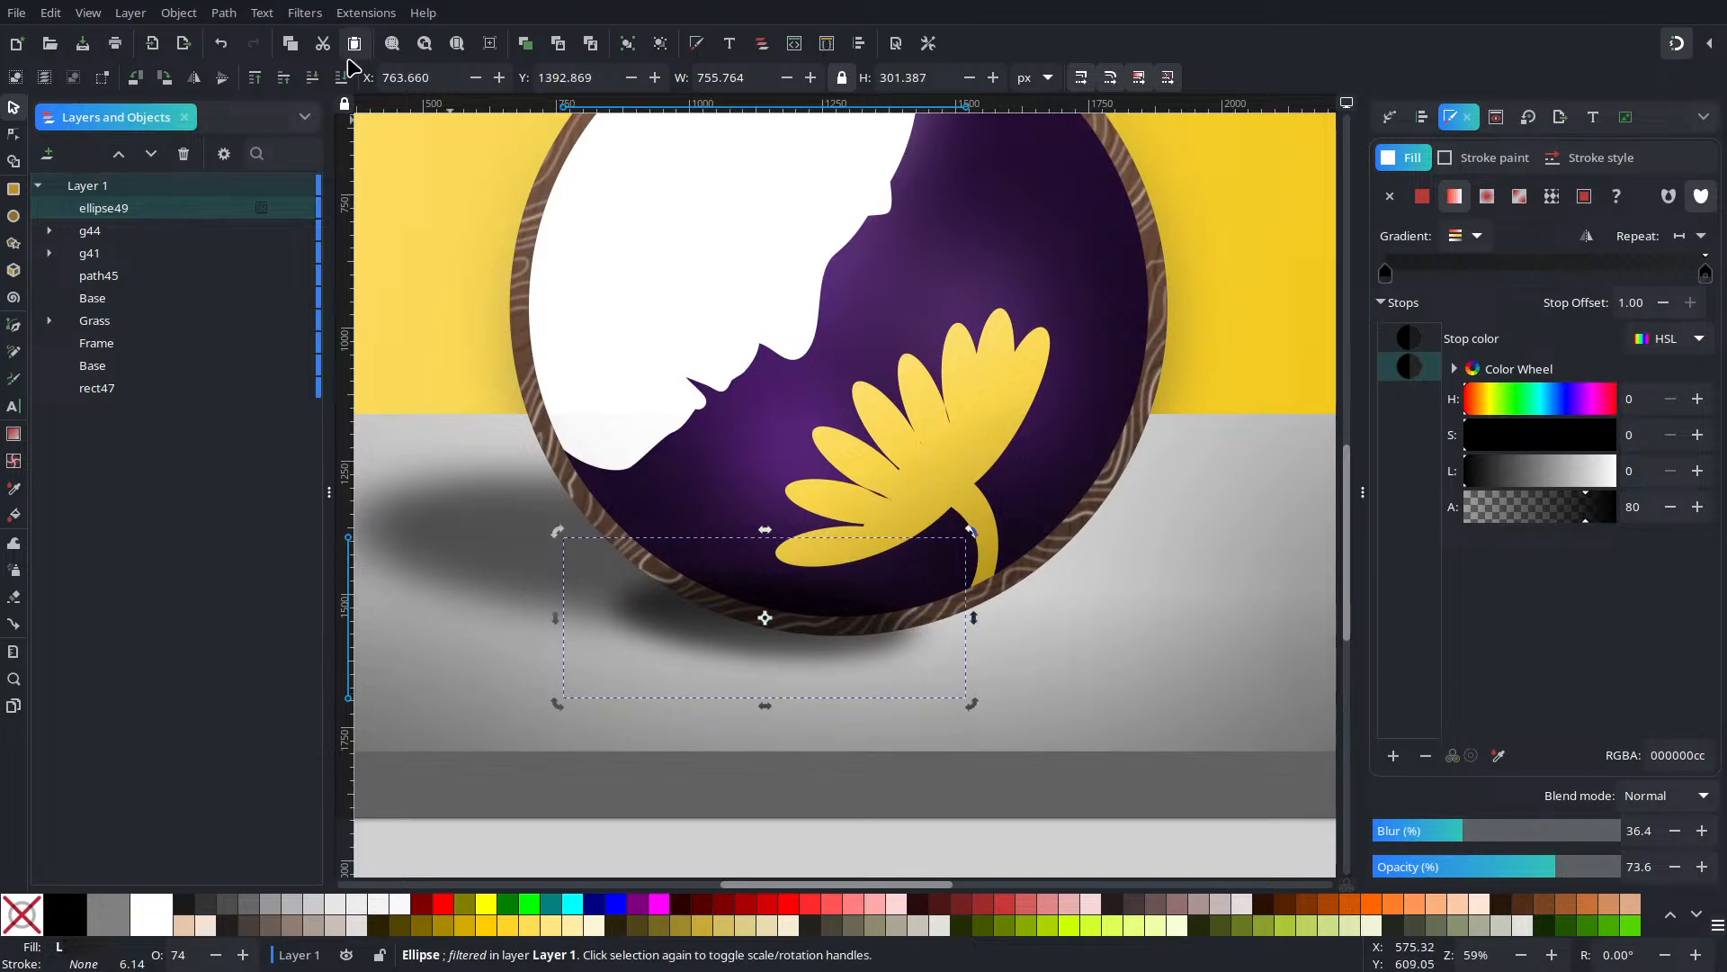
Lower the duplicate shadow behind the circle, increase its blur, and nudge it down-left
left_click(315, 78)
left_click(317, 78)
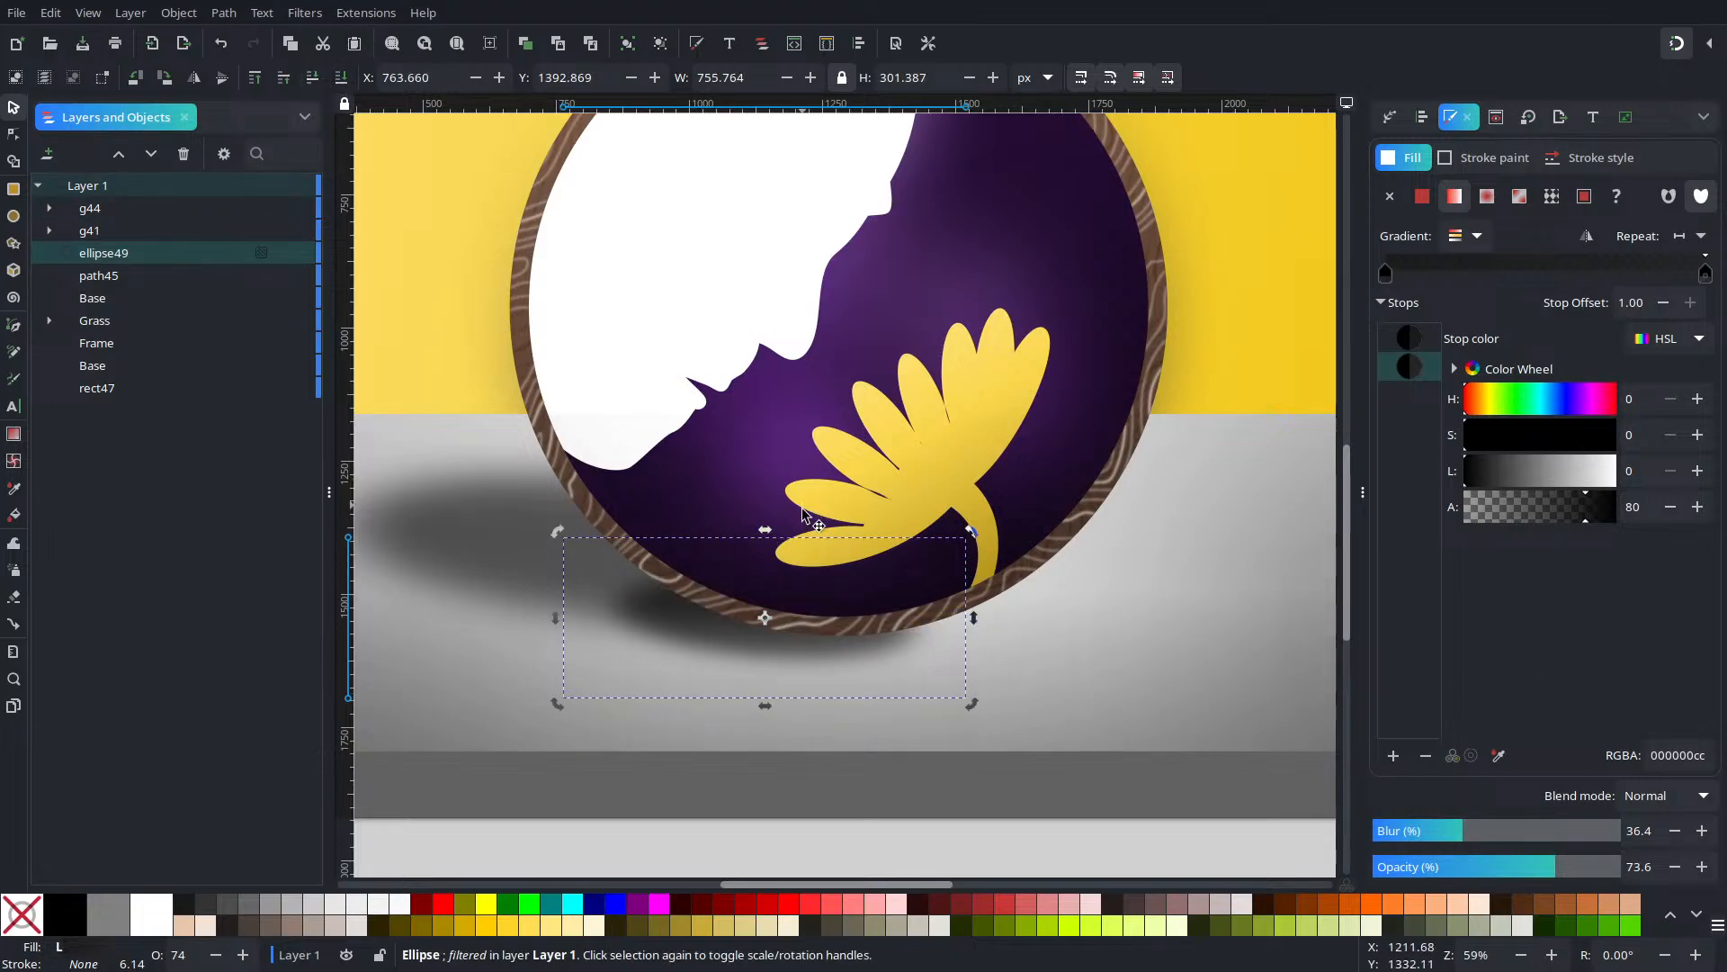
mouse_move(1498, 839)
left_mouse_down()
mouse_move(1560, 838)
mouse_move(1521, 838)
left_mouse_up()
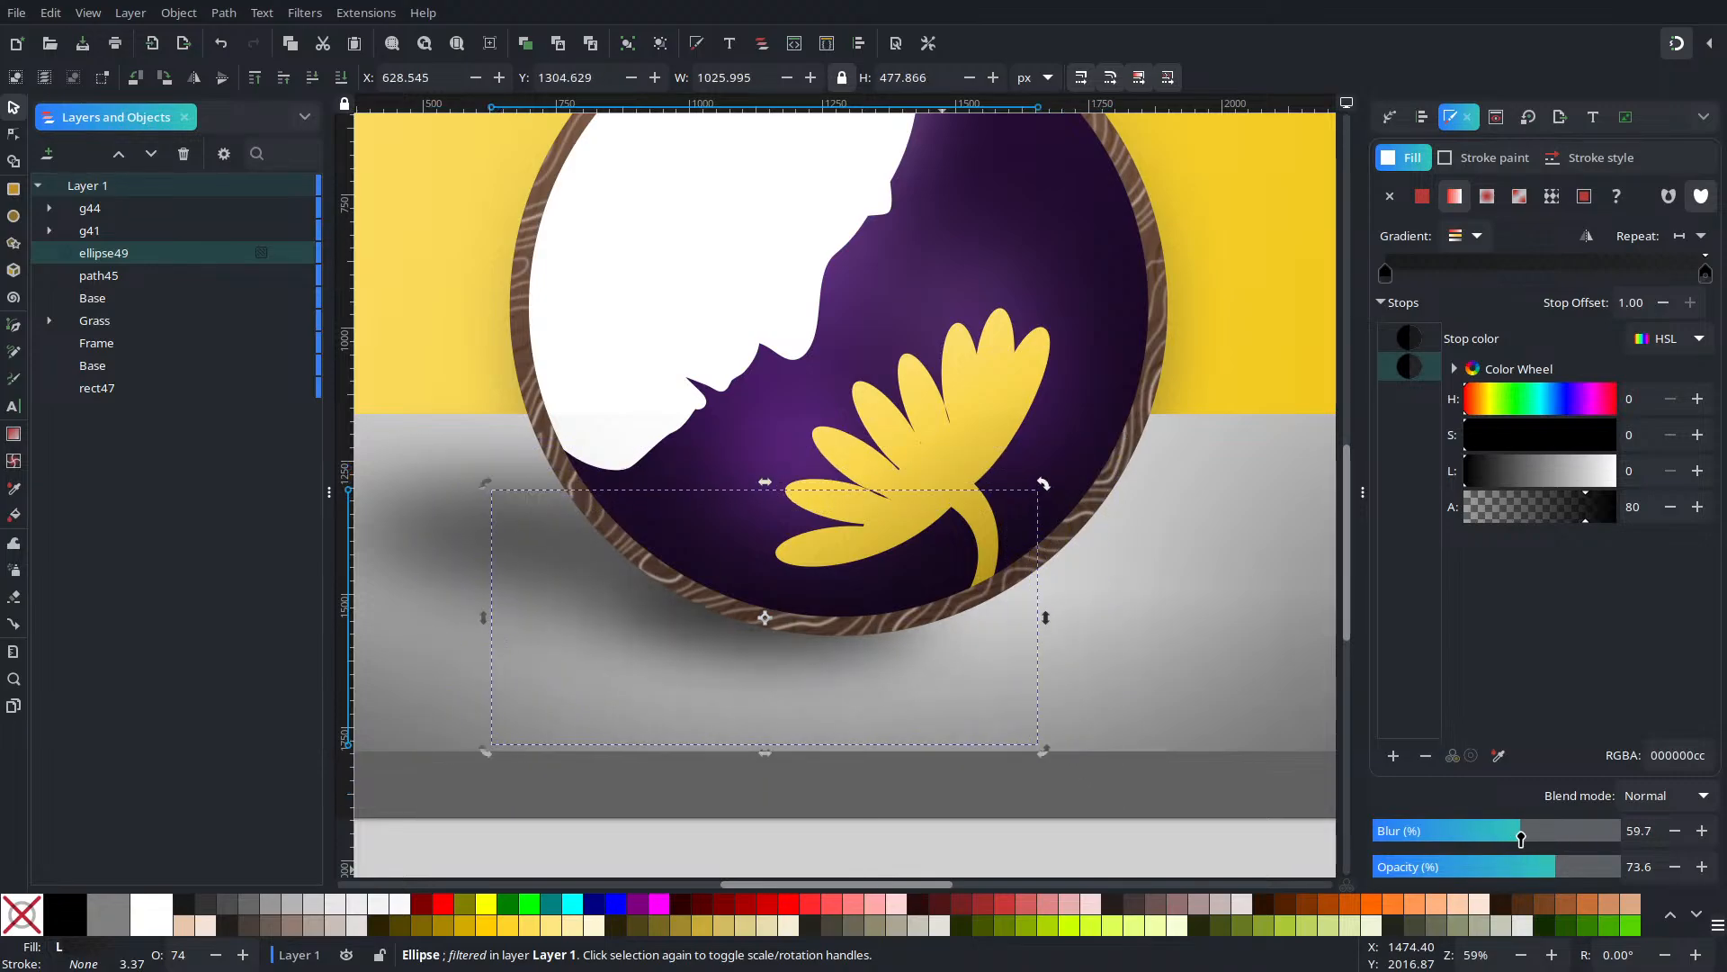
left_click(671, 619)
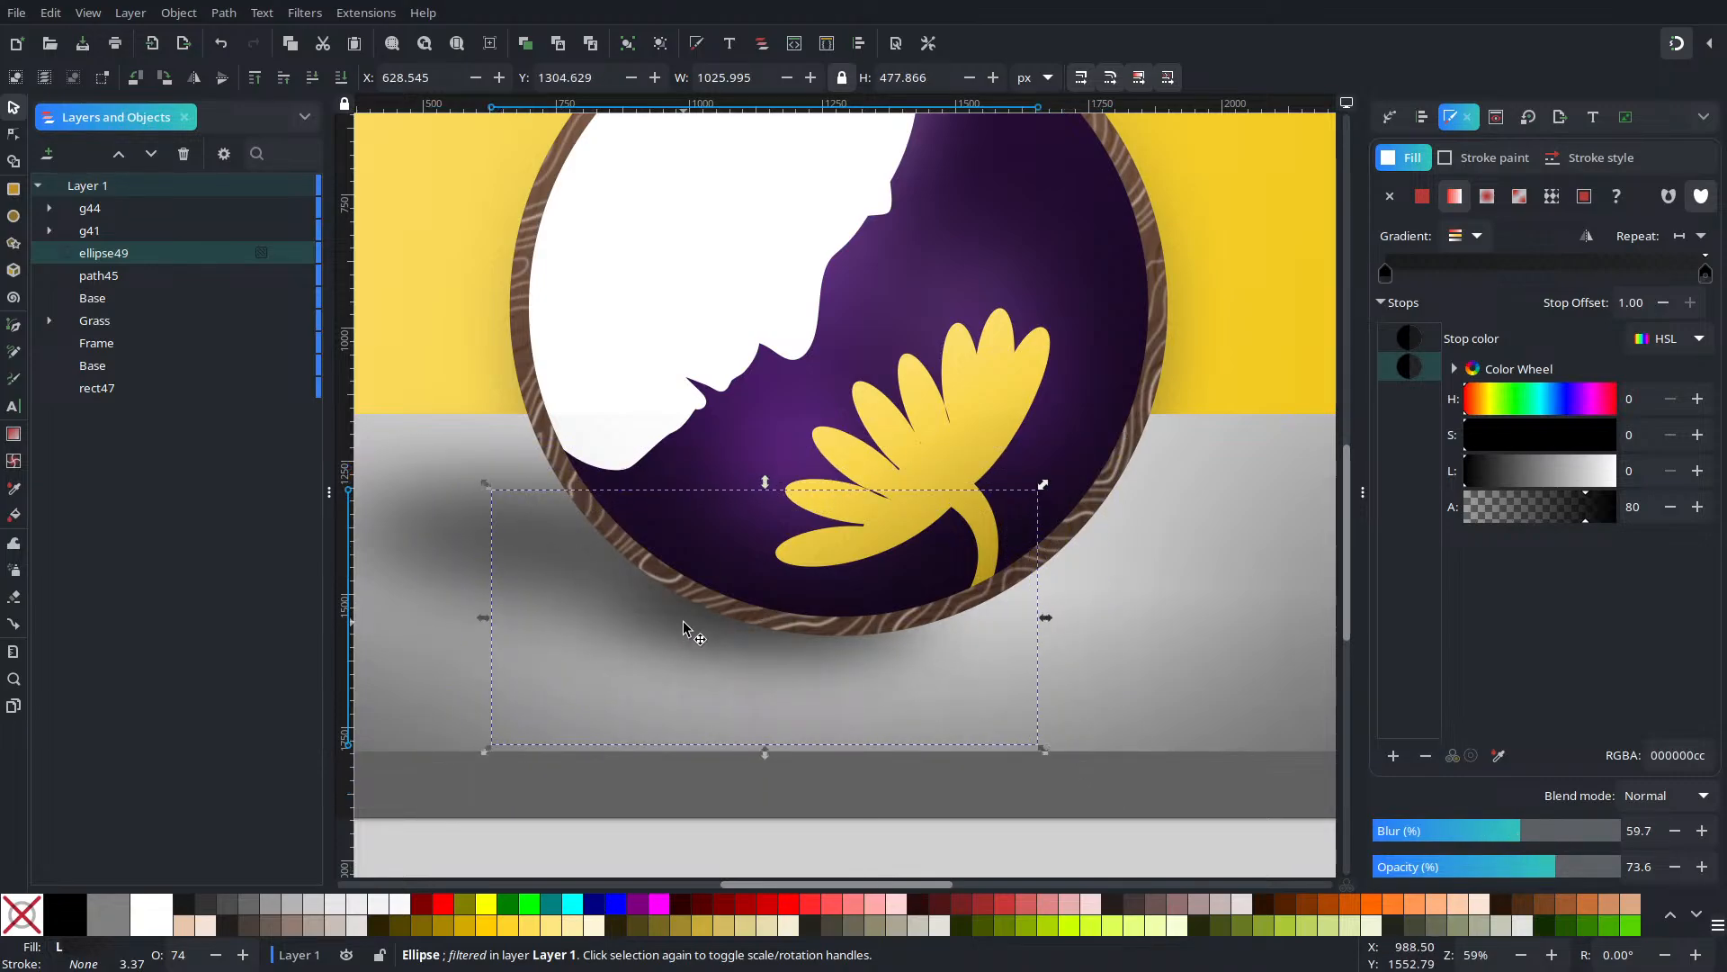
left_click_drag(706, 631, 693, 646)
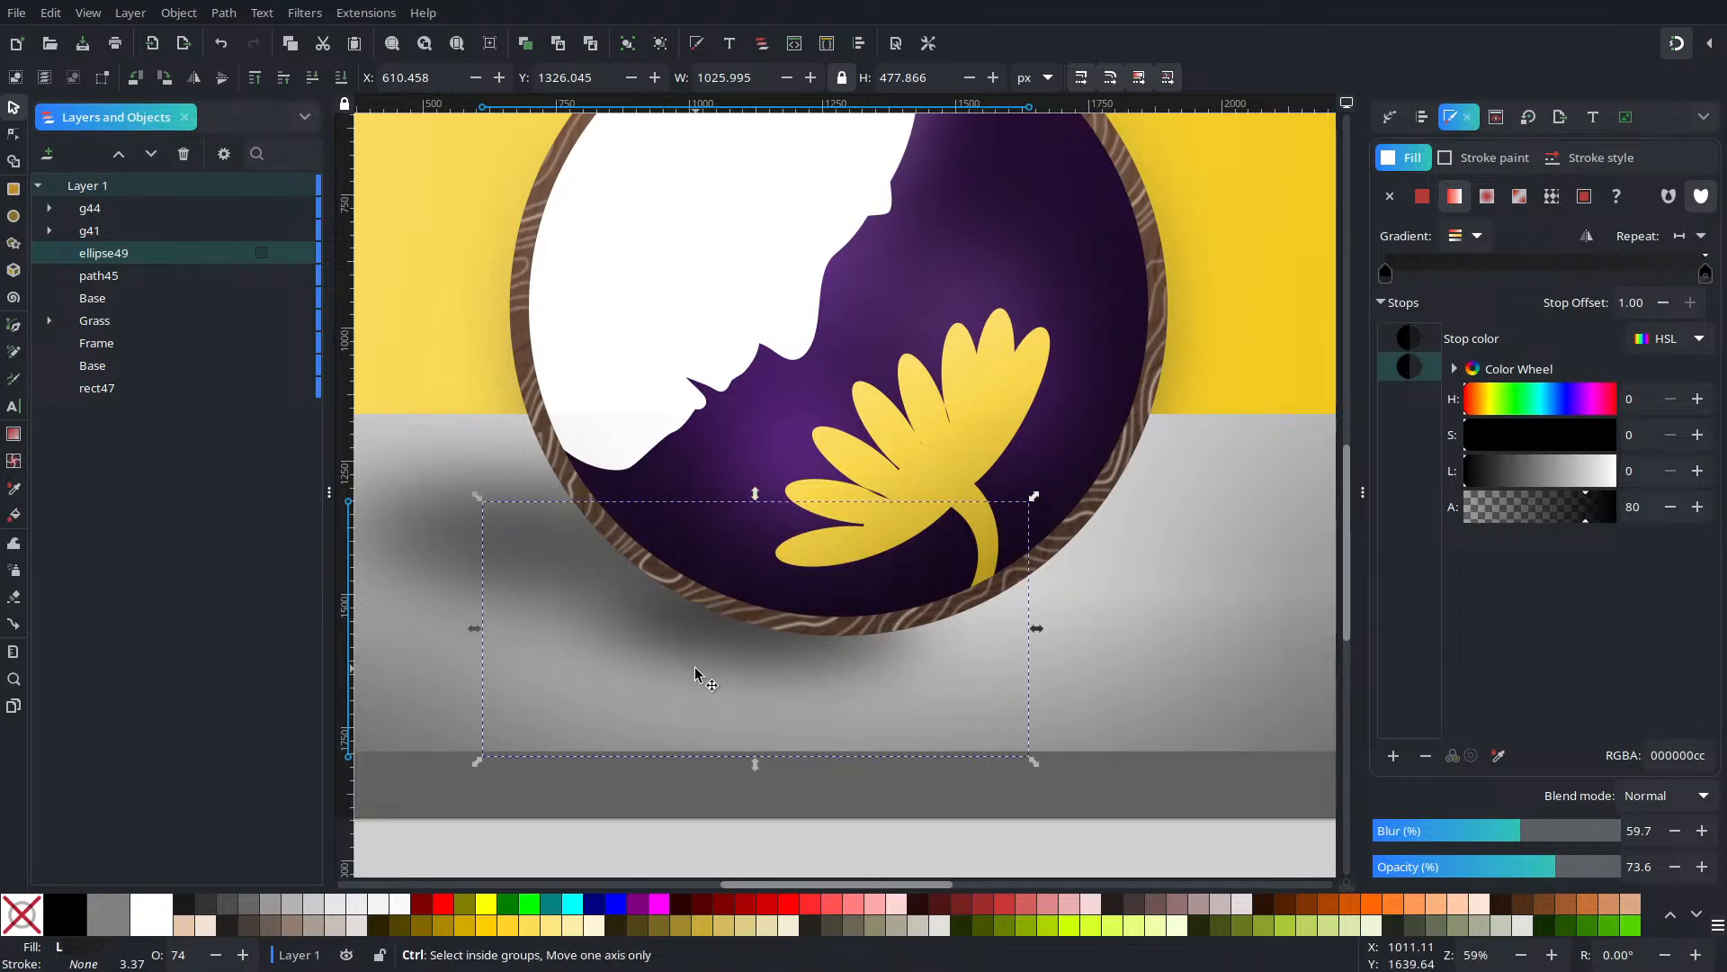
Add a second shadow copy behind the circle with about 42% blur, shifted left and down
key("ctrl+d")
left_click_drag(707, 672, 666, 600)
left_click(312, 78)
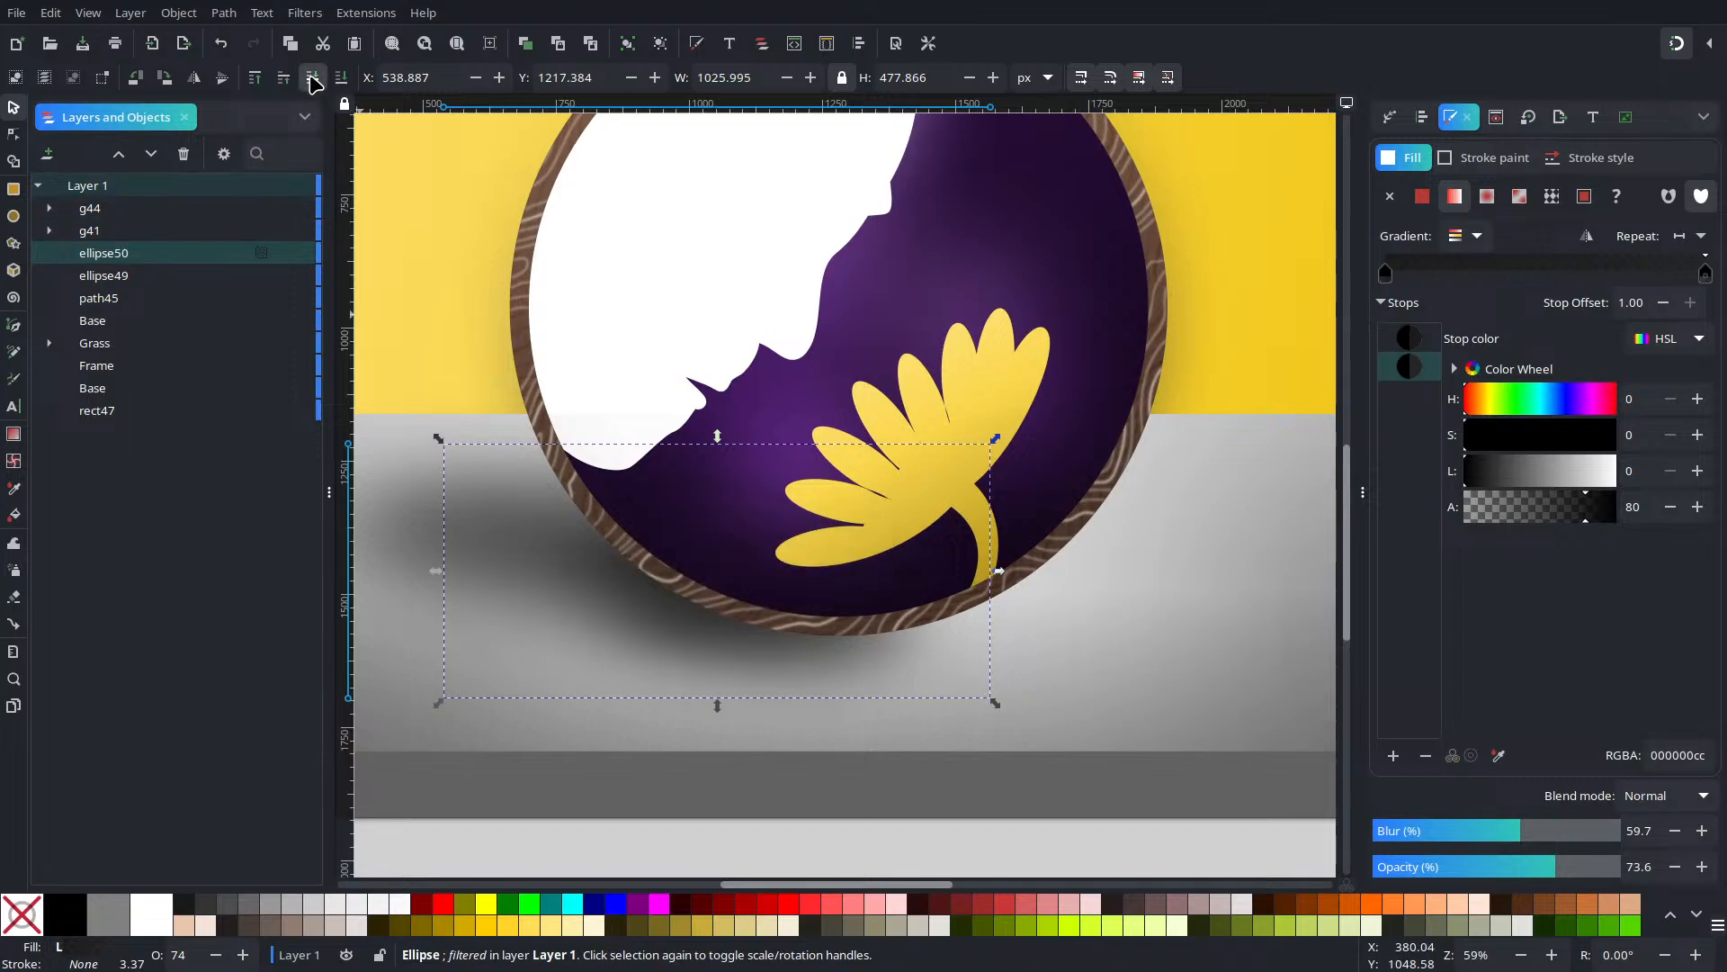
left_click_drag(1484, 834, 1584, 867)
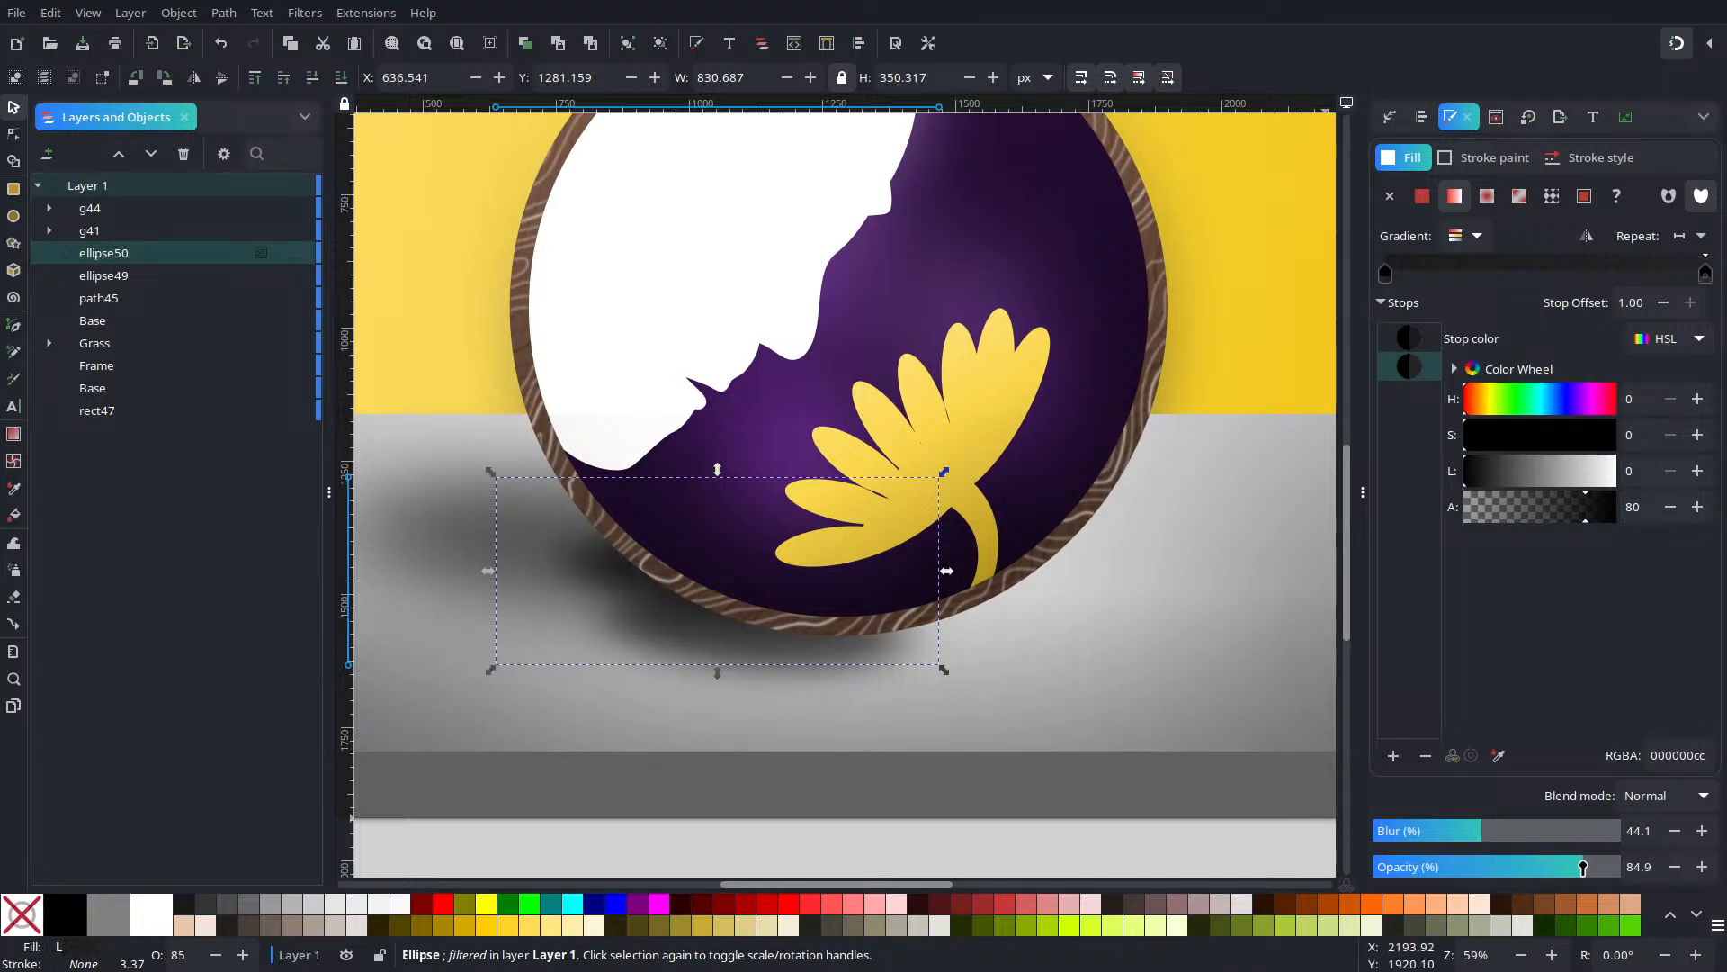
left_click_drag(613, 581, 561, 589)
mouse_move(1475, 829)
left_mouse_down()
mouse_move(1454, 829)
mouse_move(1507, 829)
mouse_move(1475, 830)
left_mouse_up()
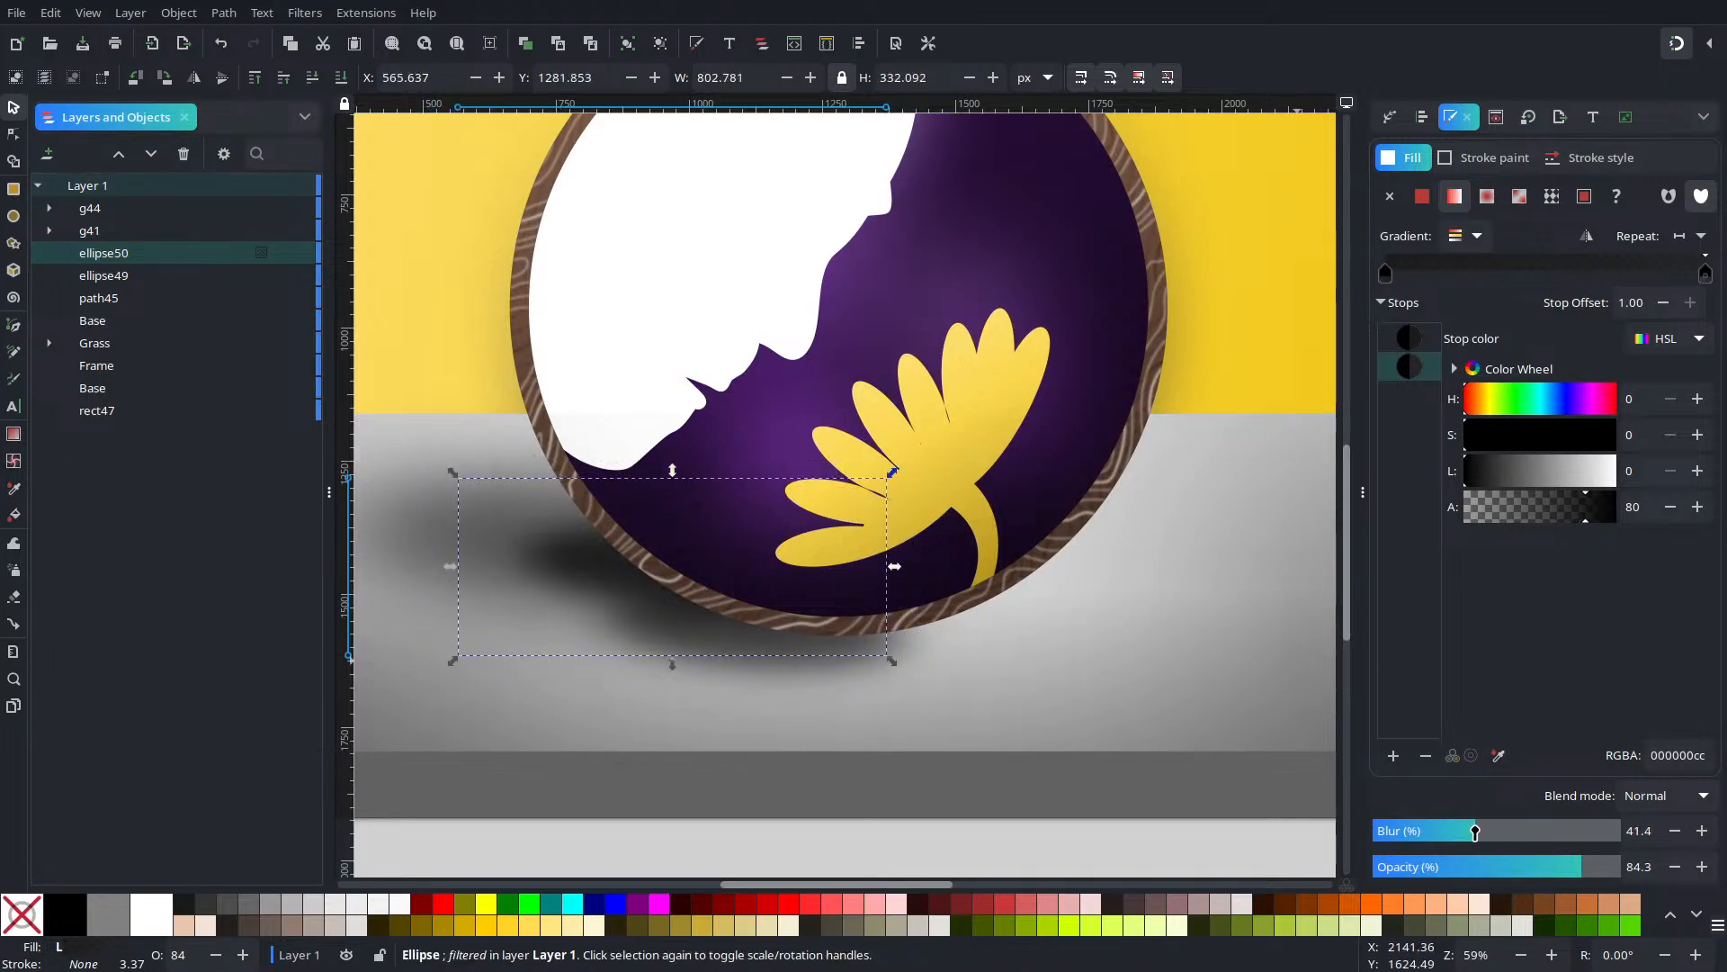
Move one shadow ellipse right, tilt it slightly, and raise its blur to about 65
left_click(783, 664)
left_click_drag(782, 664, 899, 663)
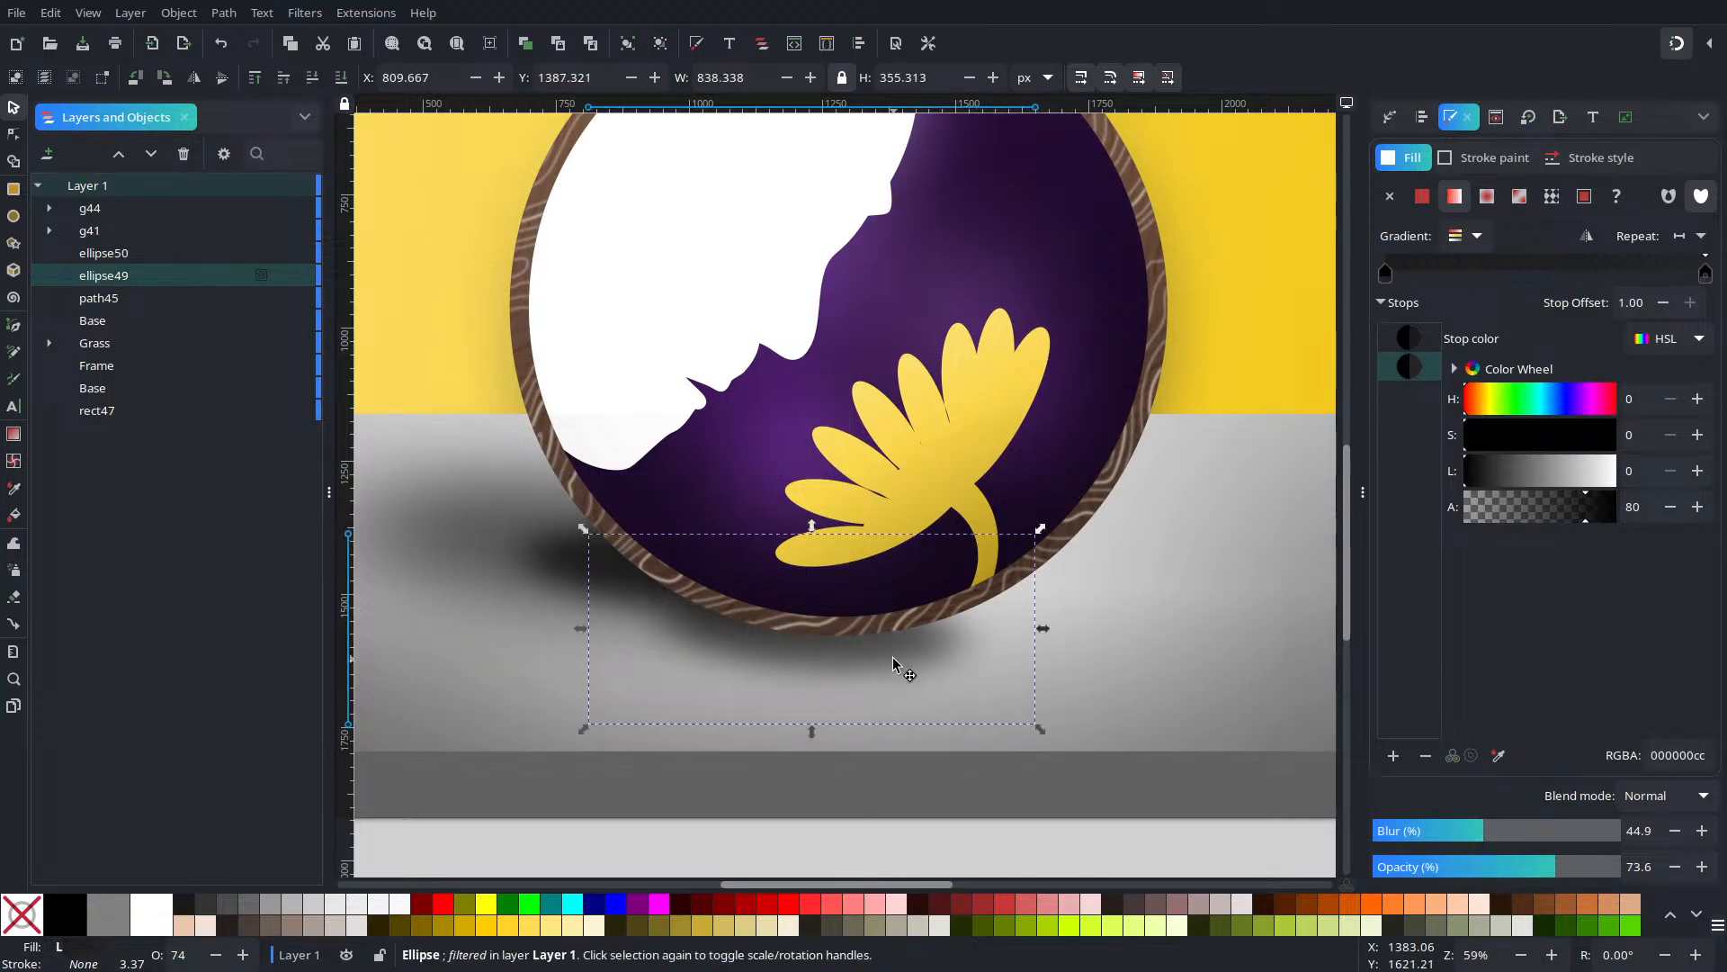
left_click(899, 663)
mouse_move(1042, 531)
left_mouse_down()
mouse_move(1035, 495)
mouse_move(1059, 529)
left_mouse_up()
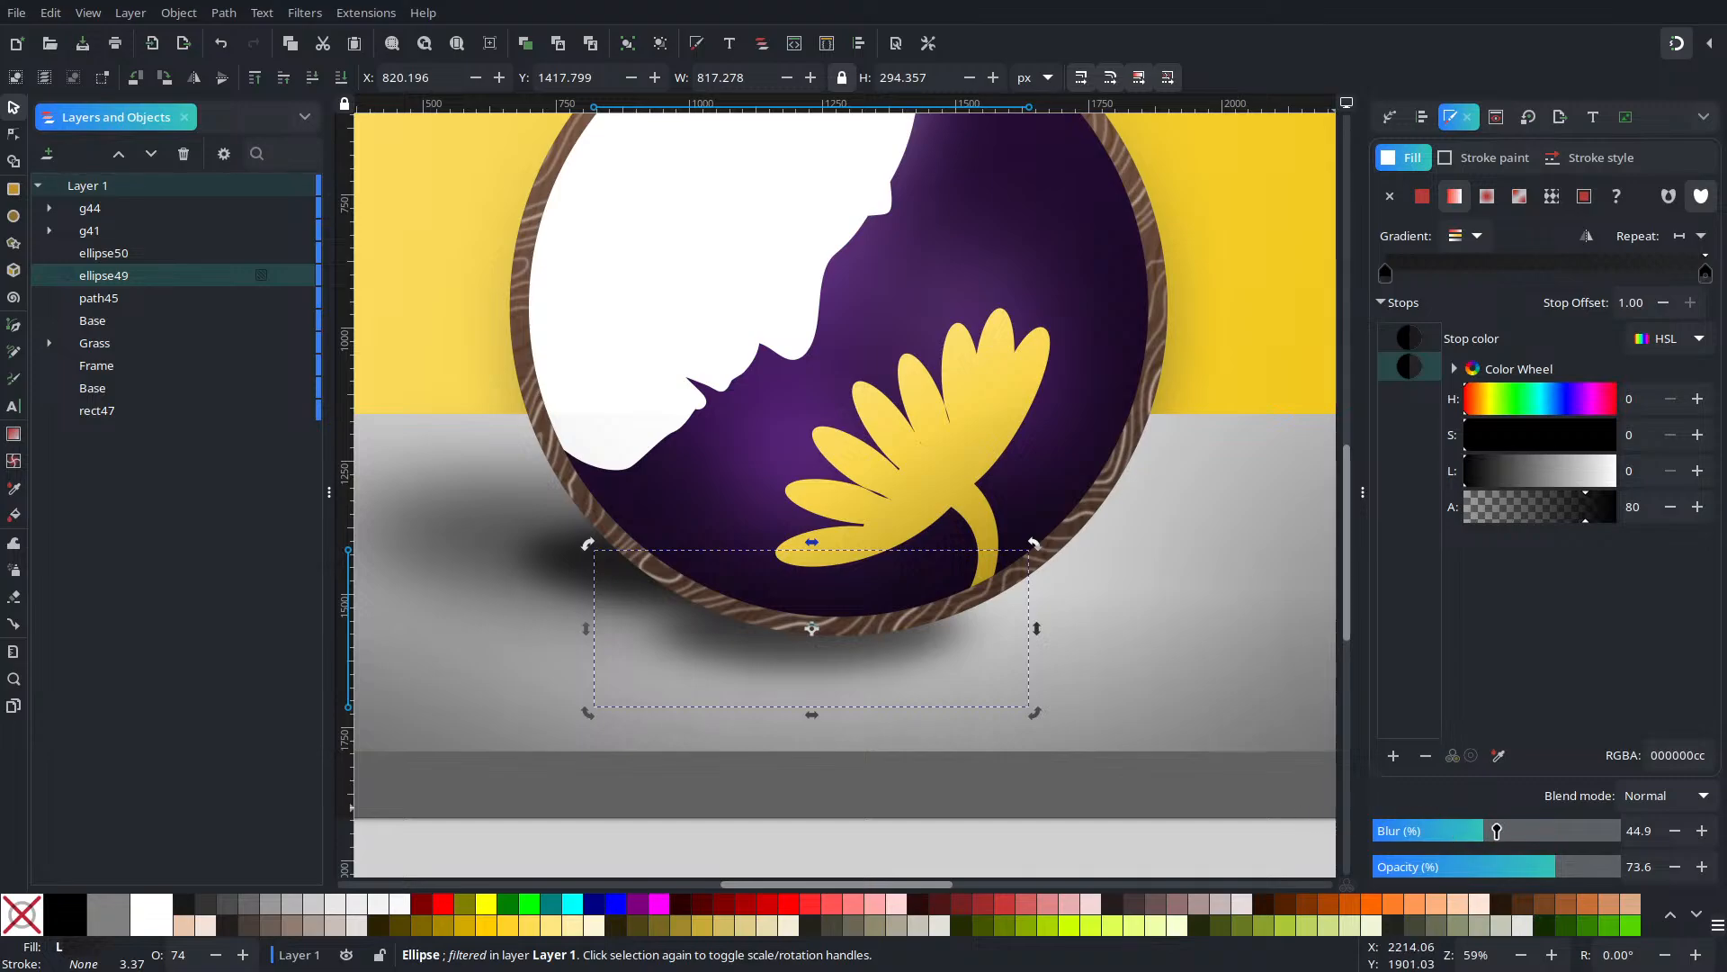
left_click_drag(1497, 830, 1534, 832)
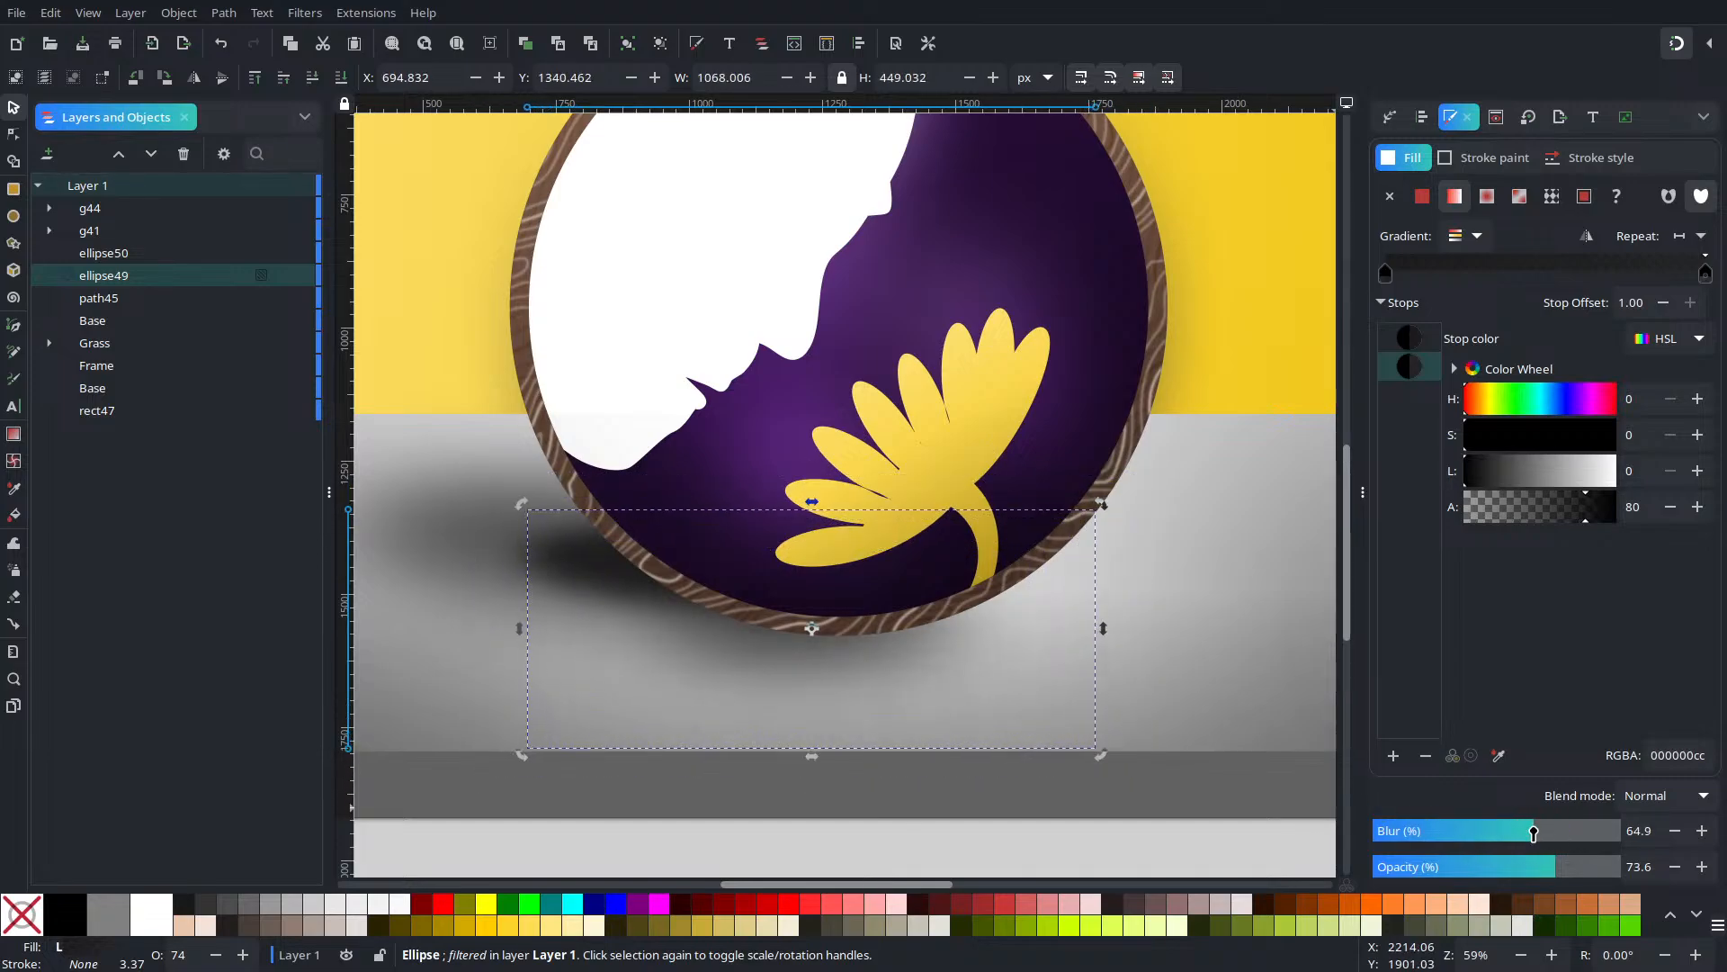
Lower the other shadow's opacity to about 55% and zoom out to the whole page
left_click(637, 578)
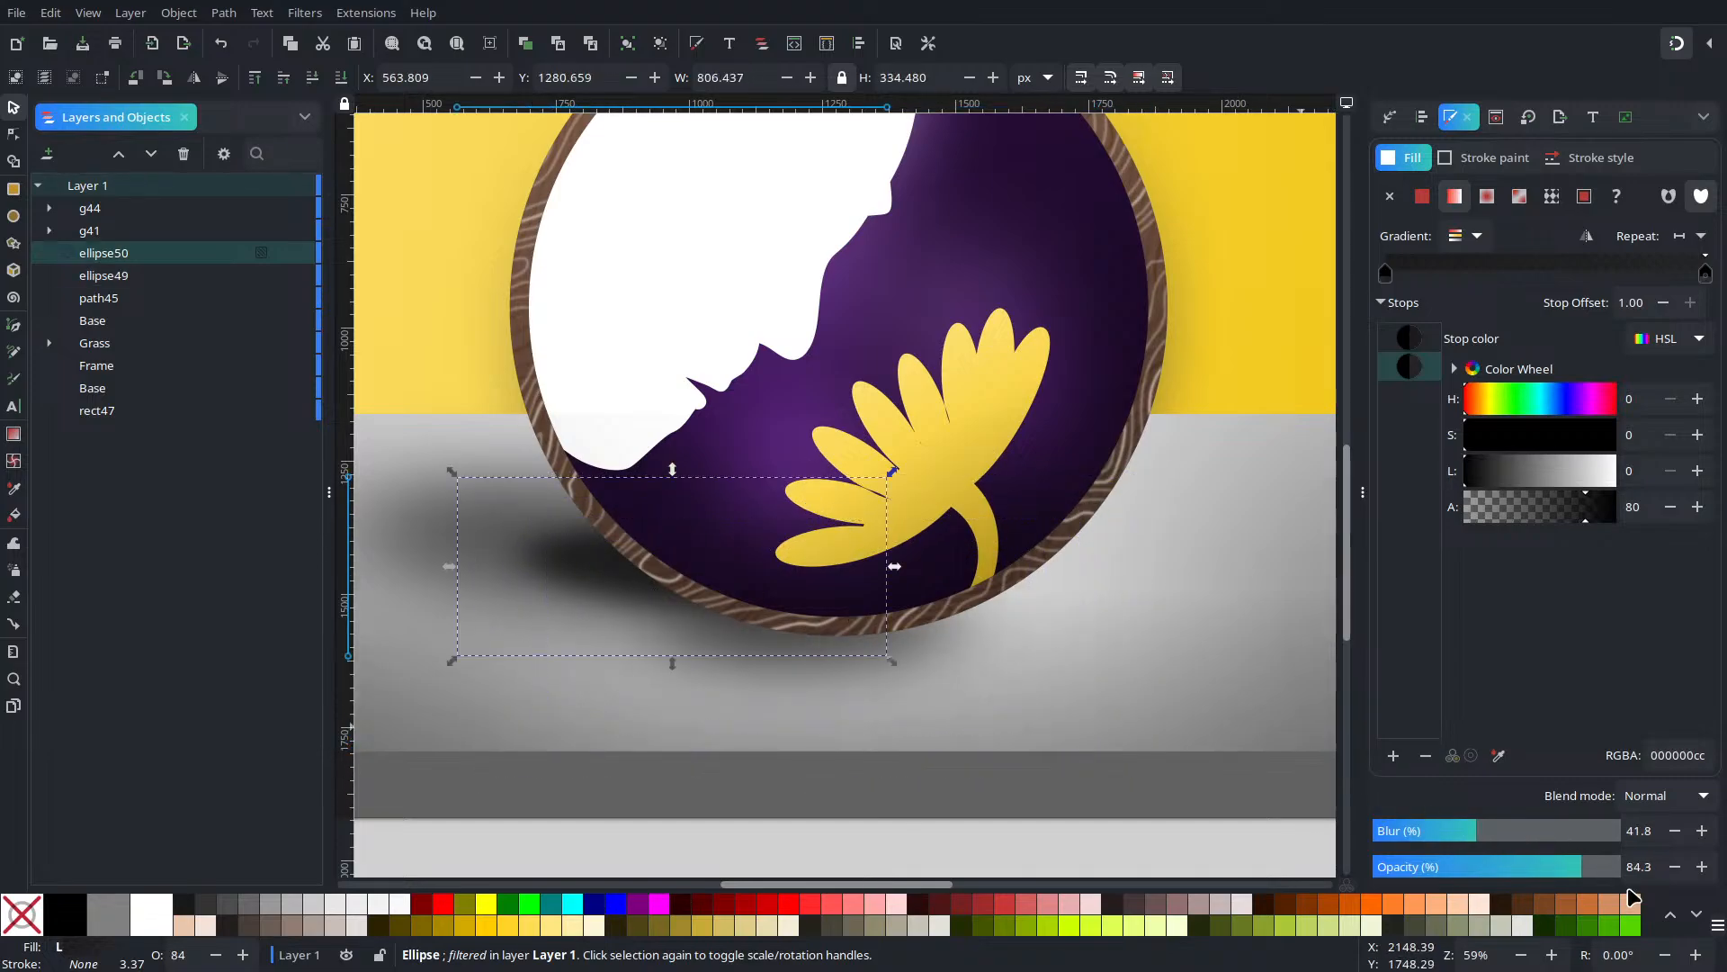
left_click_drag(1536, 871, 1504, 873)
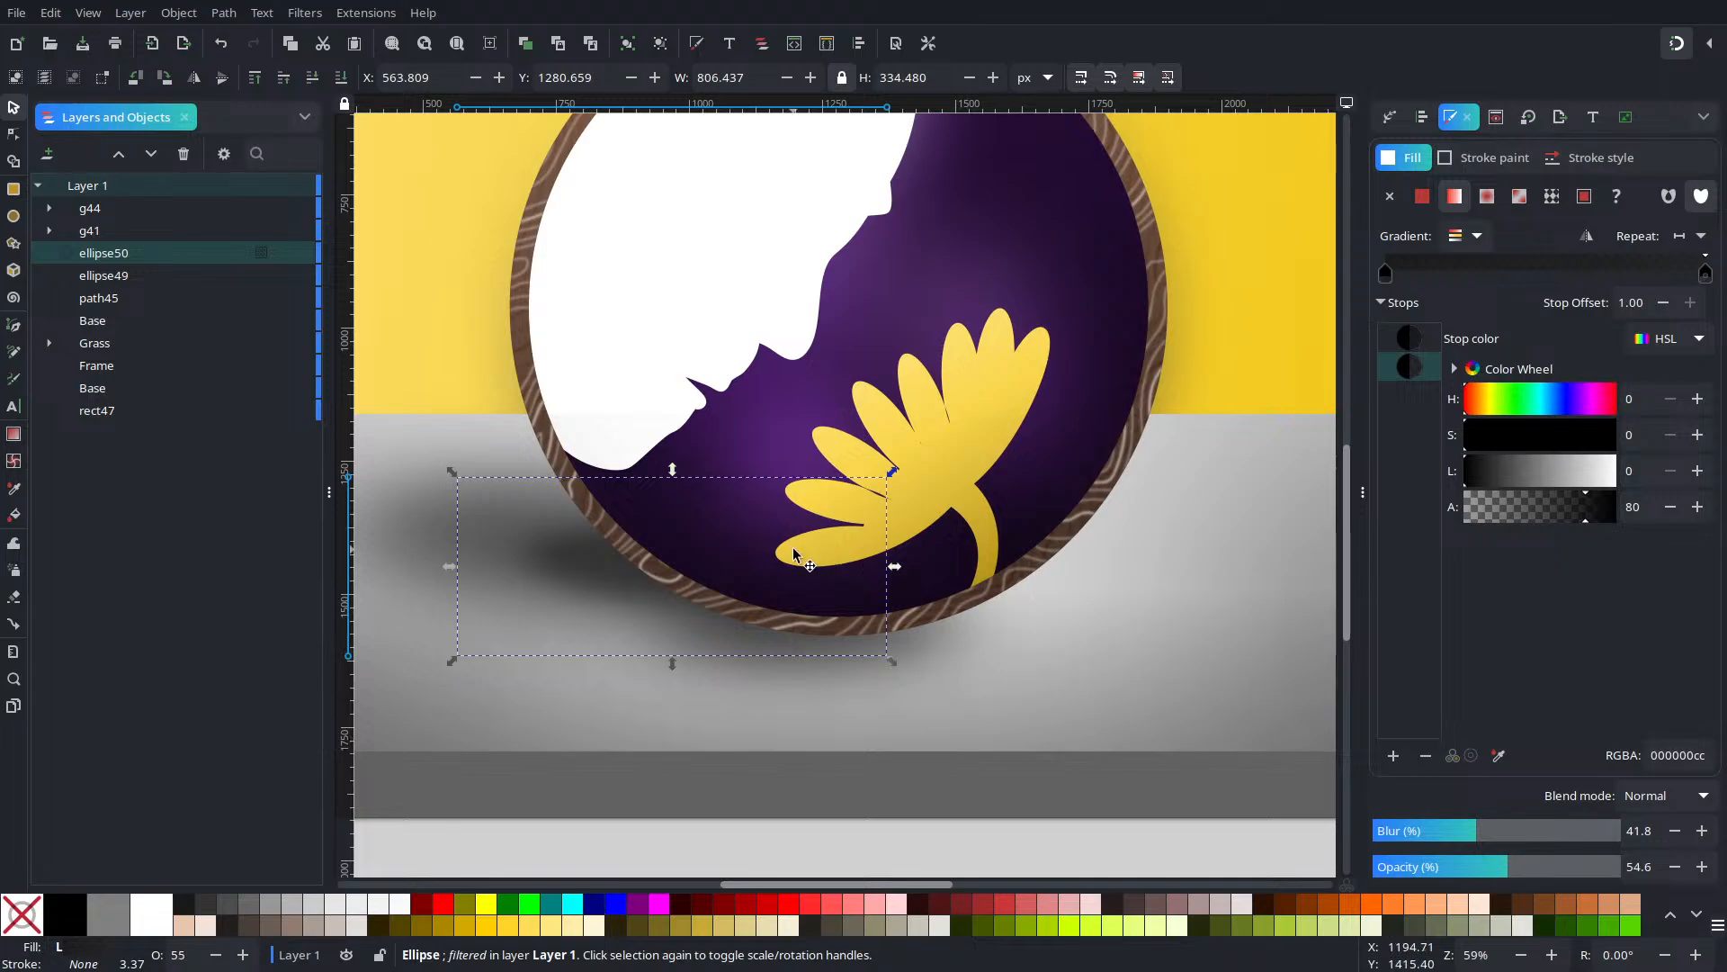
key("5")
left_click(914, 749)
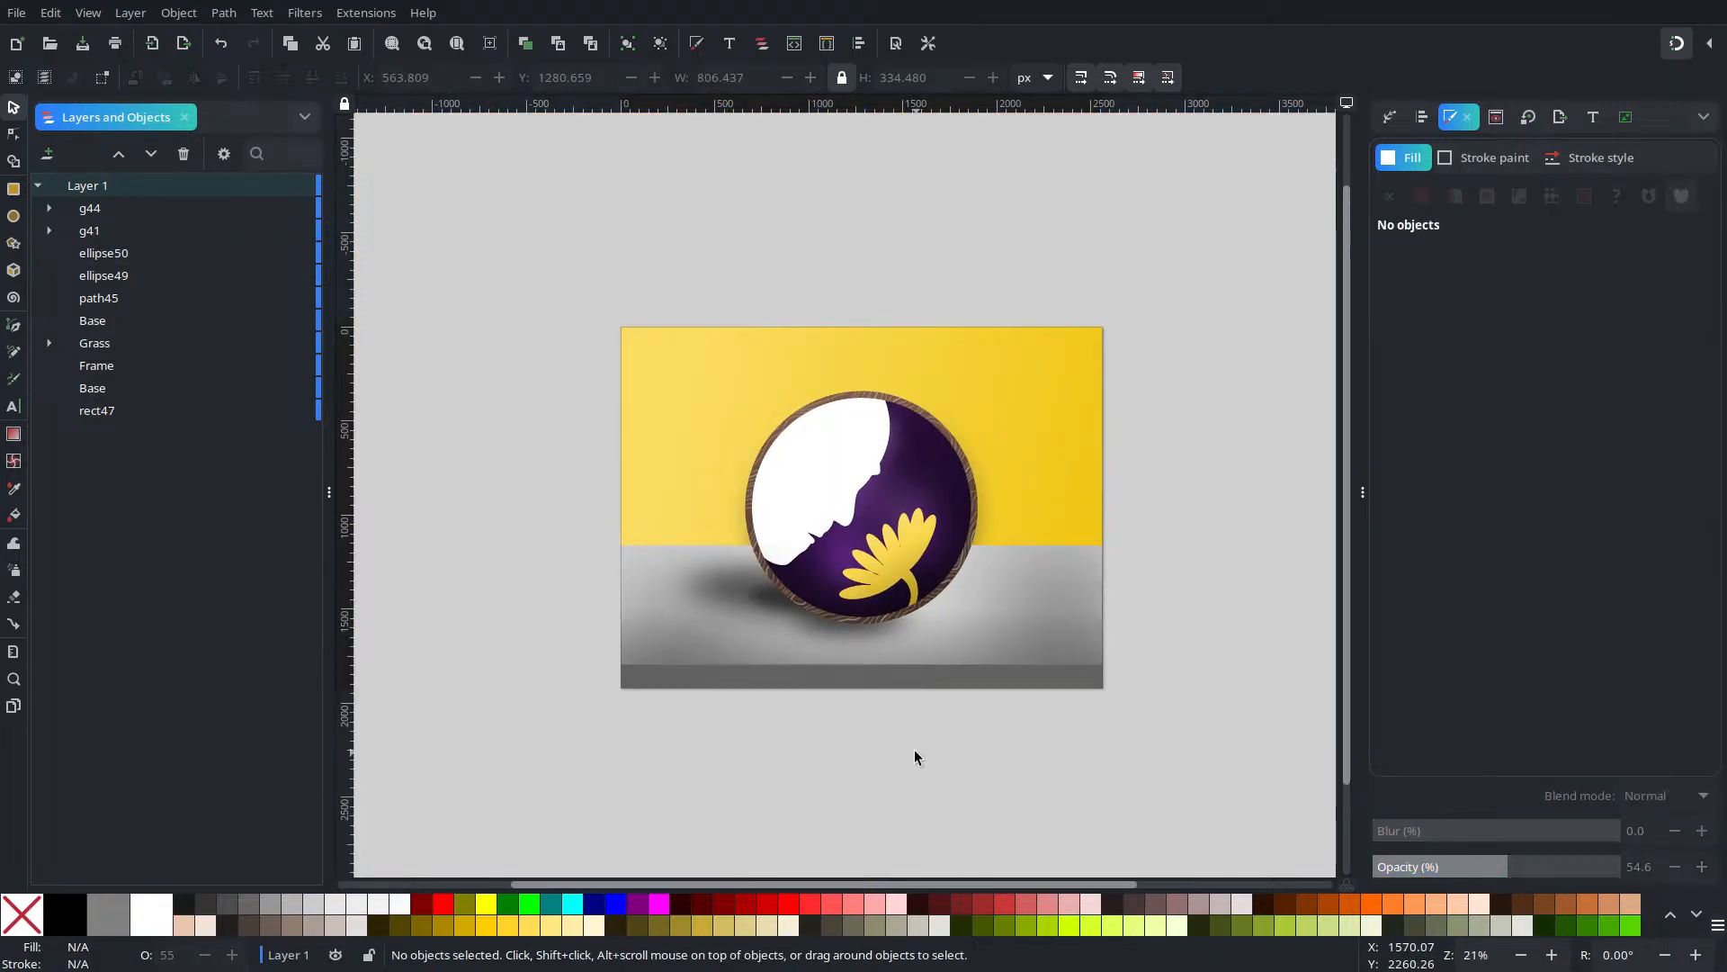
left_click_drag(779, 601, 758, 633)
key("ctrl+z")
Tilt the faint shadow about -10 degrees and raise its blur to about 70%
left_click(760, 612, "alt")
left_click(758, 633)
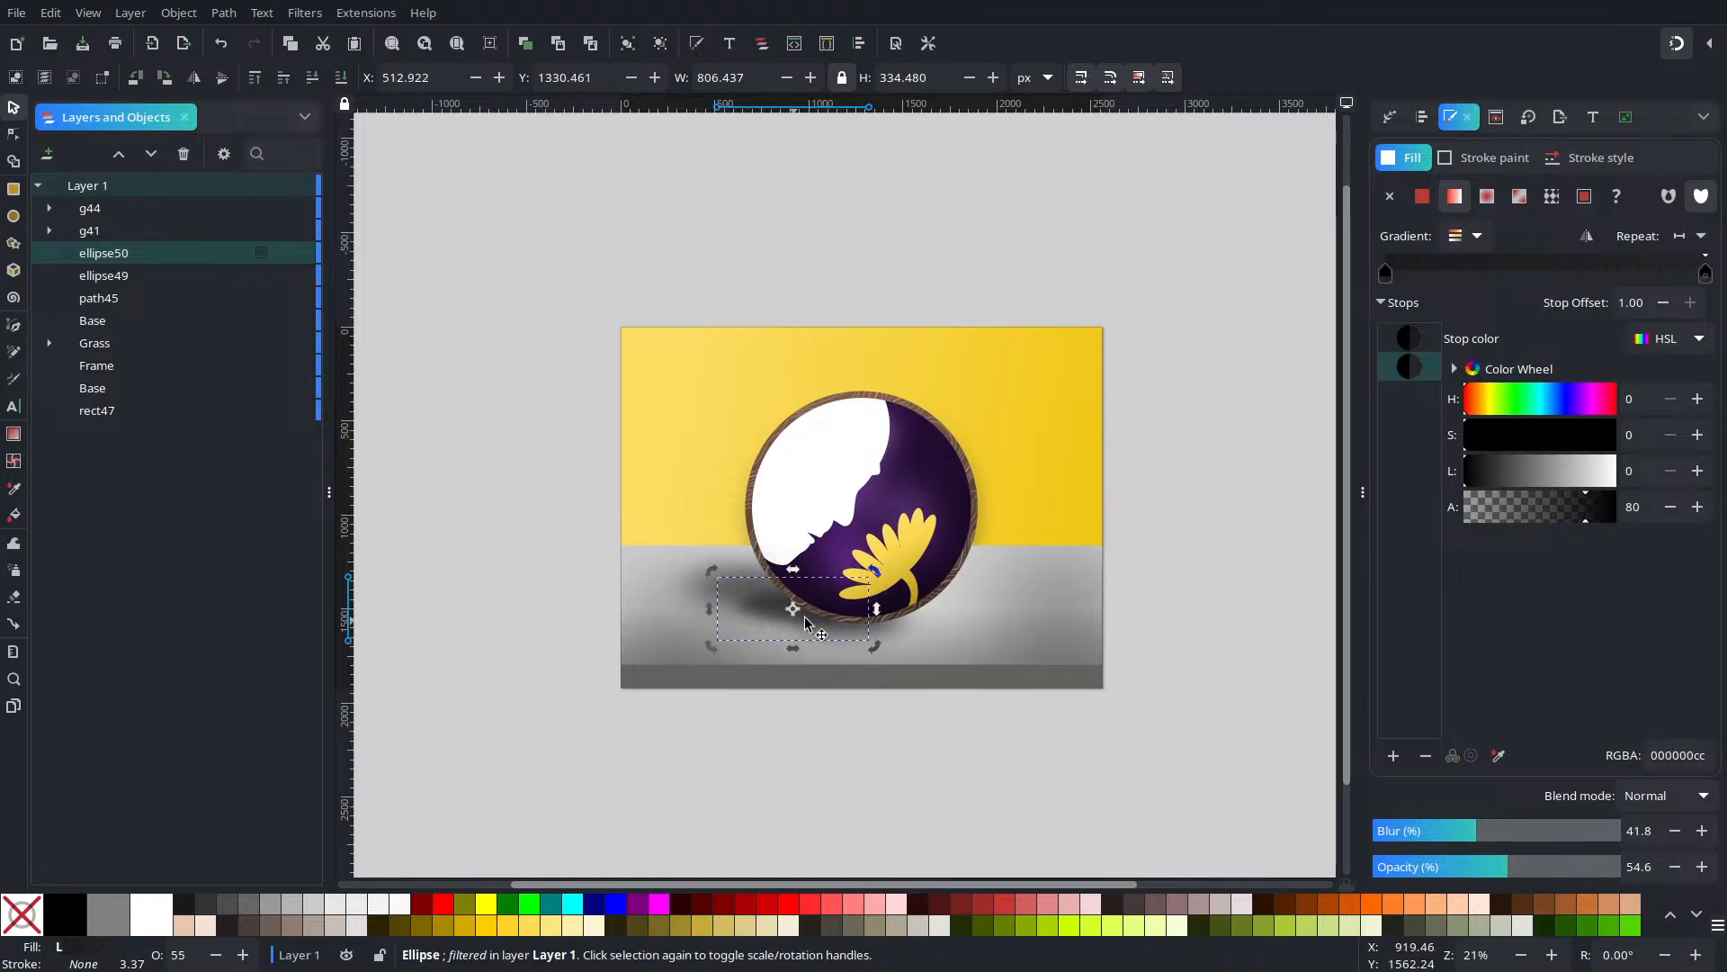
left_click_drag(875, 570, 883, 559)
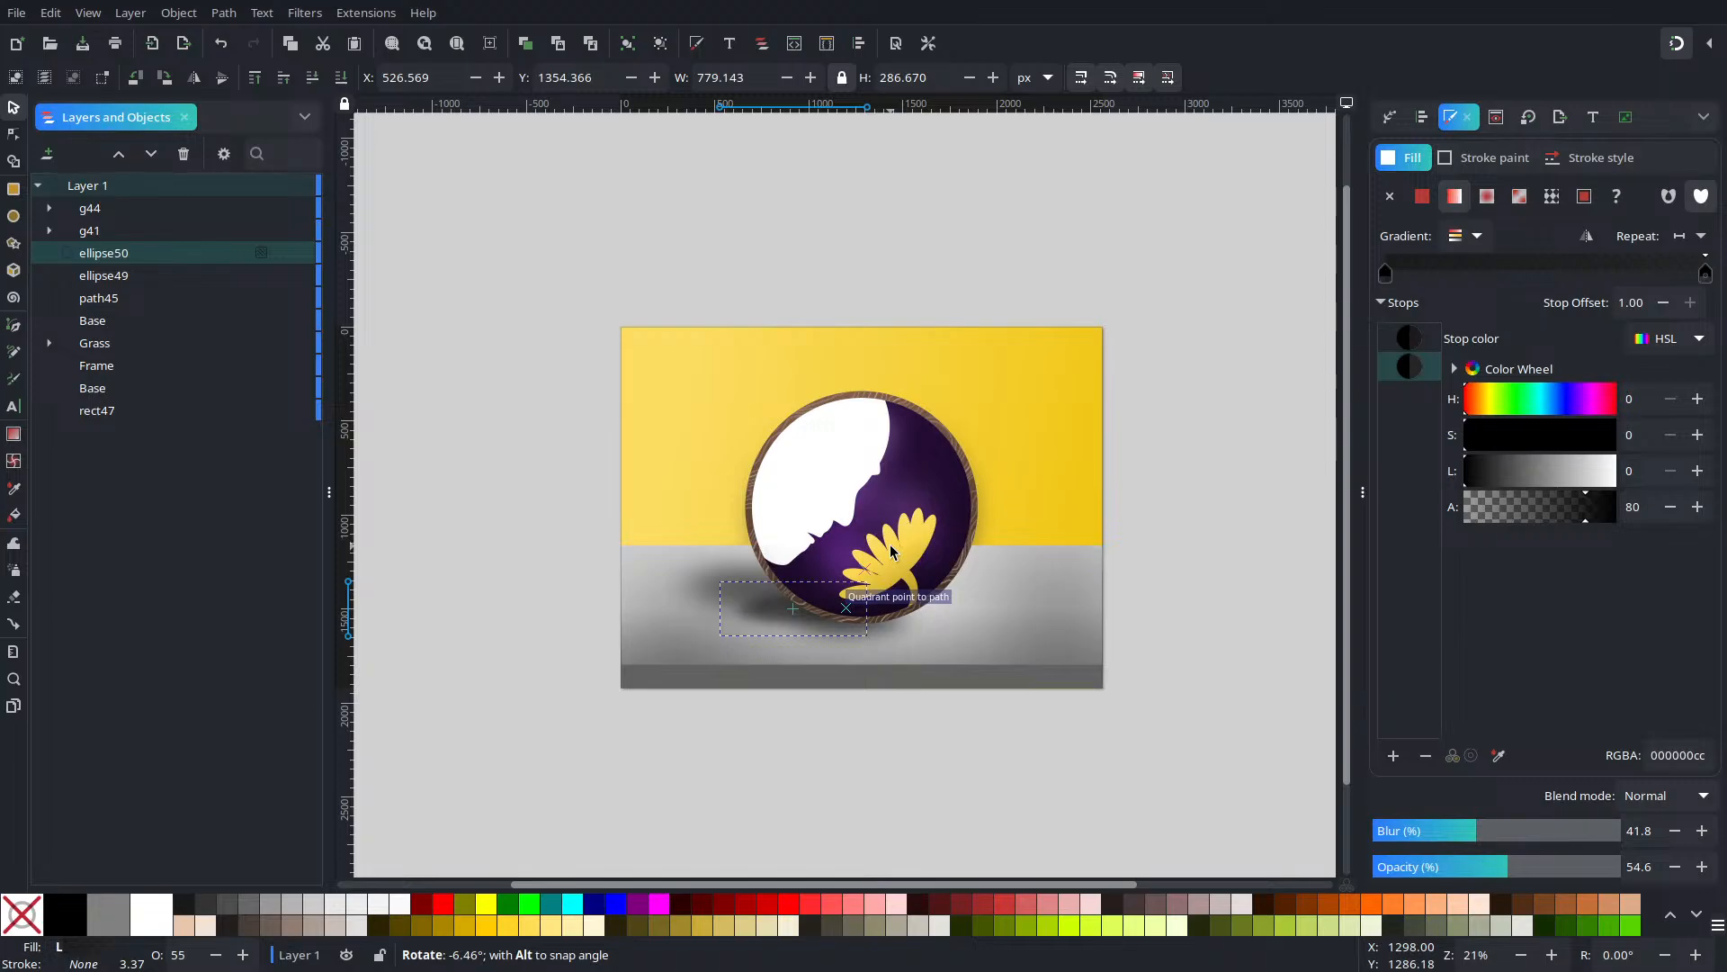
left_click_drag(893, 546, 893, 546)
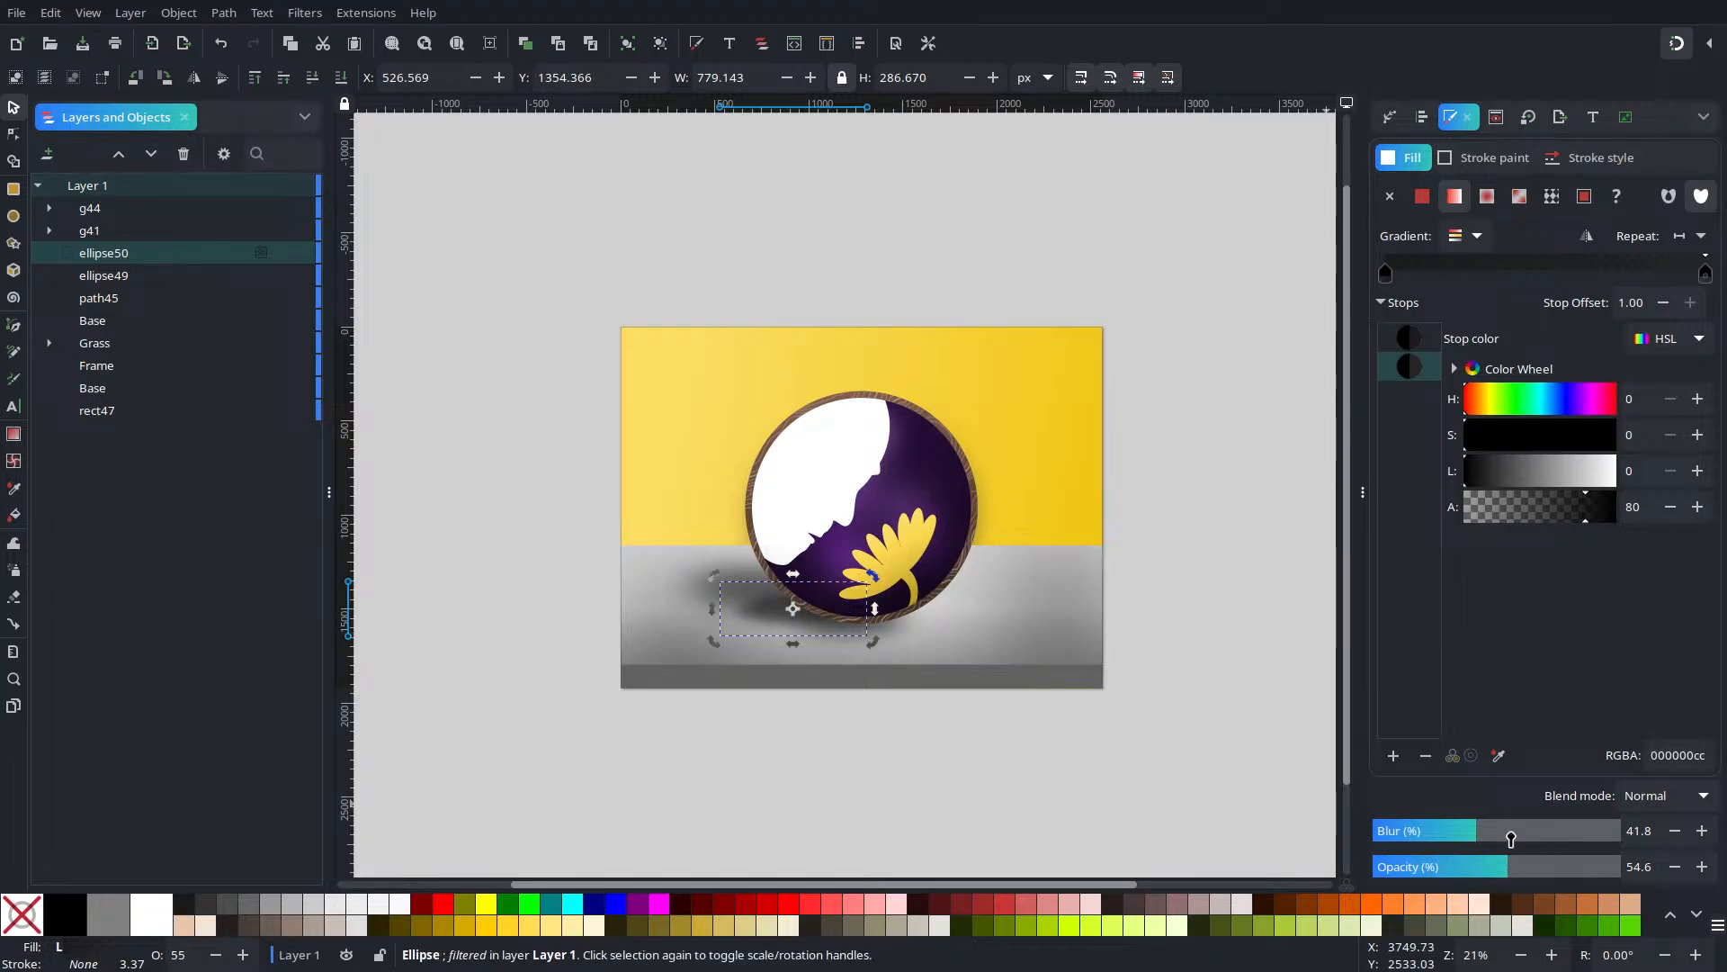
left_click_drag(1511, 839, 1548, 846)
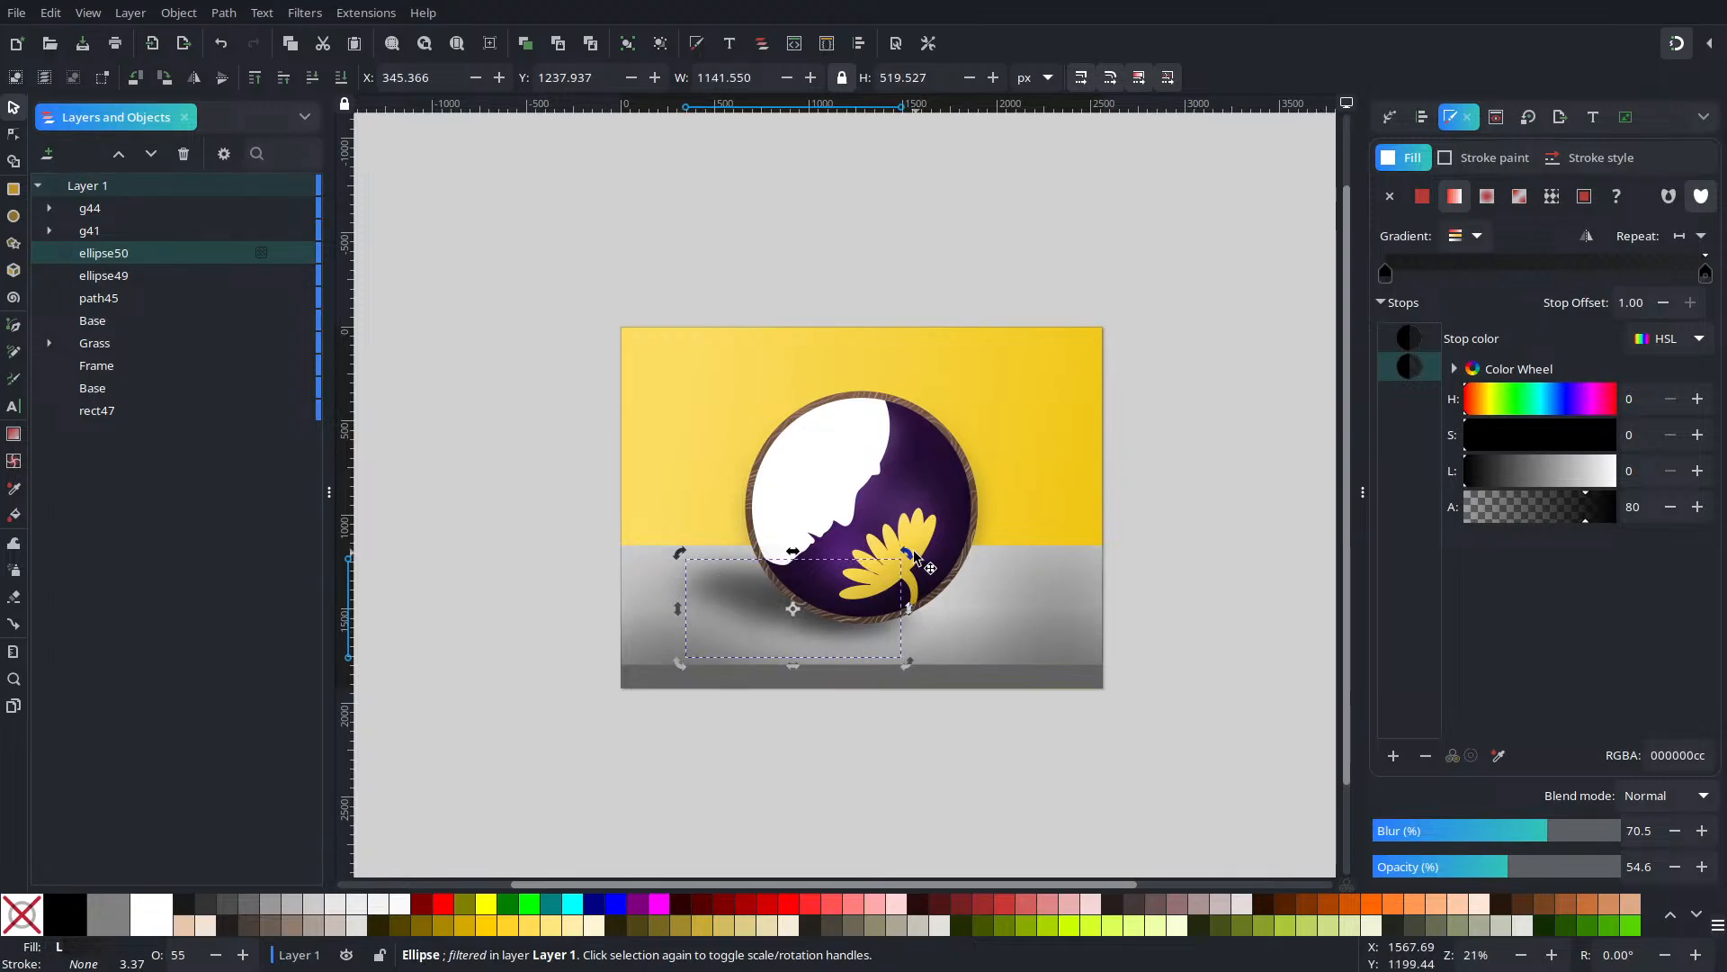
left_click_drag(912, 559, 913, 547)
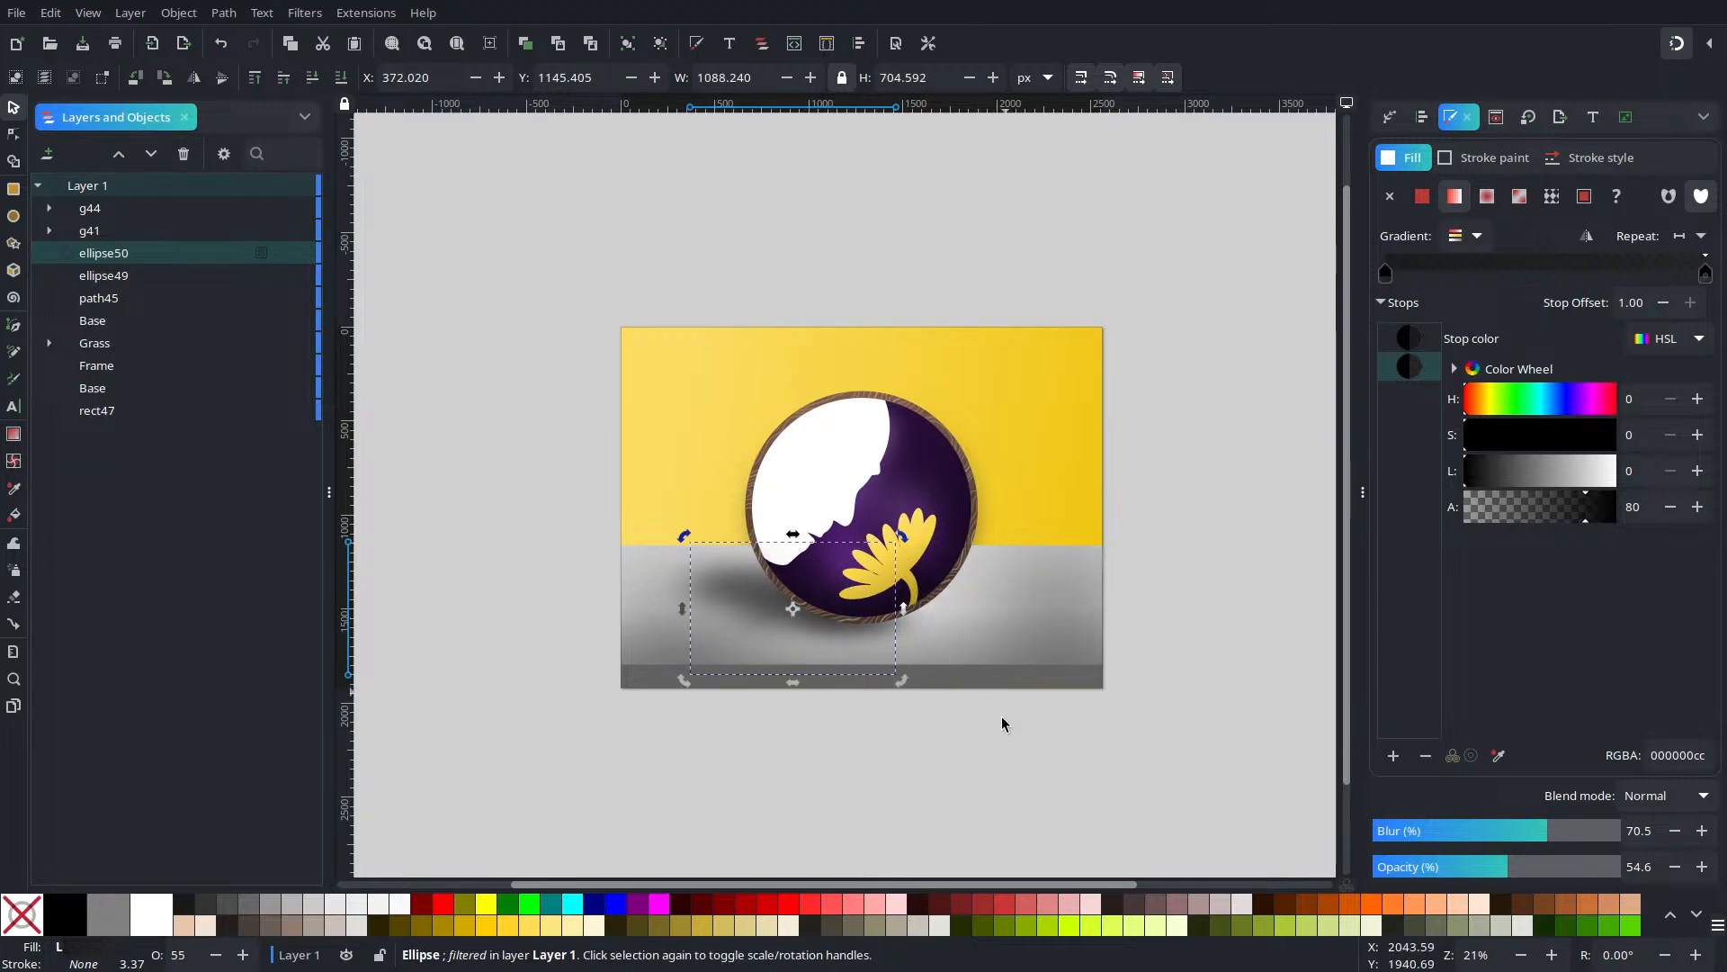
scroll(871, 669, "up", 2)
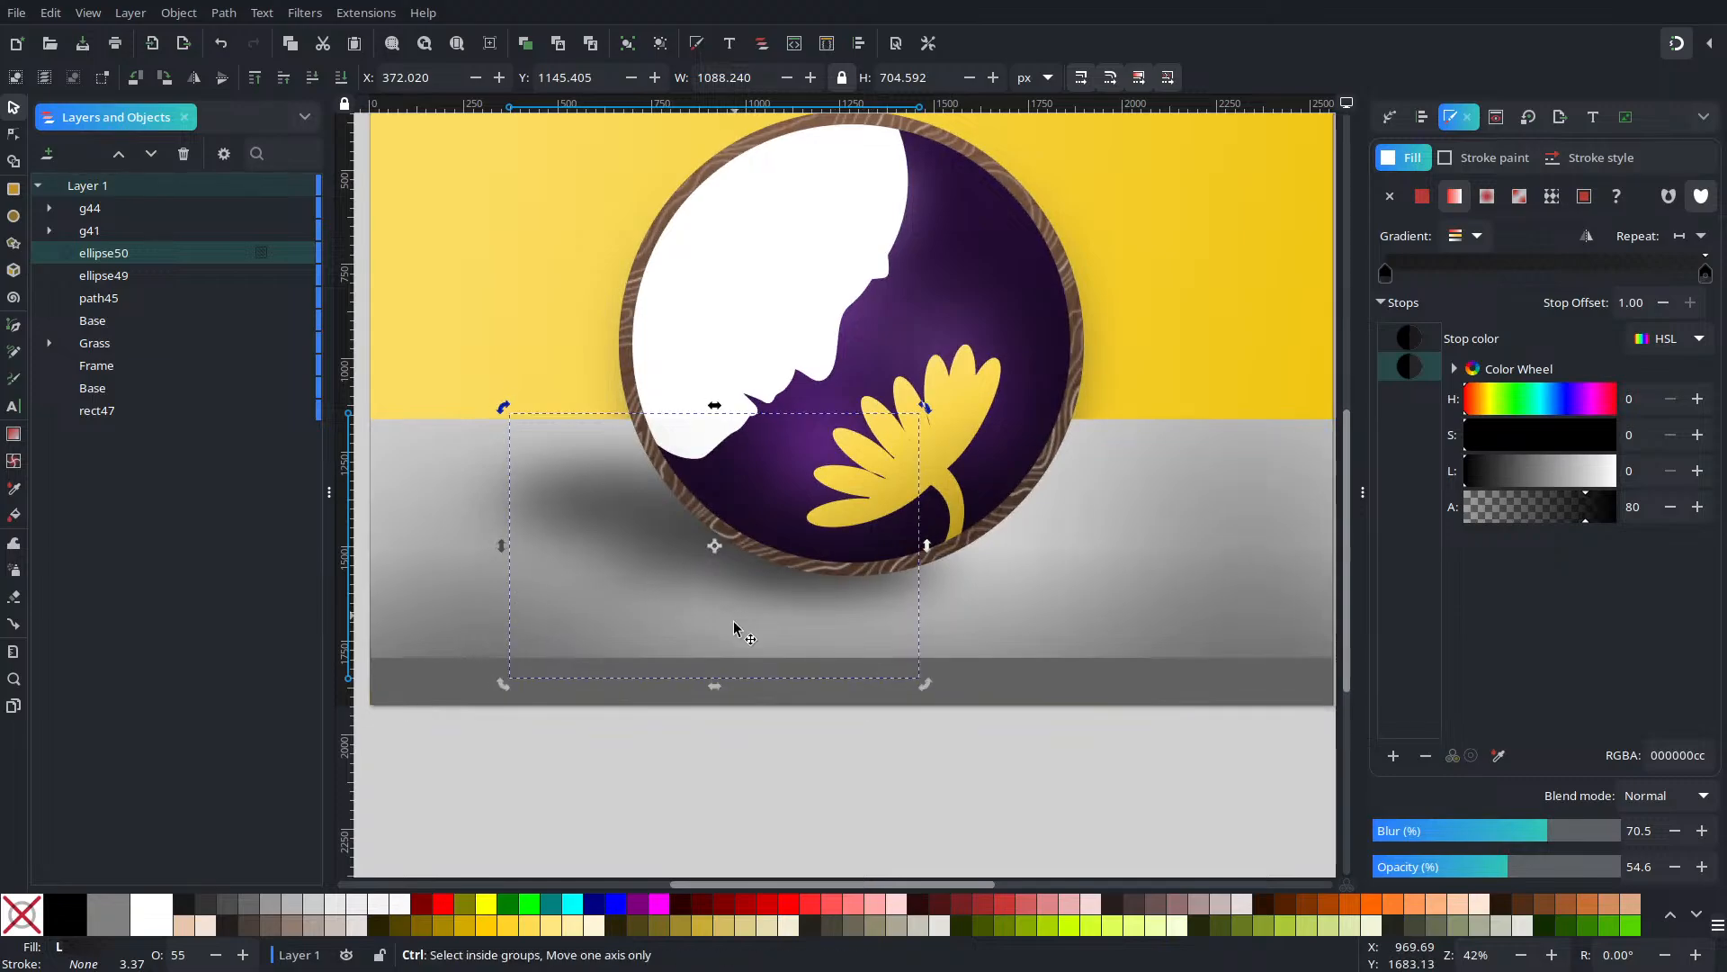
Duplicate the blurred shadow, lower the copy, and offset it right beneath the frame
key("ctrl+d")
left_click_drag(645, 565, 598, 589)
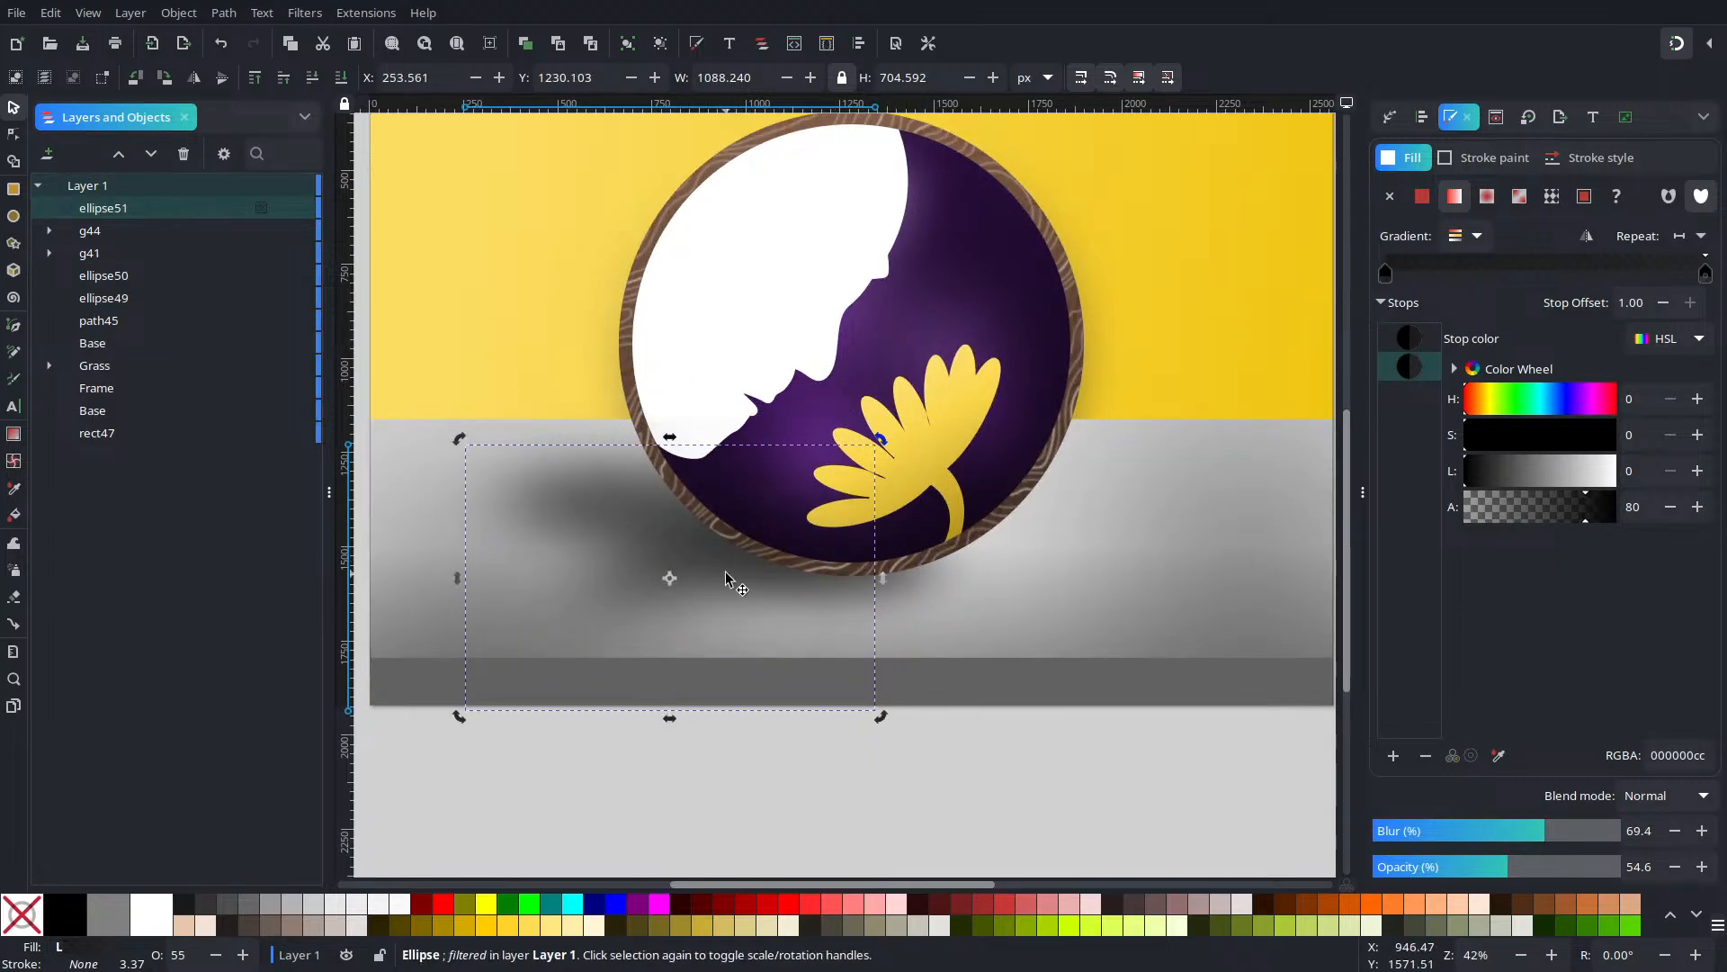
mouse_move(695, 563)
left_mouse_down()
mouse_move(639, 581)
mouse_move(697, 569)
left_mouse_up()
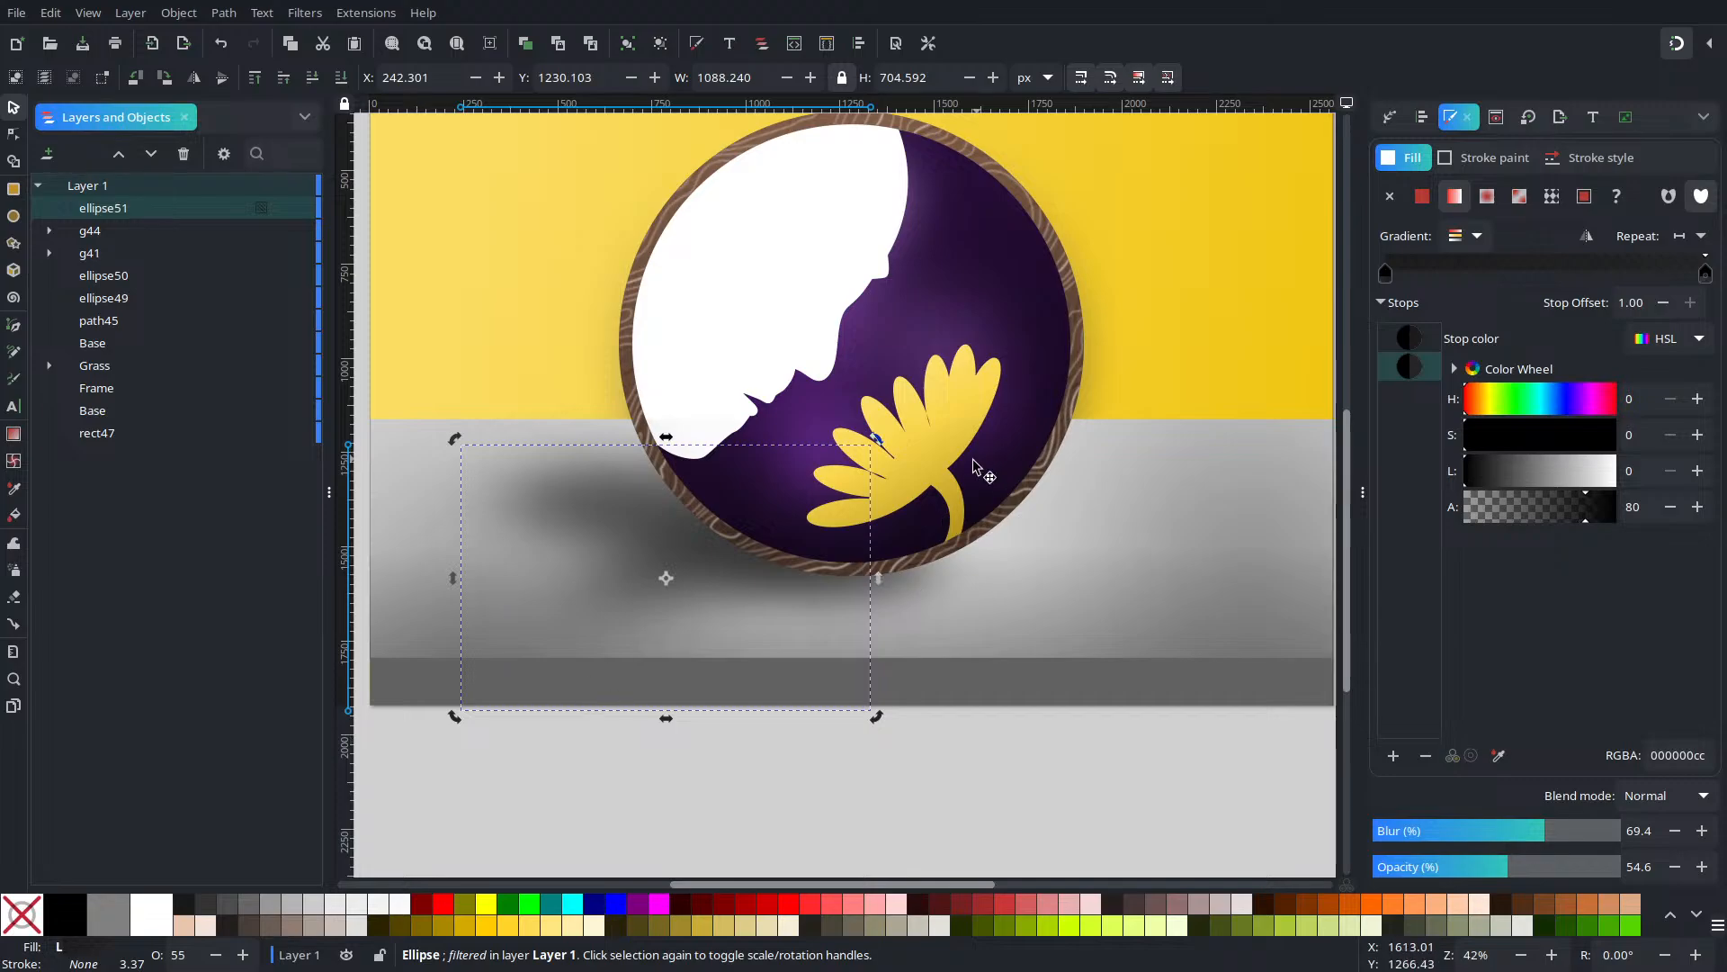
left_click_drag(726, 582, 819, 562)
key("ctrl+d")
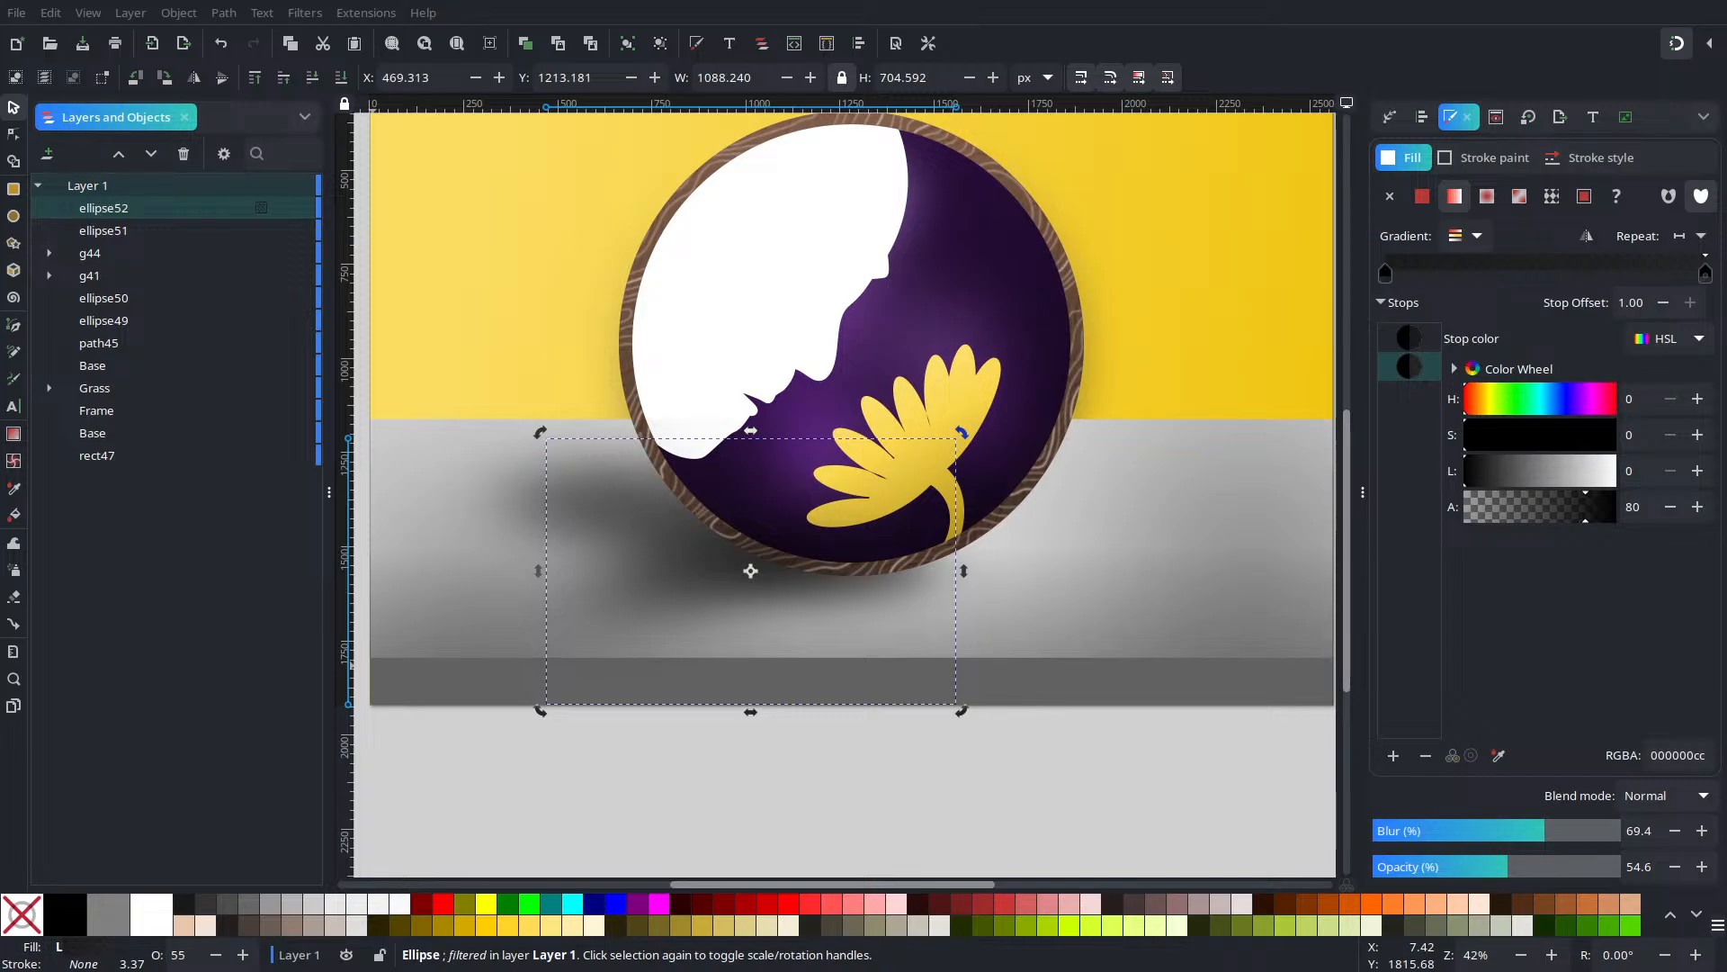
left_click(1011, 756)
left_click_drag(1047, 701, 1076, 737)
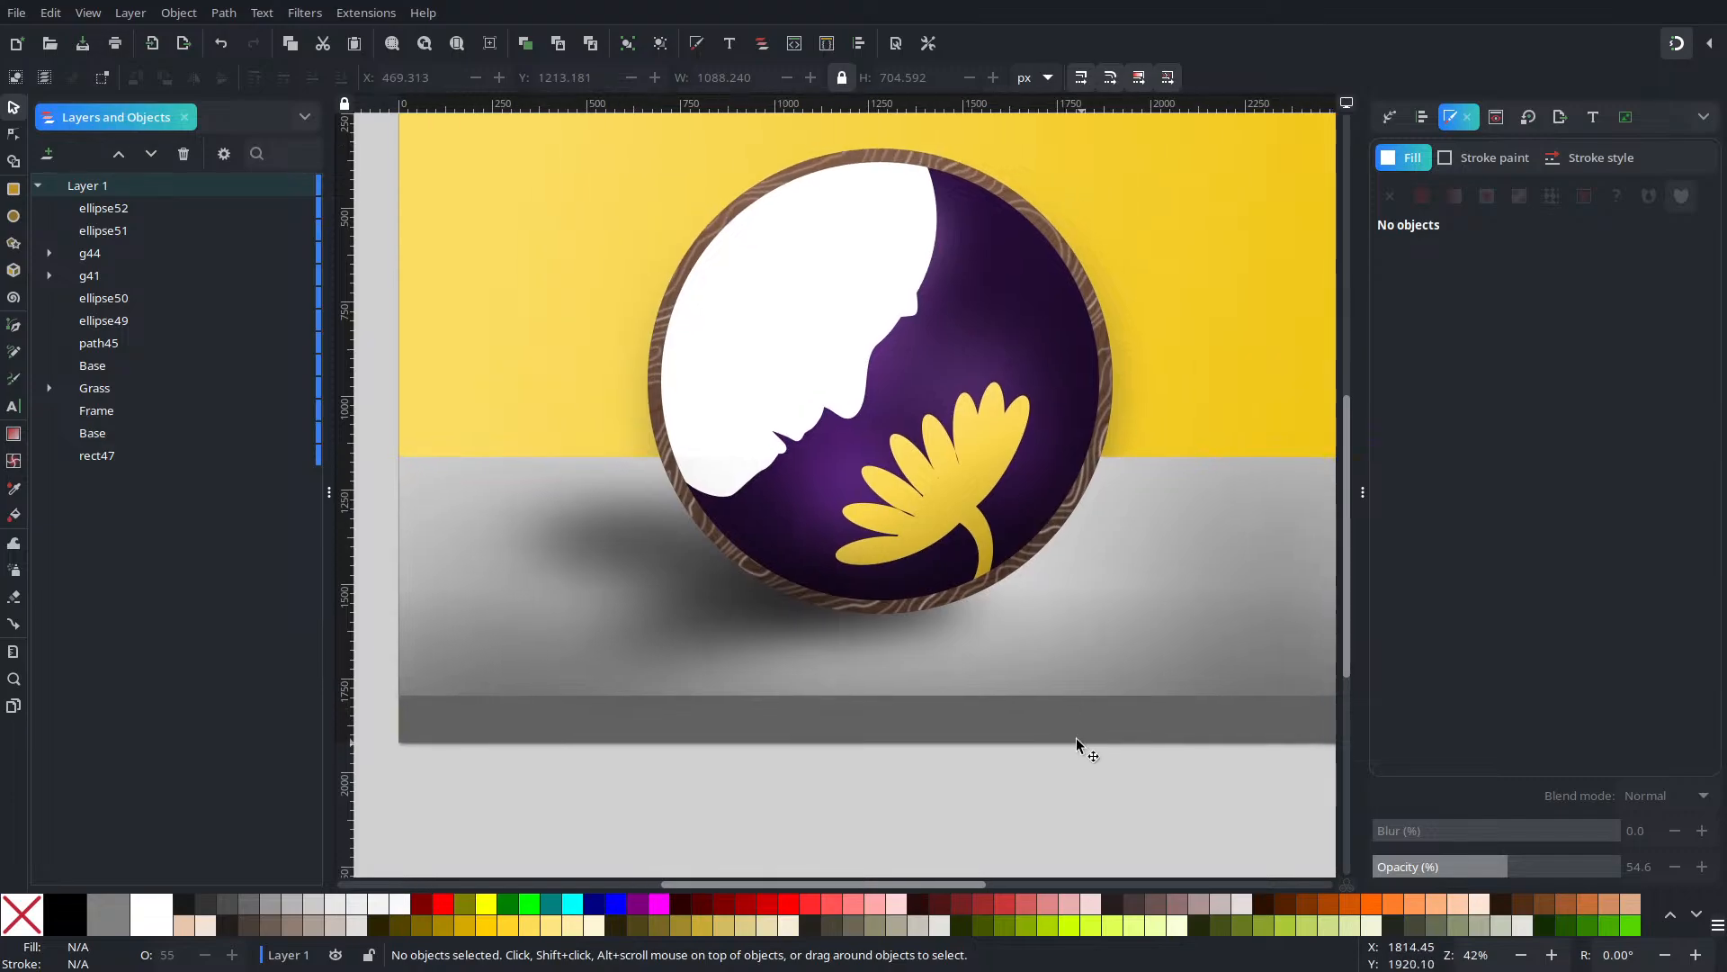
Draw a full-width band rectangle along the yellow wall's bottom edge
scroll(1061, 715, "down", 2, "ctrl")
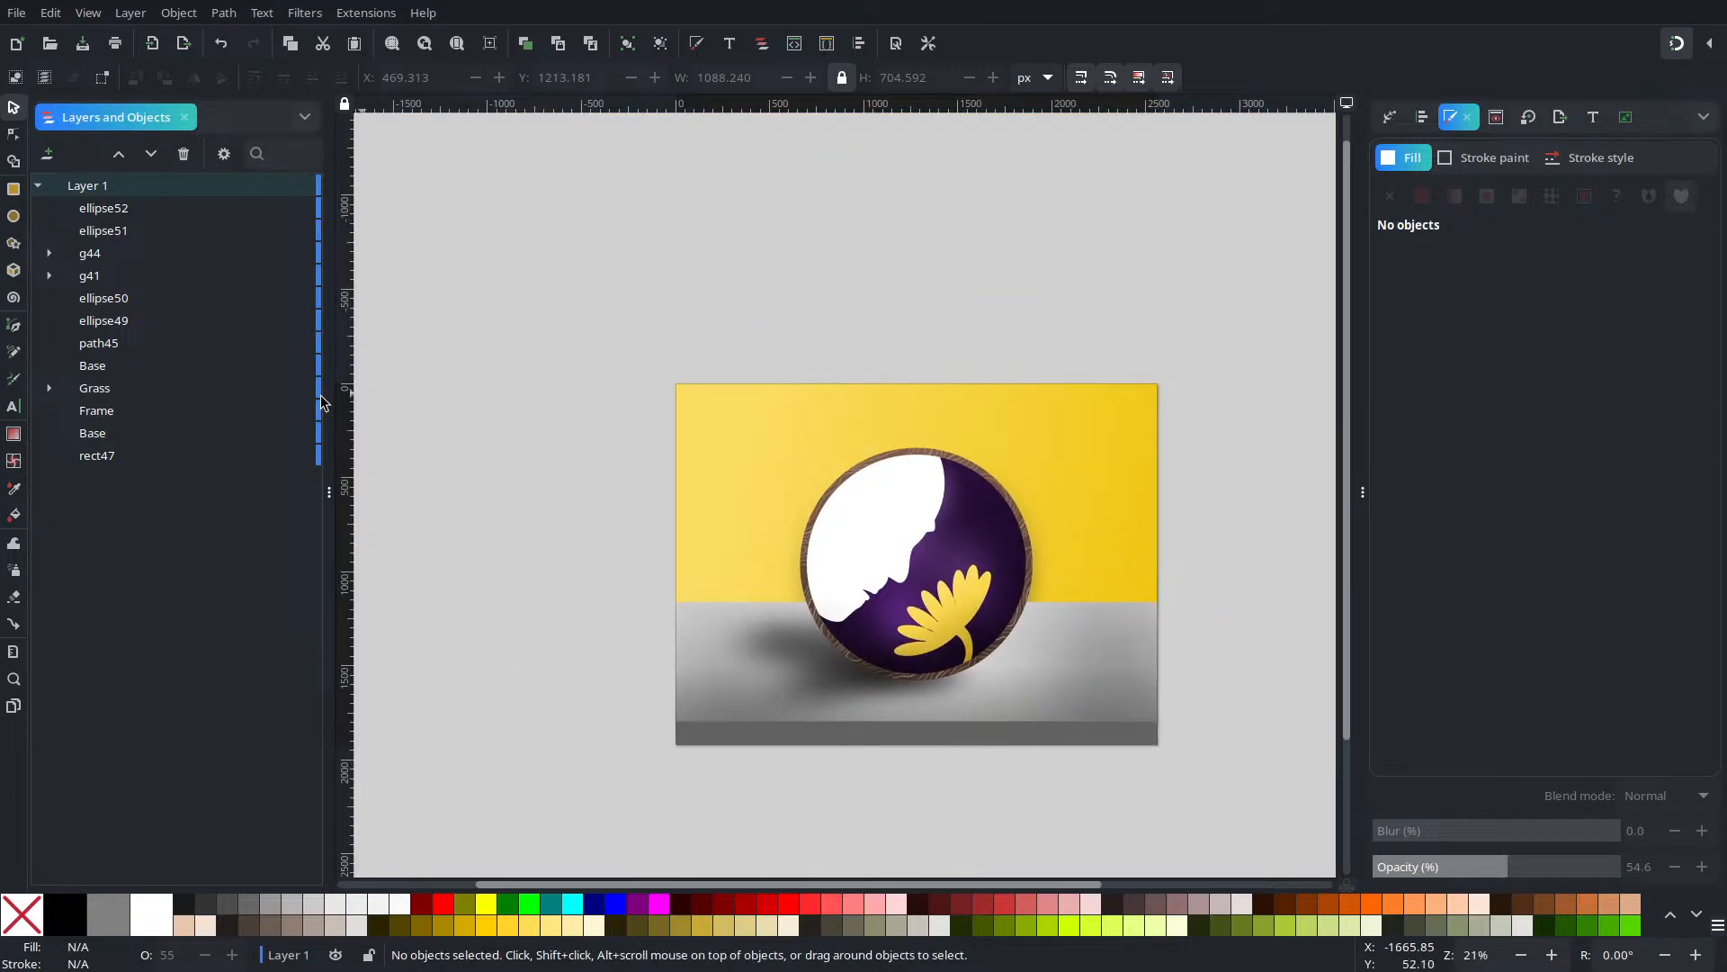
left_click(14, 189)
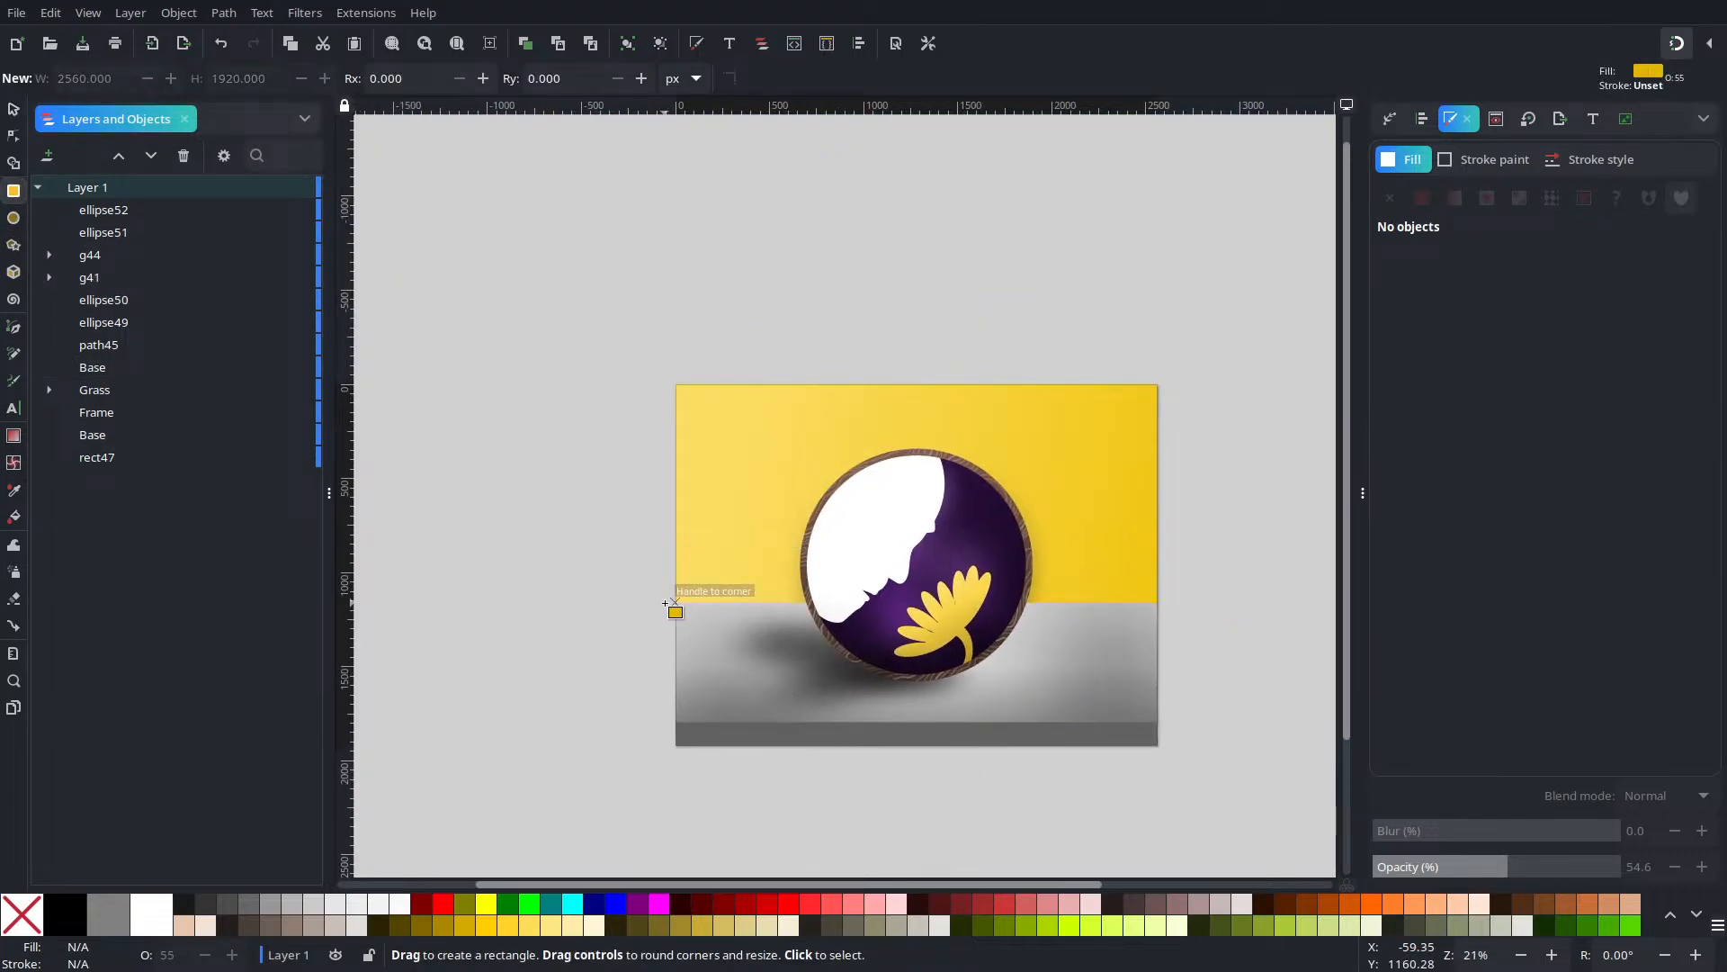
left_click_drag(675, 603, 1157, 626)
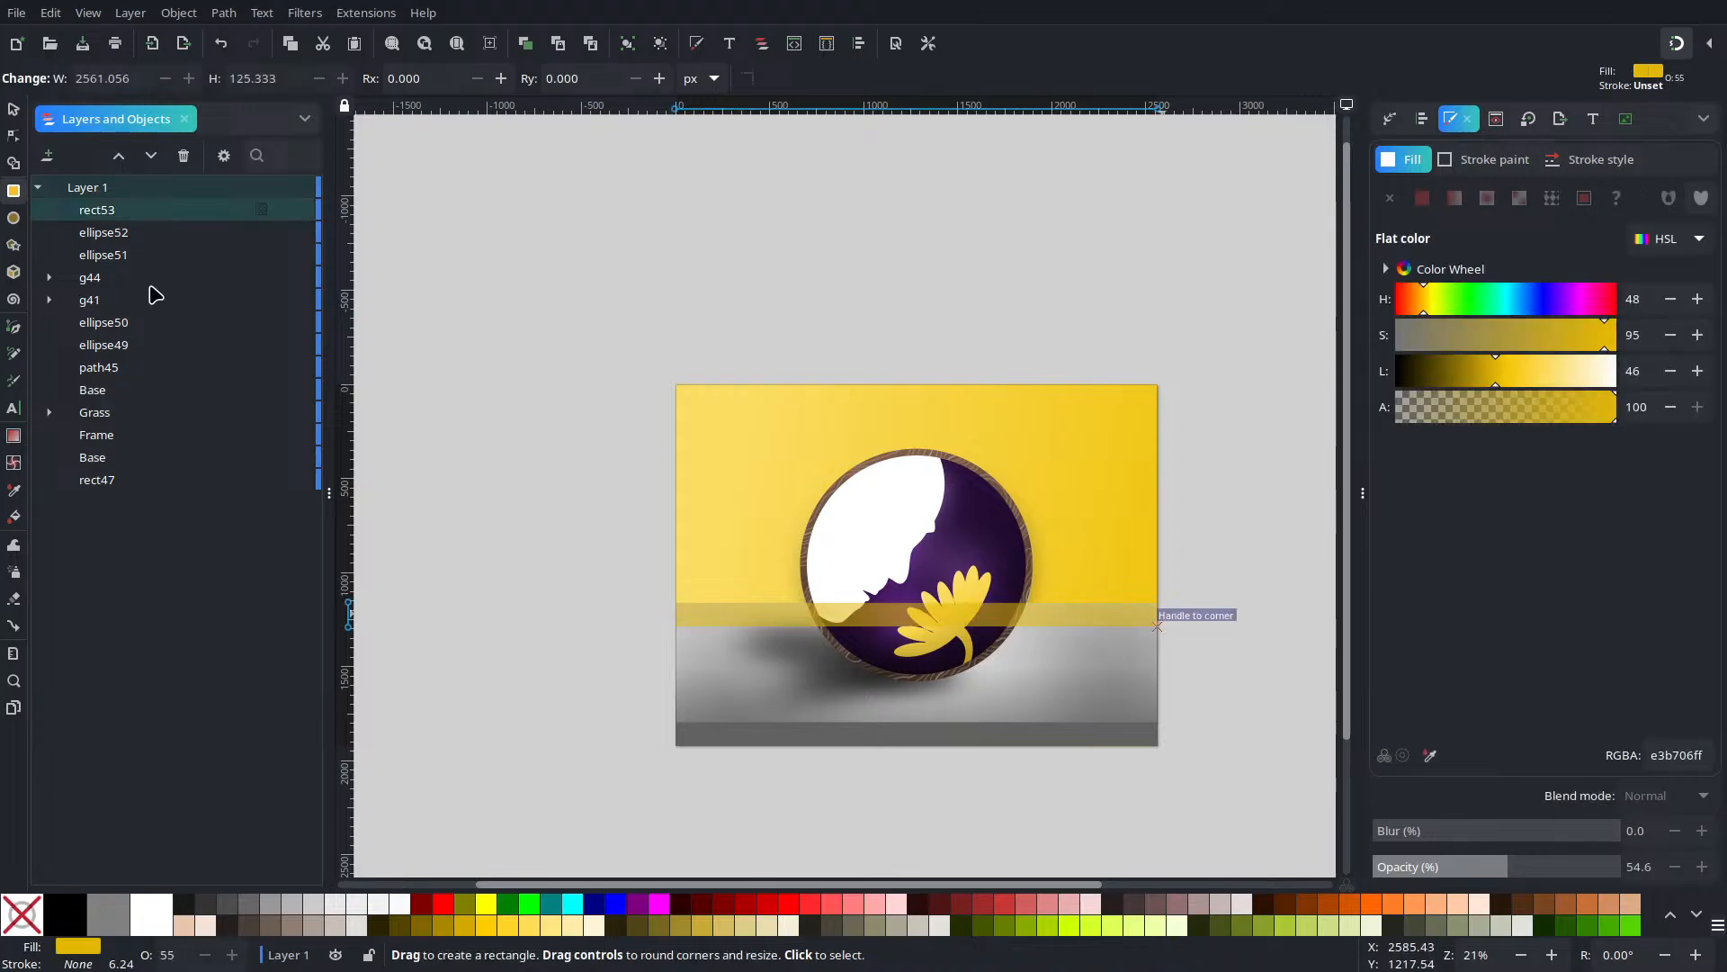
left_click(20, 112)
scroll(1023, 621, "up", 3, "ctrl")
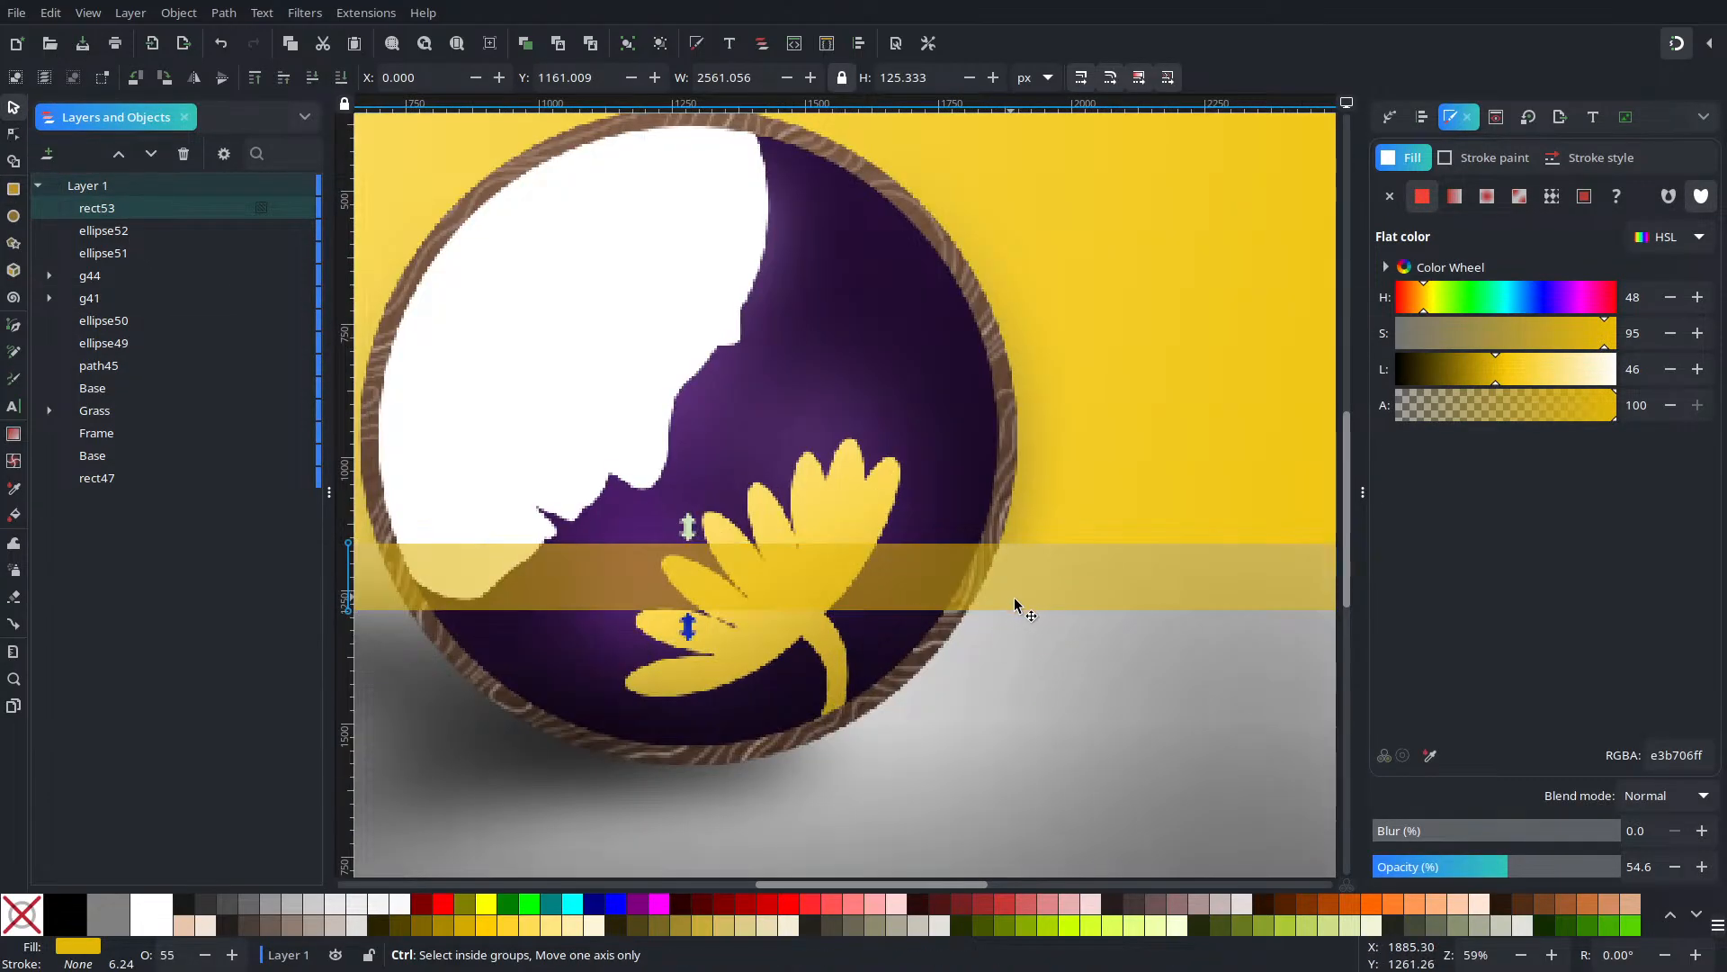
left_click_drag(1016, 605, 1029, 579)
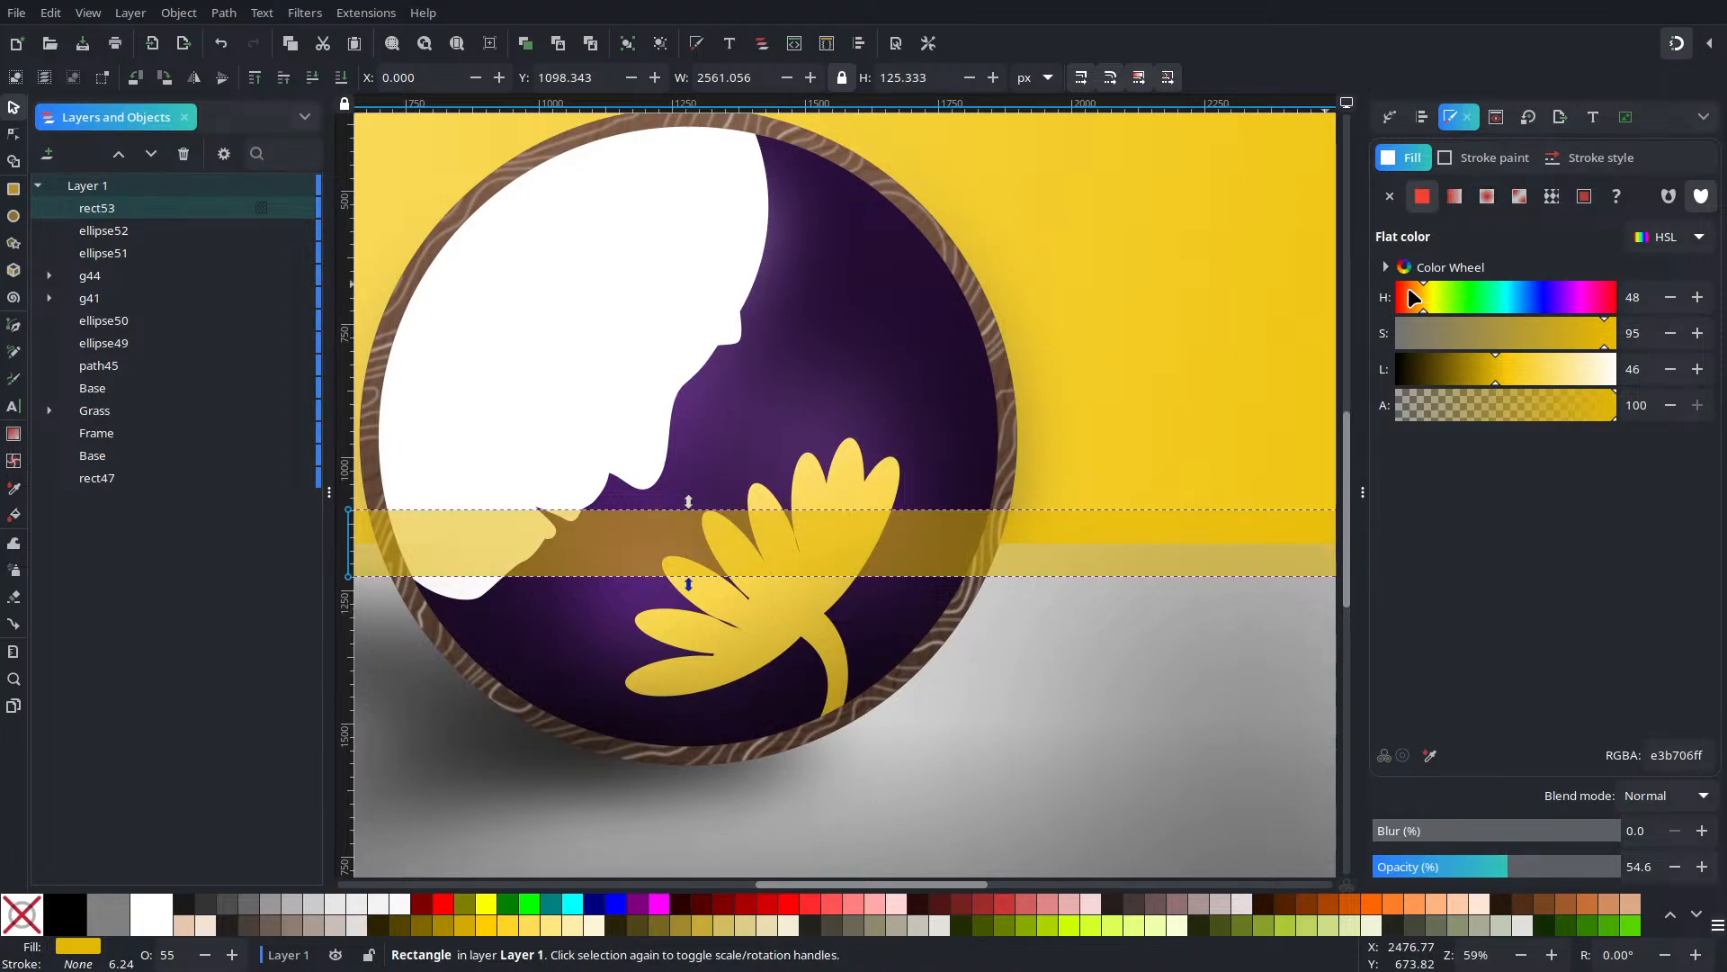
Color the band a saturated brown at full opacity and move it behind the purple circle
left_click_drag(1409, 291, 1449, 340)
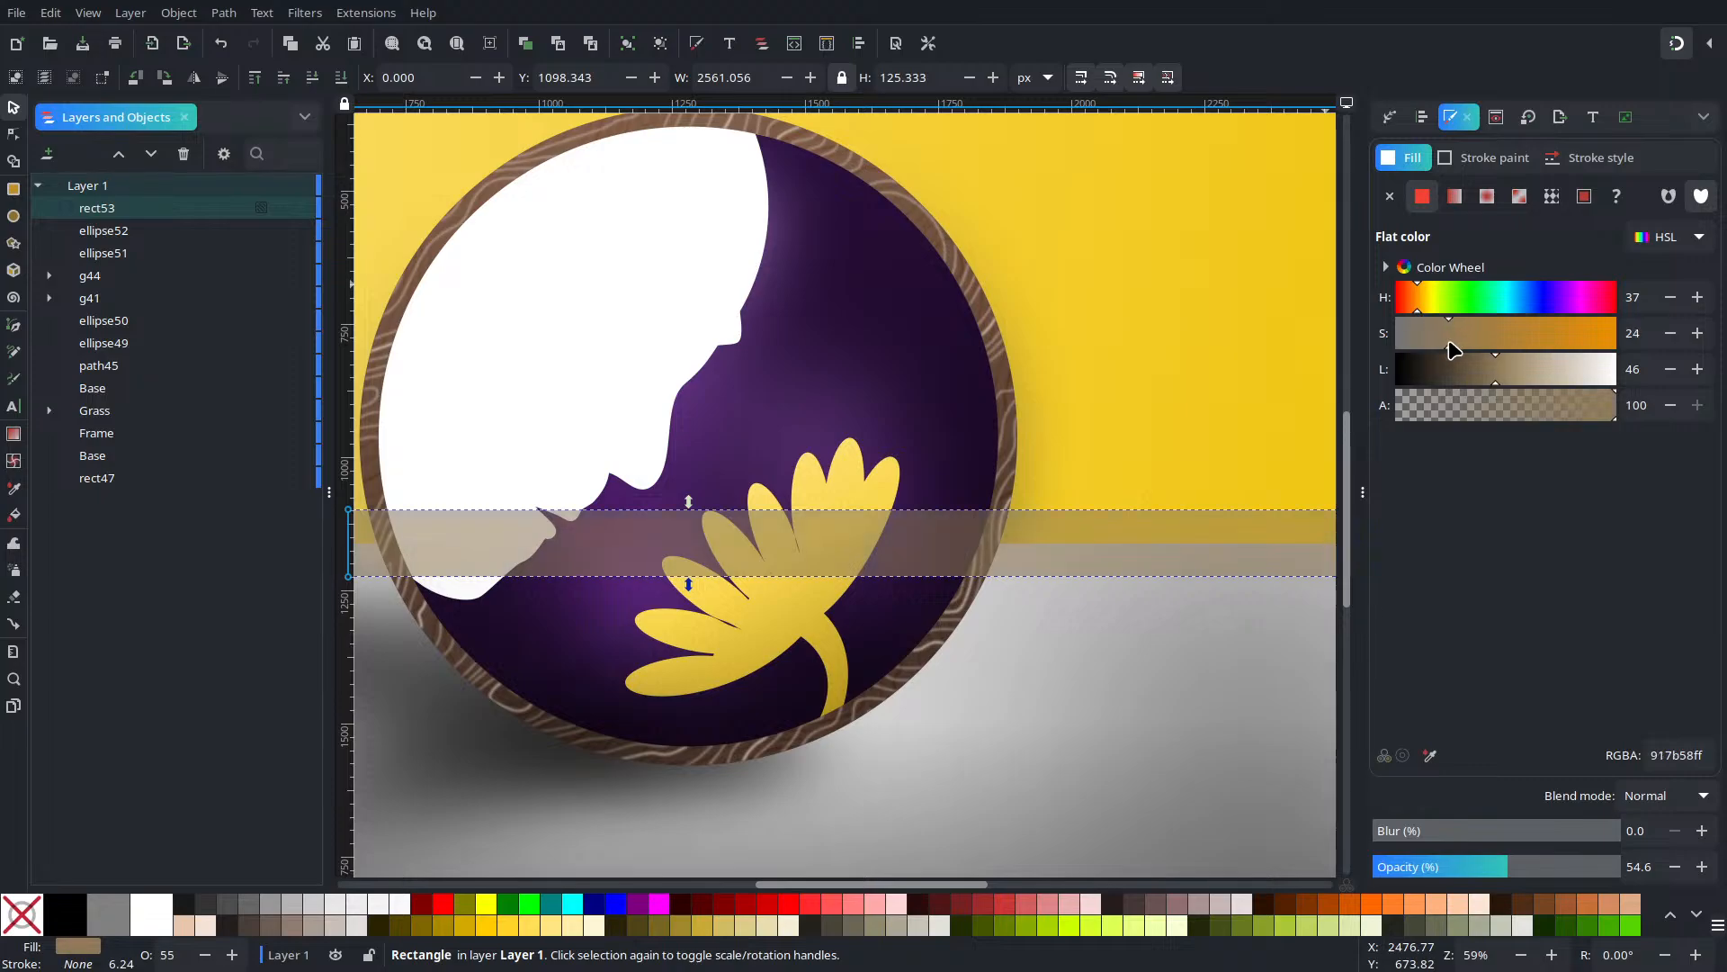
left_click(1478, 345)
left_click_drag(1559, 861, 1623, 864)
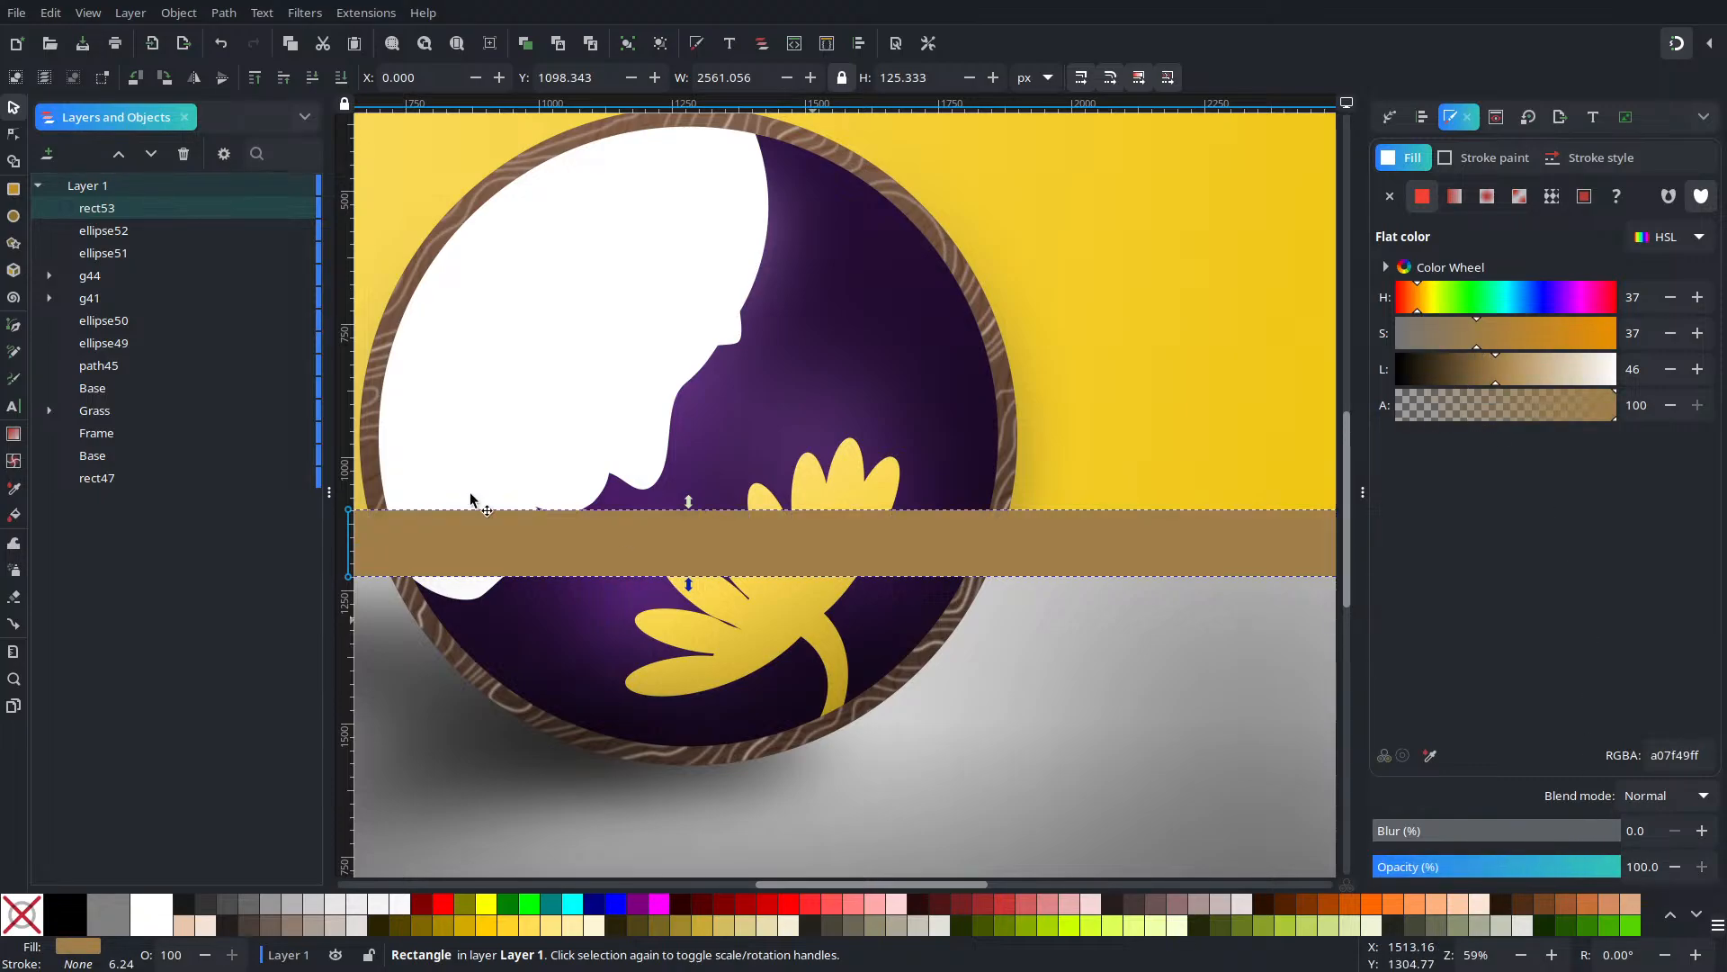
left_click(310, 78)
left_click(310, 79)
left_click(310, 78)
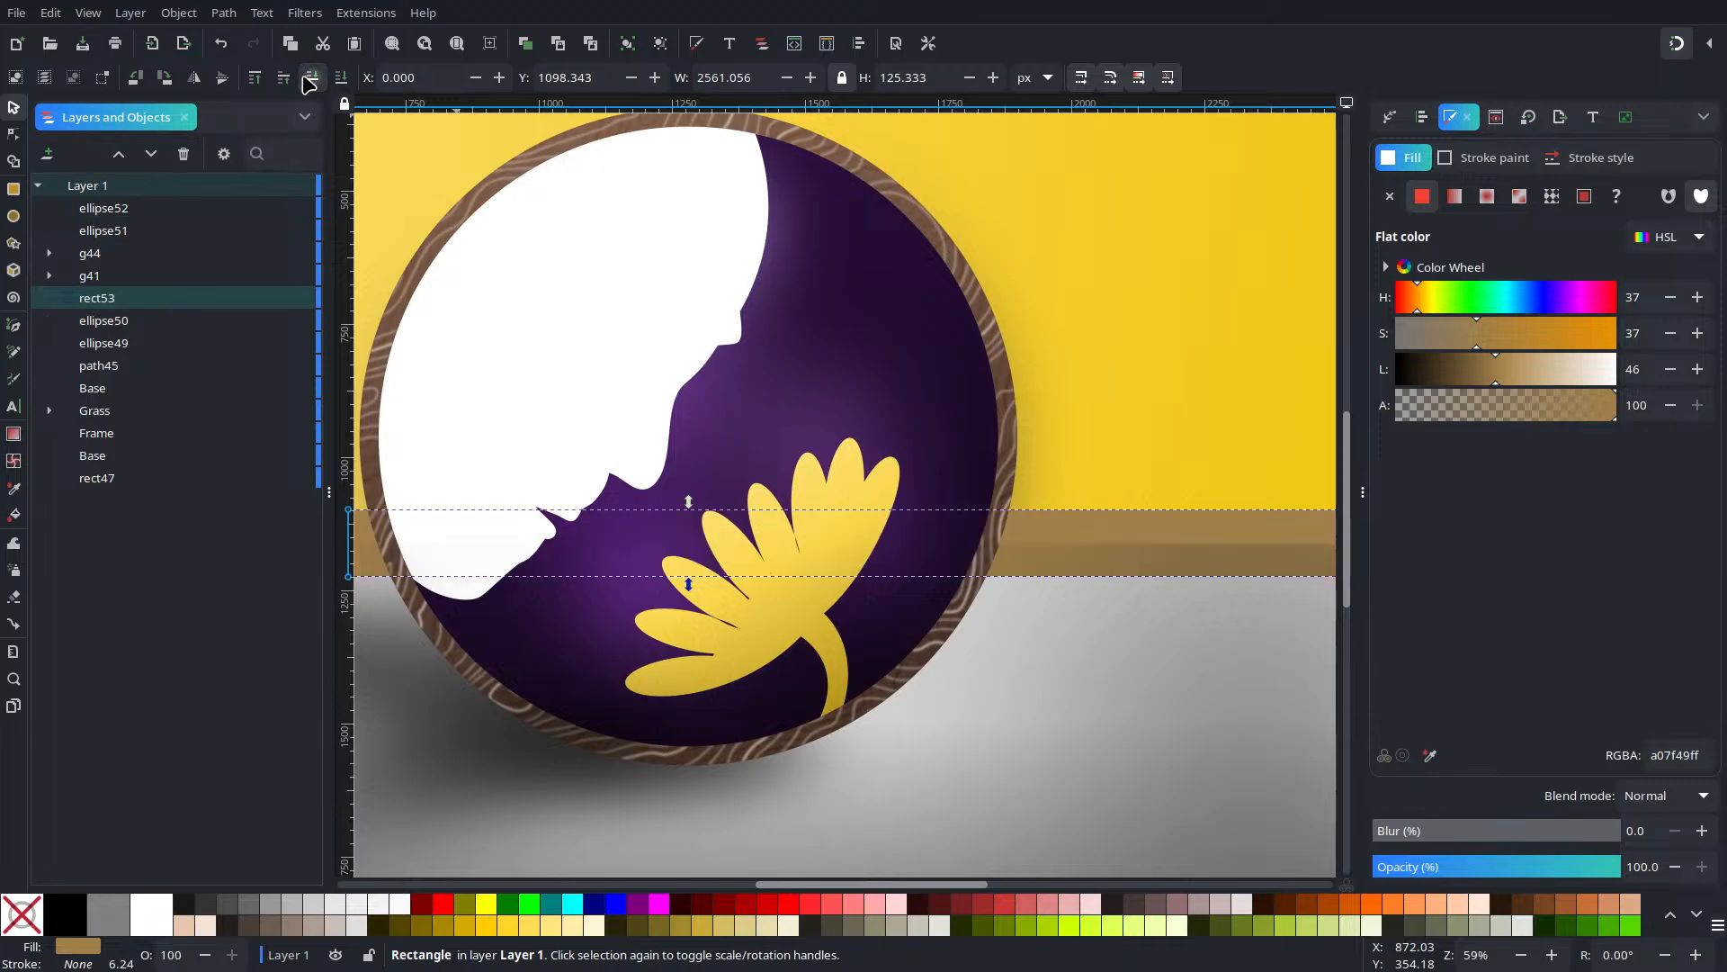
Restack the band down to the bottom, then back up until it sits above the grey floor
scroll(757, 569, "down", 2)
scroll(790, 583, "up", 2)
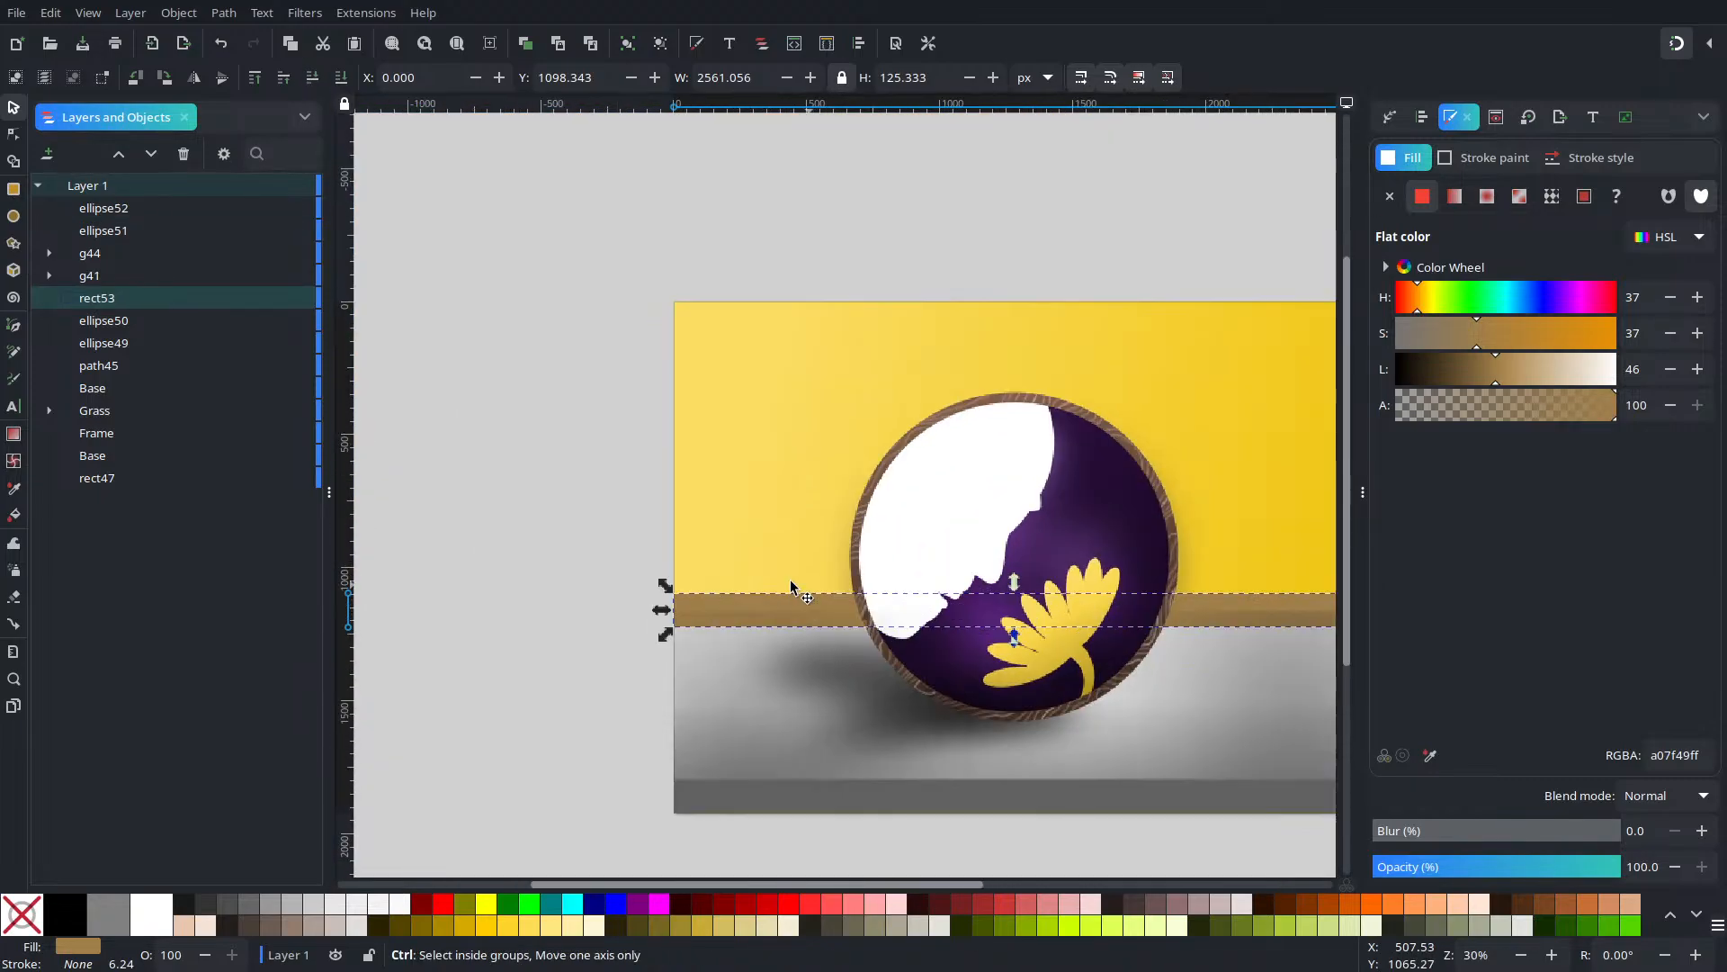
scroll(658, 564, "up", 1)
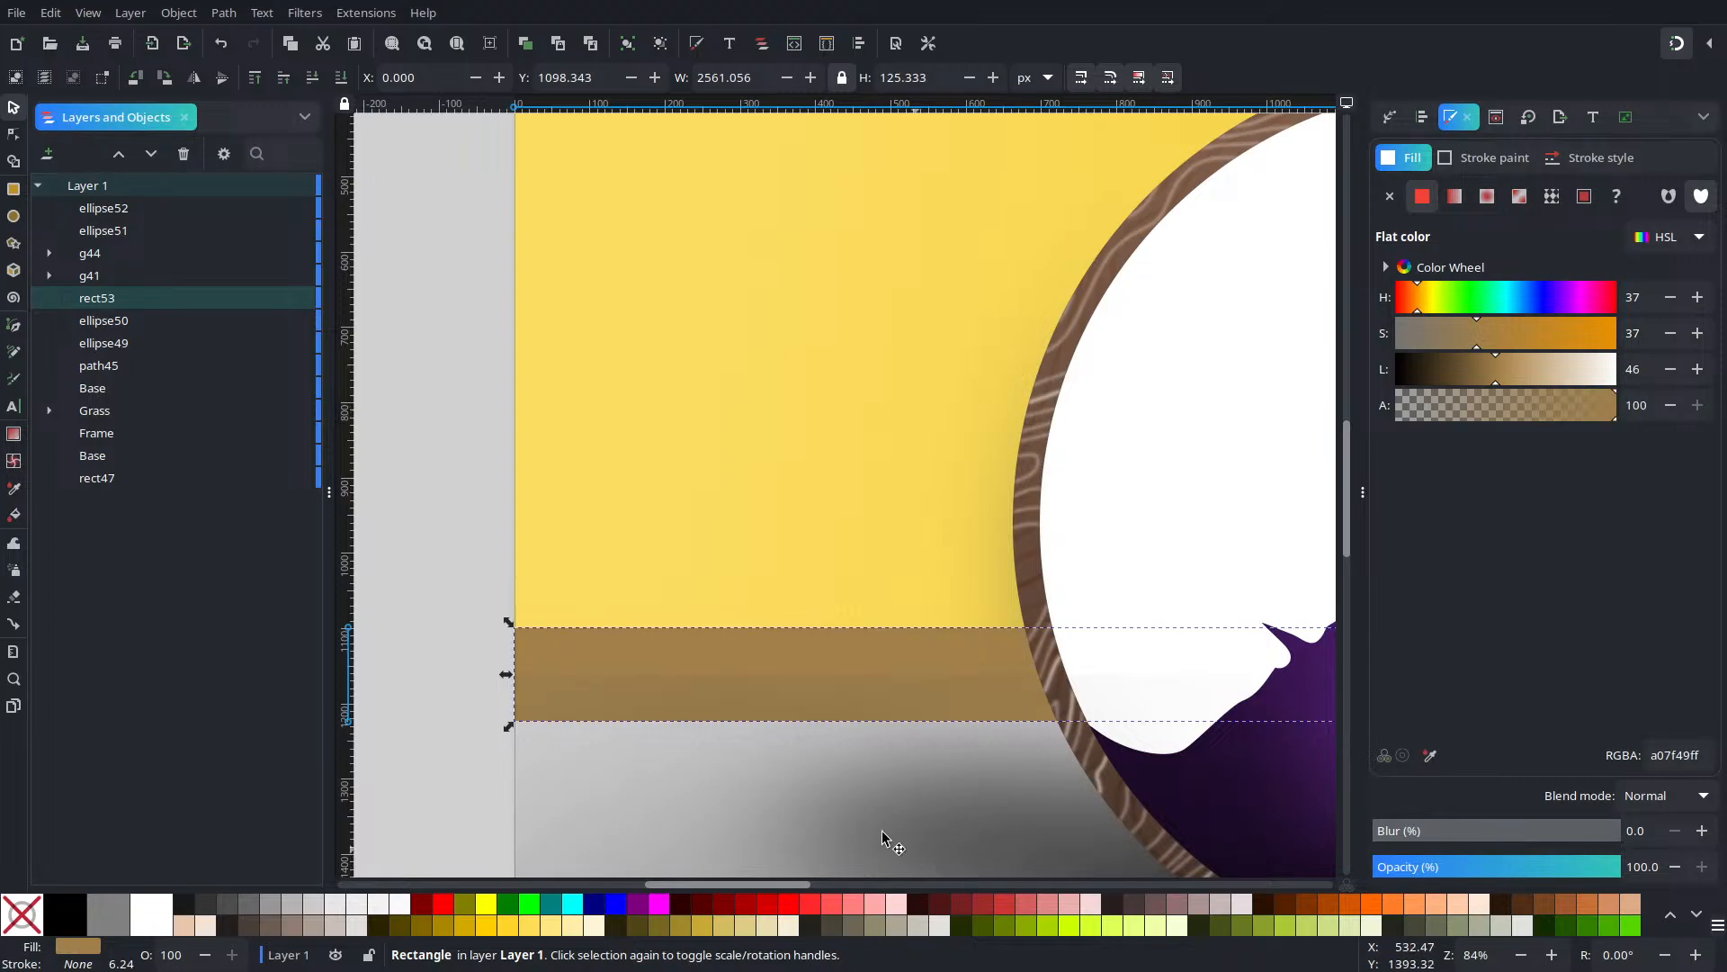
left_click(320, 79)
left_click(320, 78)
left_click(320, 78)
left_click(315, 78)
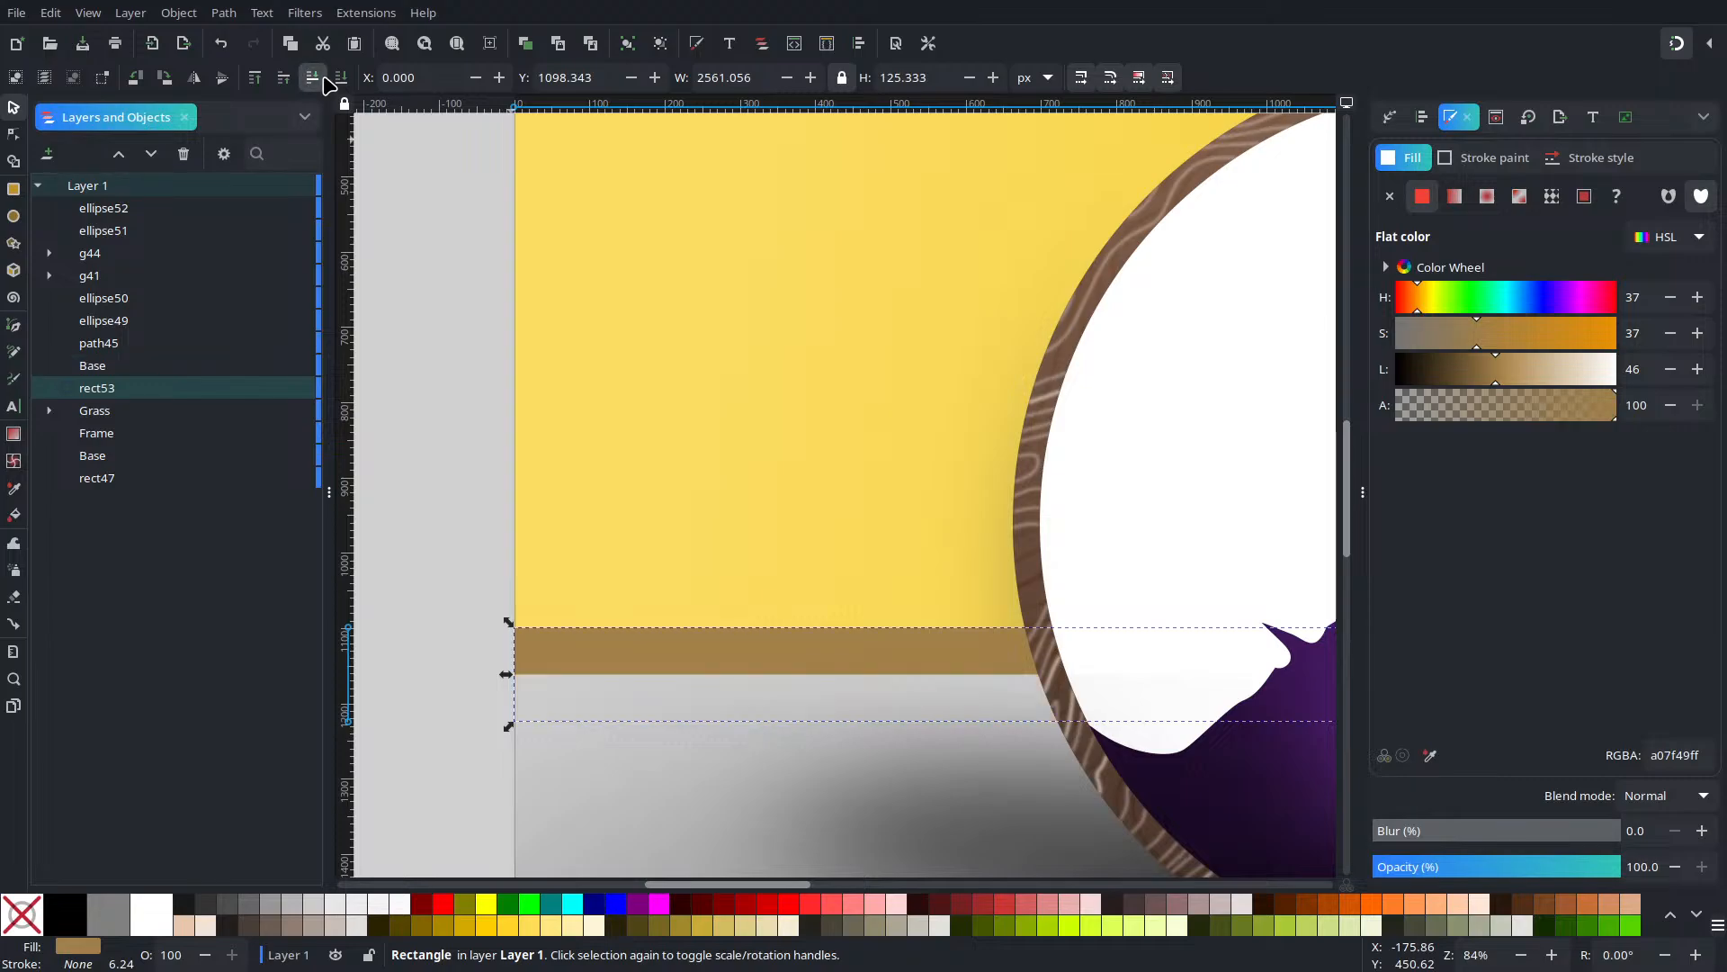
left_click(314, 79)
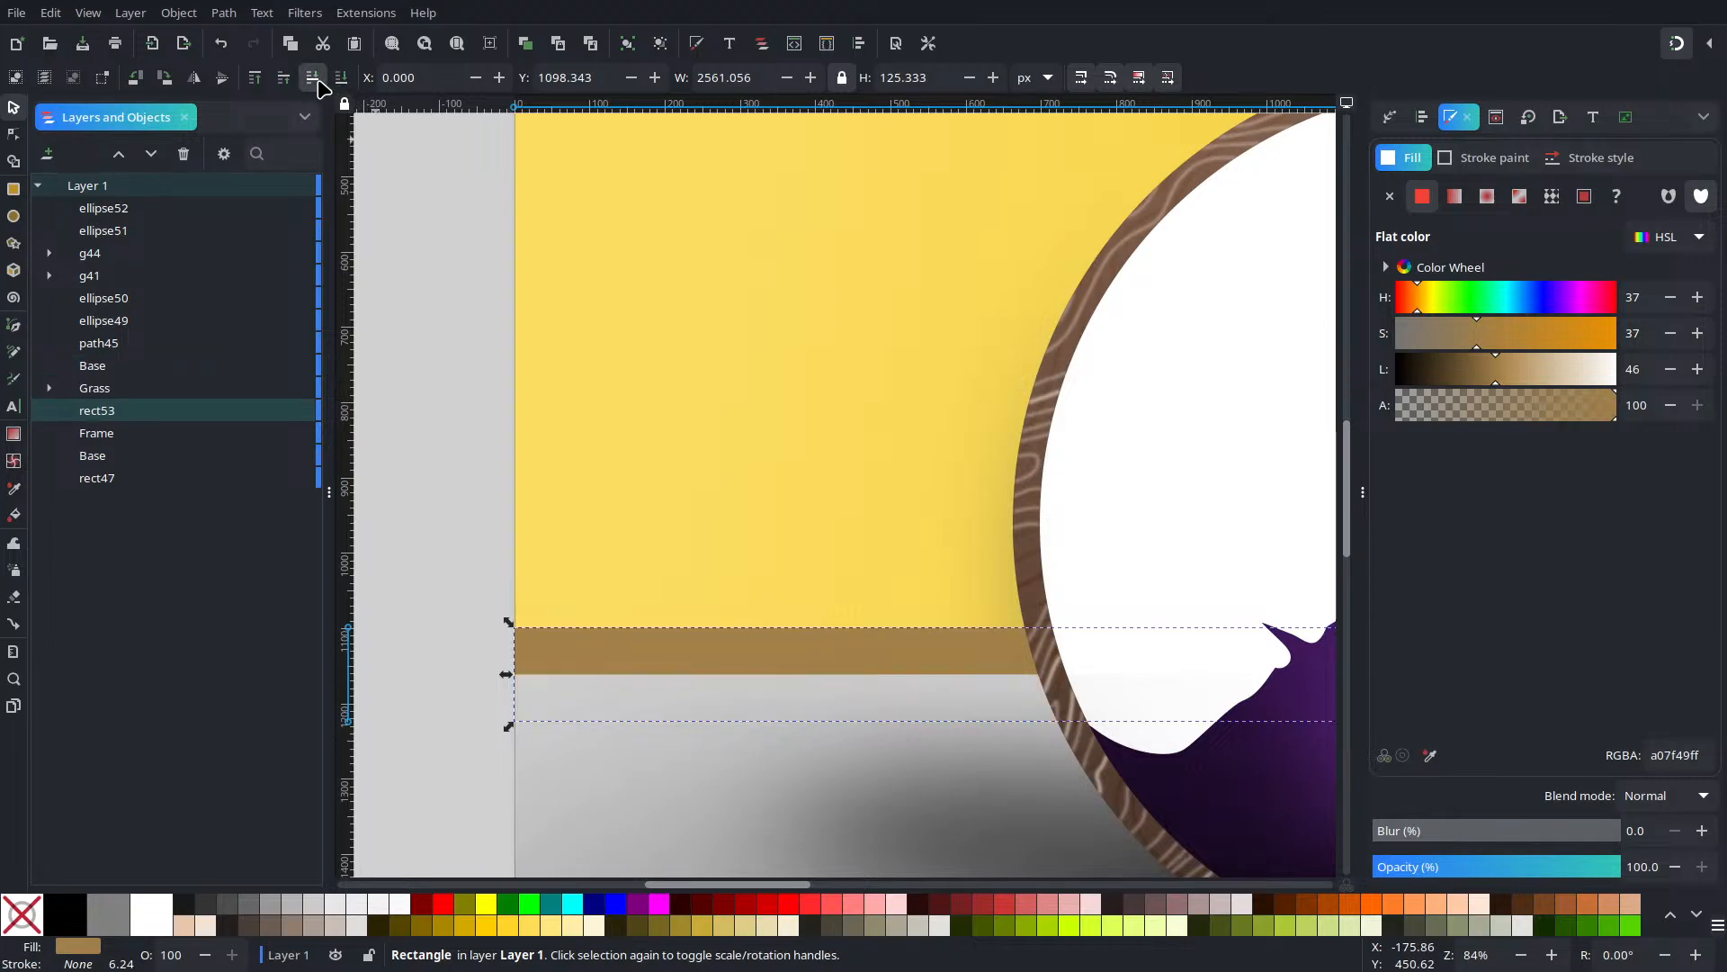
left_click(314, 79)
left_click(314, 79)
left_click(314, 80)
left_click(281, 80)
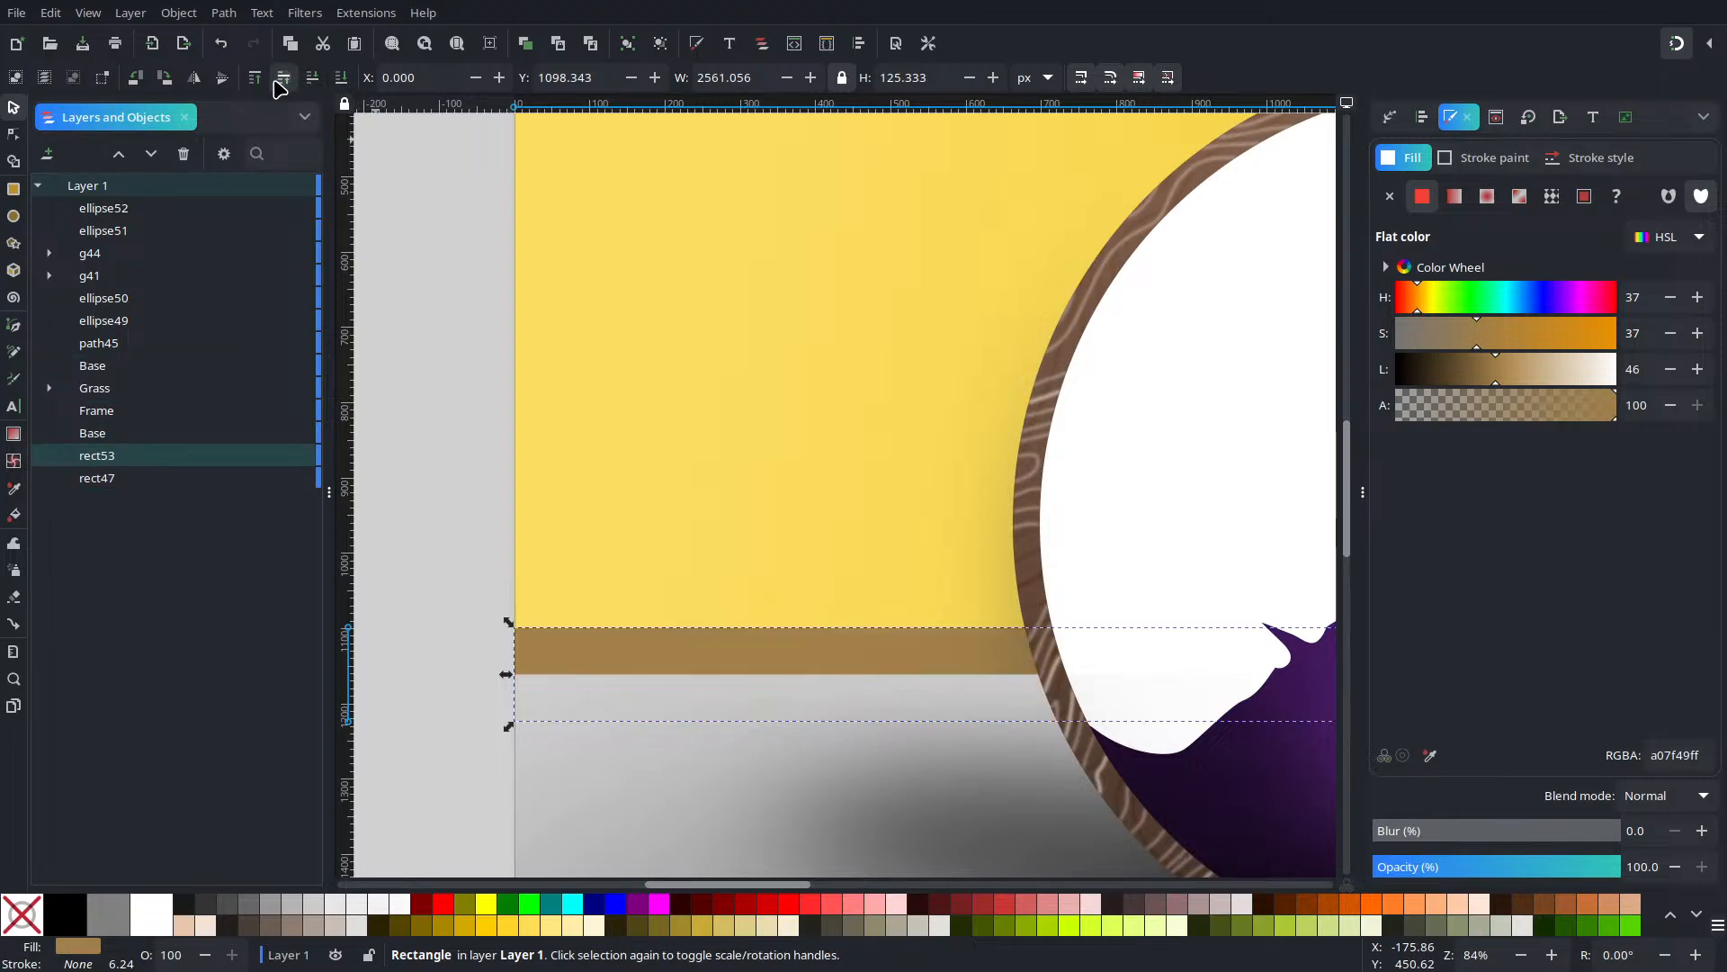
left_click(281, 80)
left_click(281, 79)
left_click(280, 79)
left_click(281, 79)
left_click(281, 79)
left_click(280, 79)
left_click(280, 79)
left_click(281, 79)
left_click(281, 79)
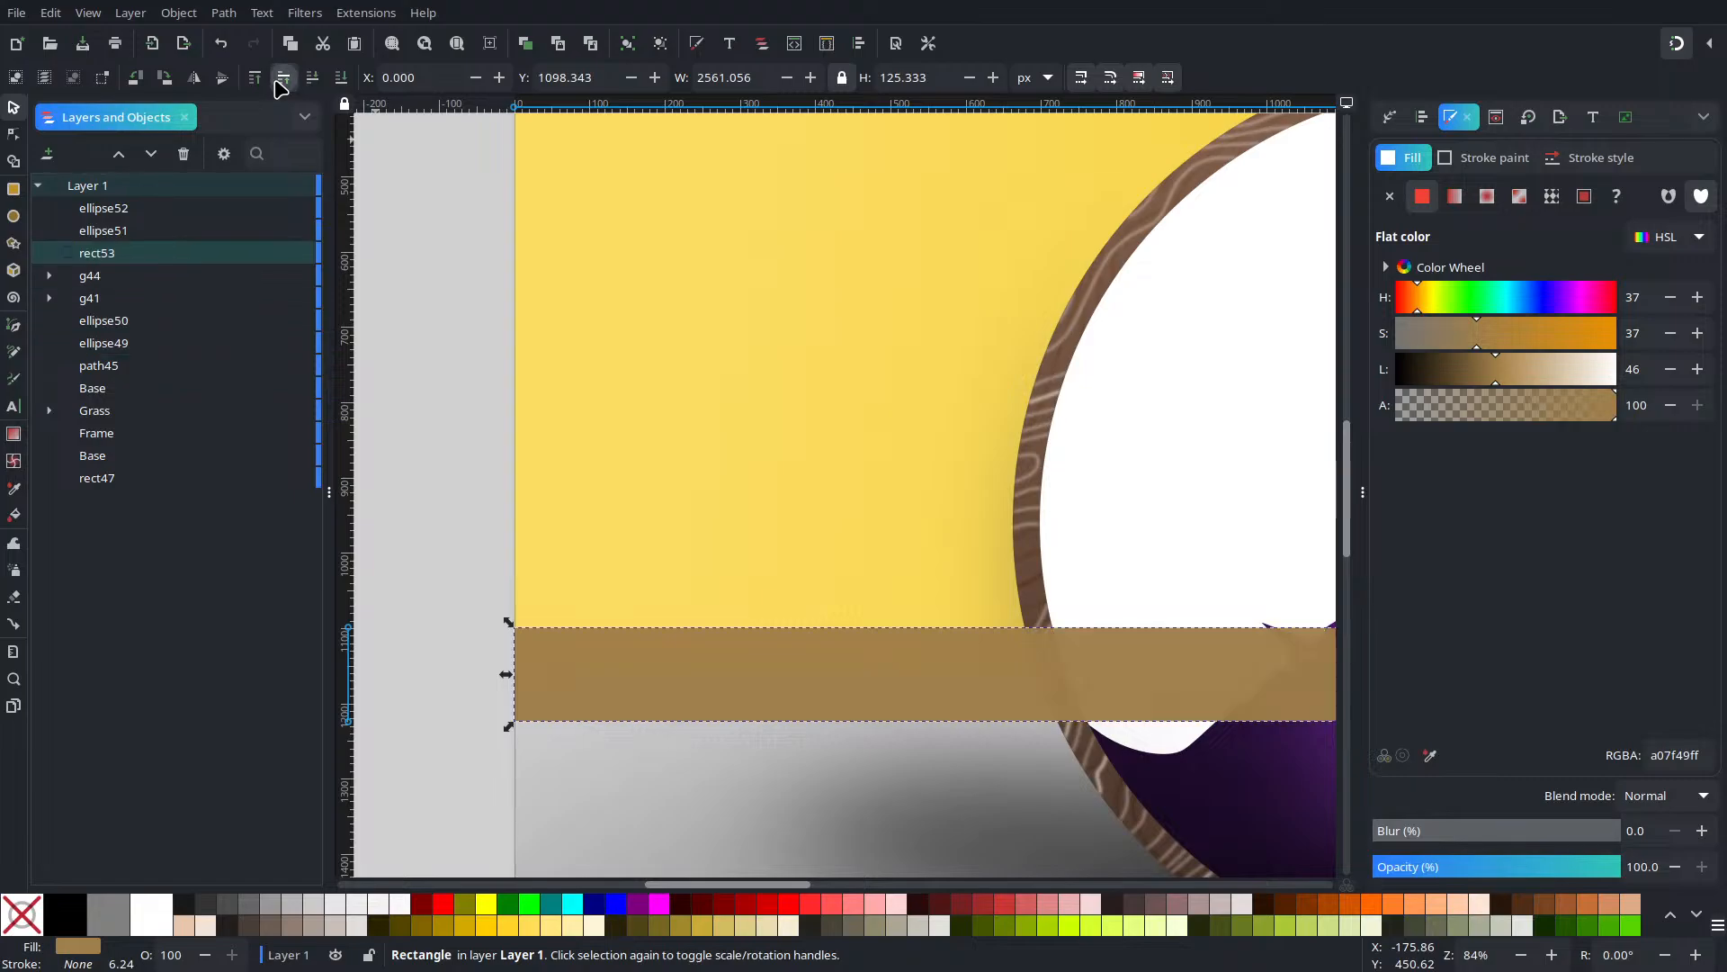
left_click(281, 79)
left_click(281, 80)
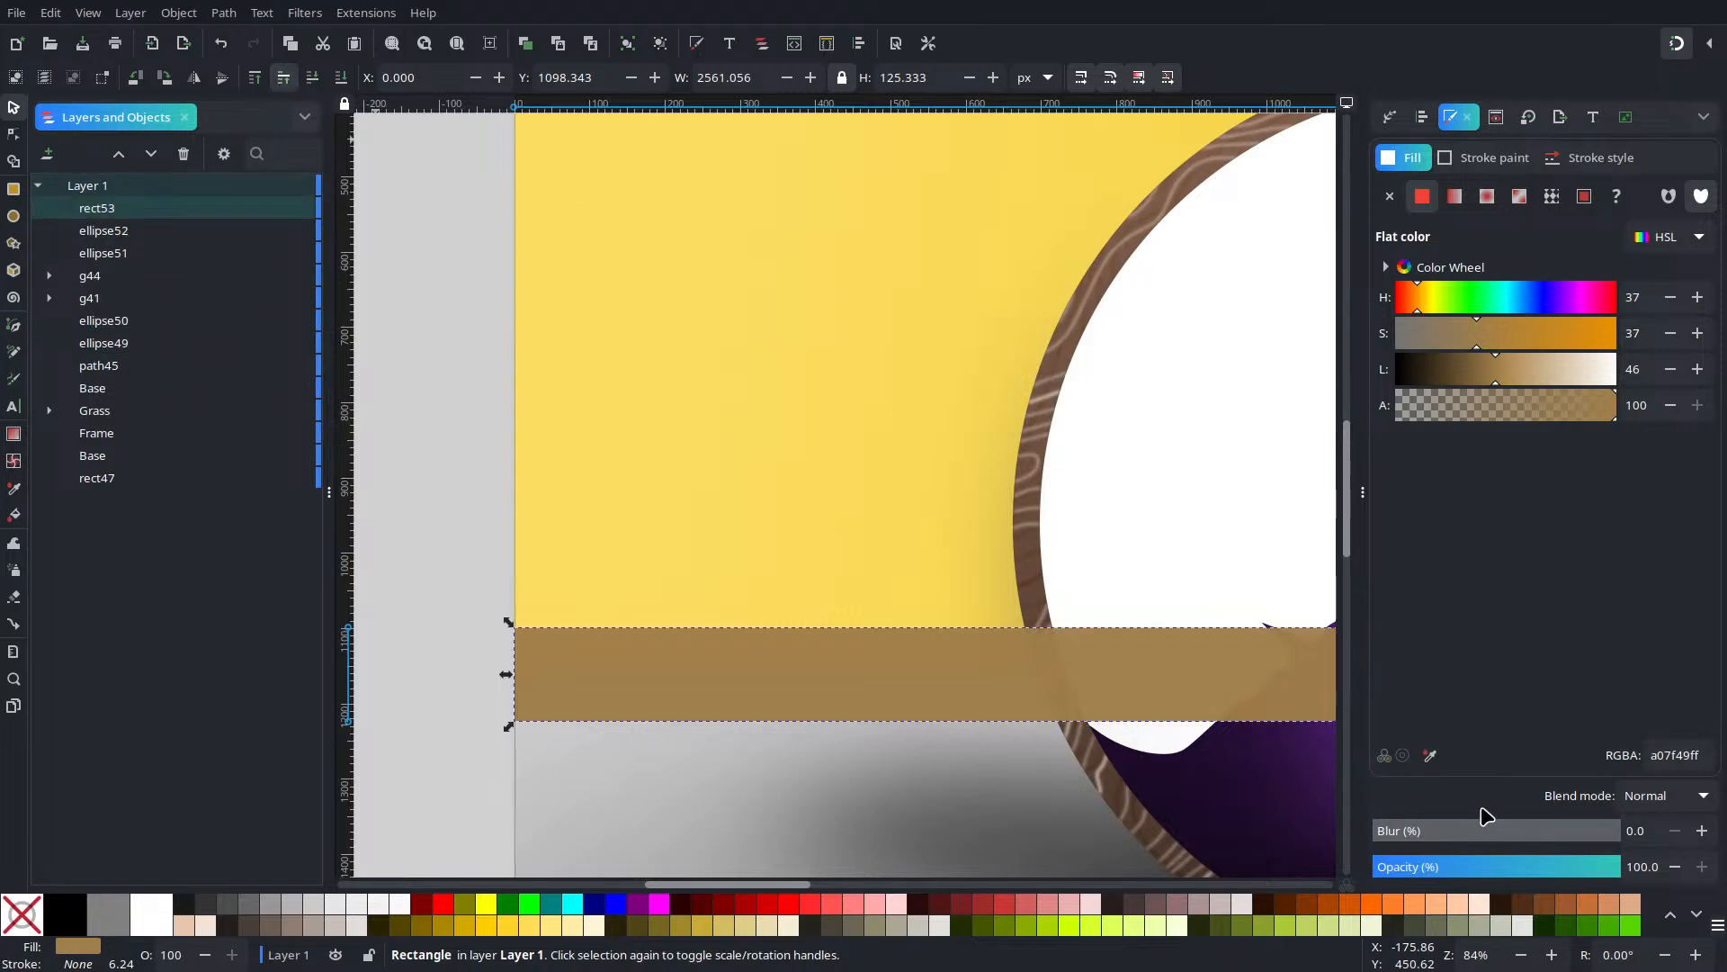
Make the band's fill fully opaque and lower it behind the round frame
left_click(440, 433)
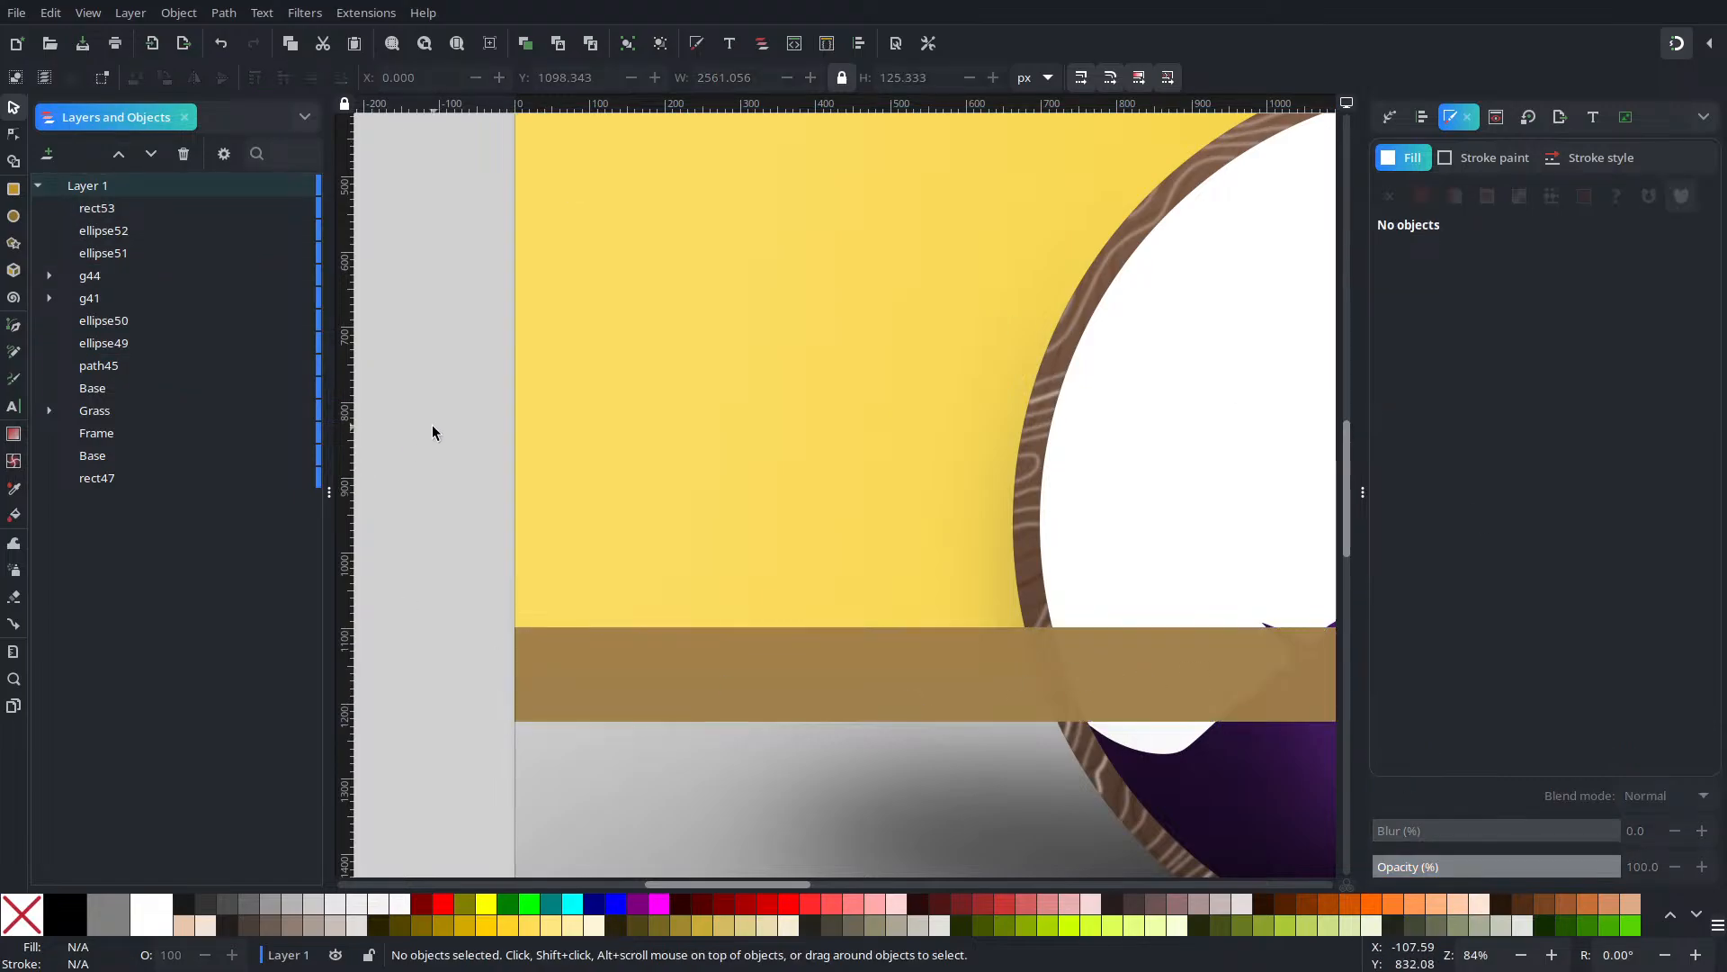
left_click(641, 718)
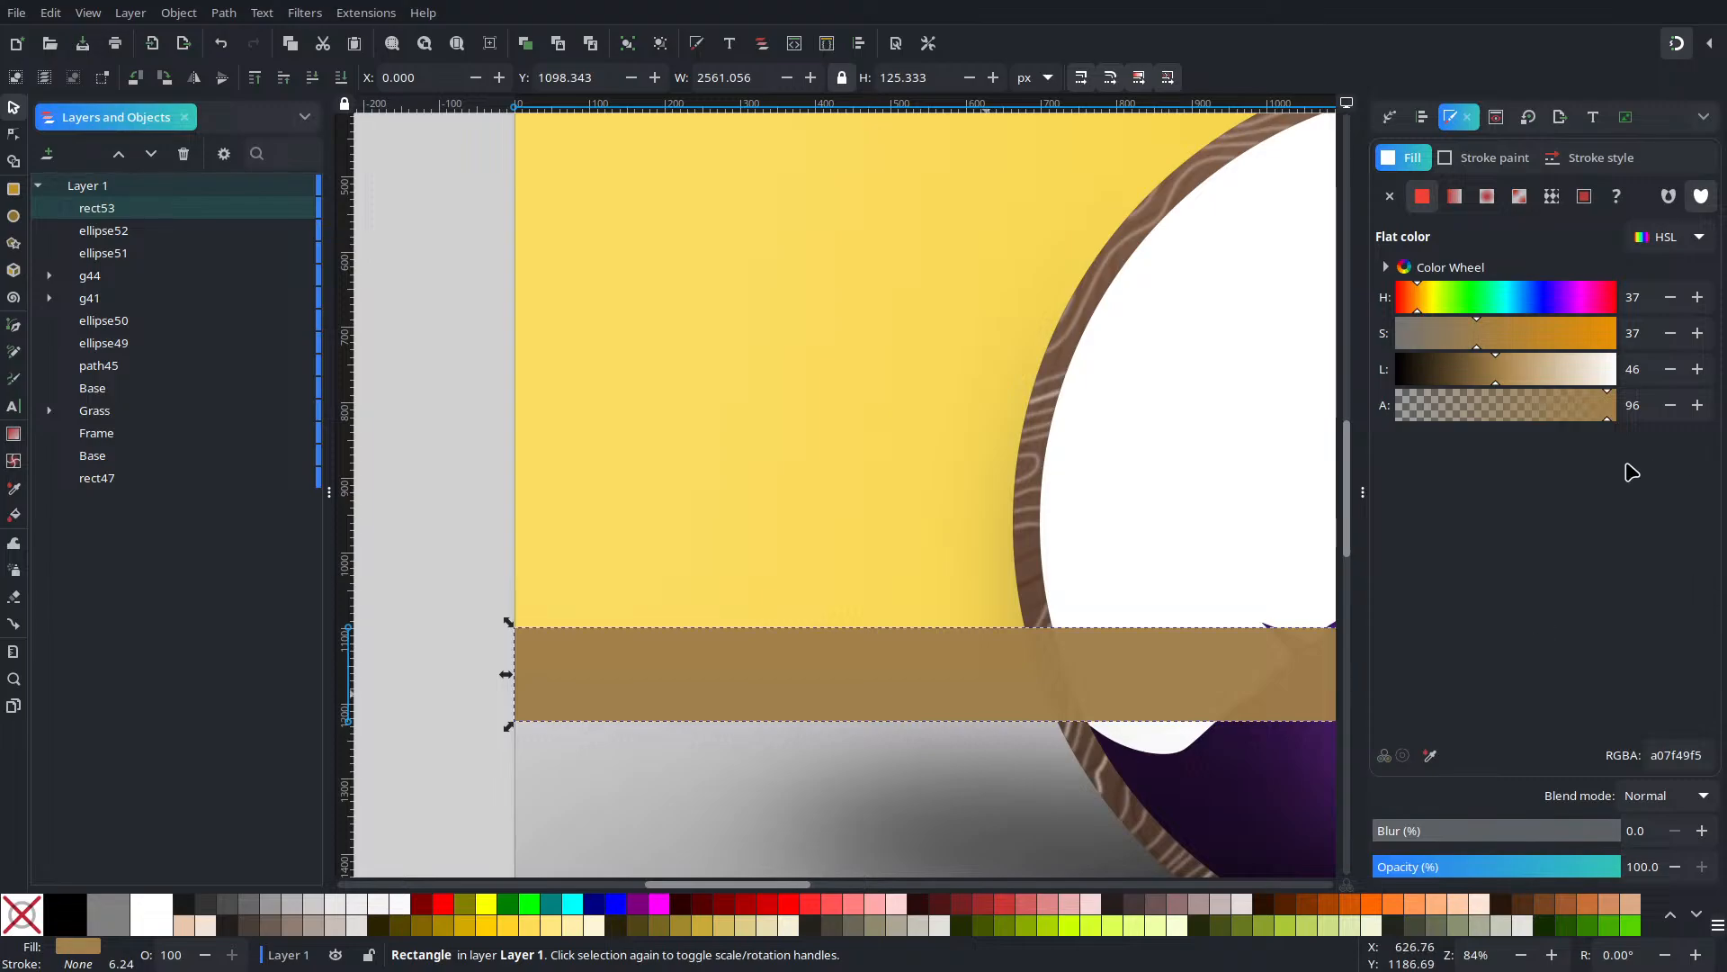
left_click_drag(1589, 405, 1719, 403)
left_click(315, 77)
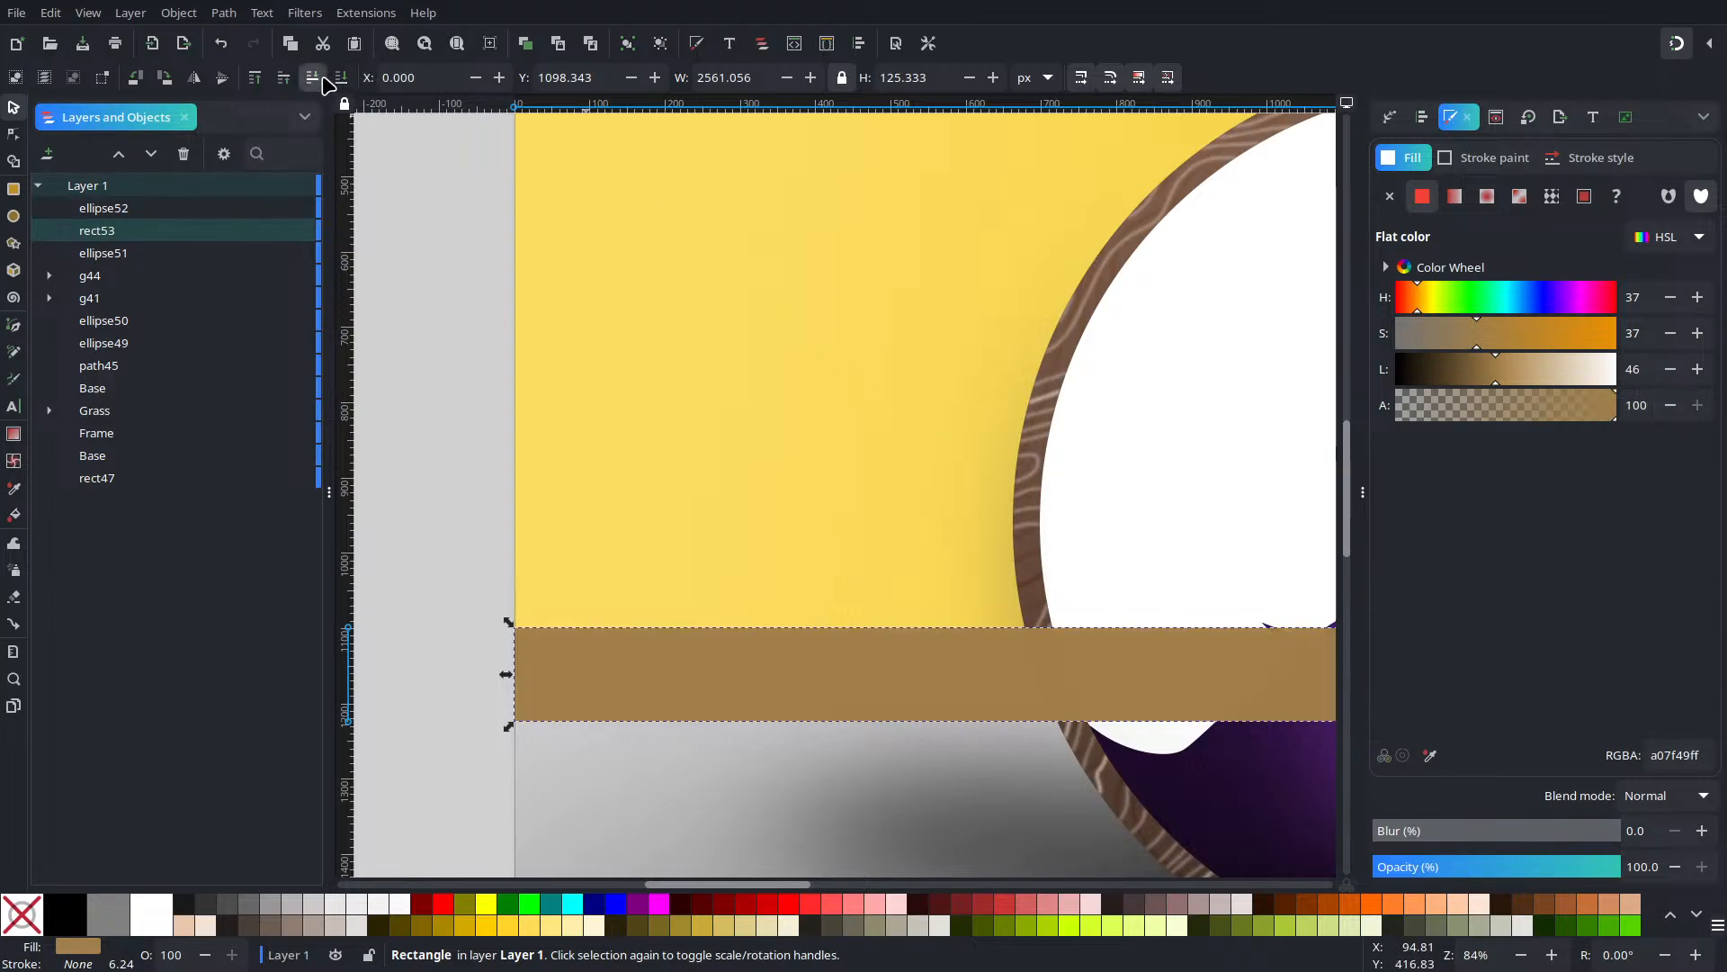
left_click(317, 78)
left_click(319, 77)
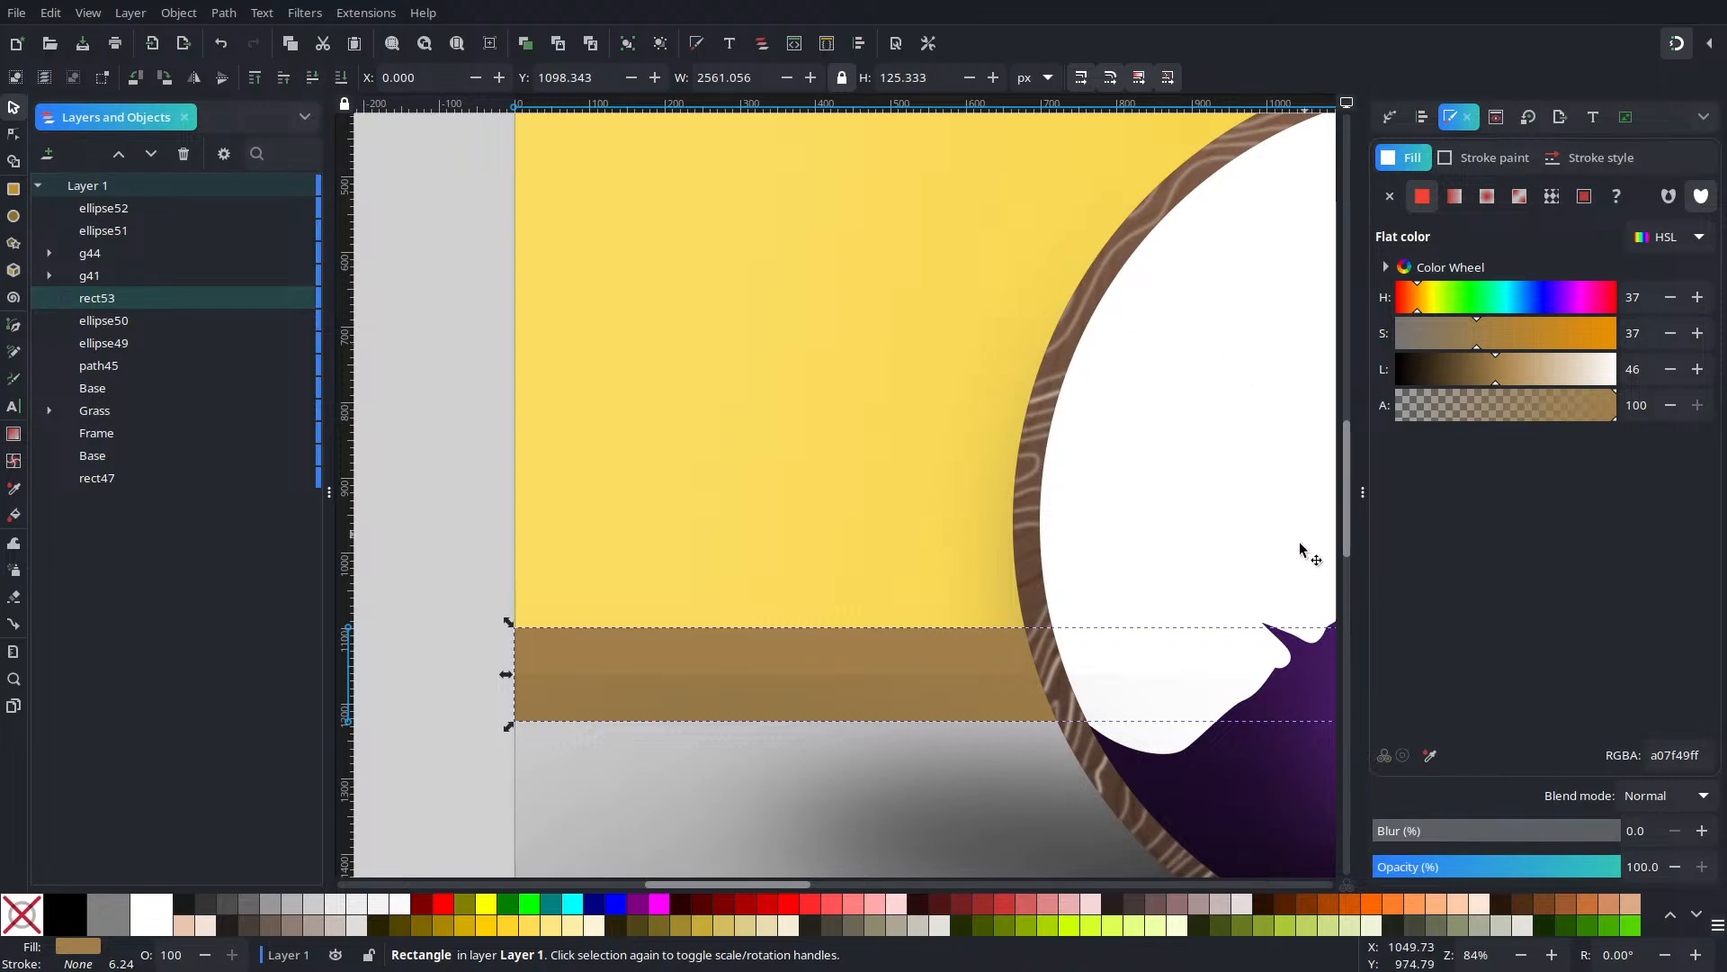
Adjust the band's fill alpha and review the tan a07f49 strip across the whole page
left_click(431, 446)
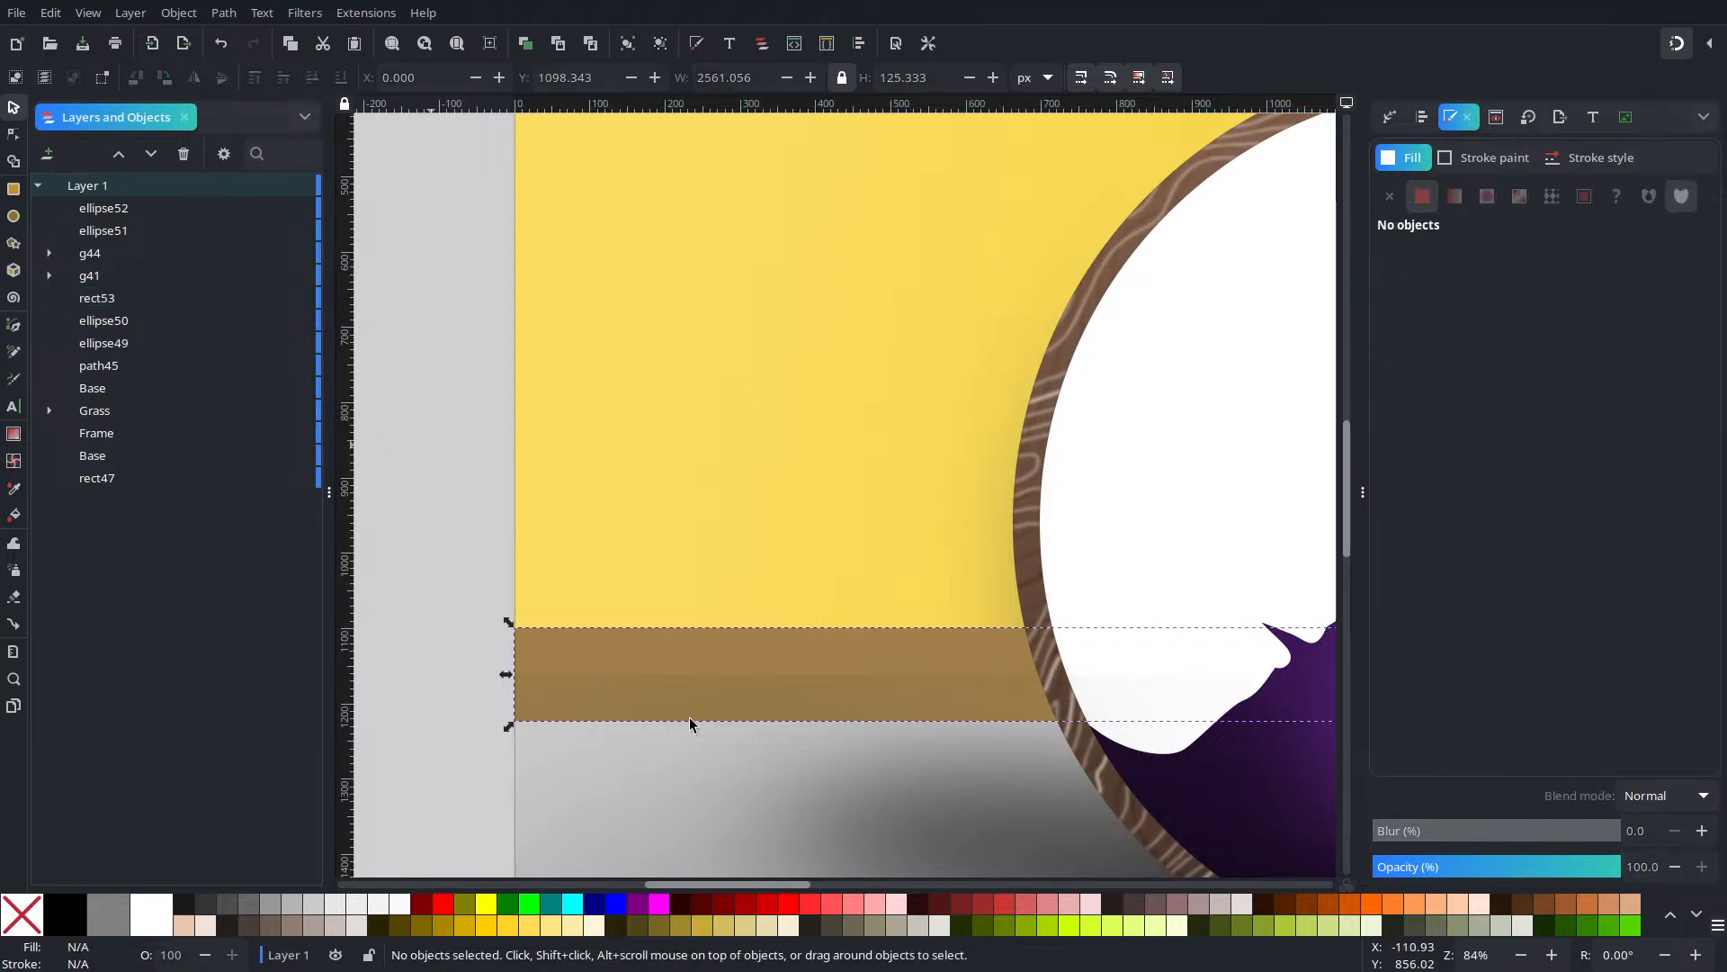
left_click(698, 666)
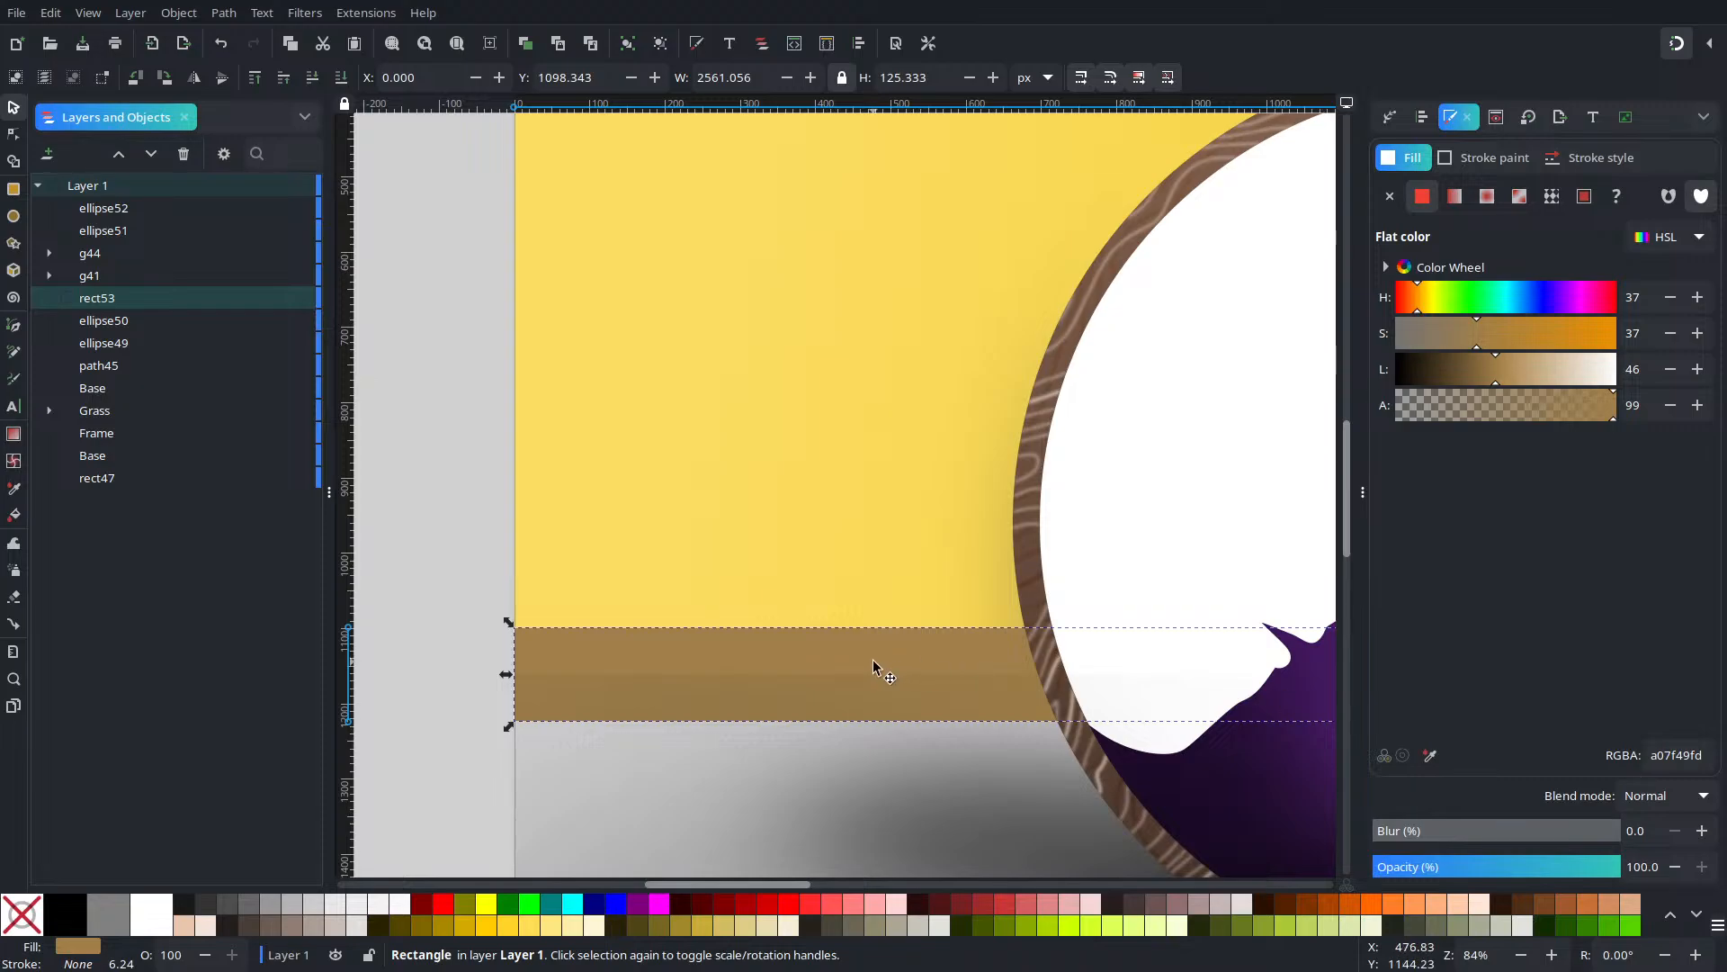
left_click(1593, 409)
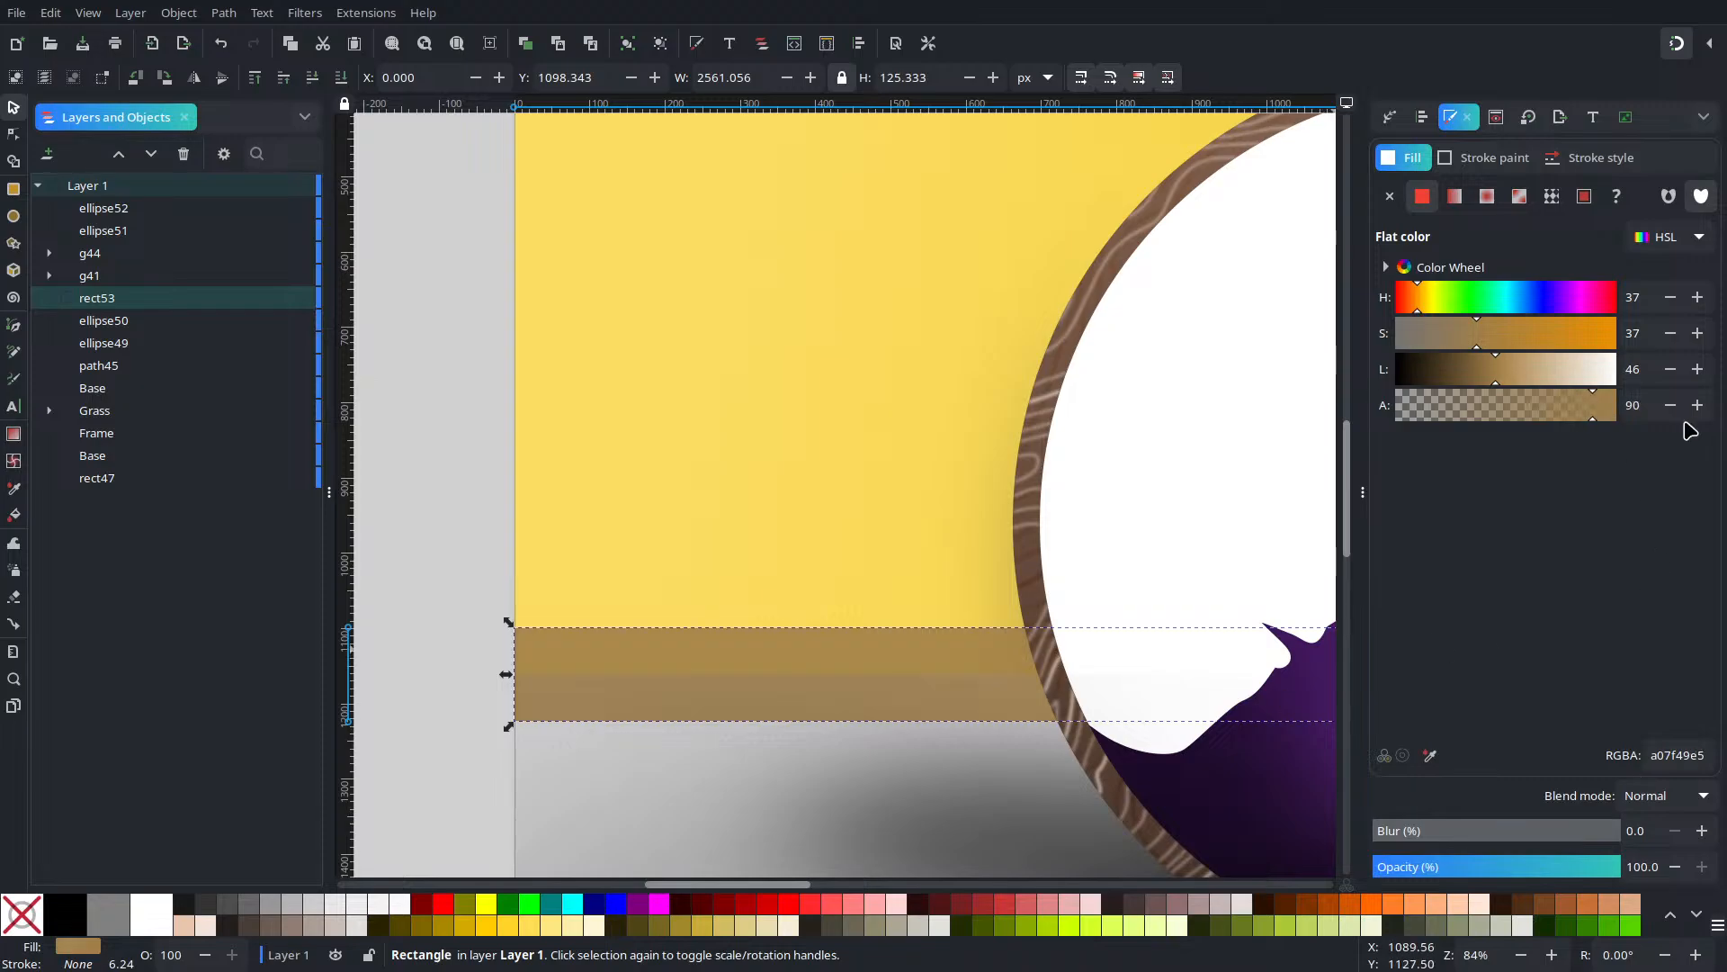
left_click(455, 447)
left_click(643, 634)
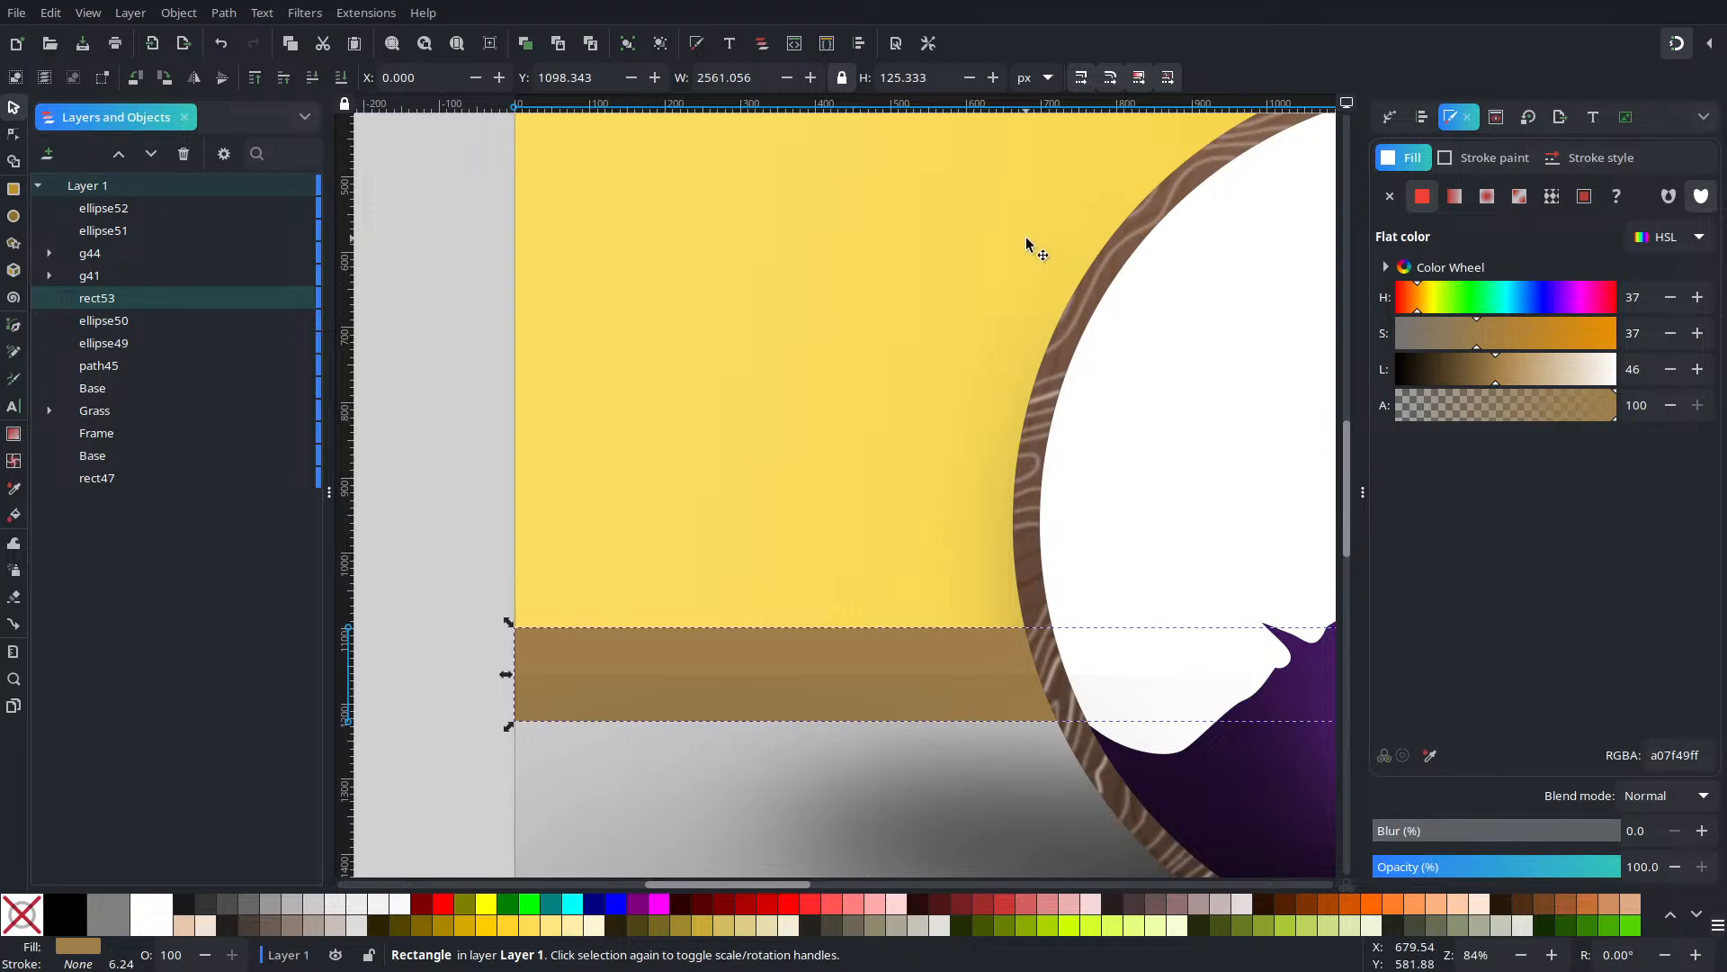
scroll(857, 740, "down", 3)
scroll(856, 740, "right", 15)
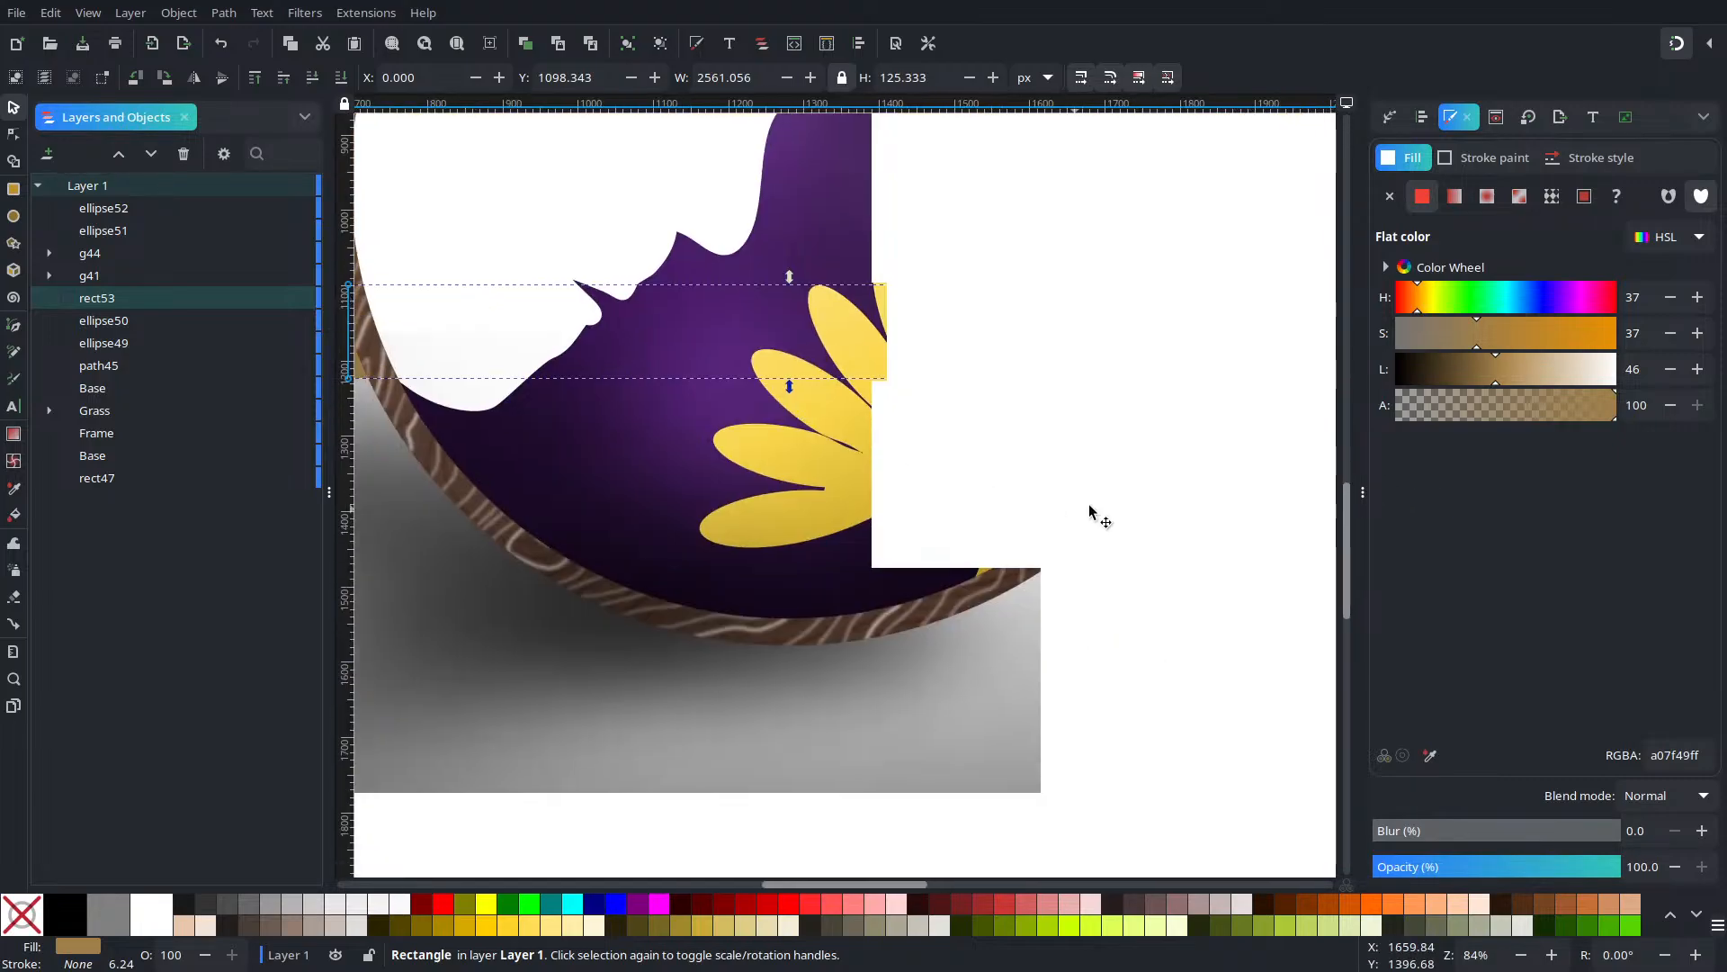
scroll(541, 537, "right", 1)
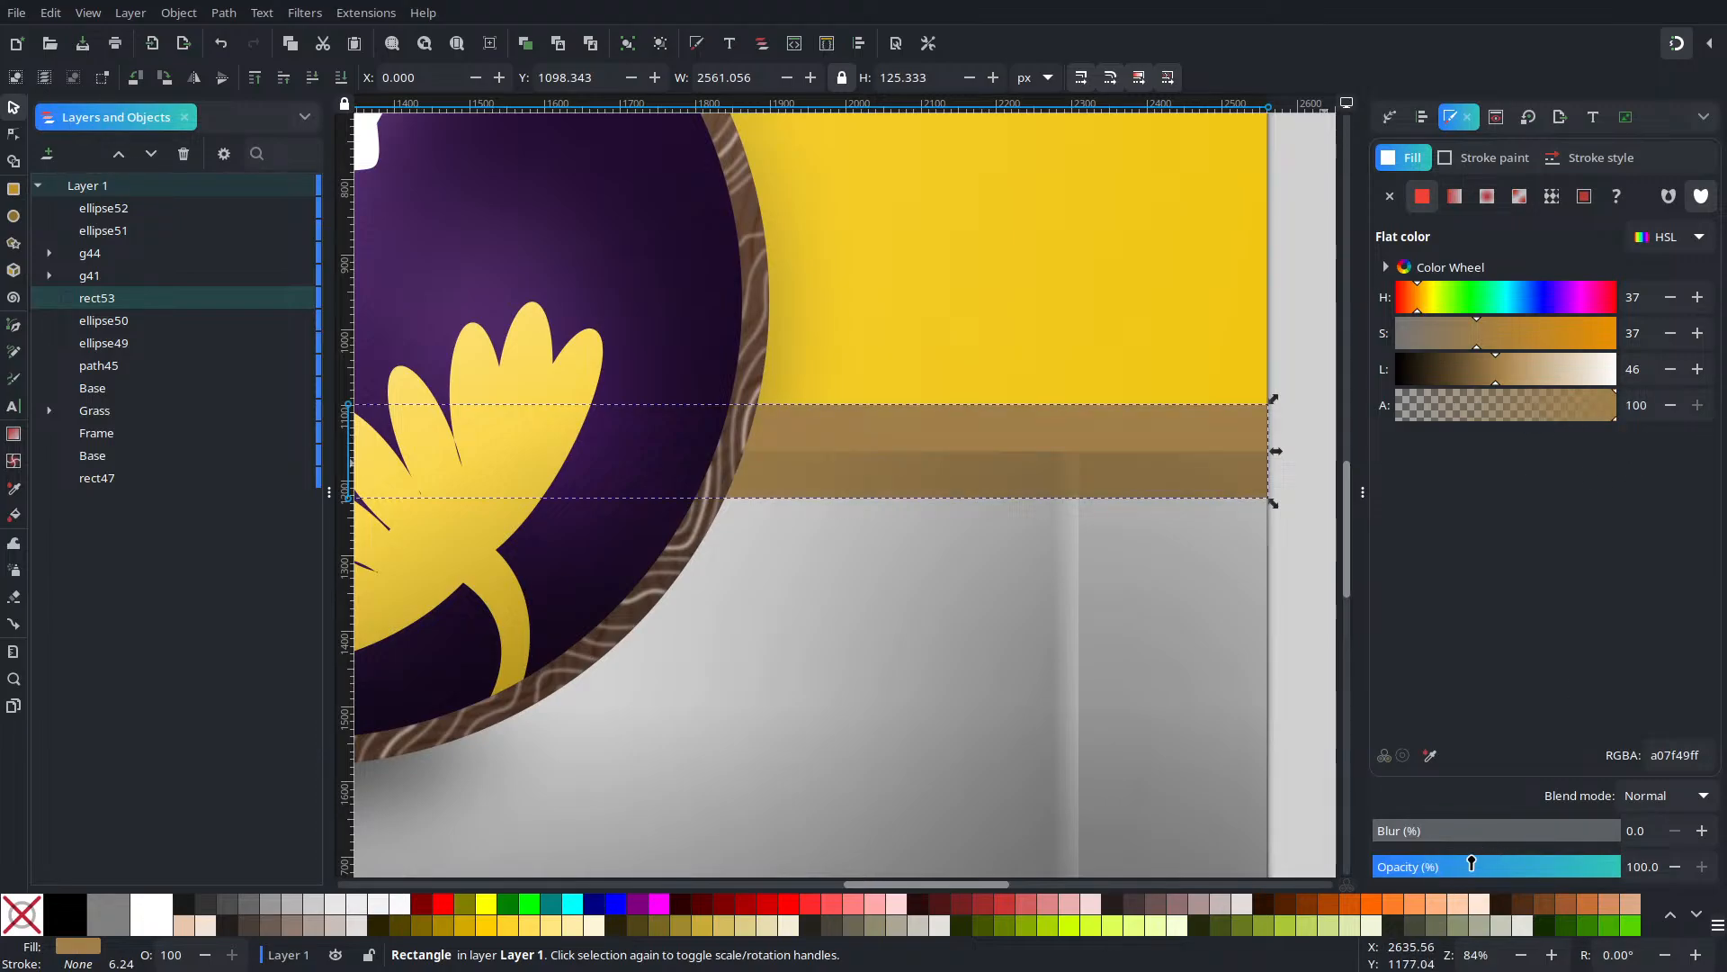
left_click(1288, 491)
left_click(1197, 448)
left_click(457, 43)
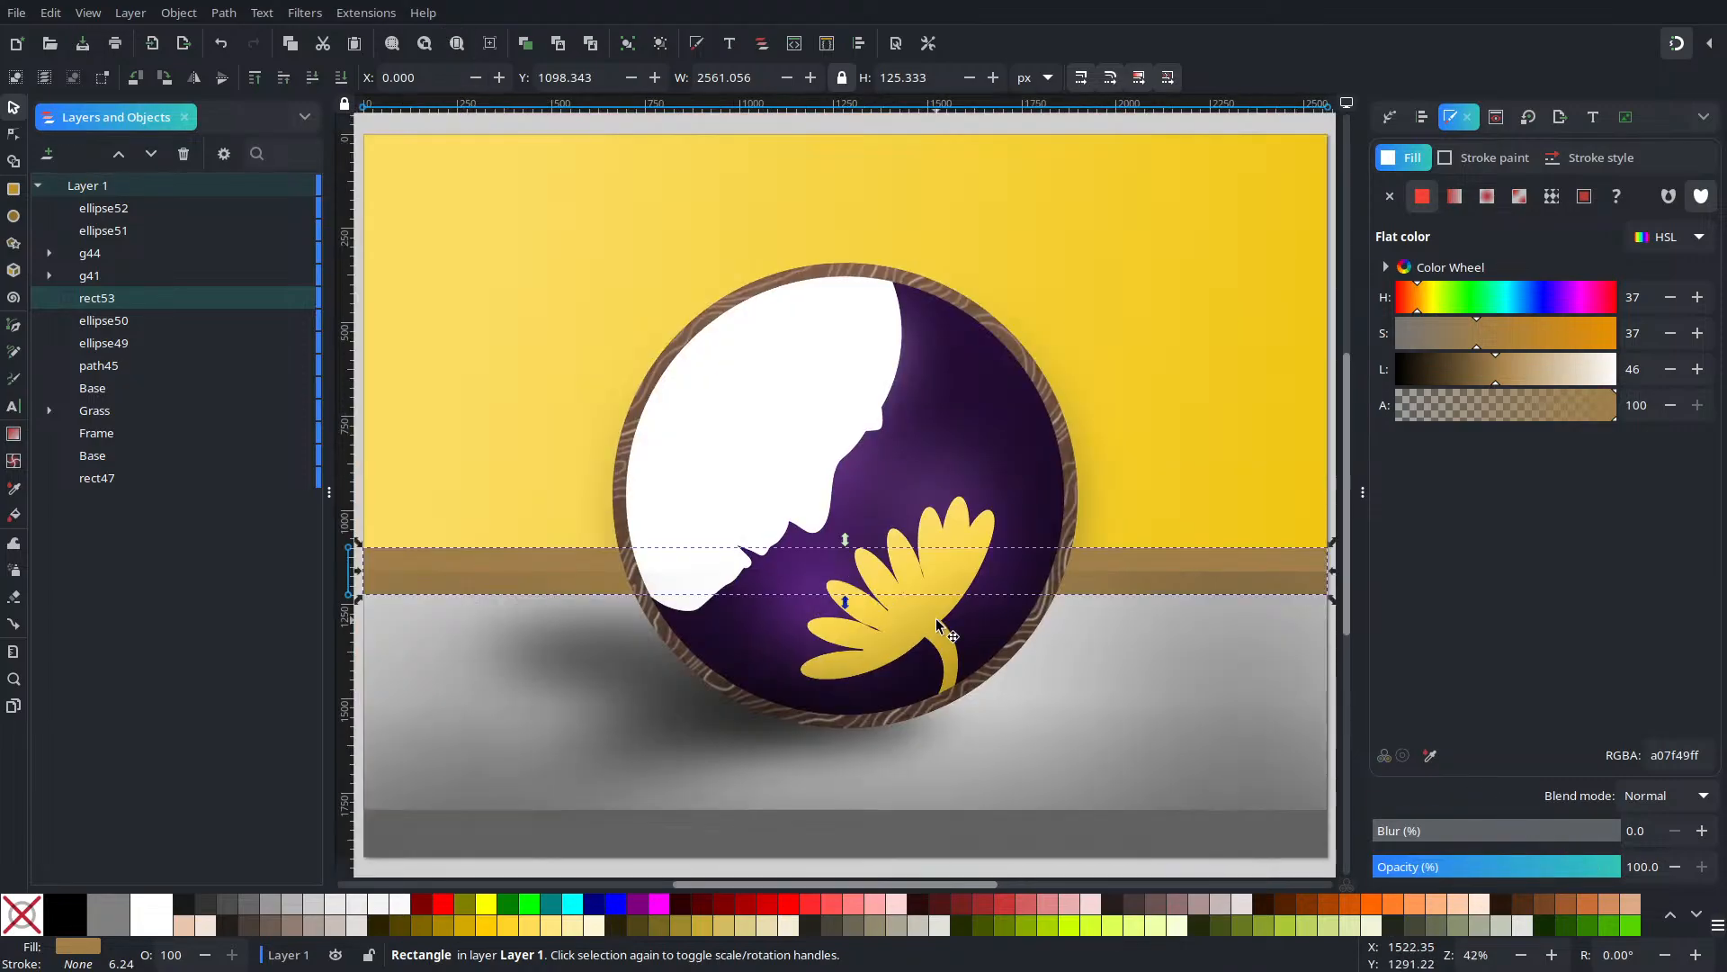
left_click(1036, 151)
Try lowering and raising the grey floor rectangle among the stacked objects
left_click(1161, 606)
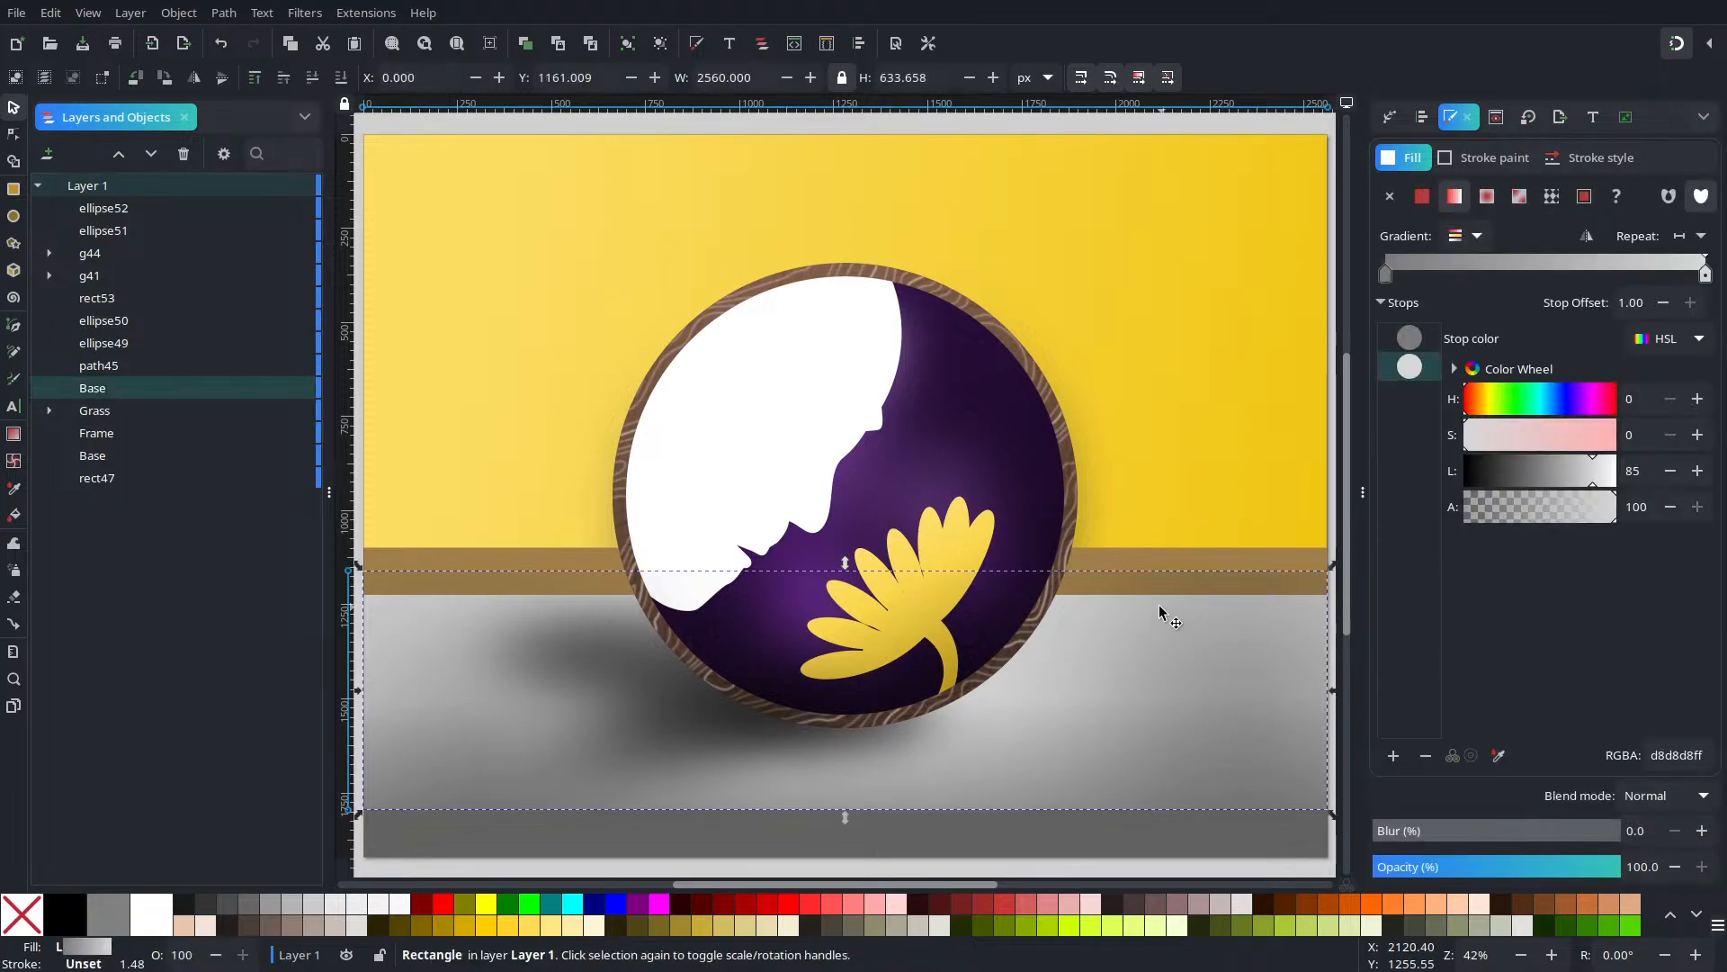
left_click(312, 78)
left_click(312, 78)
left_click(312, 78)
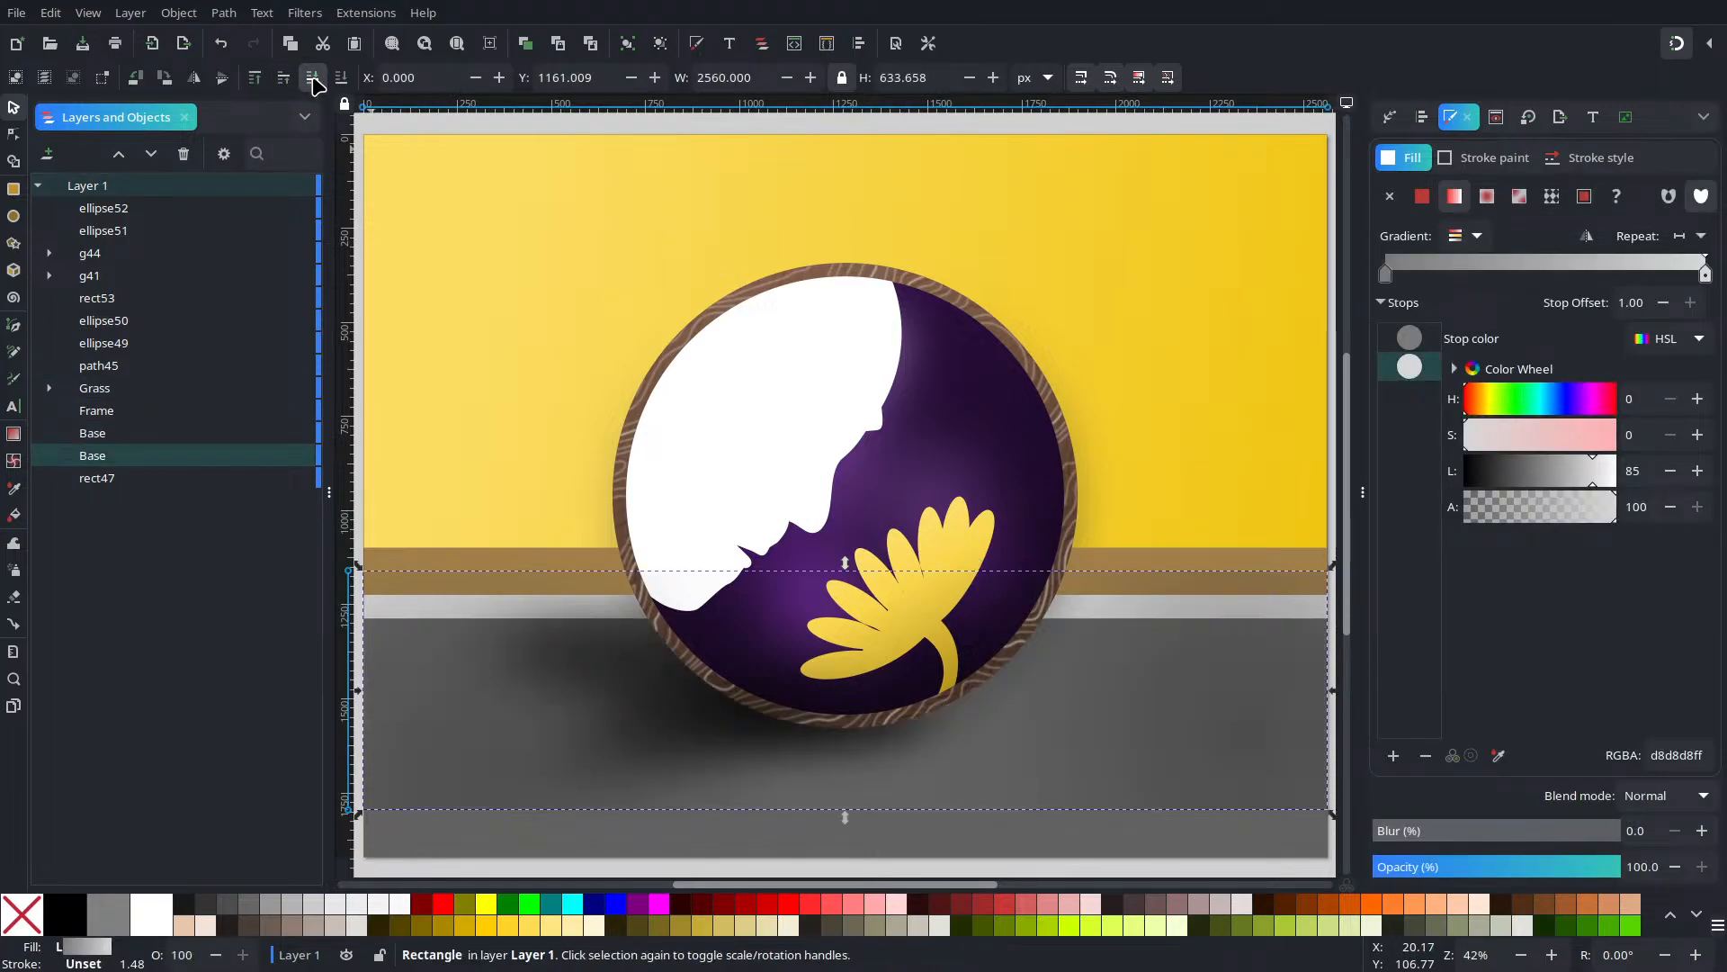
left_click(284, 78)
left_click(284, 78)
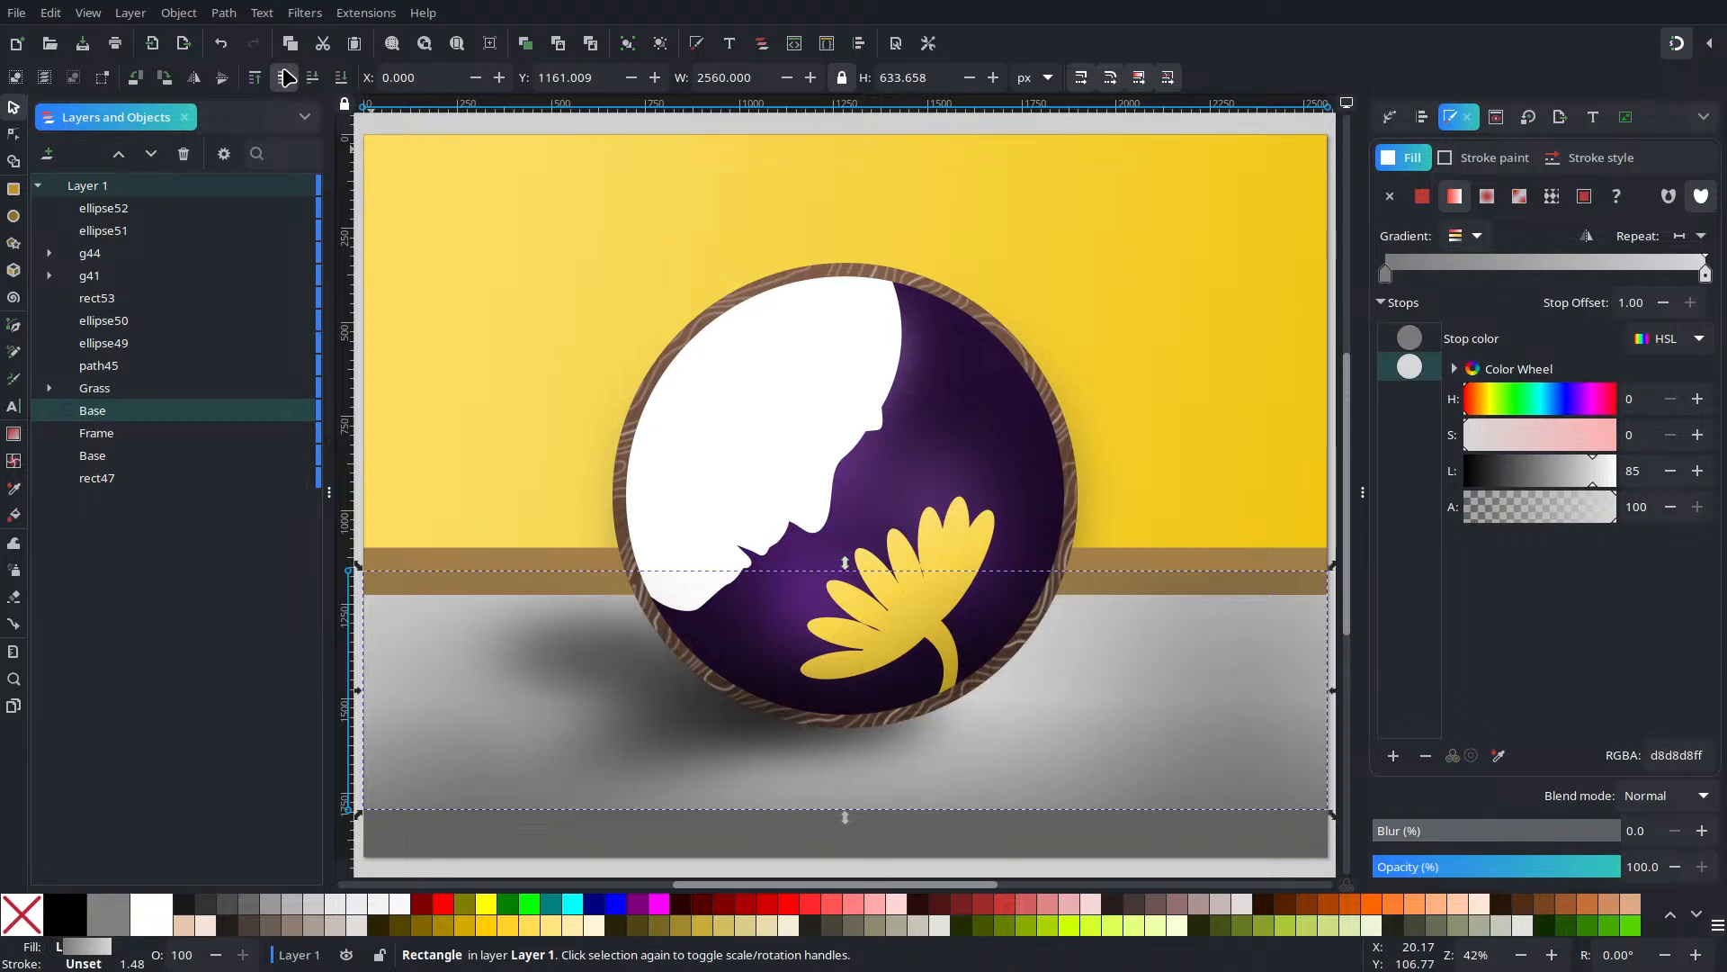
left_click(285, 79)
left_click(312, 78)
left_click(312, 79)
left_click(313, 78)
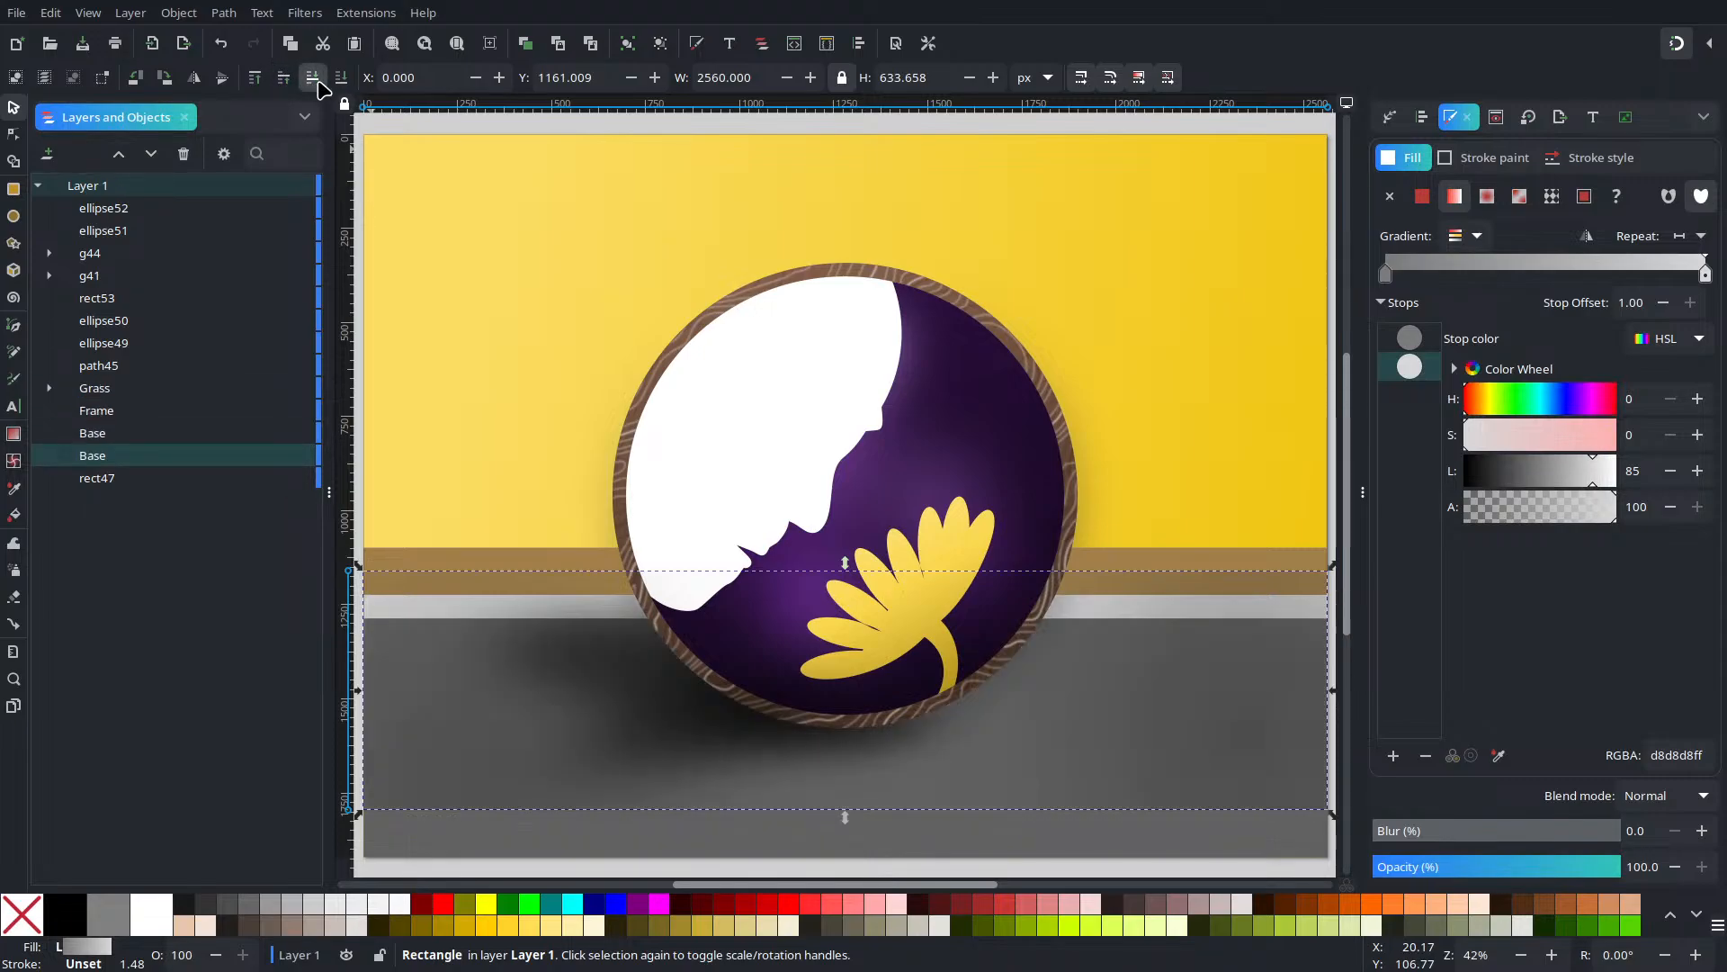
left_click(285, 78)
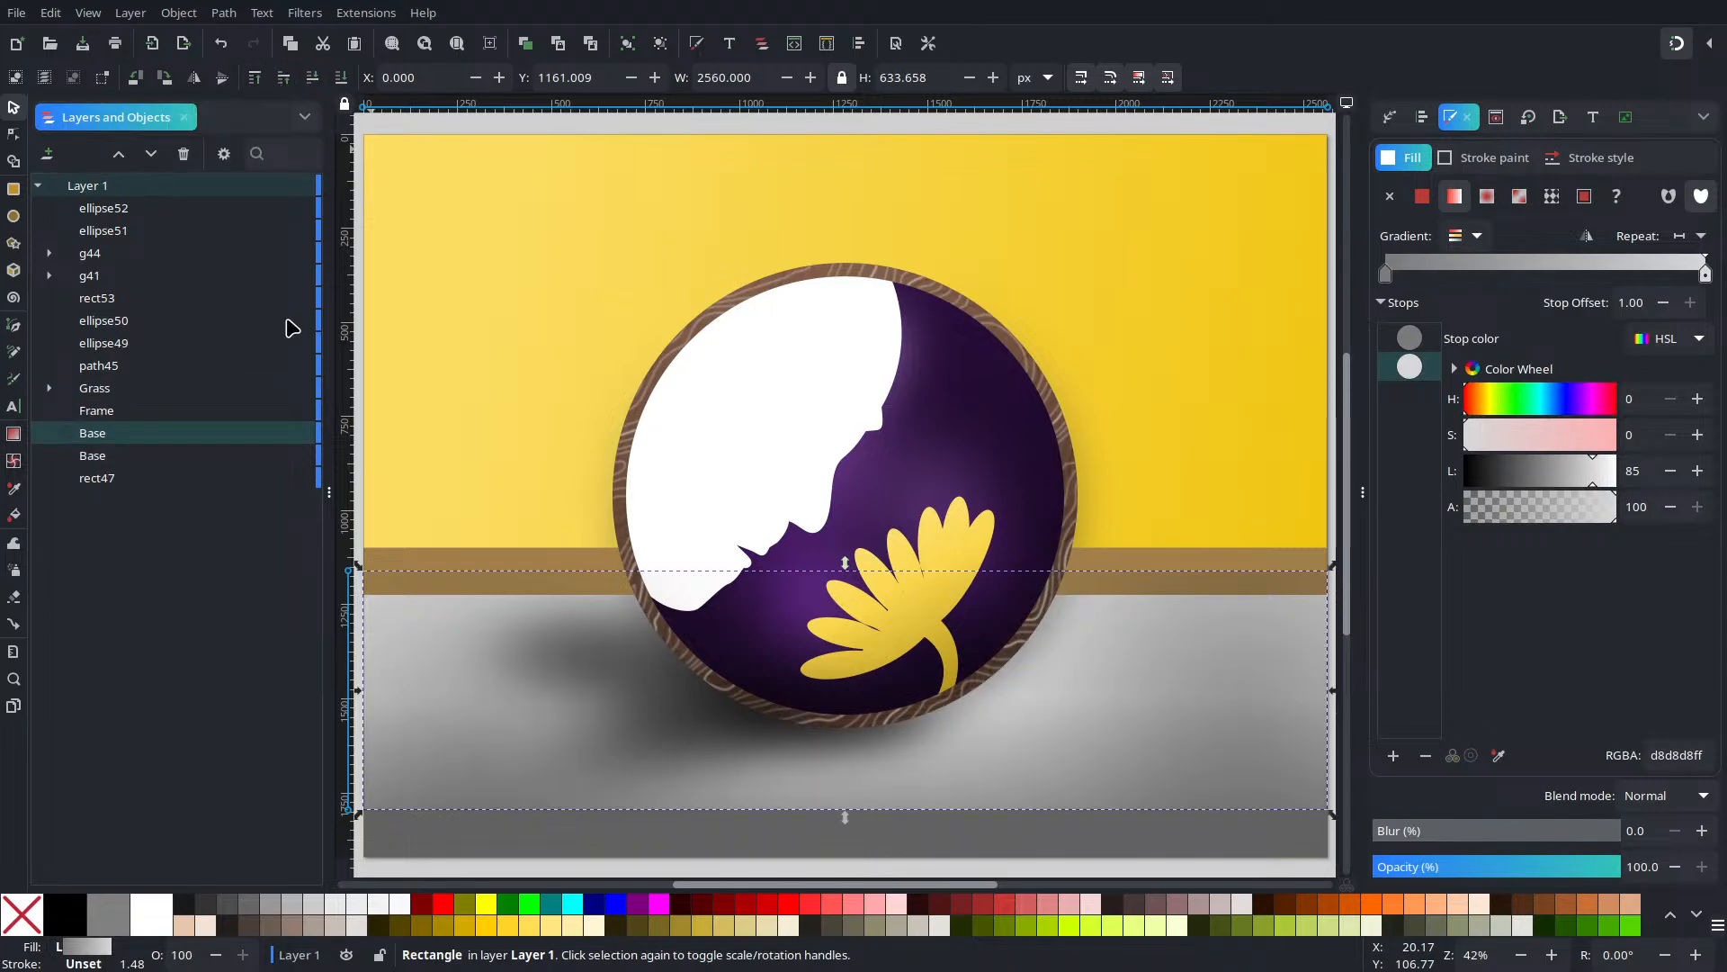
Select the clipped floor group g44 and lower it beneath the brown band rect53
left_click_drag(1263, 468, 1088, 364)
left_click(1243, 455)
left_click(1020, 583)
left_click(1022, 582)
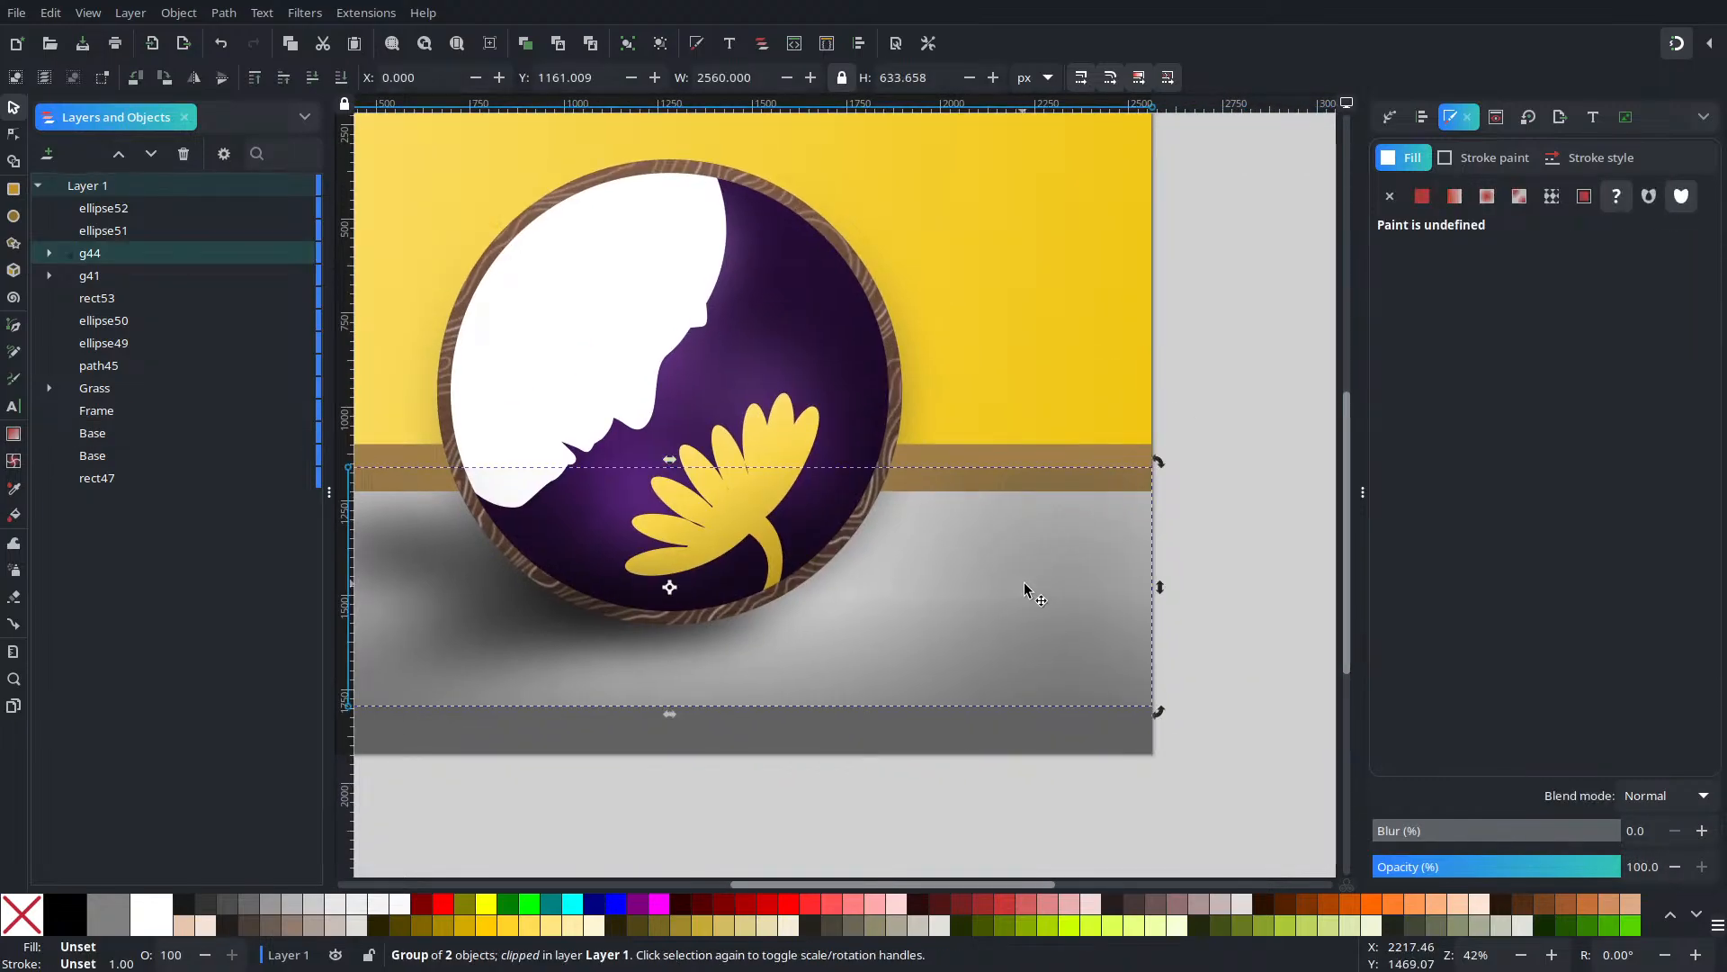
left_click(1026, 584)
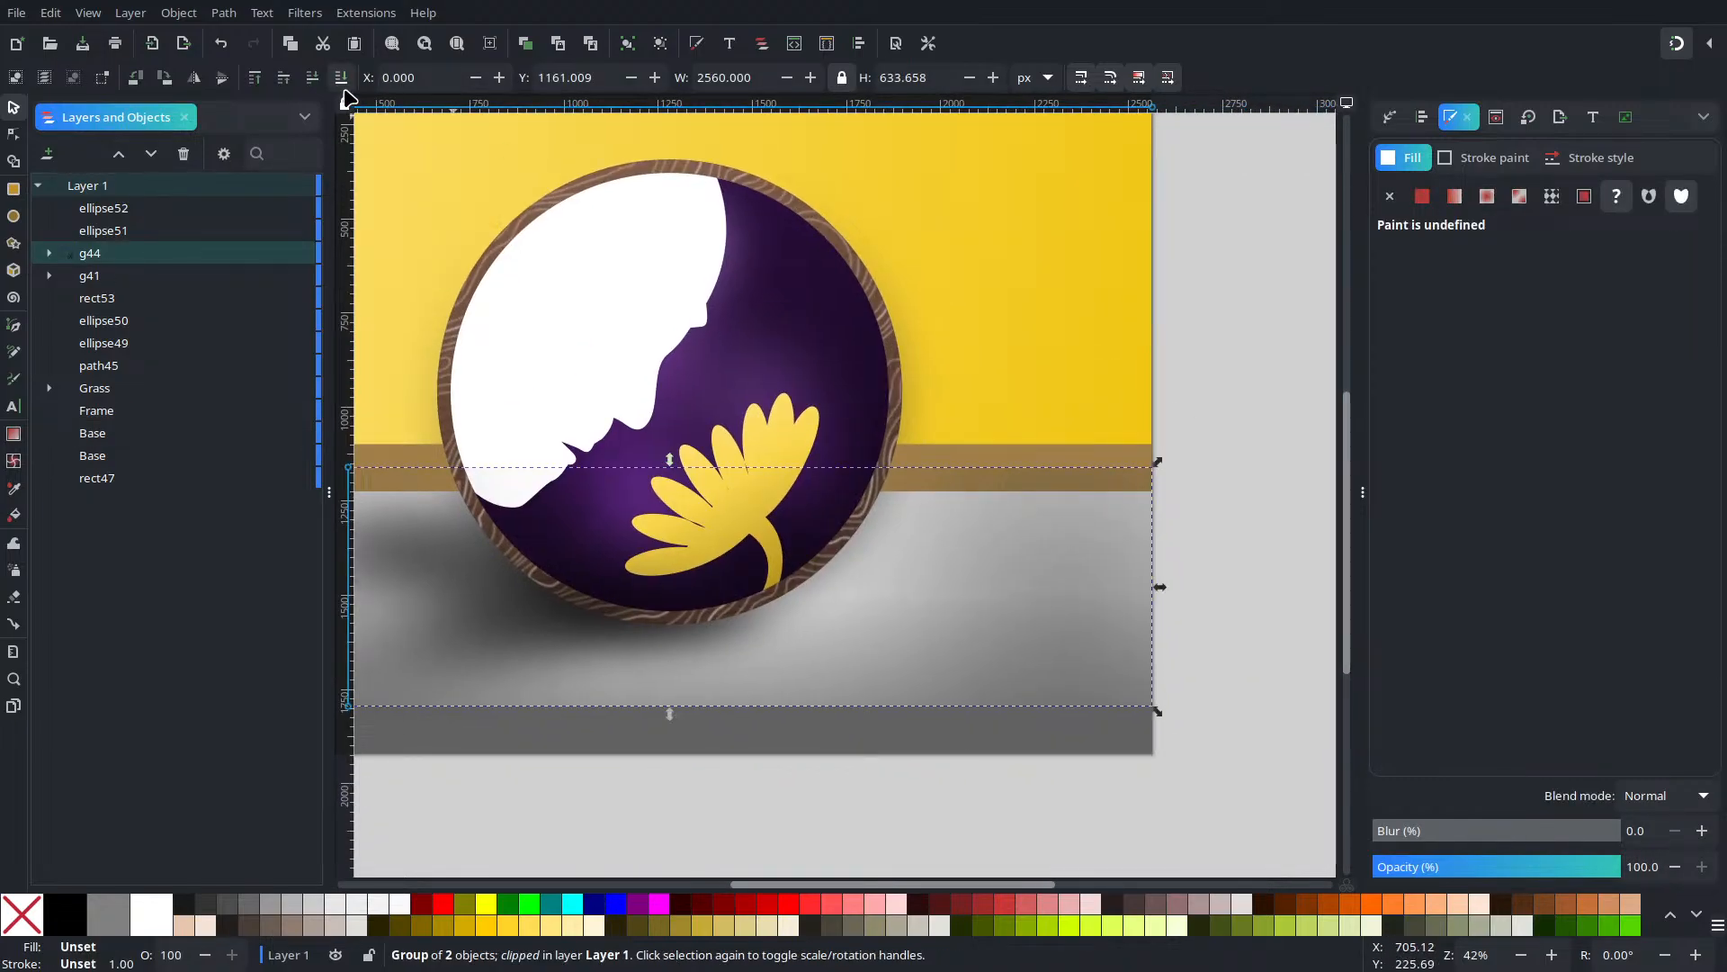
left_click_drag(376, 139, 670, 311)
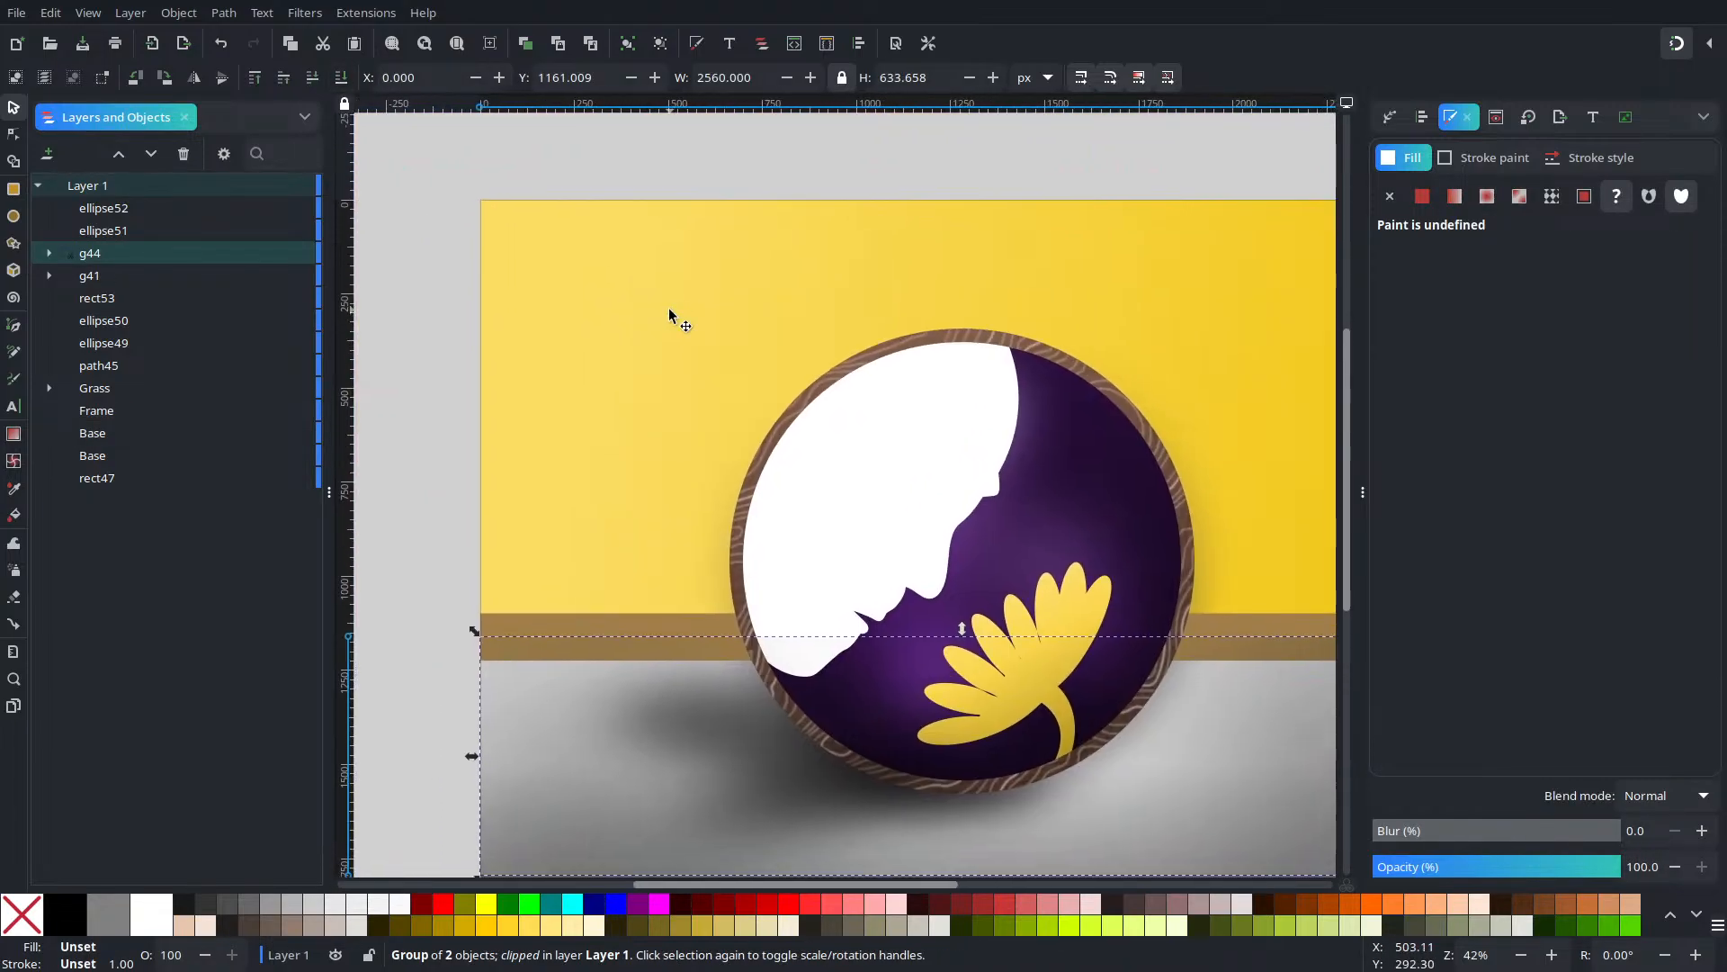
left_click(307, 83)
left_click(308, 84)
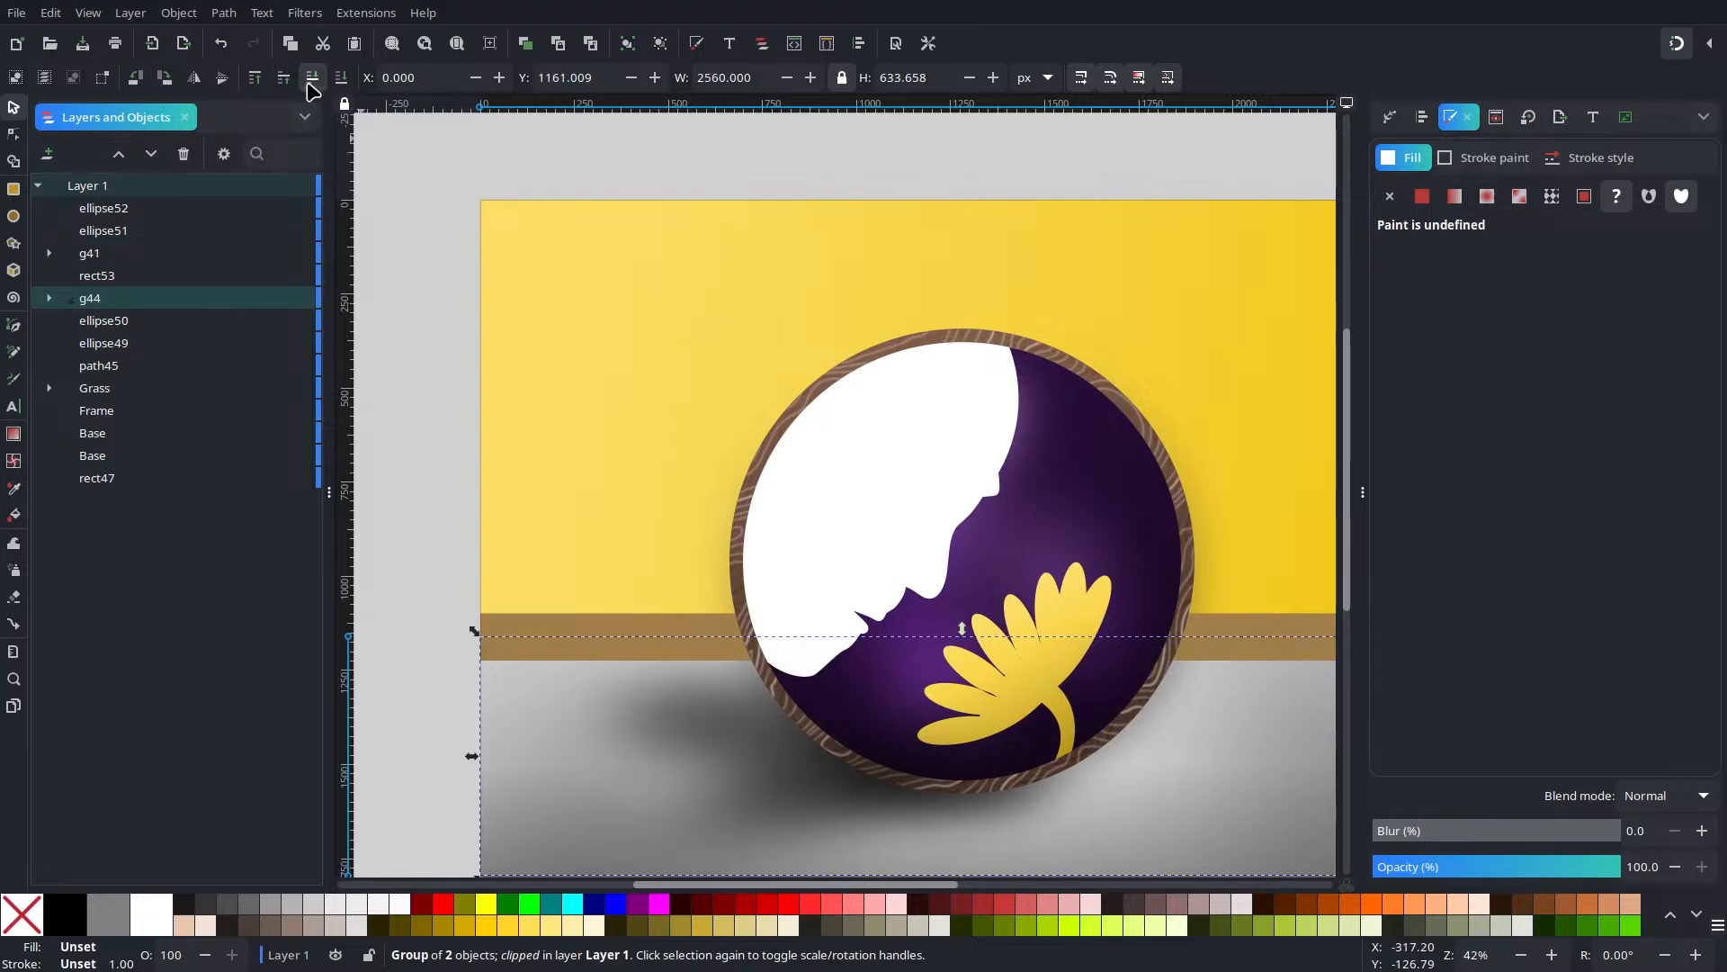
left_click(287, 80)
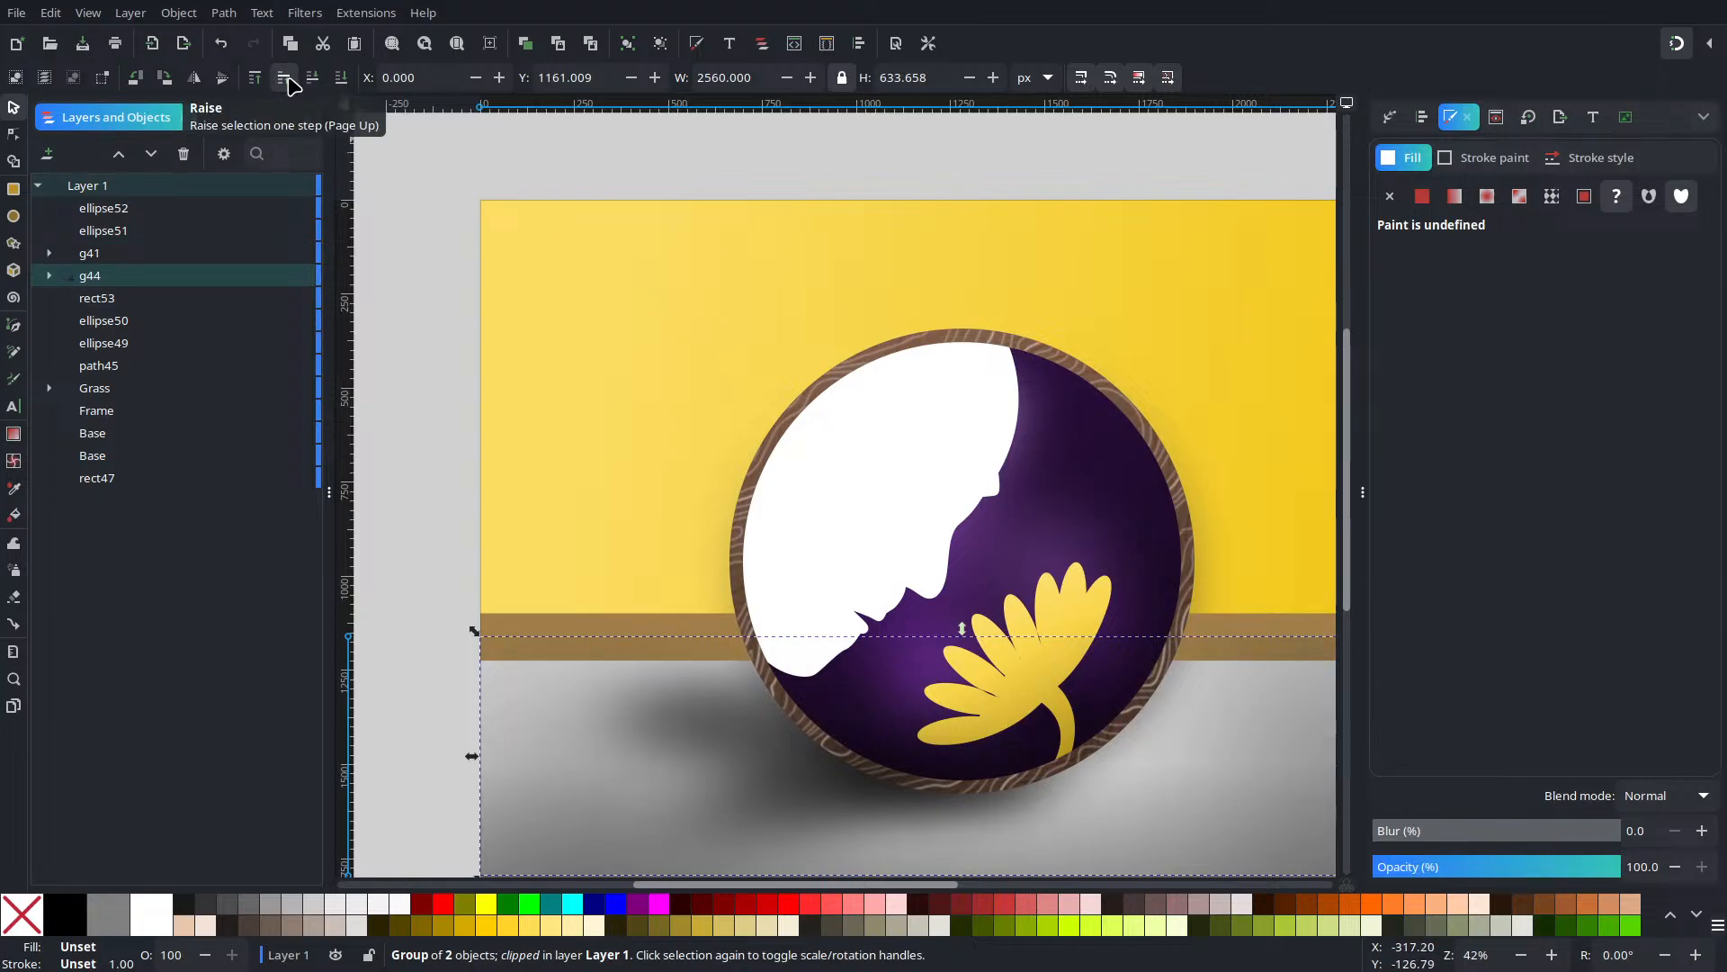
left_click(308, 81)
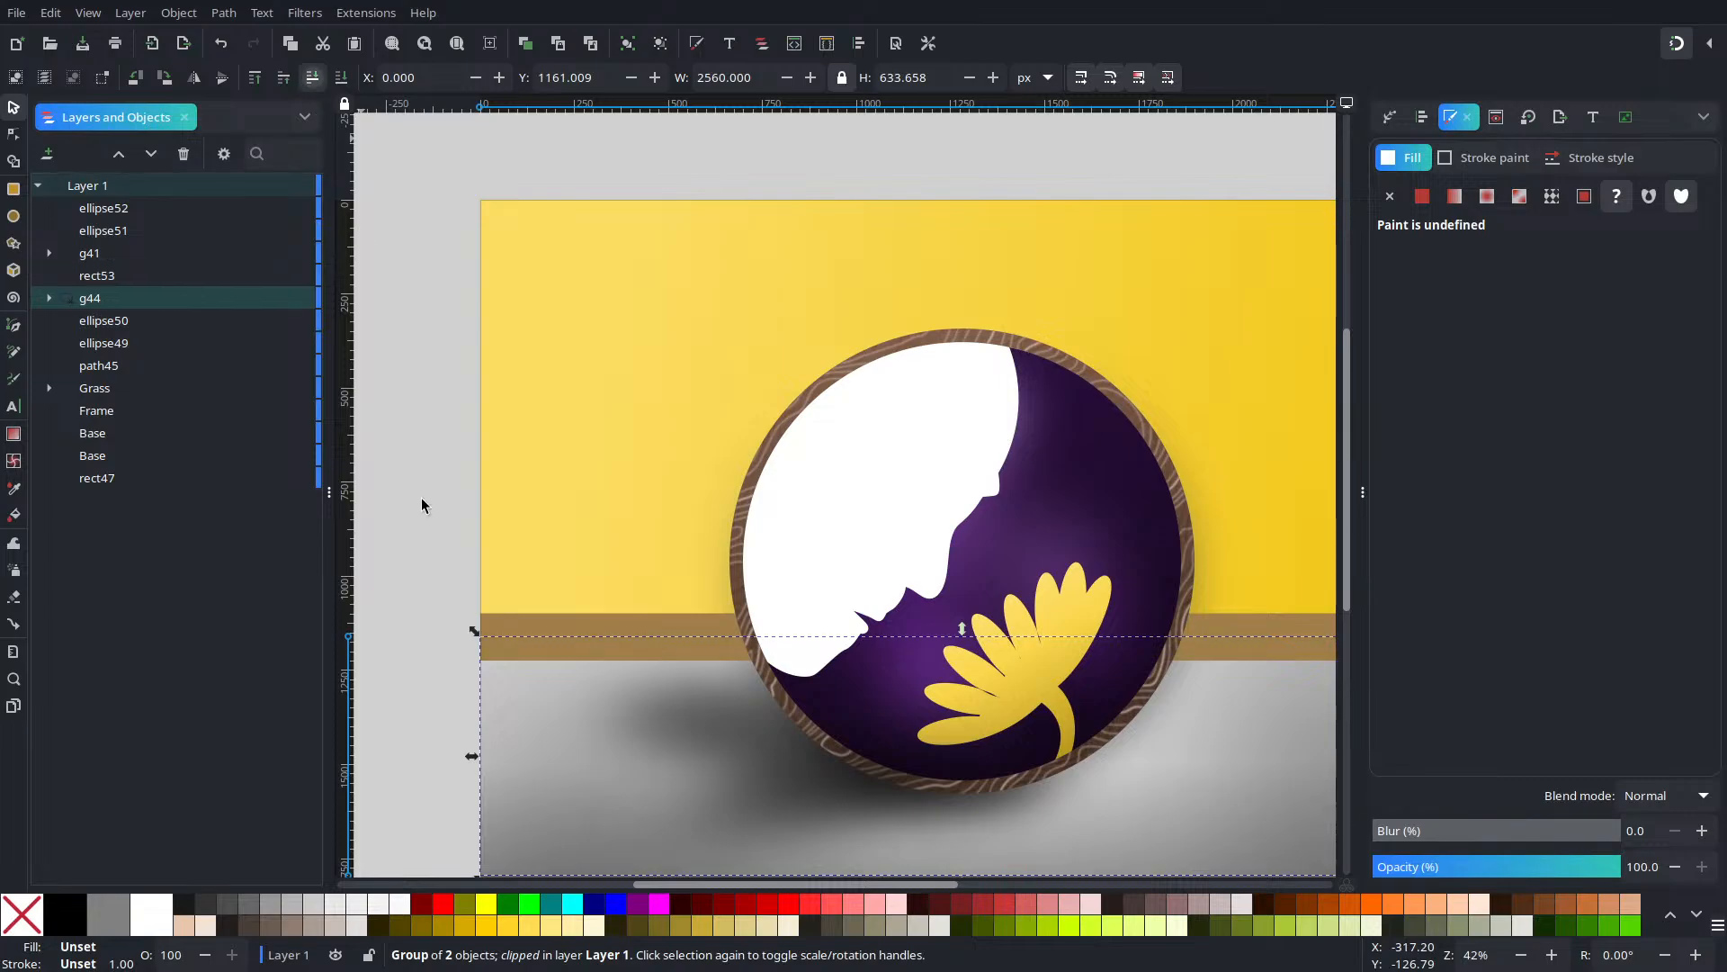
Pan around the scene and select the brown band rect53
left_click(568, 627)
left_click_drag(823, 614, 531, 465)
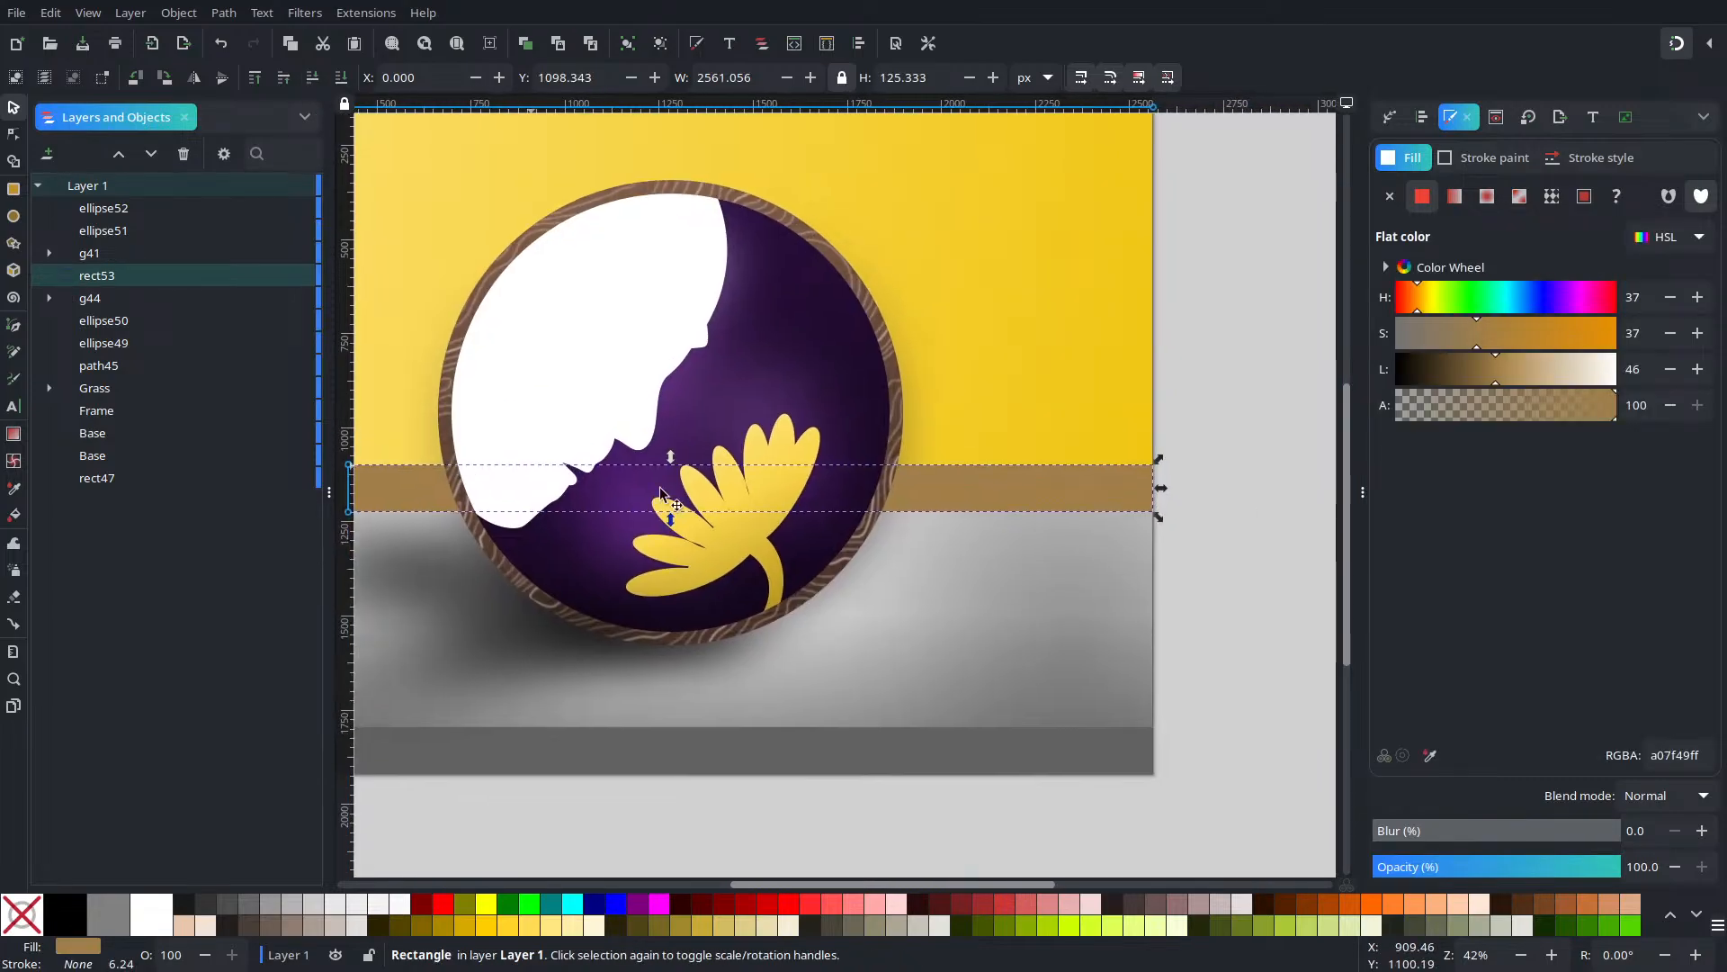
left_click(1223, 493)
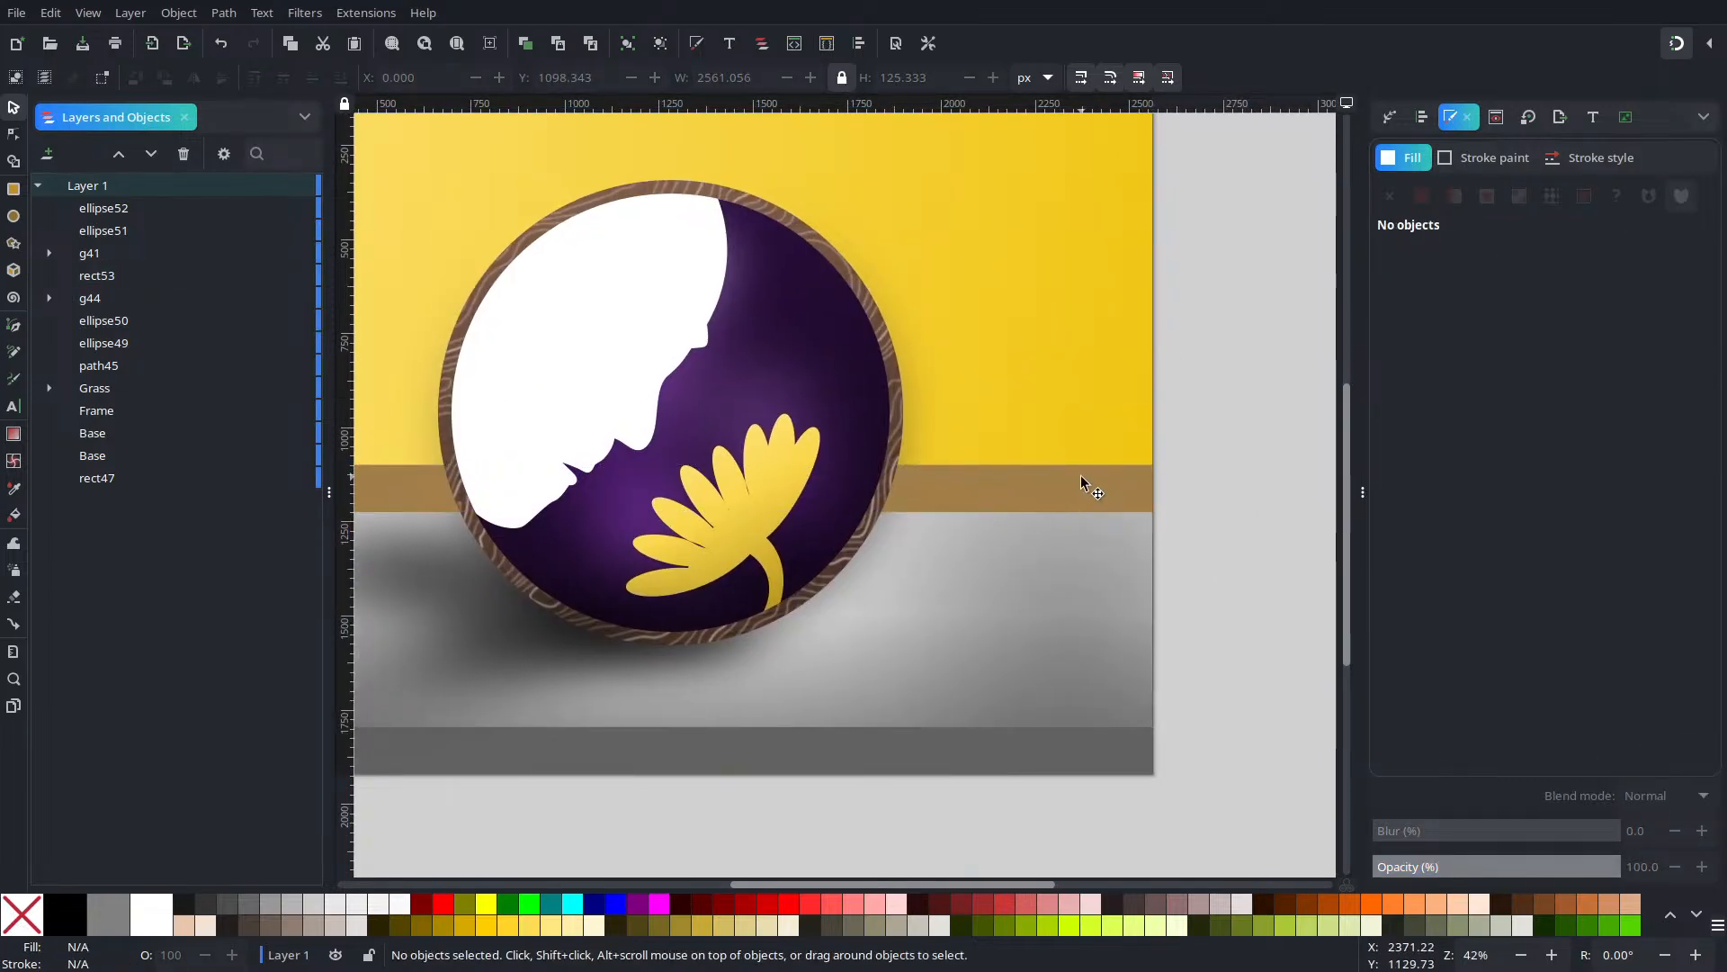
left_click_drag(1110, 492, 1355, 548)
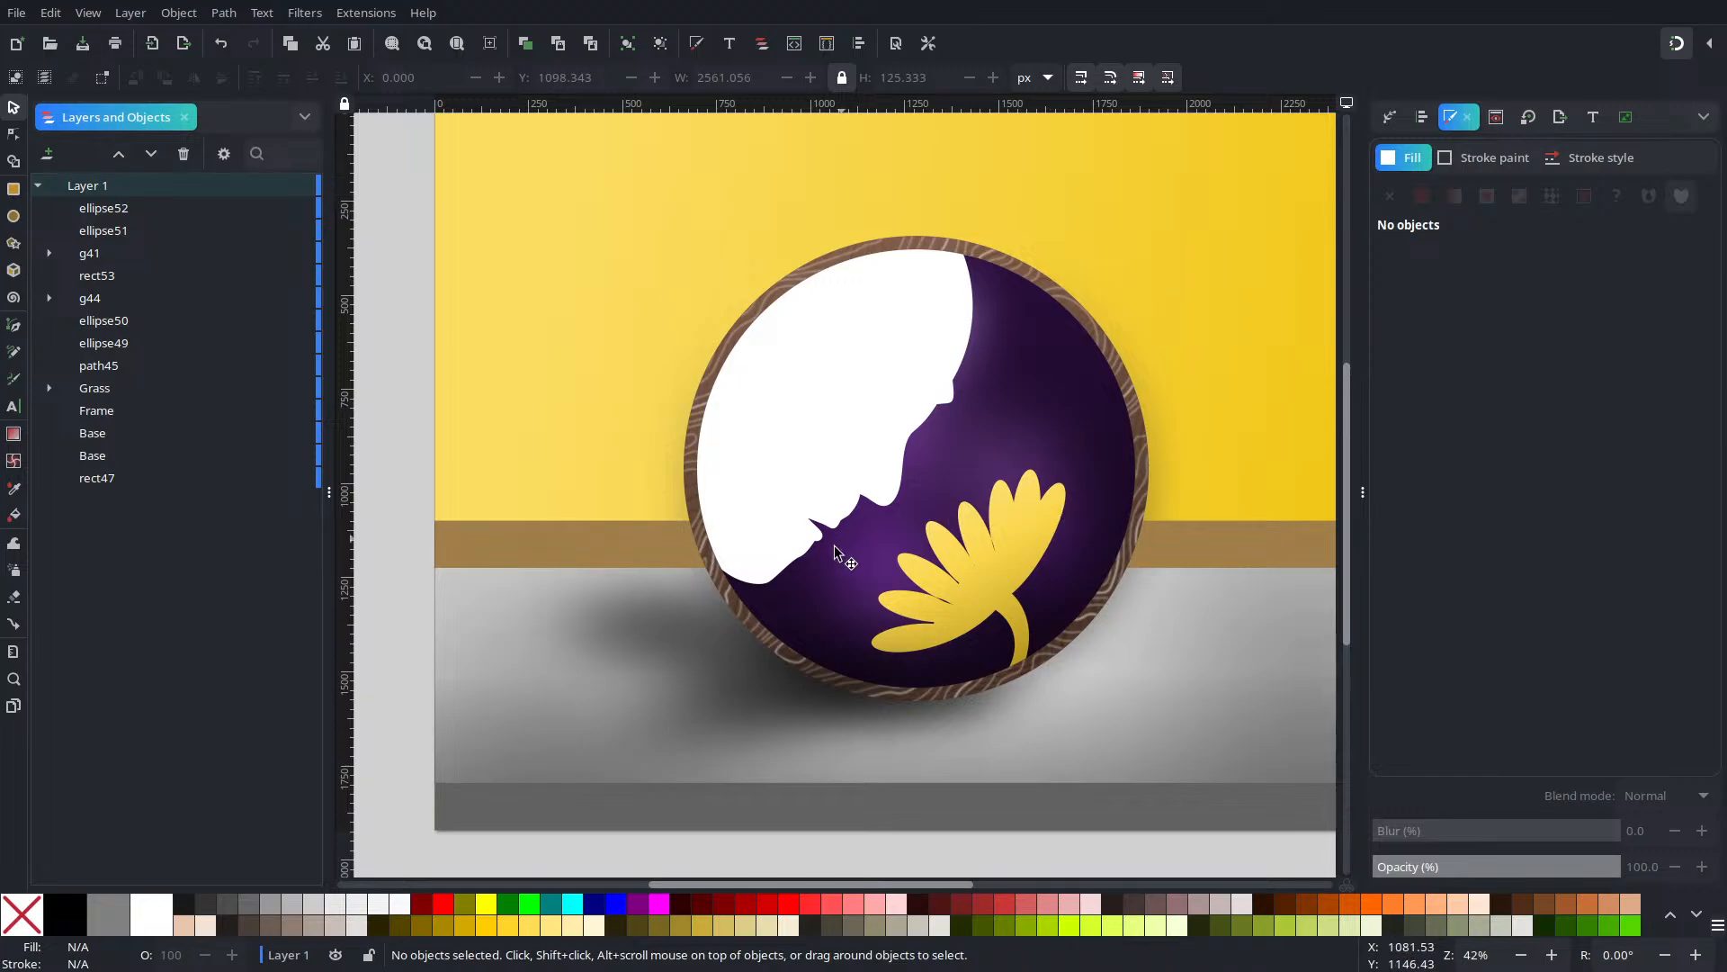
left_click(586, 546)
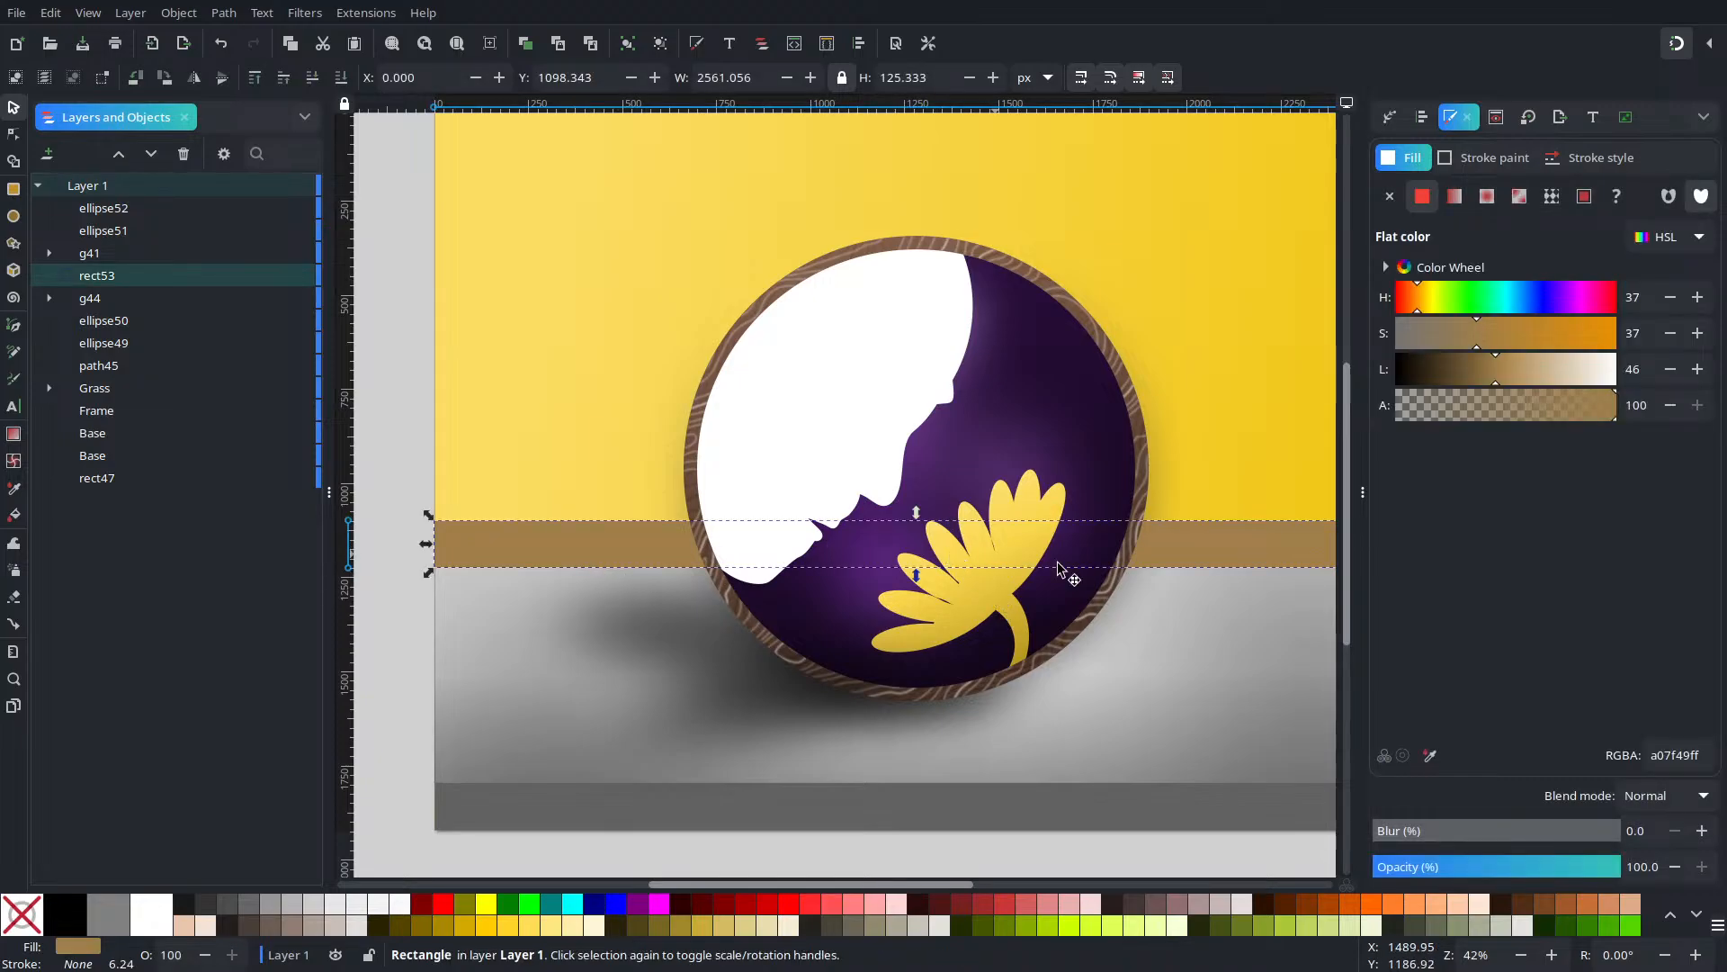
Fill the band with a linear gradient ending in opaque dark brown 523e34
left_click(1454, 198)
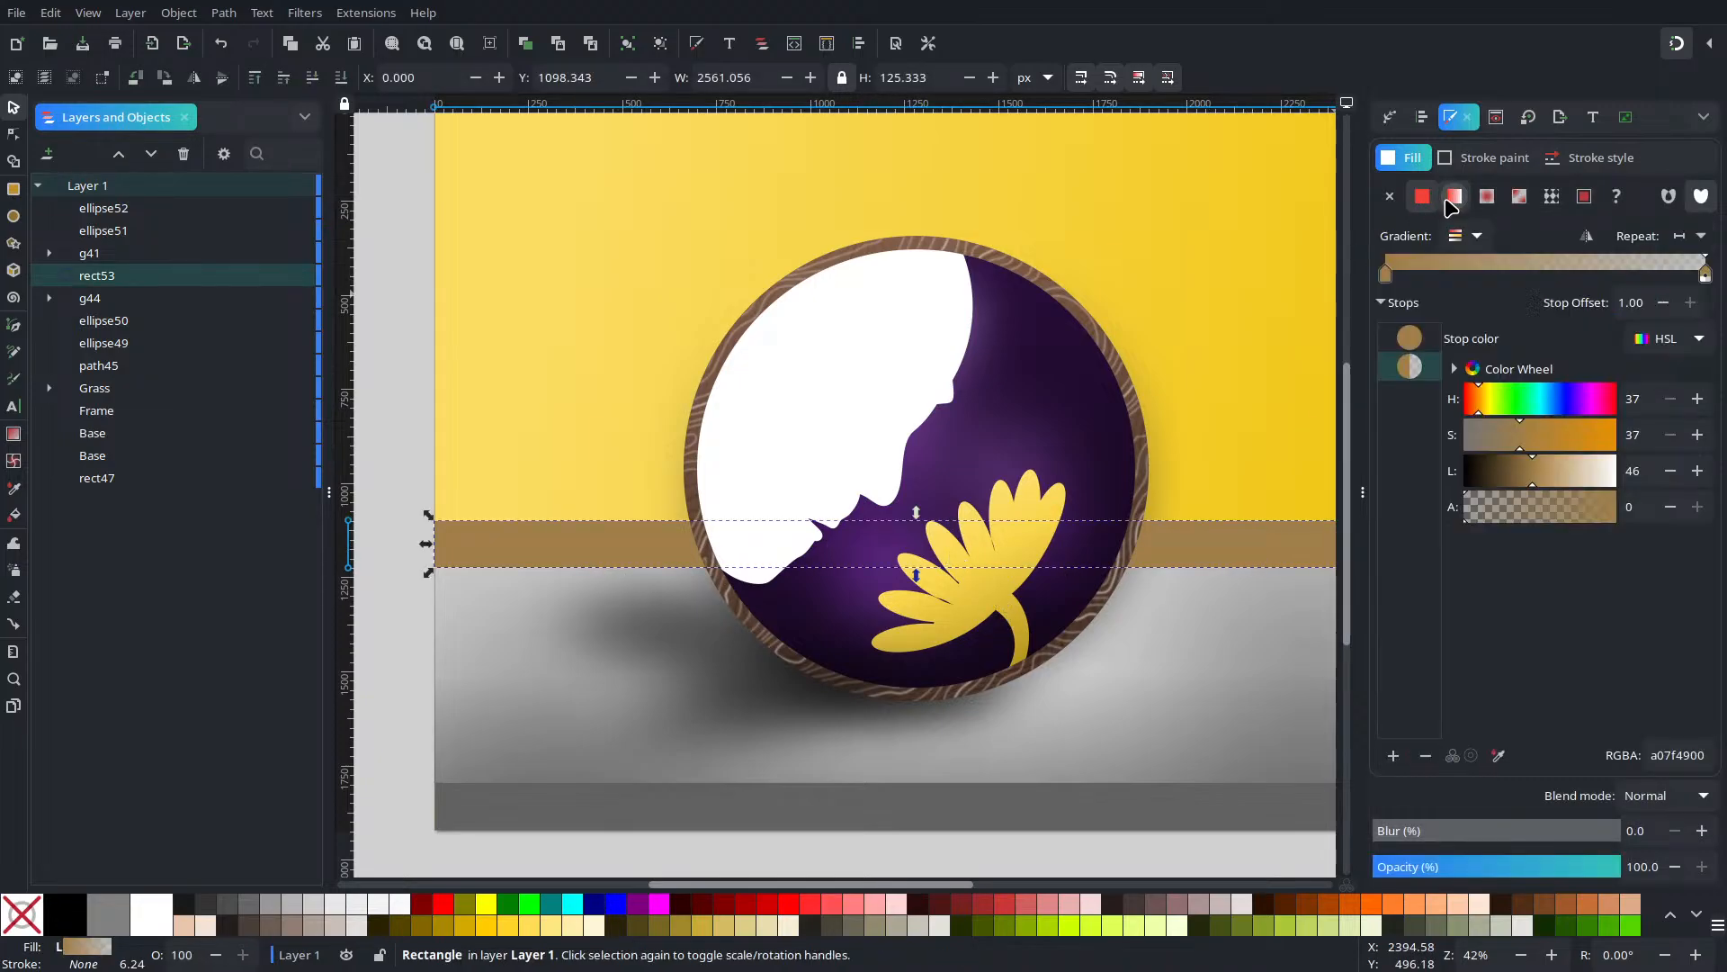
left_click(1505, 461)
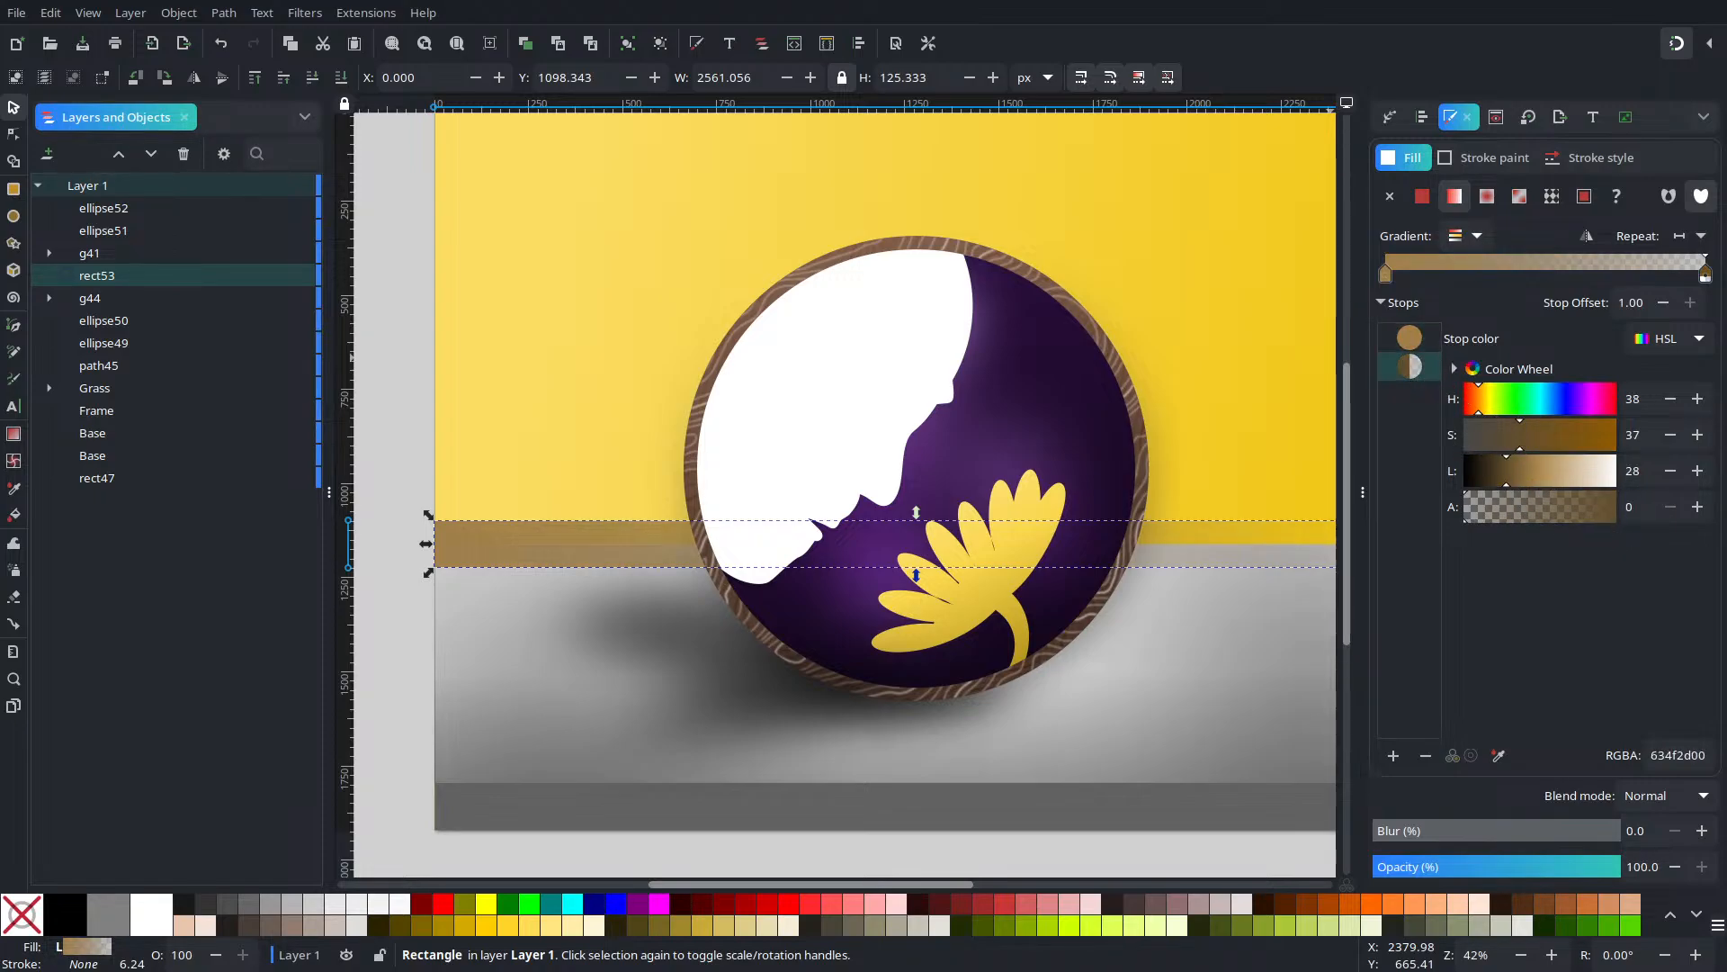
left_click_drag(1576, 509, 1720, 520)
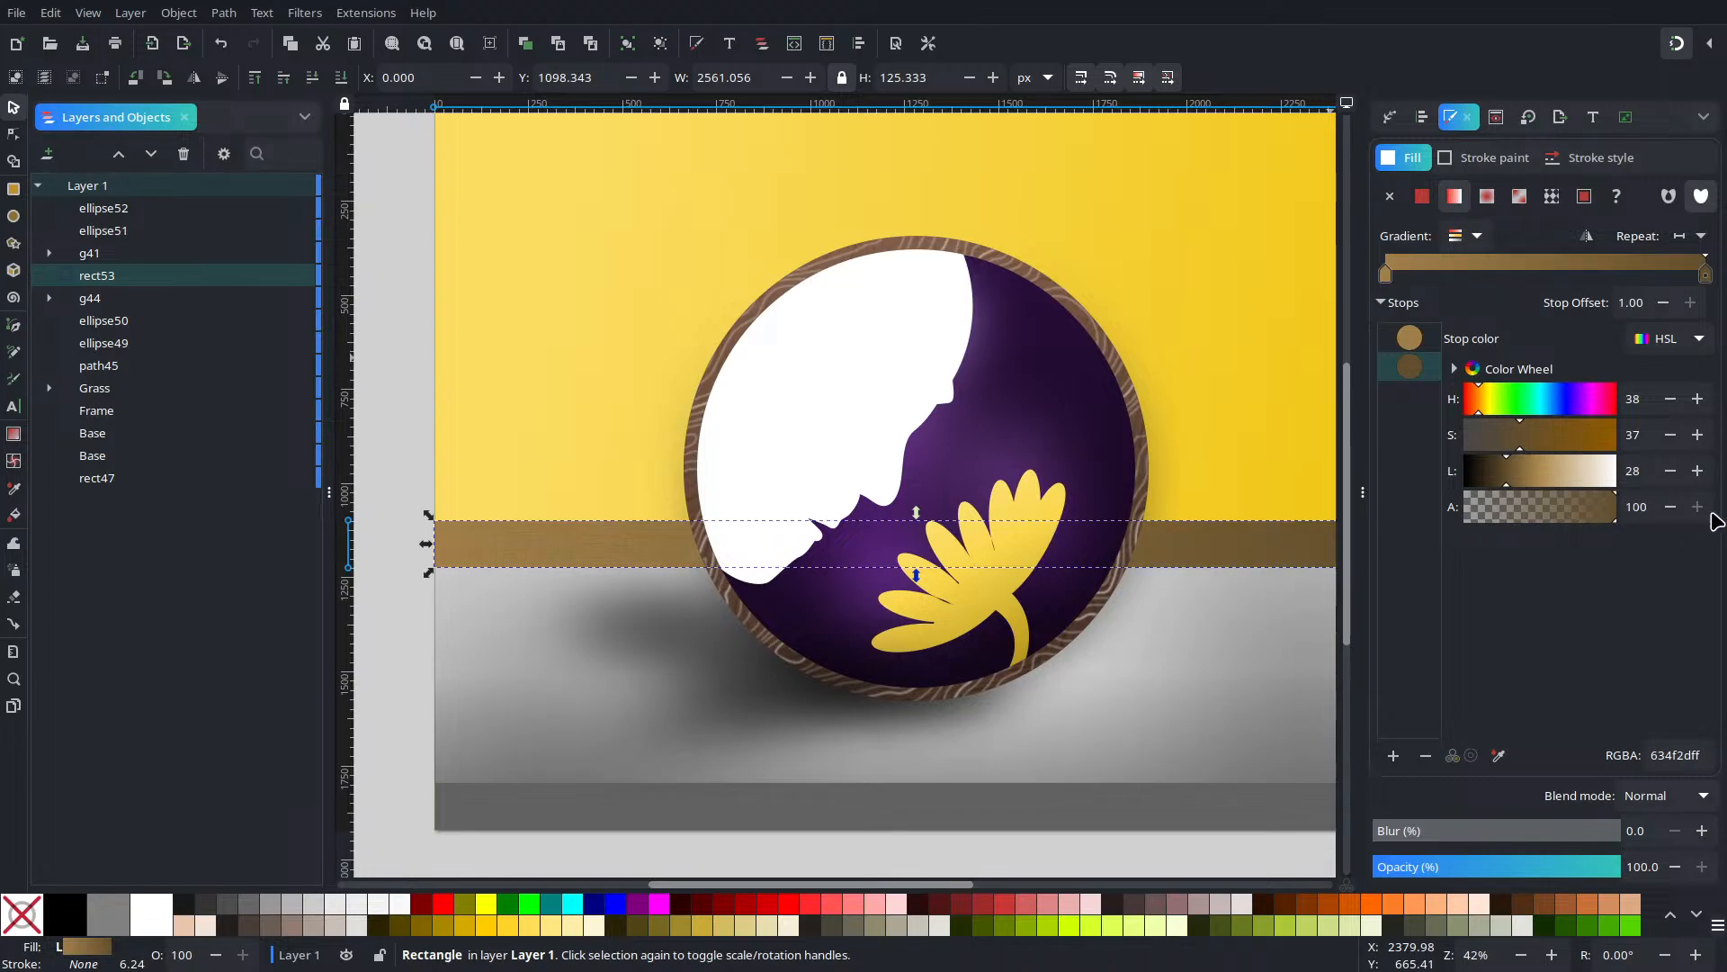
left_click_drag(1083, 558, 1011, 560)
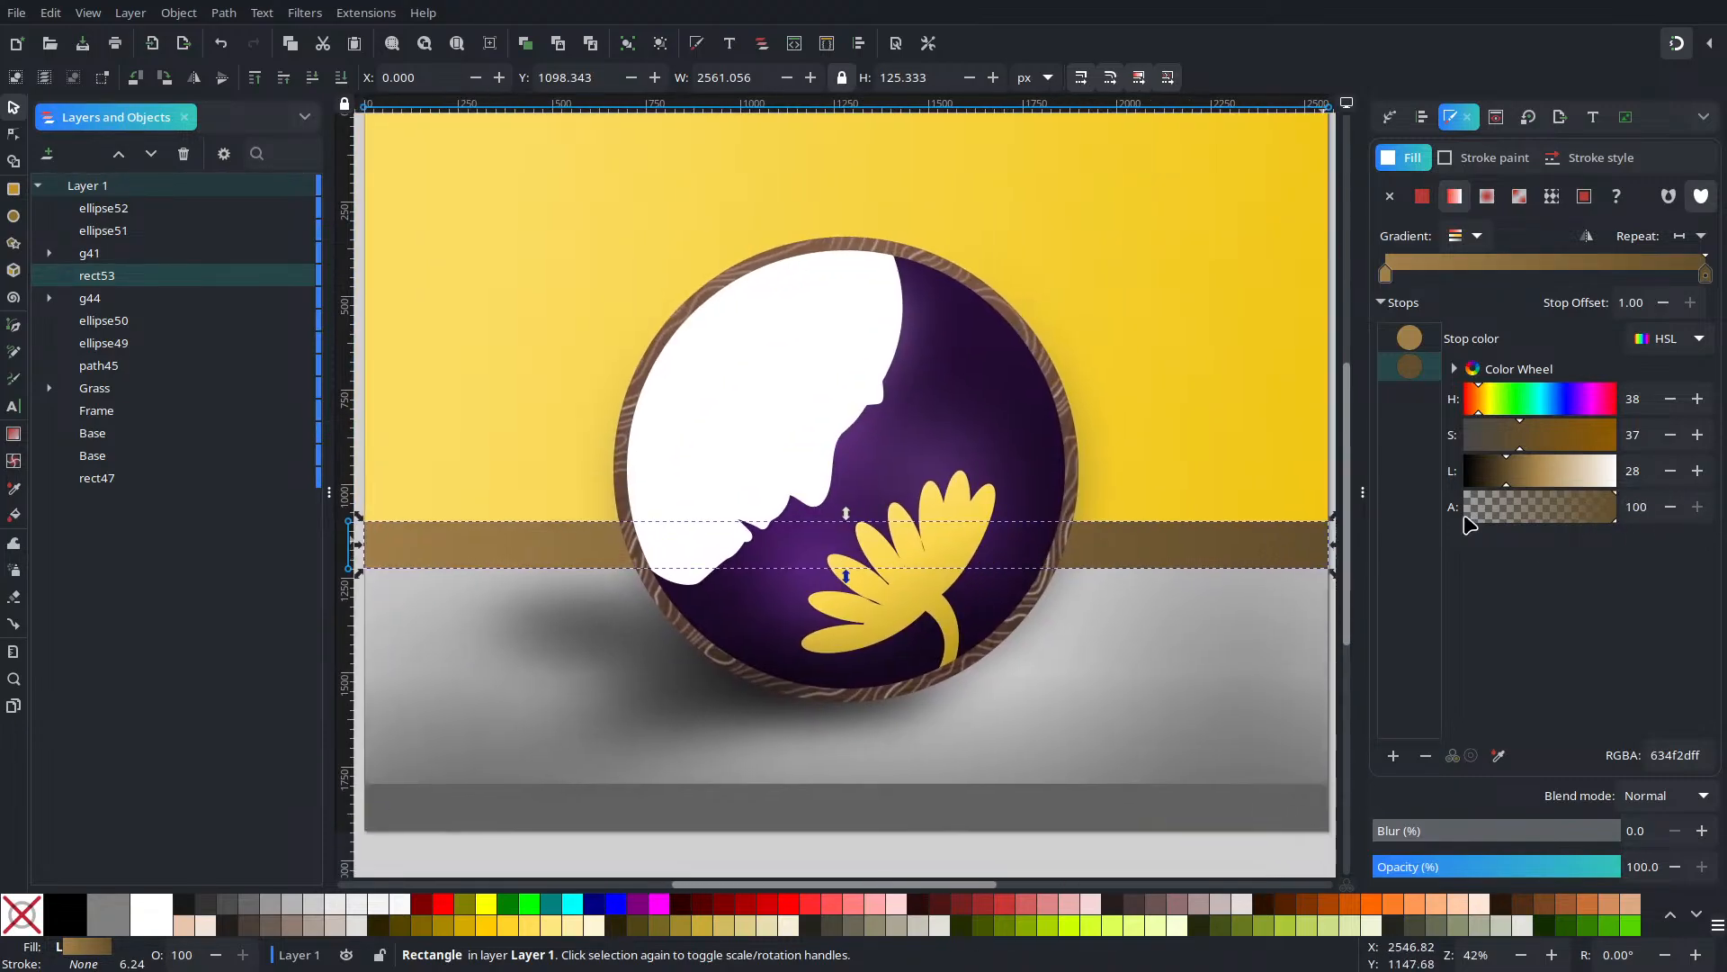
left_click(1469, 406)
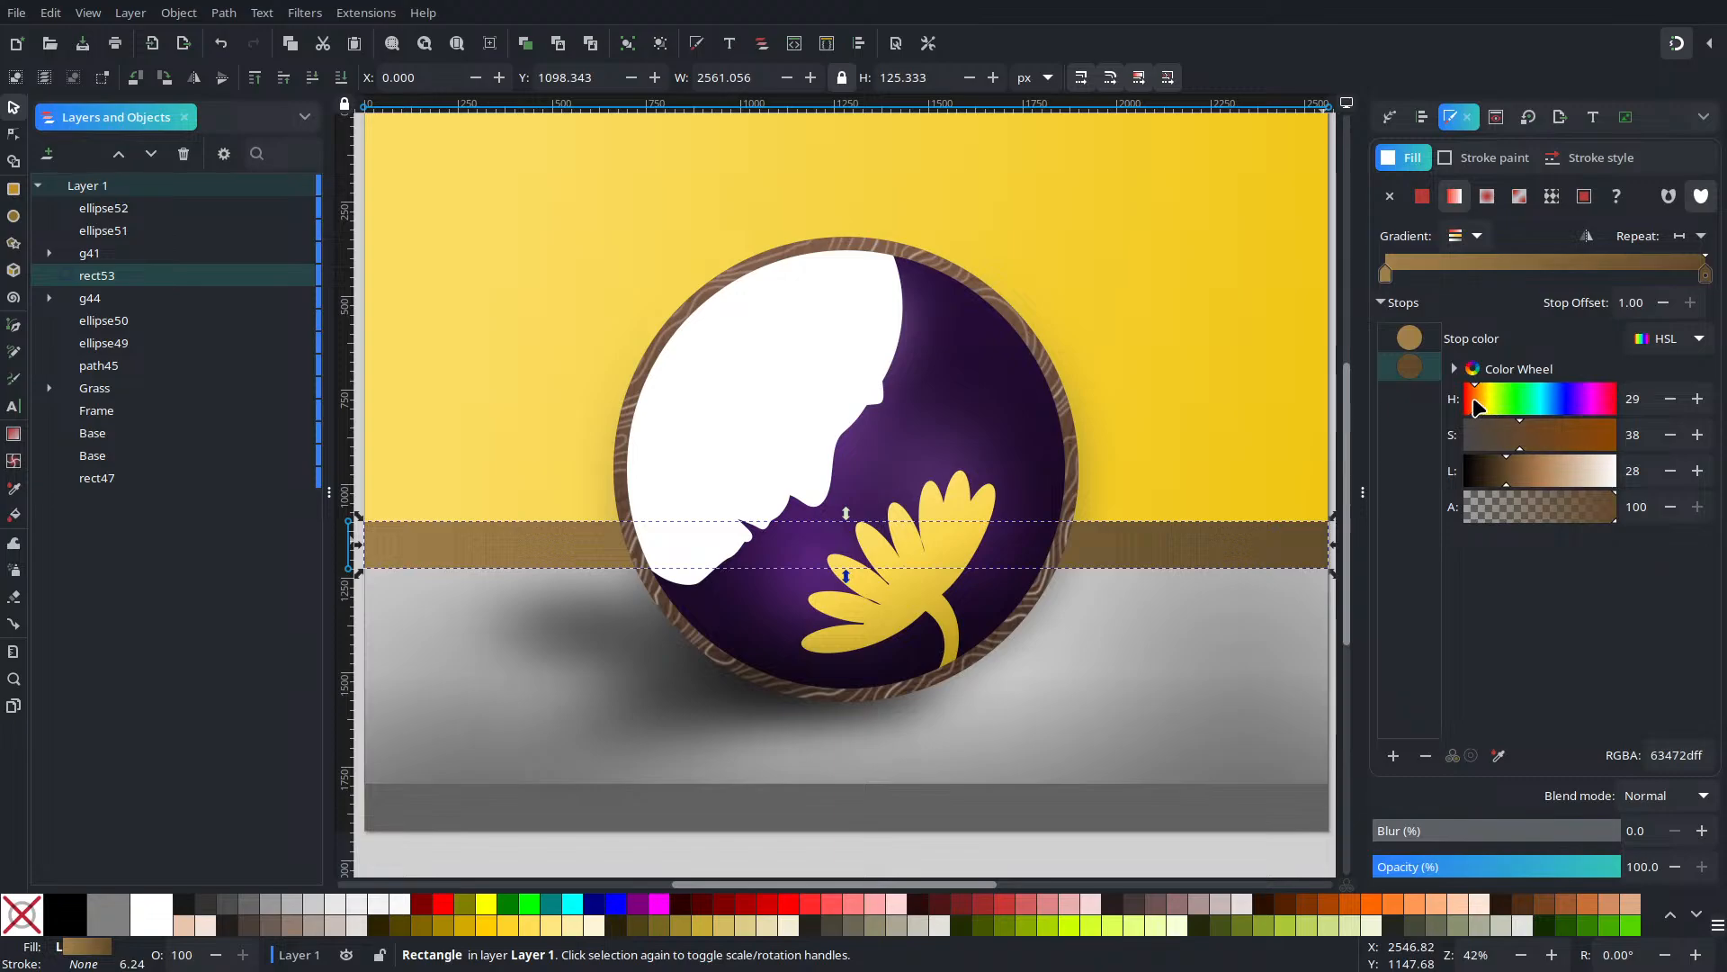
left_click_drag(1472, 407, 1504, 465)
left_click(1518, 469)
left_click_drag(1481, 435, 1499, 440)
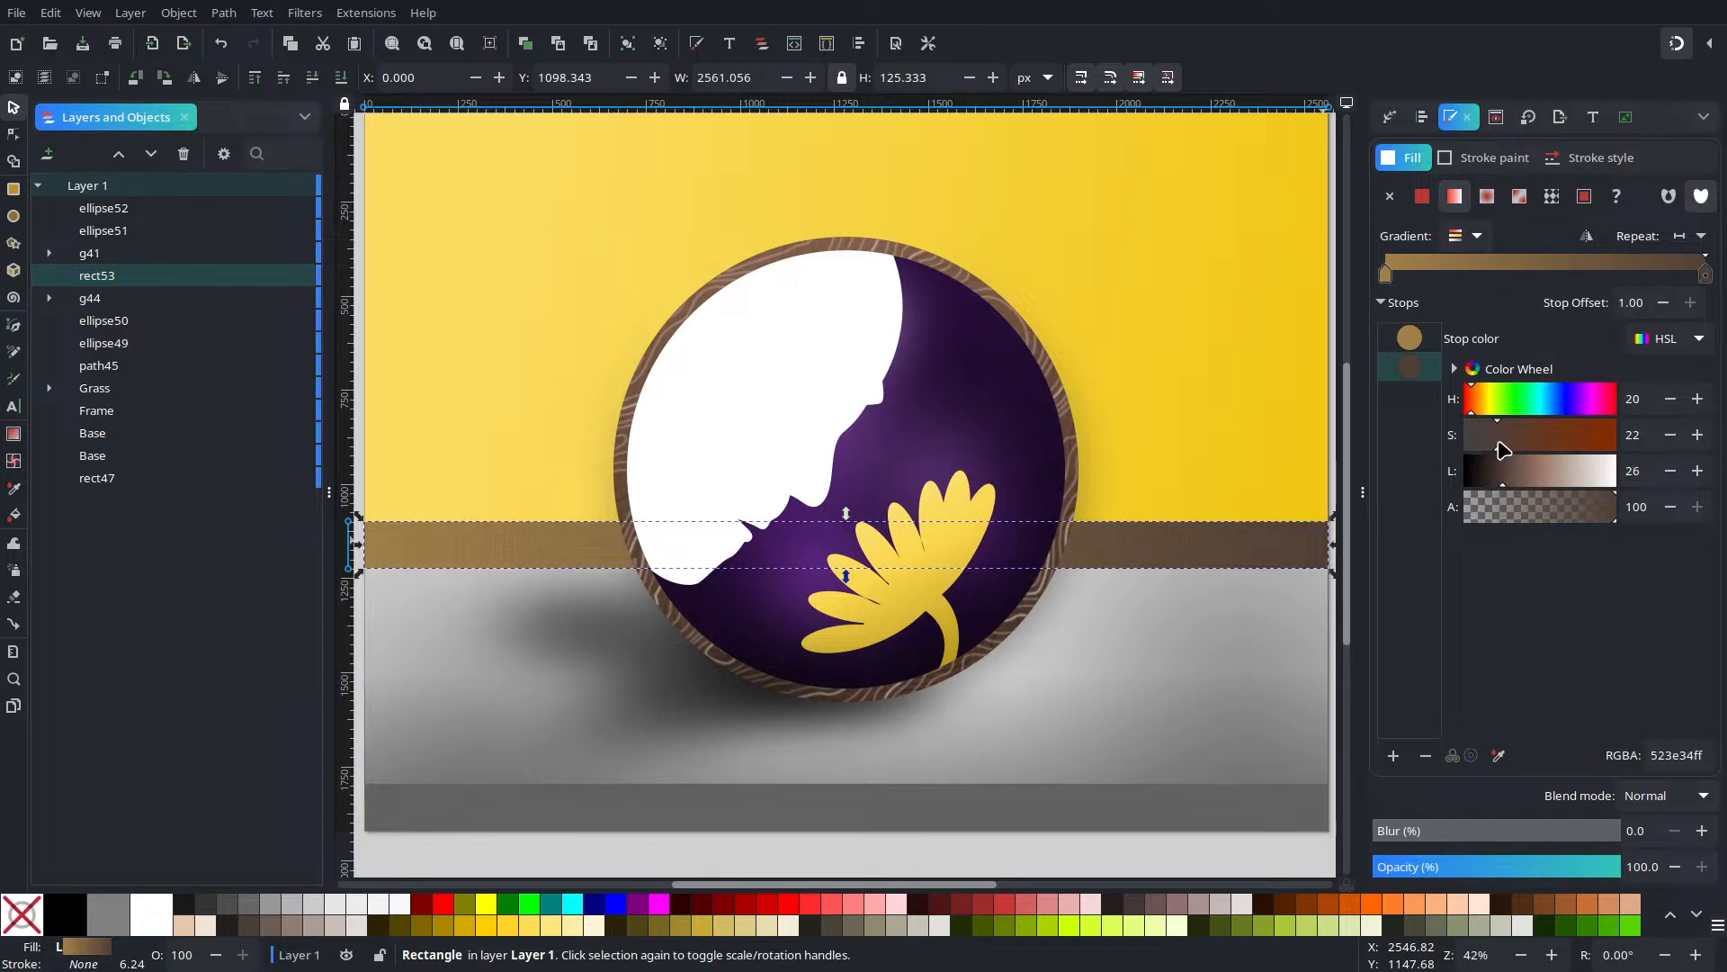
Set the gradient's first stop to muted brown 896e60 and thin the band to about 83.8 px
left_click(1410, 340)
left_click_drag(1480, 404, 1495, 445)
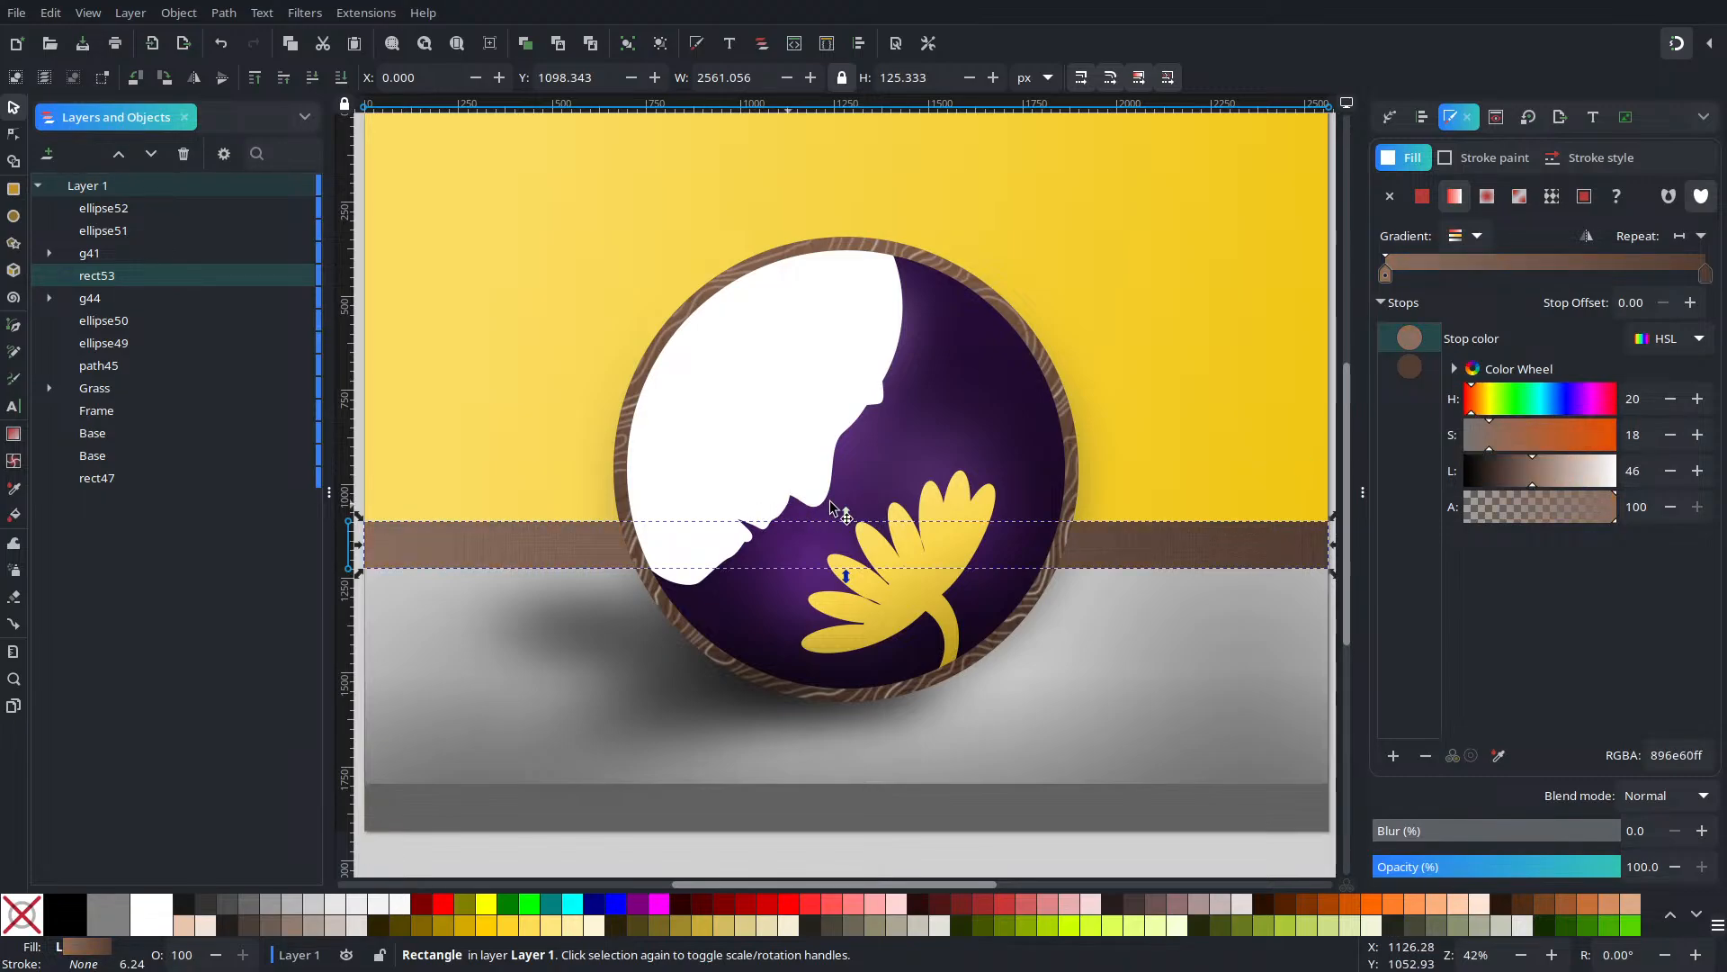
left_click_drag(845, 514, 858, 531)
left_click_drag(1075, 668, 1170, 637)
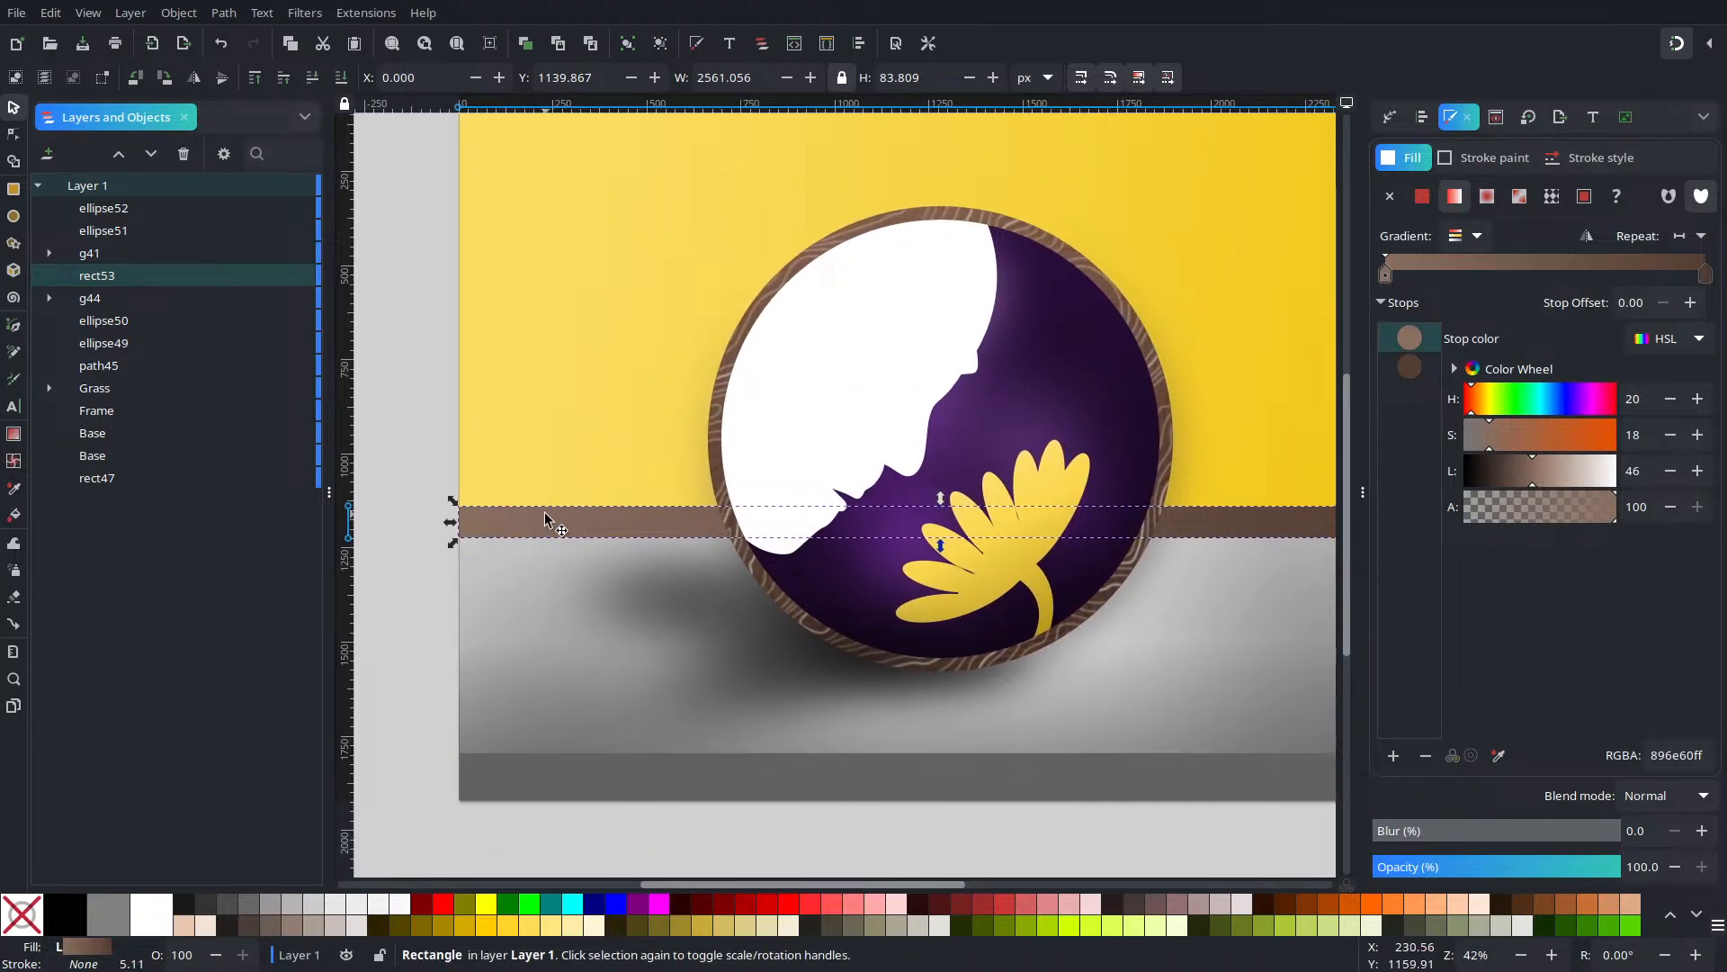
left_click(432, 681)
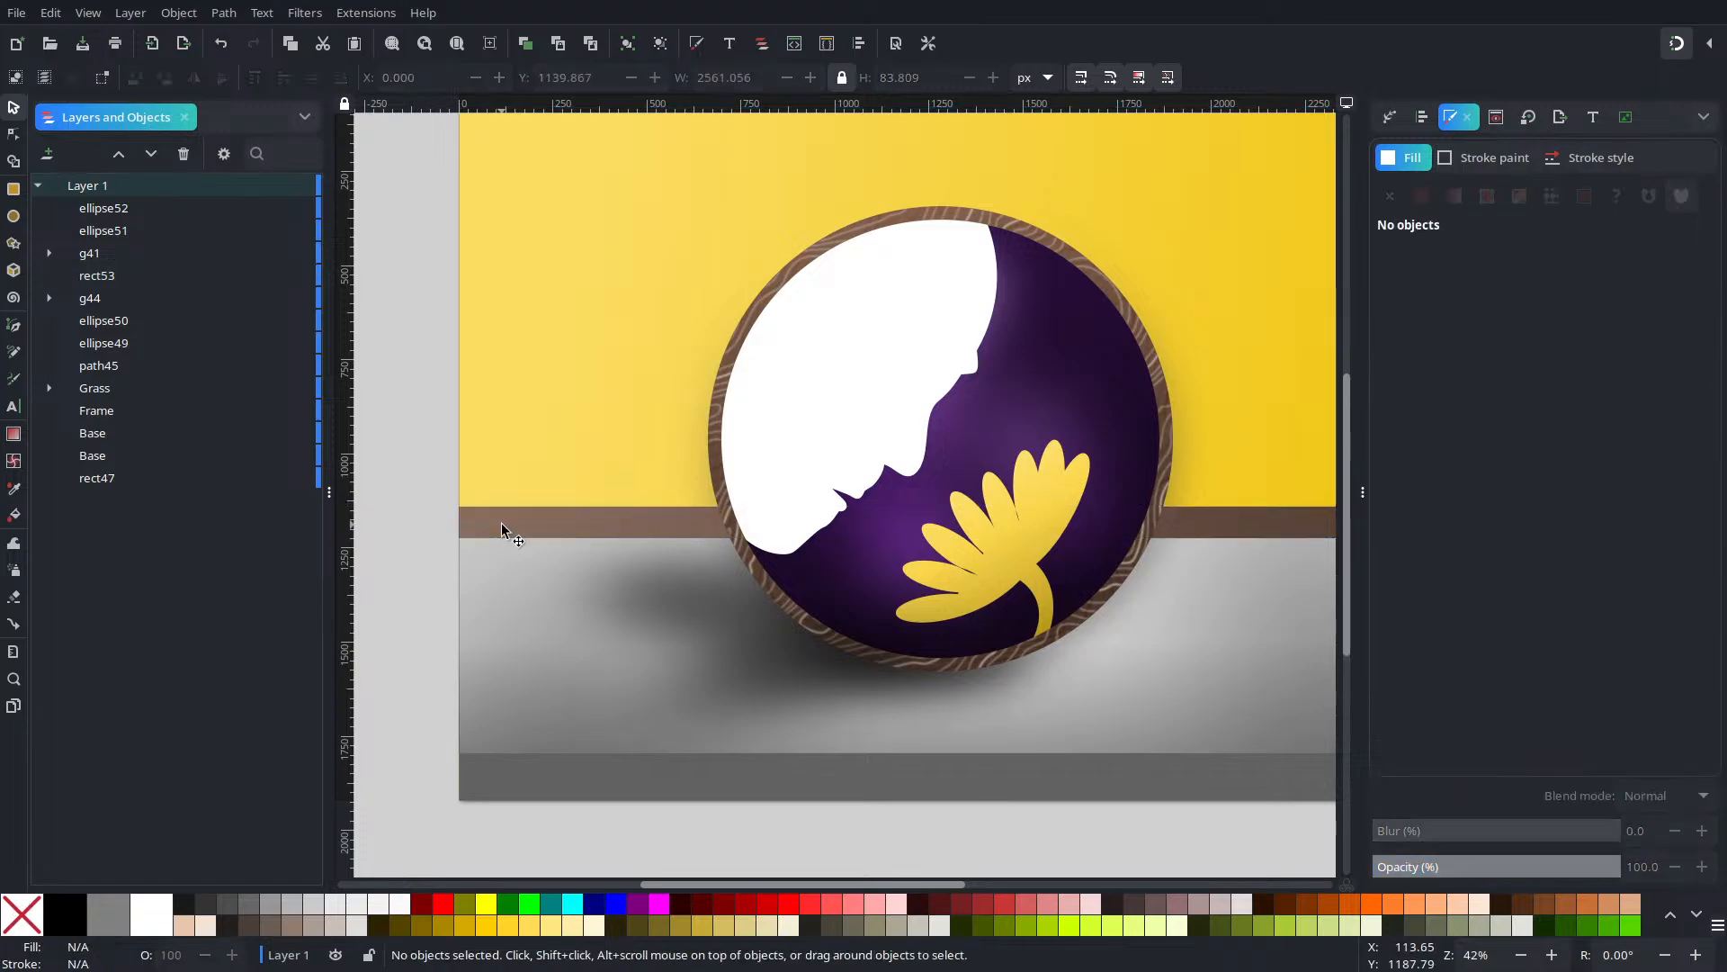
Duplicate the brown band and fill the copy with the Camouflage pattern, enlarging its scale
left_click(501, 524)
key("ctrl+d")
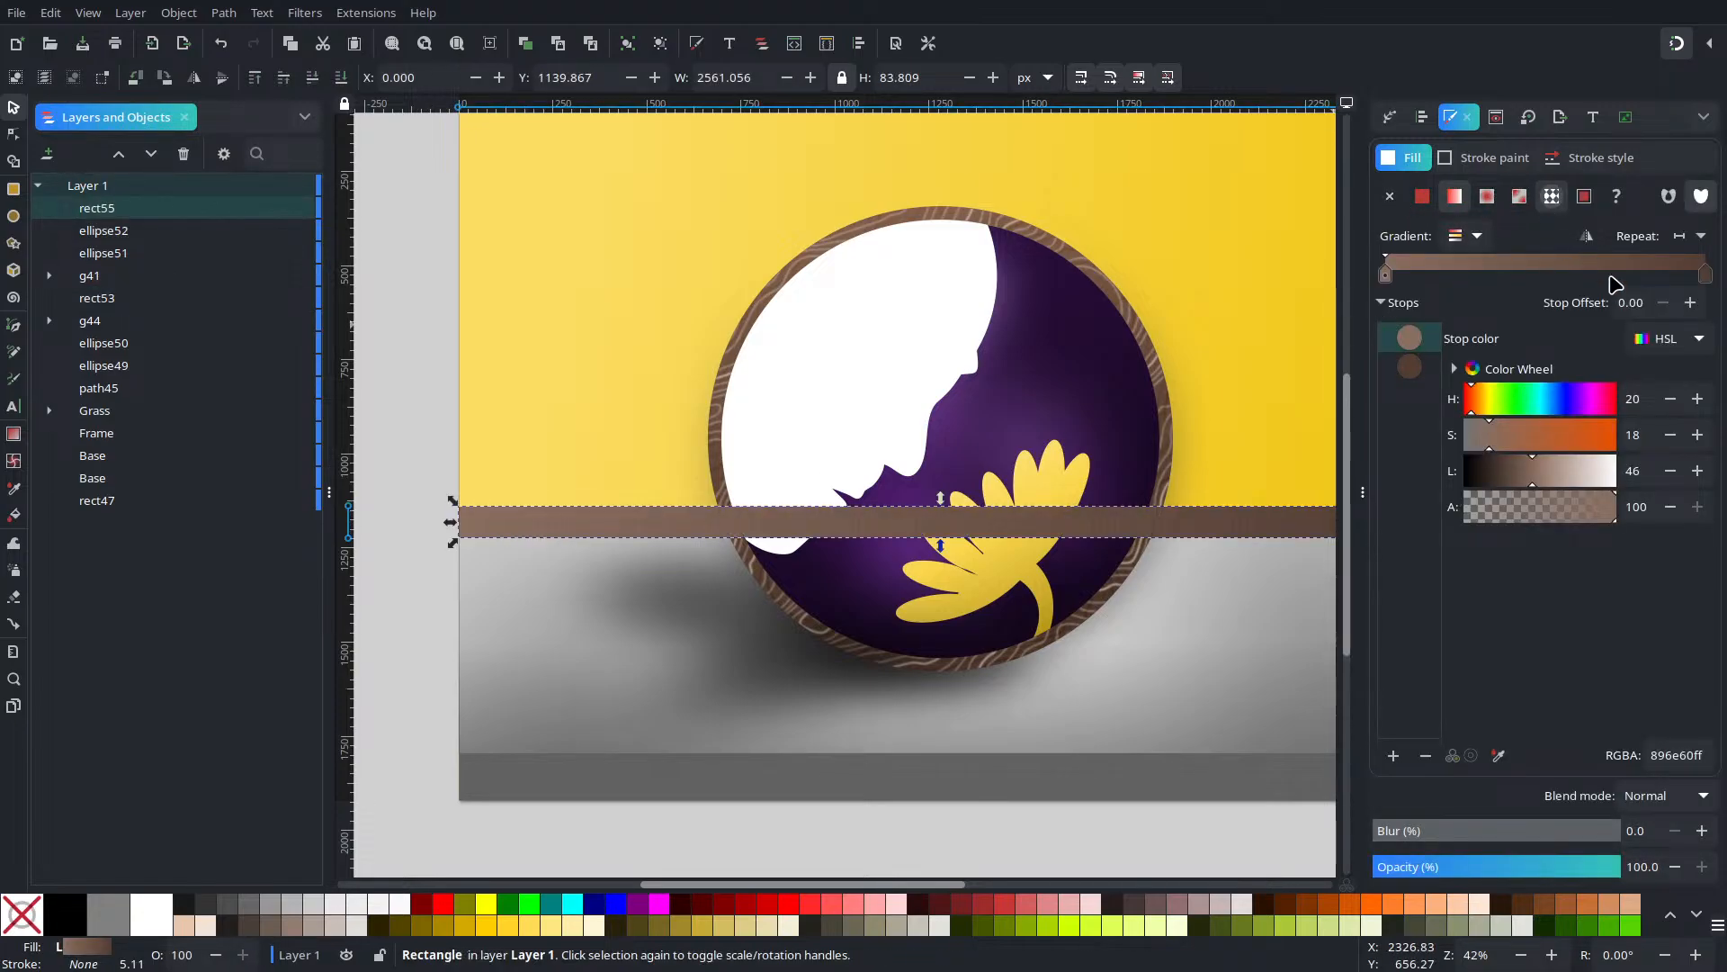
left_click(1552, 196)
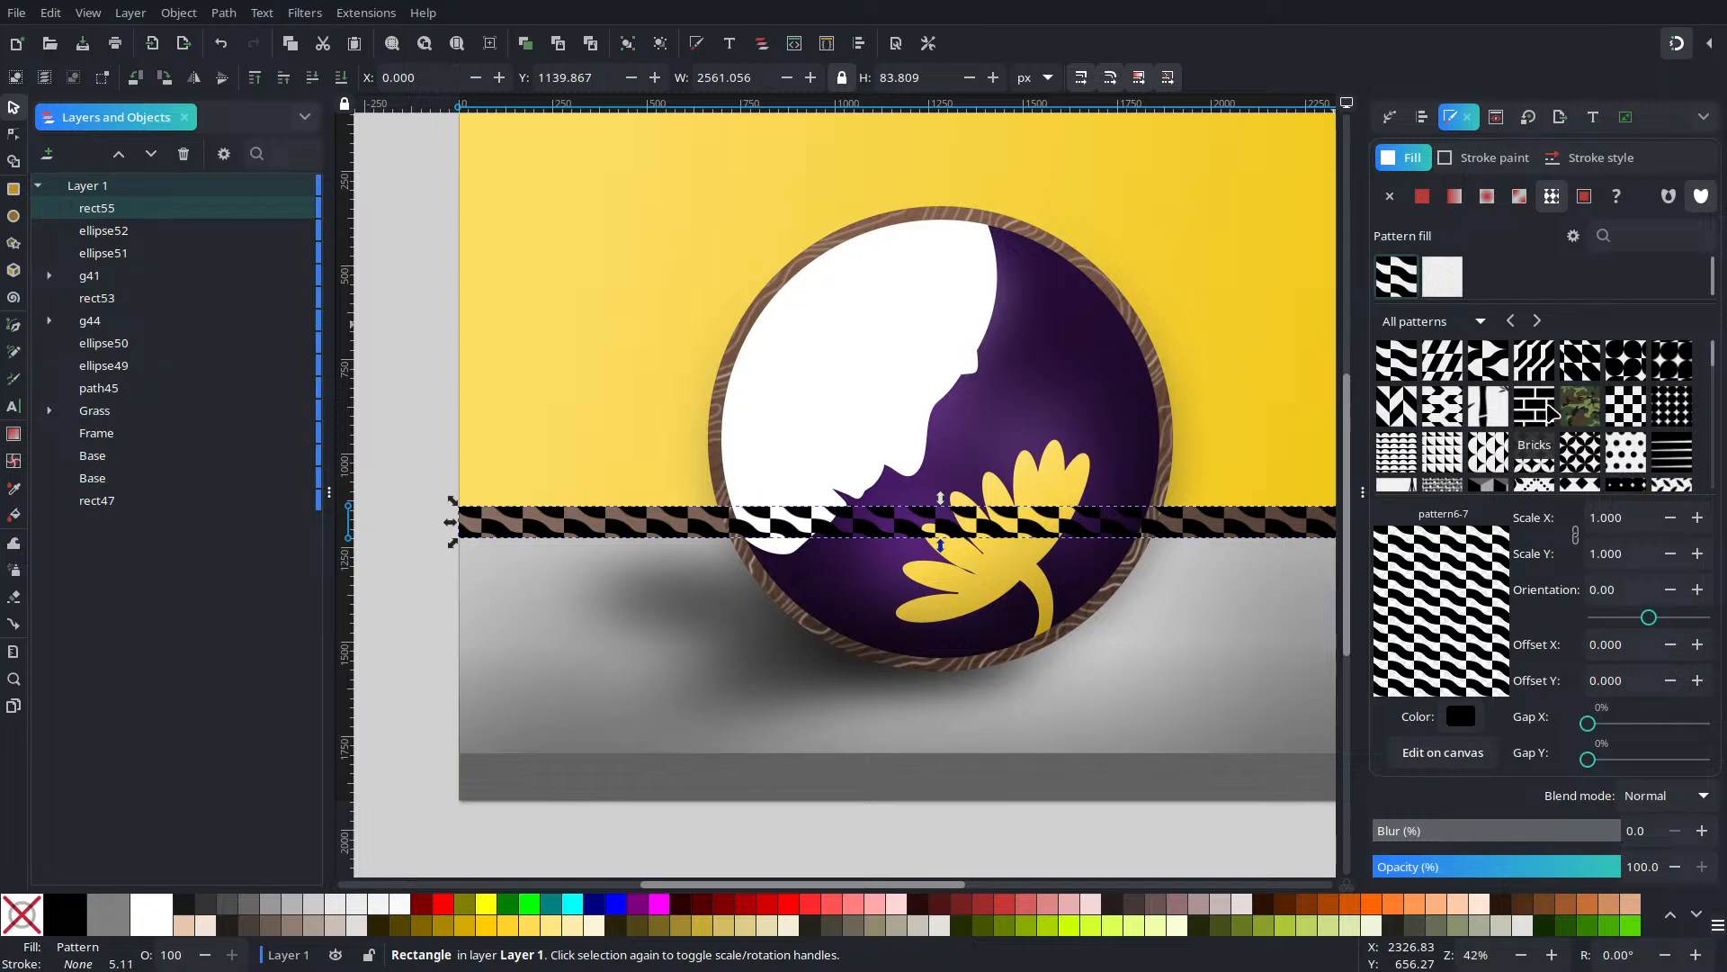
scroll(1543, 407, "down", 2)
scroll(1557, 422, "up", 1)
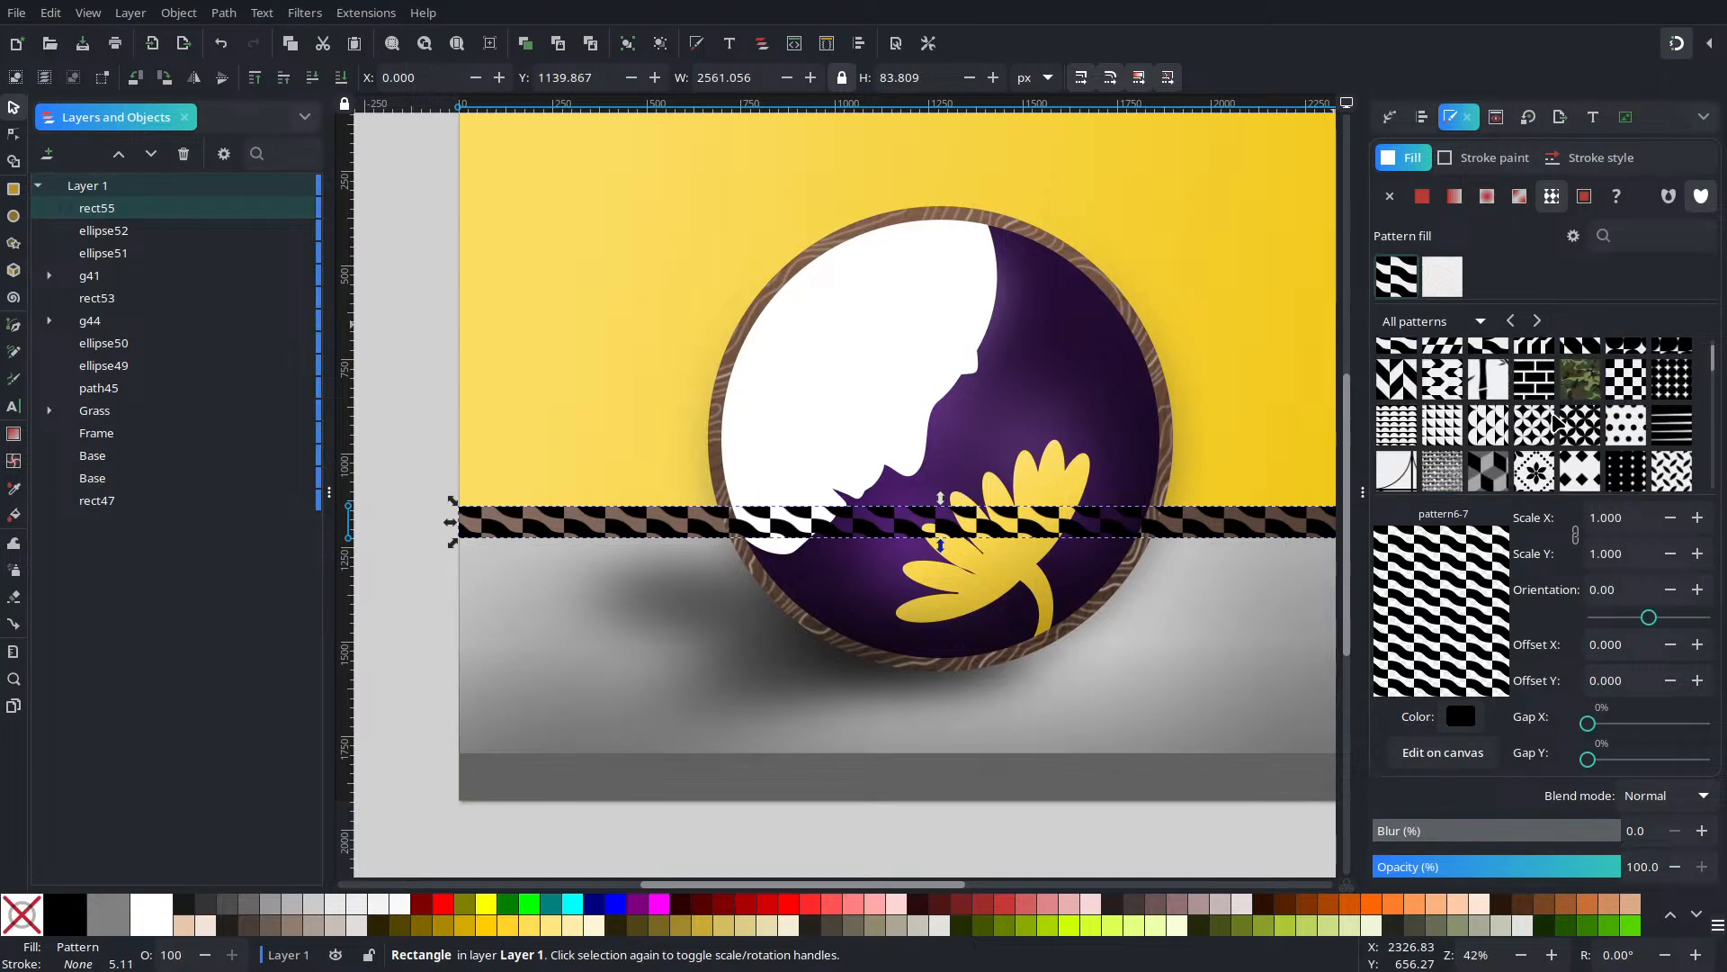
left_click(1565, 396)
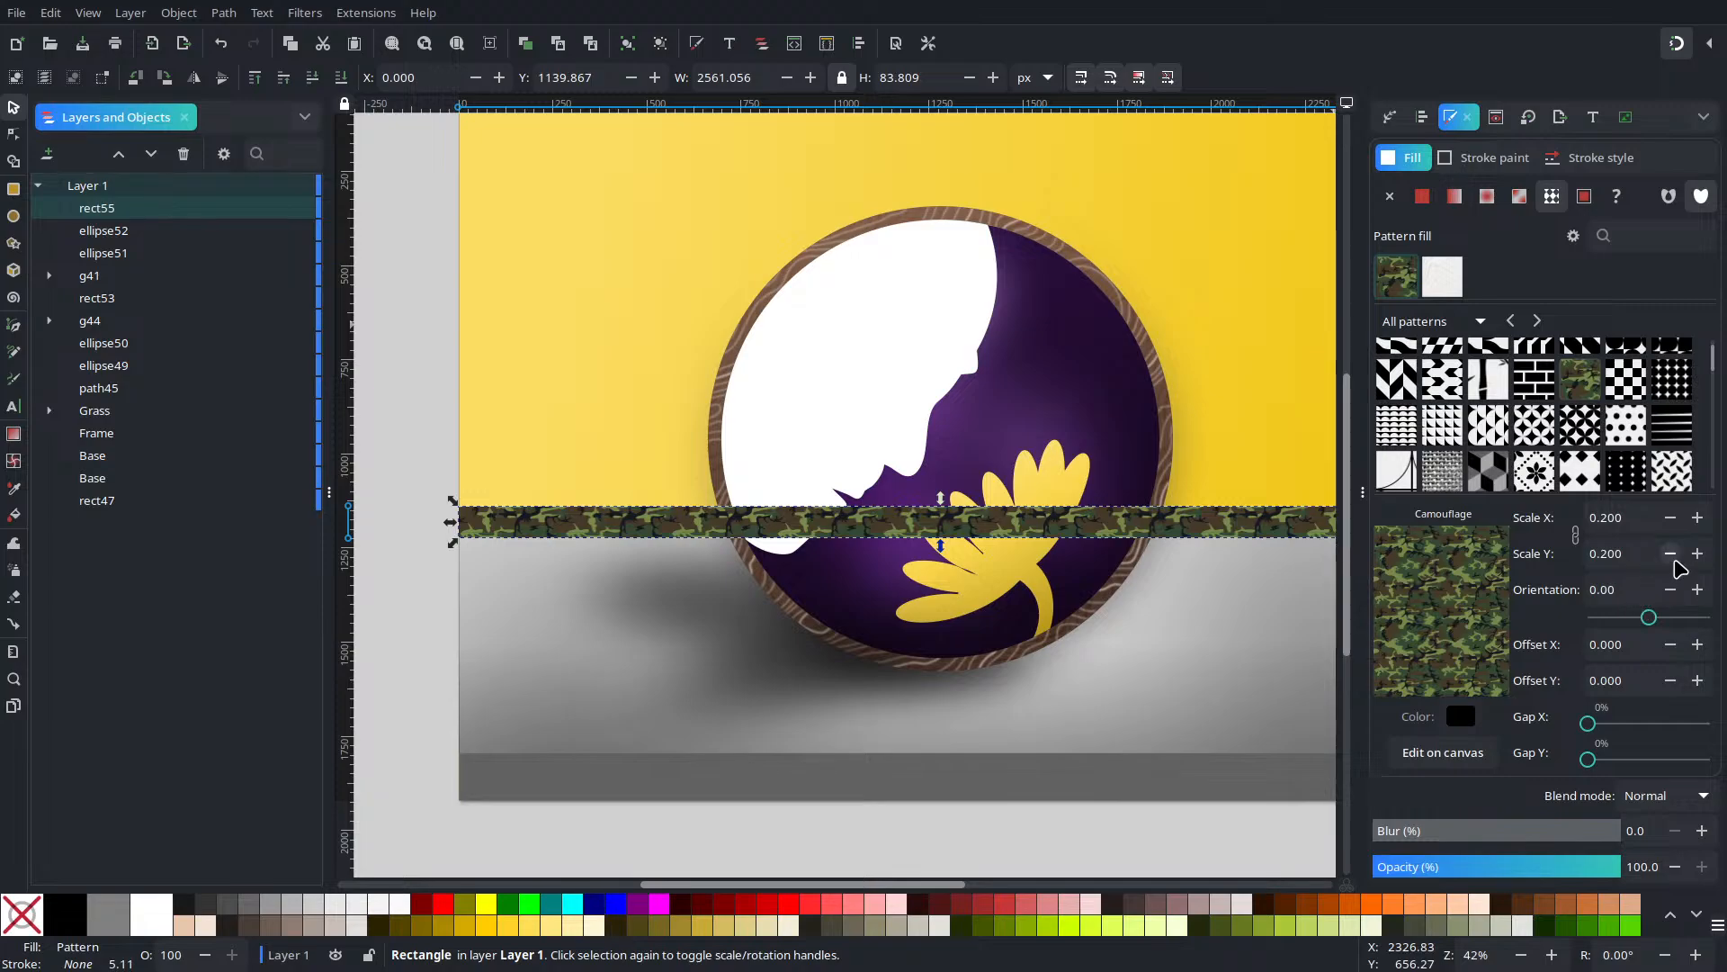
left_click(1698, 554)
left_click(1699, 555)
left_click(1698, 554)
left_click(1698, 554)
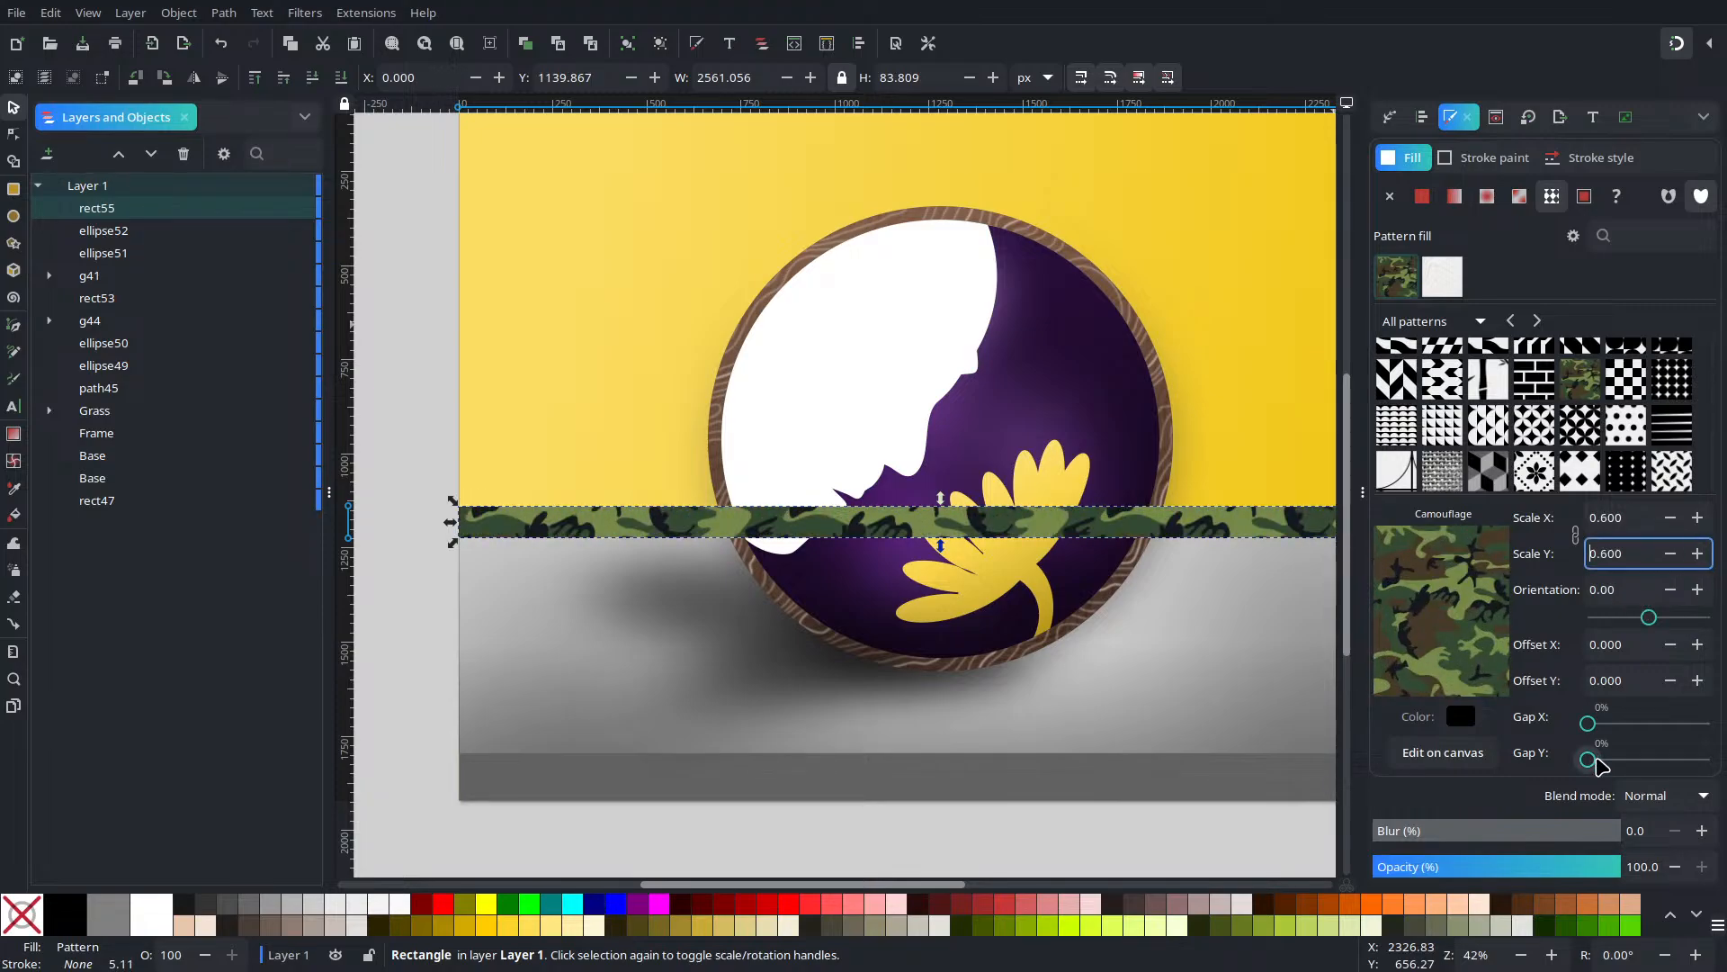
Set the camouflage band's blend mode to Saturation
left_click(1666, 795)
mouse_move(1661, 914)
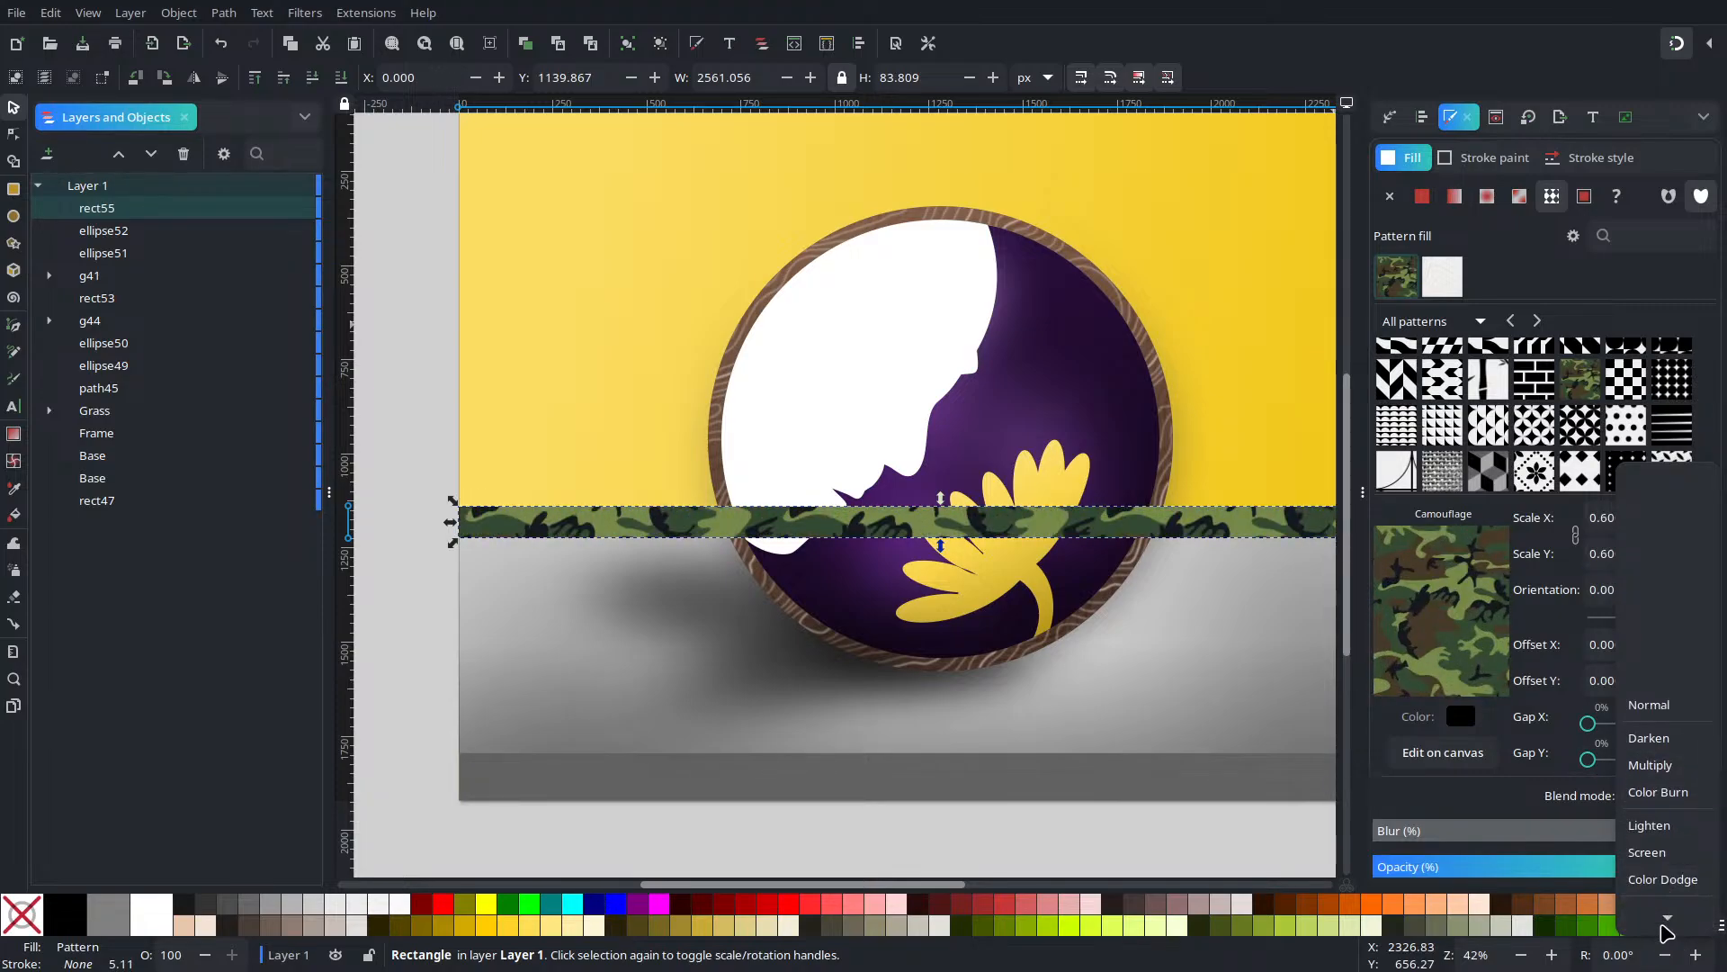
left_click(1658, 691)
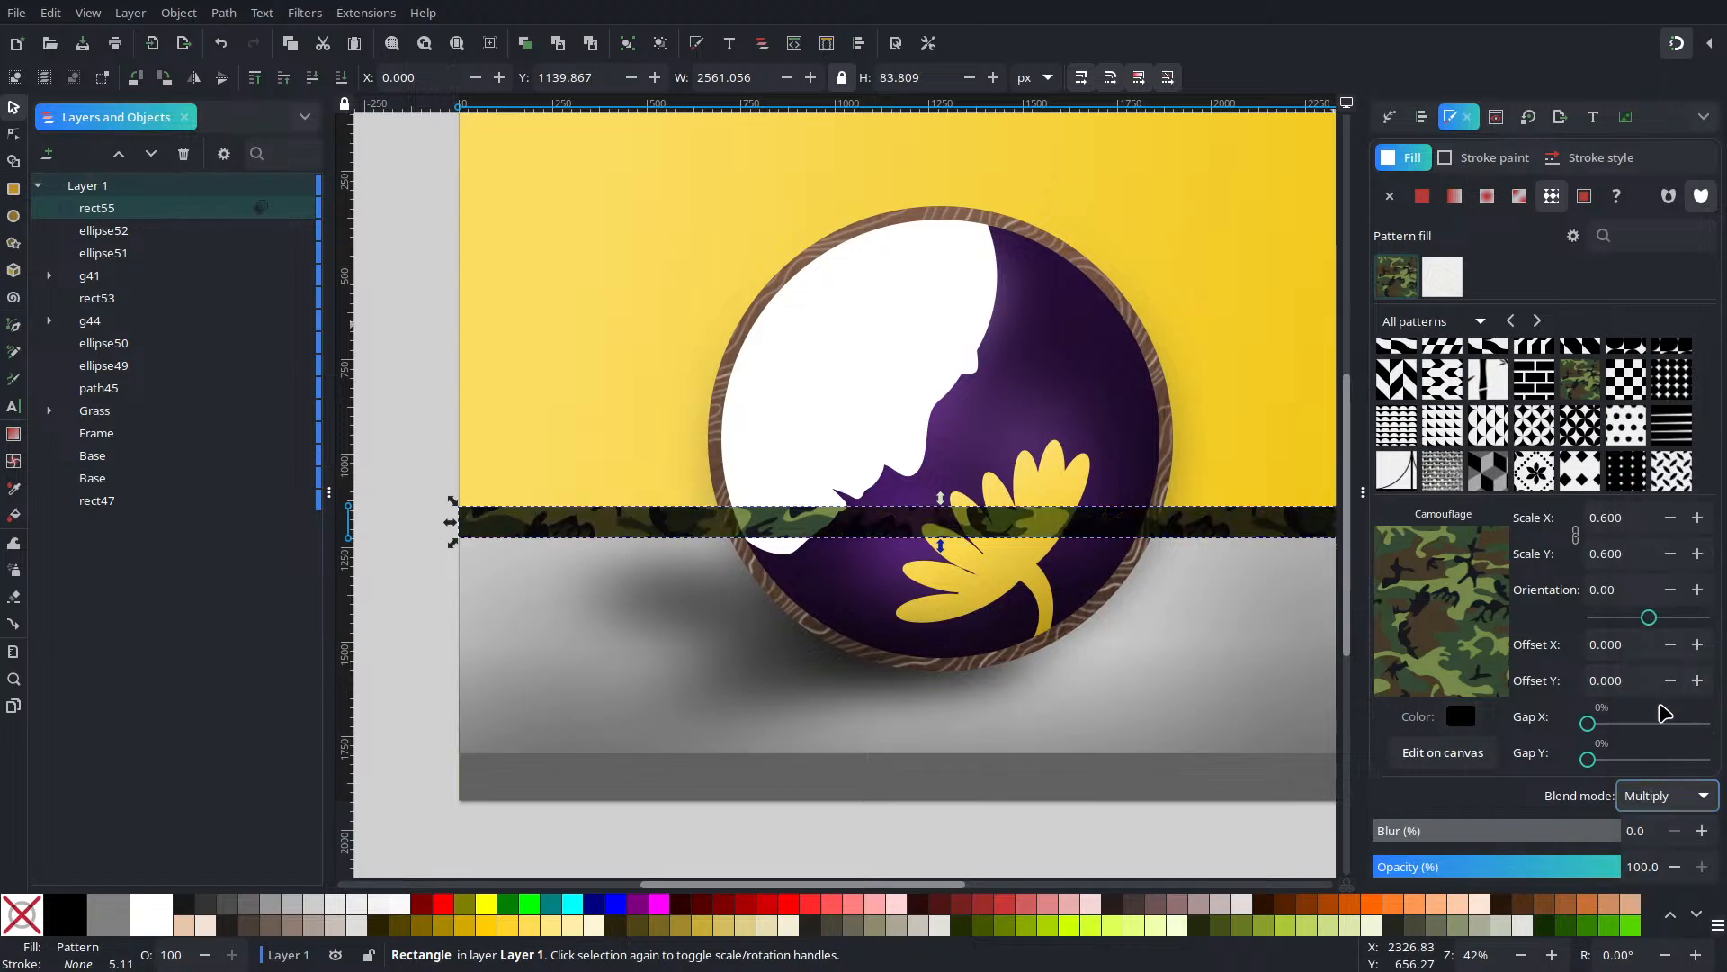
left_click(1675, 796)
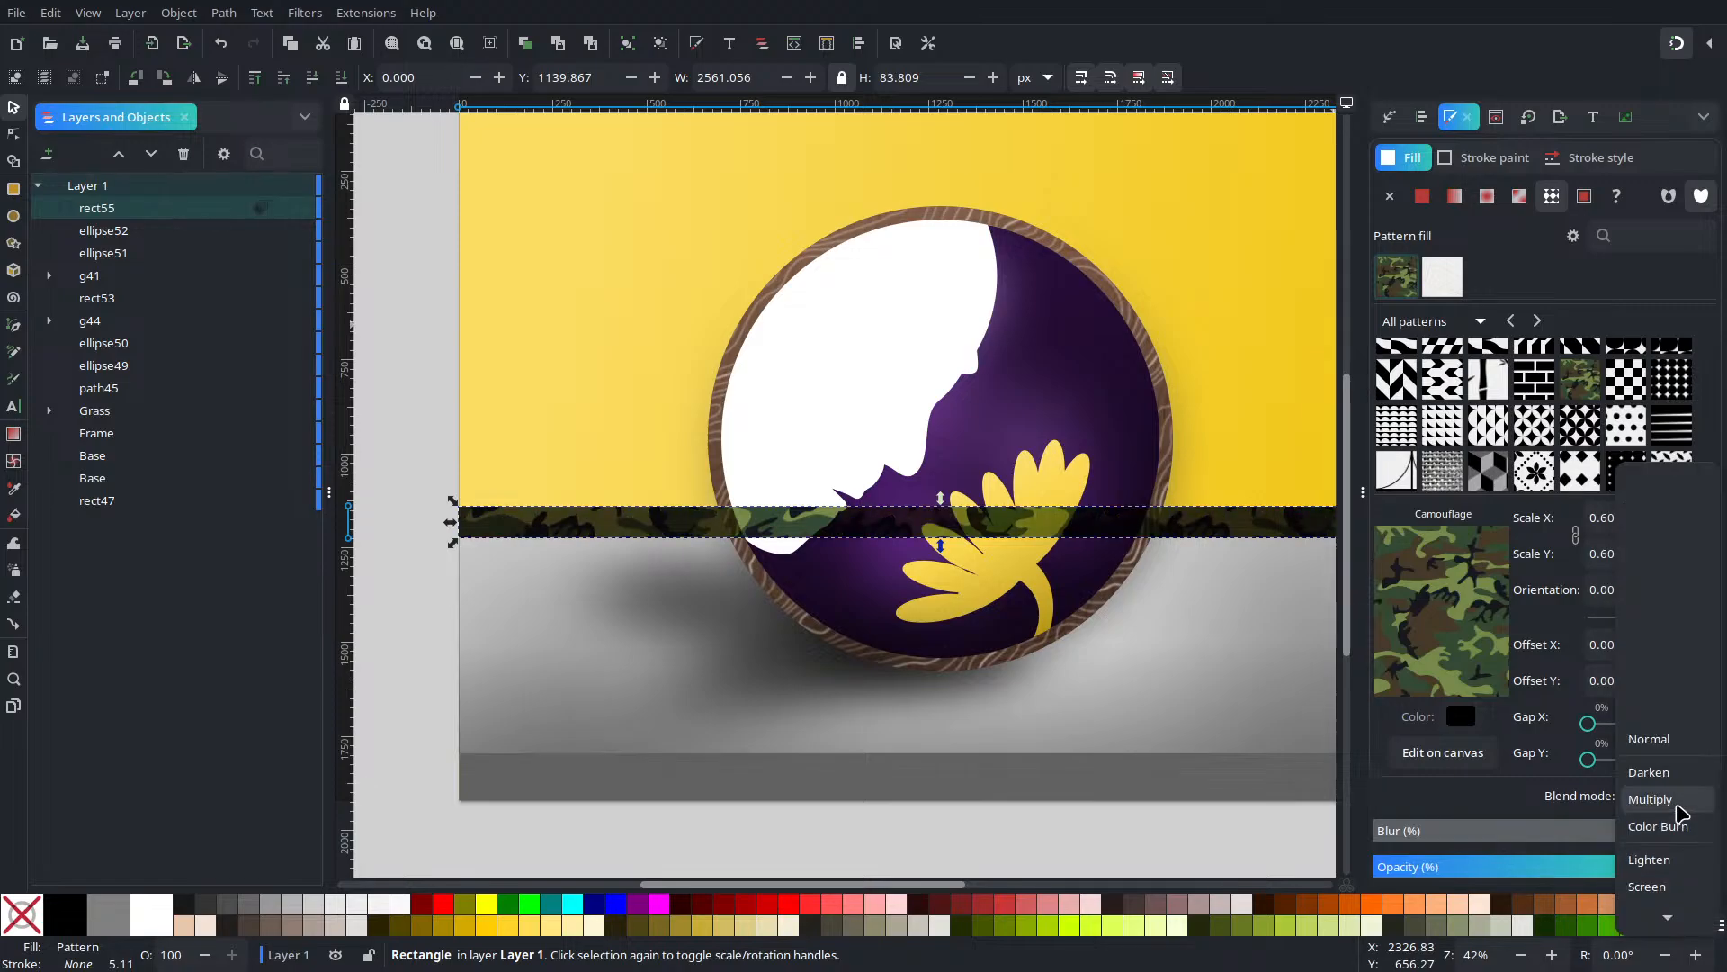
mouse_move(1661, 916)
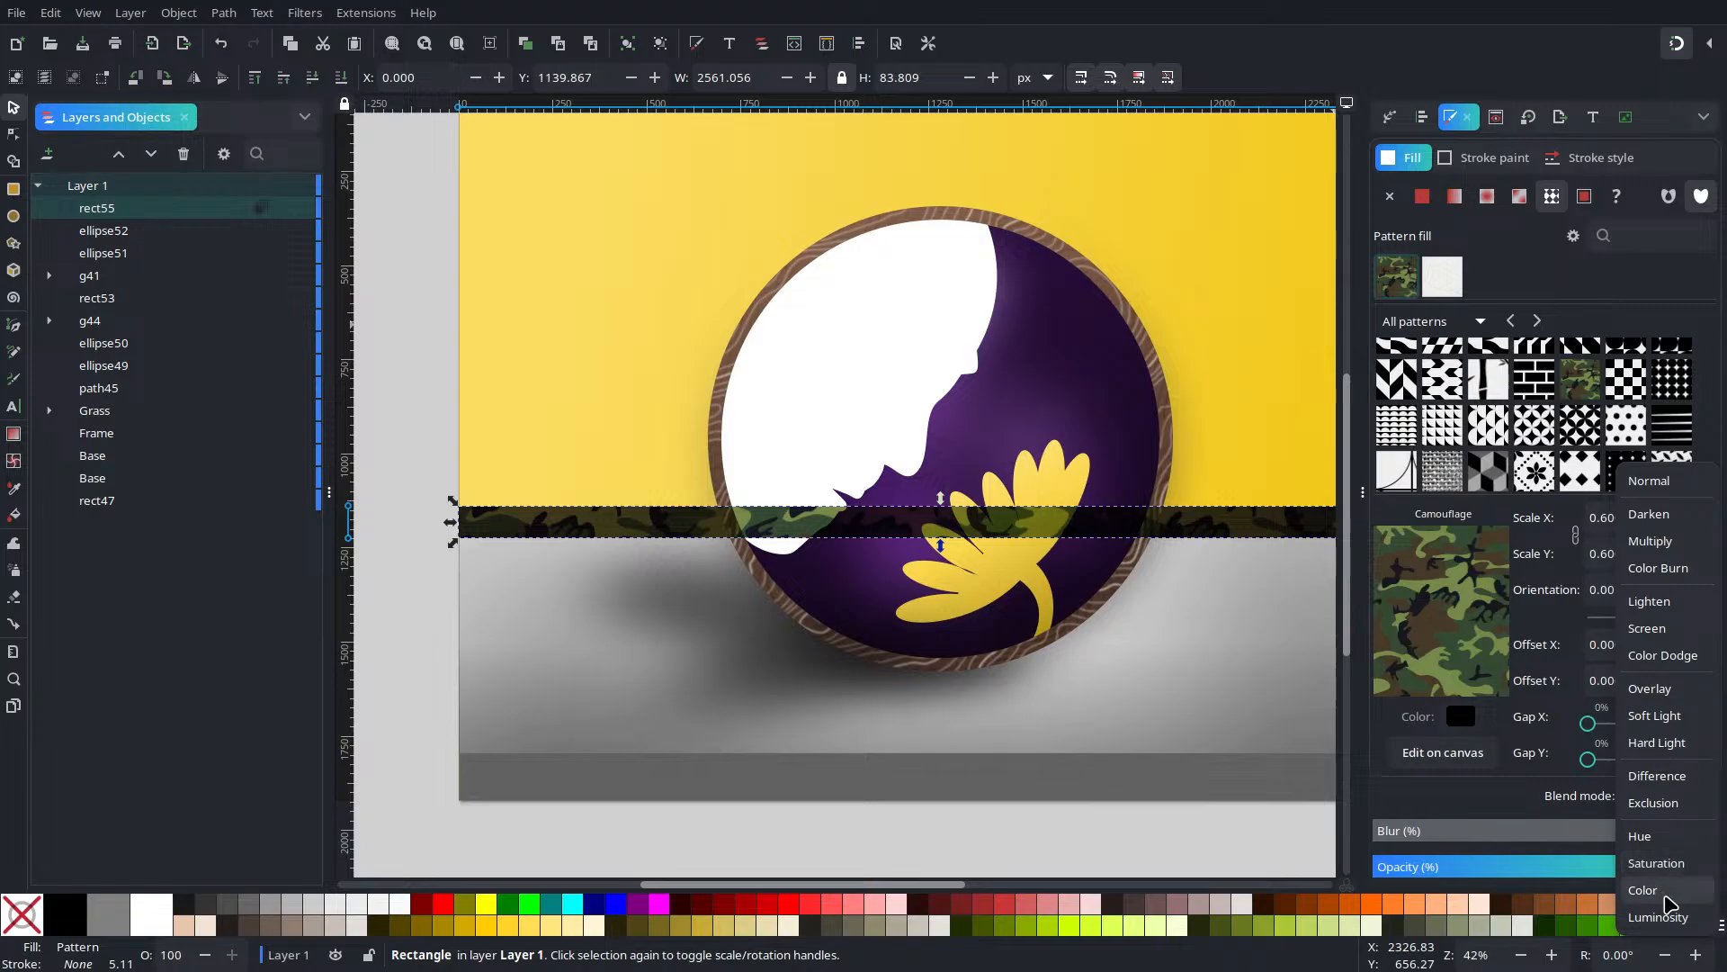
left_click(1667, 863)
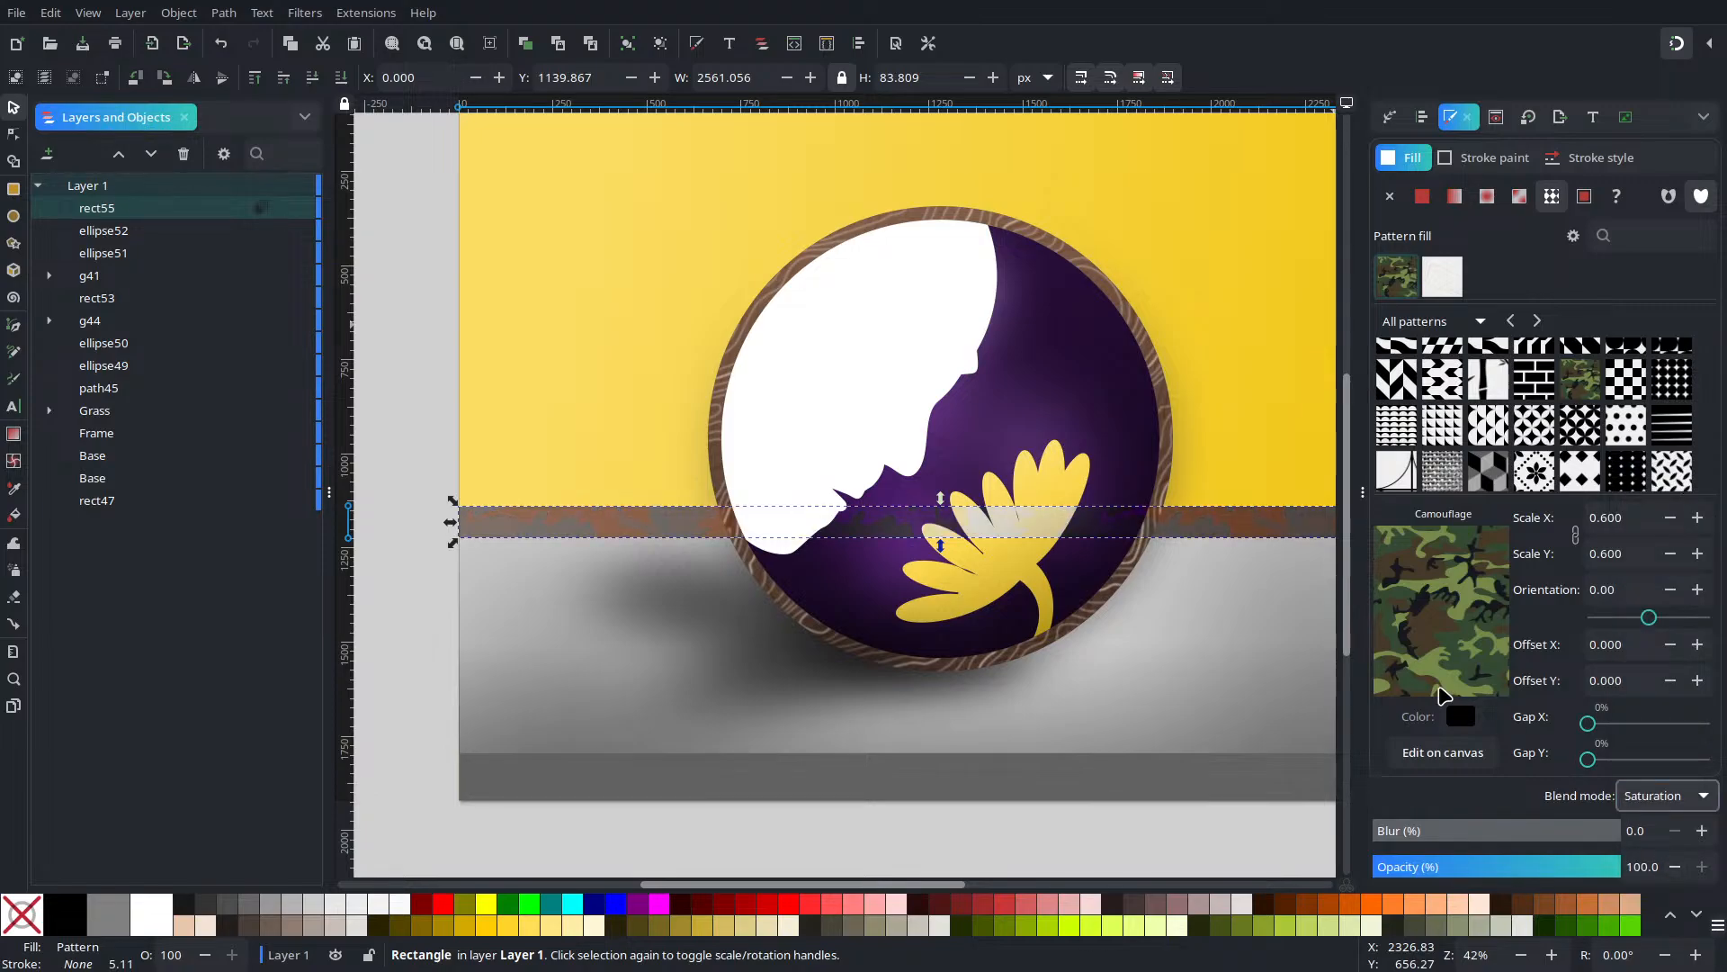
left_click_drag(1217, 599, 1203, 632)
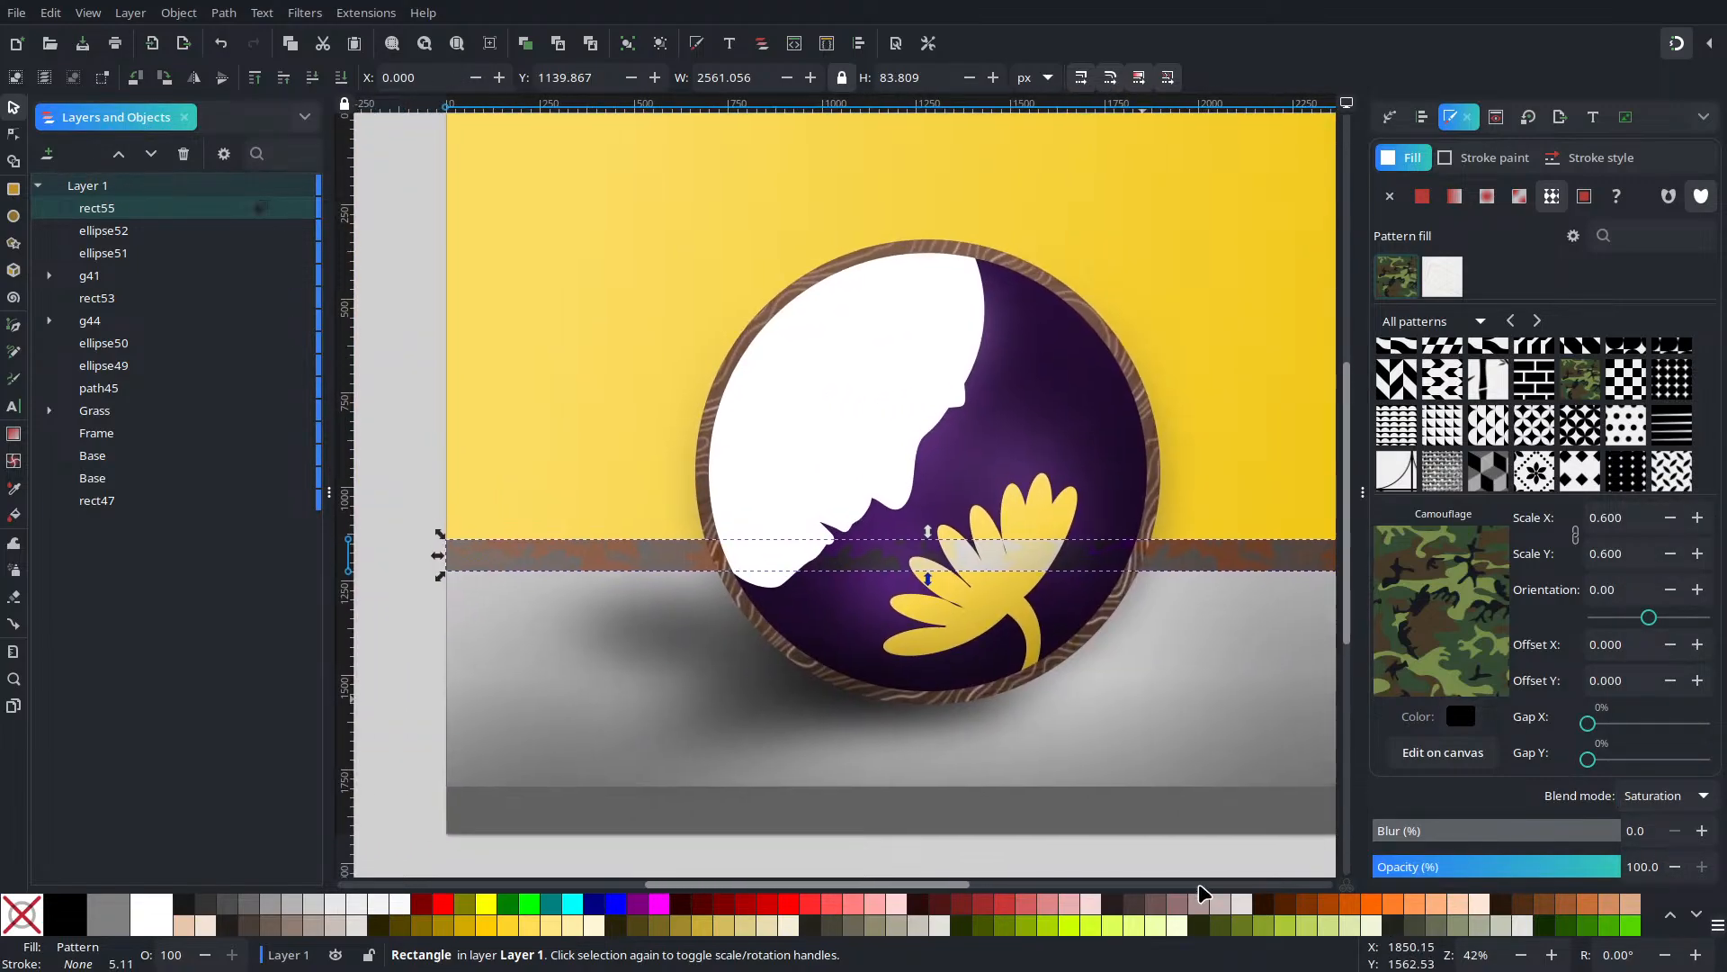
Set the camouflage band to 75.8% opacity and pattern scale 0.4
left_click(1436, 873)
left_click_drag(1439, 878, 1557, 906)
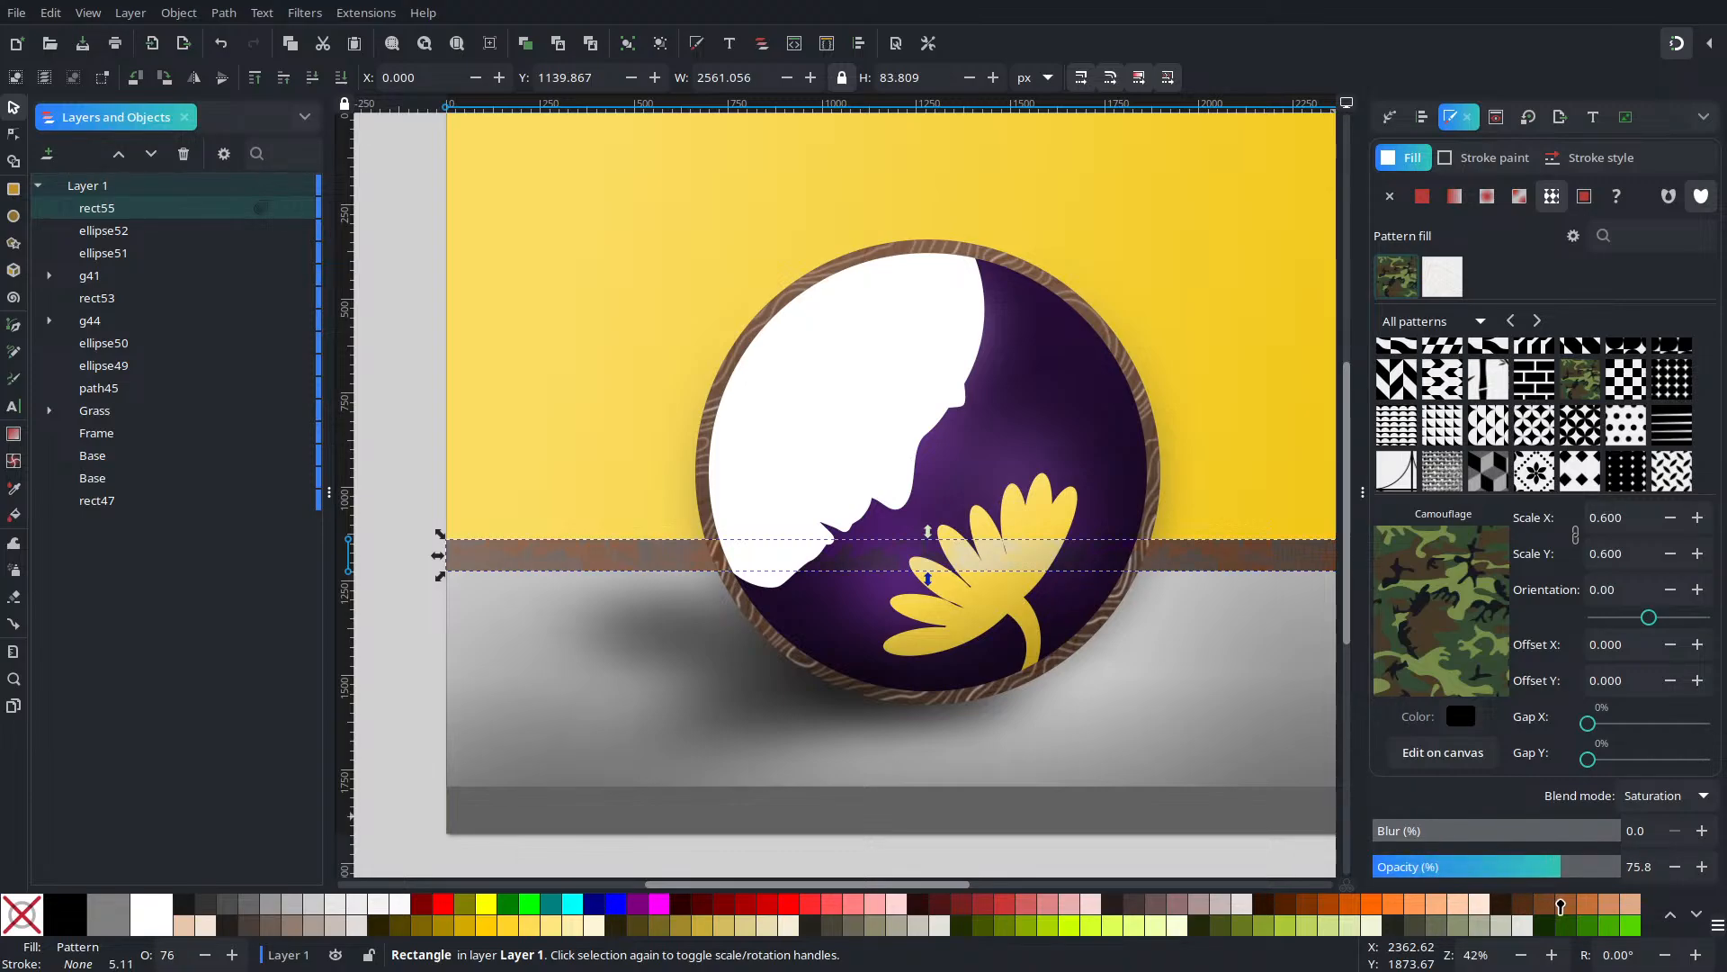
left_click(1668, 555)
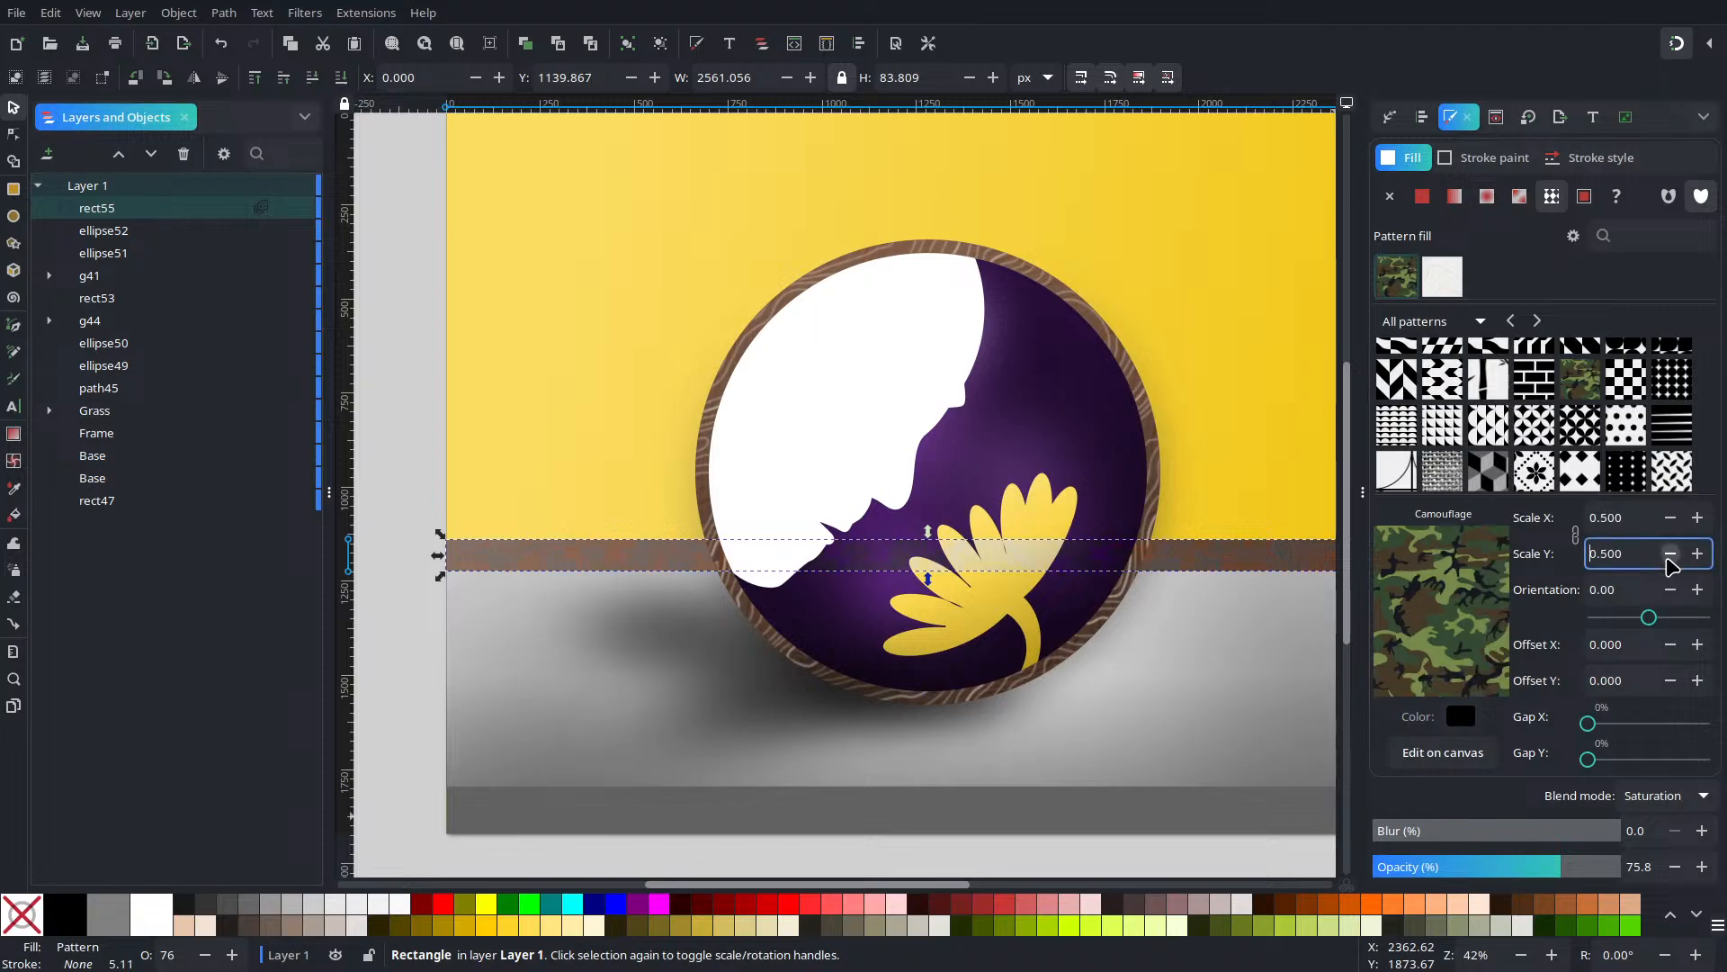
left_click(1669, 555)
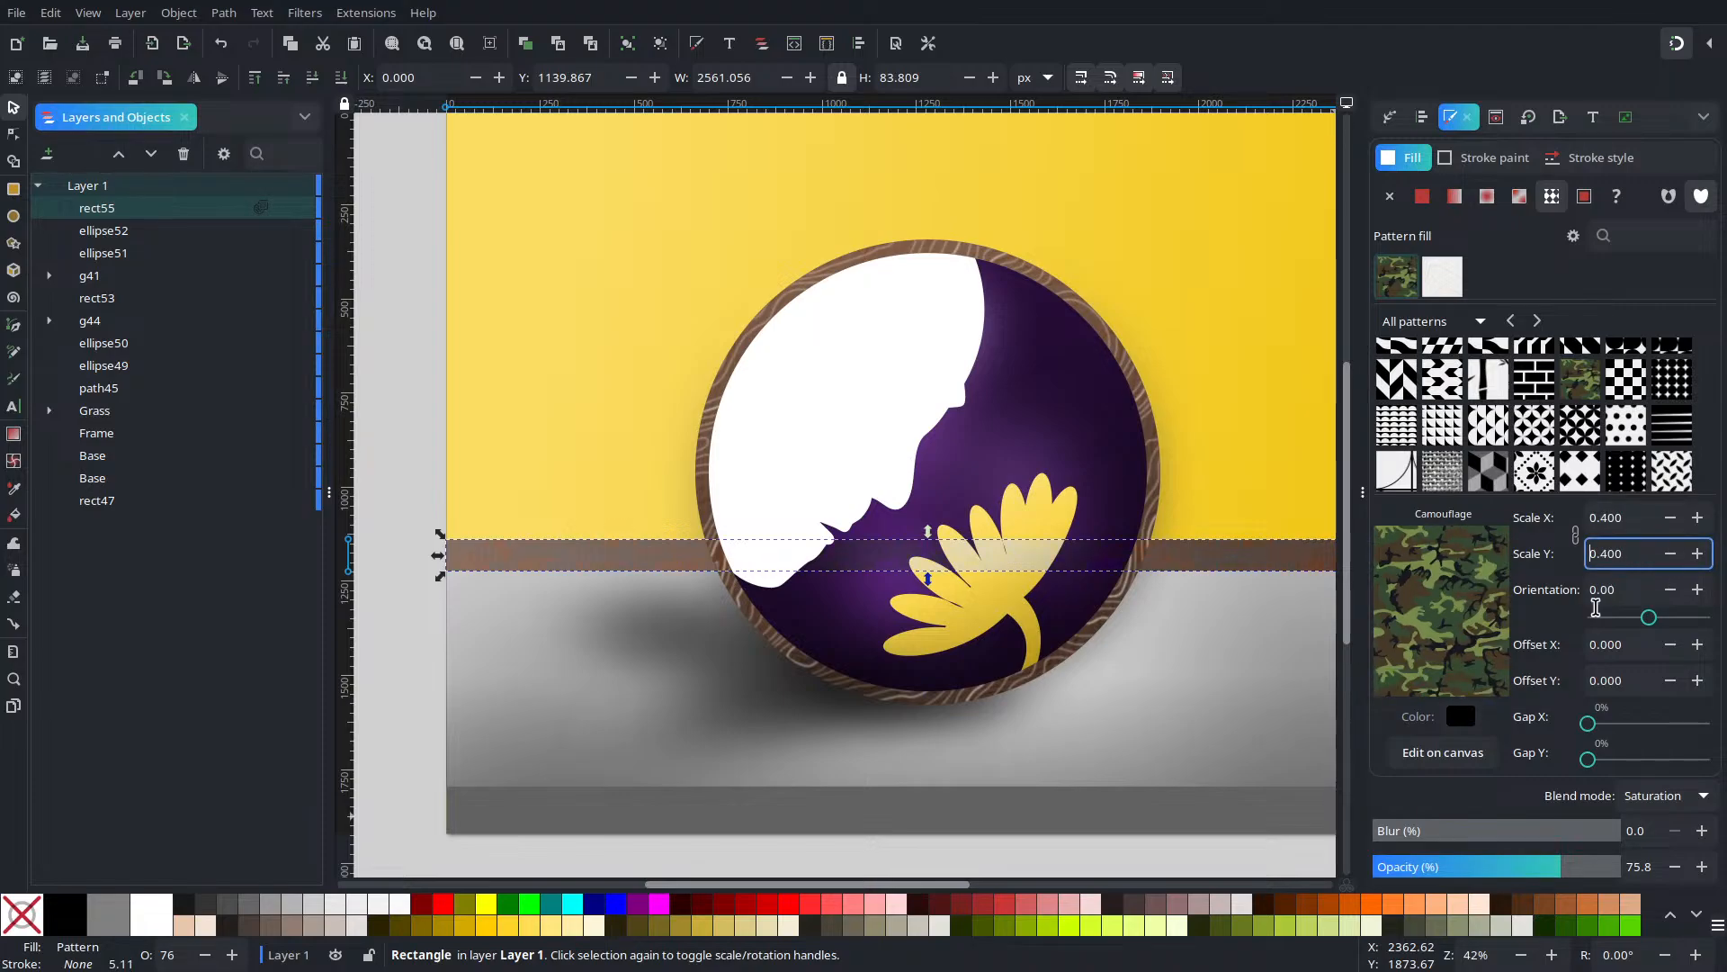
Duplicate the camouflage strip and set the copy's blend mode to Multiply
right_click(543, 551)
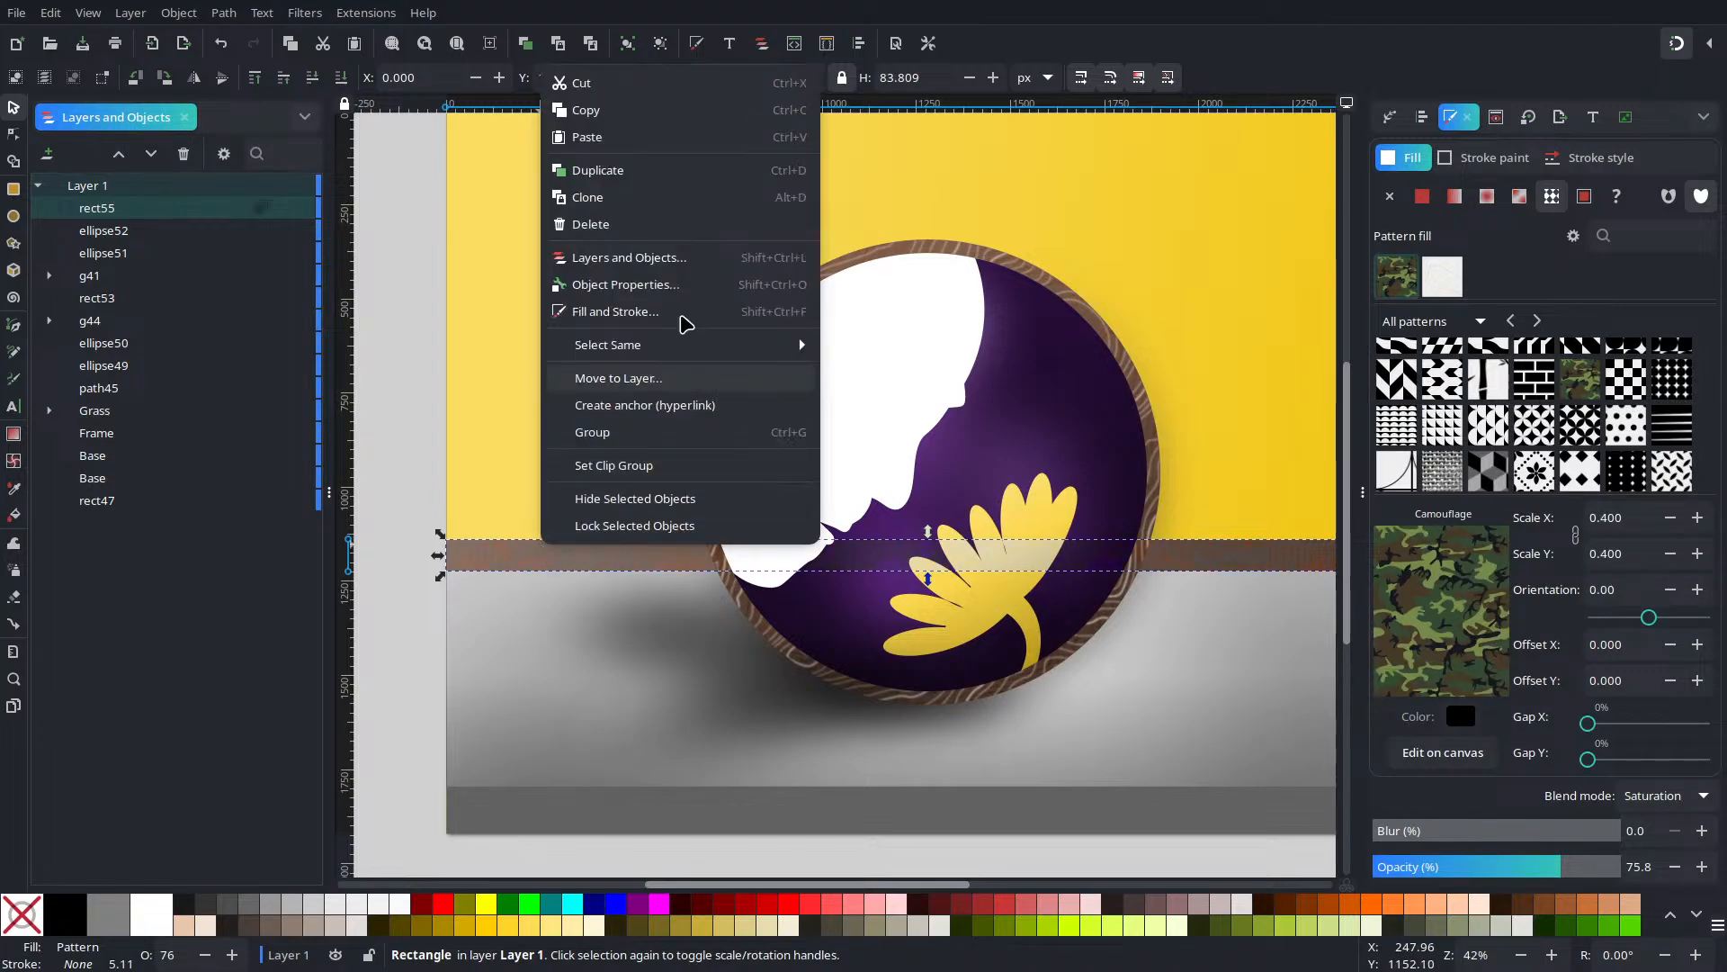
left_click(621, 171)
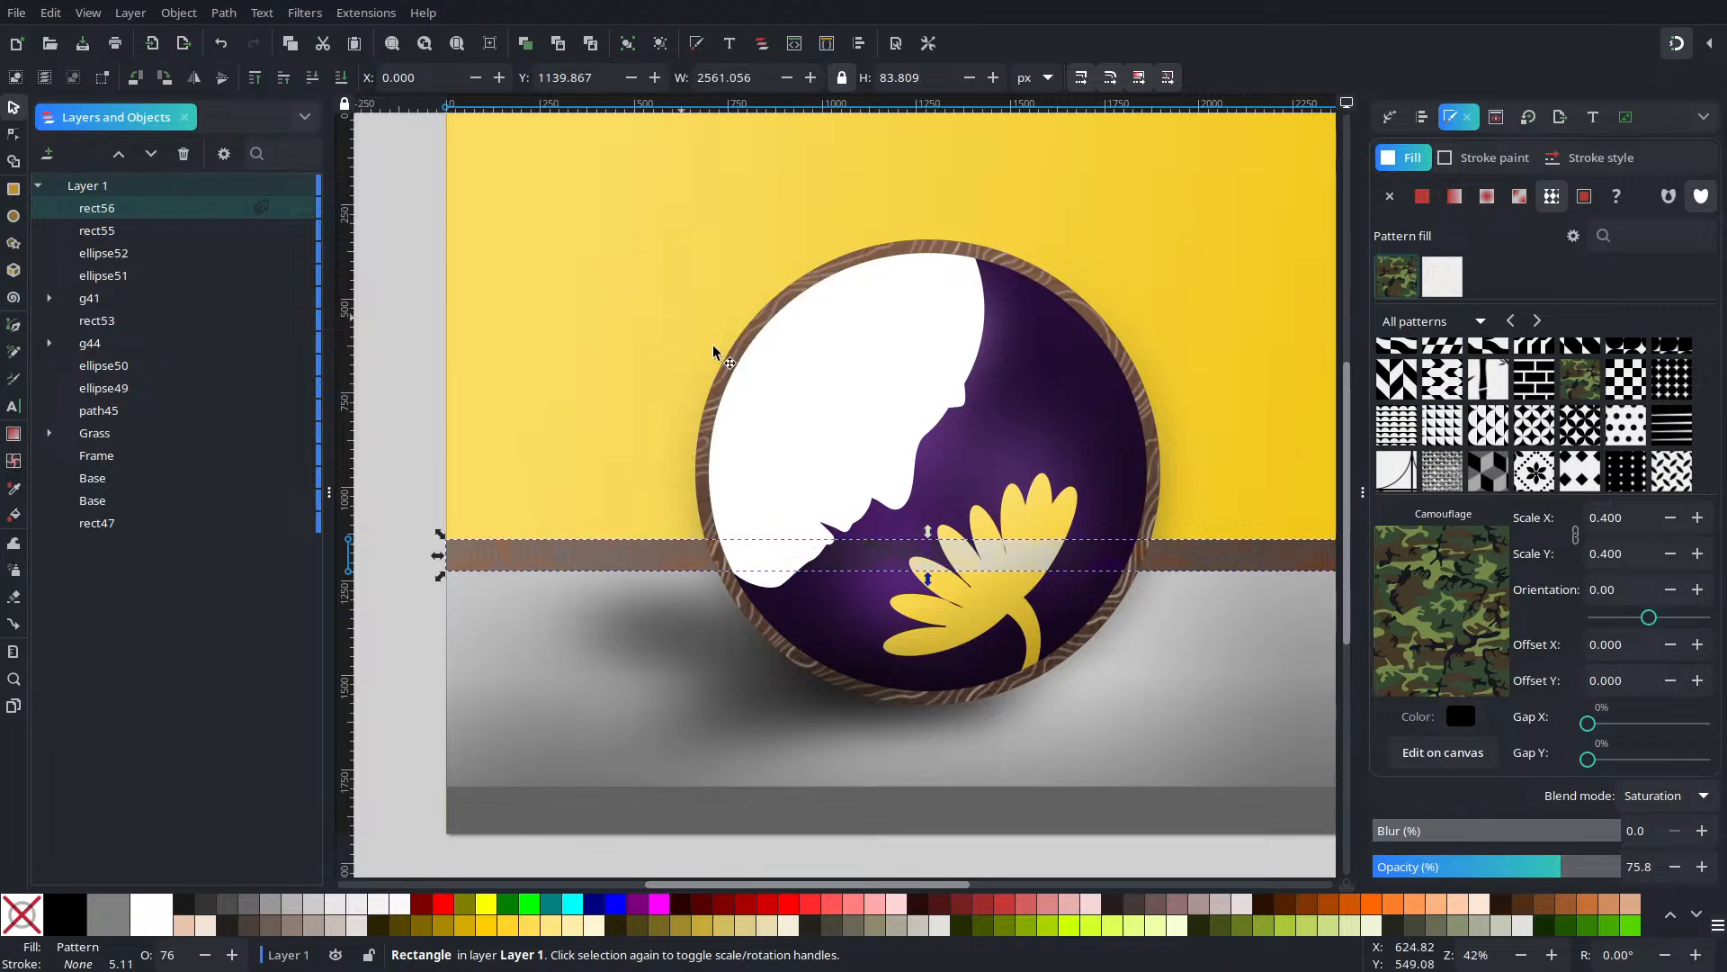
scroll(1286, 670, "right", 5)
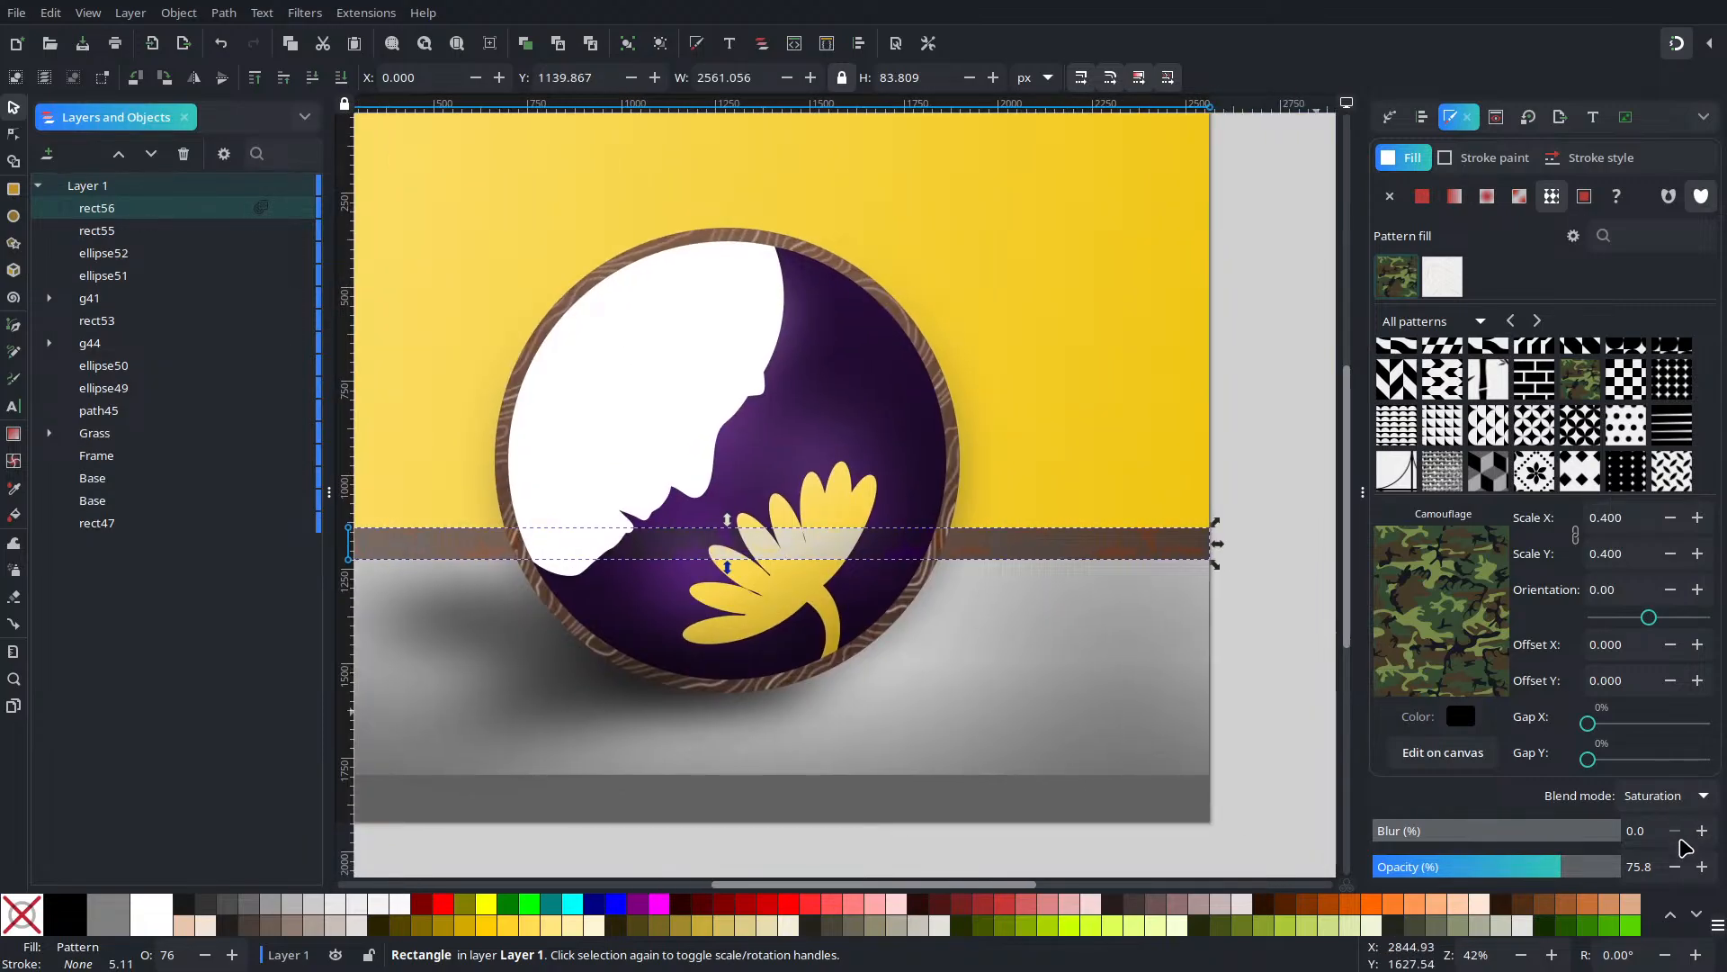
left_click(1675, 804)
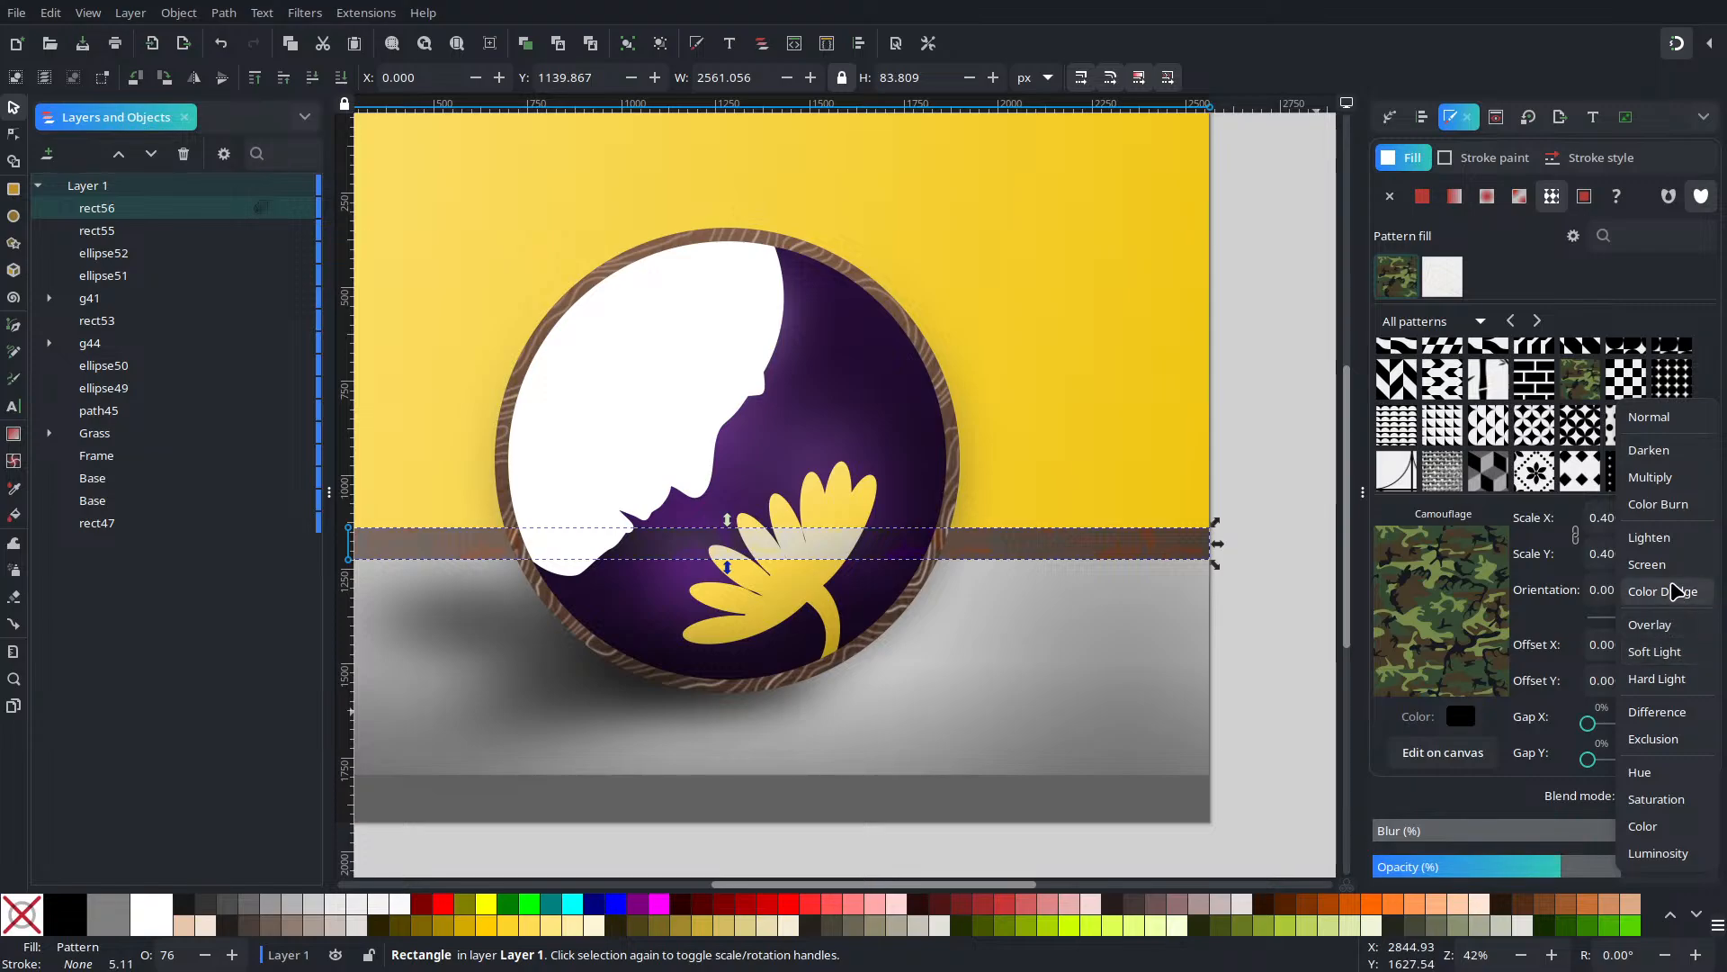
left_click(1665, 505)
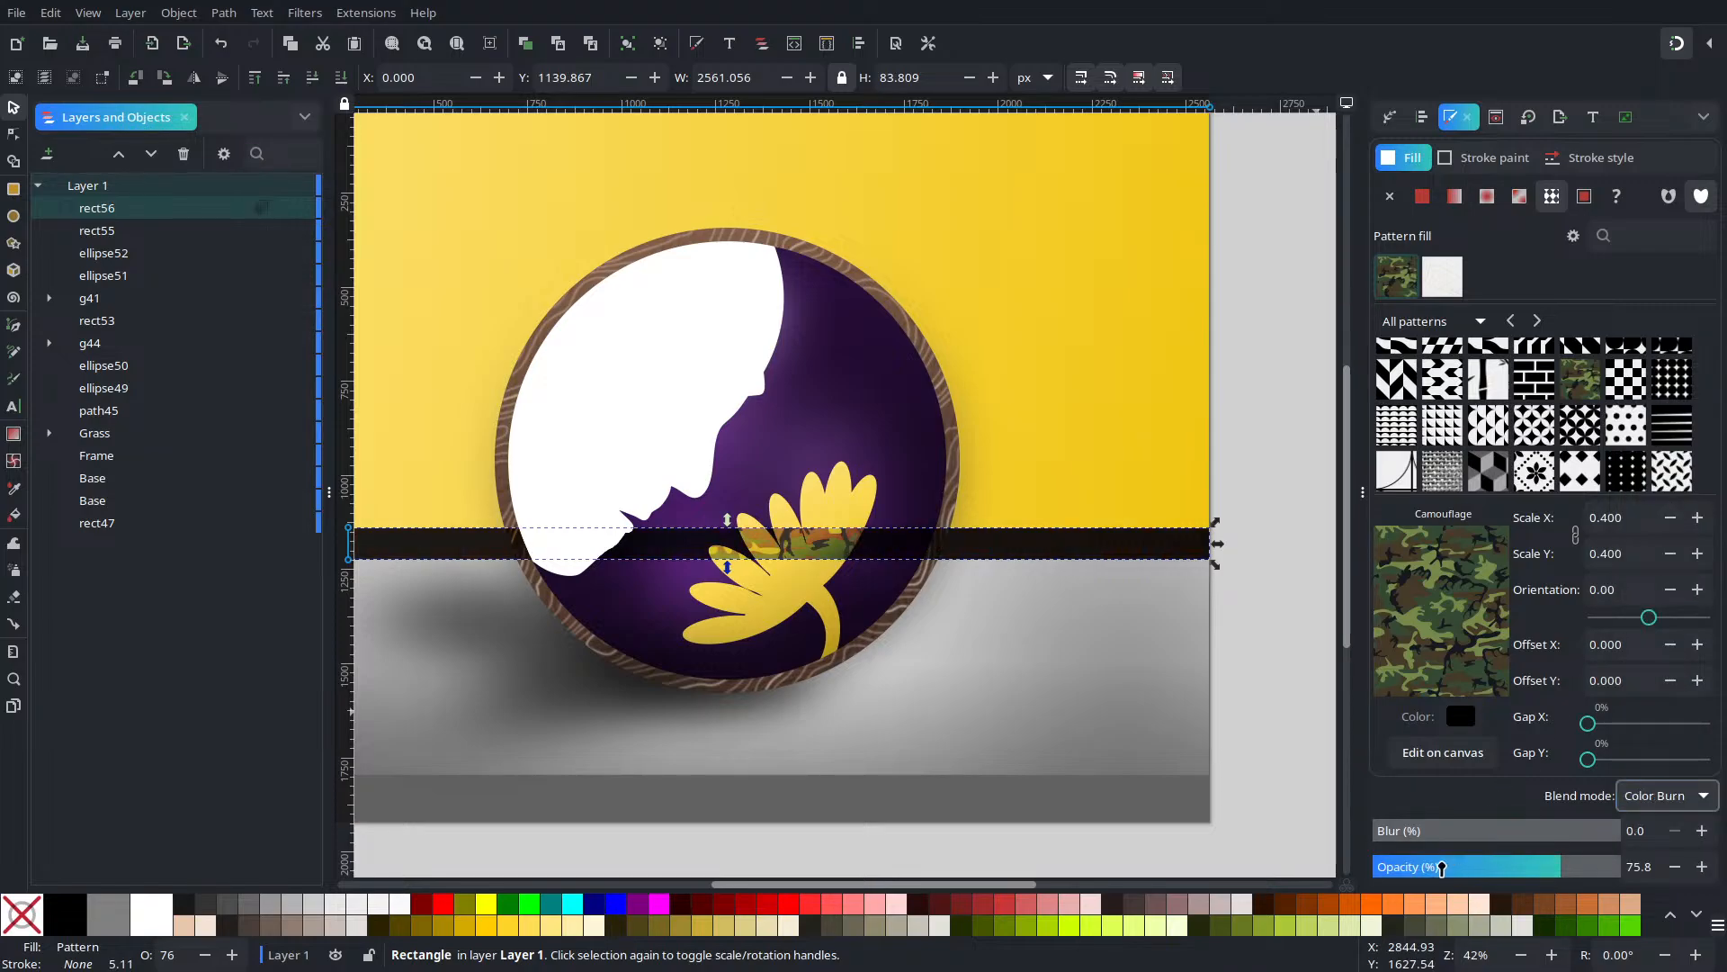
left_click(1438, 865)
left_click_drag(705, 684, 1009, 731)
left_click(1646, 797)
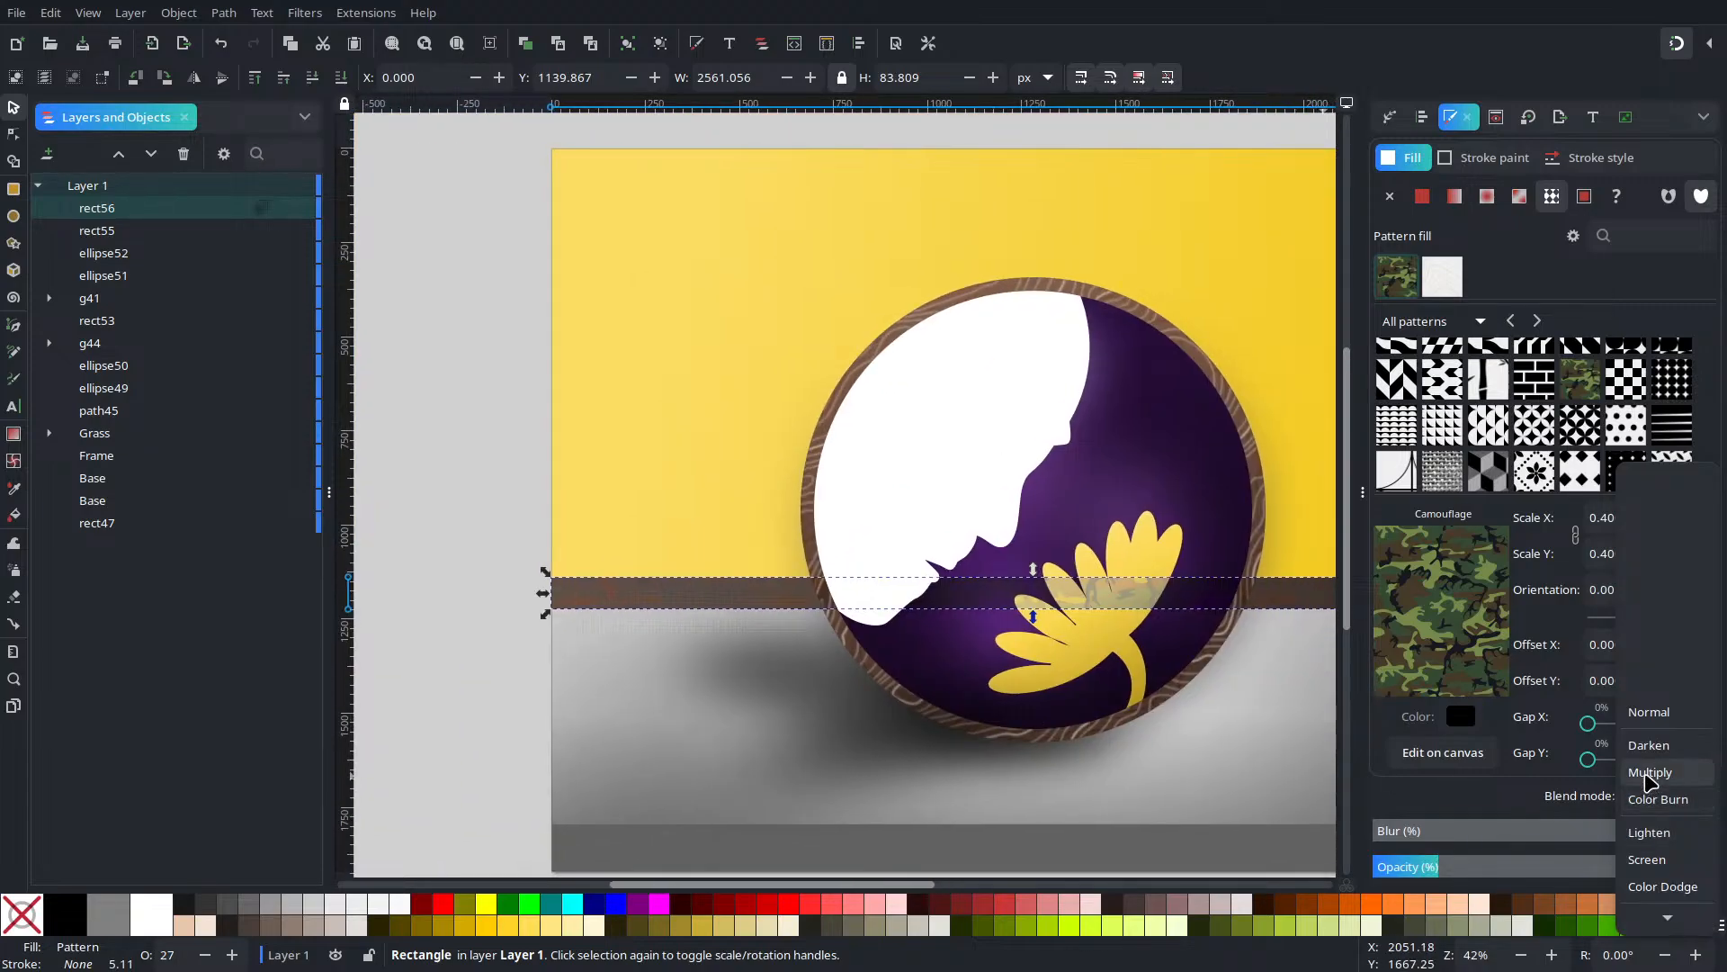
left_click(1650, 782)
left_click(1652, 795)
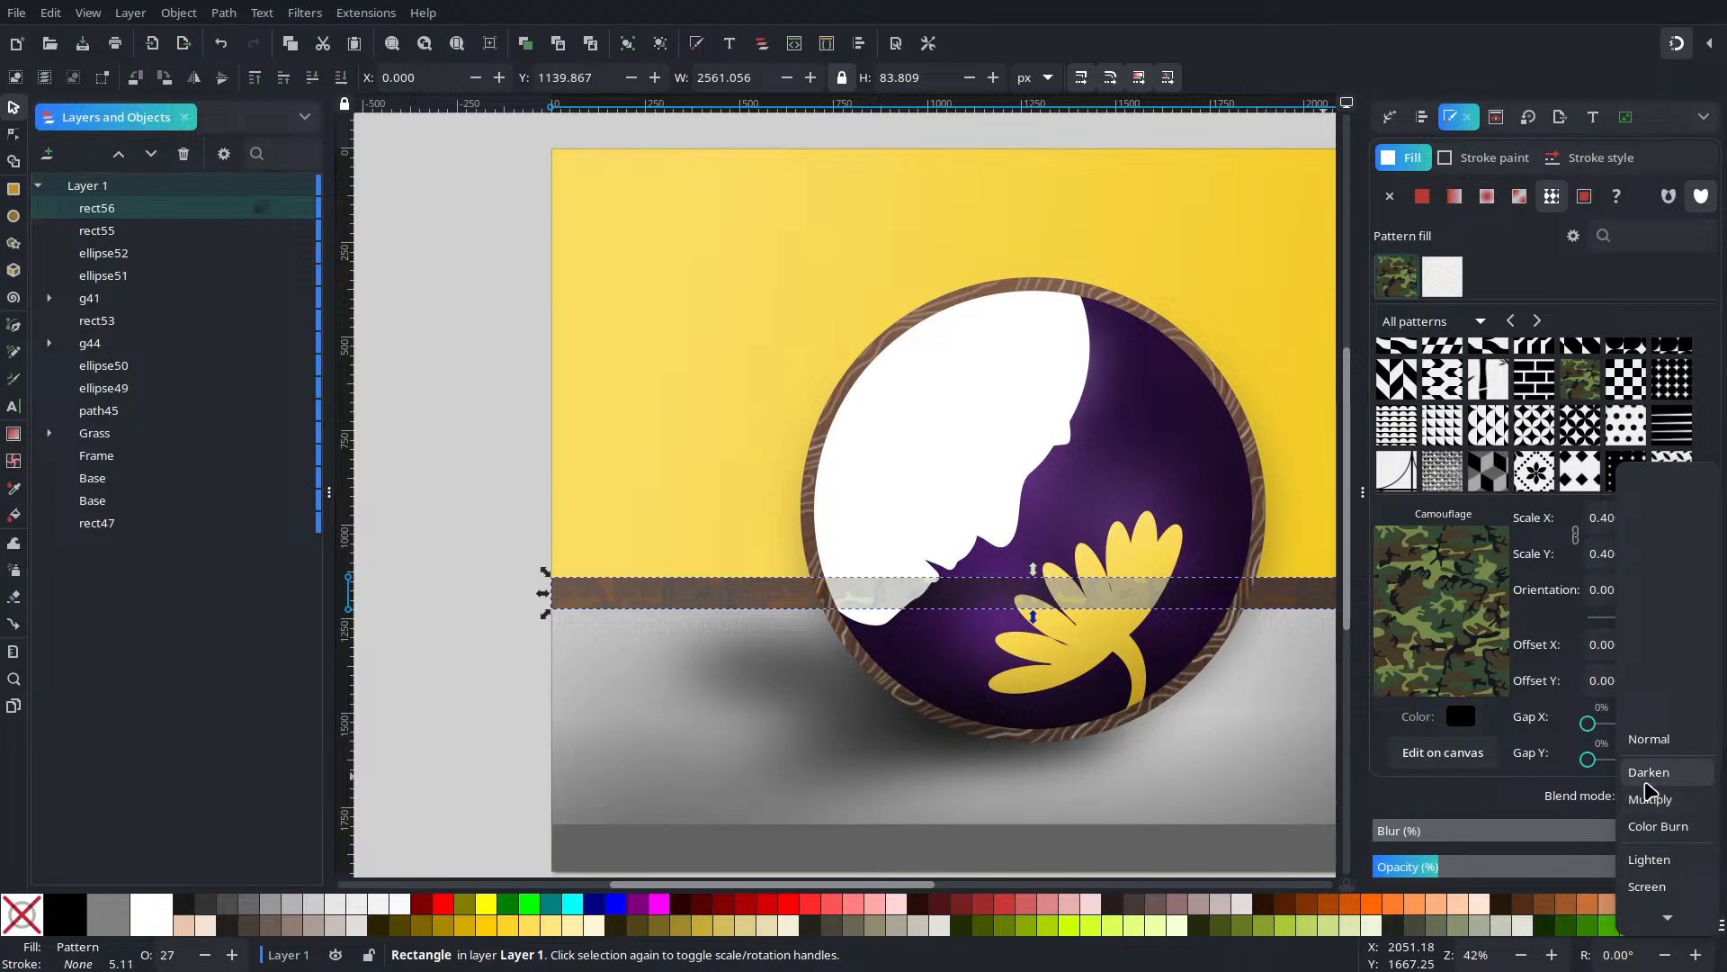
left_click(1652, 801)
Set the new strip's opacity to about 70%
left_click_drag(1482, 887, 1491, 883)
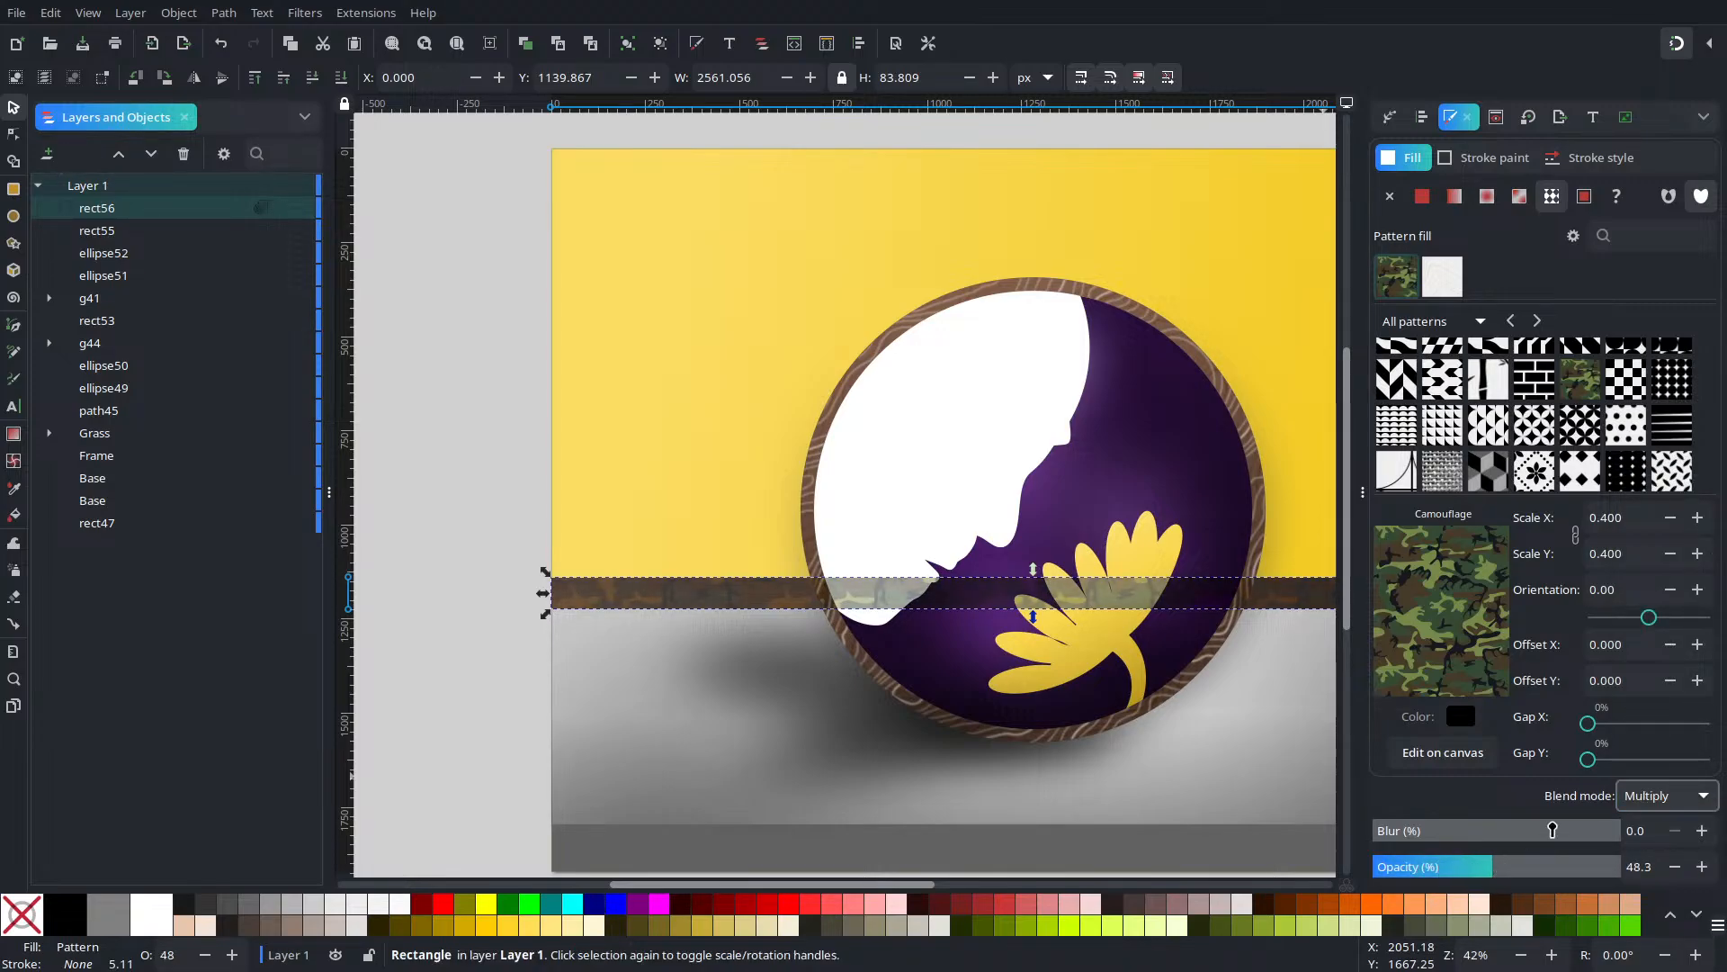
left_click(1688, 797)
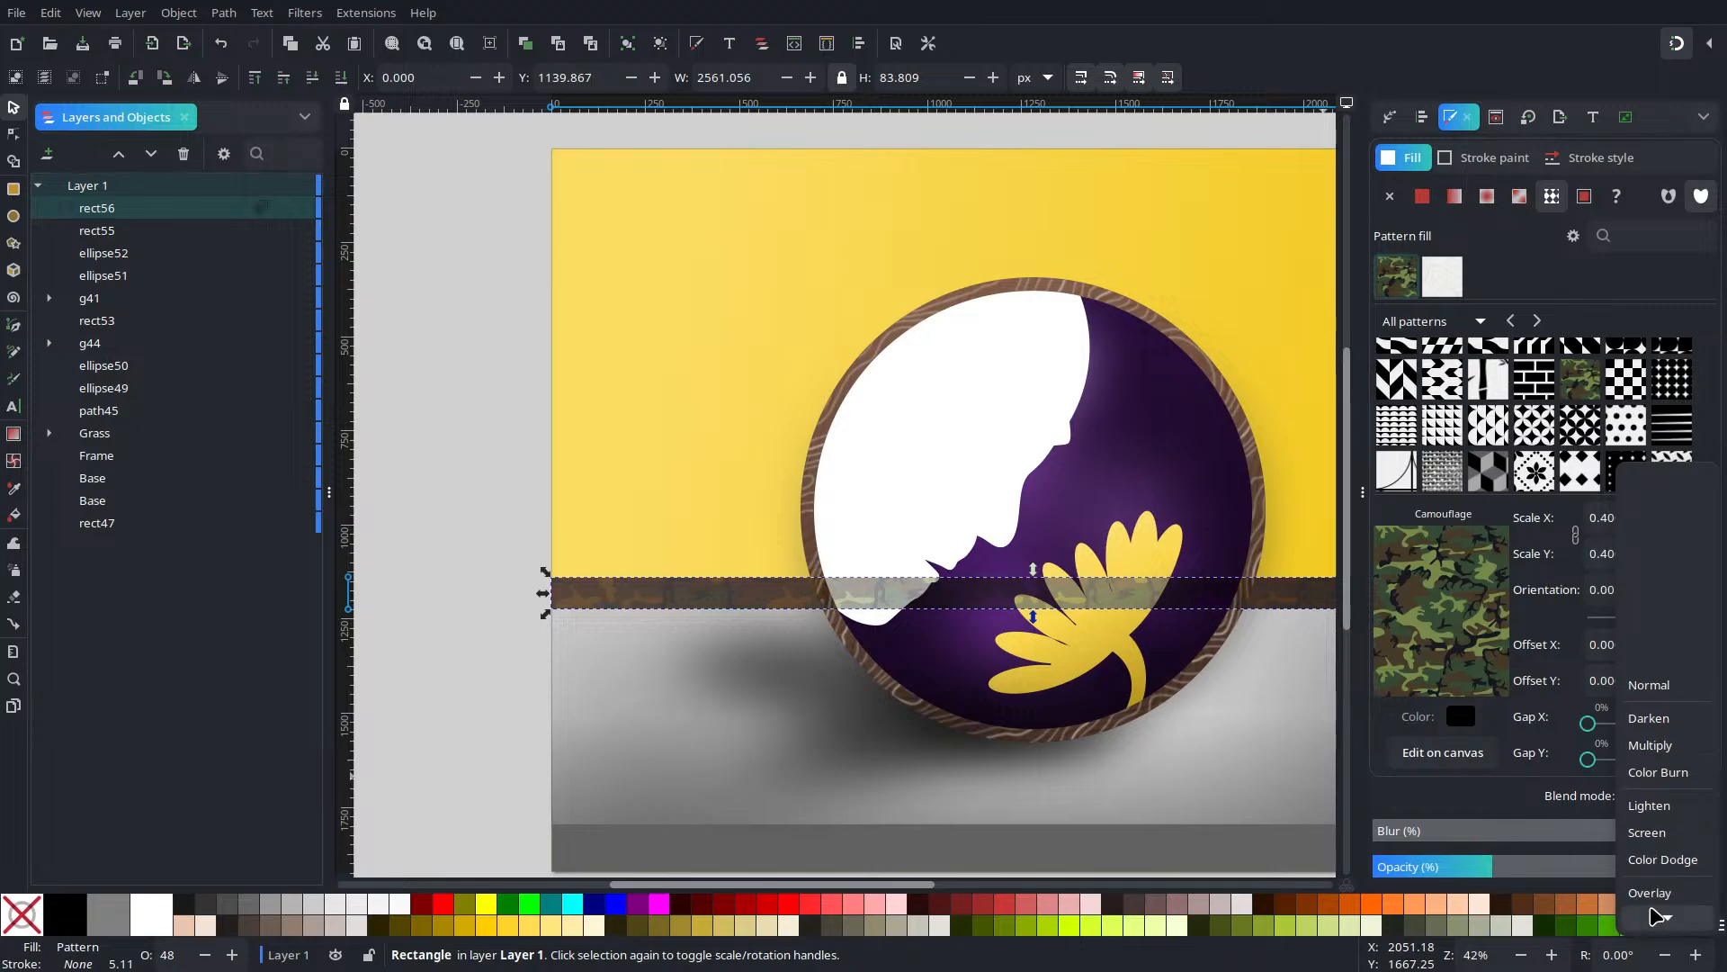
left_click(1525, 836)
left_click_drag(1554, 875, 1546, 881)
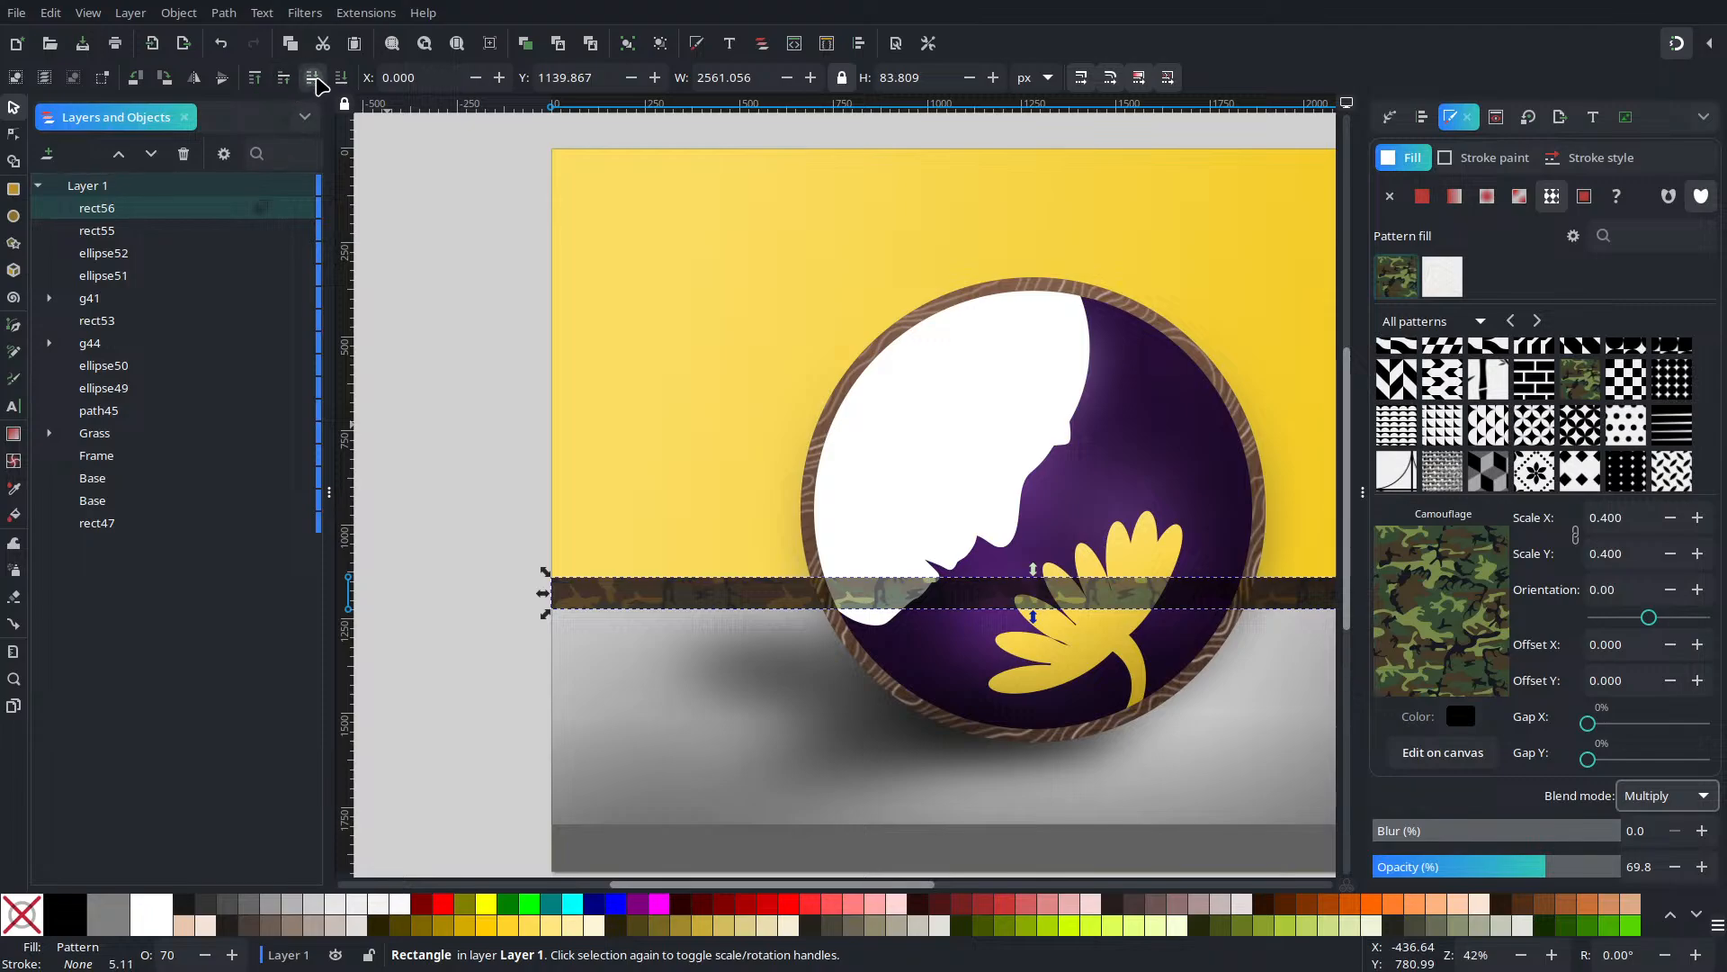
Lower the new strip below the circle group g41, just above rect53
left_click(313, 79)
left_click(313, 78)
left_click(313, 78)
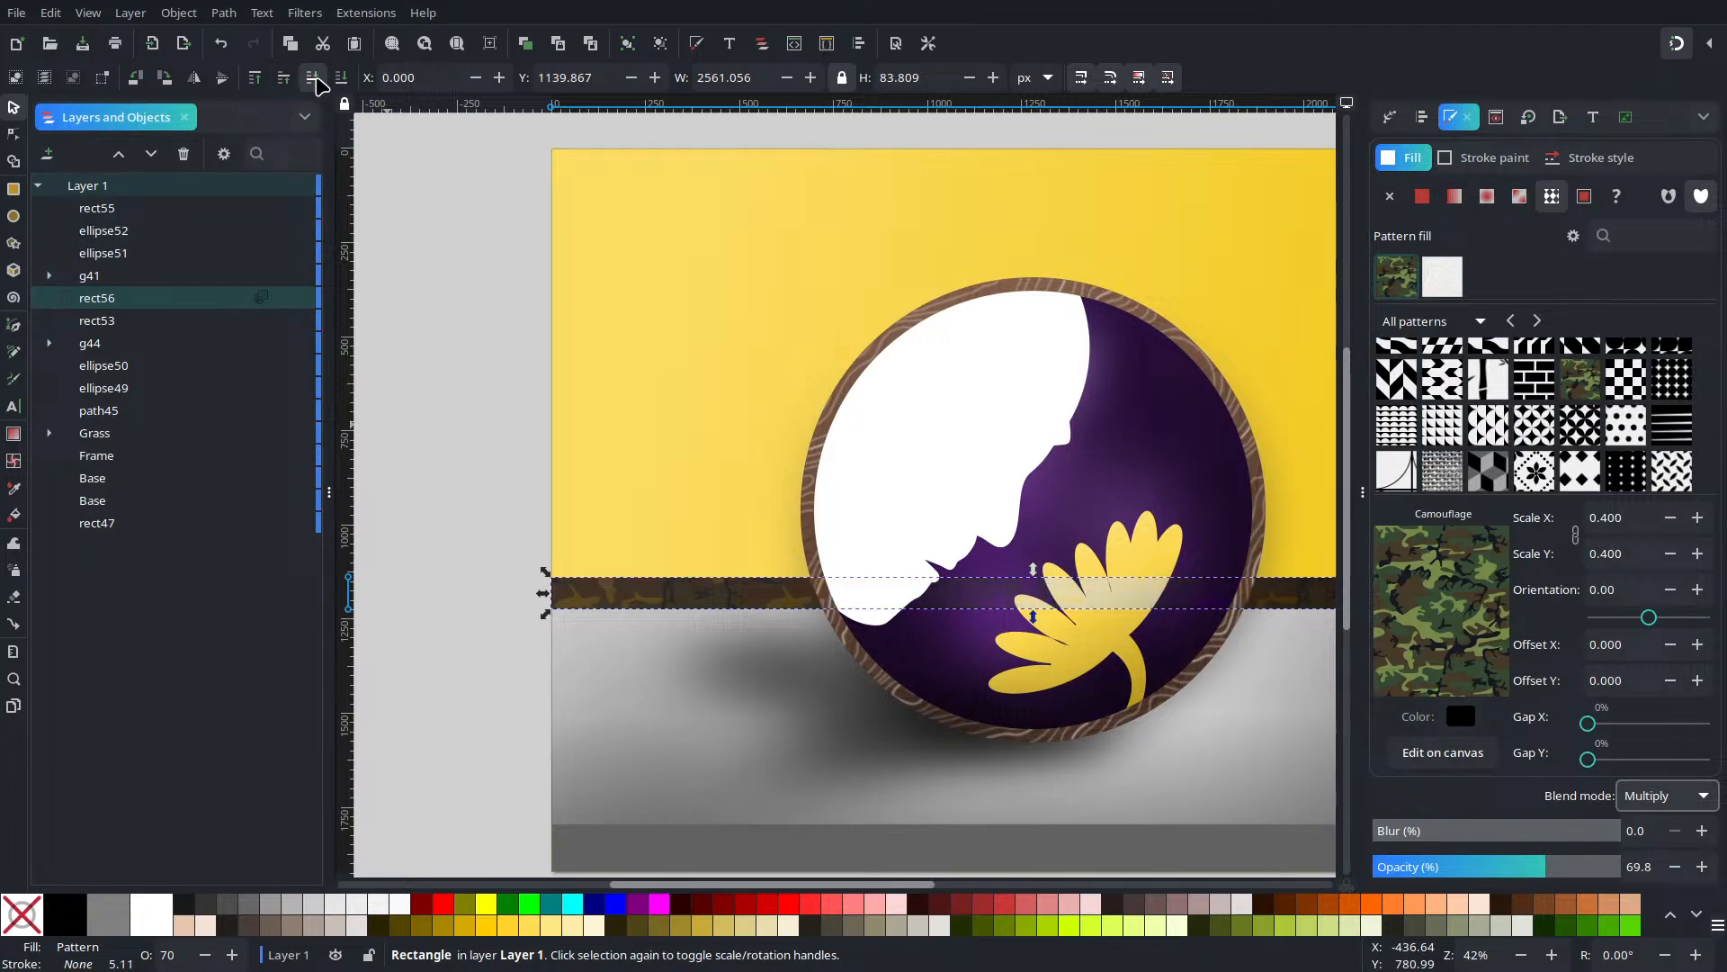
left_click(313, 78)
left_click(284, 79)
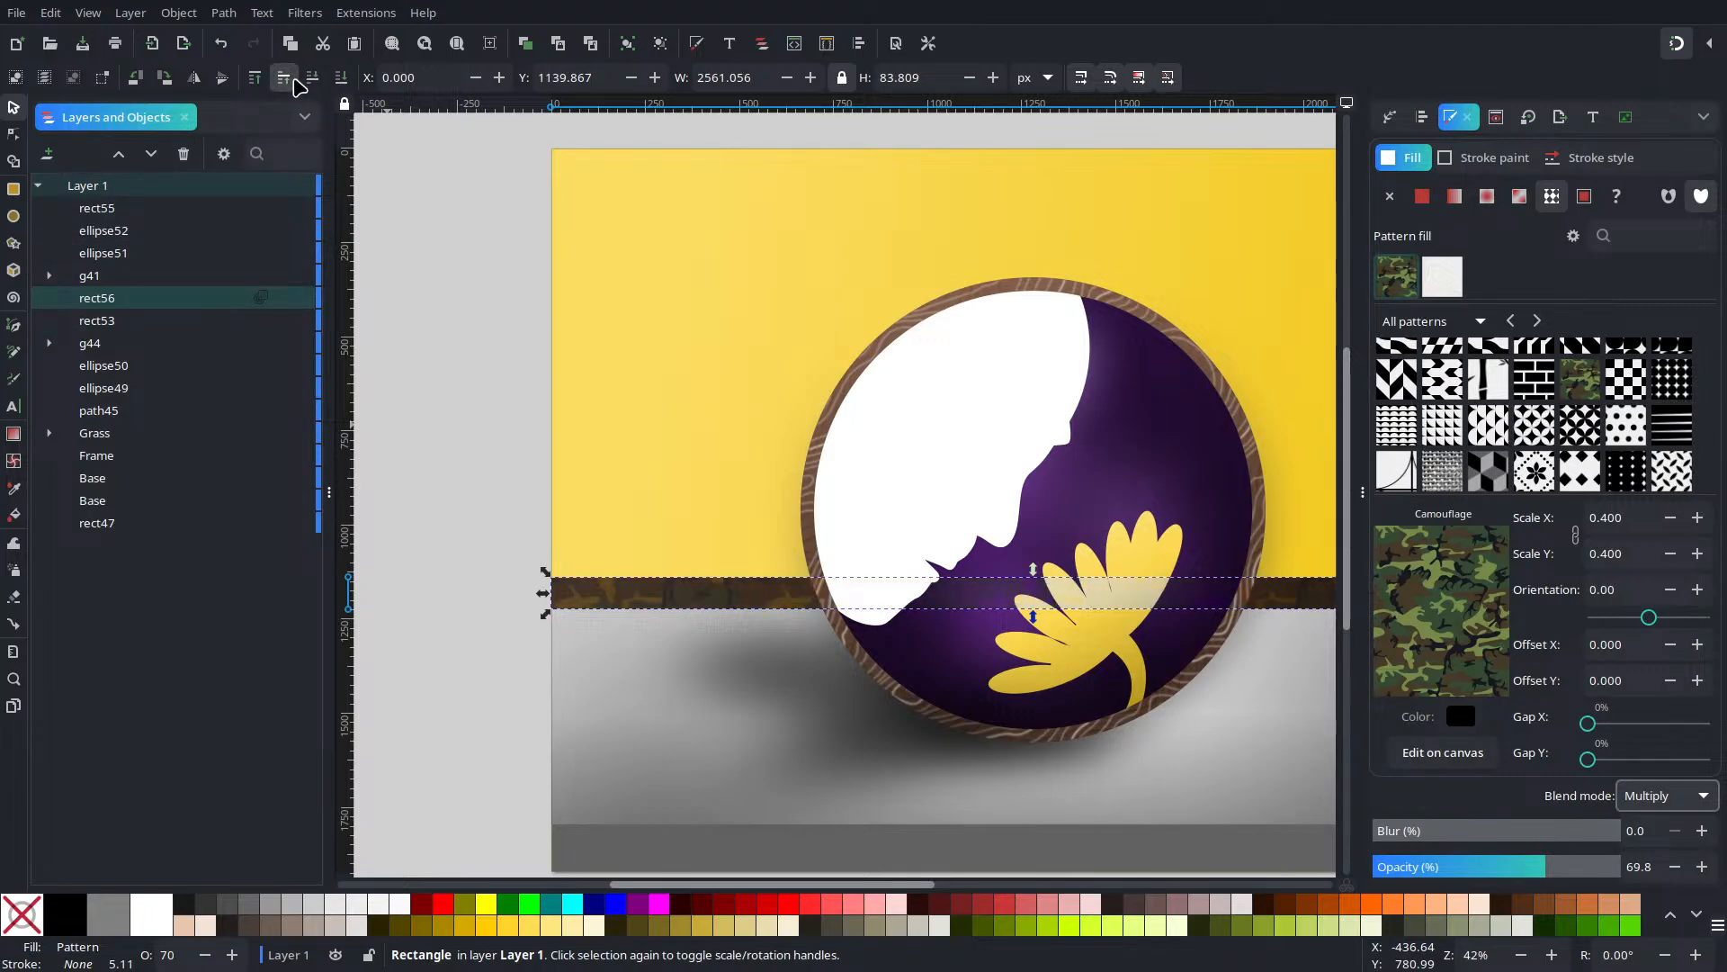
left_click(148, 322)
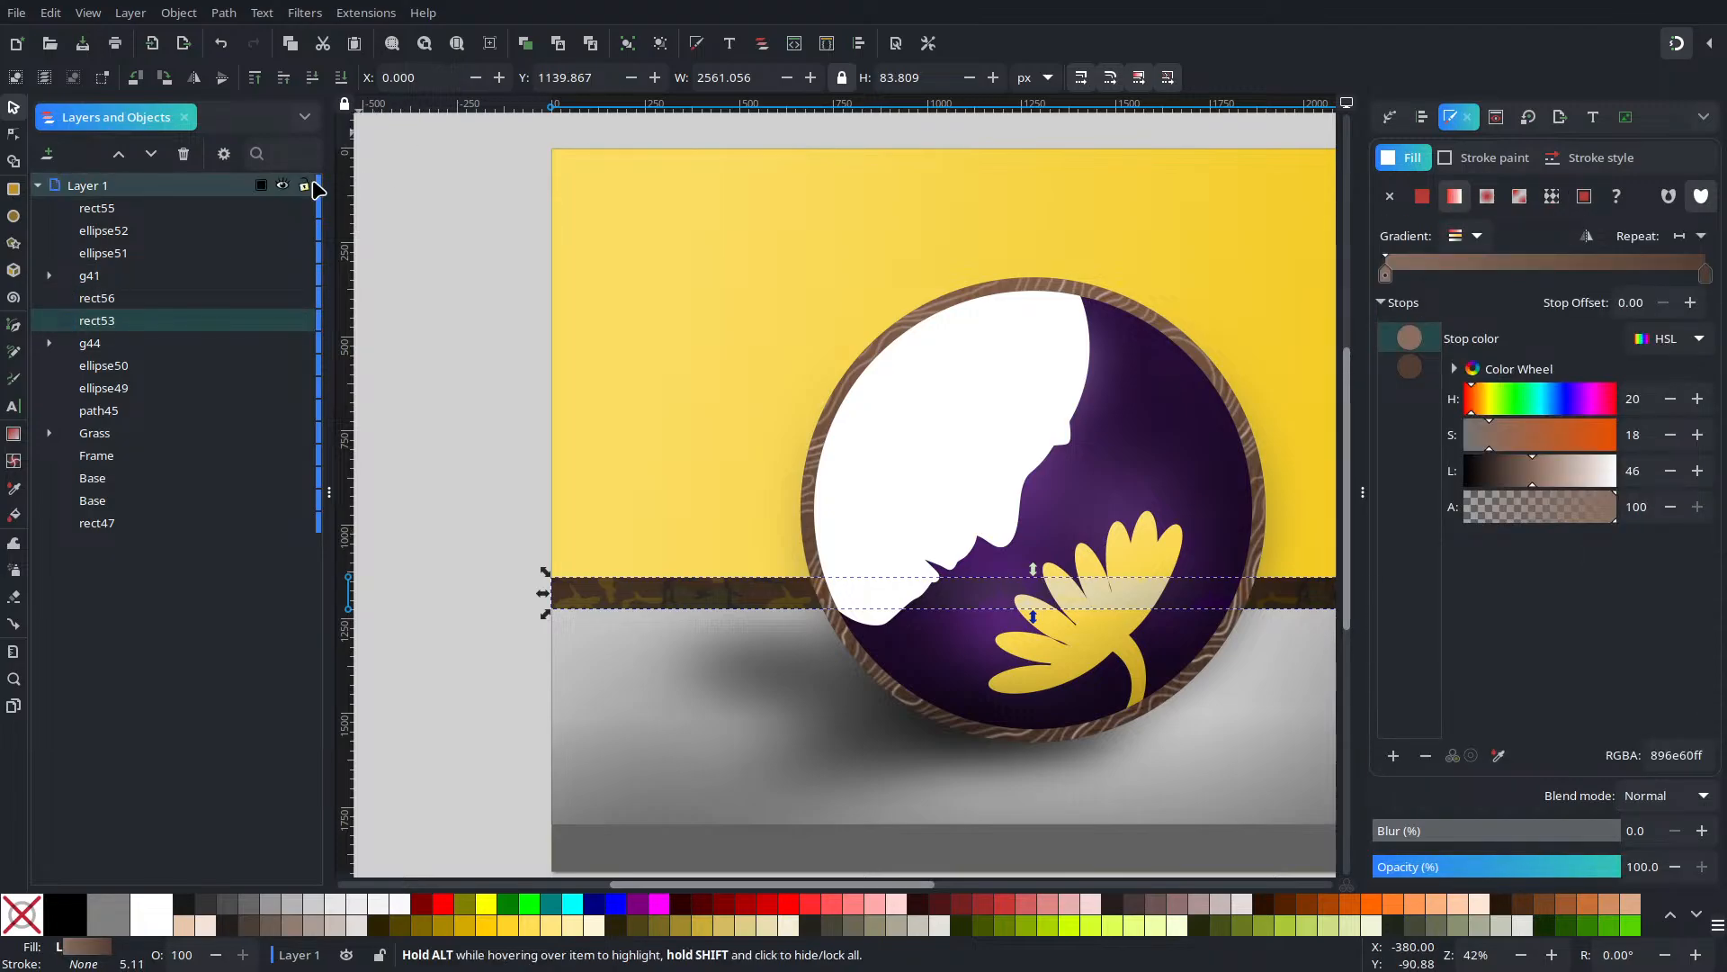
Lower the original camouflage strip rect55 two steps, behind the circle group
left_click(482, 621)
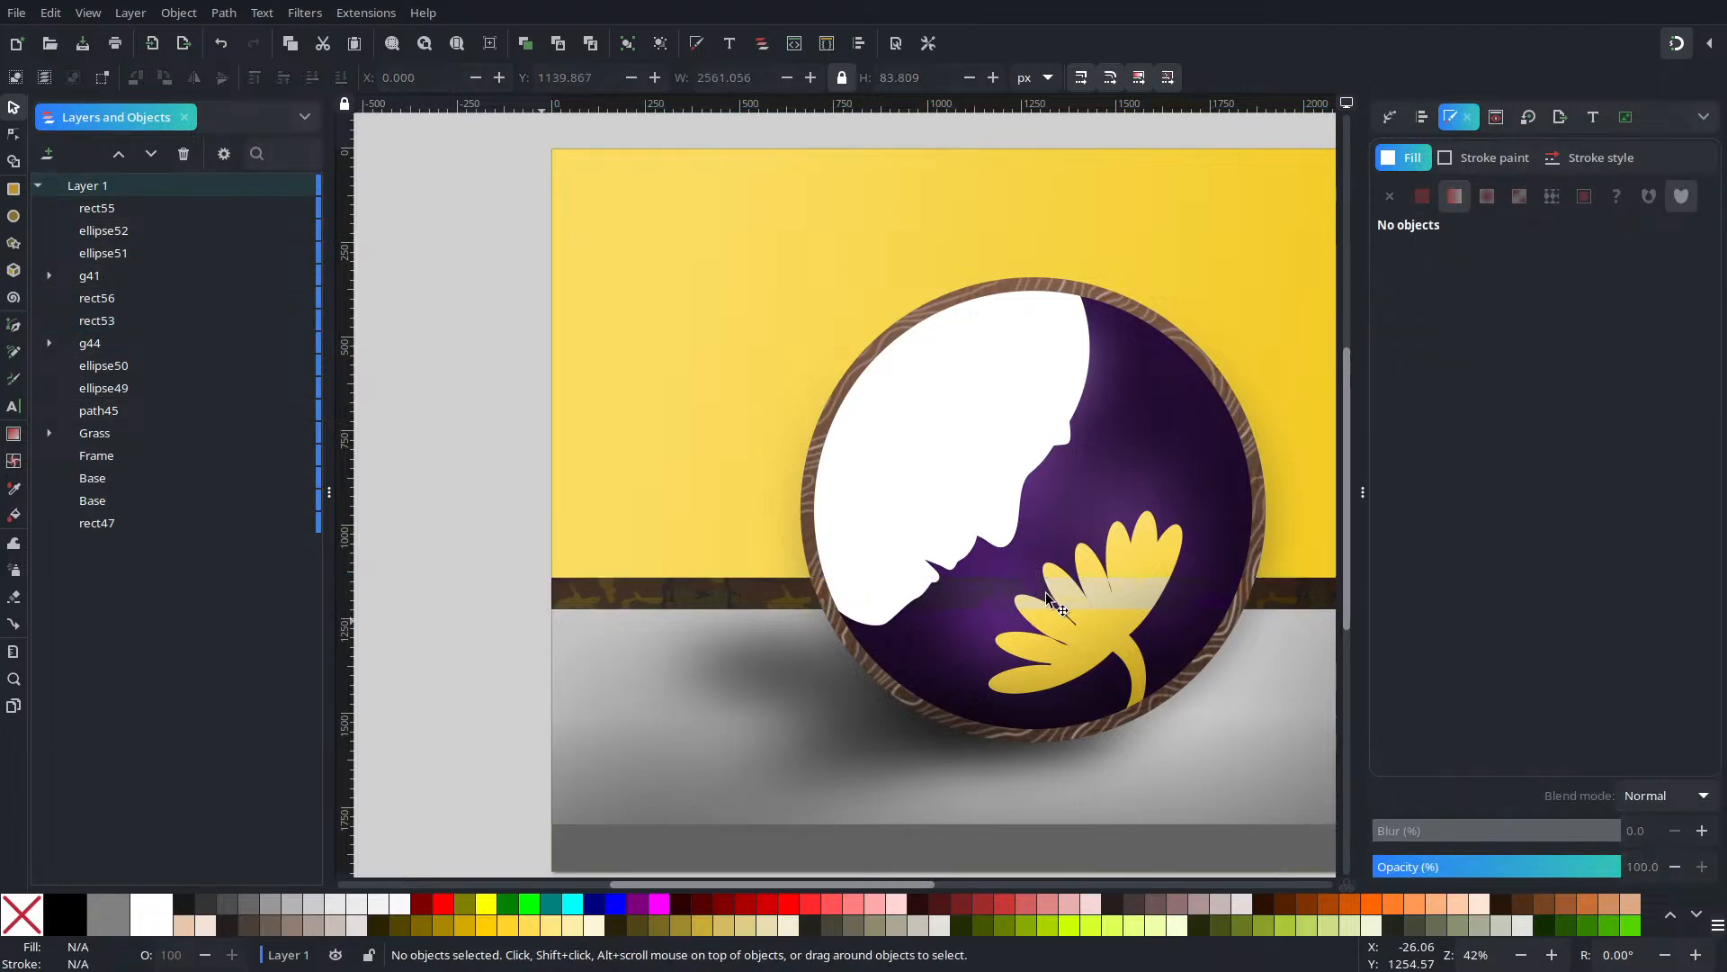
left_click(171, 209)
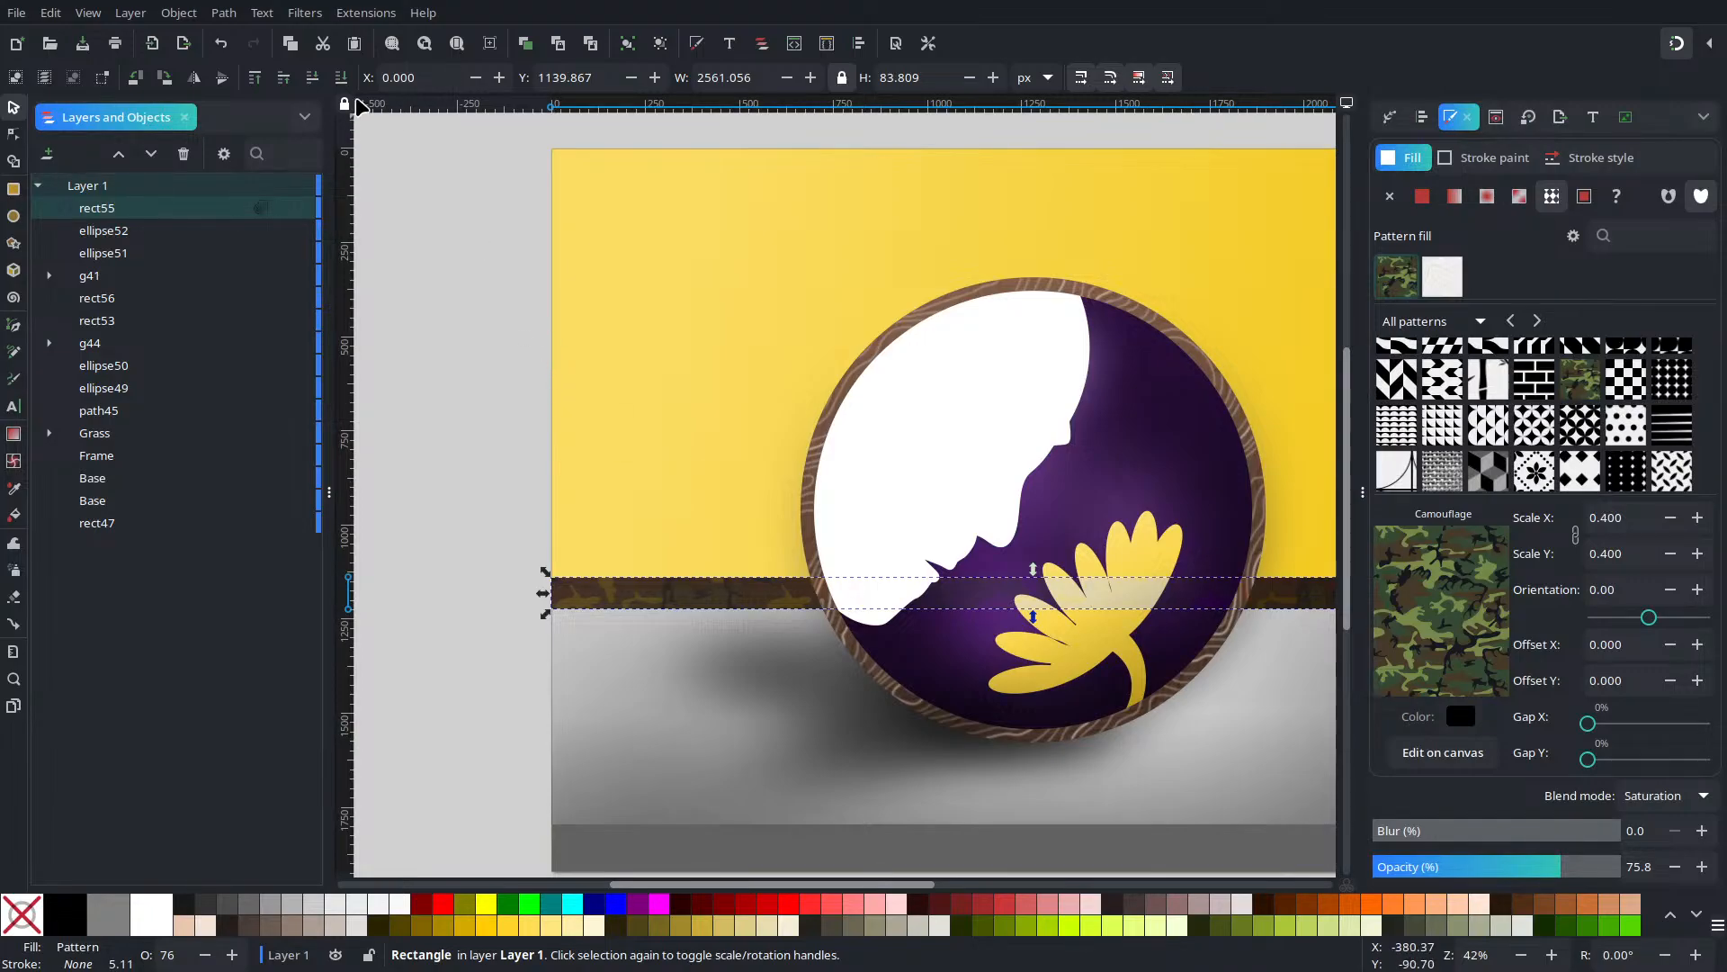
left_click(314, 80)
left_click(314, 80)
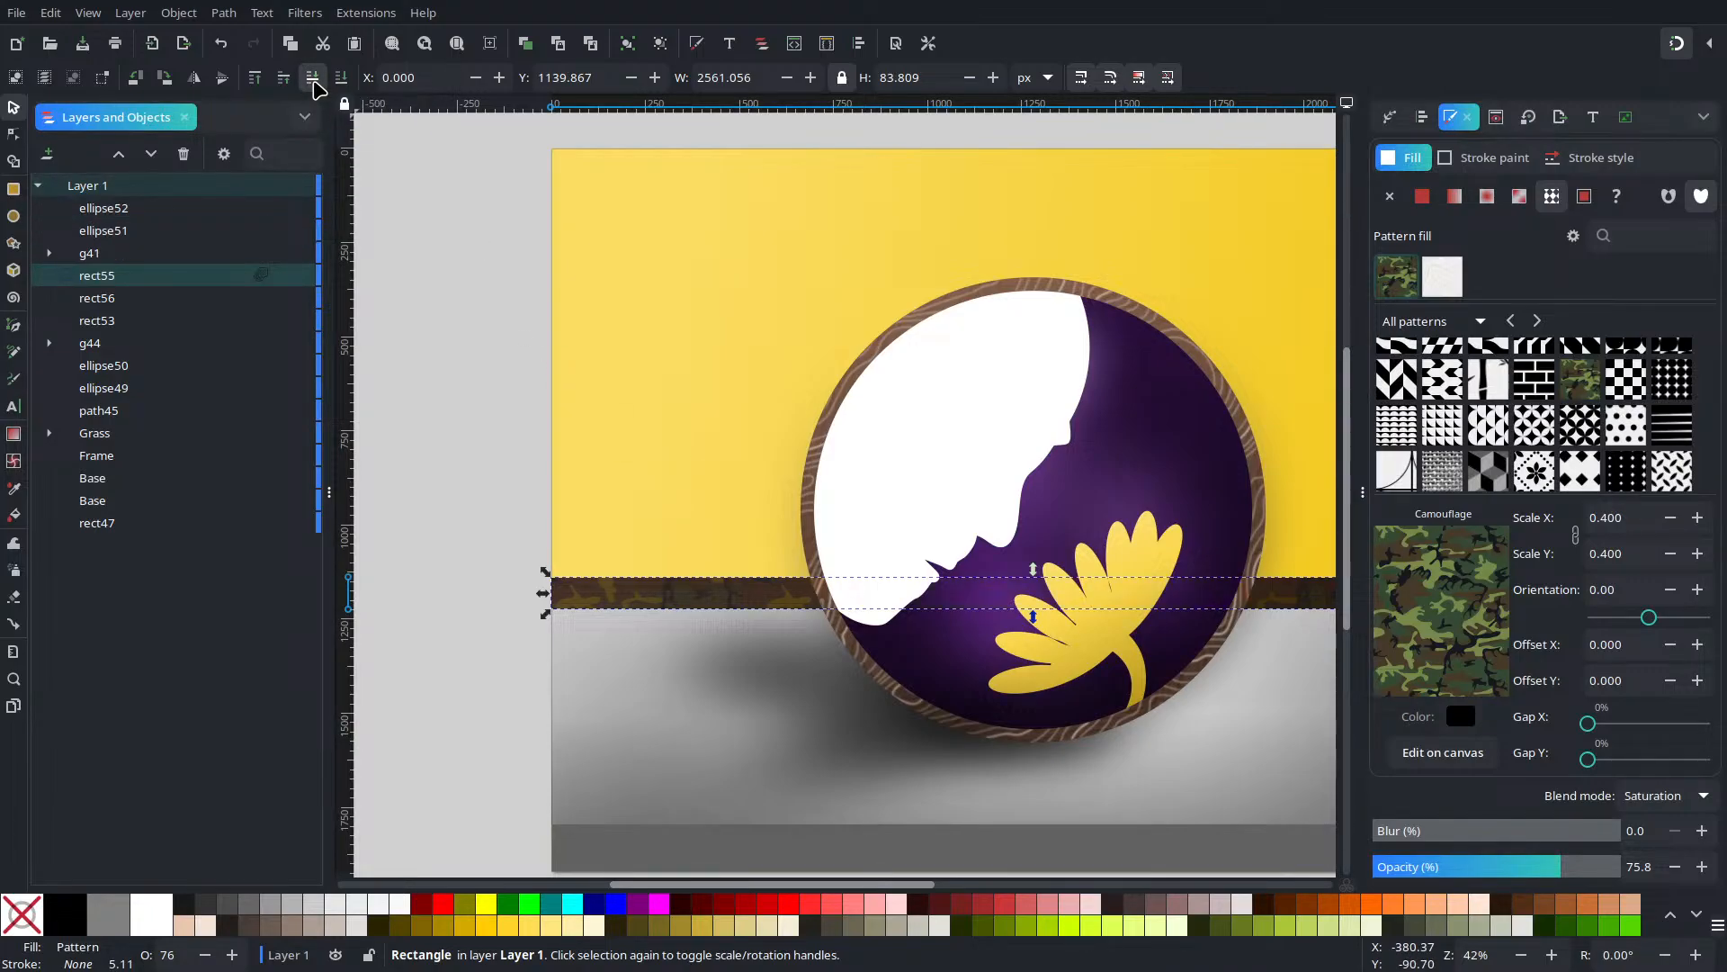
left_click(432, 586)
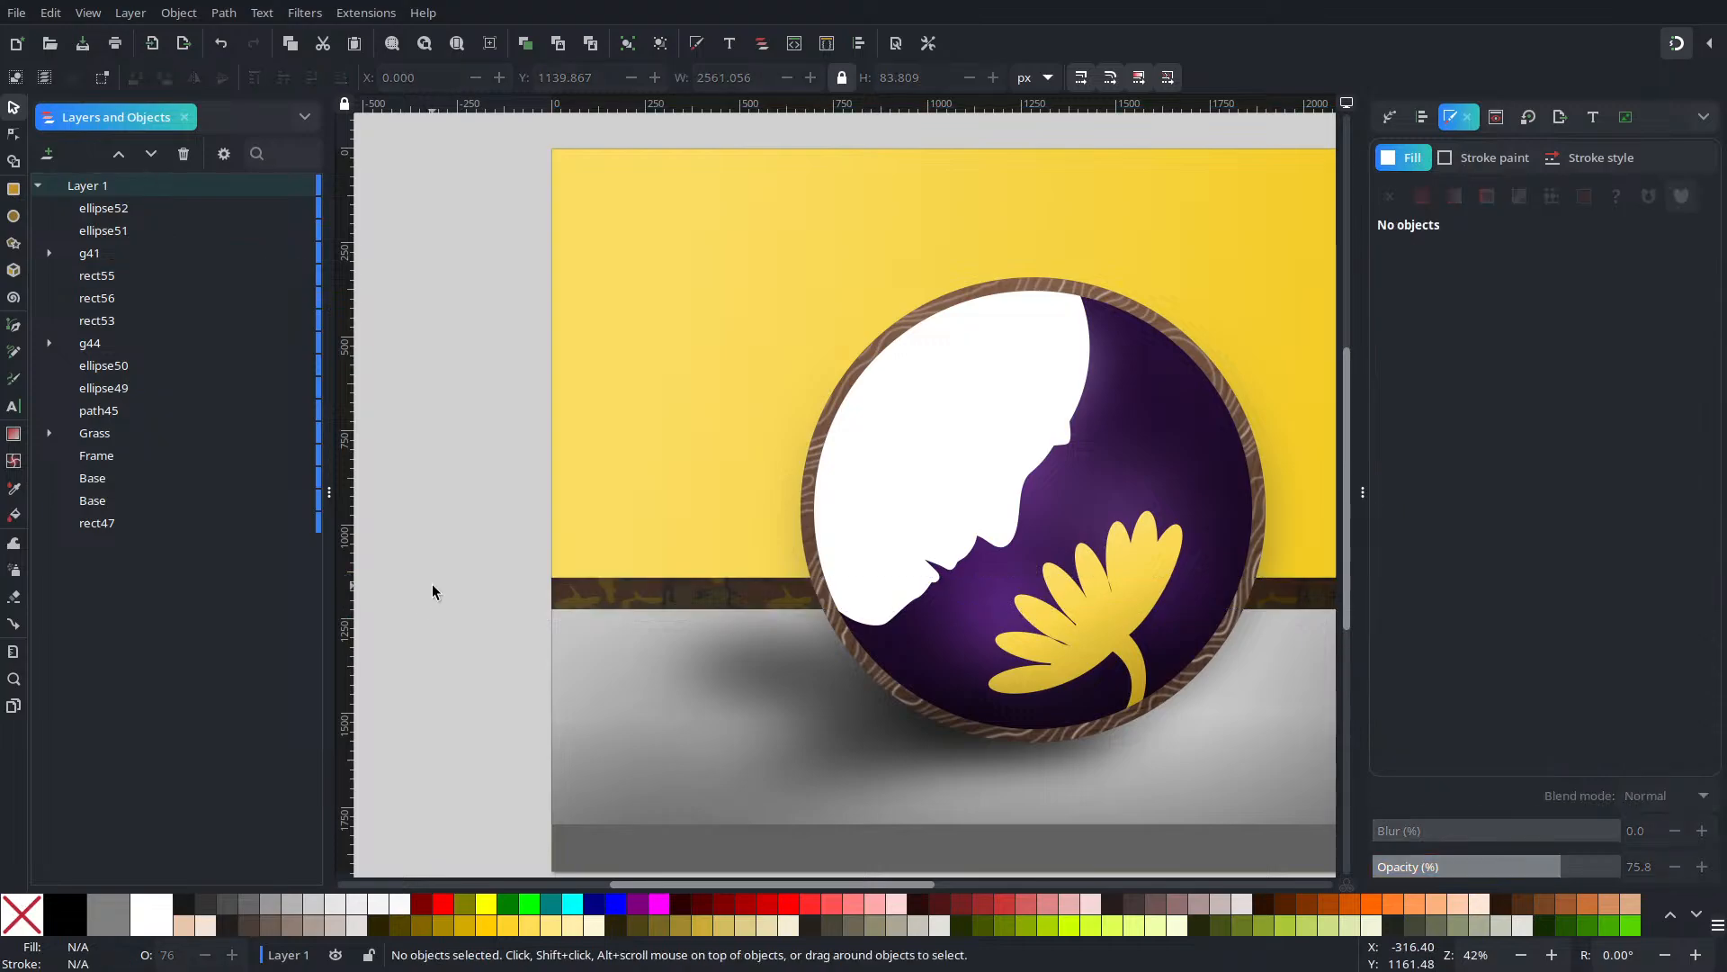
Group rect55, rect56 and rect53 as g56, then select rect53 inside it
left_click_drag(456, 536, 1214, 589)
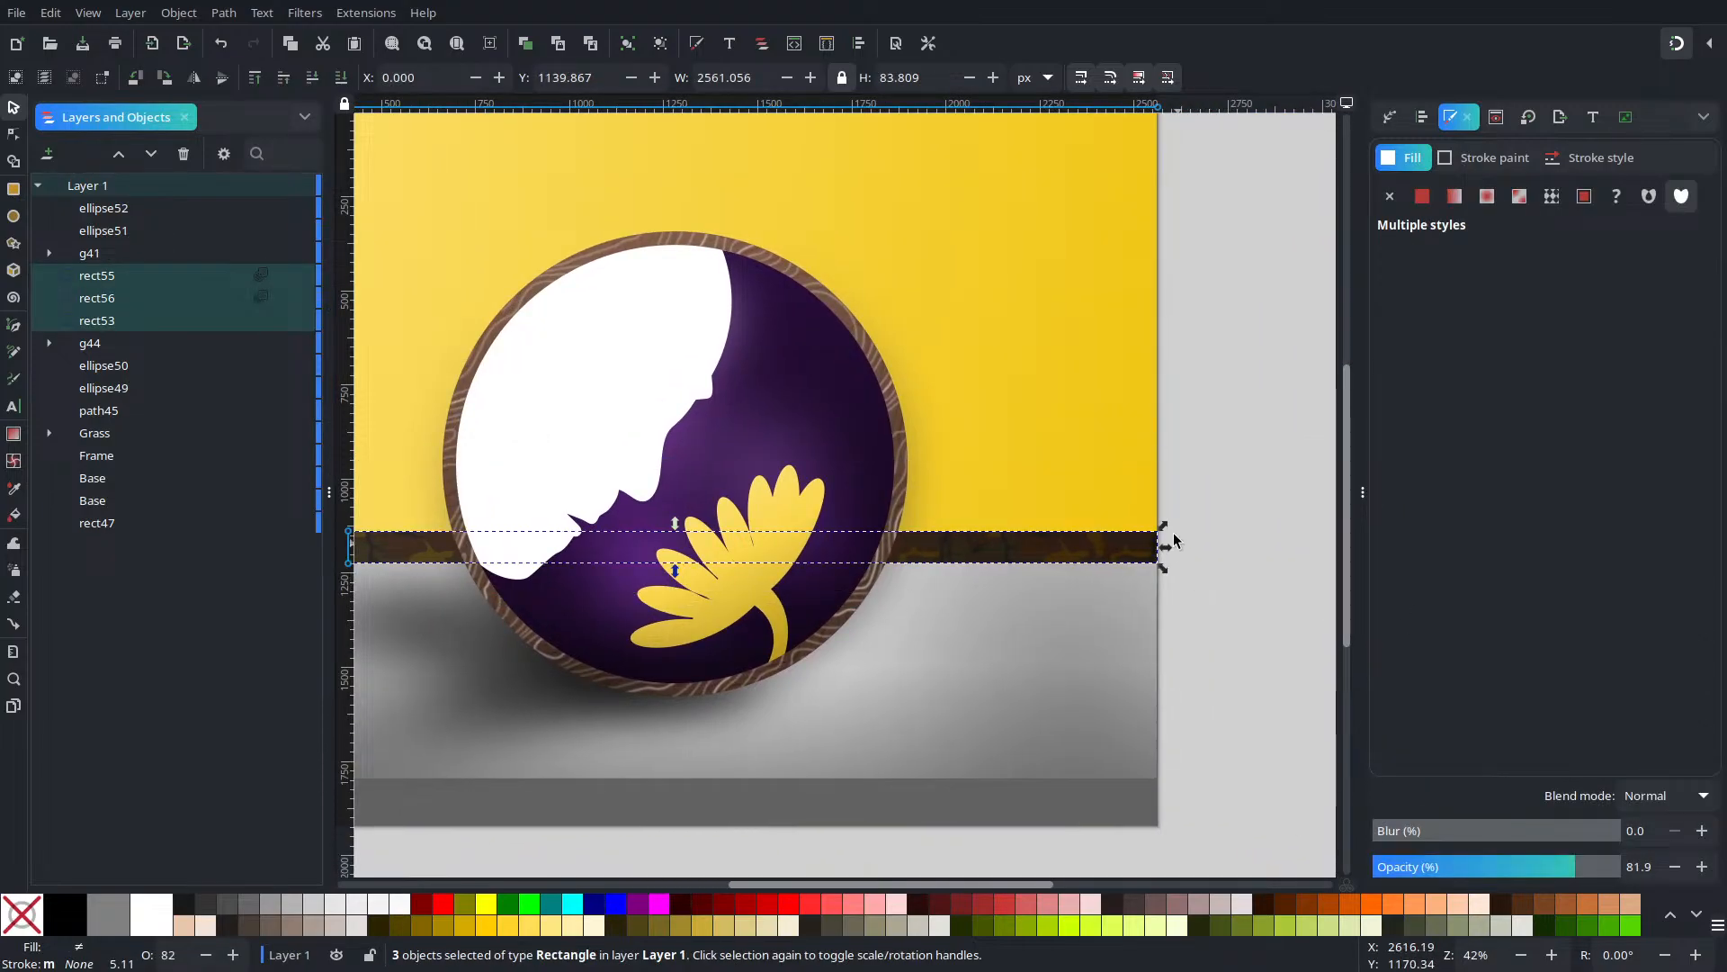
key("ctrl+g")
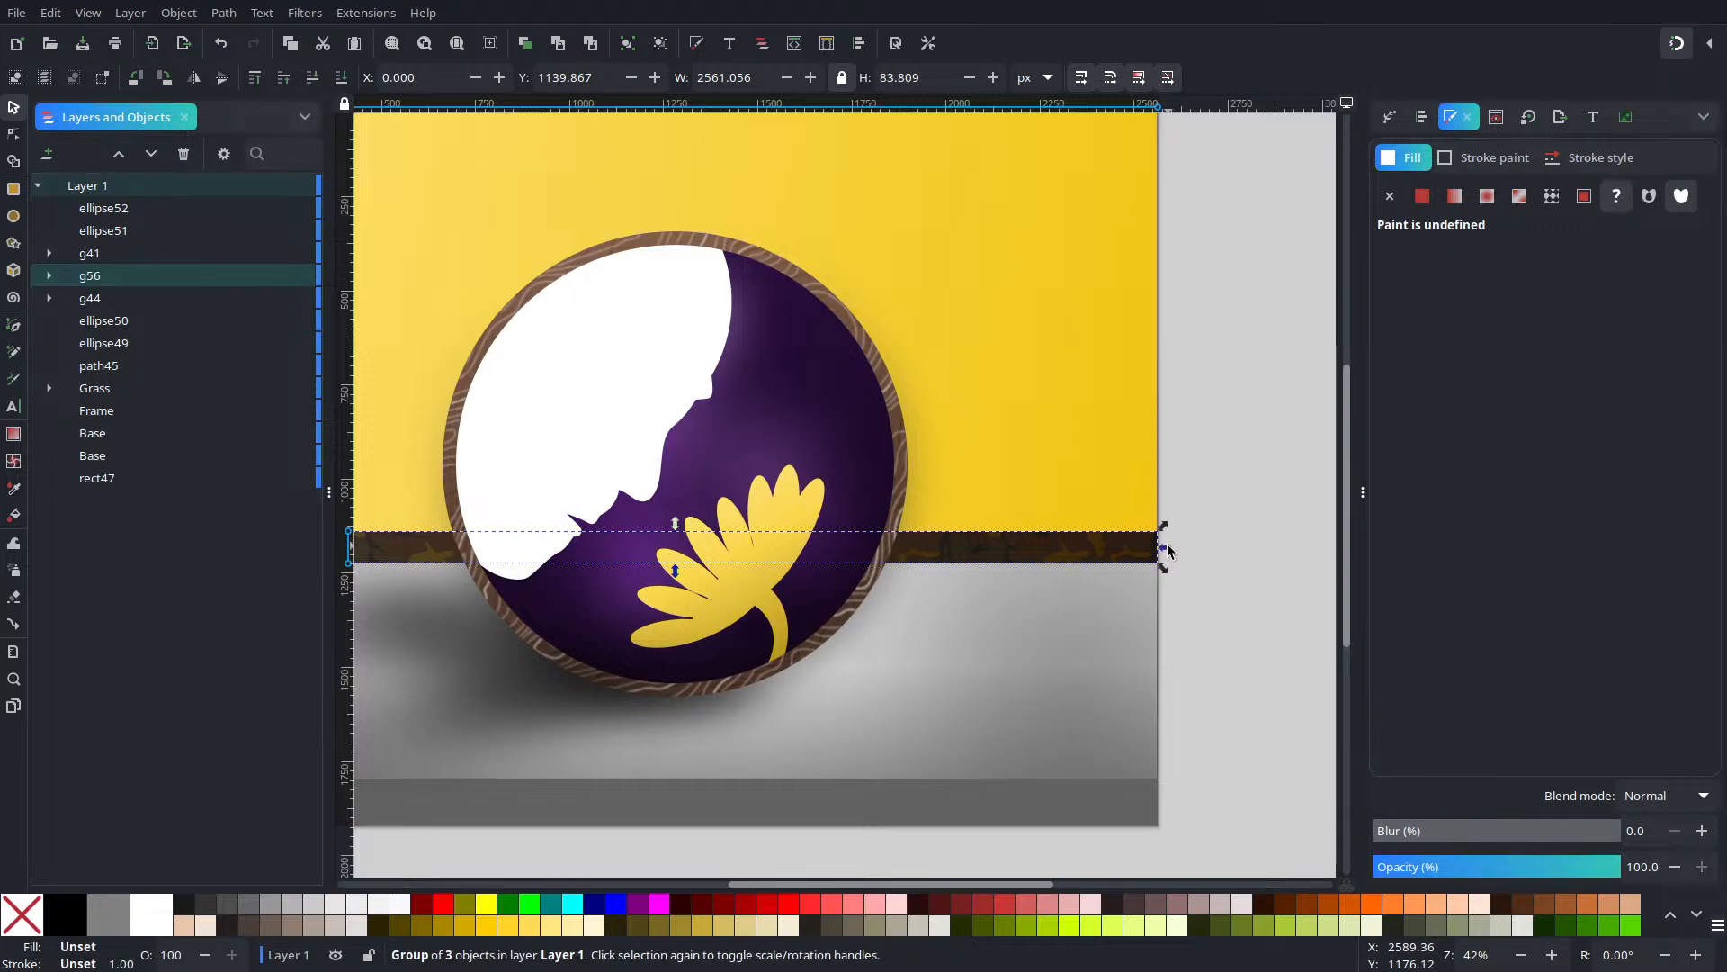
scroll(990, 509, "left", 5)
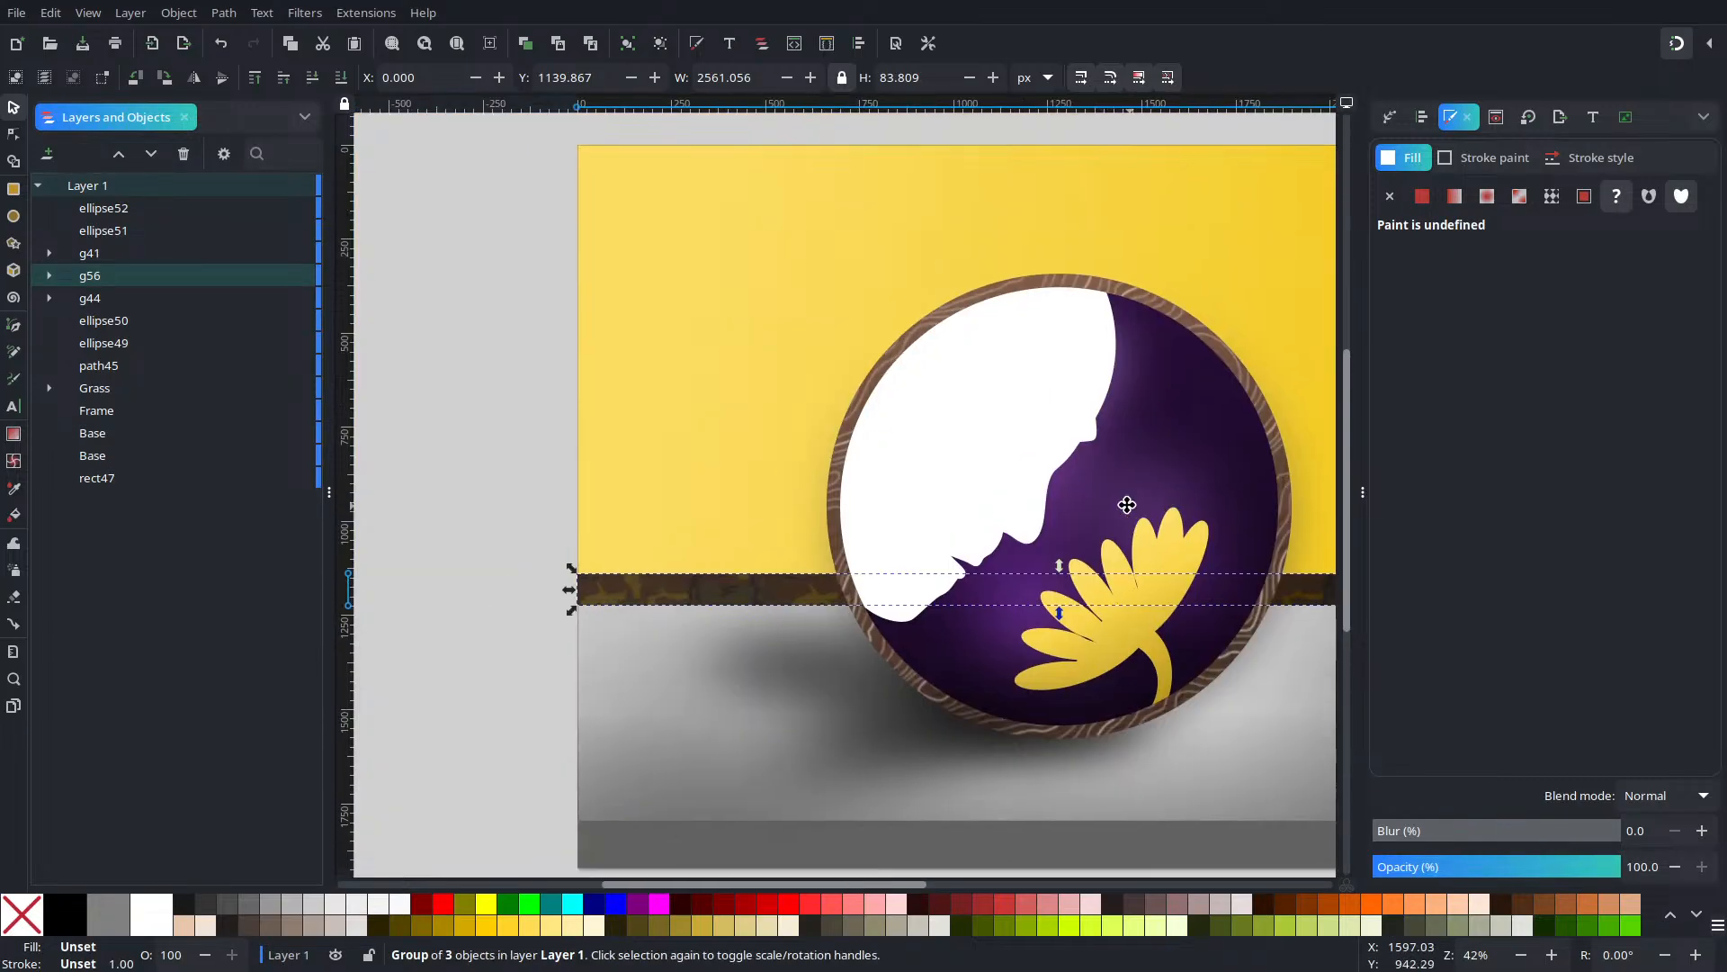
left_click(183, 261)
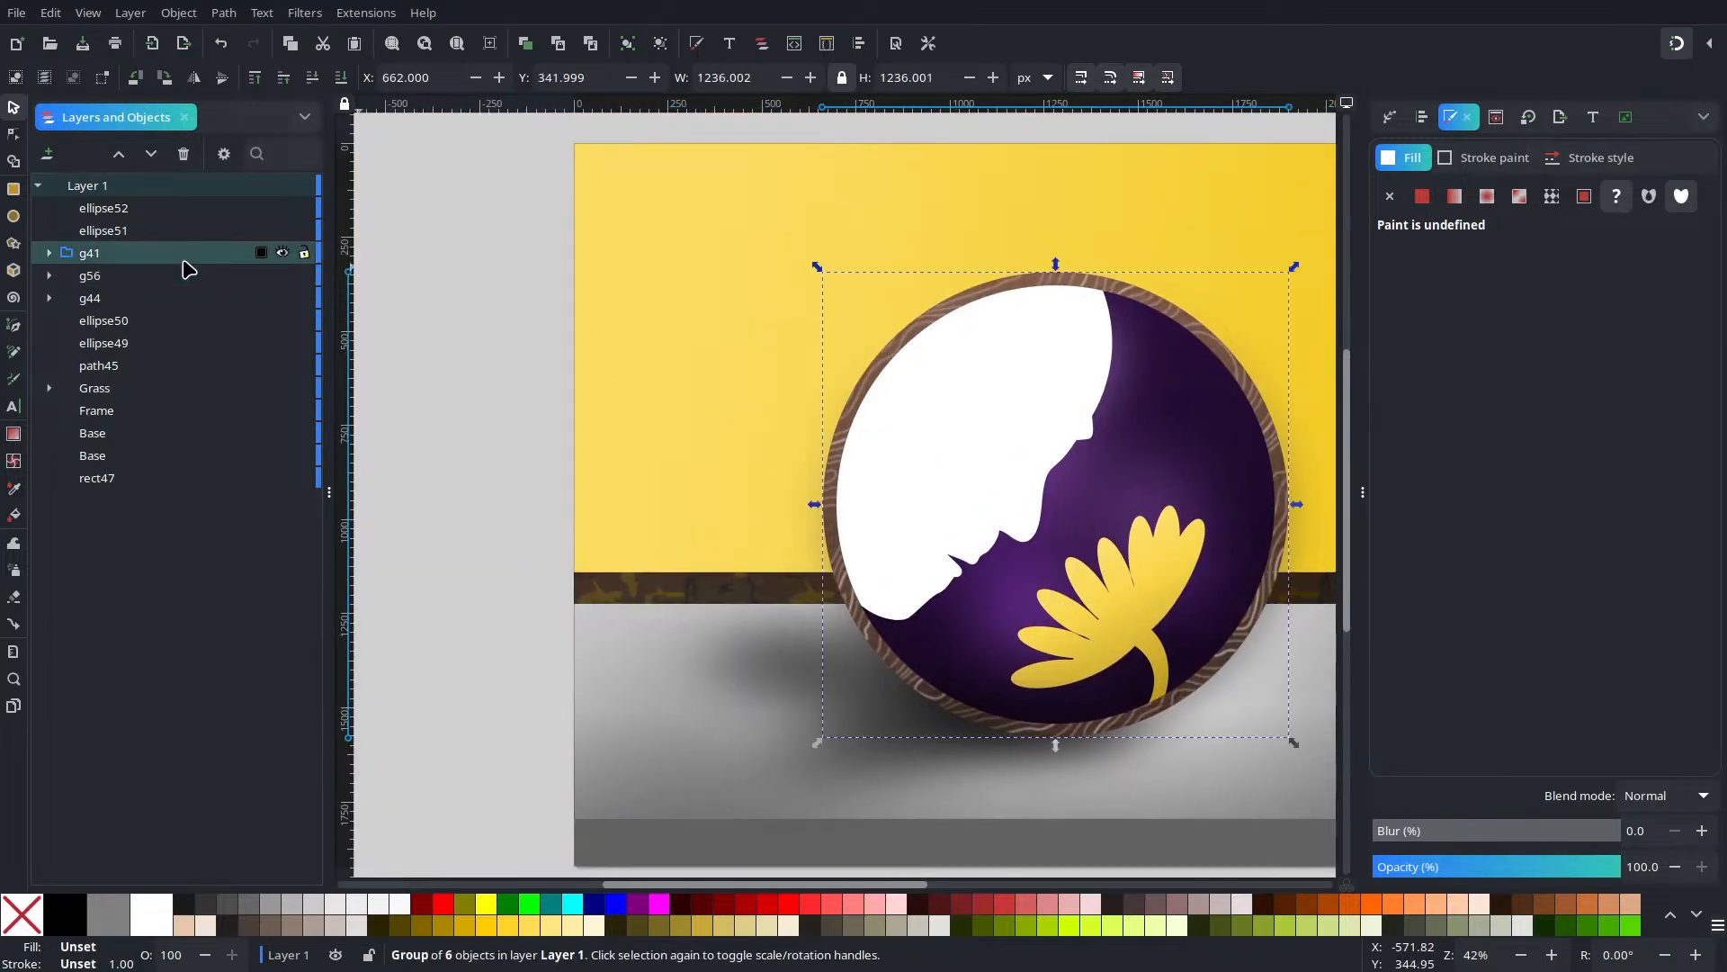
left_click(179, 276)
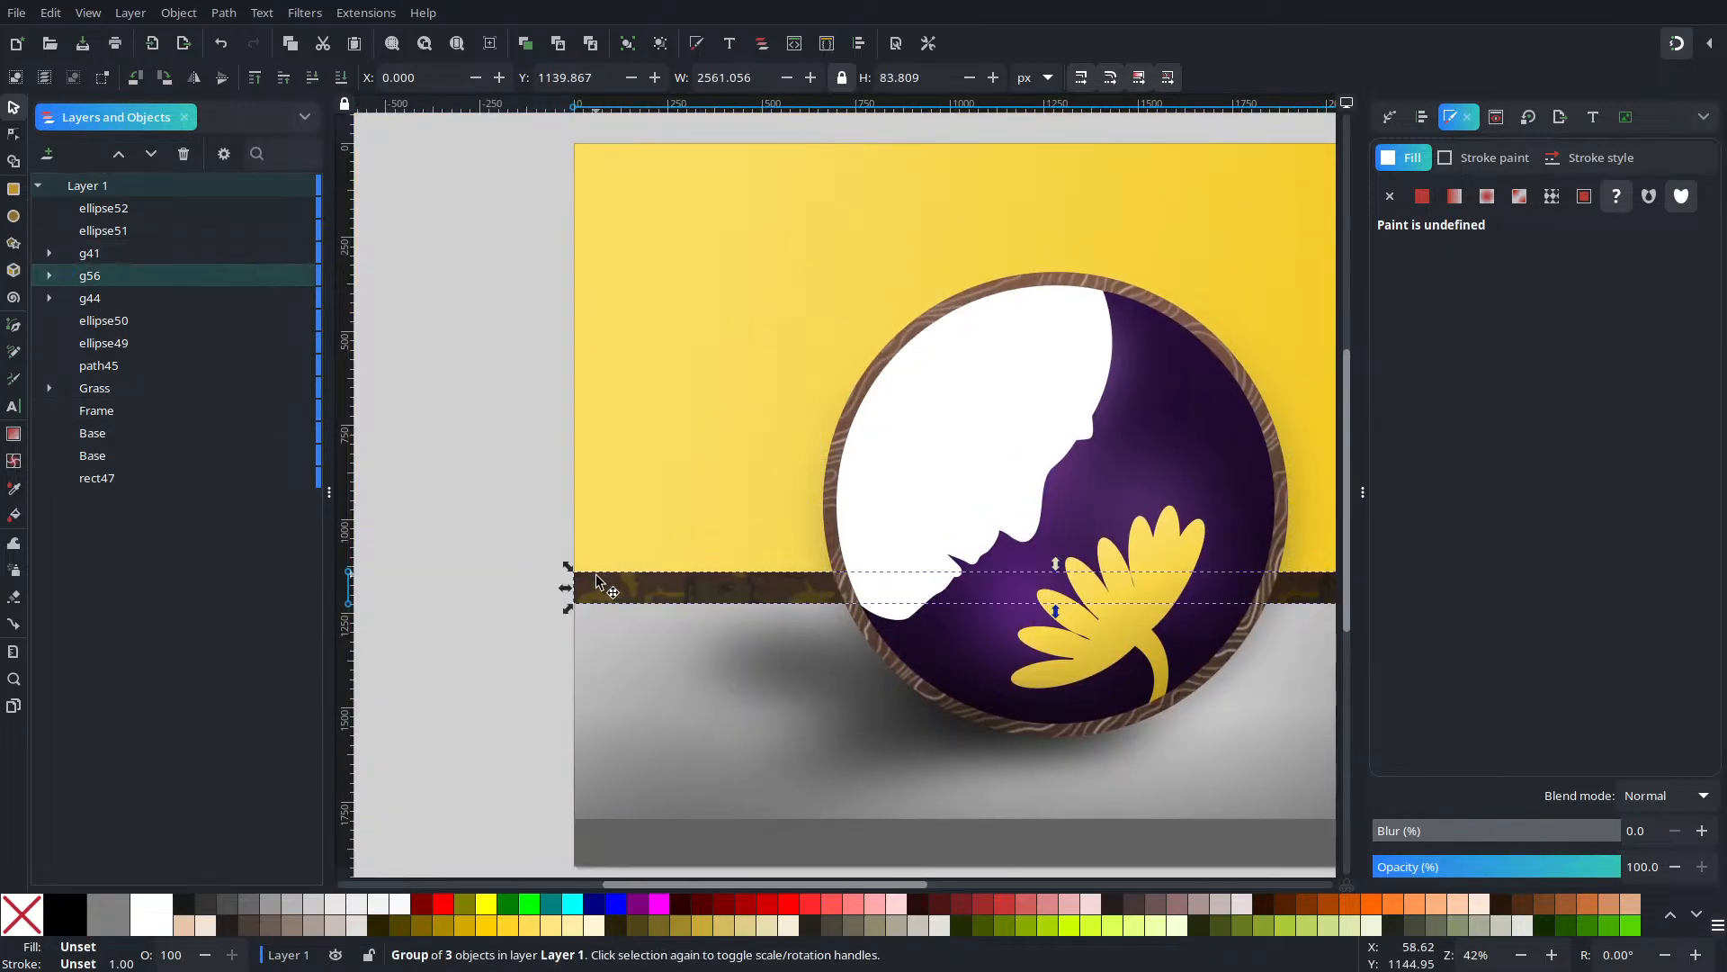
left_click(49, 275)
left_click(112, 345)
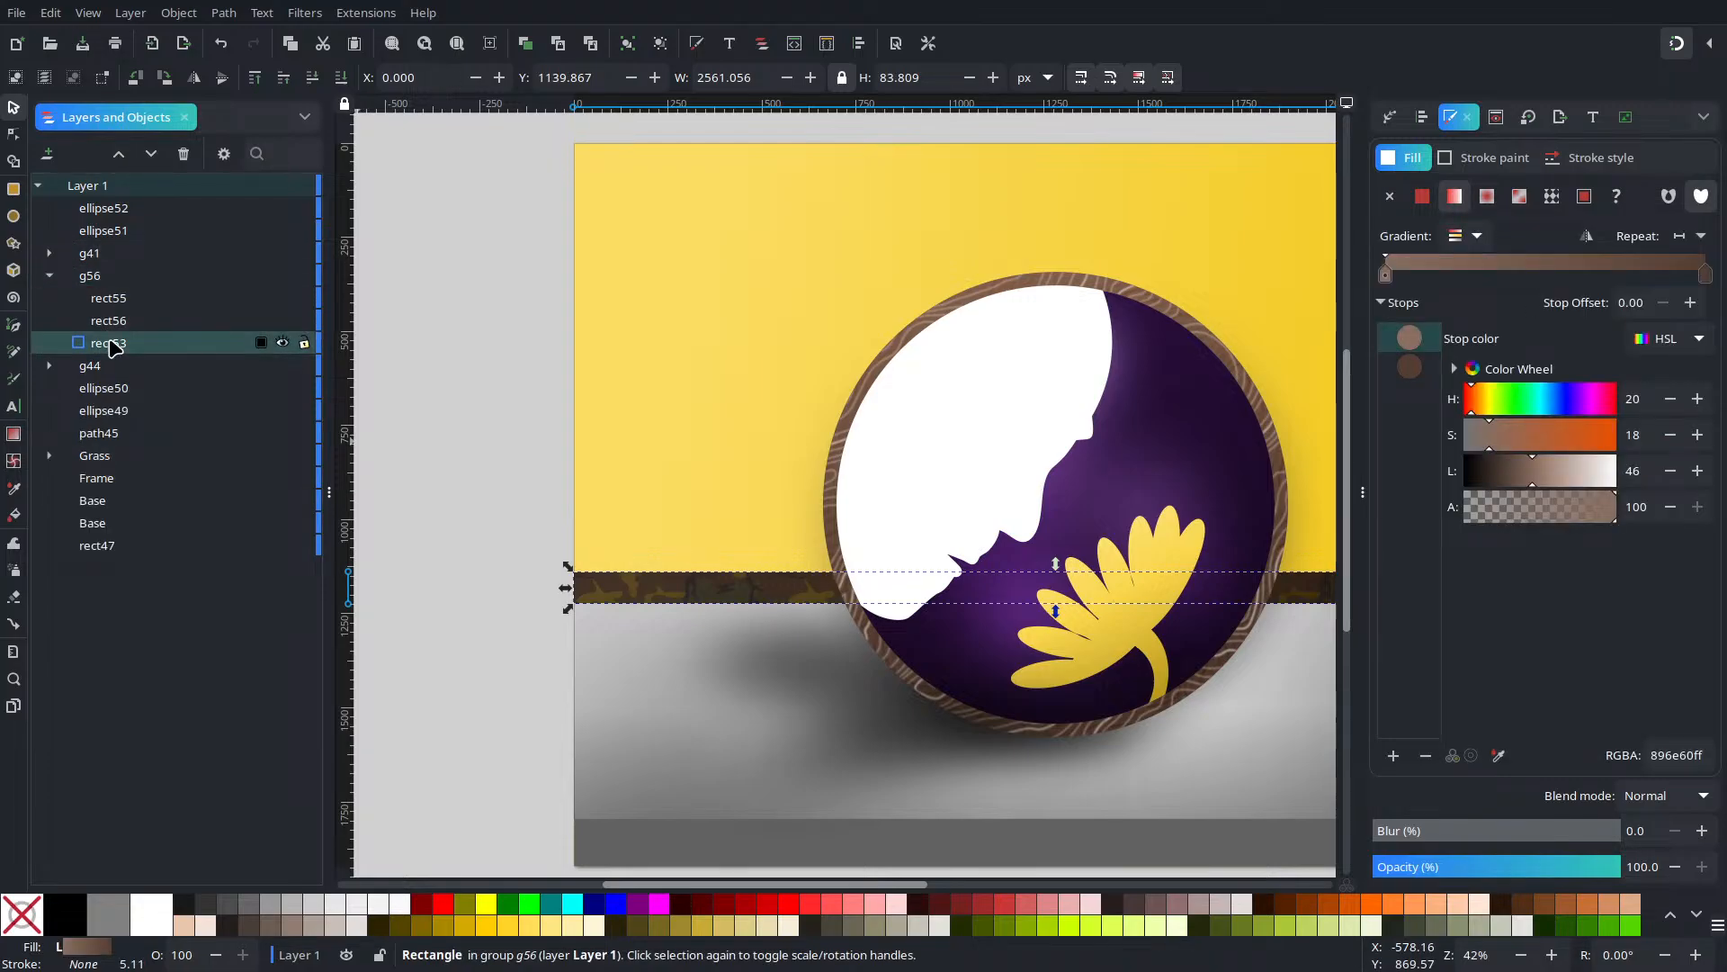
Duplicate rect53 as a Screen-blended copy at about 47% opacity
key("ctrl+d")
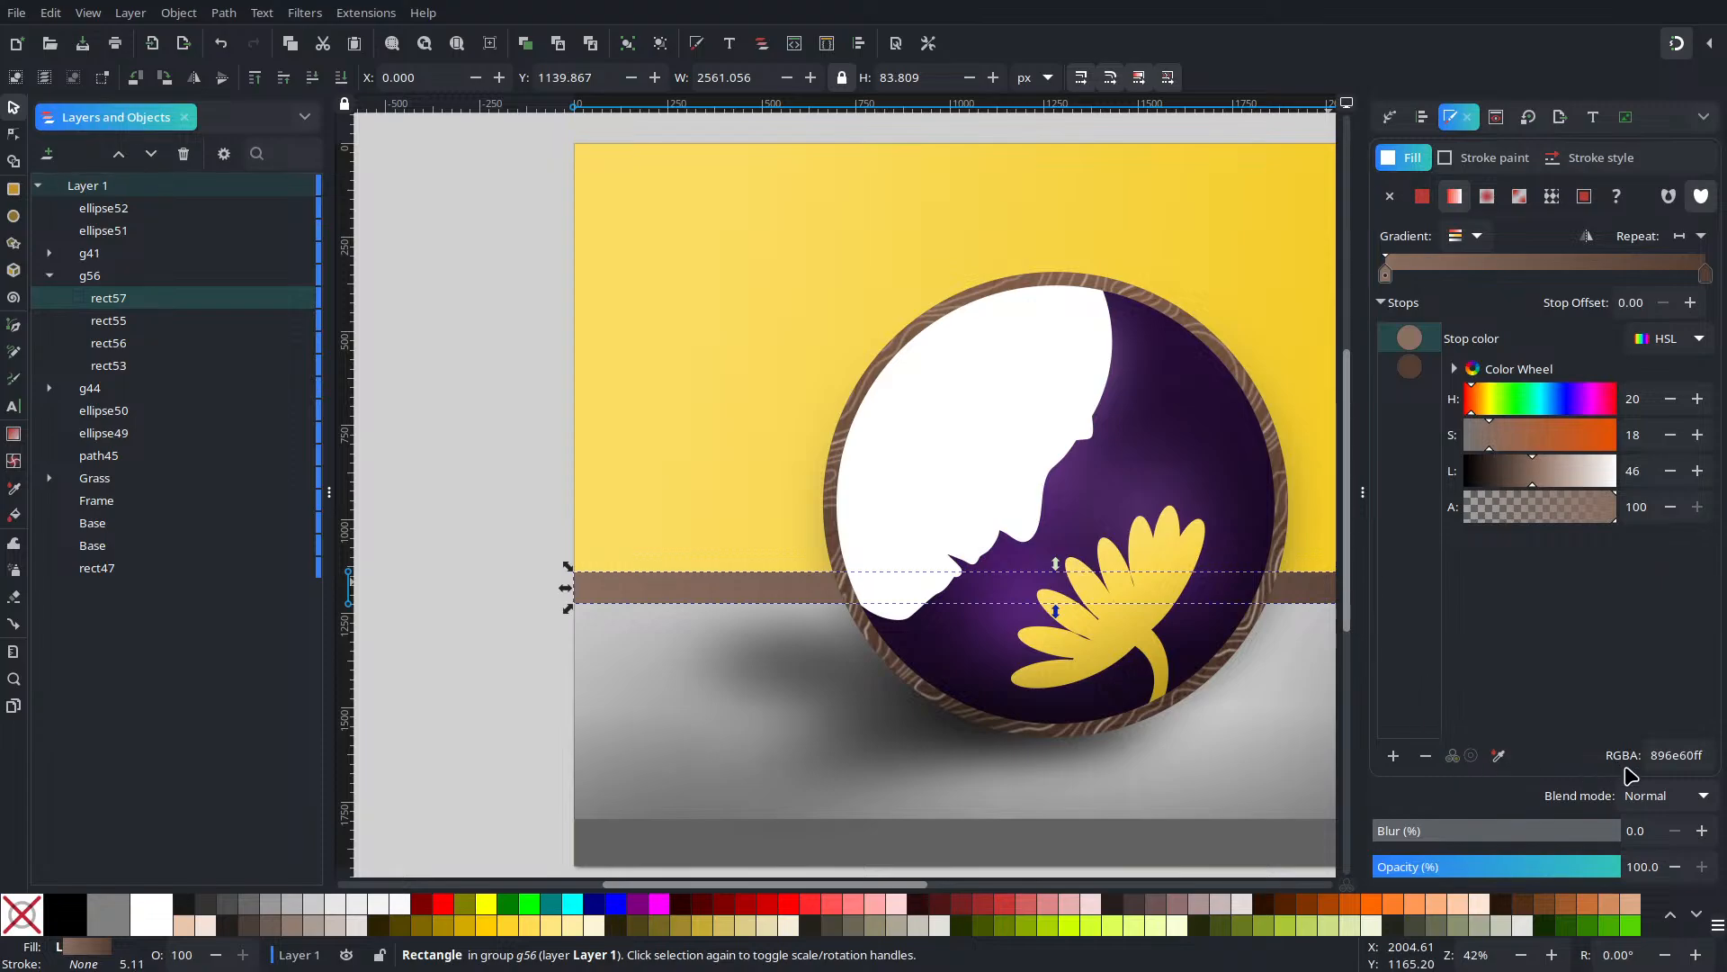
left_click(1646, 795)
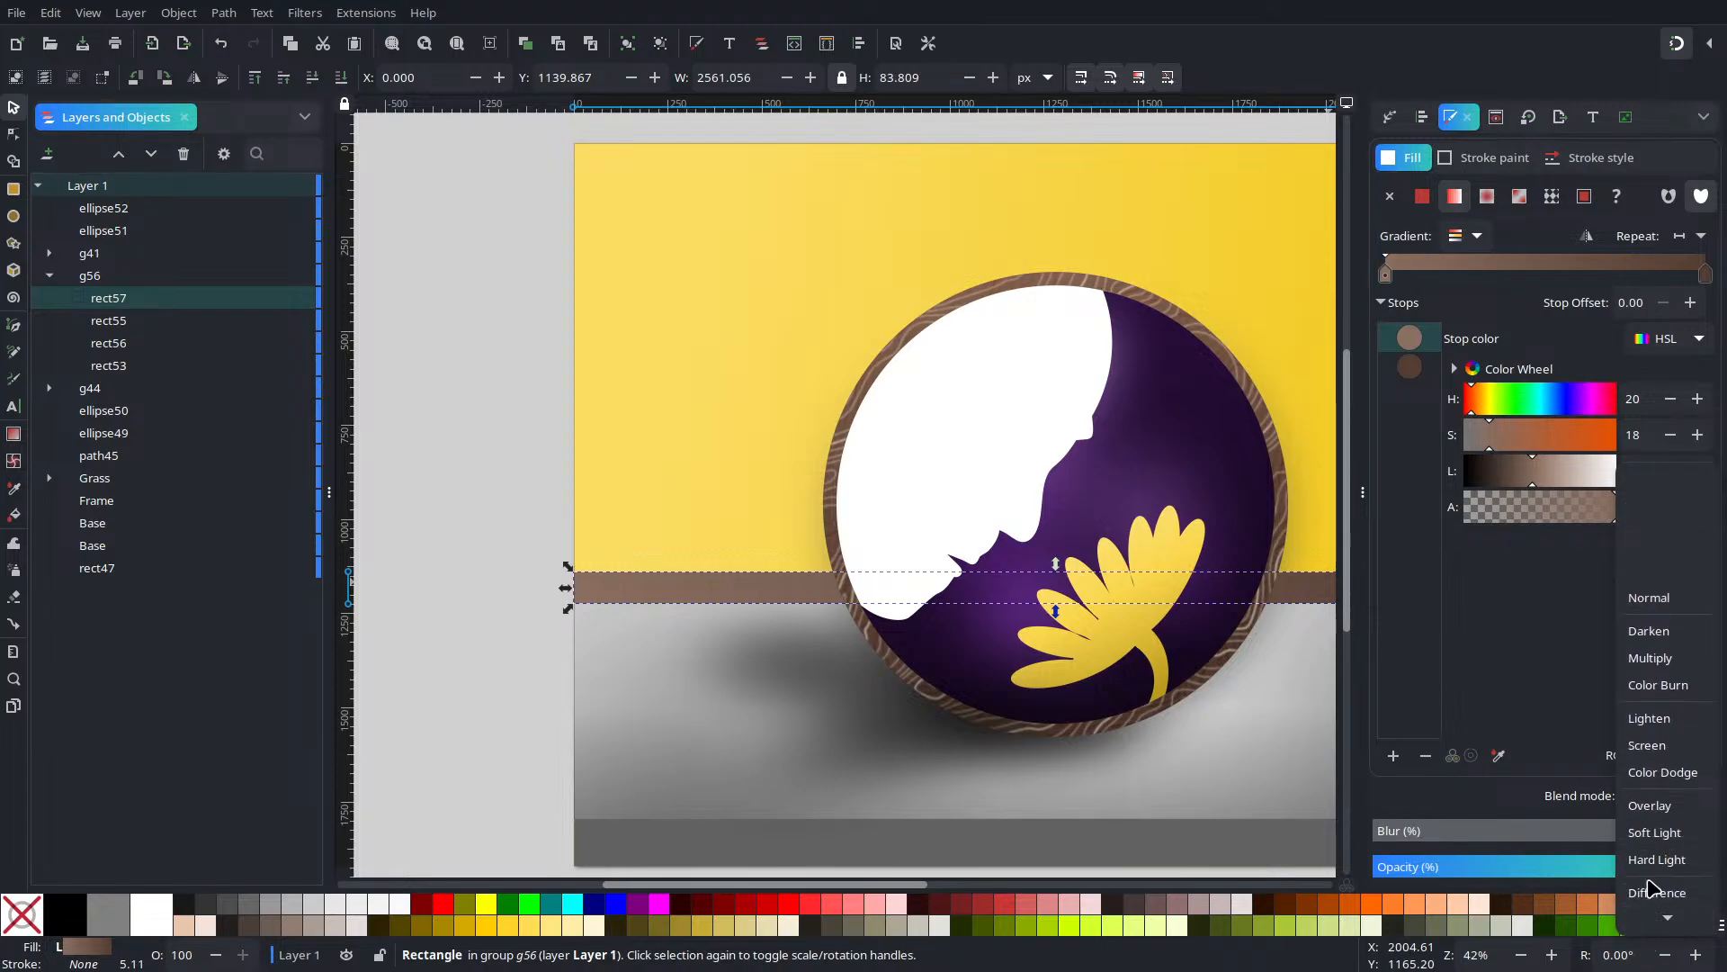
left_click(1653, 745)
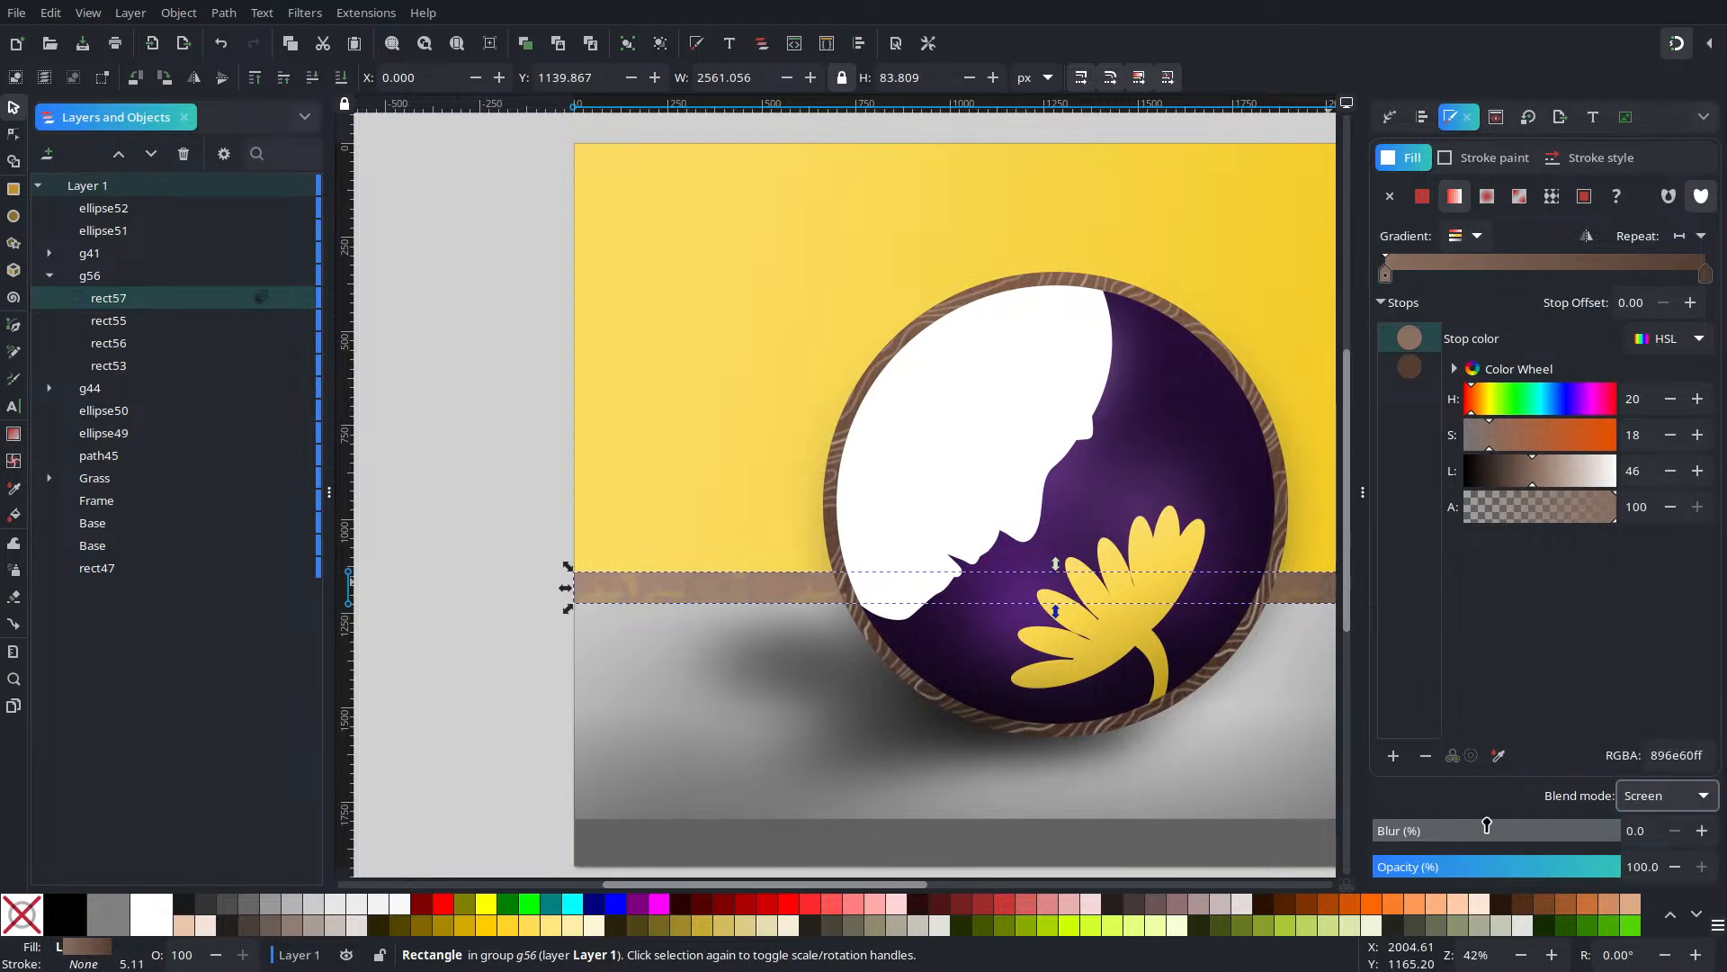
mouse_move(1486, 864)
left_mouse_down()
mouse_move(1530, 873)
mouse_move(1482, 885)
left_mouse_up()
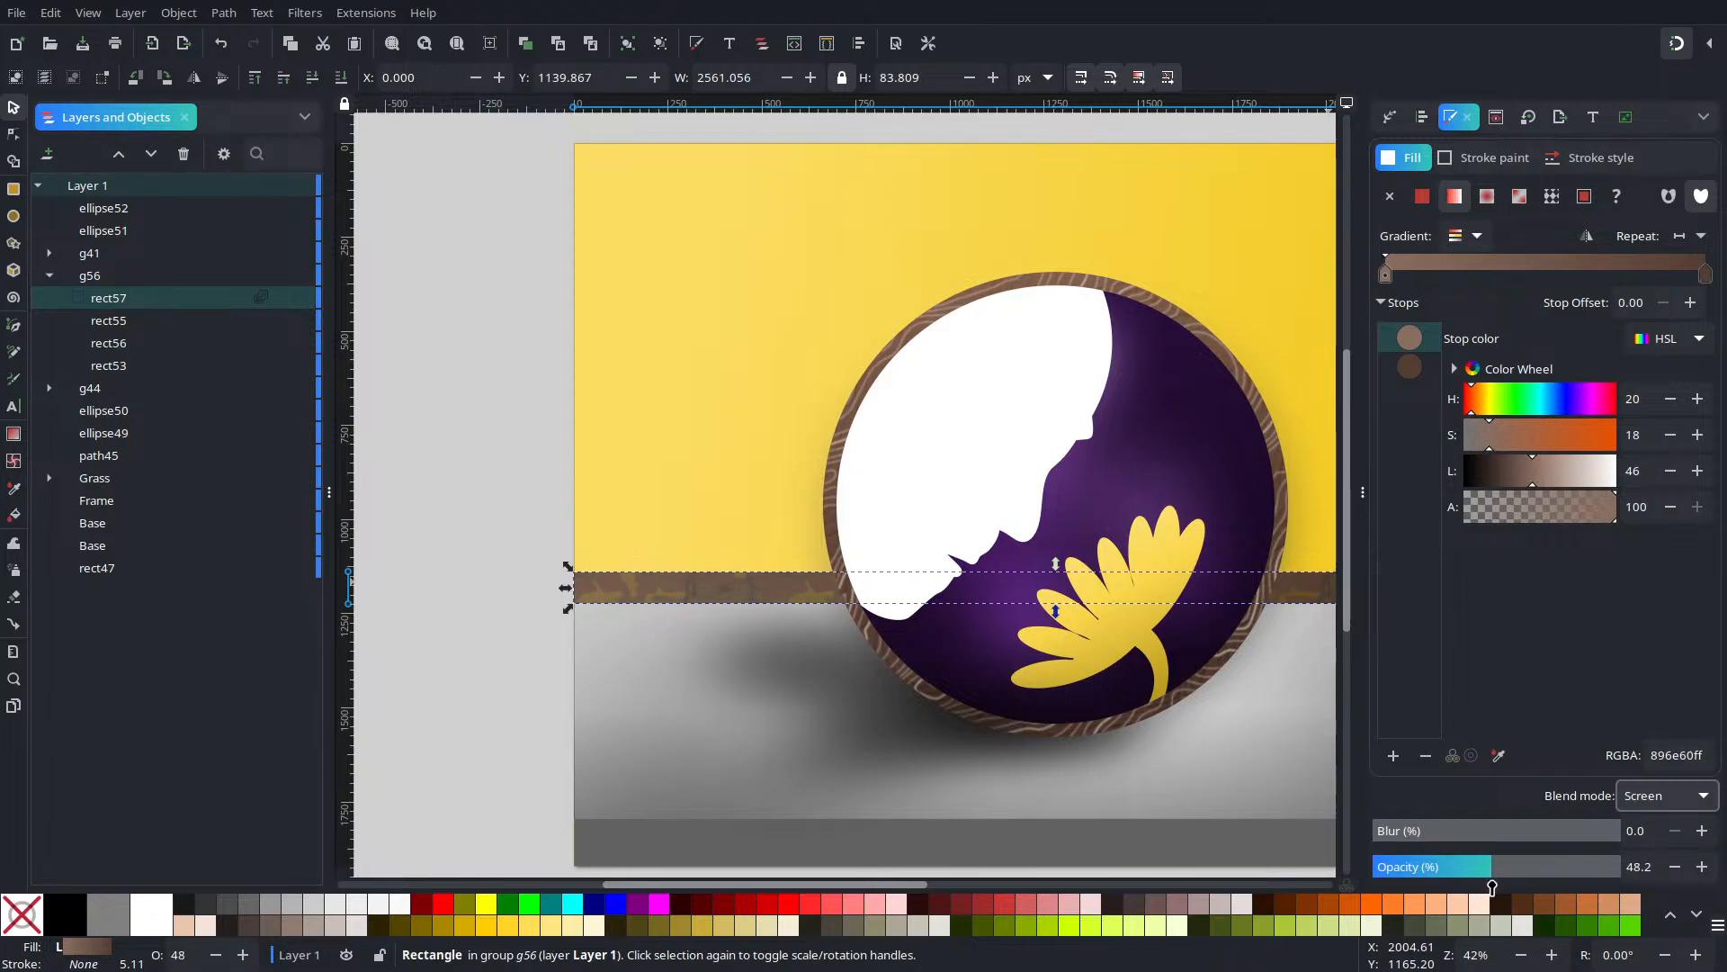
left_click_drag(1492, 888, 1491, 890)
Reselect the new top strip rect57 inside group g56
left_click(435, 482)
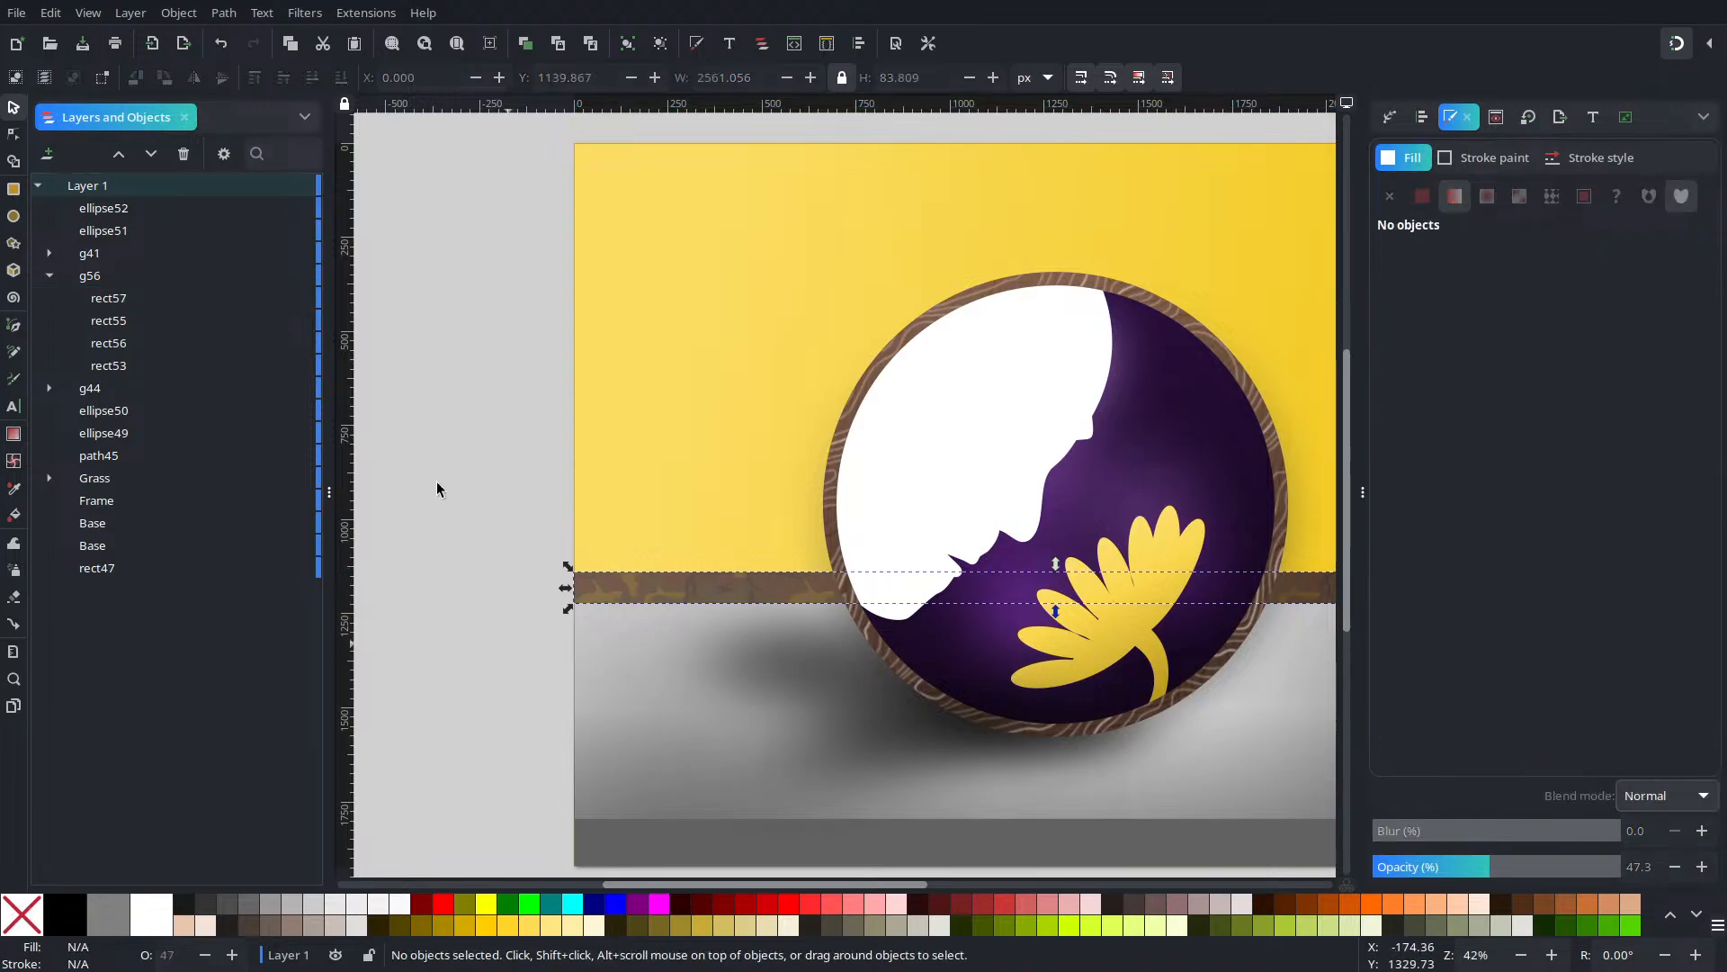
scroll(774, 360, "down", 2, "ctrl")
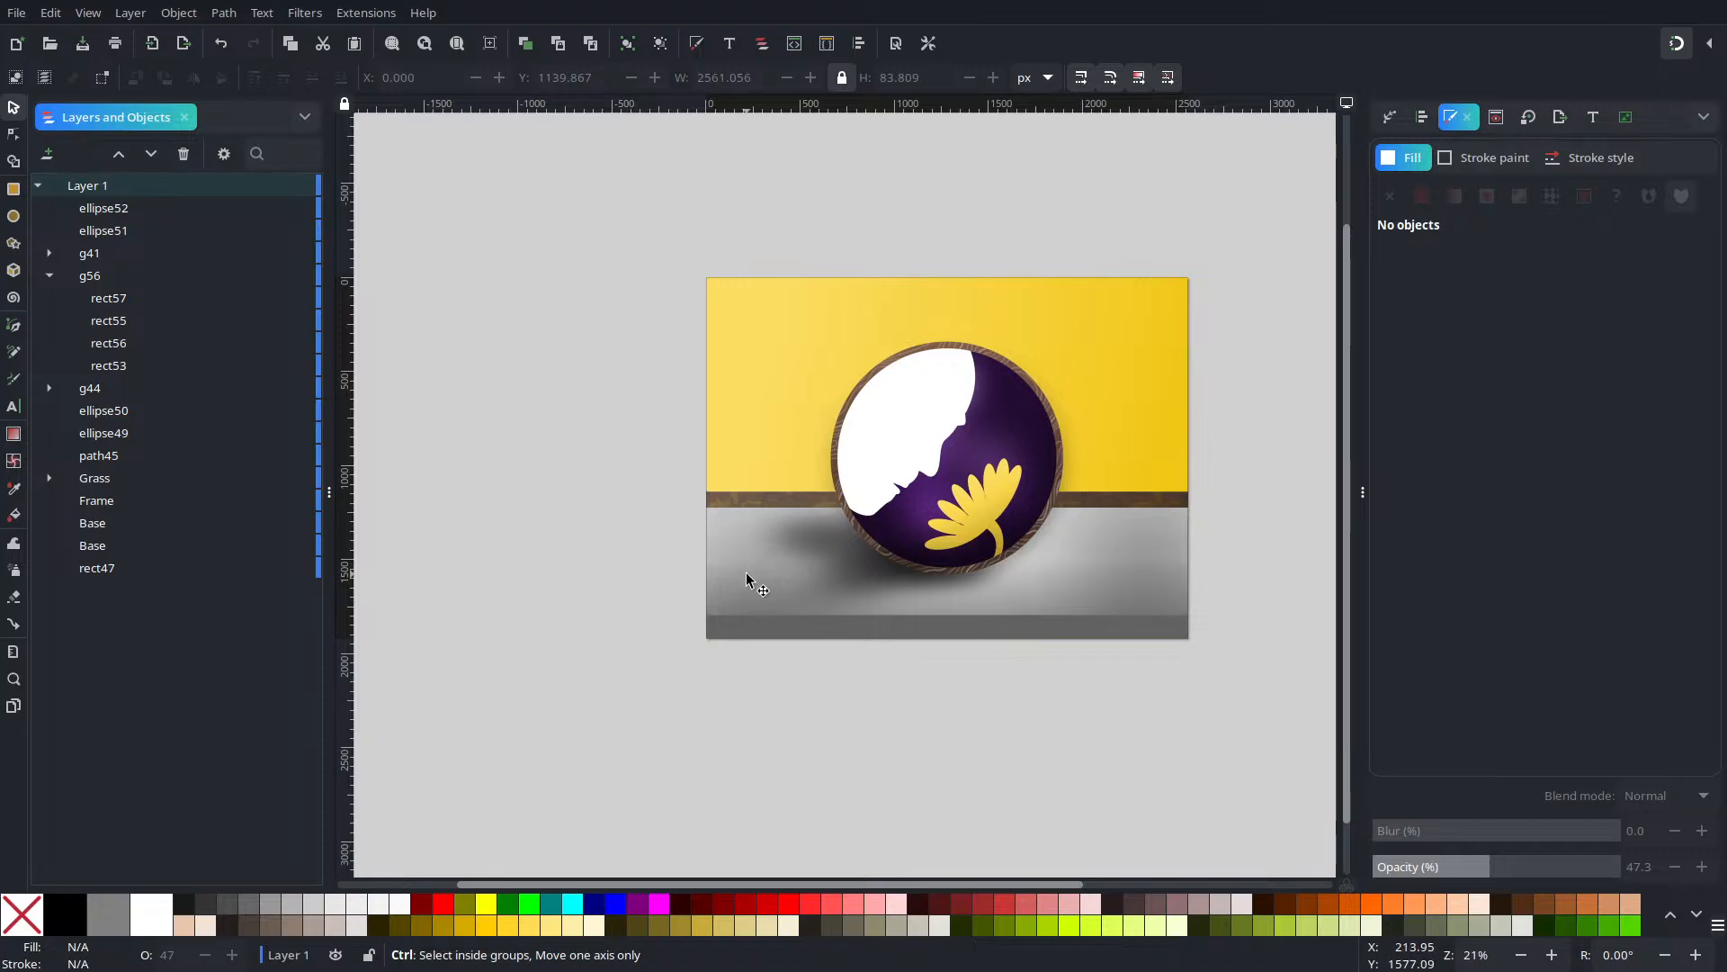
scroll(747, 572, "up", 3, "ctrl")
left_click(784, 343)
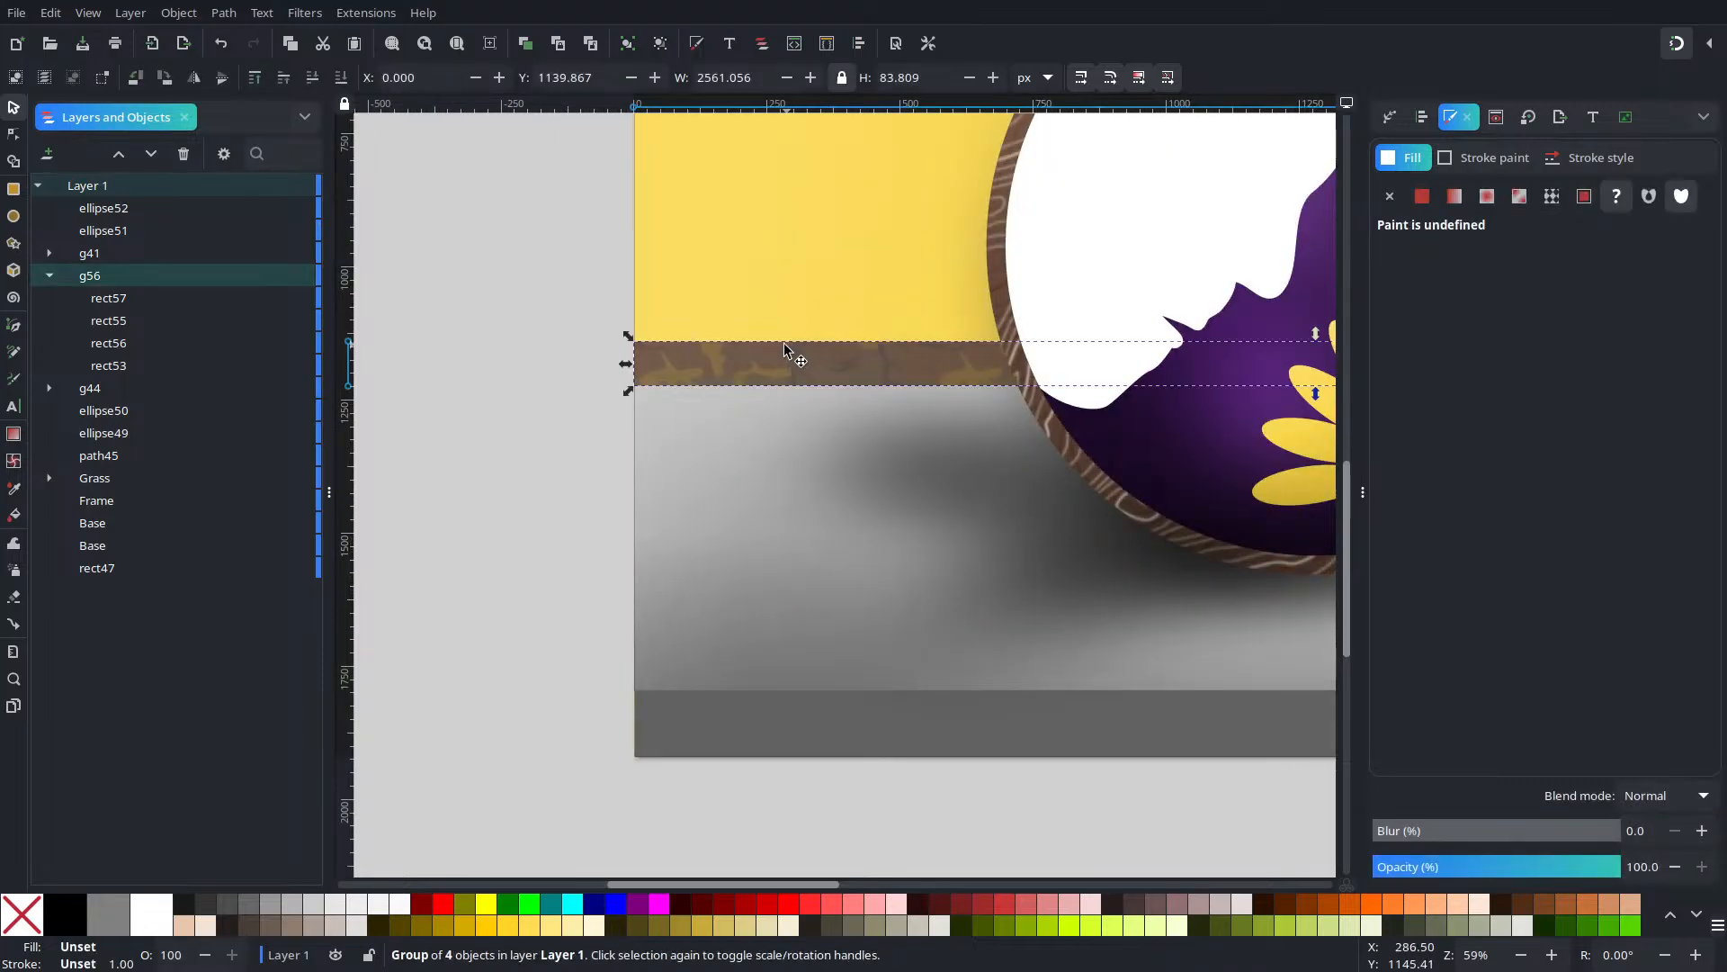
scroll(784, 343, "up", 3)
left_click(105, 303)
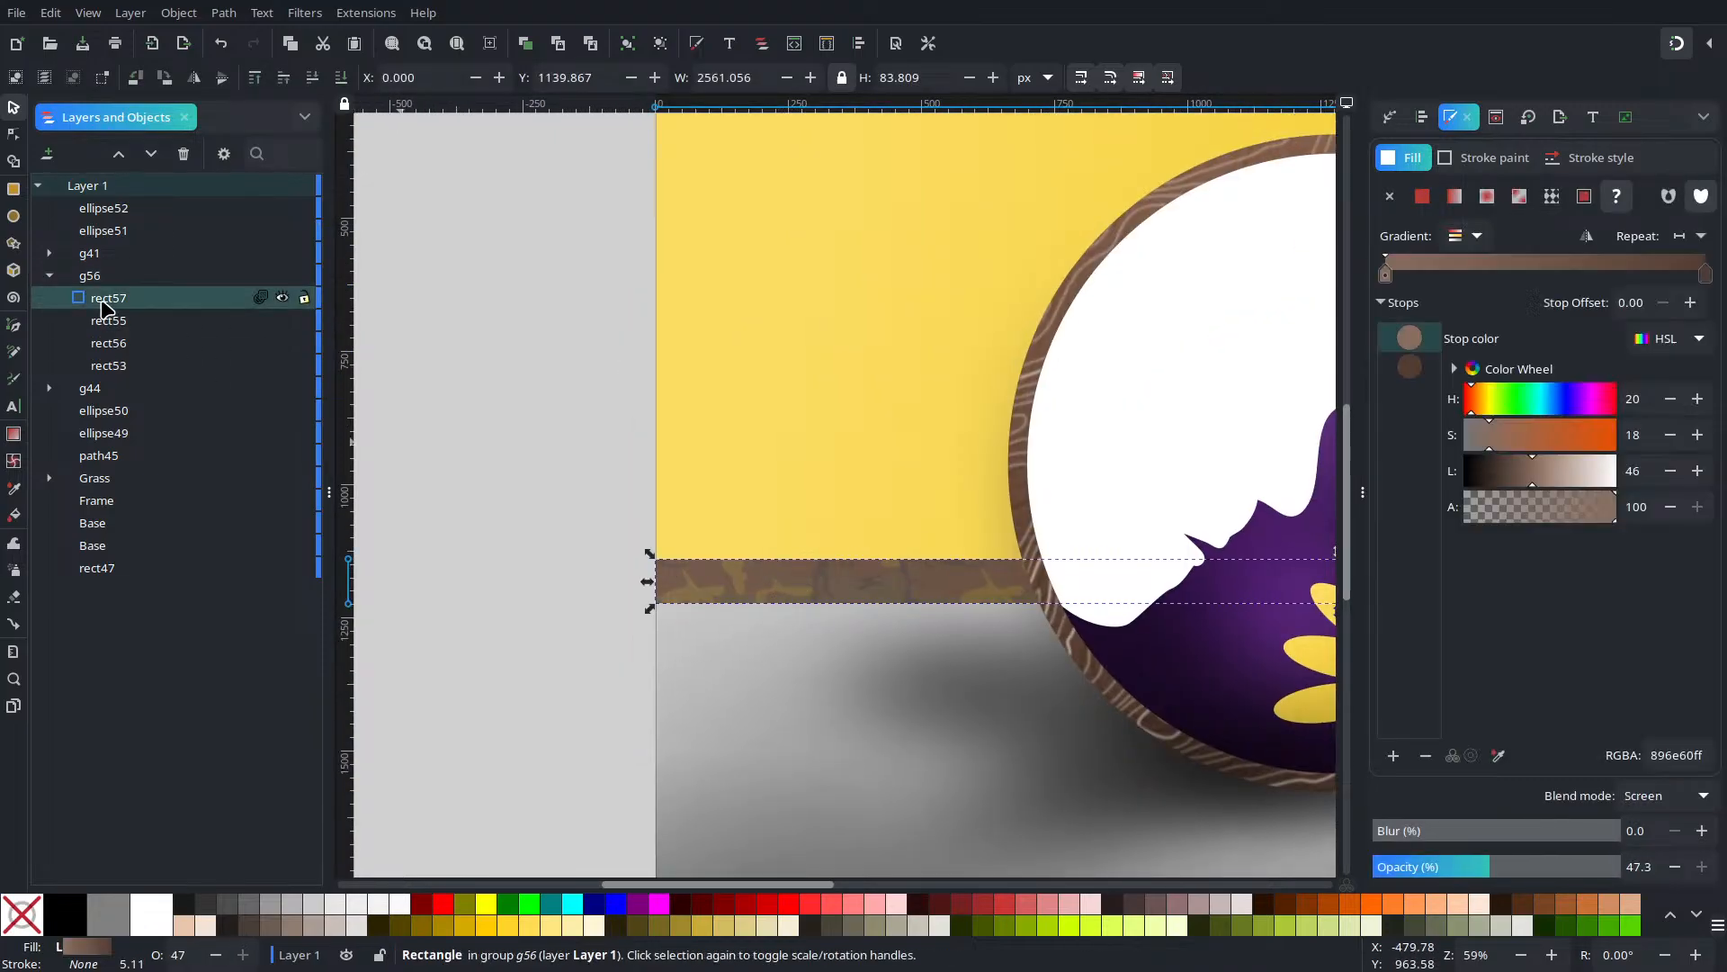
Duplicate the Screen-blended strip as rect58, flip it, and set its blend mode to Overlay
key("ctrl+d")
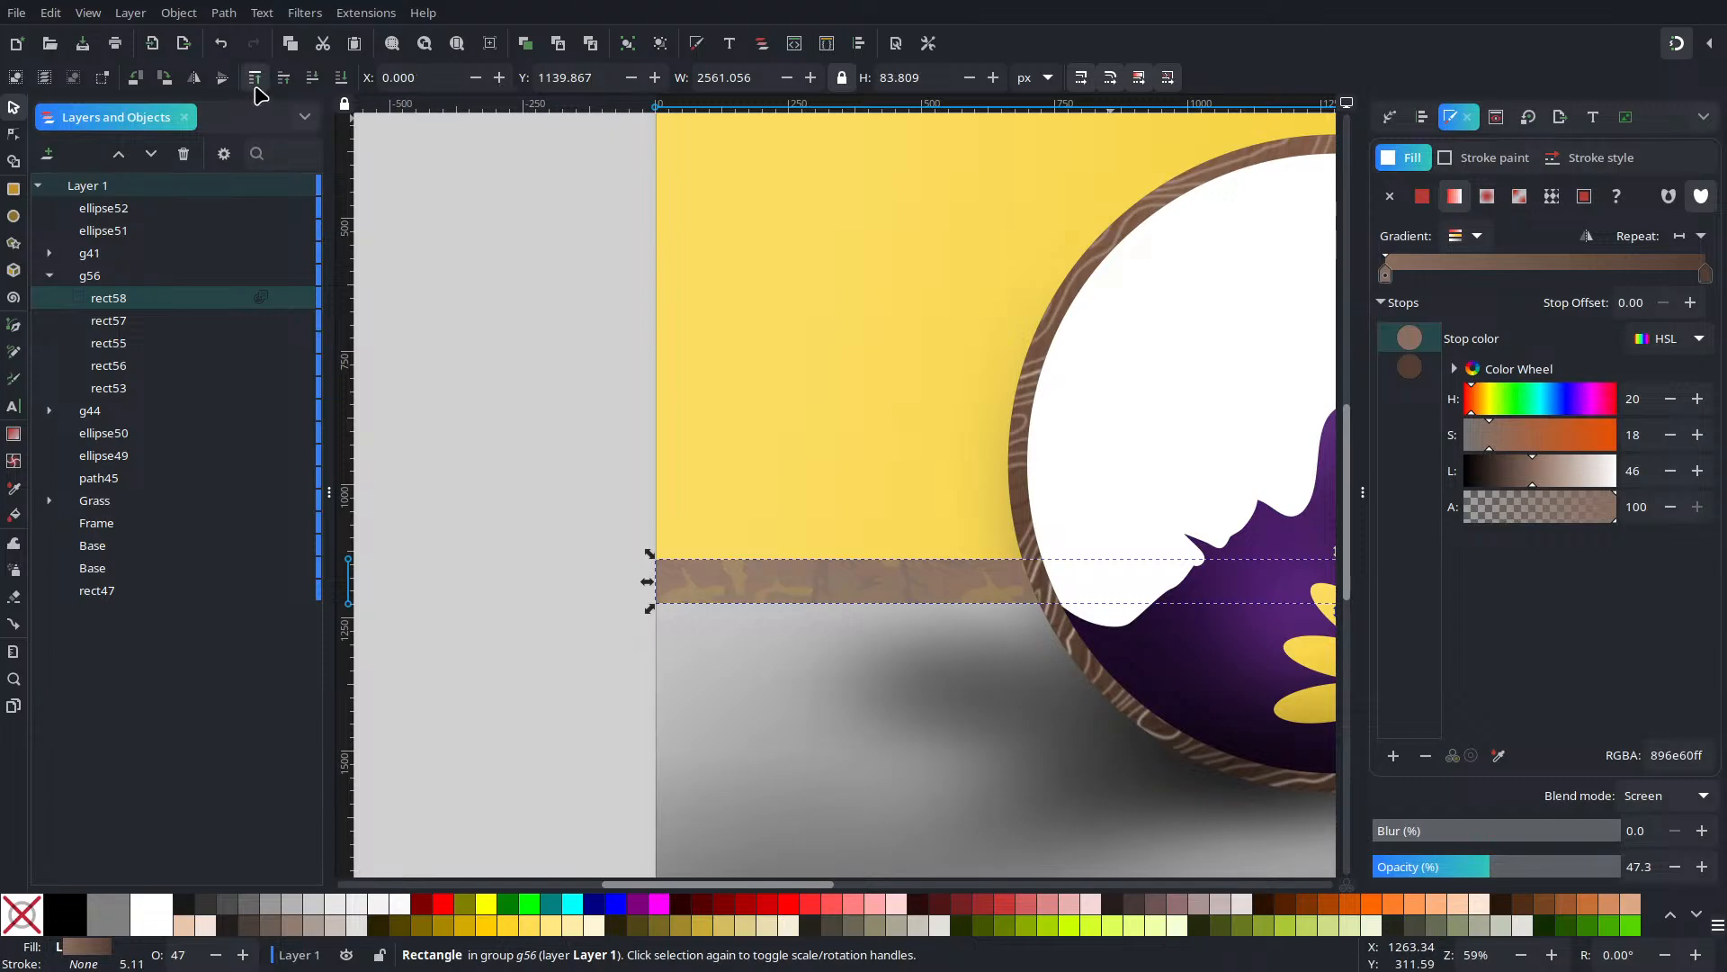
left_click(194, 78)
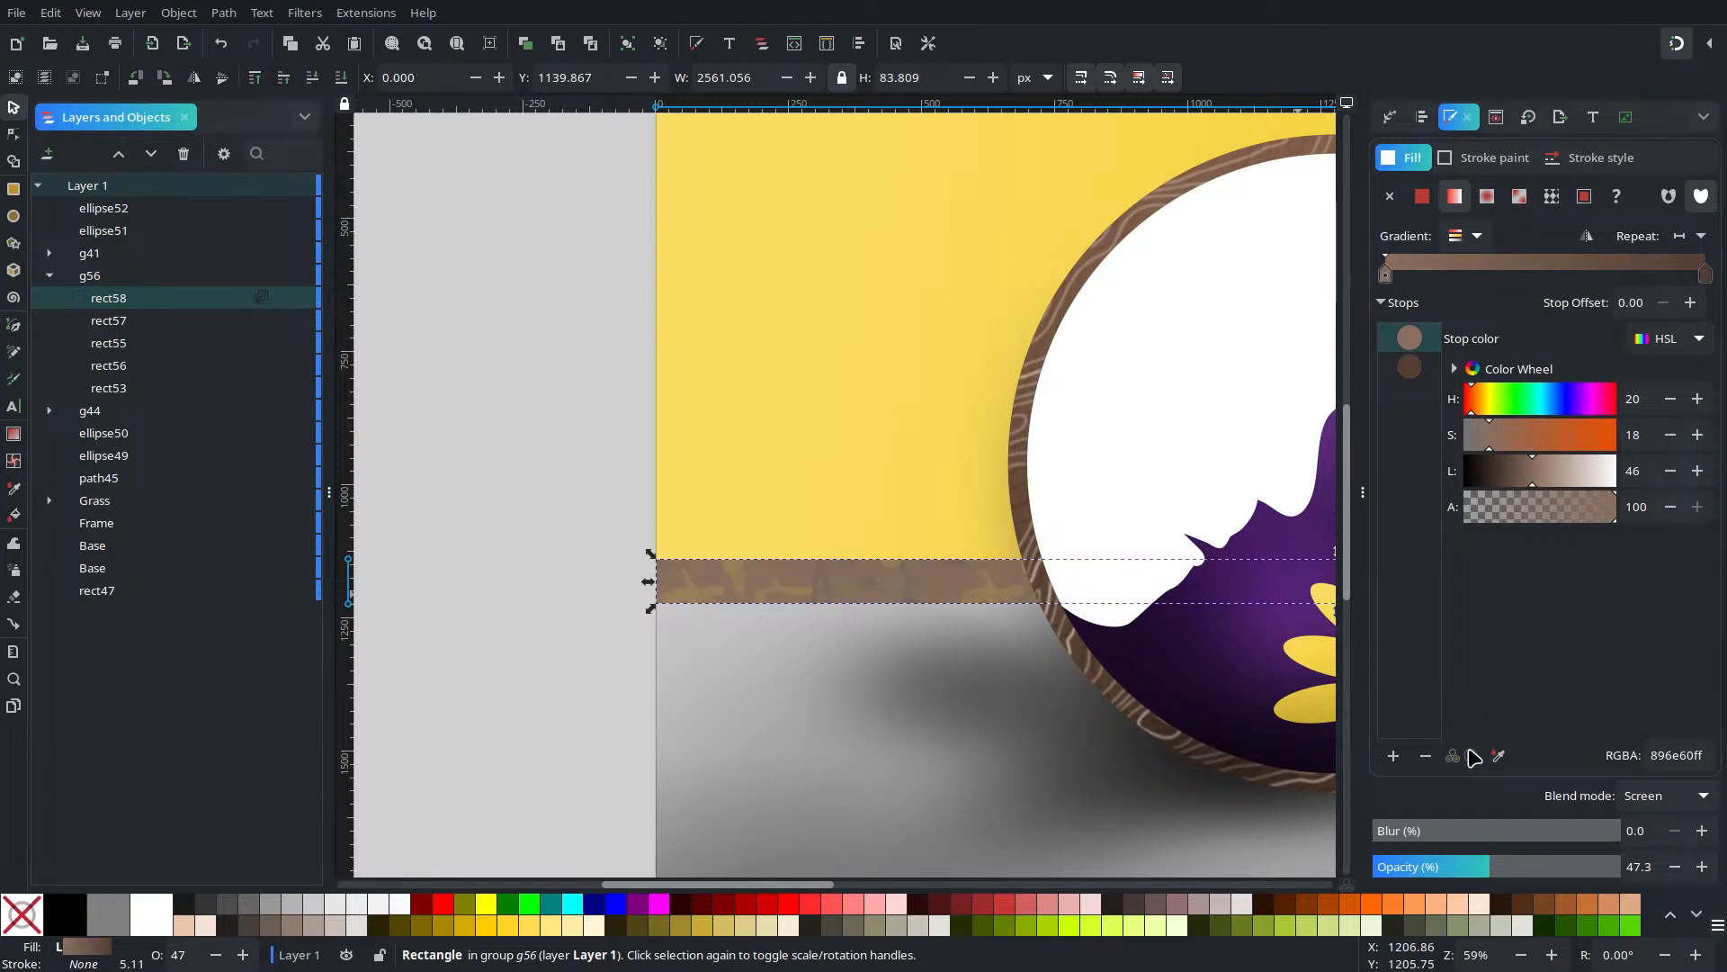
left_click(1670, 801)
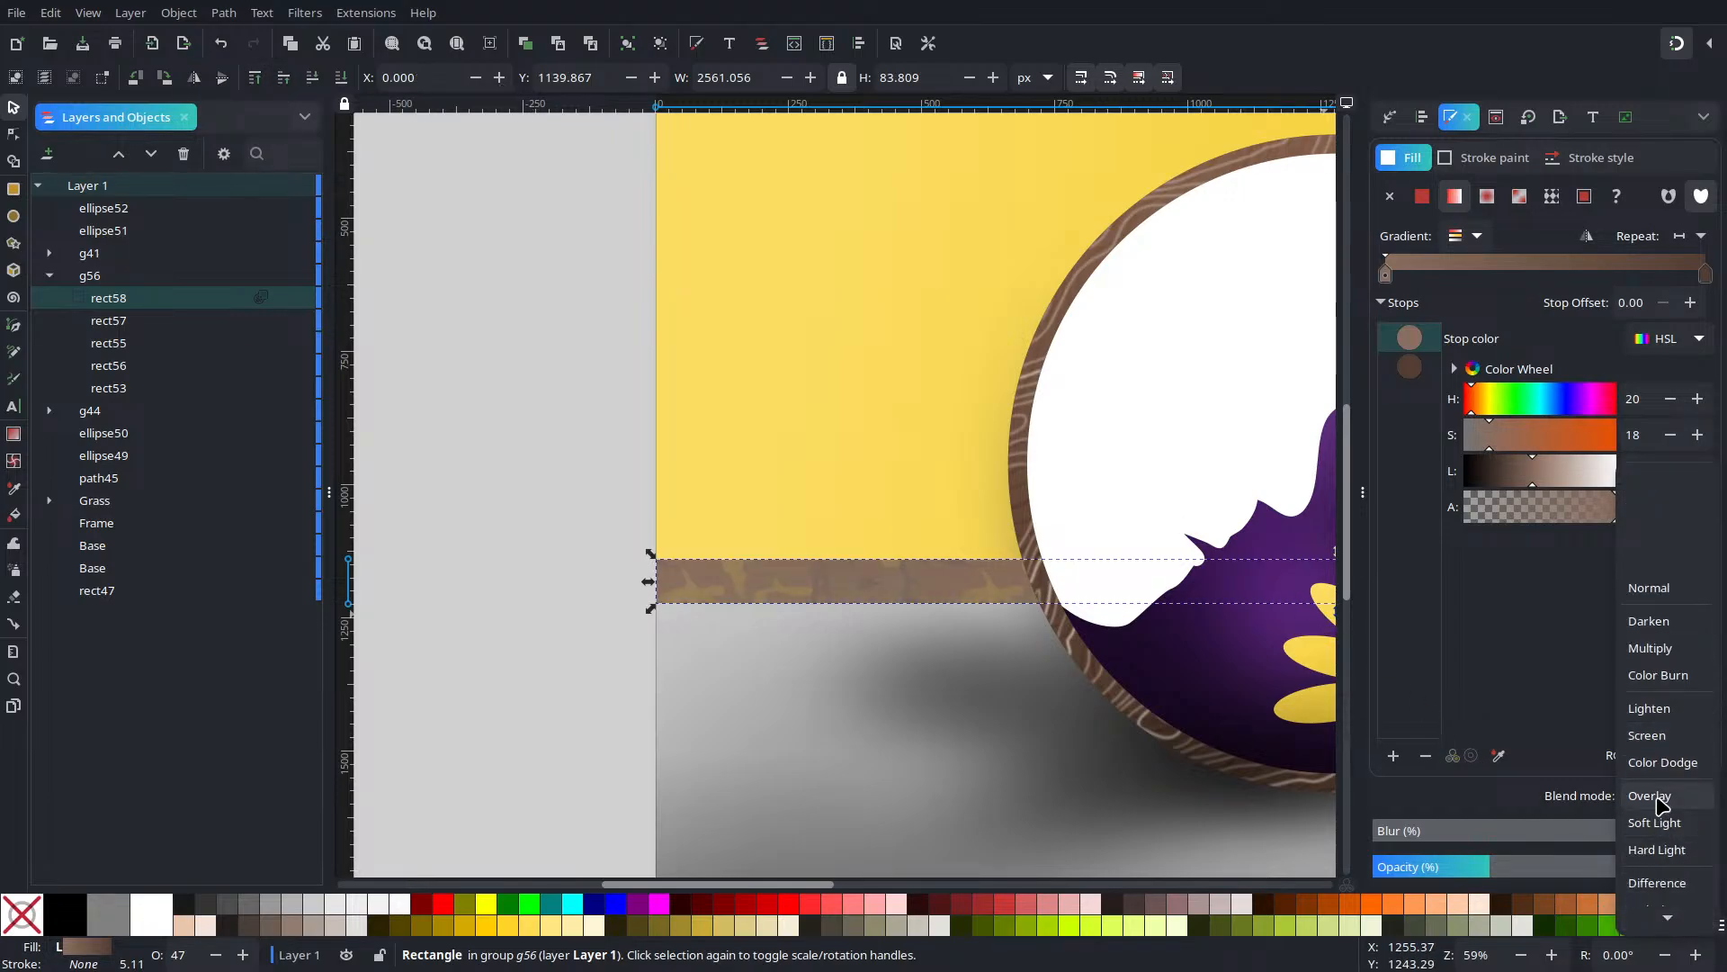
left_click(1653, 796)
scroll(1653, 795, "down", 1)
left_click(1660, 800)
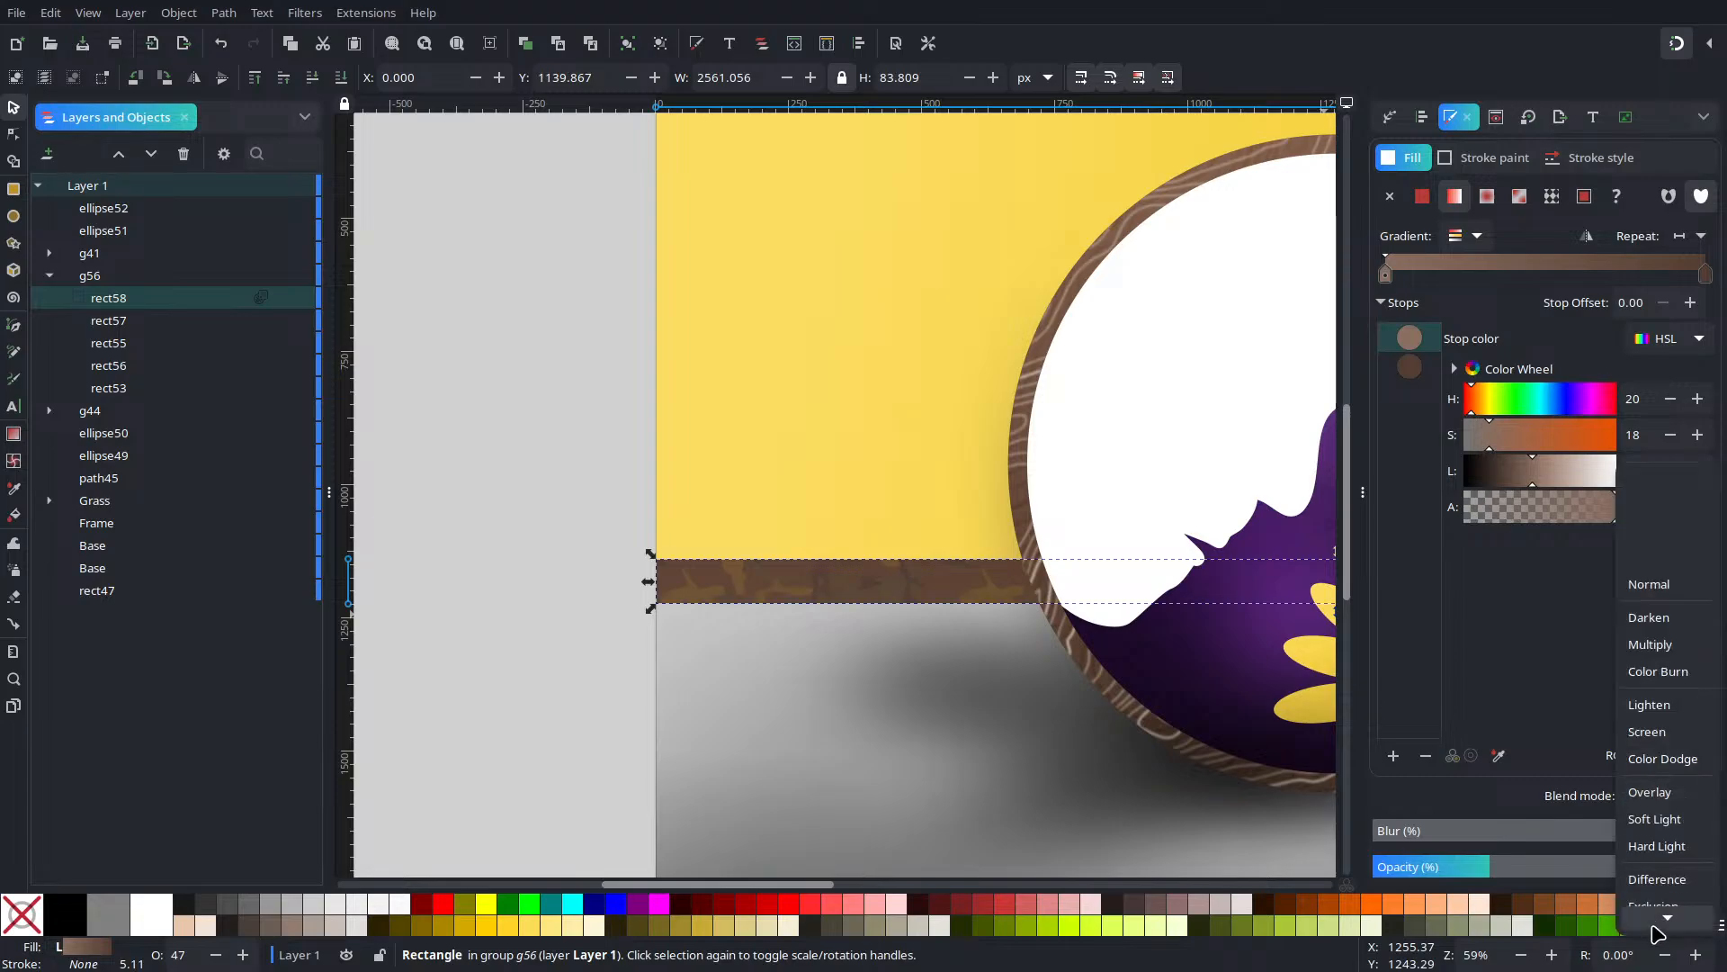
left_click(1660, 599)
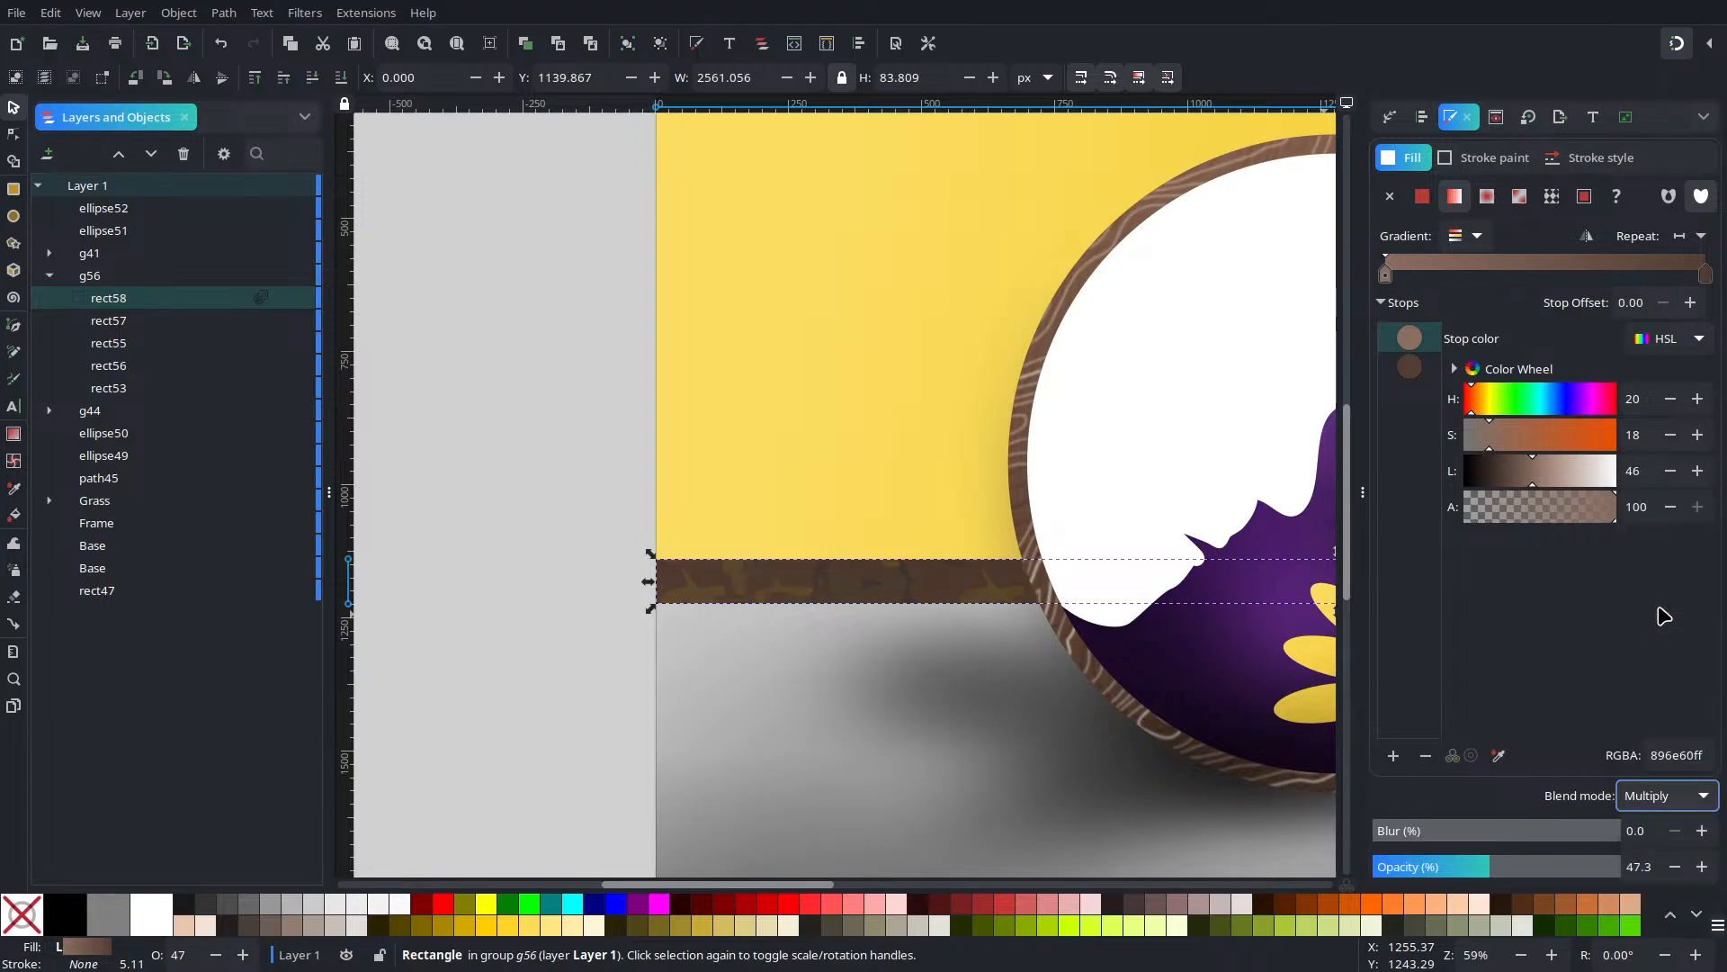
left_click(1682, 800)
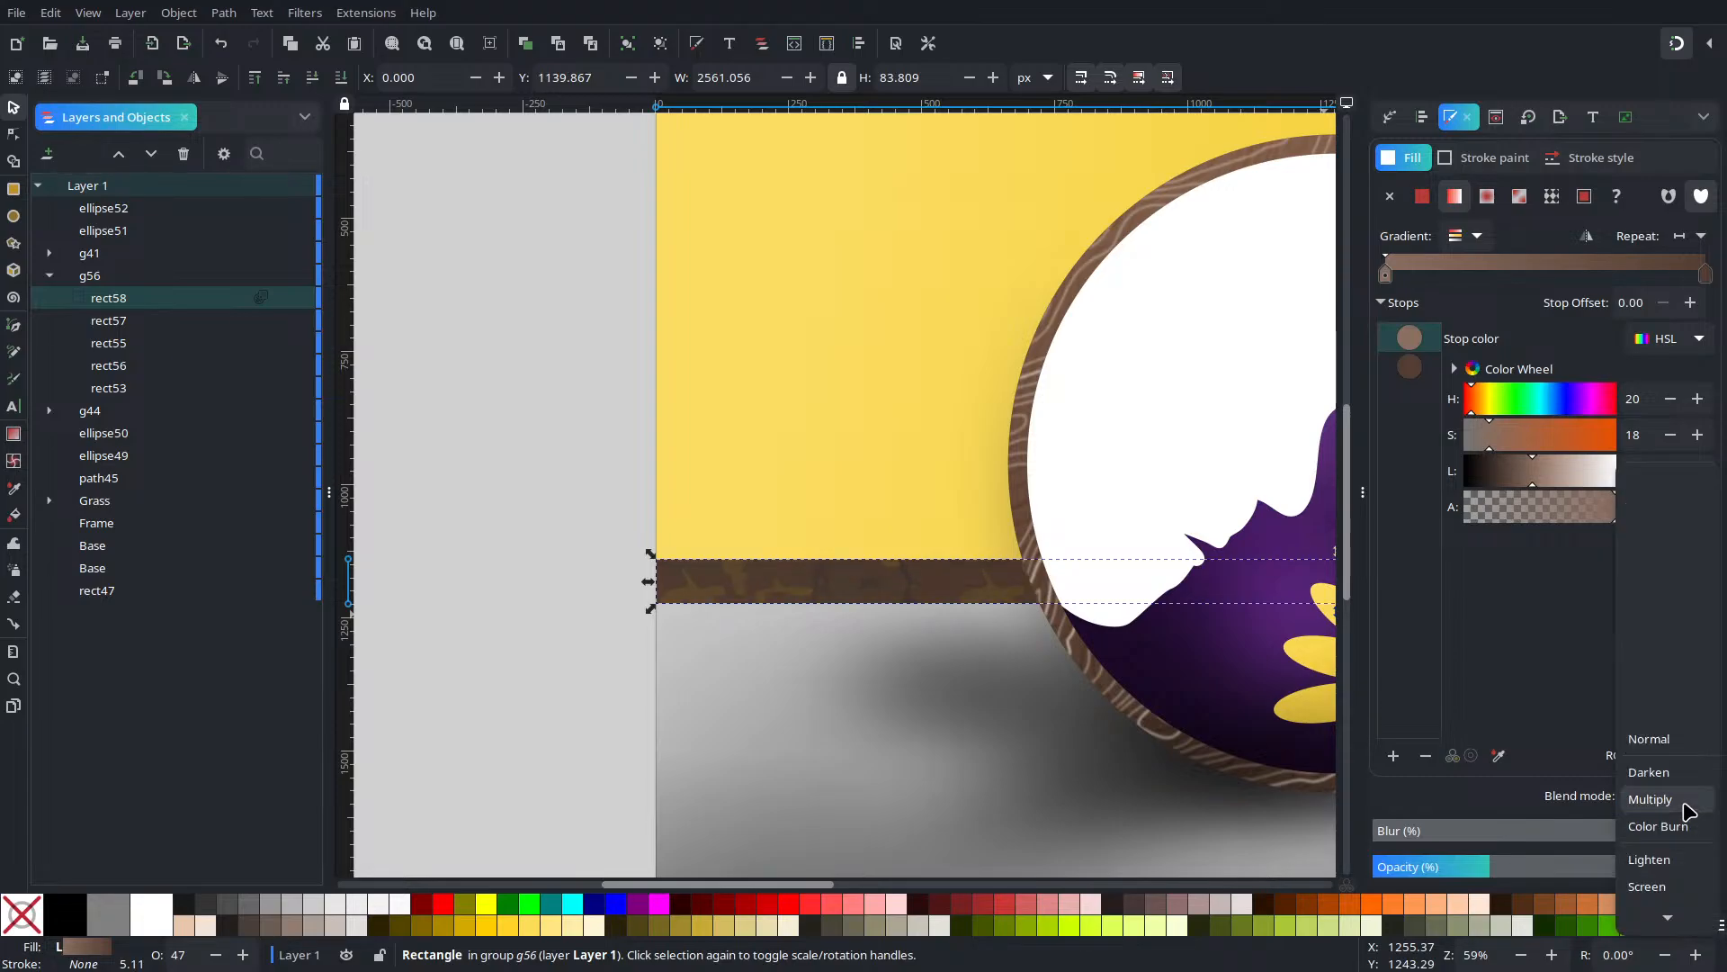
left_click(1661, 743)
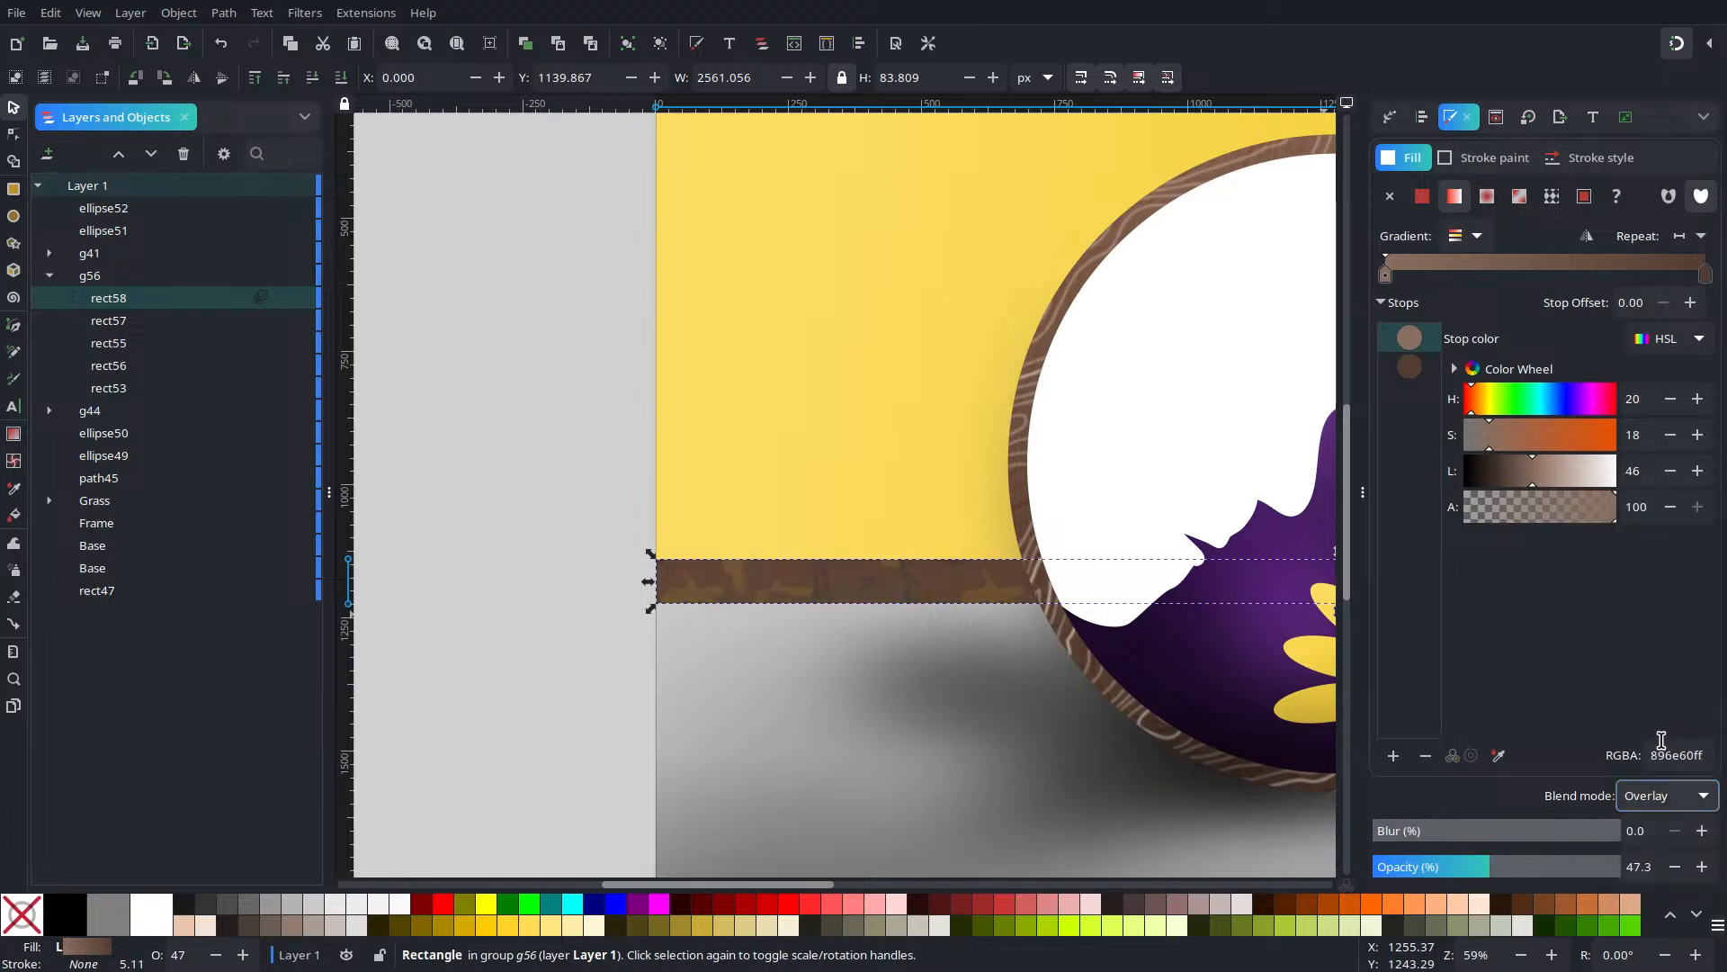
Lower rect58's opacity to about 45%, then view the whole page
mouse_move(1511, 869)
left_mouse_down()
mouse_move(1549, 867)
mouse_move(1463, 865)
mouse_move(1483, 869)
left_mouse_up()
scroll(975, 632, "down", 2)
left_click_drag(1022, 617, 678, 571)
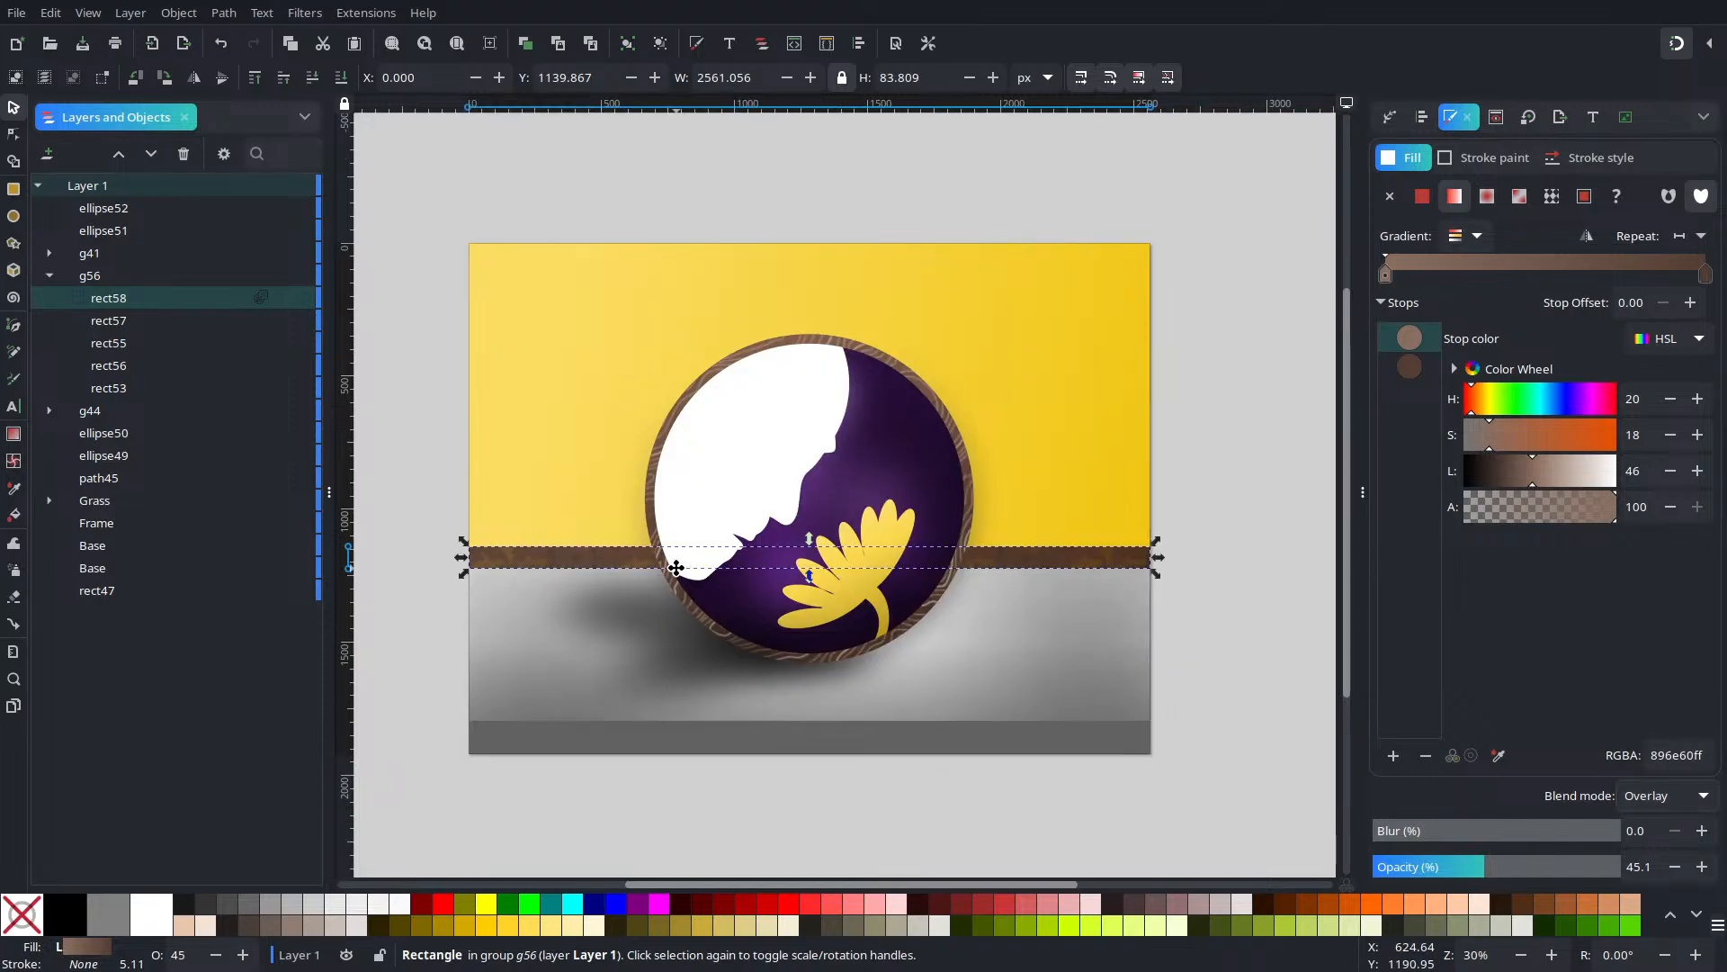
left_click(1210, 704)
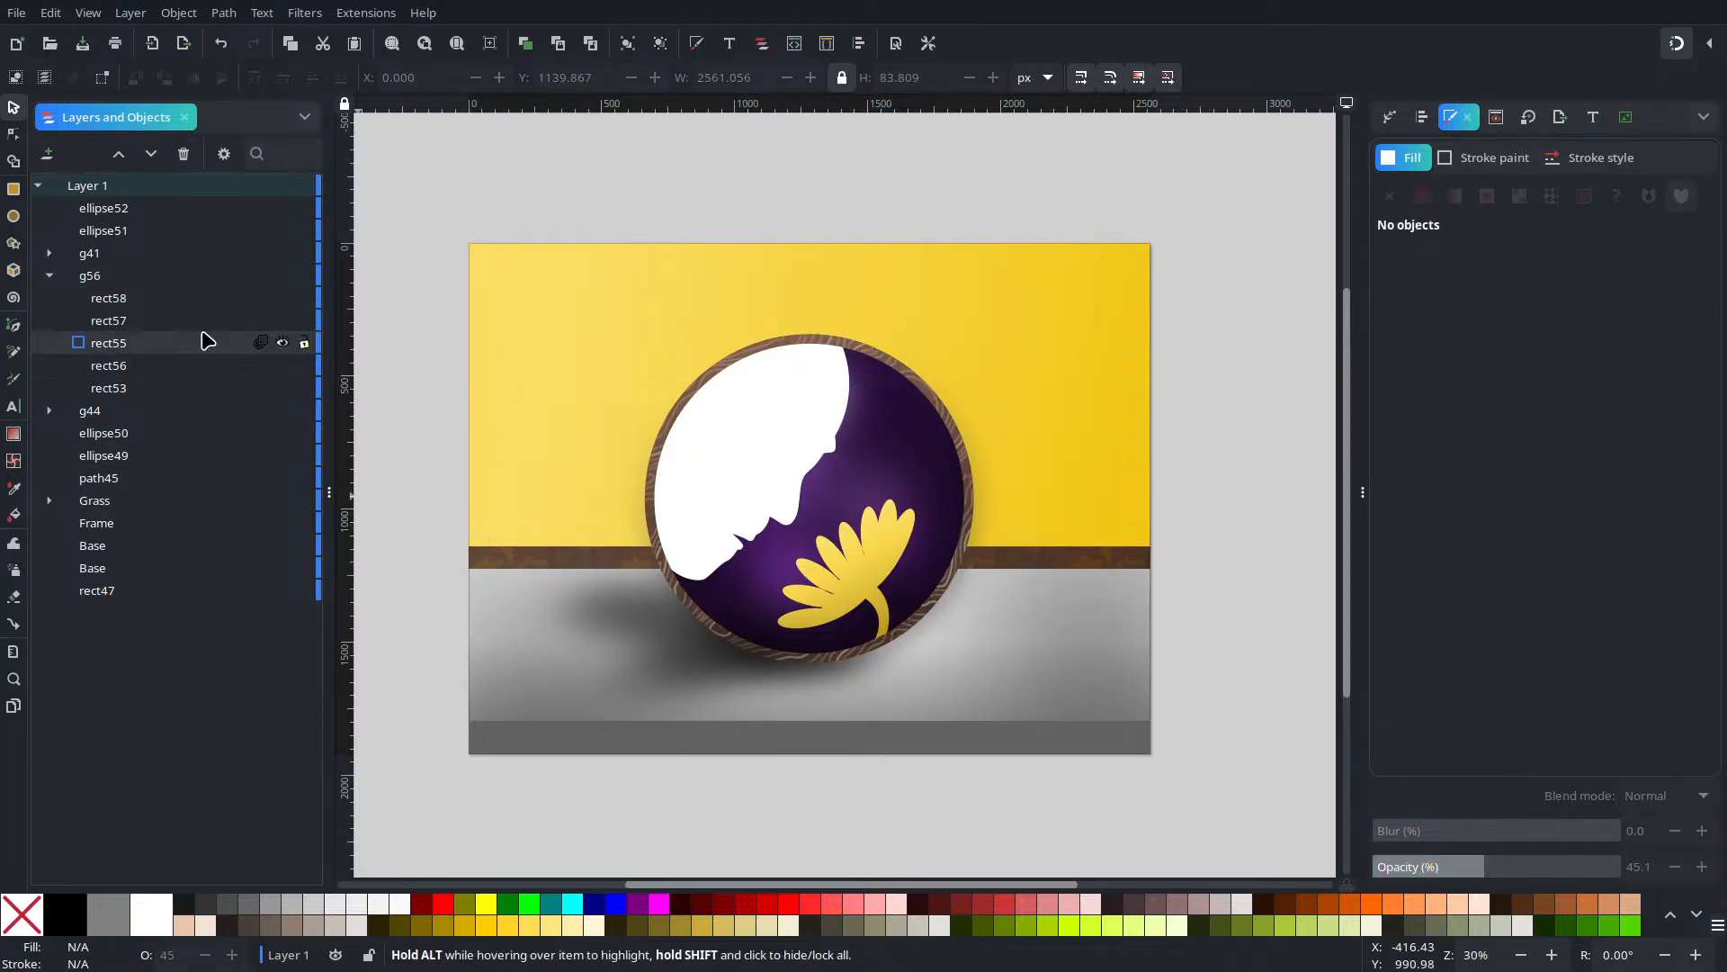
Duplicate rect58 and make the copy an outline only: flat near-black stroke, no fill
left_click(112, 307)
key("ctrl+d")
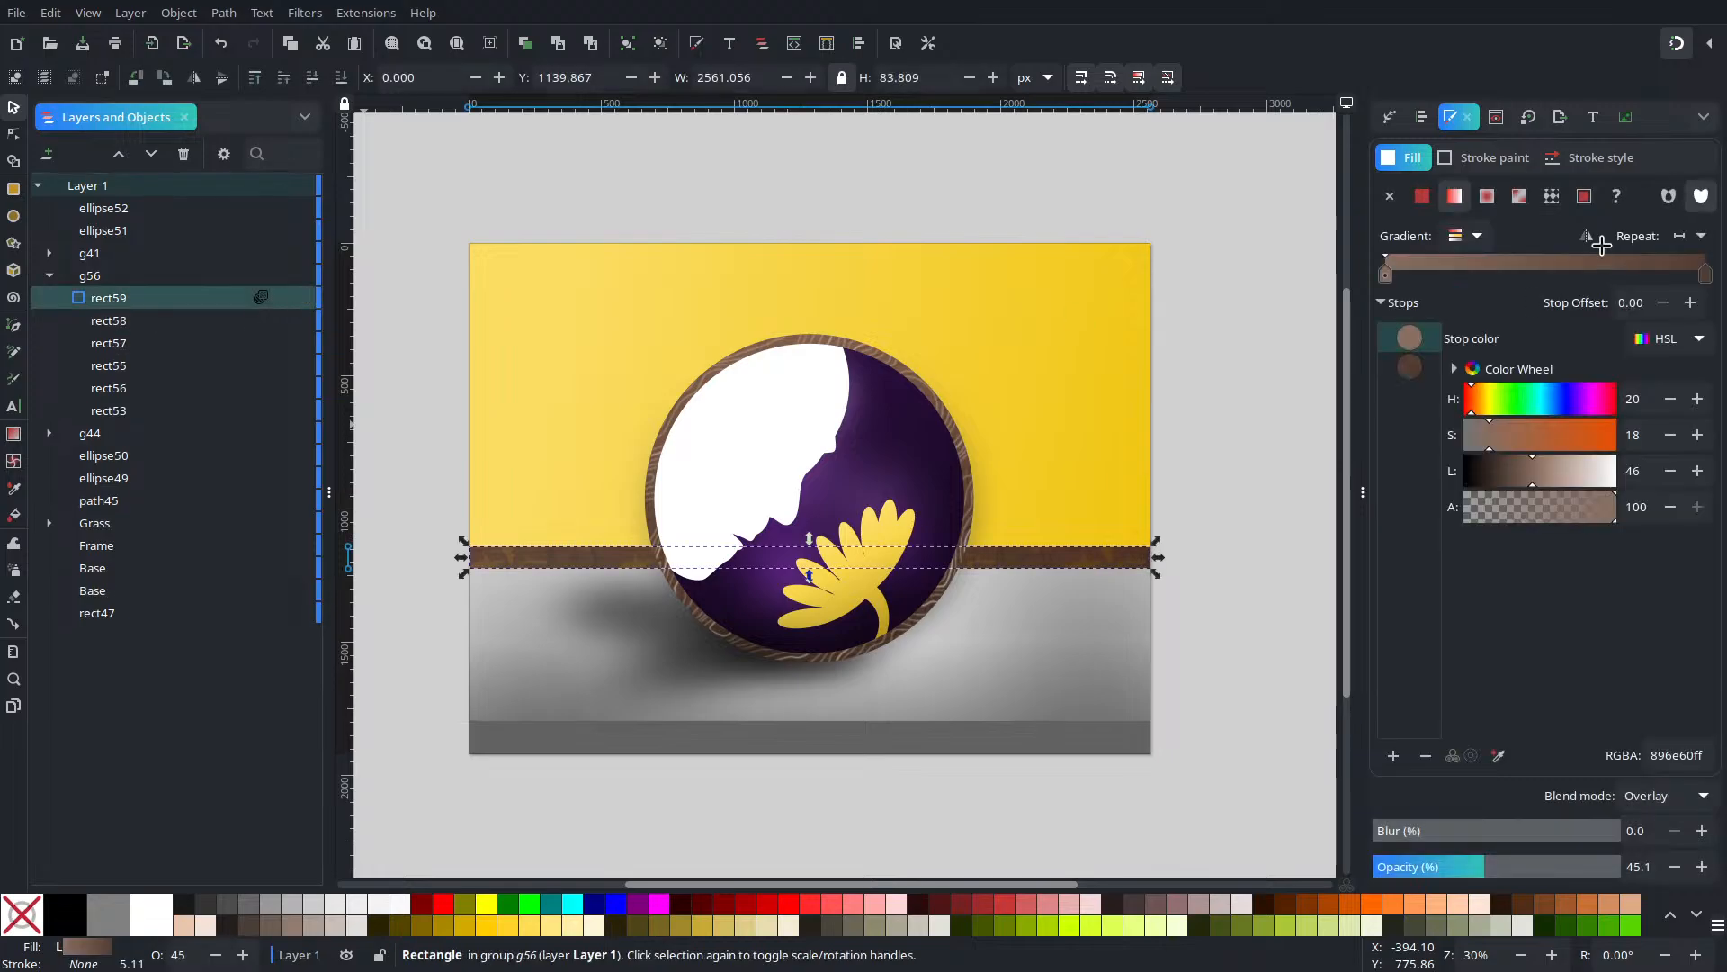
left_click(1497, 162)
left_click(1423, 193)
left_click(1391, 192)
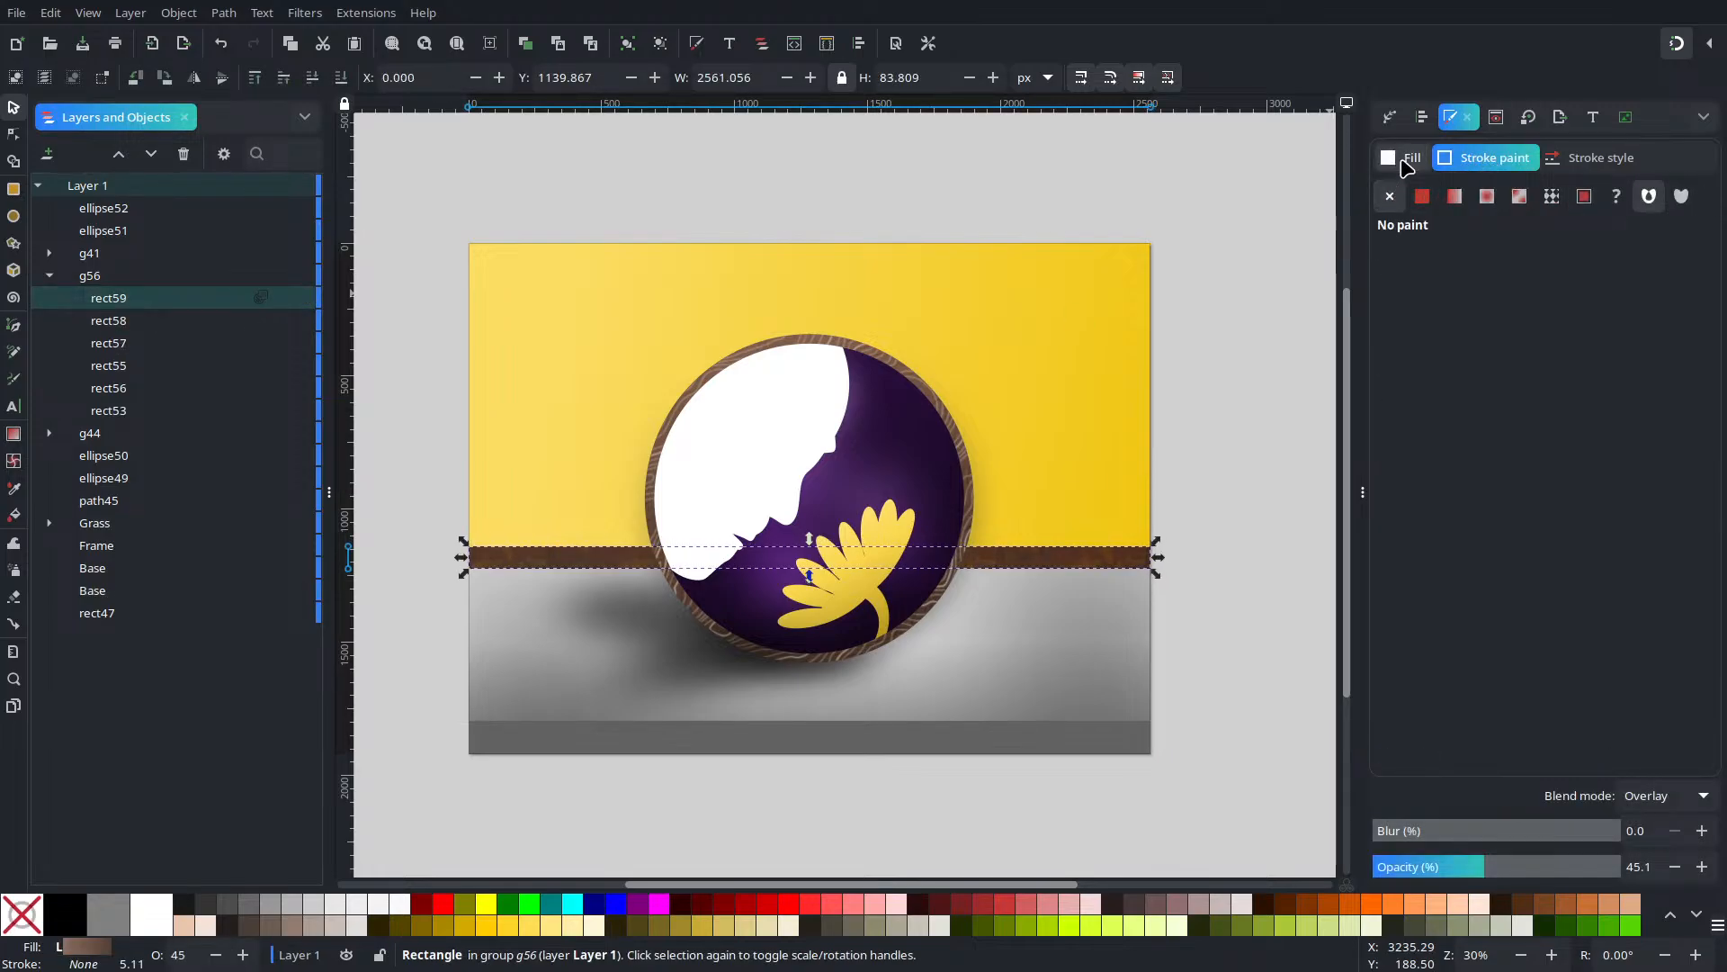
left_click(1428, 196)
left_click(1418, 159)
left_click(1395, 204)
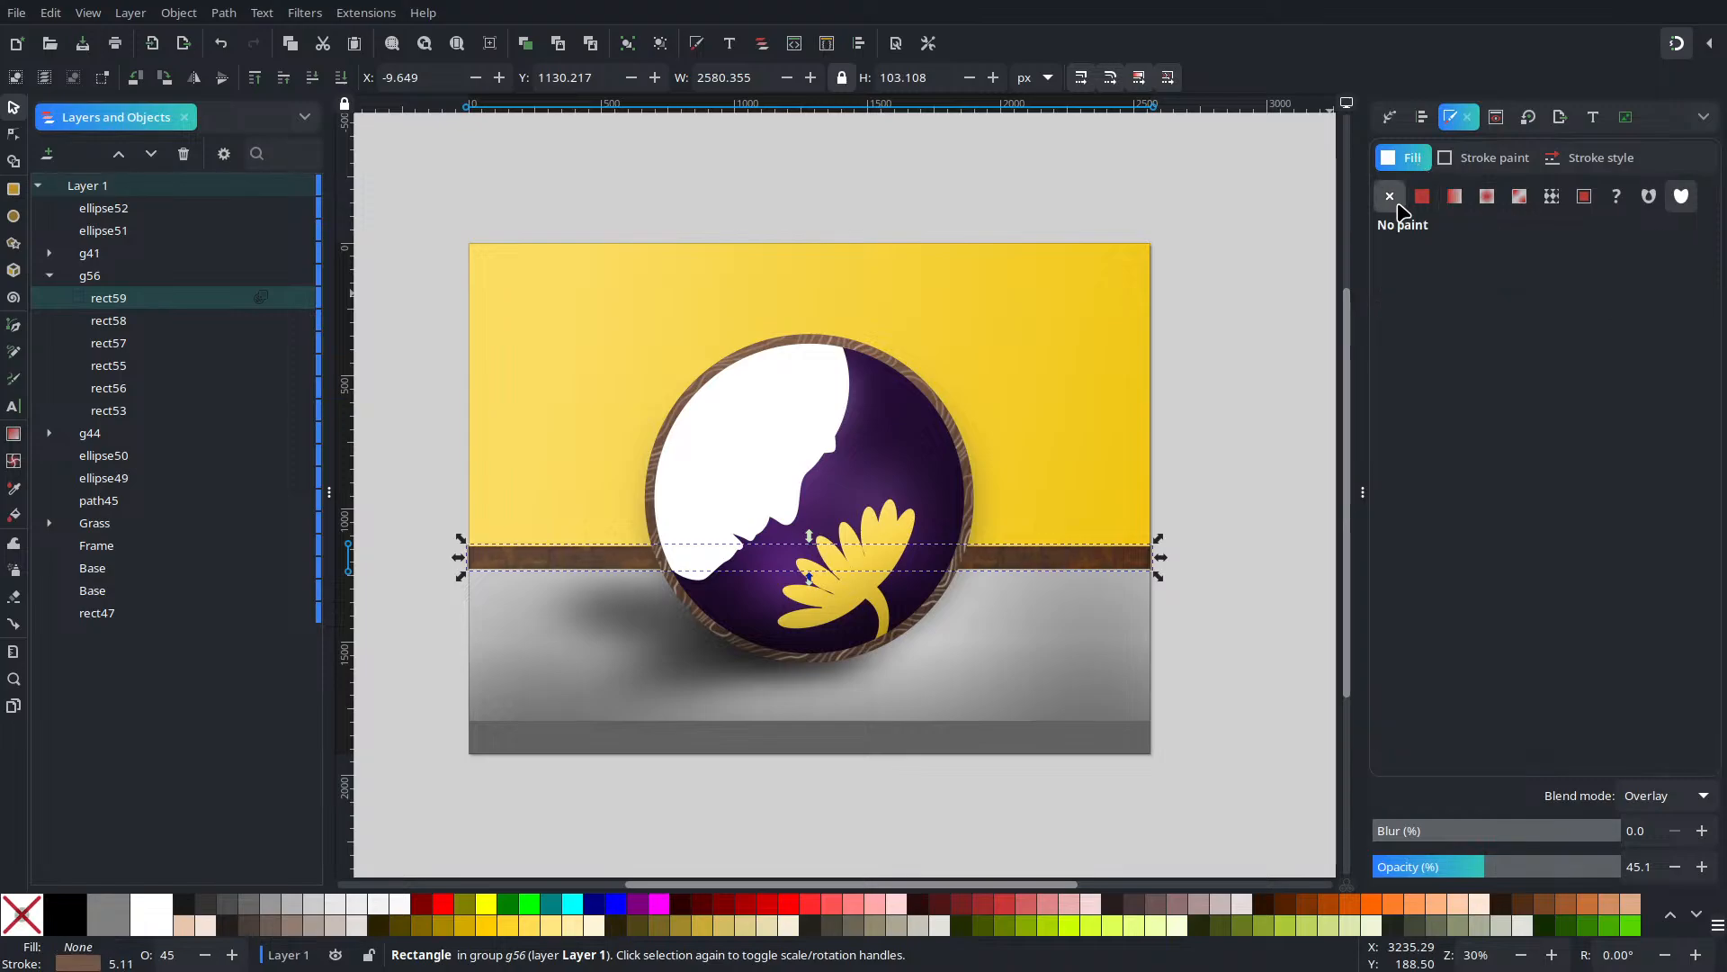
left_click(1493, 158)
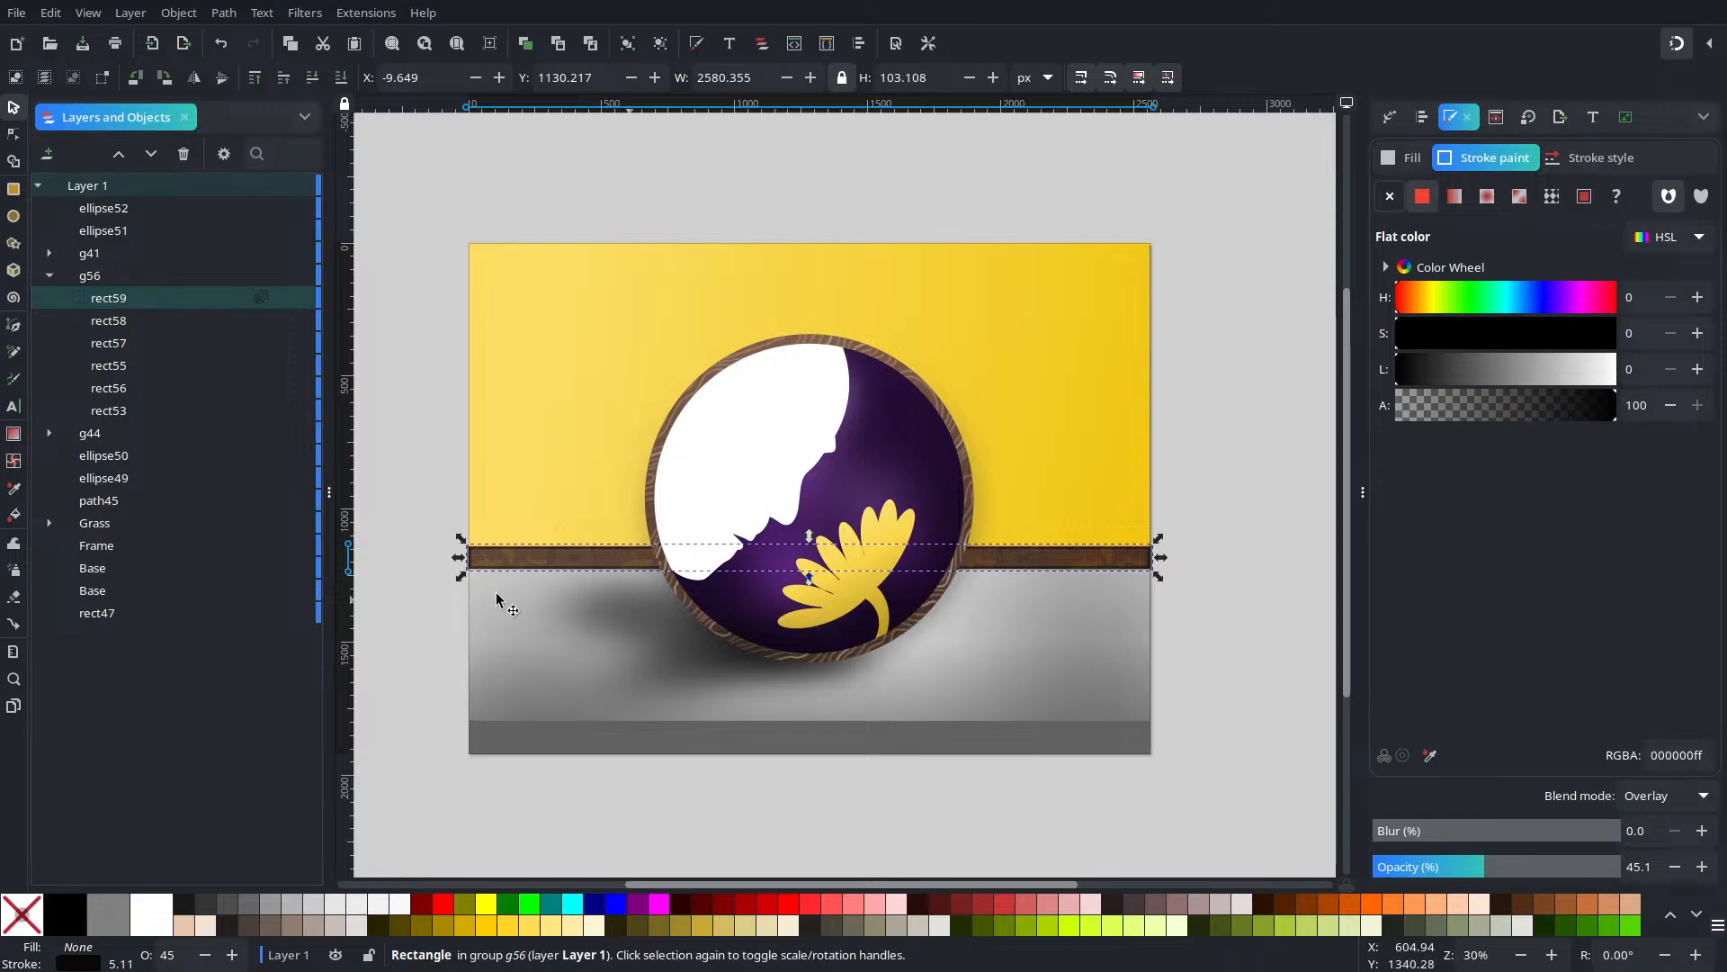
Give the outline copy 100% opacity and Multiply blend, and lower it three steps
left_click_drag(514, 600, 689, 666)
scroll(689, 667, "up", 5)
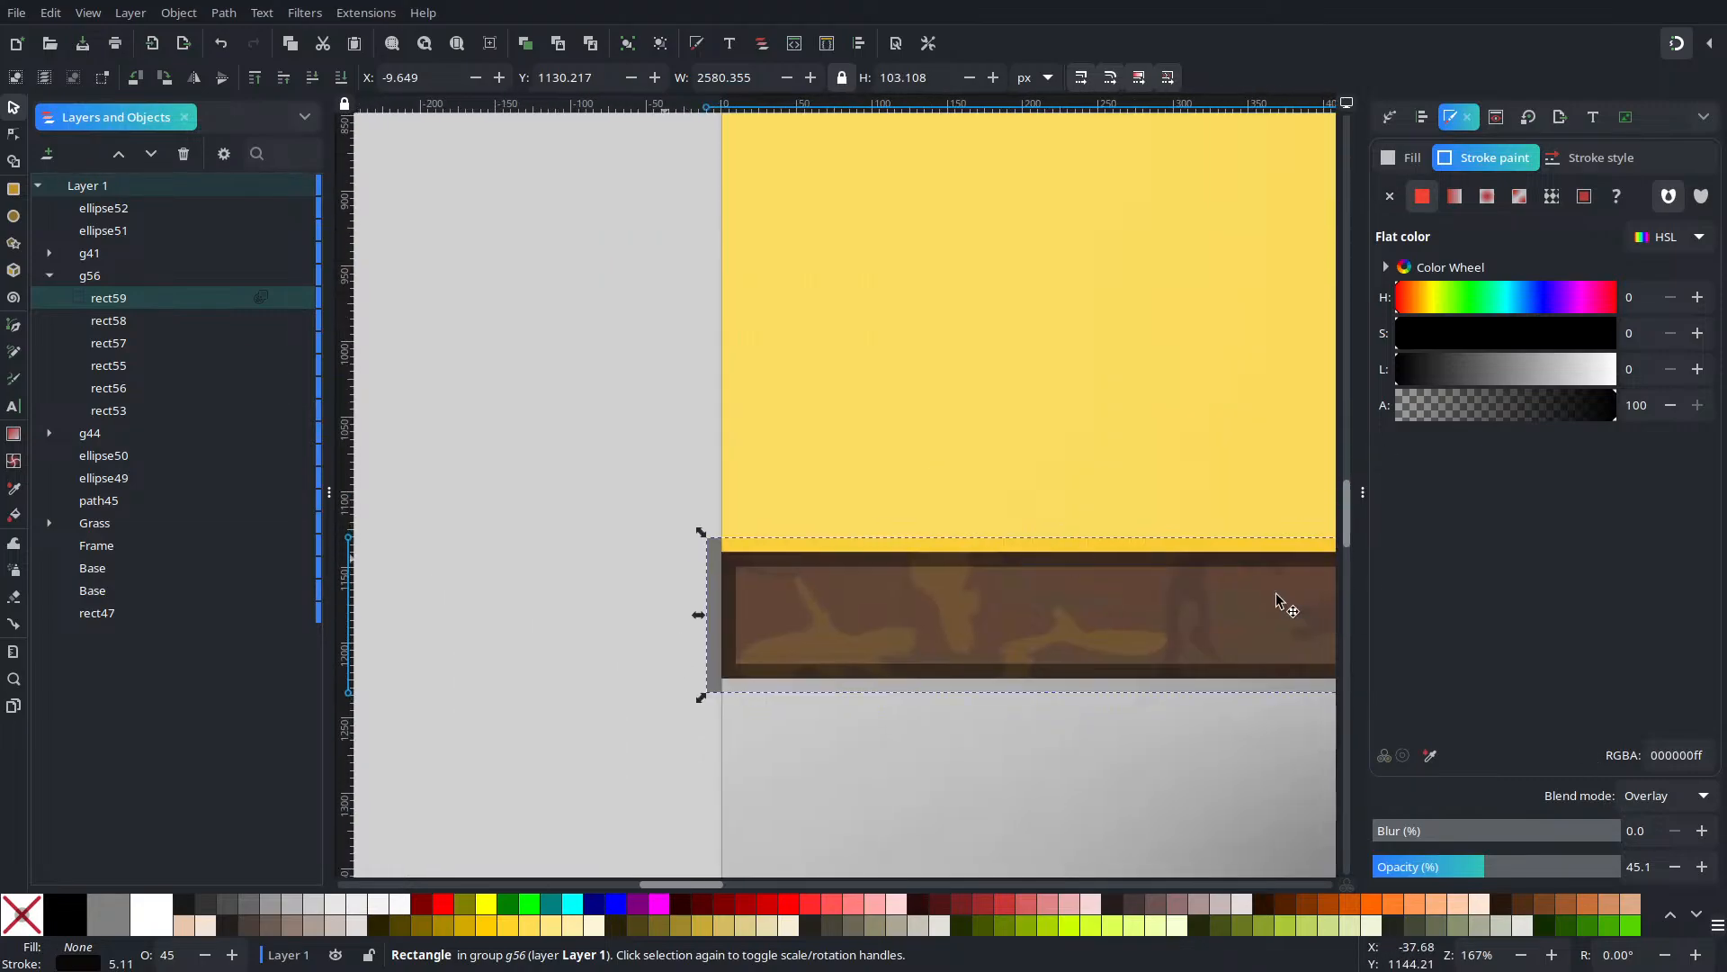
left_click_drag(1514, 855, 1628, 865)
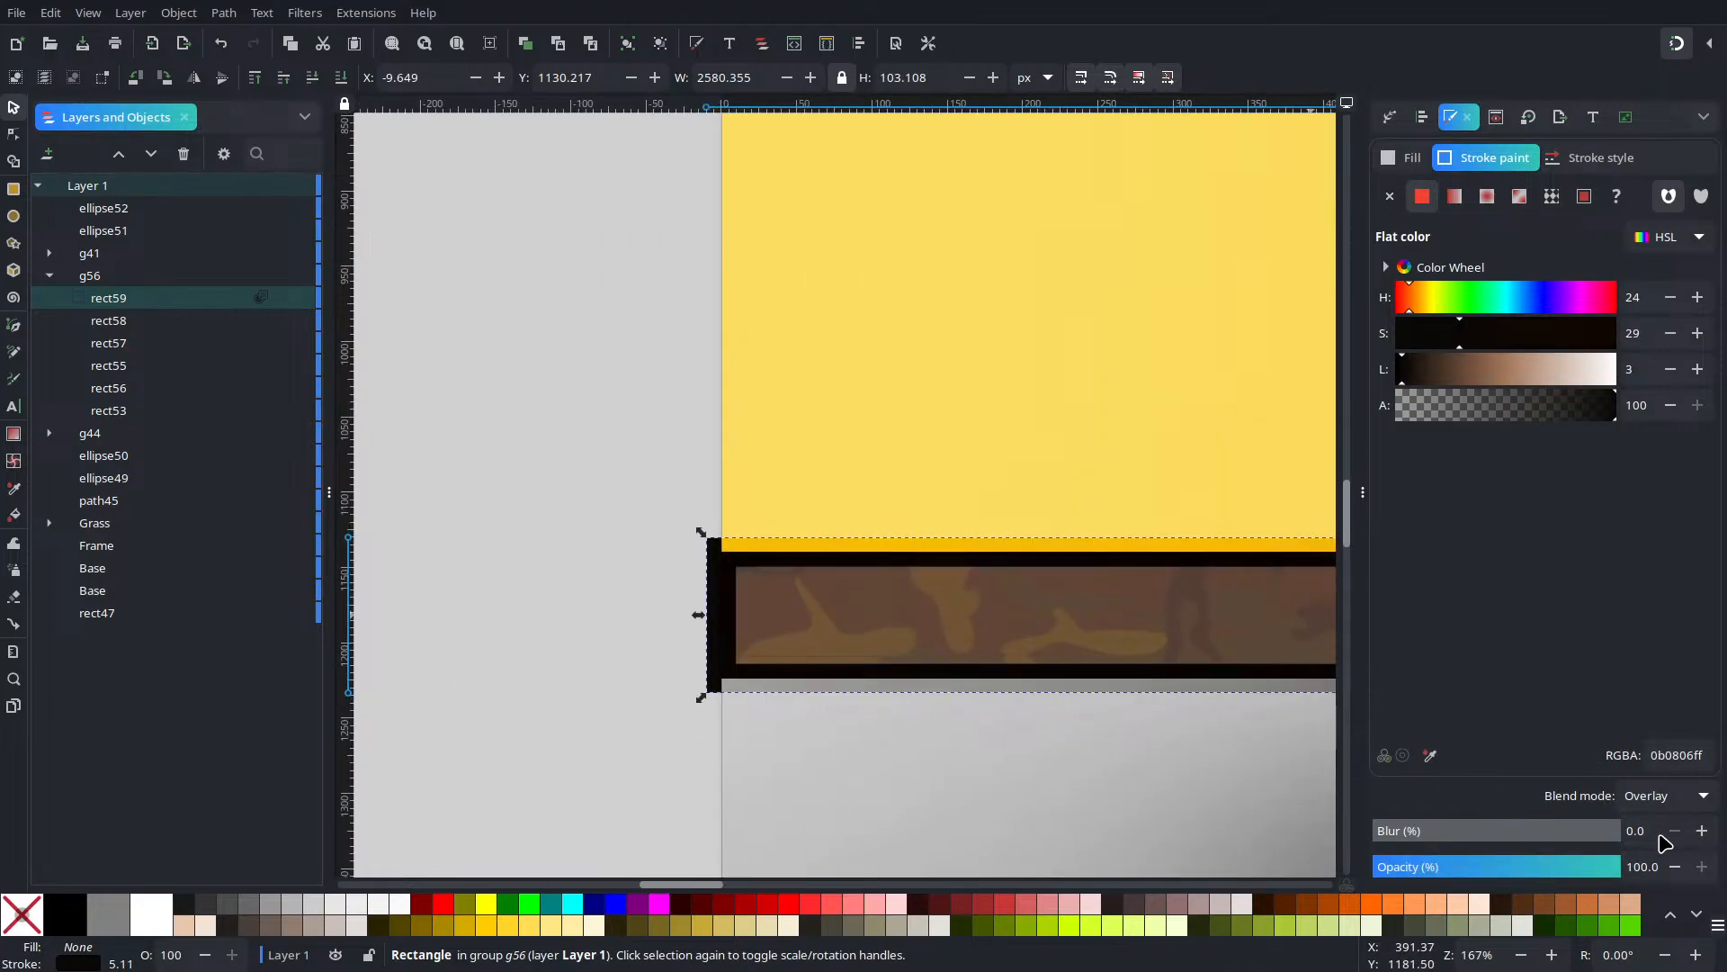
left_click(1665, 796)
left_click(1651, 650)
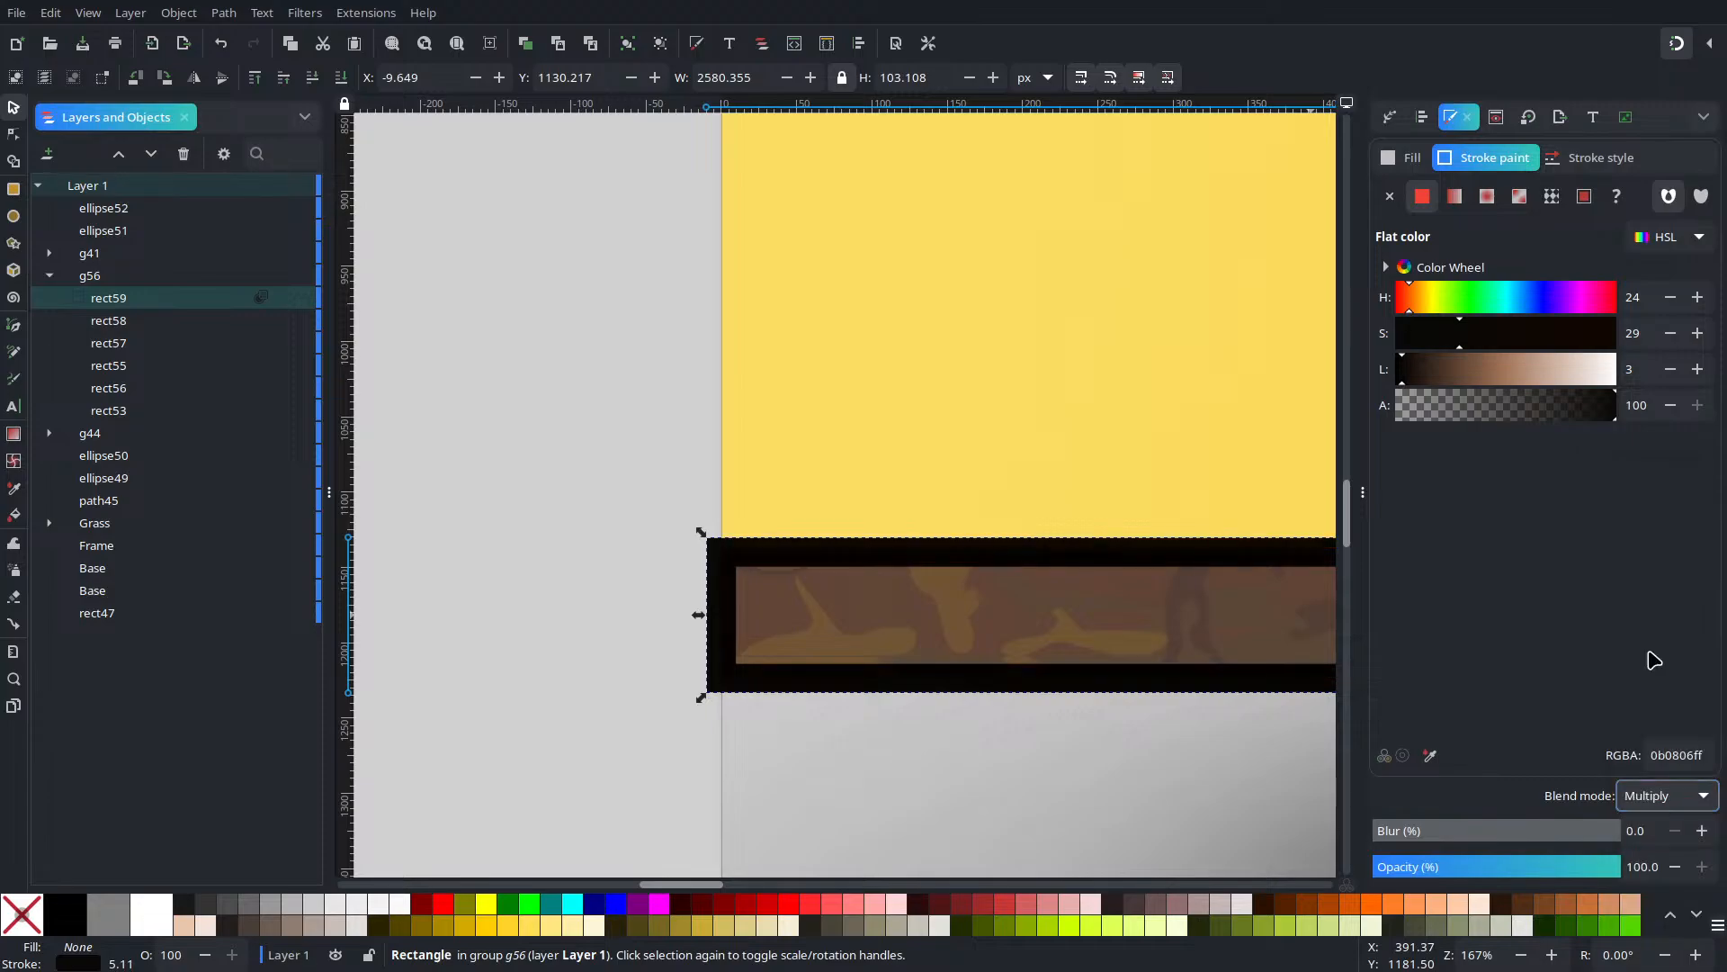
left_click(312, 78)
left_click(312, 78)
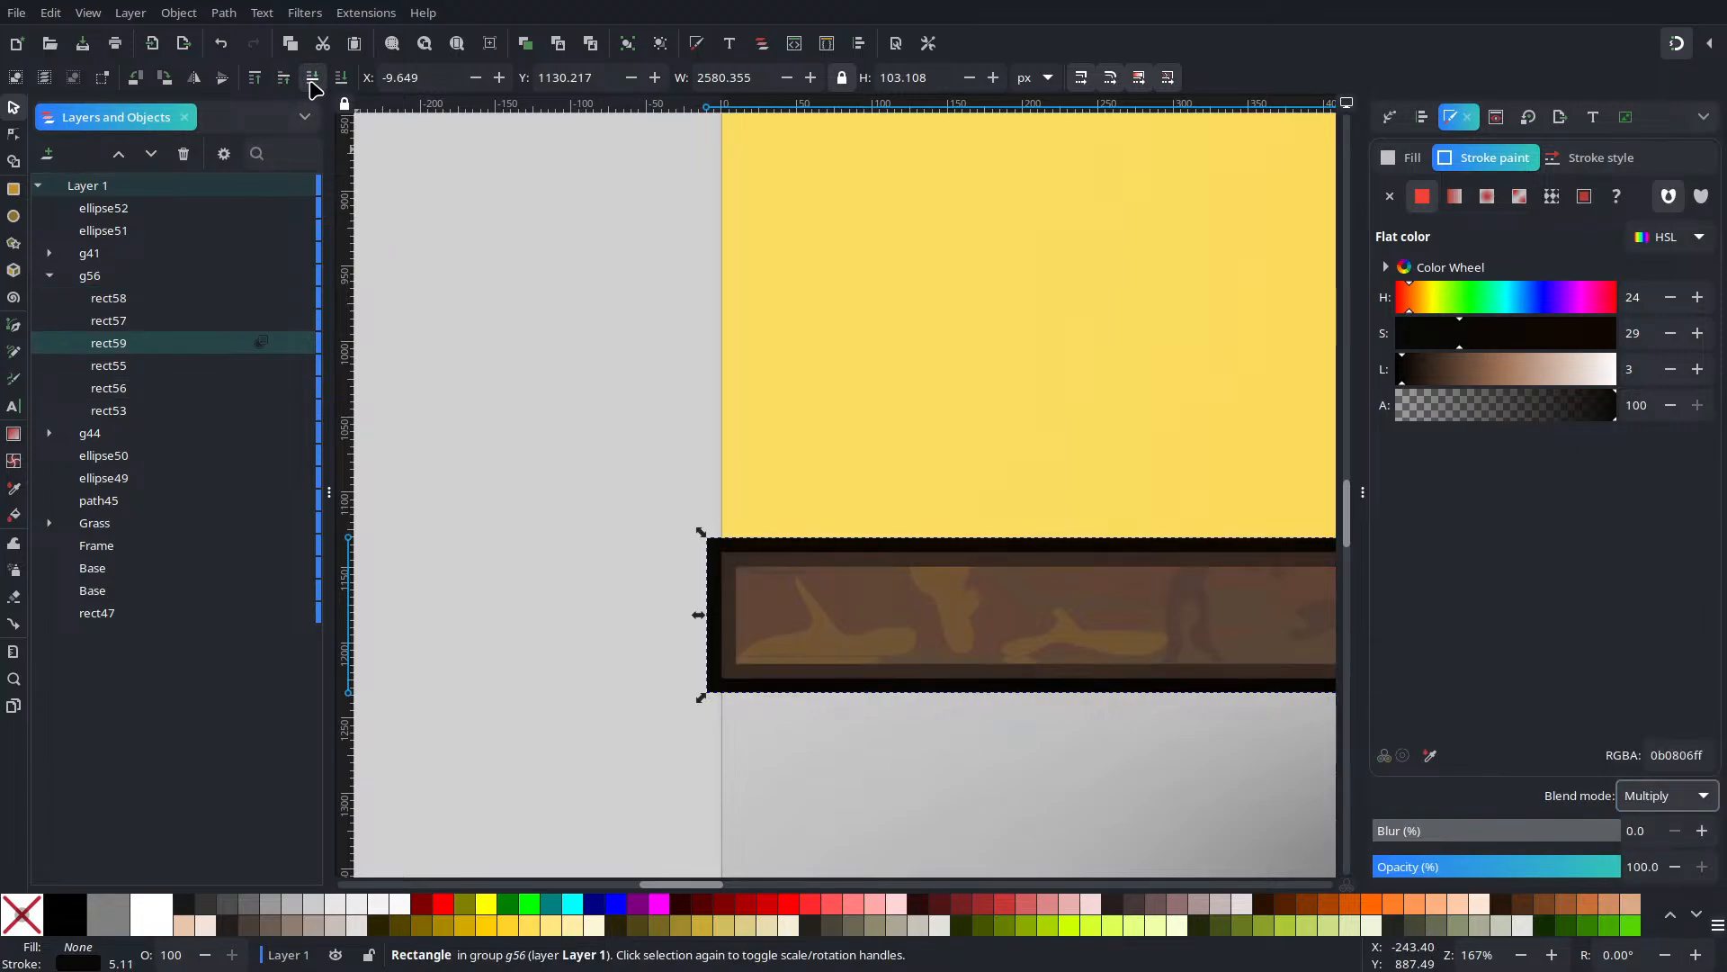
left_click(313, 77)
left_click(312, 77)
left_click(312, 77)
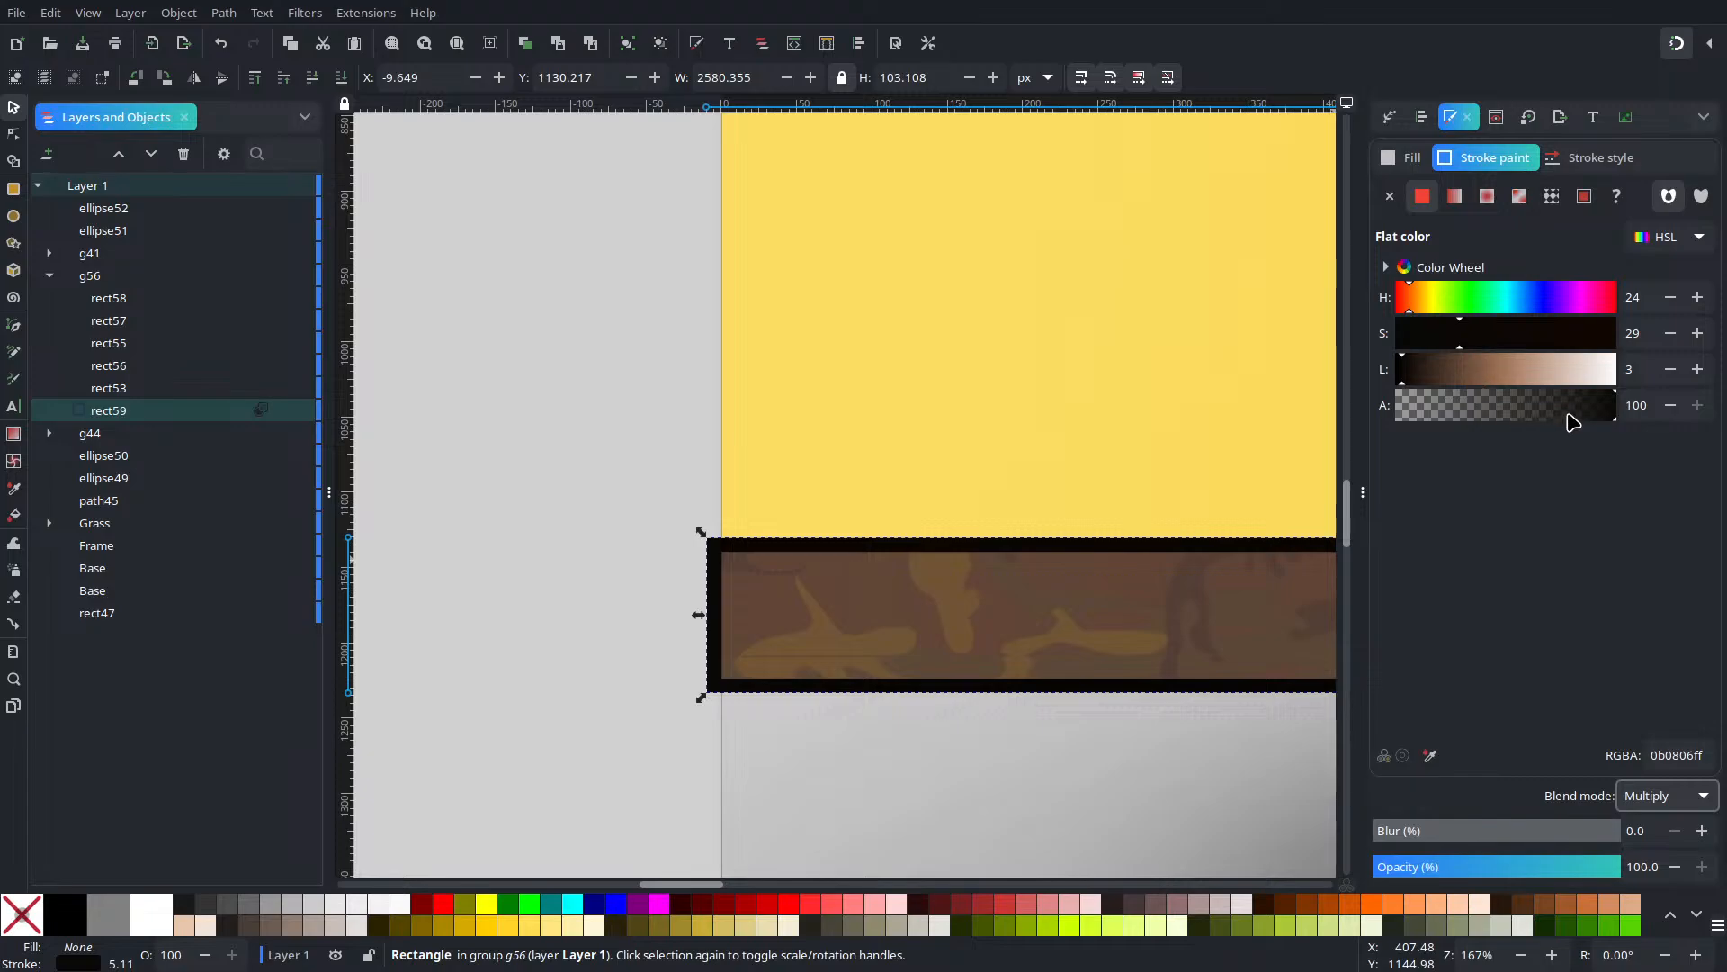
Set the outline's stroke alpha to 72 and its blur to 7.6%
mouse_move(1572, 423)
left_mouse_down()
mouse_move(1535, 416)
mouse_move(1560, 428)
left_mouse_up()
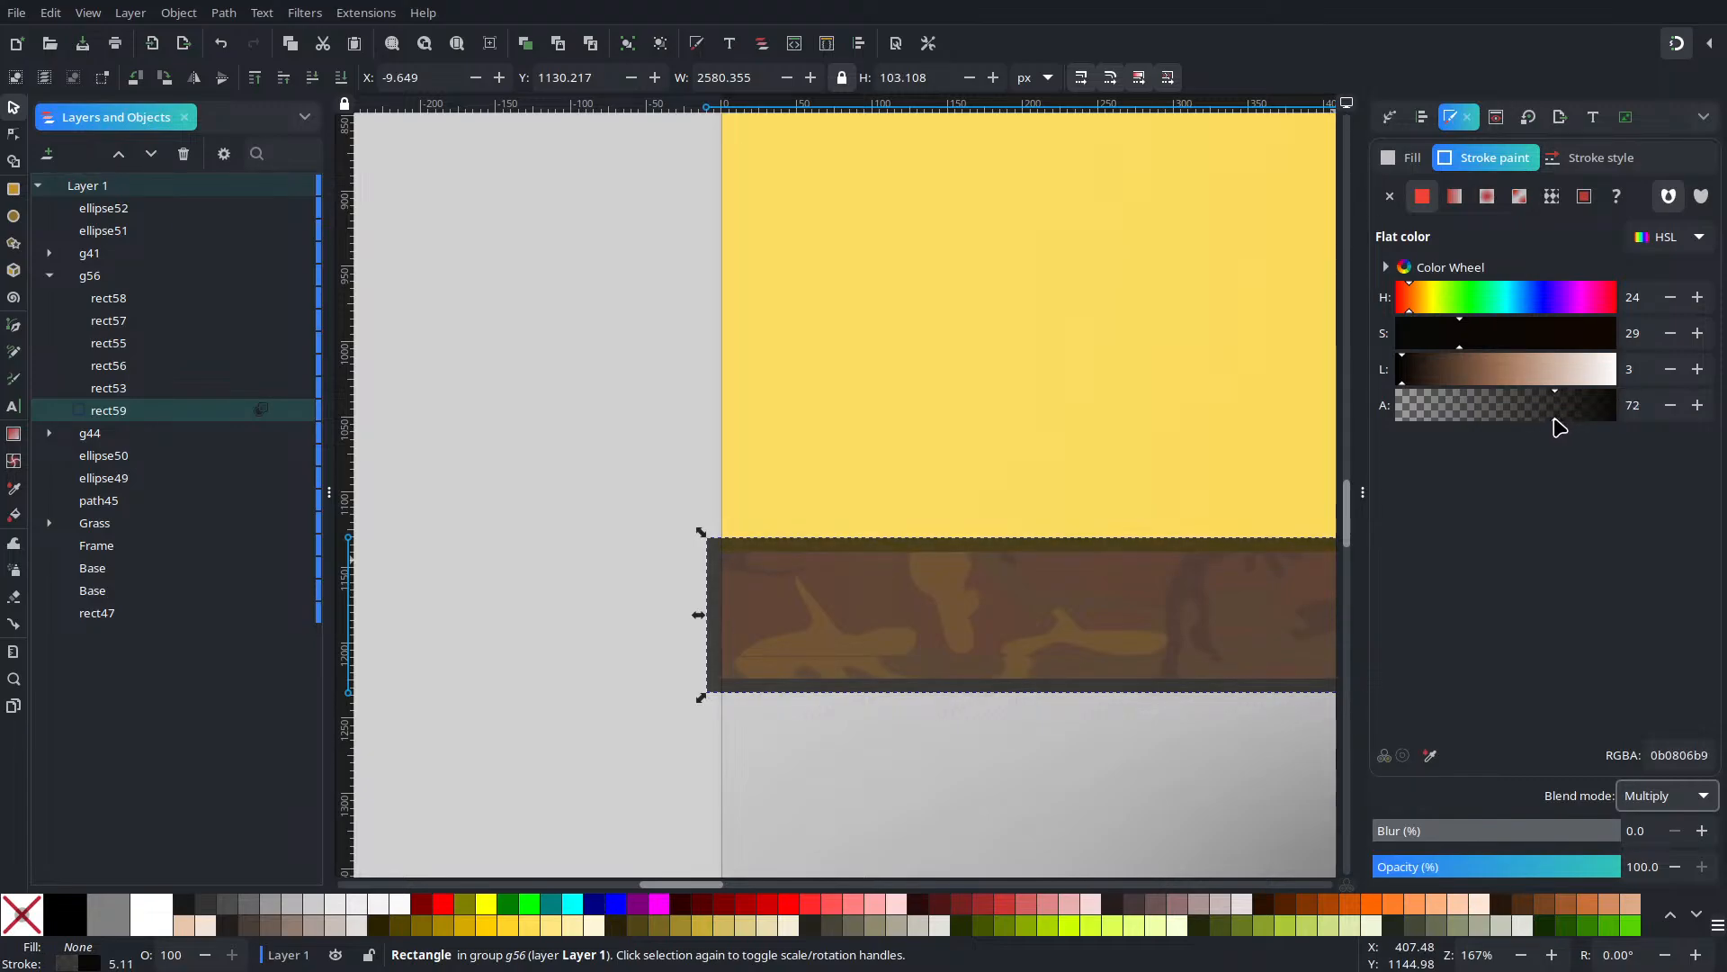
left_click_drag(1446, 837, 1393, 829)
scroll(1010, 744, "down", 4, "ctrl")
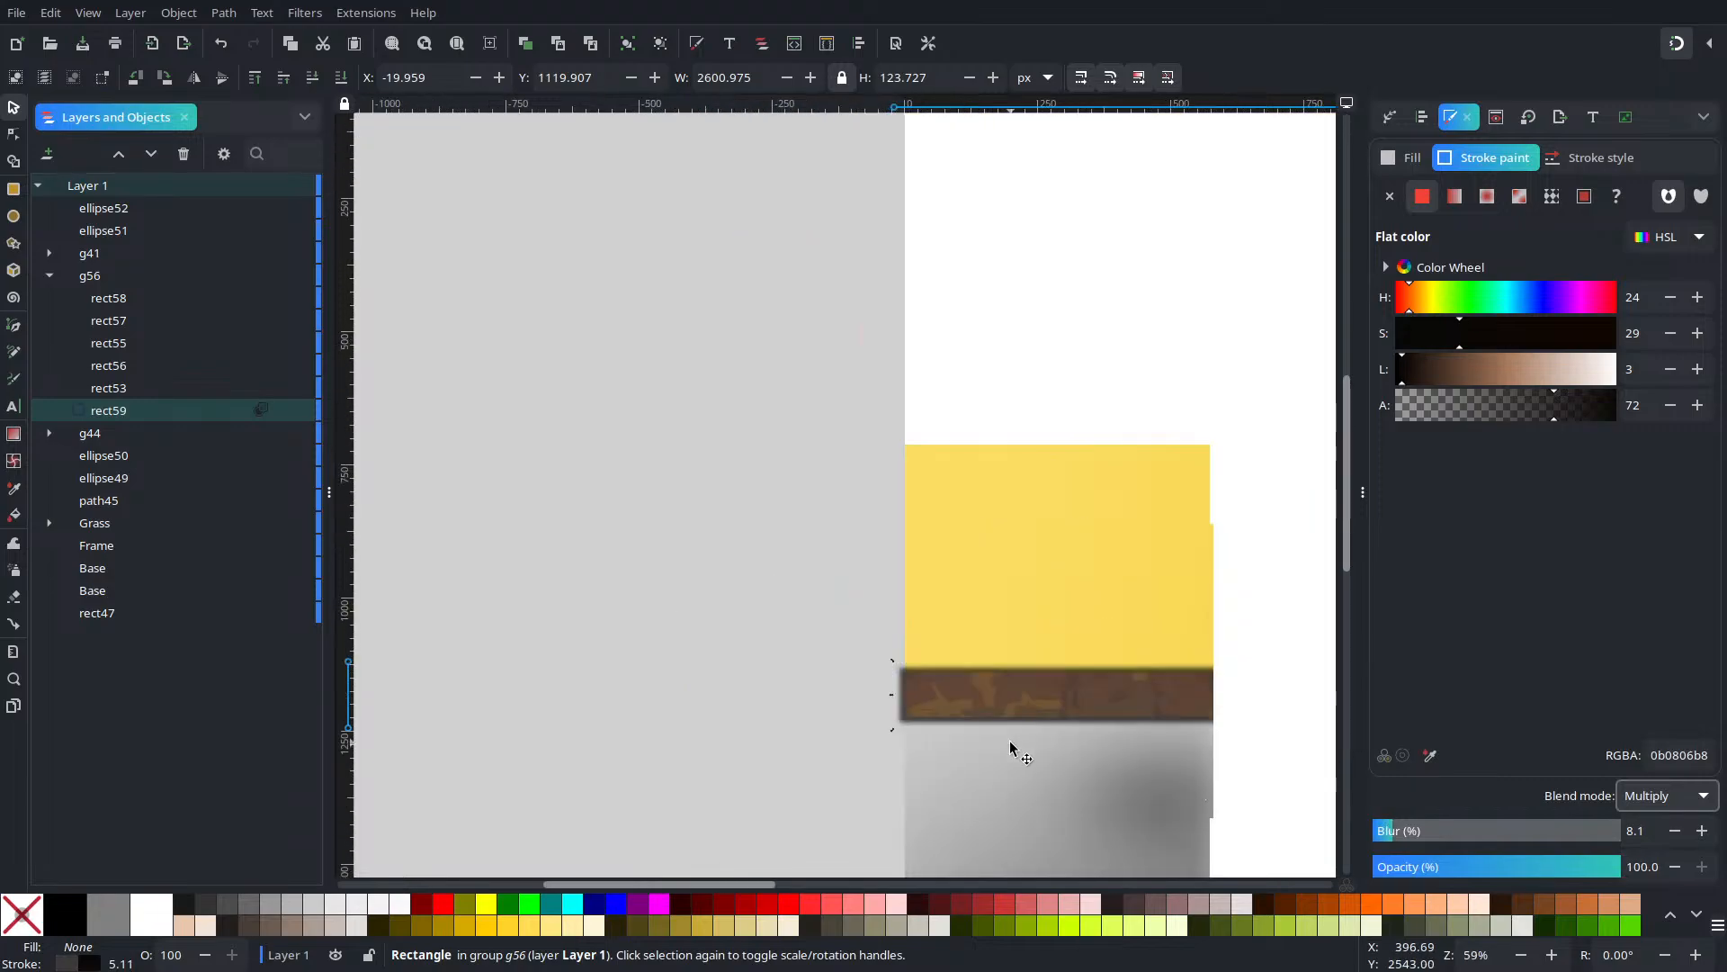
scroll(740, 683, "down", 1, "ctrl")
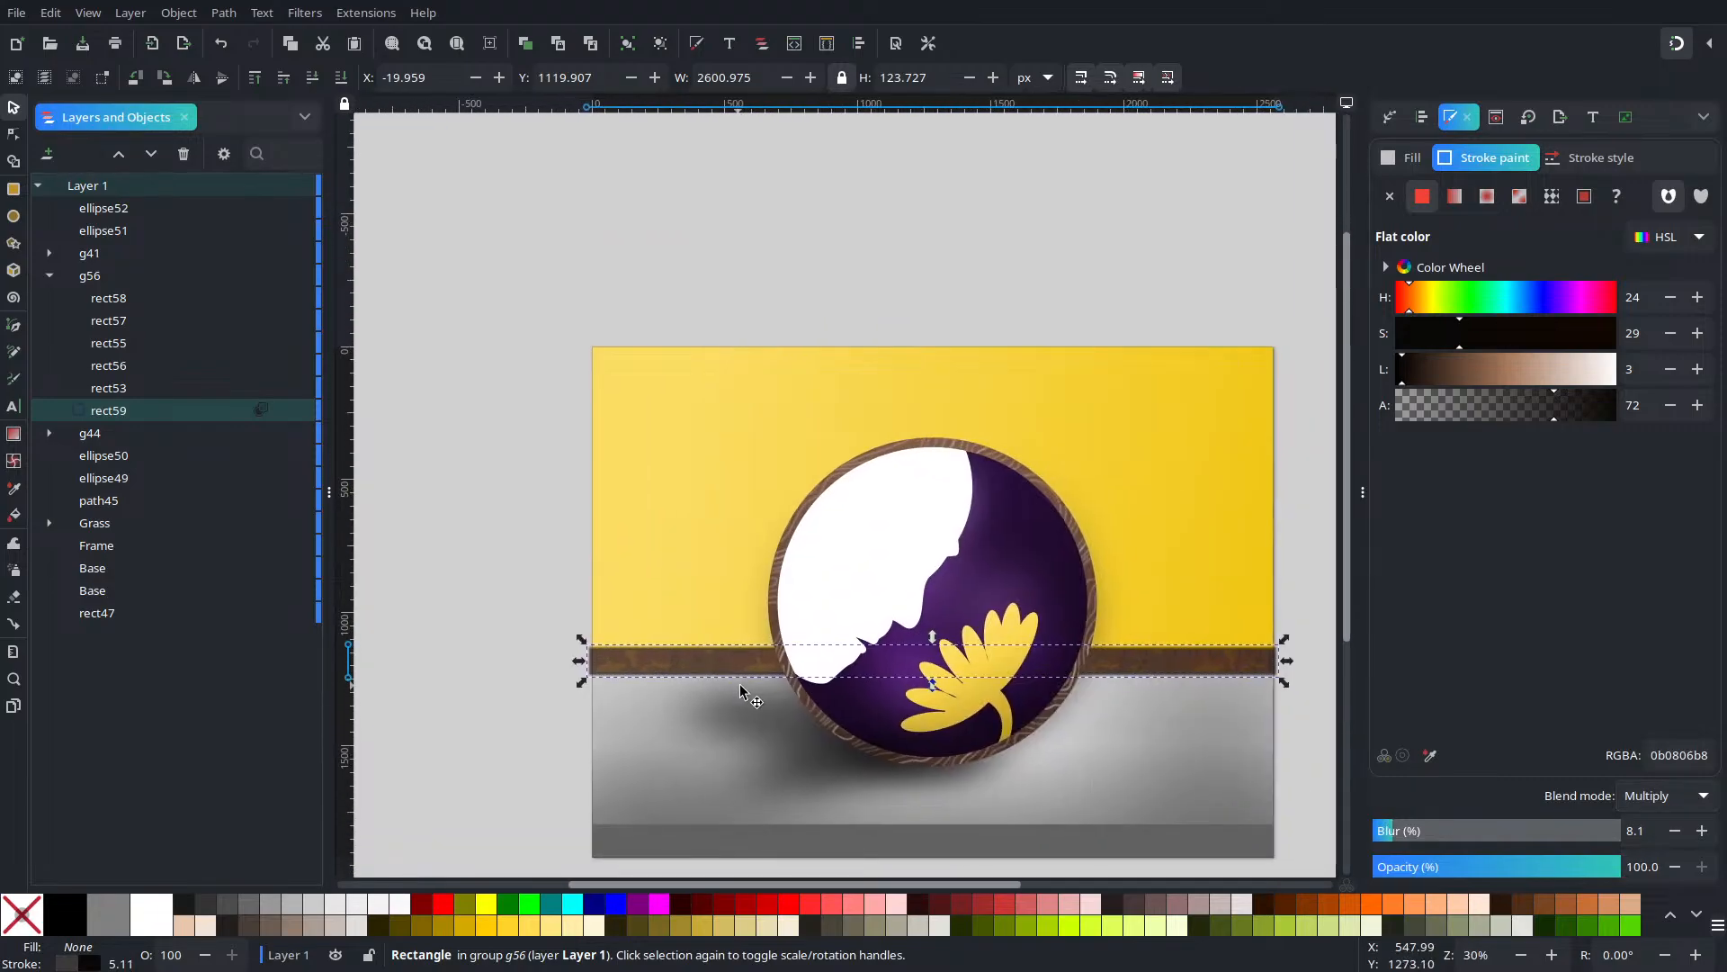
left_click(1673, 831)
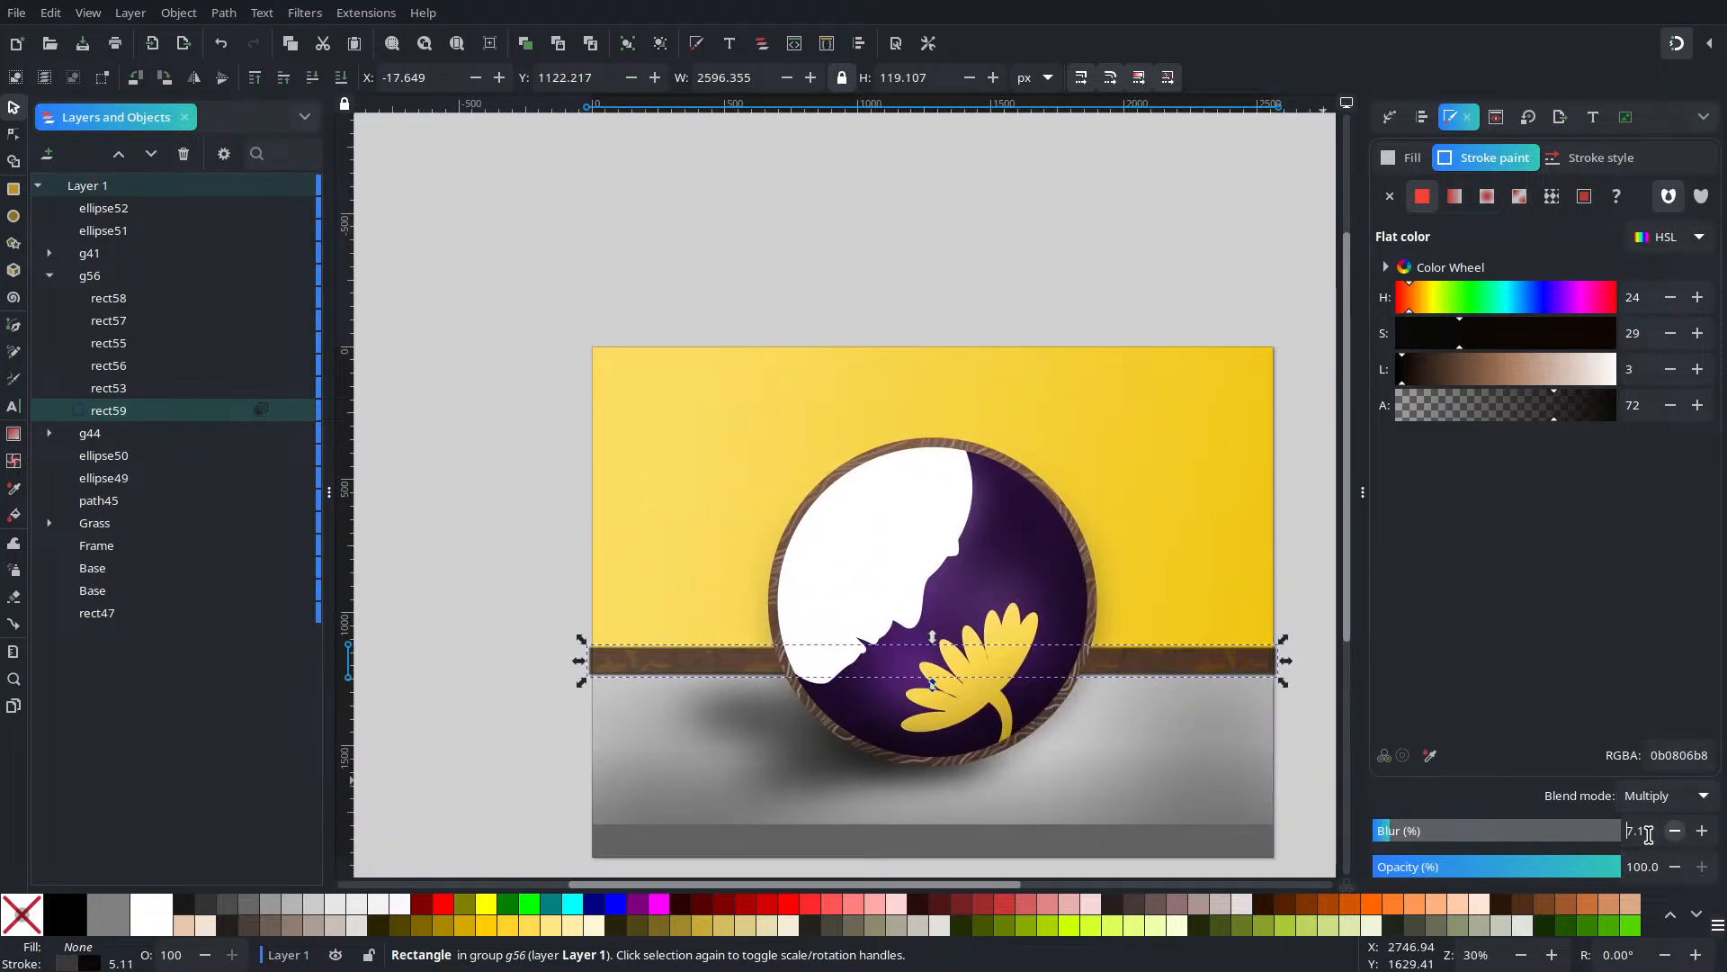
type("6")
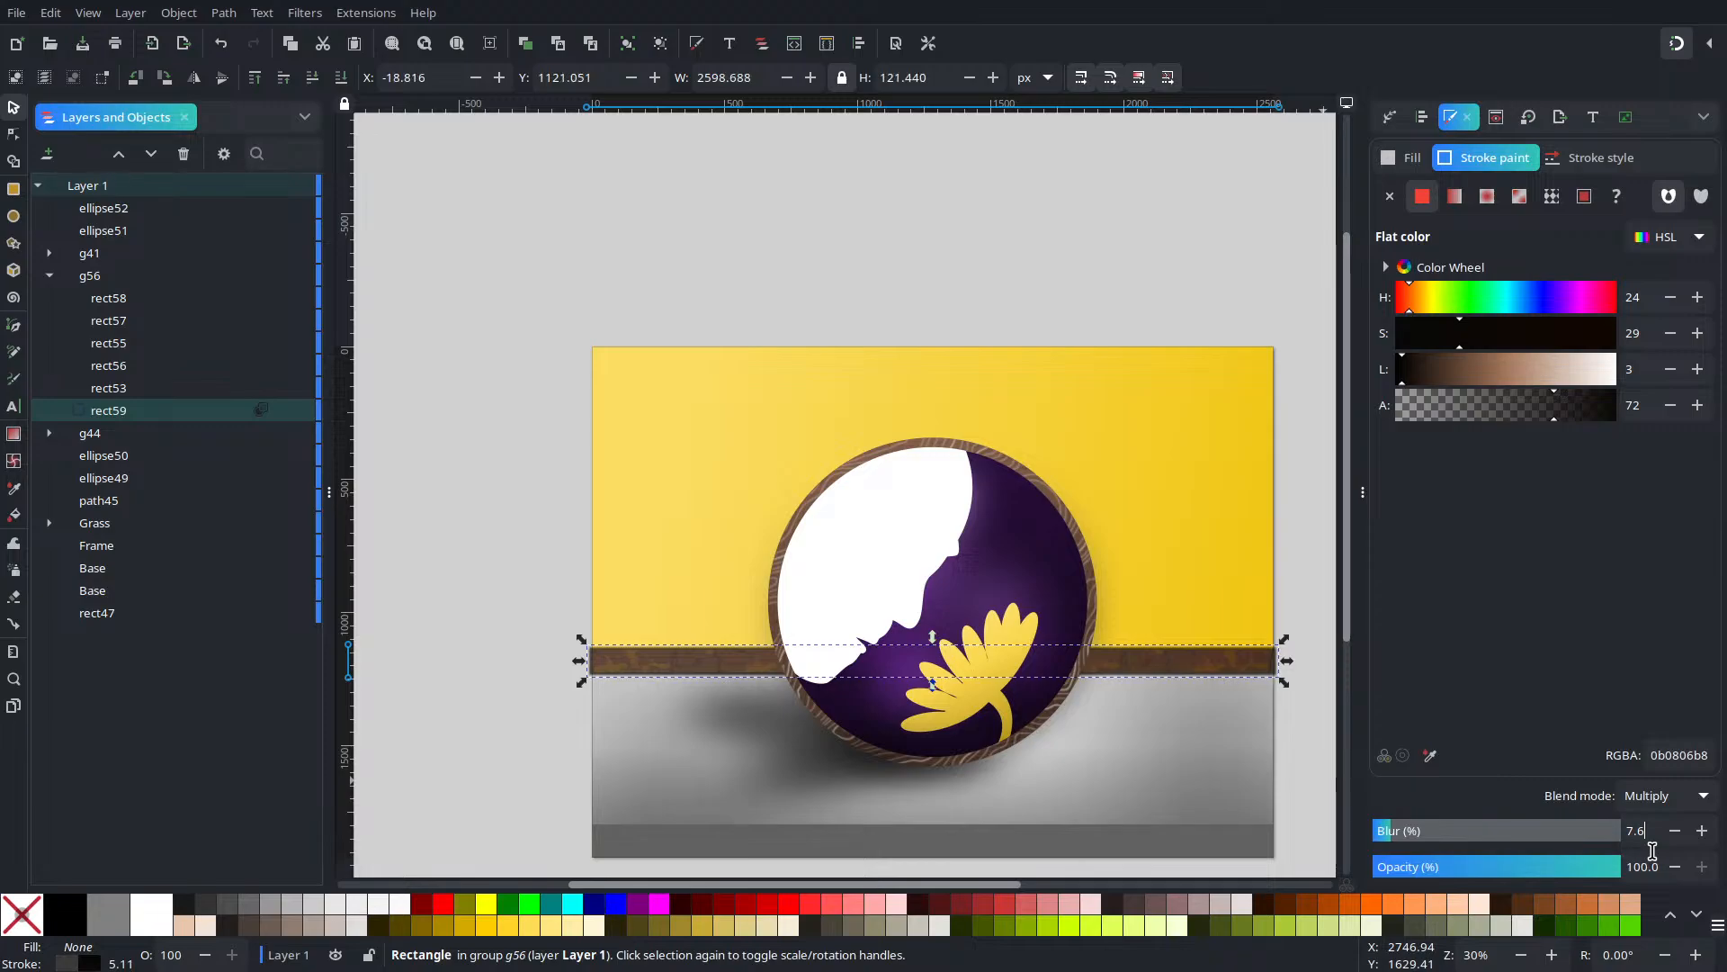
left_click(1287, 733)
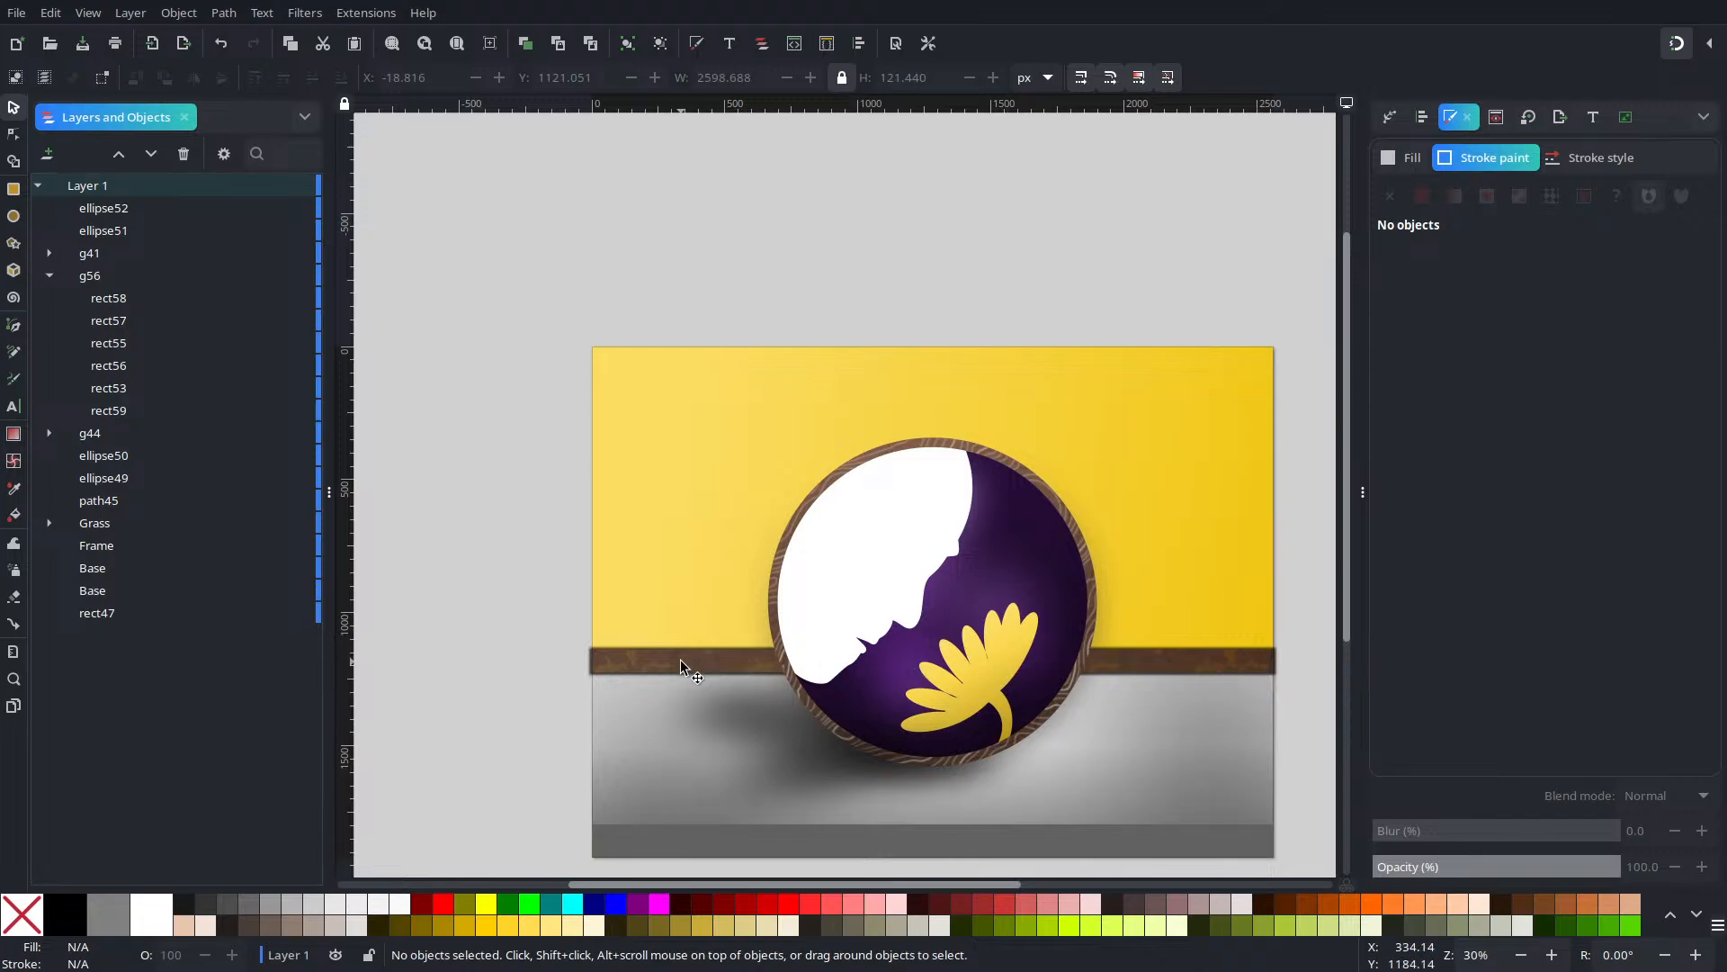
Duplicate the blurred outline rect59 as rect60 with blur raised to 19.6%
scroll(663, 702, "up", 6, "ctrl")
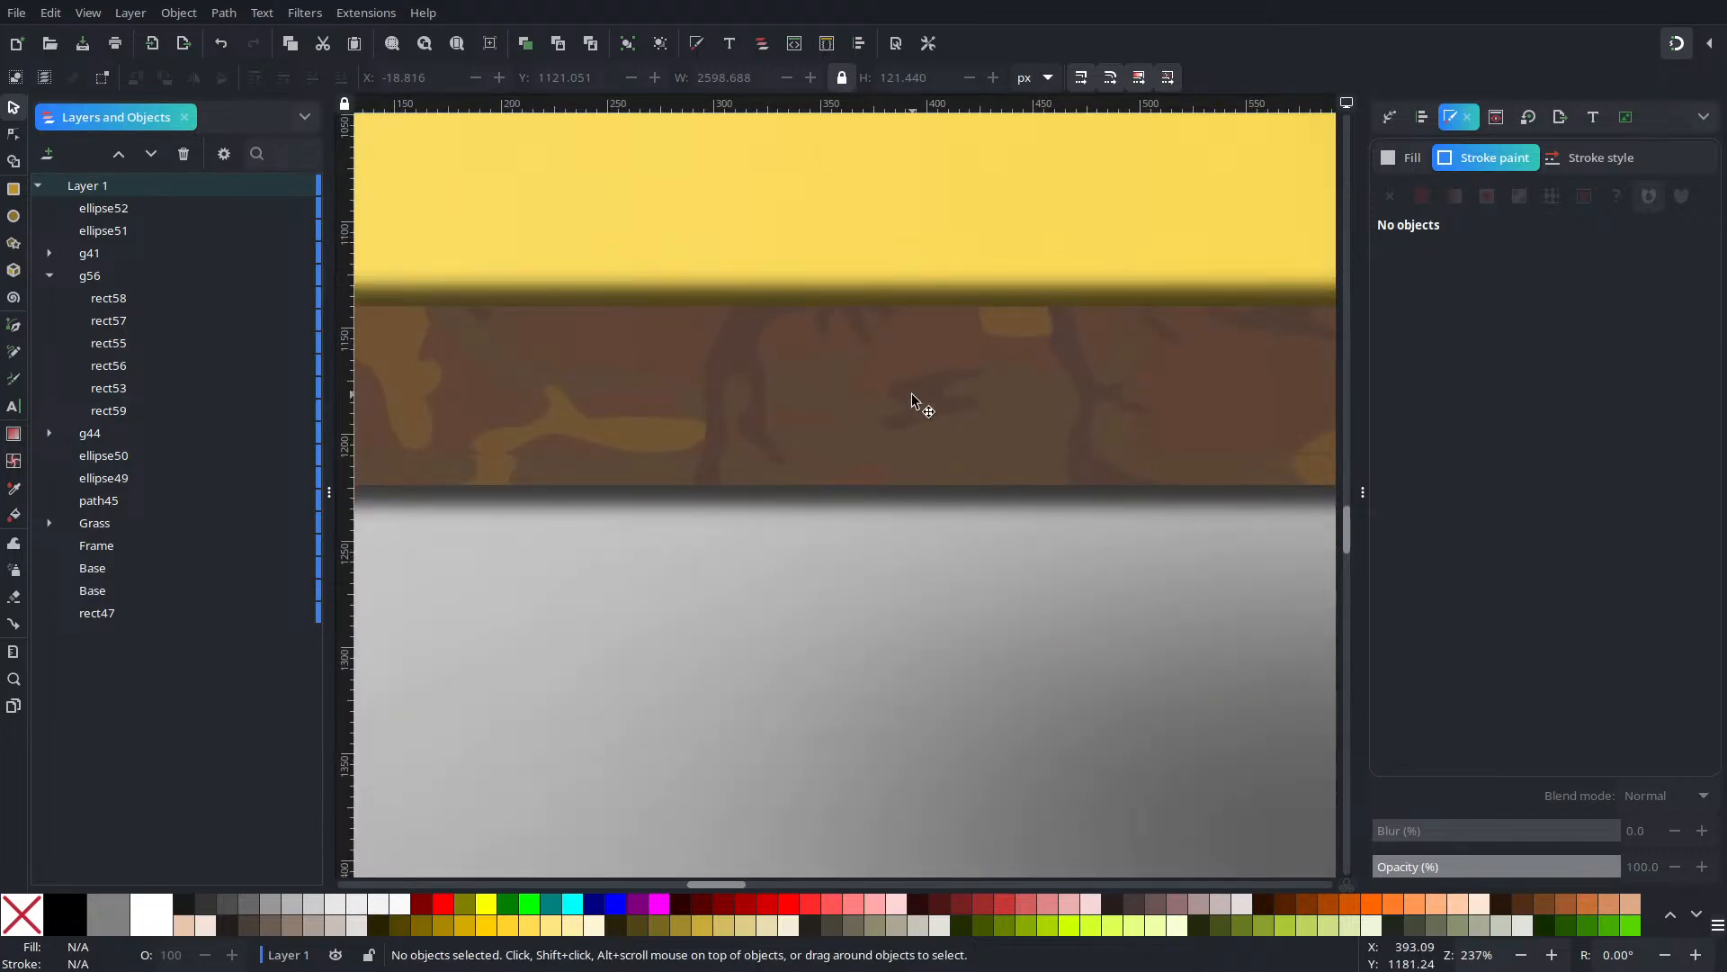
key("ctrl")
scroll(956, 426, "down", 8, "ctrl")
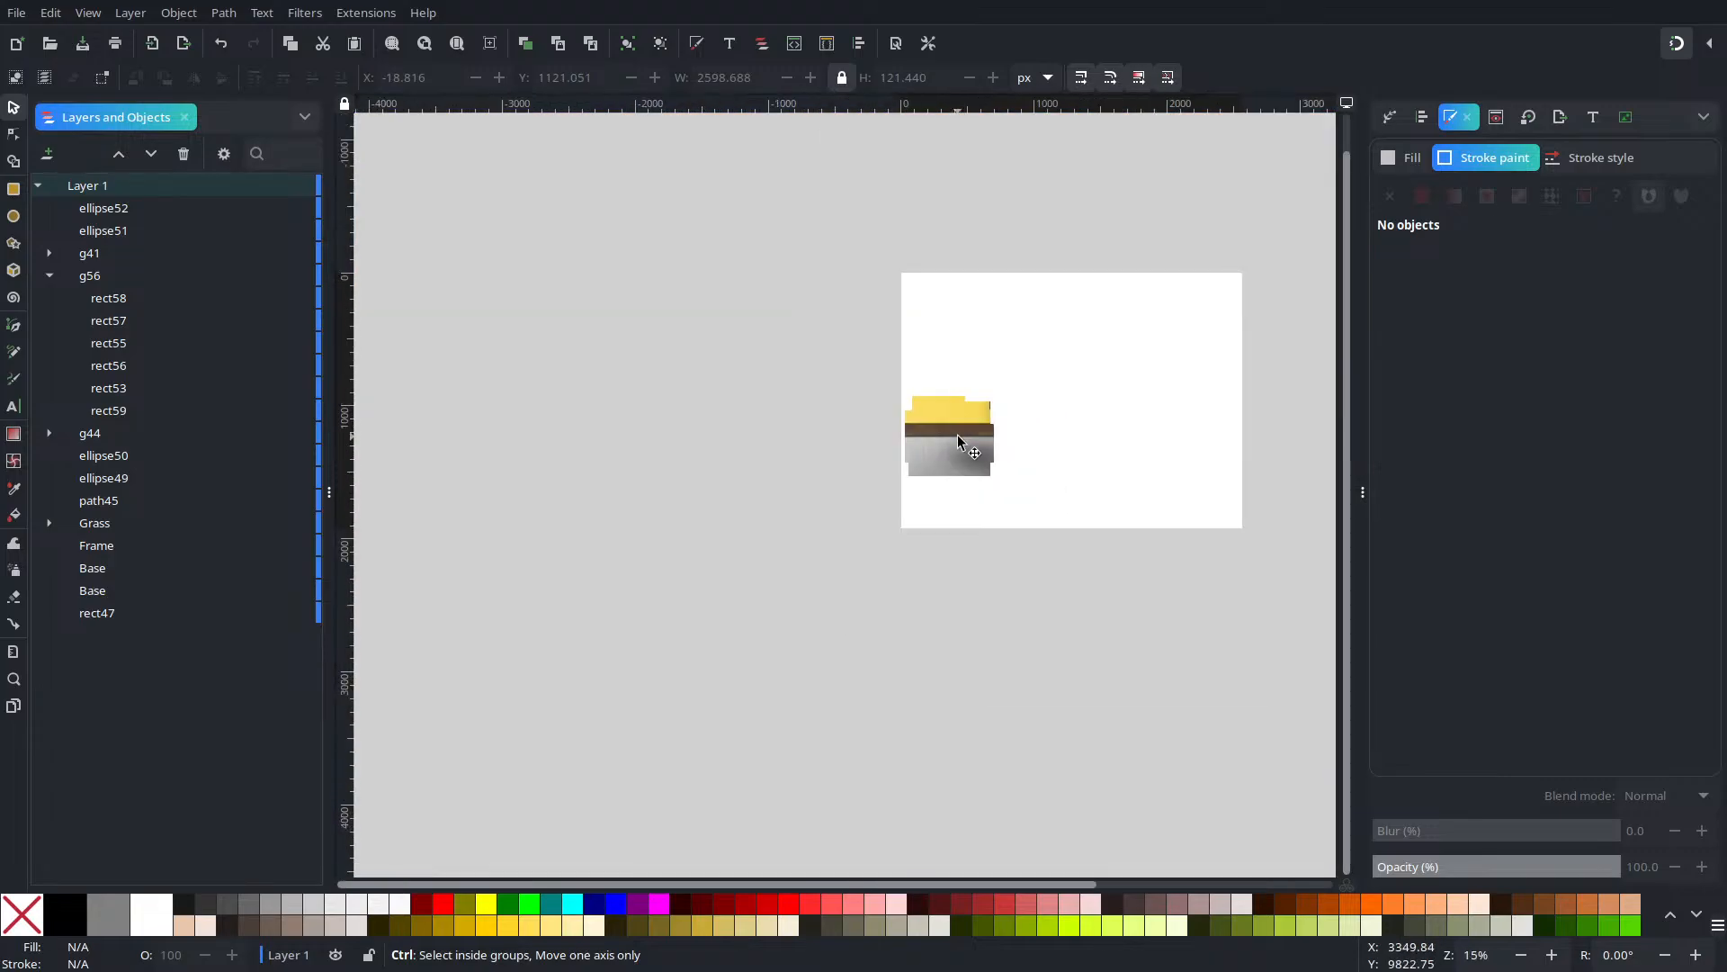
scroll(851, 568, "up", 2, "ctrl")
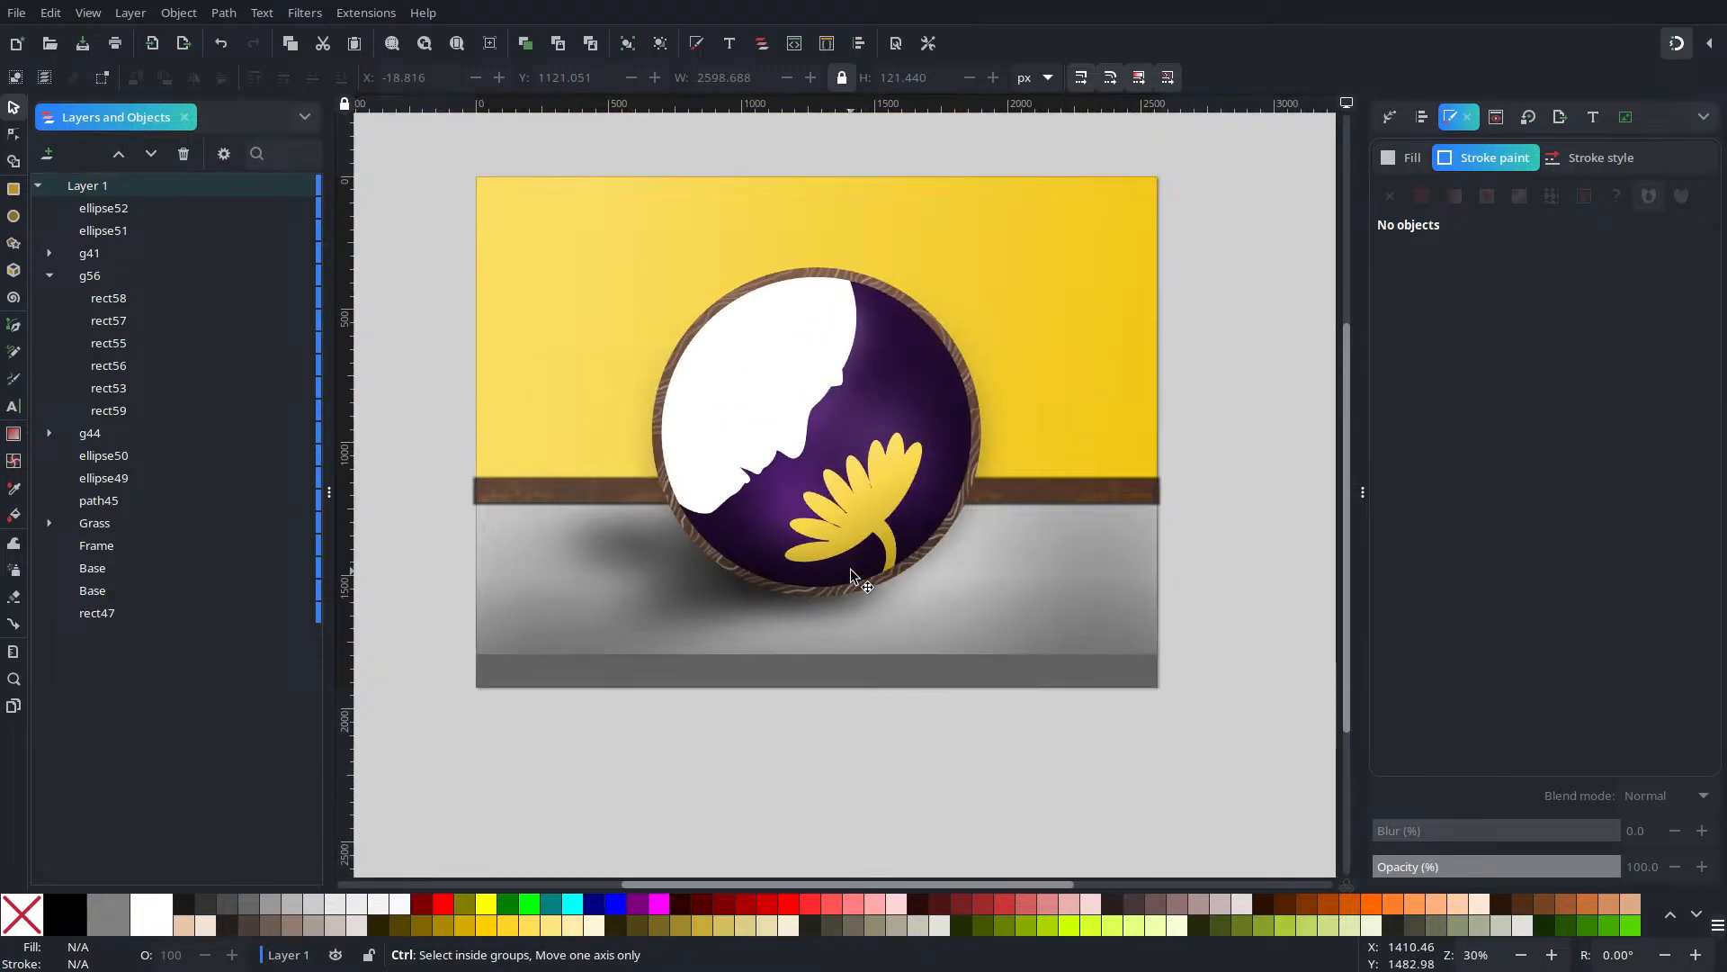
scroll(942, 614, "up", 2, "ctrl")
scroll(942, 614, "up", 4, "ctrl")
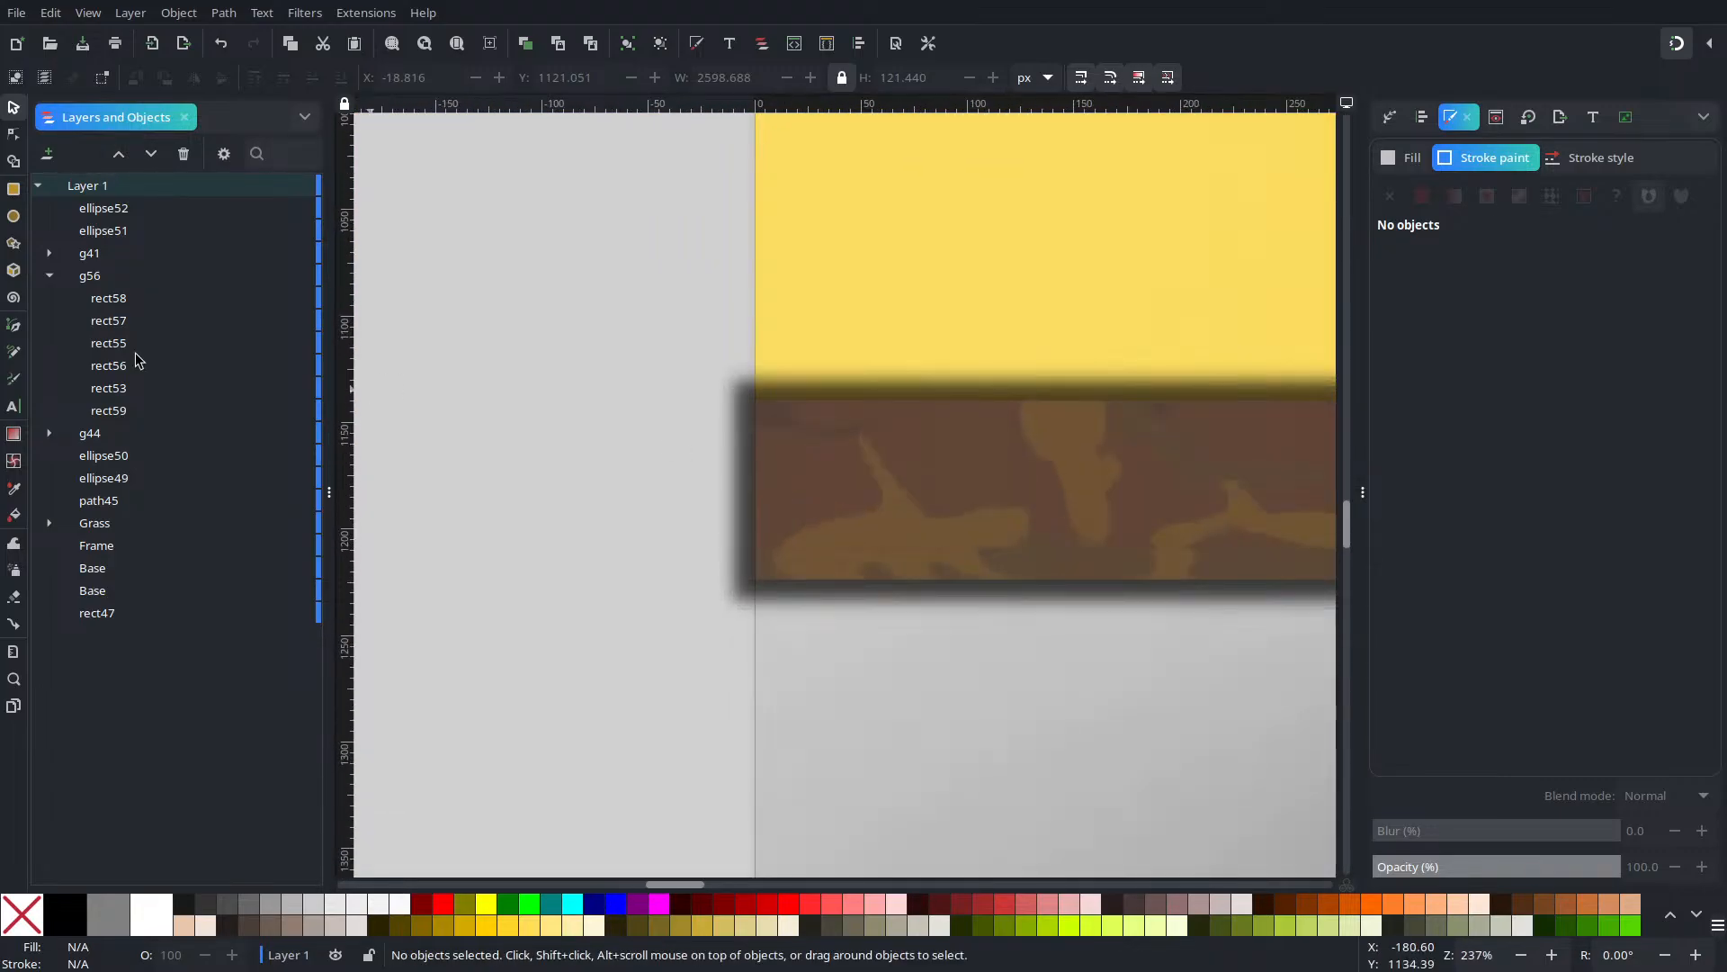
left_click(99, 417)
key("ctrl+d")
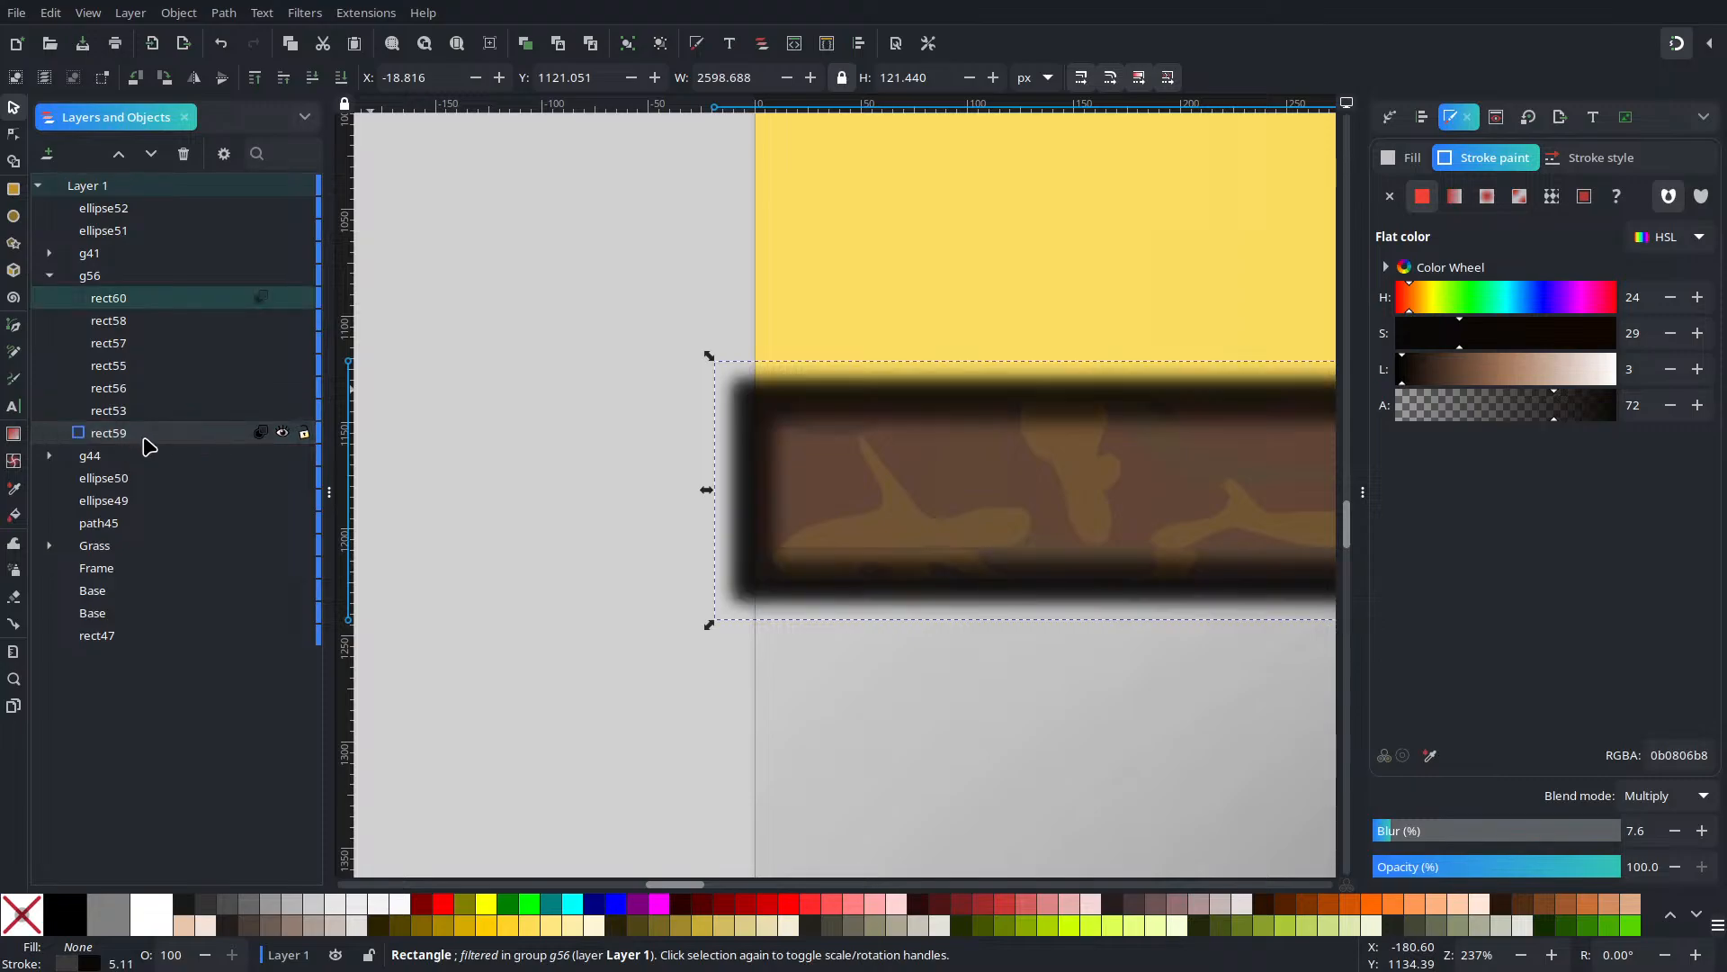
left_click(1436, 832)
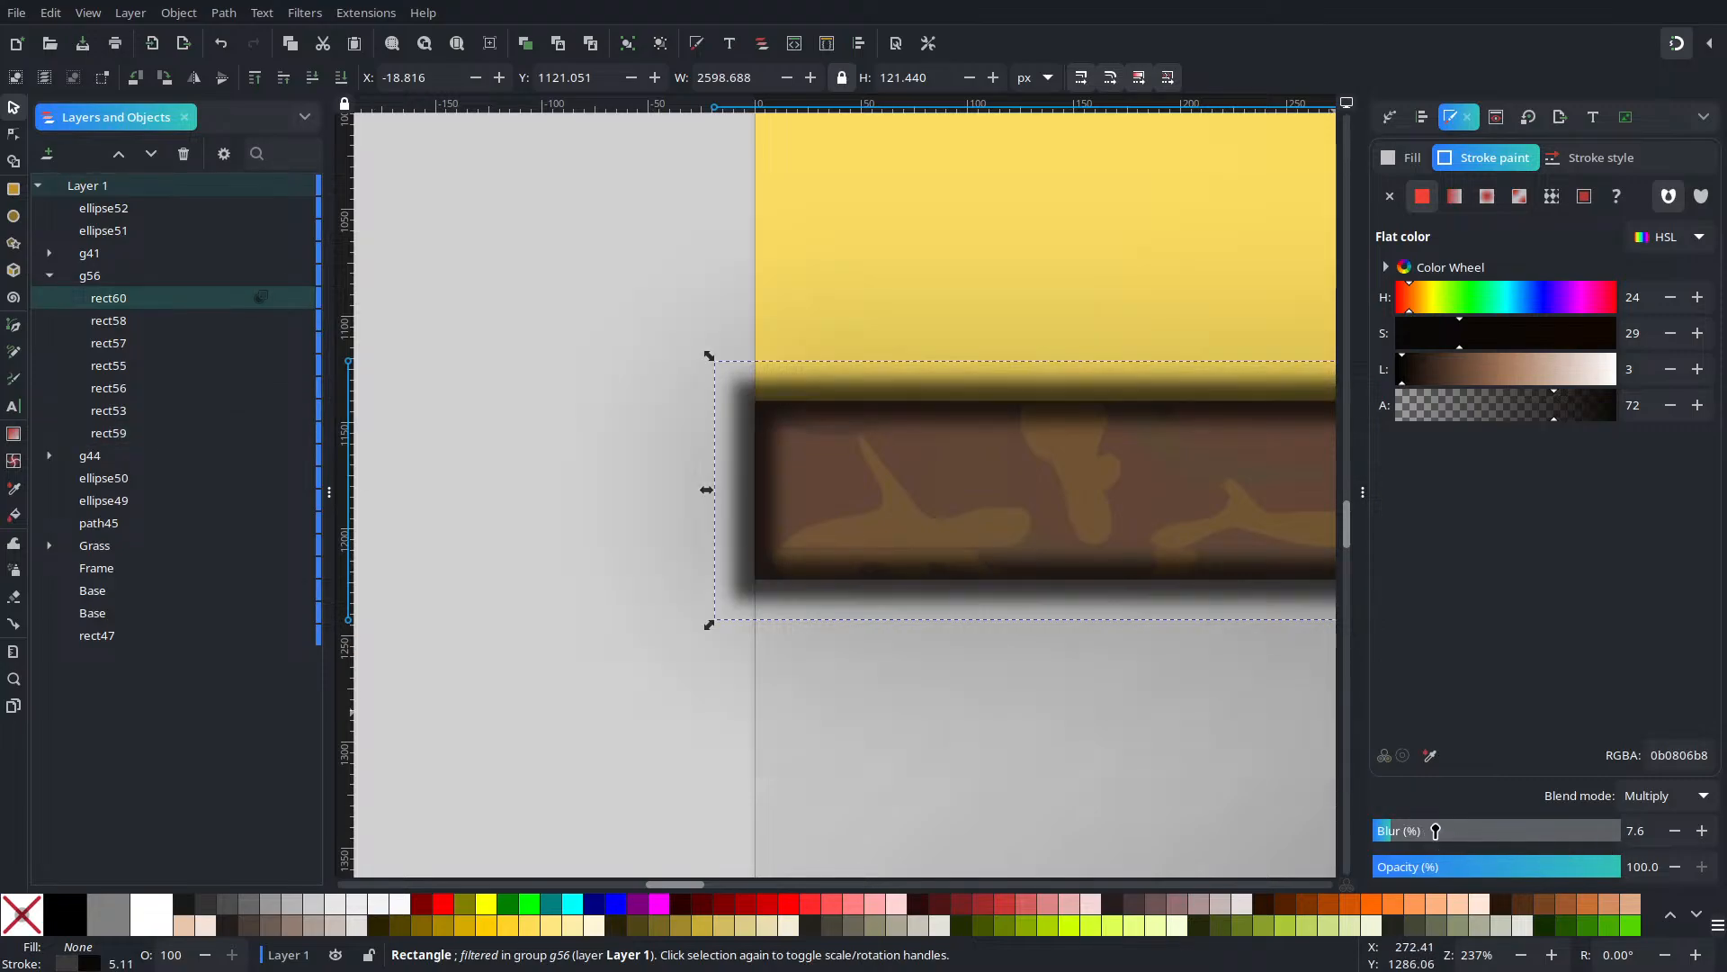
mouse_move(1434, 831)
left_mouse_down()
mouse_move(1459, 830)
mouse_move(1409, 828)
mouse_move(1434, 835)
left_mouse_up()
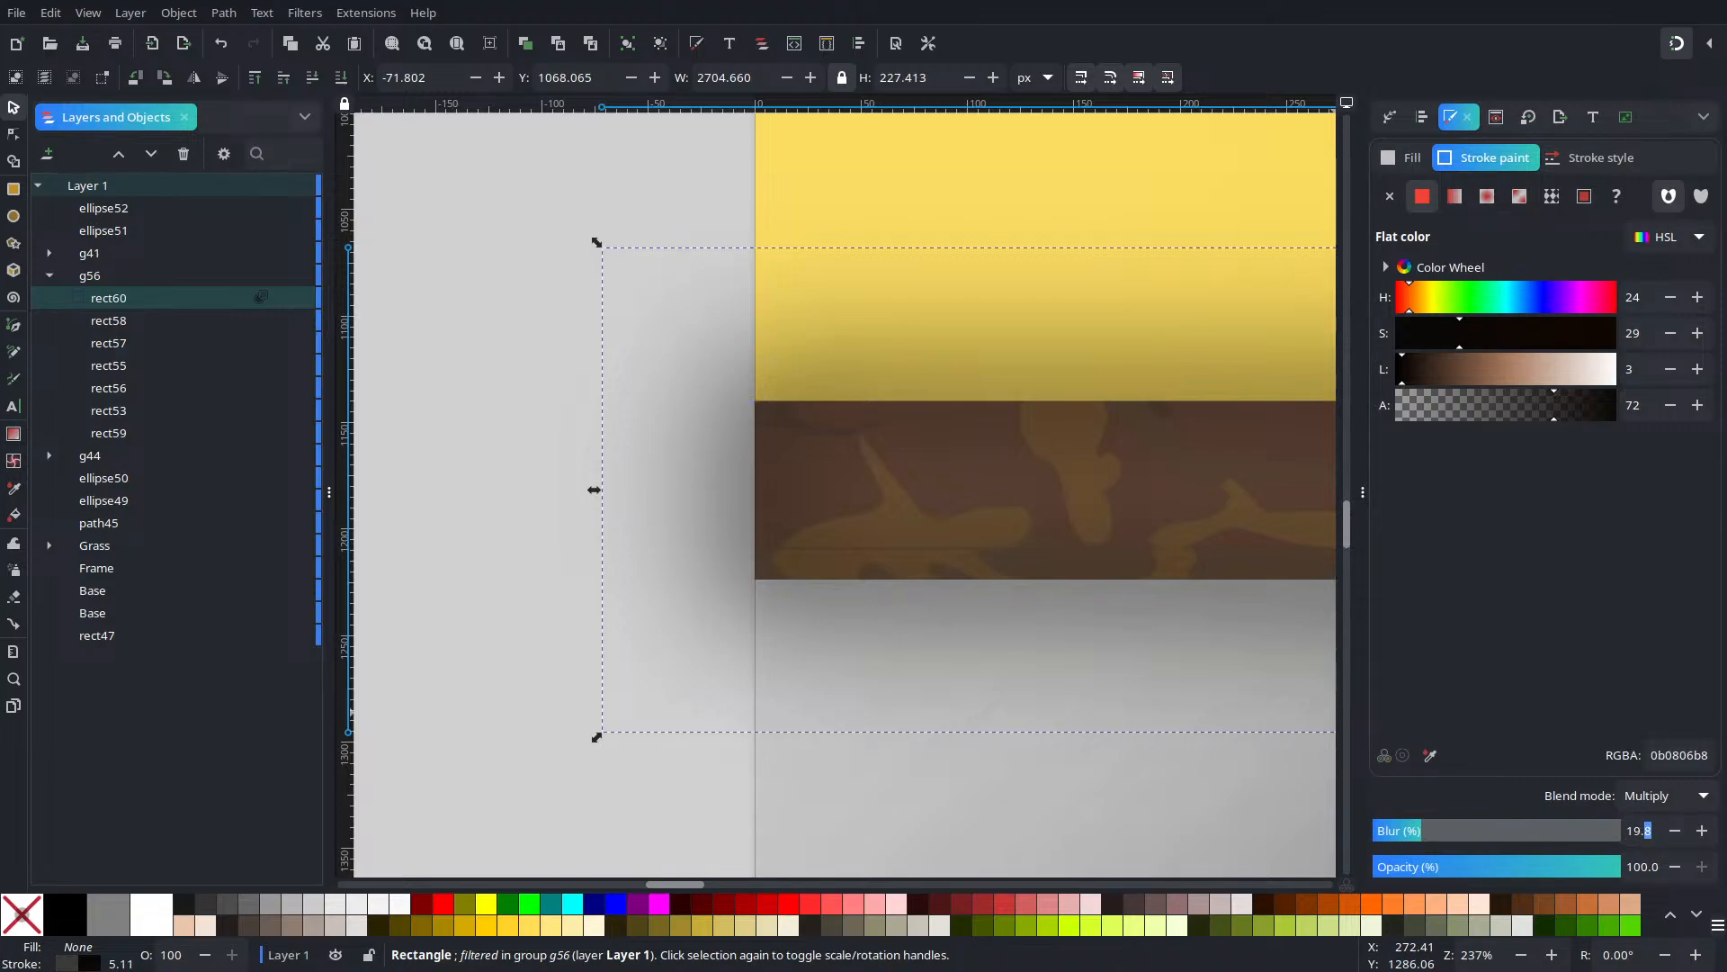
type("6")
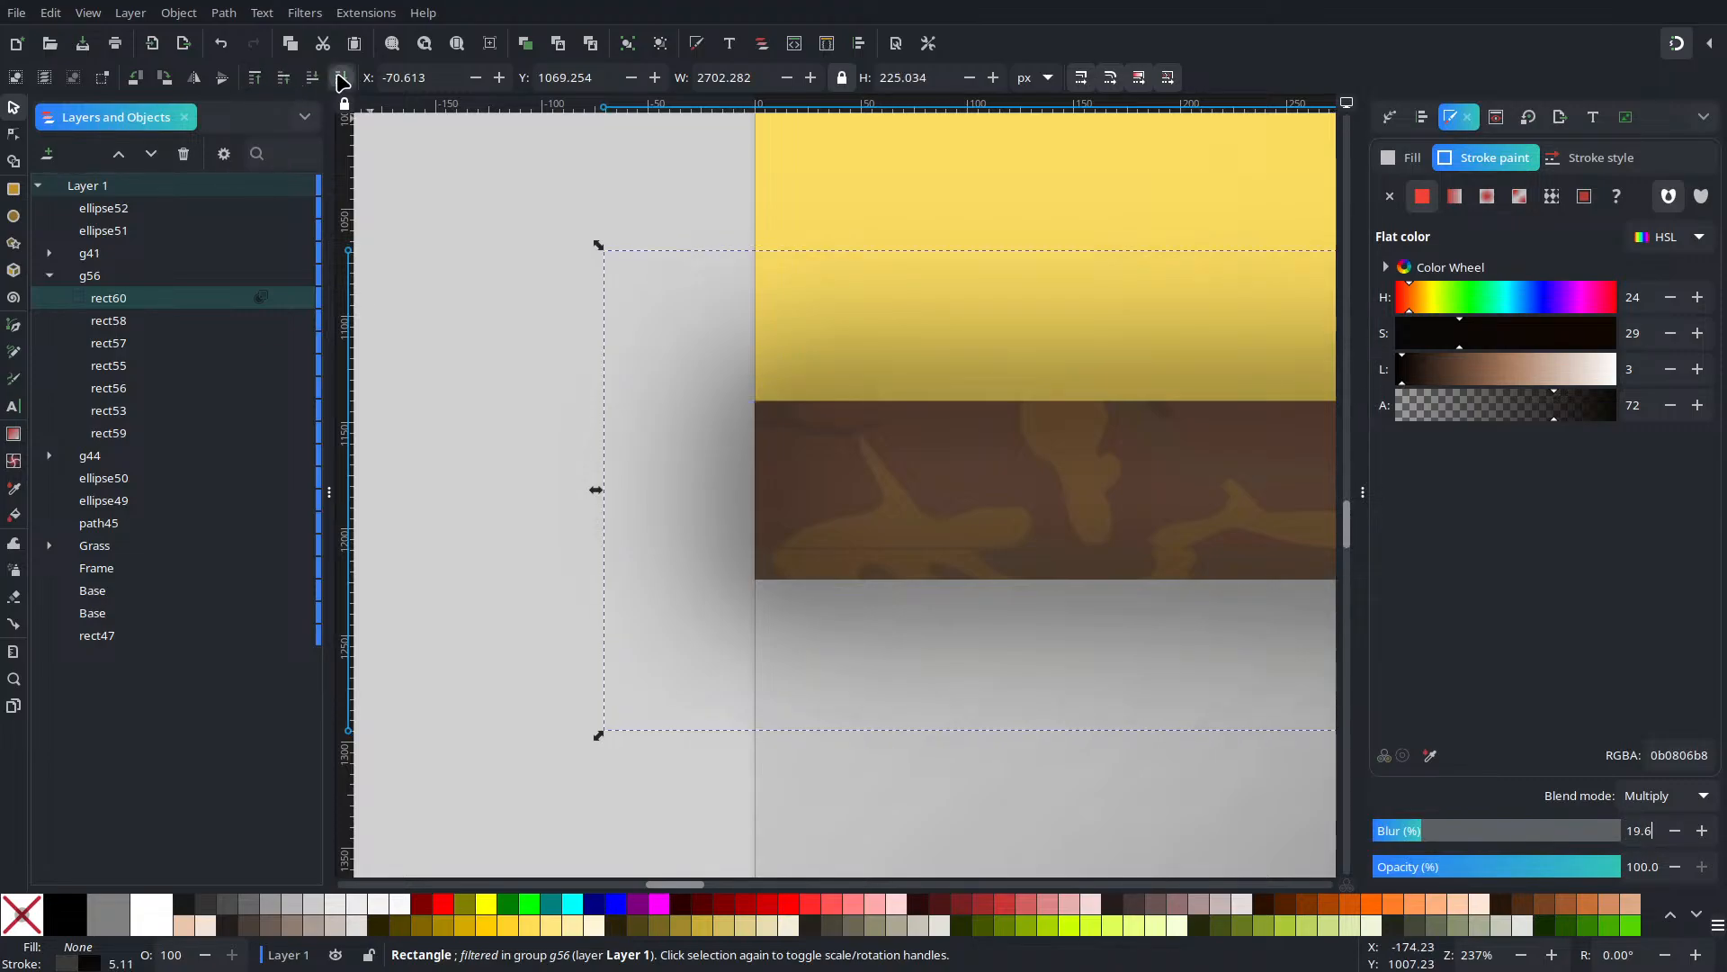
Restack rect60 just above rect59 in group g56 and reselect it
left_click(342, 81)
left_click(284, 81)
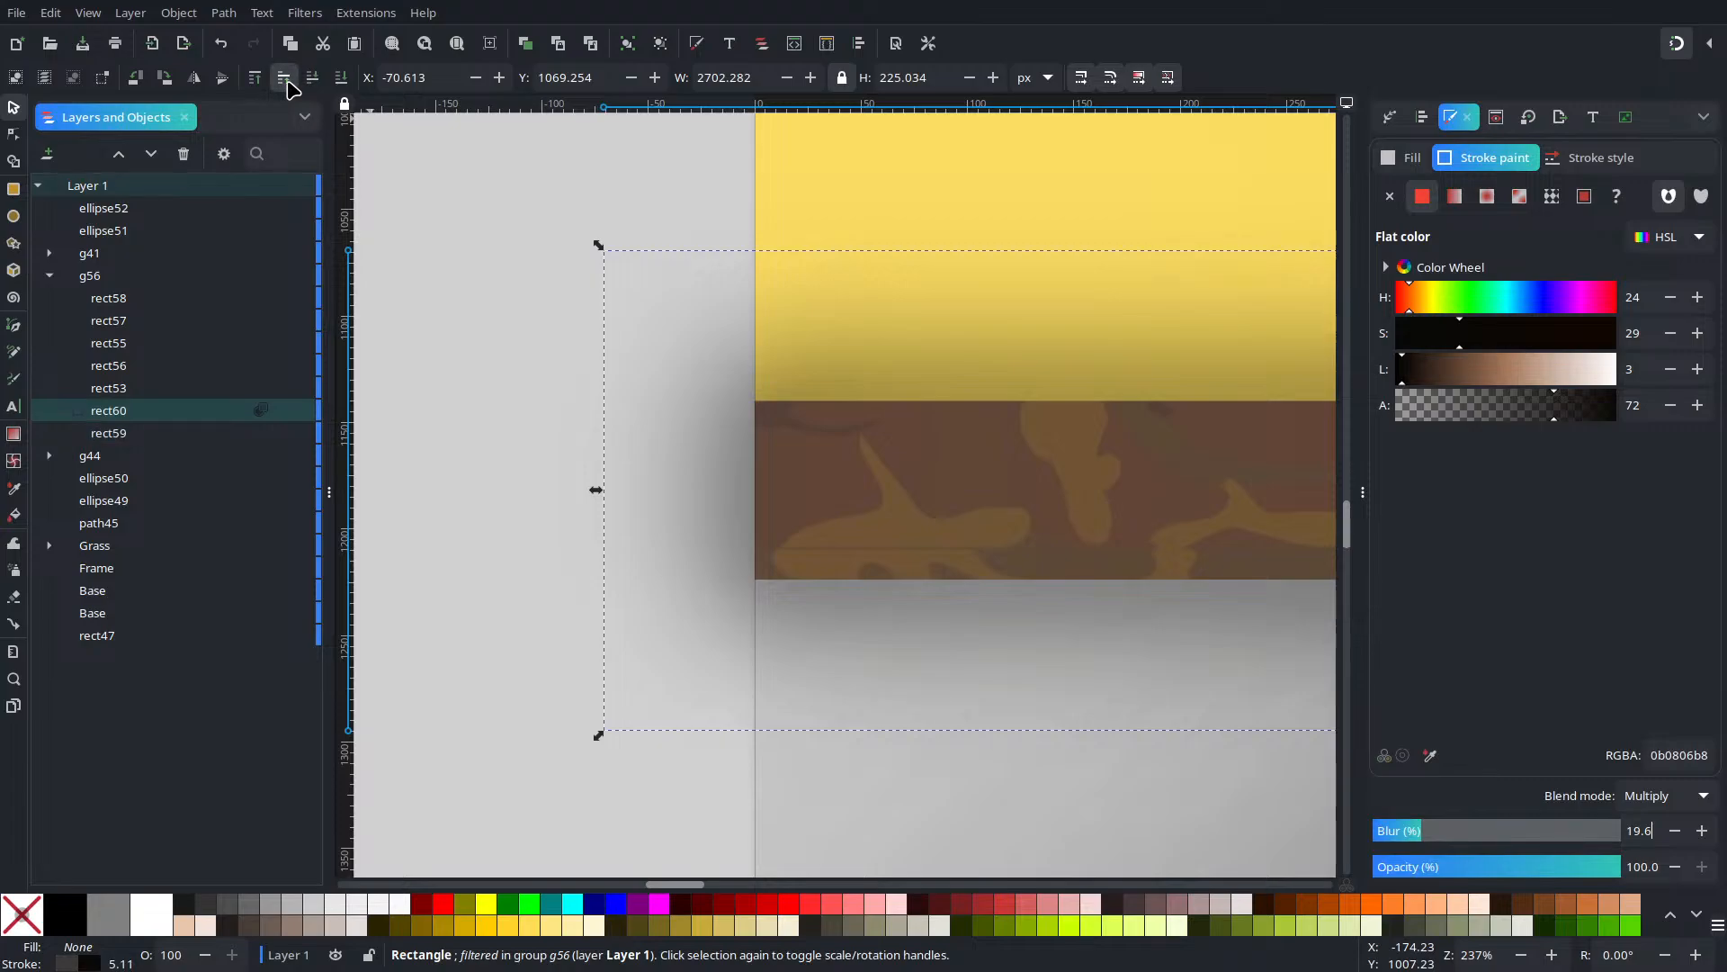
key("Escape")
scroll(644, 351, "down", 8)
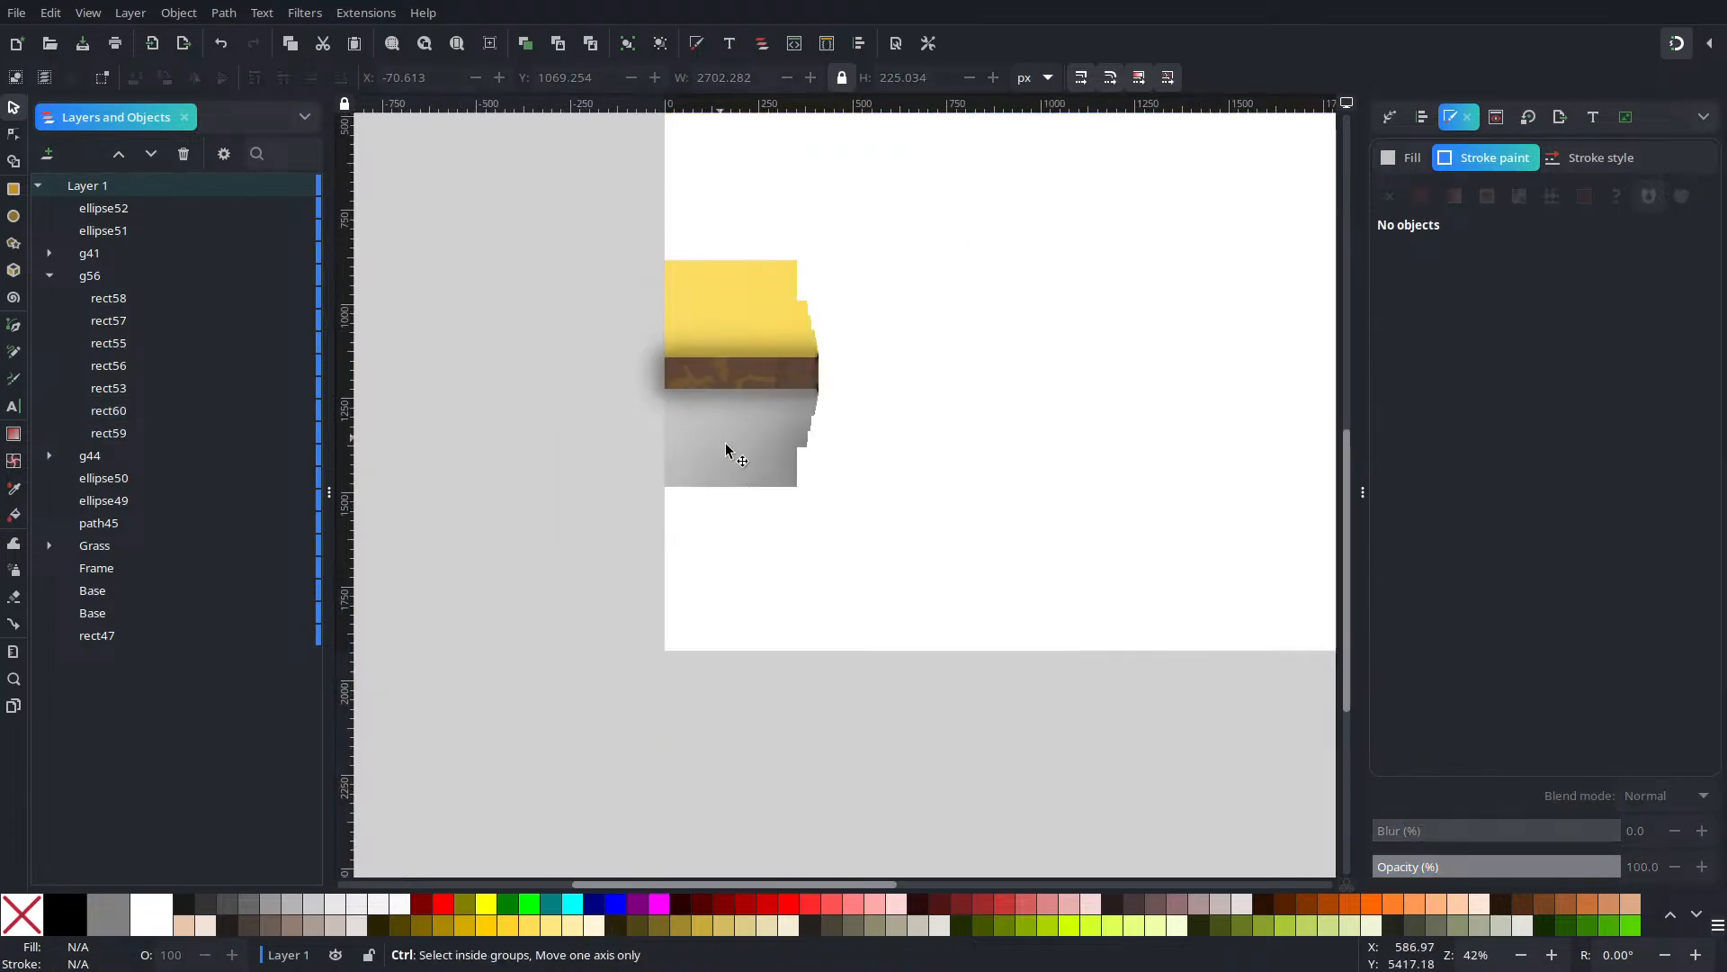
scroll(765, 484, "up", 2)
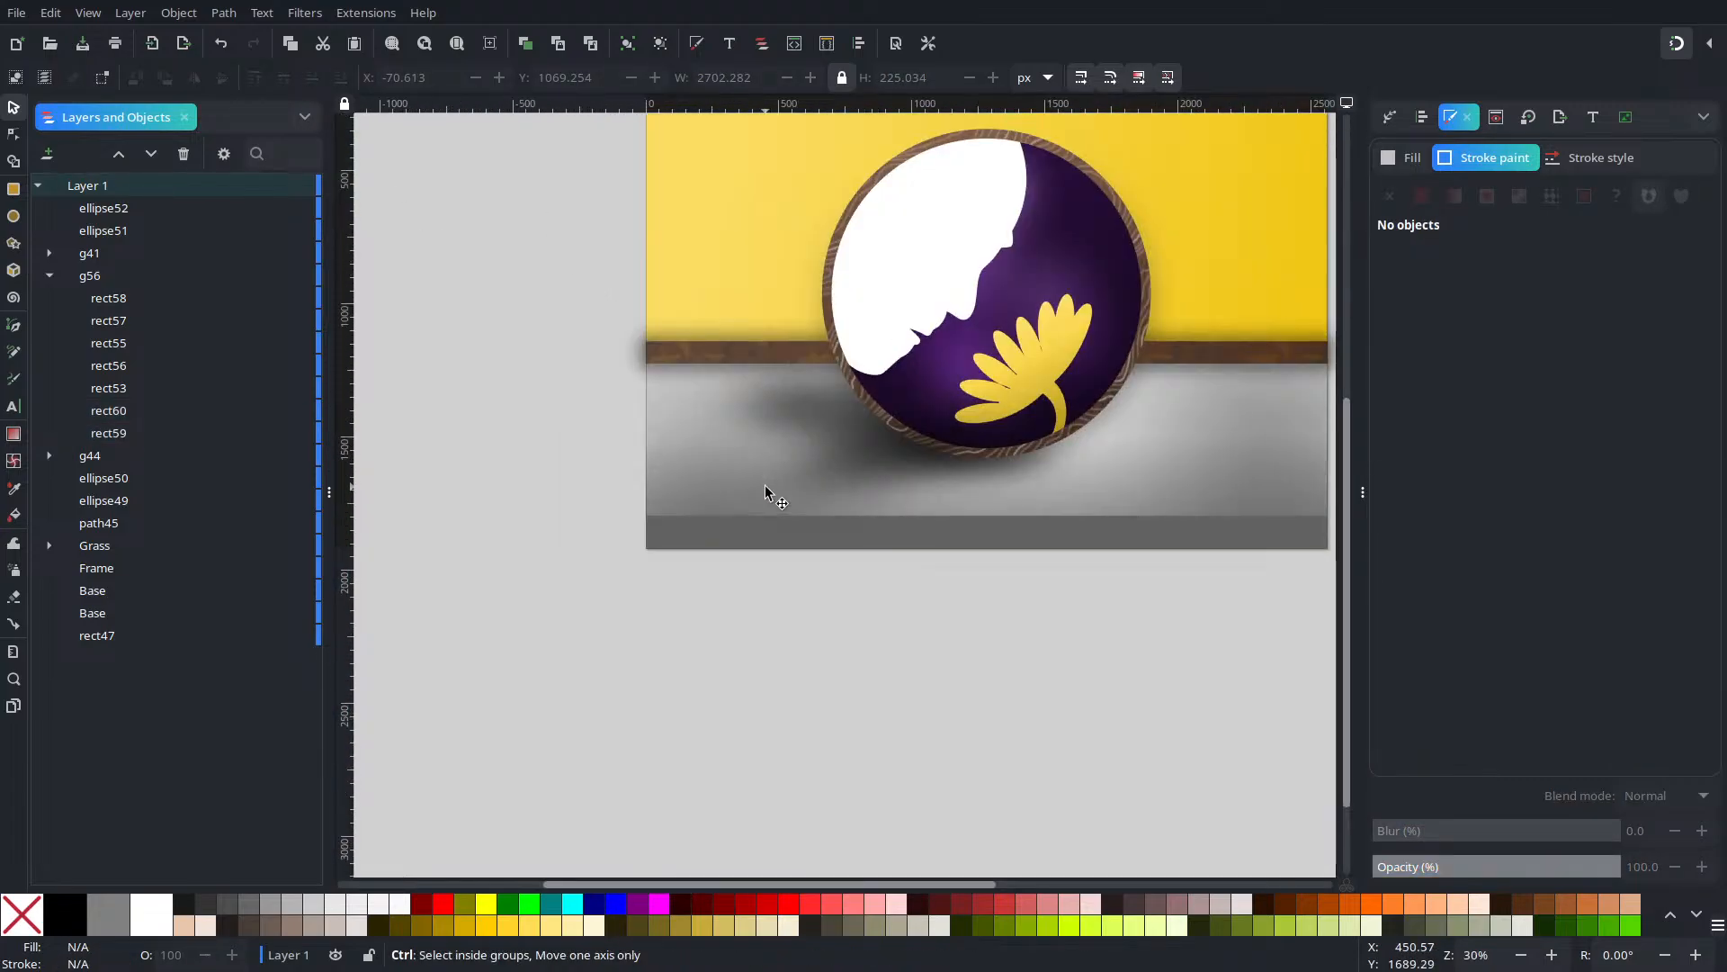
scroll(747, 475, "down", 1)
scroll(711, 459, "up", 2)
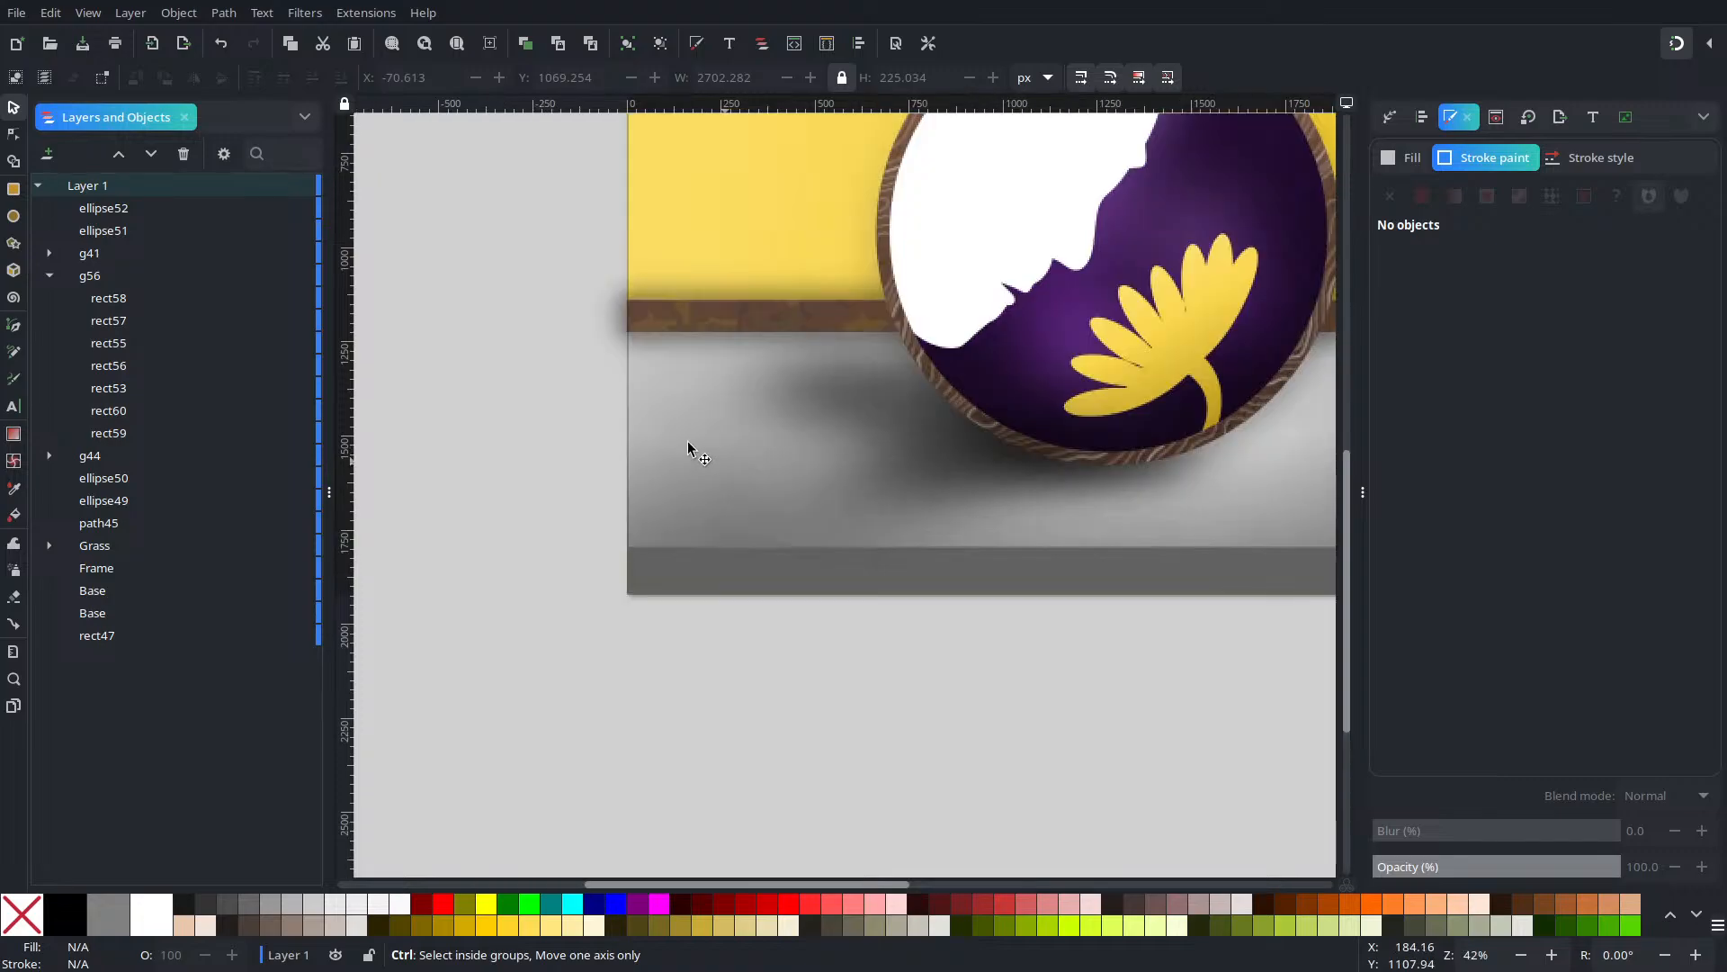
left_click(128, 412)
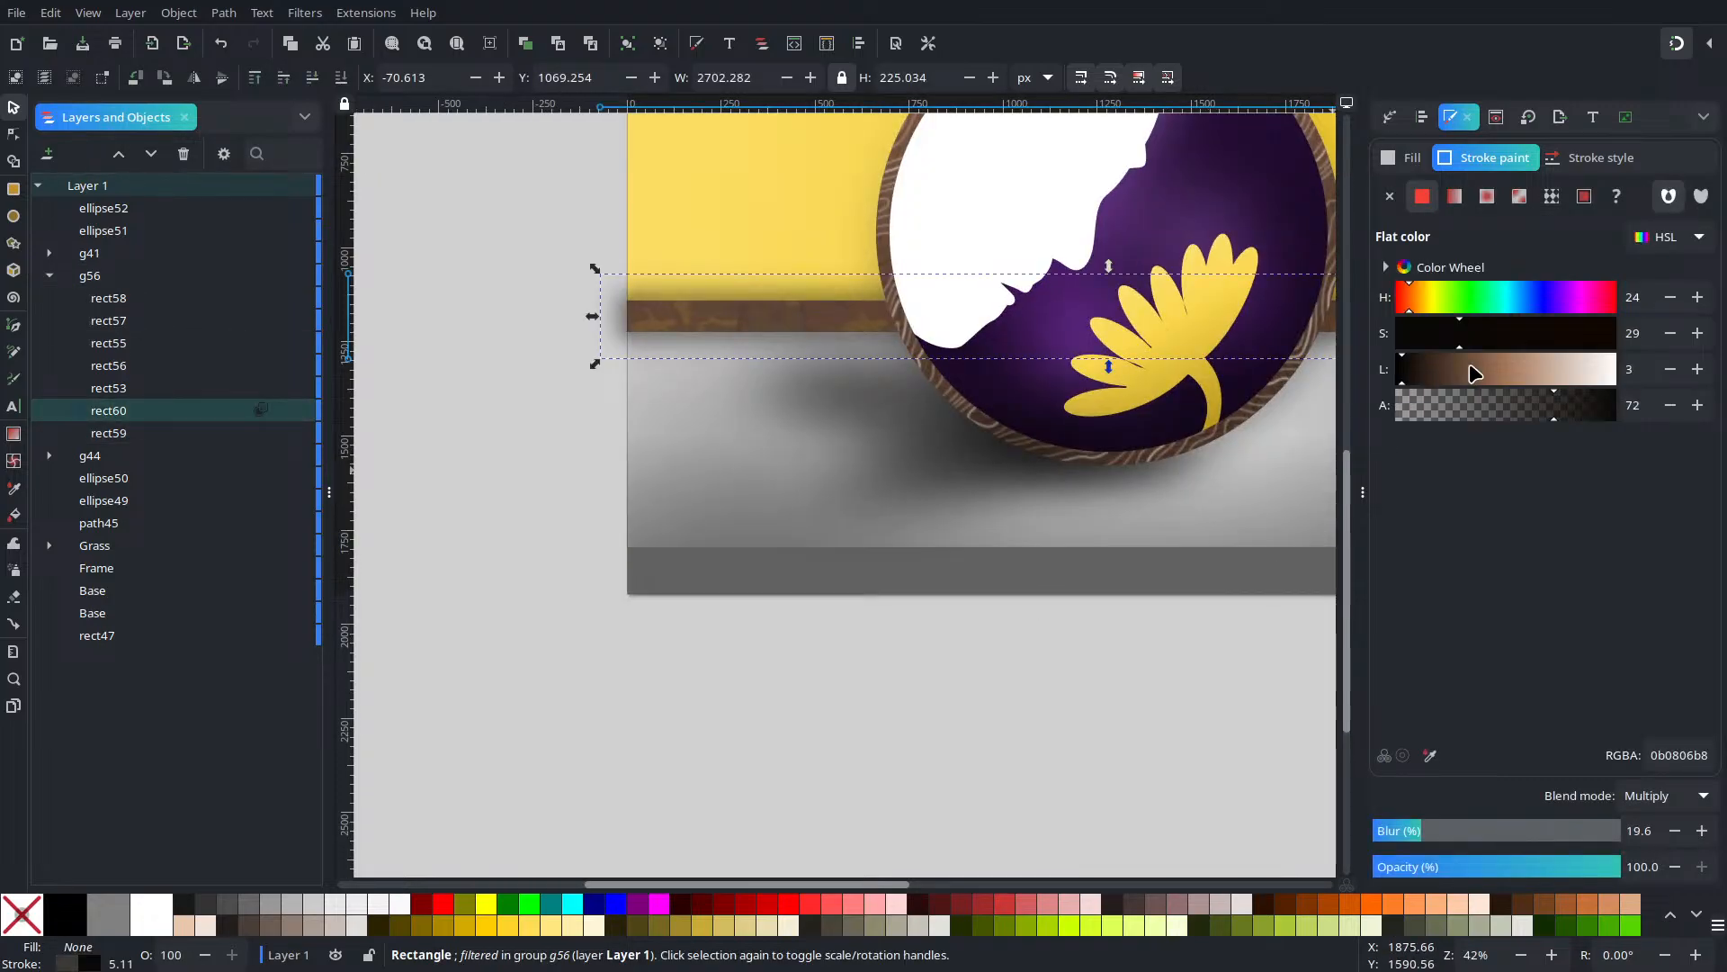
Change rect60's stroke to a linear gradient and begin positioning its handles
left_click(1453, 198)
mouse_move(934, 354)
left_mouse_down()
mouse_move(482, 557)
mouse_move(877, 555)
left_mouse_up()
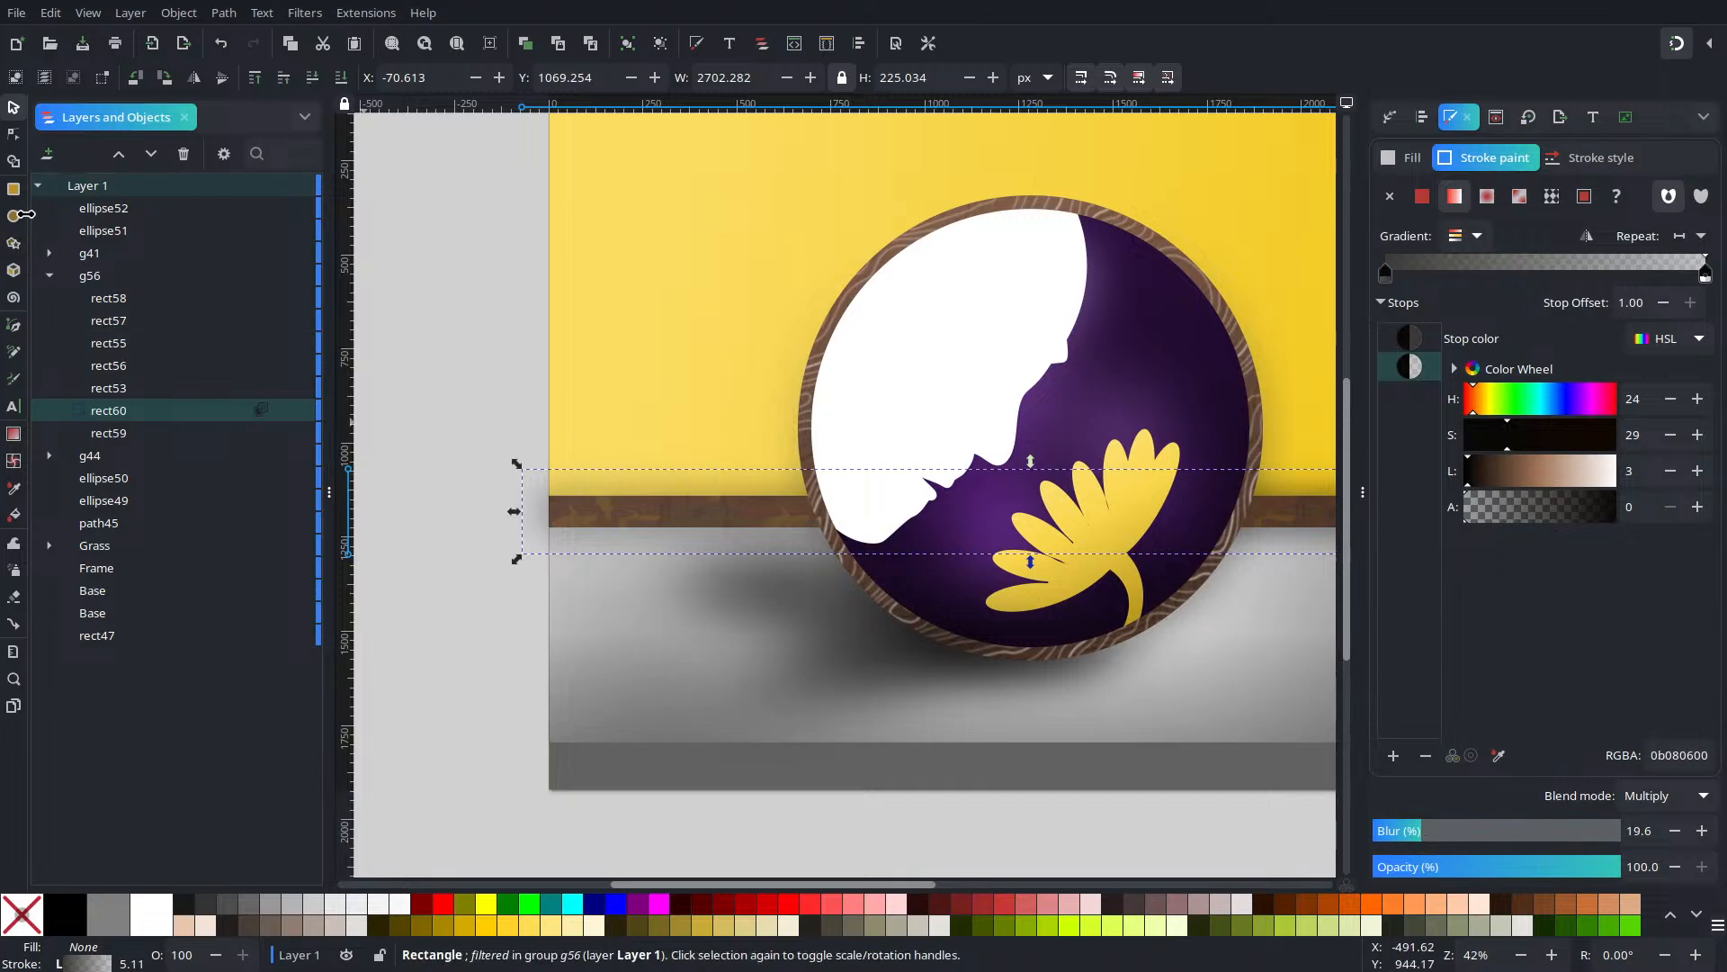
left_click(13, 133)
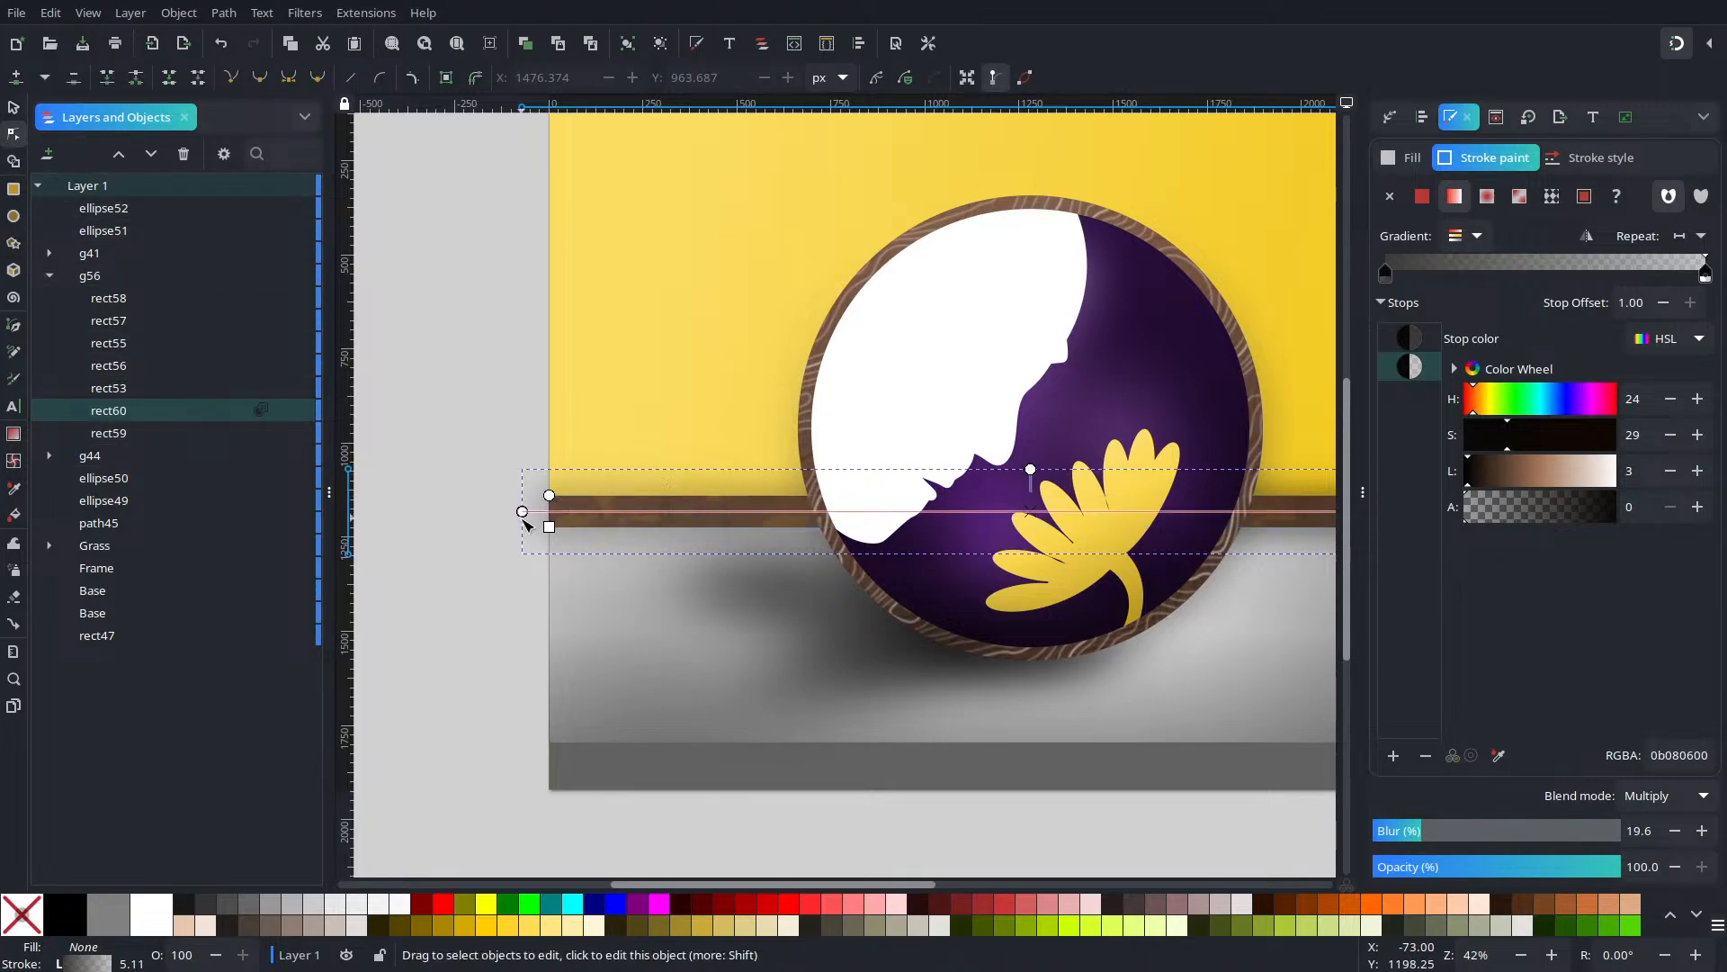
mouse_move(522, 512)
left_mouse_down()
mouse_move(733, 419)
mouse_move(755, 433)
left_mouse_up()
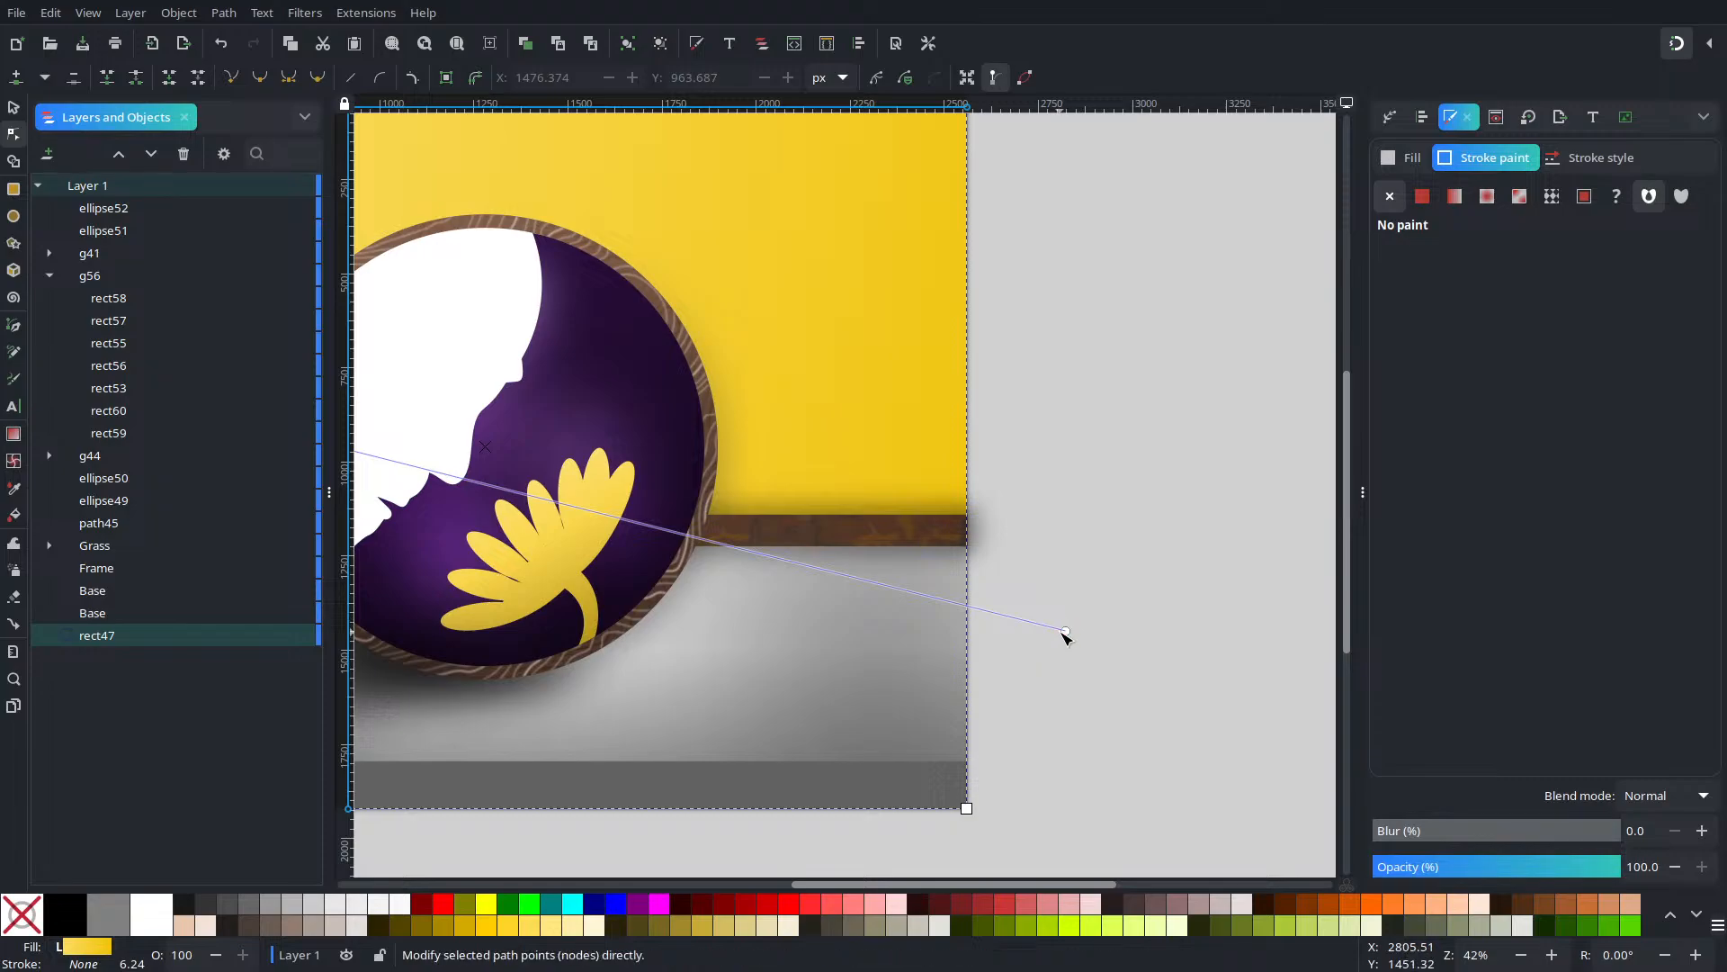
left_click_drag(1065, 630, 440, 621)
left_click_drag(467, 593, 1118, 739)
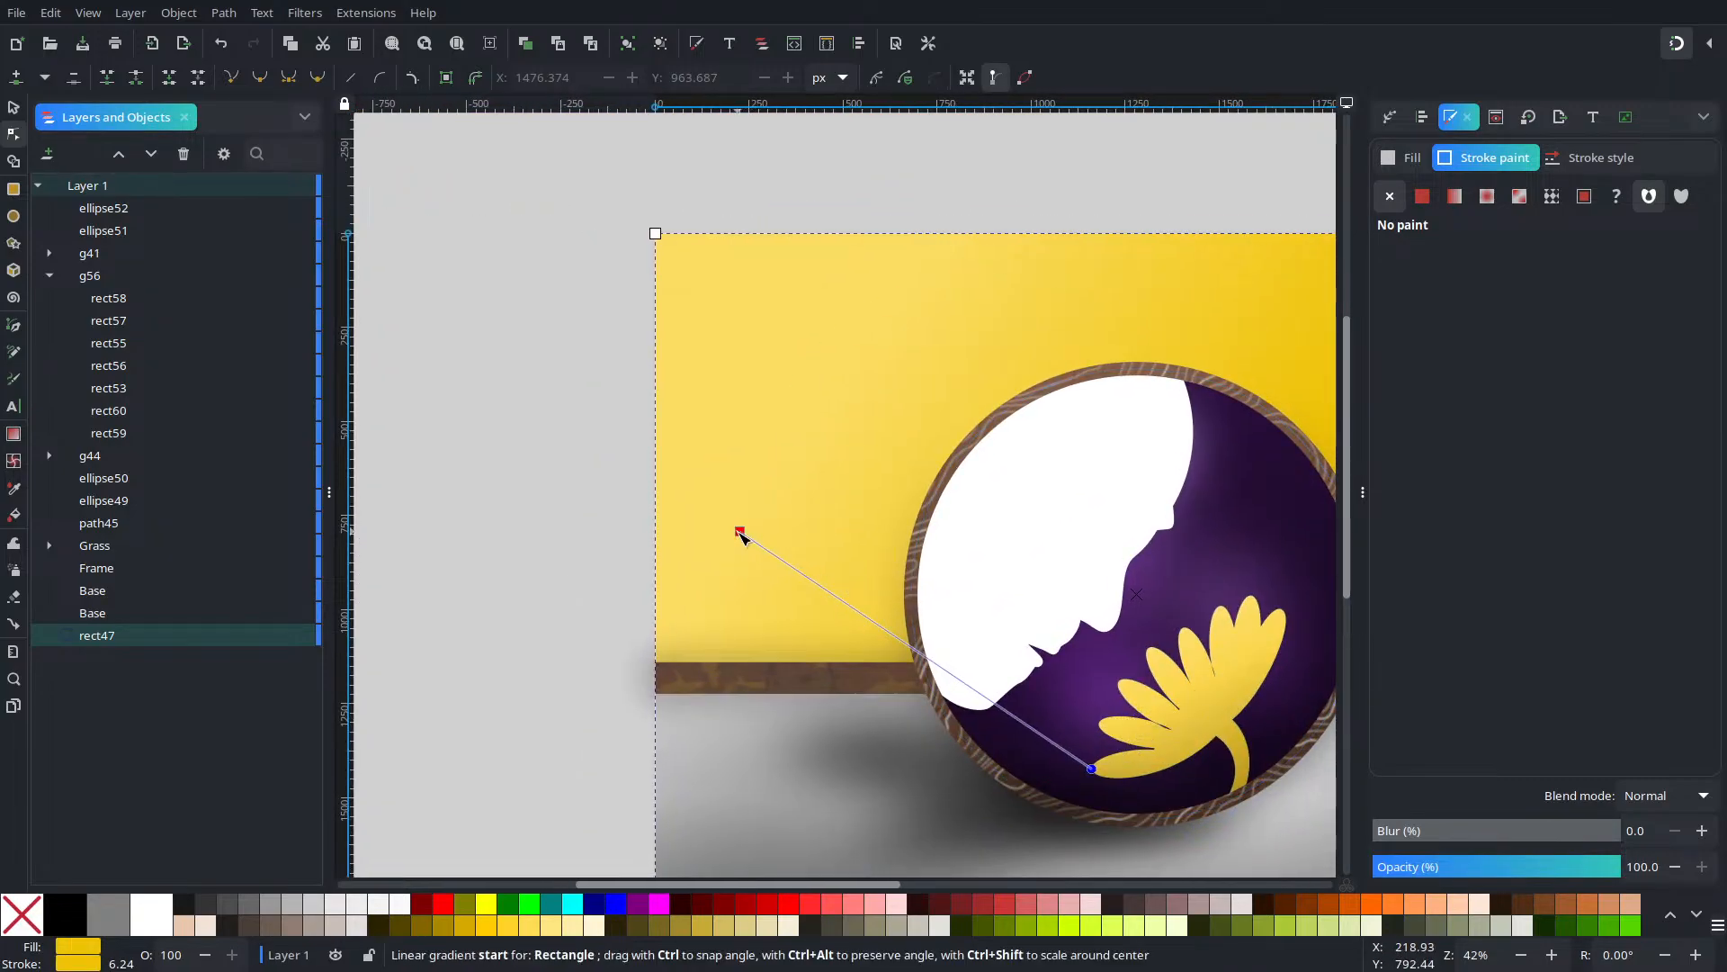
left_click_drag(741, 536, 806, 717)
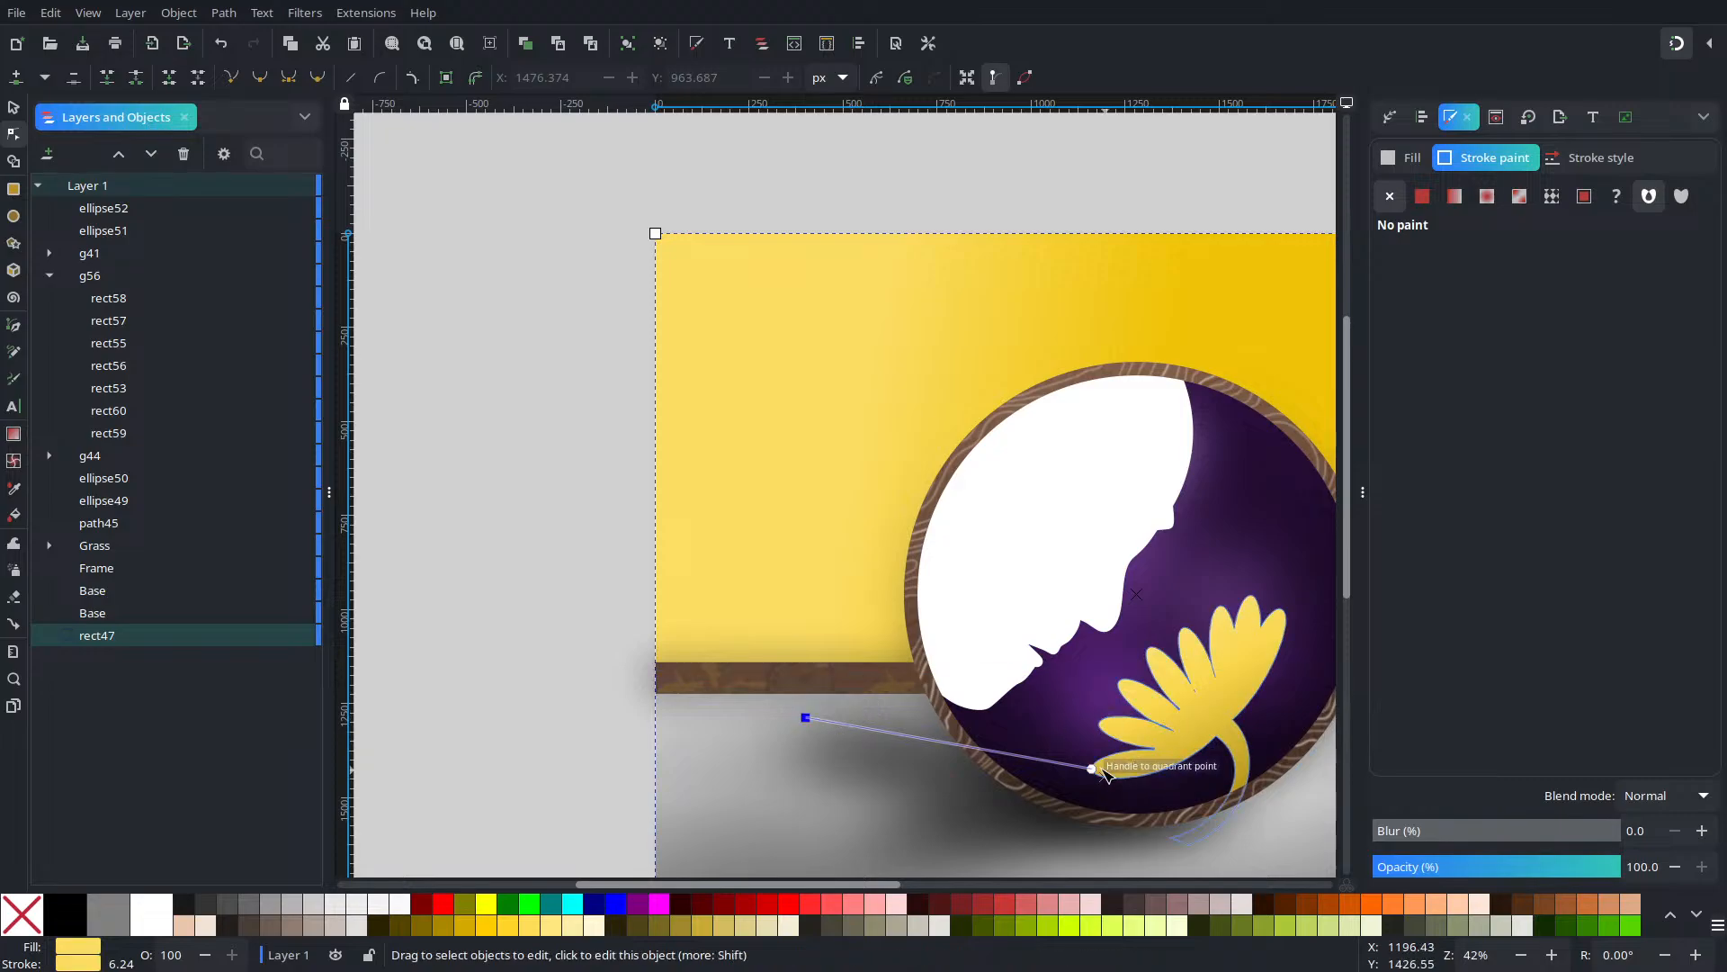
mouse_move(1091, 767)
left_mouse_down()
mouse_move(807, 591)
mouse_move(808, 639)
mouse_move(482, 567)
mouse_move(736, 570)
left_mouse_up()
key("ctrl+z")
key("ctrl+z")
key("ctrl+z")
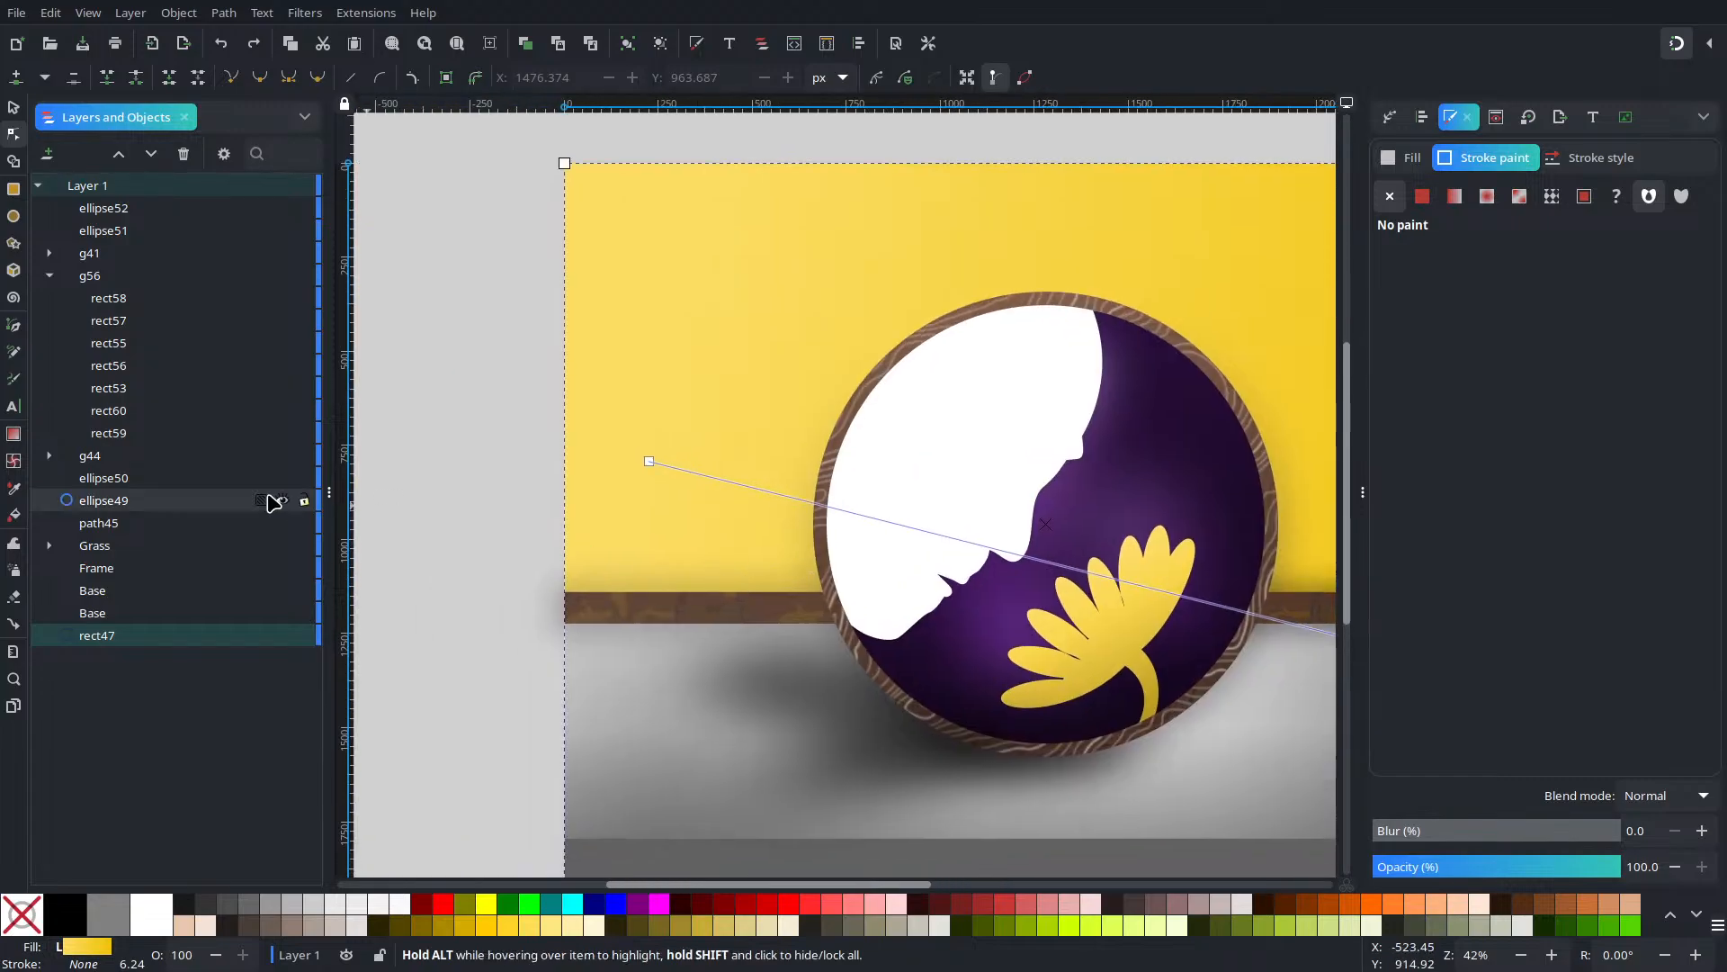
Make the gradient run vertically at the strip's right end, fading to transparent
left_click(135, 433)
left_click(132, 413)
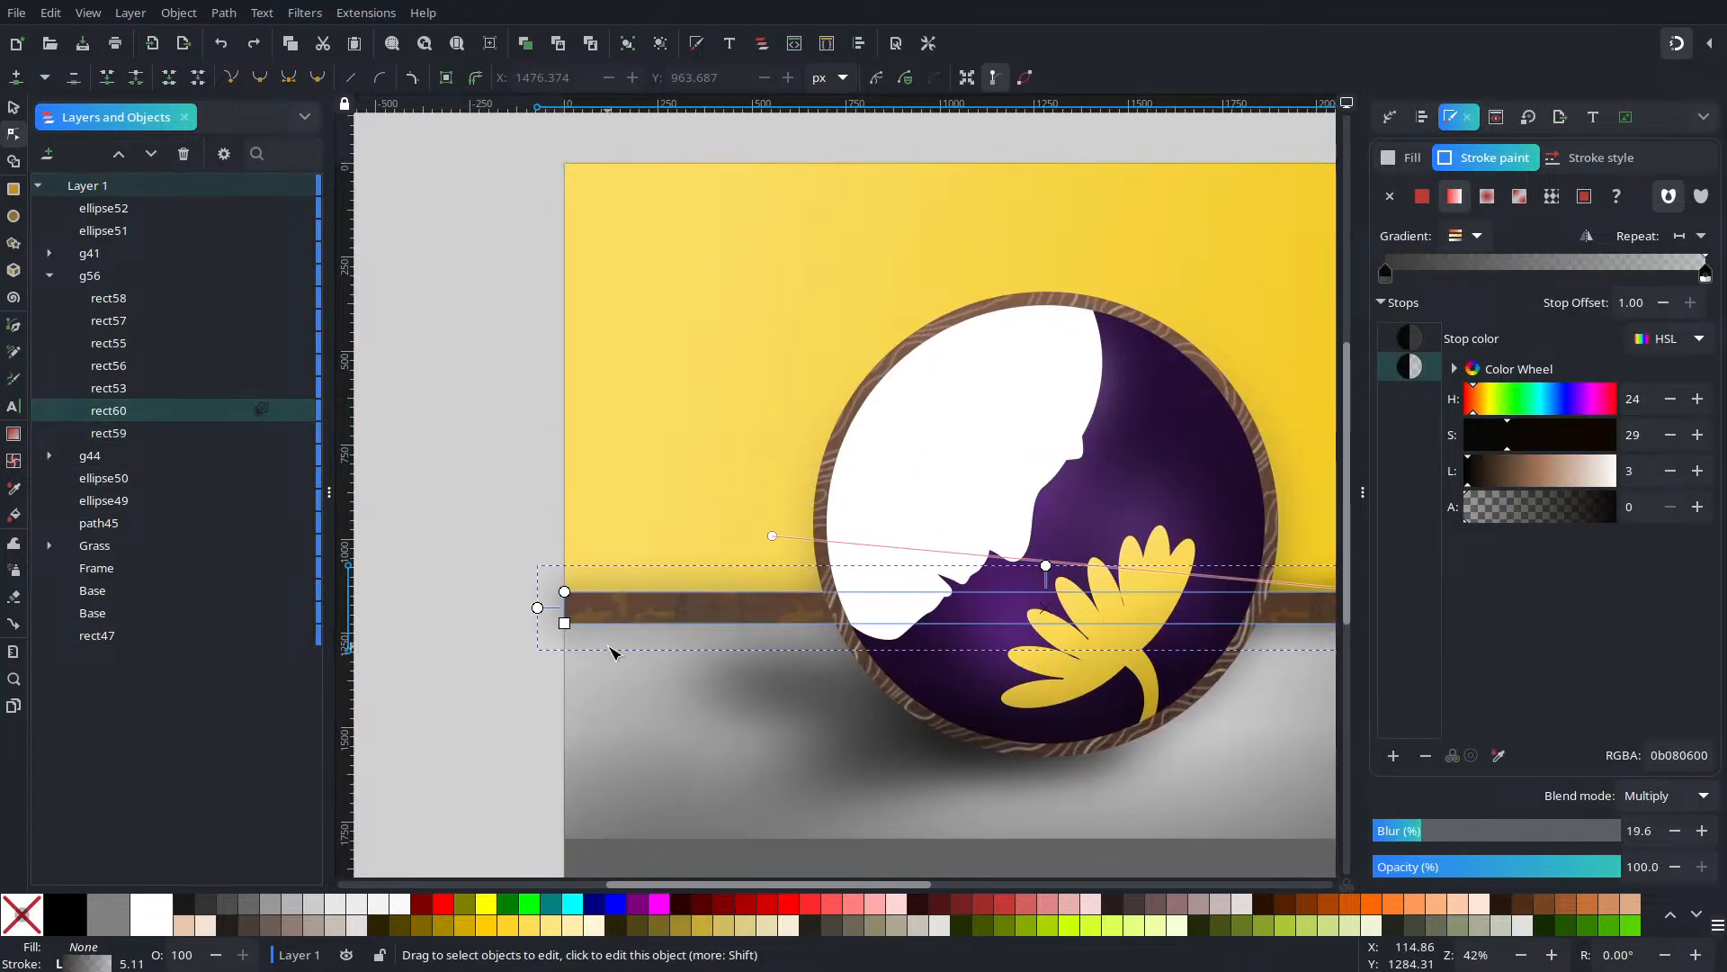
scroll(606, 629, "down", 1)
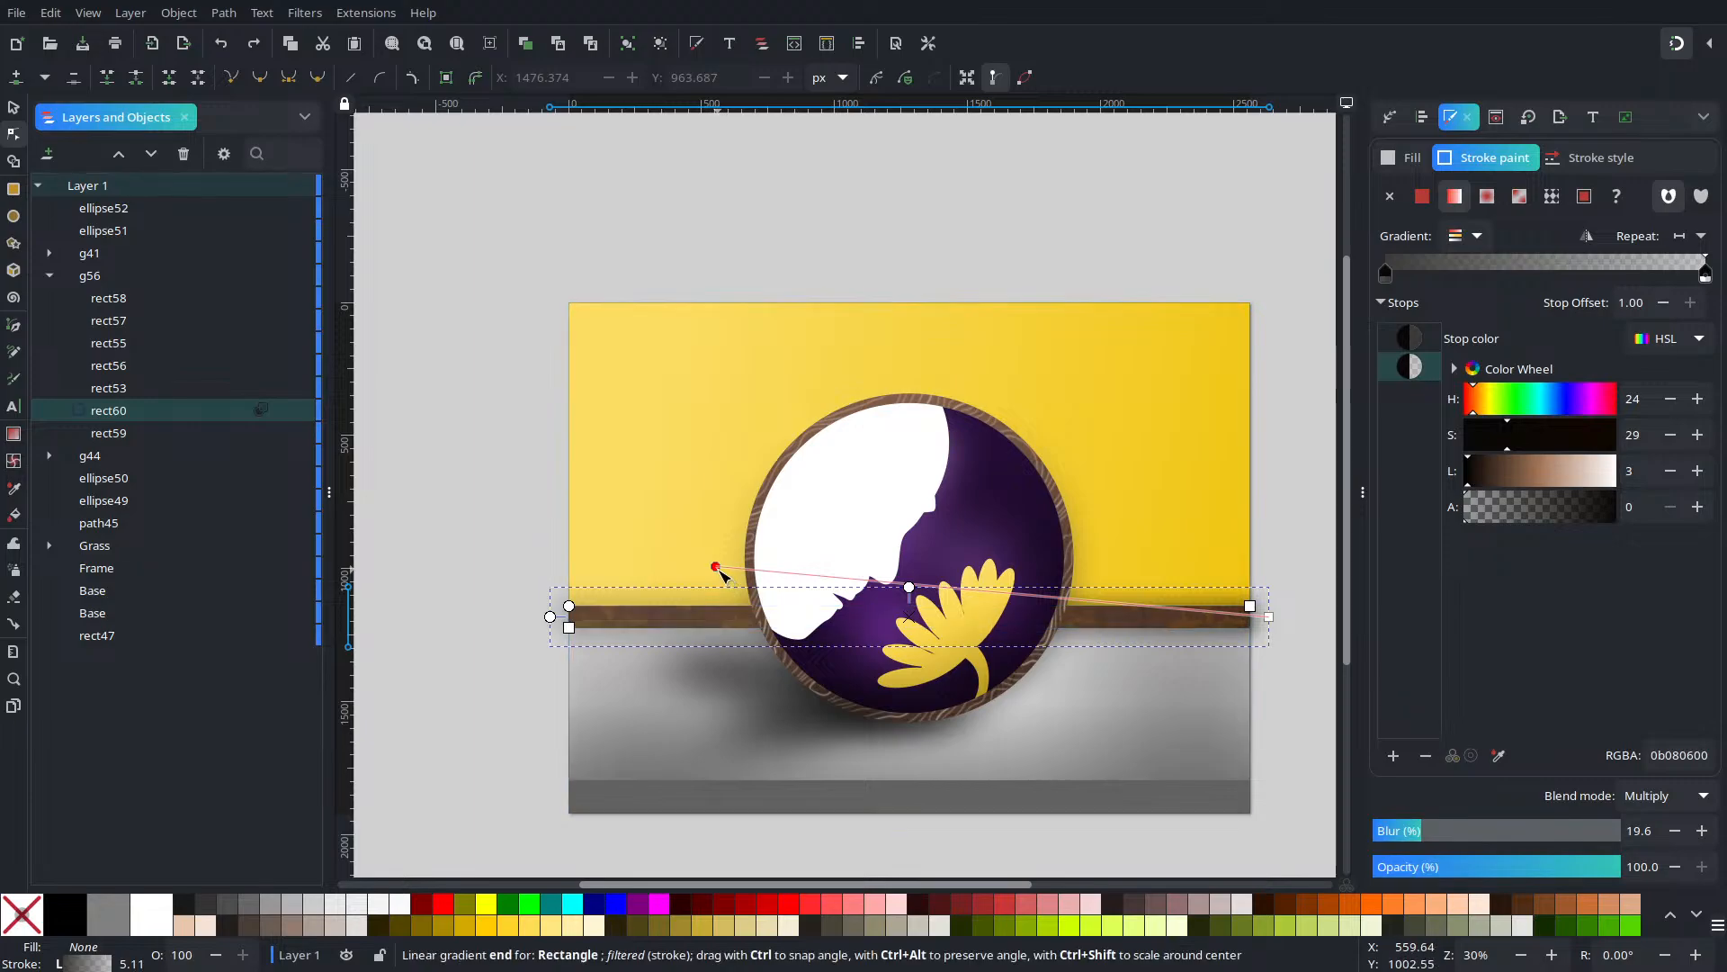
left_click_drag(717, 569, 1163, 576)
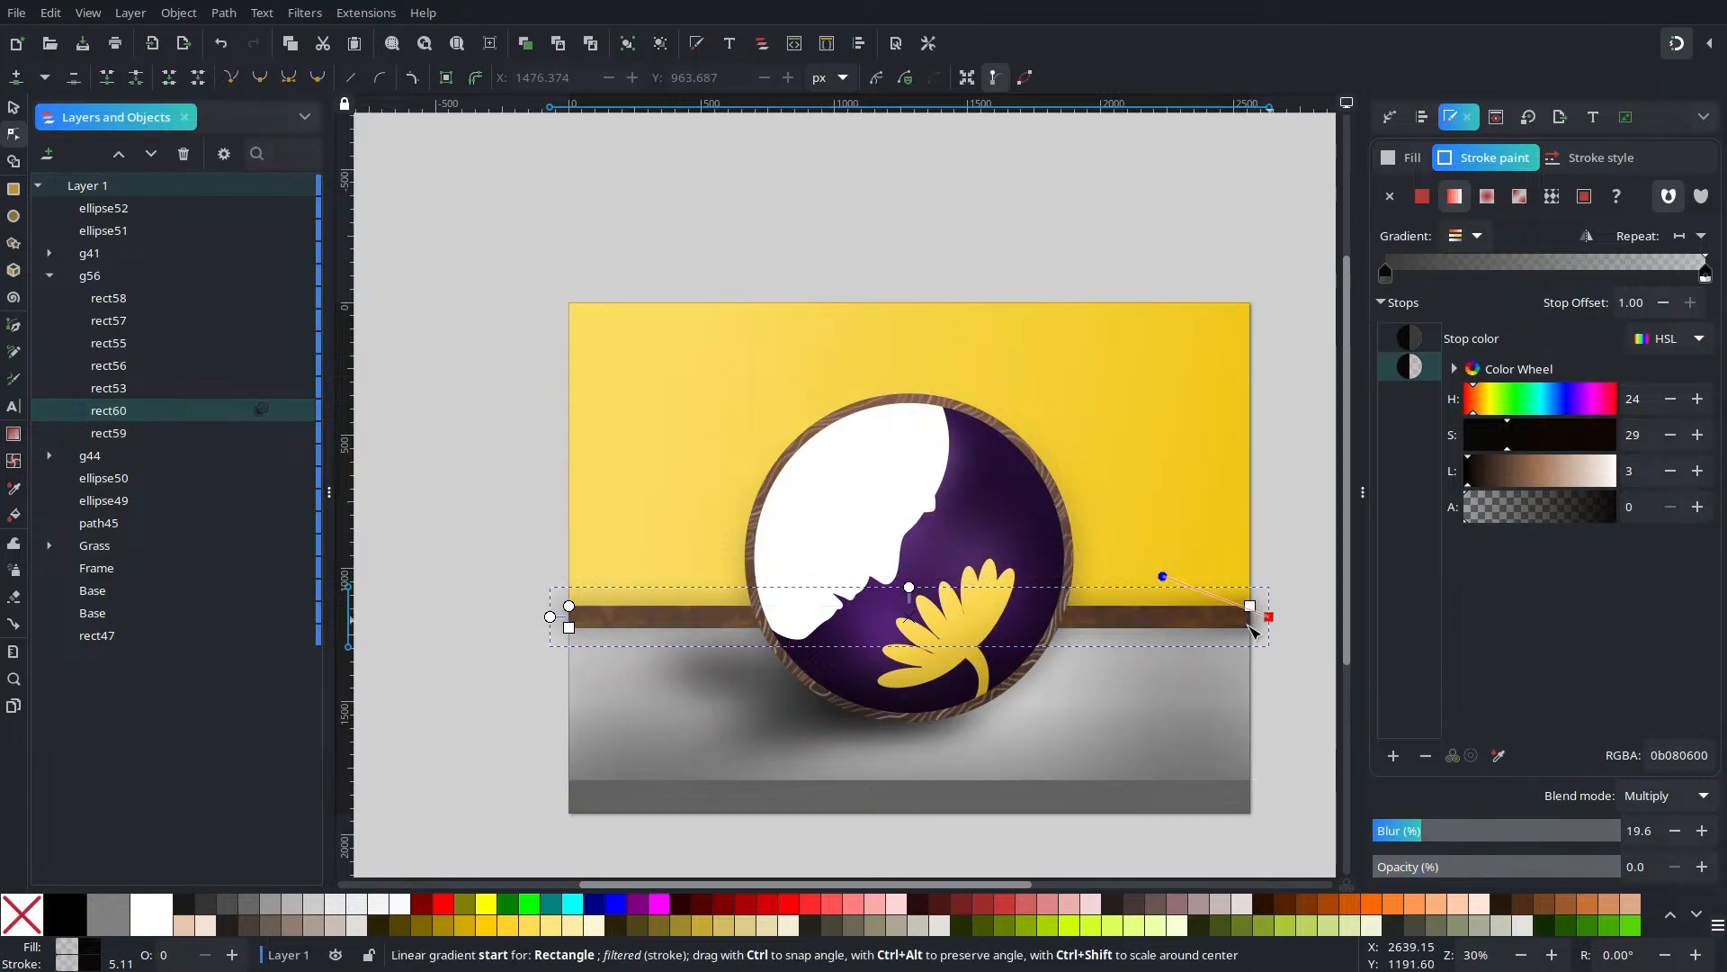
left_click_drag(1251, 627, 1159, 645)
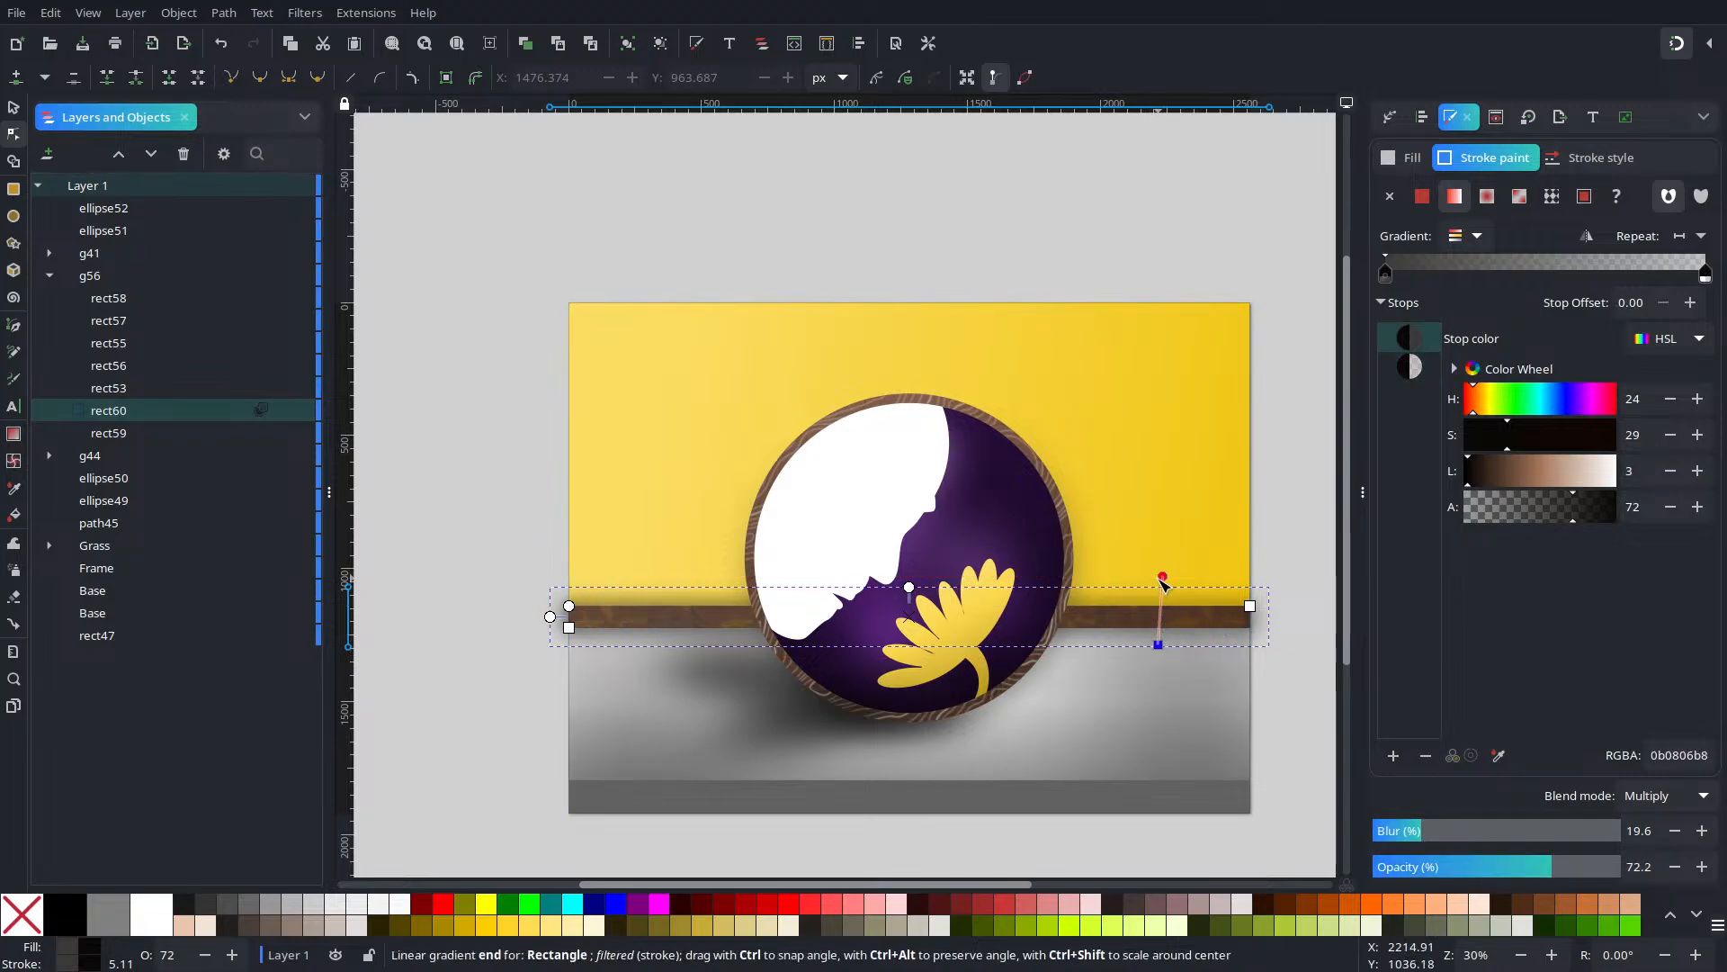
left_click_drag(1161, 580, 1158, 589)
left_click(1248, 494)
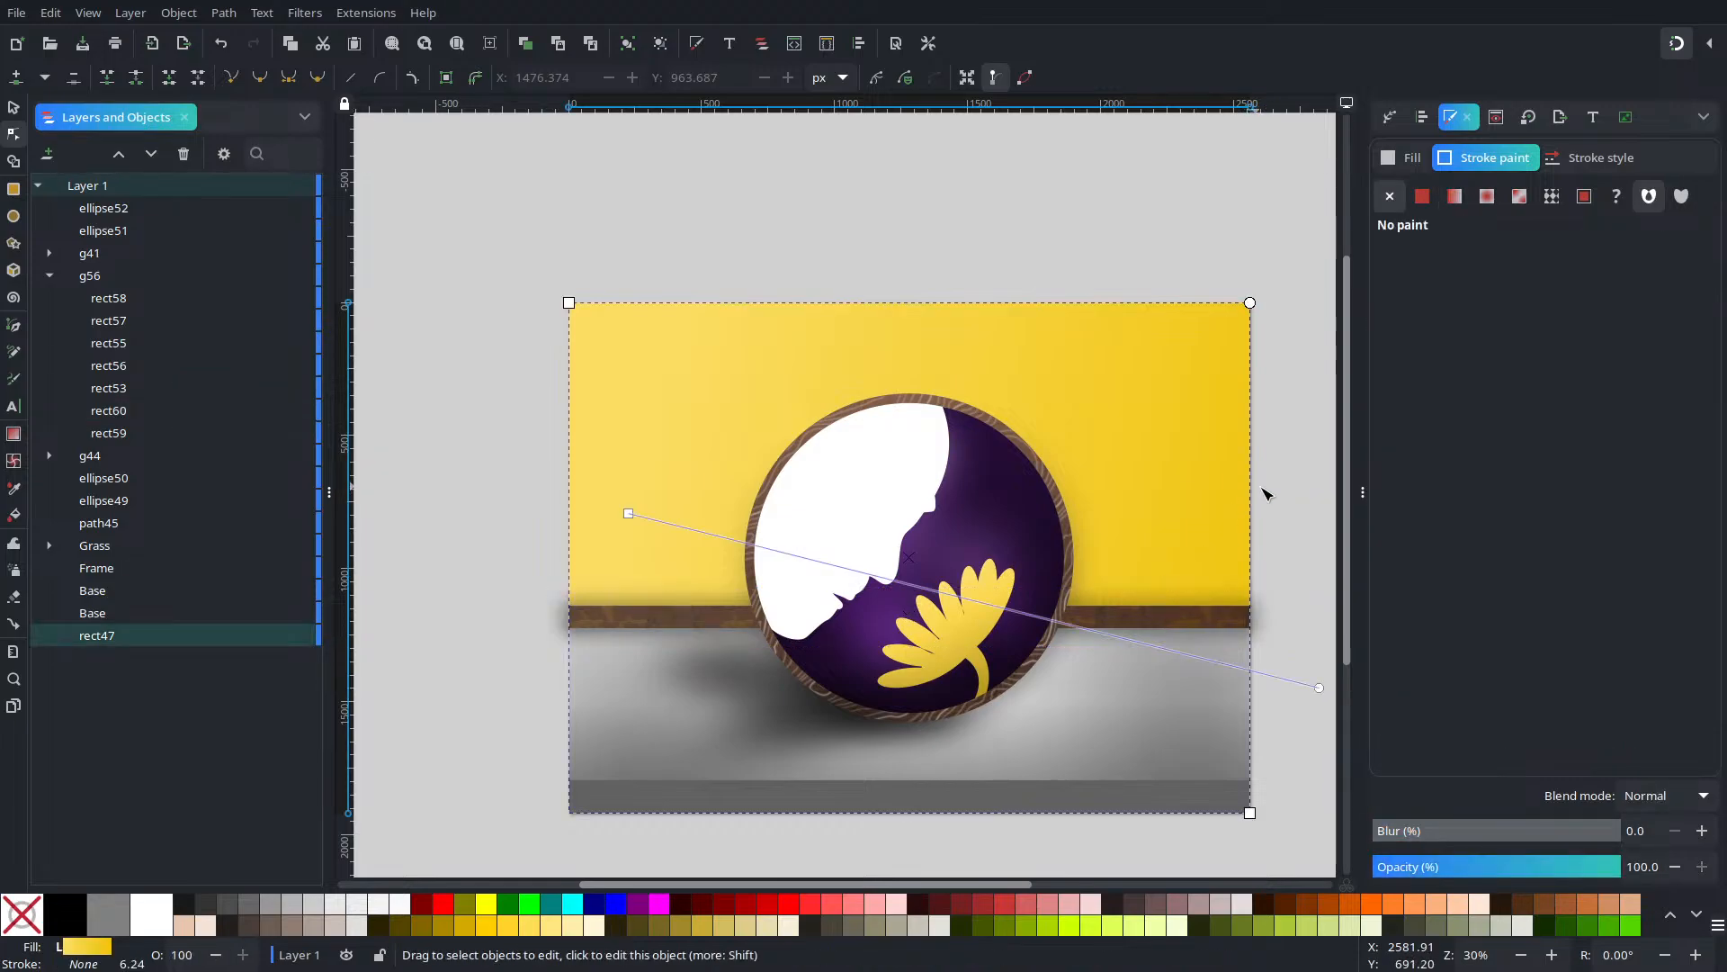
left_click(1277, 422)
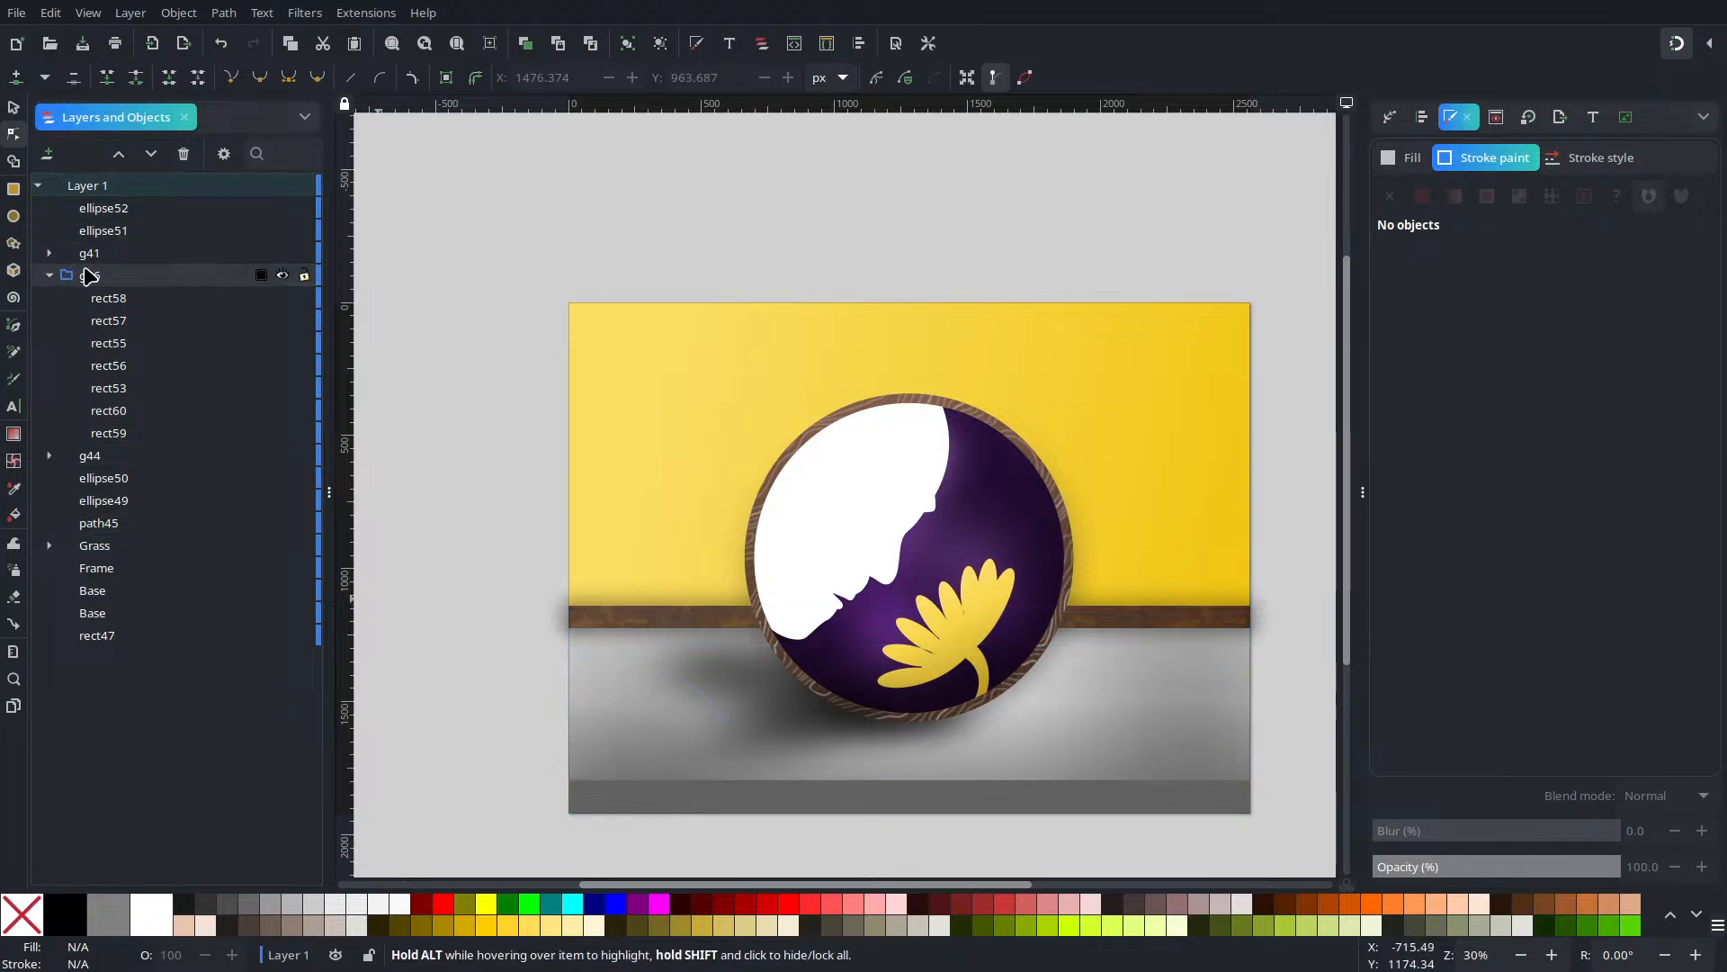
Draw a long thin rectangle across the lower floor and fit it to the scene edge
key("r")
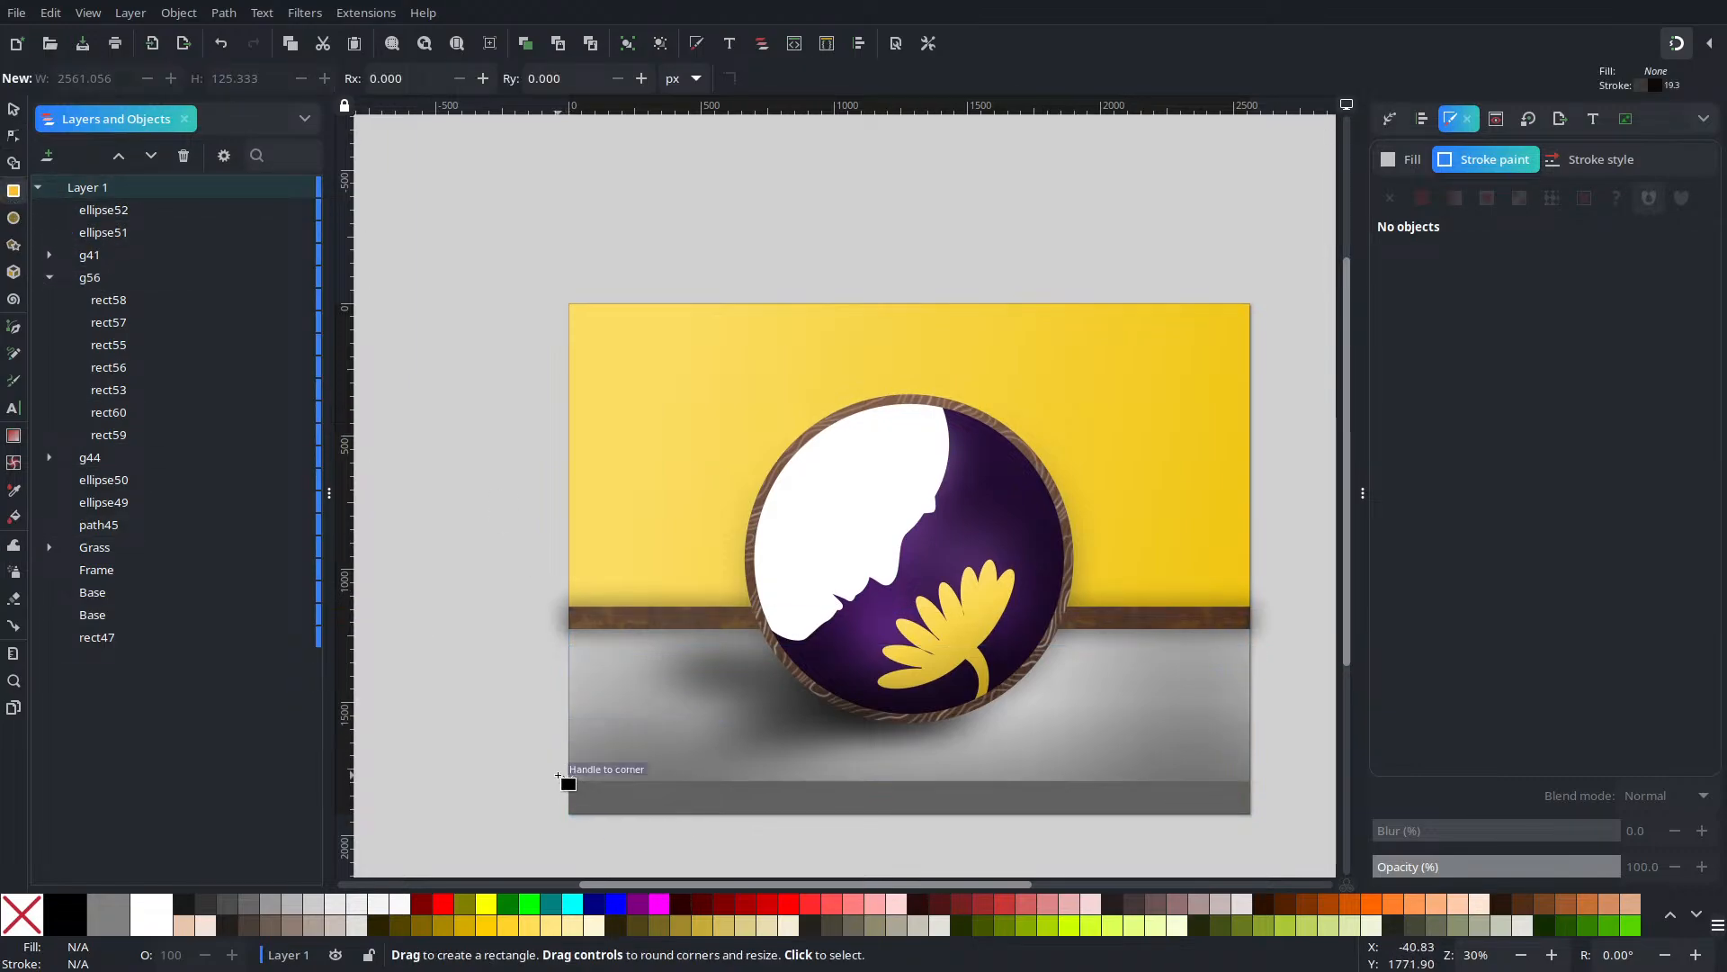
mouse_move(567, 790)
left_mouse_down()
mouse_move(1275, 788)
mouse_move(1259, 796)
left_mouse_up()
key("Escape")
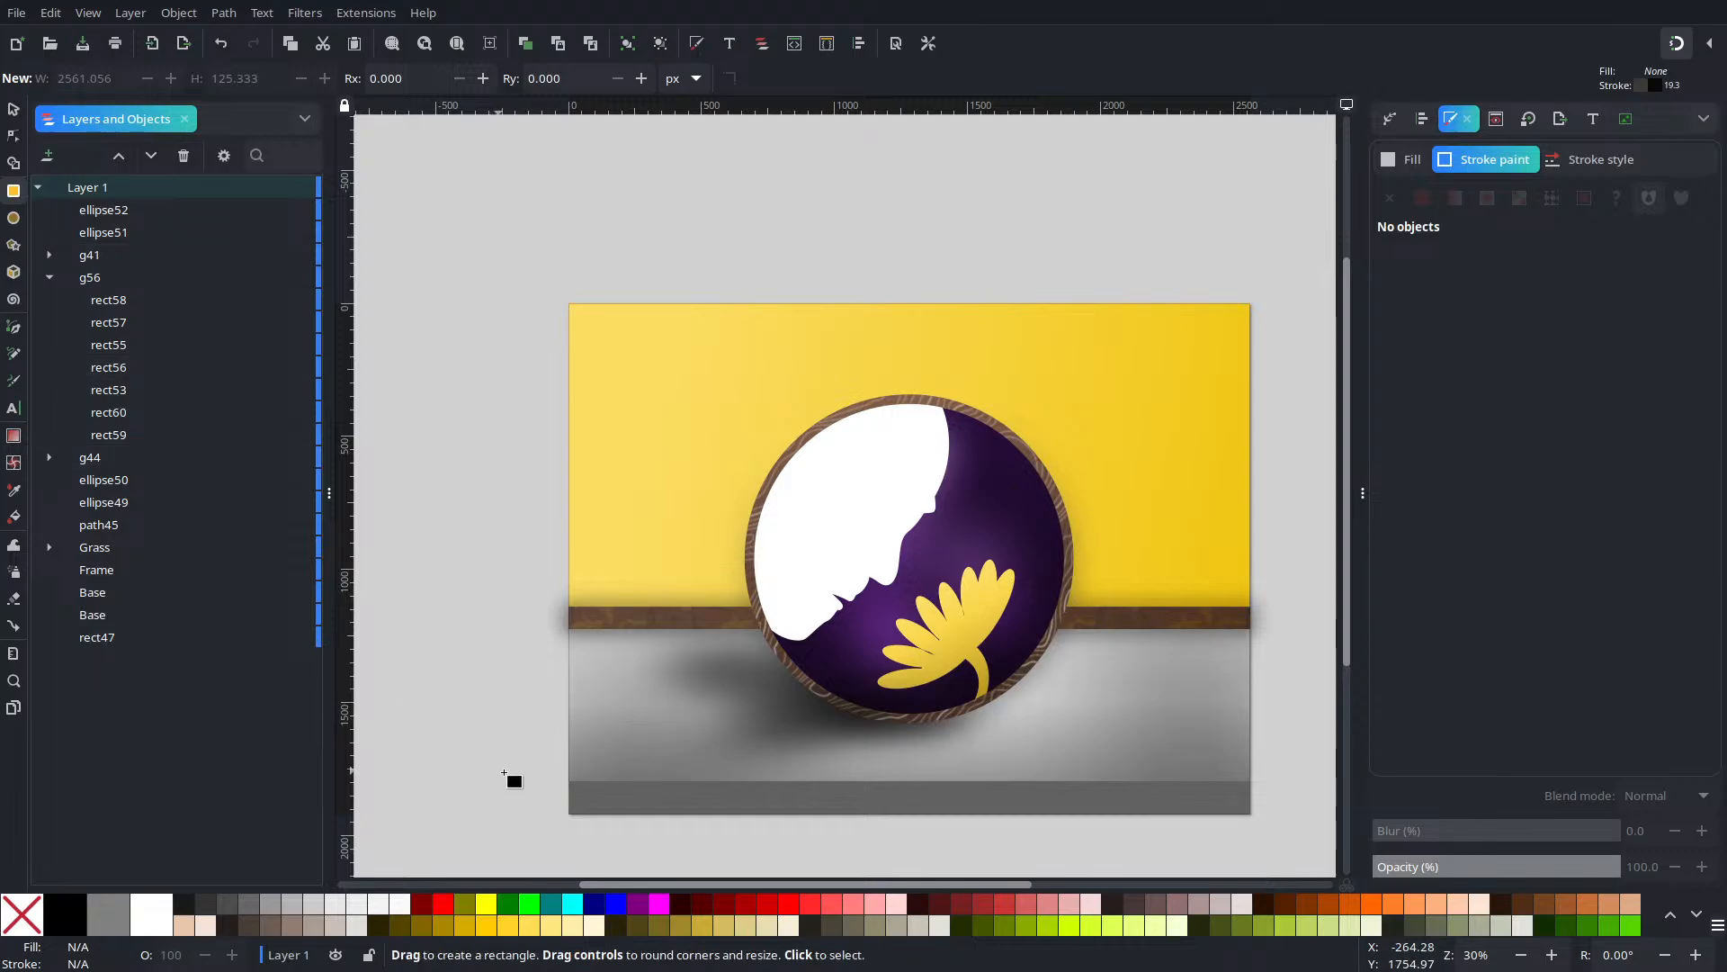
left_click_drag(516, 767, 1267, 781)
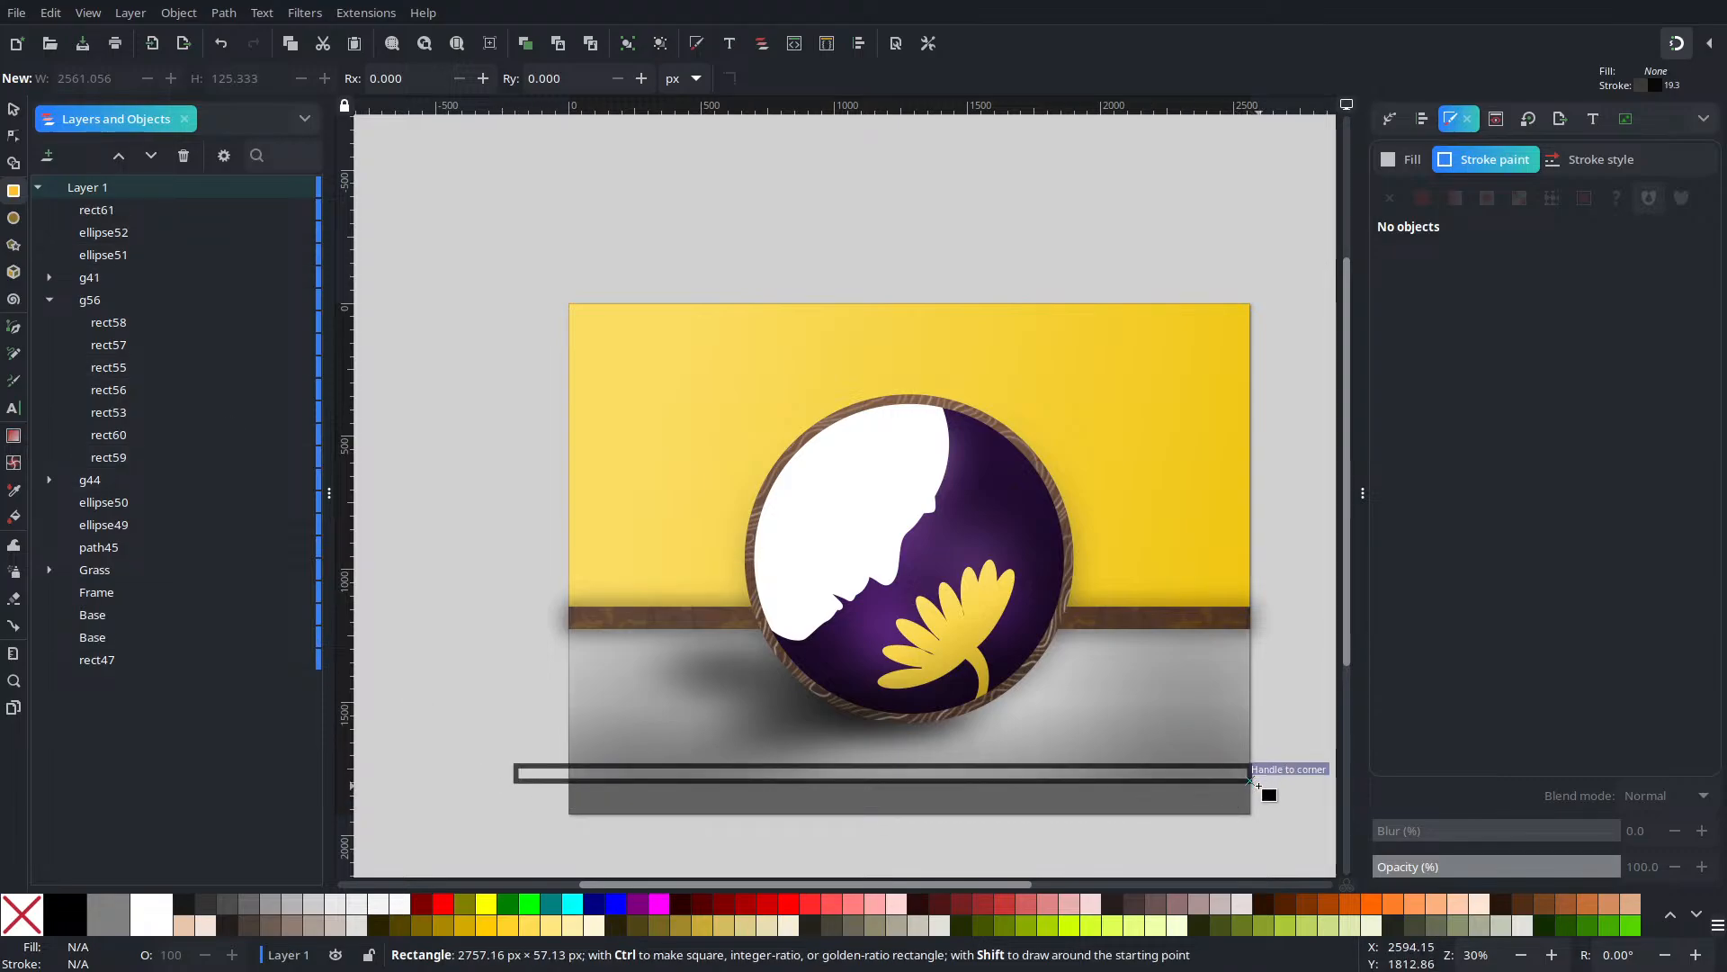
key("s")
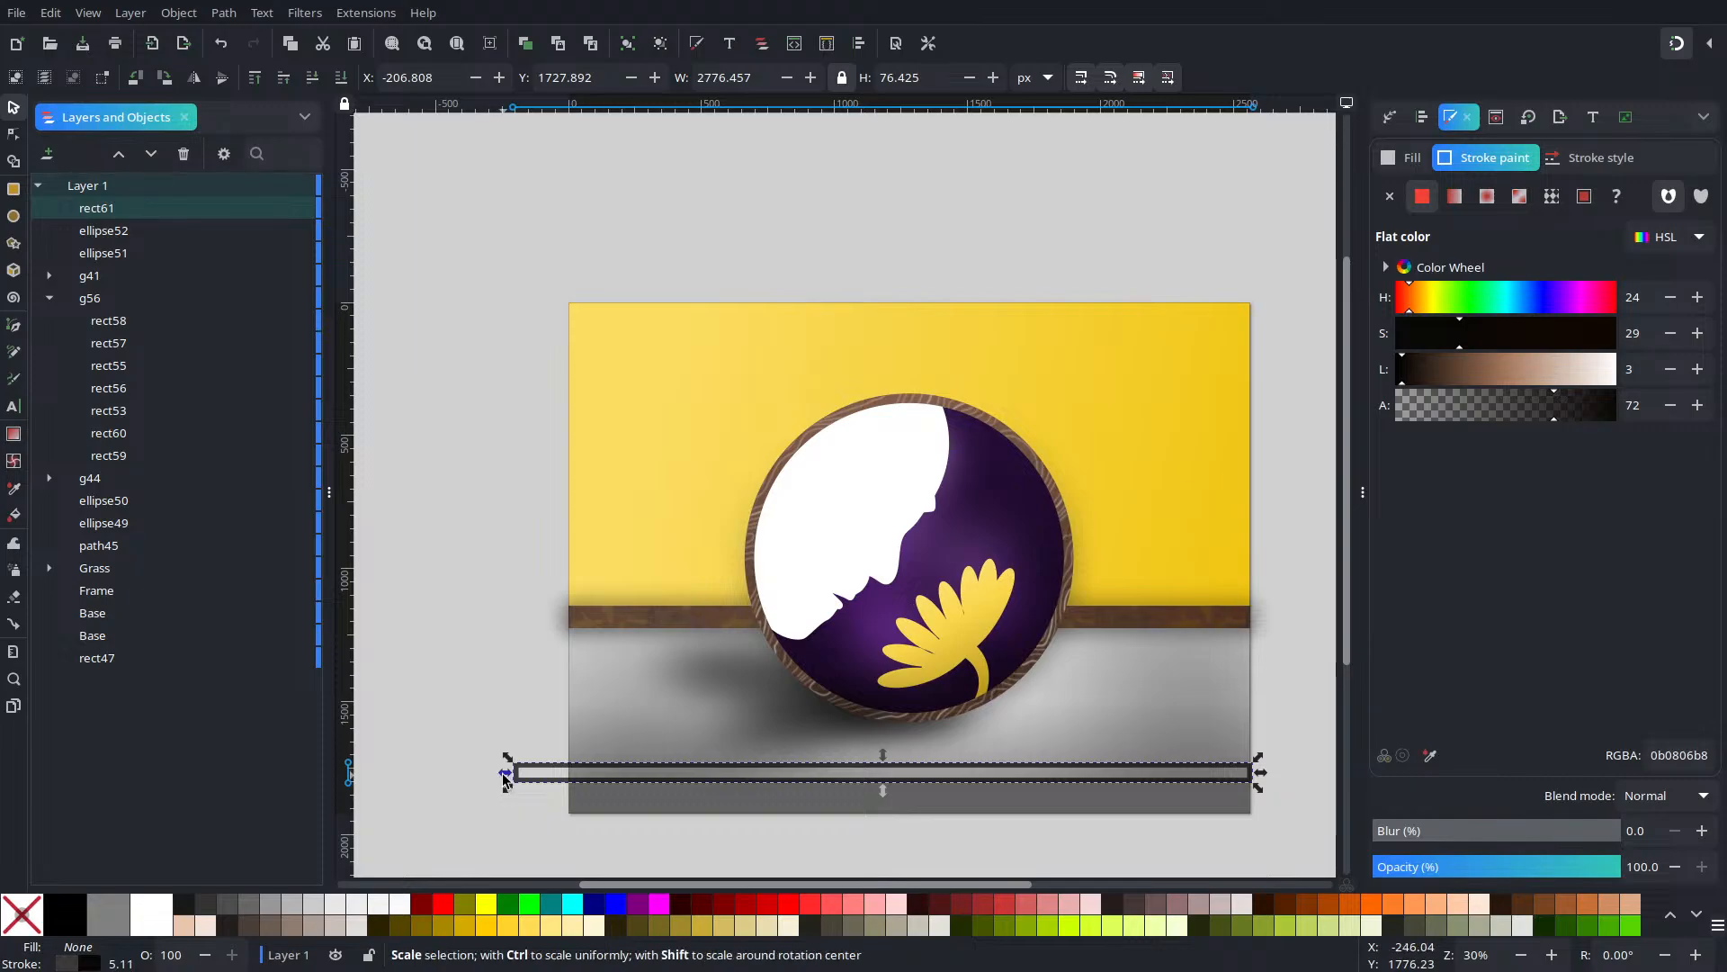
left_click_drag(504, 775, 560, 781)
scroll(1030, 744, "up", 2)
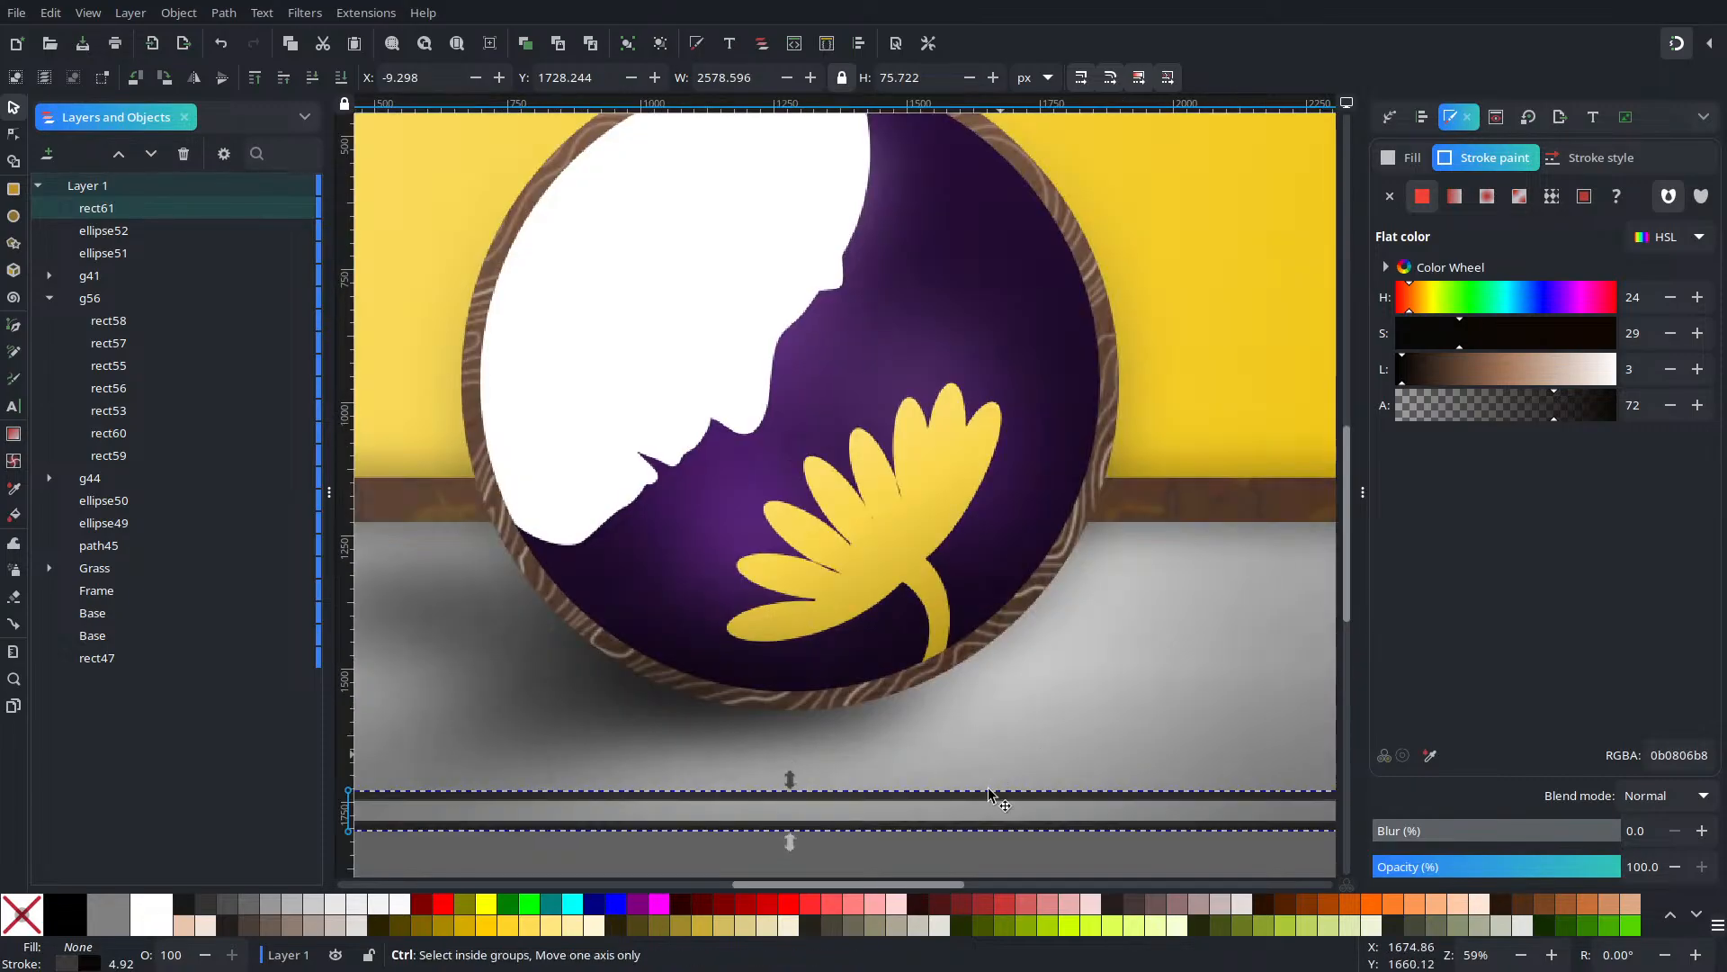
left_click_drag(989, 791, 989, 807)
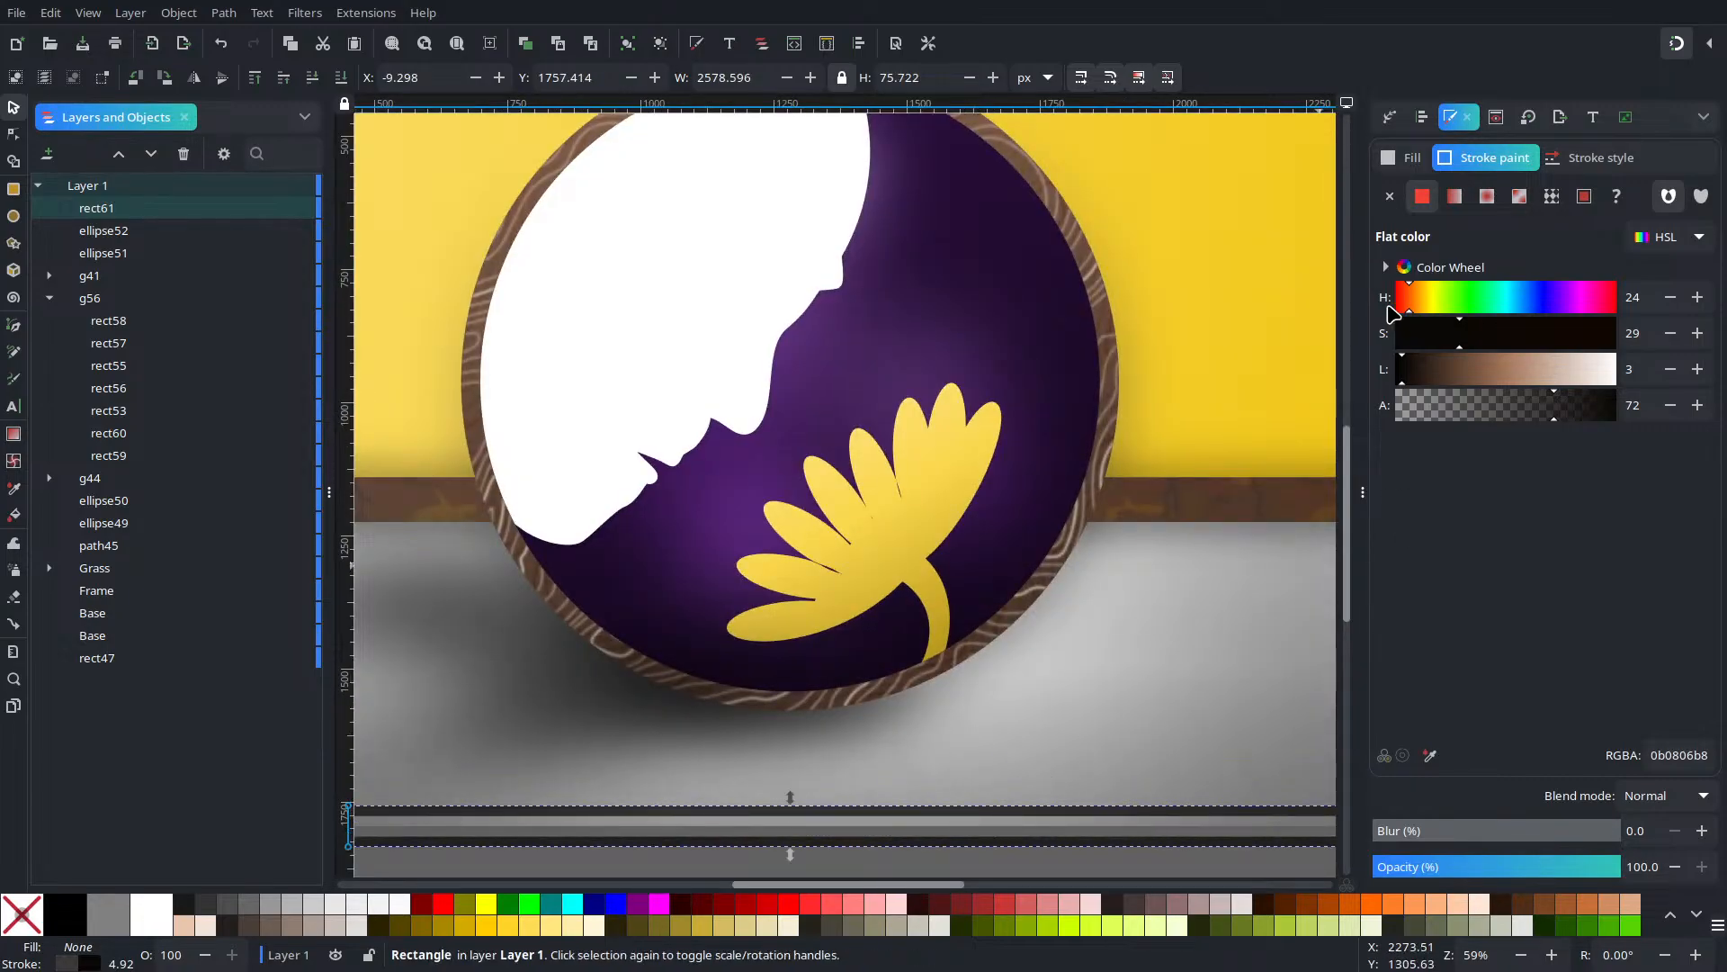
Give the bar a flat dark grey fill with no outline
left_click(1404, 157)
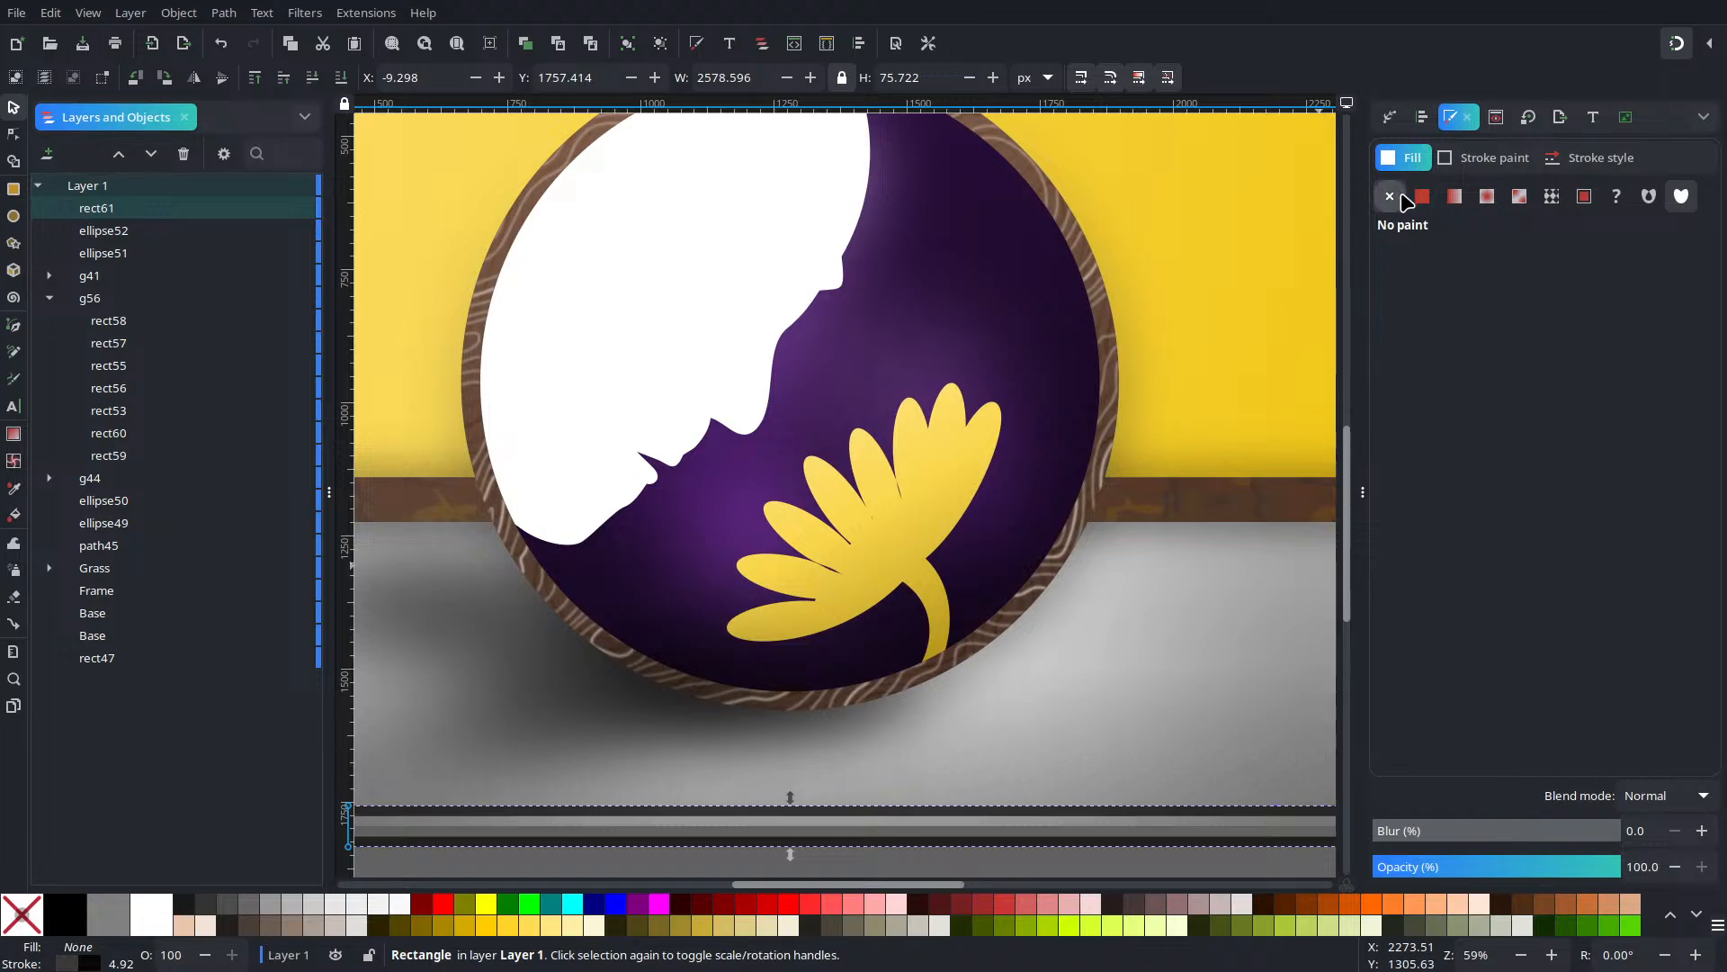
left_click(1484, 158)
left_click(1407, 166)
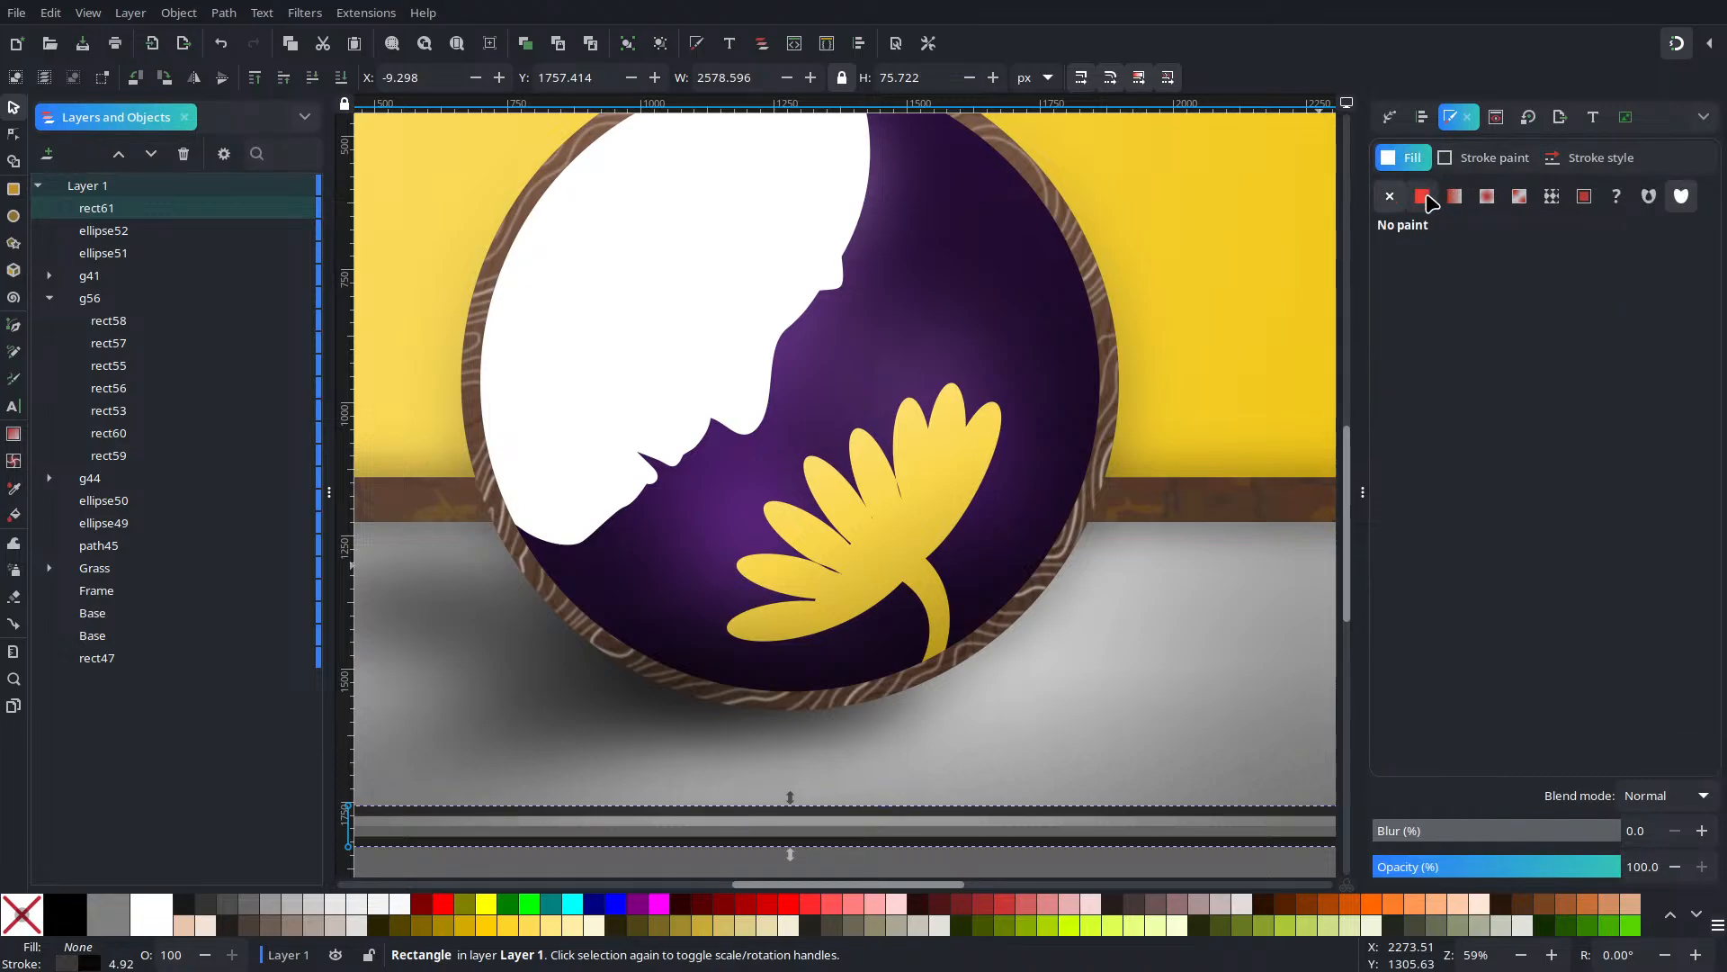
left_click(1423, 197)
left_click(1443, 163)
left_click(1393, 202)
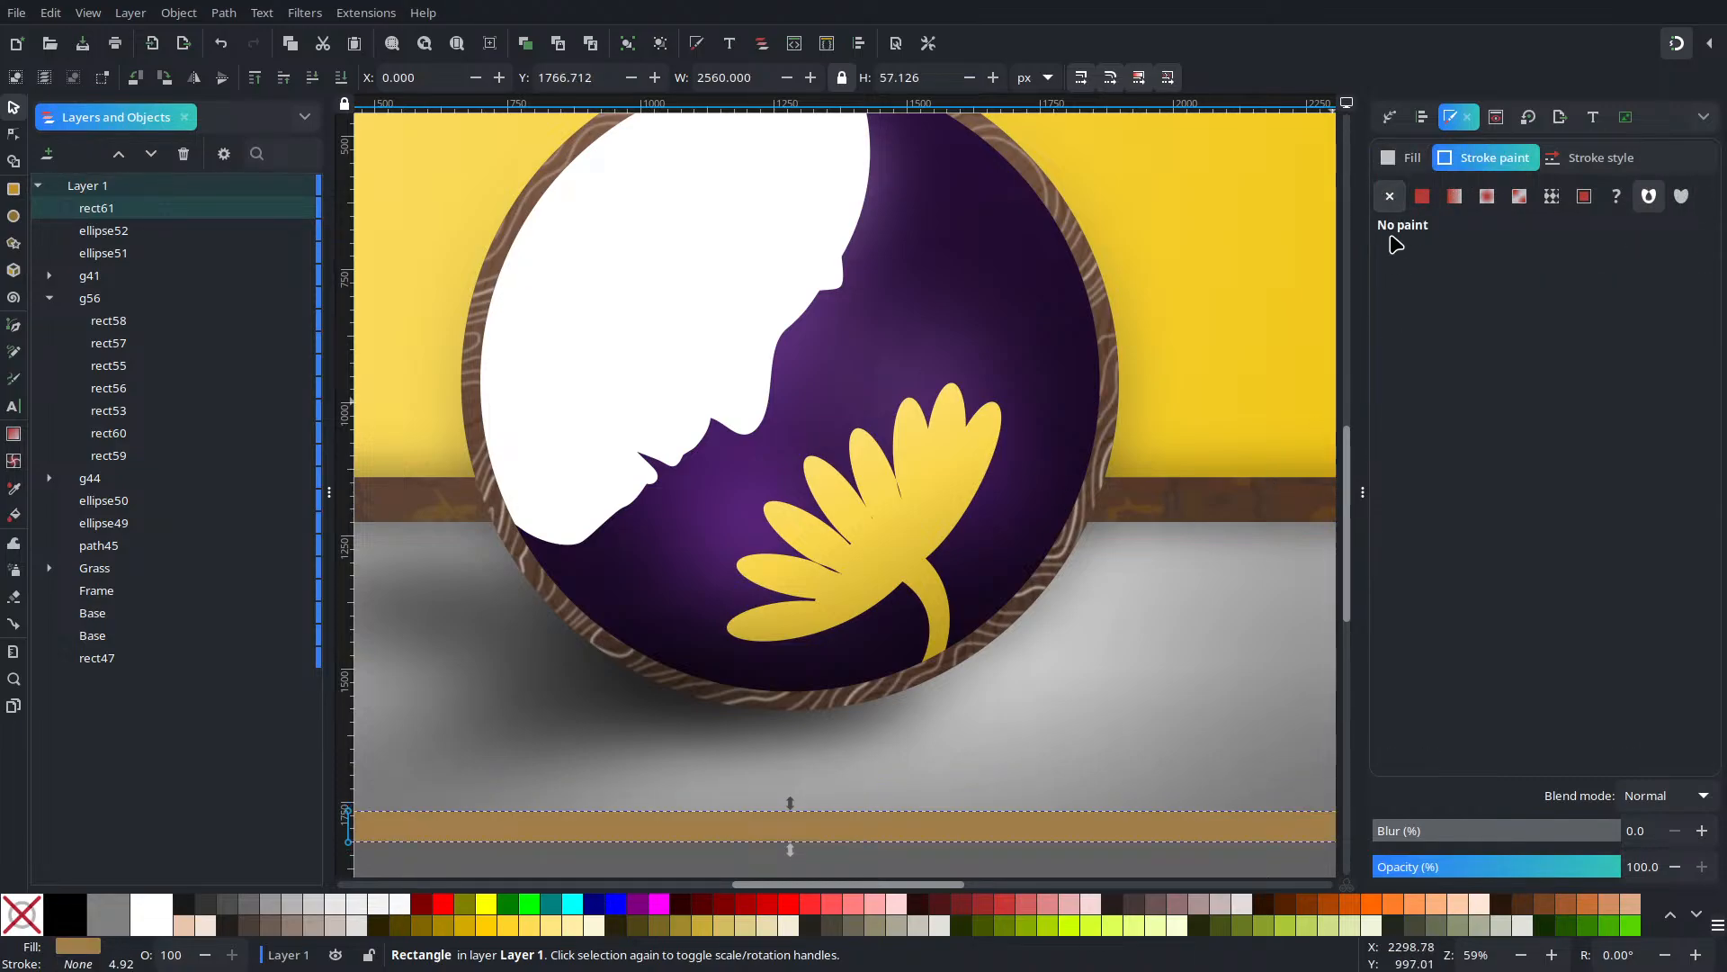
left_click(1403, 157)
left_click_drag(1431, 334, 1203, 419)
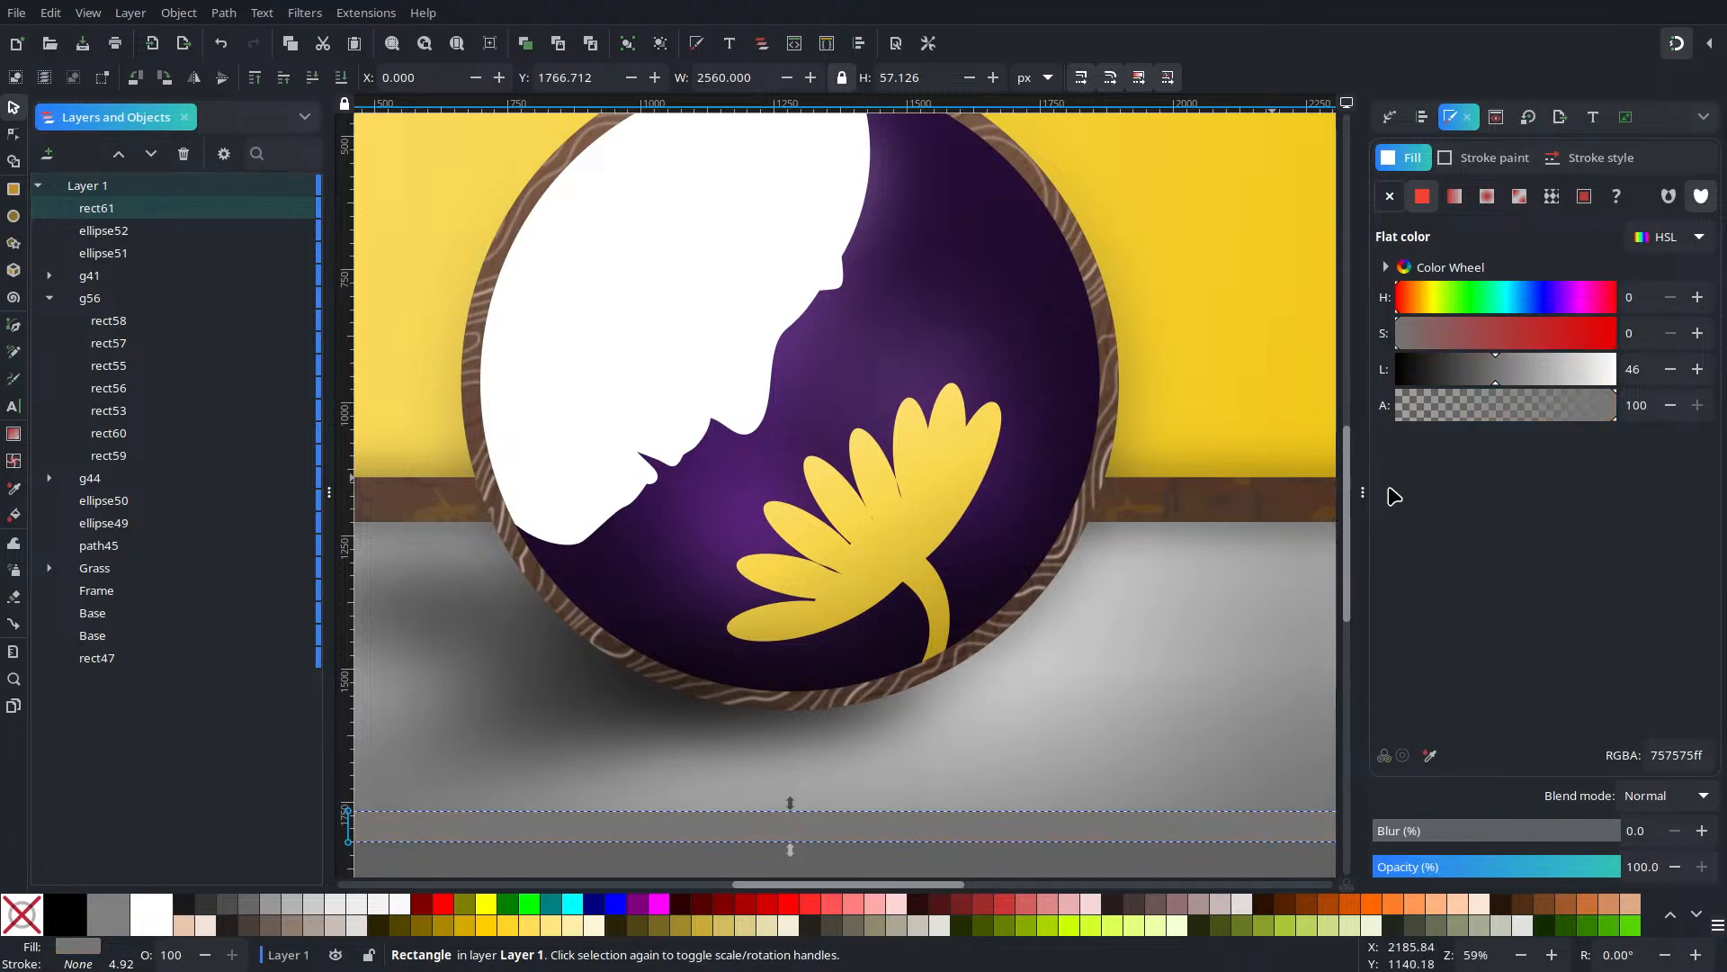
left_click(1451, 373)
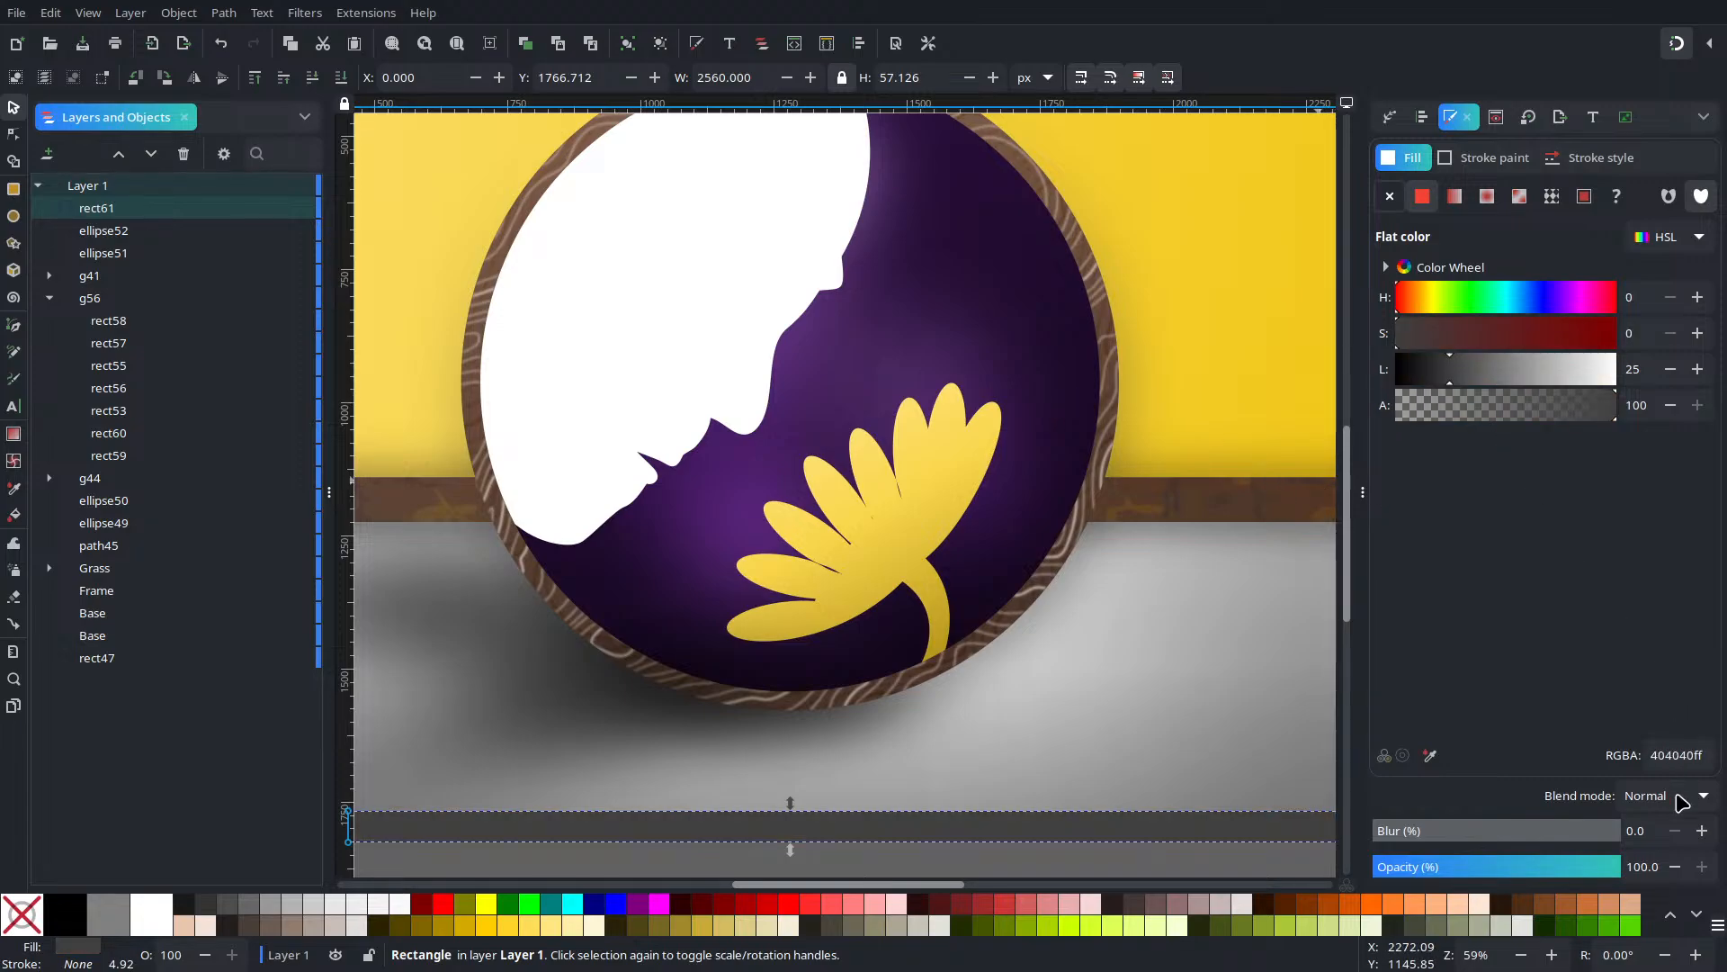
Blur the grey floor strip, settling on 27%, then deselect it
left_click(1702, 832)
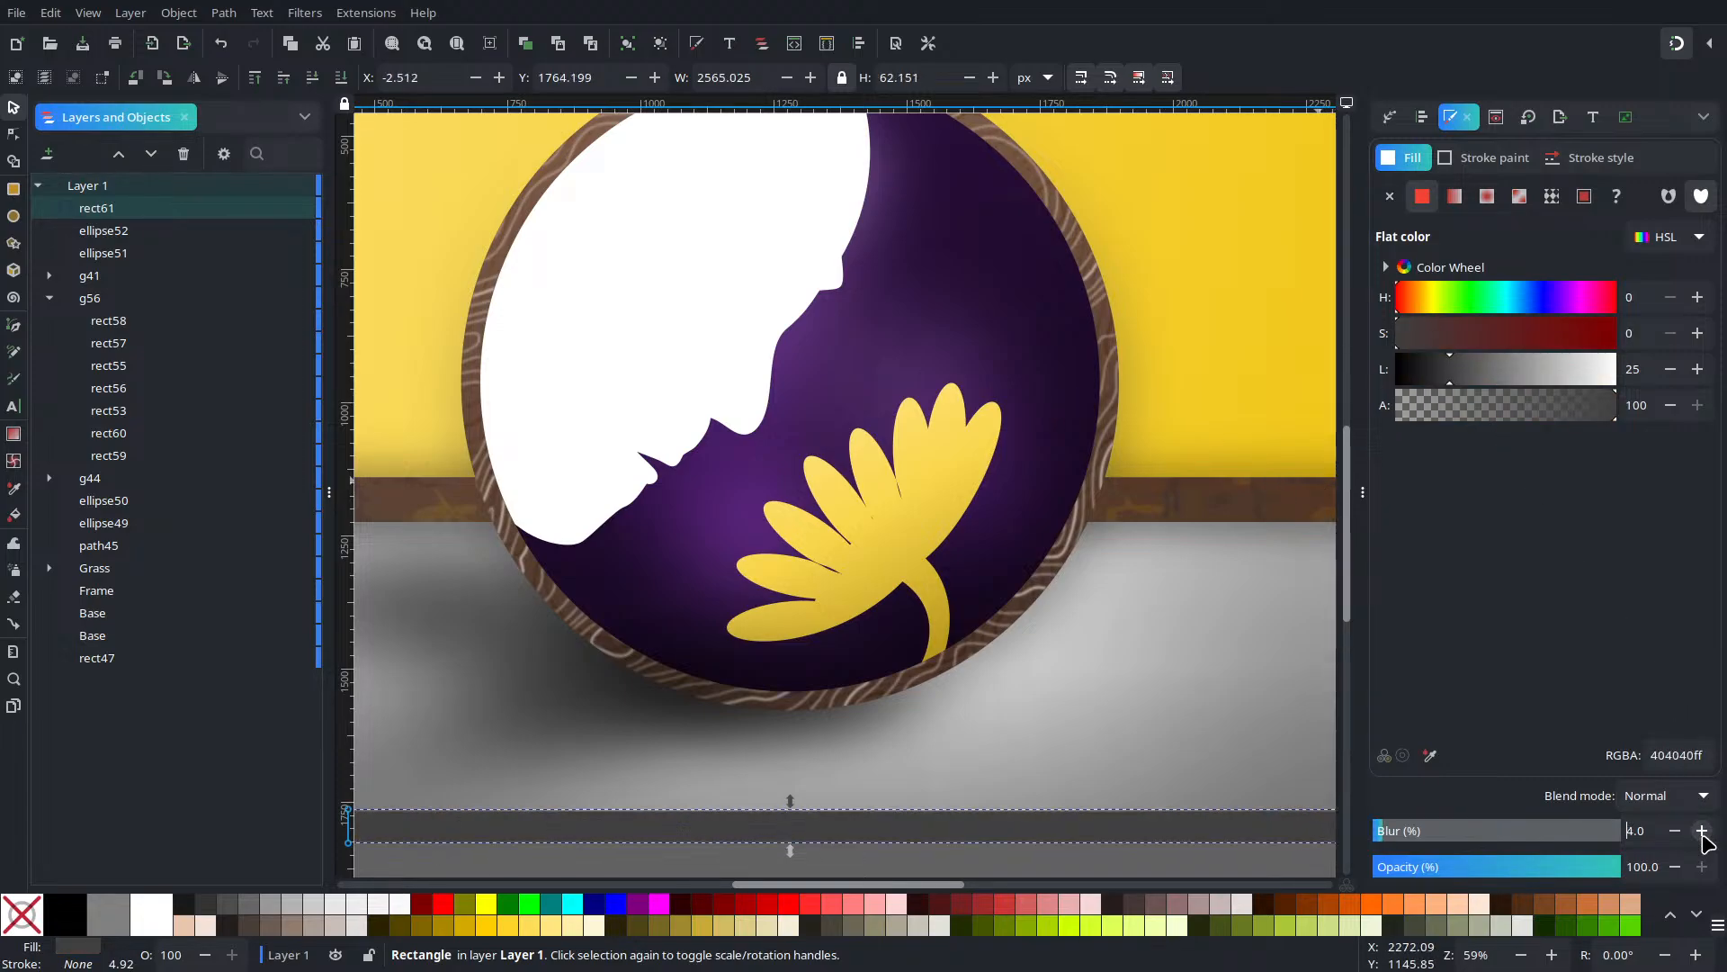
left_click(1702, 832)
left_click(1702, 832)
left_click(1702, 831)
left_click(1702, 831)
left_click(1702, 831)
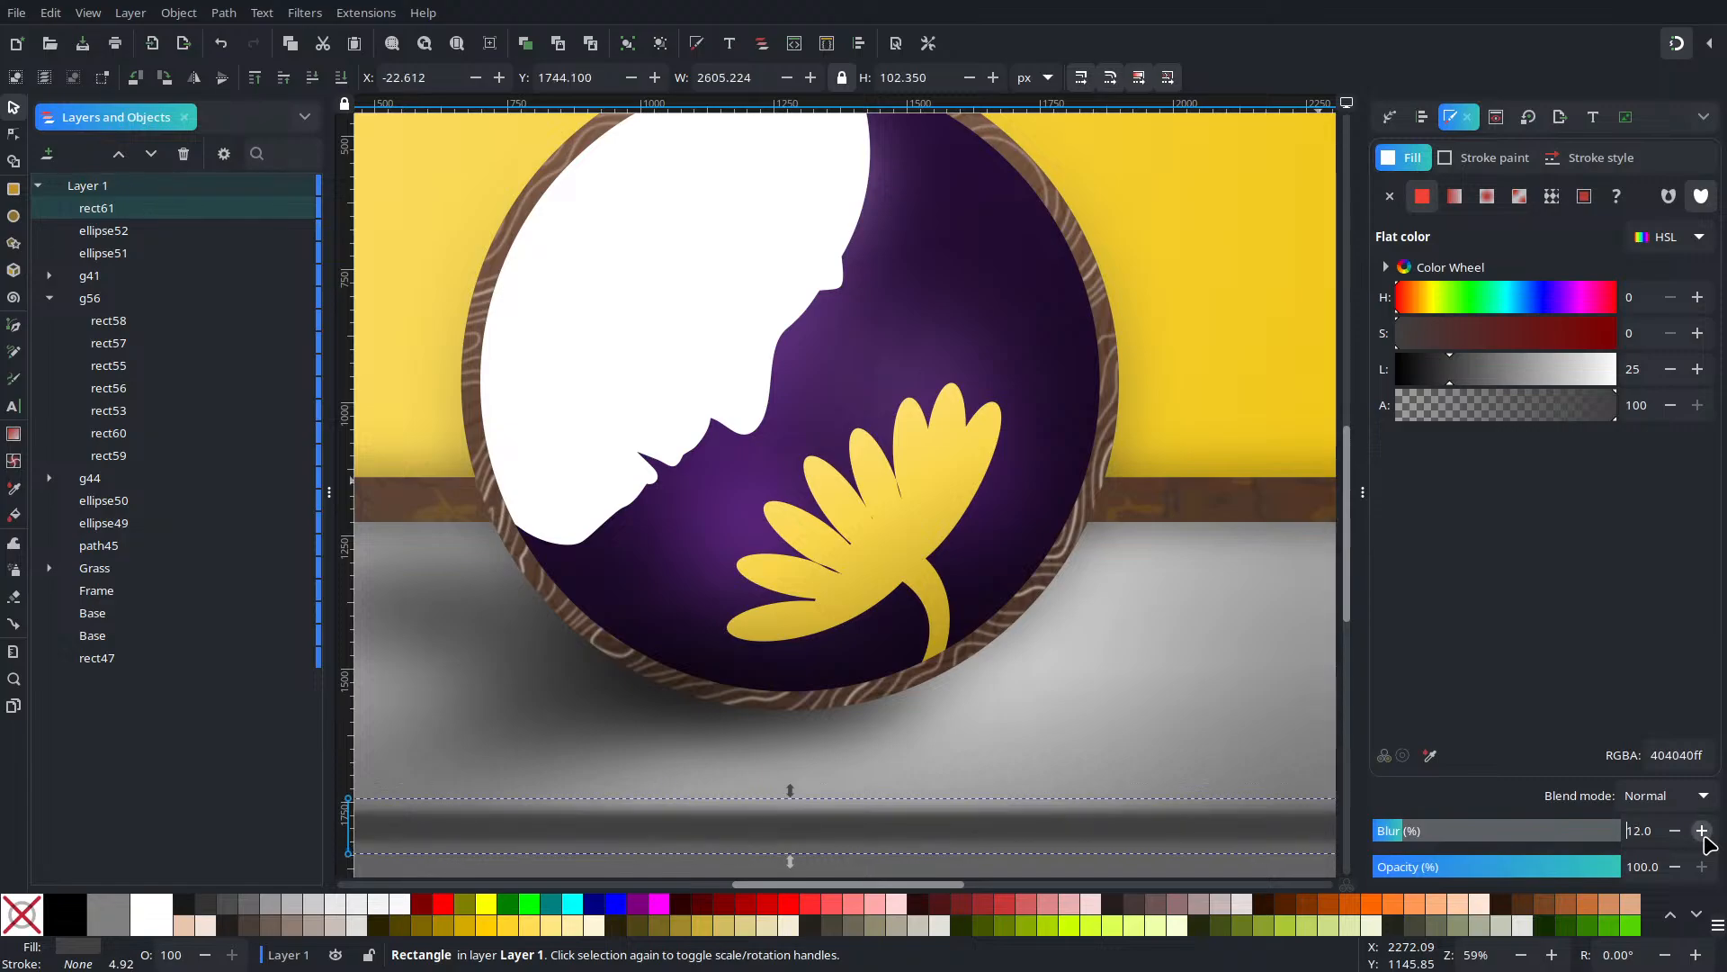
left_click(1702, 831)
left_click(1702, 832)
left_click(1702, 832)
left_click(1702, 831)
left_click(1702, 831)
left_click(1702, 831)
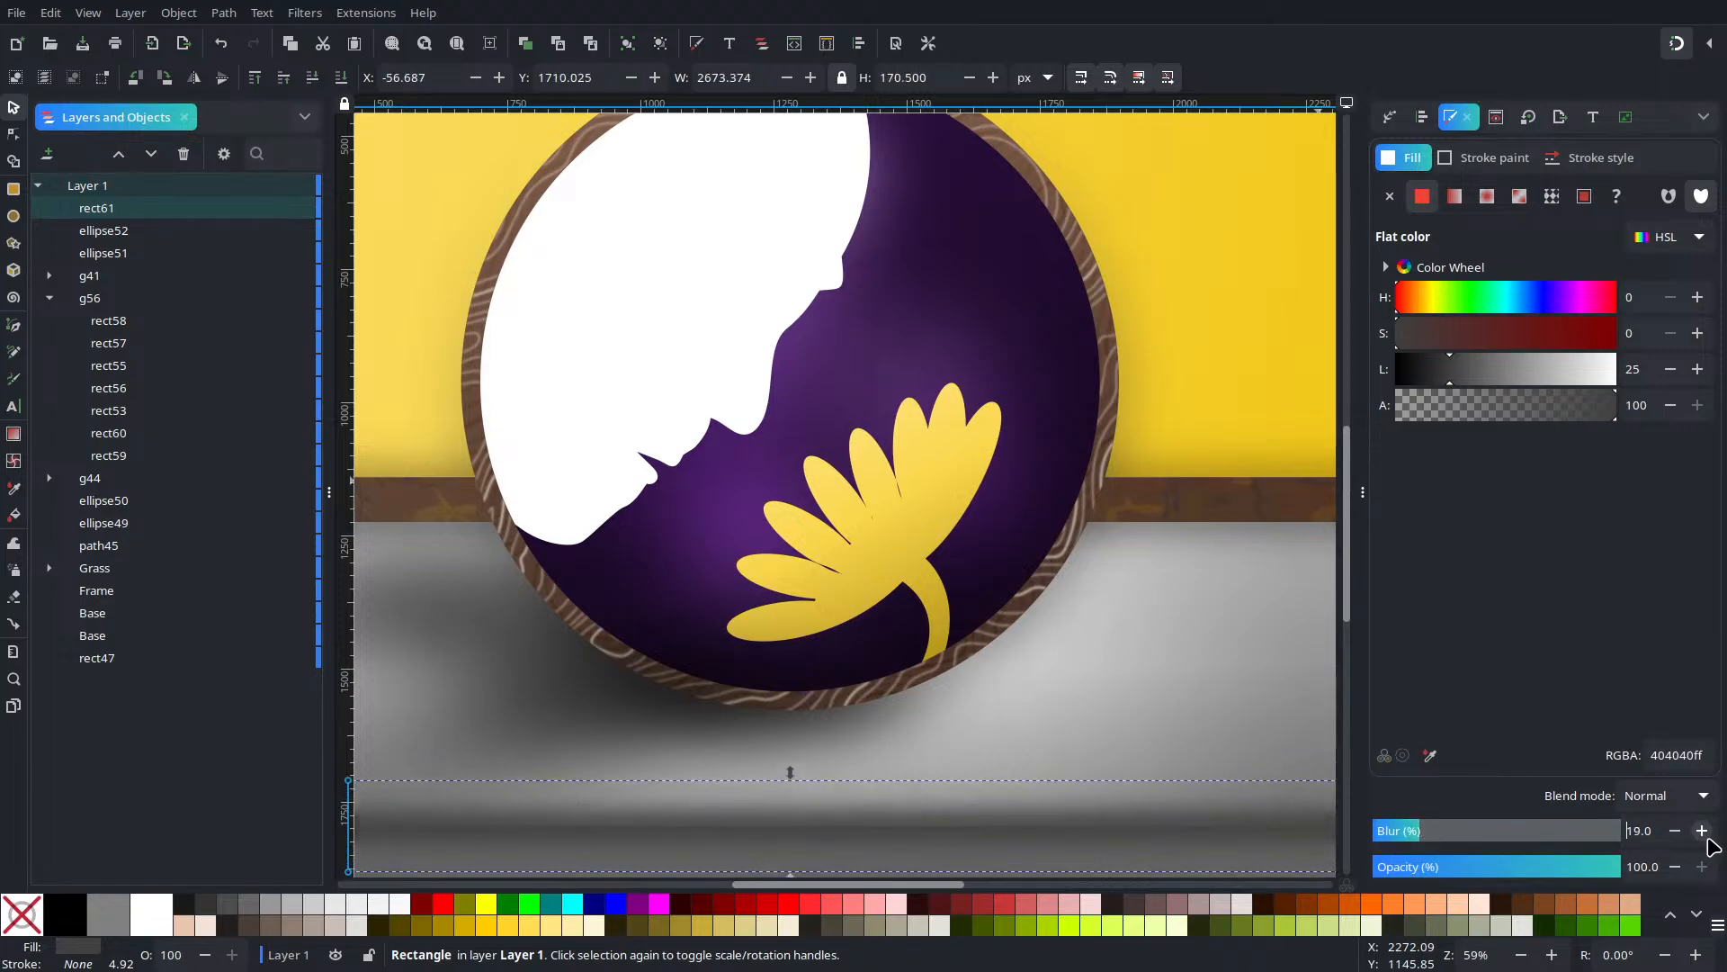
left_click(1702, 831)
left_click(1702, 832)
left_click(1676, 831)
left_click(1676, 831)
scroll(956, 763, "down", 2, "ctrl")
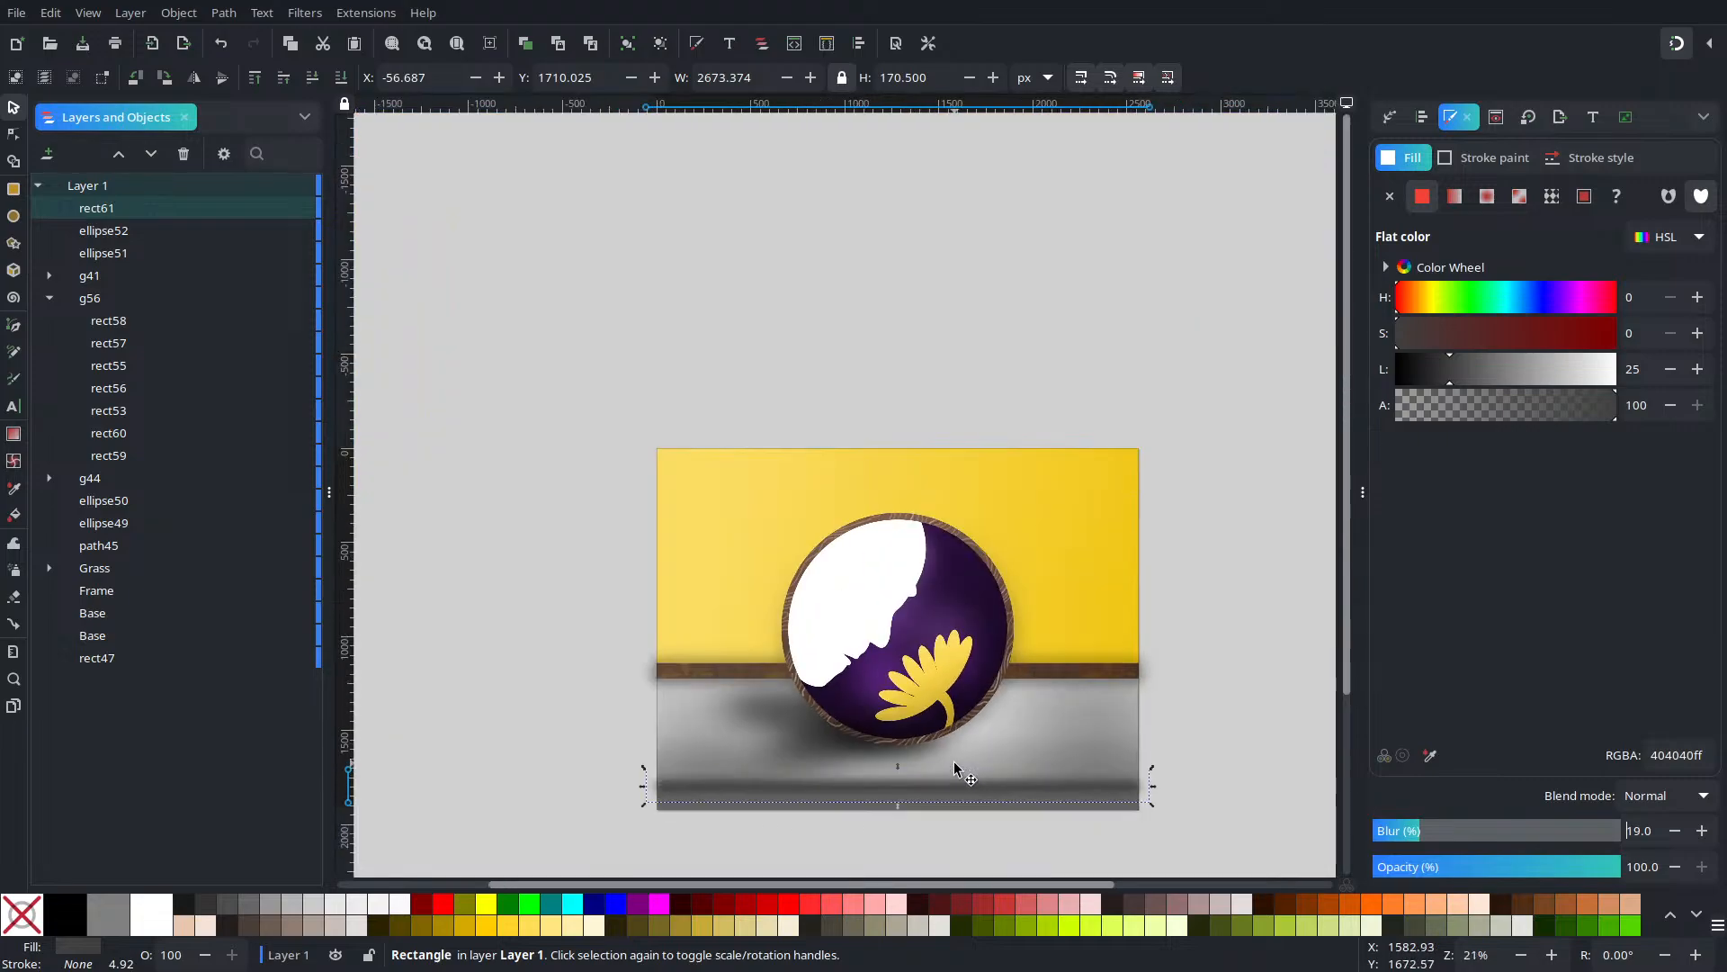
left_click(1702, 830)
left_click(1702, 830)
left_click(1702, 830)
left_click(1702, 831)
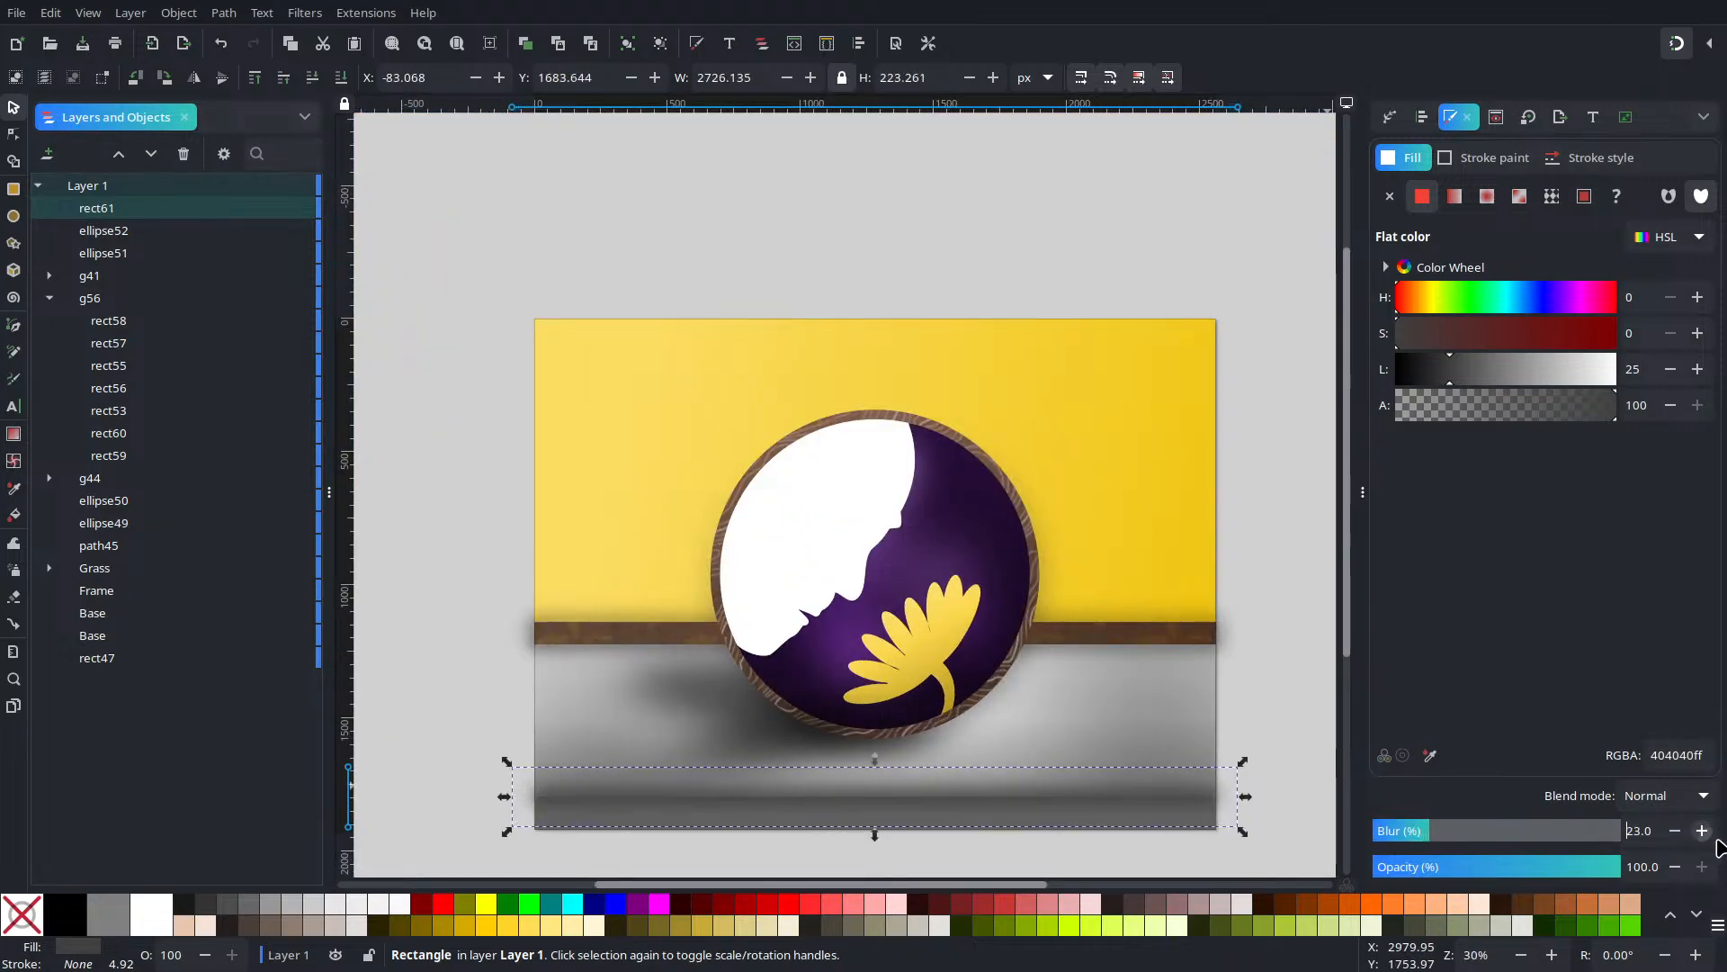
left_click(1702, 831)
left_click(1702, 831)
left_click(1702, 831)
left_click(1702, 830)
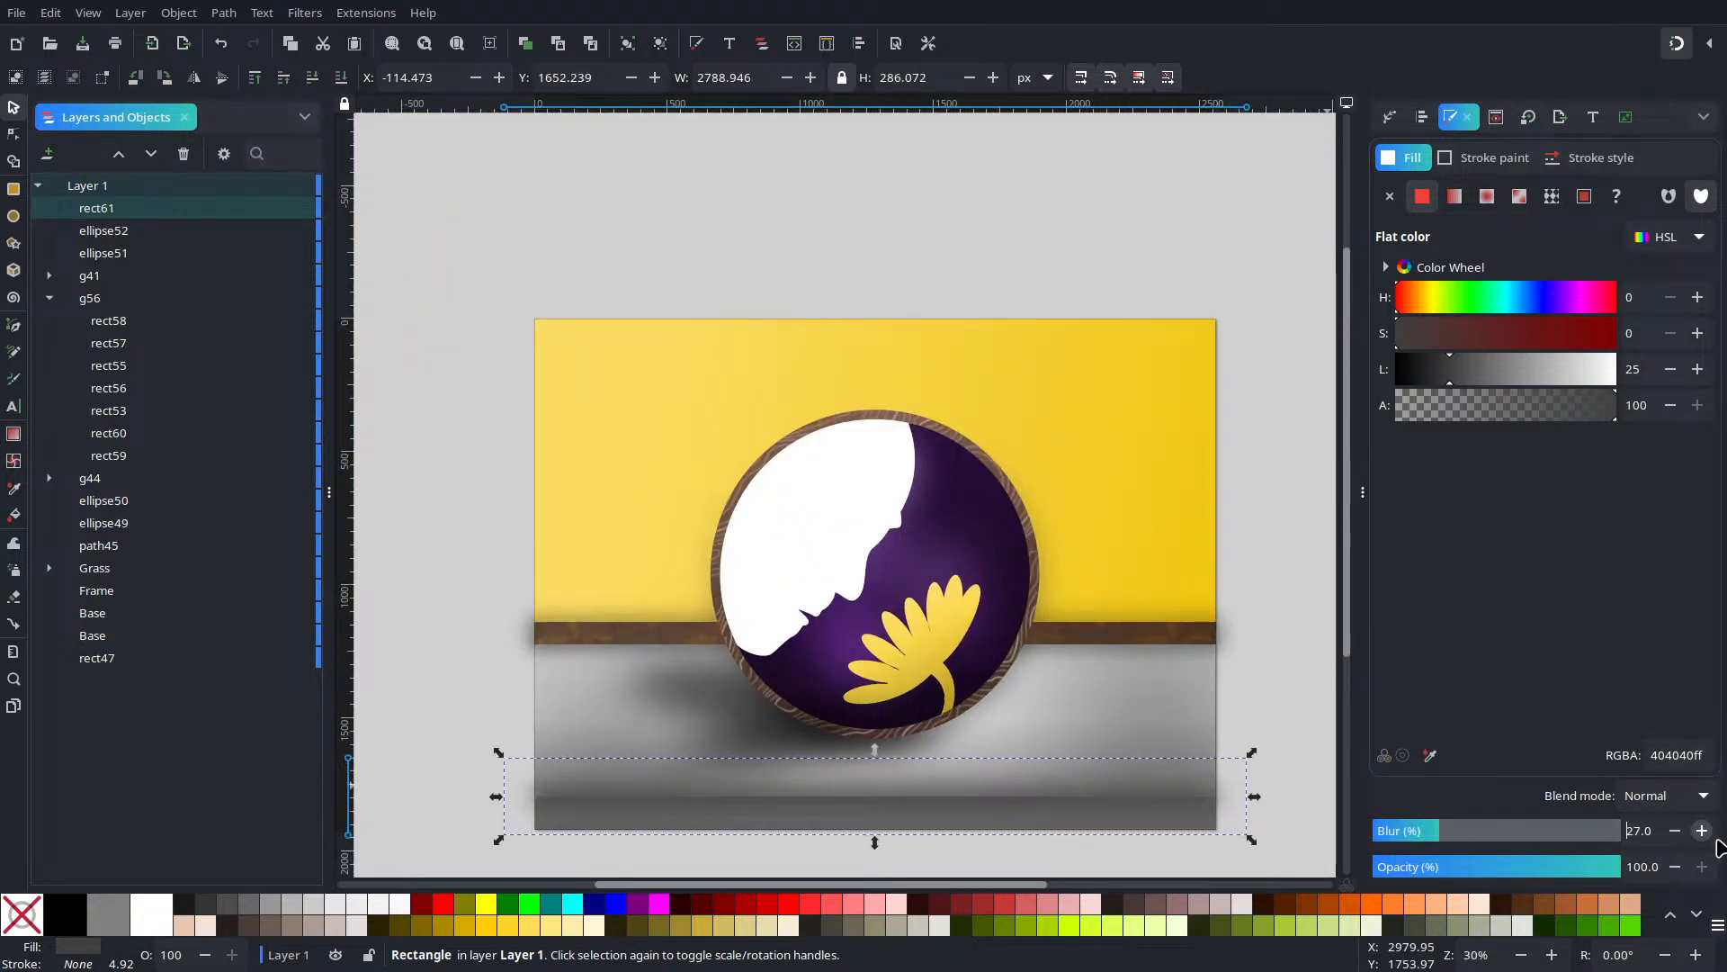
left_click(1702, 830)
left_click(1675, 830)
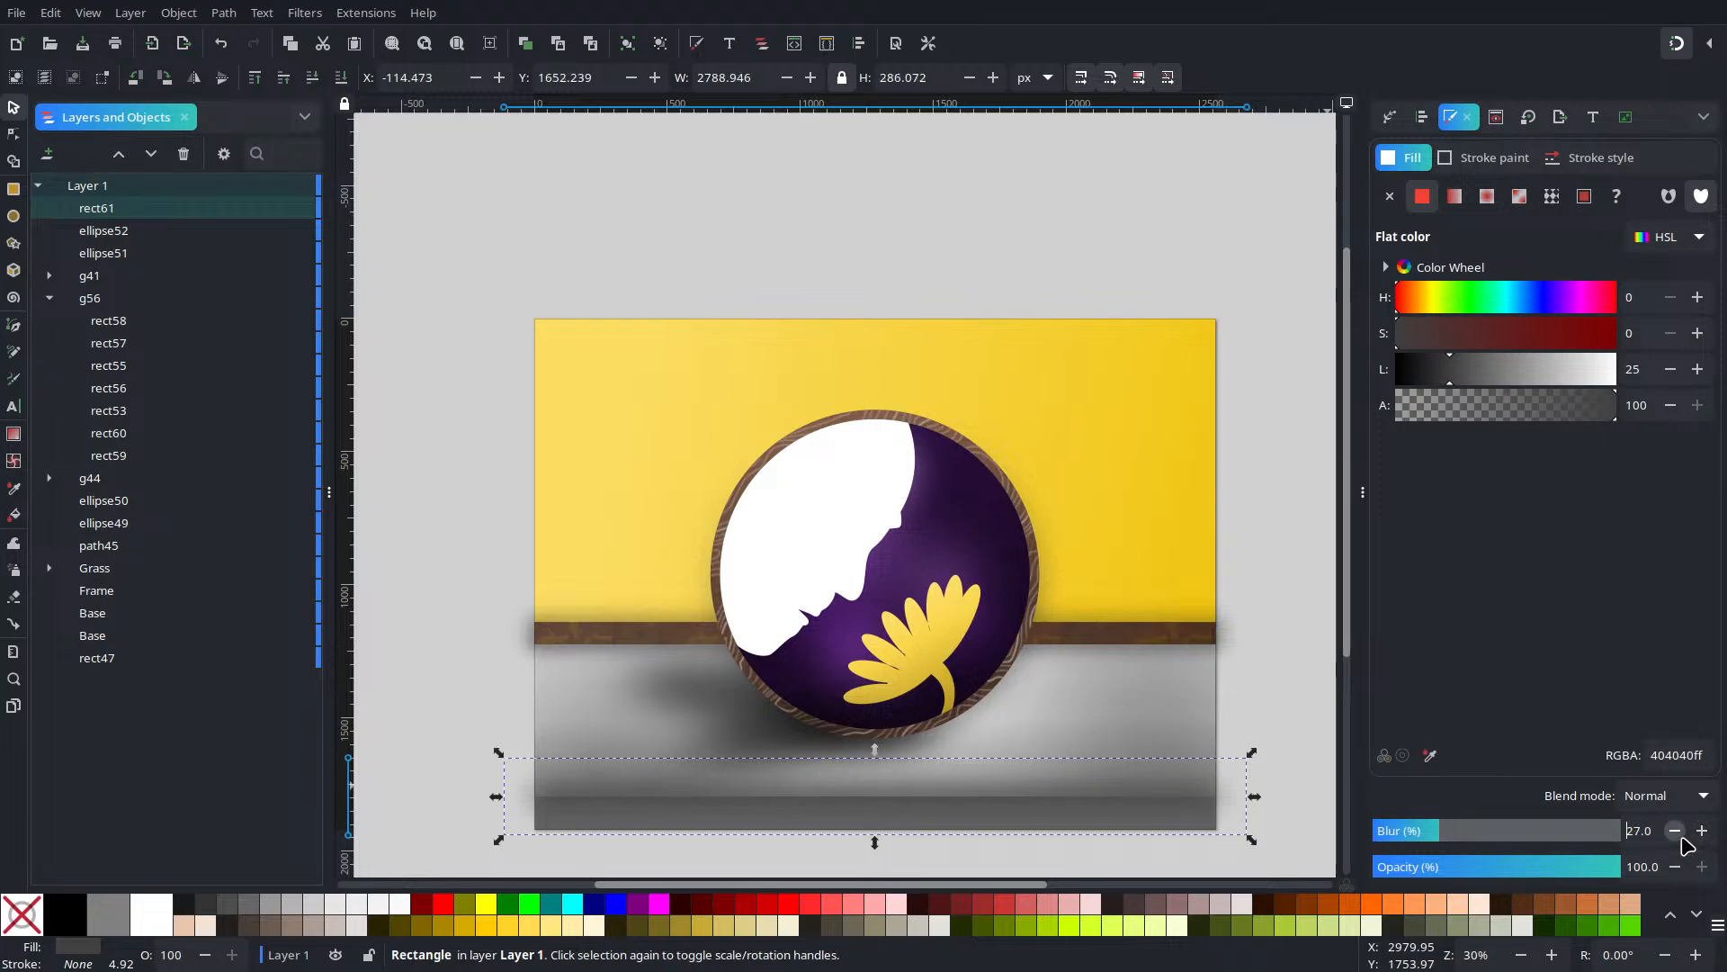
left_click(1247, 676)
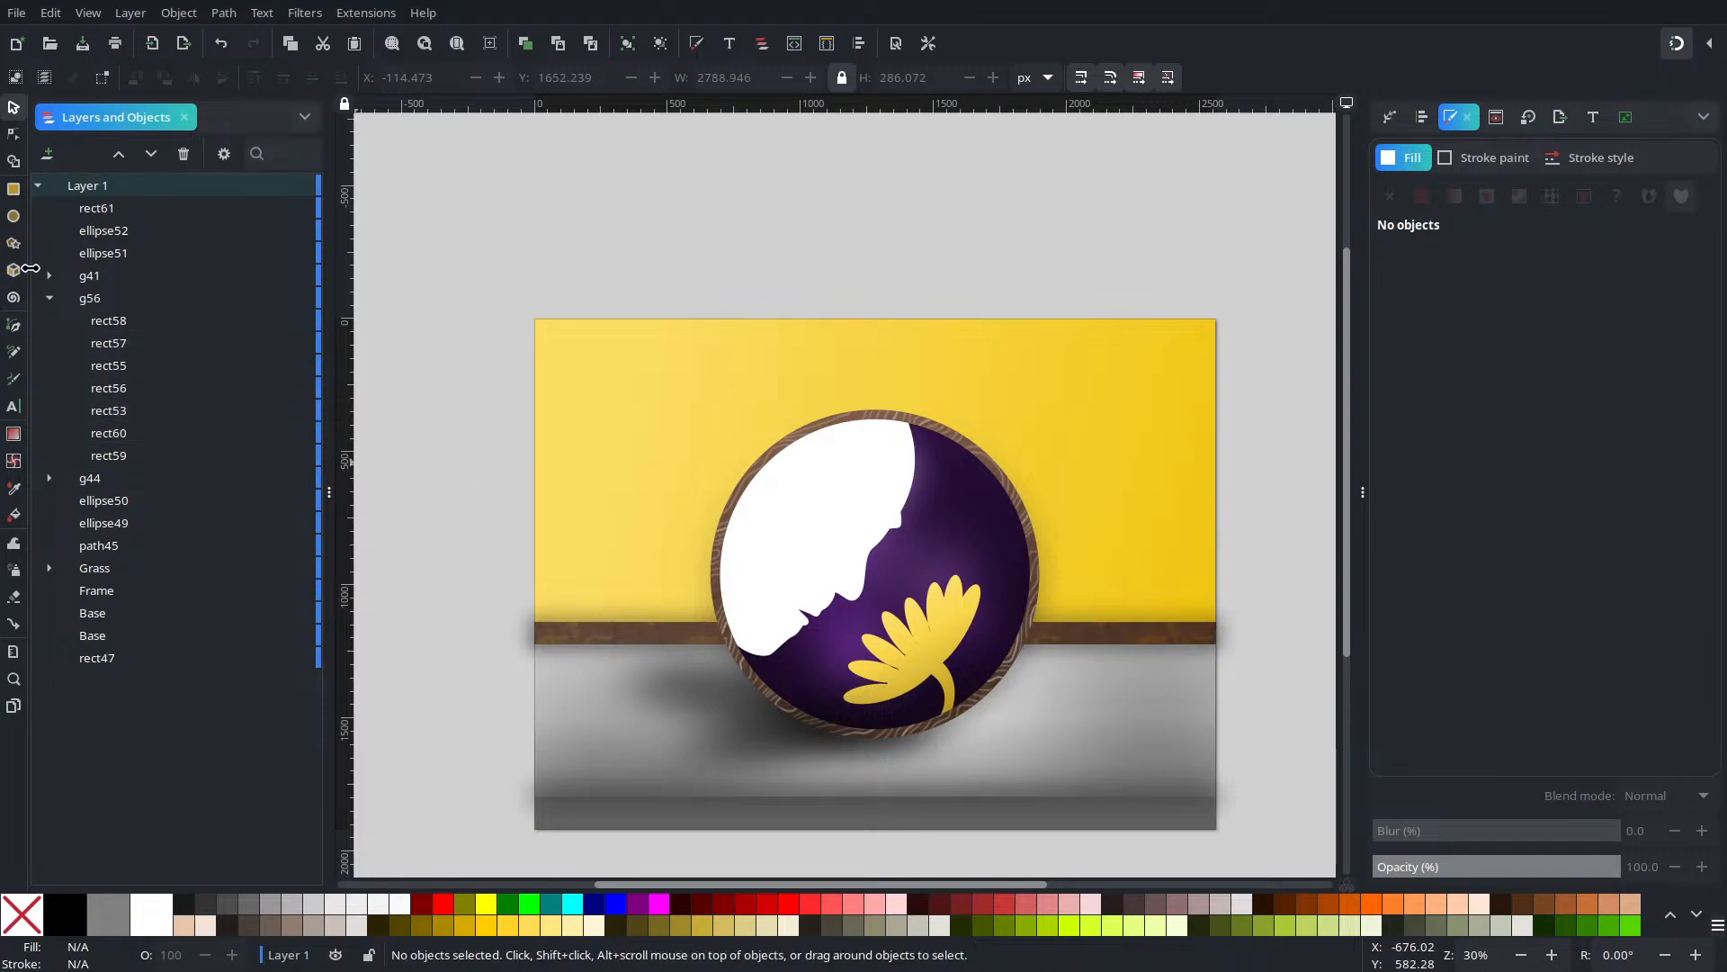
Draw a dark grey rectangle on the lower floor, right of centre
left_click(14, 188)
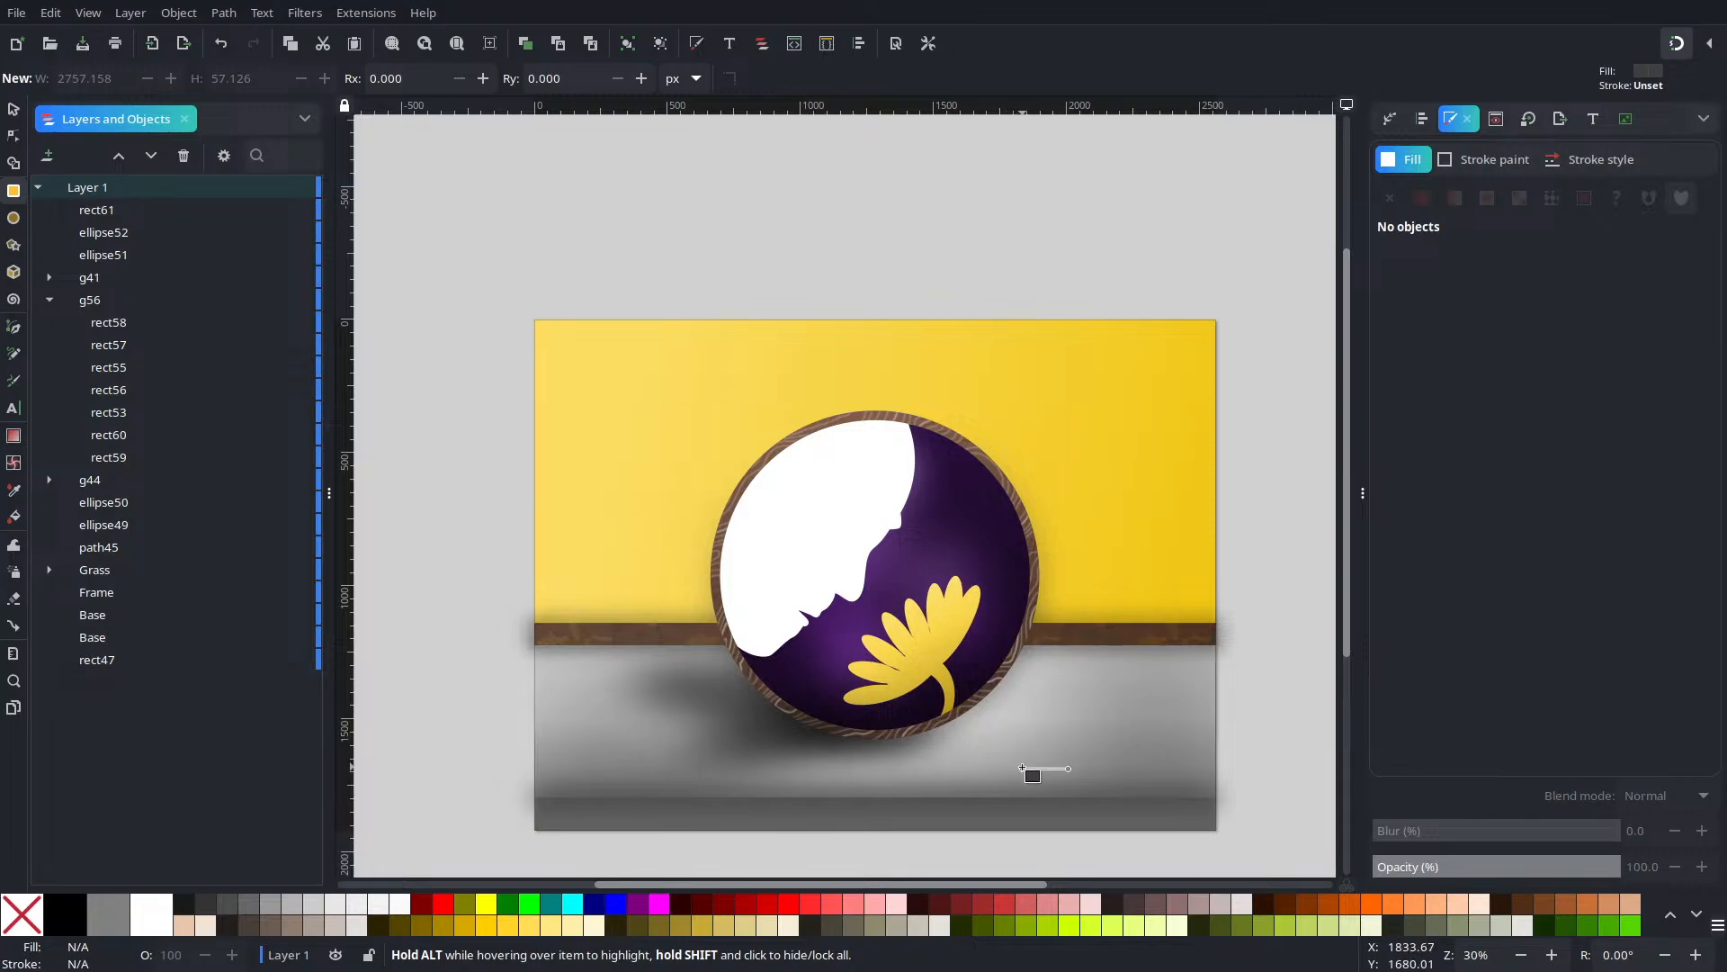
mouse_move(1041, 775)
left_mouse_down()
mouse_move(1162, 824)
mouse_move(1195, 811)
left_mouse_up()
left_click_drag(1094, 791, 1094, 791)
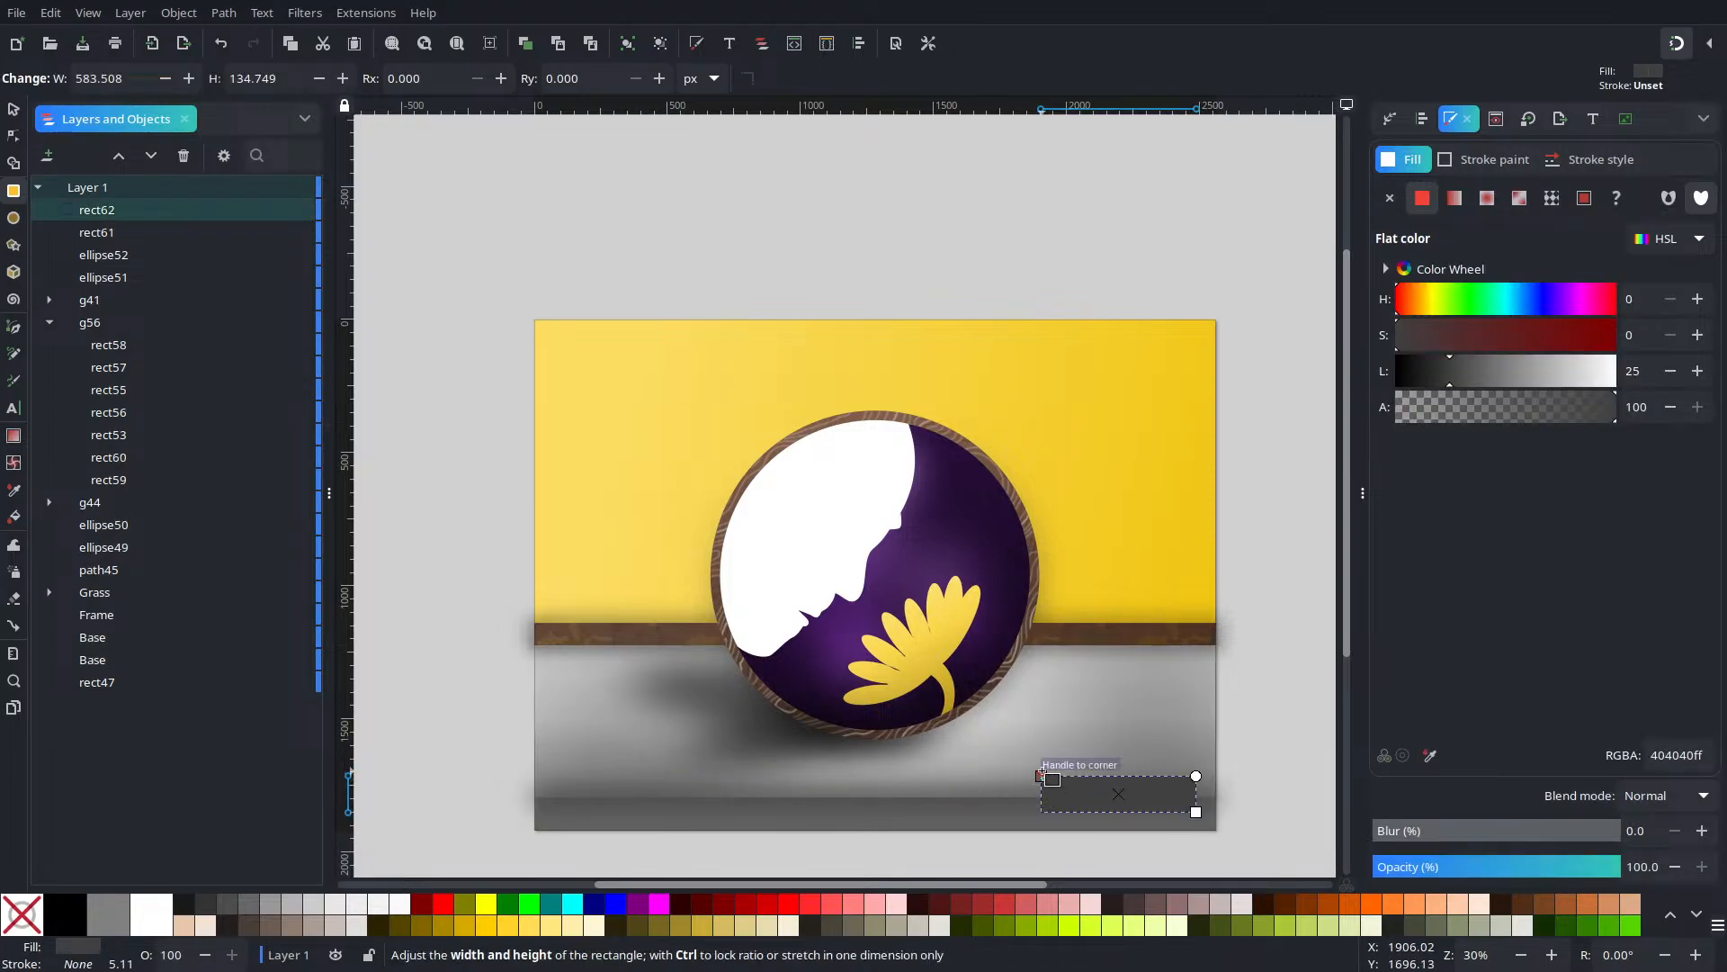
key("ctrl+z")
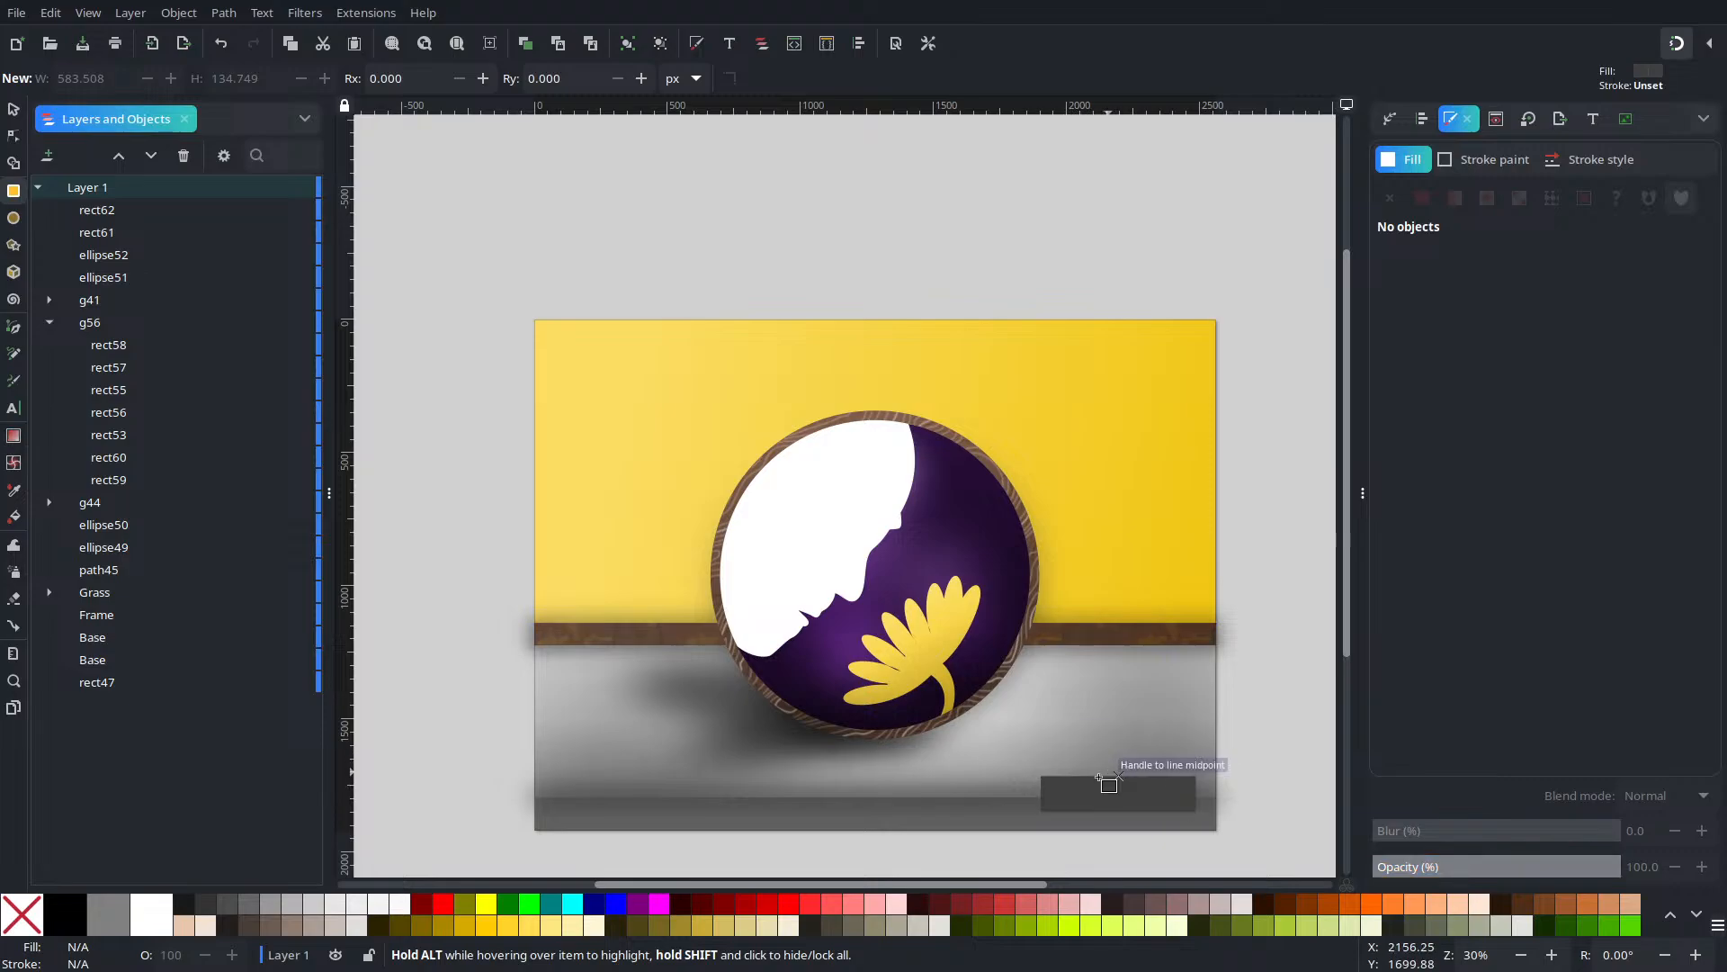
scroll(1108, 806, "up", 2)
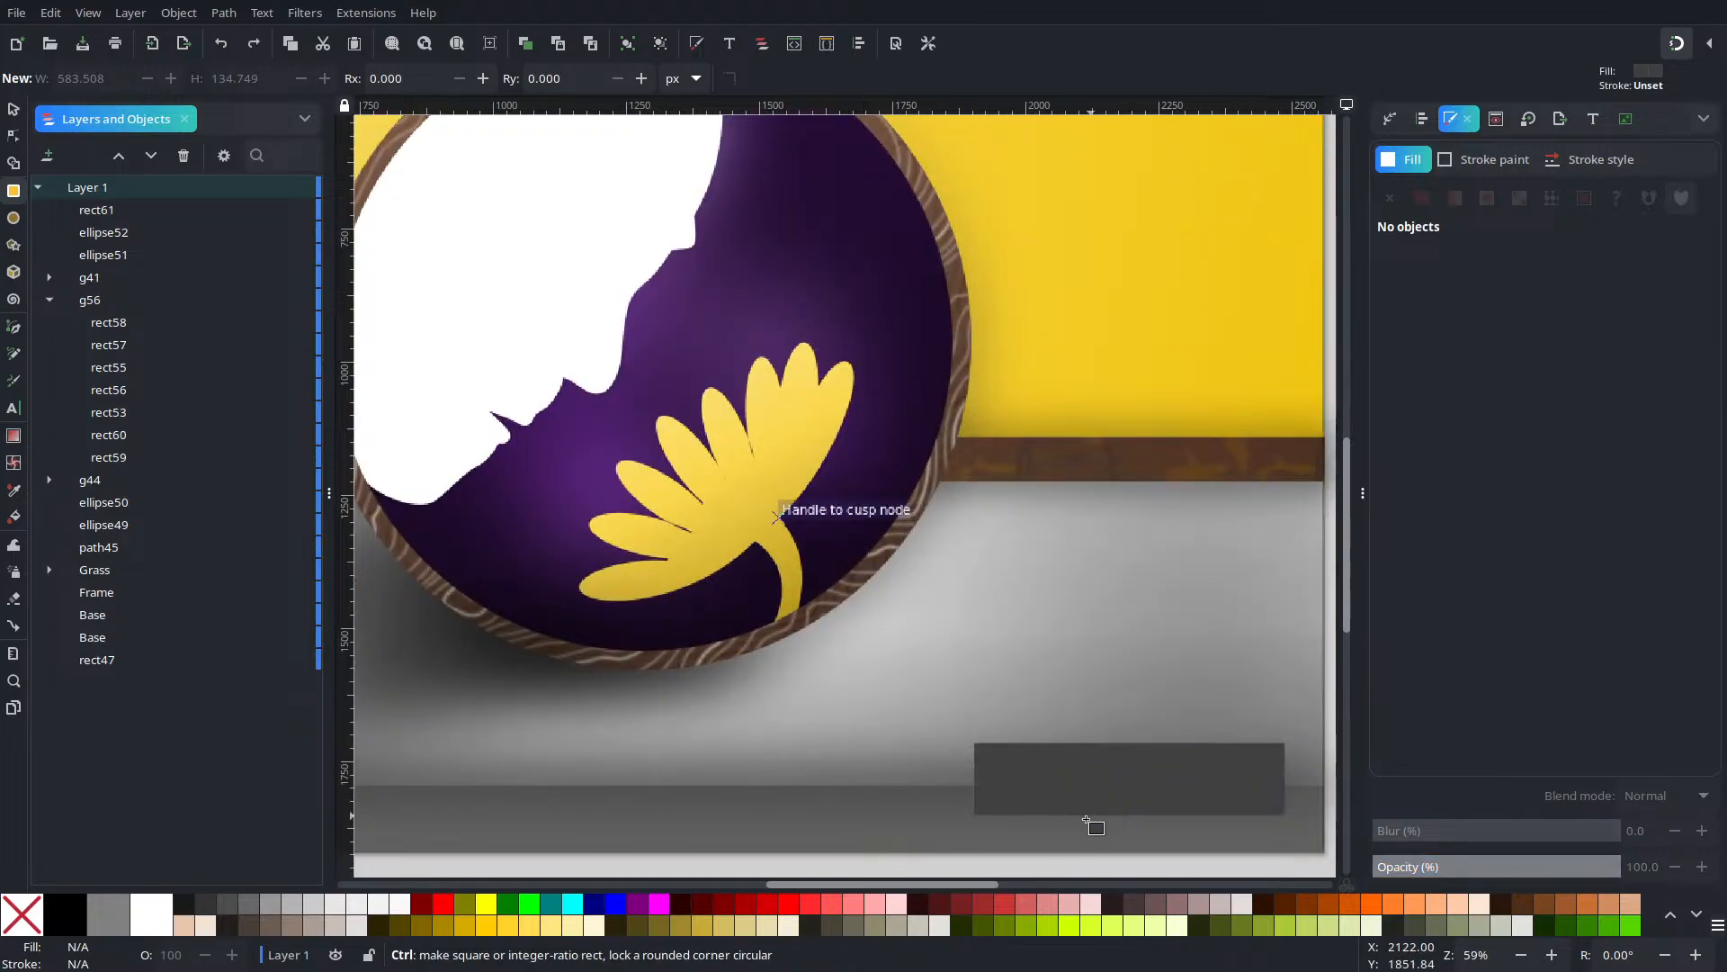
left_click(1030, 787)
key("ctrl+shift+z")
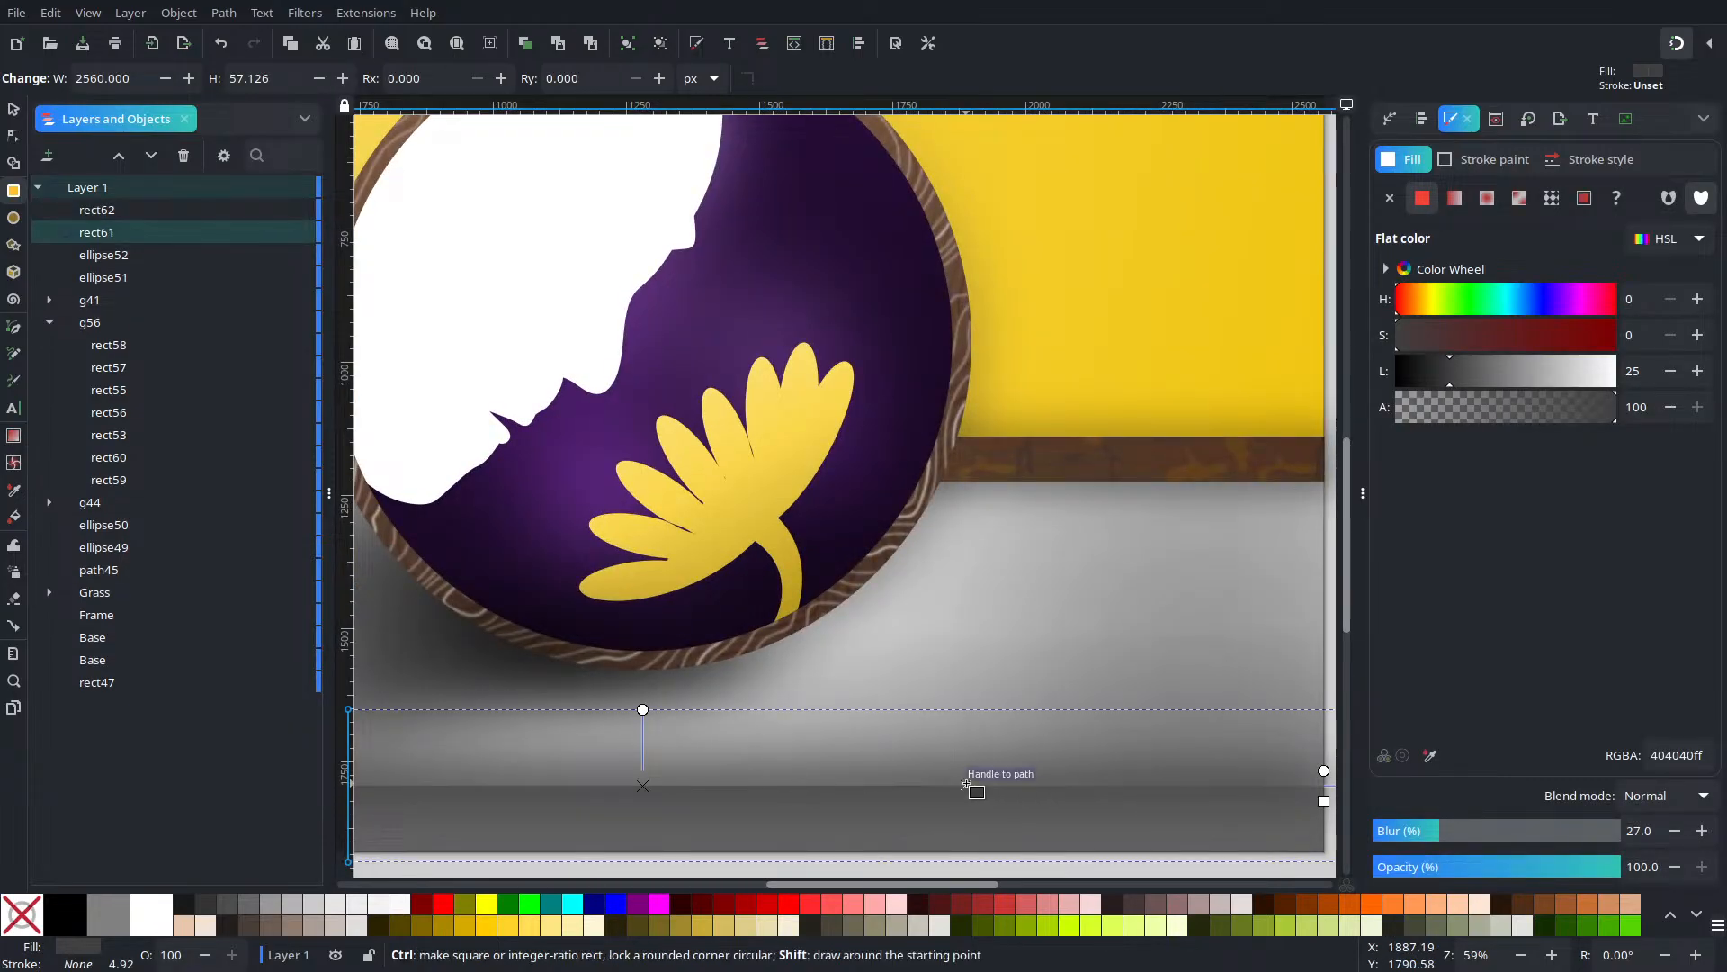
Resize the dark rectangle wider and shorter, to 977.272 × 109.445 px
left_click(13, 108)
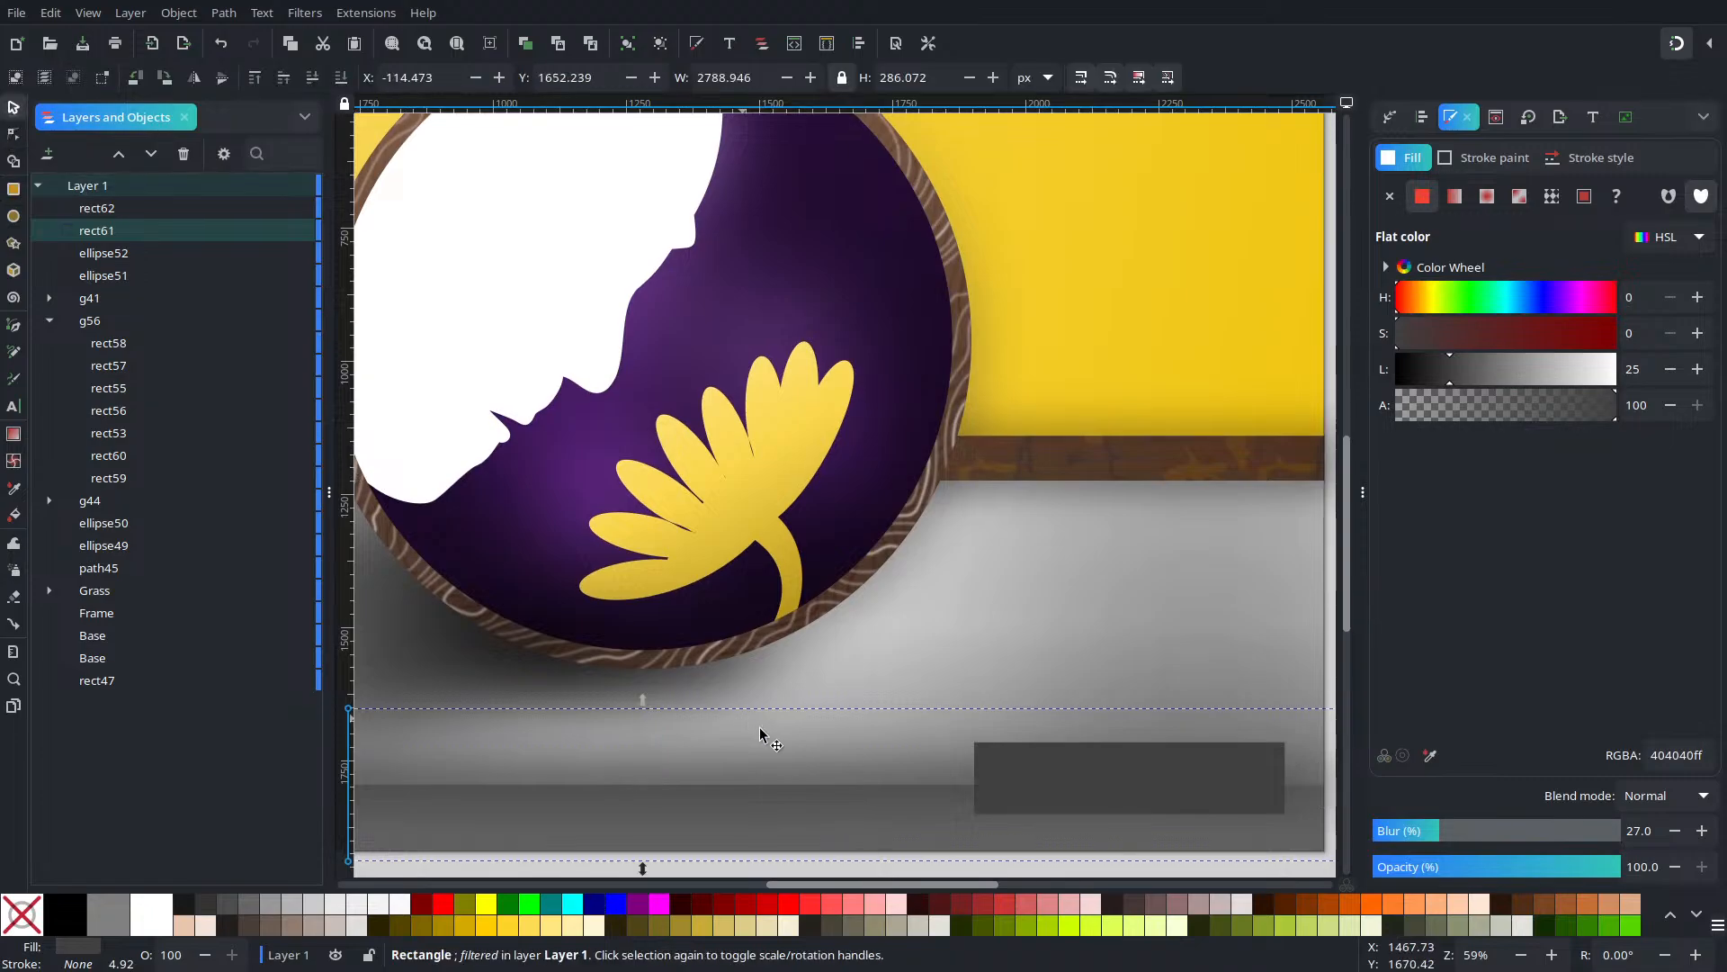
left_click(963, 751)
left_click(1000, 767)
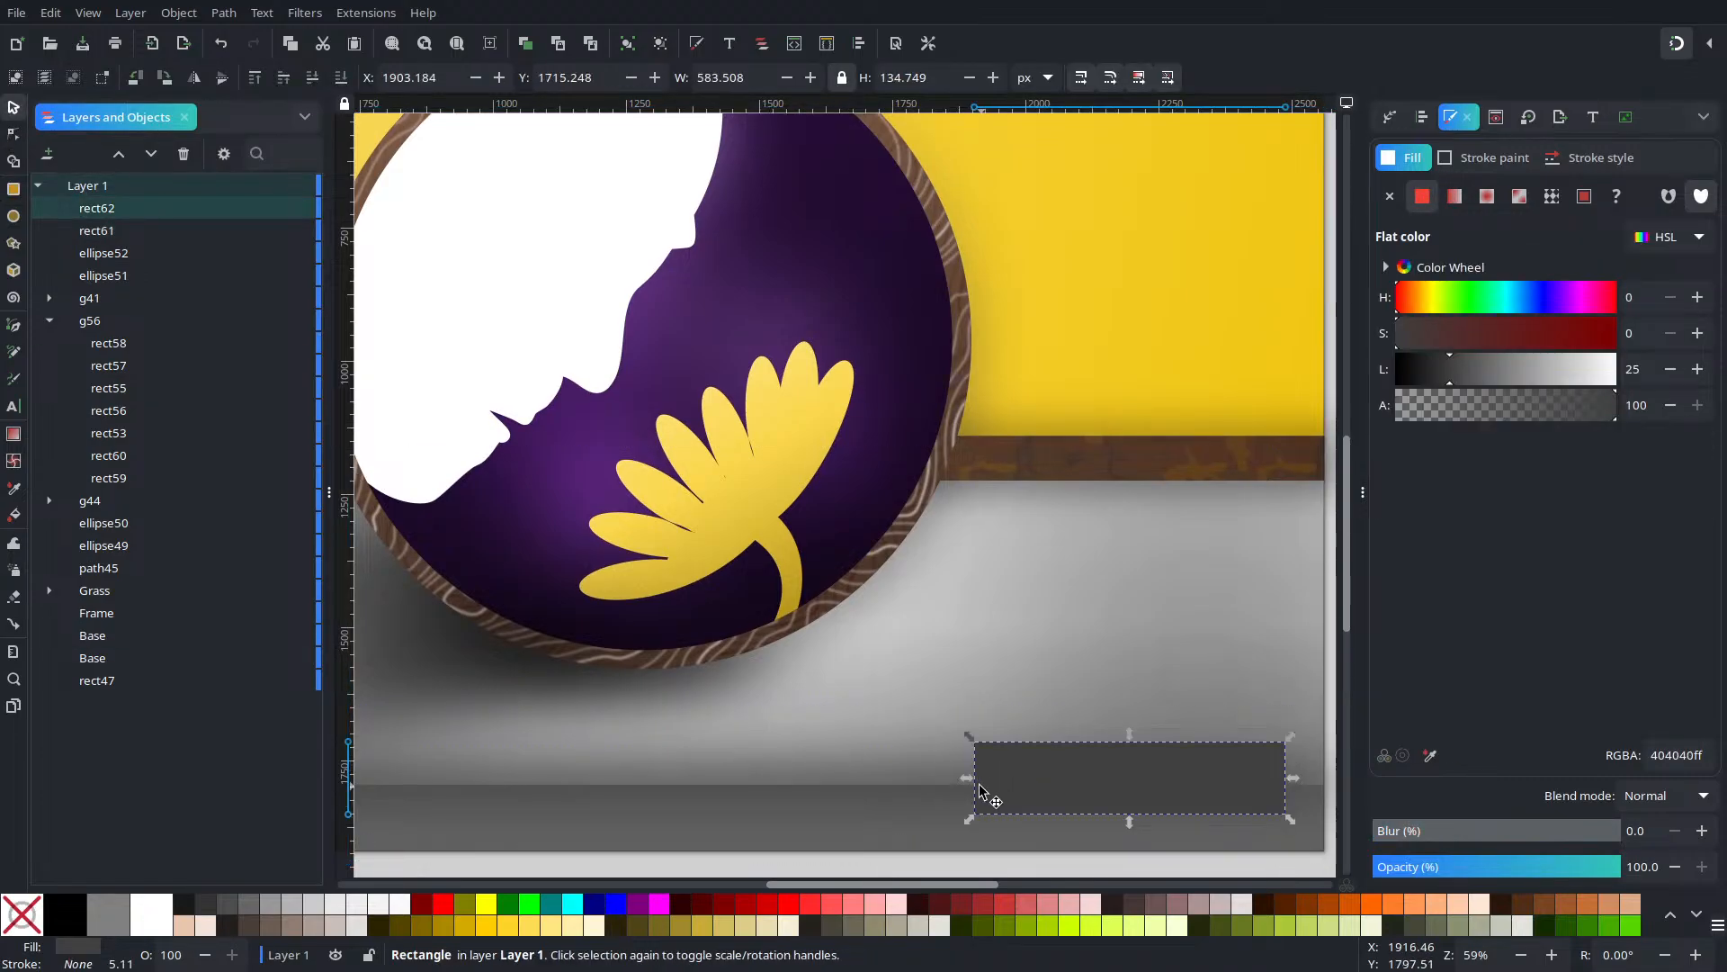
left_click_drag(967, 777, 763, 783)
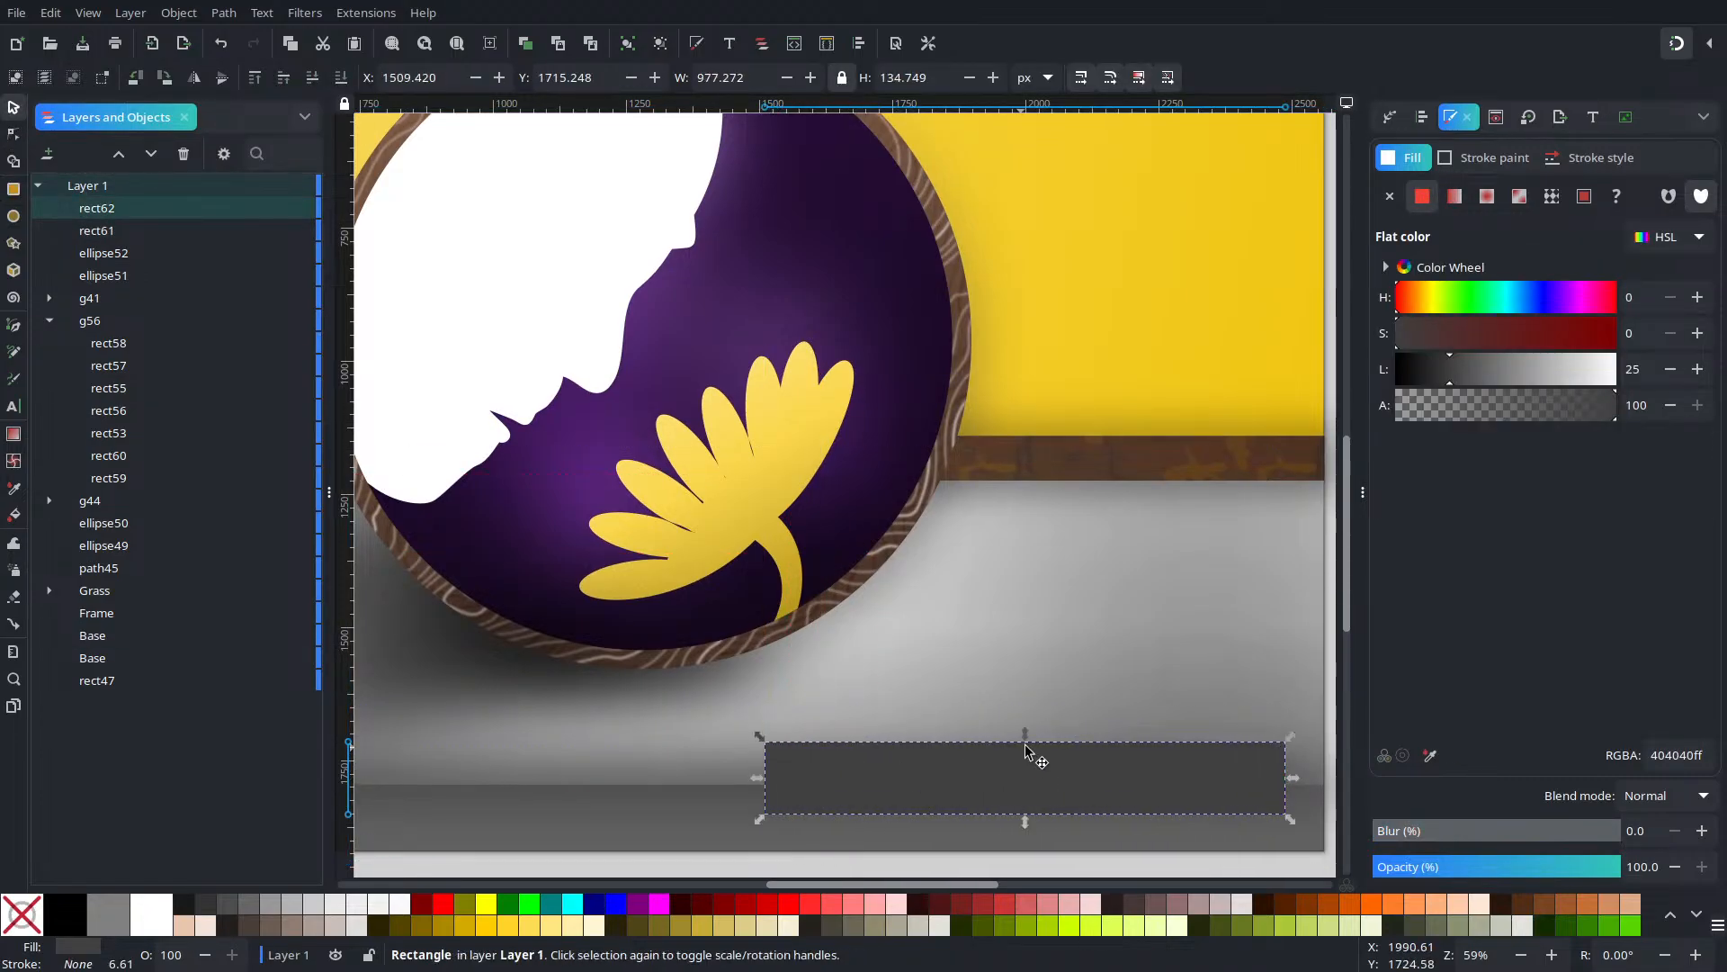
left_click_drag(1029, 740, 1031, 753)
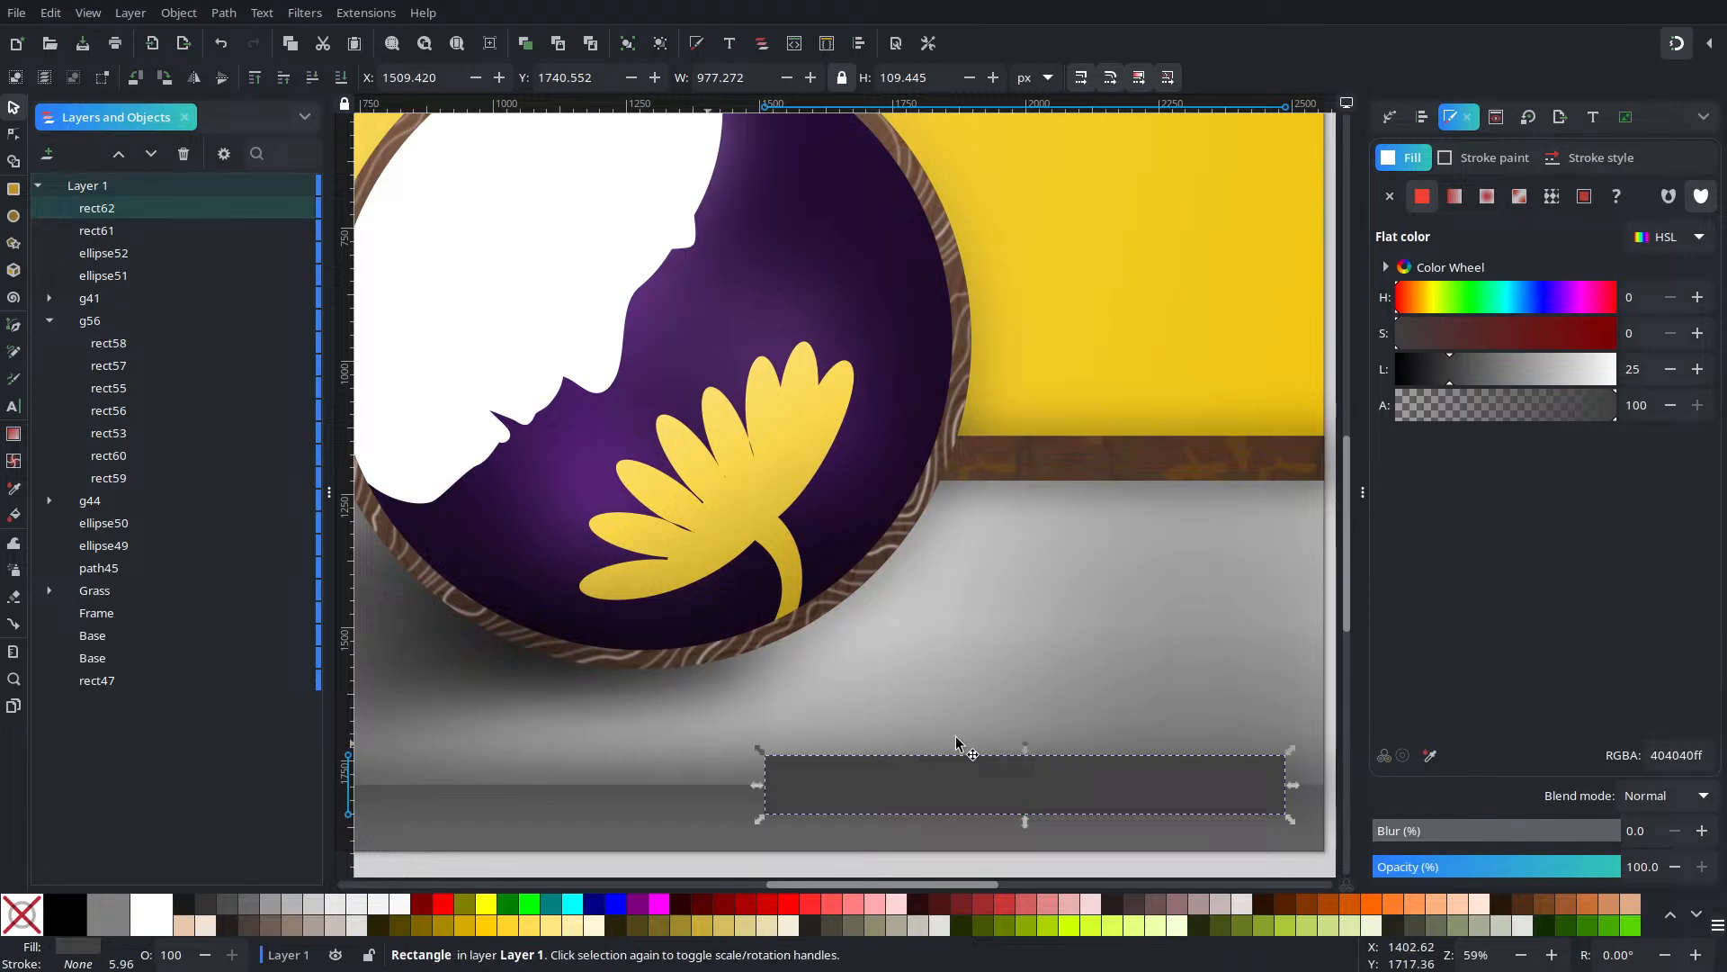
scroll(1050, 731, "down", 2)
left_click(1265, 773)
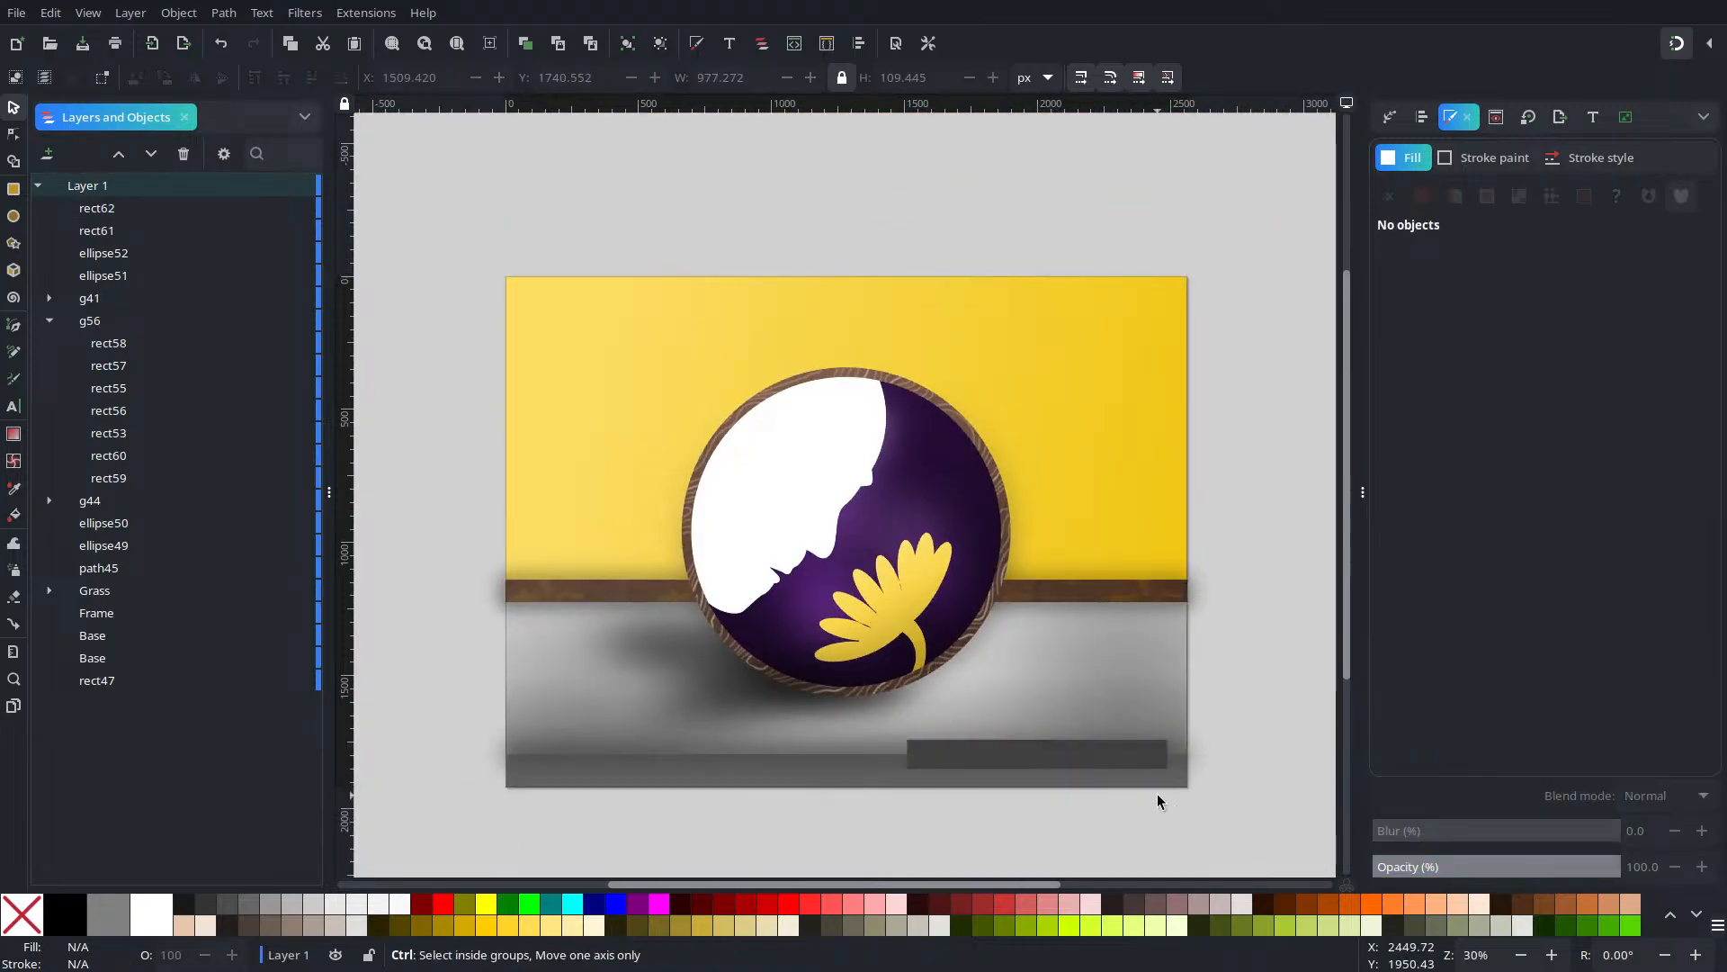
scroll(1143, 792, "up", 2)
scroll(1131, 798, "up", 1)
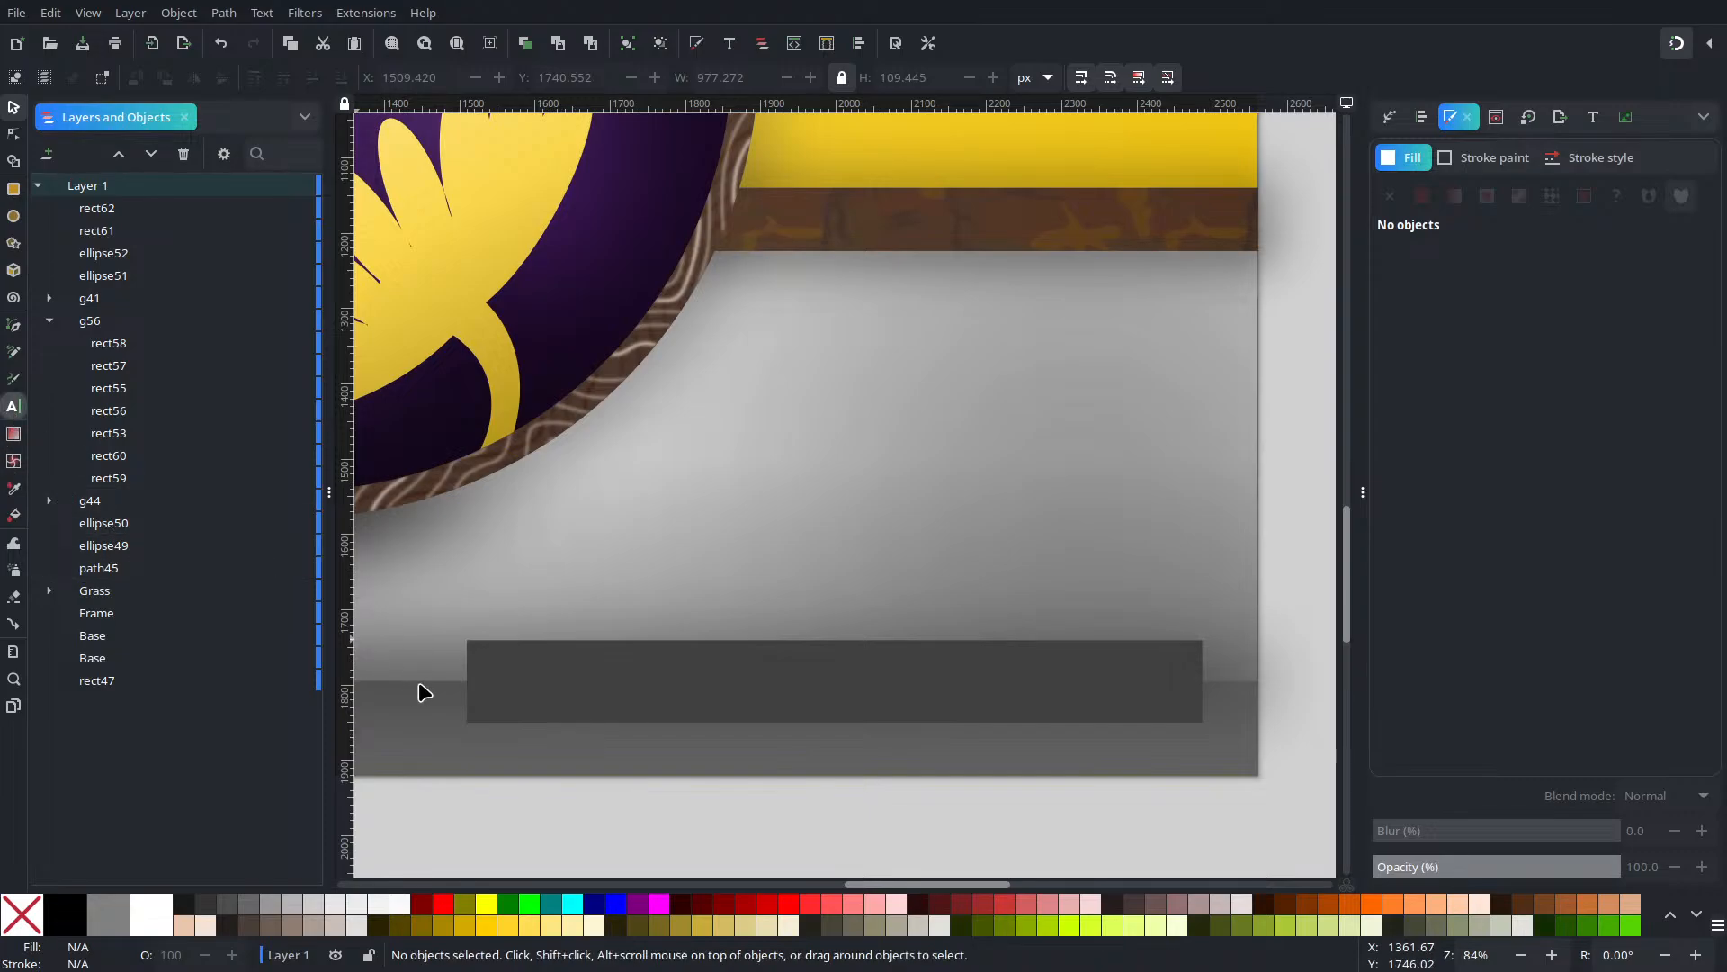
Type the challenge title on the dark plate and make it white
key("t")
left_click(503, 675)
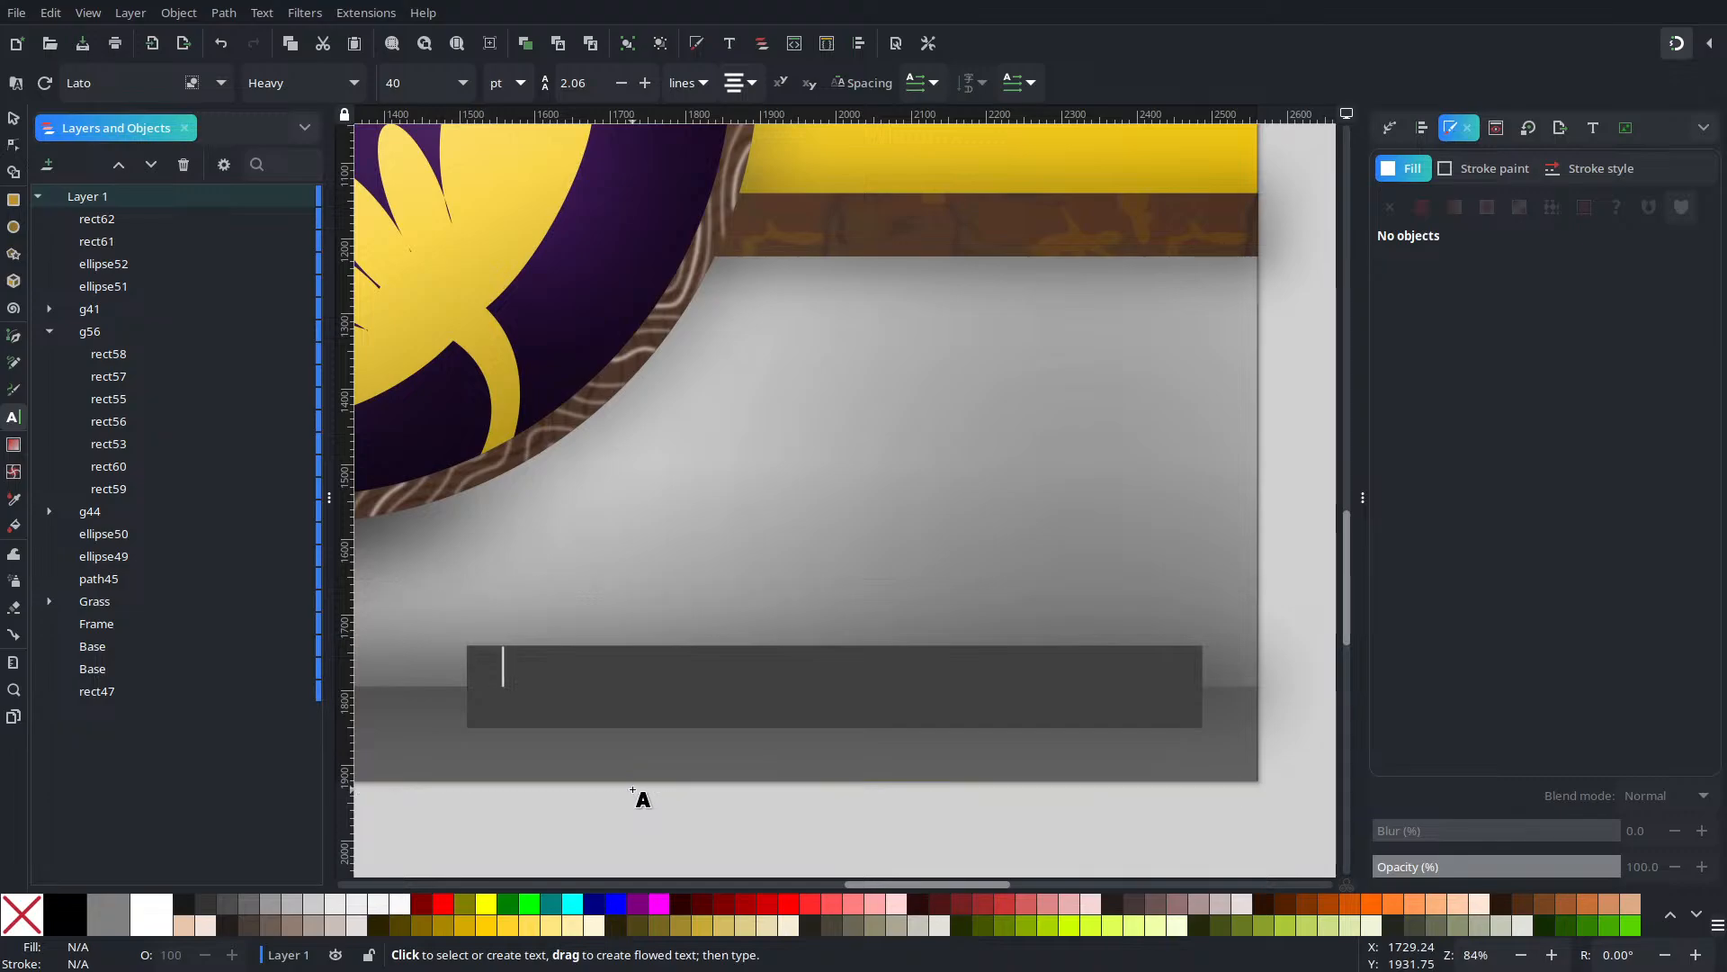
type("INK")
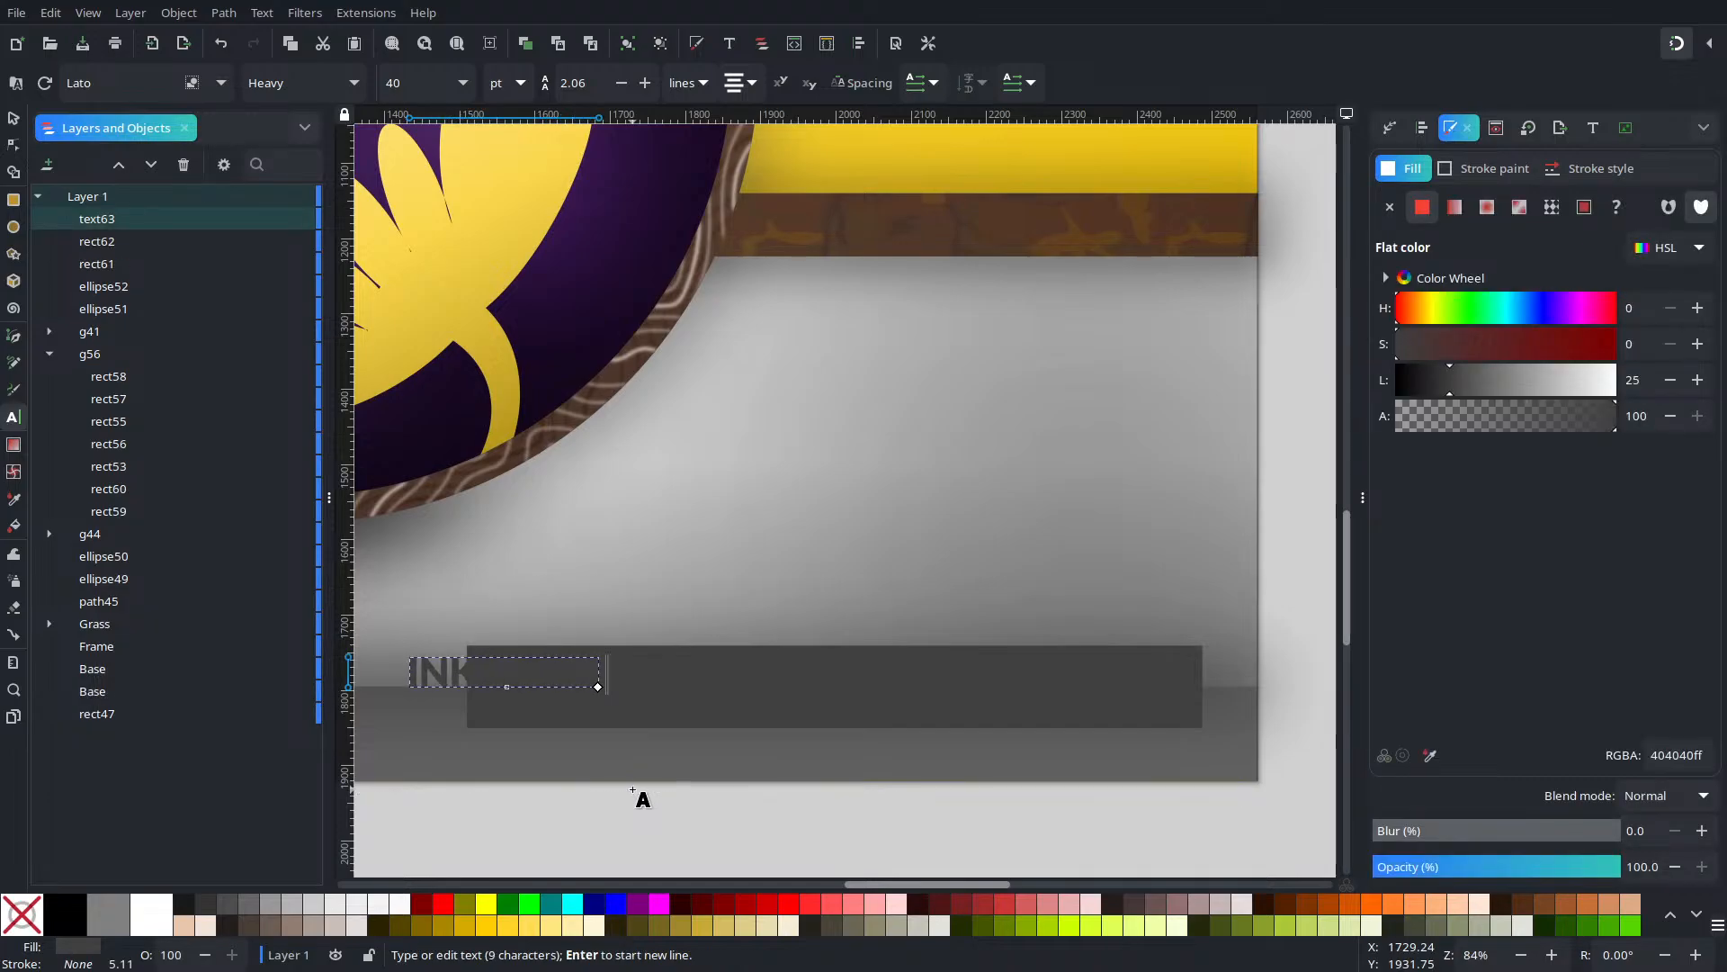
type("SCAPE TUTORIAL")
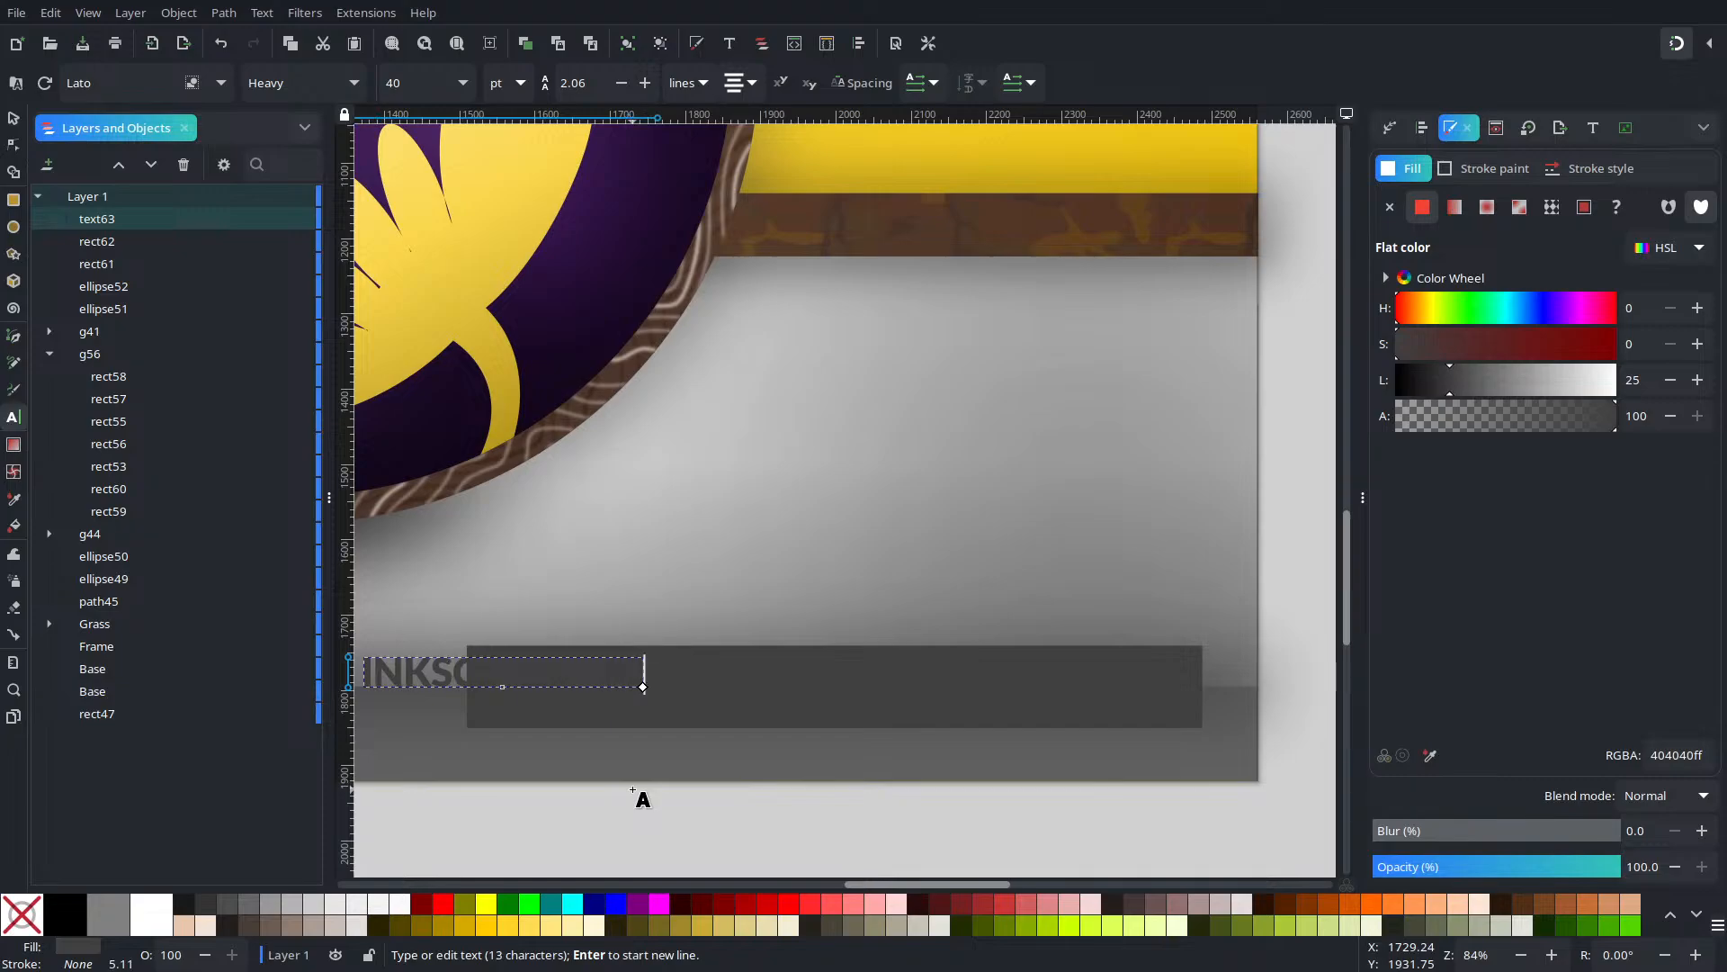
type("& IDEAS")
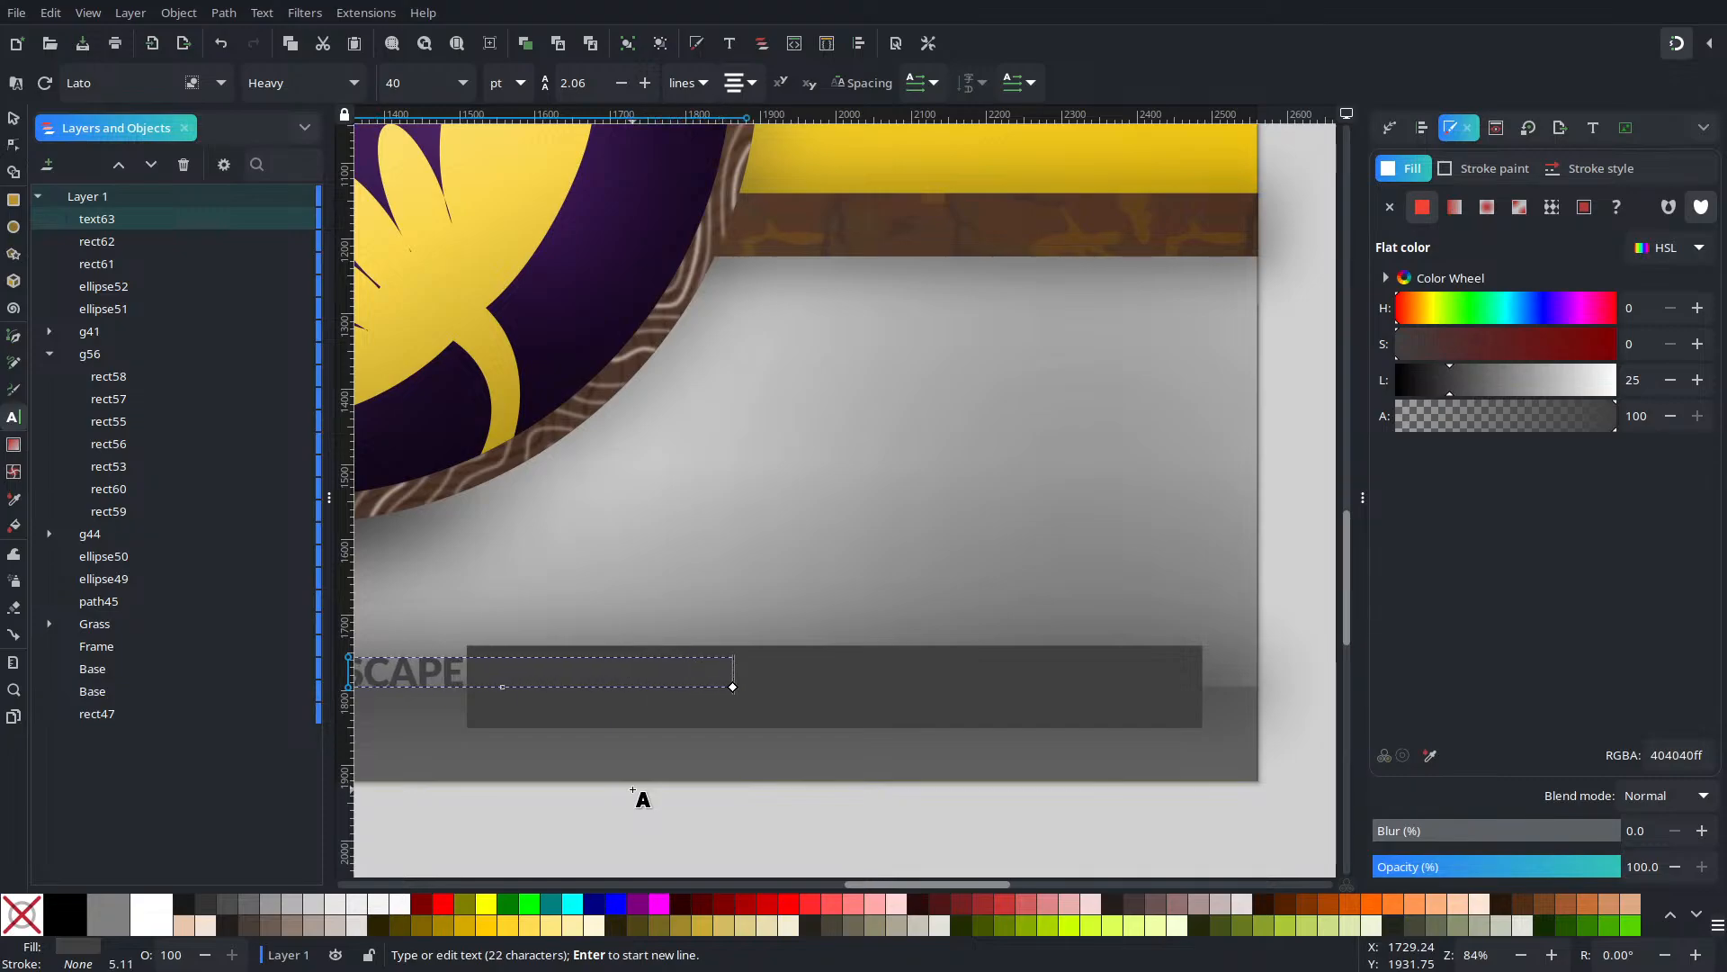
type("E 2023")
key("ctrl+a")
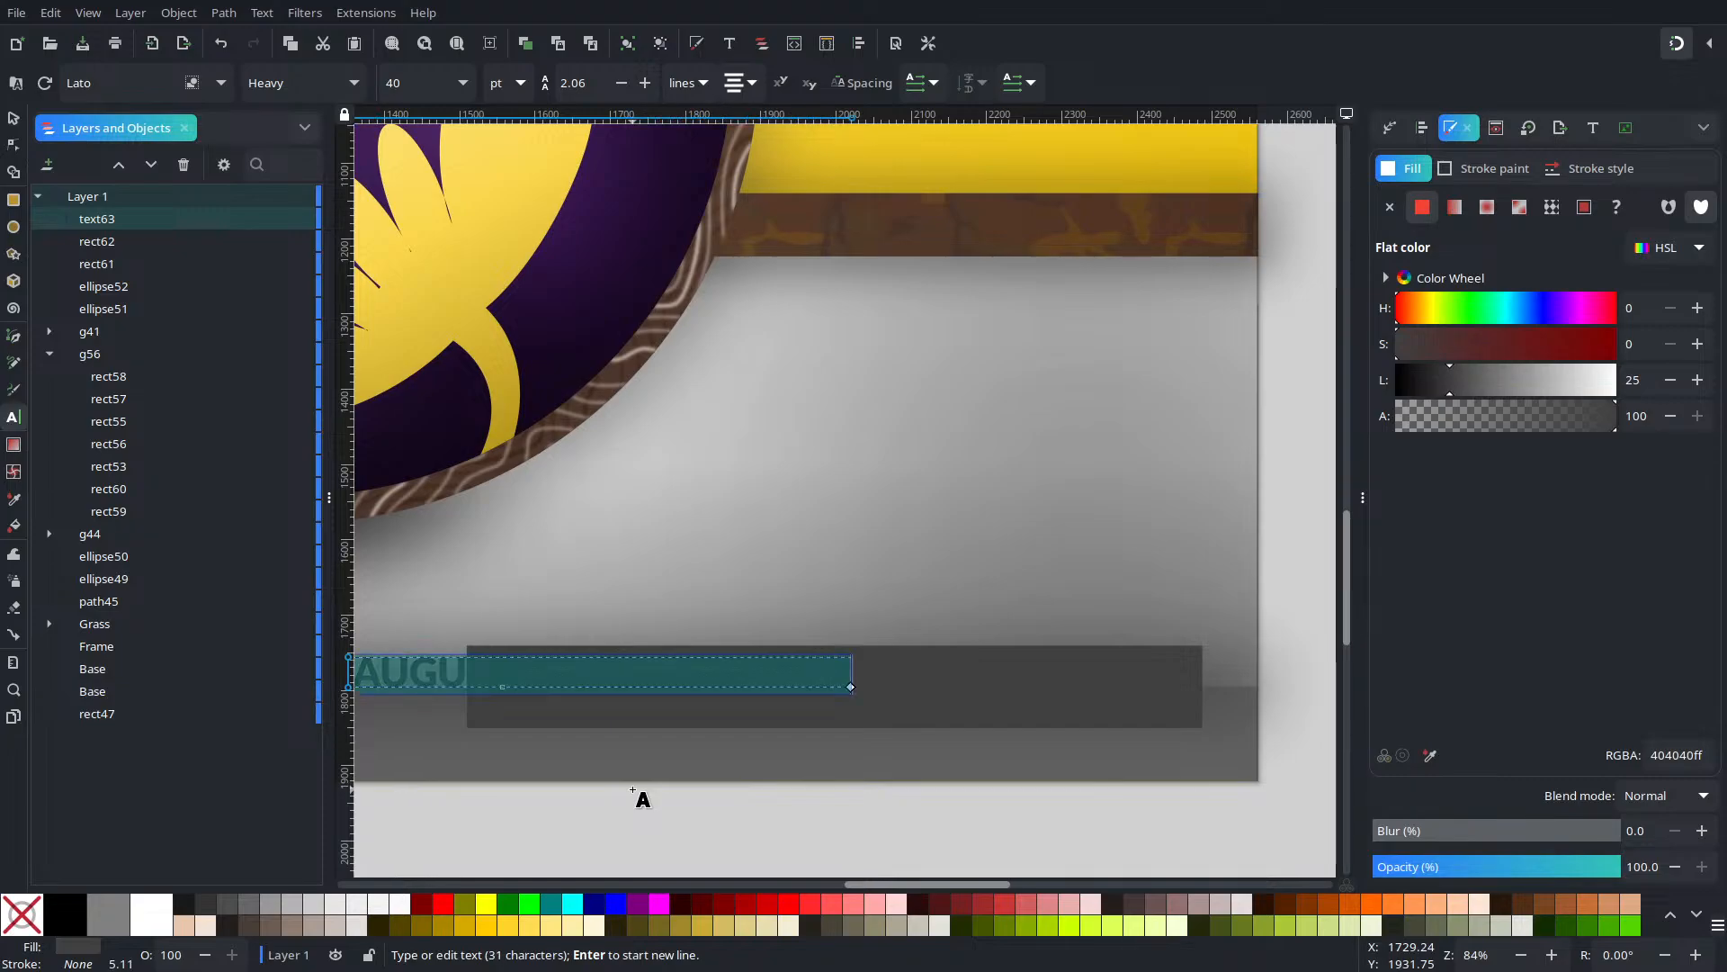
left_click_drag(1559, 376, 1624, 378)
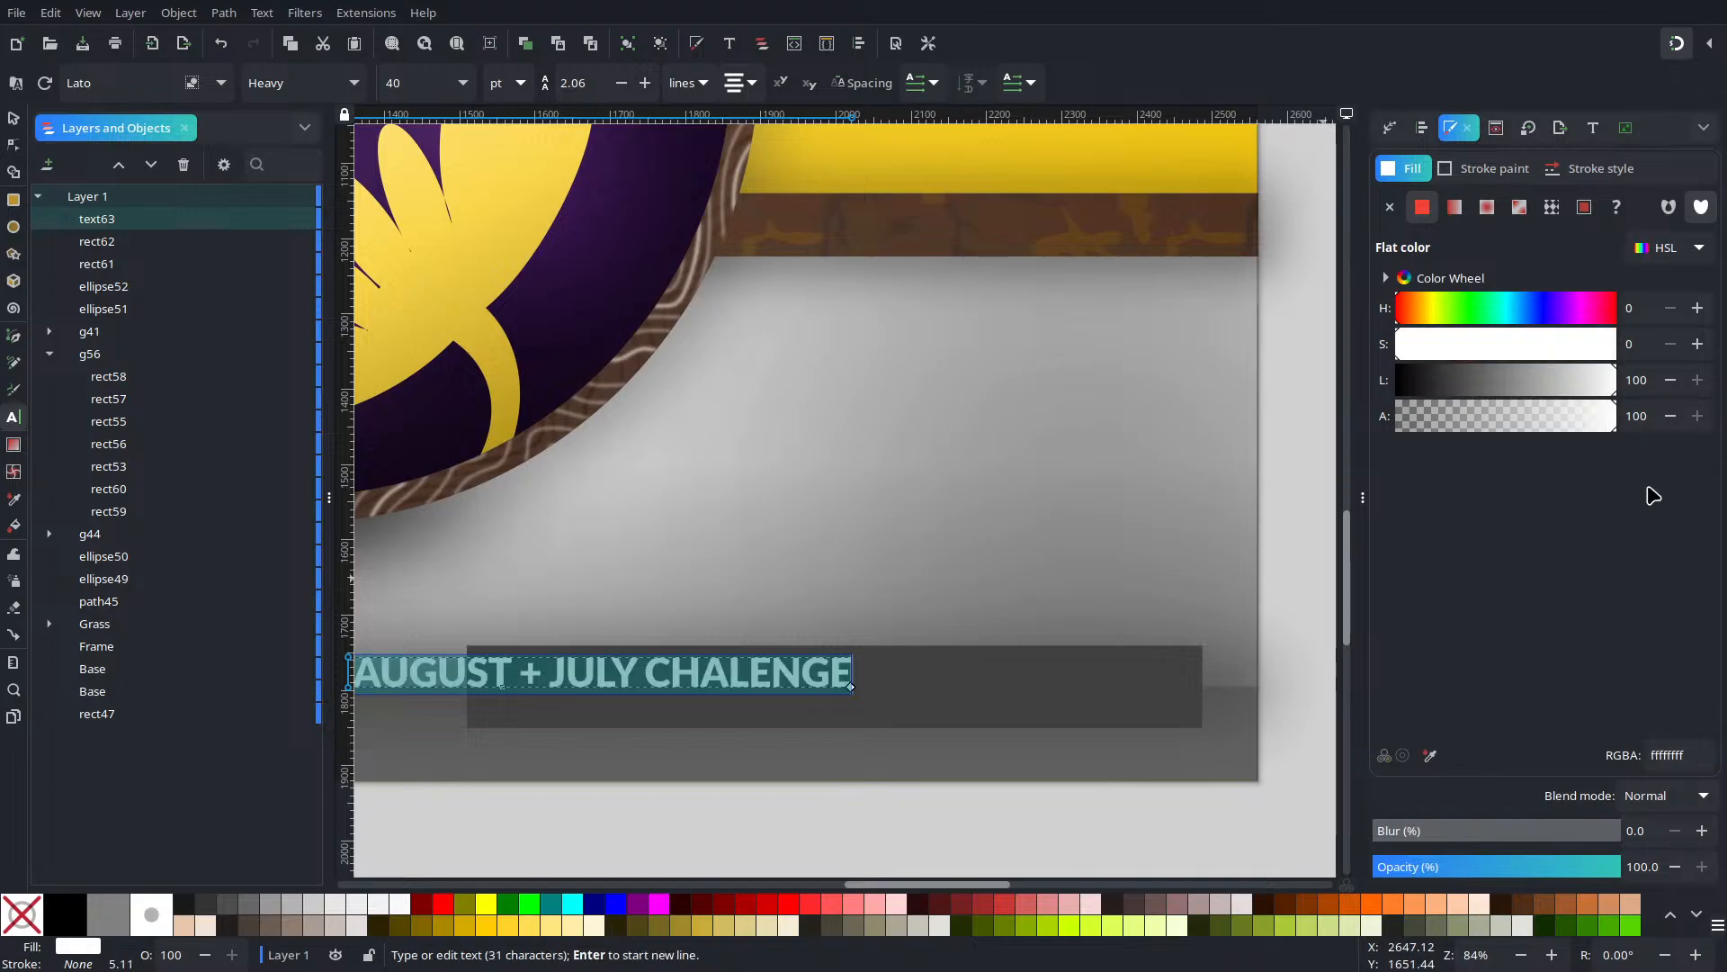
Fix the spelling of CHALLENGE, set the font to BetecknaGS, and move the title onto the plate
left_click(750, 677)
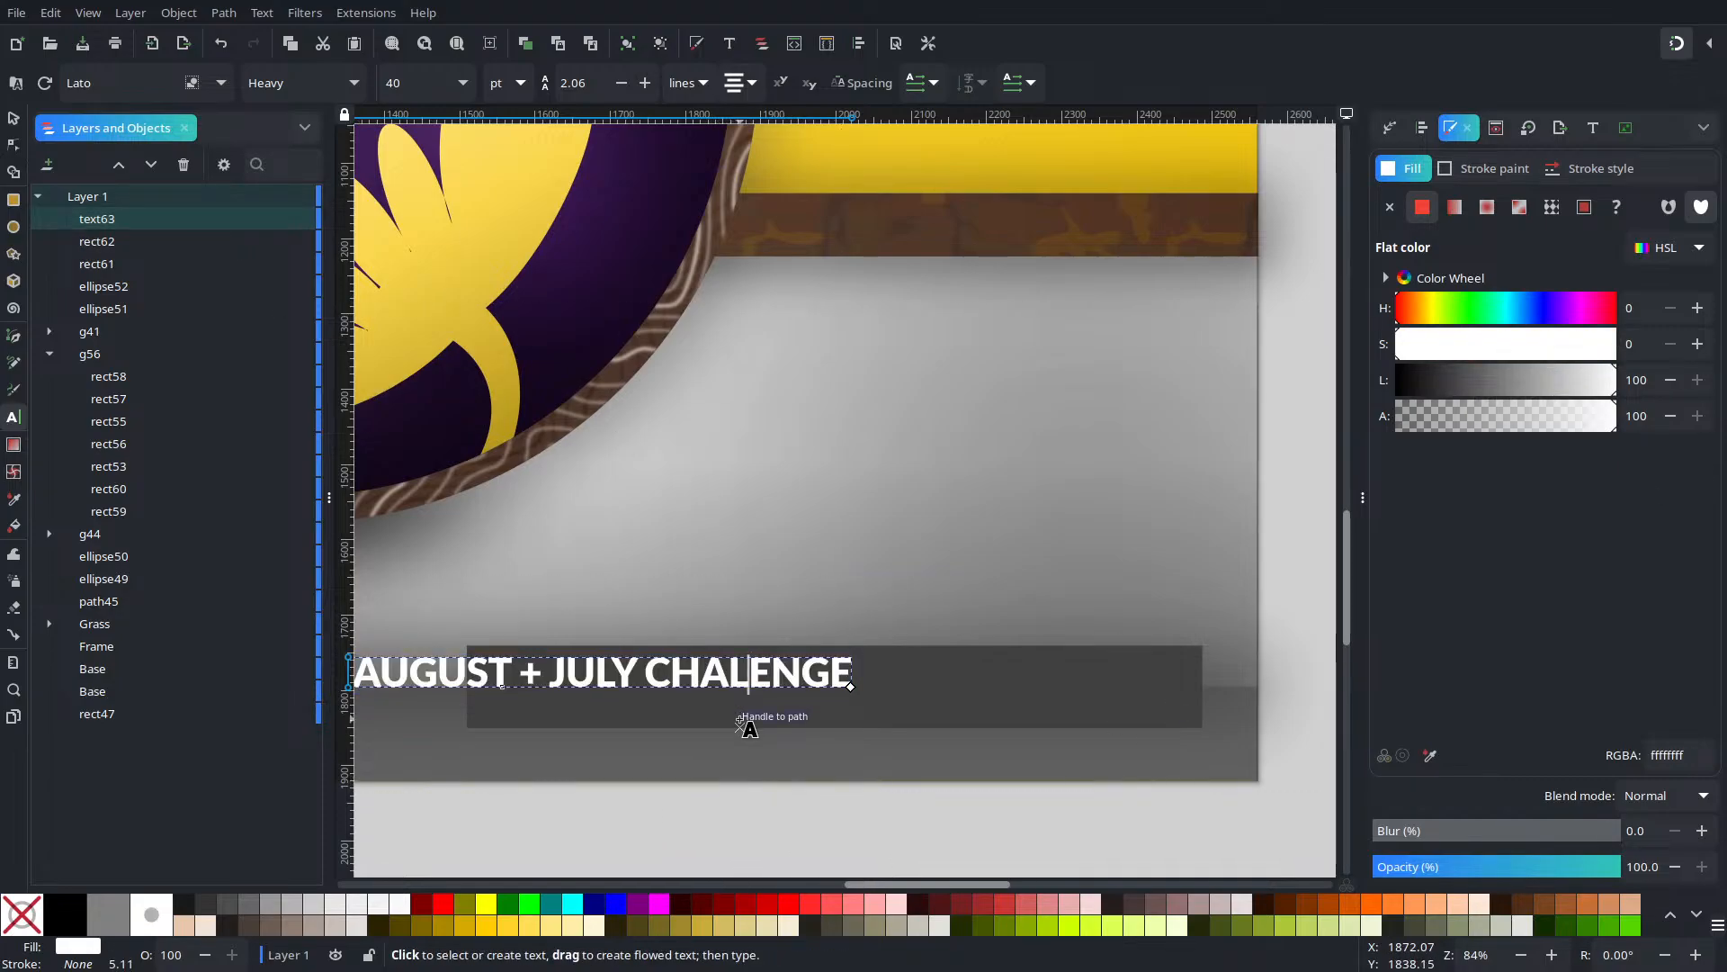
type("L")
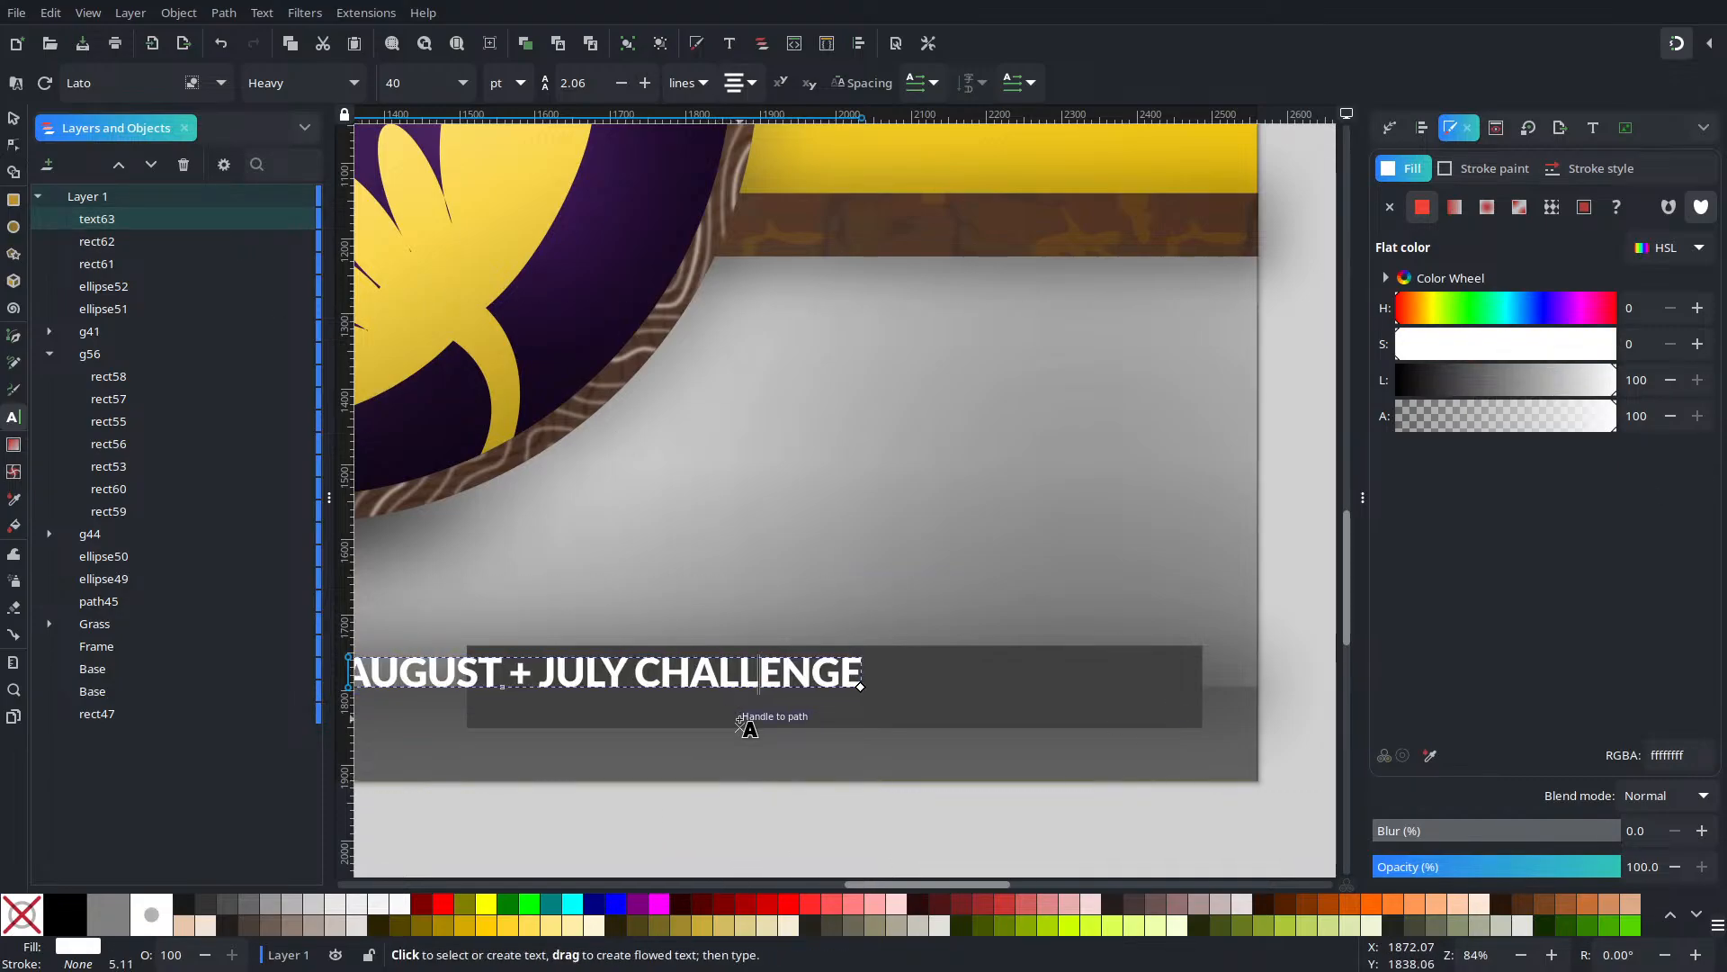
left_click(141, 95)
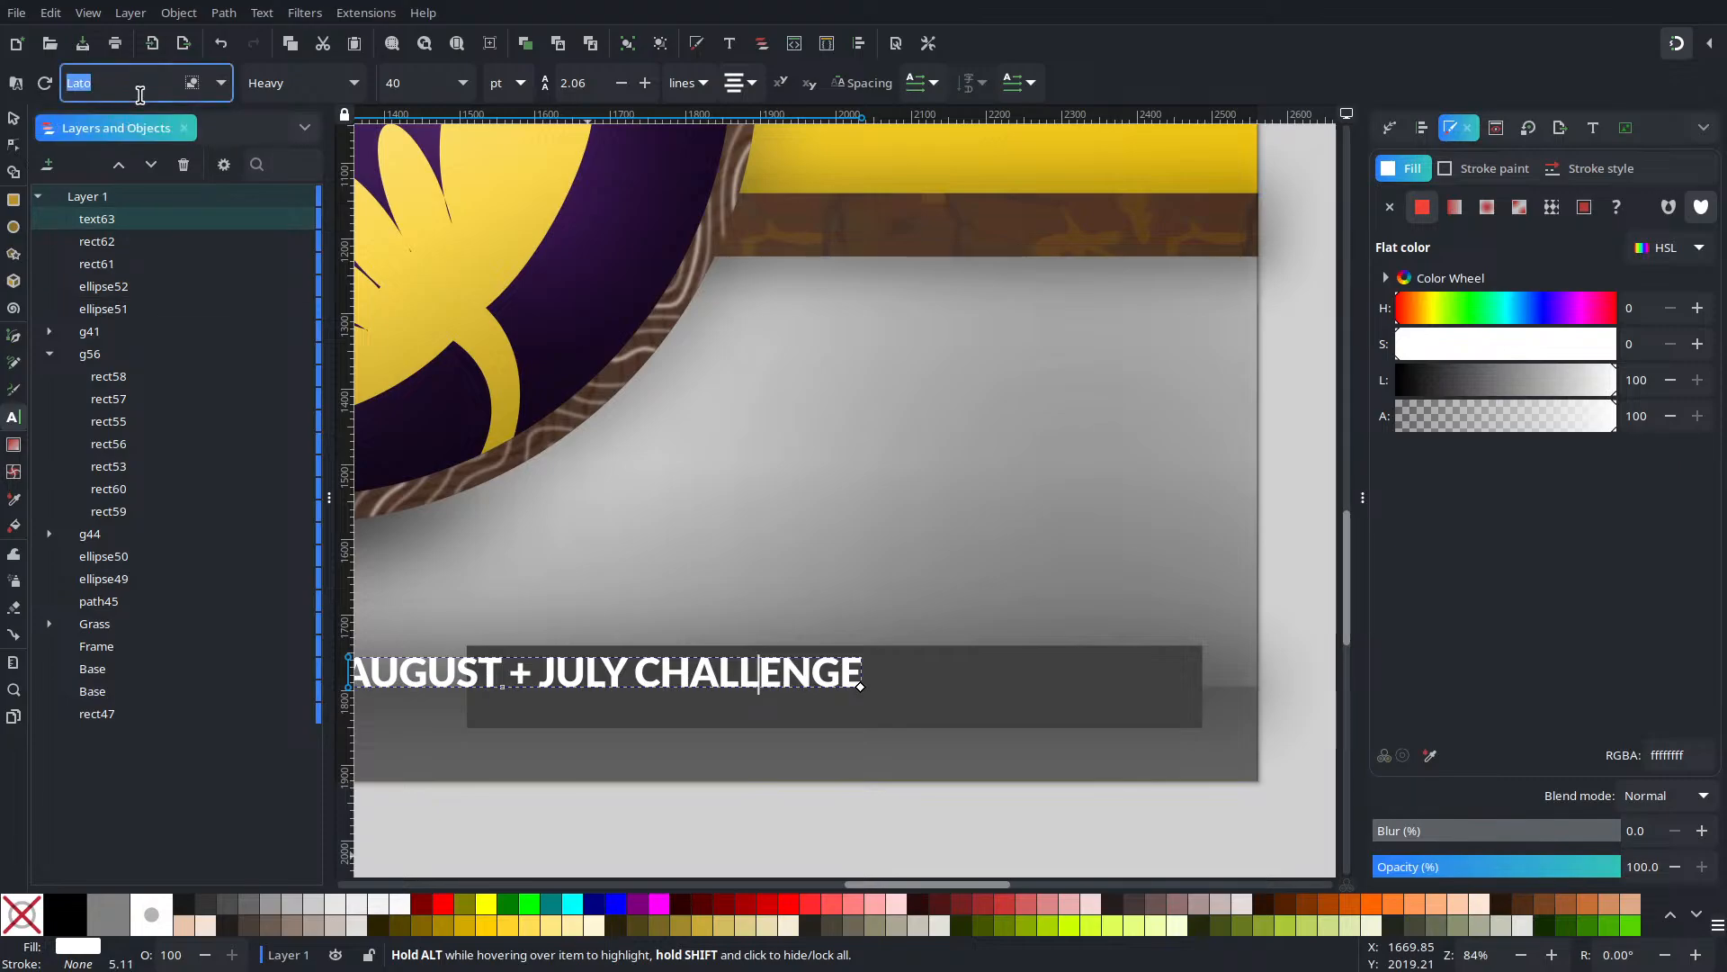
type("bete")
key("Return")
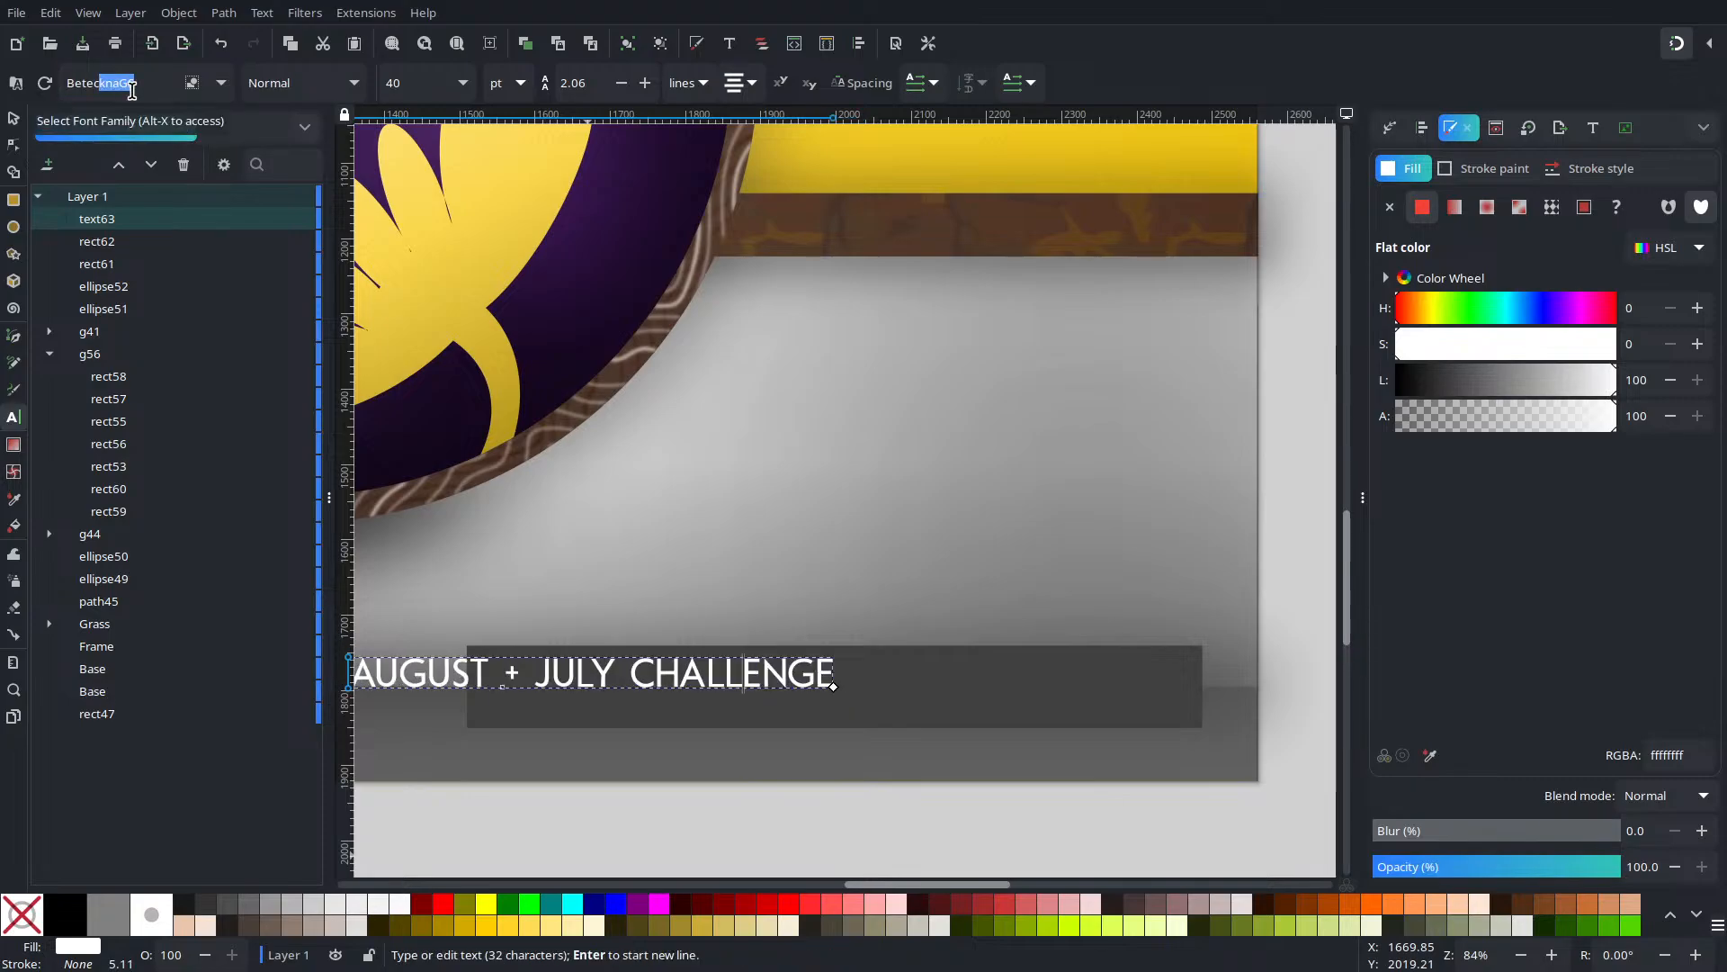
left_click(13, 118)
left_click_drag(760, 680, 1092, 691)
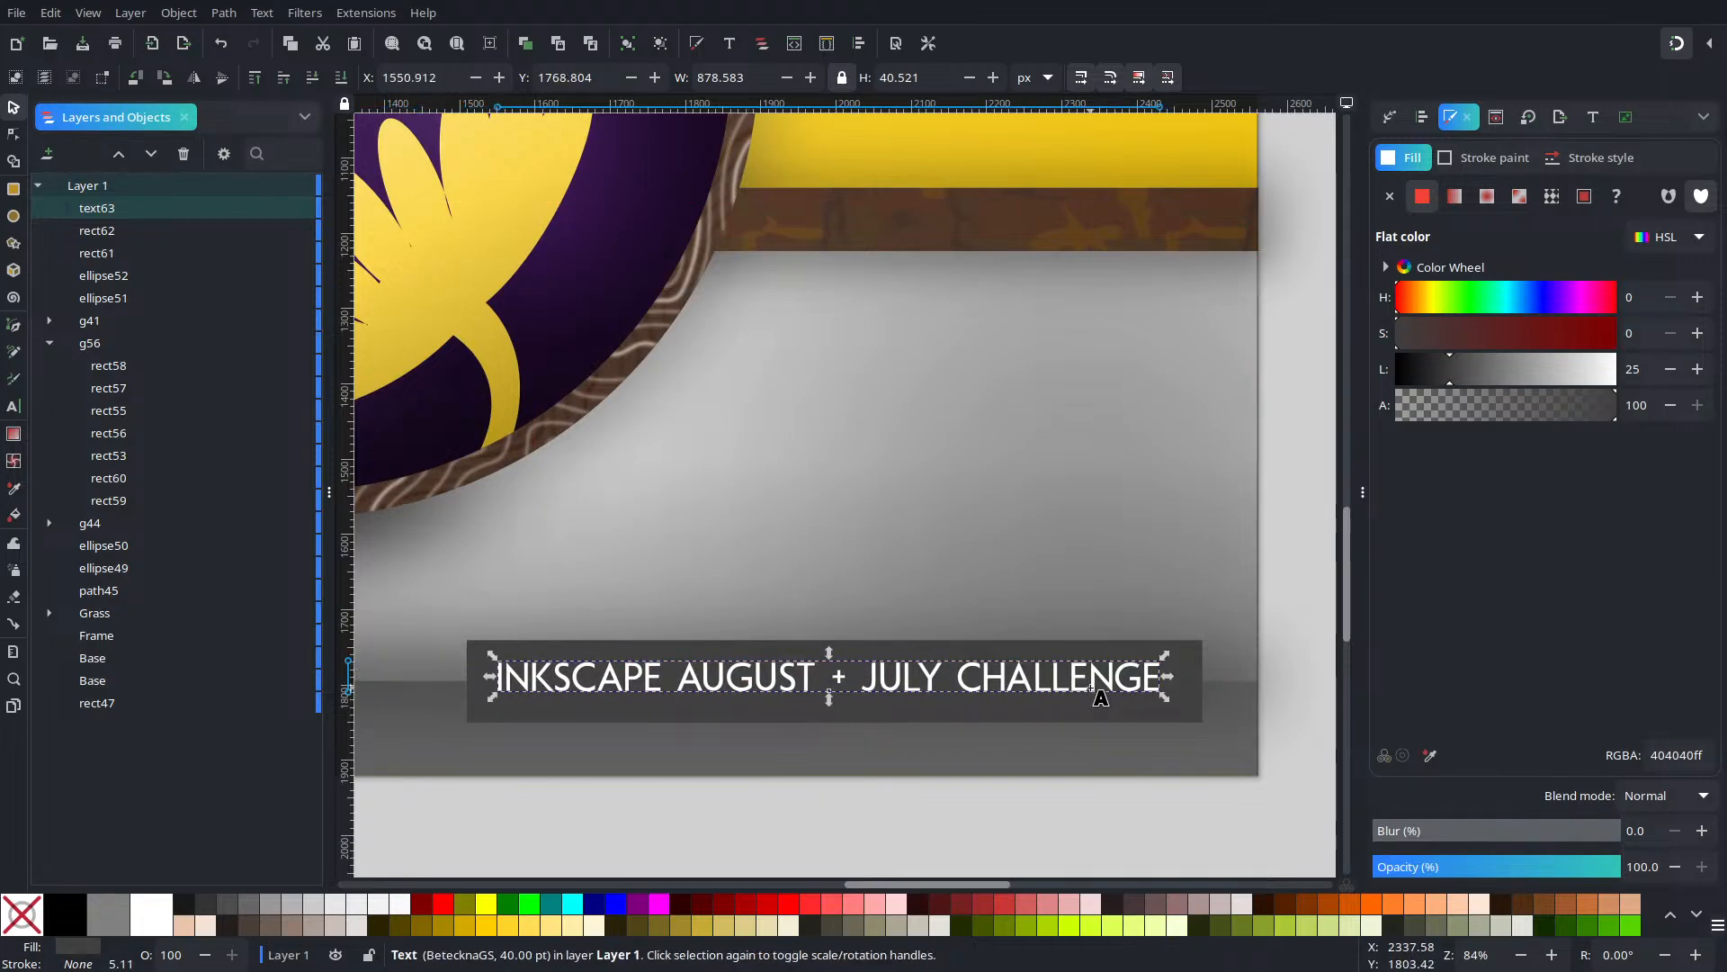
Set the title's letter spacing to 5
double_click(1091, 691)
key("ctrl+a")
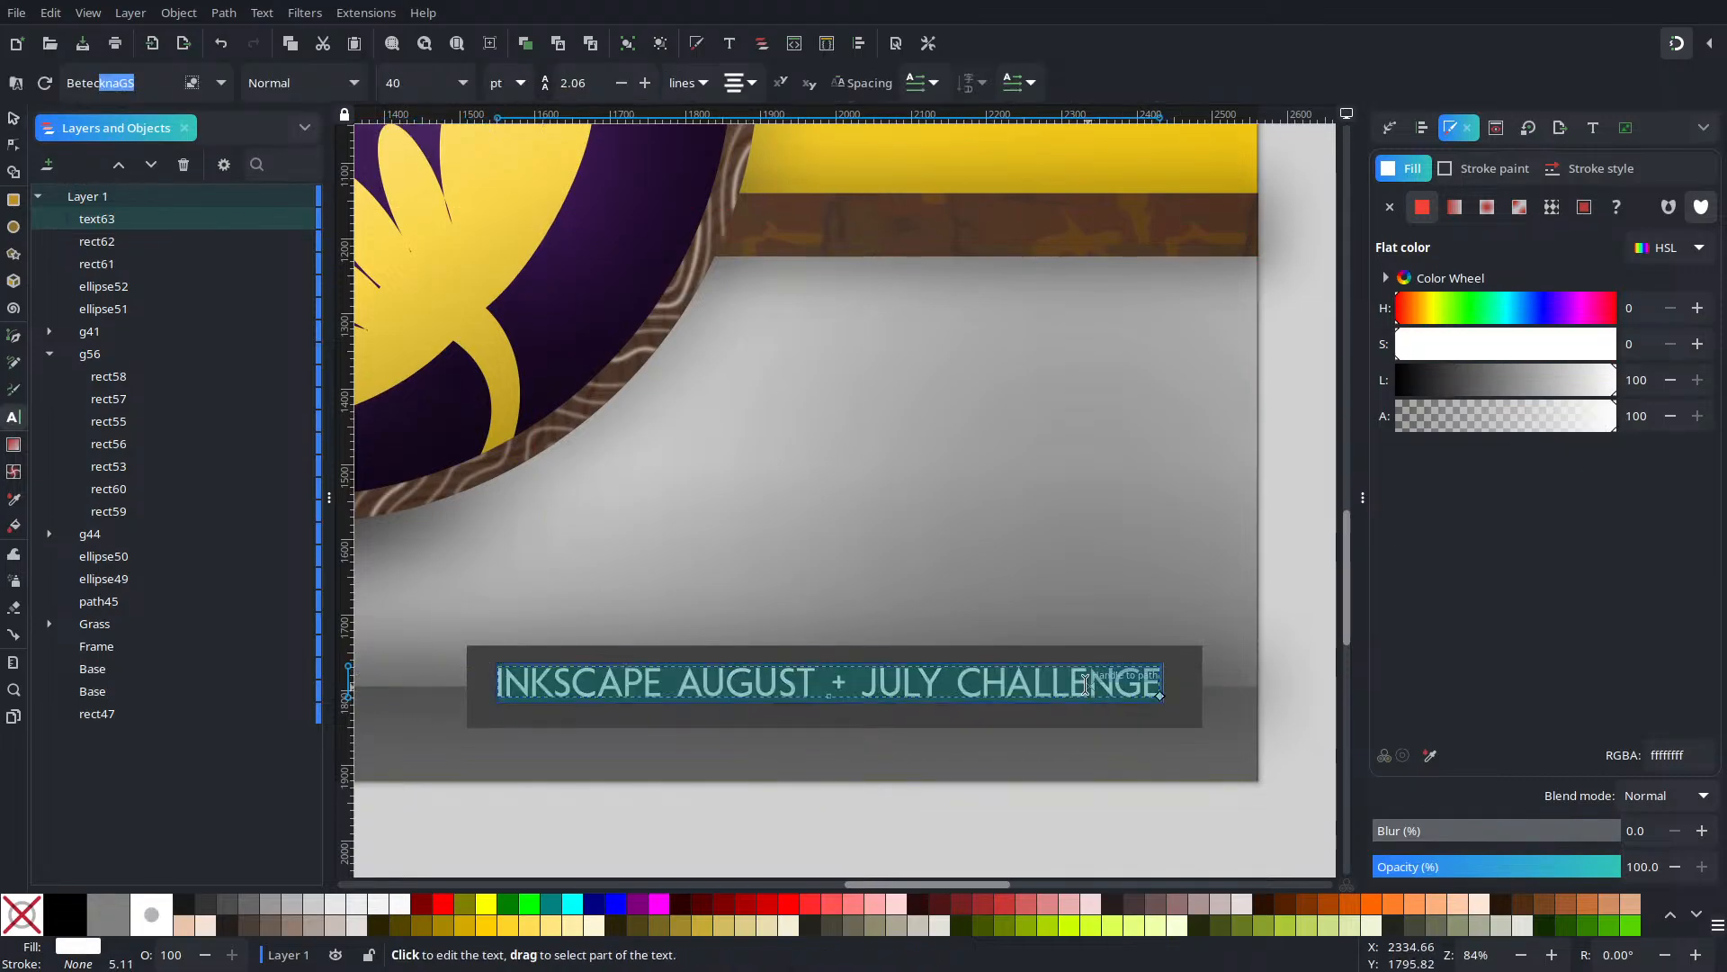
double_click(566, 90)
type("5")
key("Return")
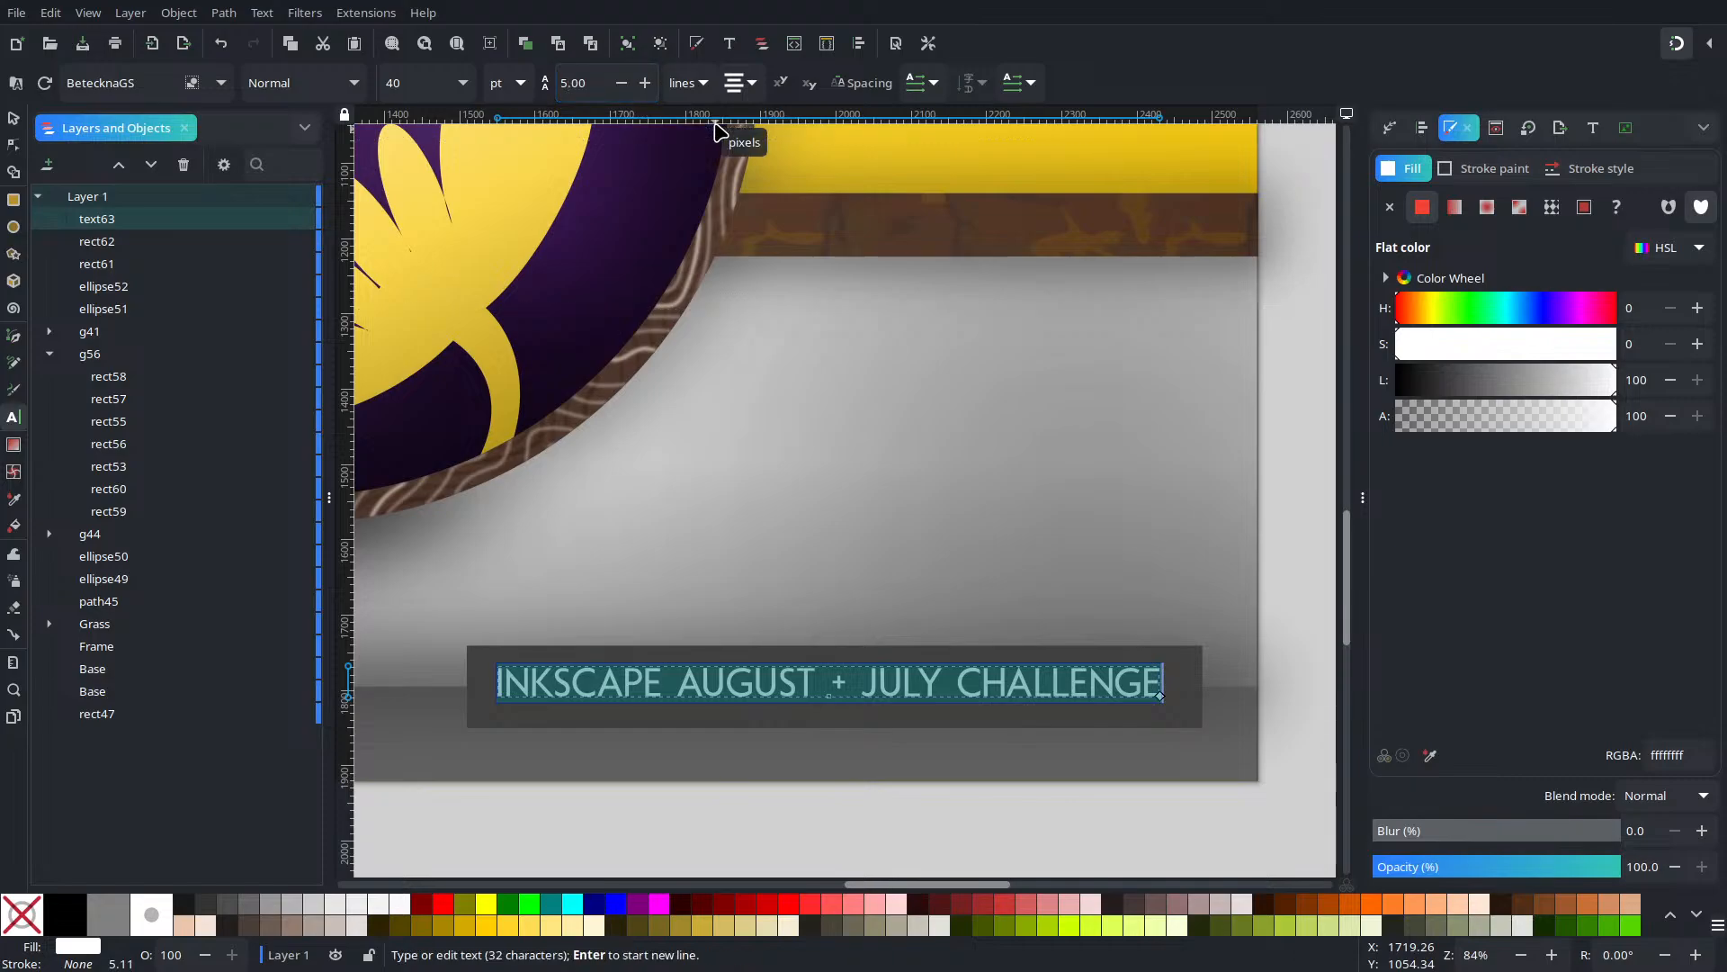
double_click(589, 83)
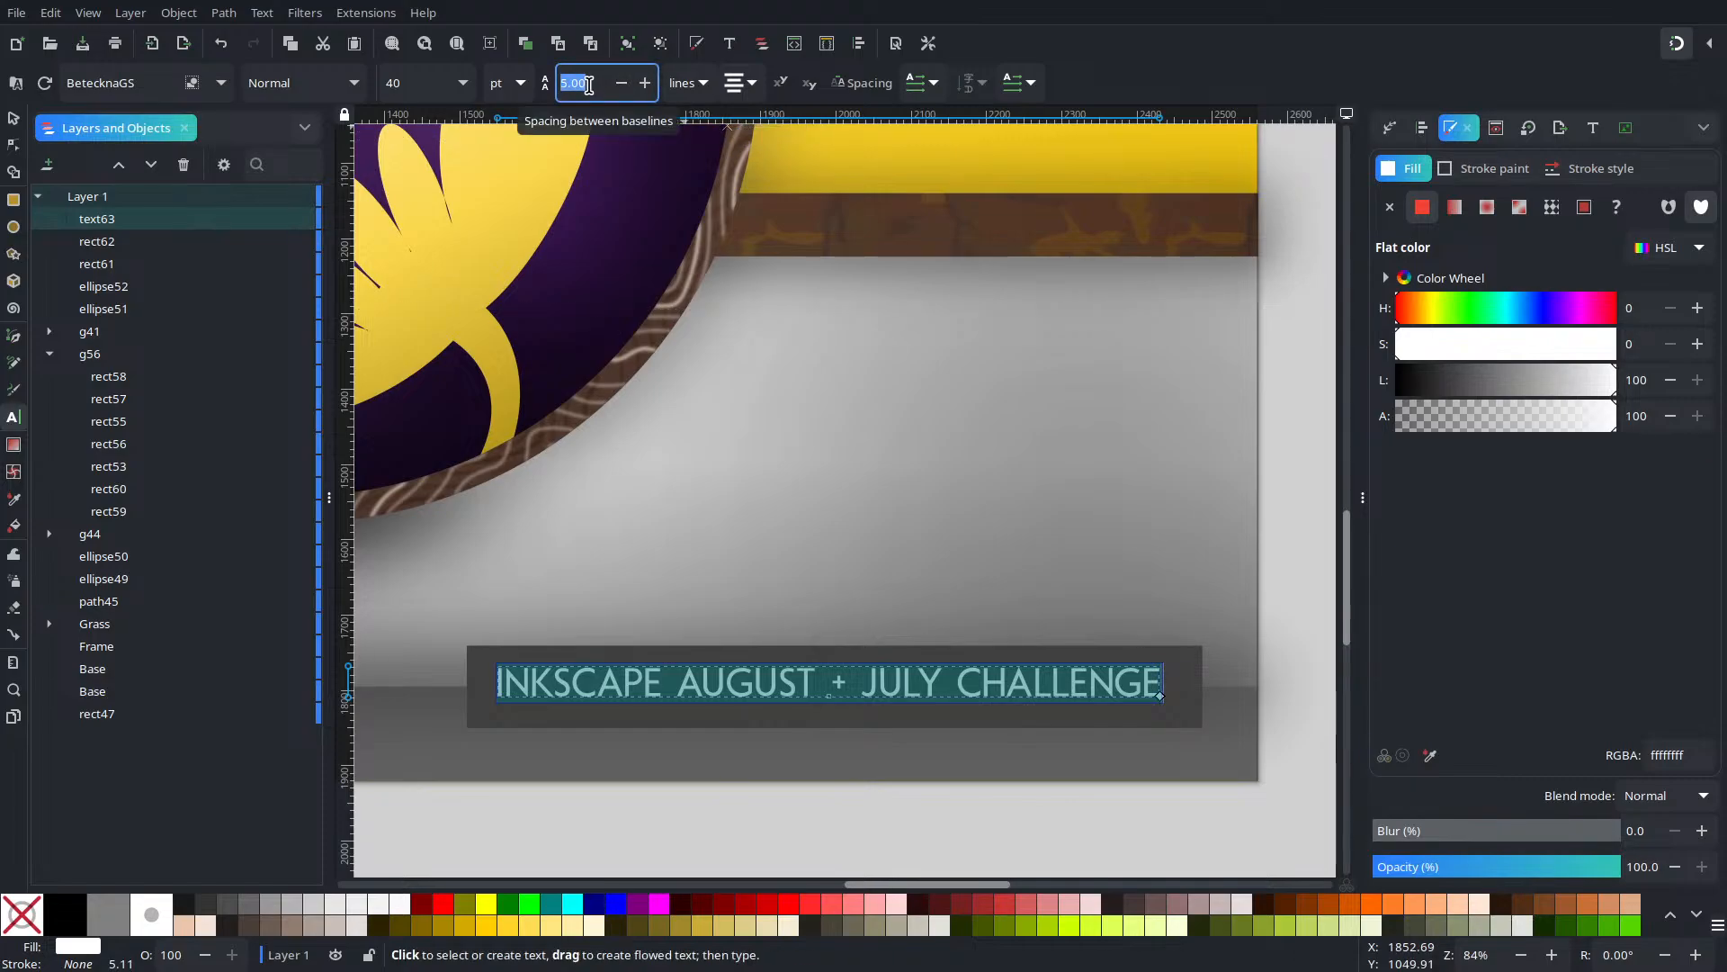
left_click(428, 94)
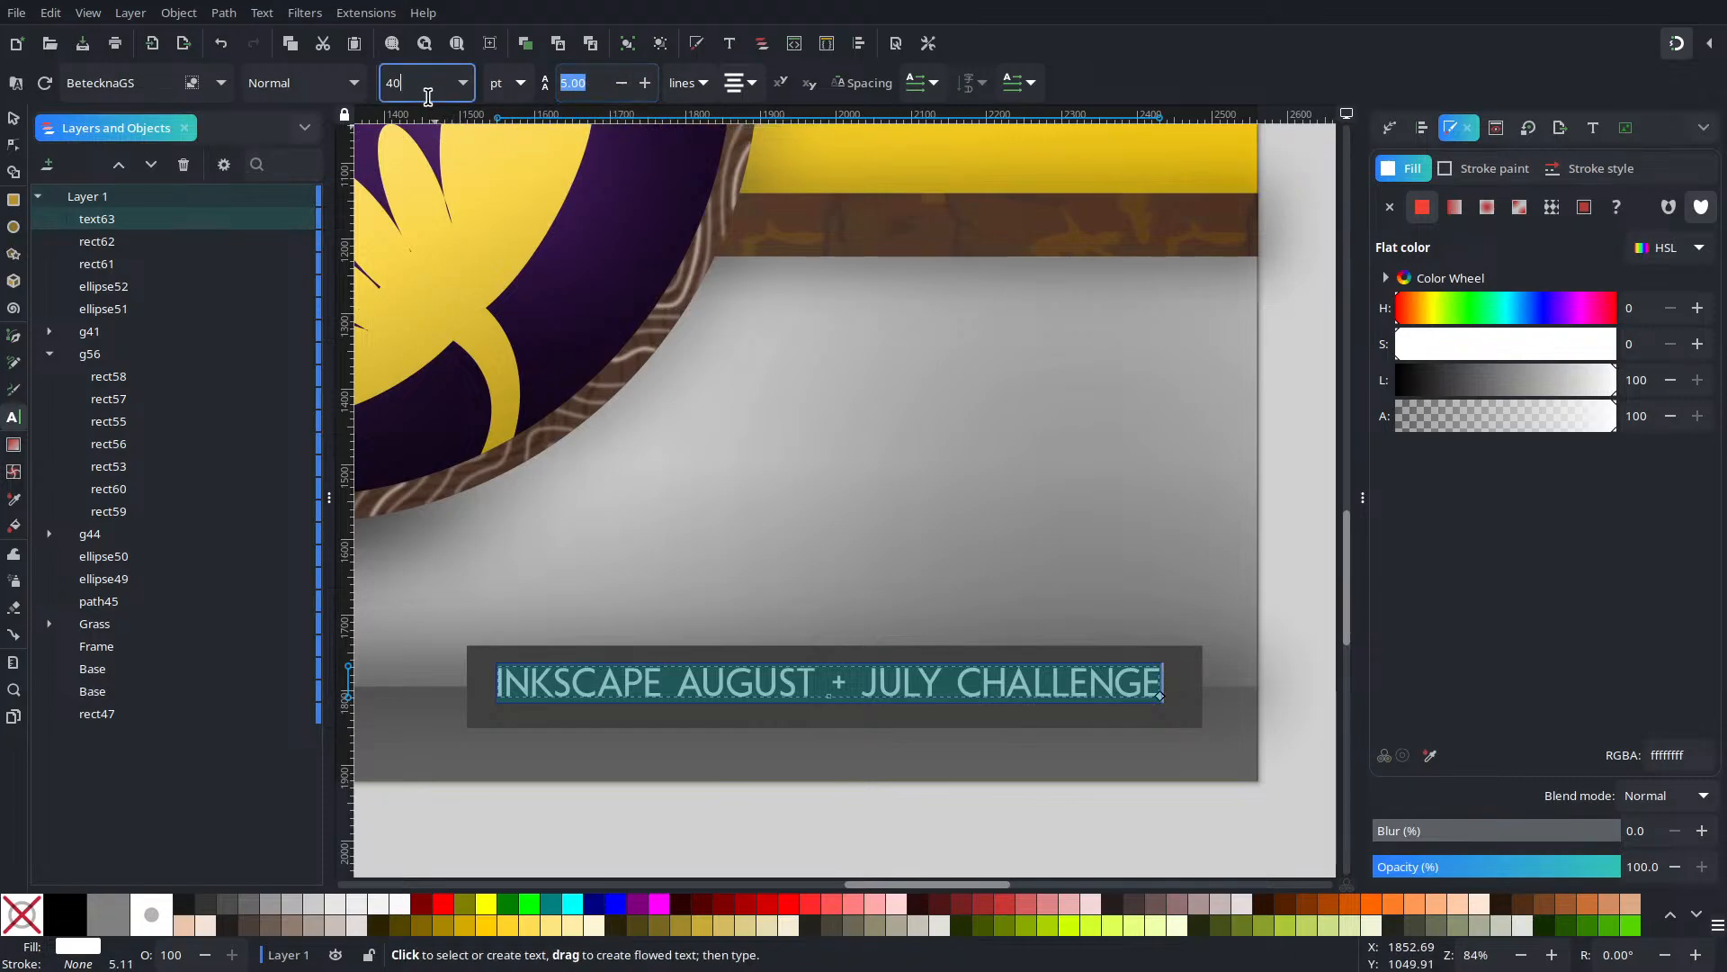
left_click(862, 83)
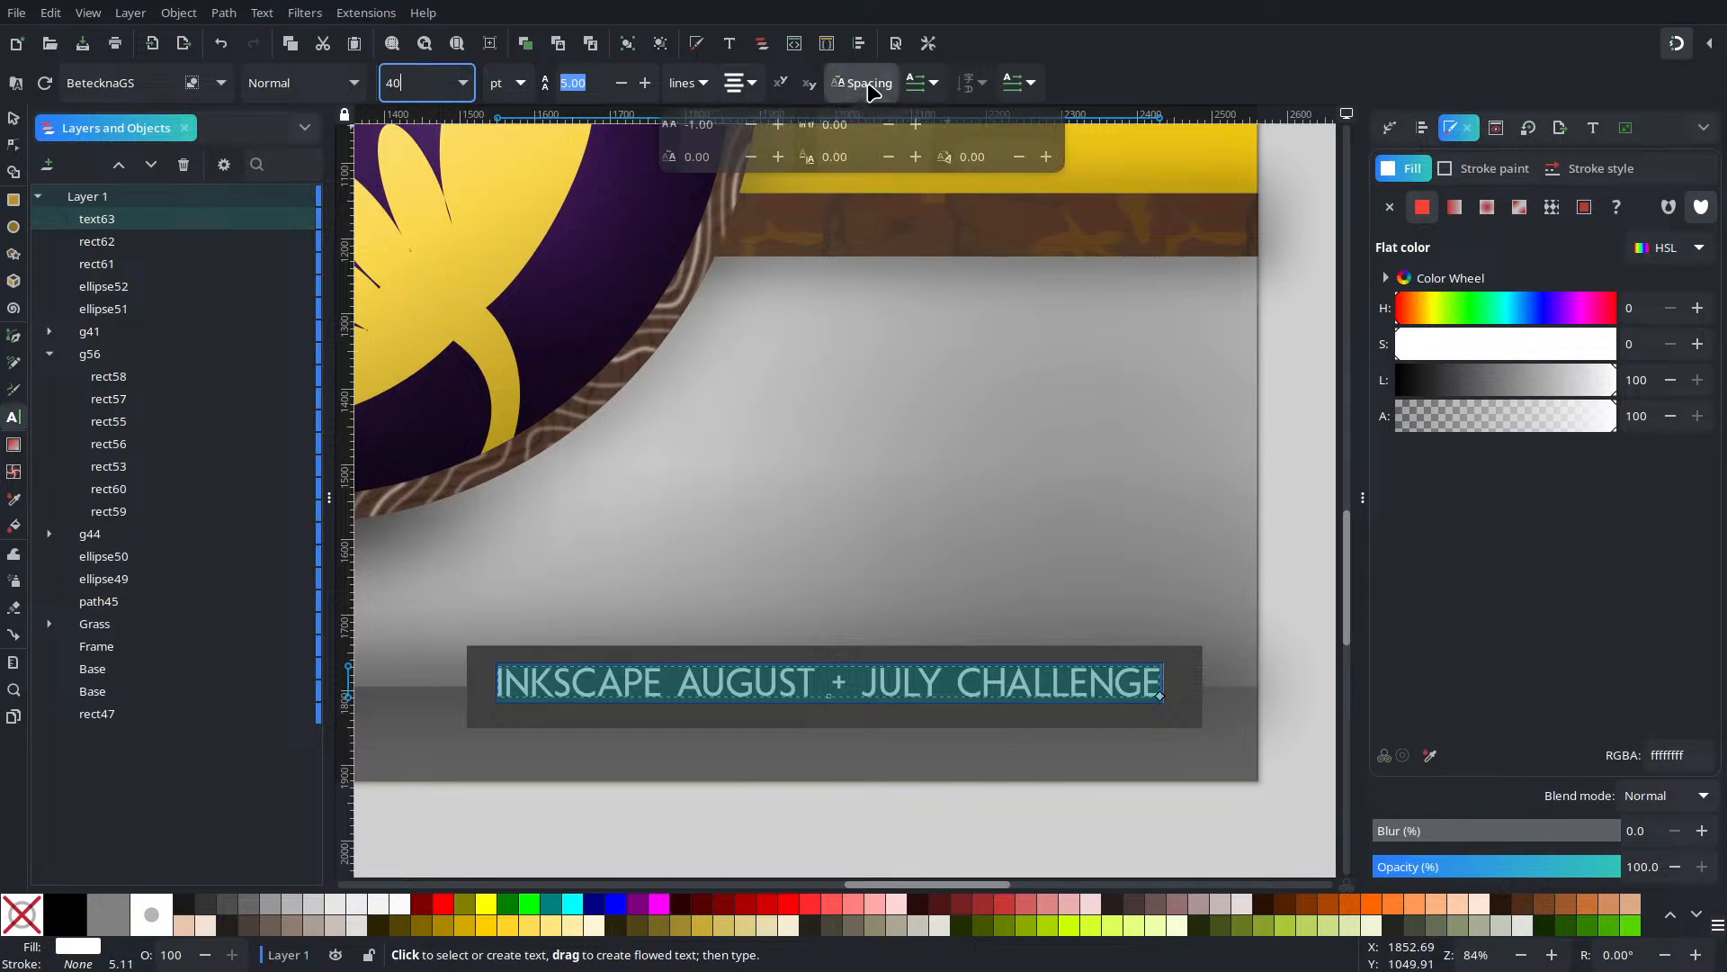
left_click(704, 129)
type("5")
key("Return")
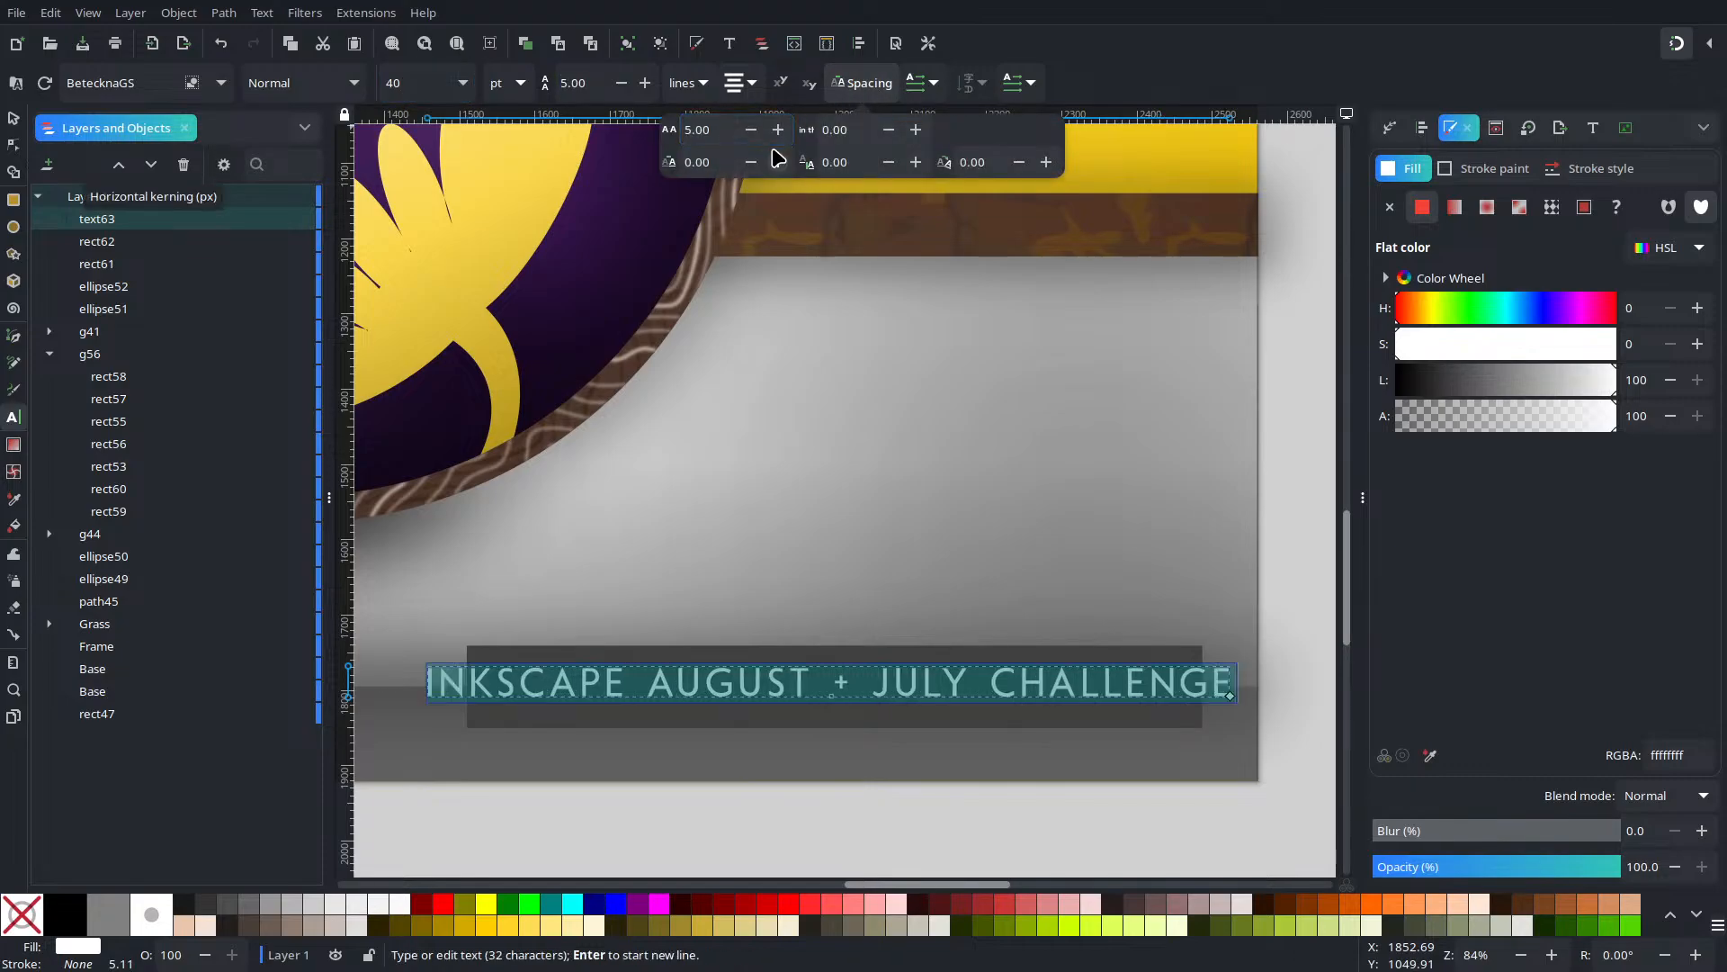
Set the title's line spacing to 1.5 and font size to 32
double_click(595, 83)
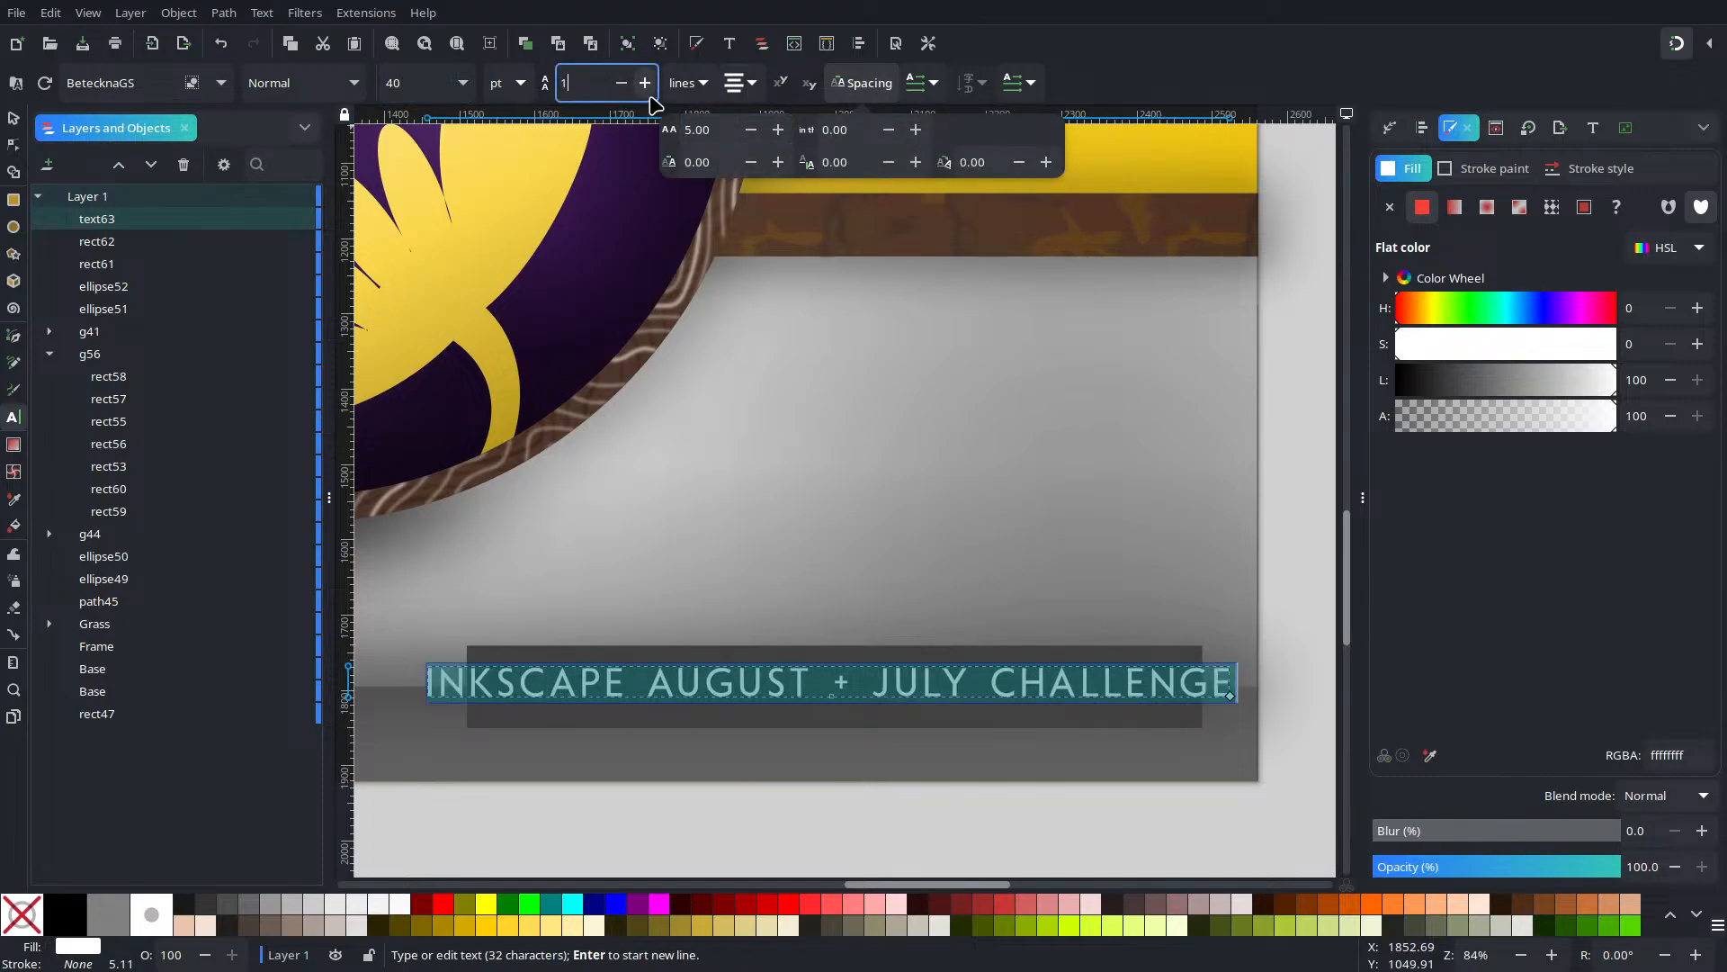
type("1.5")
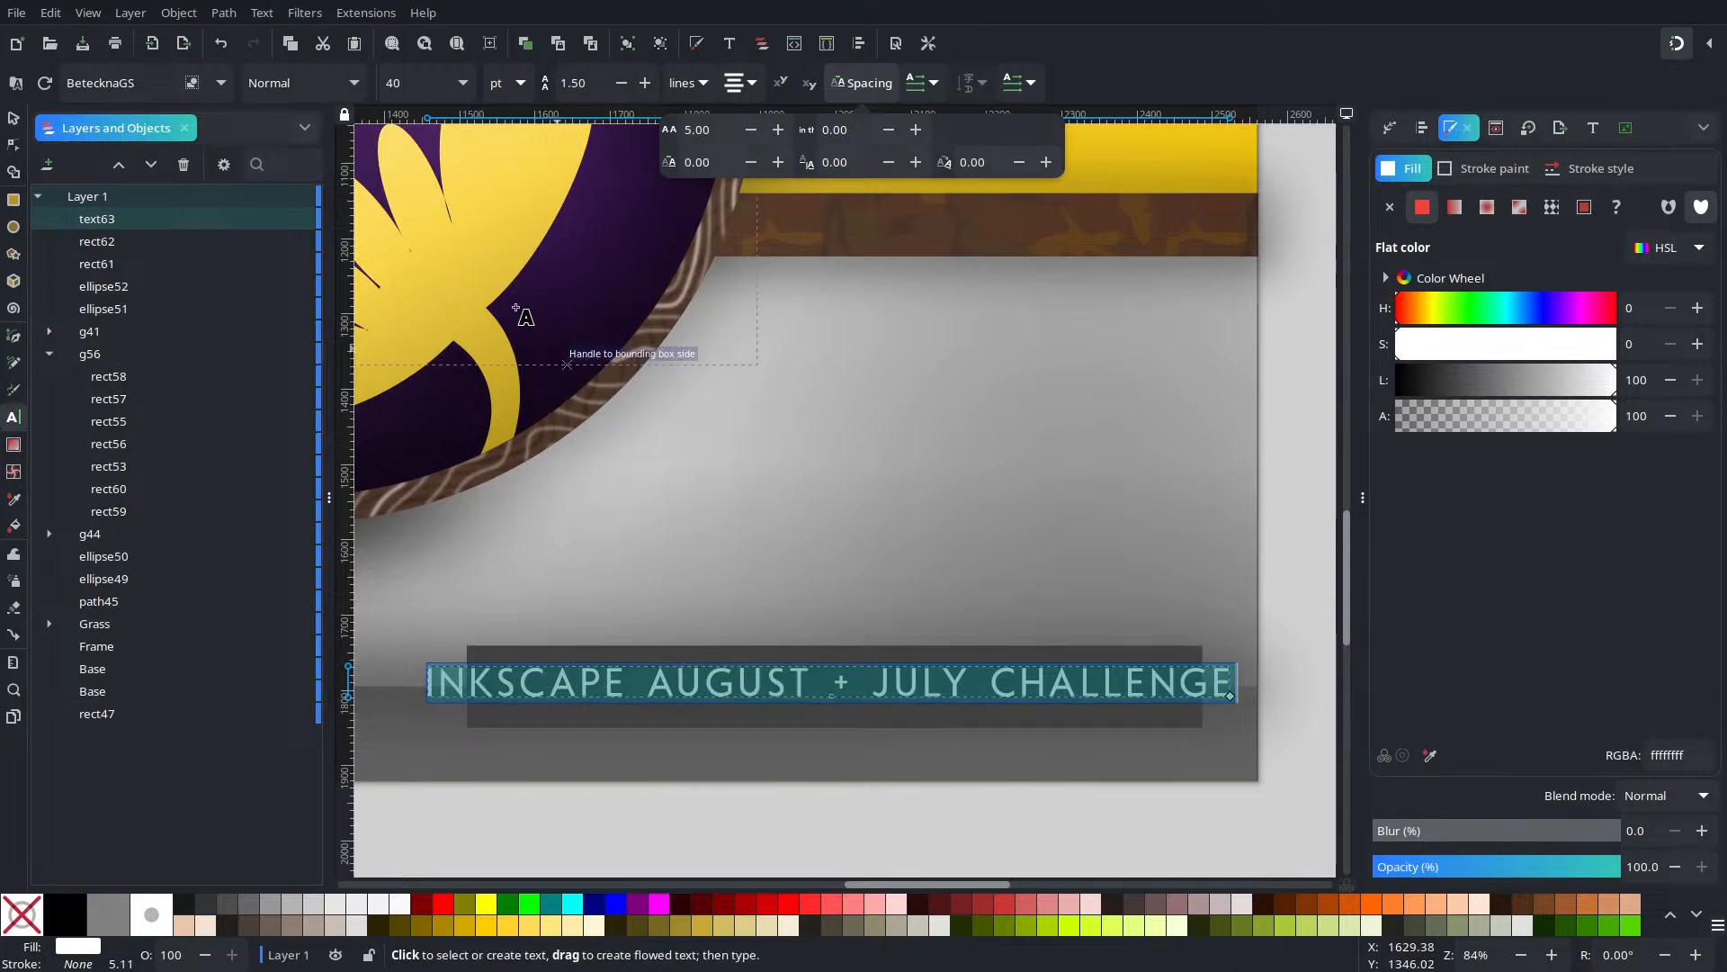
left_click(459, 82)
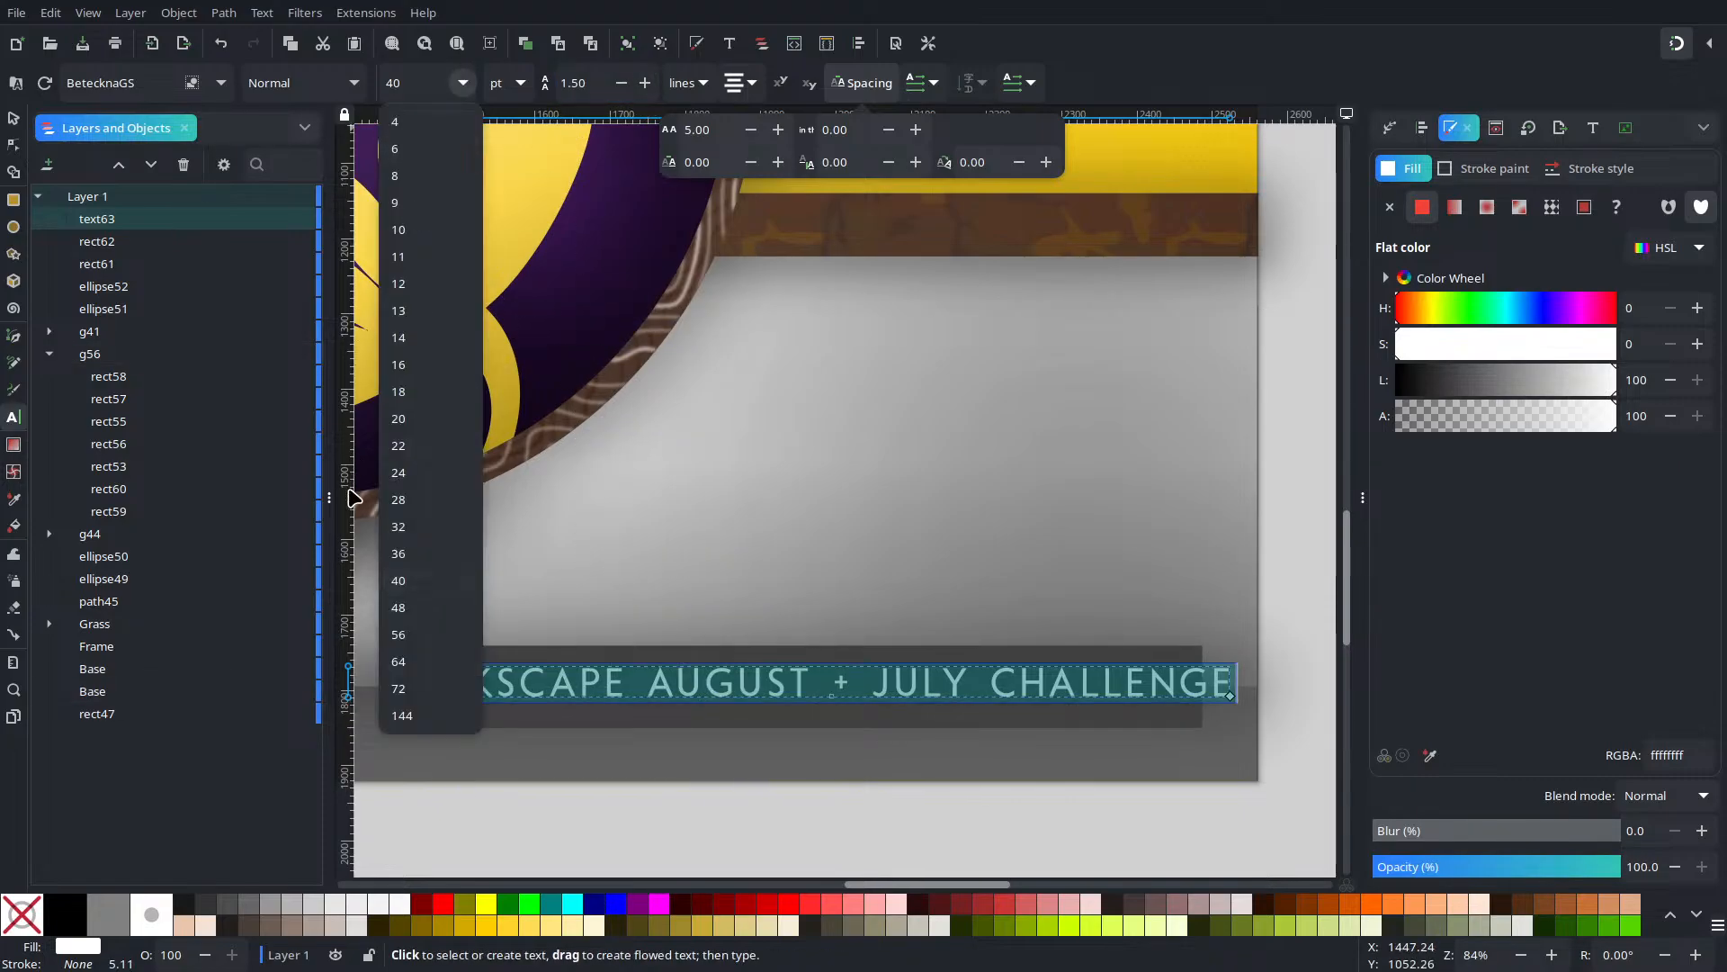
left_click(400, 528)
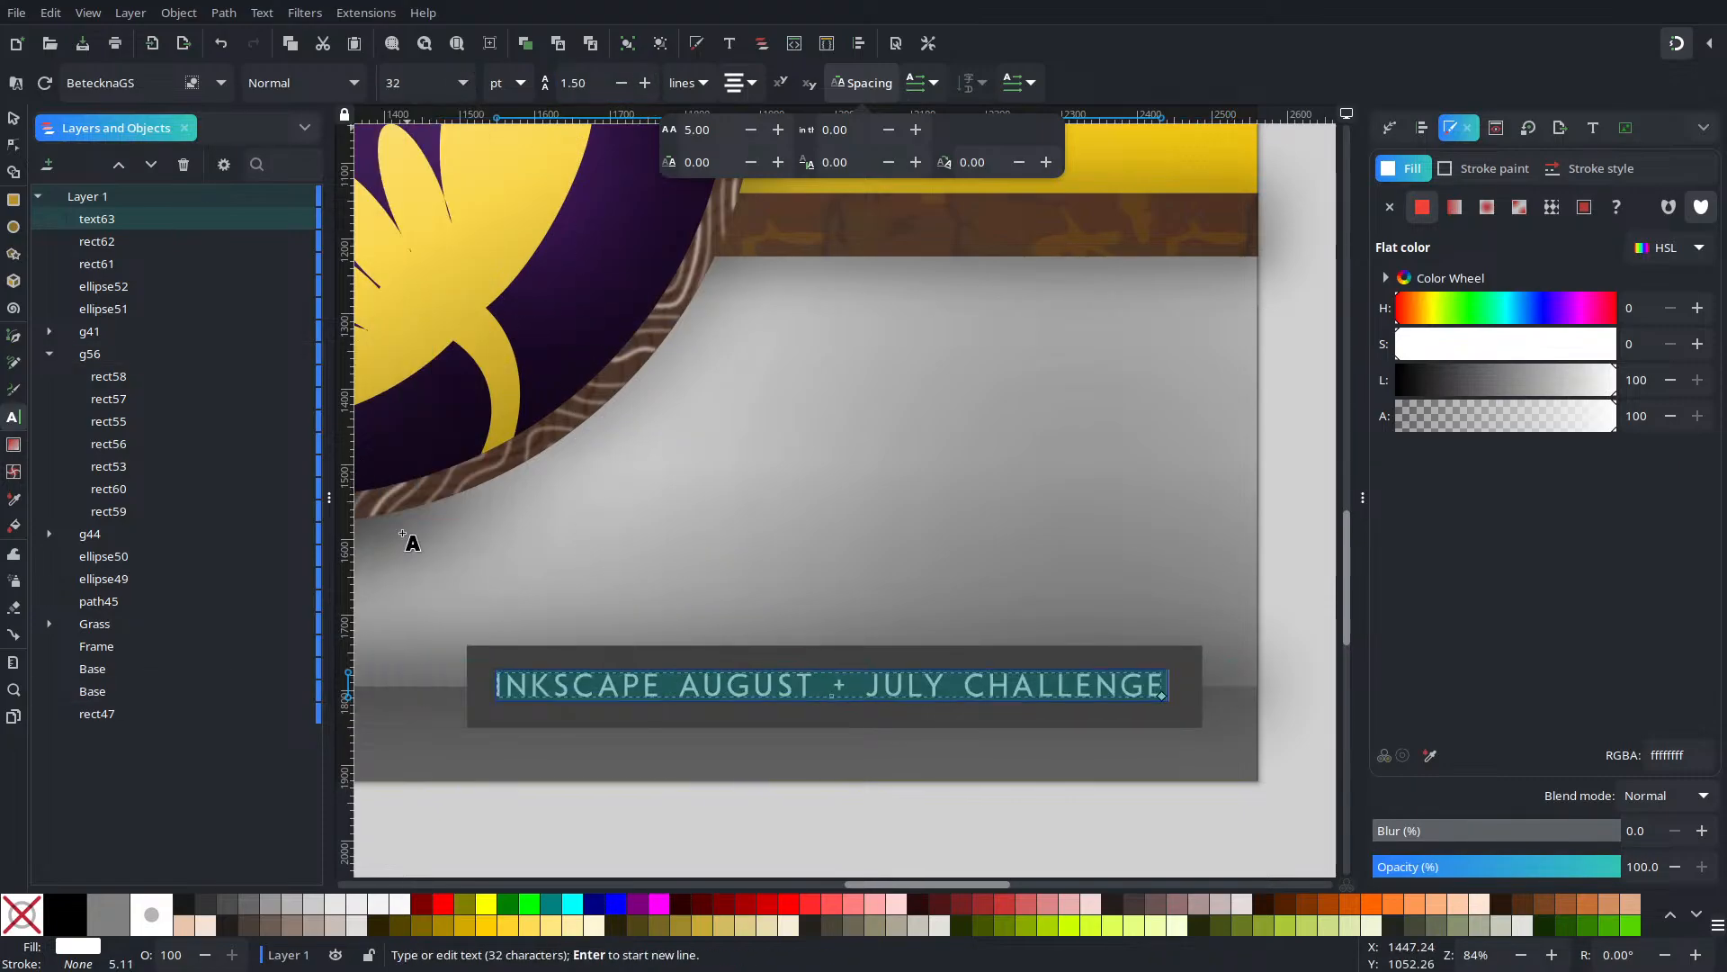
Centre the title on the plate on both axes, relative to the biggest object
left_click(14, 117)
left_click(1031, 804)
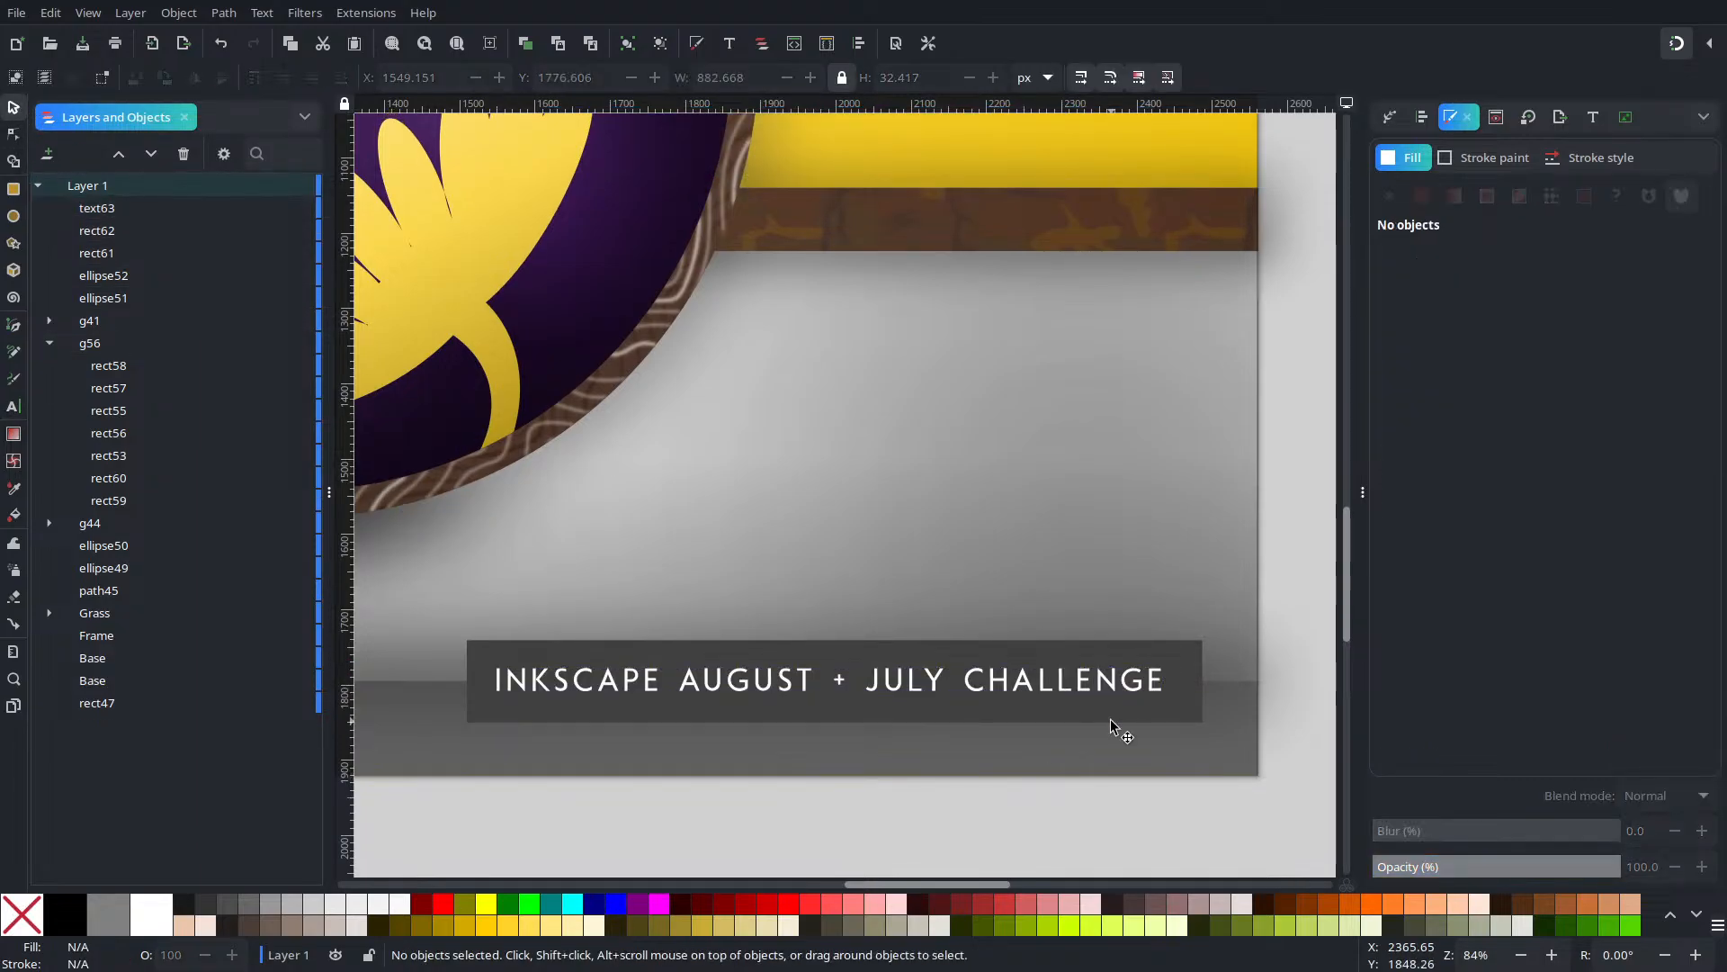
left_click_drag(1252, 857, 435, 567)
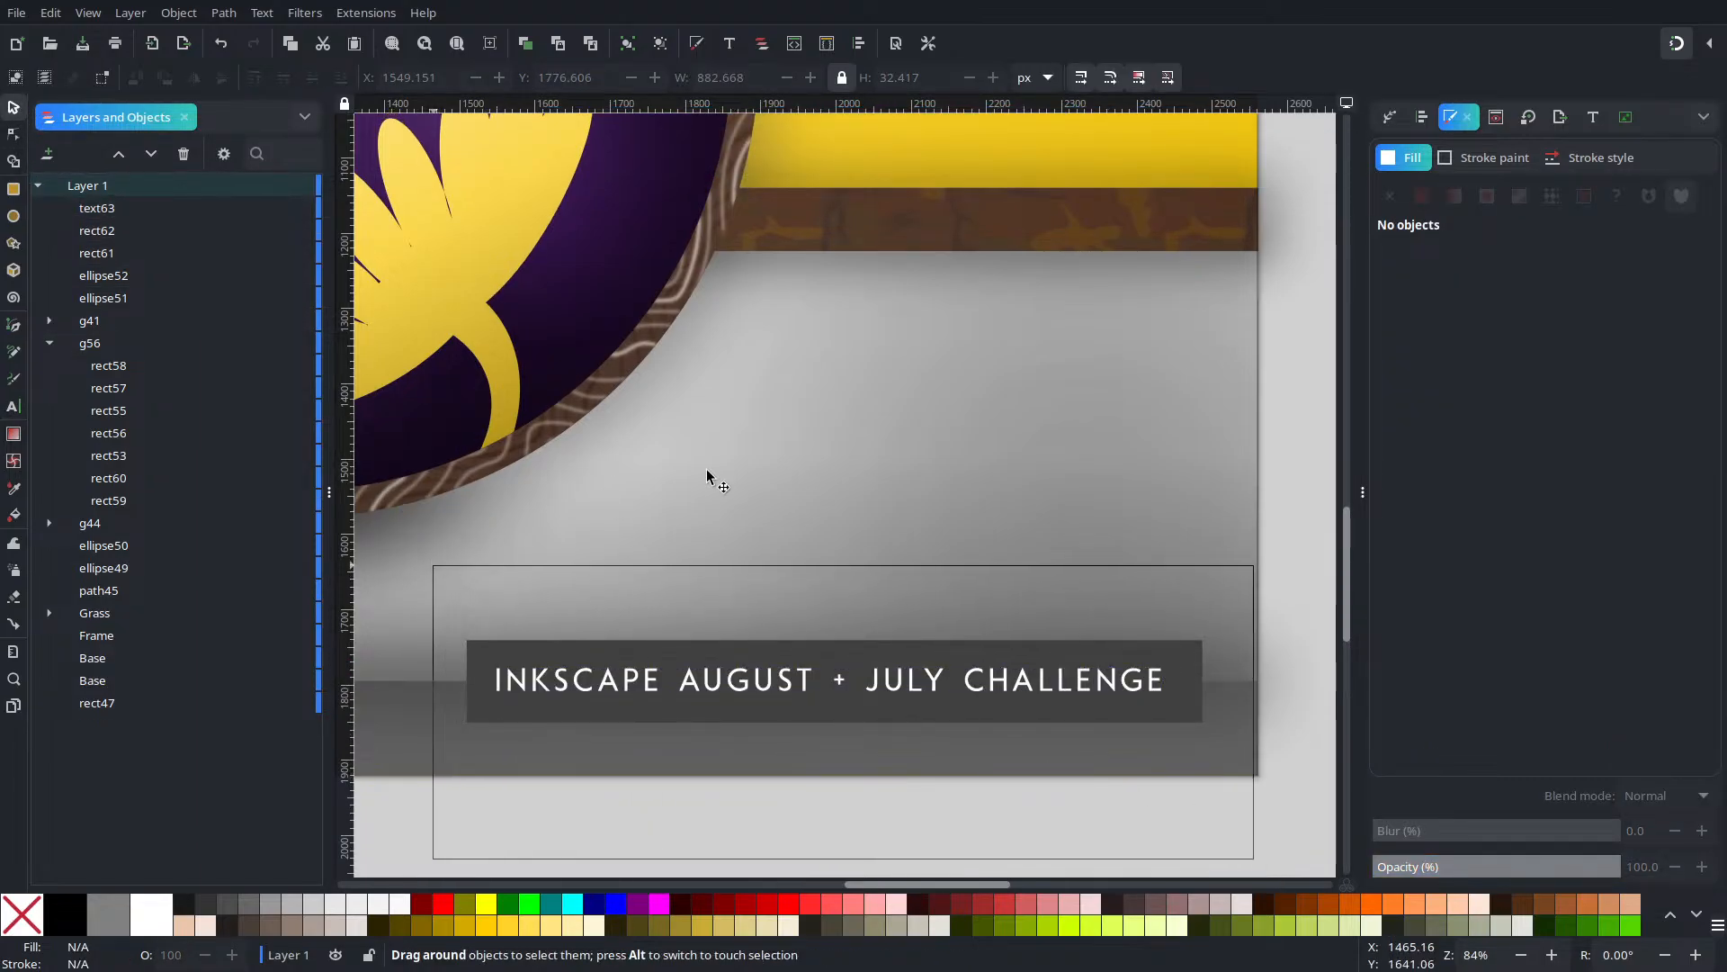
left_click(1420, 117)
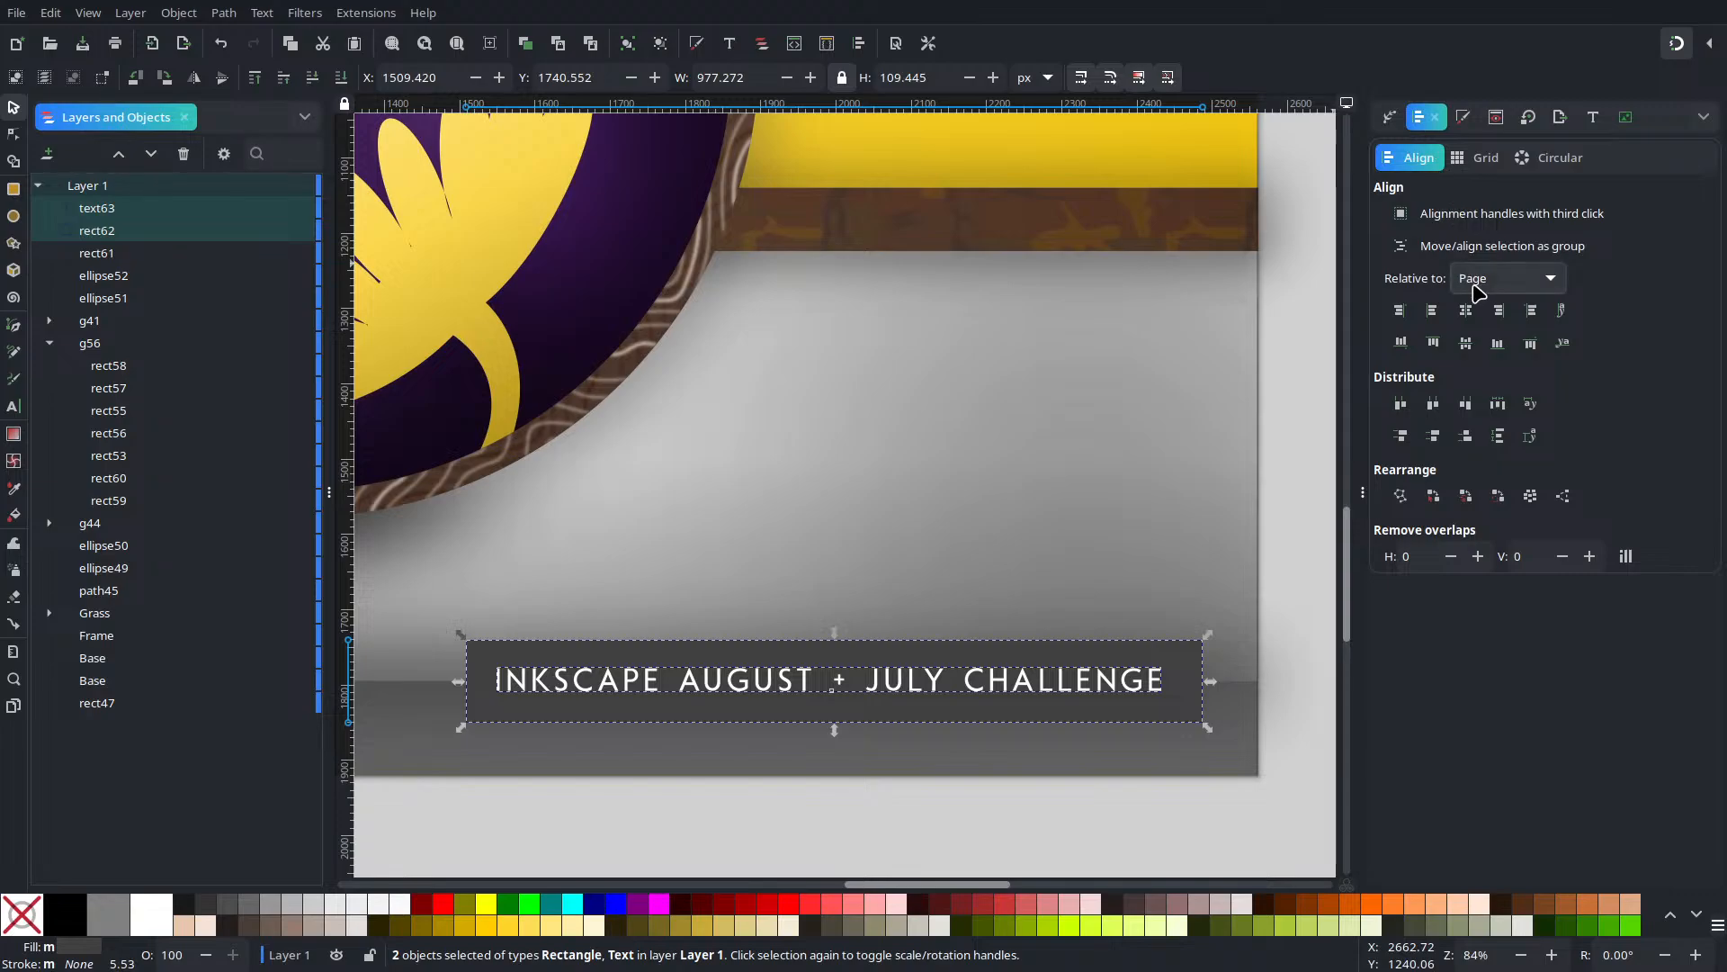
left_click(1477, 280)
left_click(1480, 246)
left_click(1465, 310)
left_click(1465, 342)
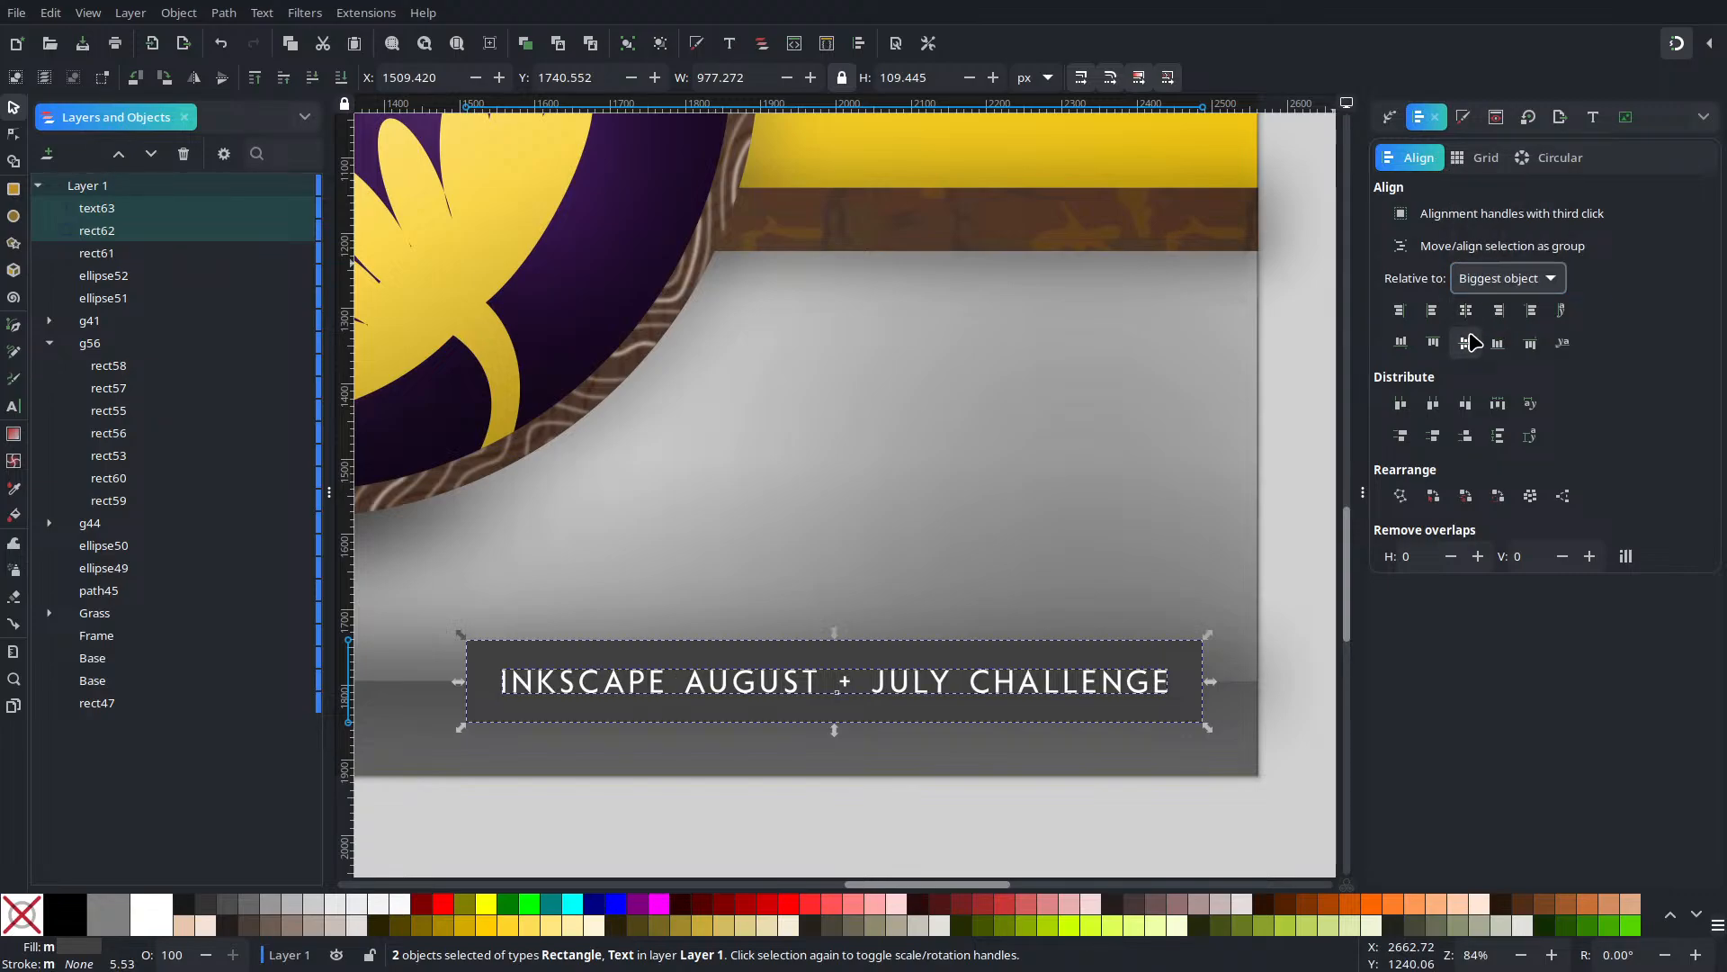
Deselect everything and select the dark plate behind the title
left_click(986, 840)
scroll(932, 819, "down", 5, "ctrl")
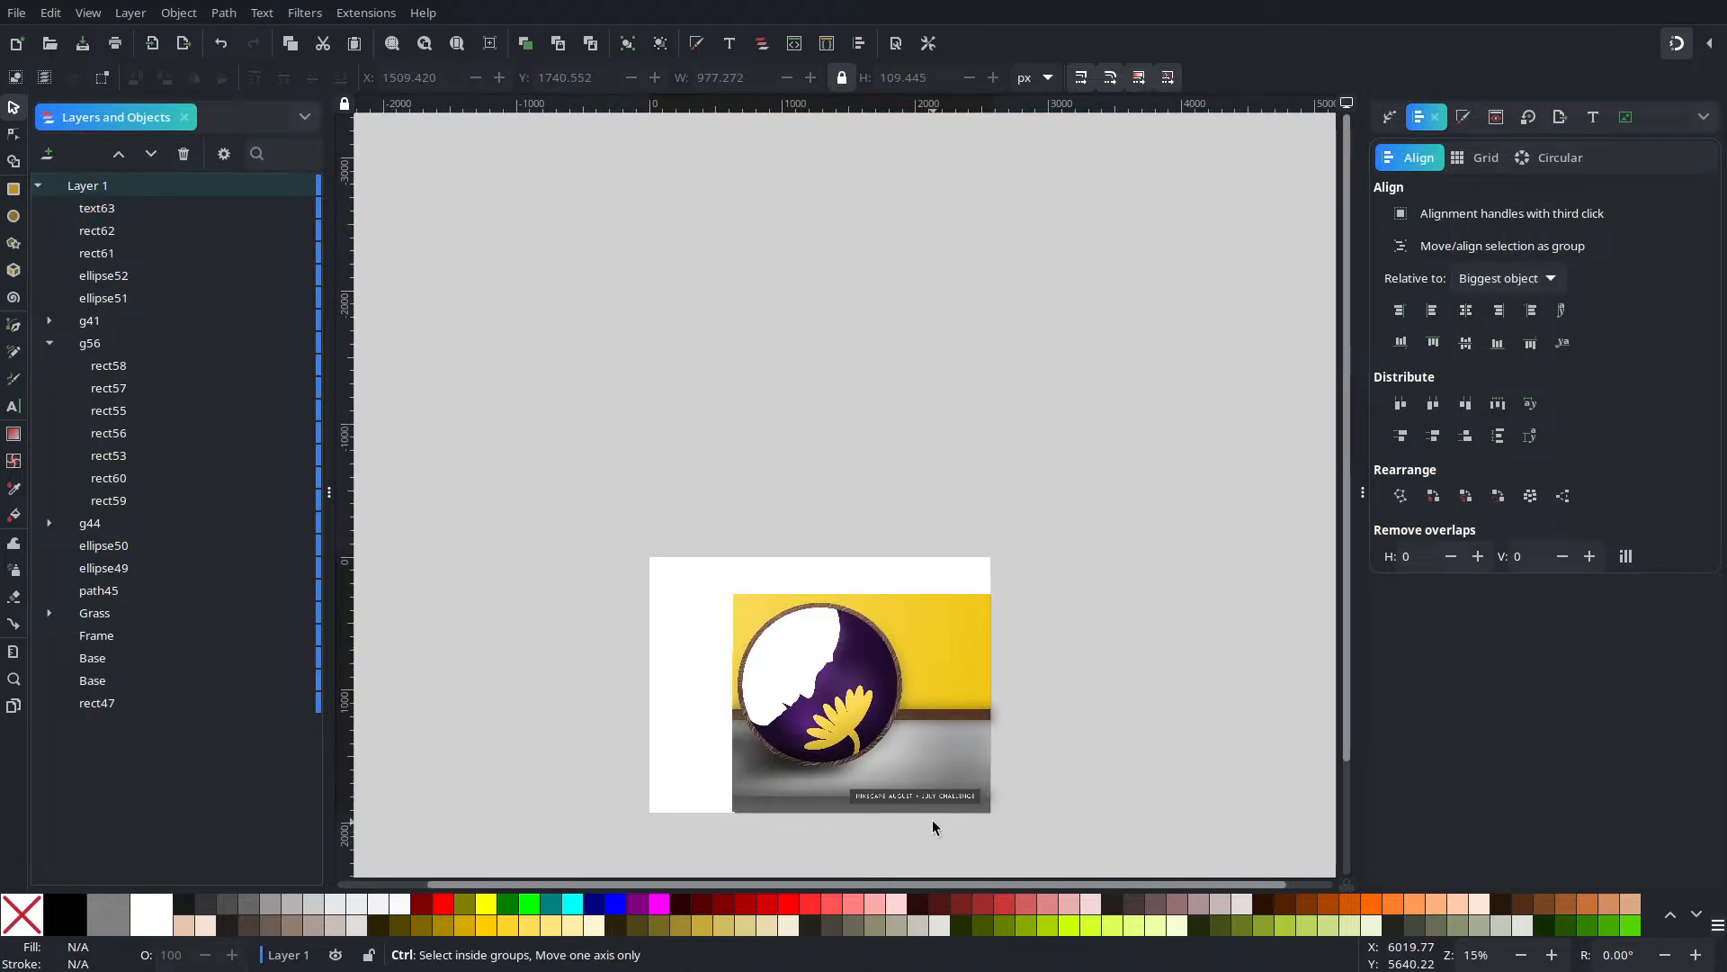
scroll(932, 819, "up", 6, "ctrl")
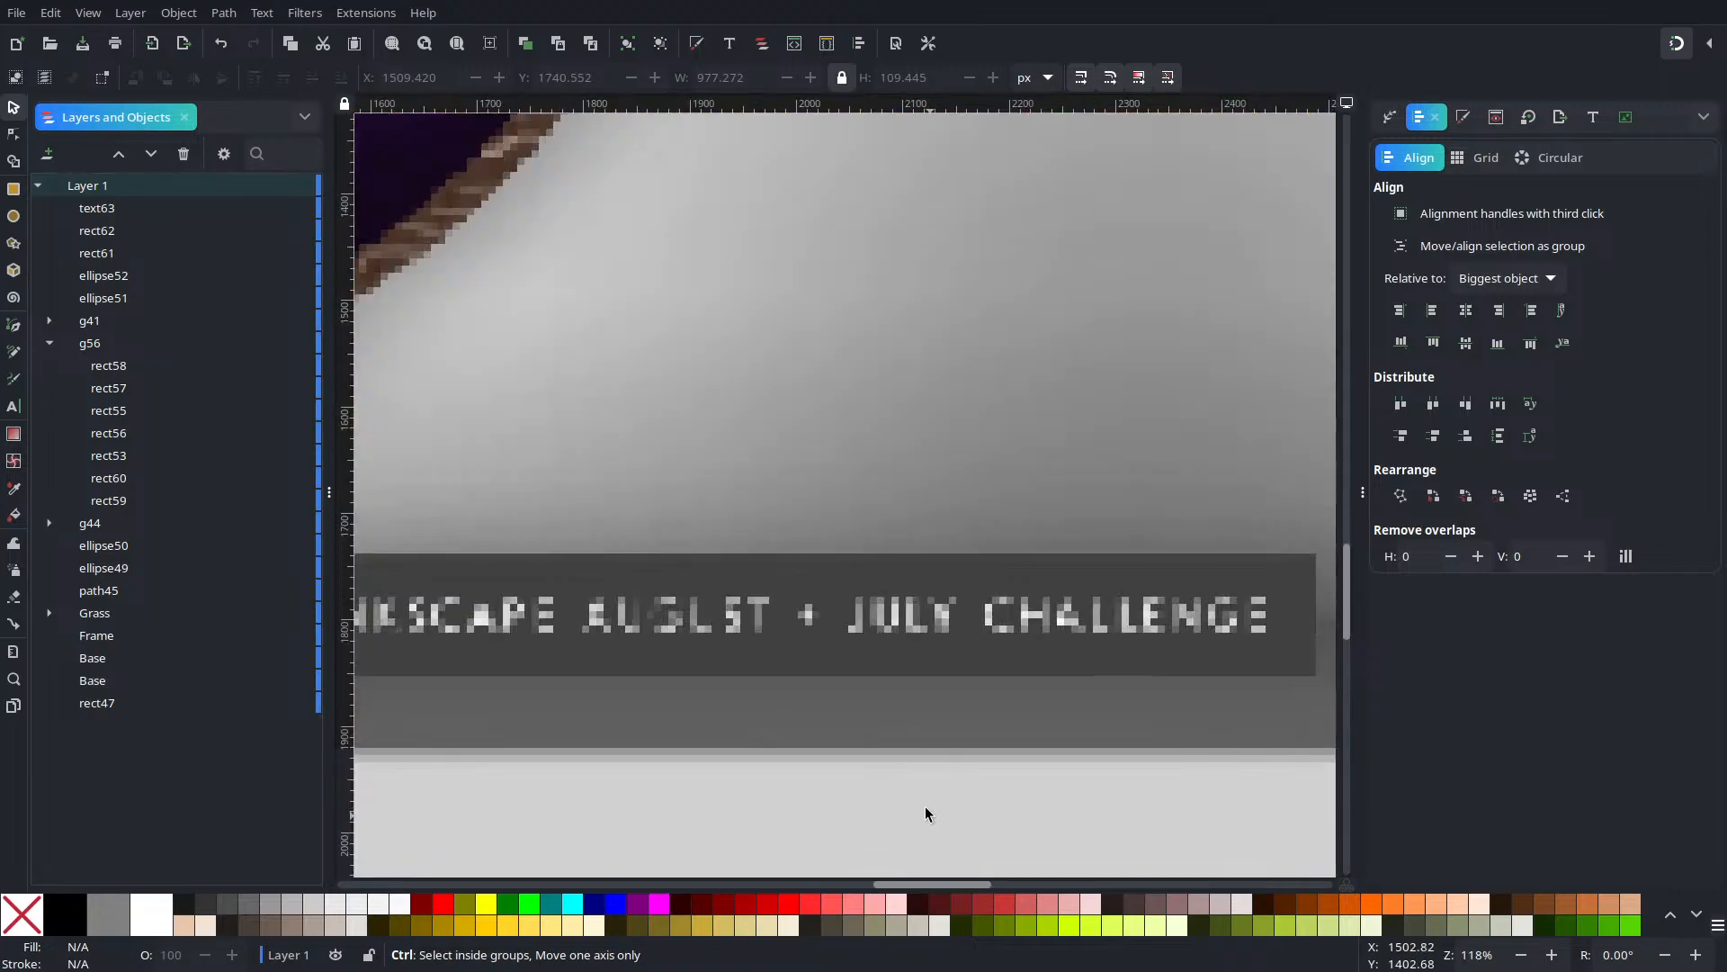
scroll(925, 807, "down", 2, "ctrl")
left_click(663, 691)
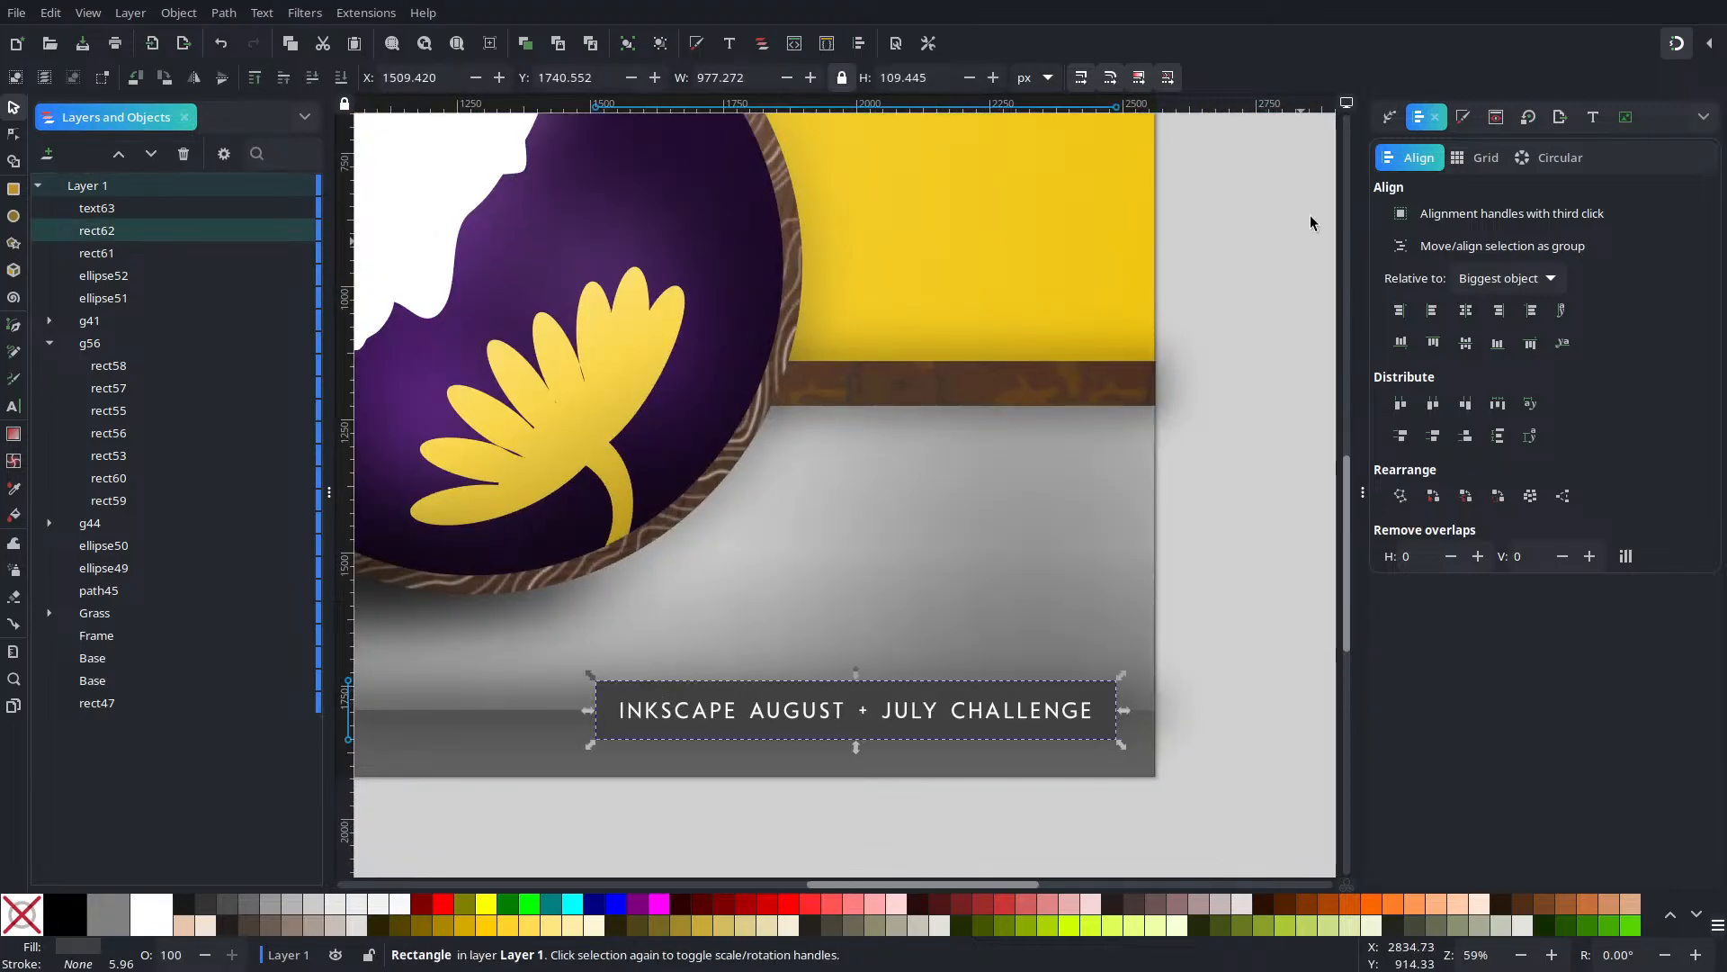
Duplicate the plate as an unfilled frame with an opaque white 5 px stroke
key("ctrl+d")
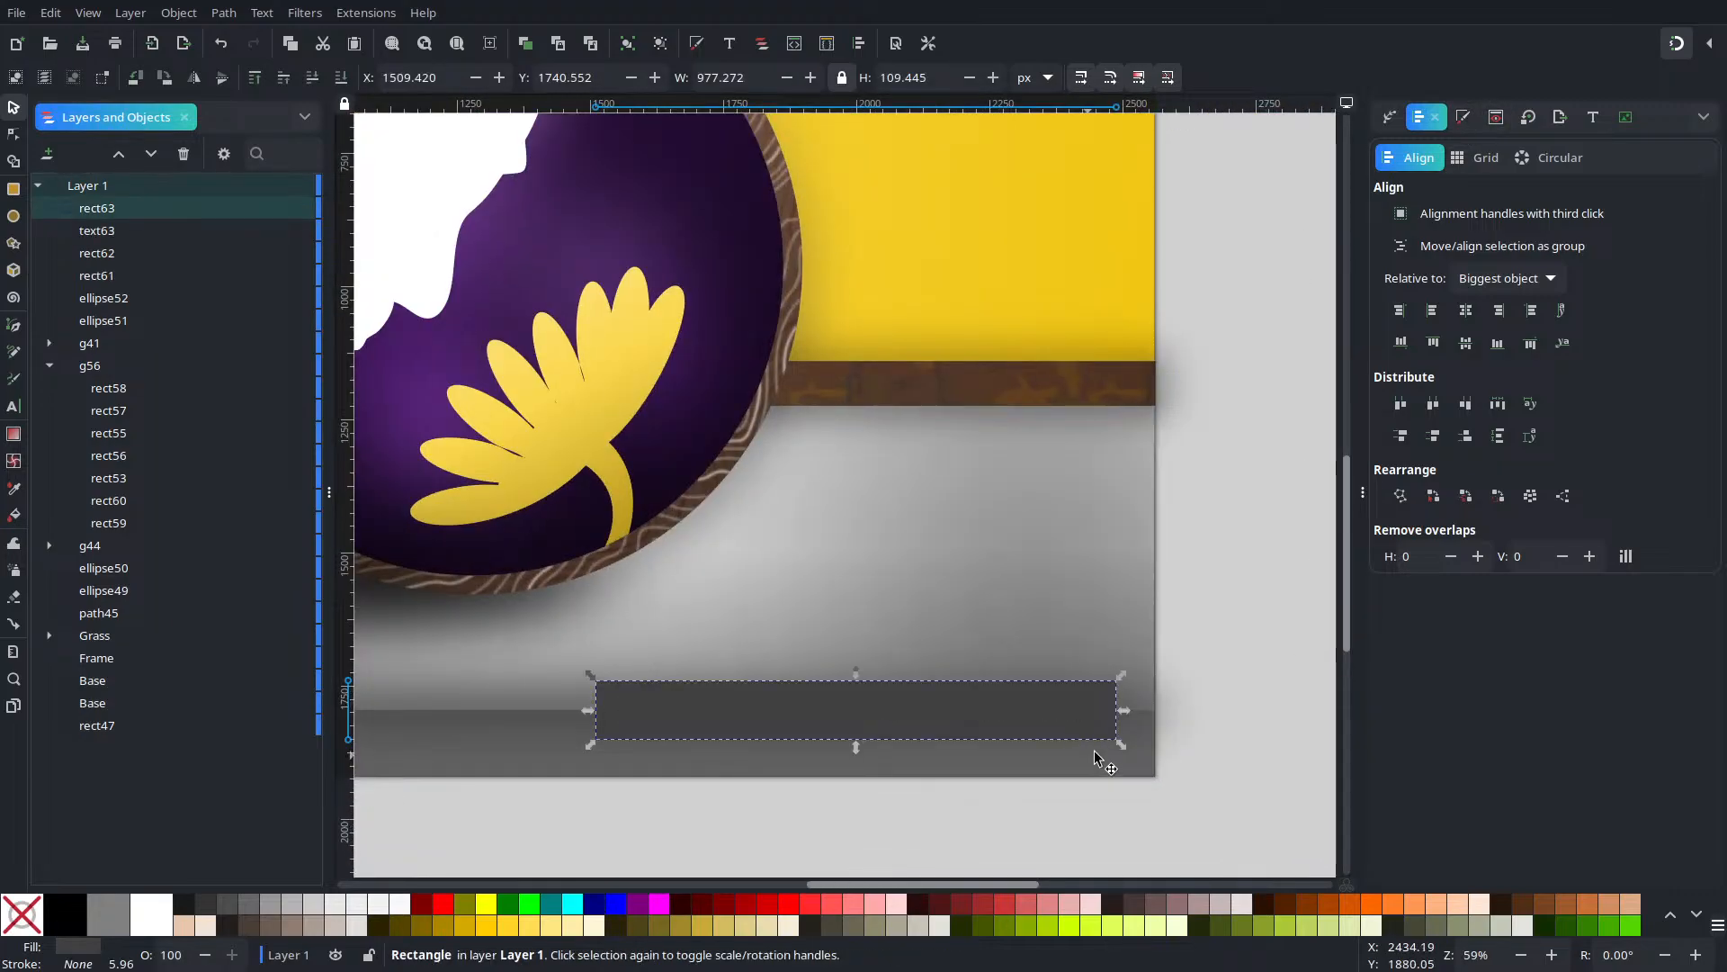
left_click(1461, 118)
left_click(1441, 162)
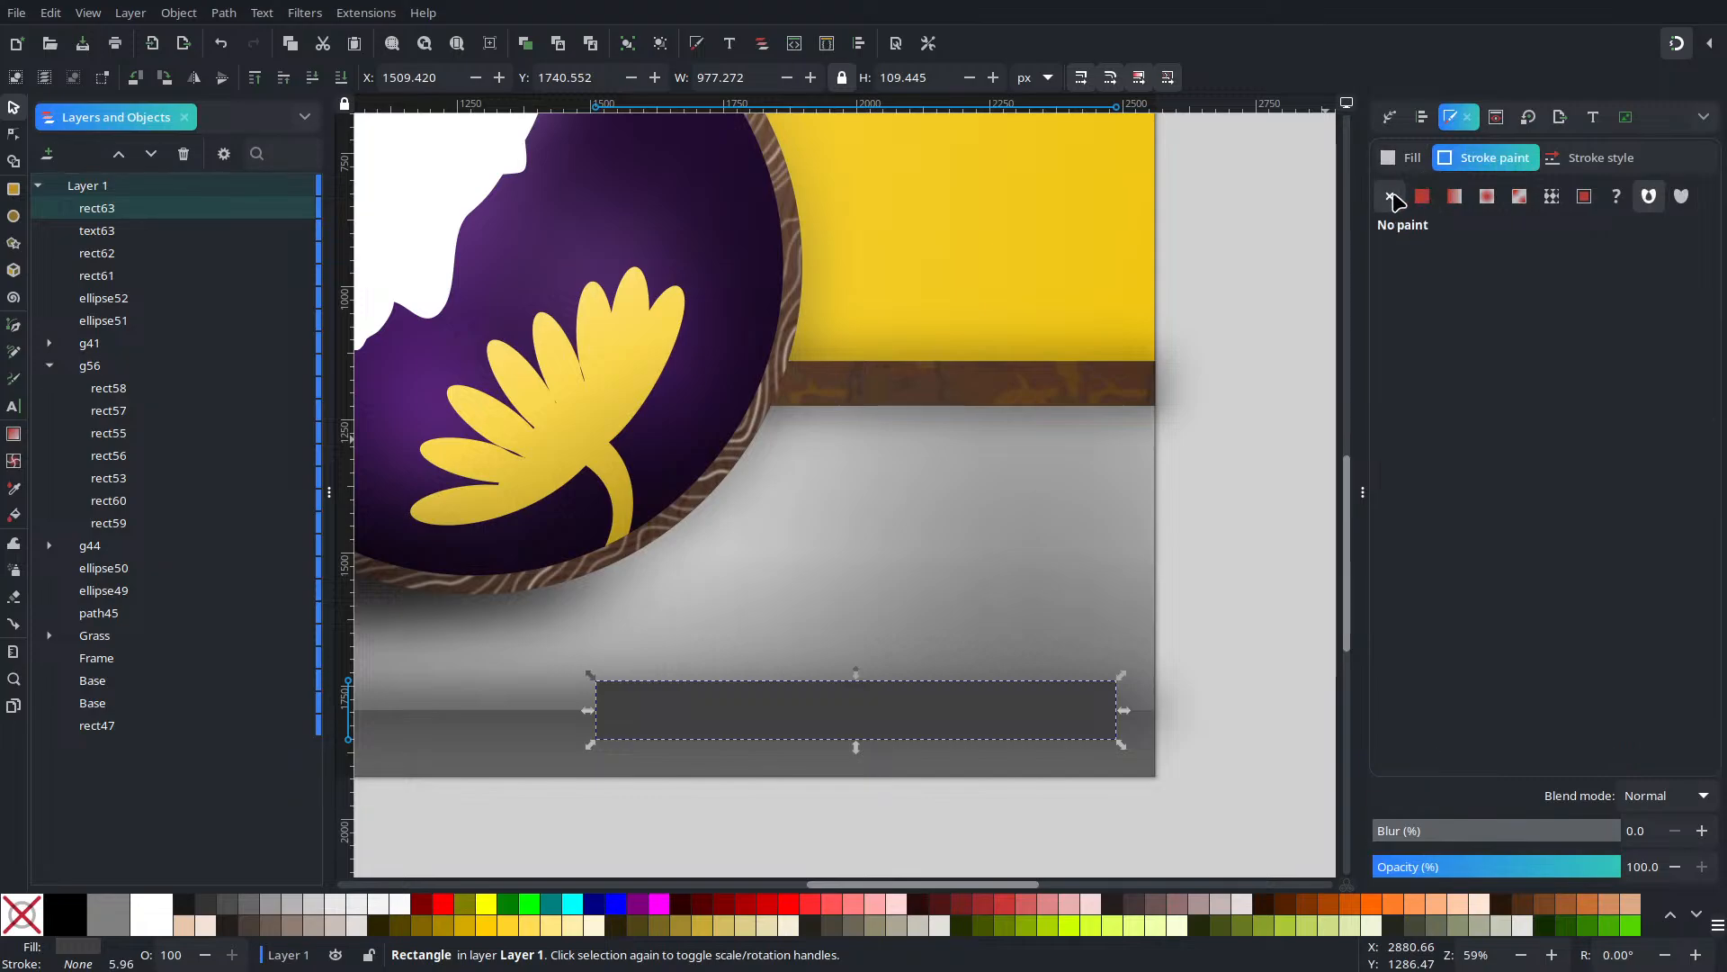
left_click(1422, 196)
left_click(1403, 157)
left_click(1389, 197)
left_click(1489, 157)
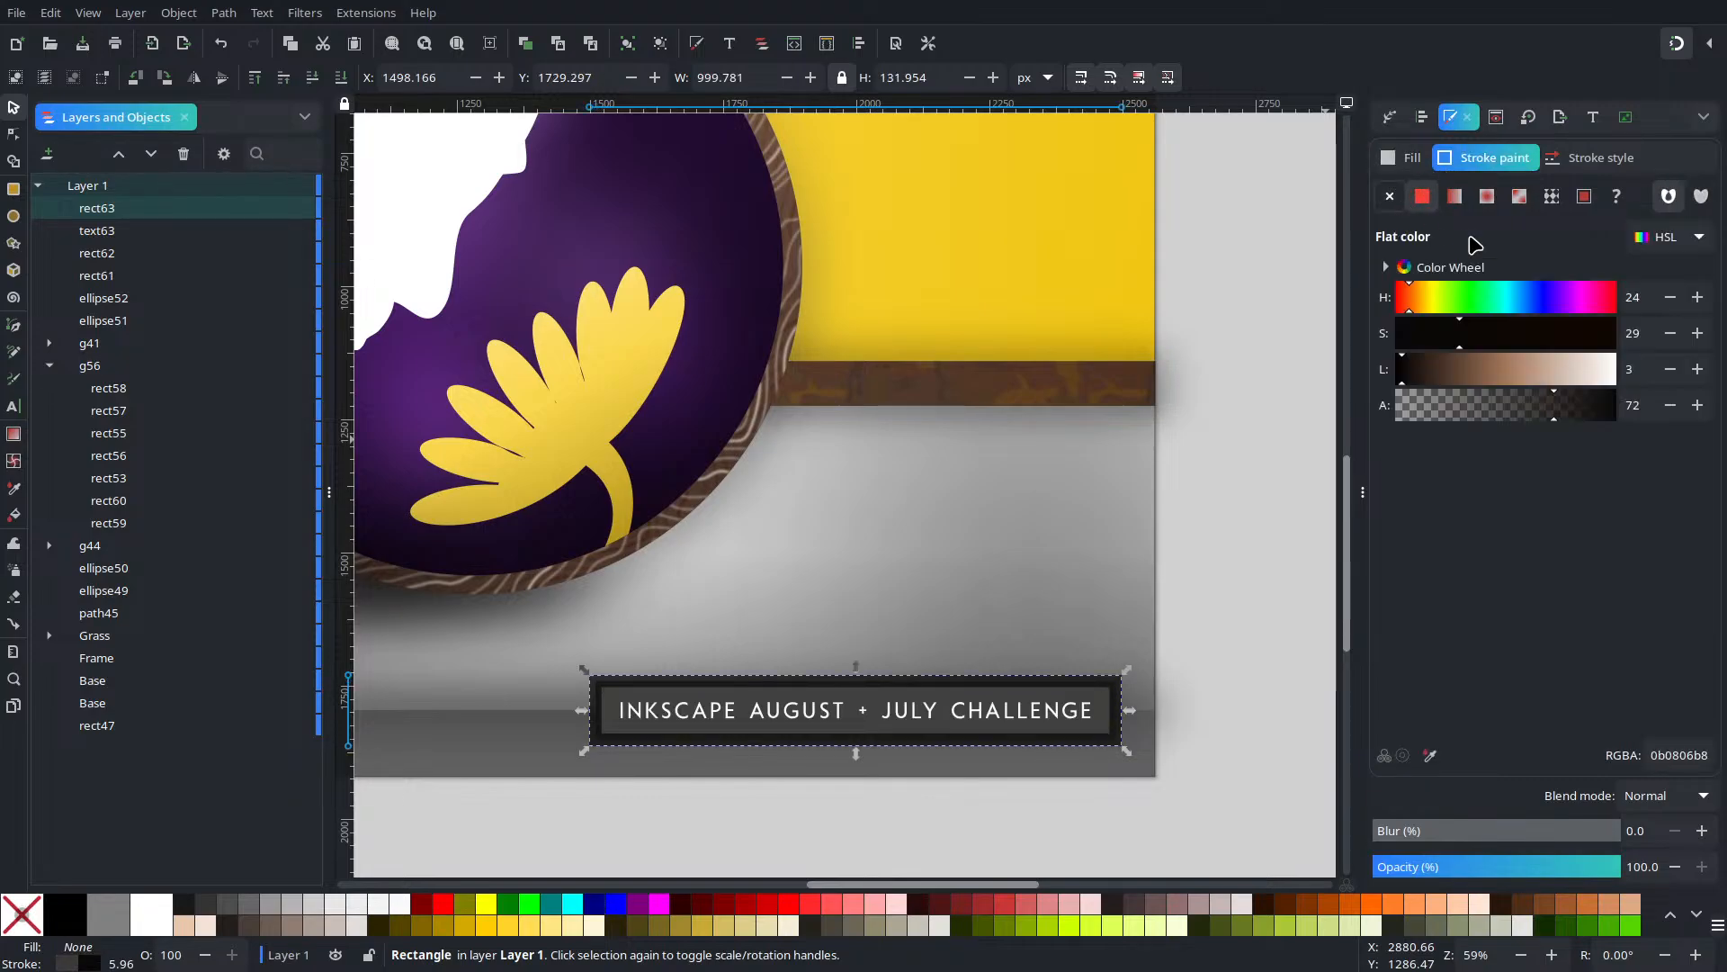
left_click_drag(1520, 372, 1699, 418)
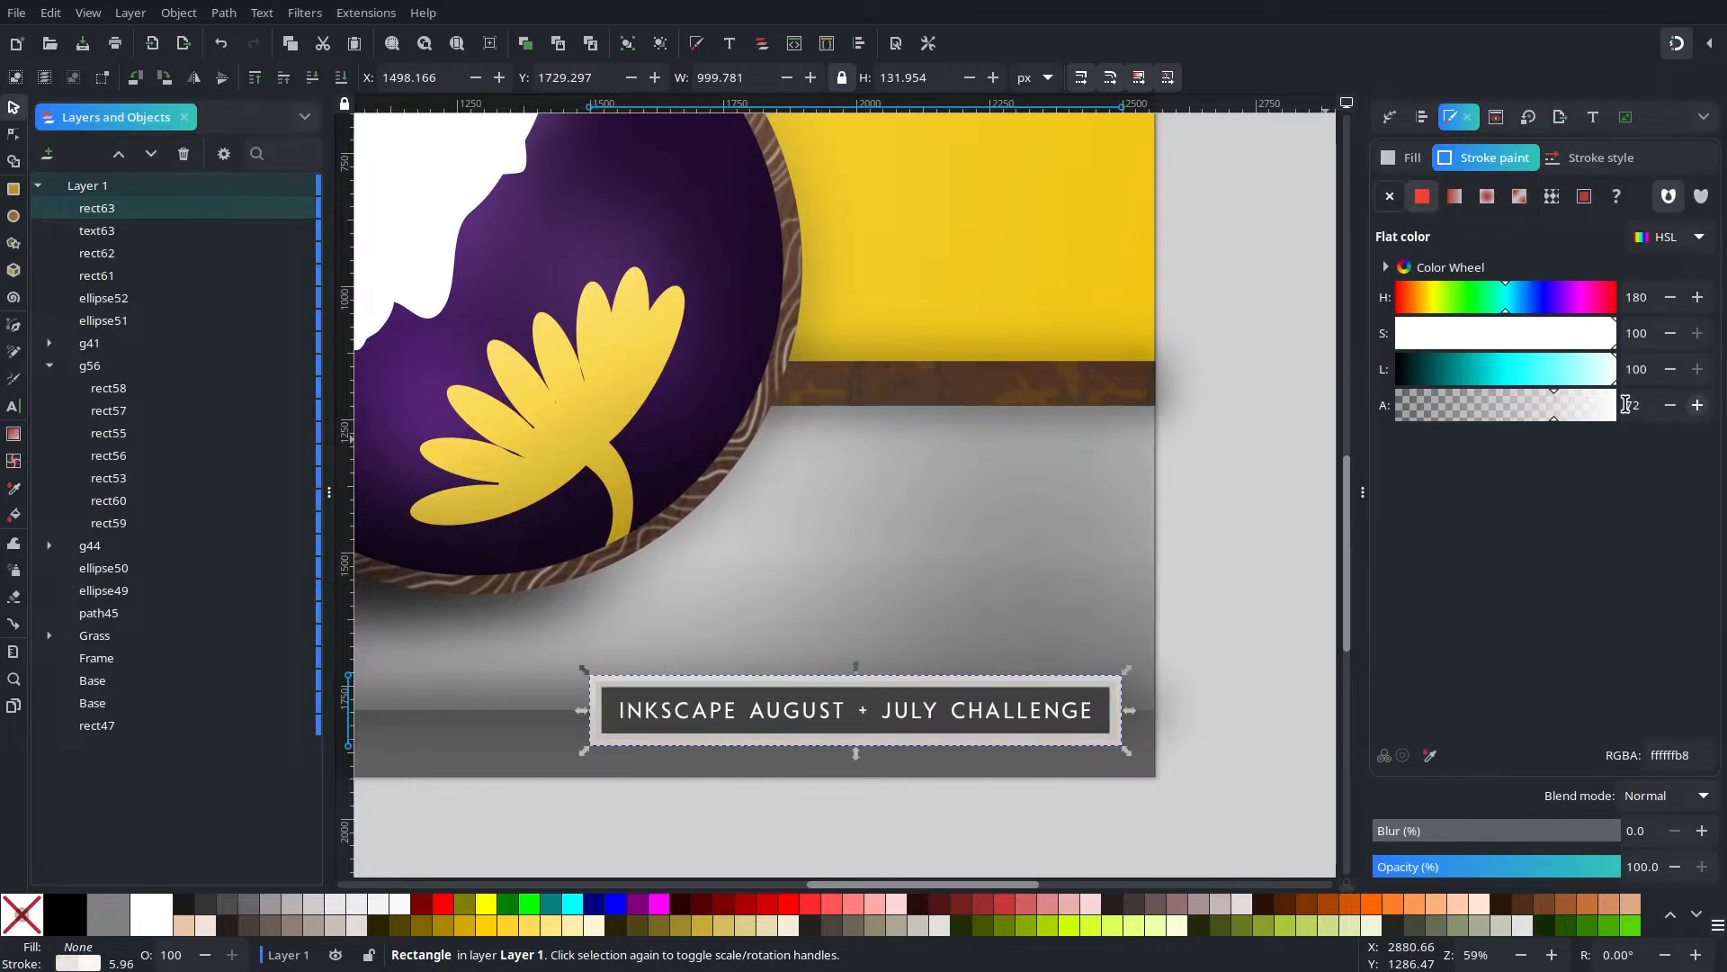
left_click_drag(1581, 410, 1673, 422)
left_click(1587, 161)
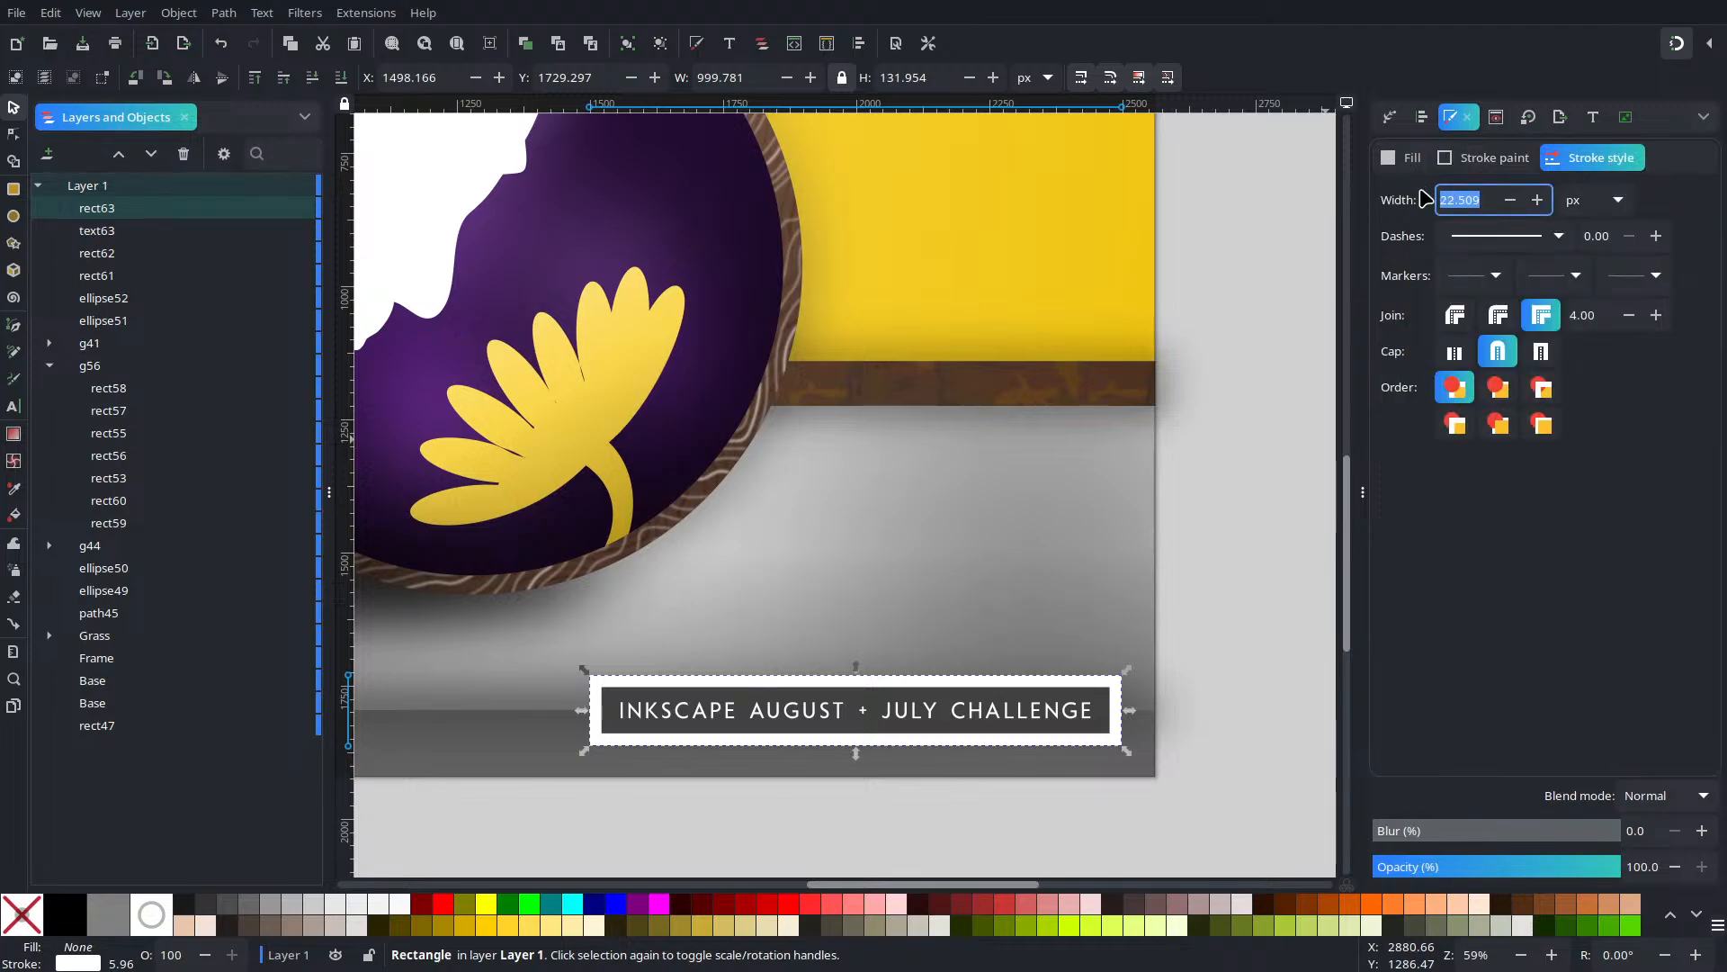
type("5")
key("Return")
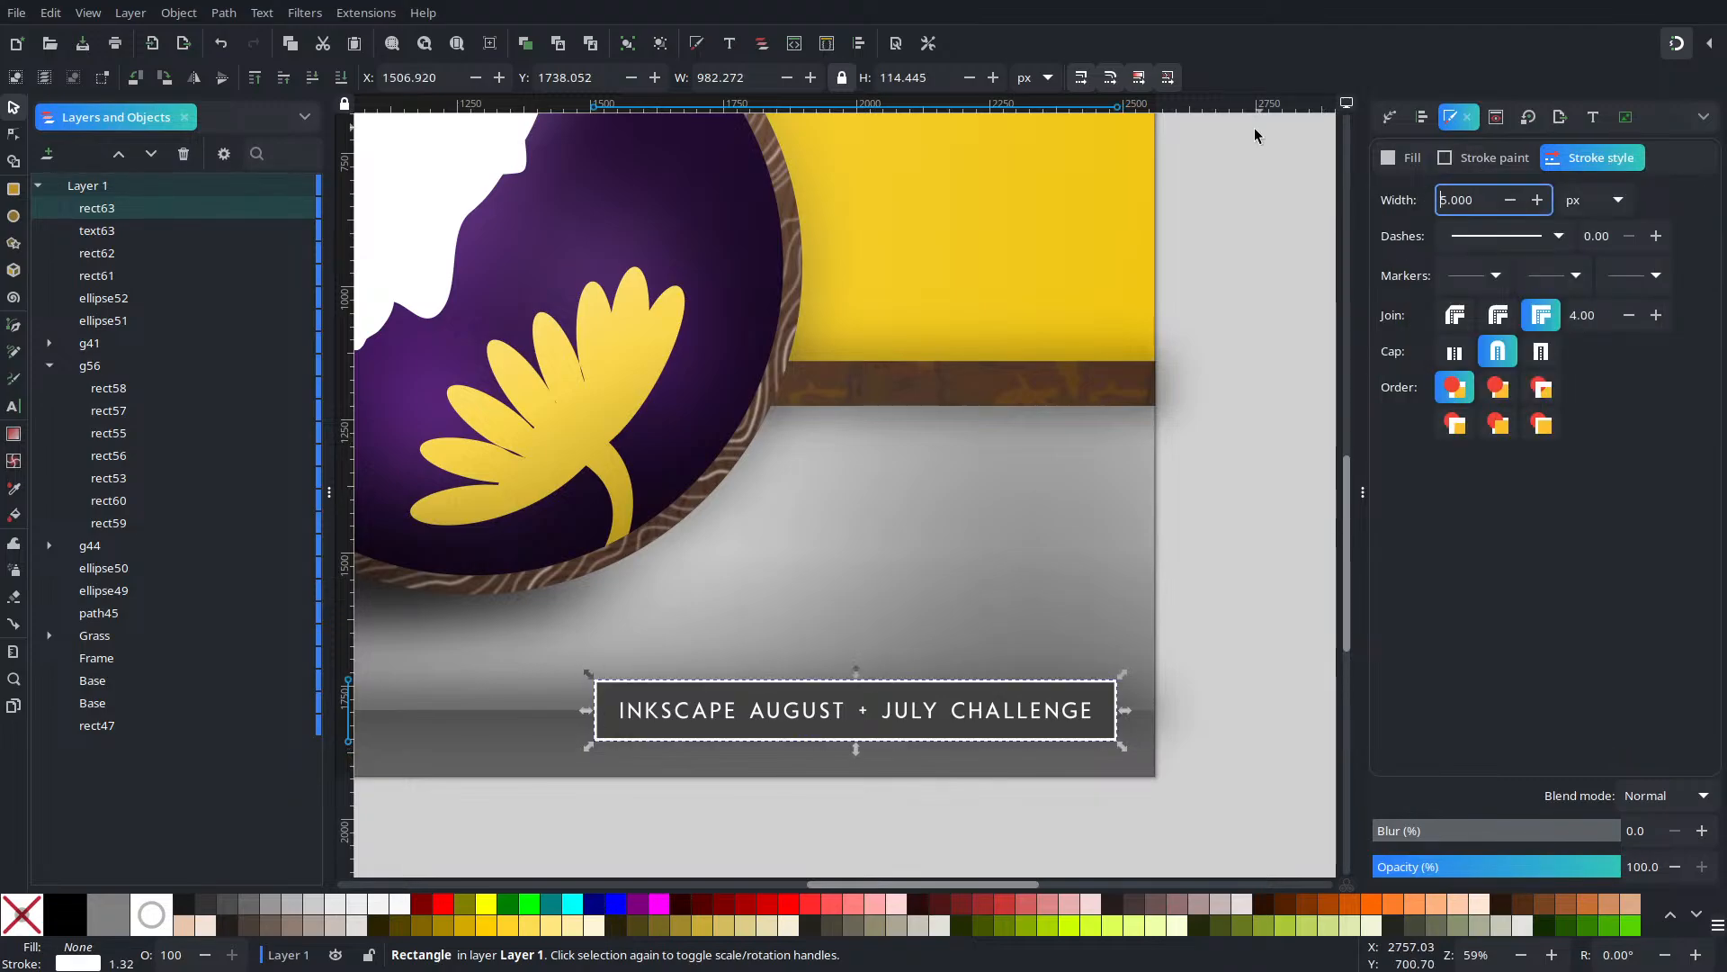
Remove the extra duplicate frame and reselect the frame rectangle
key("Escape")
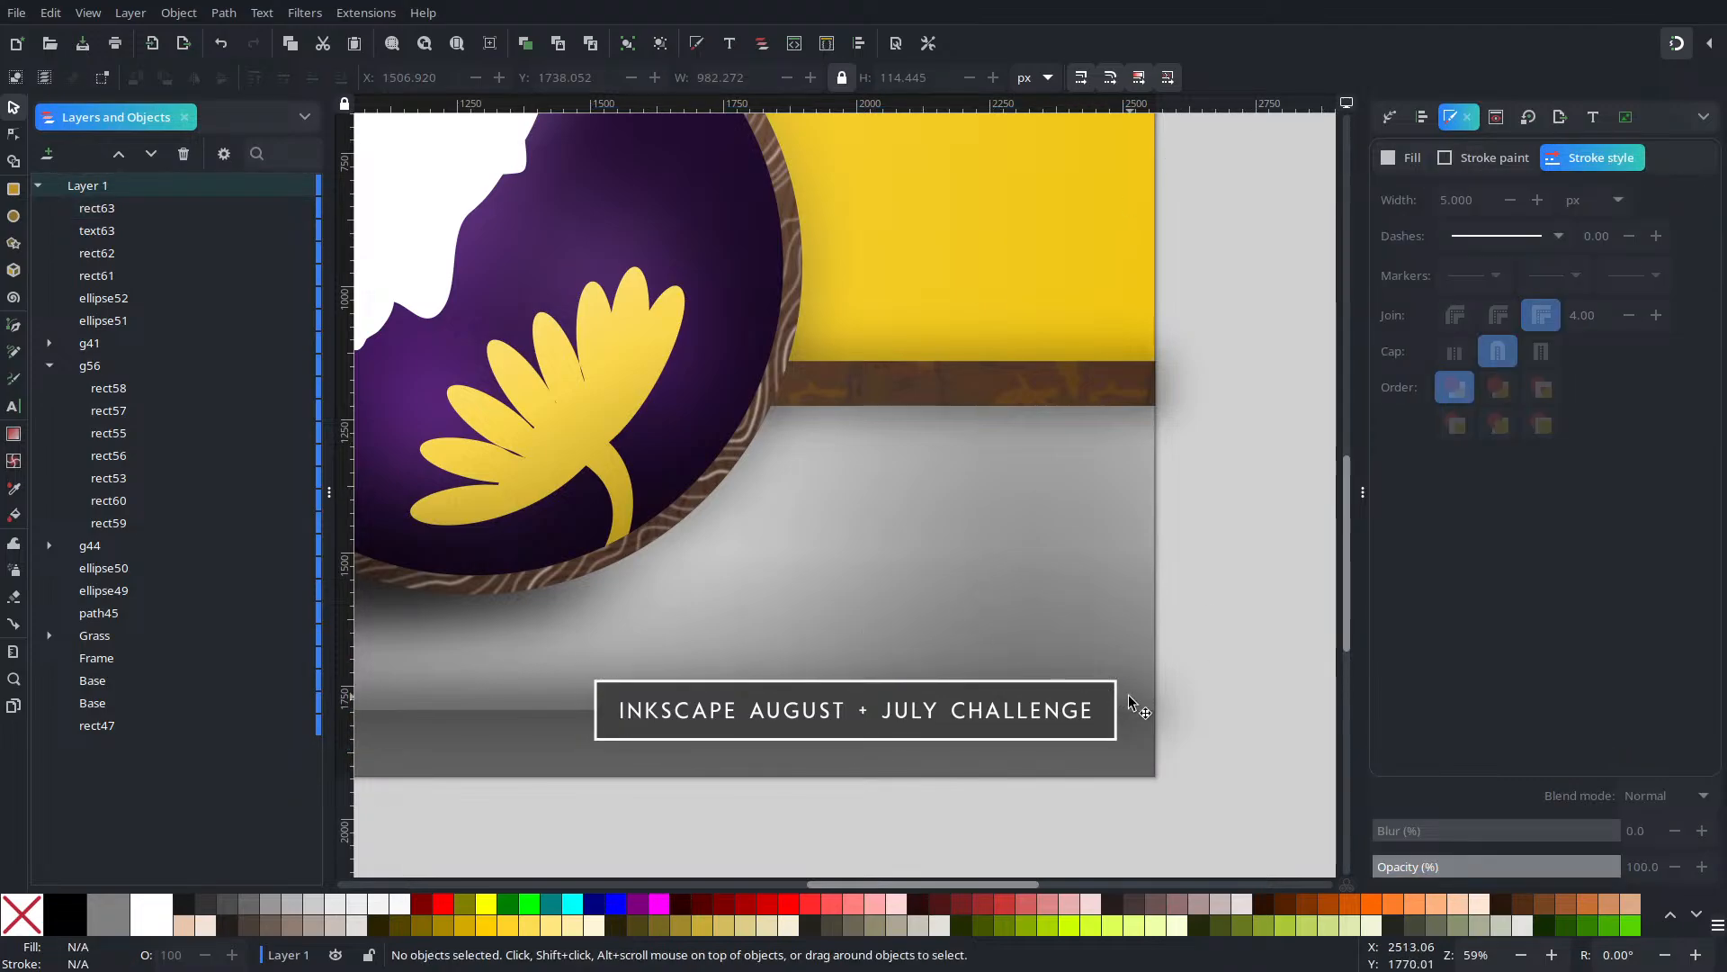
left_click(1120, 699)
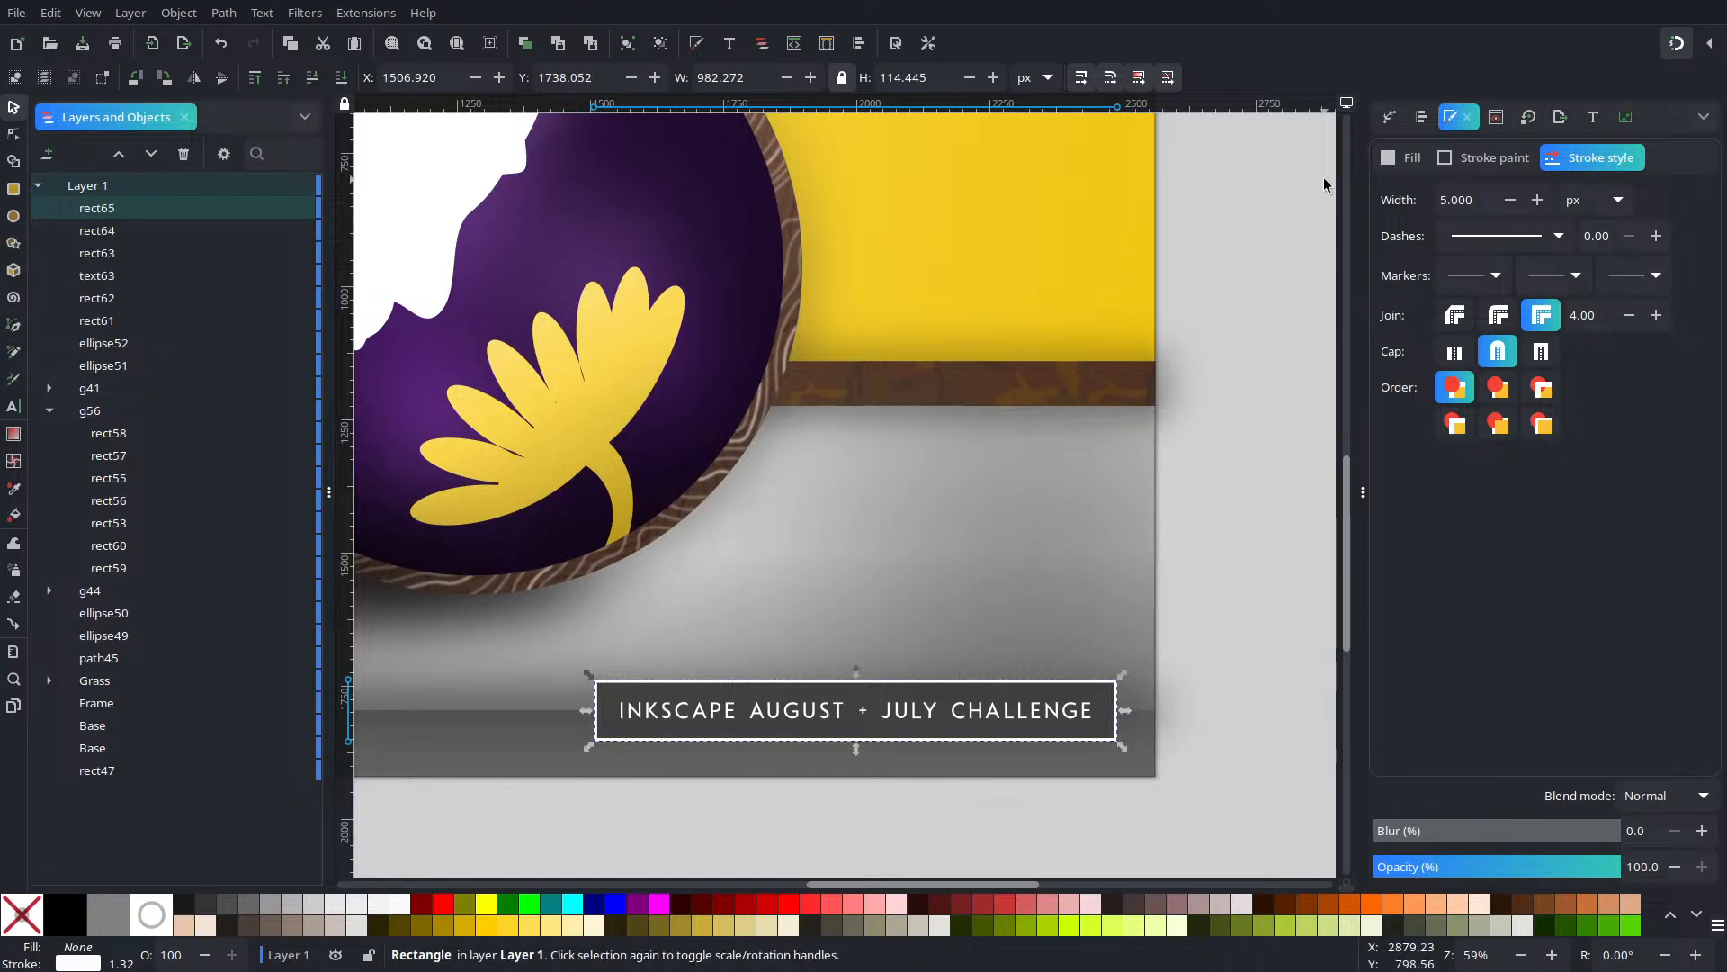
key("ctrl+z")
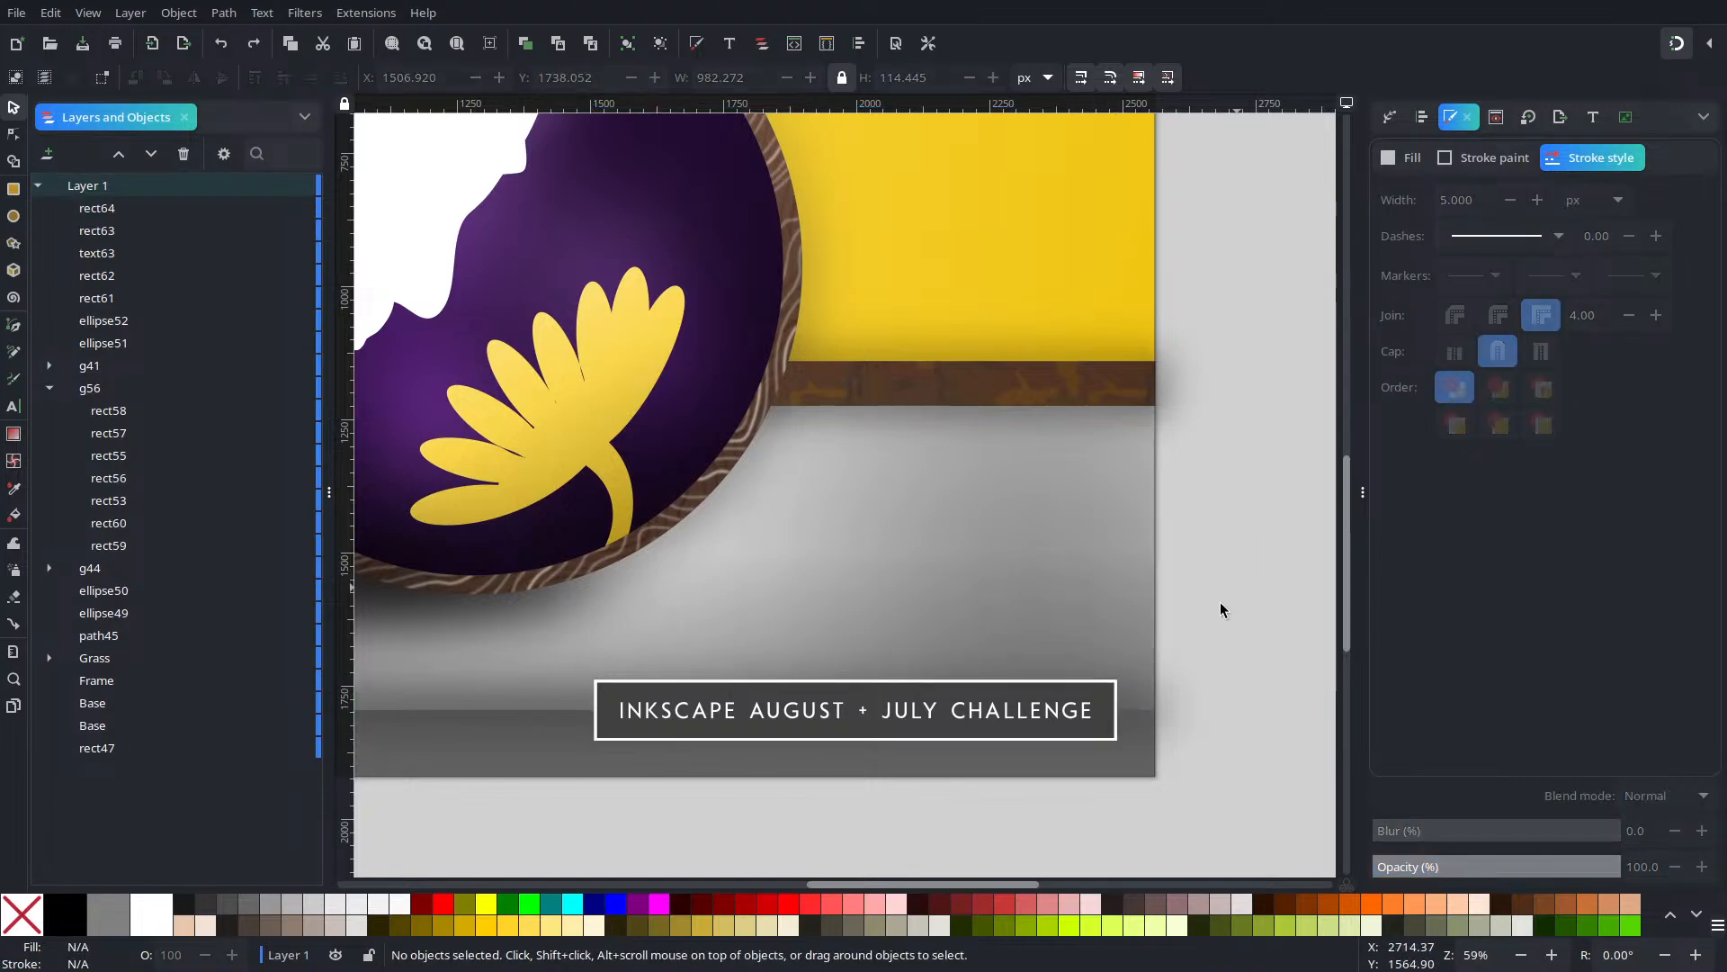
left_click(1115, 689)
left_click_drag(1115, 688, 1188, 732)
key("Escape")
Make the frame's stroke black, blur it into a shadow, and lower it beneath the title
left_click(1462, 162)
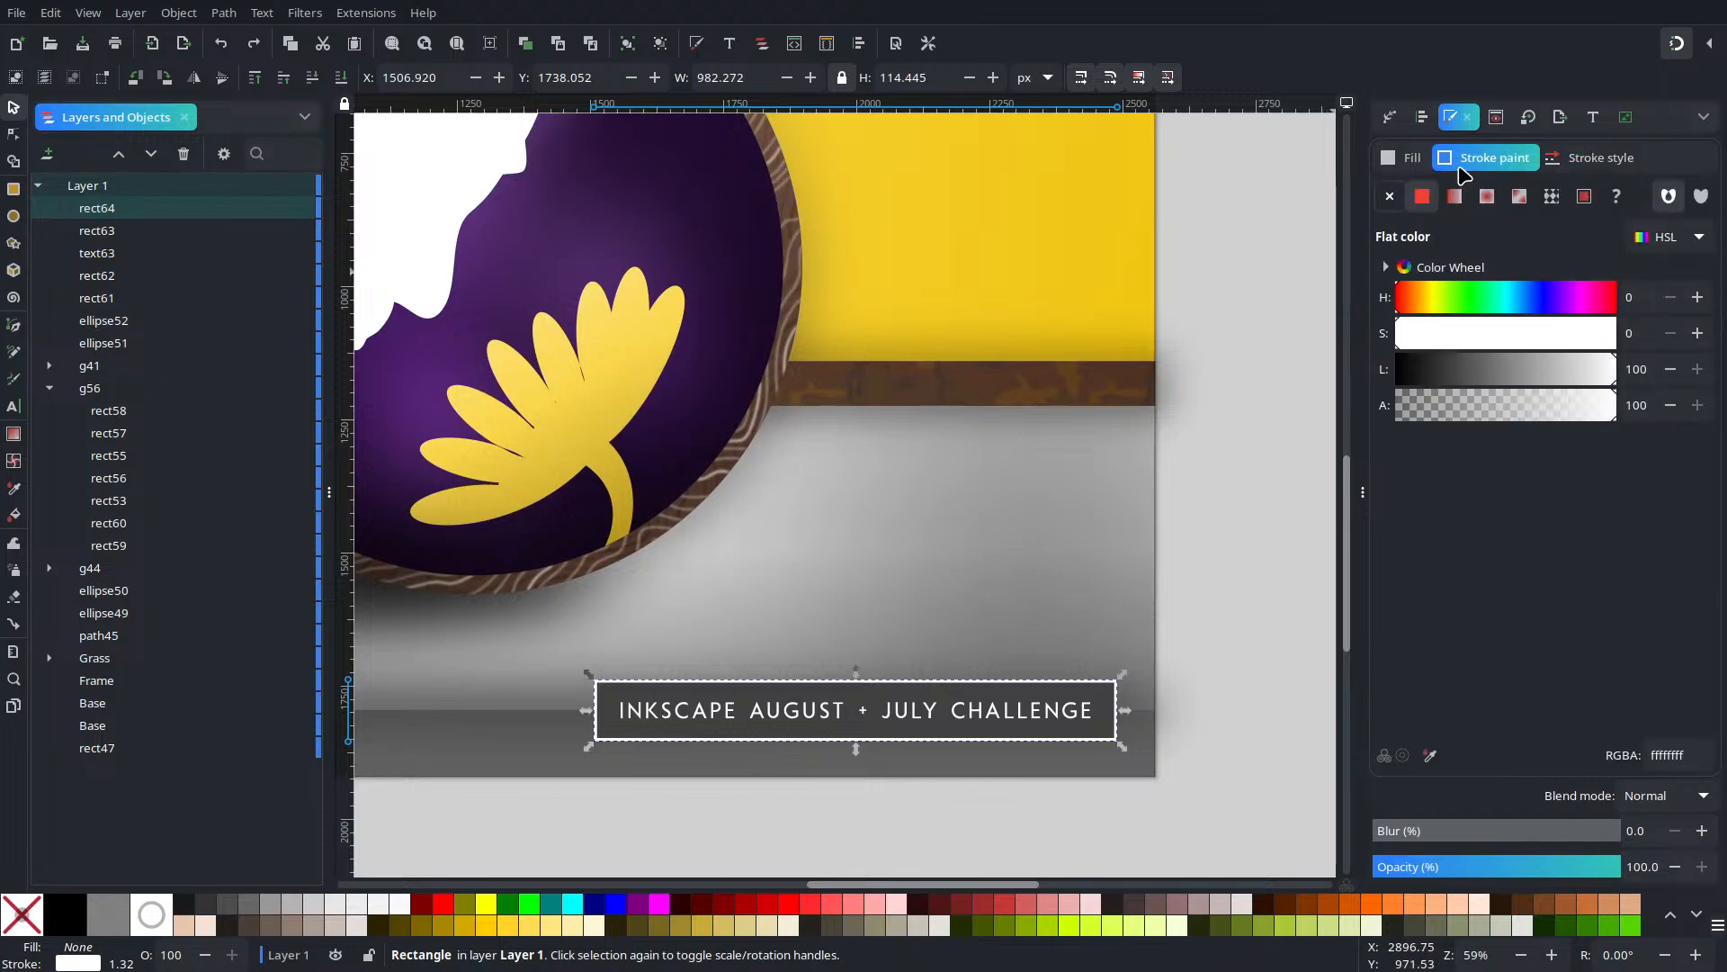
left_click_drag(1433, 376, 1216, 389)
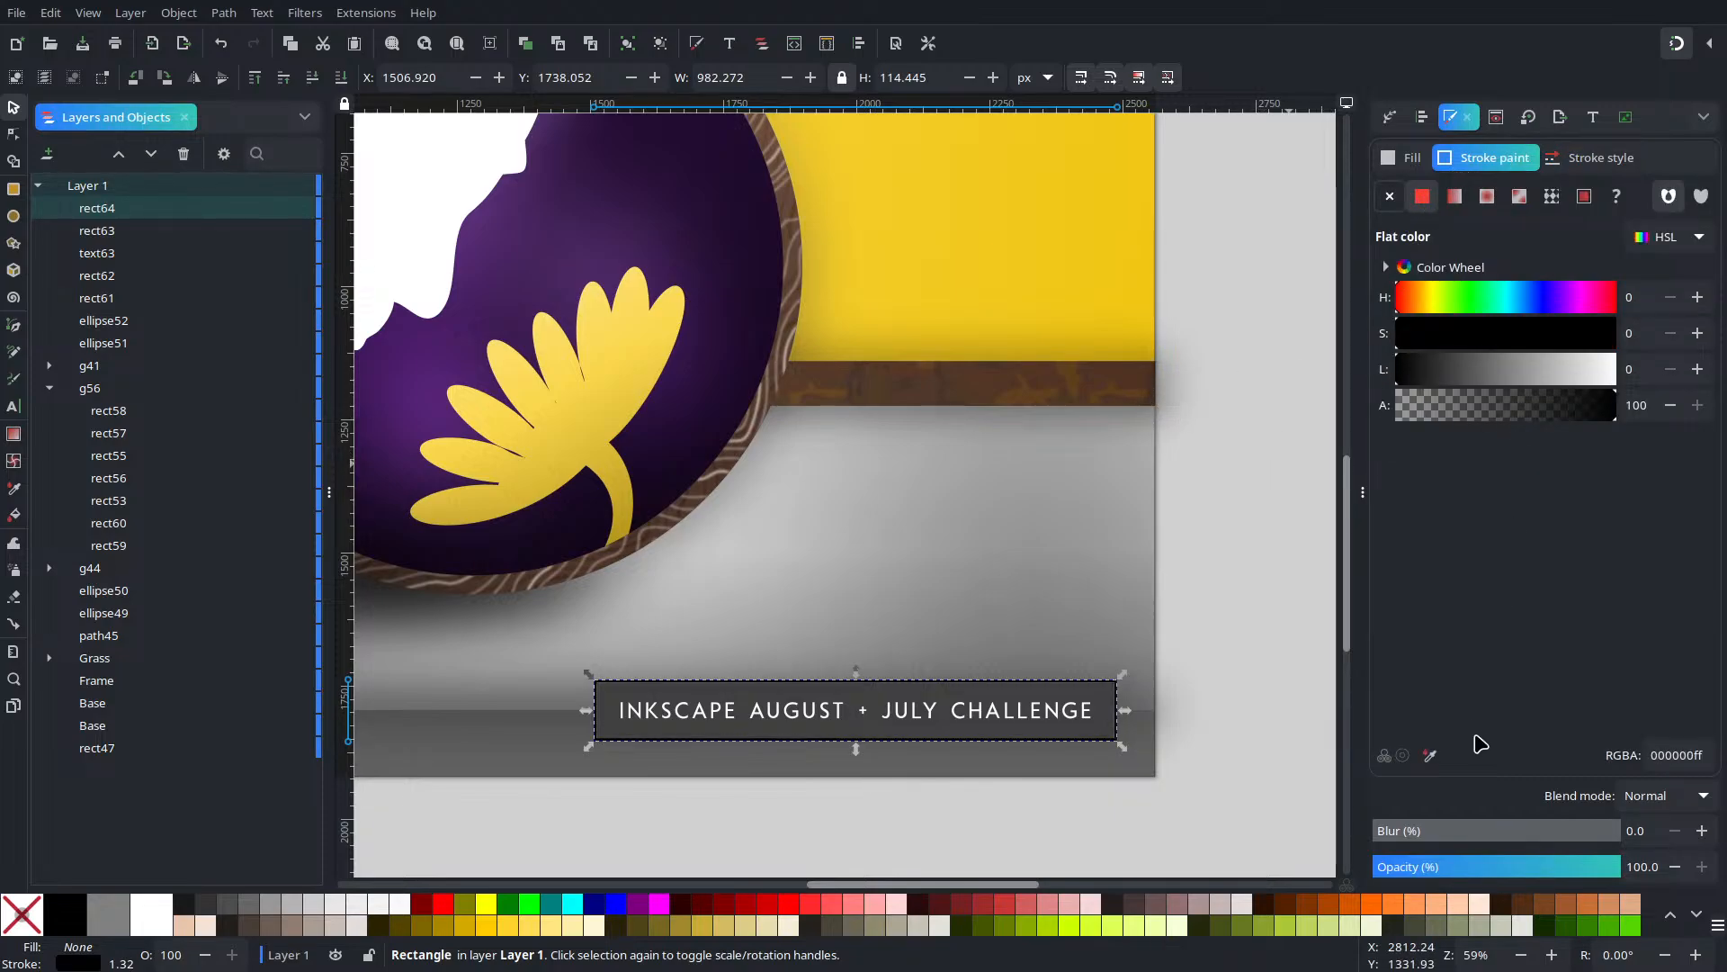
left_click(1440, 842)
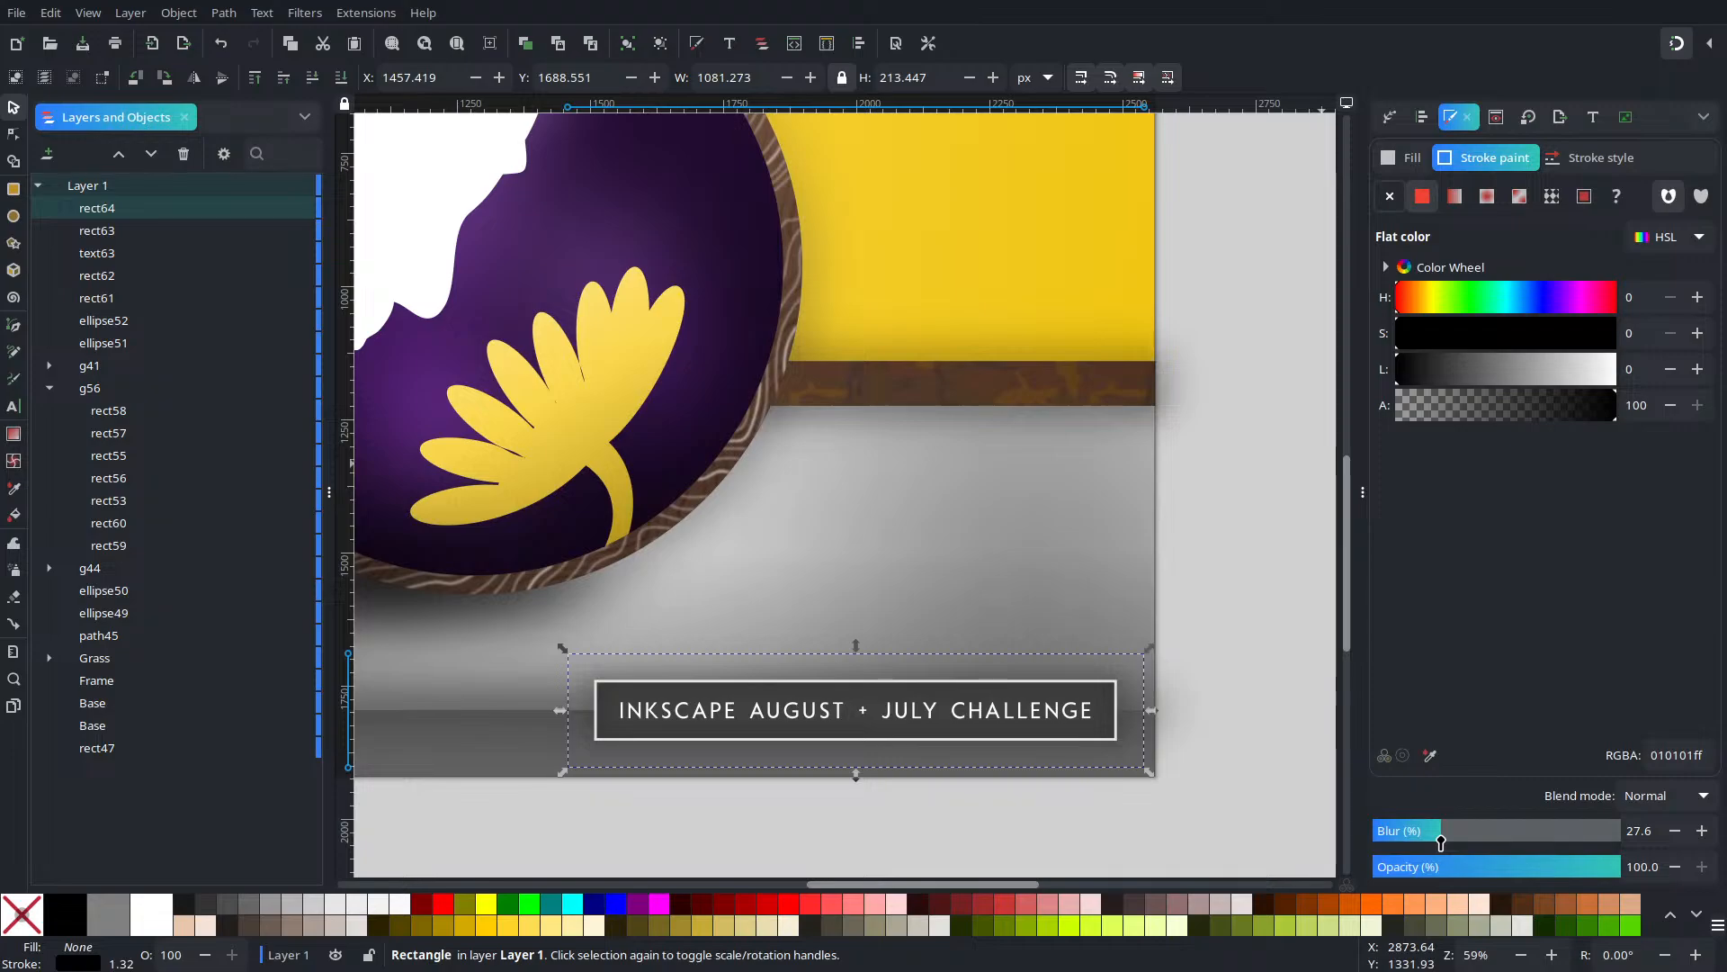
left_click_drag(1441, 842, 1478, 848)
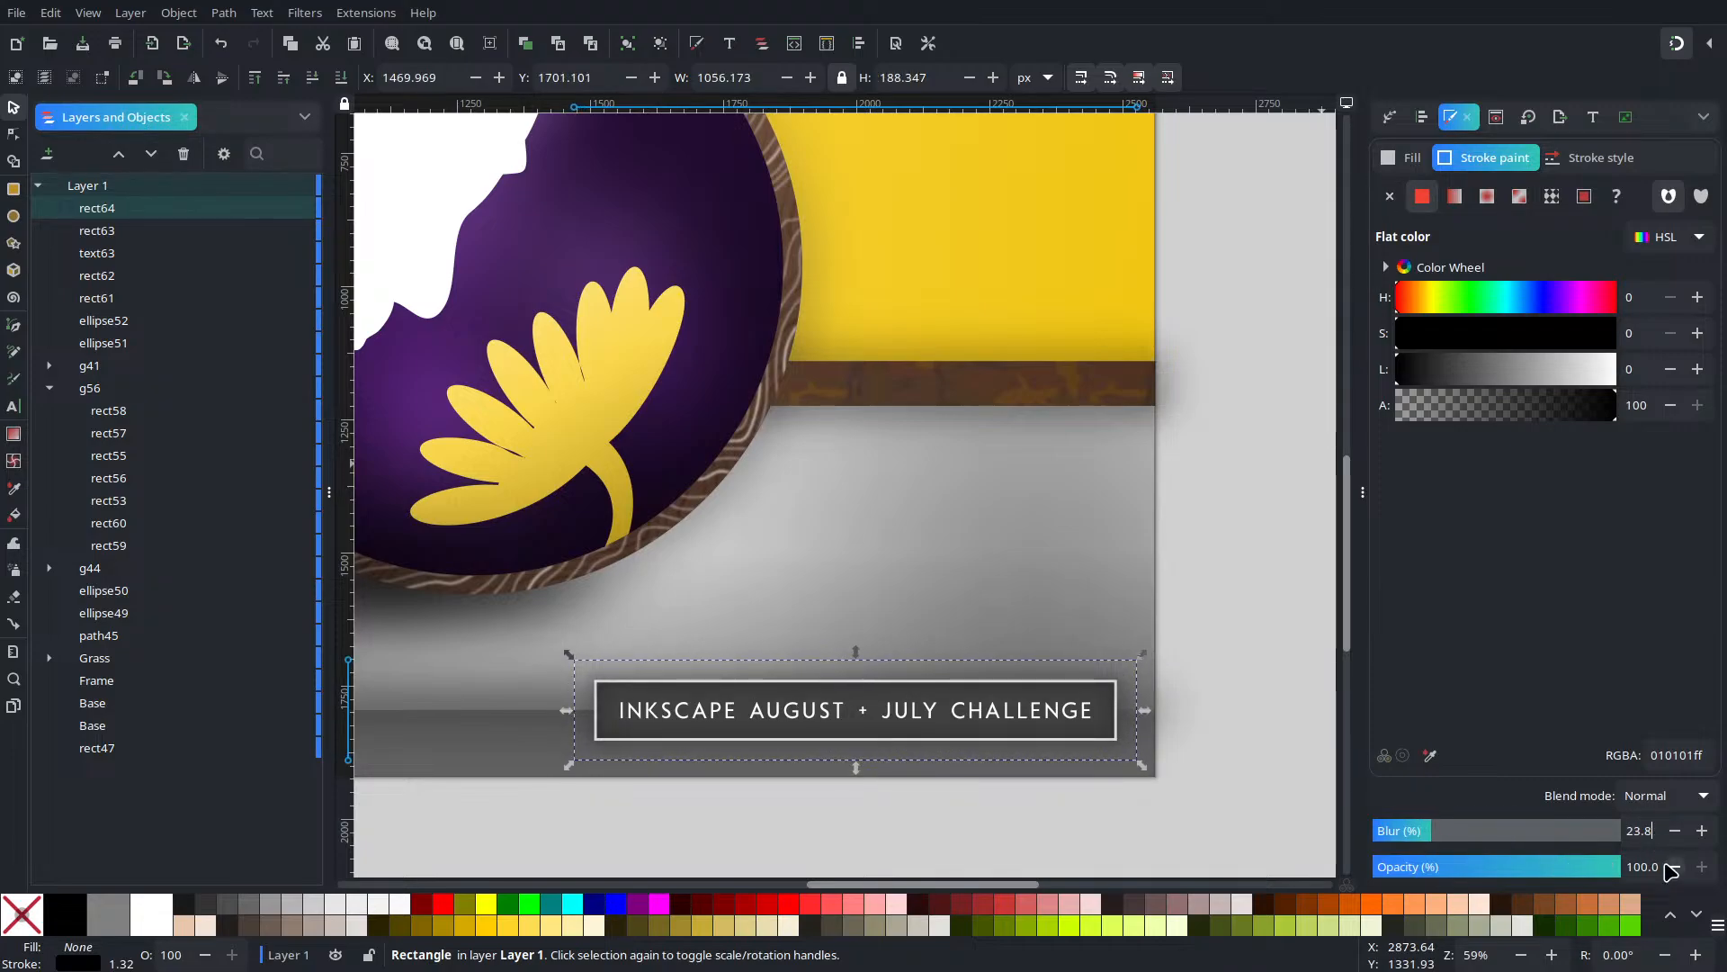
scroll(706, 640, "up", 3, "ctrl")
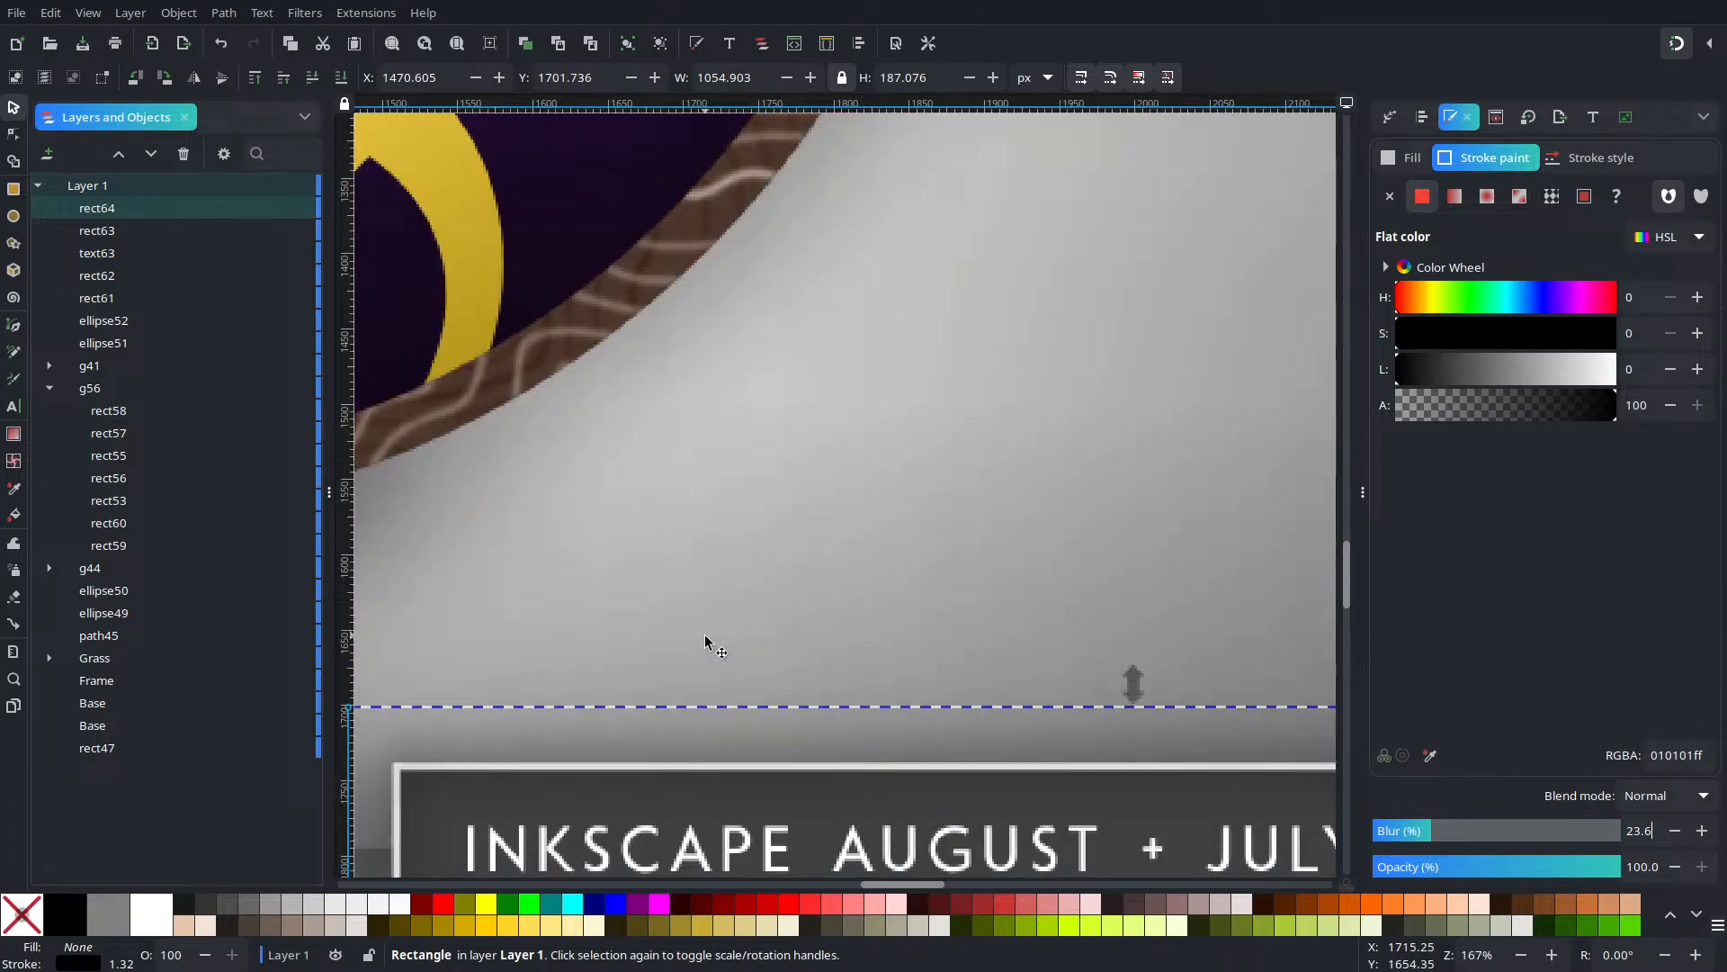
left_click(312, 77)
left_click(313, 77)
scroll(871, 706, "down", 4, "ctrl")
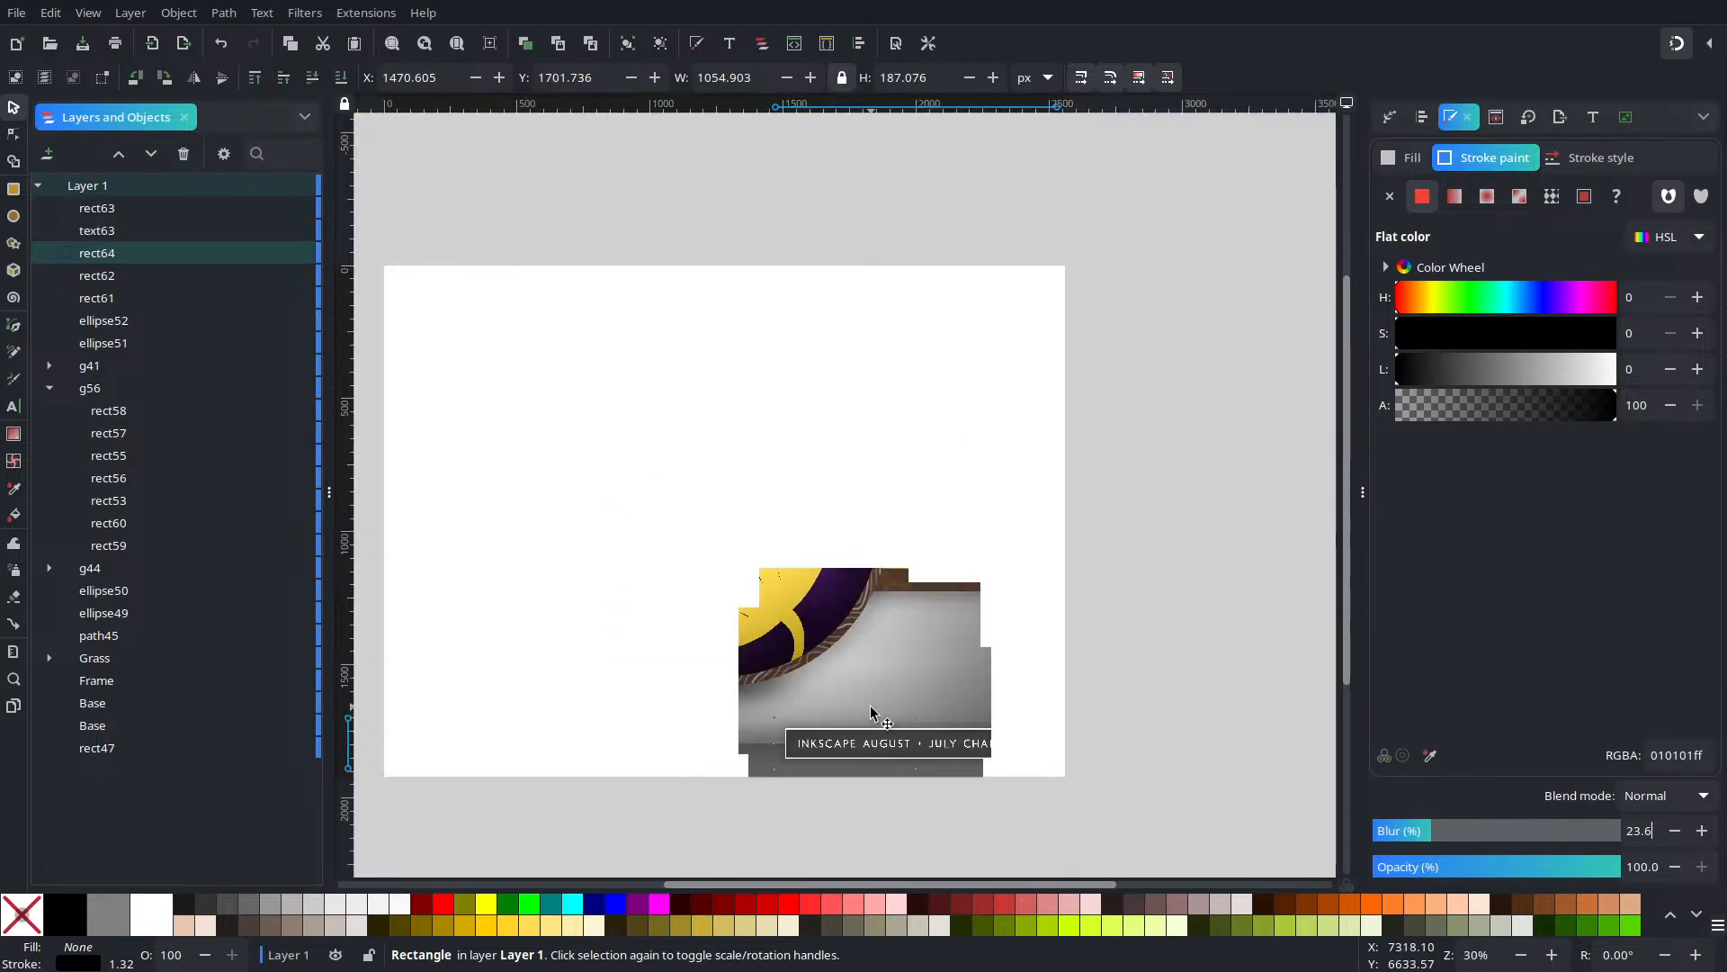
Adjust the shadow frame's stroke width, then deselect and look over the framed title
left_click(1588, 158)
left_click(1493, 201)
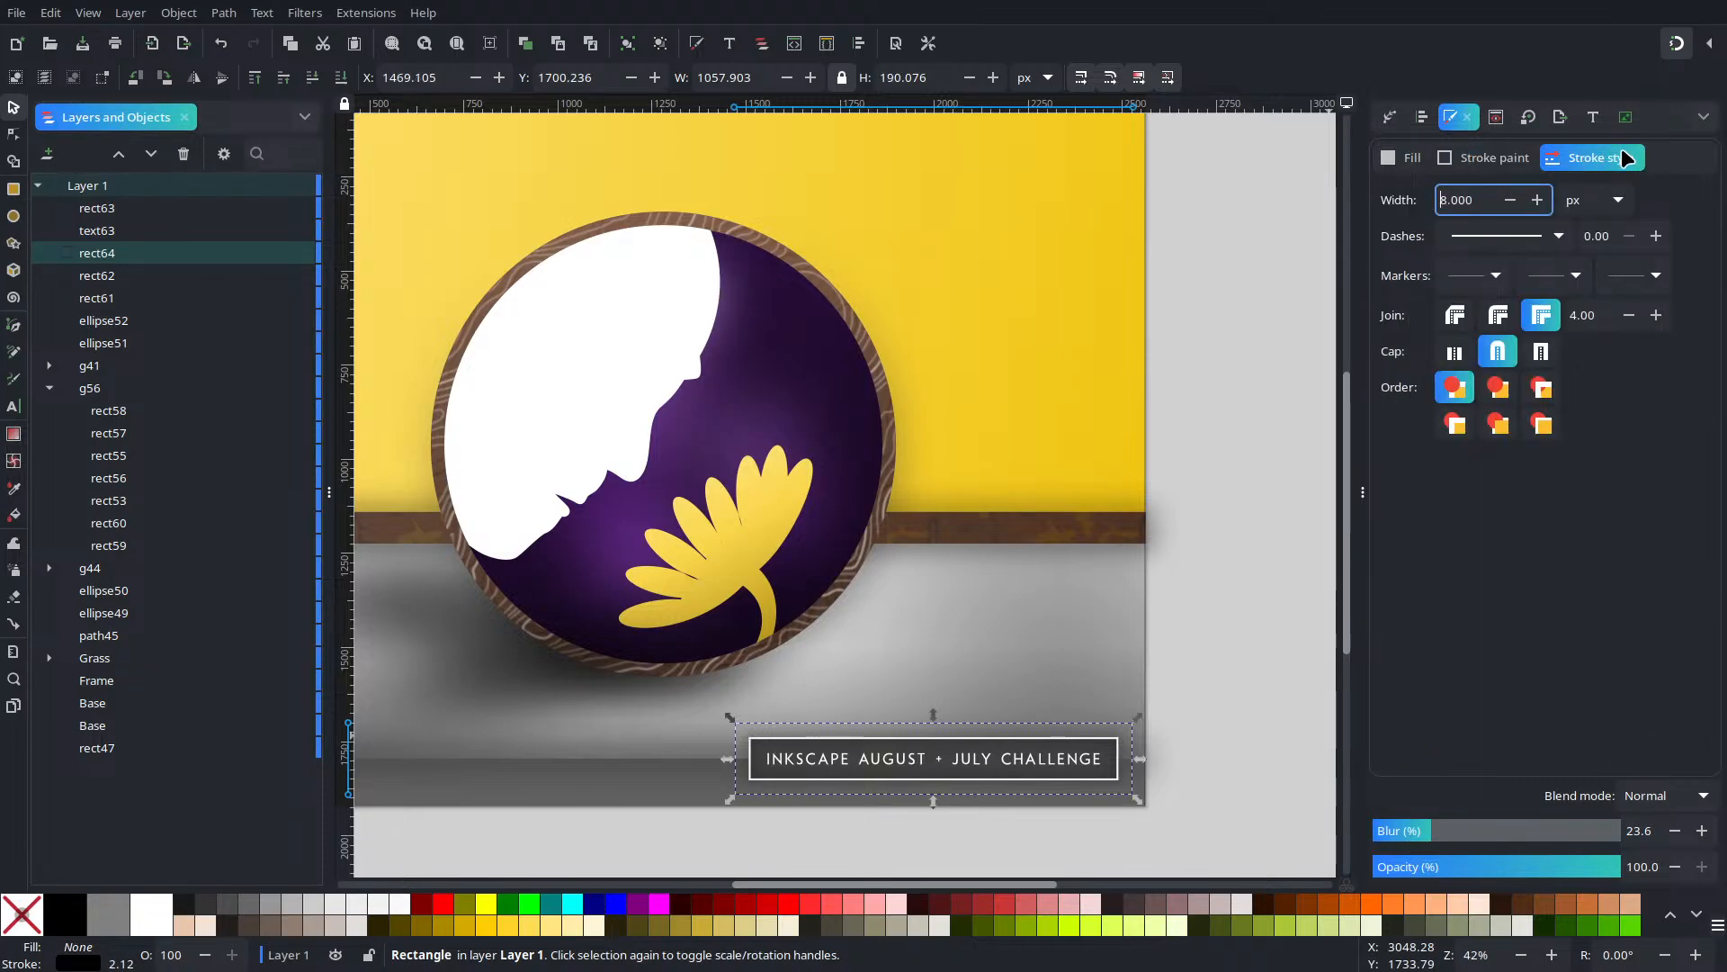
scroll(852, 637, "up", 2)
left_click_drag(467, 414, 850, 457)
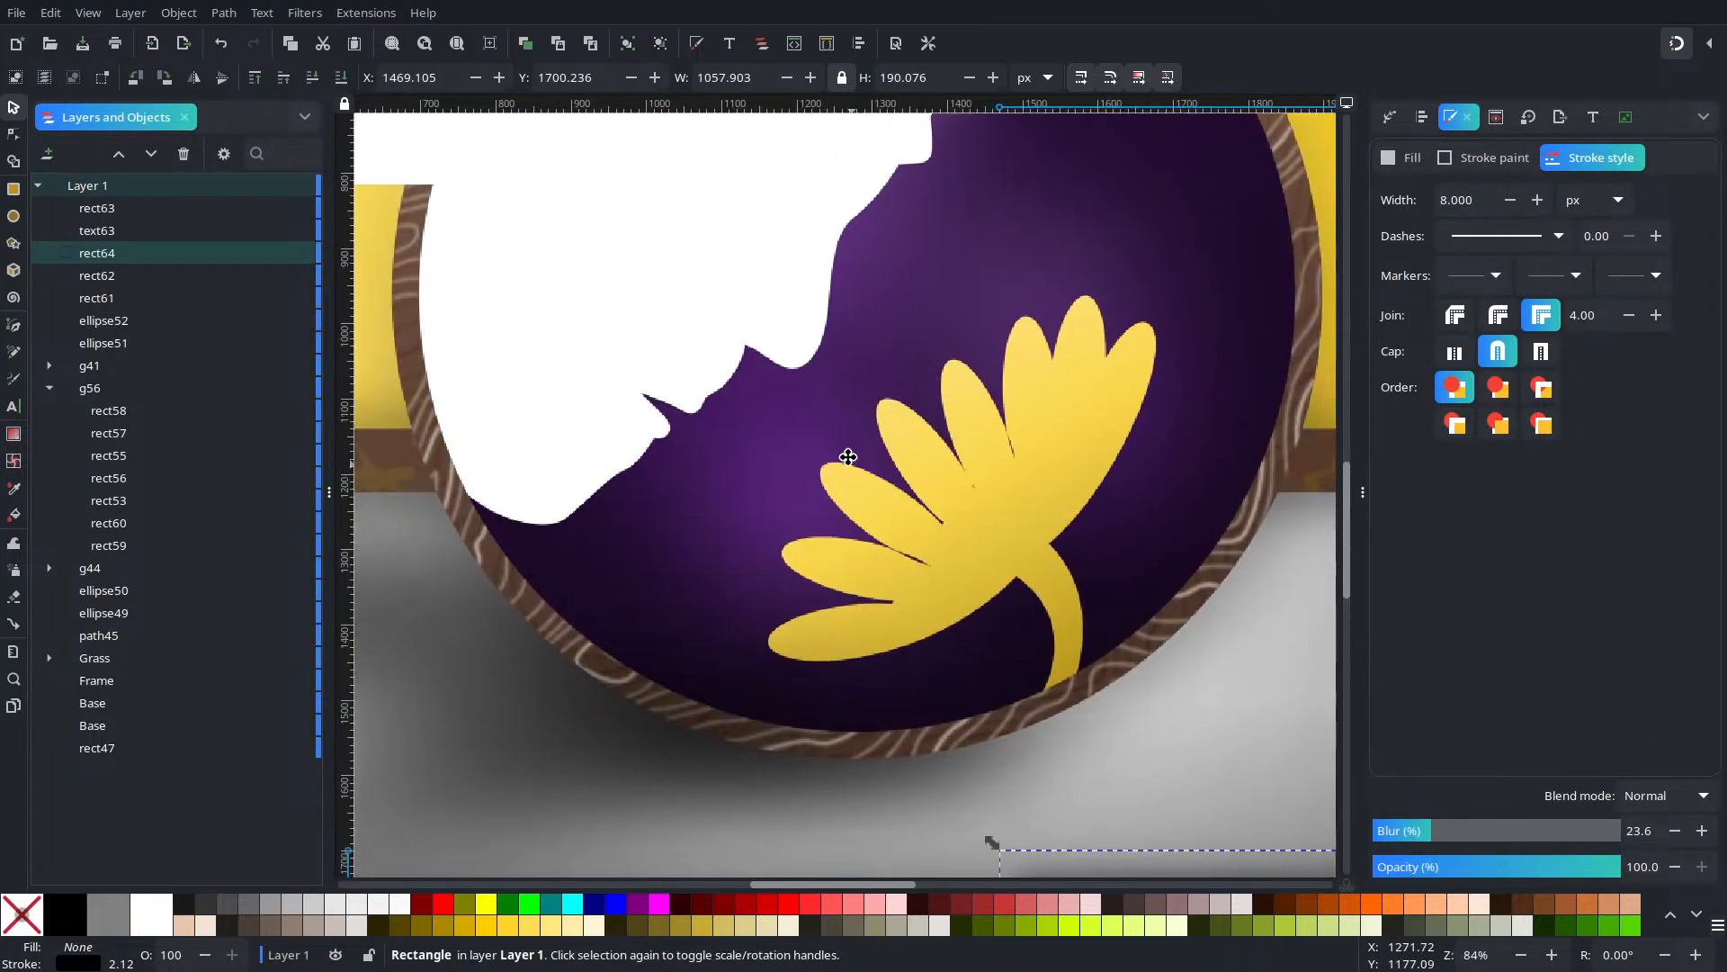
scroll(851, 522, "down", 2)
left_click_drag(929, 645, 877, 617)
key("Escape")
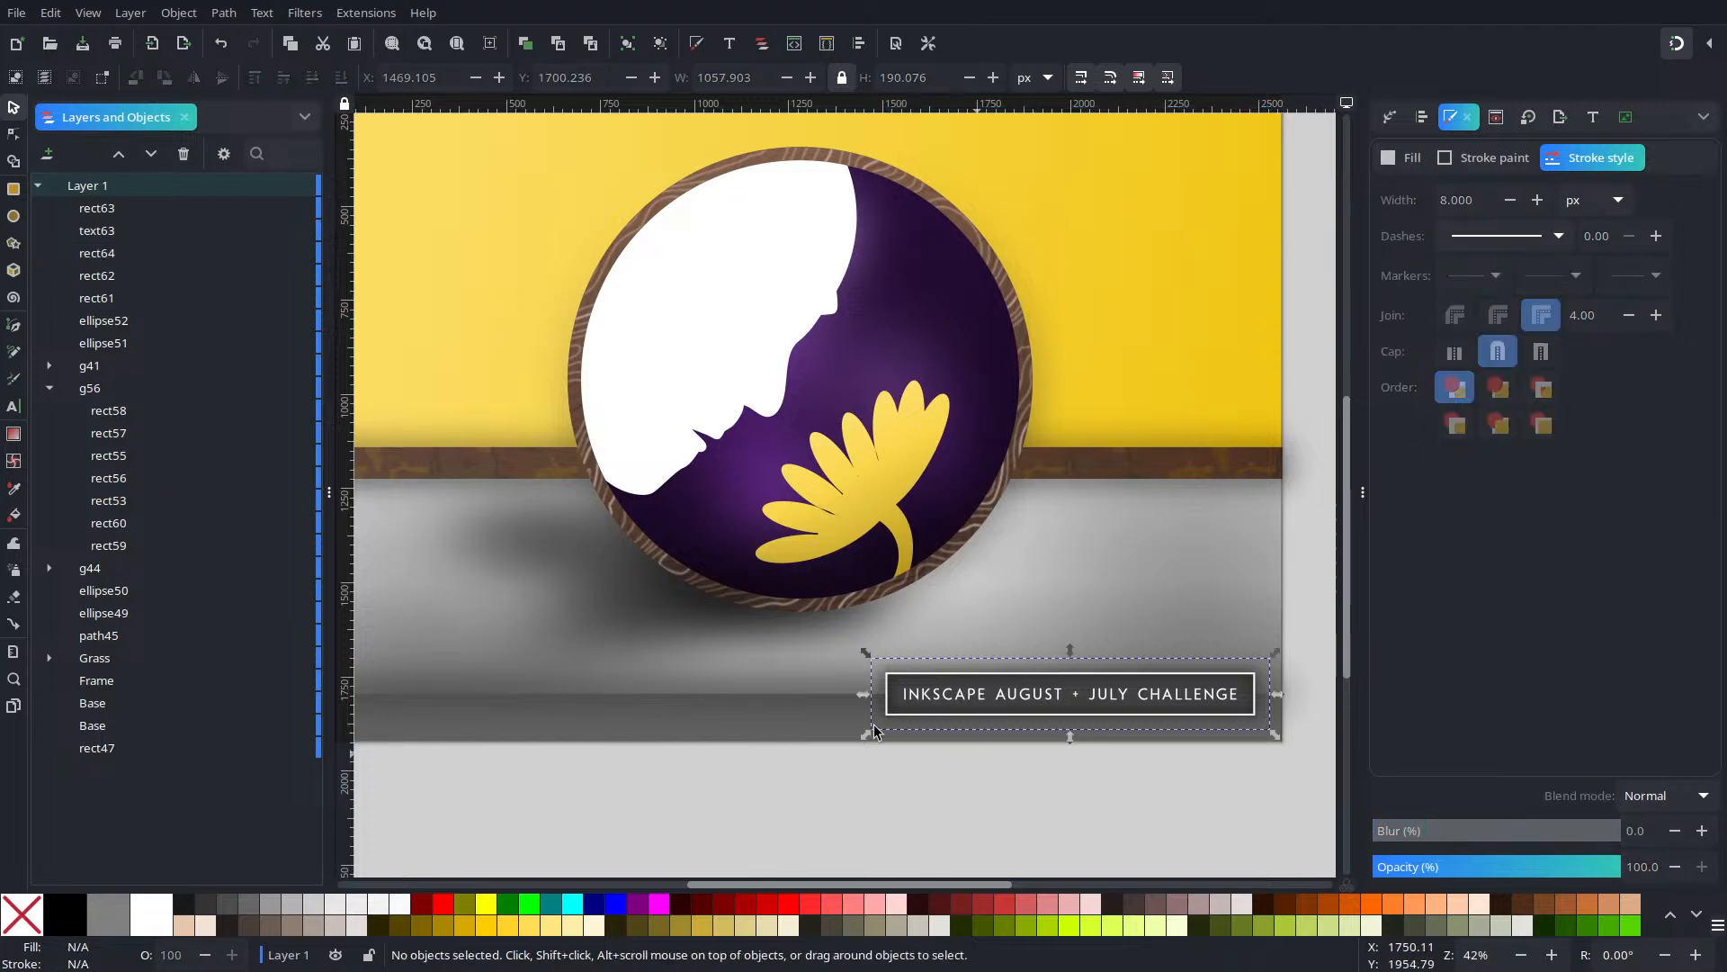
scroll(813, 755, "left", 4)
mouse_move(814, 755)
left_mouse_down()
mouse_move(671, 775)
mouse_move(653, 796)
mouse_move(814, 735)
left_mouse_up()
scroll(671, 776, "down", 2)
scroll(783, 752, "up", 2)
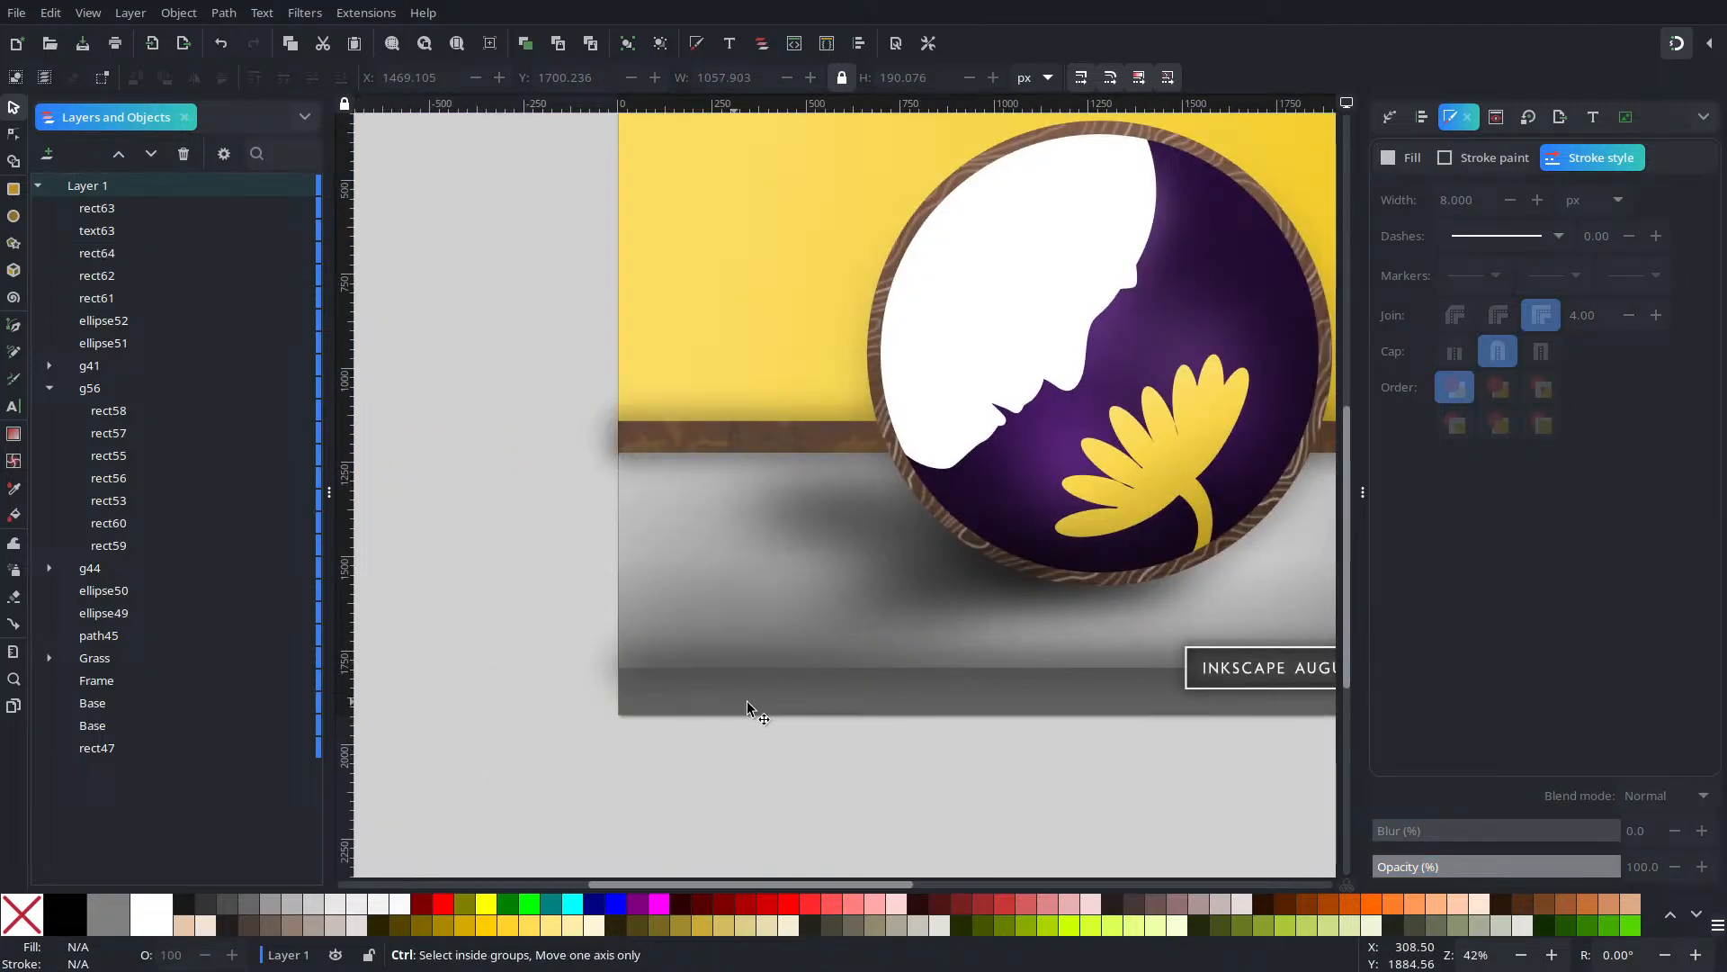
scroll(752, 705, "up", 2)
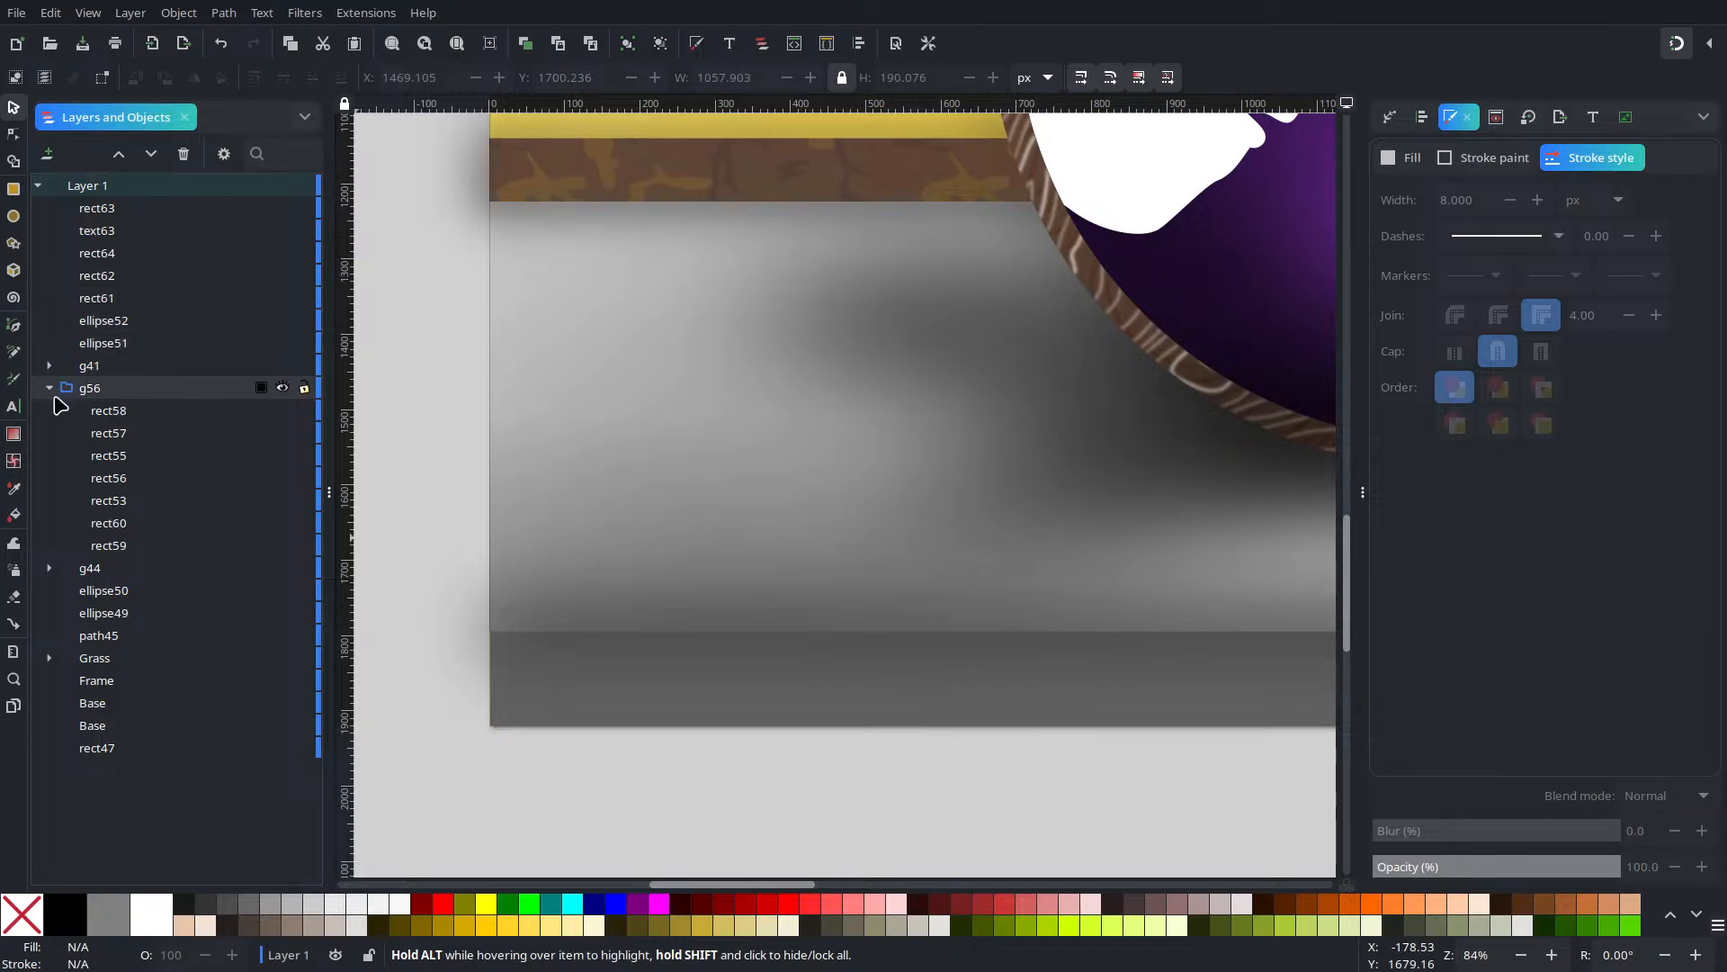
Draw a flowed text frame on the lower-left floor with a flat dark grey fill and no stroke
left_click(13, 406)
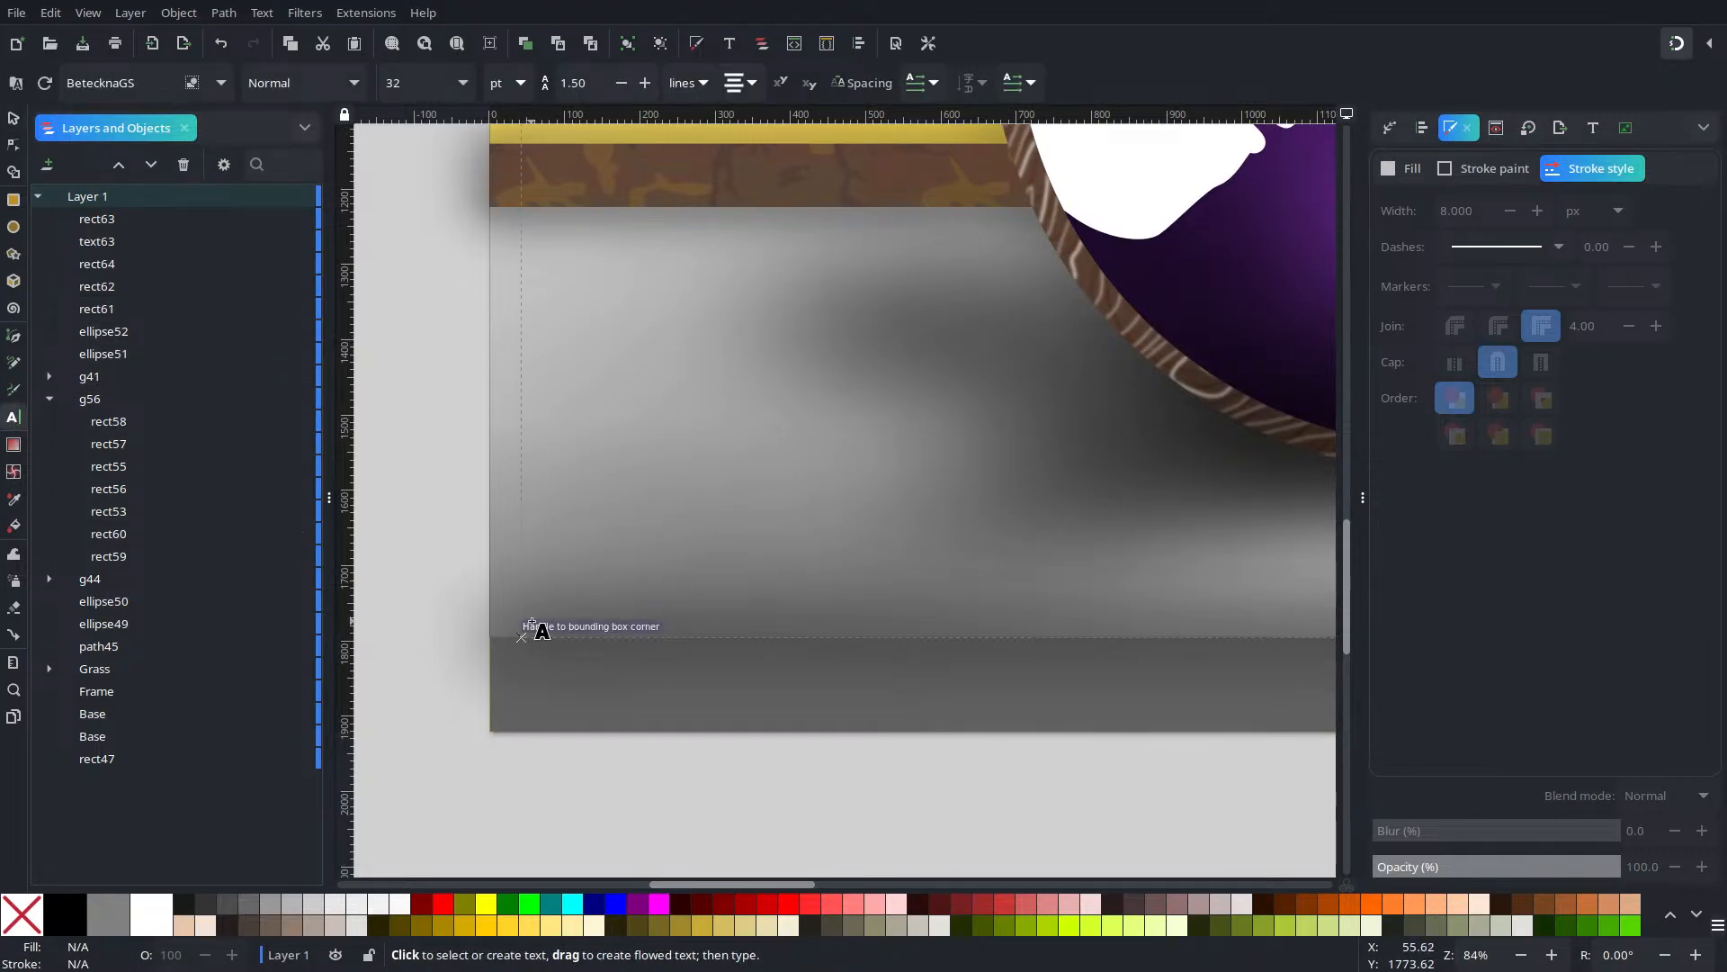
left_click_drag(527, 615, 1058, 659)
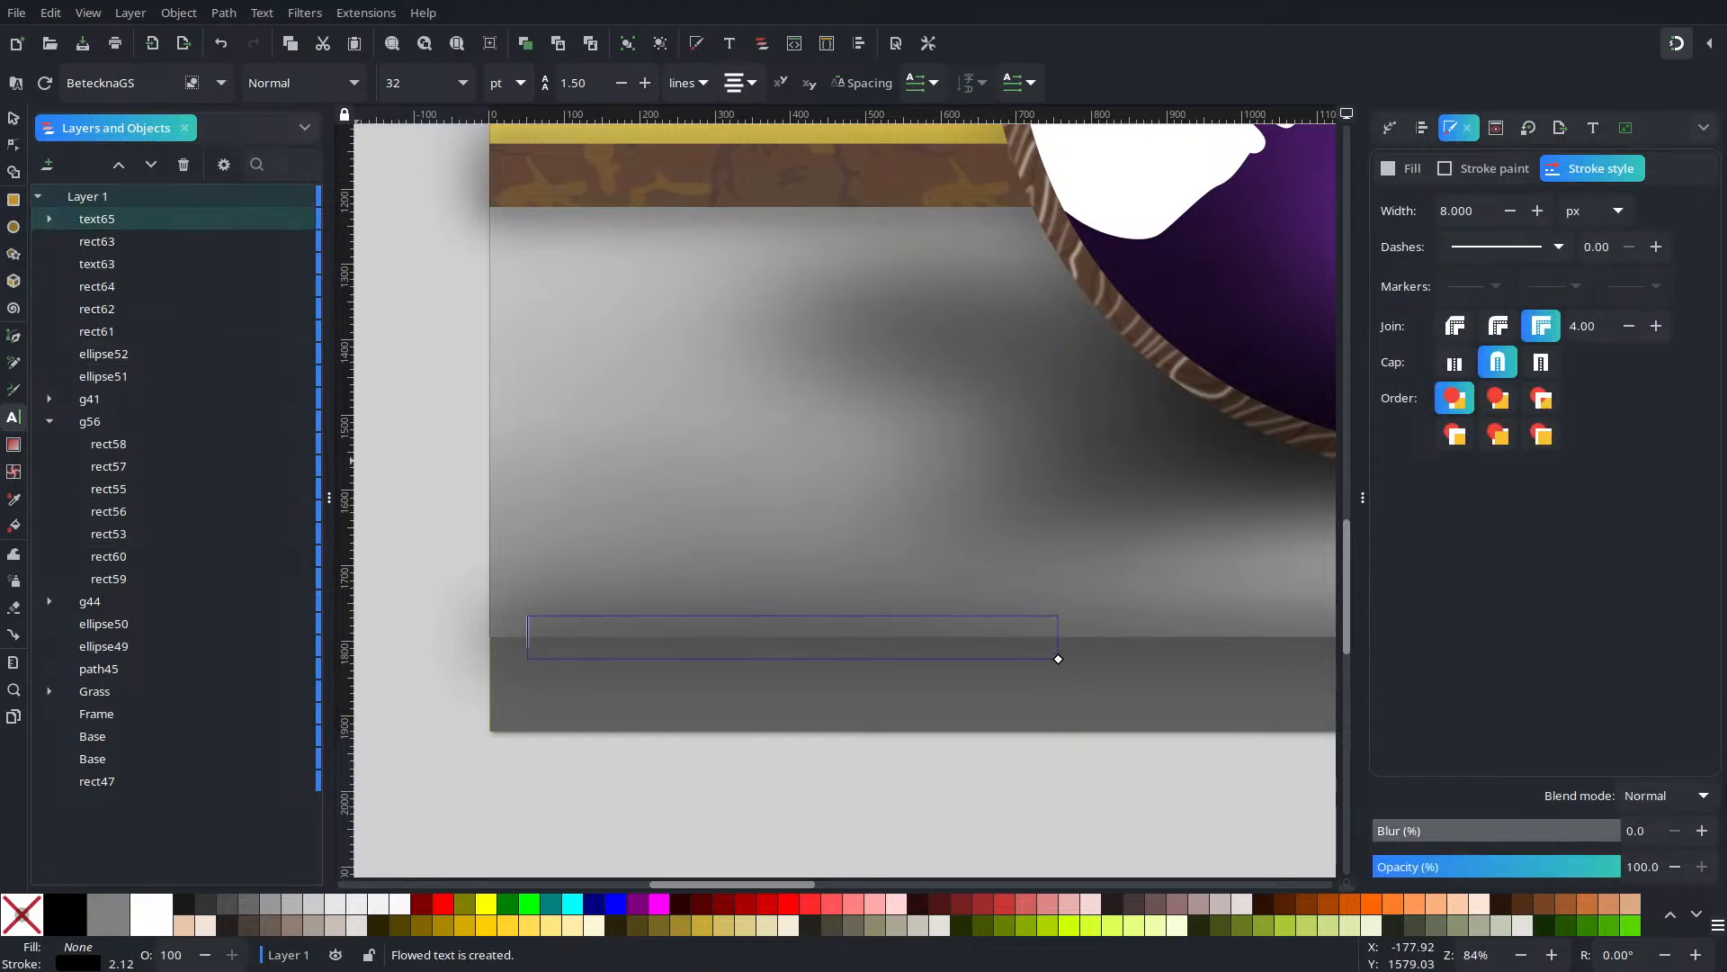
left_click(13, 115)
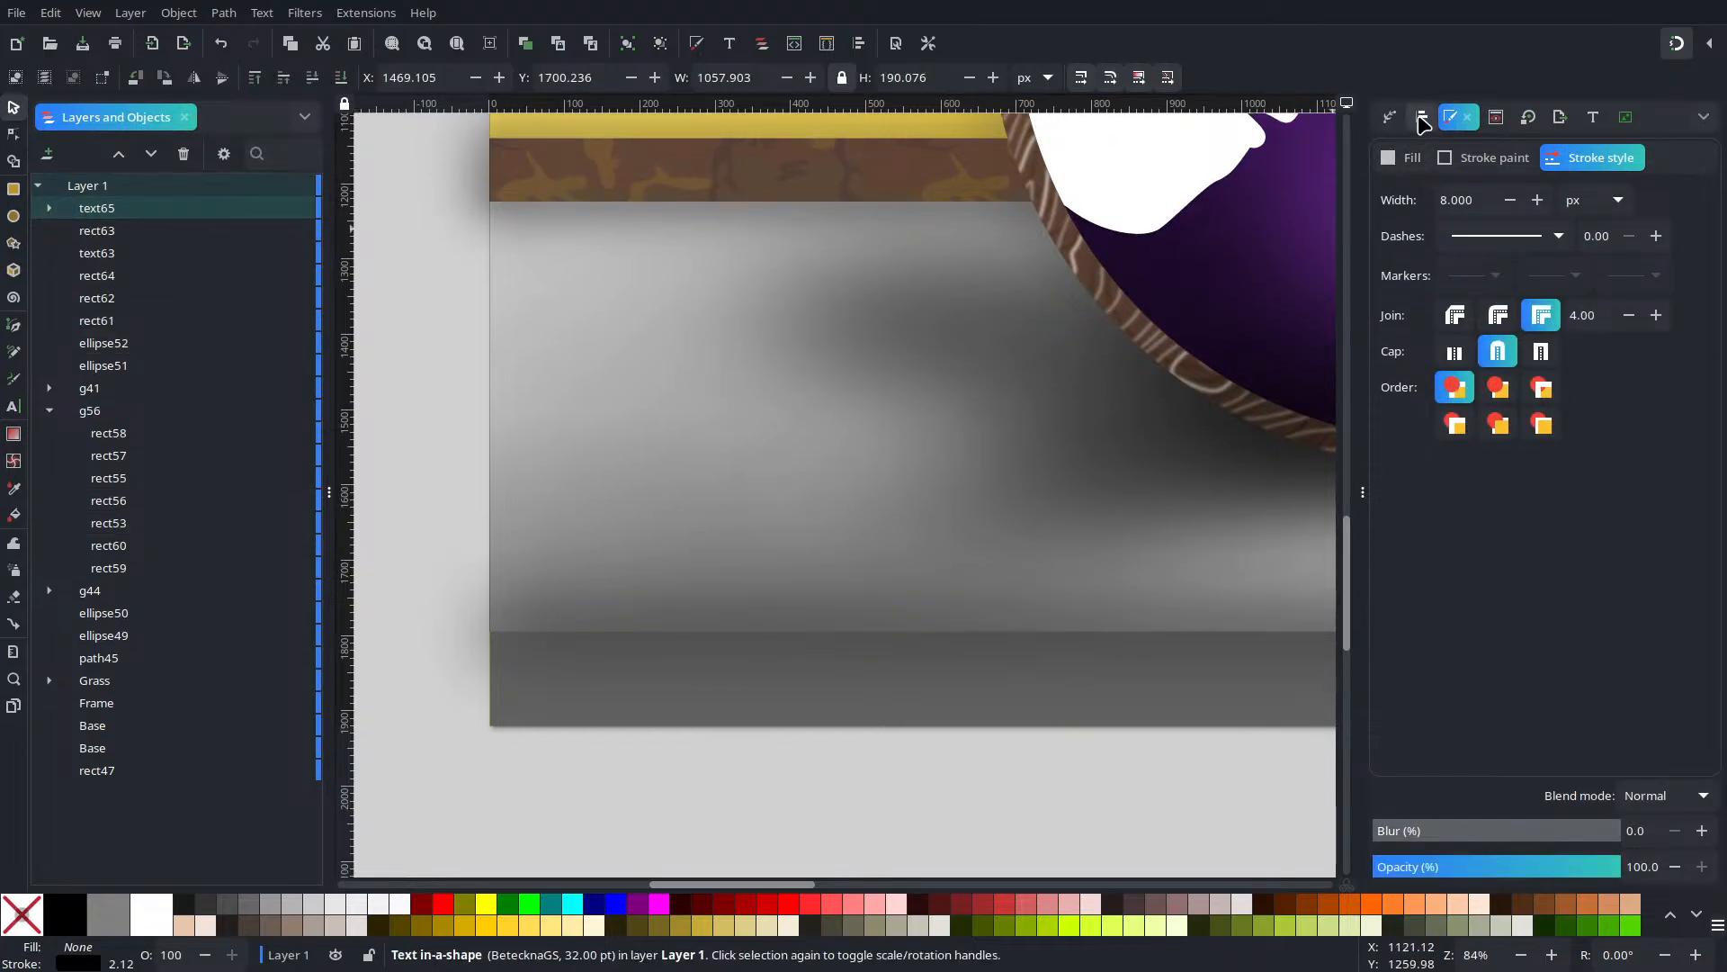
left_click(1412, 160)
left_click(1421, 195)
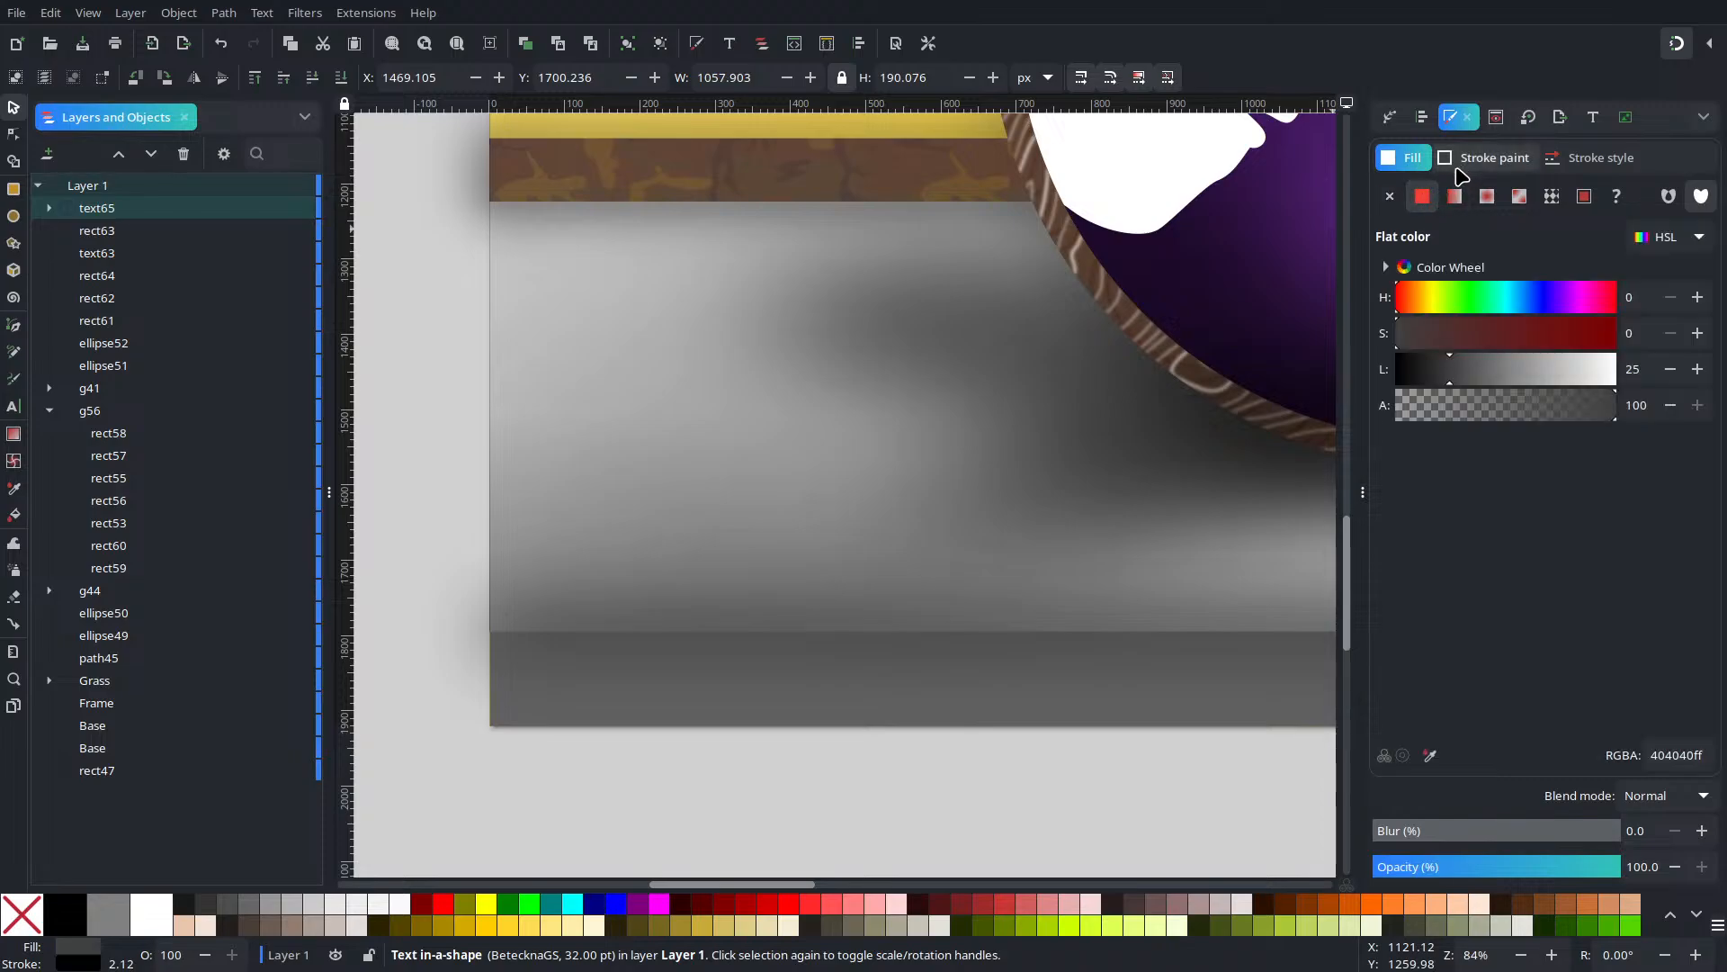
left_click(1475, 158)
left_click(1390, 196)
left_click(1404, 158)
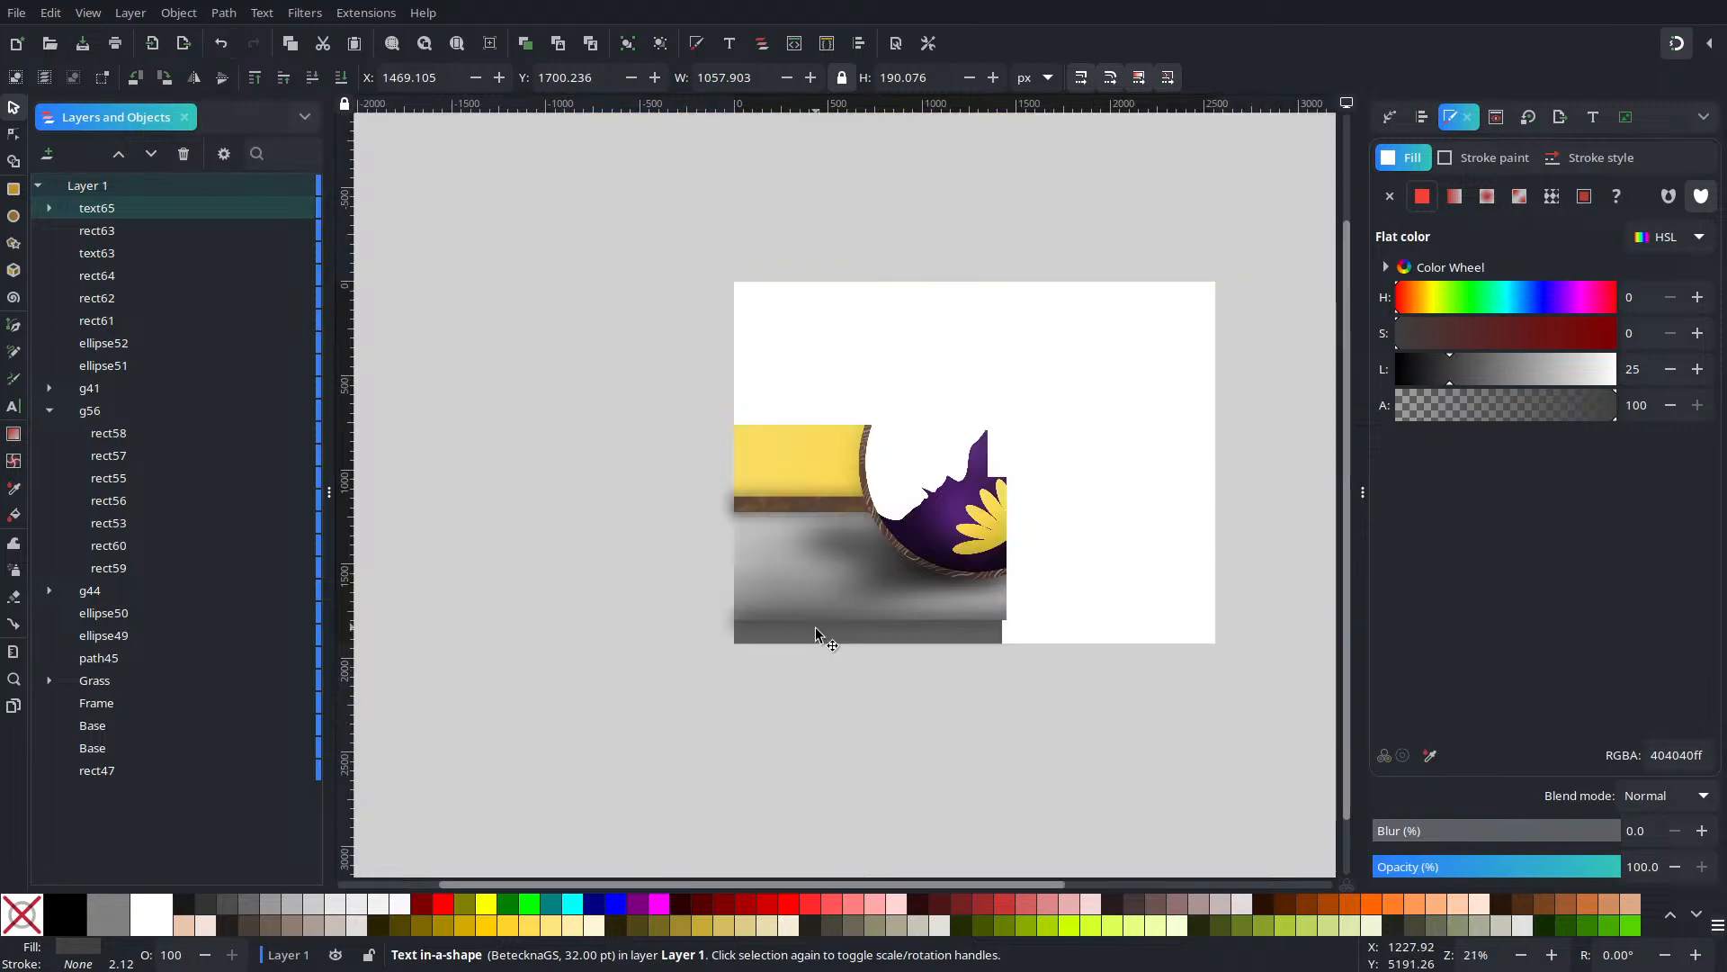
Undo the stroke removal while keeping the frame's dark grey fill
scroll(817, 629, "down", 5, "ctrl")
scroll(817, 628, "up", 2, "ctrl")
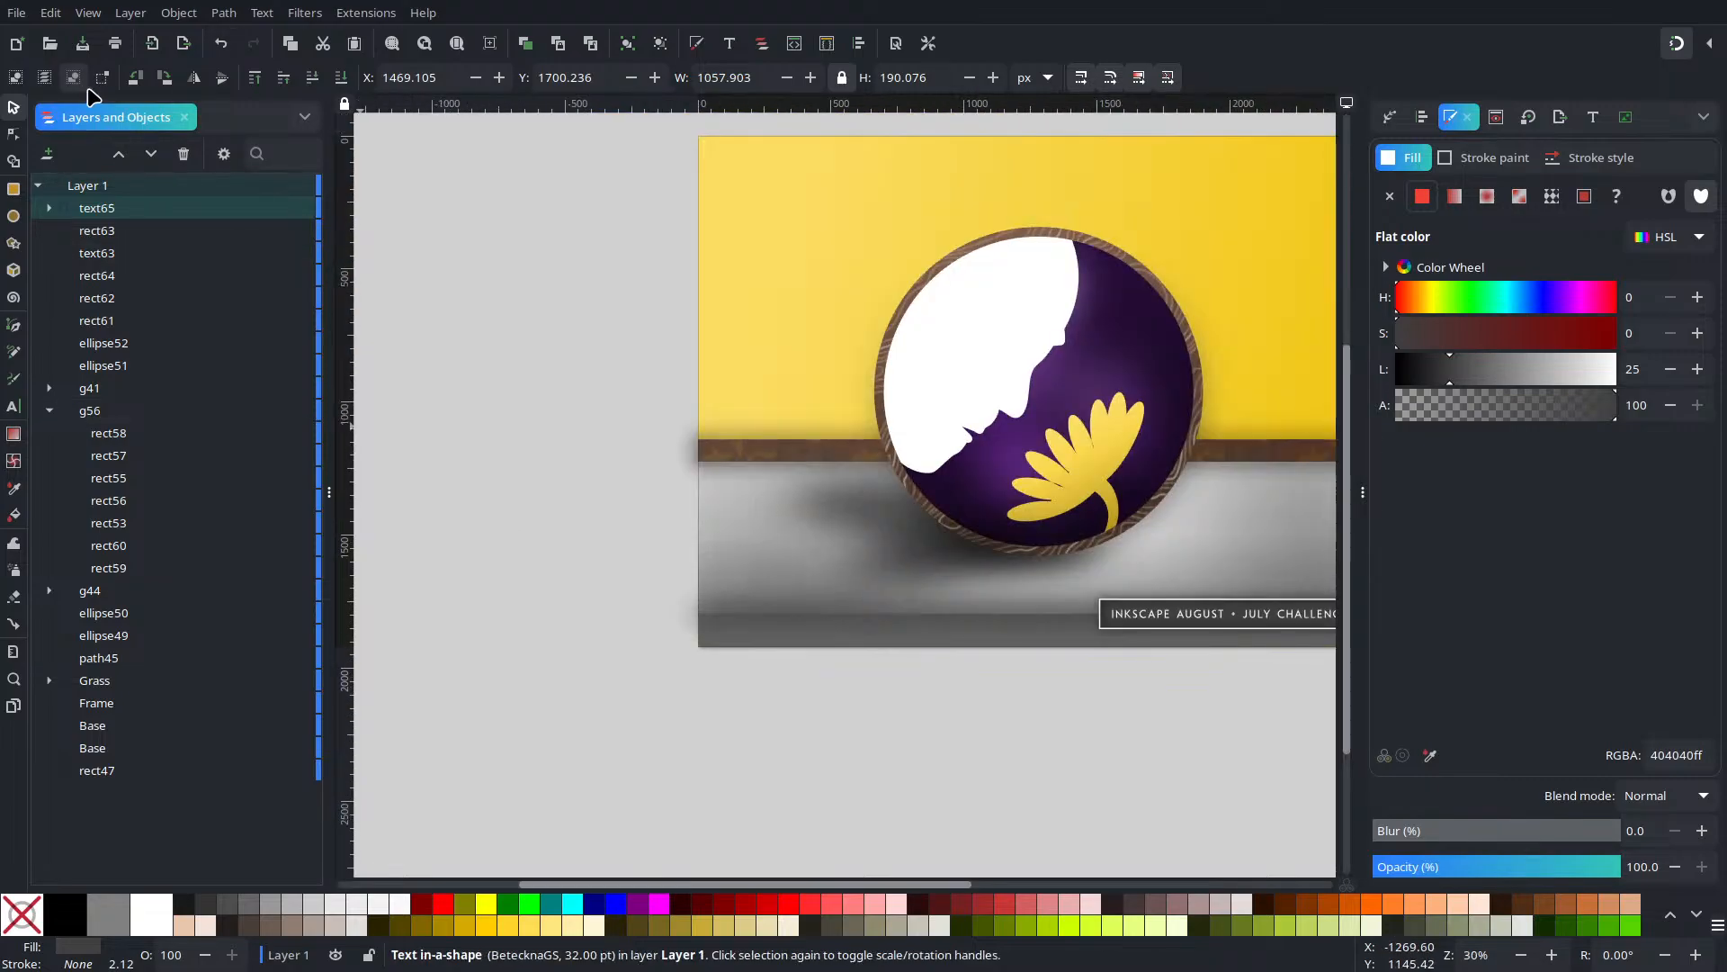
left_click(222, 46)
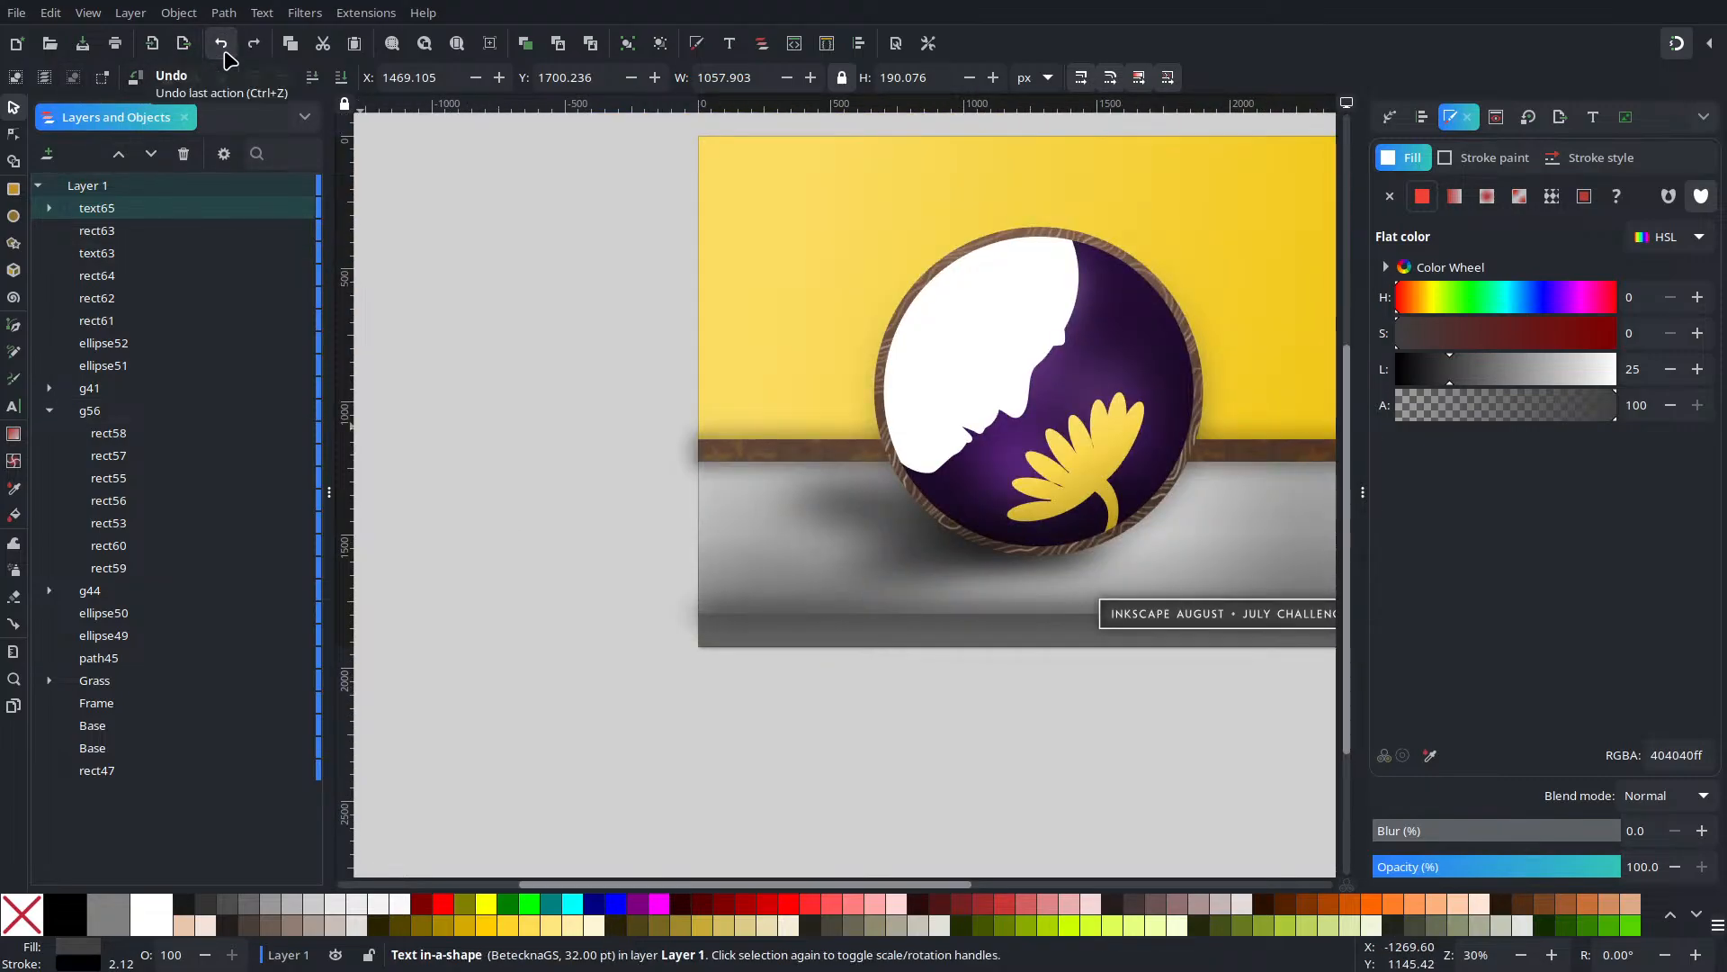
left_click(226, 56)
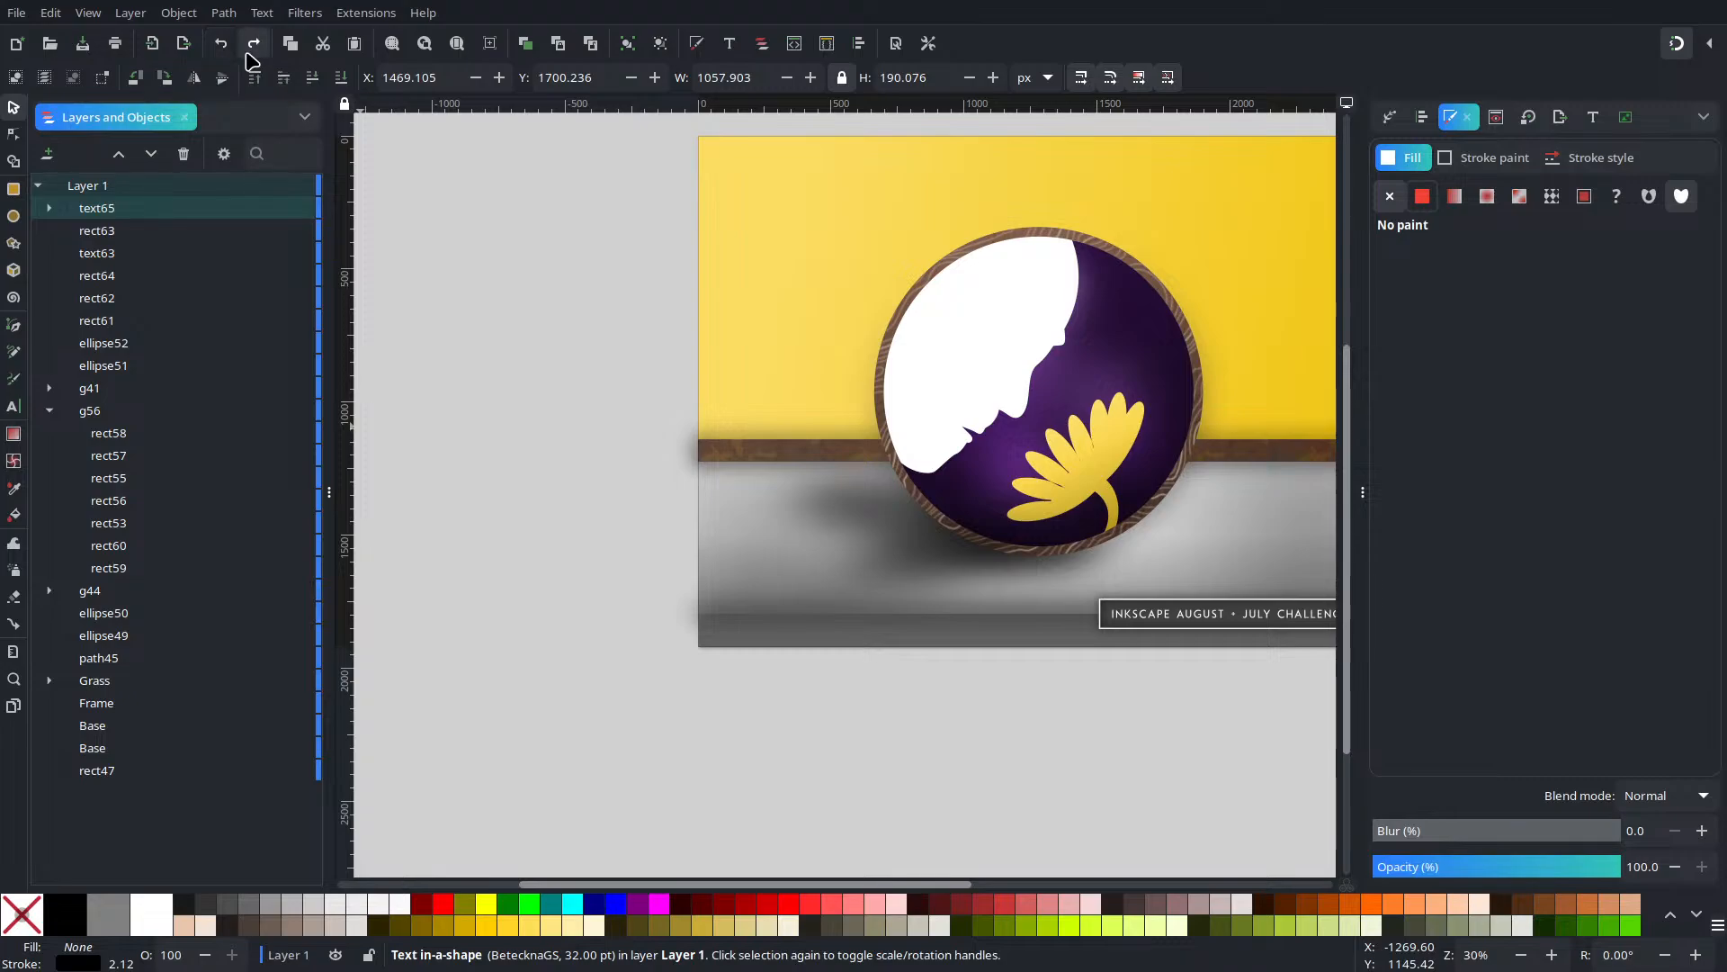
left_click(224, 50)
Select the empty text65 frame in the object list and delete it
left_click(110, 213)
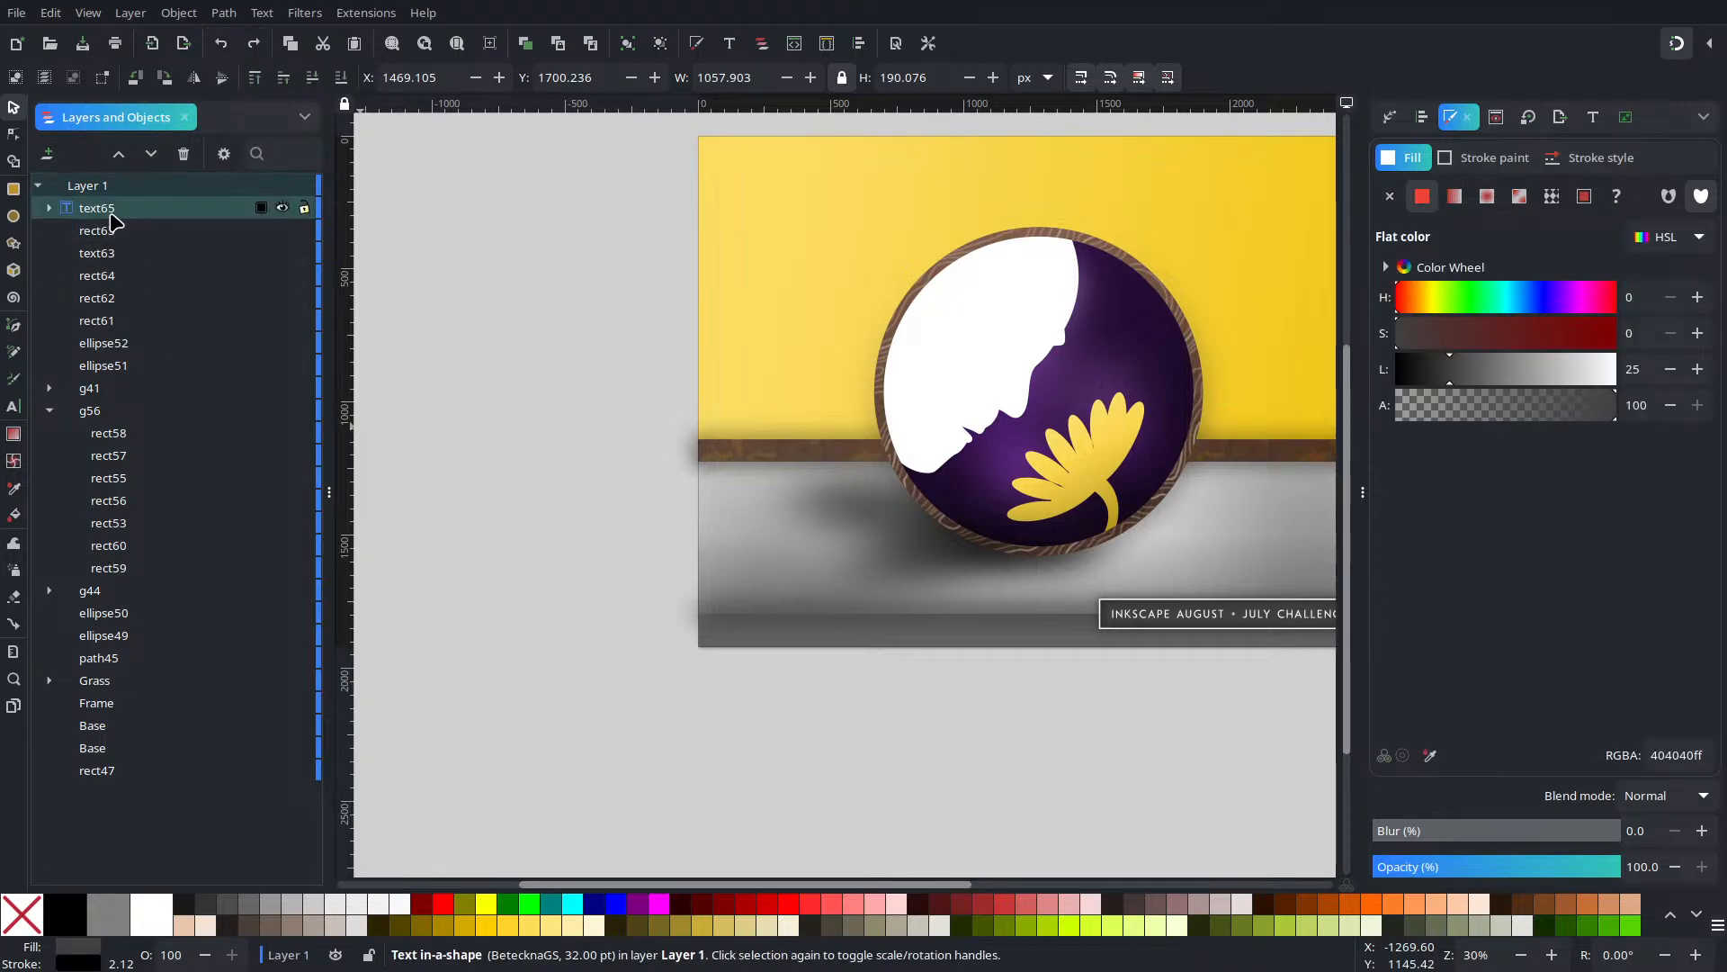
left_click(115, 226)
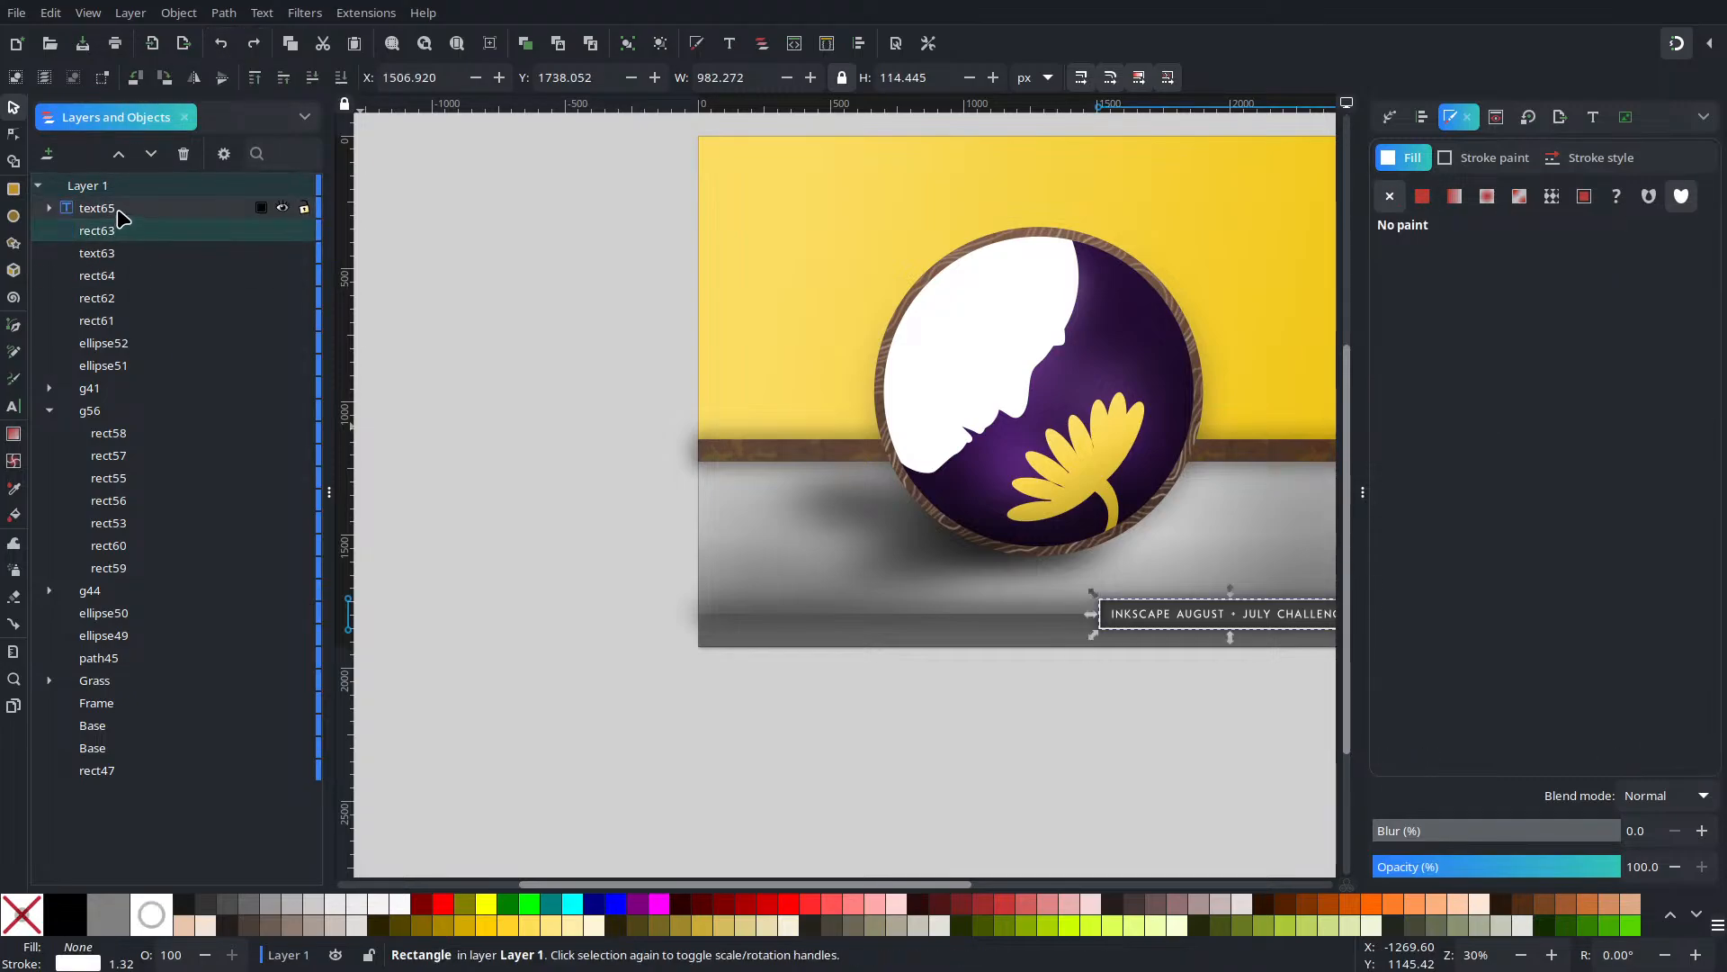
left_click(116, 211)
key("Delete")
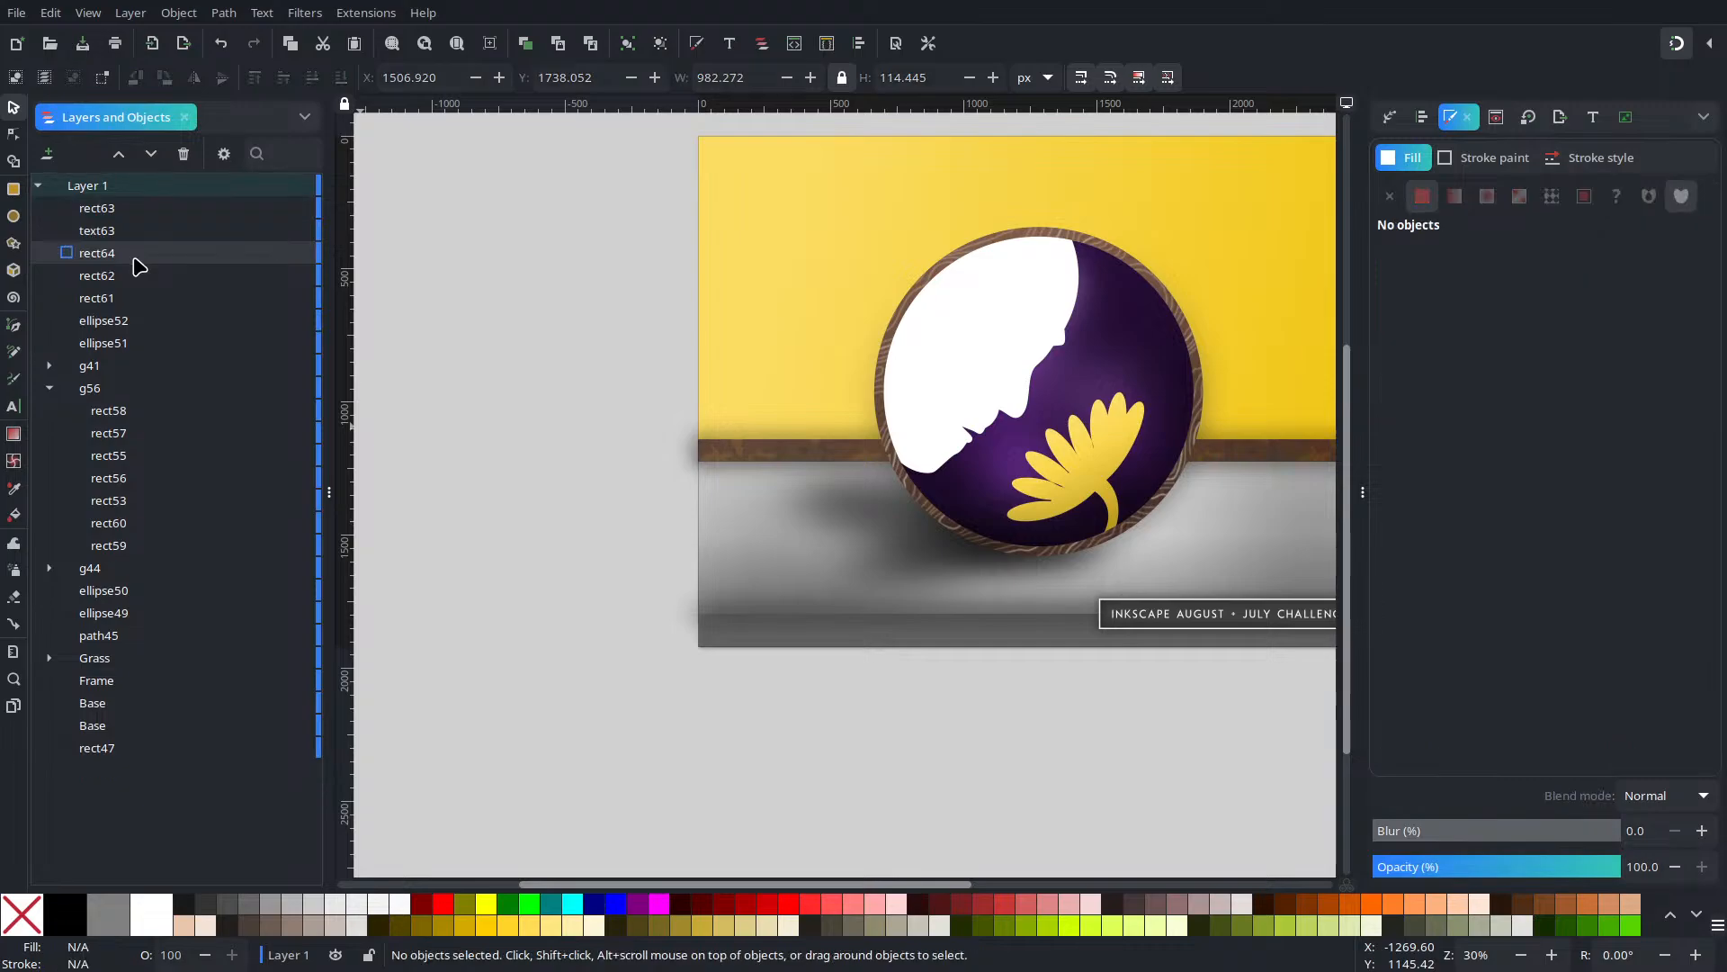
Draw a rectangle on the floor and resize it to about 899 by 81 px
left_click(13, 189)
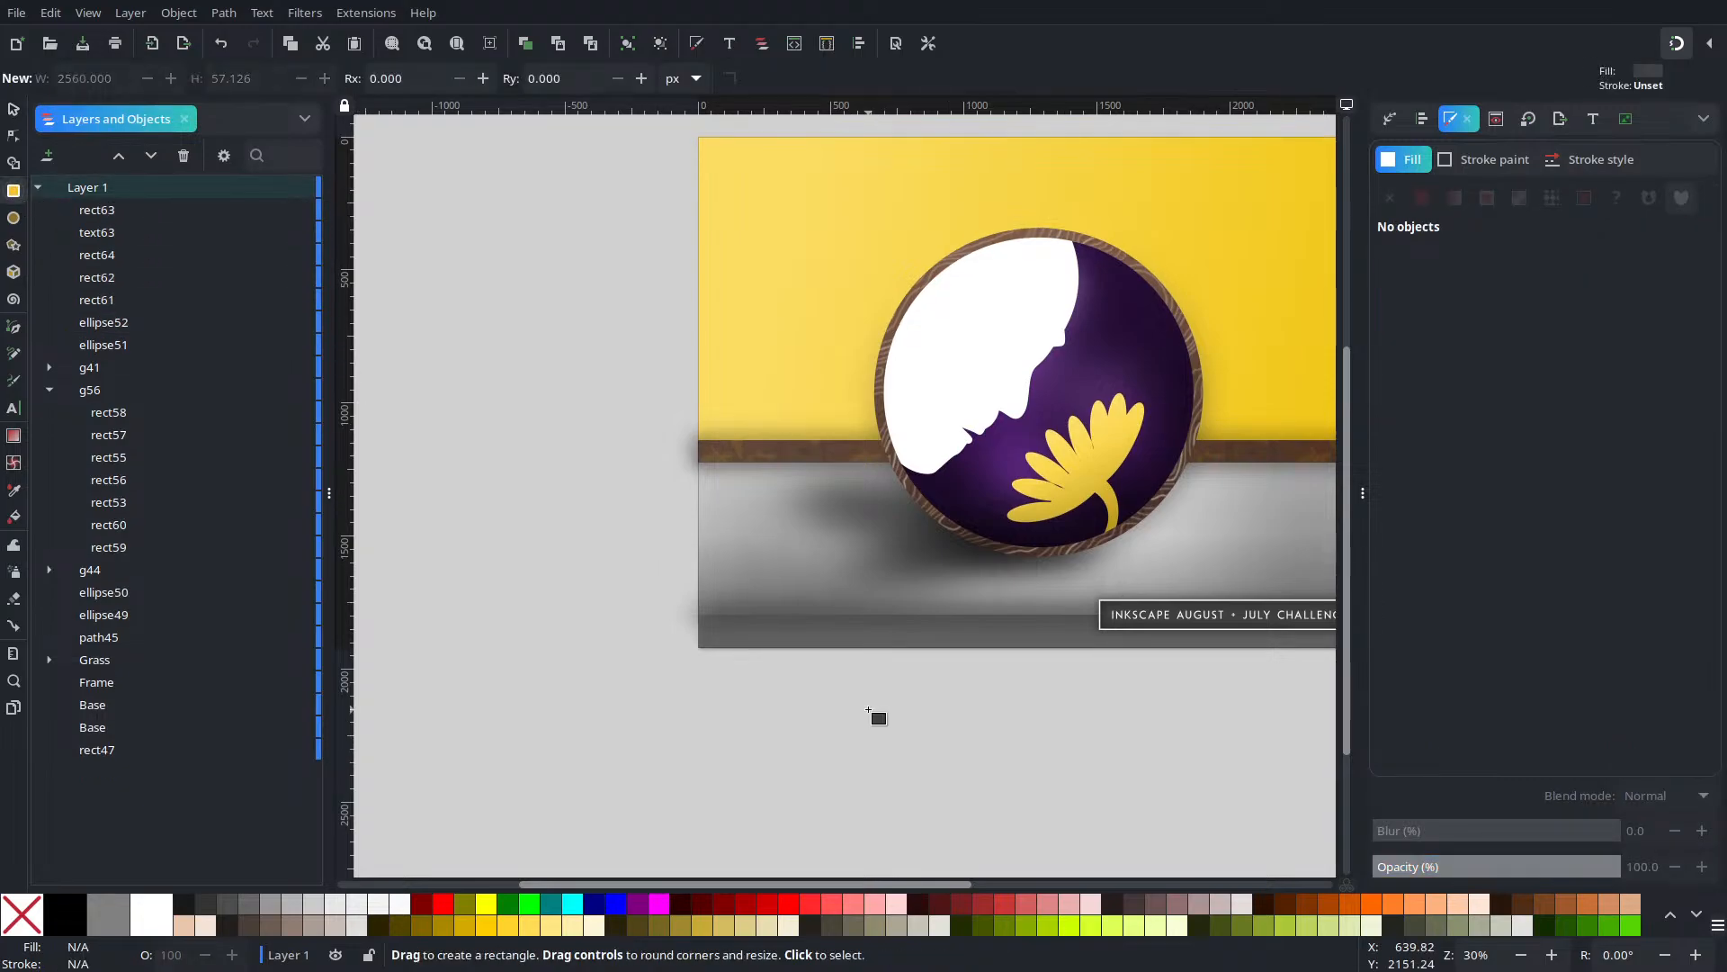
left_click_drag(721, 607, 908, 635)
scroll(864, 634, "up", 5)
scroll(837, 646, "down", 1)
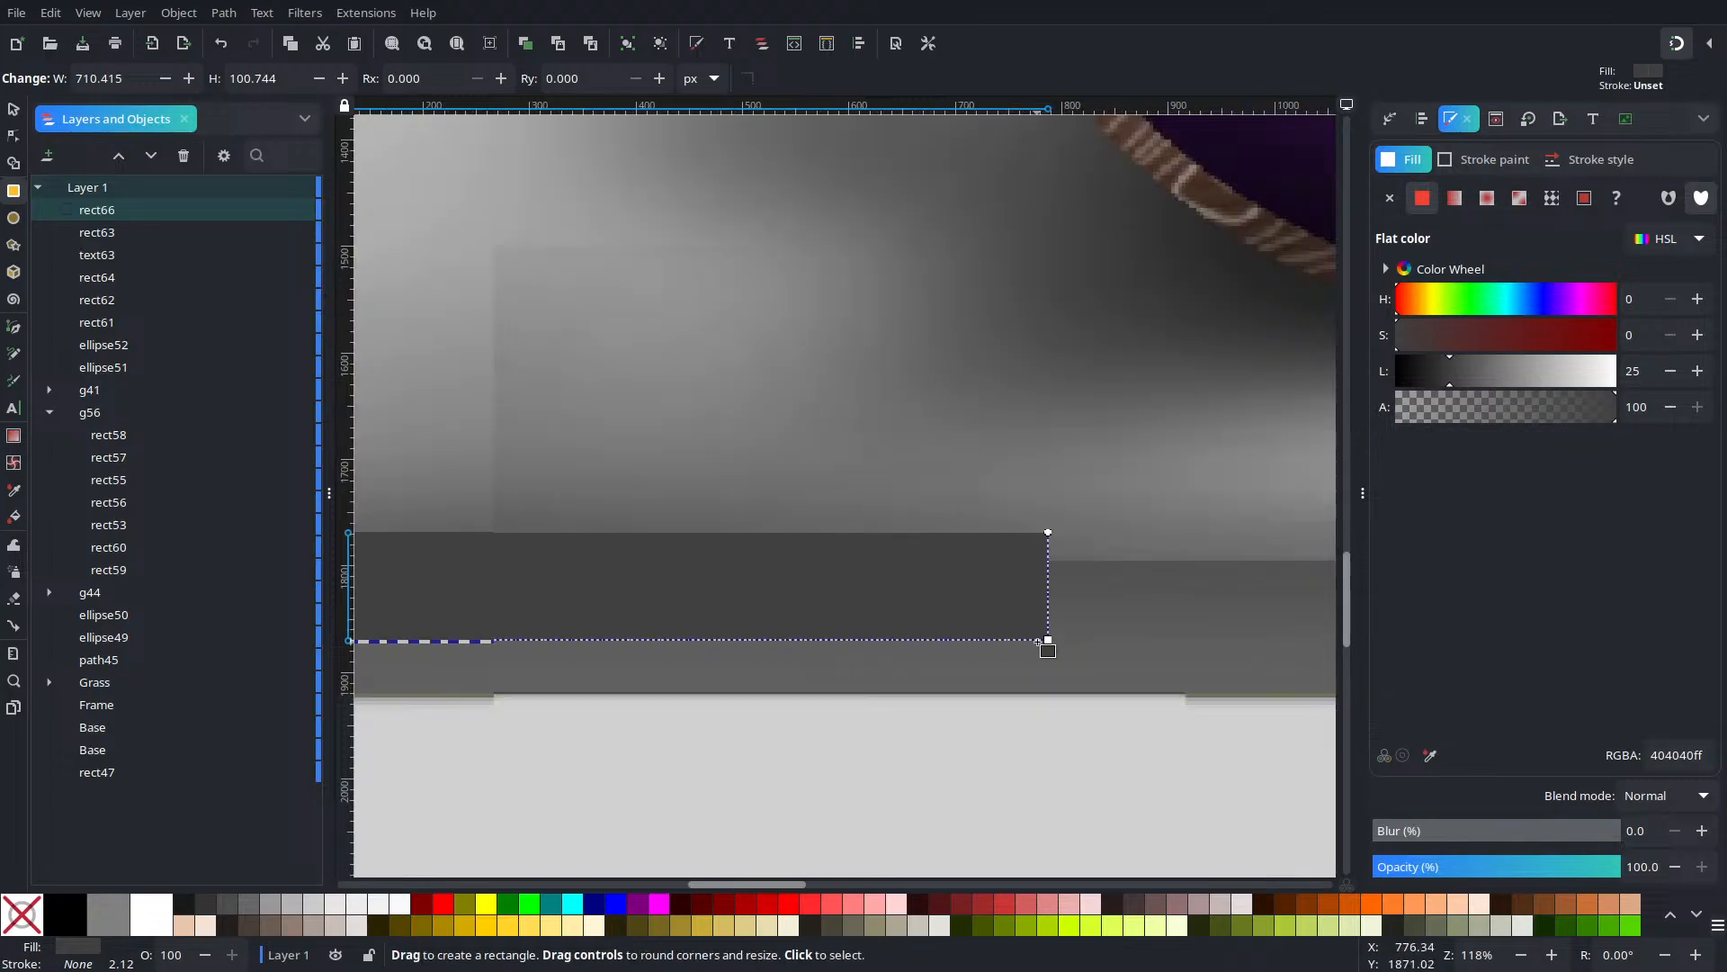
left_click_drag(1048, 639, 1103, 622)
scroll(846, 641, "down", 1)
left_click_drag(1130, 631, 1127, 623)
Fill the bar black and nudge it slightly upward
left_click(10, 109)
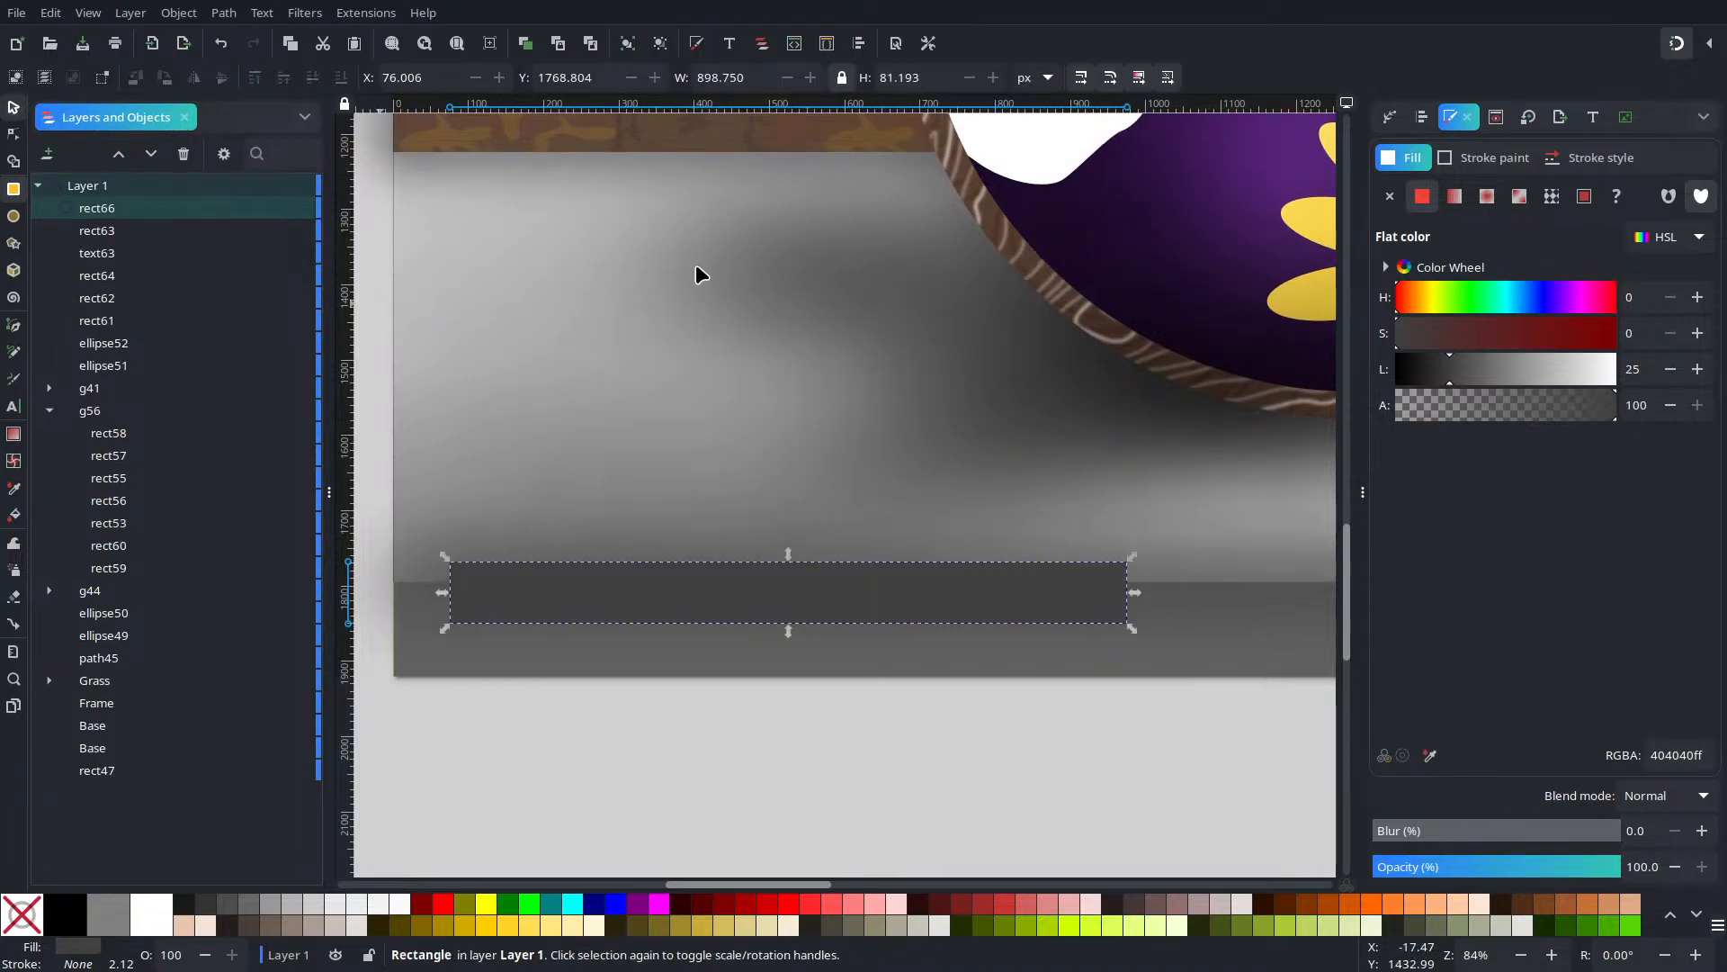
left_click_drag(1450, 376, 1395, 376)
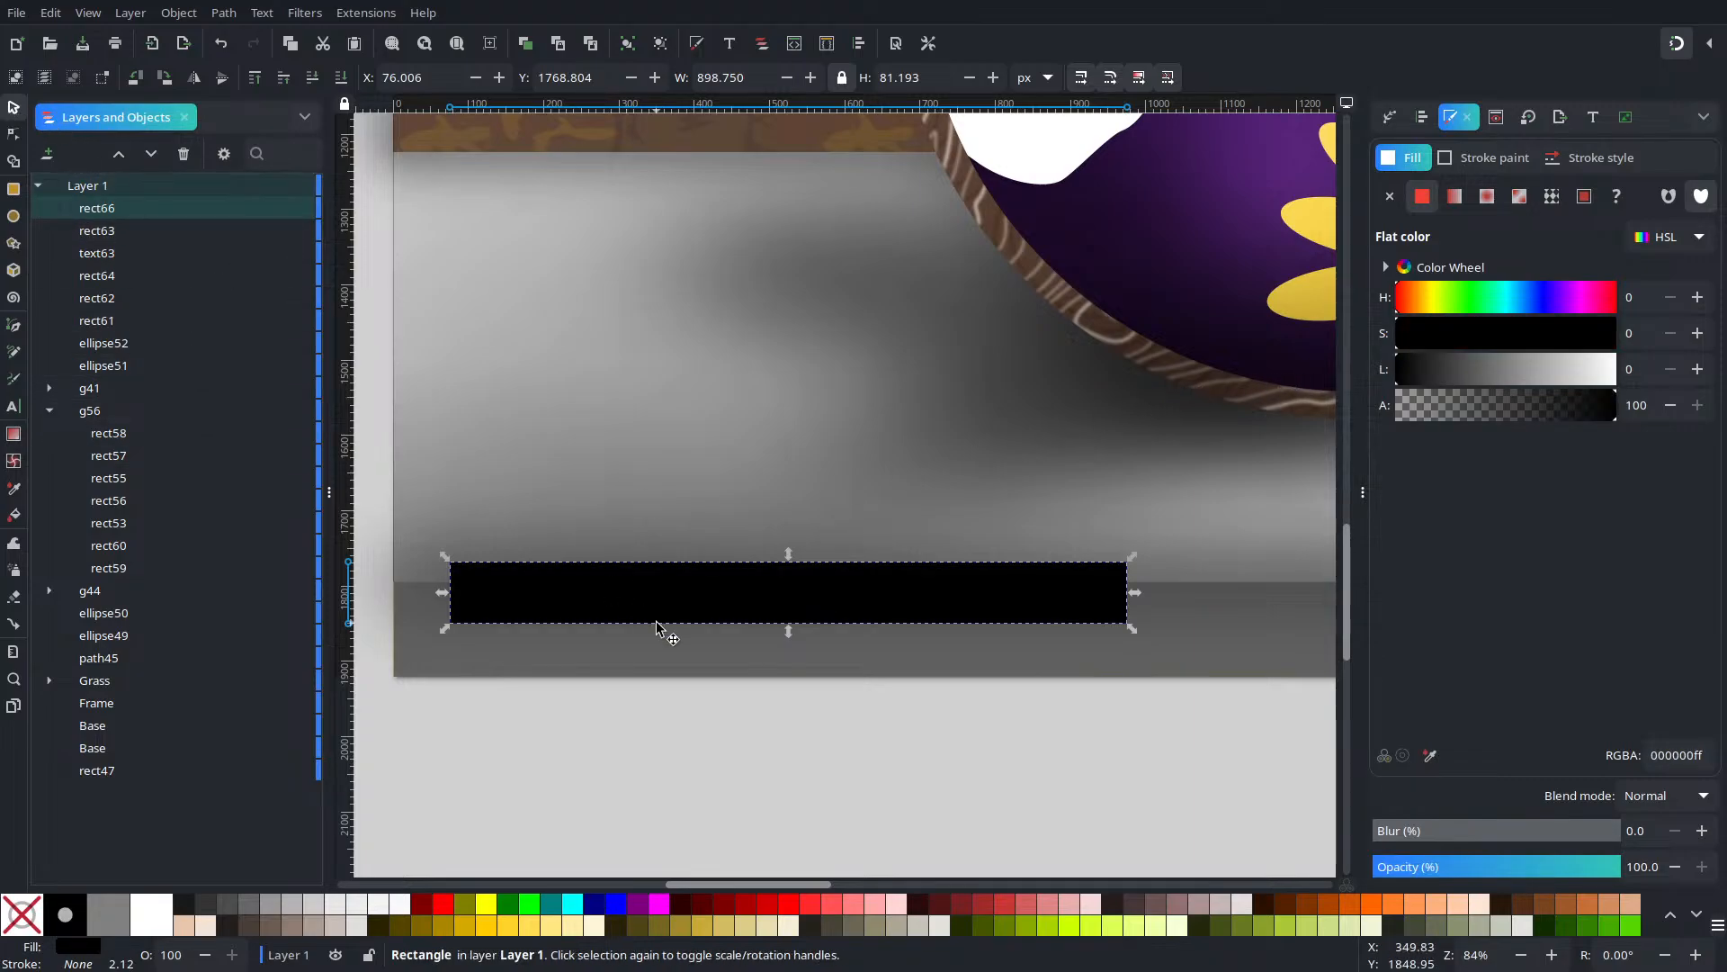
left_click_drag(633, 602, 636, 594)
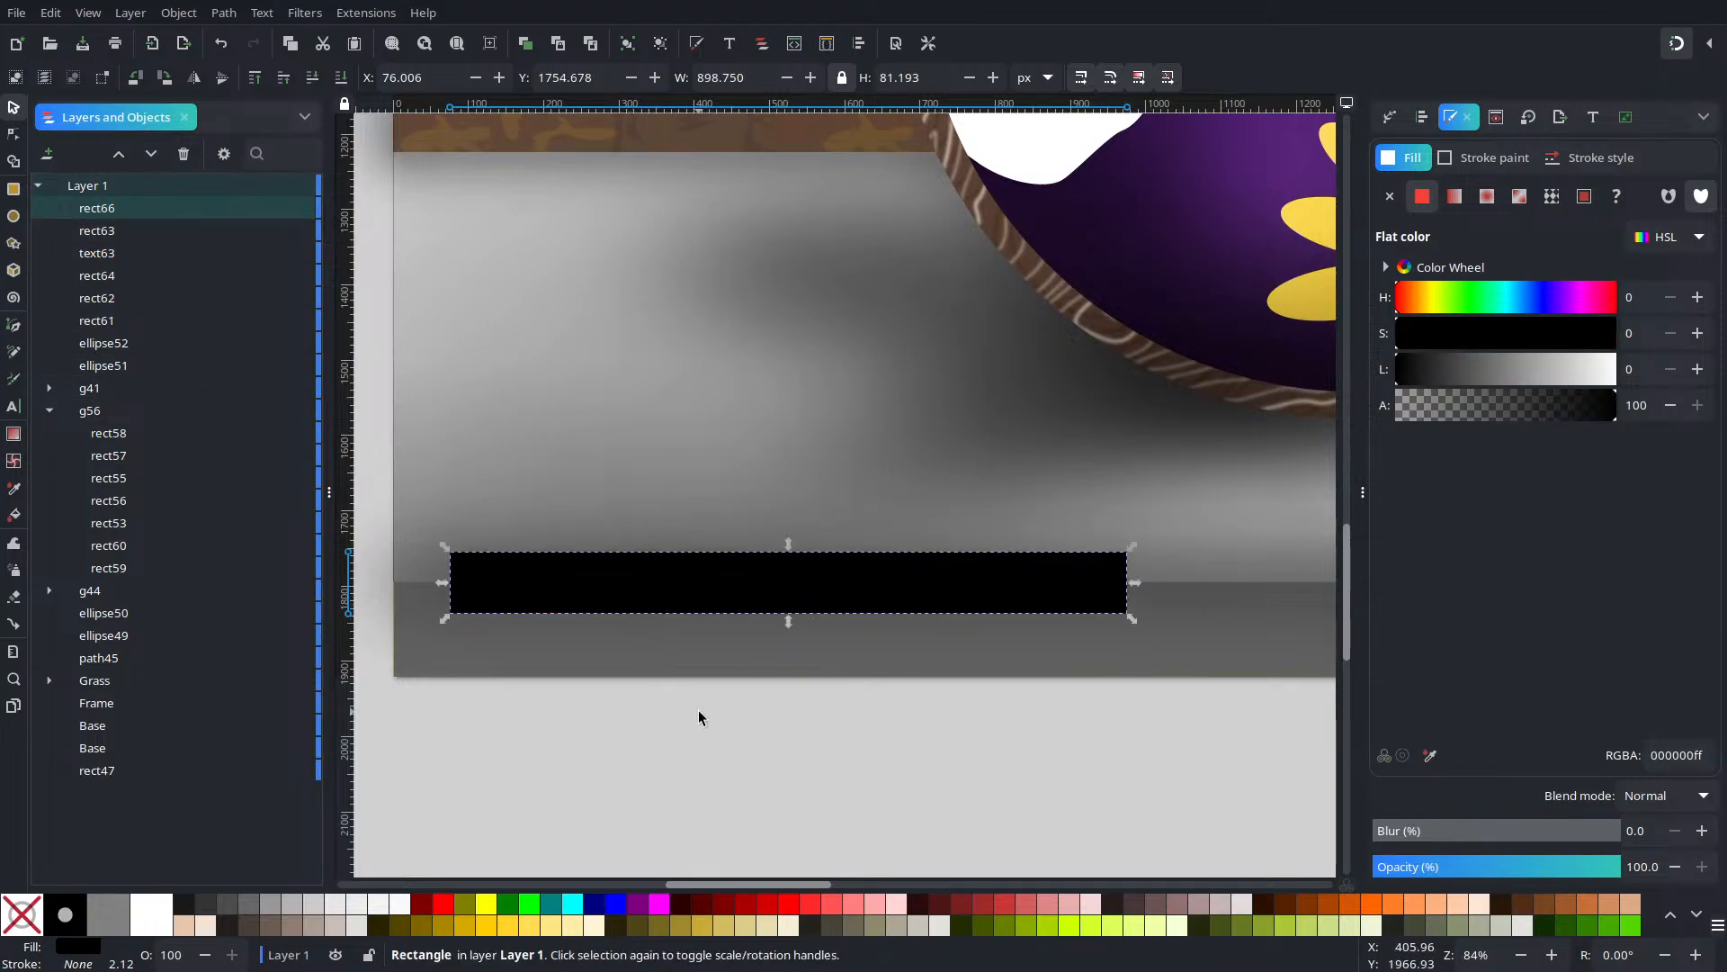
left_click(824, 616)
left_click(786, 592)
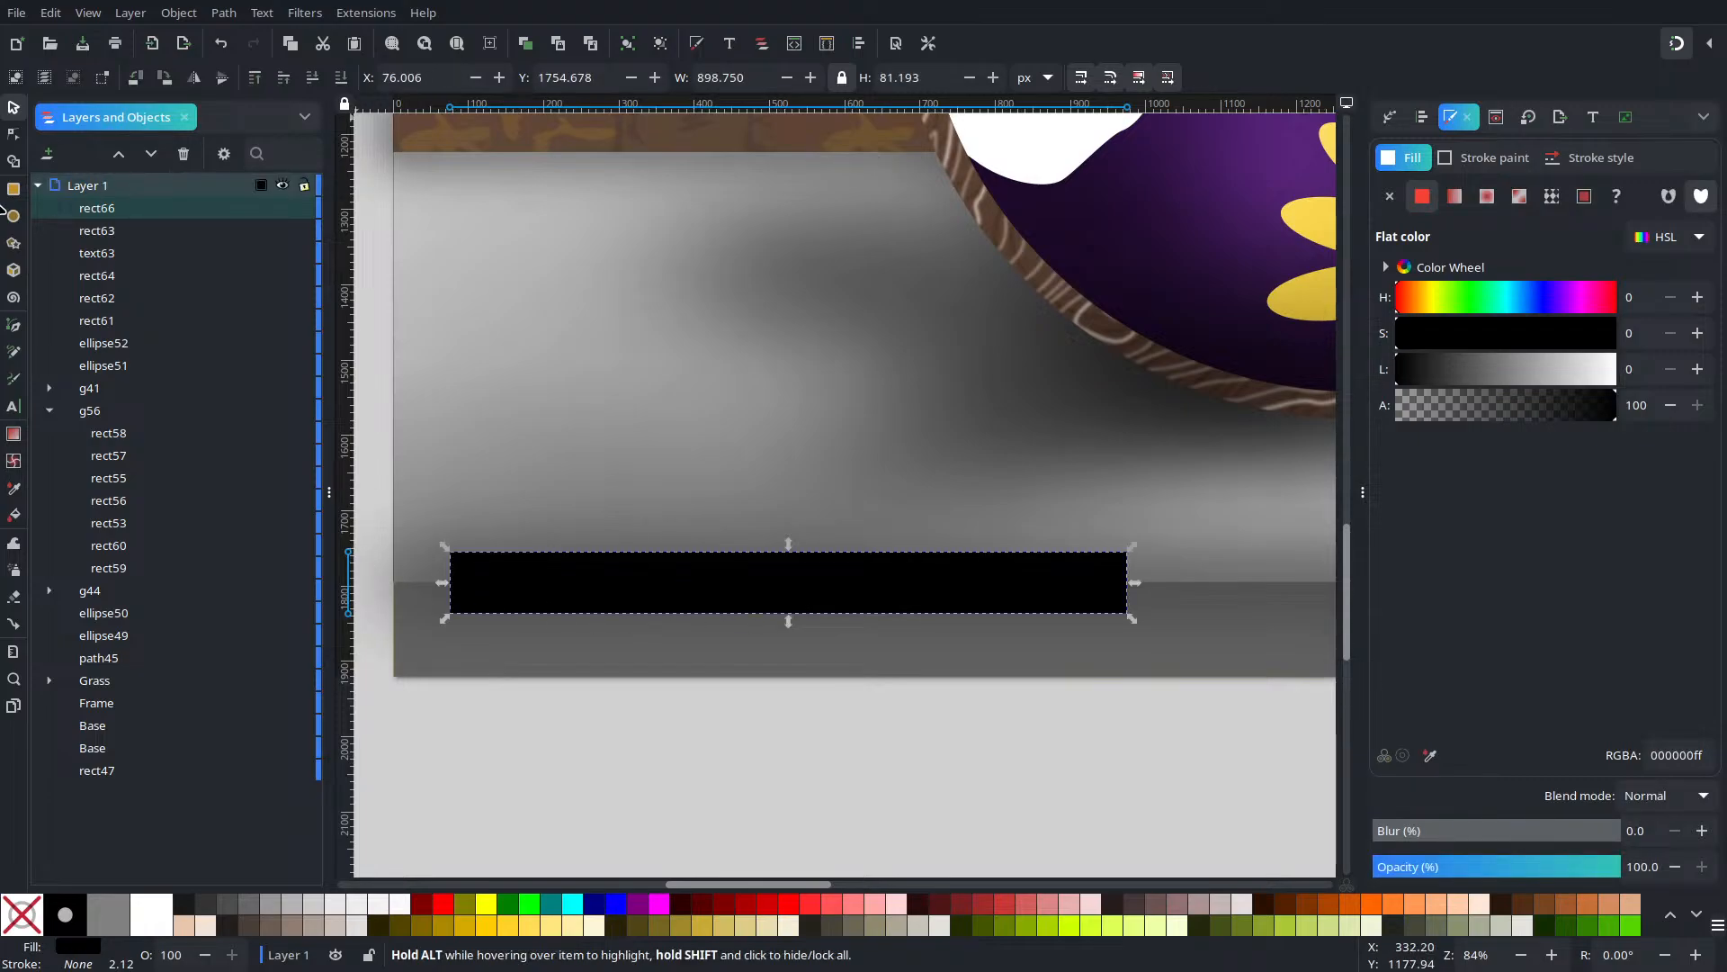
Round the bar's corners with Rx and Ry of 18, then clear the selection
left_click(14, 191)
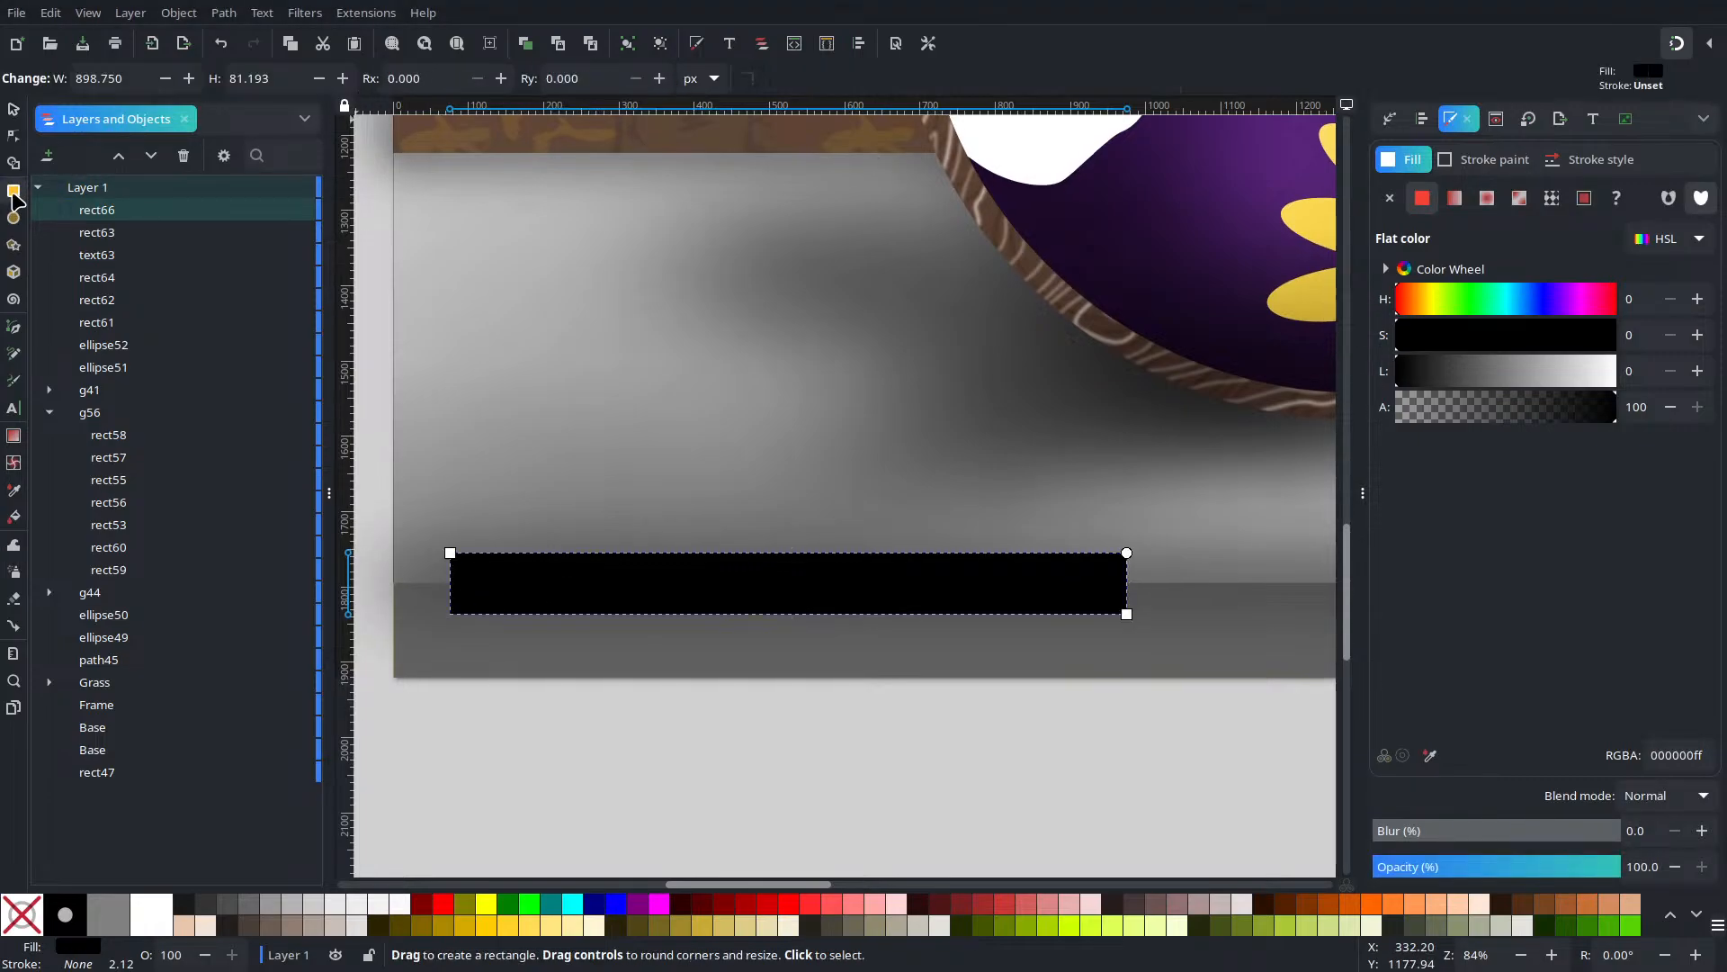
left_click(411, 87)
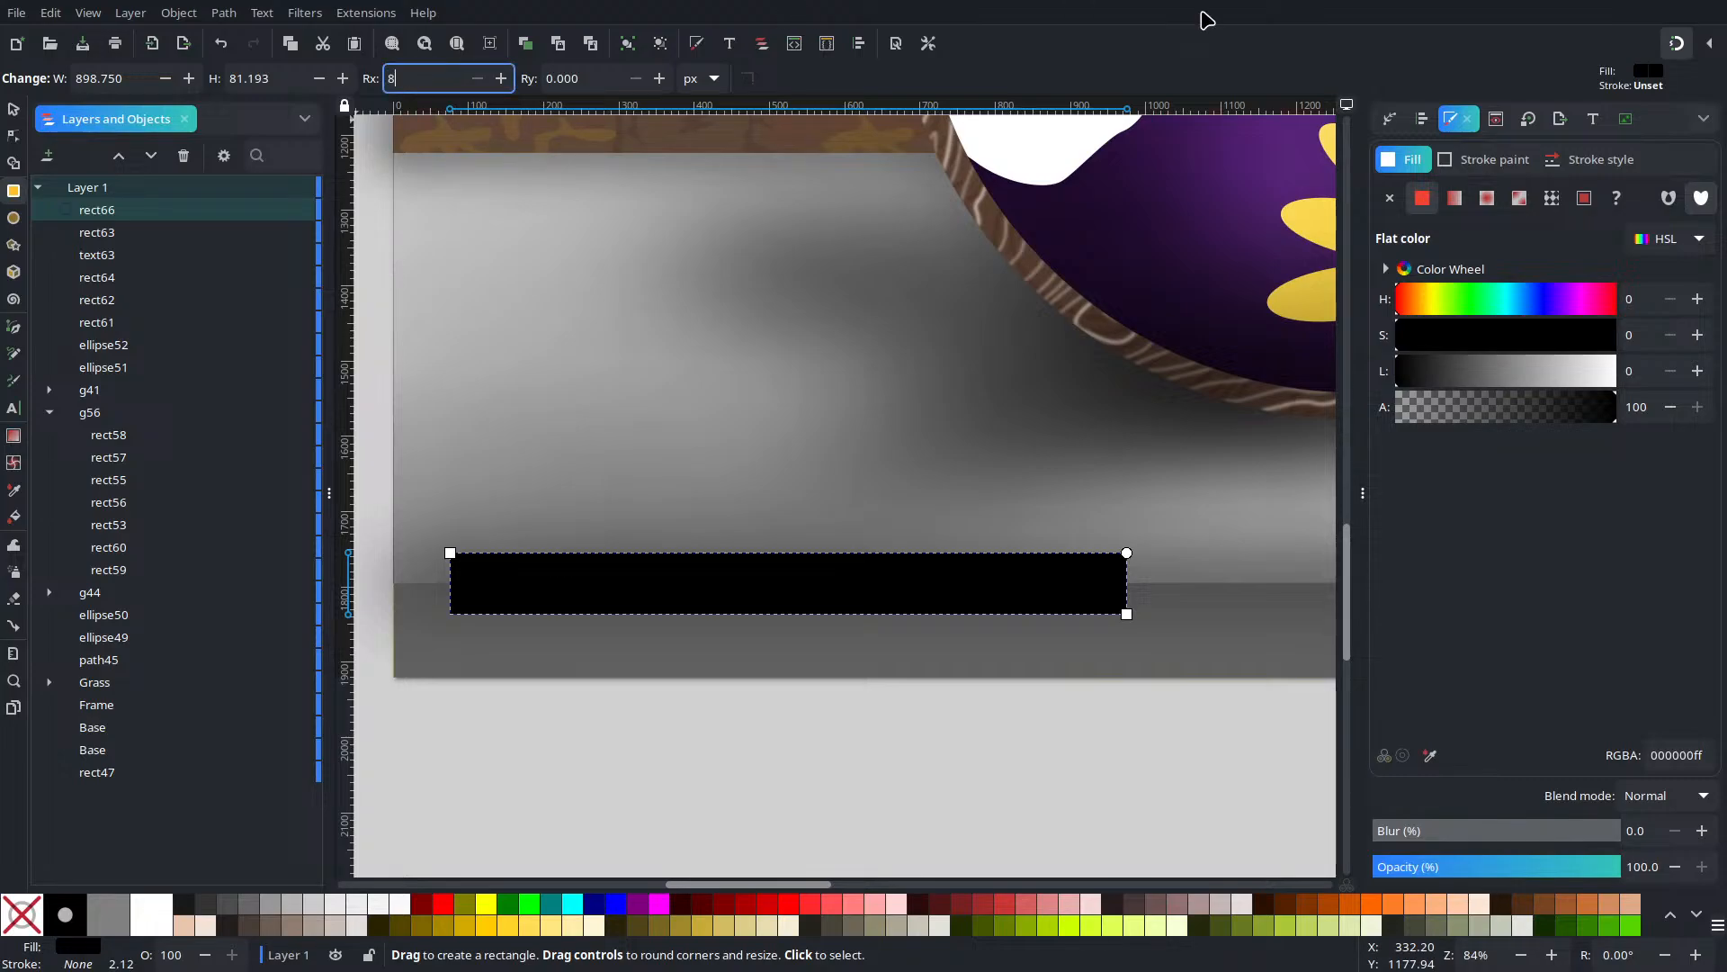
type("18")
key("Tab")
type("18")
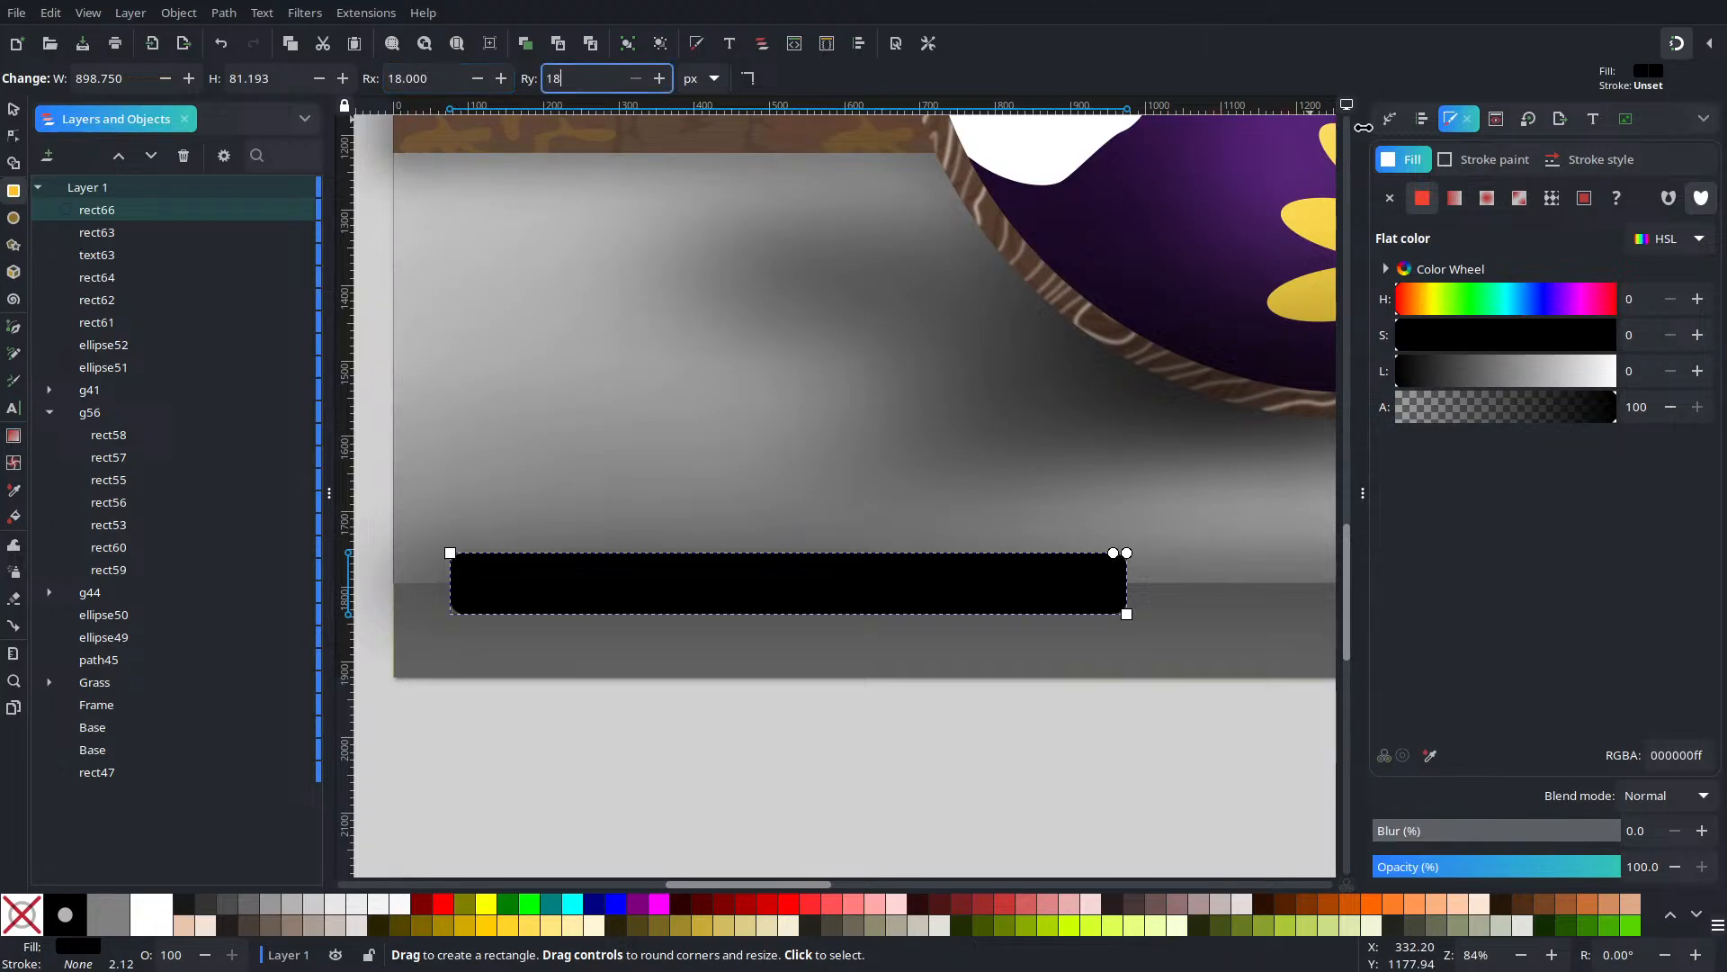
key("Return")
left_click(17, 108)
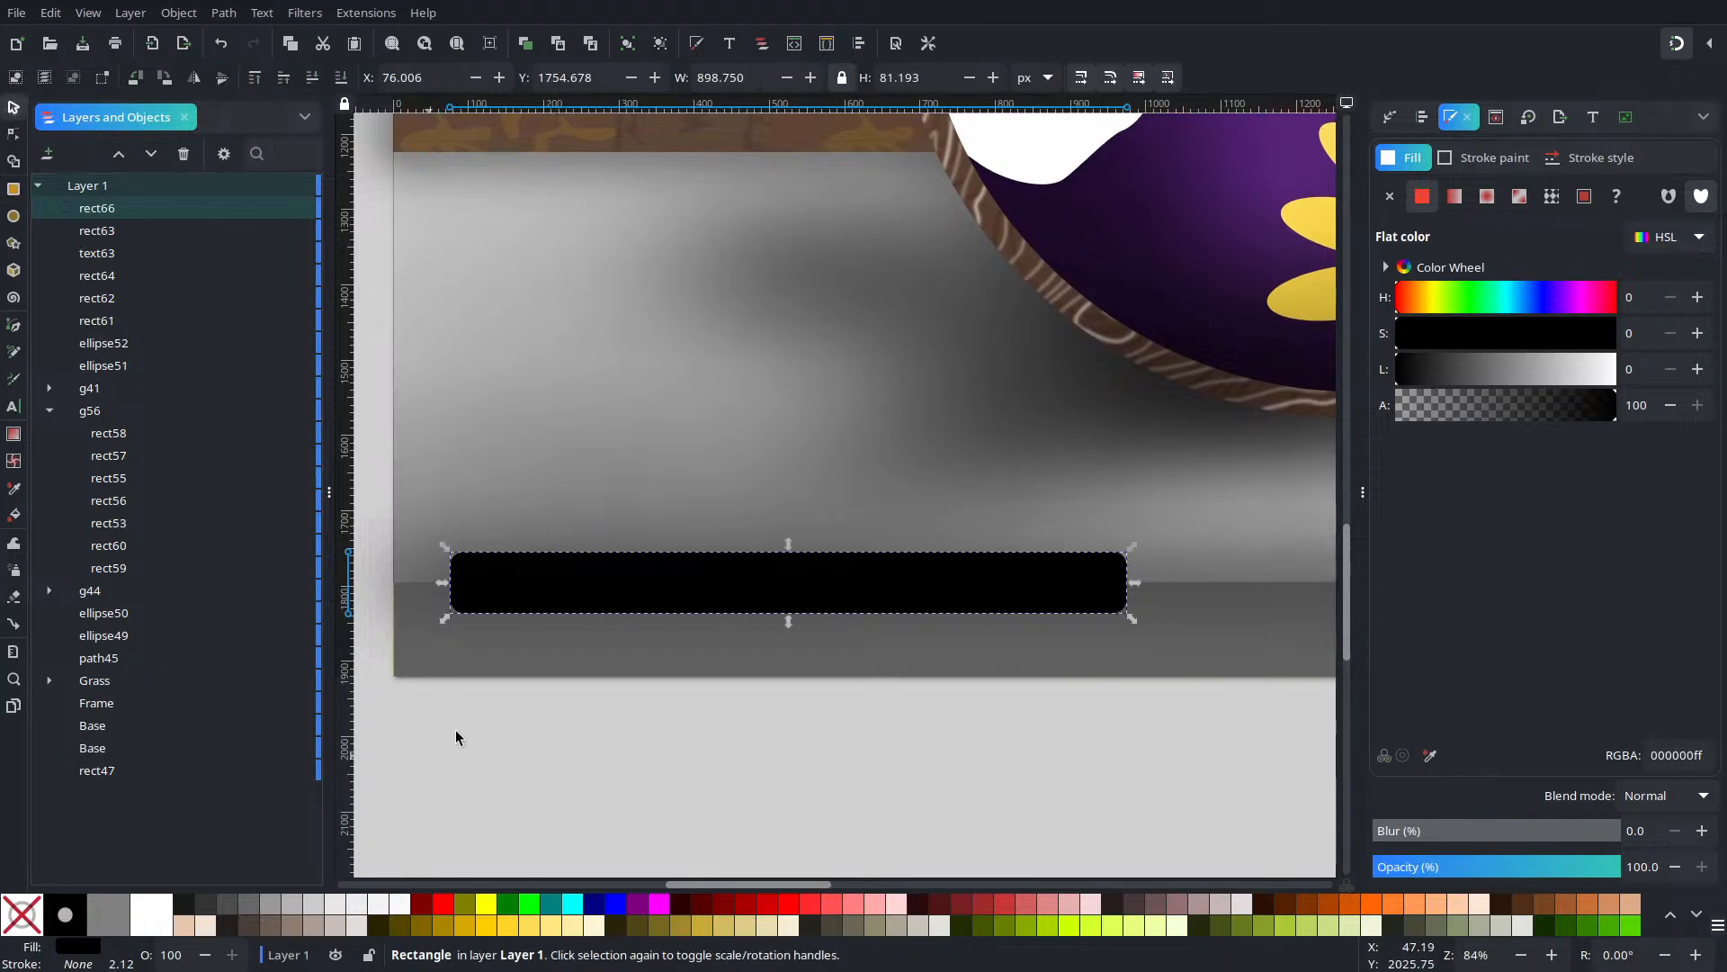
left_click(543, 673)
left_click(716, 748)
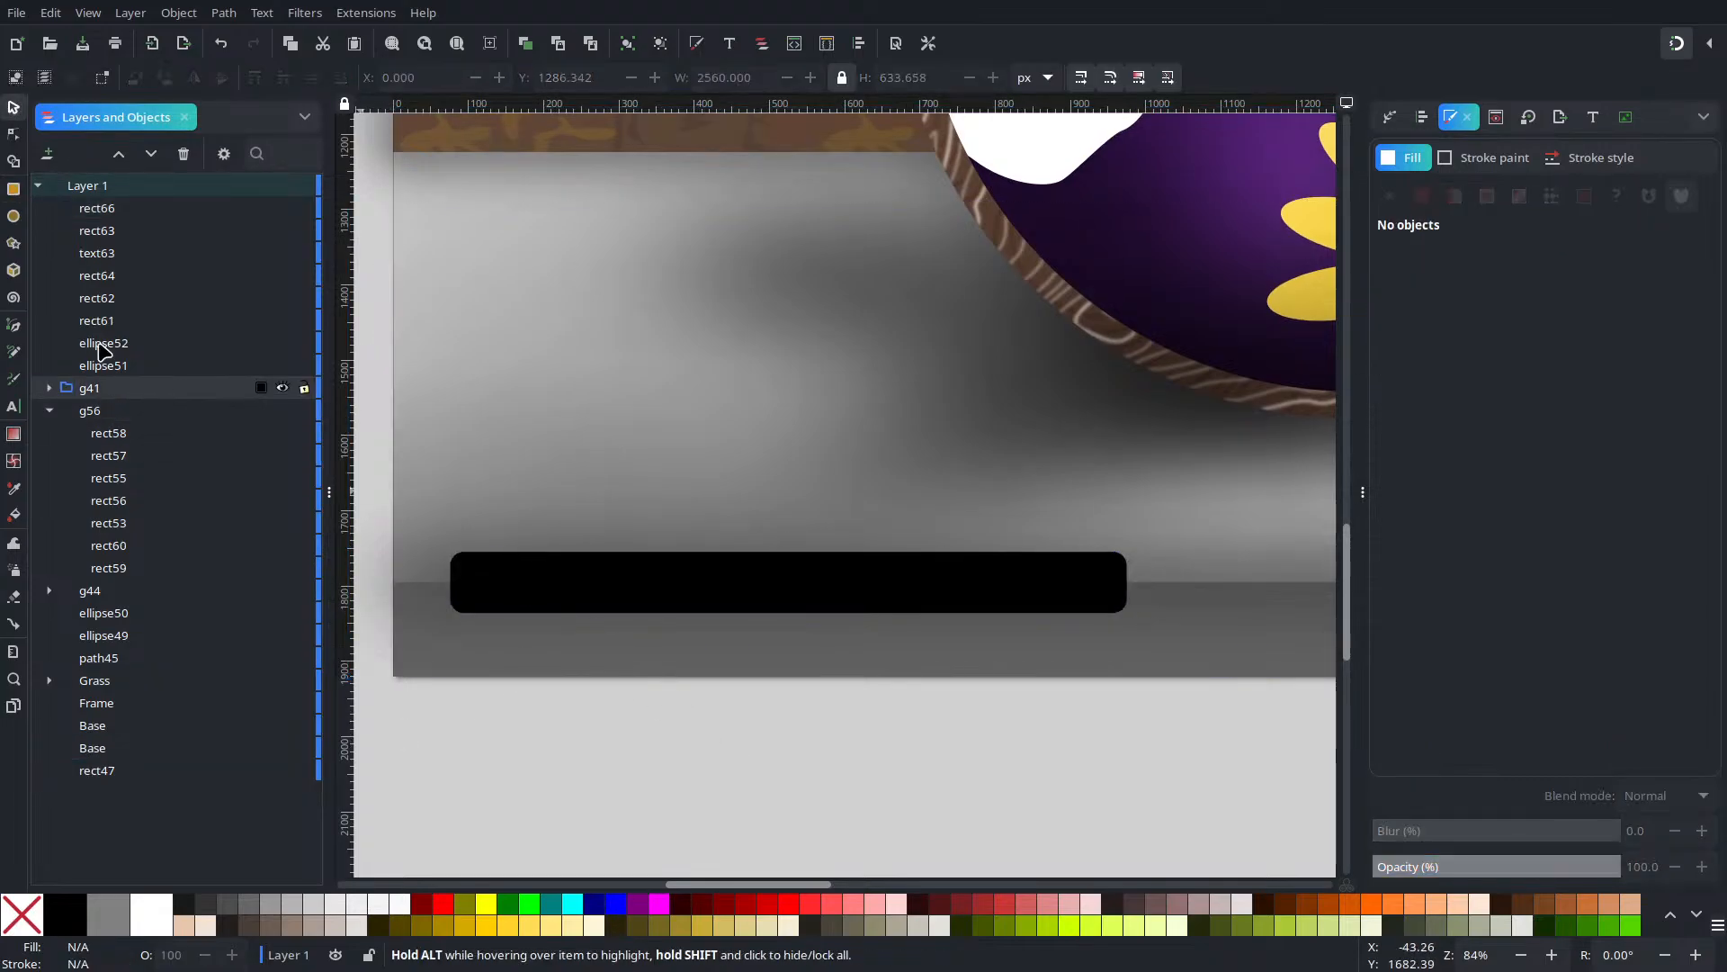
Type 'DESIGNED BY' inside the black bar and make the text white
left_click(12, 406)
left_click(492, 607)
type("DESIGNED B")
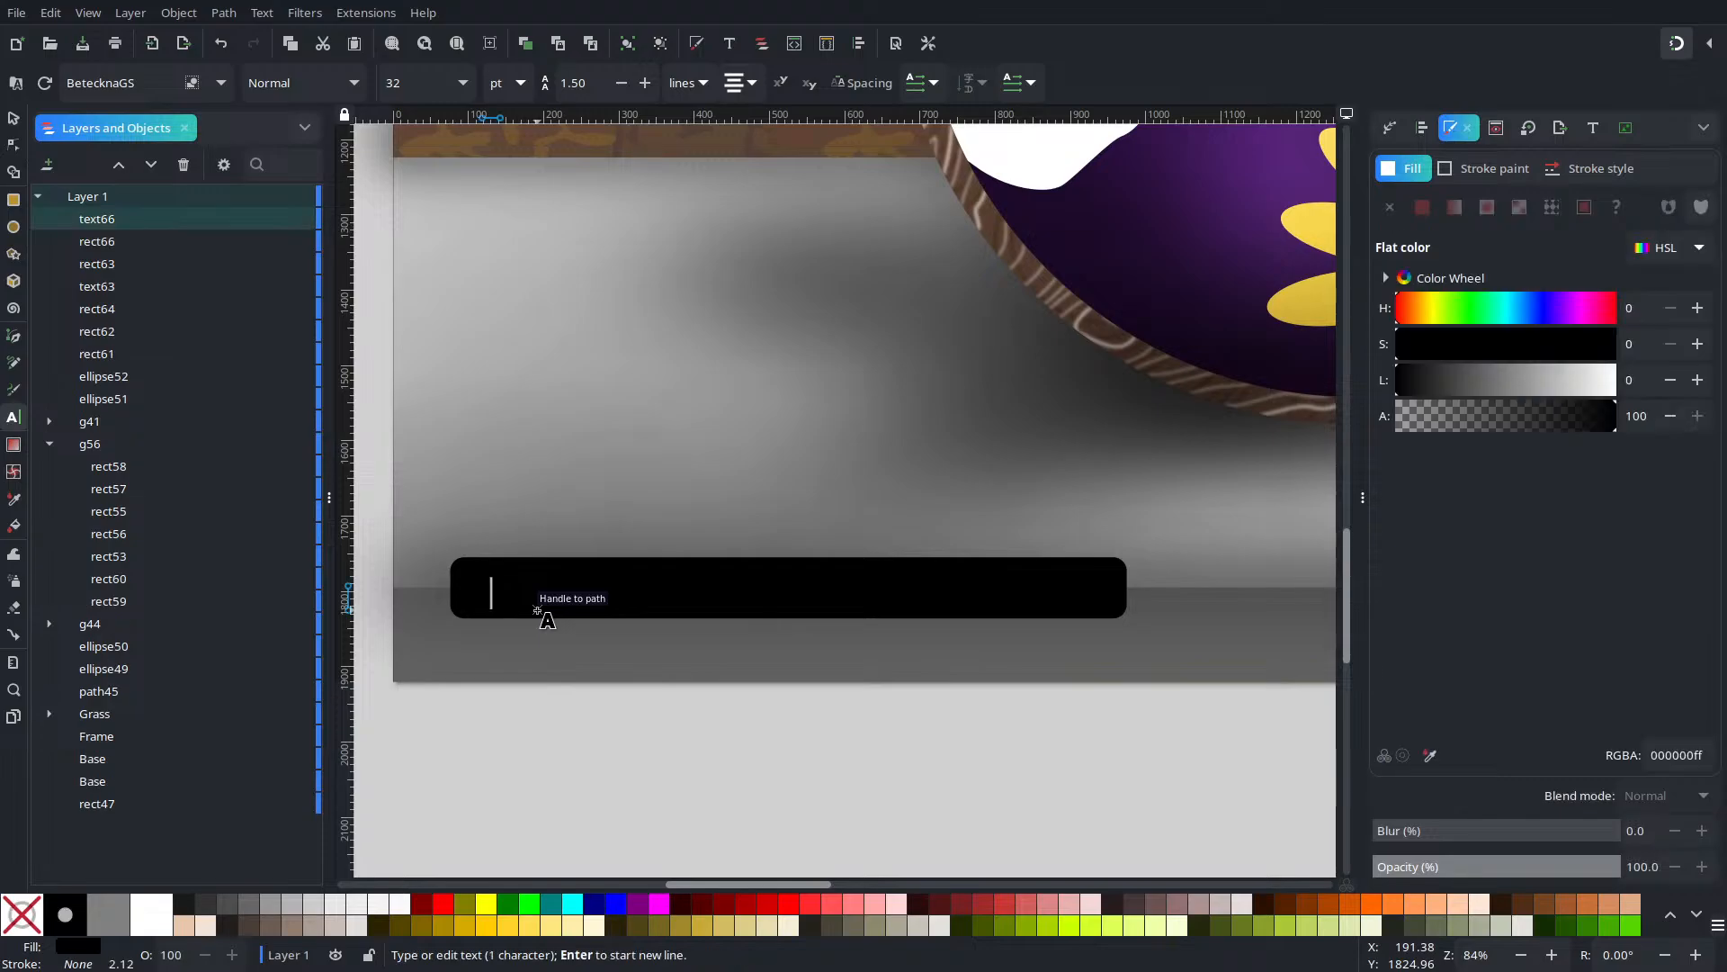
type("Y")
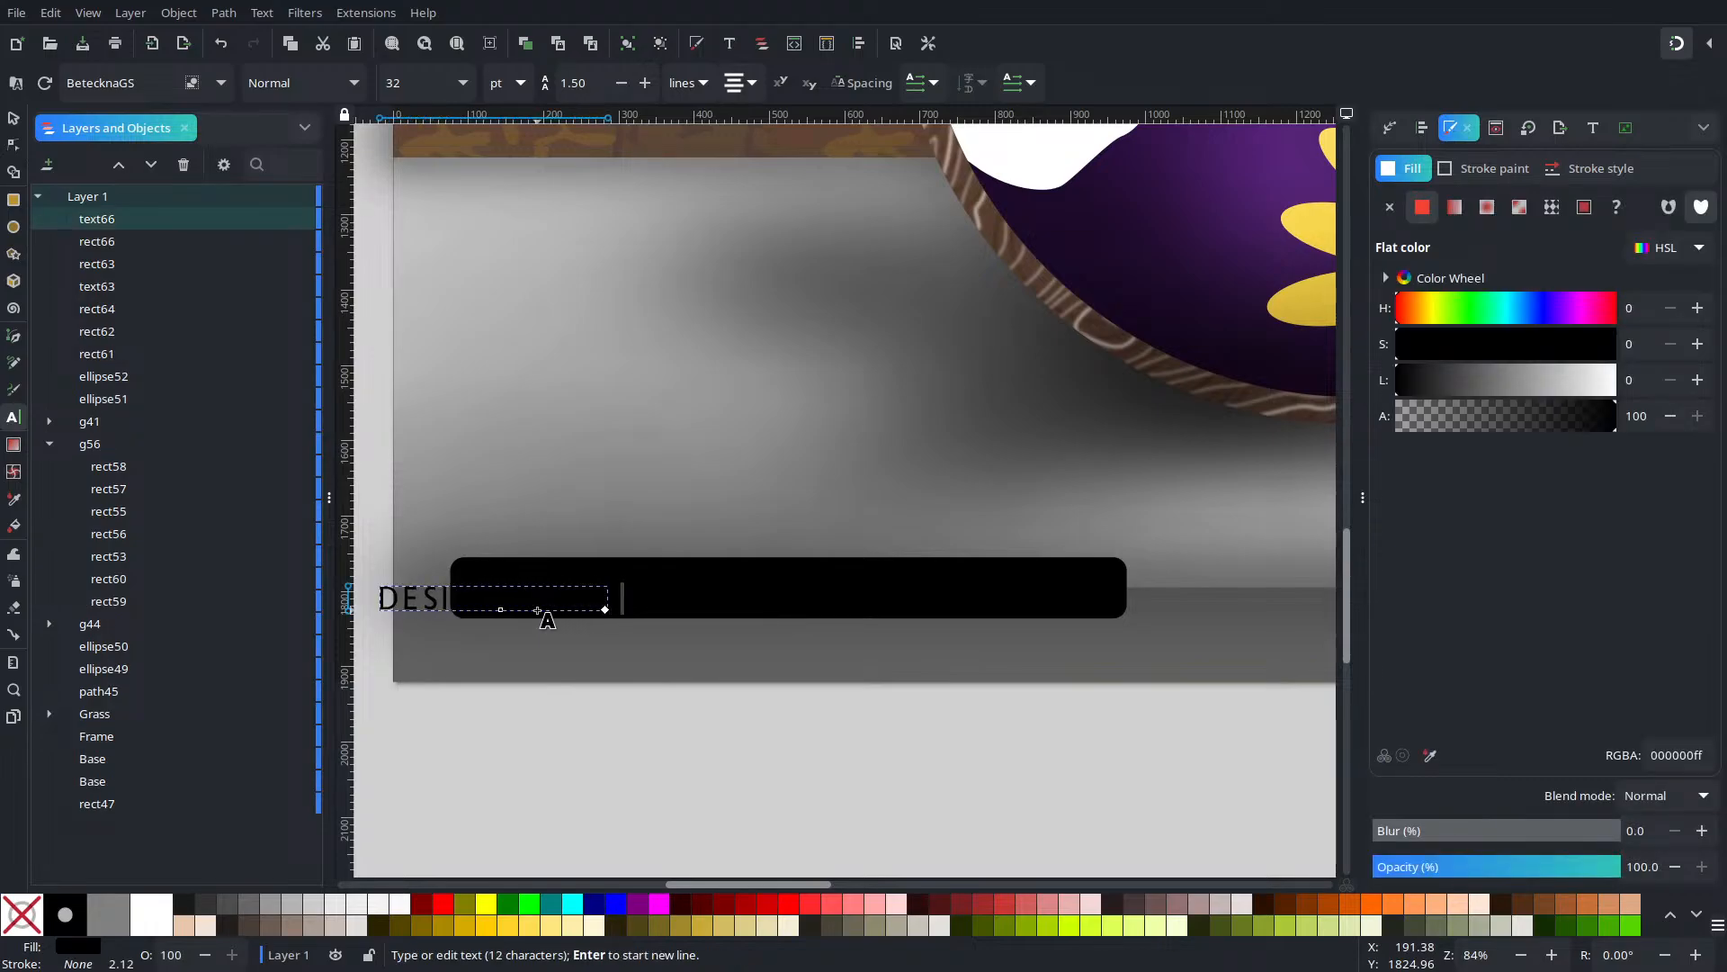
key("ctrl+a")
left_click(144, 927)
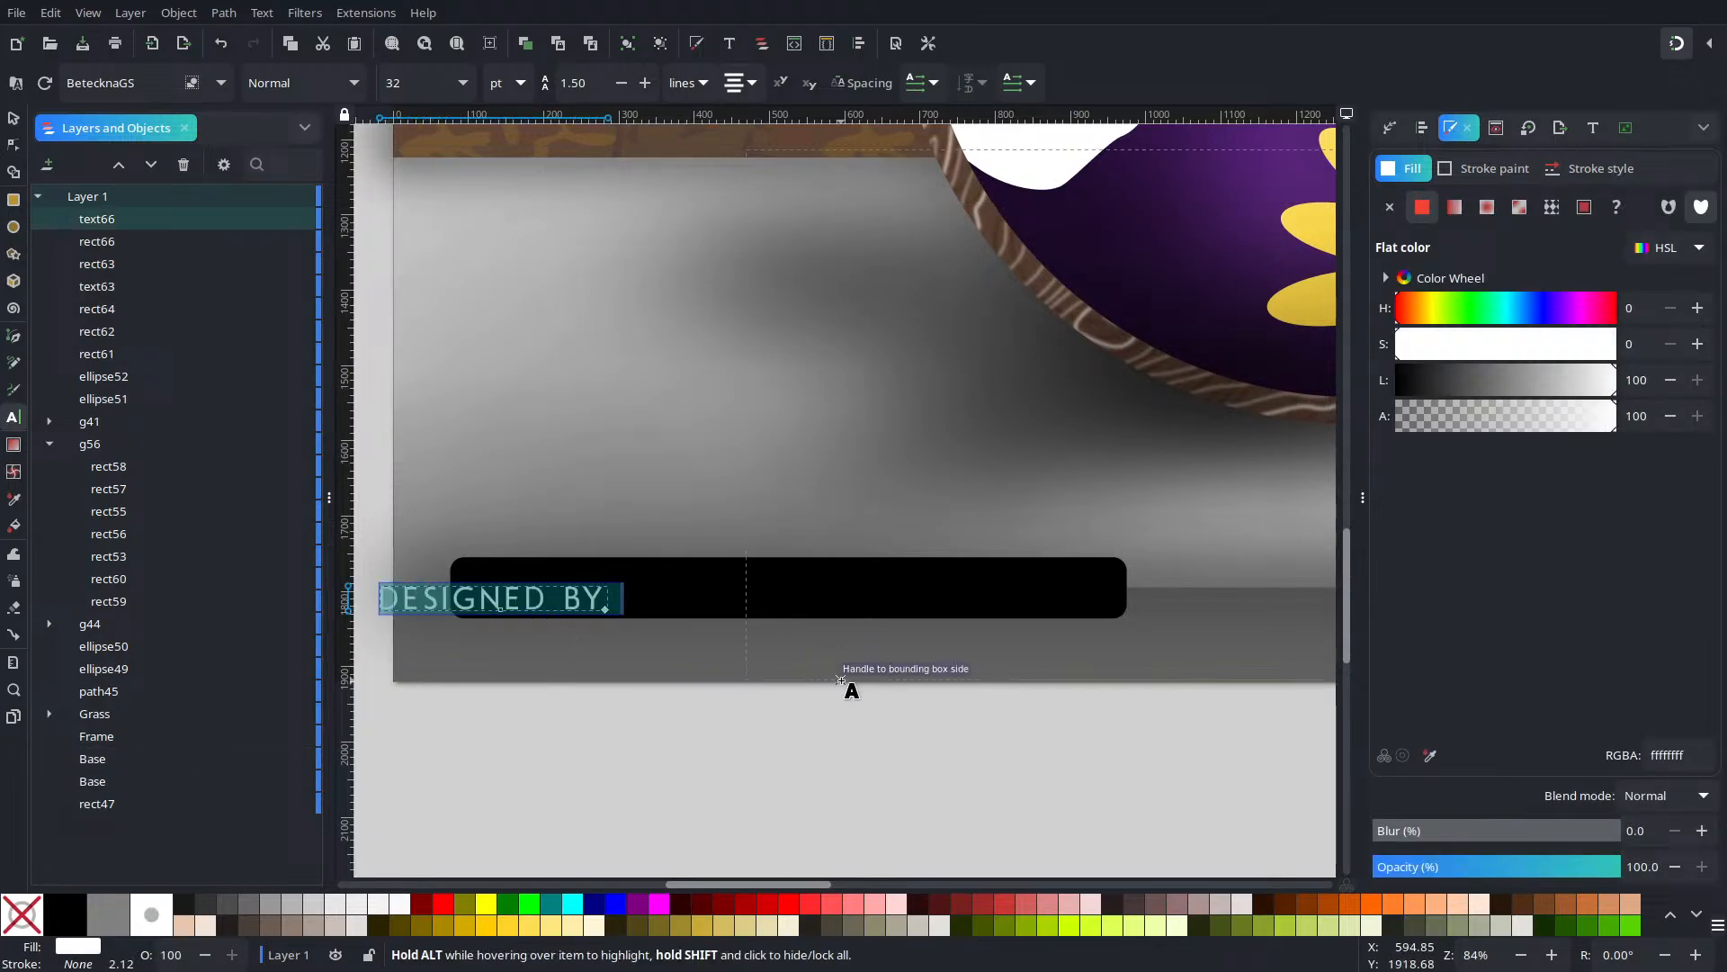
Append a colon and the designer's name to the credit line, fixing typos
key("Right")
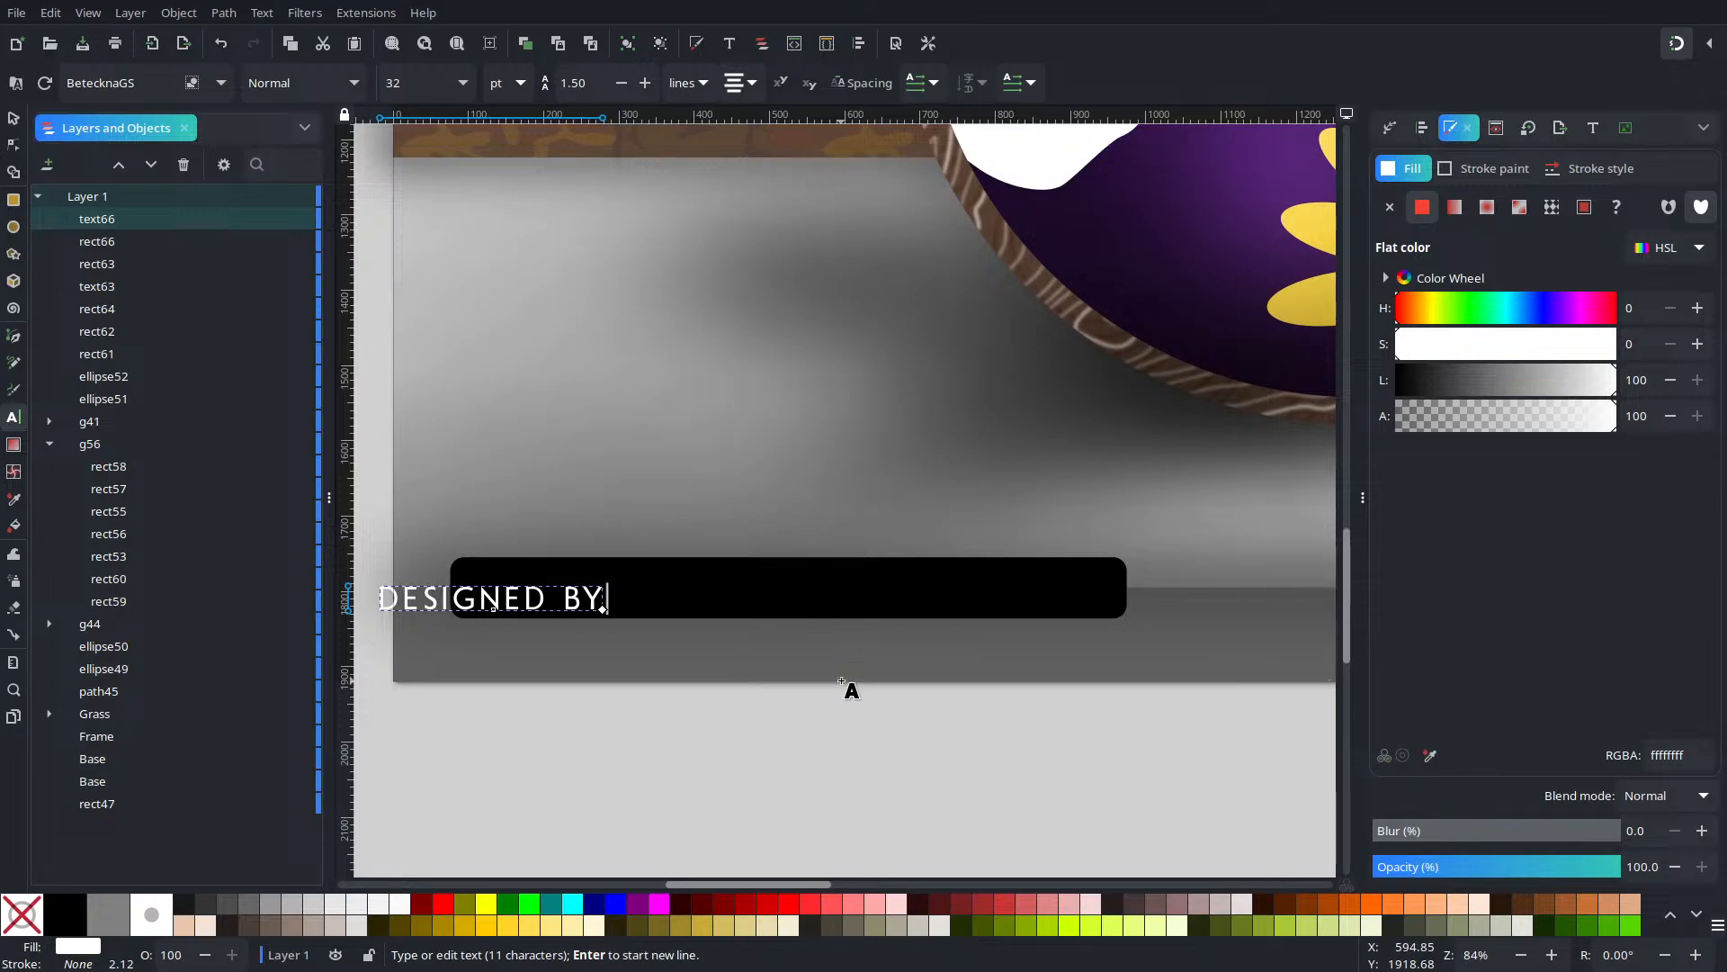
type("sdfjk")
key("BackSpace")
key("BackSpace")
key("BackSpace")
key("BackSpace")
key("BackSpace")
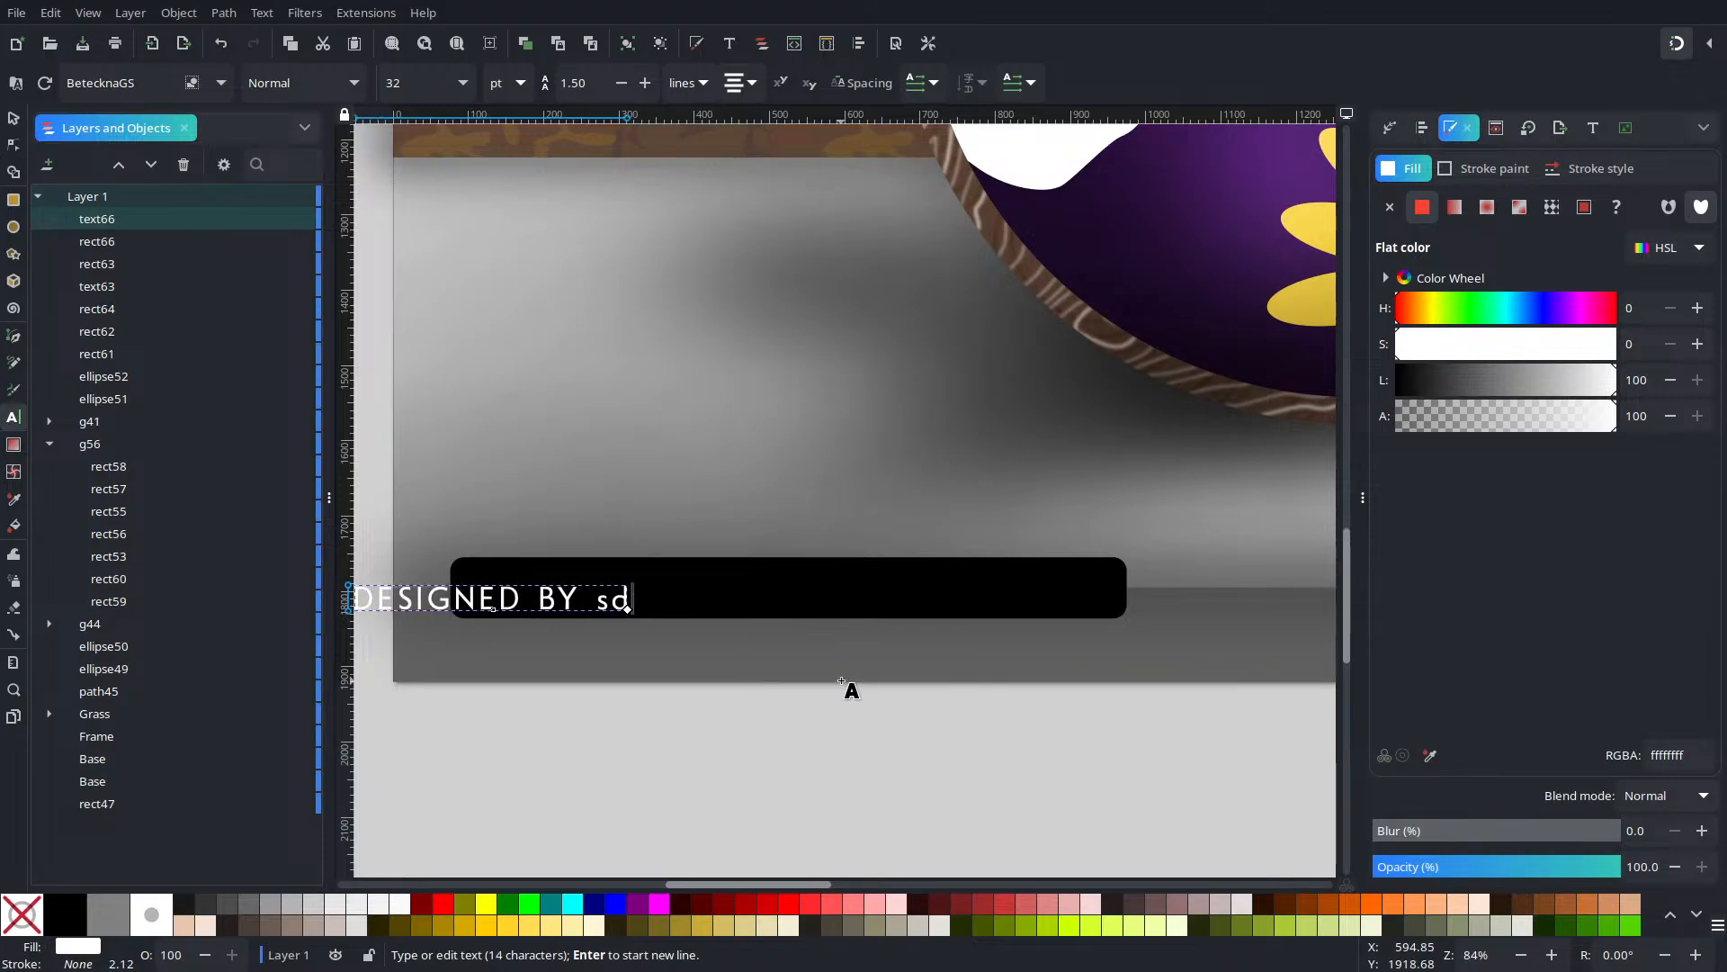
key("BackSpace")
type(":")
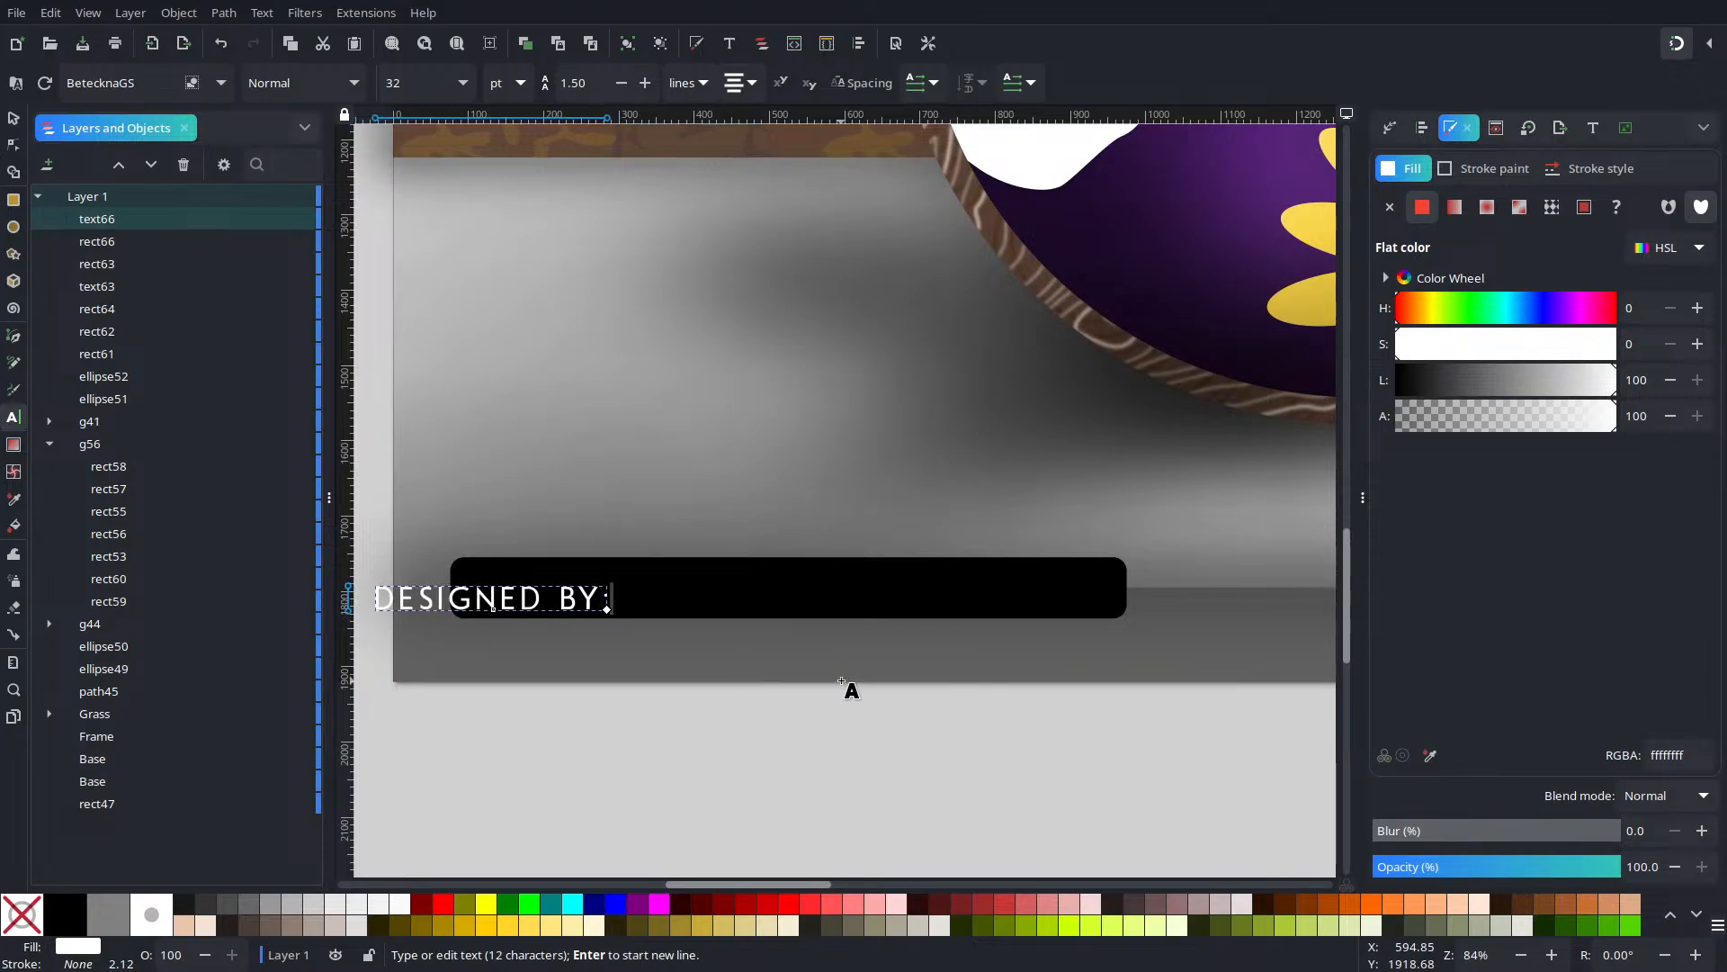
type(" rolanj")
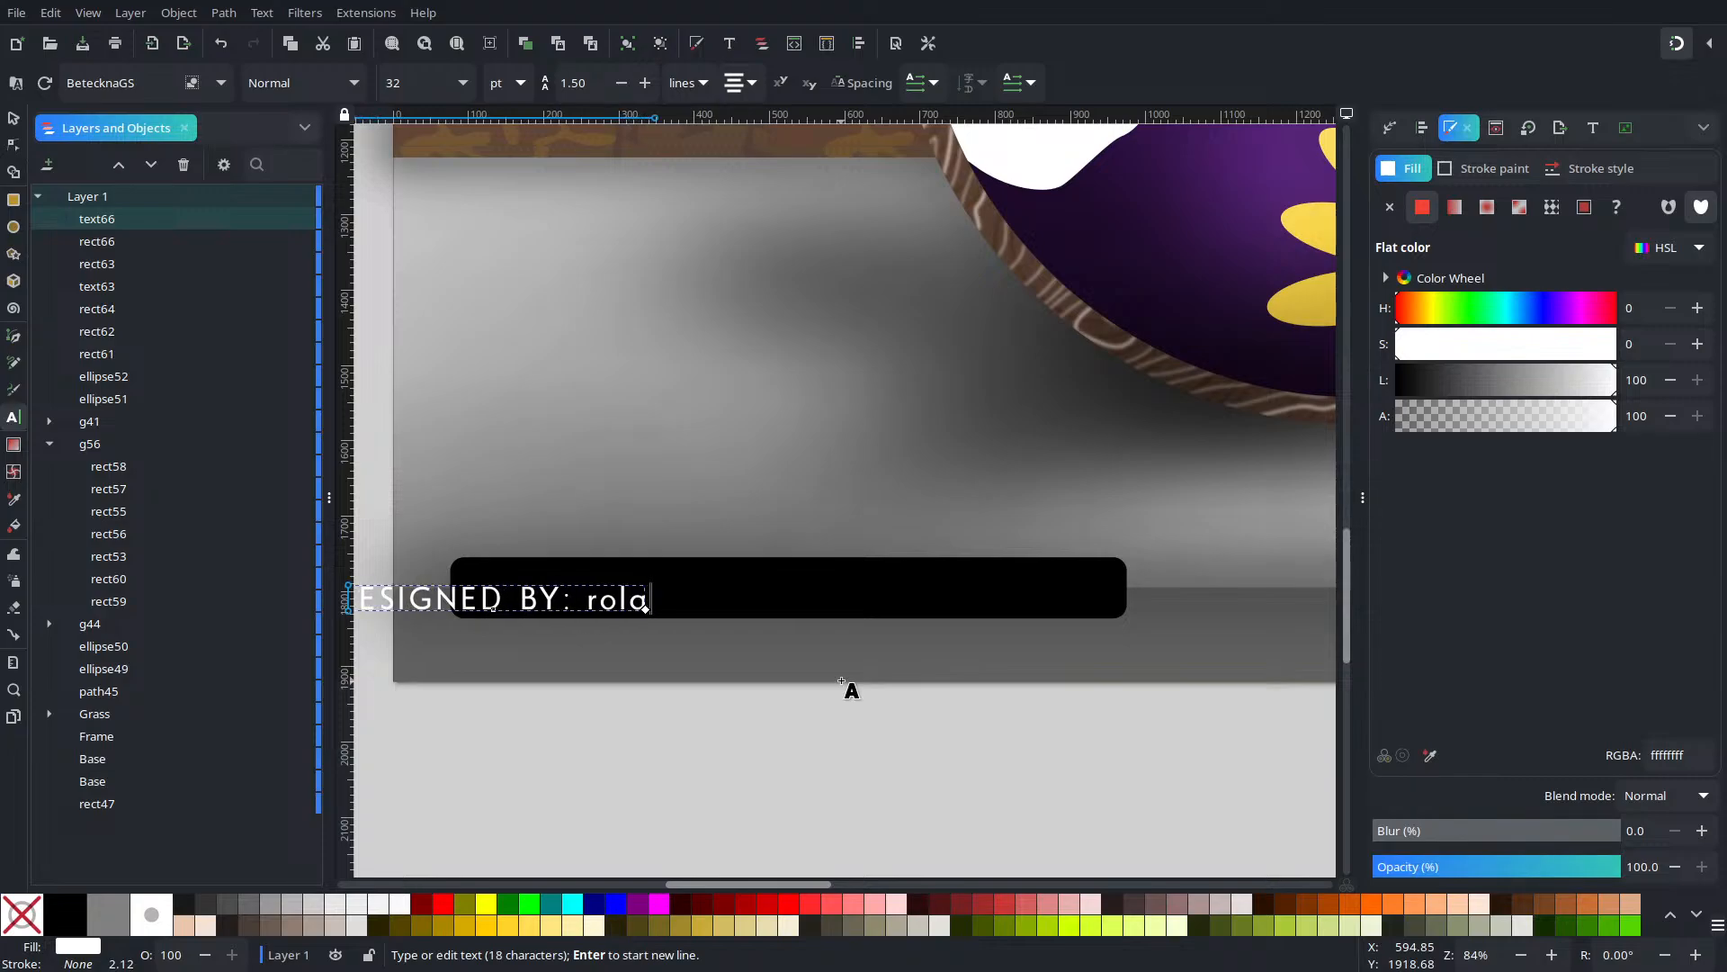
key("BackSpace")
key("BackSpace")
key("BackSpace")
key("BackSpace")
key("BackSpace")
key("BackSpace")
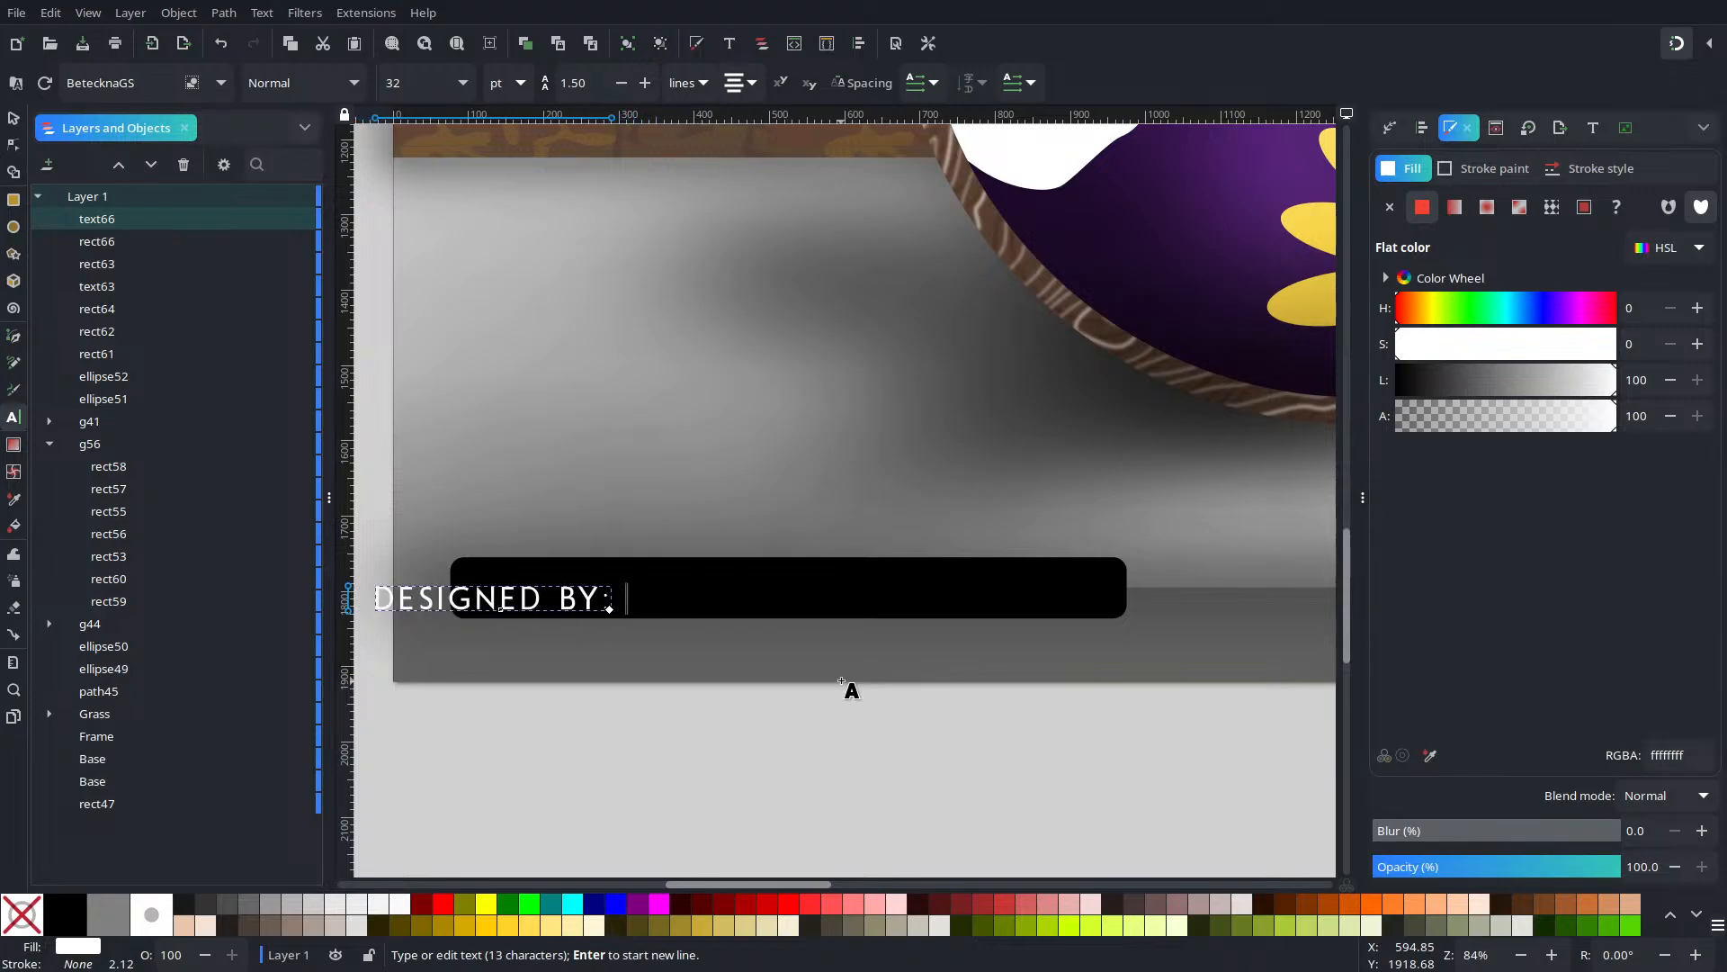
type("ROLANDIXOR")
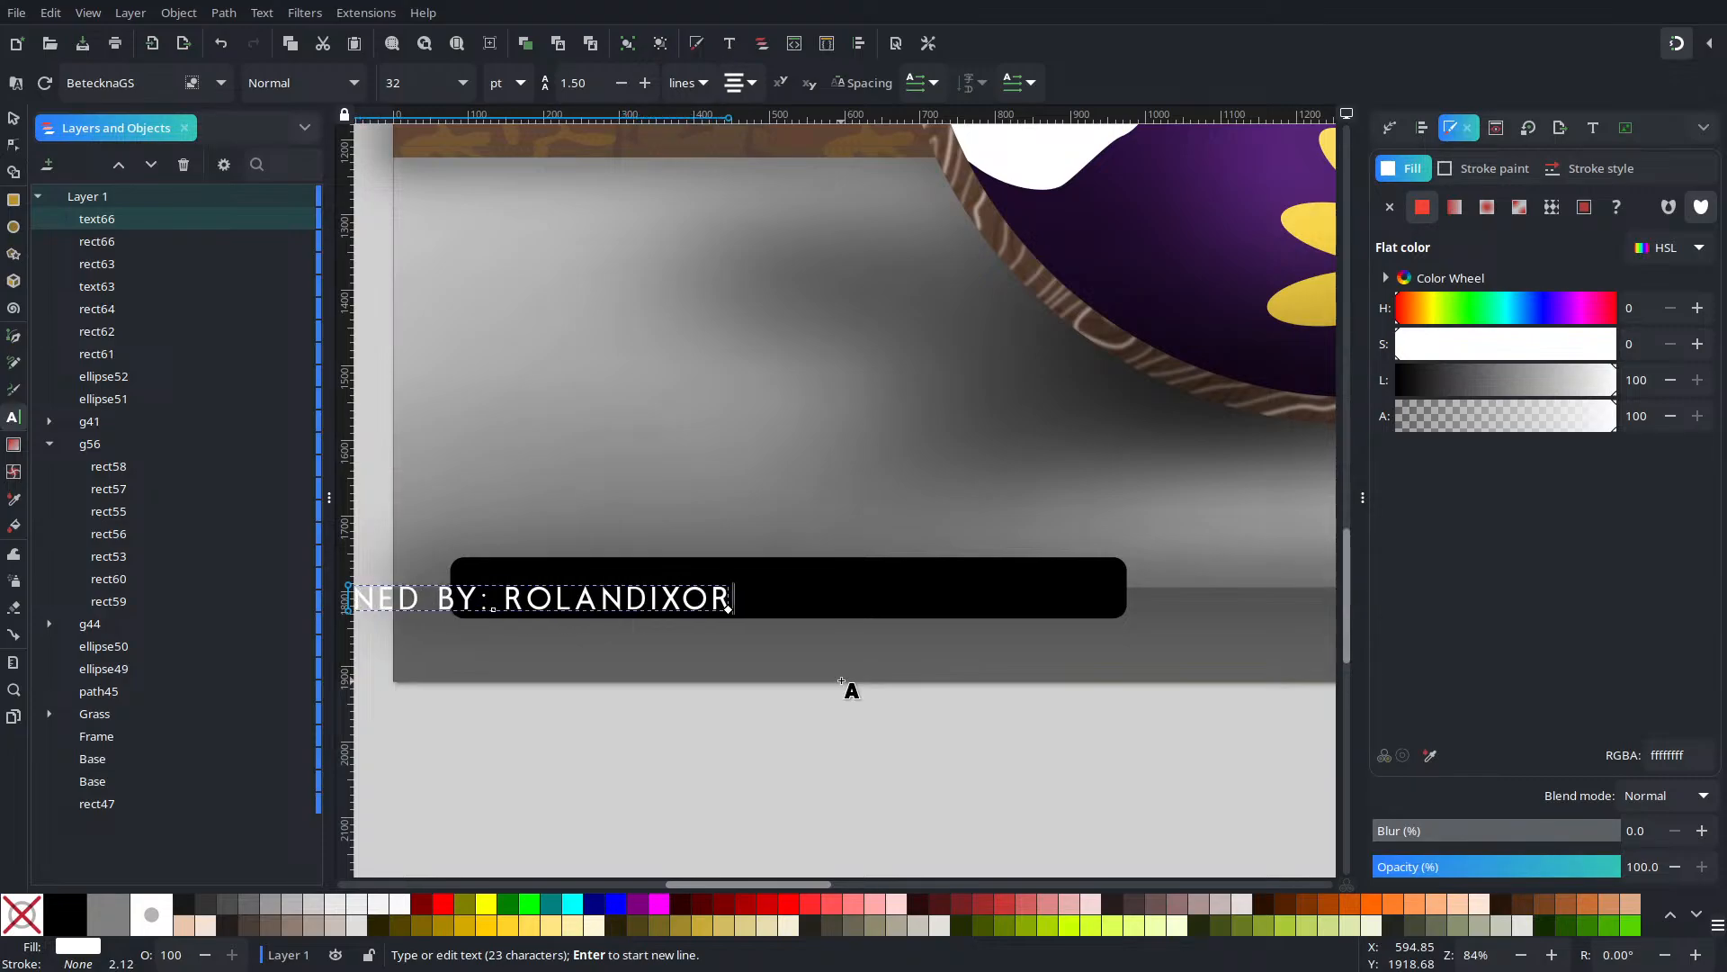
type("/")
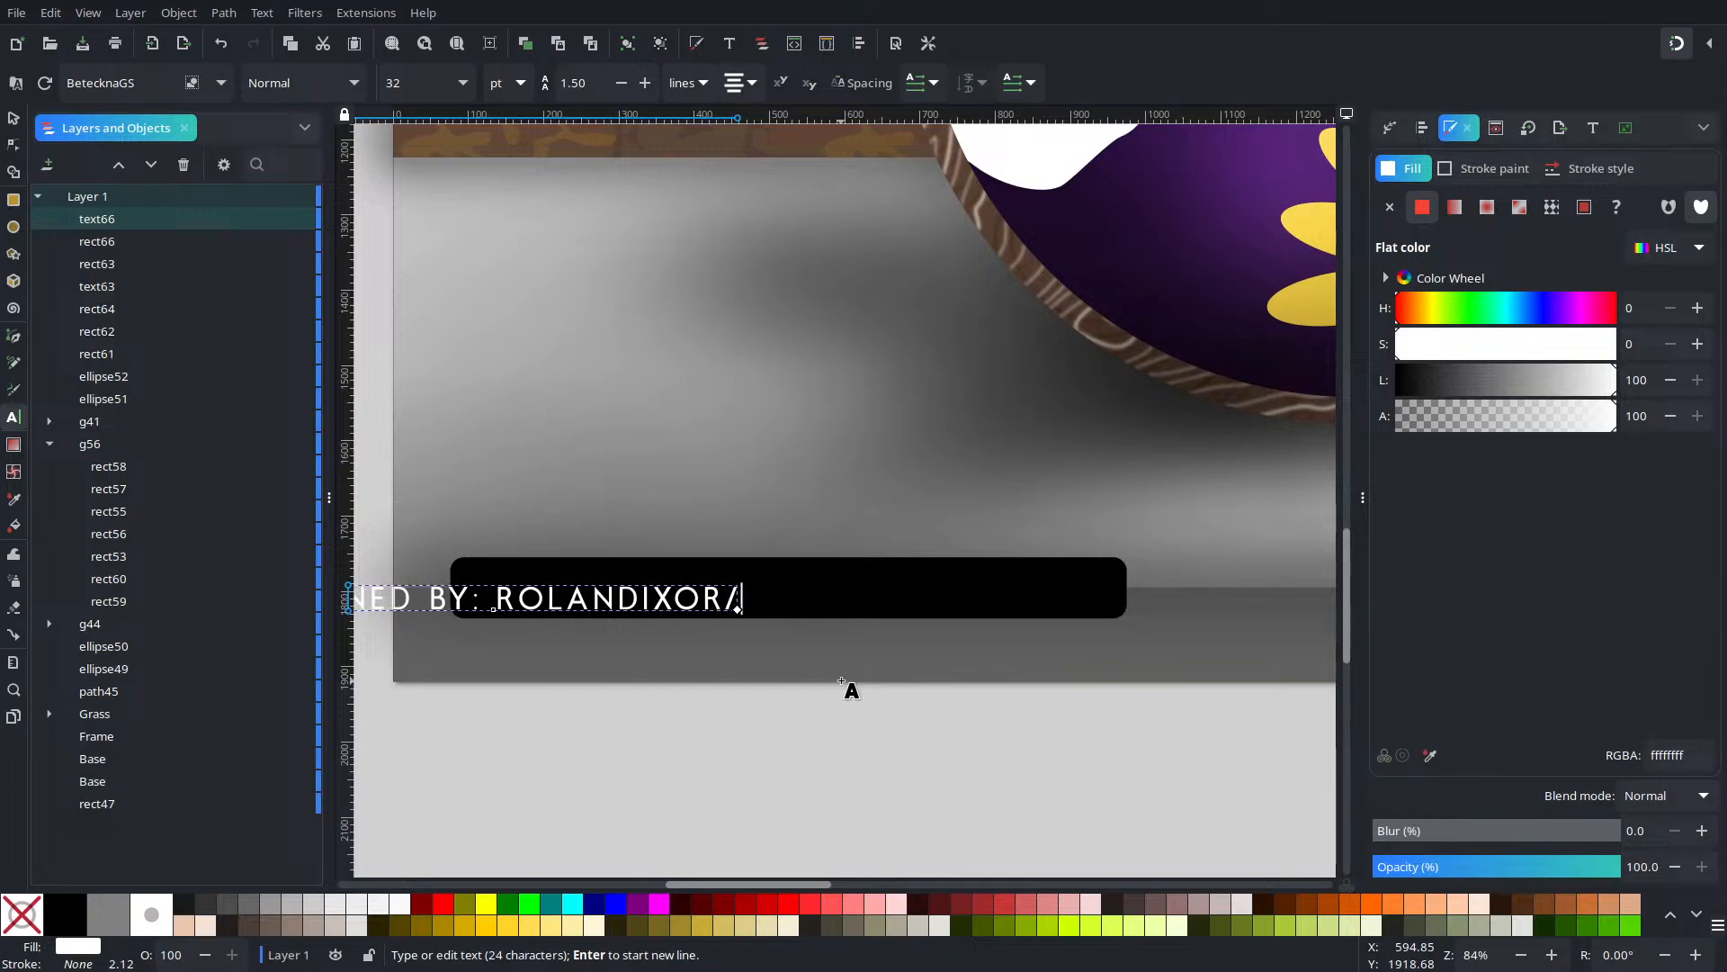
key("BackSpace")
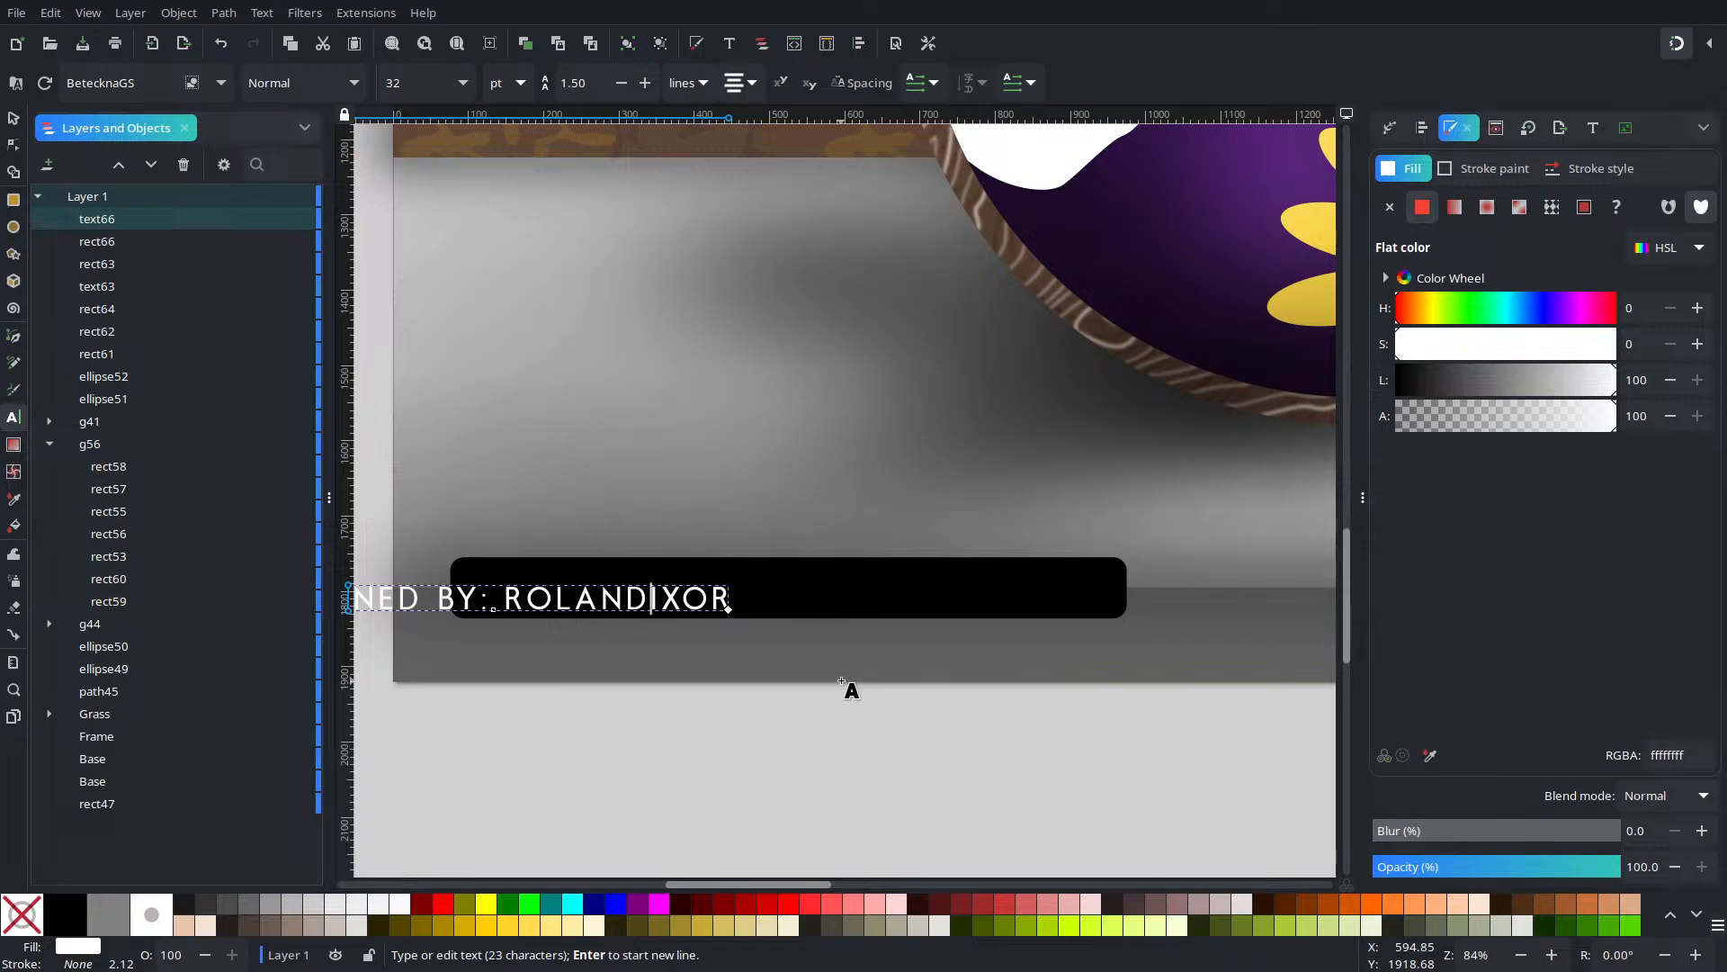
Insert an @ before the name, then select and delete the whole uppercase credit line
left_click(506, 599)
type("@")
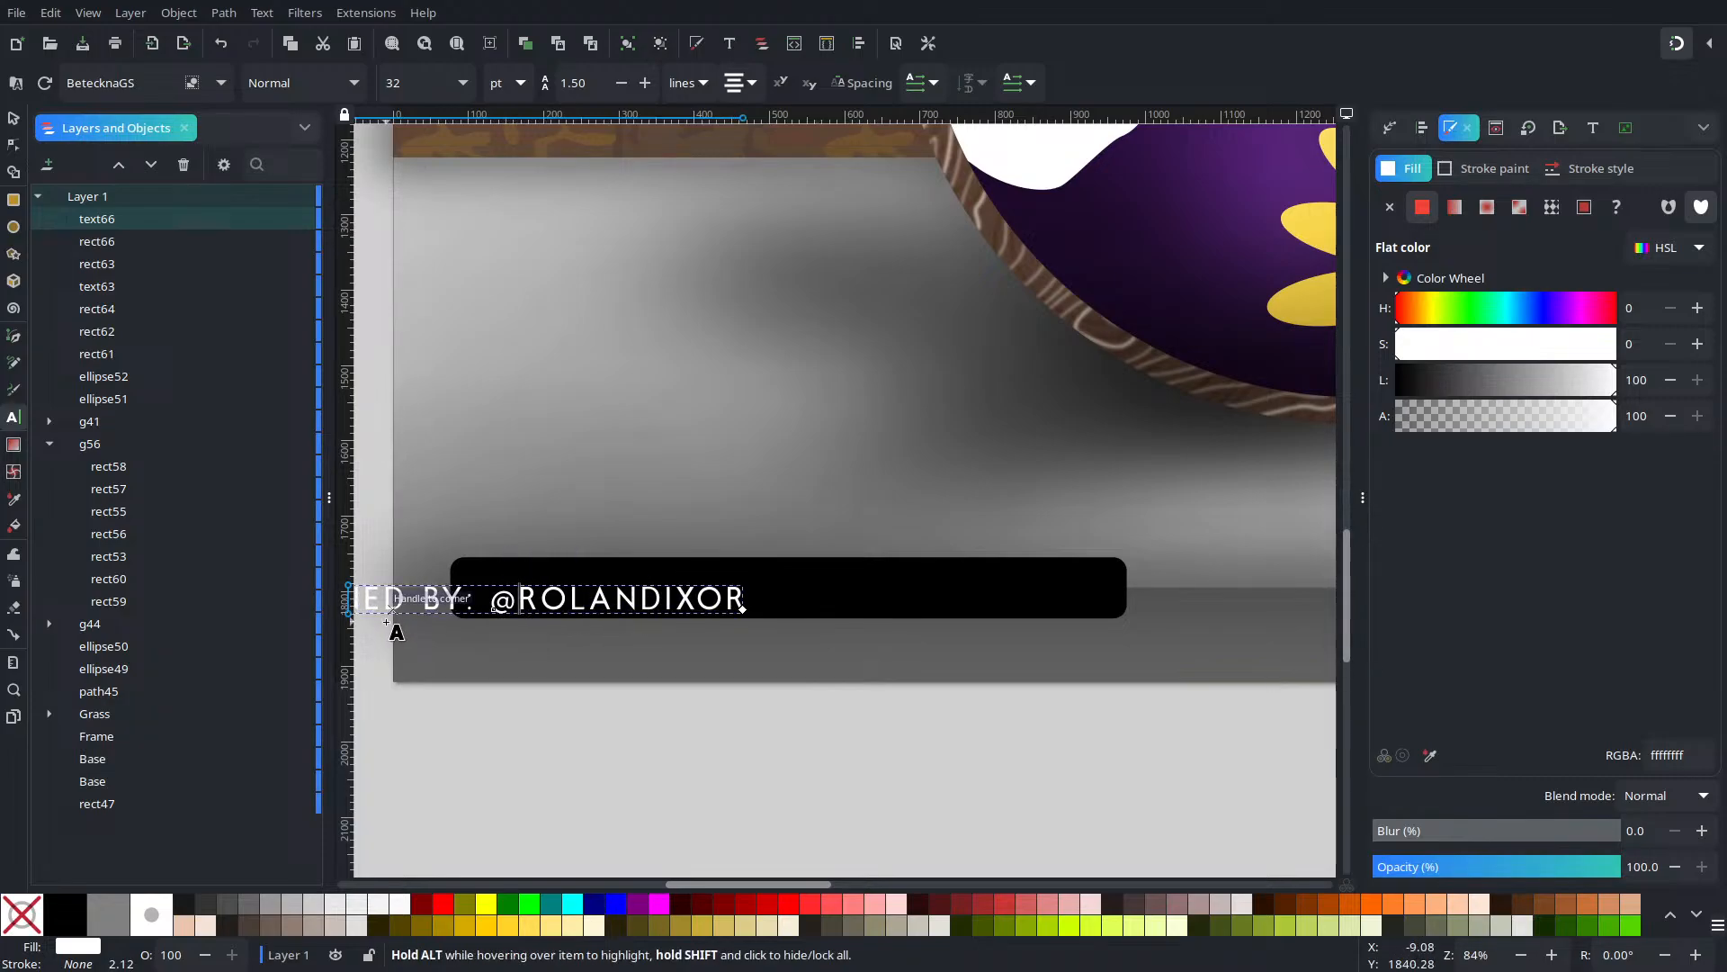
key("ctrl+a")
key("BackSpace")
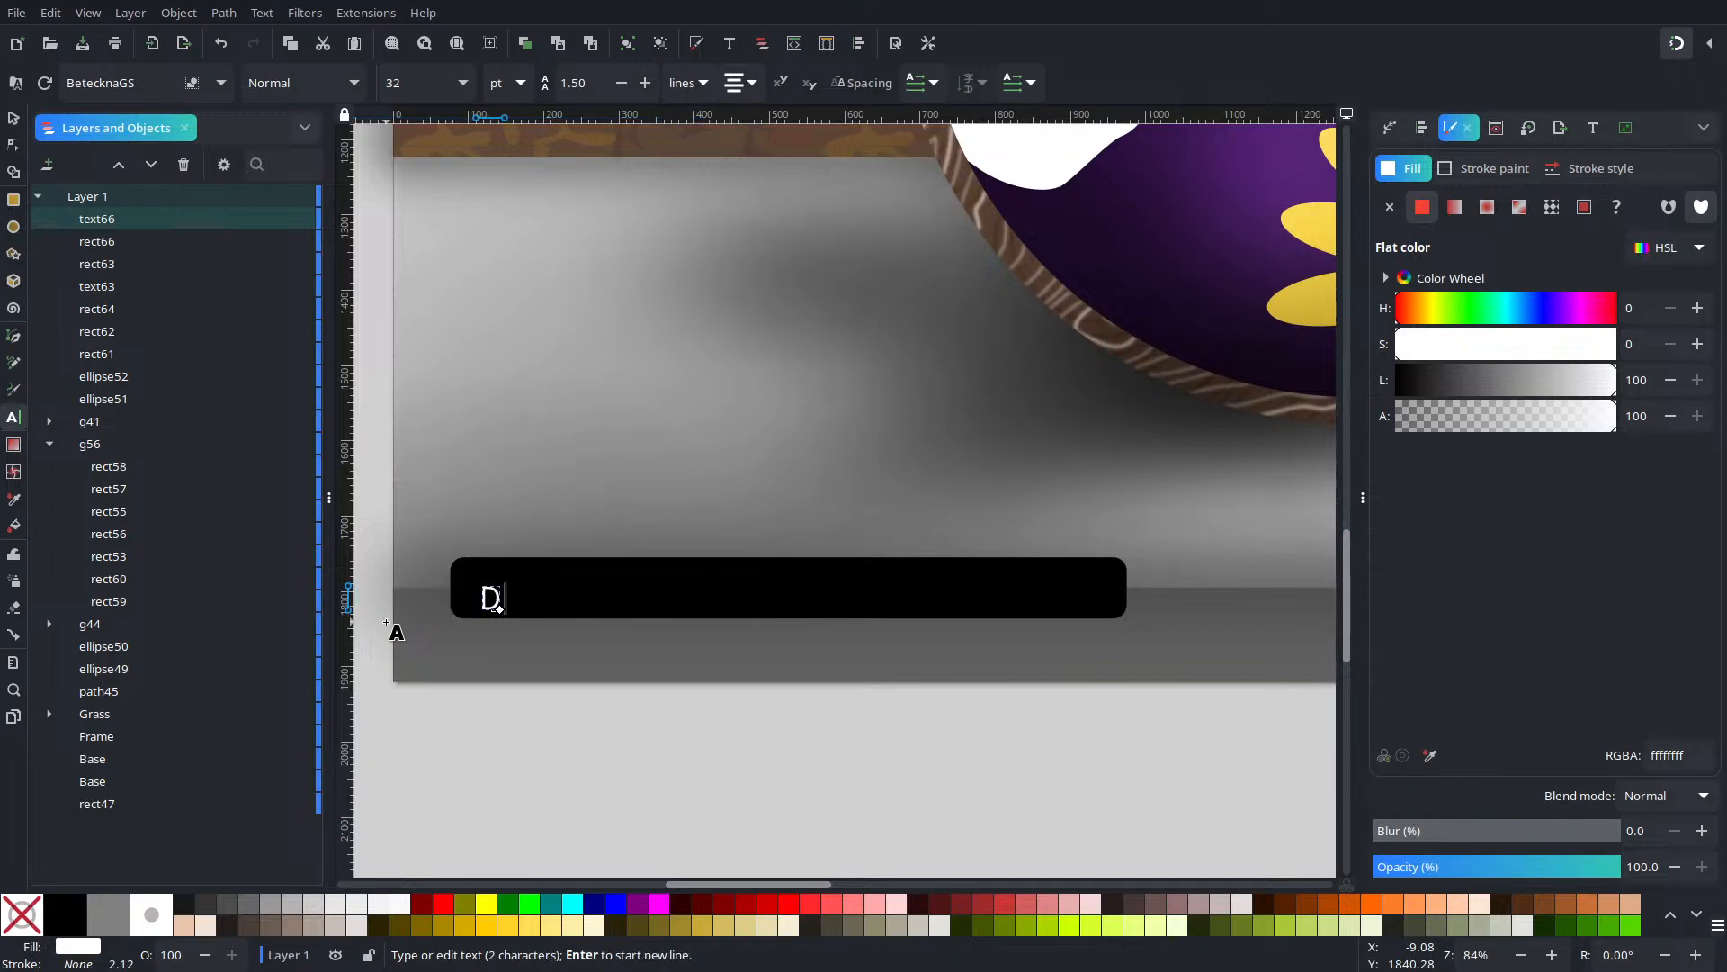
Retype the credit in lowercase as 'designed by :' plus the designer's @ handle, fixing stray characters
type("DES")
key("BackSpace")
key("BackSpace")
key("BackSpace")
type("designed")
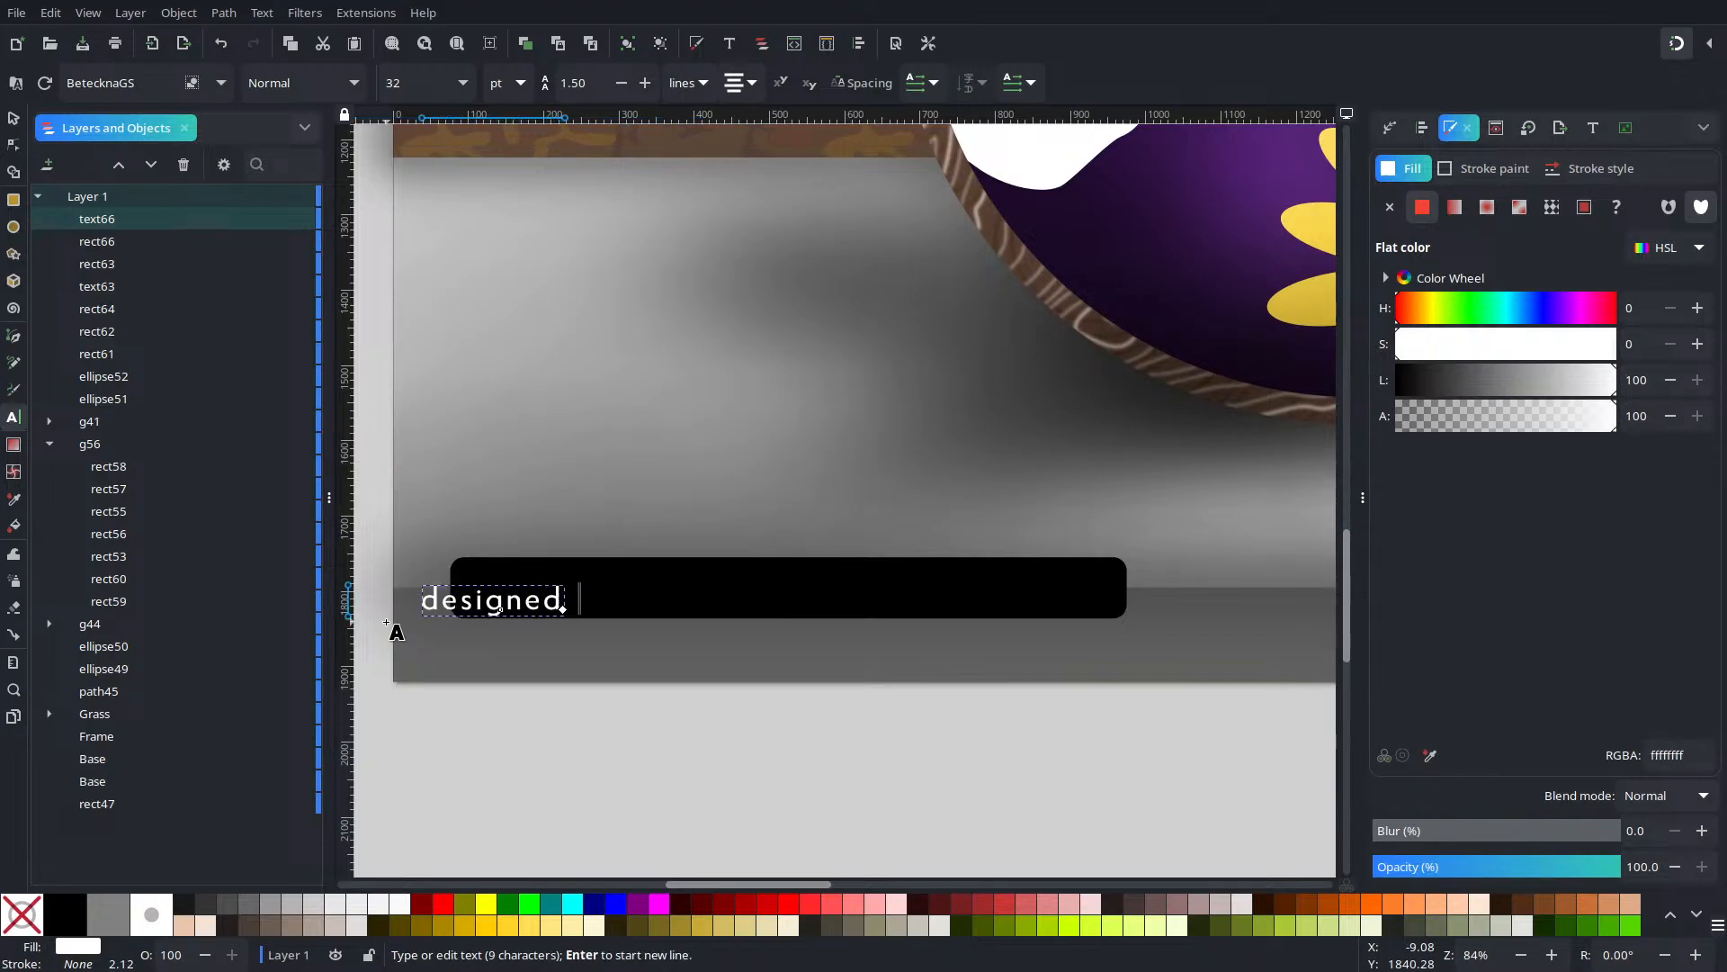
type(" by : #")
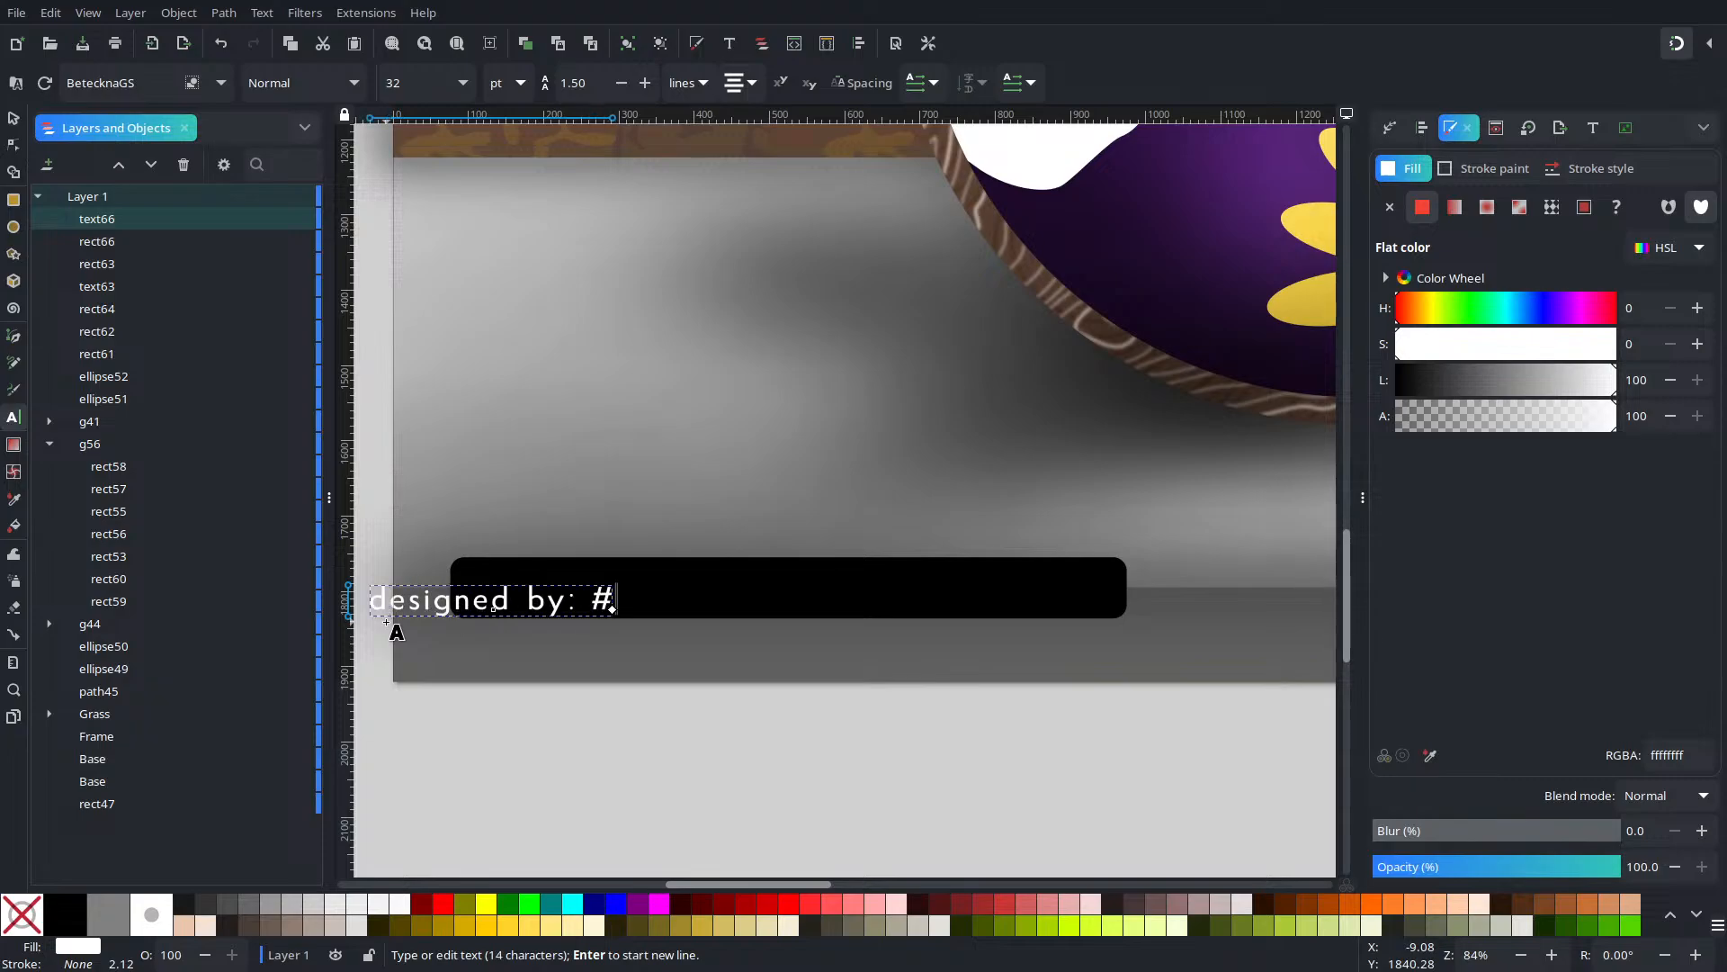
key("BackSpace")
type("@ro")
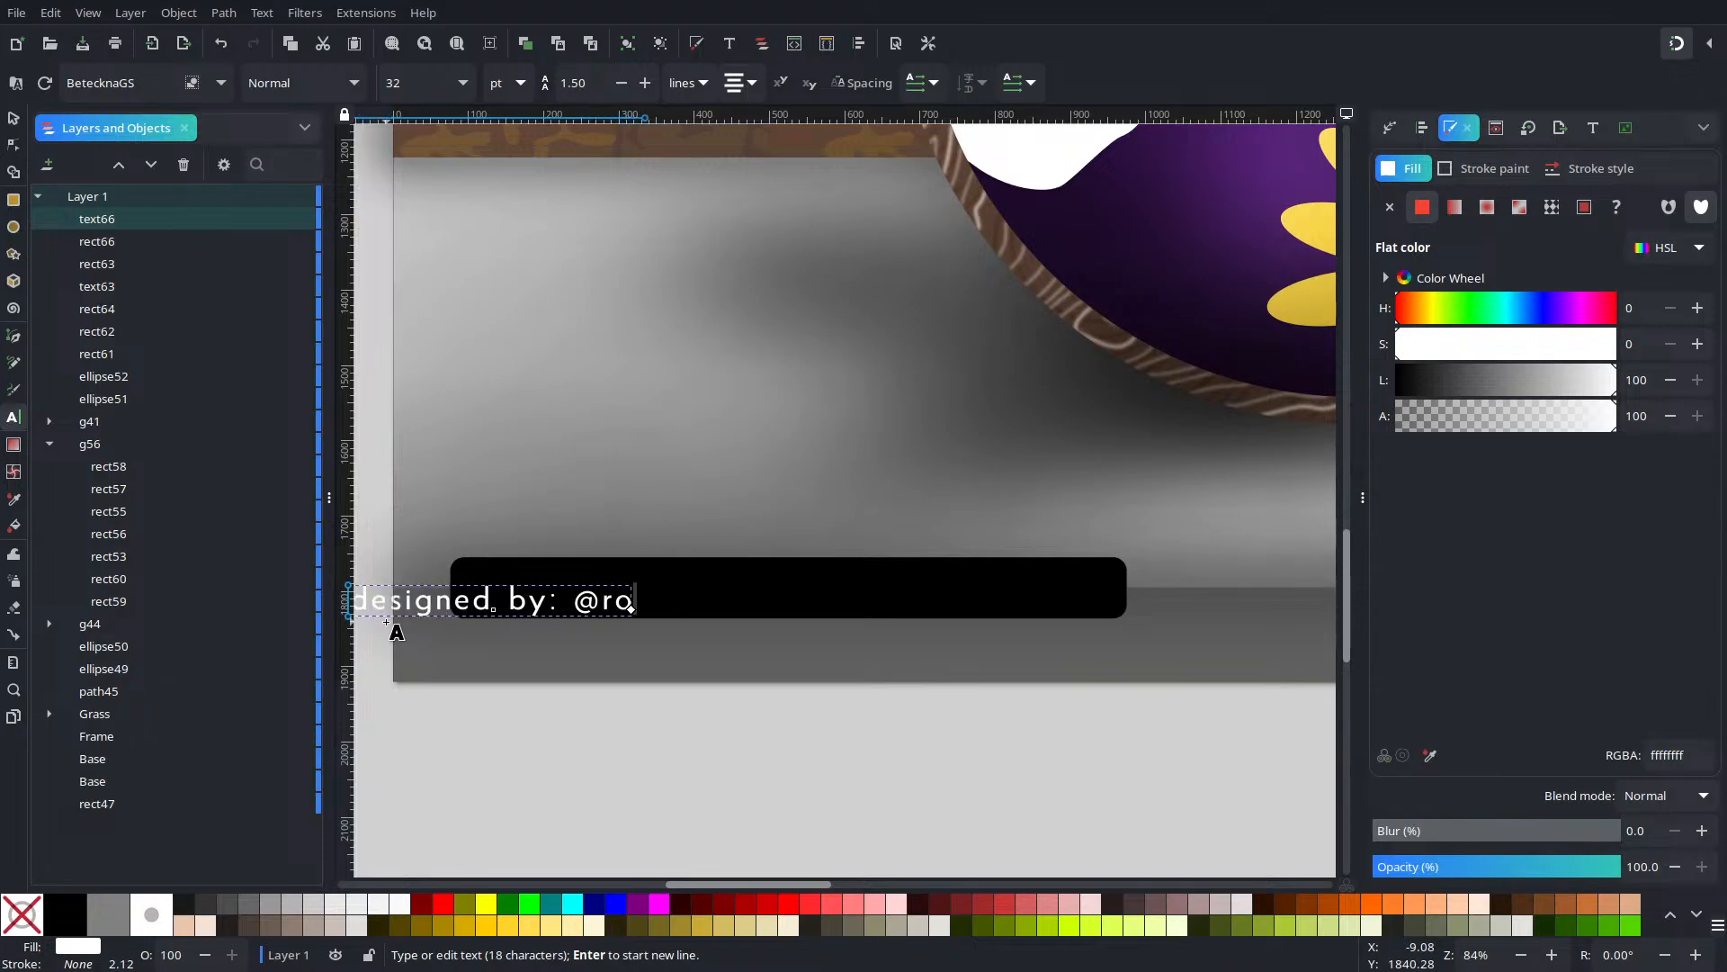
type("landixor")
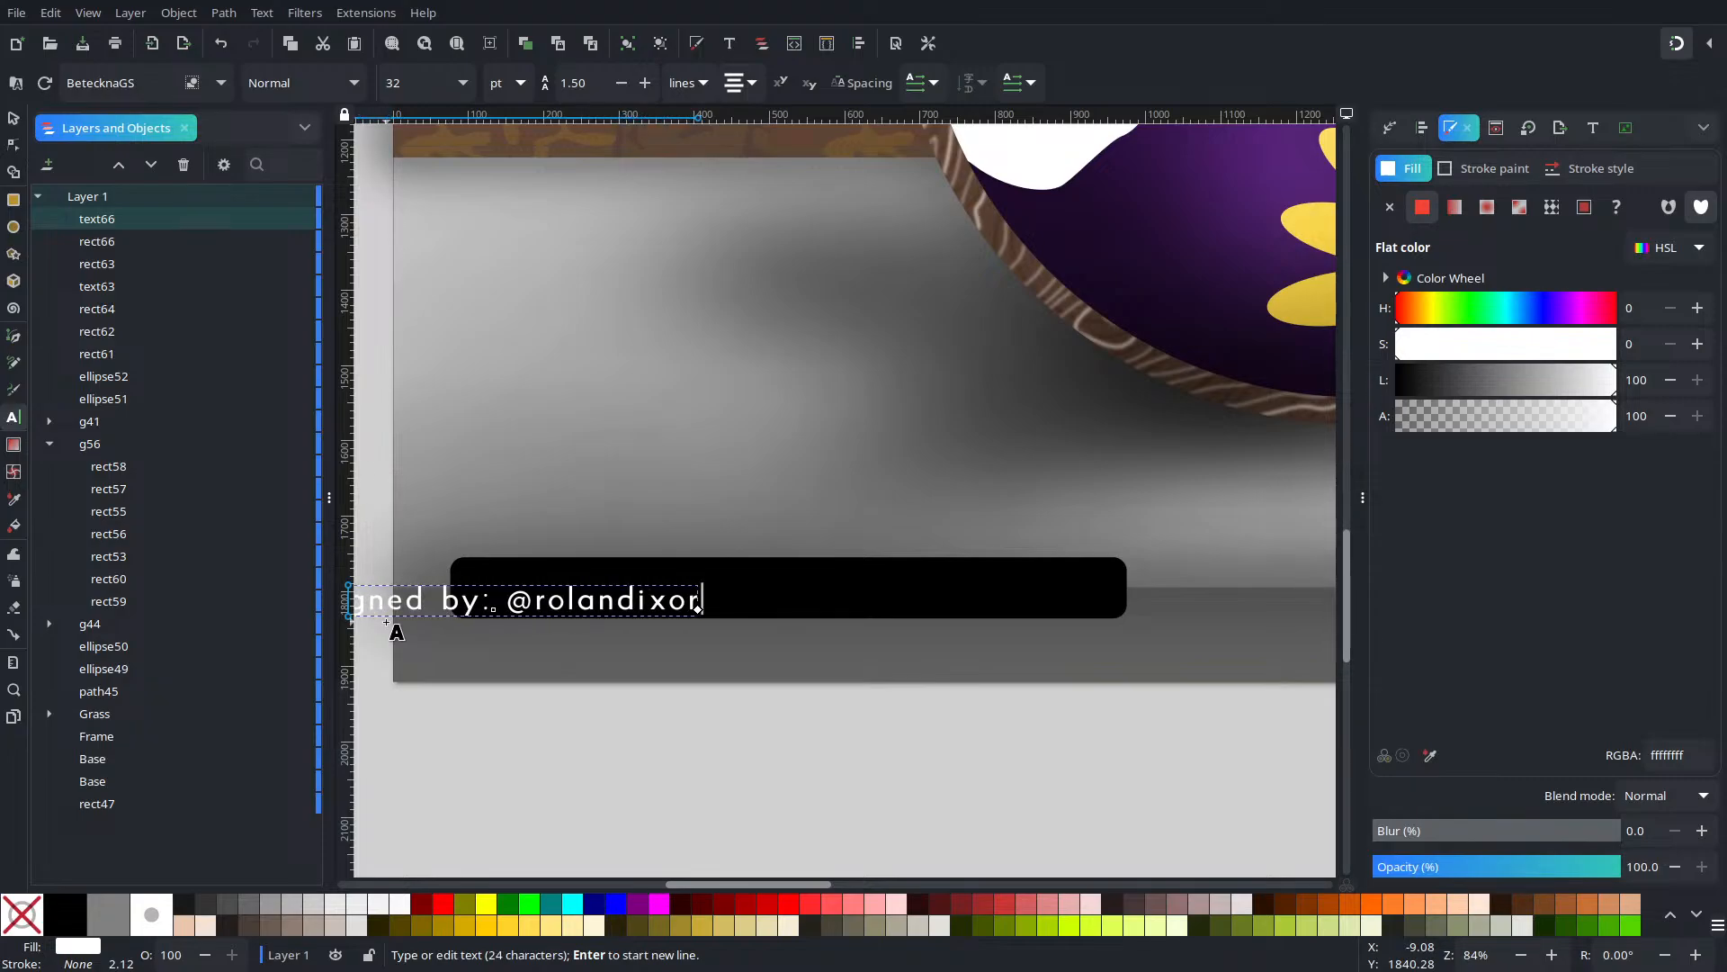
key("ctrl+a")
left_click(14, 116)
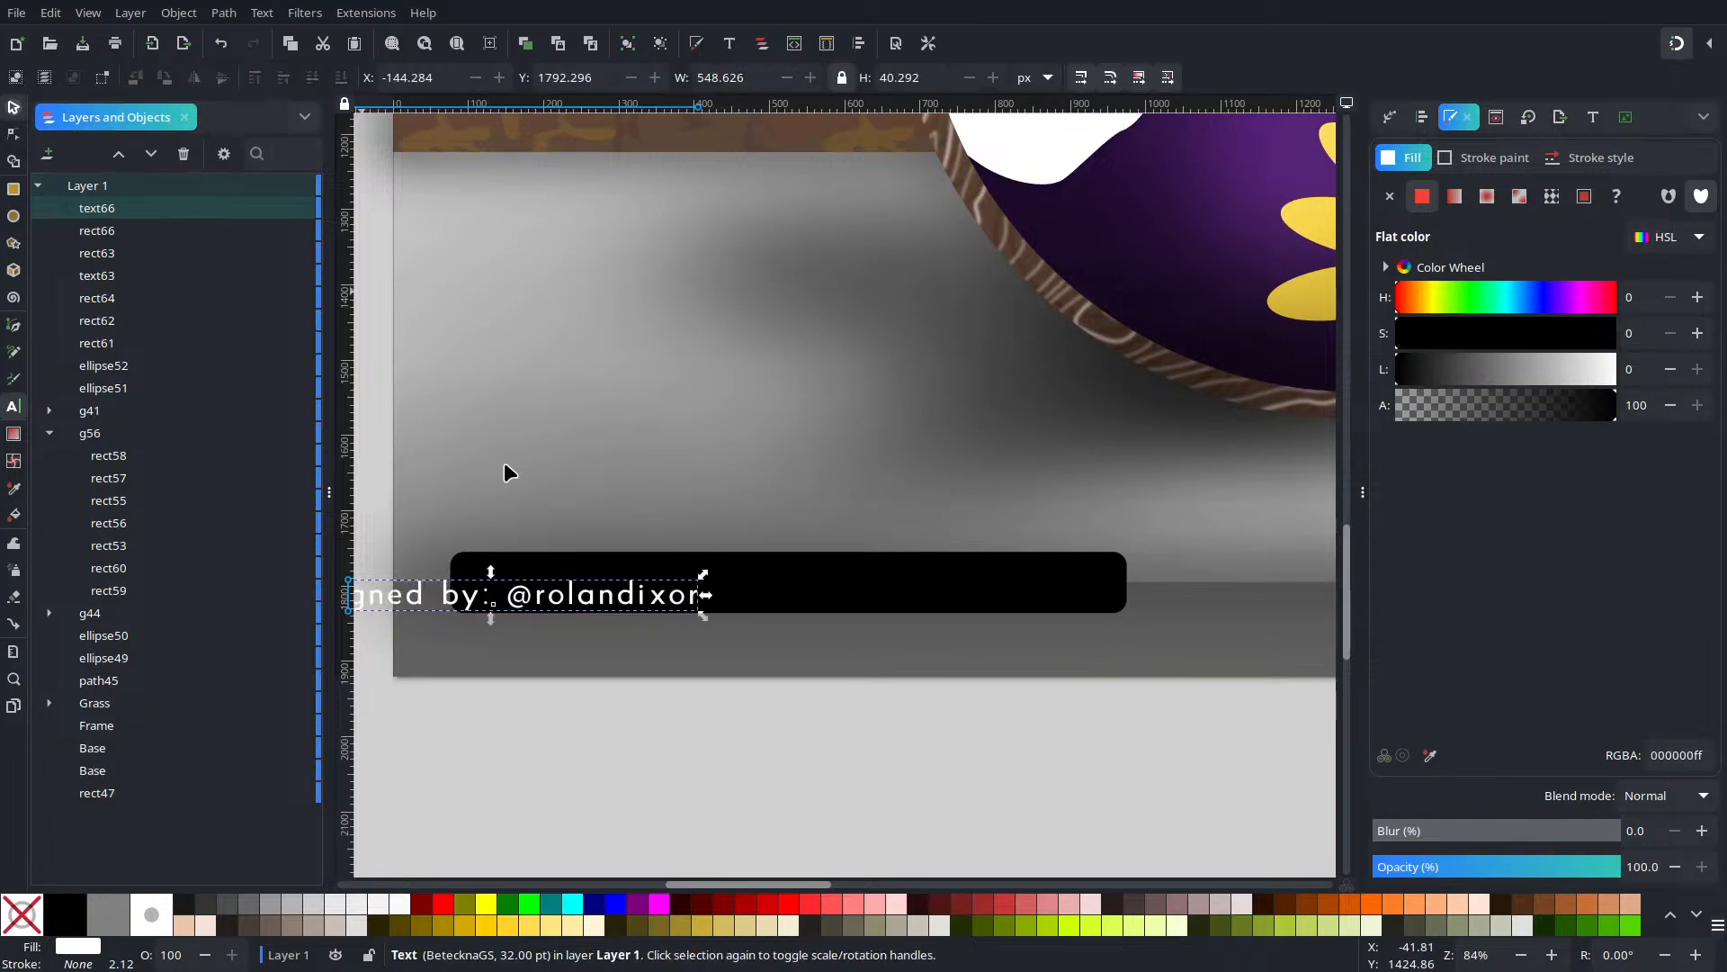
Move the credit text into the black bar and shrink it to about 90%
left_click_drag(613, 590, 826, 583)
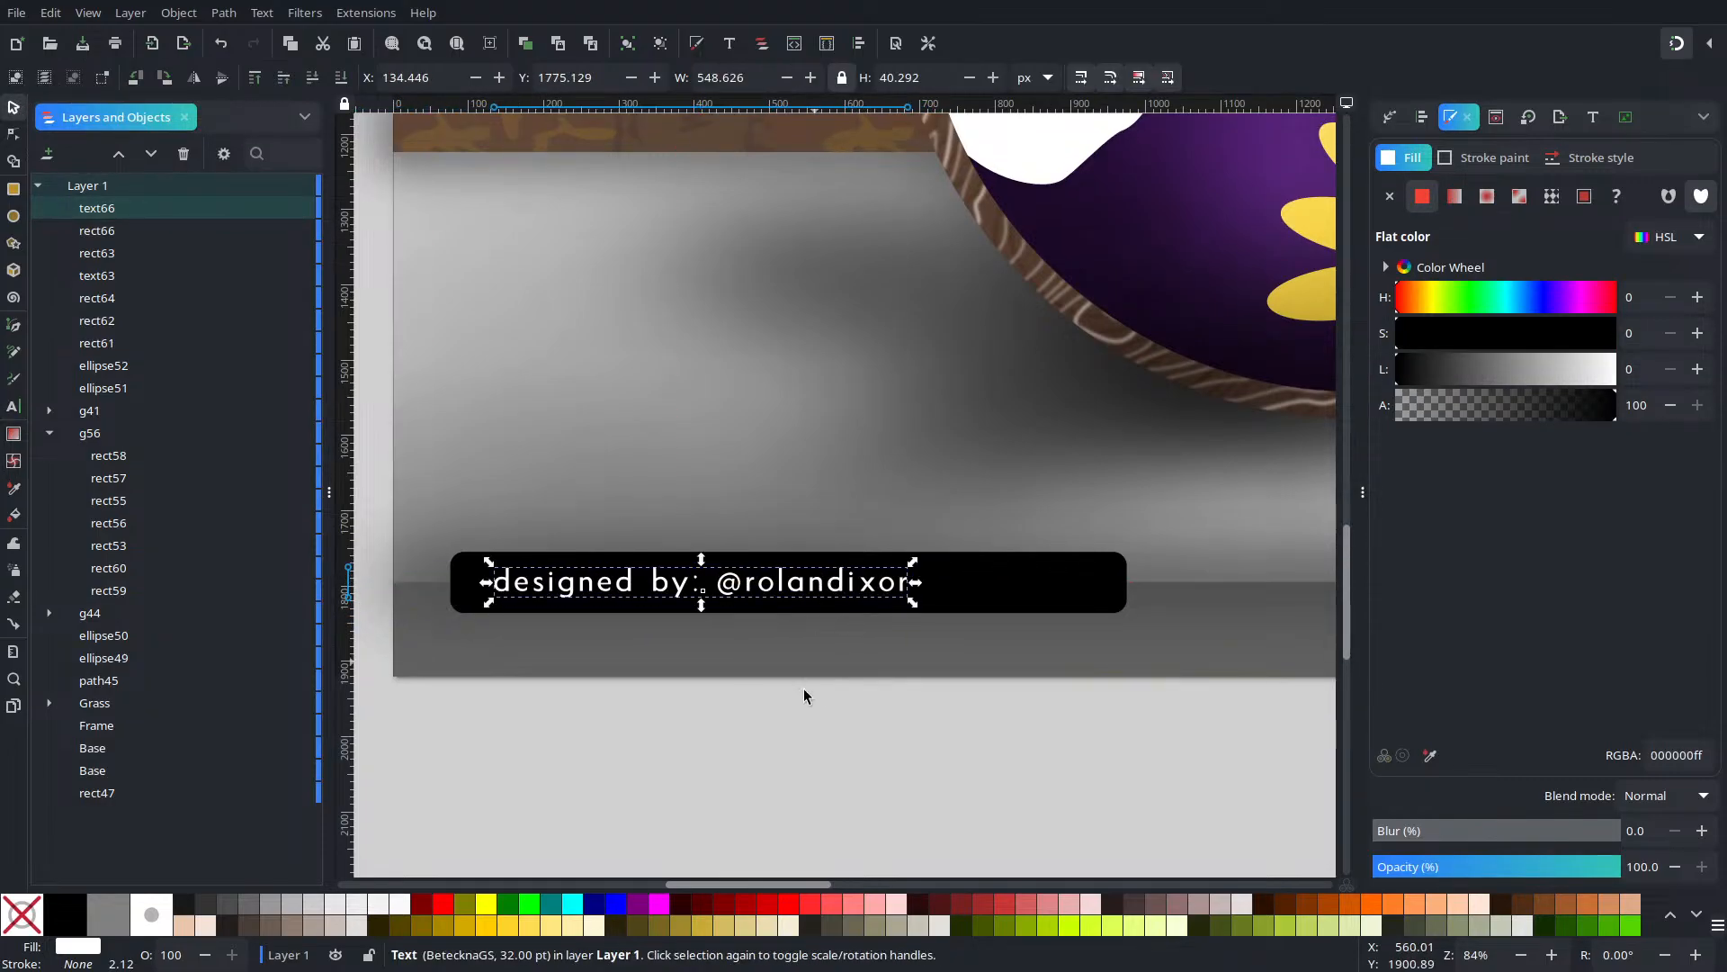
left_click(777, 745)
left_click(815, 594)
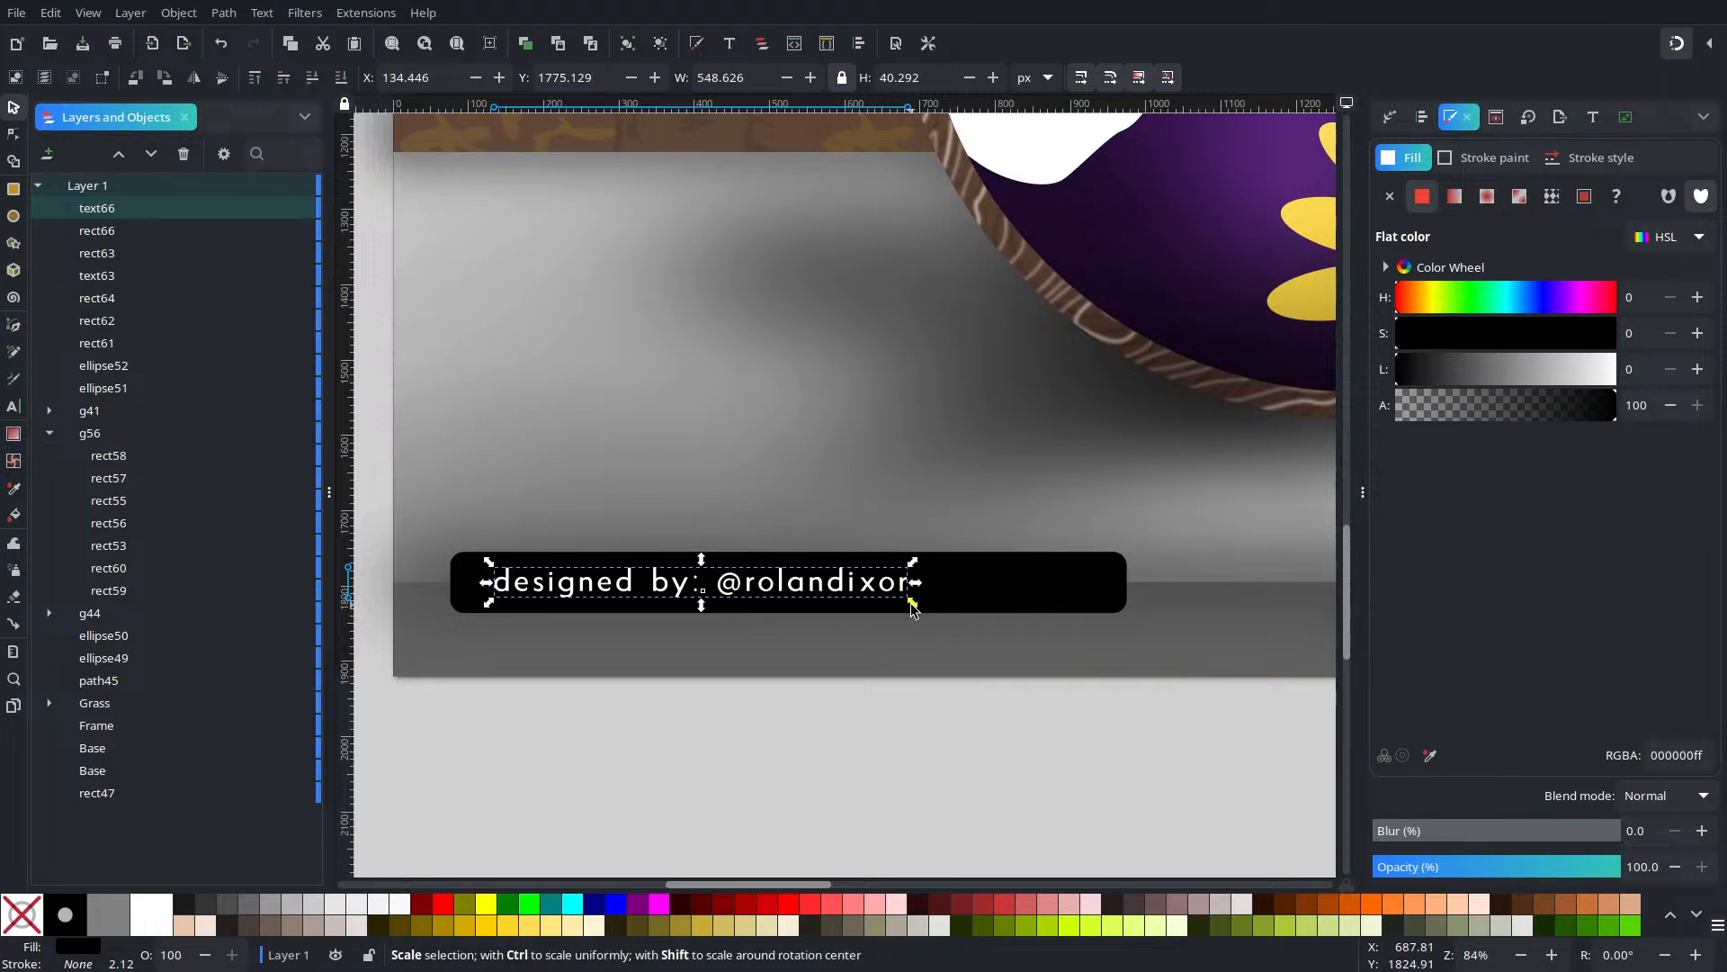
left_click_drag(924, 609, 765, 594)
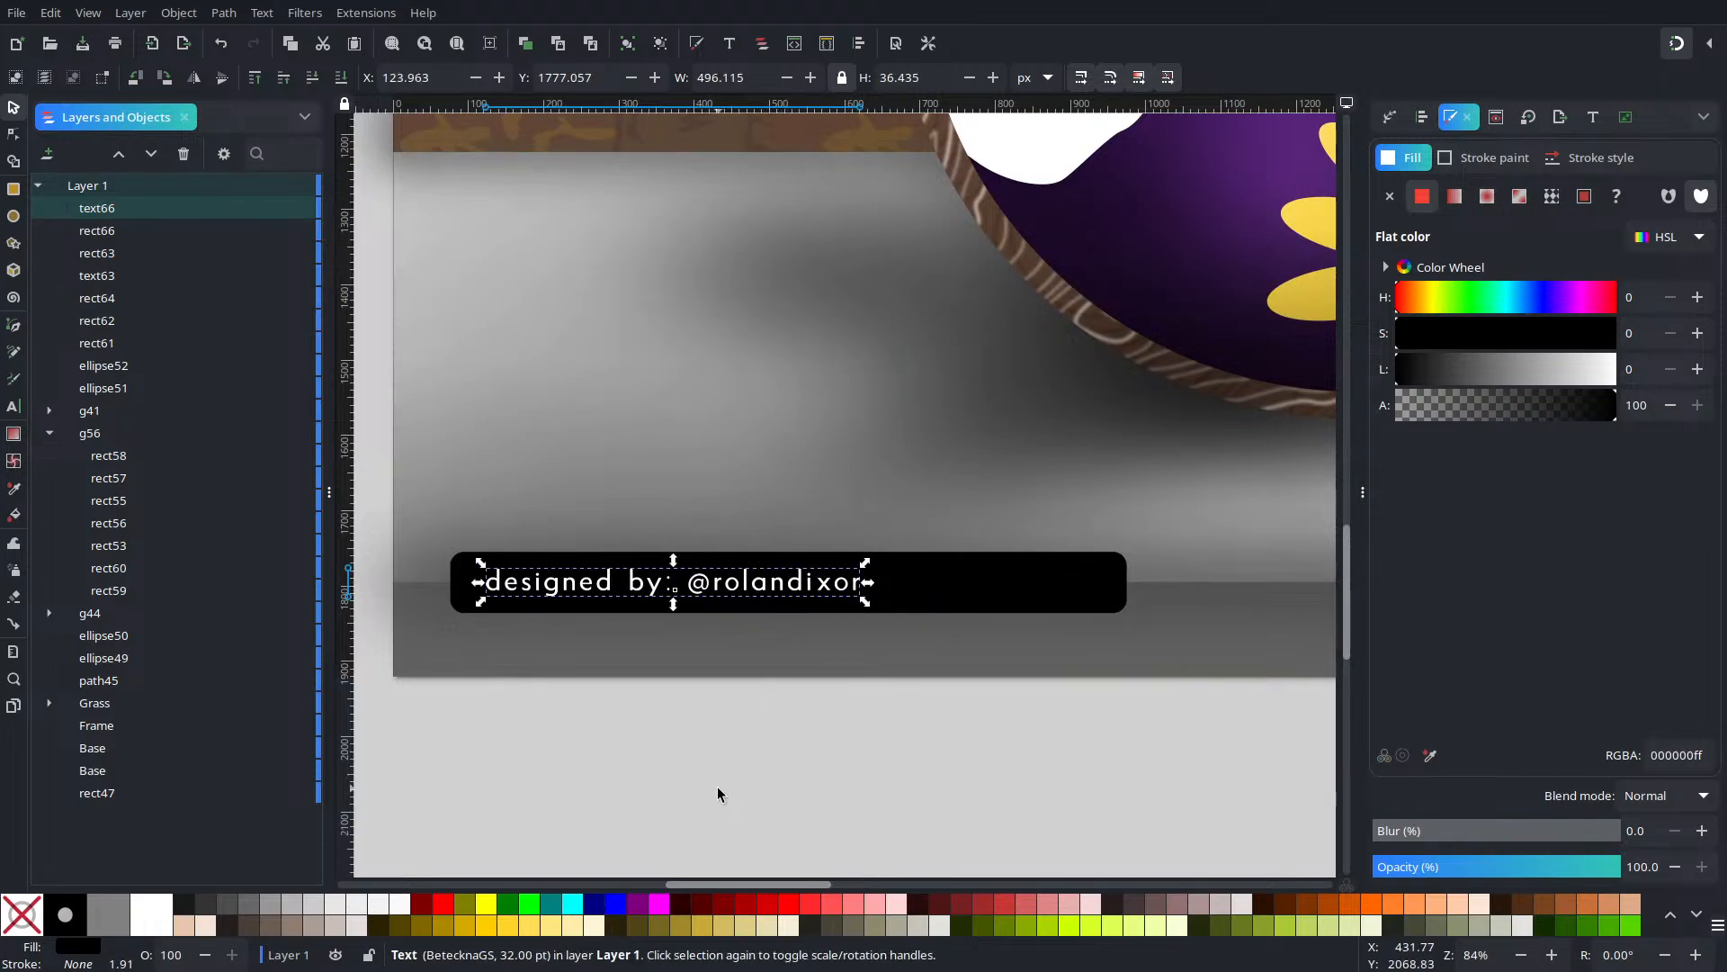
left_click(719, 786)
scroll(1043, 698, "down", 4)
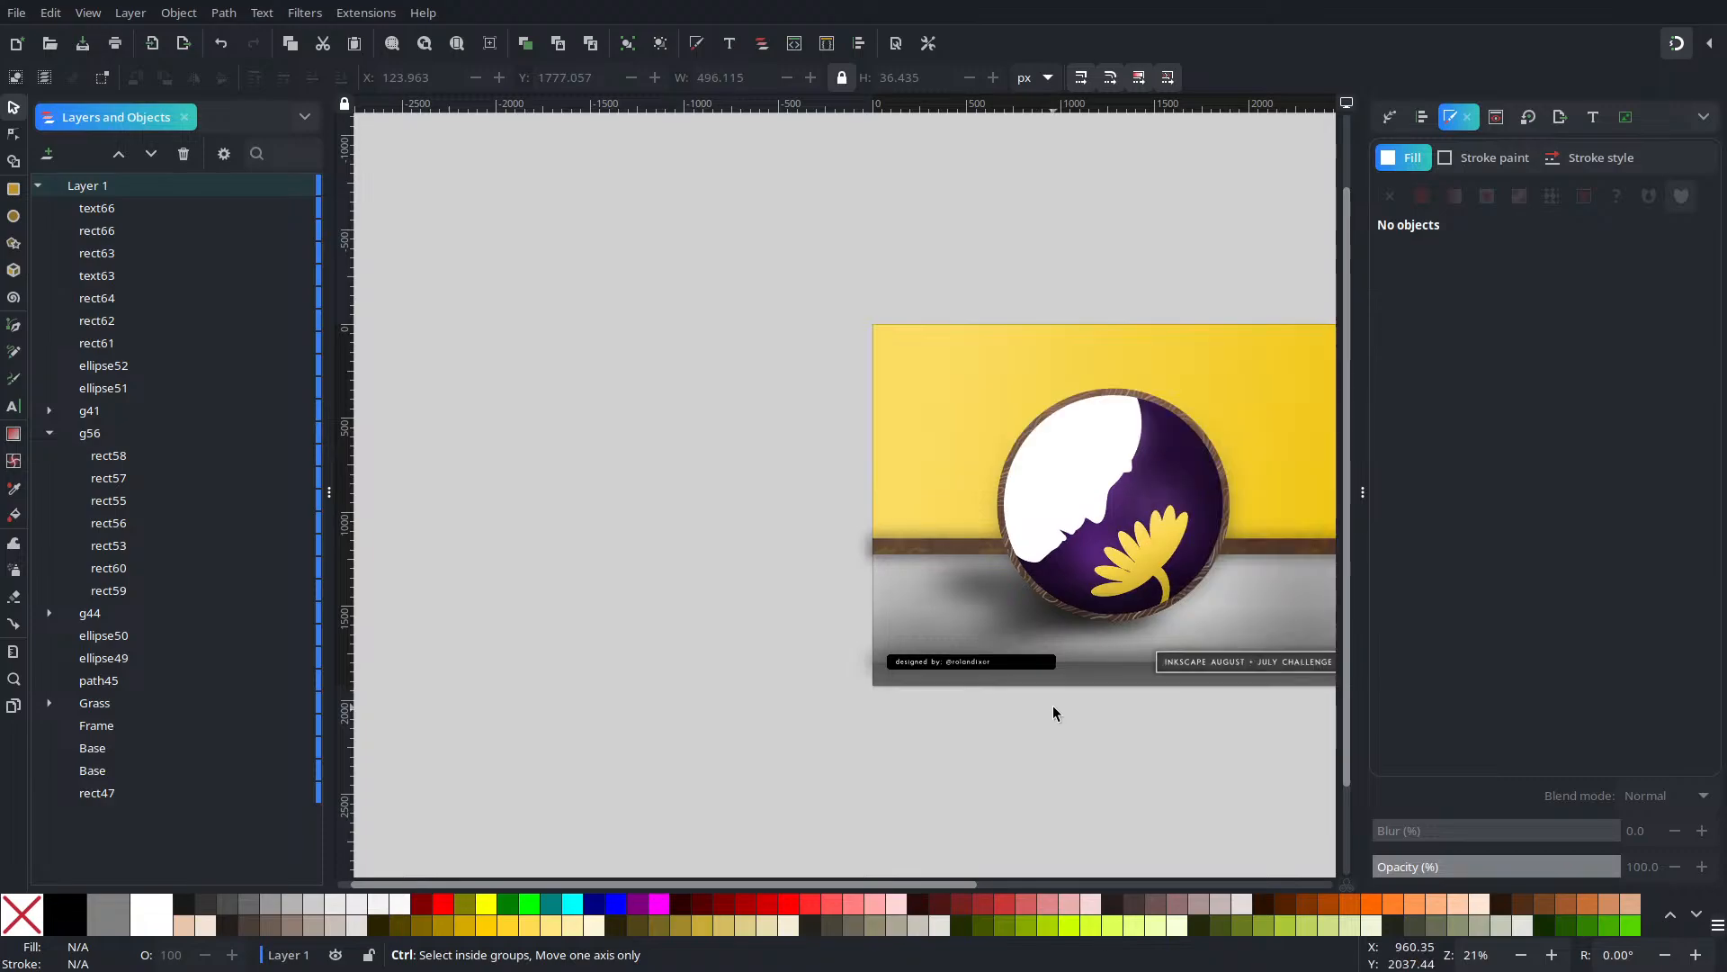
scroll(1053, 705, "up", 4)
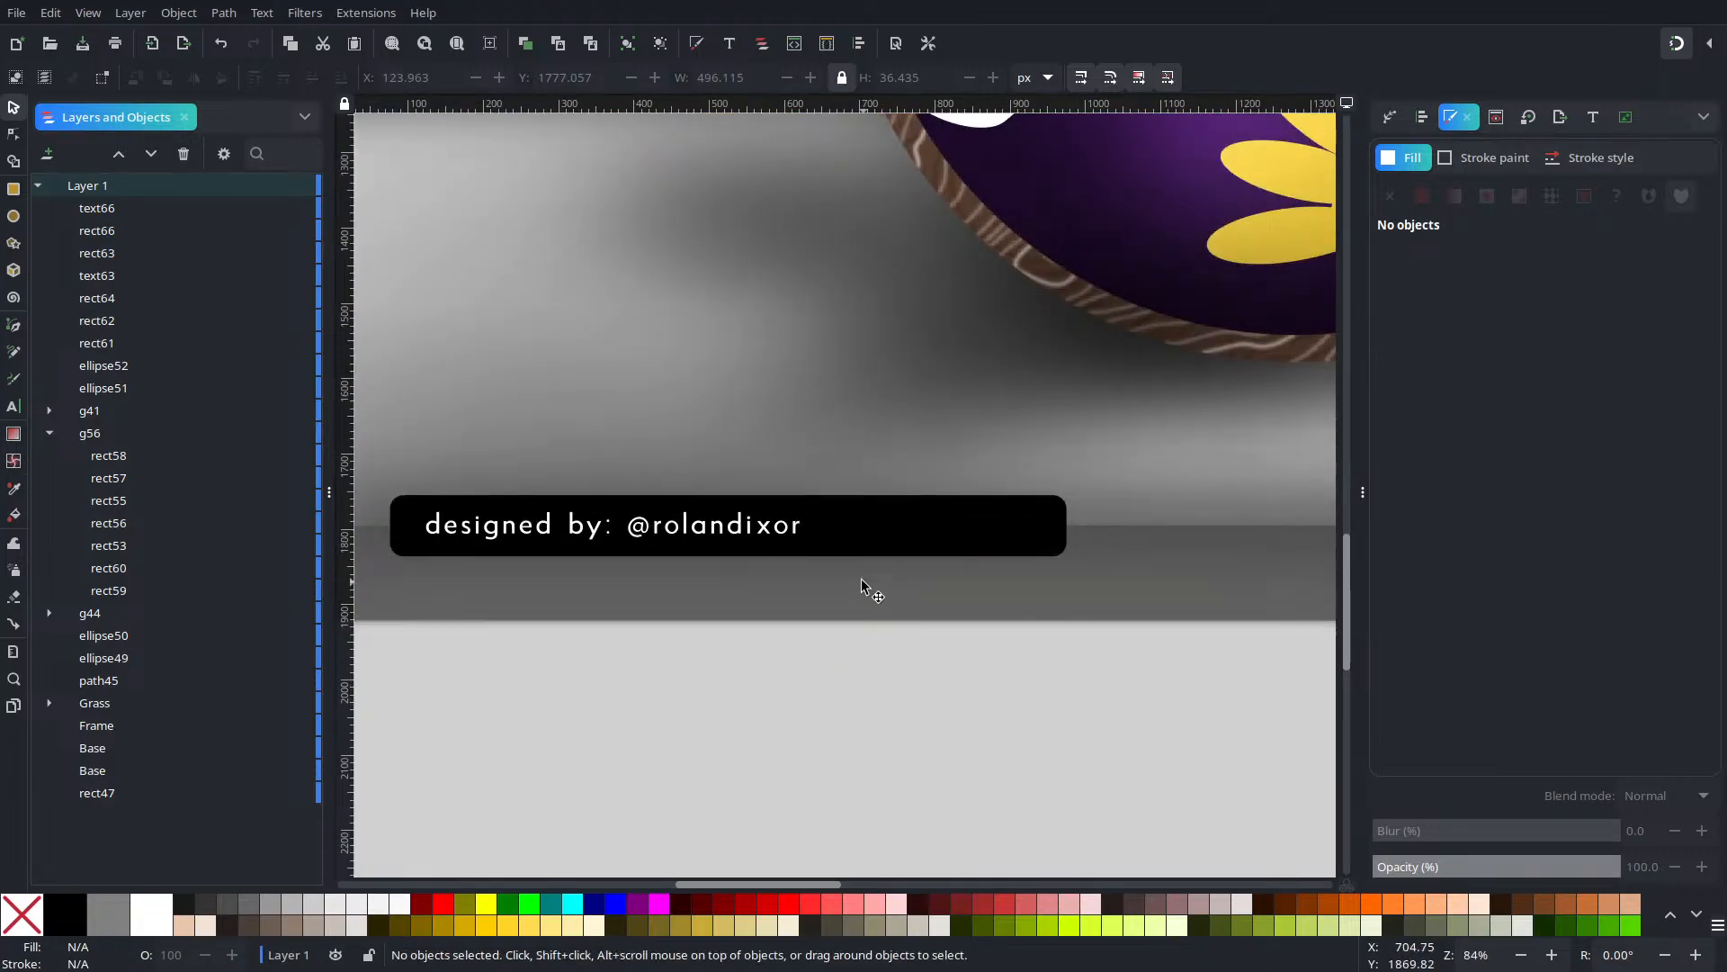
scroll(861, 580, "up", 3)
Draw a tall white divider after the handle with square corners (Rx 0) and width 3 px
left_click(13, 190)
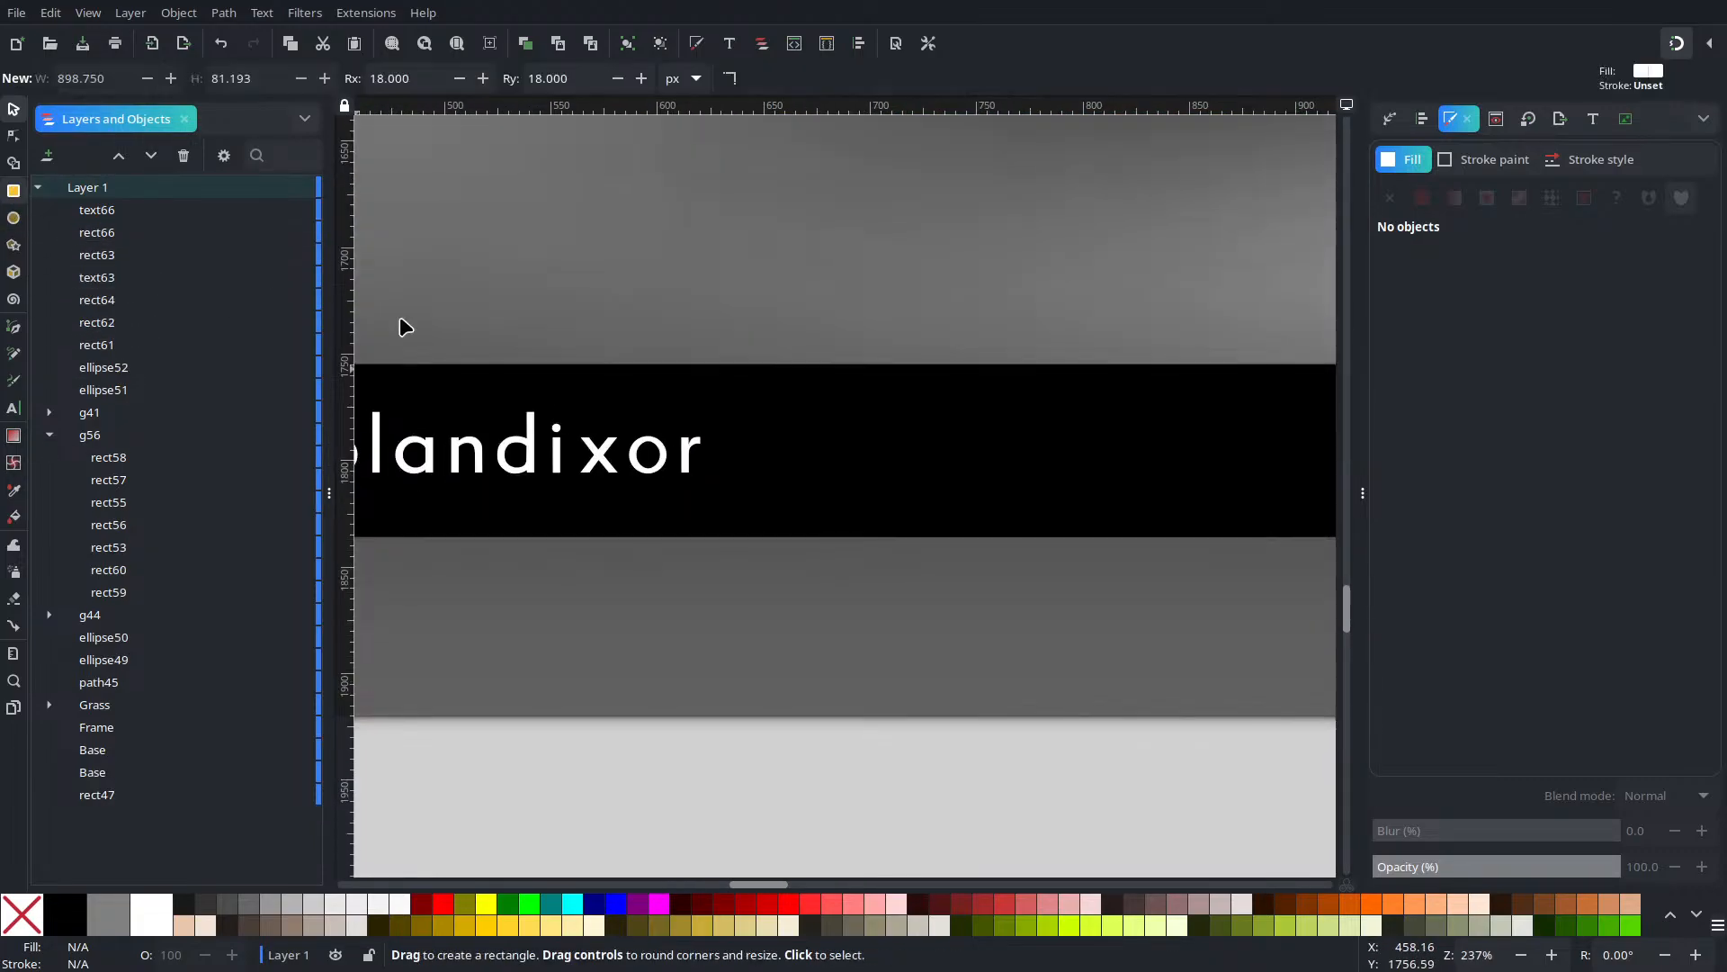
left_click_drag(732, 389, 745, 513)
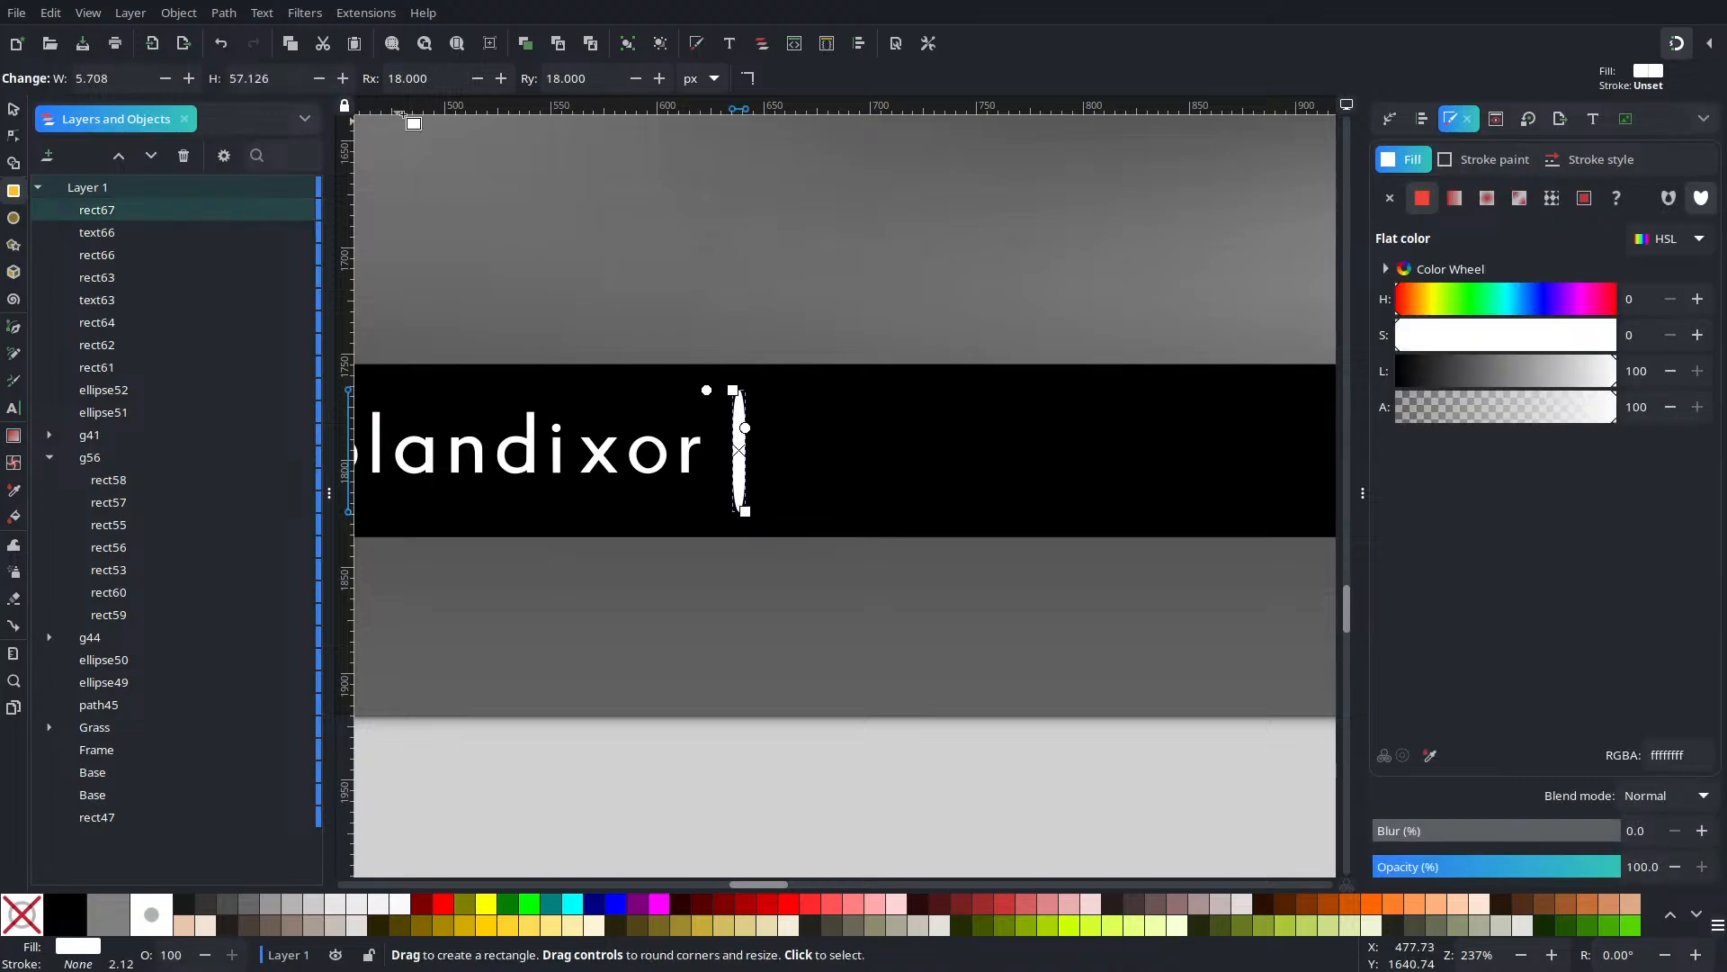
triple_click(430, 81)
type("0")
key("Tab")
type("0")
key("Return")
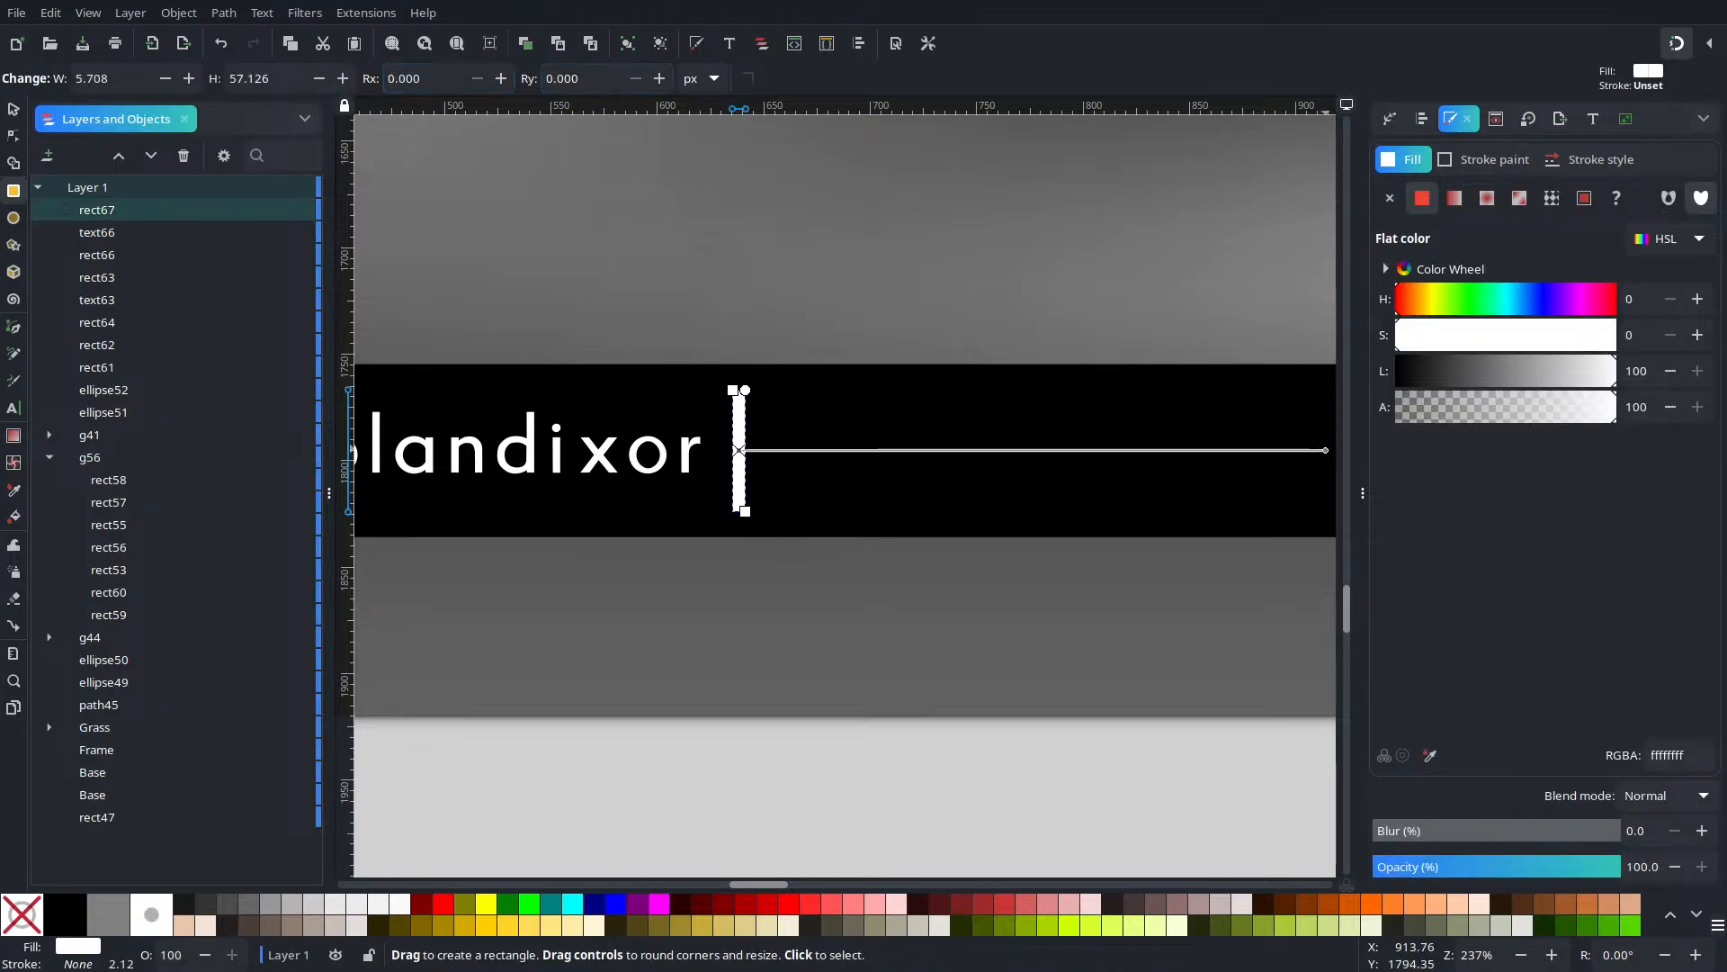
double_click(138, 67)
type("3")
key("Return")
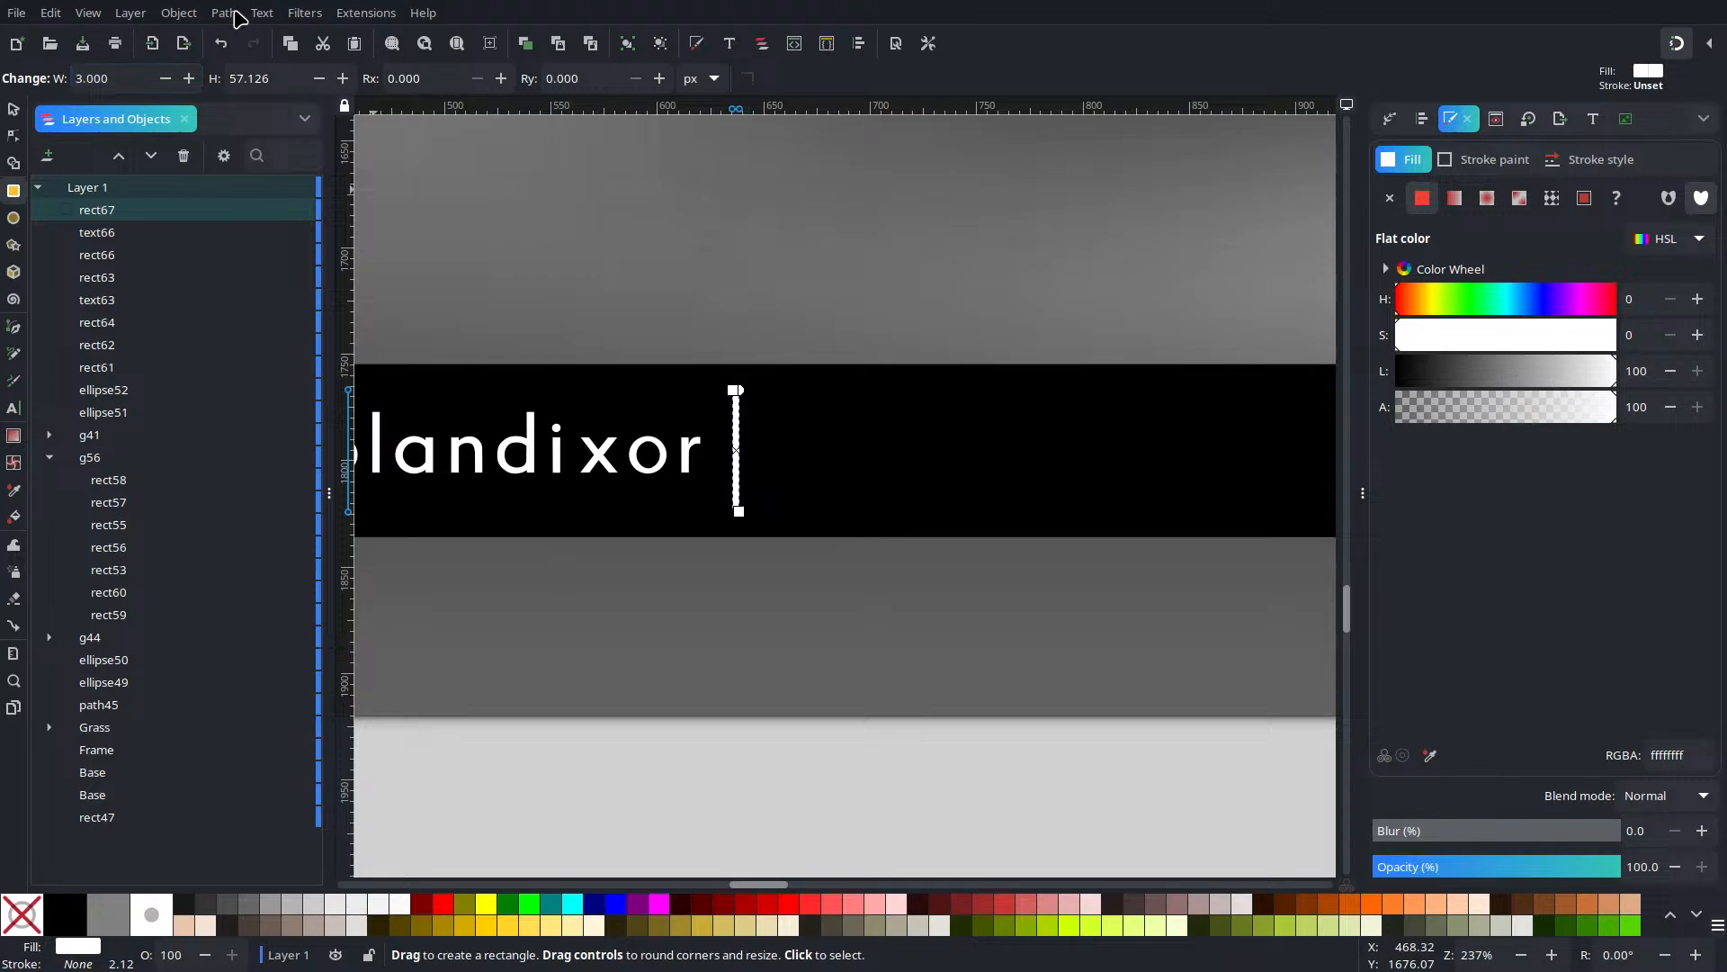
Select the black bar, divider and credit text together and open Align and Distribute
left_click(14, 109)
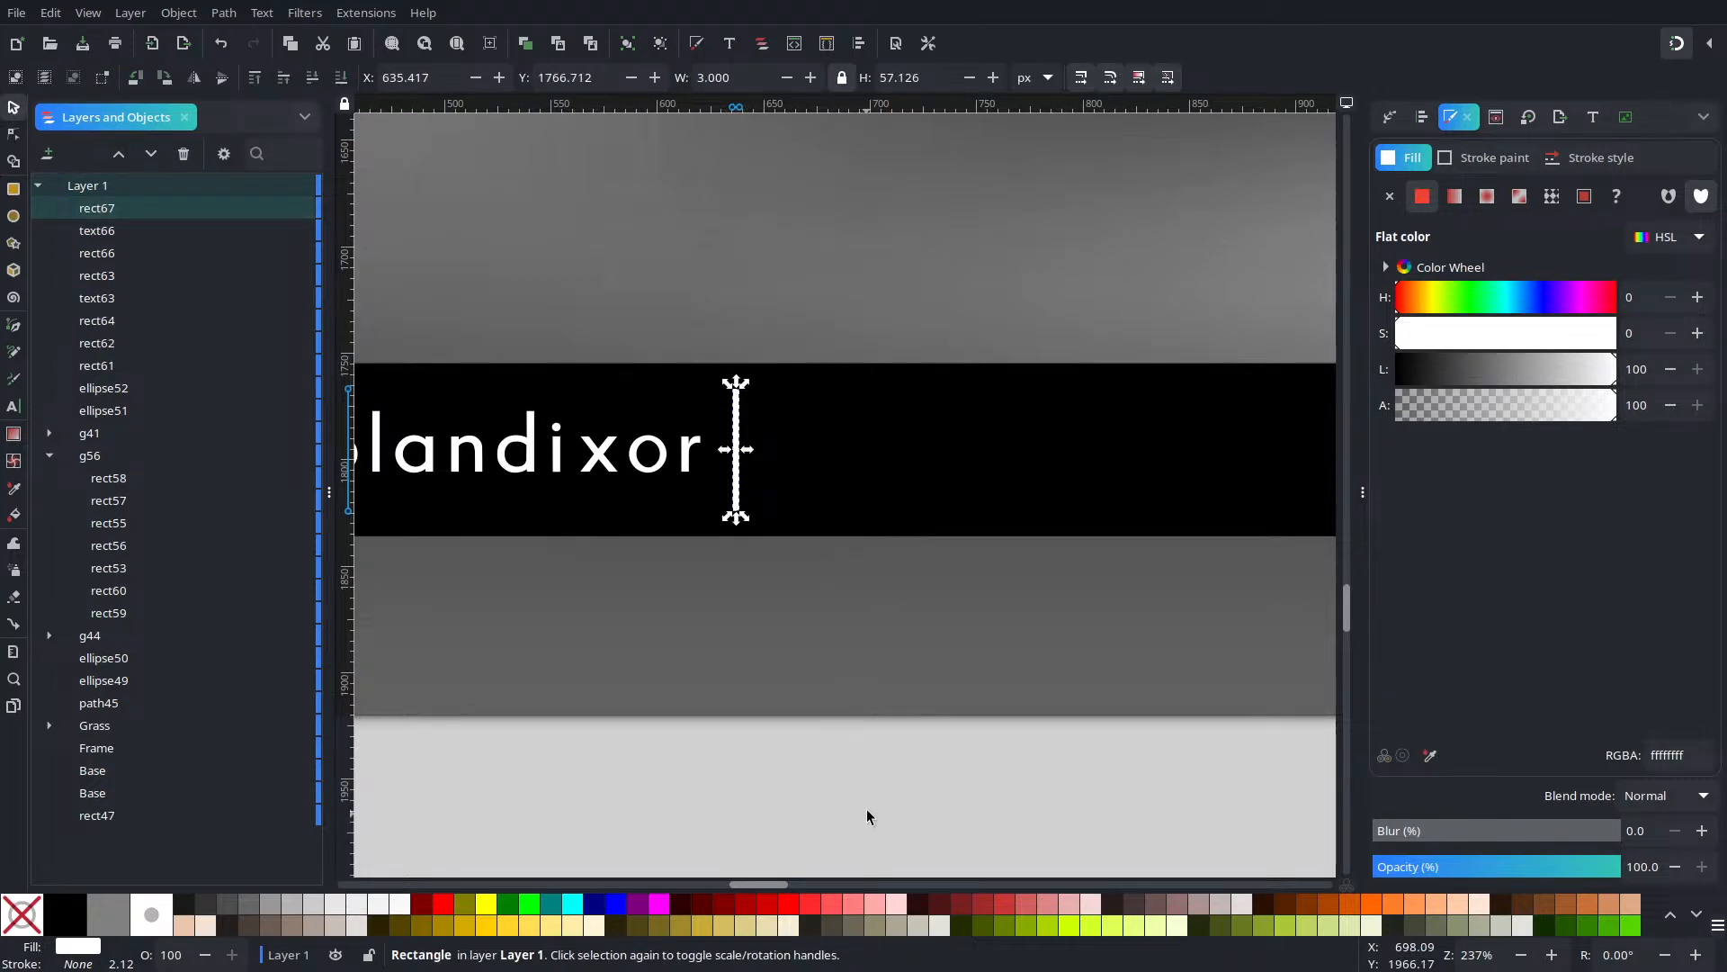
key("Escape")
left_click(806, 496)
left_click(732, 454, "shift")
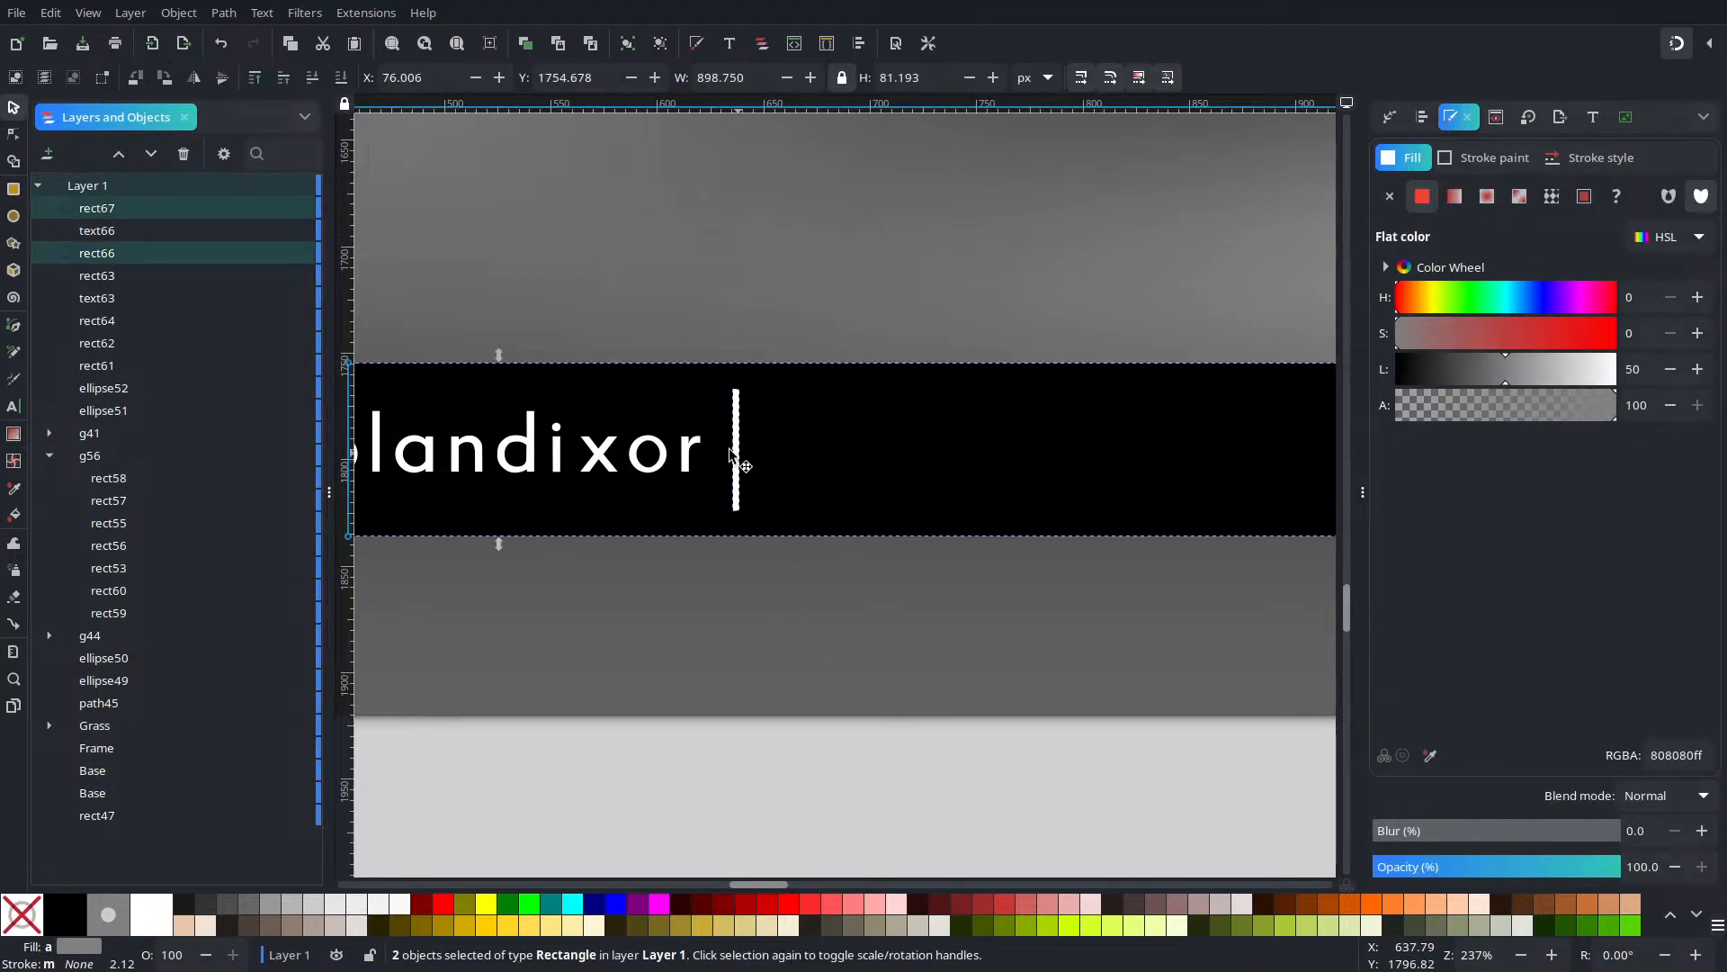
left_click(693, 458, "shift")
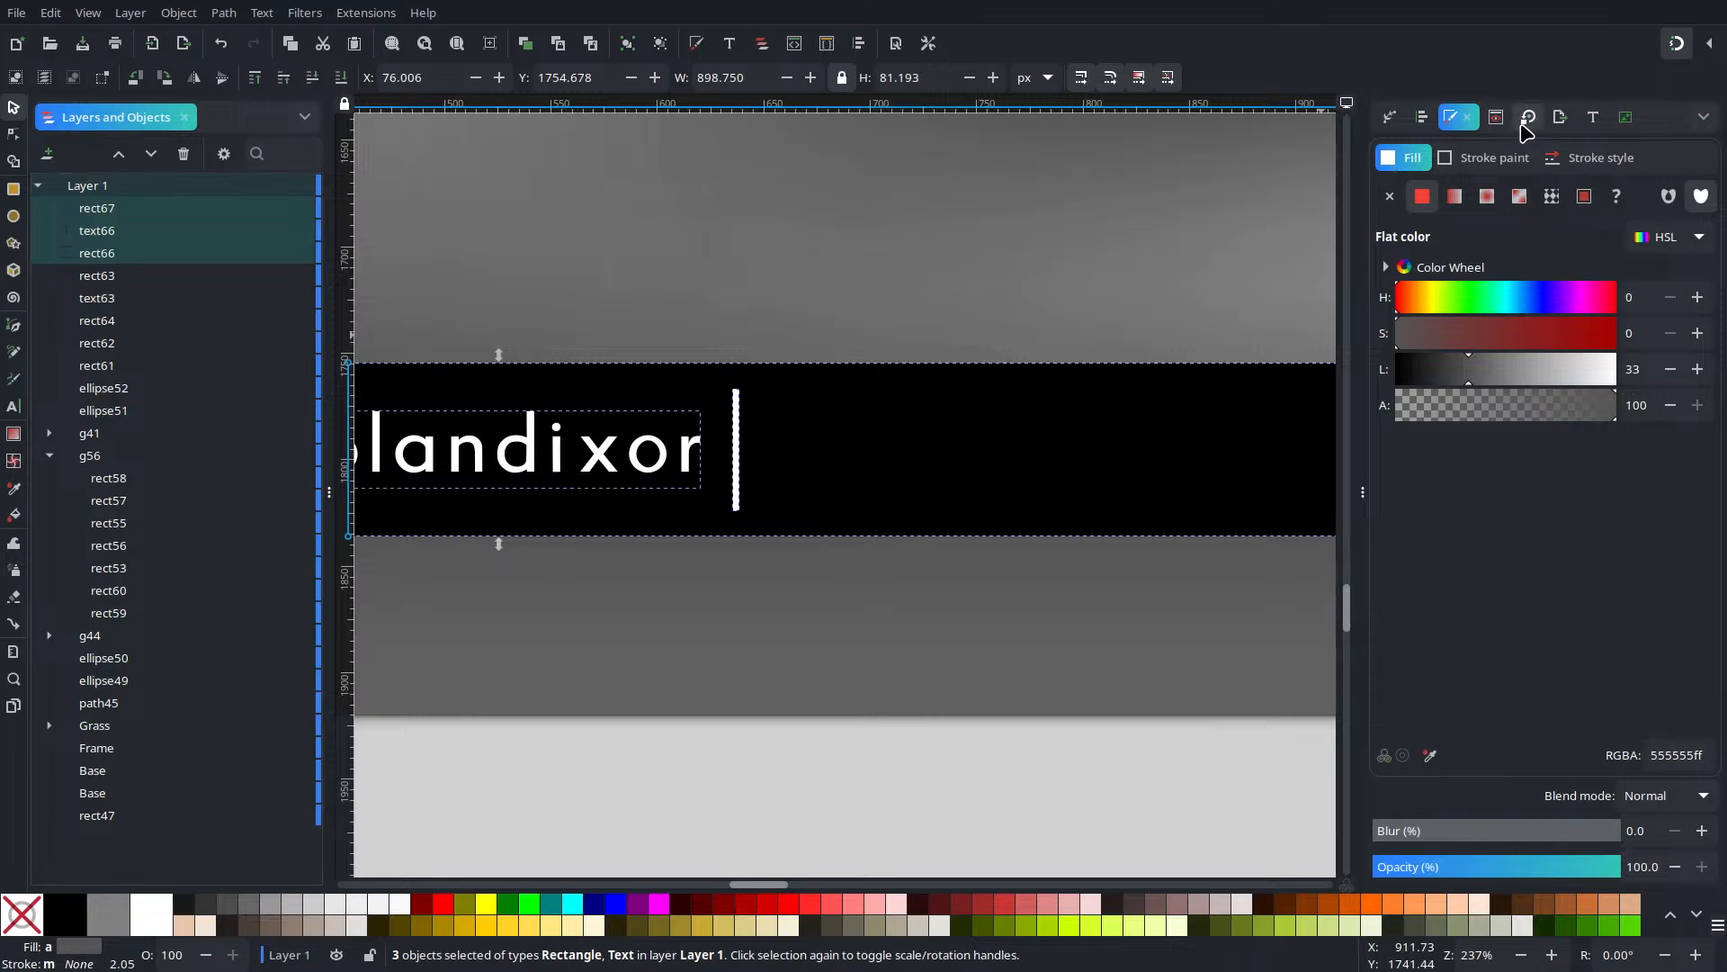
left_click(1422, 117)
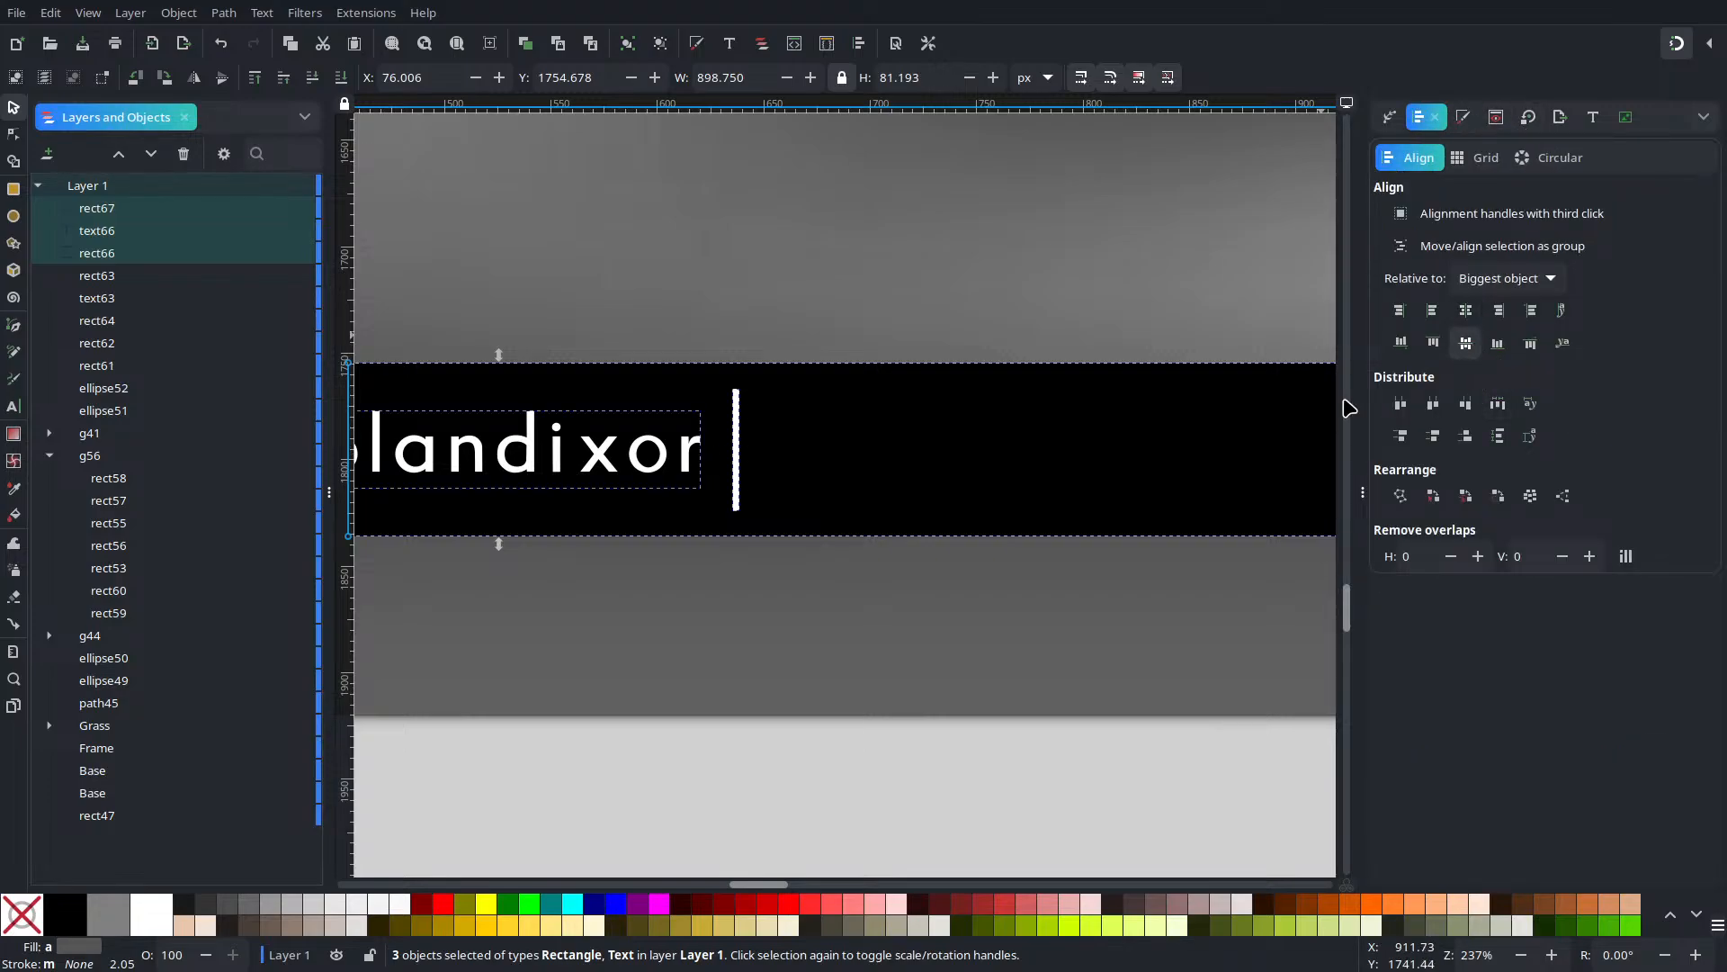
key("Escape")
Import the Facebook SVG icon from the SVGRepo folder and fill it white
scroll(736, 315, "down", 3)
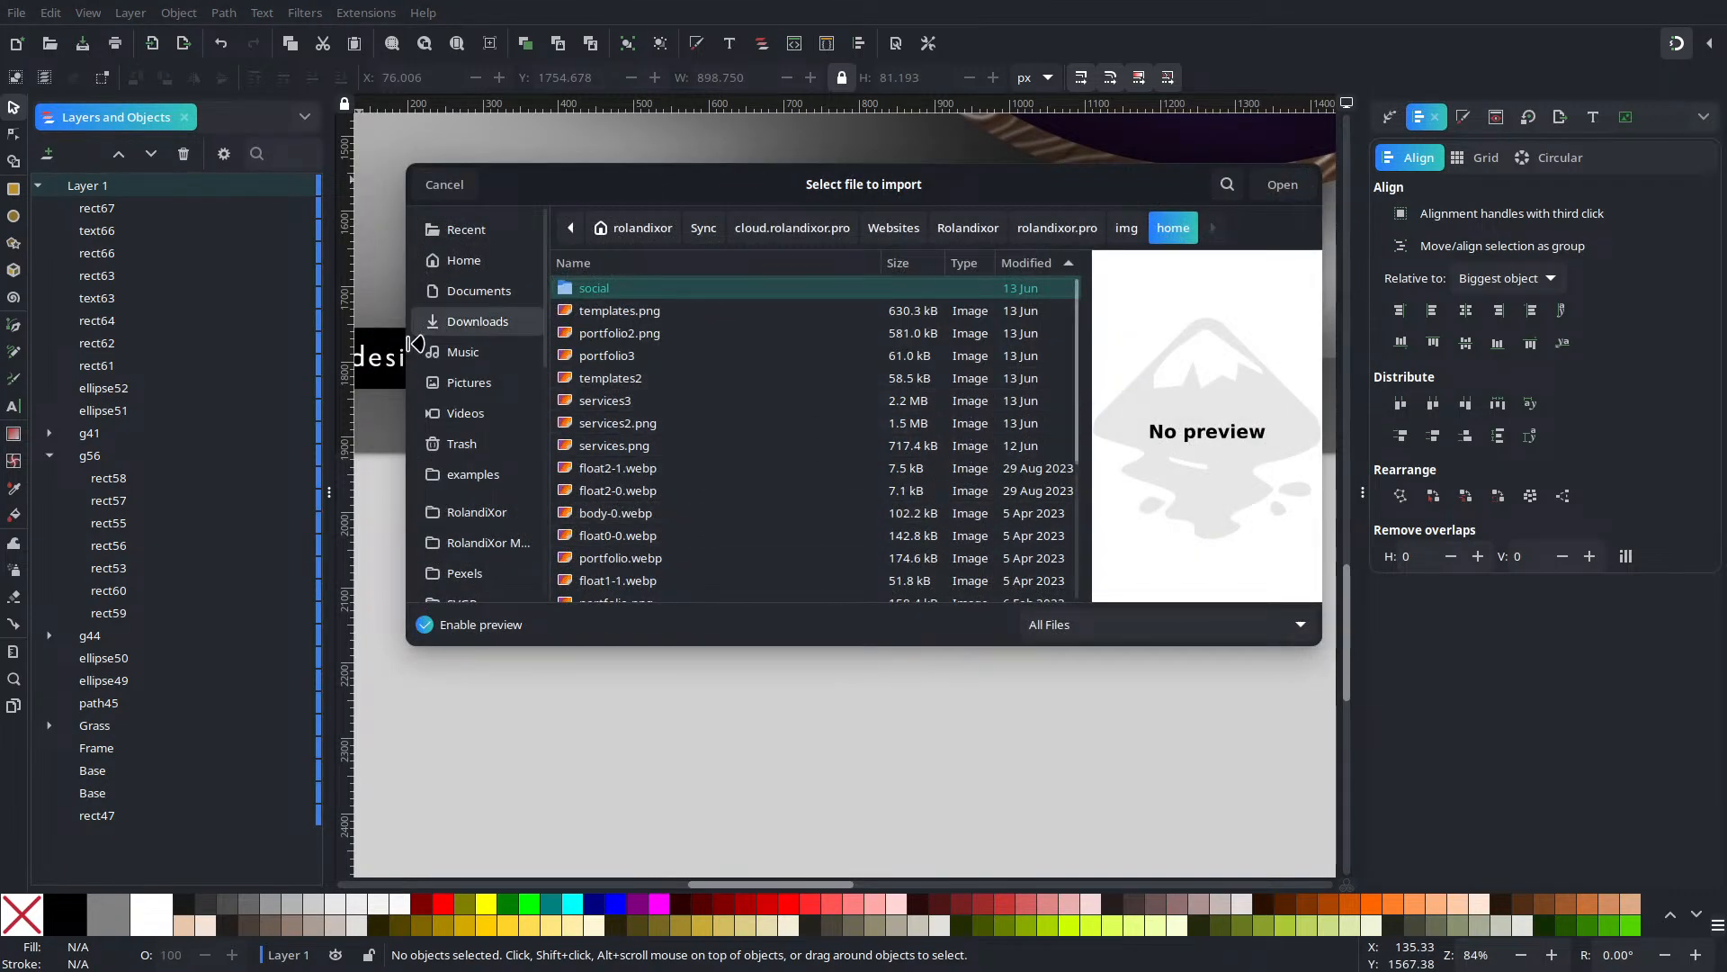
scroll(482, 450, "down", 3)
left_click(484, 450)
left_click(693, 386)
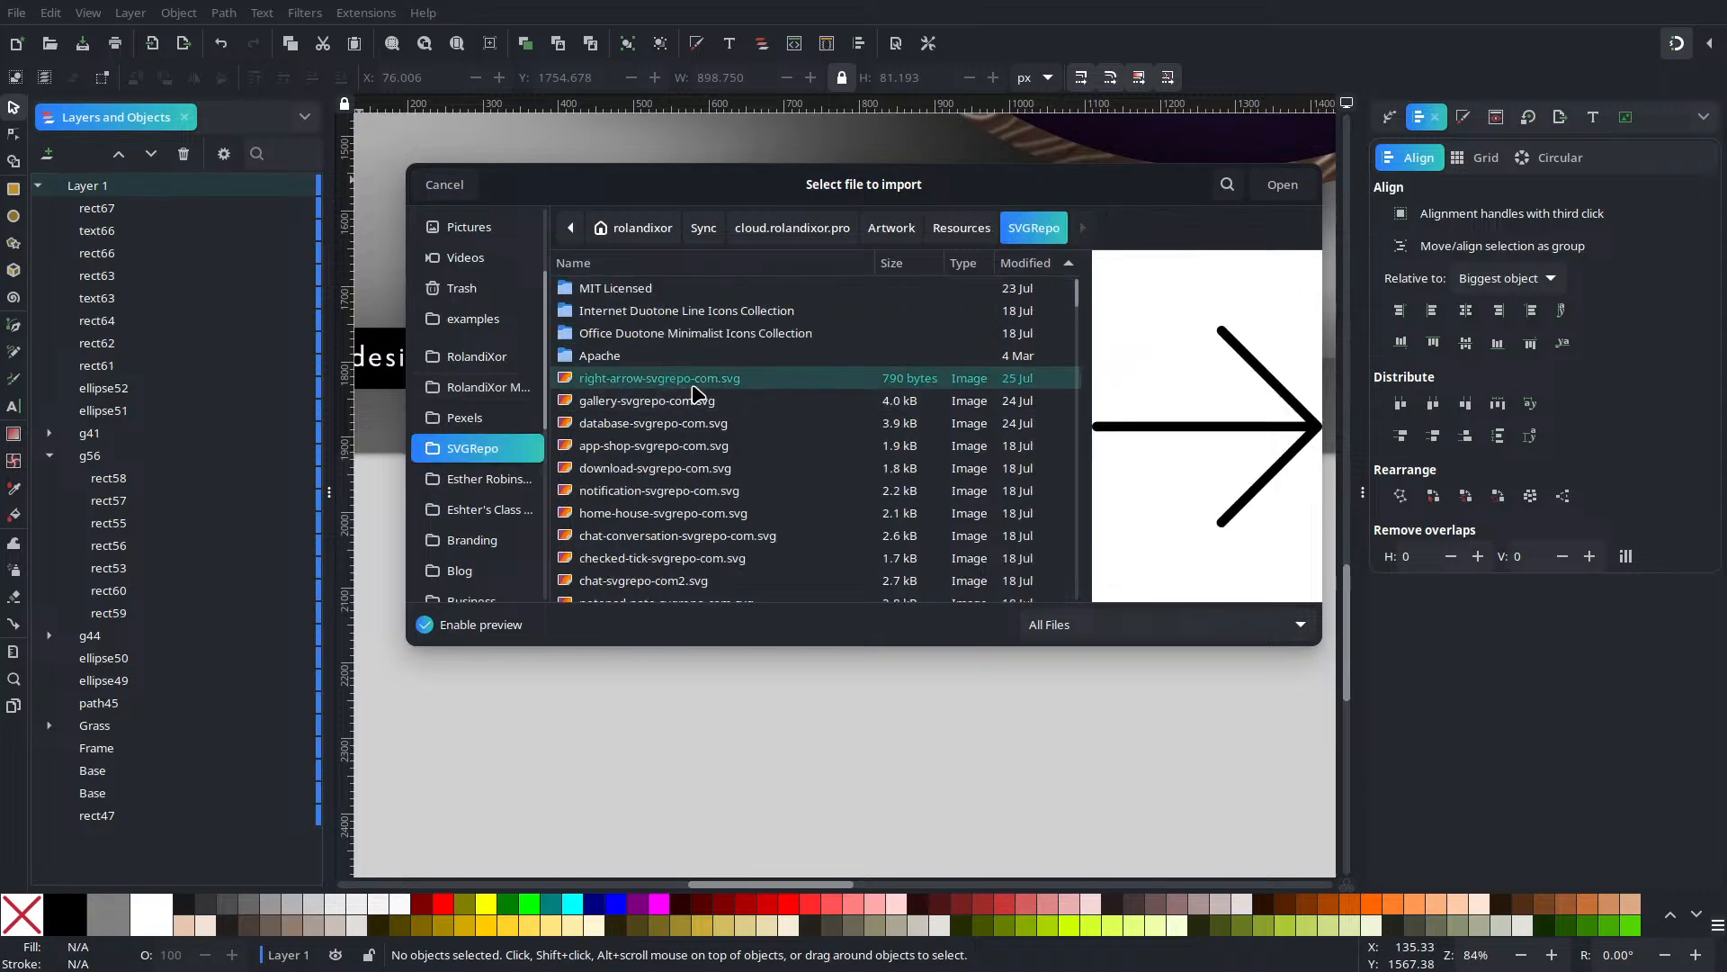
type("faceb")
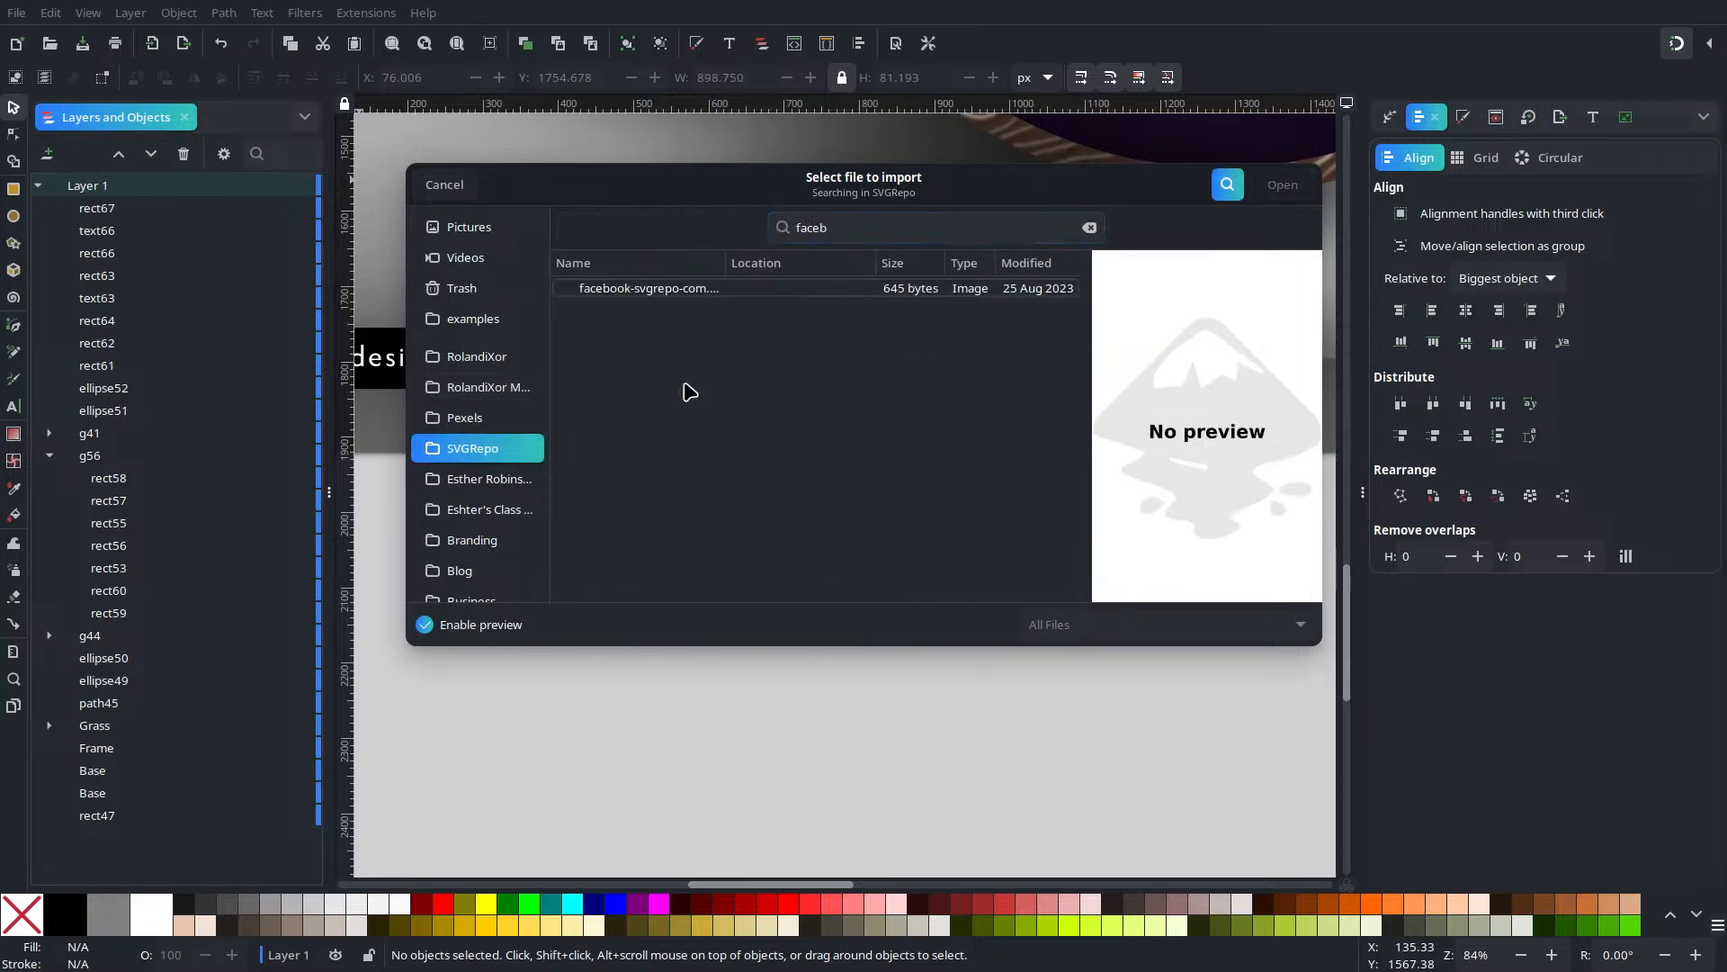
left_click(825, 297)
double_click(825, 297)
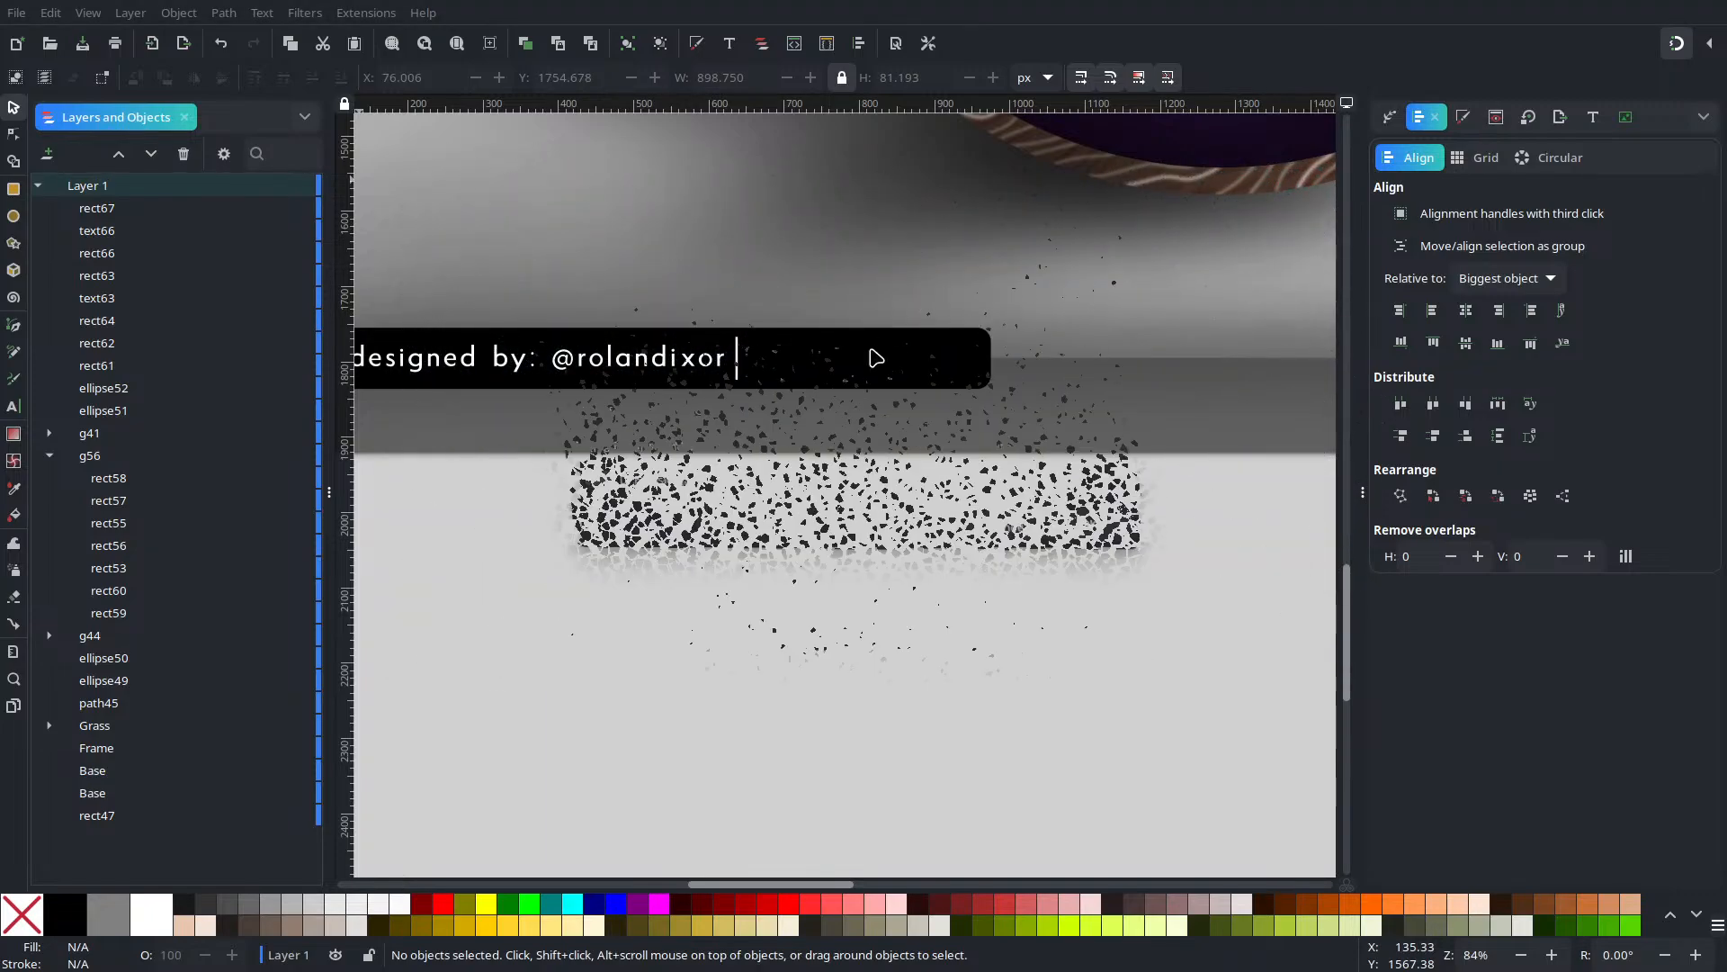
left_click(1072, 522)
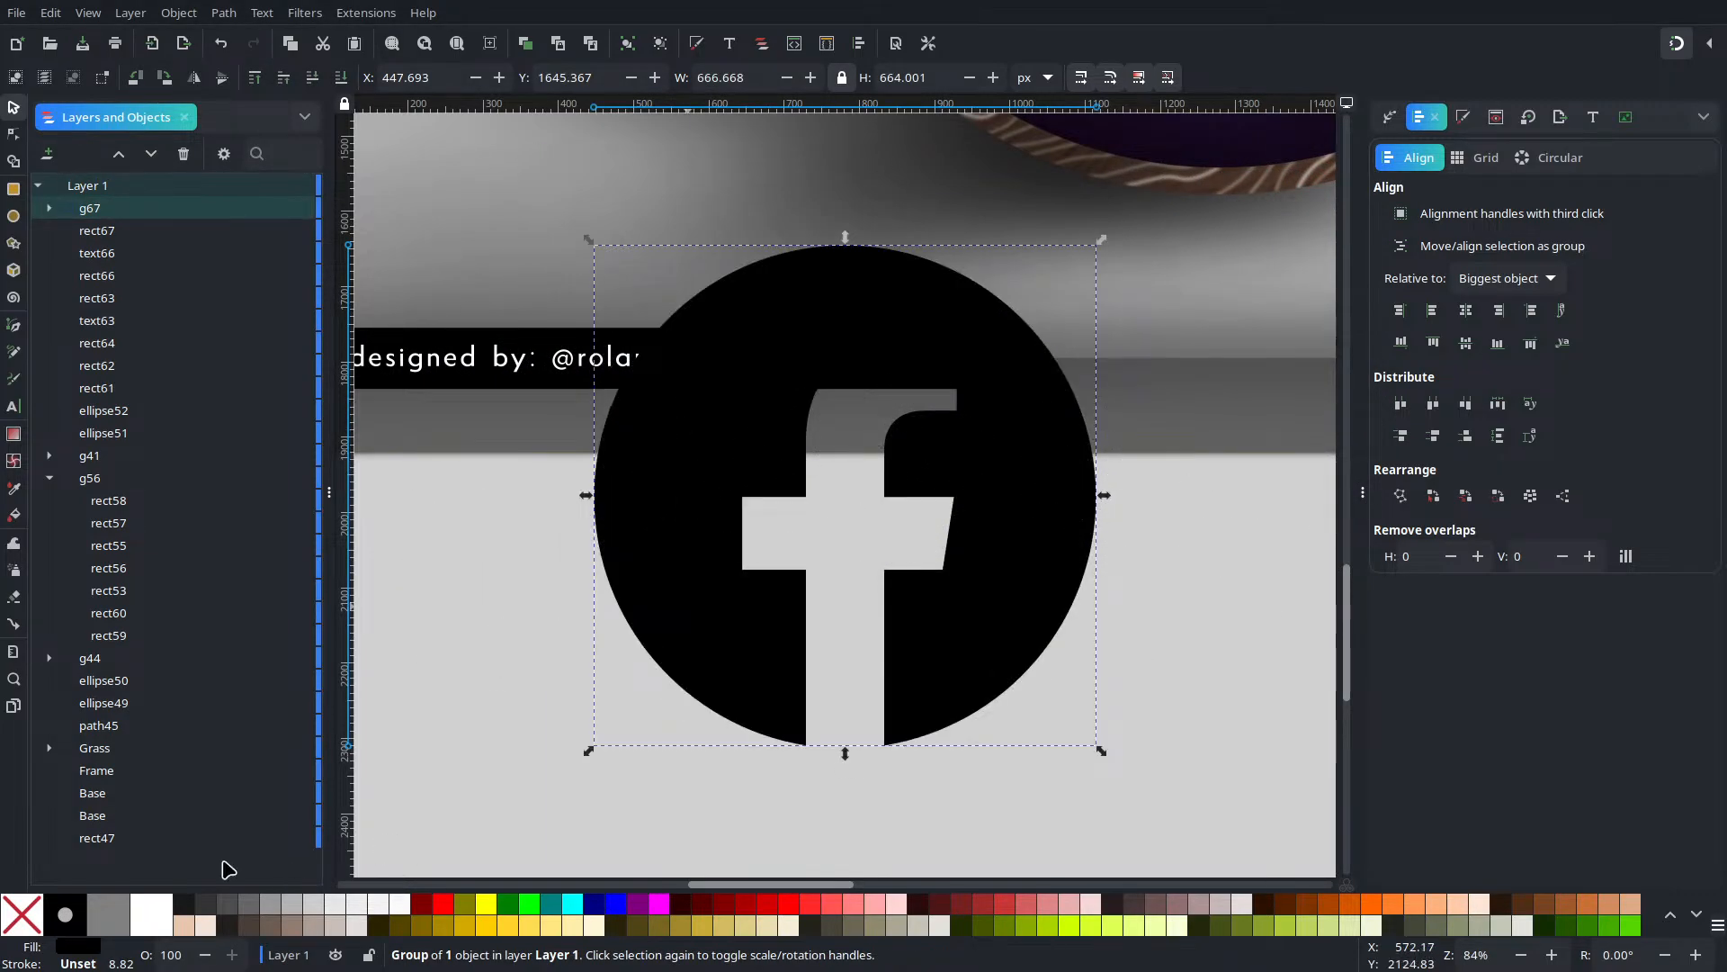
left_click(151, 914)
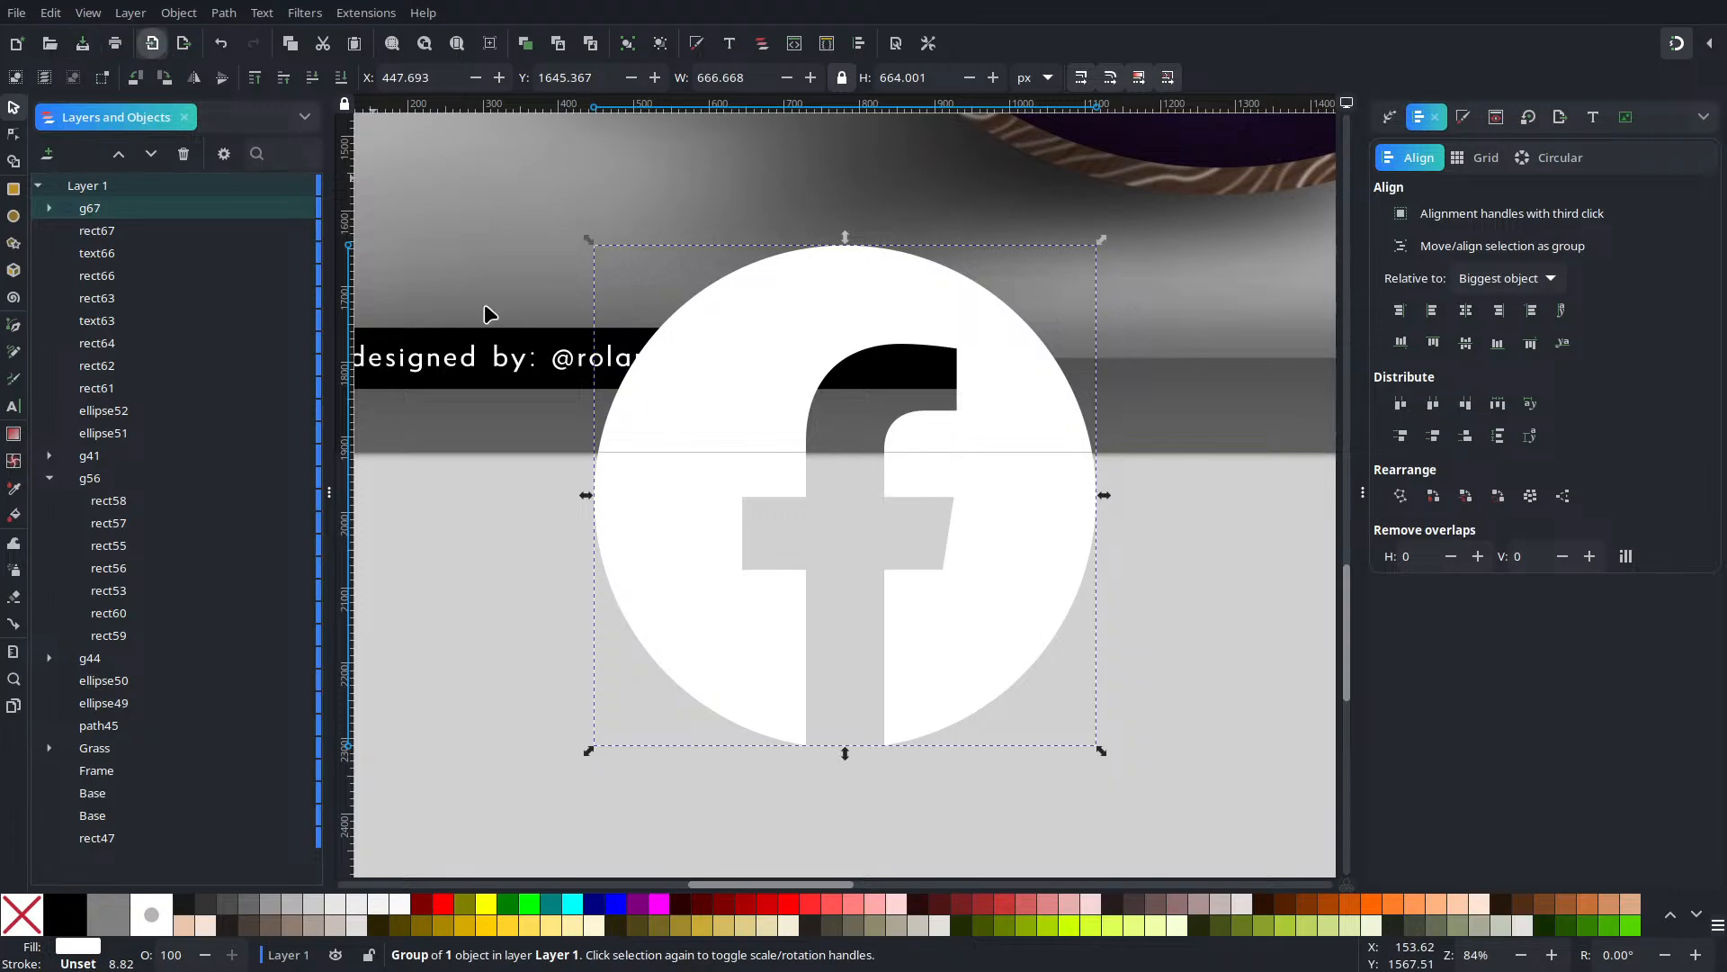
Import the Instagram SVG icon as editable objects and fill it white
key("ctrl+i")
left_click(657, 423)
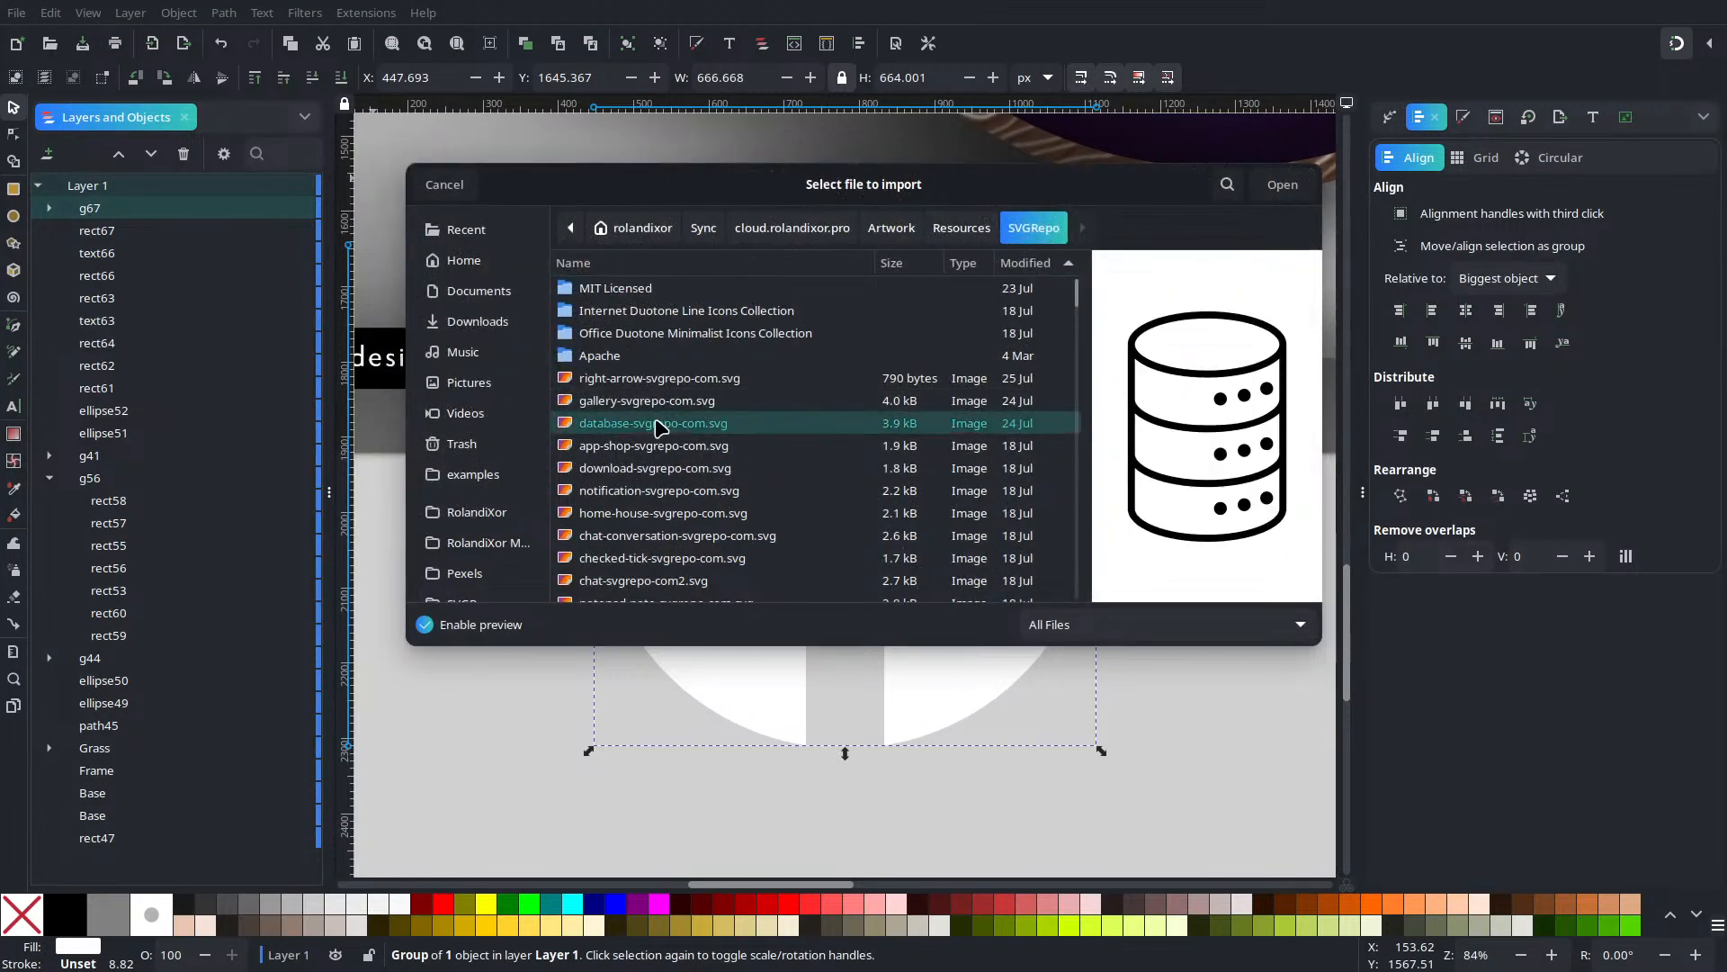
type("isntagr")
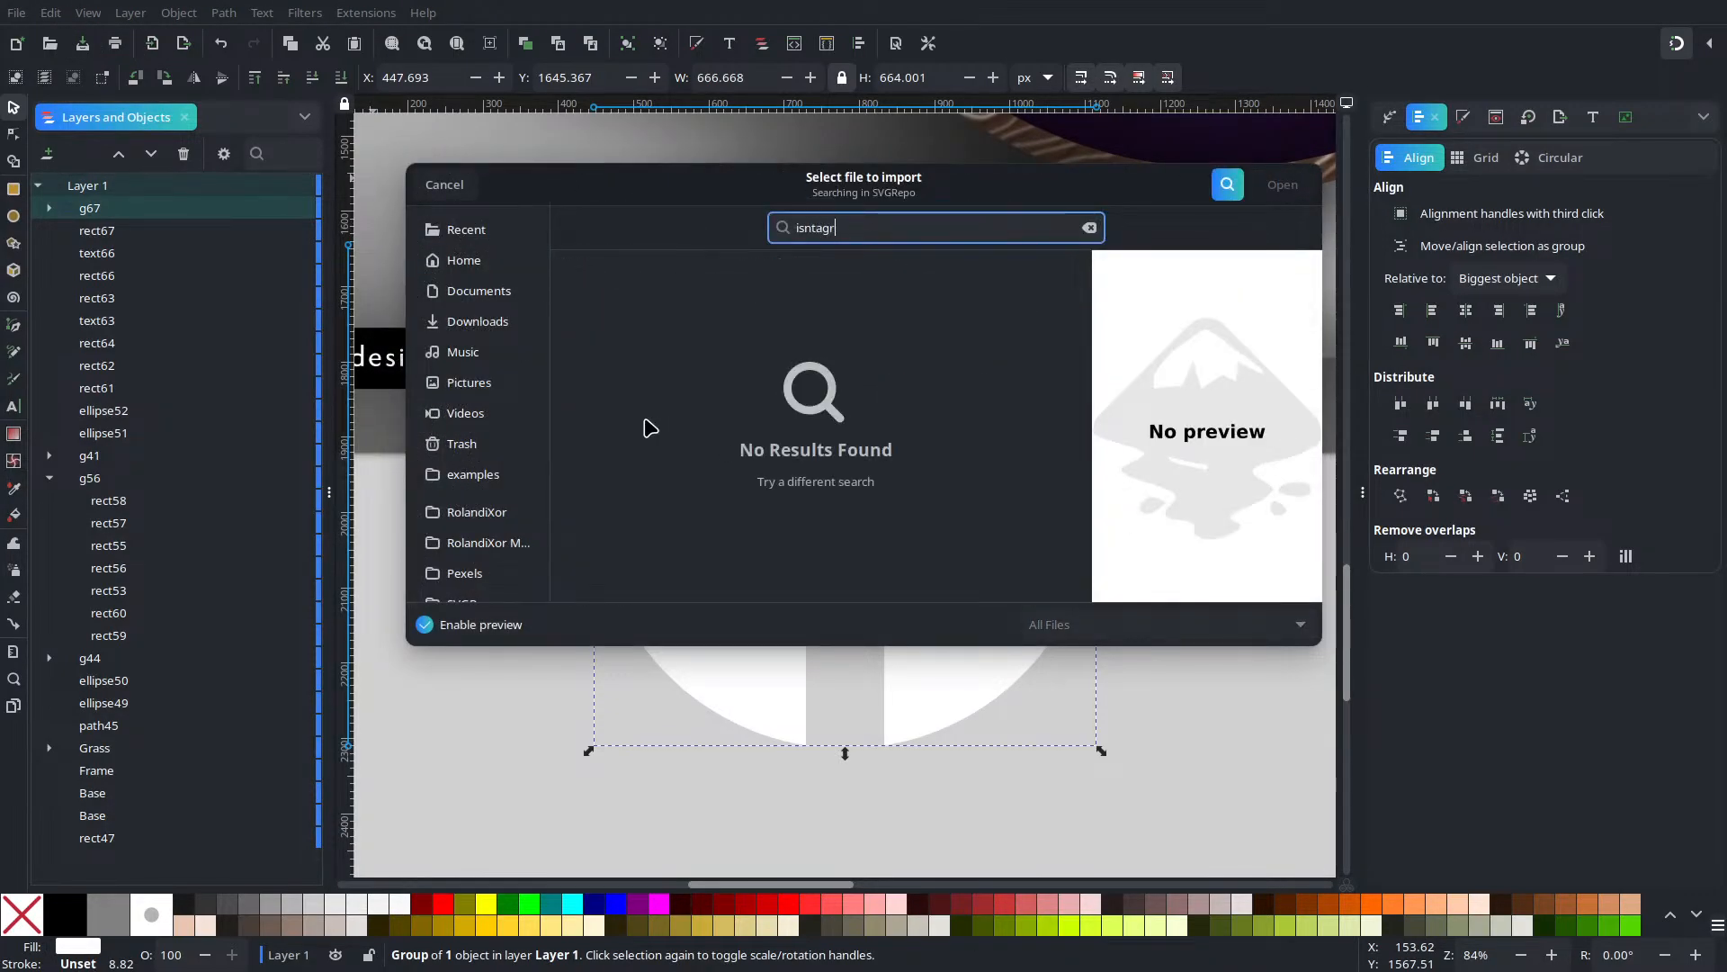
key("BackSpace")
key("BackSpace")
key("BackSpace")
key("BackSpace")
key("BackSpace")
type("nsta")
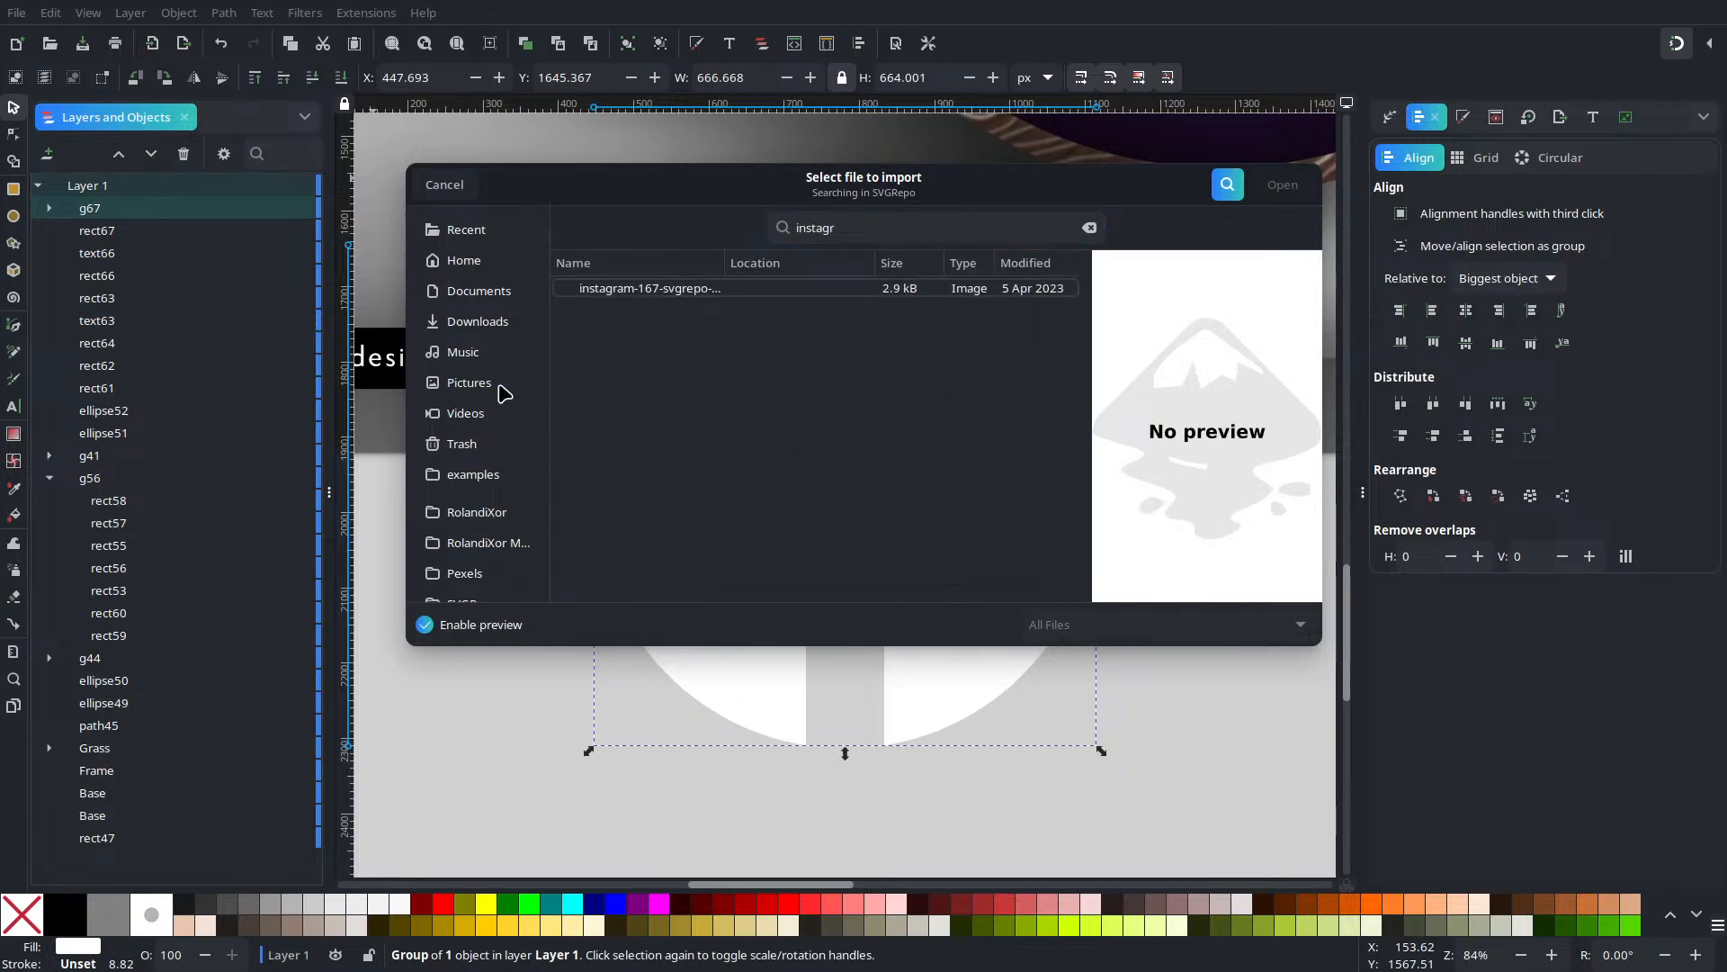
left_click(734, 292)
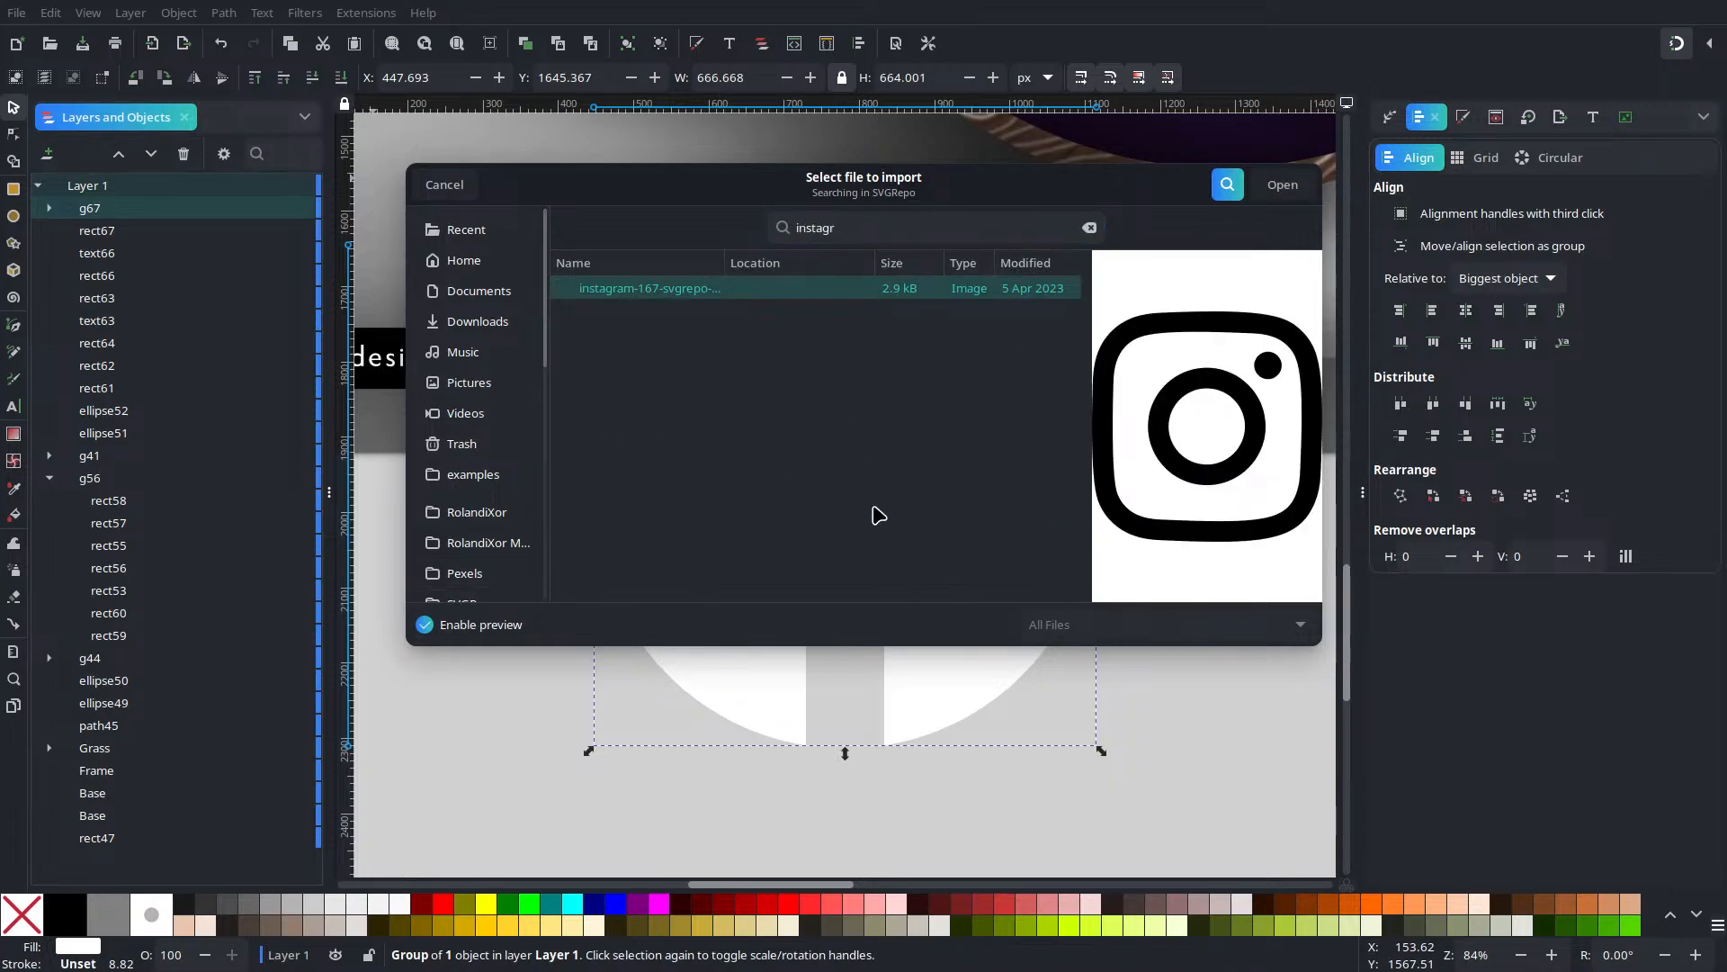
left_click(1282, 185)
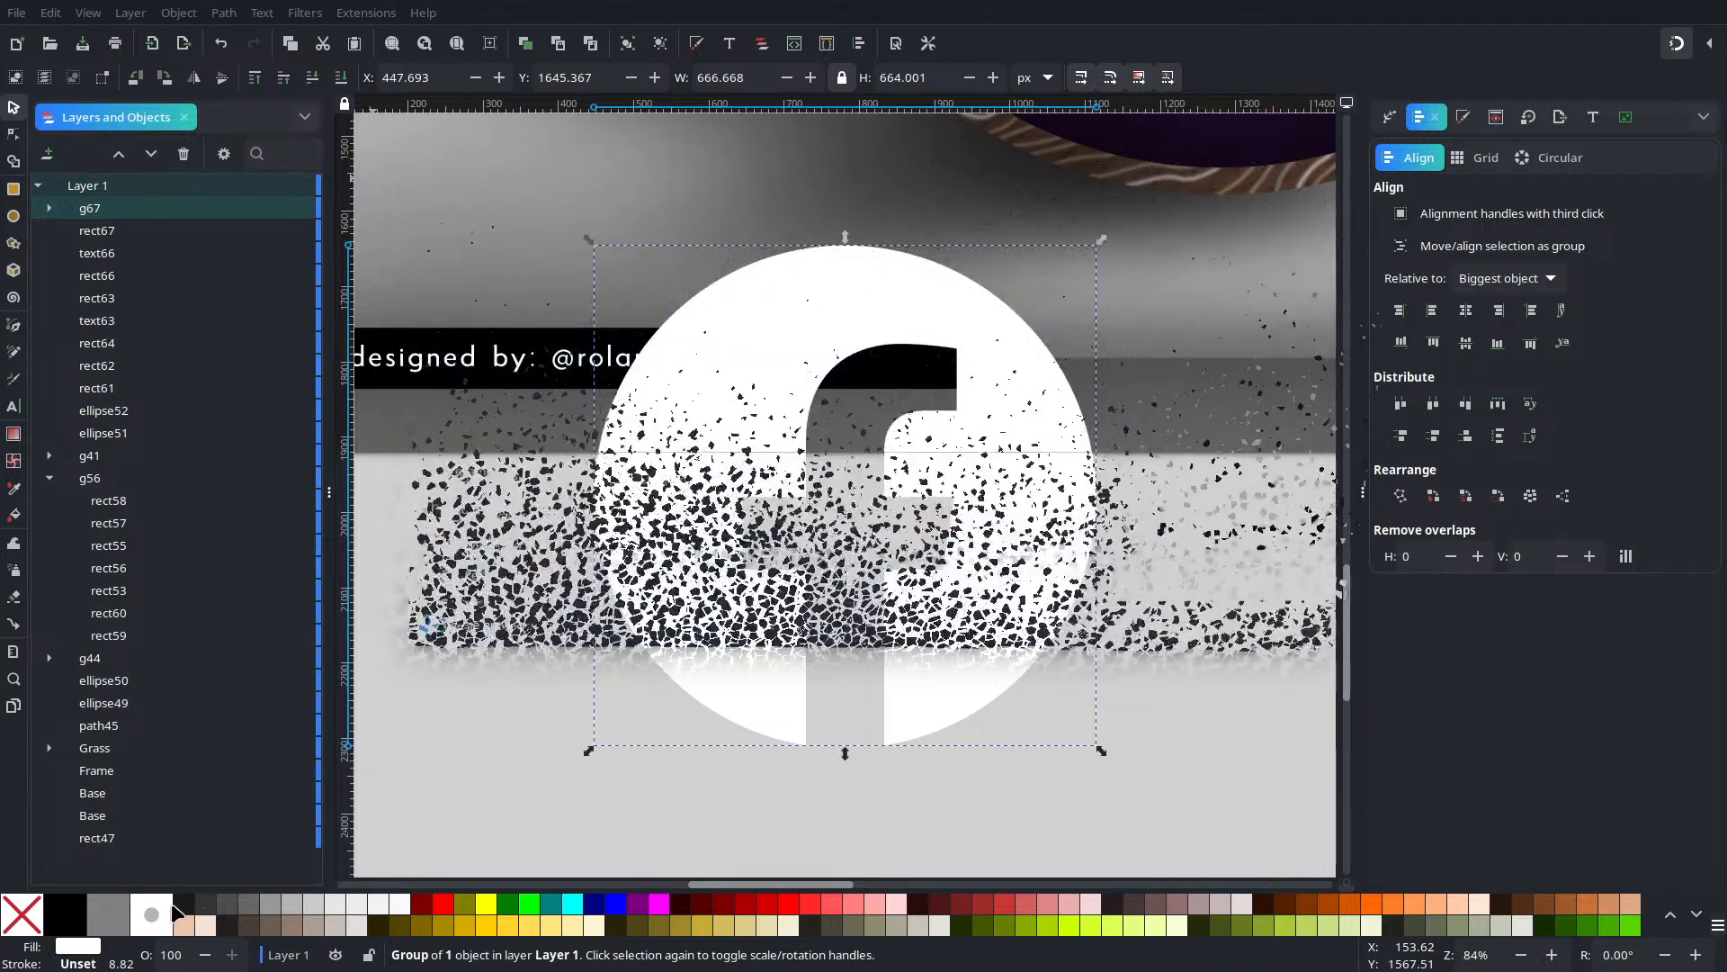
left_click(1108, 526)
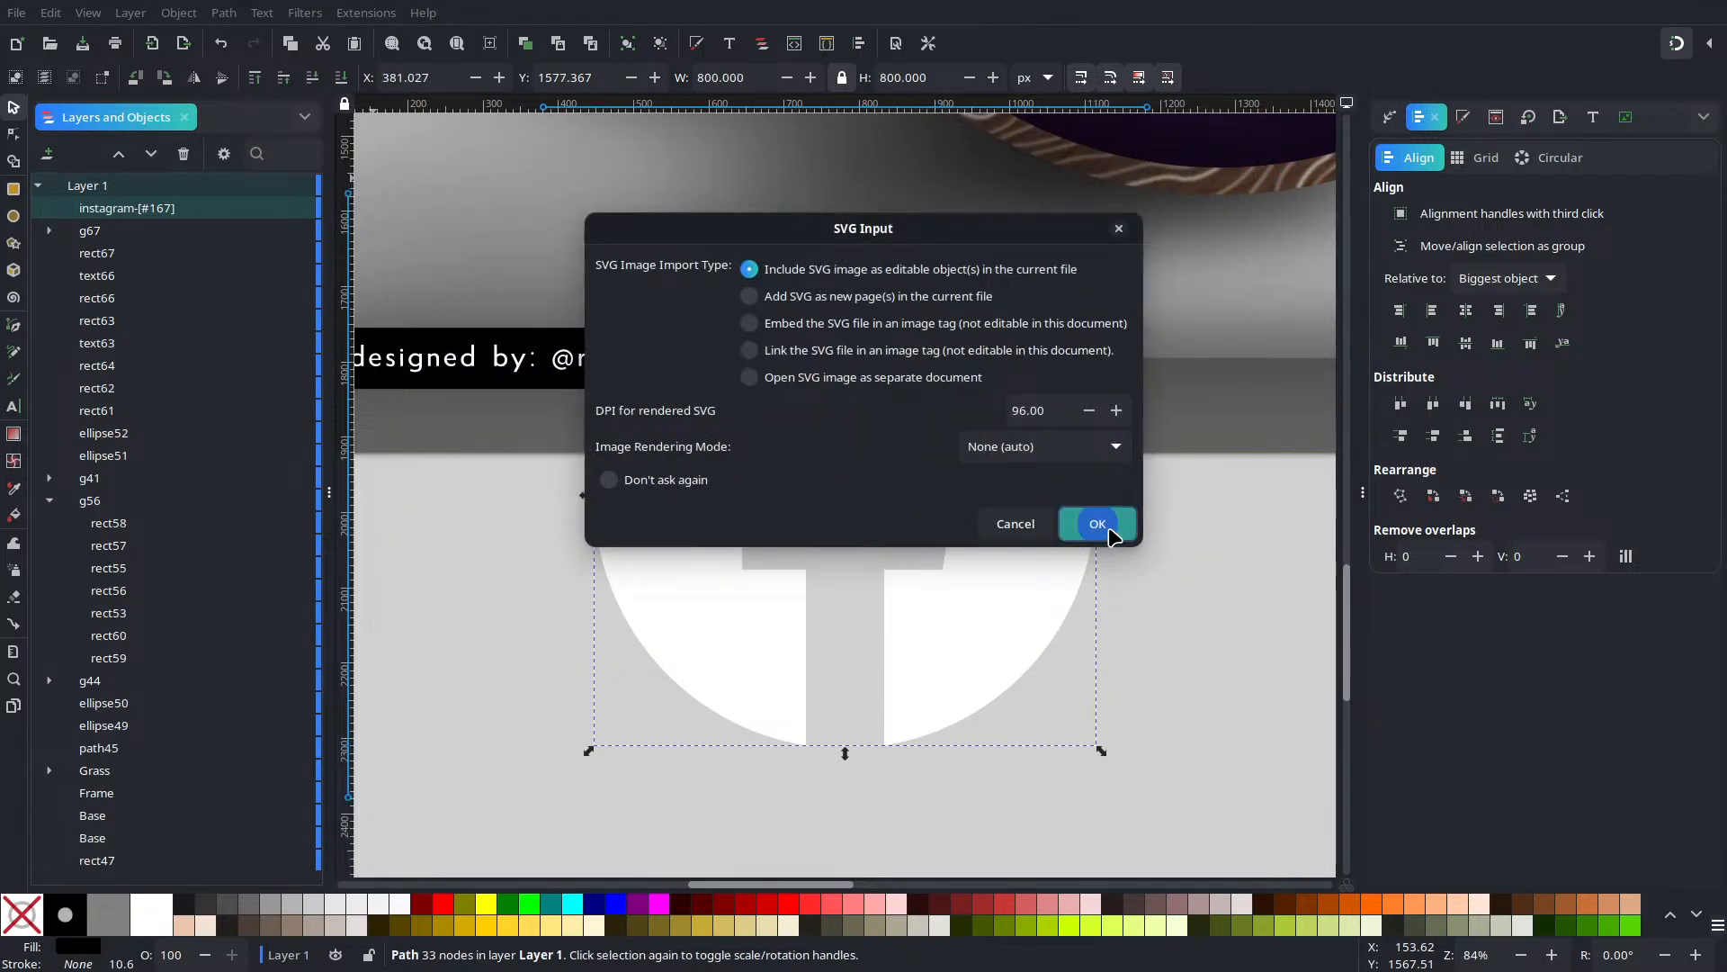
left_click(168, 915)
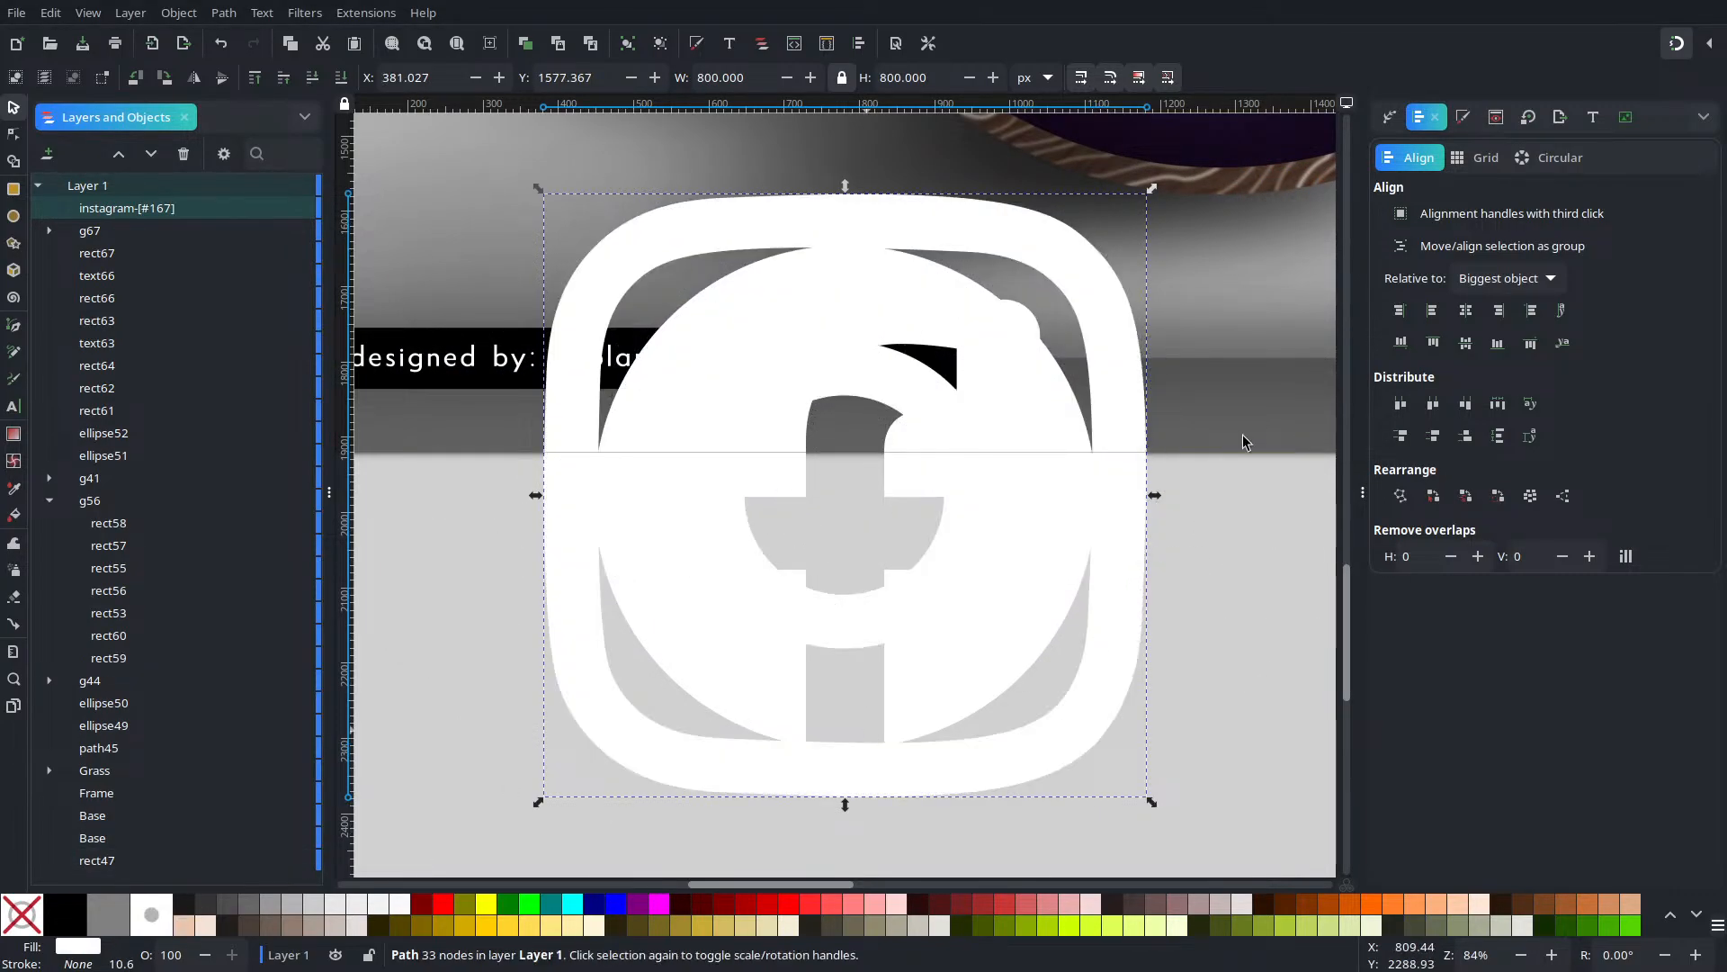
Shrink the Instagram icon to about a quarter and the Facebook icon to about 104 px
left_click_drag(1143, 196, 633, 729)
left_click(967, 378)
left_click_drag(1086, 249, 698, 659)
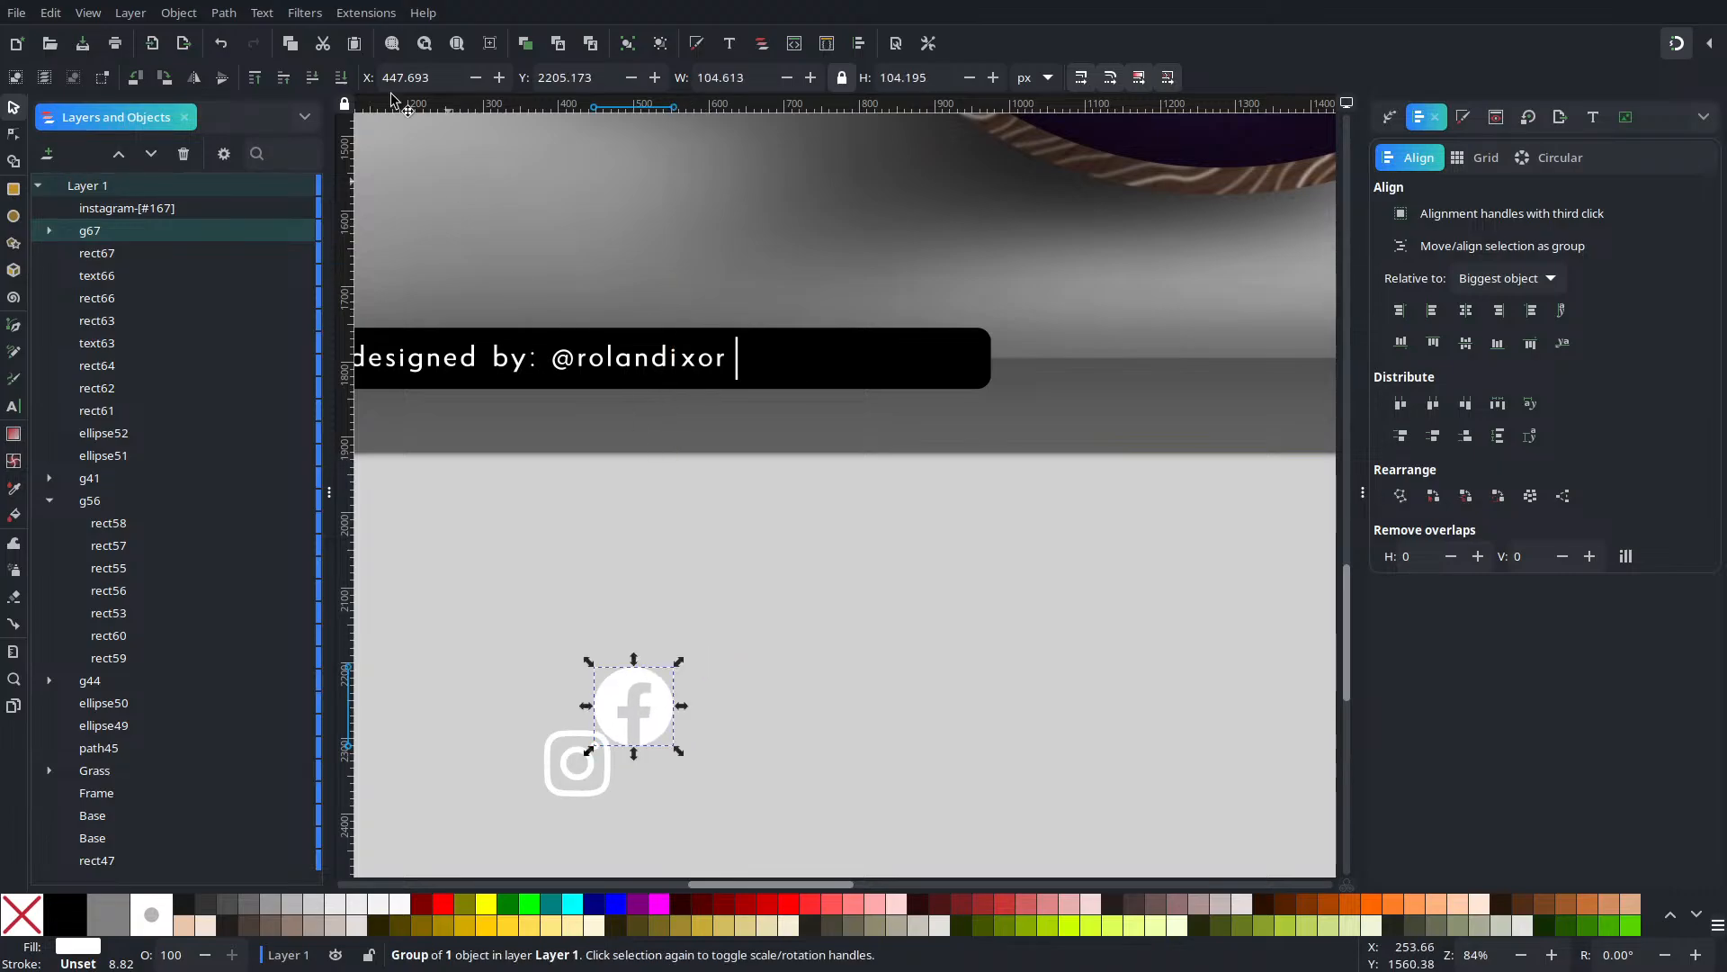
key("ctrl+i")
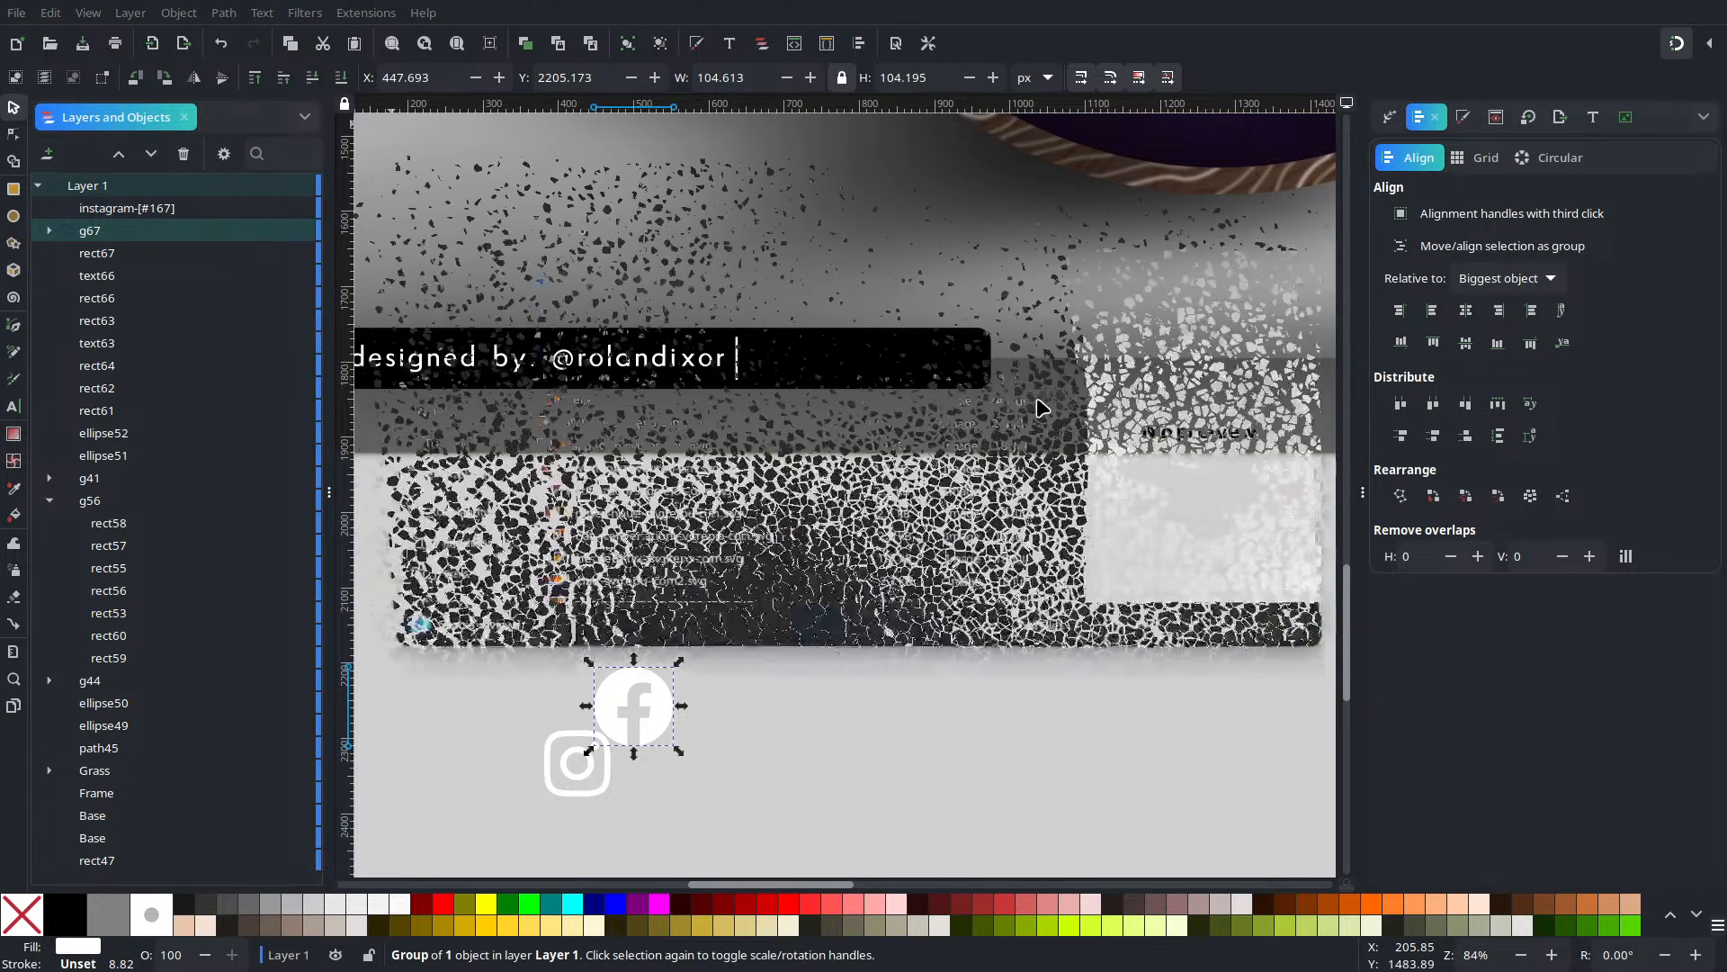
left_click(719, 423)
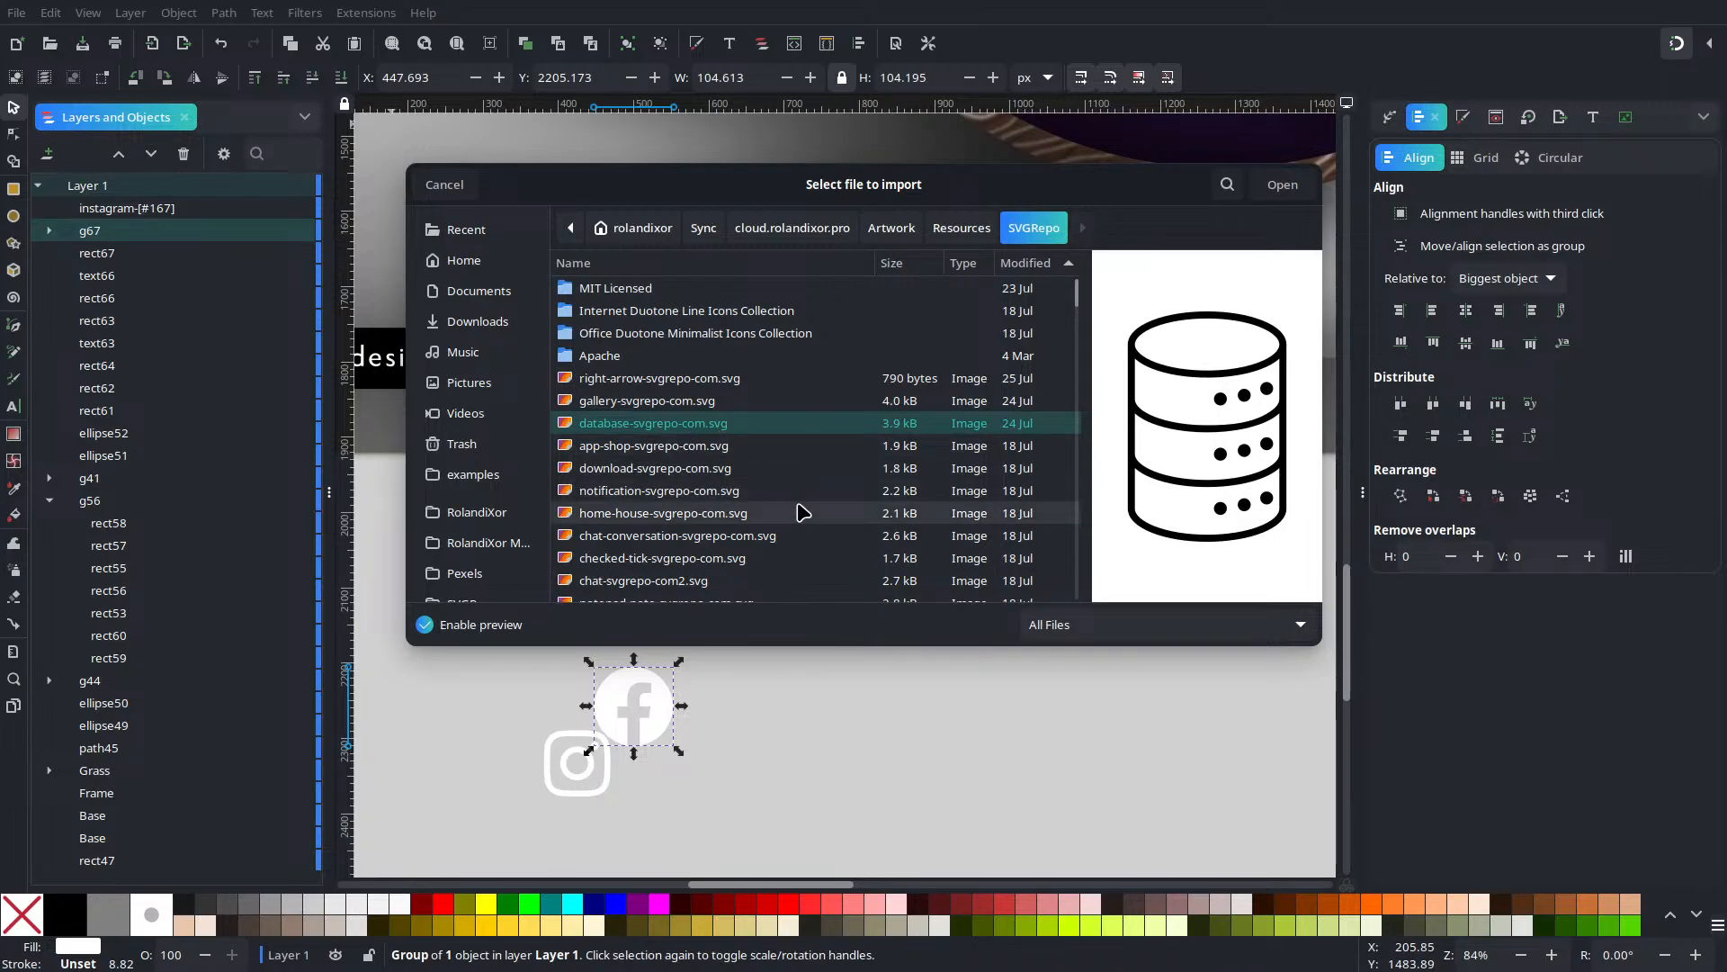
Import mastodon-svgrepo-com.svg as editable objects
type("mast")
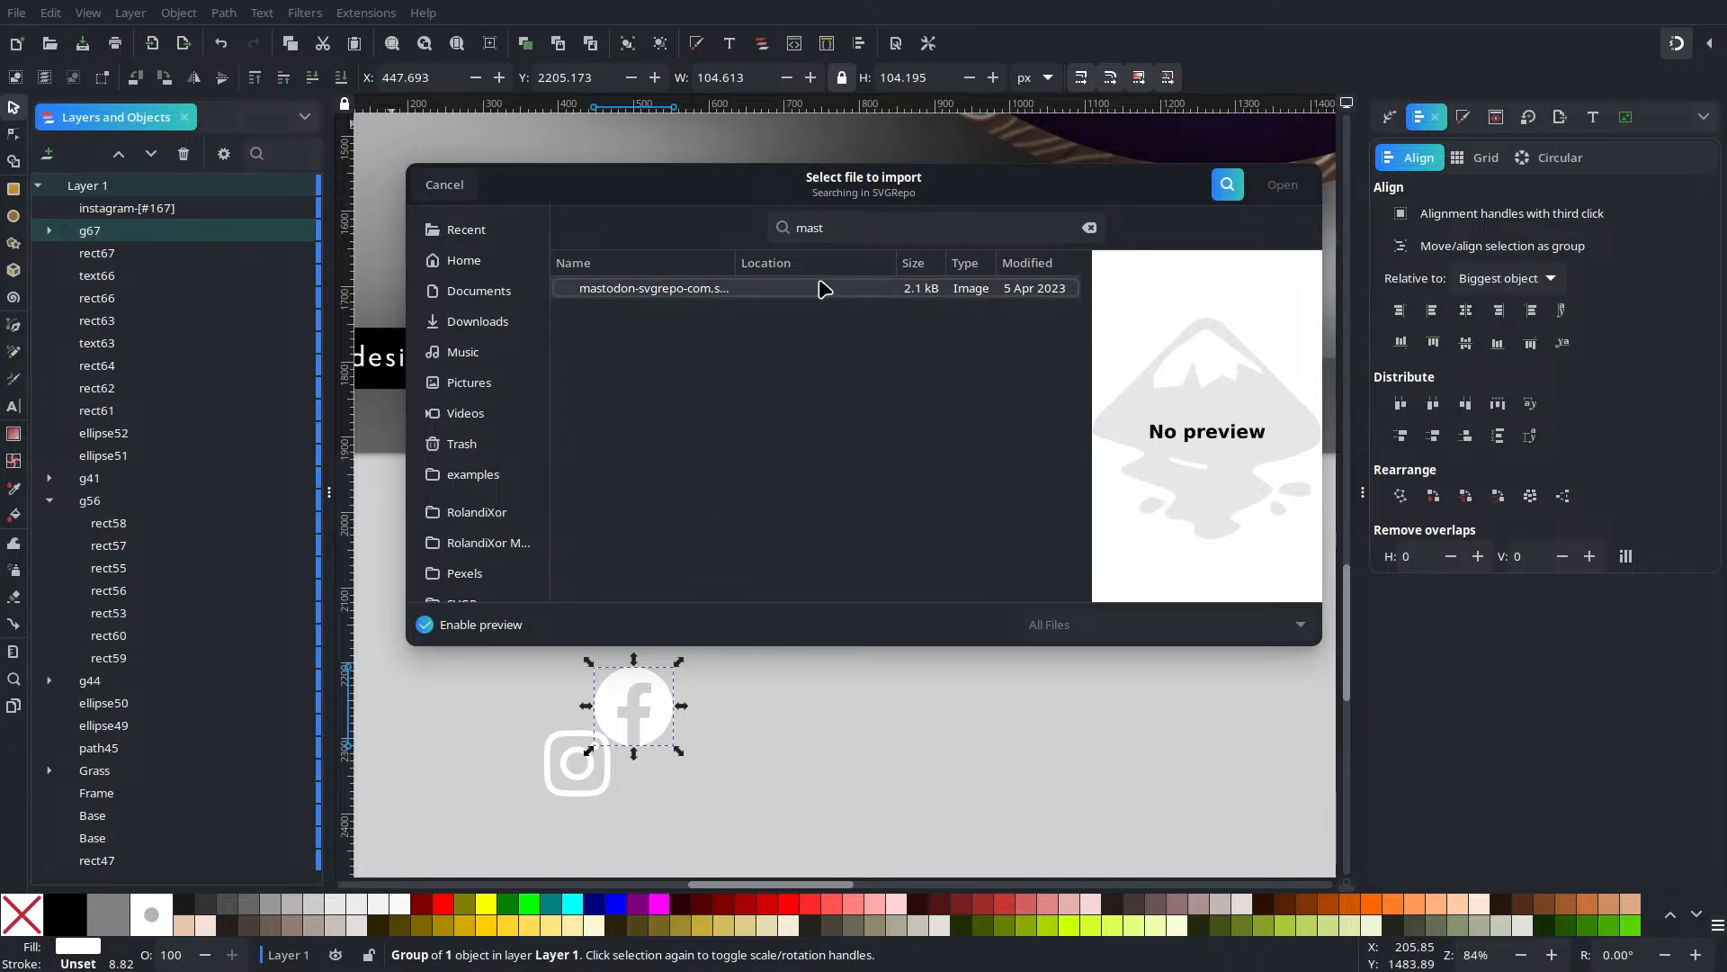
double_click(817, 287)
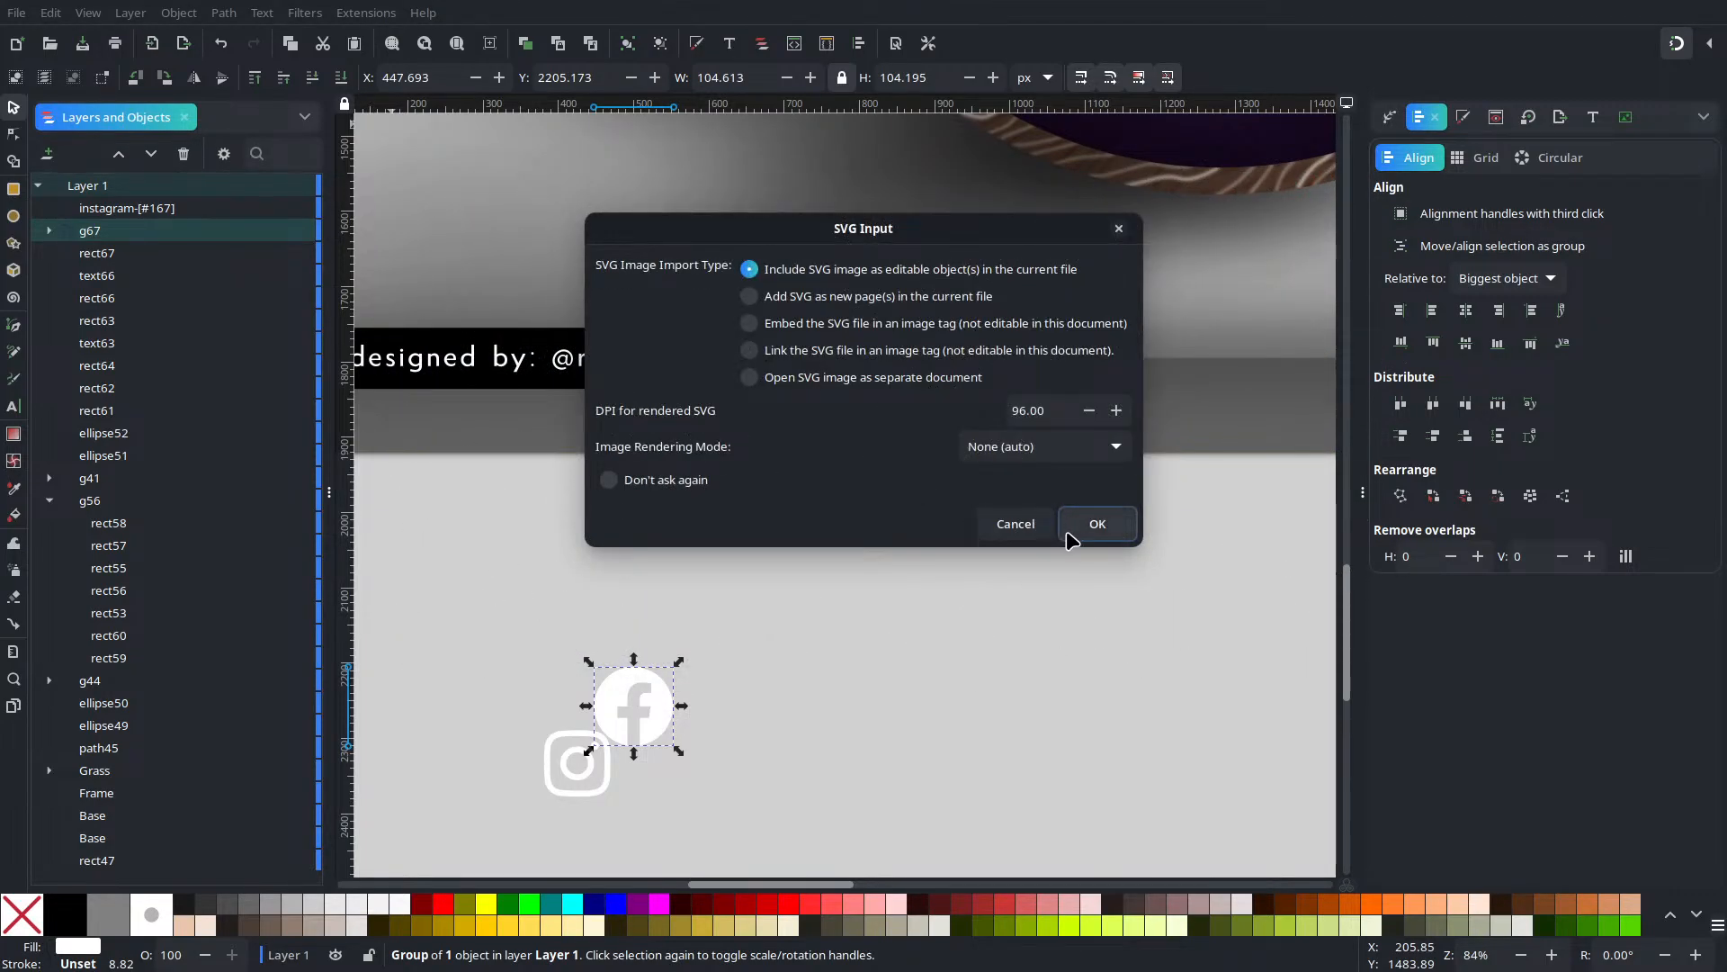
left_click(1096, 524)
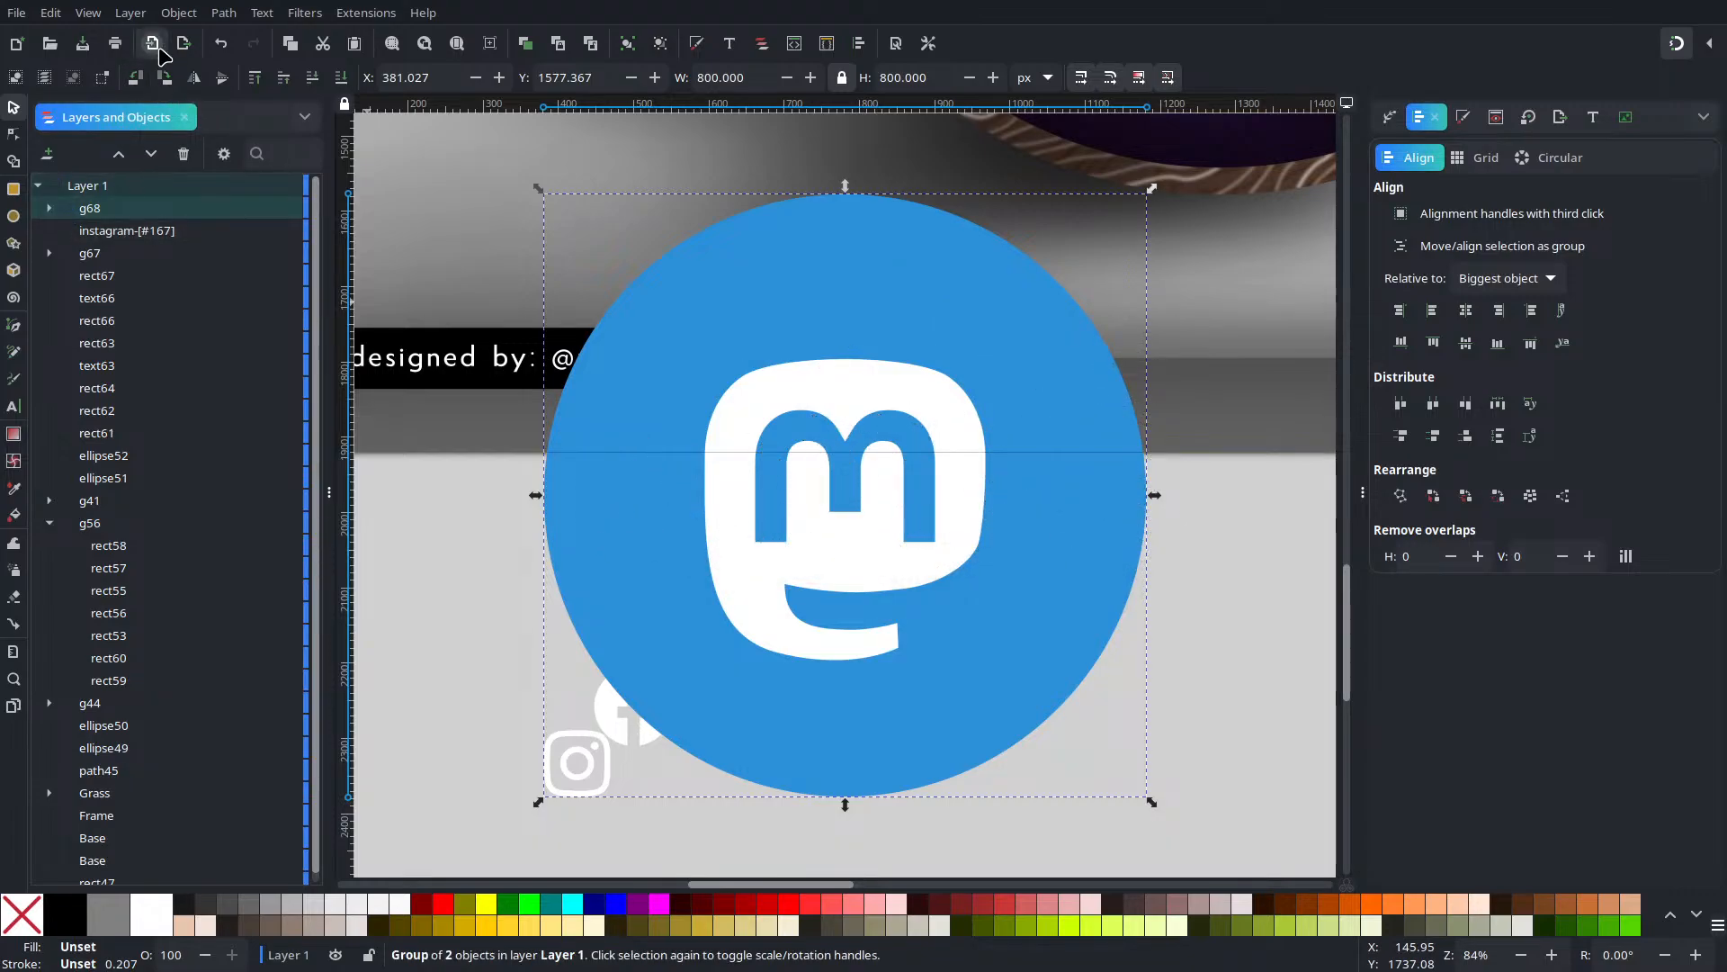
Import twitter-f-svgrepo-com.svg as editable objects, undoing an accidental white fill
left_click(159, 52)
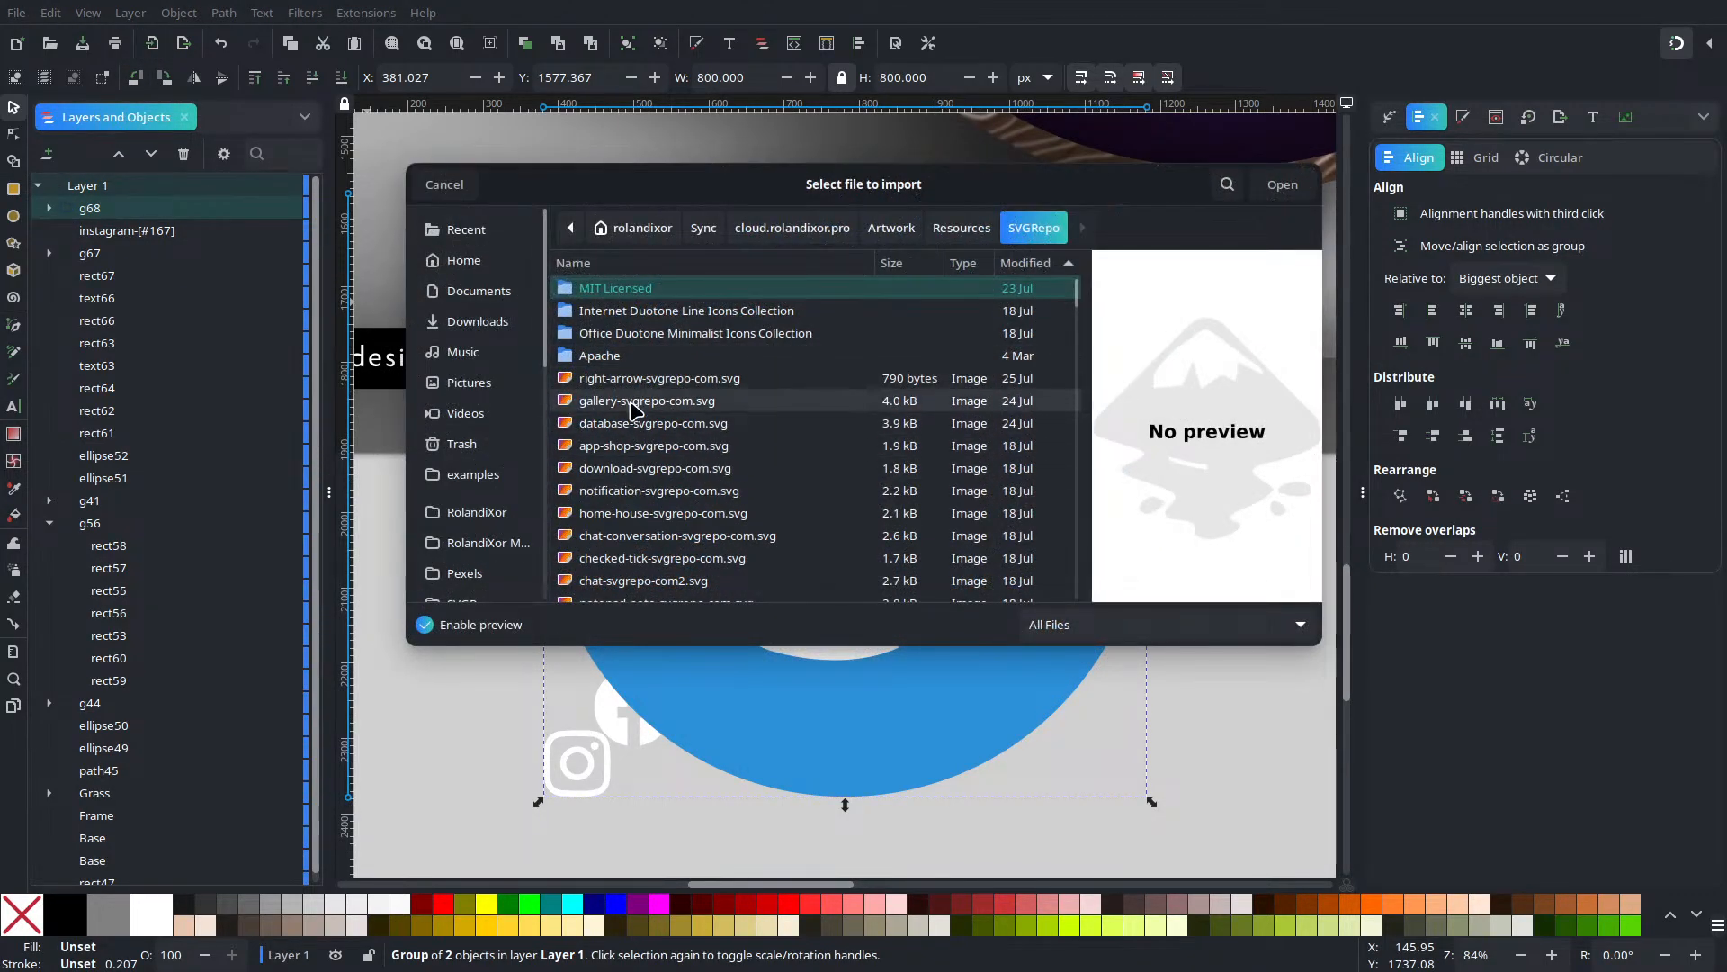
scroll(648, 423, "down", 2)
type("twt")
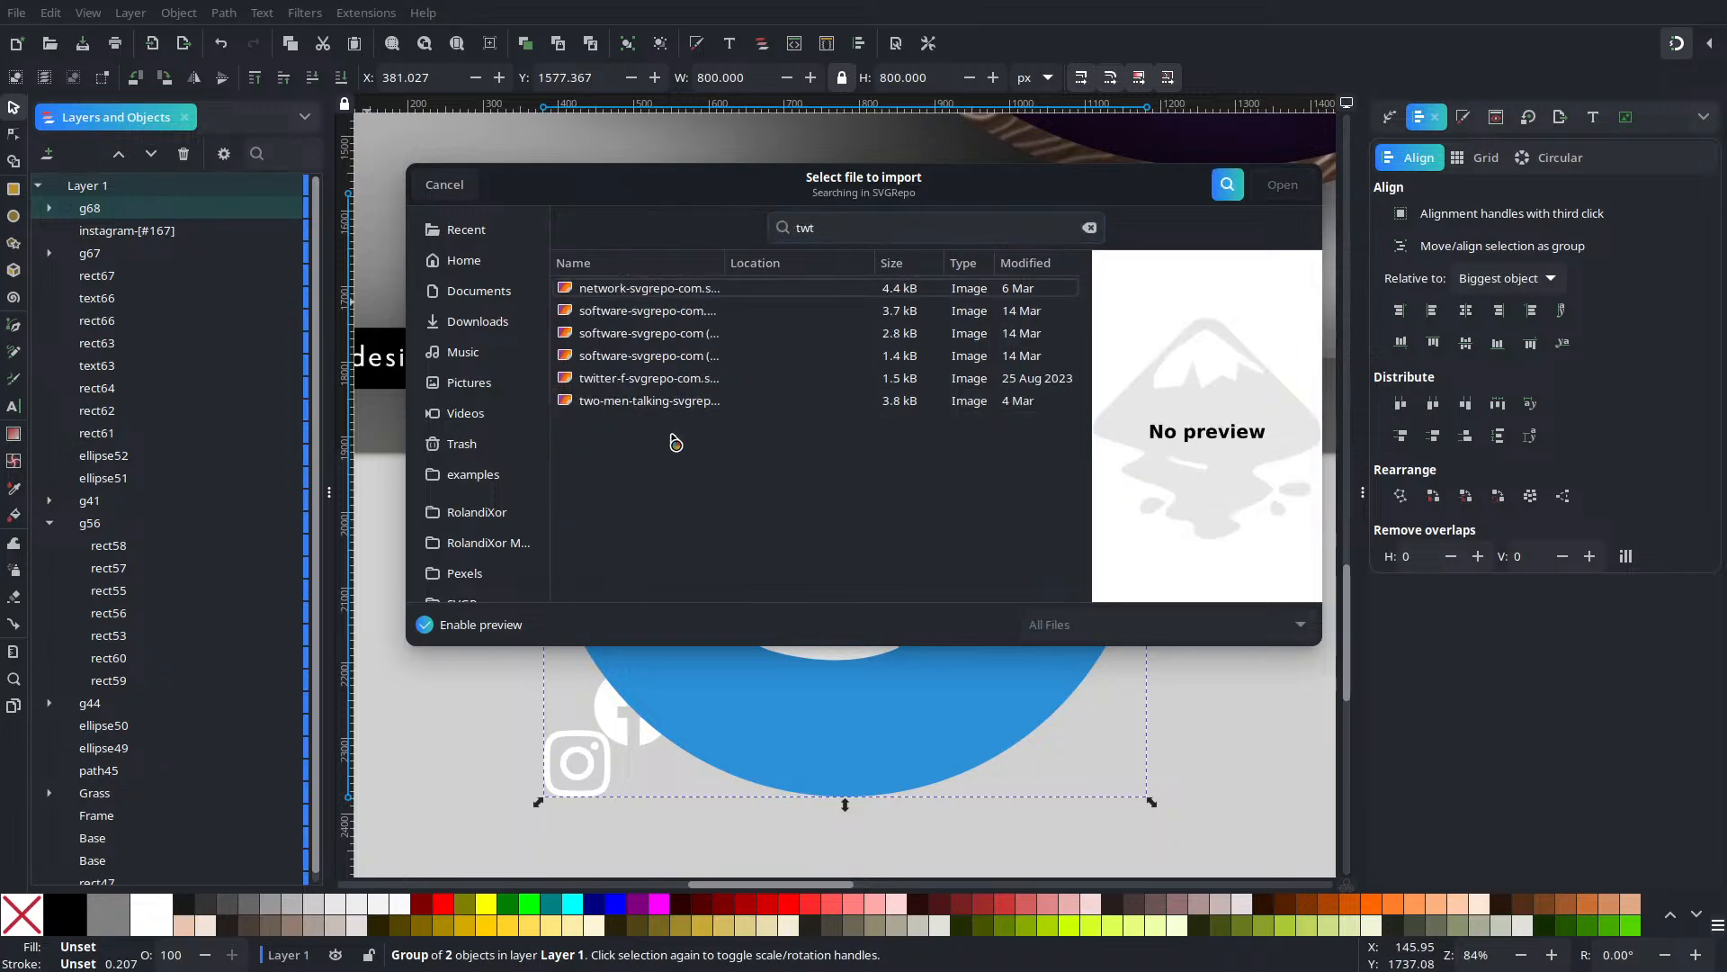
key("BackSpace")
type("it")
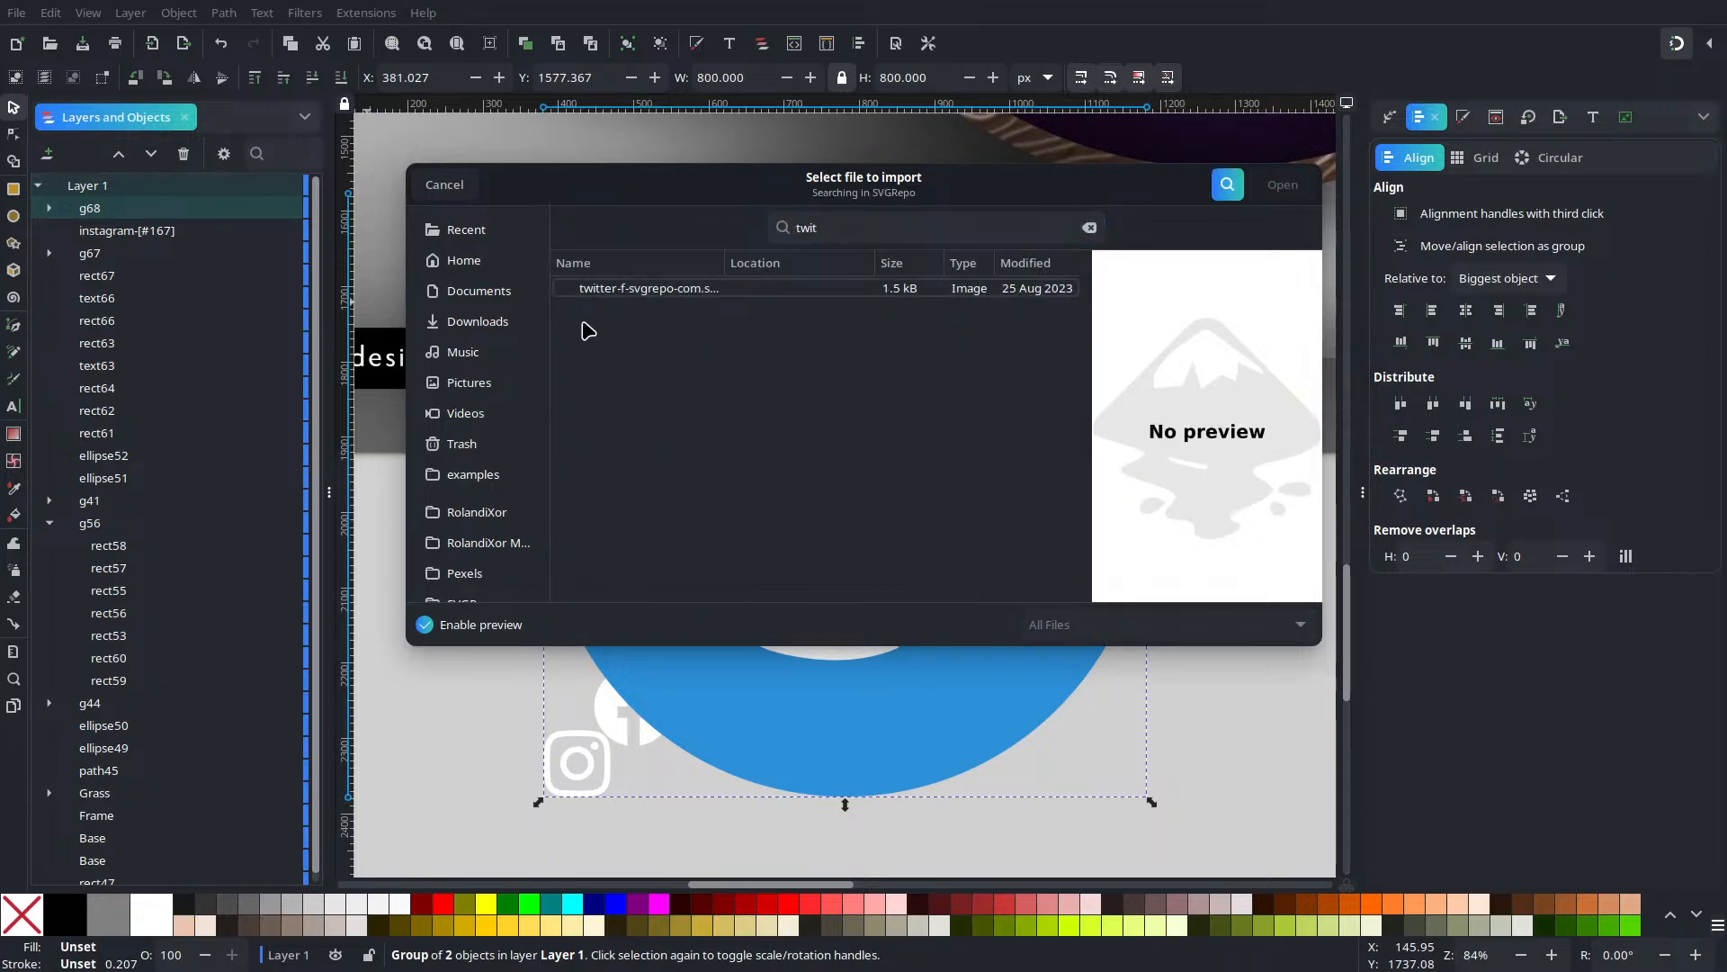
left_click(667, 287)
key("Return")
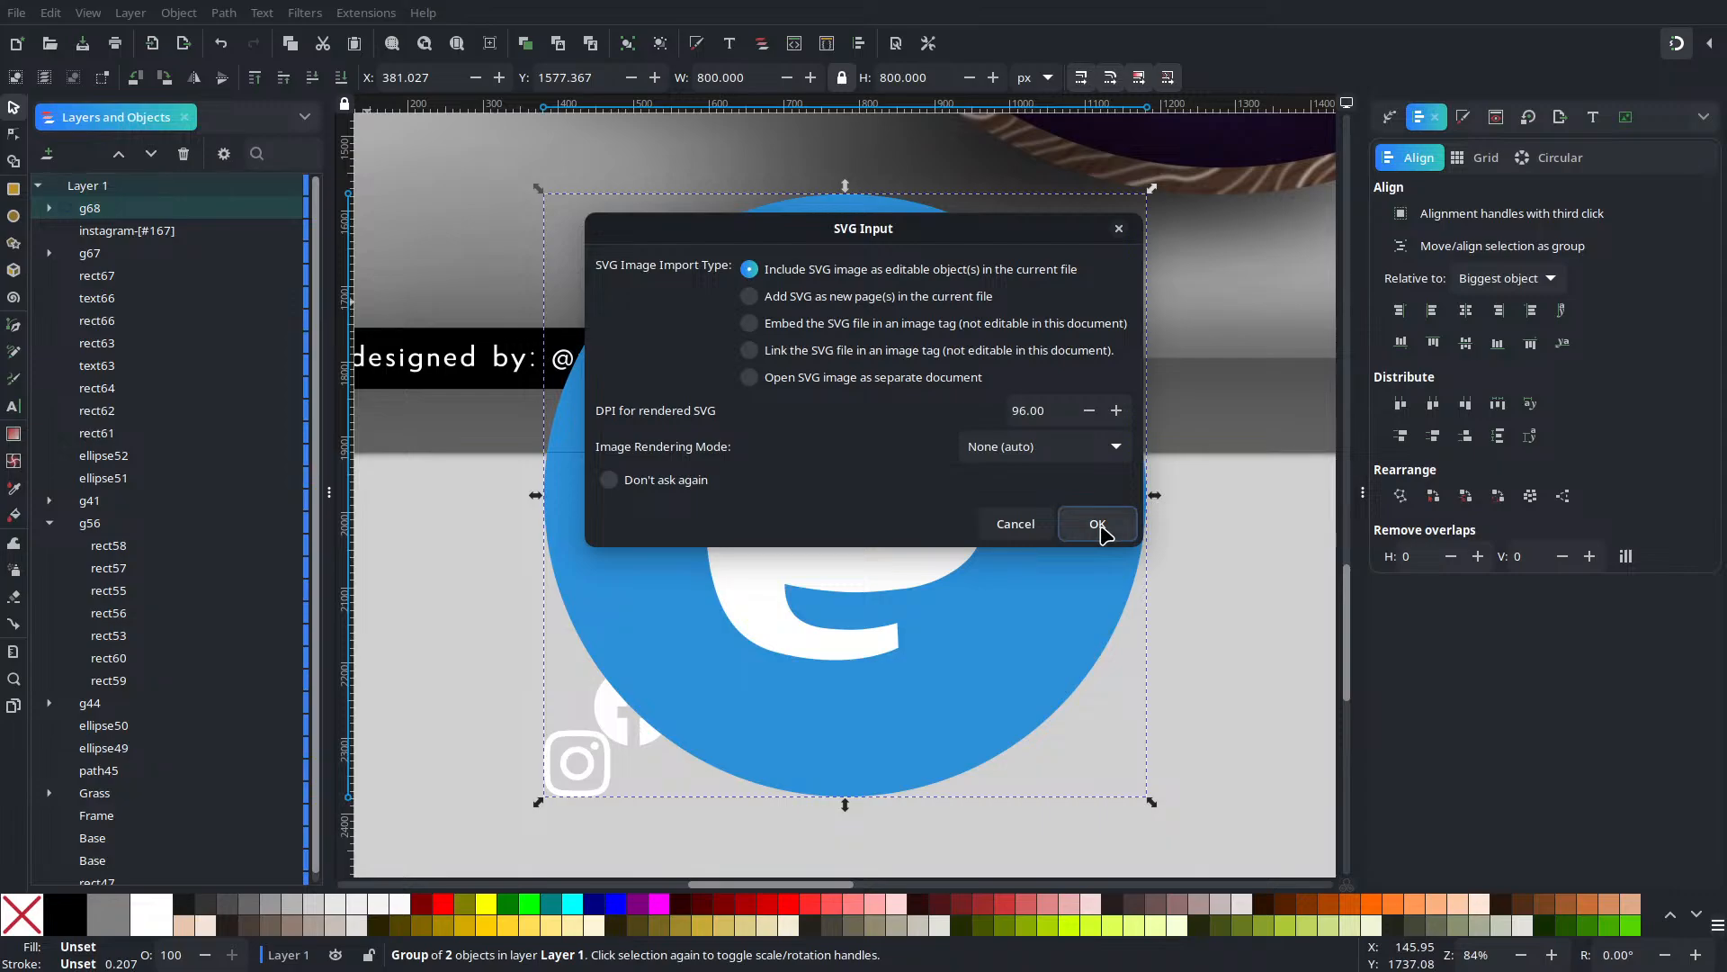
left_click(1099, 521)
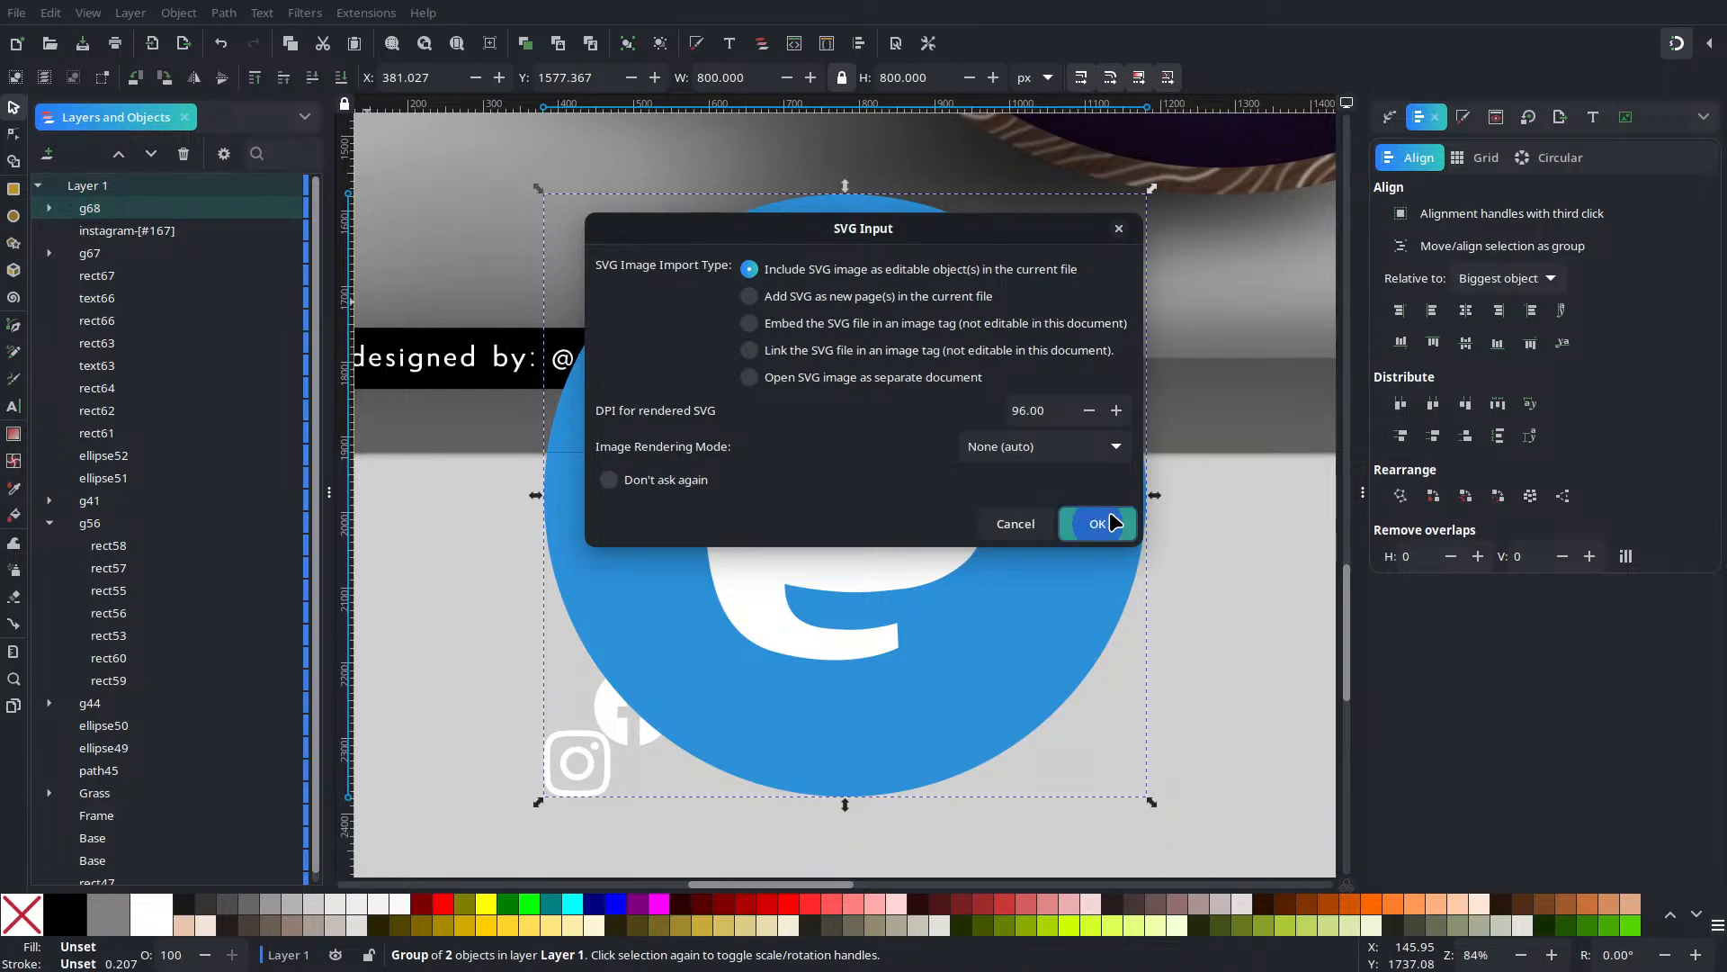
left_click(151, 914)
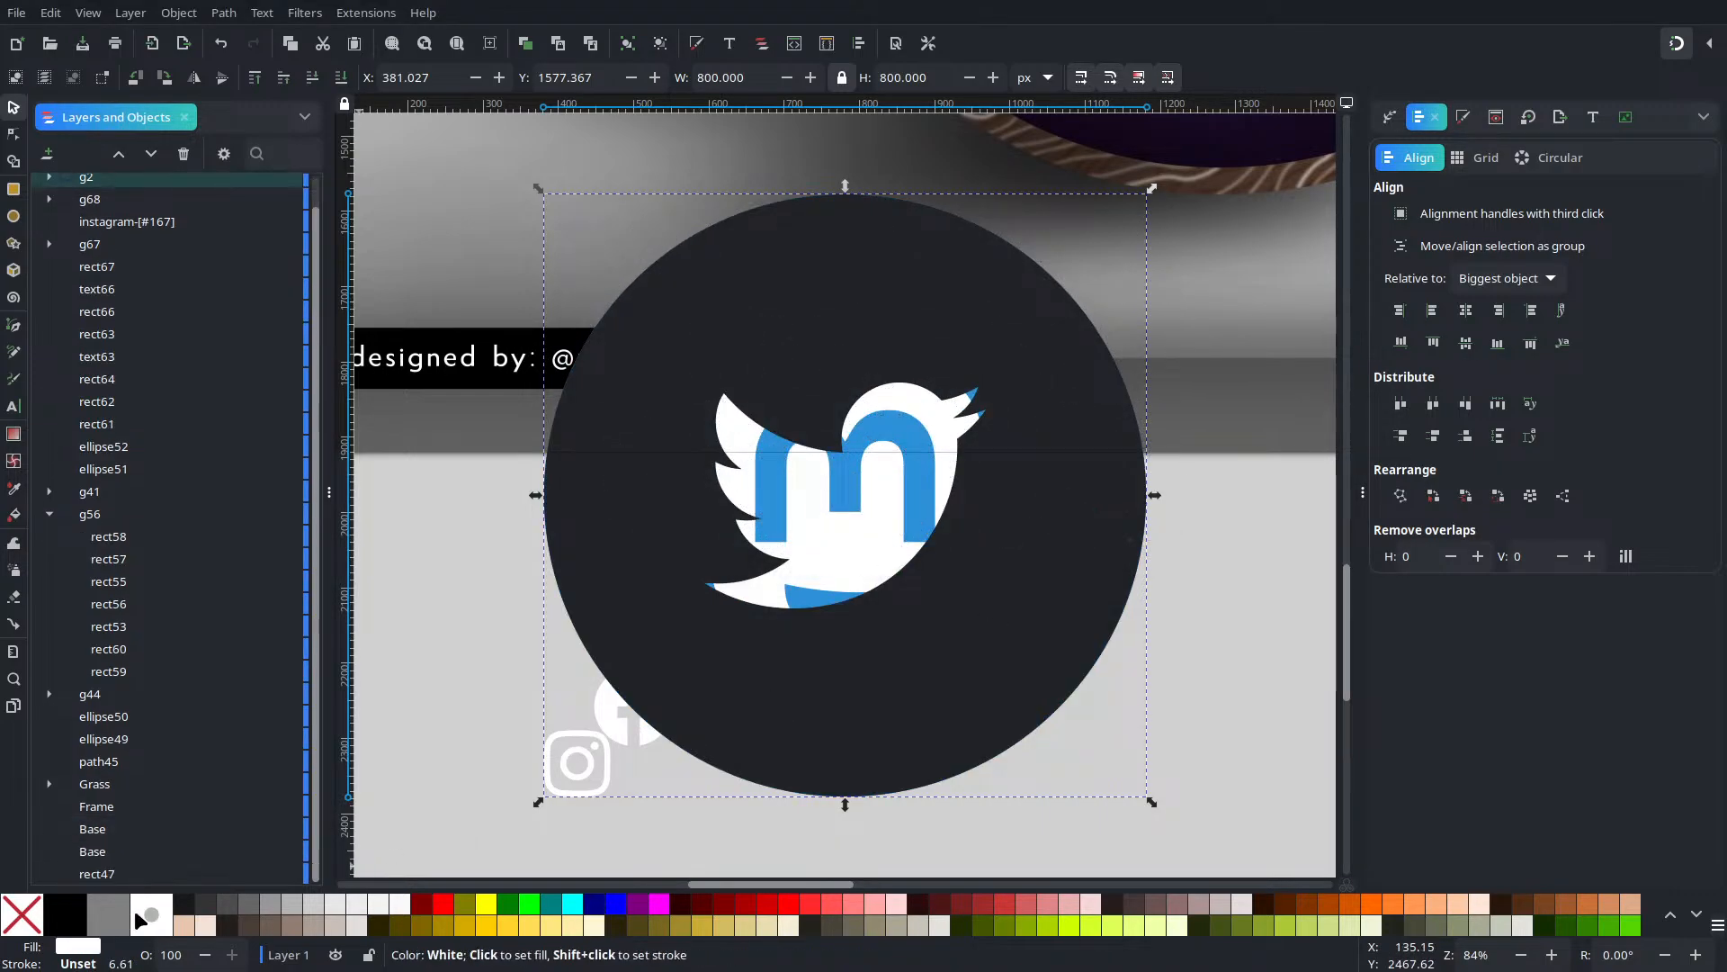
key("ctrl+z")
scroll(904, 553, "down", 5)
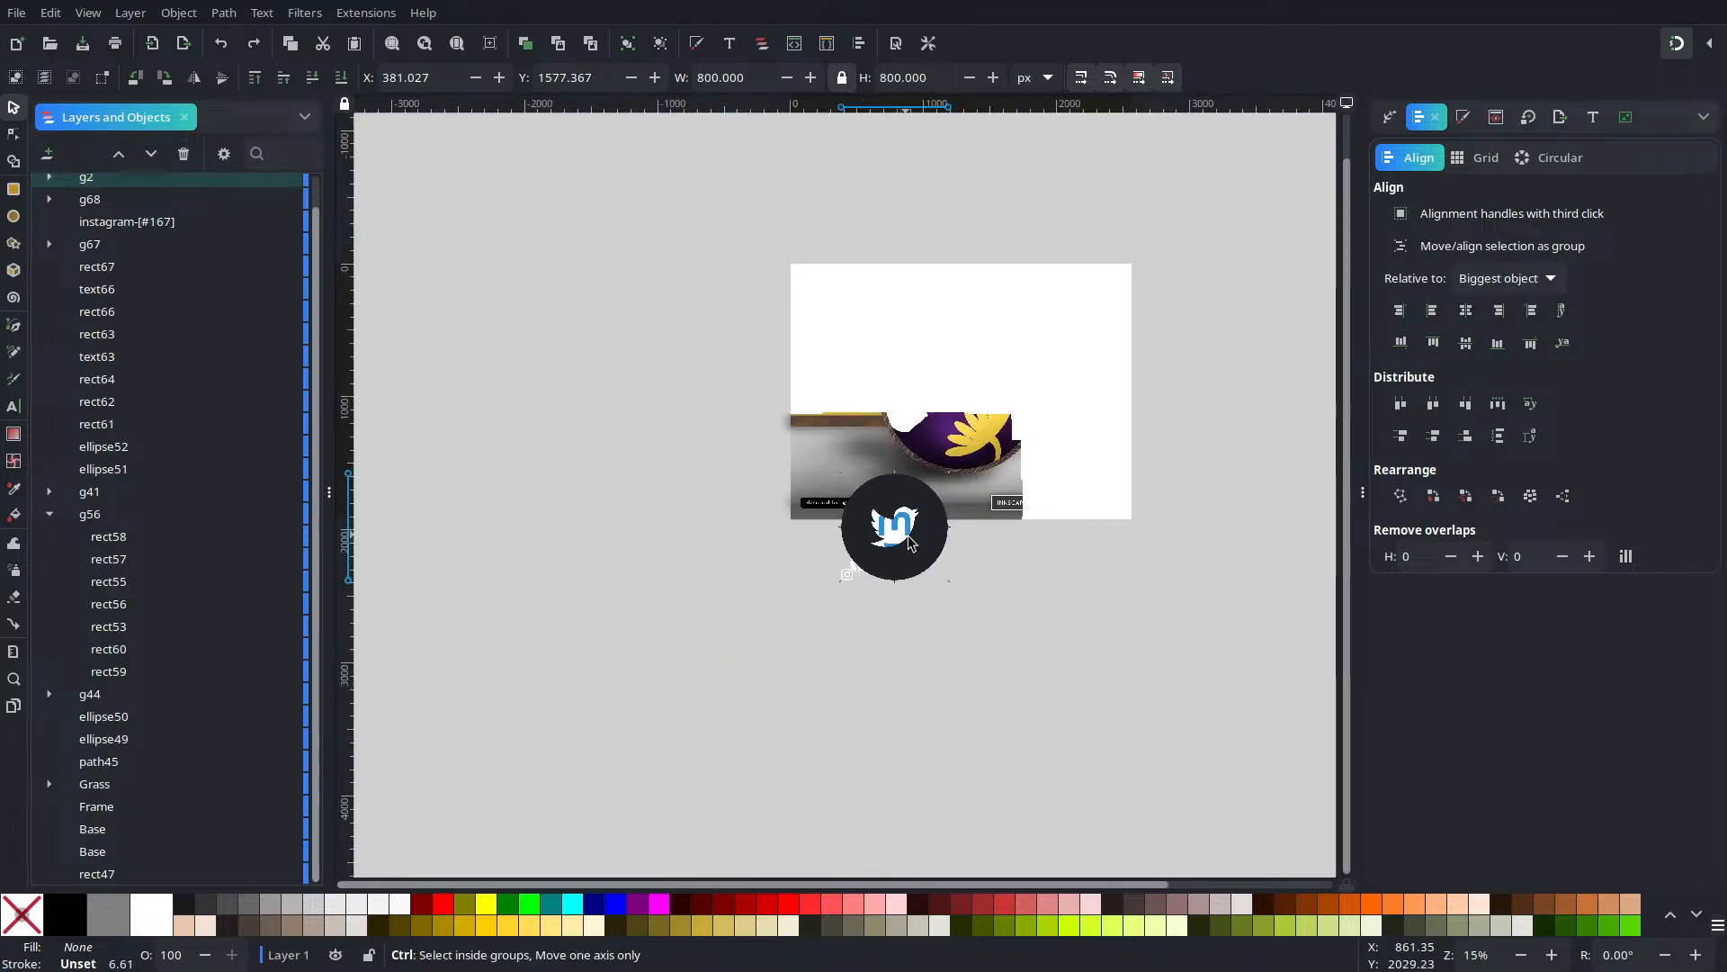
Separate the Twitter logo from Mastodon and draw a white card placed behind both logos
left_click_drag(904, 553, 840, 720)
left_click(543, 833)
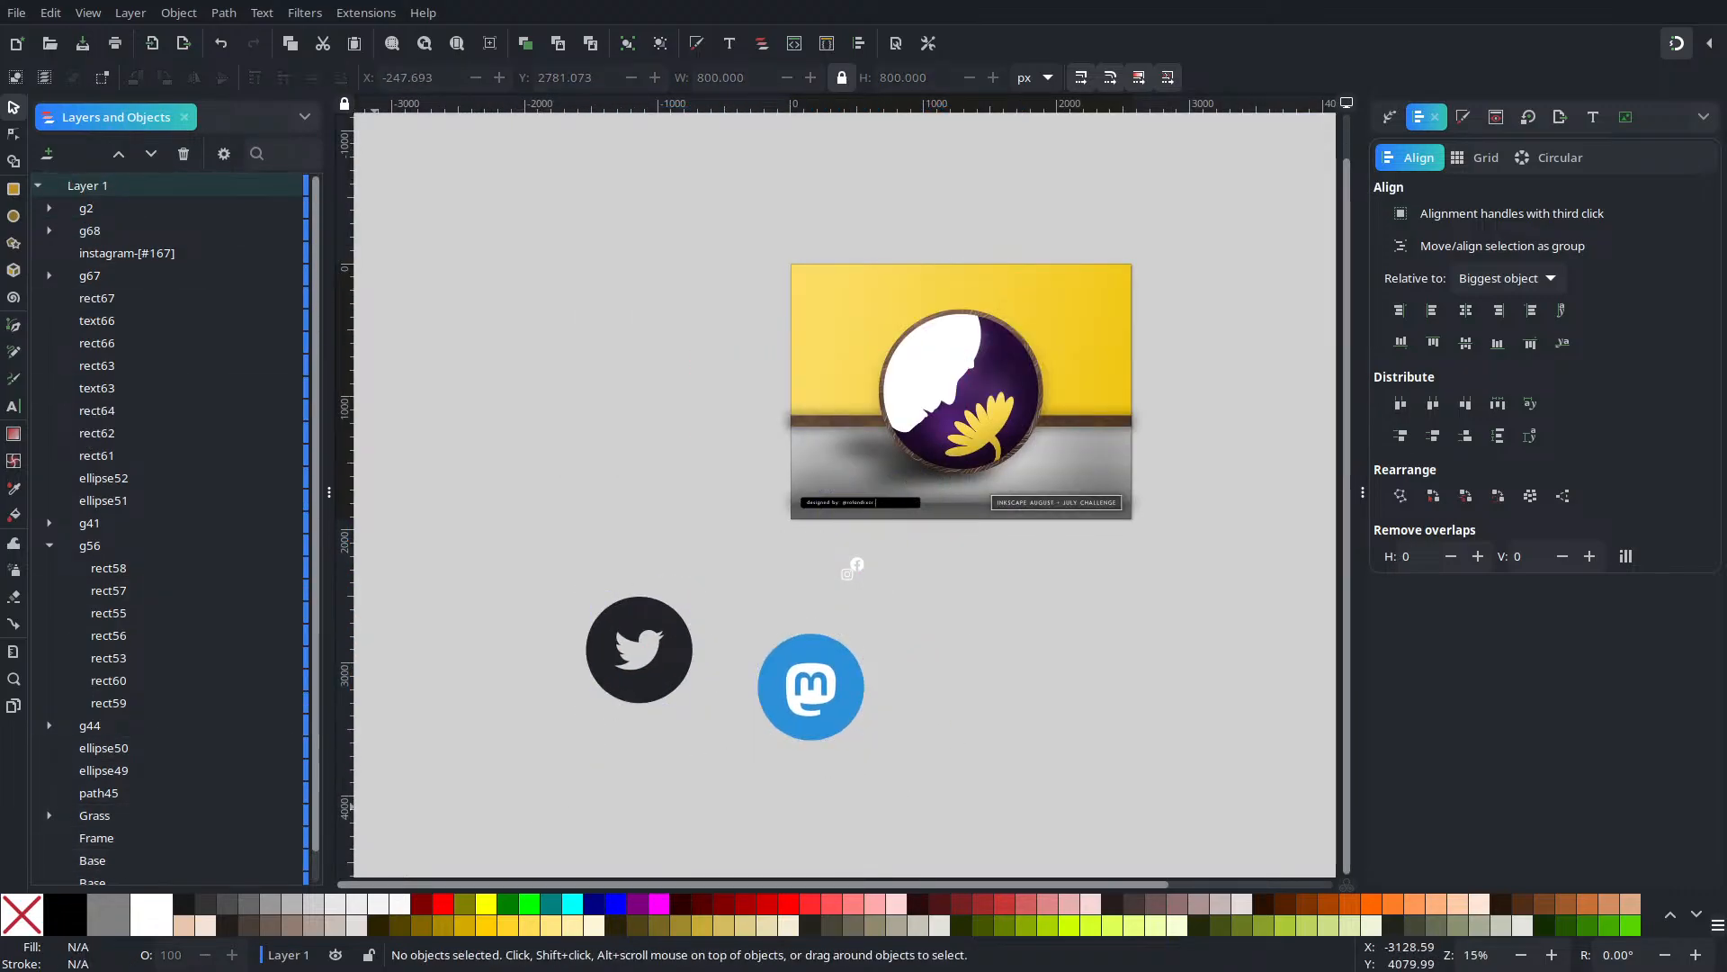
left_click(13, 190)
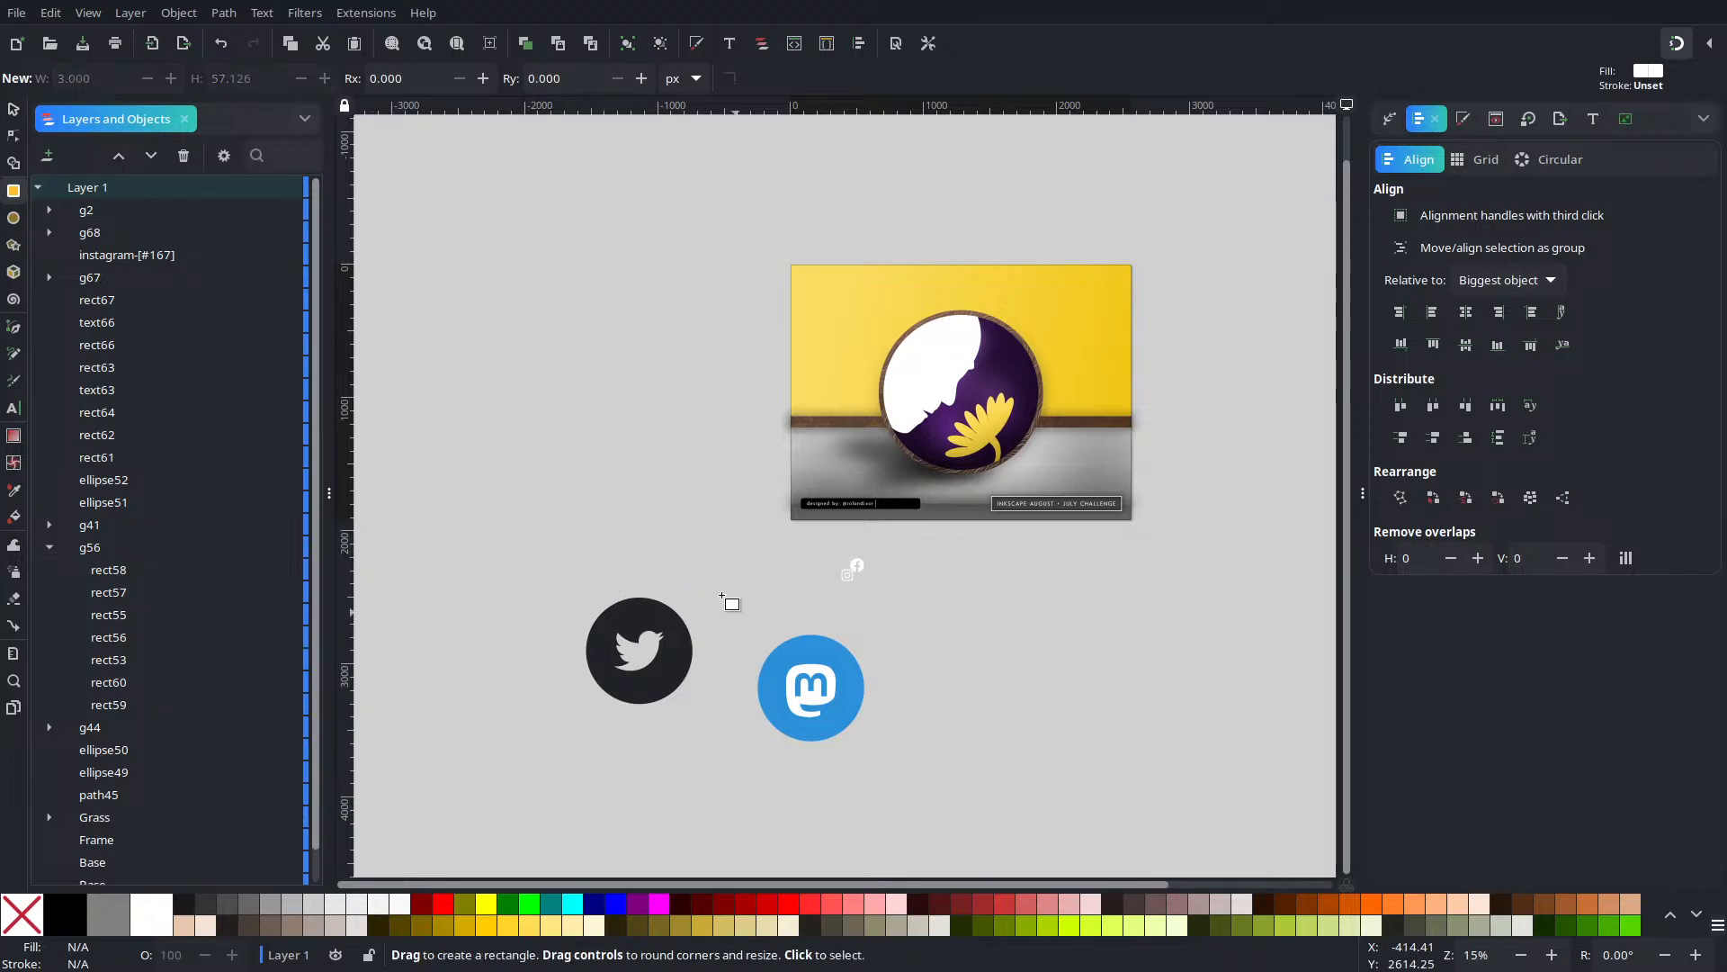
left_click_drag(546, 558, 909, 798)
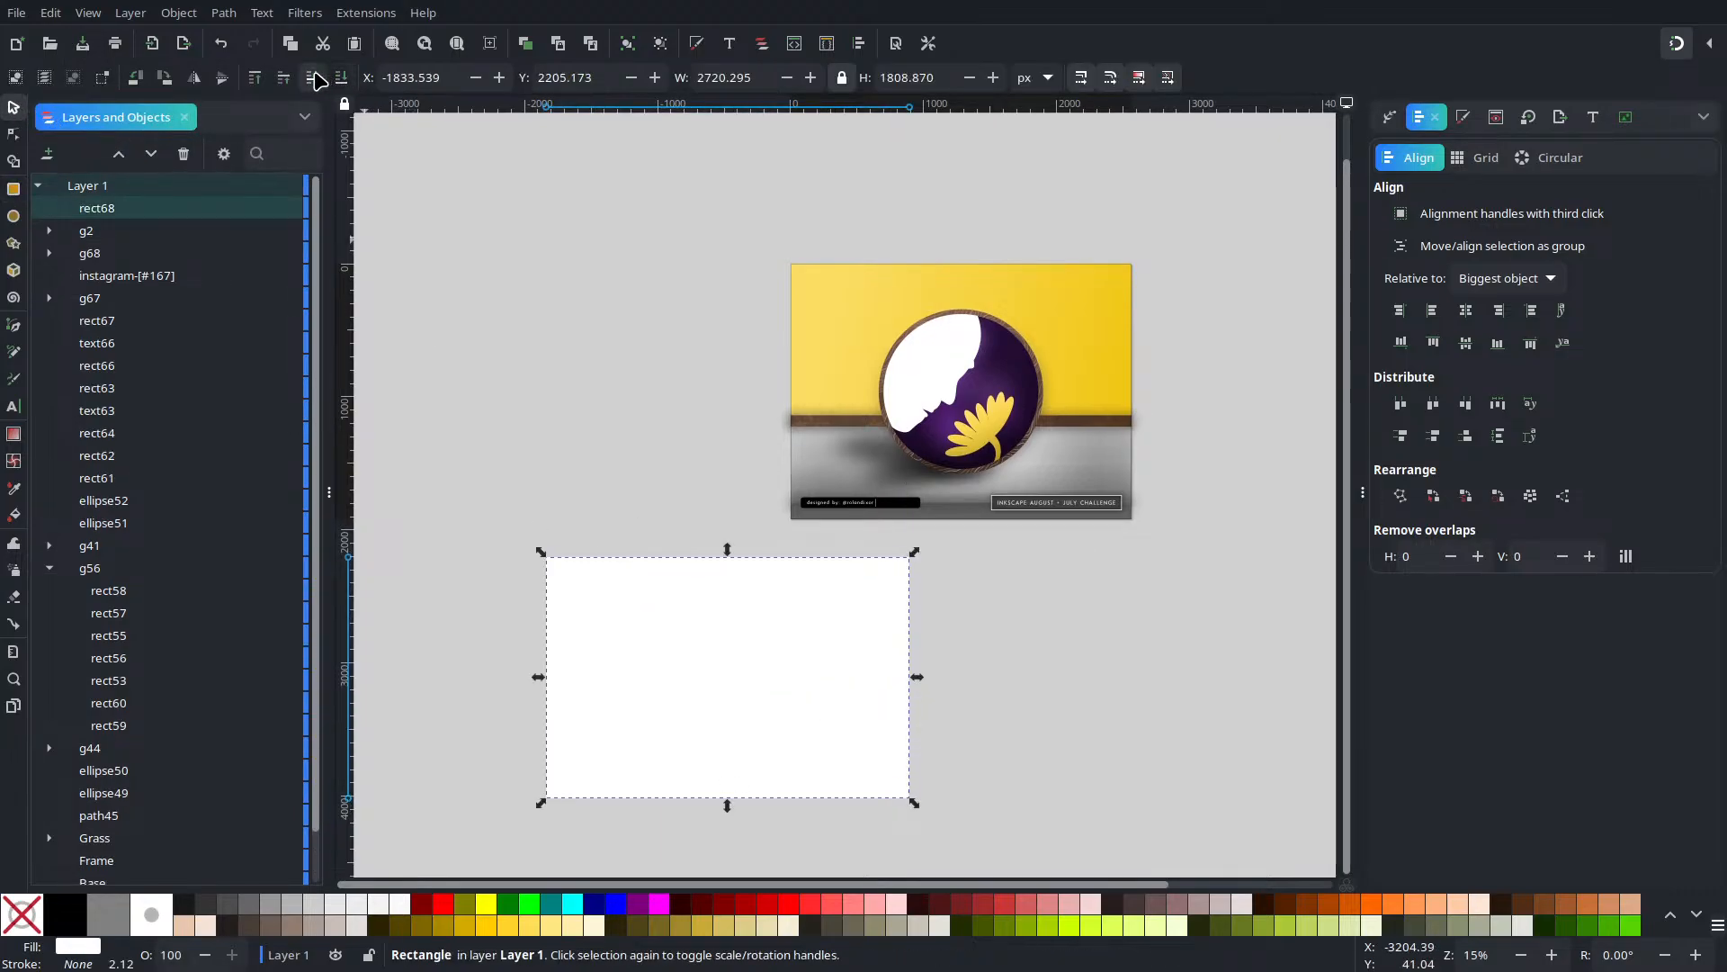
left_click(313, 78)
left_click(312, 77)
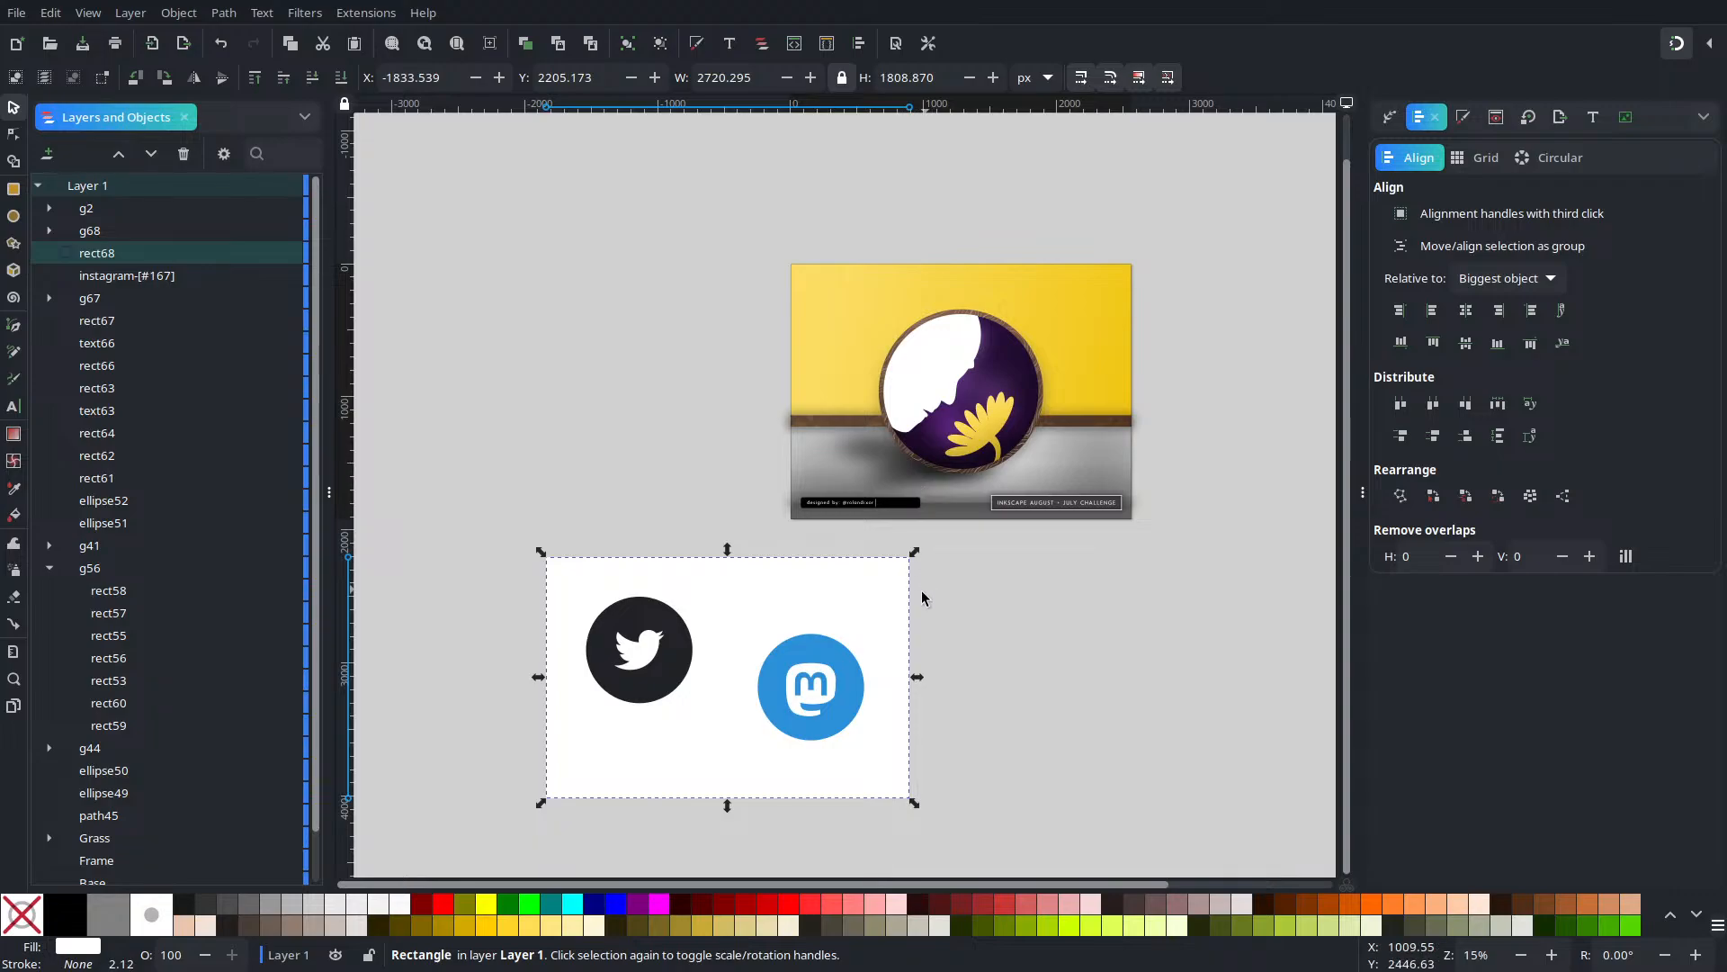
left_click_drag(900, 640, 771, 779)
Group the Mastodon circle and glyph, then arrange both icons side by side on the card
double_click(819, 683)
key("ctrl+z")
left_click(931, 677)
left_click(807, 735)
key("ctrl+z")
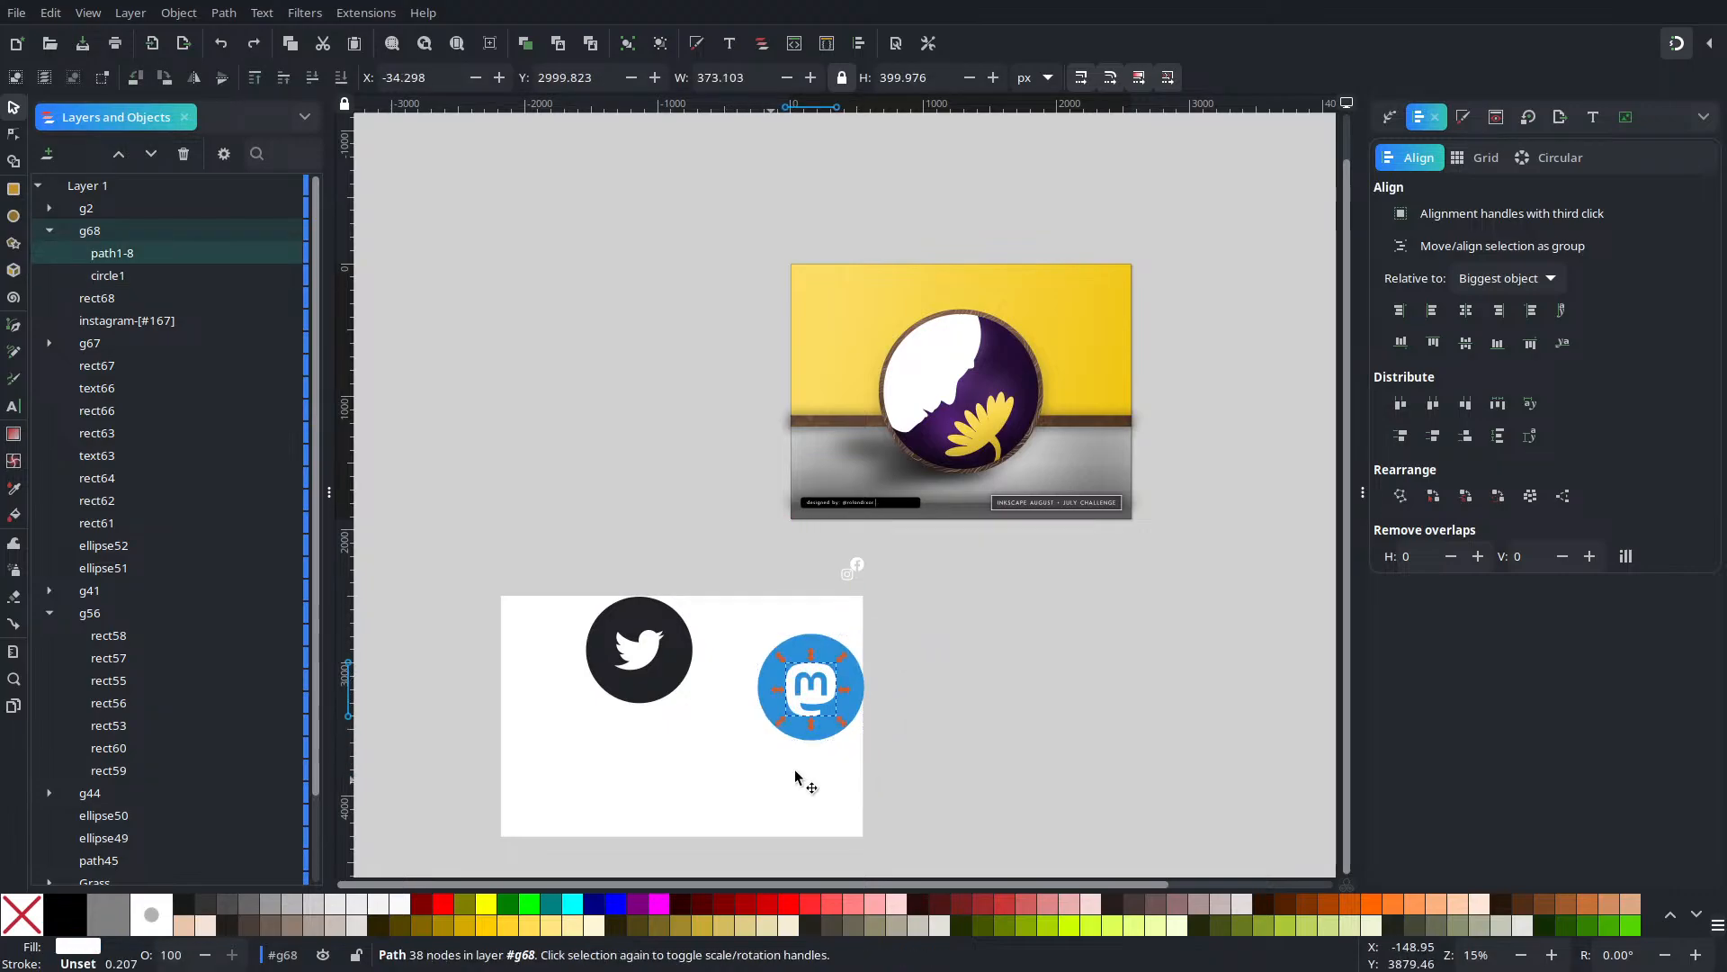
left_click_drag(932, 605, 719, 830)
key("ctrl+g")
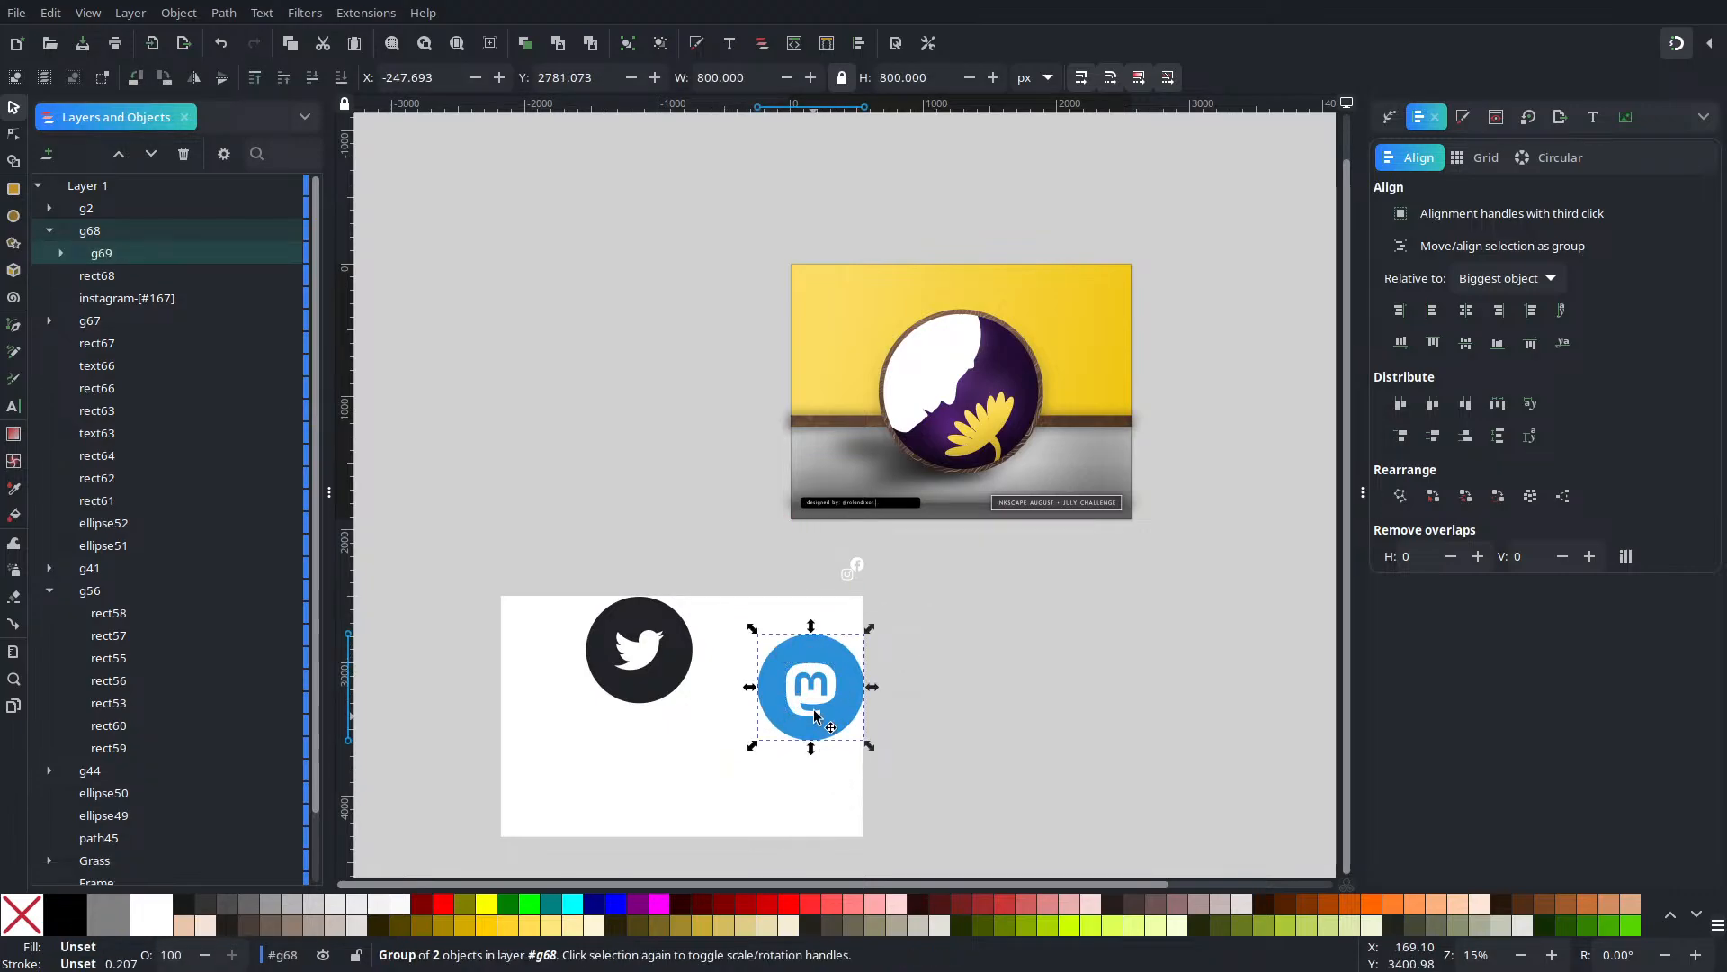
left_click_drag(815, 715, 785, 748)
left_click_drag(674, 660, 643, 718)
left_click(615, 631, "shift")
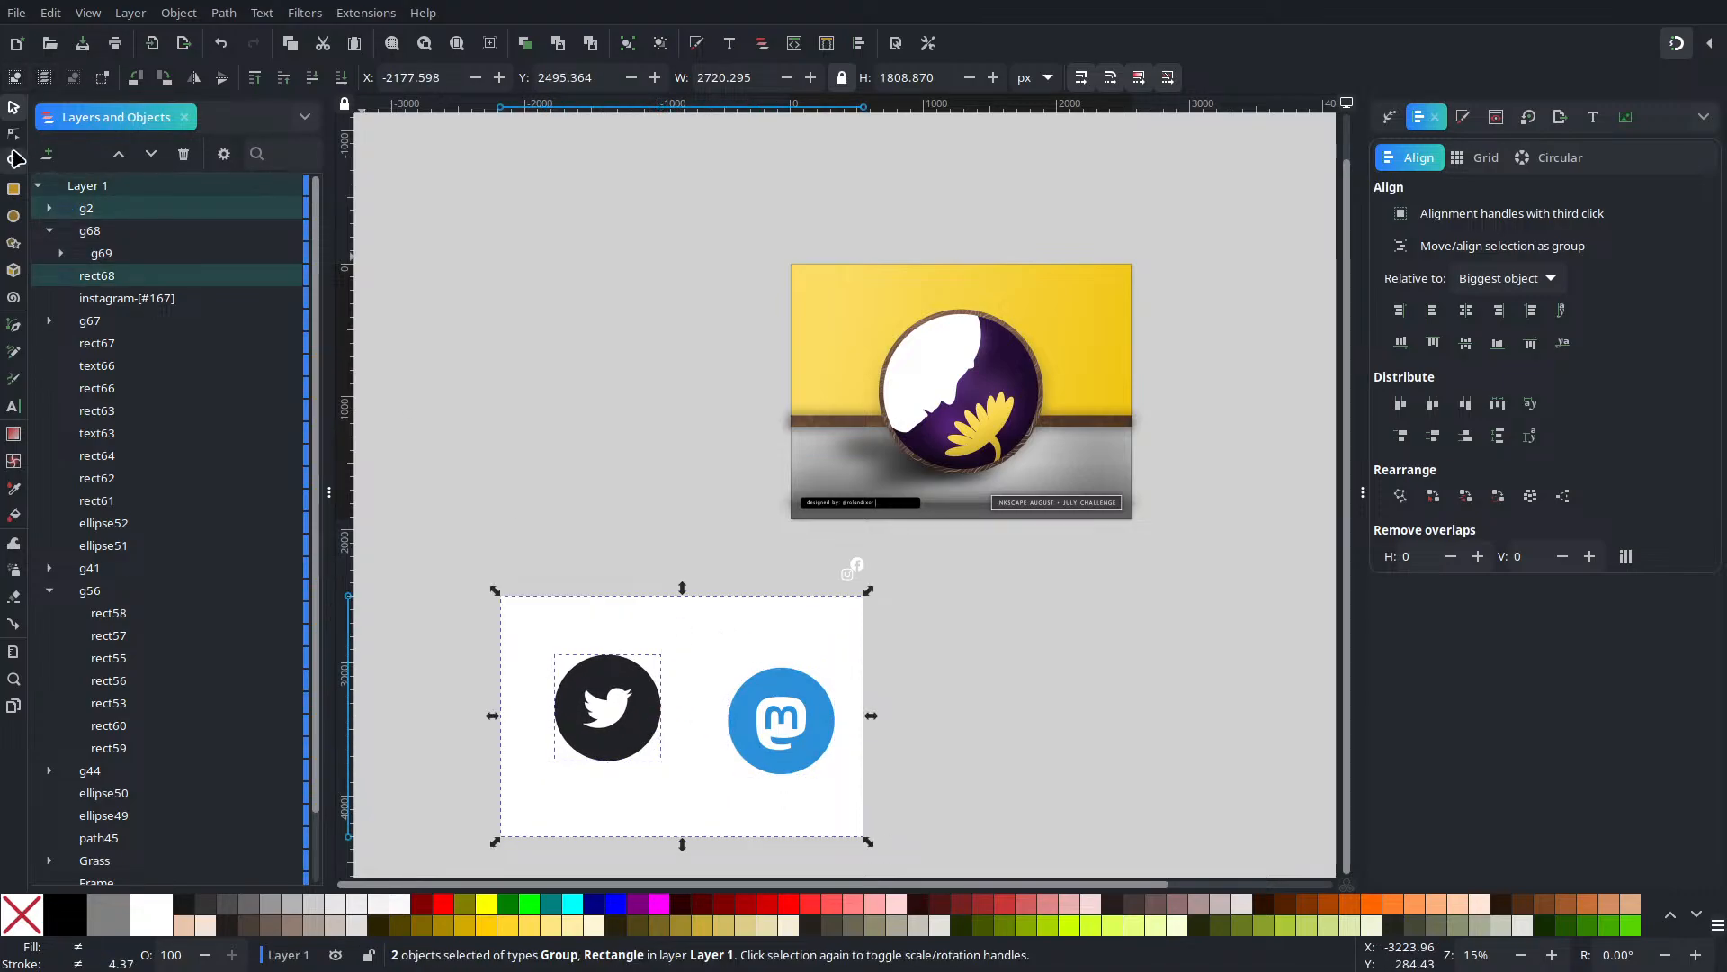
left_click(15, 159)
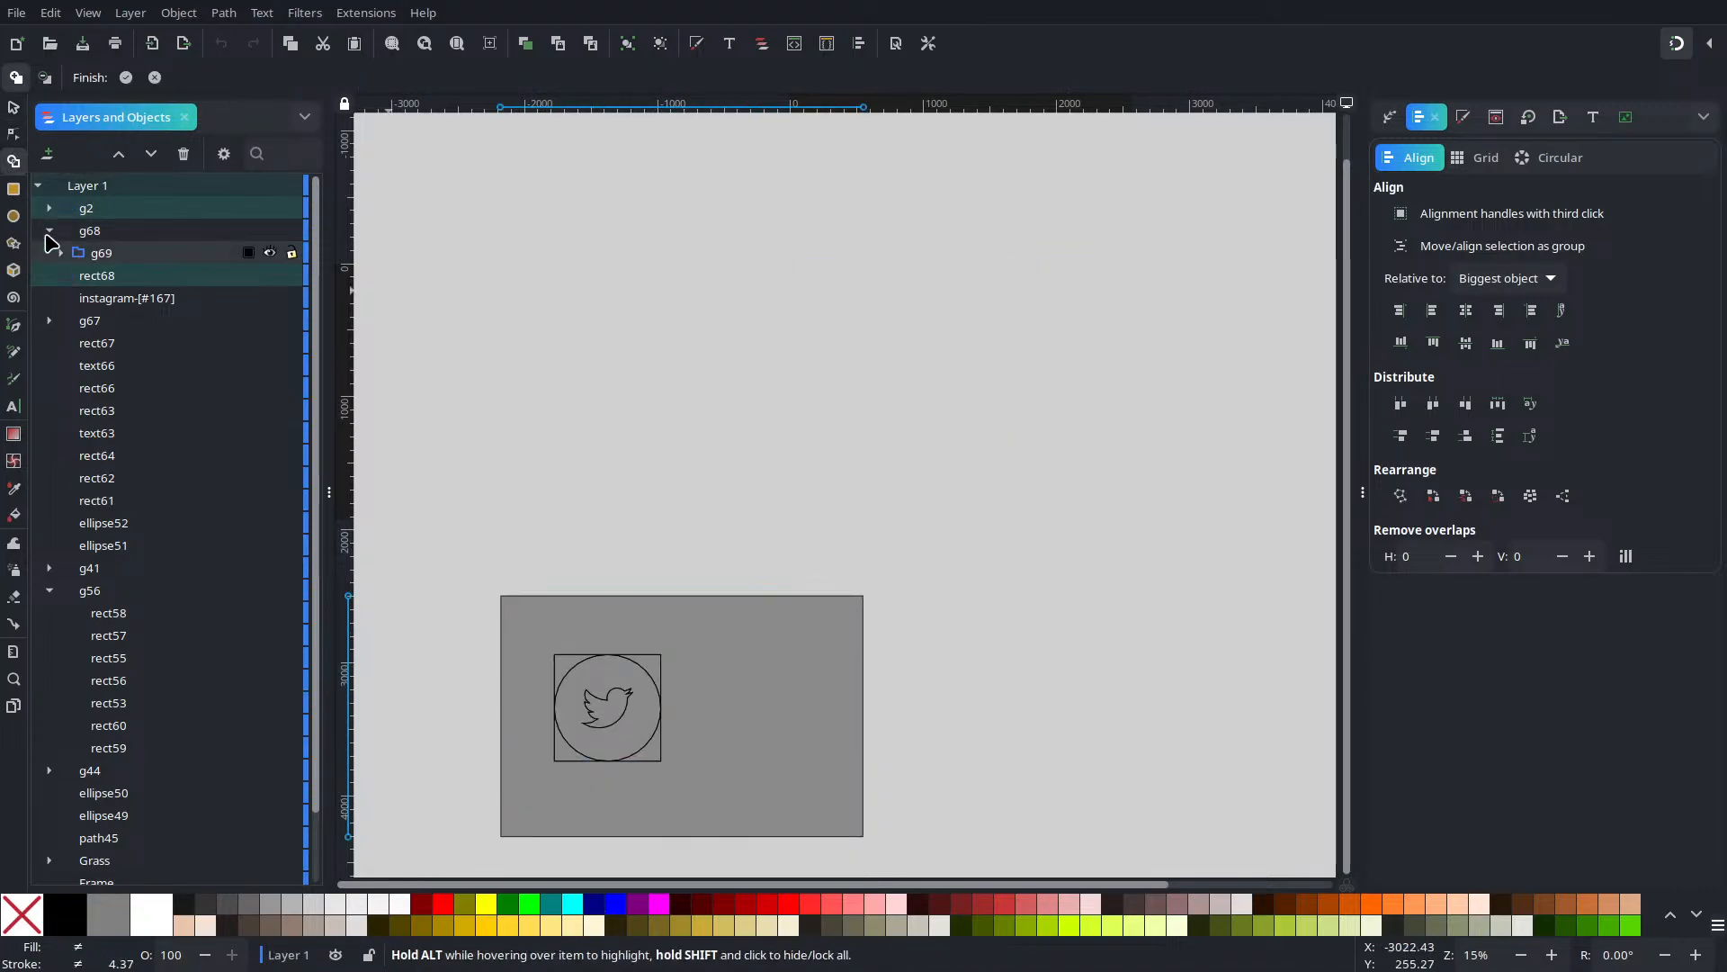
Ungroup the Mastodon icon and select it together with the card and Twitter icon
left_click(14, 109)
left_click(779, 403)
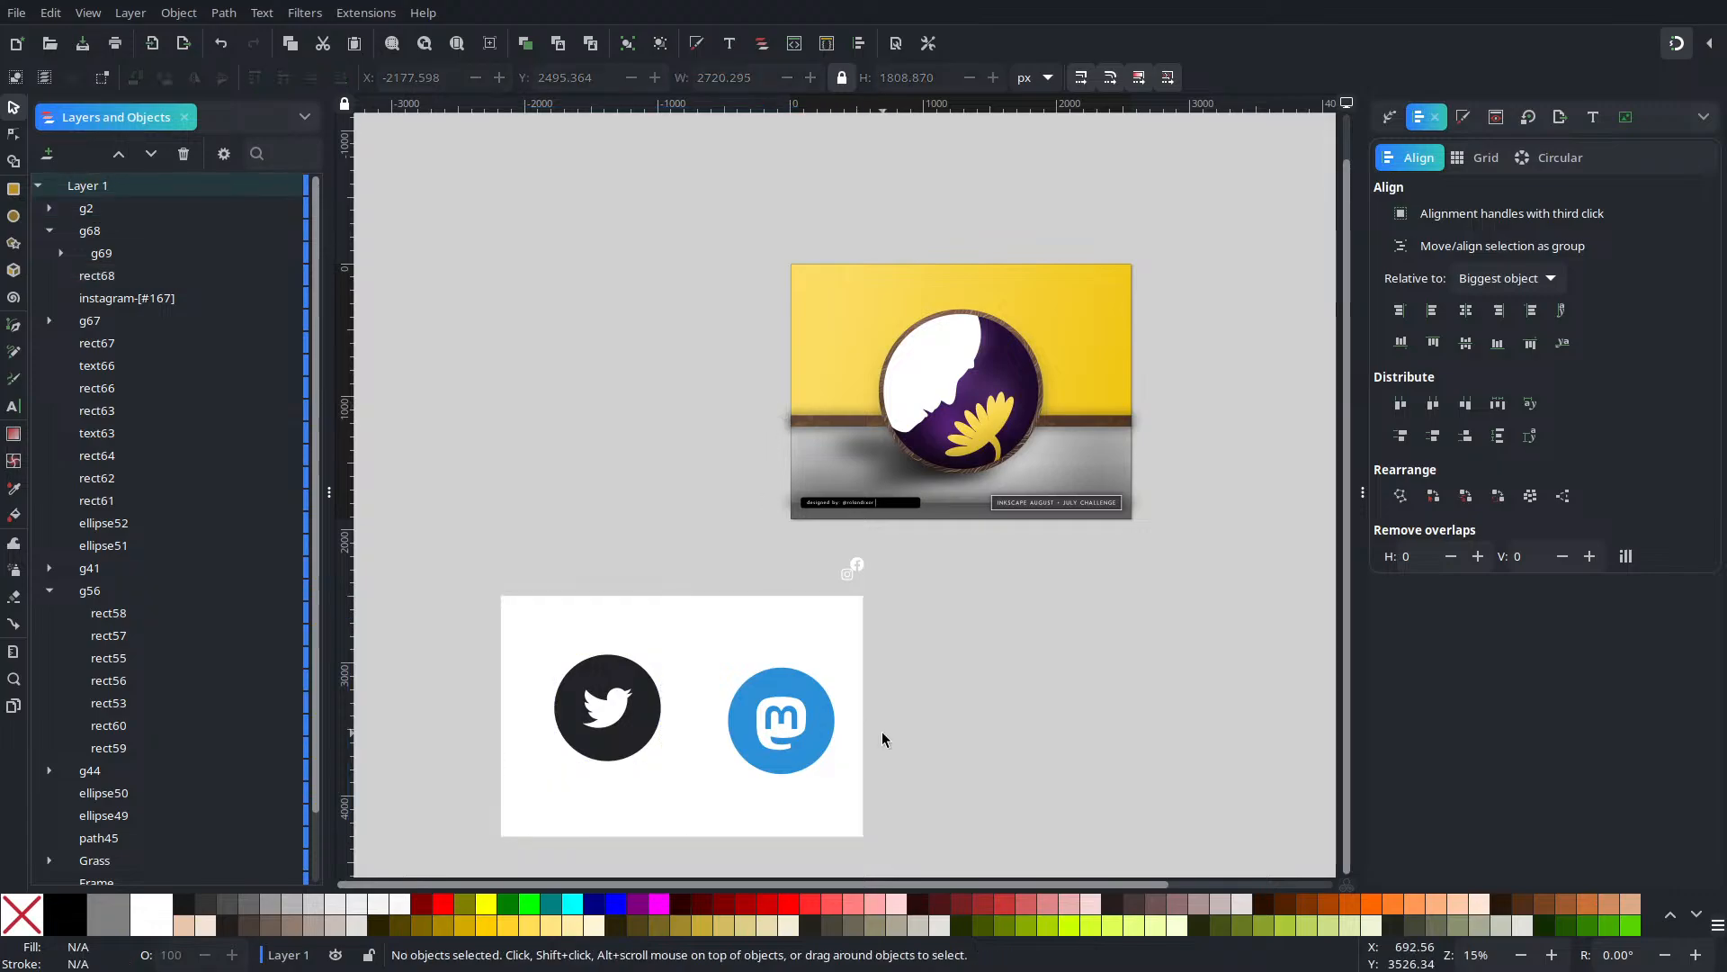
left_click(782, 731)
left_click(661, 43)
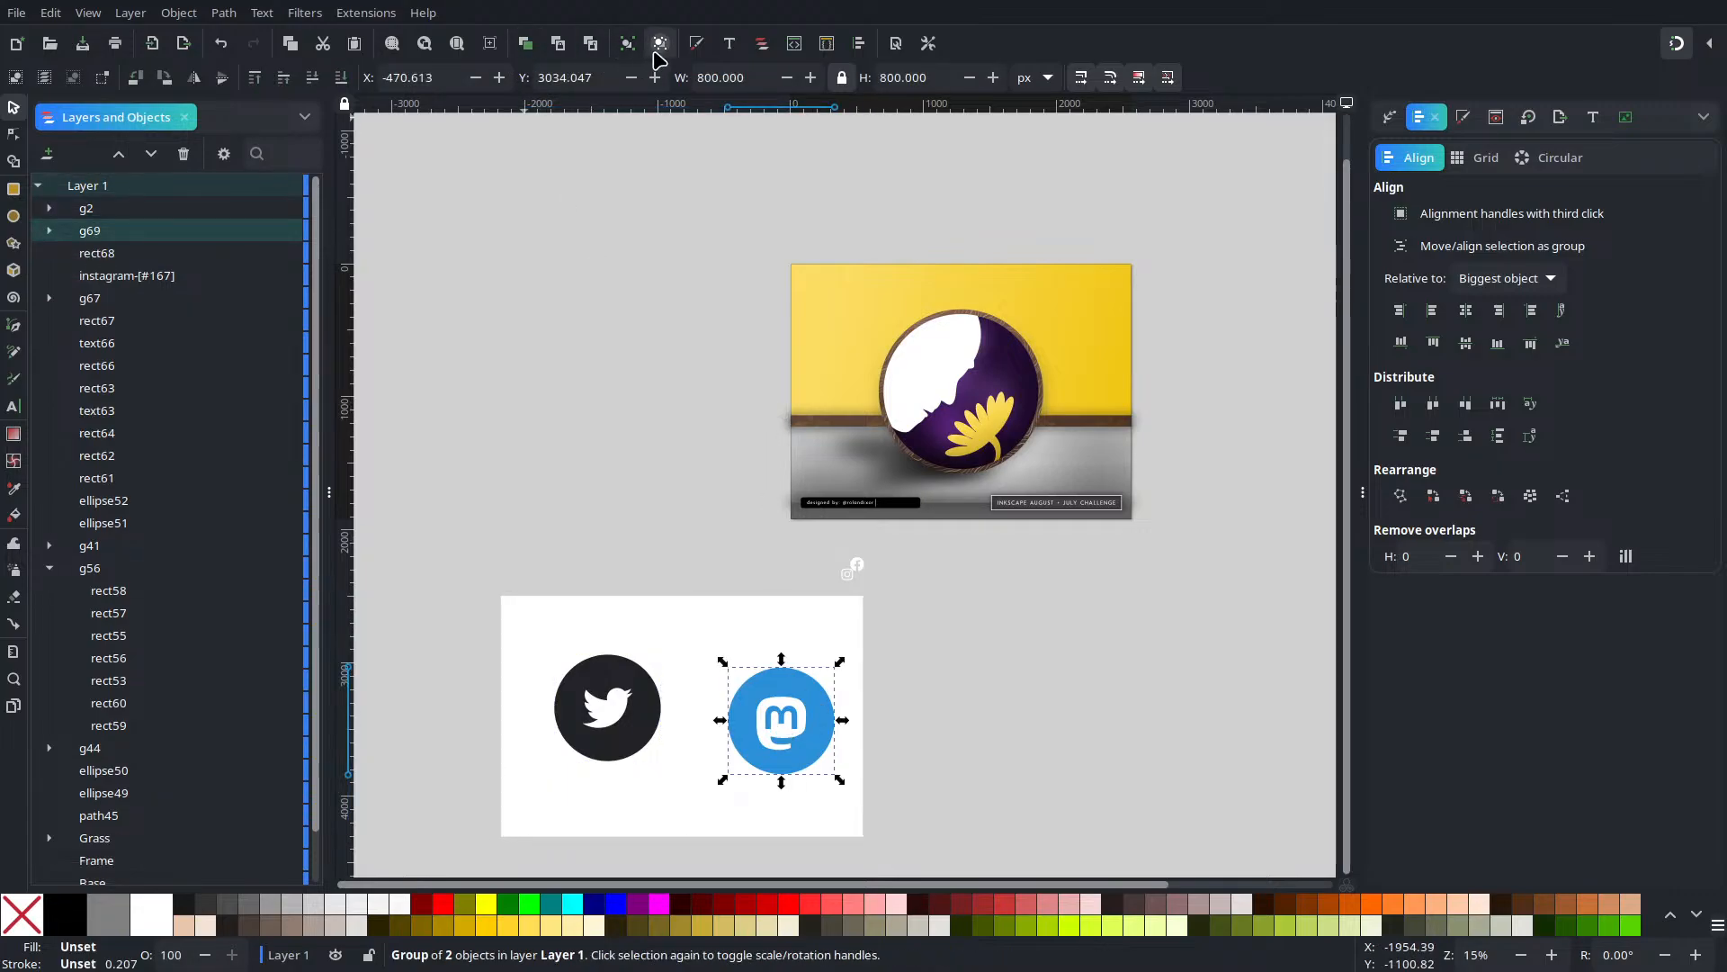
left_click(699, 685, "shift")
left_click(651, 701, "shift")
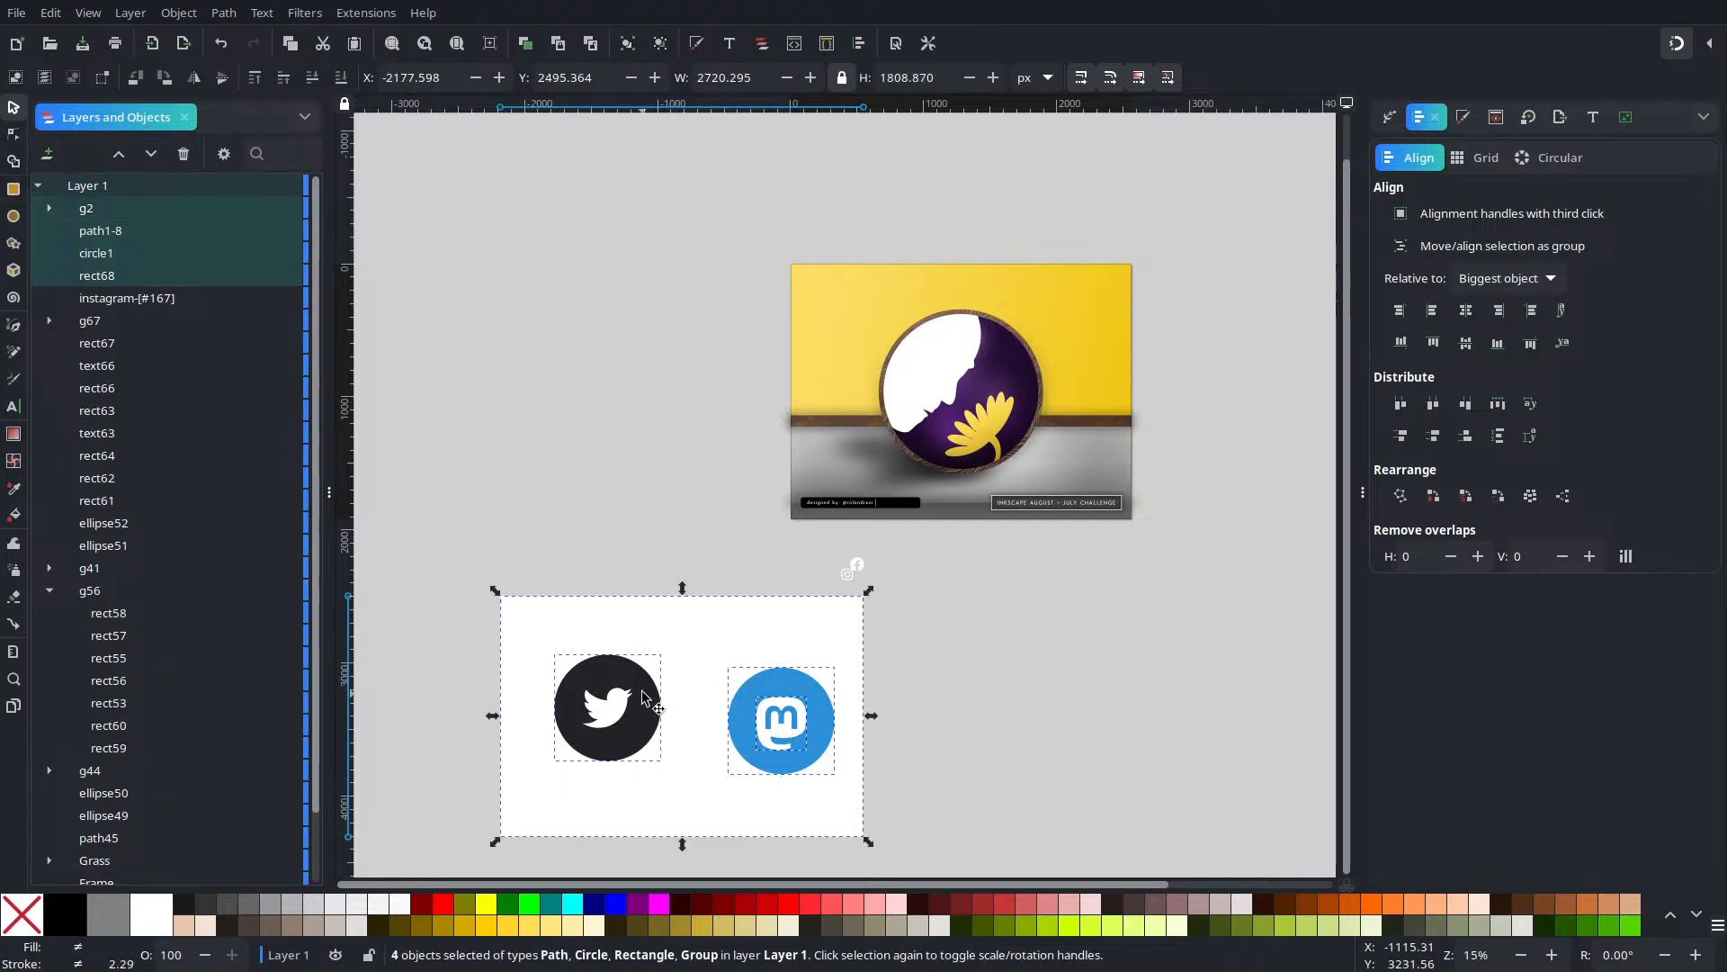
left_click(15, 161)
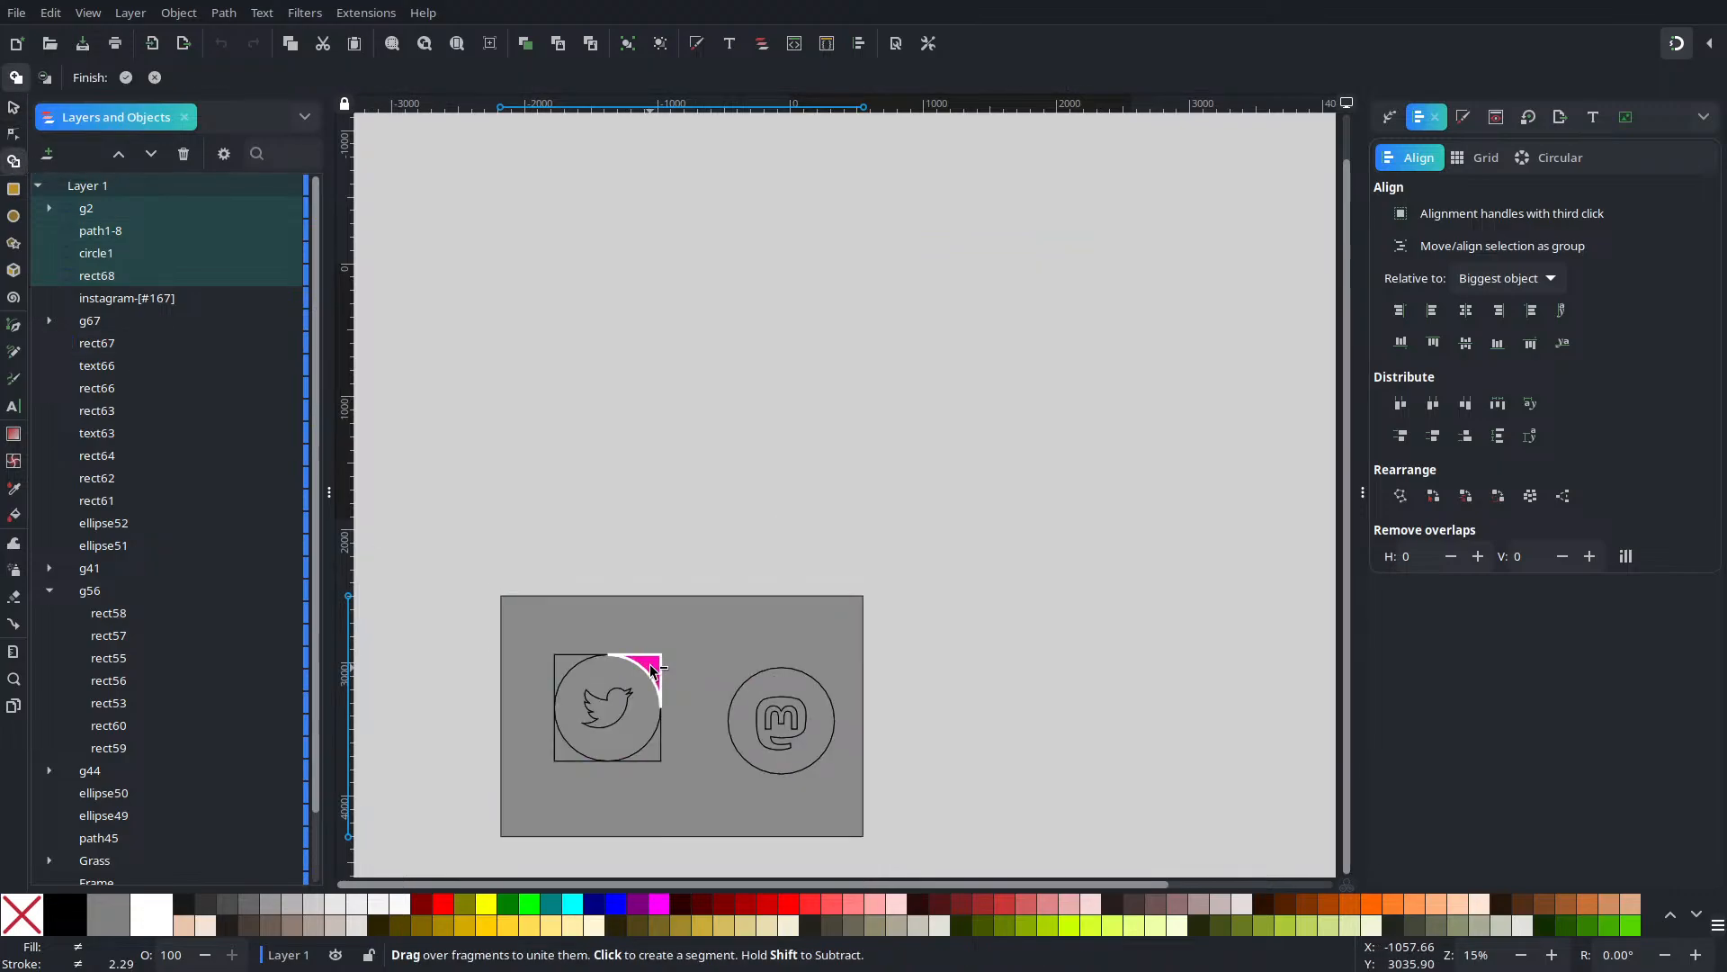
With Shape Builder, delete the card fragments, cut out the bird, and merge each circle
mouse_move(652, 671)
left_mouse_down()
mouse_move(553, 683)
mouse_move(570, 656)
left_mouse_up()
mouse_move(542, 761)
left_mouse_down()
mouse_move(653, 759)
mouse_move(663, 793)
left_mouse_up()
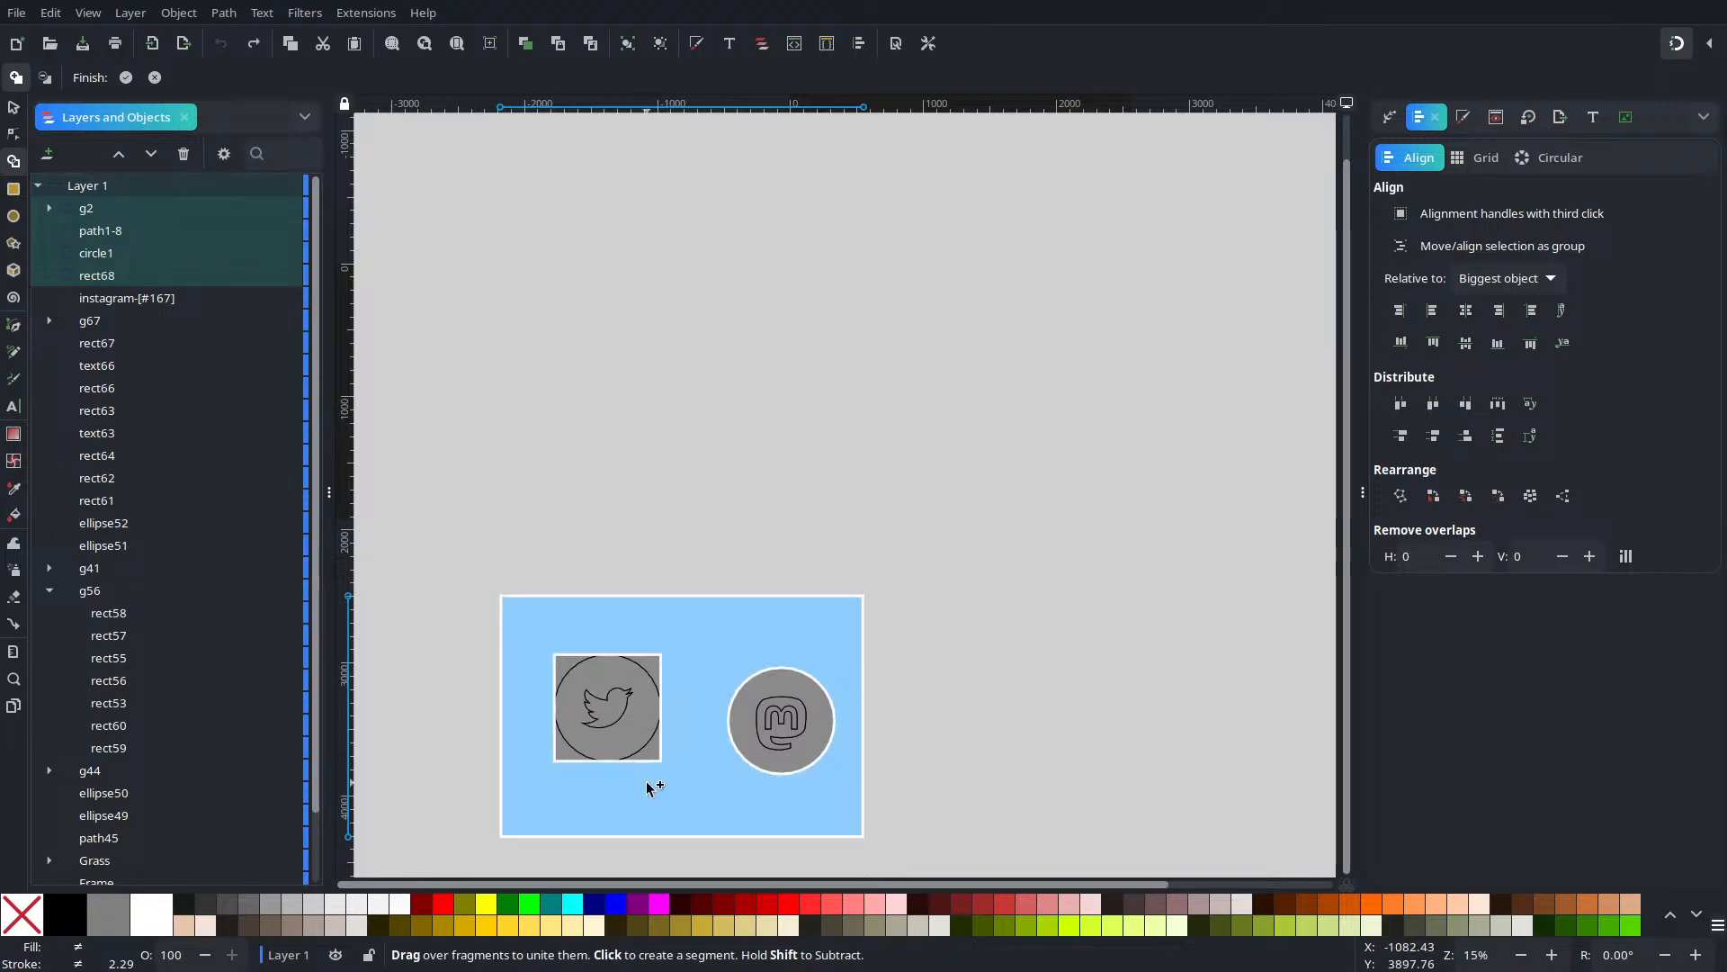
left_click(569, 662, "shift")
left_click(546, 648, "shift")
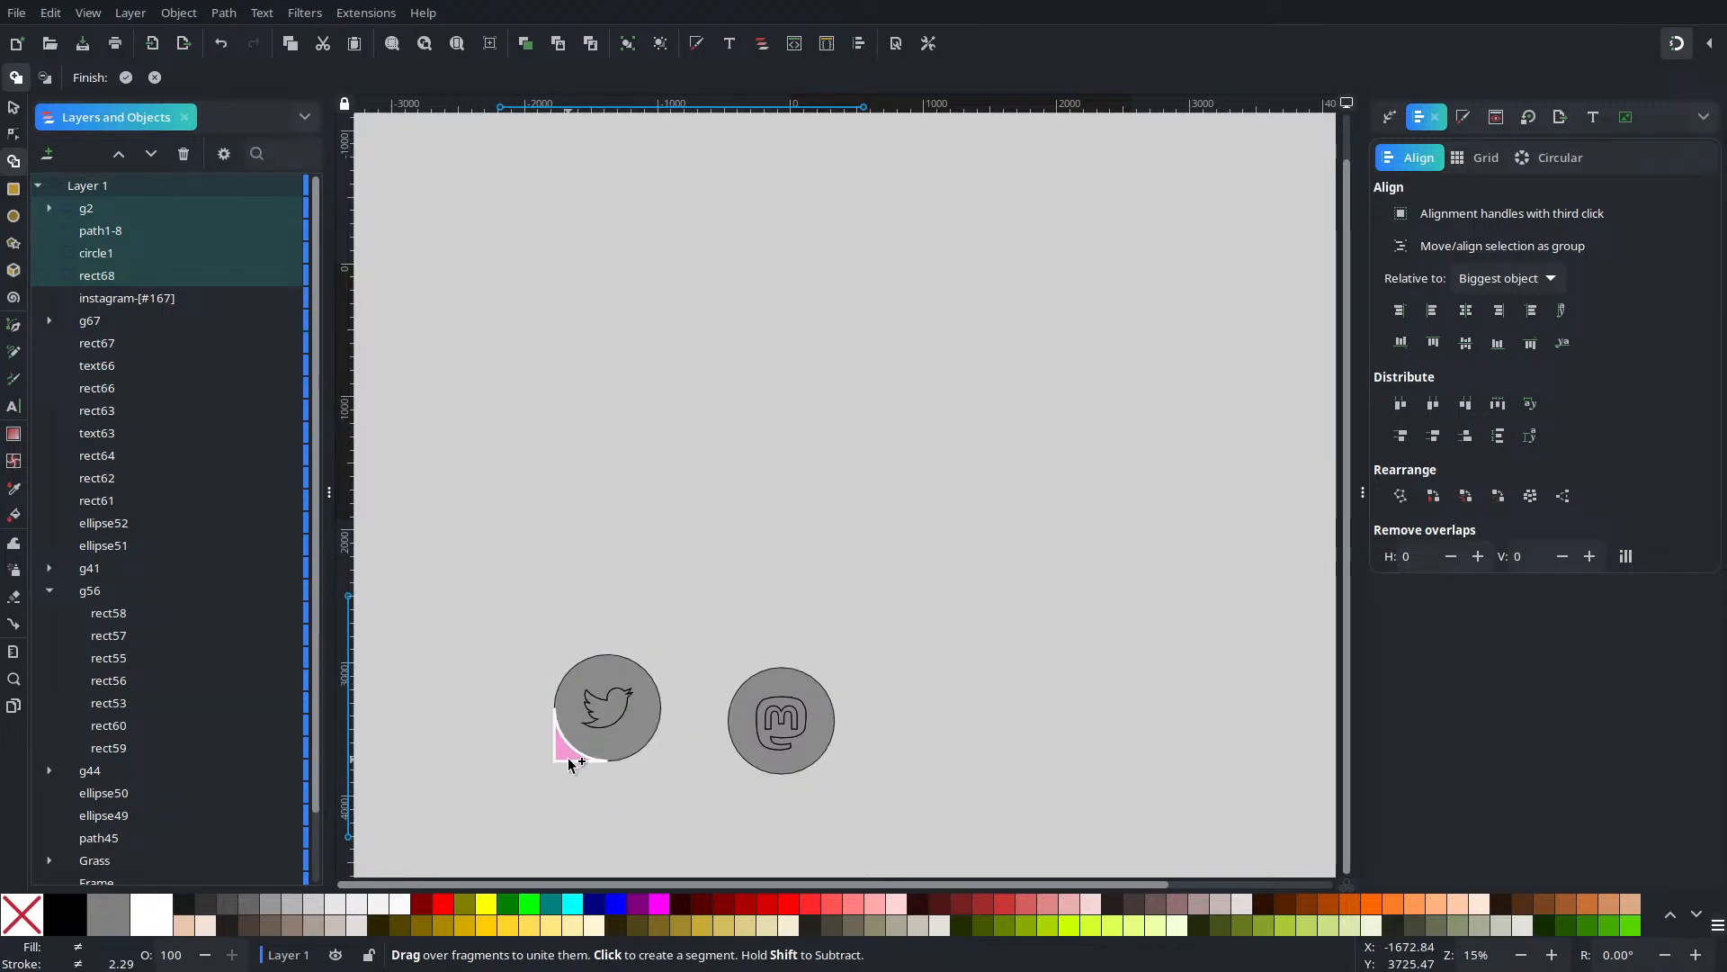
left_click(569, 754, "shift")
left_click(600, 708, "shift")
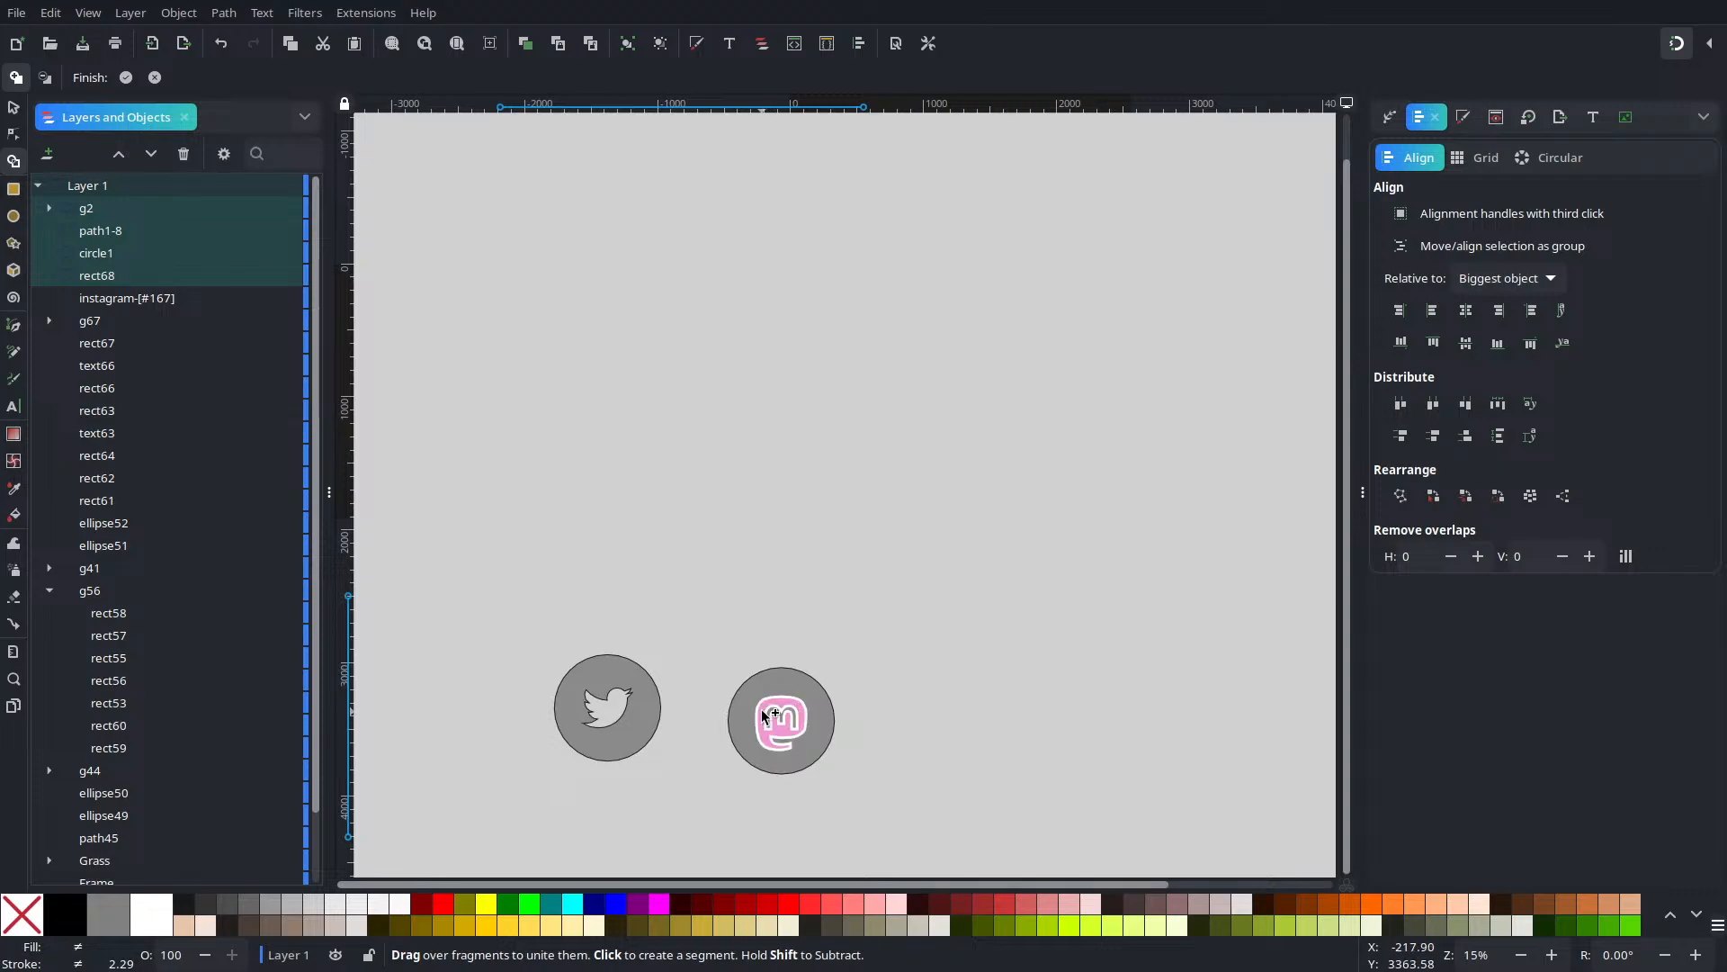
left_click(644, 705)
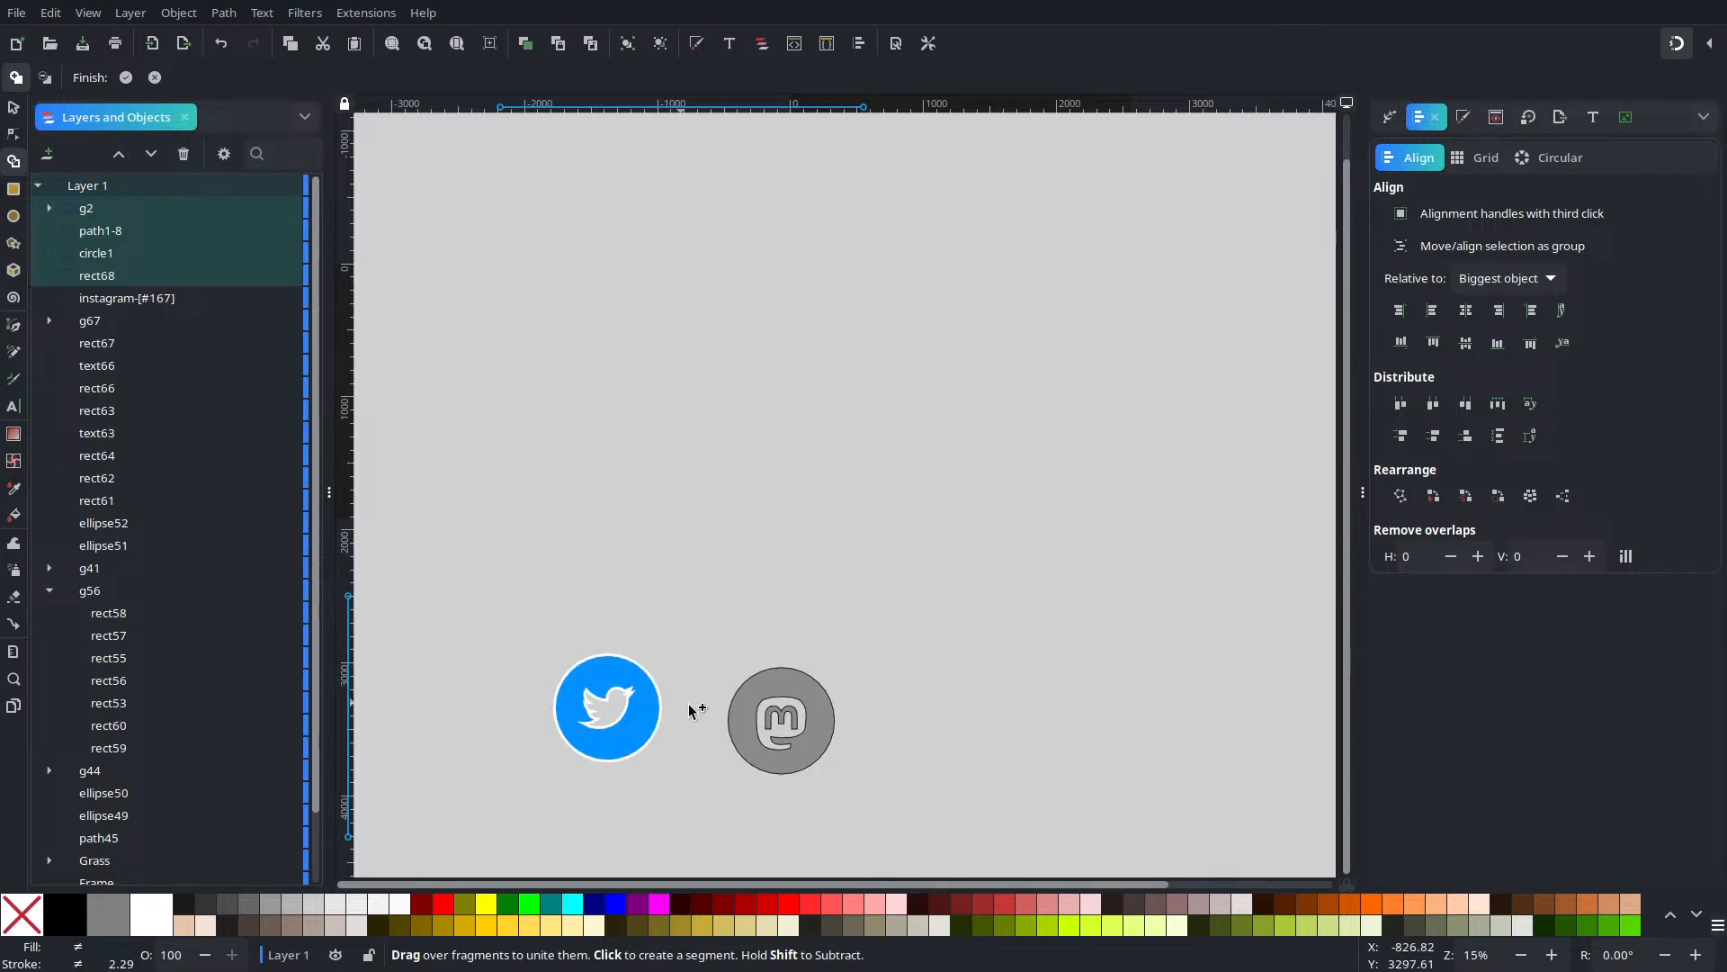
left_click(818, 752)
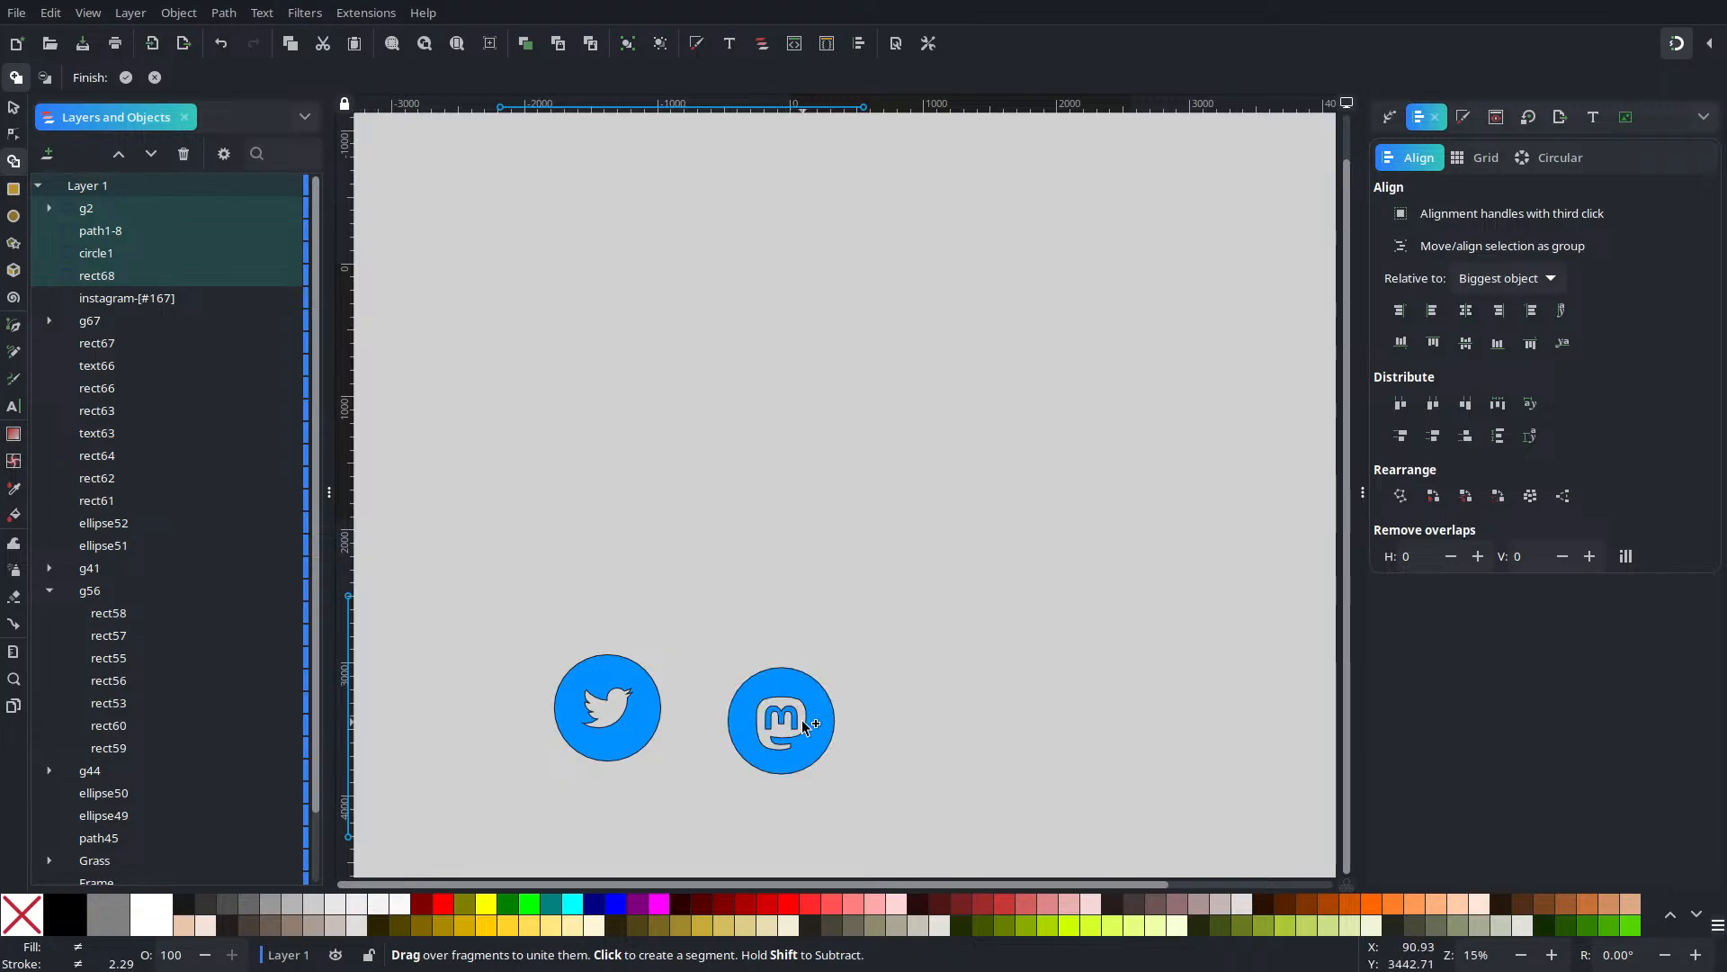
left_click(126, 77)
Select both new icon paths and fill them white
left_click(879, 636)
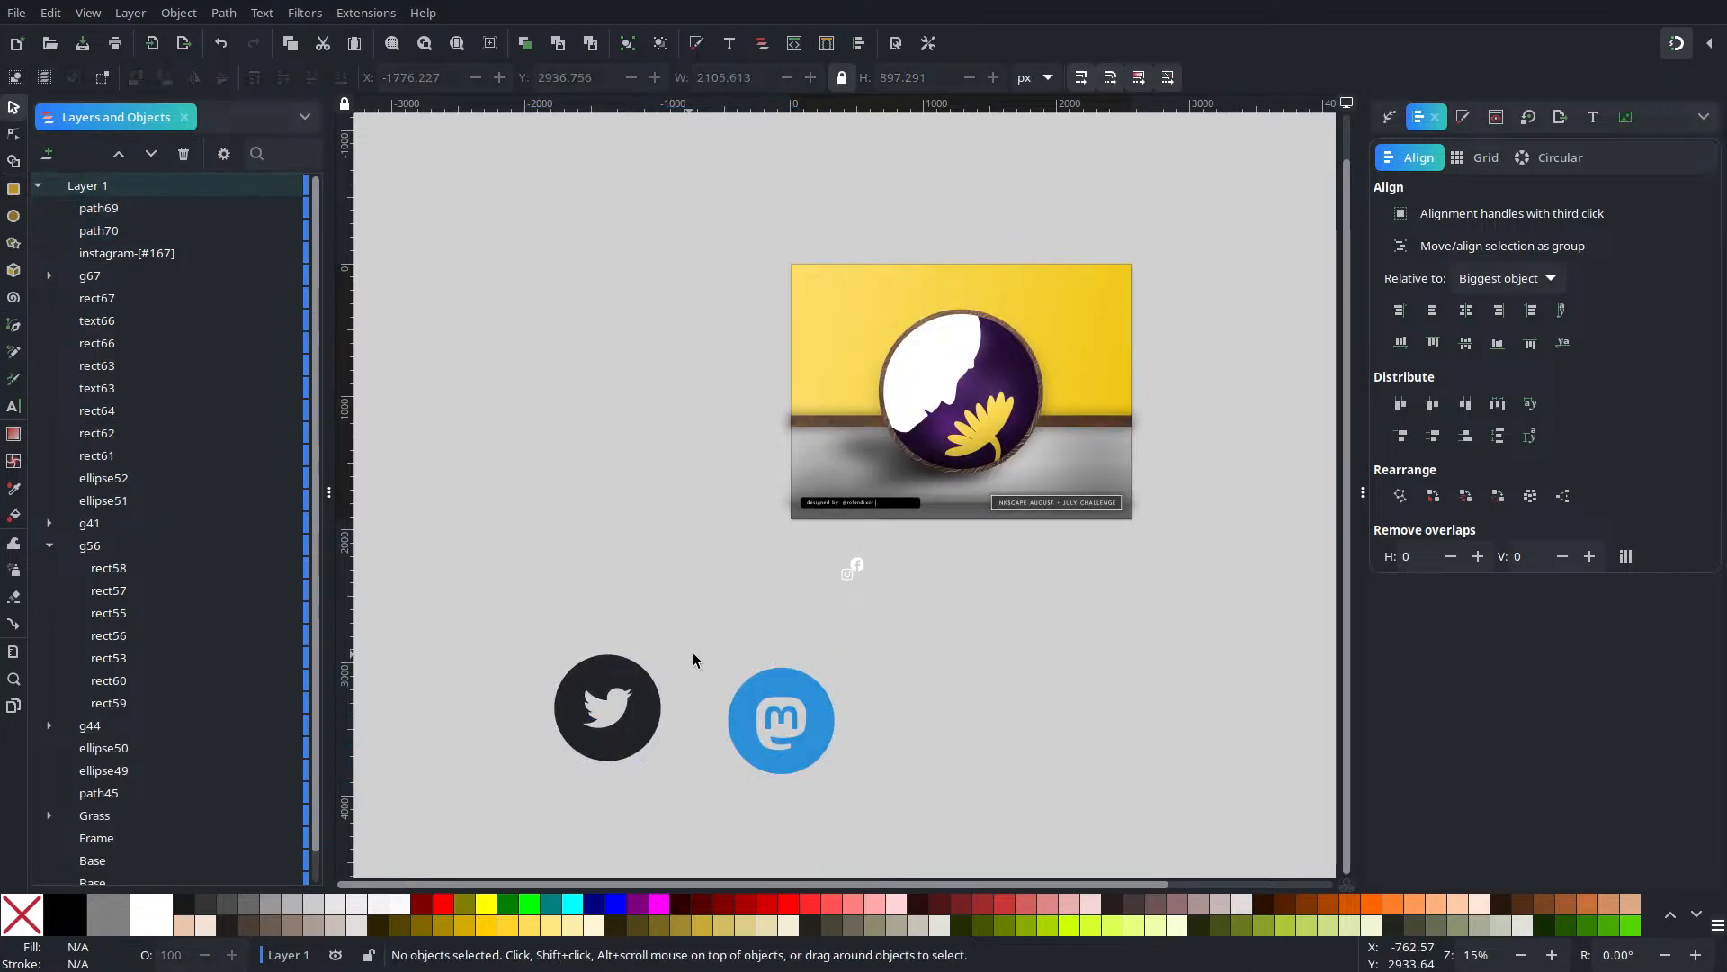
left_click_drag(1004, 605, 456, 802)
left_click(151, 915)
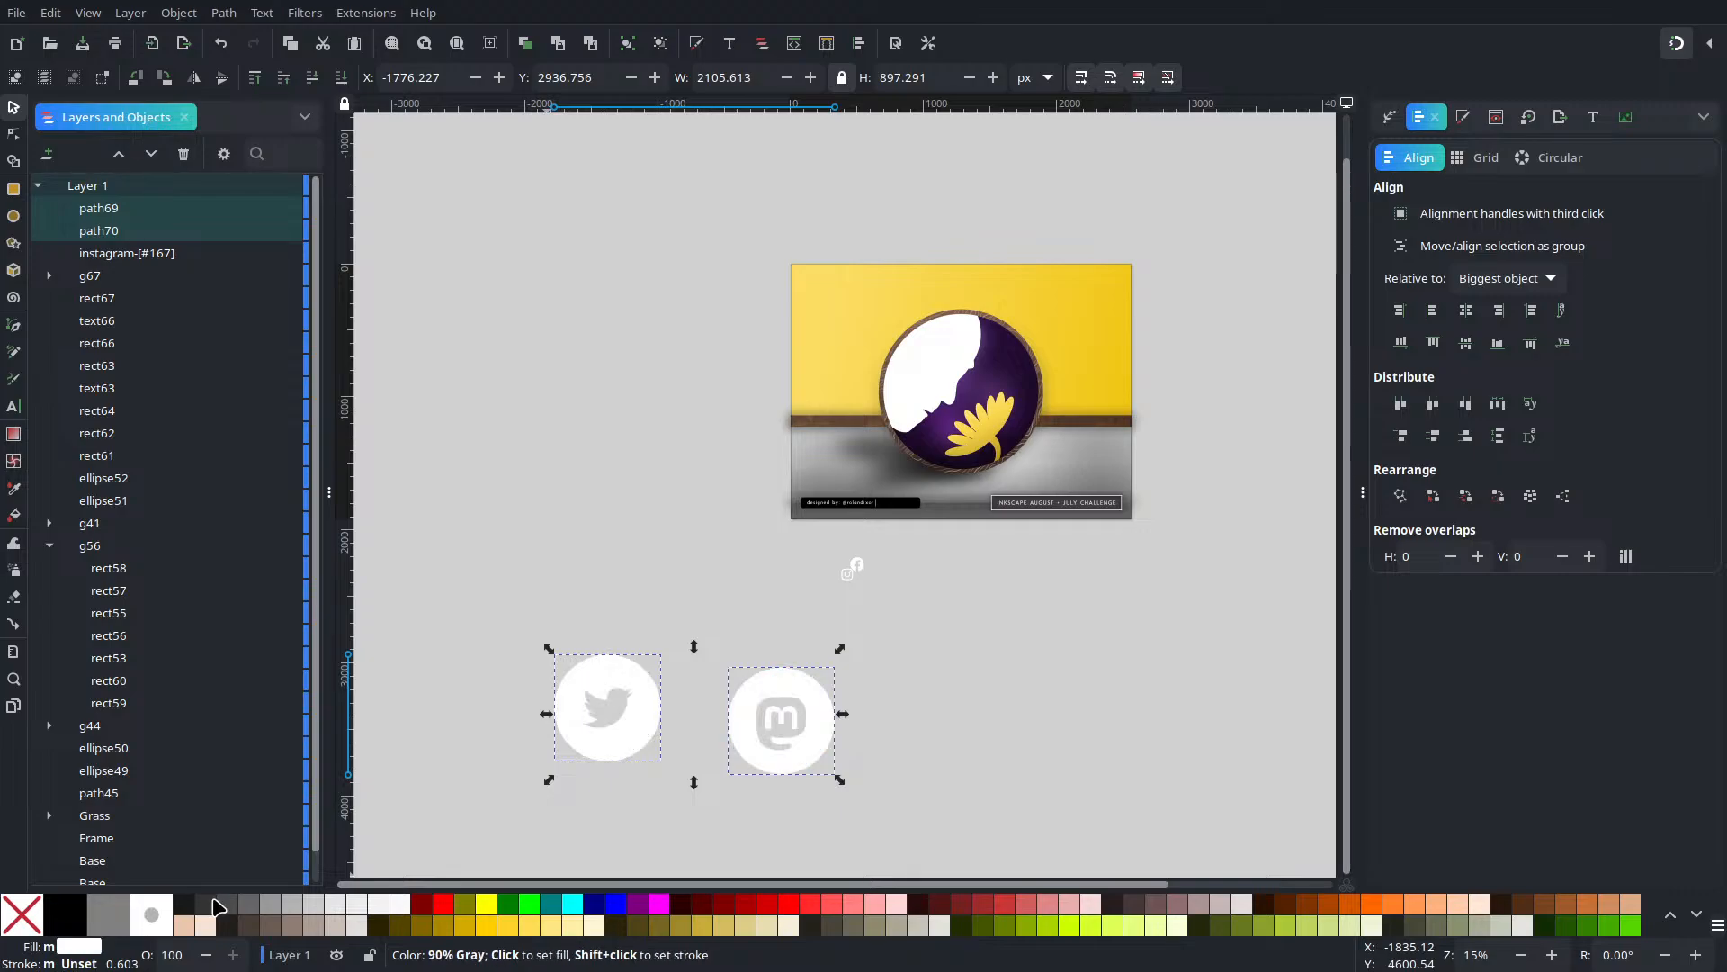
Move the Instagram icon down-left and set its width to 80 px
left_click_drag(905, 538, 811, 649)
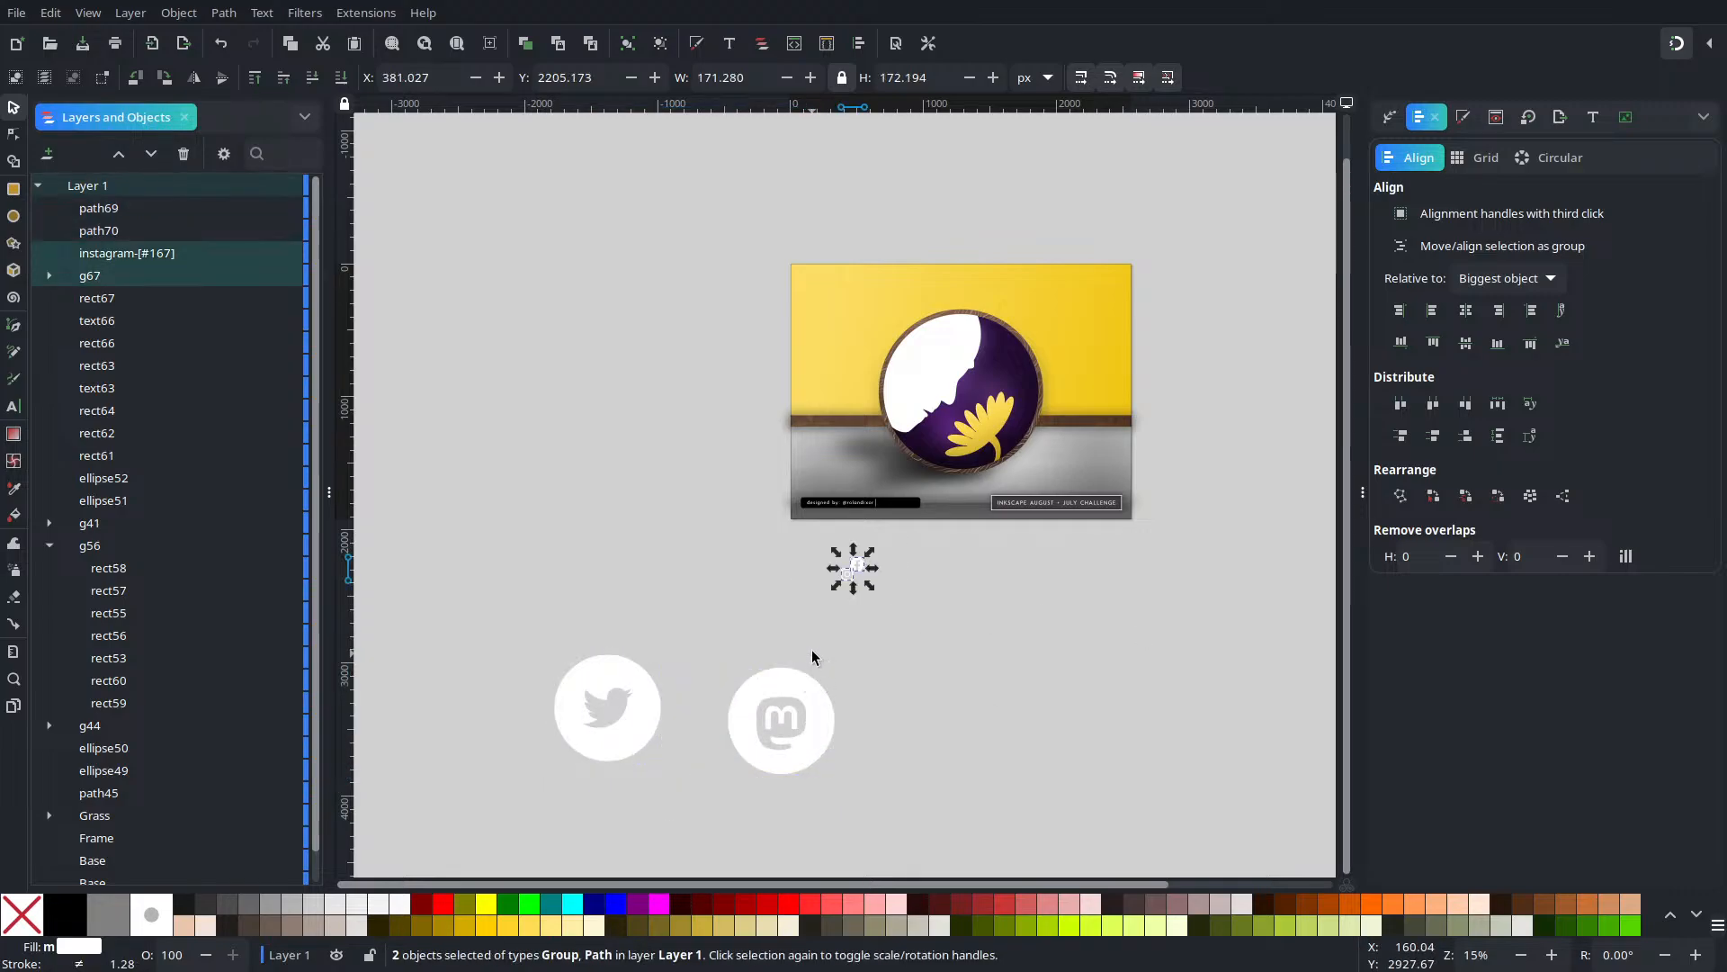
left_click(941, 617)
left_click_drag(851, 583, 774, 618)
left_click(750, 80)
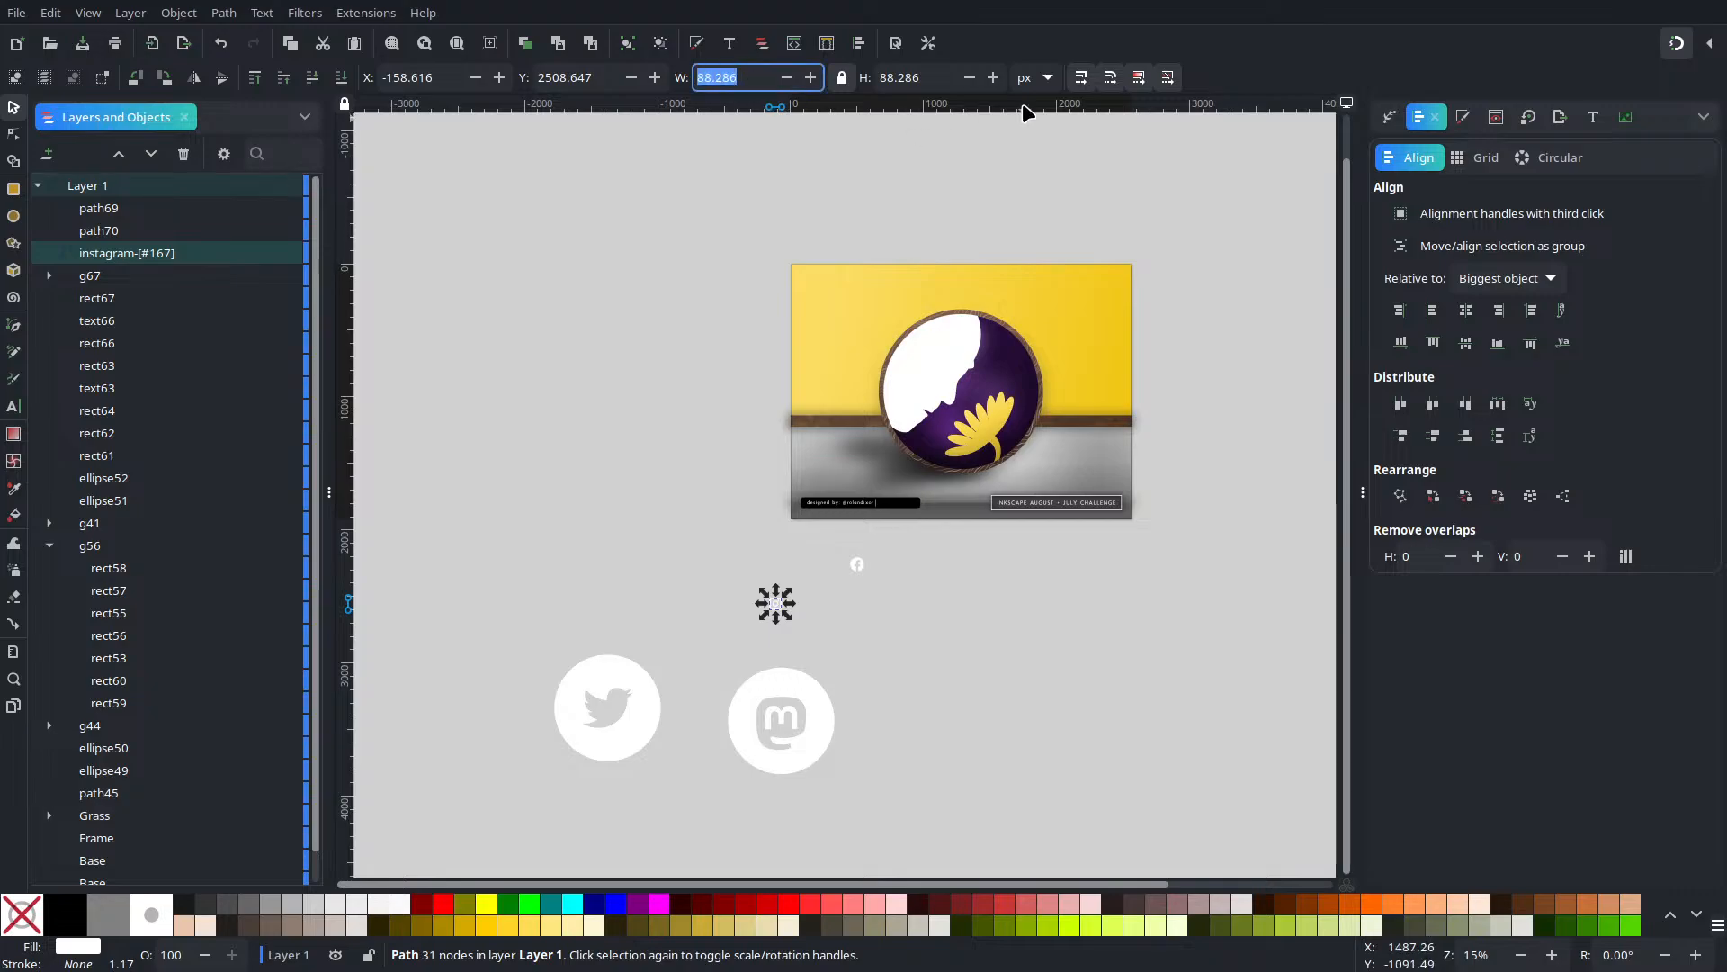
type("80")
key("Return")
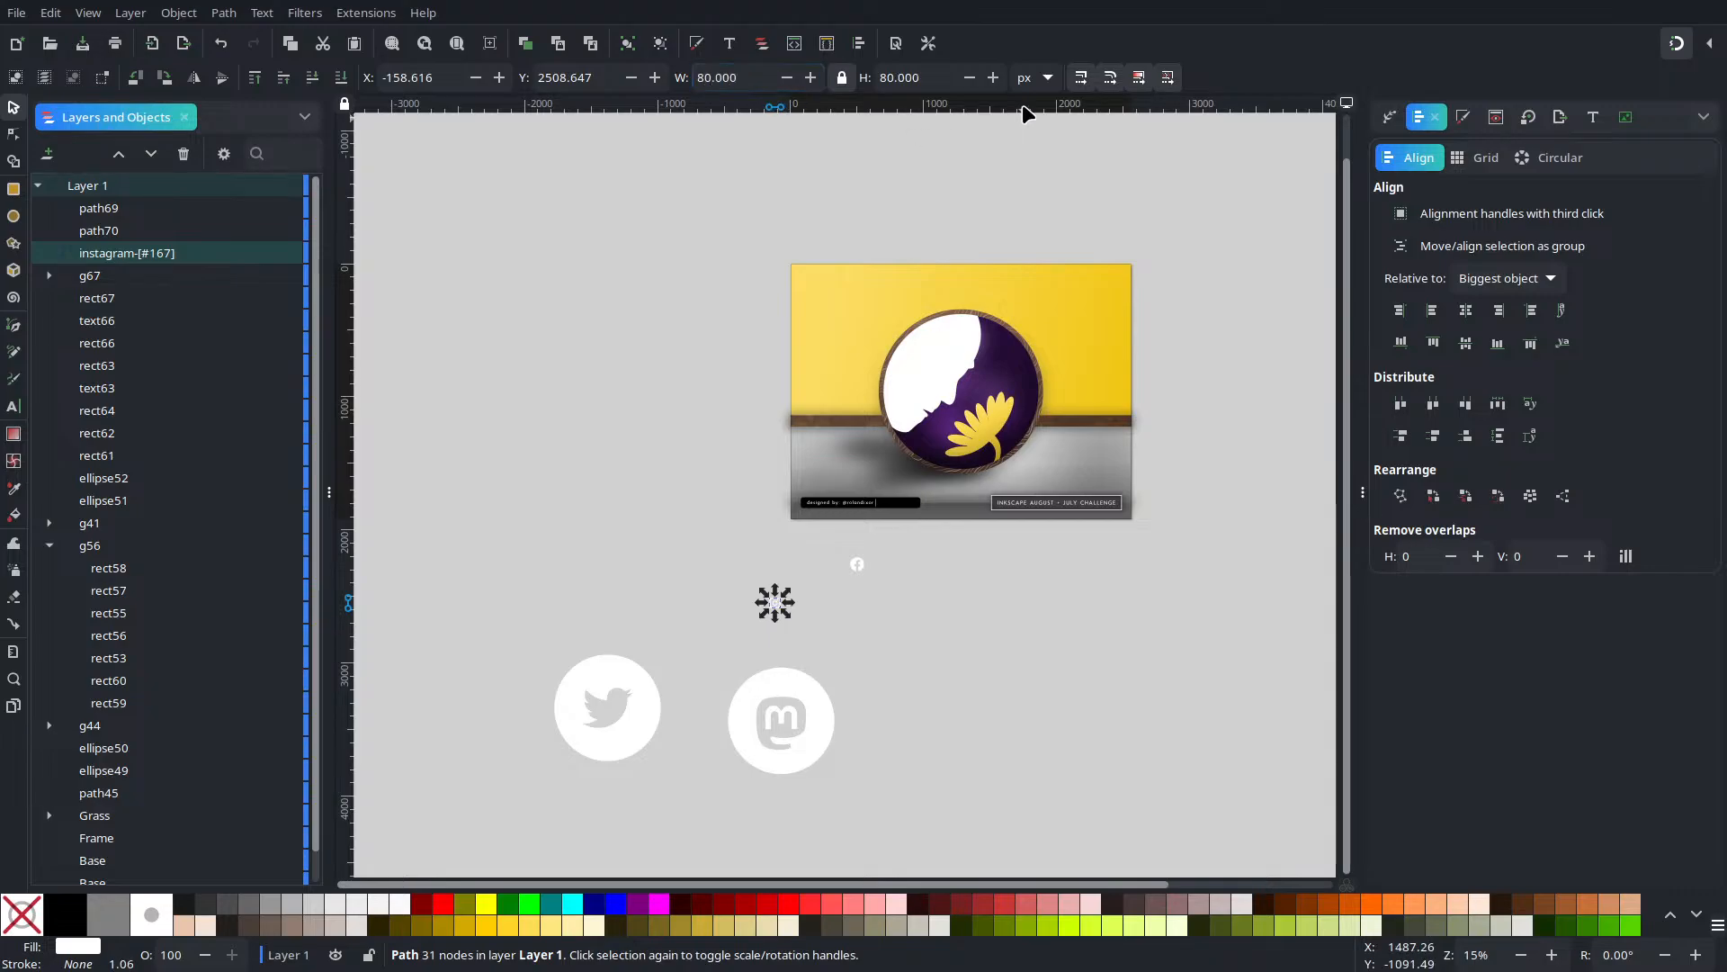
Set the Mastodon and Twitter icons to 80 px wide, correcting a mistyped 820
left_click(823, 746)
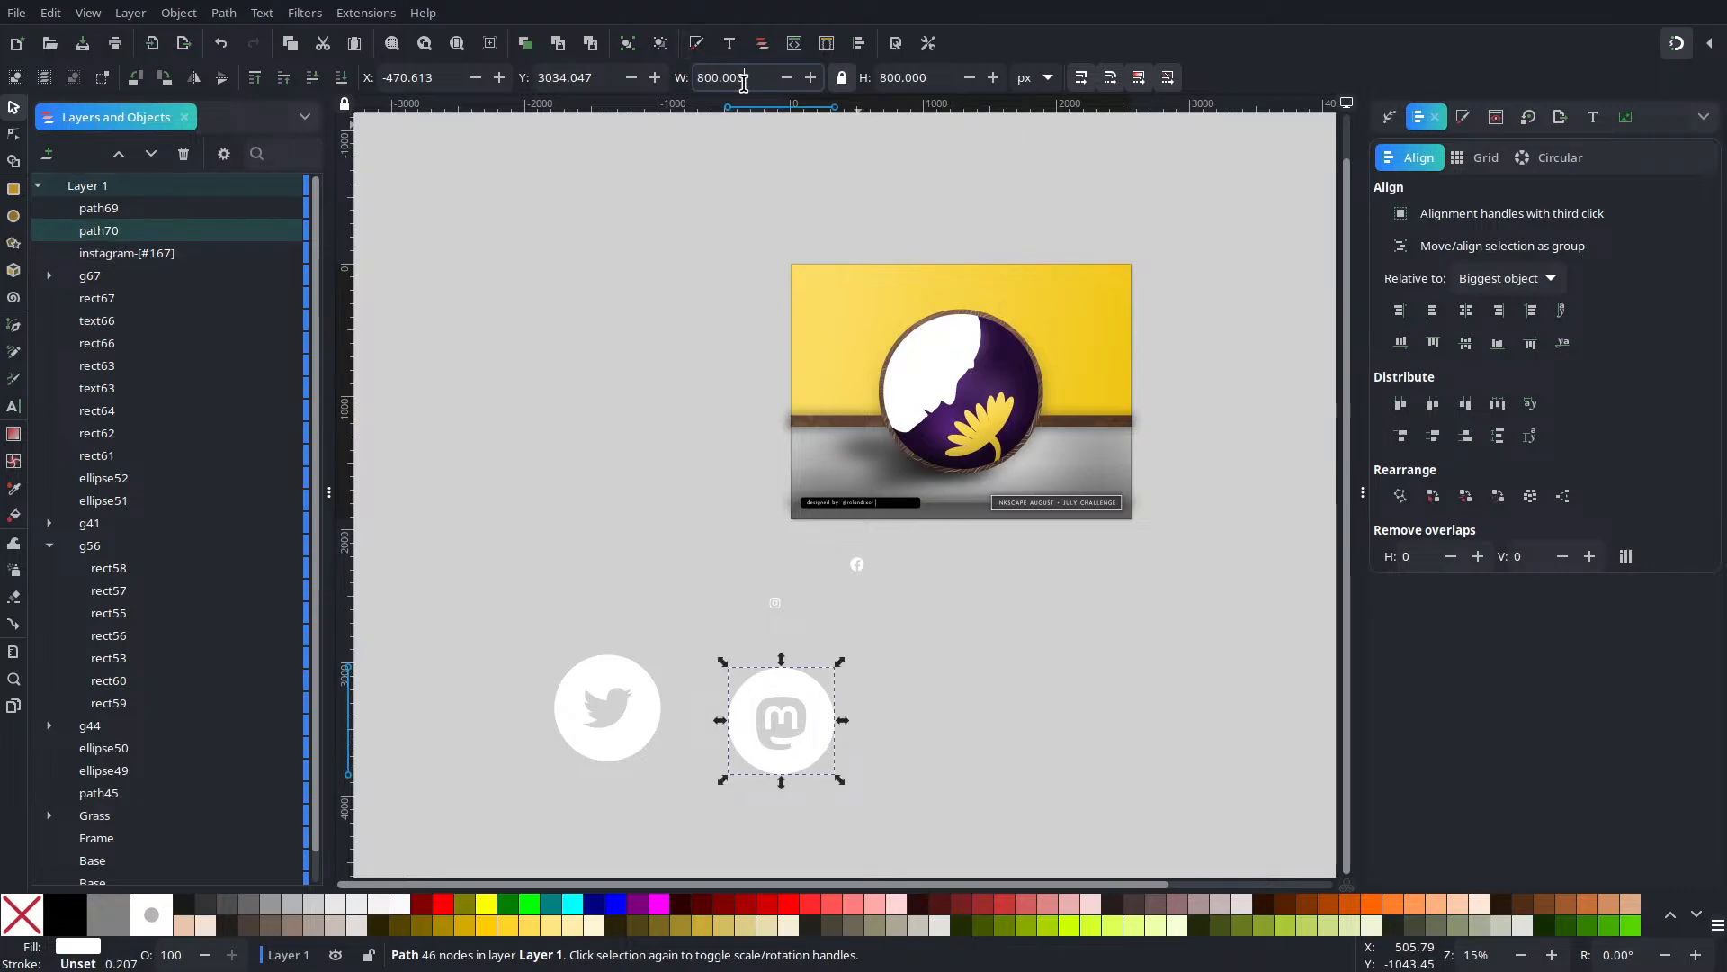
left_click_drag(723, 79, 750, 79)
key("BackSpace")
key("BackSpace")
key("BackSpace")
key("Return")
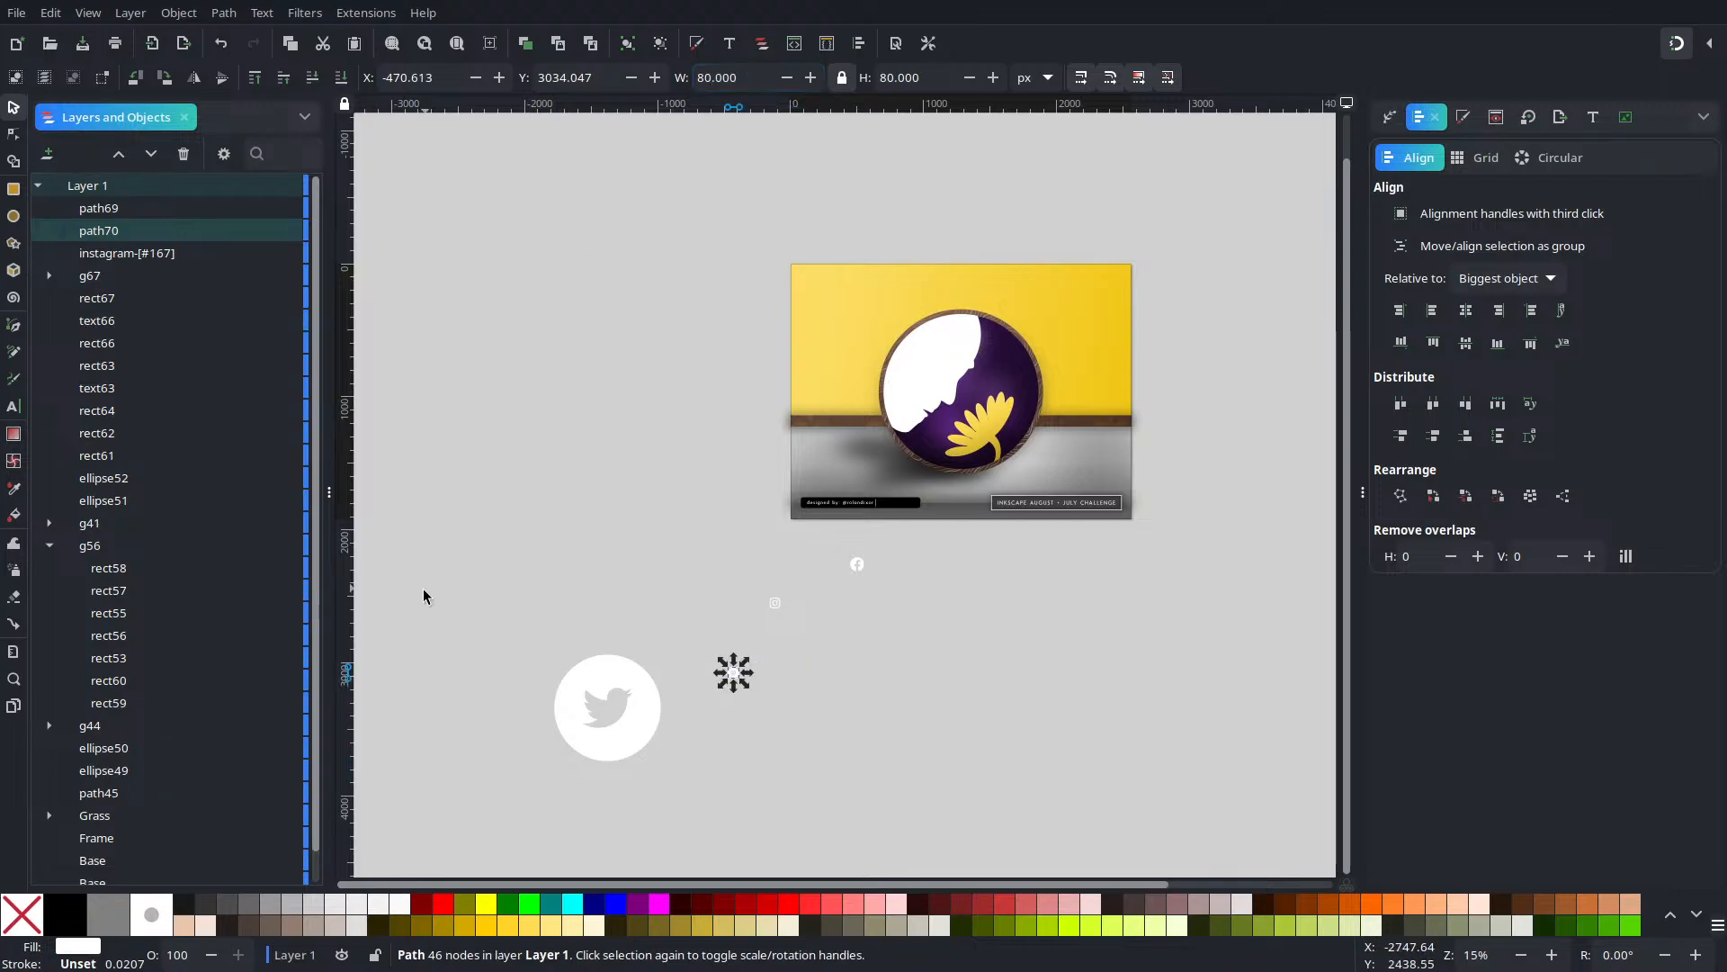
left_click(600, 722)
left_click_drag(705, 77, 743, 82)
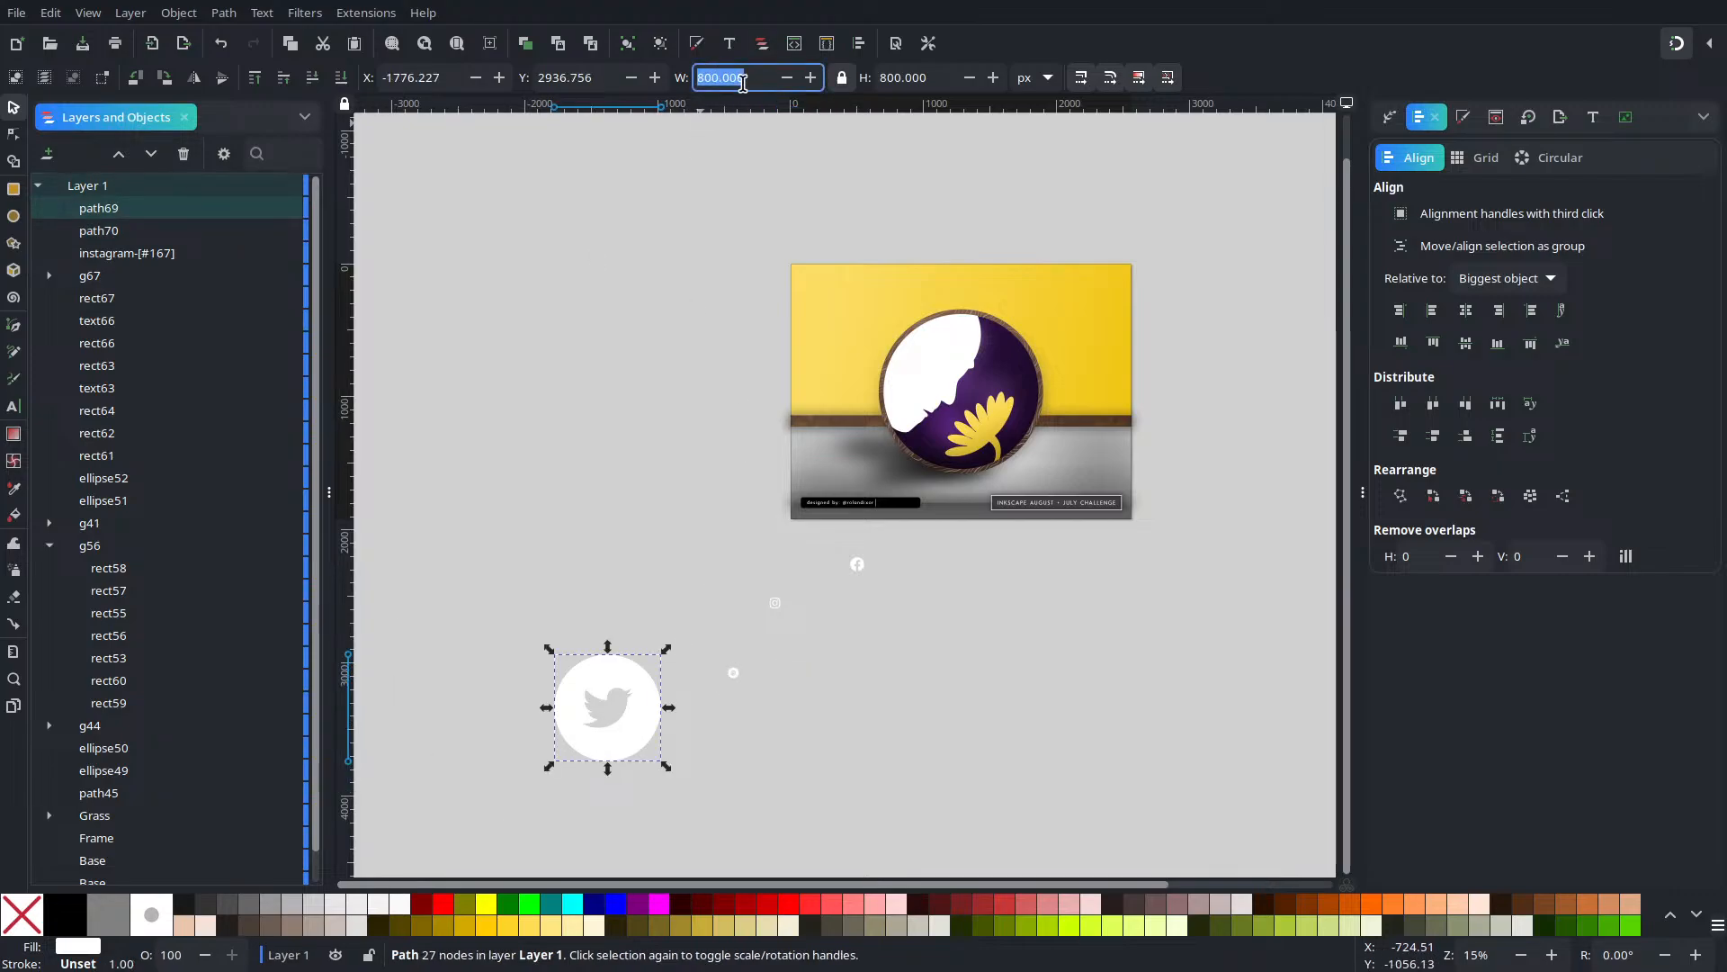
type("820")
key("Return")
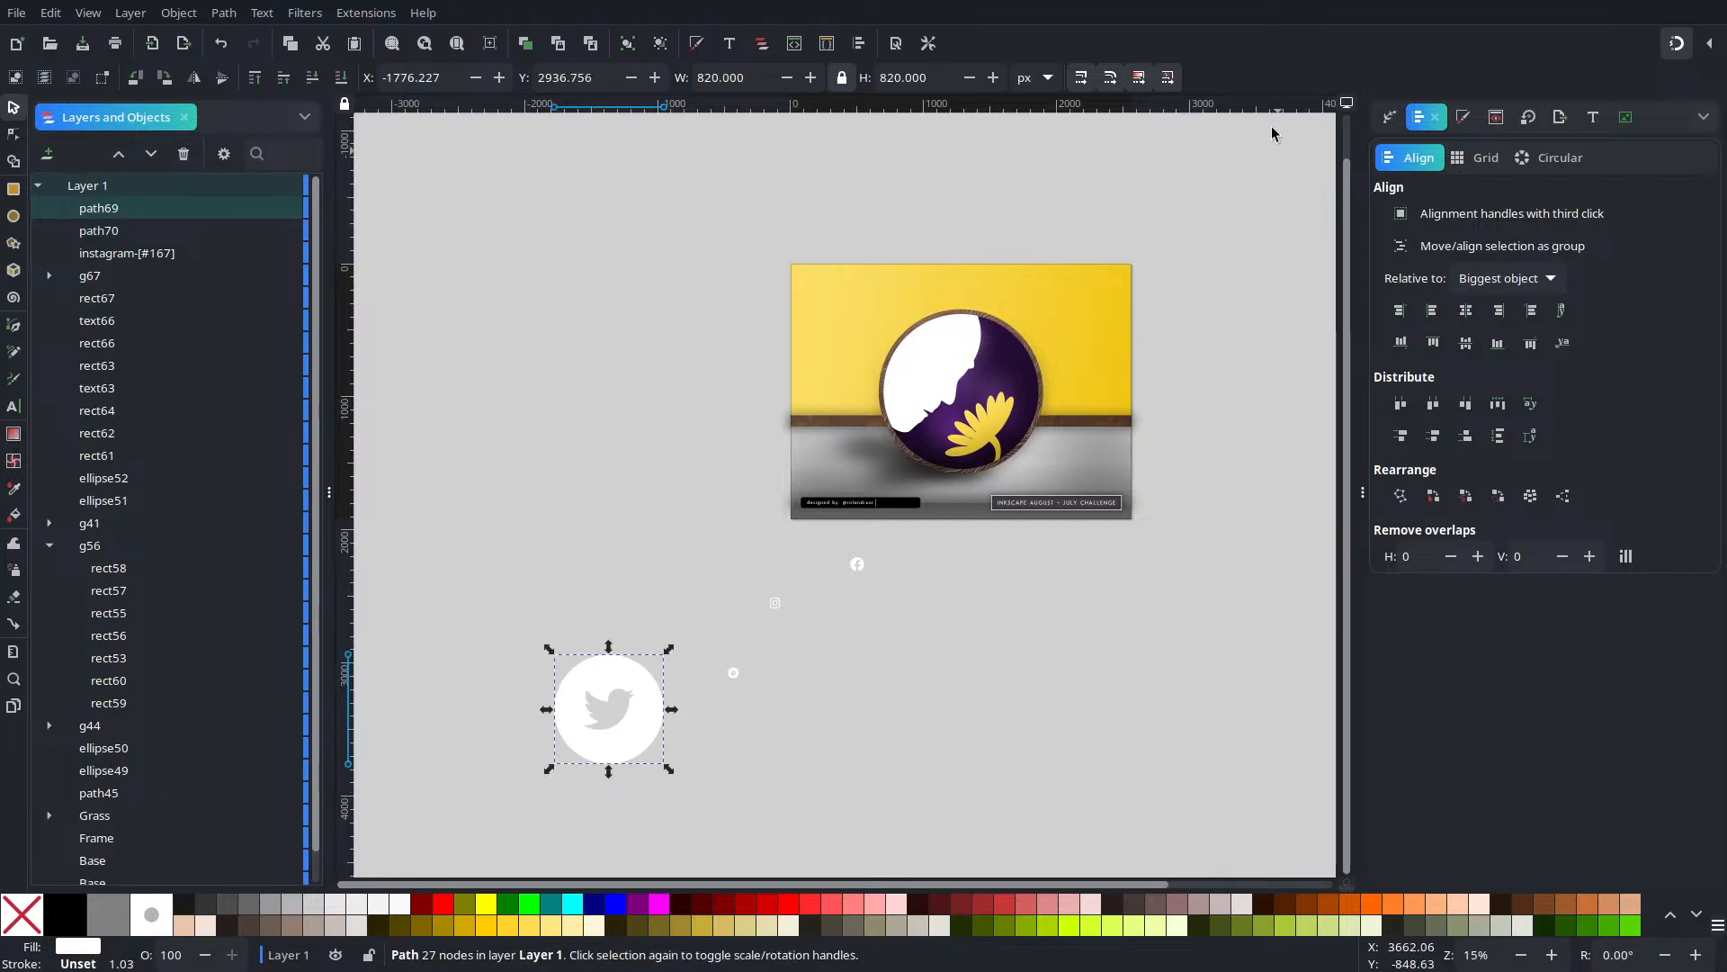
left_click(710, 77)
key("BackSpace")
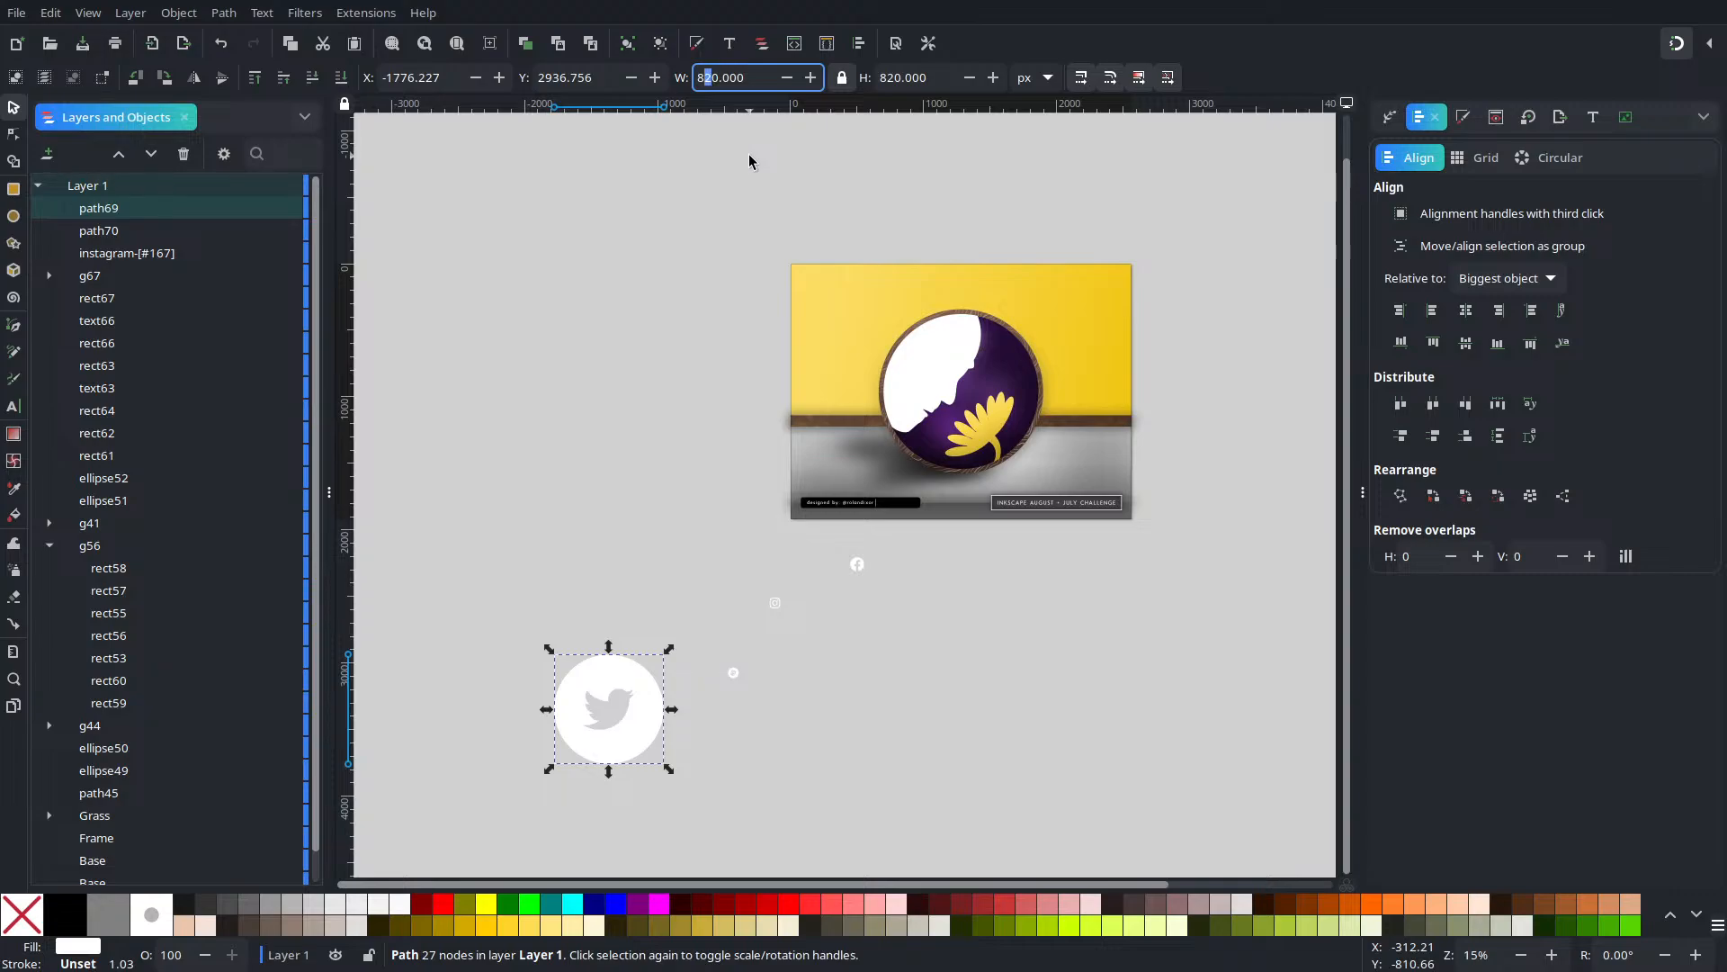
key("Return")
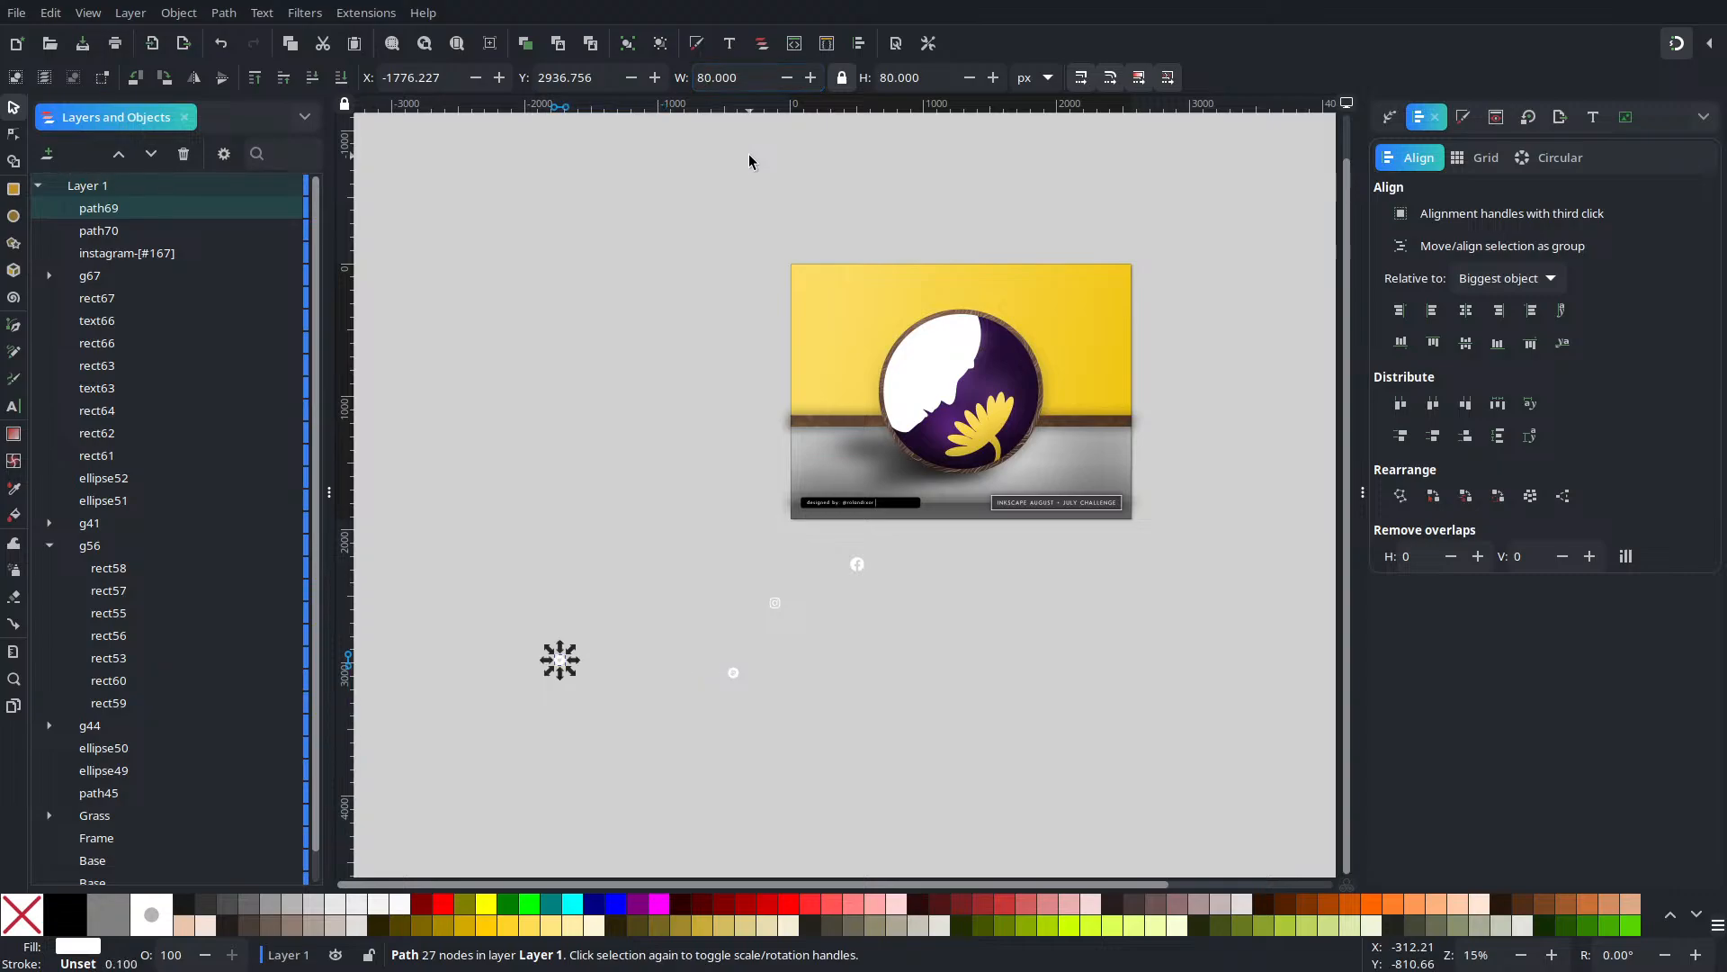
Set the Facebook icon's width to 80 px and select all four social icons
left_click(846, 580)
left_click(856, 565)
triple_click(729, 78)
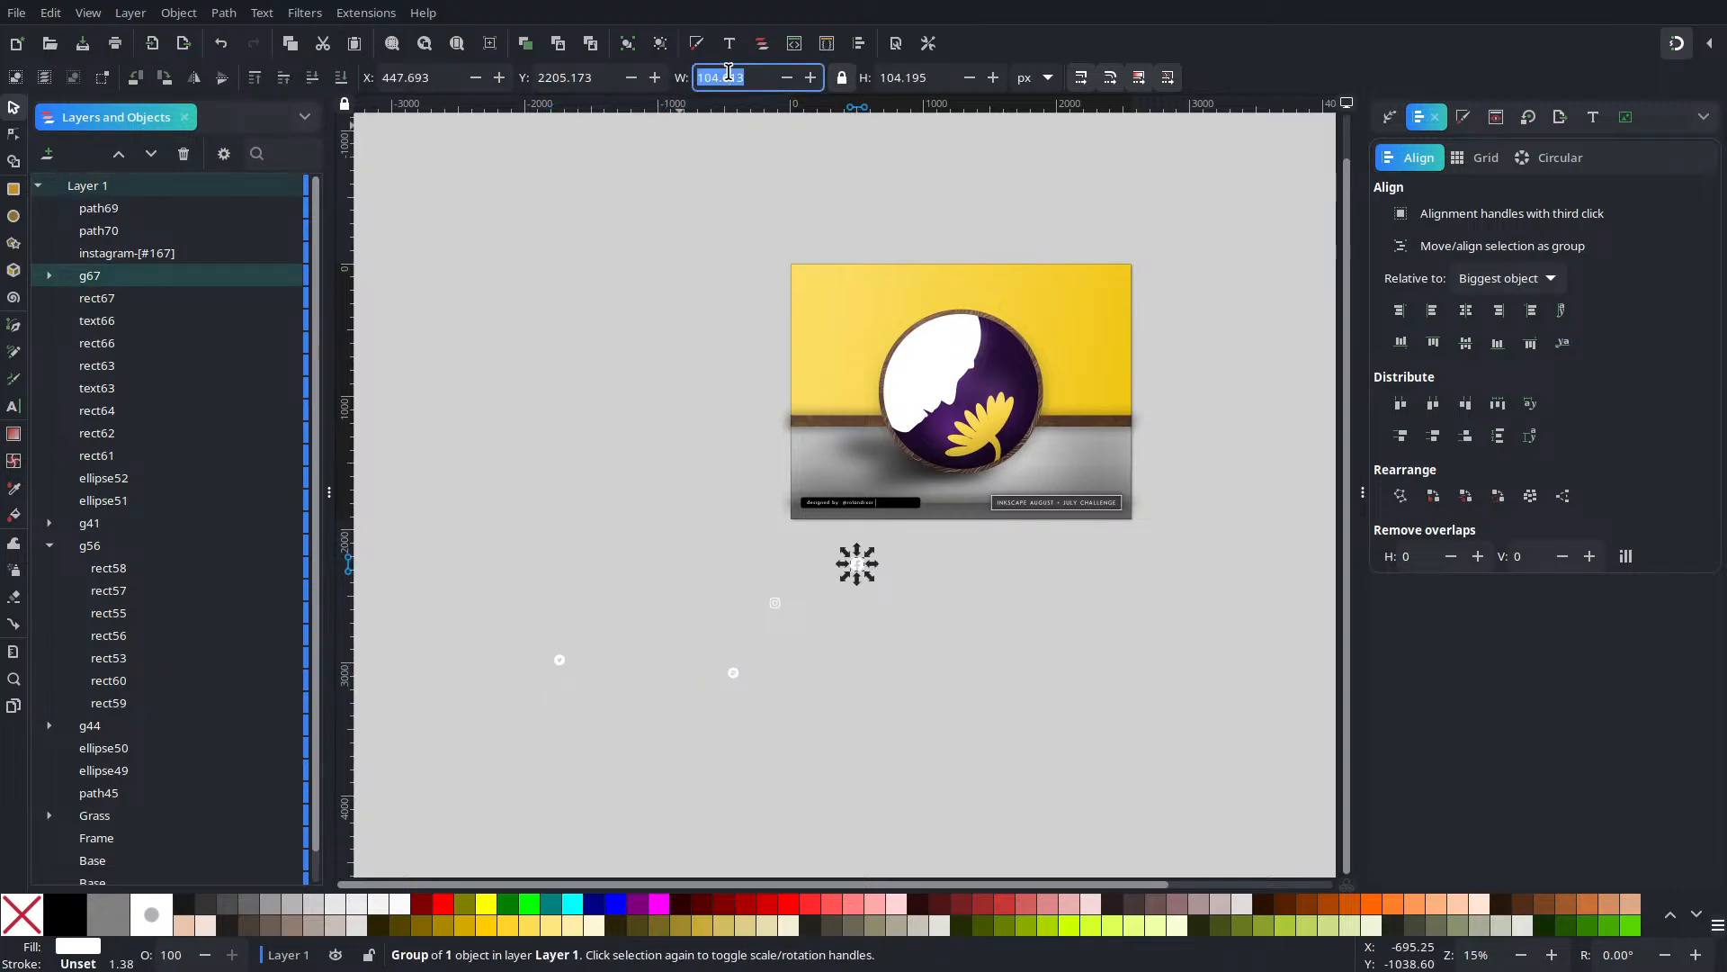
type("80")
key("Return")
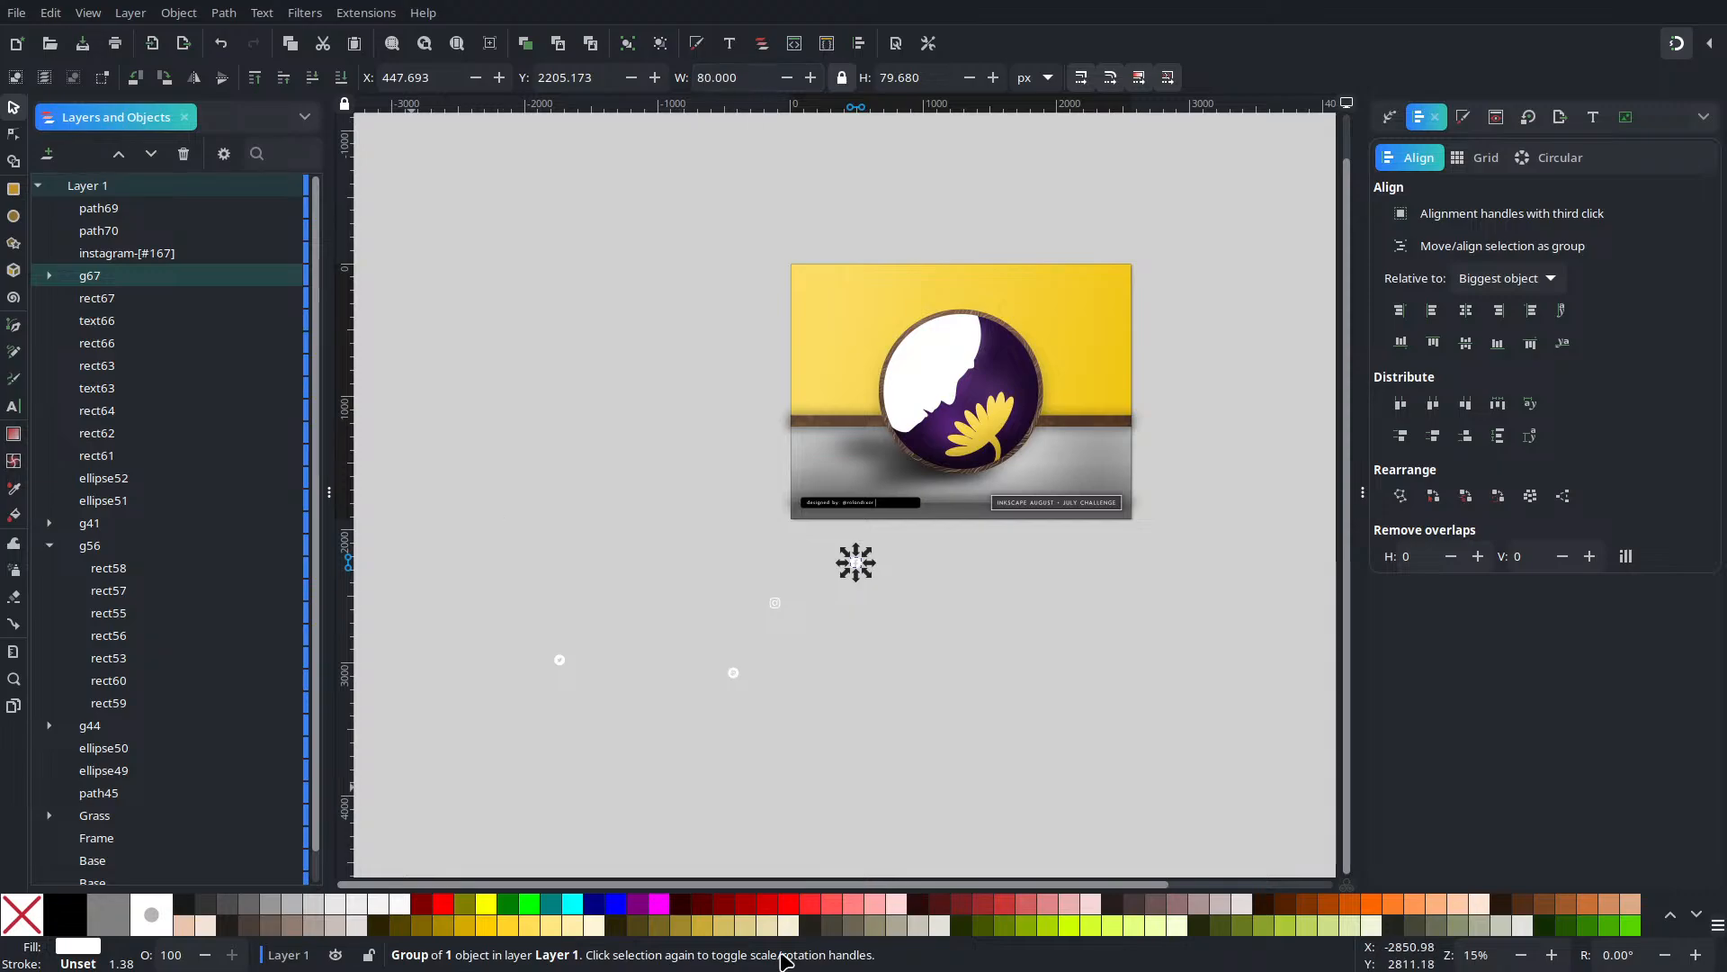
left_click_drag(980, 779, 529, 502)
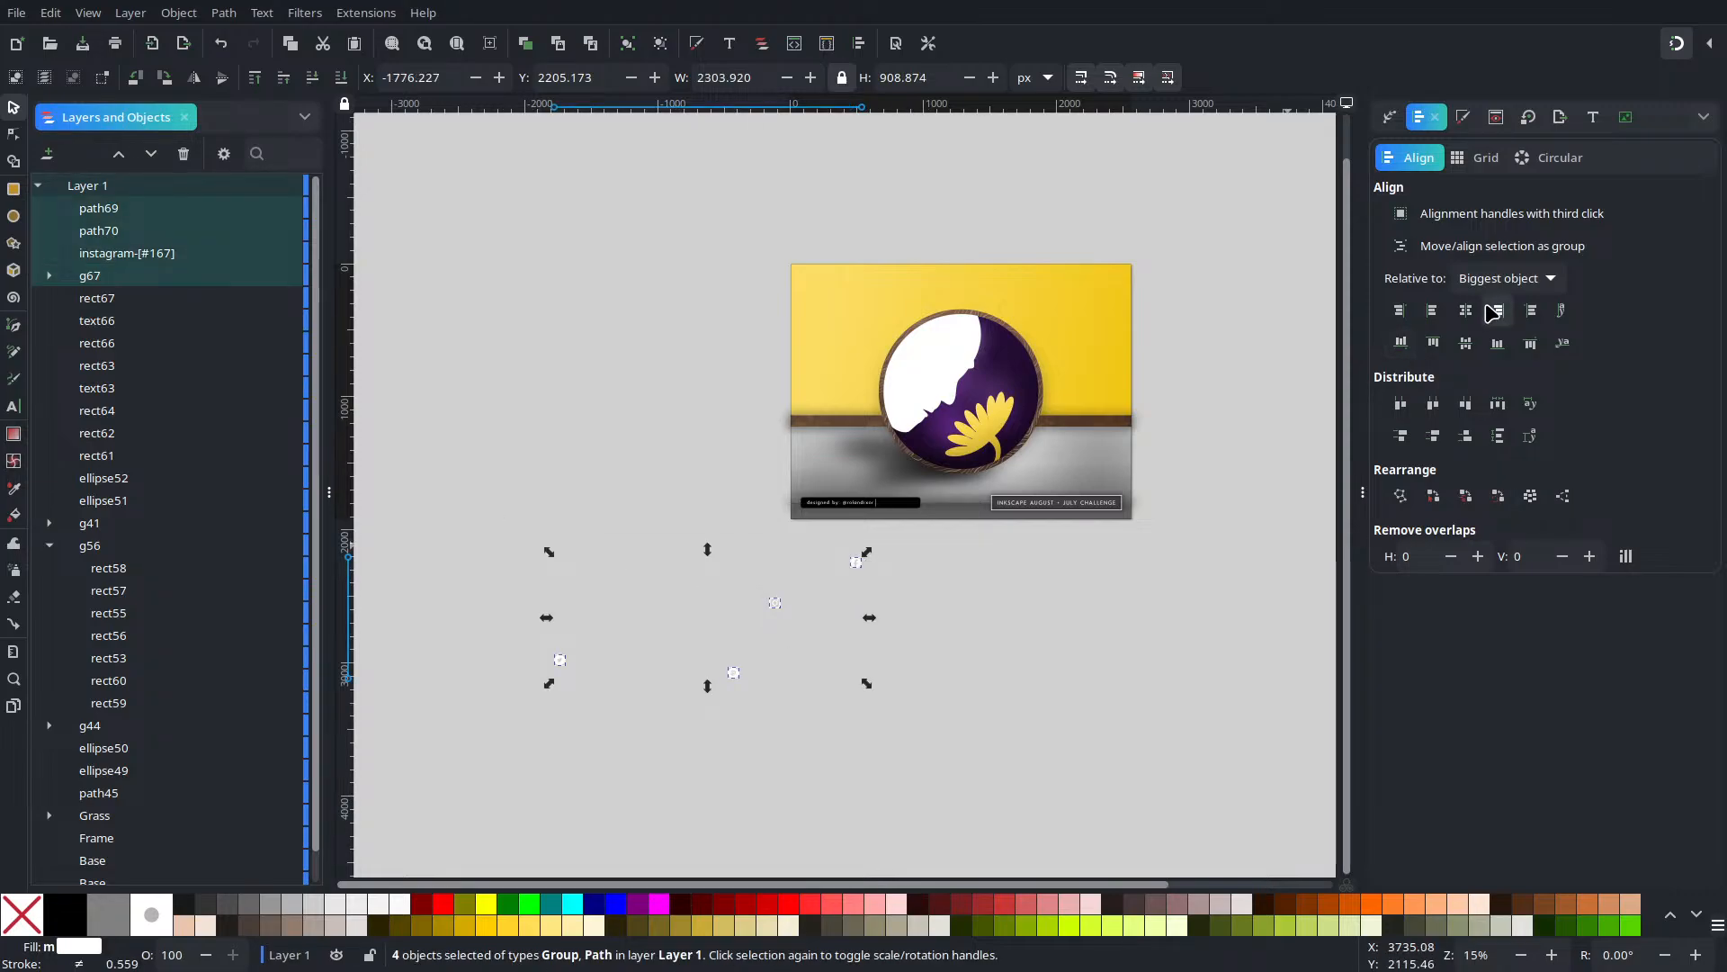
Stack the four white social icons into a single column
left_click(1493, 311)
left_click(715, 675)
scroll(602, 705, "up", 2)
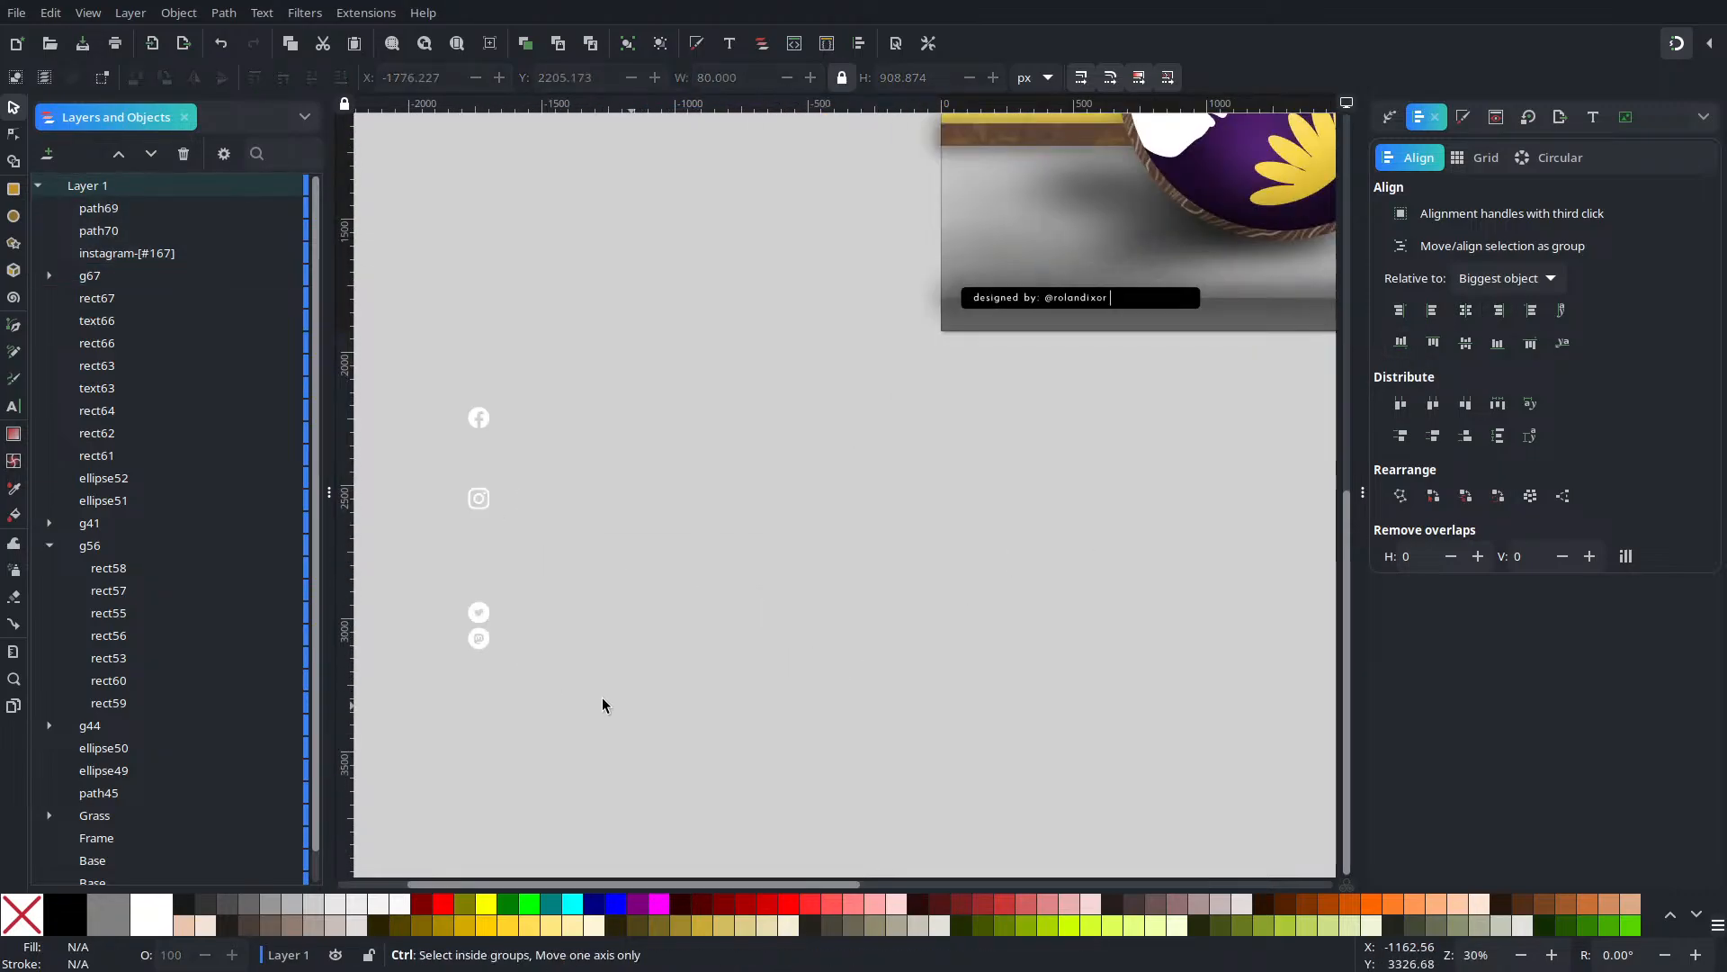
mouse_move(444, 359)
left_mouse_down()
mouse_move(560, 635)
mouse_move(512, 635)
mouse_move(551, 494)
mouse_move(616, 612)
mouse_move(596, 654)
left_mouse_up()
Space the icons with equal gaps, align their top edges, and move the row below the credit bar
left_click_drag(632, 700, 383, 454)
left_click(1498, 404)
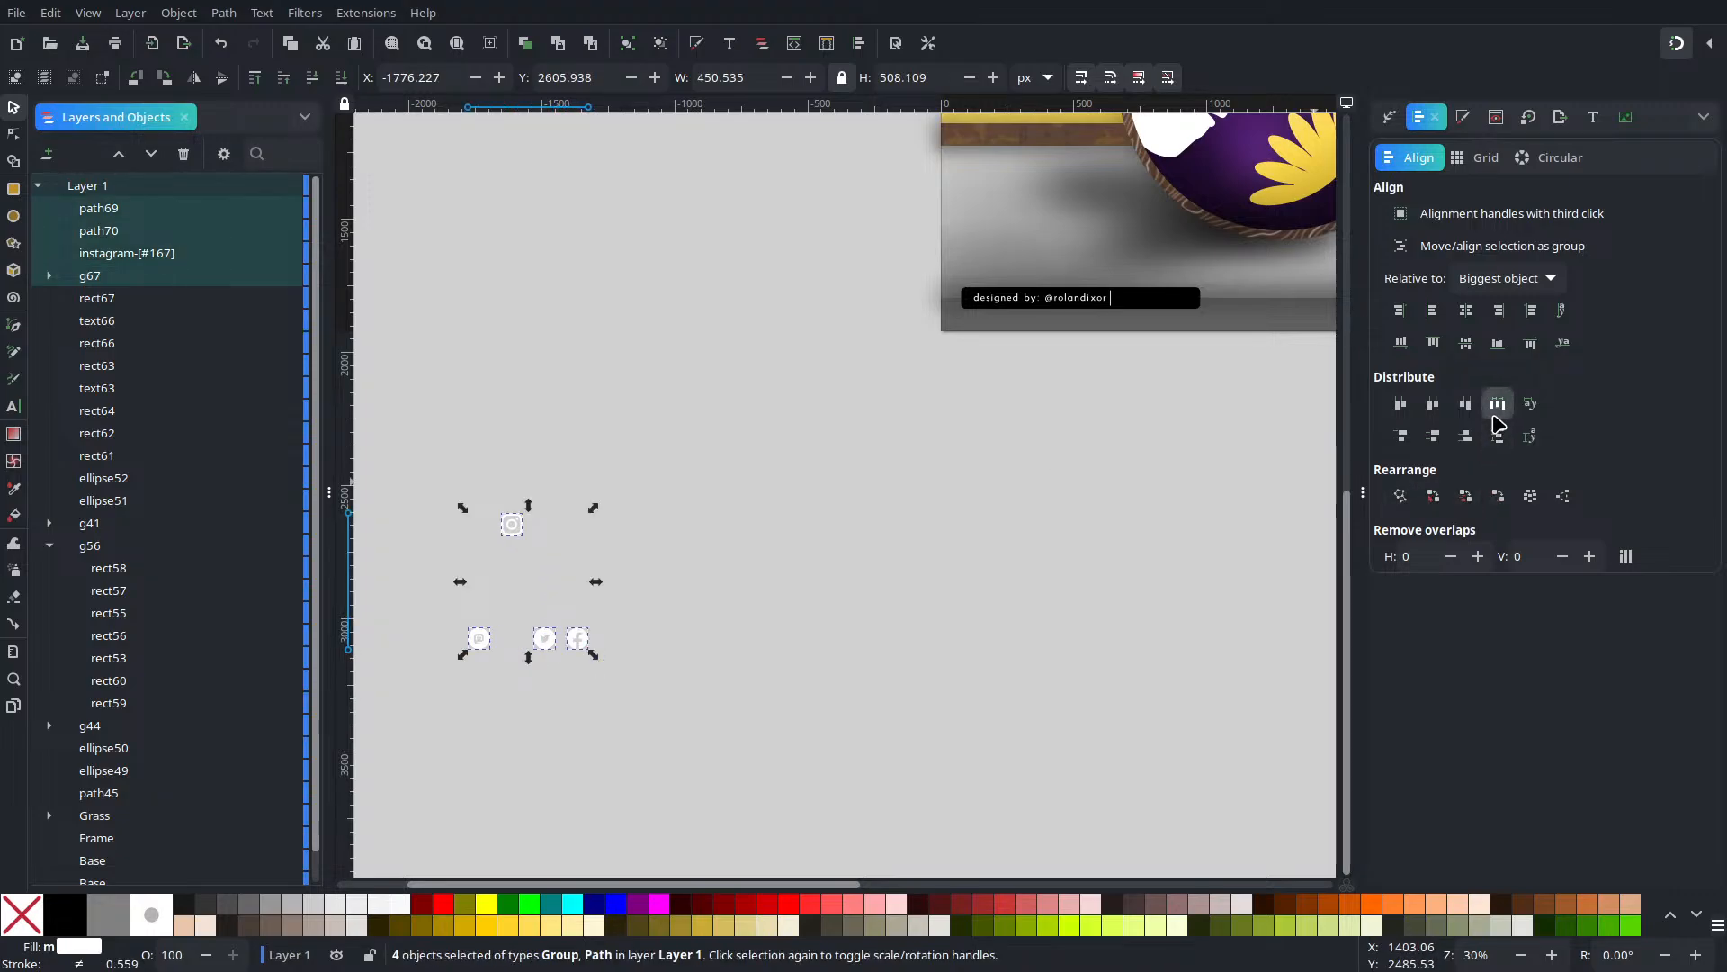
left_click(1433, 342)
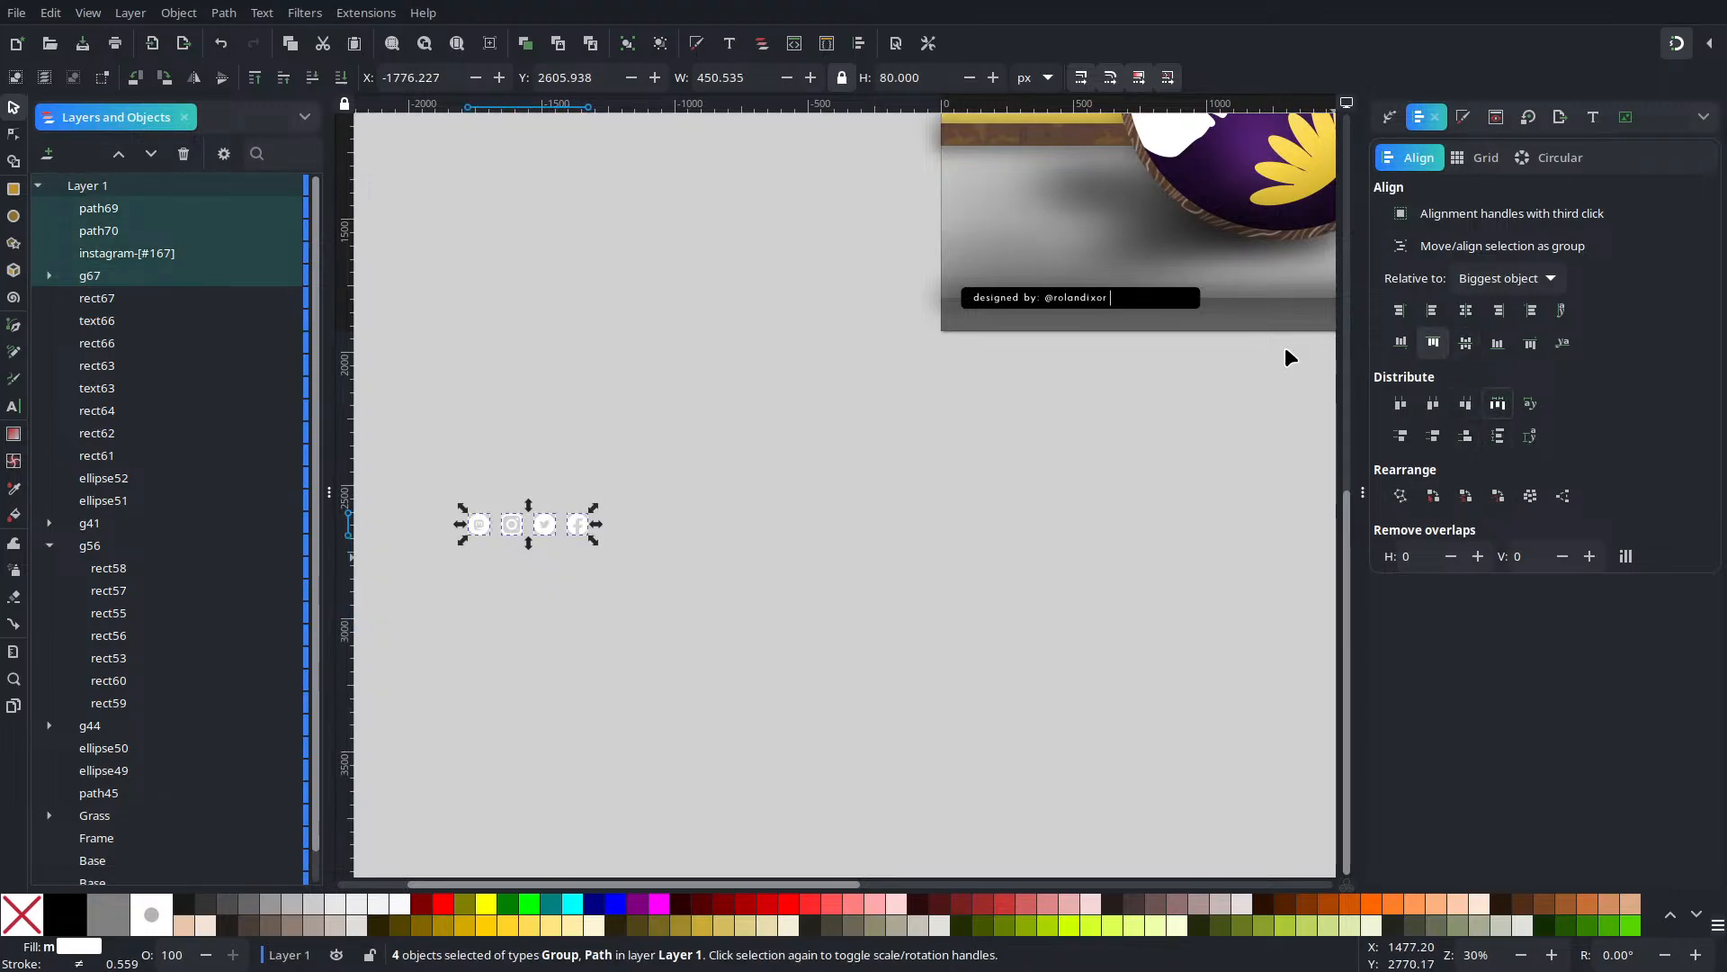
left_click(790, 520)
left_click_drag(785, 424, 358, 639)
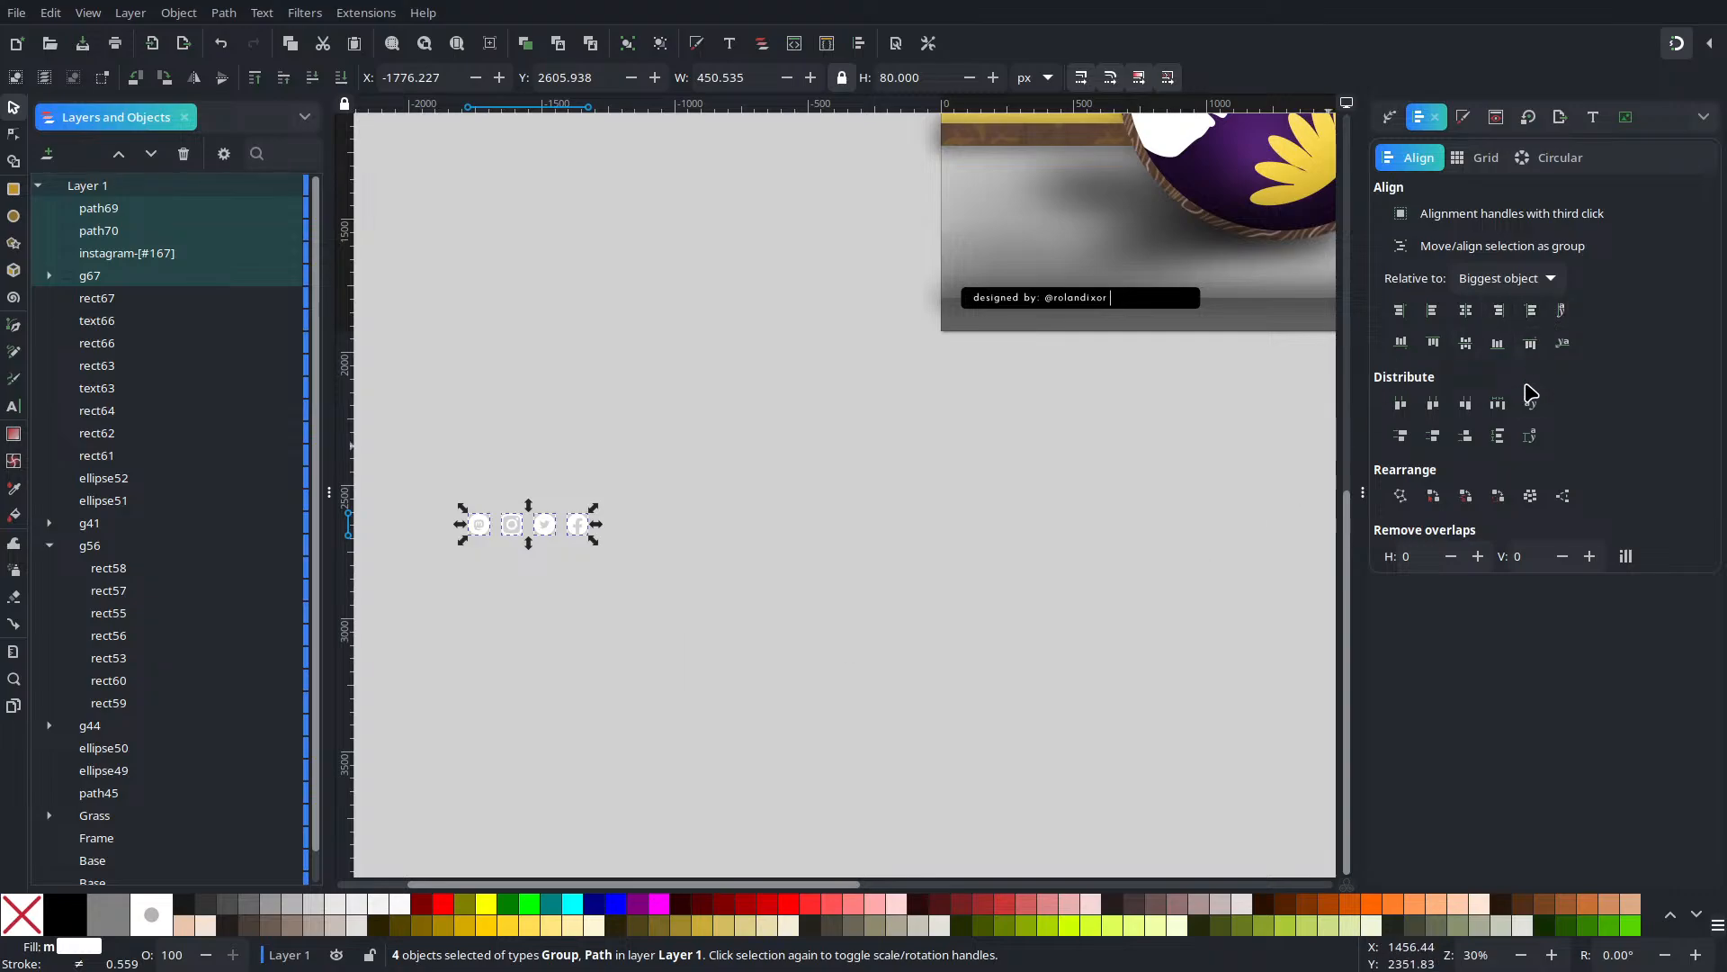
left_click_drag(573, 531, 1201, 339)
scroll(1201, 339, "up", 4)
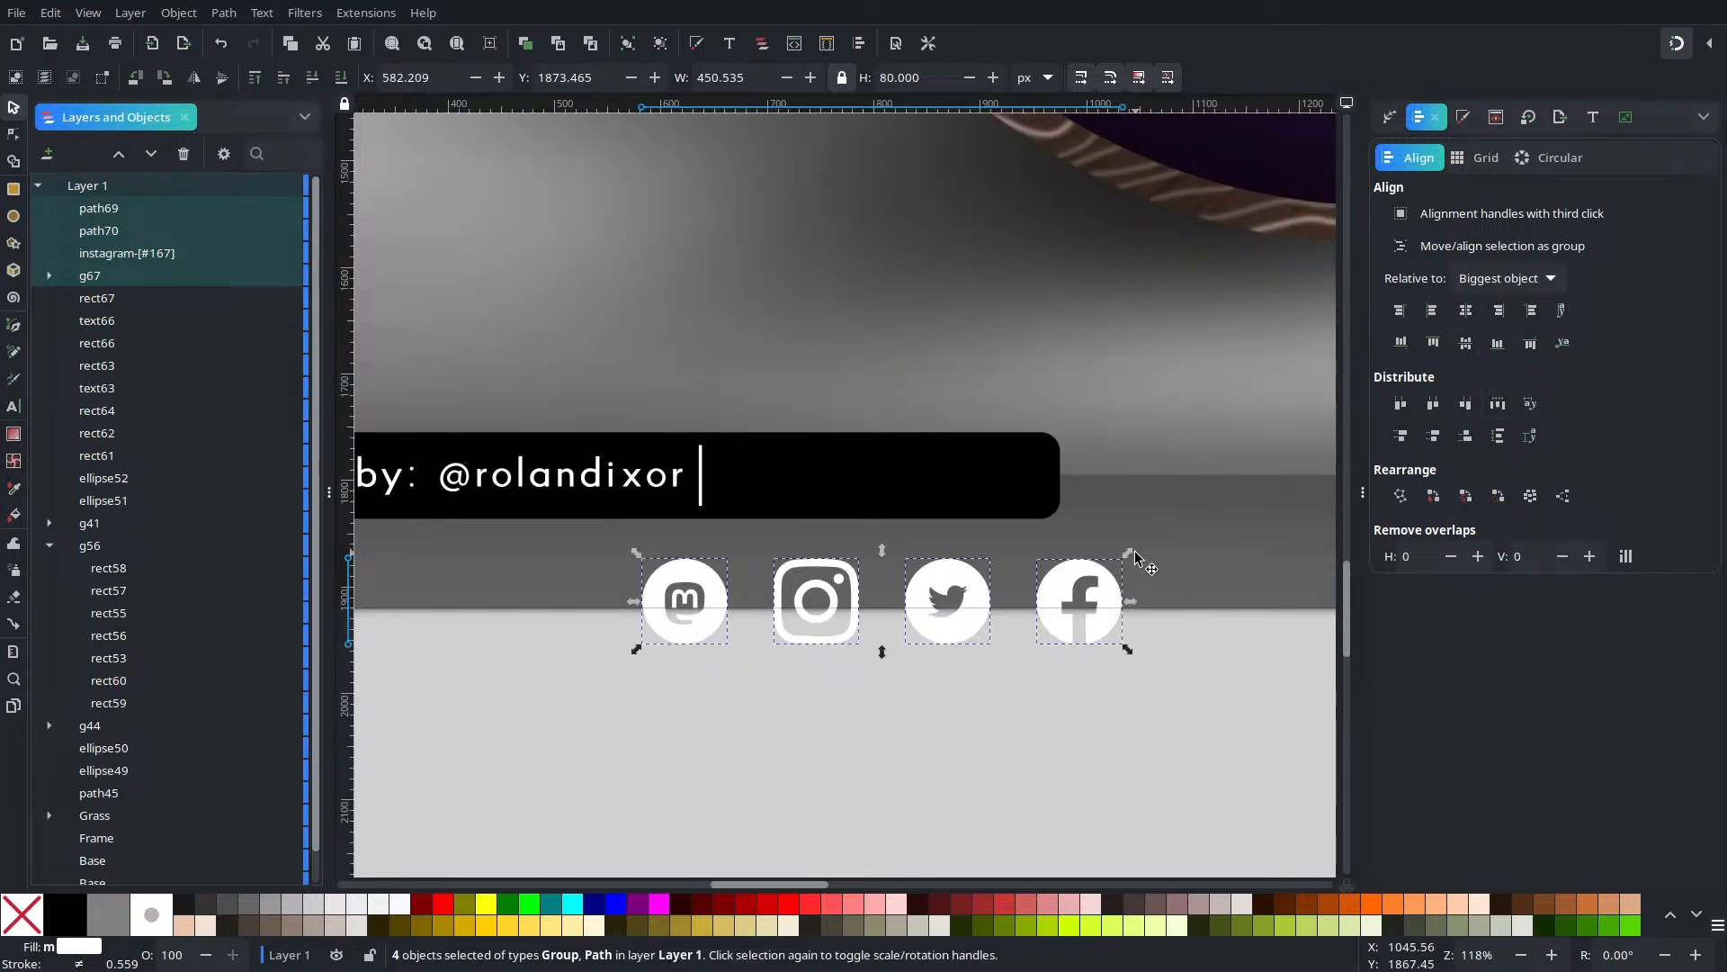
Shrink the icons to about half size, place them in the black bar, and shift the divider right
left_click_drag(1131, 553, 995, 590)
left_click_drag(853, 624, 996, 482)
left_click_drag(704, 469, 742, 471)
Group the four social icons into g70
left_click_drag(1101, 729, 759, 367)
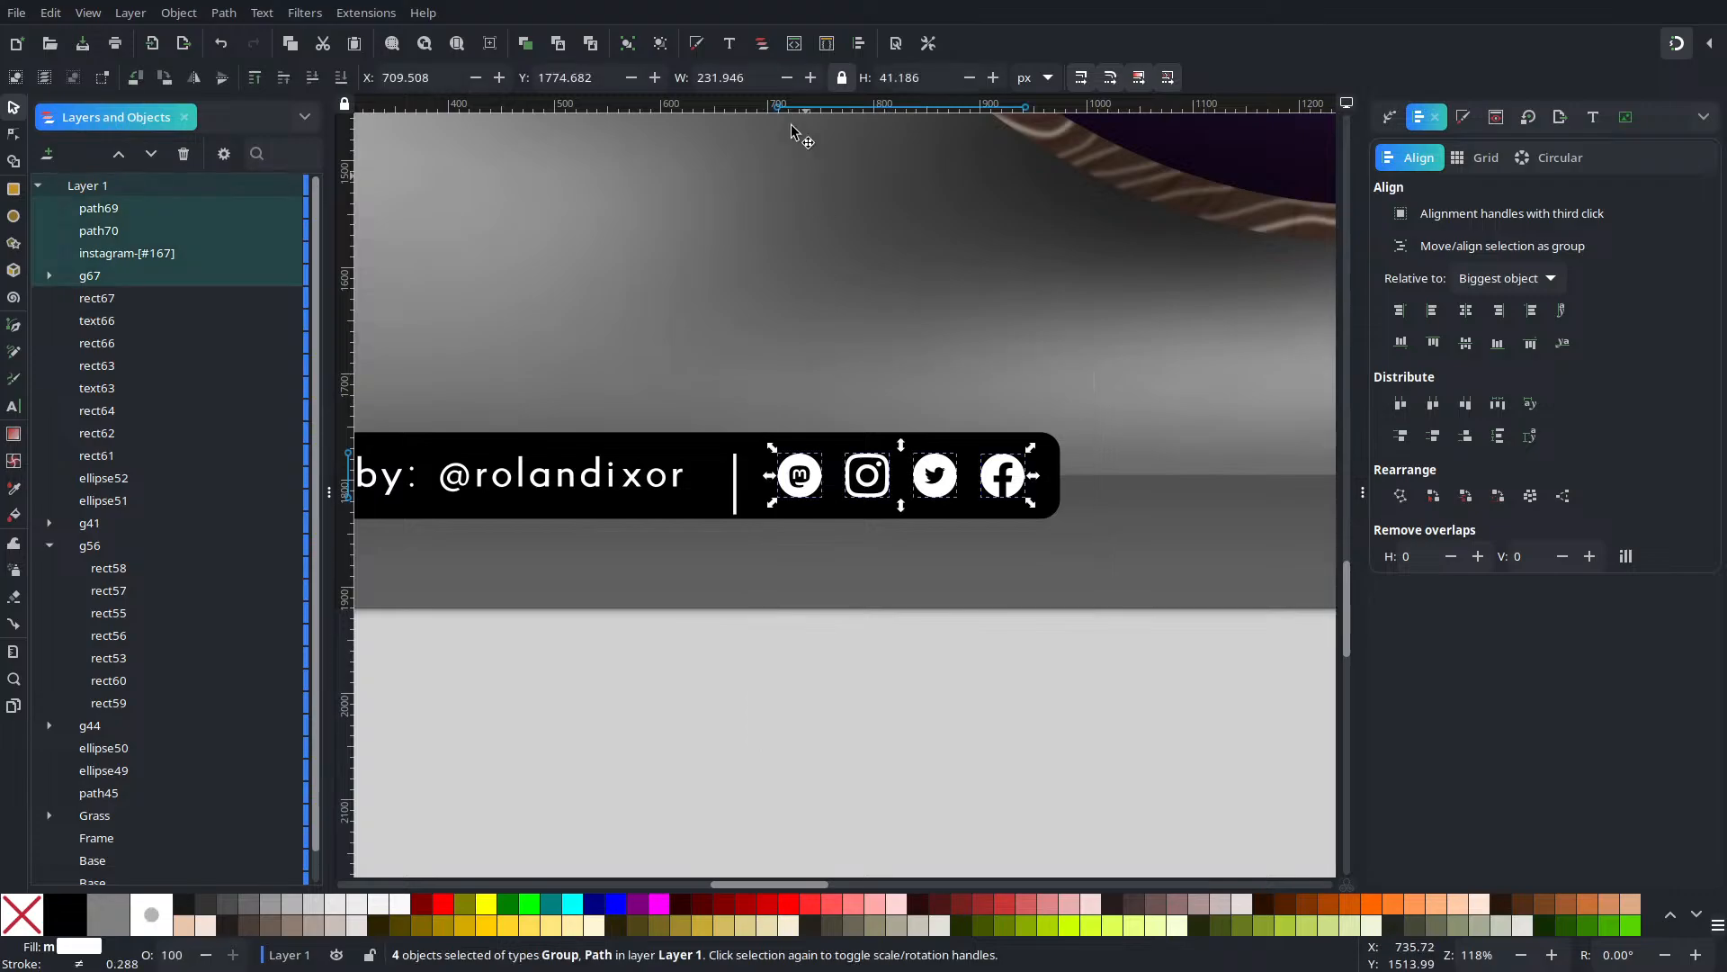
left_click(627, 43)
left_click_drag(1185, 772, 392, 437)
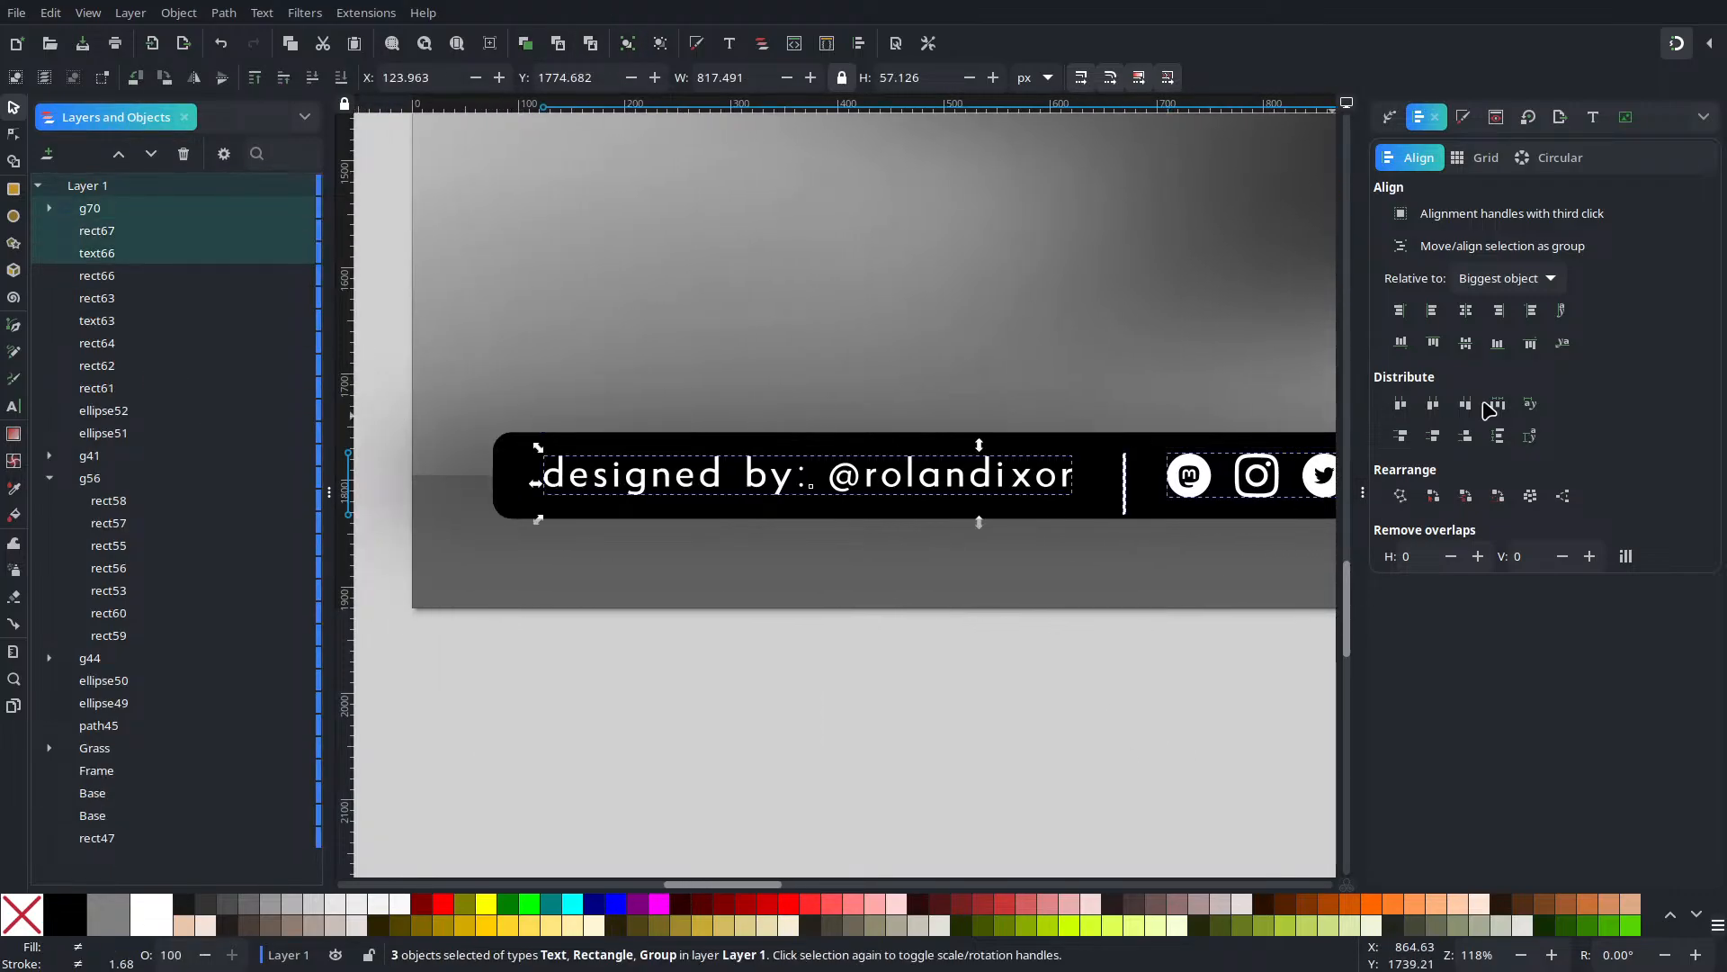
Distribute the credit text, divider and icon group with equal gaps
left_click(1498, 403)
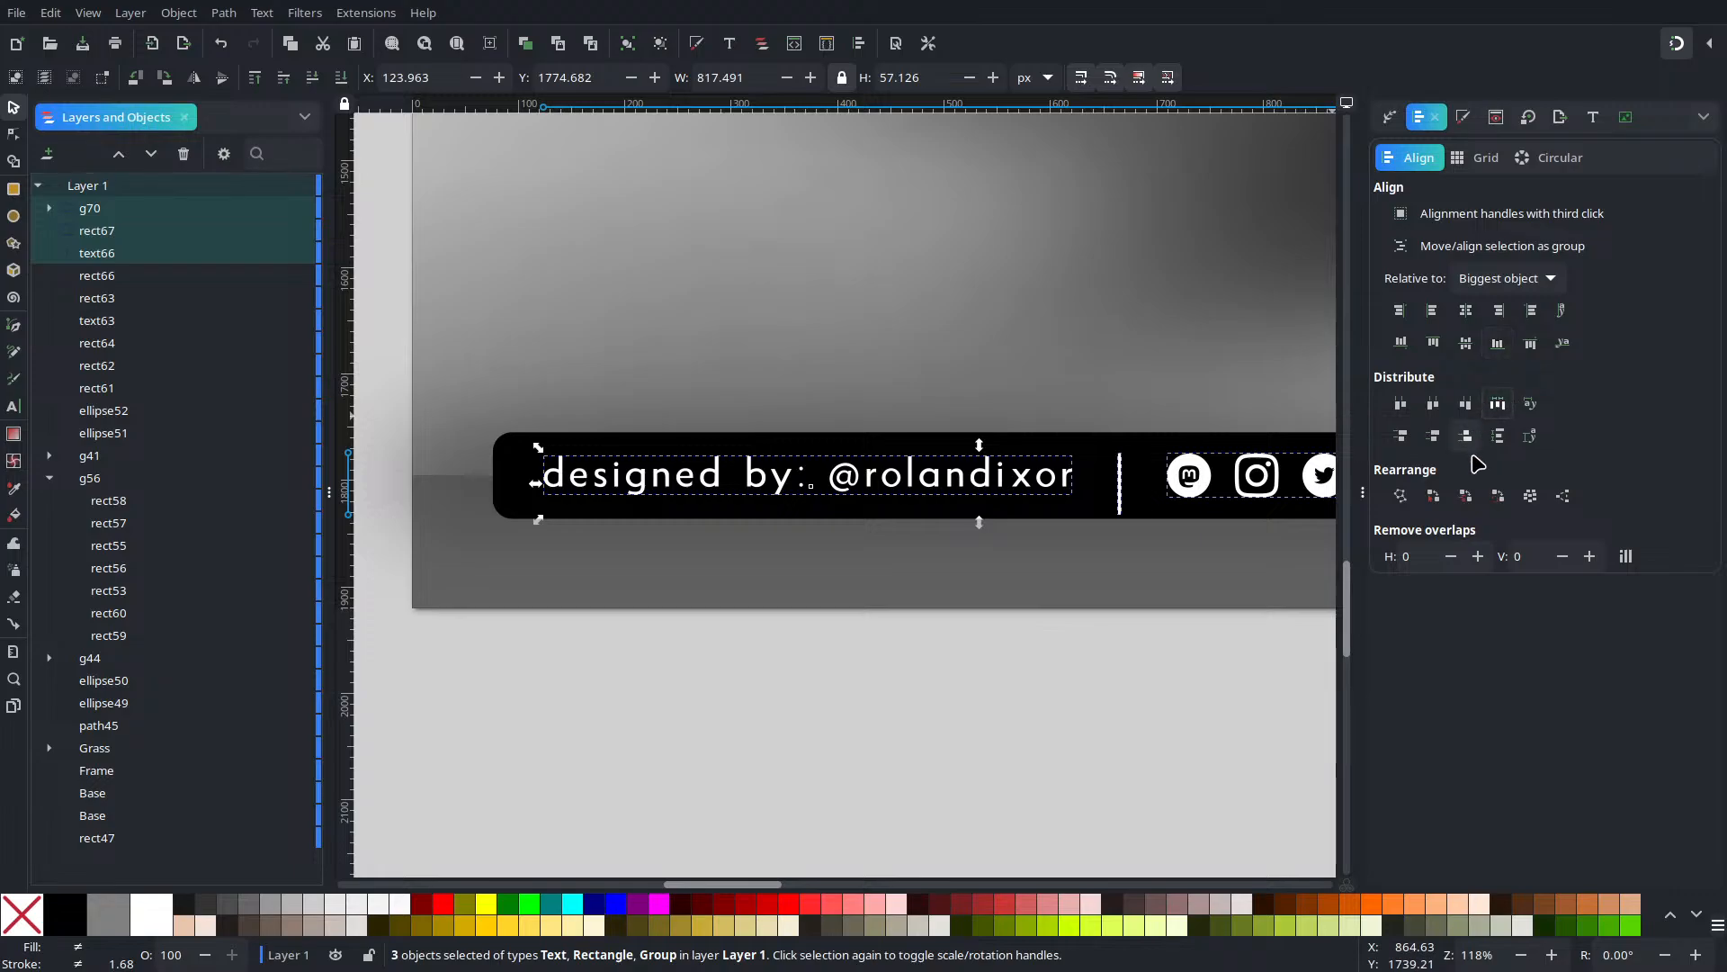
left_click(1112, 468, "shift")
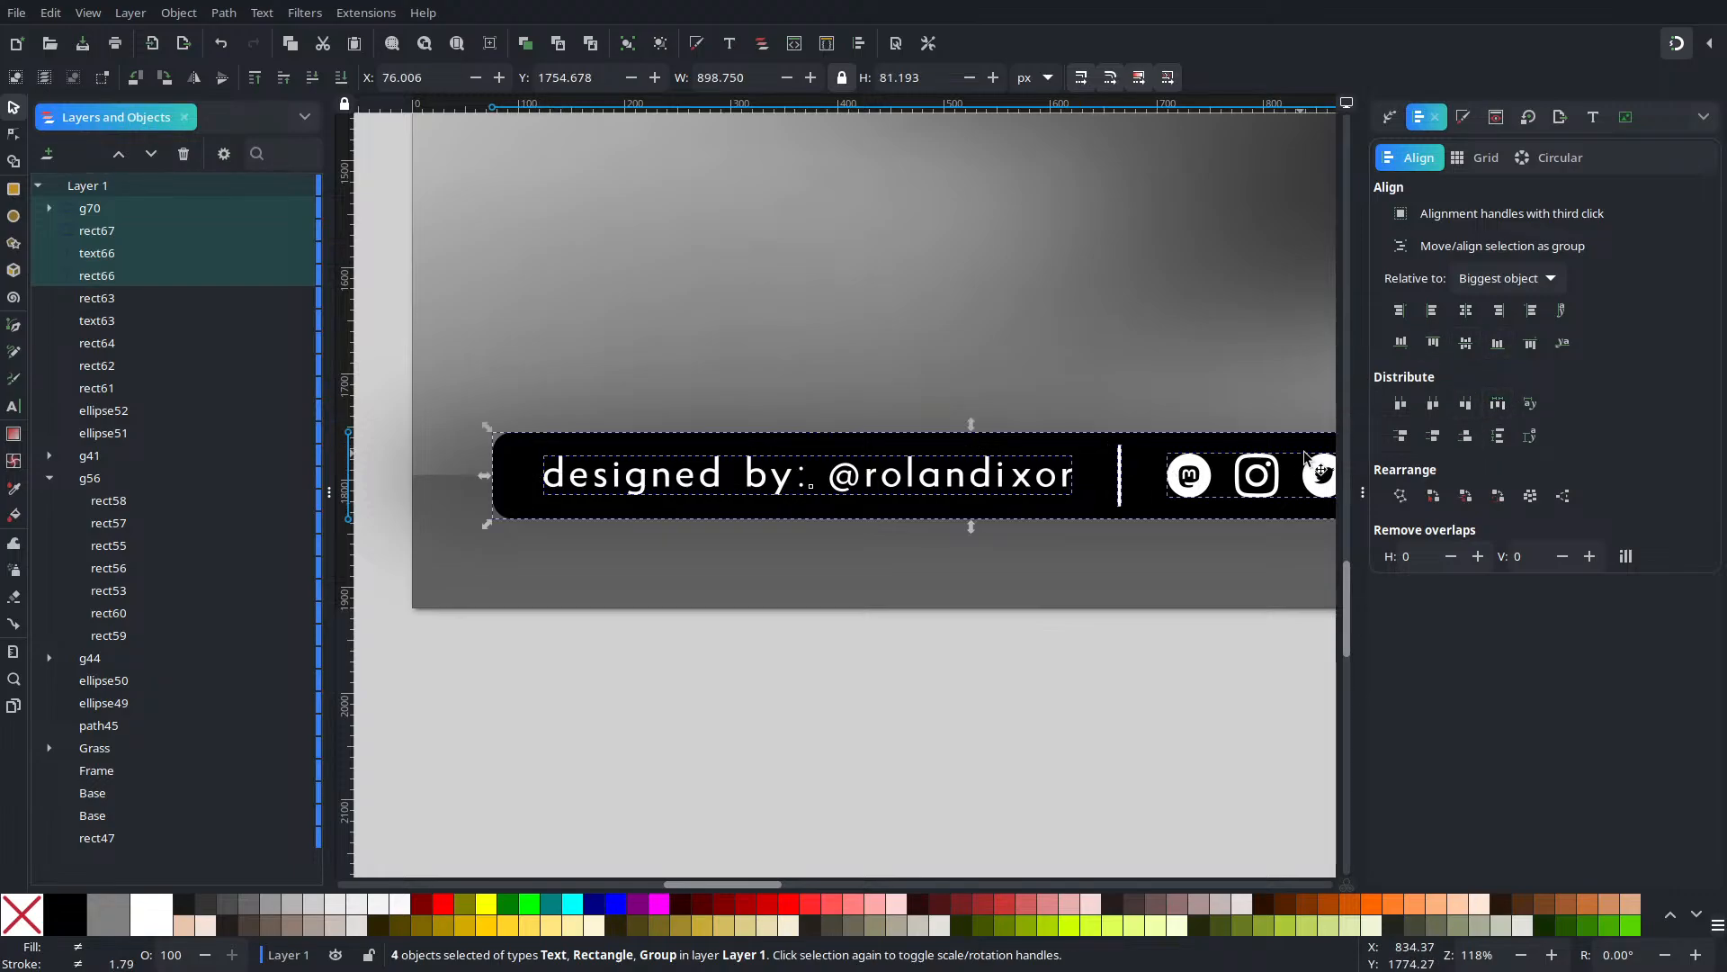
left_click(1116, 672)
scroll(1168, 636, "down", 3)
Group text, divider and icons as g71 and centre it on the black bar's vertical axis
left_click_drag(1278, 669, 935, 494)
left_click(628, 43)
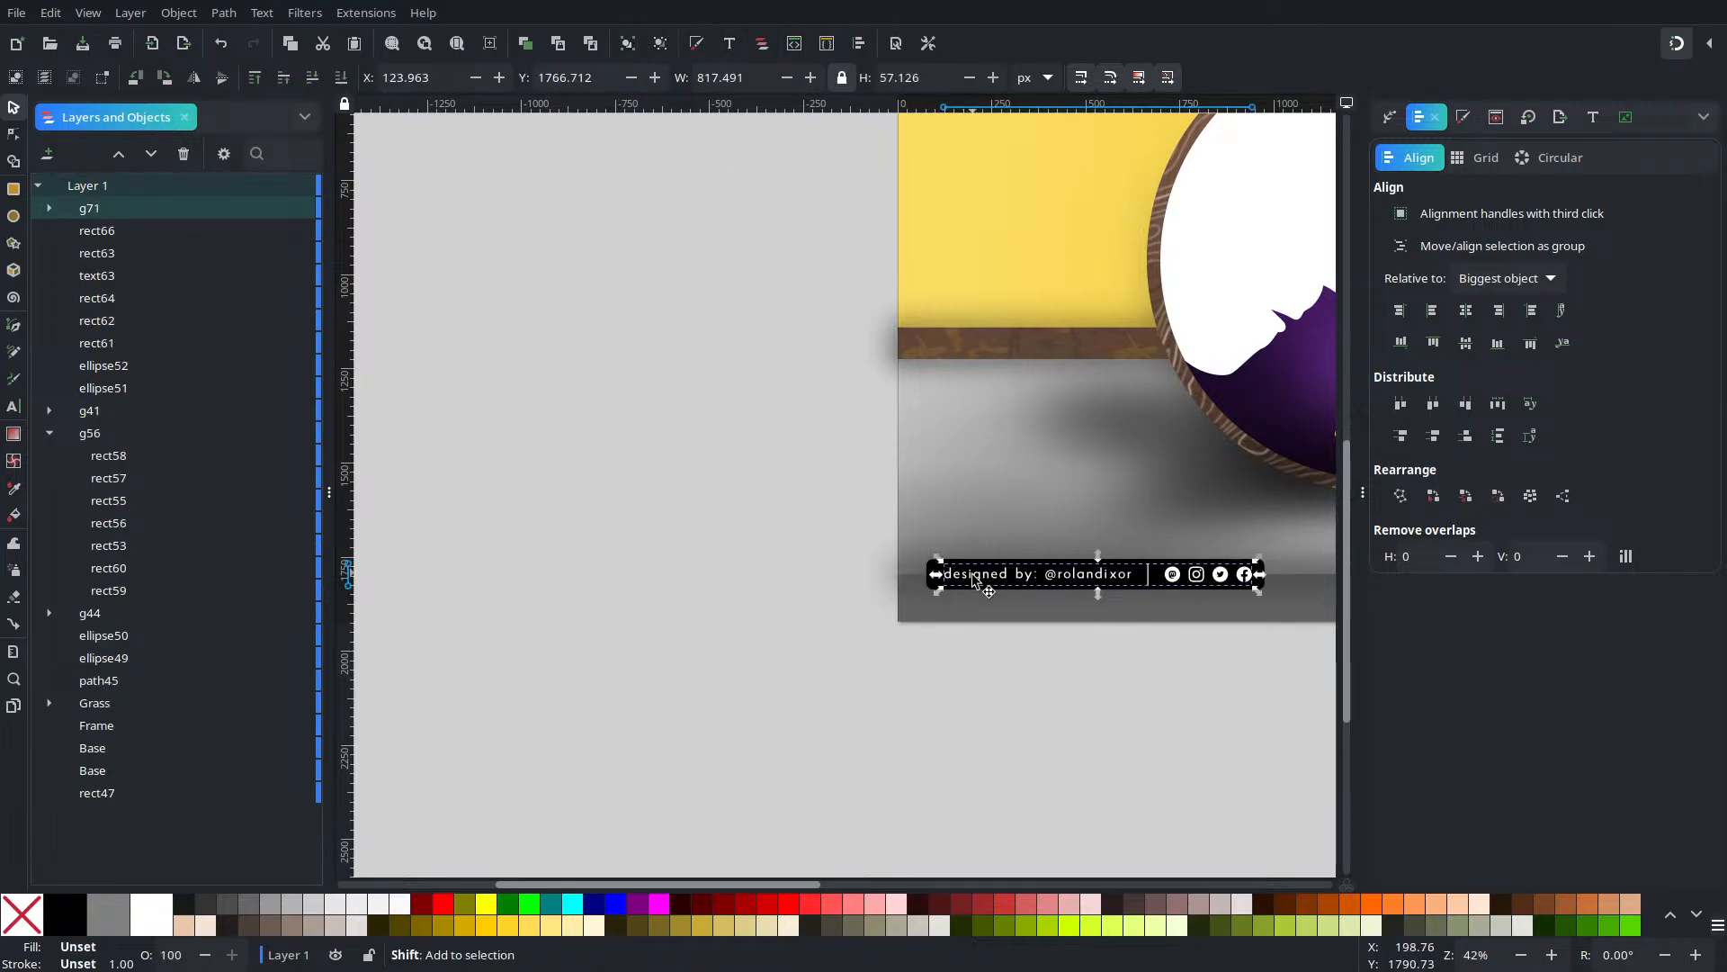
left_click_drag(1298, 763, 780, 471)
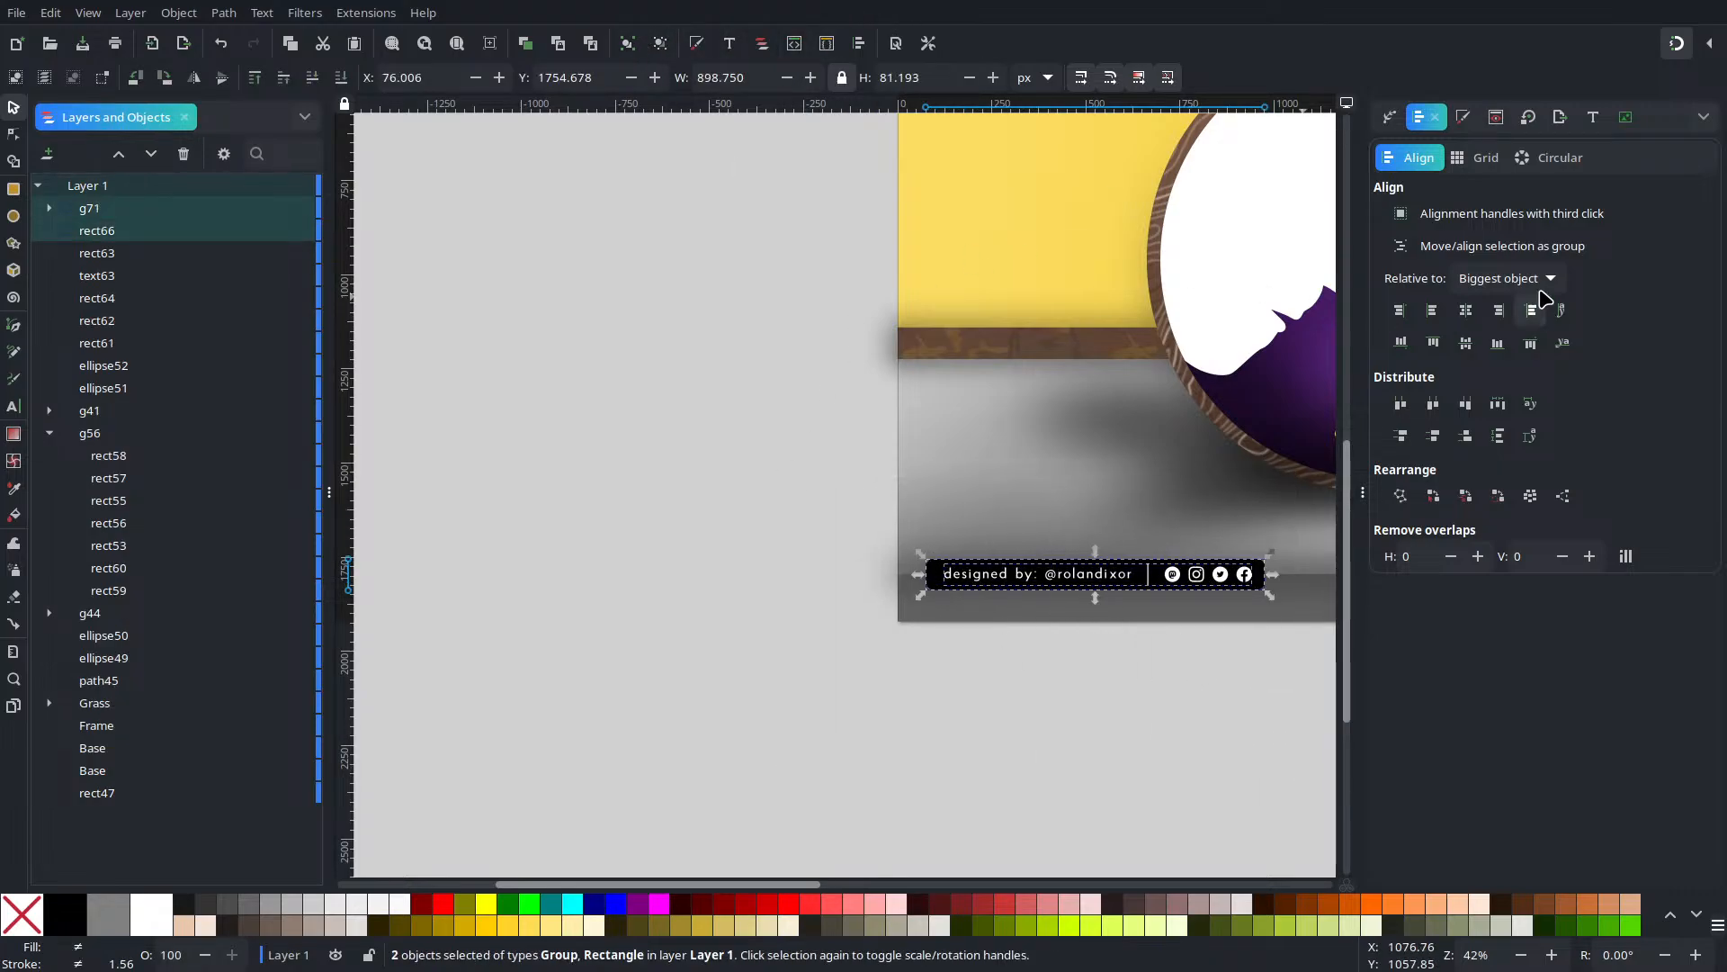
left_click(1465, 312)
left_click(1045, 655)
left_click_drag(1053, 651, 432, 732)
scroll(617, 700, "down", 1)
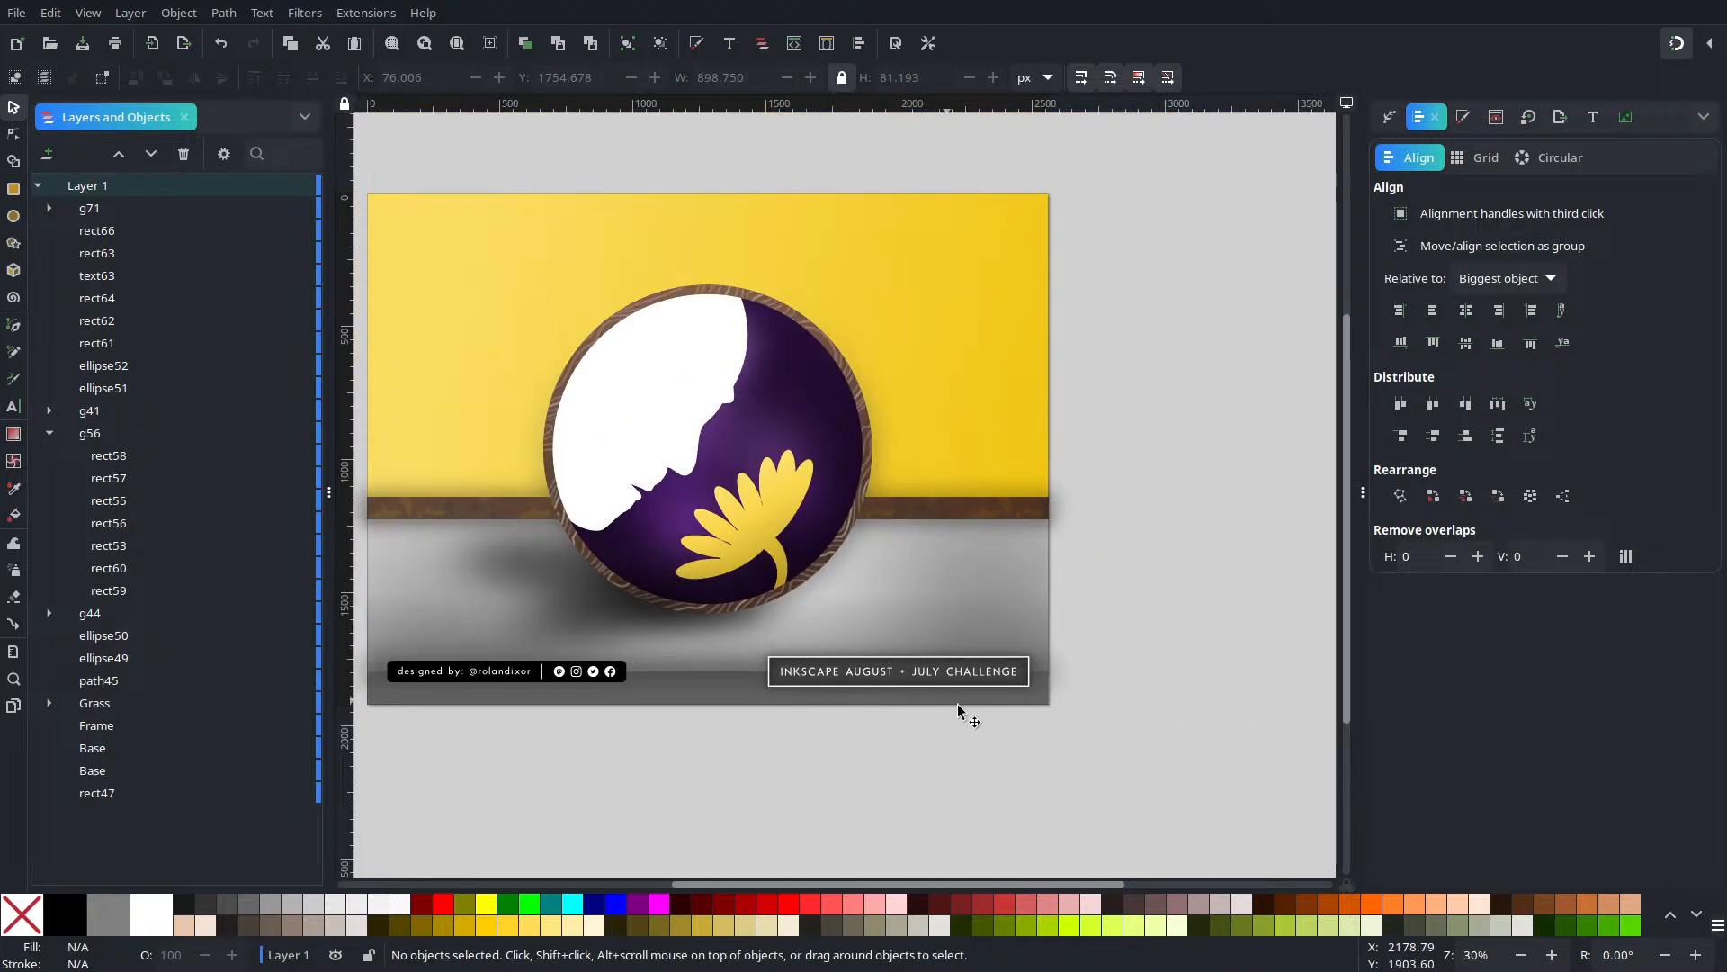
Drag the INKSCAPE AUGUST • JULY CHALLENGE plate to the page's top-right corner and zoom to page
left_click_drag(1289, 597, 756, 761)
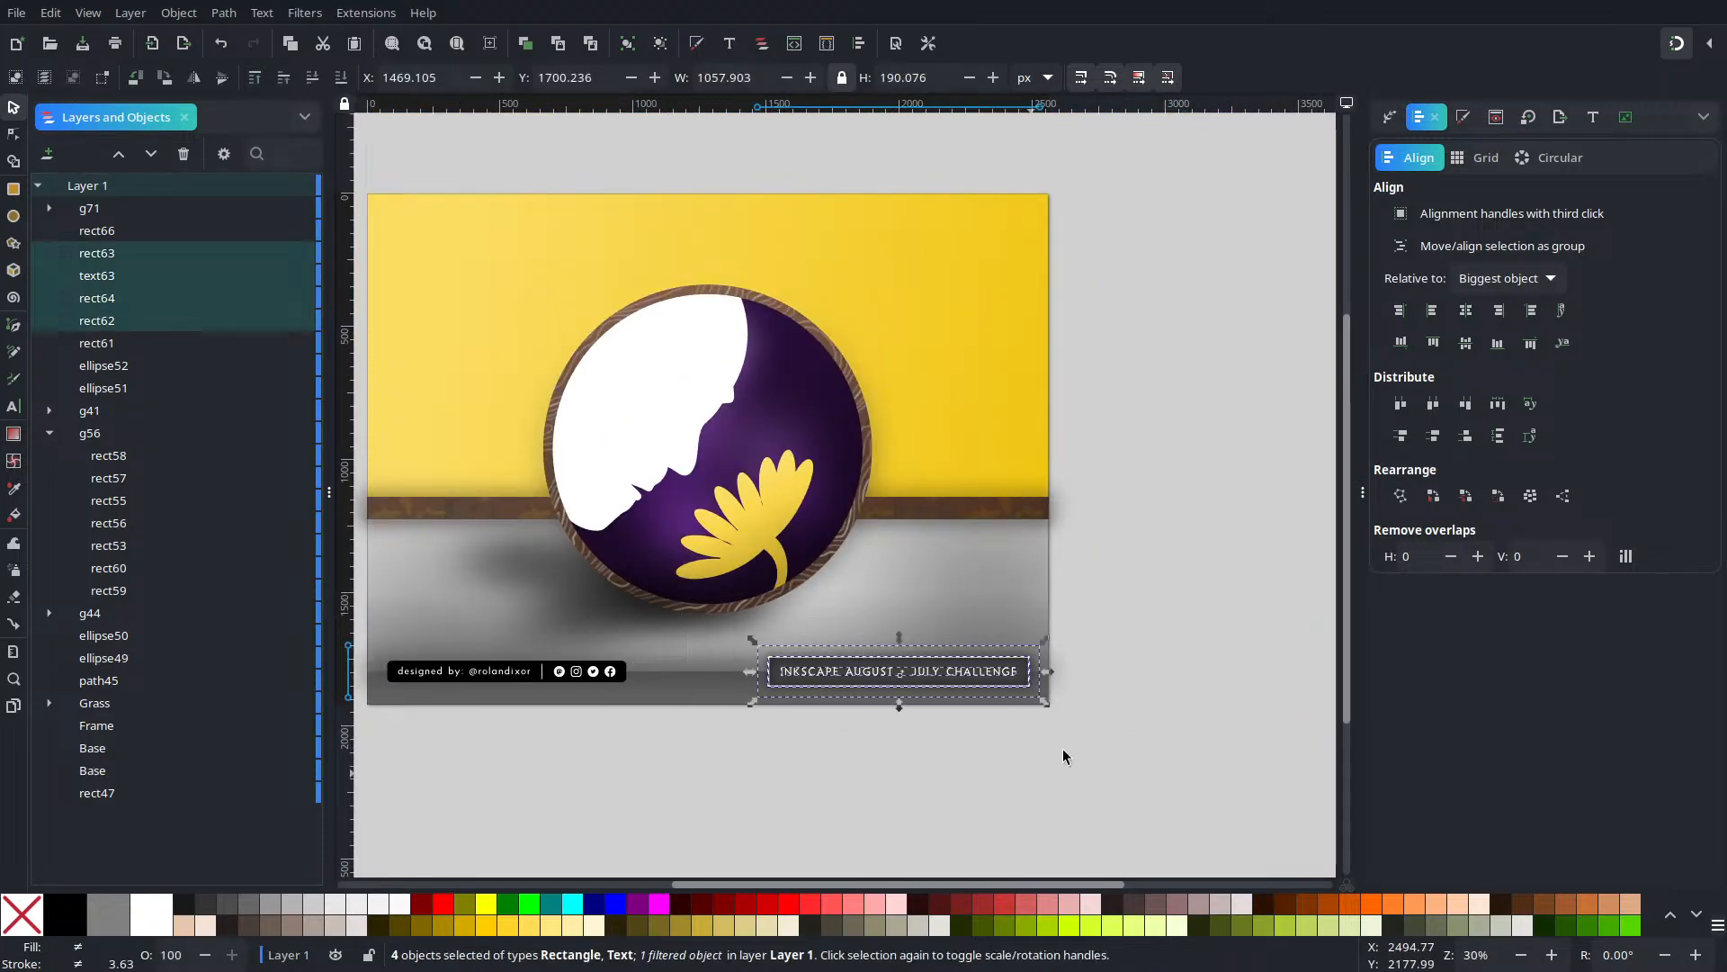
left_click_drag(1006, 681, 1022, 239)
left_click(704, 730)
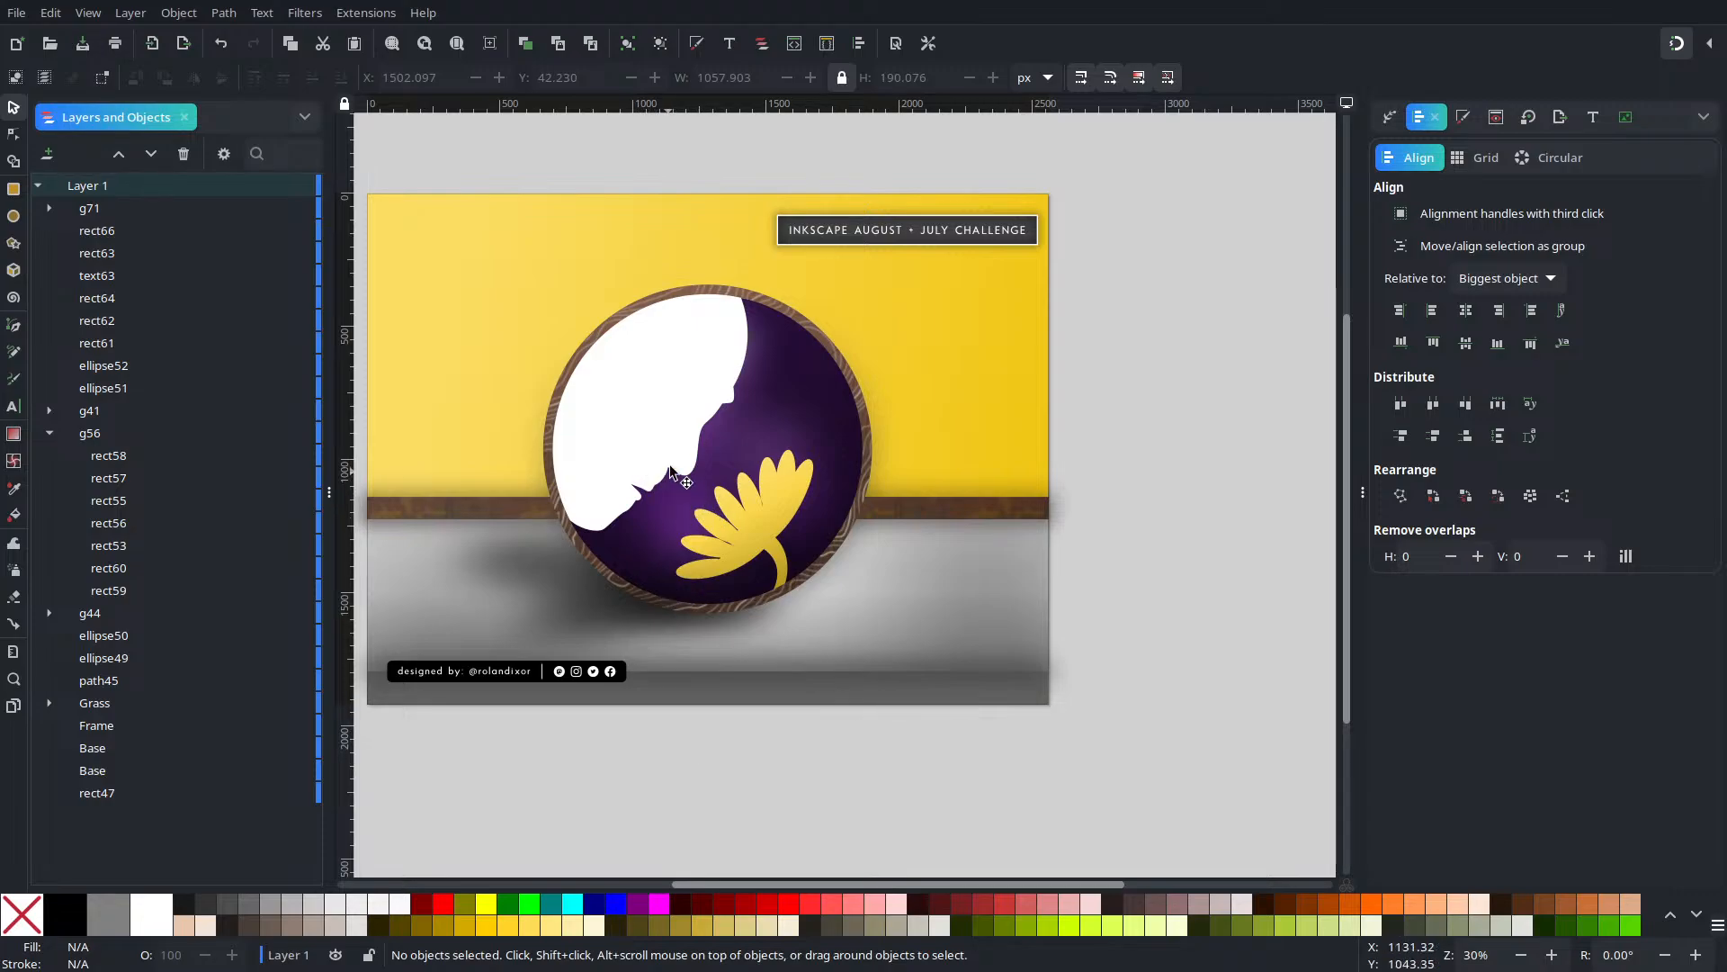
left_click(457, 43)
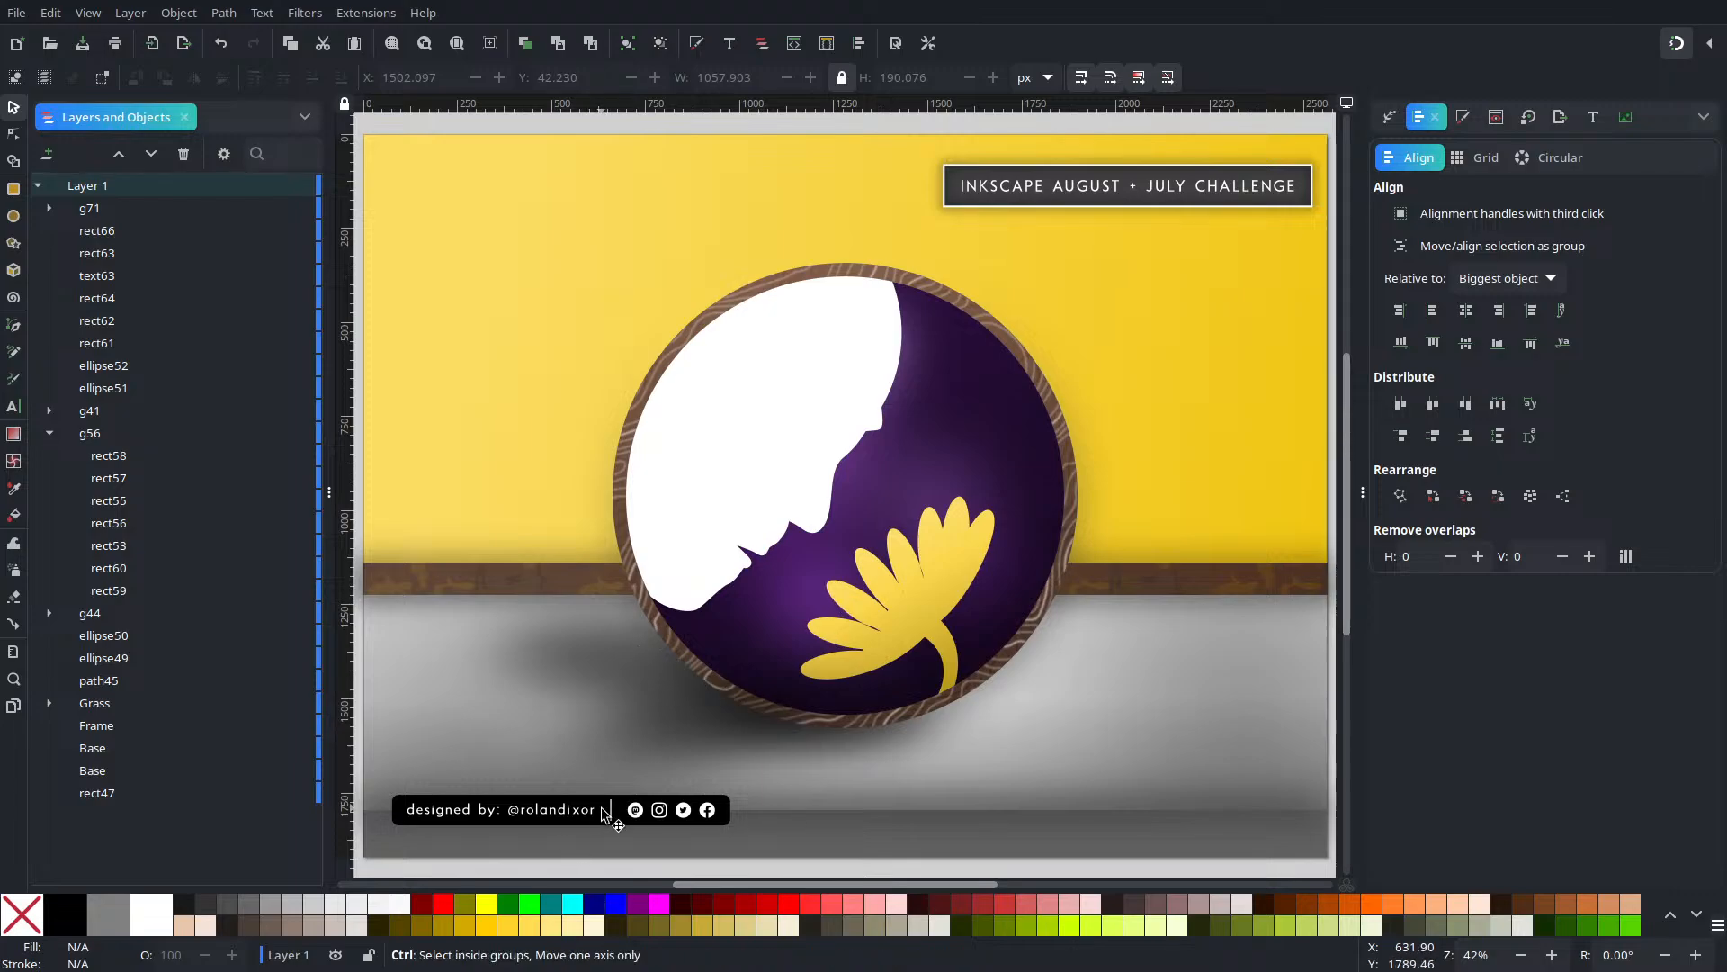
Nudge the challenge plate up about 24 px, changing its Y from 42.230 to 0.834
scroll(606, 810, "up", 5)
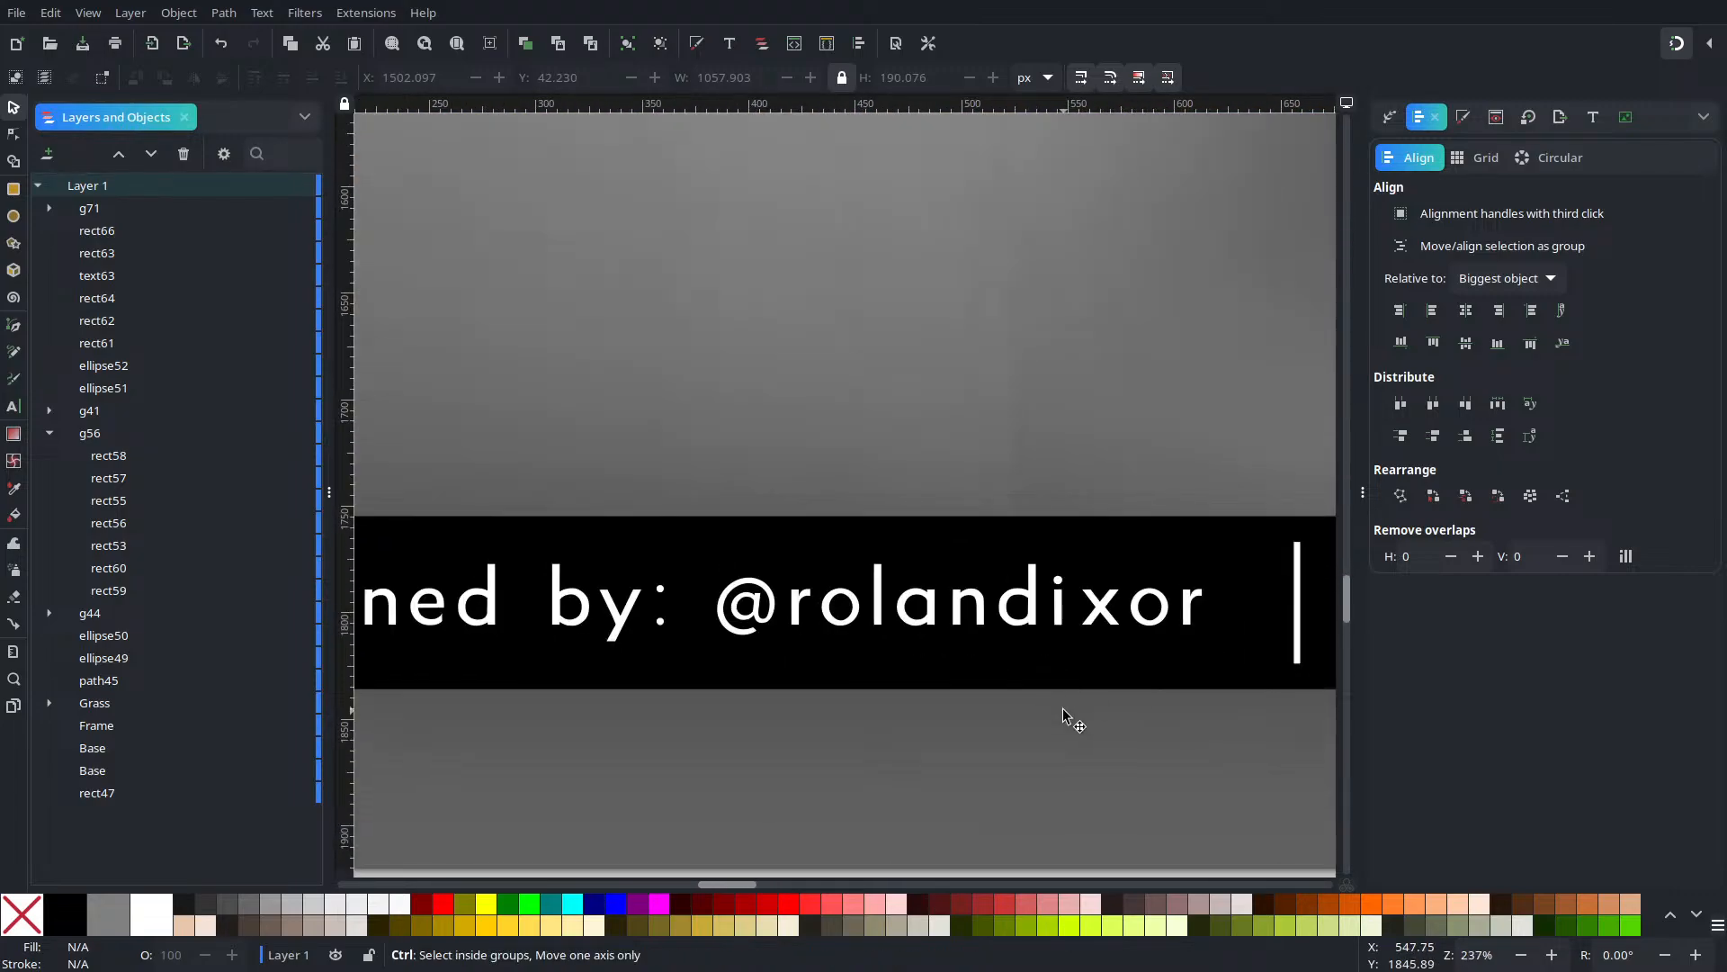
scroll(1064, 705, "down", 6)
scroll(1033, 688, "down", 1)
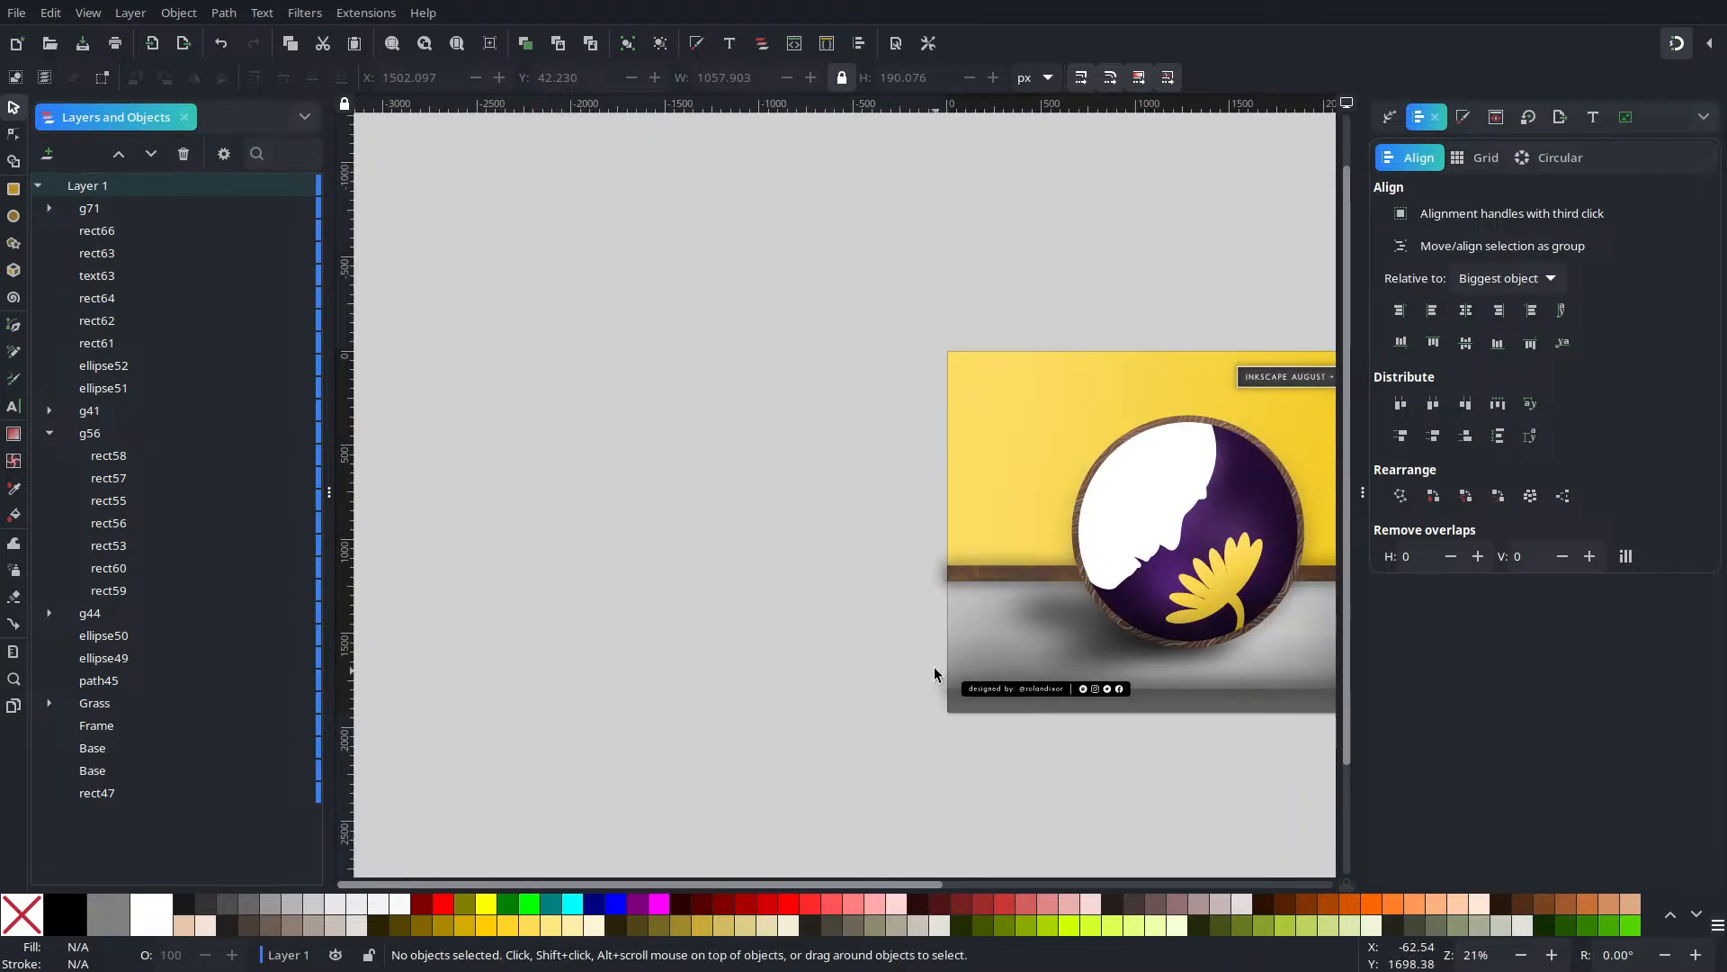
left_click(457, 43)
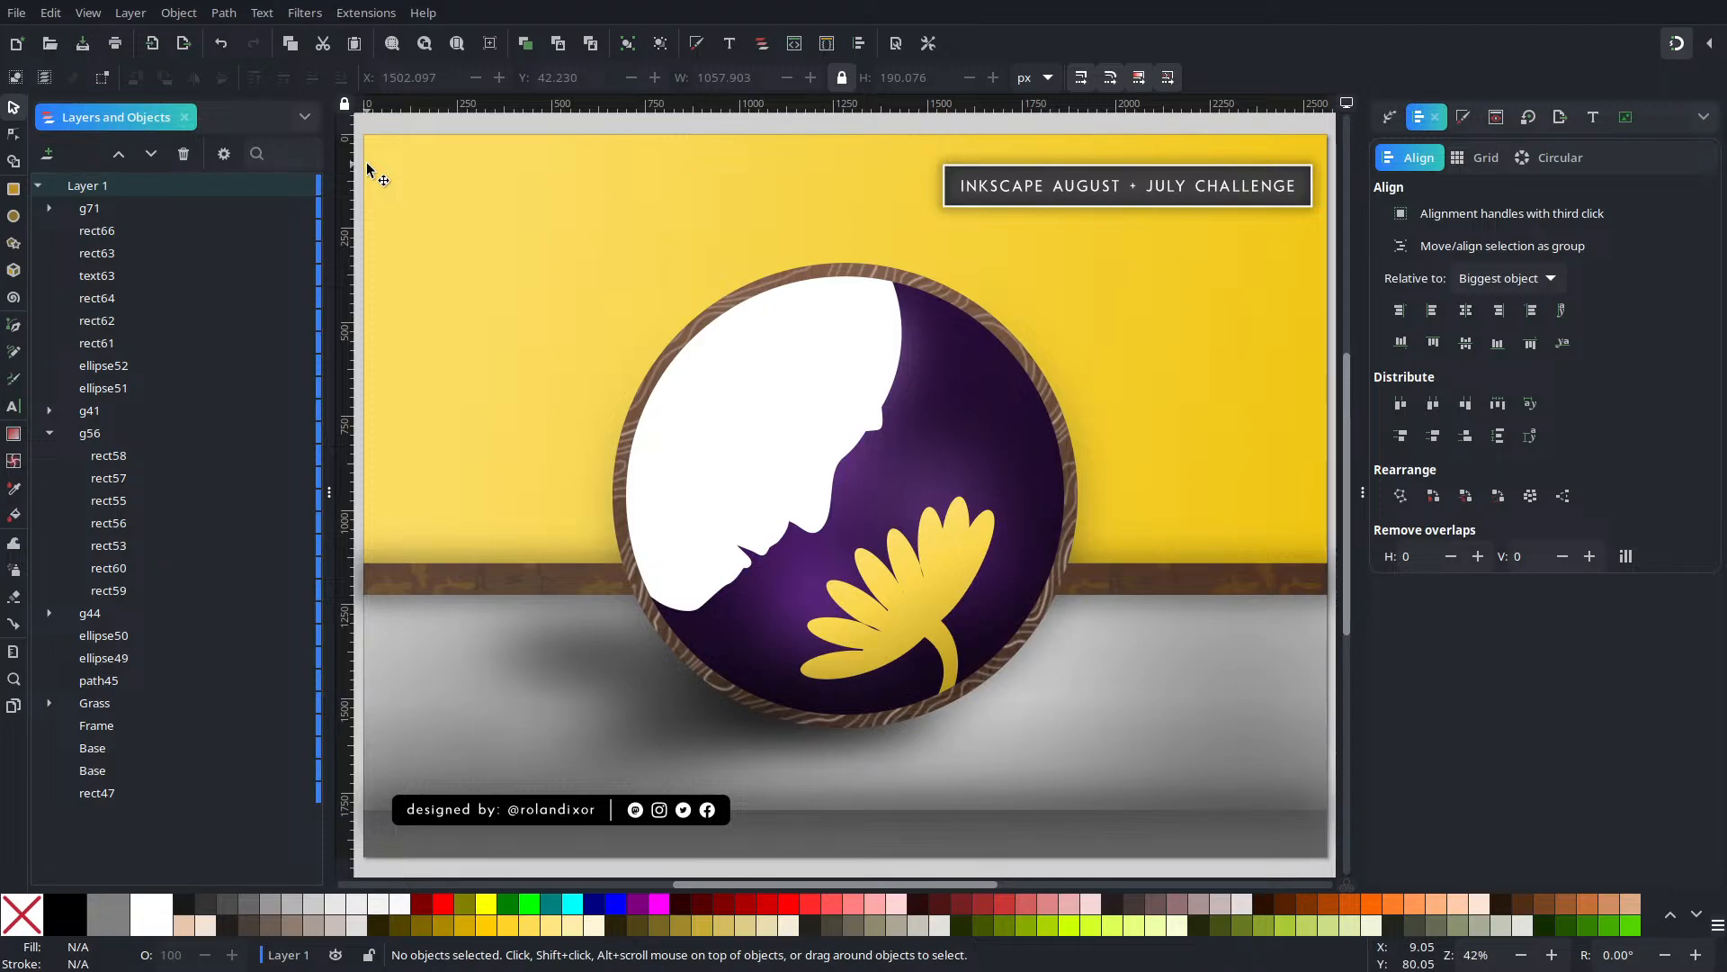
left_click_drag(925, 132, 851, 326)
left_click_drag(1071, 284, 1066, 267)
left_click(1018, 193)
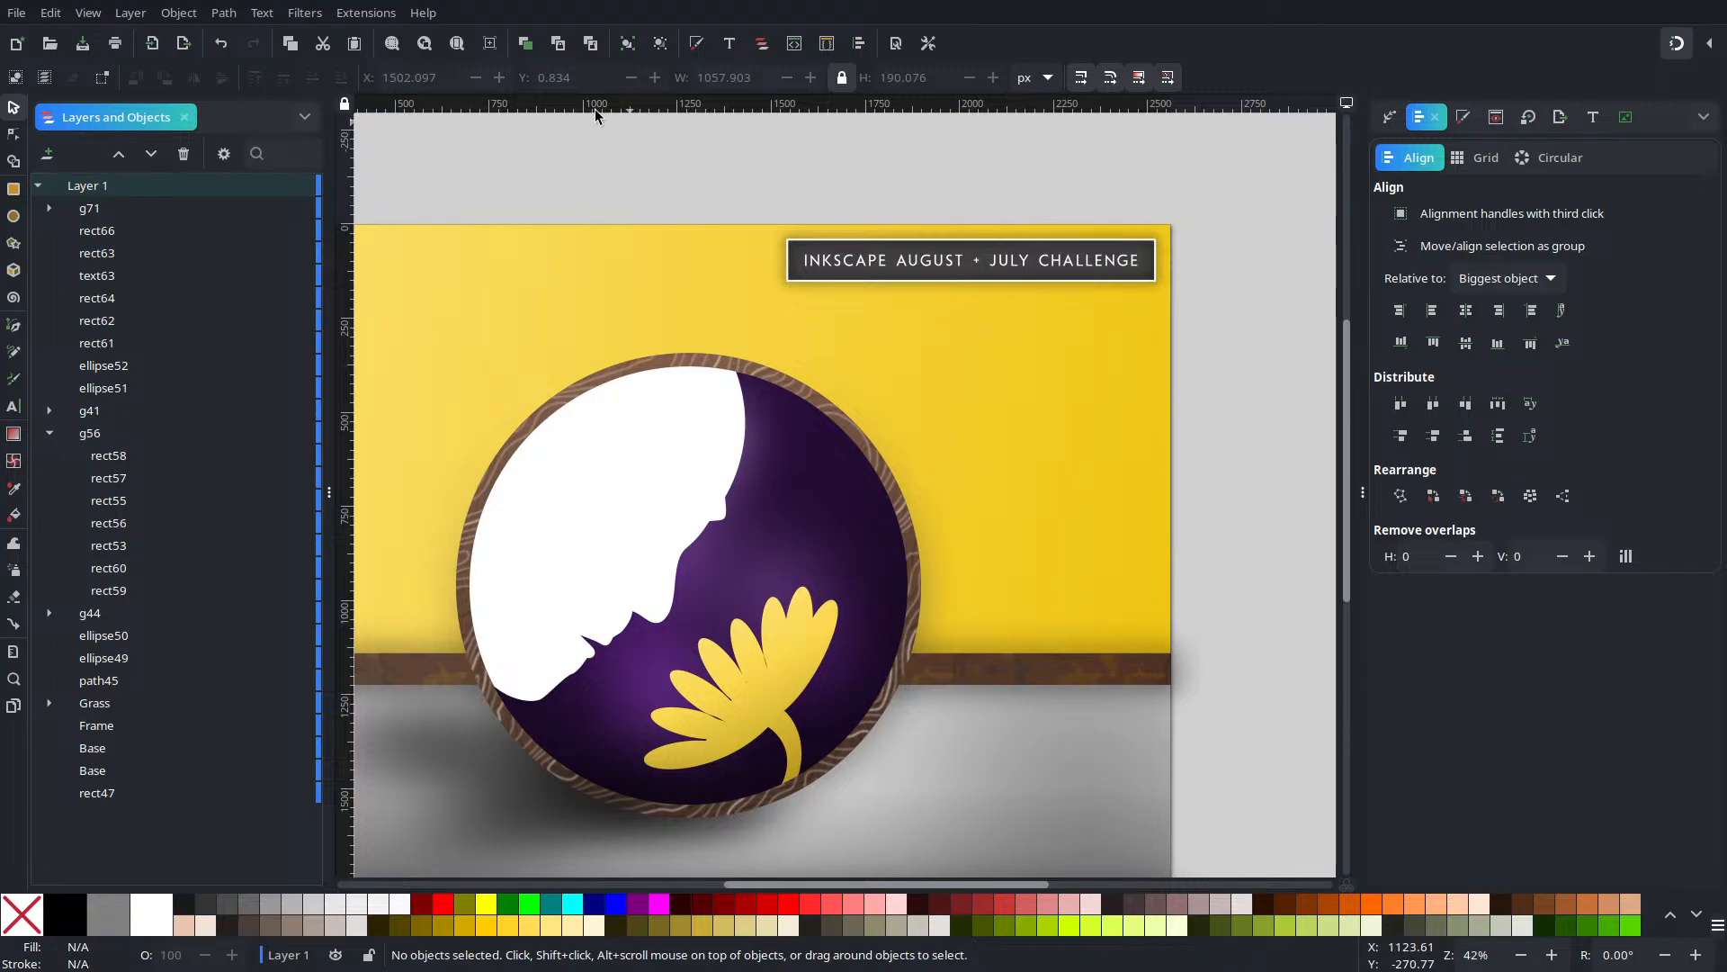
left_click(458, 42)
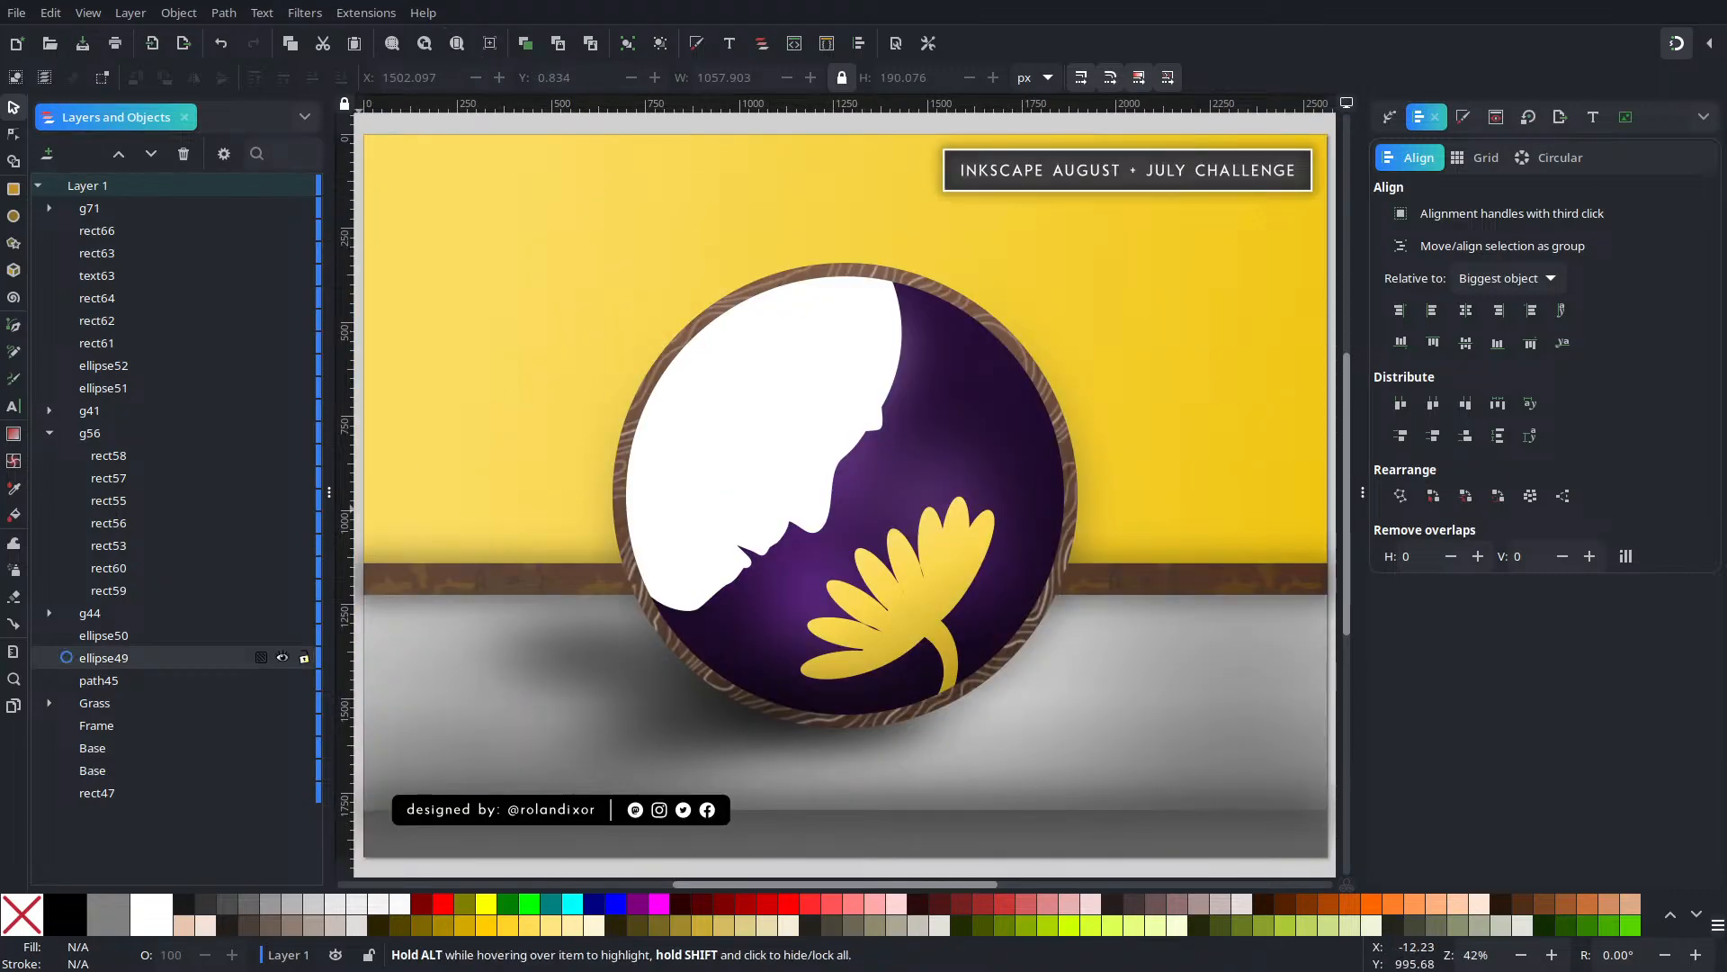